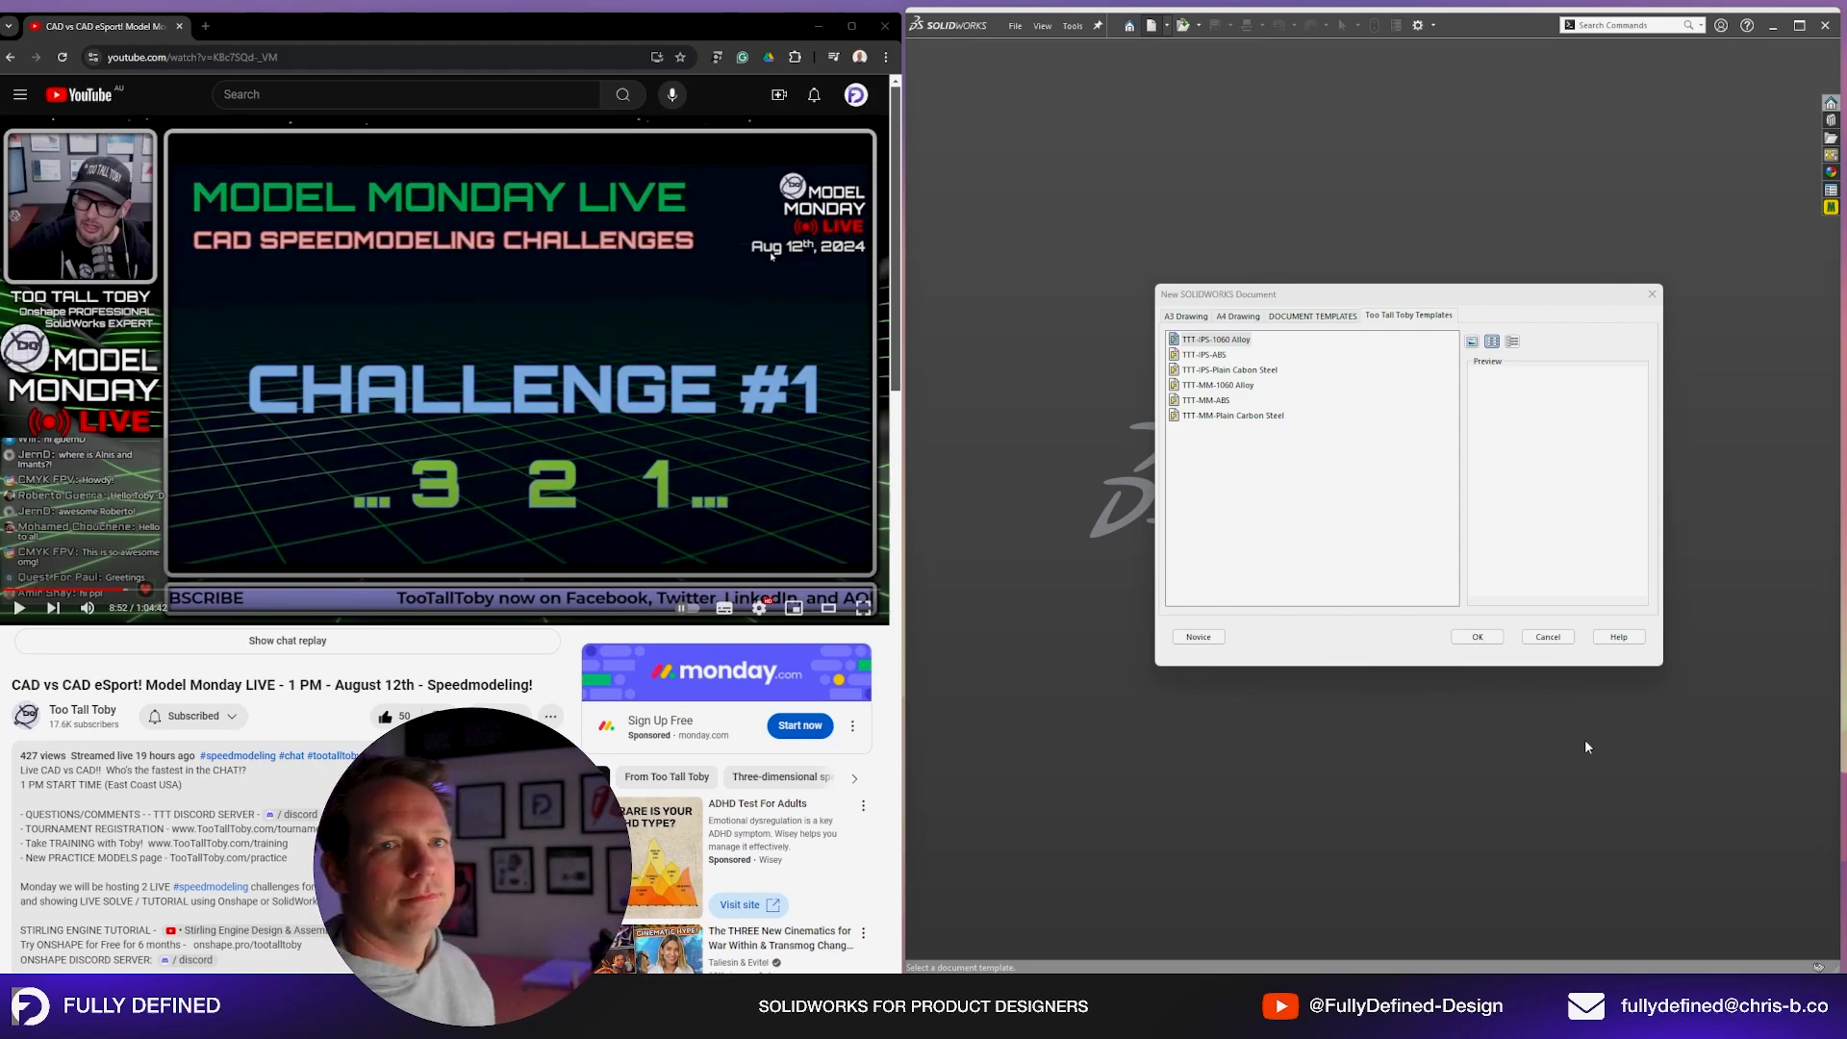
Step: Play the challenge video and capture the revealed part drawing as a floating screen snip with Snipping Tool
click(708, 423)
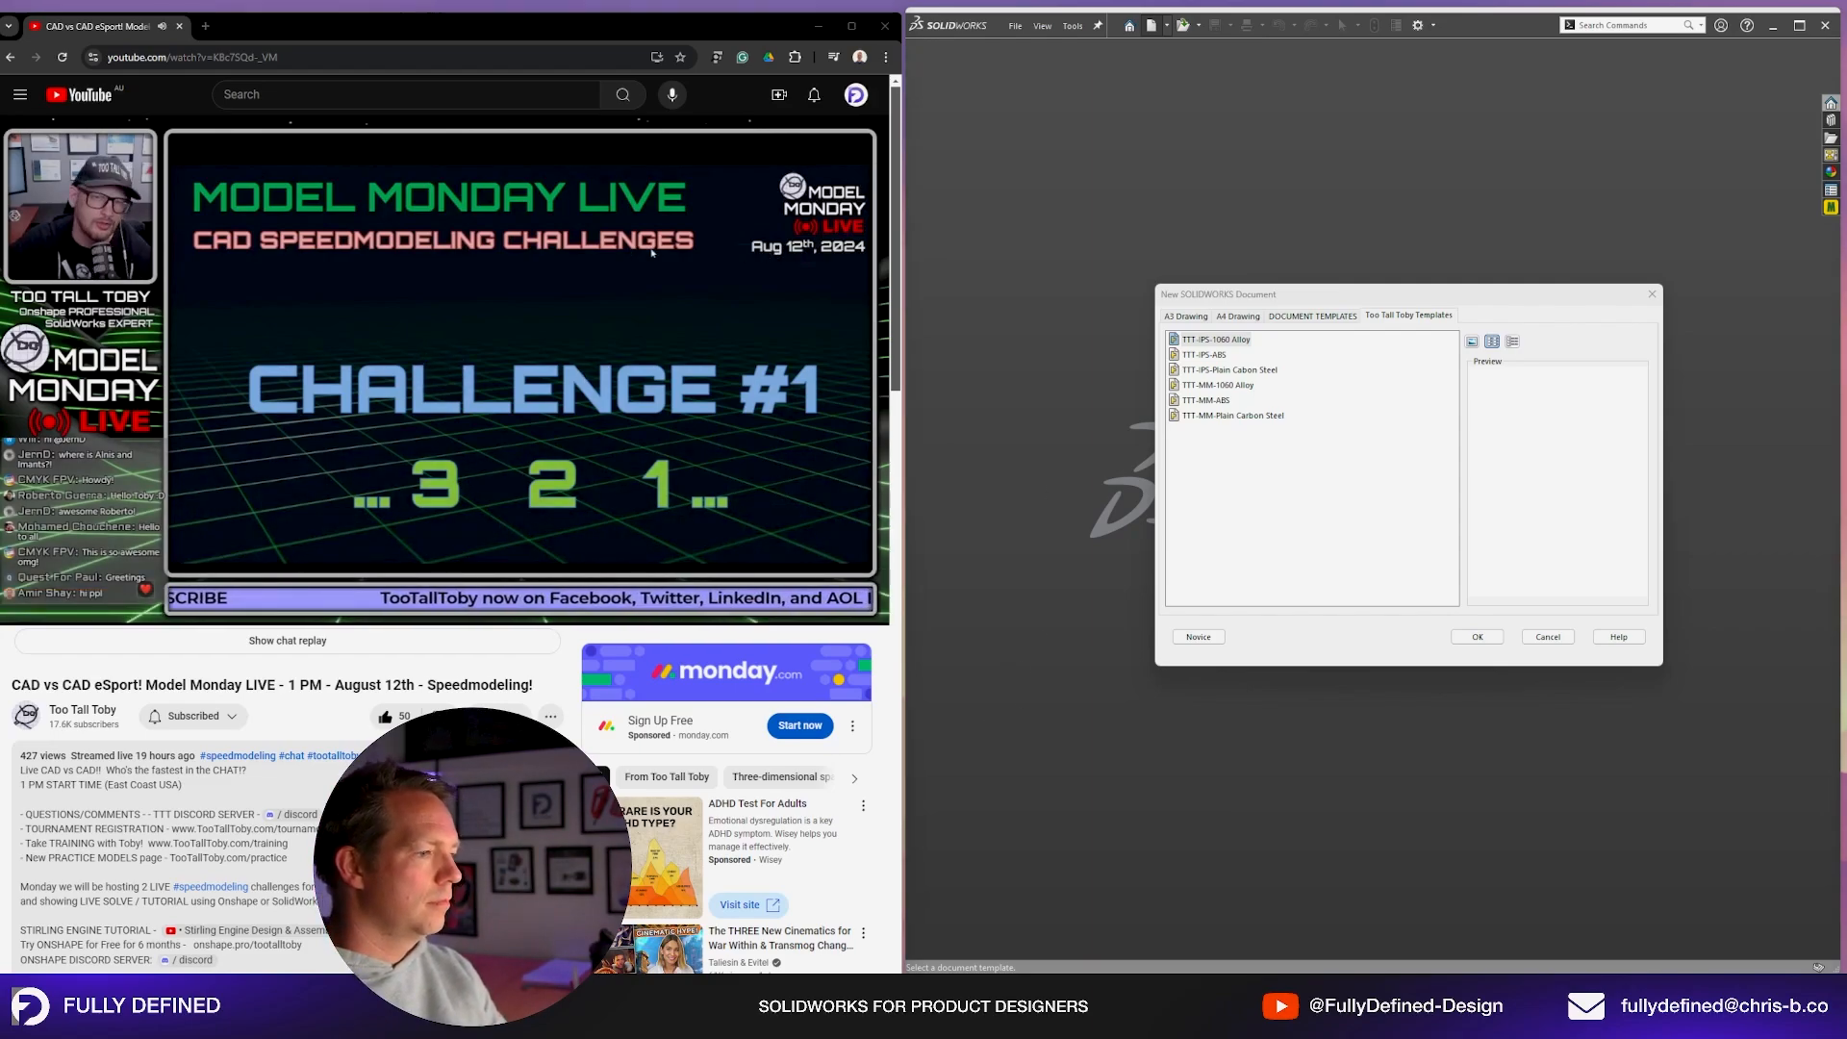
key(Print)
drag(985, 436, 1359, 103)
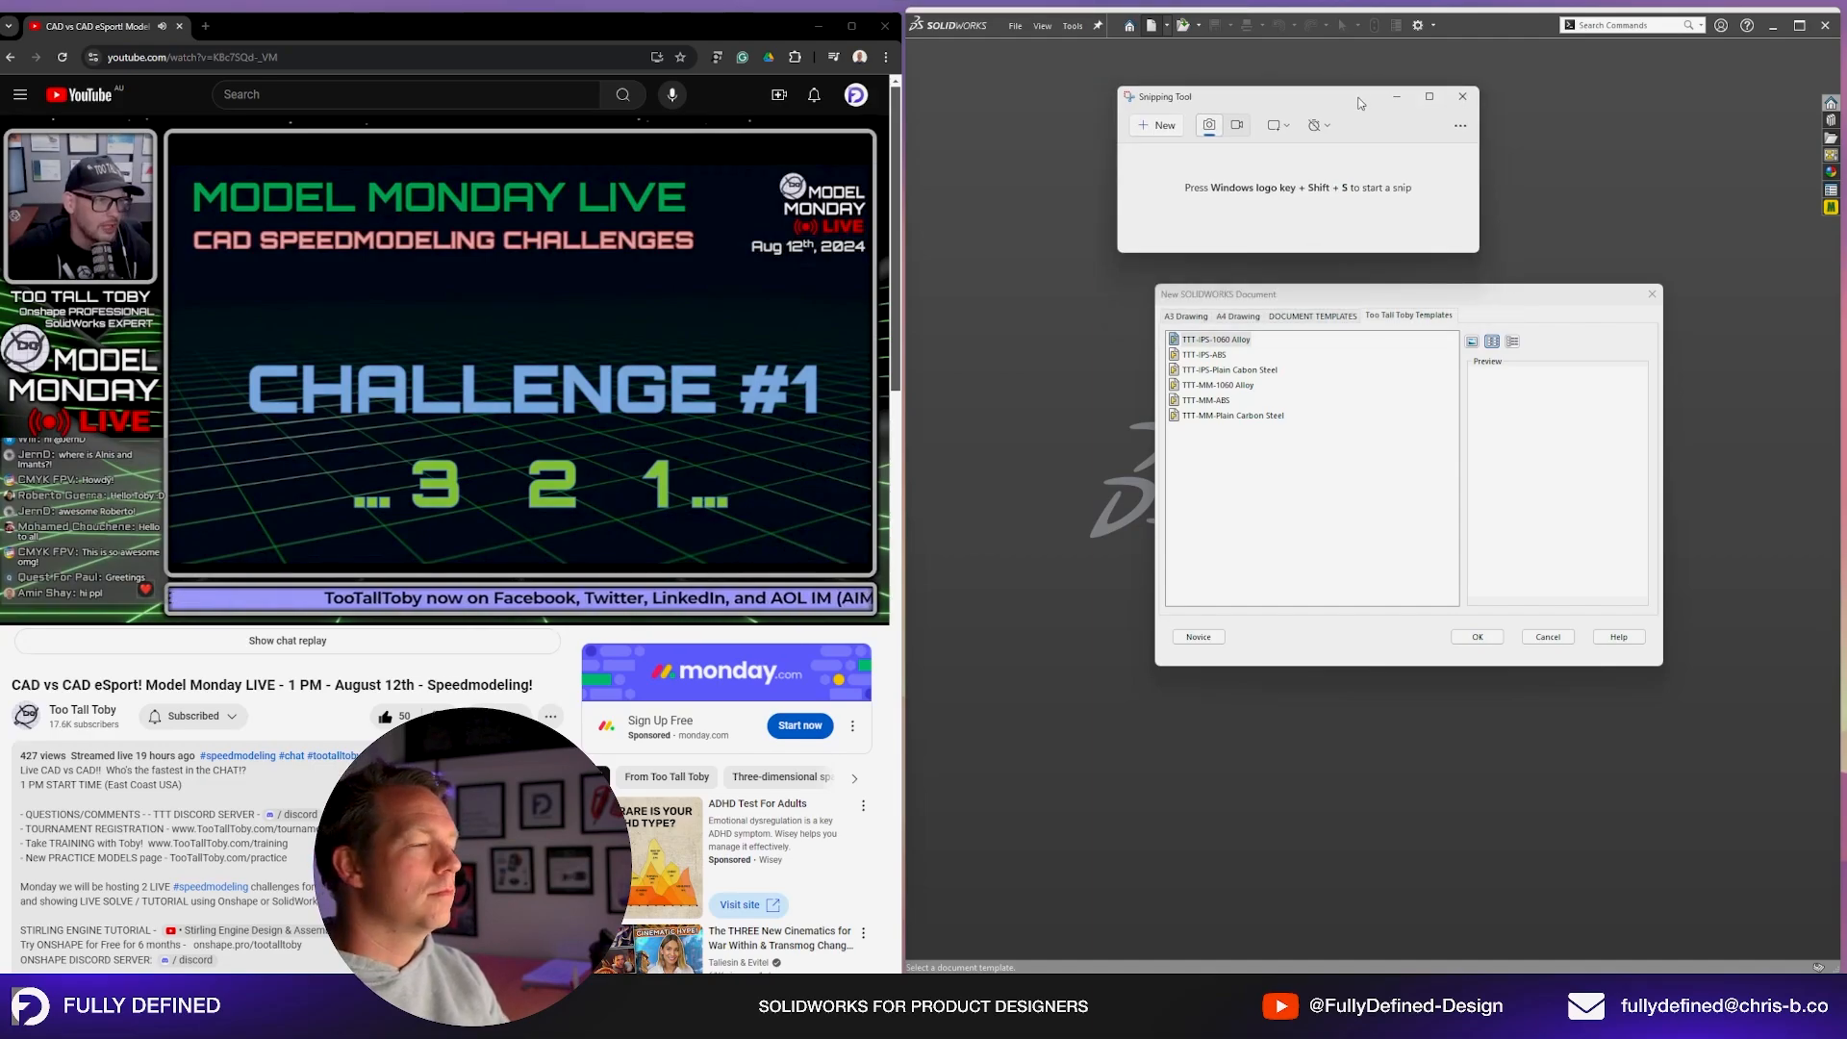
click(1161, 132)
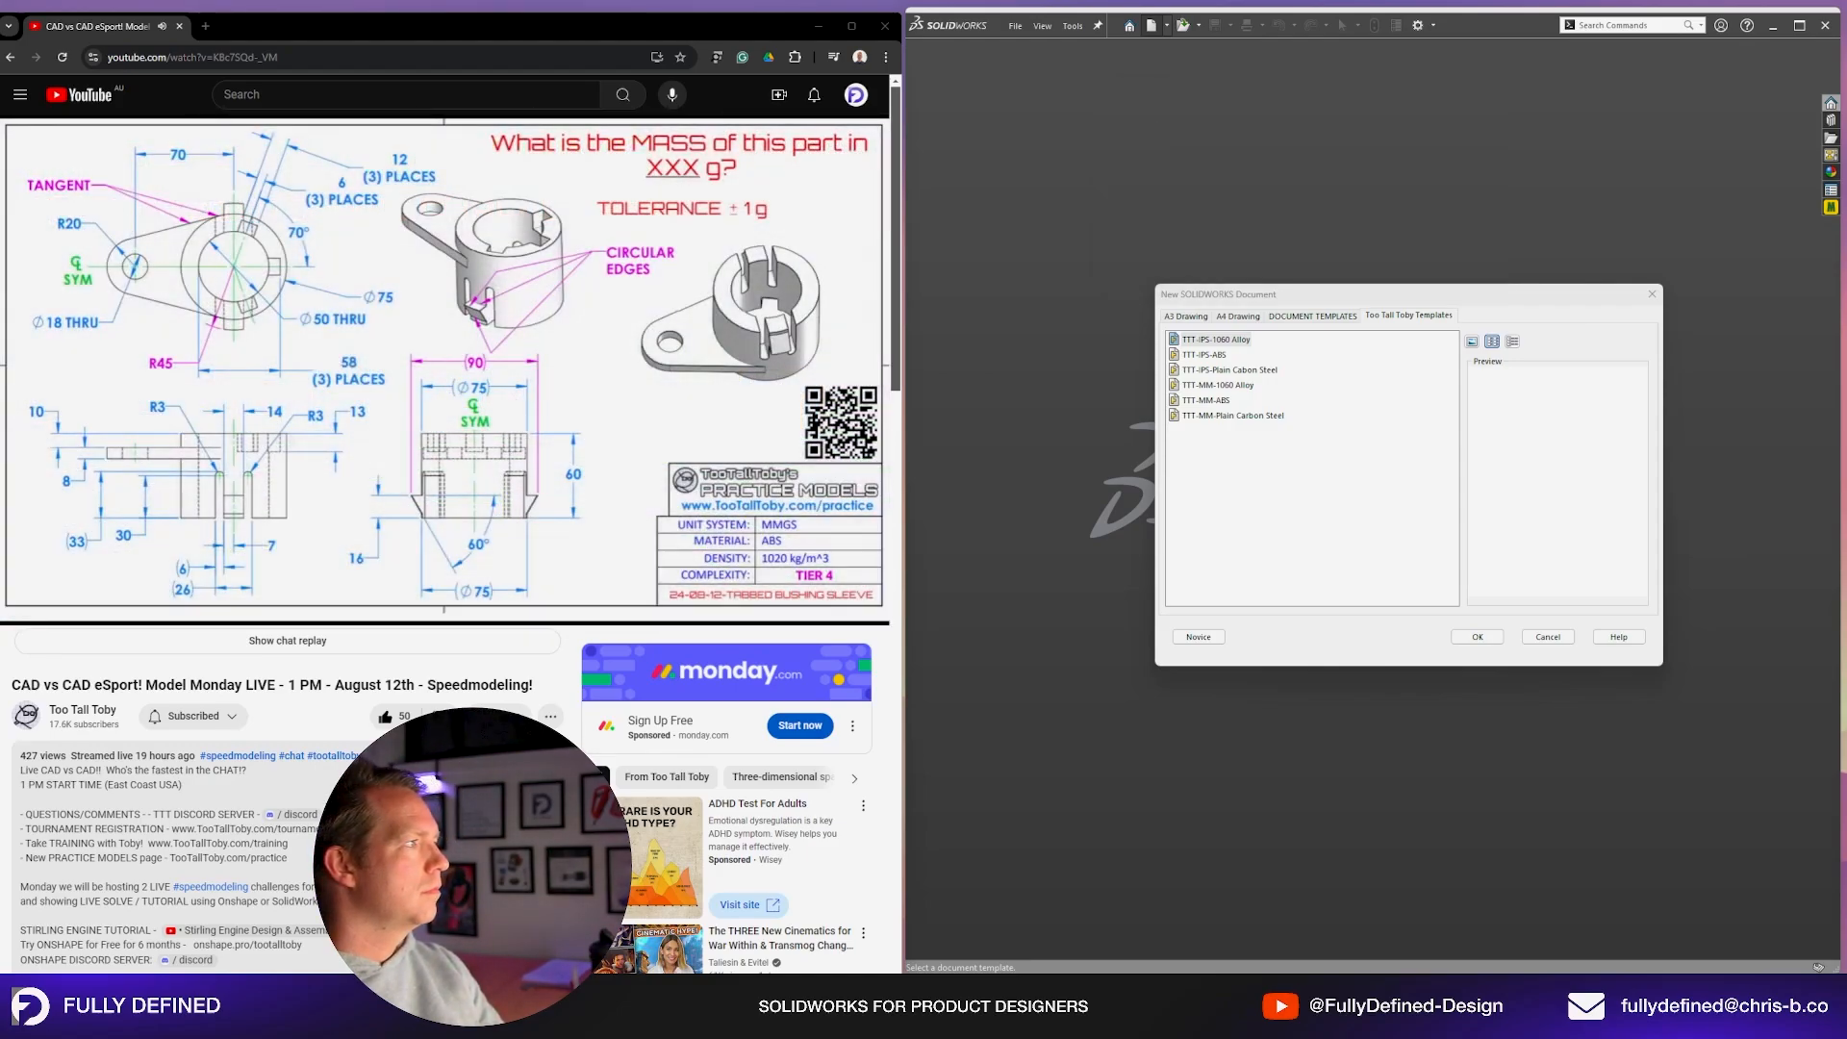
drag(5, 120, 890, 633)
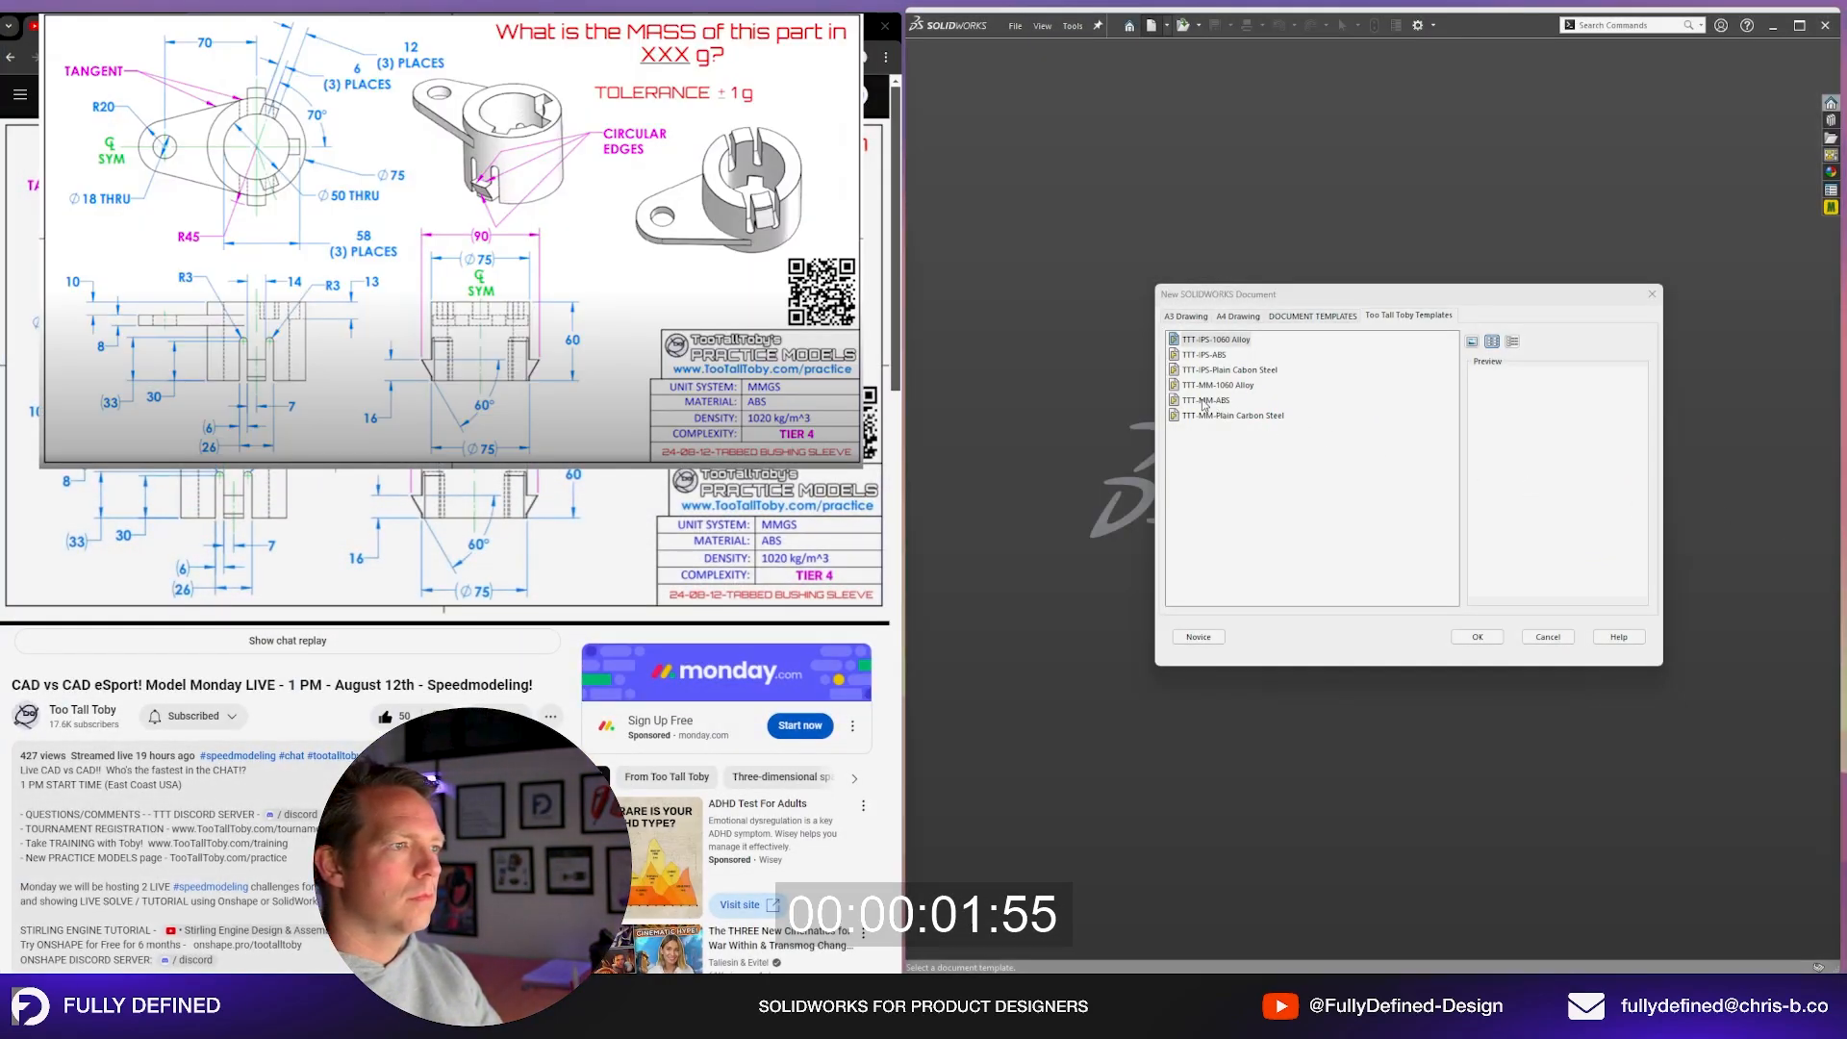
Step: In SOLIDWORKS, create a part from the TTT-MM-ABS template and start a sketch on the Top plane
double_click(1202, 404)
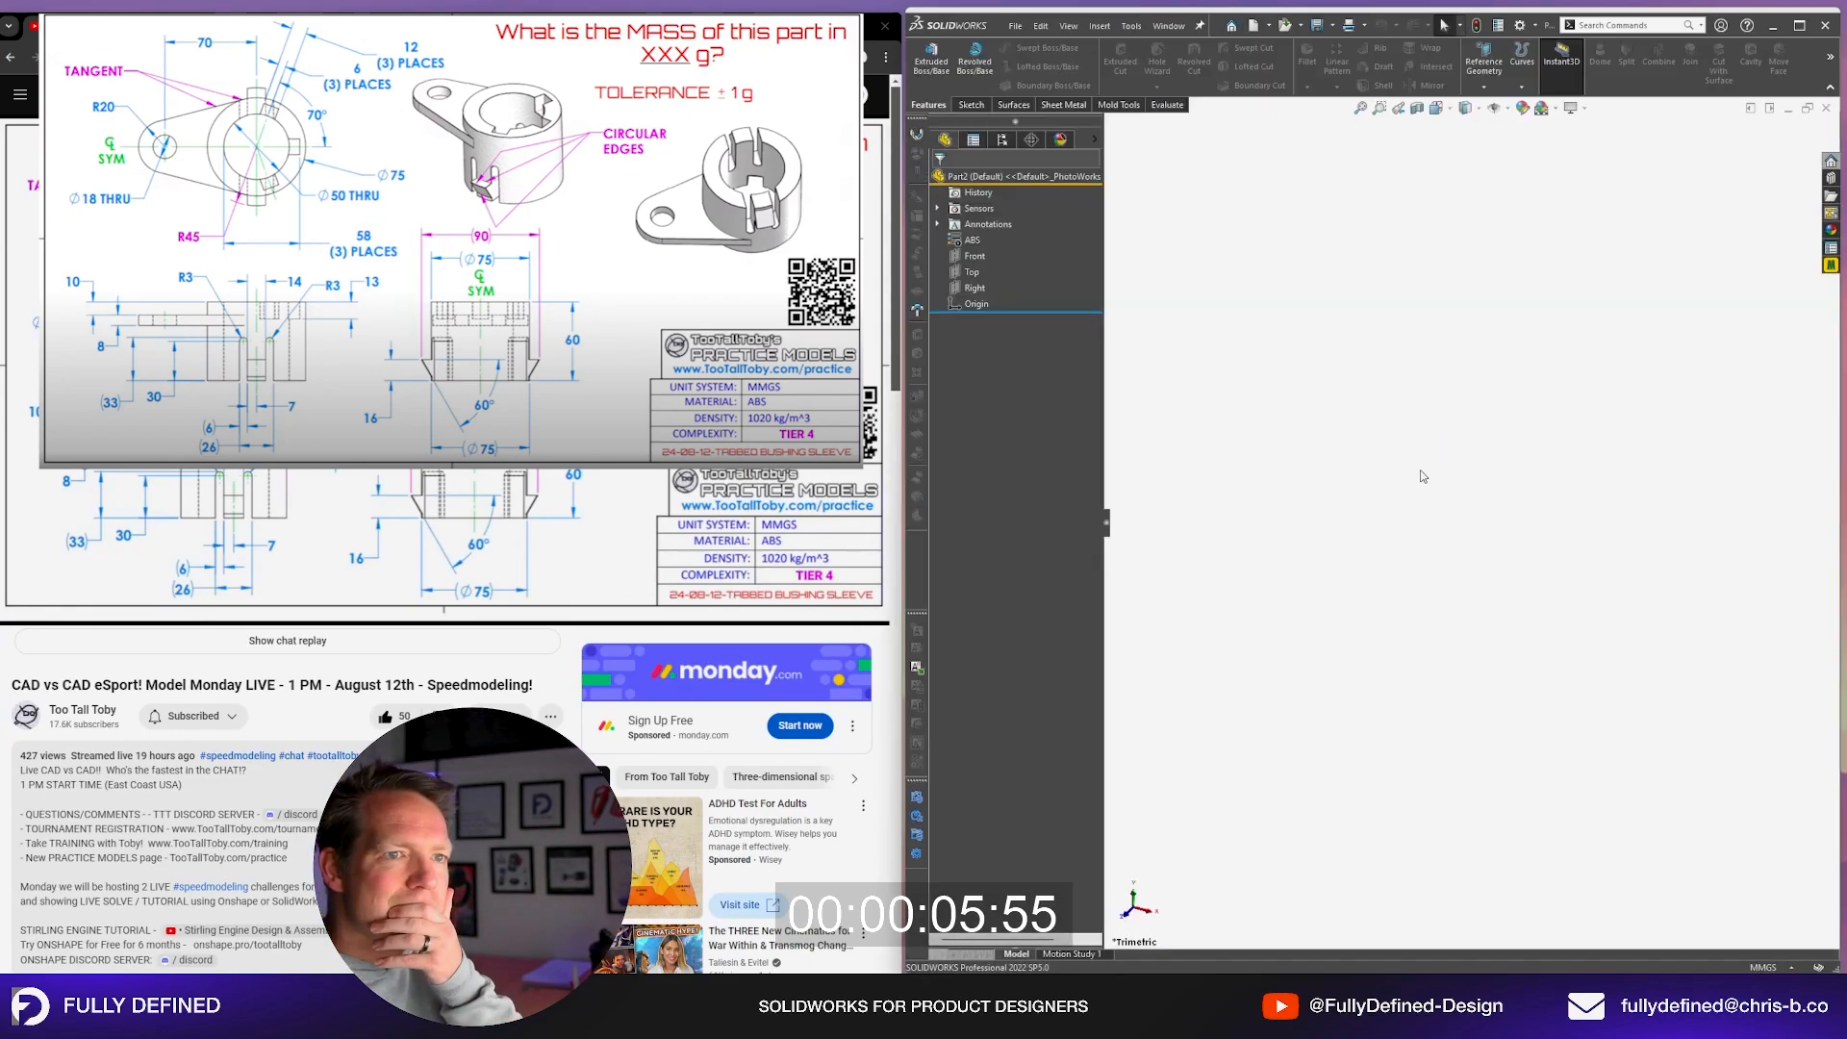
click(970, 273)
click(979, 249)
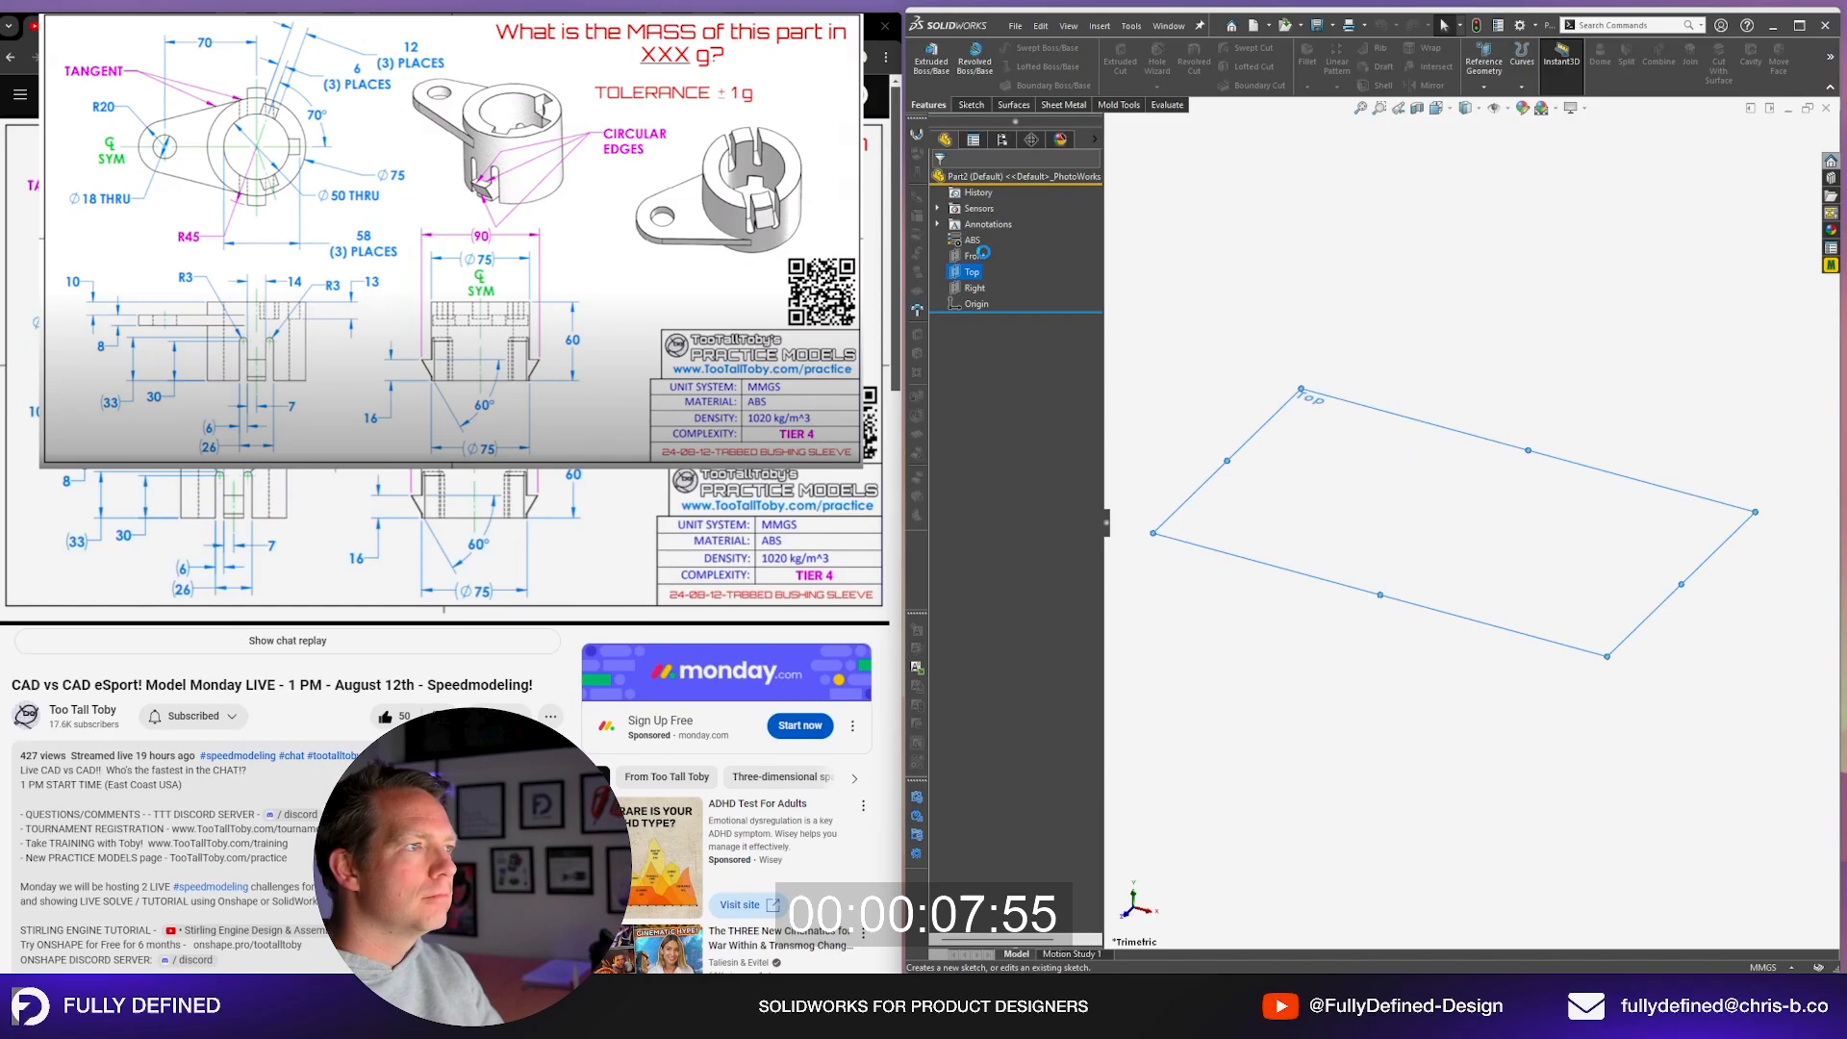
Step: Sketch two concentric circles at the origin with diameters of 50 mm and 75 mm
key(c)
click(1471, 523)
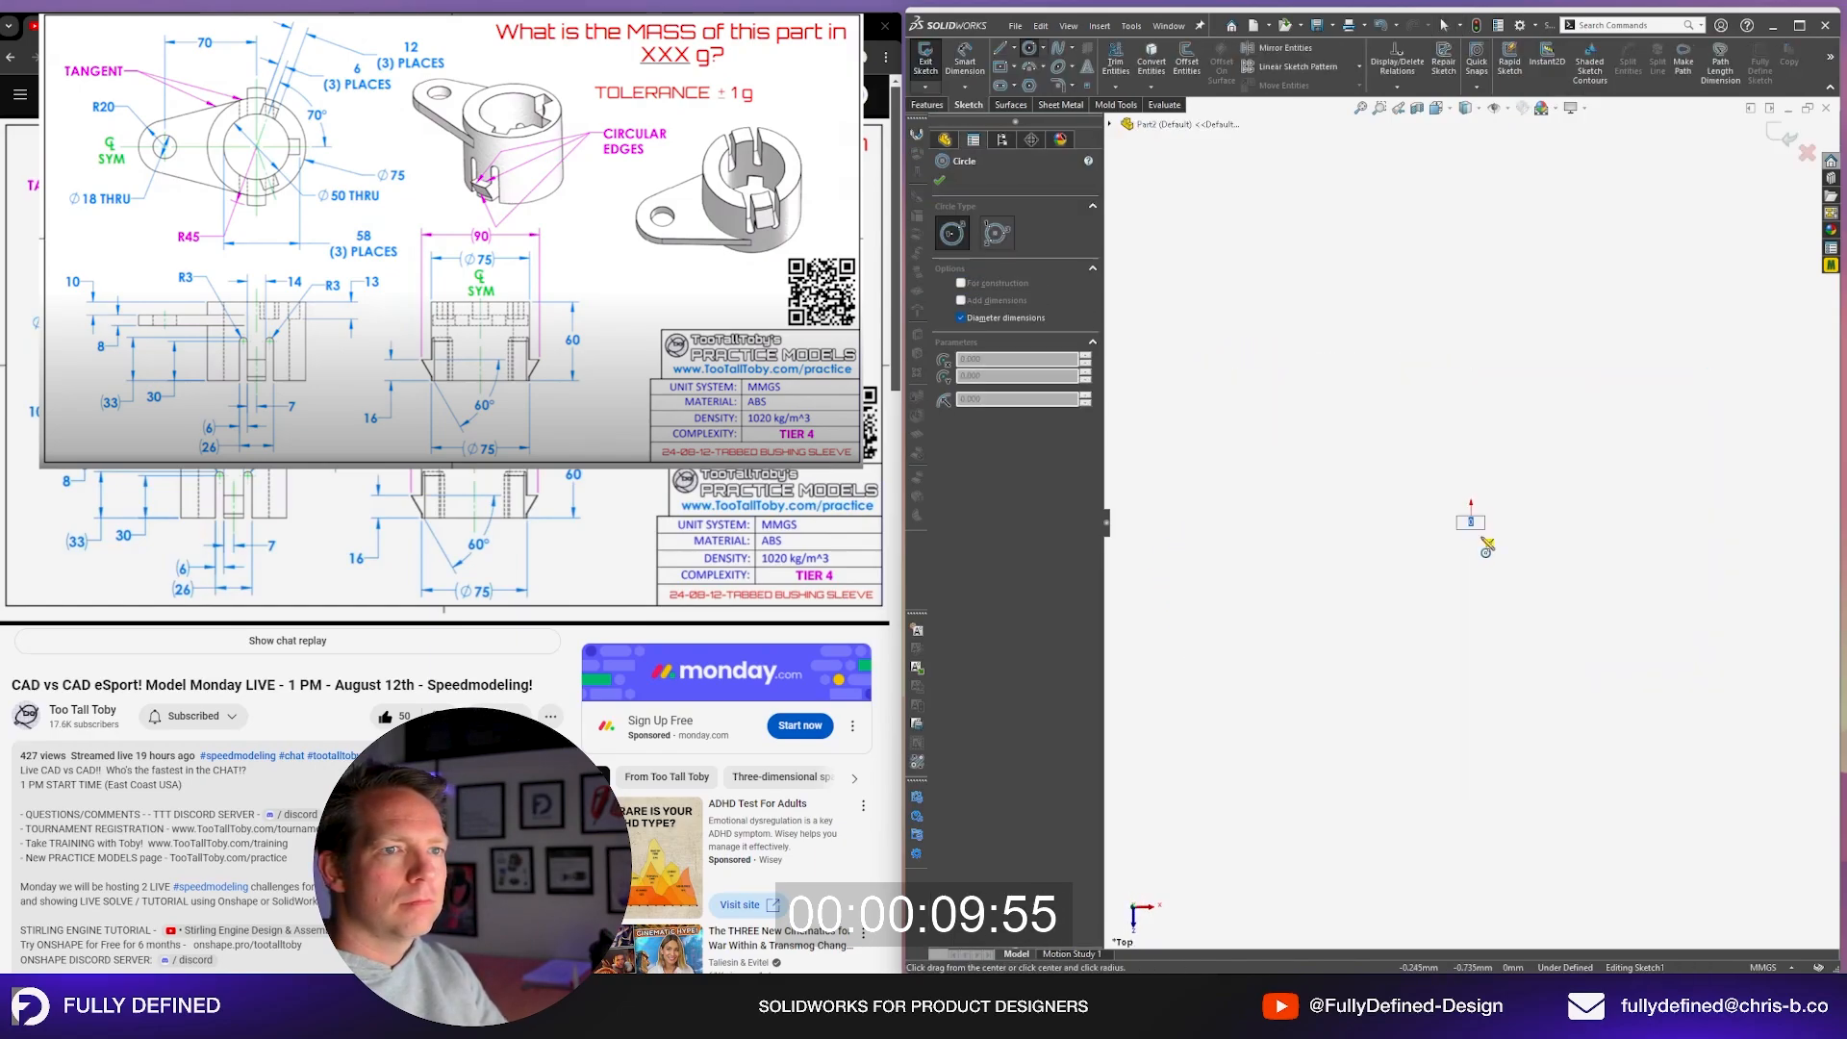
text(50)
key(Return)
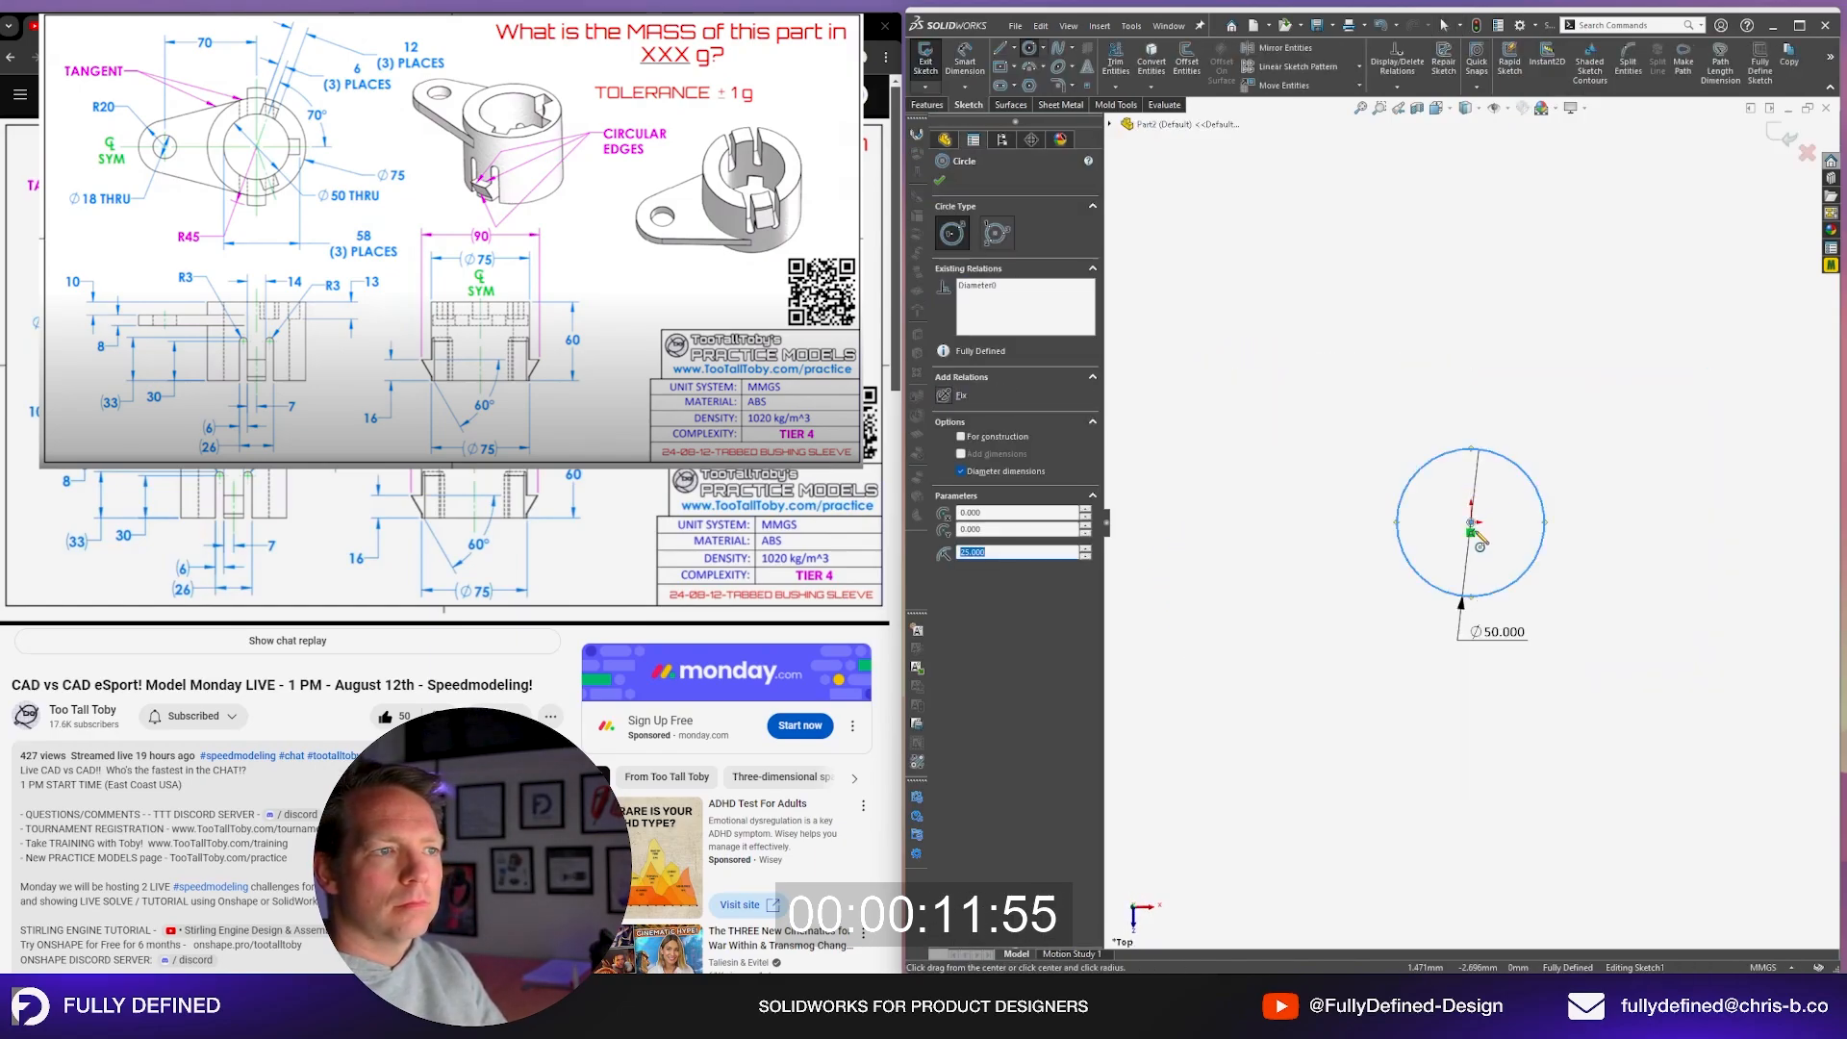
click(1471, 523)
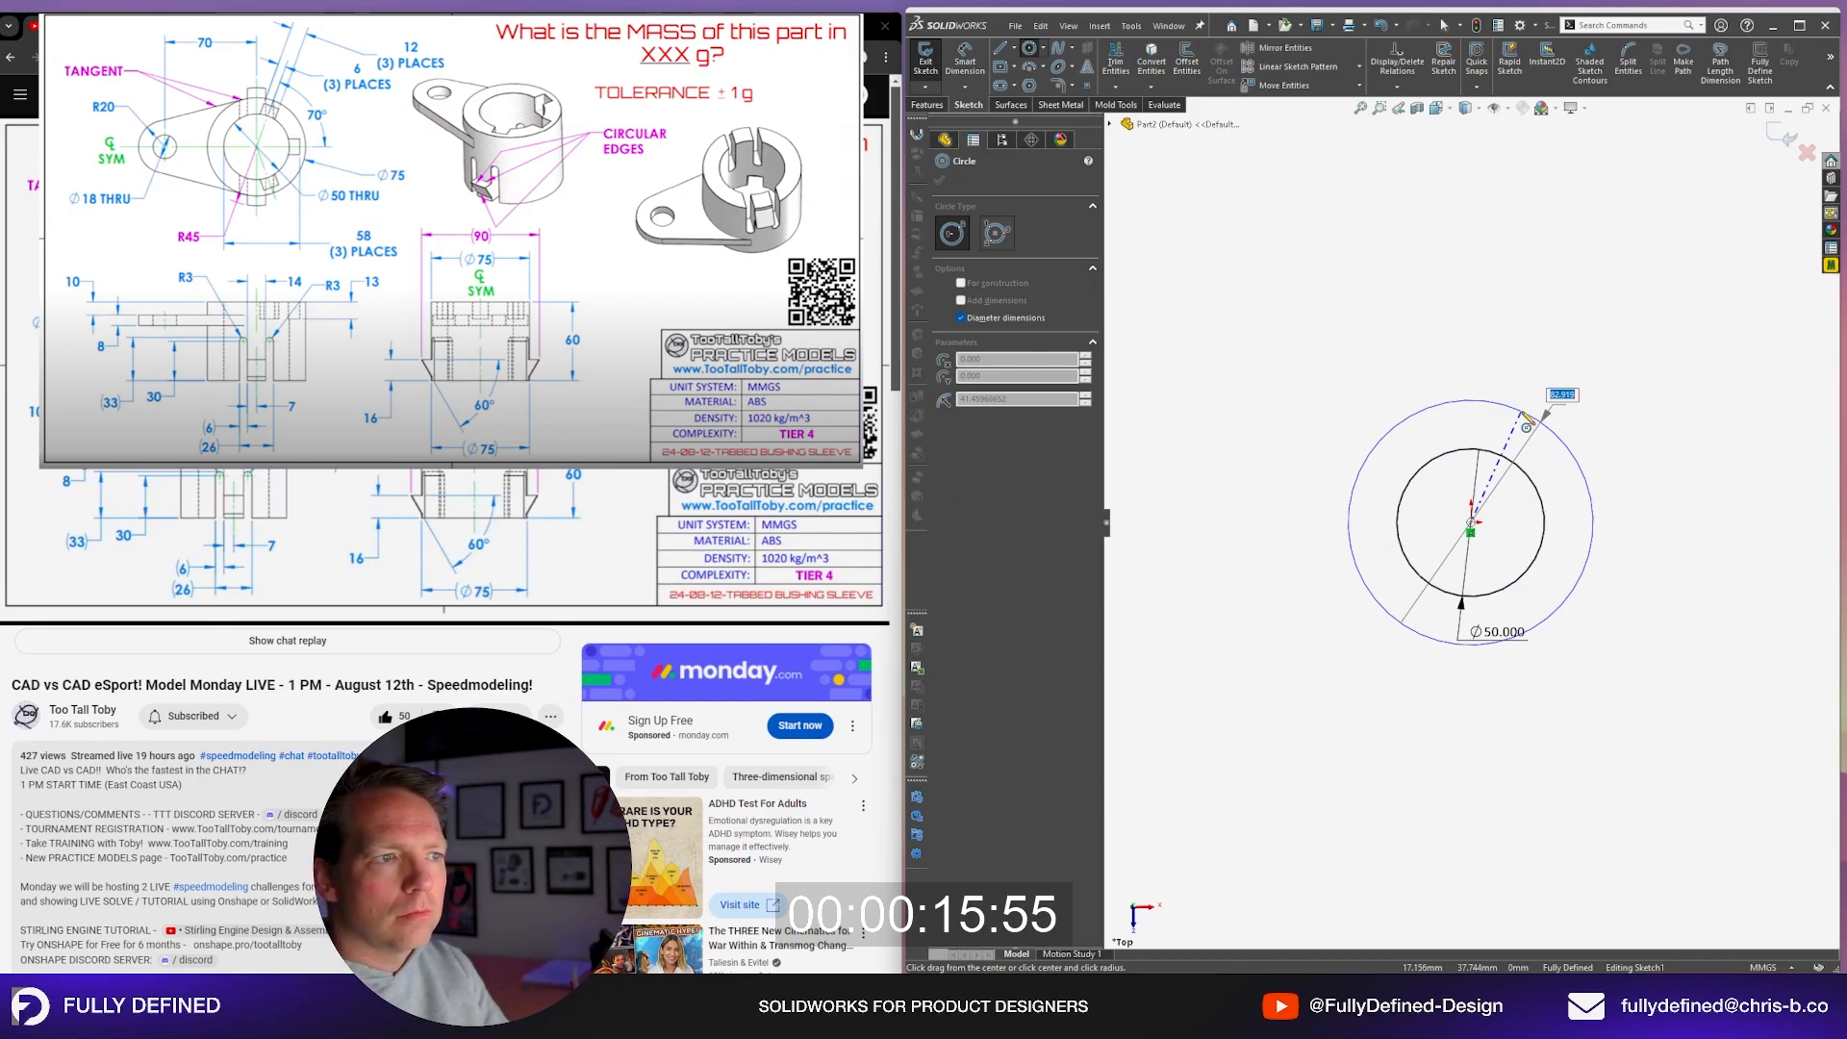
text(75)
key(Return)
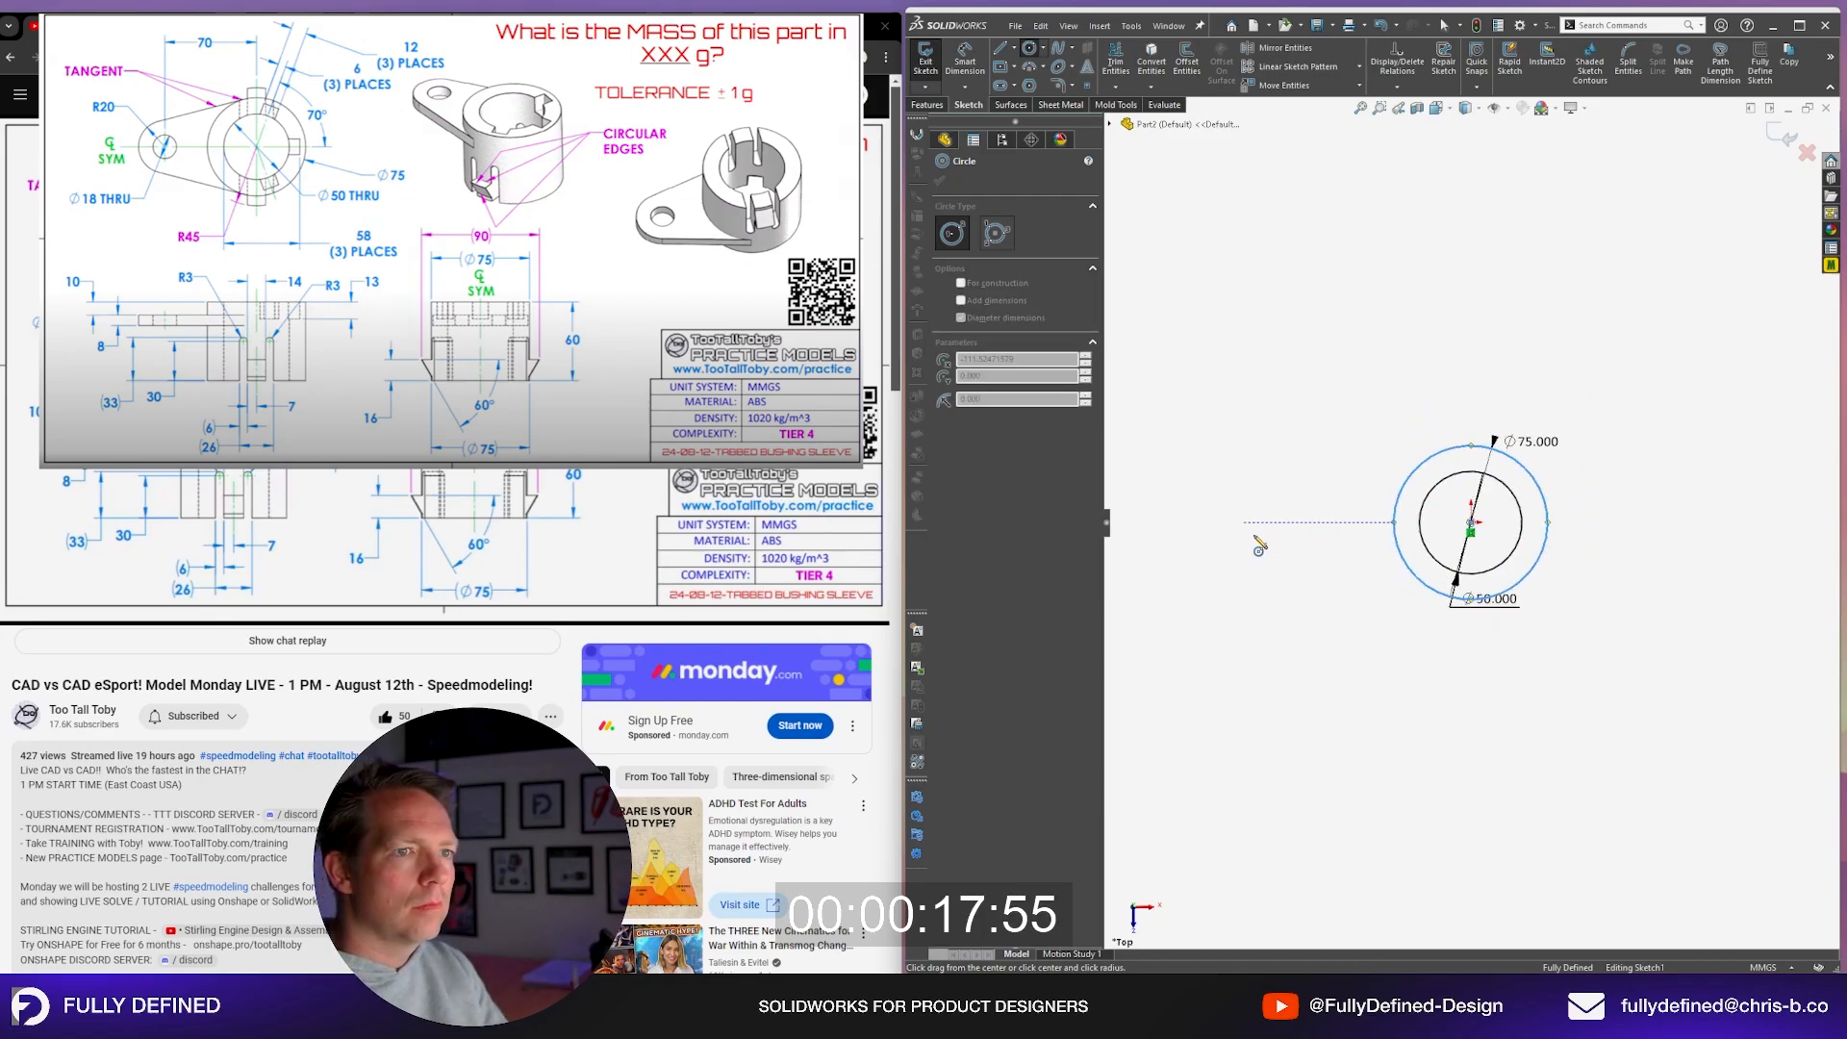
Step: Sketch two concentric circles of 18 mm and 40 mm diameter to the left of the origin circles, level with the origin
click(1241, 523)
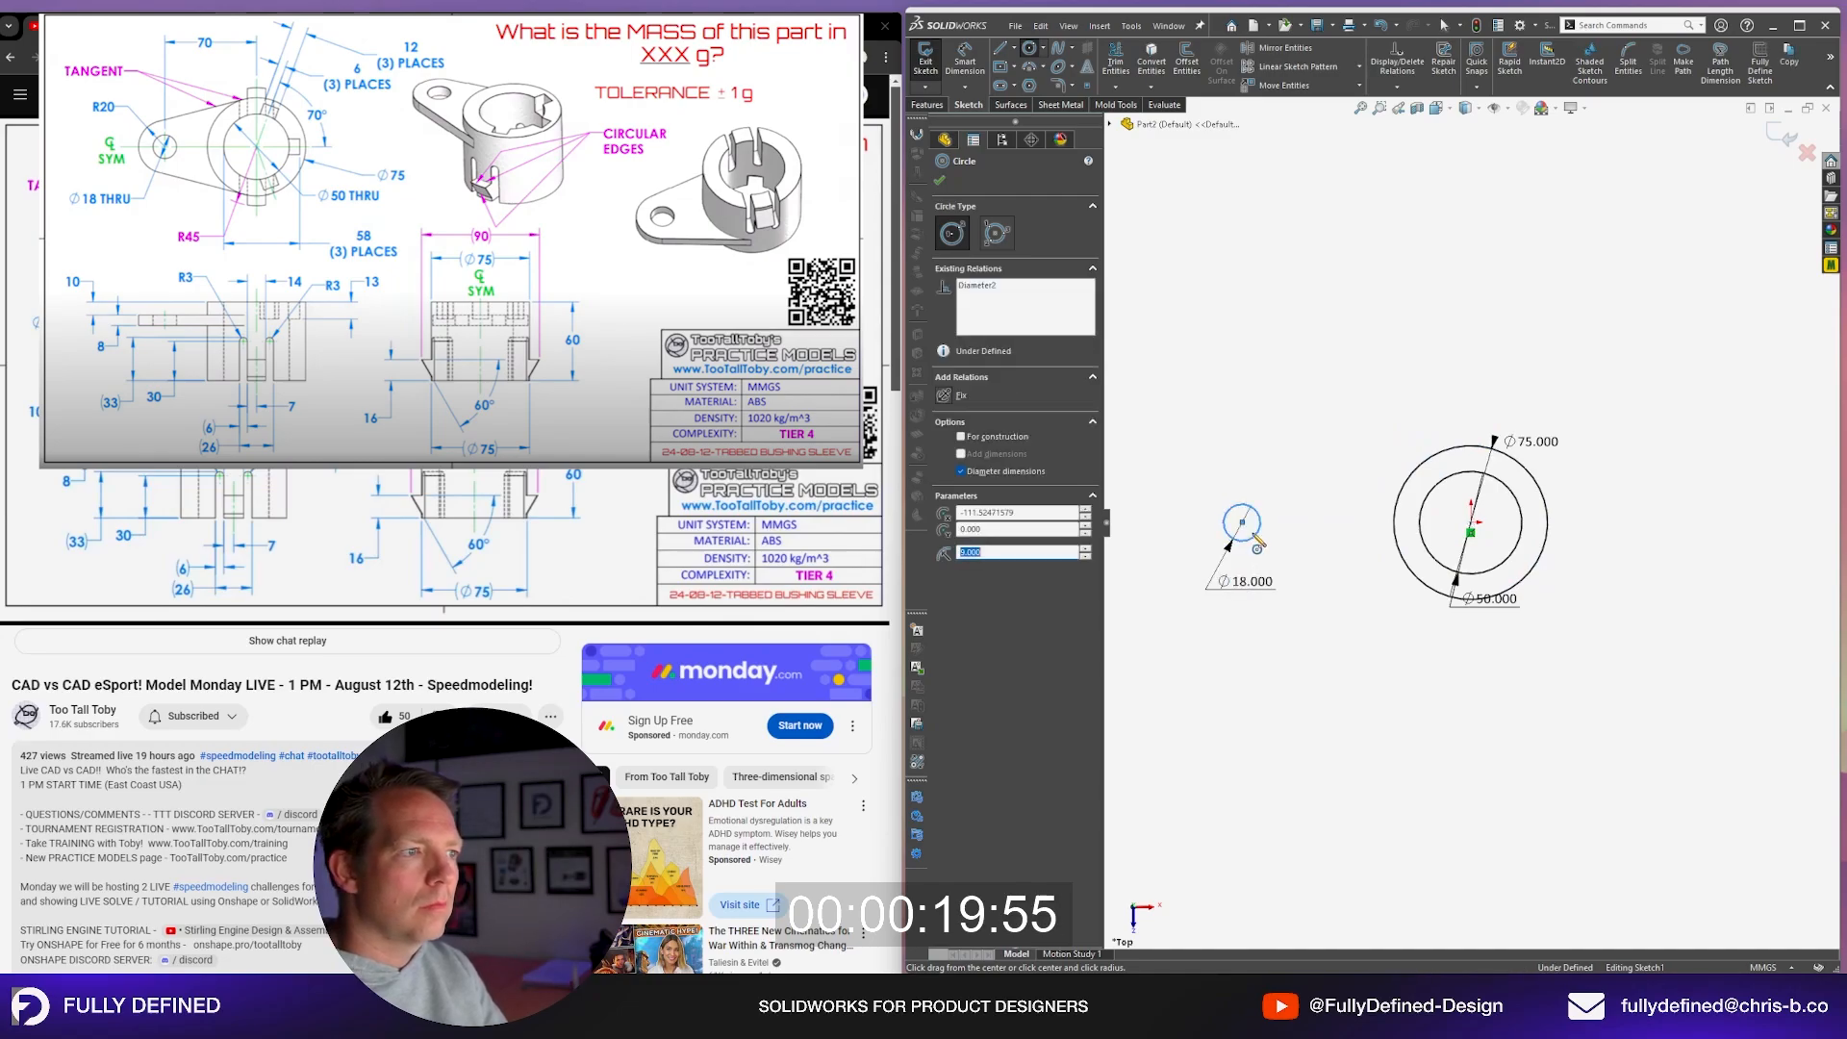
key(Return)
click(1242, 522)
text(40)
key(Return)
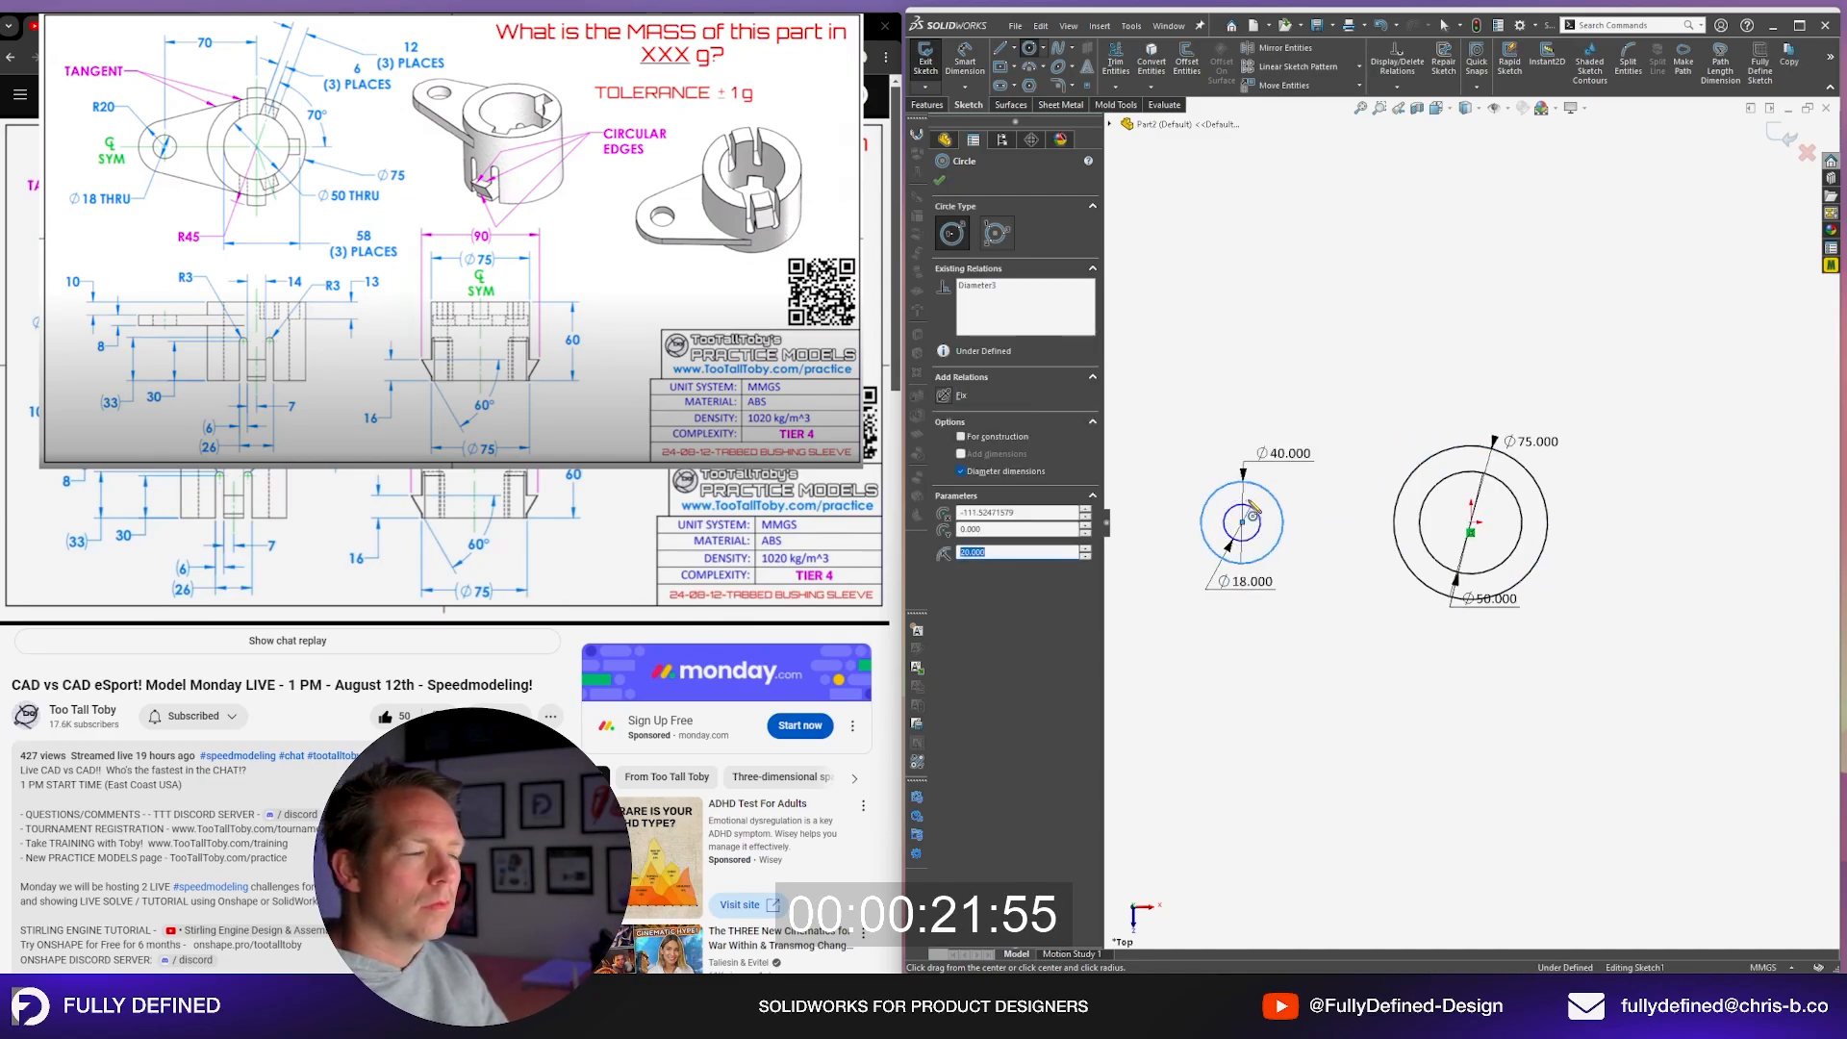
key(Escape)
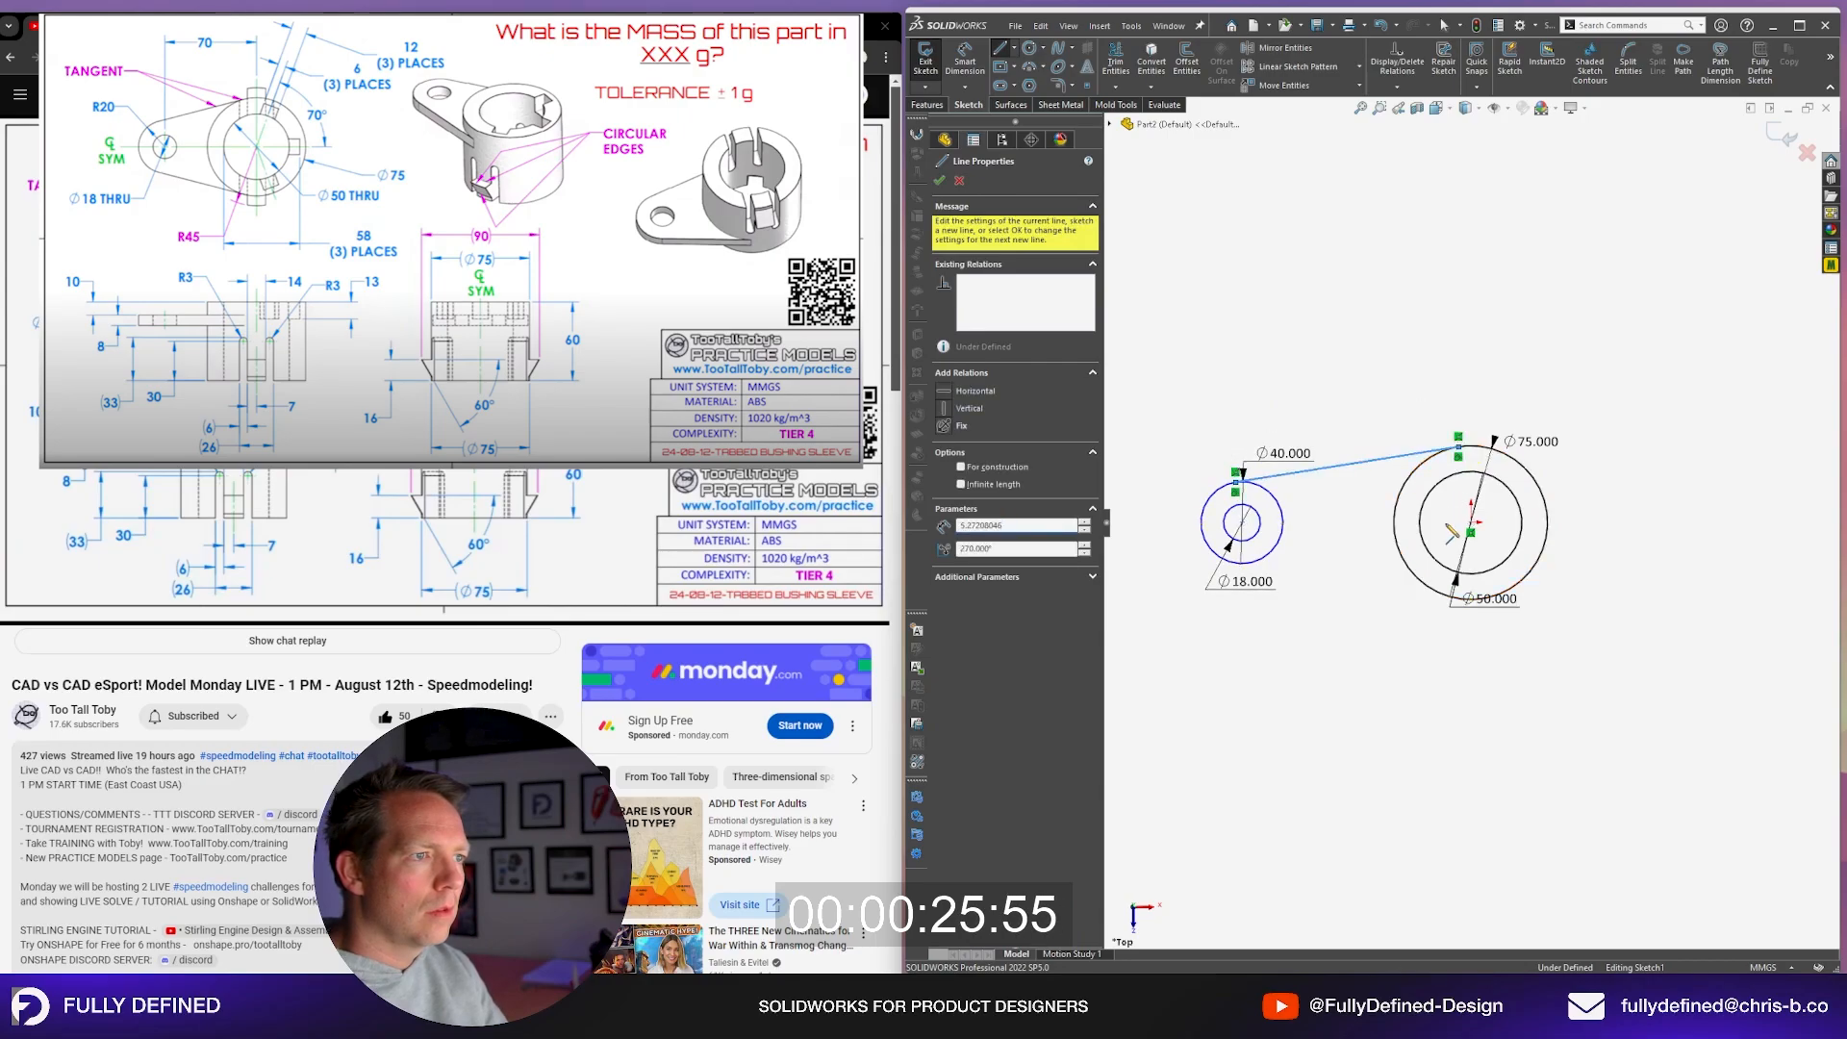
Step: Connect the 40 mm and 75 mm circles with tangent lines along their upper and lower sides
click(1466, 444)
scroll(1414, 550, down, 2)
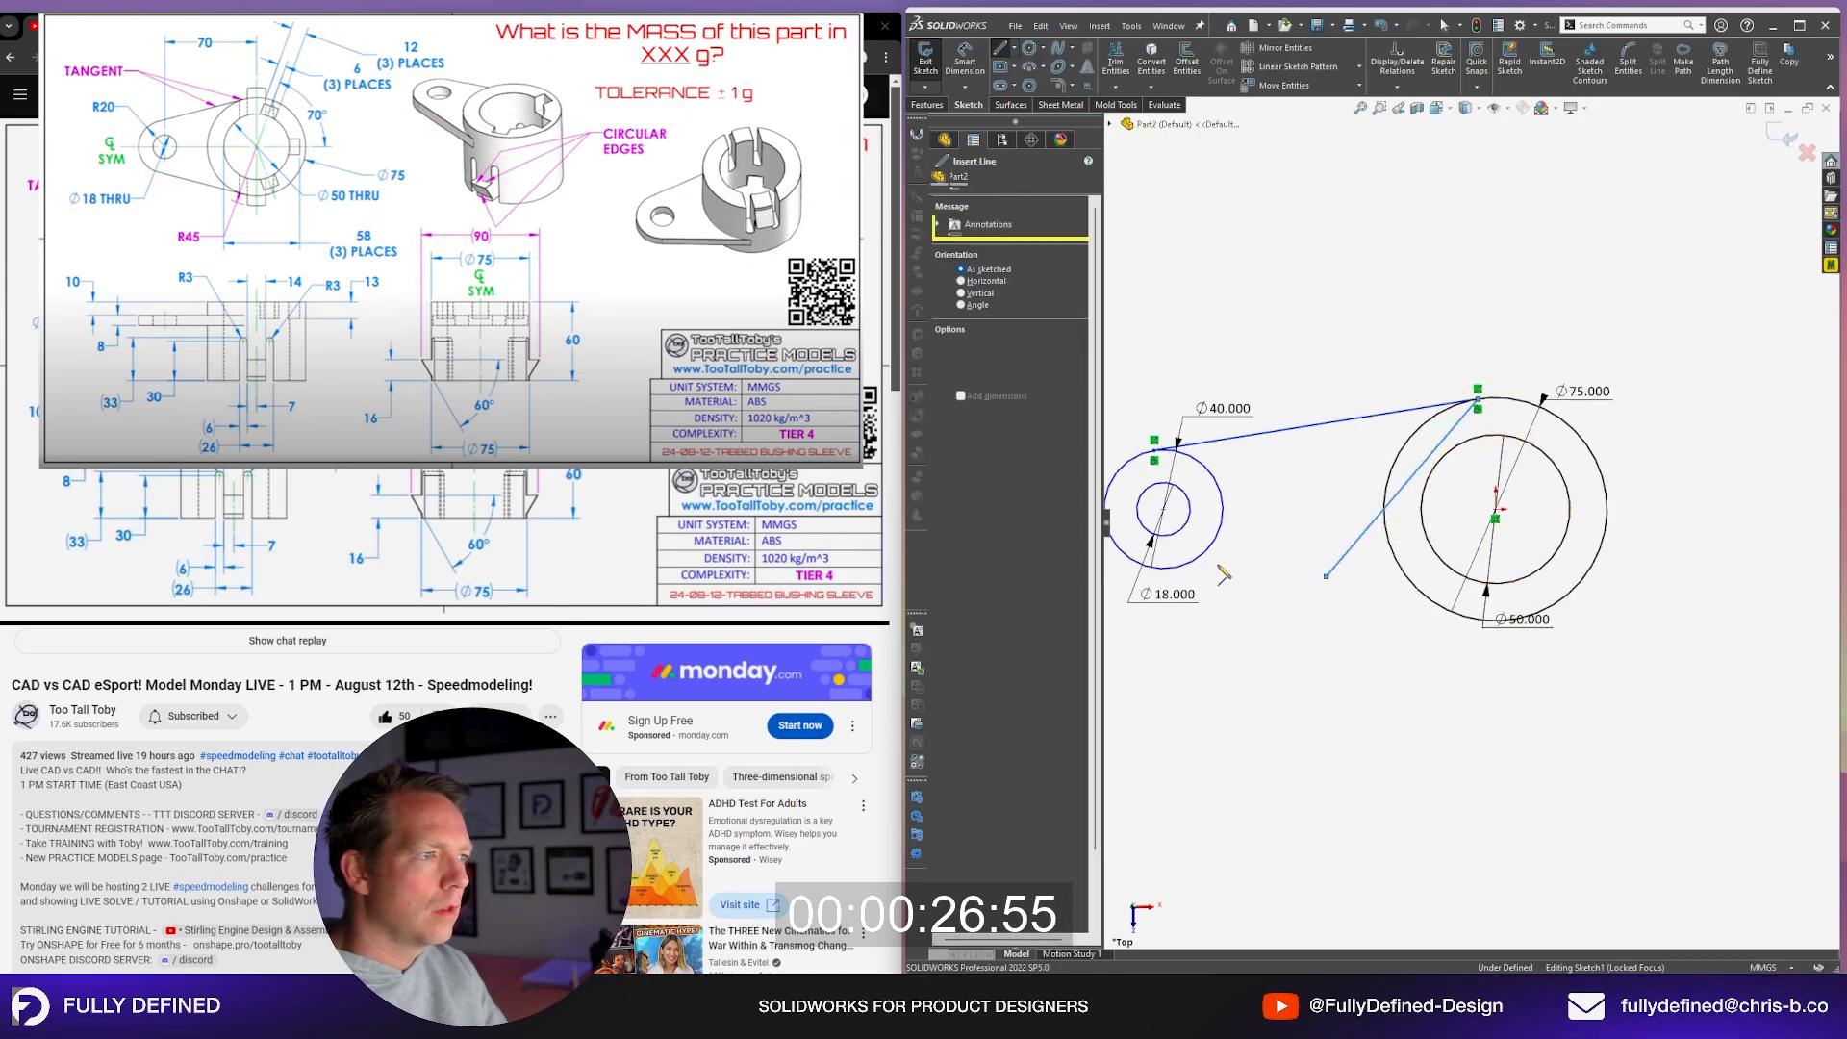
click(1159, 571)
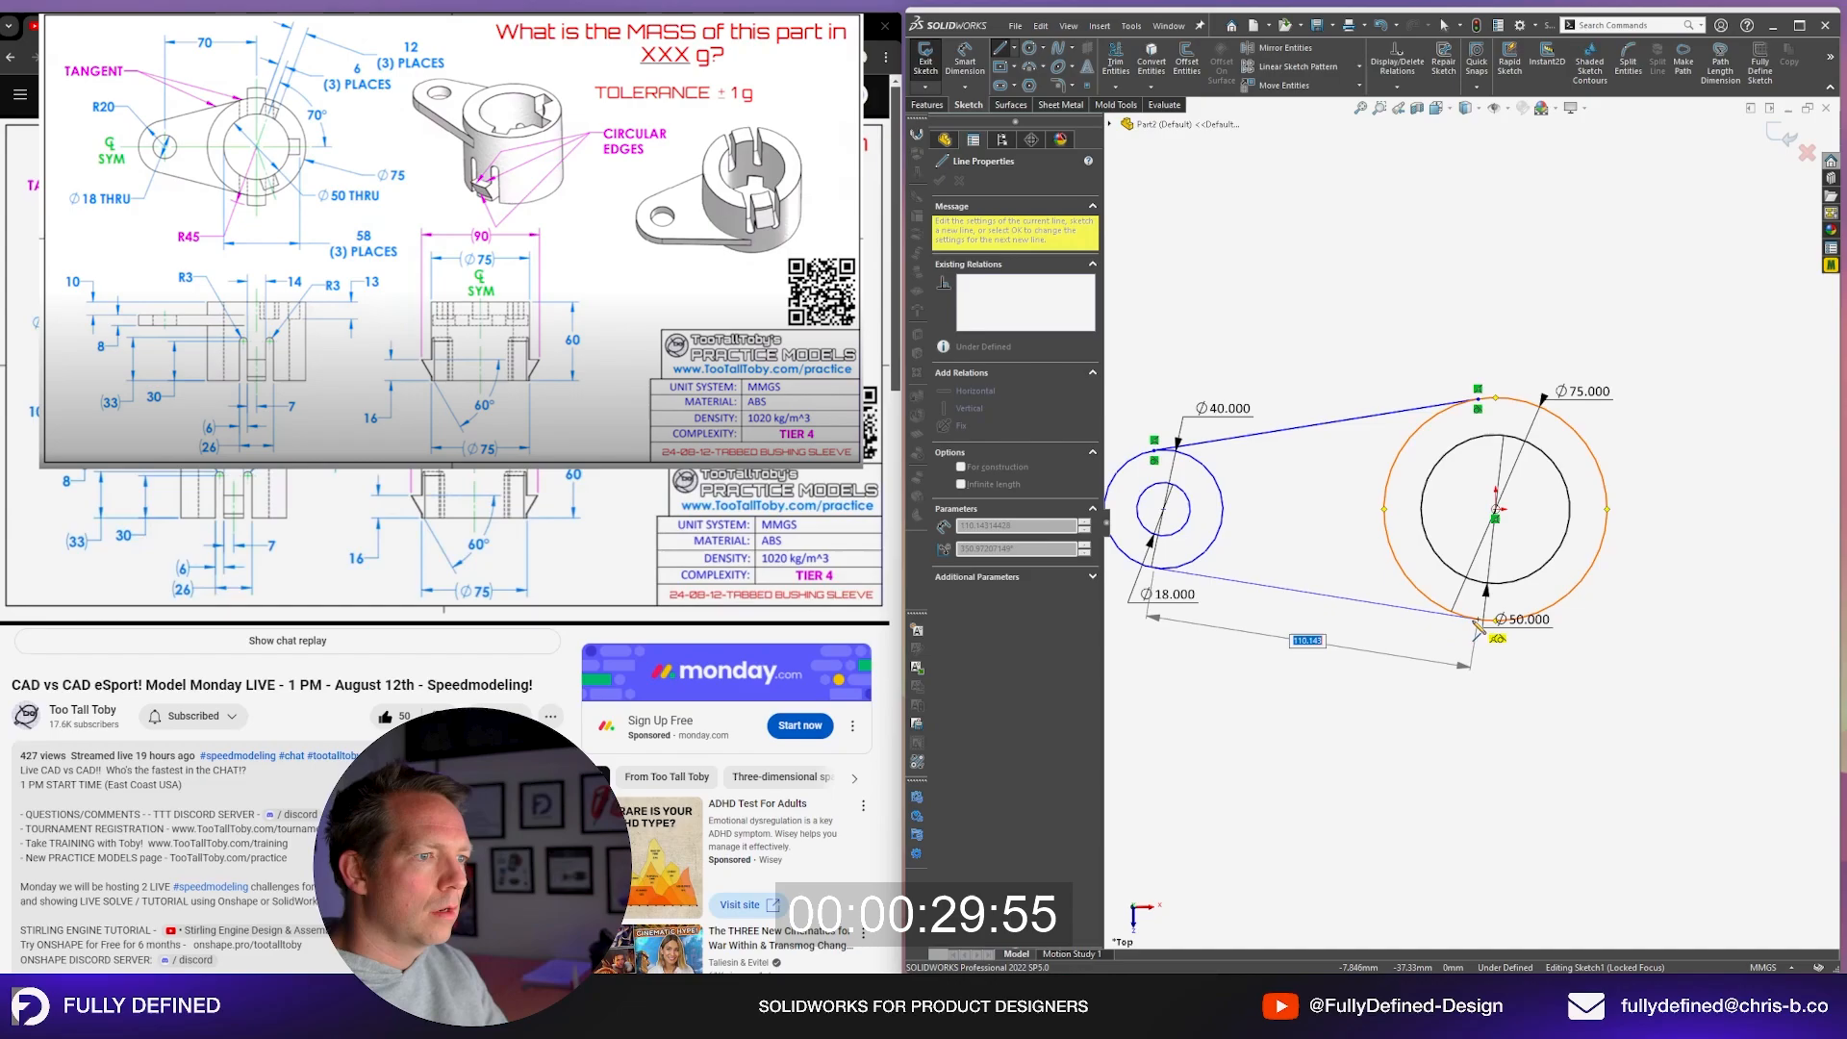
click(1477, 623)
key(Escape)
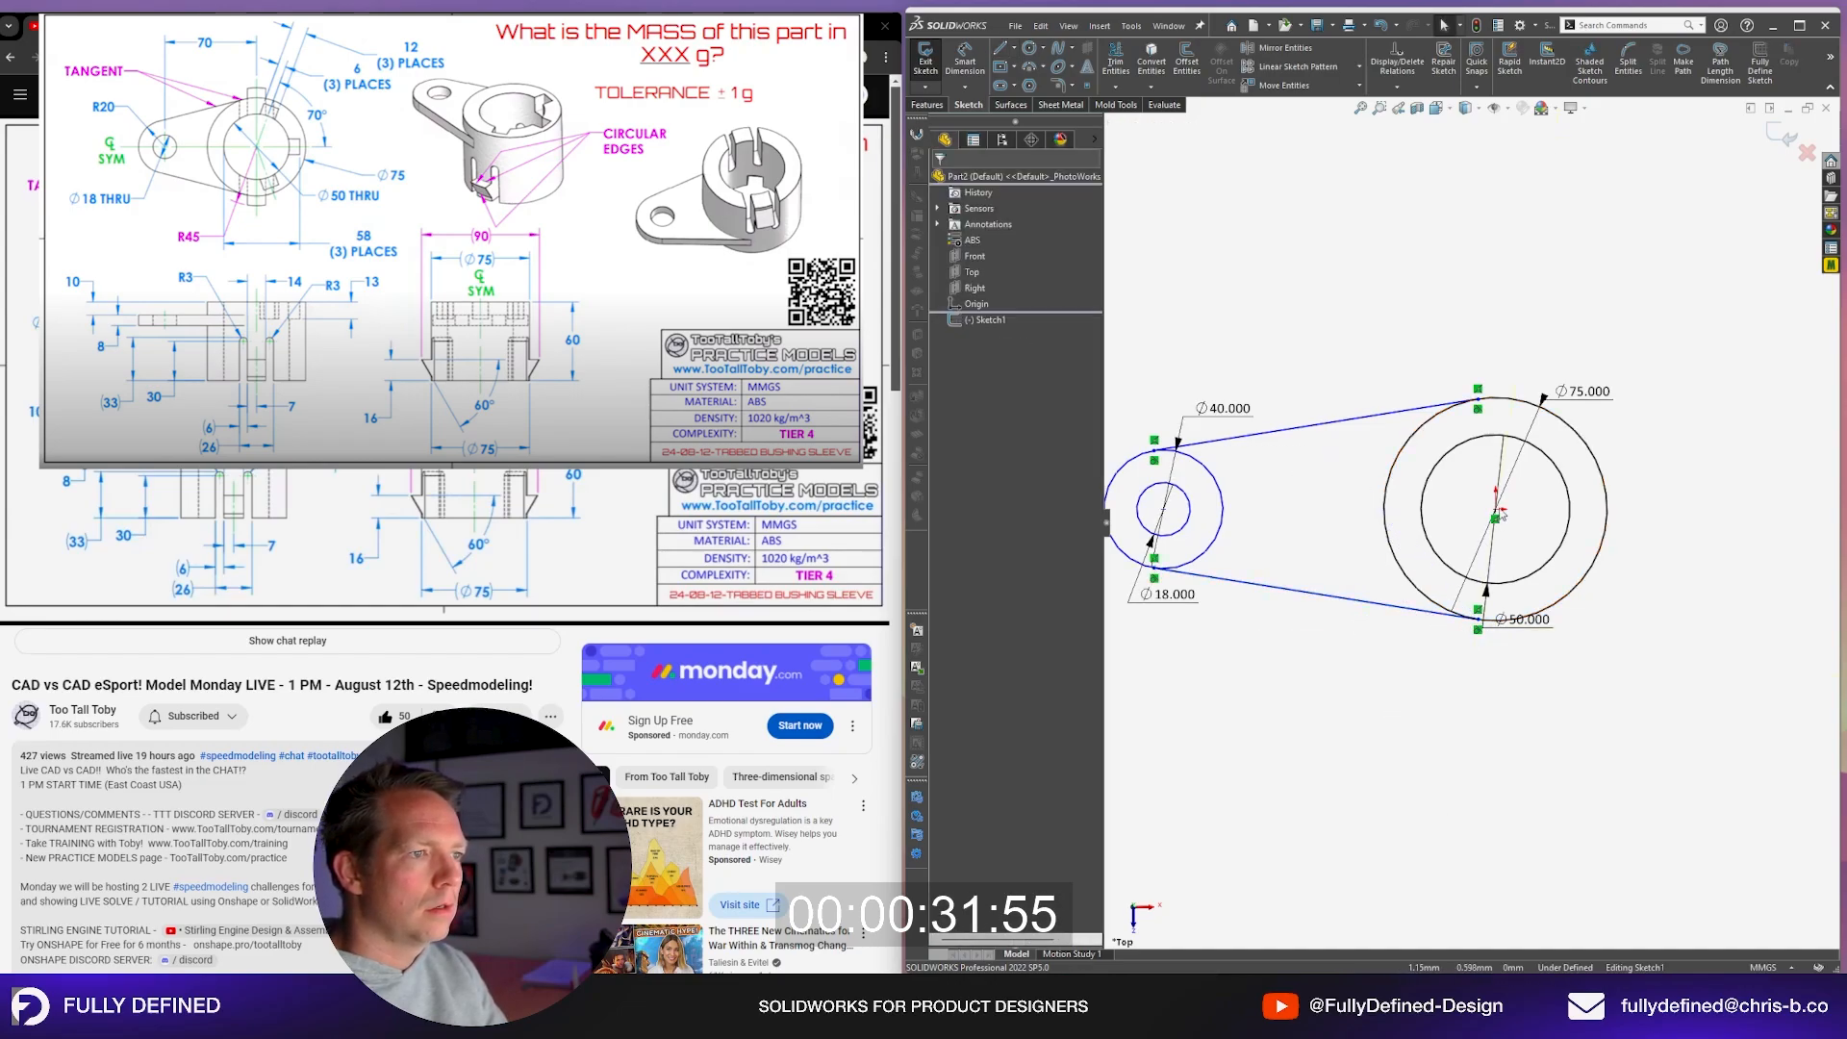
Step: Add a horizontal relation between the origin and the centre of the small circles
click(1496, 517)
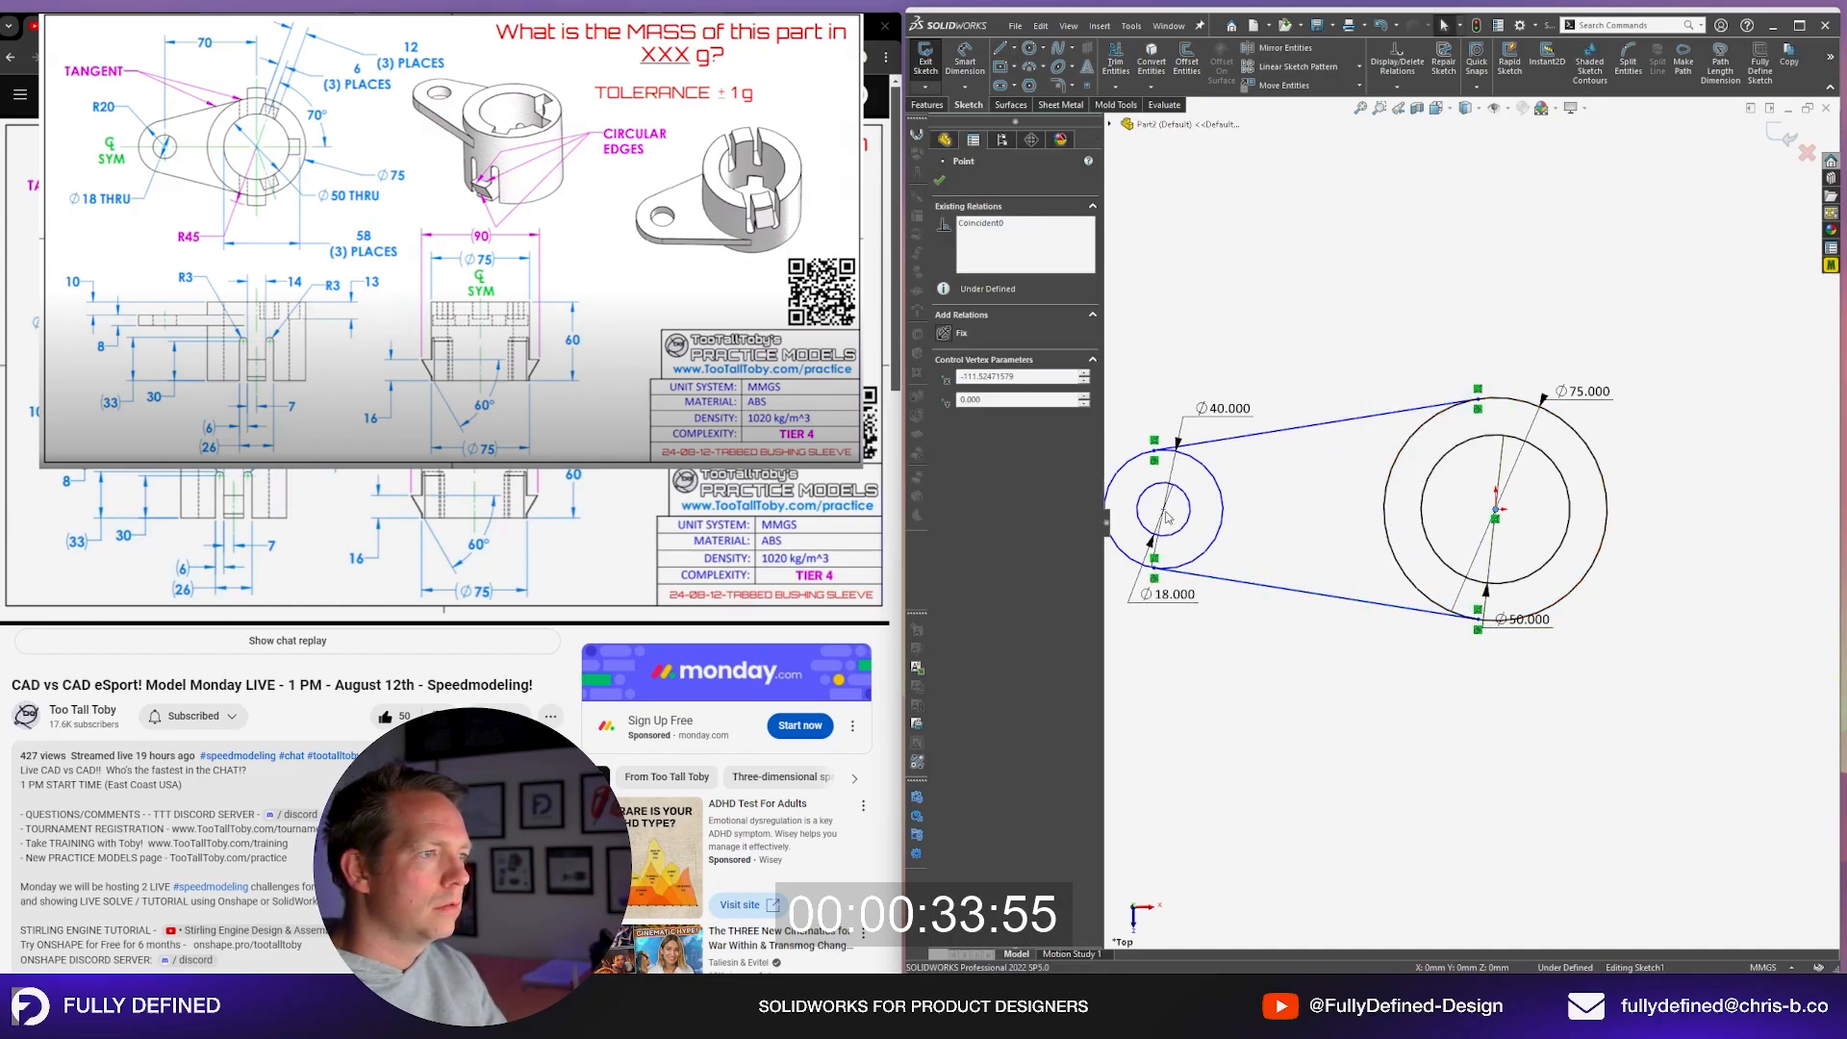
ctrl+click(1165, 511)
click(1219, 384)
Step: Dimension the distance between the two circle centres as 70 mm
key(d)
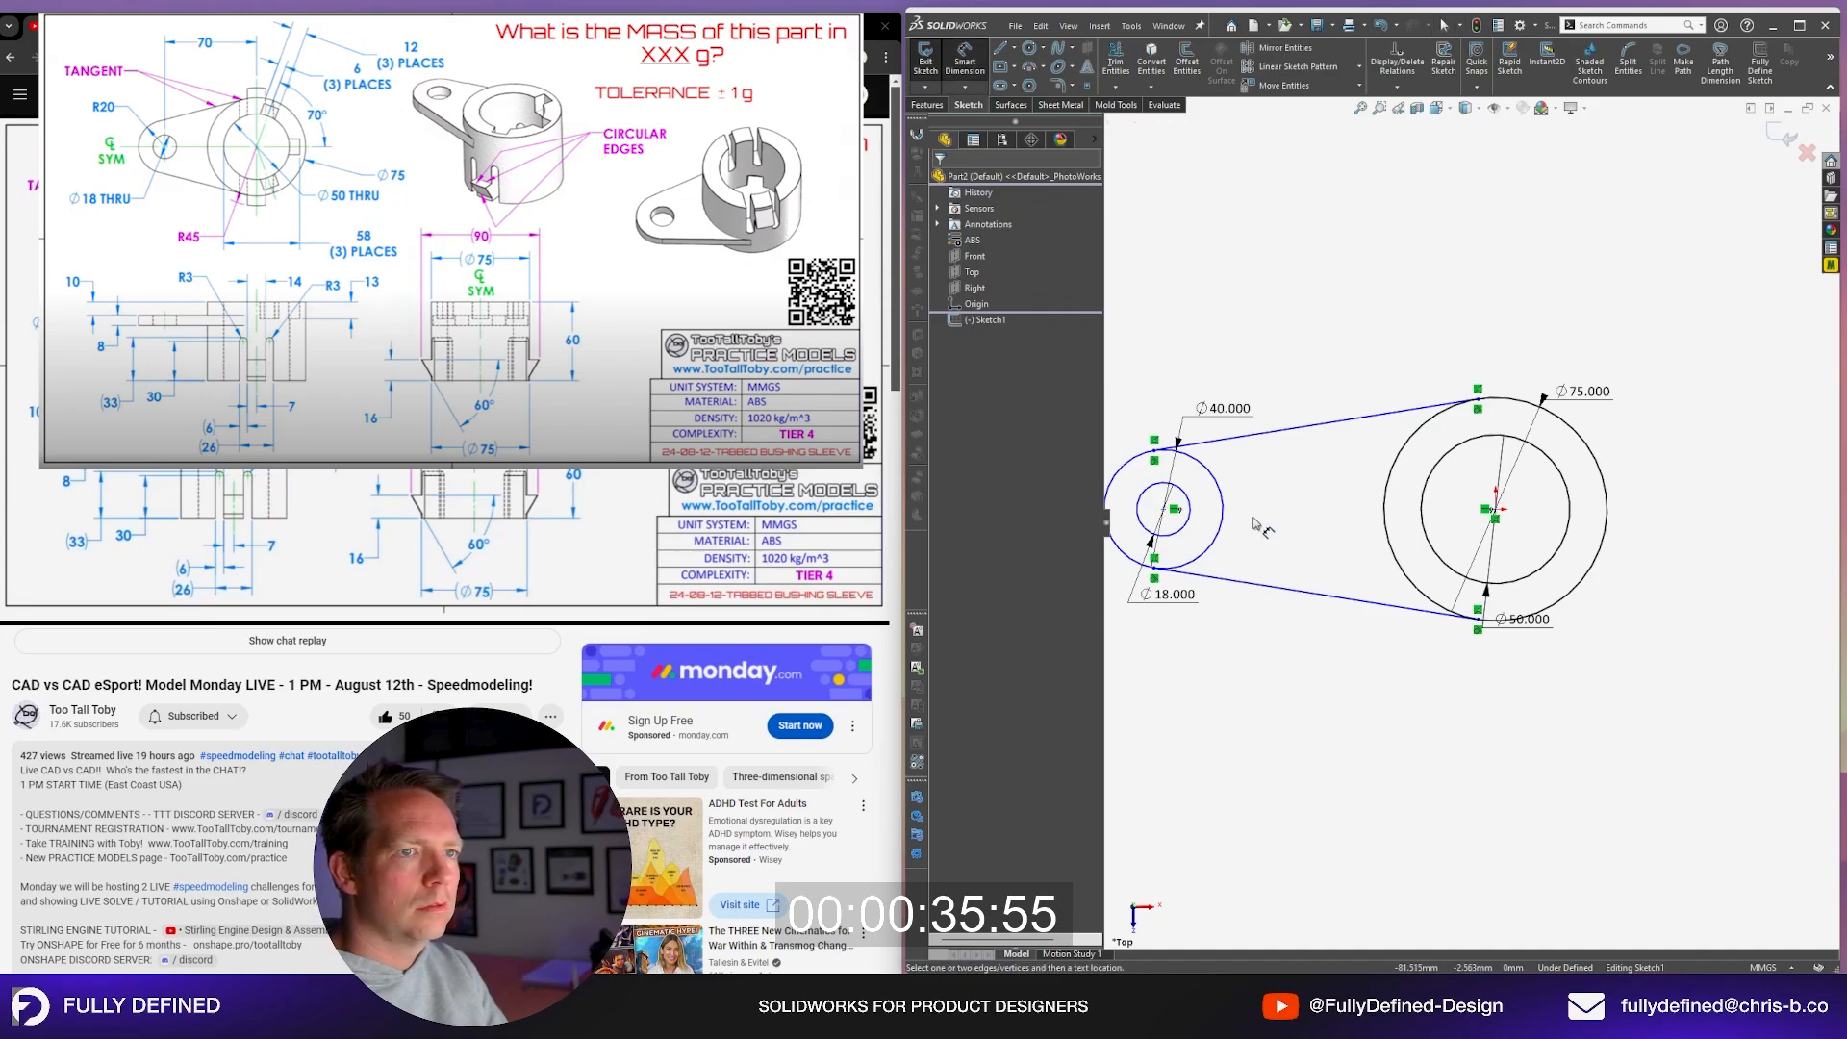
scroll(1266, 558, up, 1)
scroll(1284, 604, down, 1)
click(1543, 492)
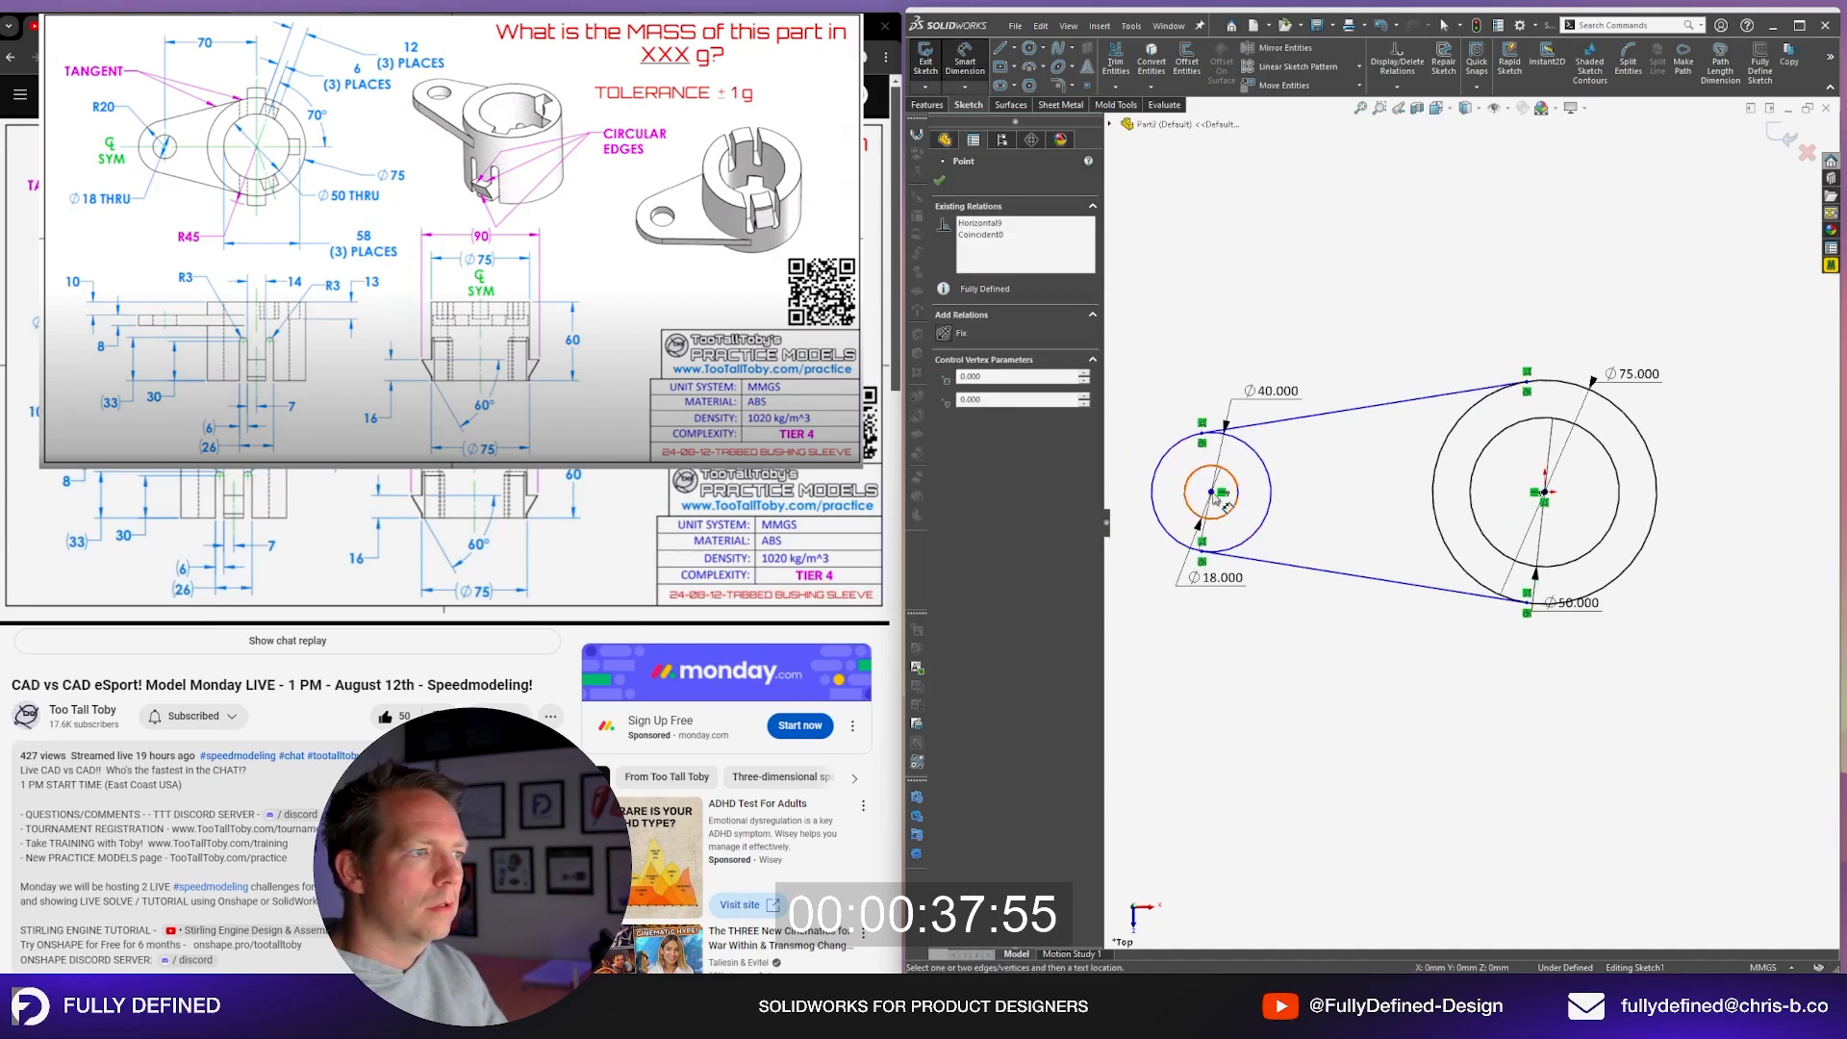
click(1211, 492)
click(1577, 708)
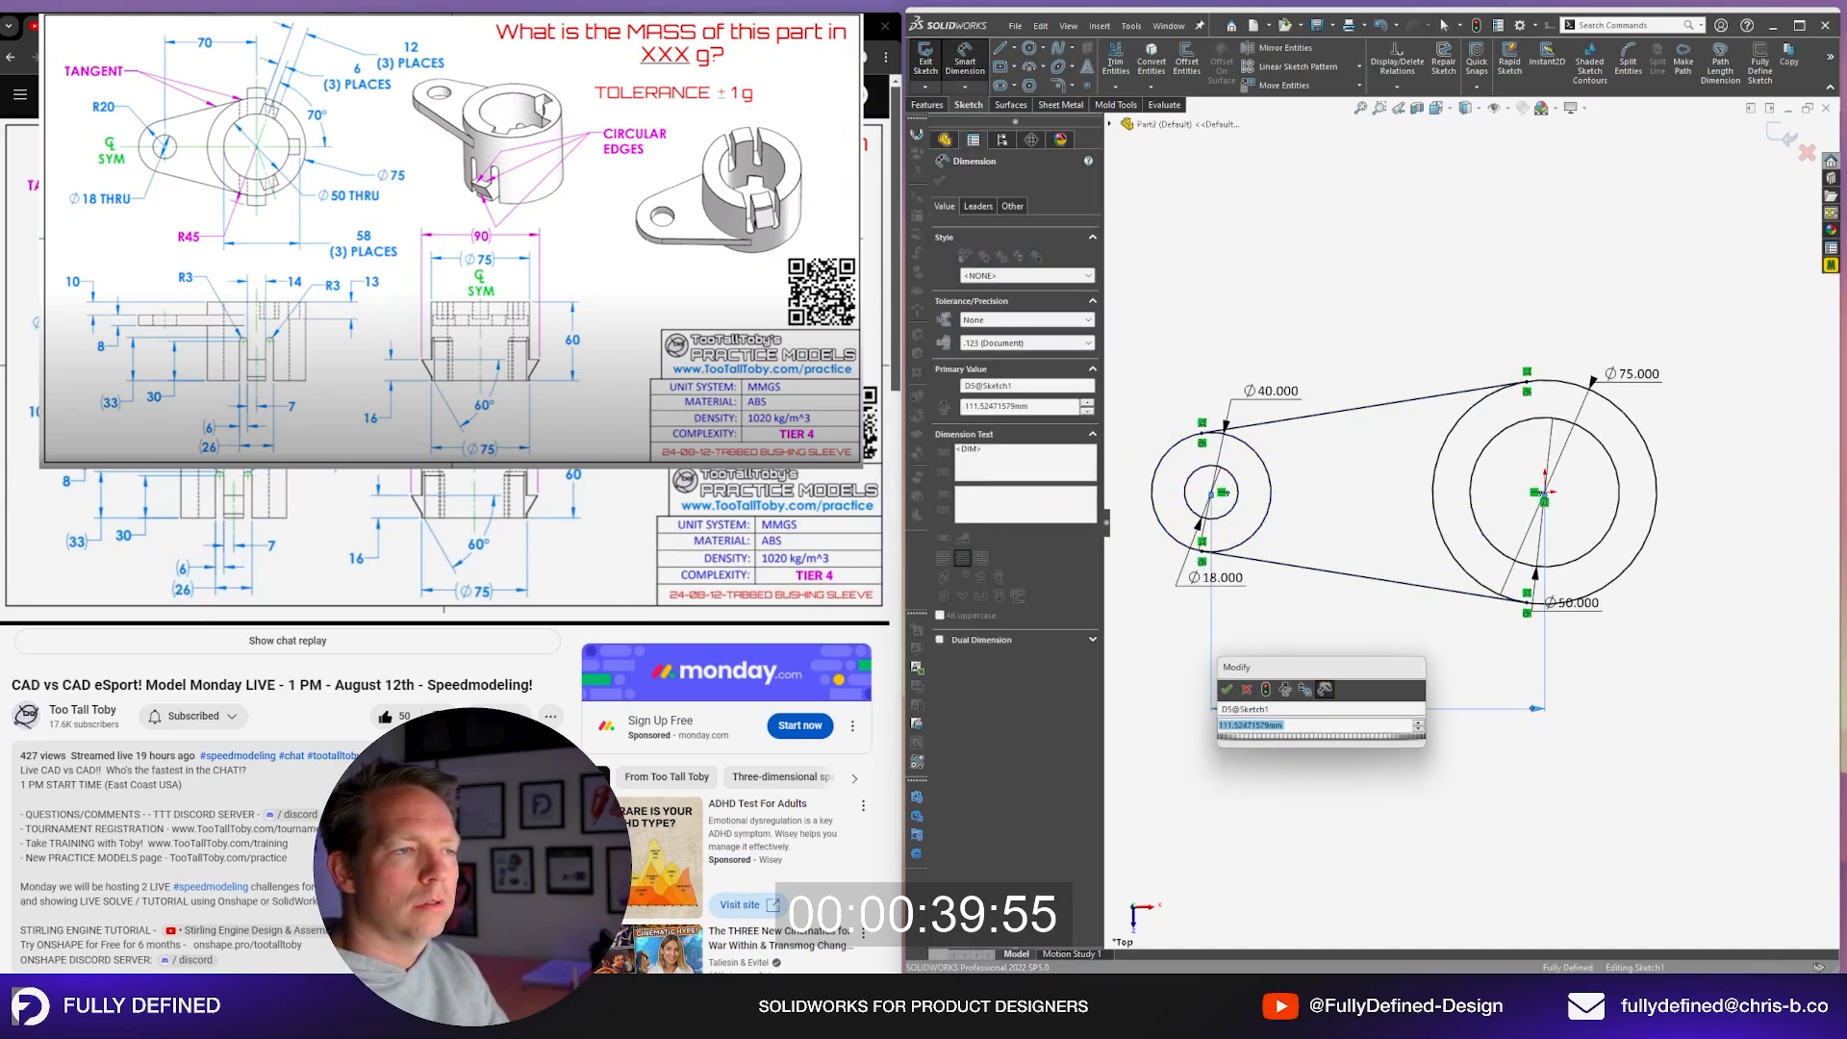
text(70)
key(Return)
key(Escape)
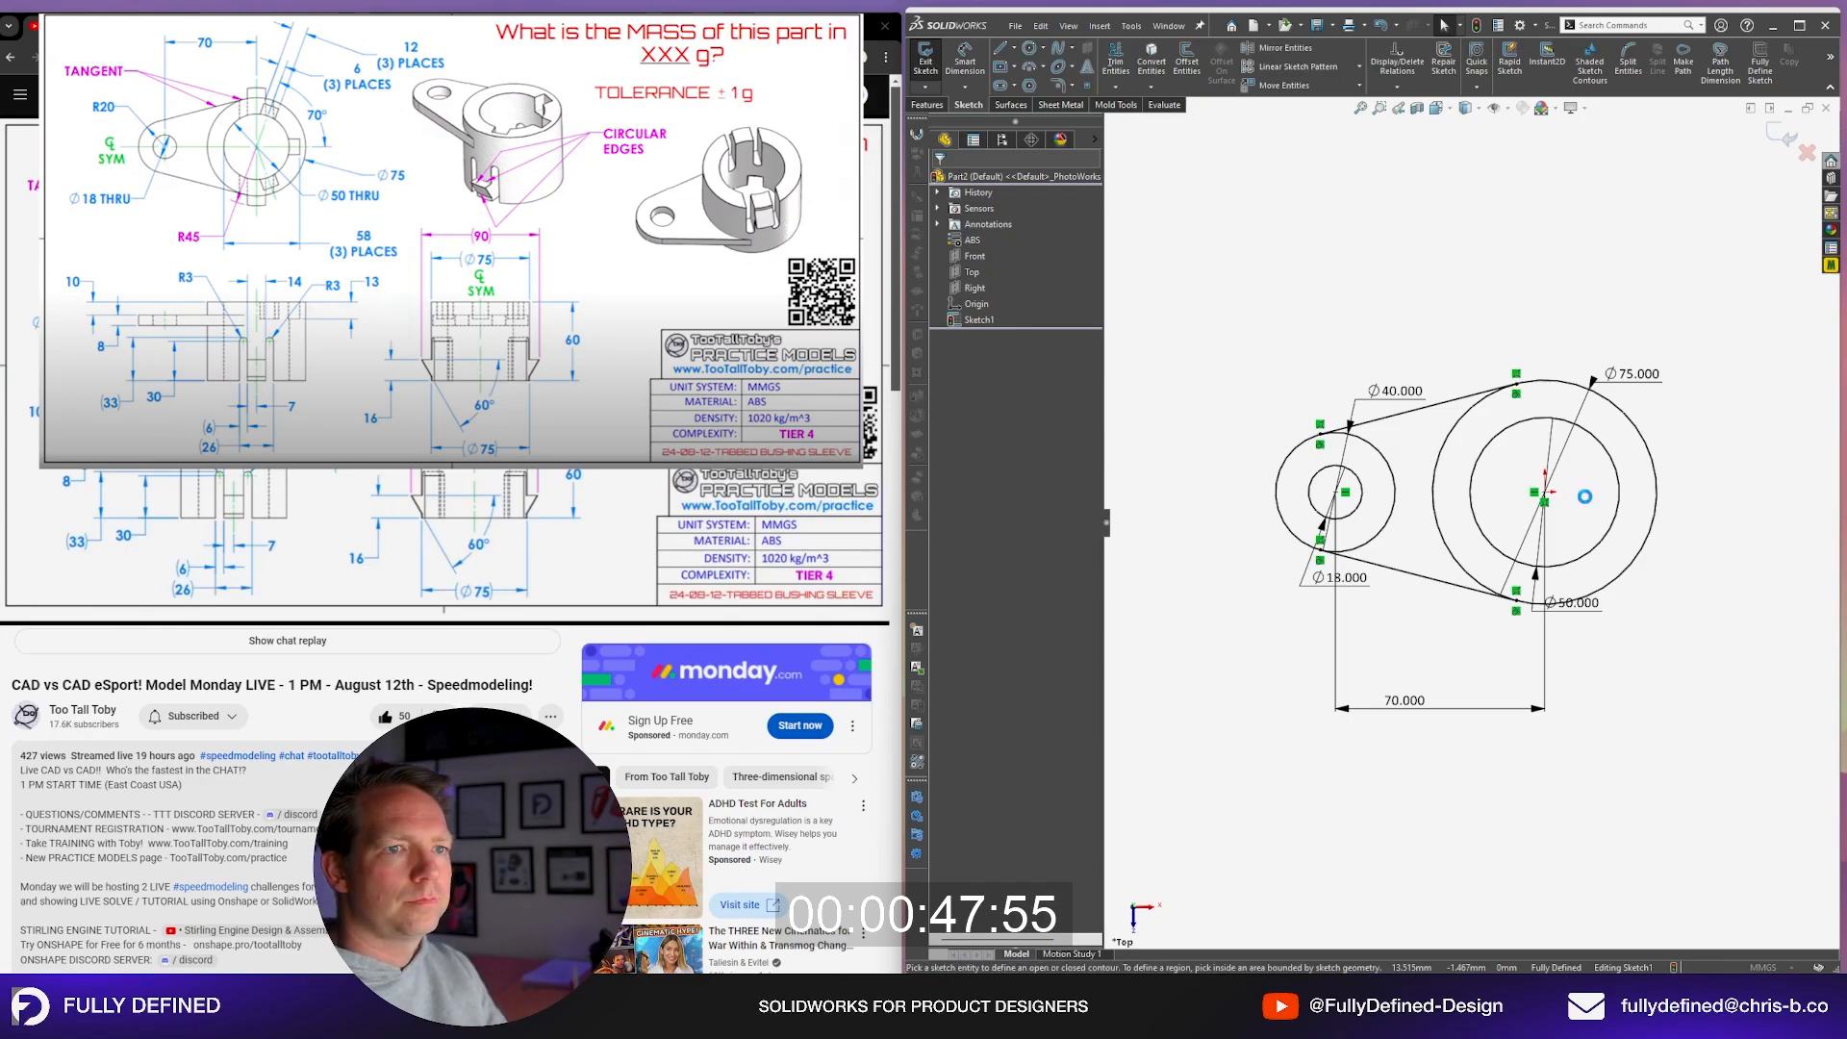
Step: Extrude the ring region between the 50 mm and 75 mm circles to a blind depth of 60 mm
click(1455, 519)
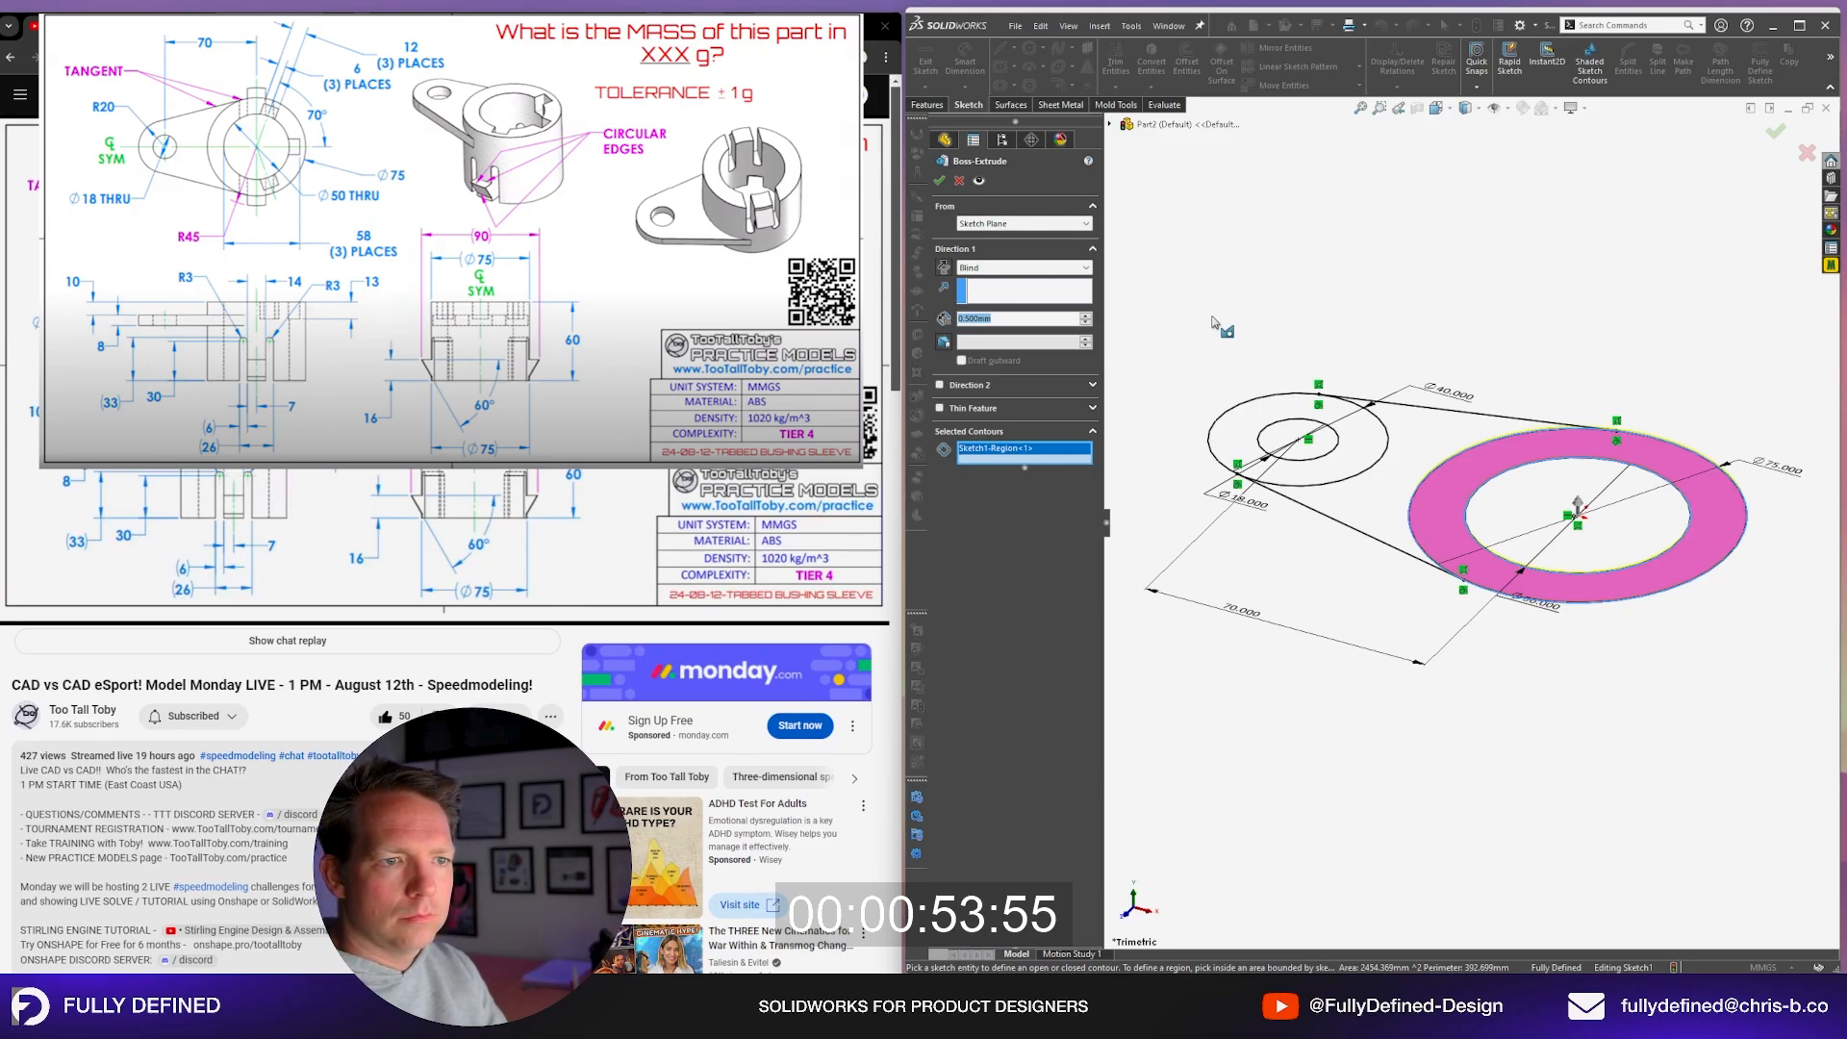
text(60)
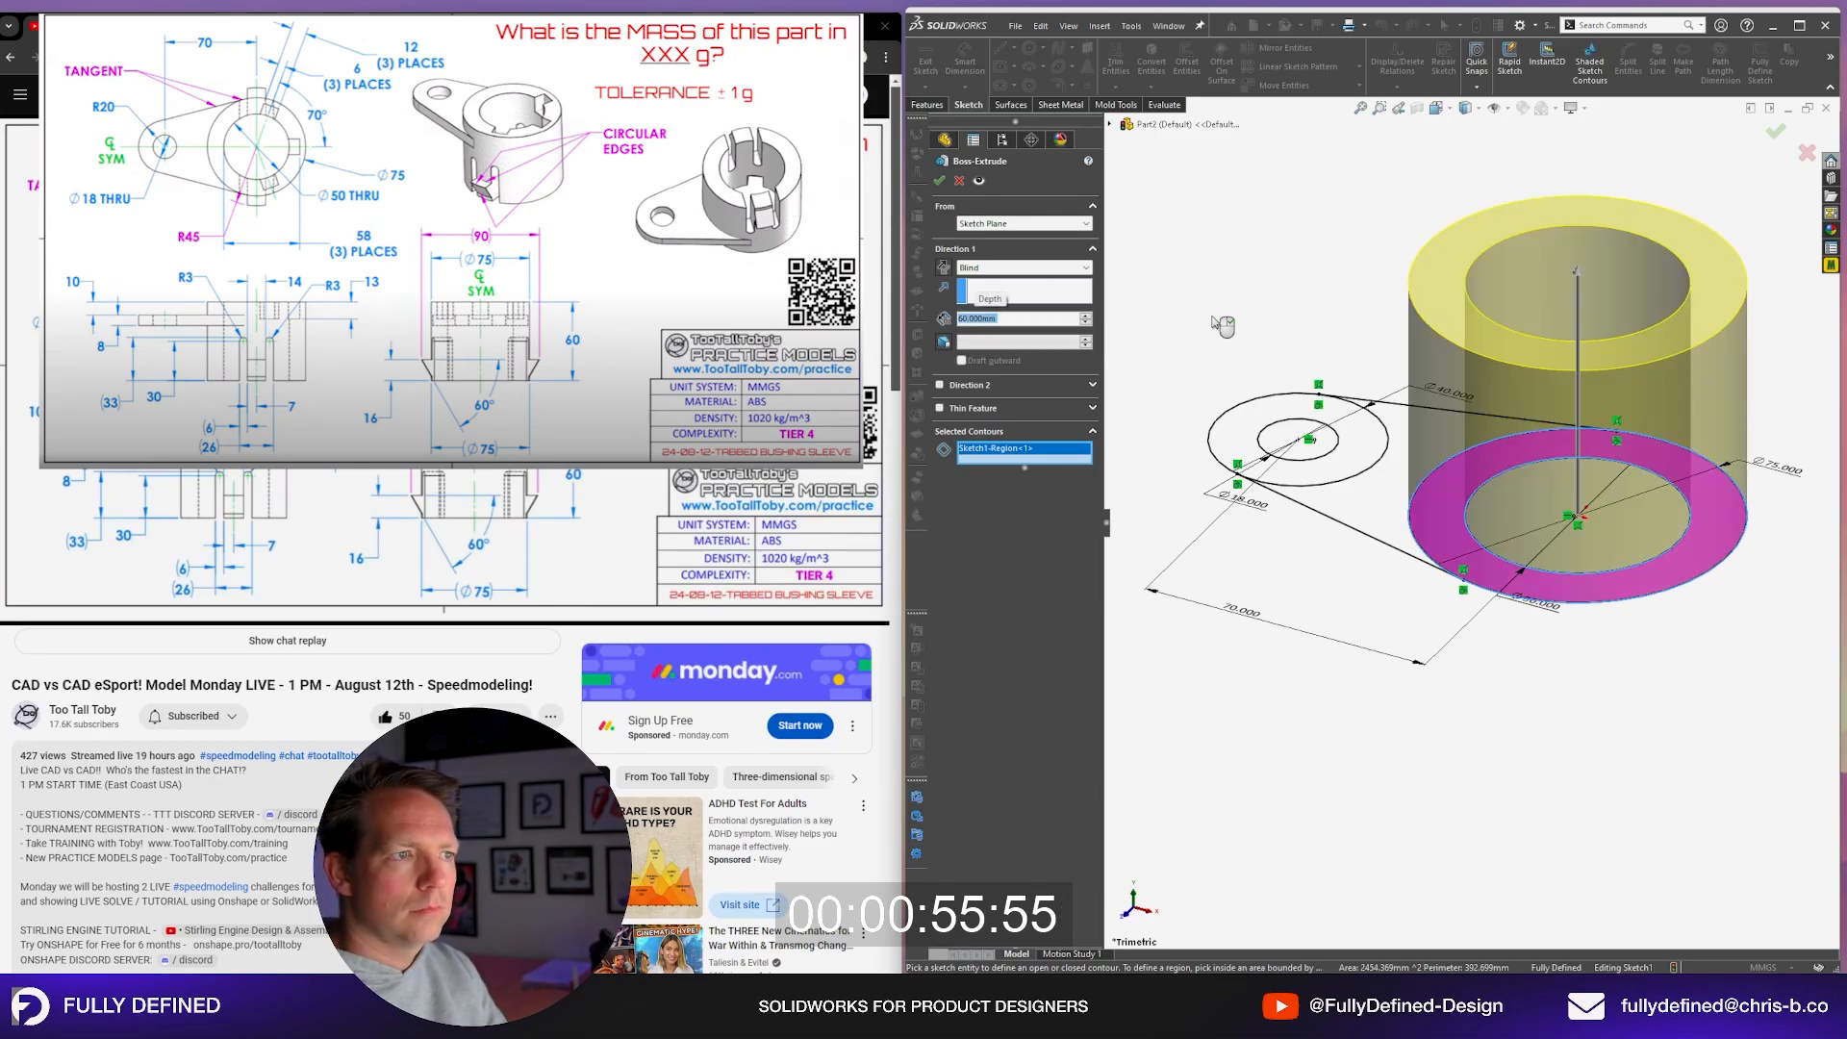
key(Return)
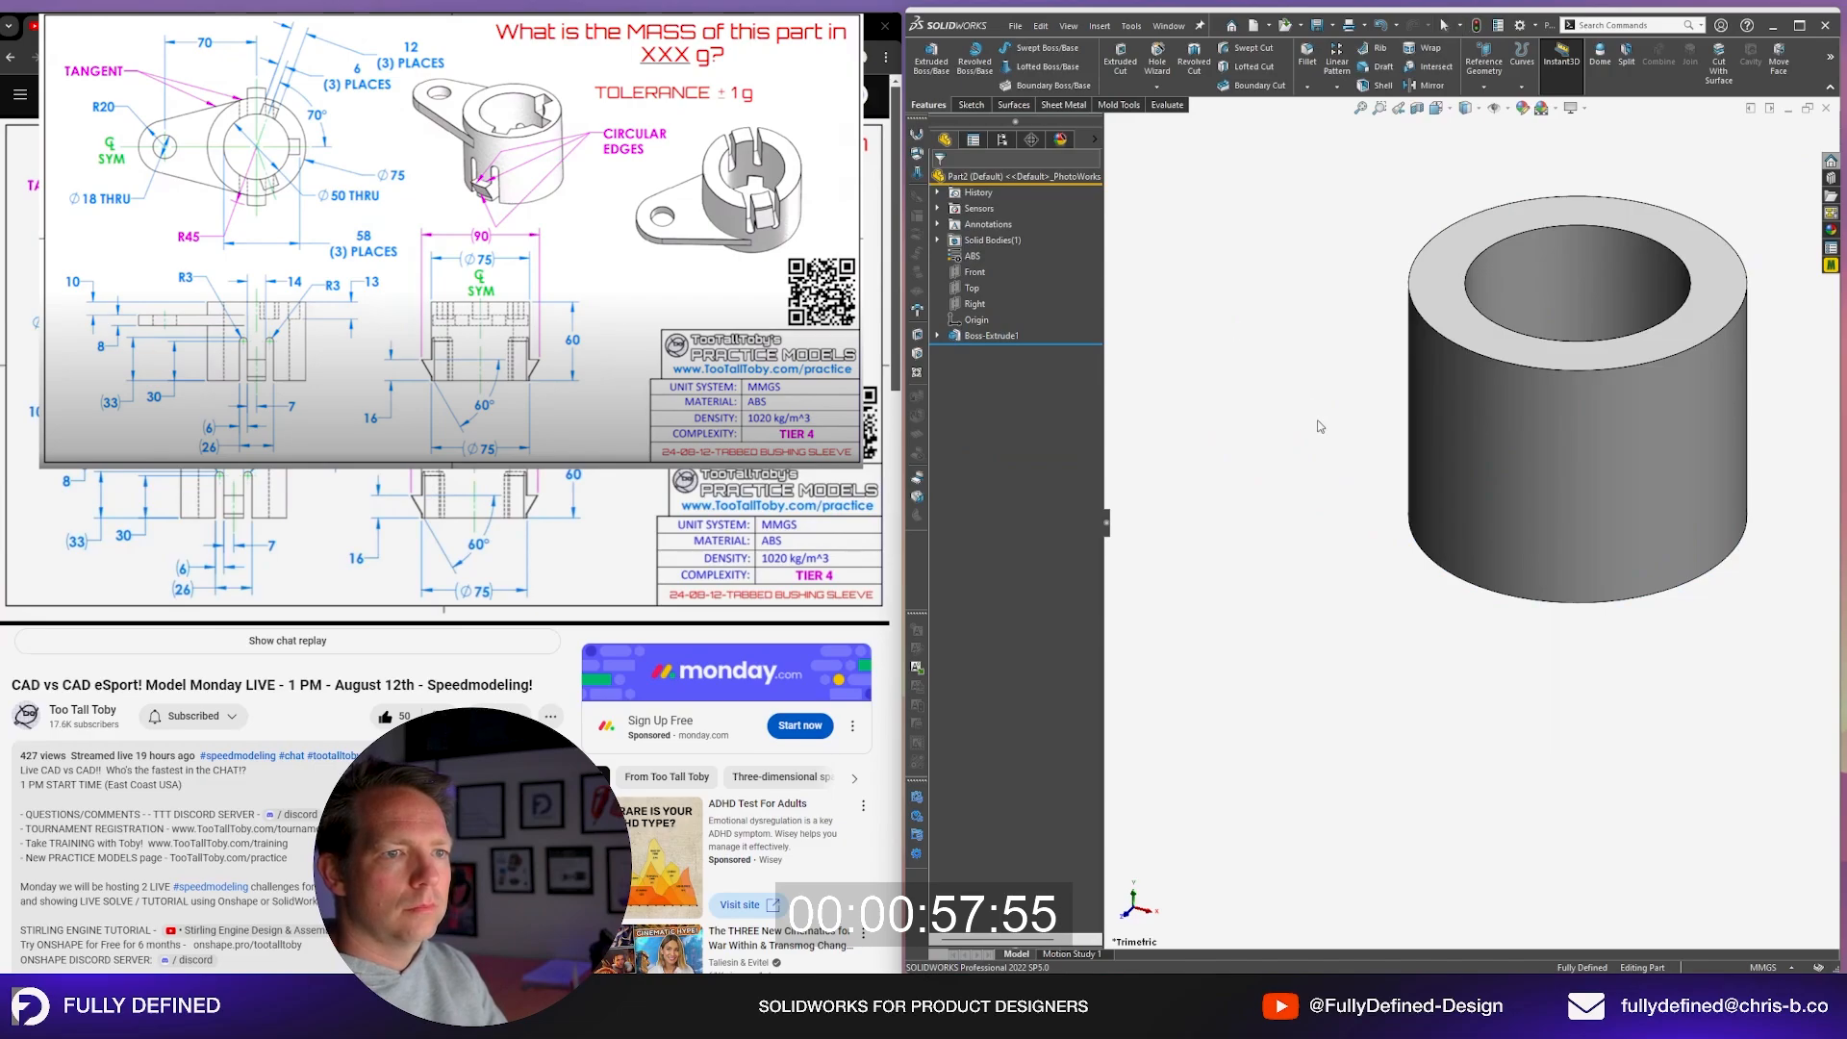
Step: Reuse the first sketch to extrude the two lug regions around the 18 mm hole 8 mm, merged with the sleeve
key(ctrl+7)
click(937, 336)
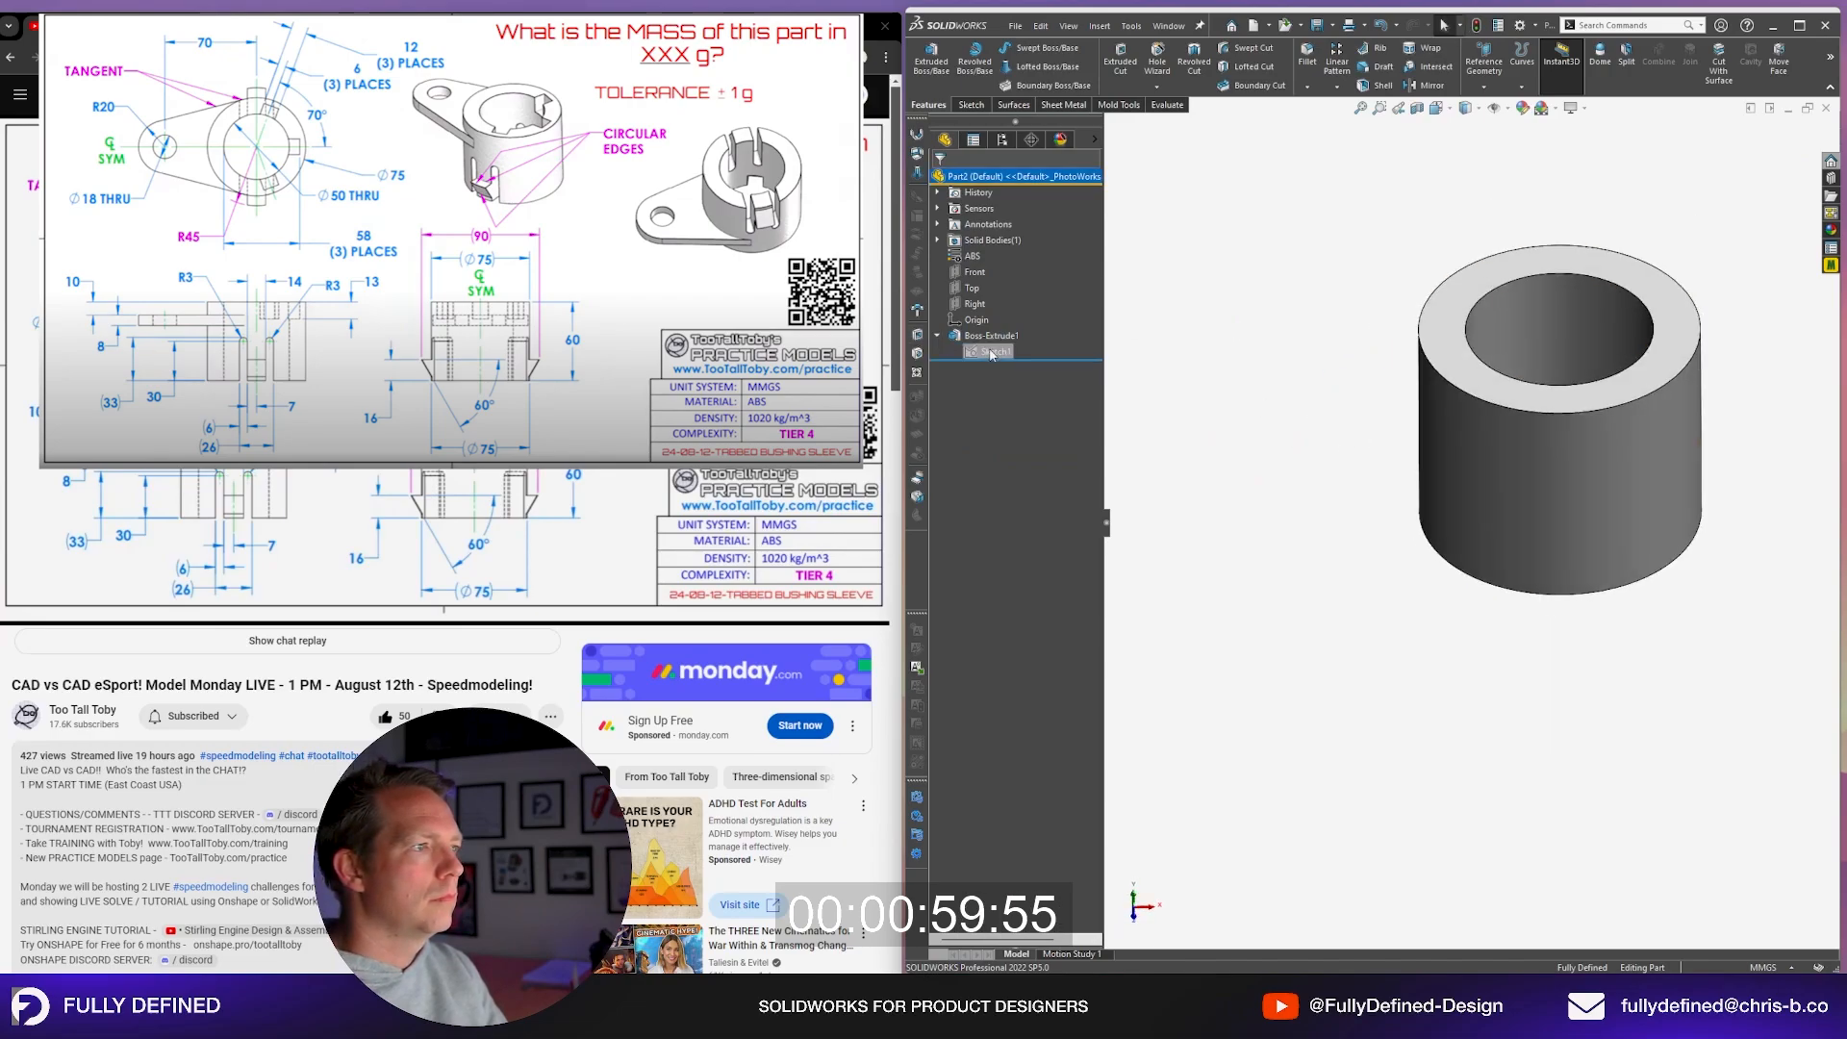
click(994, 352)
key(e)
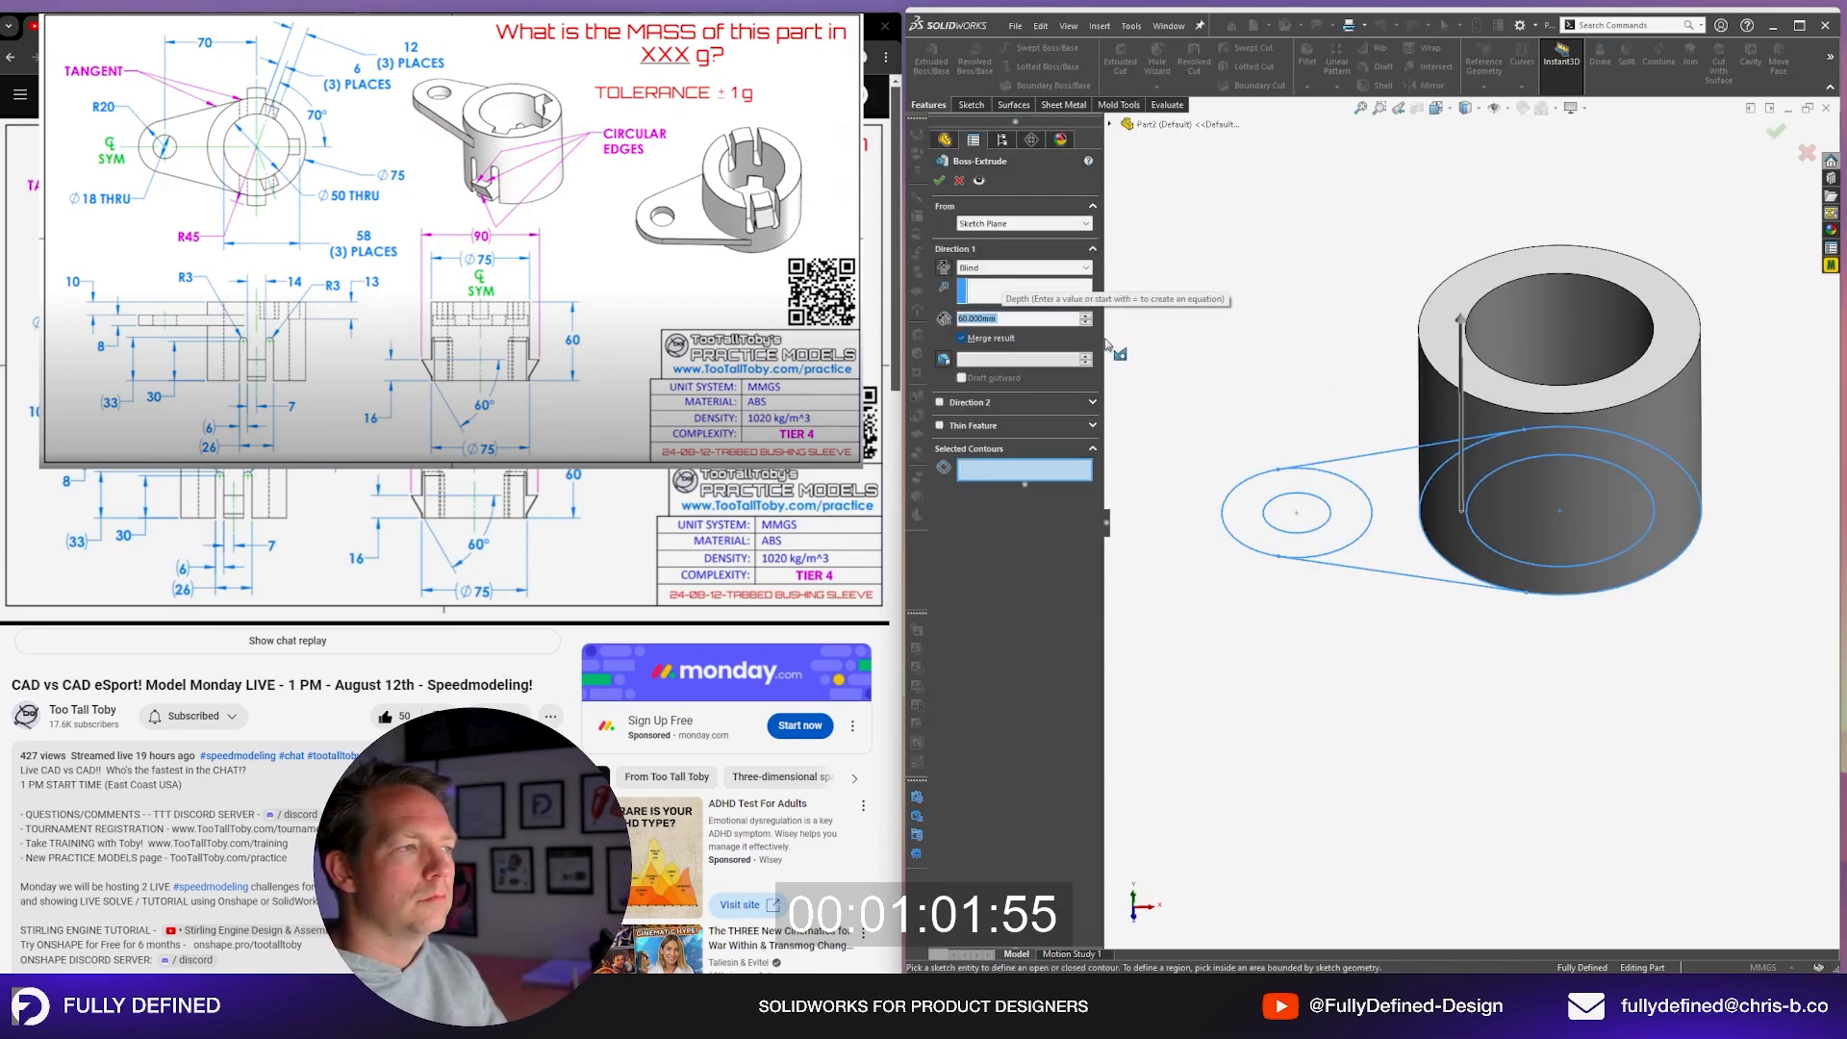
click(1391, 505)
click(1358, 511)
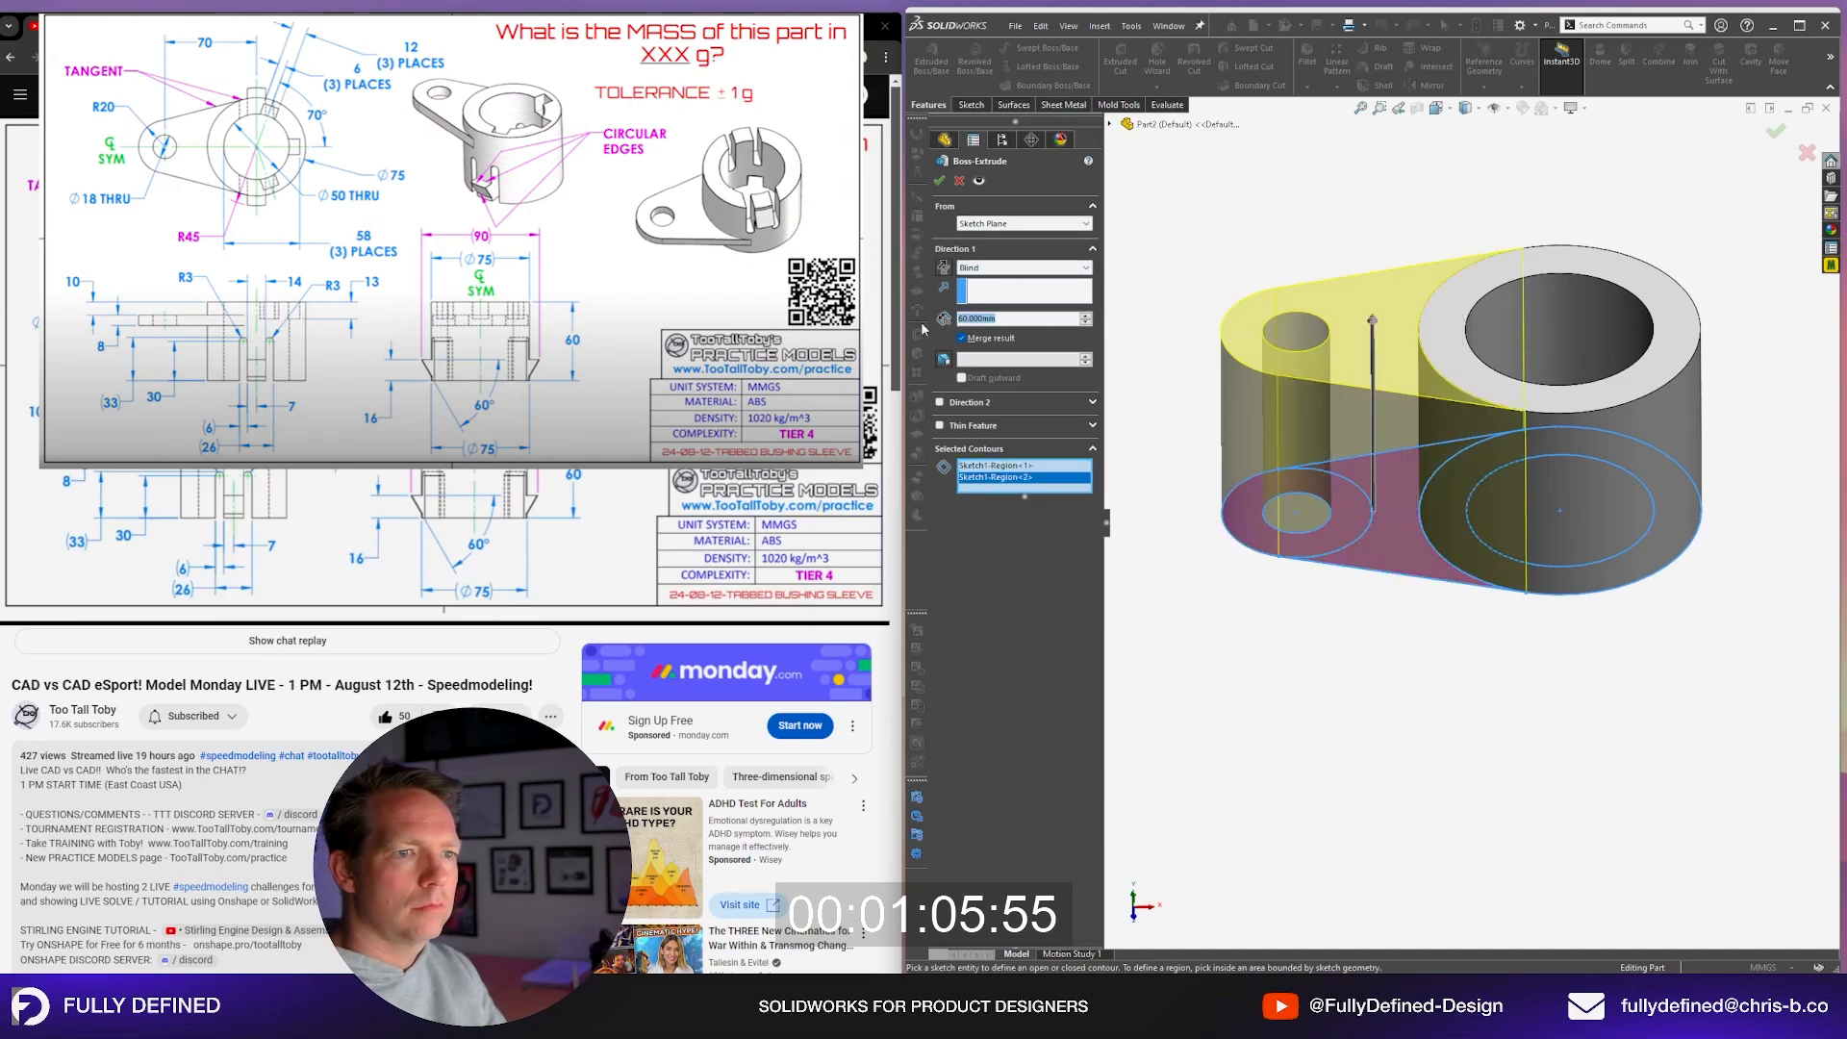
text(8)
key(Tab)
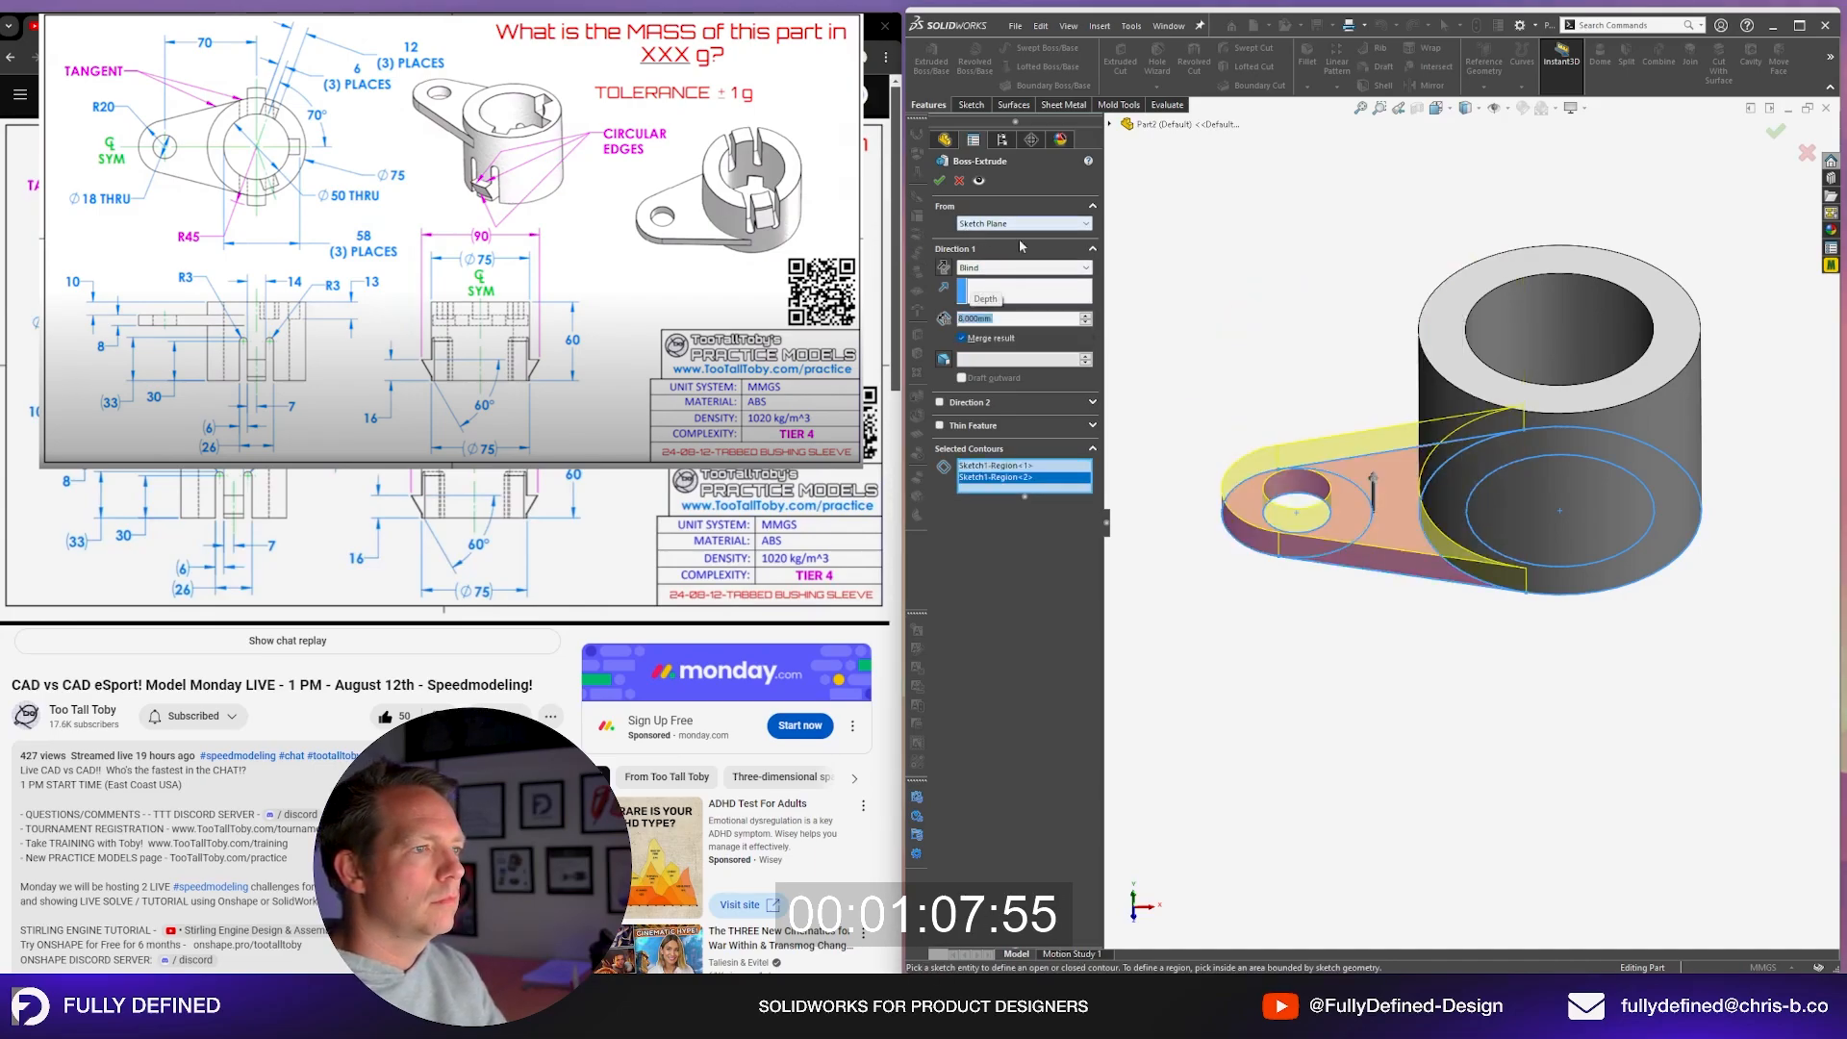
middle_drag(1385, 554, 1353, 458)
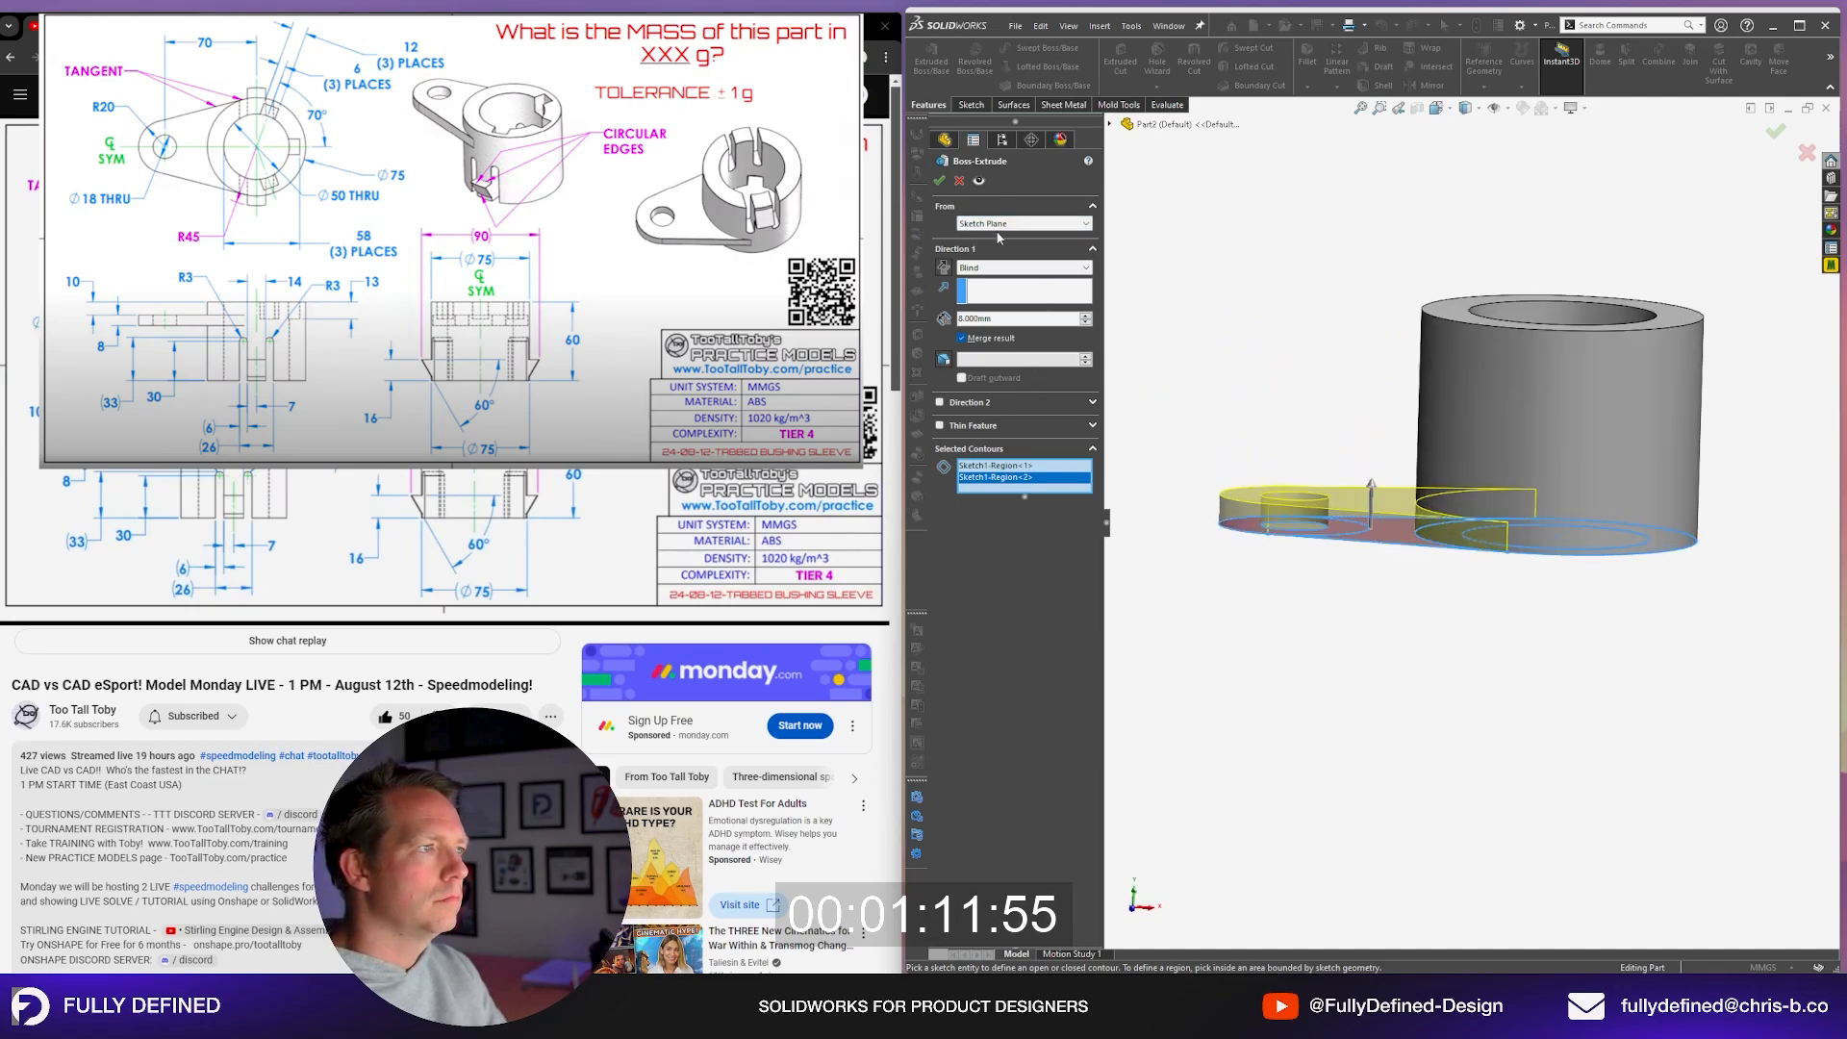
click(939, 179)
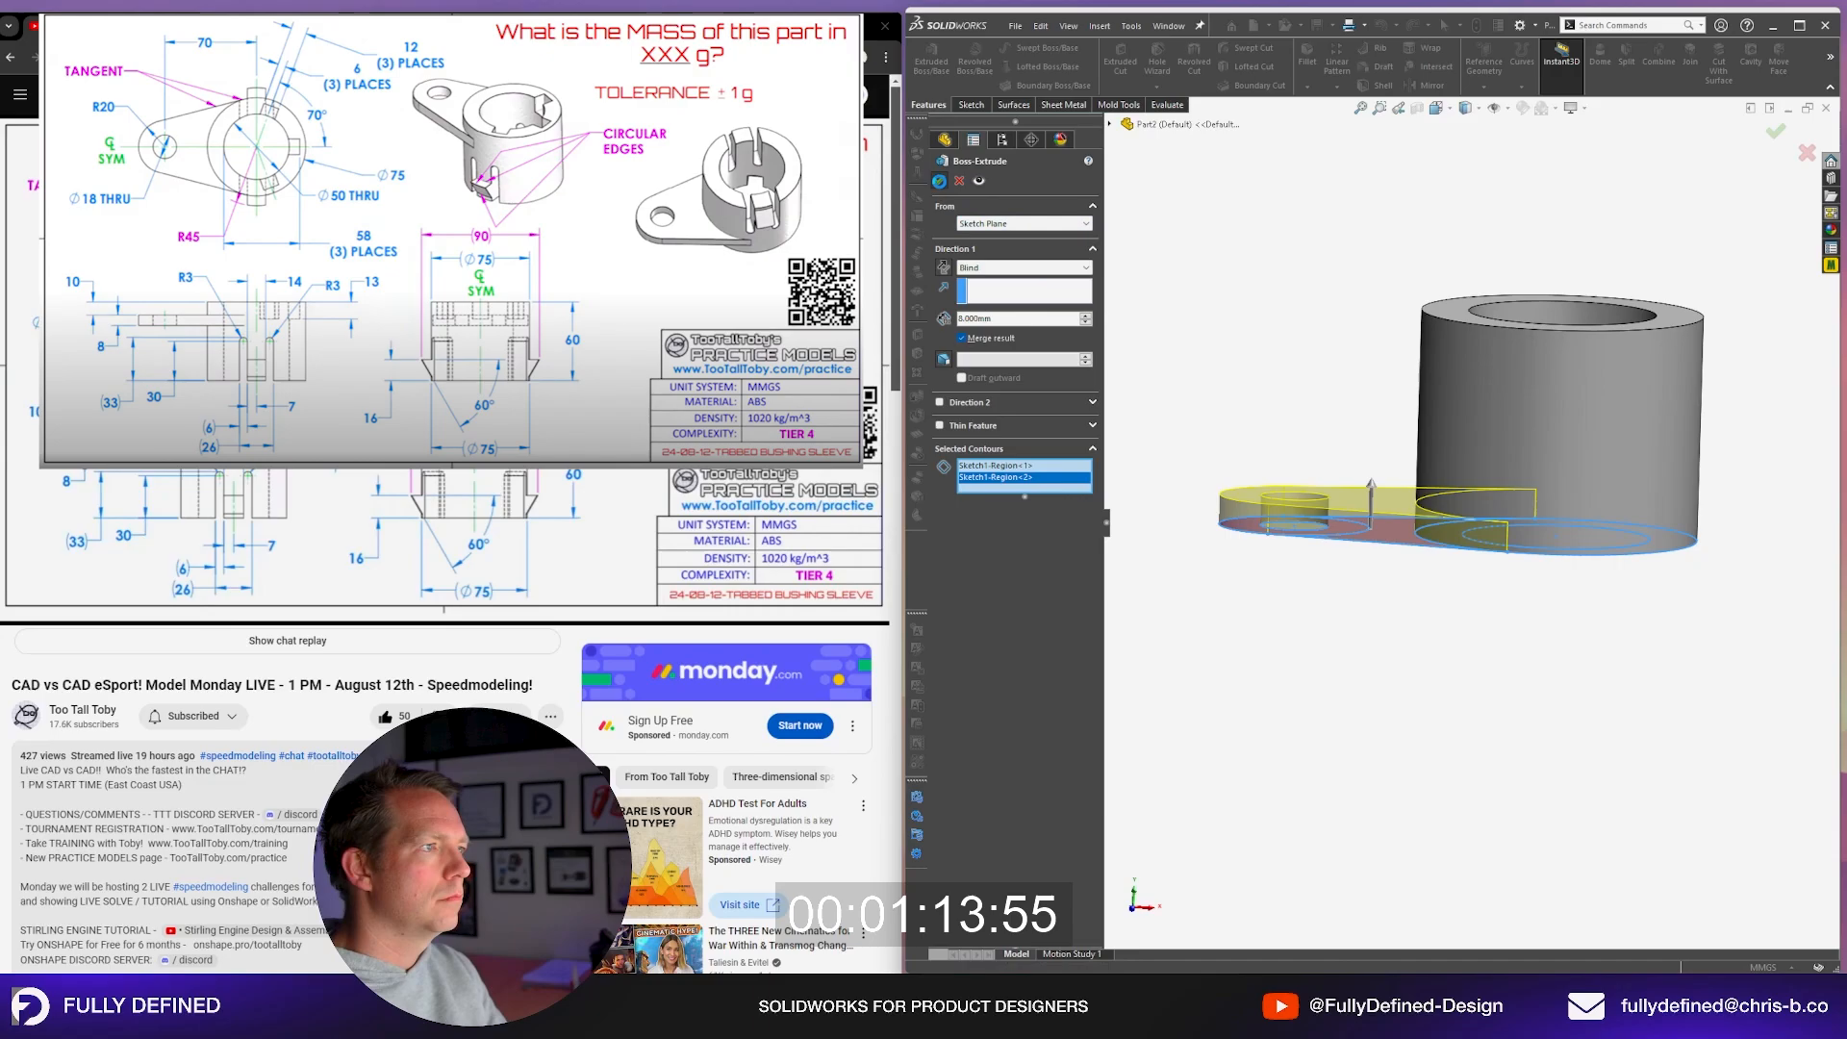
Step: Edit the lug extrusion so it starts at a 42 mm offset from the sketch plane
click(937, 368)
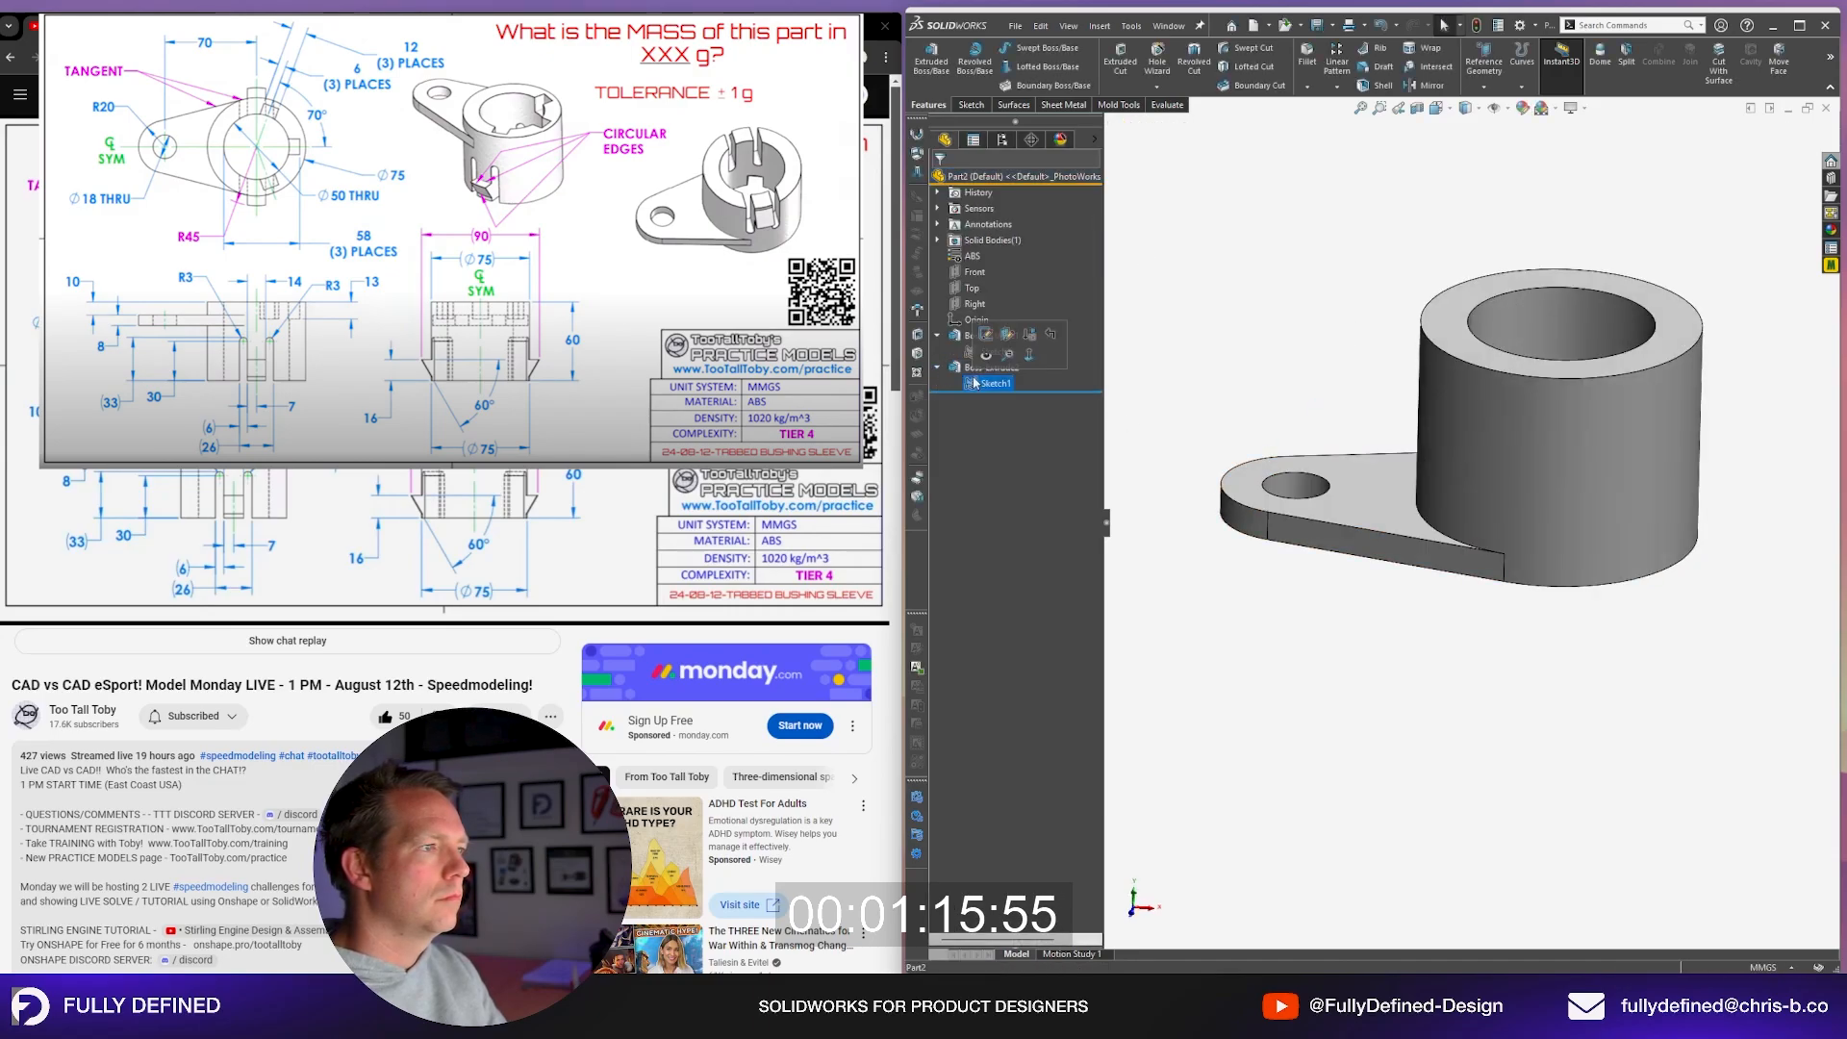
click(974, 382)
click(985, 334)
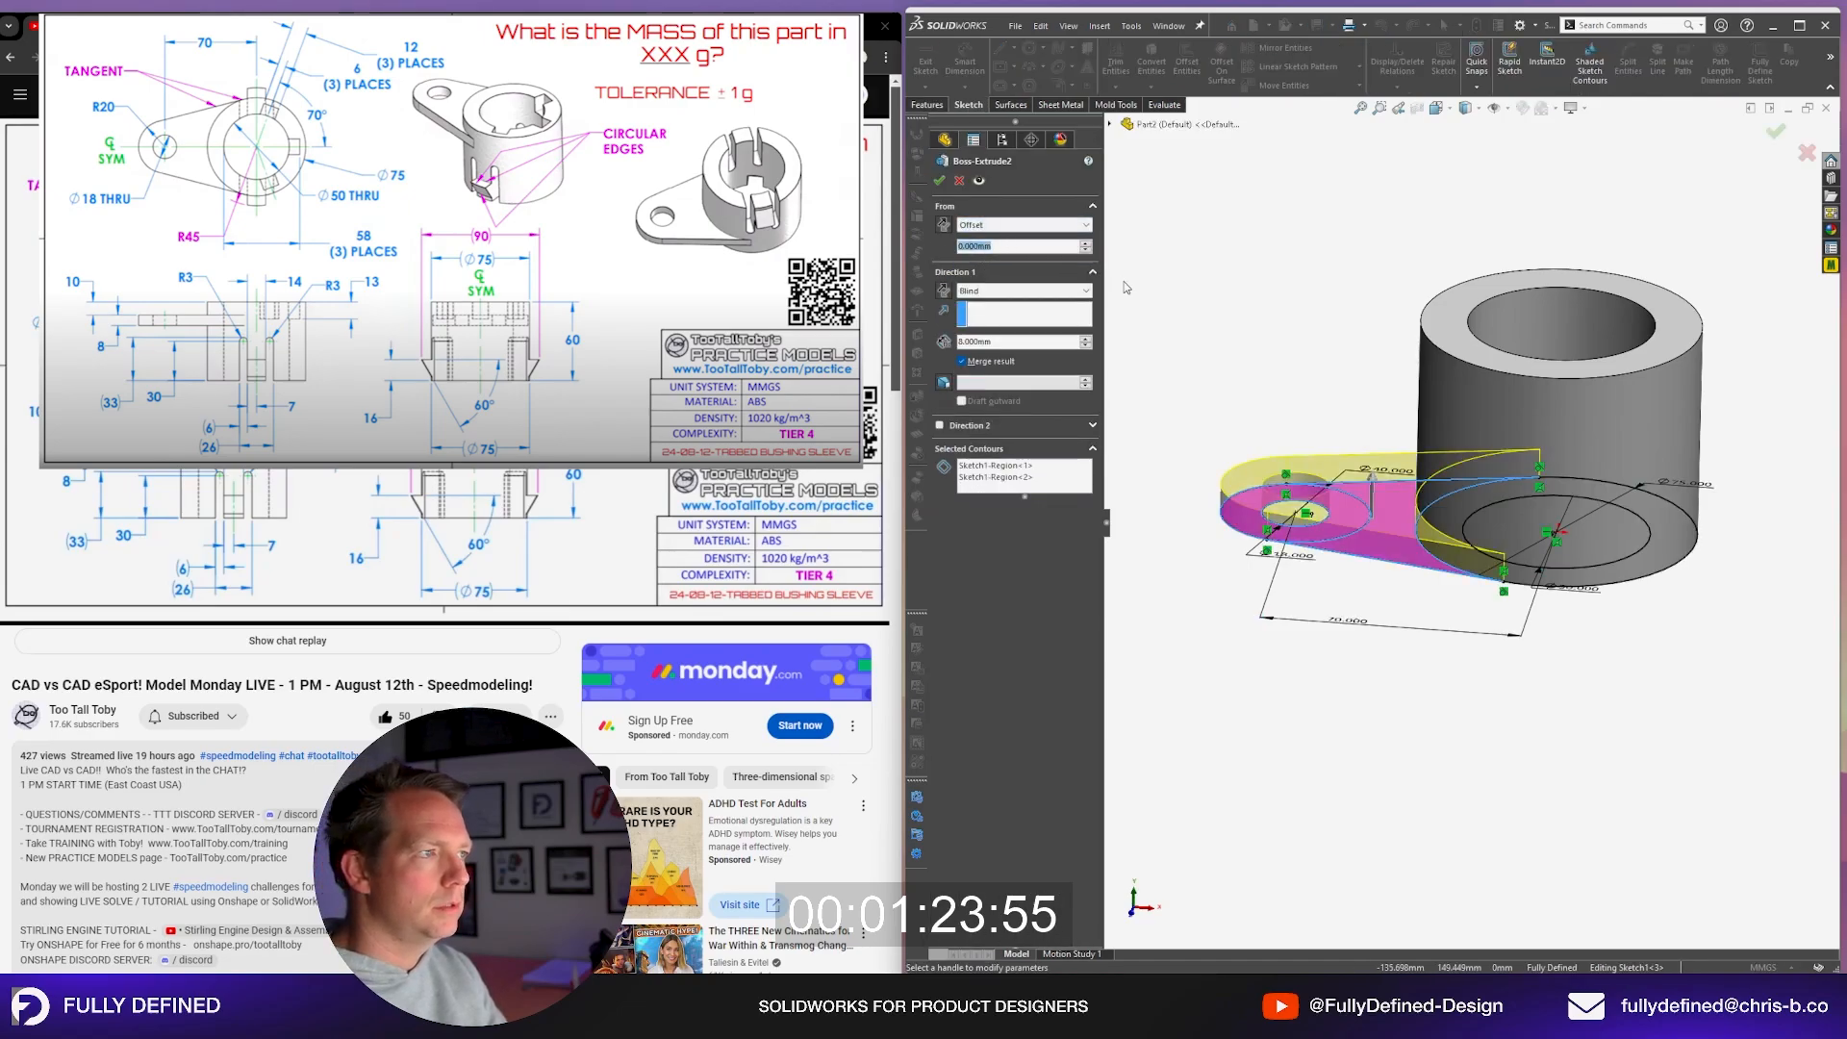
text(42)
key(Return)
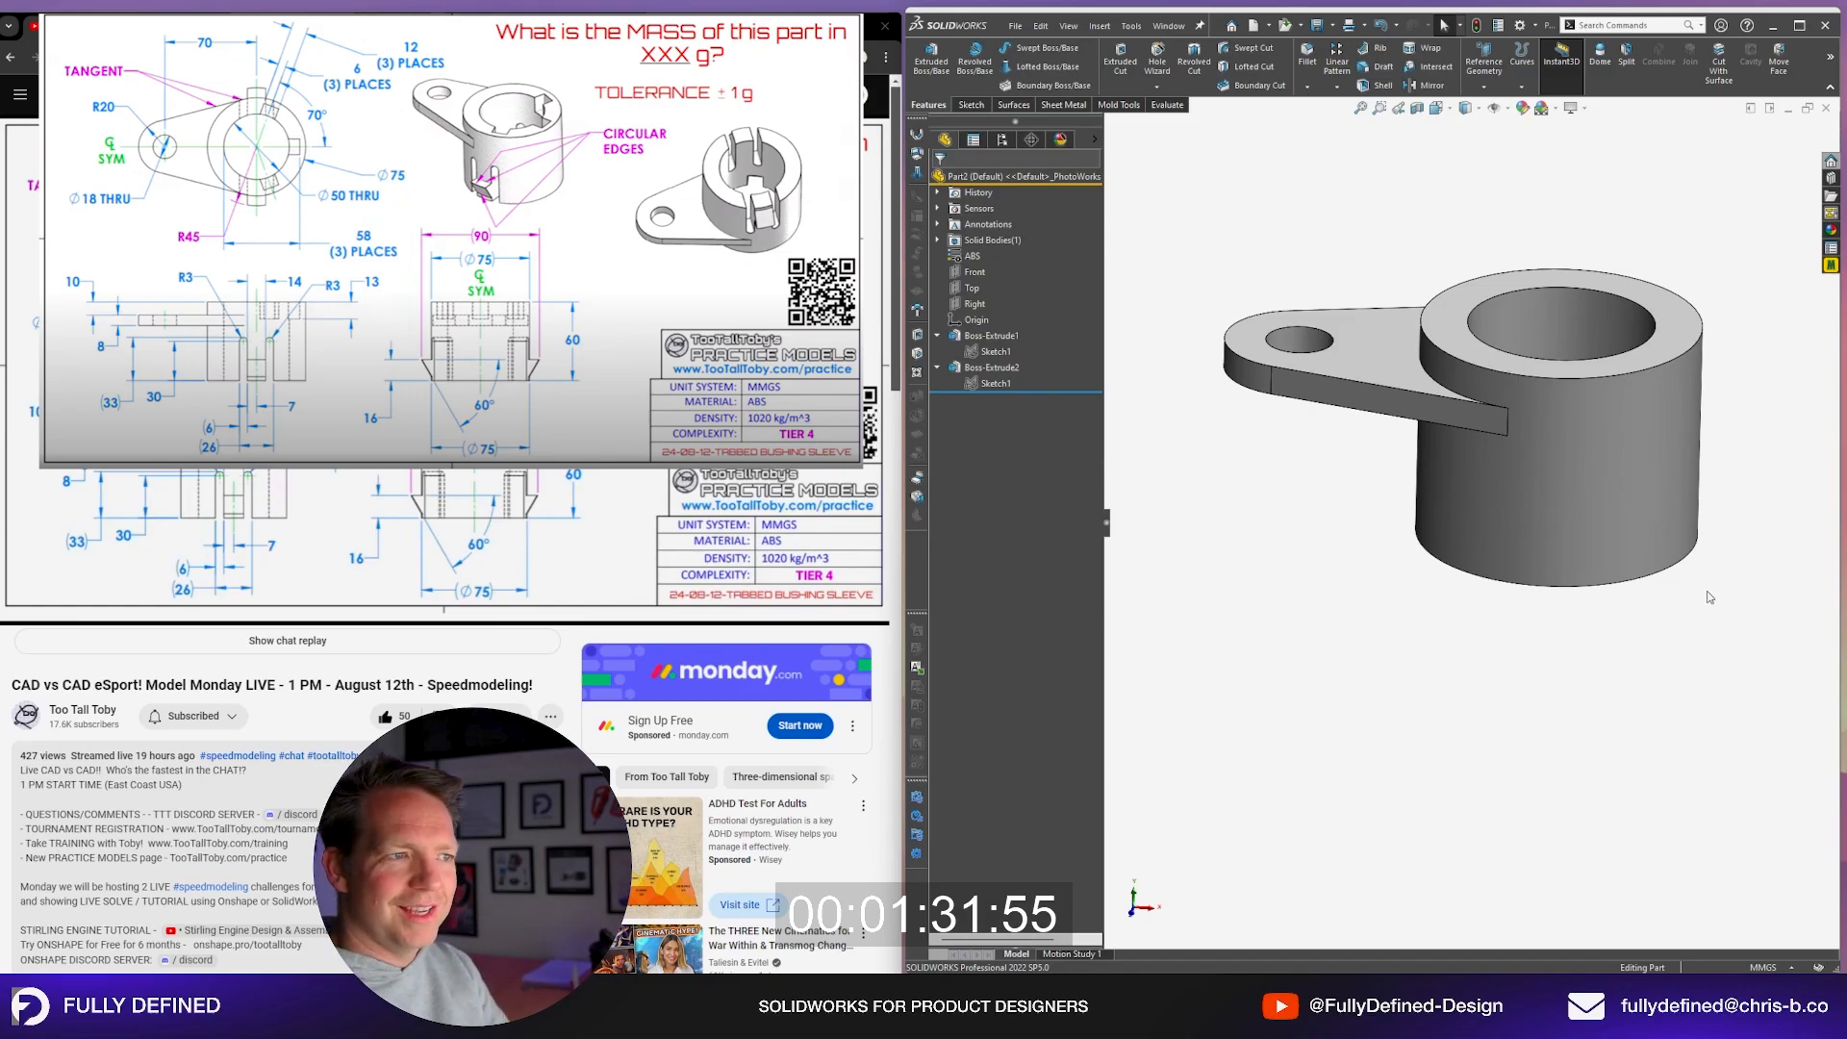
Step: On the sleeve's top face, sketch a corner rectangle about 29 mm by 8.5 mm reaching from the bore centre into the ring wall
middle_drag(1509, 213, 1301, 180)
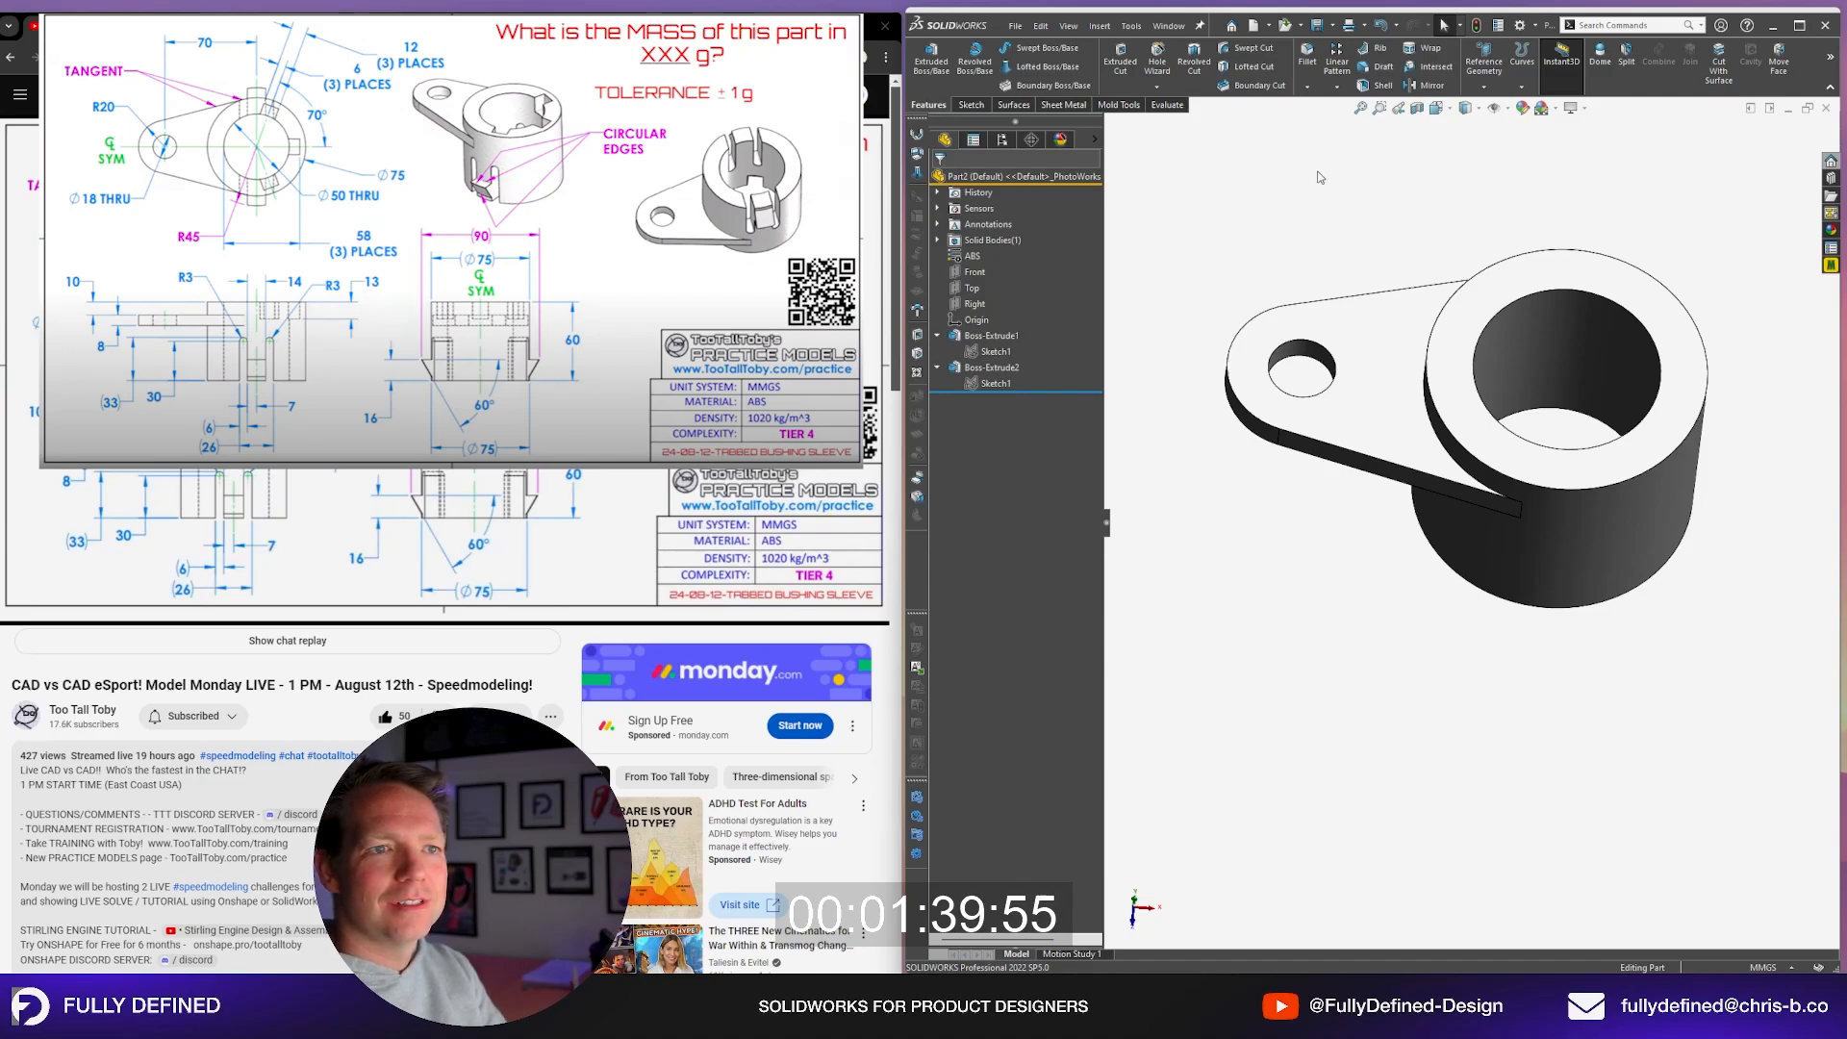
click(1658, 321)
click(1723, 244)
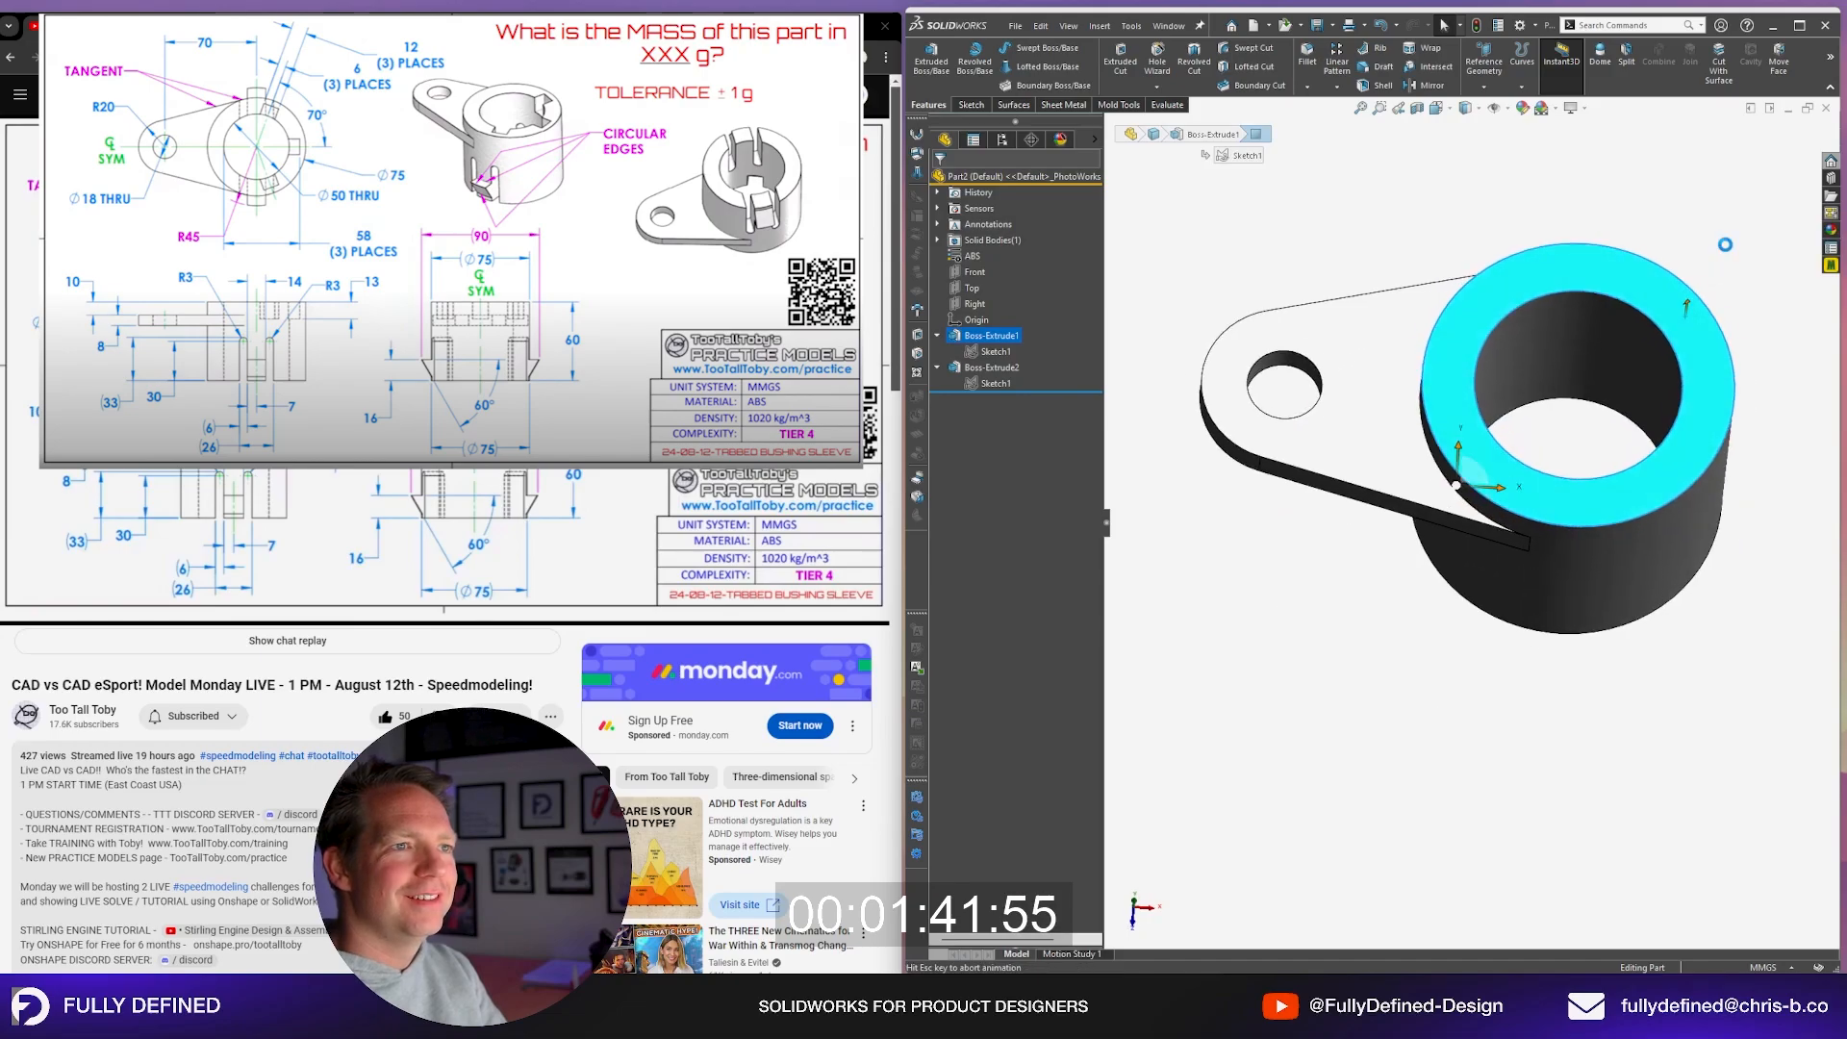
key(space)
click(1537, 233)
scroll(1657, 495, up, 3)
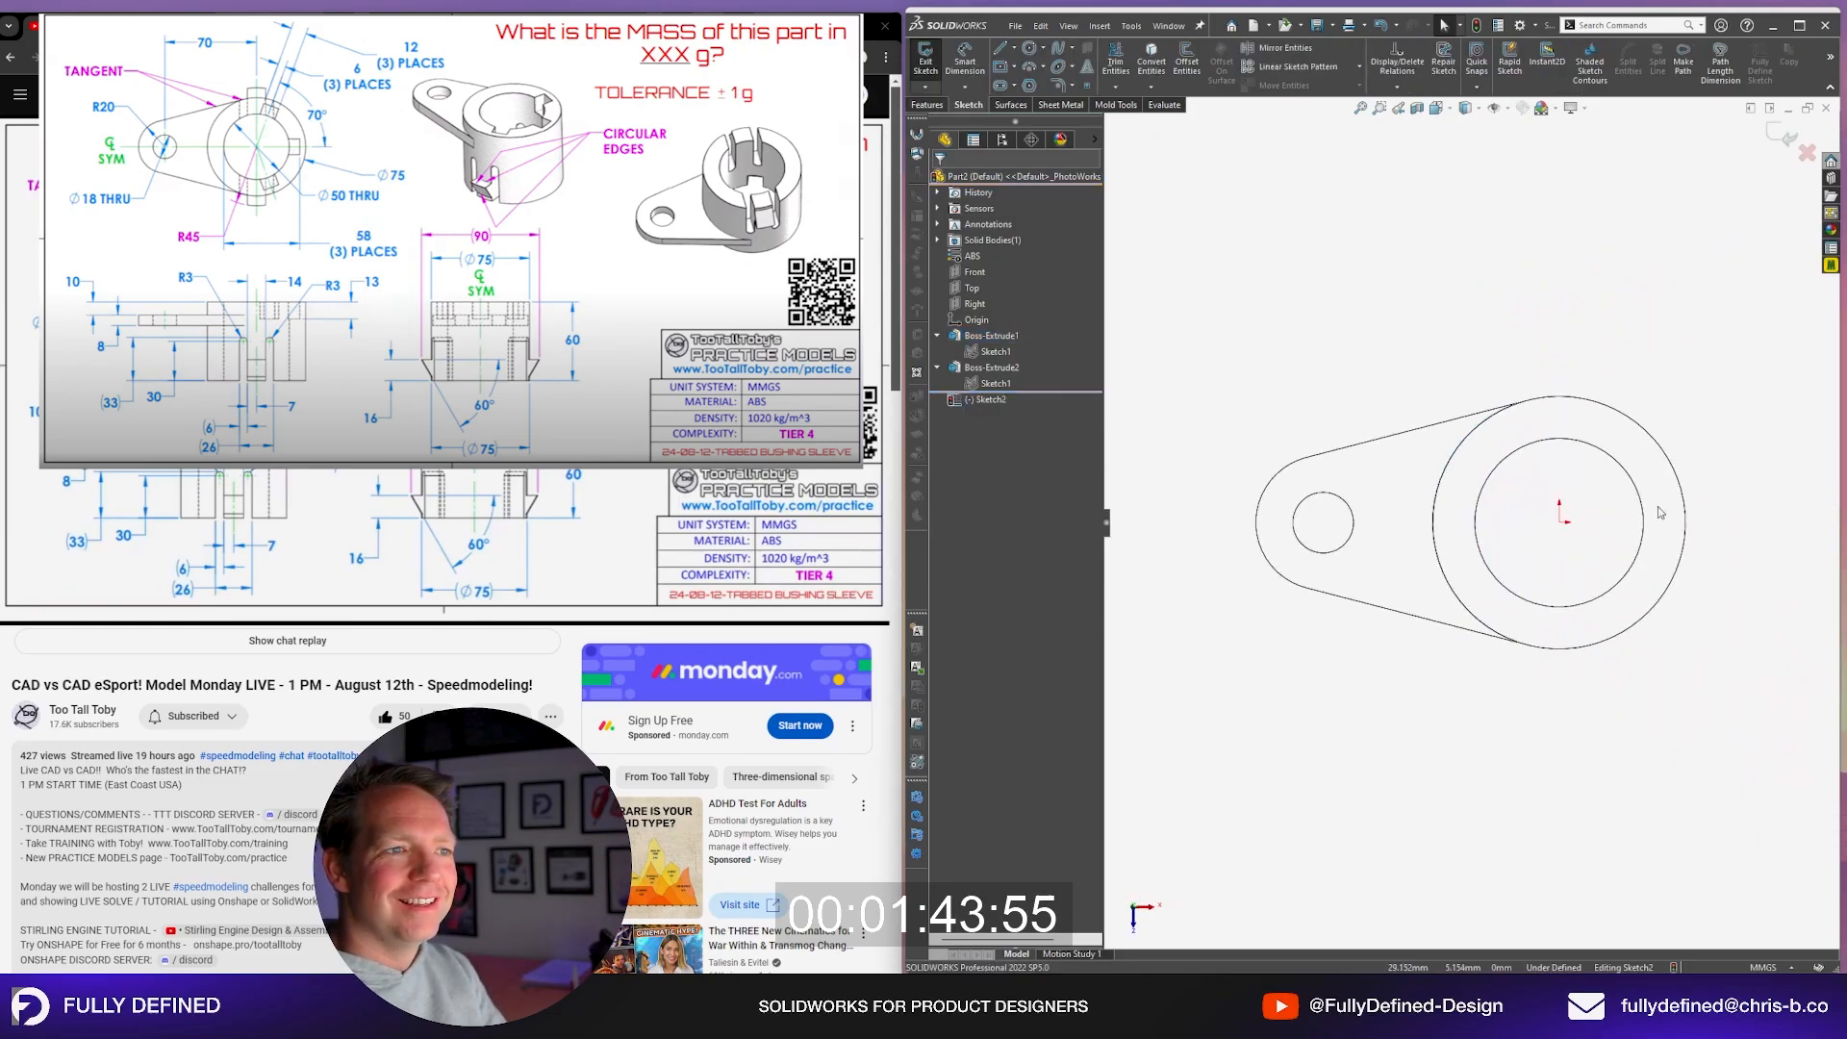
scroll(1659, 490, down, 2)
scroll(1667, 489, down, 2)
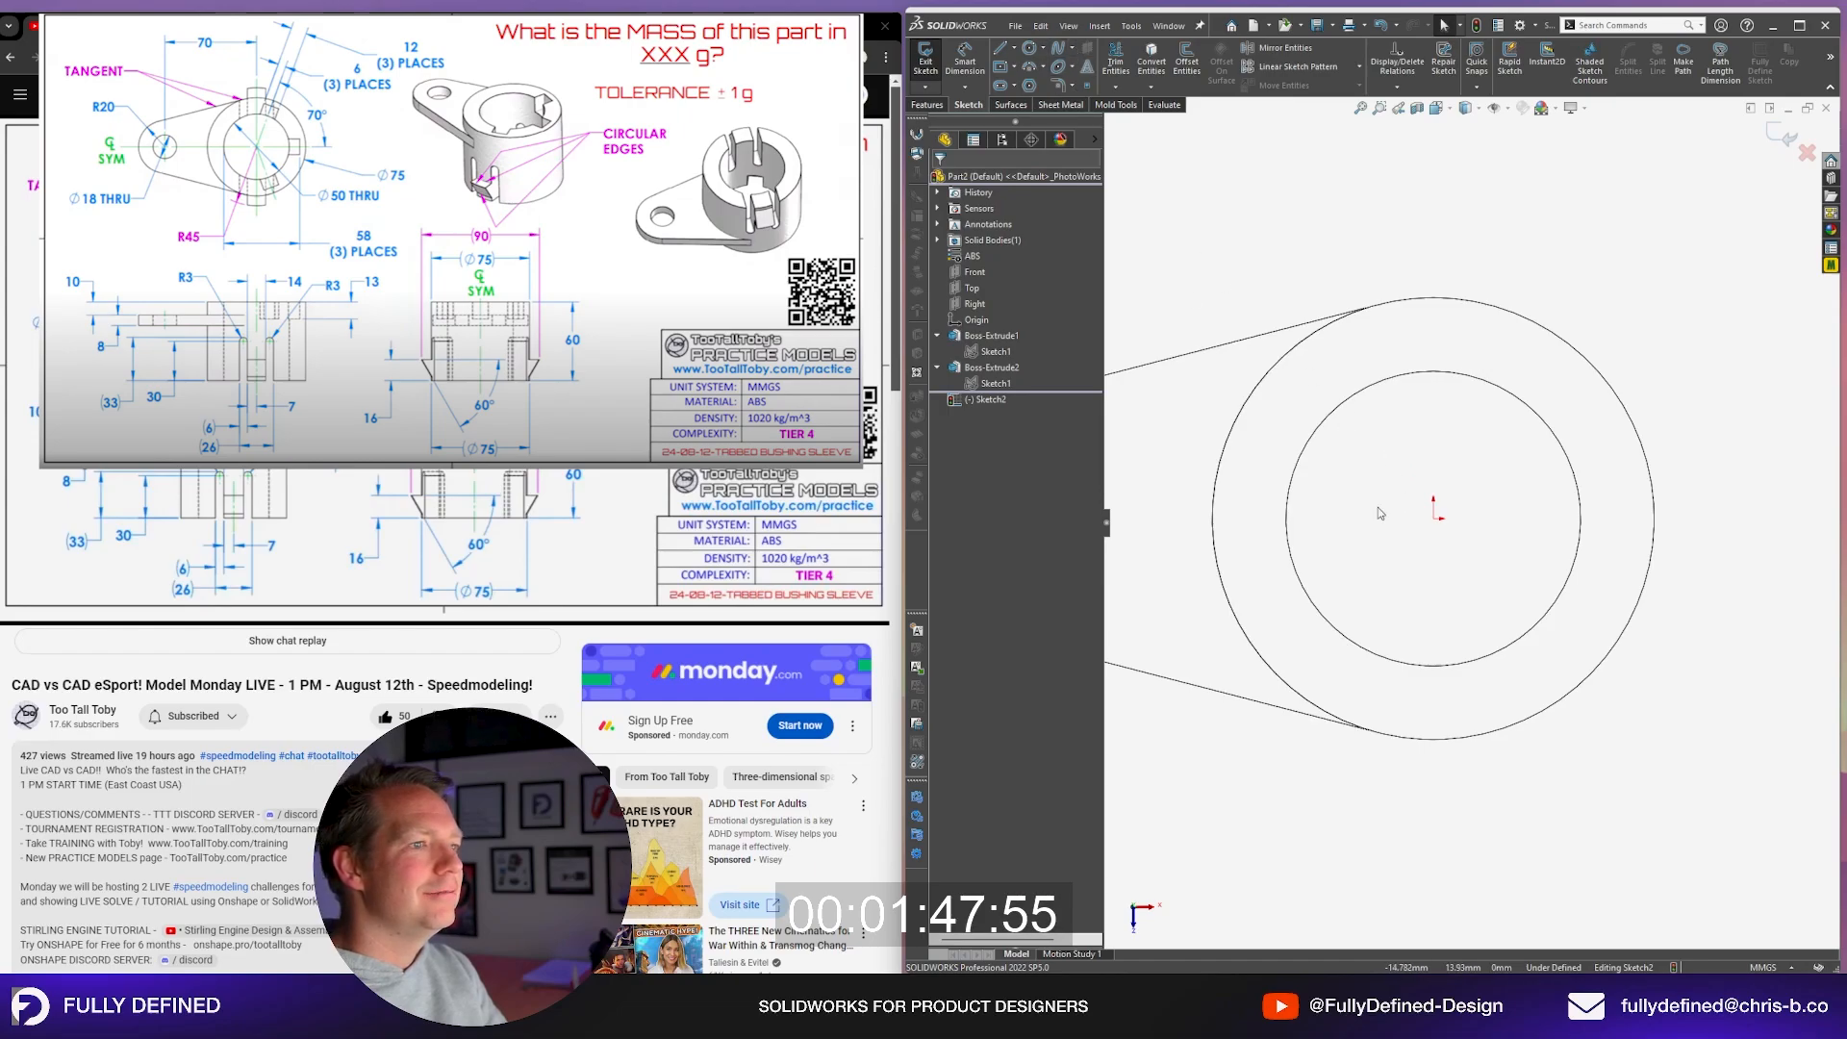
right_drag(1380, 514, 1435, 524)
drag(1433, 499, 1603, 548)
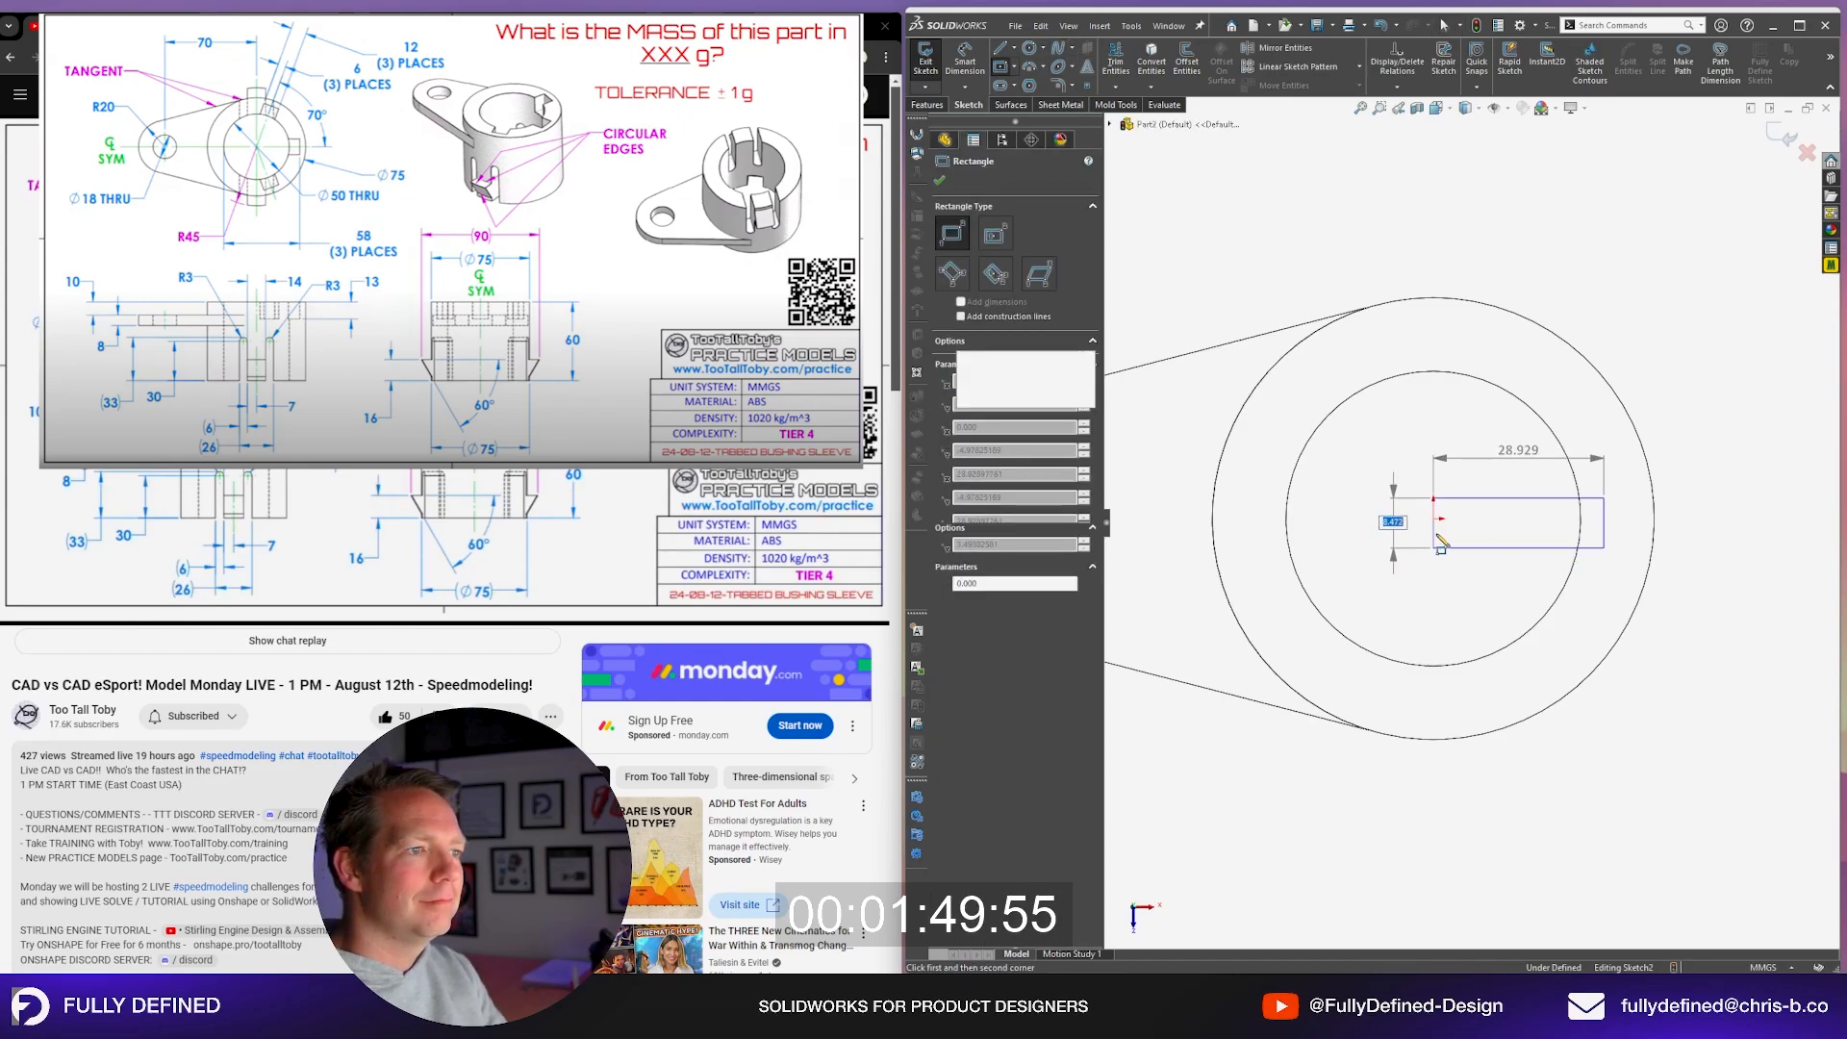
key(Escape)
Step: Constrain the midpoint of the rectangle's inner edge to the sketch origin
right_click(1433, 533)
click(1469, 552)
scroll(1447, 534, down, 2)
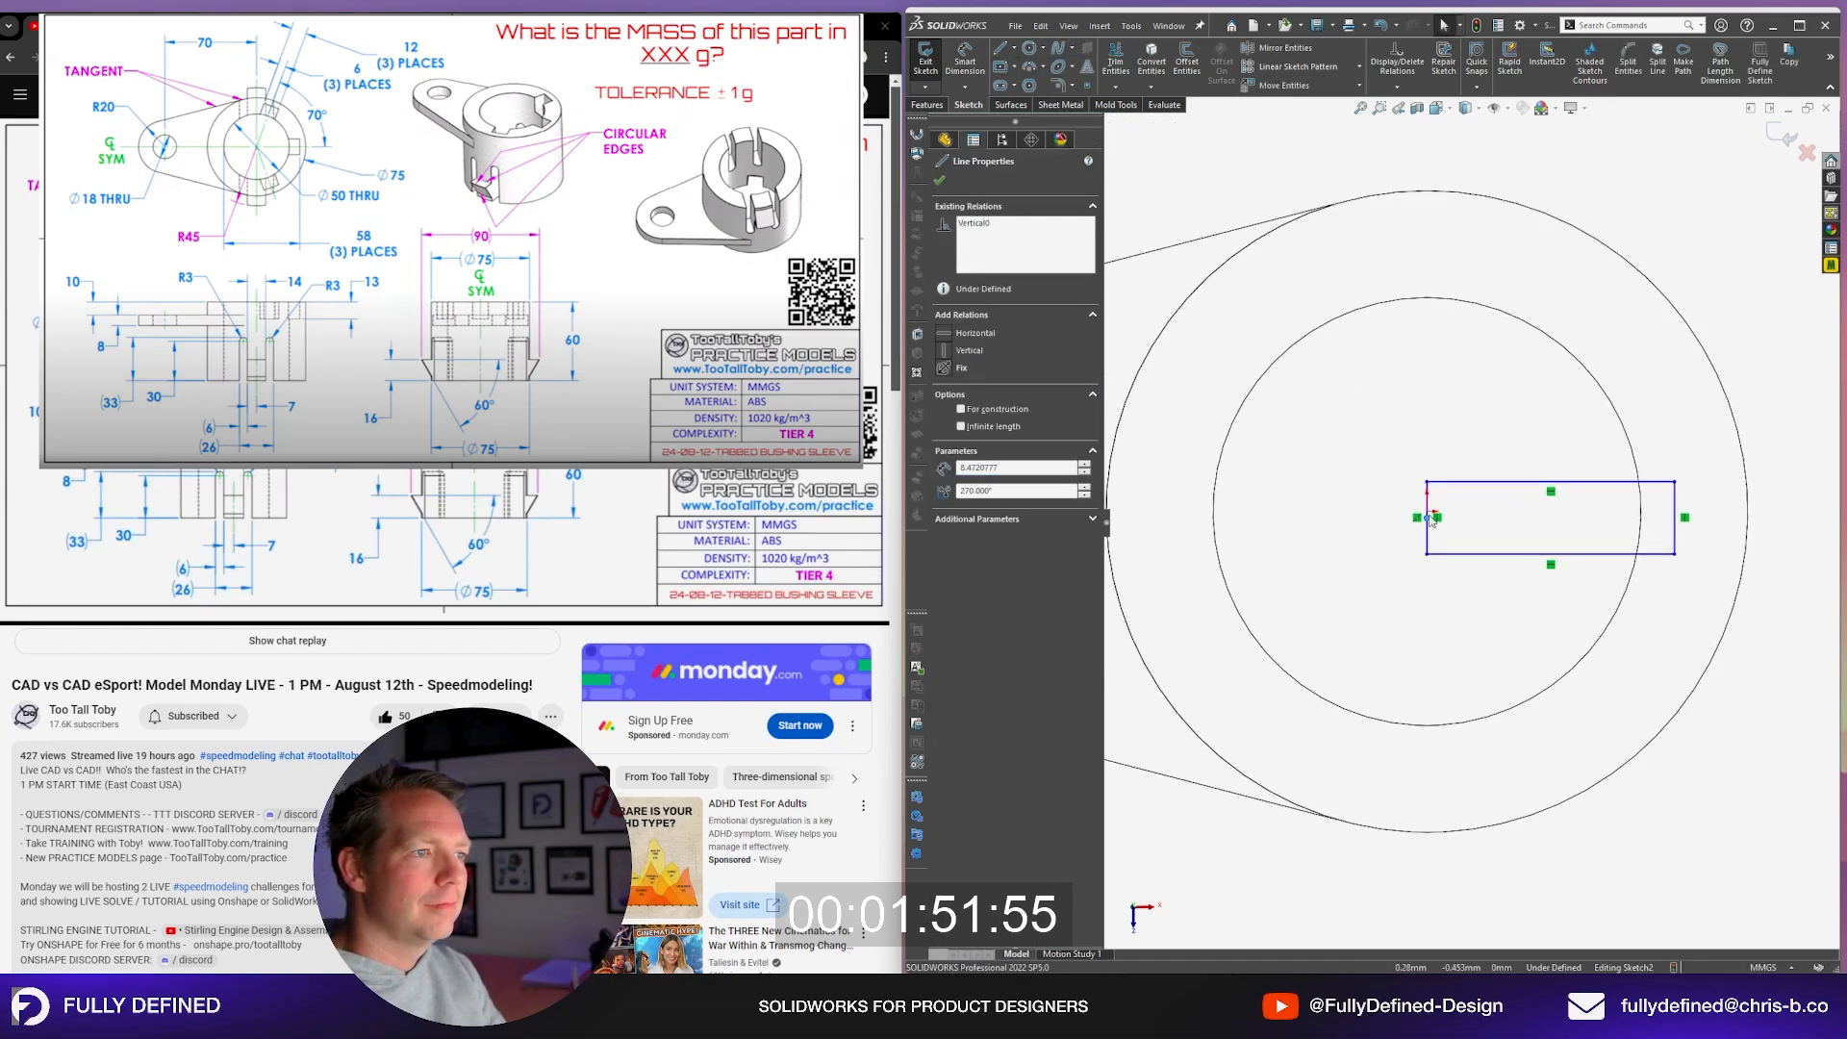
ctrl+click(1428, 519)
click(976, 449)
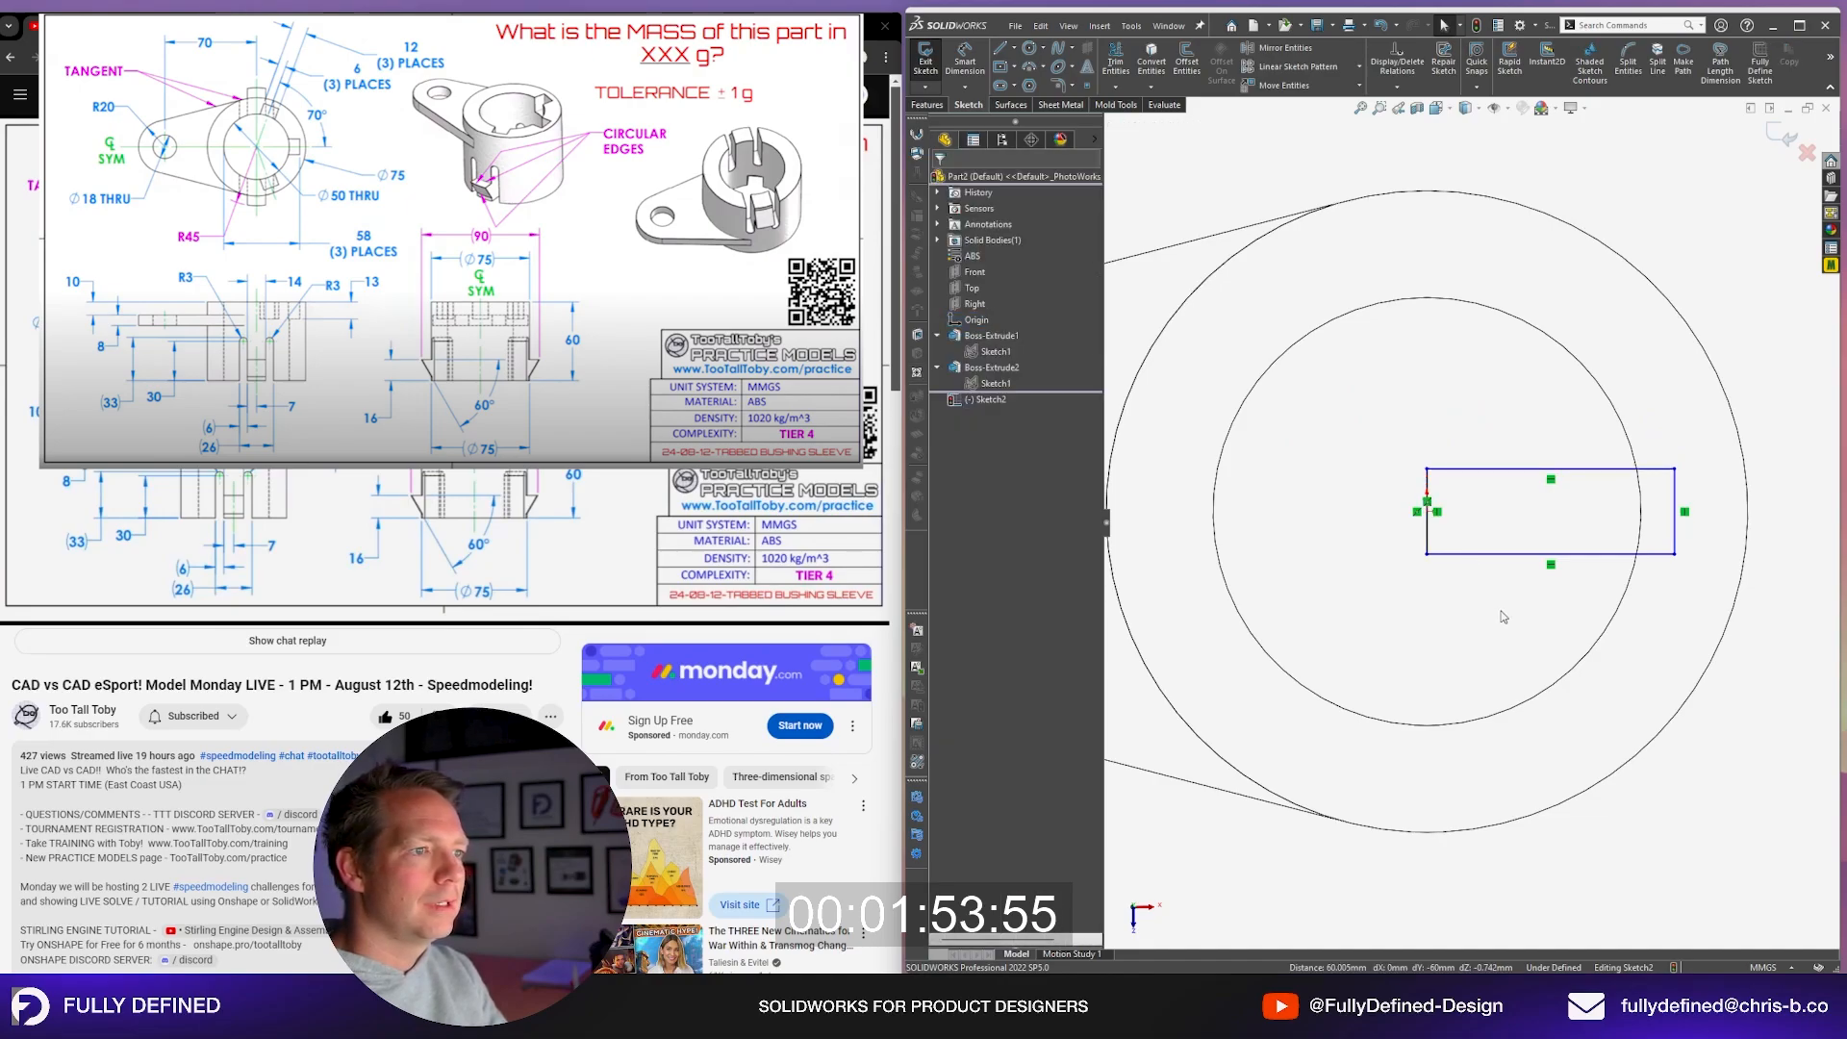
Step: Dimension the rectangle's outer edge, inside the sleeve wall, as 12 mm
key(d)
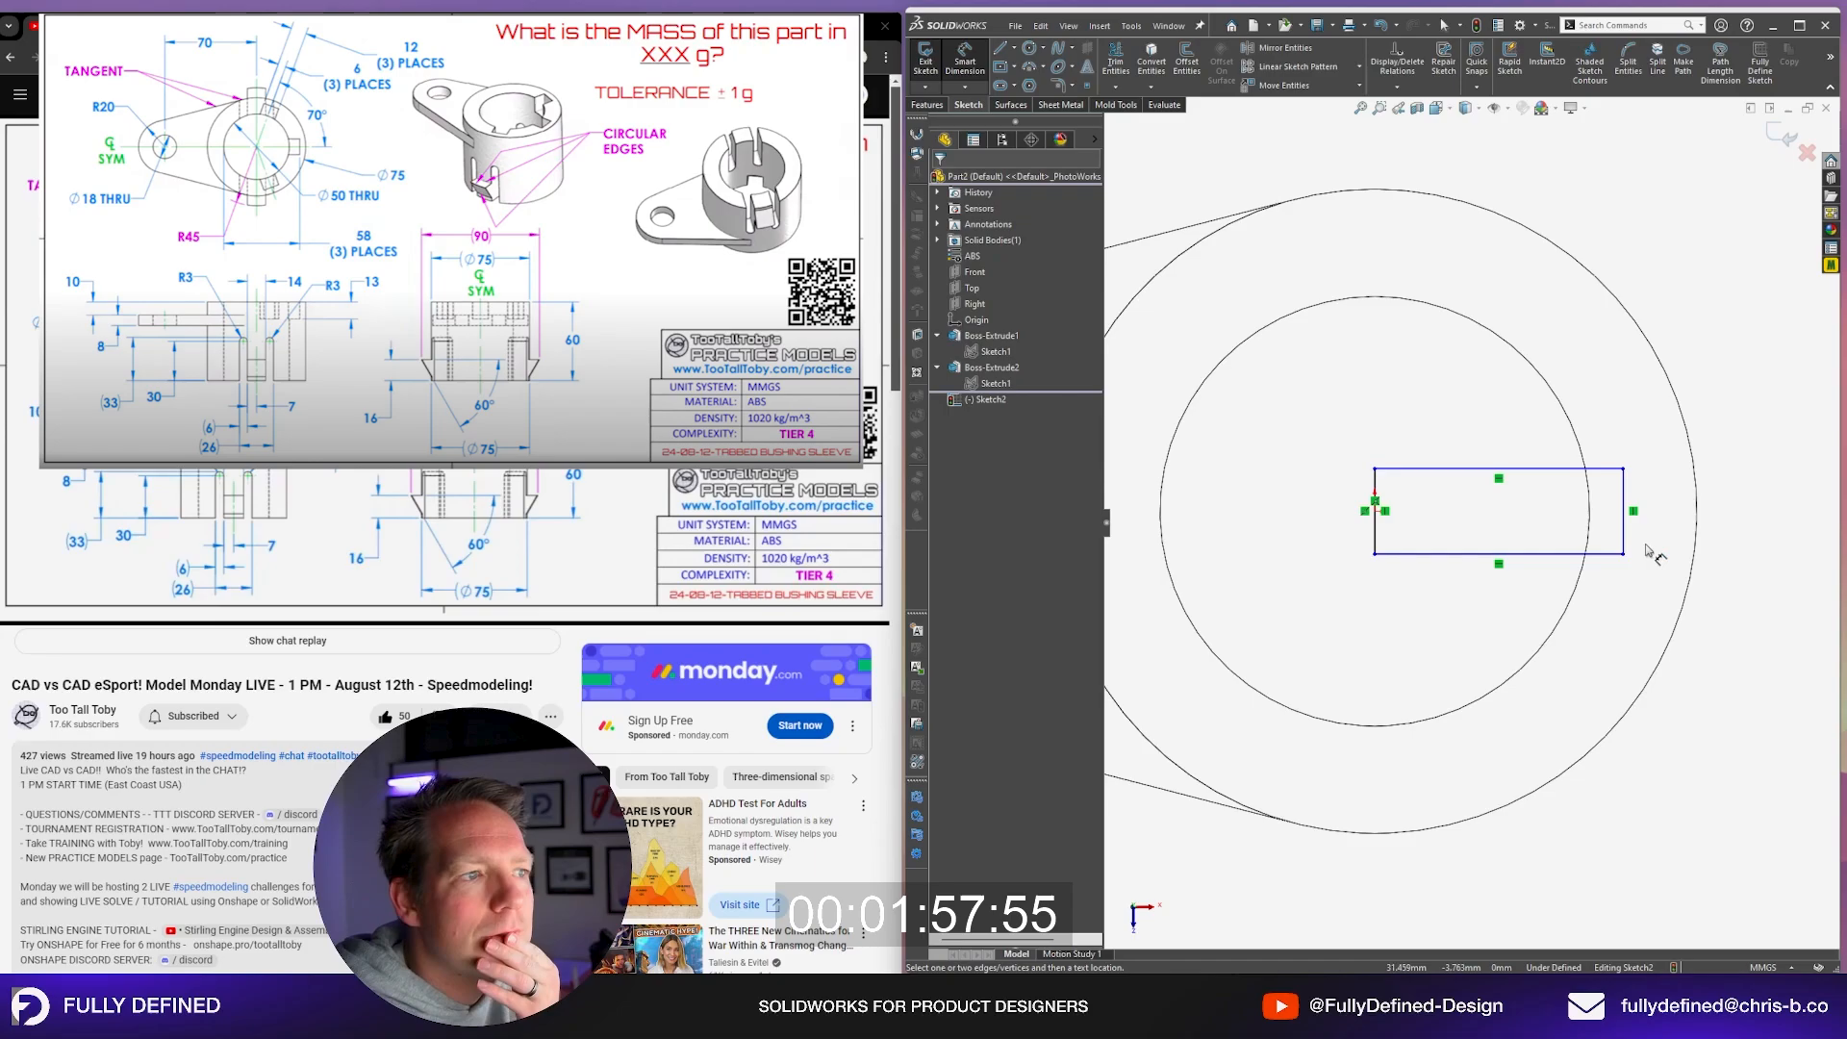
click(1626, 534)
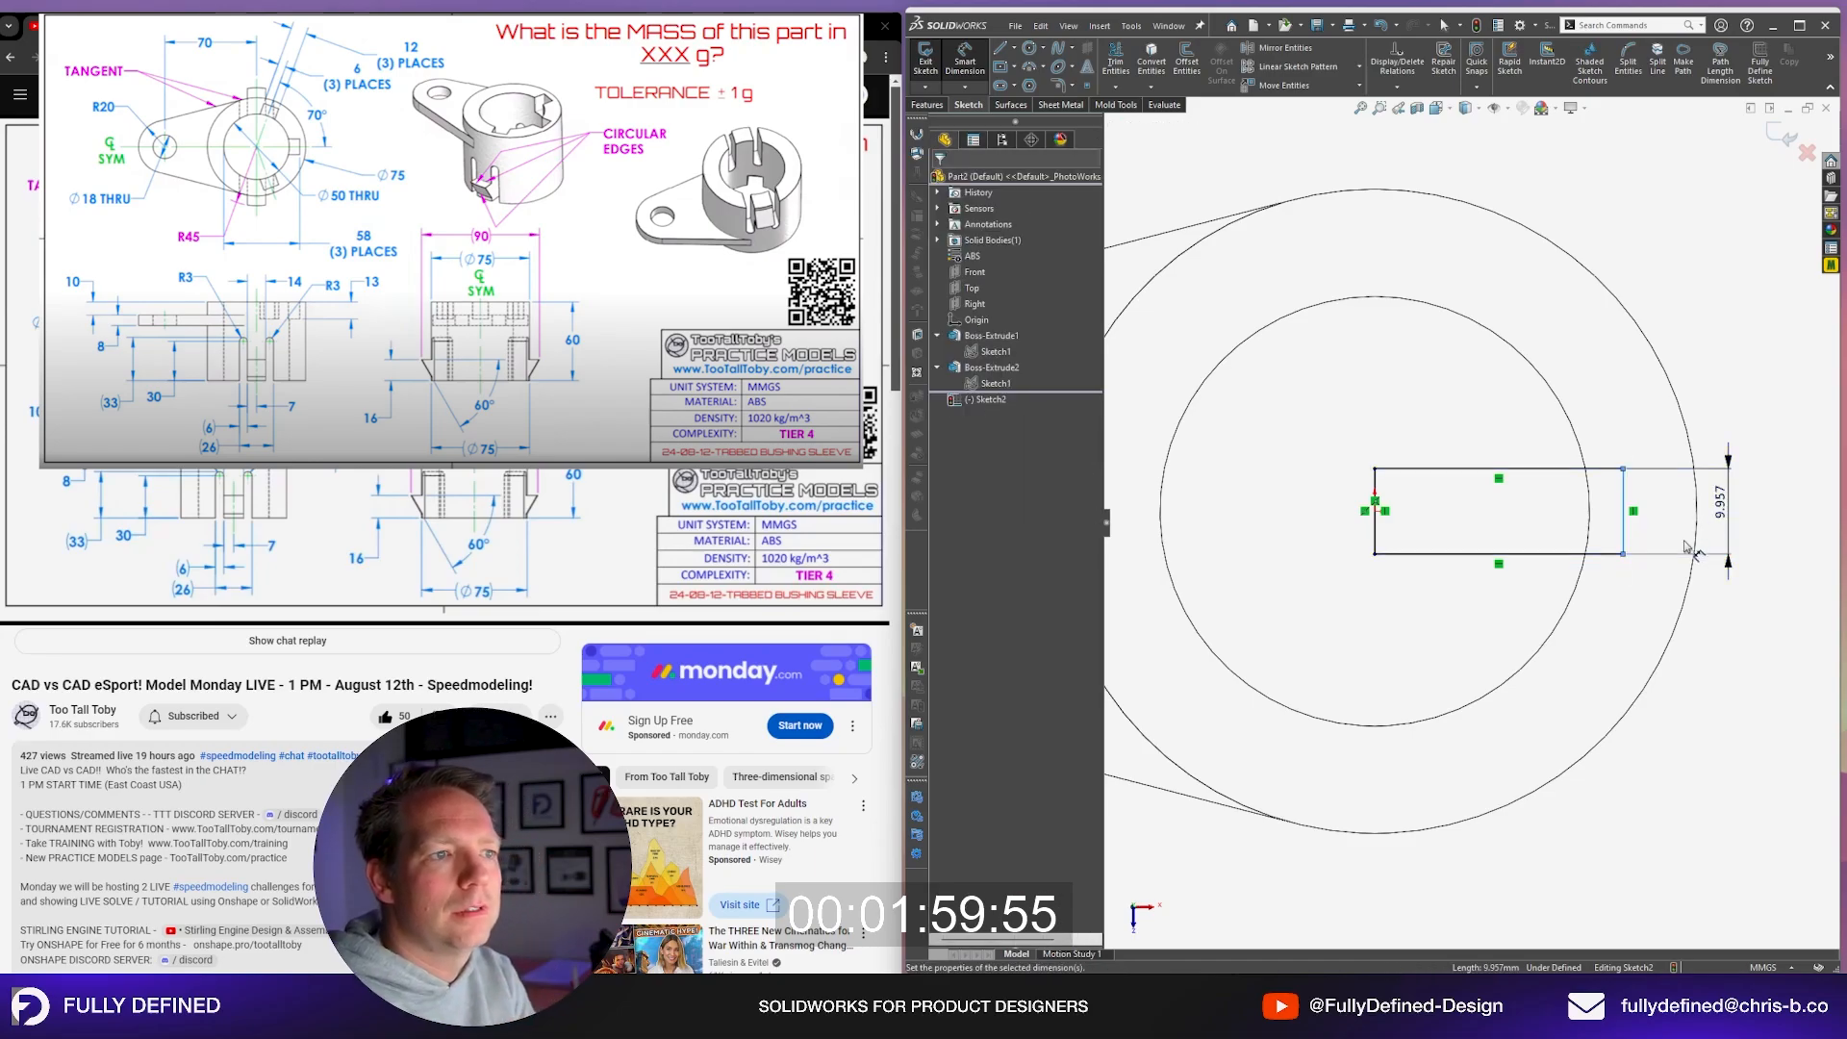
click(1685, 546)
text(12)
key(Return)
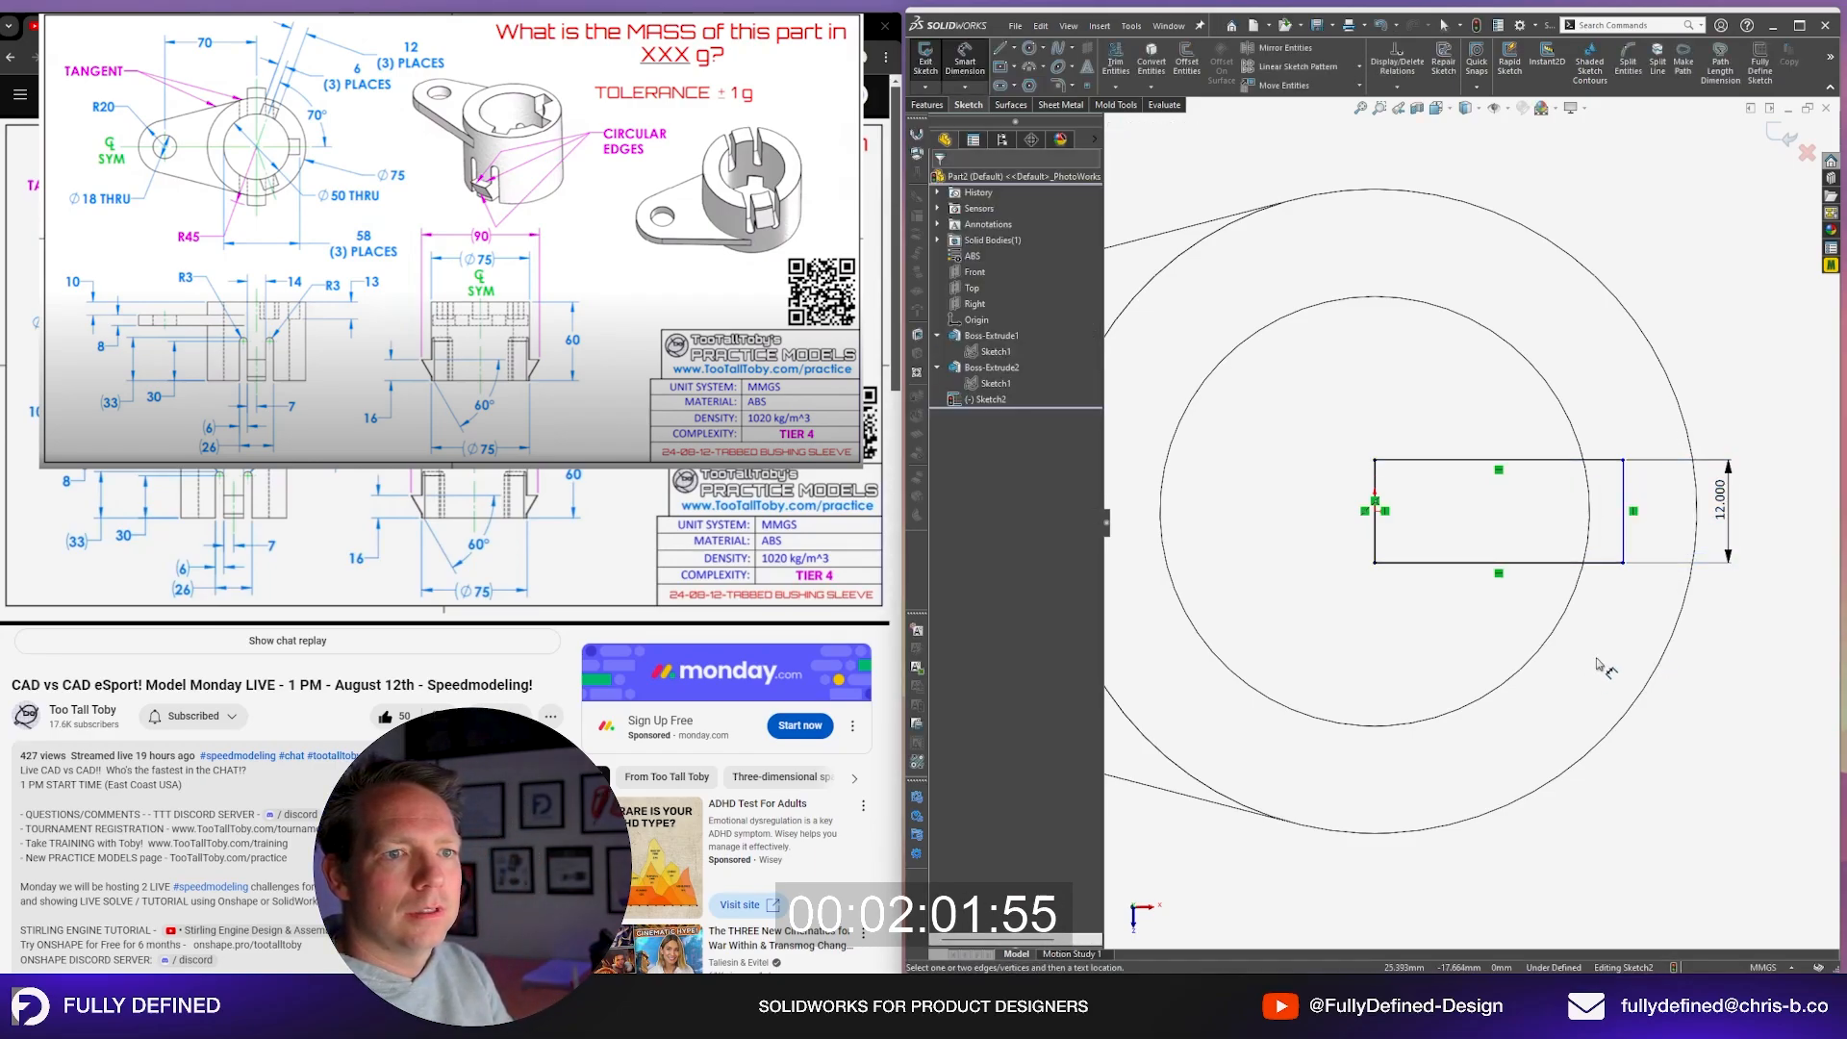
Step: Dimension the distance from the far side of the bore circle to the rectangle's outer edge as 58 mm
scroll(1472, 524, up, 1)
click(1214, 539)
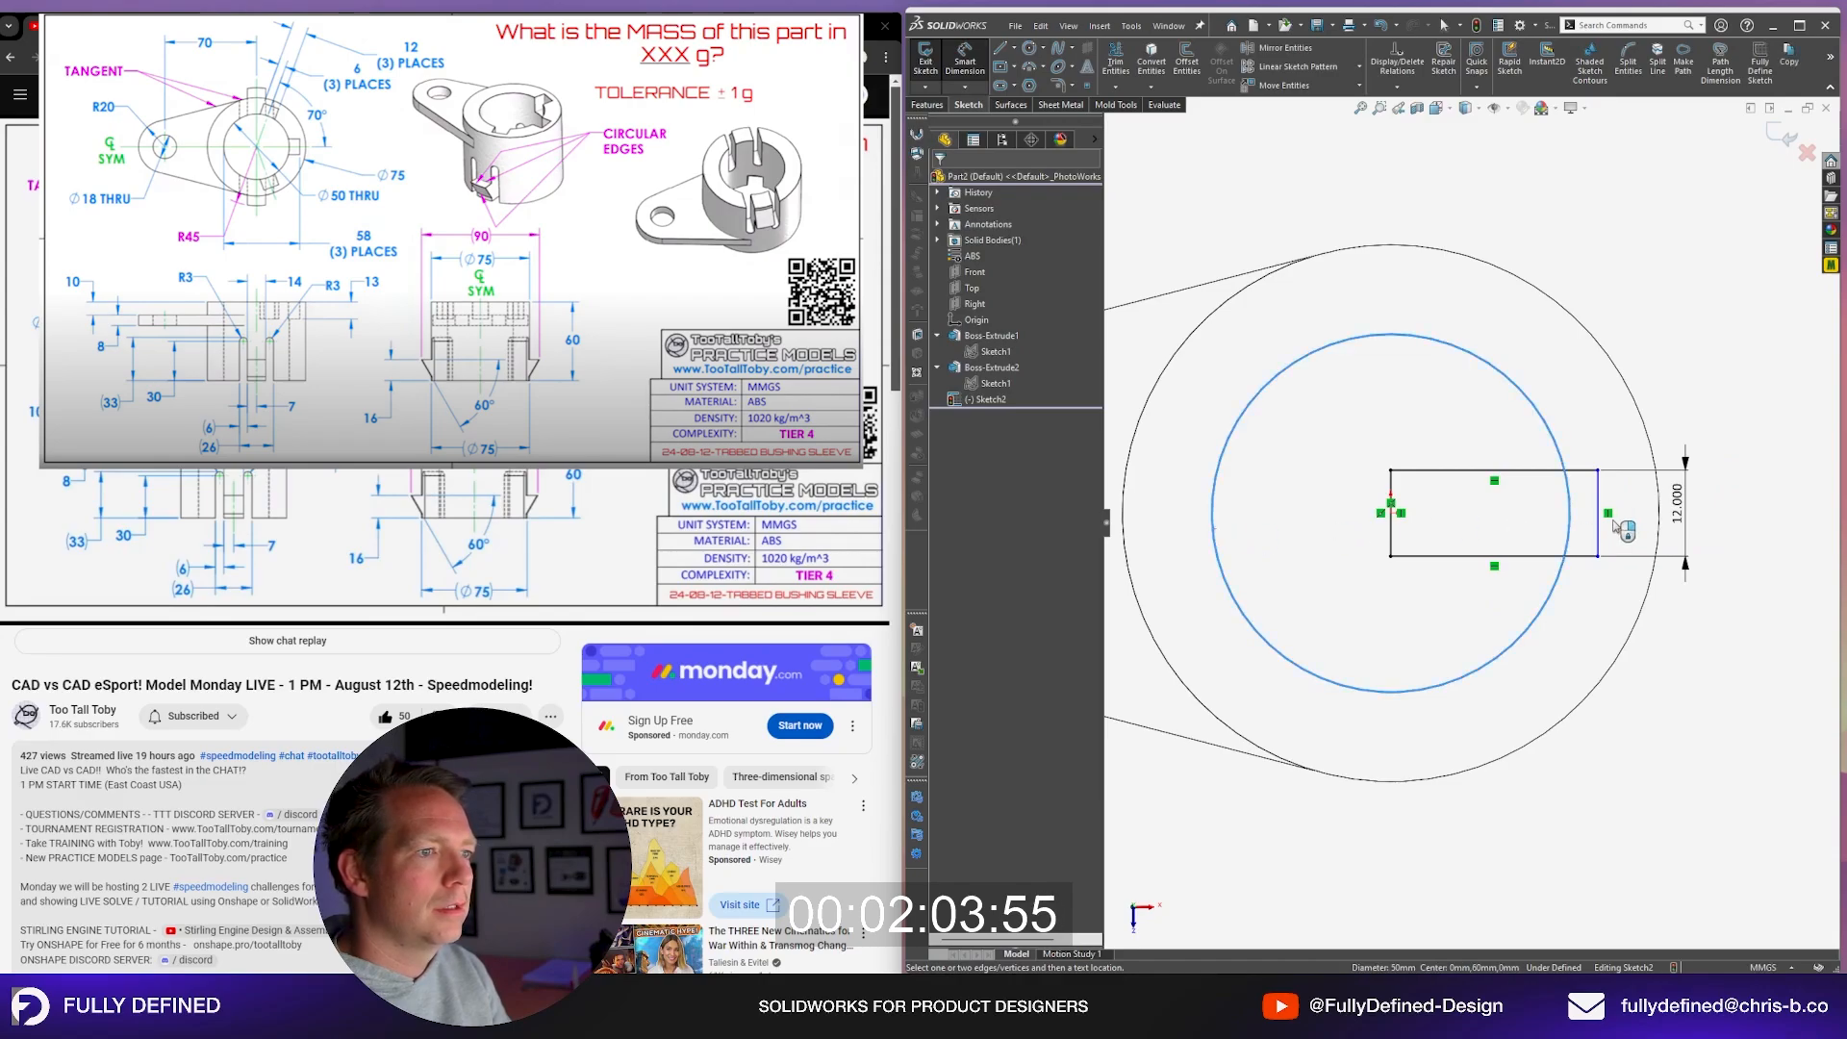
click(1600, 535)
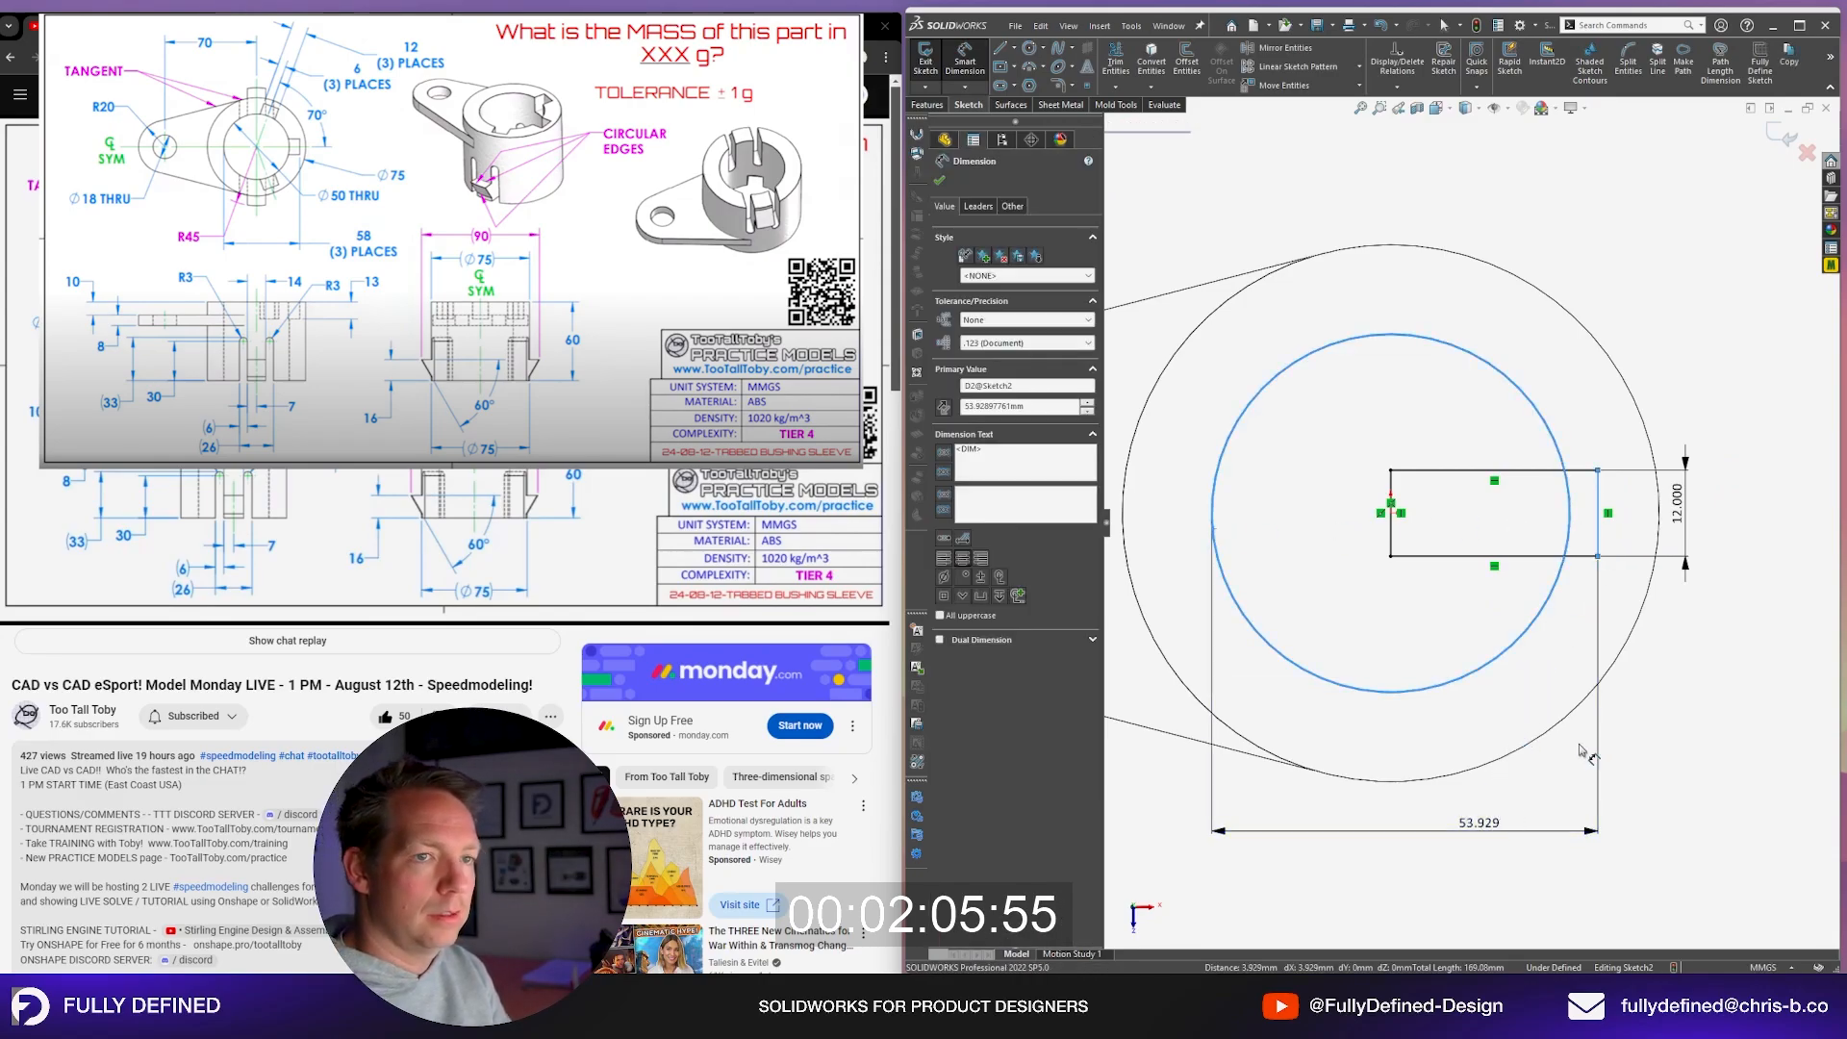
click(1500, 827)
text(58)
key(Return)
key(Escape)
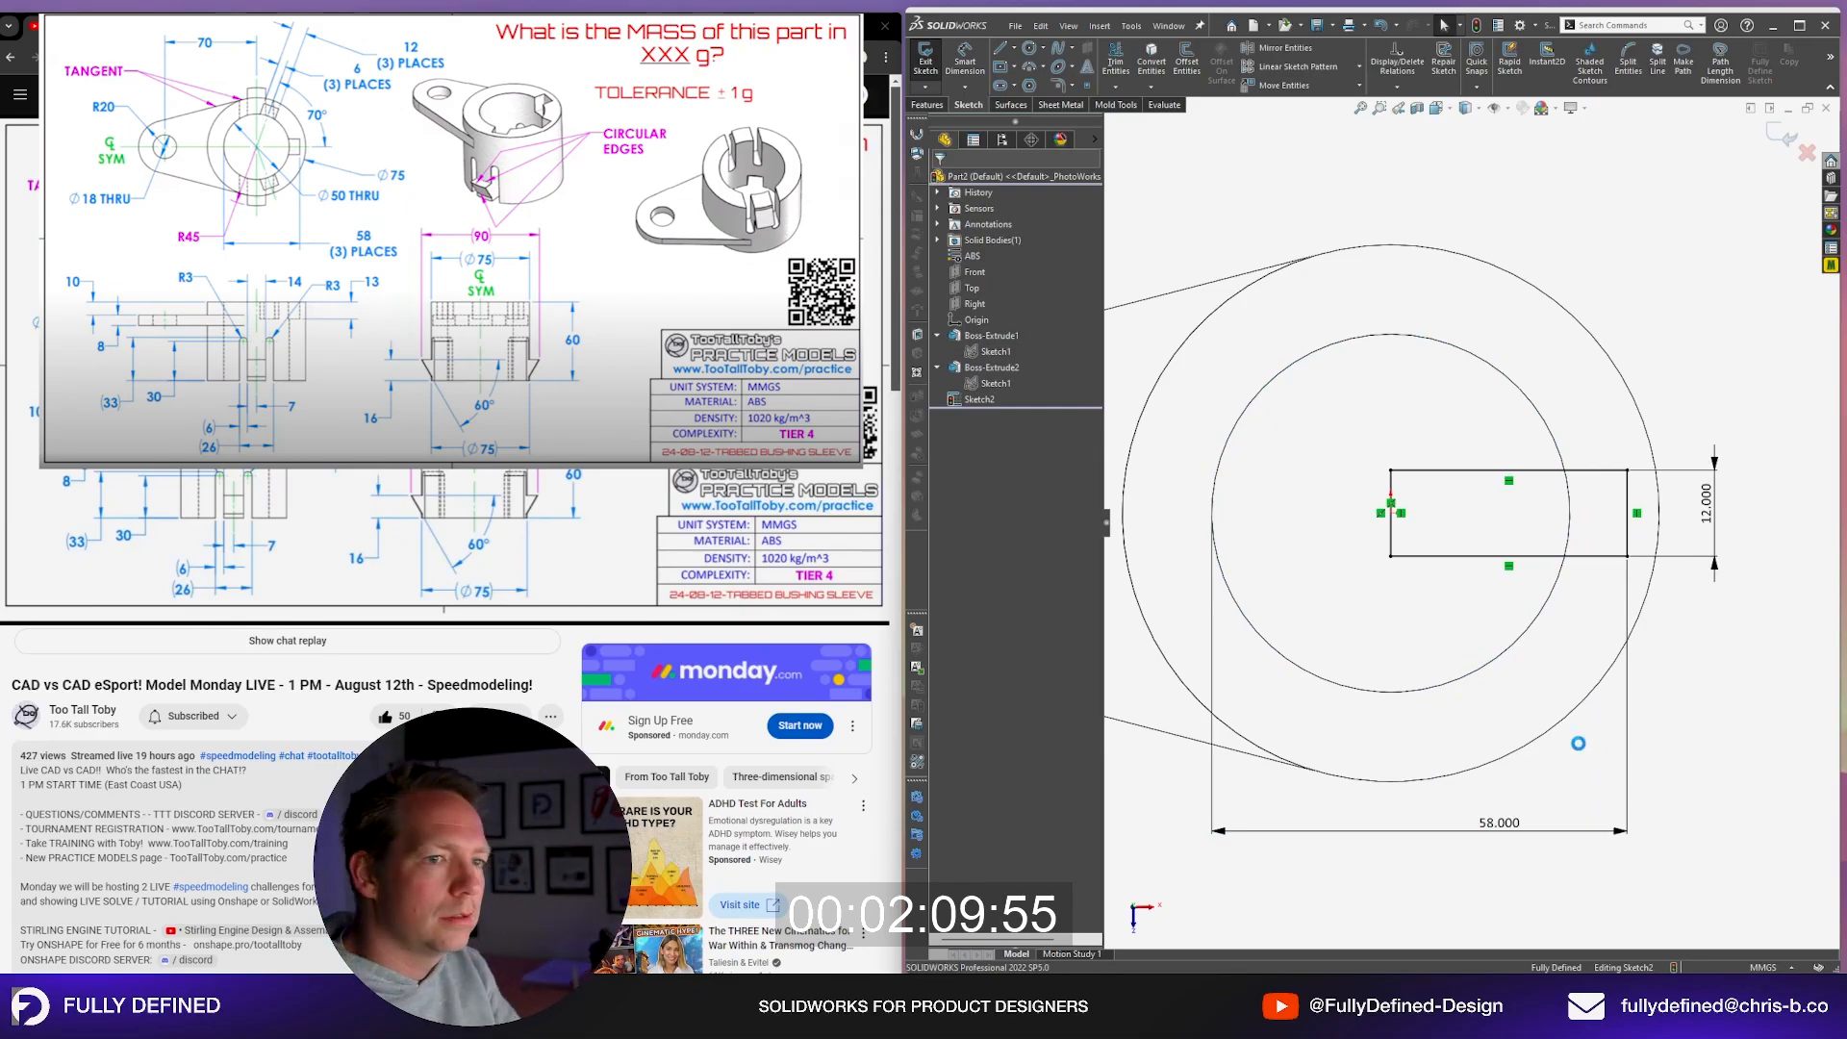
Step: Cut the rectangle into the top of the sleeve wall with a blind extruded cut
mouse_move(1578, 742)
middle_down()
mouse_move(1512, 631)
mouse_move(1456, 585)
middle_up()
scroll(1456, 585, up, 3)
key(c)
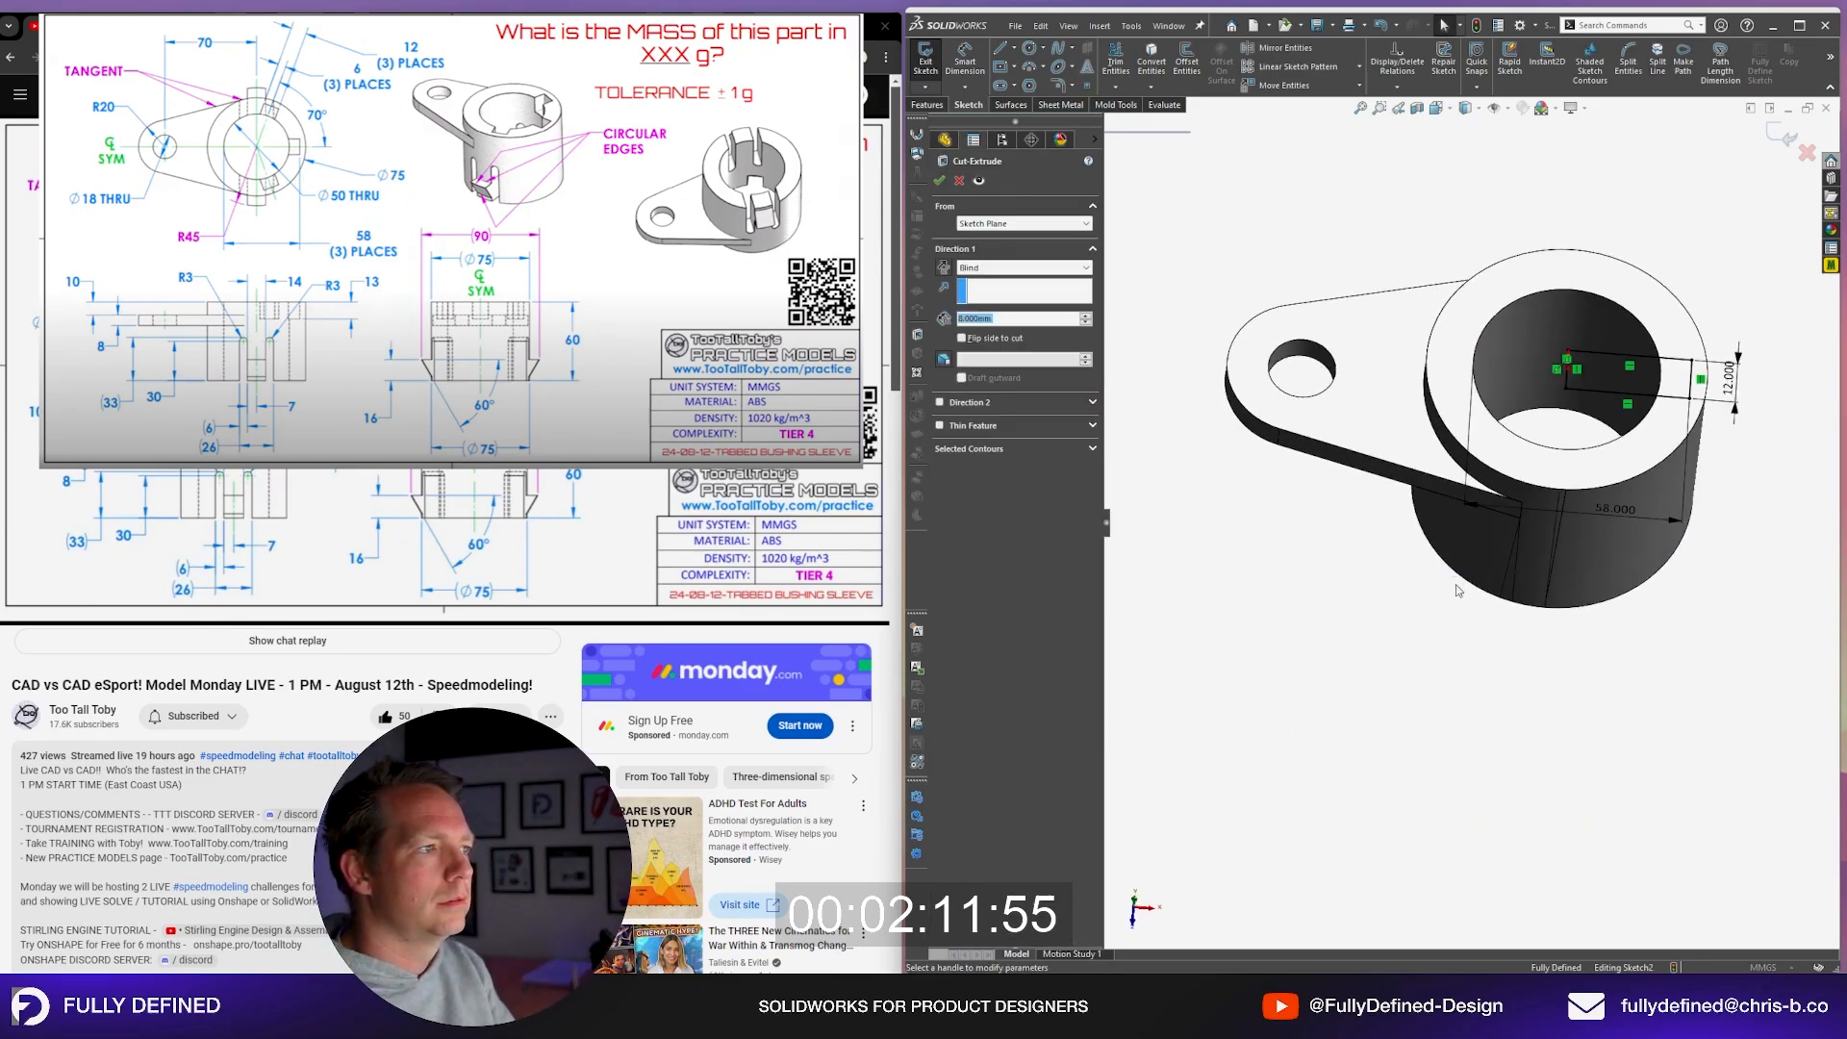
key(Return)
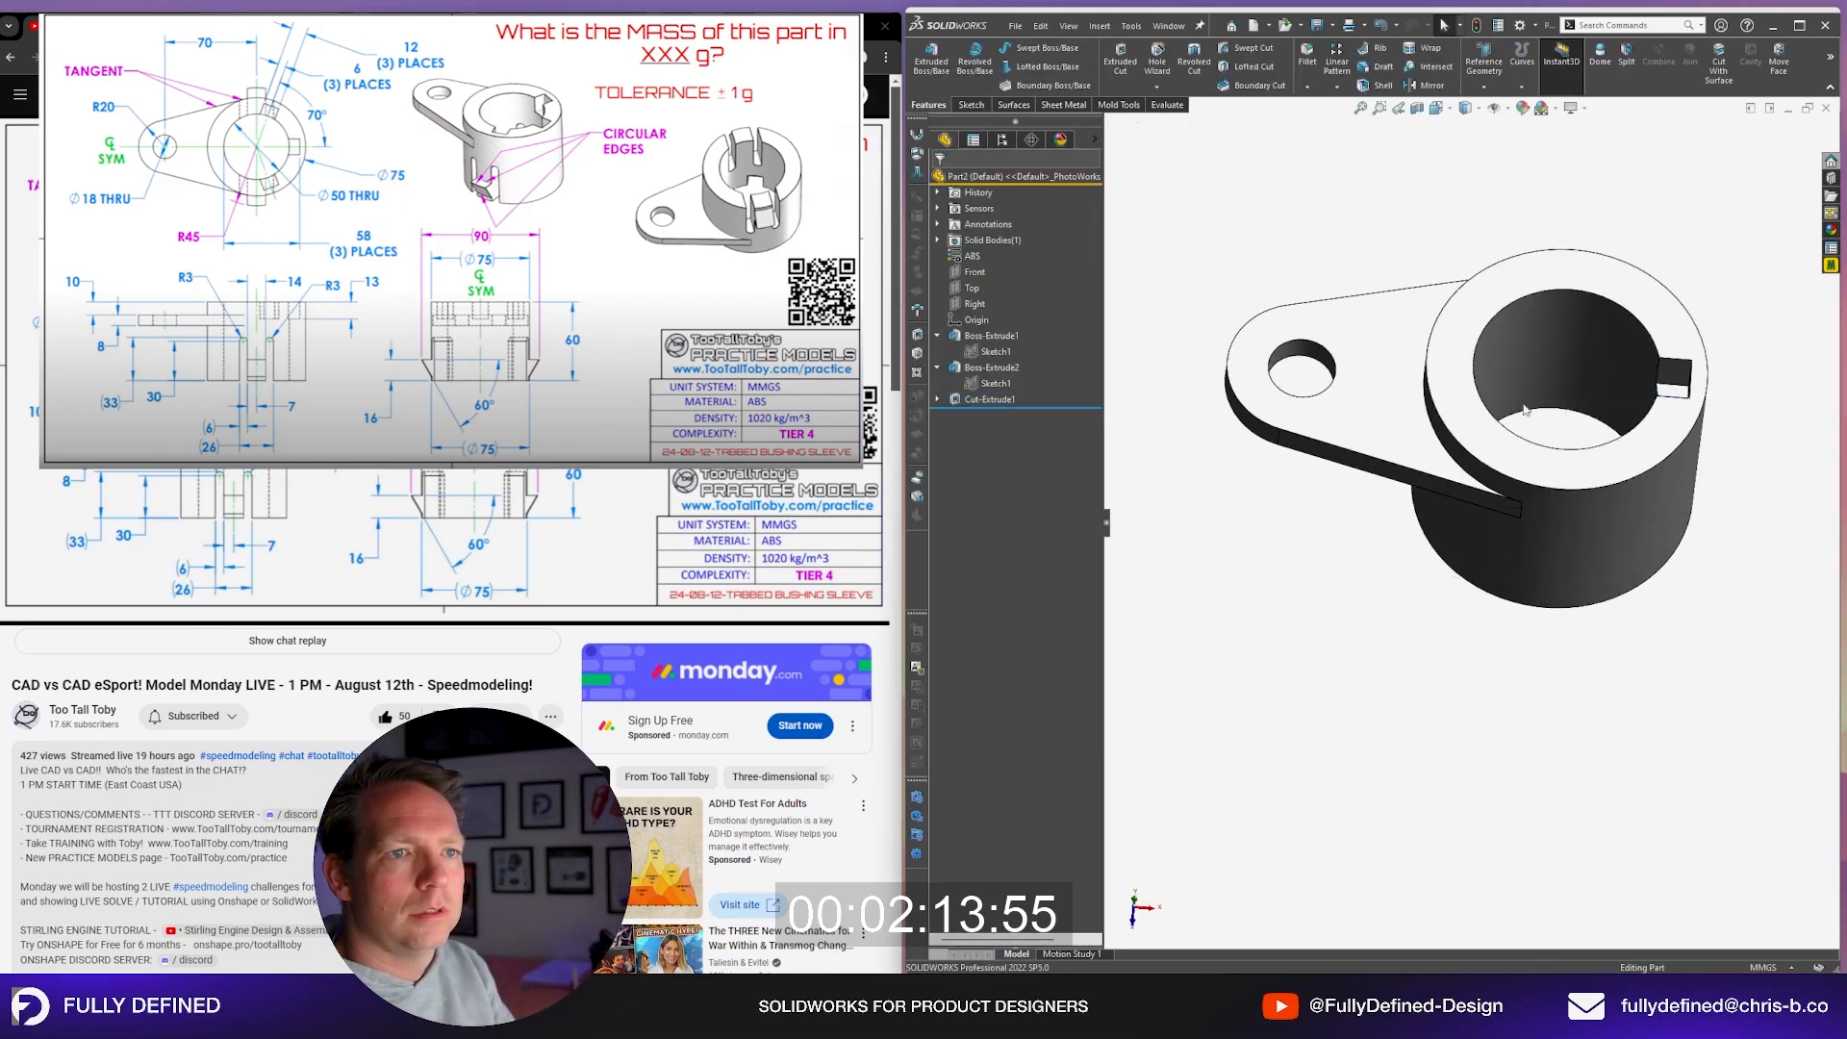
Step: Reopen the notch cut's sketch for editing in a face-on view
scroll(1558, 318, down, 2)
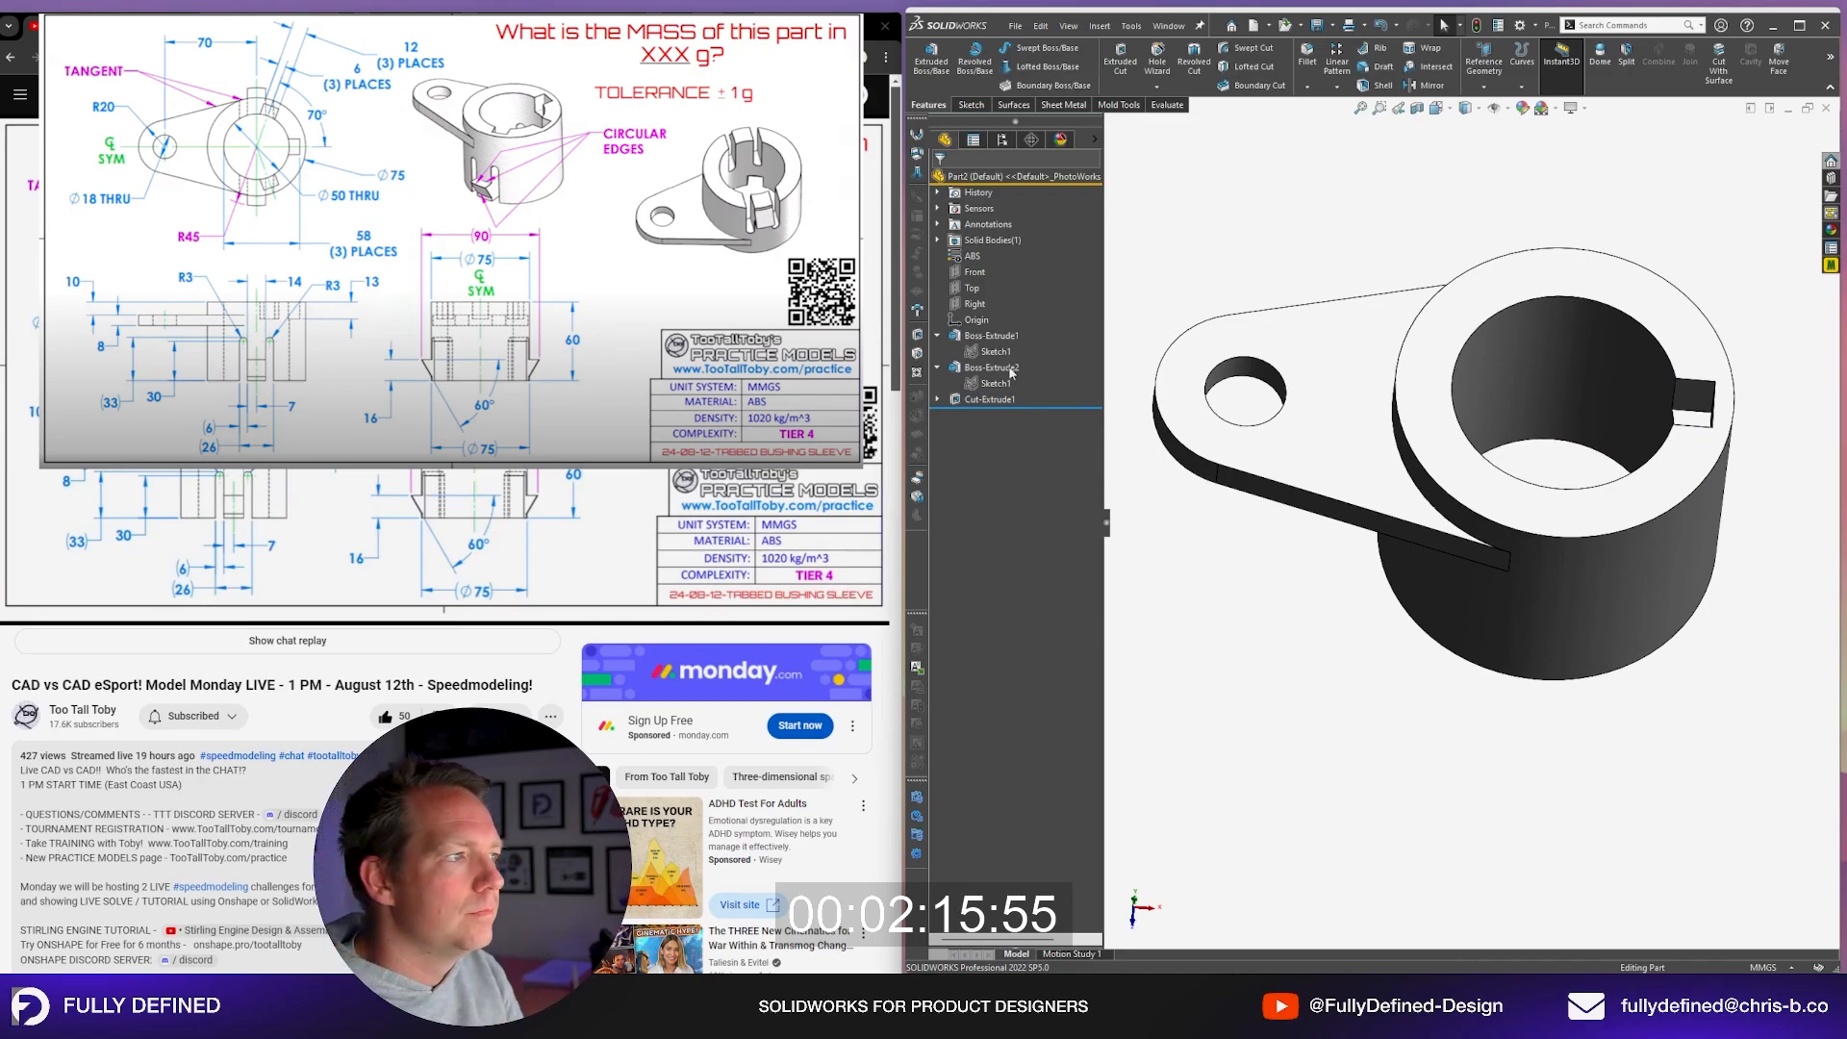
click(937, 399)
click(995, 416)
click(987, 370)
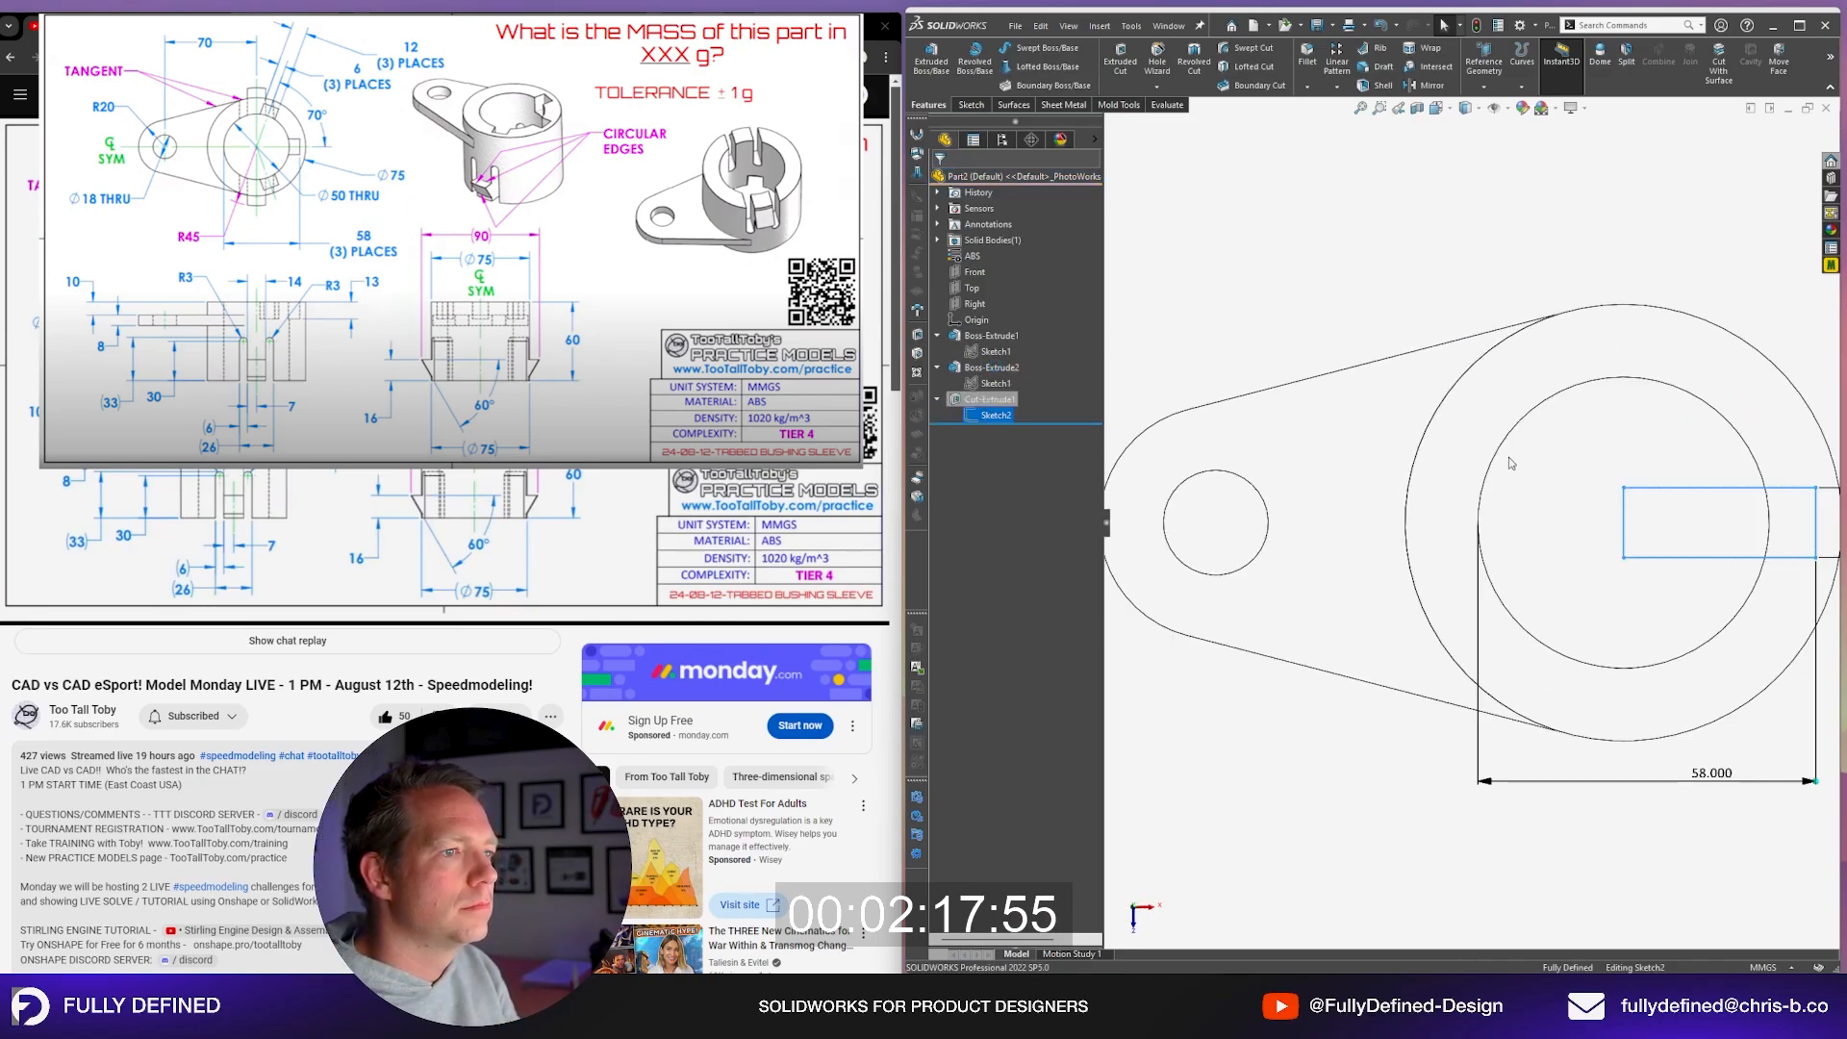
key(space)
click(1686, 293)
scroll(1689, 327, up, 2)
scroll(1707, 577, down, 2)
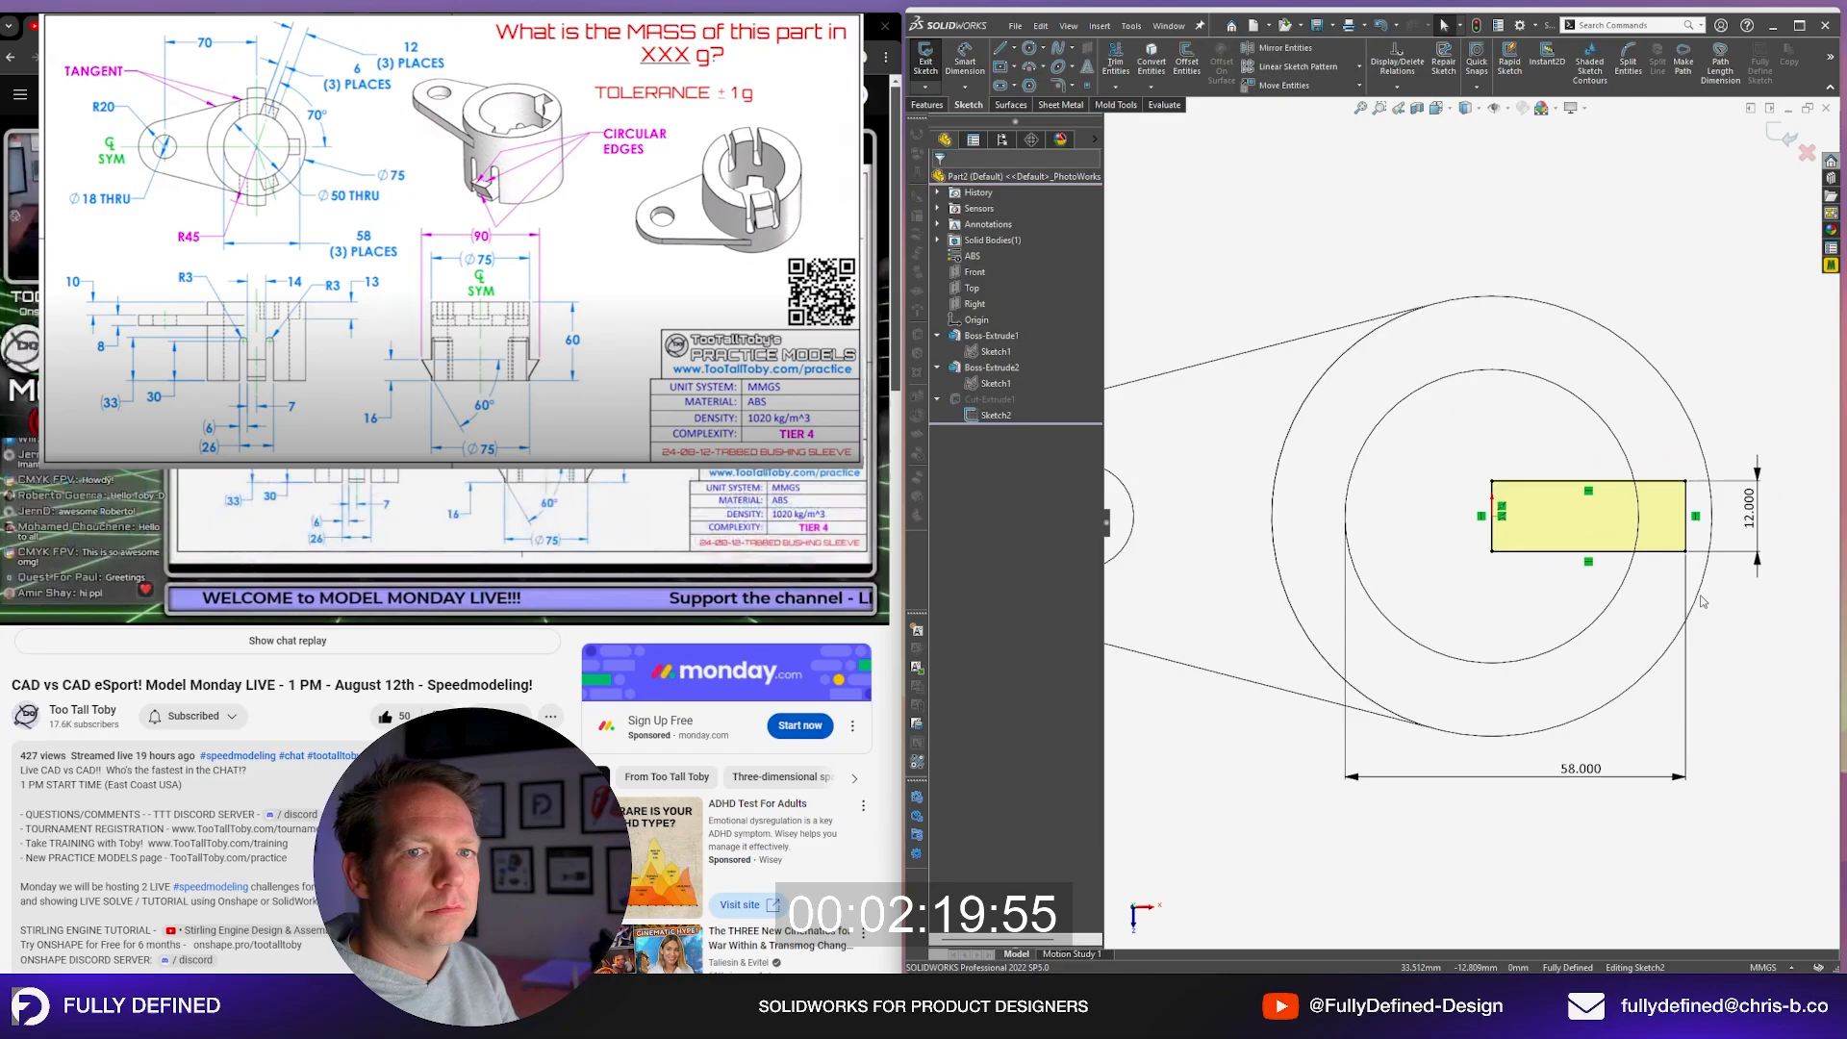
Step: Circular-pattern the rectangle about the bore centre with 2 instances spanning 70 degrees
drag(1711, 621, 1411, 453)
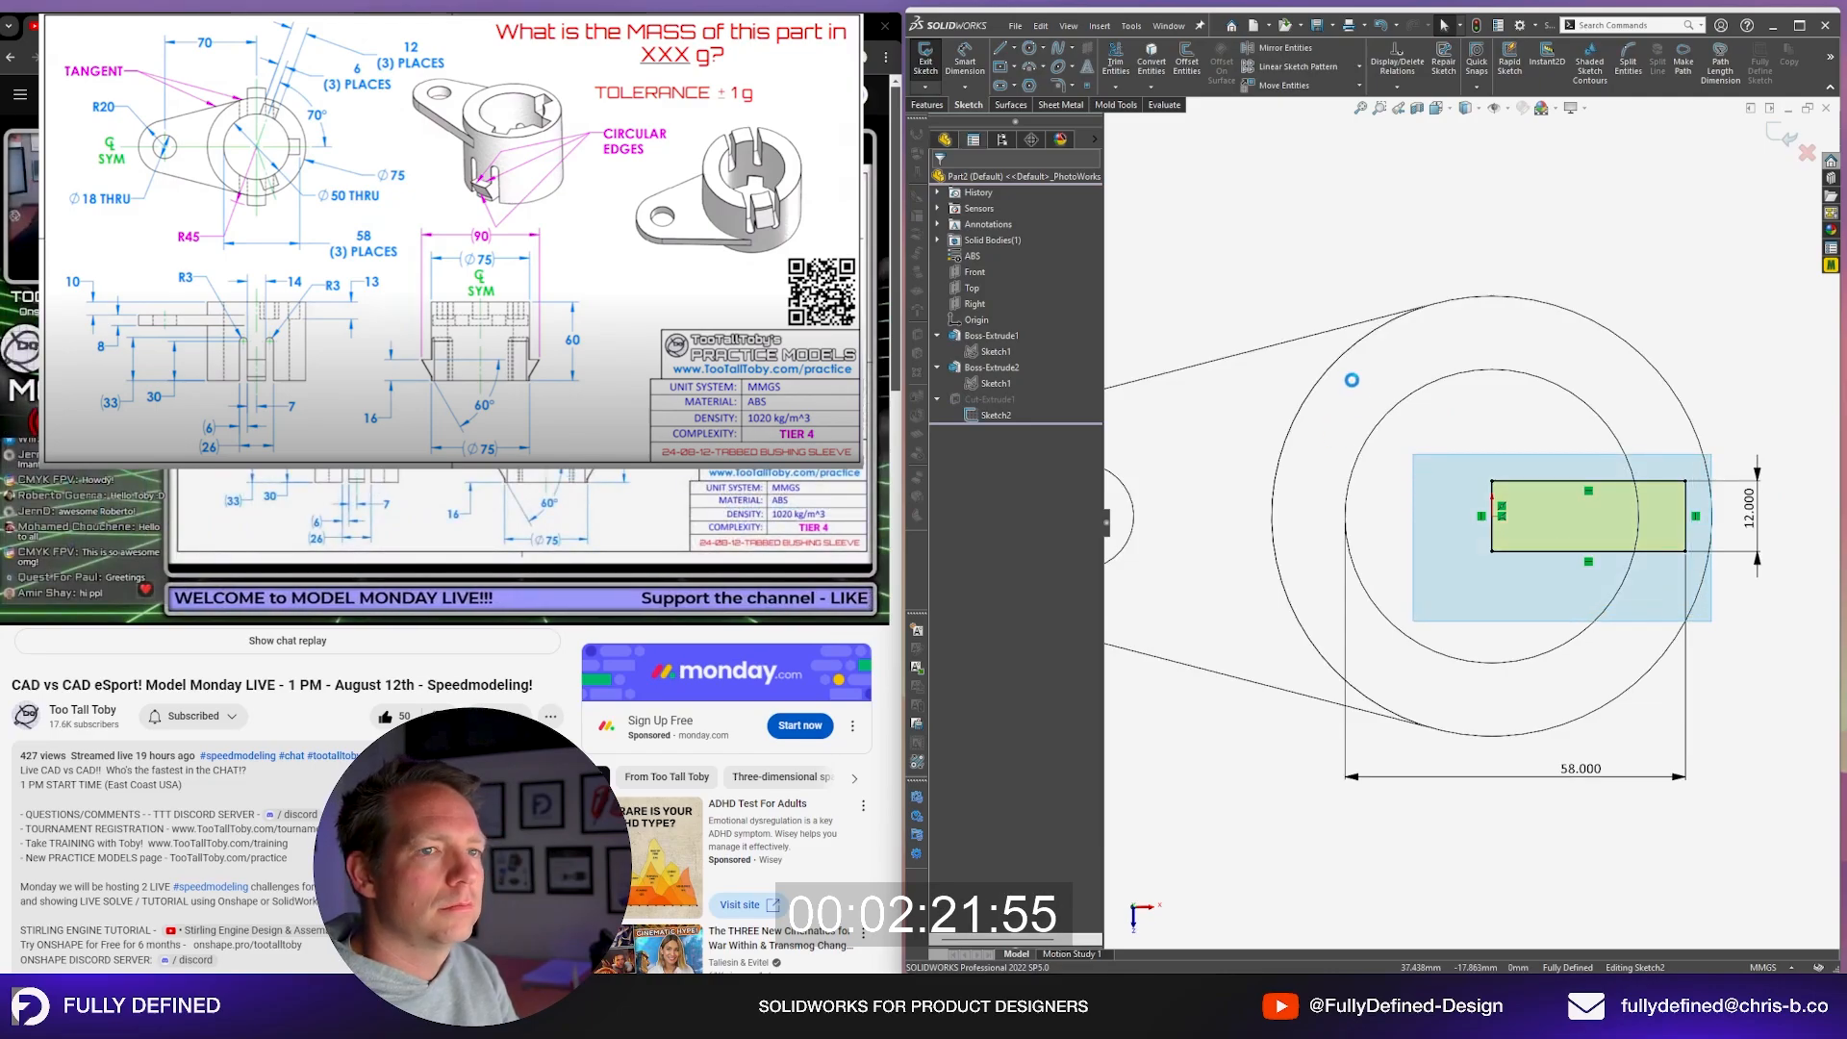
click(1358, 68)
click(1312, 105)
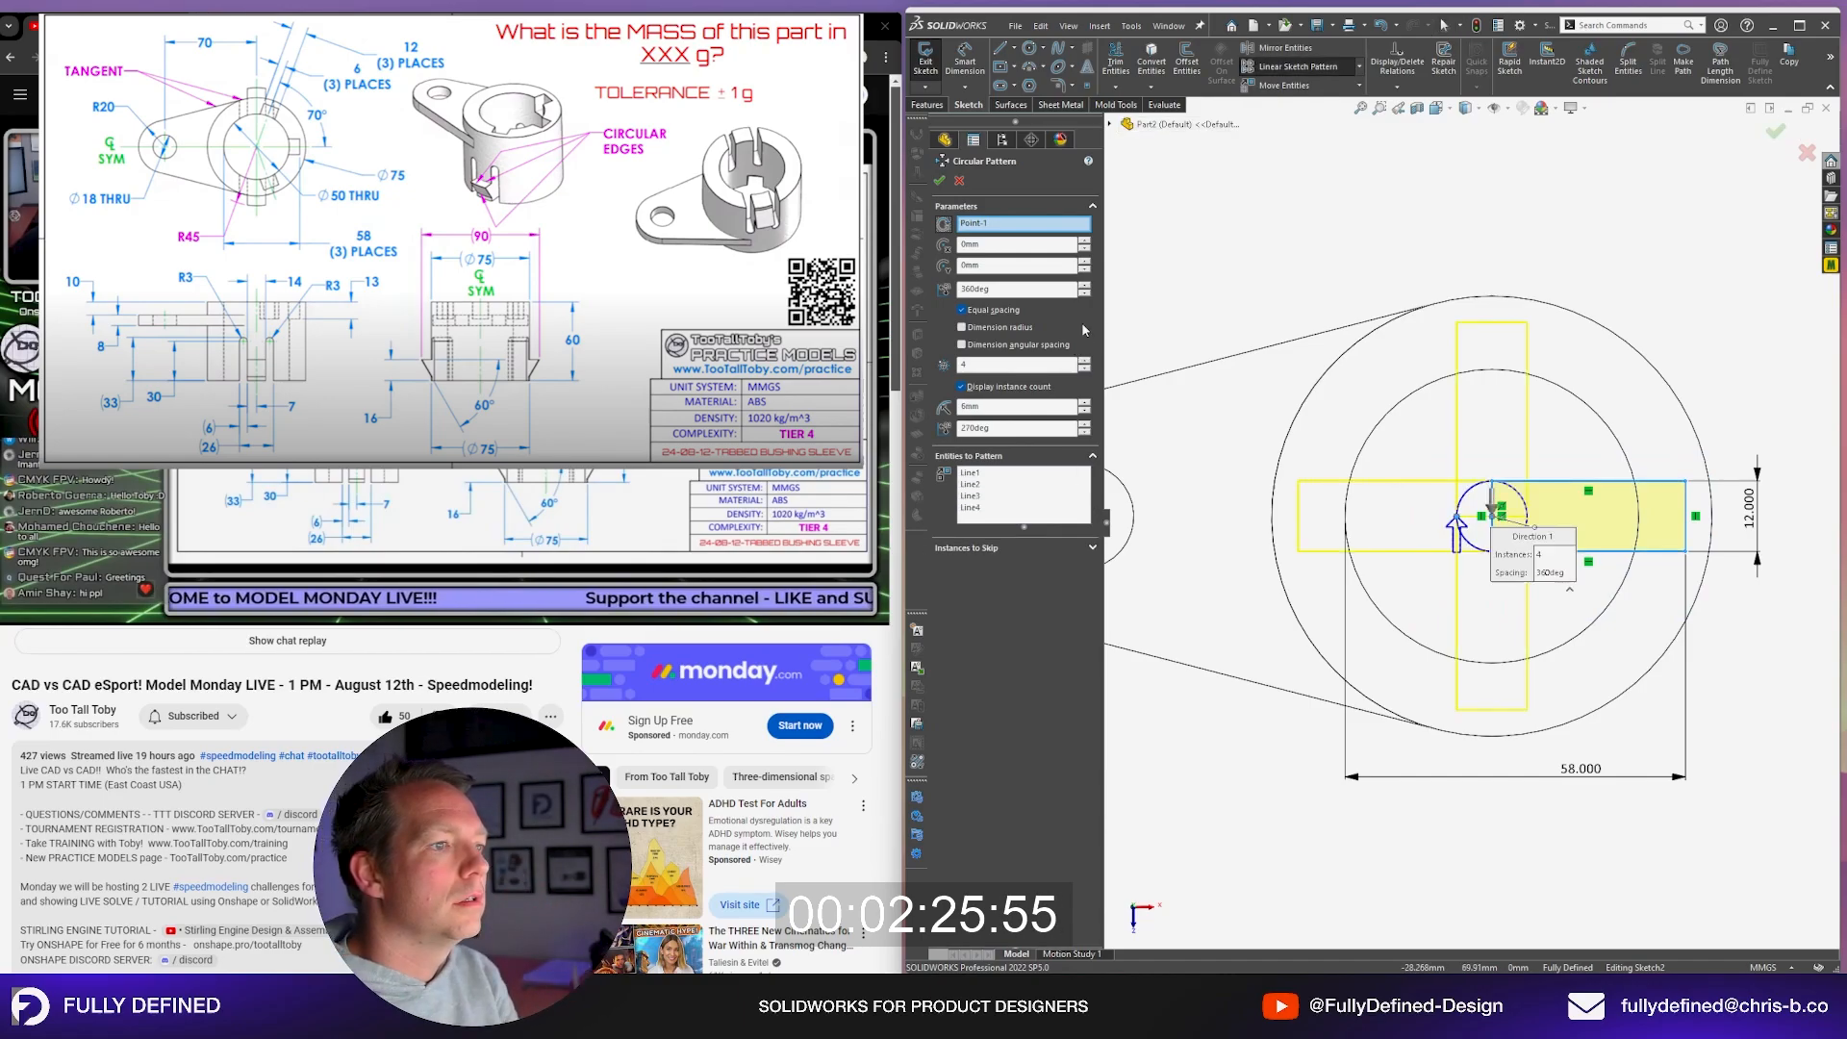
double_click(1005, 293)
text(70)
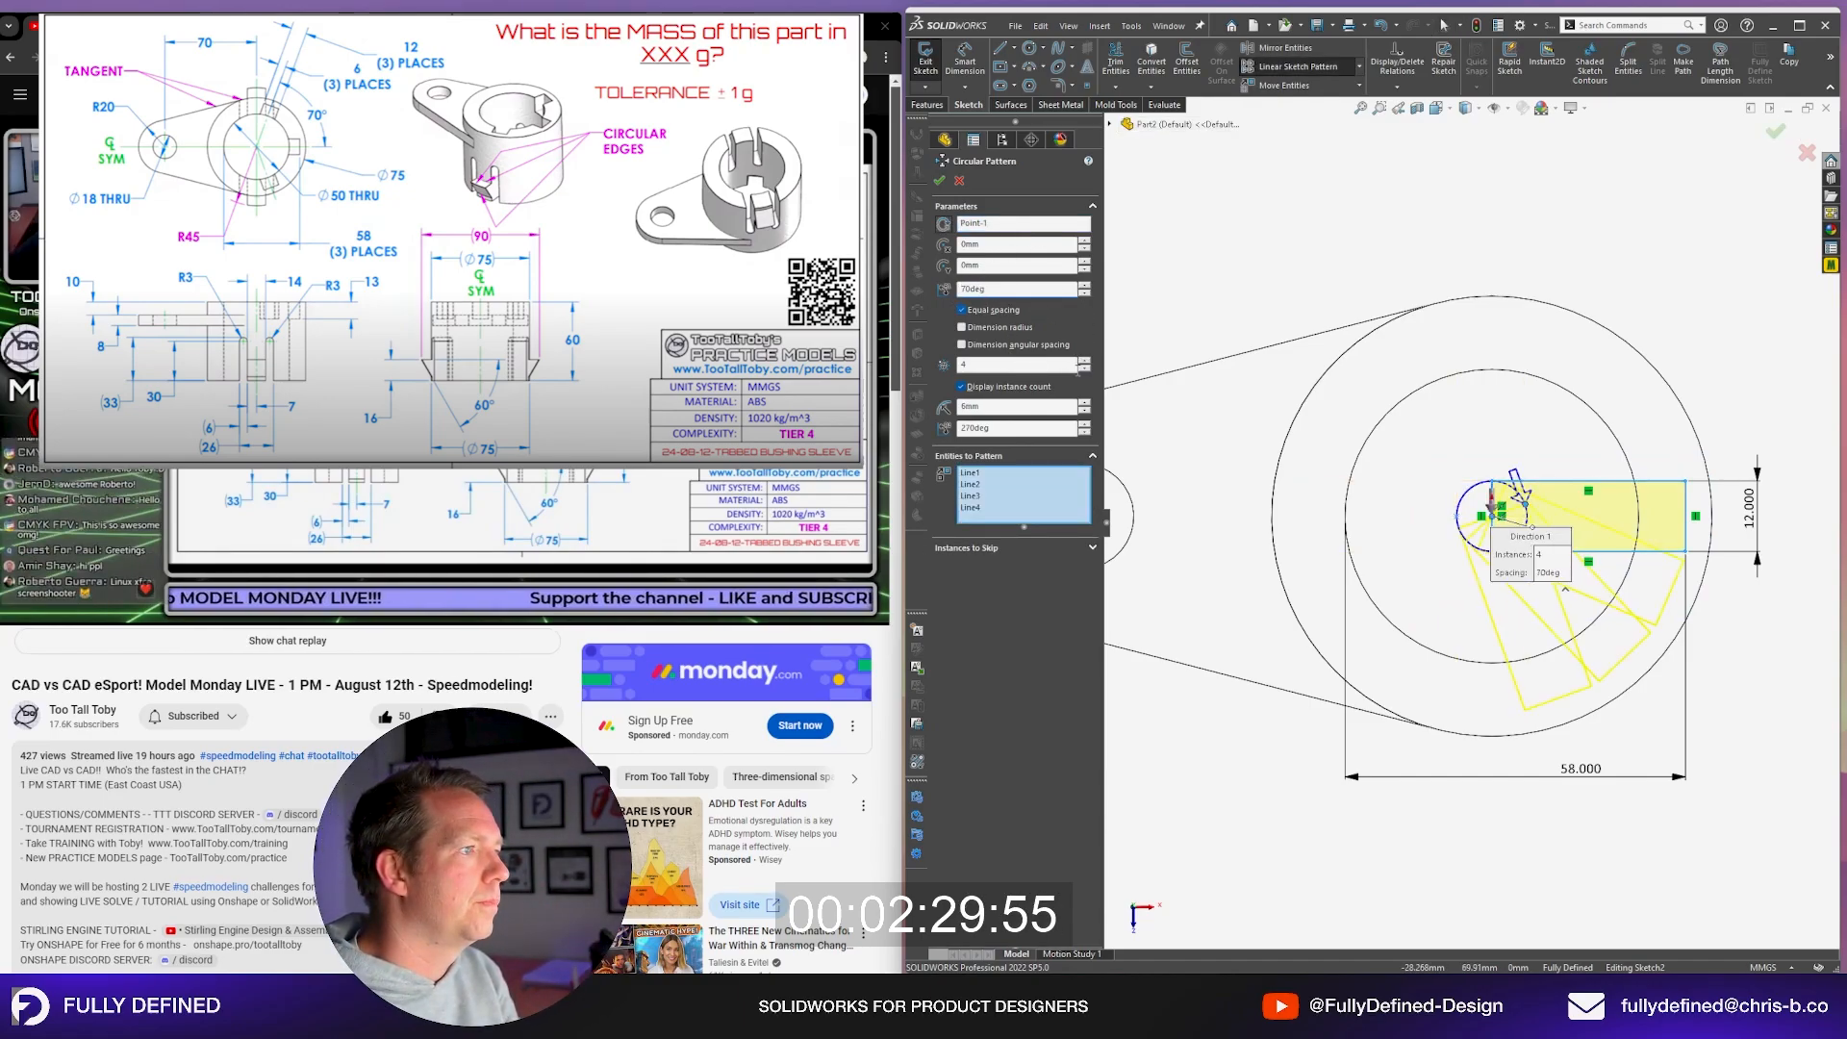
click(1084, 369)
click(1084, 368)
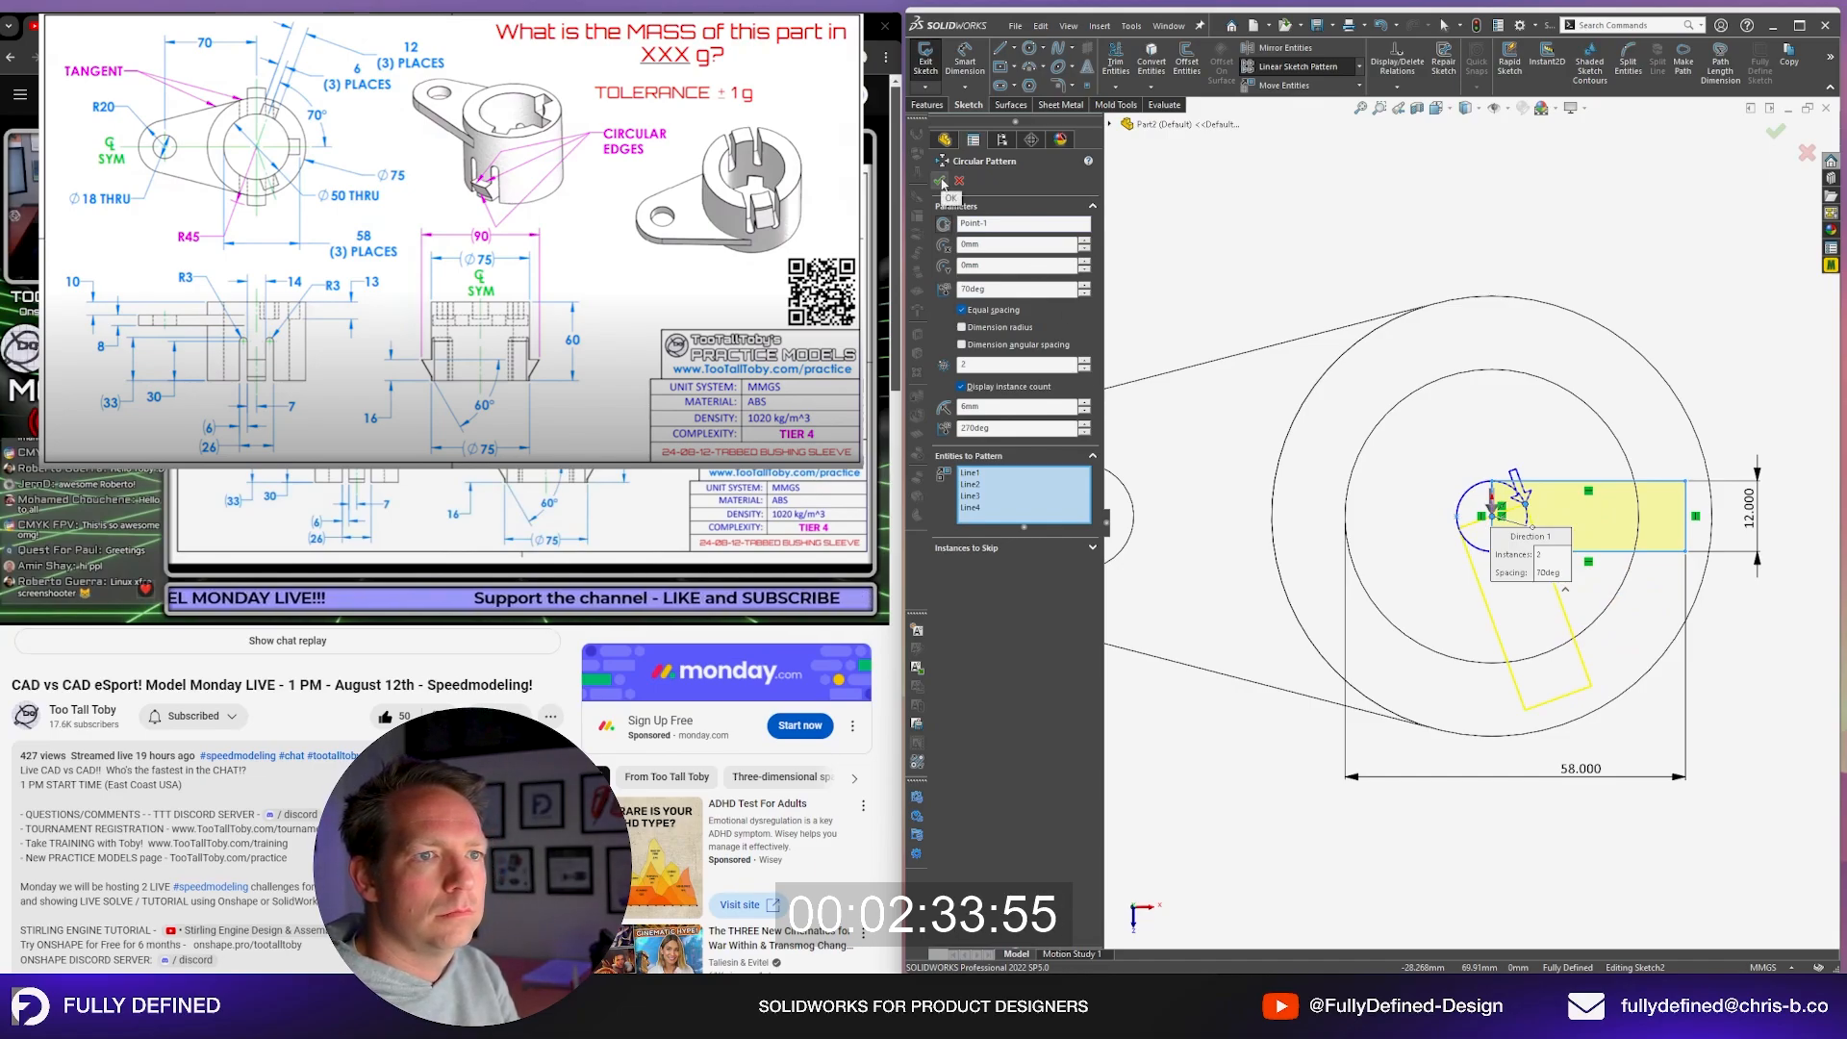
click(941, 181)
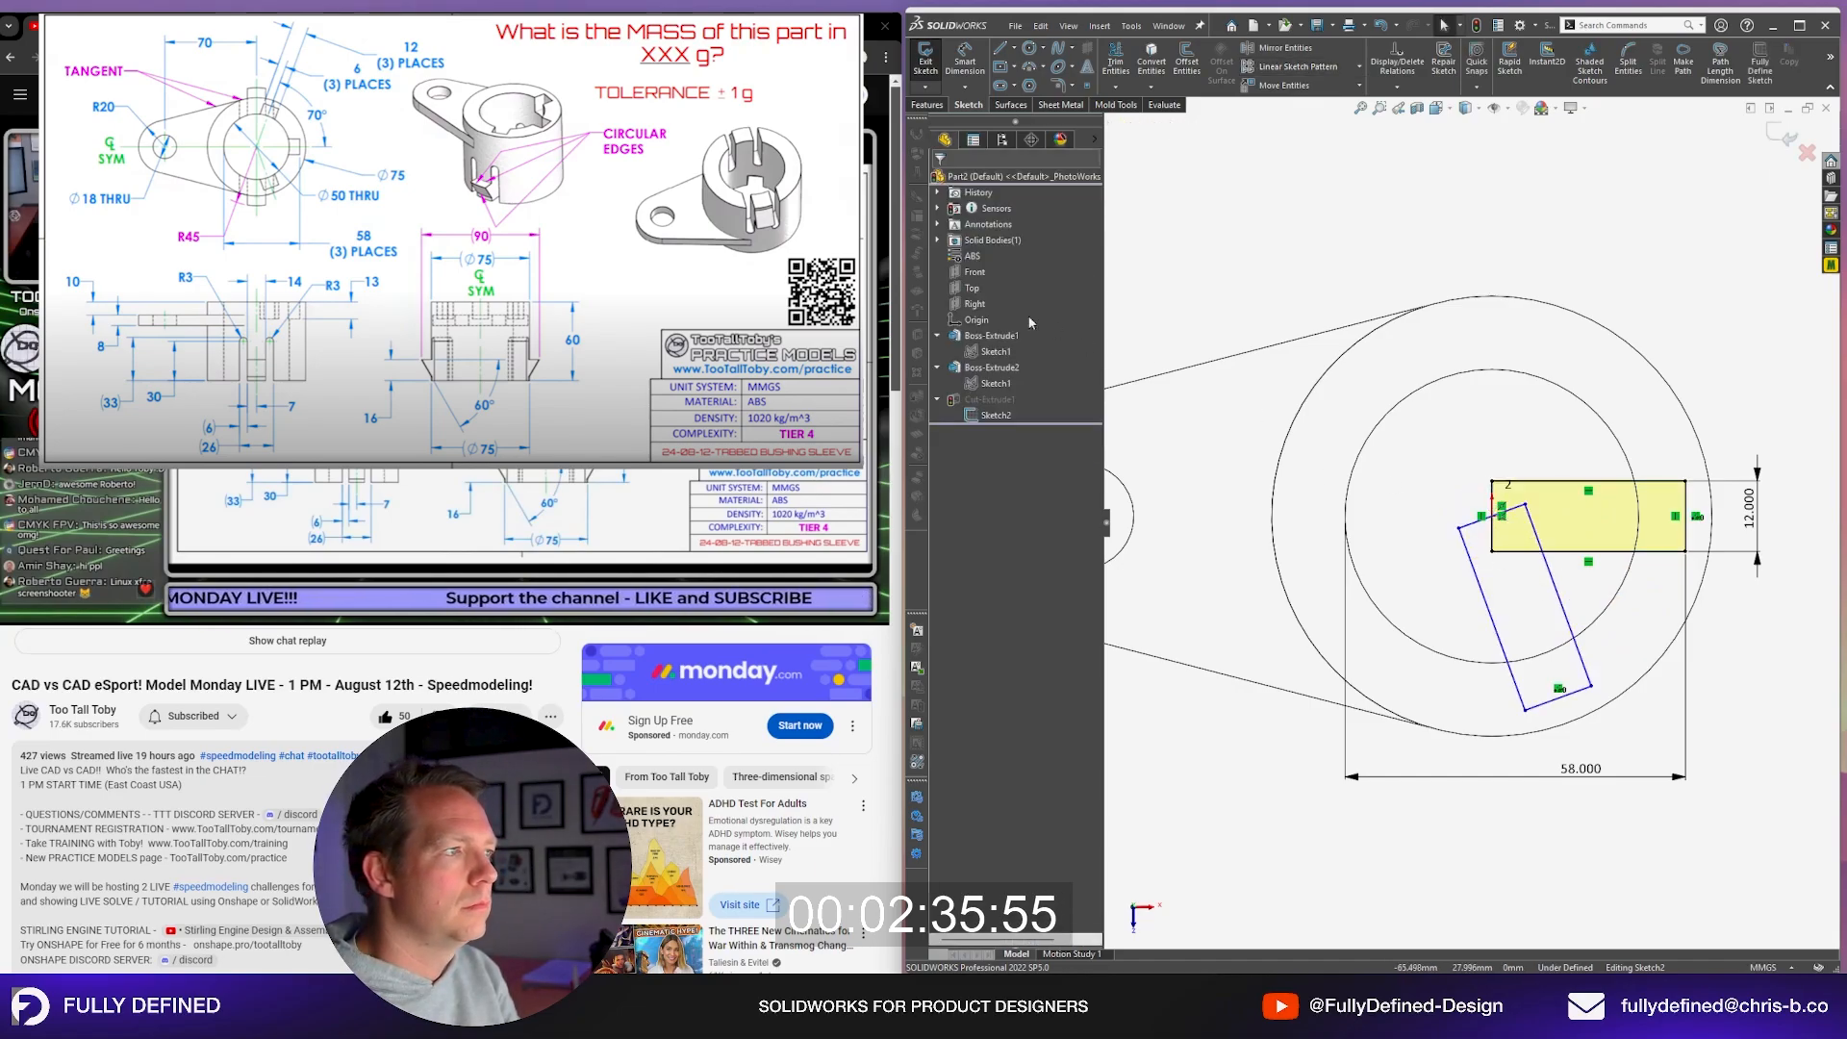
Step: Mirror the patterned, angled rectangle about the Front plane
click(974, 272)
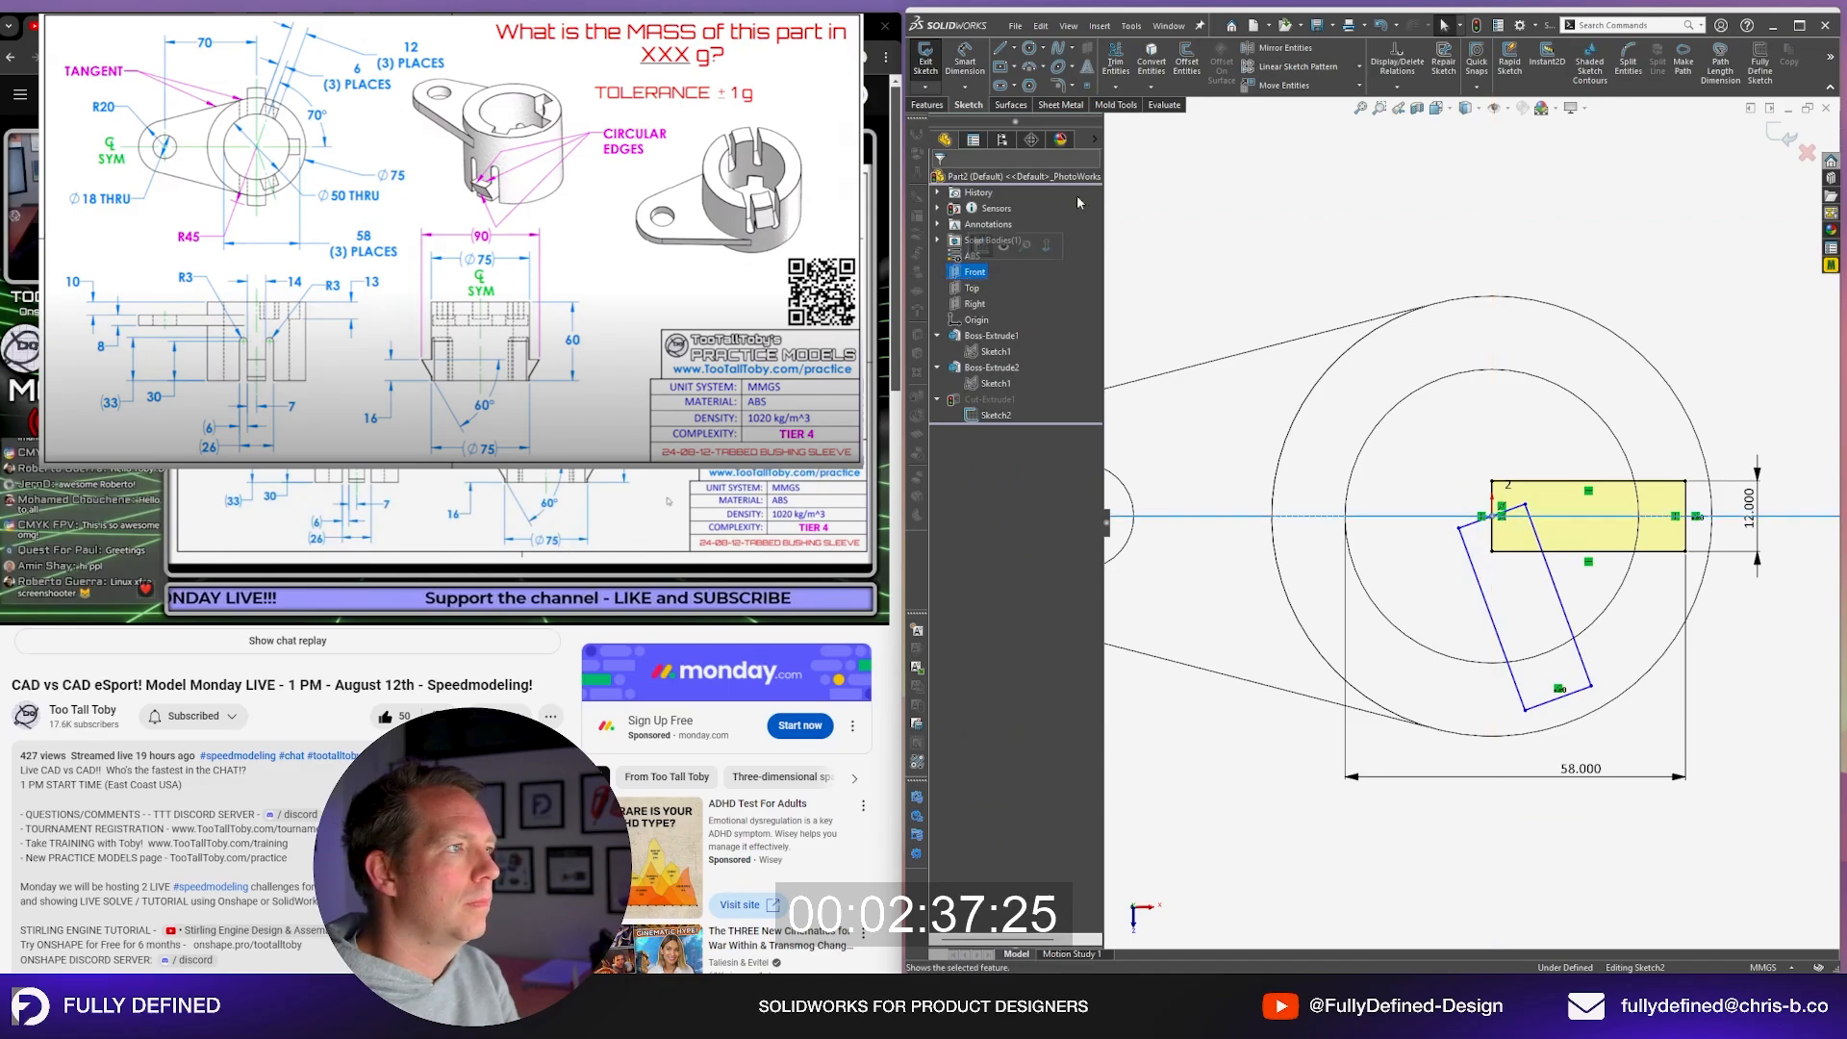
click(1321, 50)
drag(1450, 487, 1632, 728)
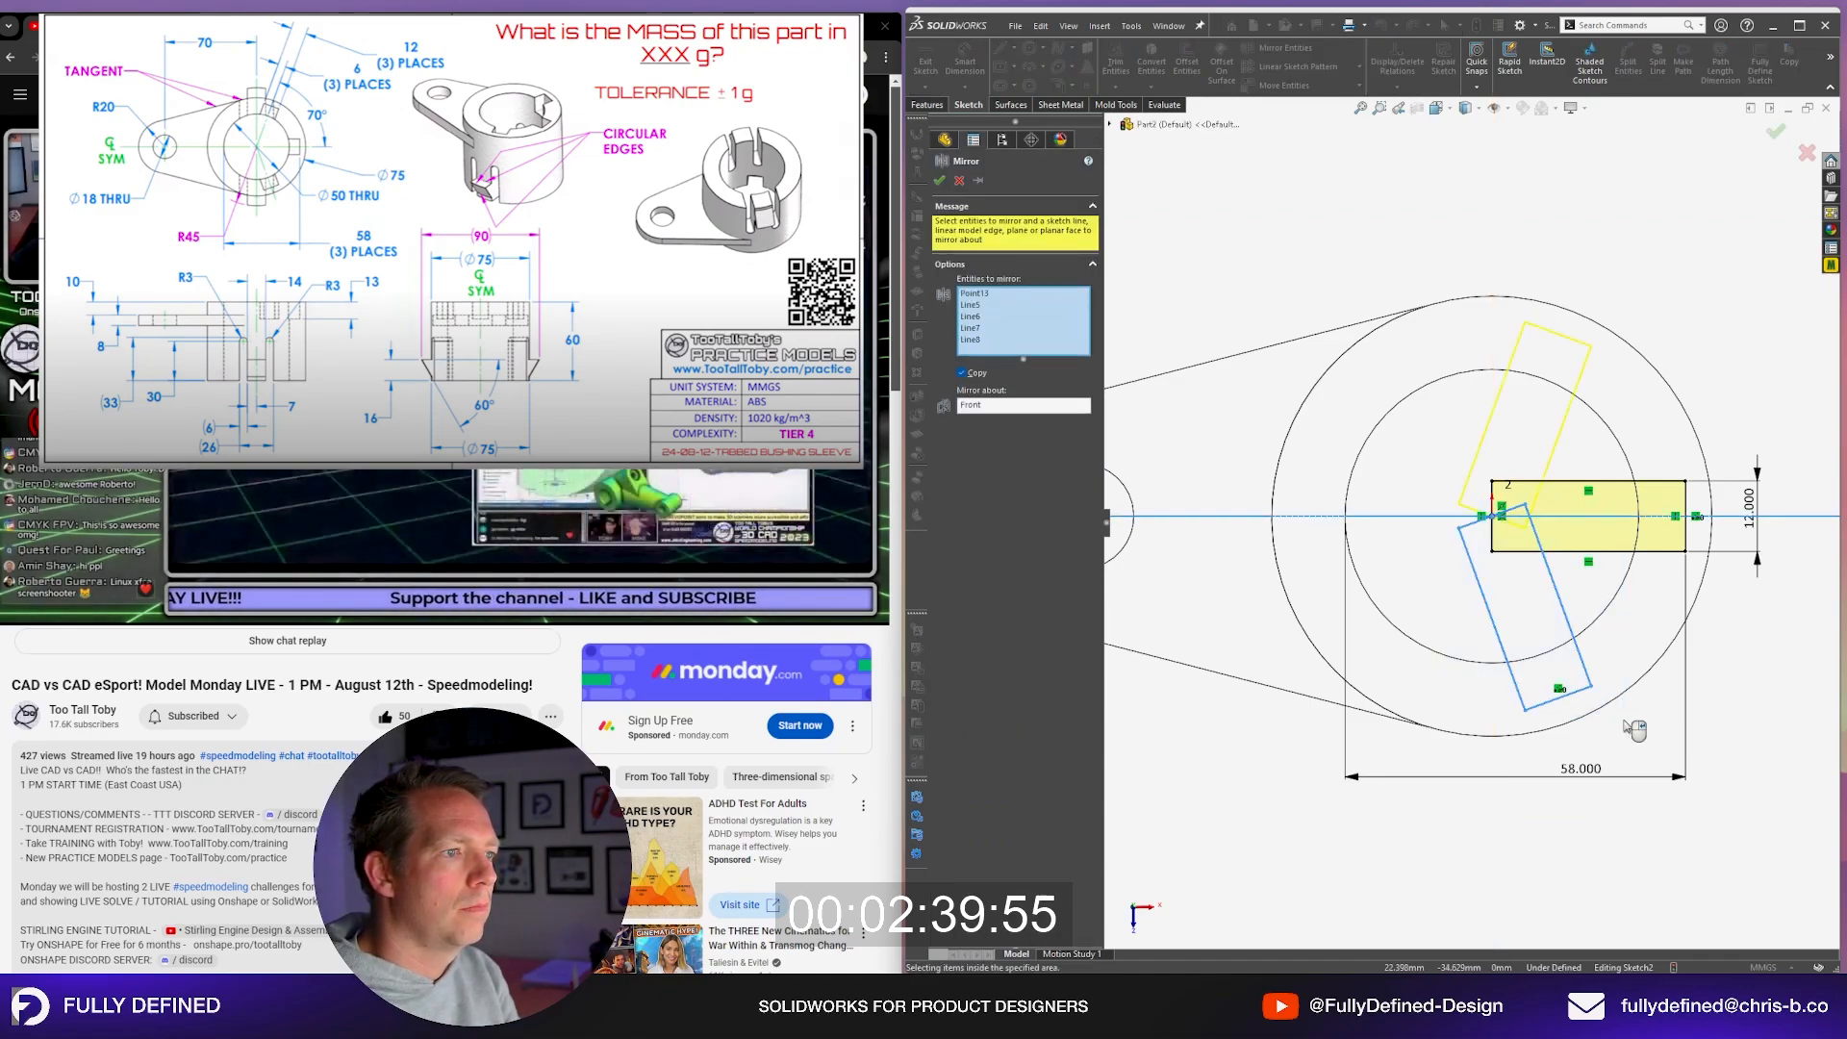
click(1774, 131)
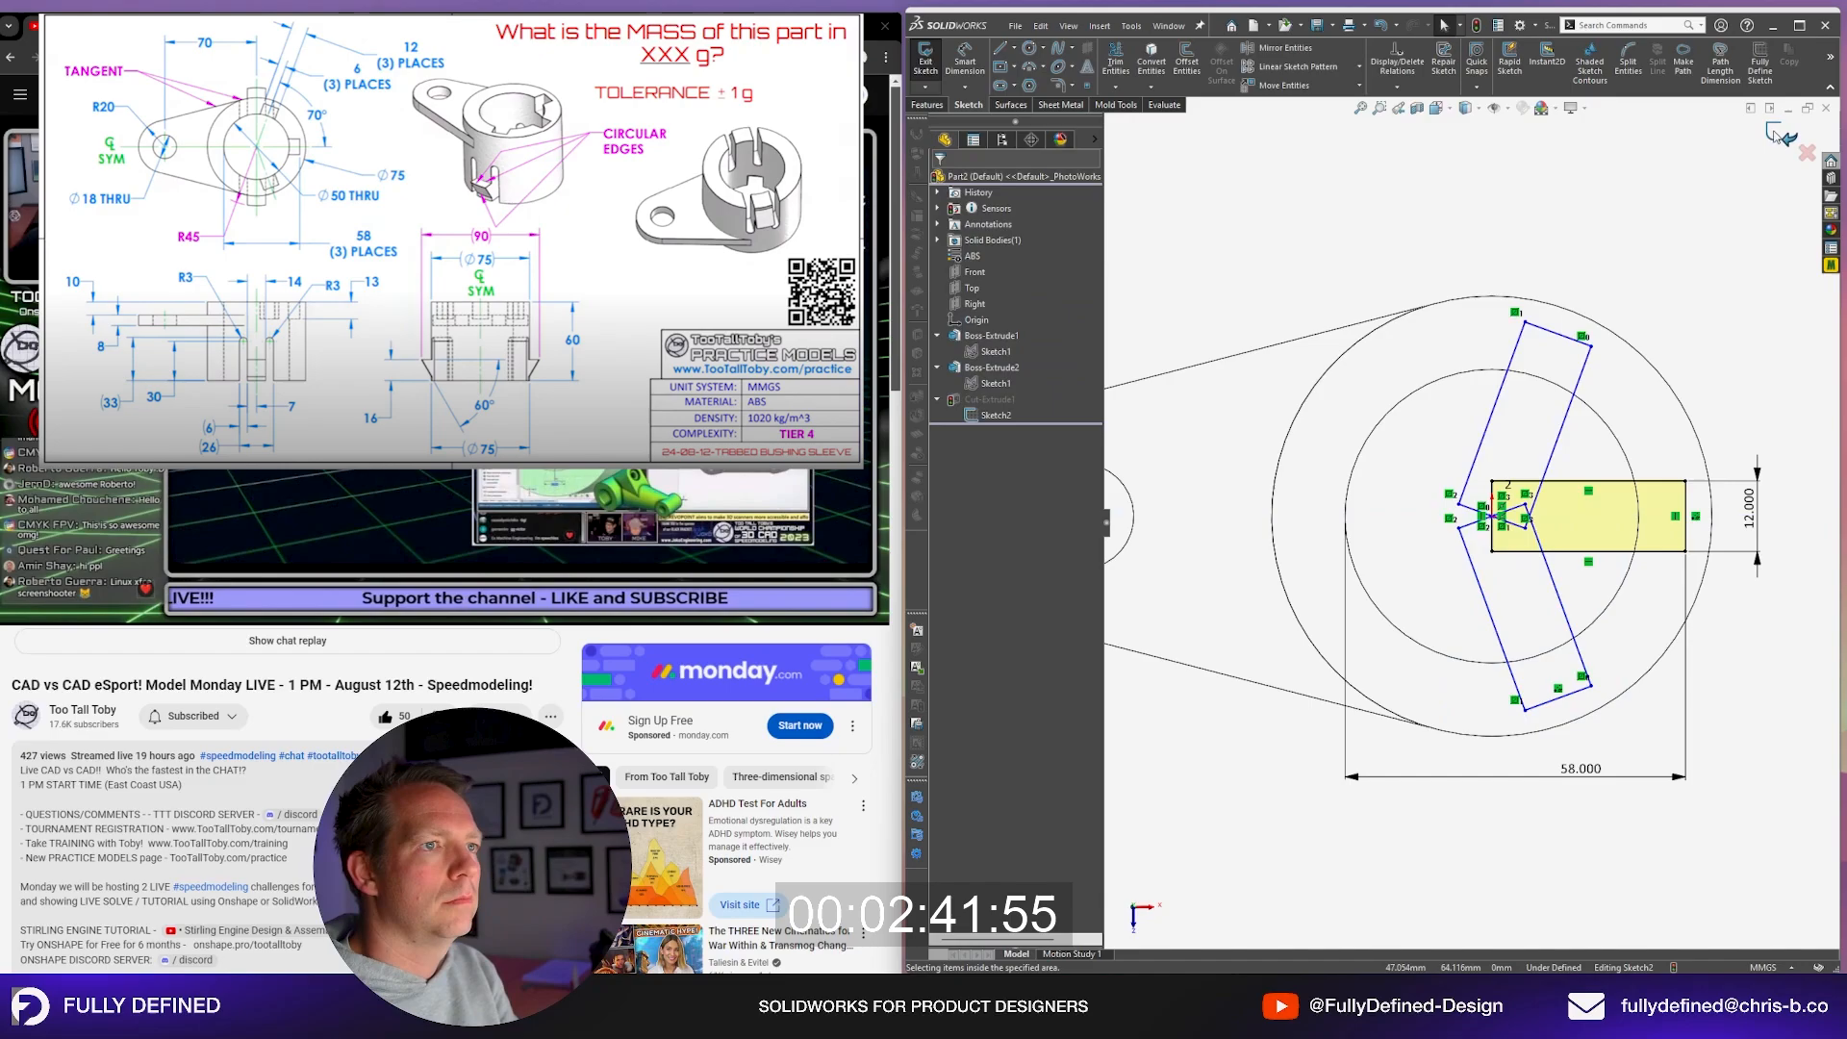
Step: Close the sketch and edit the notch cut to use the three rectangles' regions in the ring wall as its contours
click(1776, 136)
click(945, 532)
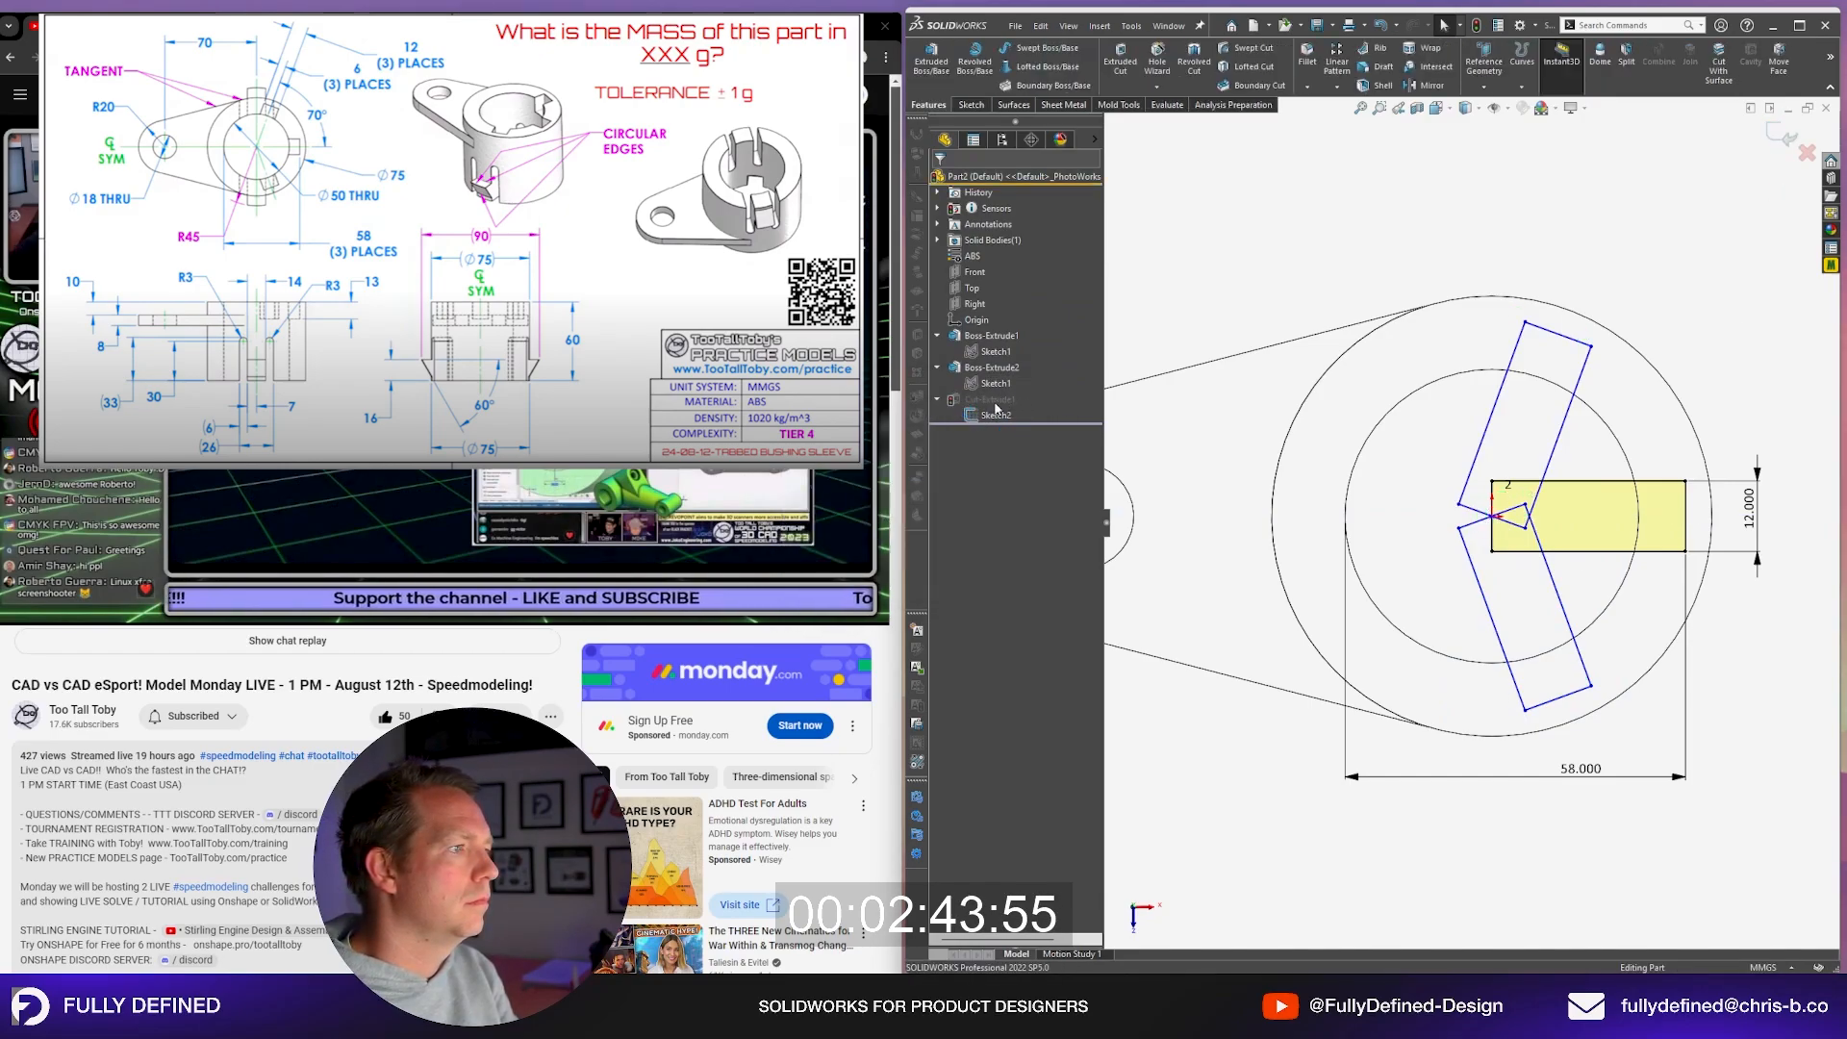
click(995, 400)
click(1025, 357)
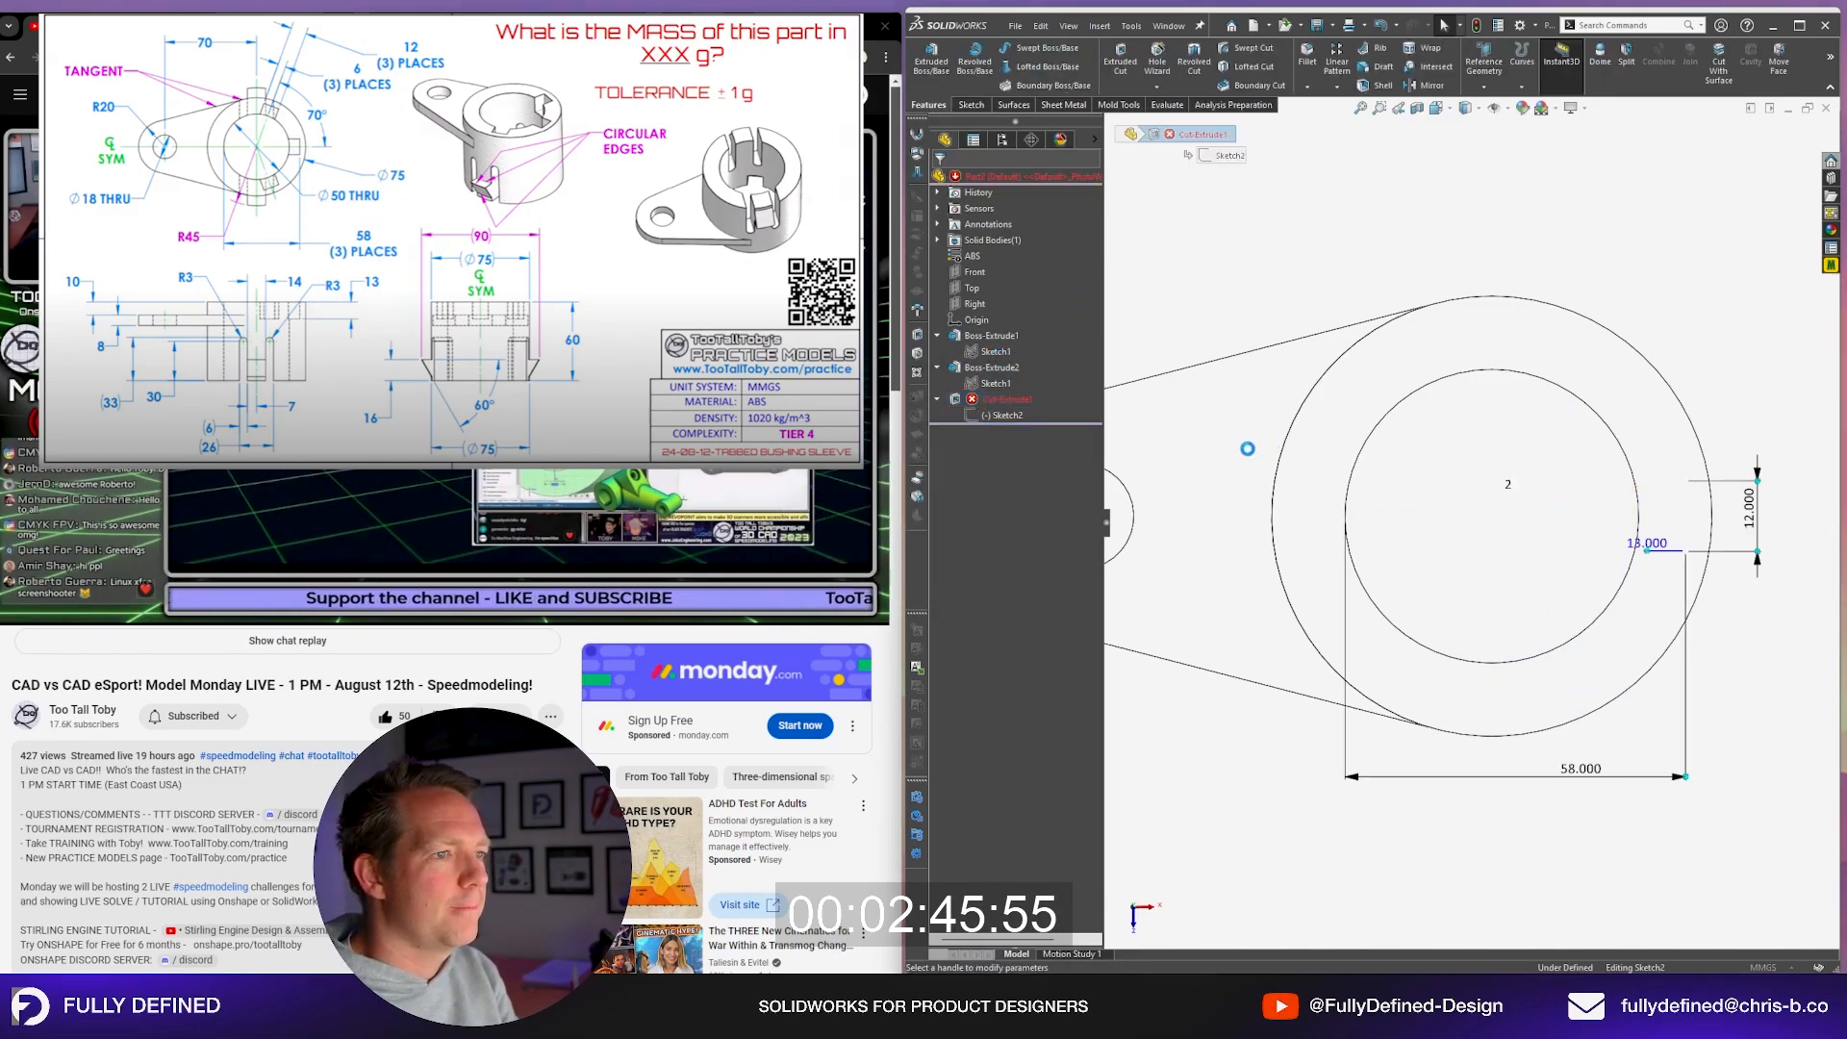
click(1647, 502)
click(1572, 676)
right_click(1597, 616)
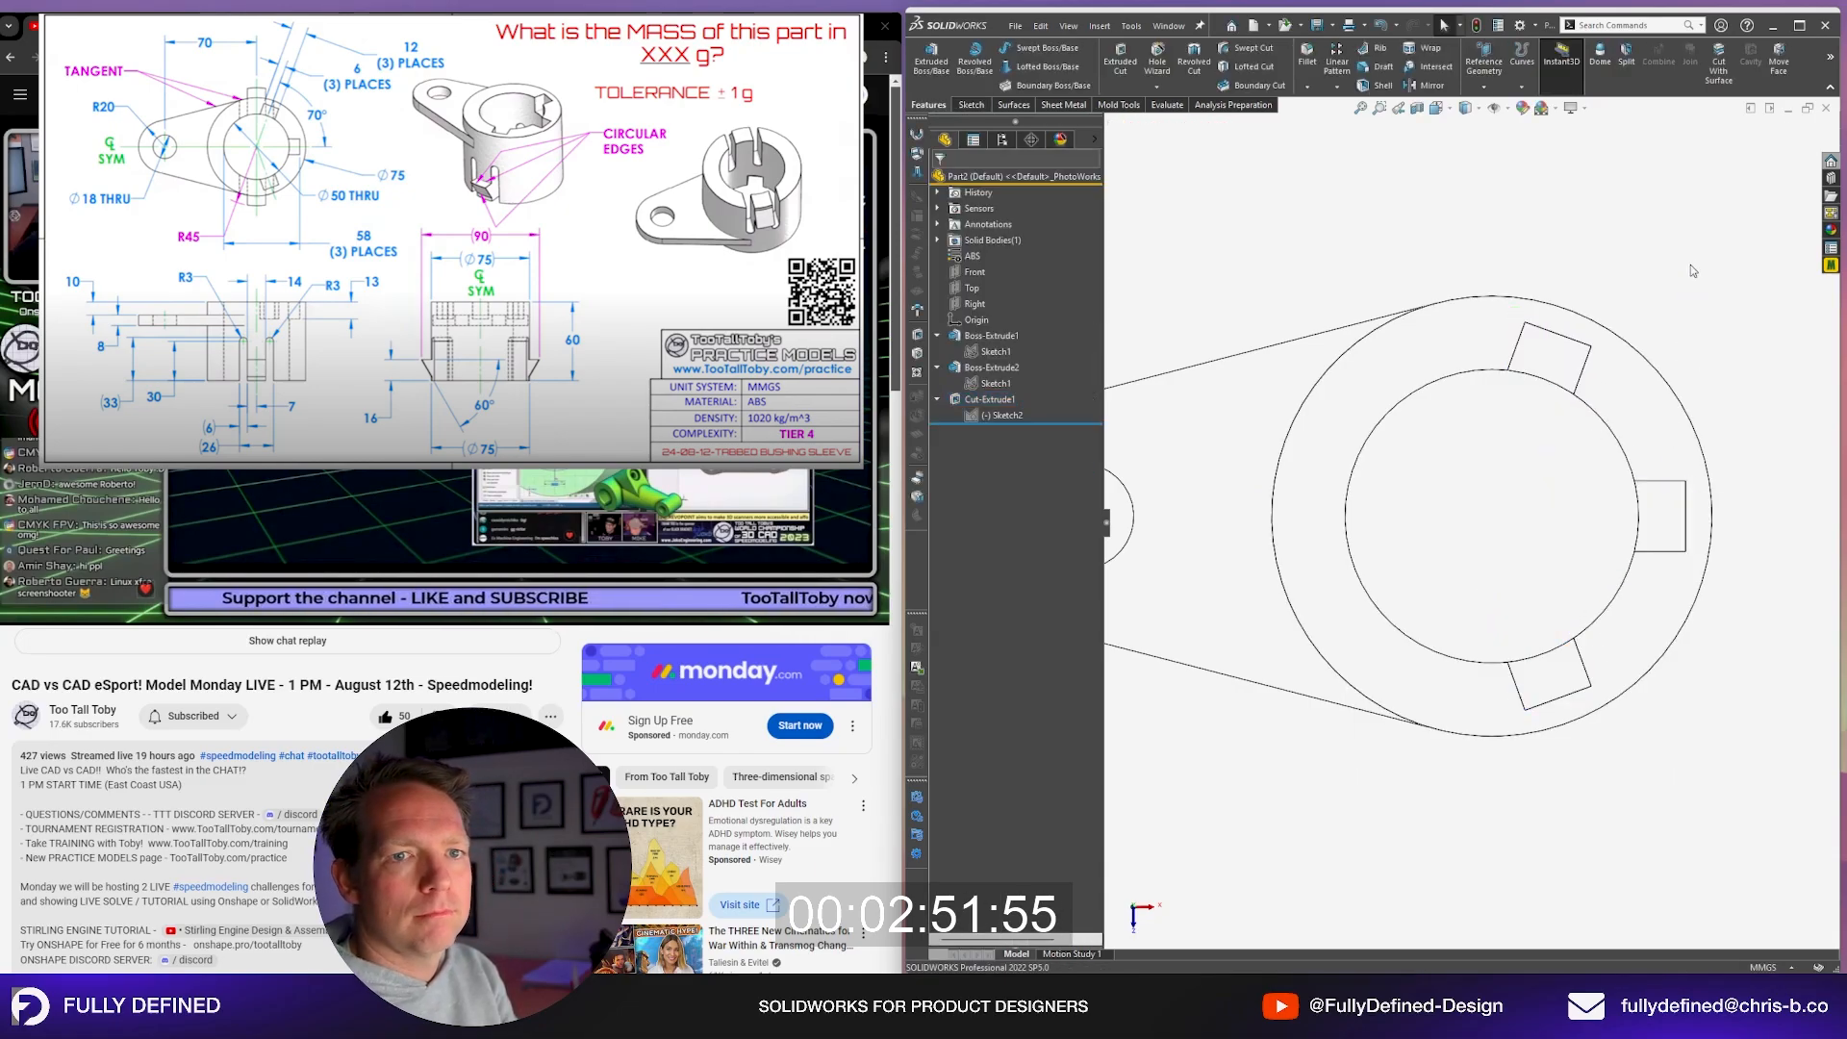
Step: Switch to the front view and start a sketch on the Front plane
key(ctrl+7)
key(ctrl+1)
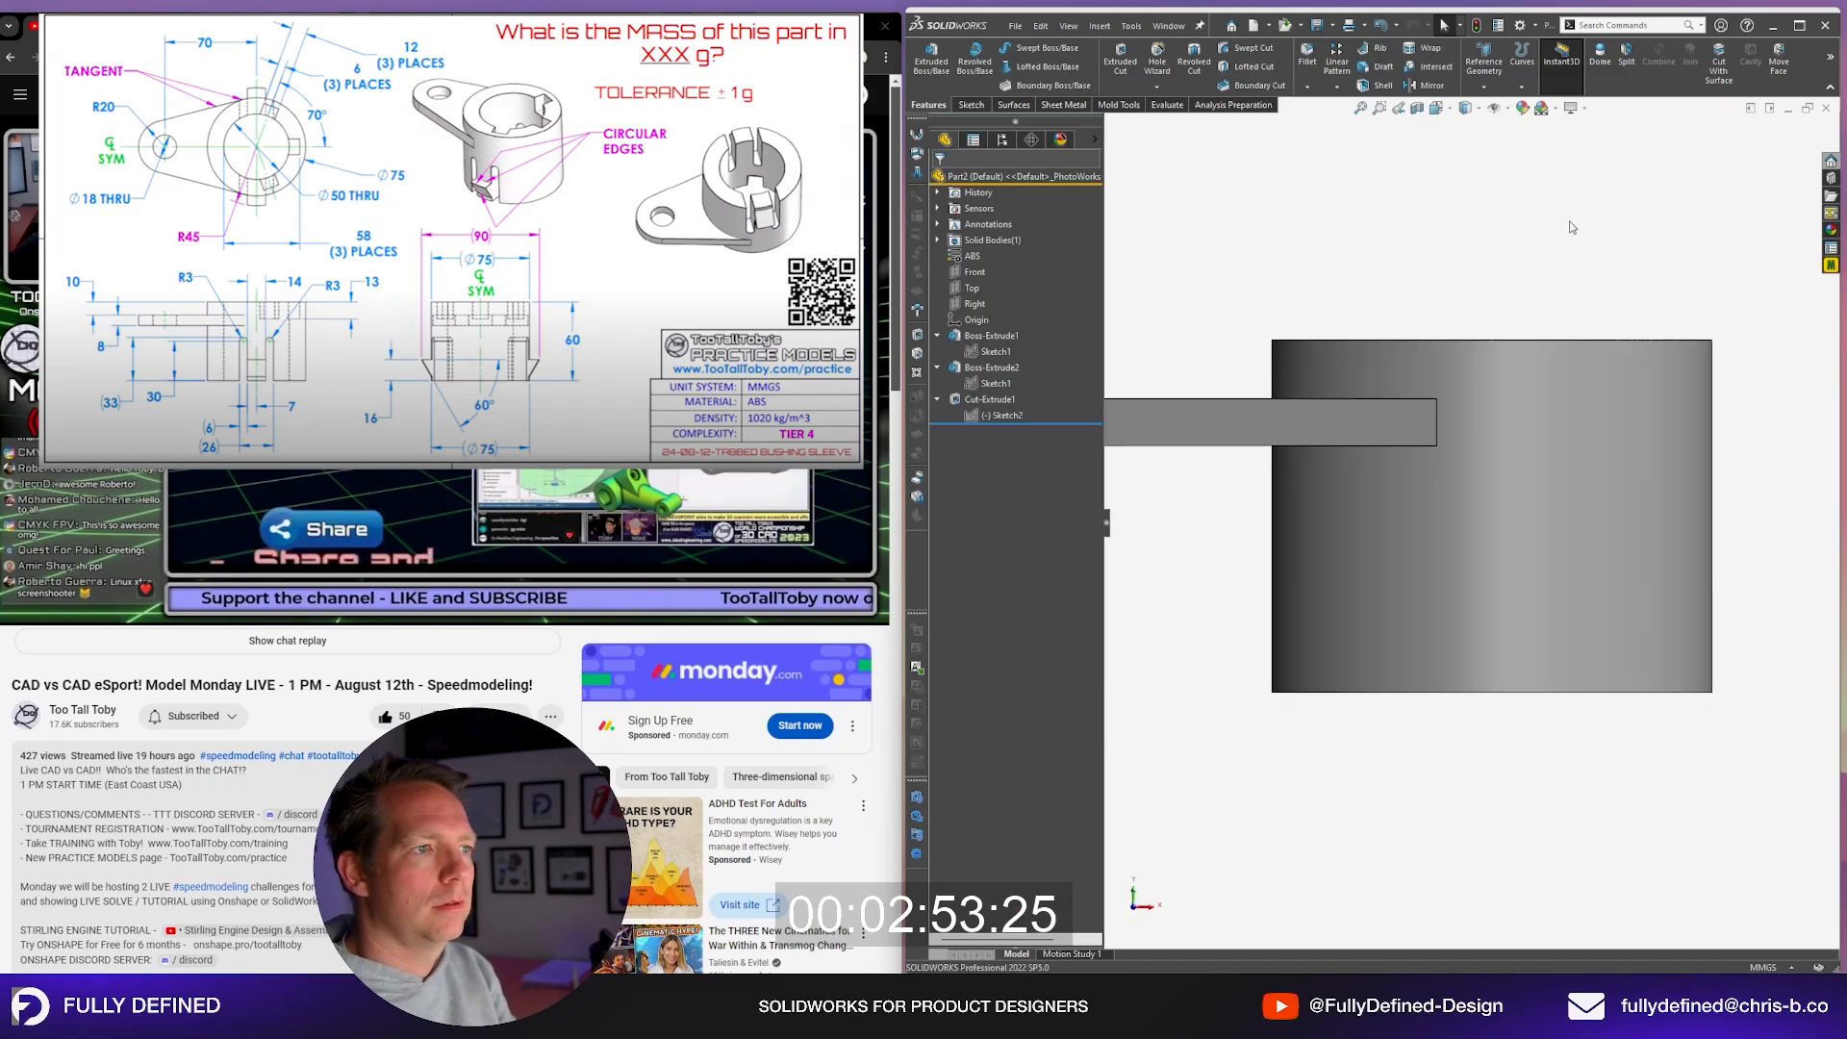
click(969, 288)
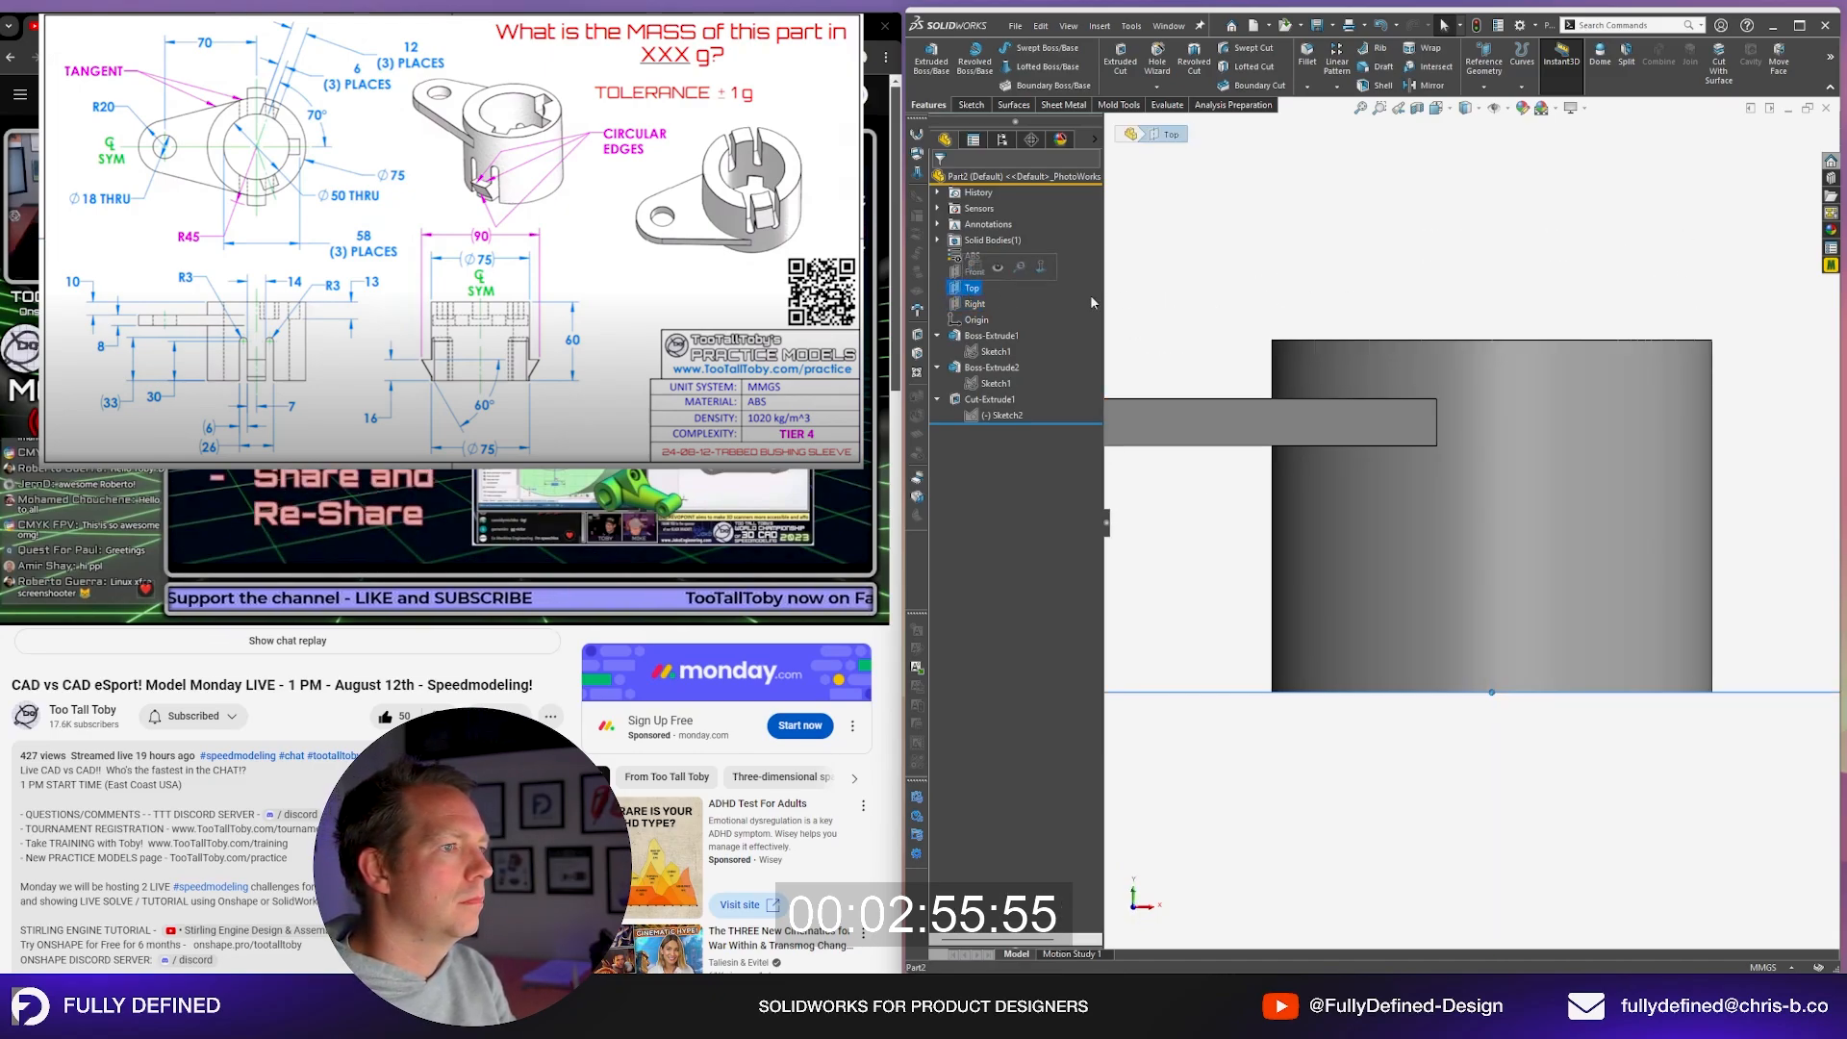
key(f)
click(1752, 150)
click(974, 273)
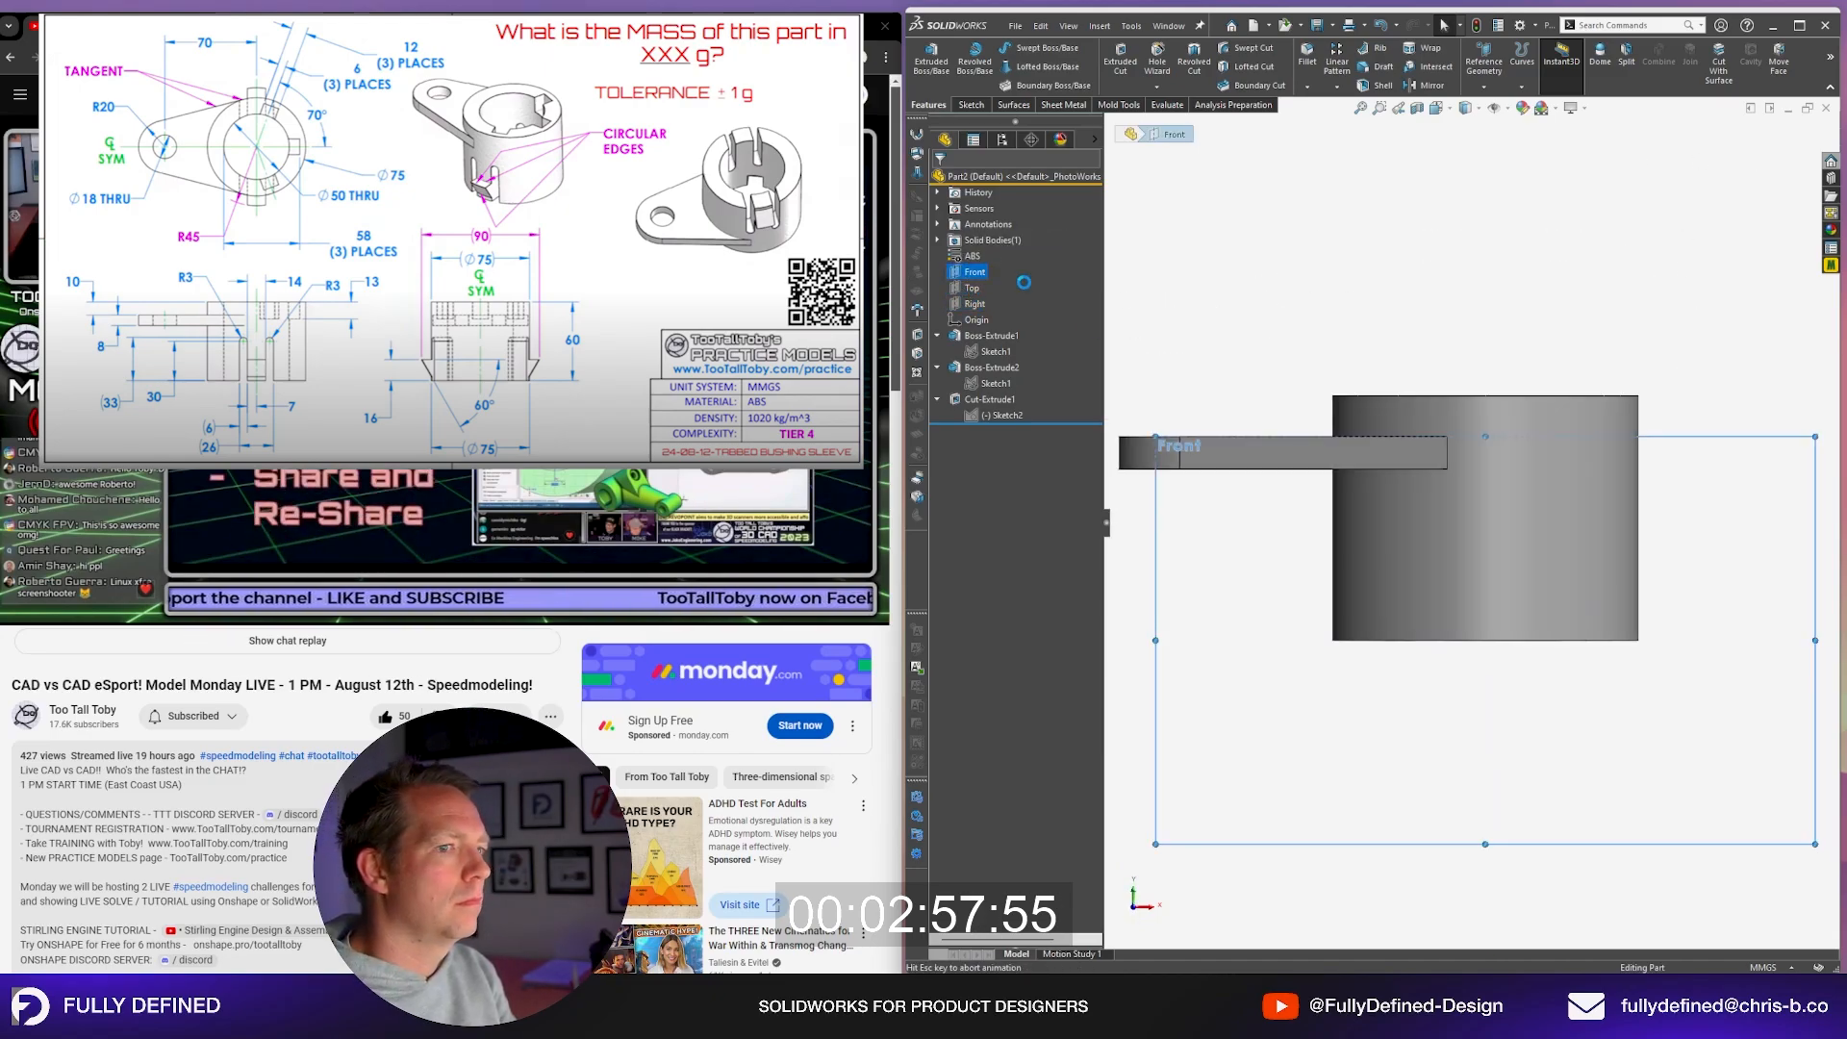
right_drag(1561, 674, 1607, 775)
scroll(1625, 721, up, 2)
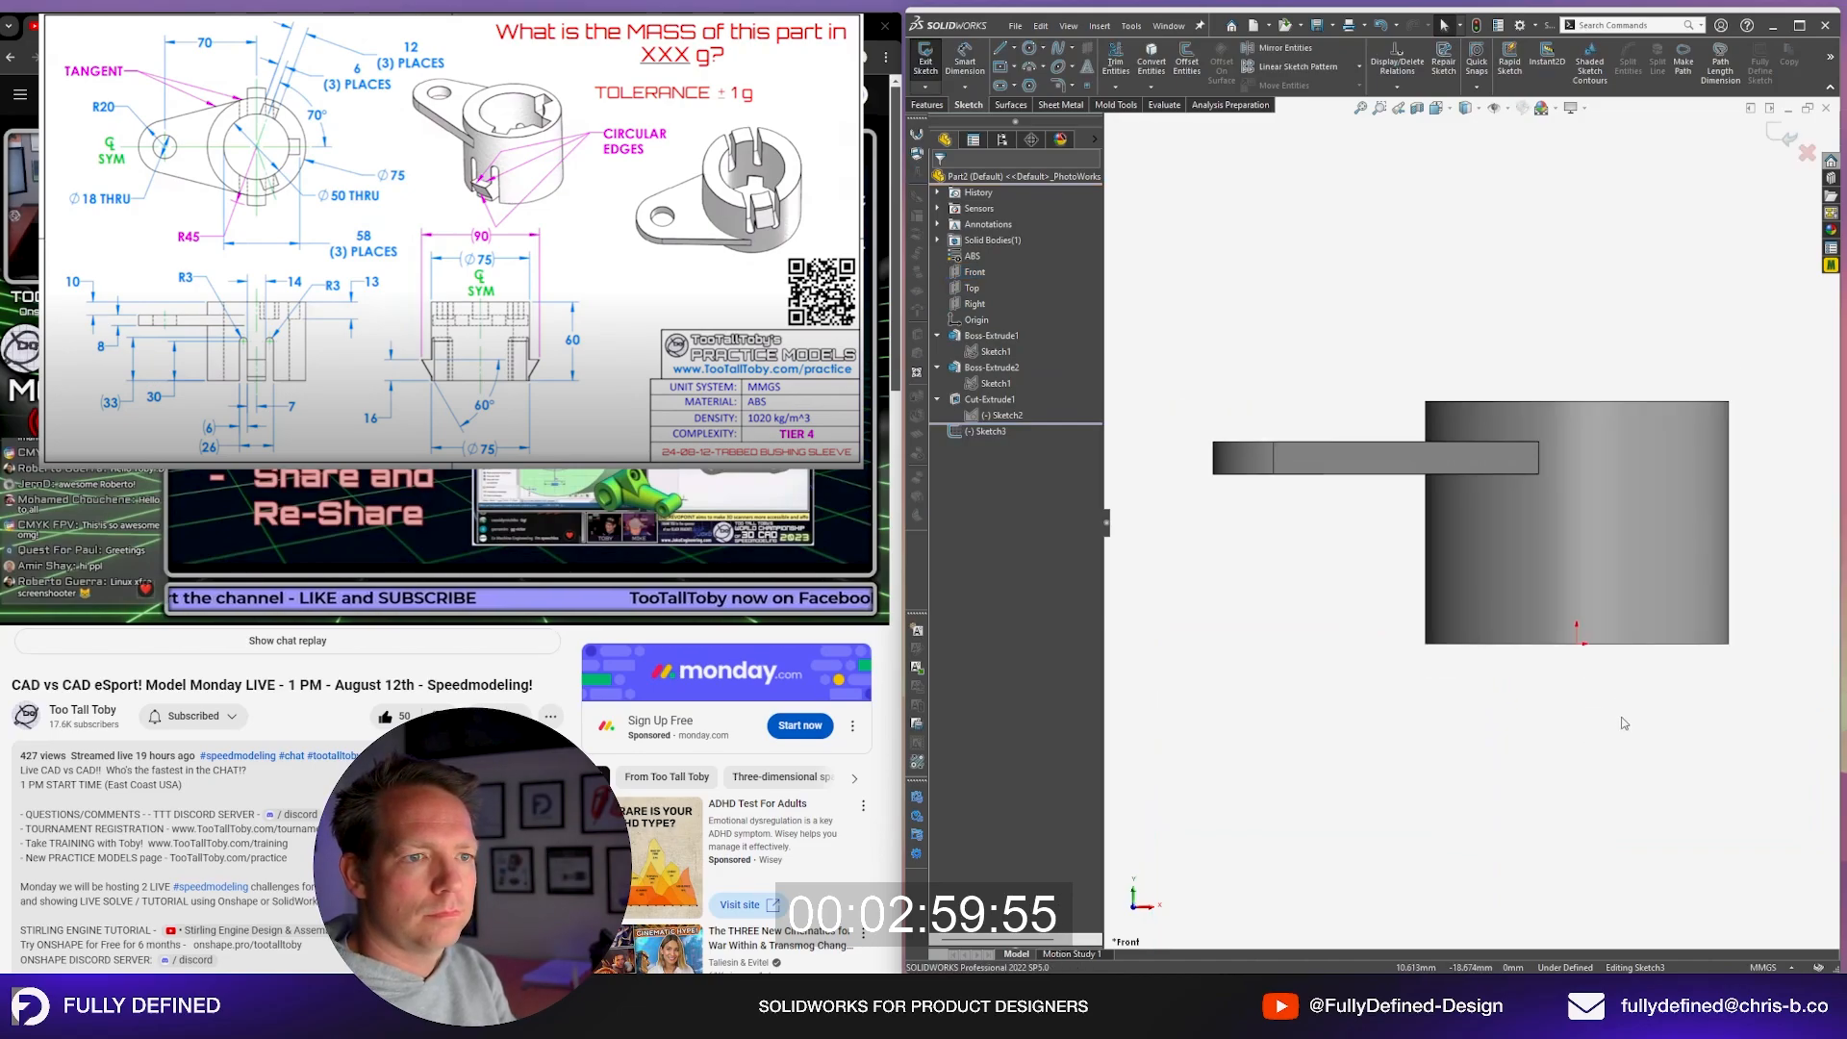
scroll(1626, 721, down, 1)
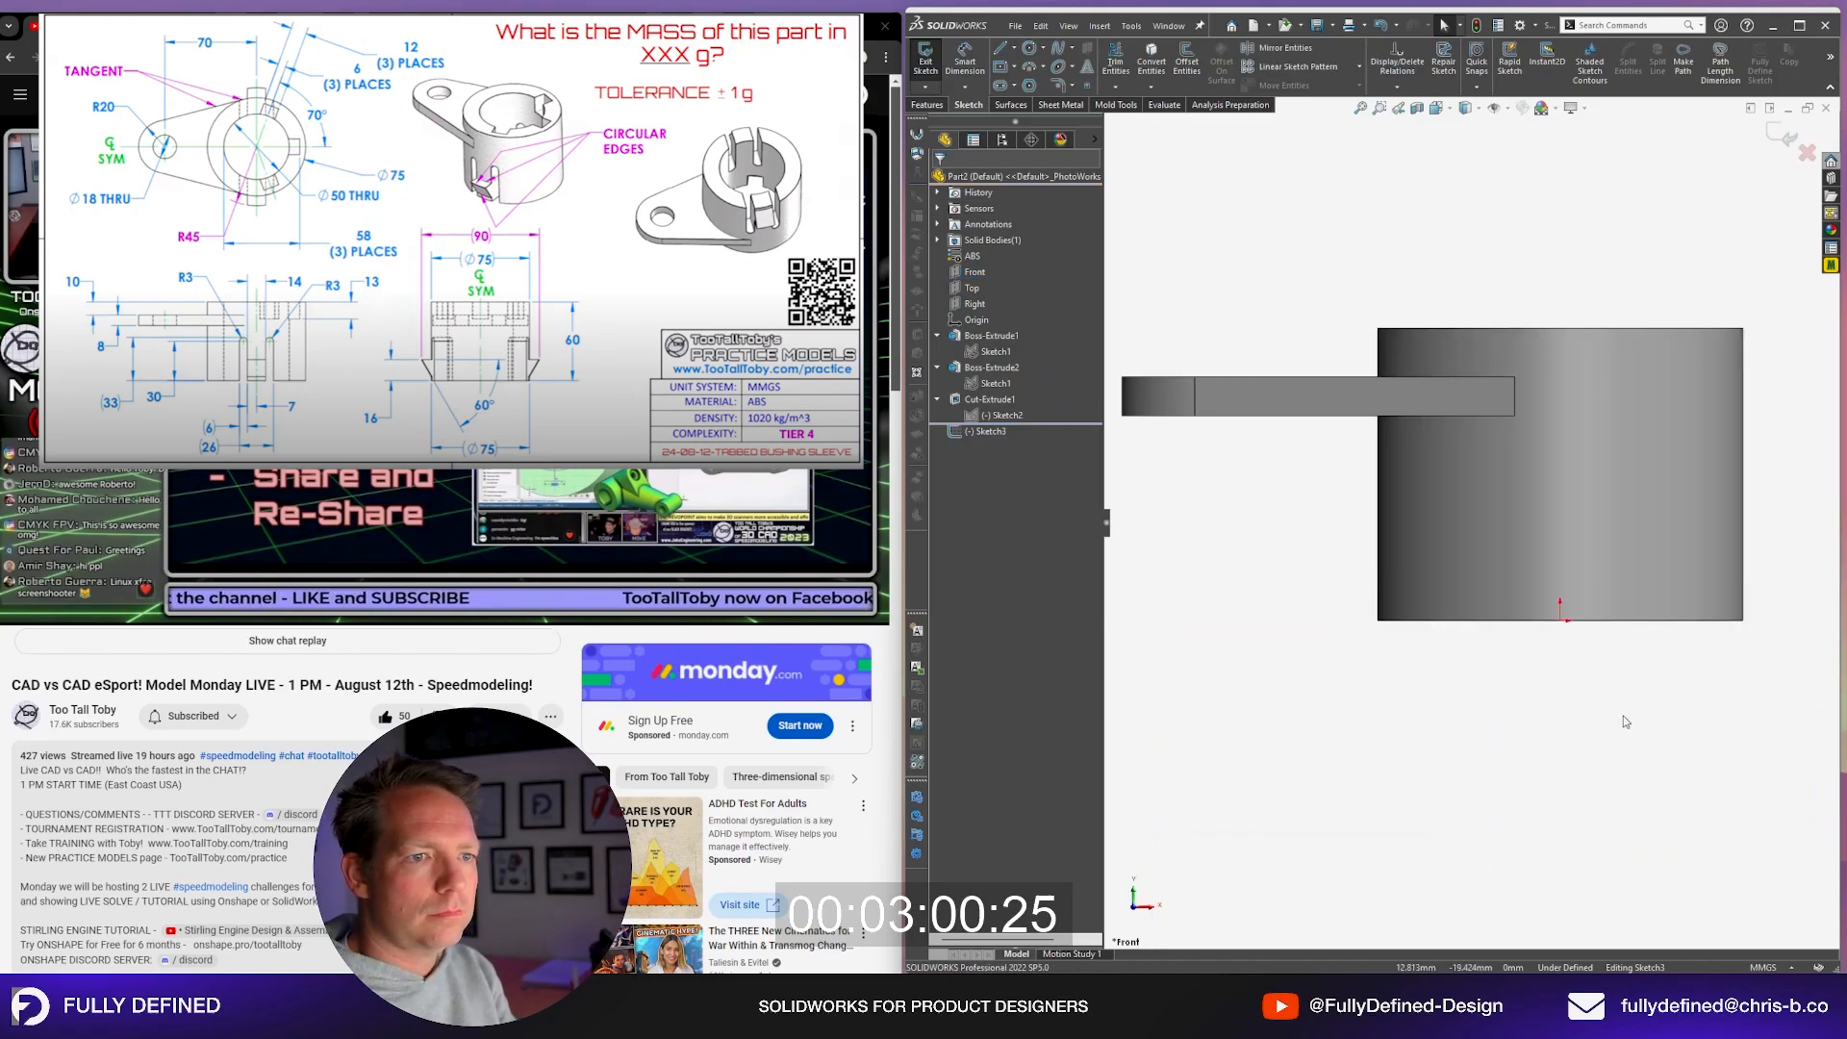
Step: Sketch a vertical straight slot rising from the ring's bottom edge, left of the origin, about 29 mm between centres and 6 mm wide
click(1002, 87)
click(1499, 477)
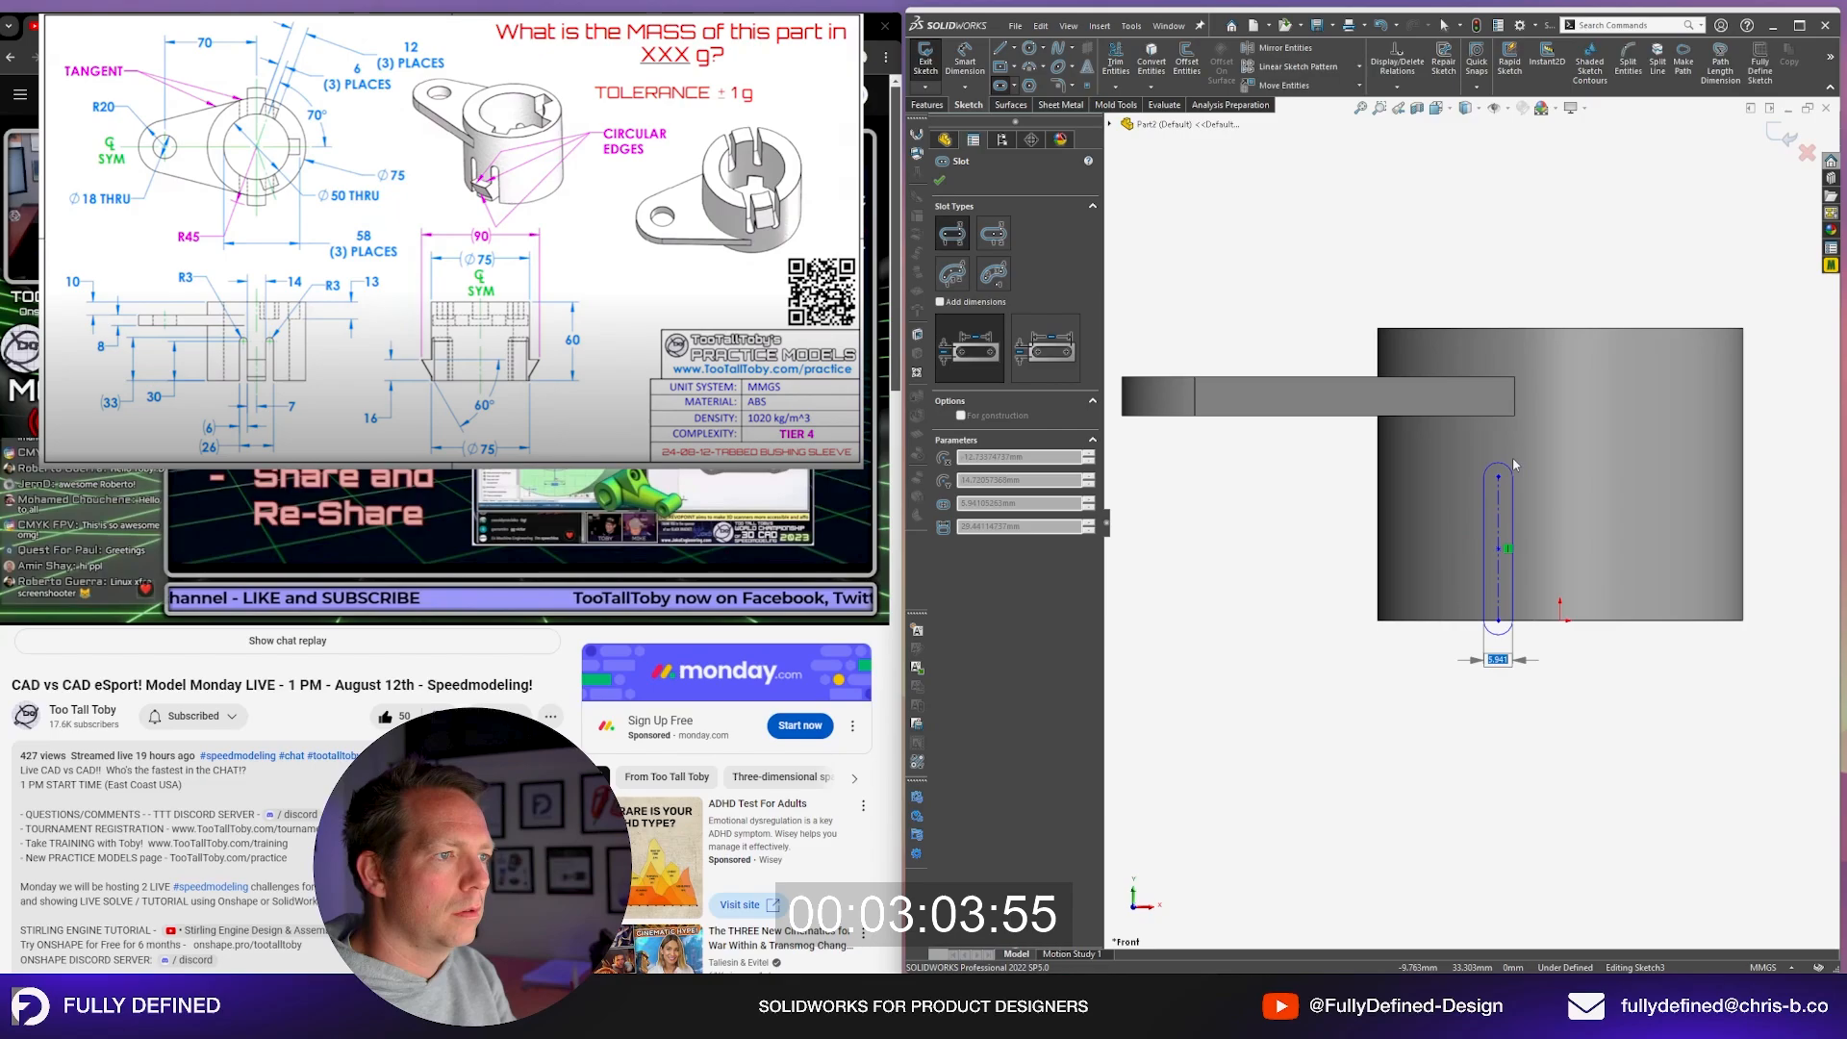
click(1513, 470)
Step: Dimension the slot with a 3 mm end radius and 30 mm between its arc centres
right_drag(1525, 723, 1524, 654)
scroll(1531, 540, down, 1)
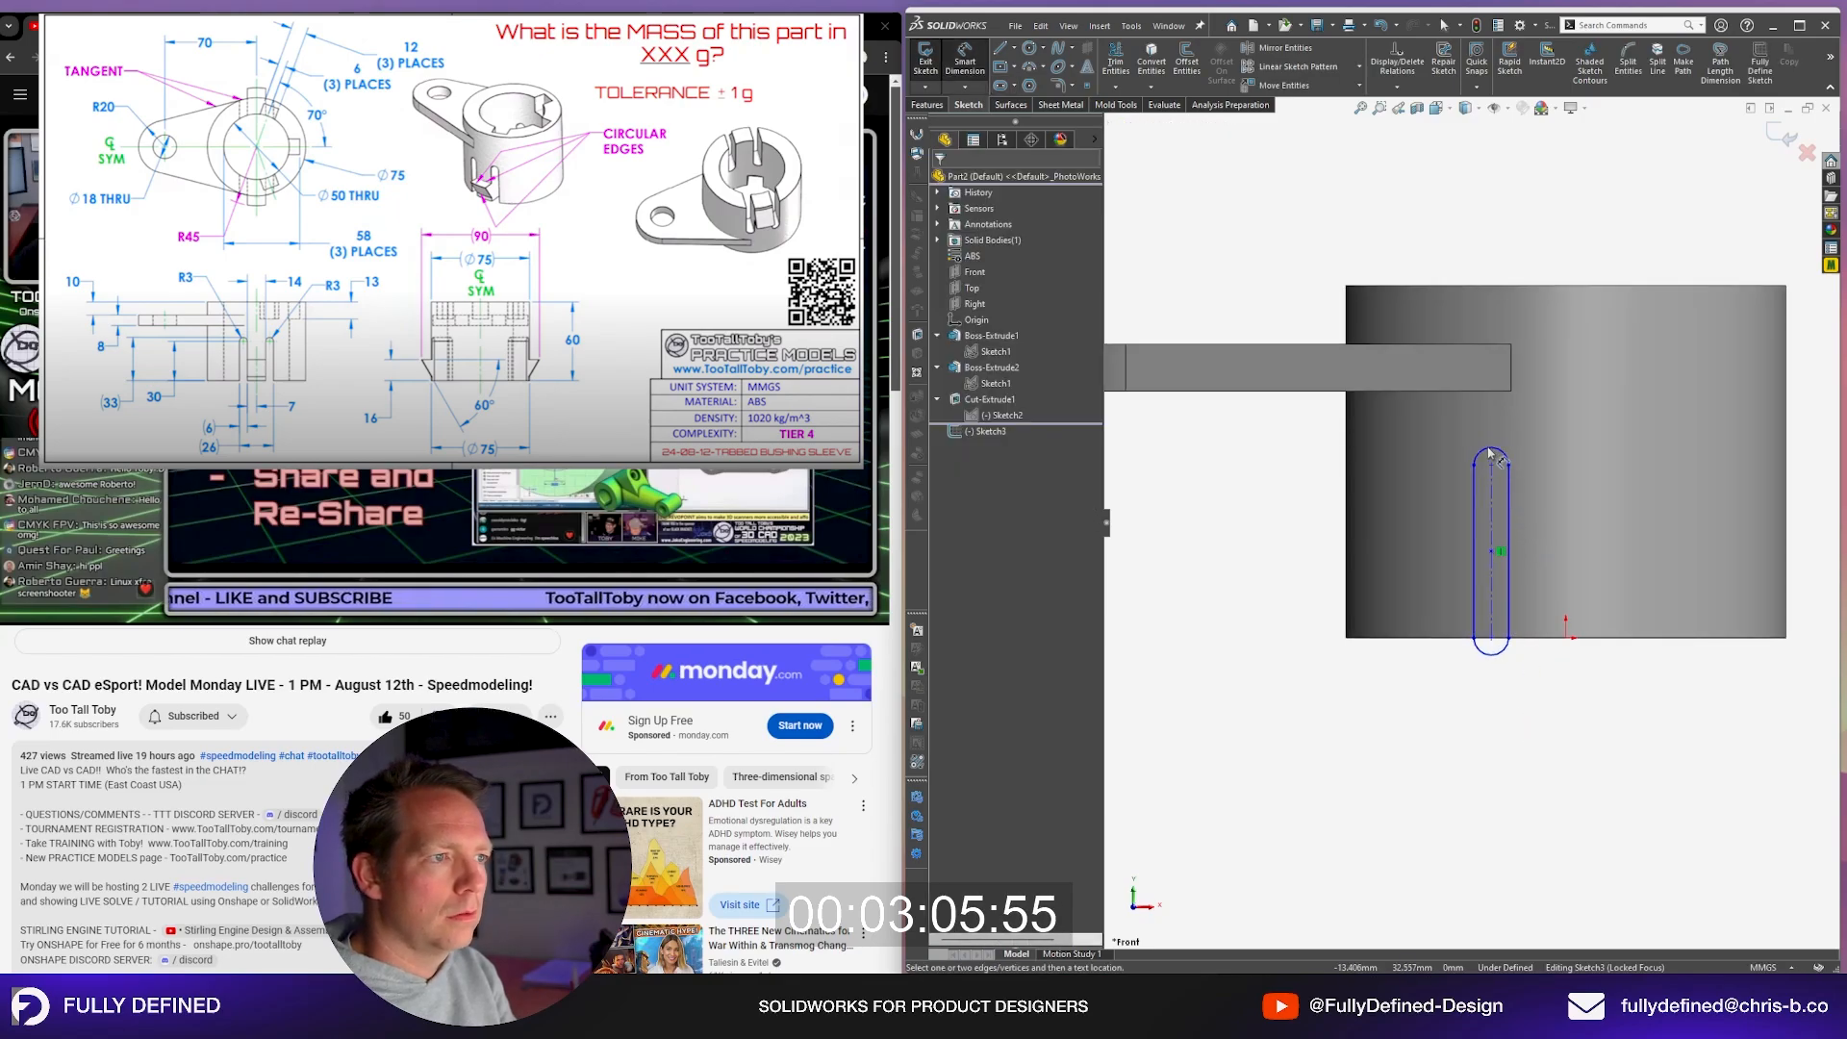
click(1490, 453)
click(1453, 433)
key(Return)
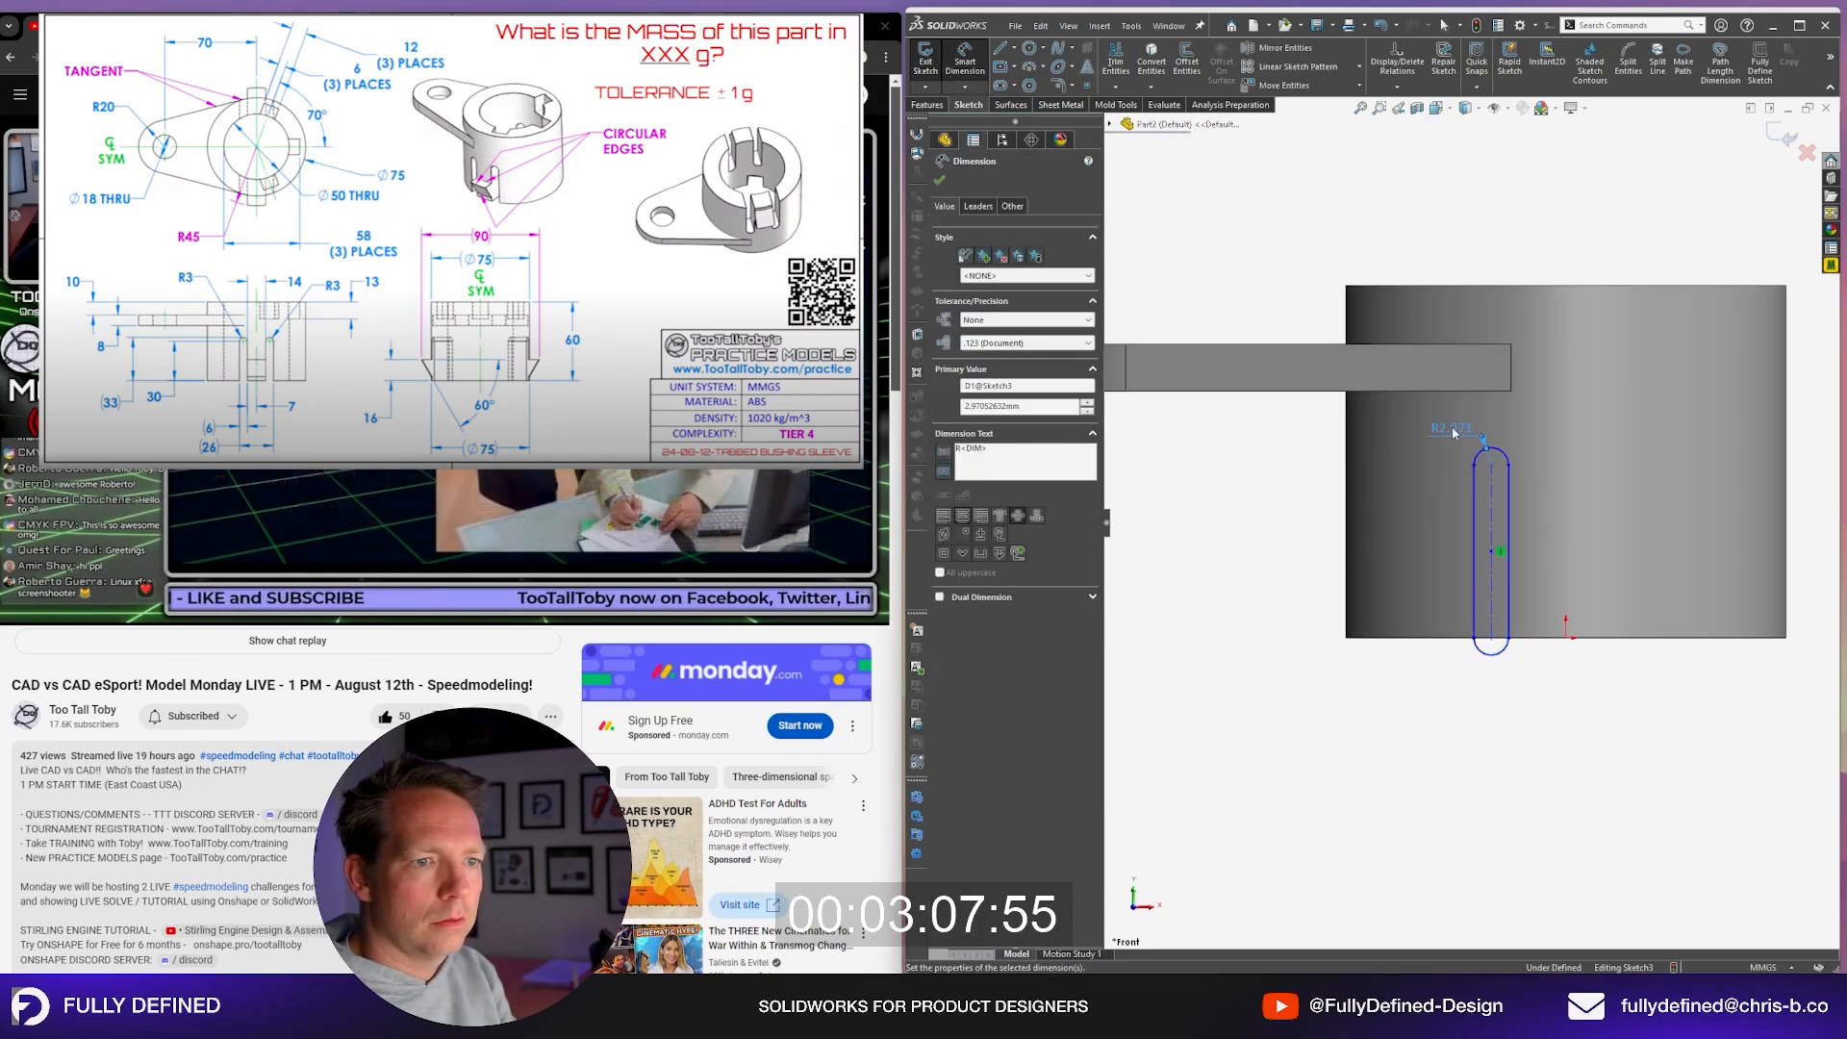
click(1545, 724)
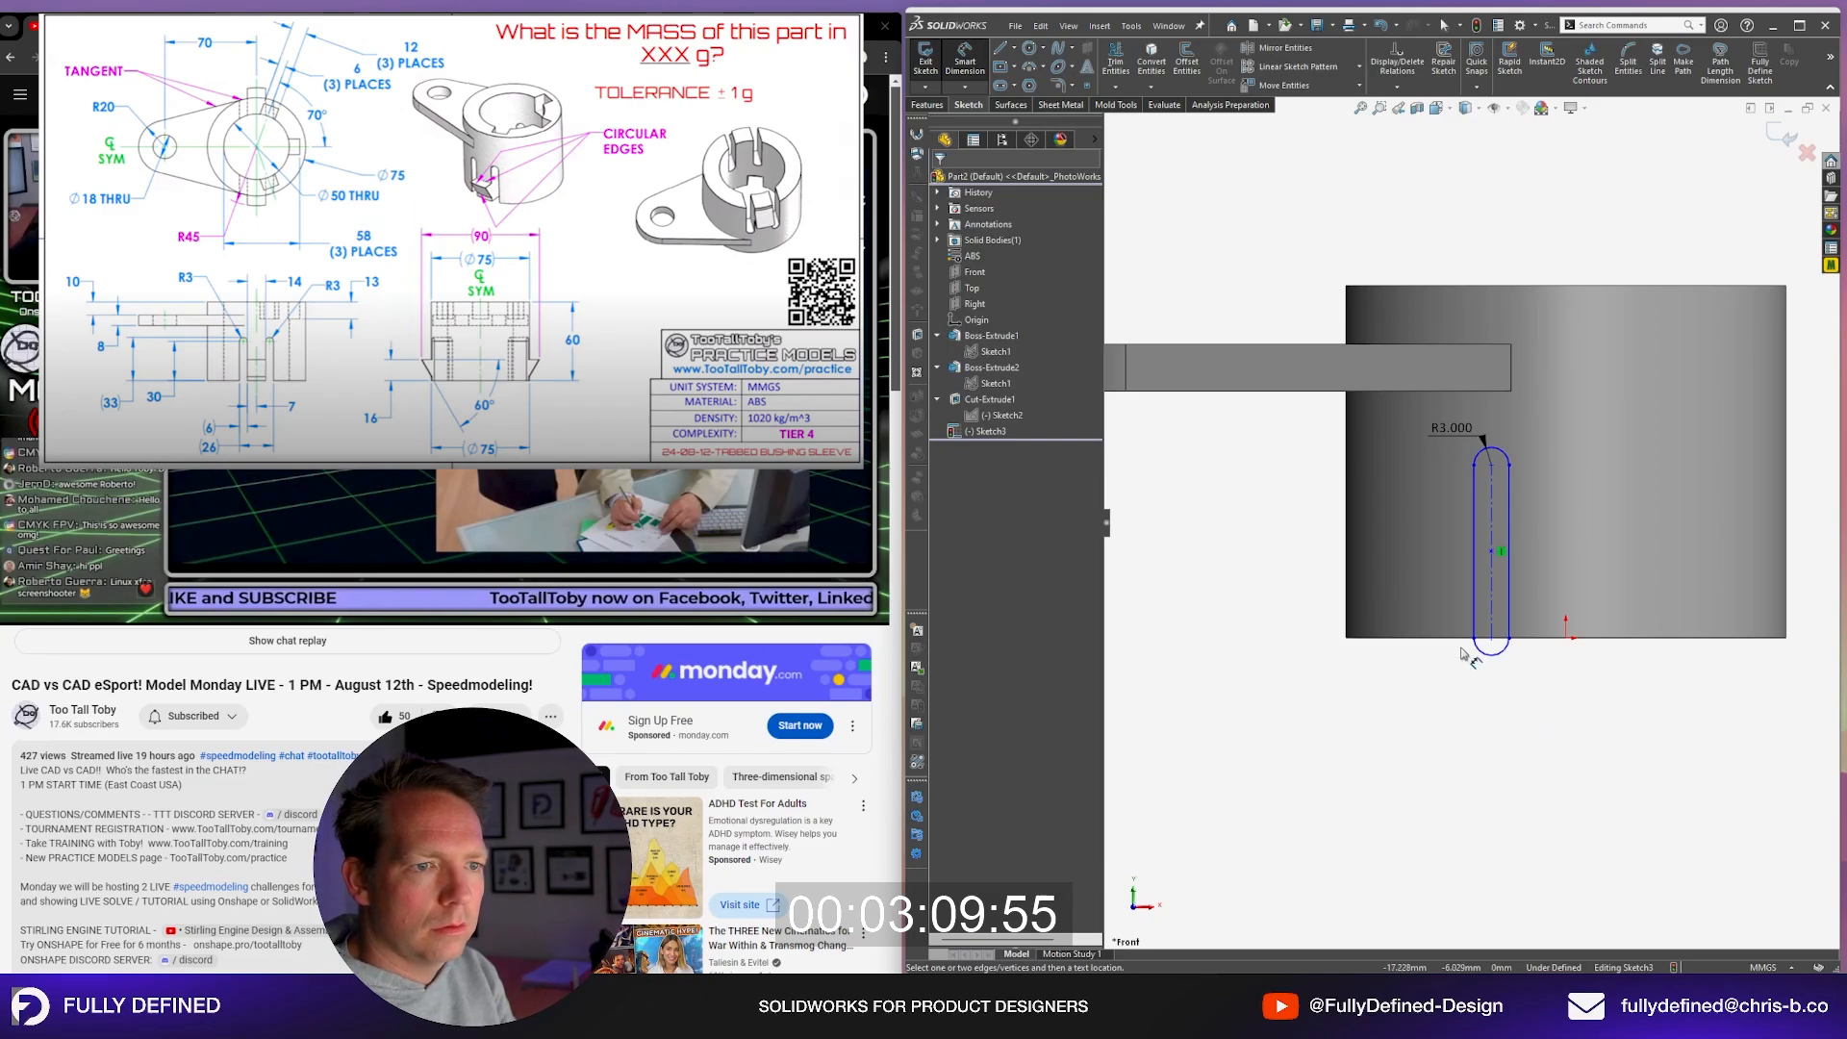
click(1490, 535)
click(1431, 550)
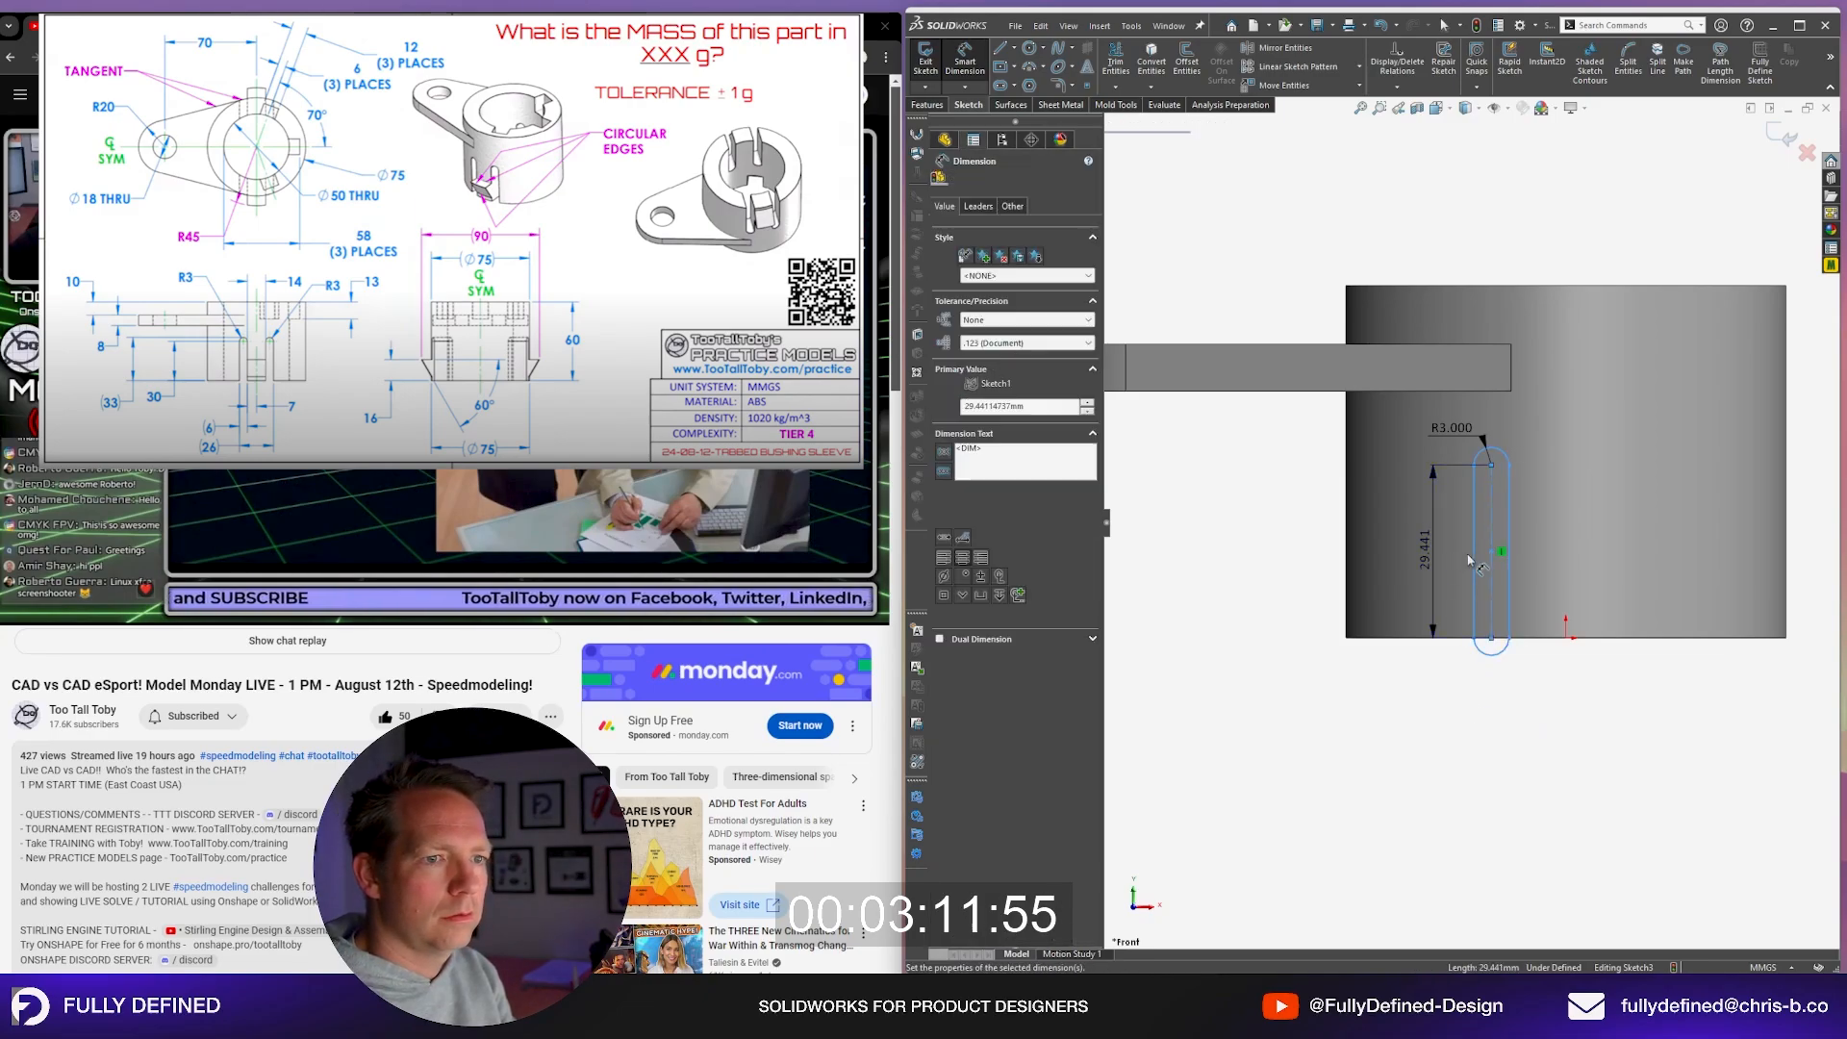
text(30)
key(Return)
click(1416, 244)
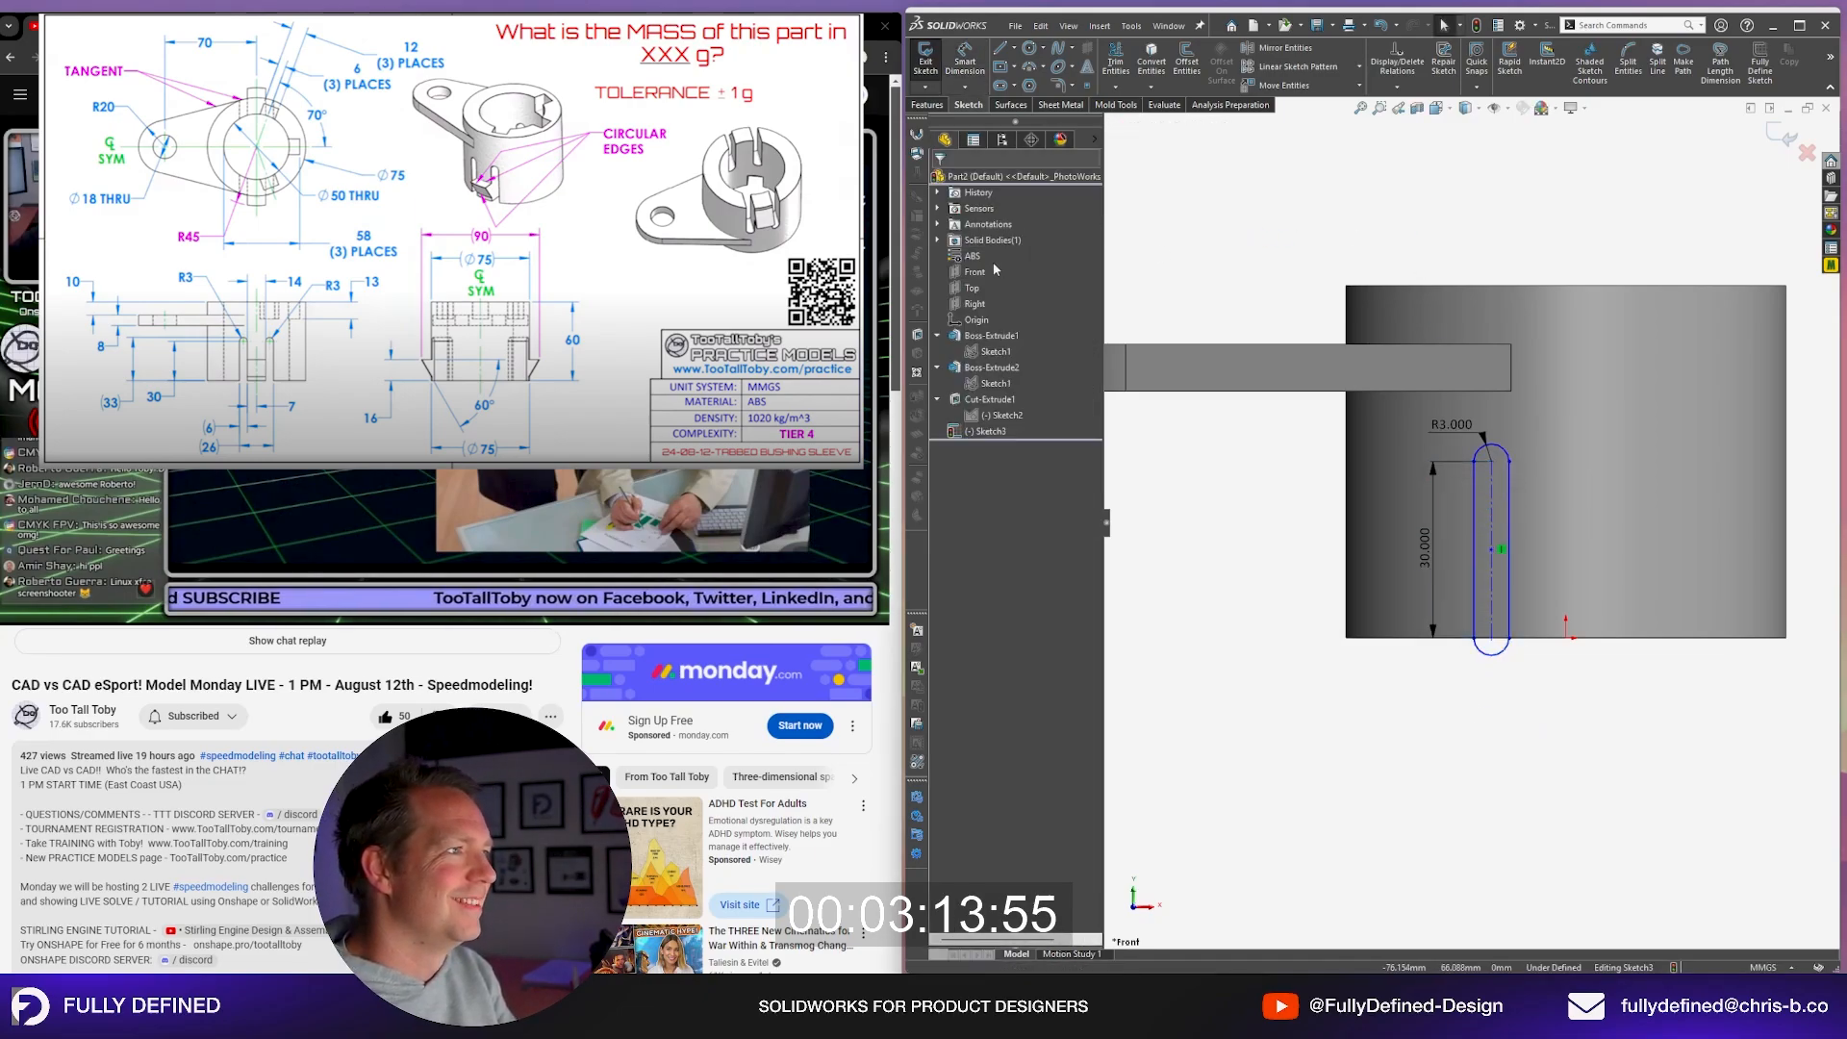
Step: Mirror the slot about the Right plane
click(1241, 50)
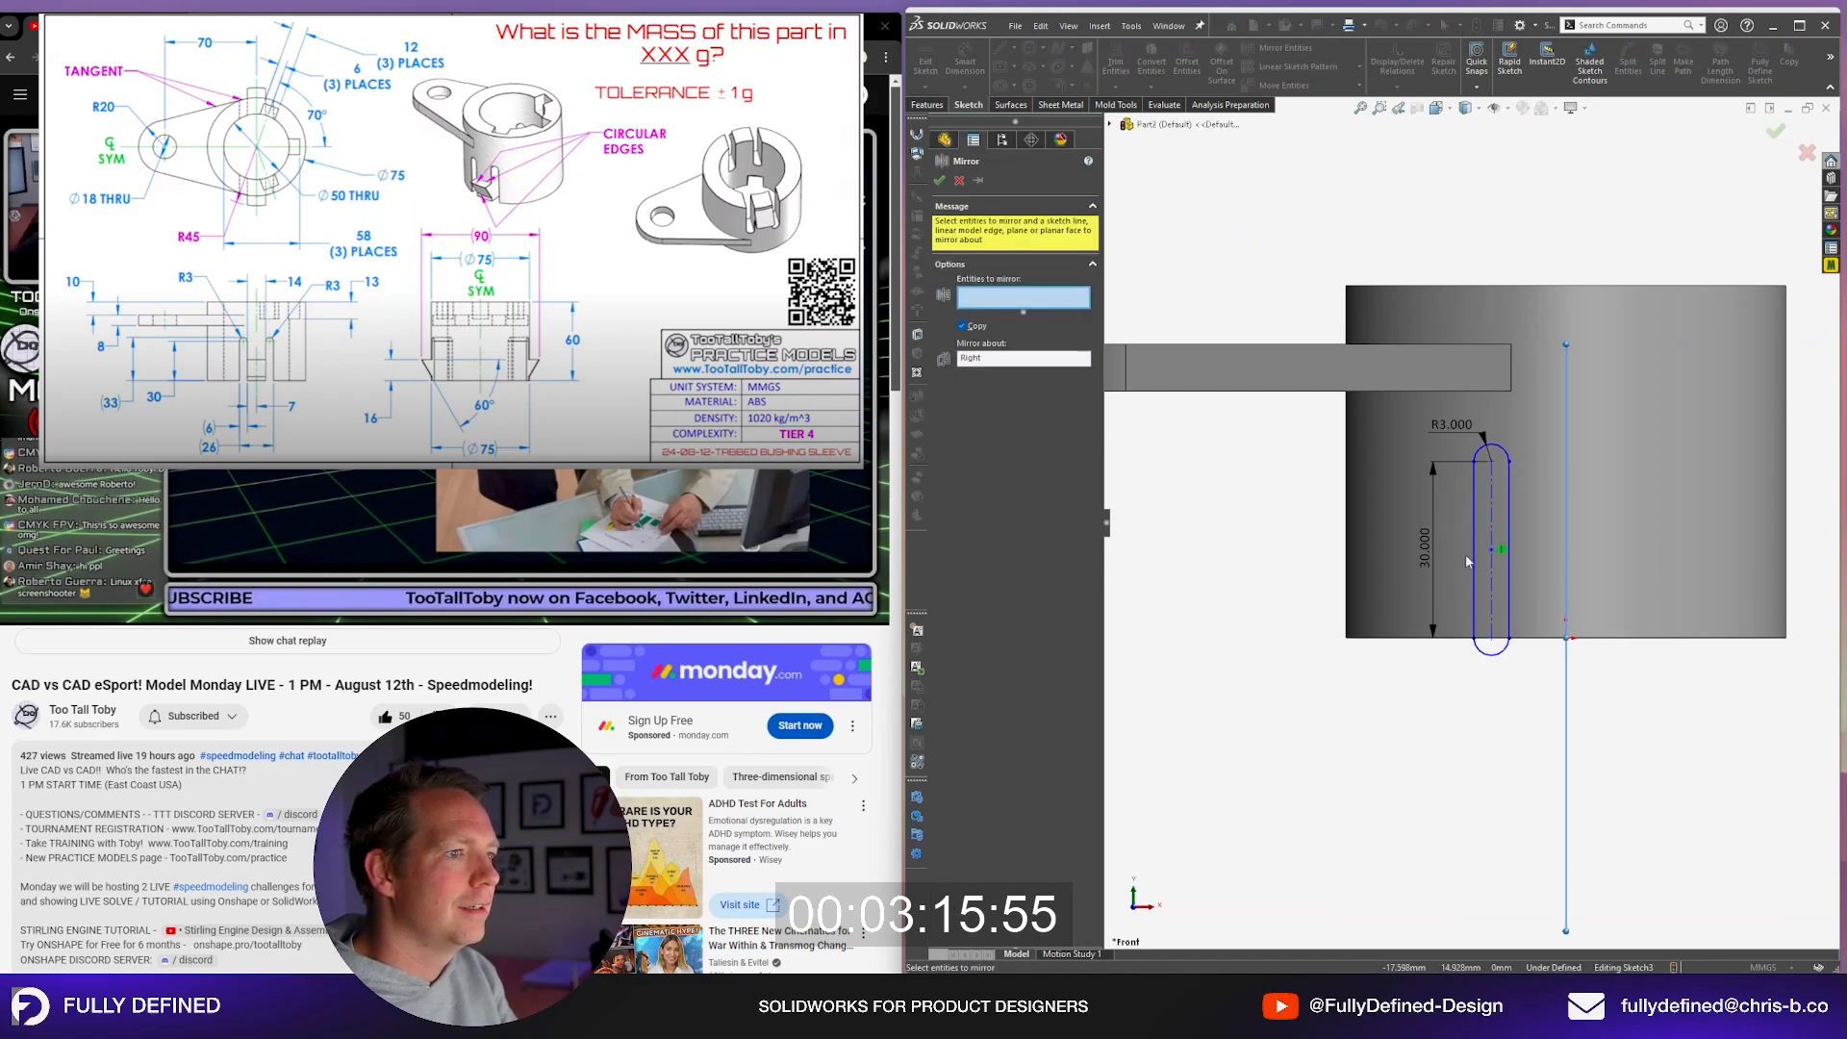
click(1510, 608)
right_click(1510, 608)
Step: Set the overall width across both slots to 26 mm and make the lower slot centre coincident with the ring's bottom edge
right_drag(1497, 772, 1497, 692)
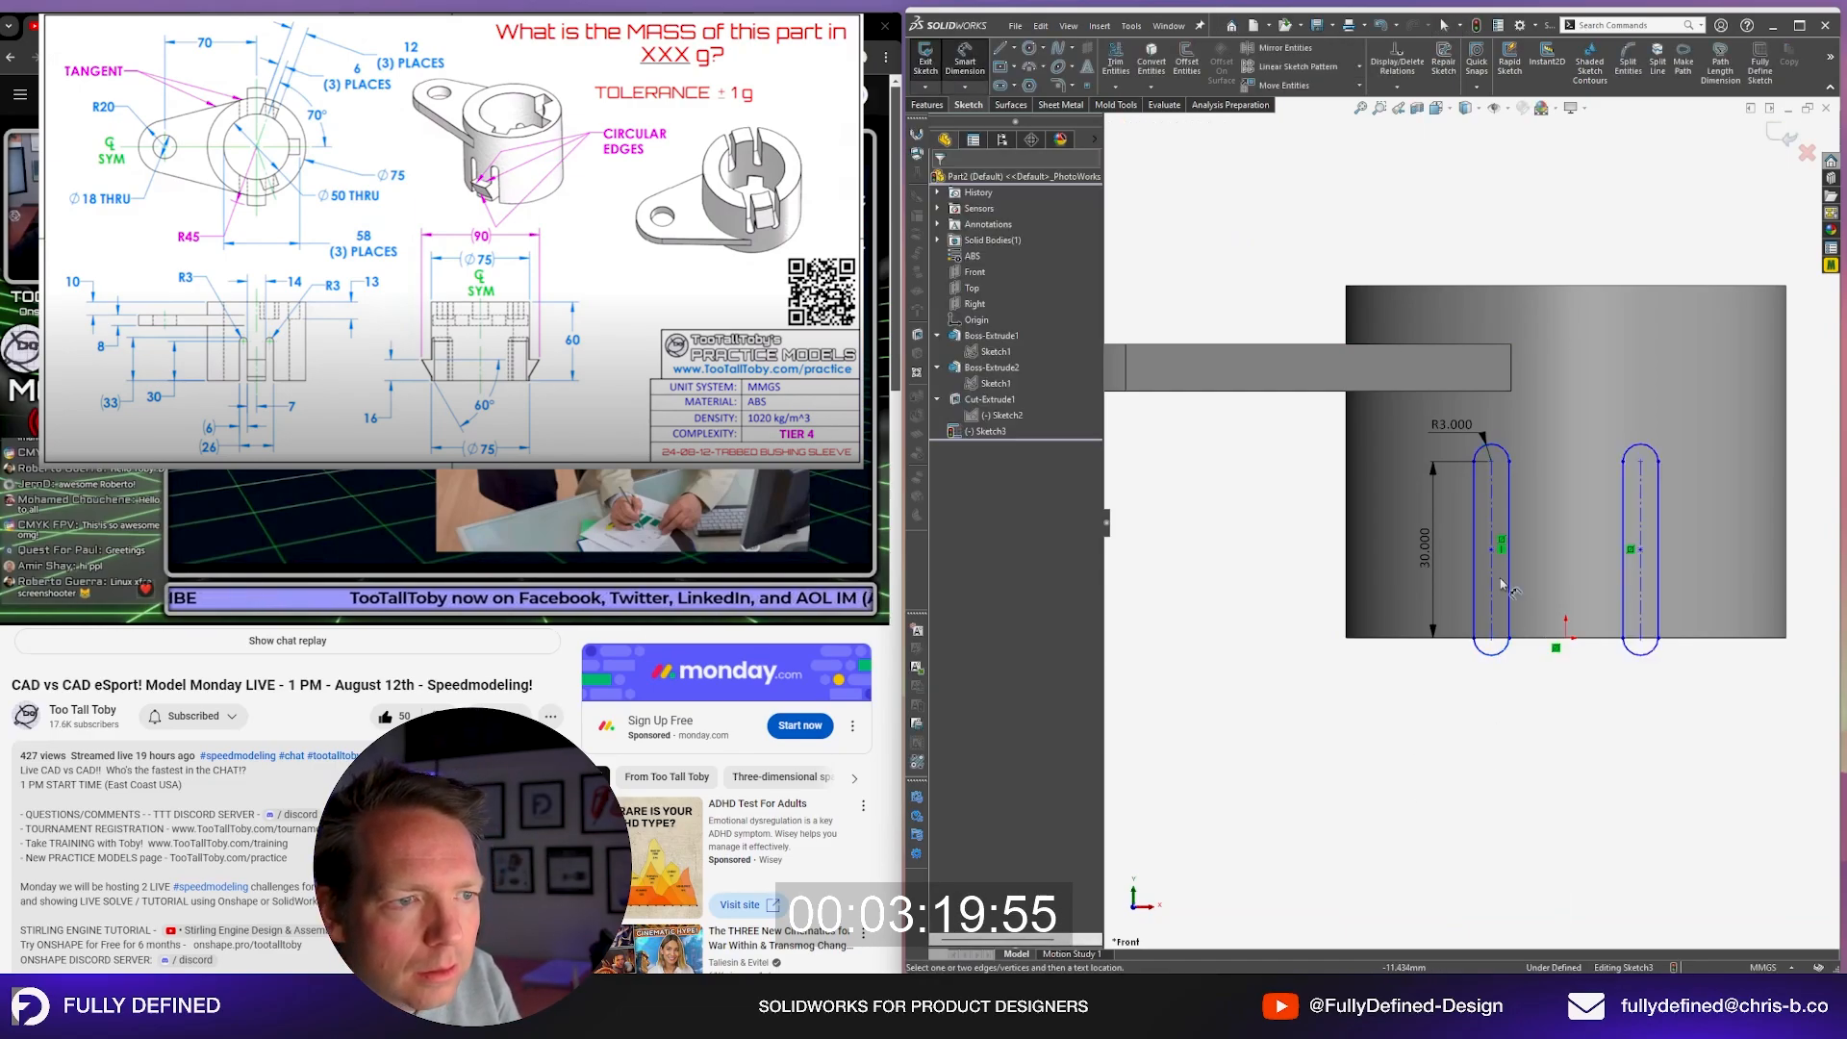
click(1652, 611)
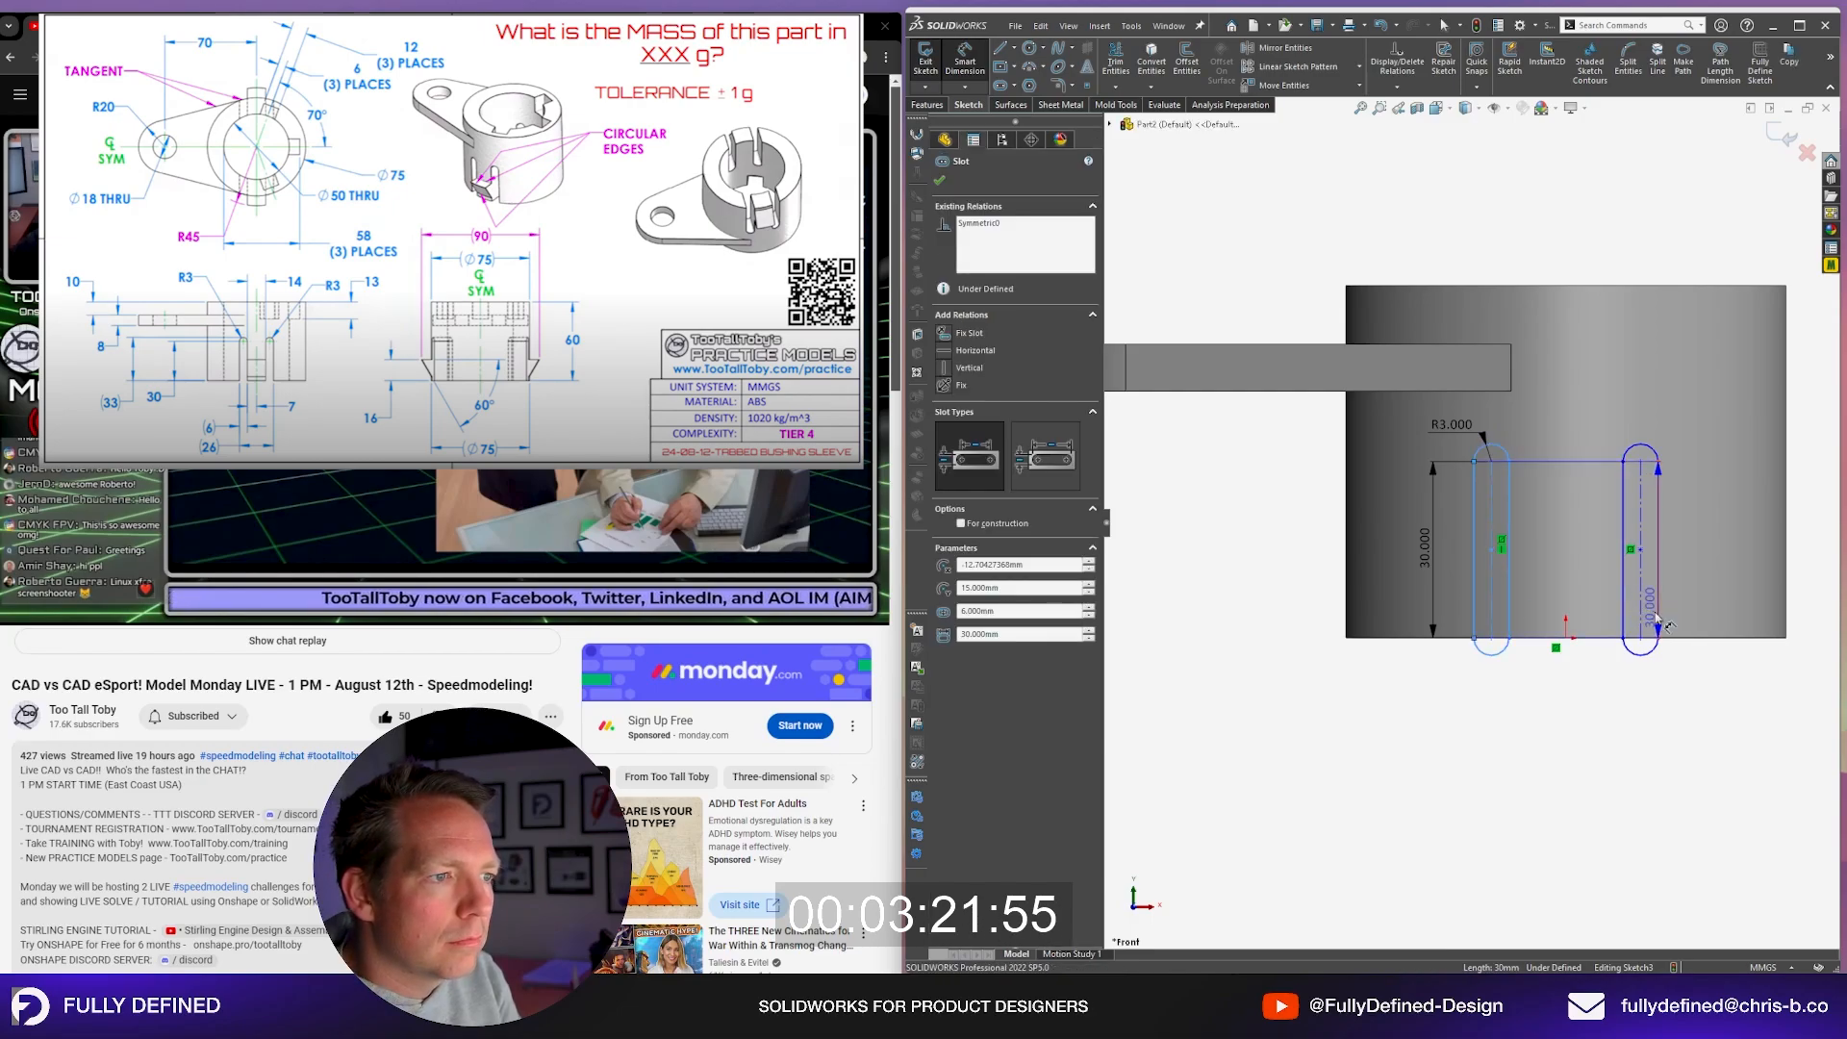
click(1658, 623)
click(1539, 750)
text(26)
key(Return)
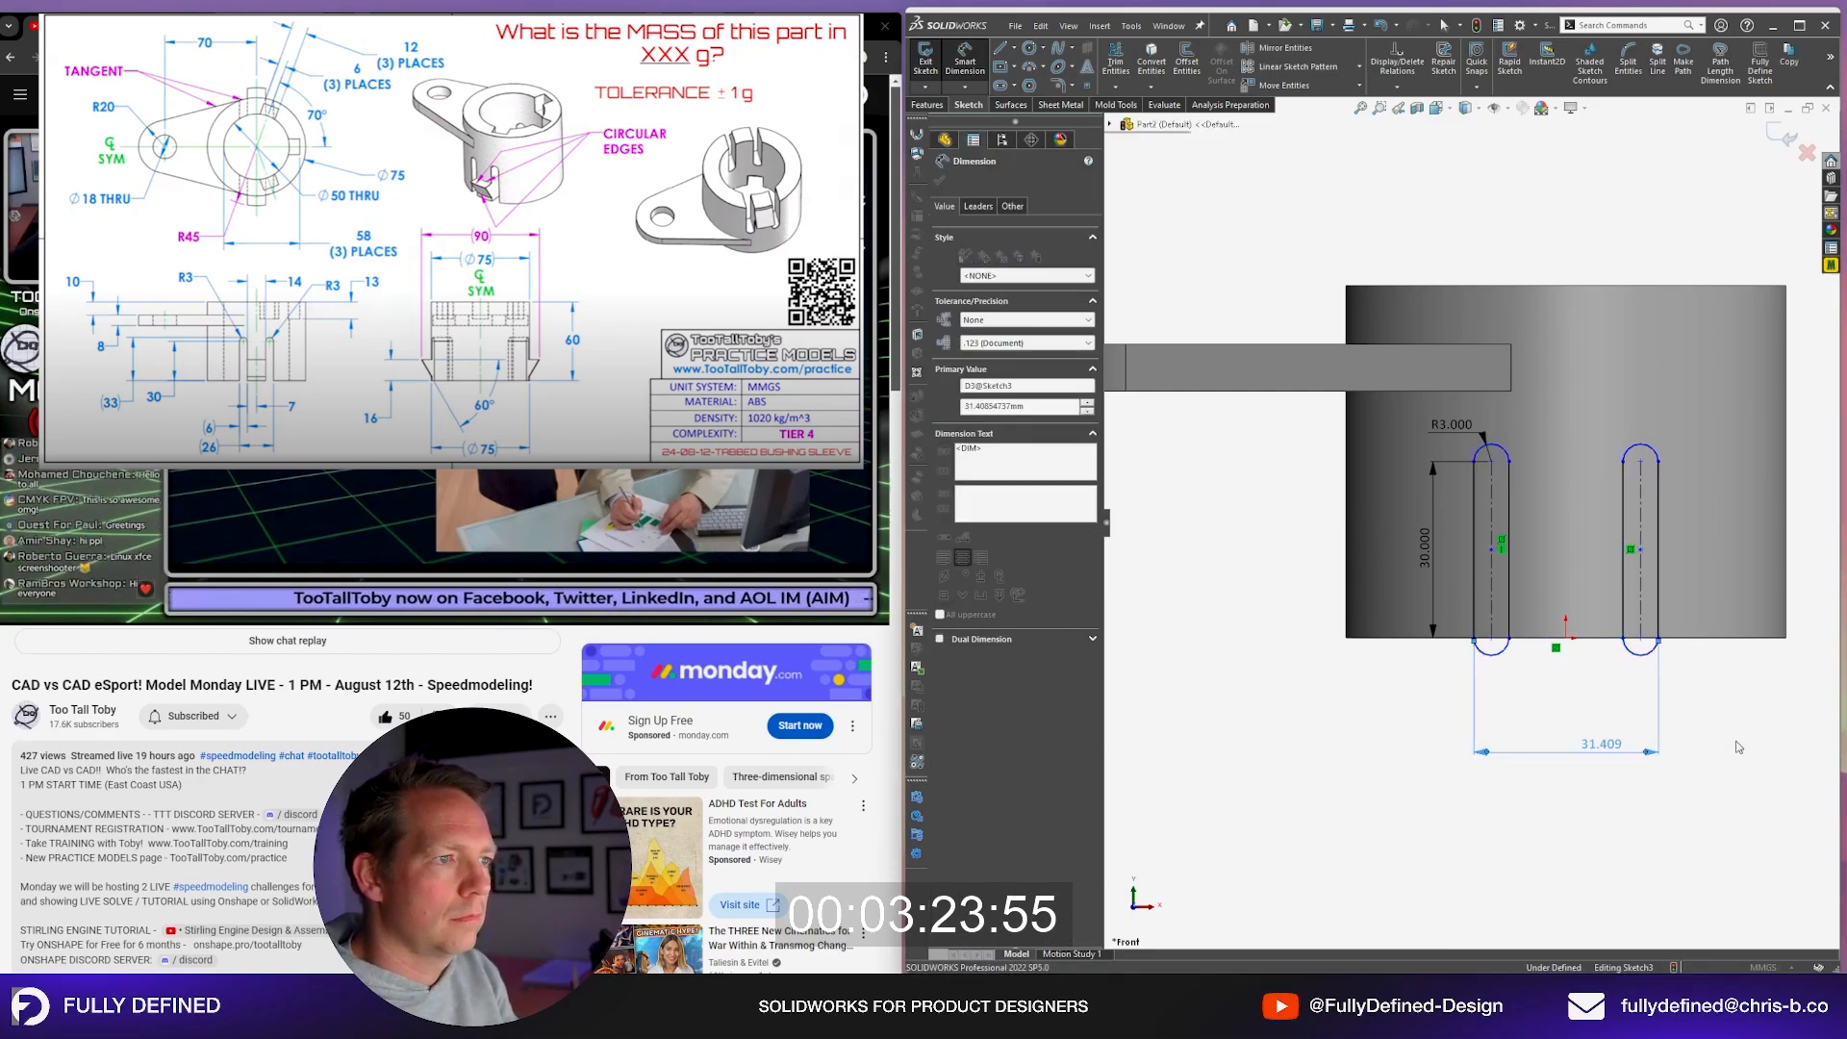
click(1508, 644)
click(1711, 745)
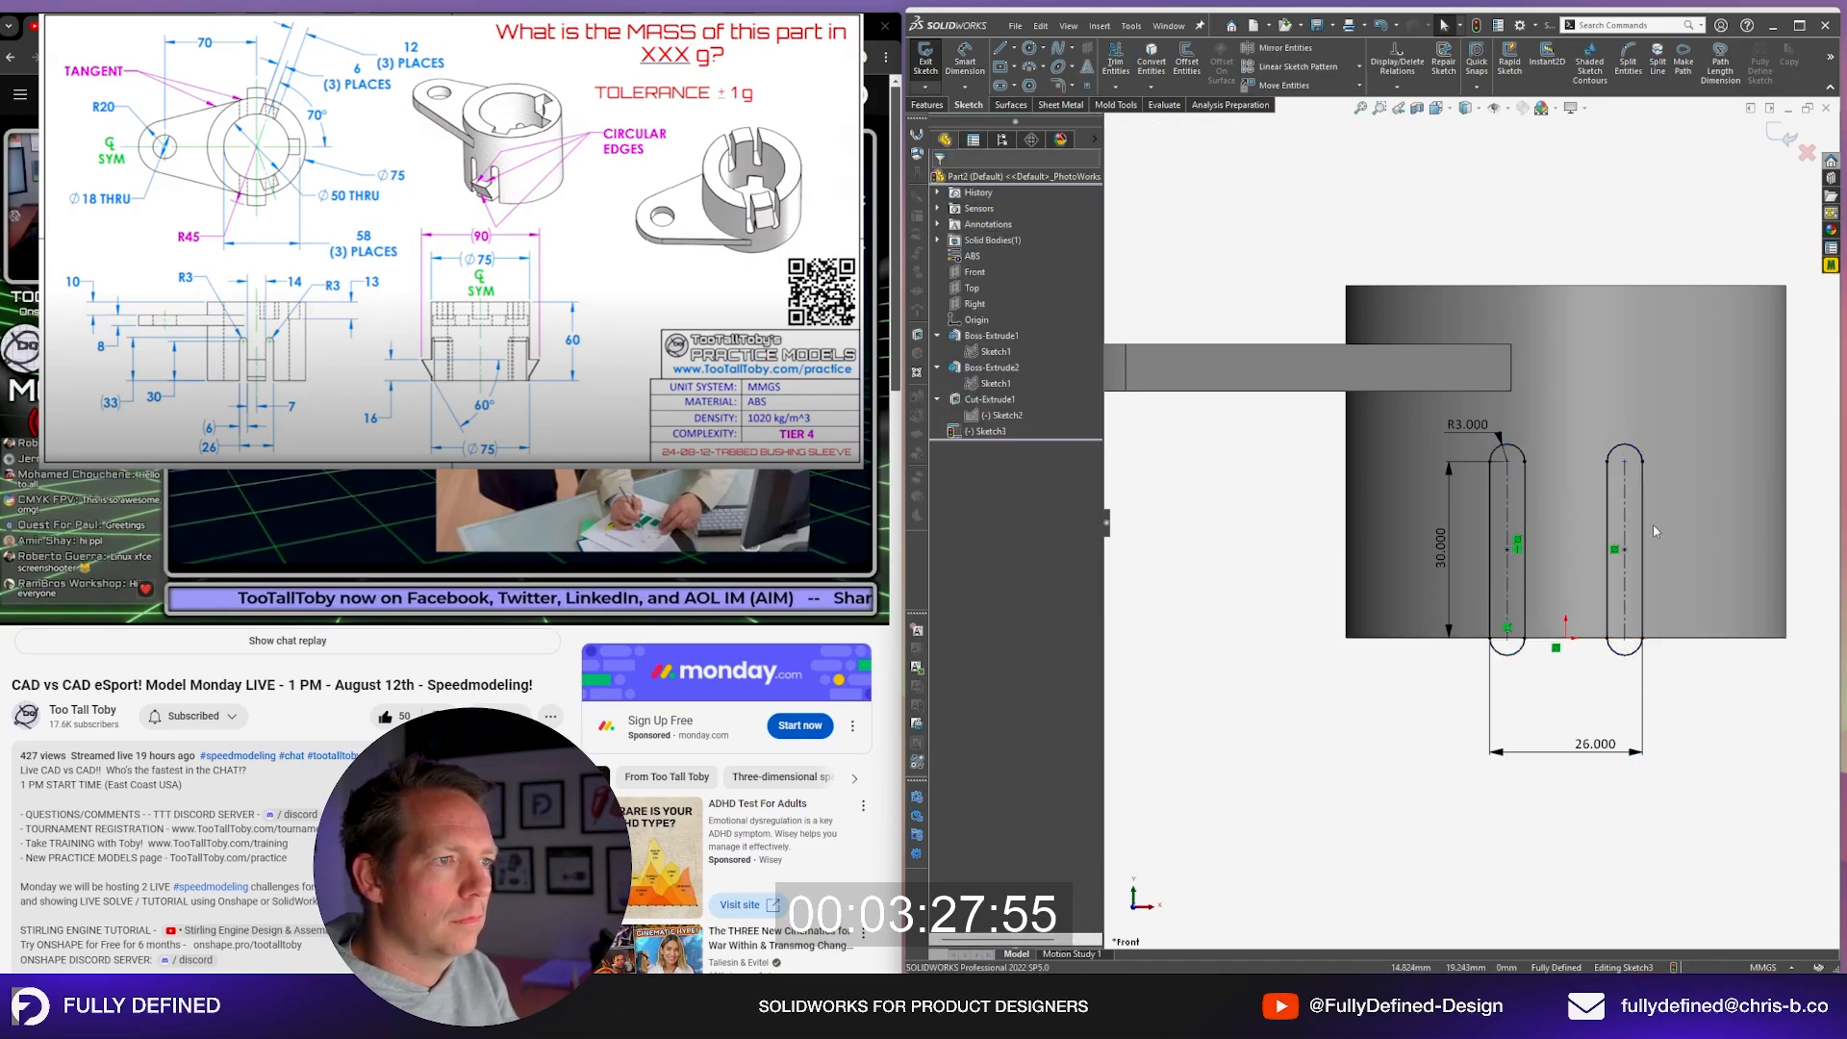
Step: Extrude-cut the two slots through all in both directions
key(x)
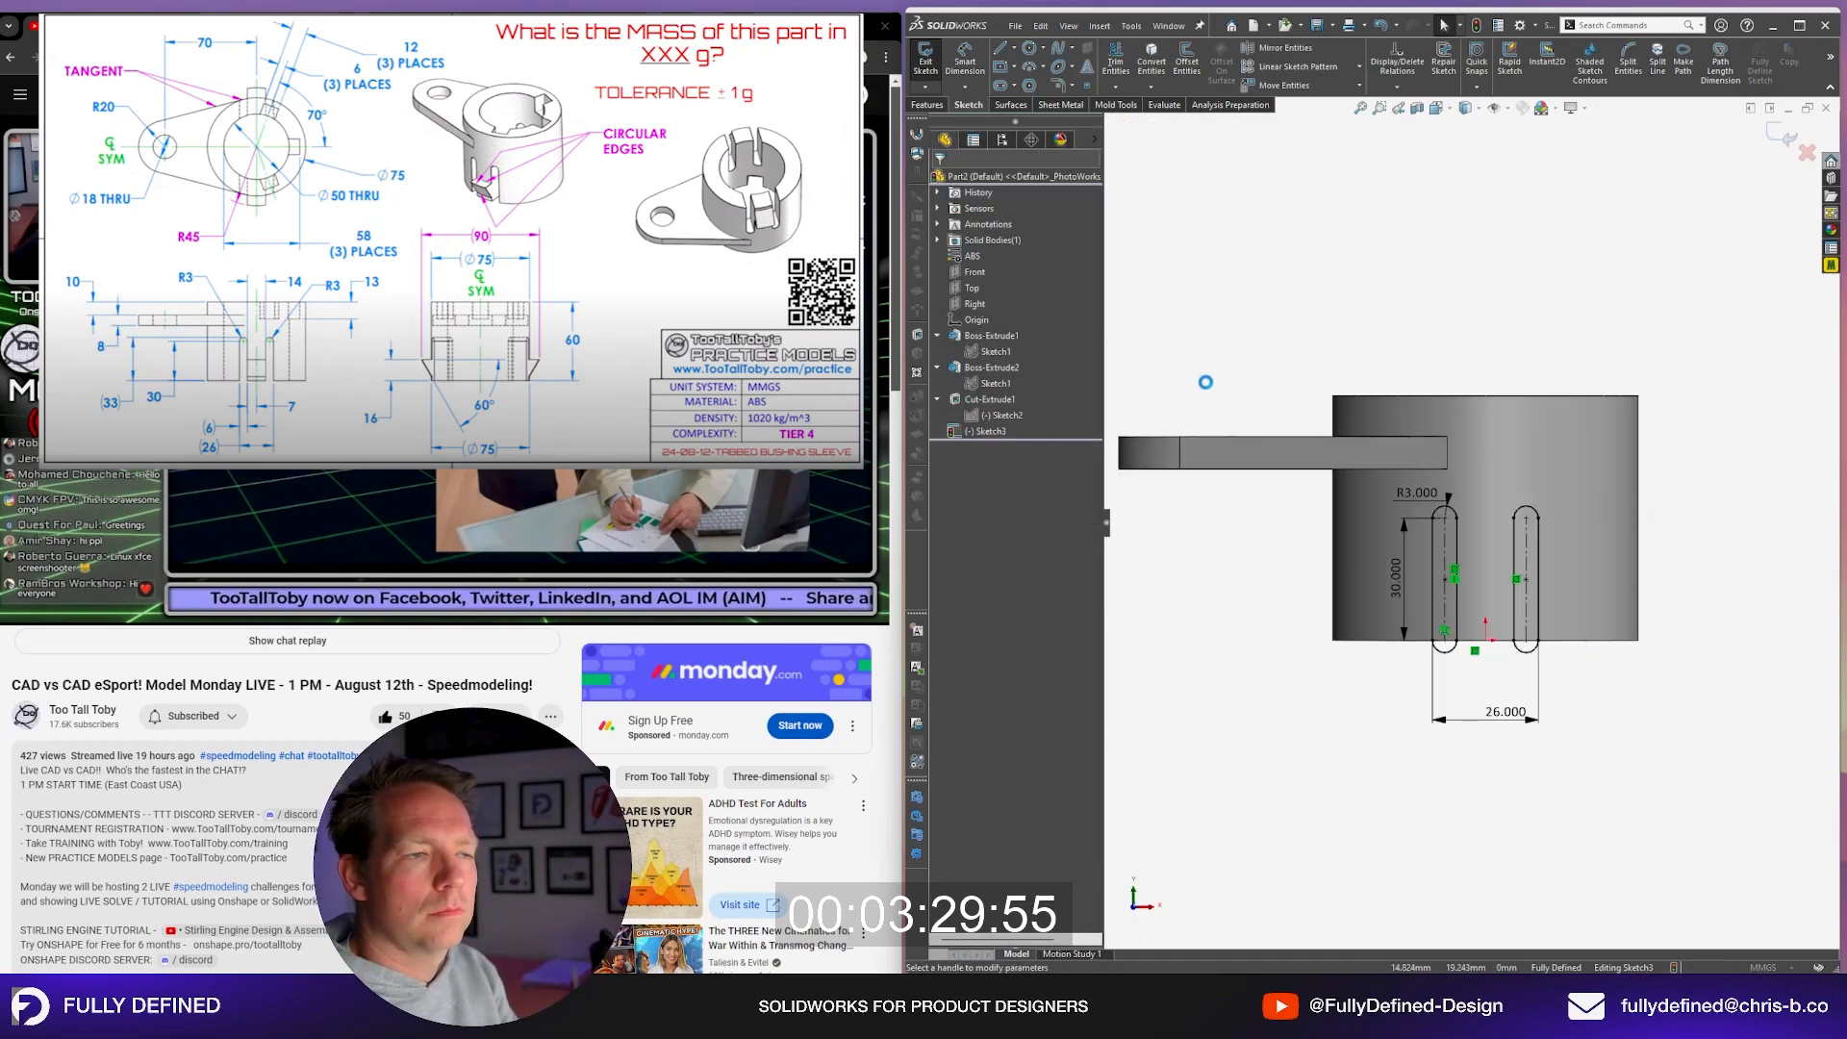
click(1025, 268)
click(996, 296)
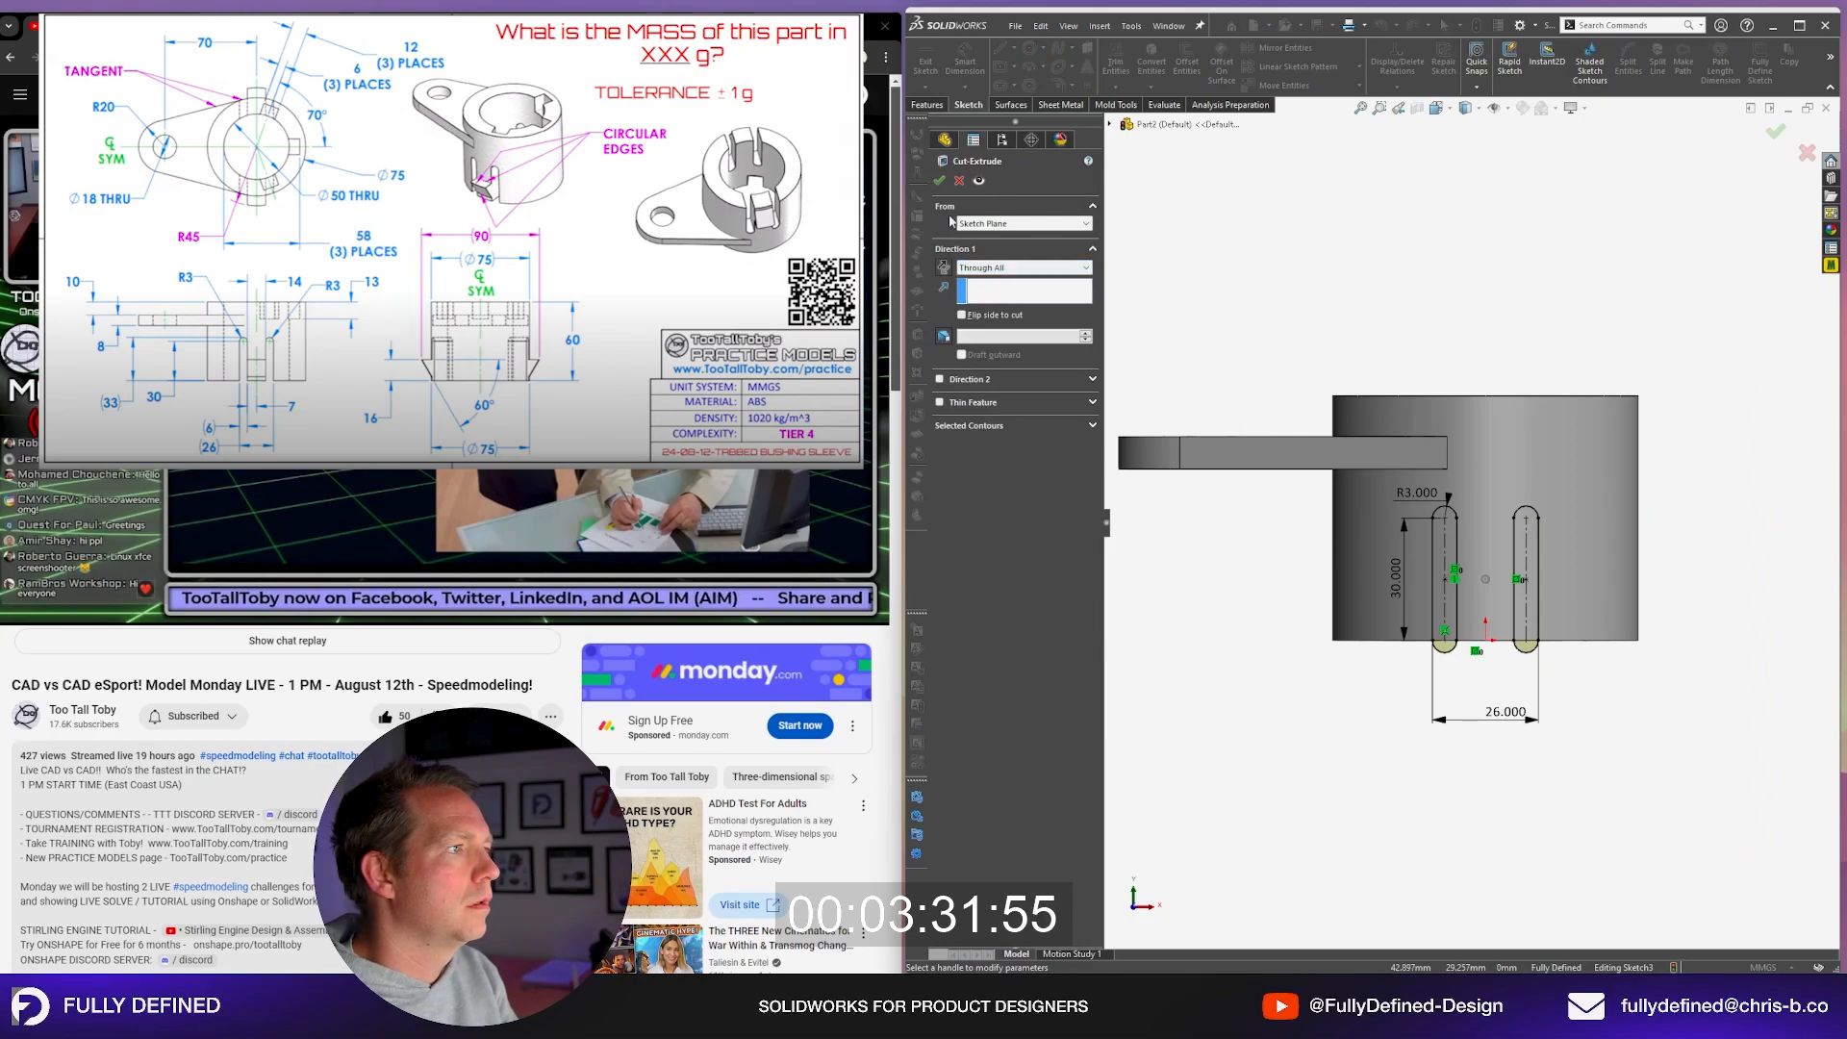
click(1024, 267)
click(995, 310)
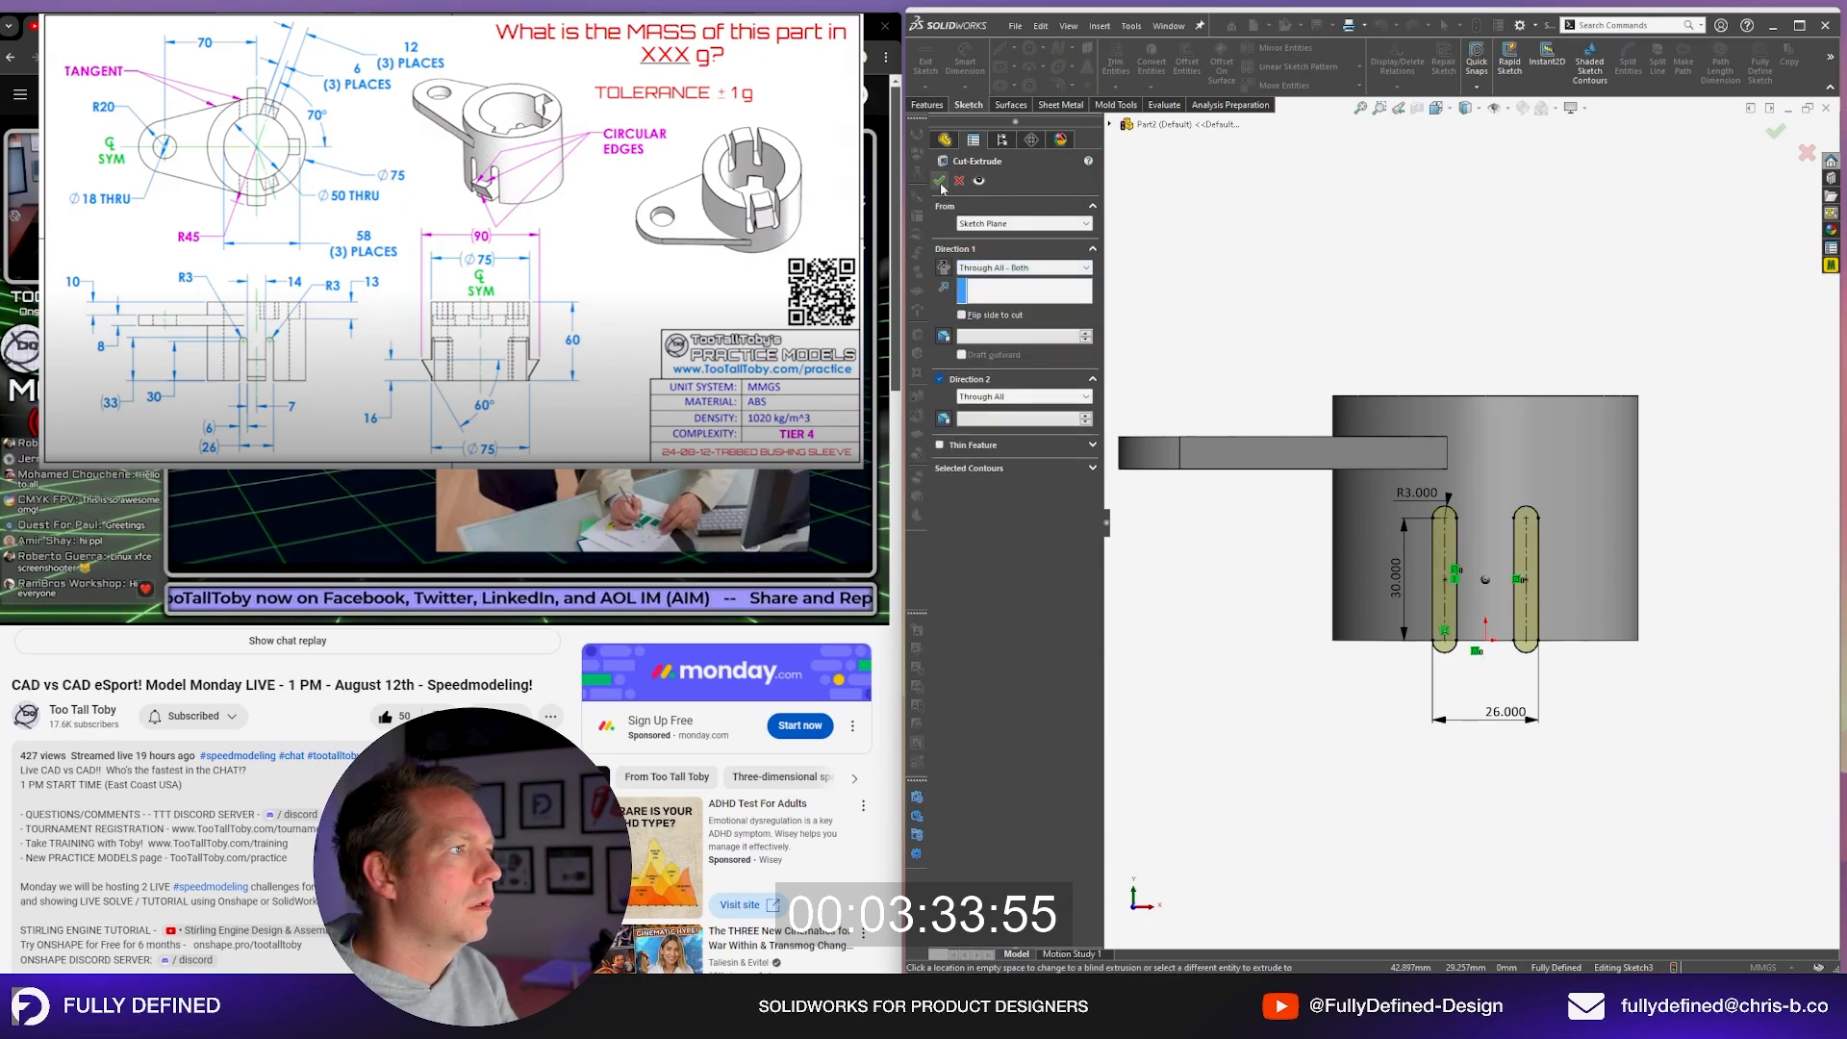
key(Return)
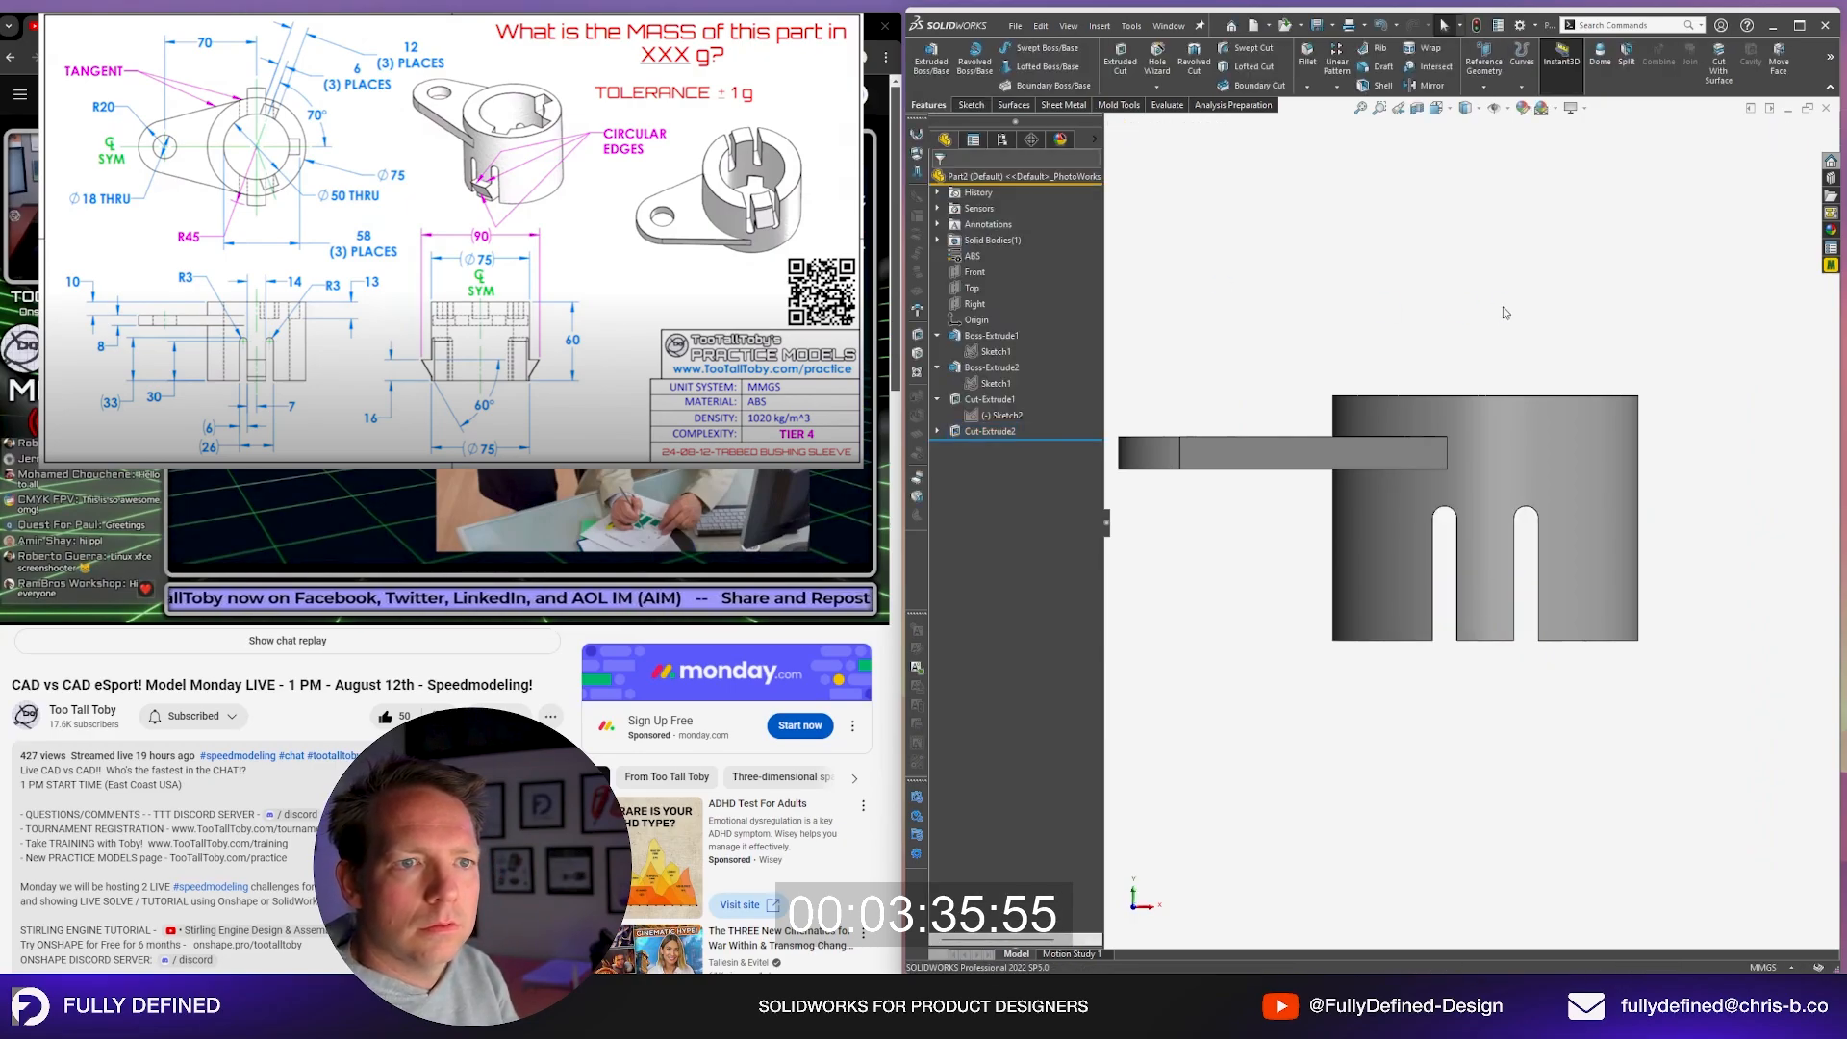
Step: Start a sketch on the Right plane, viewed face-on with a section view through that plane
key(ctrl+7)
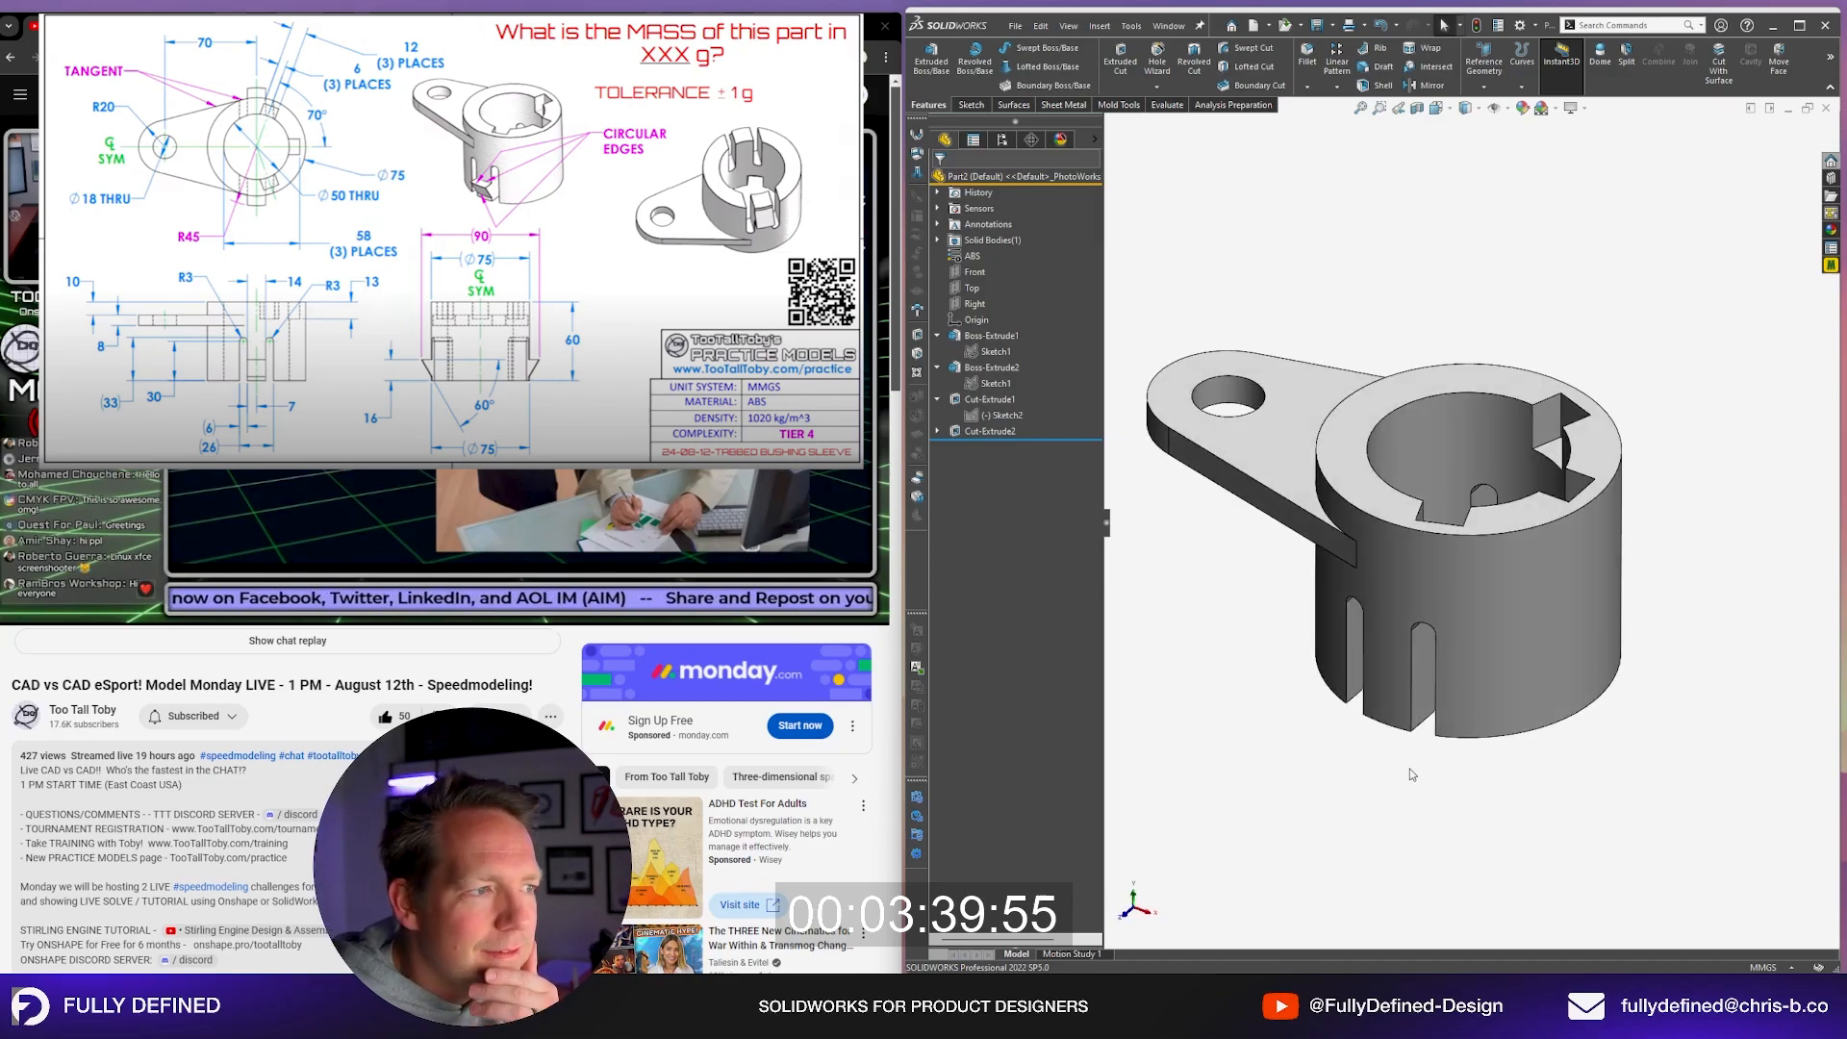
click(975, 303)
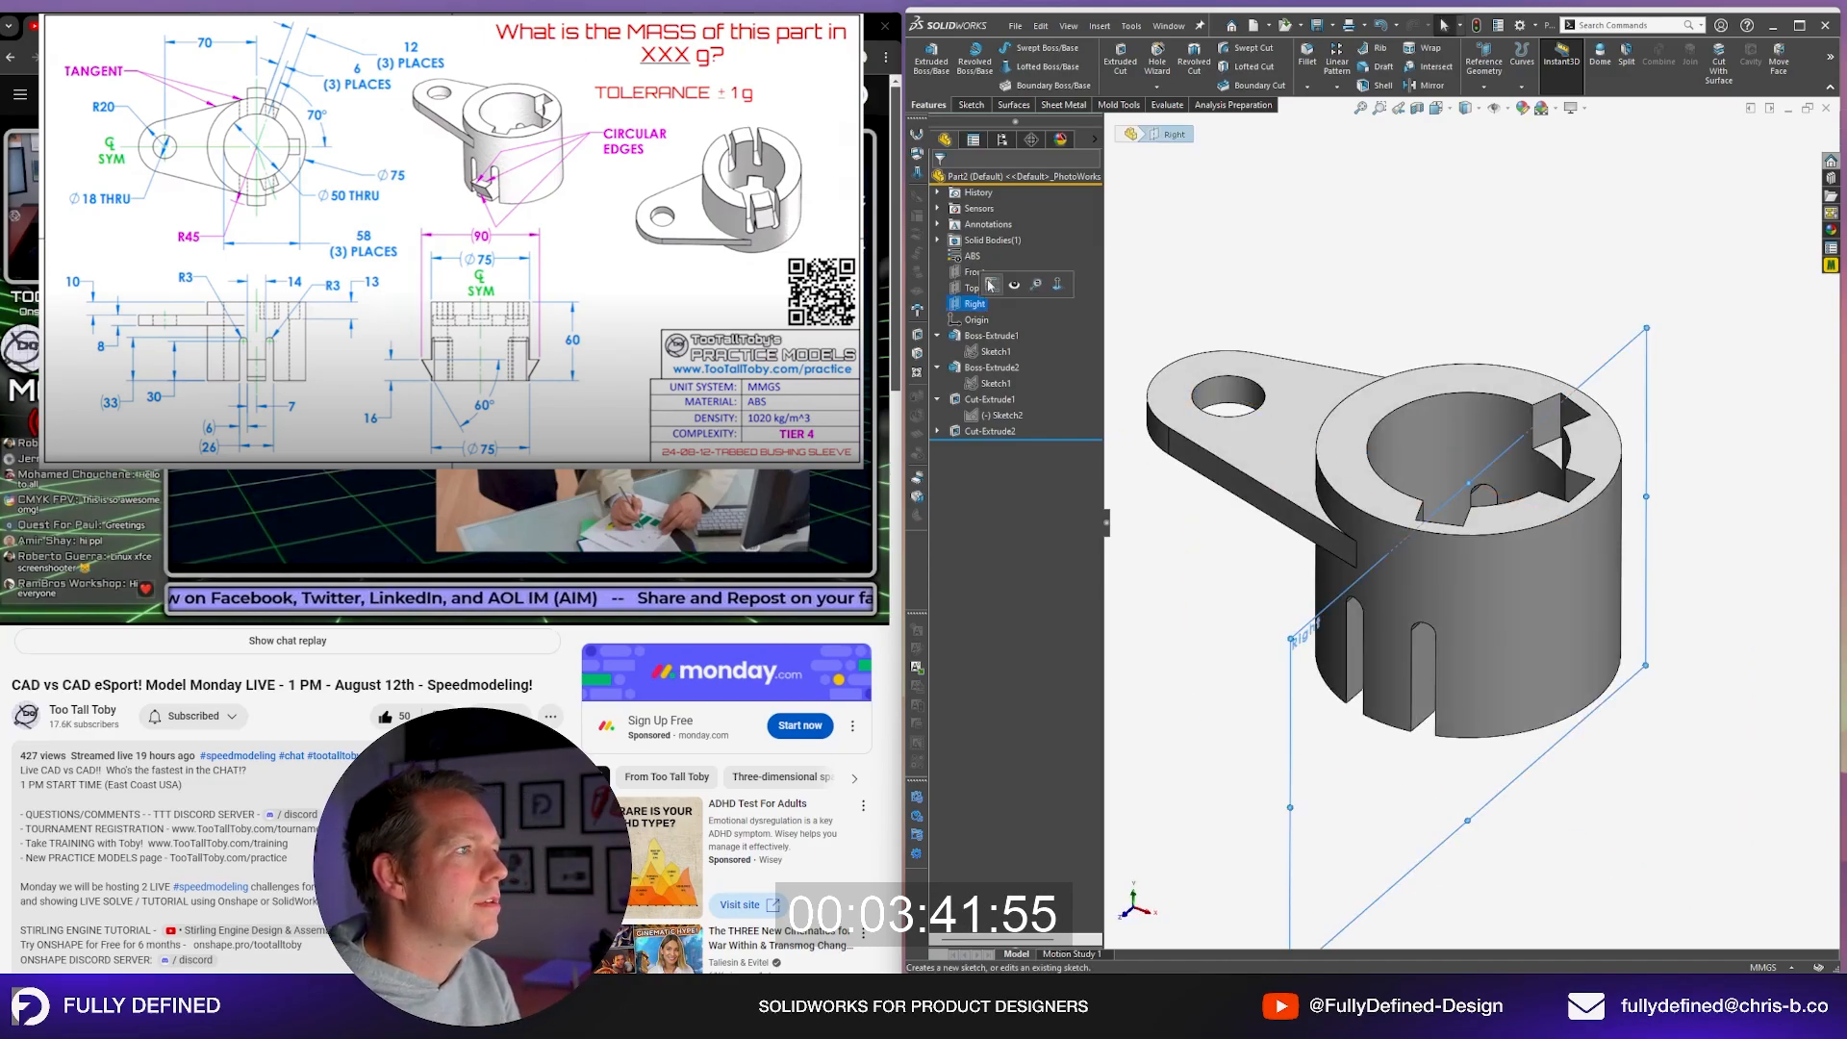
key(ctrl+8)
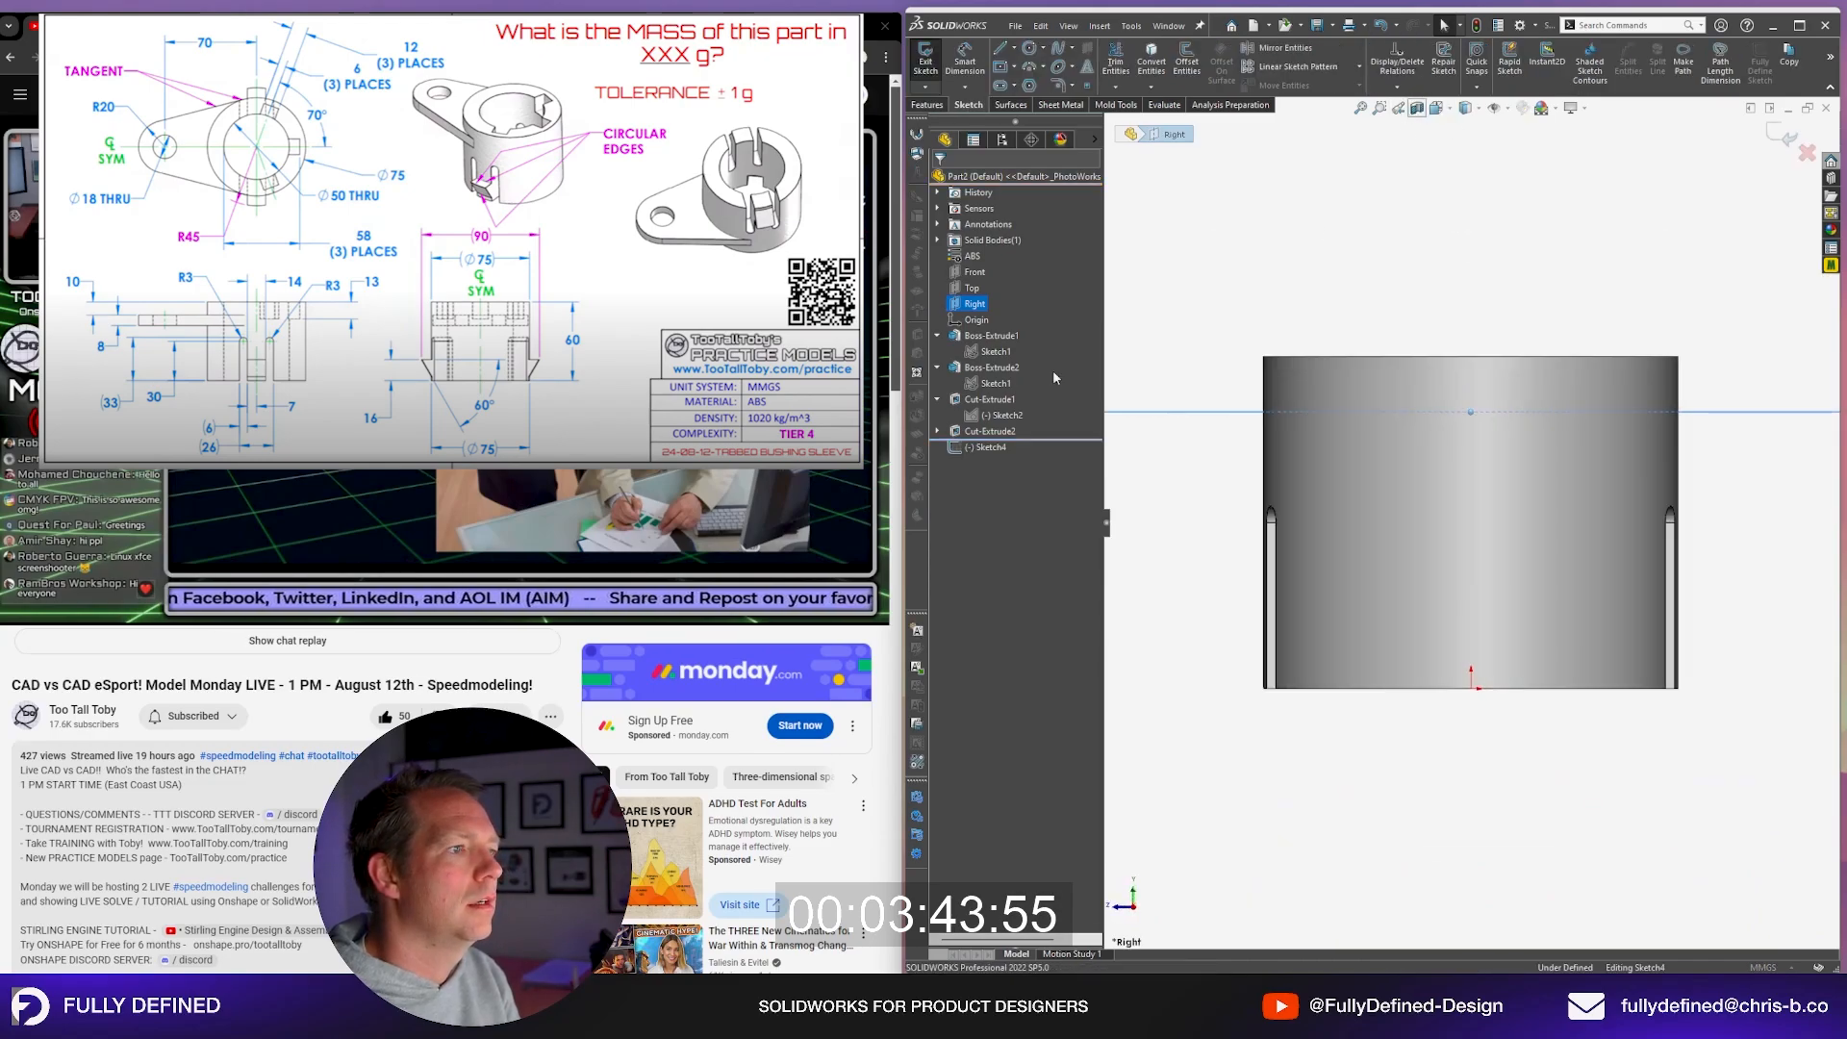
click(940, 180)
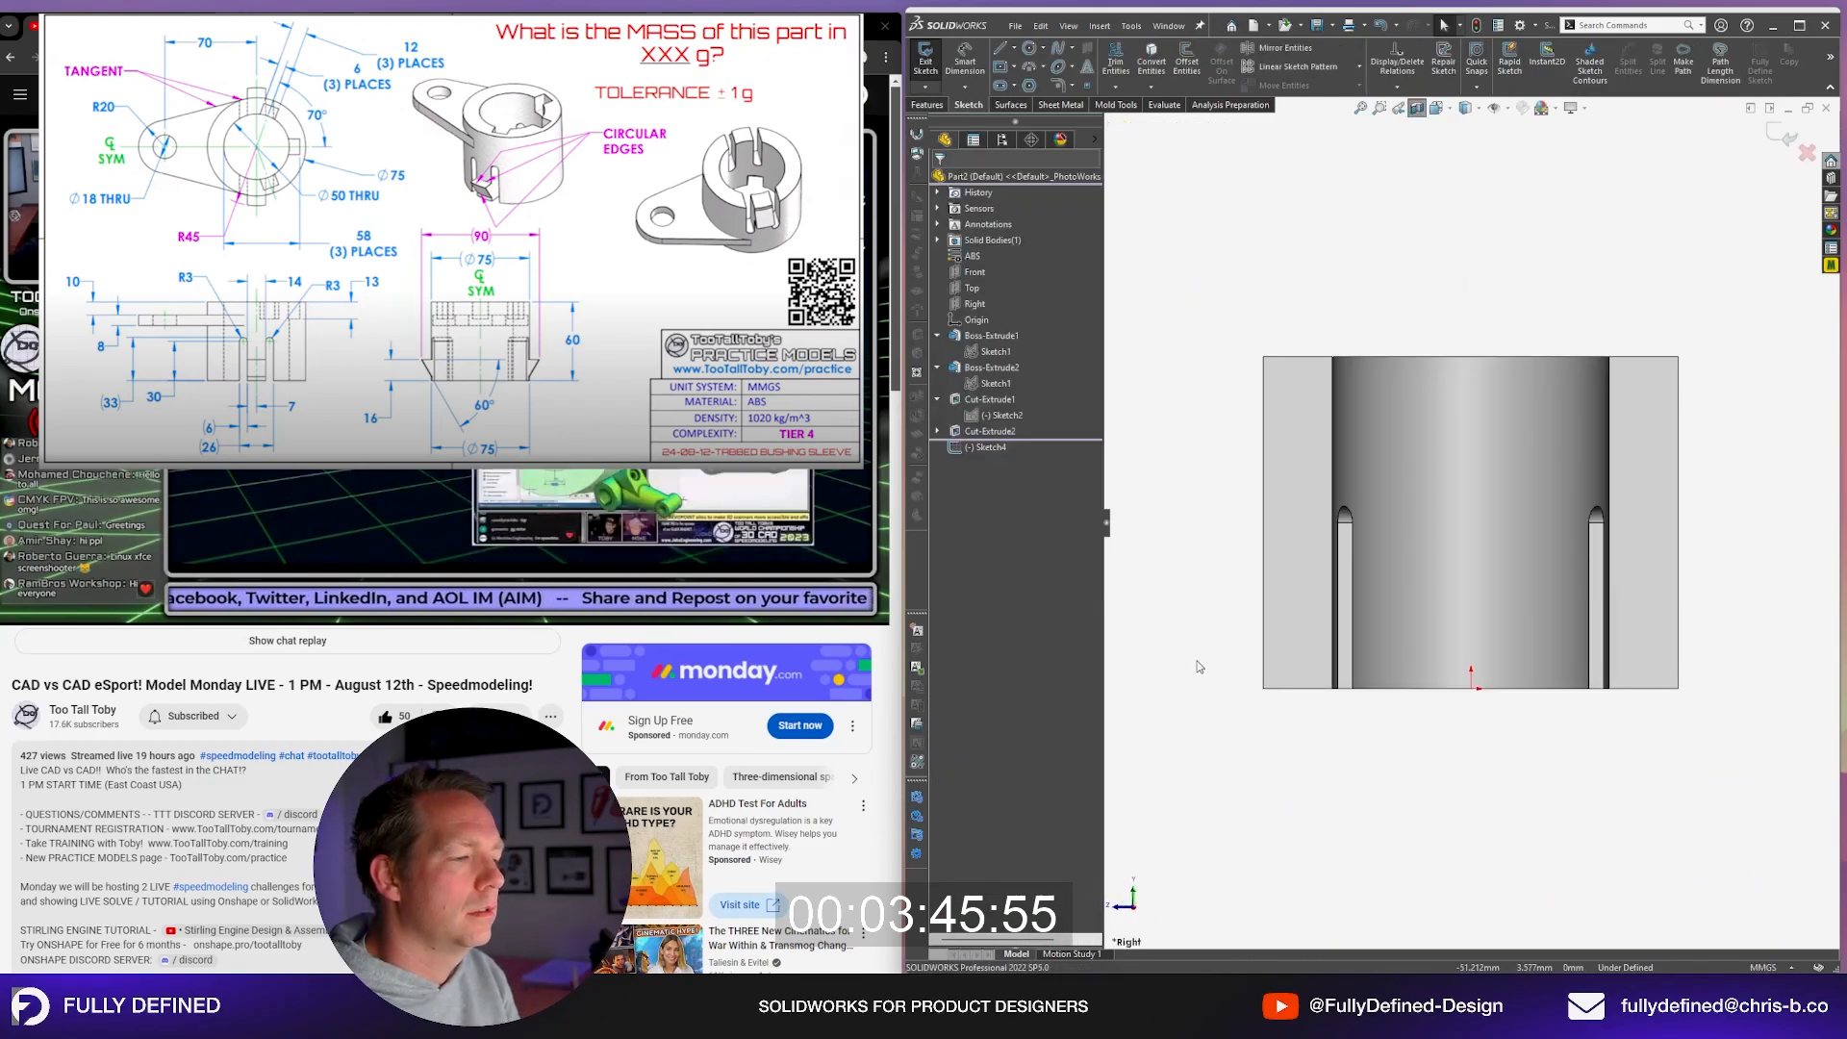
Step: Sketch a downward-tapering triangle across the ring's left outer edge, with a horizontal top, sloped outer side and vertical inner side
scroll(1222, 616, down, 2)
key(l)
scroll(1280, 581, down, 2)
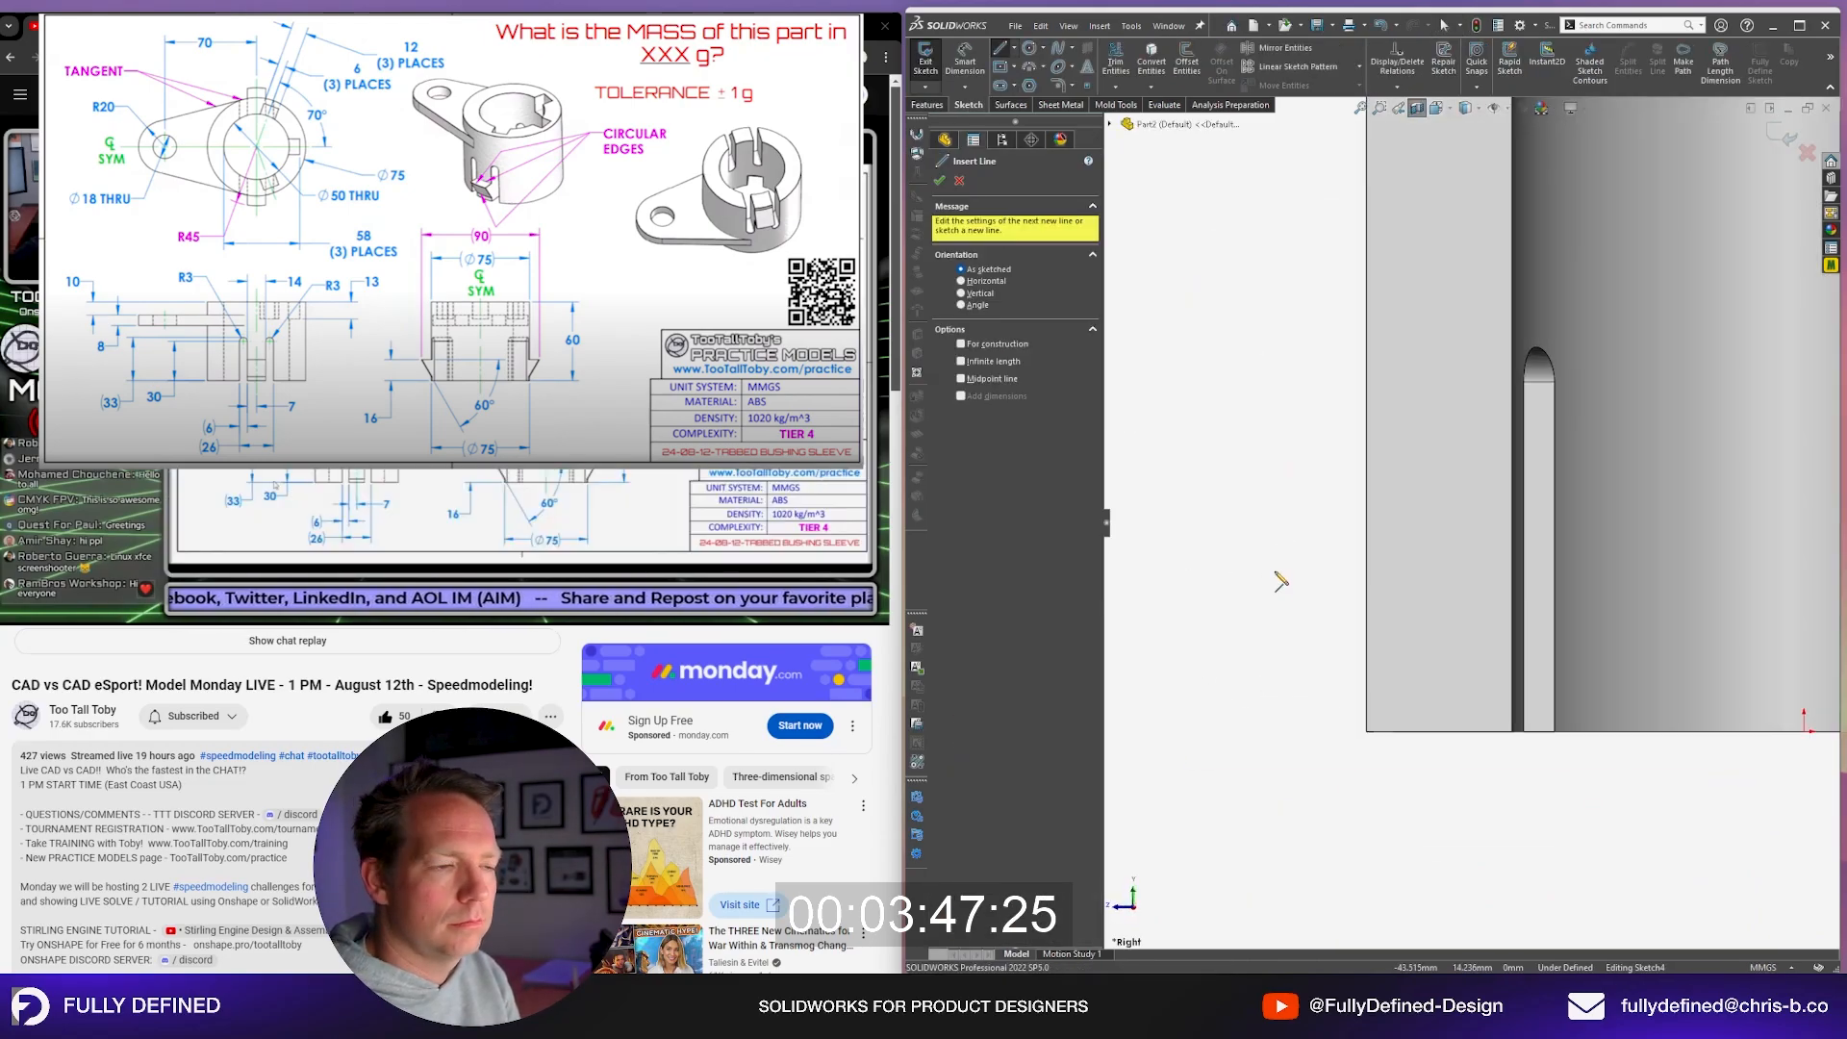
click(1383, 678)
click(1284, 534)
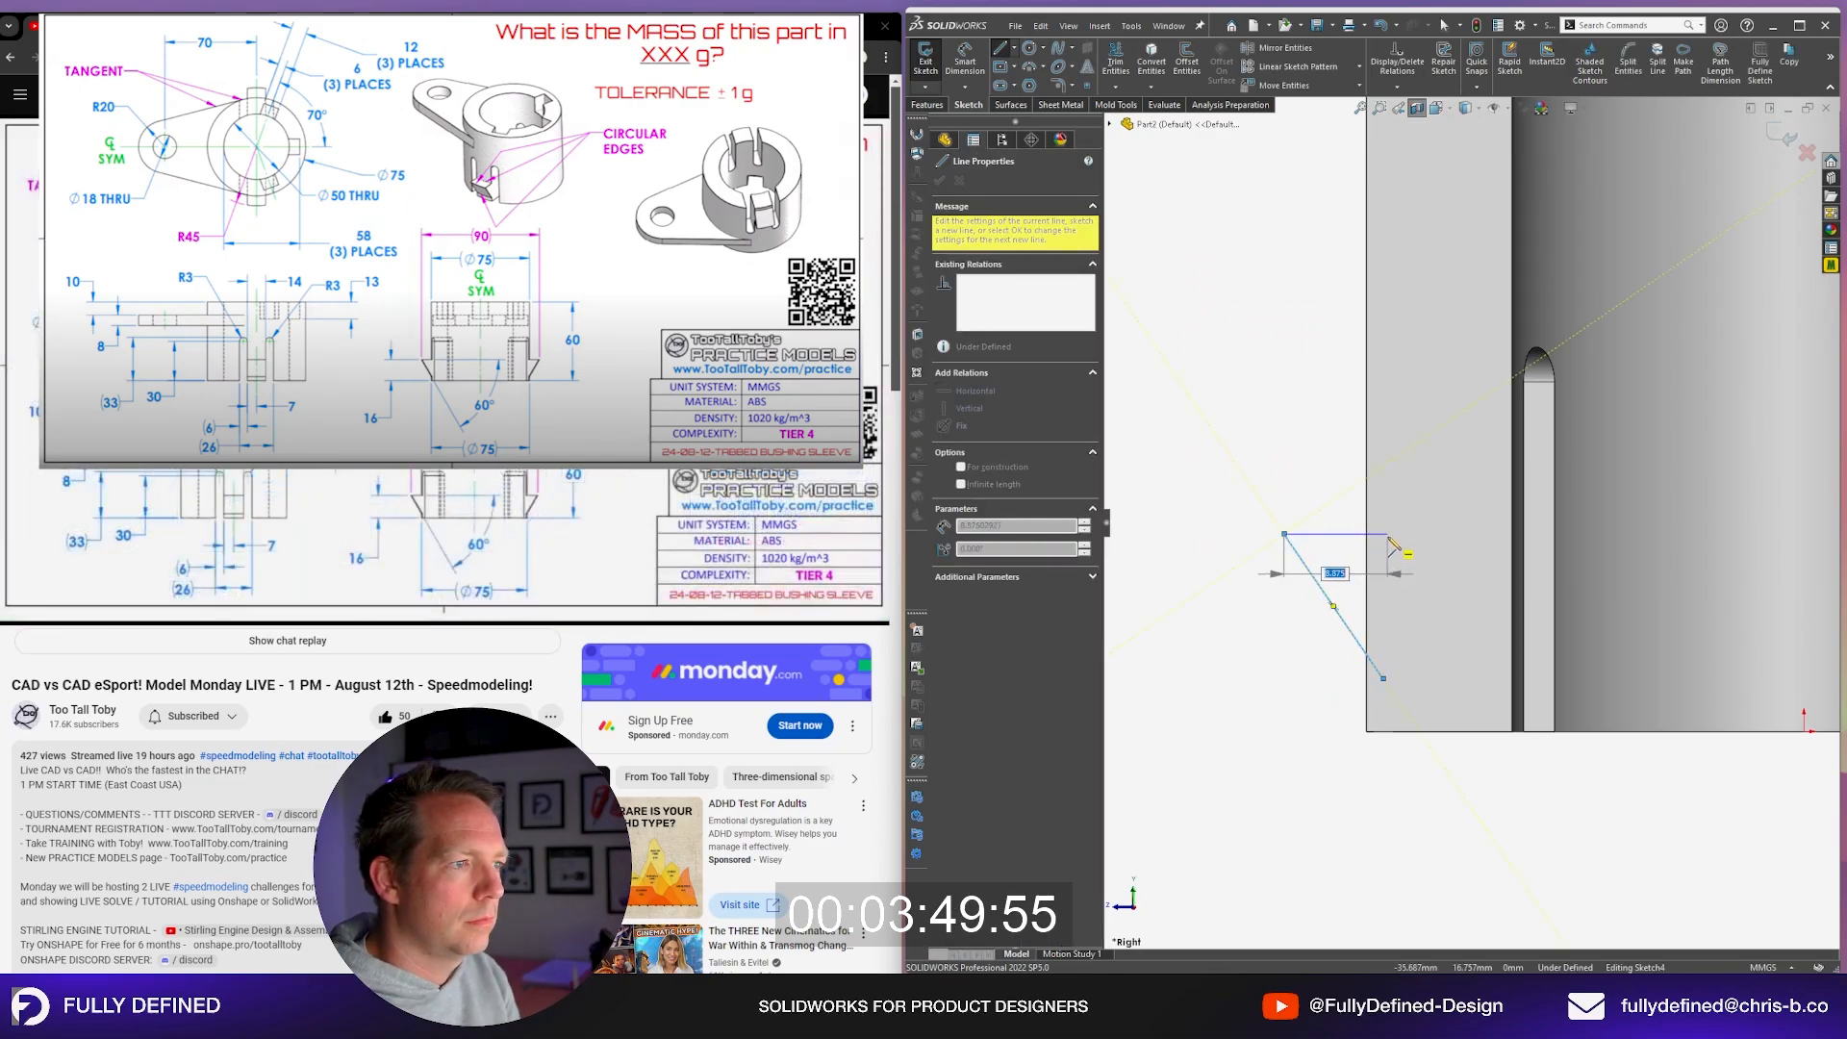
click(1387, 535)
click(1383, 678)
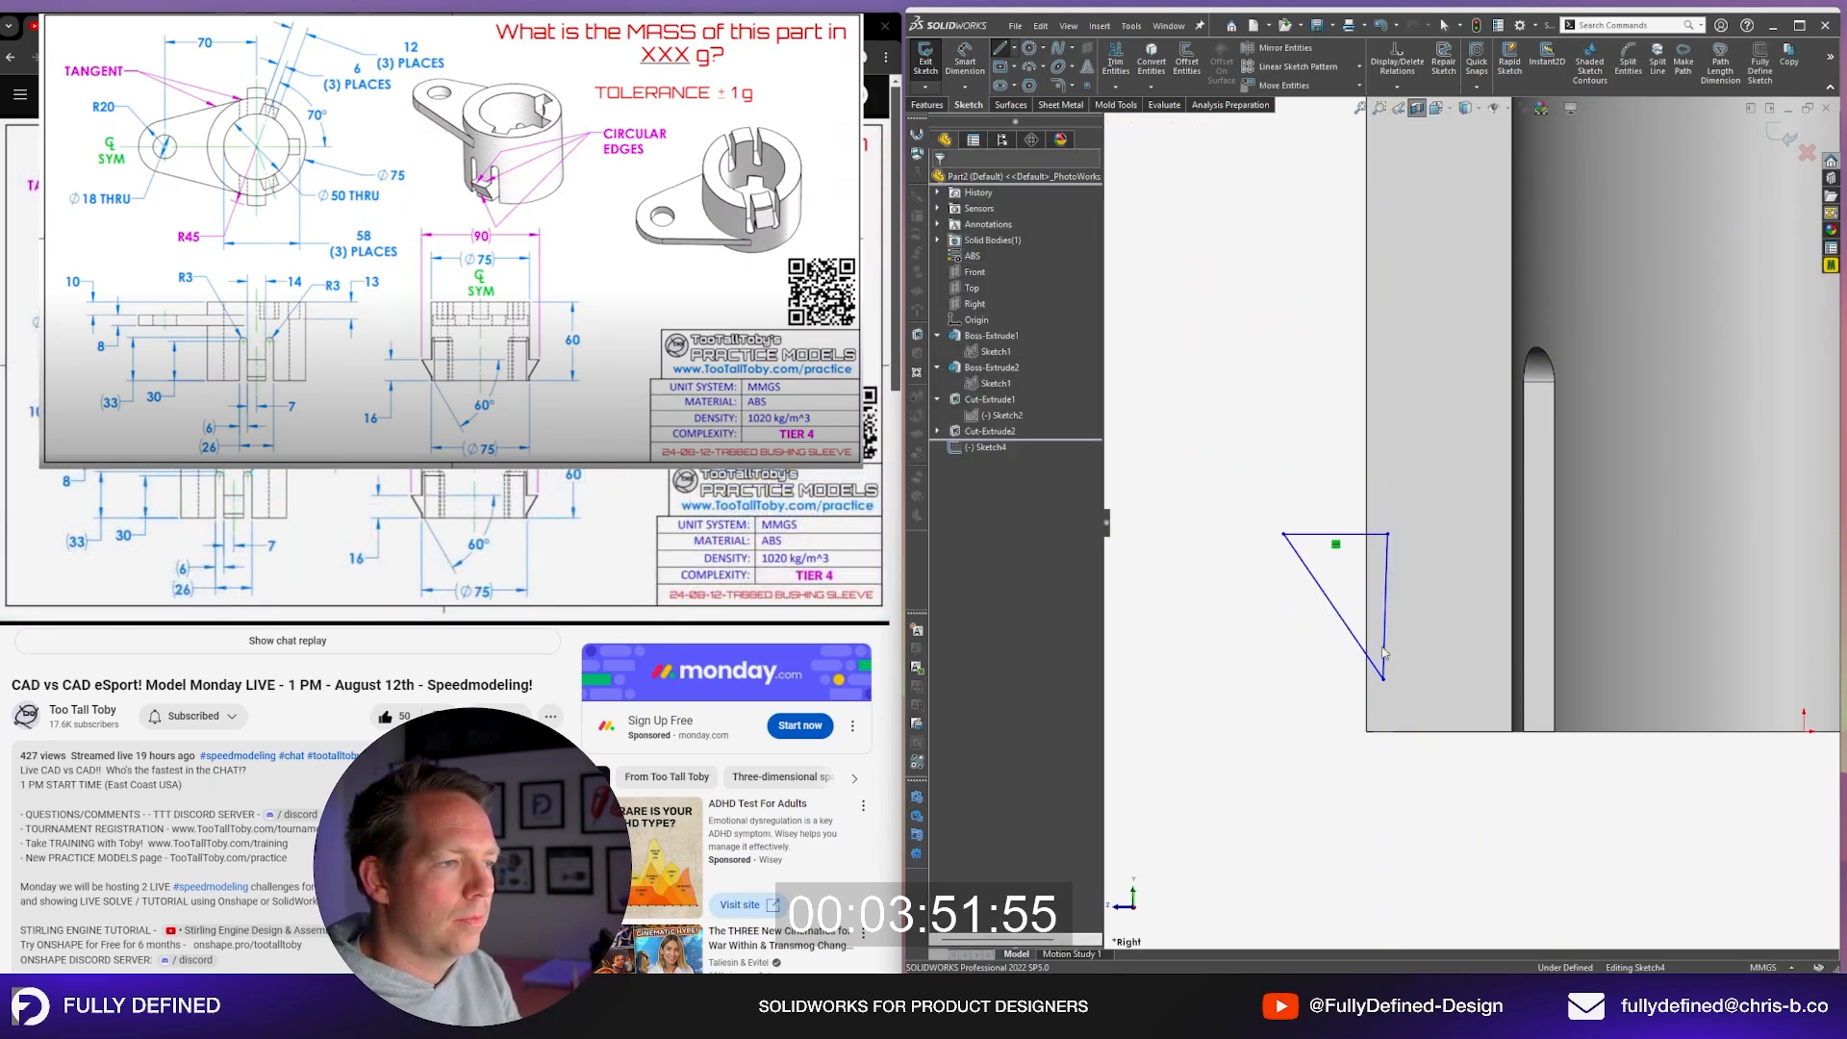
click(1445, 518)
click(1405, 843)
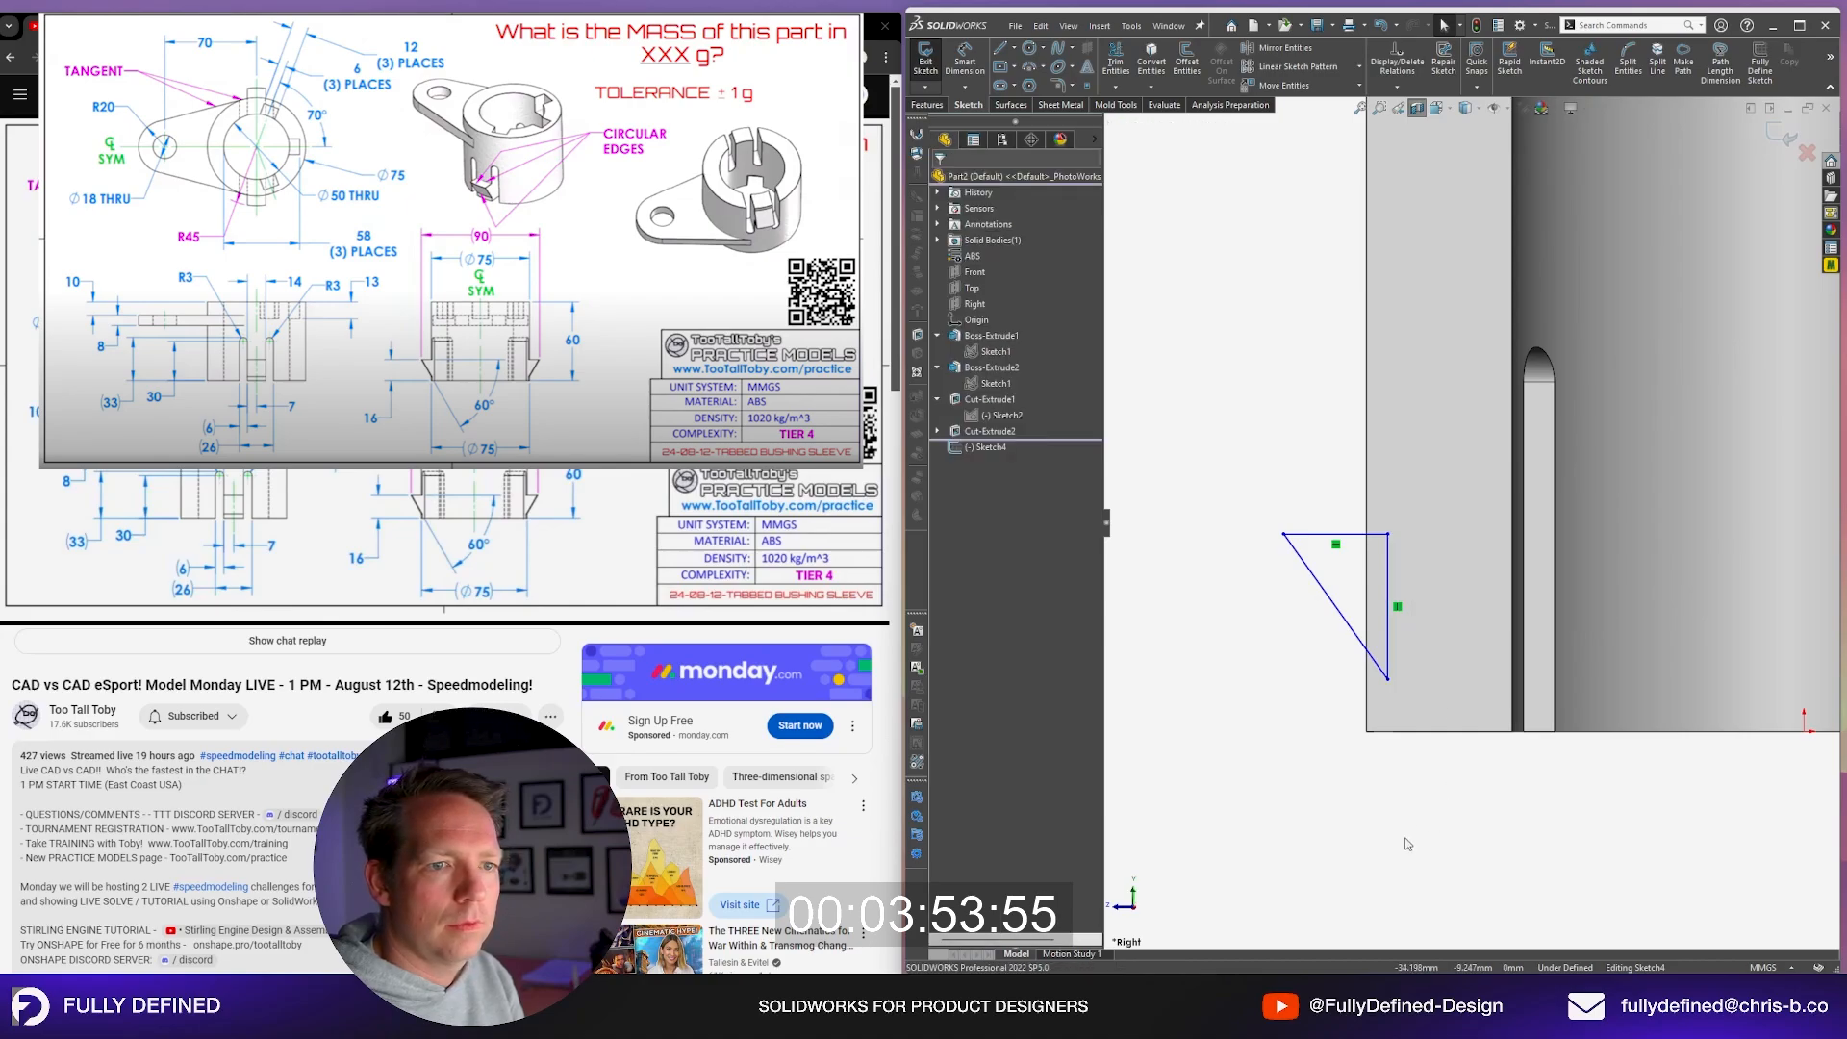
Step: Set the angle between the triangle's horizontal top and sloped side to 60 degrees
right_drag(1405, 844, 1404, 635)
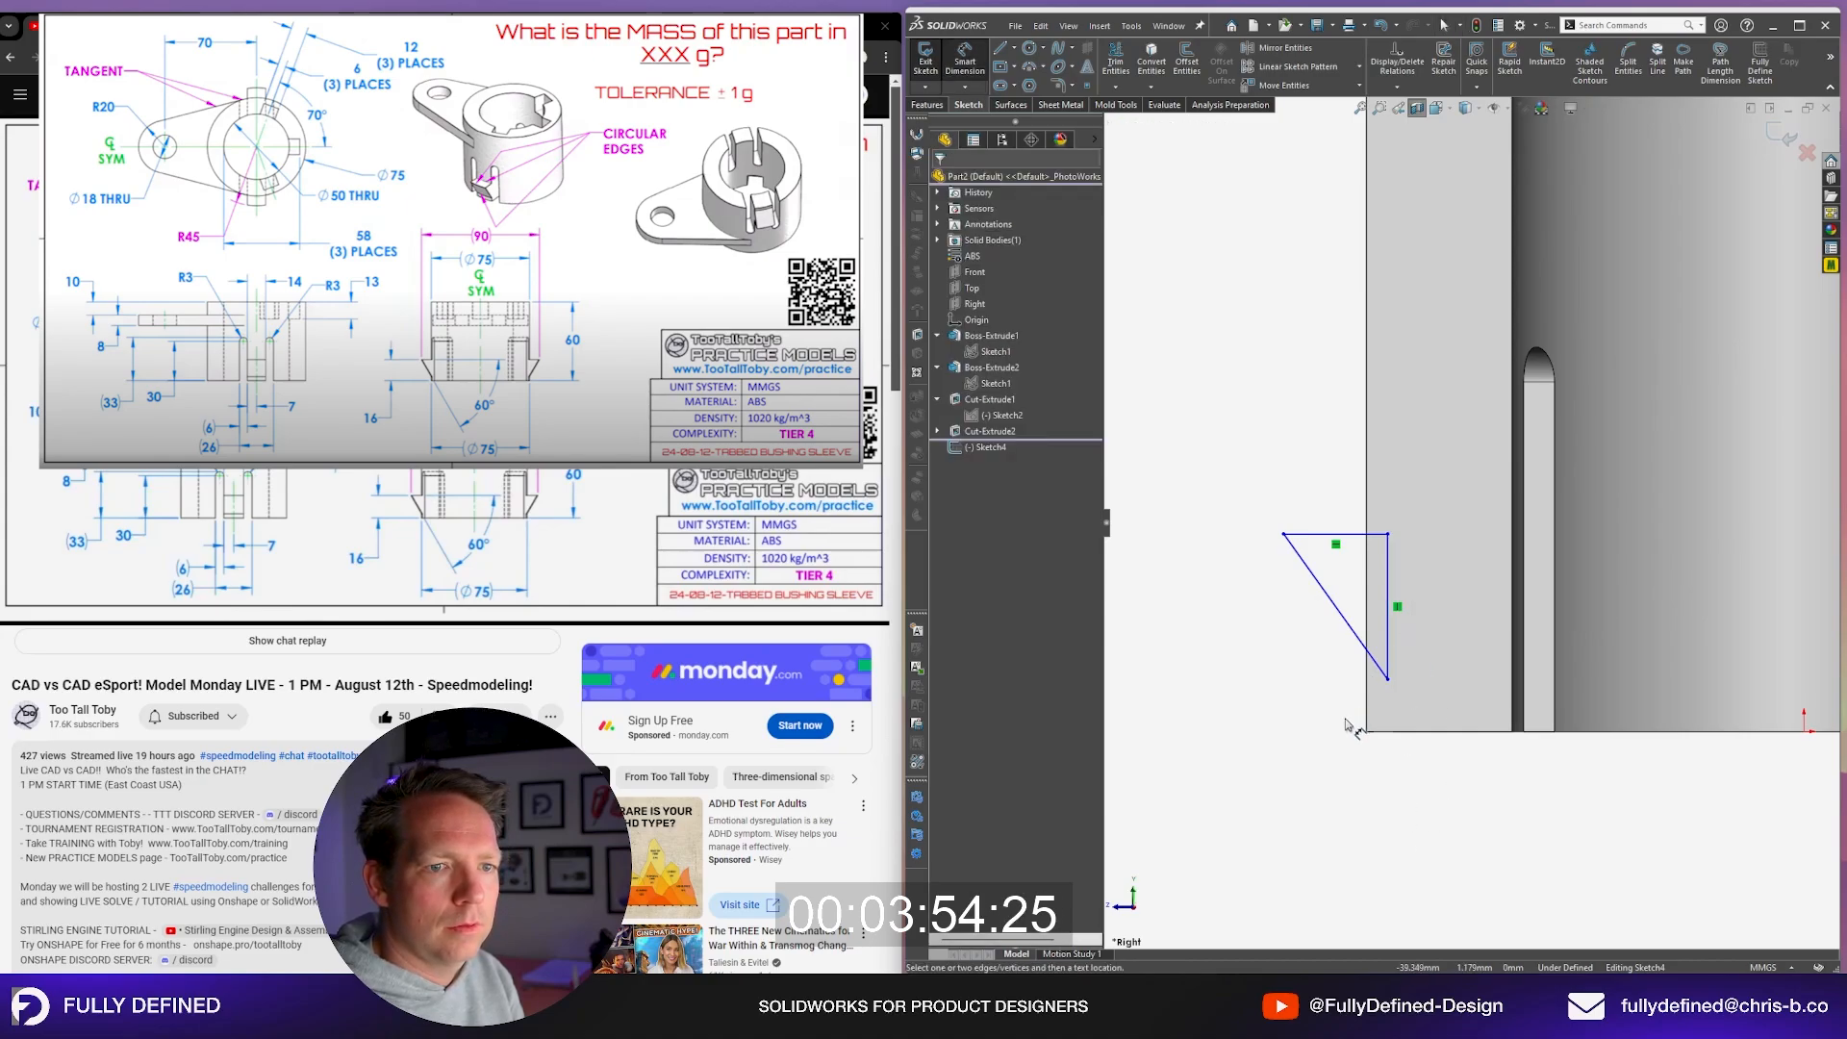
click(1321, 535)
click(1312, 574)
click(1338, 577)
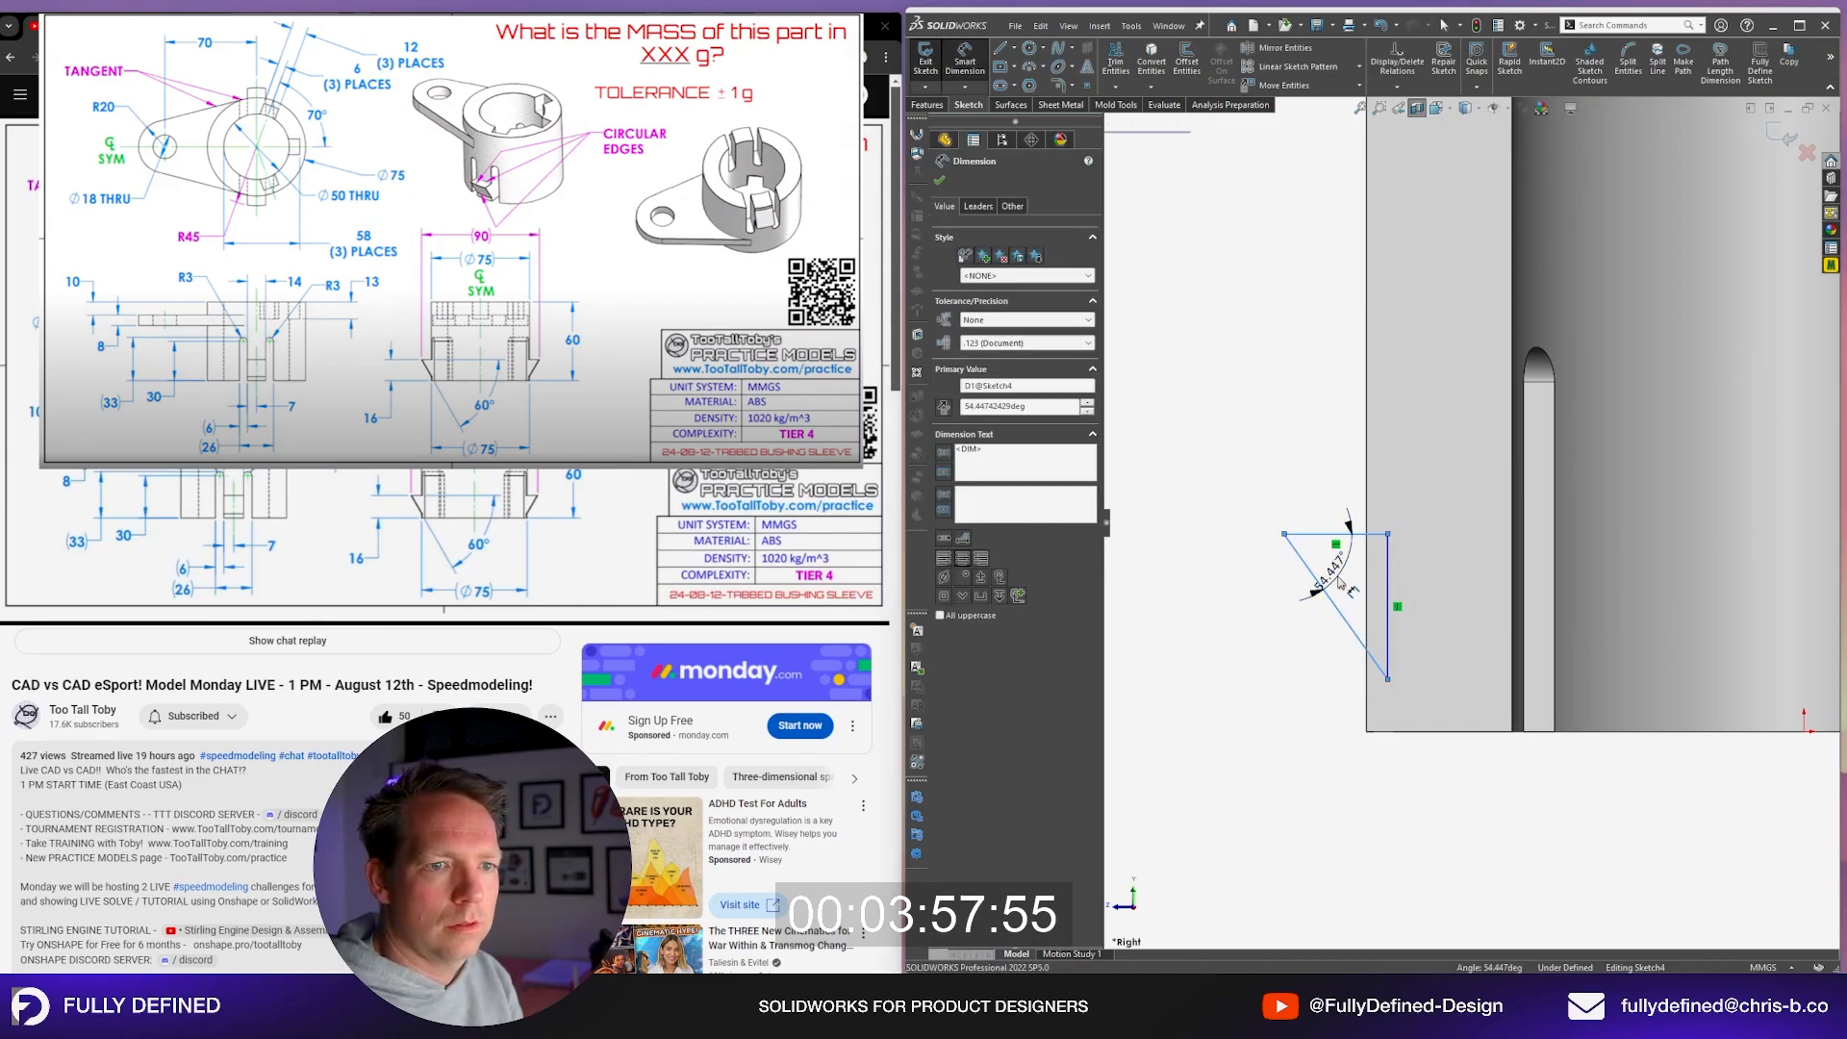
text(60)
key(Return)
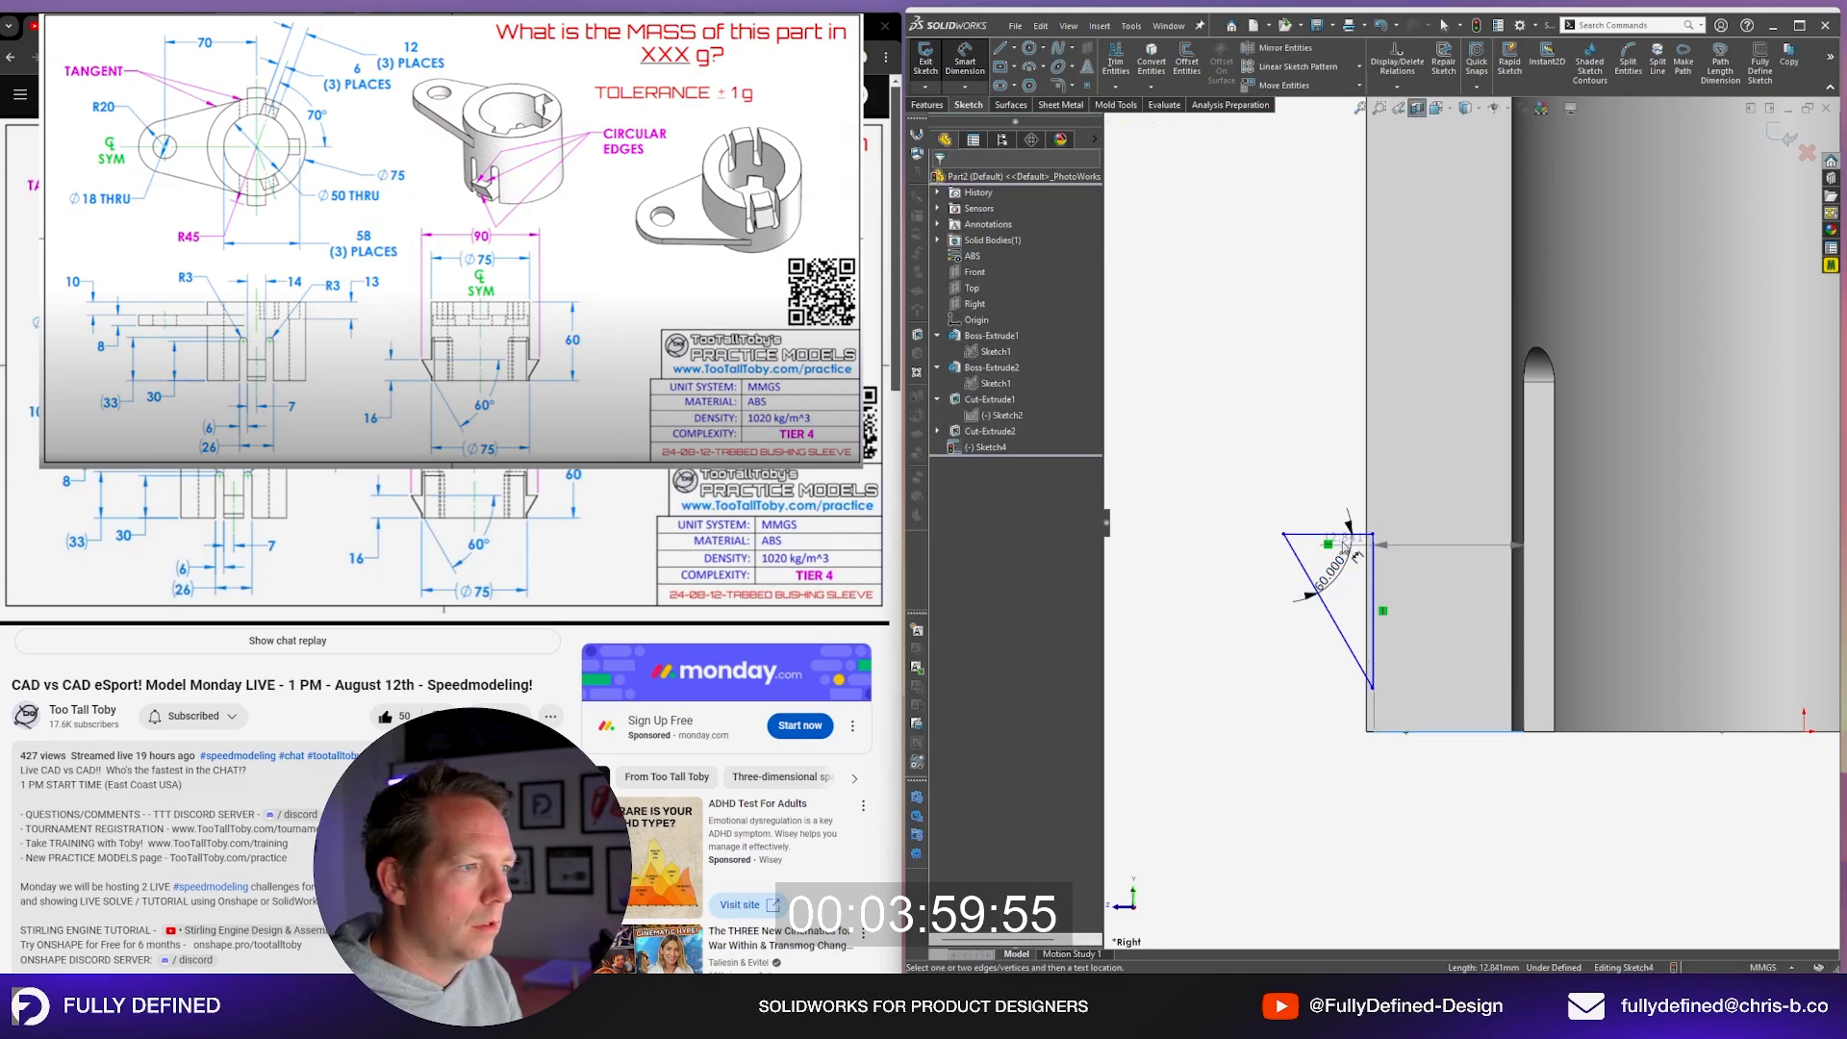
Step: Dimension the triangle's top line 16 mm above the ring's bottom edge
click(1343, 536)
click(1292, 628)
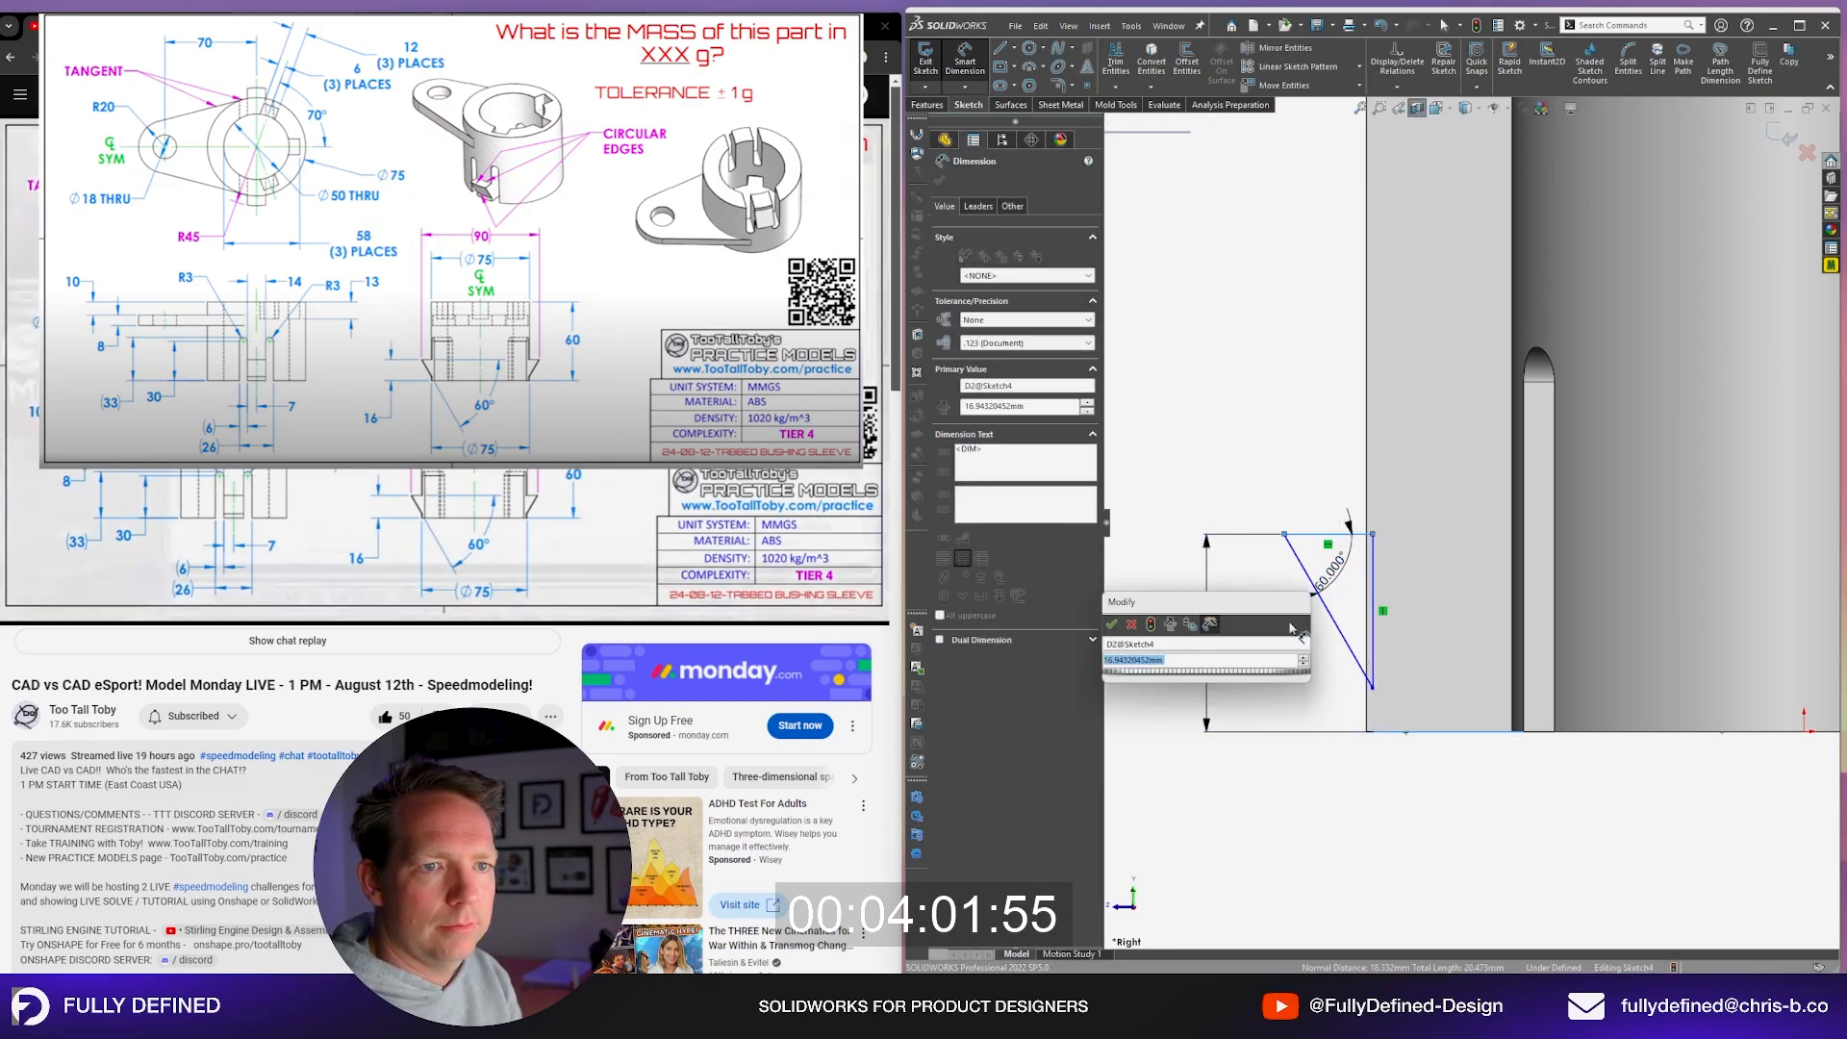
text(16)
key(Return)
scroll(1470, 533, up, 3)
key(Escape)
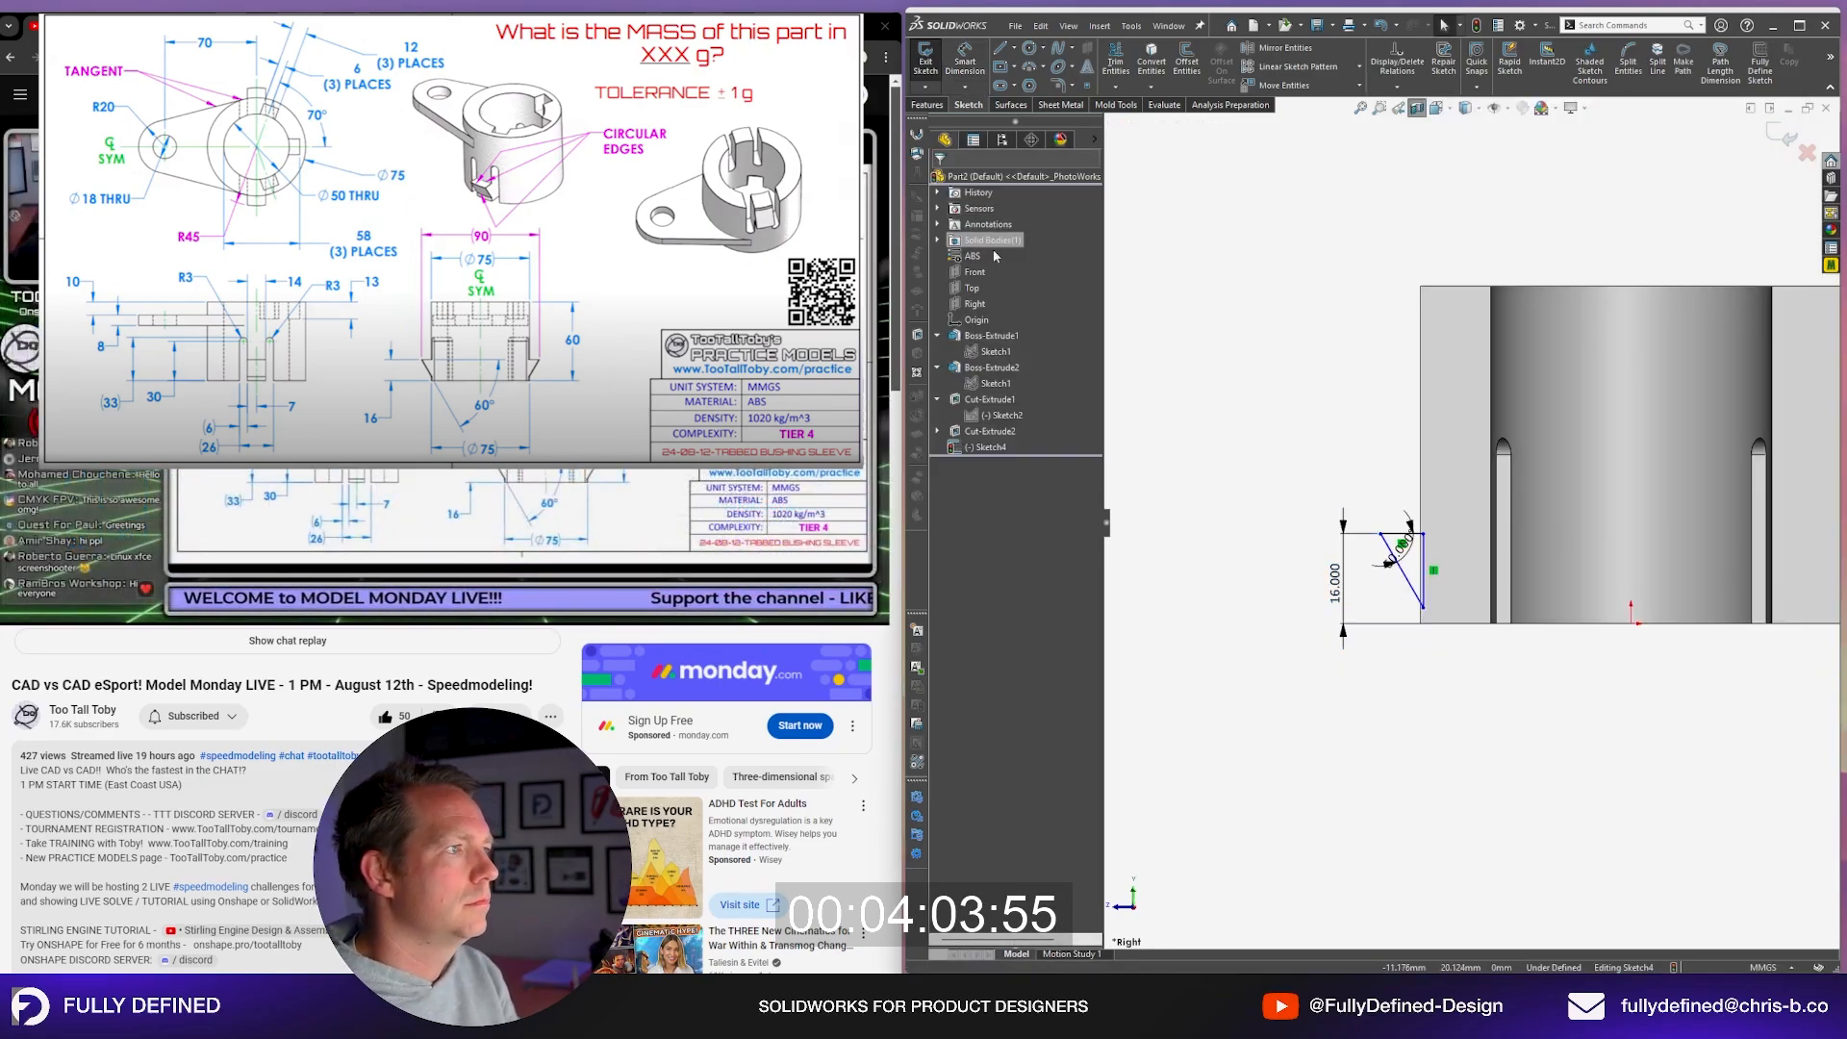
Step: Mirror the triangle about the Front plane
click(974, 274)
click(1284, 49)
drag(1331, 449, 1508, 720)
key(Return)
Step: Dimension the distance between the two triangles' outer tips as 90 mm
scroll(1512, 719, up, 4)
scroll(1631, 680, down, 3)
key(d)
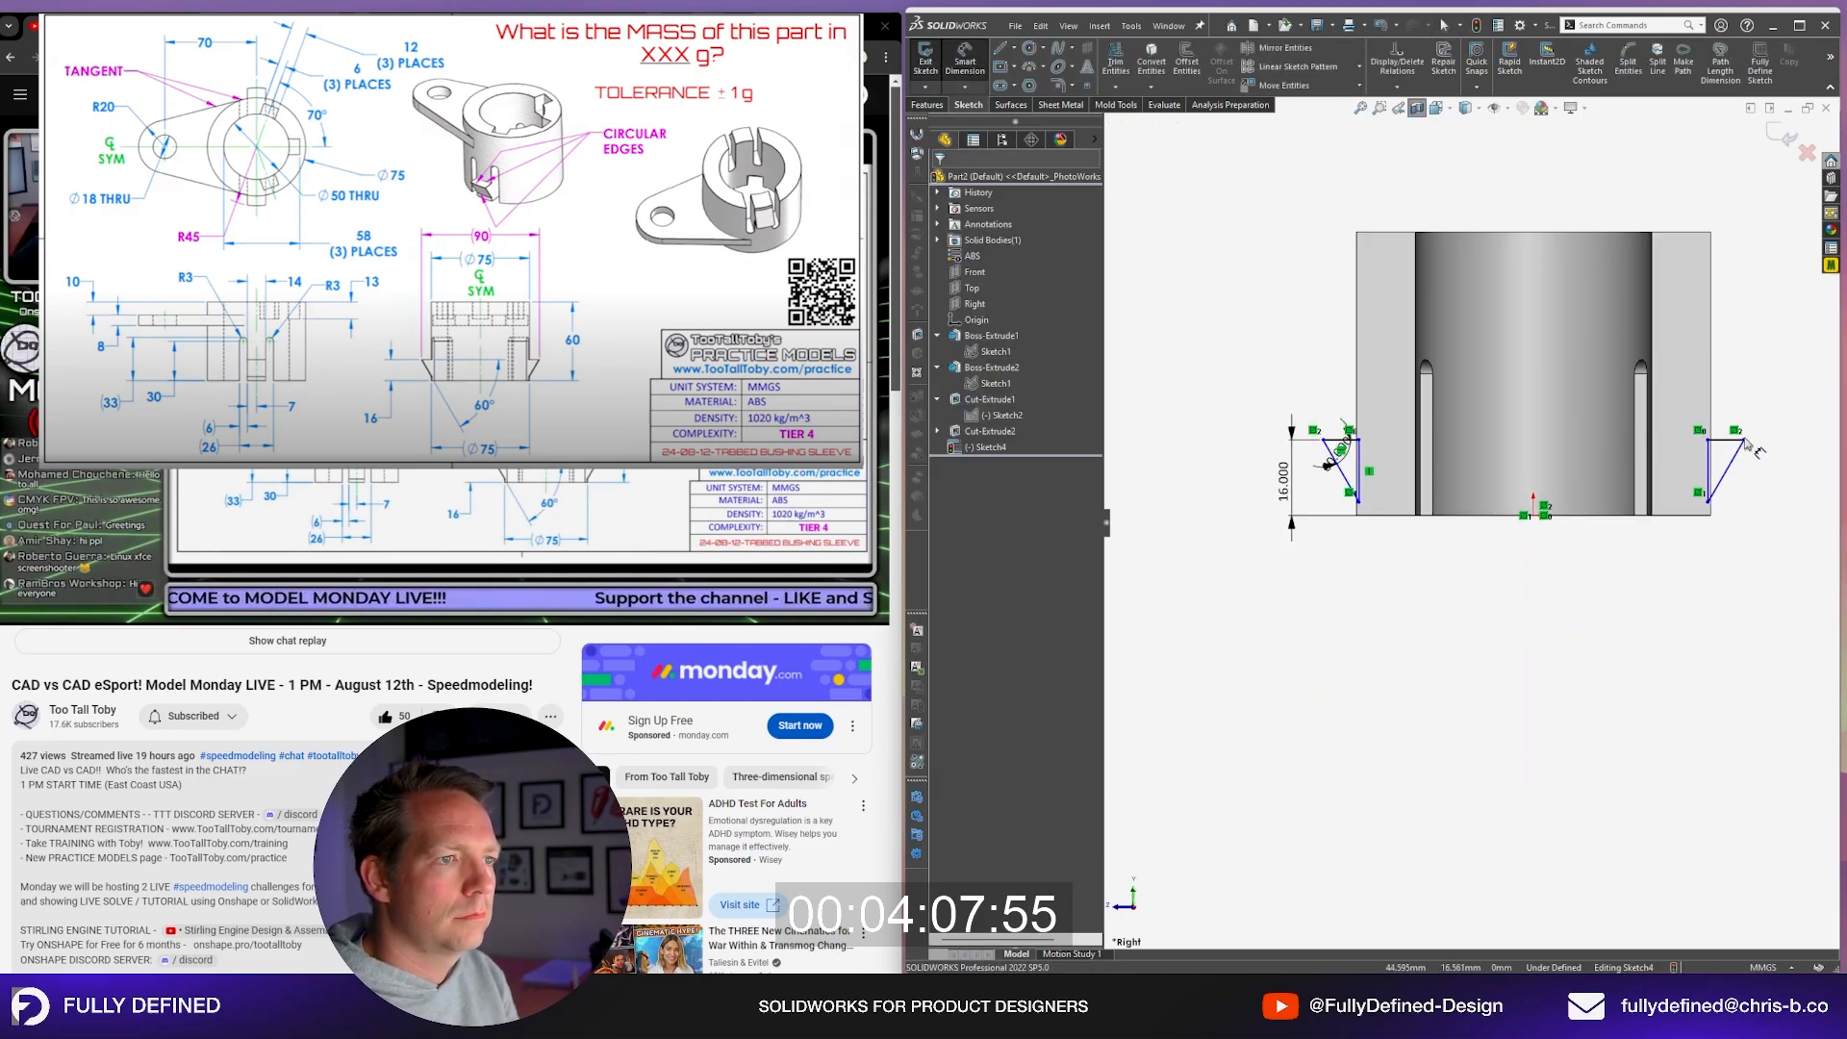
click(1744, 440)
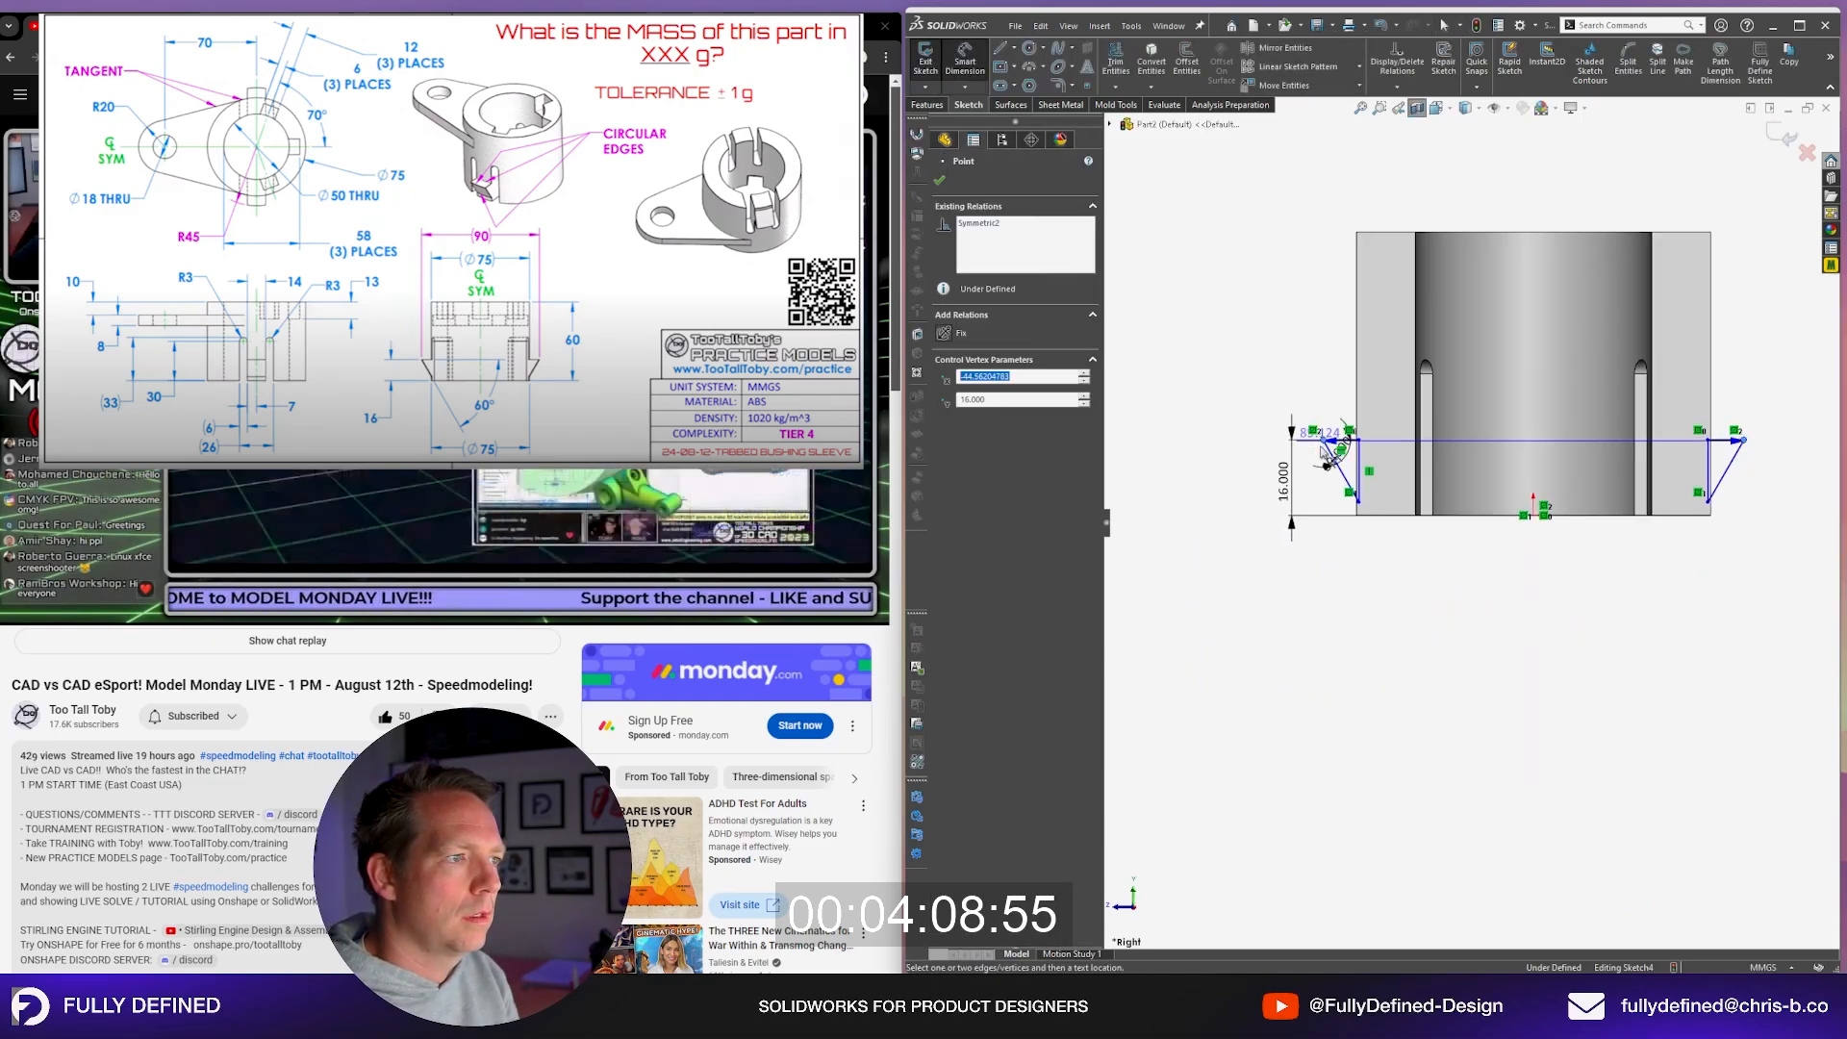
click(1560, 688)
text(90)
key(Return)
scroll(1402, 434, down, 2)
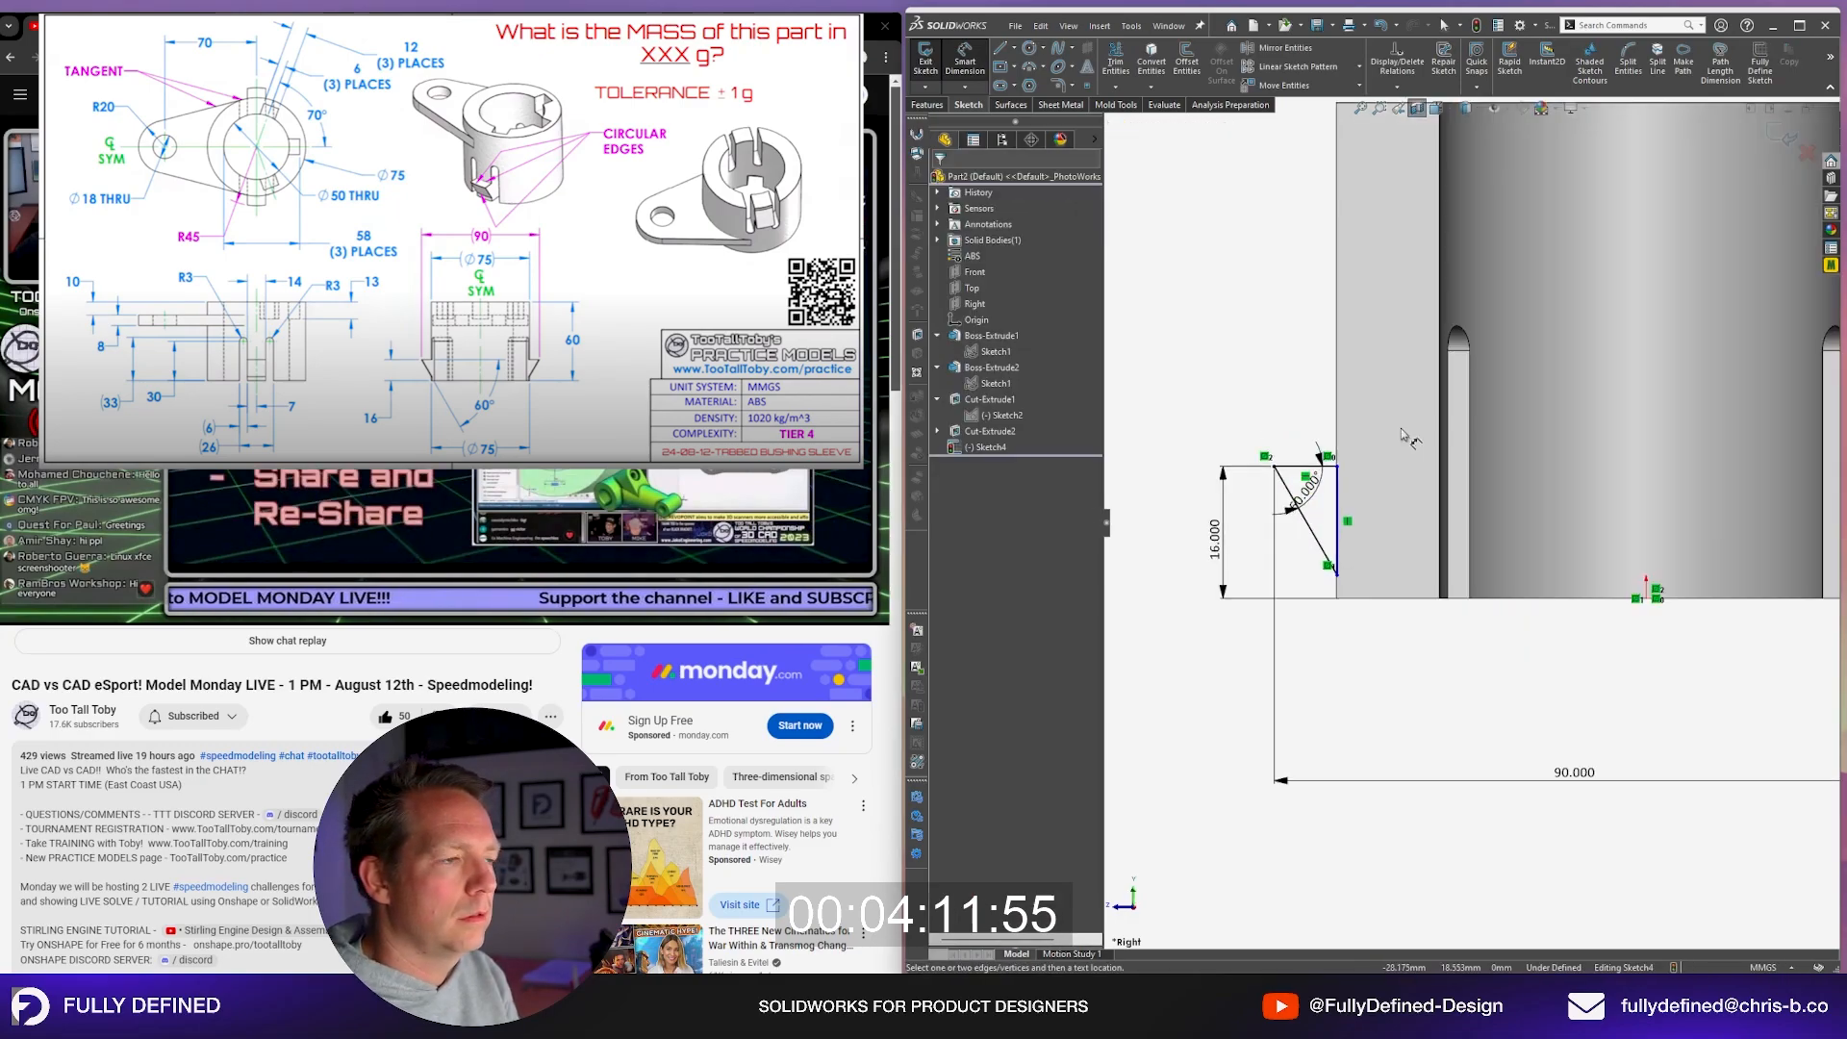
Step: Move the triangle's inner vertical side slightly inside the ring wall, ending above the bottom edge, and turn off the section view
key(Escape)
drag(1337, 466, 1358, 467)
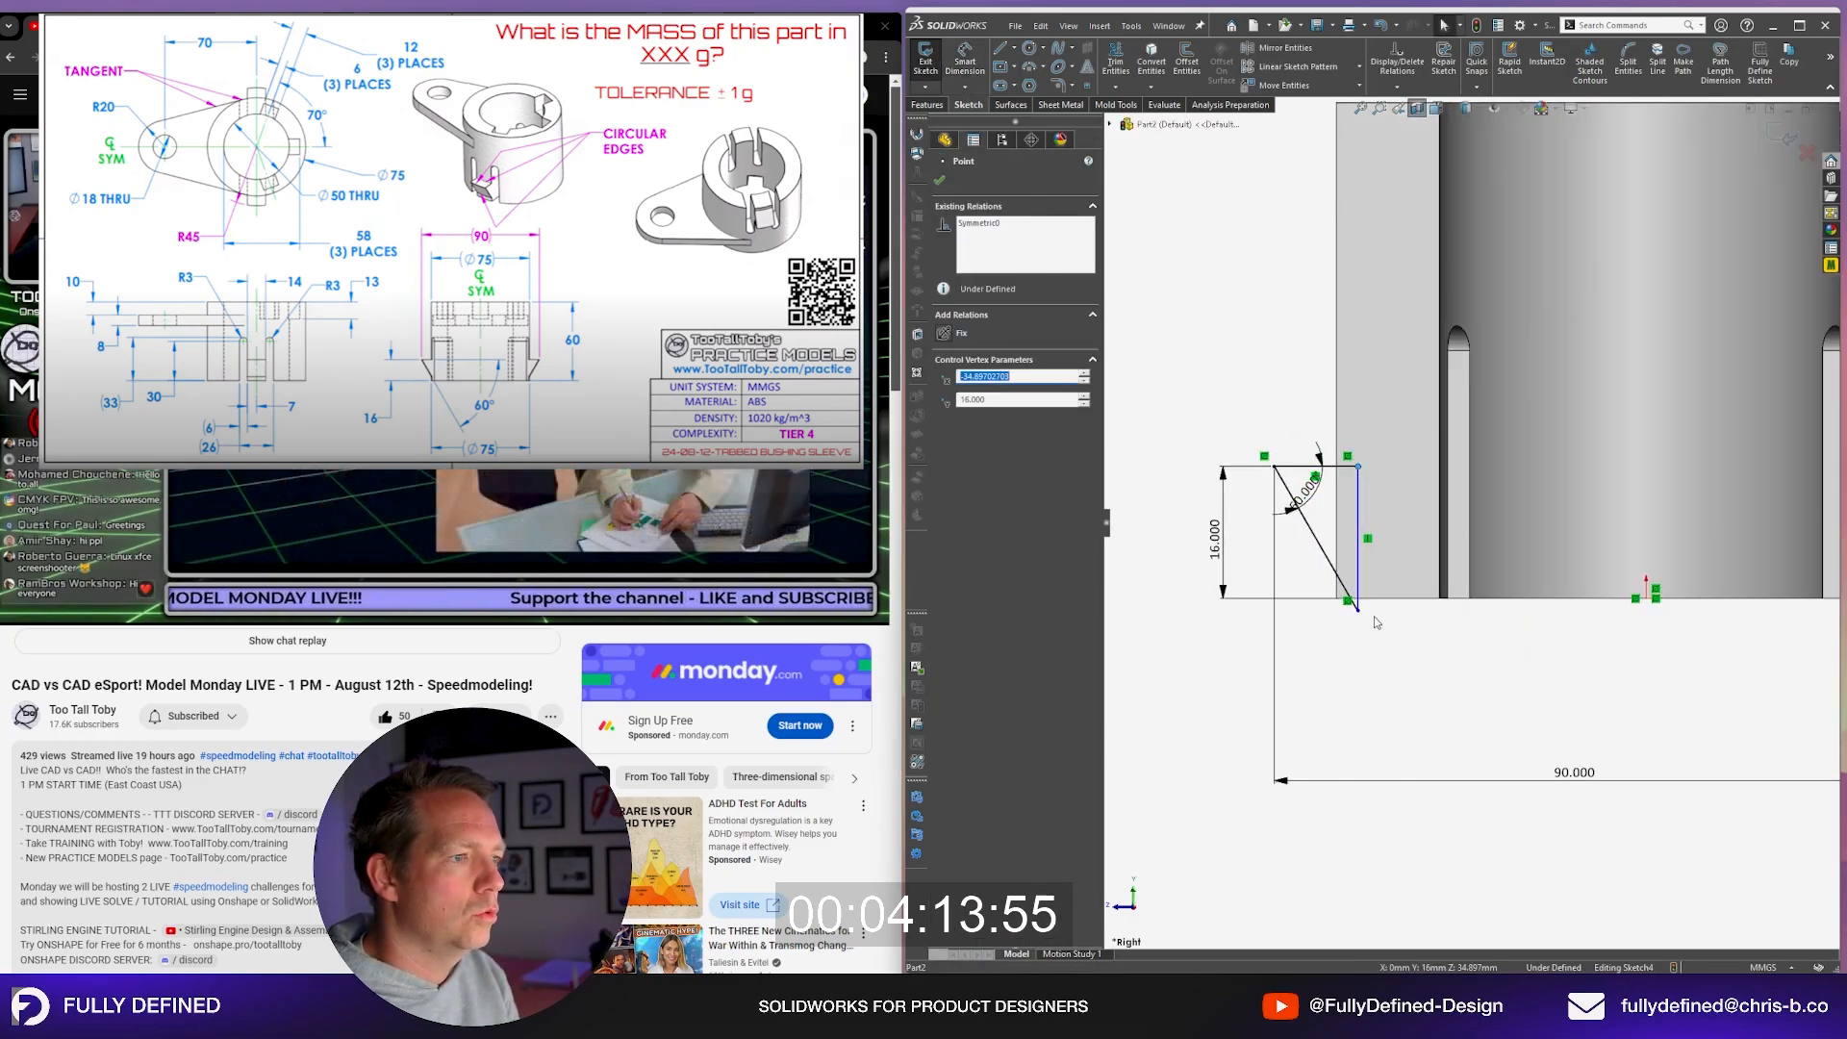
scroll(1341, 605, down, 3)
drag(1371, 612, 1349, 576)
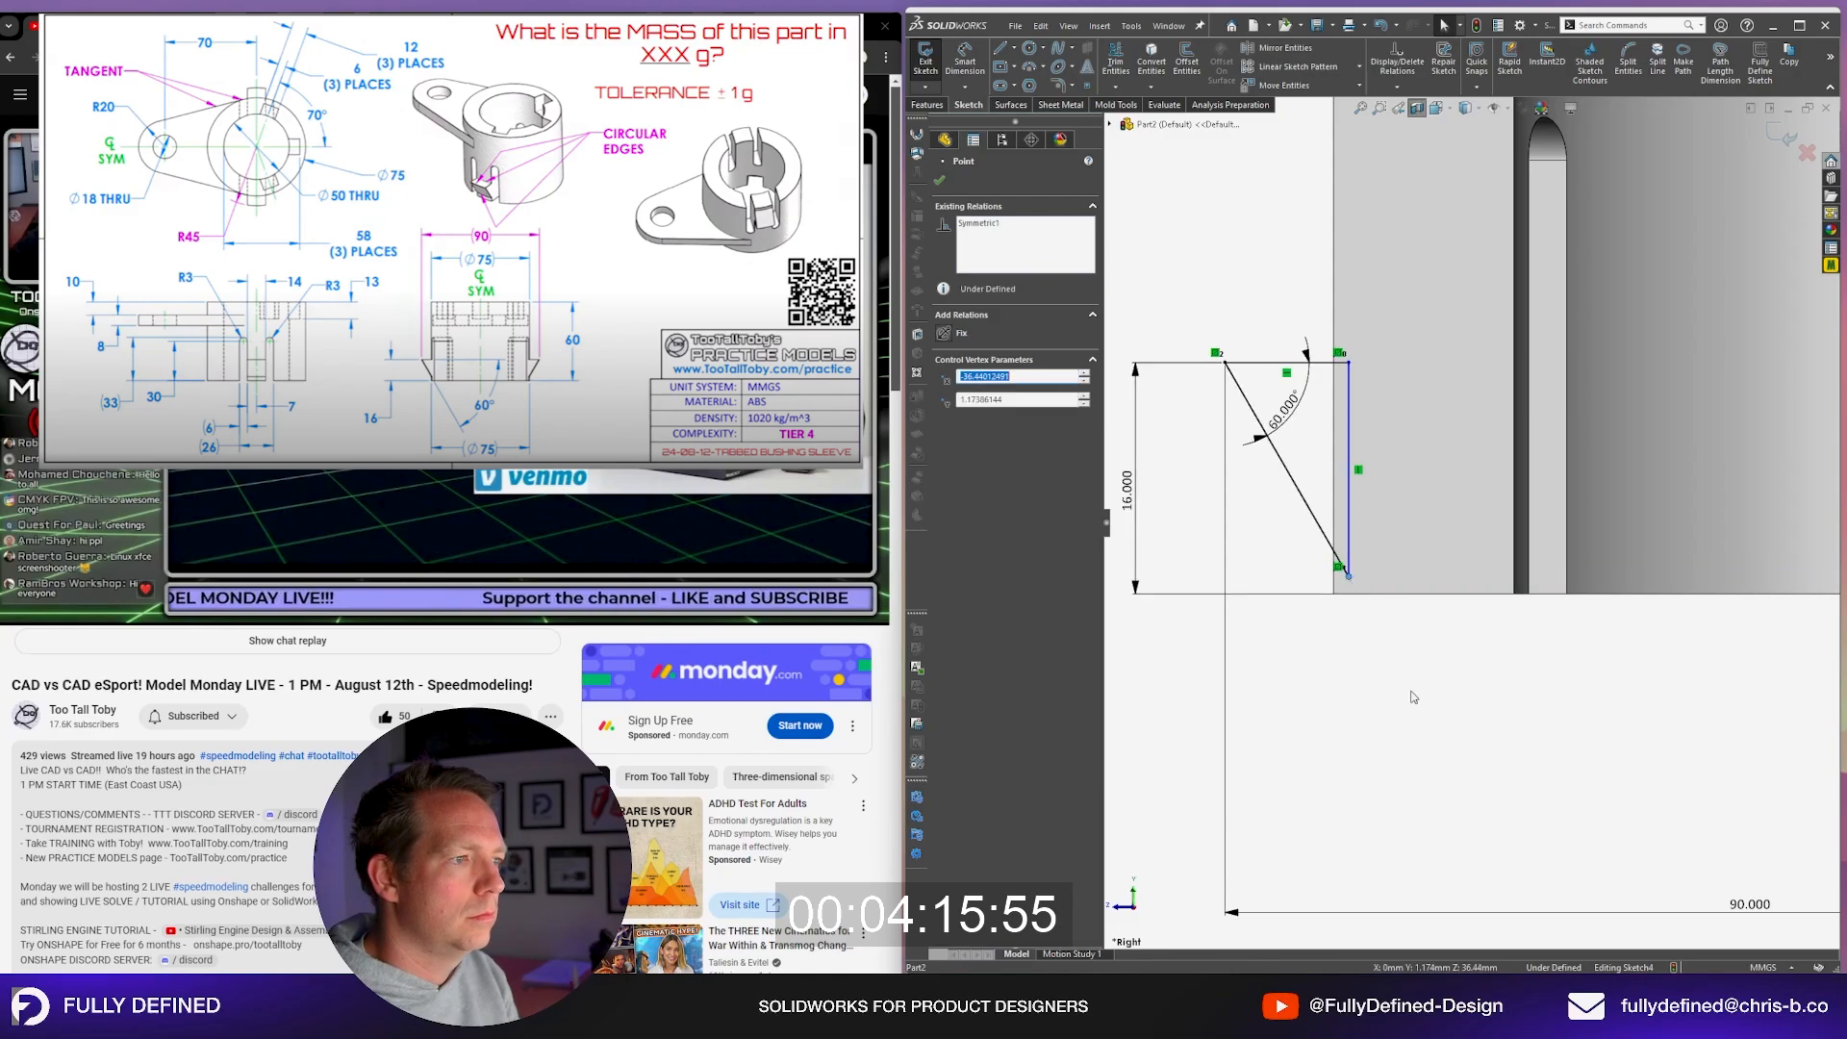
click(1413, 697)
scroll(1458, 511, up, 4)
click(1422, 112)
scroll(1462, 514, up, 2)
Step: Start a boss extrusion of the triangles, ending Direction 1 Up To Surface at one side face of the slotted leg
middle_drag(1497, 515, 1602, 600)
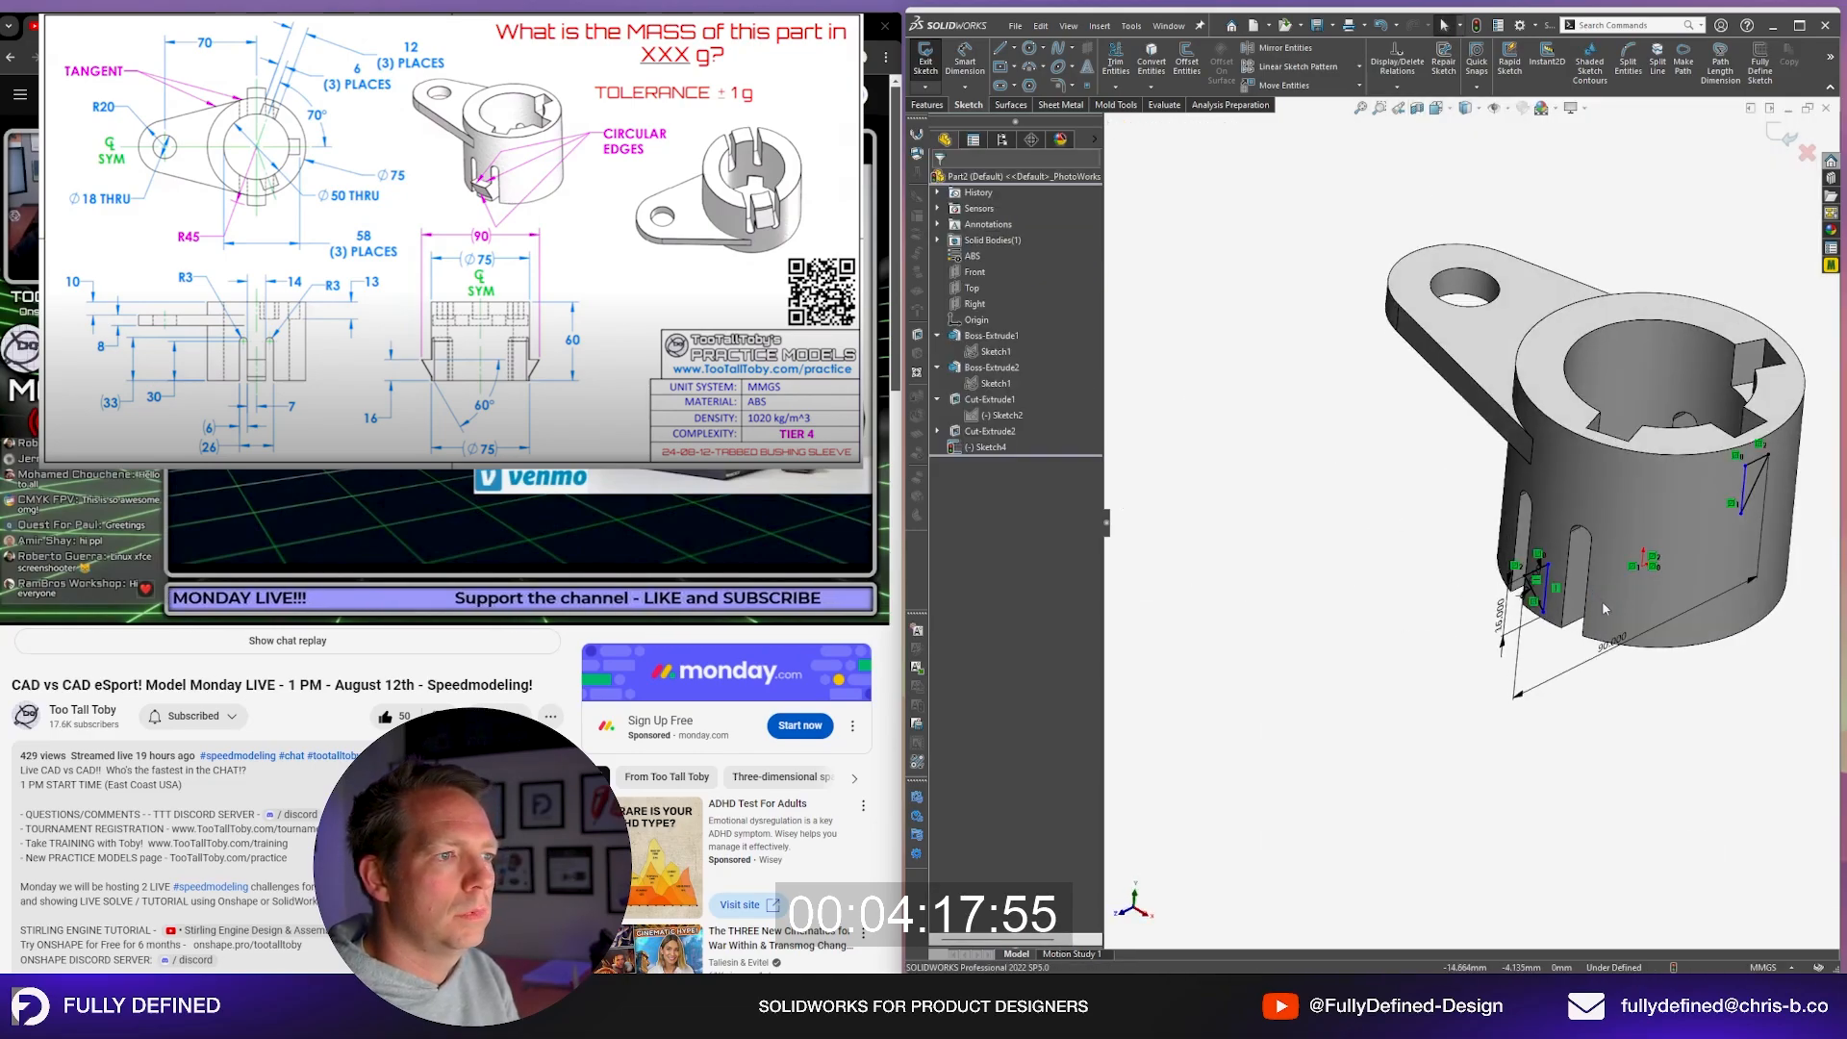
scroll(1626, 621, down, 3)
click(926, 104)
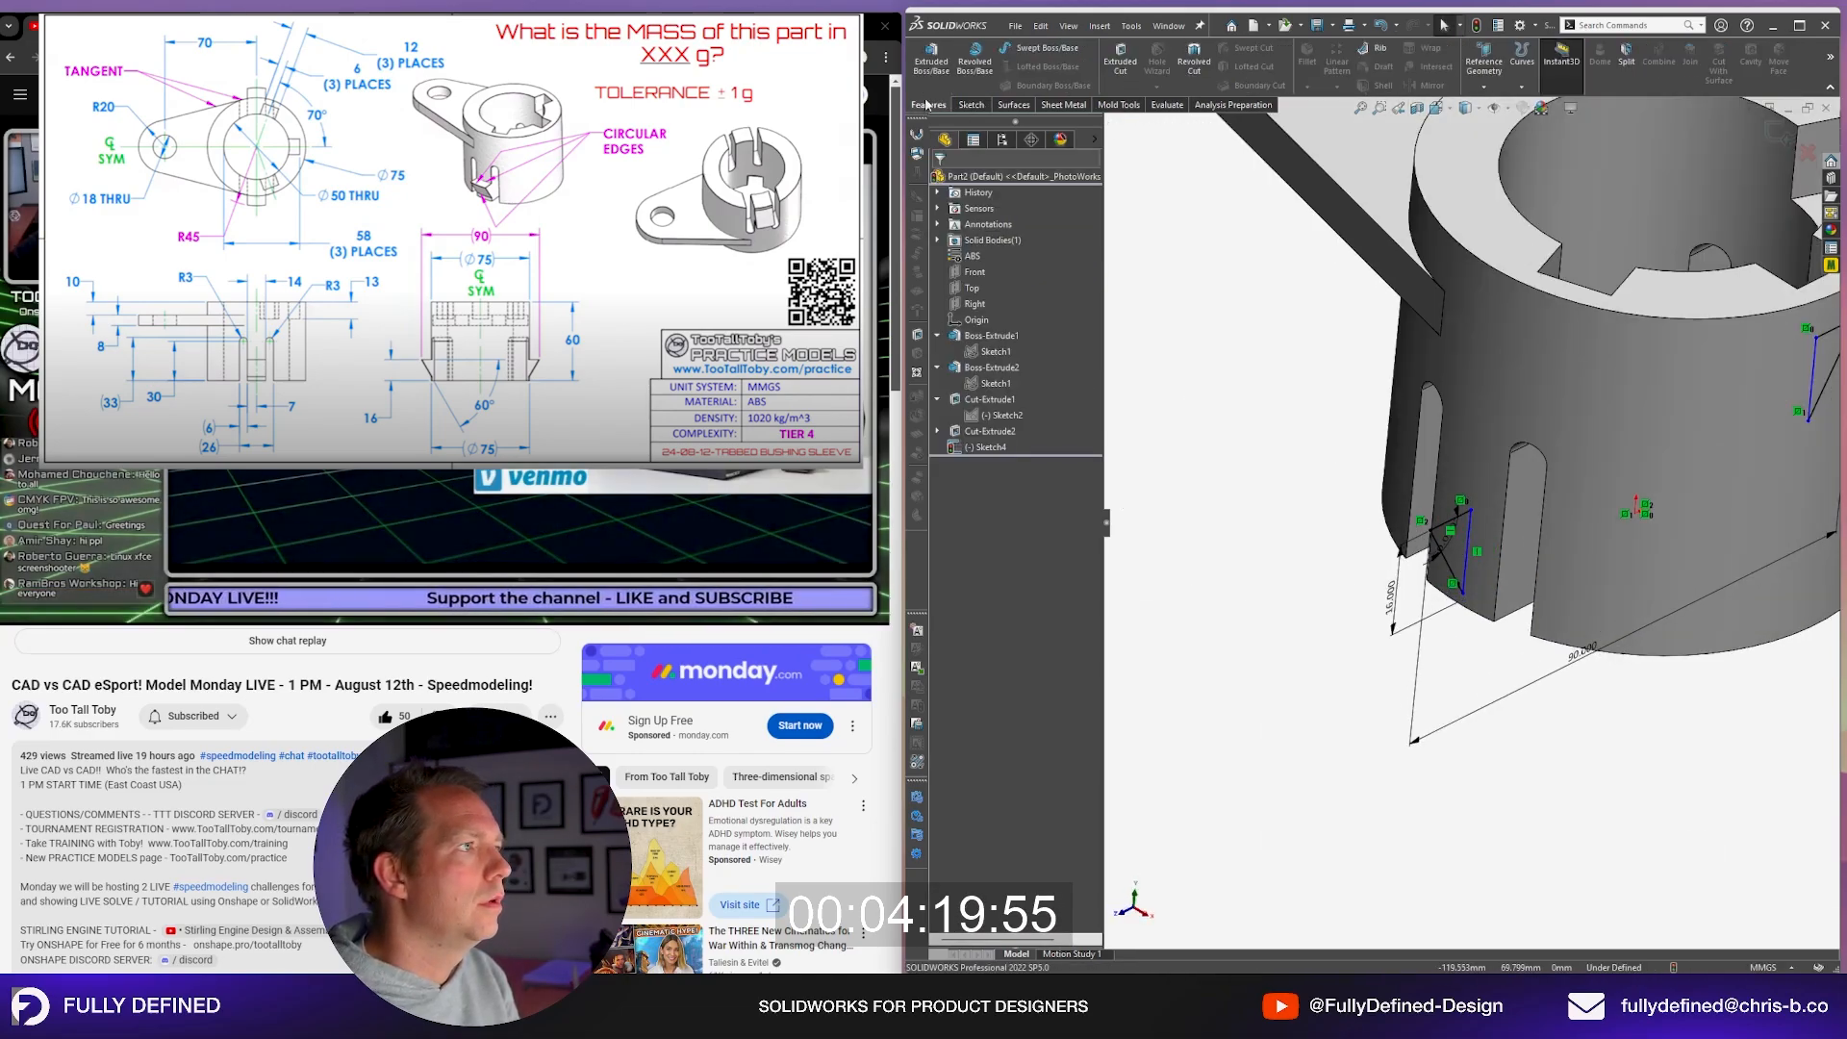
scroll(1492, 542, up, 4)
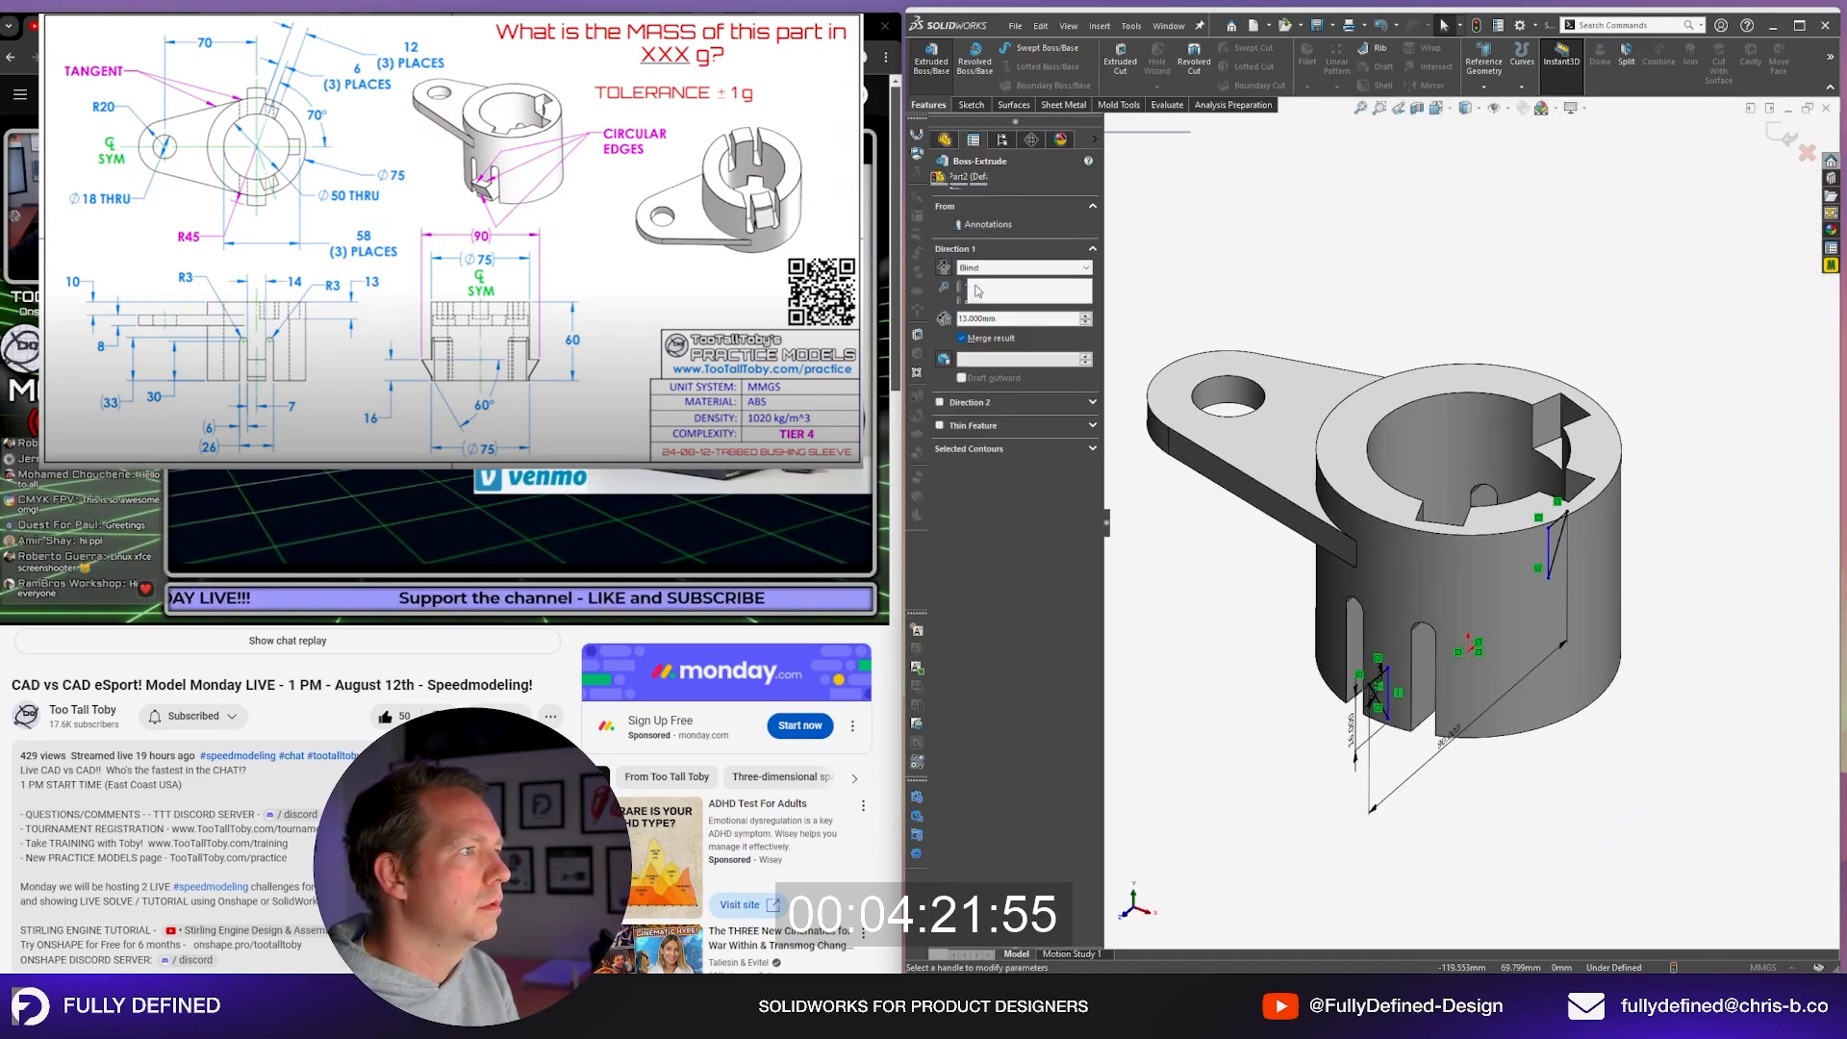
click(931, 57)
click(1022, 267)
click(1013, 309)
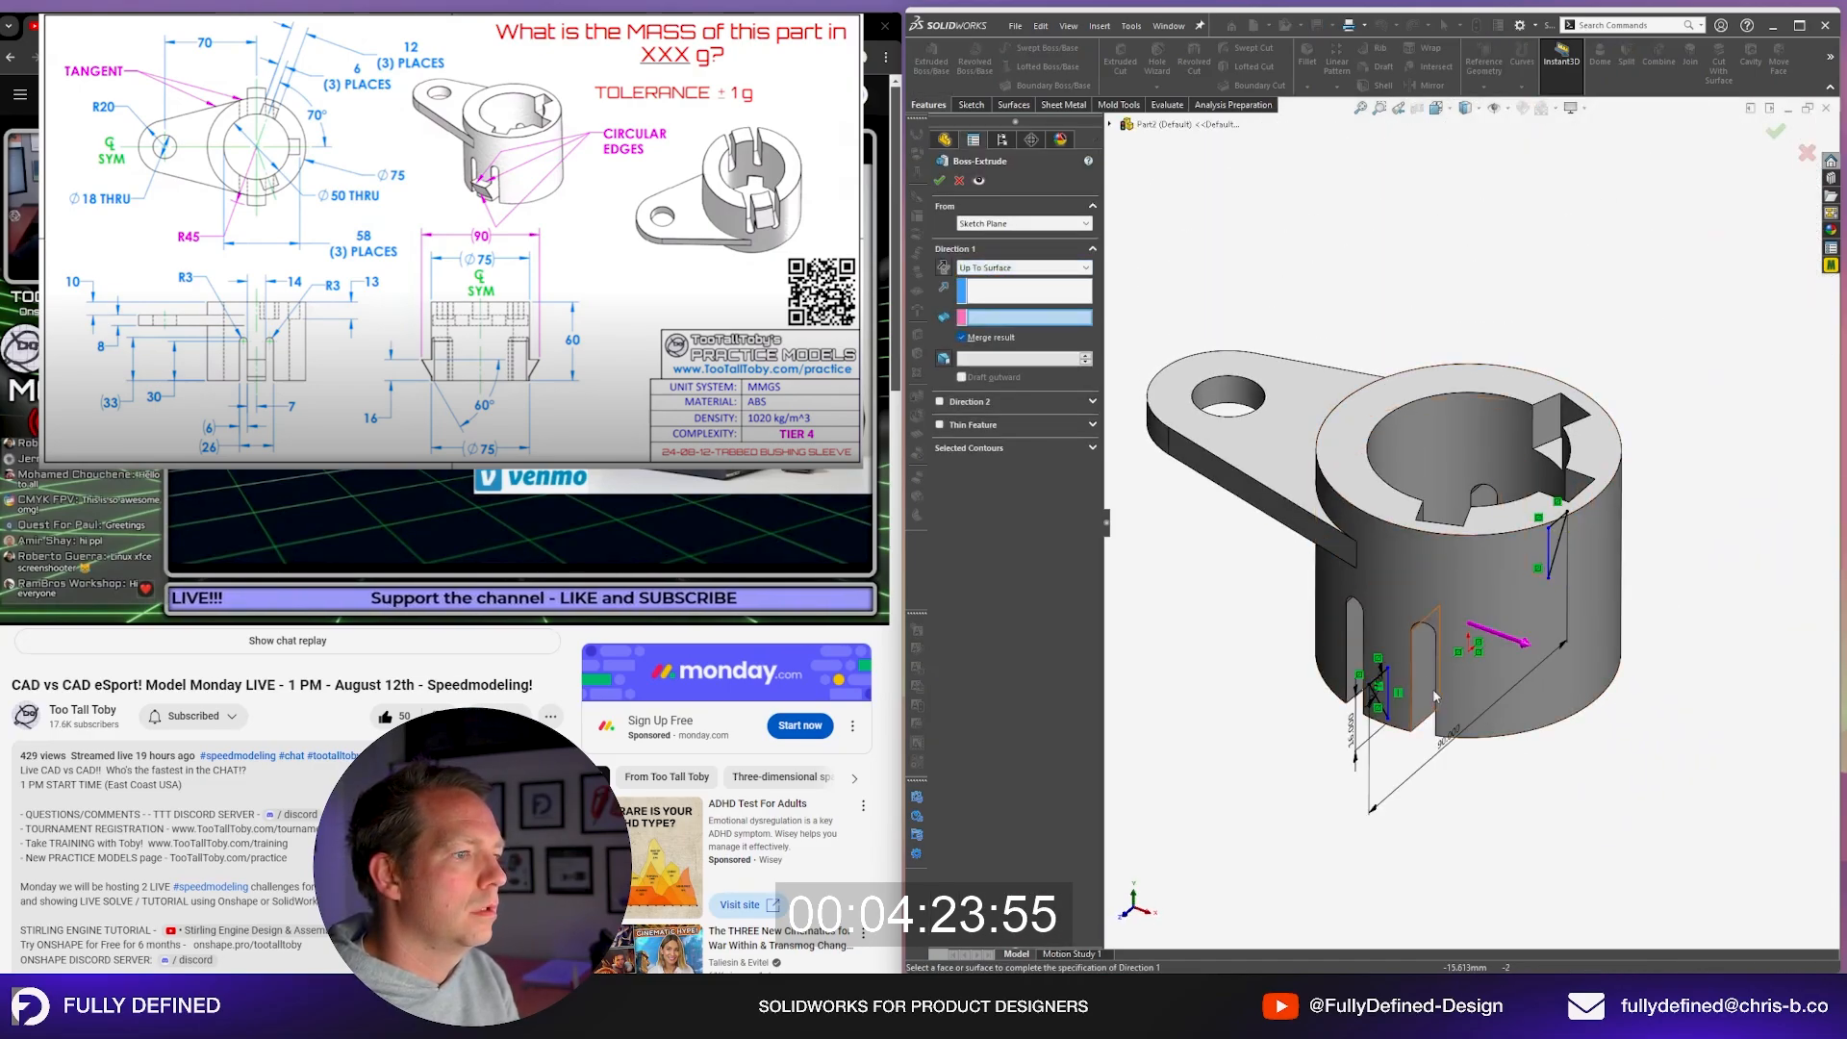
click(1422, 688)
middle_drag(1422, 688, 1580, 693)
scroll(1579, 692, down, 1)
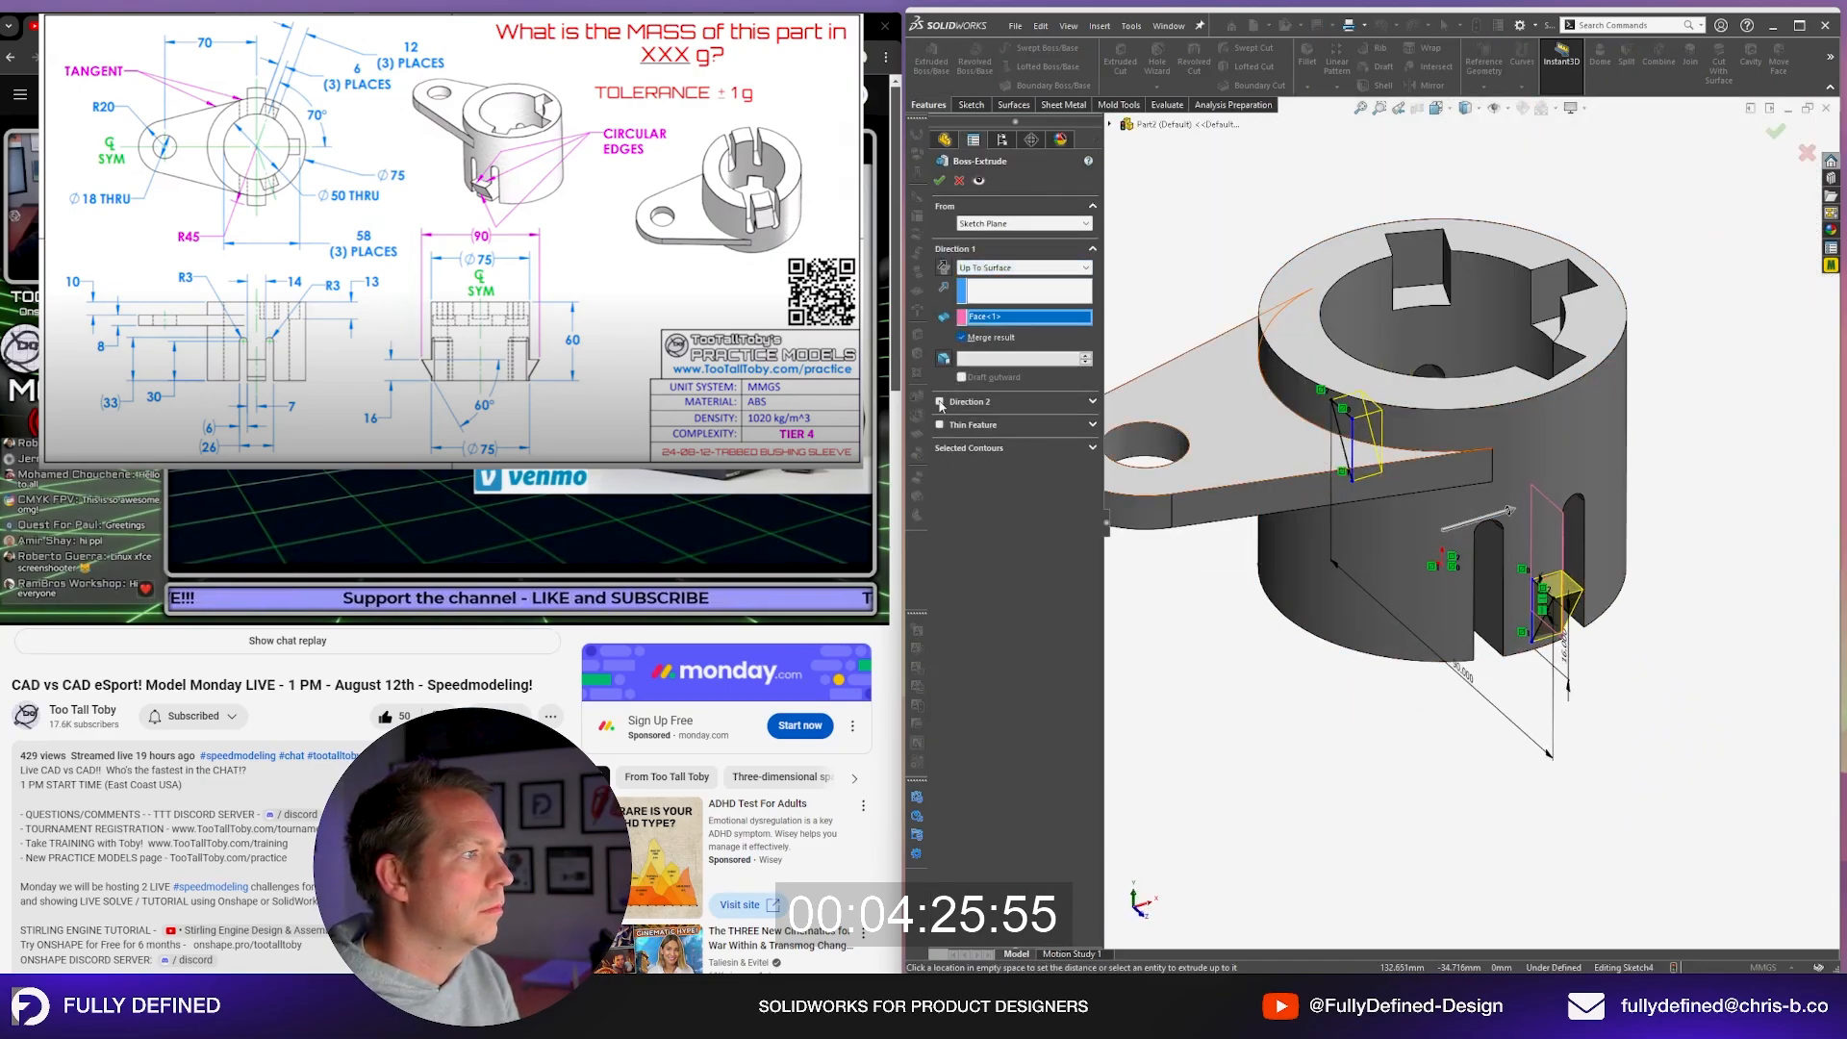
Step: Add Direction 2 Up To Surface at the leg's opposite side face and finish the extrusion
click(940, 402)
click(1005, 420)
click(999, 466)
click(1496, 605)
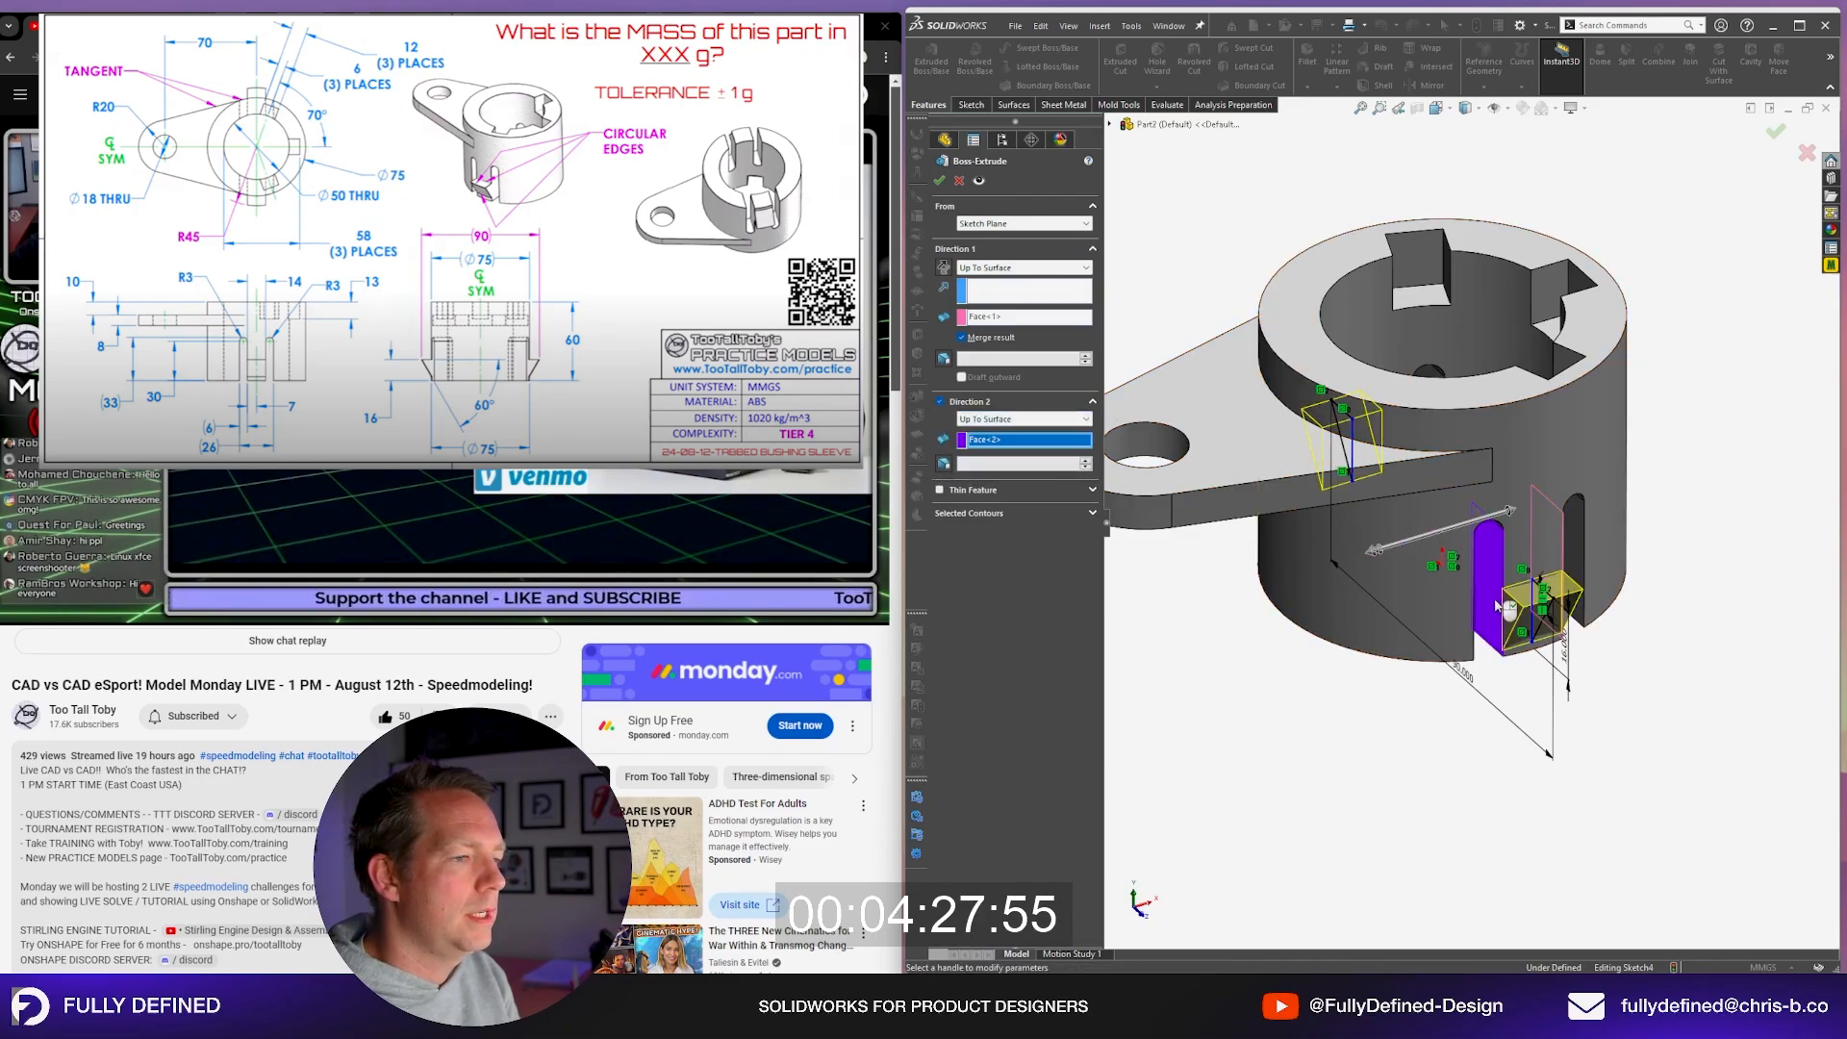
key(Return)
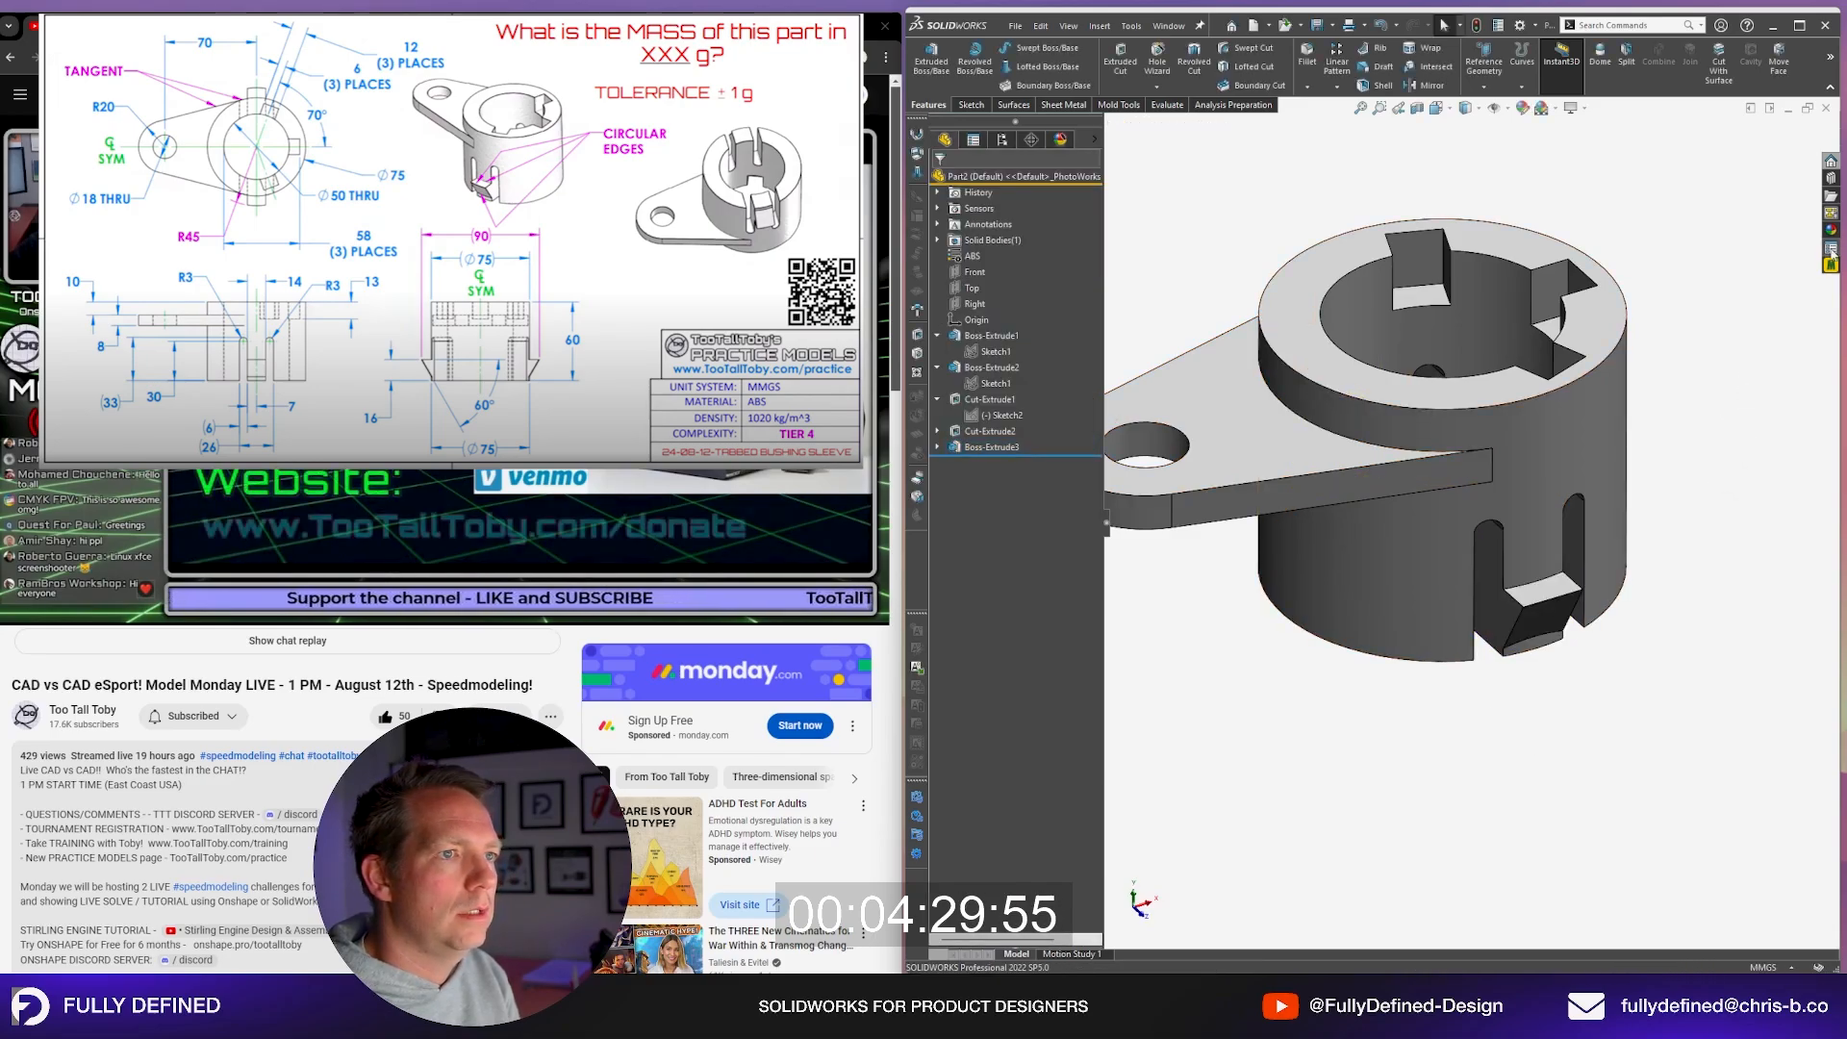
Step: Show the custom properties to read the part's weight, and inspect the extruded snap tab against the drawing
middle_drag(1457, 642, 1426, 506)
click(1829, 258)
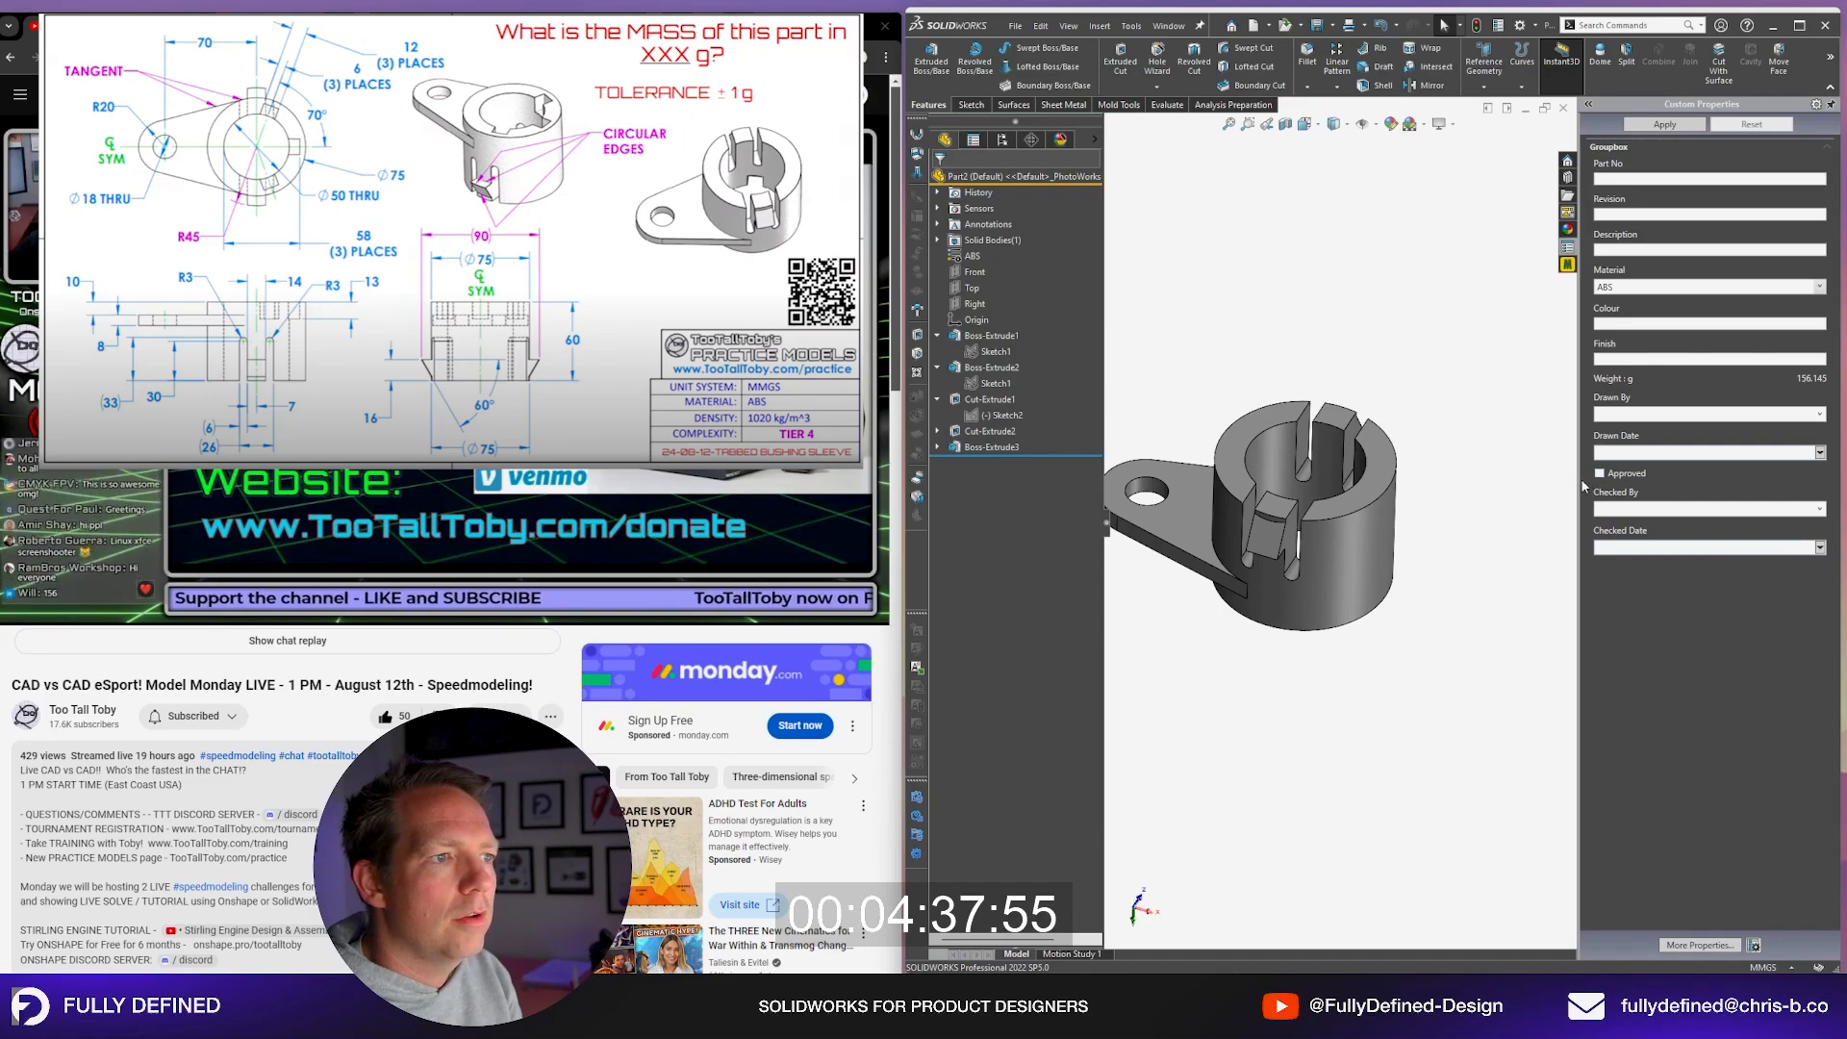
drag(1577, 481, 1679, 481)
middle_drag(1460, 604, 1471, 434)
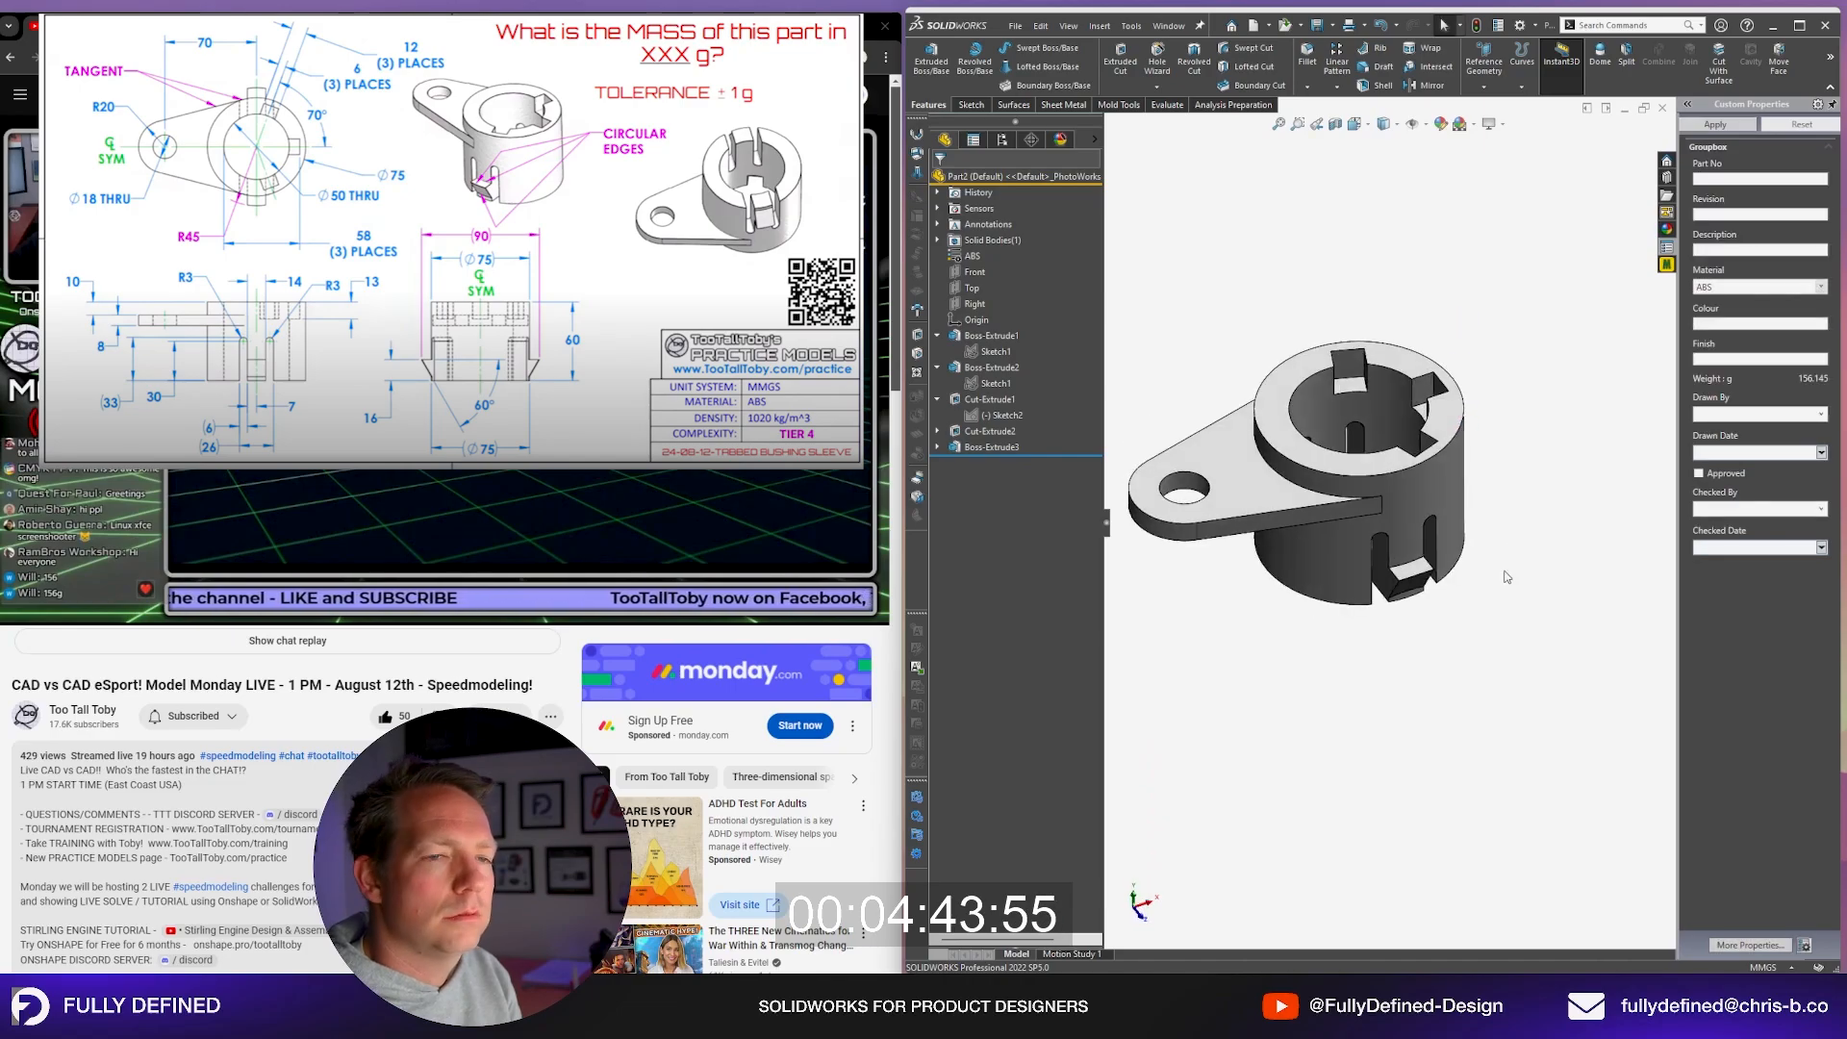
middle_drag(1501, 610, 1383, 585)
scroll(1427, 495, down, 4)
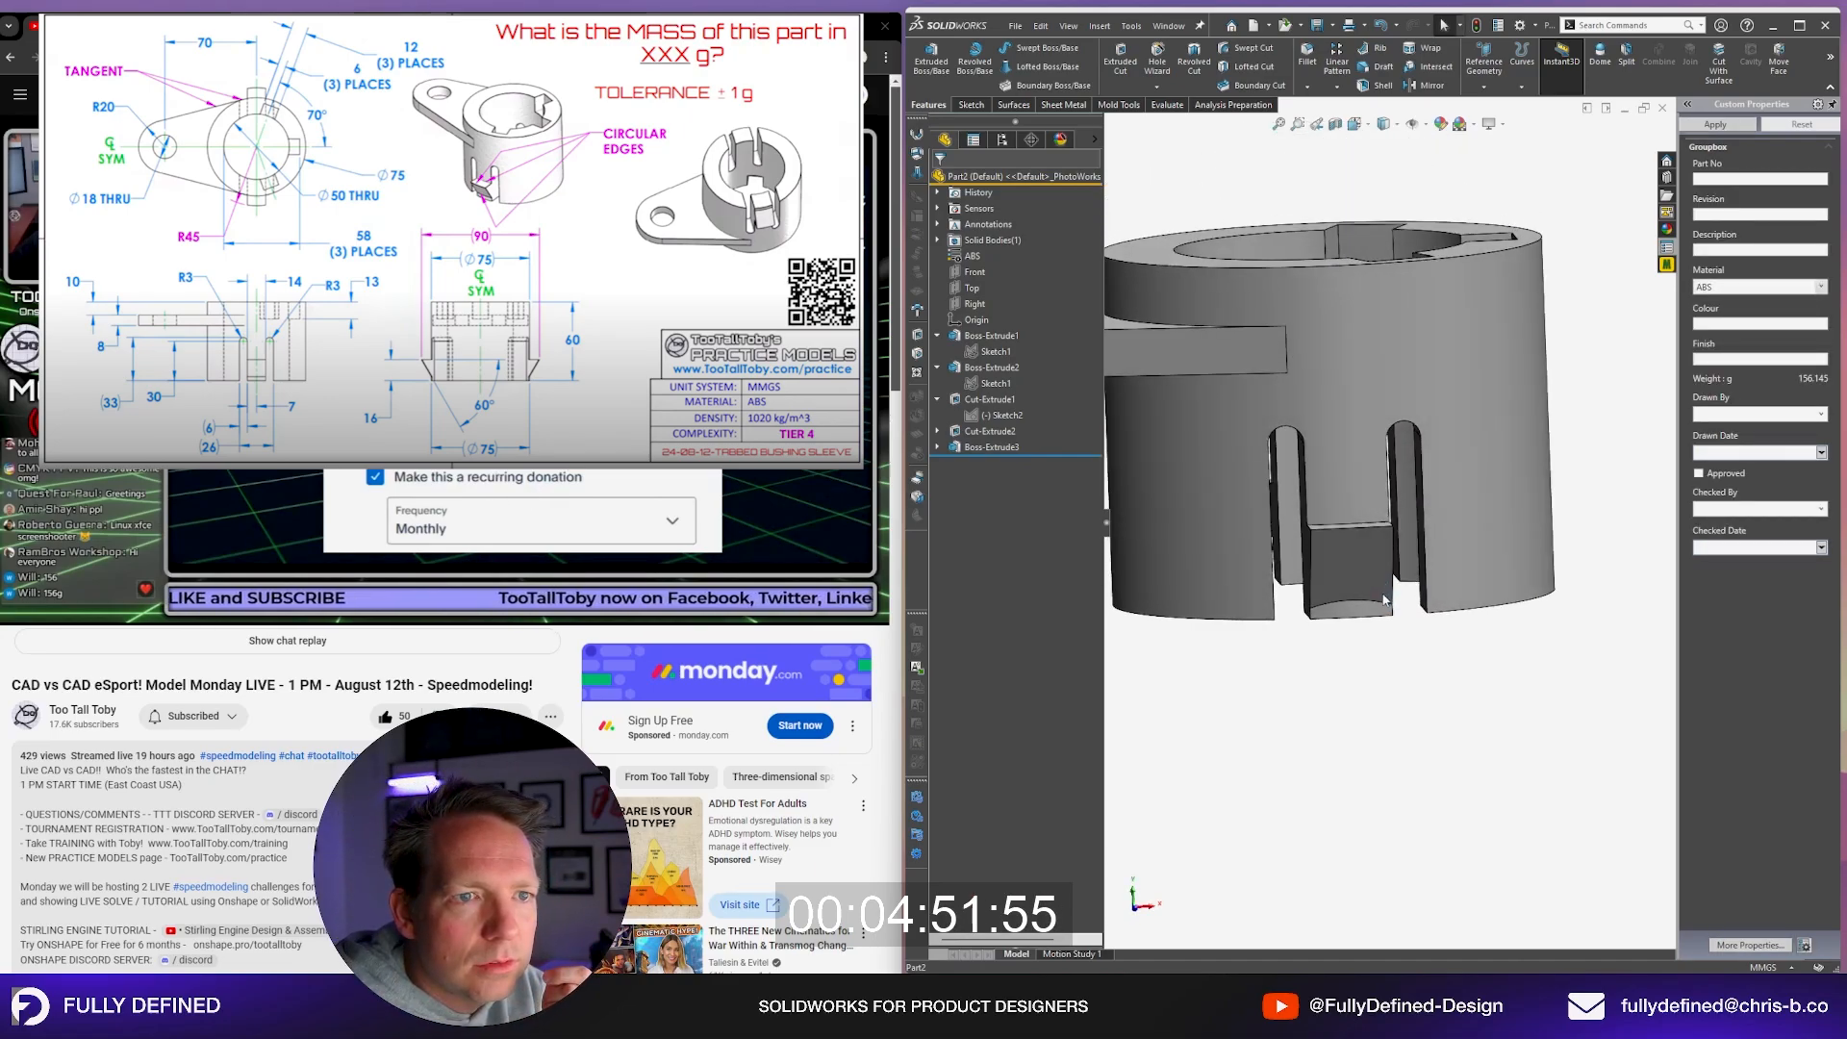
Step: Delete the snap-tab extrusion while keeping its sketch, and view that sketch from the Right view
click(994, 448)
key(Delete)
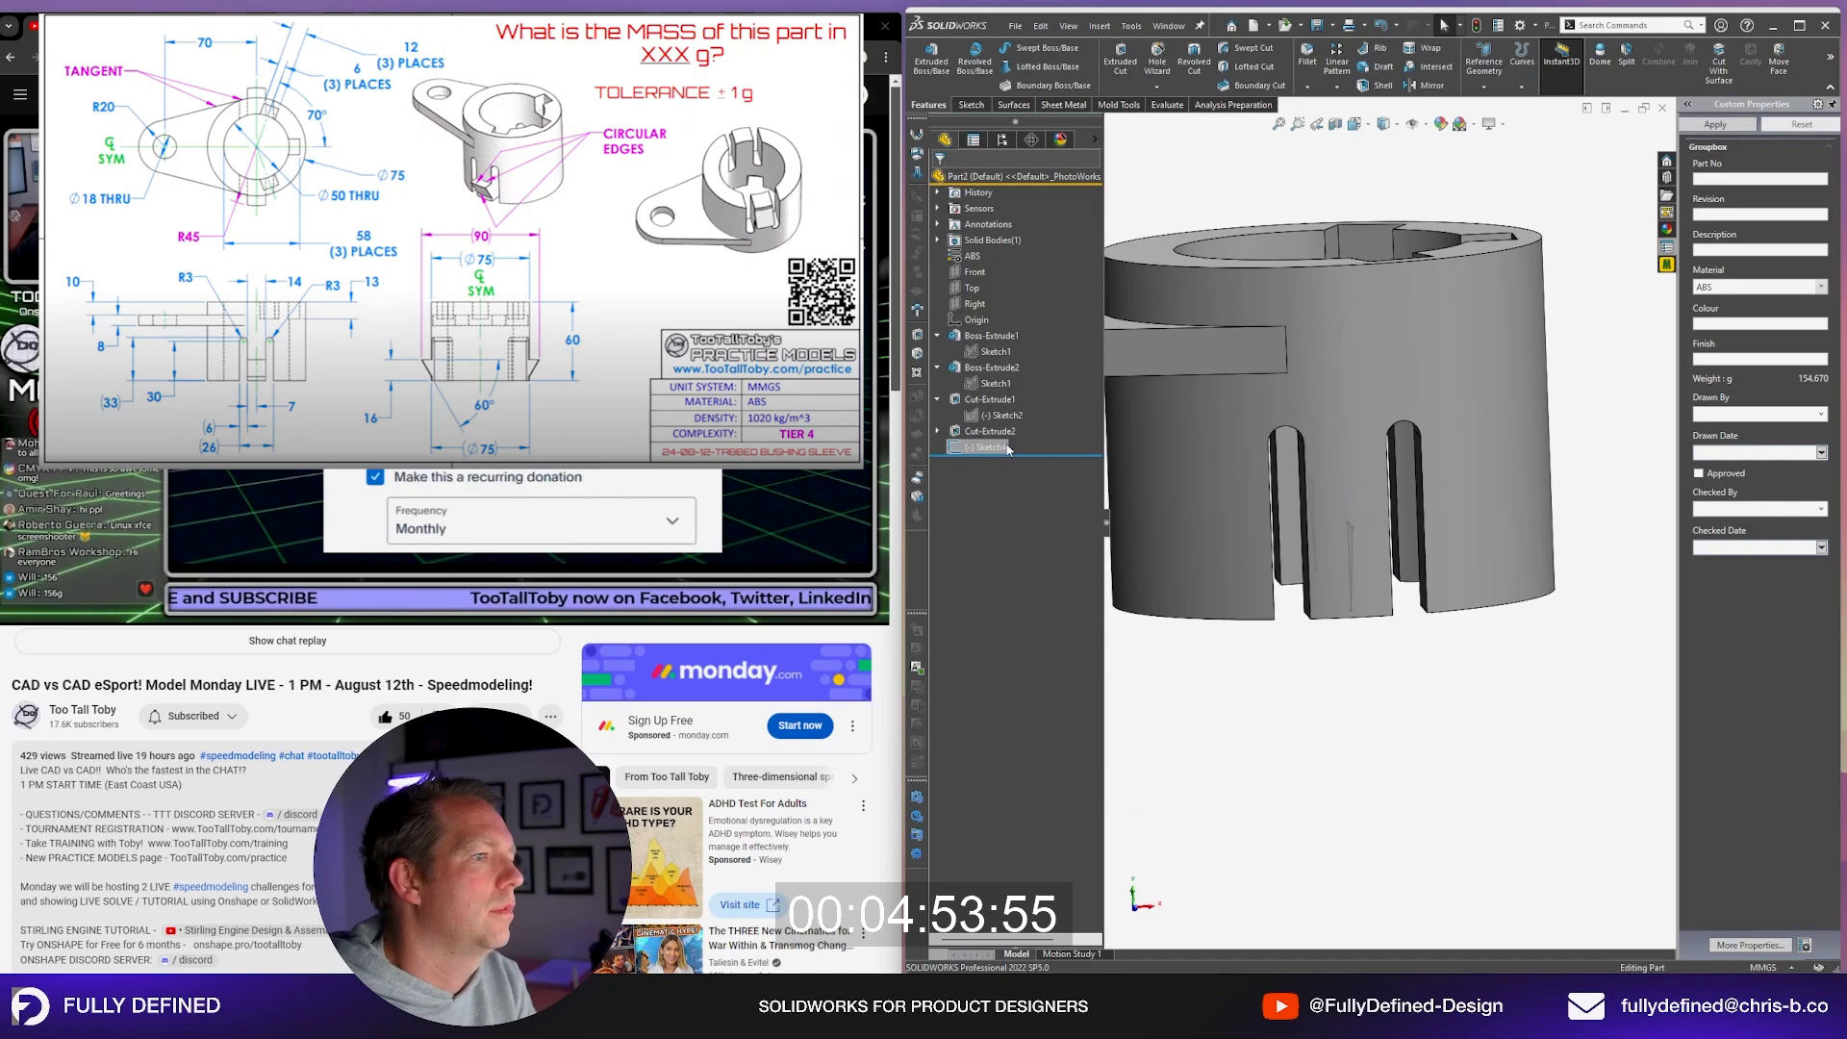
click(993, 448)
middle_drag(1355, 579, 1325, 658)
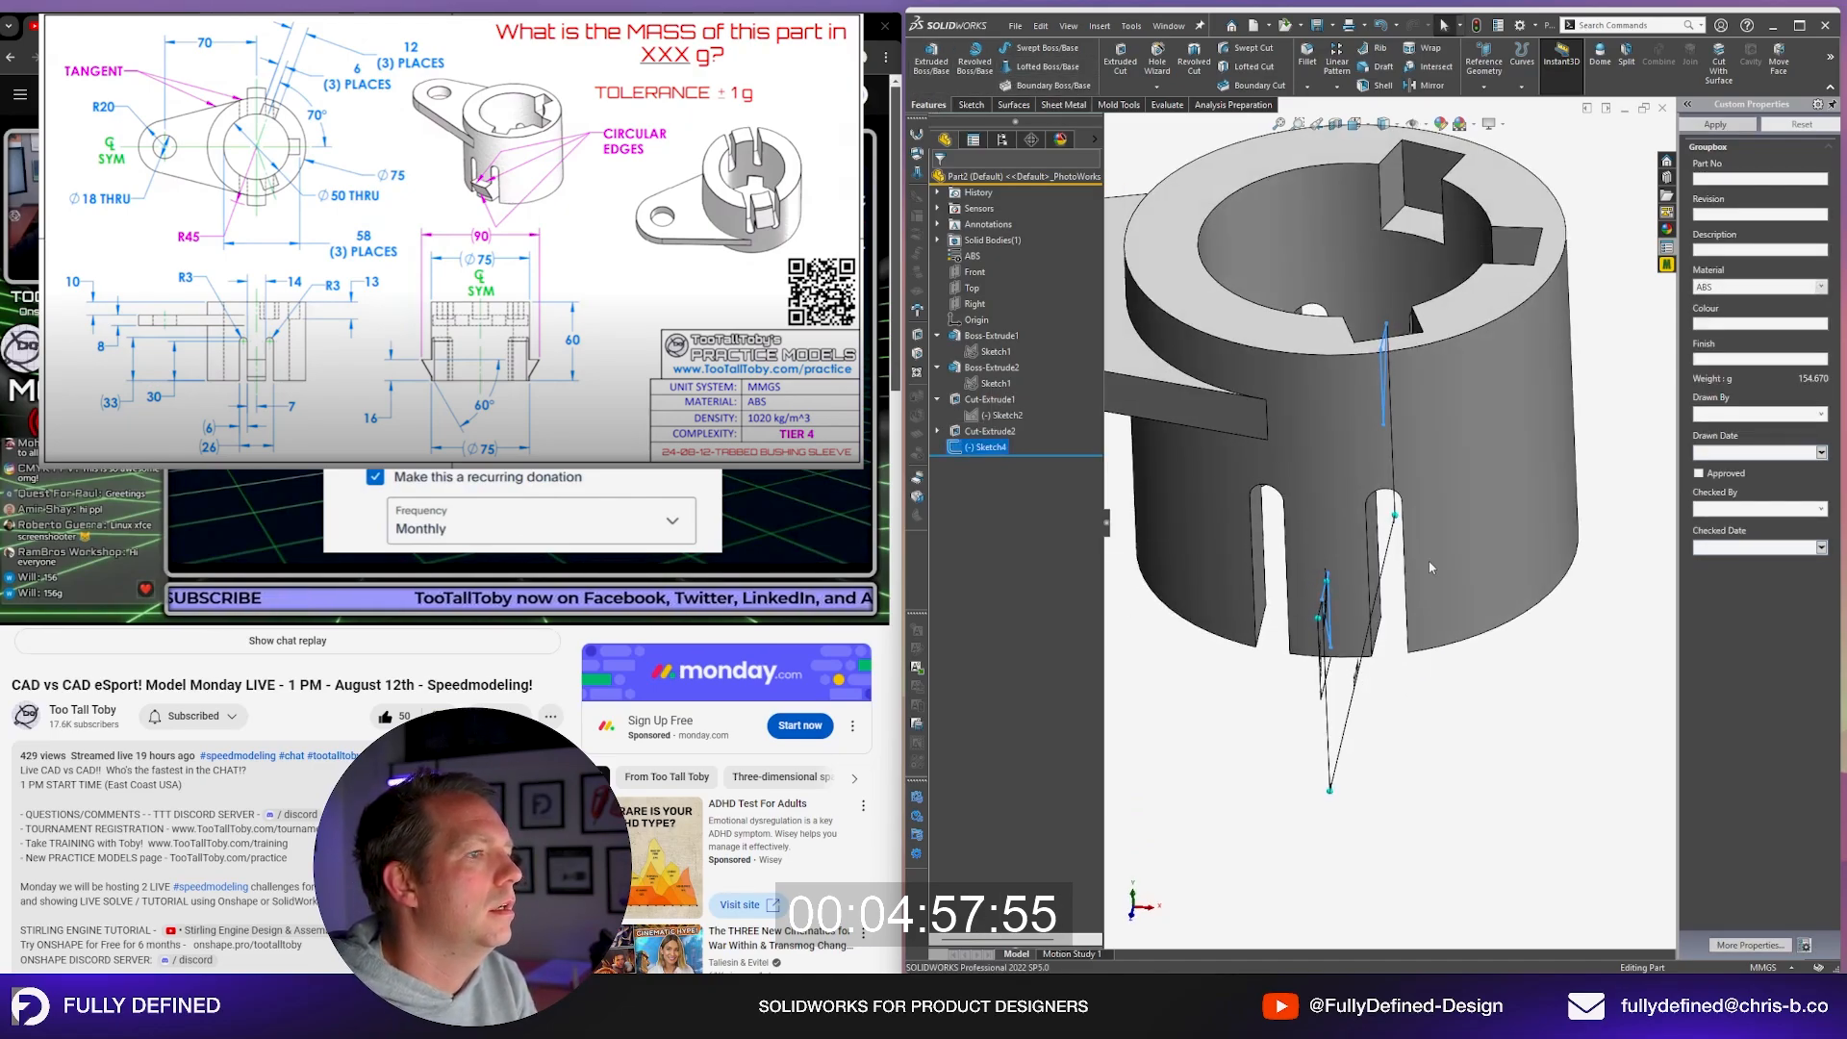
key(space)
click(1511, 540)
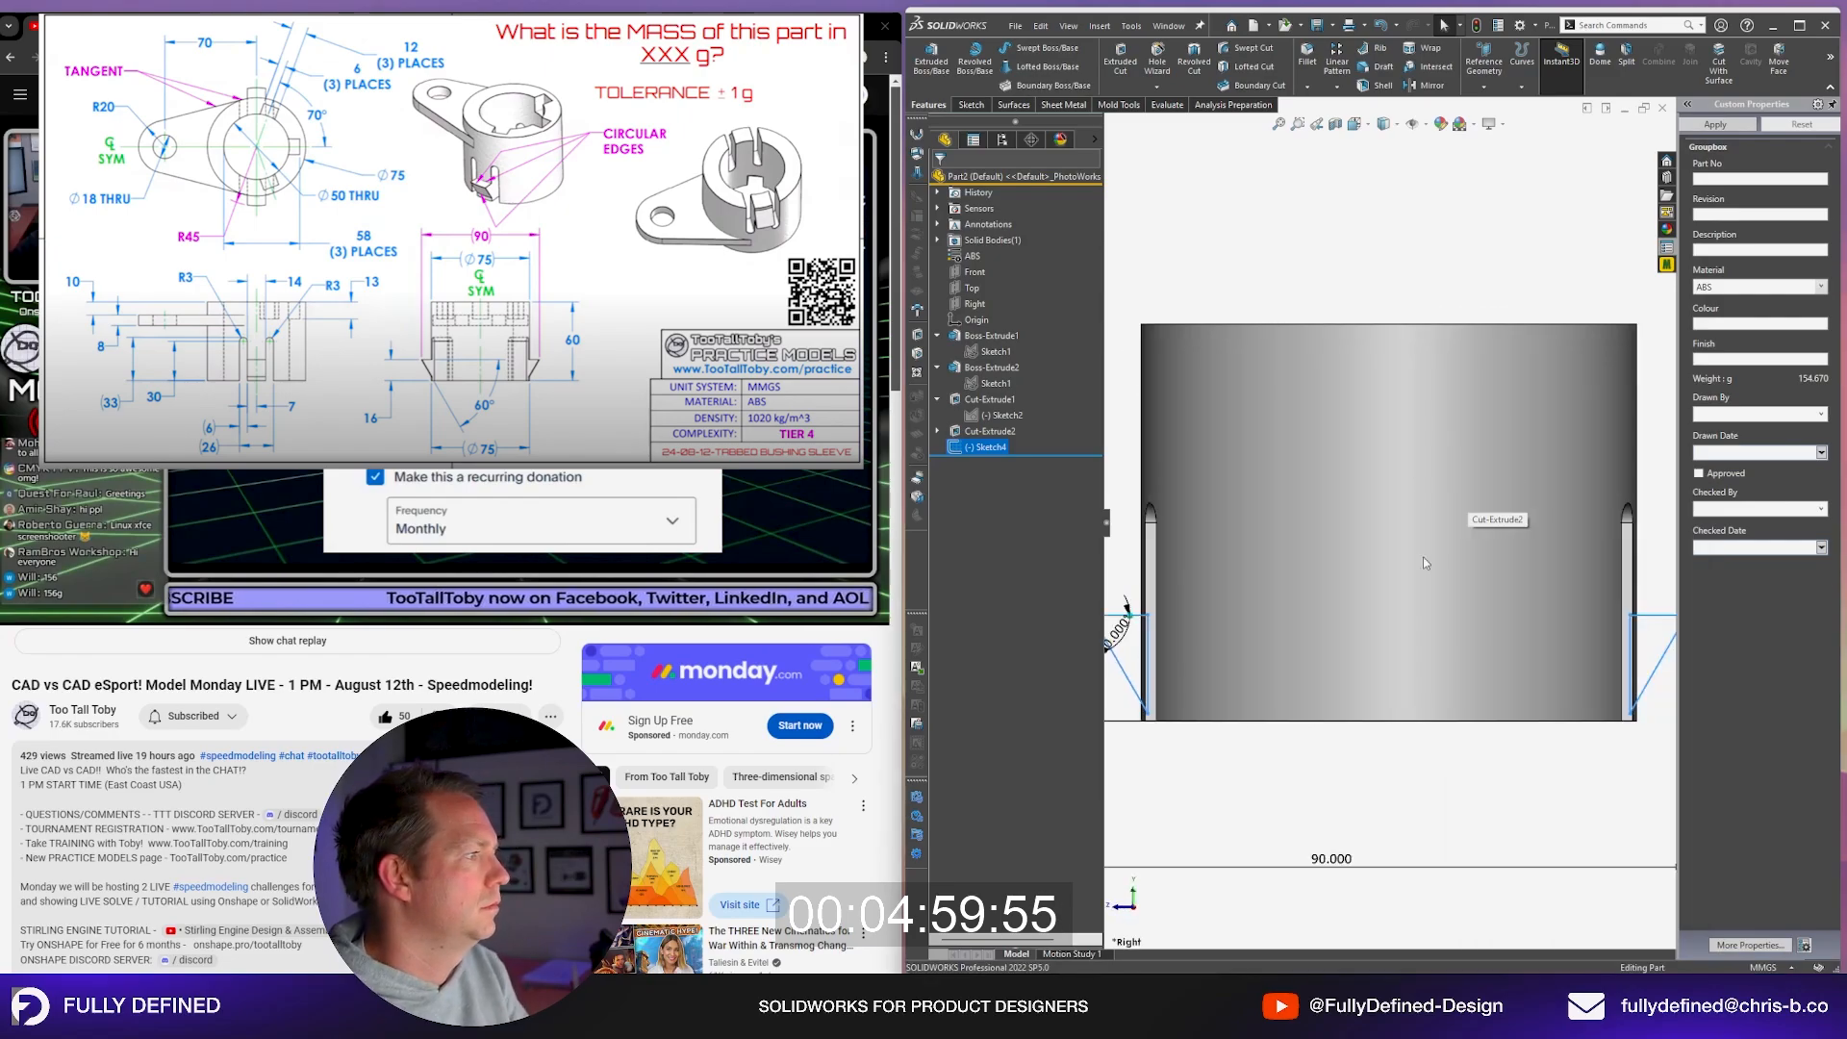
Step: Show the live stream's chat replay in the browser and return to the part
click(318, 646)
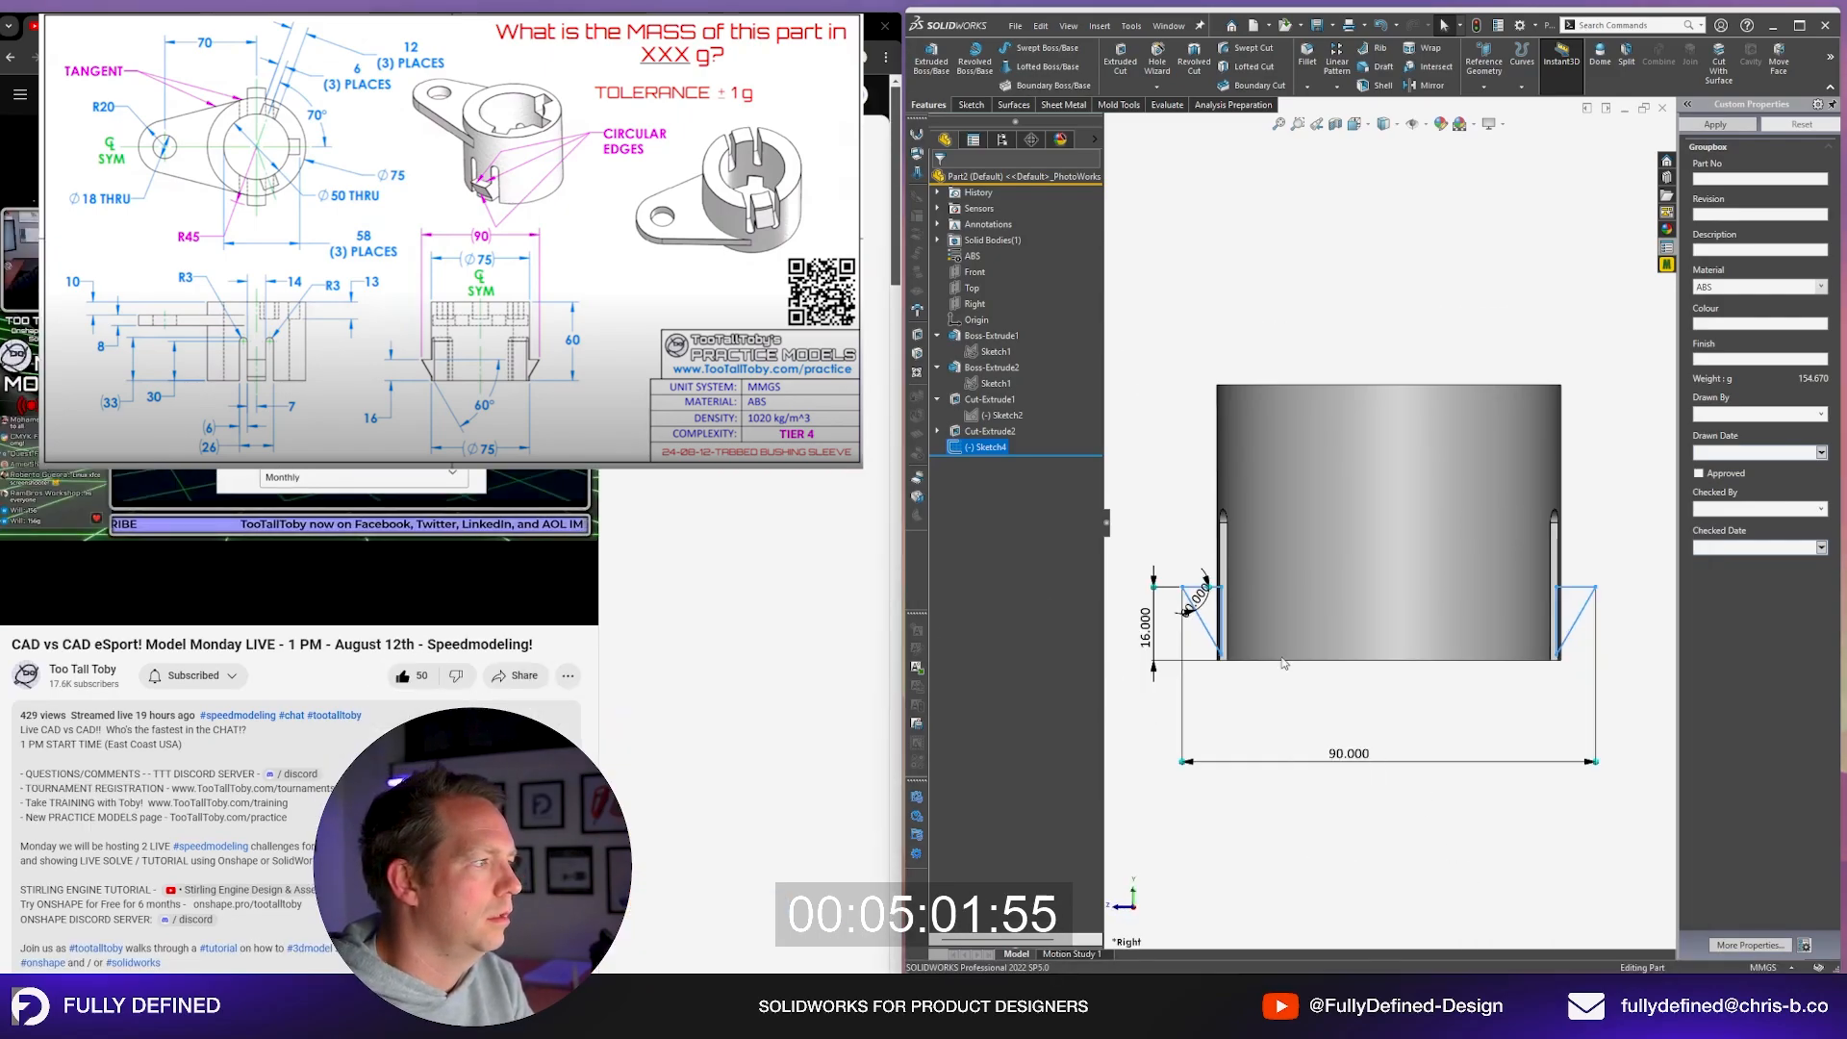
click(1132, 528)
Step: Reopen the triangle sketch and delete the mirrored triangle on the ring's right side
key(f)
click(981, 451)
click(988, 405)
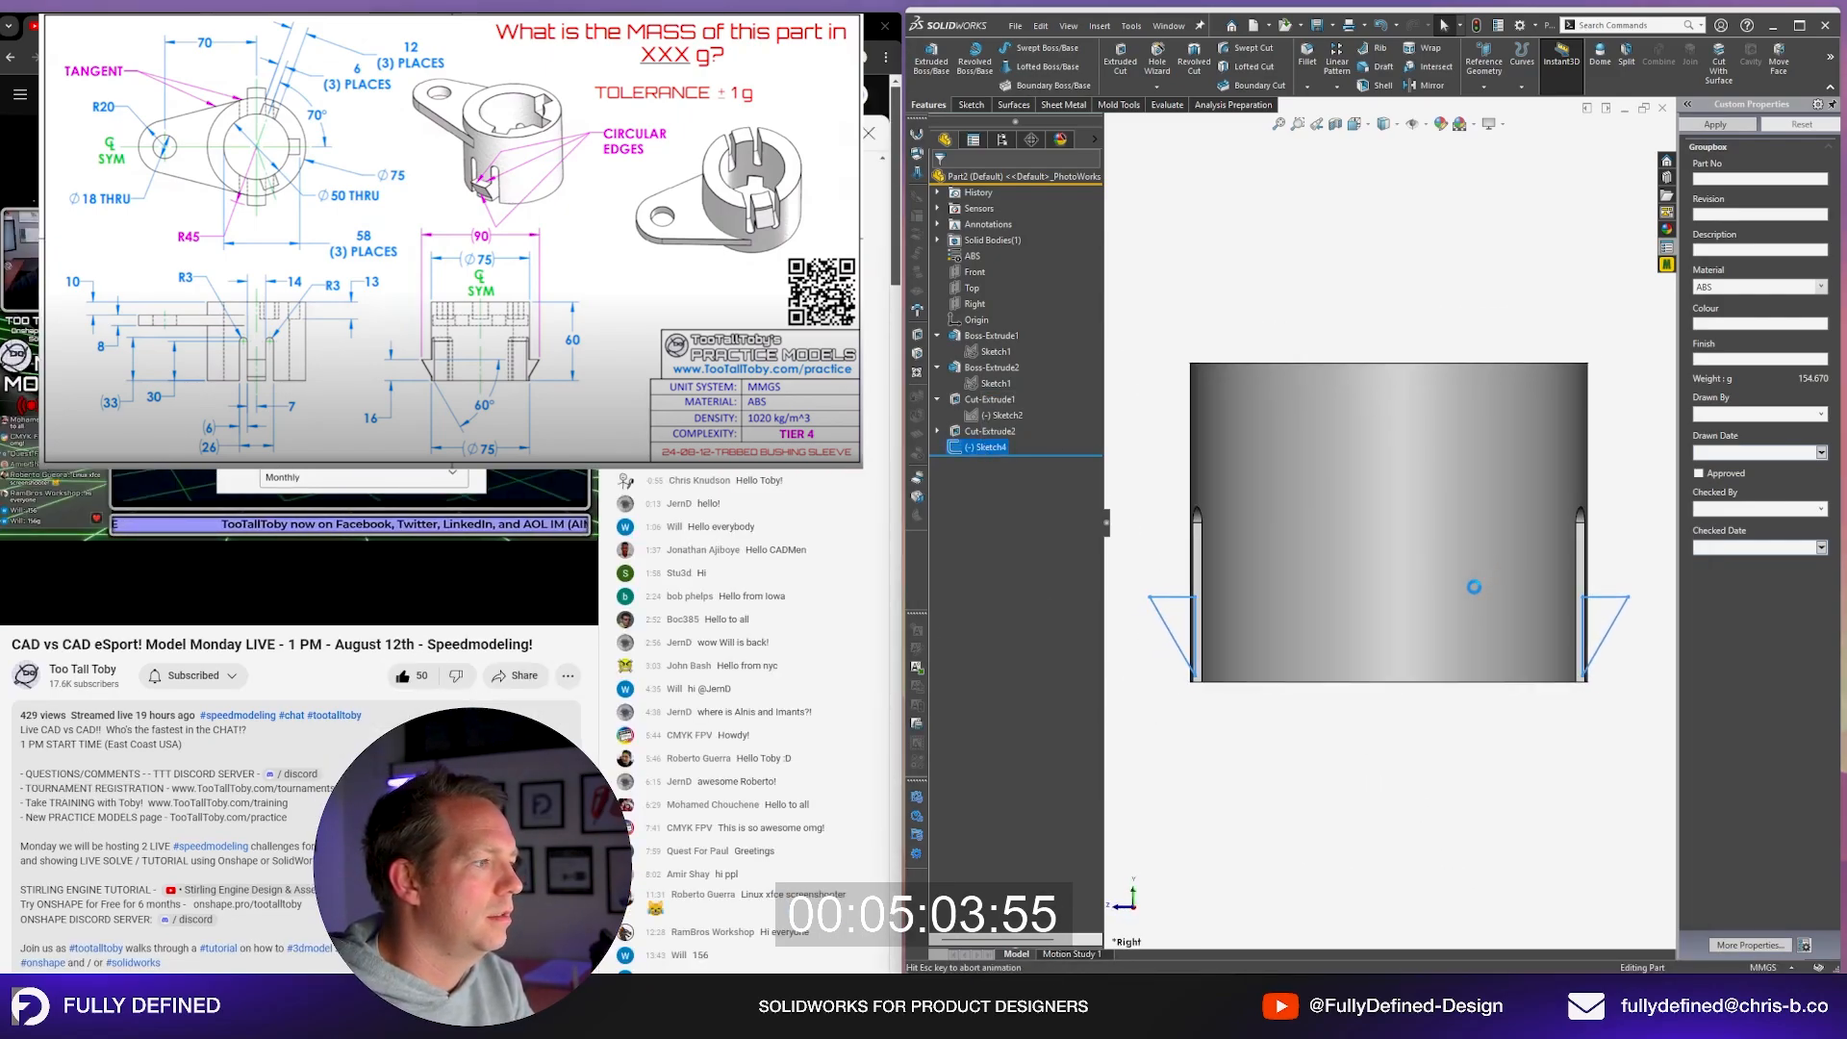
key(f)
scroll(1477, 613, down, 2)
drag(1442, 398, 1582, 736)
key(Delete)
Step: Draw a vertical line about 28 mm long upward from the origin and make it construction geometry
key(l)
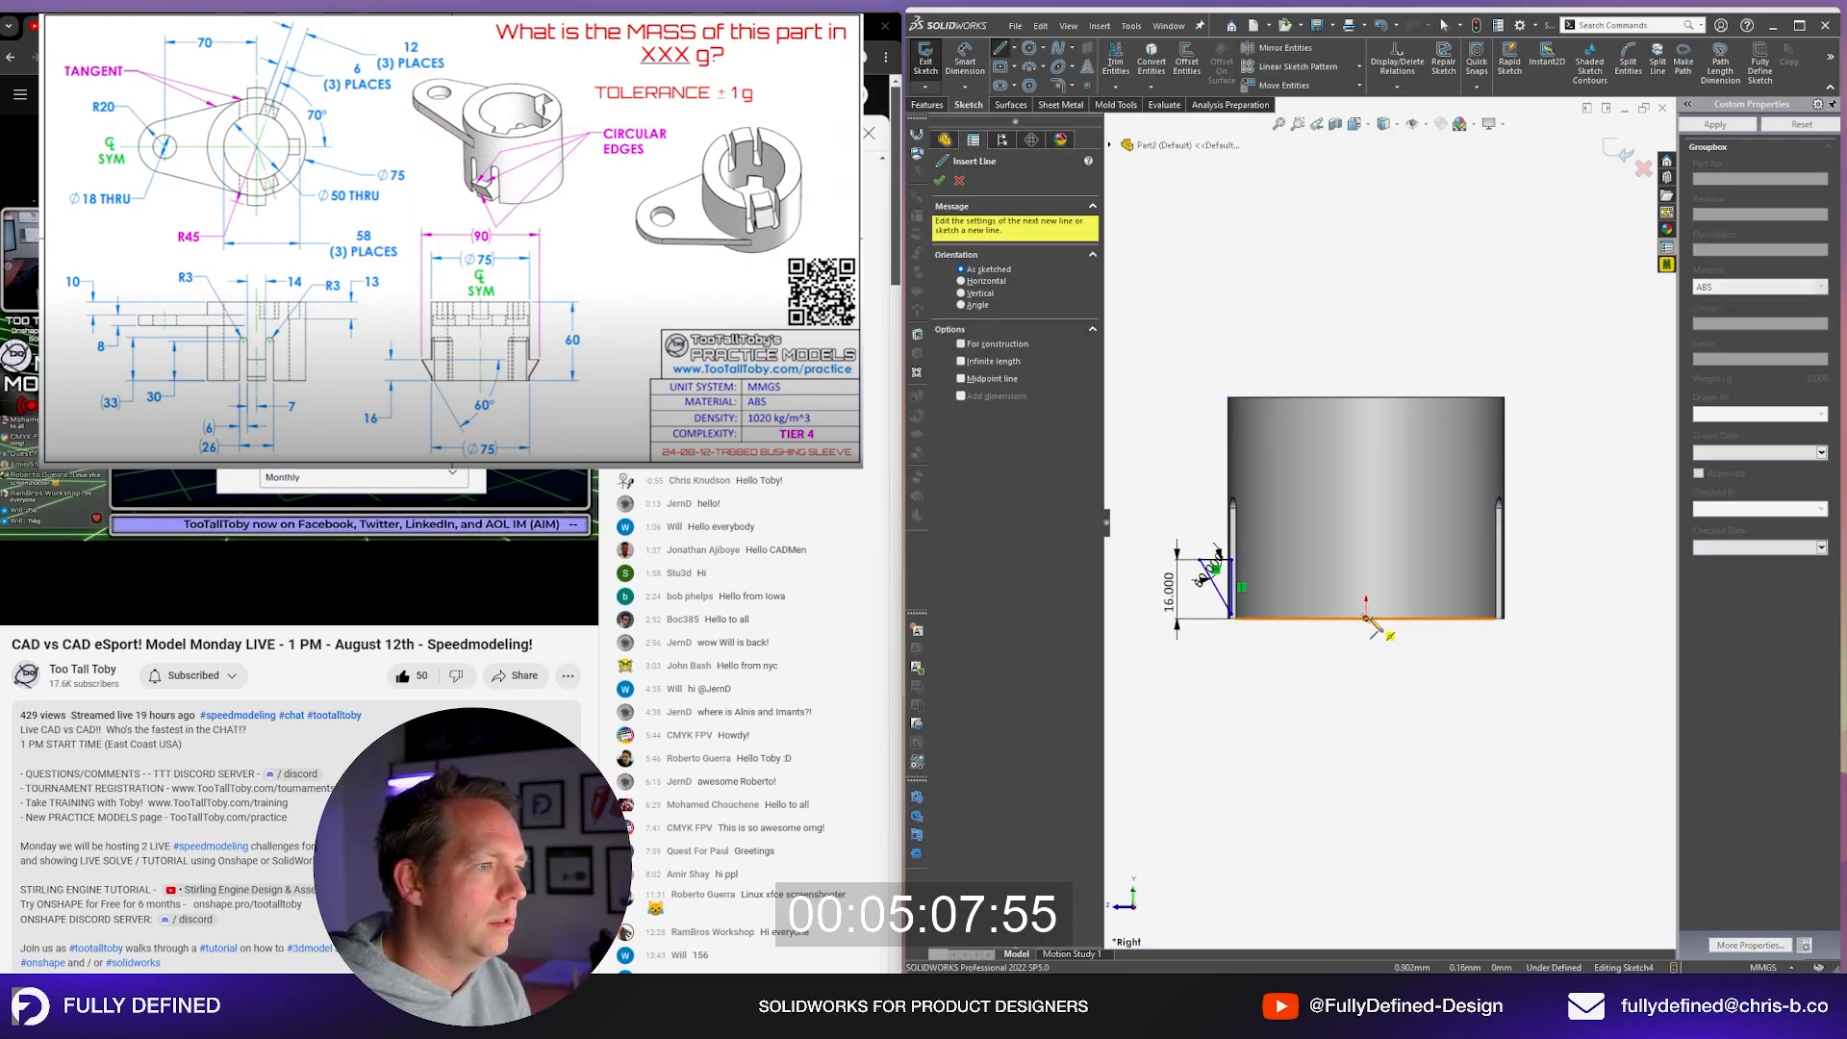
click(1366, 617)
click(1367, 517)
key(Escape)
click(1366, 544)
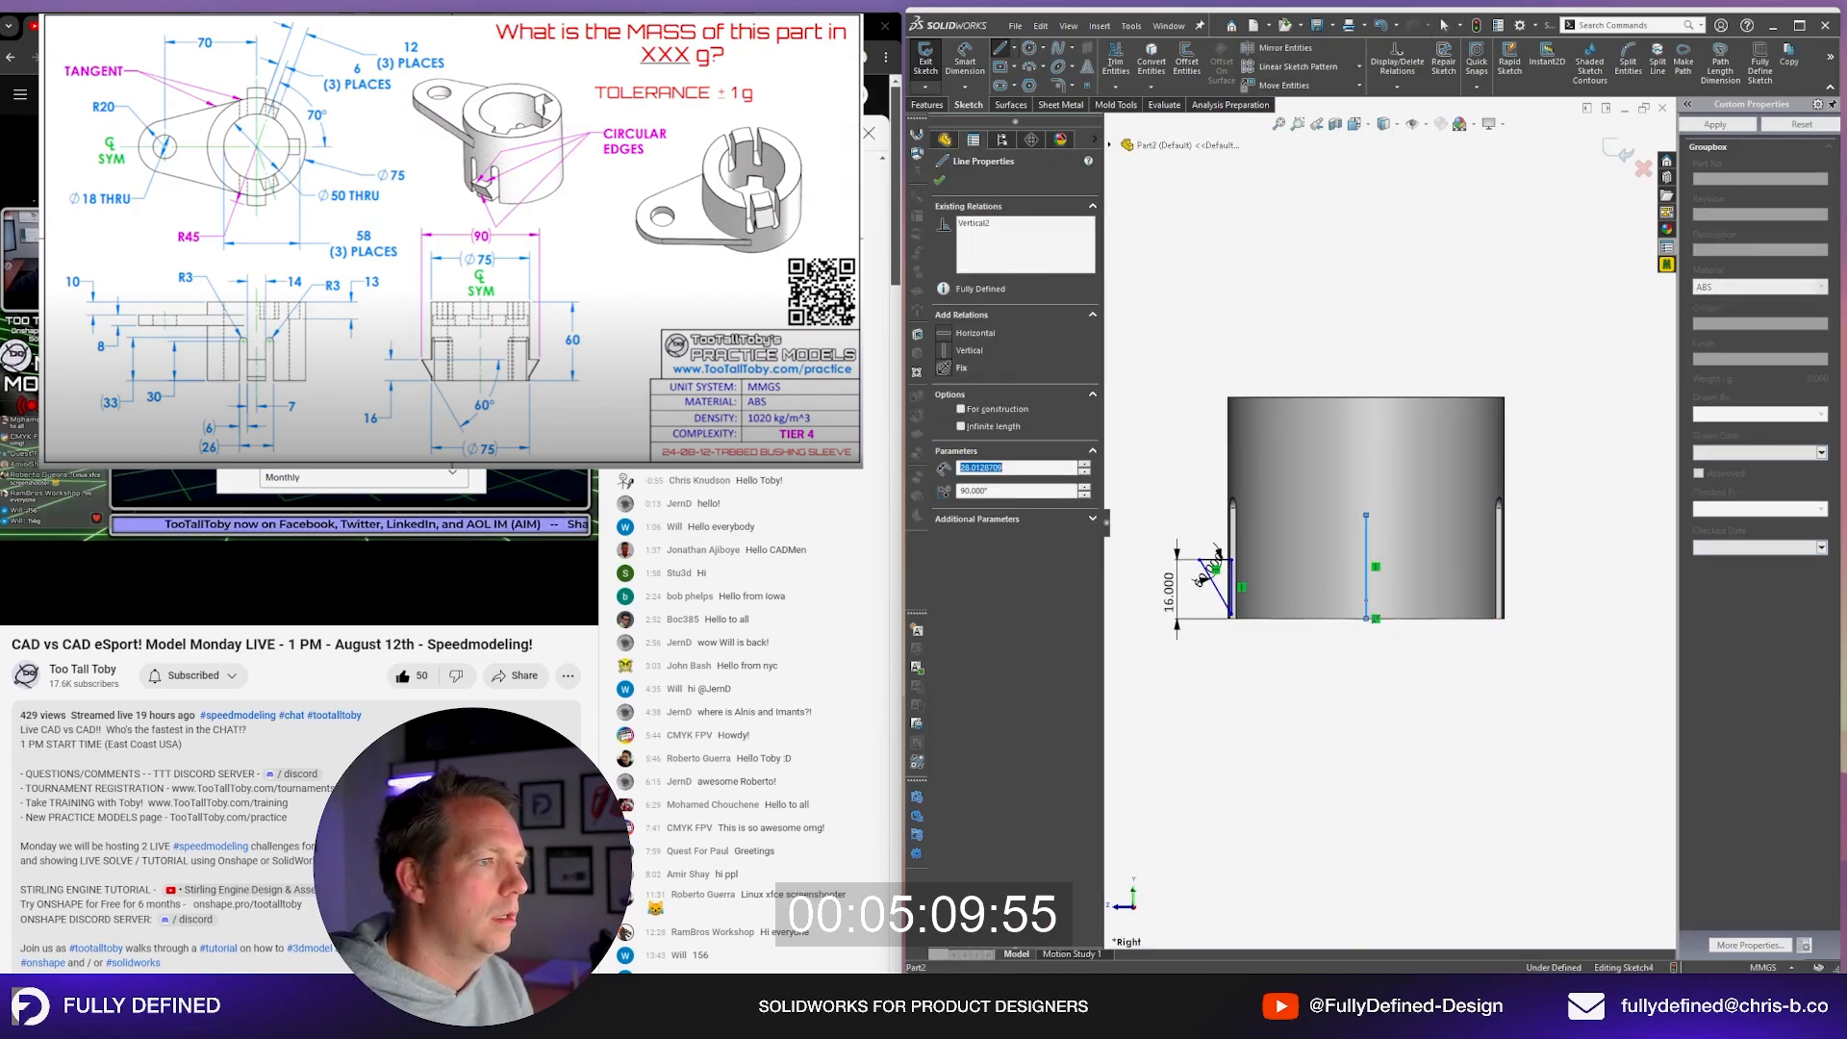
click(1001, 410)
click(1240, 362)
Step: Start a boss revolve of the triangle about the vertical centreline, ending Direction 1 Up To Surface at the leg's side face
middle_drag(1240, 362, 1317, 490)
scroll(1319, 629, down, 3)
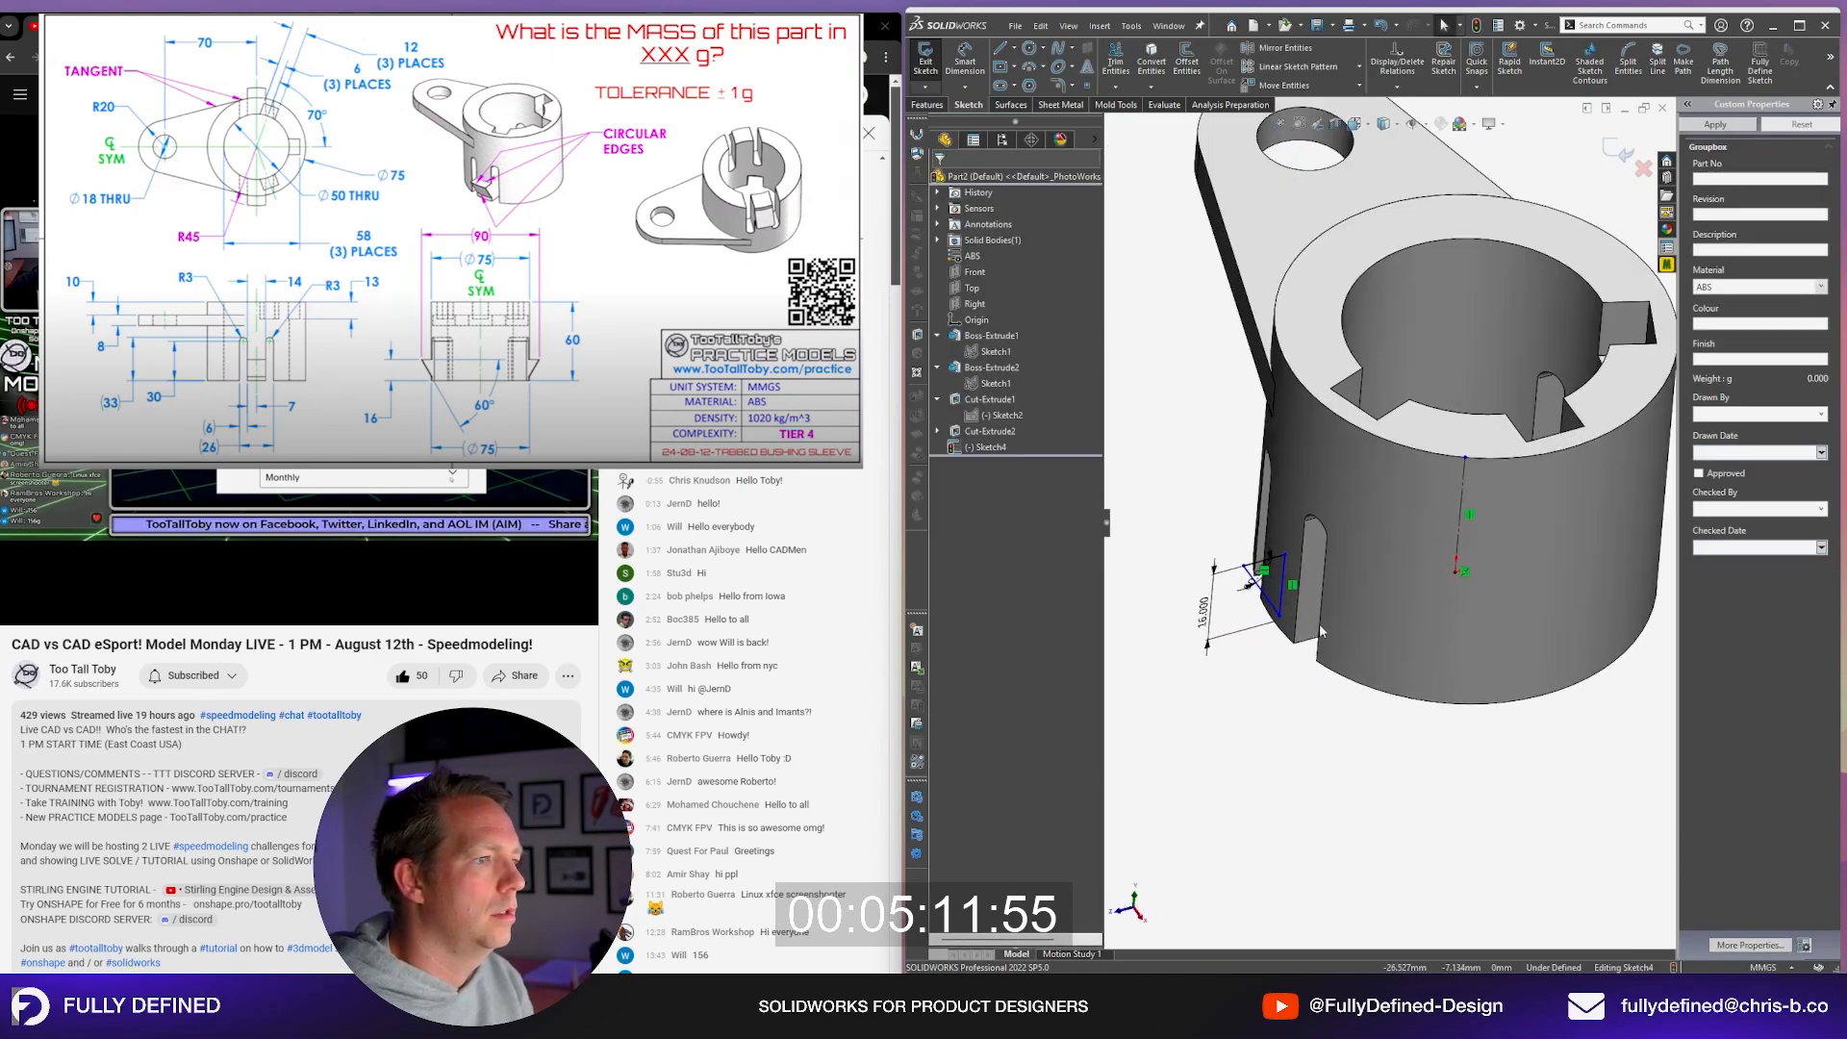
click(927, 104)
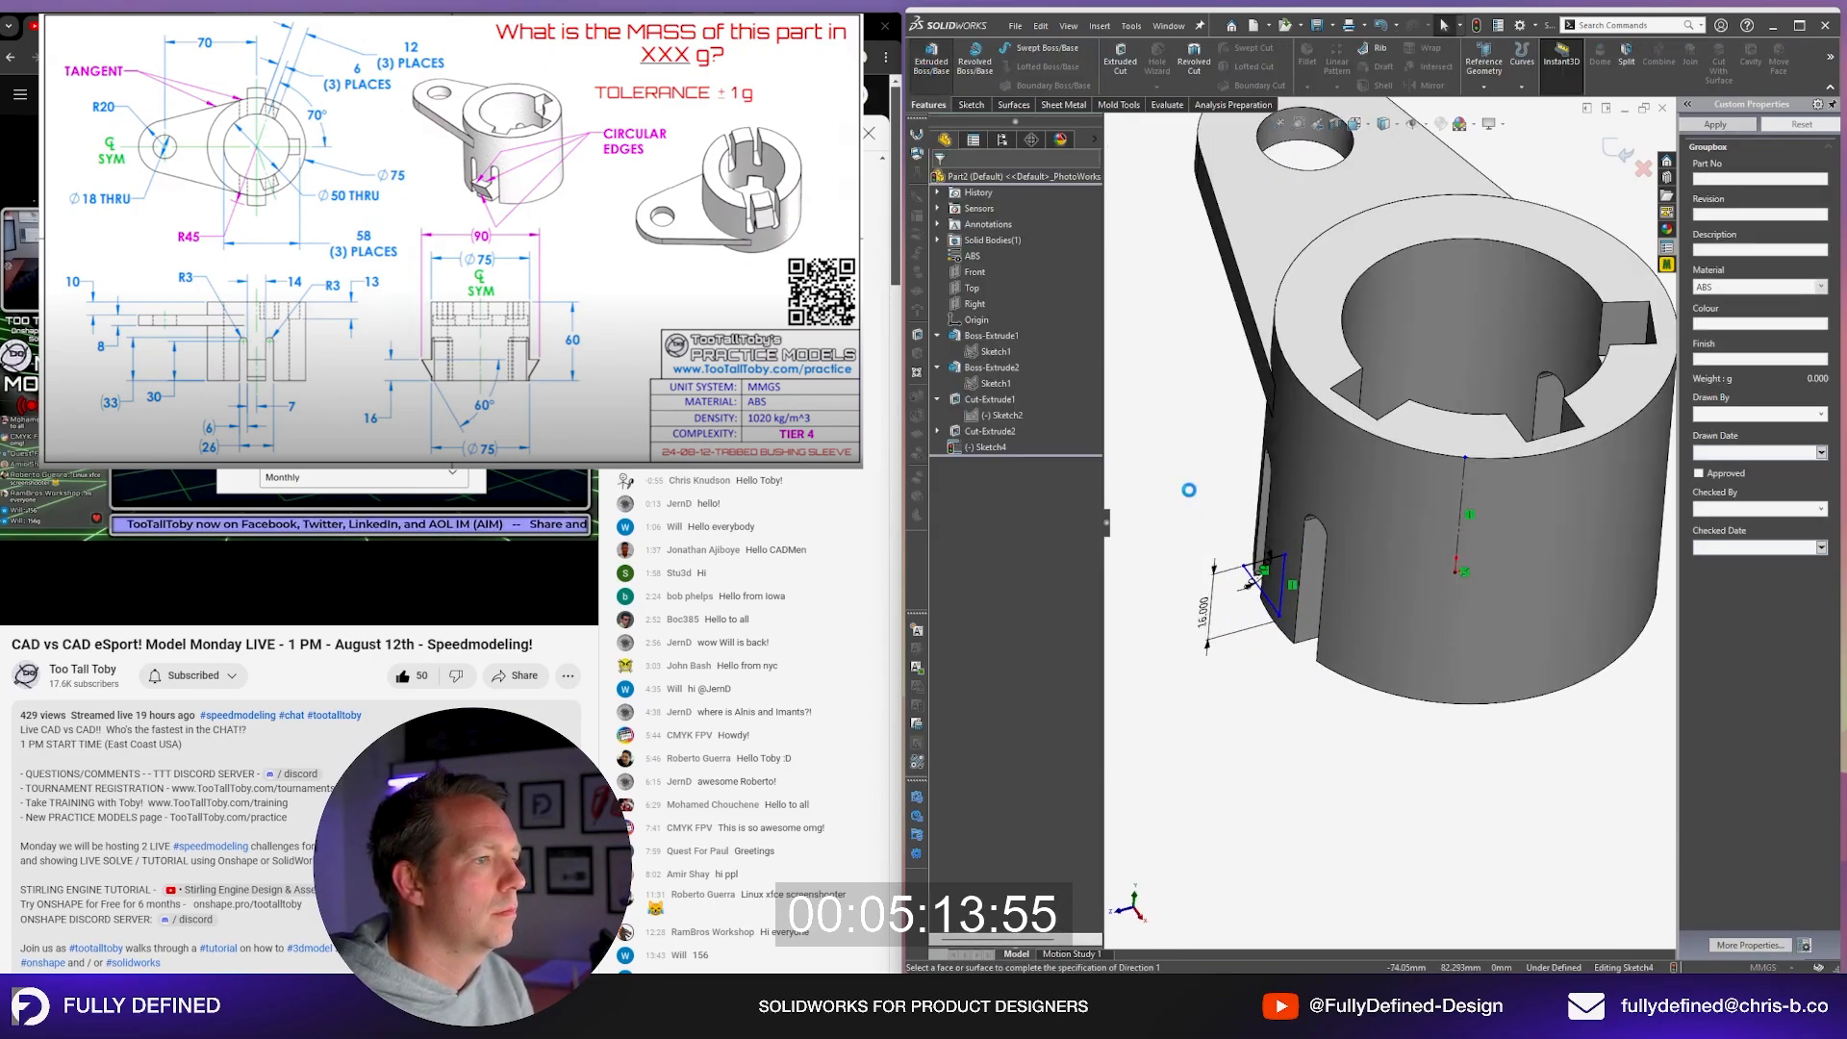
key(Escape)
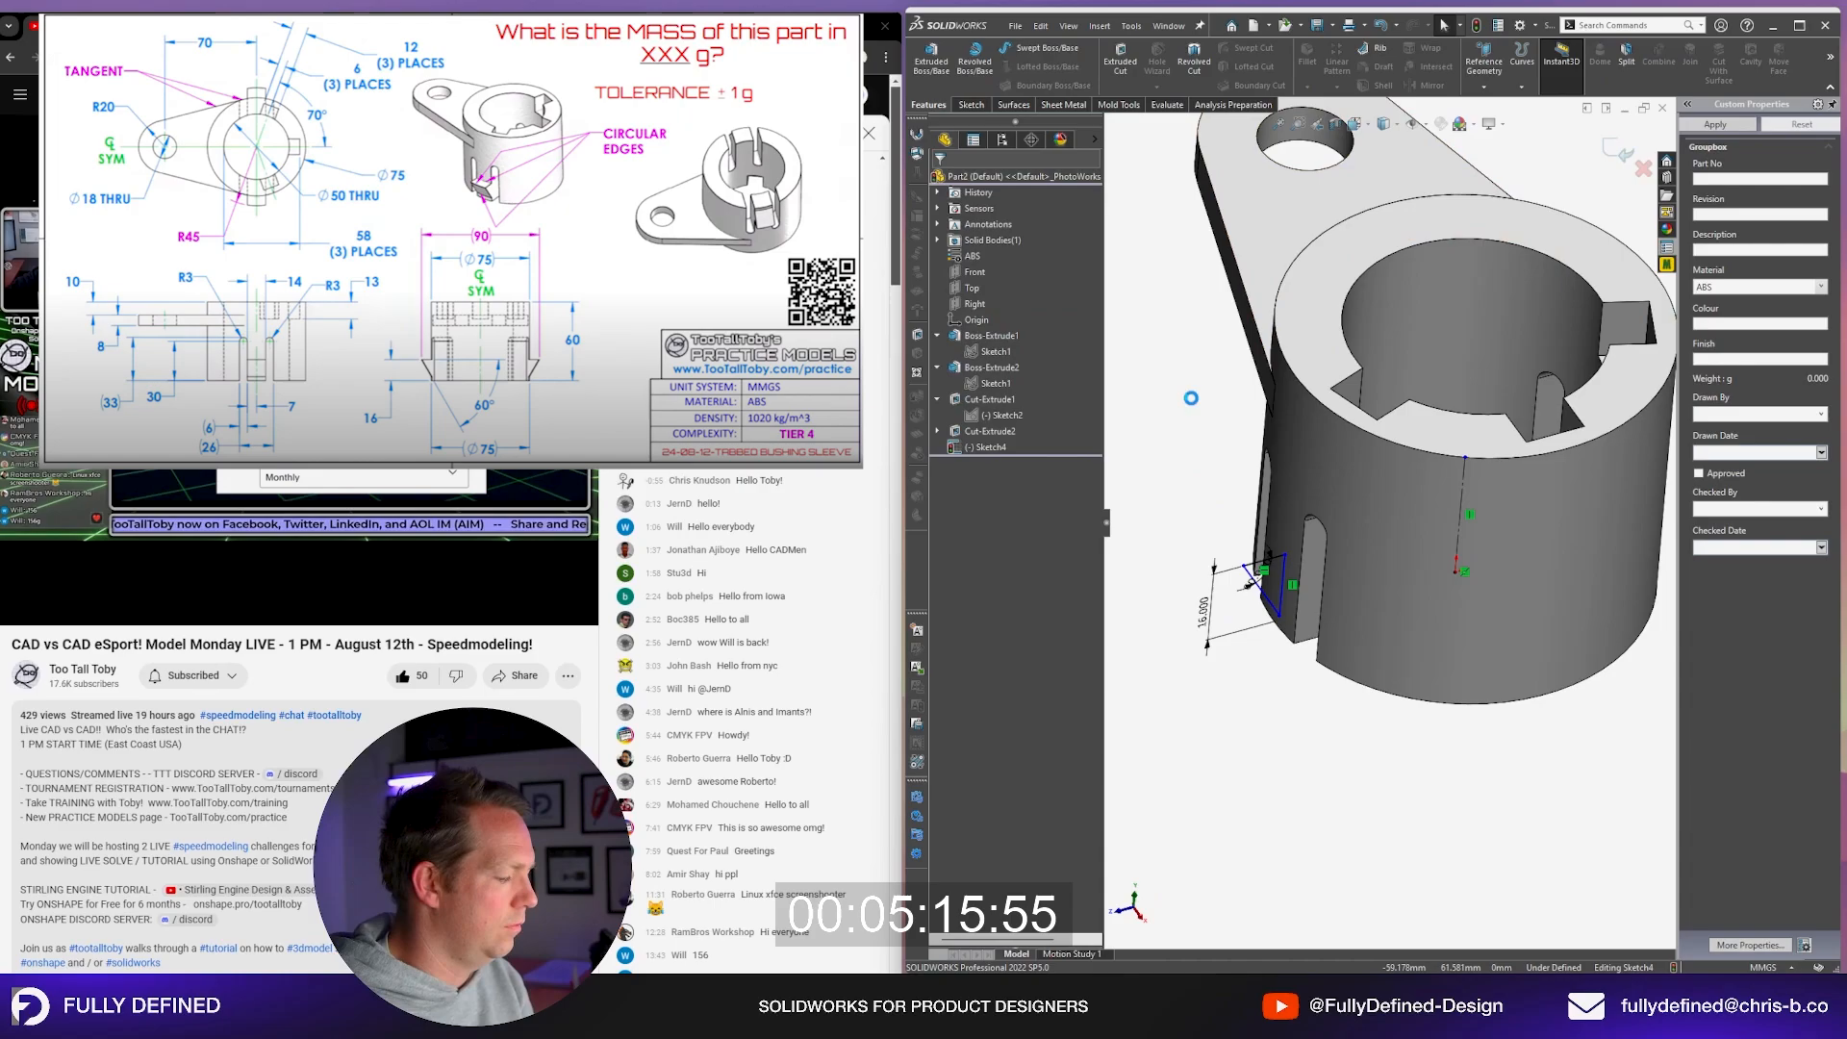
click(1010, 270)
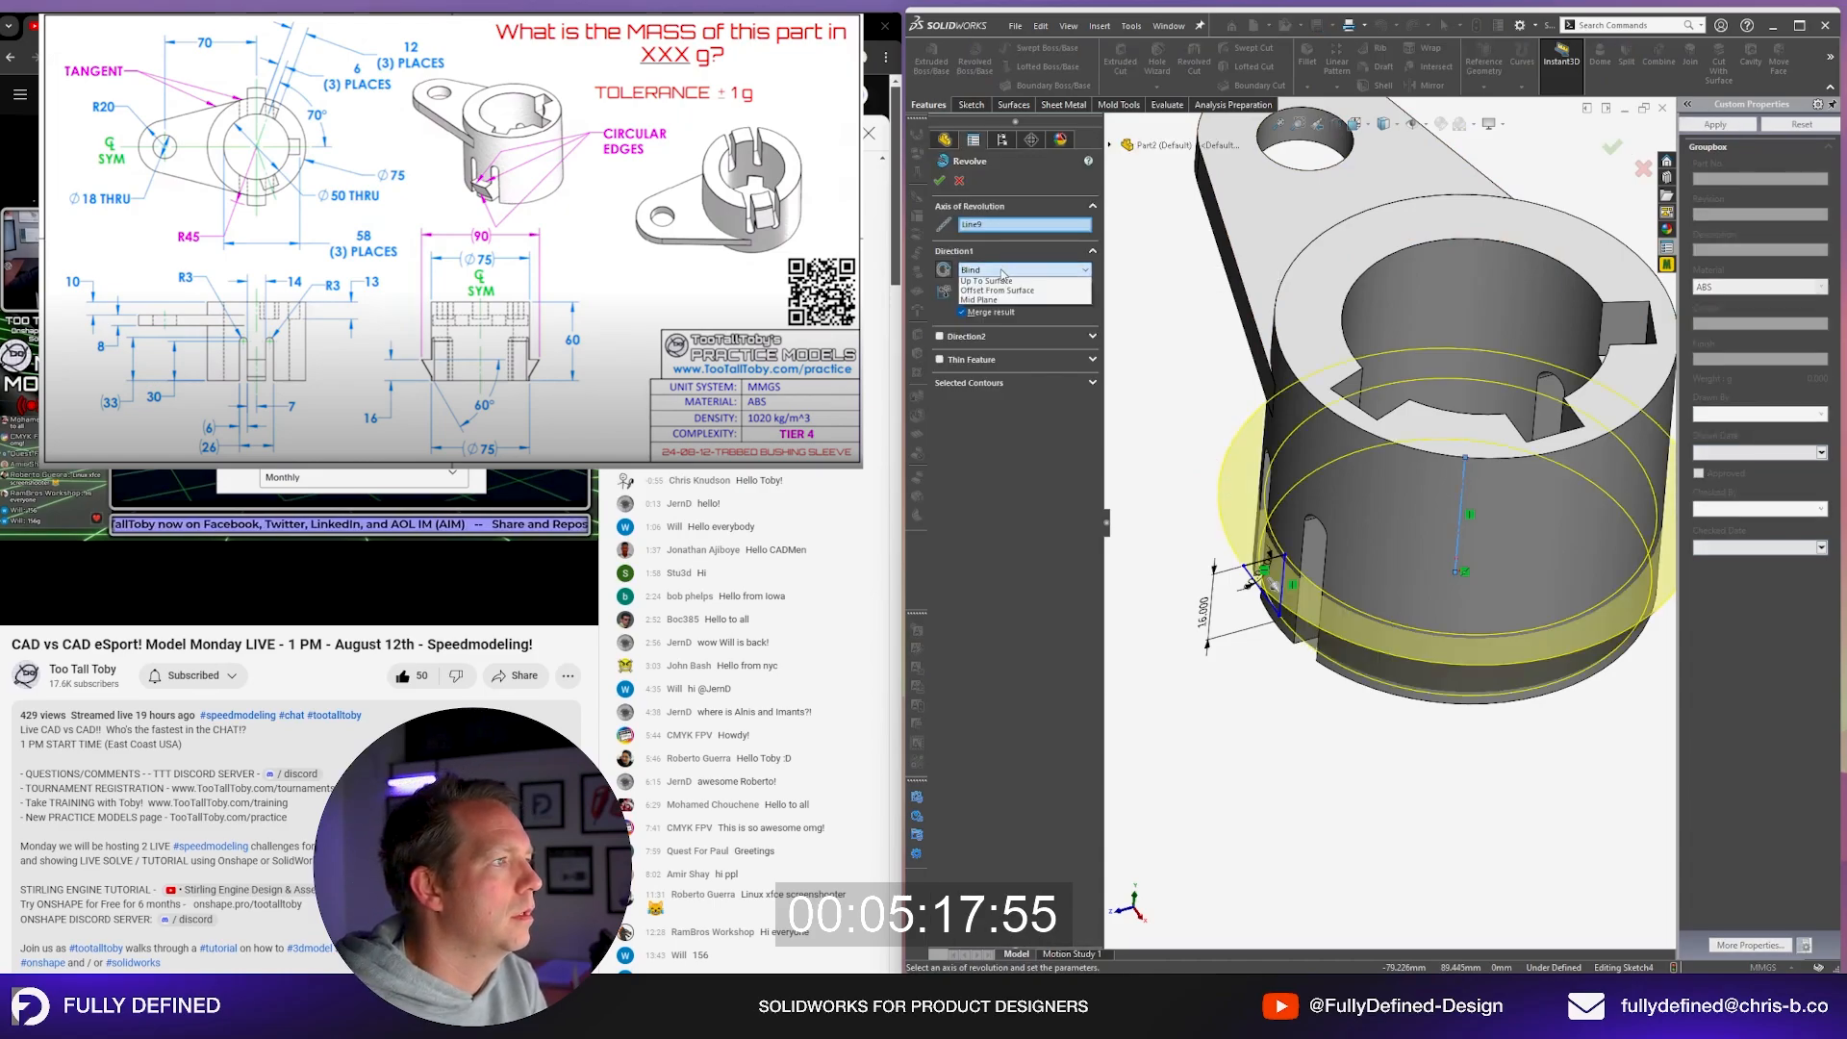
click(1010, 302)
click(1286, 577)
middle_drag(1286, 577, 1250, 433)
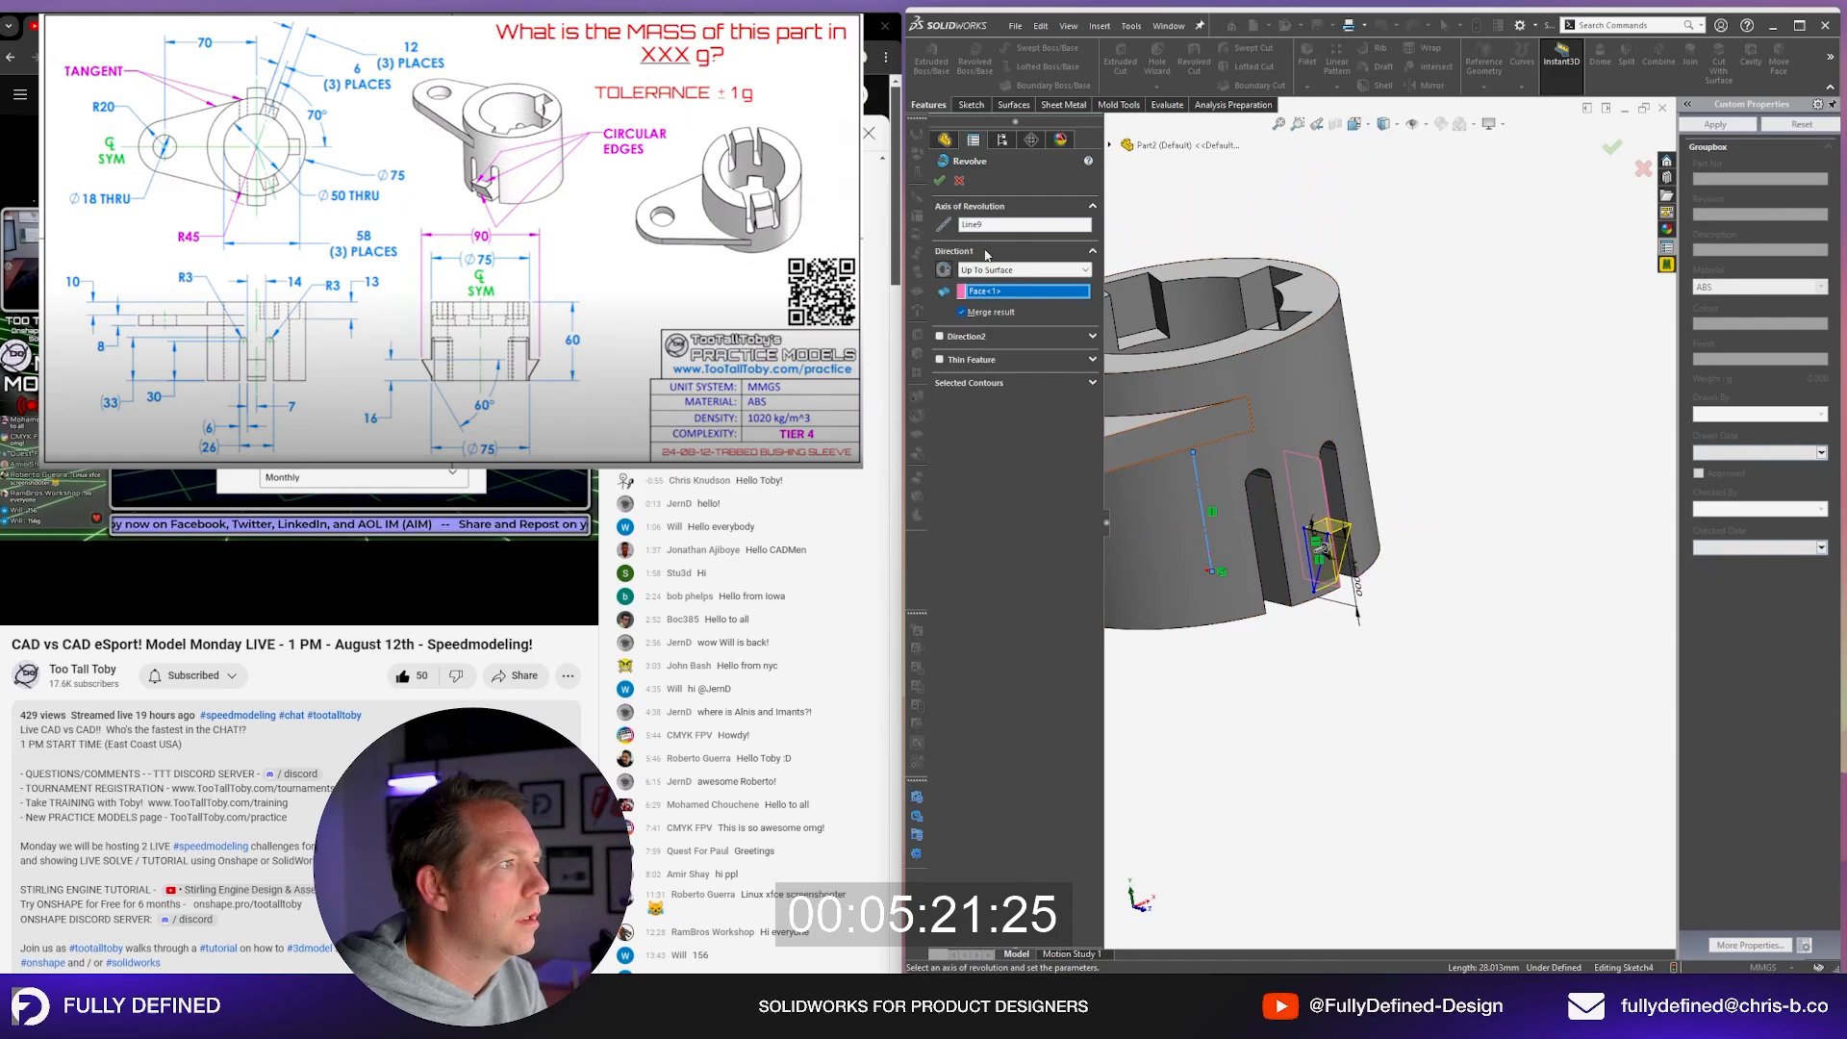
Step: Add Direction 2 Up To Surface at the leg's opposite side face and finish the revolve
click(941, 337)
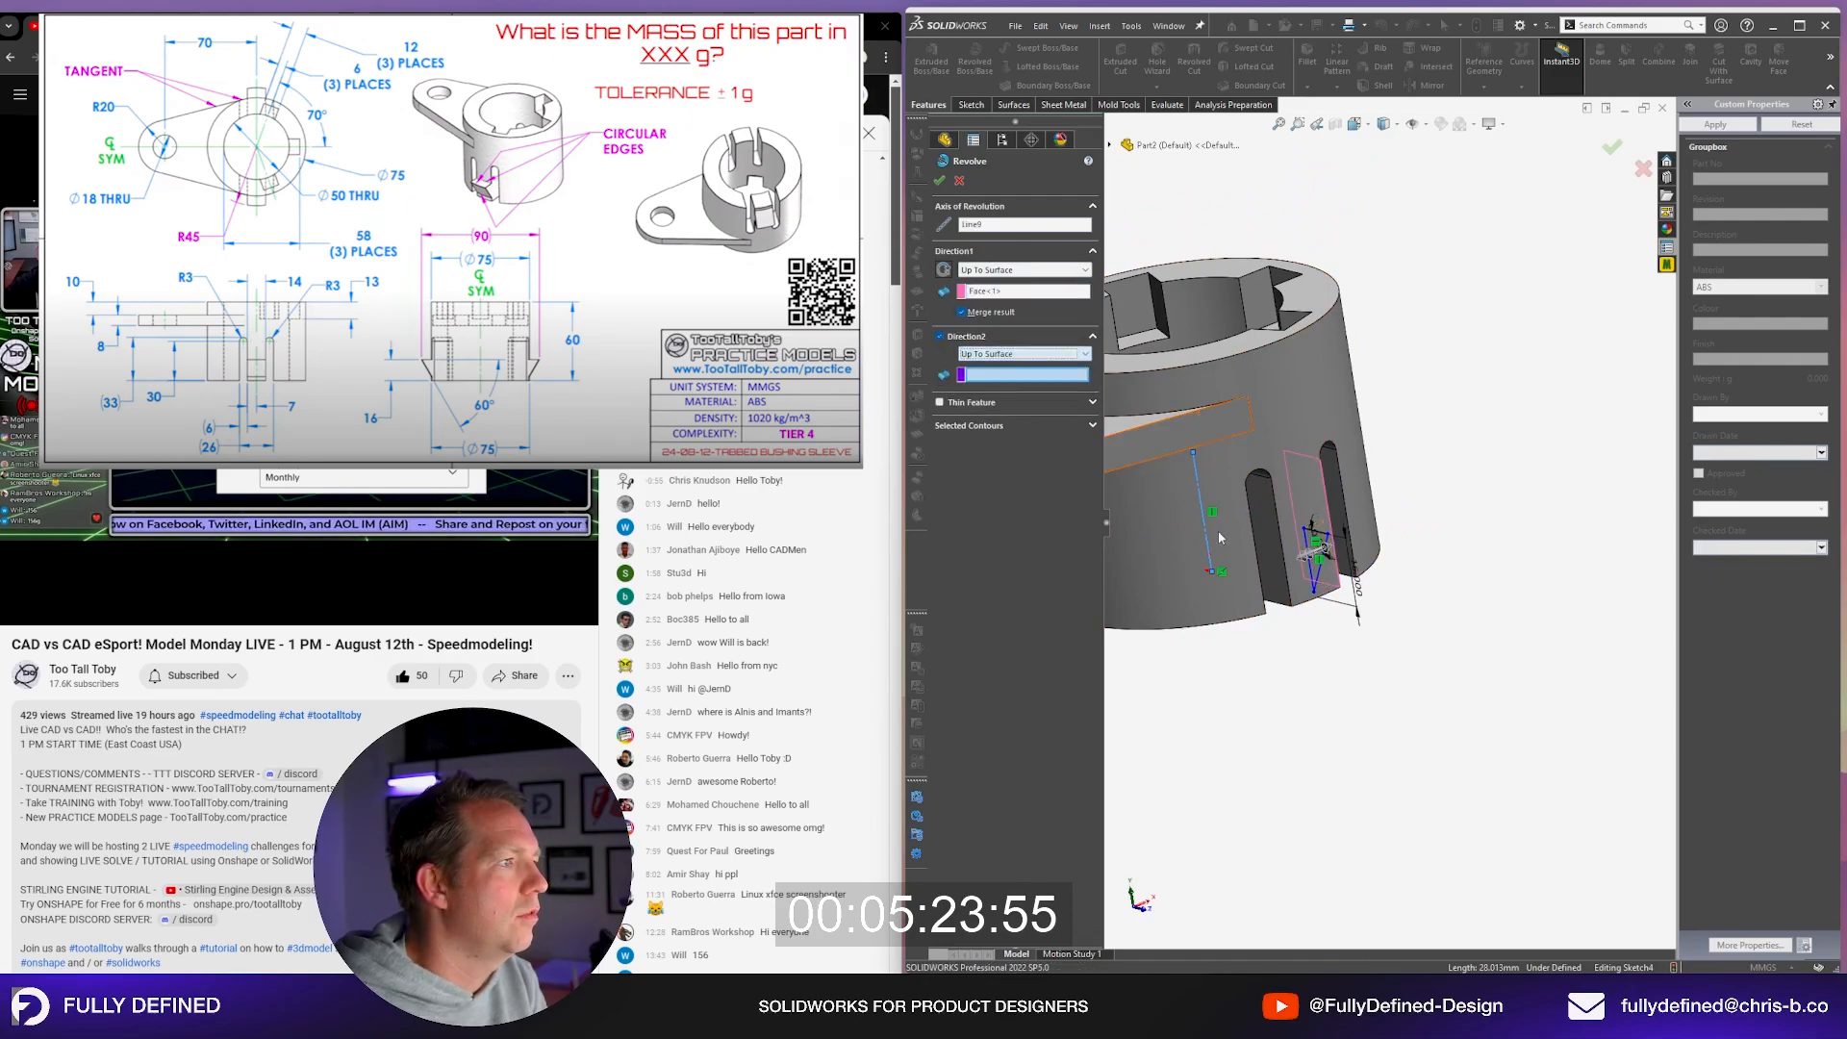
scroll(1298, 566, down, 2)
click(1275, 529)
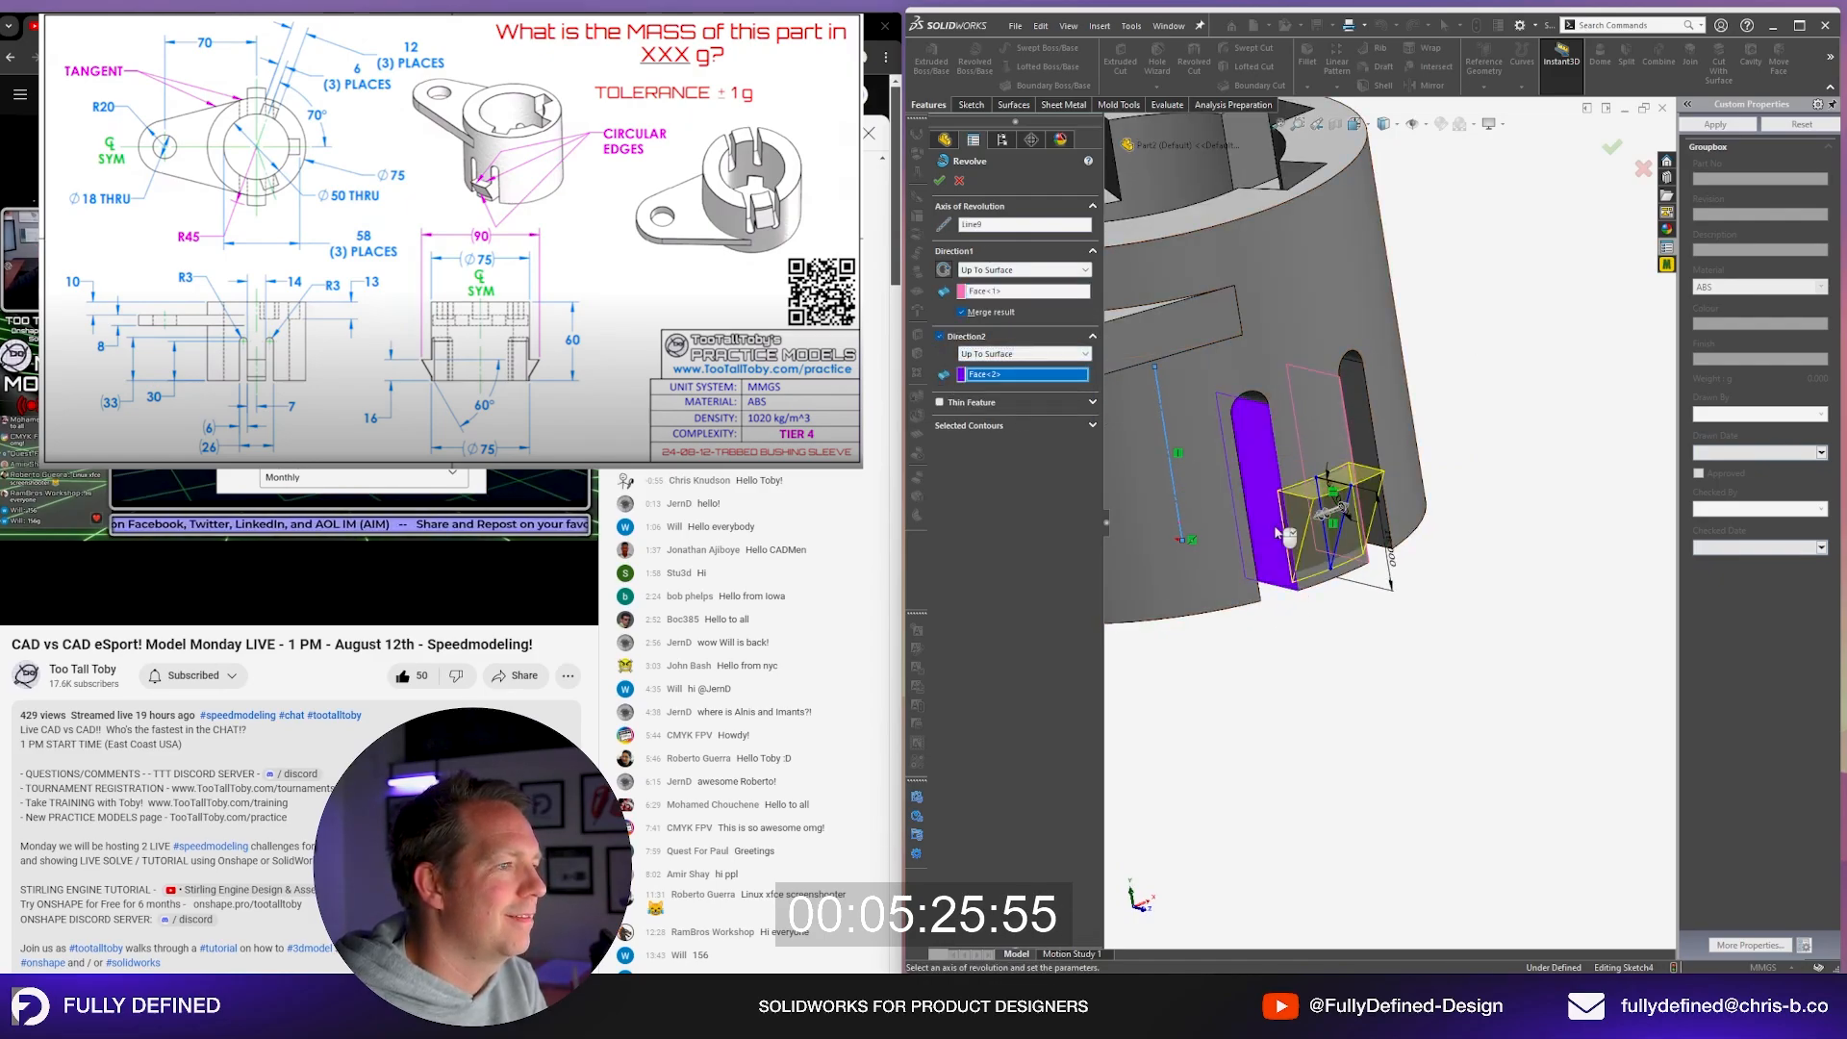
scroll(1371, 602, up, 4)
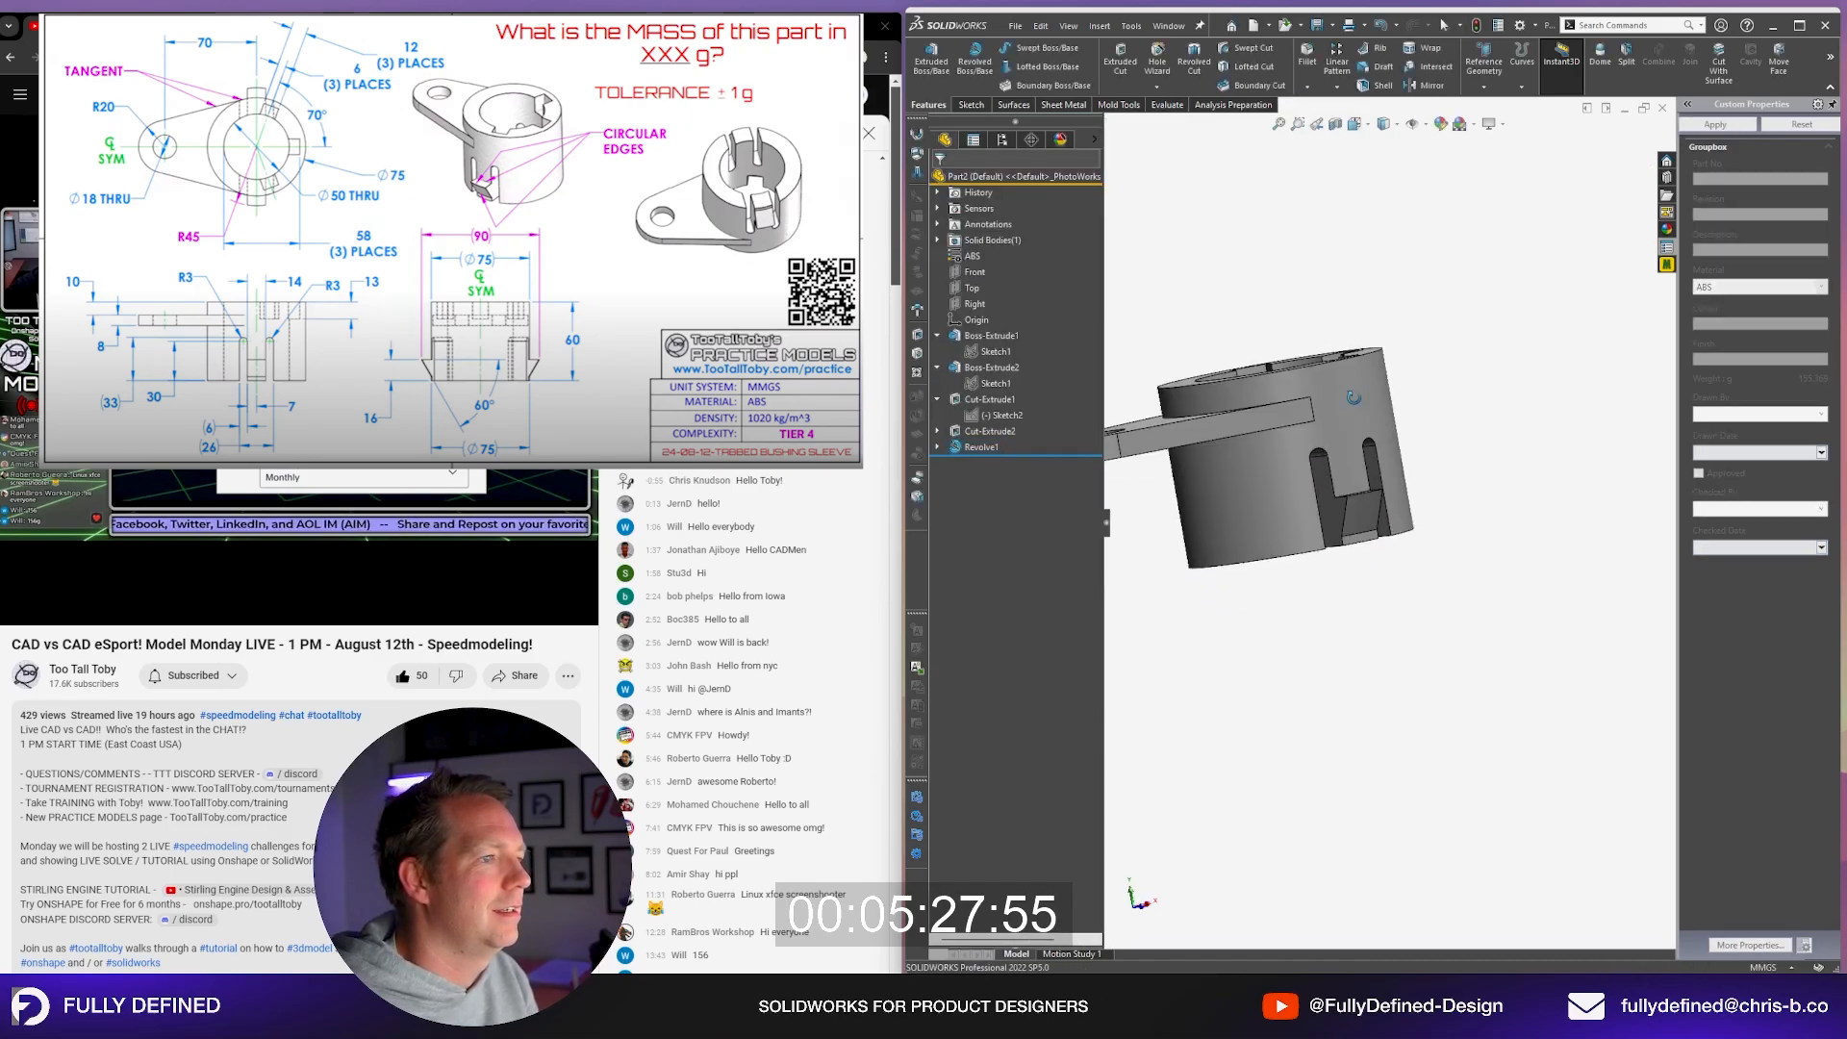
Step: Edit the revolved tab's sketch and mirror the triangle about the vertical construction line
middle_drag(1370, 601, 1156, 554)
scroll(1271, 663, down, 2)
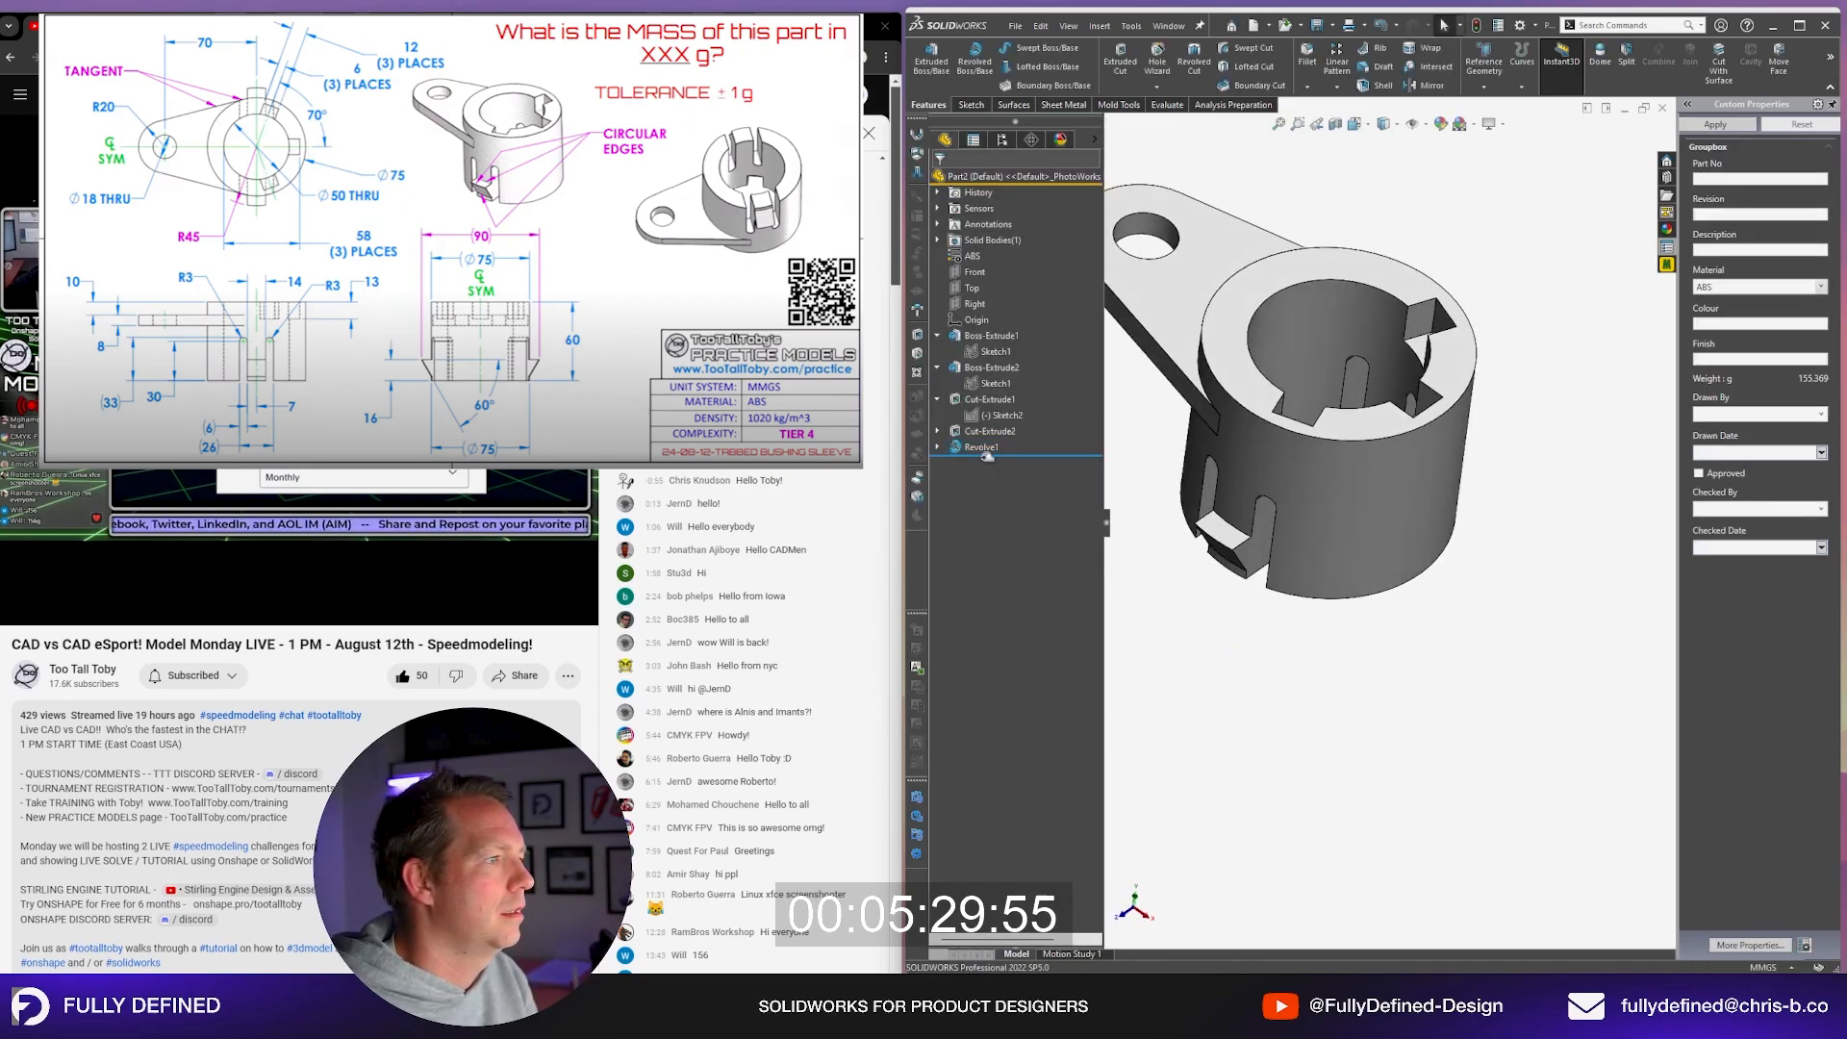
click(936, 448)
click(997, 463)
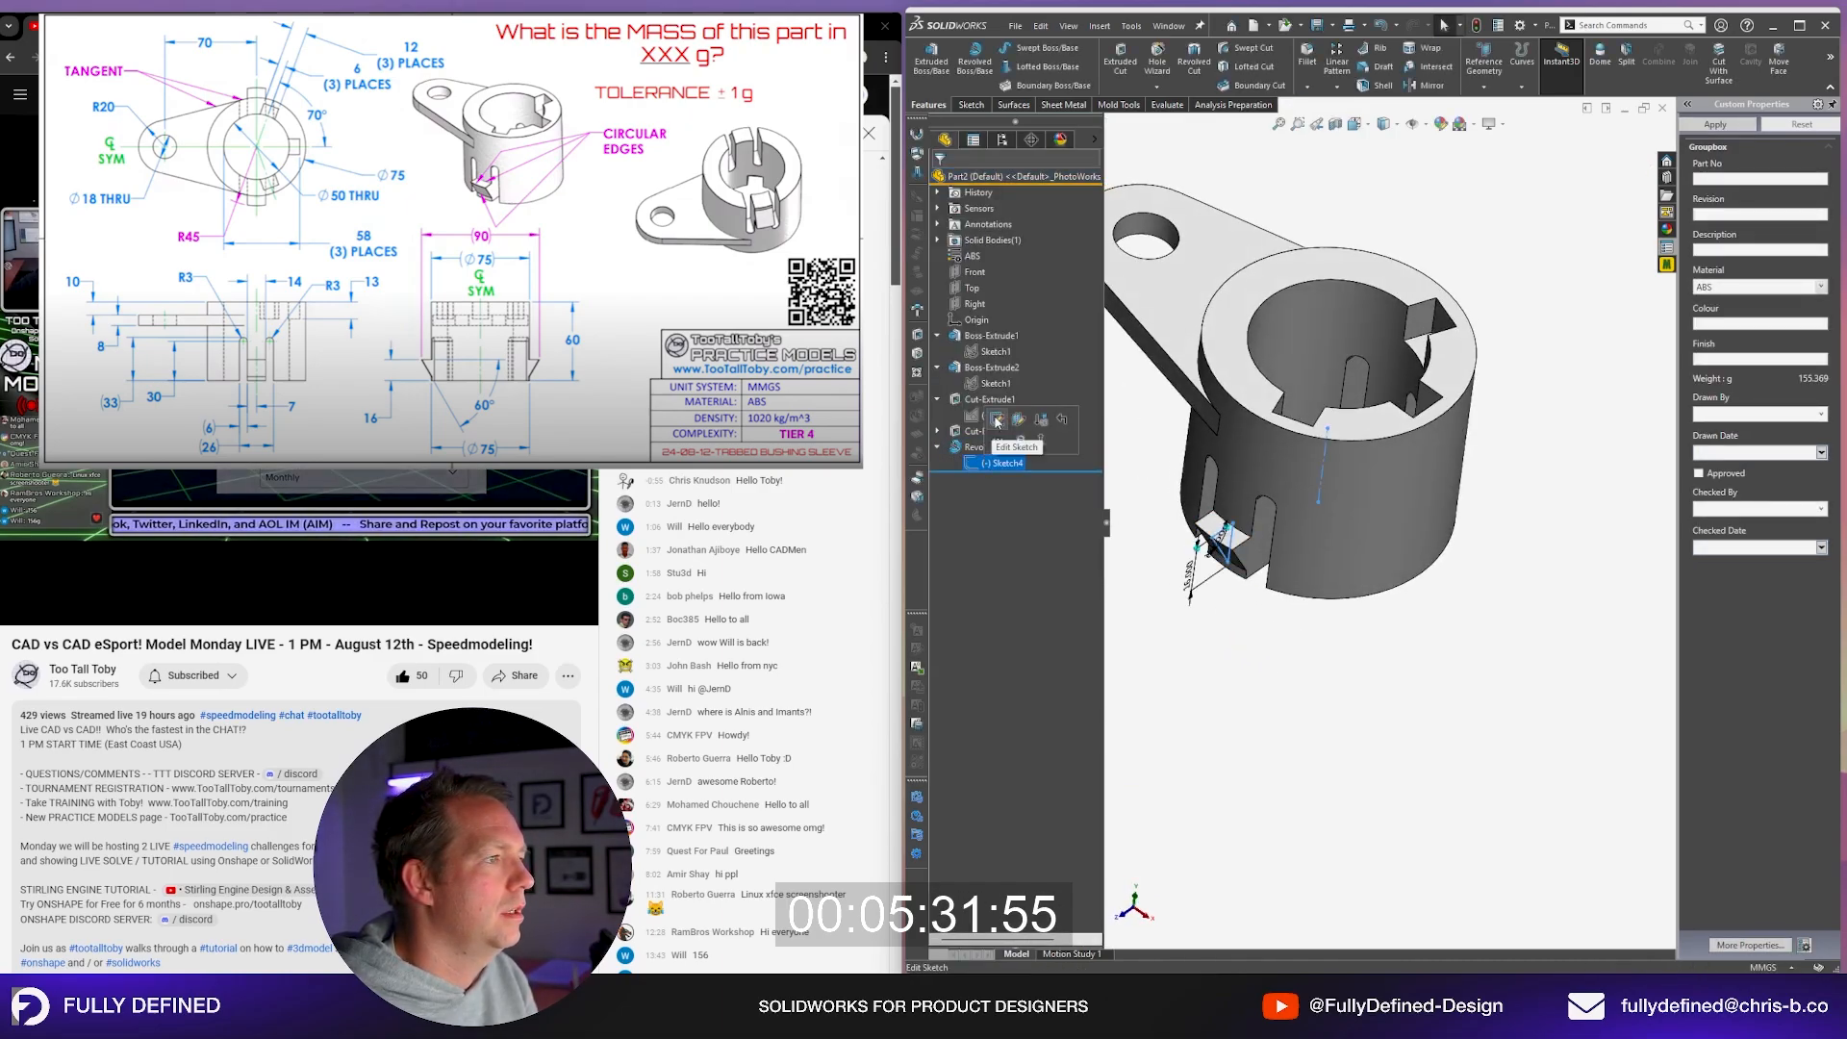
click(996, 420)
scroll(1411, 707, up, 2)
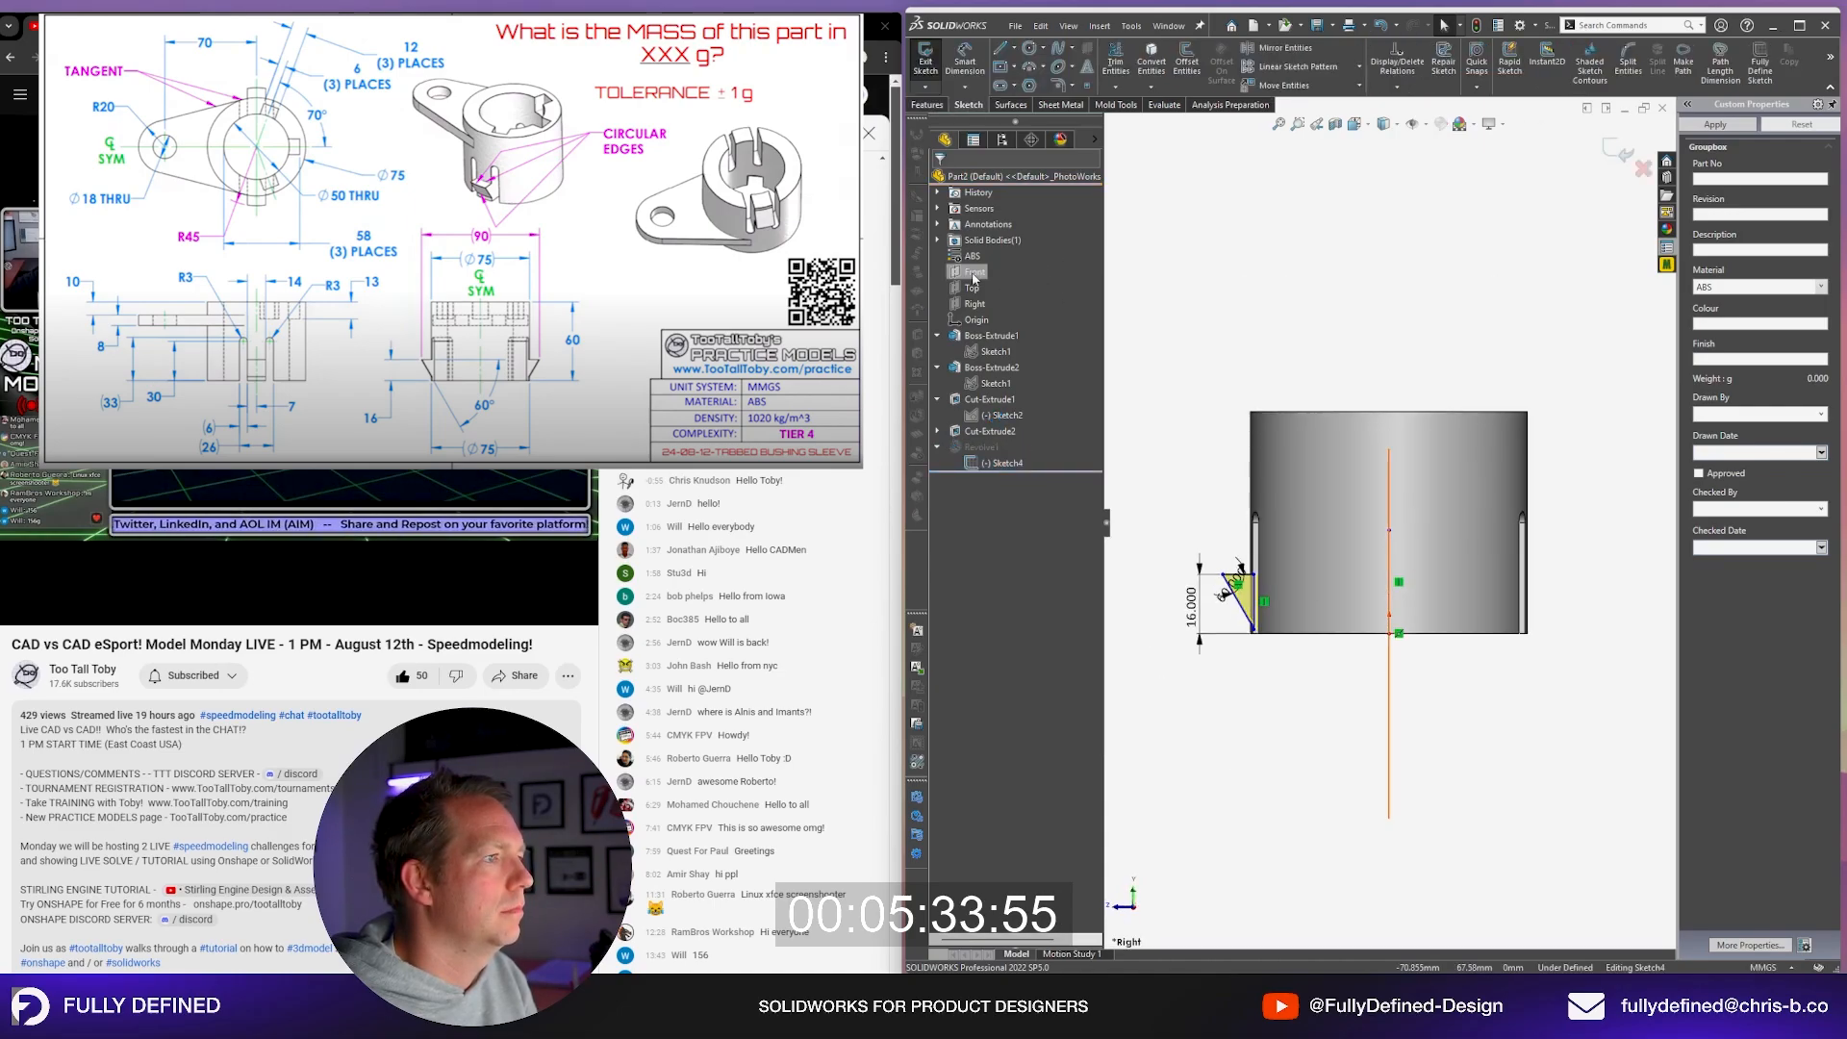
click(1285, 47)
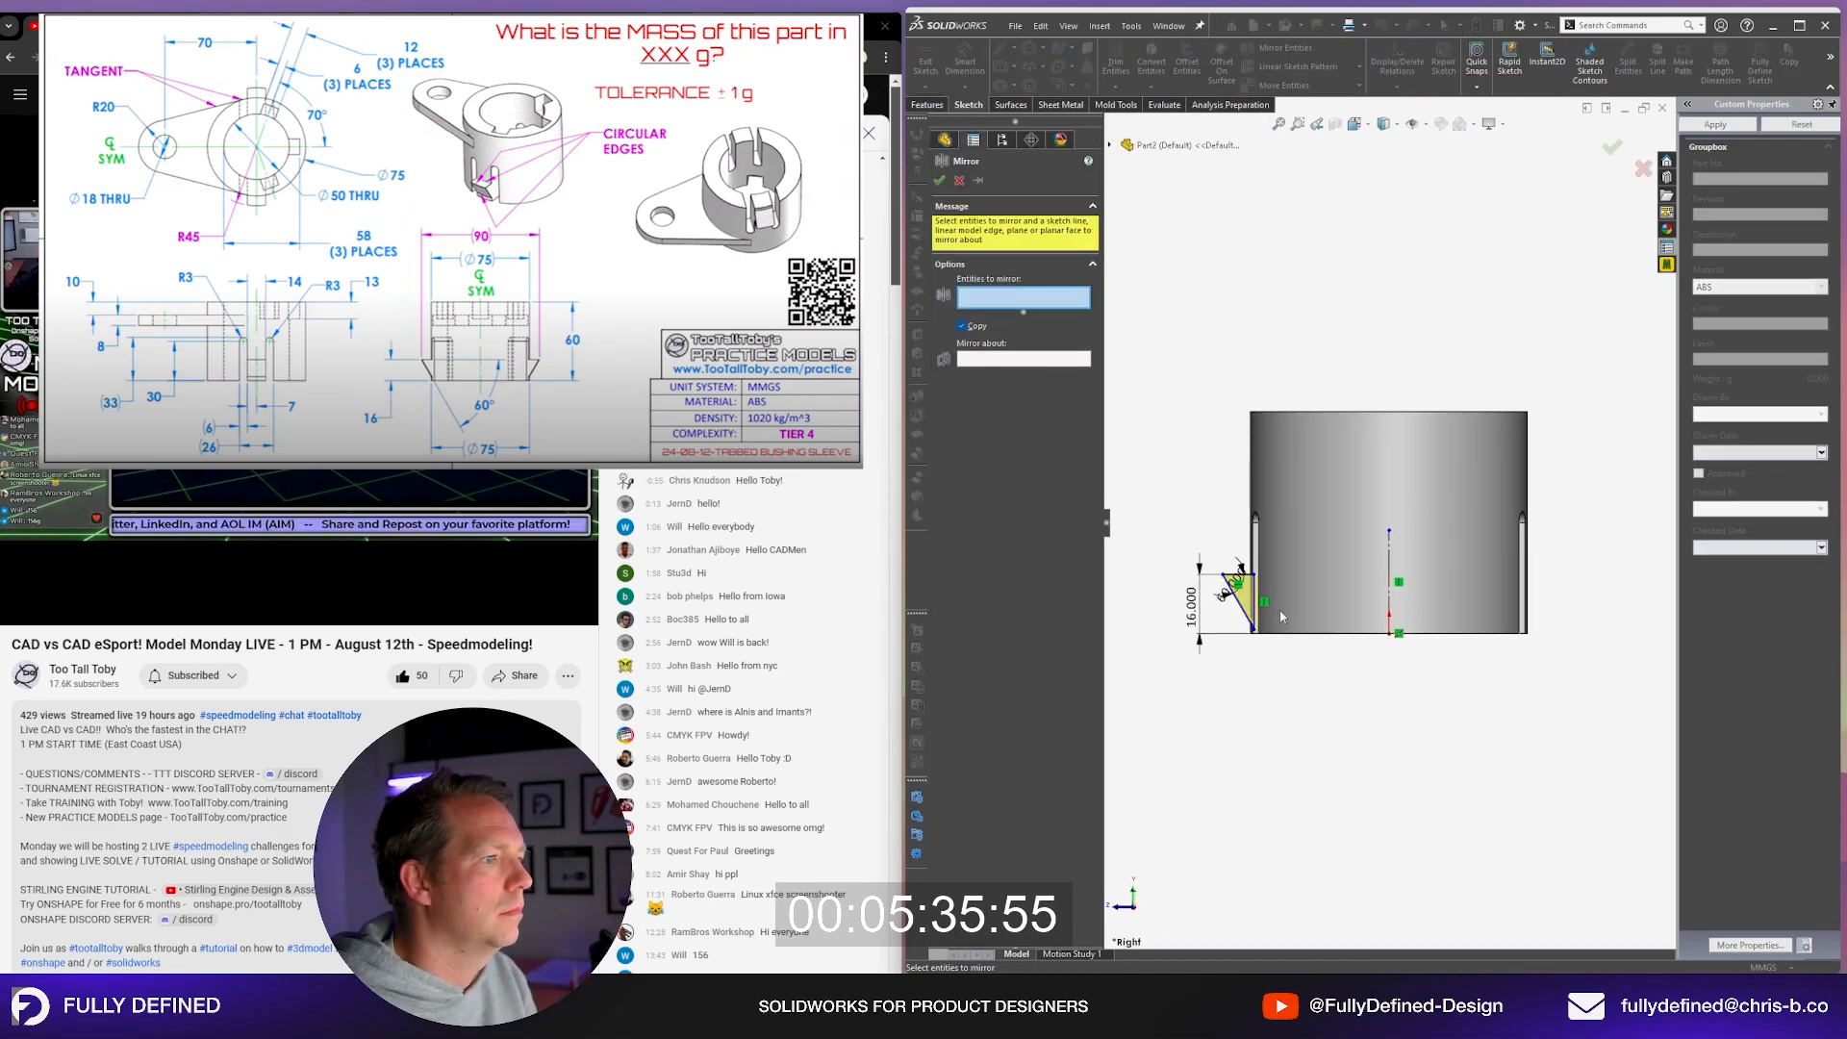
drag(1280, 617, 1209, 554)
click(1080, 382)
click(1390, 567)
right_click(1390, 567)
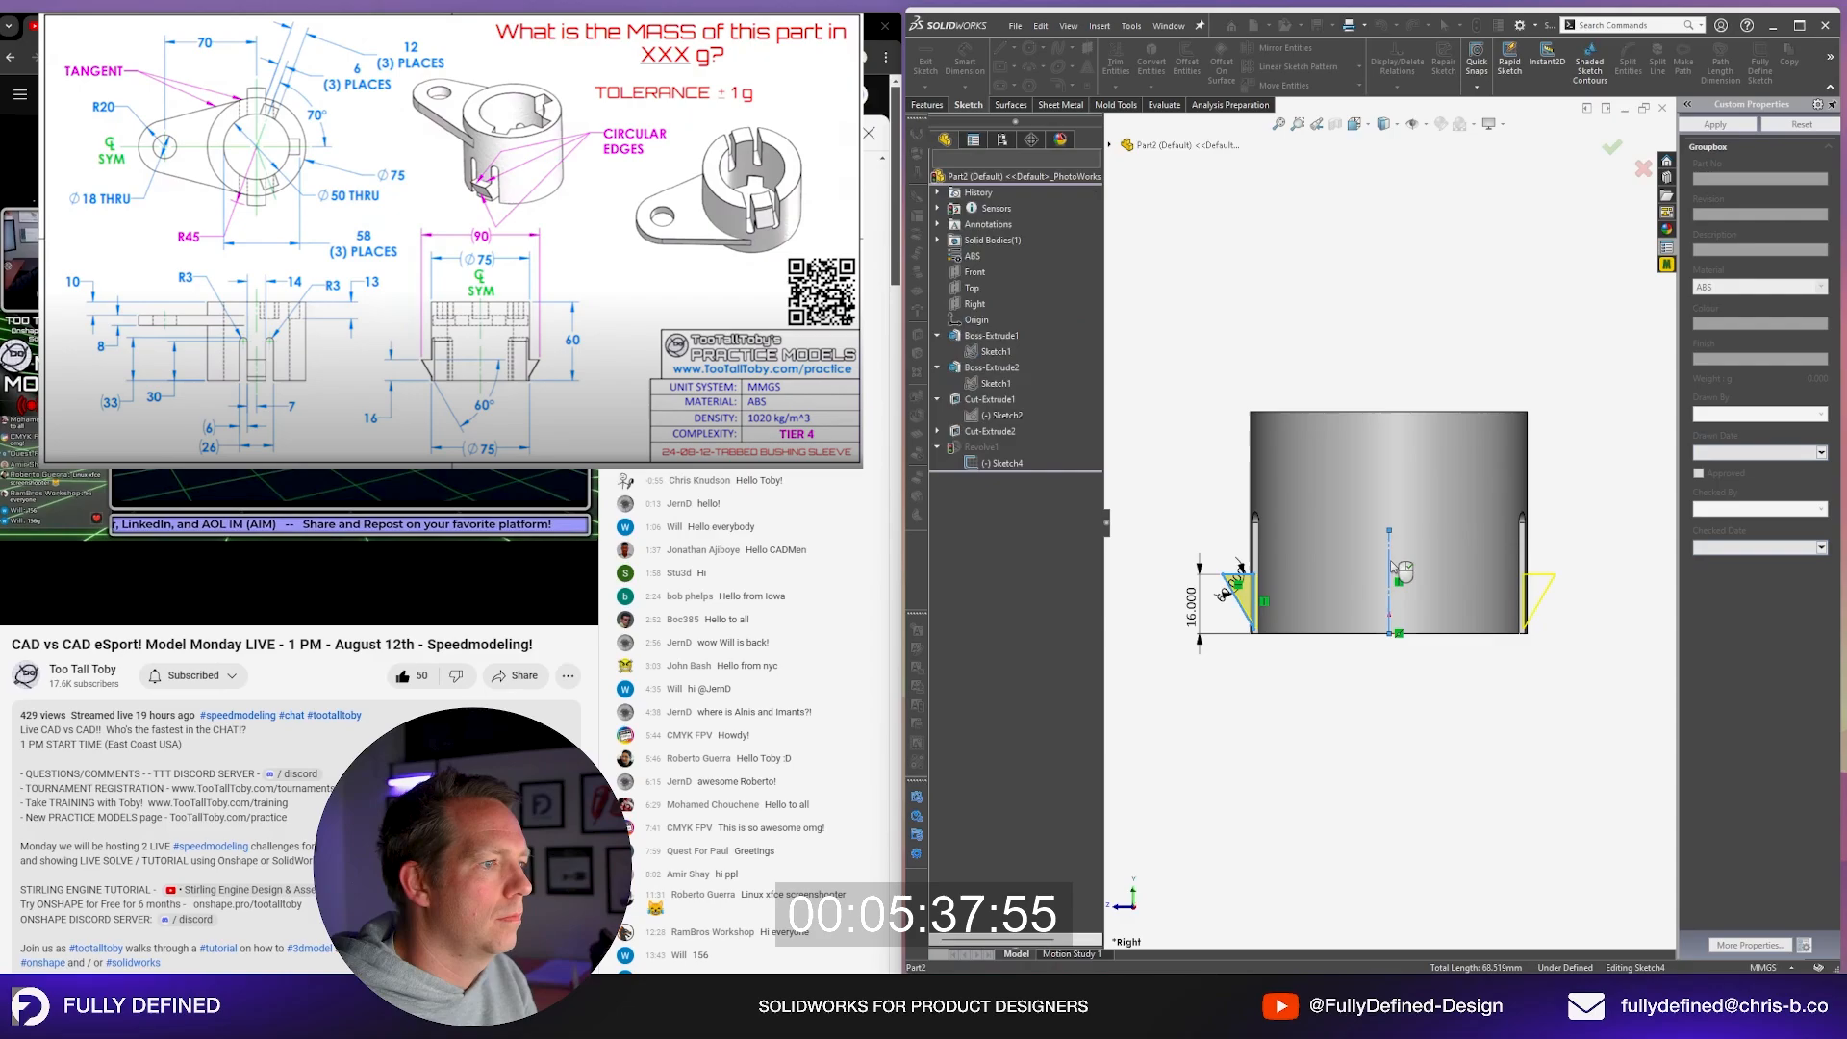
Step: Undo the mirroring of the triangle in the revolved tab's sketch, then exit the sketch and rebuild the part
click(1618, 147)
mouse_move(1318, 606)
middle_down()
mouse_move(1260, 649)
mouse_move(1250, 708)
middle_up()
key(ctrl+z)
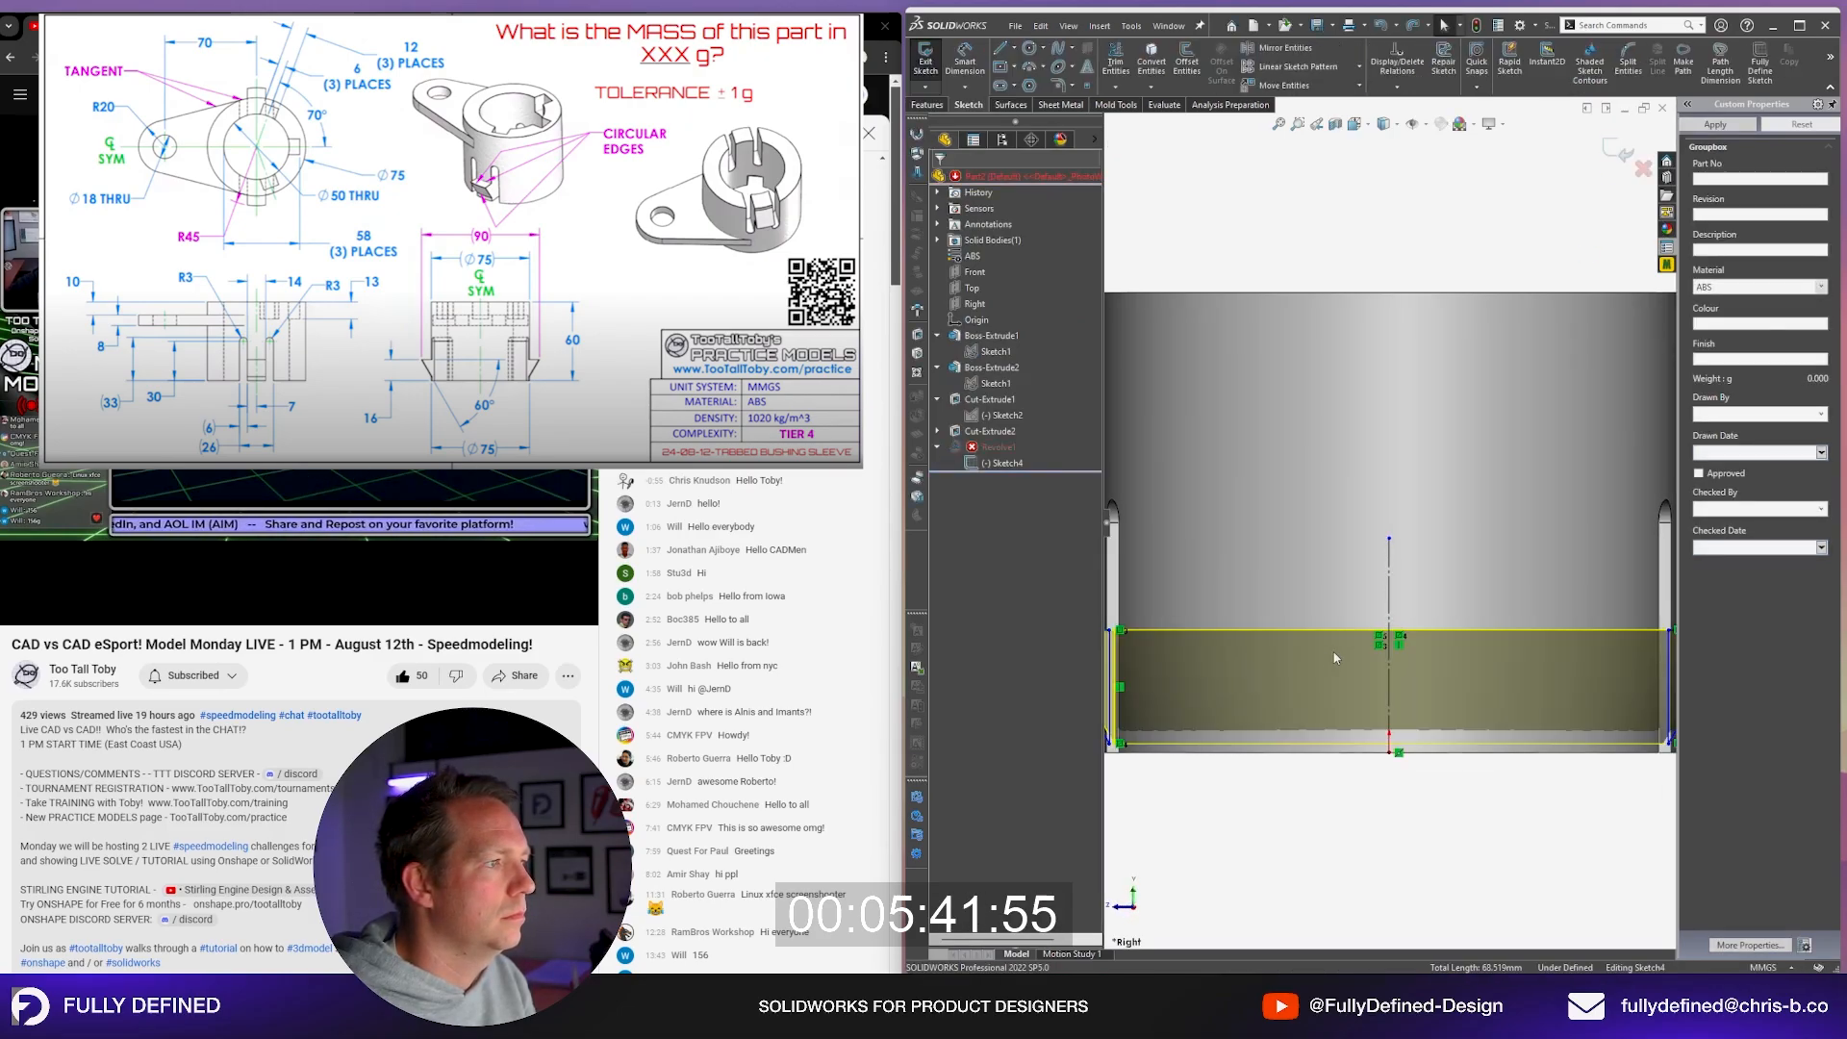
key(ctrl+z)
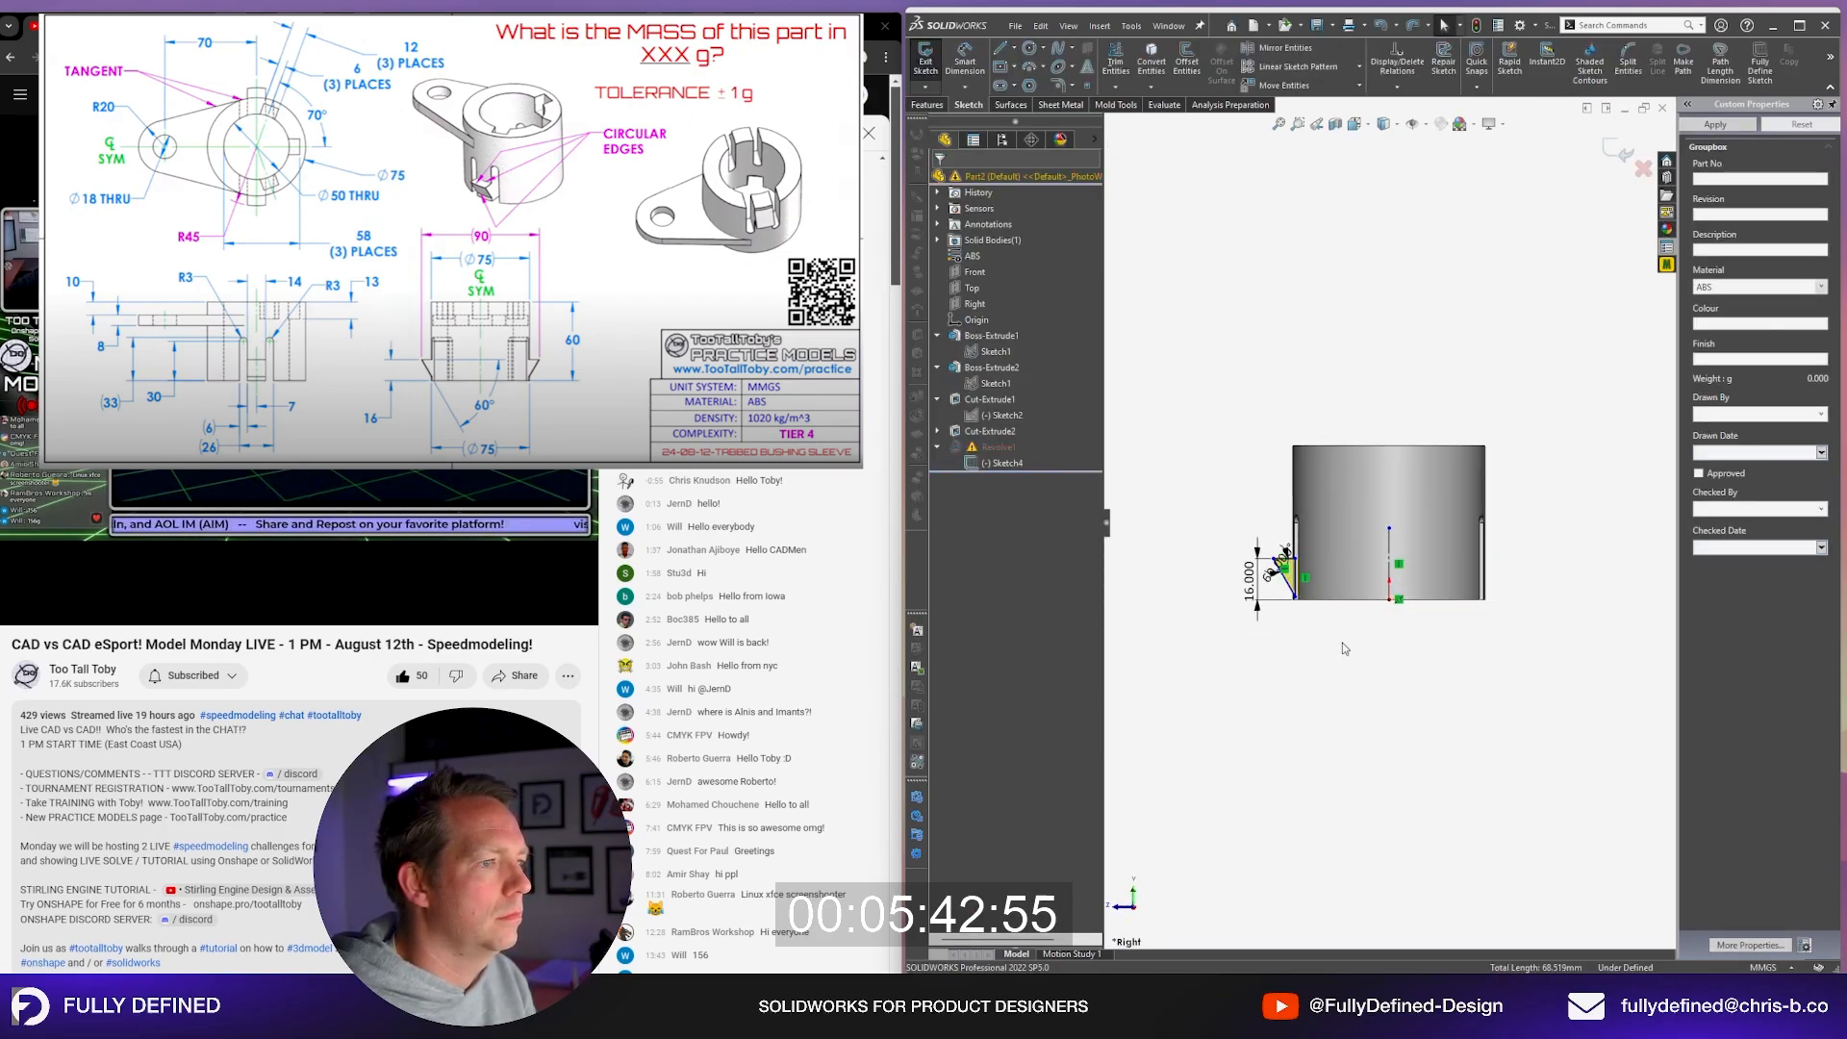
click(1618, 149)
middle_drag(1375, 673, 1435, 731)
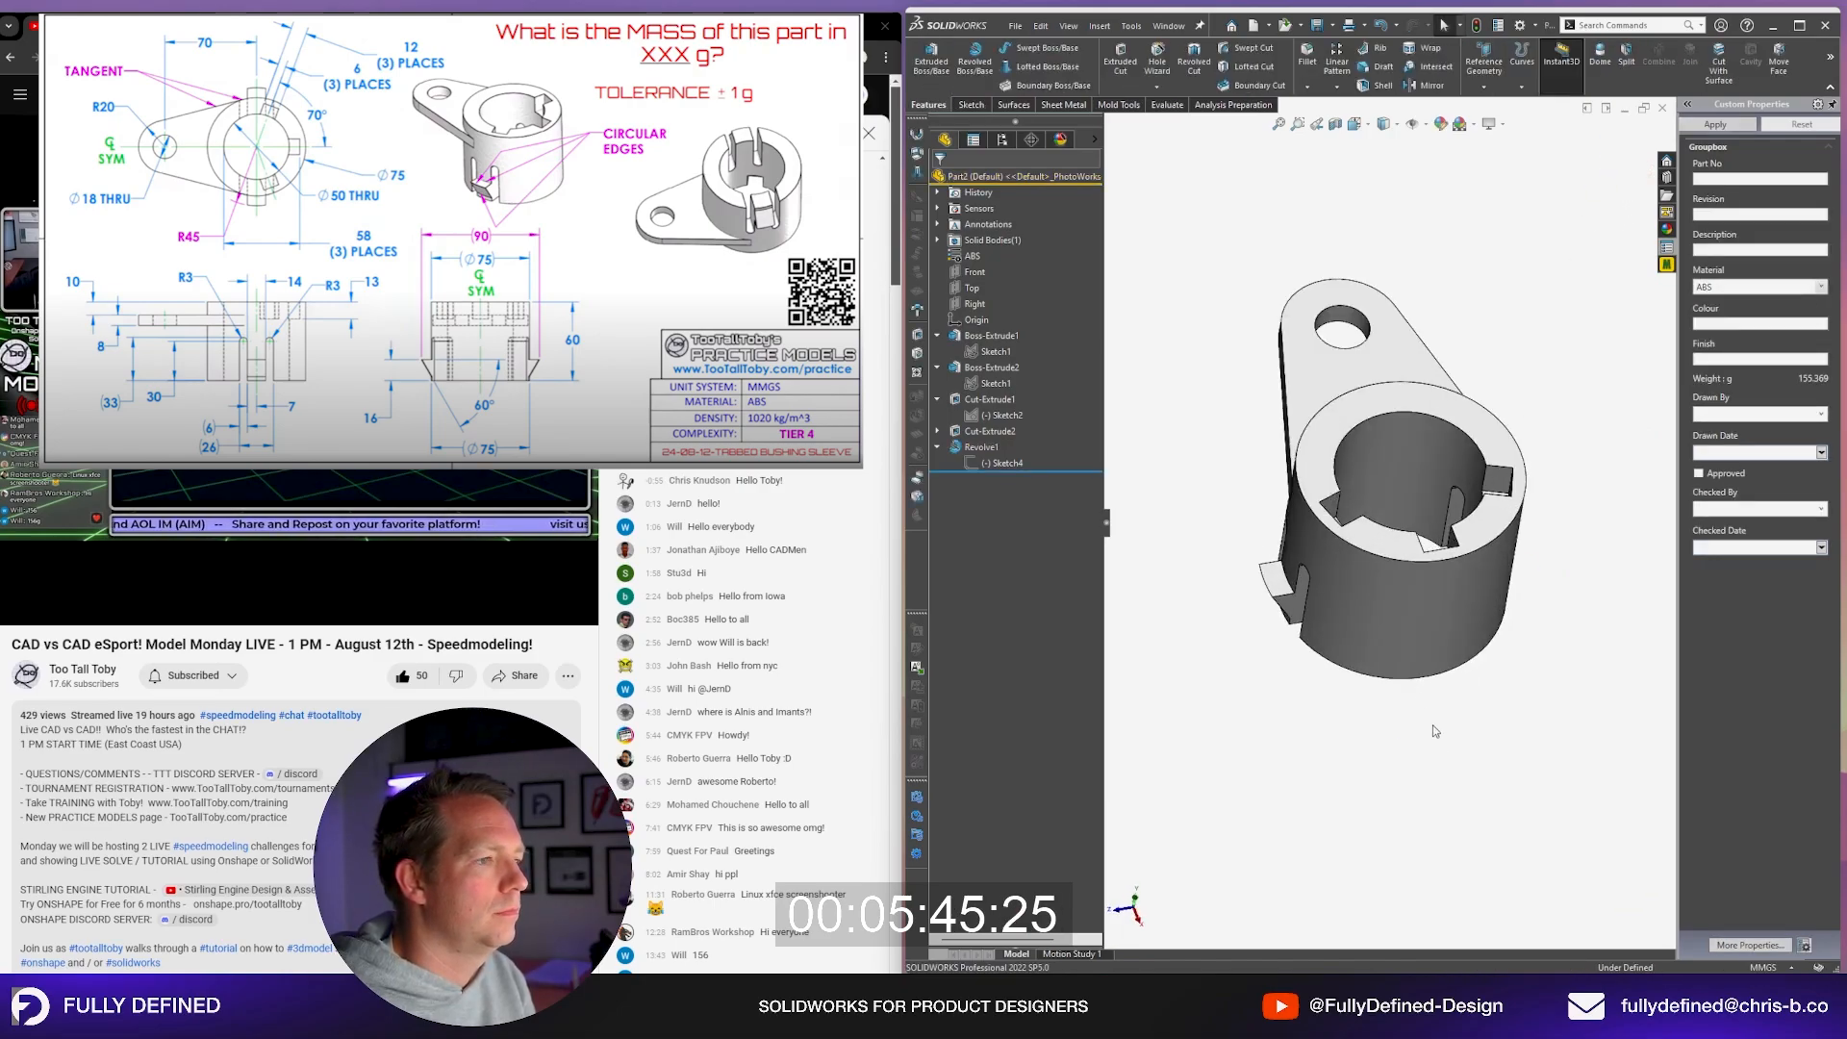
Step: Try to mirror the revolved tab feature about the Front plane
click(1010, 448)
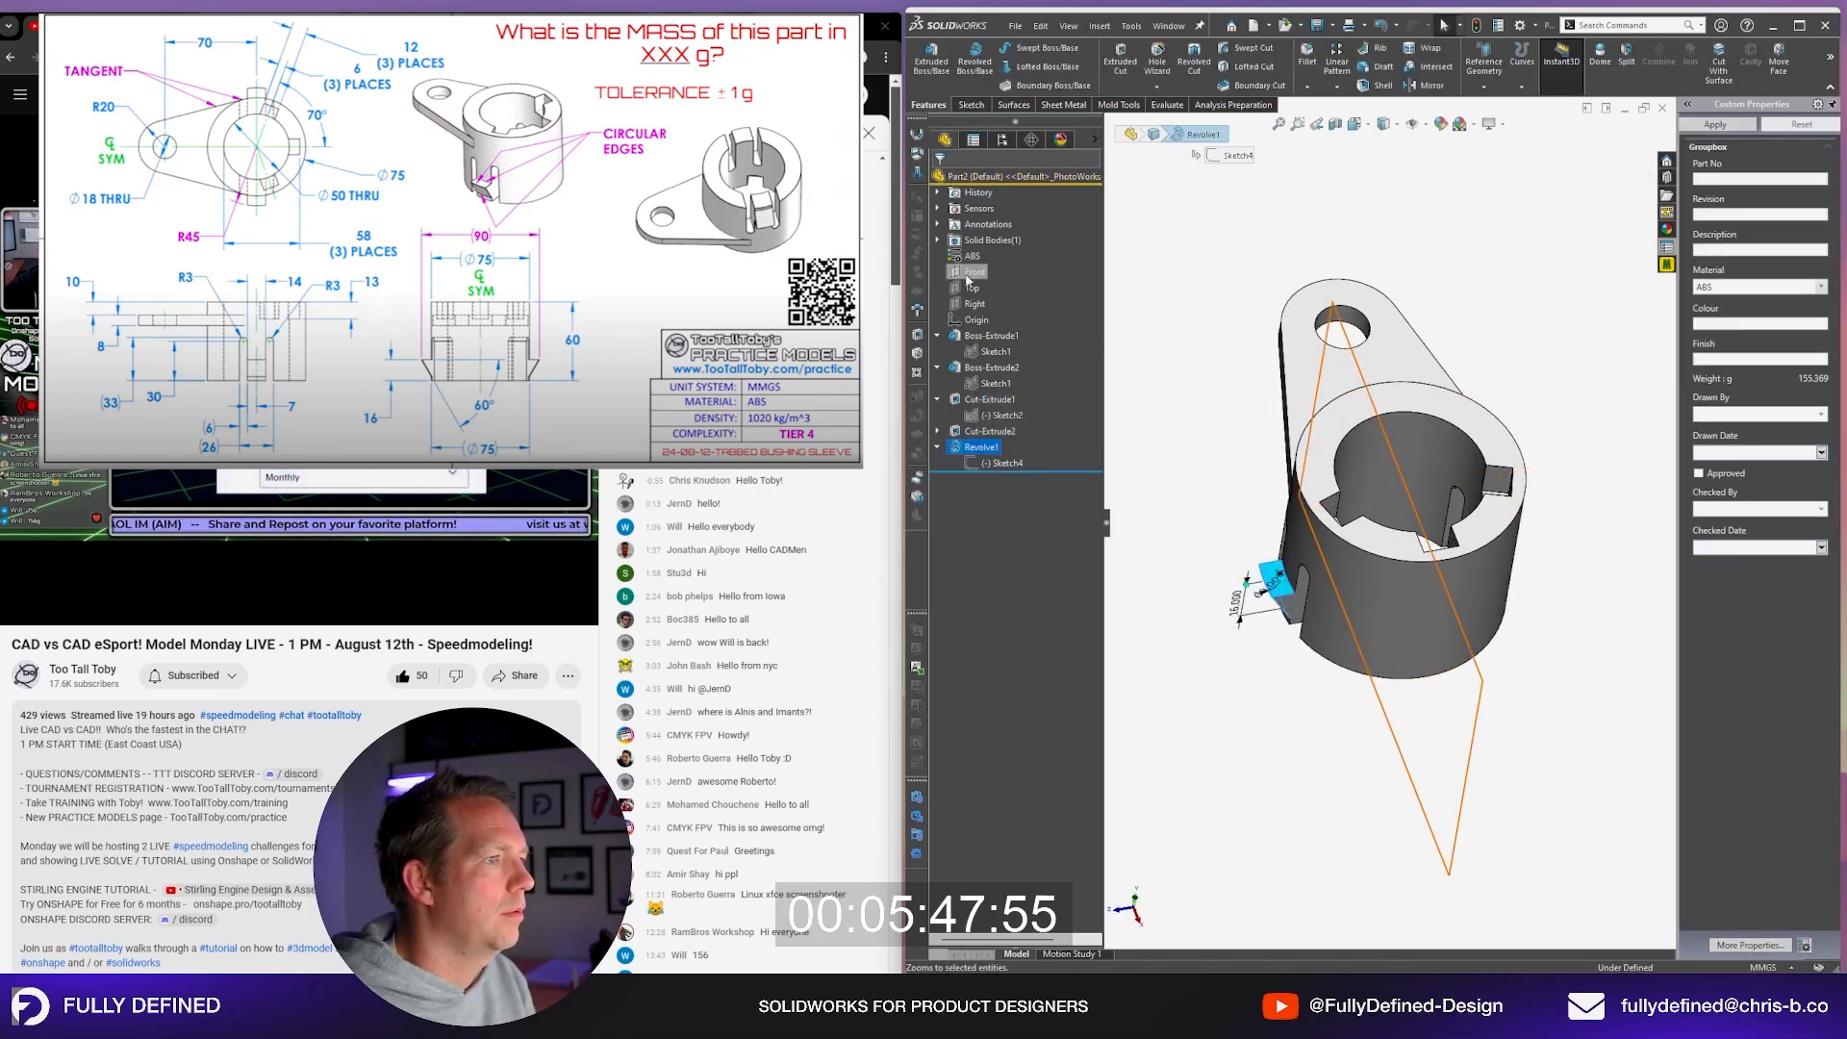
click(971, 274)
click(1432, 85)
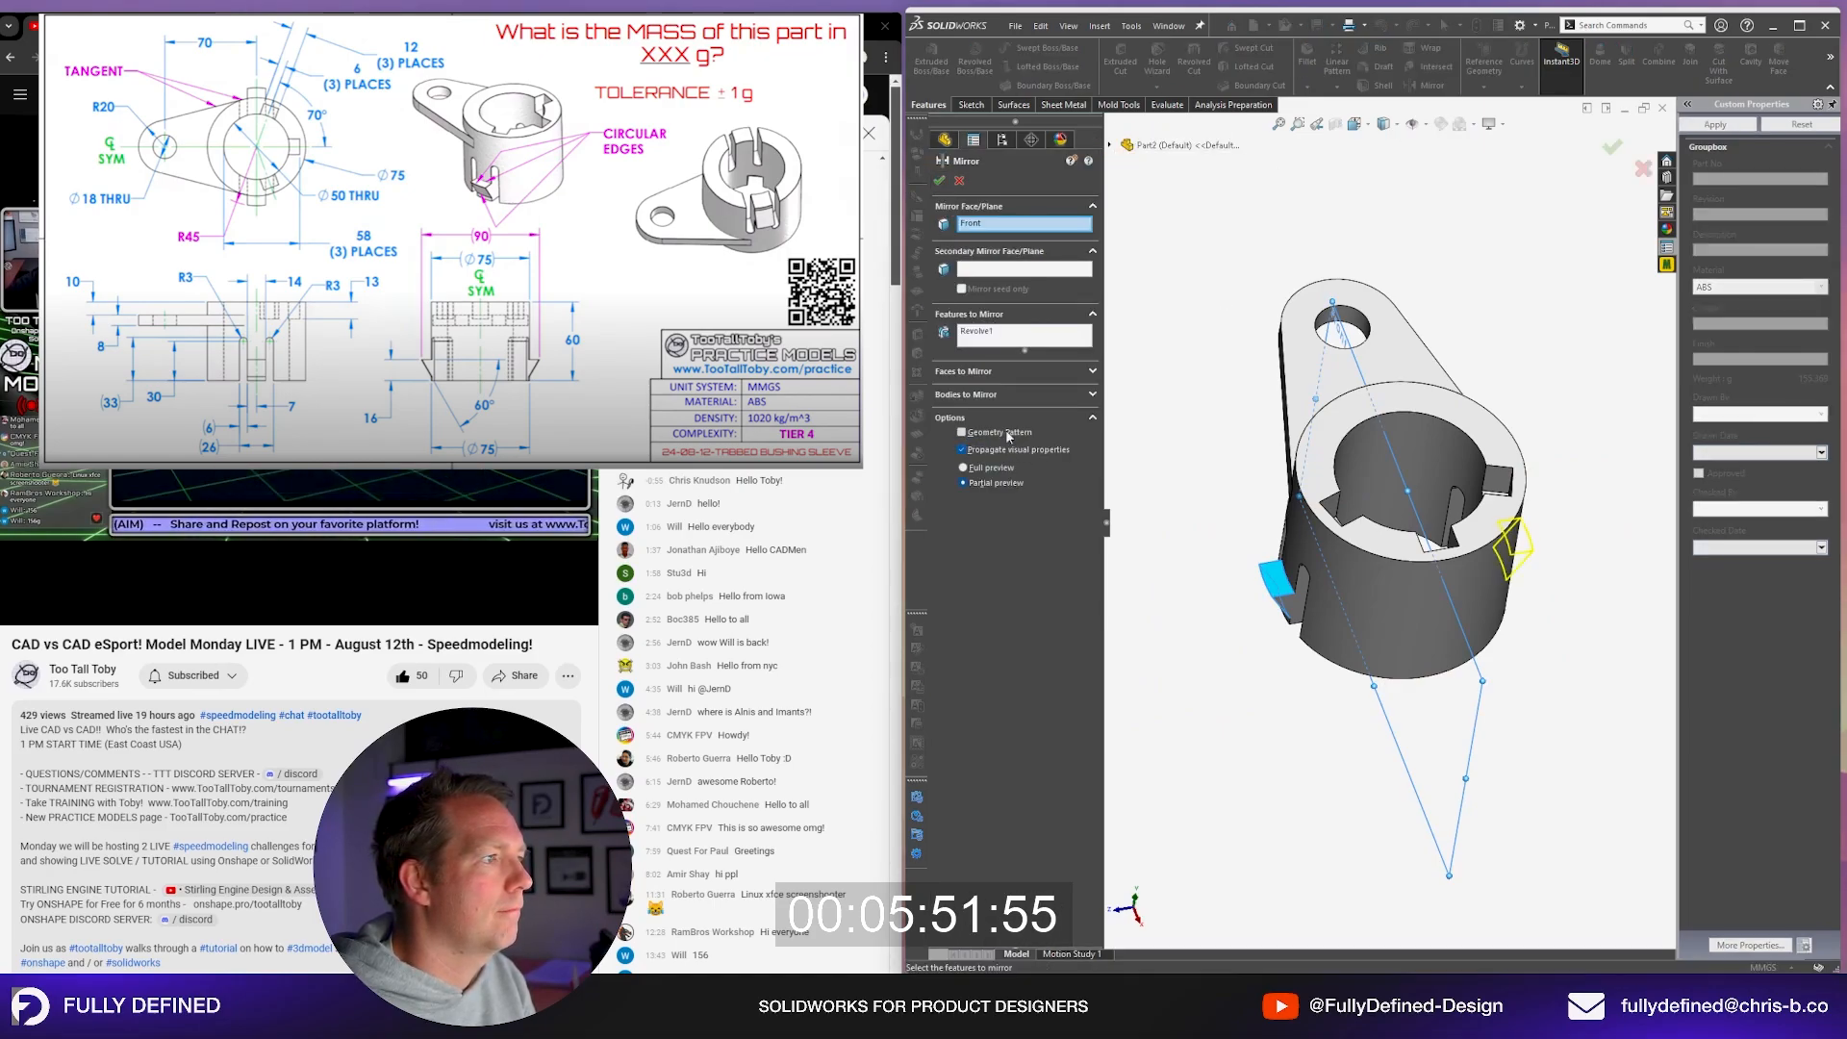
click(940, 180)
key(Escape)
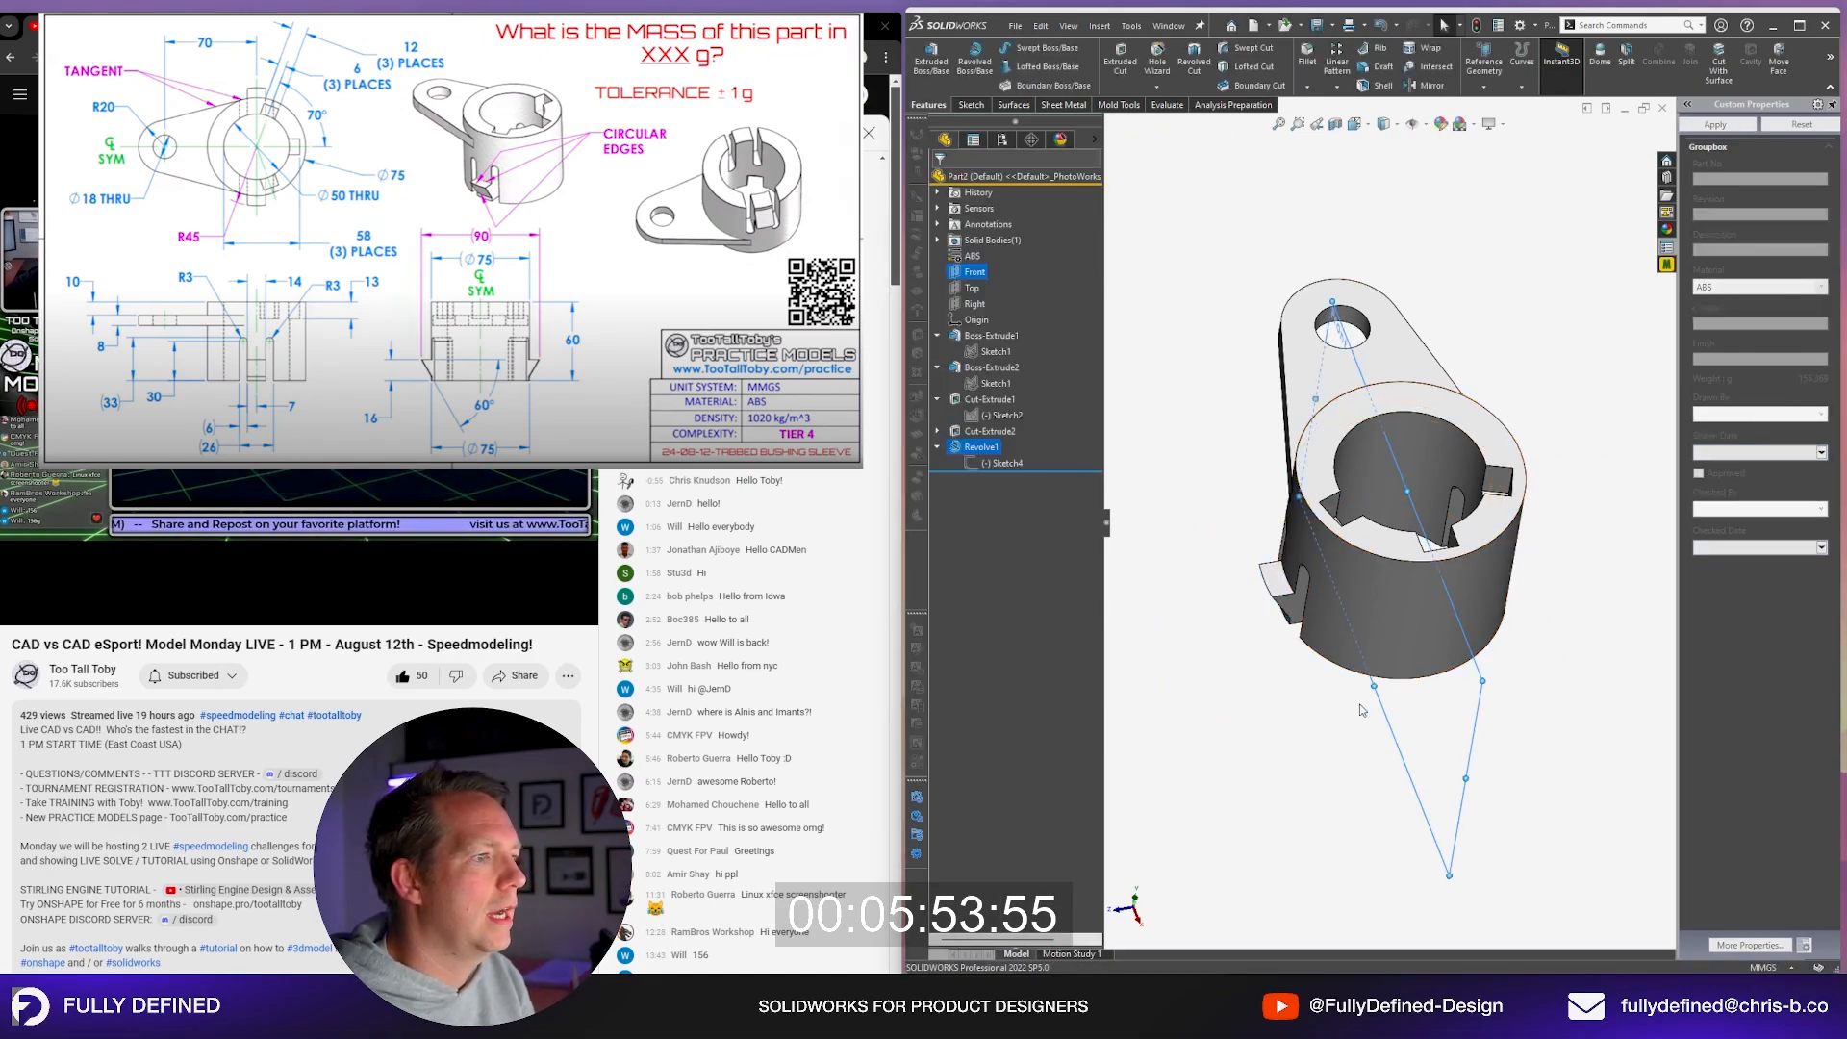
middle_drag(1344, 596, 1451, 574)
scroll(1452, 573, down, 3)
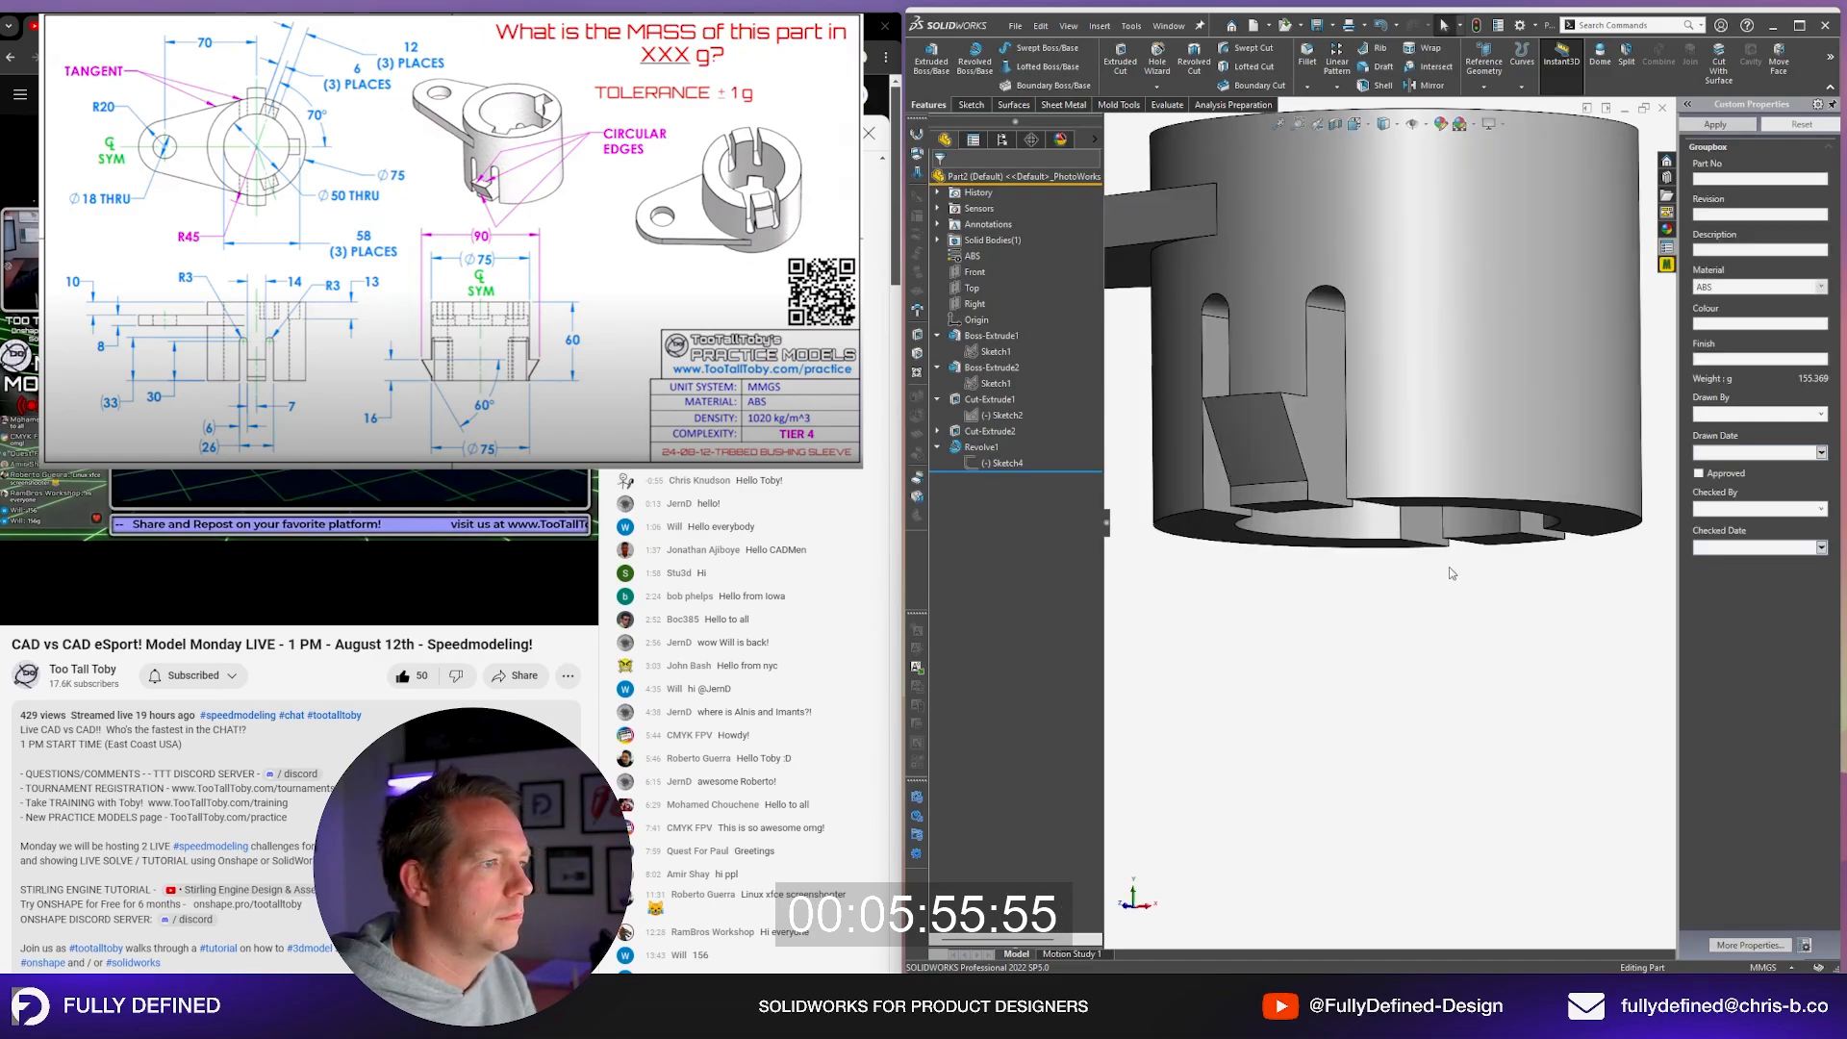
middle_drag(1241, 240, 1217, 327)
click(1220, 338)
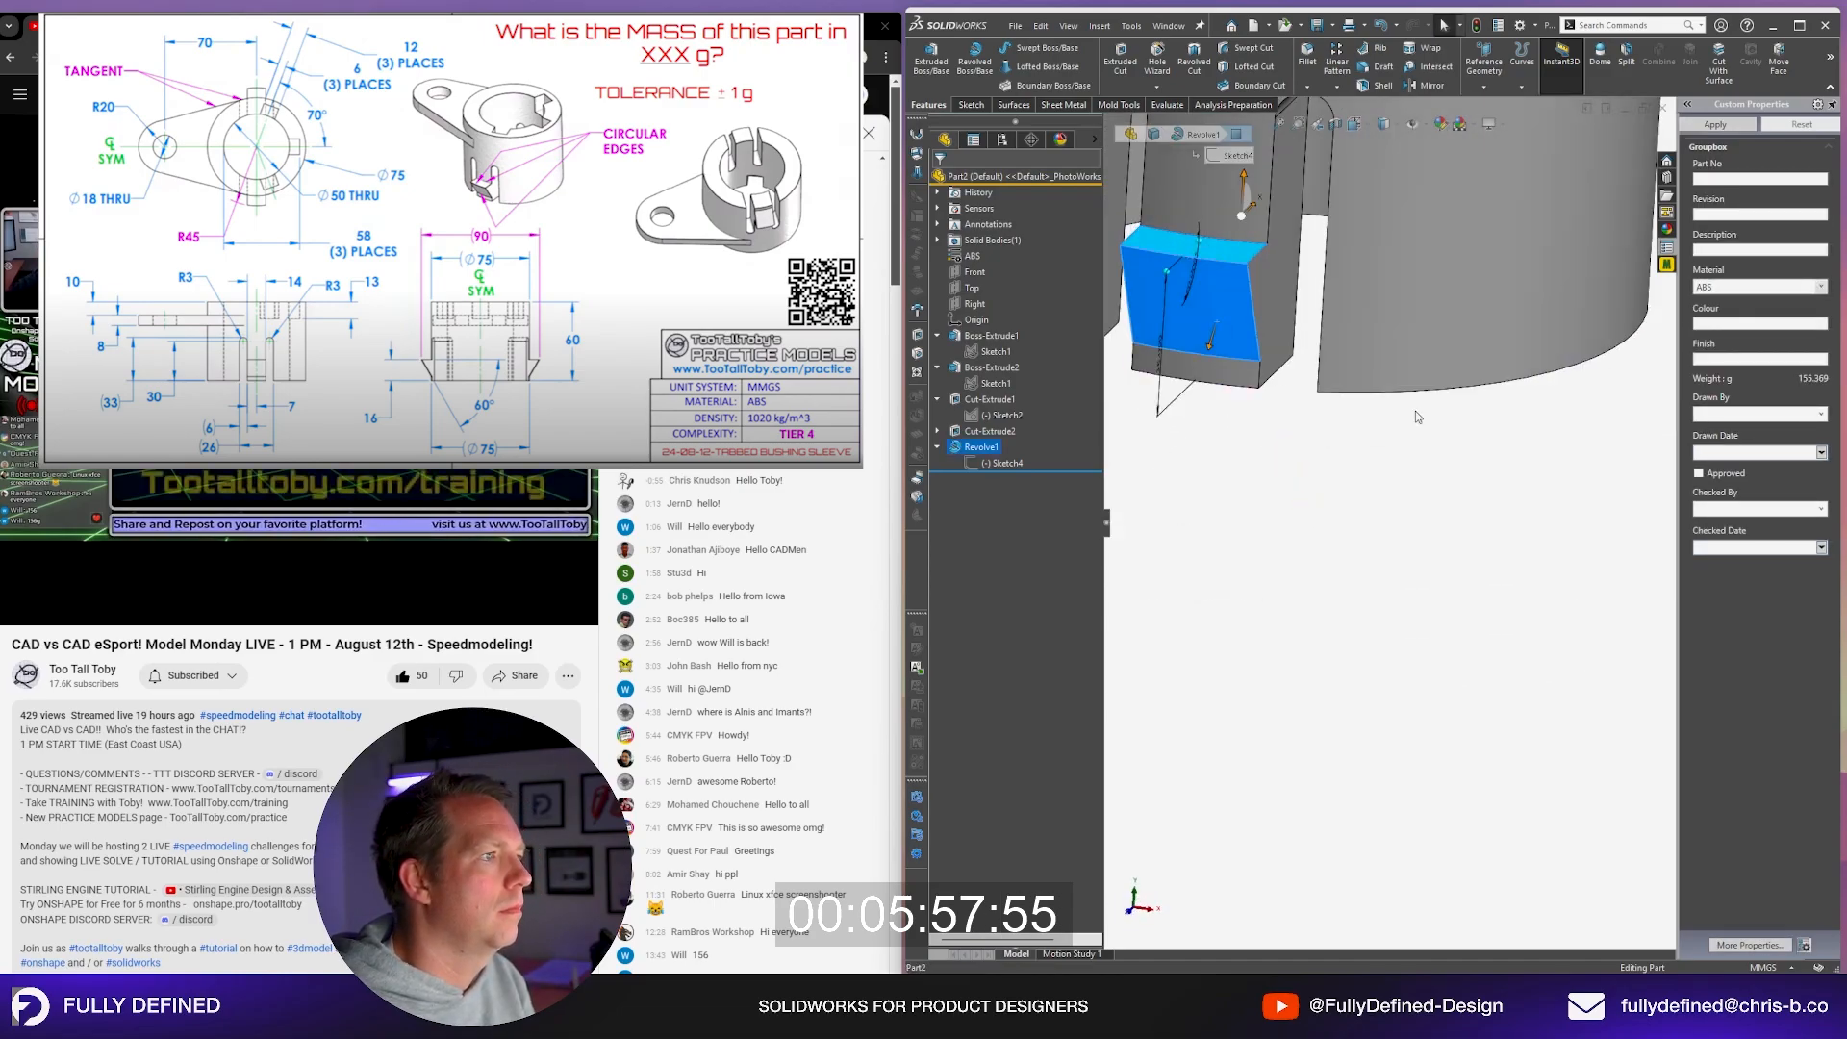
key(f)
Step: Try to mirror the tab's top and sloped faces about the Front plane using faces to mirror
click(975, 275)
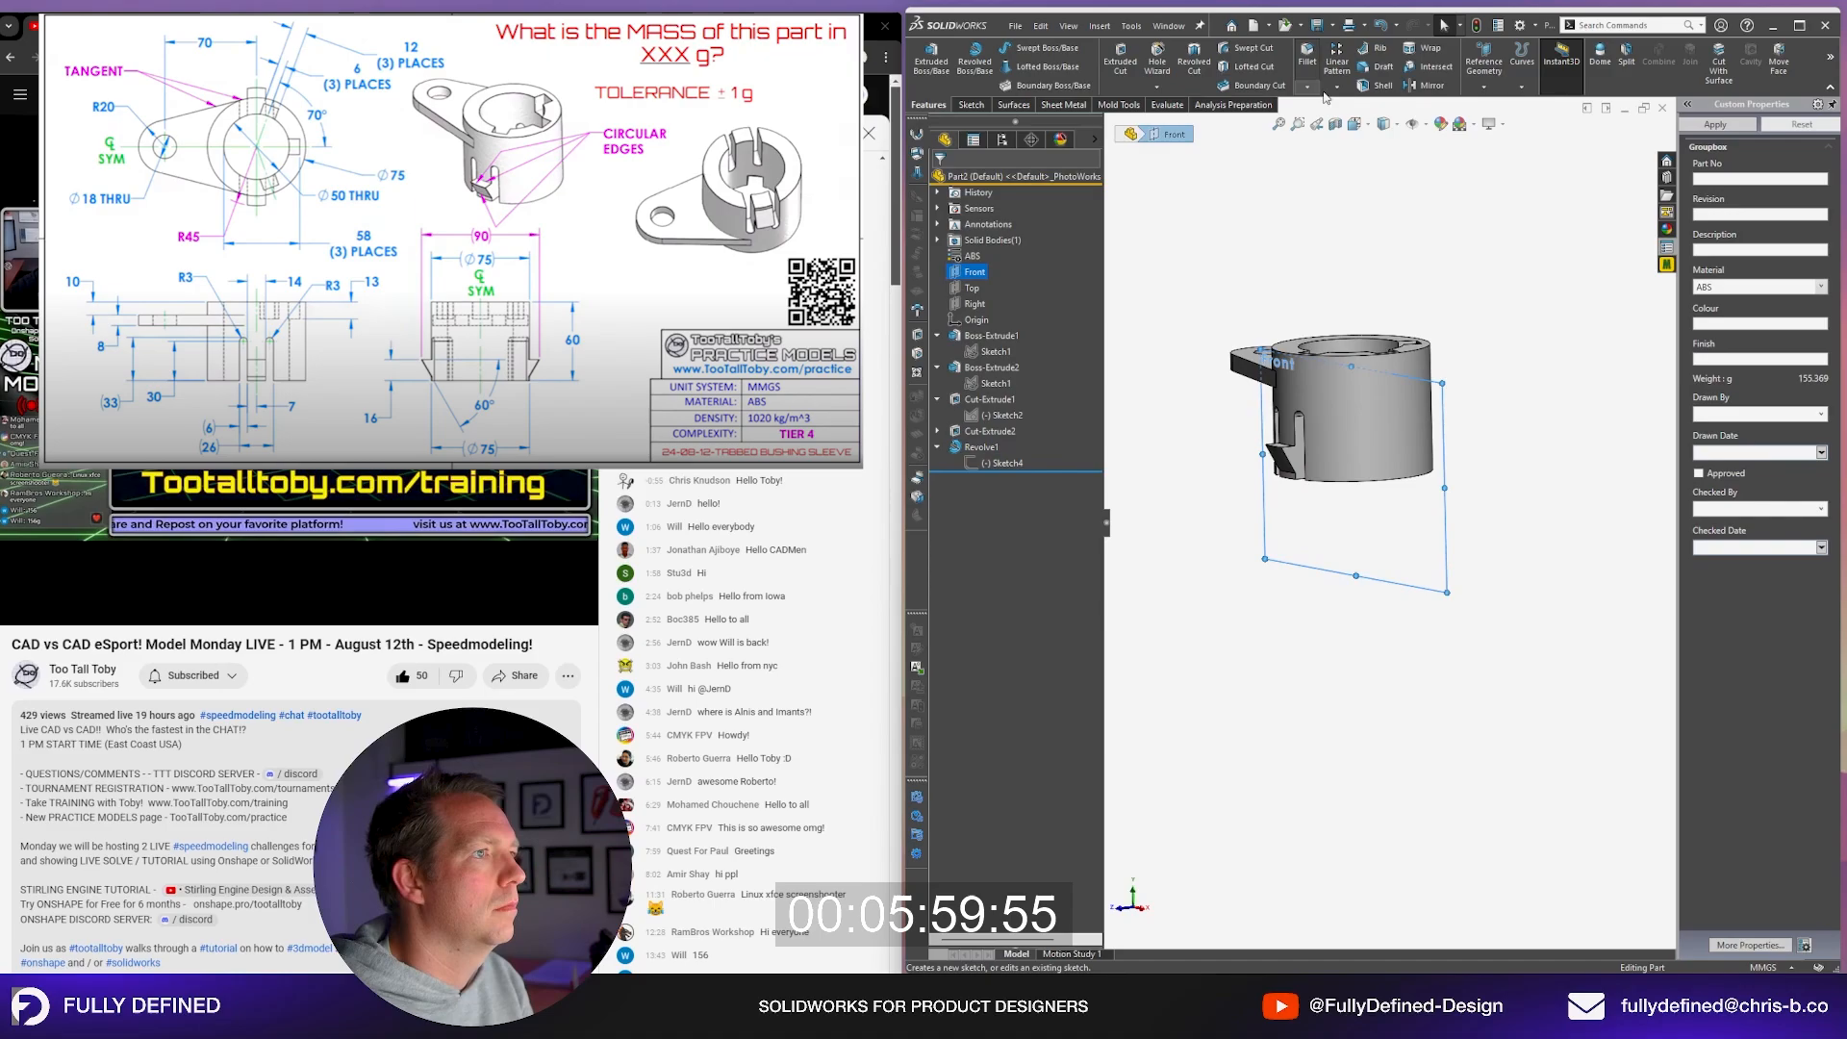
click(1410, 85)
click(981, 372)
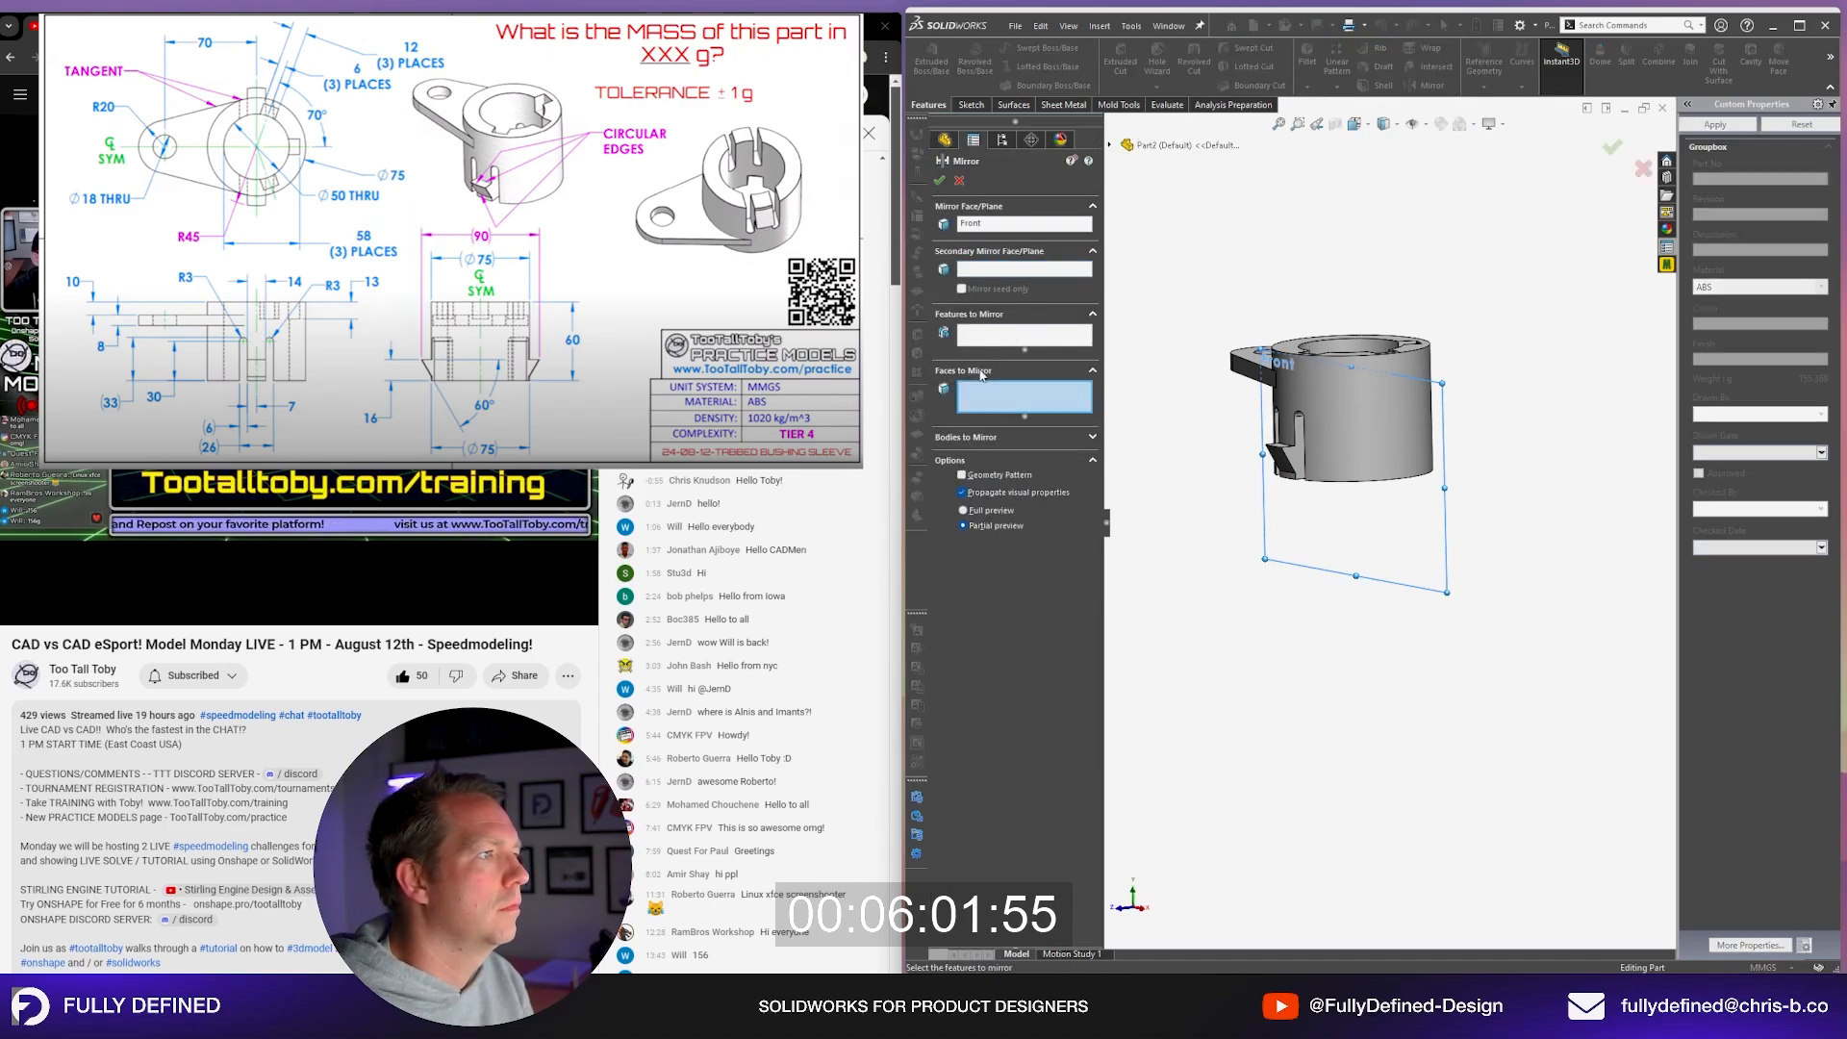
scroll(1290, 477, down, 3)
middle_drag(1321, 387, 1318, 486)
scroll(1318, 486, down, 1)
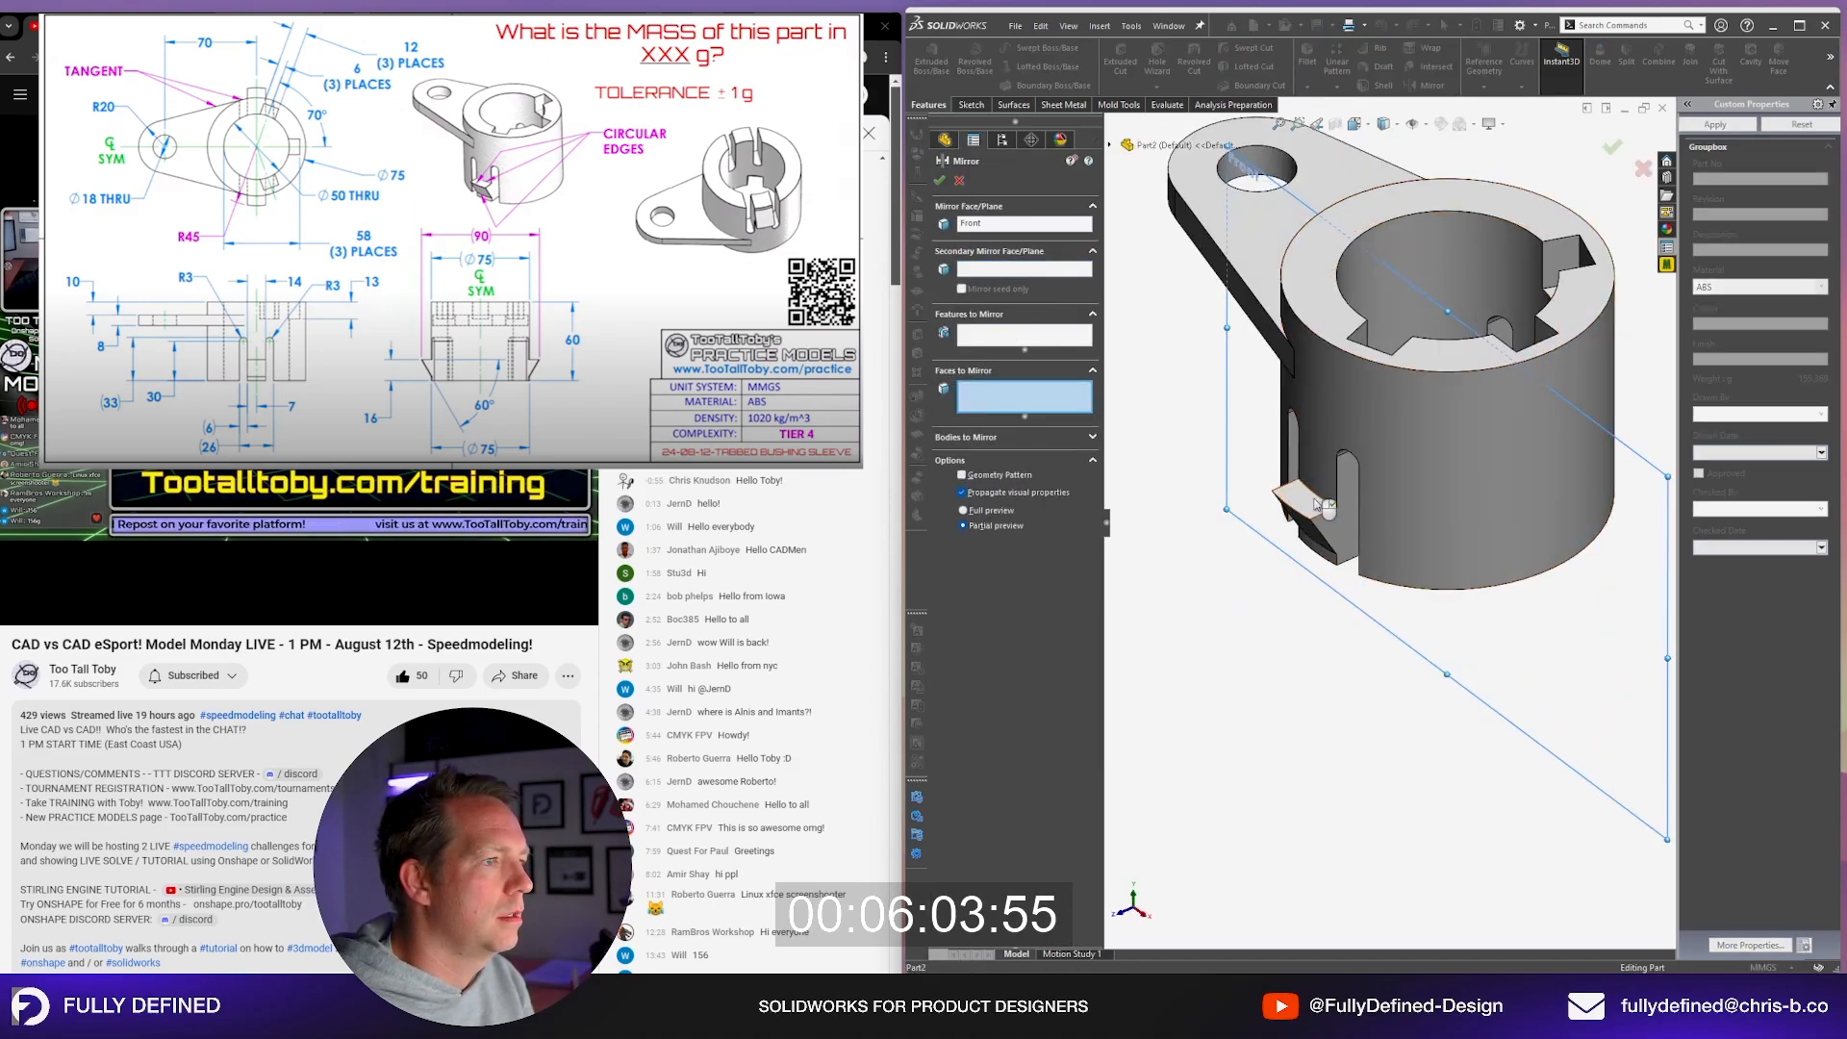
click(1309, 509)
middle_drag(1315, 557, 1494, 501)
click(1332, 457)
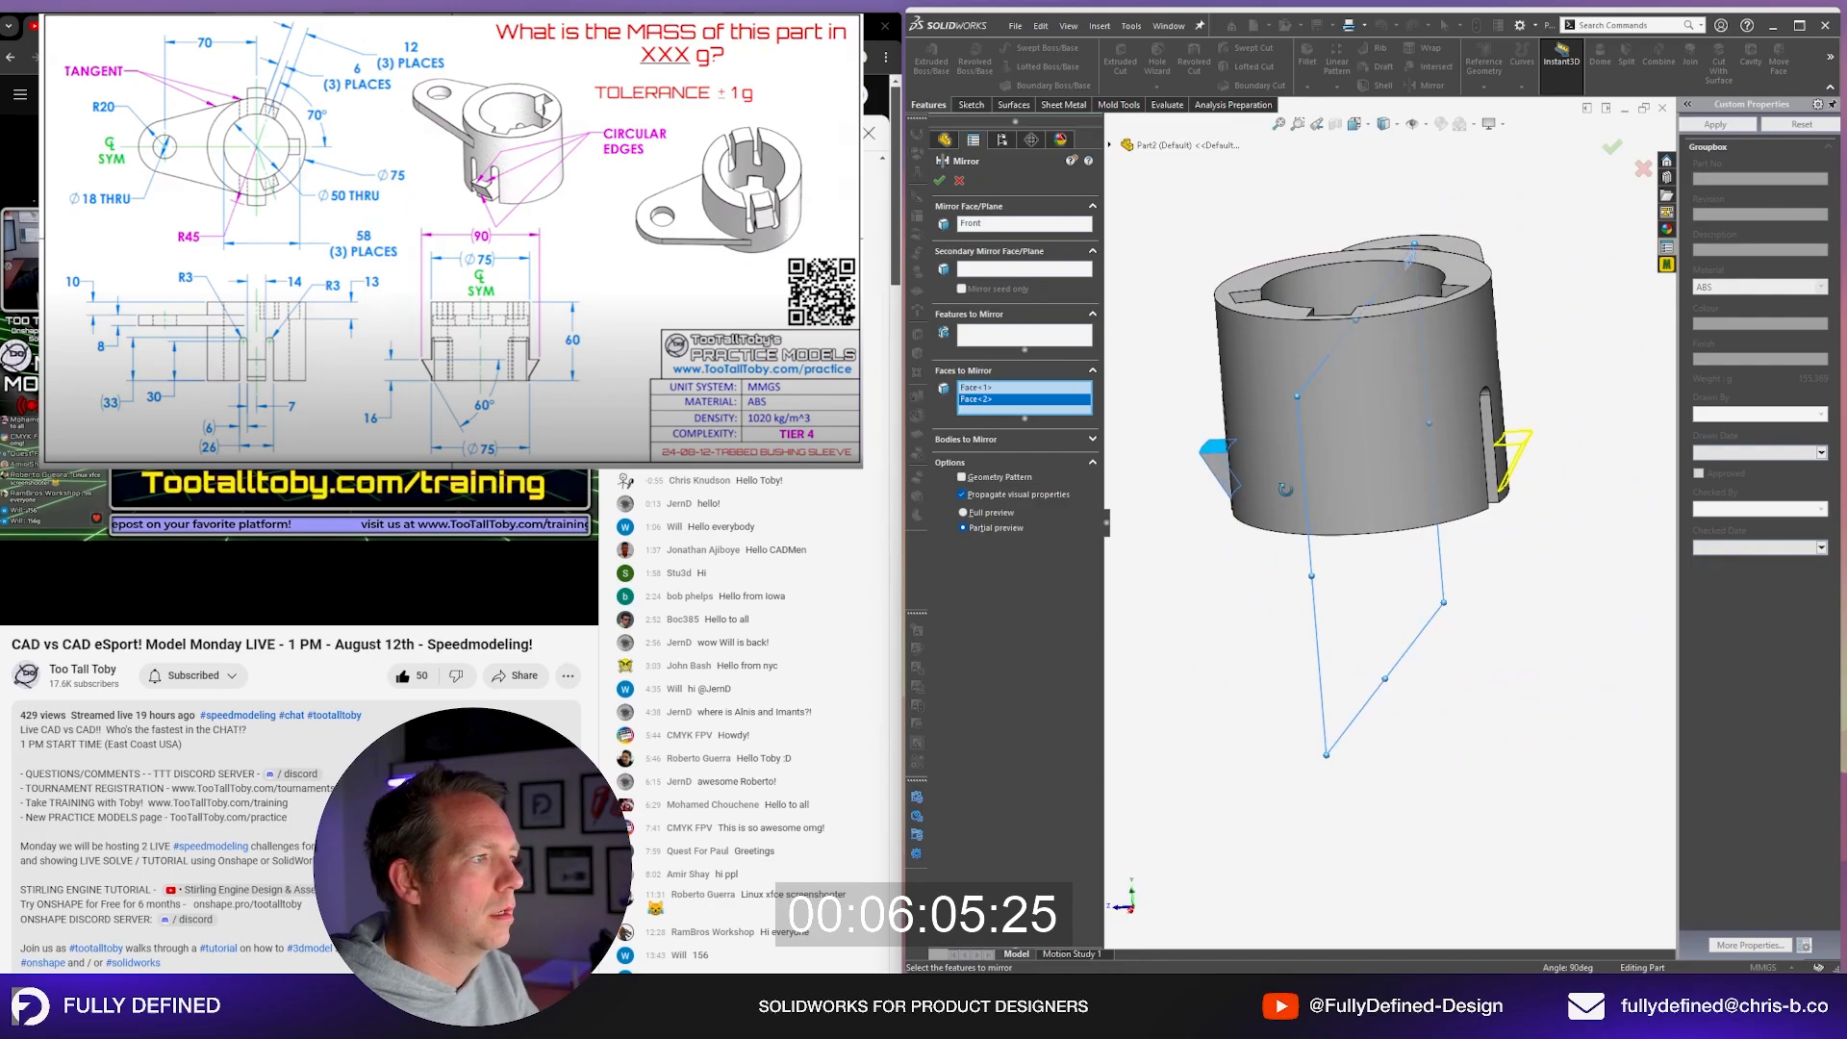
right_click(1483, 500)
key(Escape)
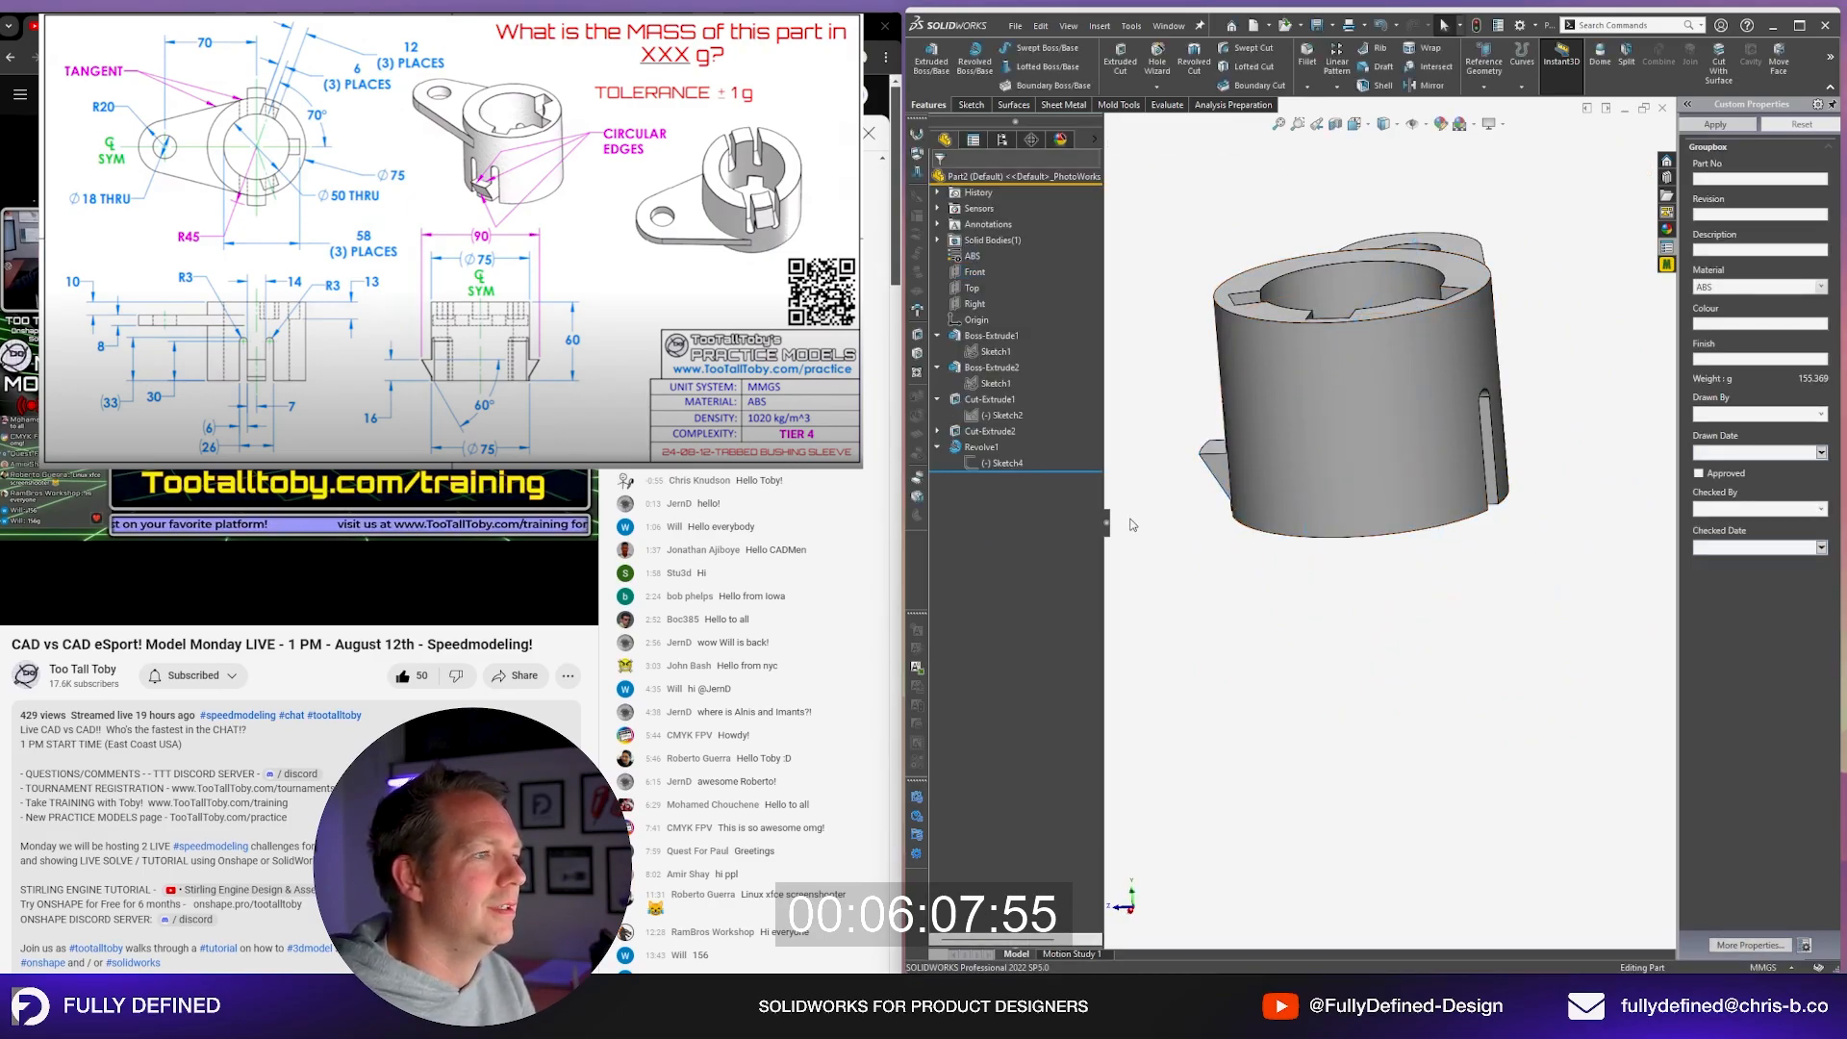
Step: Cut the solid in half with the Front plane using Cut With Surface, keeping the half that carries the tab
middle_drag(1329, 593, 1391, 536)
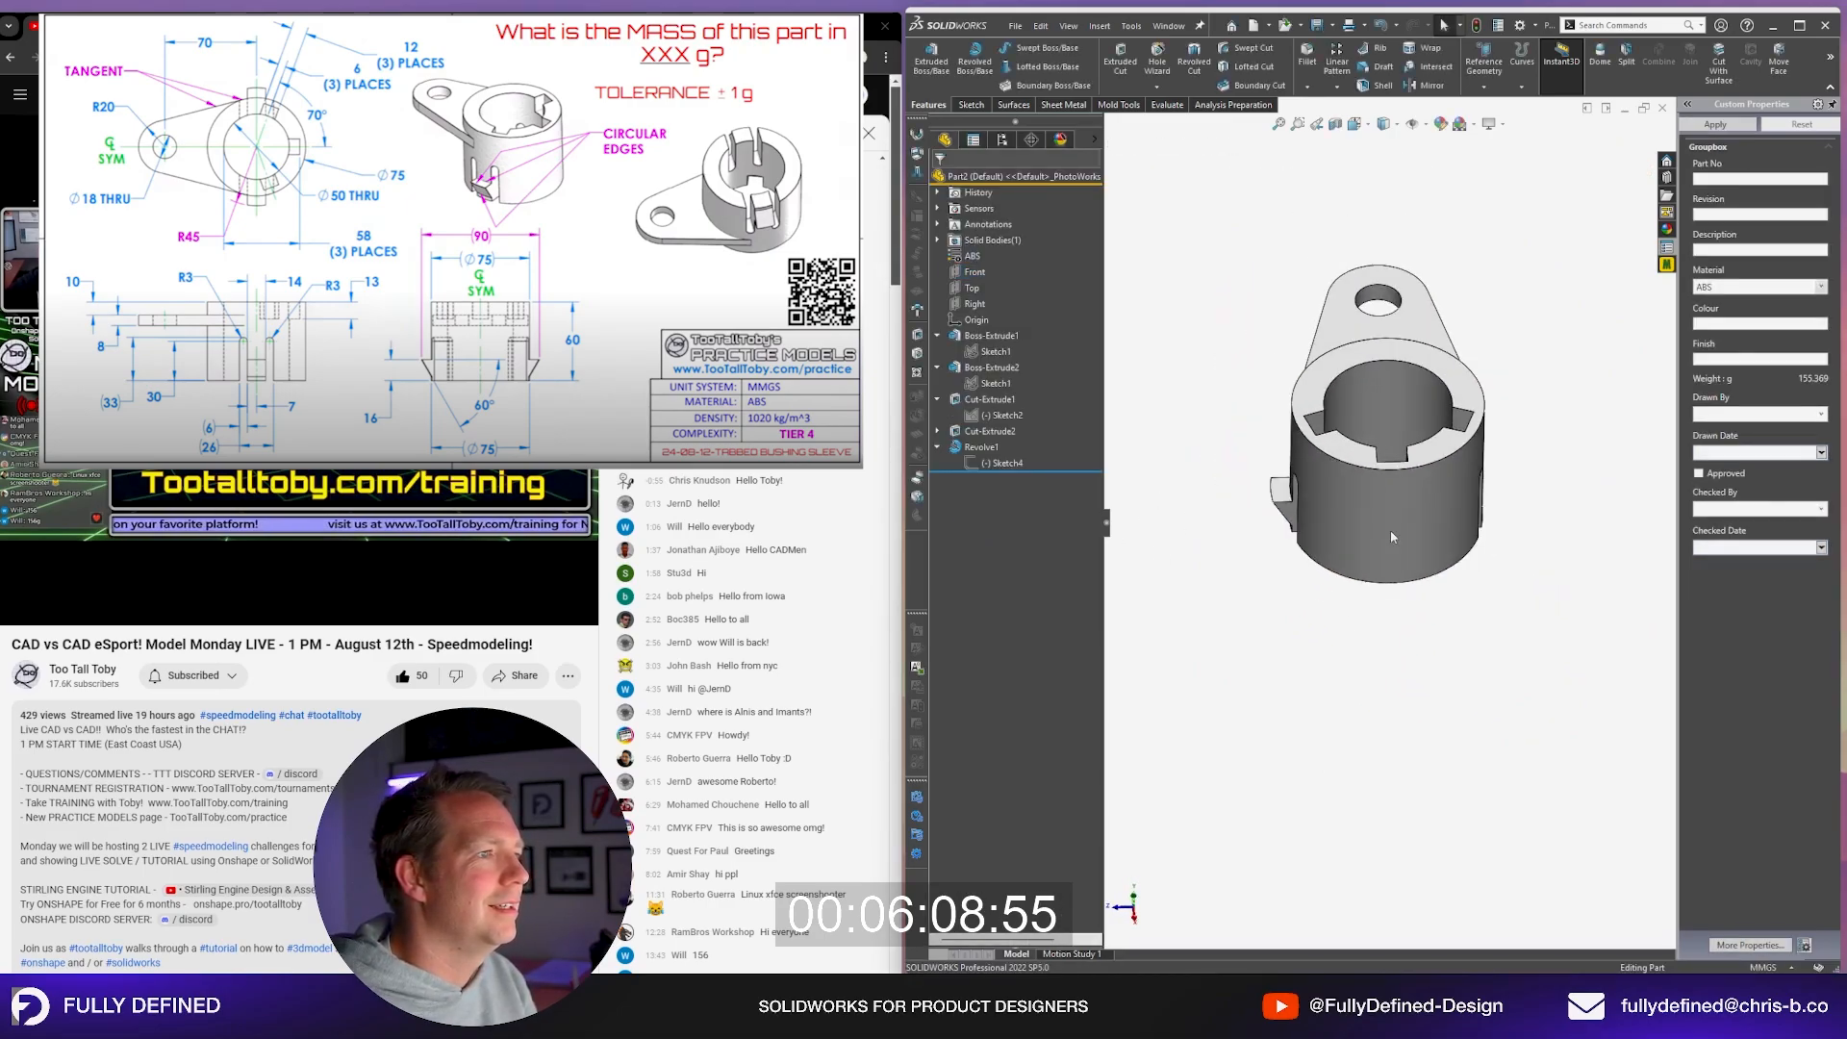
click(976, 272)
click(1731, 69)
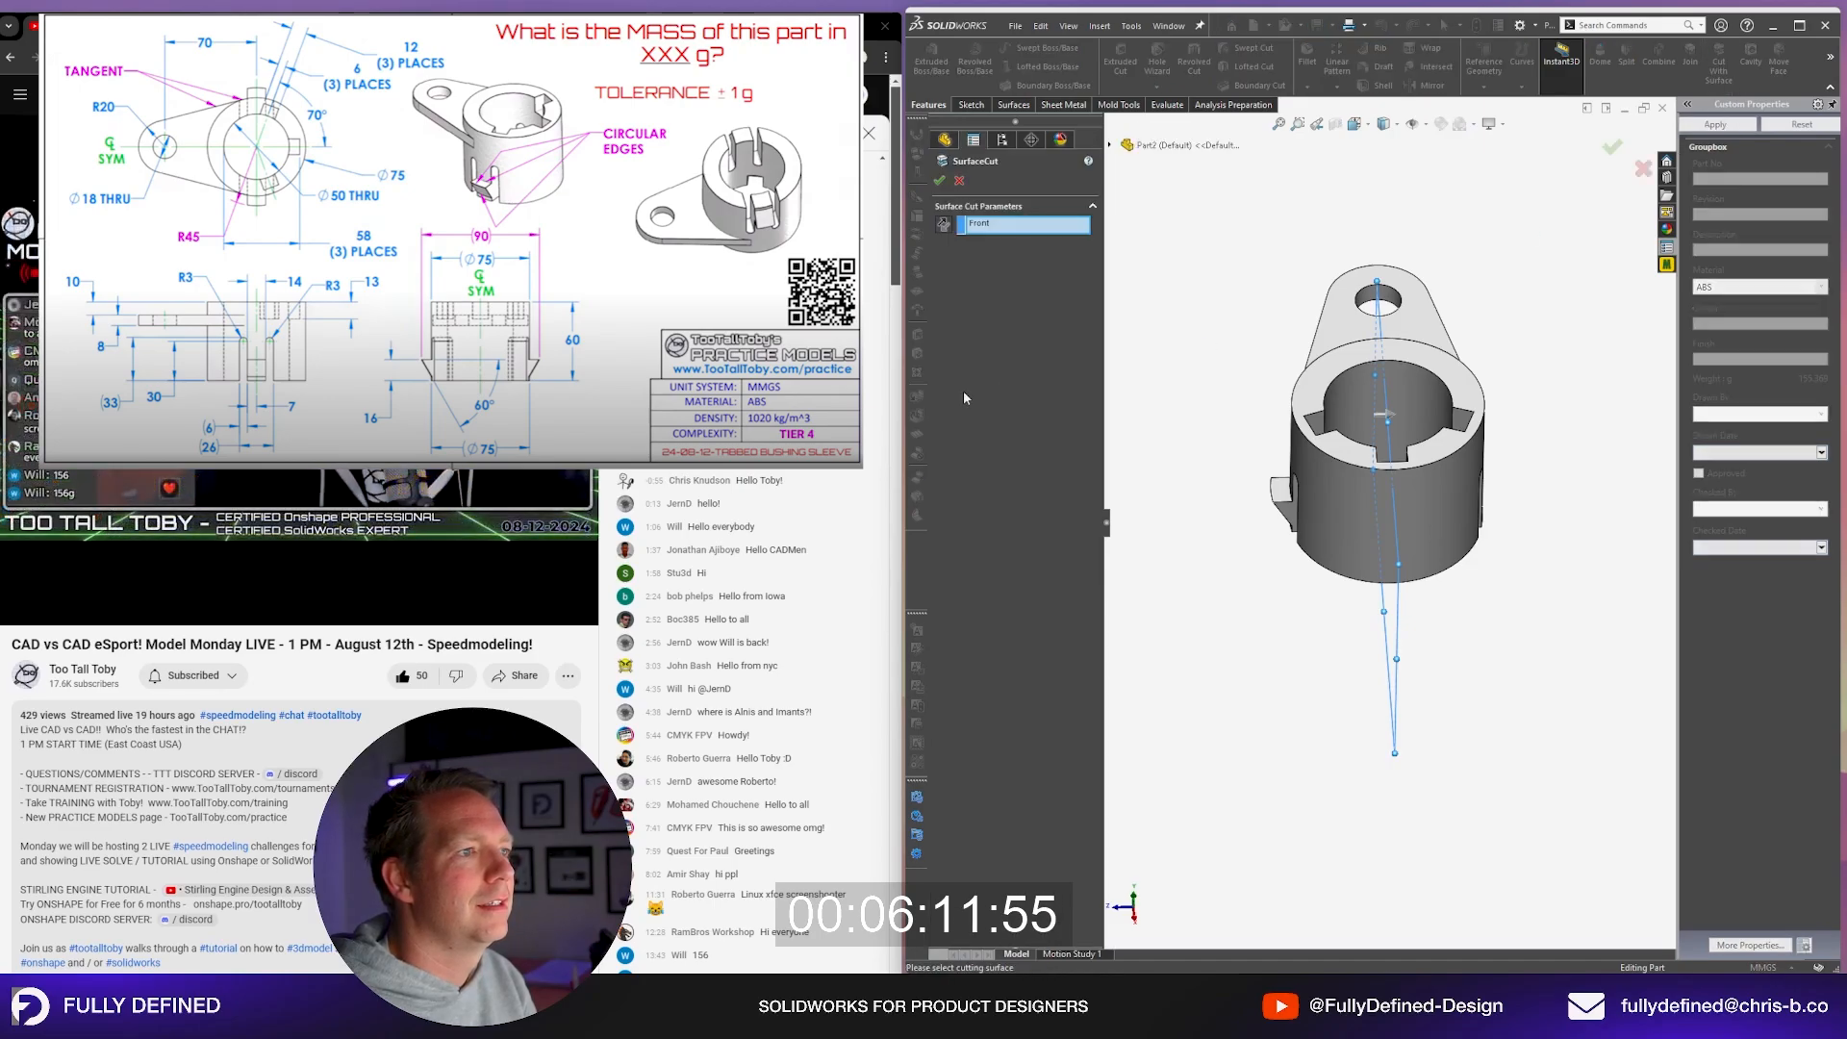
click(939, 182)
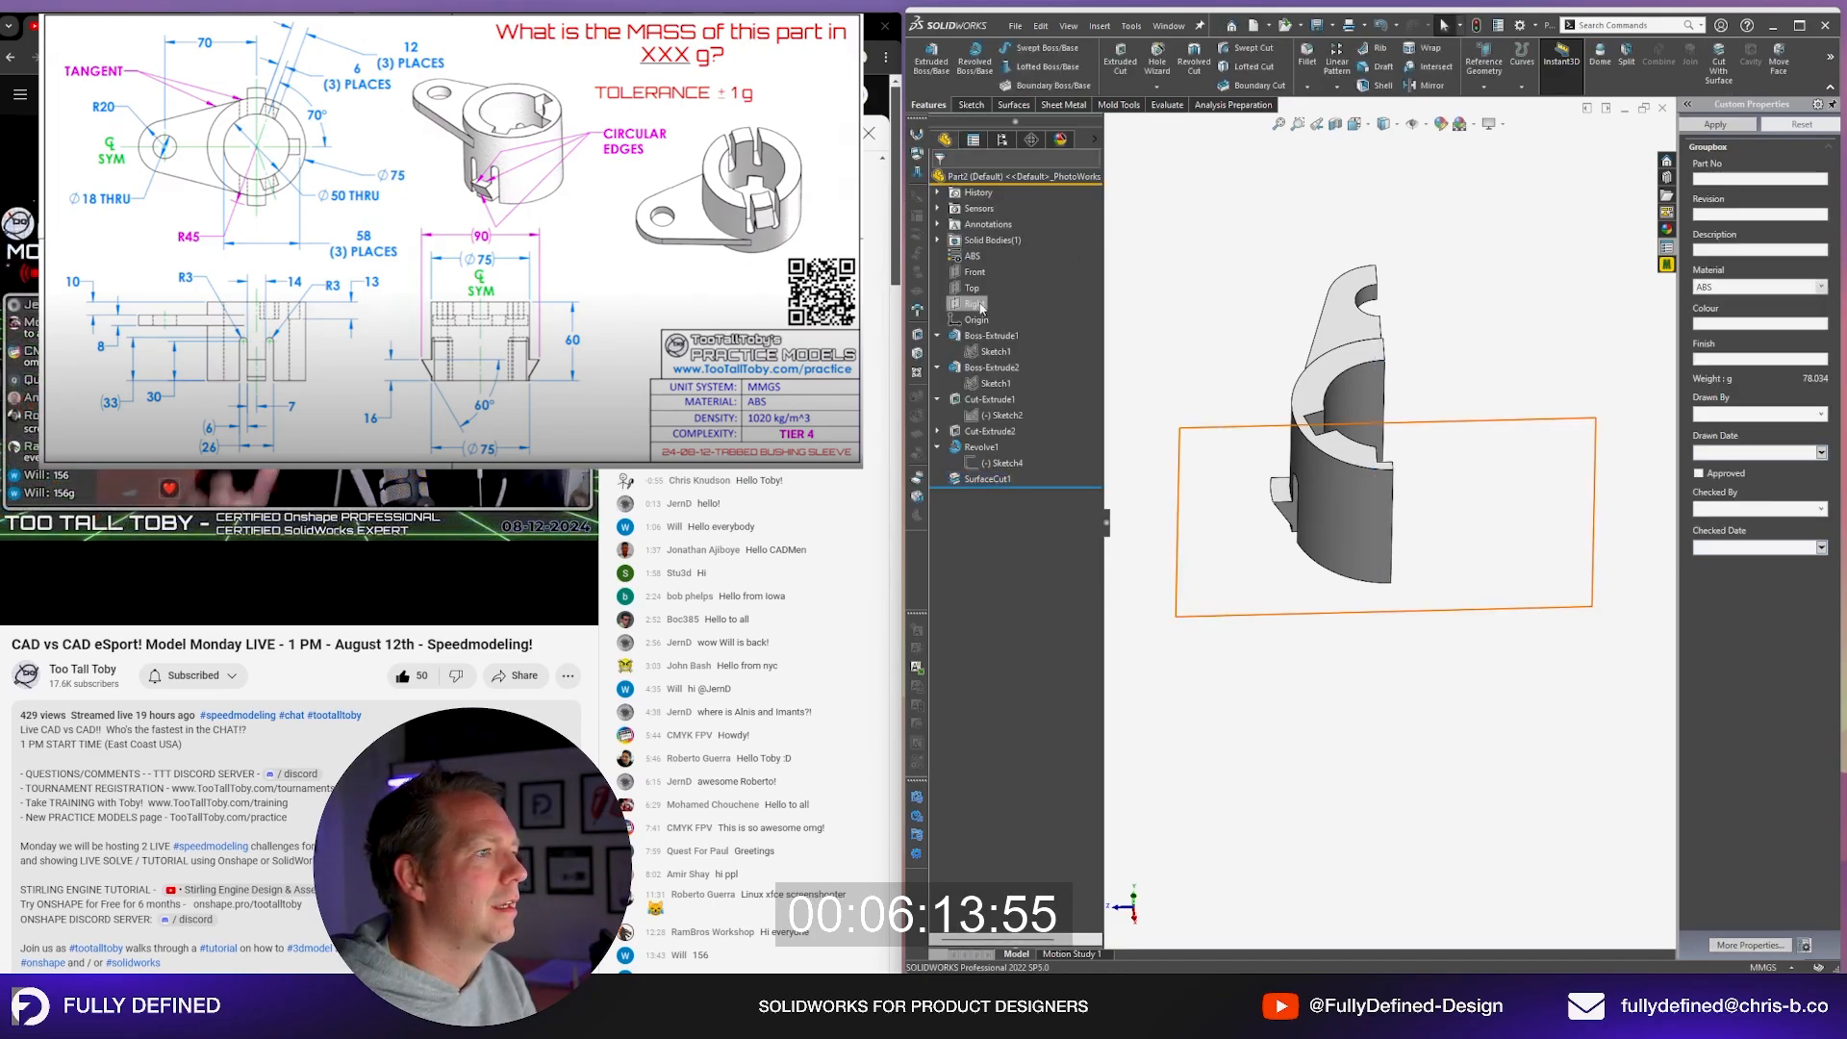
Step: Mirror the remaining half body about its flat cut face with Merge solids enabled
middle_drag(1529, 472, 1394, 380)
click(1384, 373)
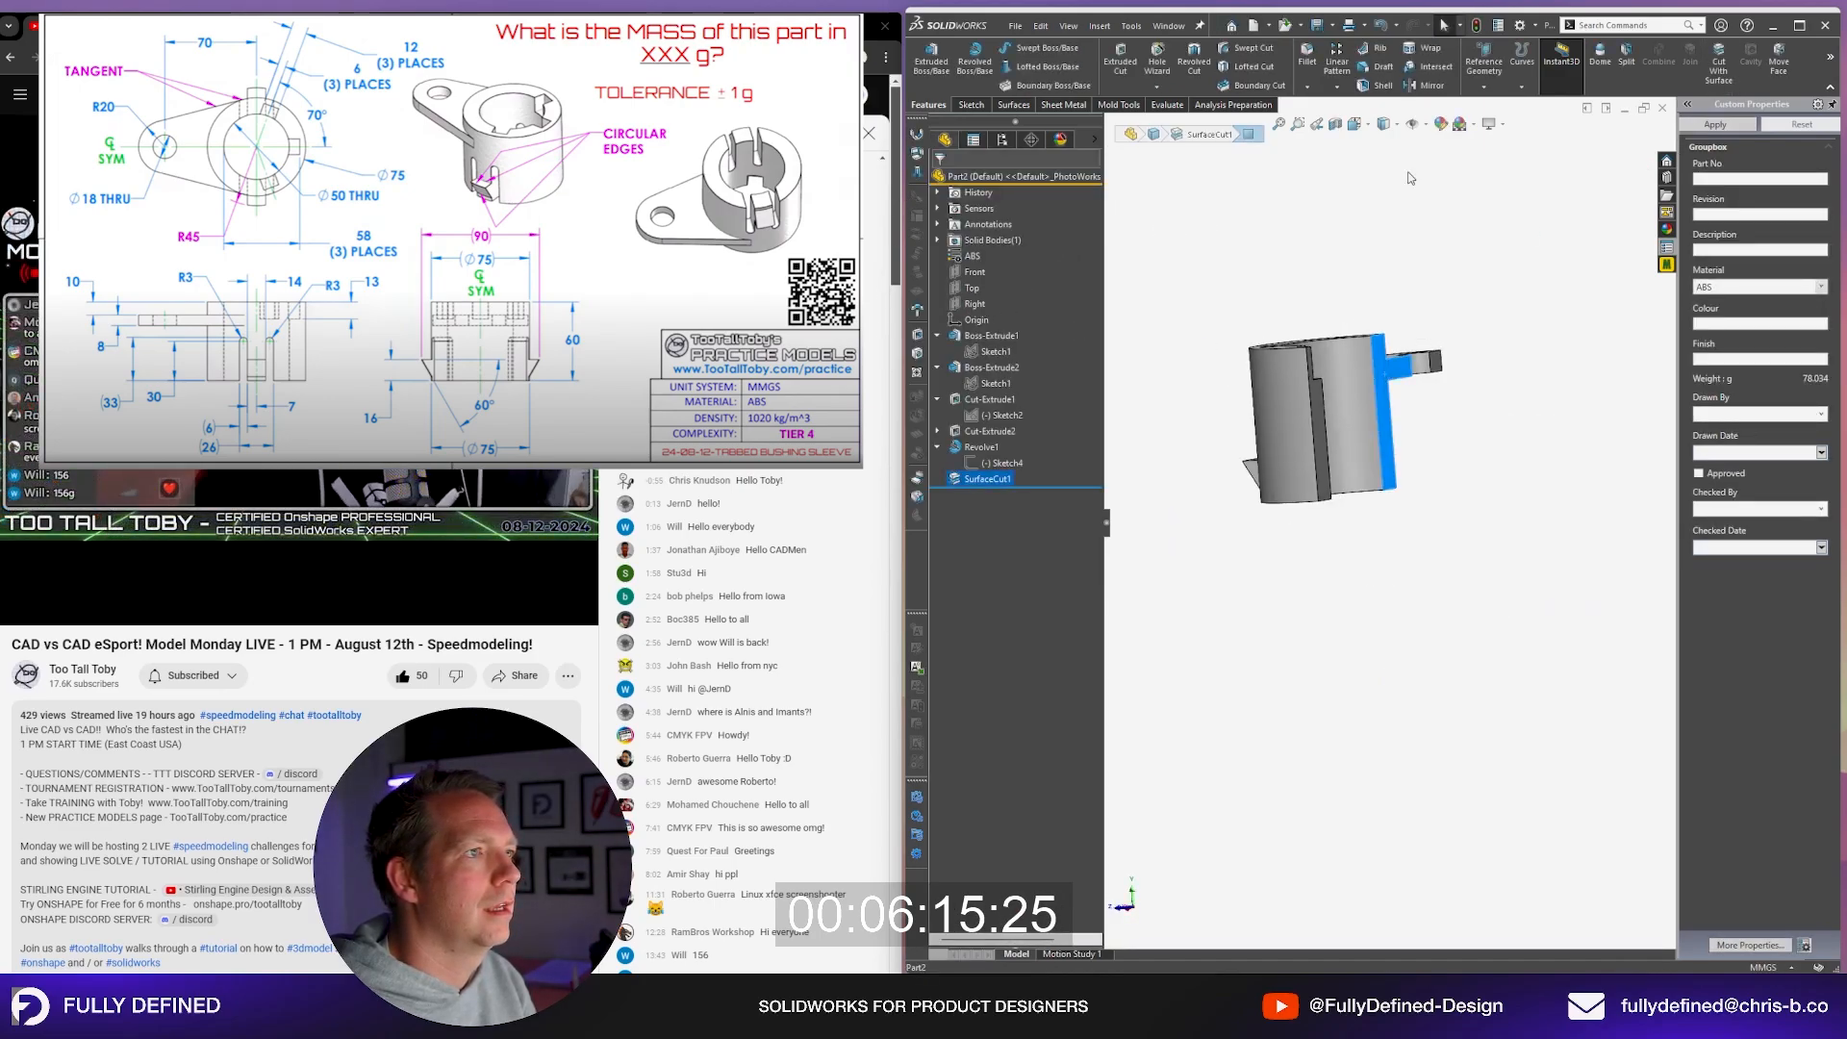
click(1426, 85)
click(963, 442)
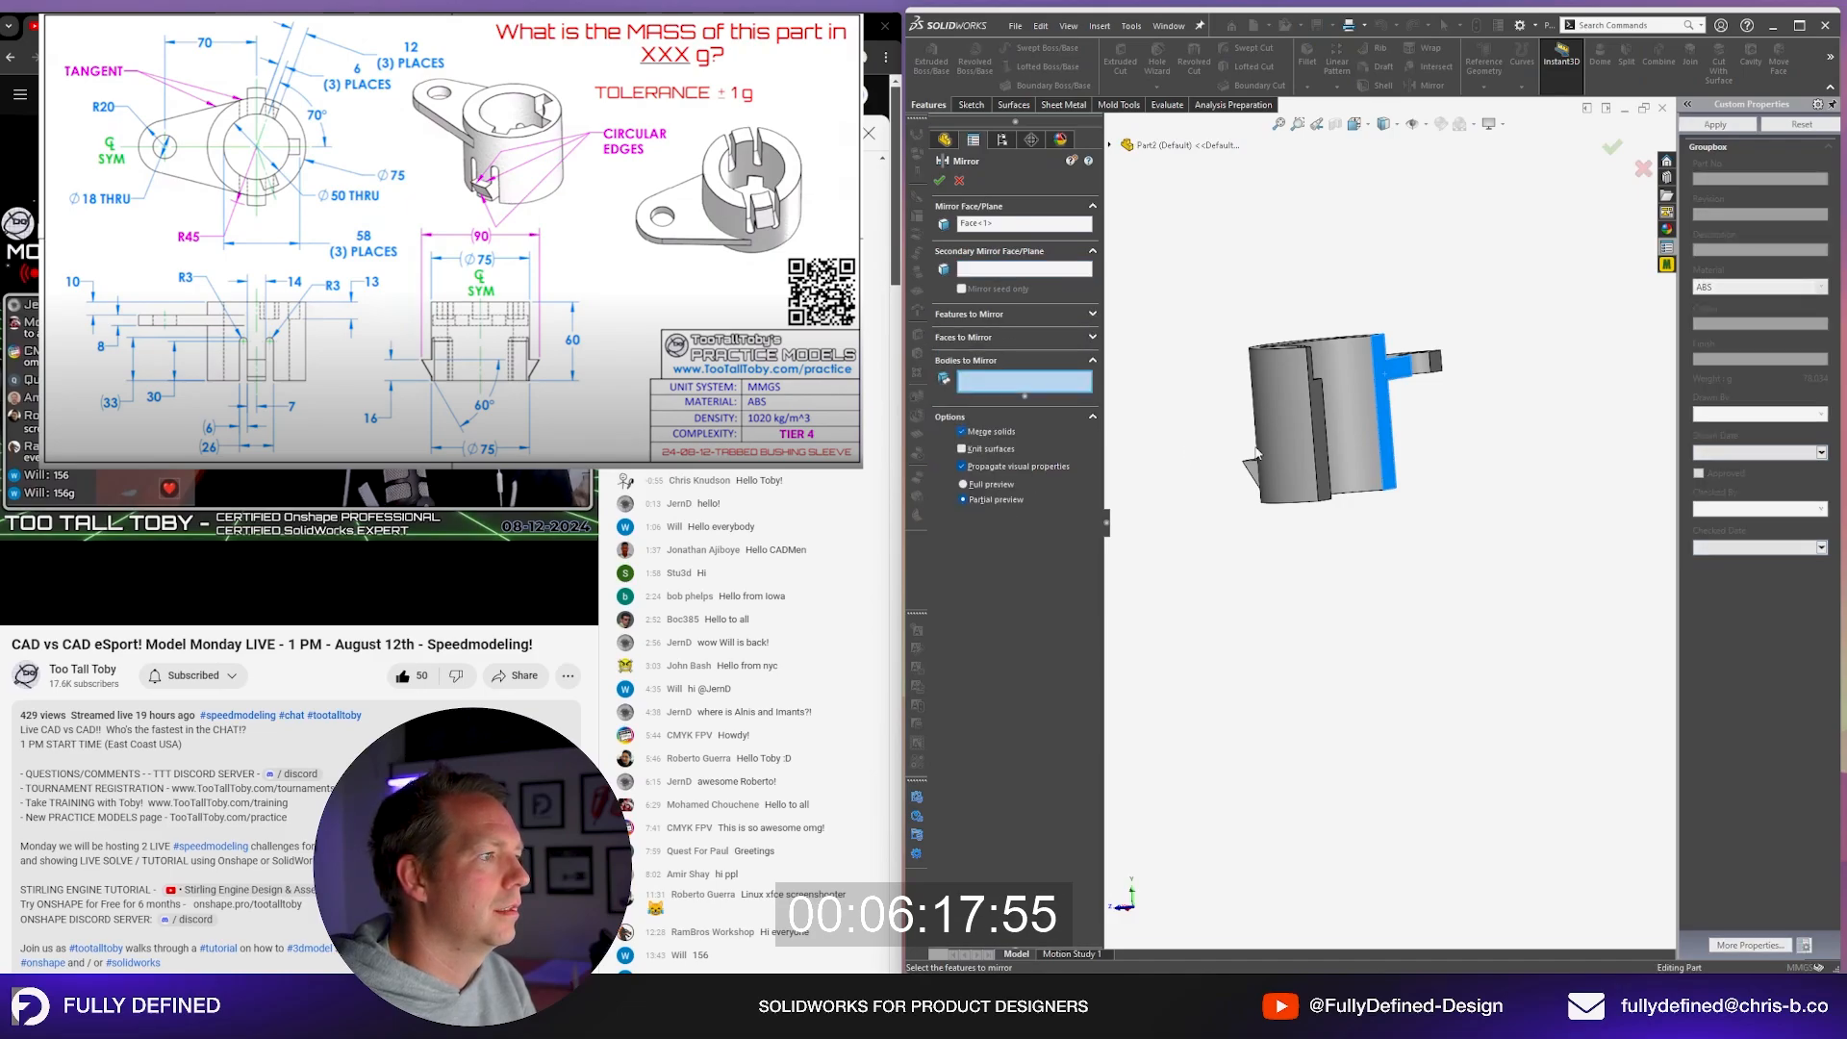
click(1286, 449)
right_click(1290, 453)
middle_drag(1394, 621, 1486, 632)
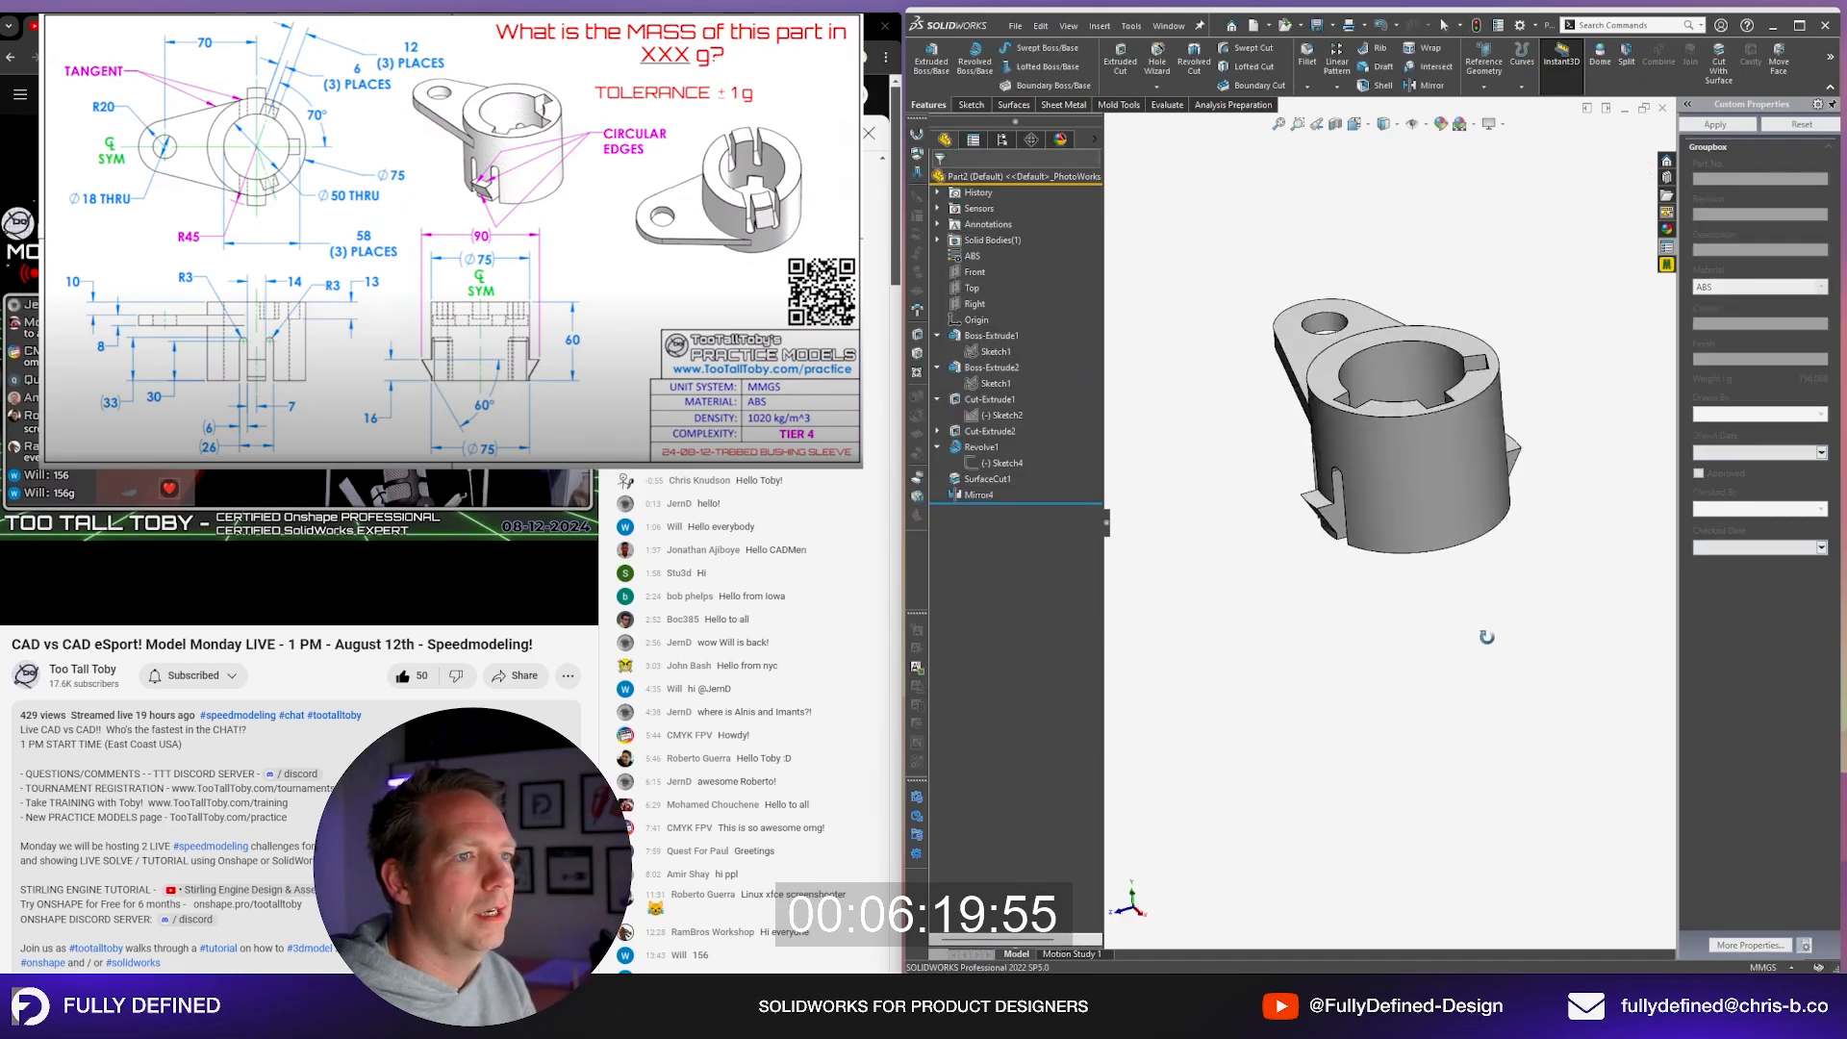
Step: Enter "@ 15.32 in chat" in the part's Finish custom property
mouse_move(256, 472)
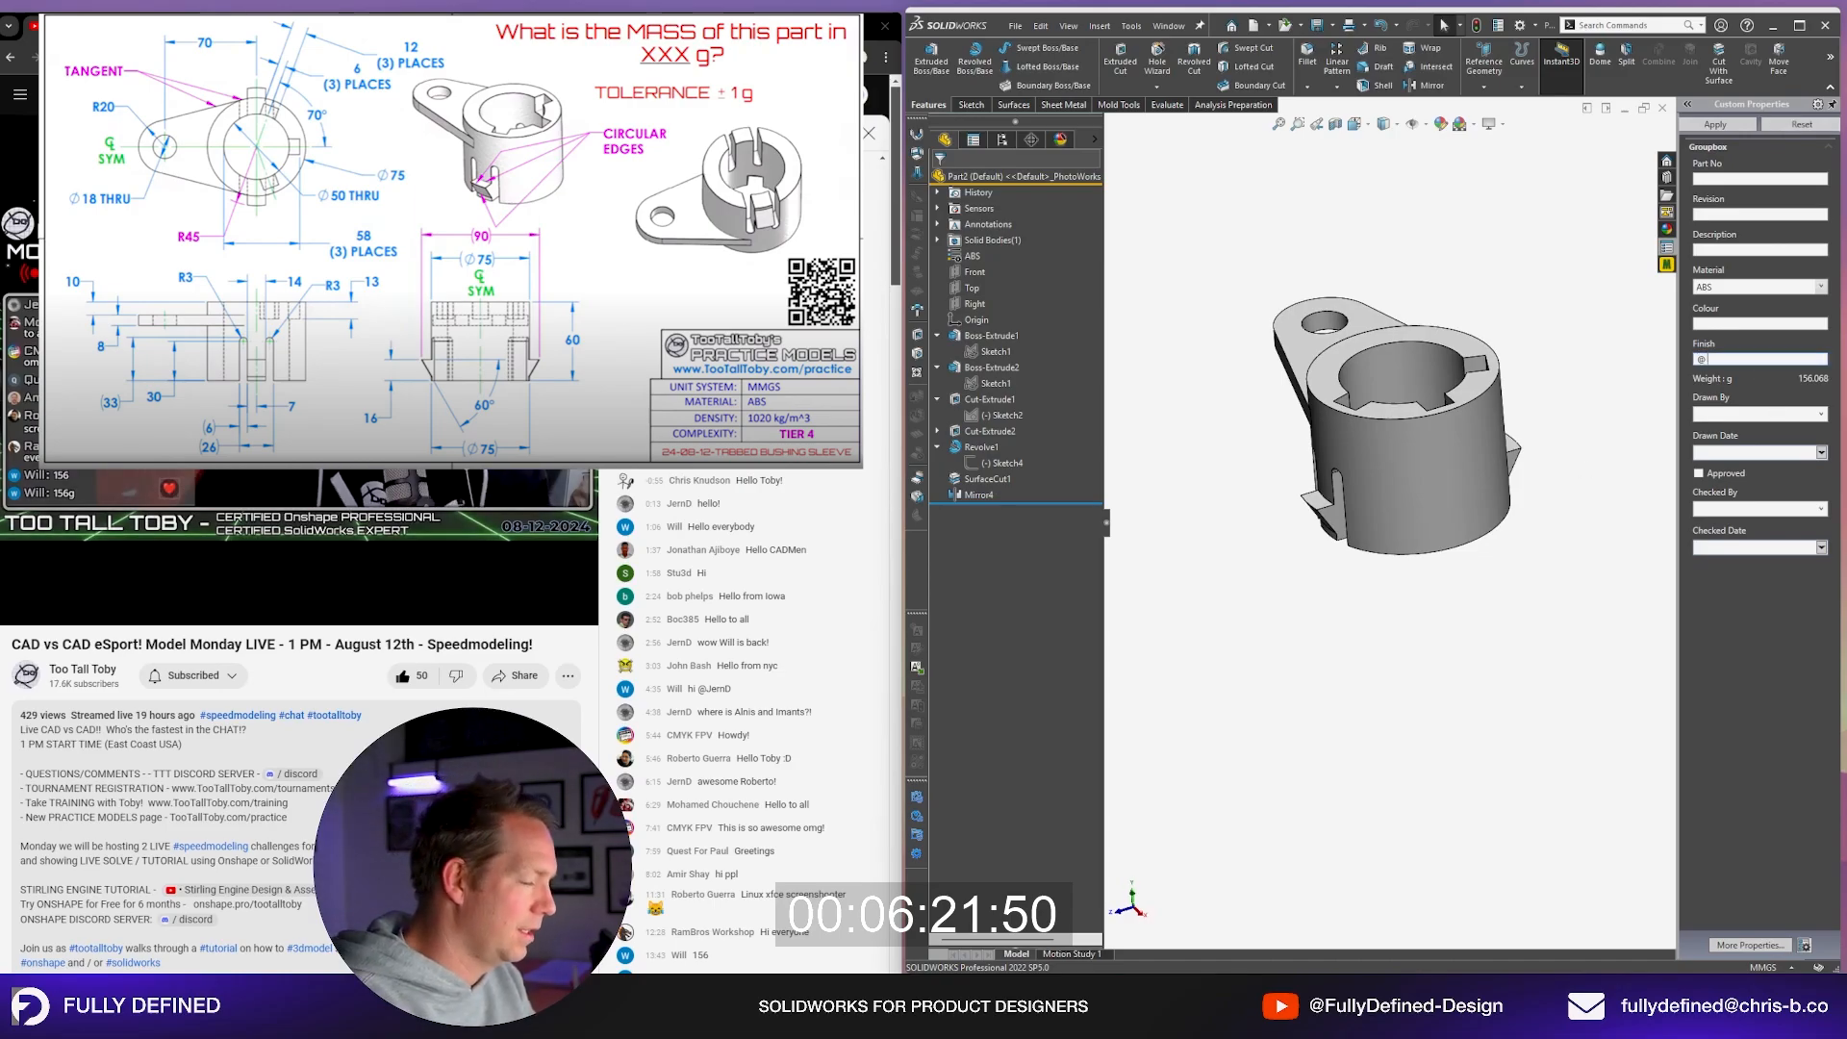
text(15.32 in chat)
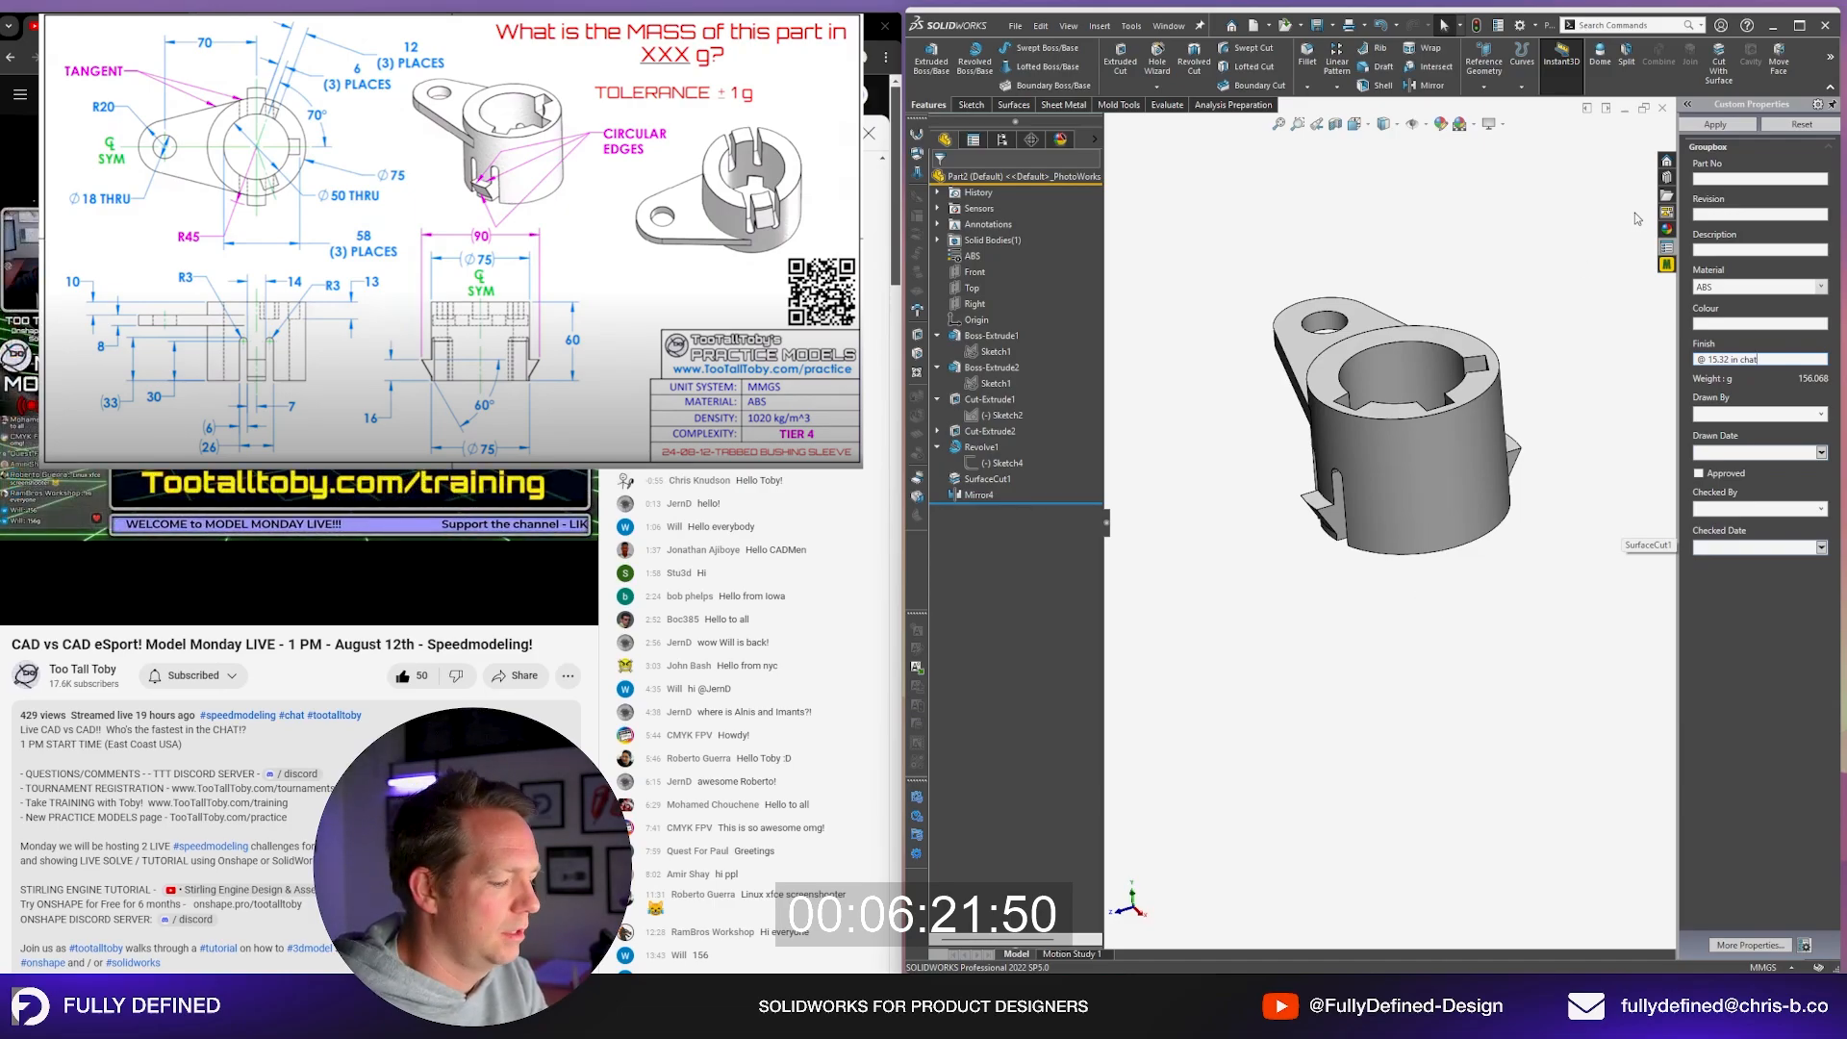
Step: Zoom in on the snap tab beside the lug arm and measure its outer geometry
mouse_move(1503, 452)
middle_down()
mouse_move(1546, 429)
mouse_move(1538, 511)
middle_up()
scroll(1435, 341, up, 2)
scroll(1392, 355, down, 1)
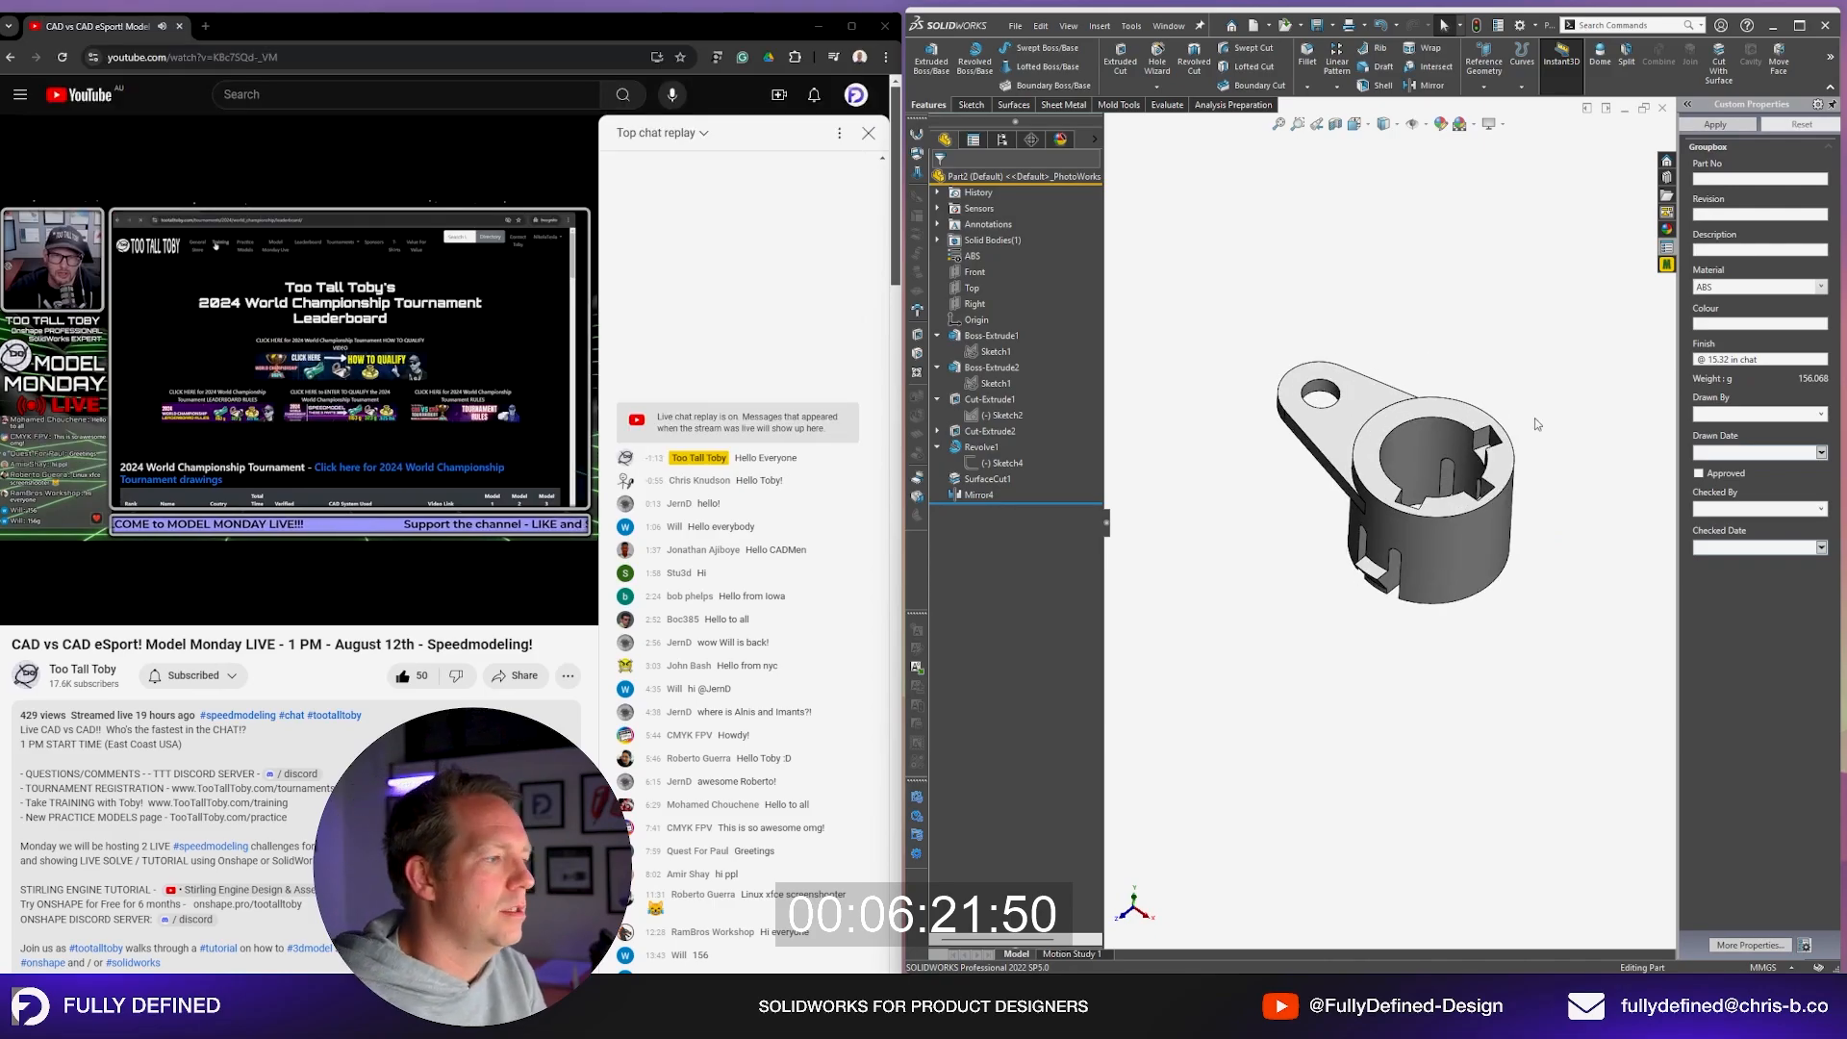
scroll(1457, 377, down, 1)
middle_drag(1456, 381, 1484, 408)
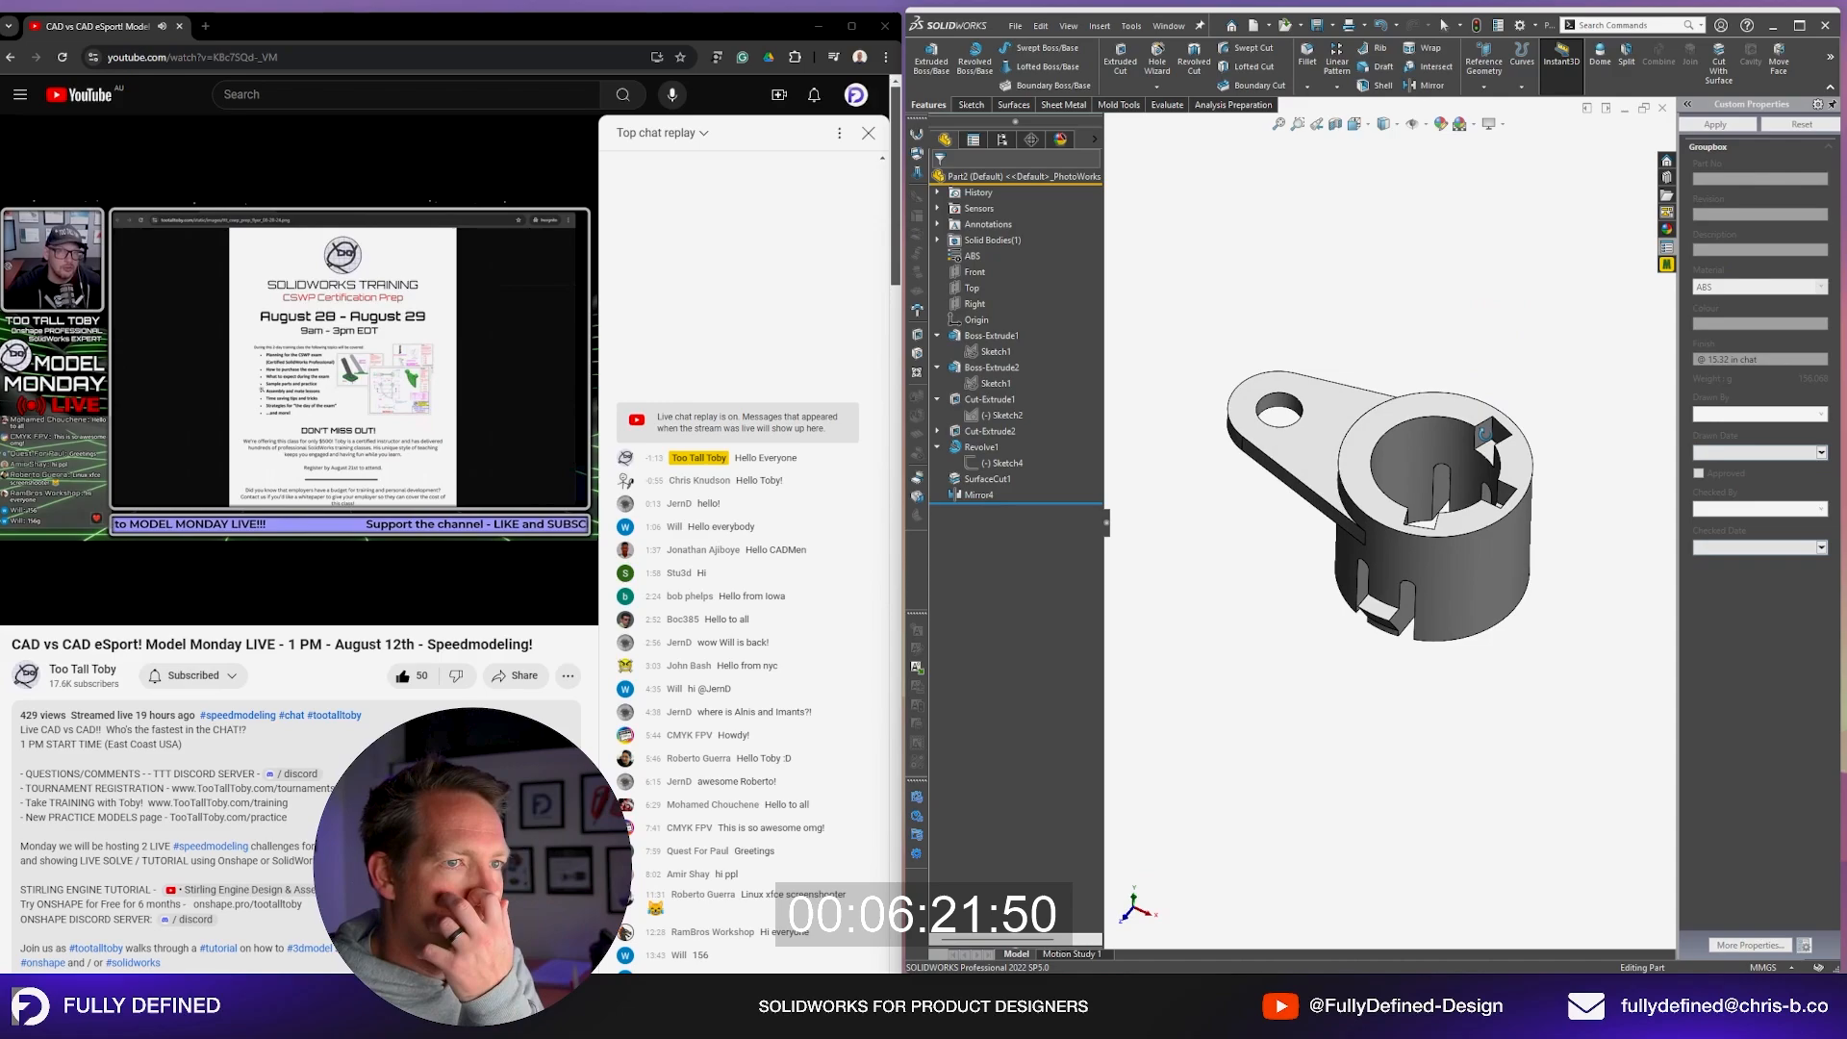
scroll(1272, 617, down, 3)
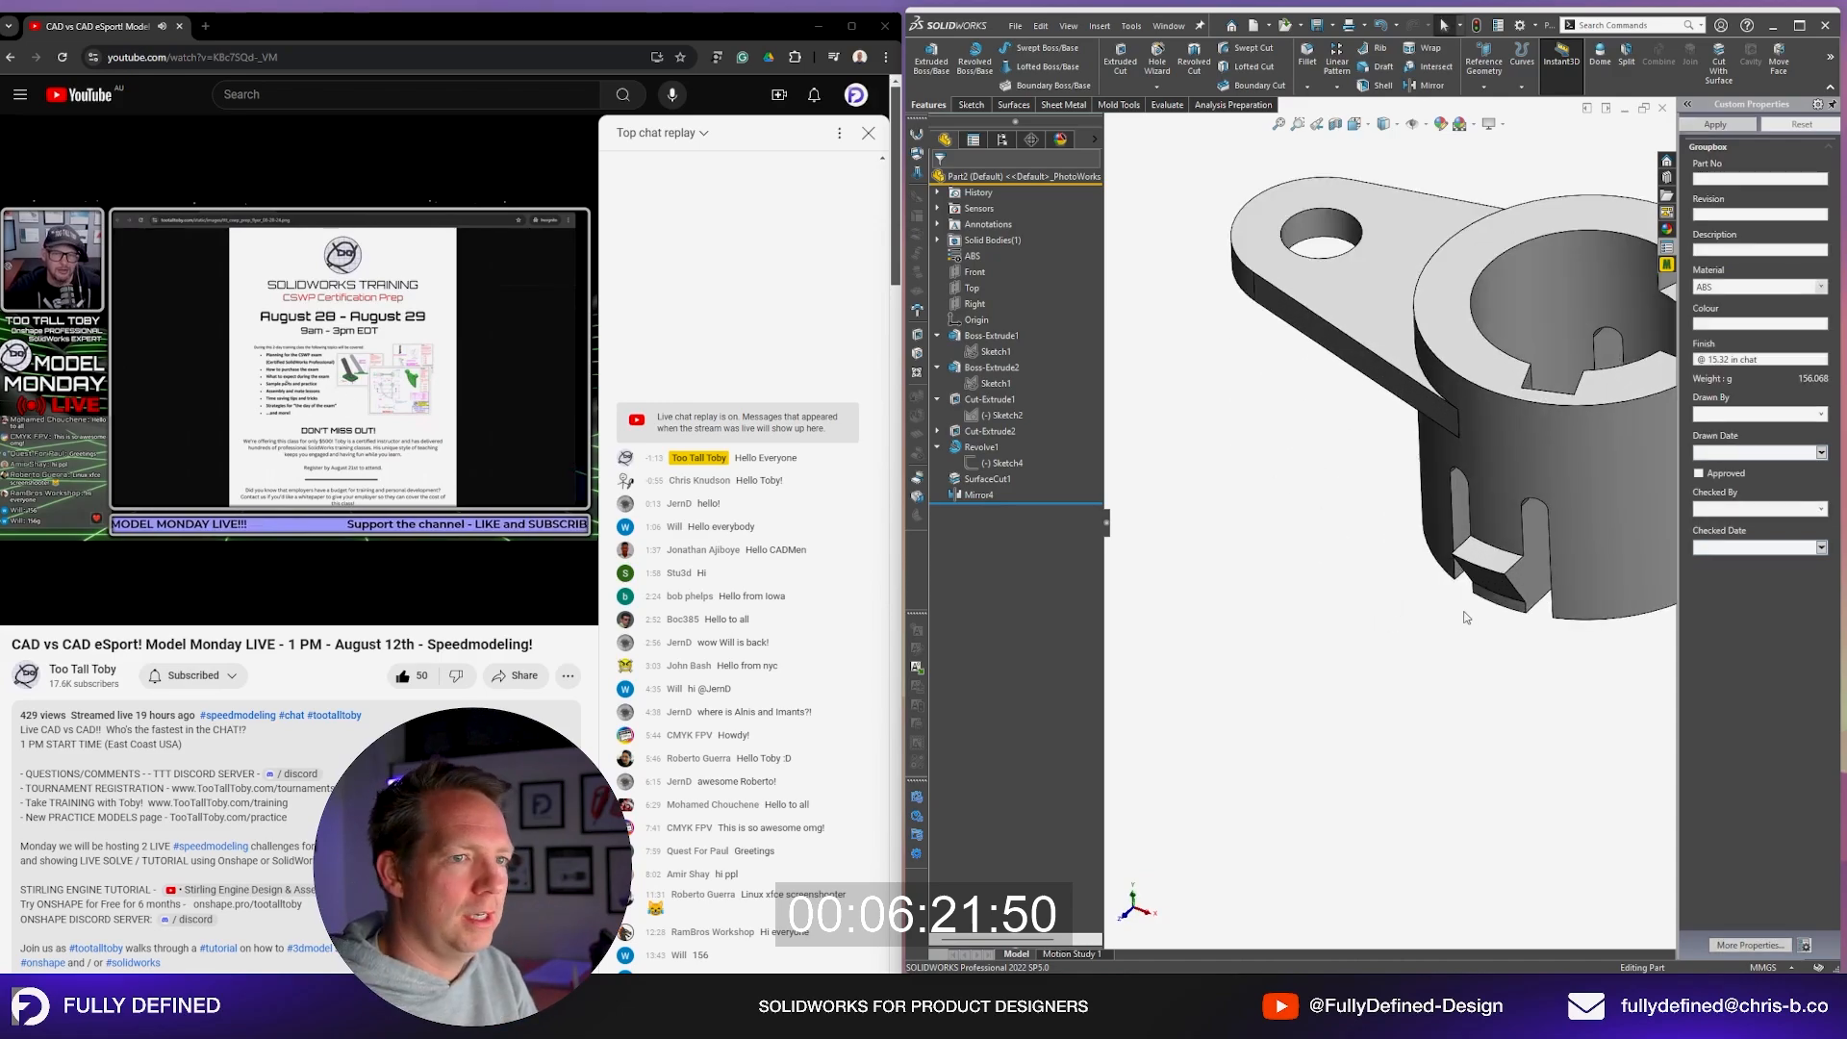
scroll(1443, 635, down, 2)
key(m)
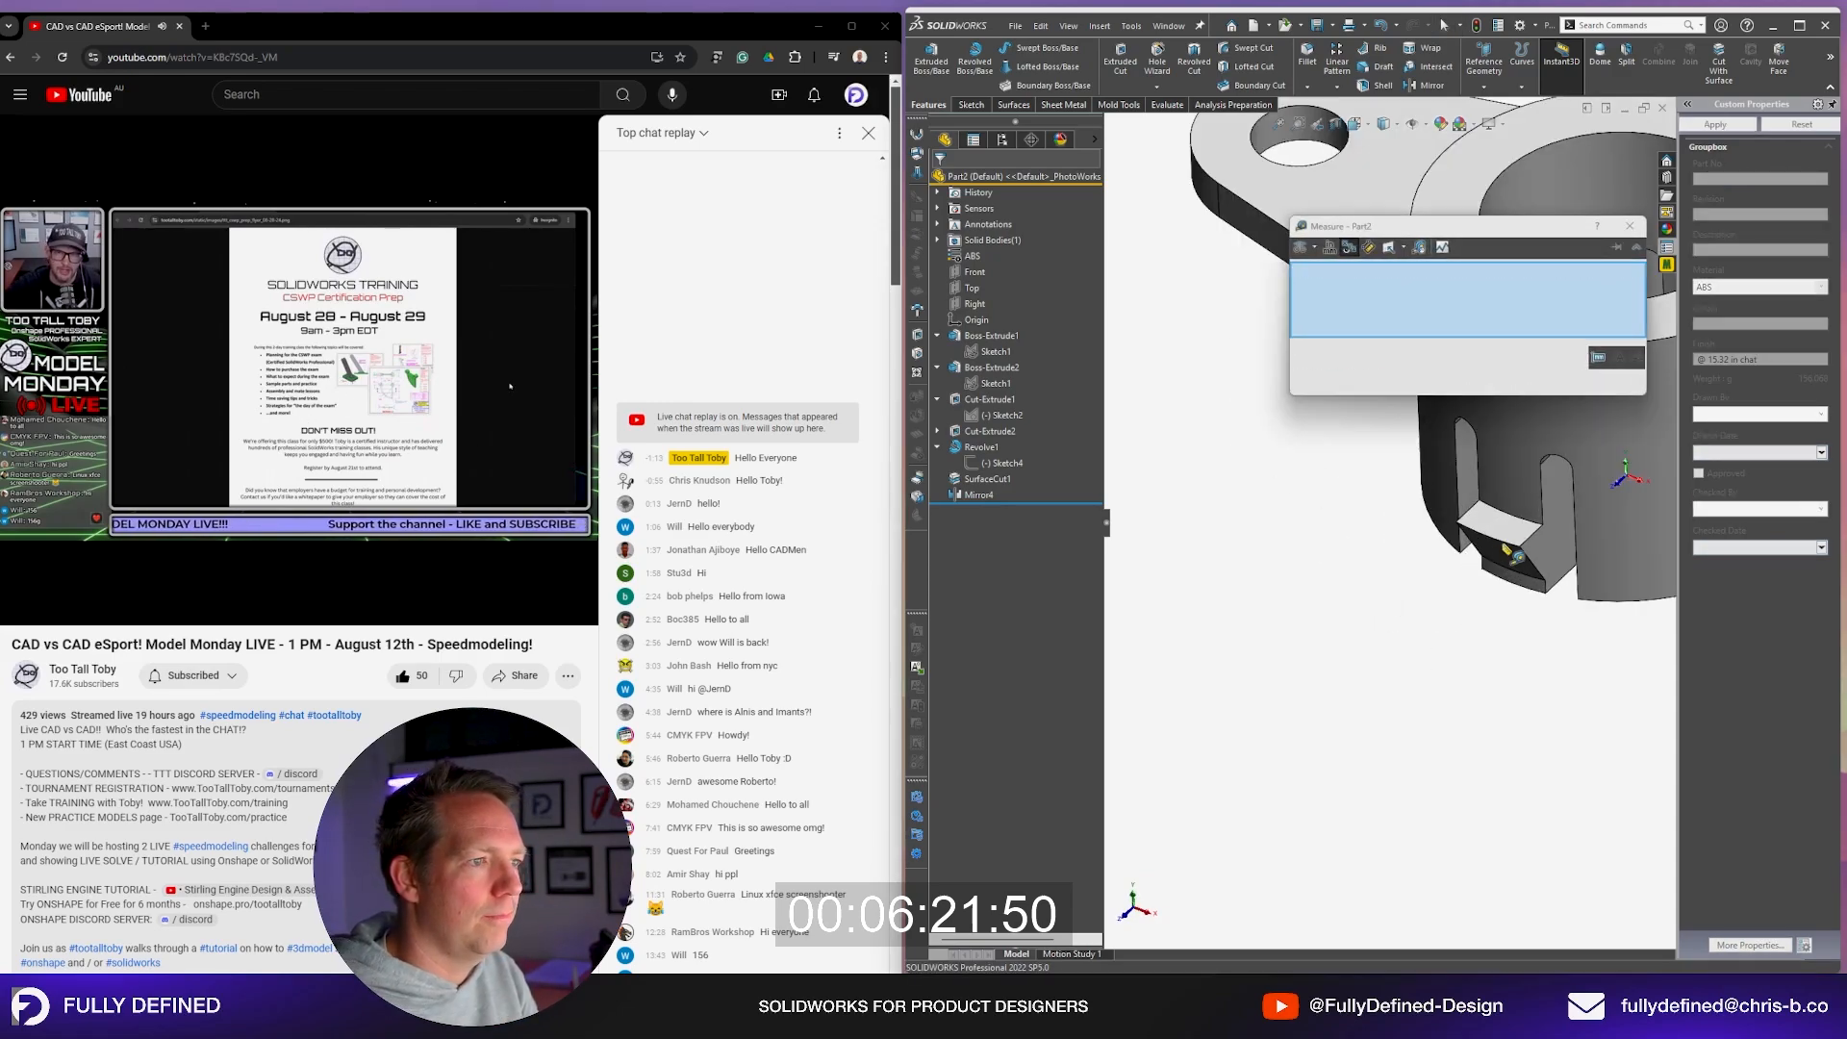
click(1502, 544)
key(Escape)
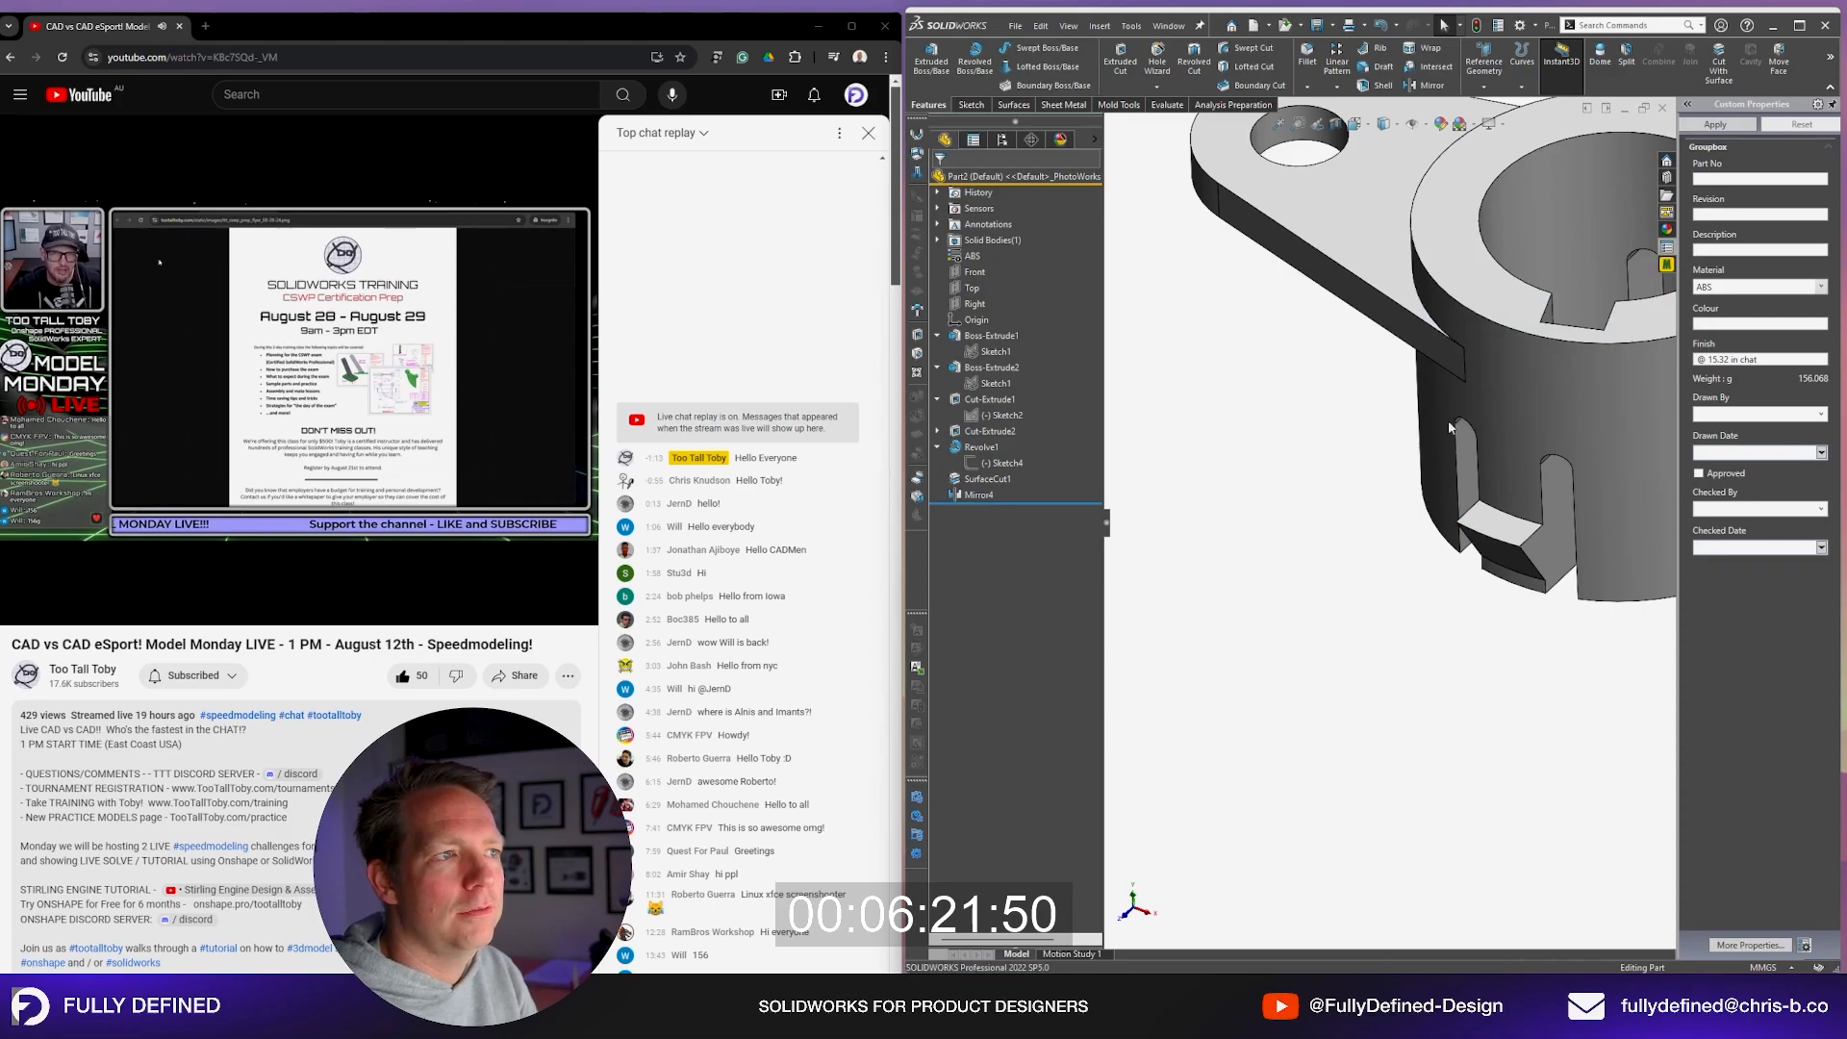
Step: Examine the finished sleeve's snap tabs, leg slots and bore from several angles
middle_drag(1494, 423, 1525, 374)
scroll(1524, 374, up, 1)
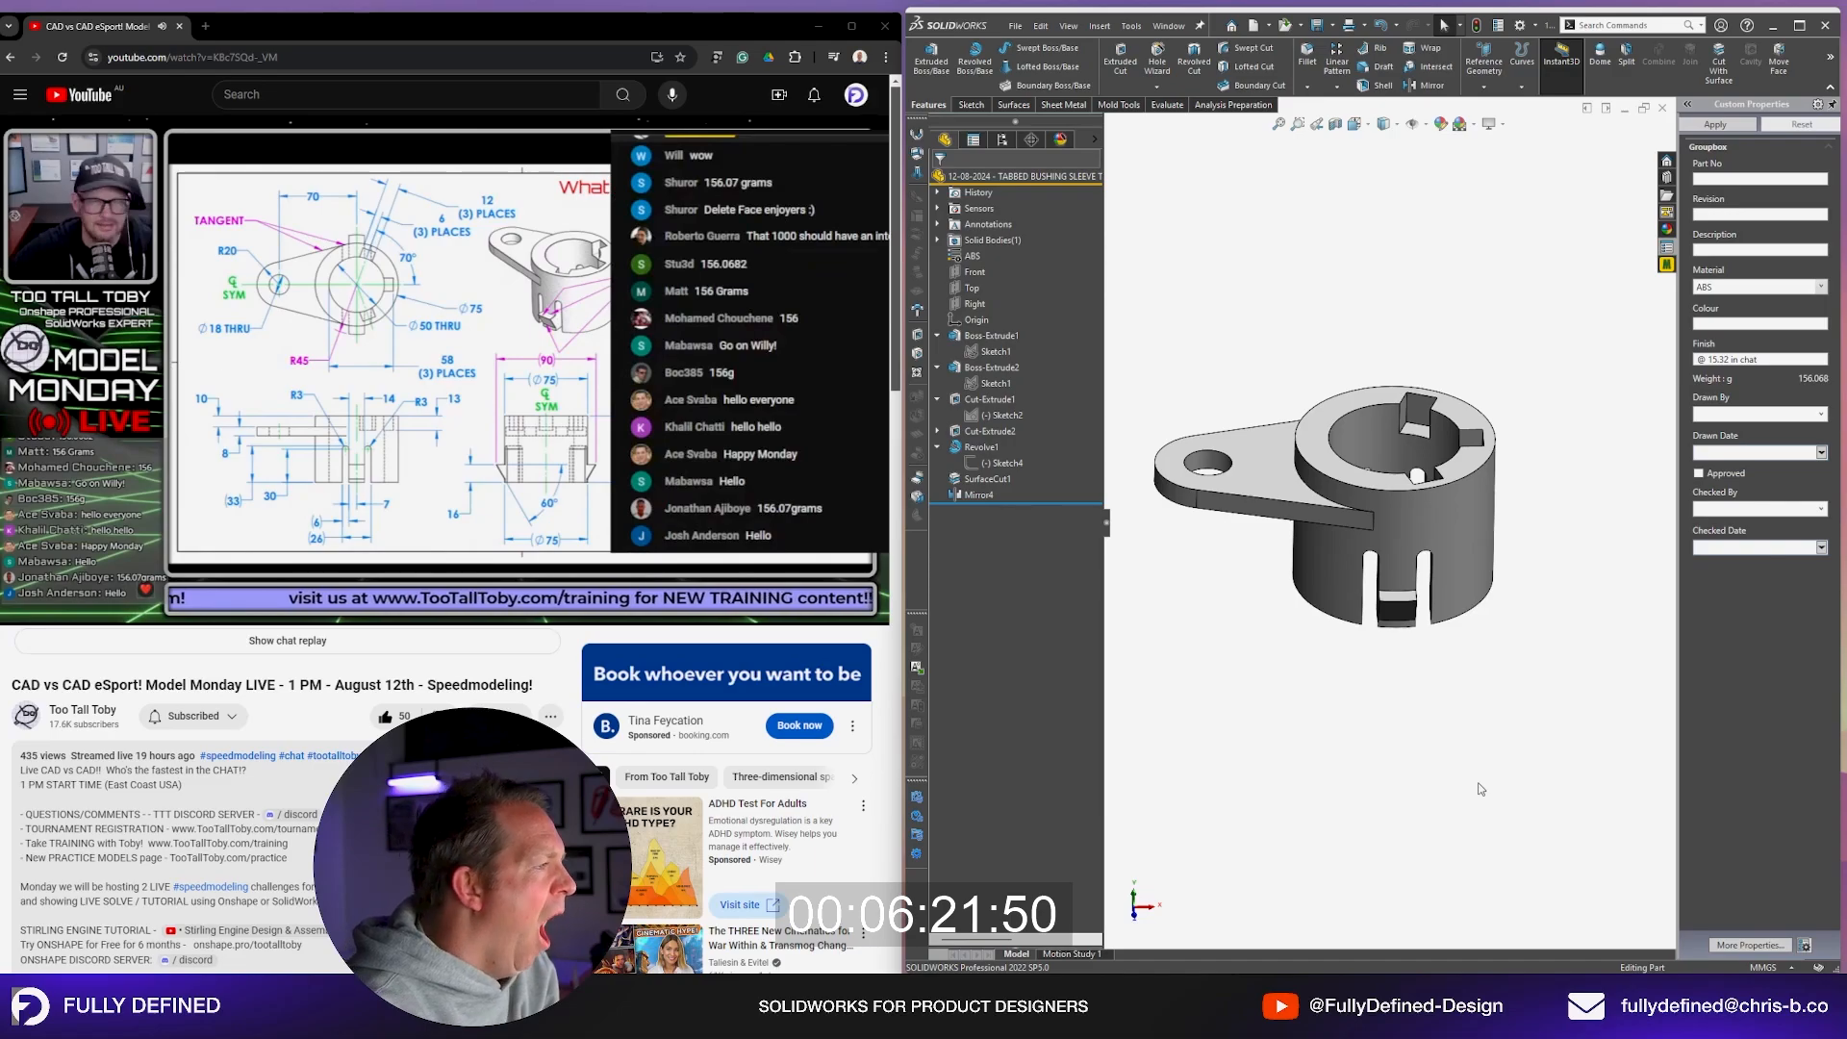
middle_drag(1481, 789, 1410, 741)
scroll(1300, 616, down, 4)
middle_drag(1607, 699, 1570, 633)
scroll(1569, 634, up, 4)
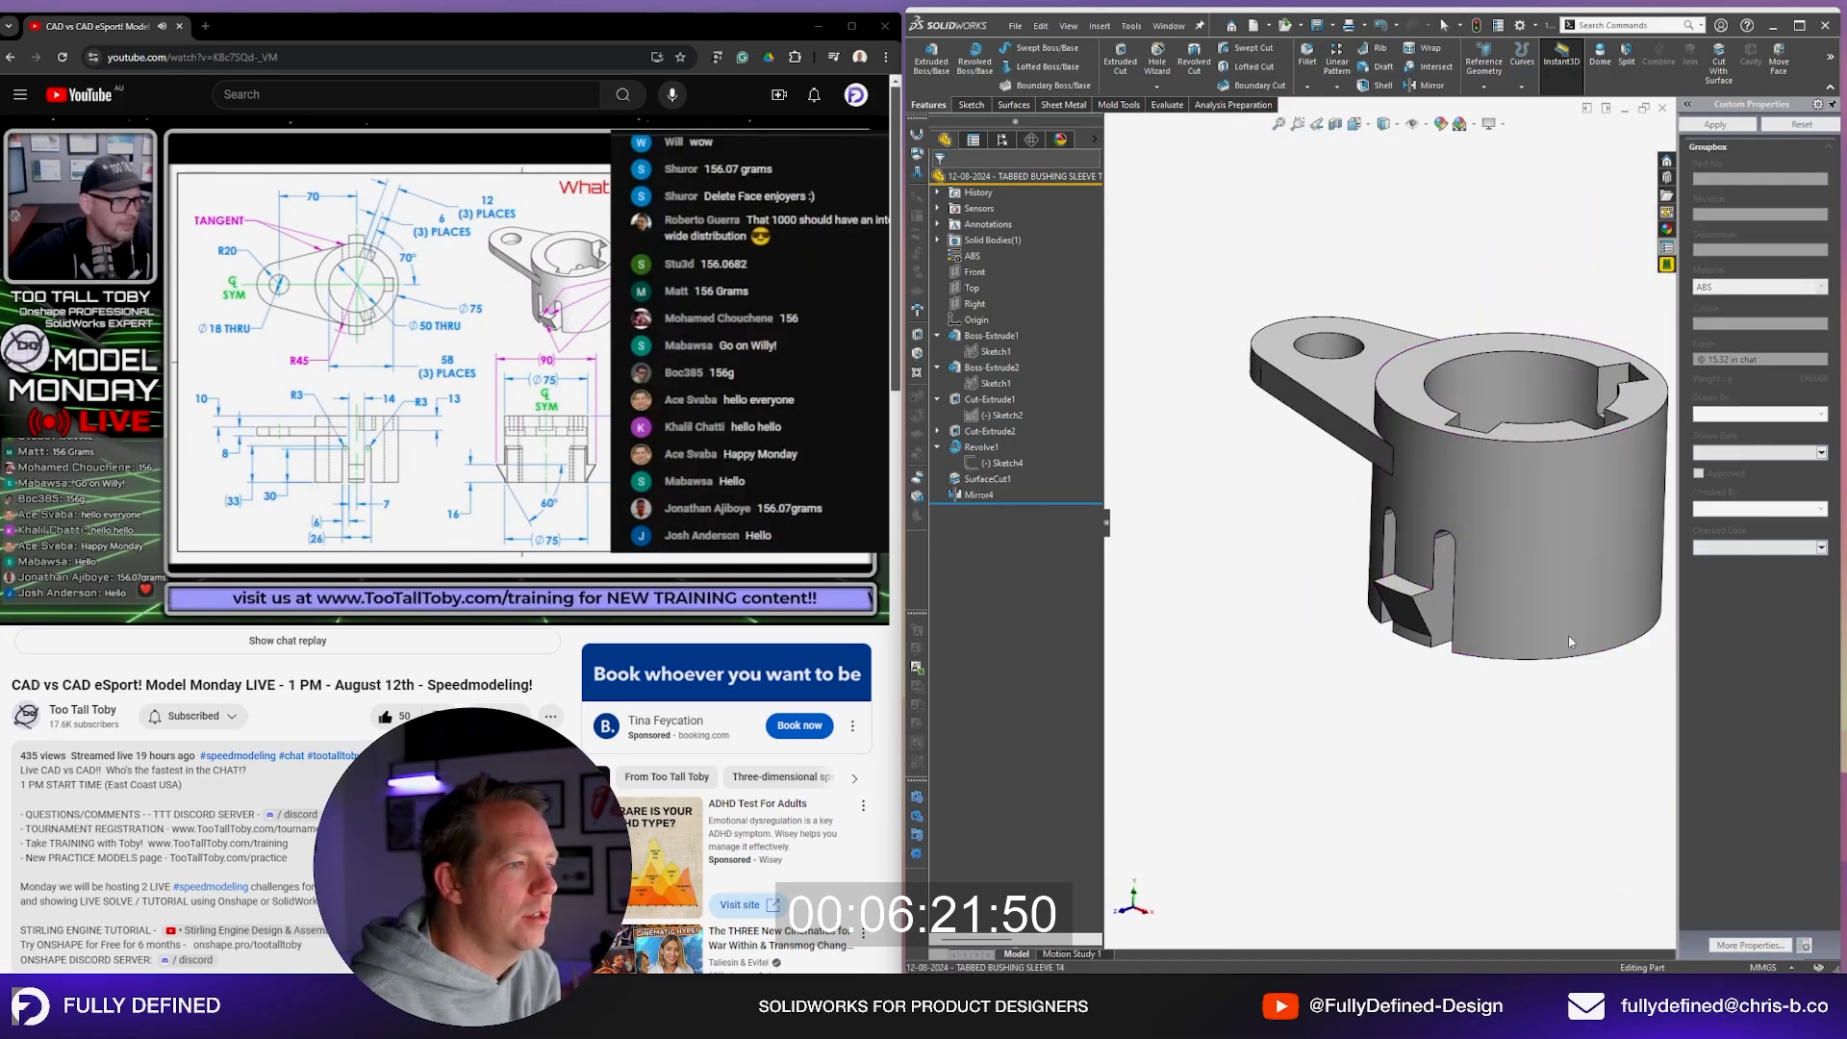
scroll(1585, 564, down, 3)
middle_drag(1575, 472, 1545, 510)
scroll(1541, 477, up, 3)
middle_drag(1549, 382, 1571, 324)
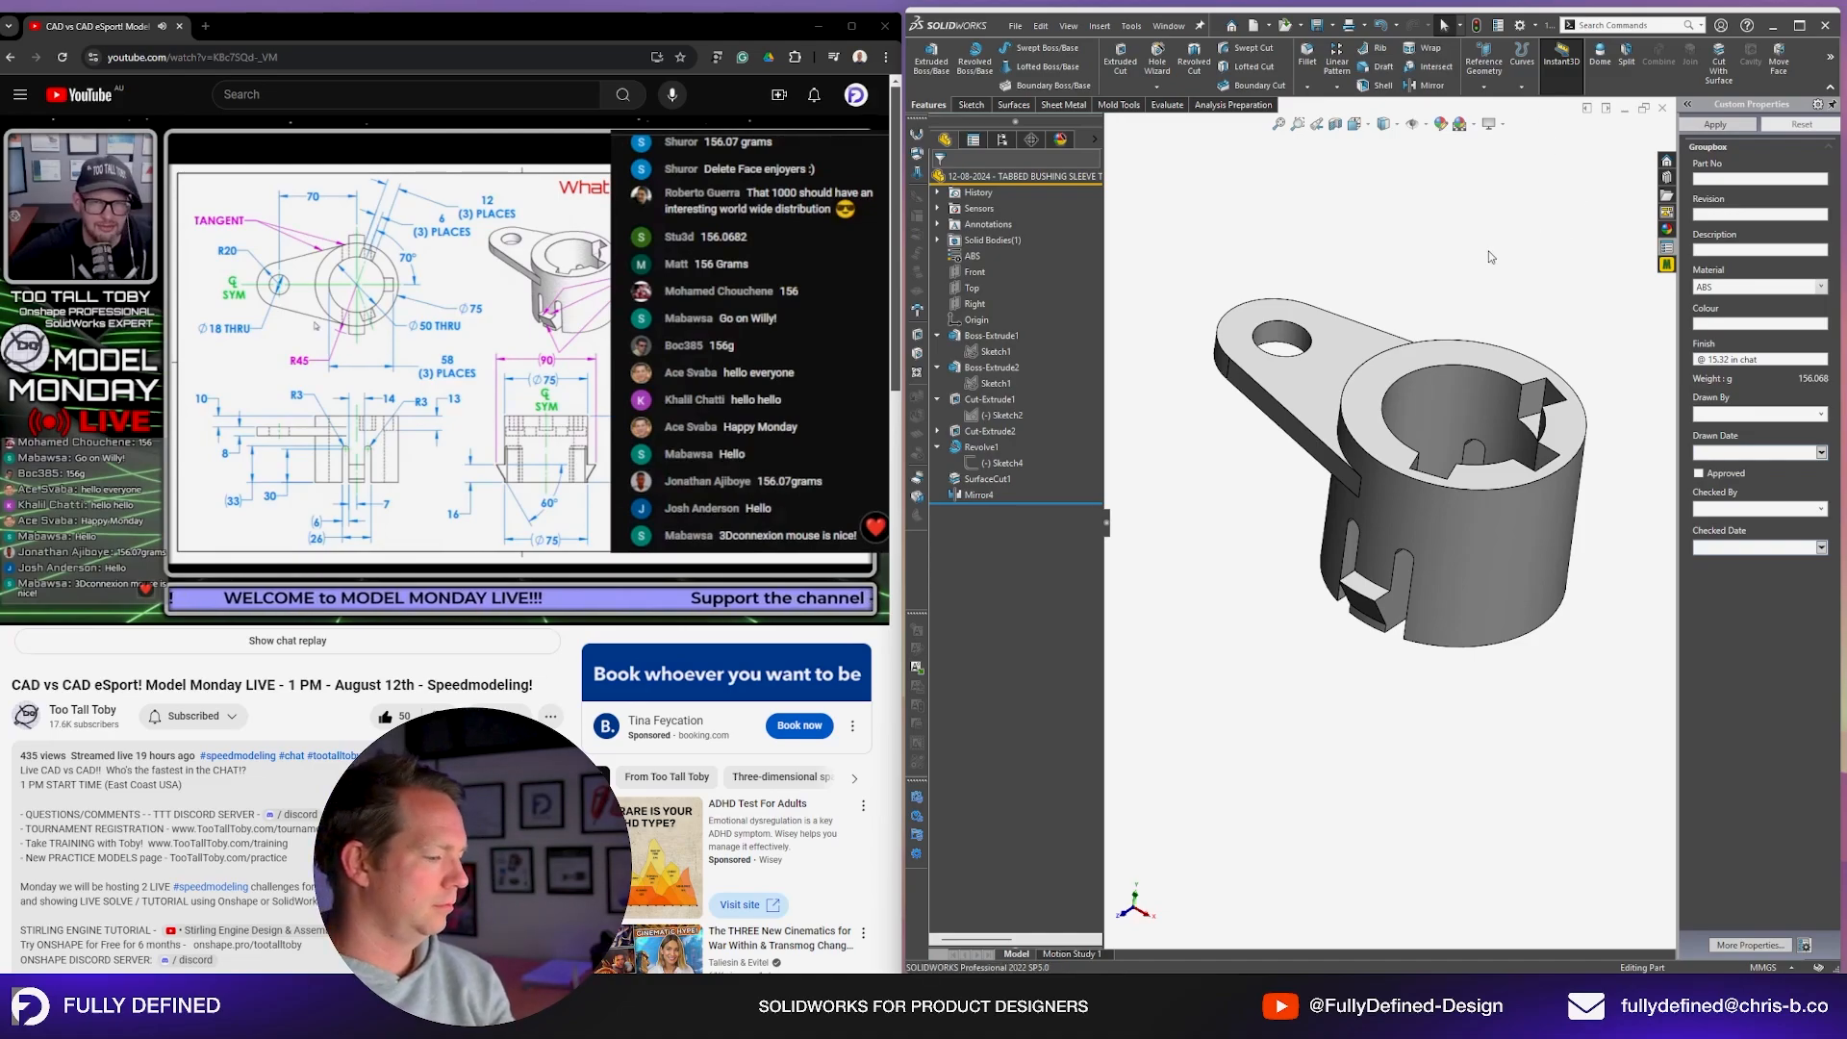
Step: Close the bushing sleeve part and open the new document dialog on the Too Tall Toby templates
key(ctrl+w)
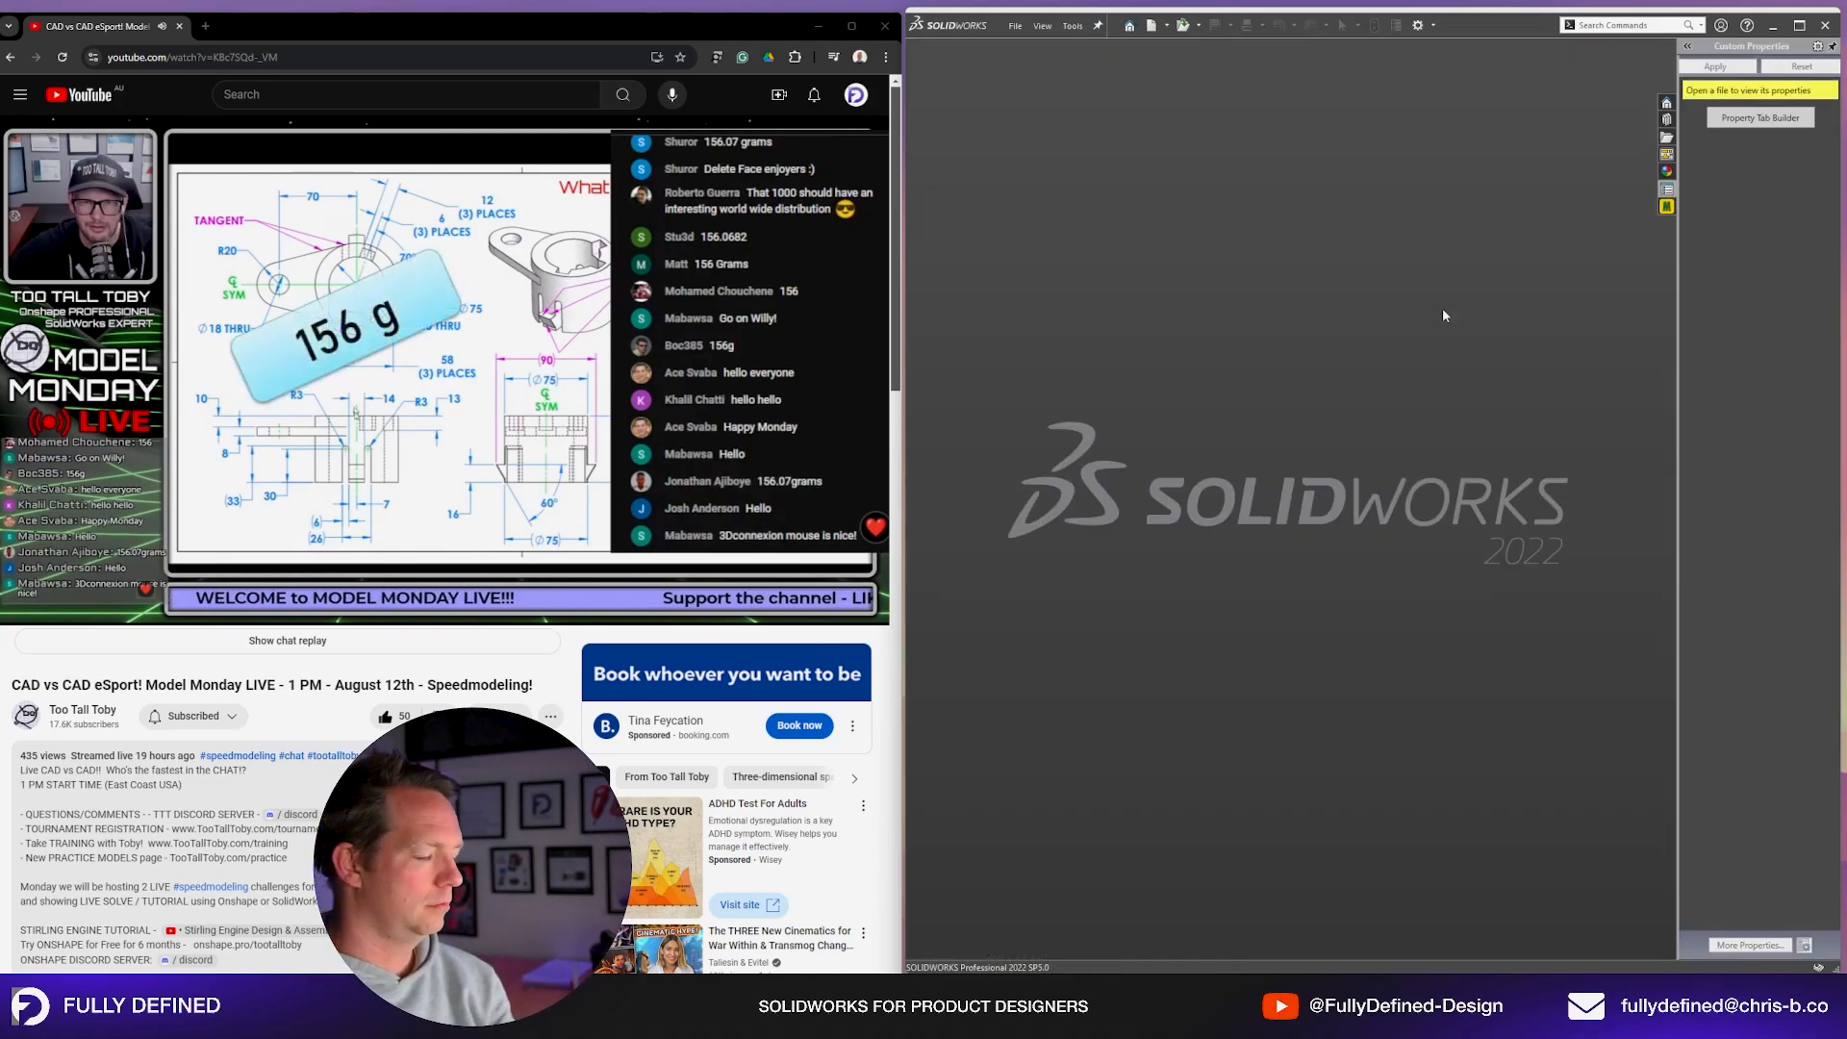
key(ctrl+n)
drag(1442, 302, 1367, 245)
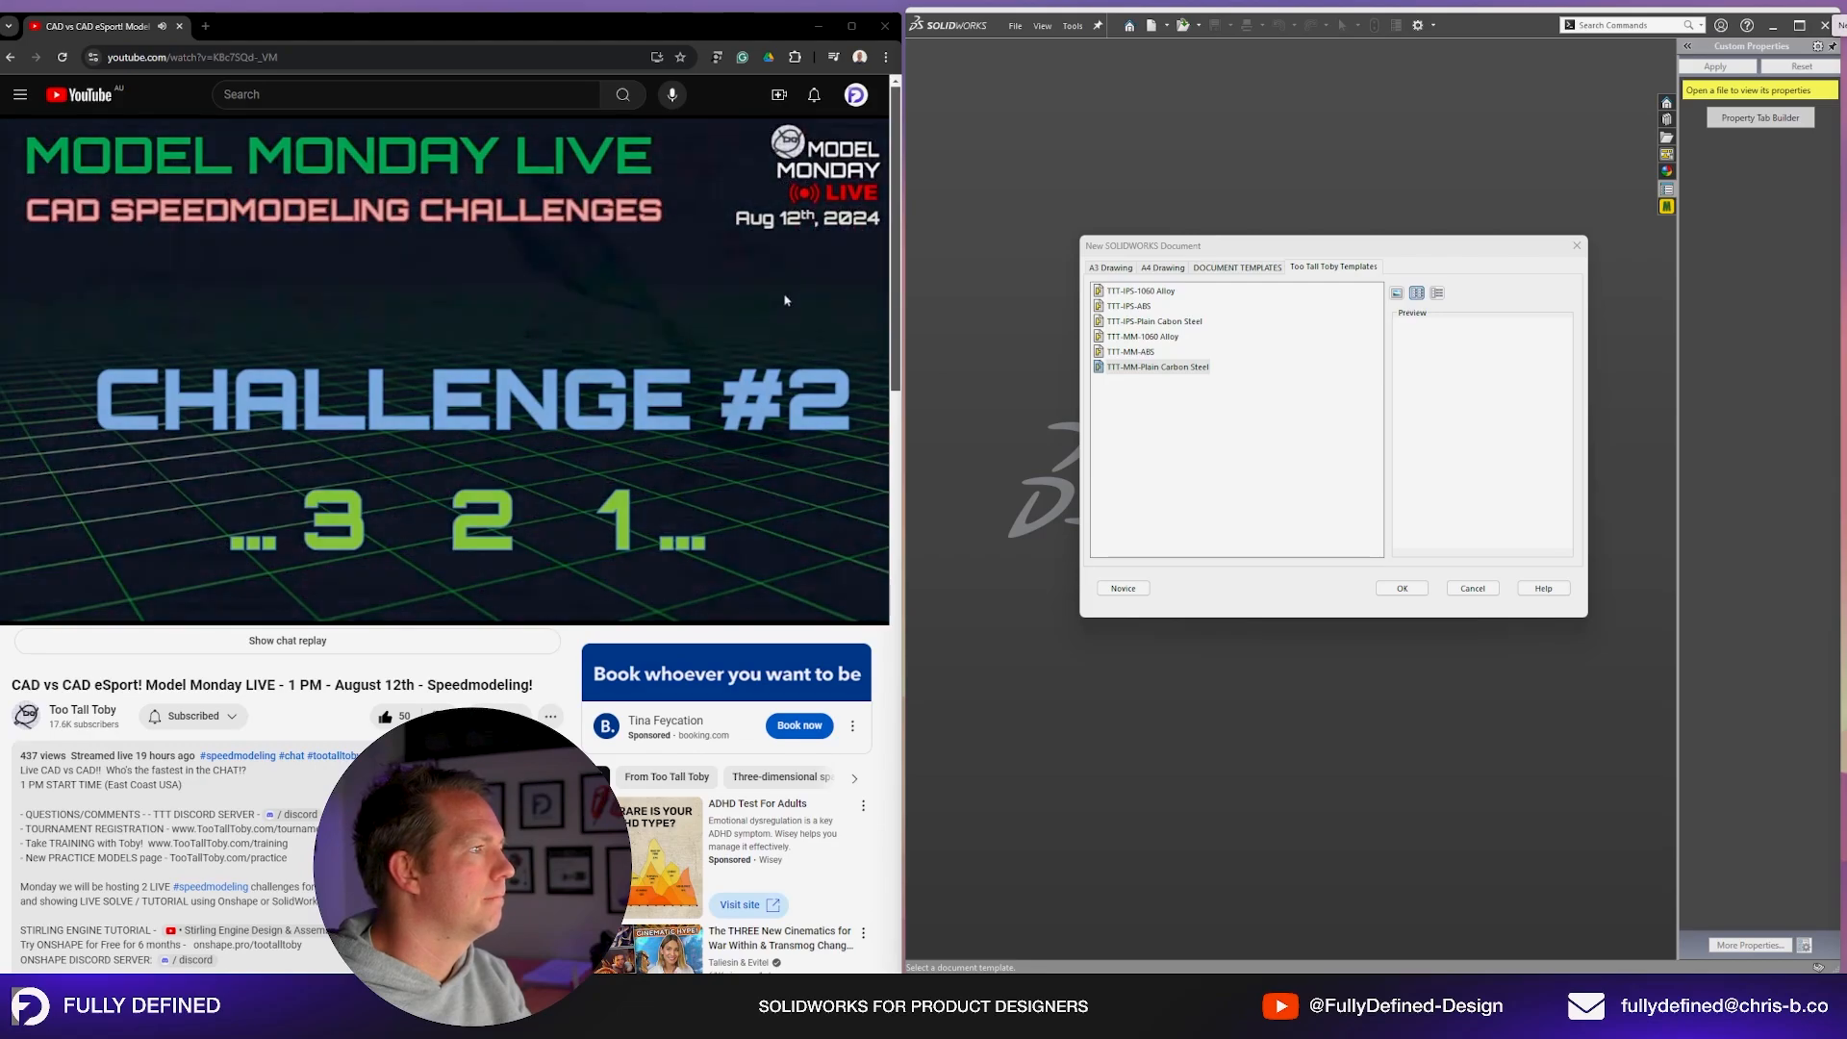
Step: Capture a screen snip of the entire SM Pivot Flange drawing from the challenge video
key(super+shift+s)
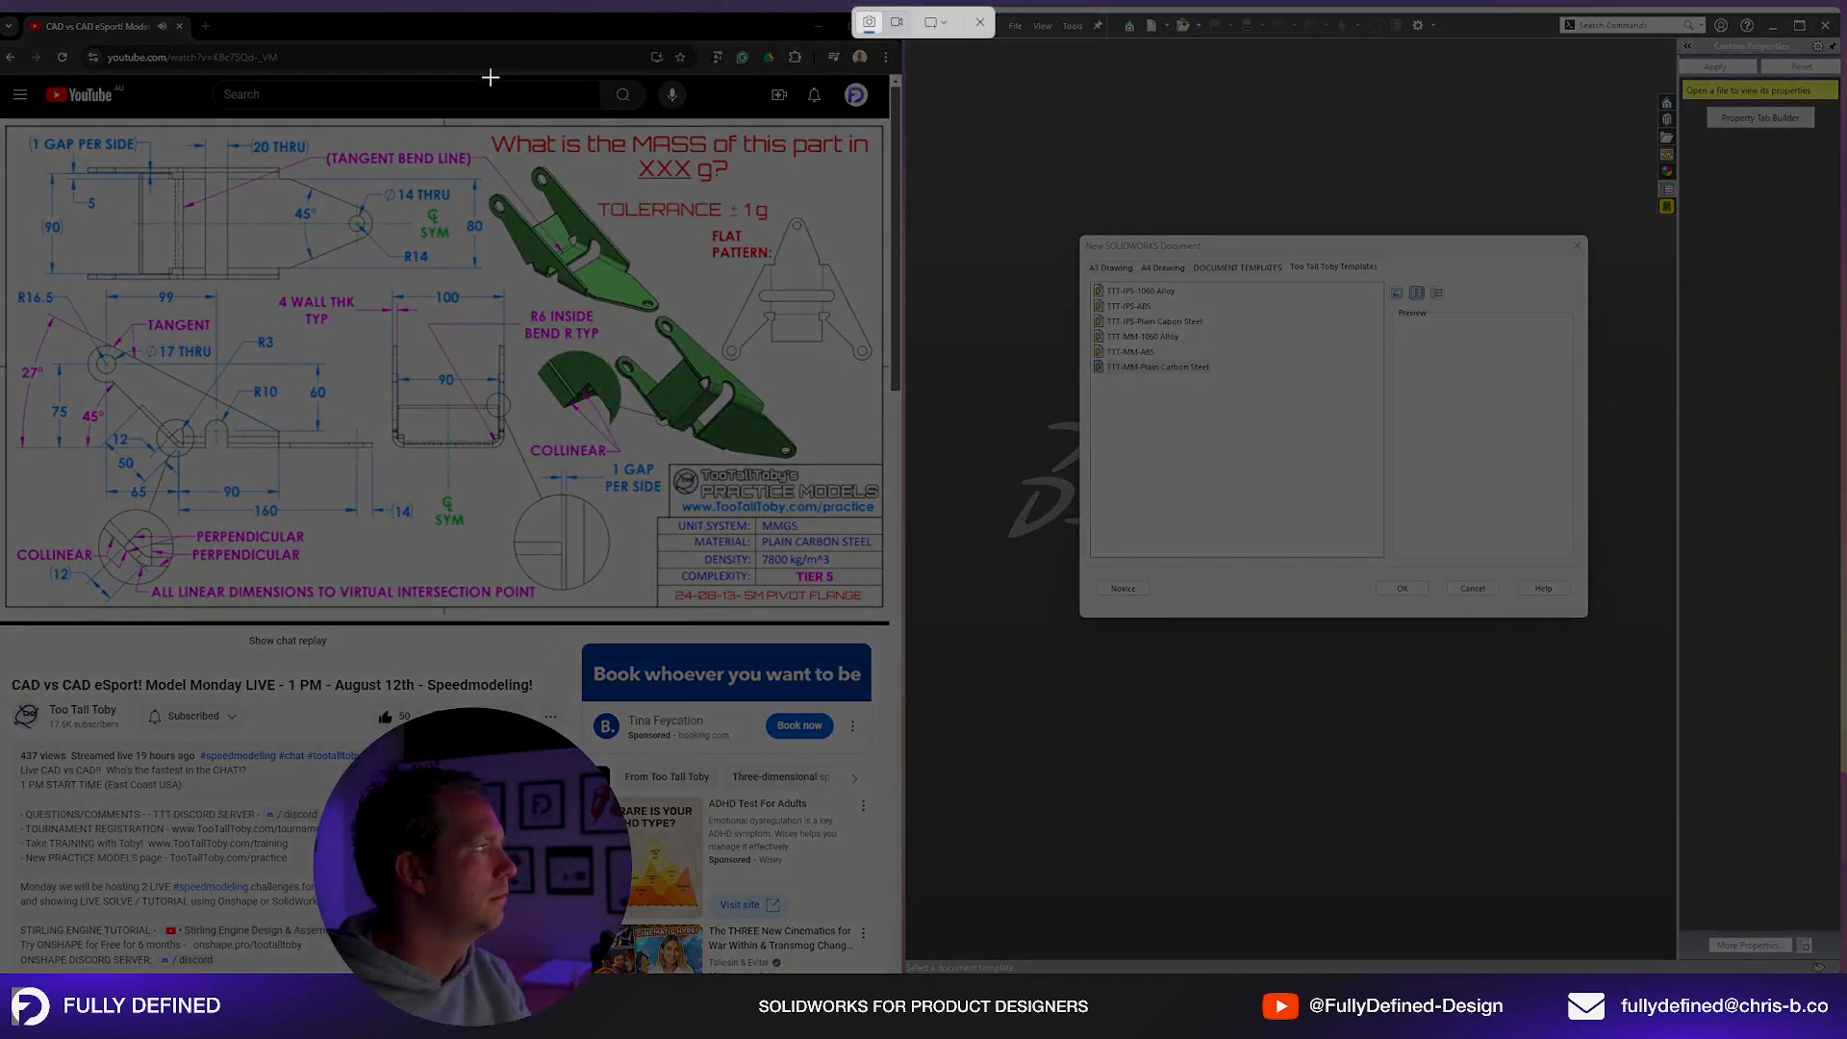
drag(4, 125, 885, 614)
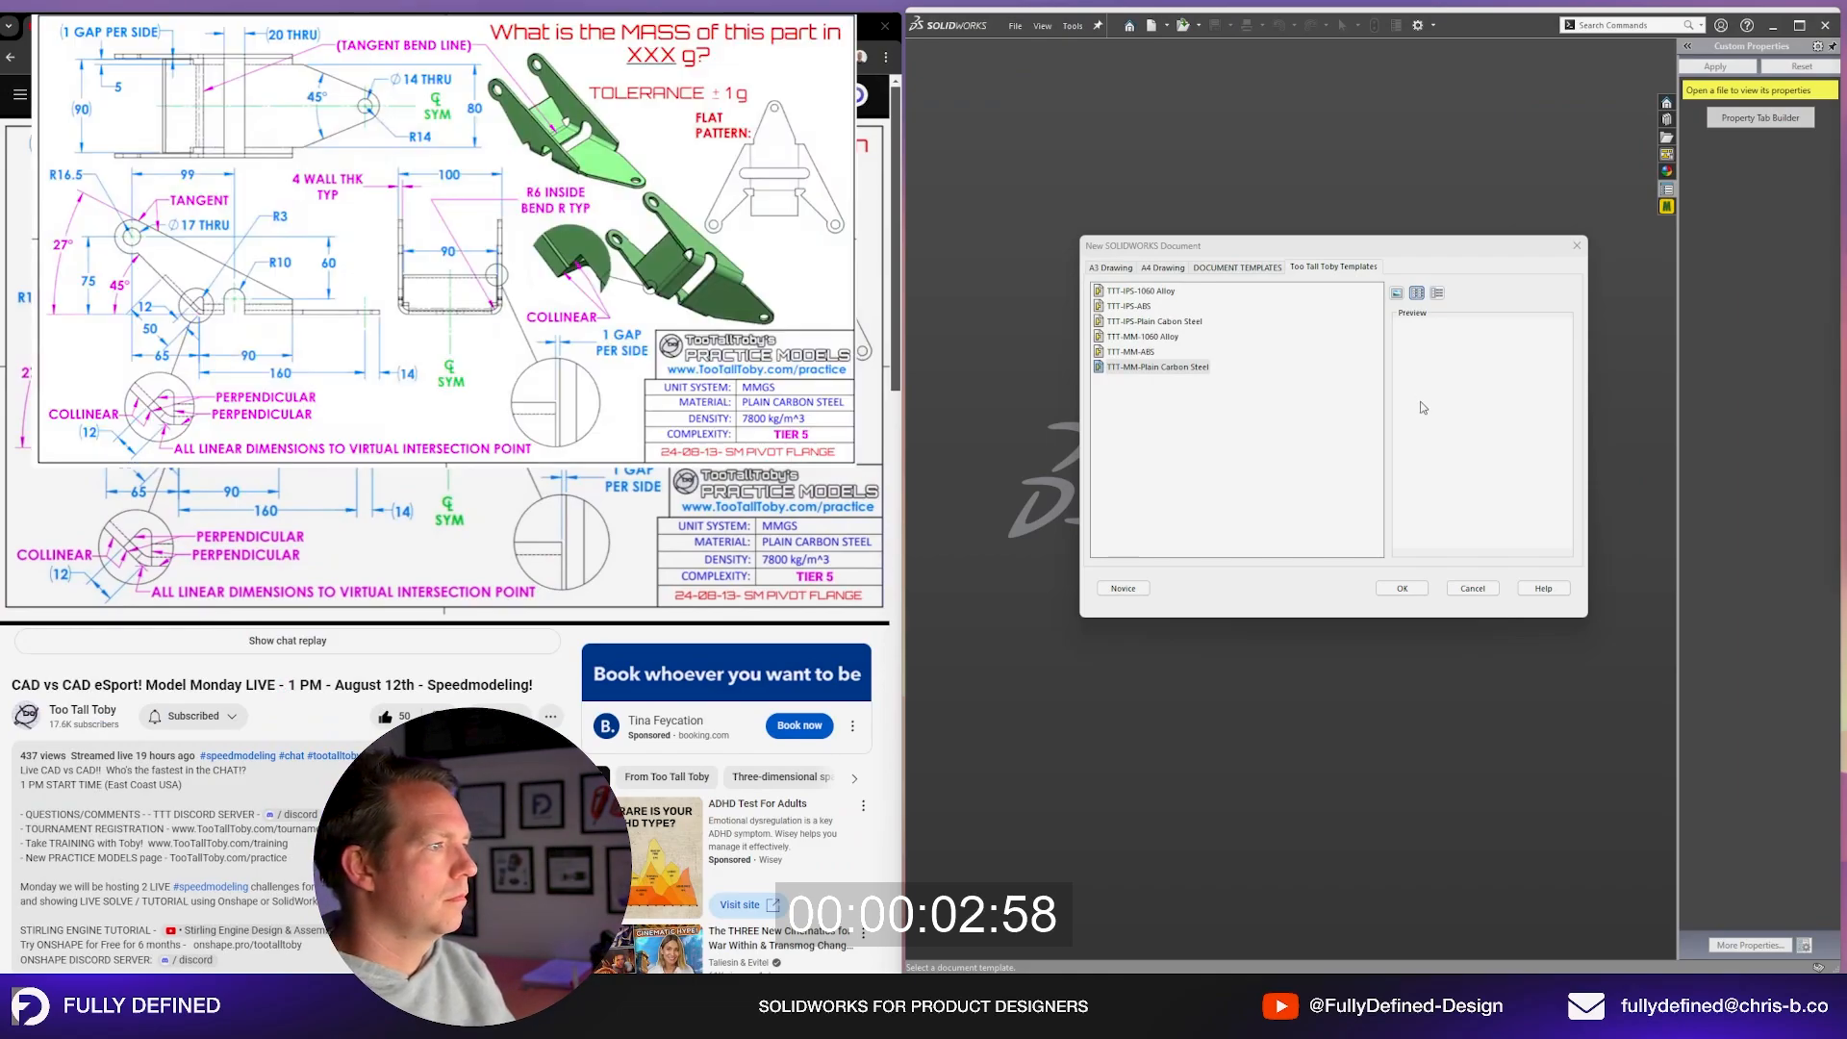
Step: Create a new part from the TTT-MM-Plain Carbon Steel template and view its Front plane straight on
click(1404, 589)
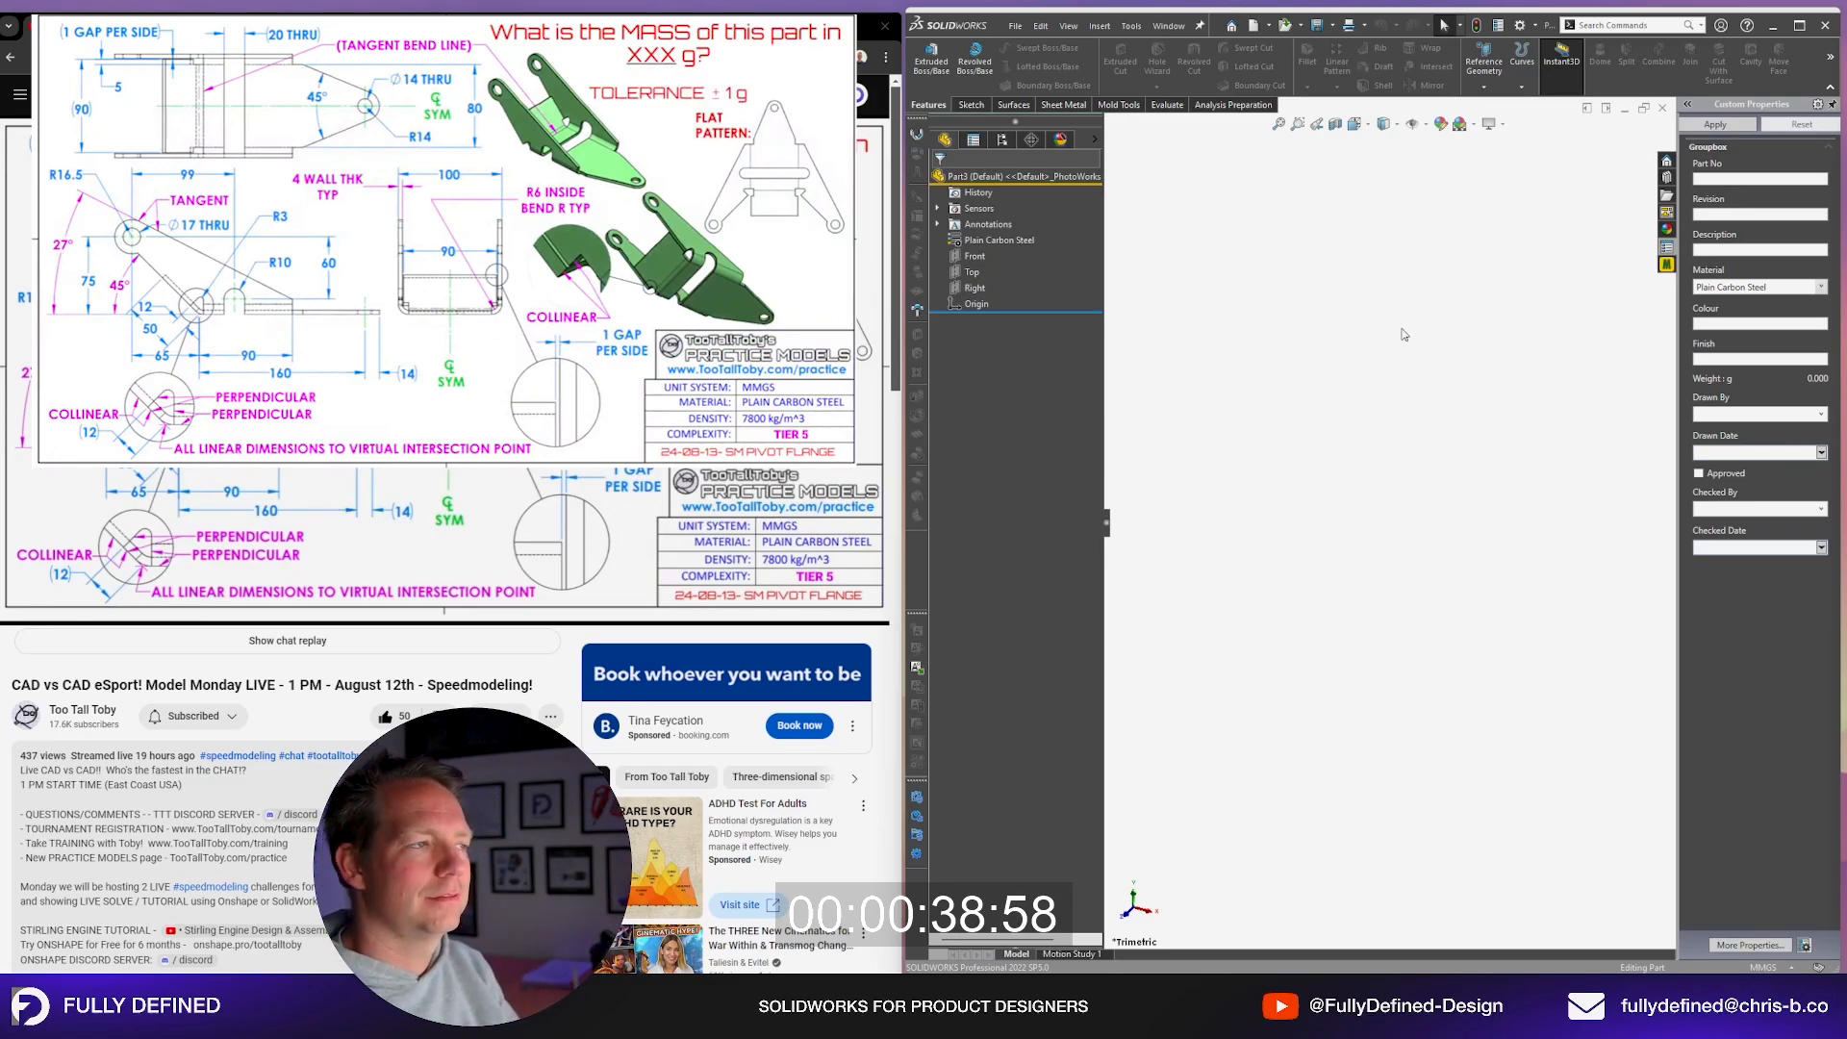
click(975, 255)
key(ctrl+8)
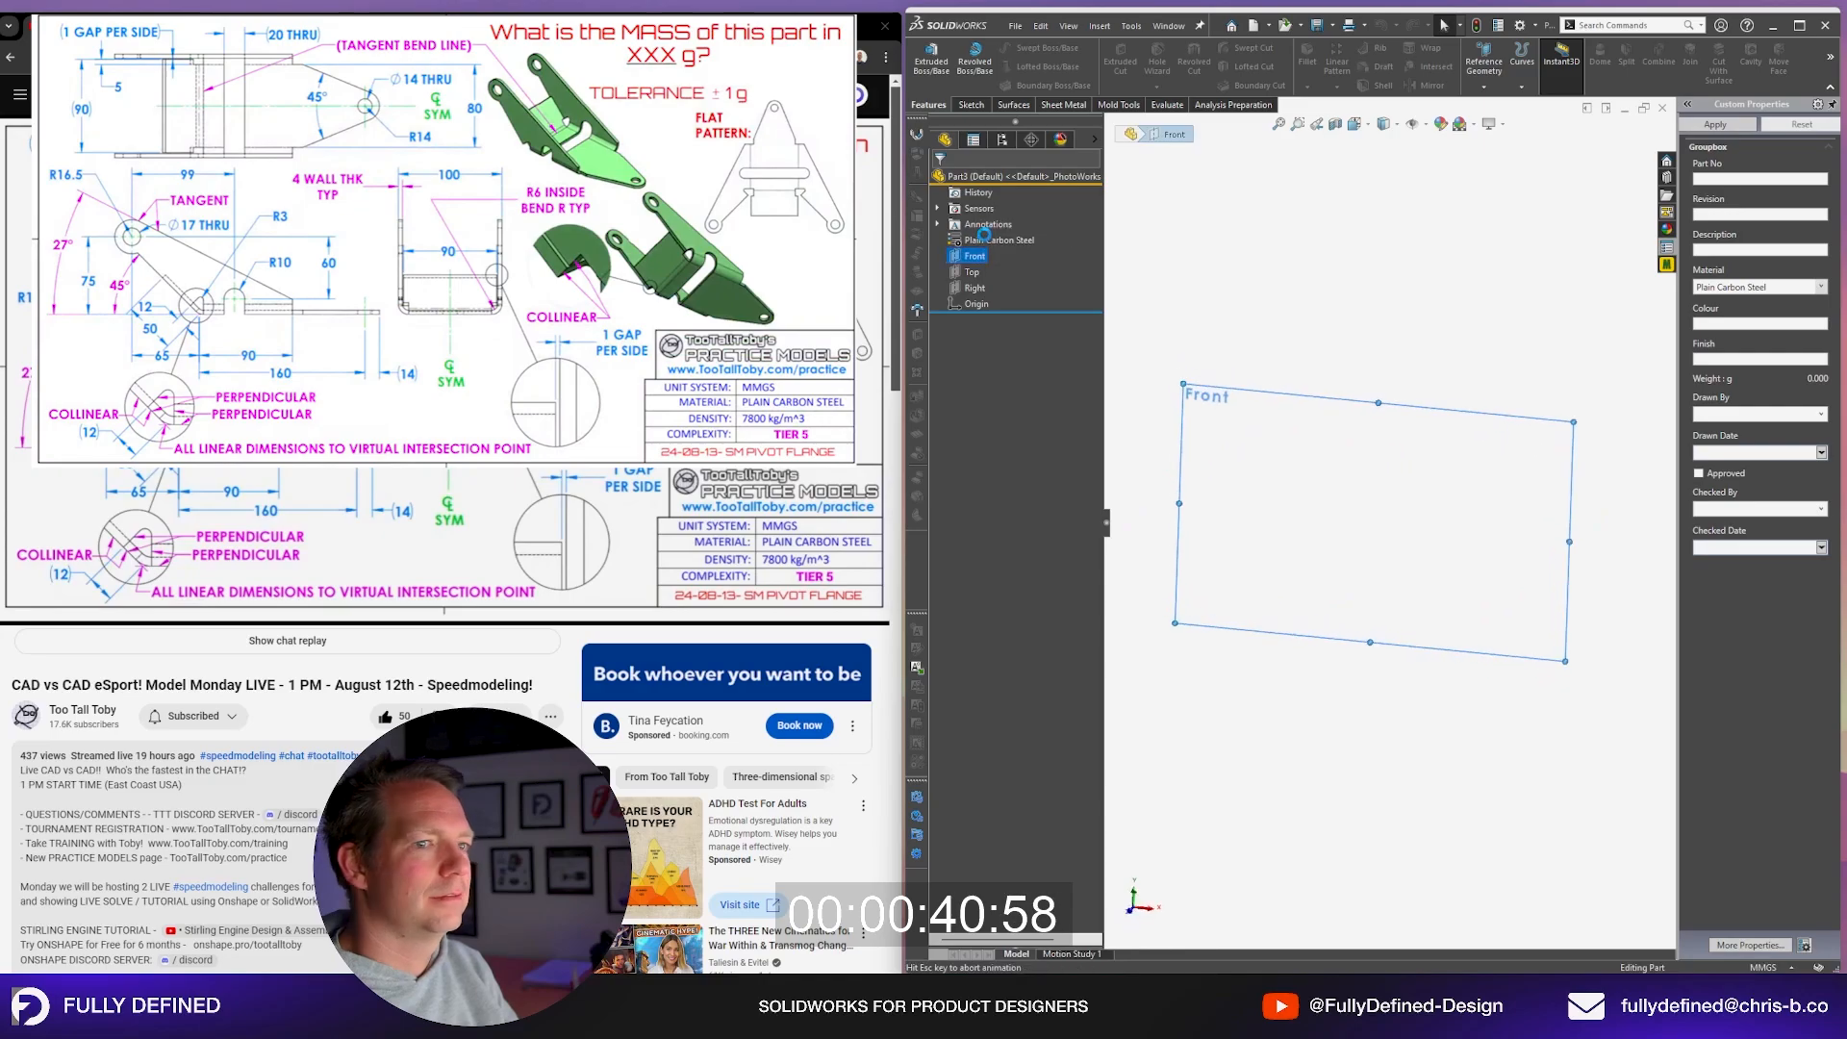
Step: Sketch a corner rectangle about 87 mm wide on the Front plane, with its bottom edge's midpoint coincident with the origin
right_drag(1270, 385, 1280, 491)
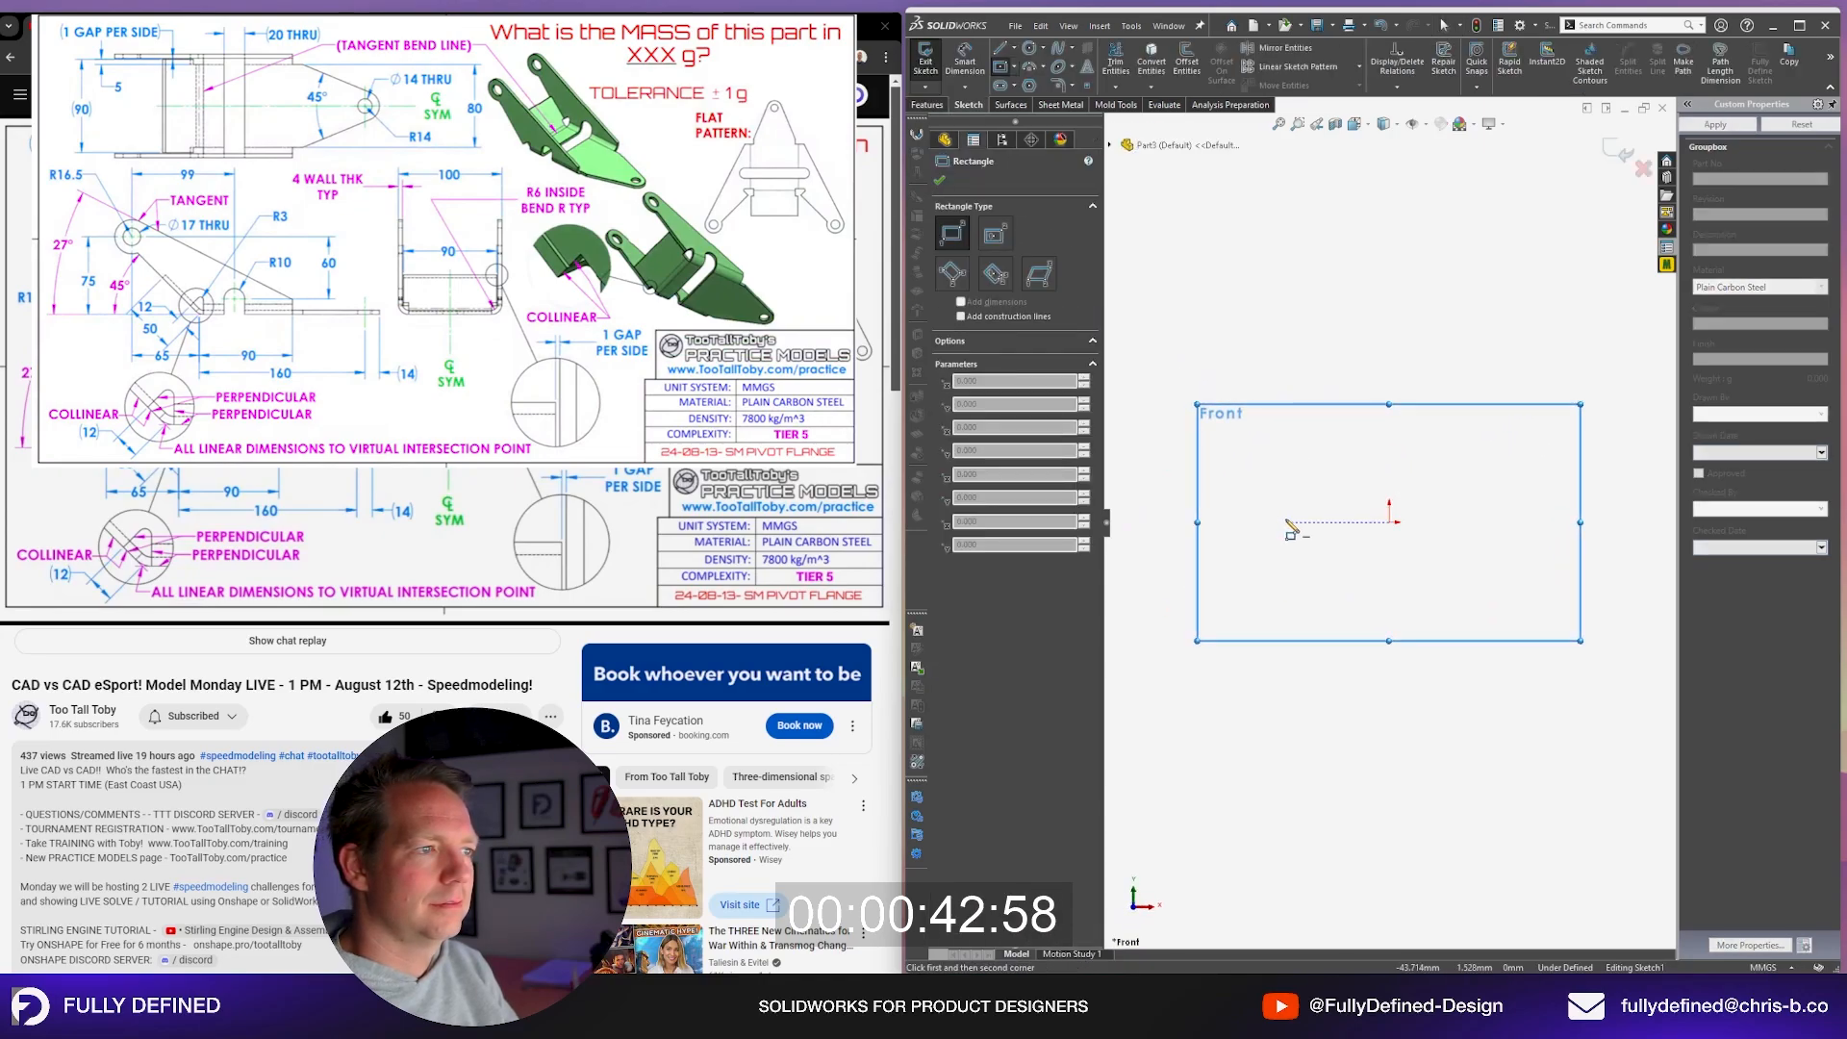
click(1286, 522)
click(1521, 352)
key(Escape)
right_click(1443, 523)
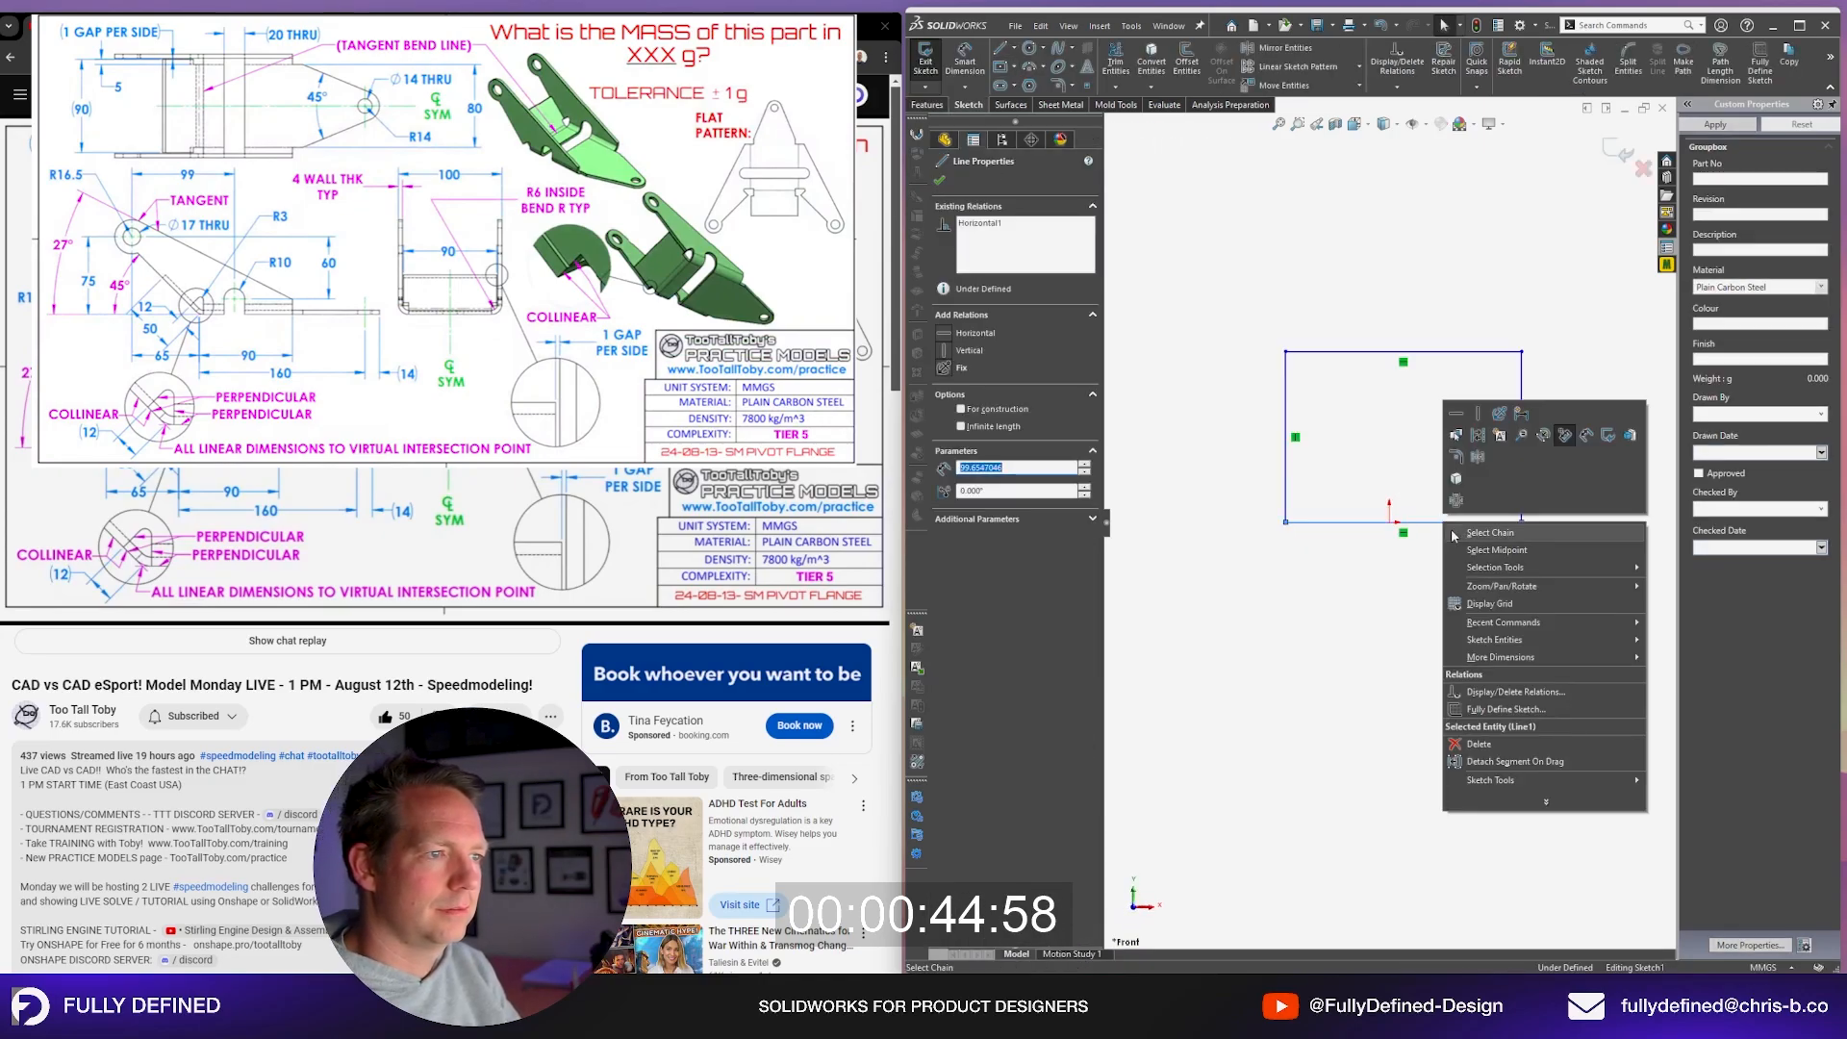
click(1496, 549)
ctrl+click(1389, 523)
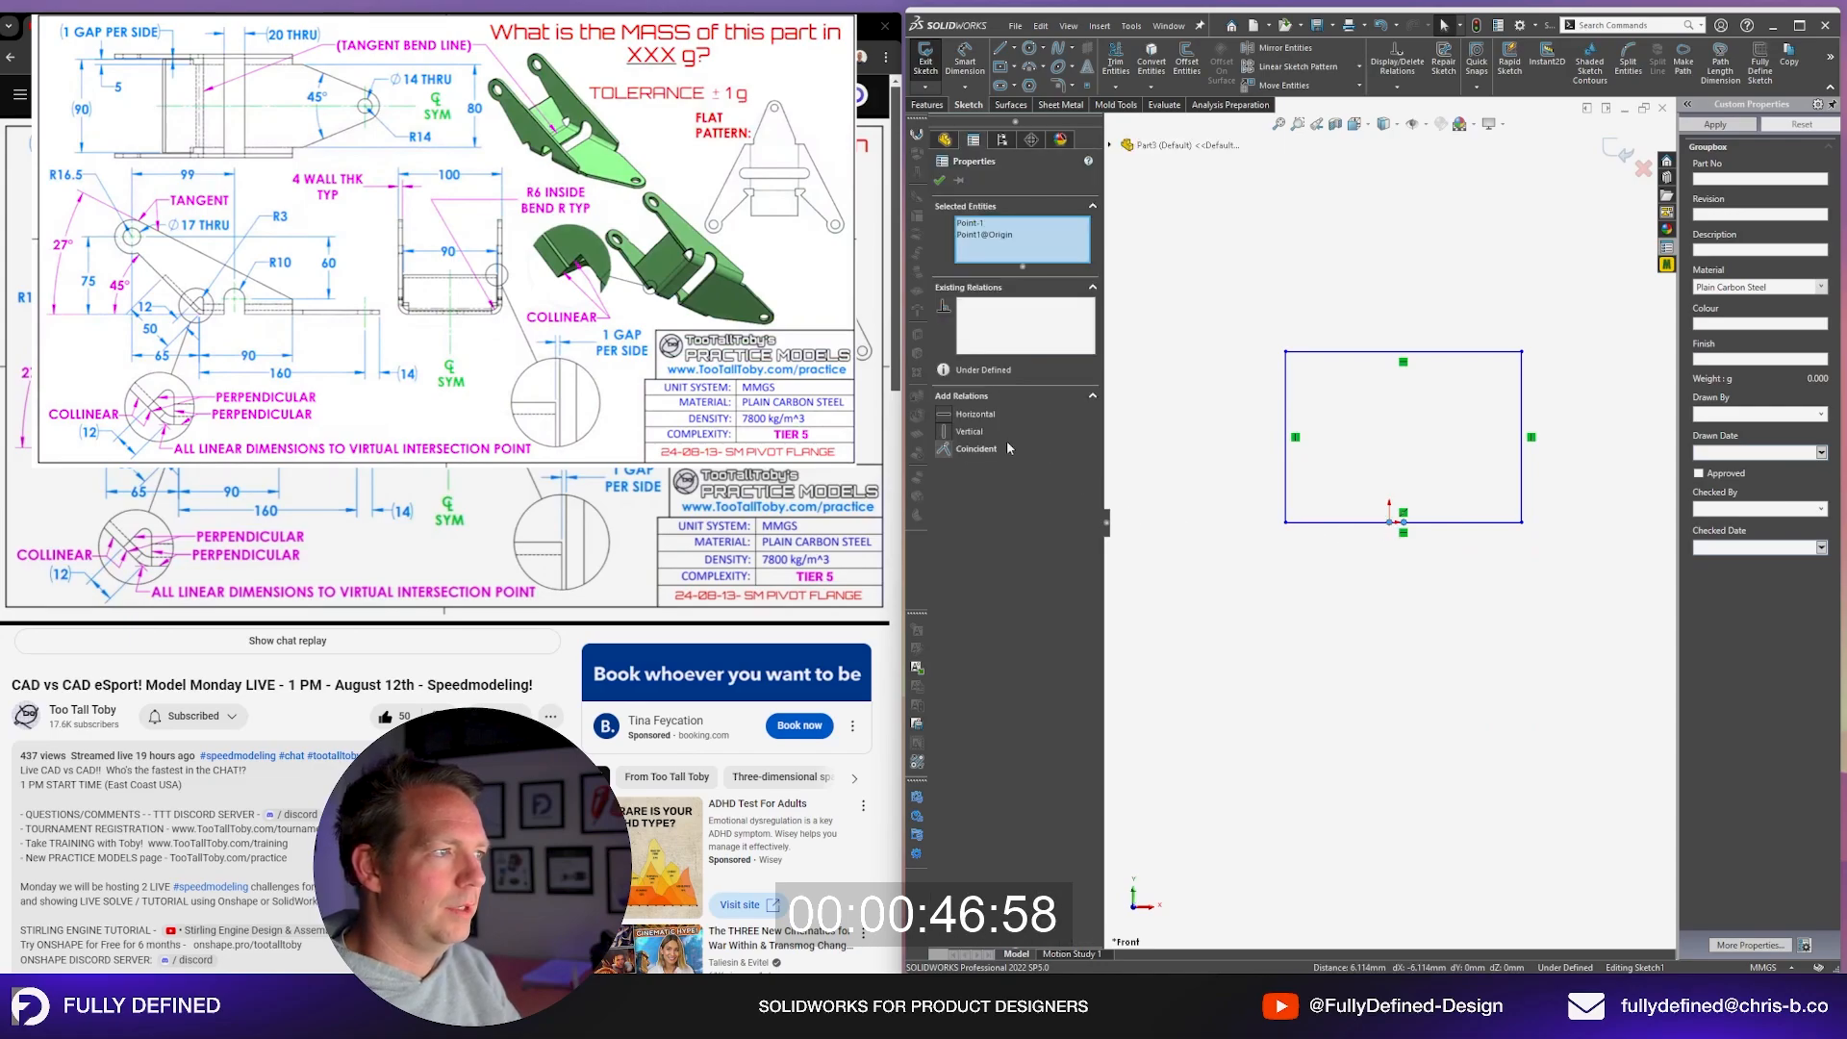
click(976, 449)
Step: Dimension the rectangle's bottom edge to a width of 100 mm
click(1455, 609)
right_drag(1453, 634, 1462, 528)
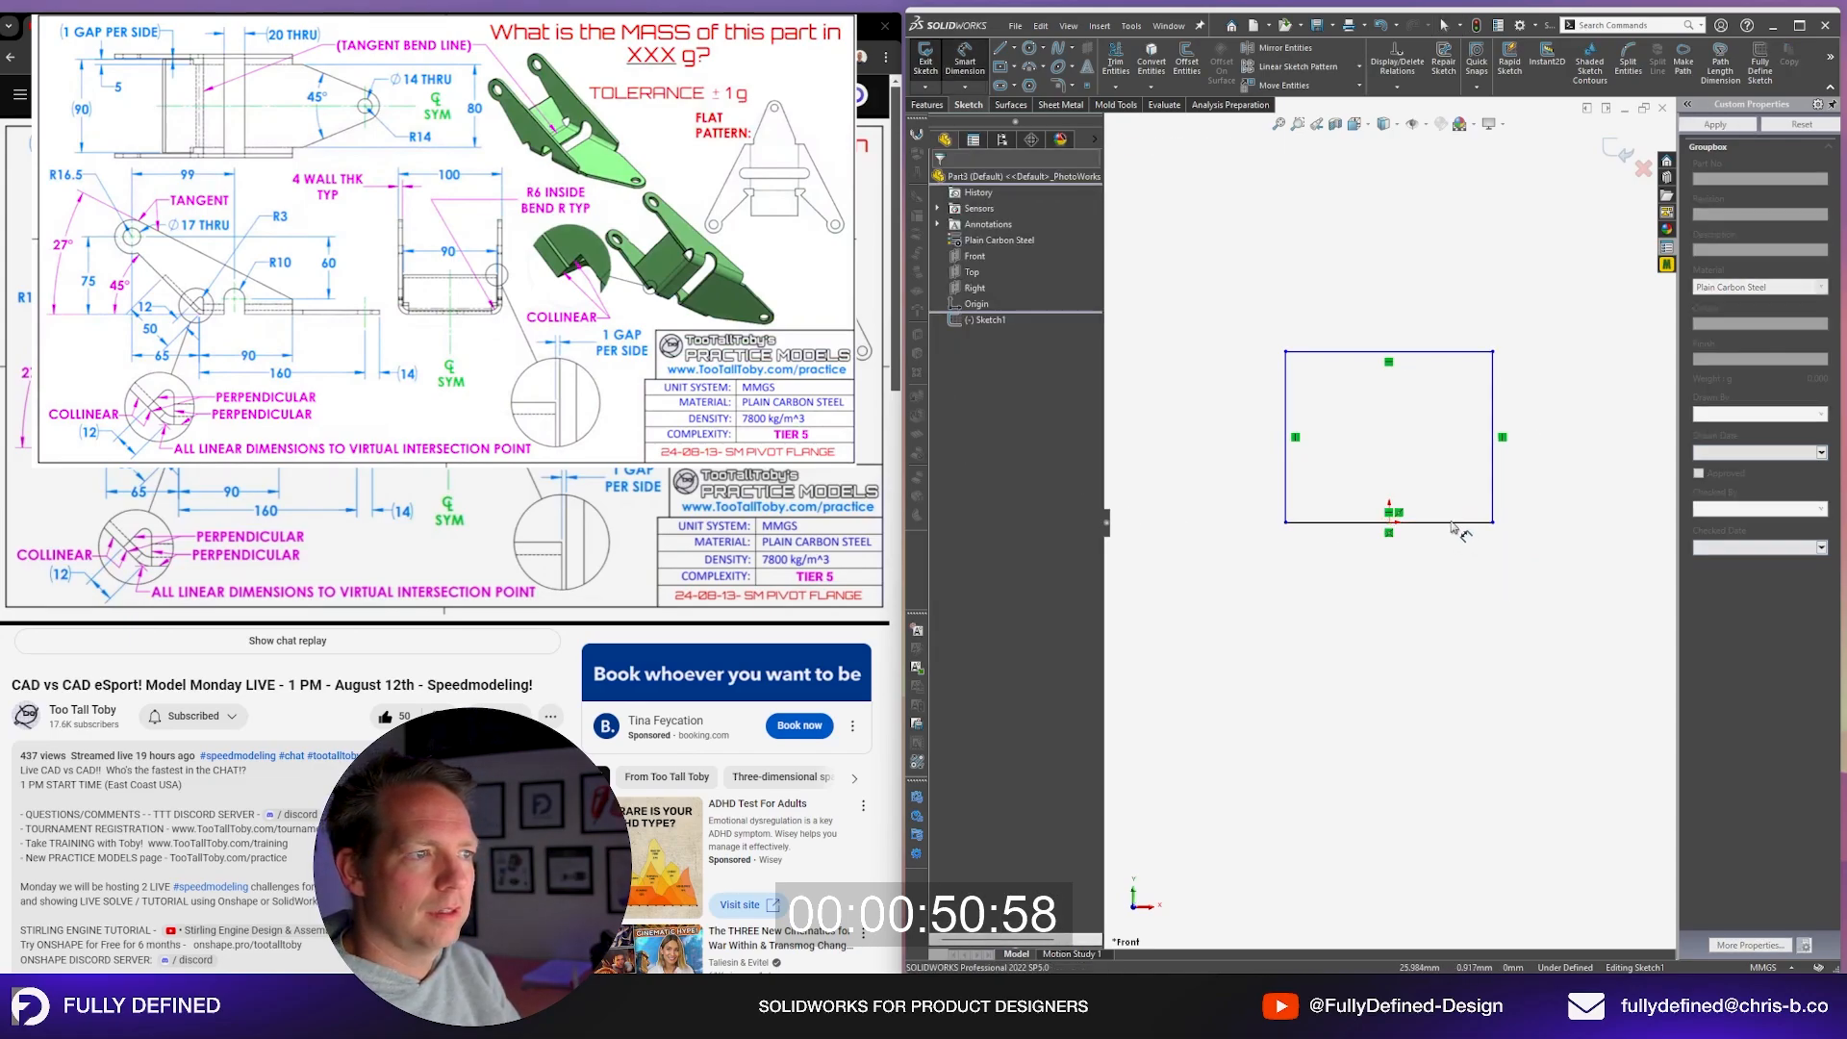
click(1460, 523)
click(1499, 623)
text(100)
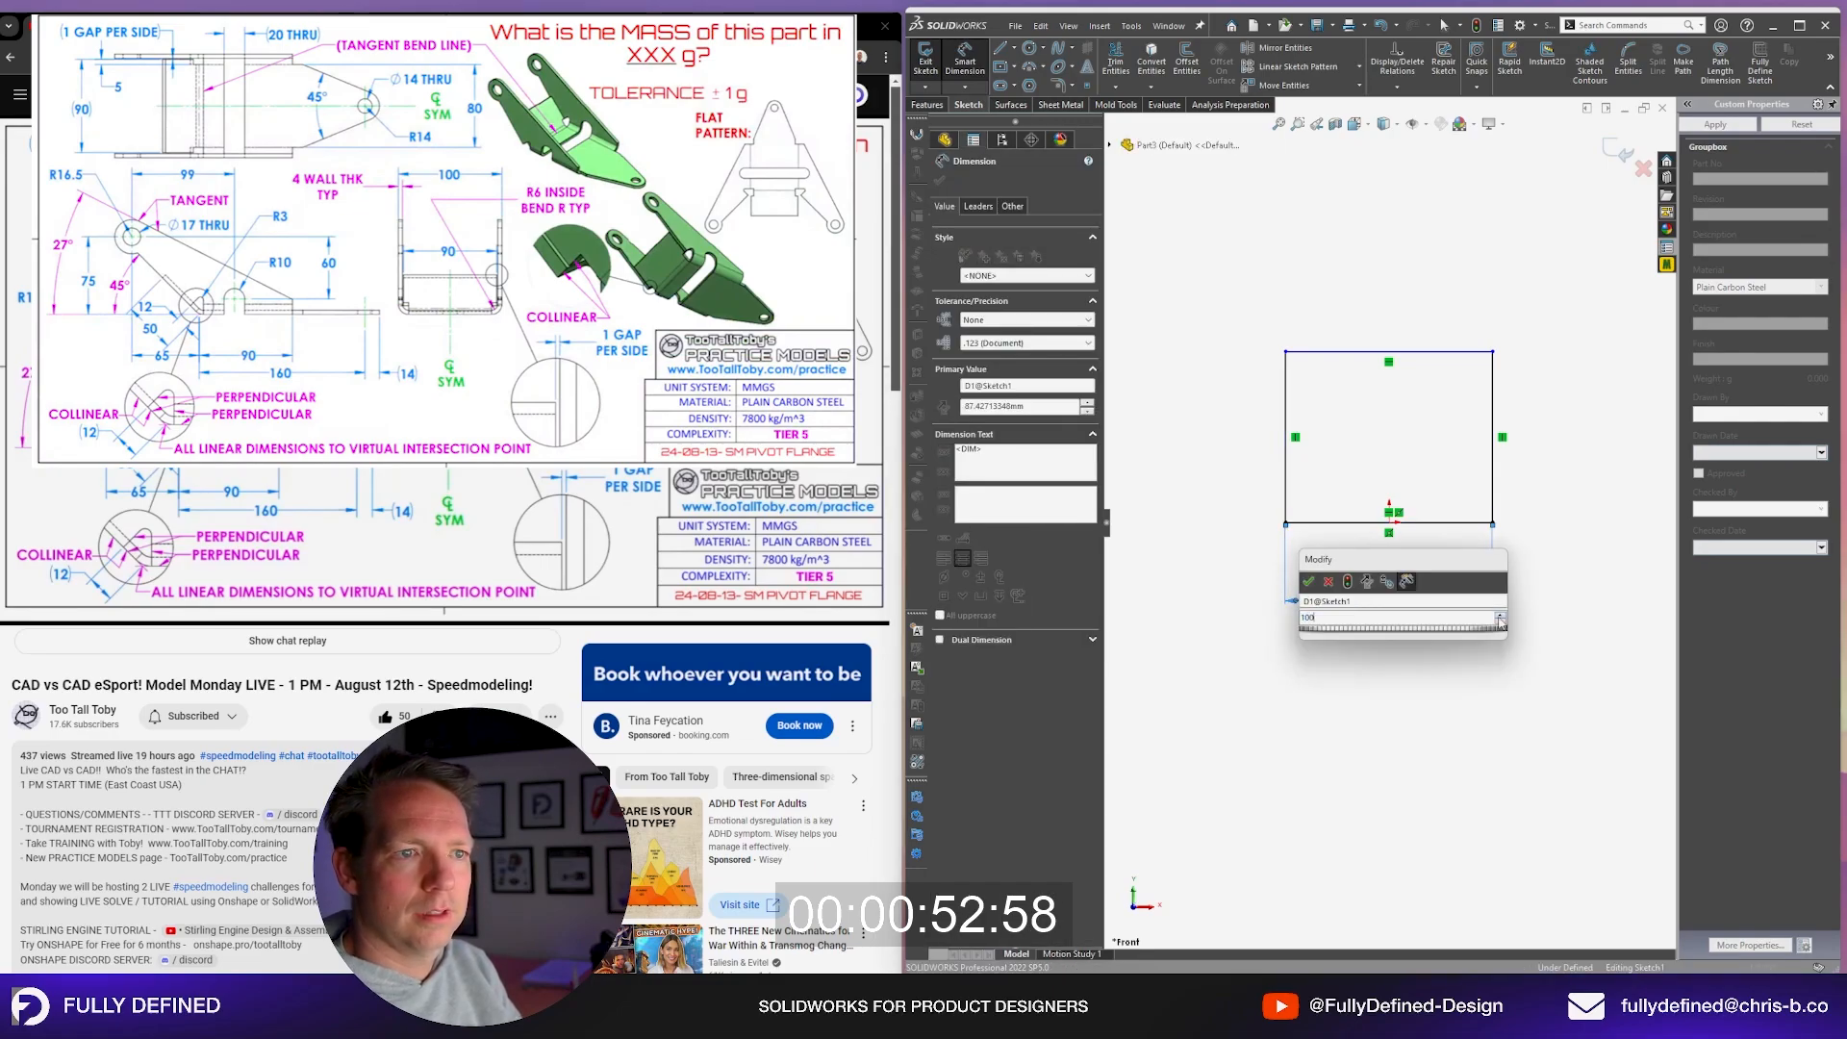
key(Return)
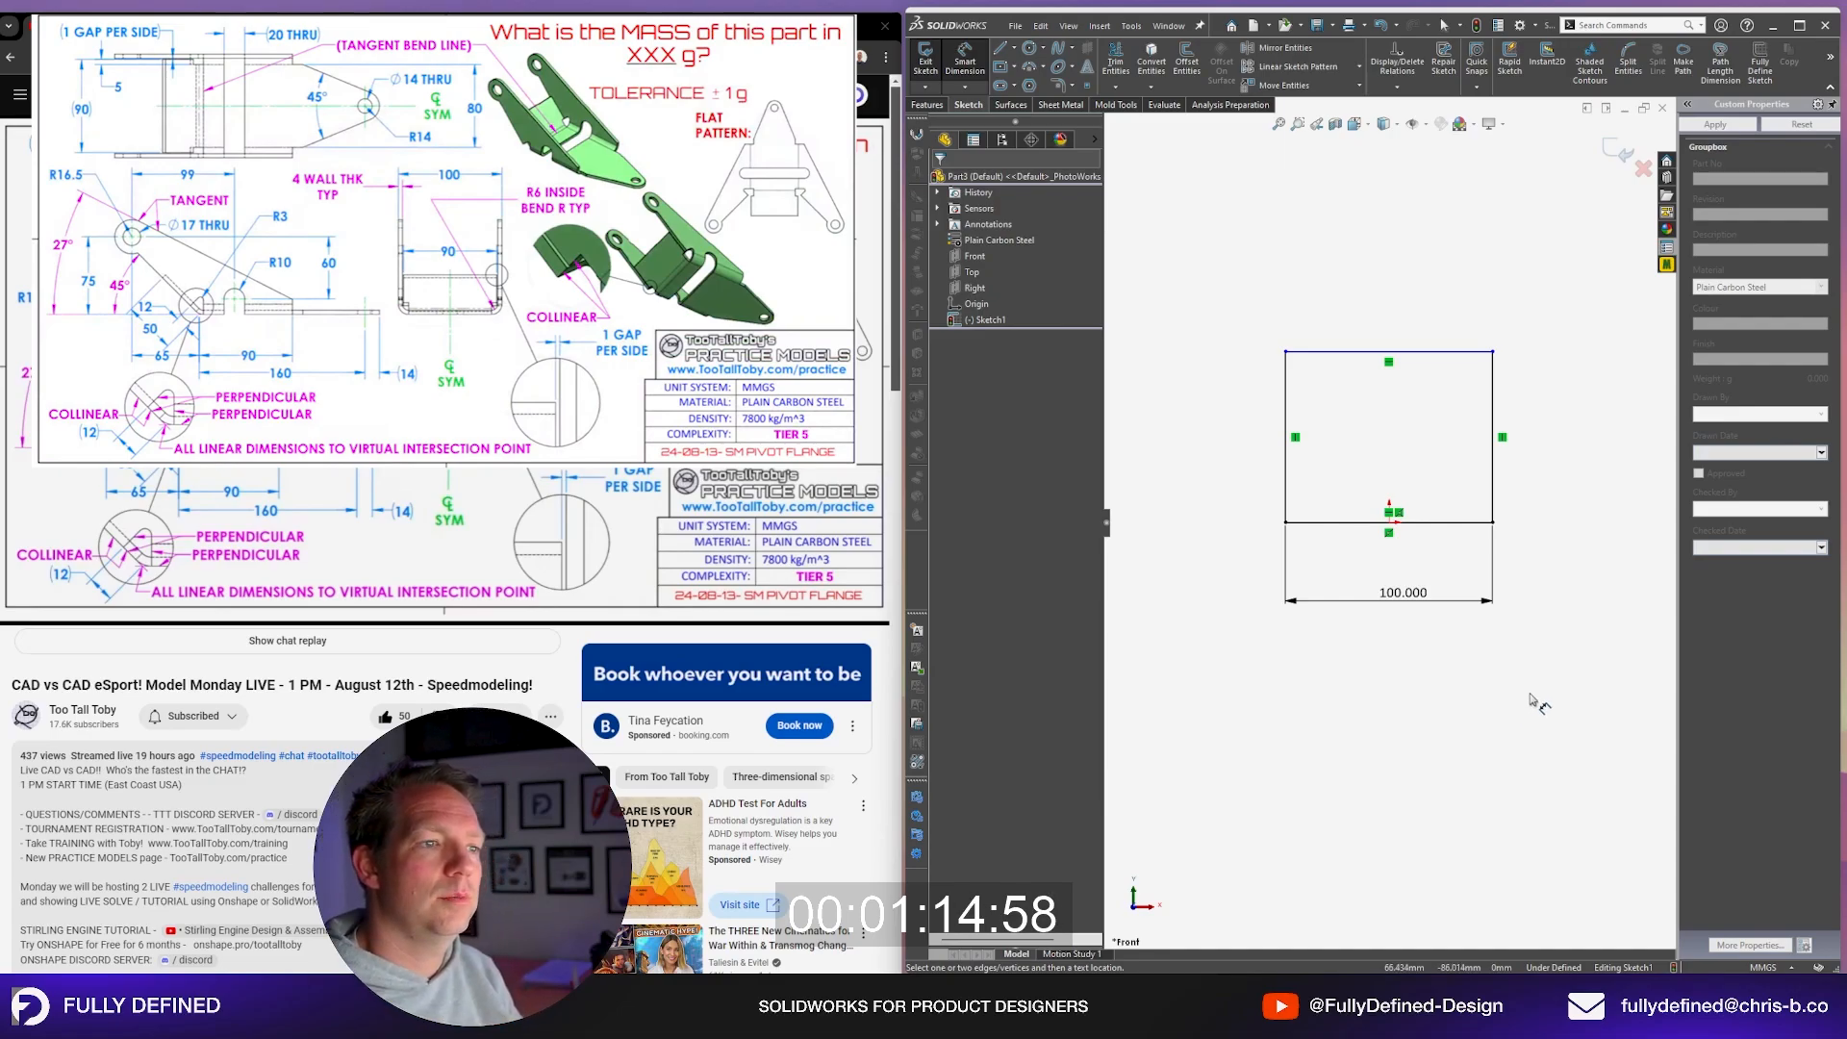
Step: Dimension the rectangle's vertical side with a height of 75+16.5 mm
click(1286, 476)
click(1226, 461)
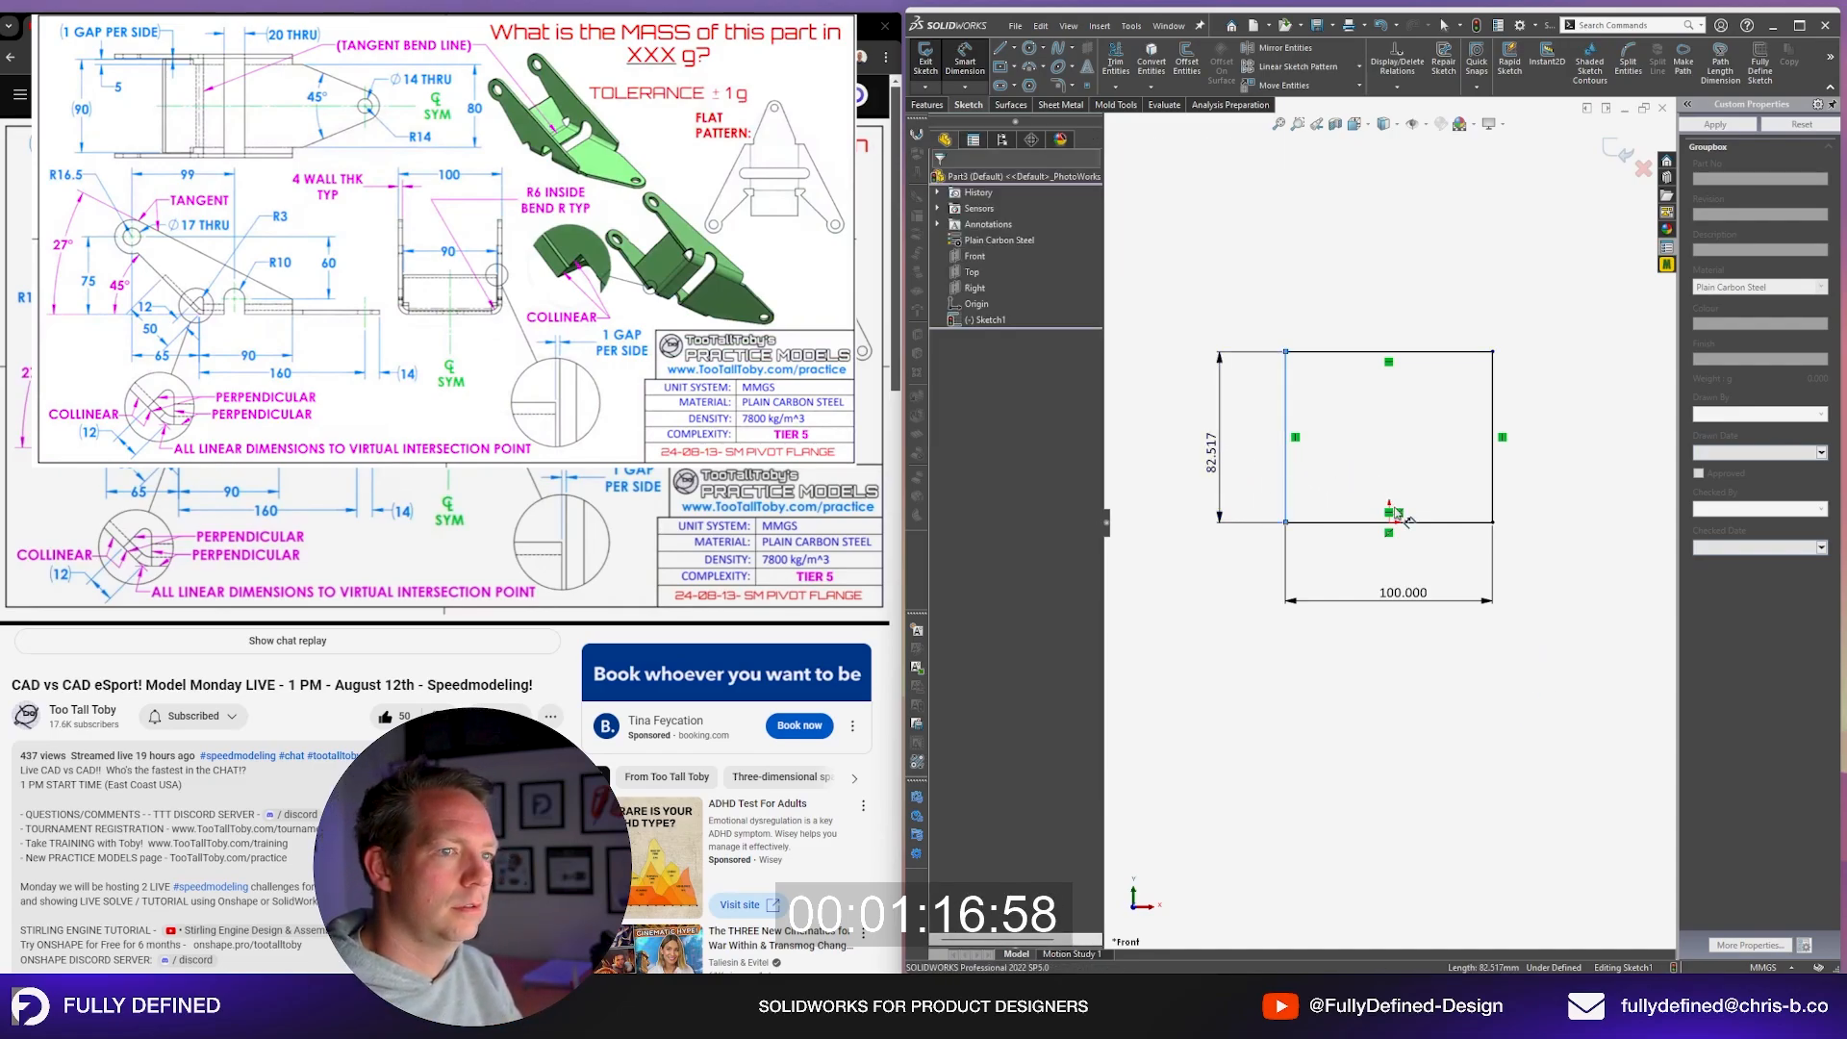
text(75+16.5)
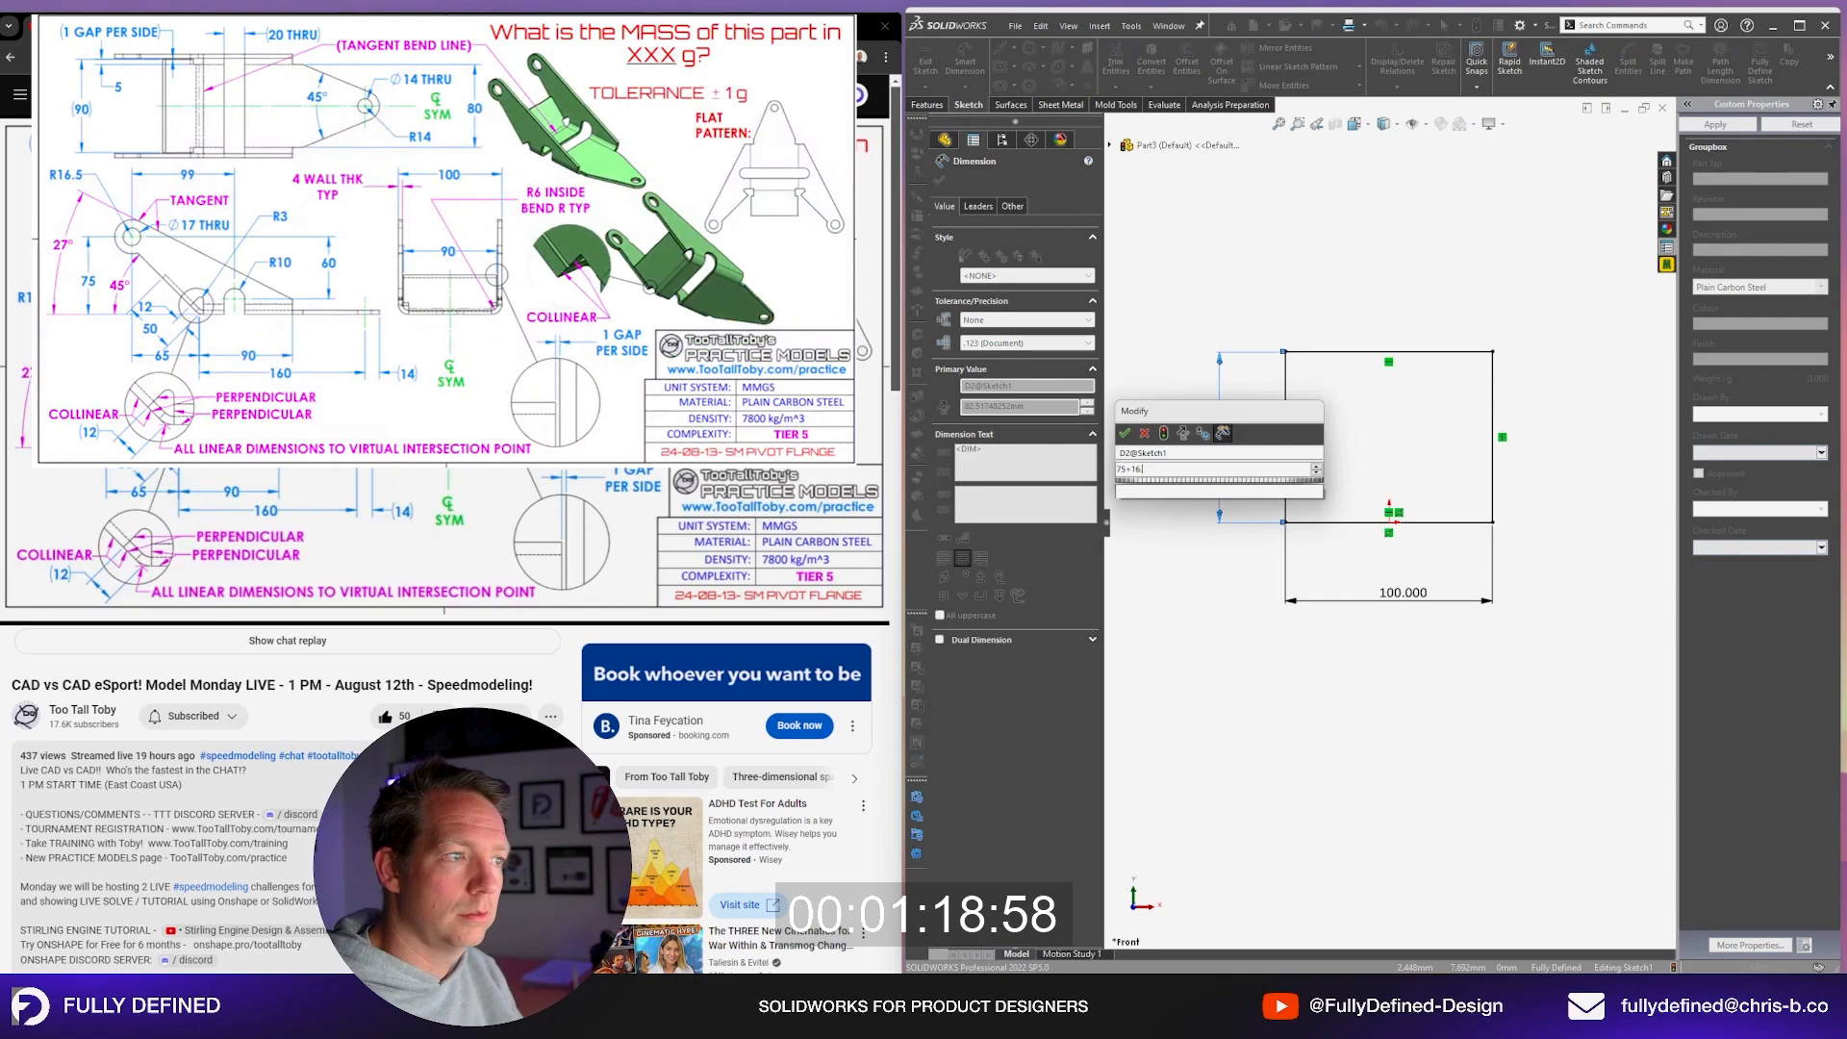
key(Return)
key(Escape)
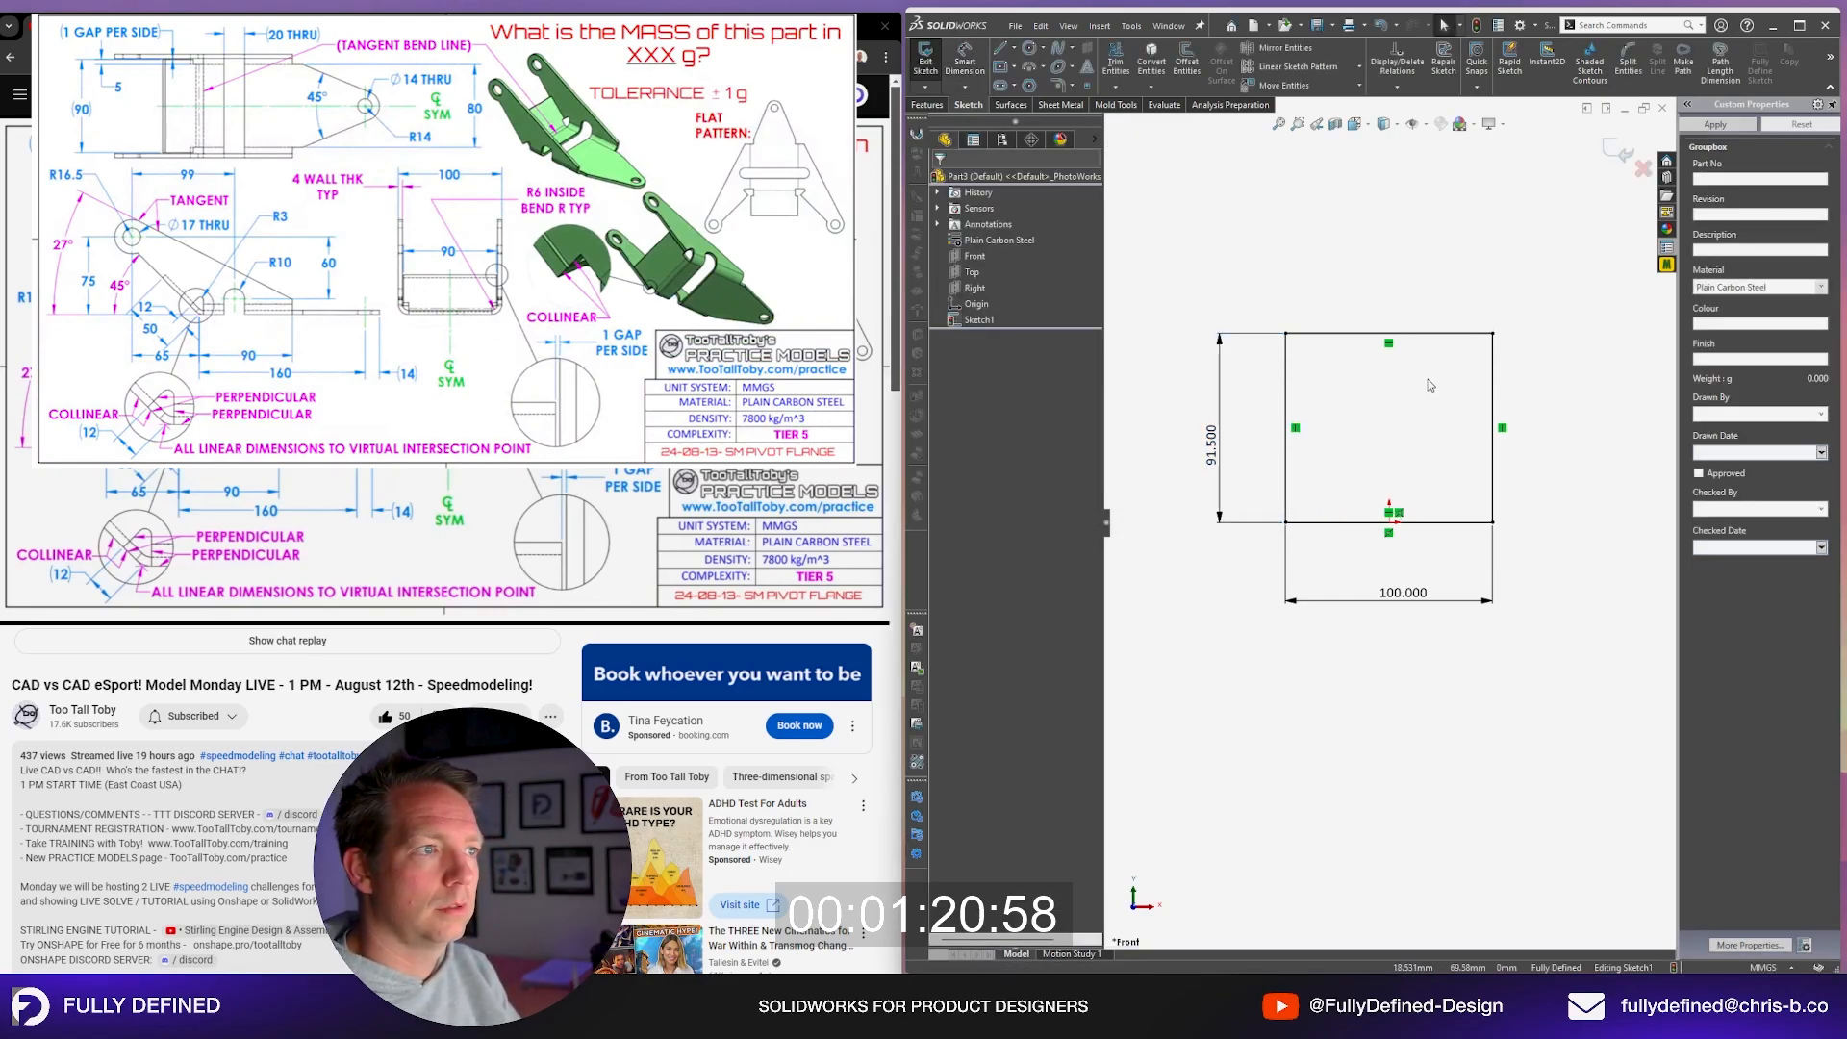
Step: Convert the rectangle's top edge to construction geometry, leaving an open U-shaped profile
click(1404, 333)
click(997, 409)
click(1324, 258)
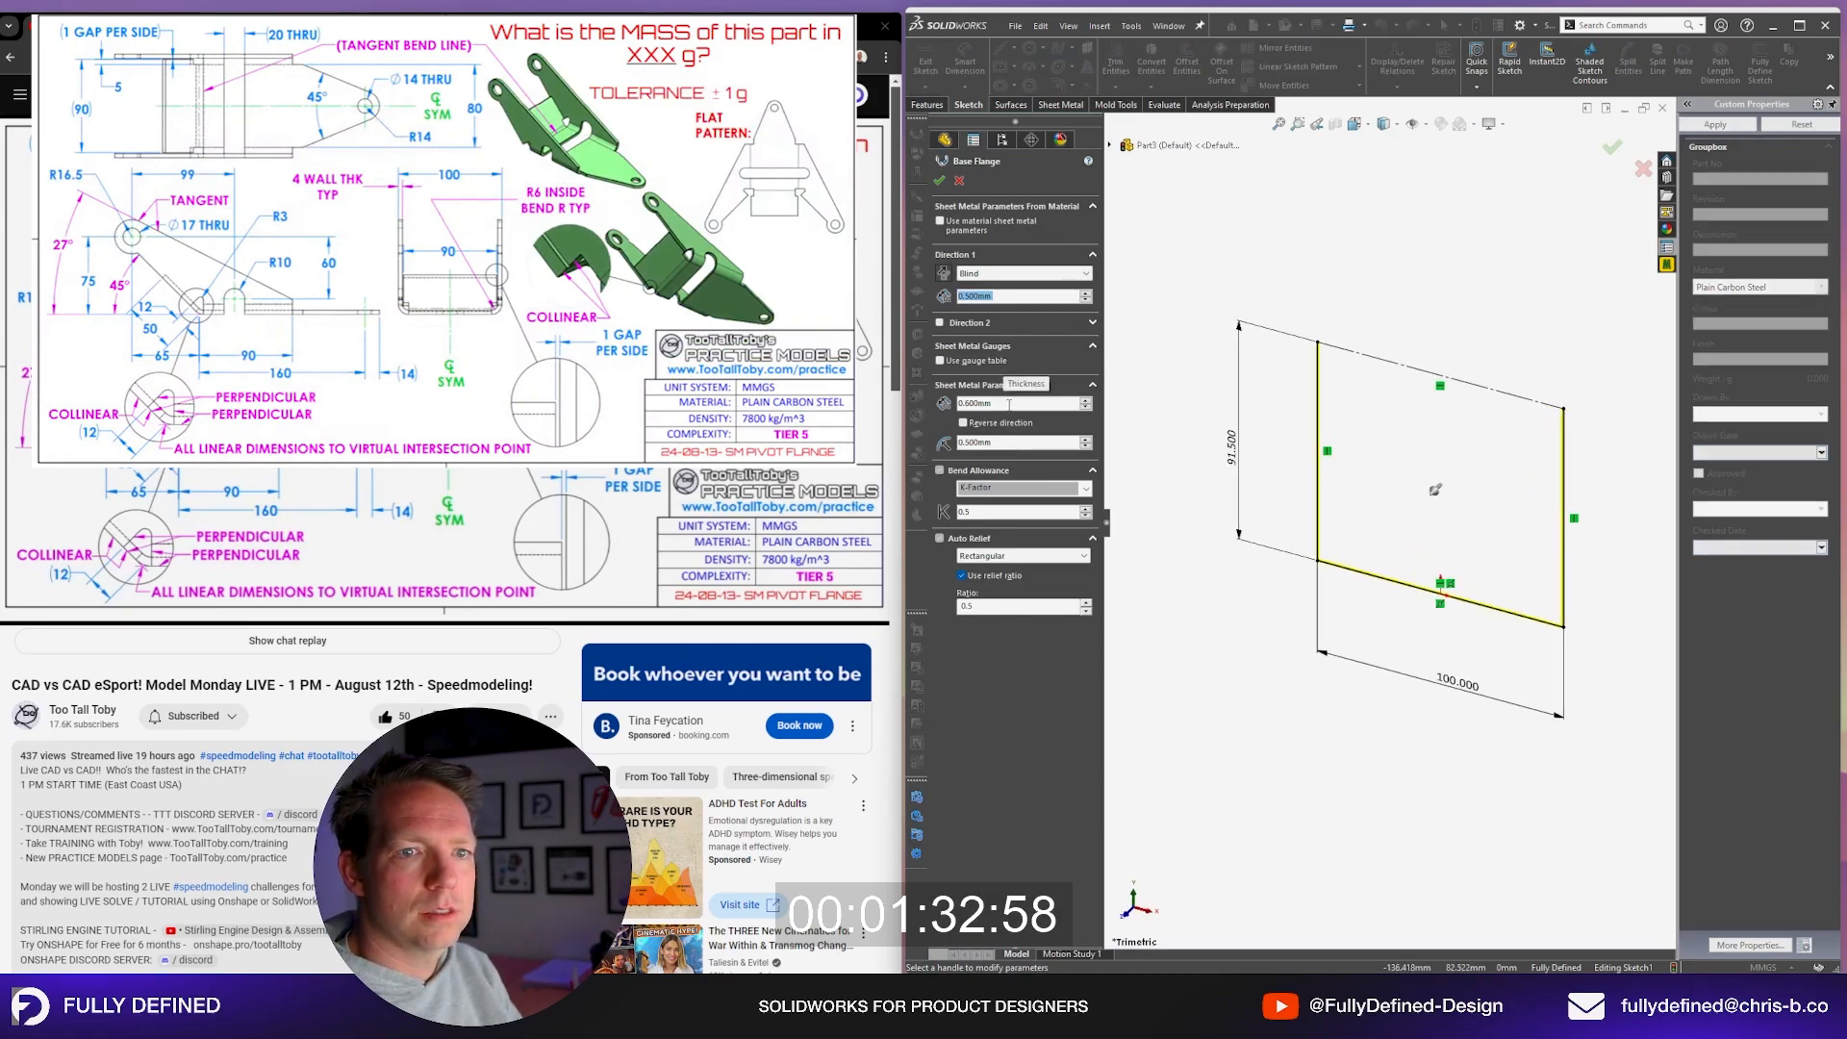
Step: Give the Base Flange of the U profile a sheet thickness of 4 mm and a bend radius of 6 mm
double_click(1008, 404)
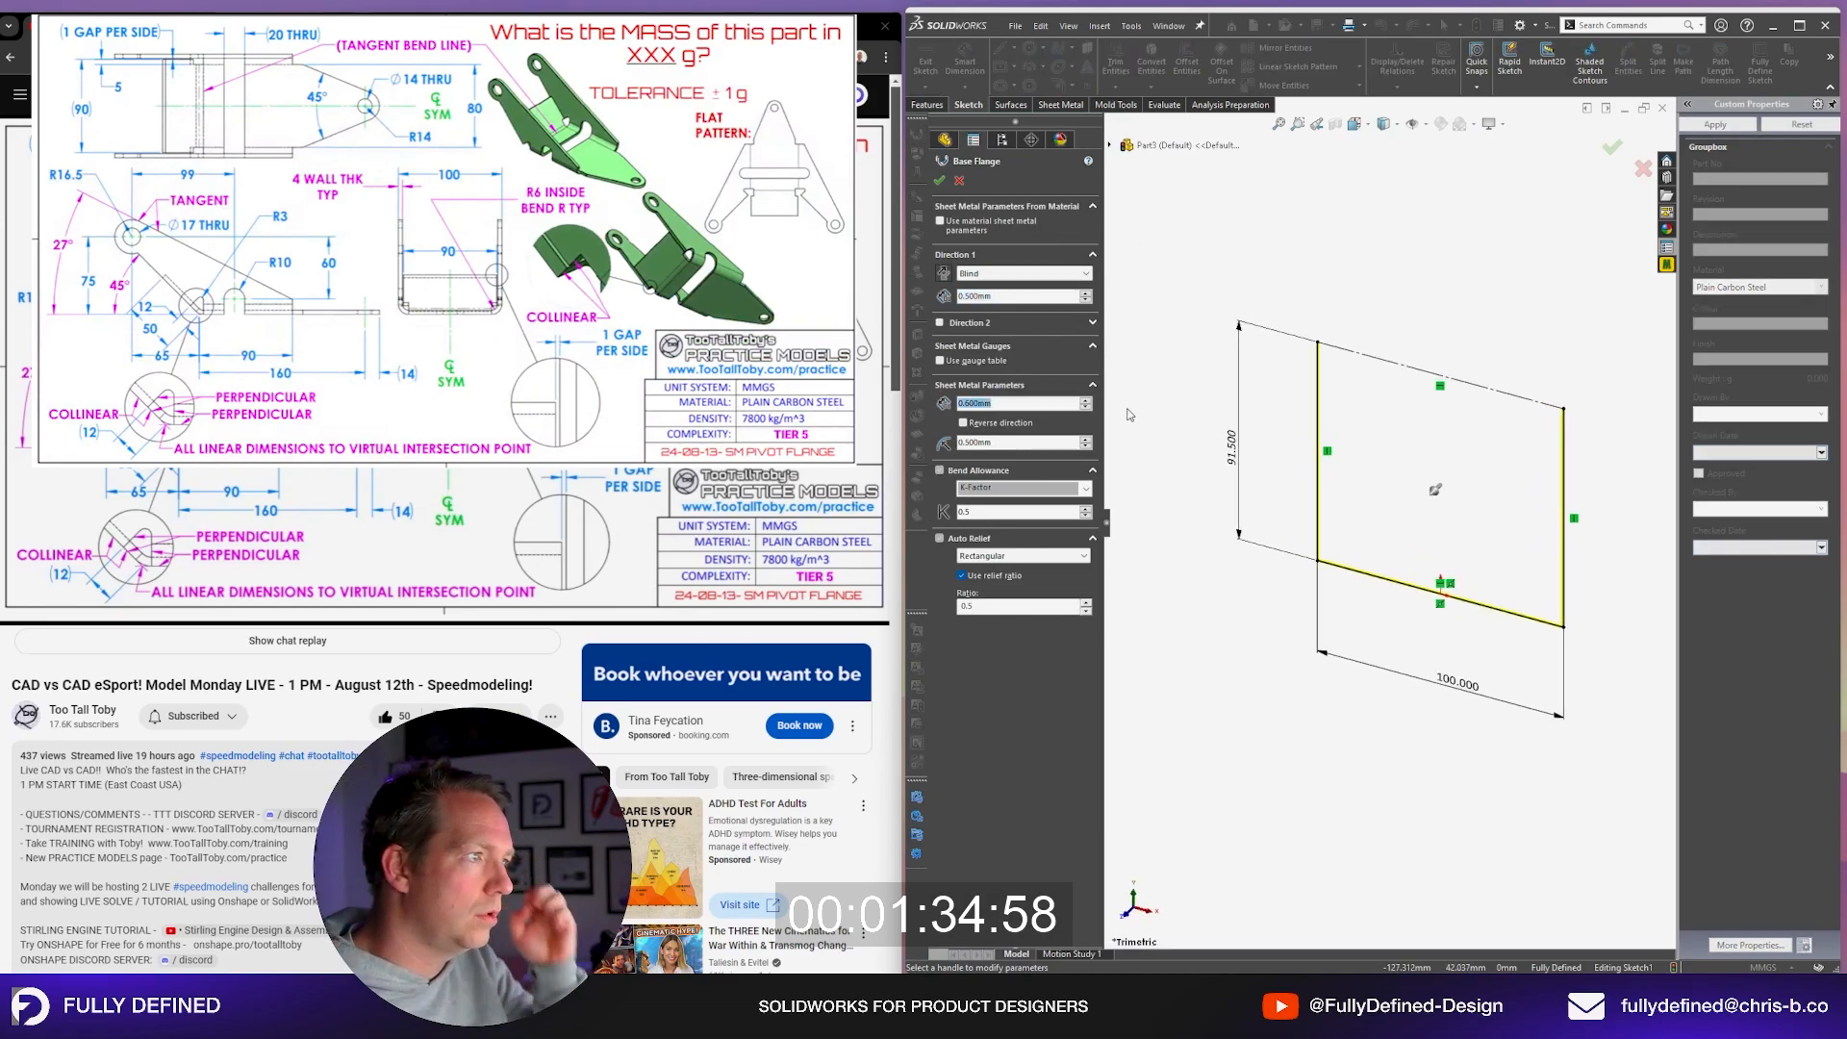
text(4)
key(Return)
key(Tab)
key(Tab)
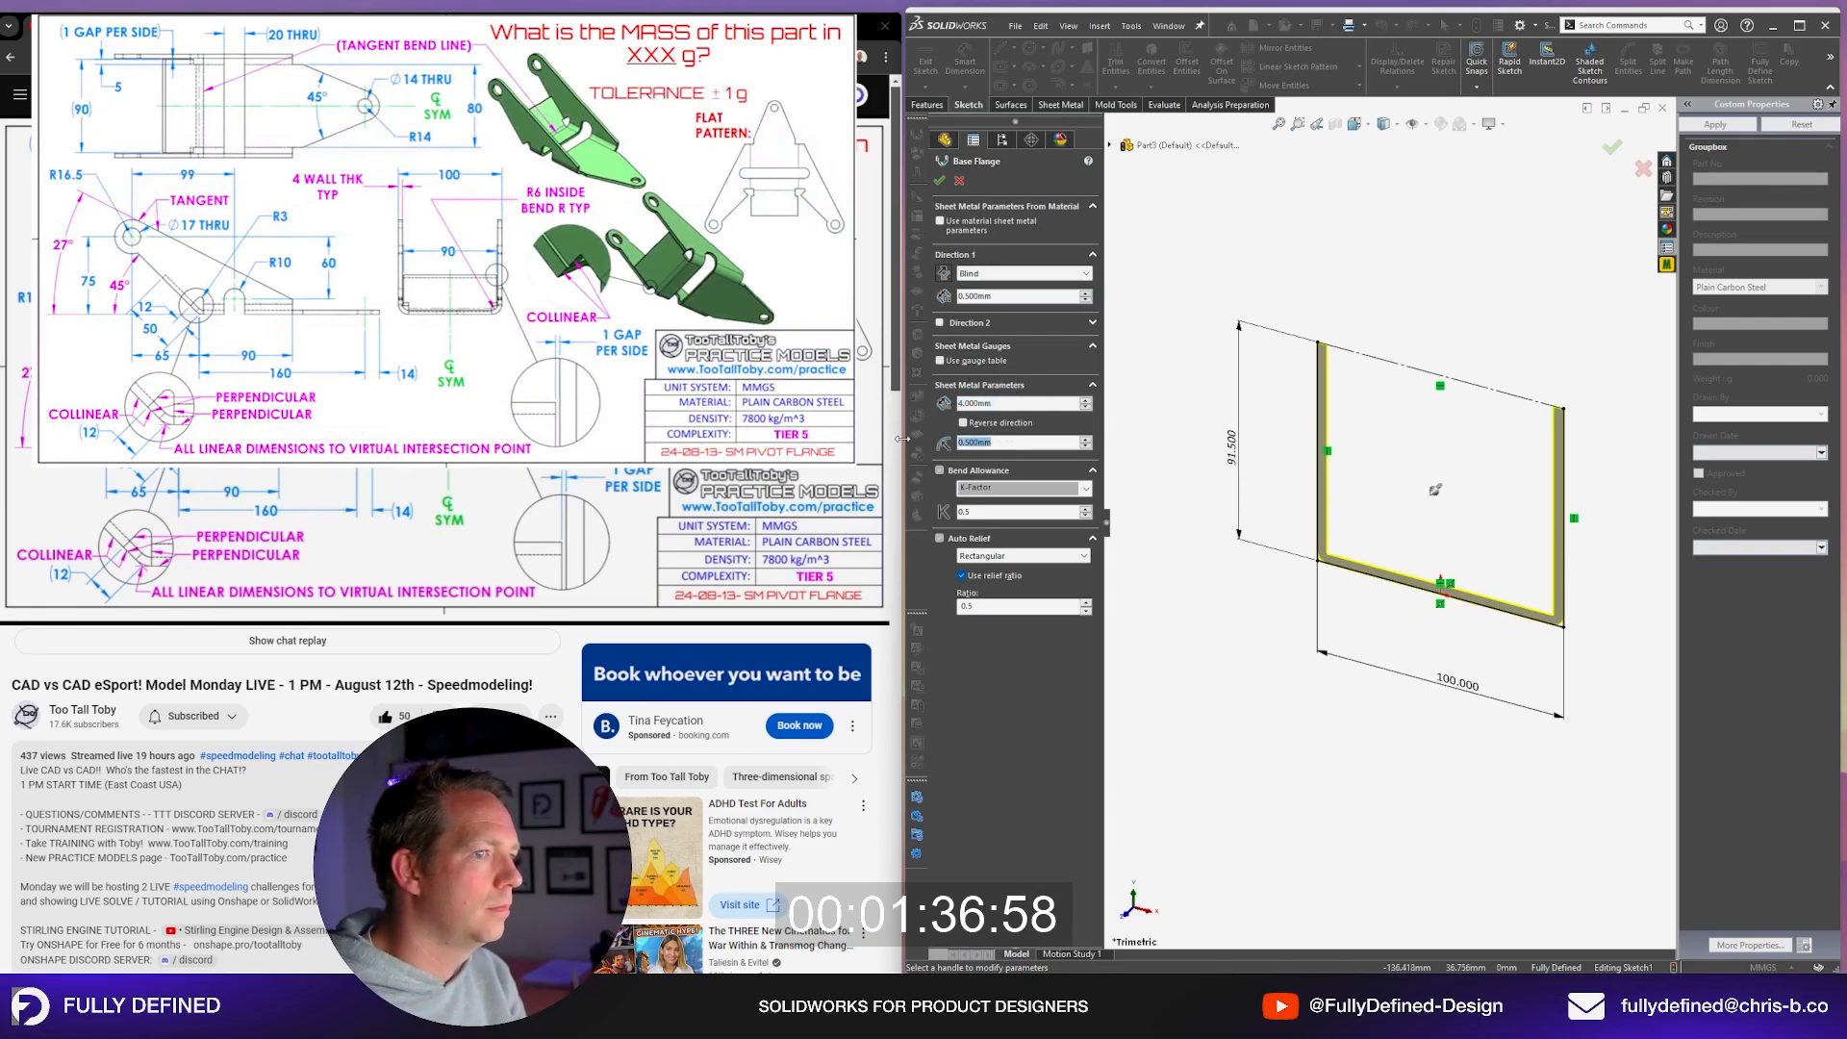
text(6)
key(Return)
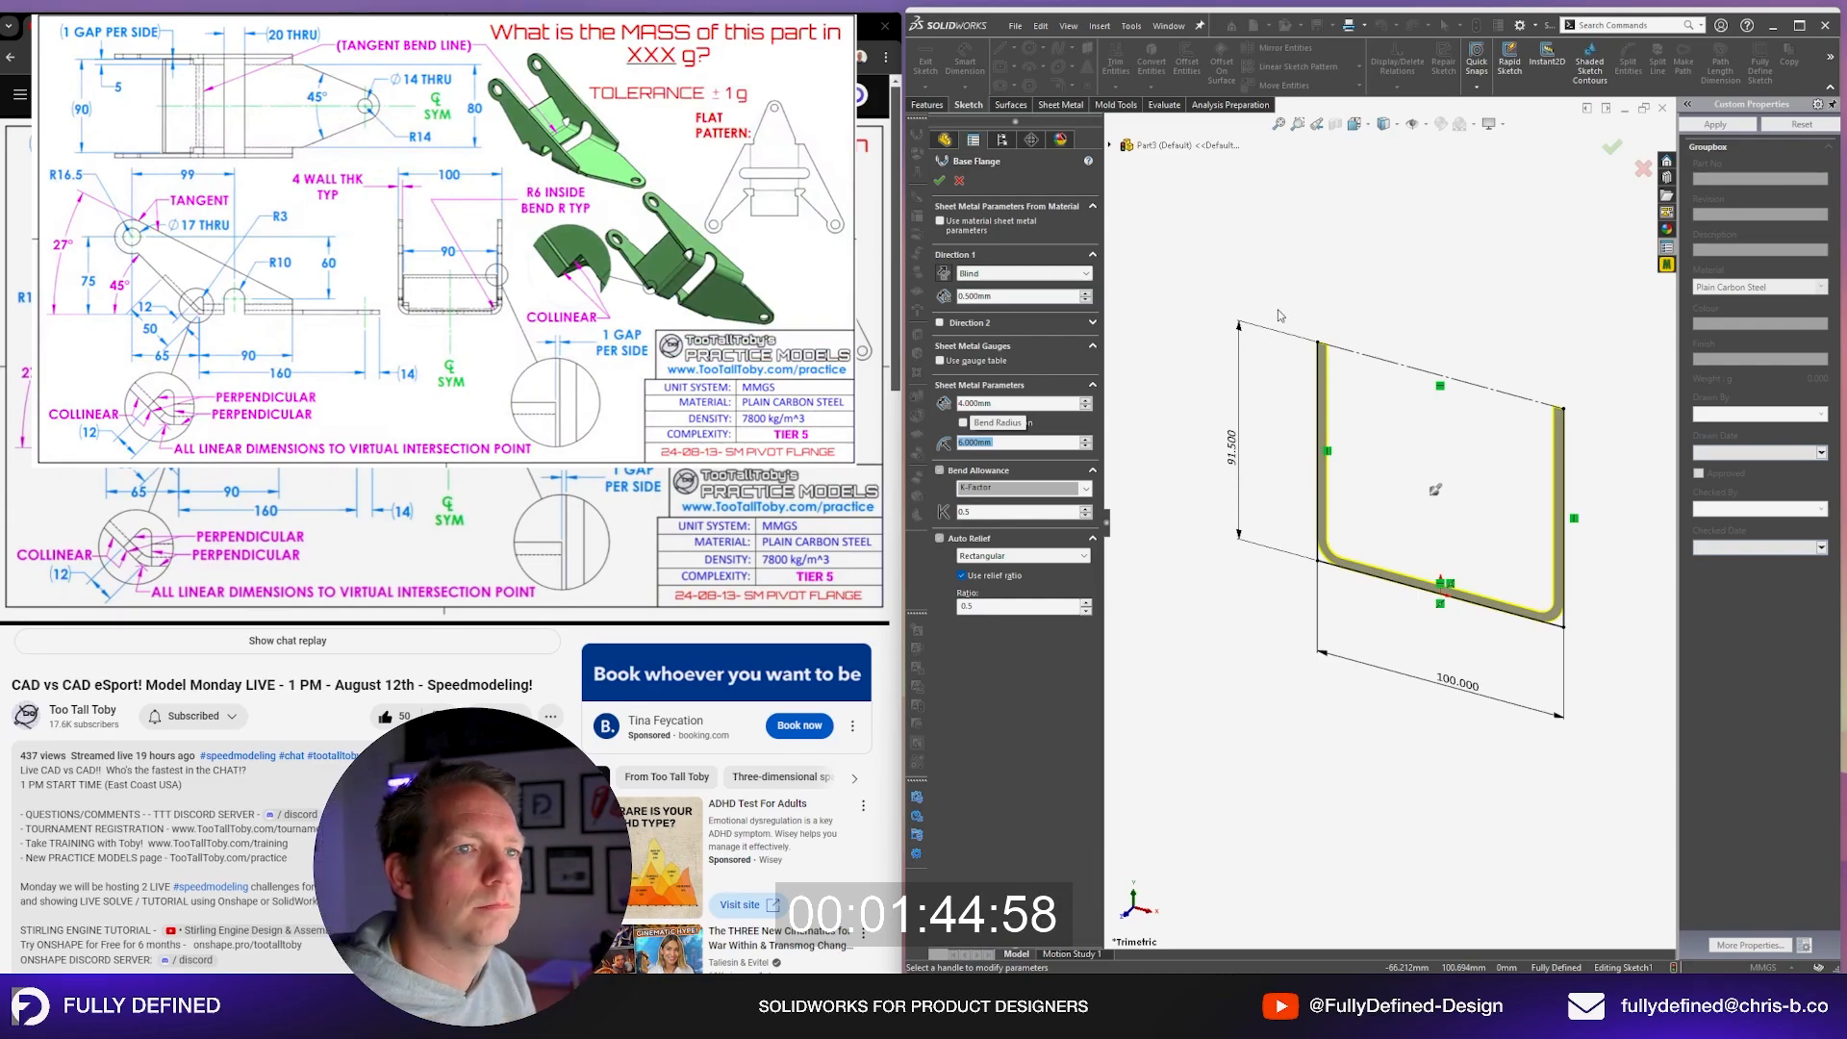
Step: Reverse the base flange's extrusion direction and show the chat replay of the challenge video
scroll(1442, 520, up, 3)
mouse_move(1462, 511)
middle_down()
mouse_move(1584, 486)
mouse_move(1619, 556)
mouse_move(1596, 533)
middle_up()
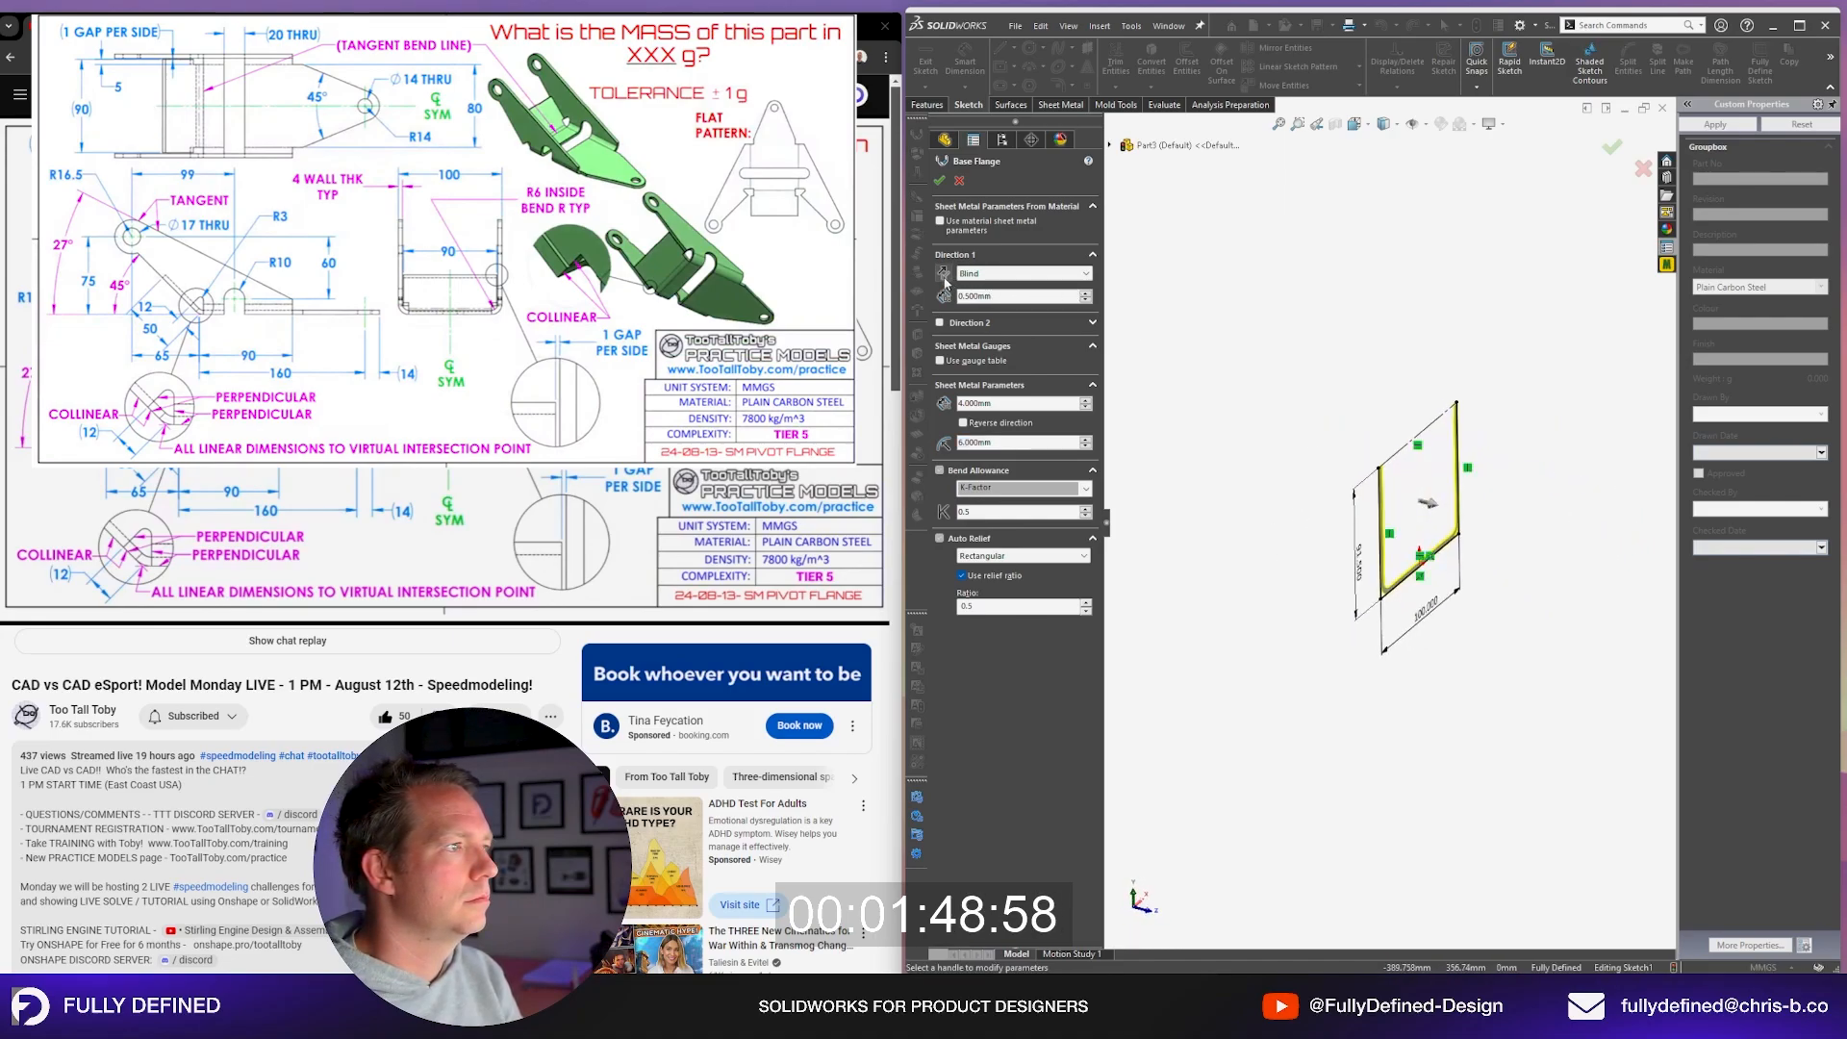
click(945, 280)
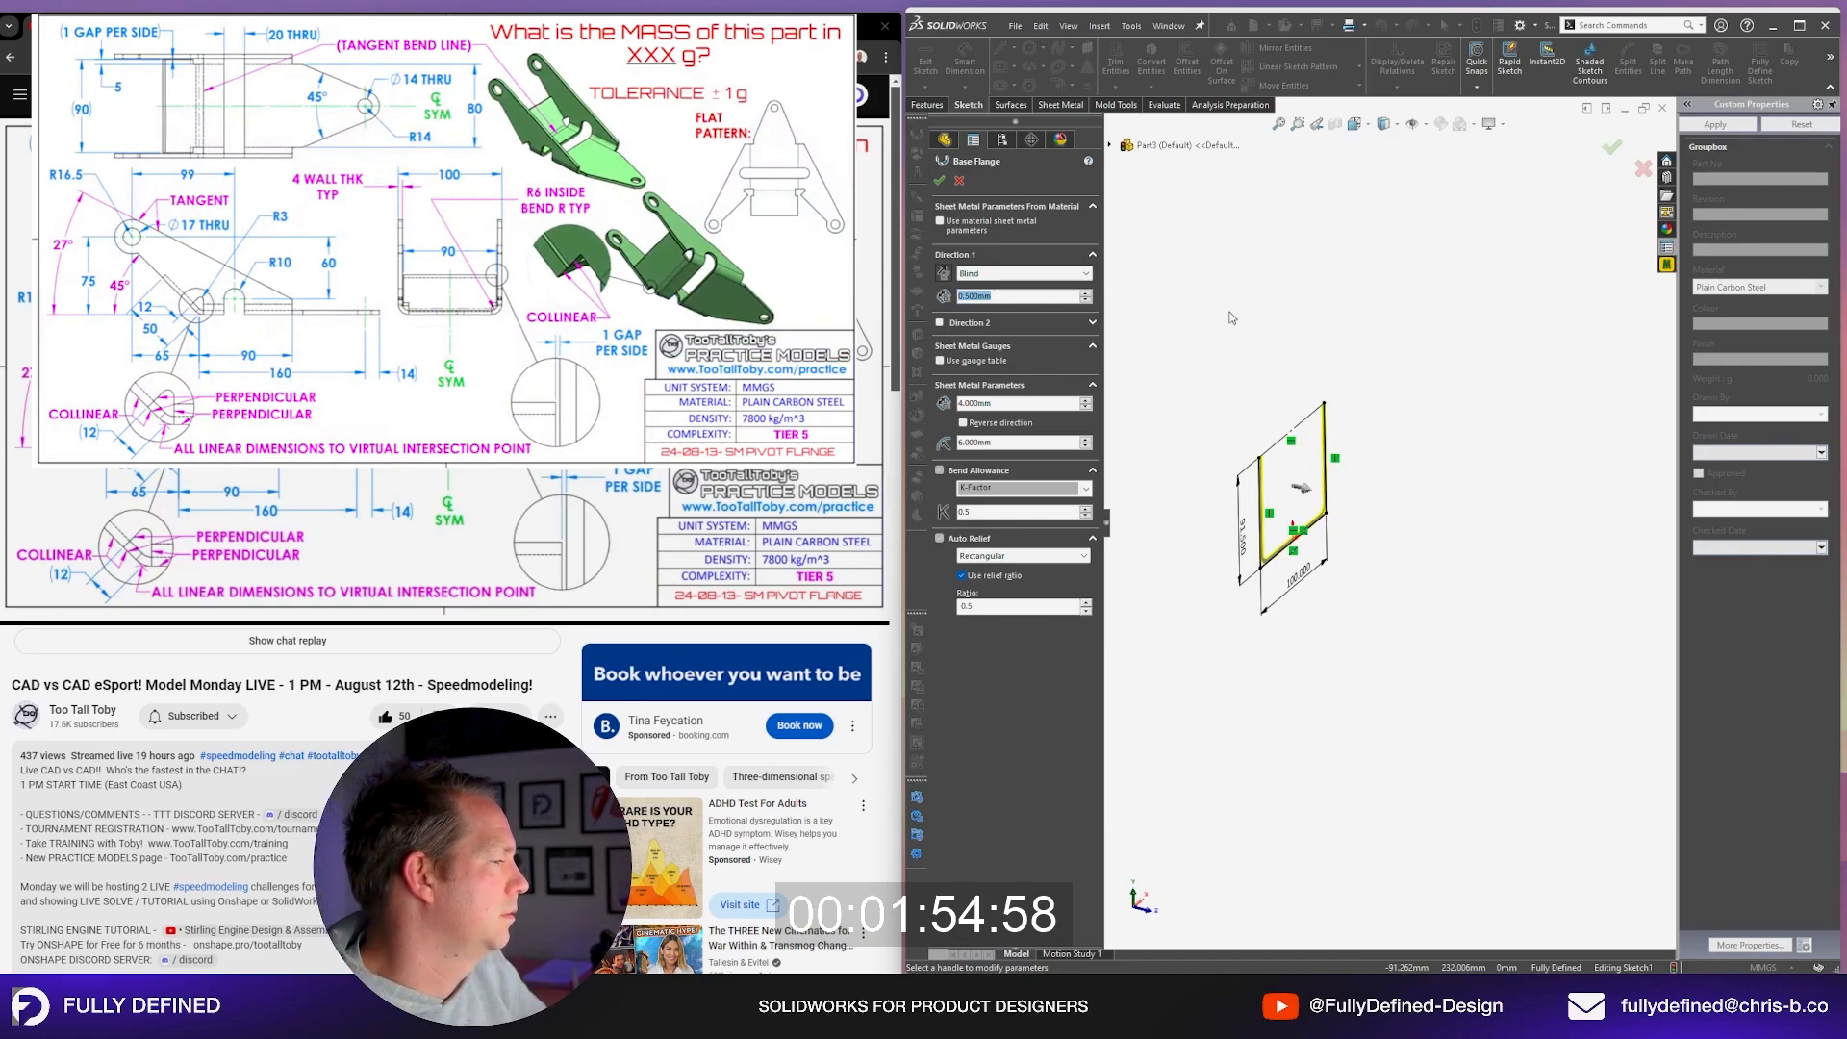
click(356, 649)
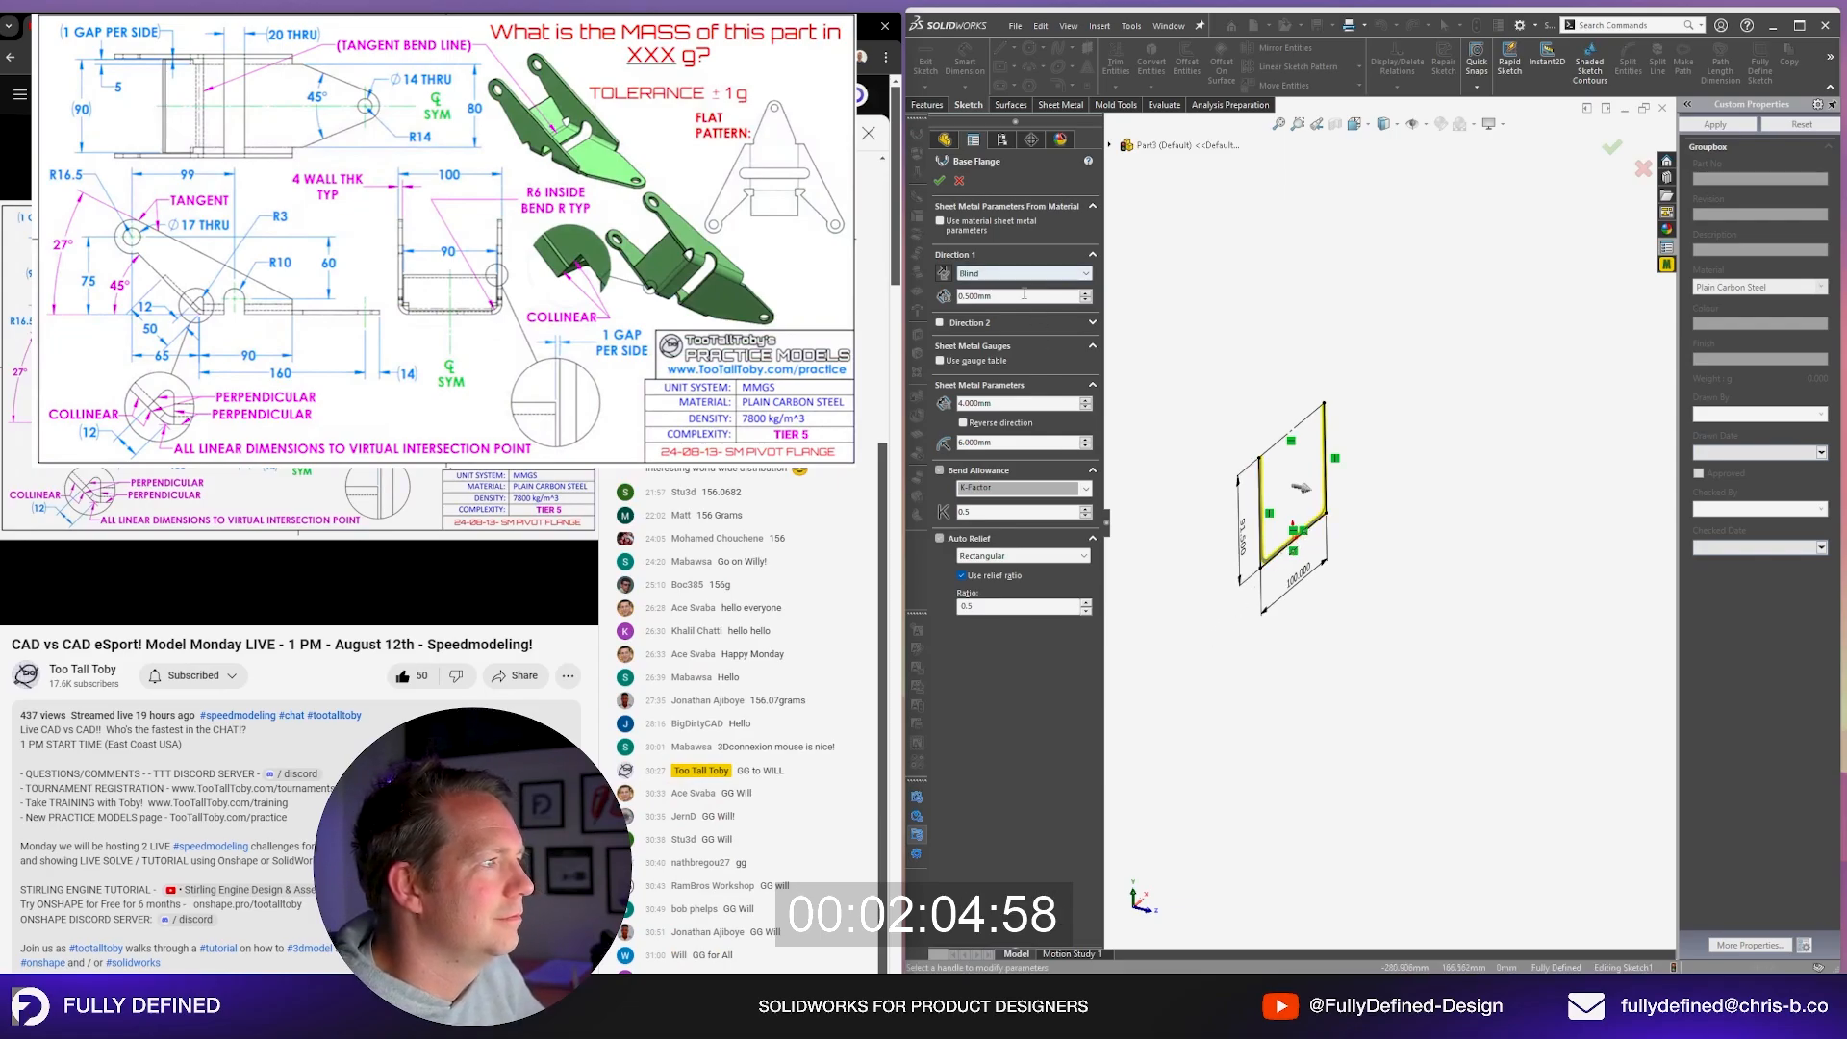
Step: Set the base flange's blind depth to 16.5+65+174 mm and create the U channel
drag(1019, 297, 974, 297)
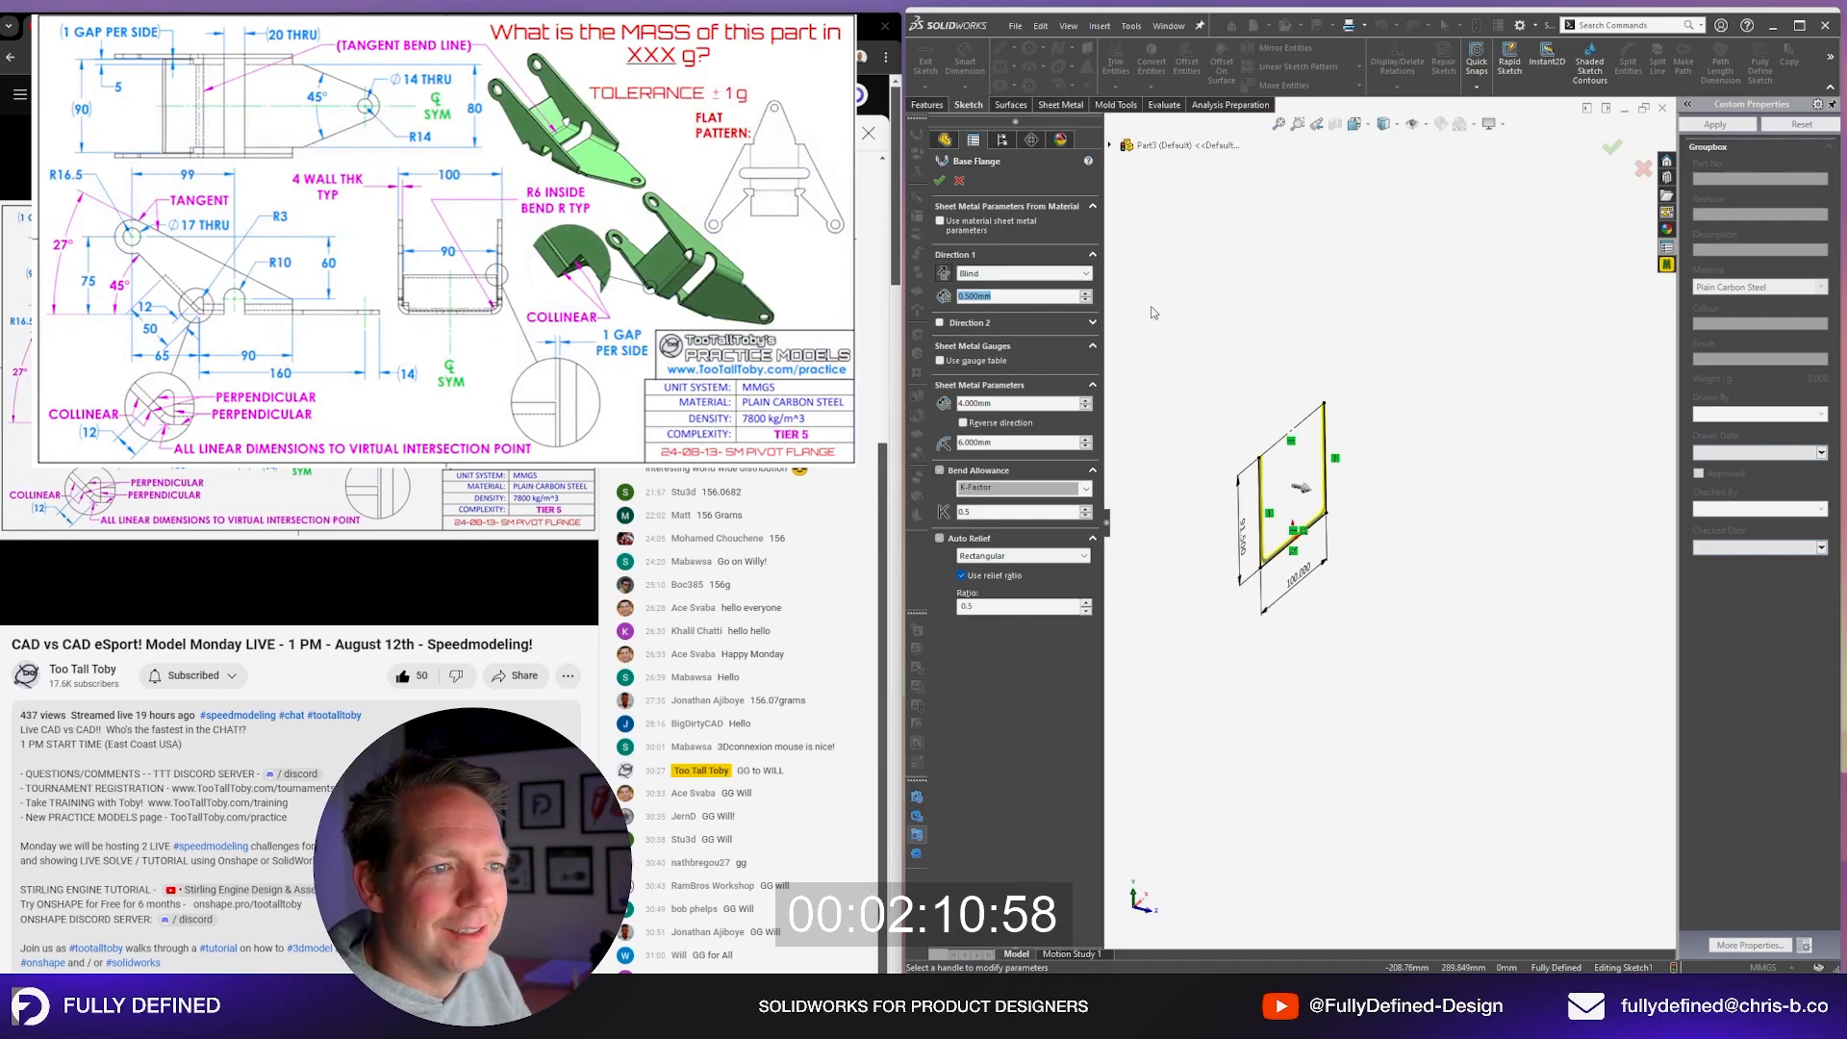
text(16.5+)
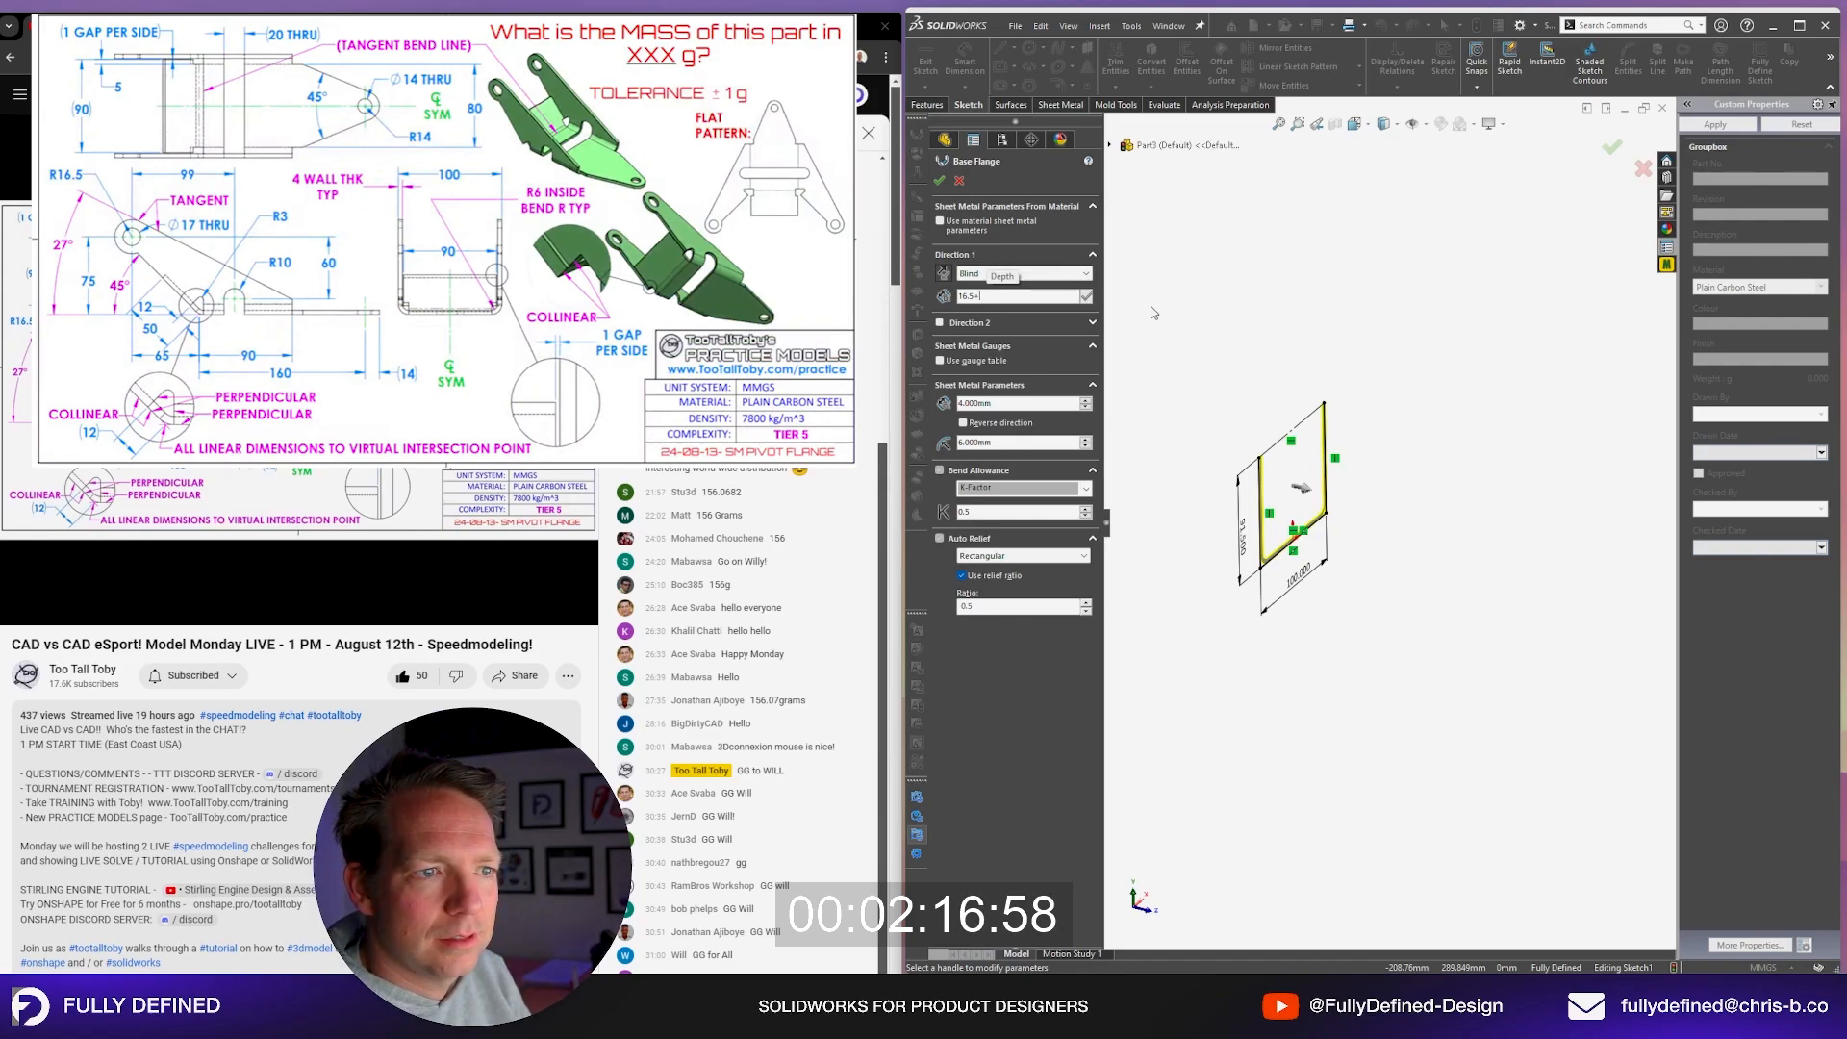
text(65+)
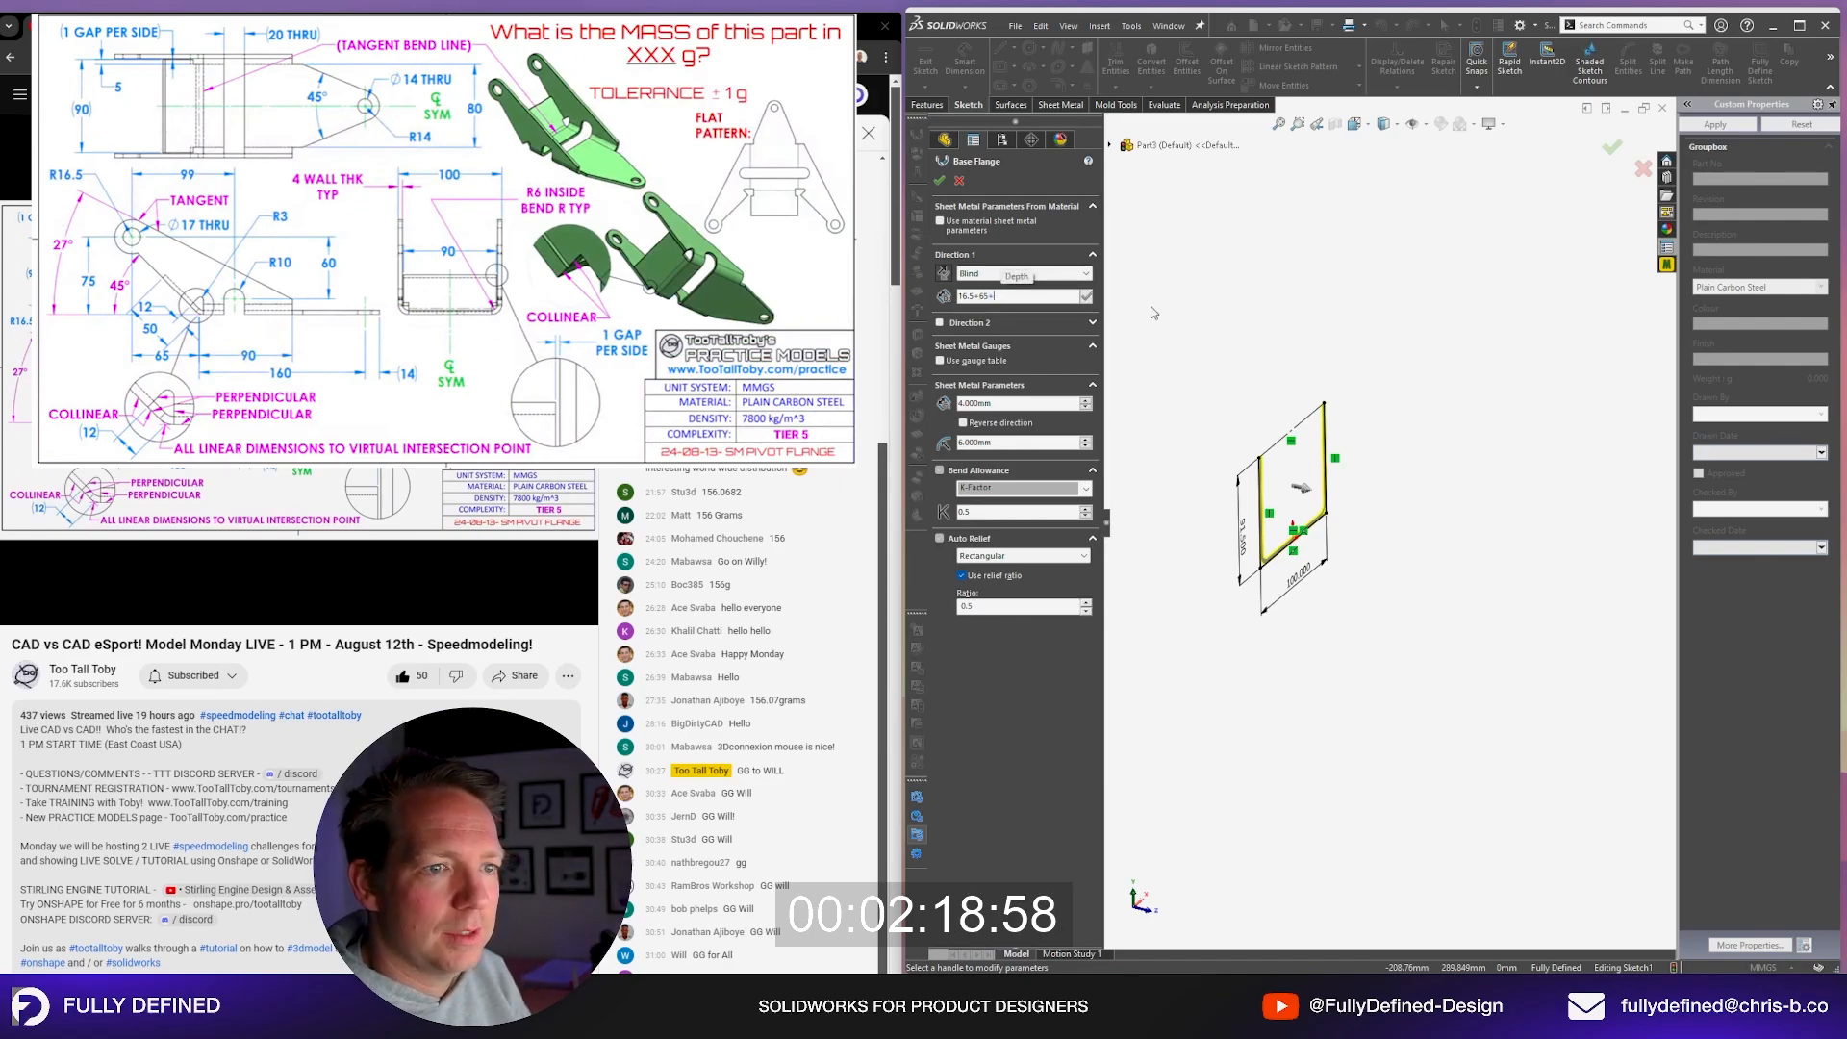
text(90)
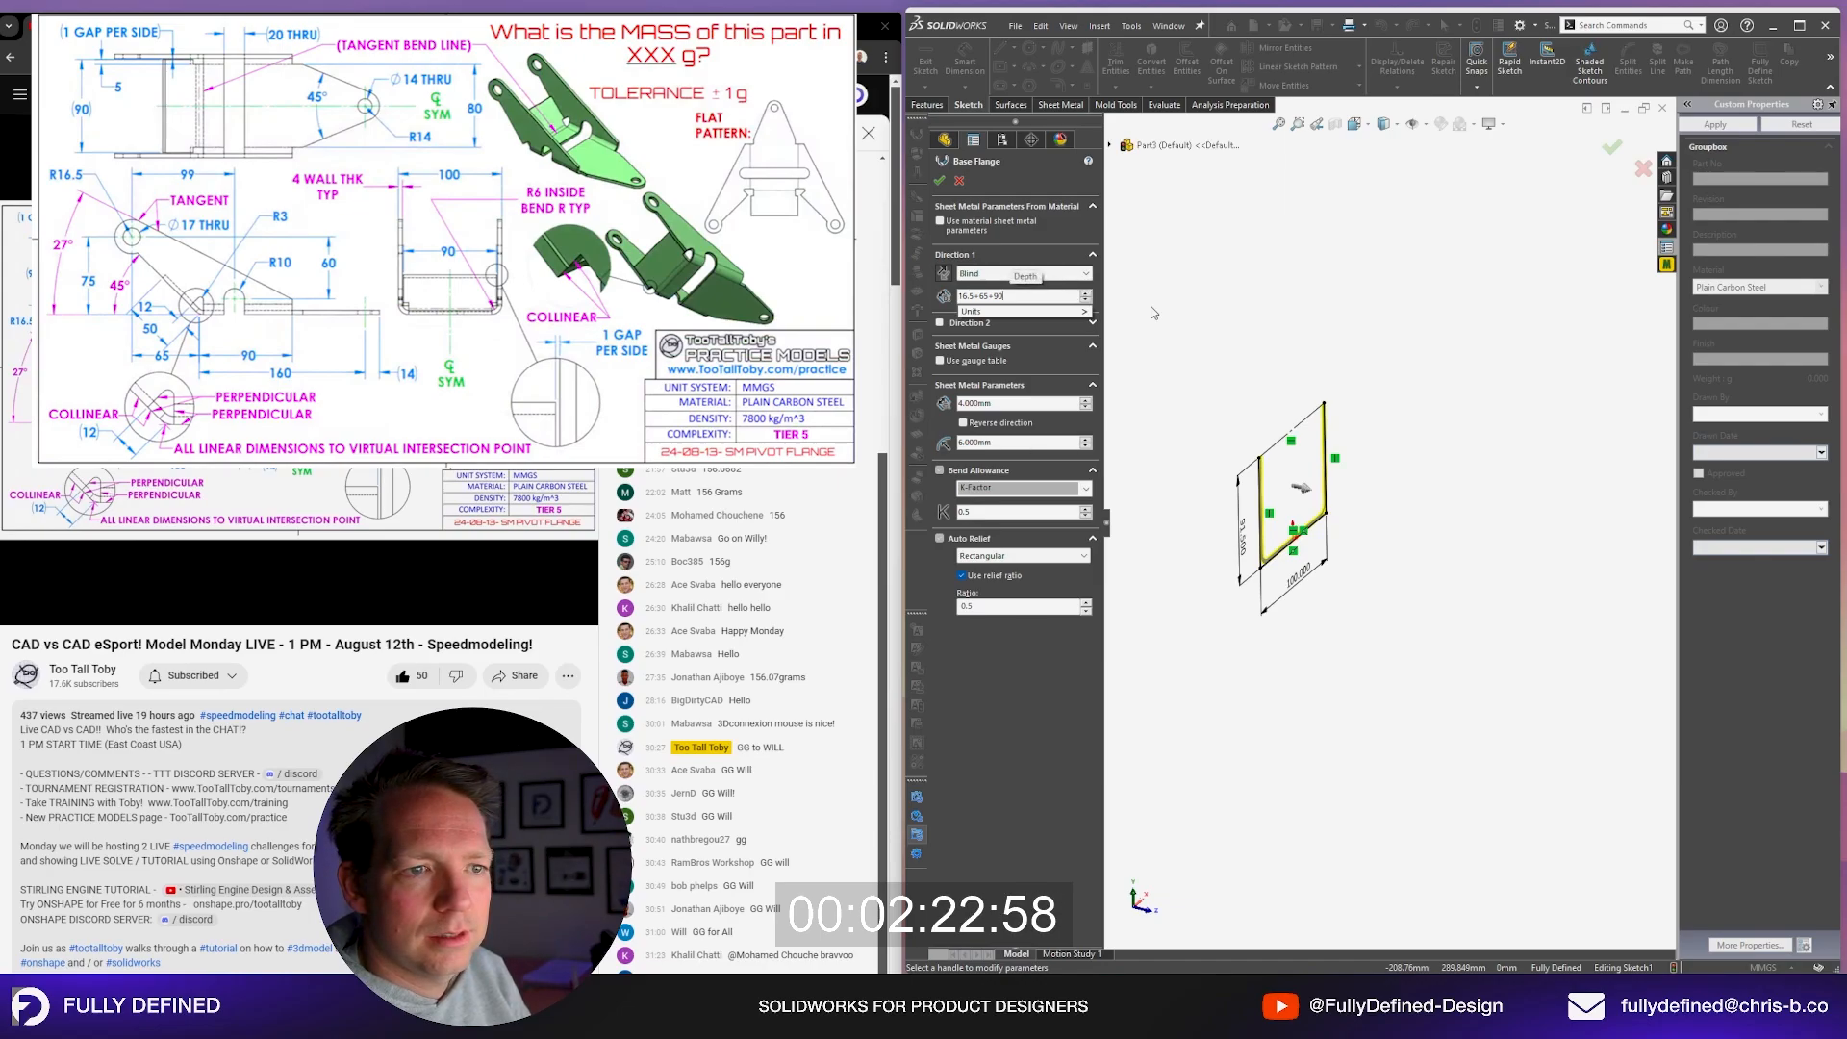
key(BackSpace)
key(BackSpace)
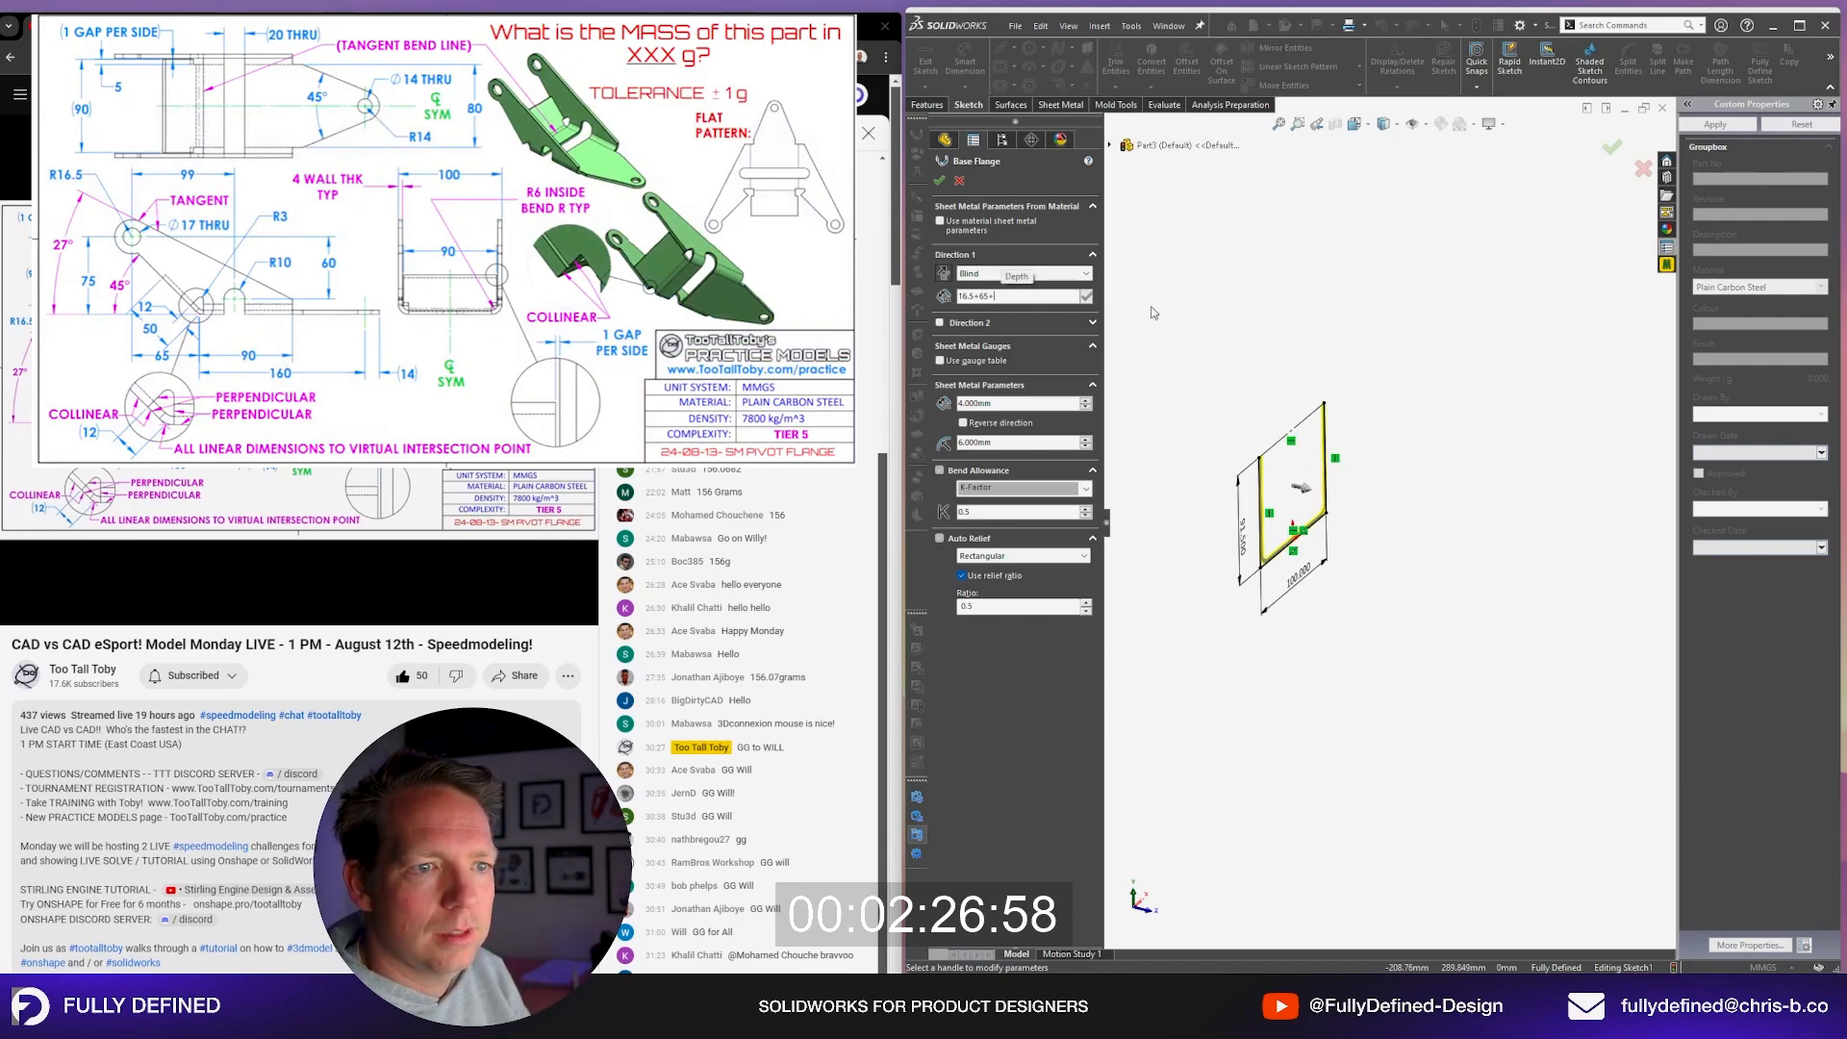
text(174)
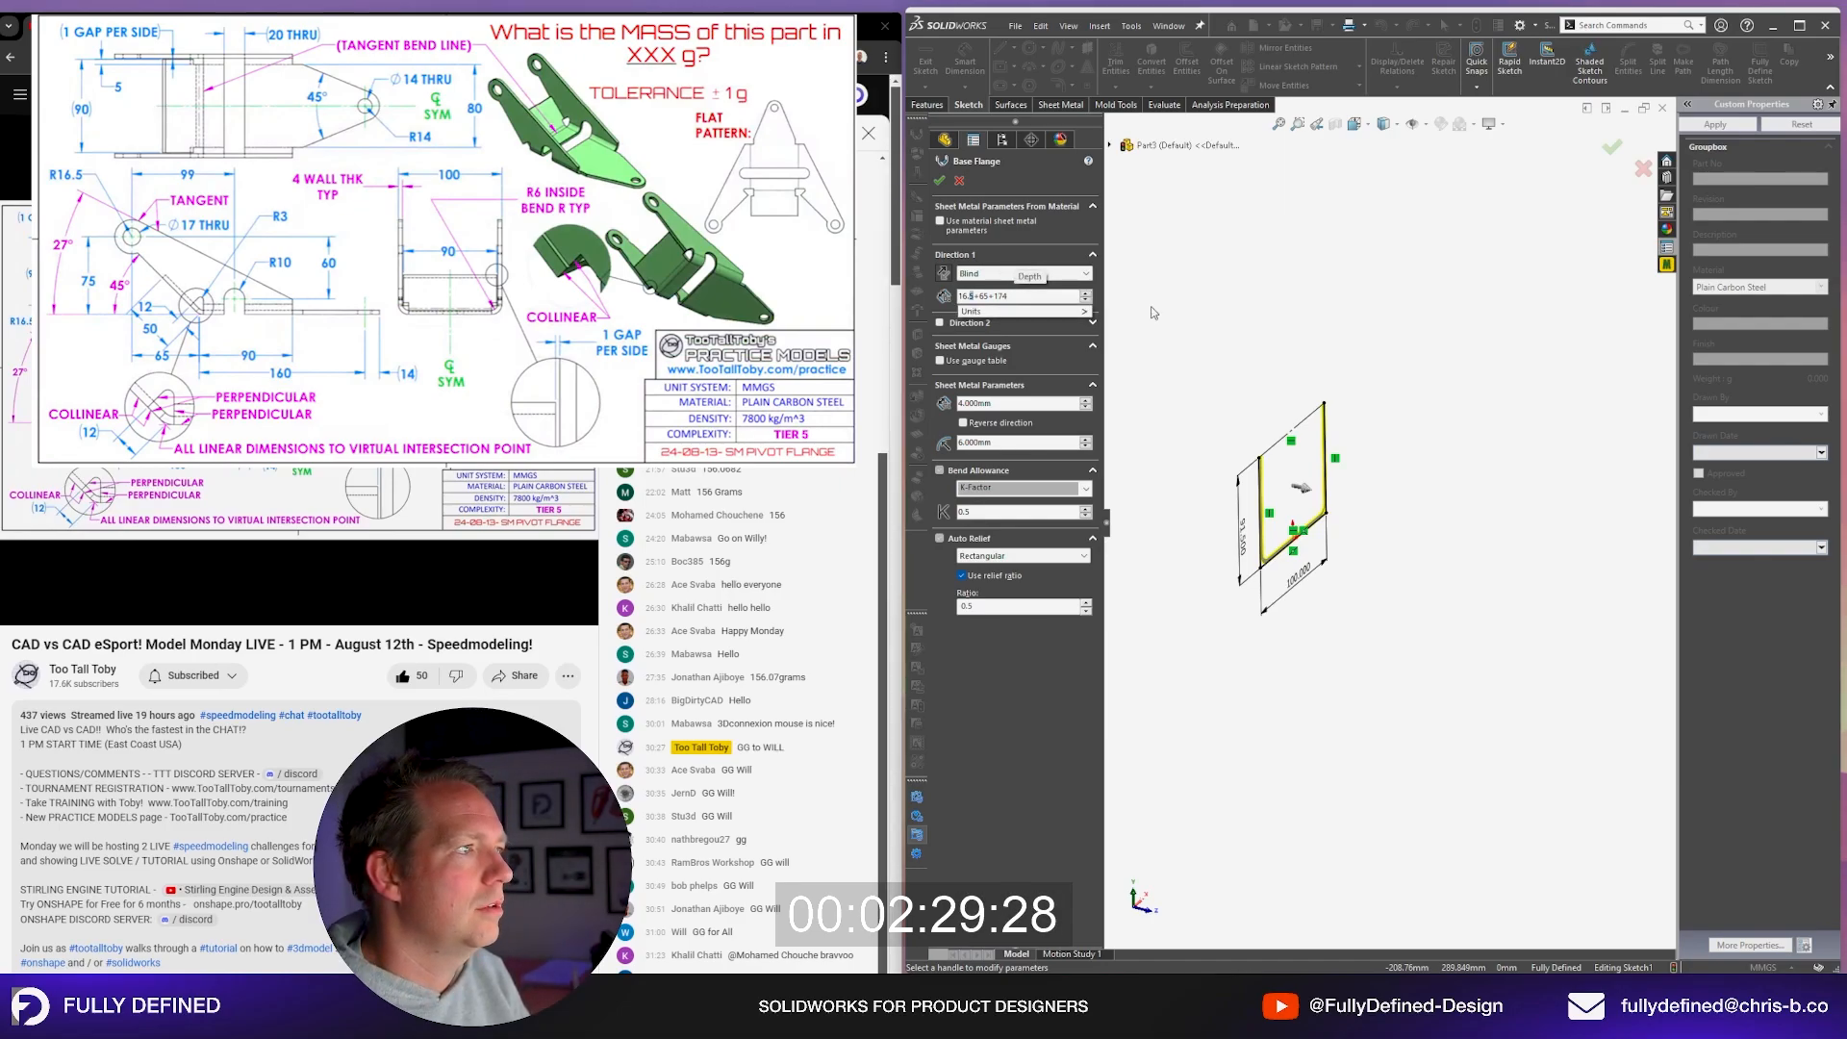
key(Return)
right_click(1153, 308)
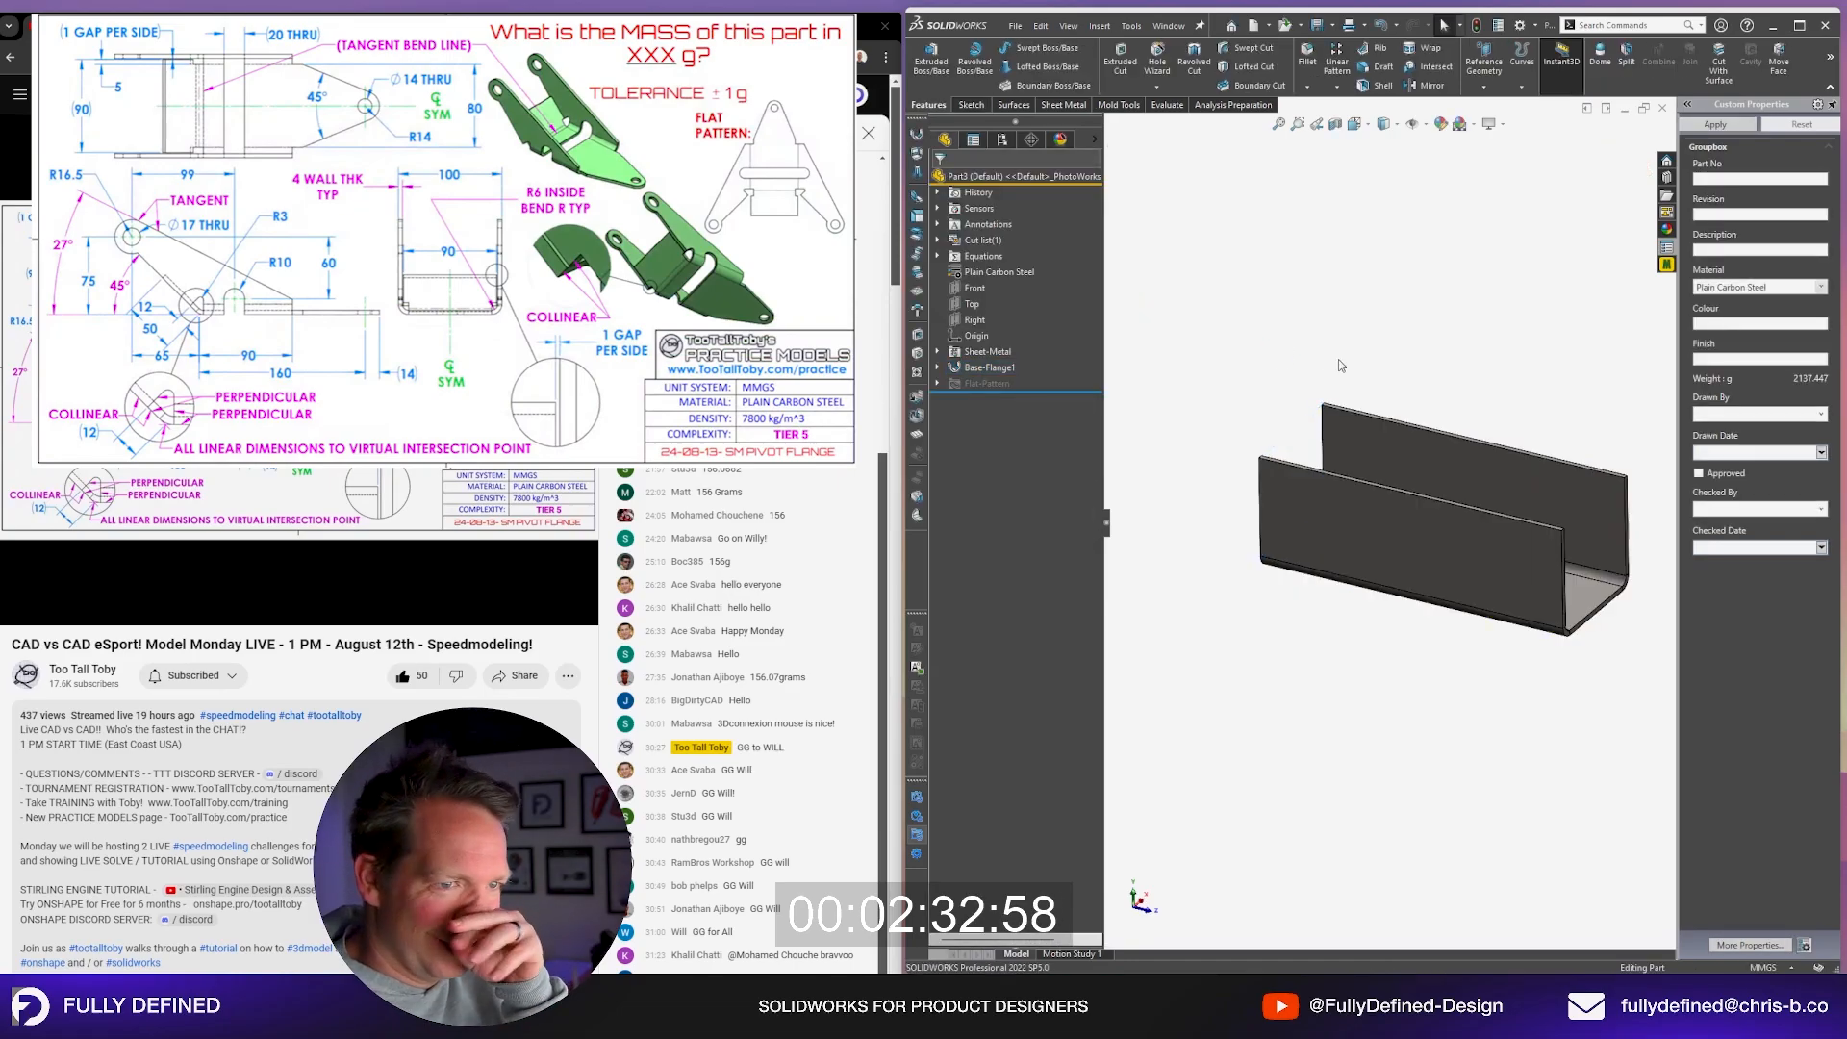
Step: Start a sketch on the channel's outer side face and switch the model display to wireframe
click(1458, 576)
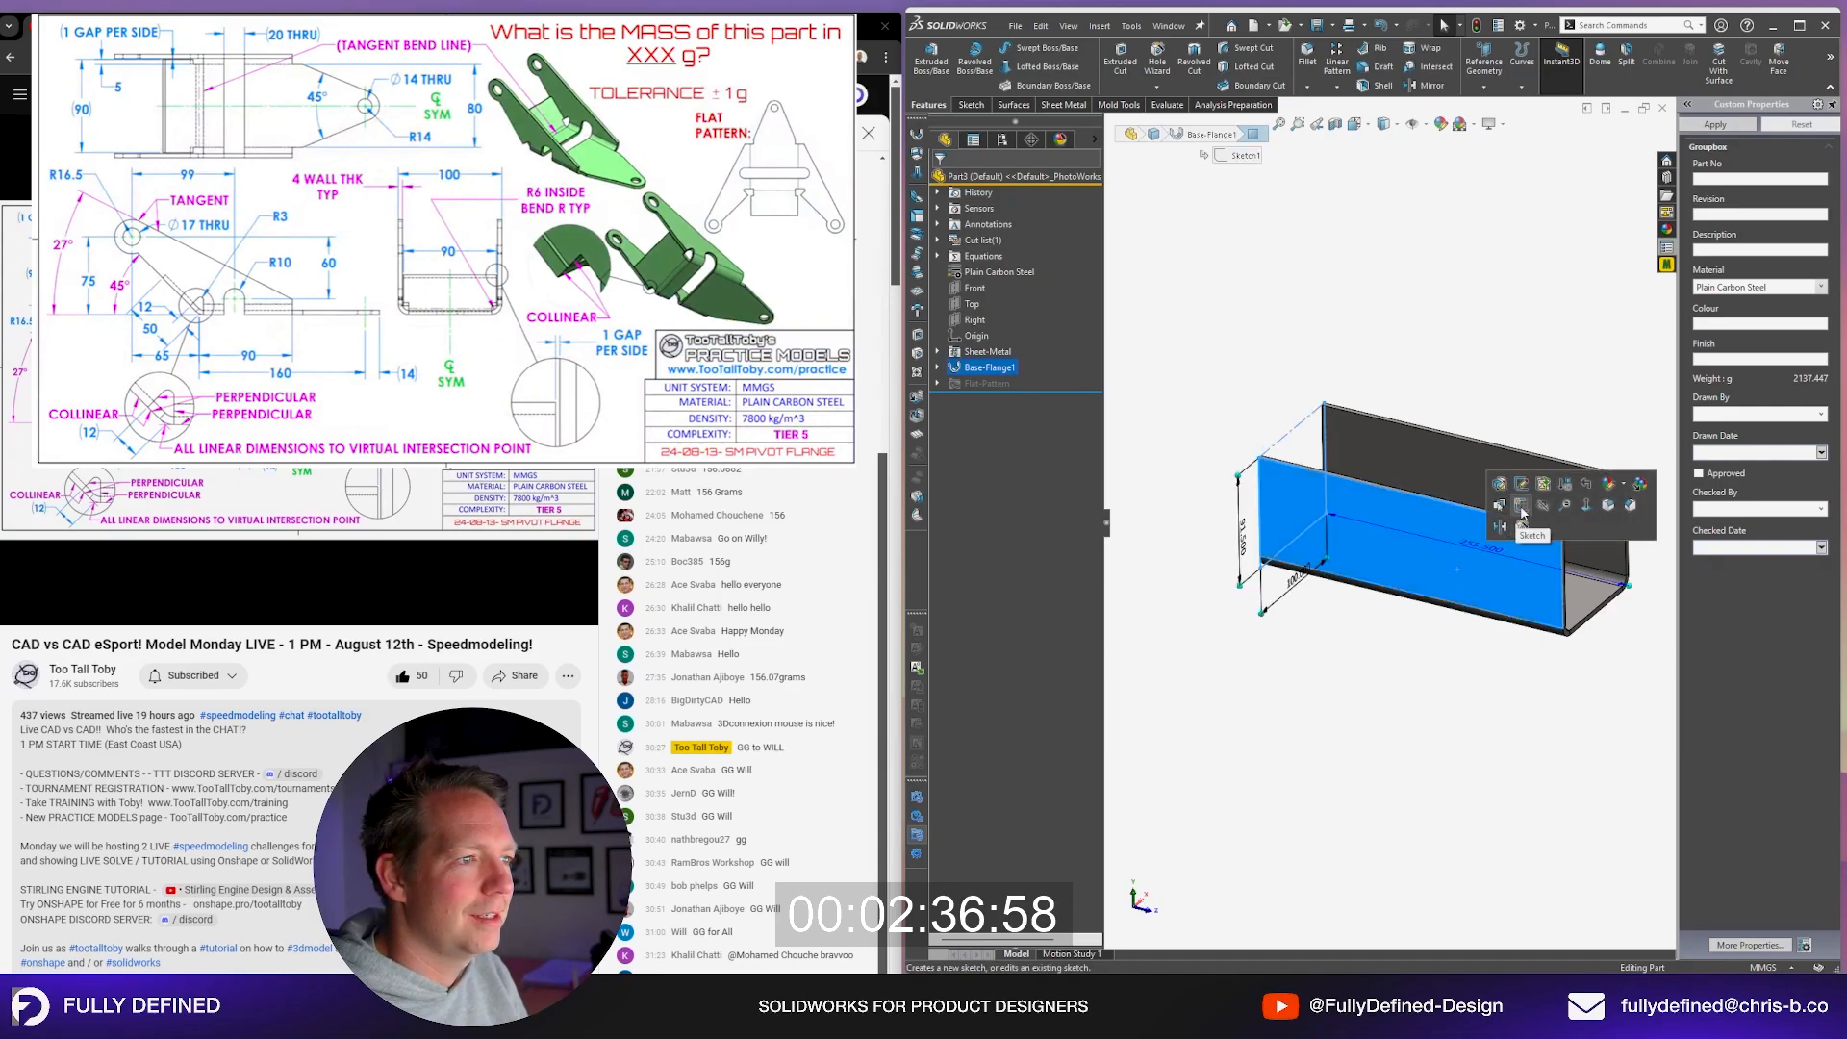
click(1522, 515)
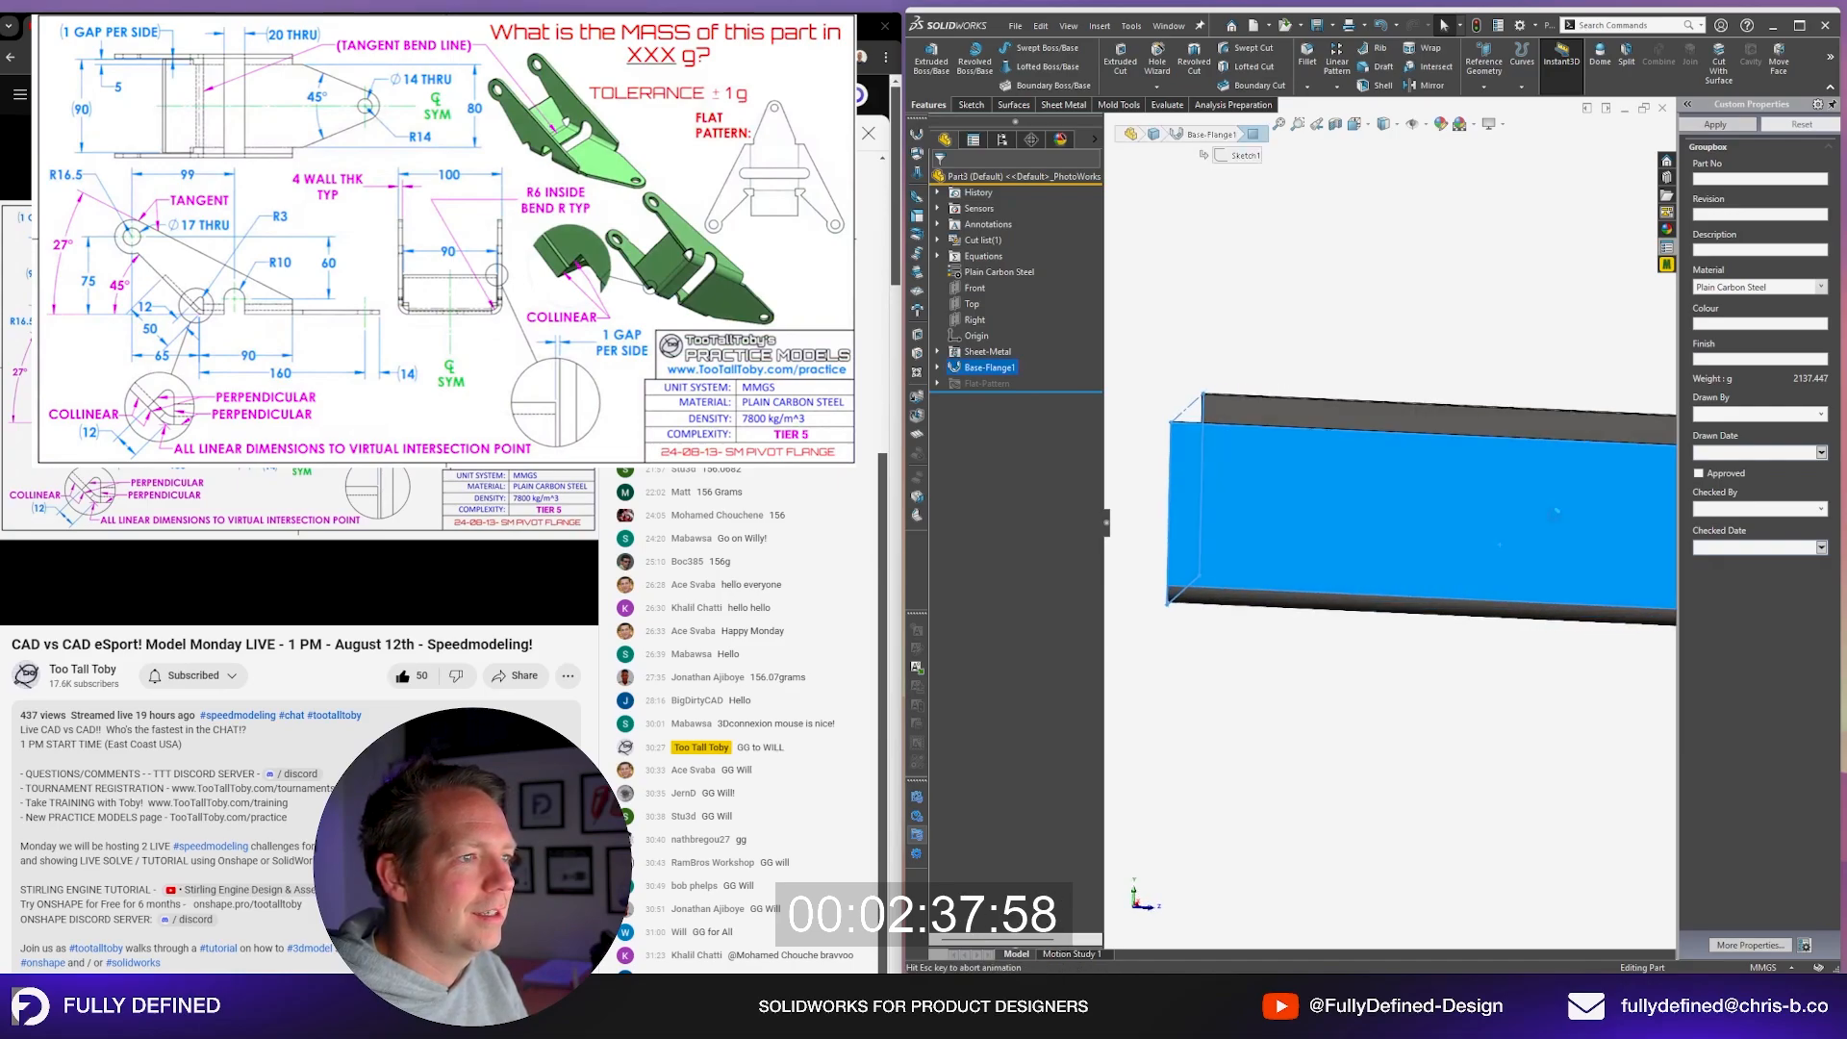
click(1461, 343)
scroll(1484, 507, up, 4)
scroll(1558, 589, down, 2)
scroll(1418, 495, up, 3)
scroll(1391, 471, down, 2)
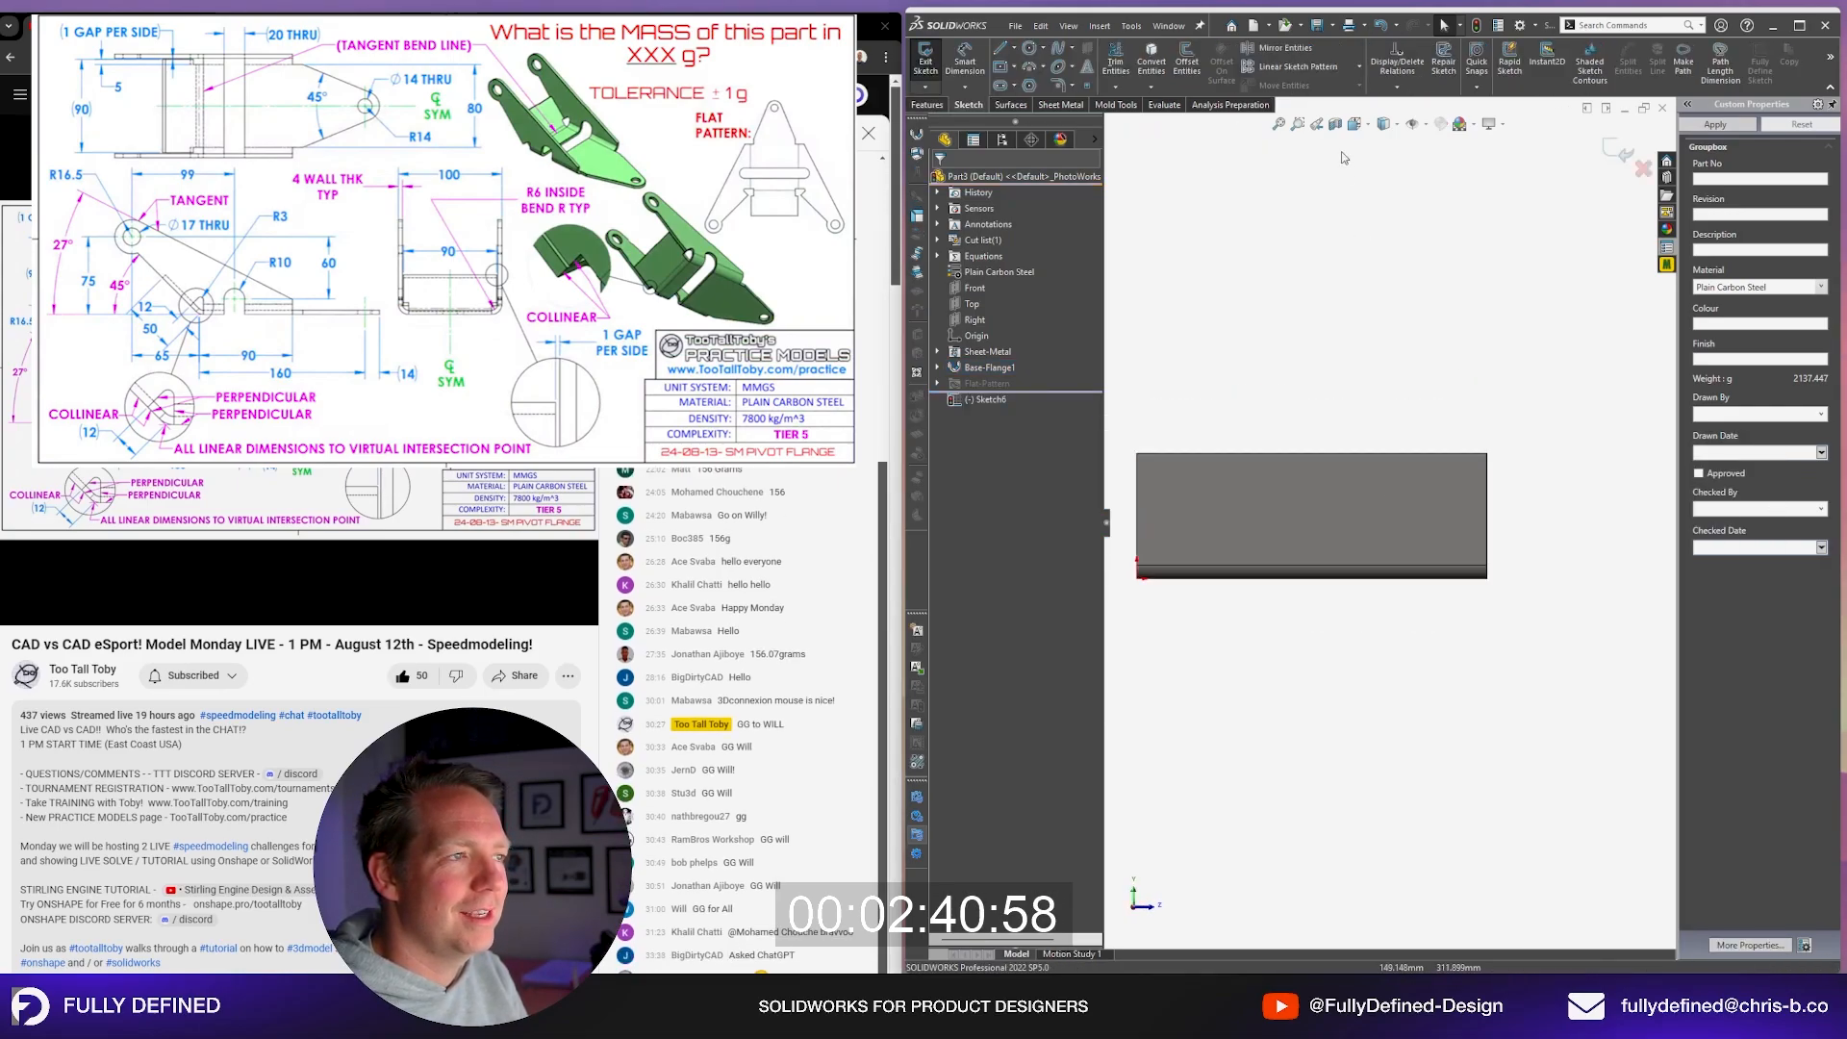
click(1386, 125)
click(1385, 233)
scroll(1454, 389, down, 1)
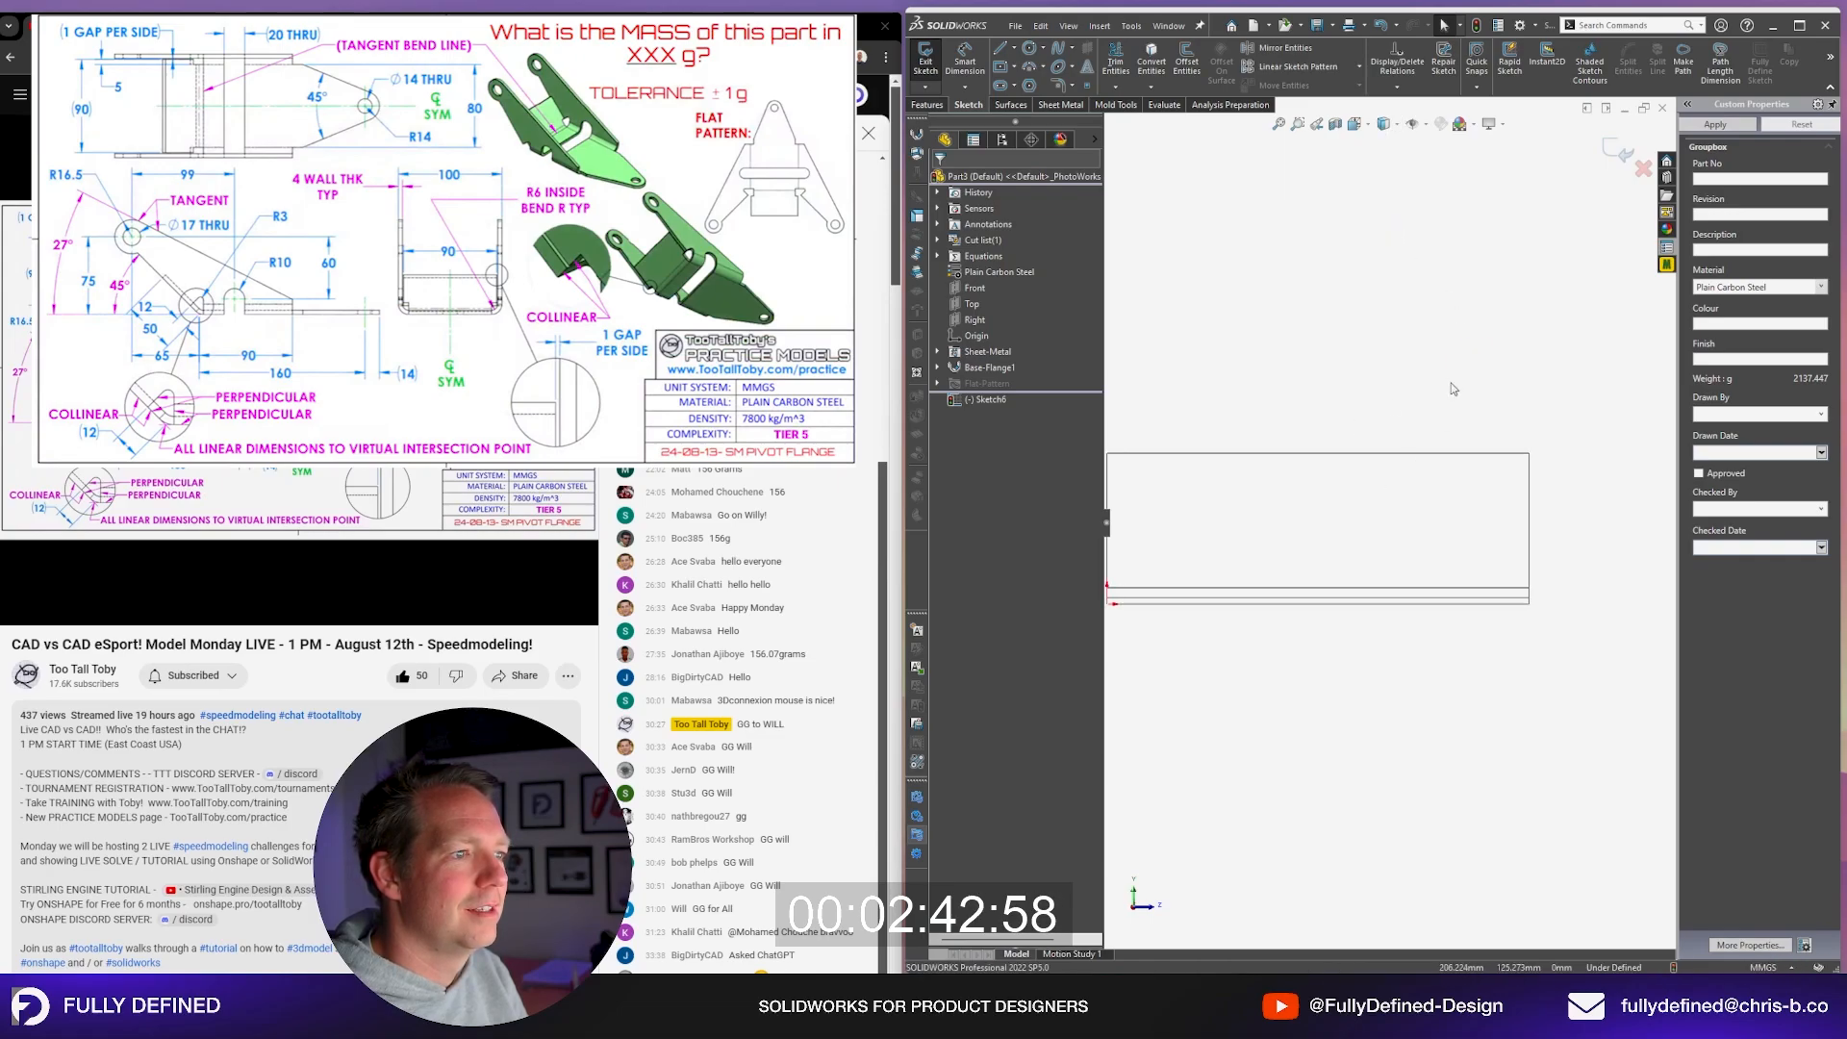
Step: Sketch a rectangle about 84 mm wide at the channel's far end, from the inner floor line up to the top edge
key(r)
scroll(1543, 604, down, 8)
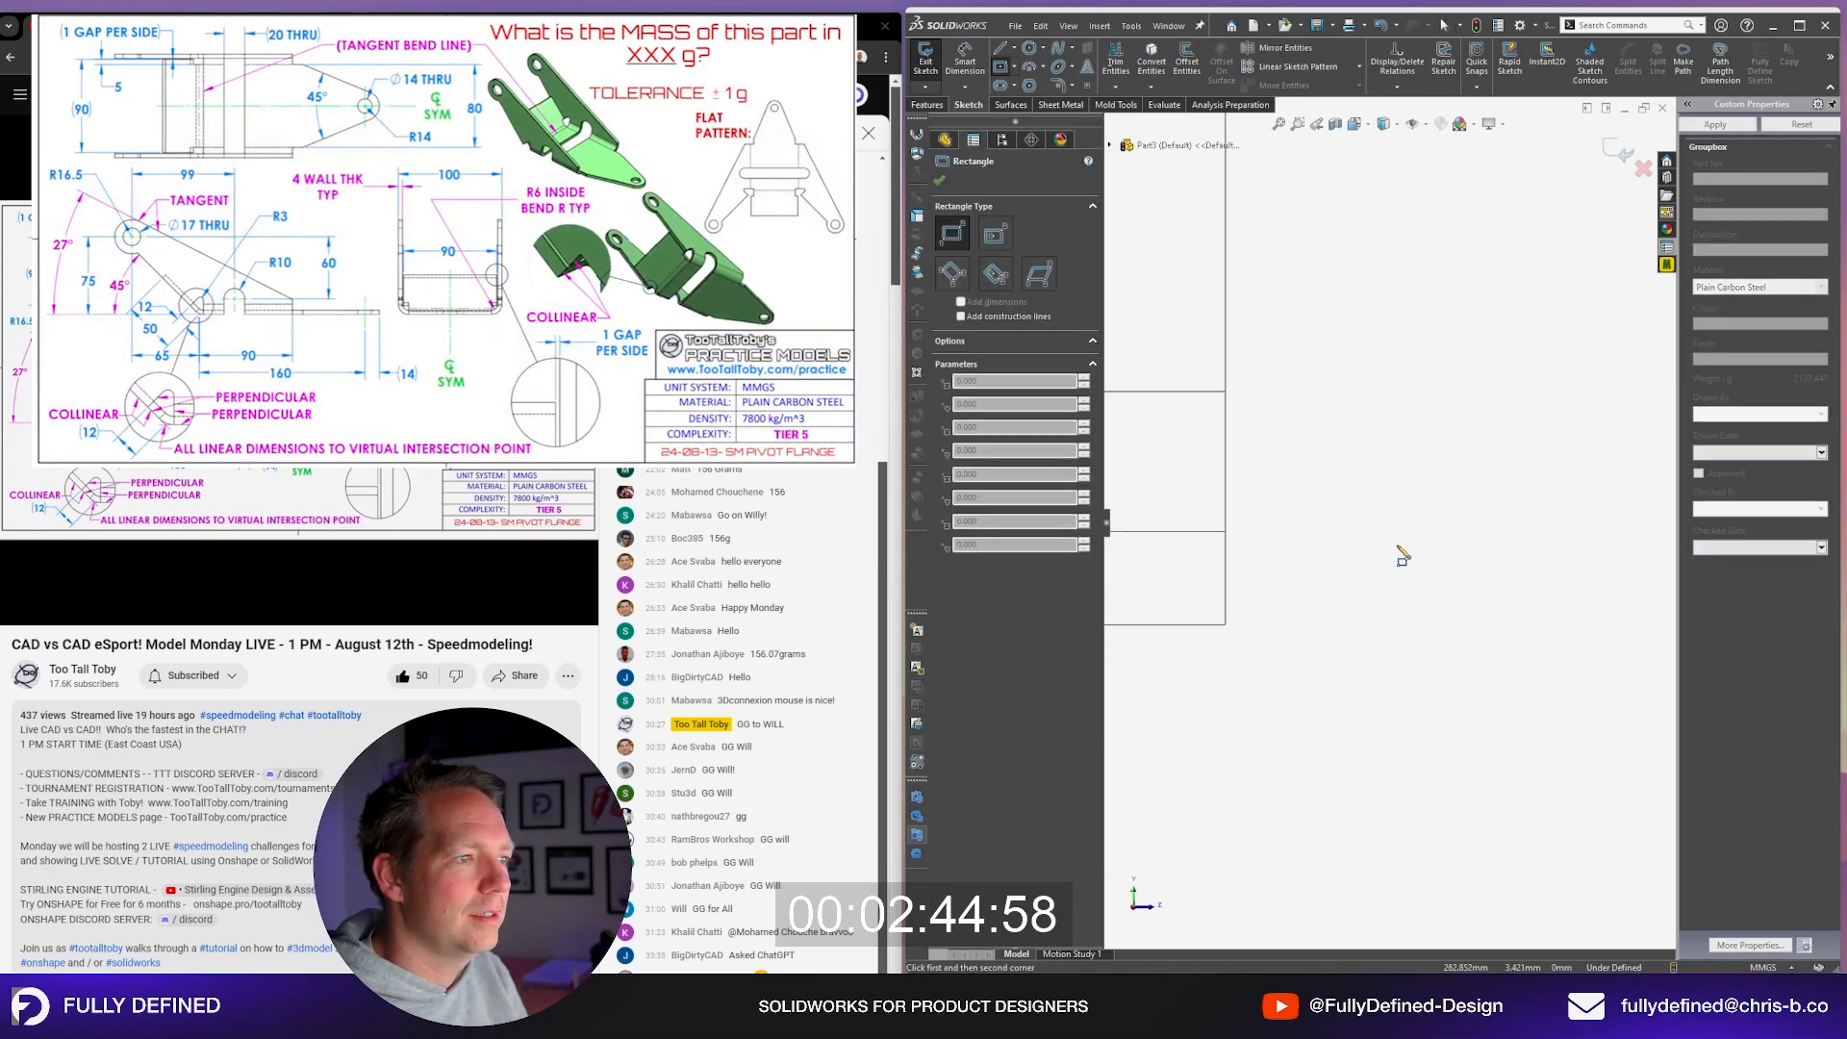
scroll(1322, 564, up, 6)
click(1368, 524)
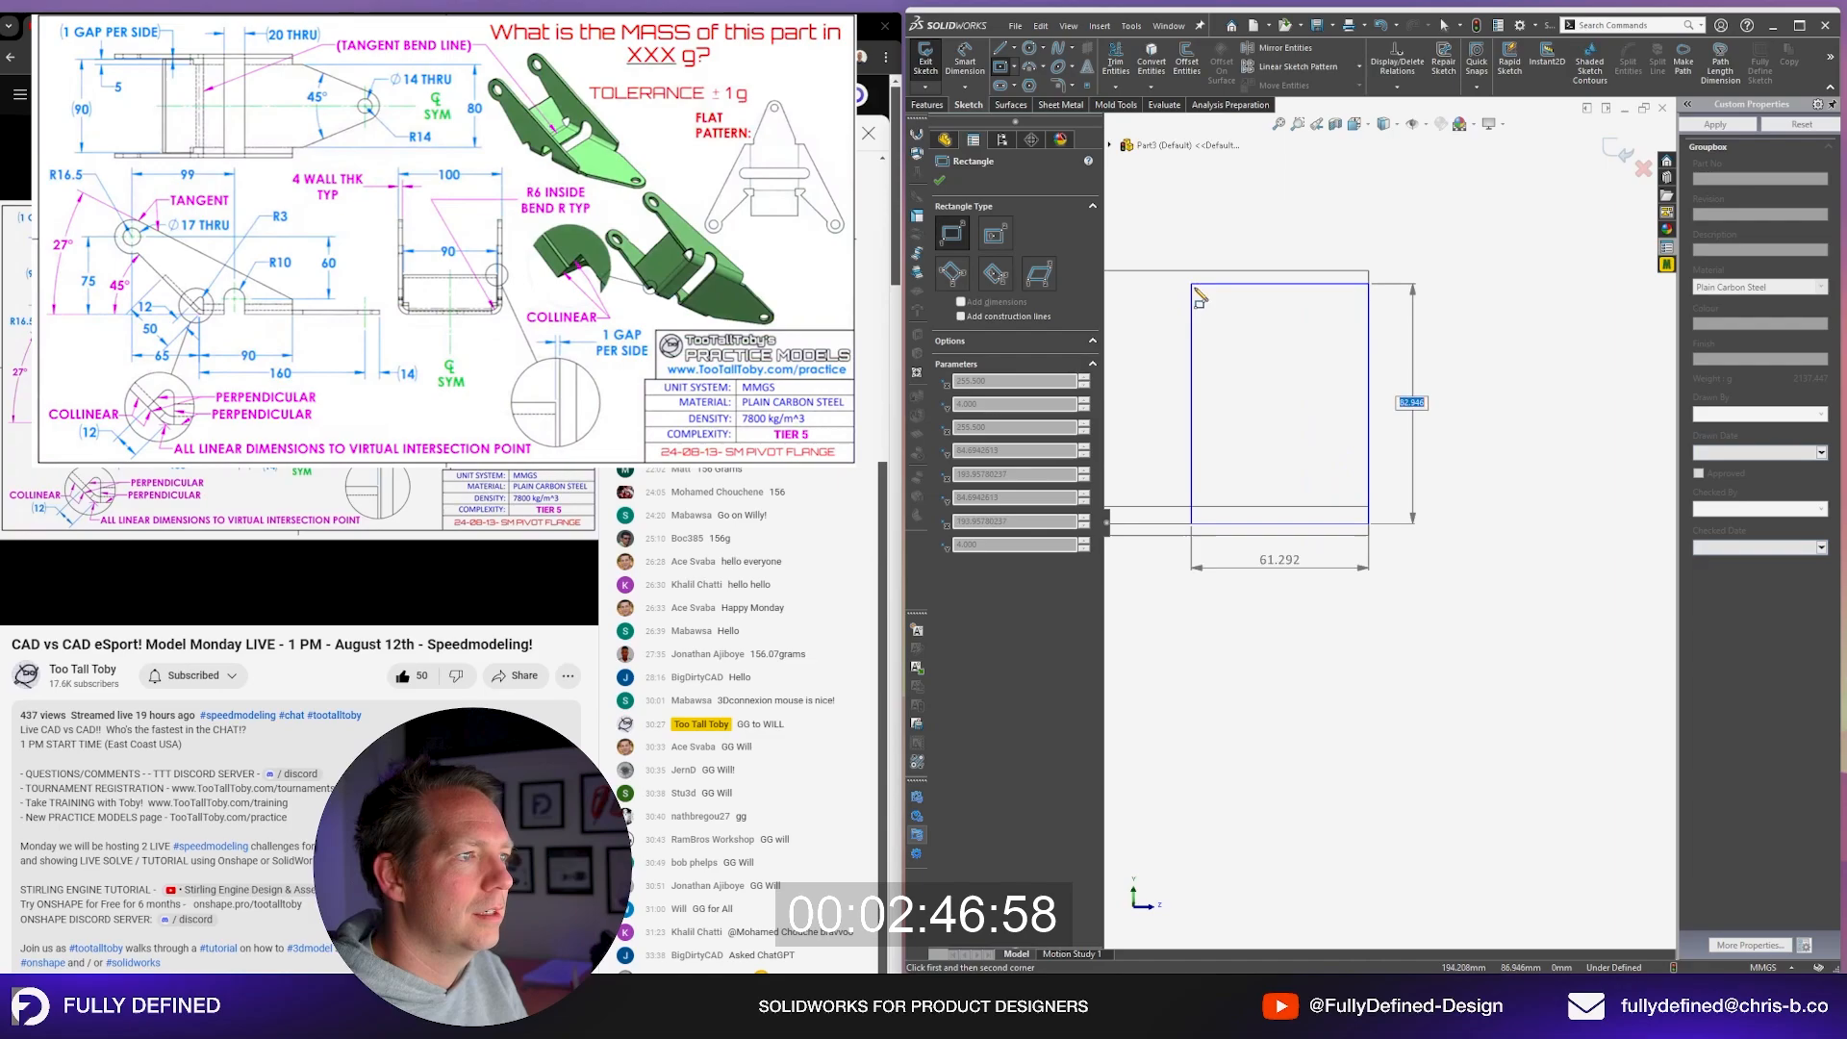
scroll(1222, 375, up, 3)
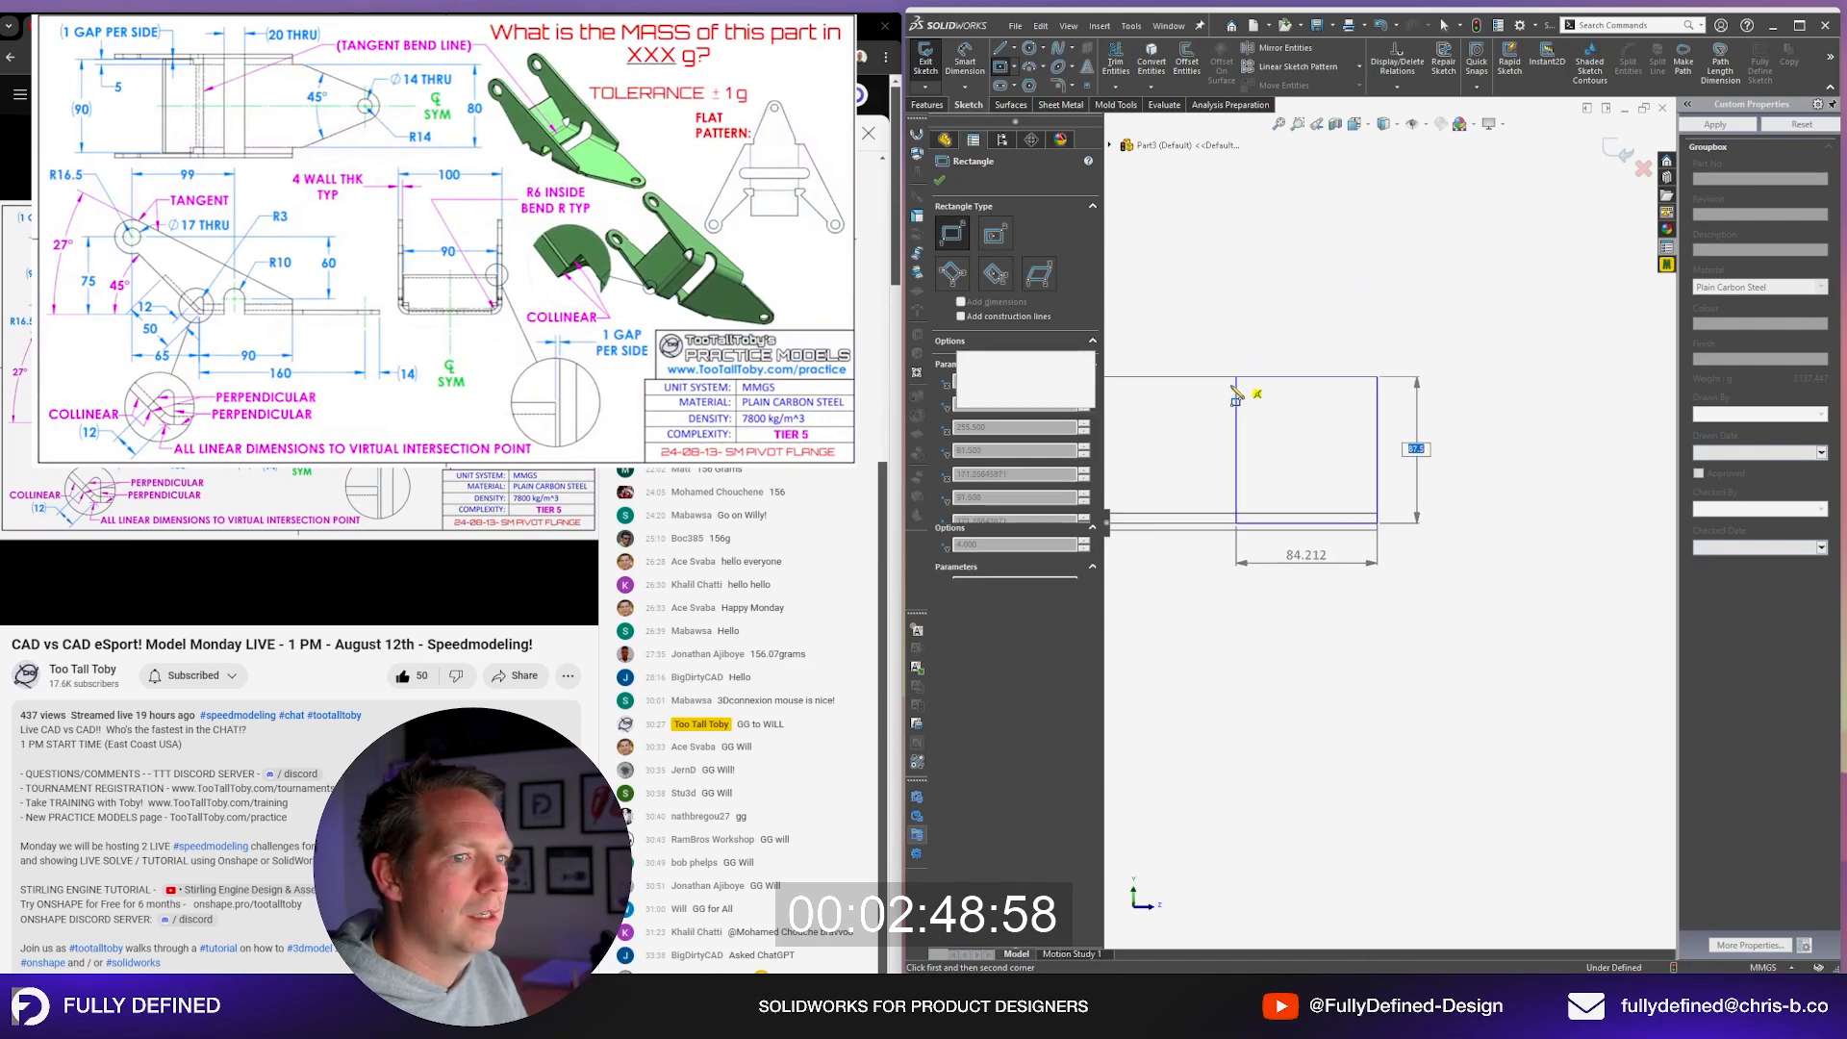
click(1231, 387)
scroll(1212, 446, up, 2)
scroll(1210, 487, up, 3)
scroll(1249, 514, down, 5)
key(Escape)
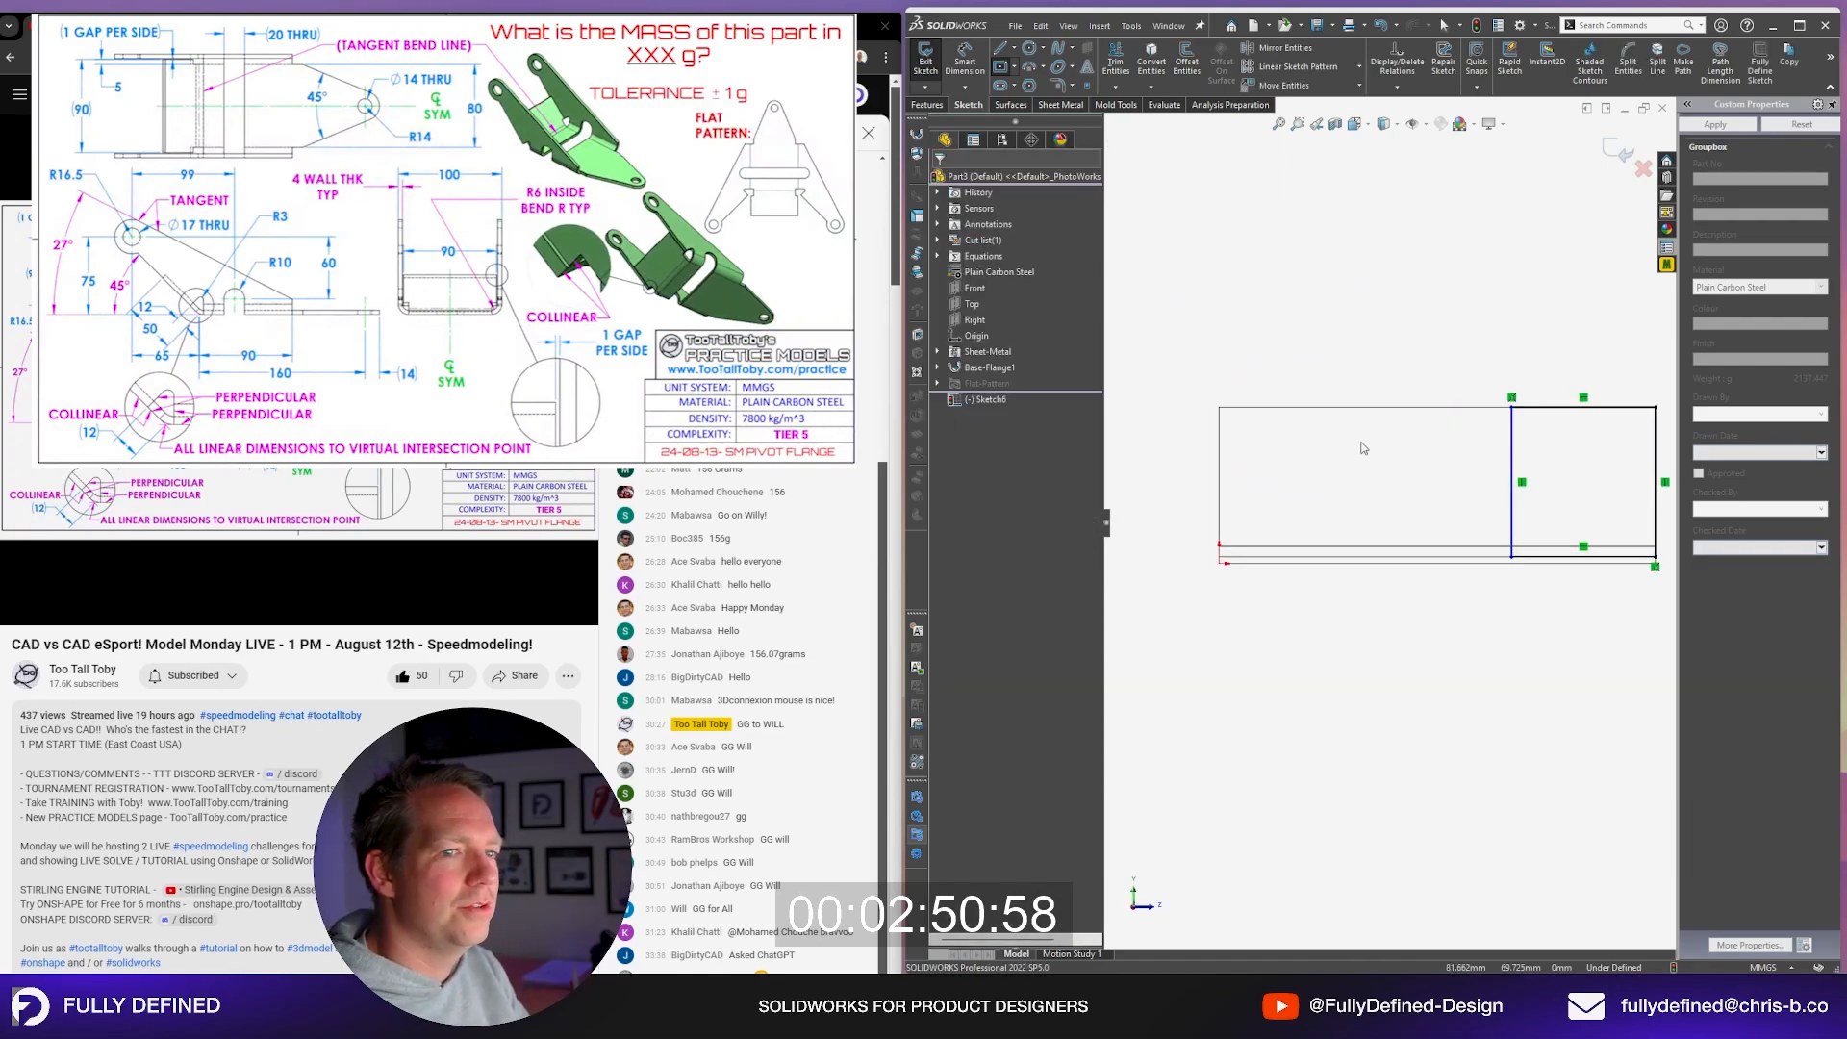
Step: Sketch two concentric circles near the upper corner of the side wall's origin end, 17 mm in diameter and 16.5 mm in radius
key(c)
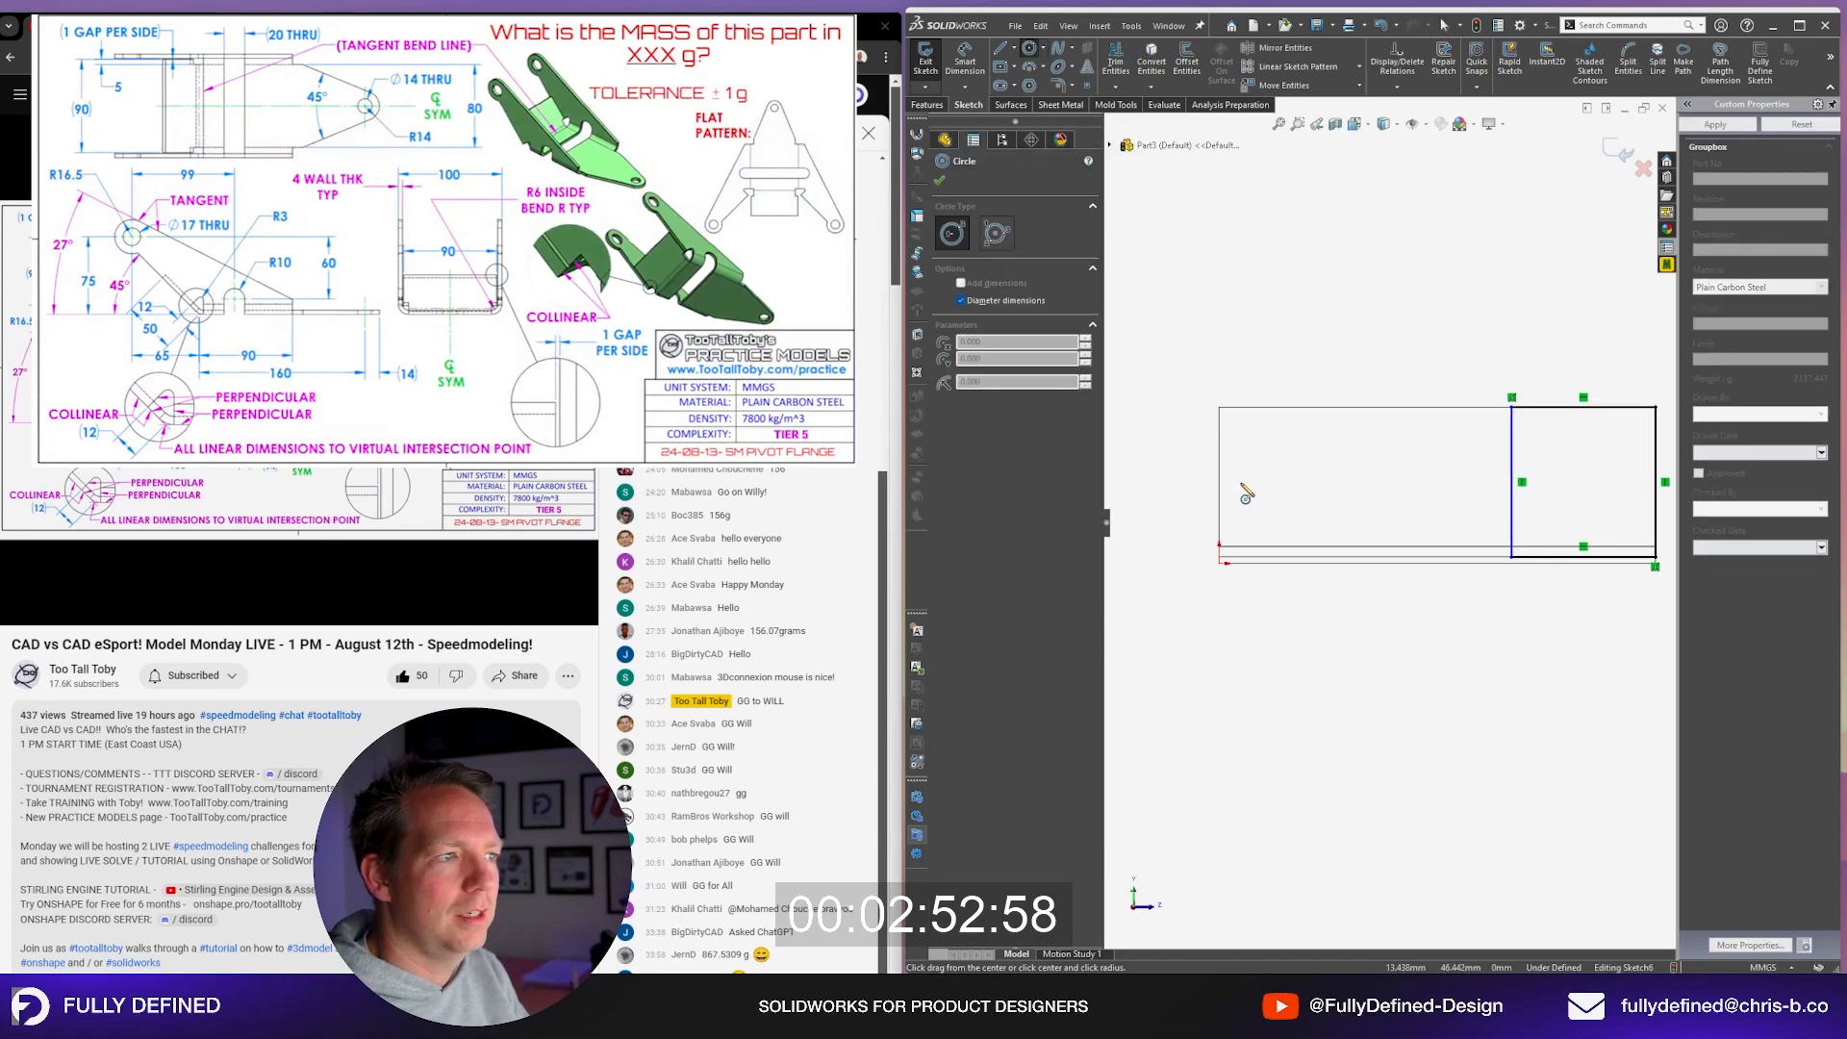
click(1269, 446)
text(17)
key(Return)
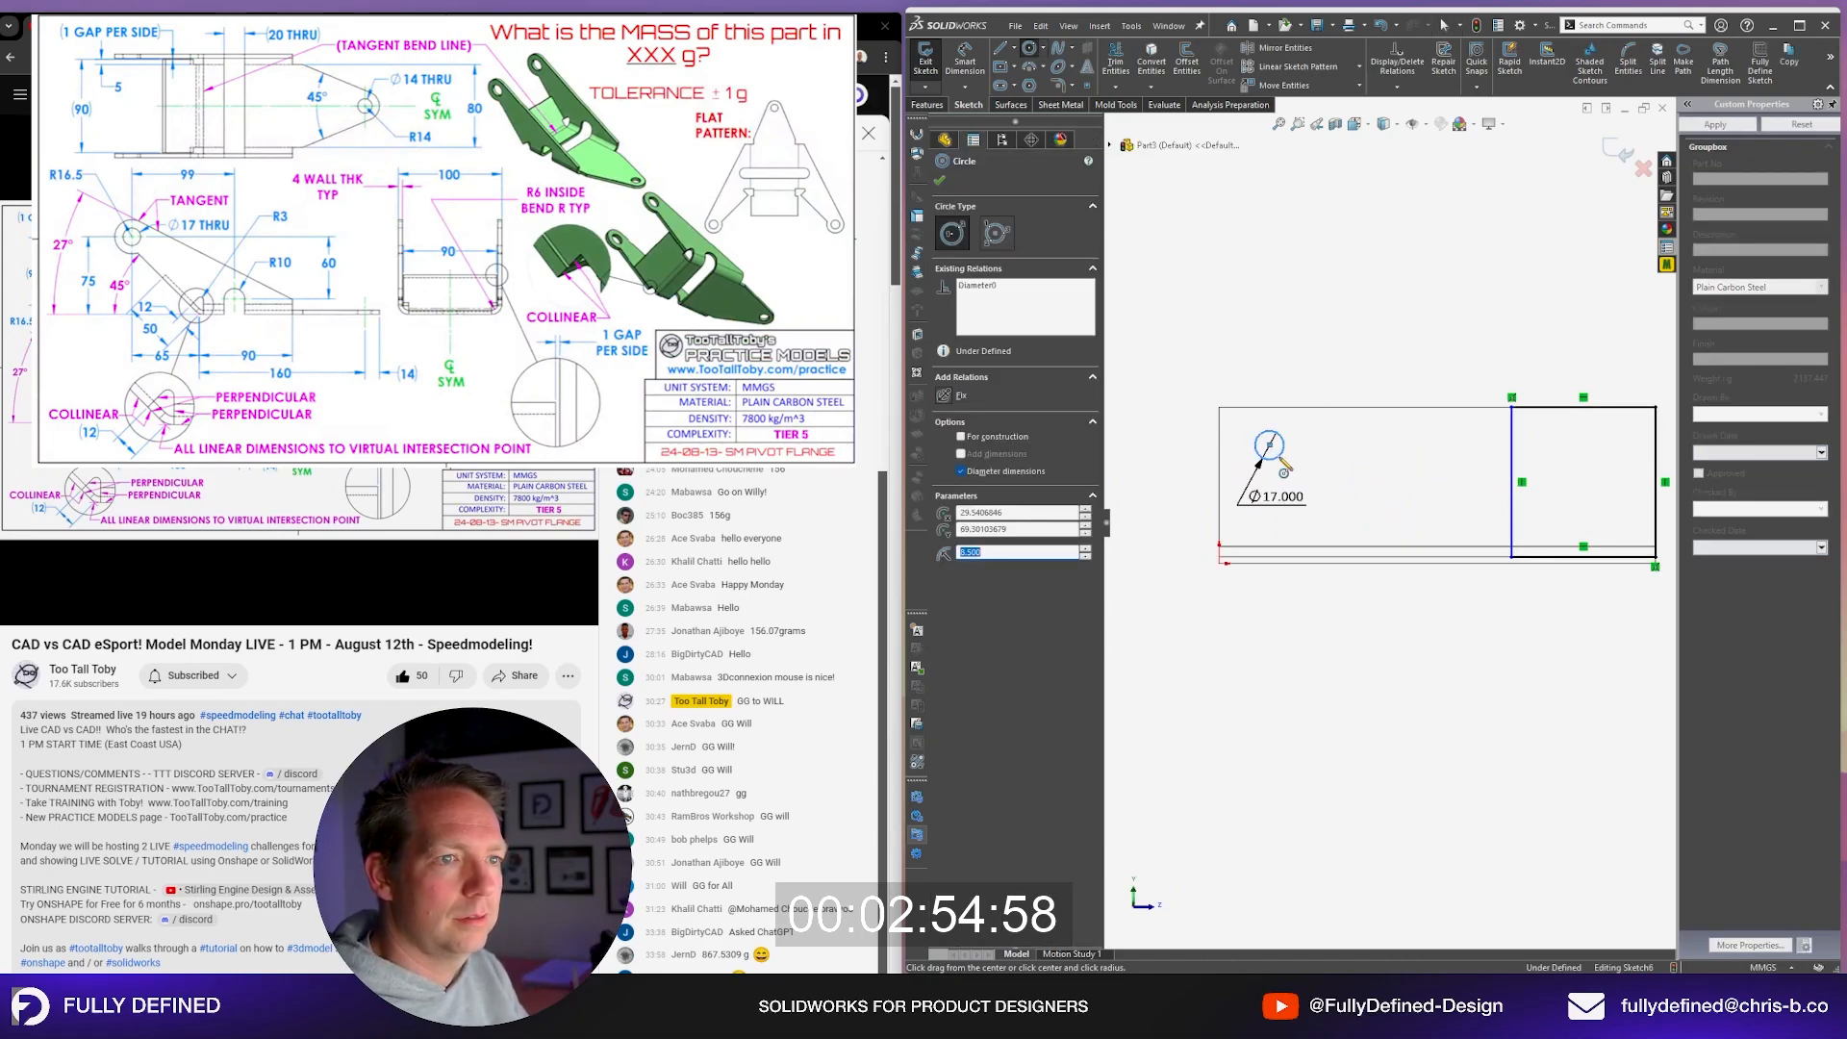
click(1270, 445)
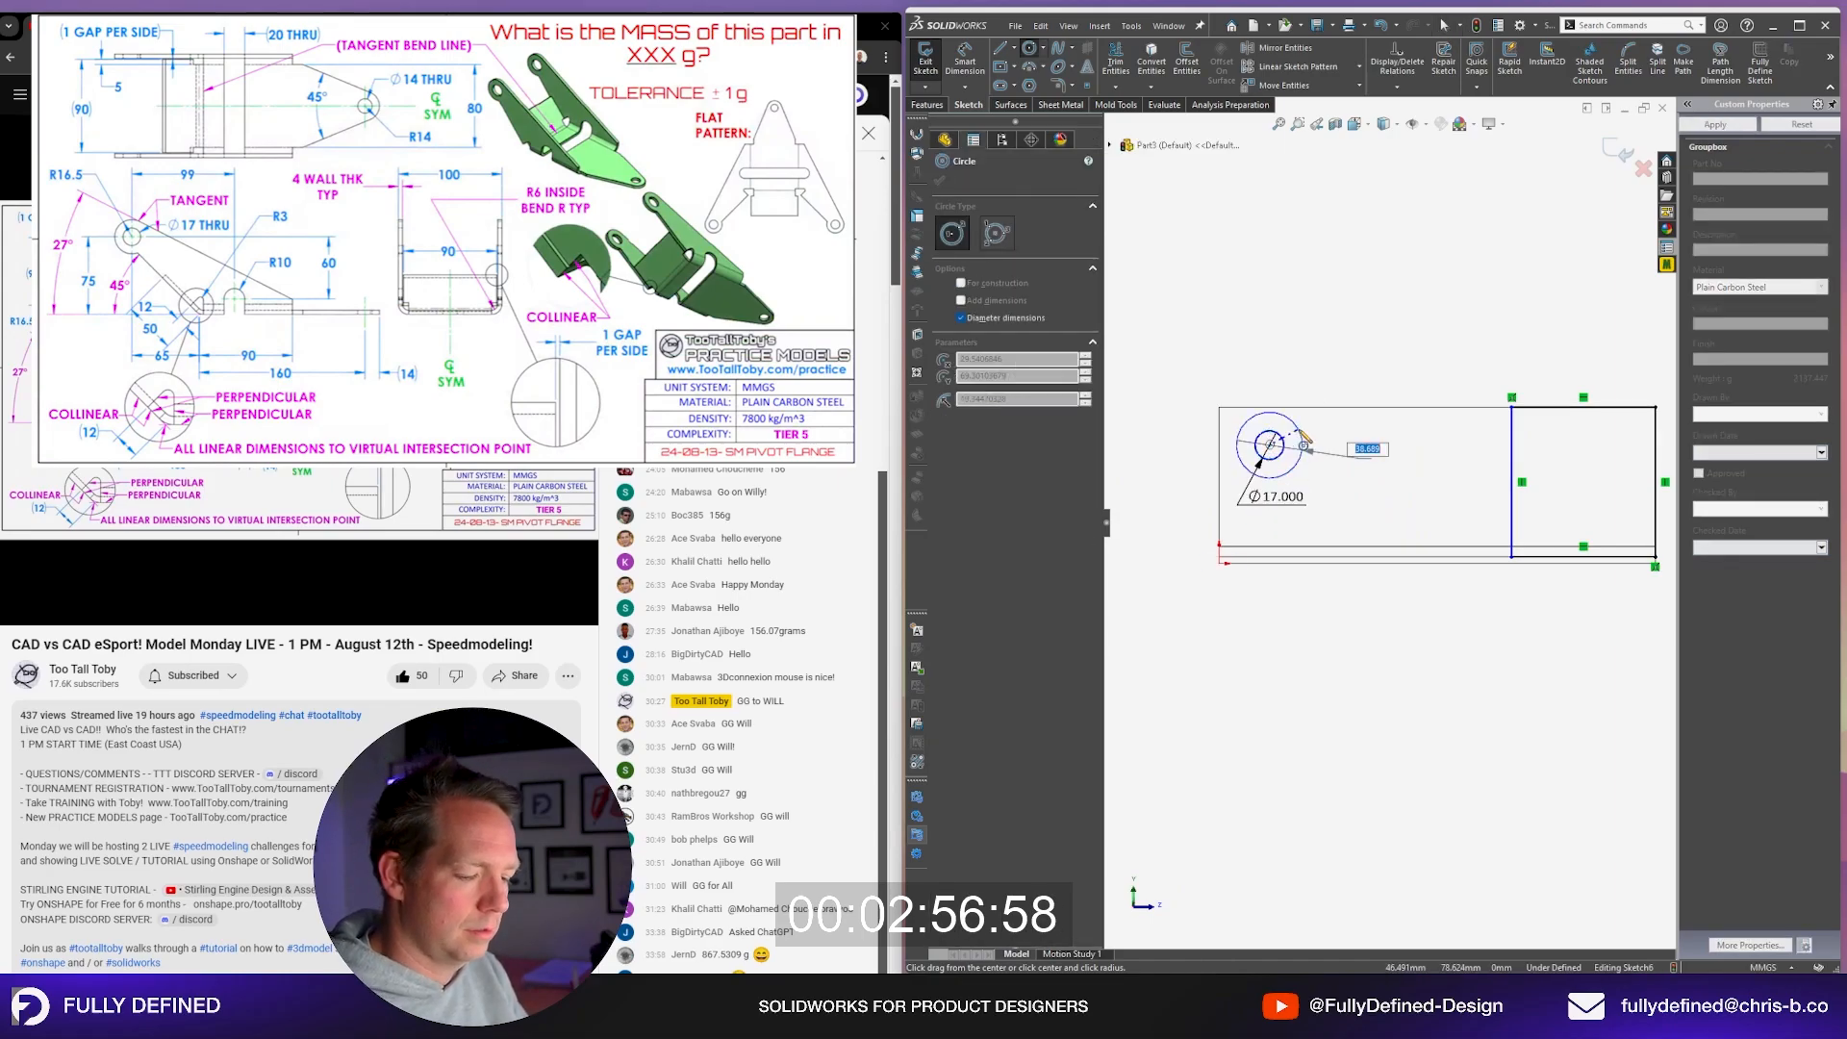
text(16.5)
key(Return)
scroll(1268, 409, up, 2)
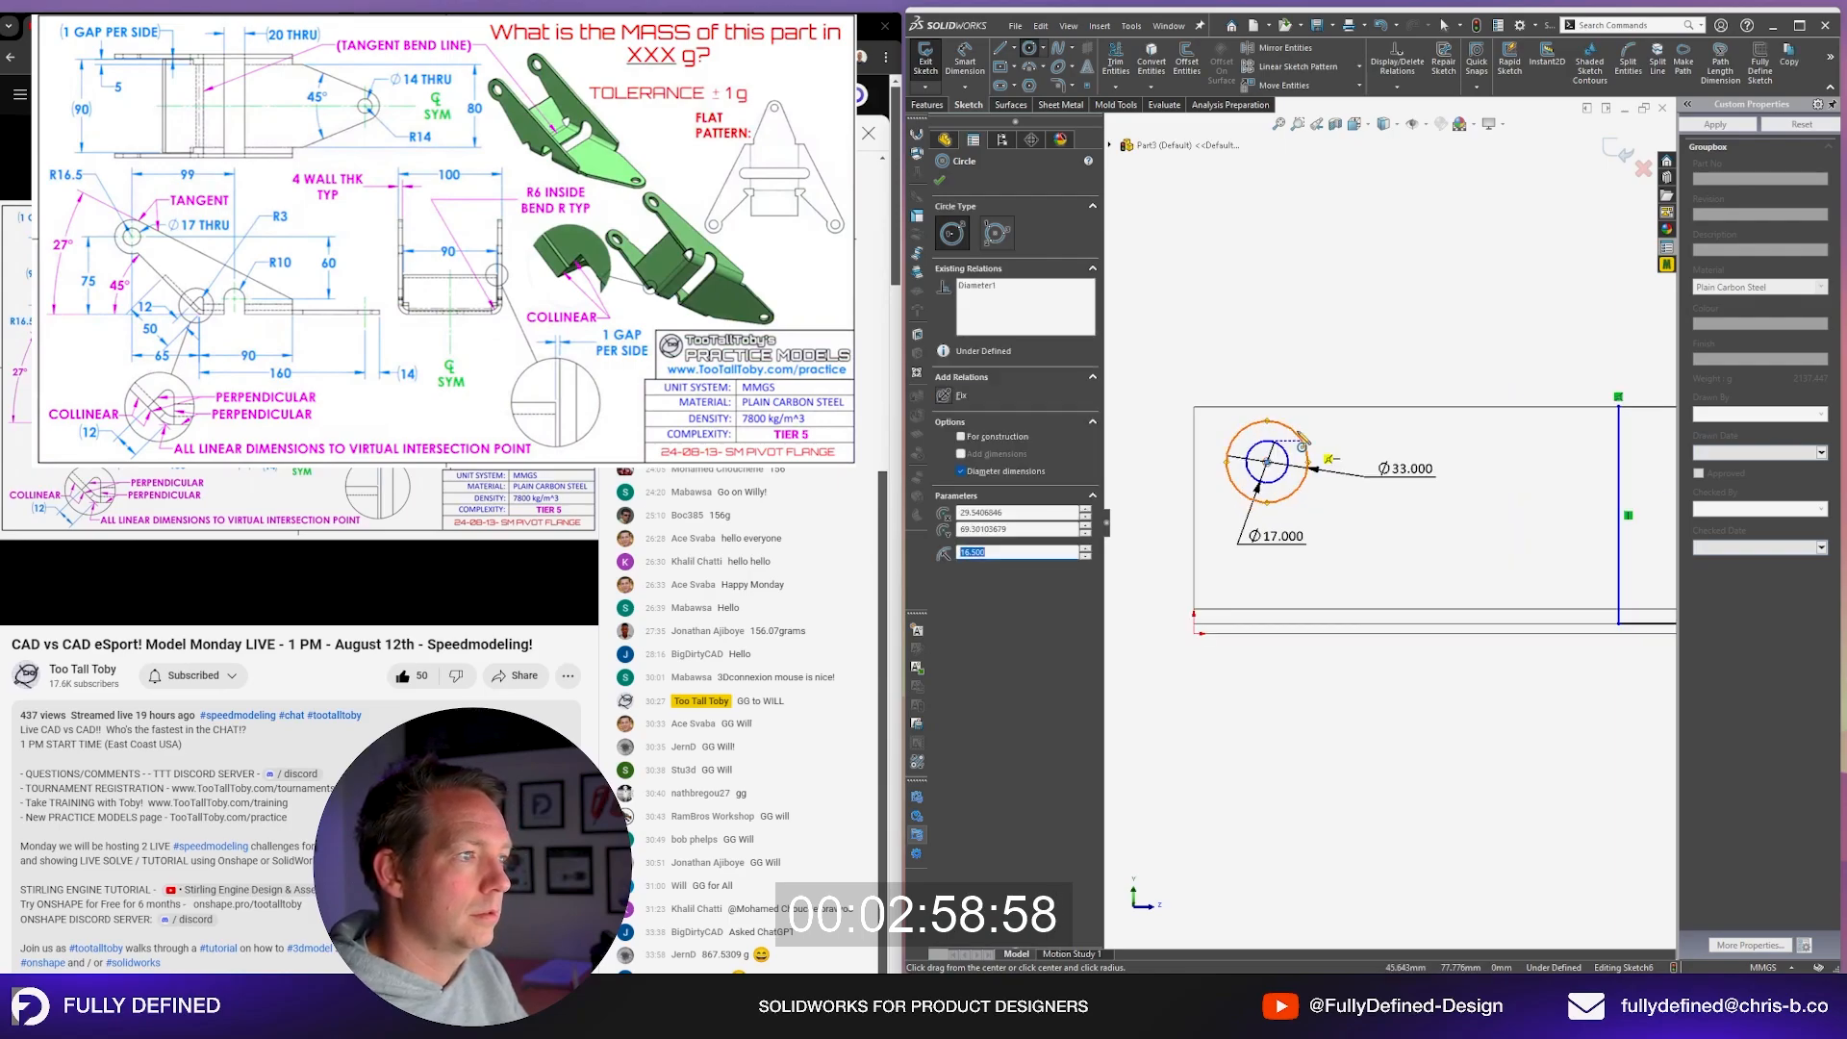
Step: Make the 33 mm circle tangent to the side wall's top edge and to its origin-end edge
key(Escape)
click(1266, 421)
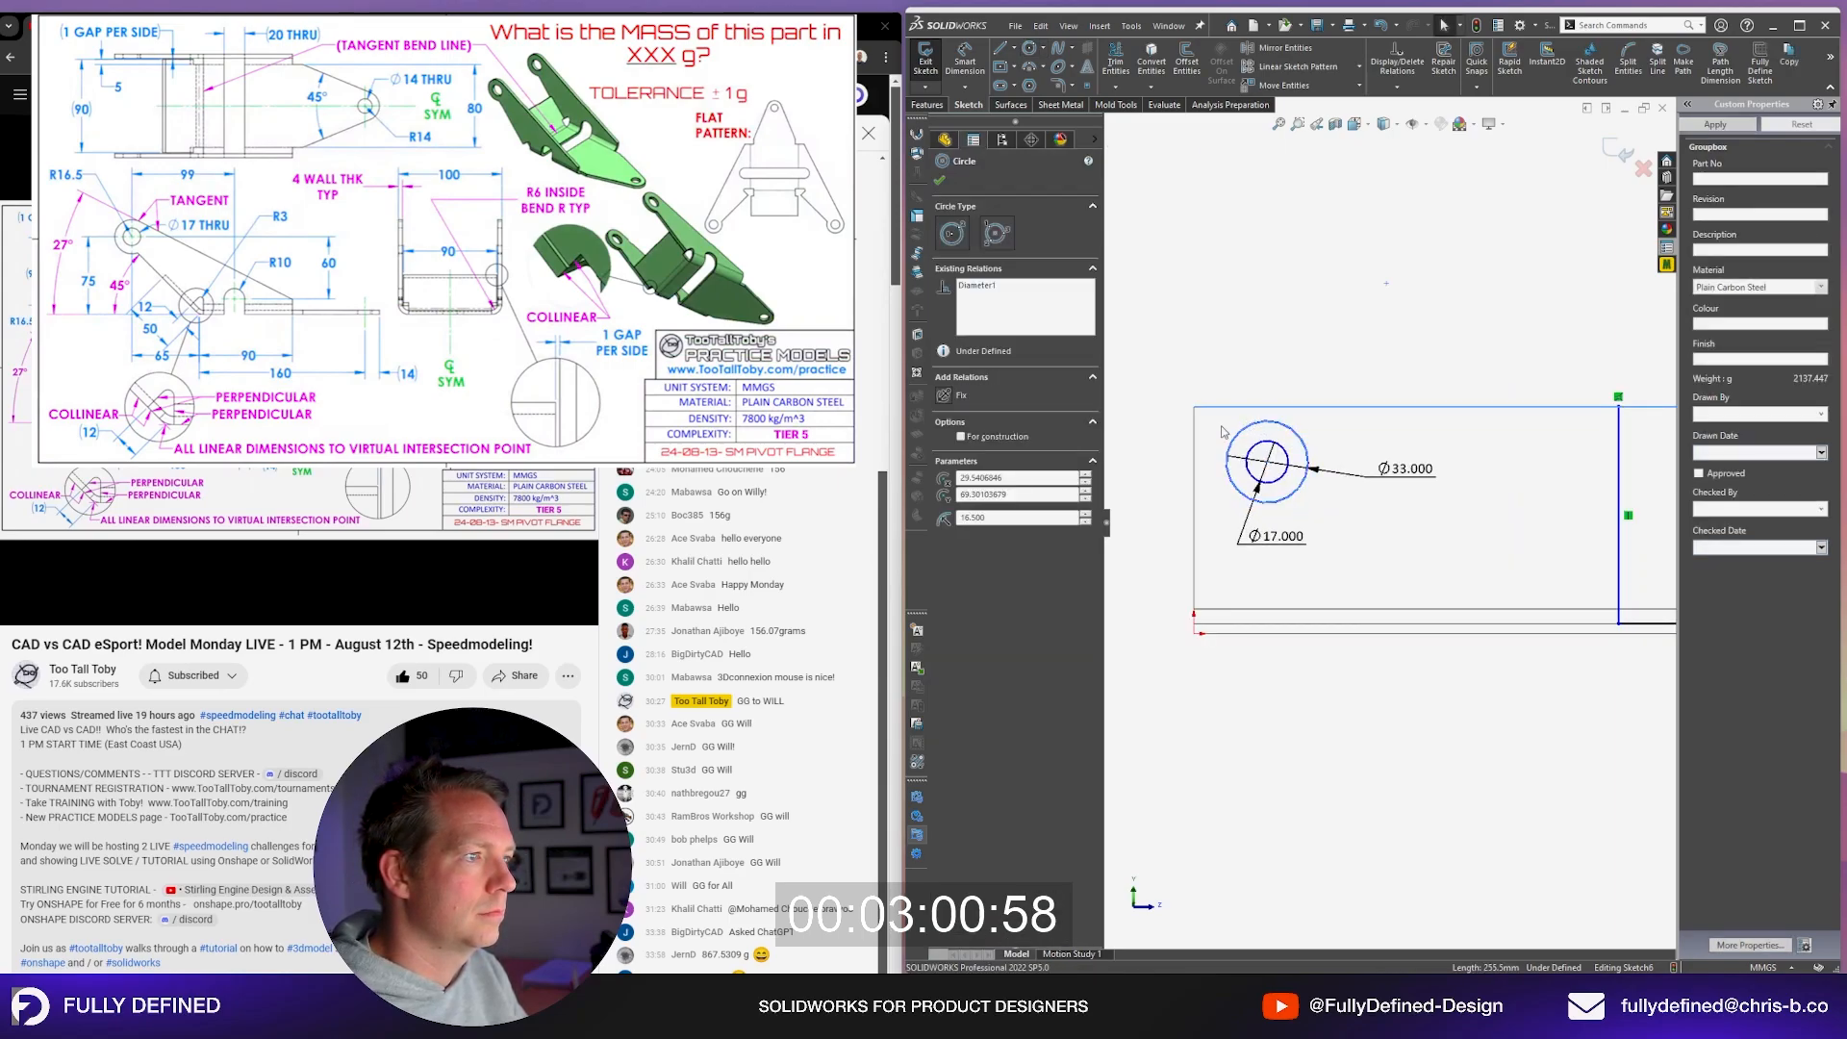
ctrl+click(1275, 407)
key(a)
key(Escape)
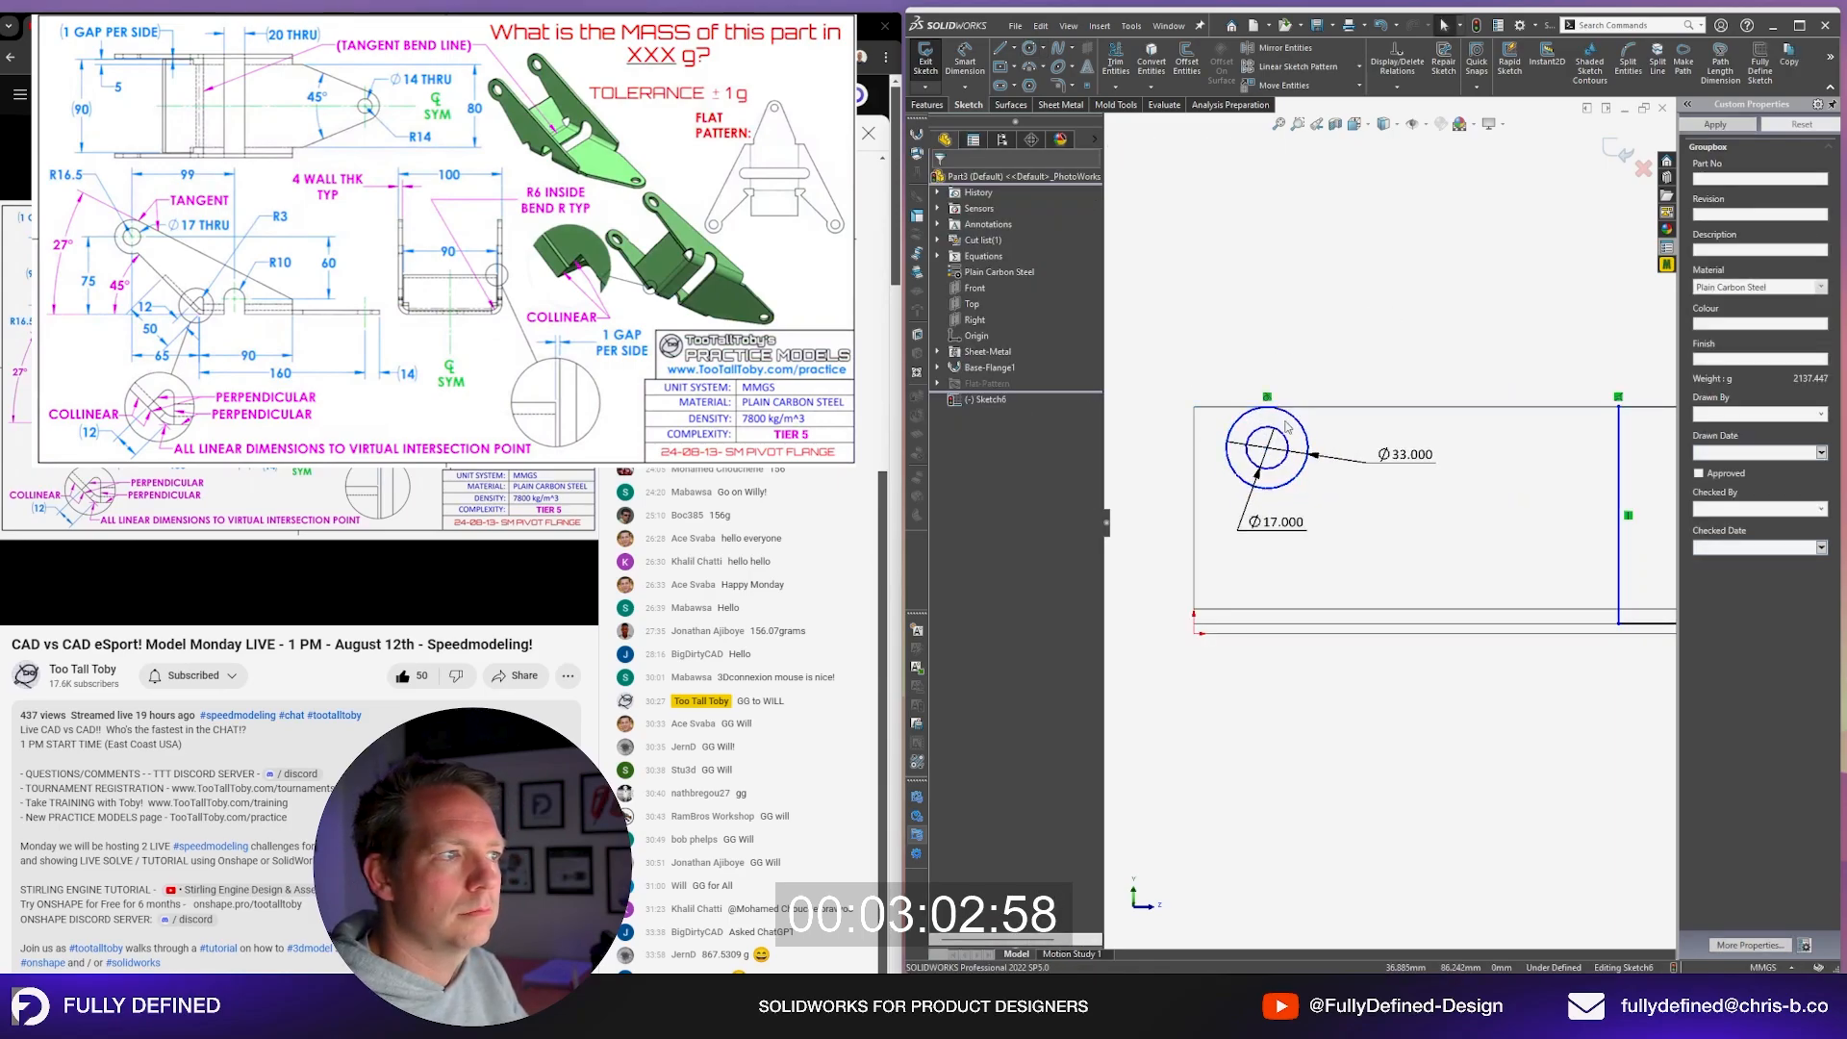
ctrl+click(1226, 457)
click(982, 416)
Step: Sketch a sloping line about 162.5 mm long, tangent to the top of the 33 mm circle and ending on the rectangle's near vertical side
scroll(1556, 514, up, 1)
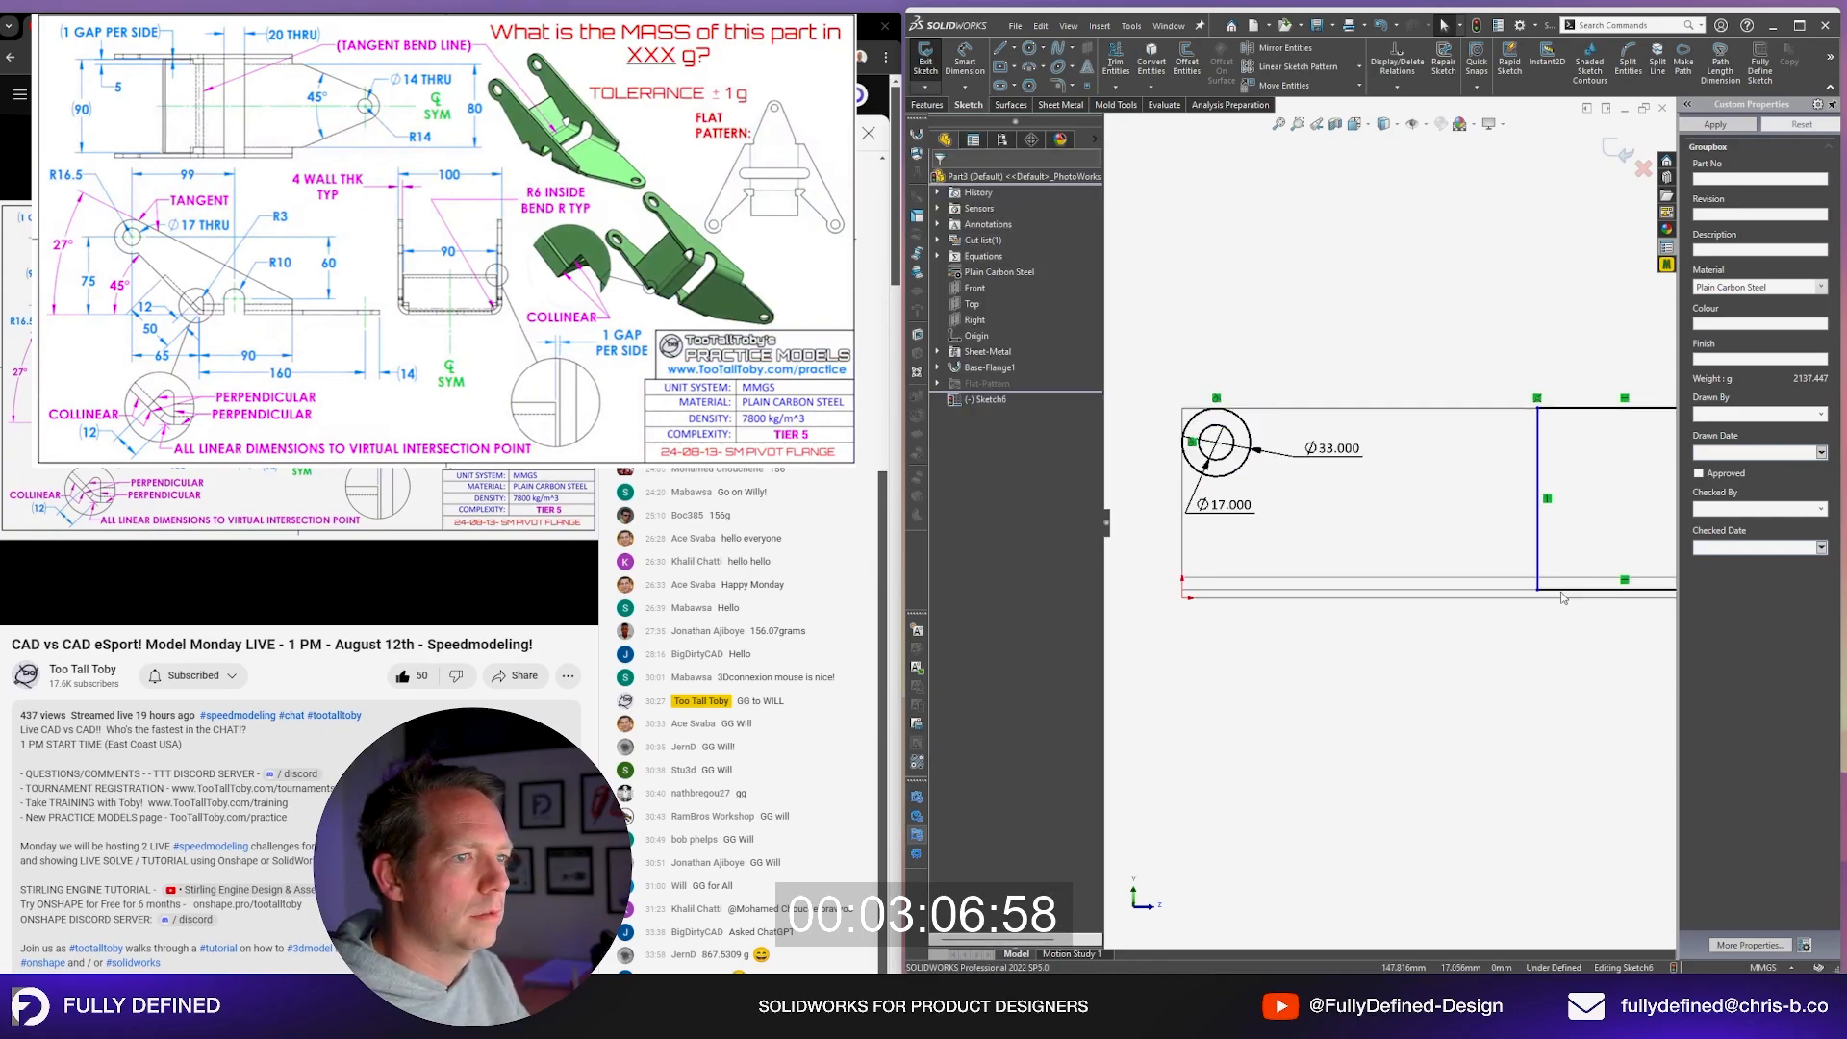
scroll(1565, 502, up, 1)
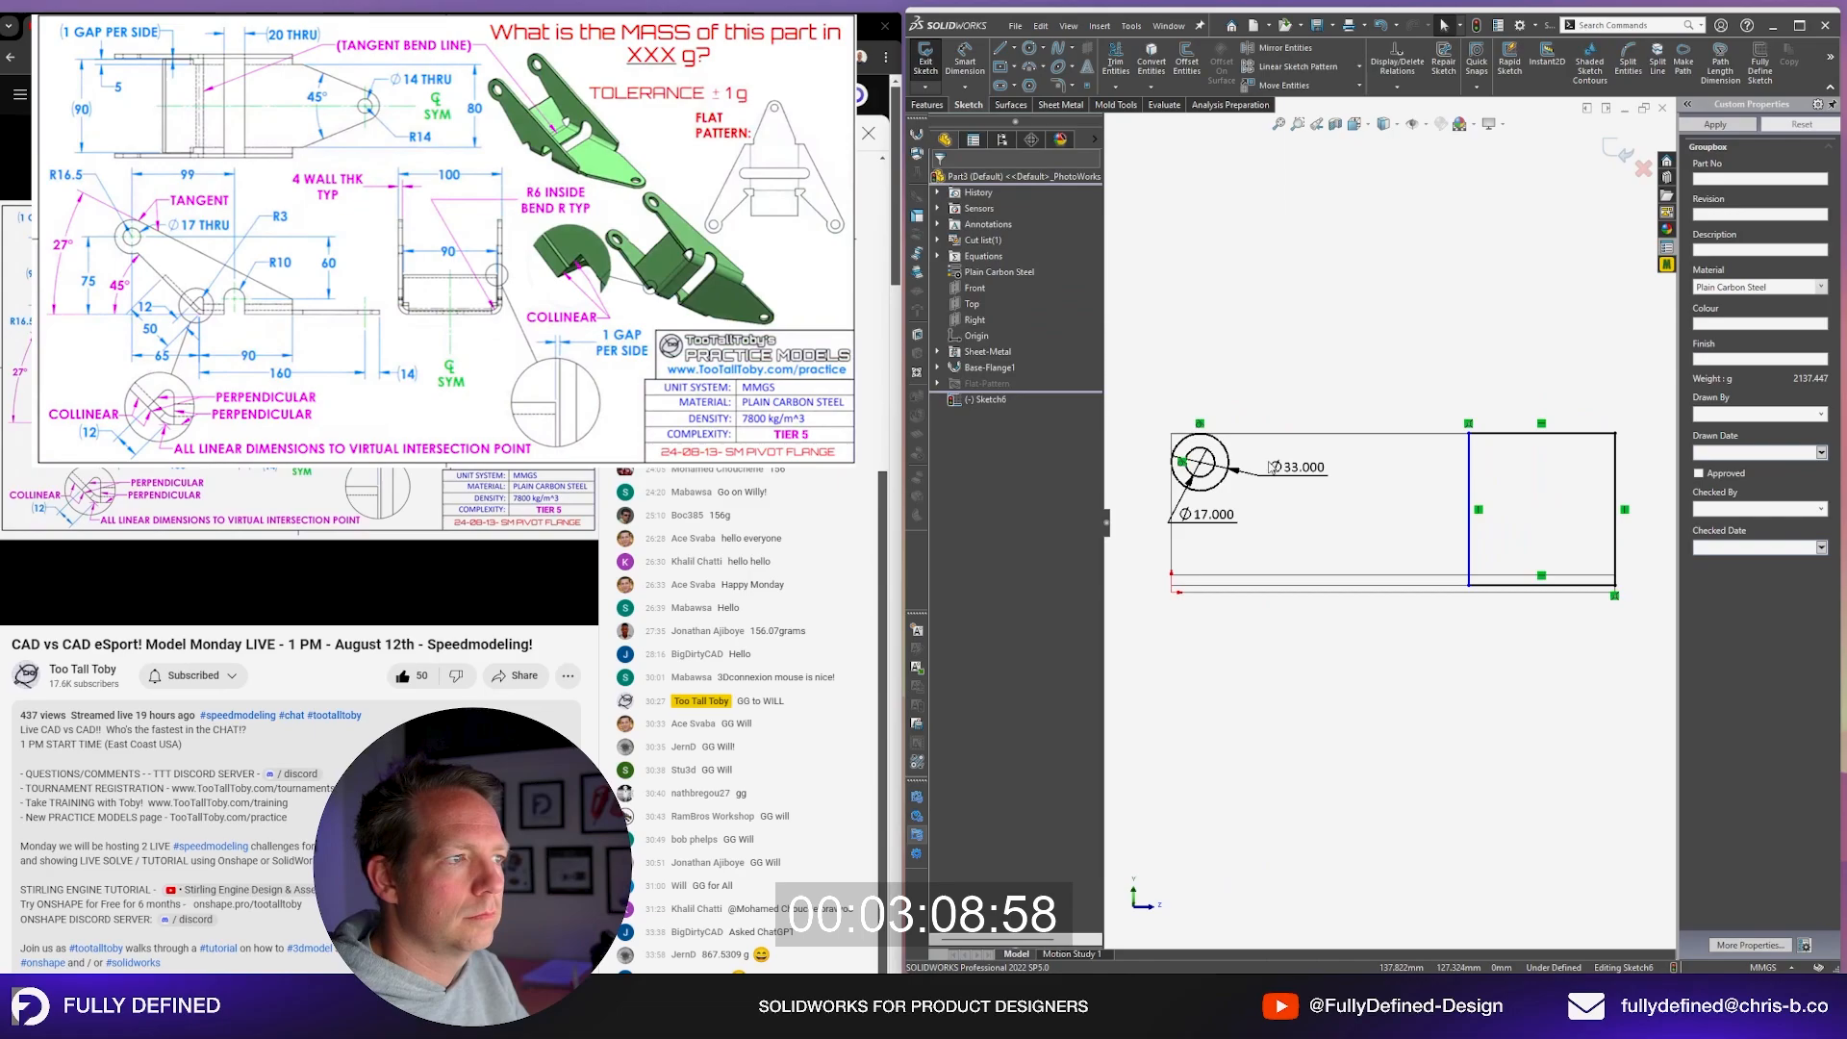
key(l)
drag(1219, 441, 1469, 553)
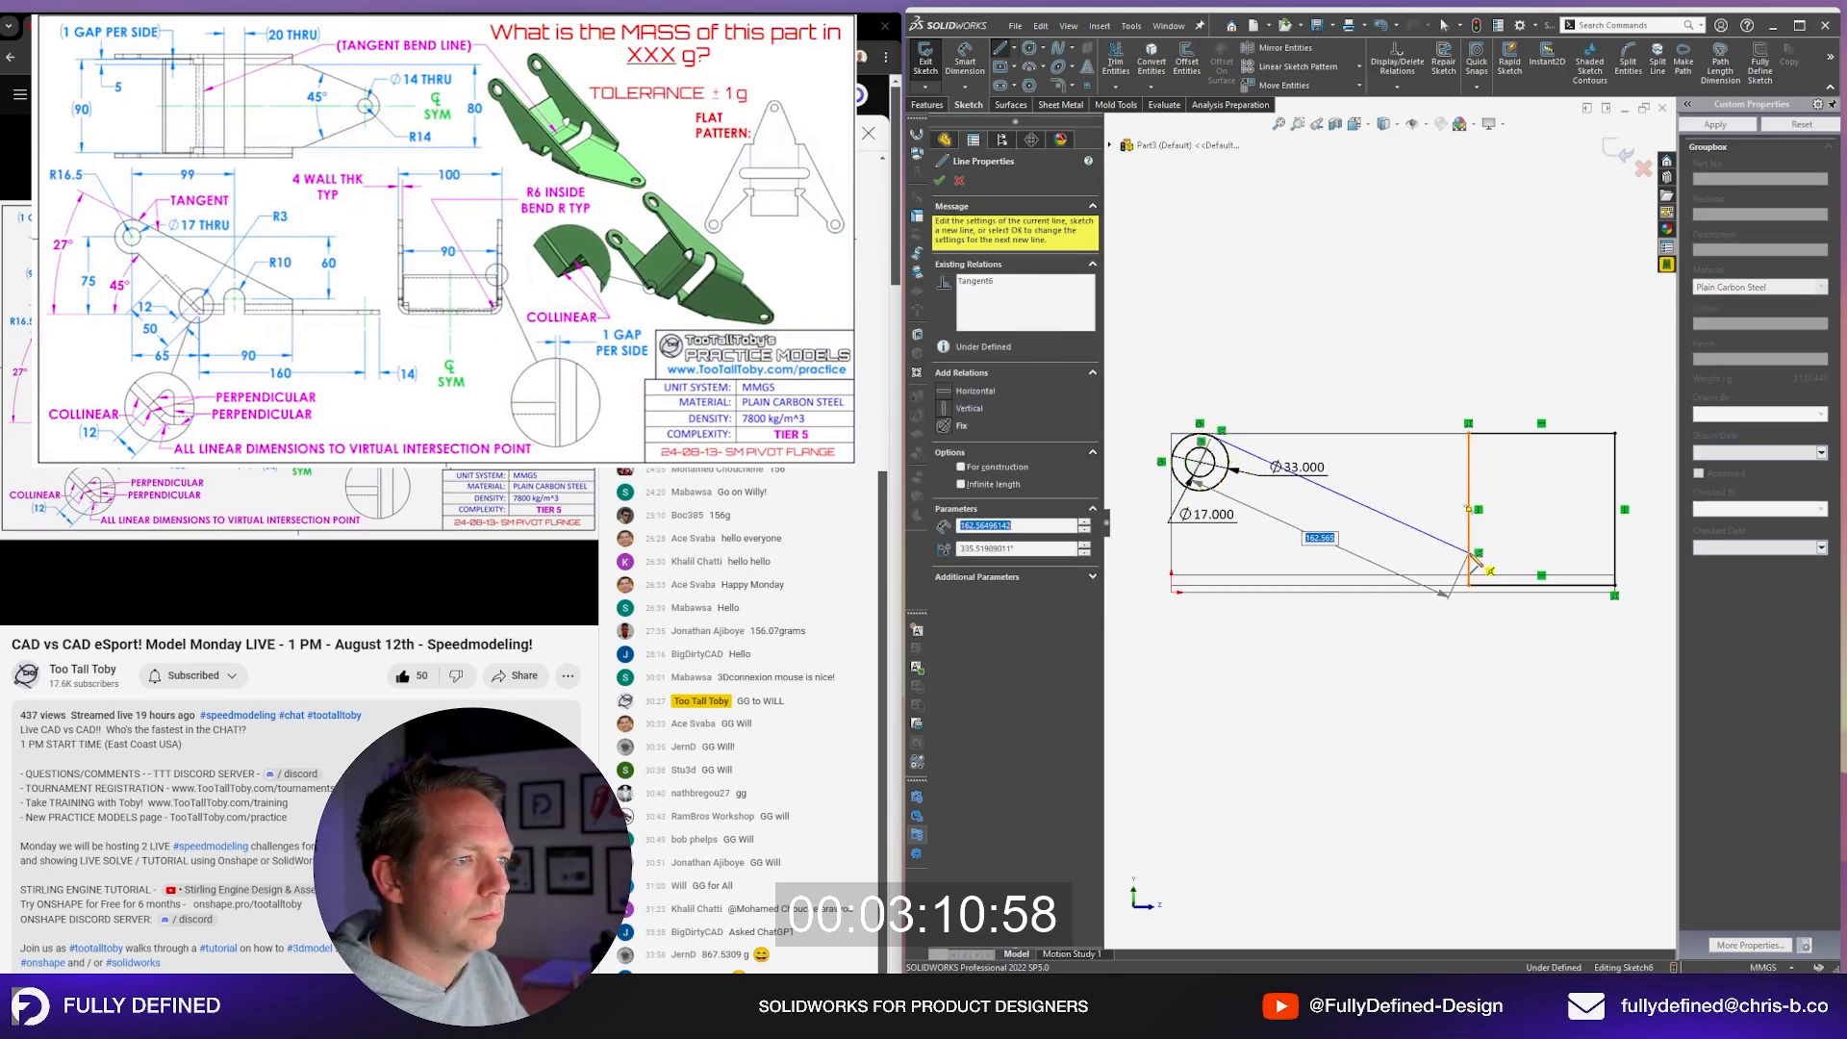
key(Escape)
Step: Sketch a second sloping line about 100 mm long from the underside of the 33 mm circle down to the channel's bottom edge
scroll(1247, 455, down, 1)
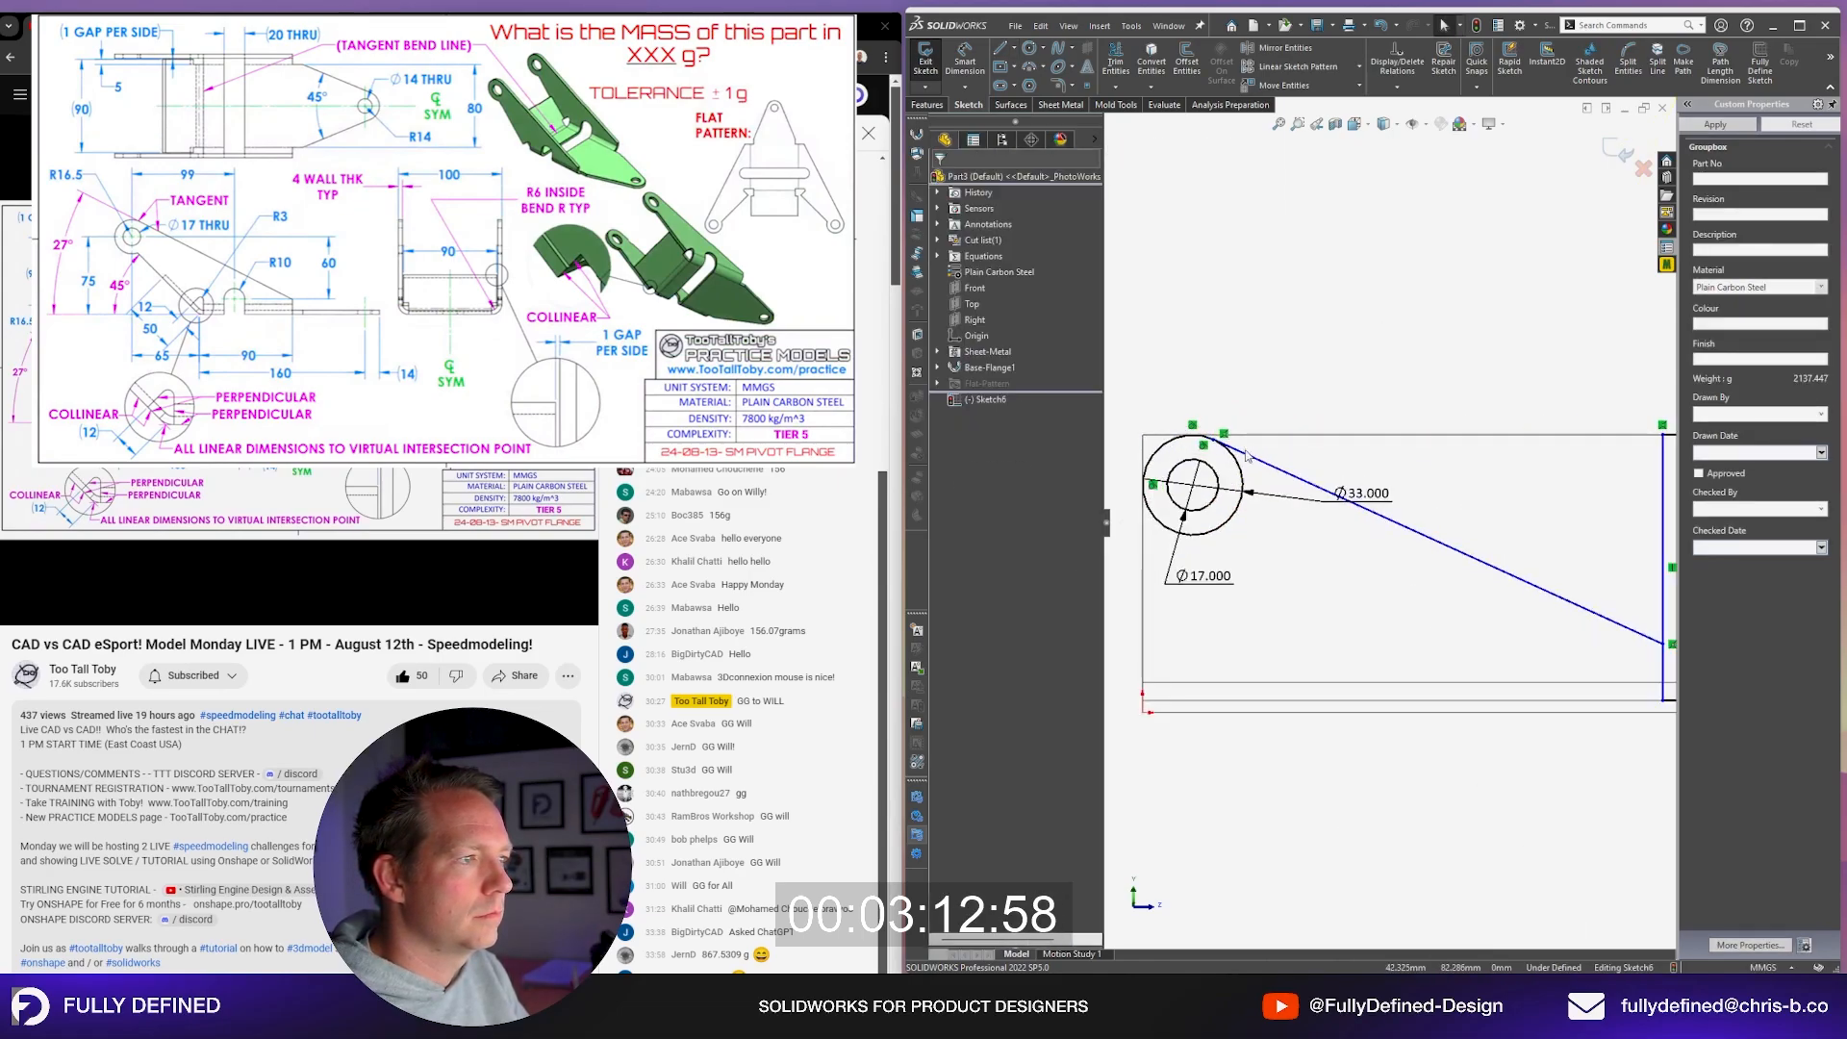
scroll(1286, 459, up, 2)
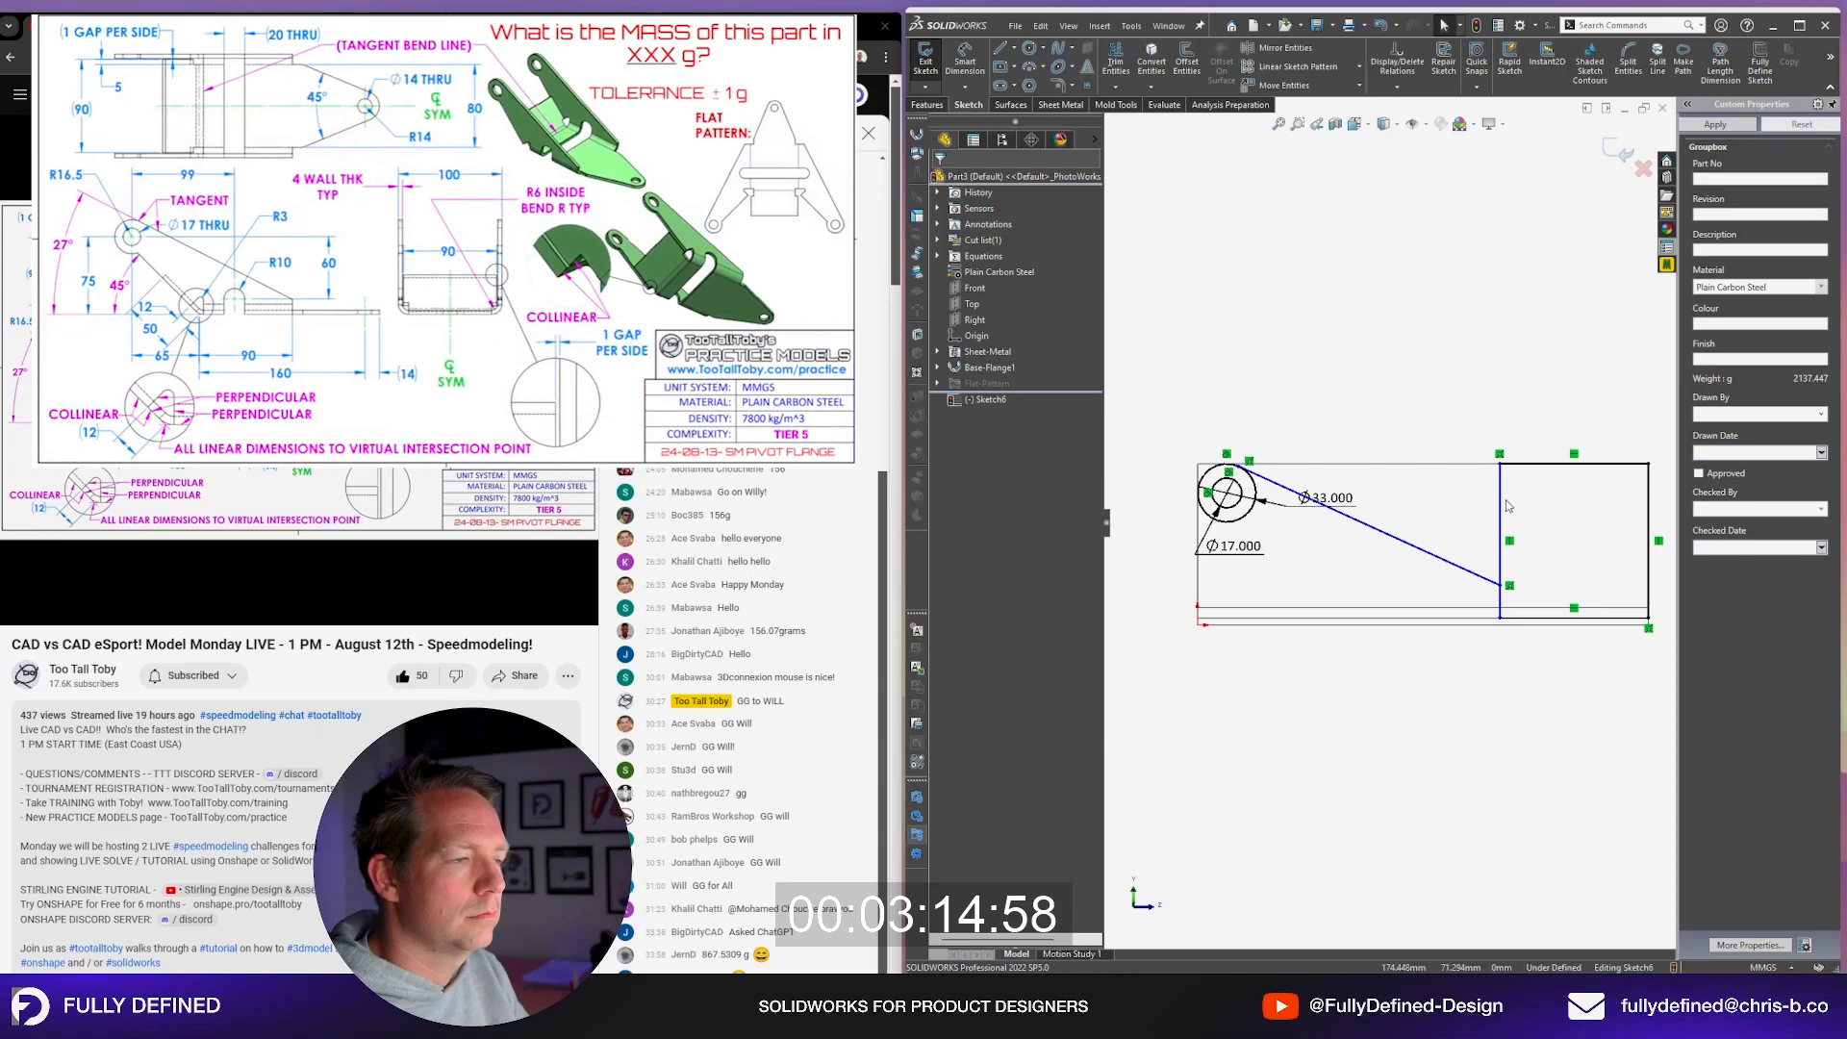
ctrl+middle_drag(1581, 527, 1532, 531)
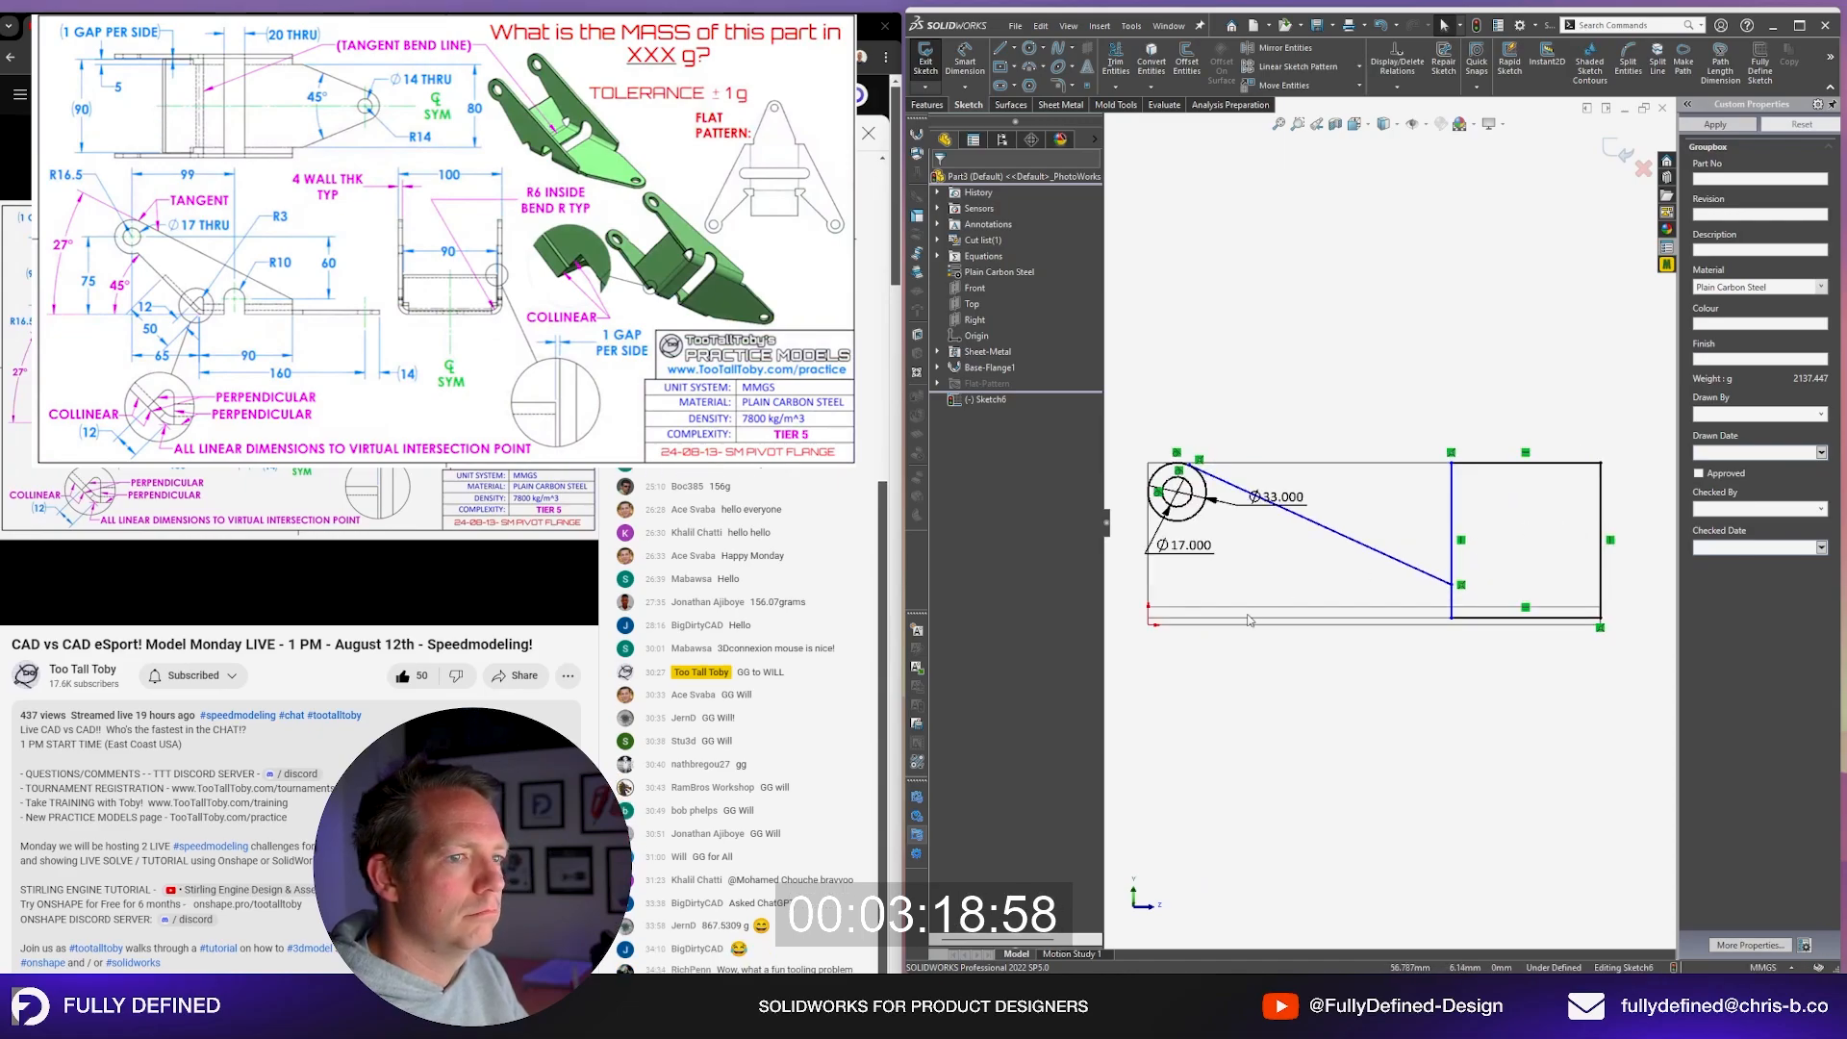
key(l)
scroll(1214, 585, down, 2)
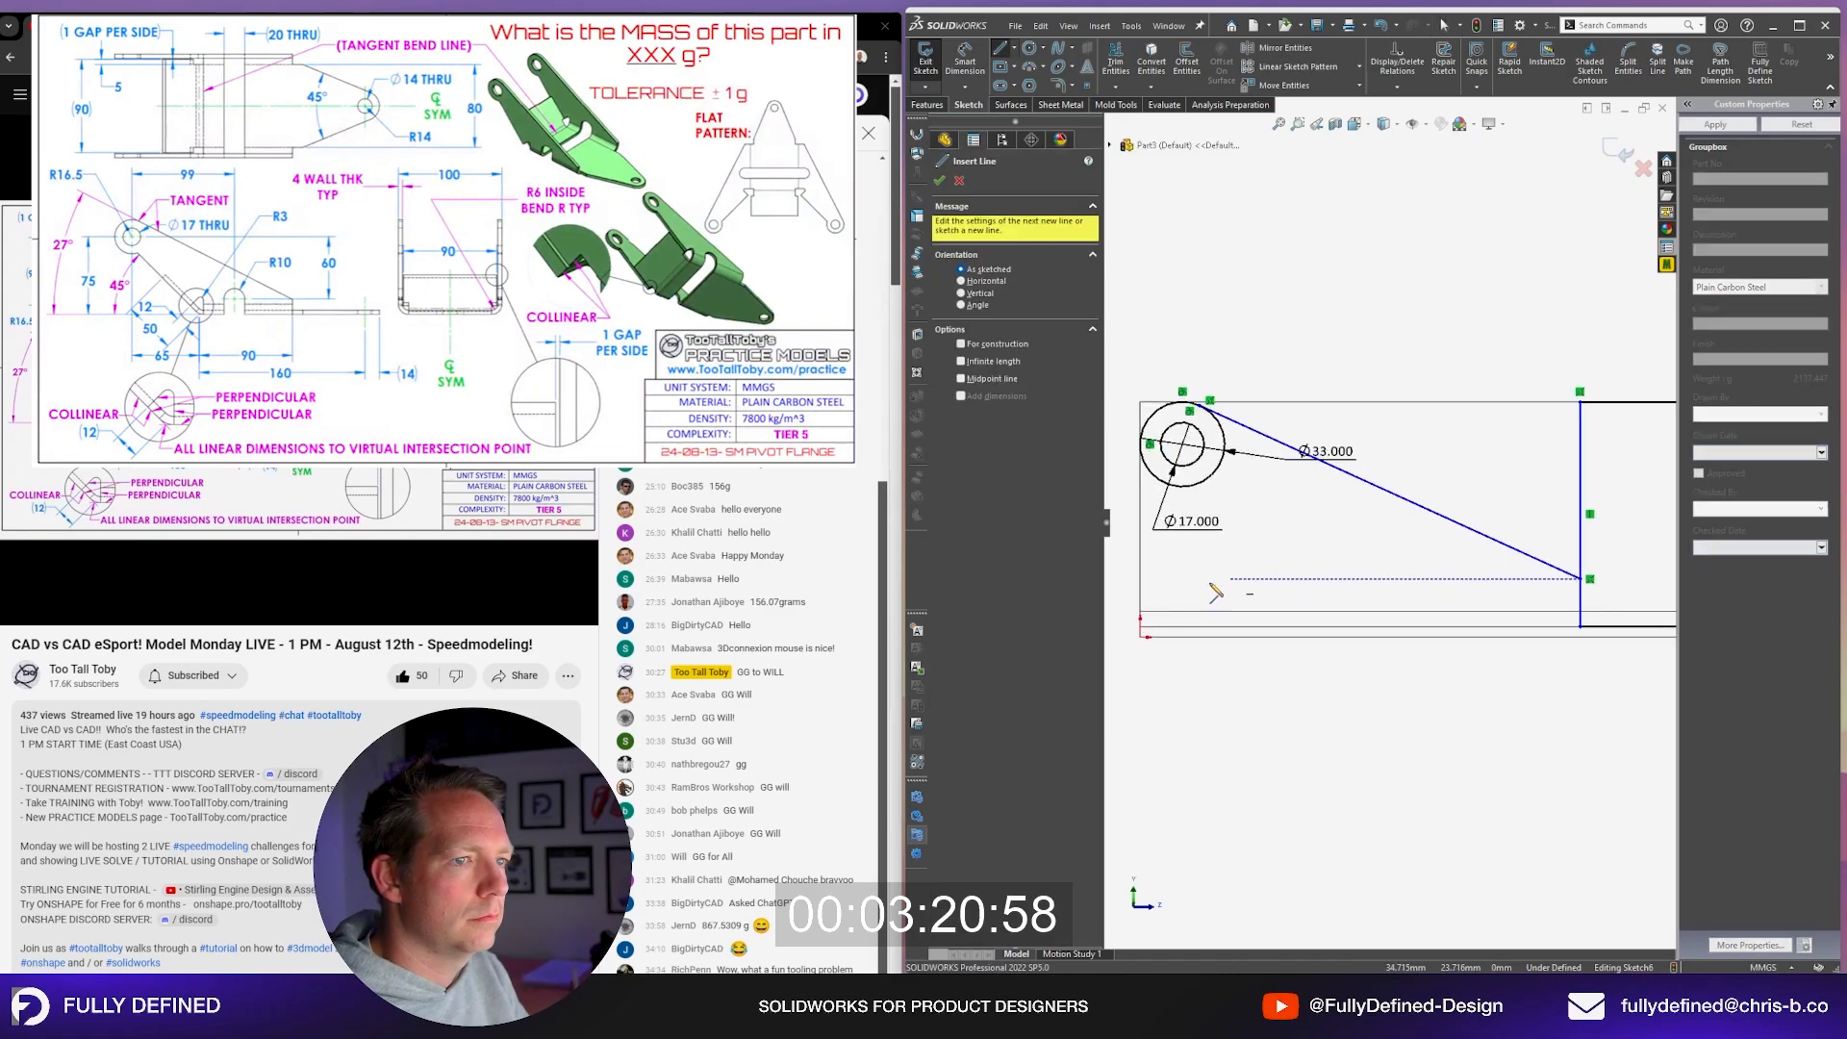
click(1197, 484)
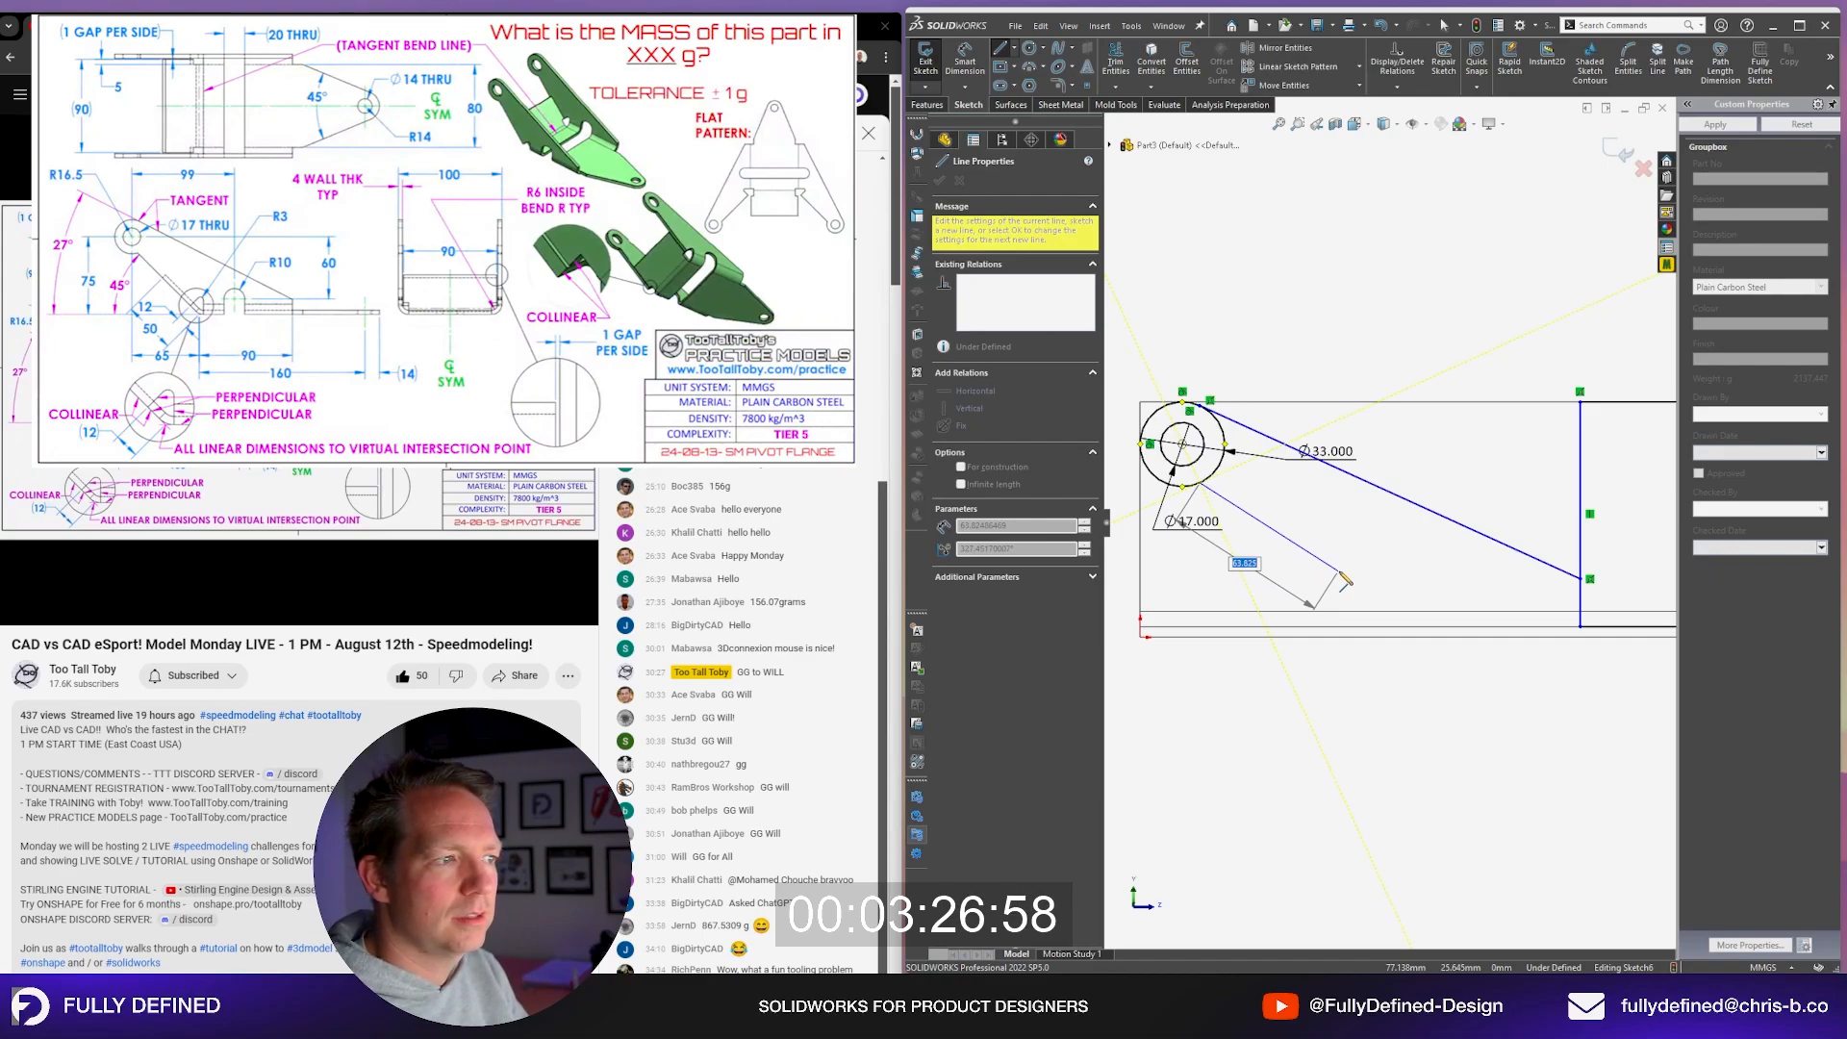
scroll(1346, 582, up, 1)
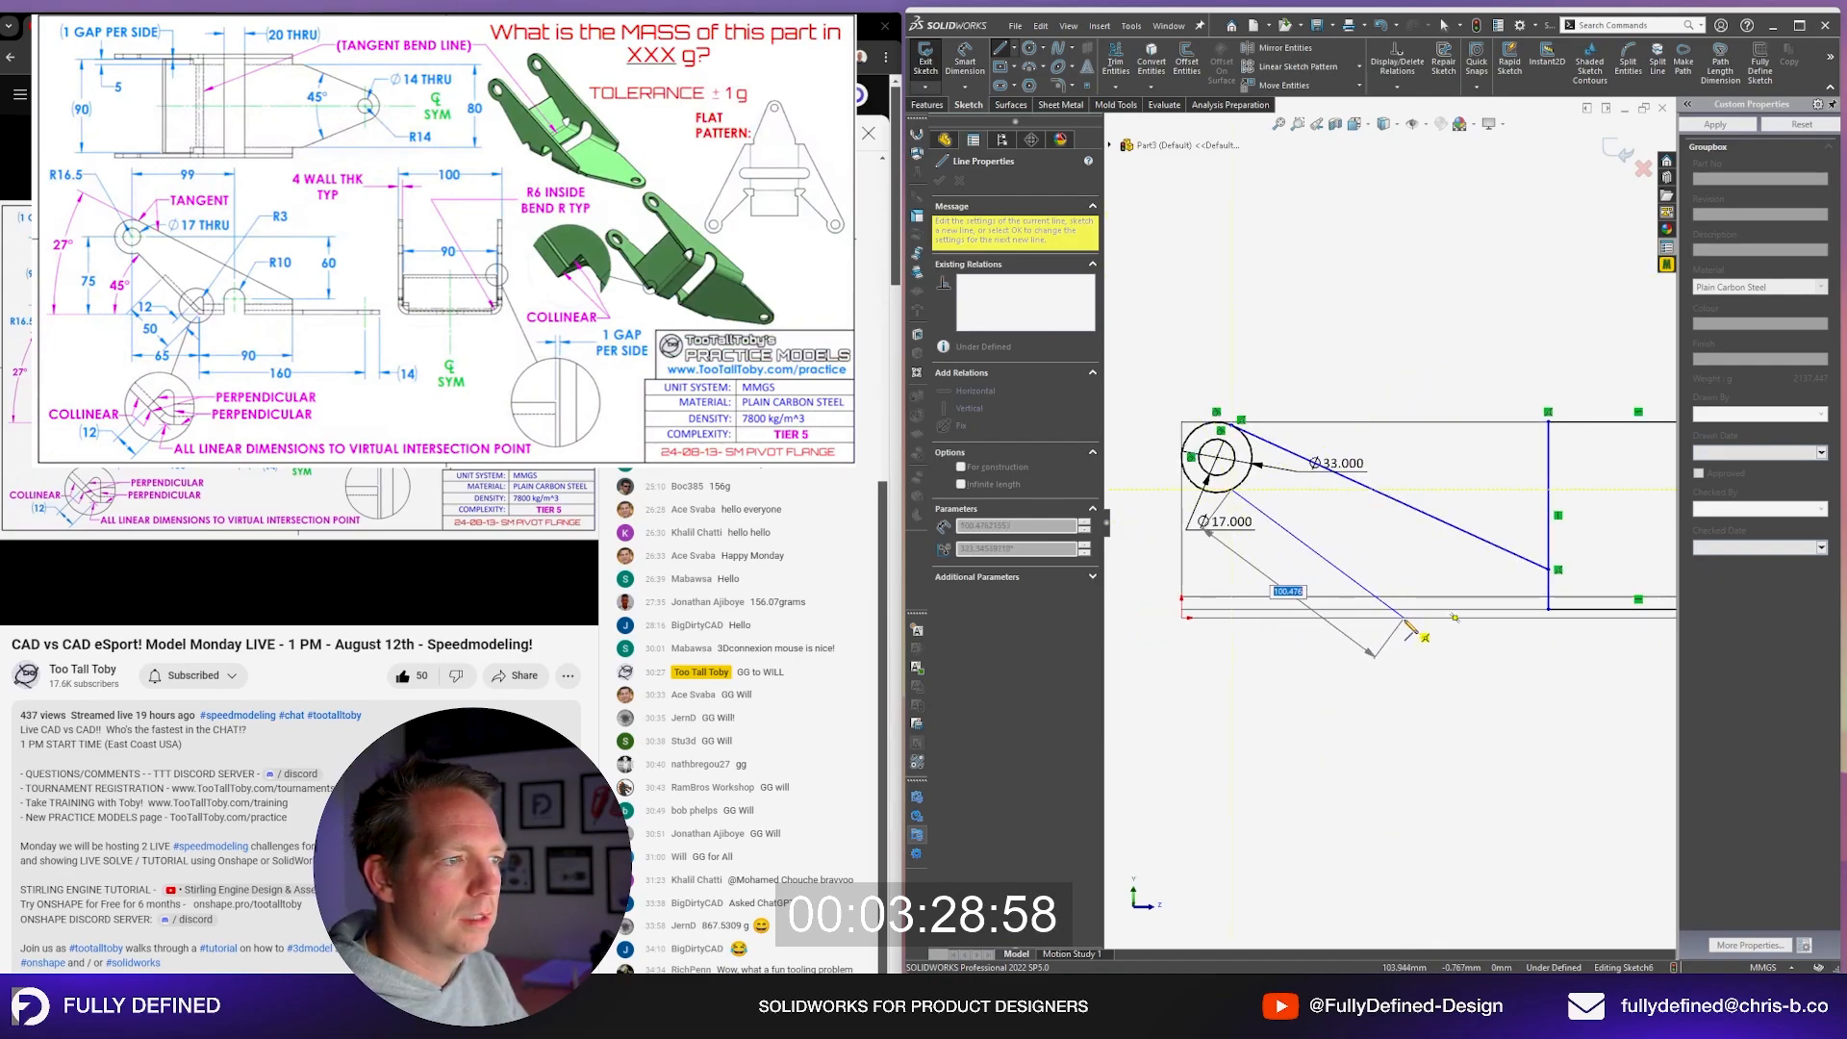
click(1405, 608)
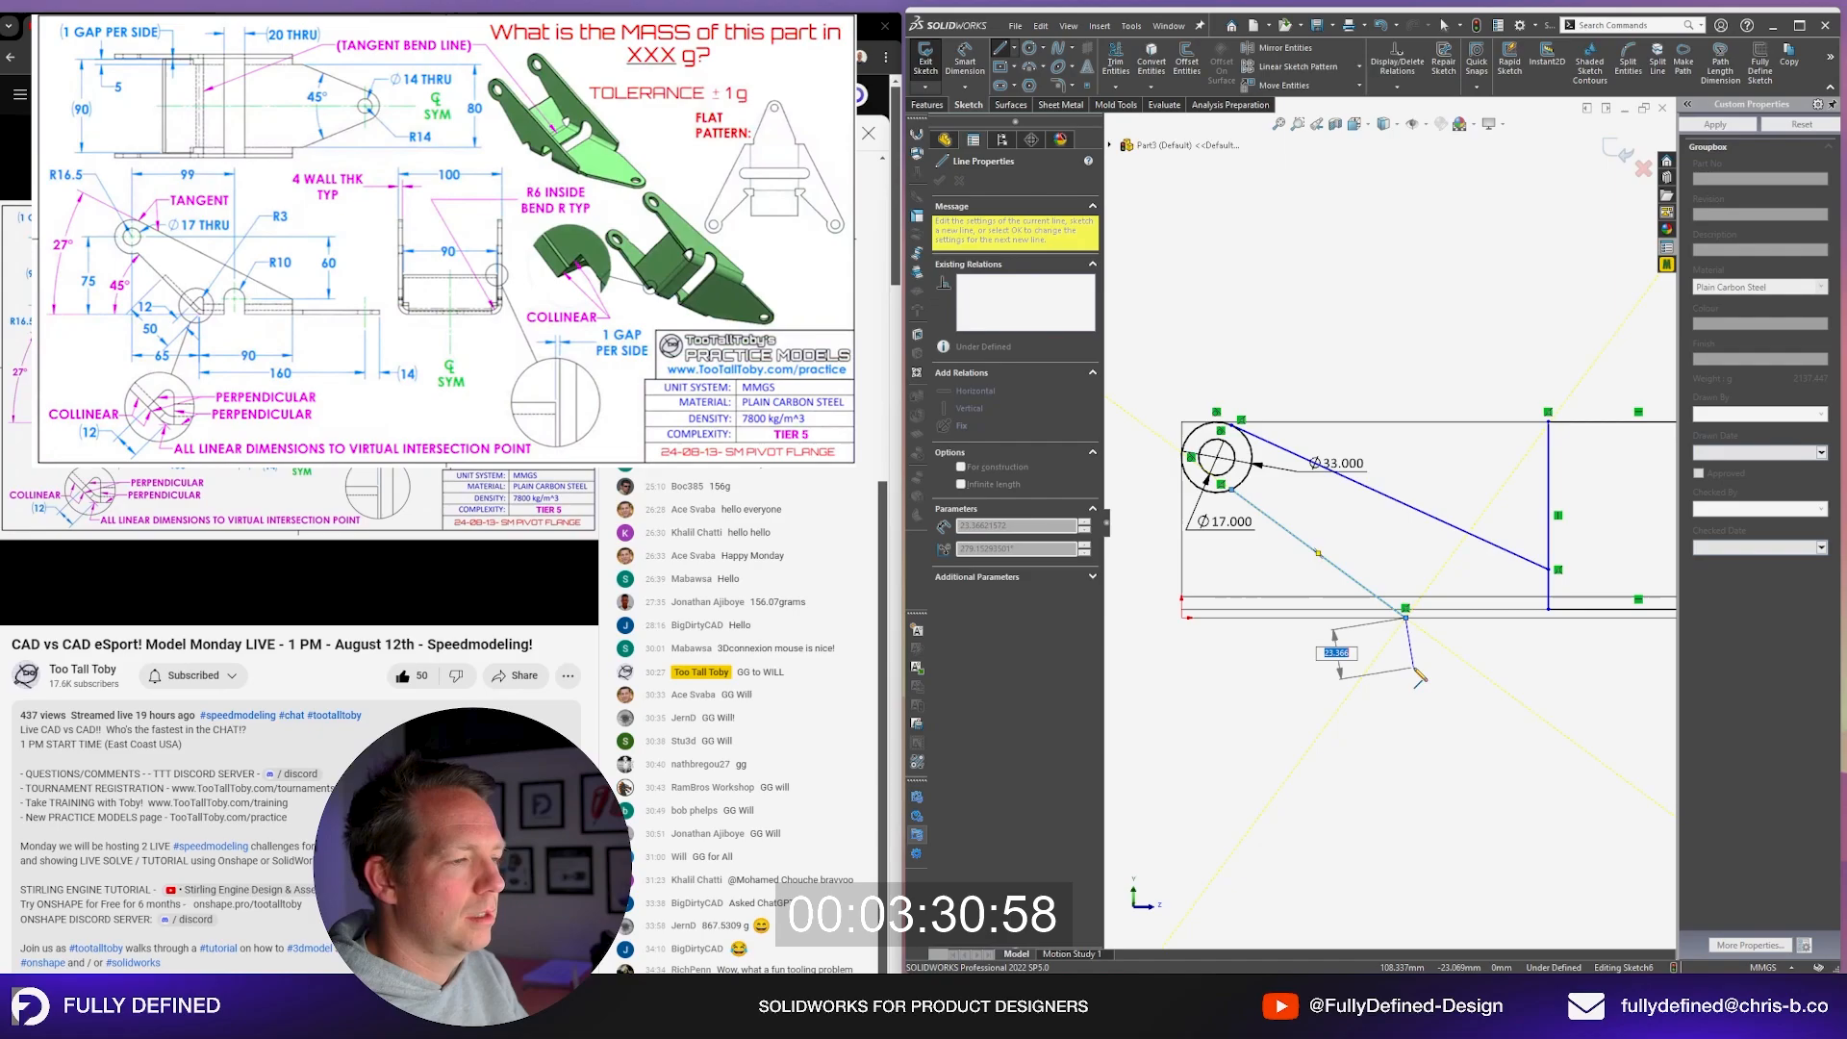
key(Escape)
Step: Sketch a vertical straight slot over the channel's bottom edge, about 17 mm between centres and 9 mm in radius, with its lower centre on that edge
scroll(1234, 574, up, 2)
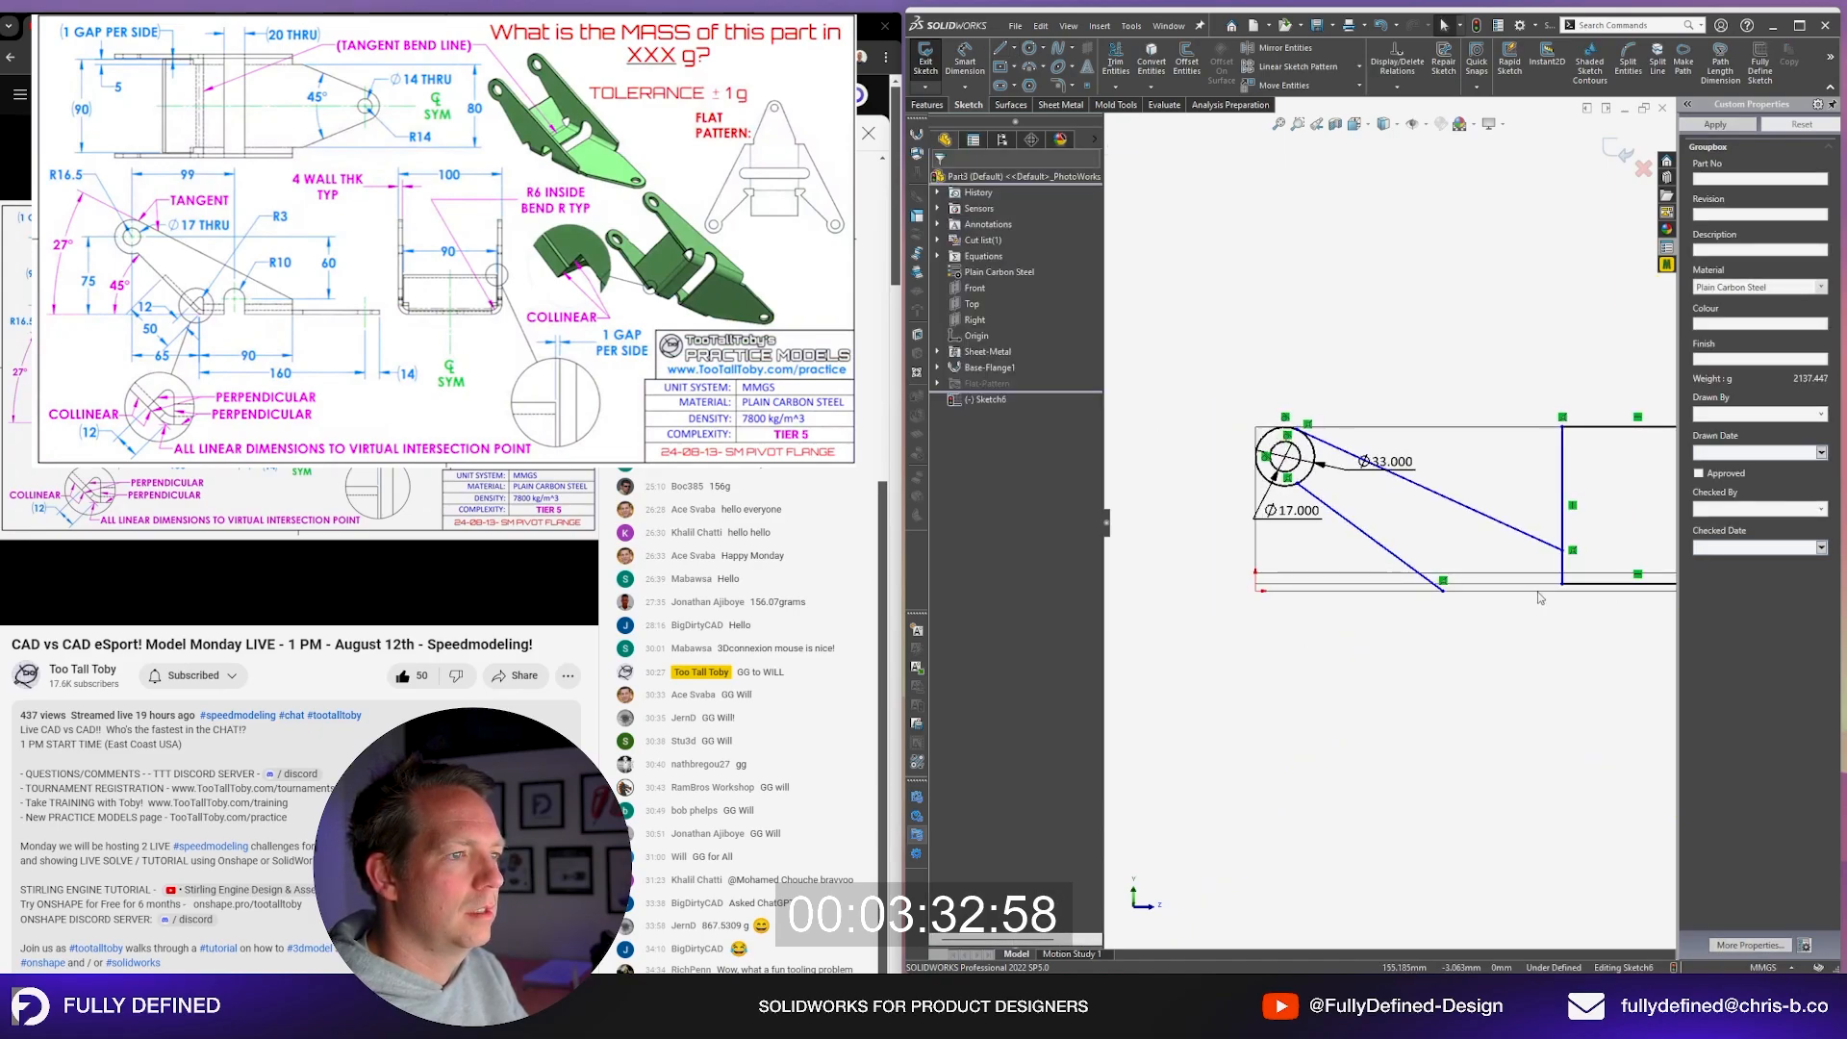
scroll(1539, 597, up, 3)
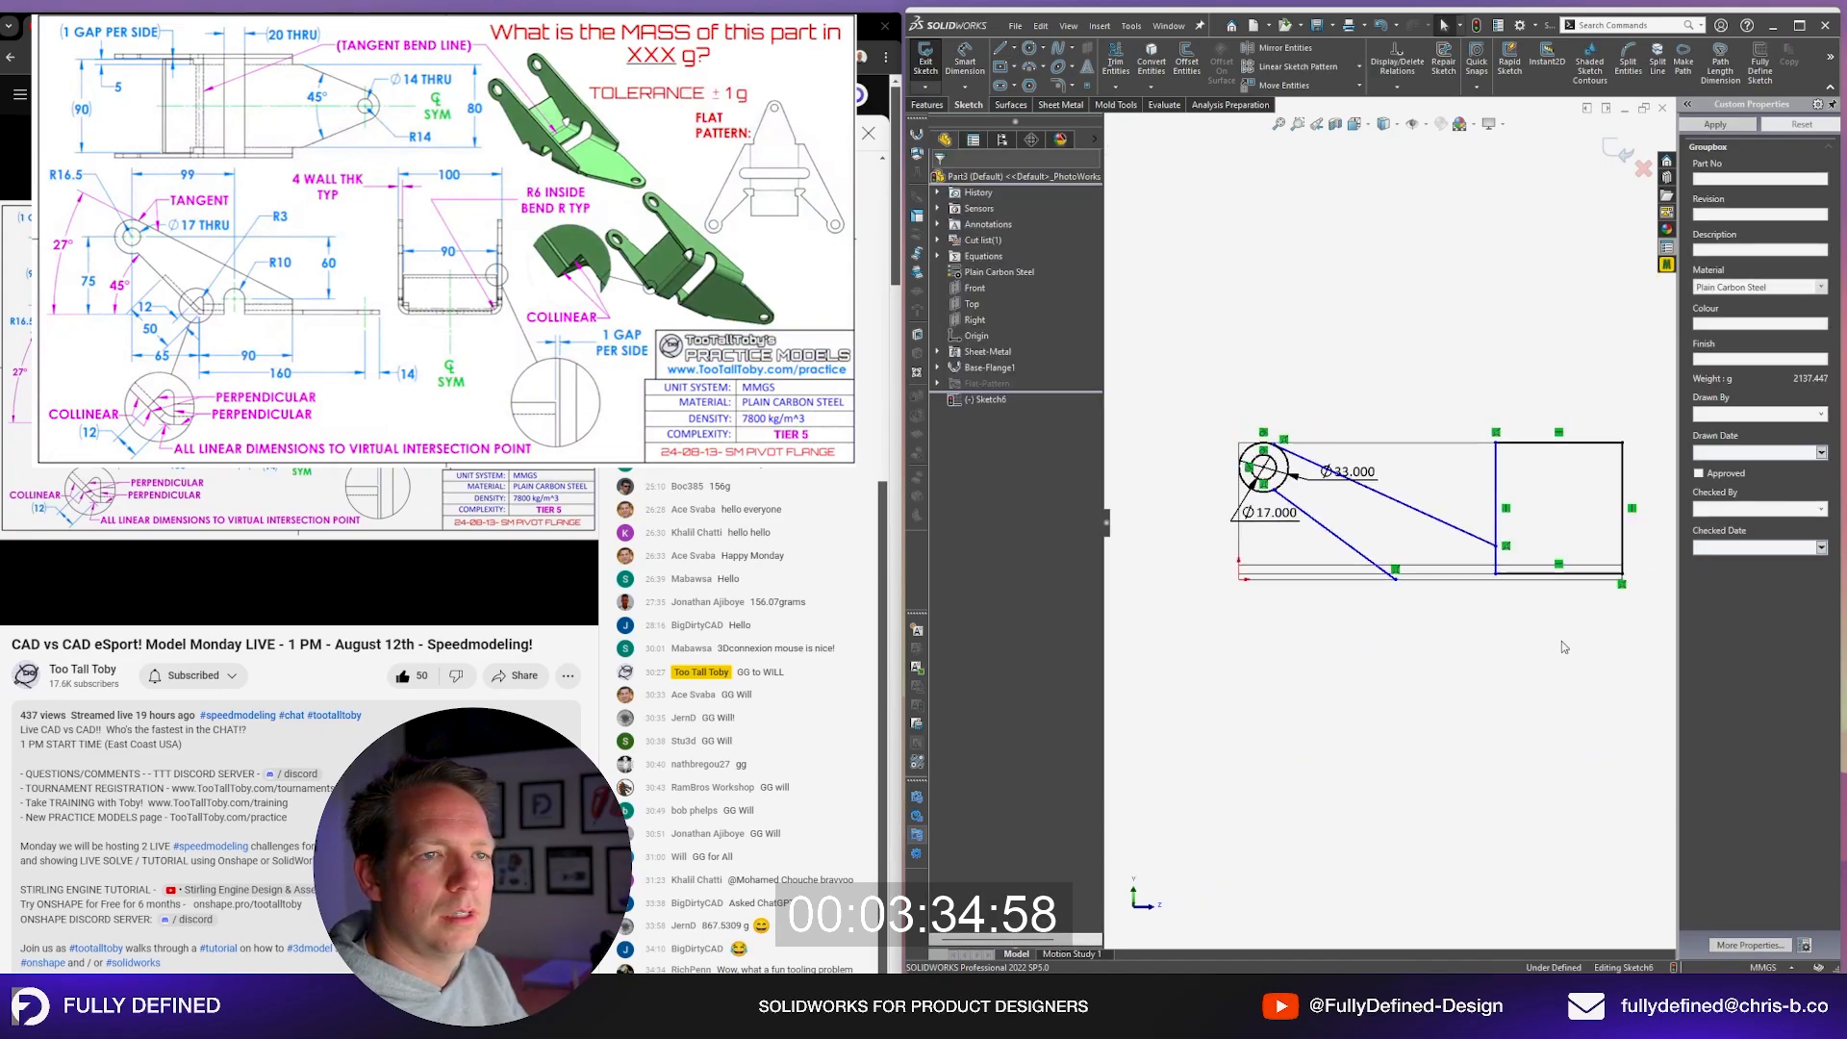
scroll(1544, 577, down, 2)
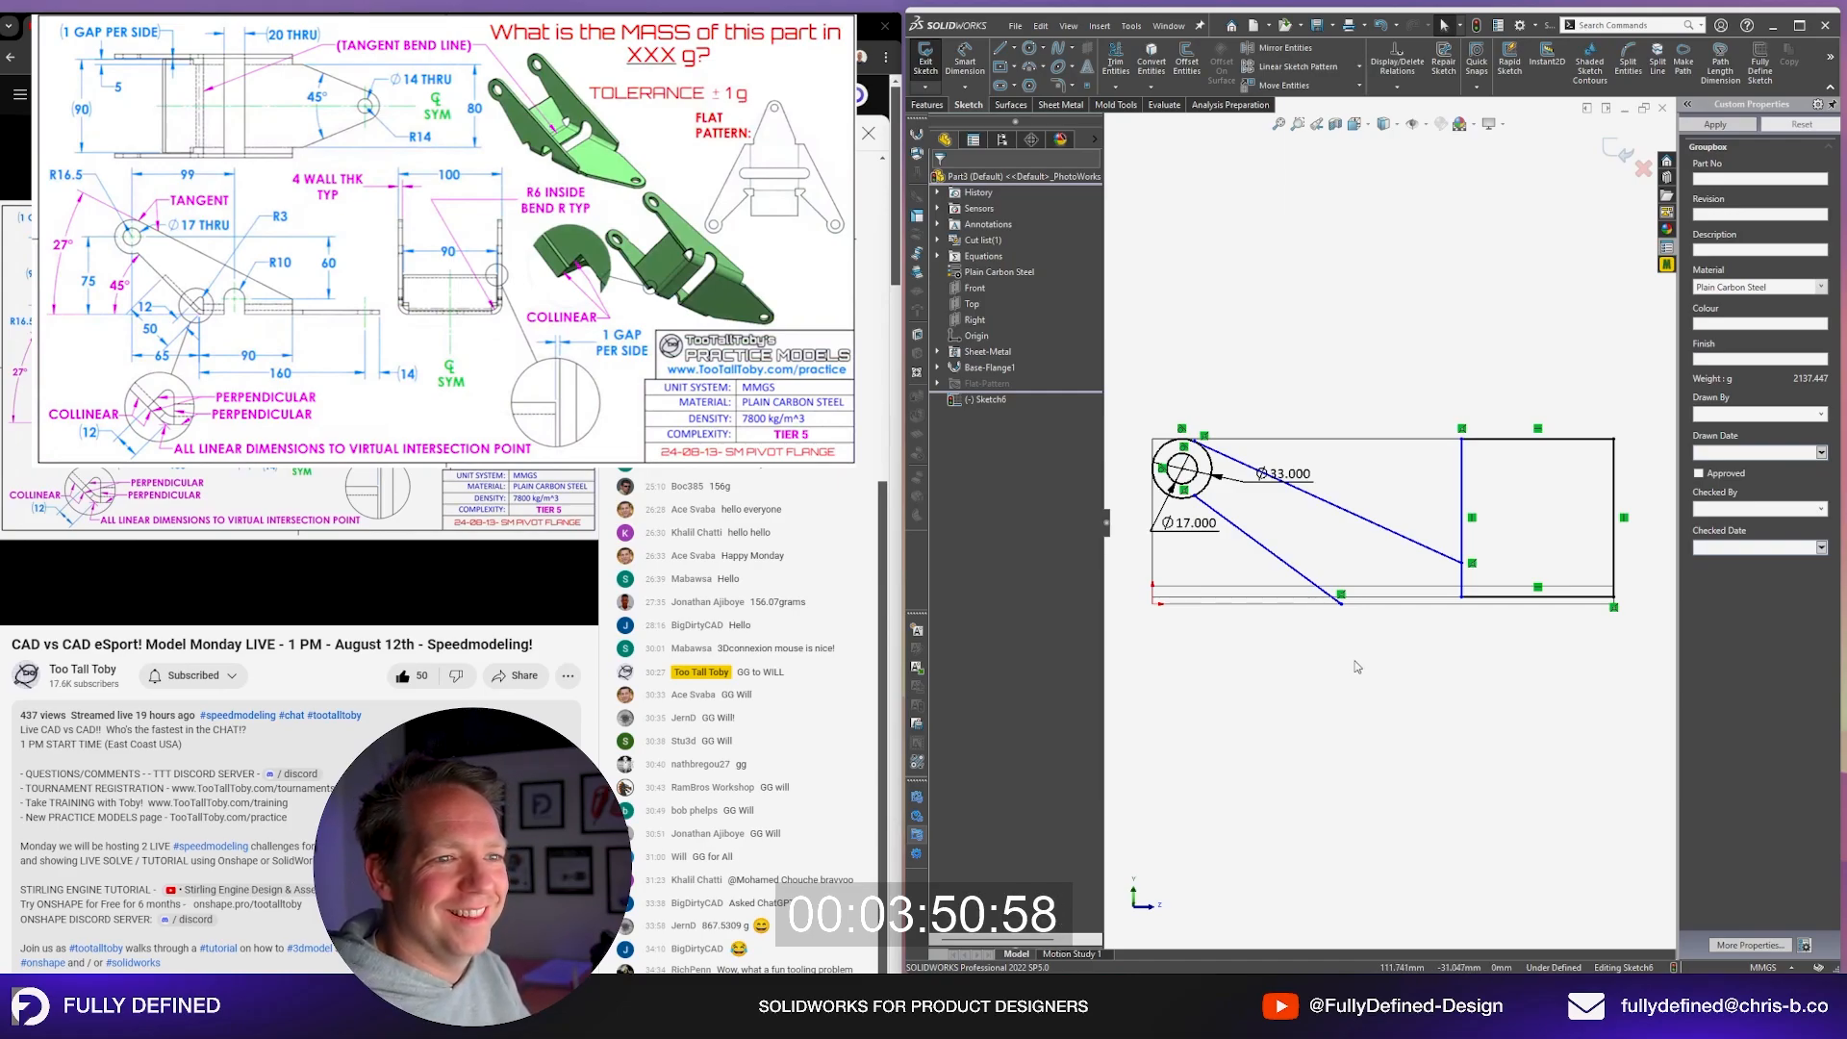
scroll(1356, 625, down, 2)
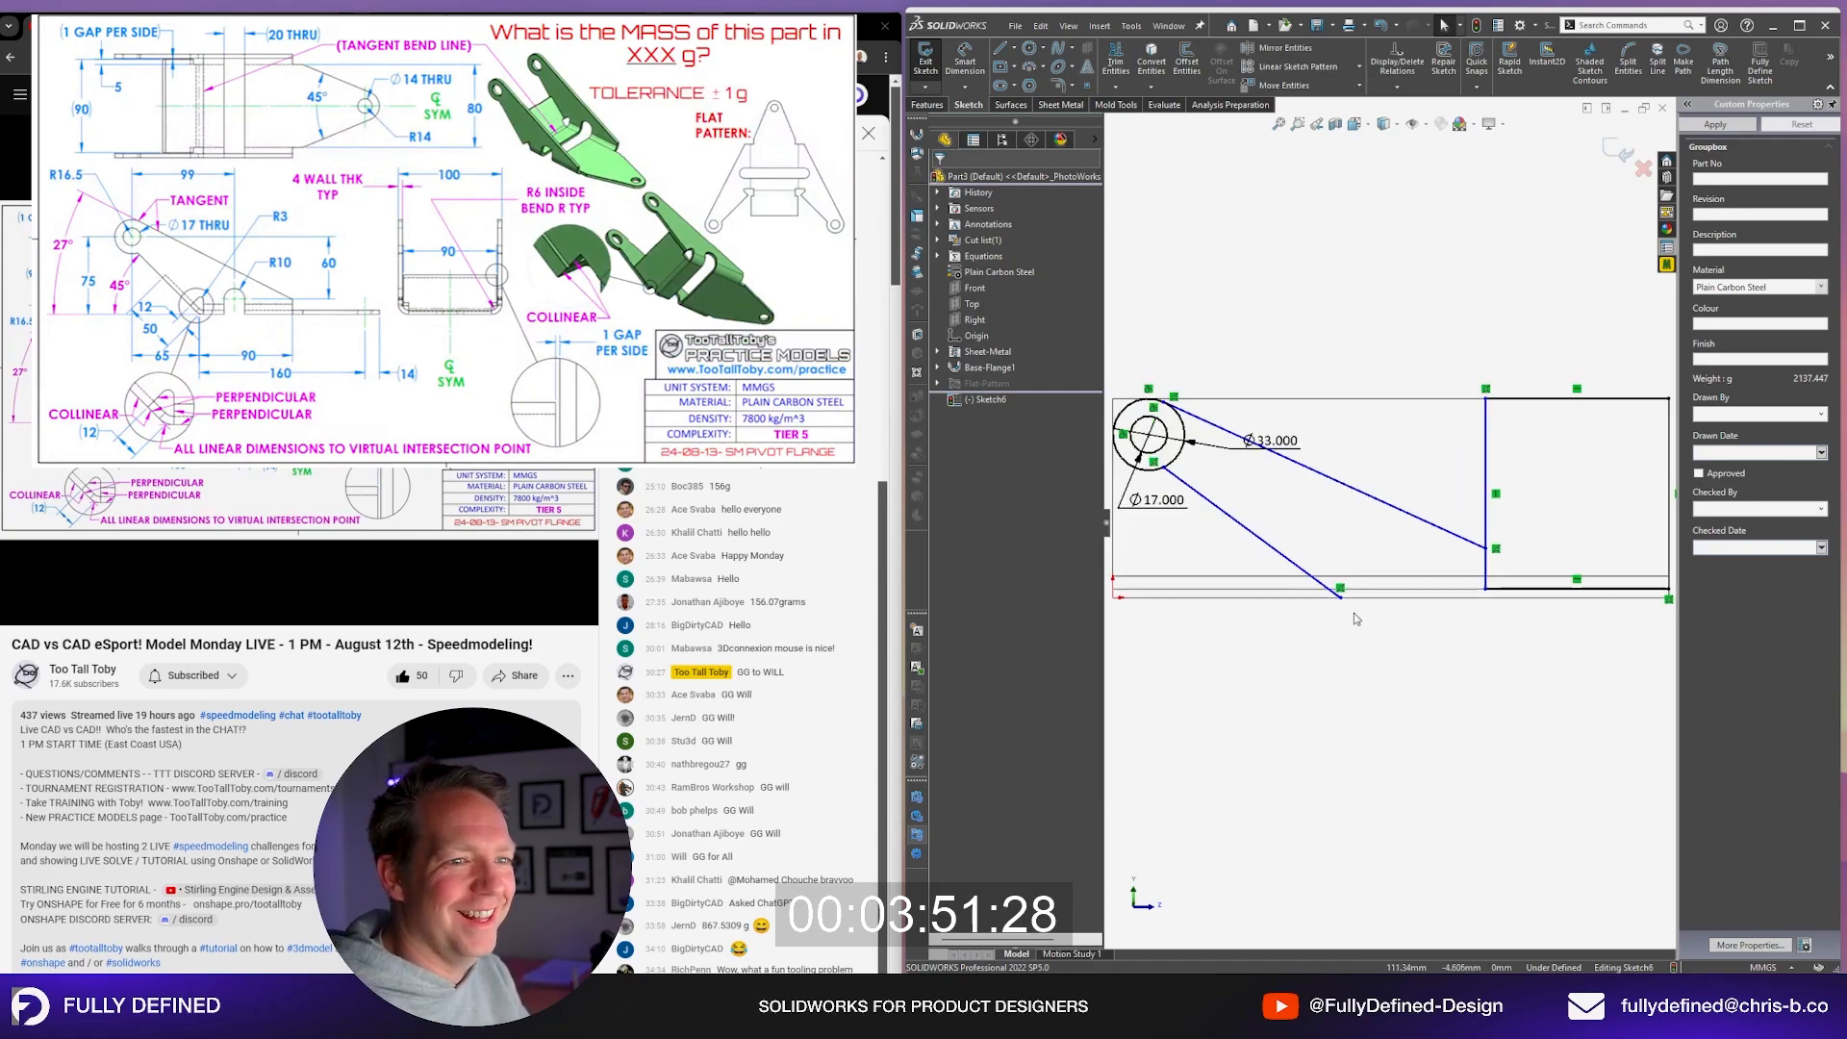
click(1000, 85)
click(1403, 560)
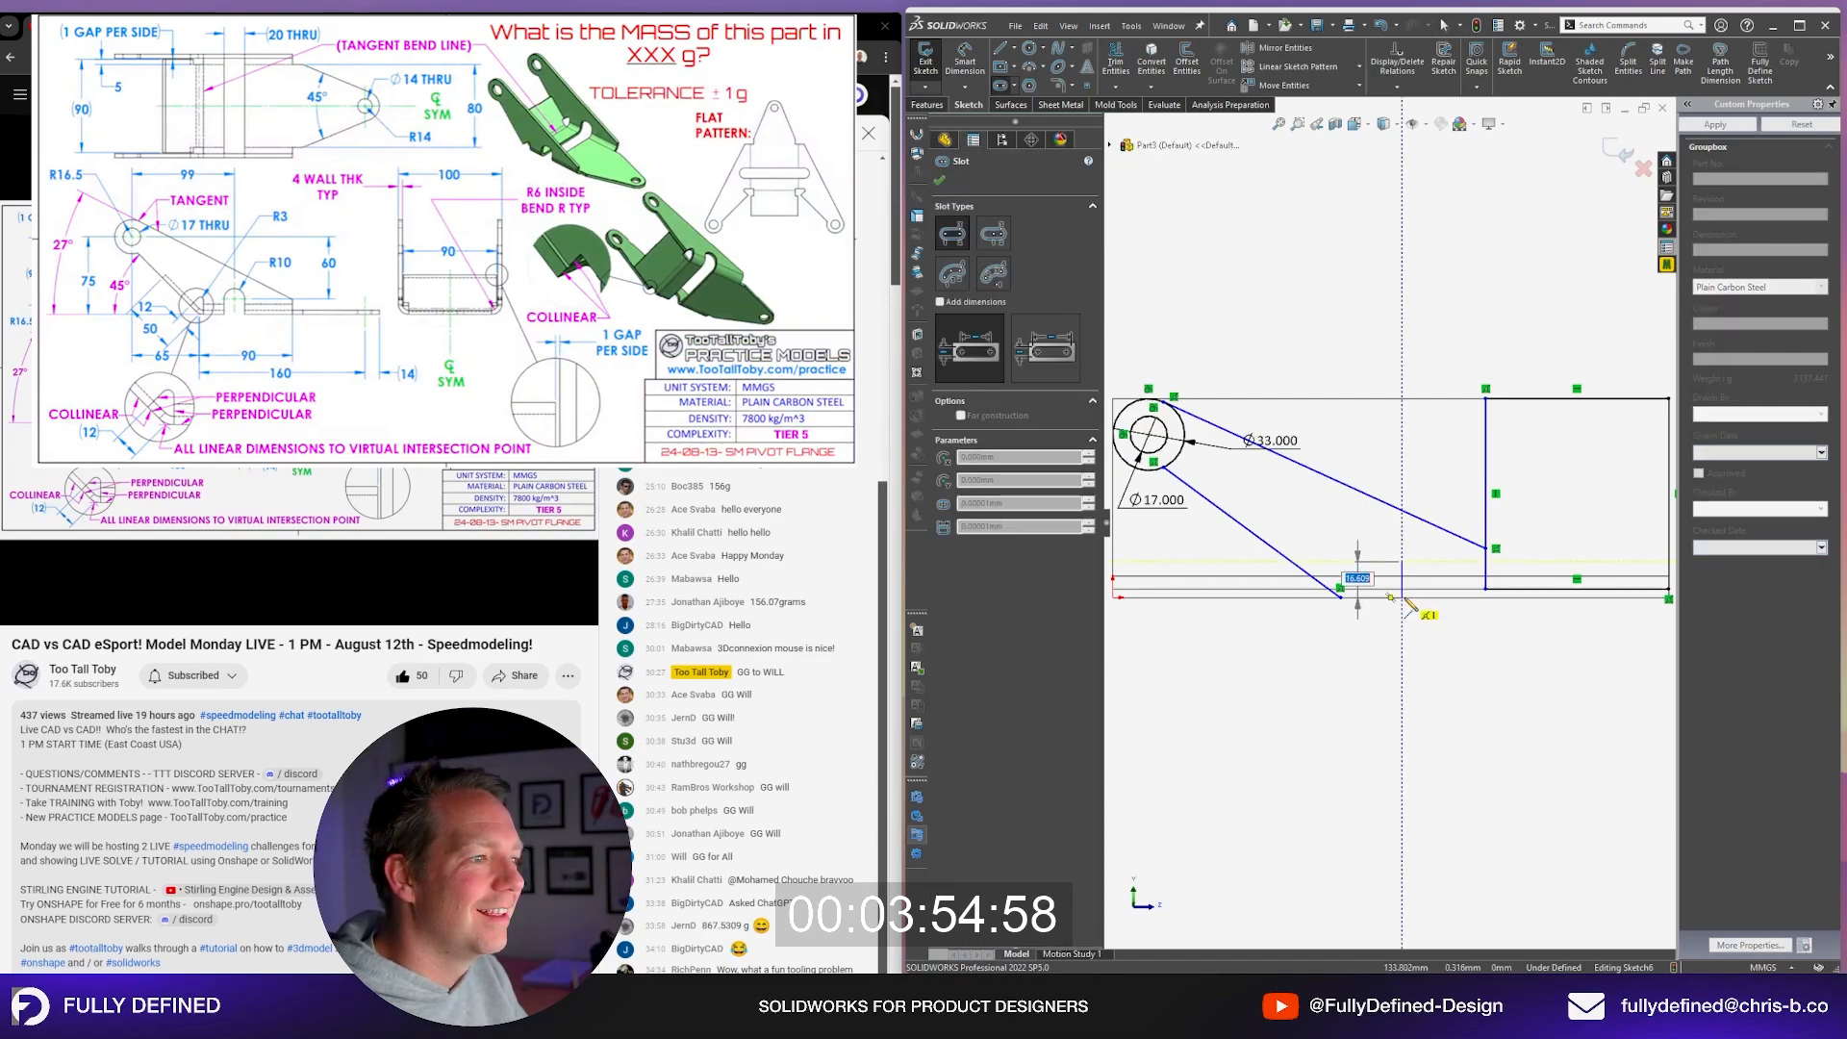
click(1403, 597)
click(1424, 608)
key(Escape)
drag(1402, 597, 1405, 595)
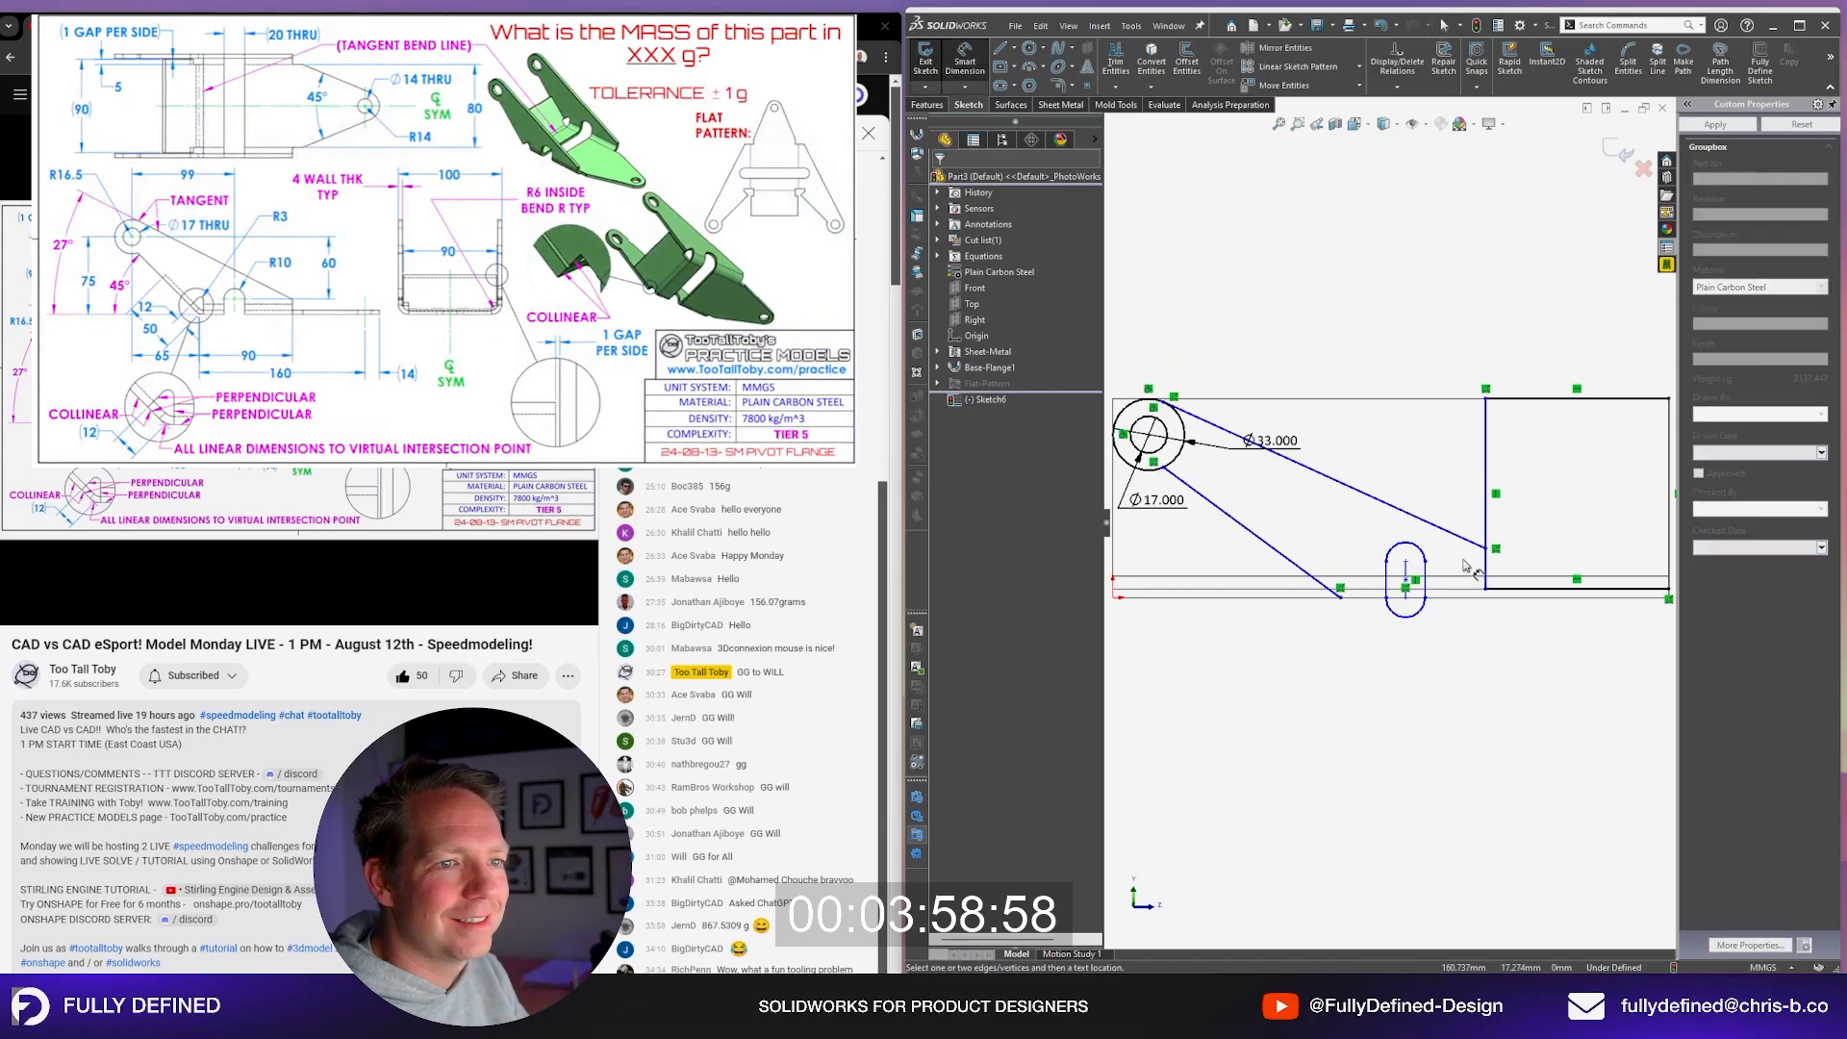
Step: Dimension the slot's end arc to a 10 mm radius
scroll(1419, 563, down, 1)
click(1415, 558)
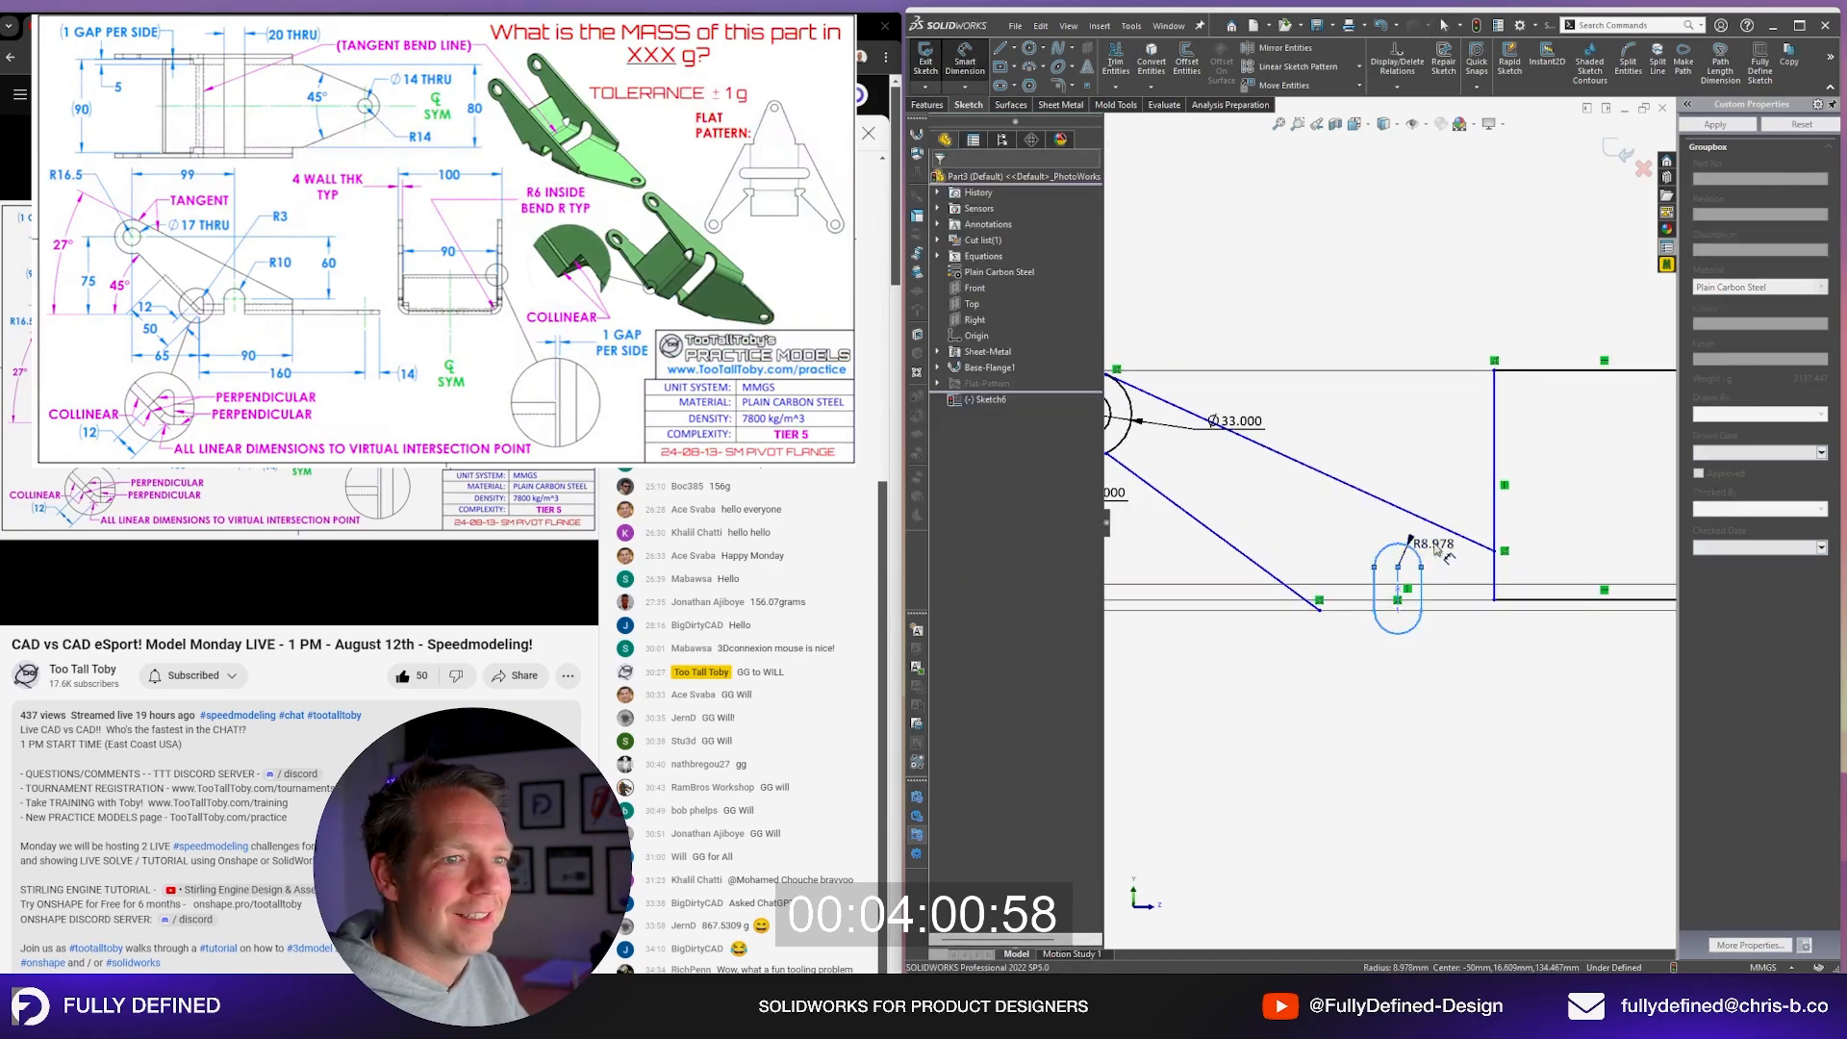
click(1433, 552)
text(10)
key(Return)
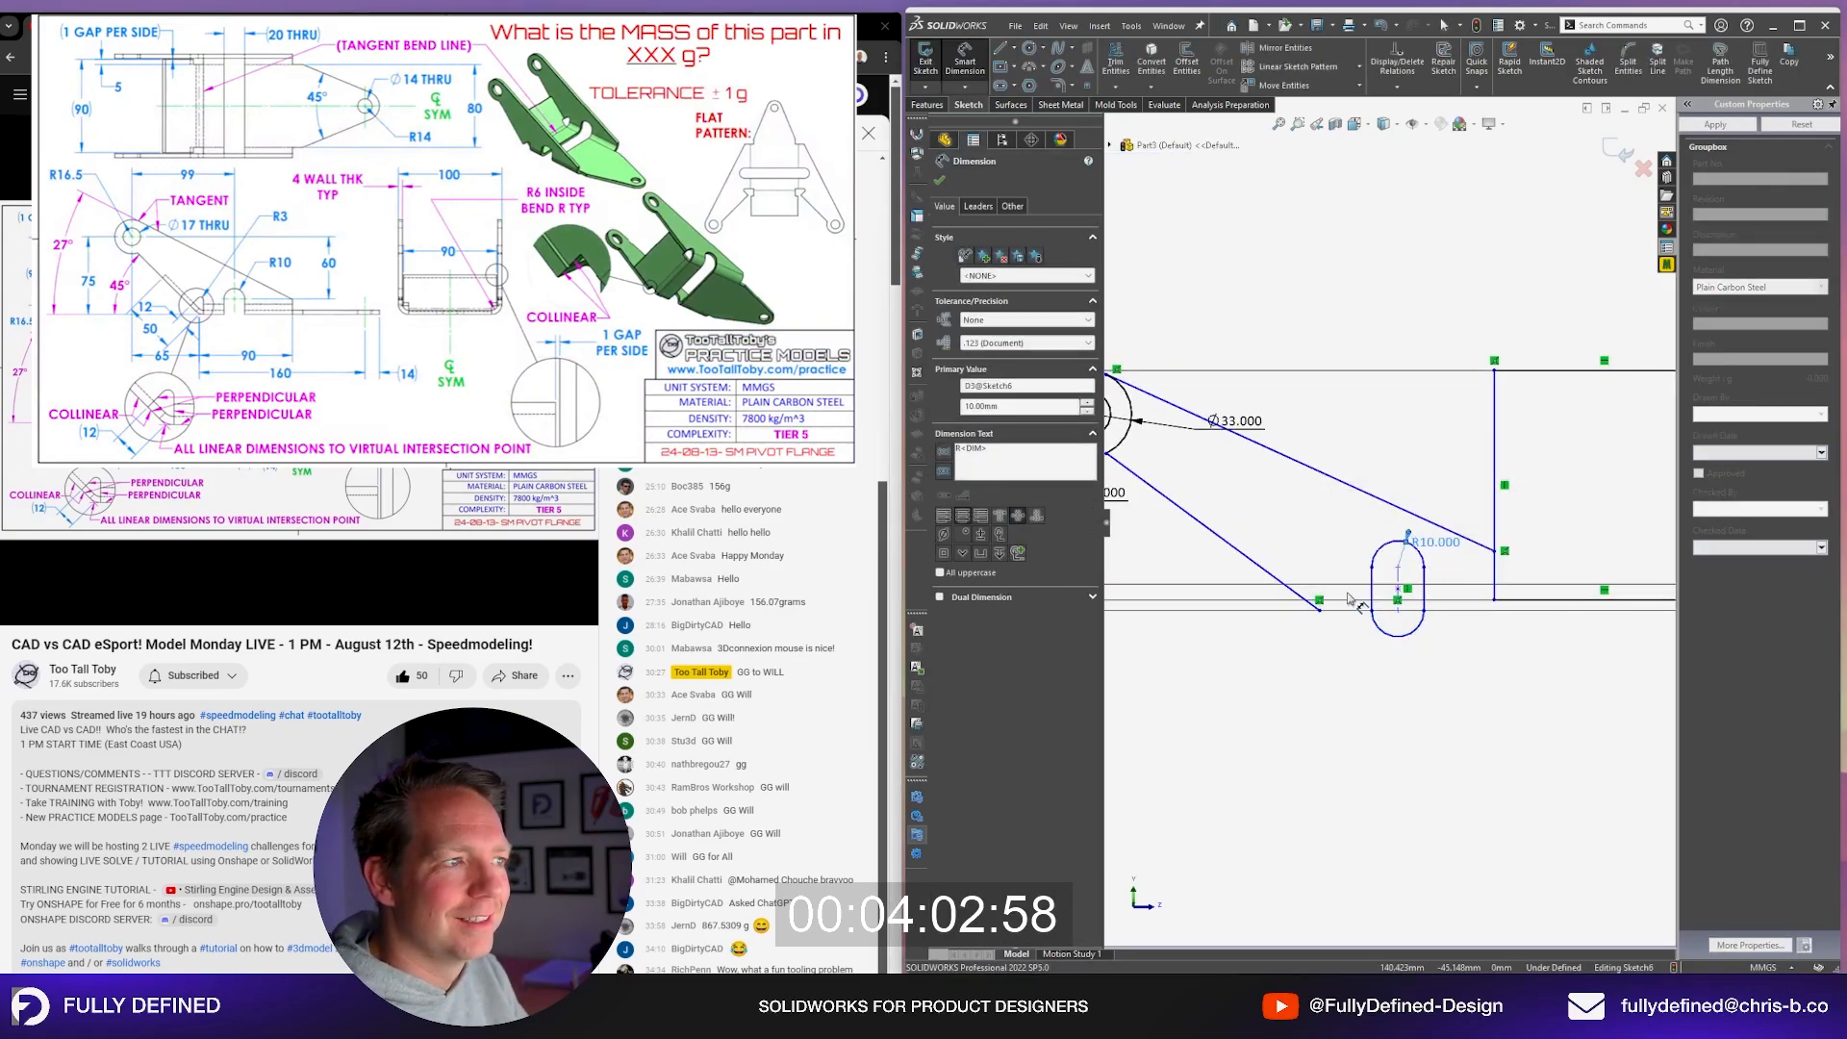
Step: Set the horizontal distance between the circle centre and the slot to 99 mm, and move the lower sloping line's free end clear of the slot
scroll(1386, 563, up, 2)
click(1392, 563)
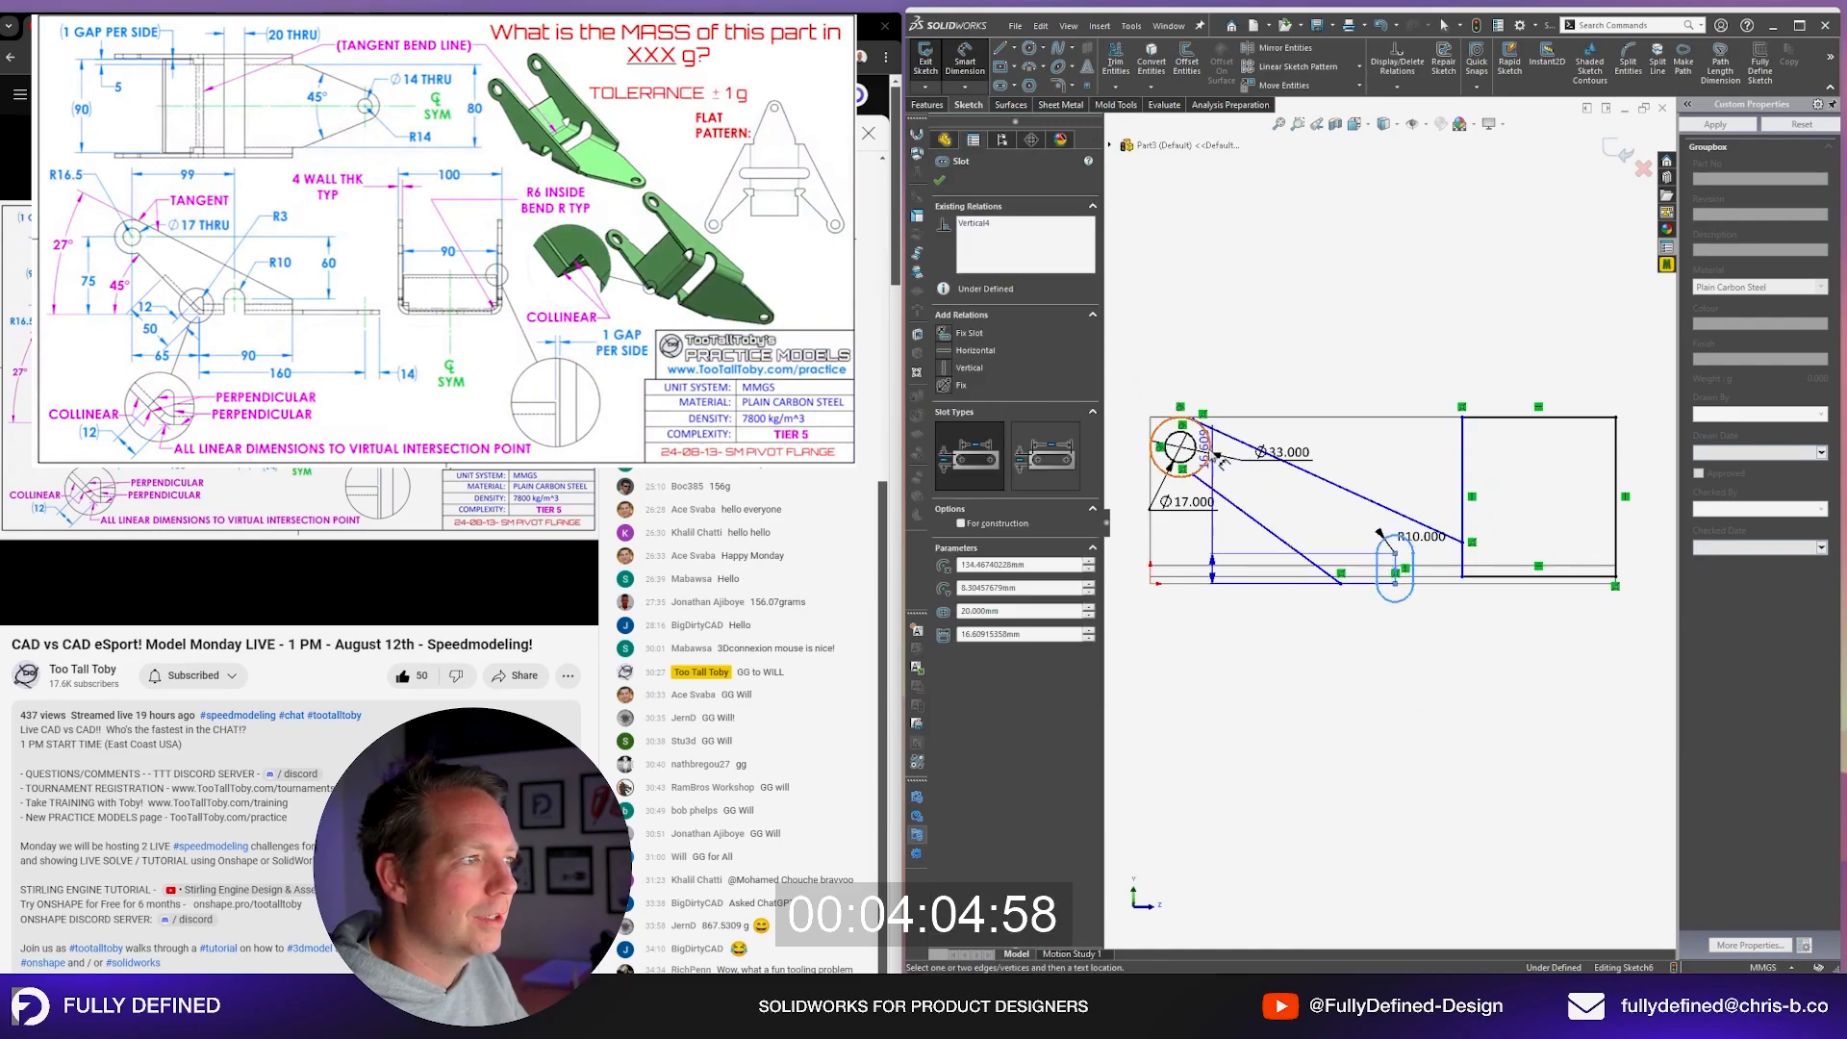
click(1193, 439)
click(1290, 366)
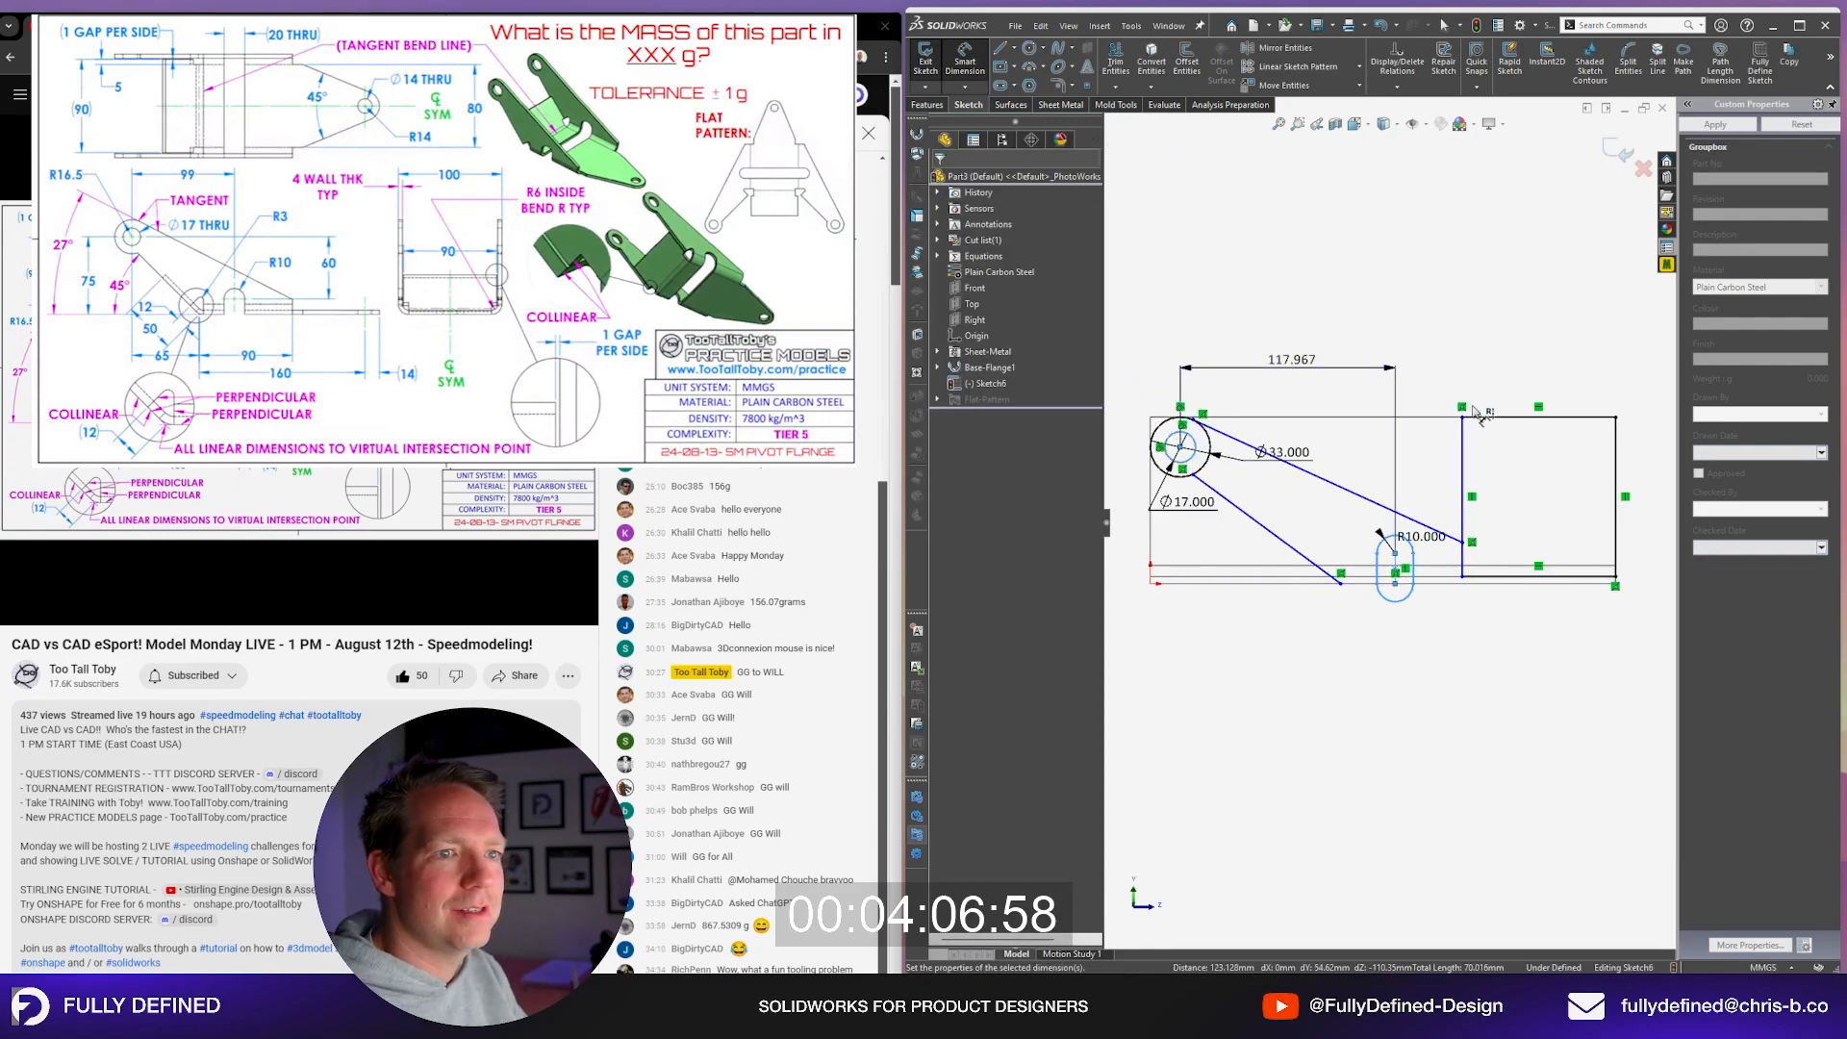
text(99)
key(Return)
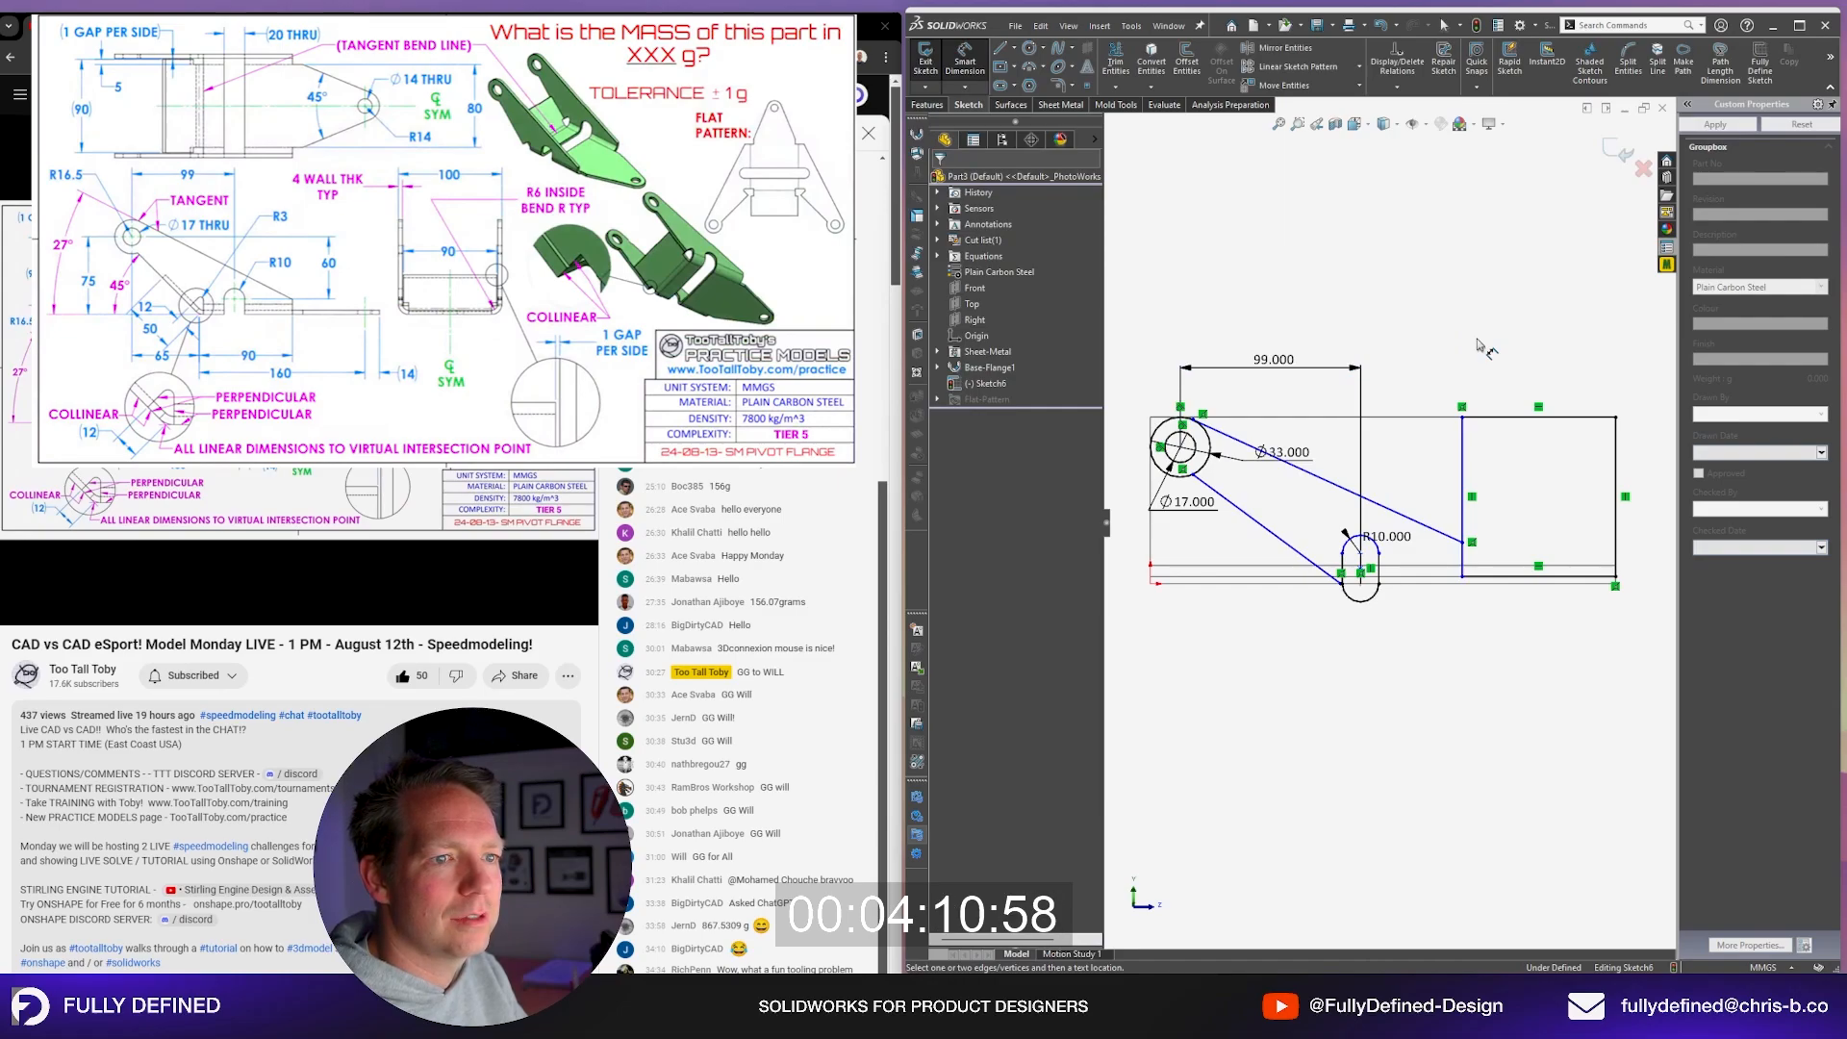
key(Escape)
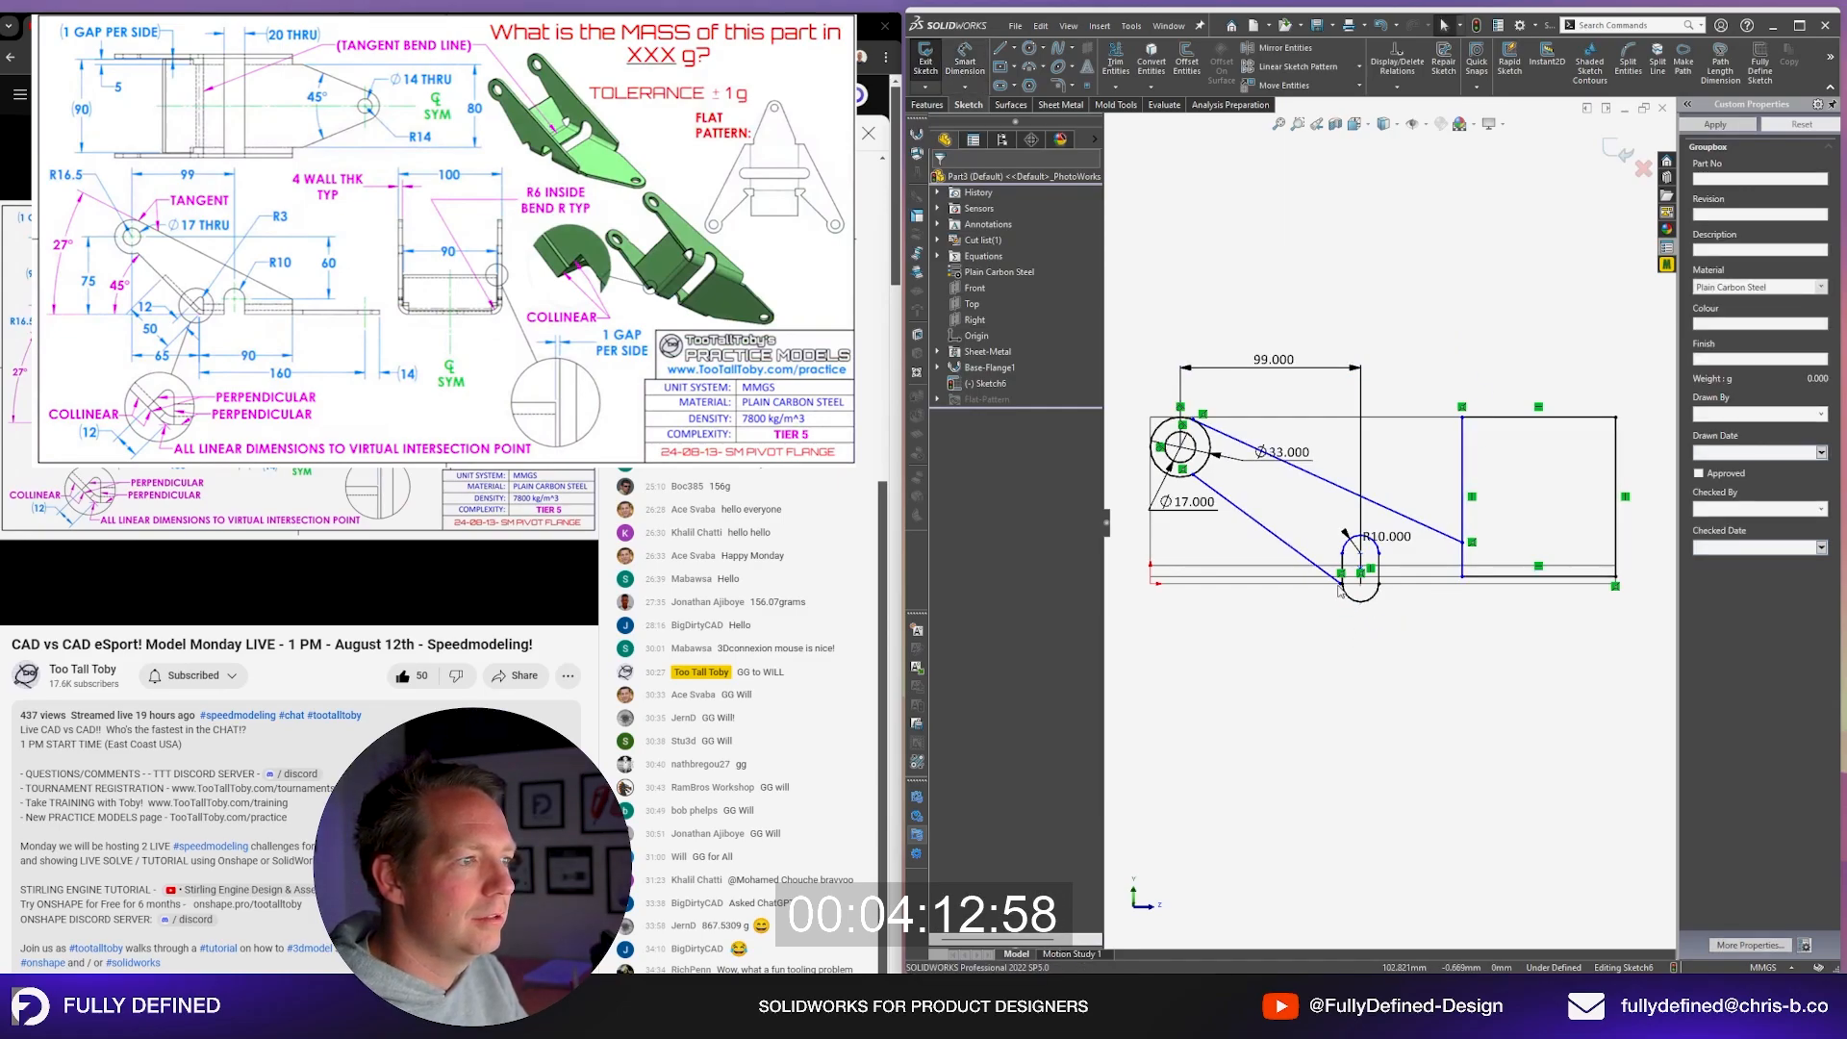
drag(1342, 575, 1315, 589)
click(1256, 737)
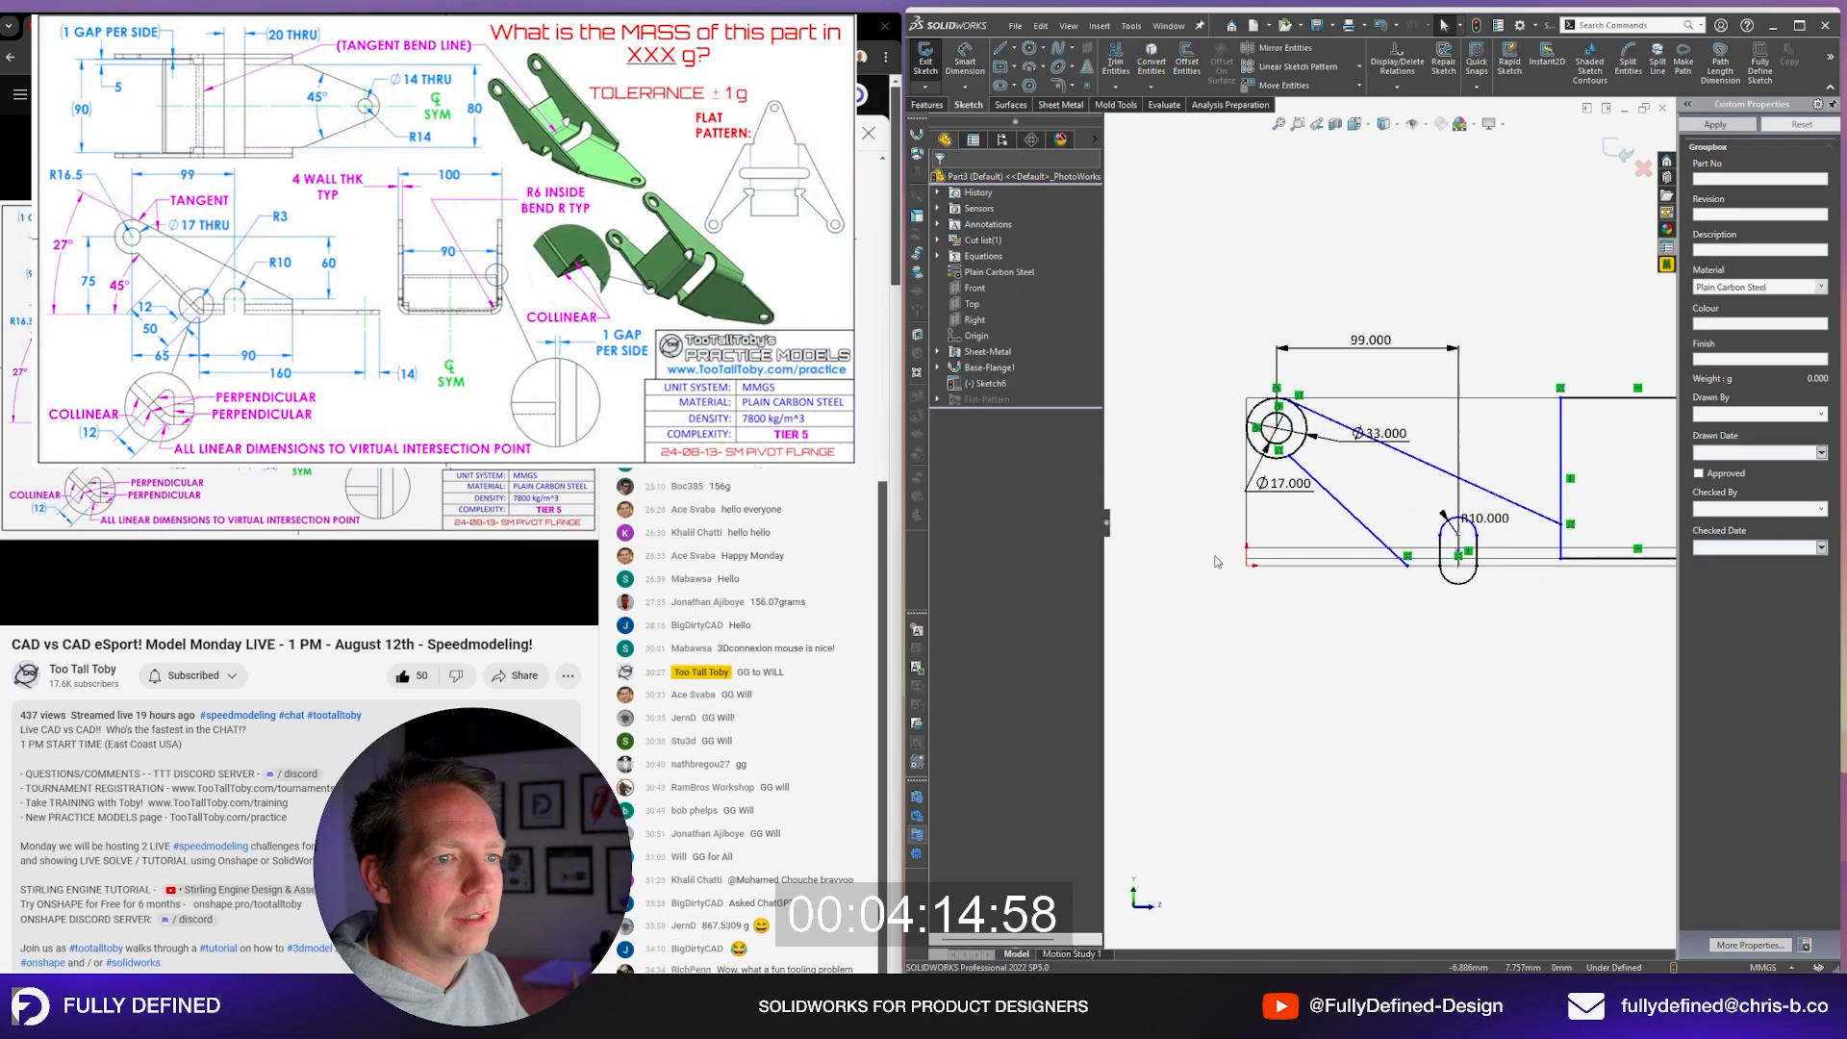
Step: Trim away the part of the rectangle's near vertical side above the upper sloping line
scroll(1529, 578, up, 3)
scroll(1551, 486, down, 1)
scroll(1600, 480, up, 2)
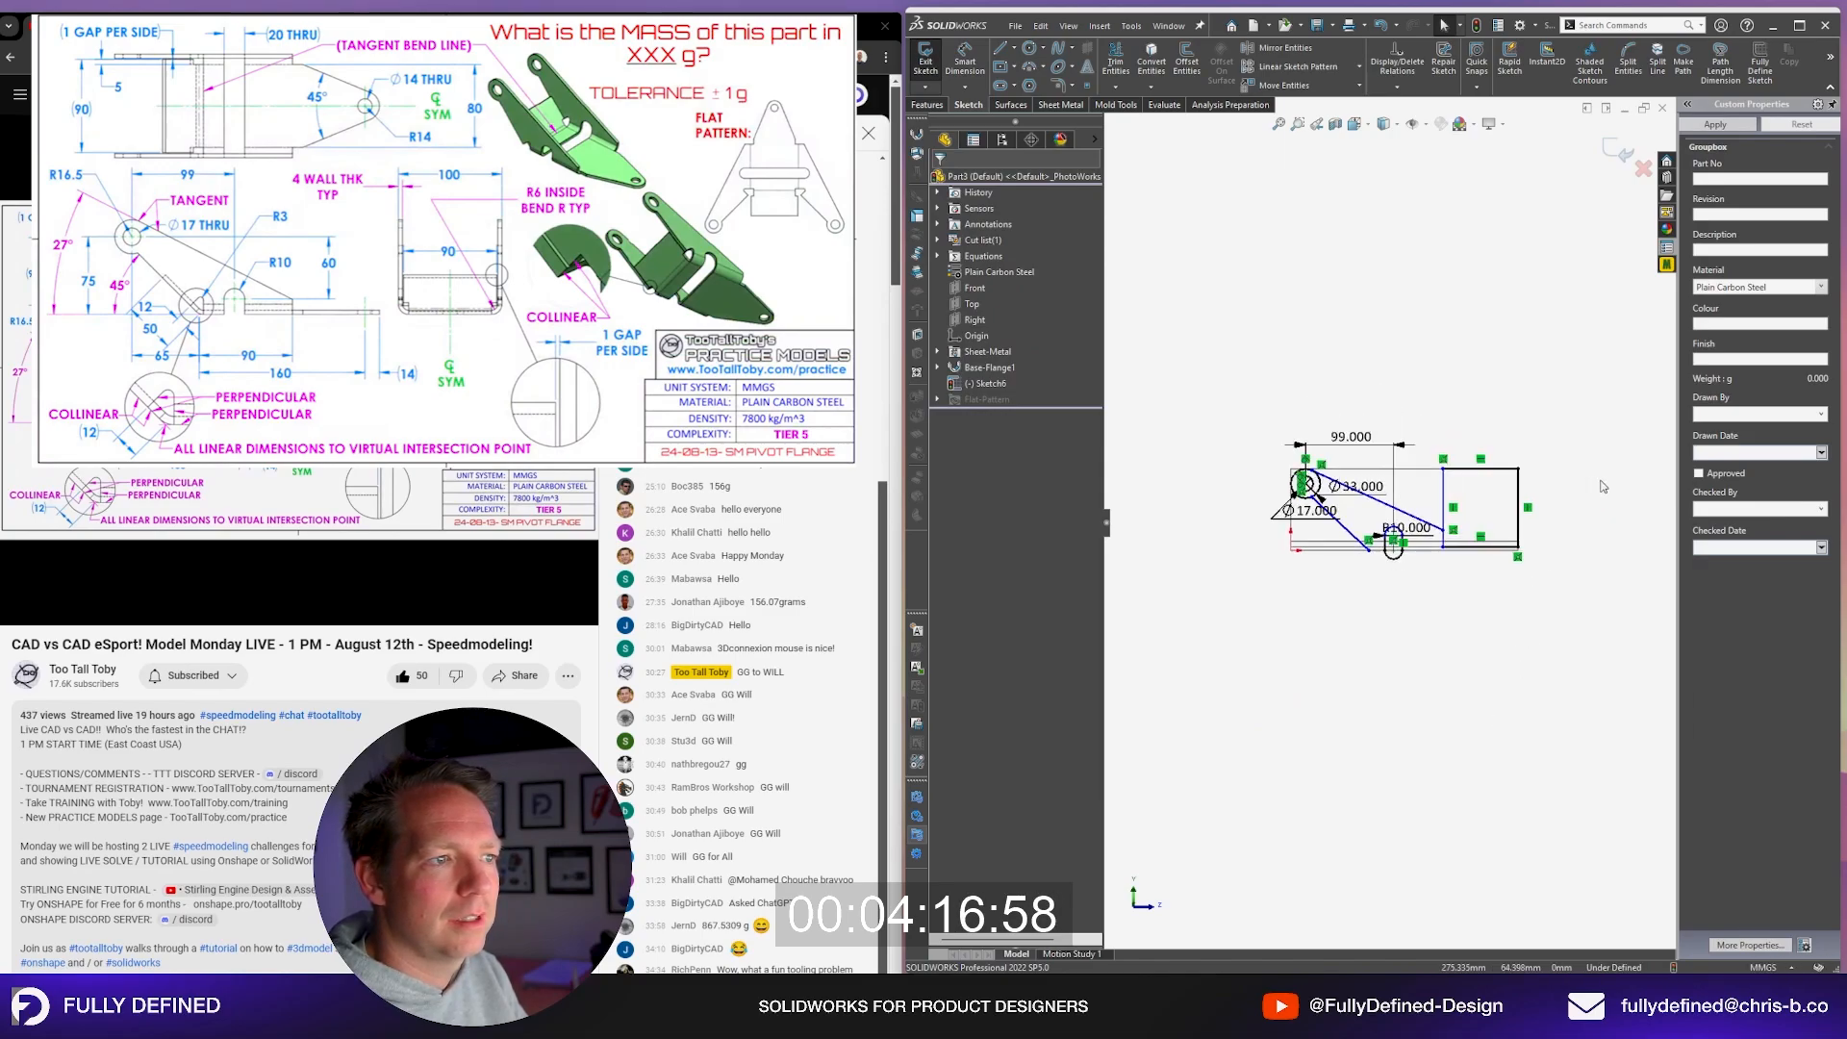
scroll(1544, 537, down, 3)
scroll(1279, 415, up, 2)
scroll(1223, 435, down, 2)
key(t)
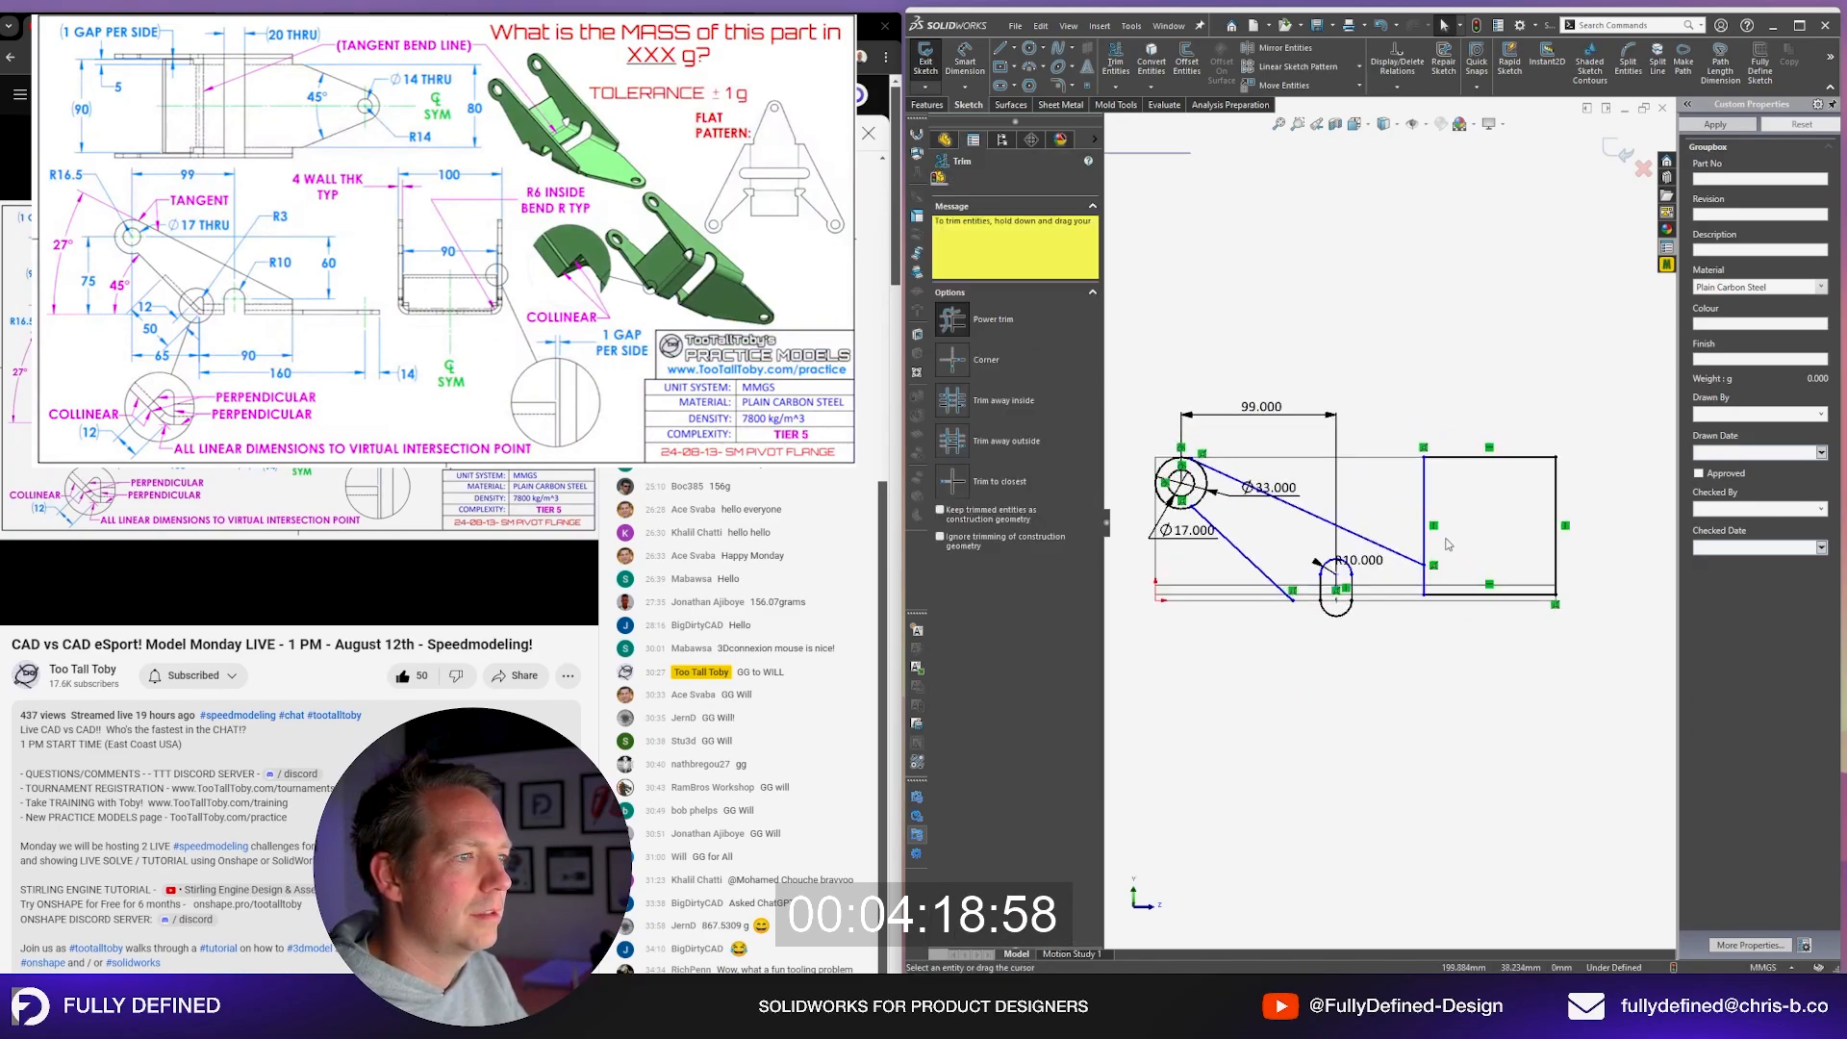
click(1421, 505)
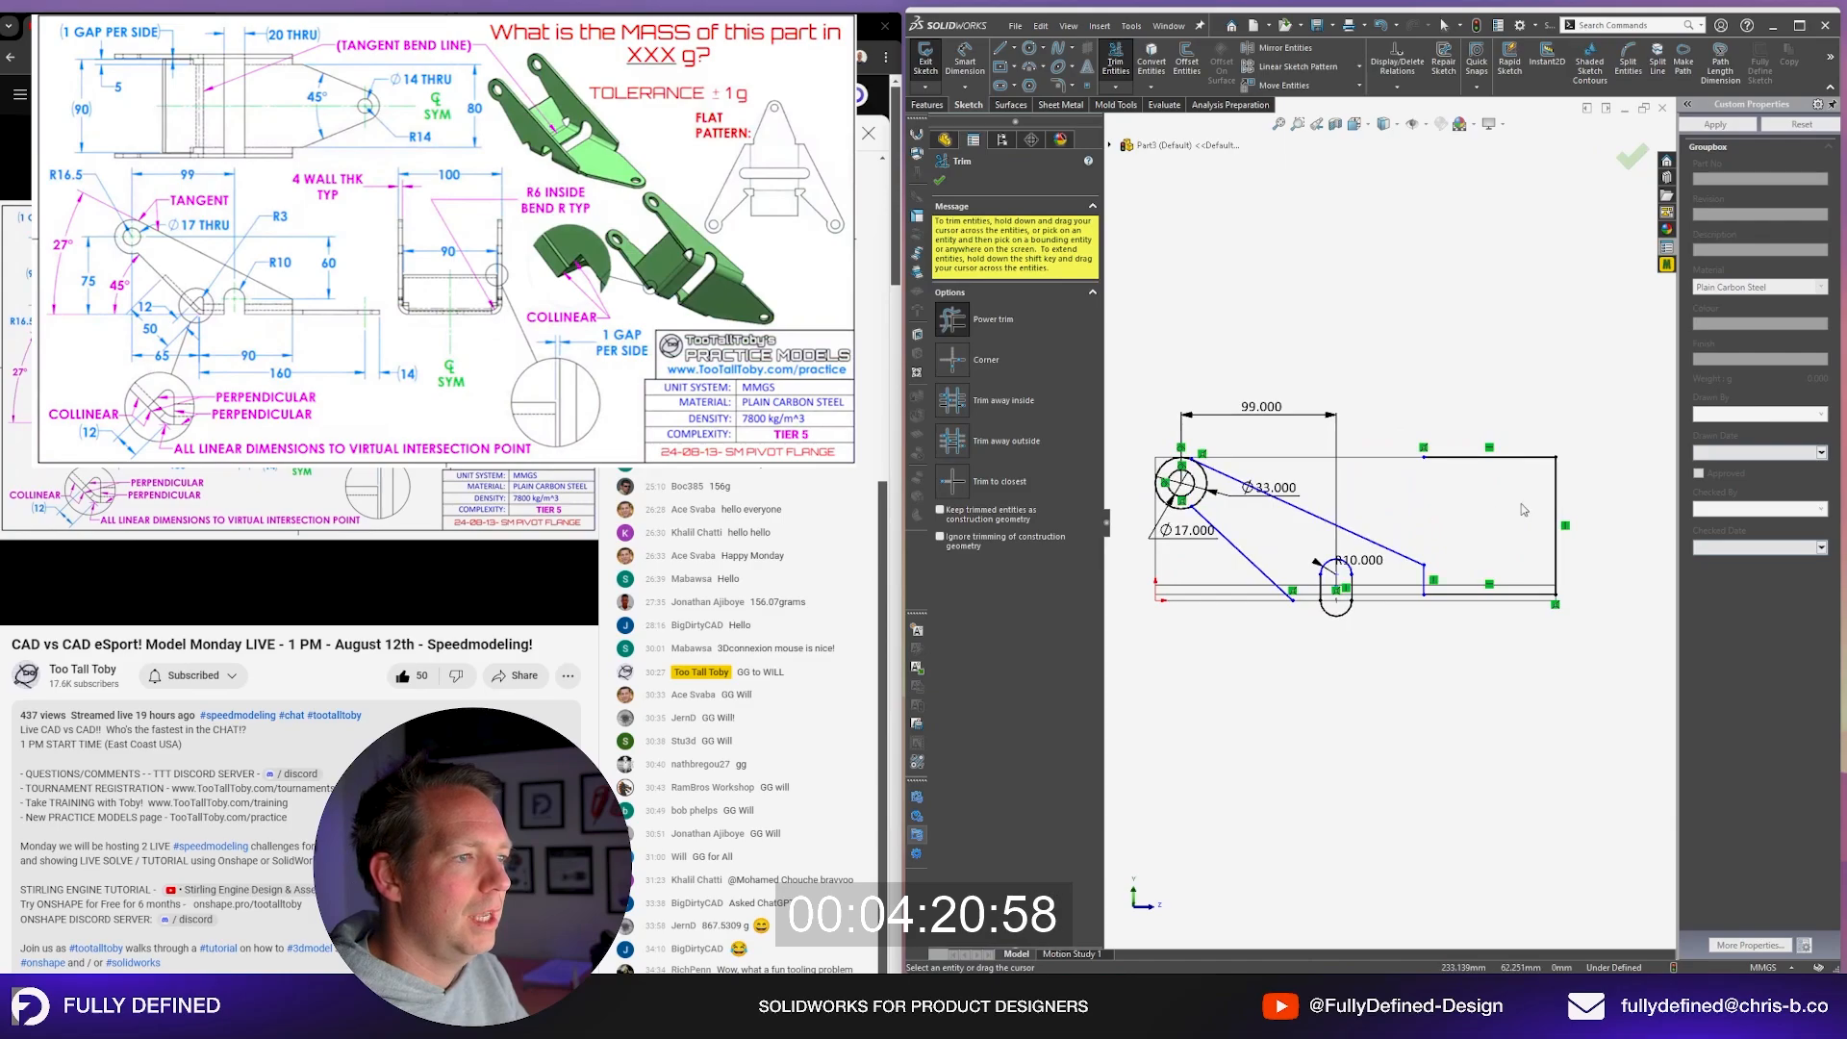
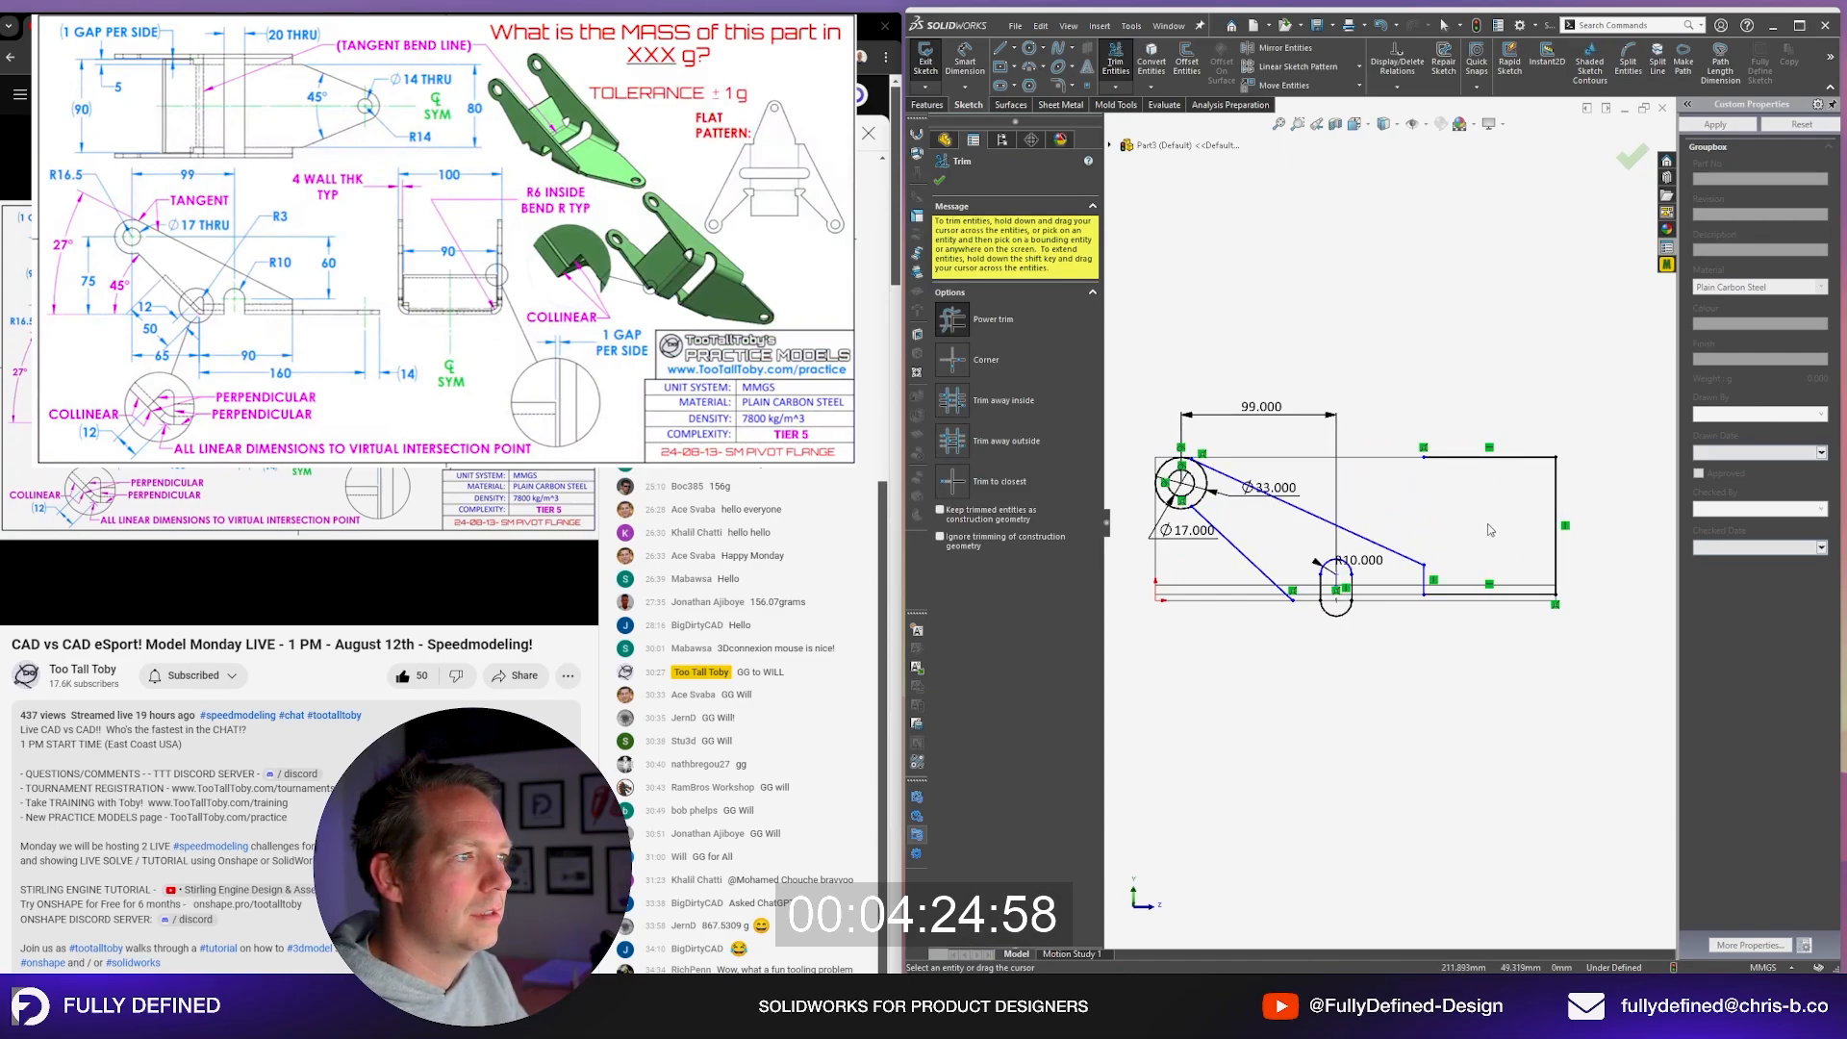
Step: Stretch the open end of the rectangle's top line along the wall edge to the top of the 33 mm circle
scroll(1155, 450, down, 2)
key(Escape)
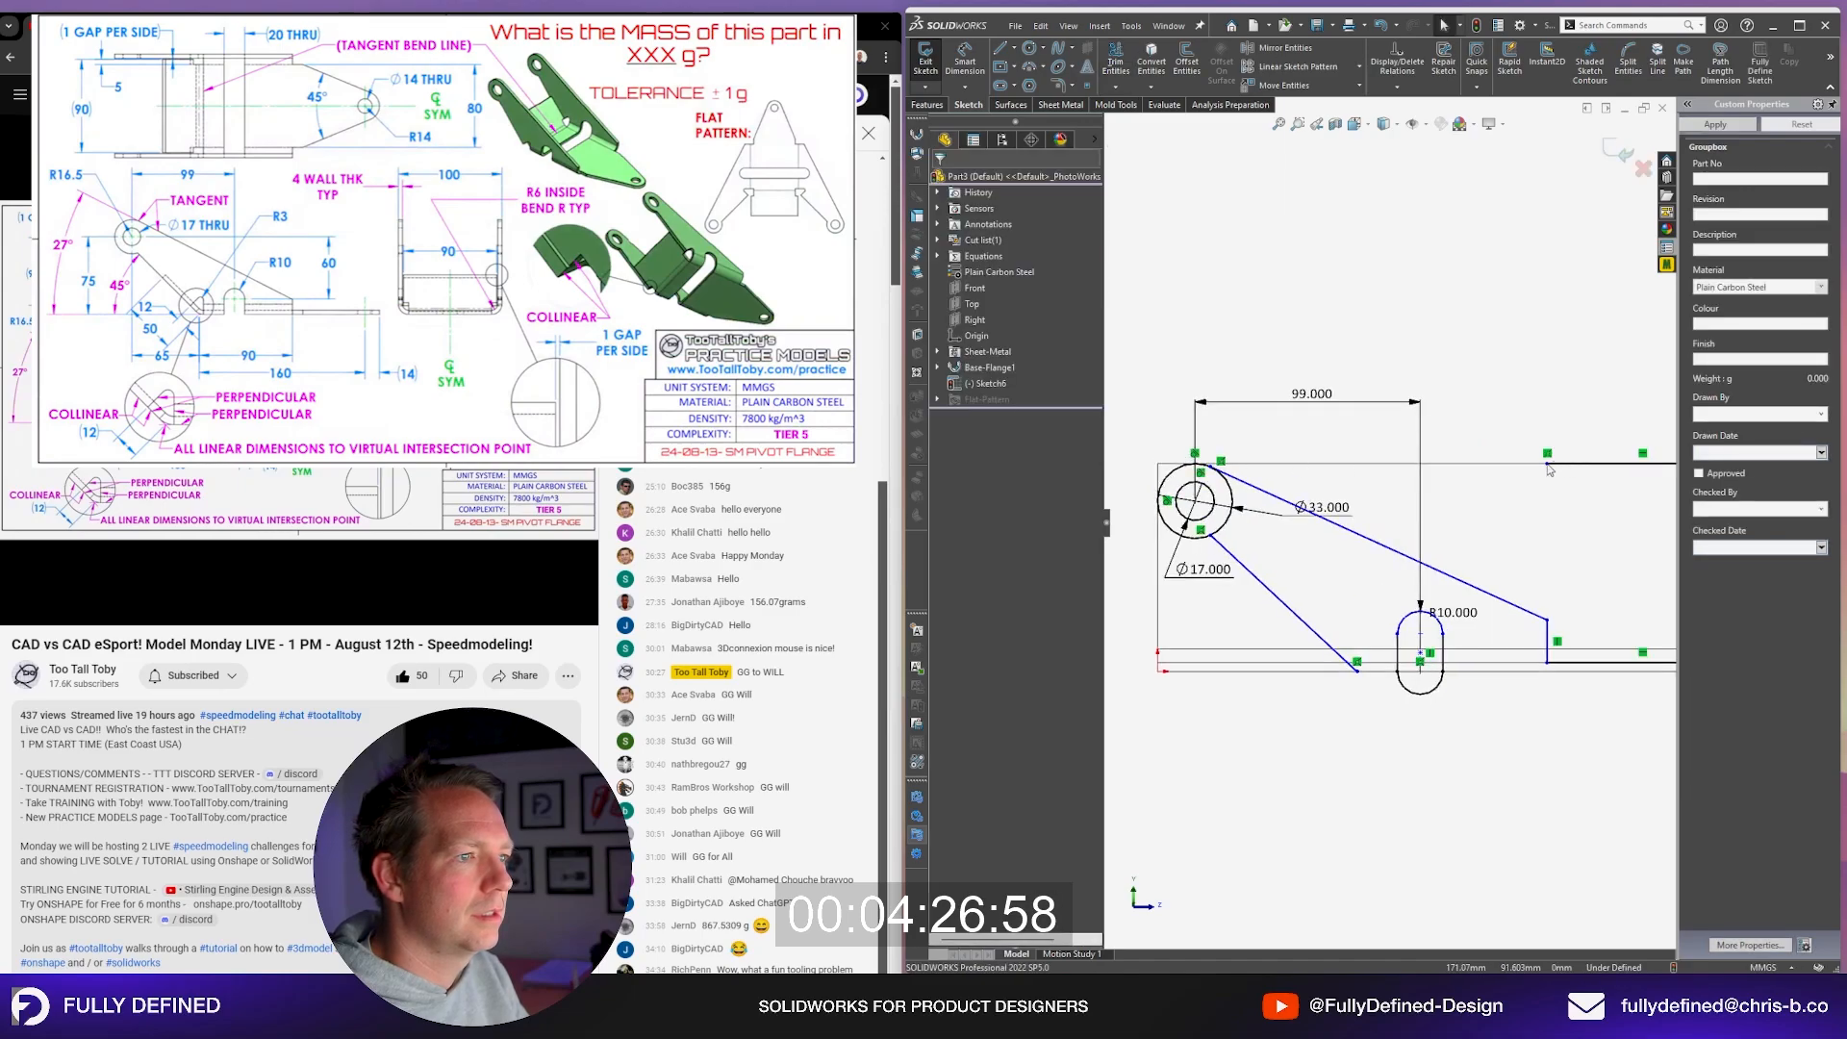
drag(1548, 465, 1199, 466)
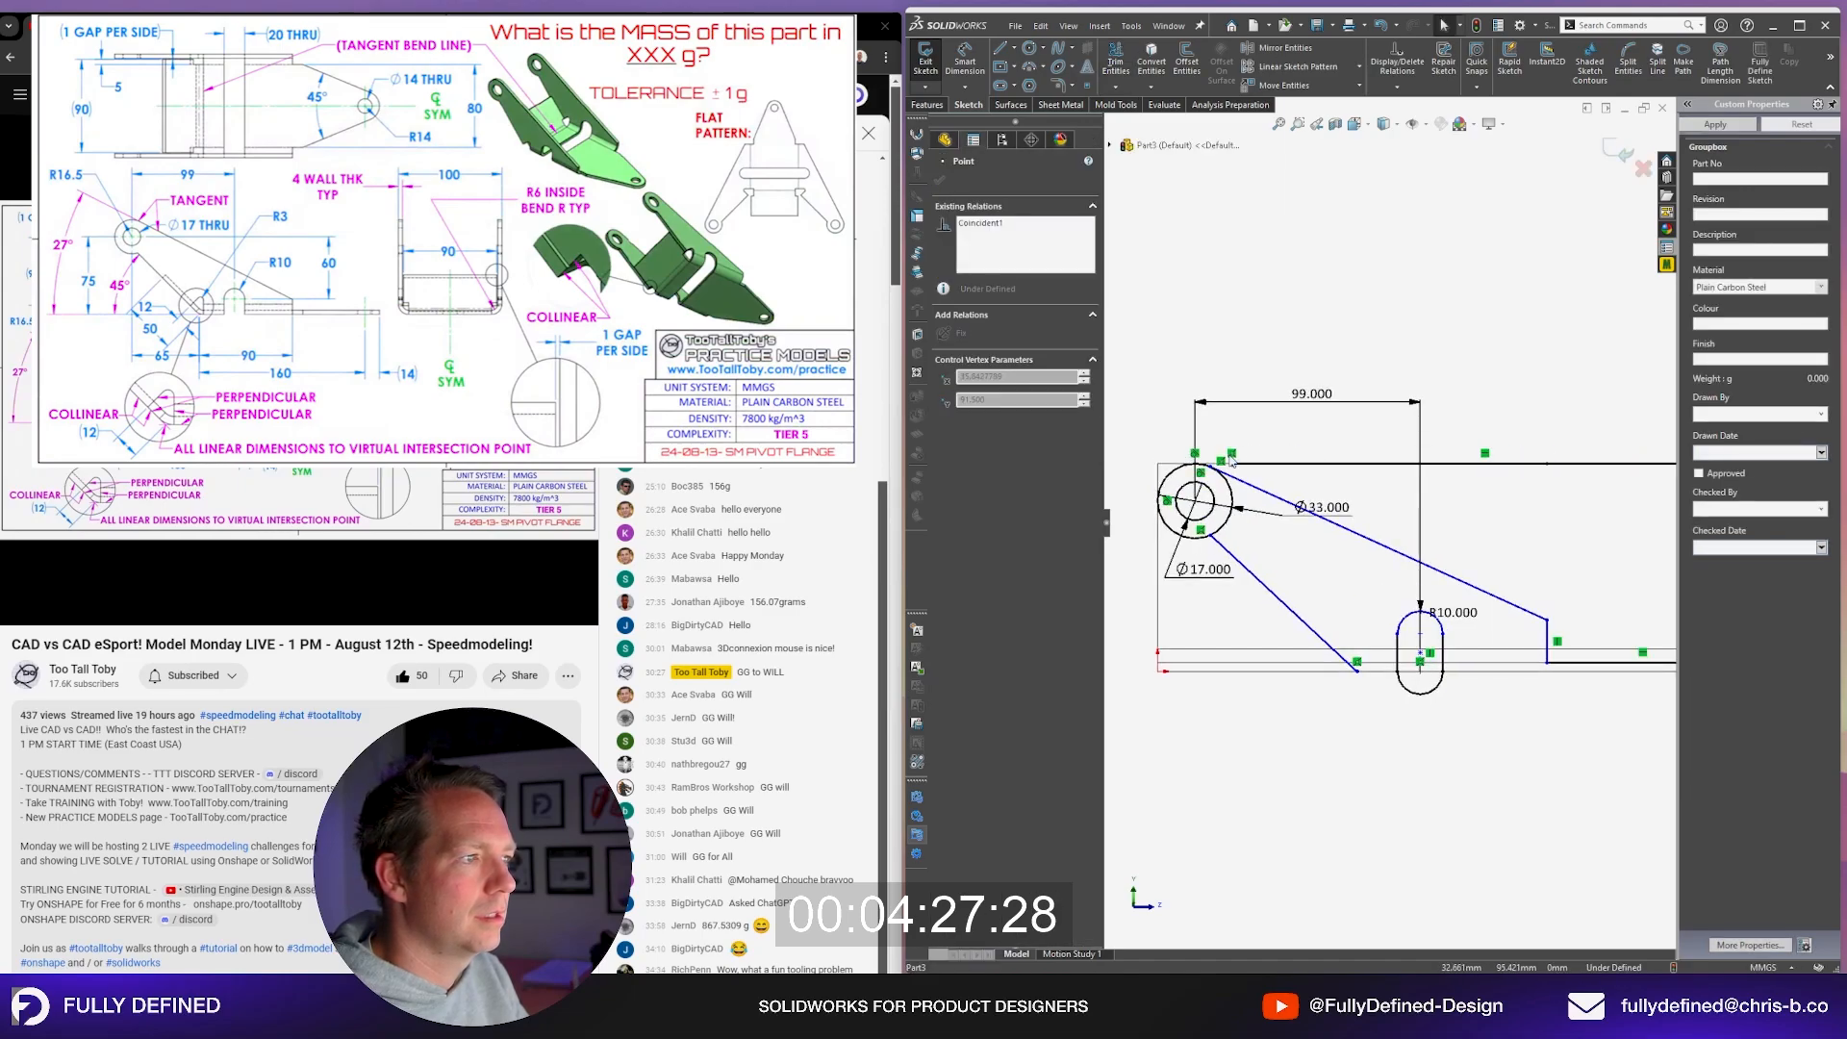
click(1302, 265)
Step: Dimension the angle between the wall's bottom edge and the upper sloping line as 27 degrees
scroll(1538, 559, up, 2)
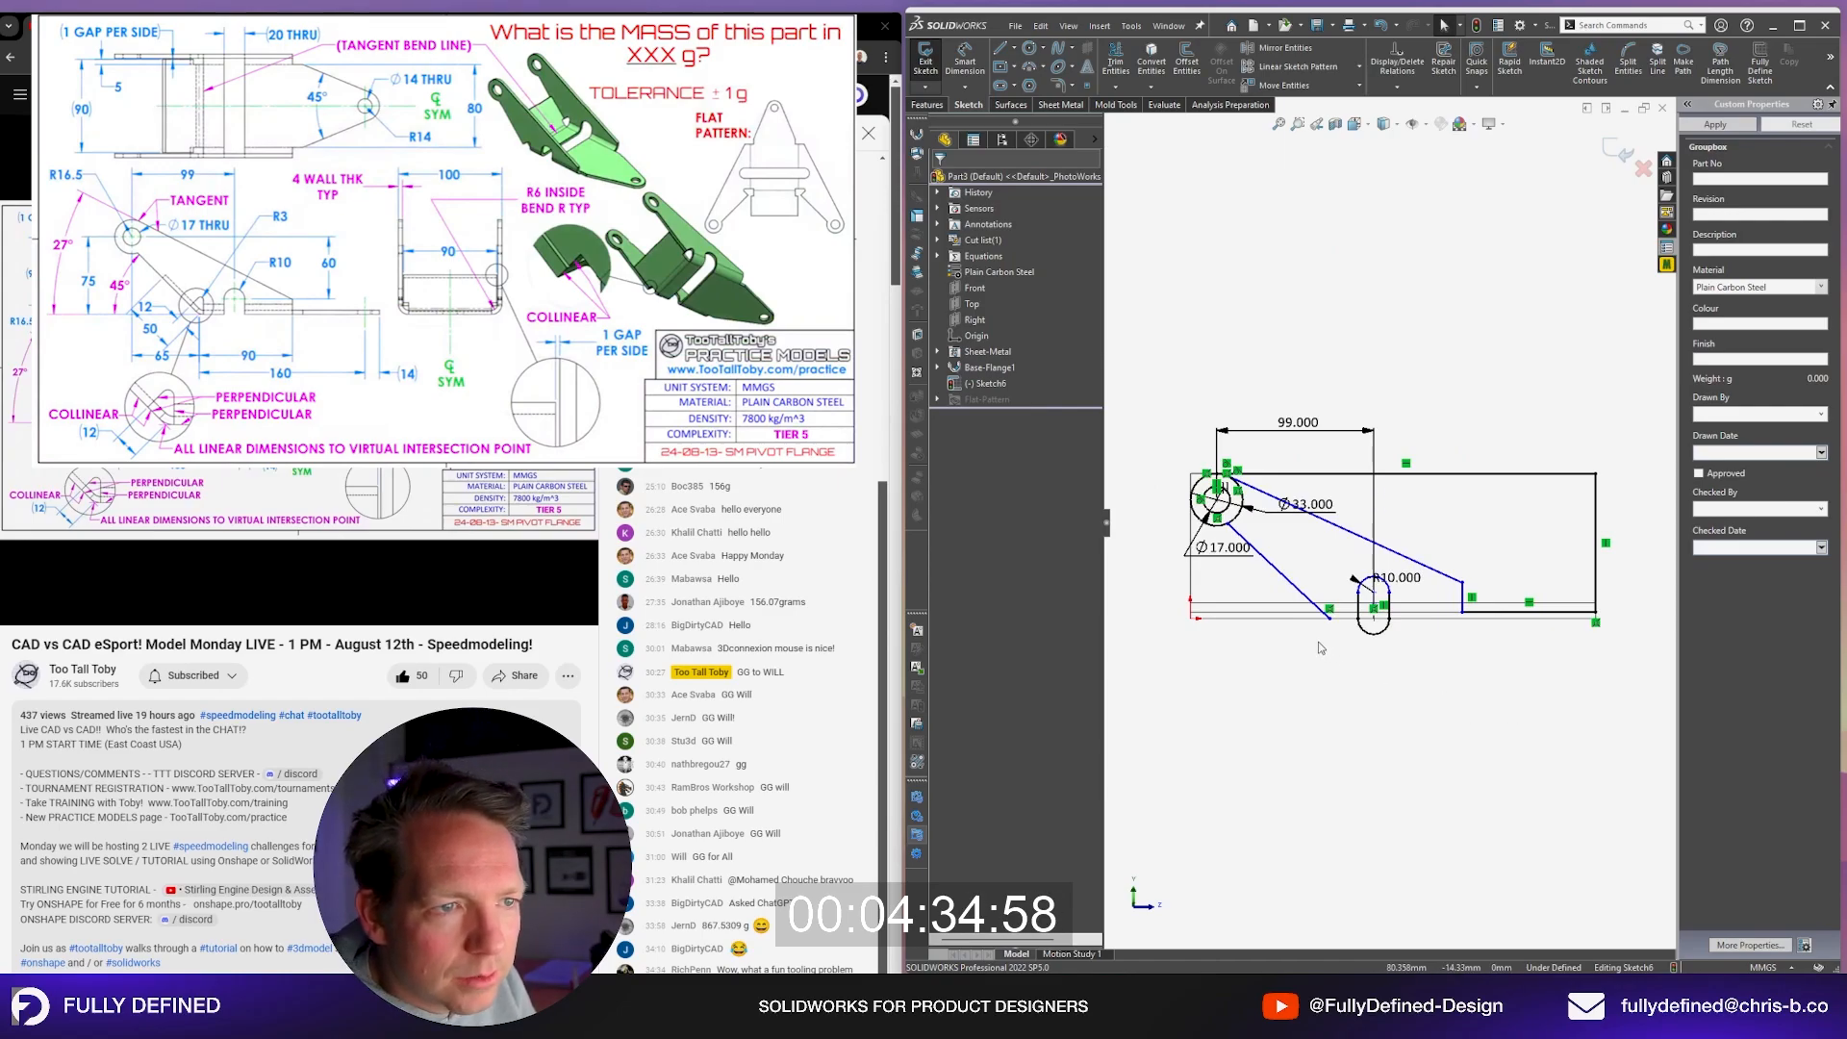
scroll(1320, 647, up, 1)
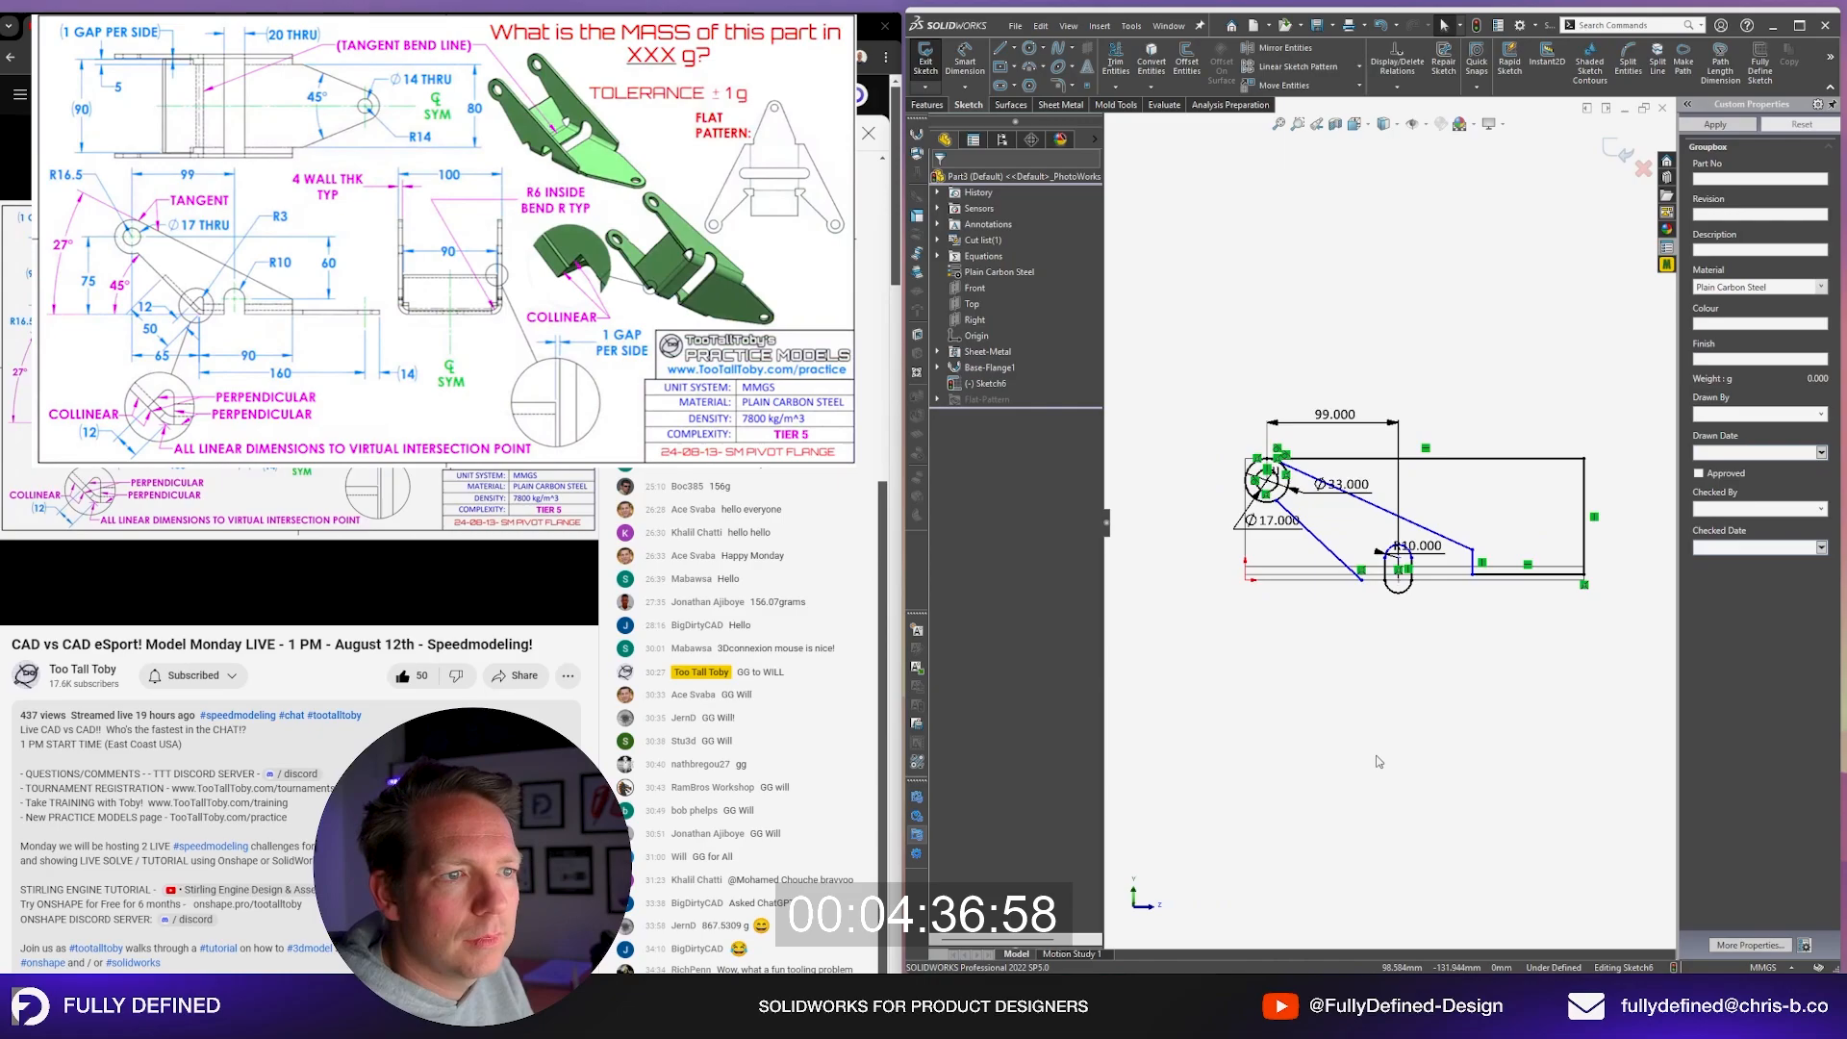
right_drag(1407, 694, 1408, 577)
scroll(1415, 470, down, 2)
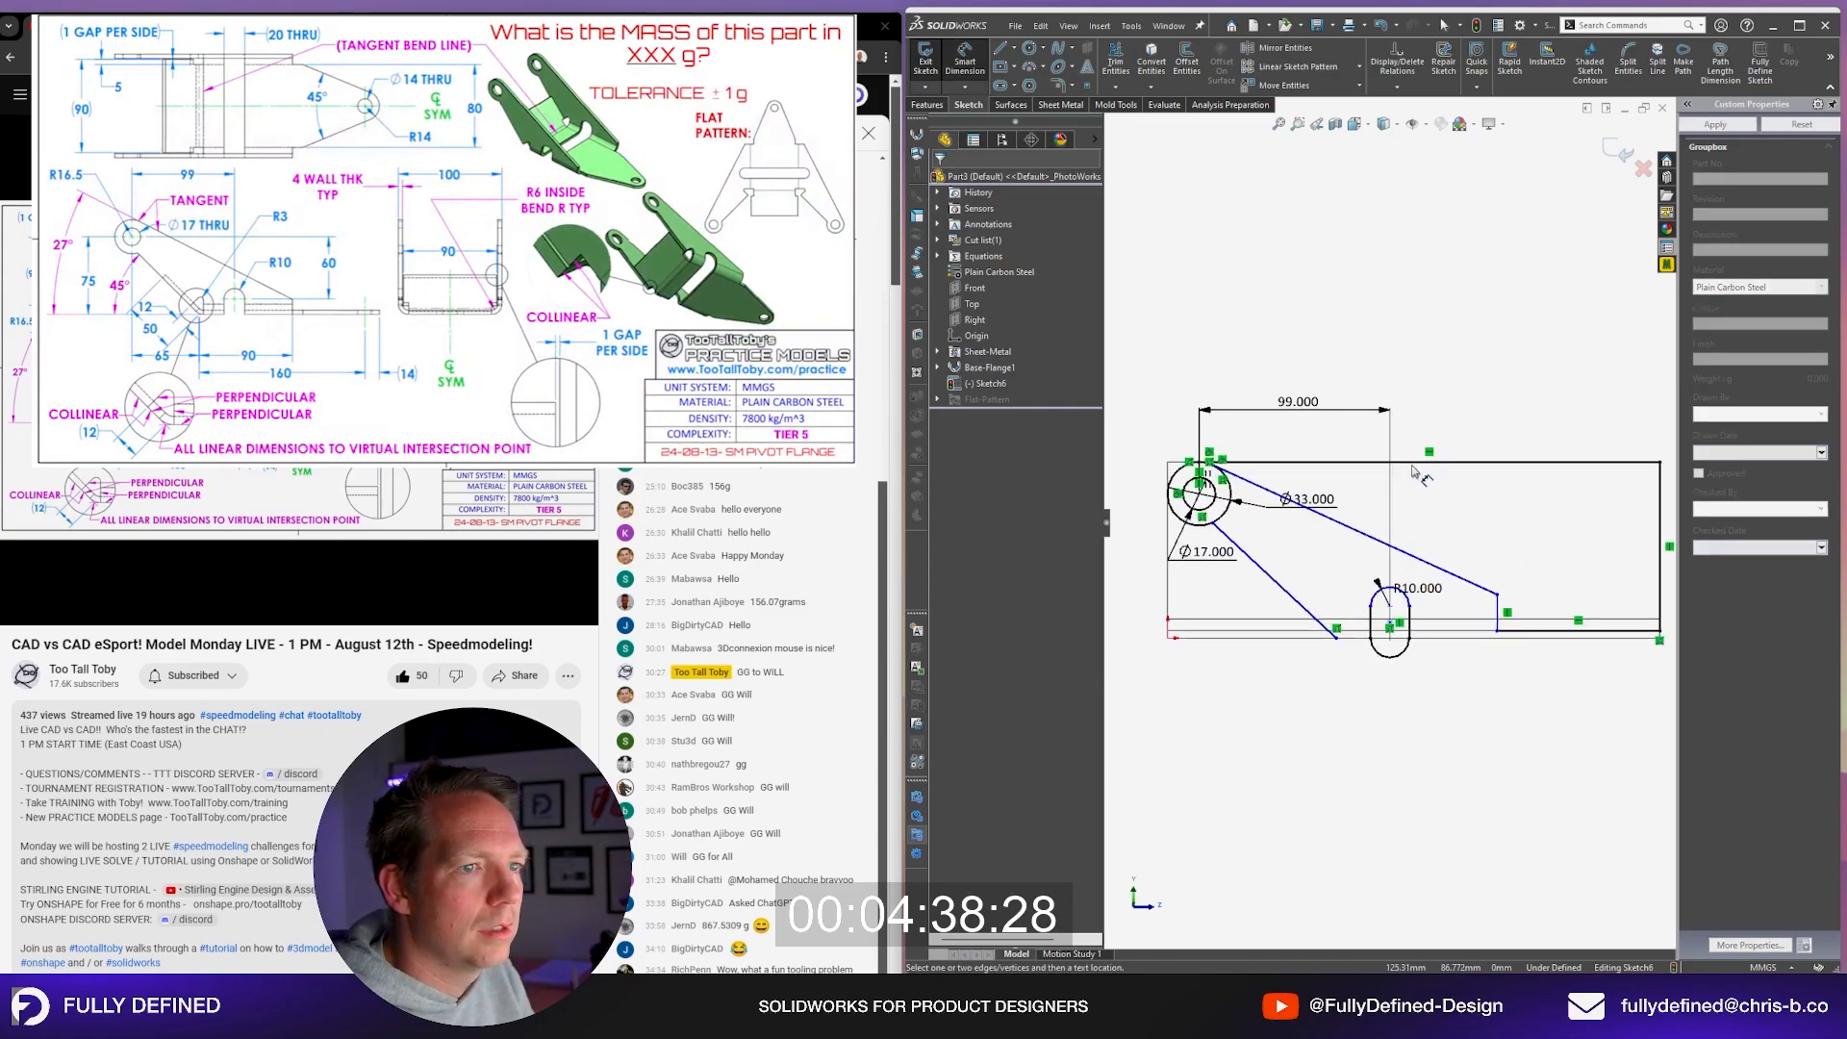
click(1315, 638)
click(1373, 538)
scroll(1202, 532, up, 2)
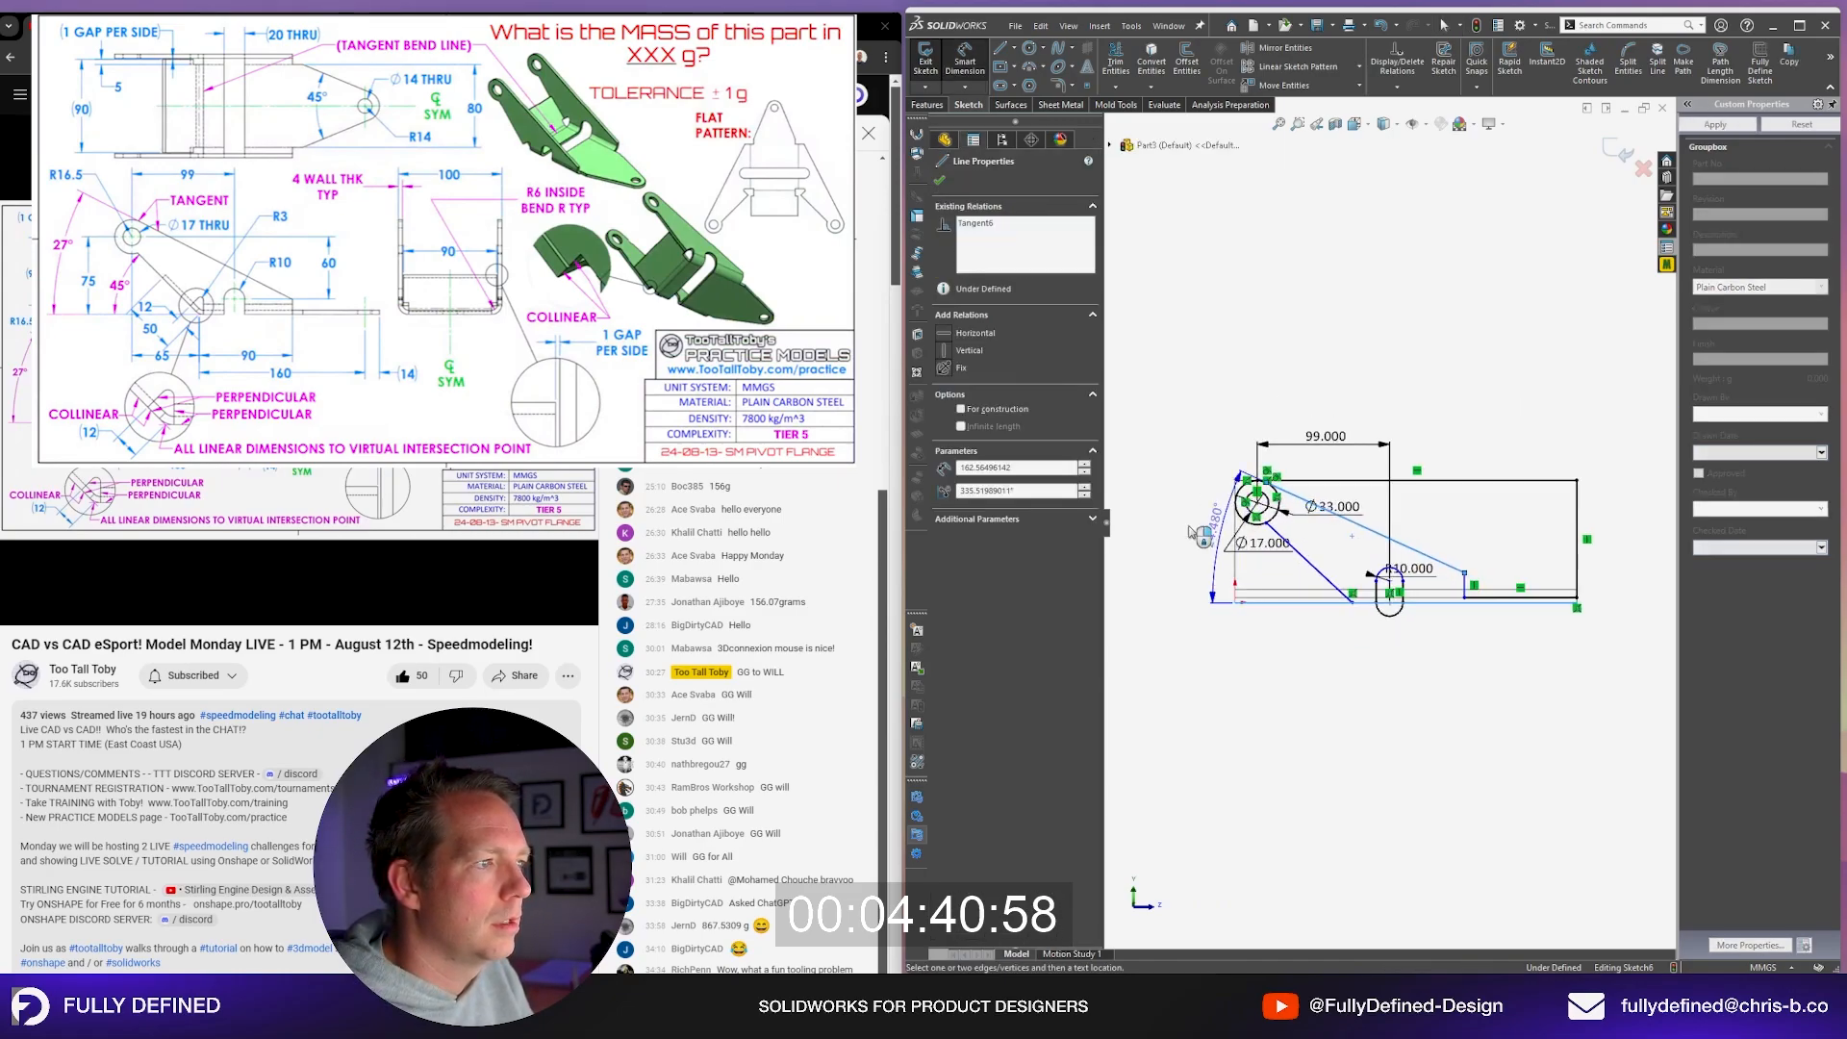
click(1173, 512)
double_click(1171, 510)
text(27)
key(Return)
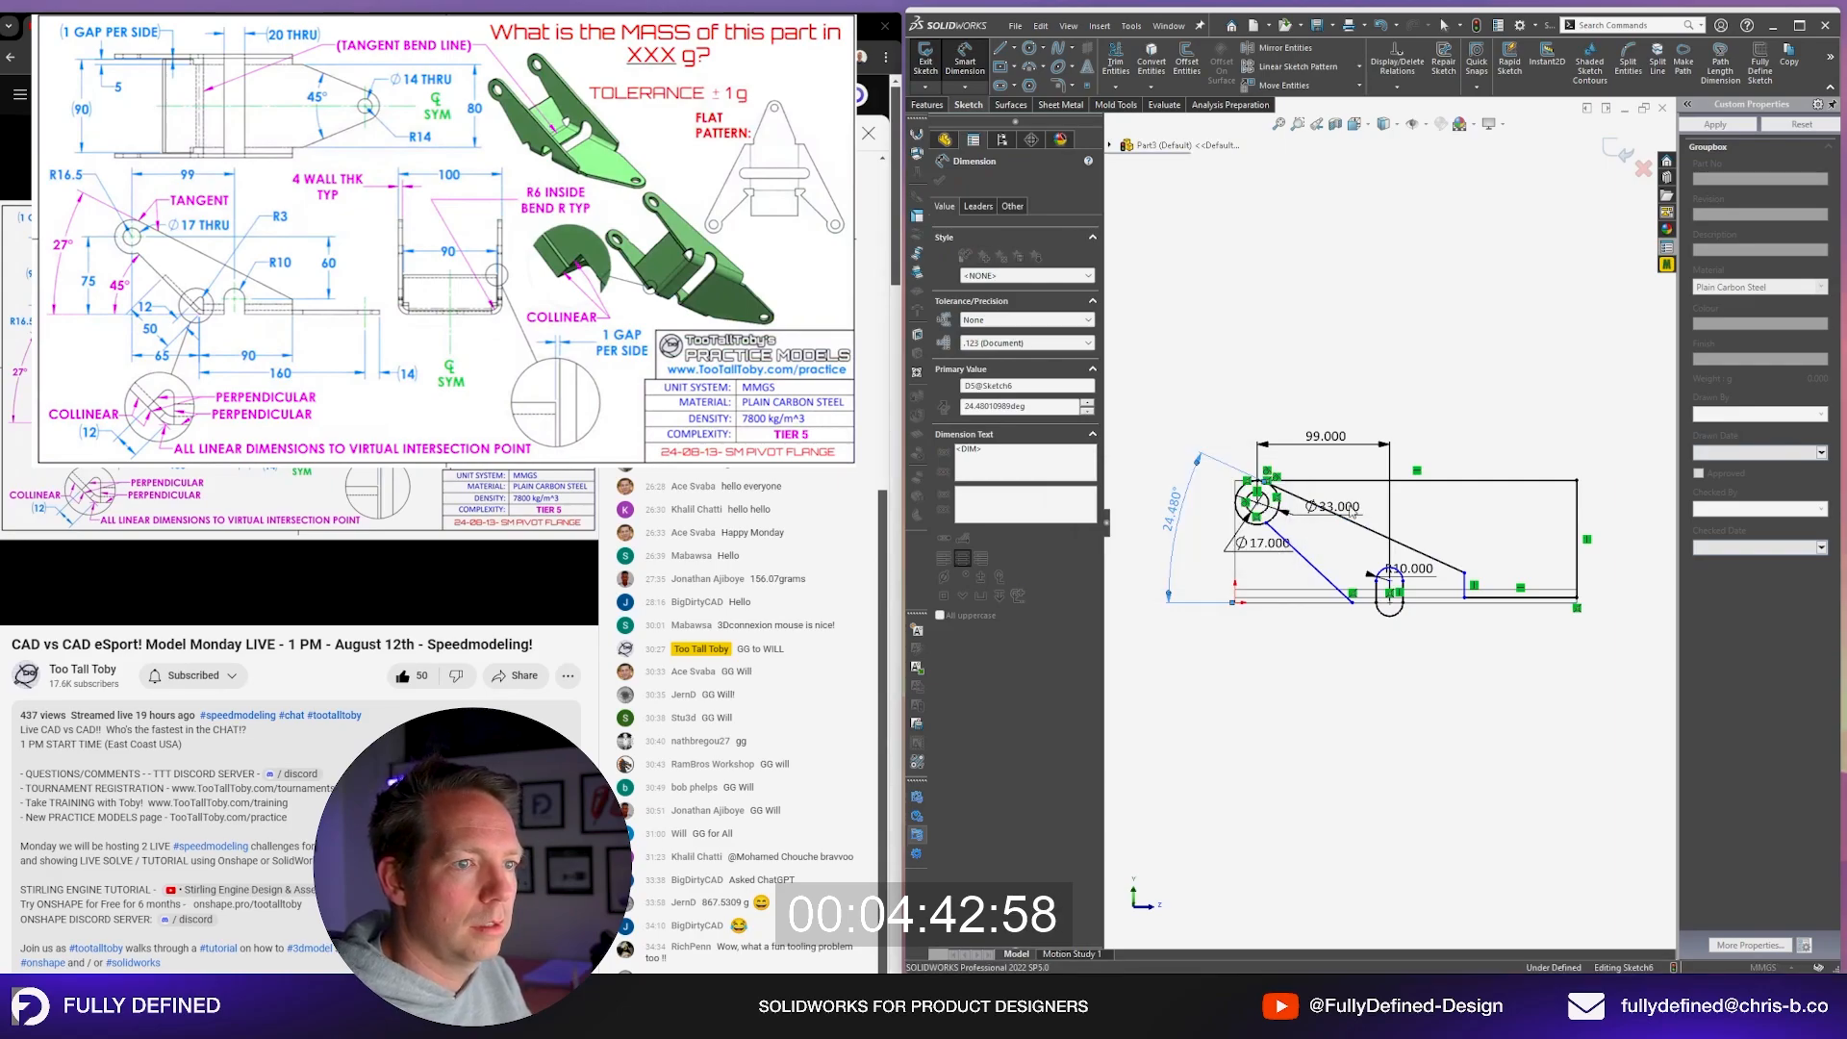
Step: Dimension the angle between the wall's bottom edge and the lower sloping line as 45 degrees
click(1346, 682)
click(1318, 603)
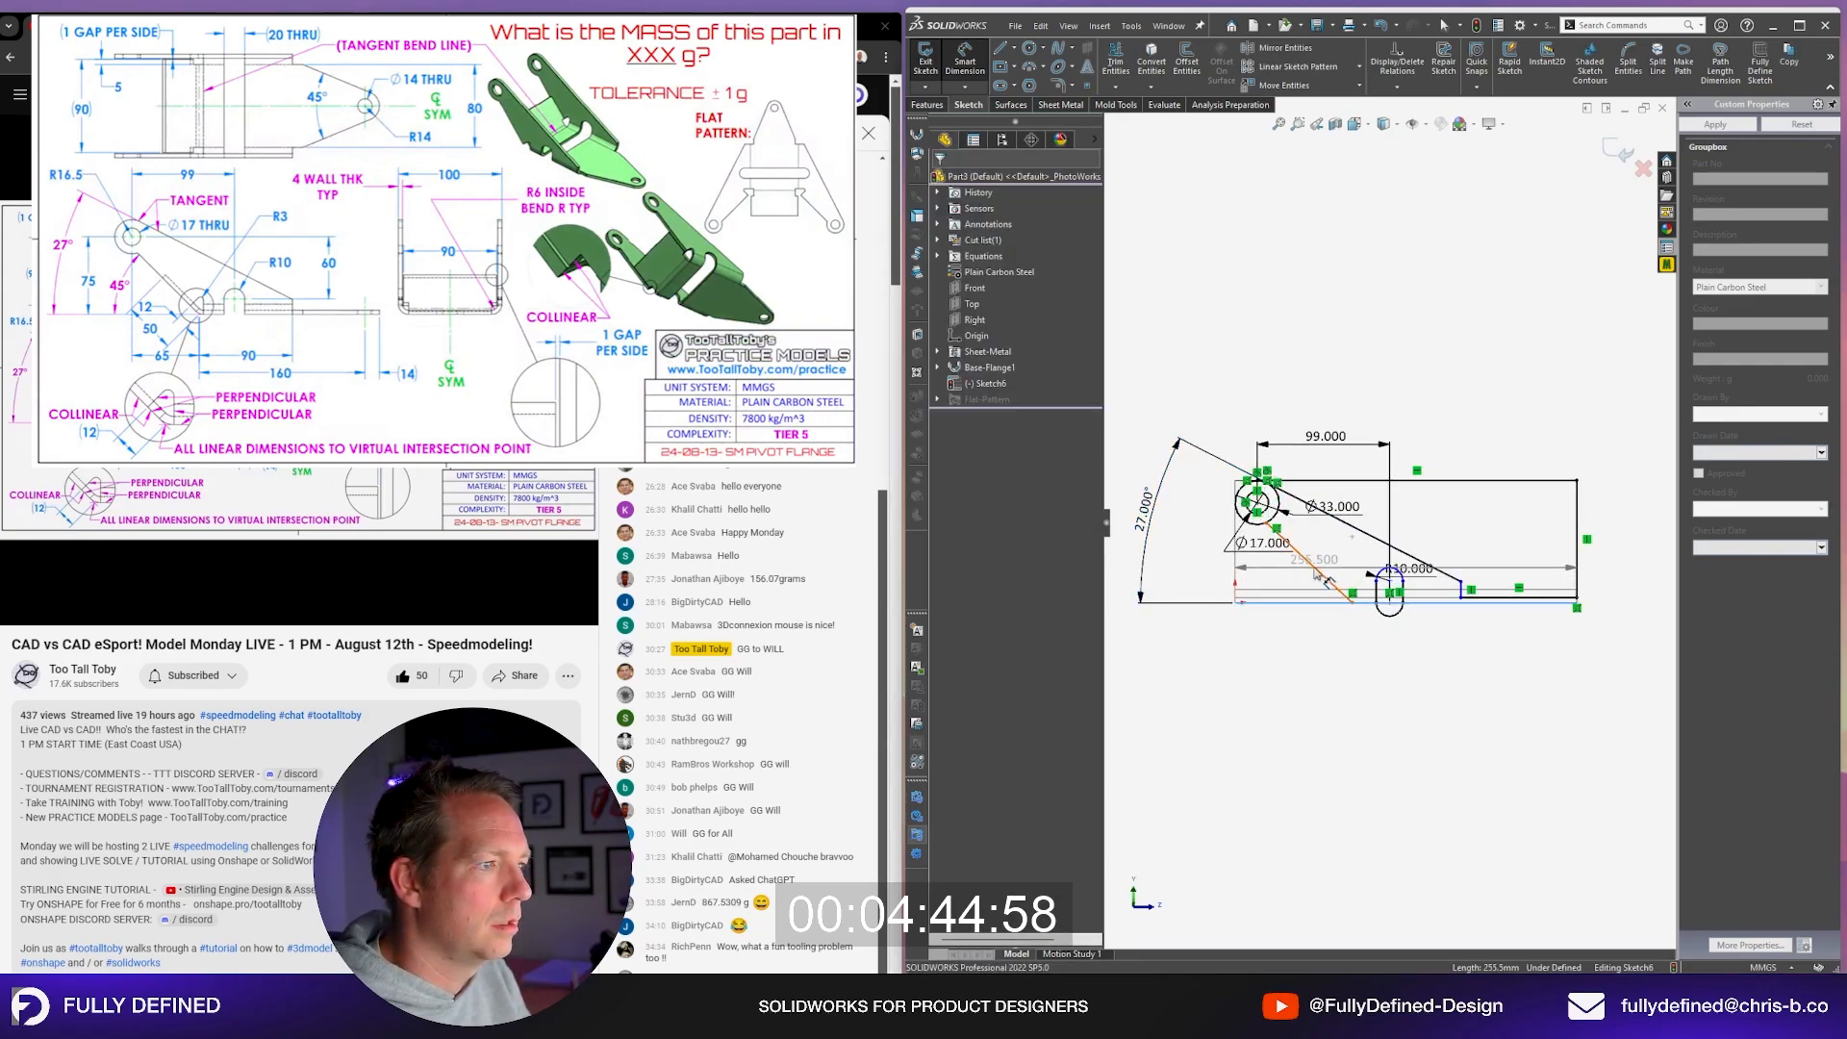
click(1314, 568)
click(1186, 567)
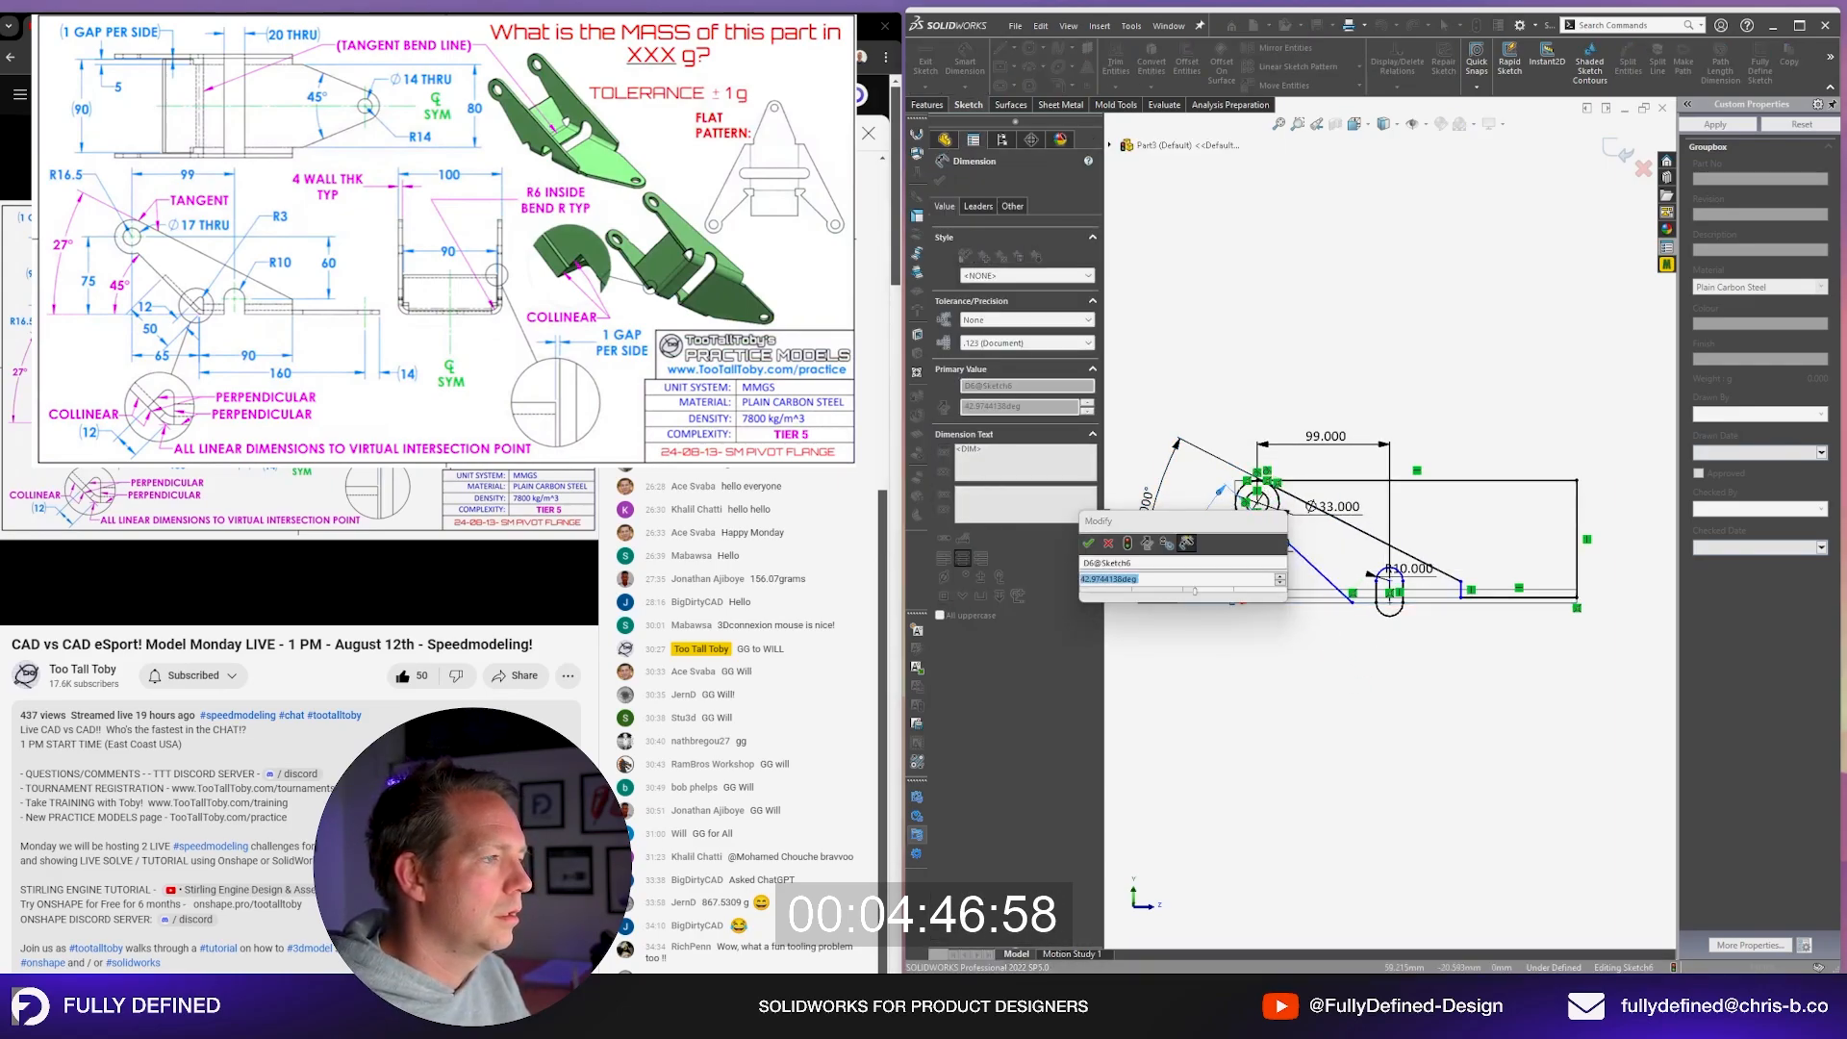
text(45)
key(Return)
key(Escape)
Step: Draw lines from the lower sloping line's bottom end along the bottom edge to the corner, and up the end edge to the 33 mm circle
scroll(1245, 525, down, 5)
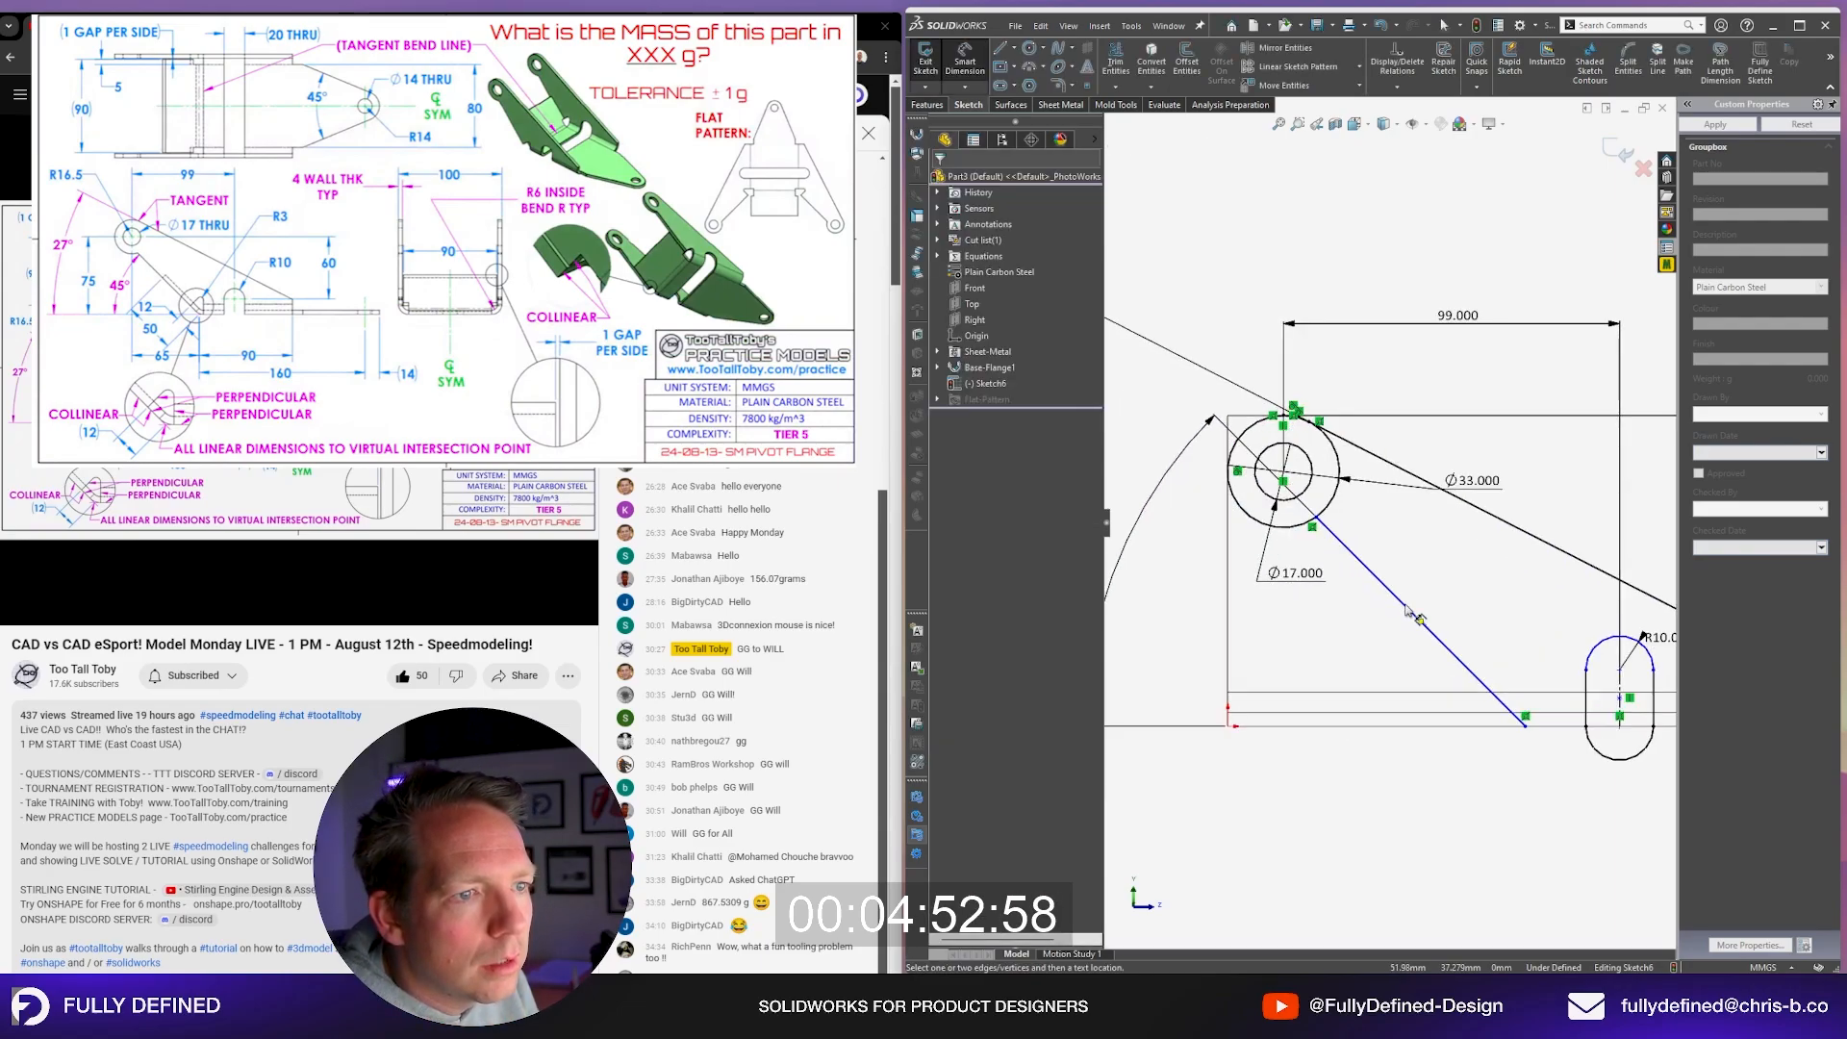
scroll(1407, 612, up, 3)
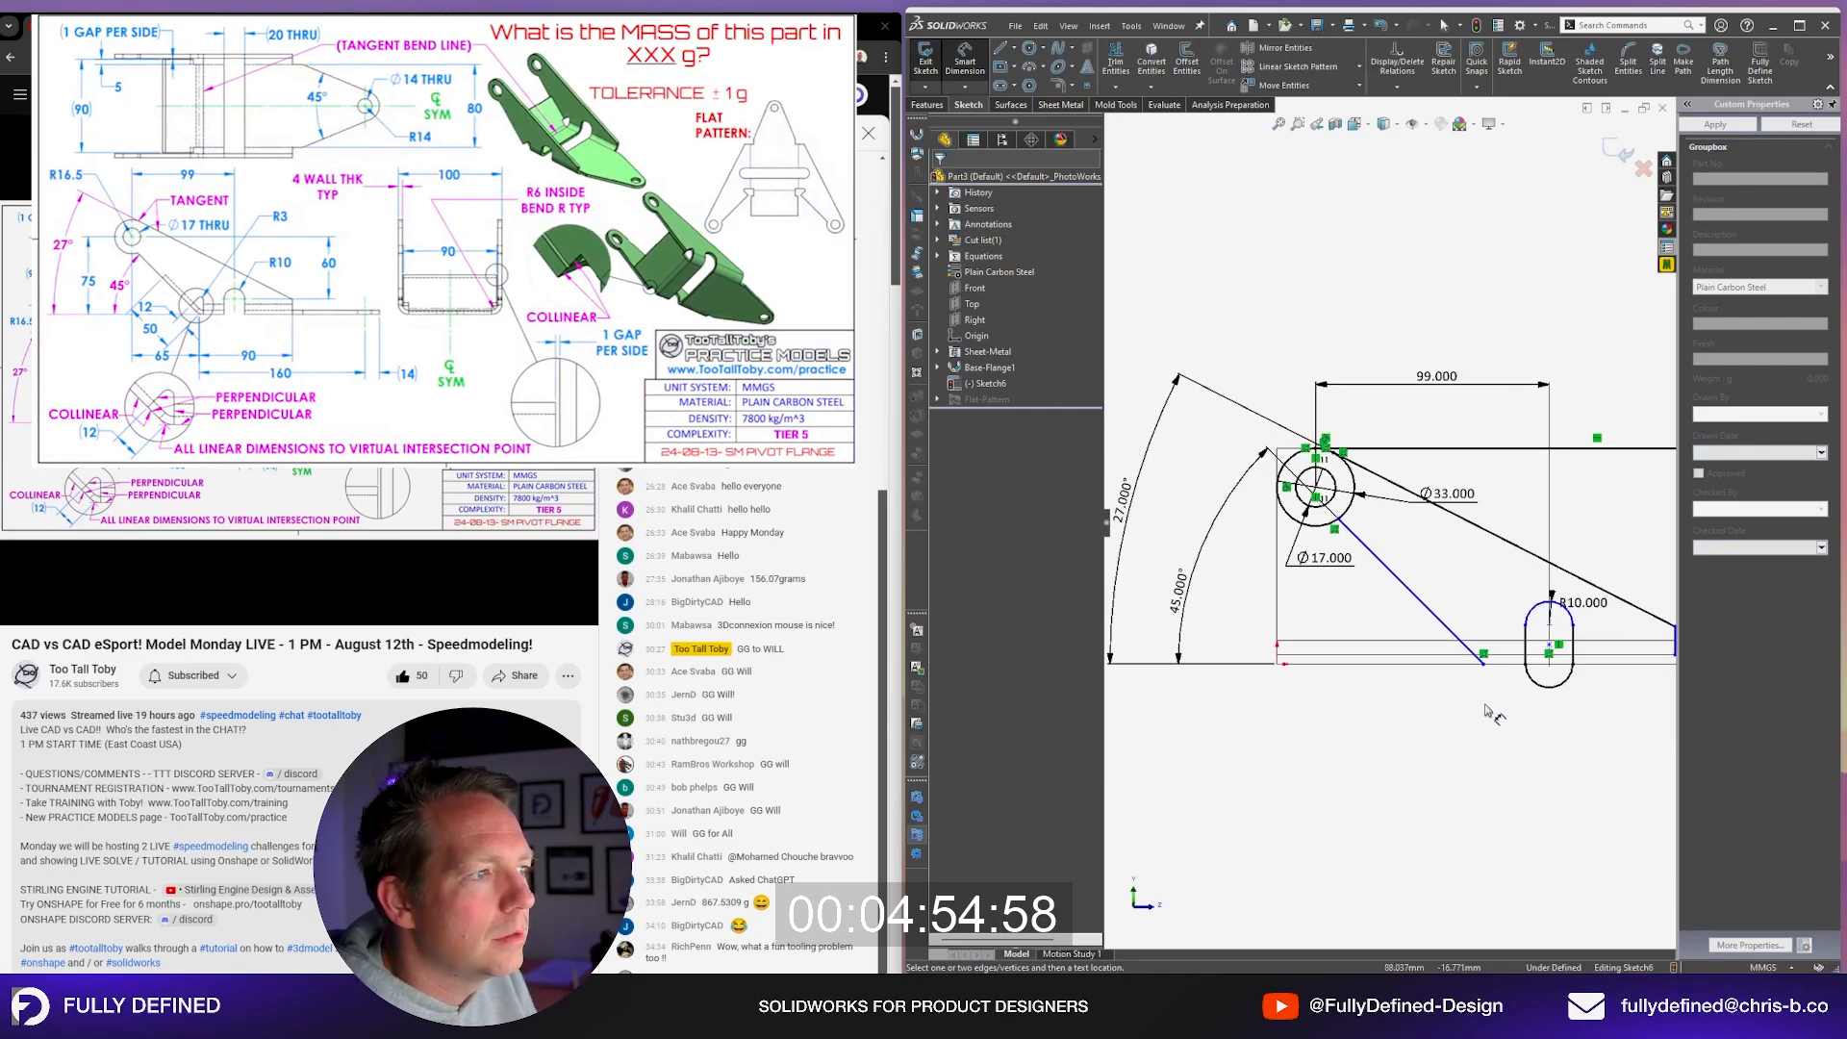
key(l)
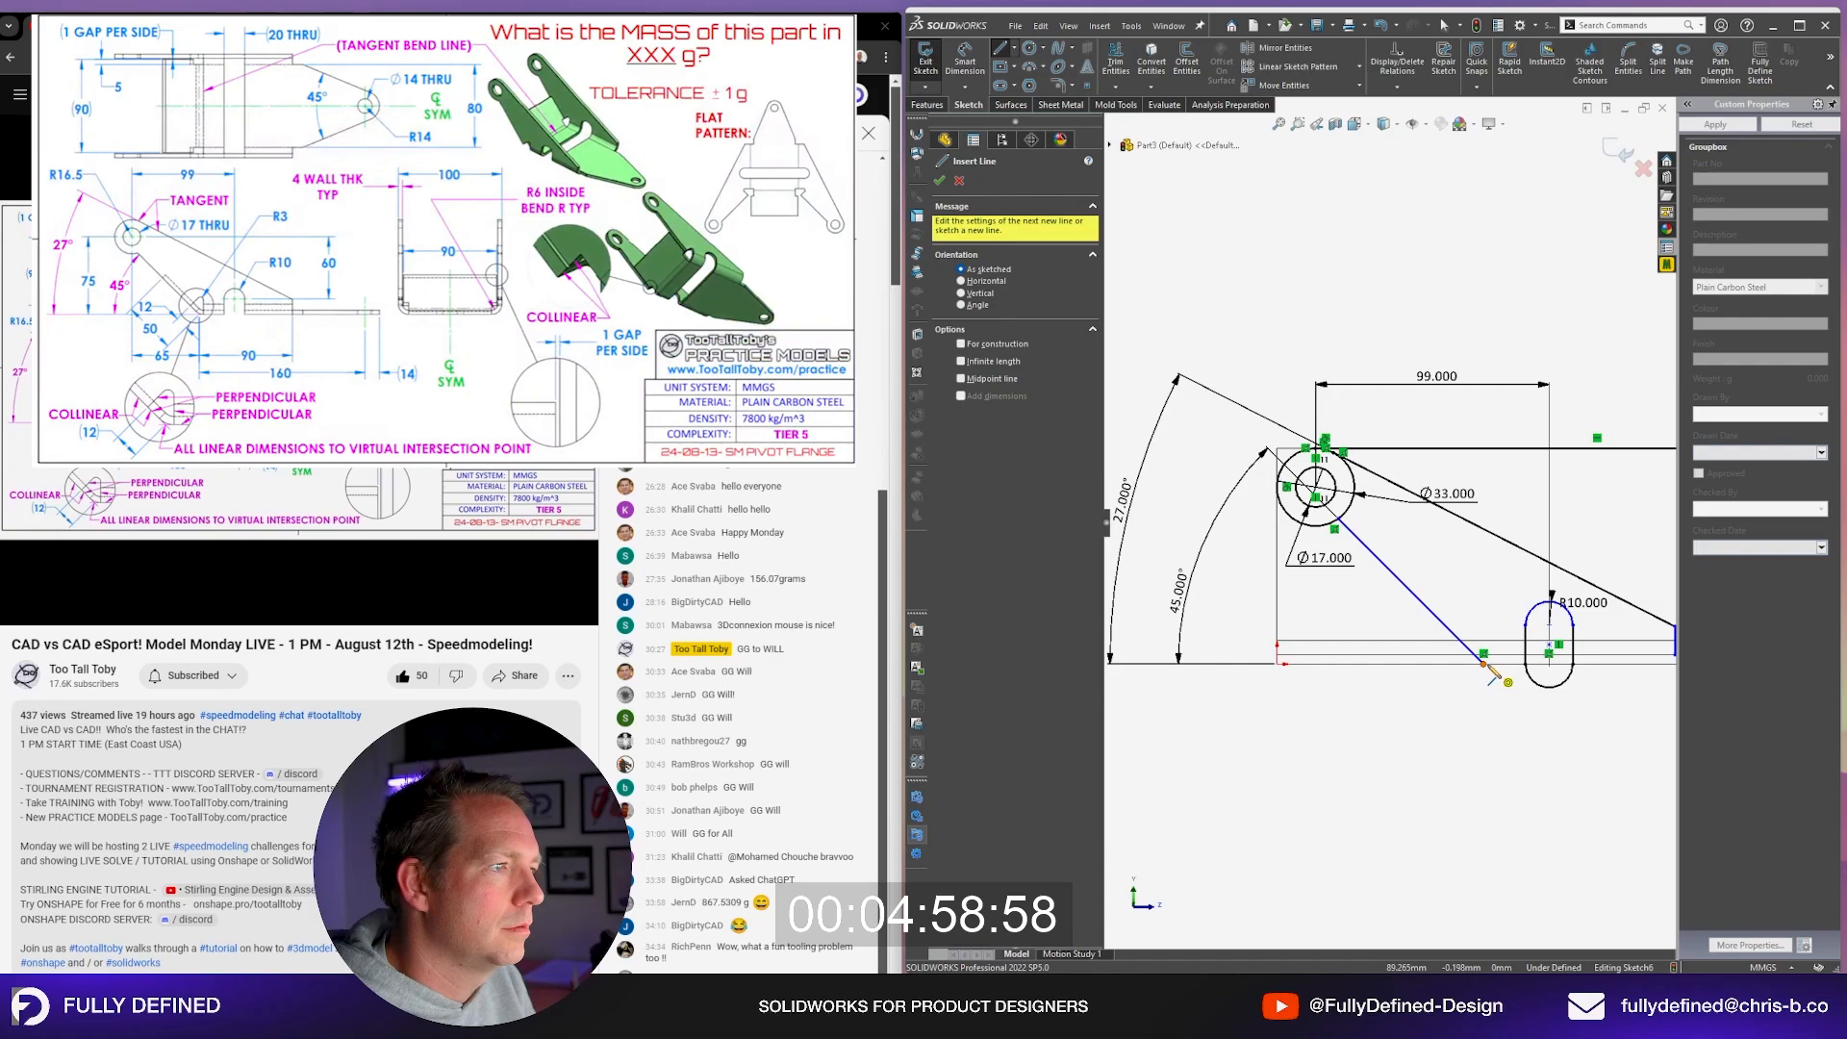
scroll(1488, 671, down, 2)
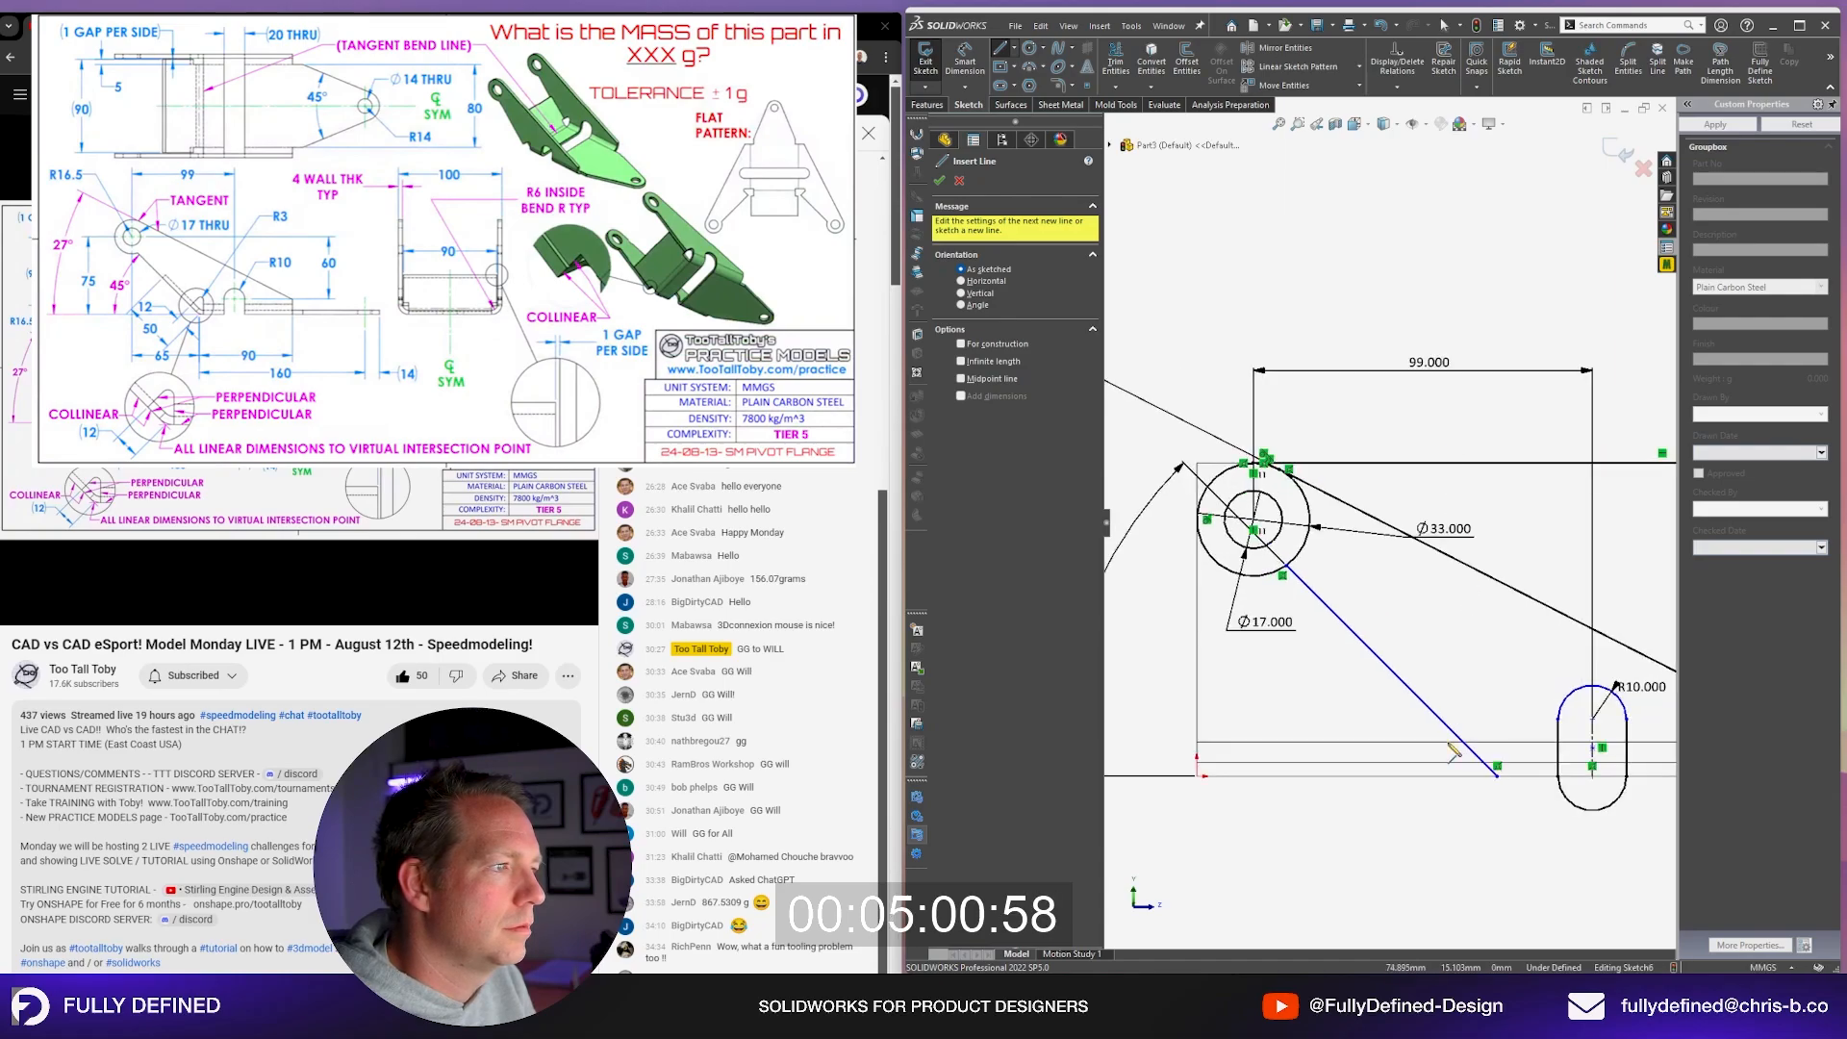
click(1498, 775)
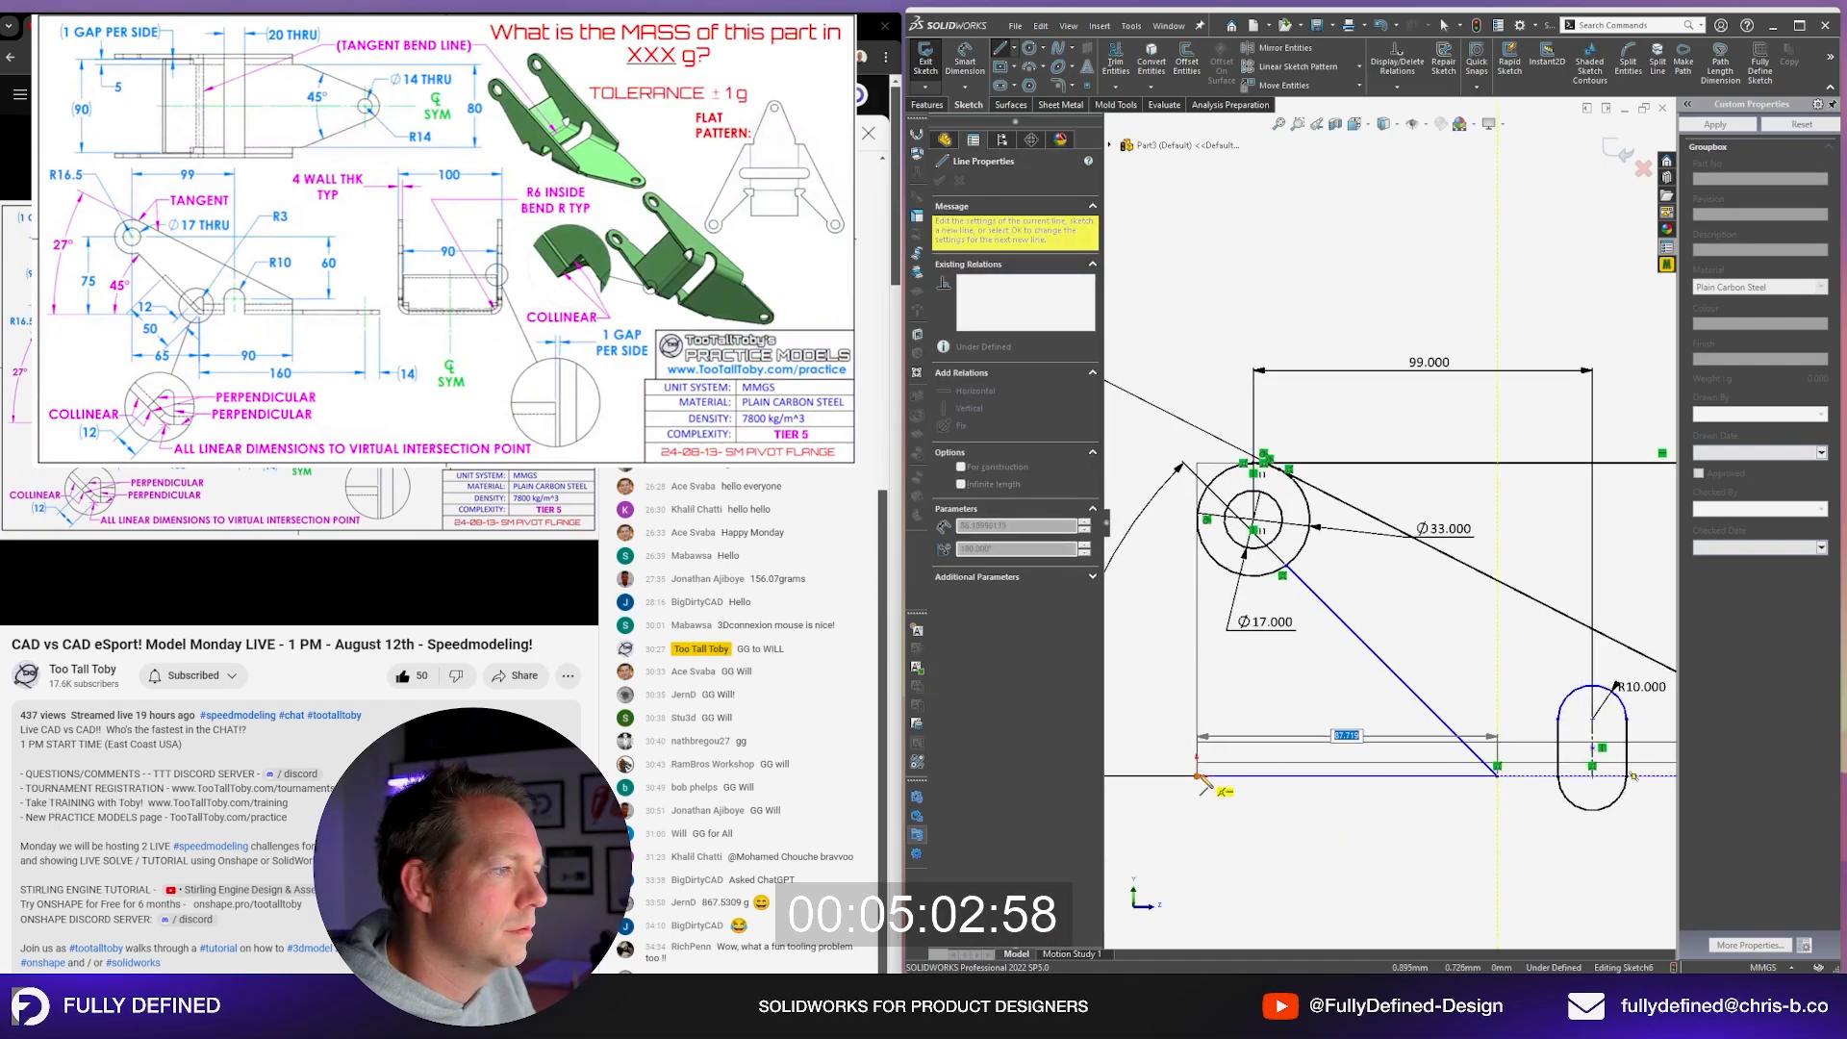
click(1196, 775)
click(1197, 463)
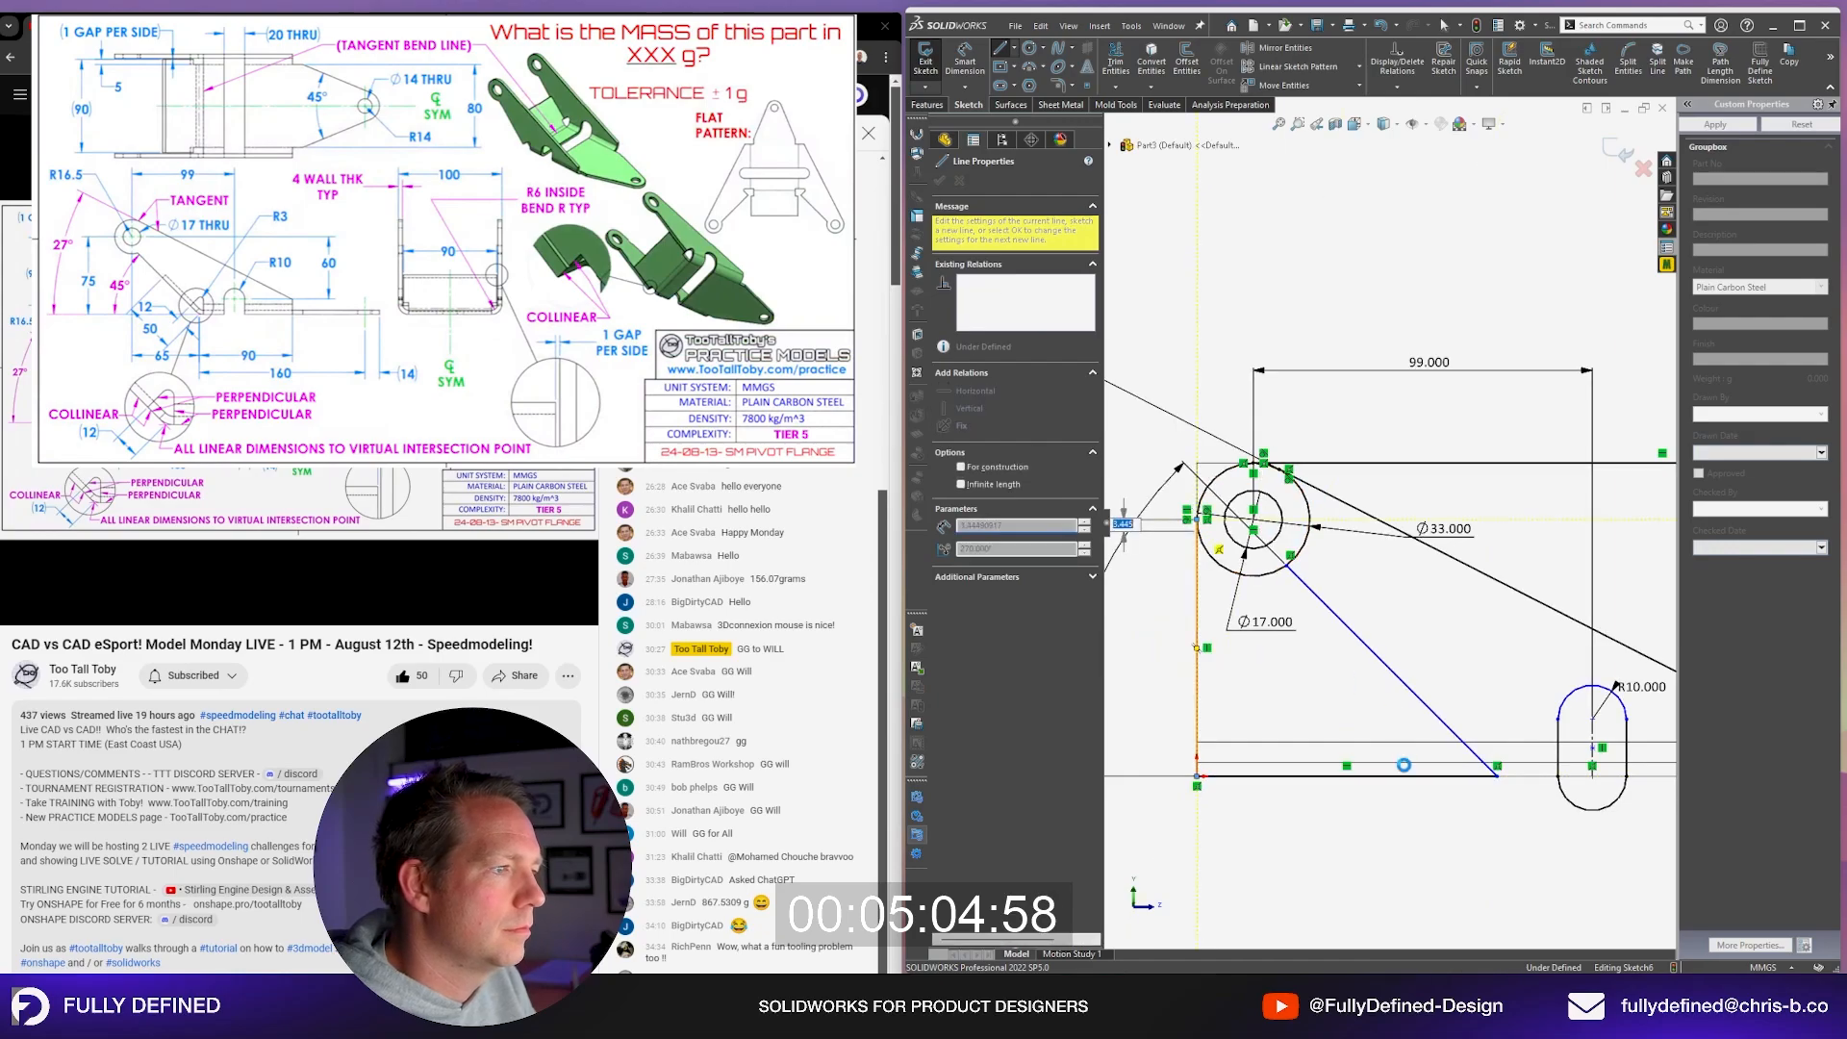
key(Escape)
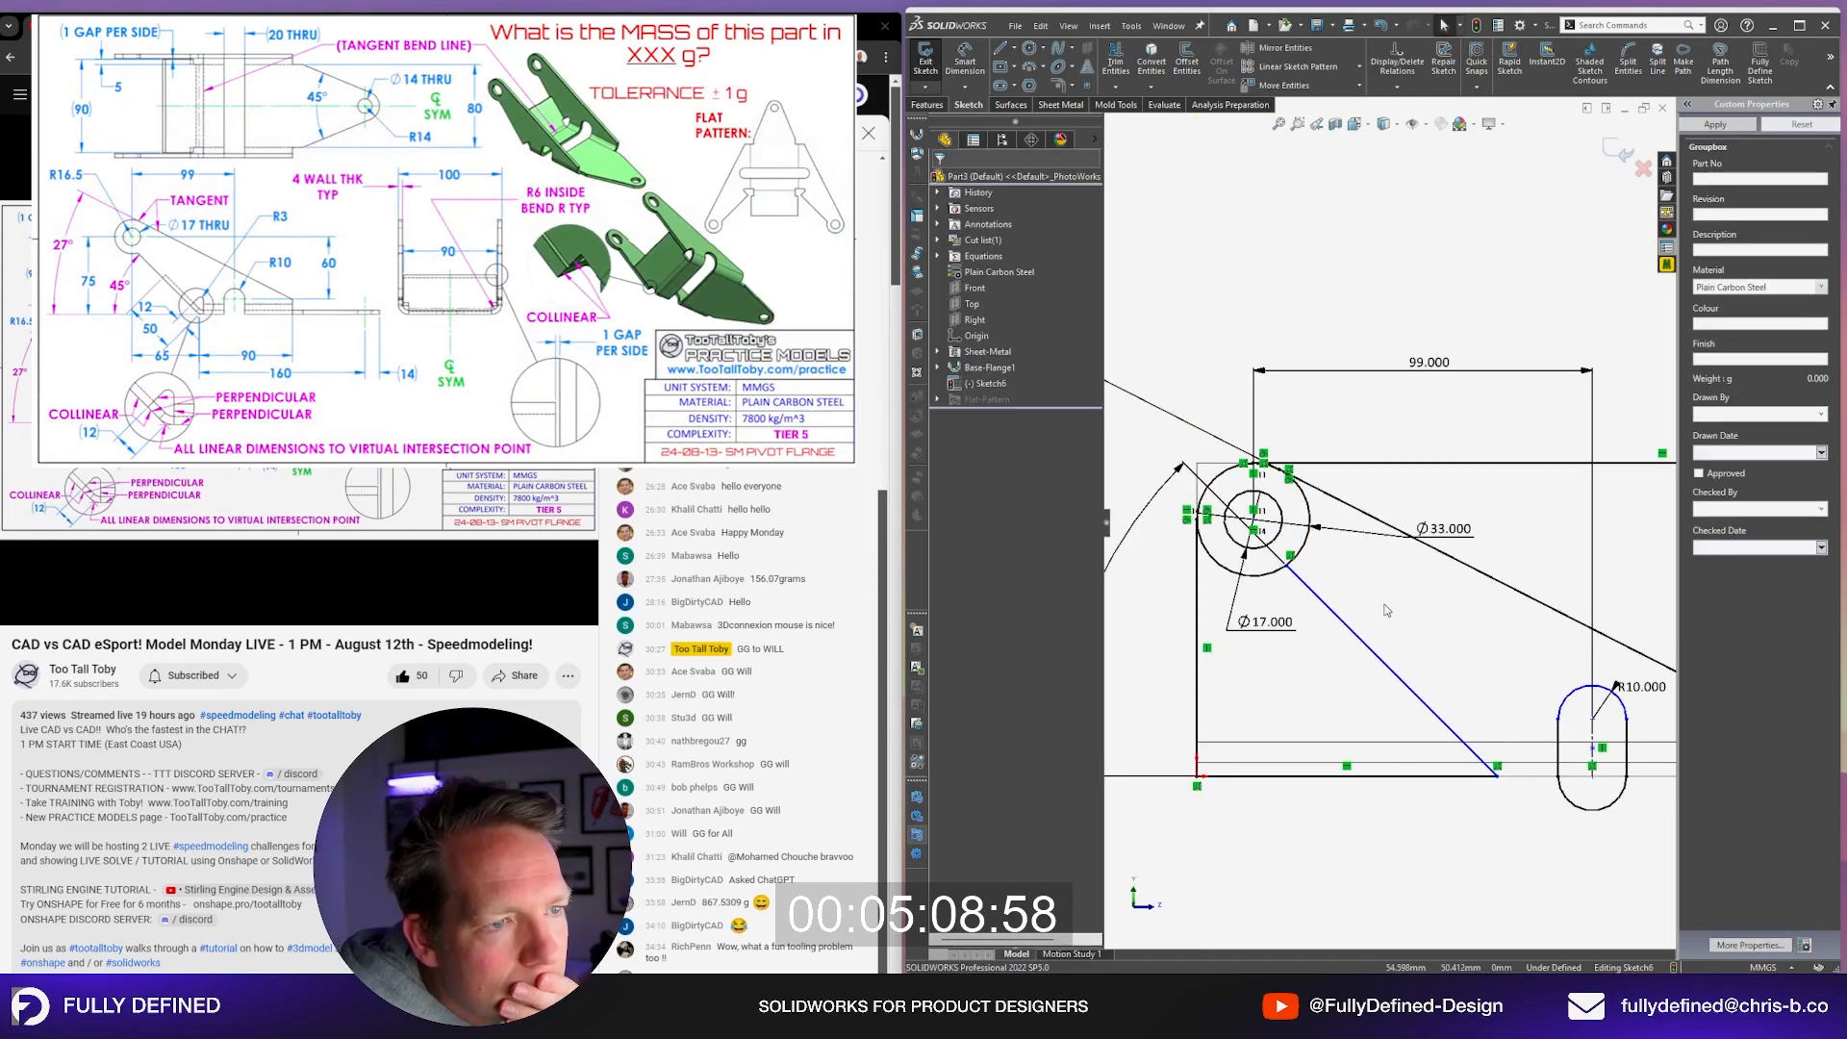
Step: Set the horizontal distance between the lower sloping line's bottom end and the short vertical line to 90 mm
scroll(1387, 577, up, 2)
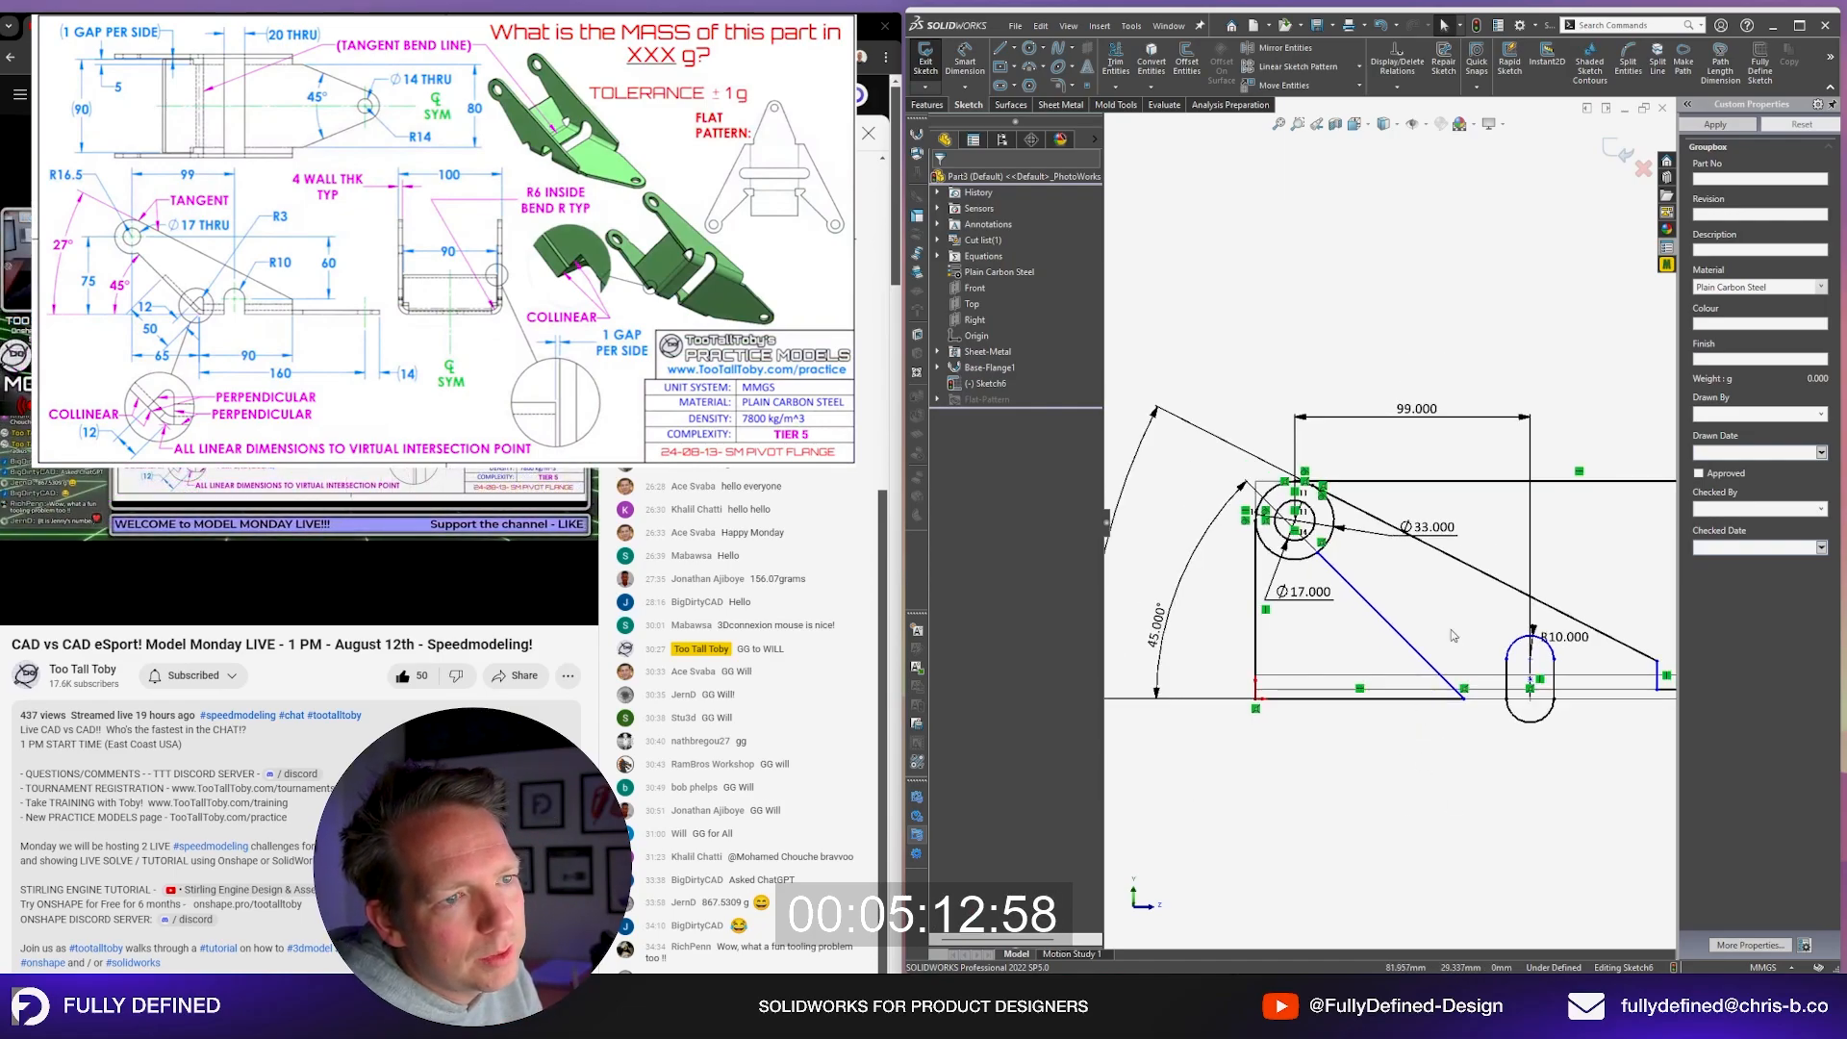
scroll(1413, 699, up, 2)
scroll(1450, 607, up, 2)
scroll(1524, 630, down, 2)
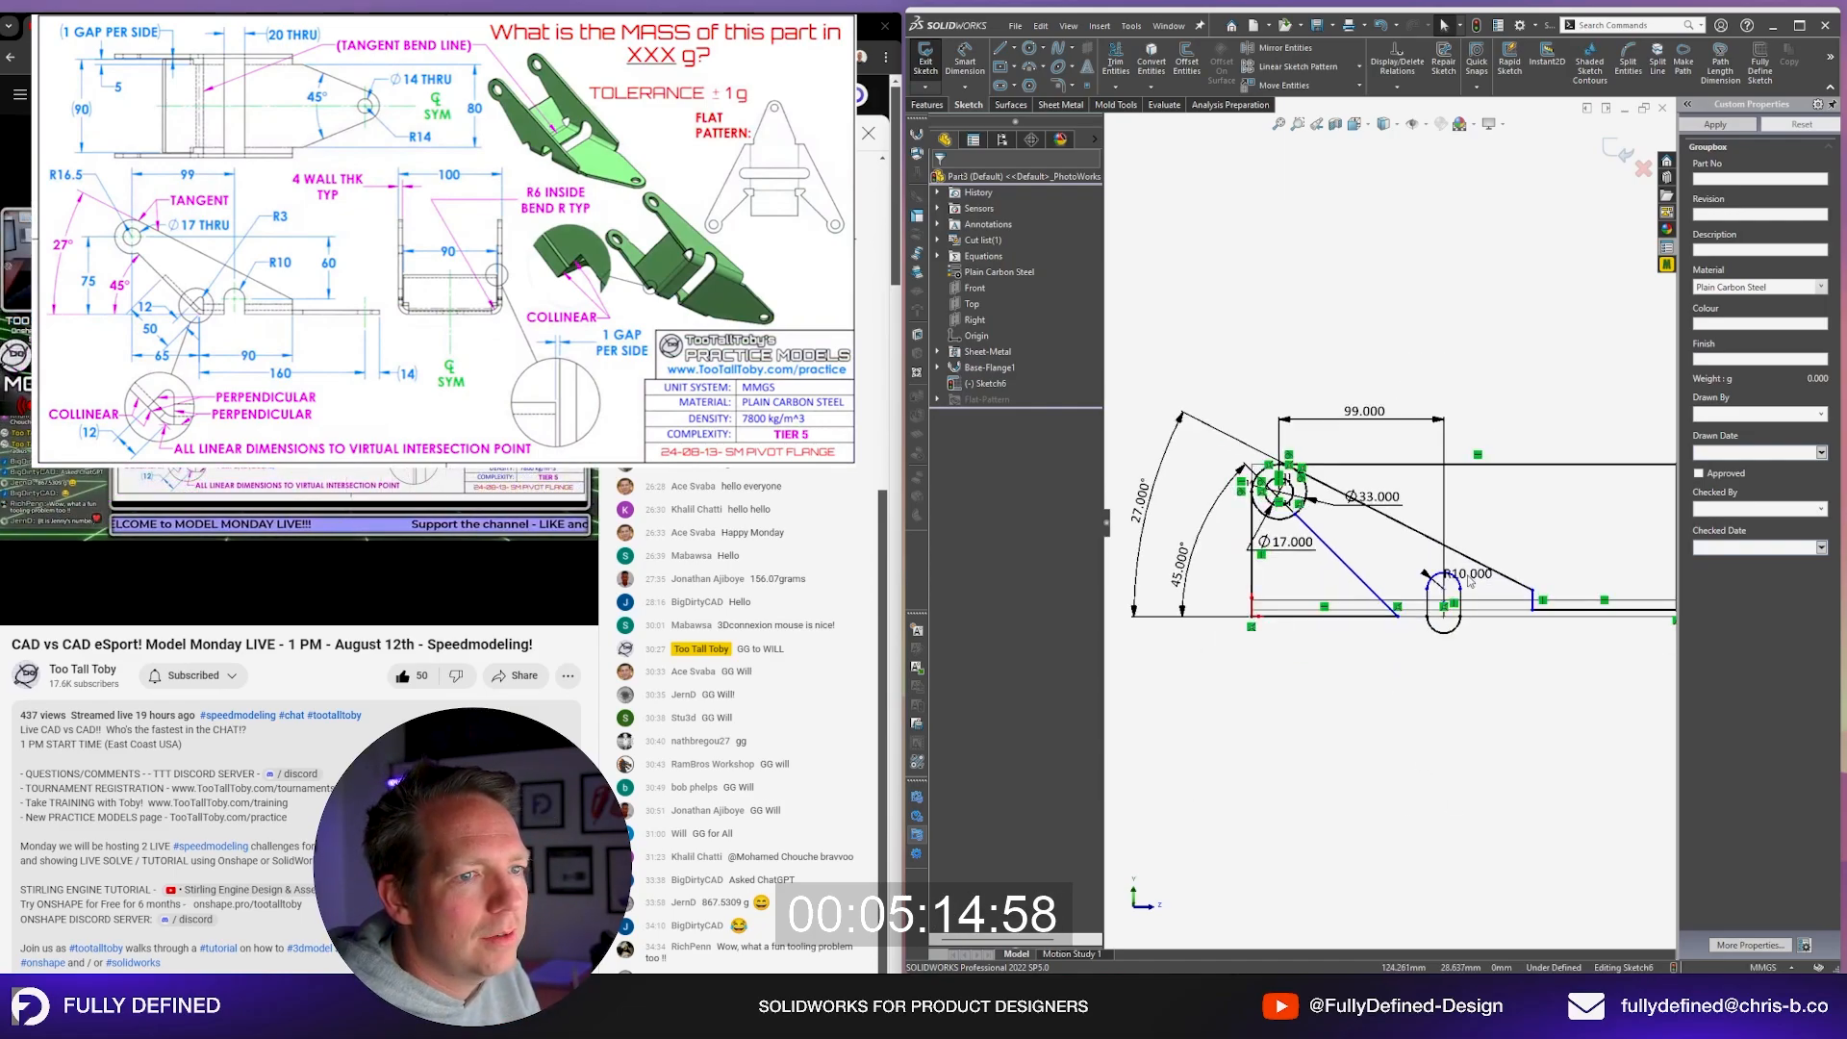
scroll(1516, 515, up, 2)
scroll(1630, 507, down, 2)
key(d)
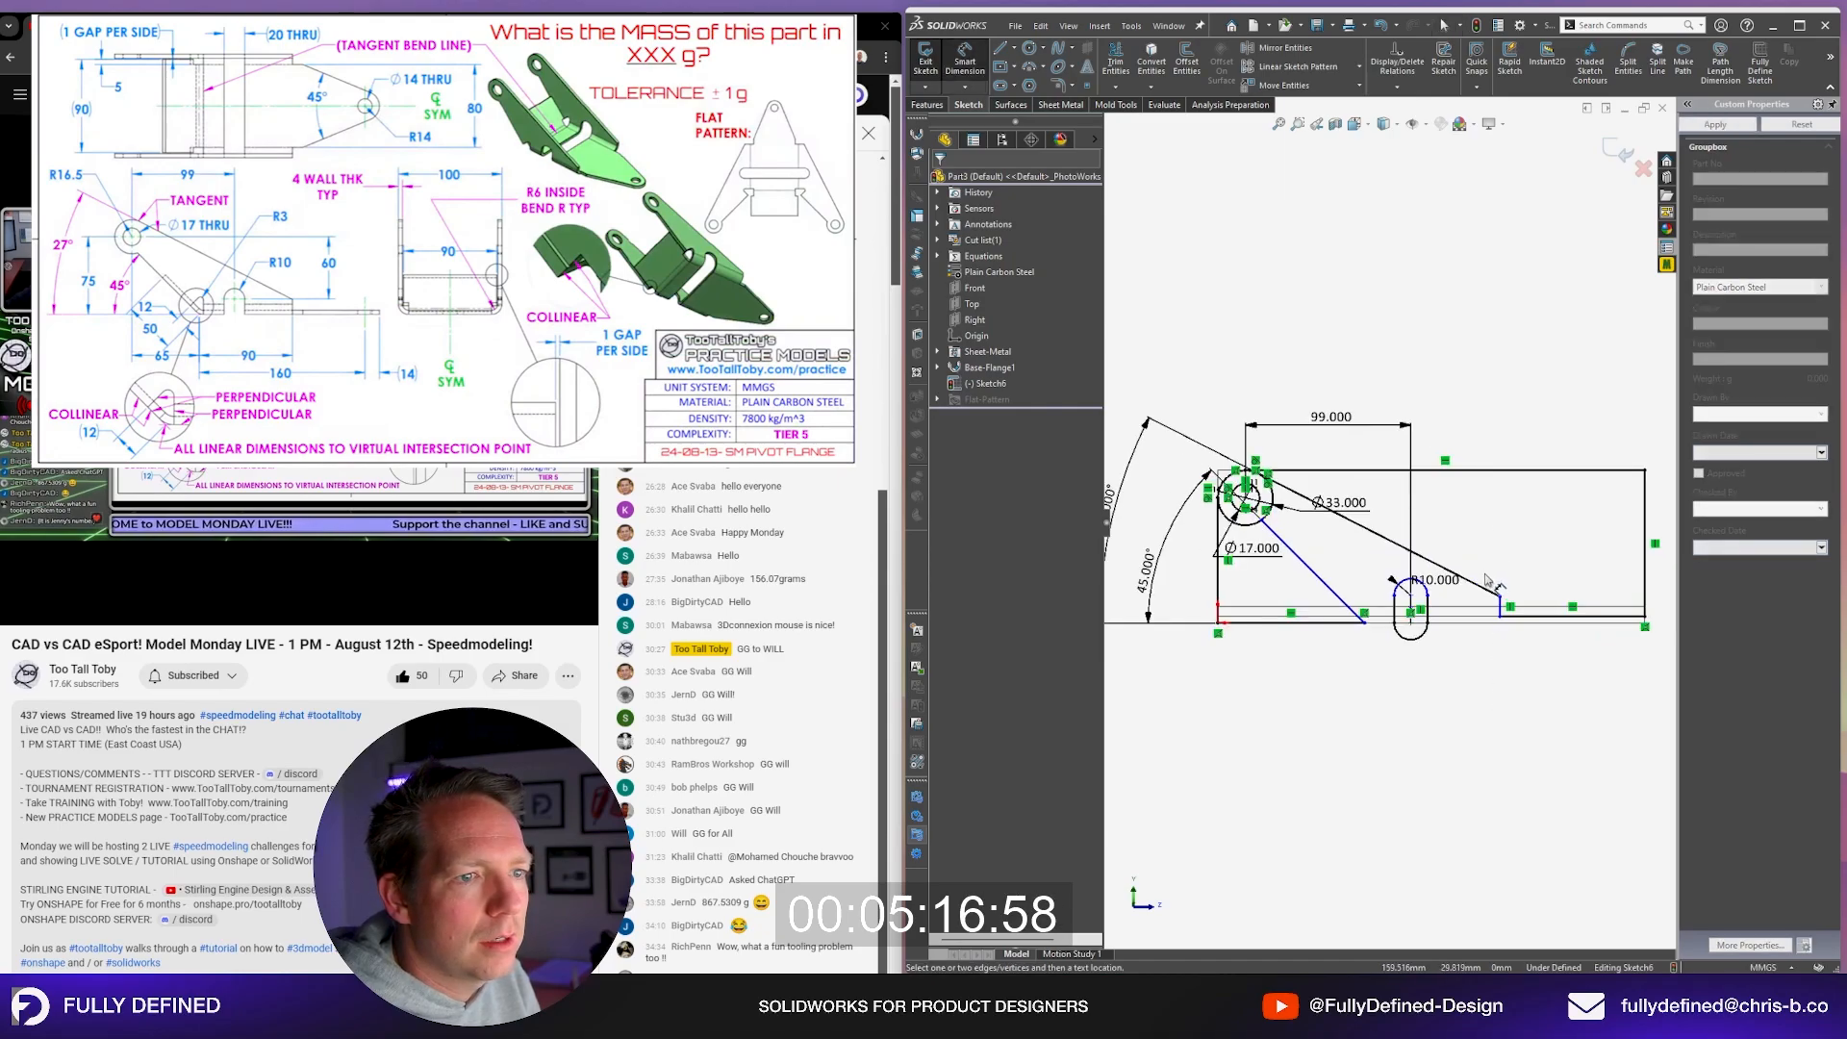
scroll(1493, 591, down, 1)
scroll(1496, 604, down, 1)
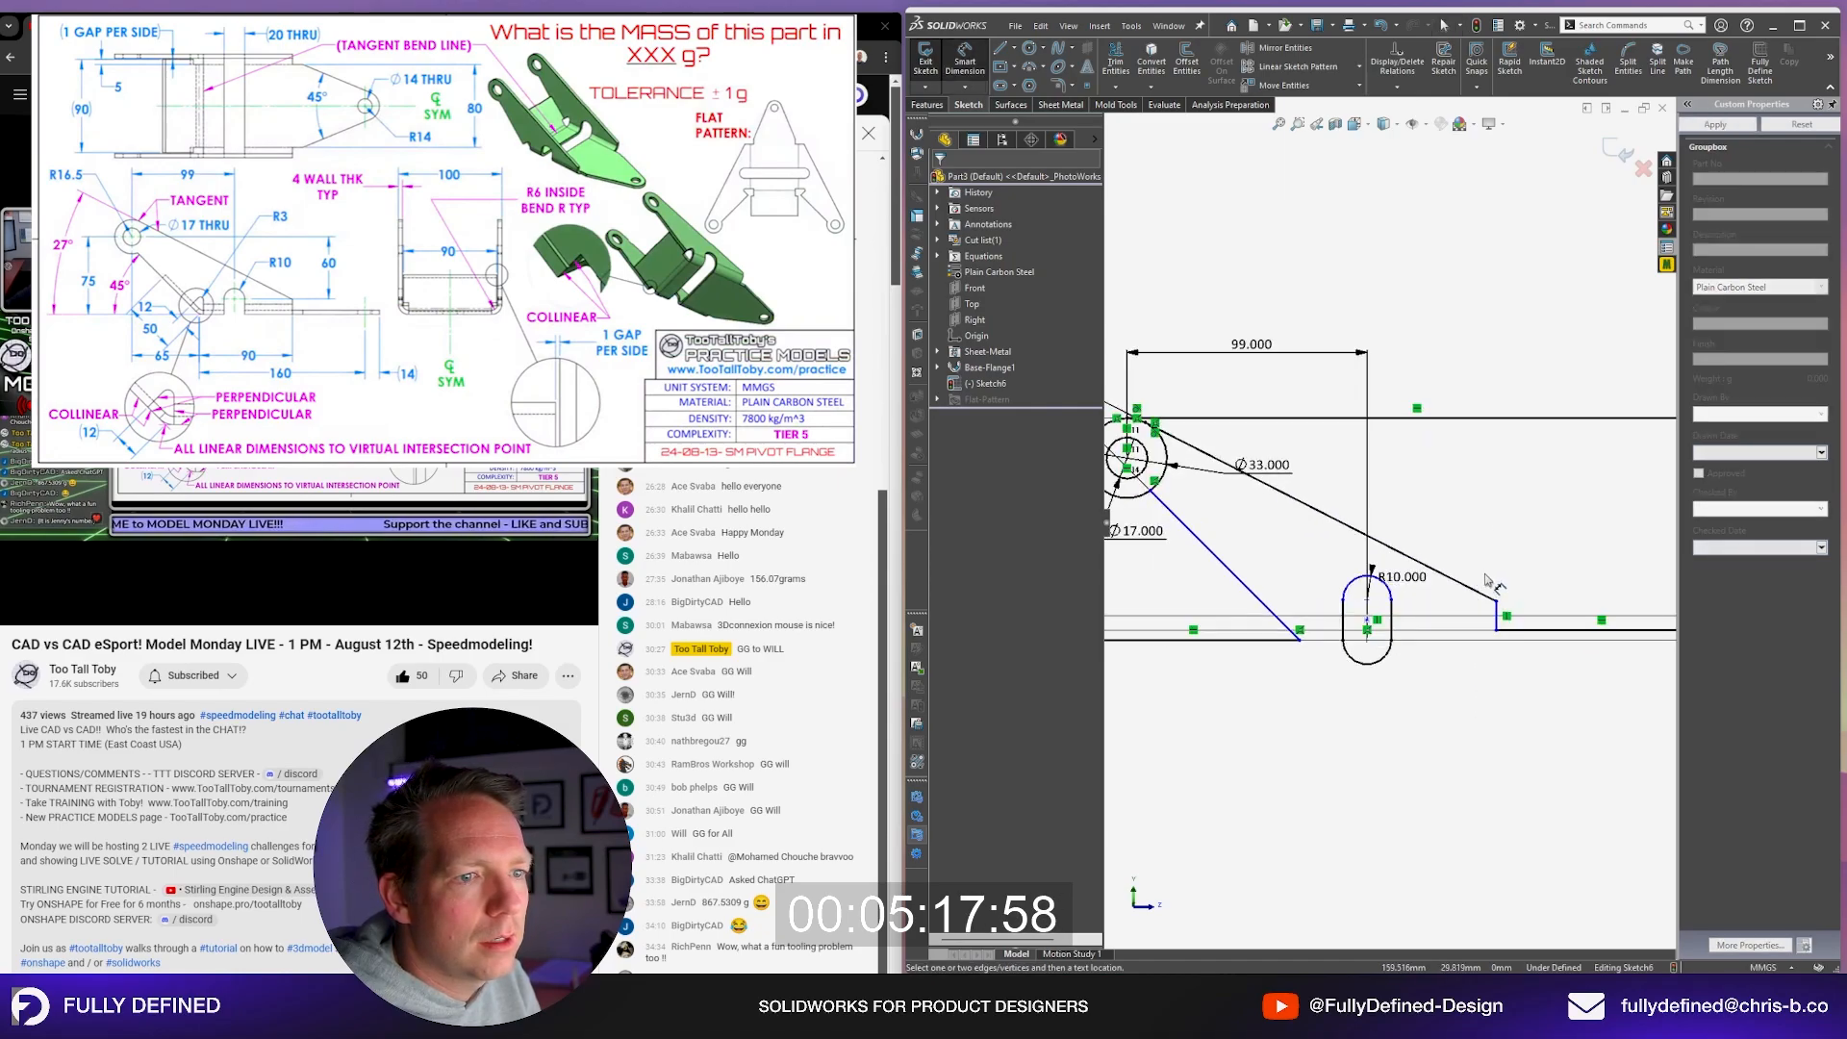
click(1496, 629)
click(1300, 636)
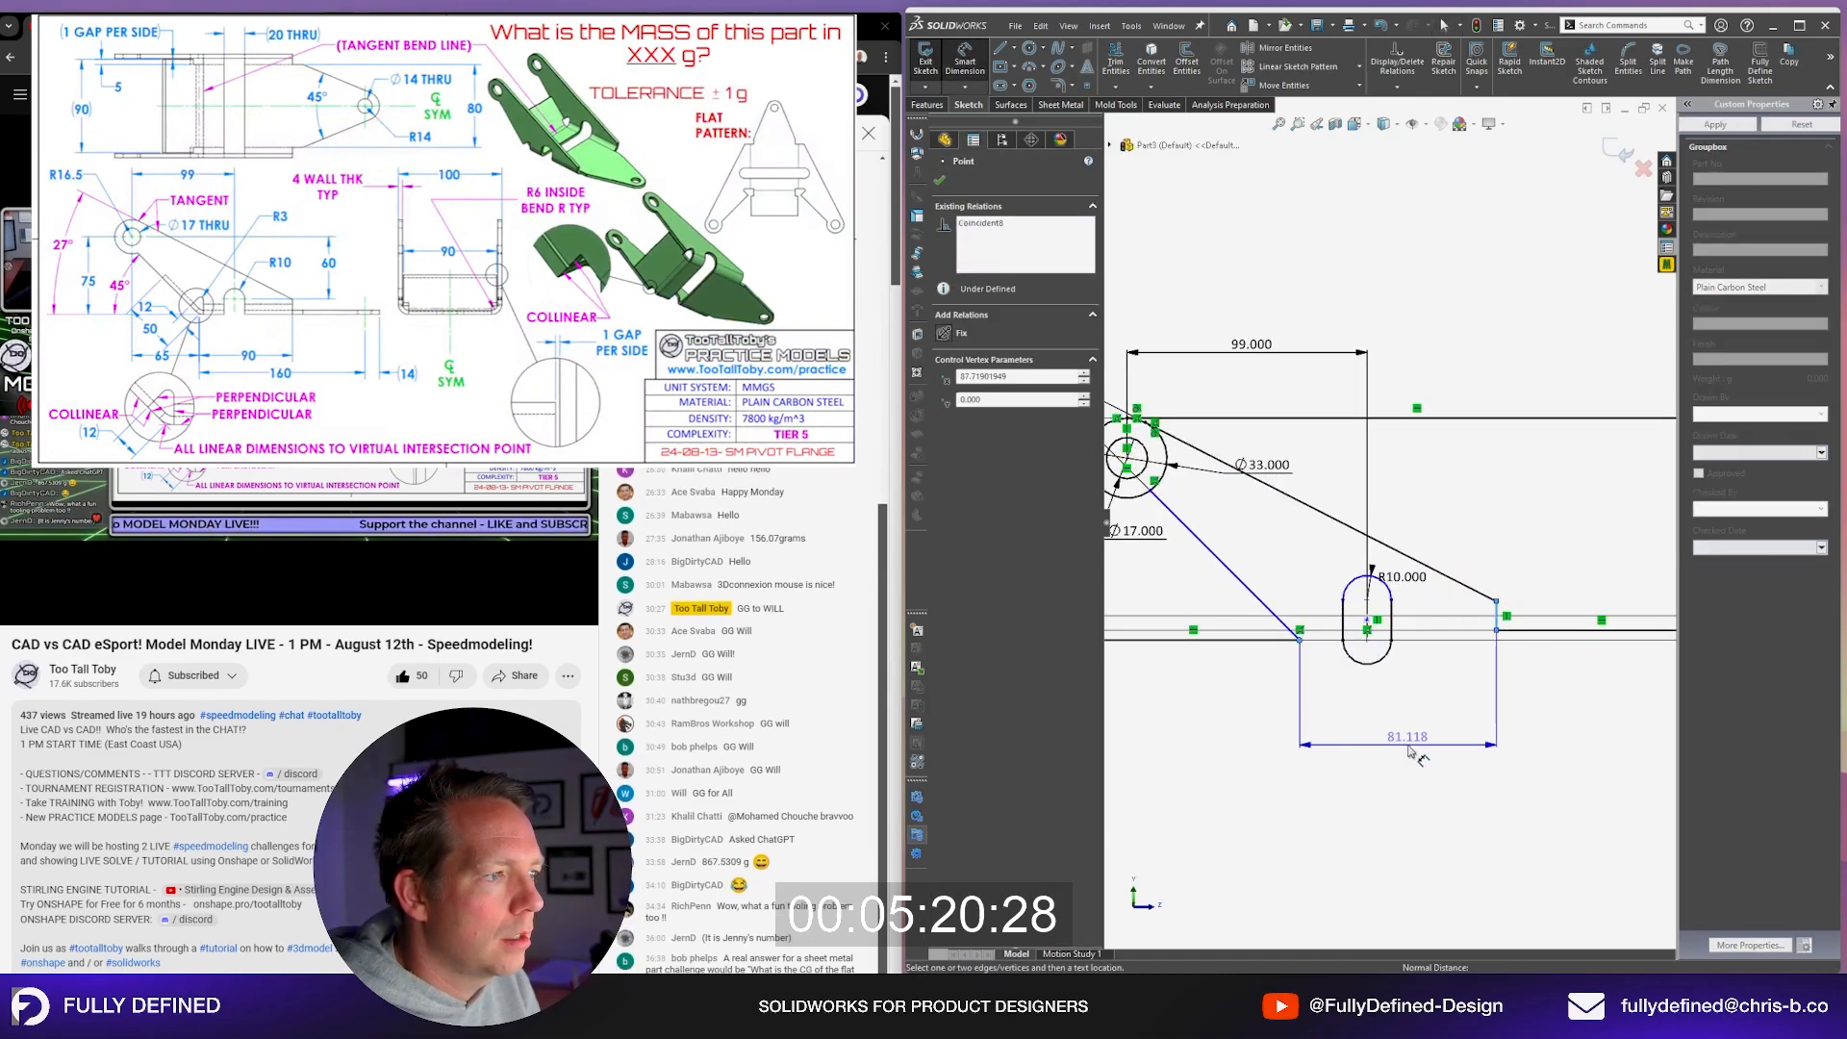
click(1462, 728)
text(90mm)
key(Return)
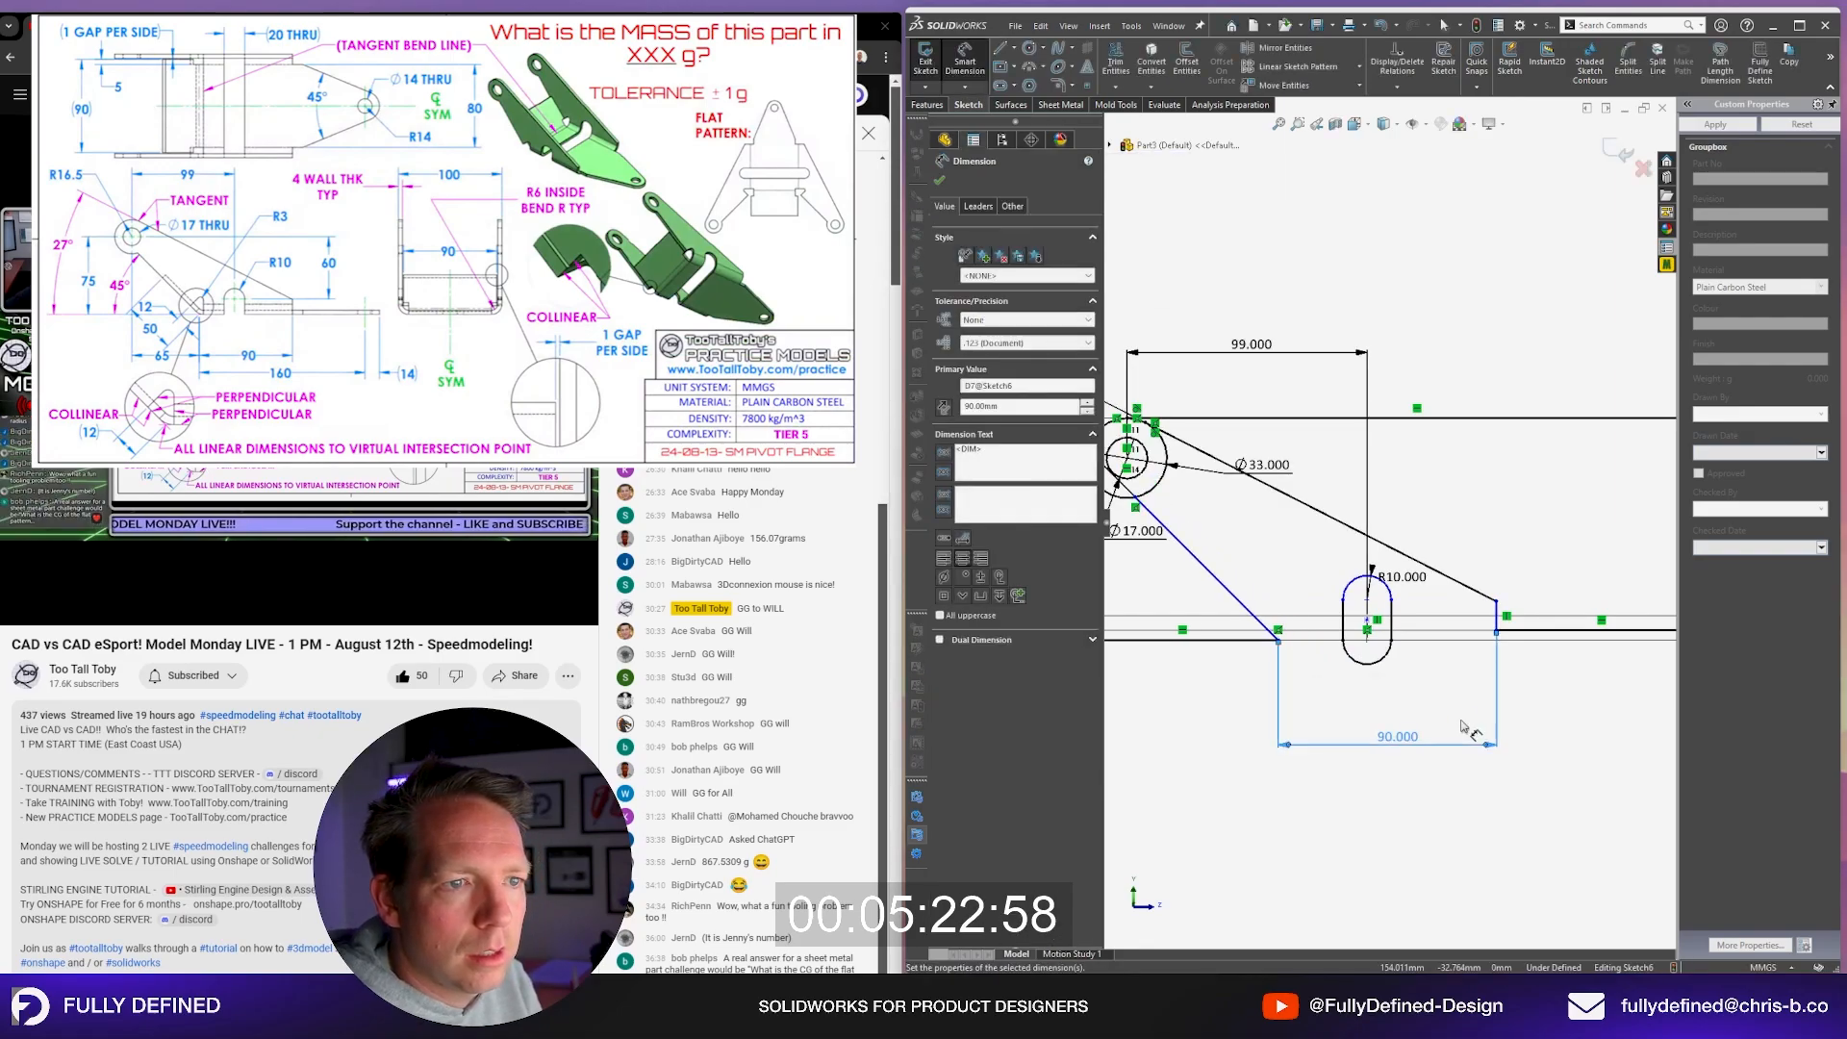
Step: Set the vertical distance between the circle centre and the slot's upper arc centre to 60 mm
scroll(1256, 524, up, 1)
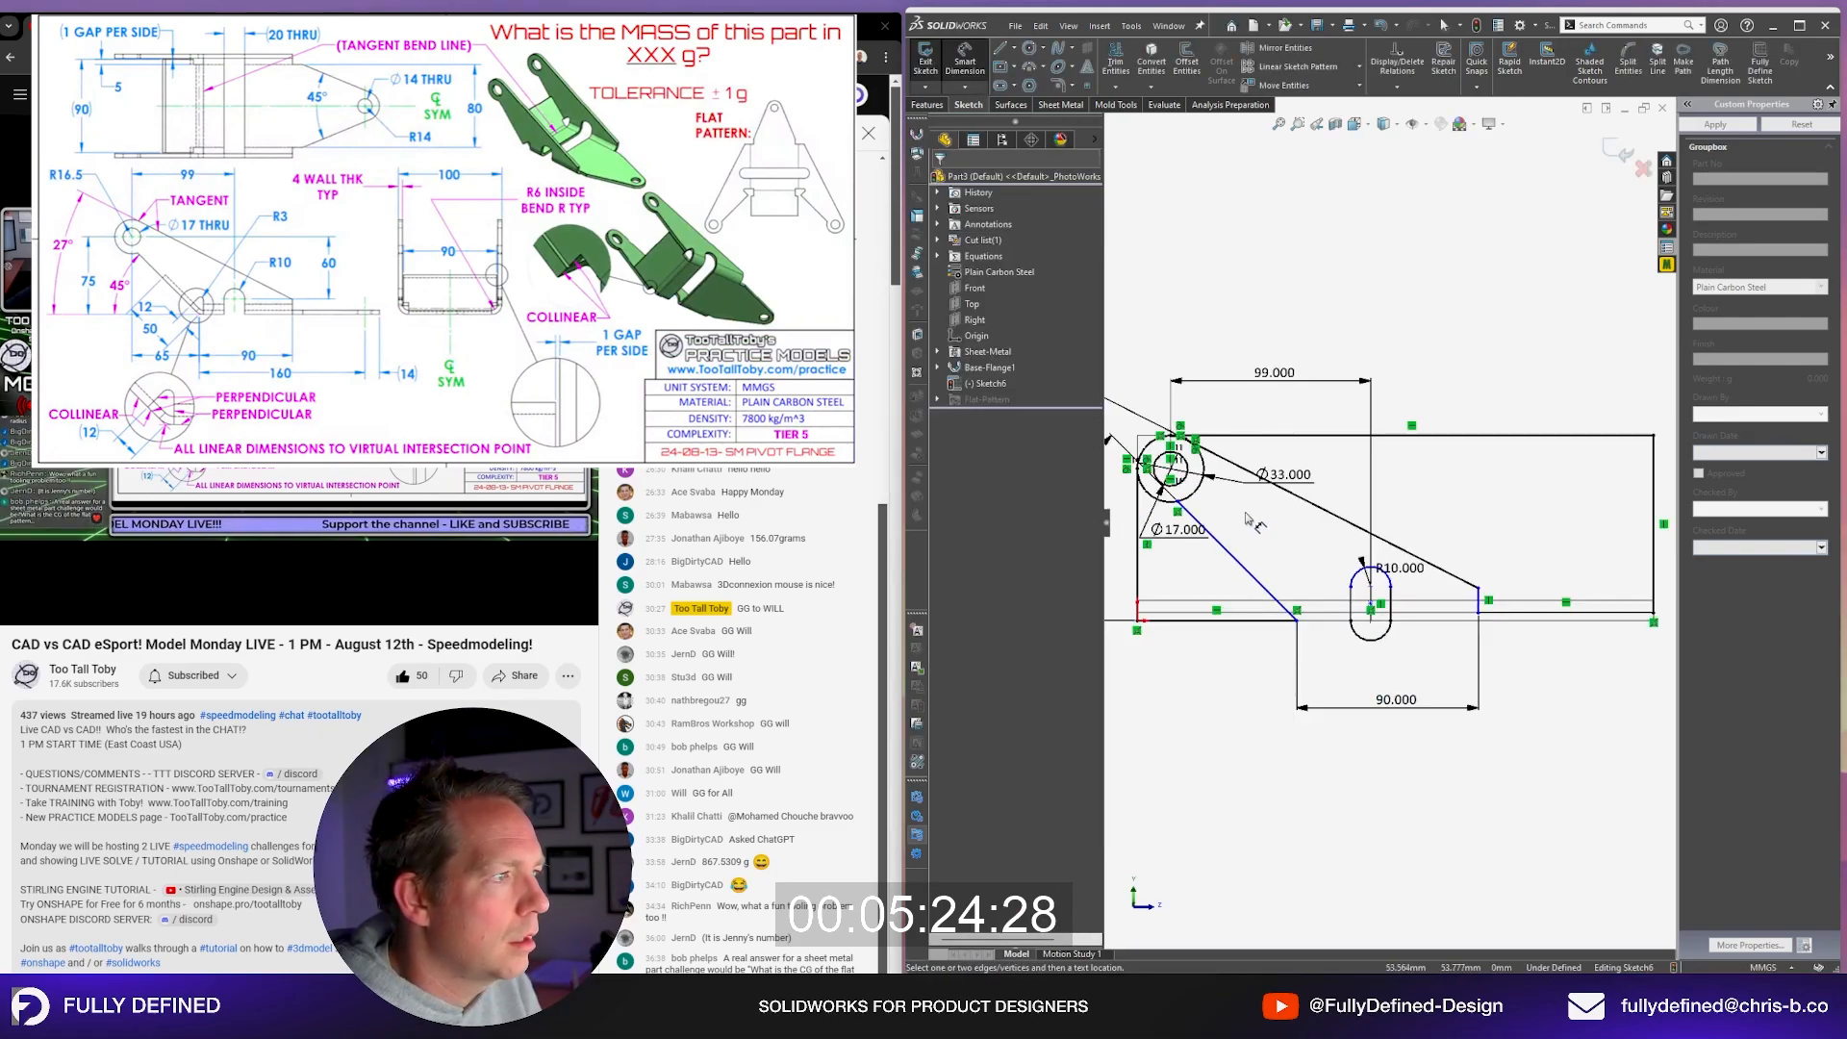
click(1183, 484)
click(1355, 573)
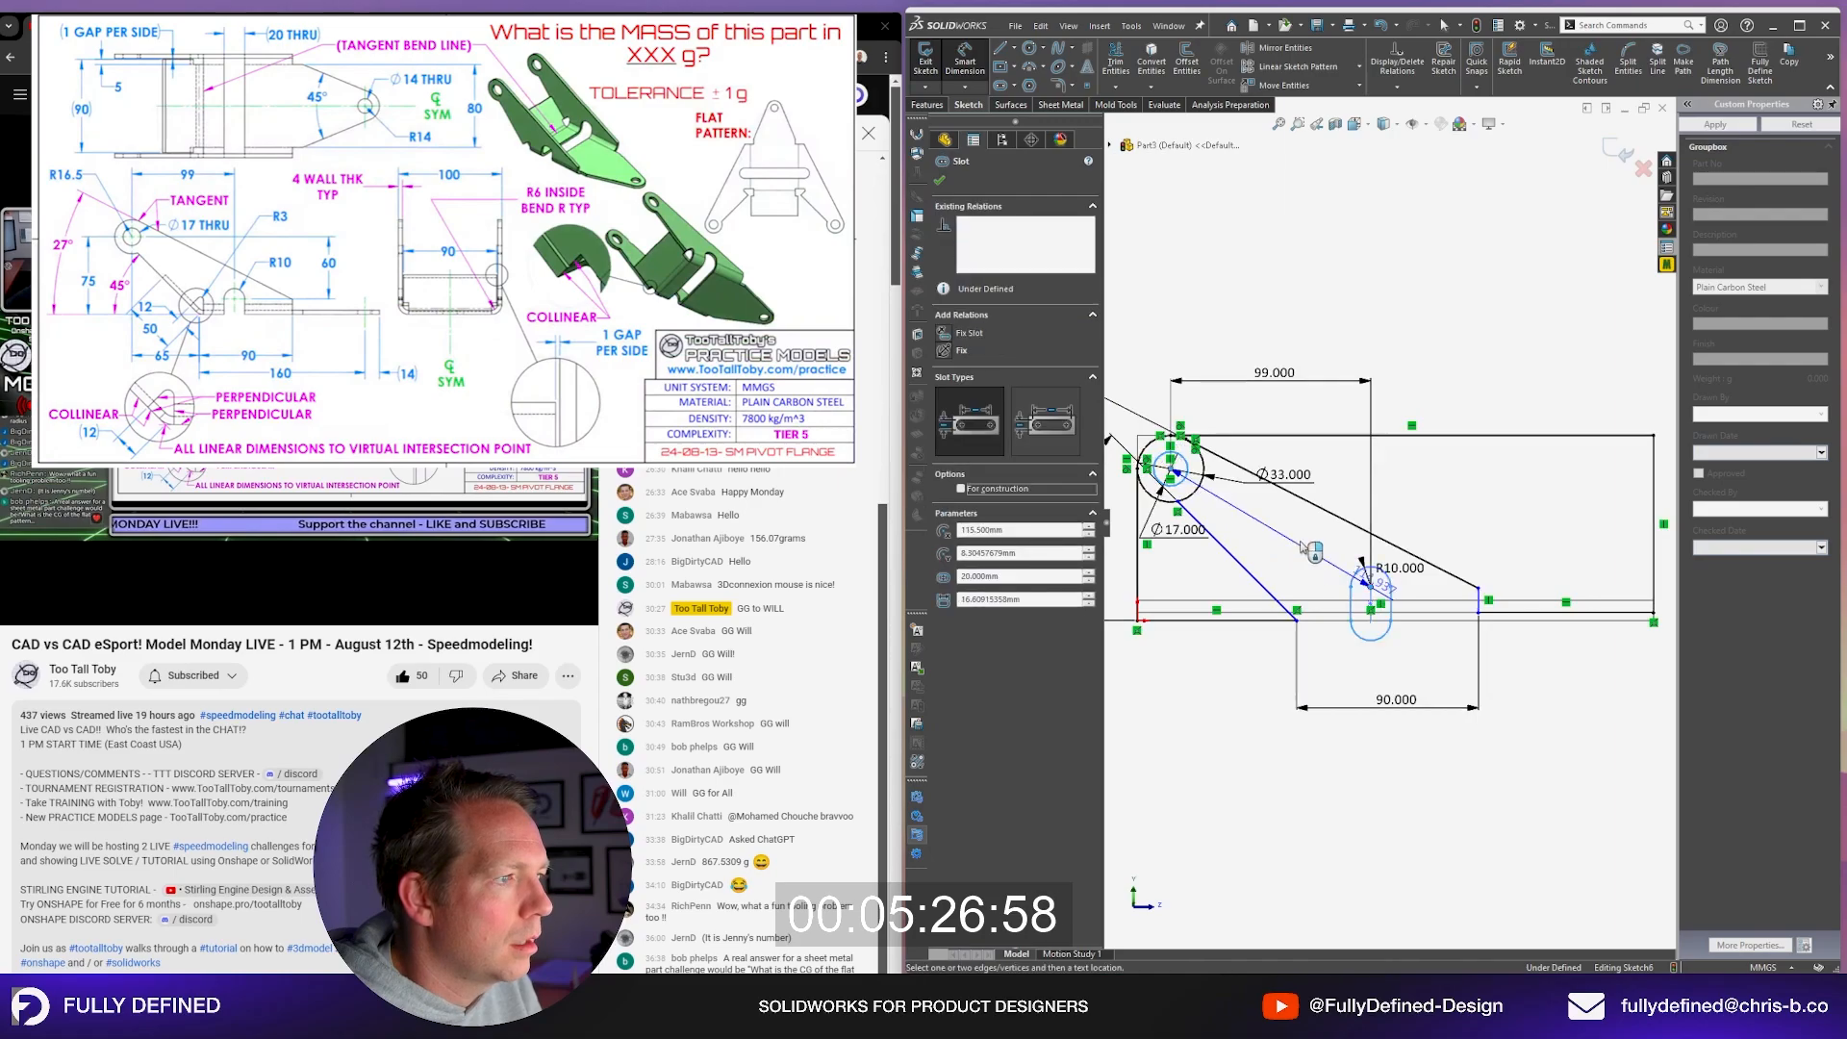
click(1454, 530)
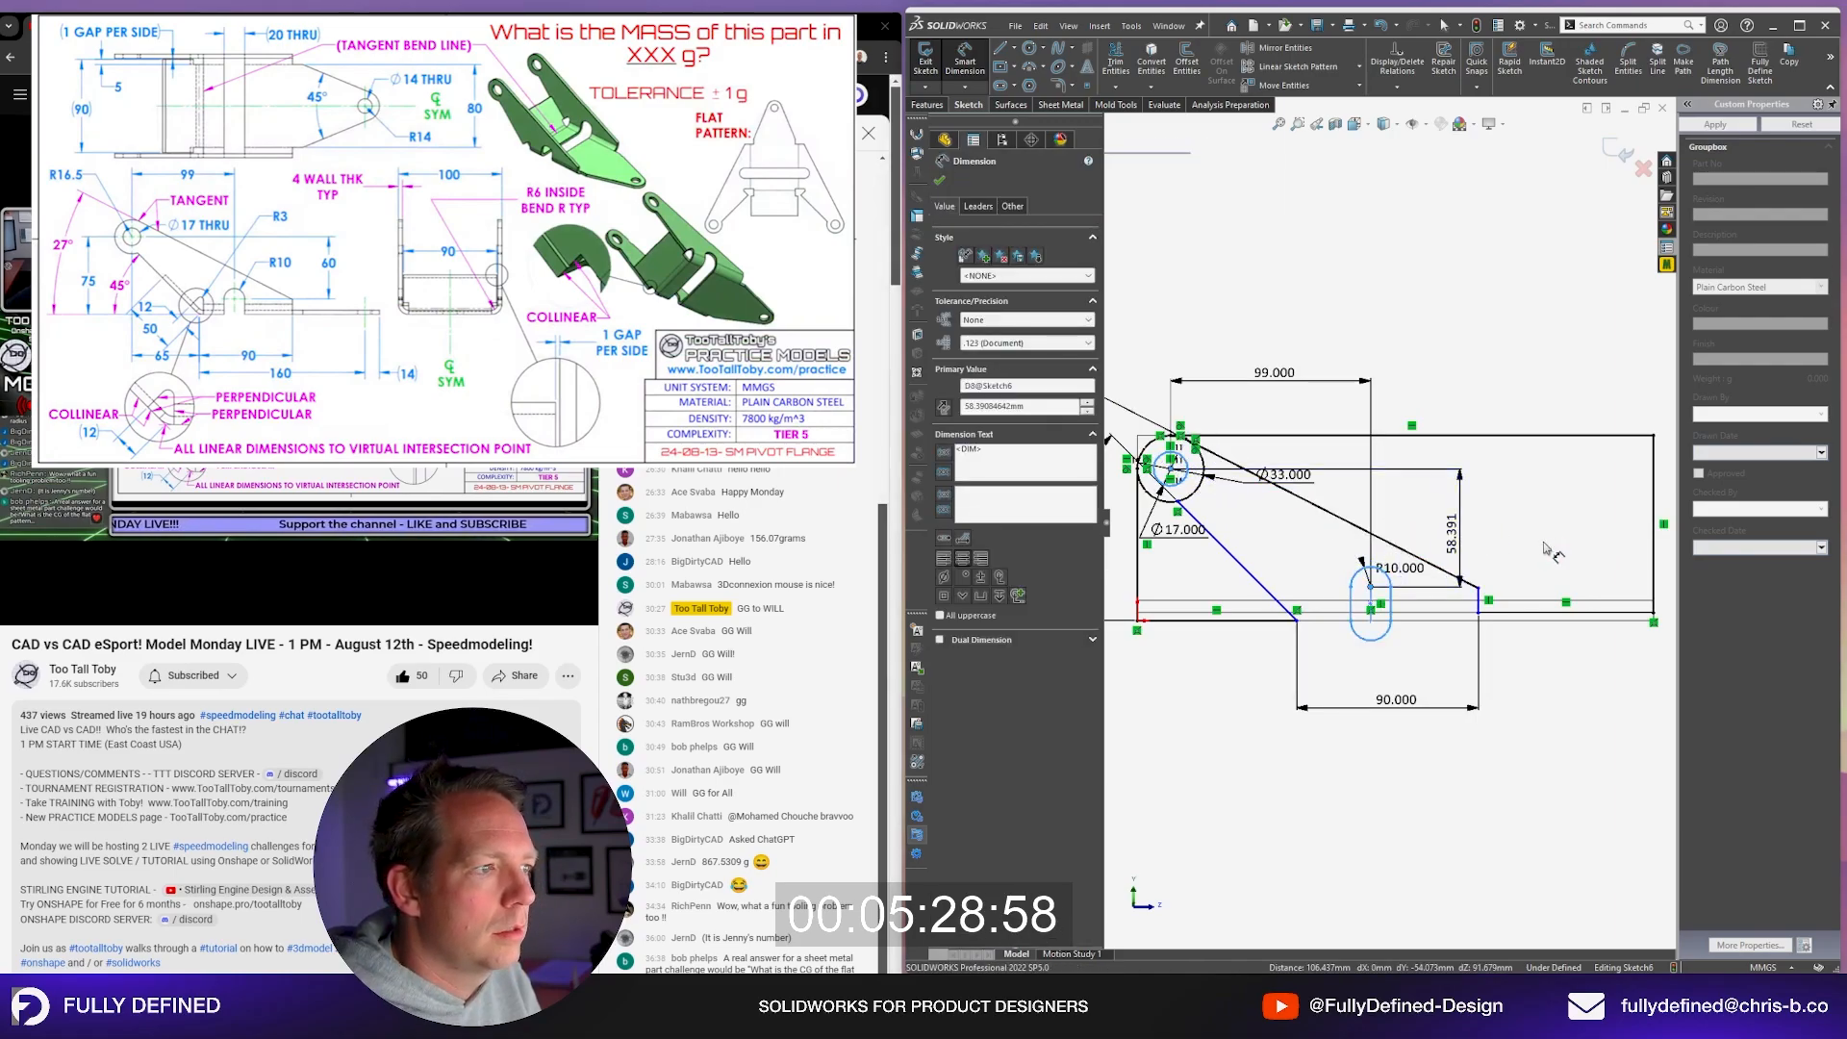
text(60)
key(Return)
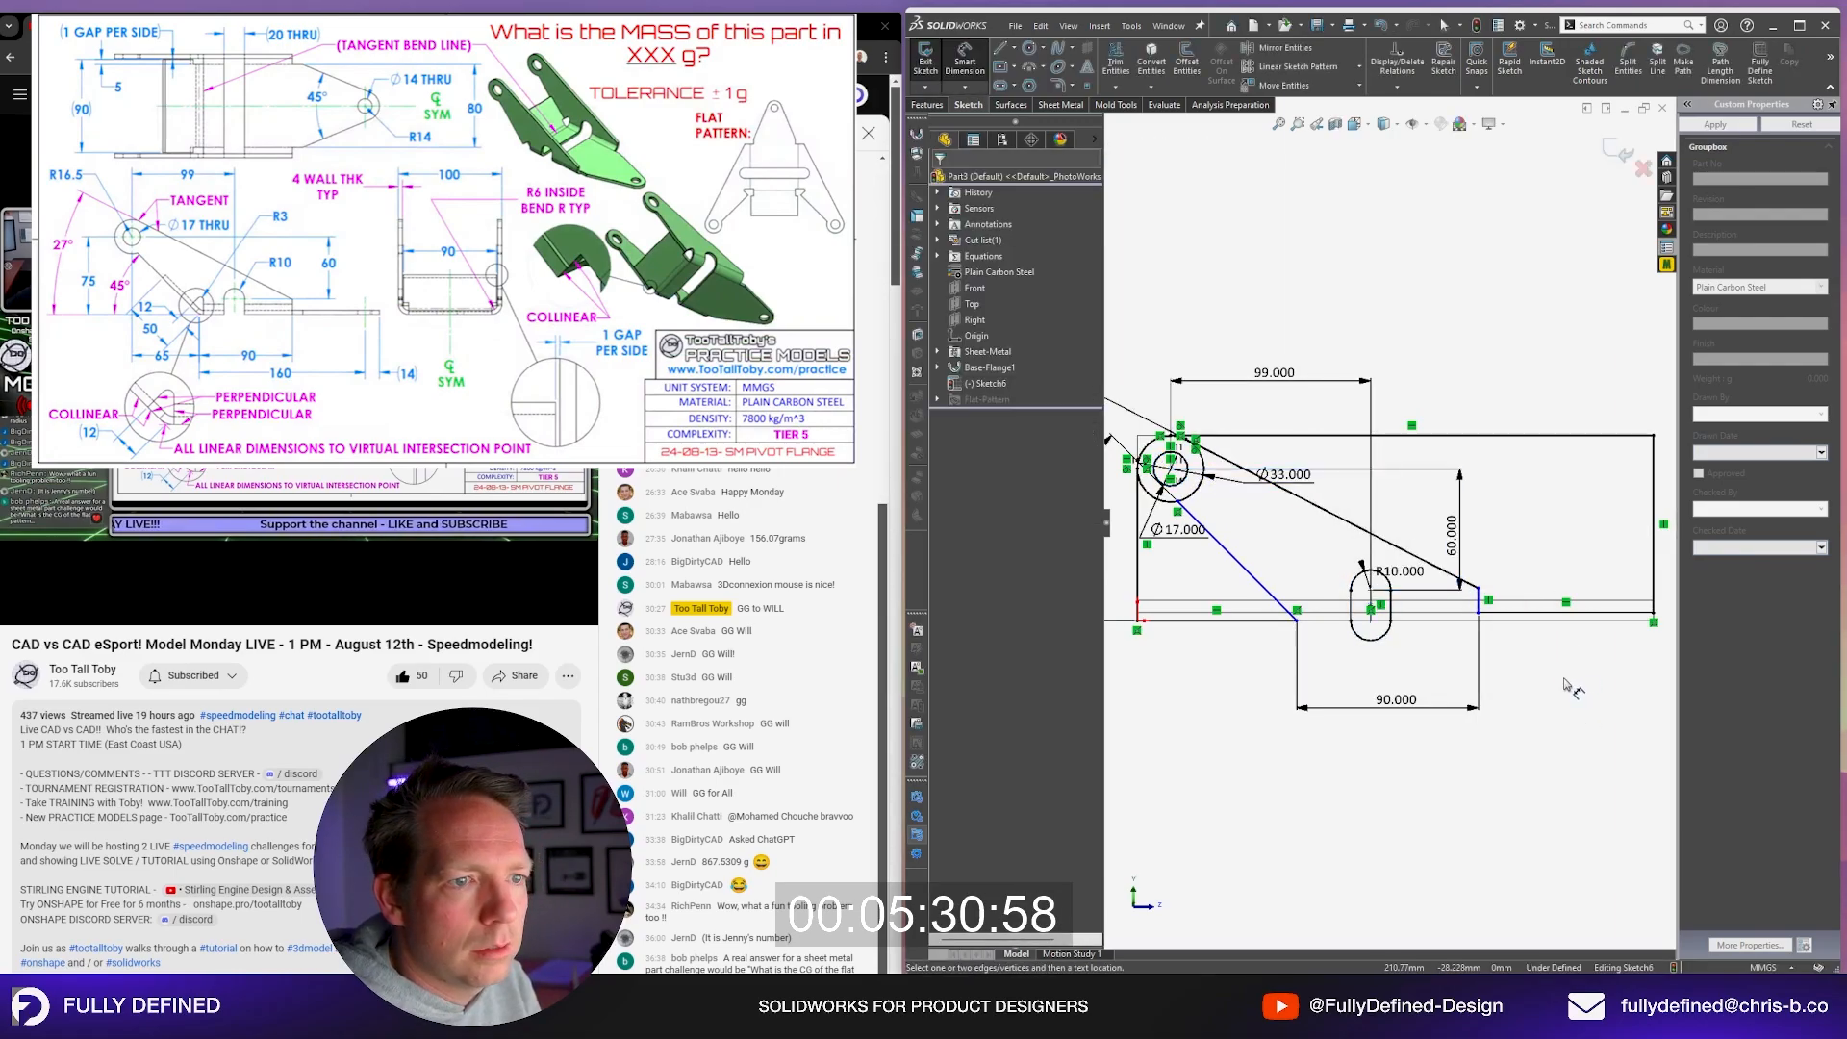
Step: Set the horizontal distance between the circle centre and the lower sloping line's bottom end to 65 mm
scroll(1566, 685, down, 2)
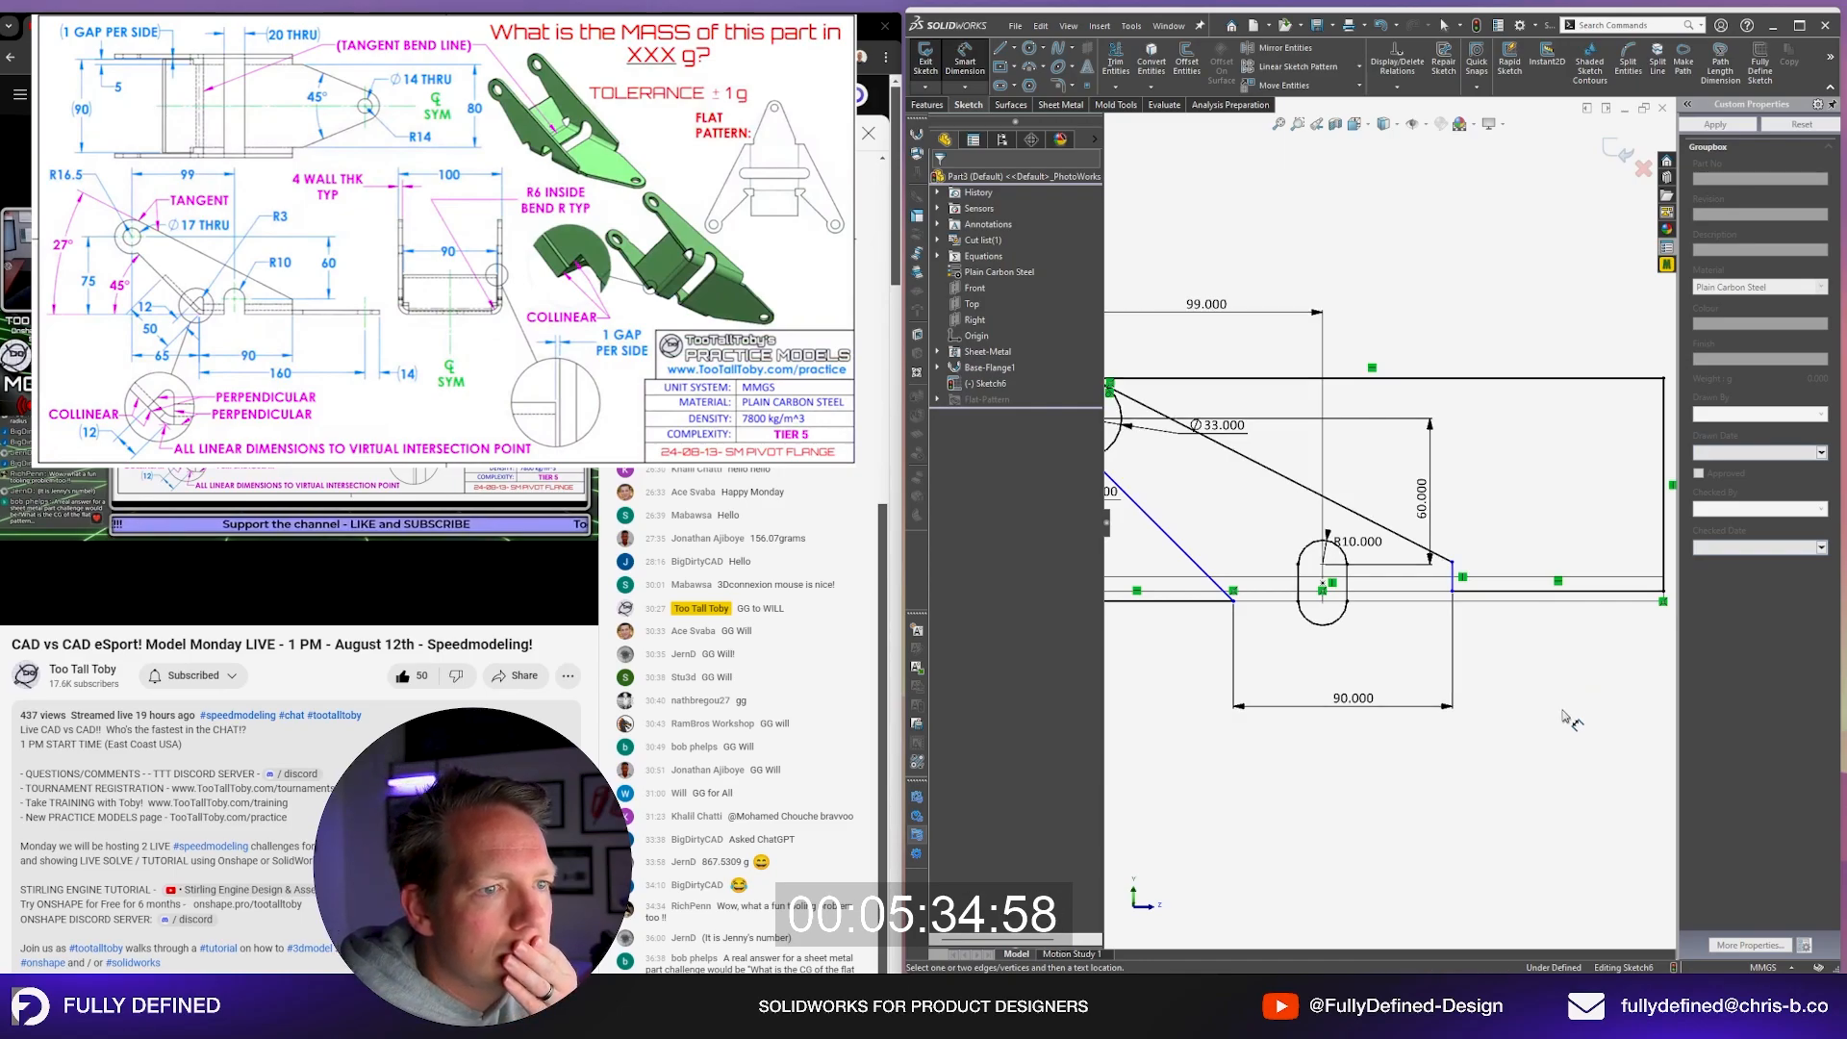
scroll(1474, 682, up, 4)
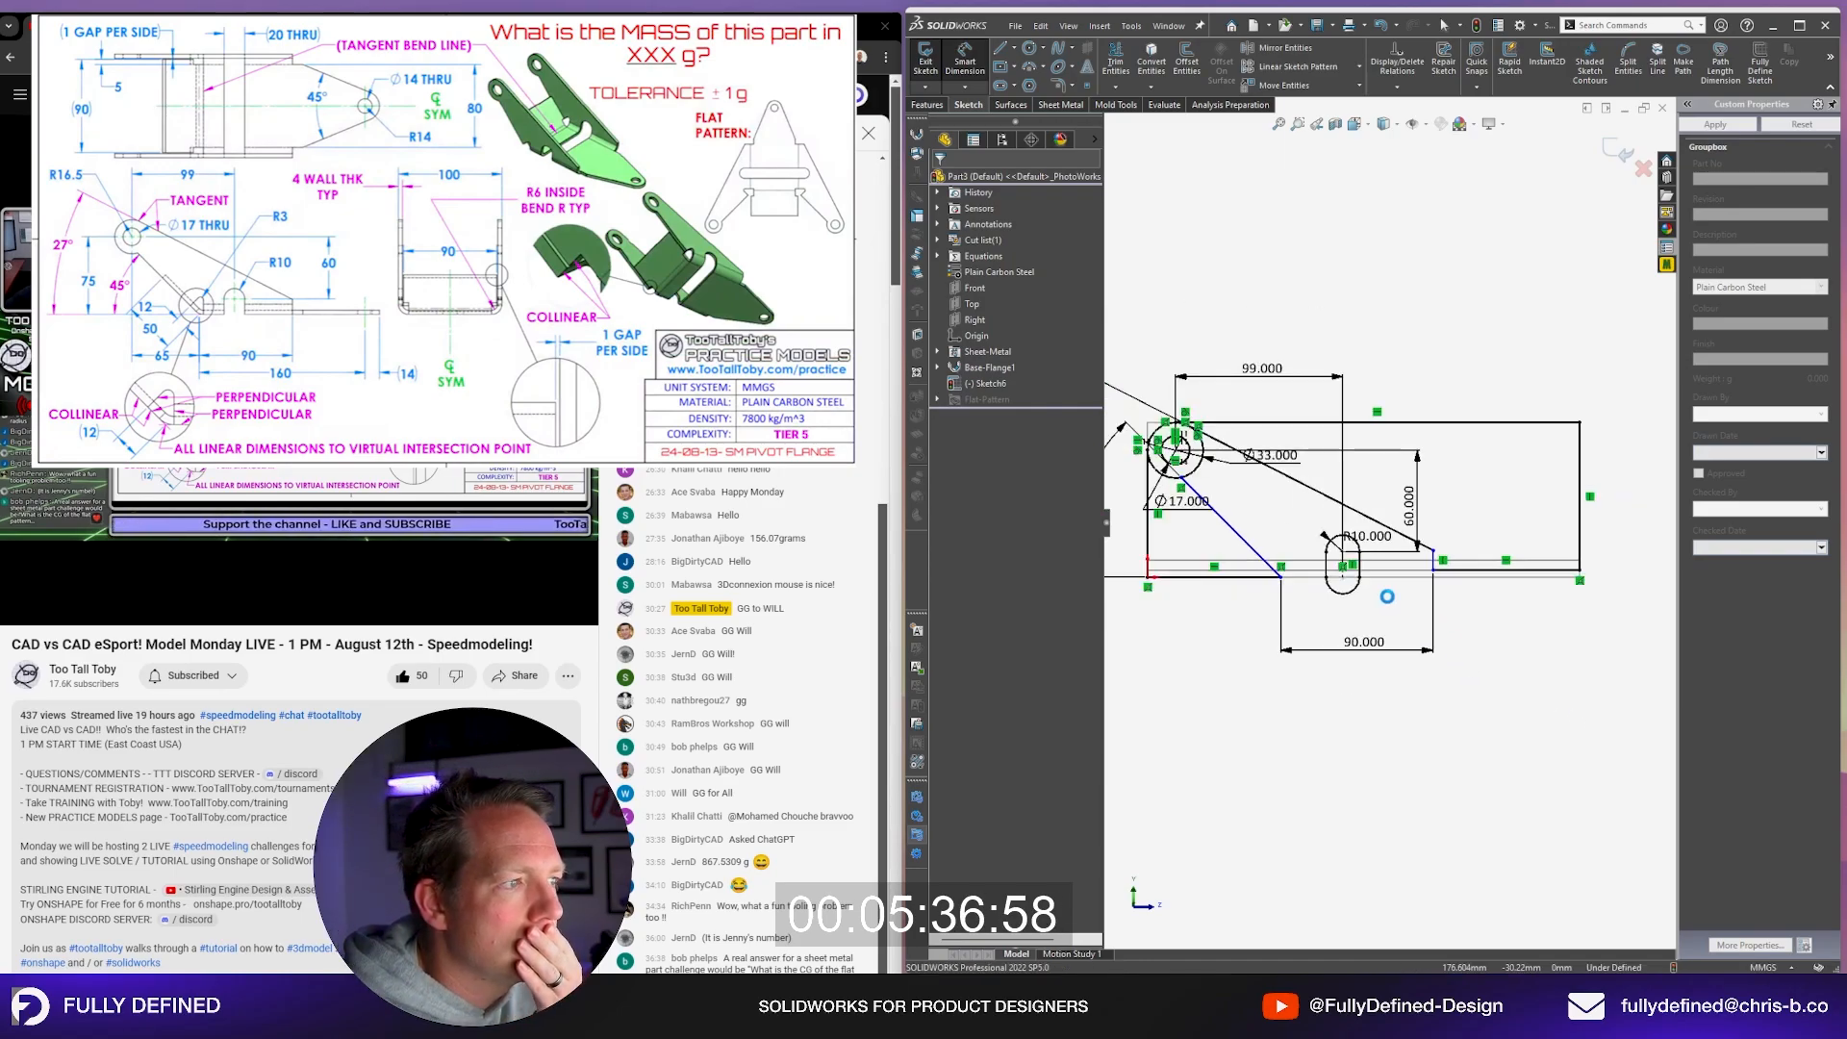
scroll(1209, 501, down, 1)
scroll(1318, 585, down, 1)
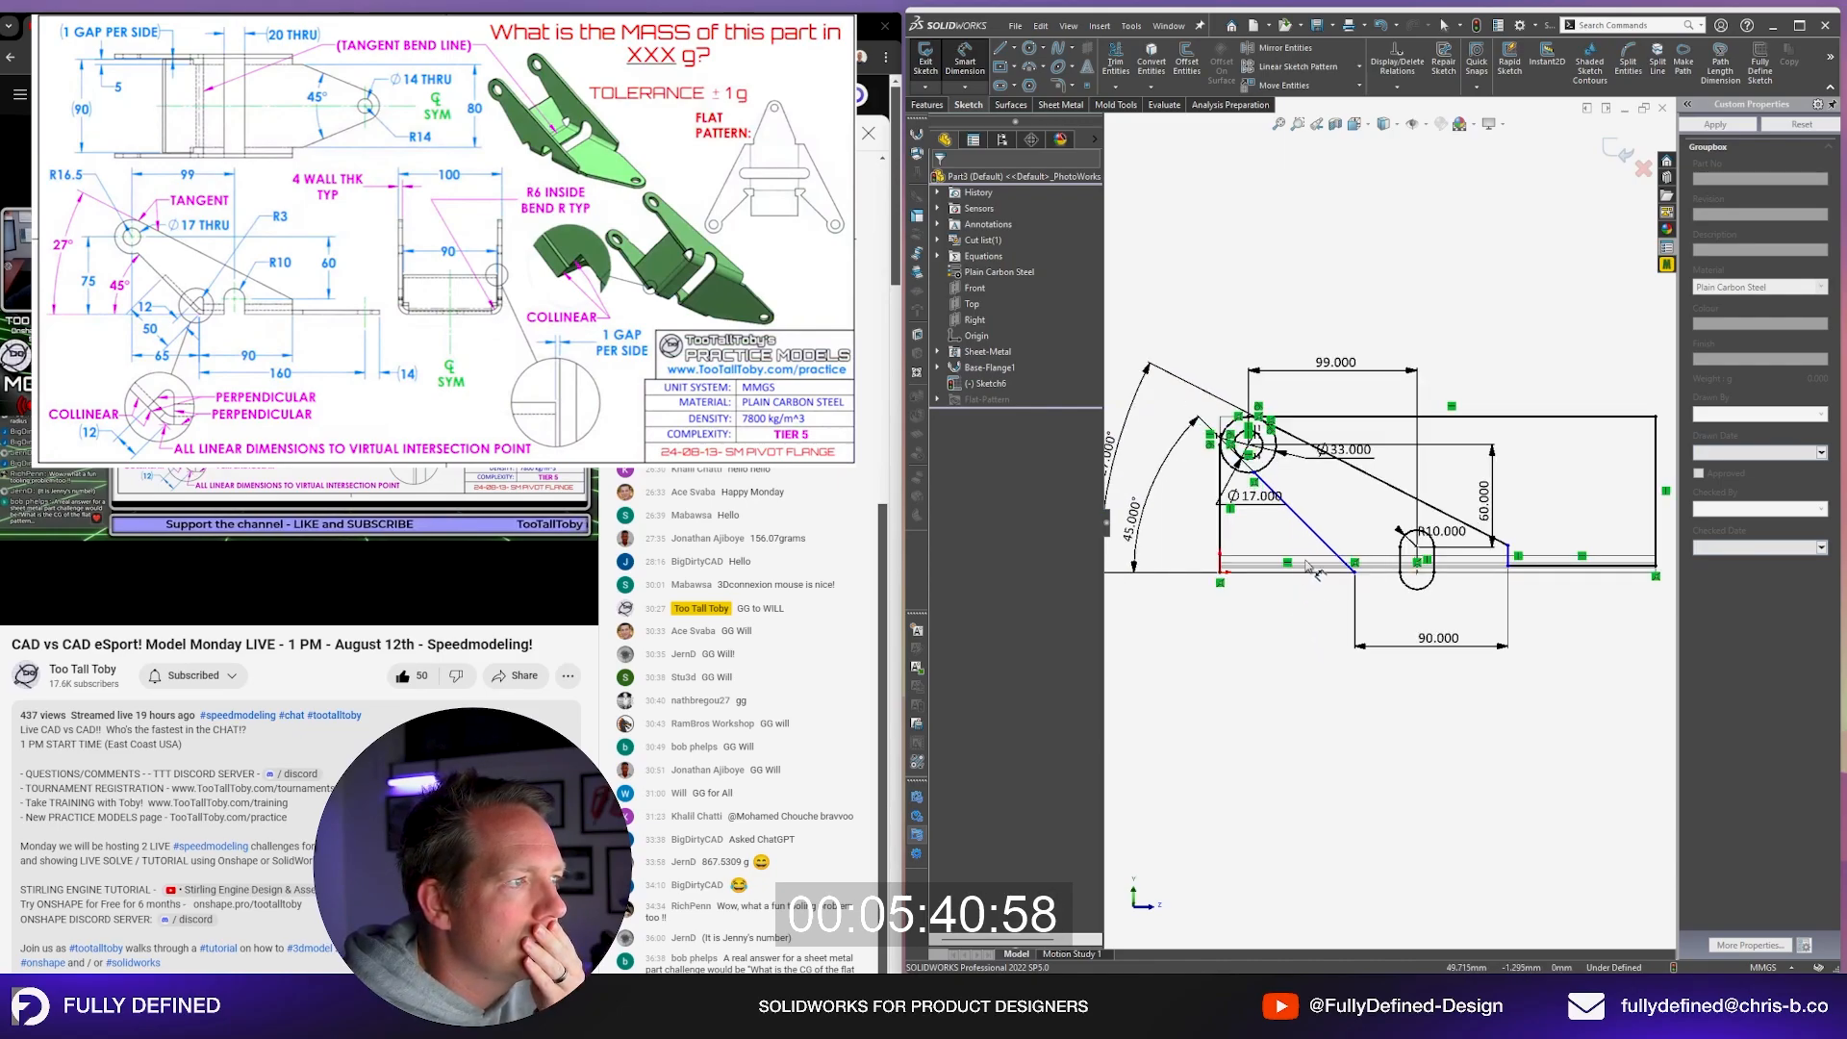
scroll(1329, 485, down, 1)
scroll(1286, 466, down, 1)
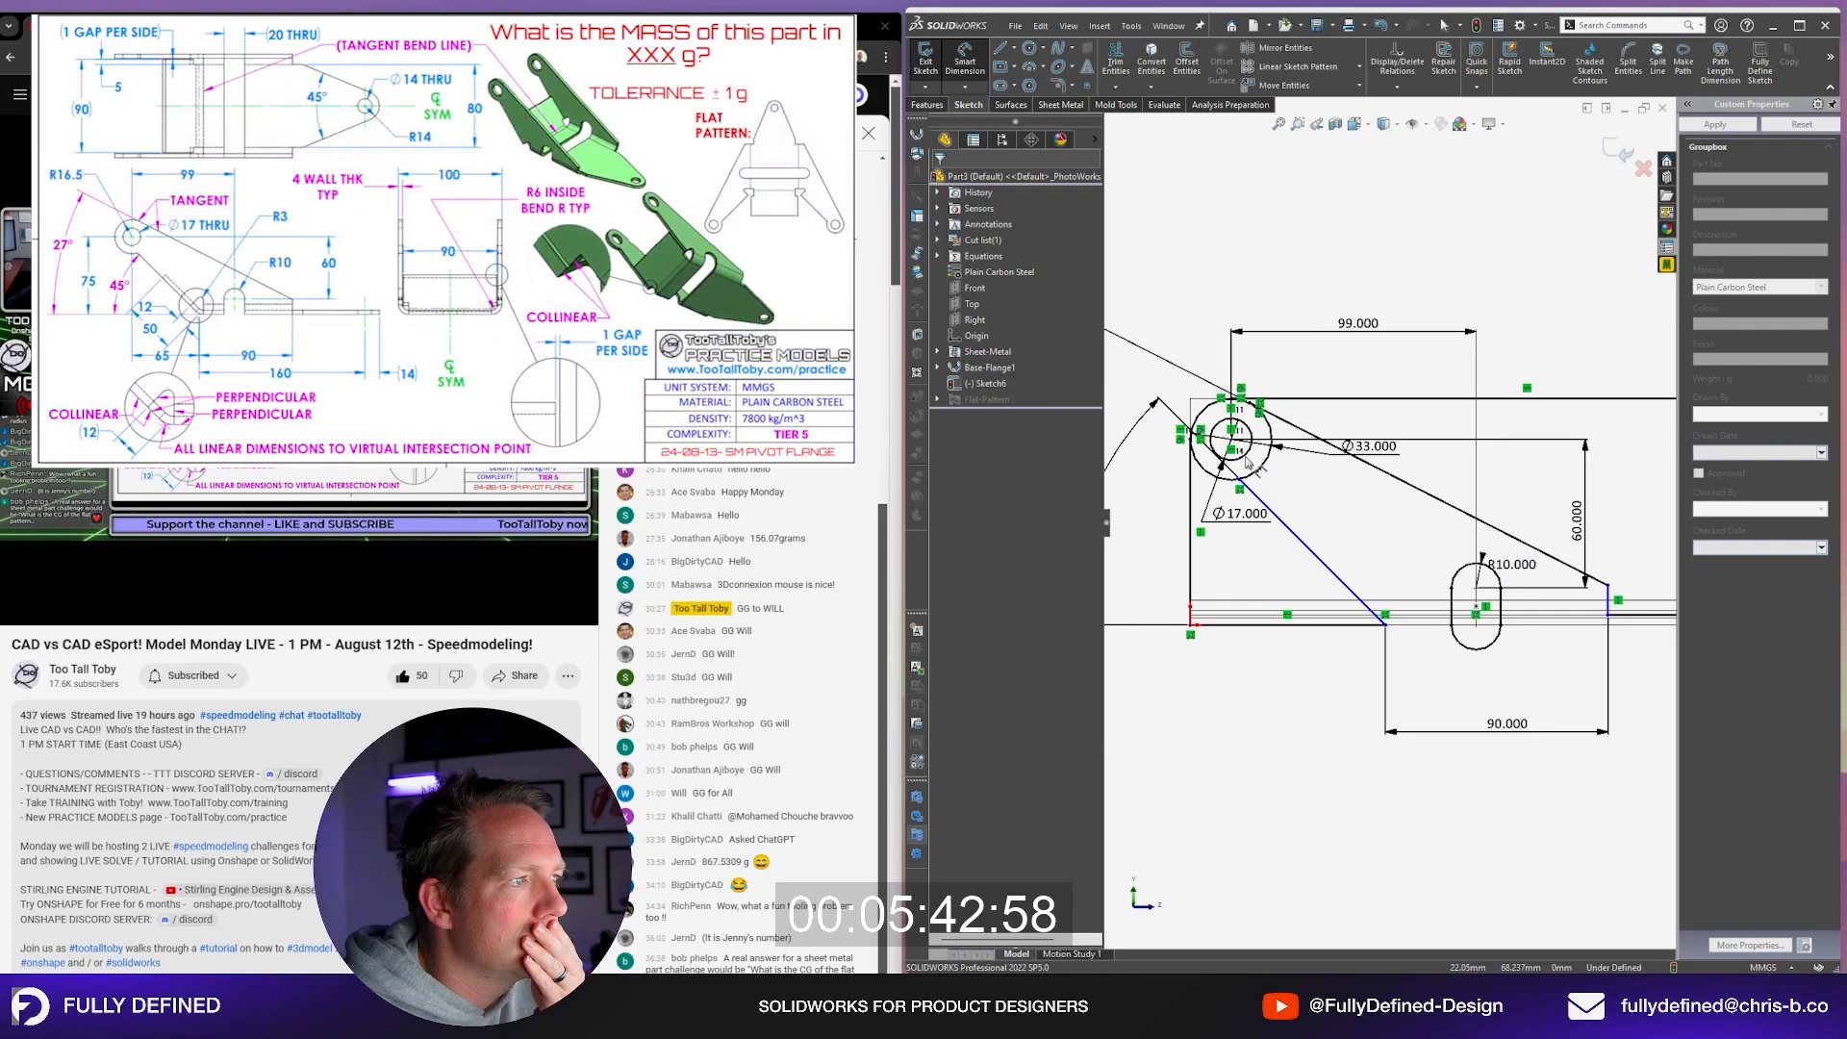
click(1232, 437)
click(1385, 625)
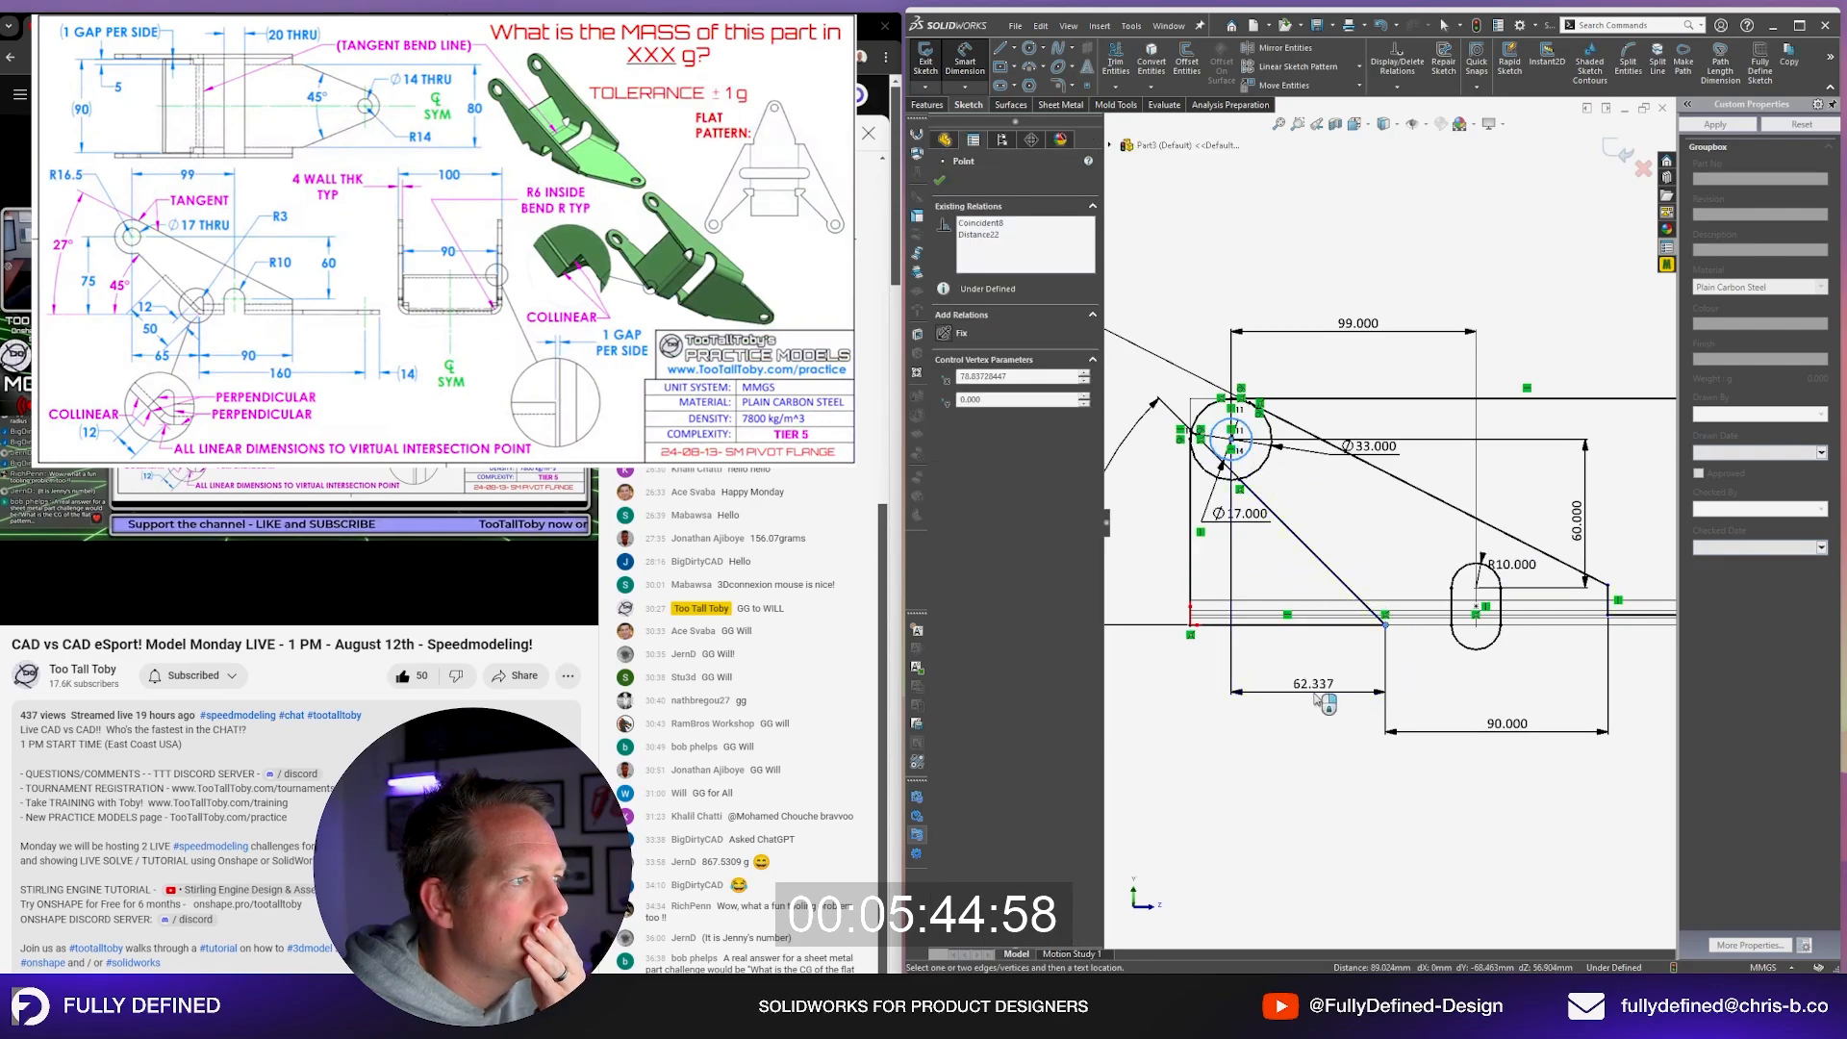
click(1322, 702)
key(Return)
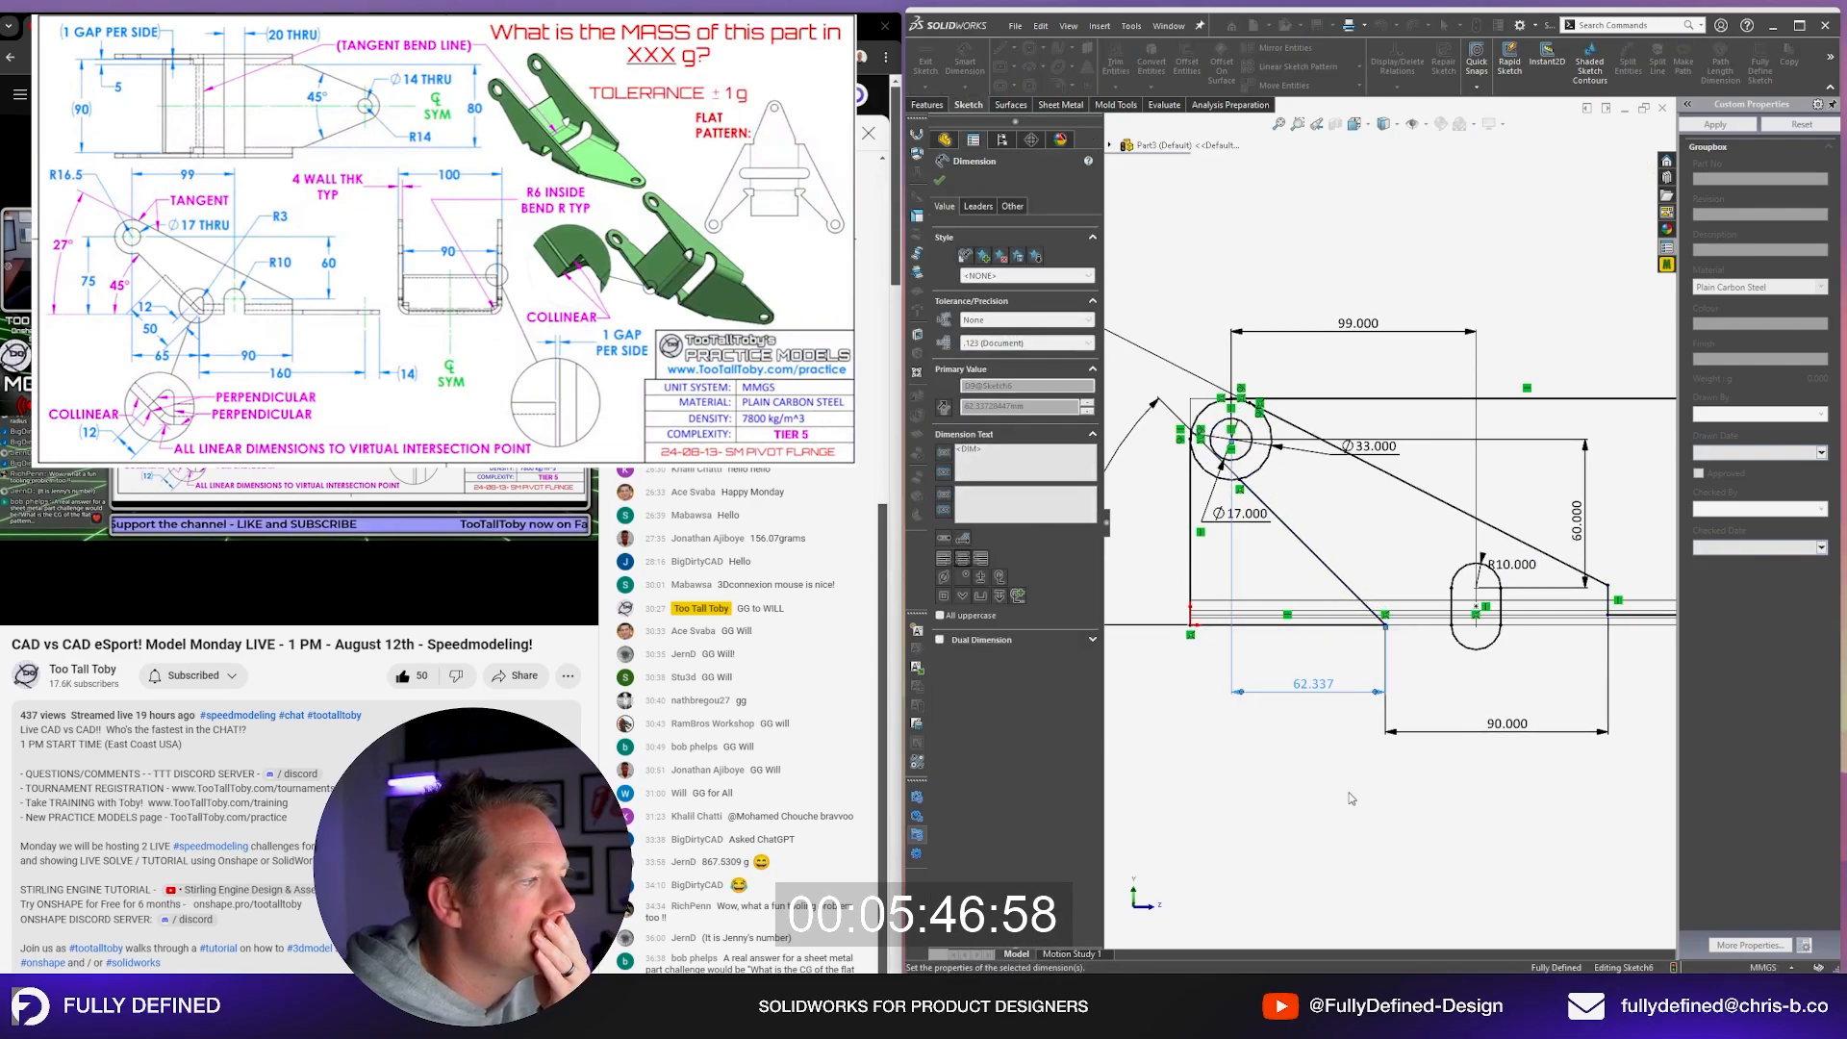
scroll(1508, 525, up, 3)
scroll(1541, 472, down, 1)
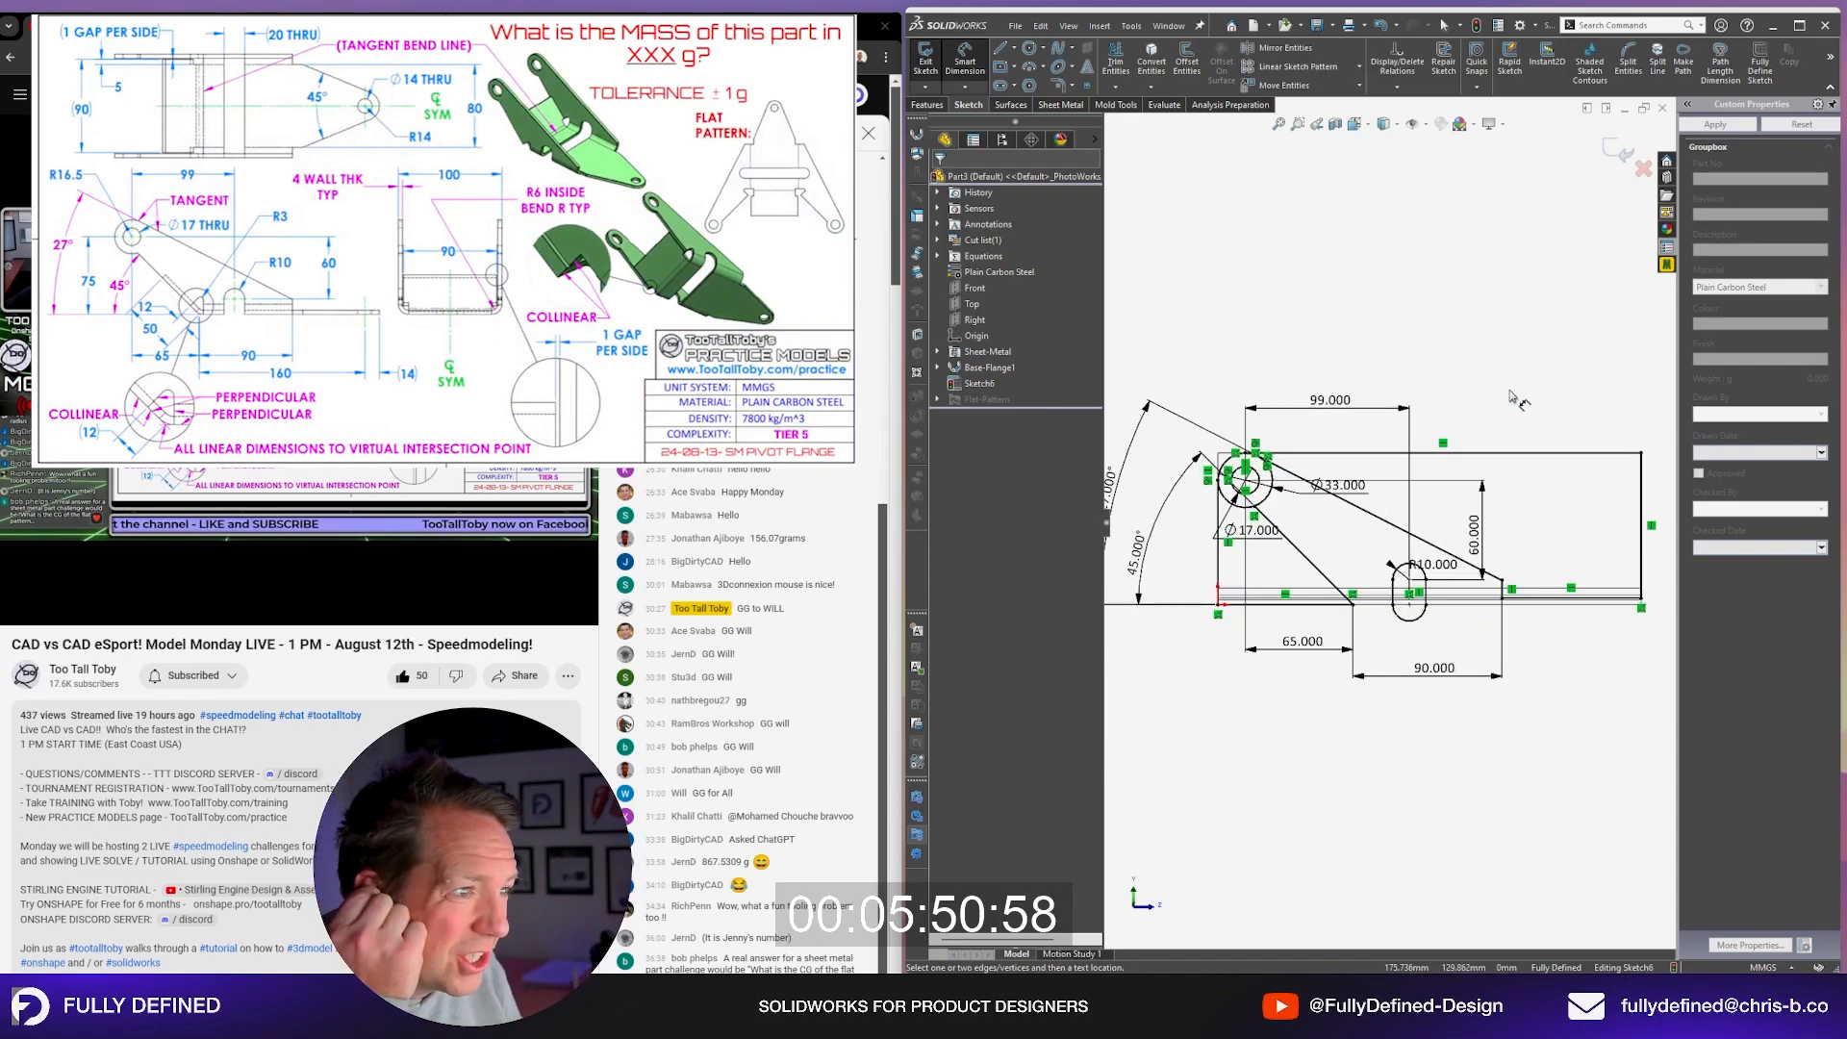
key(Escape)
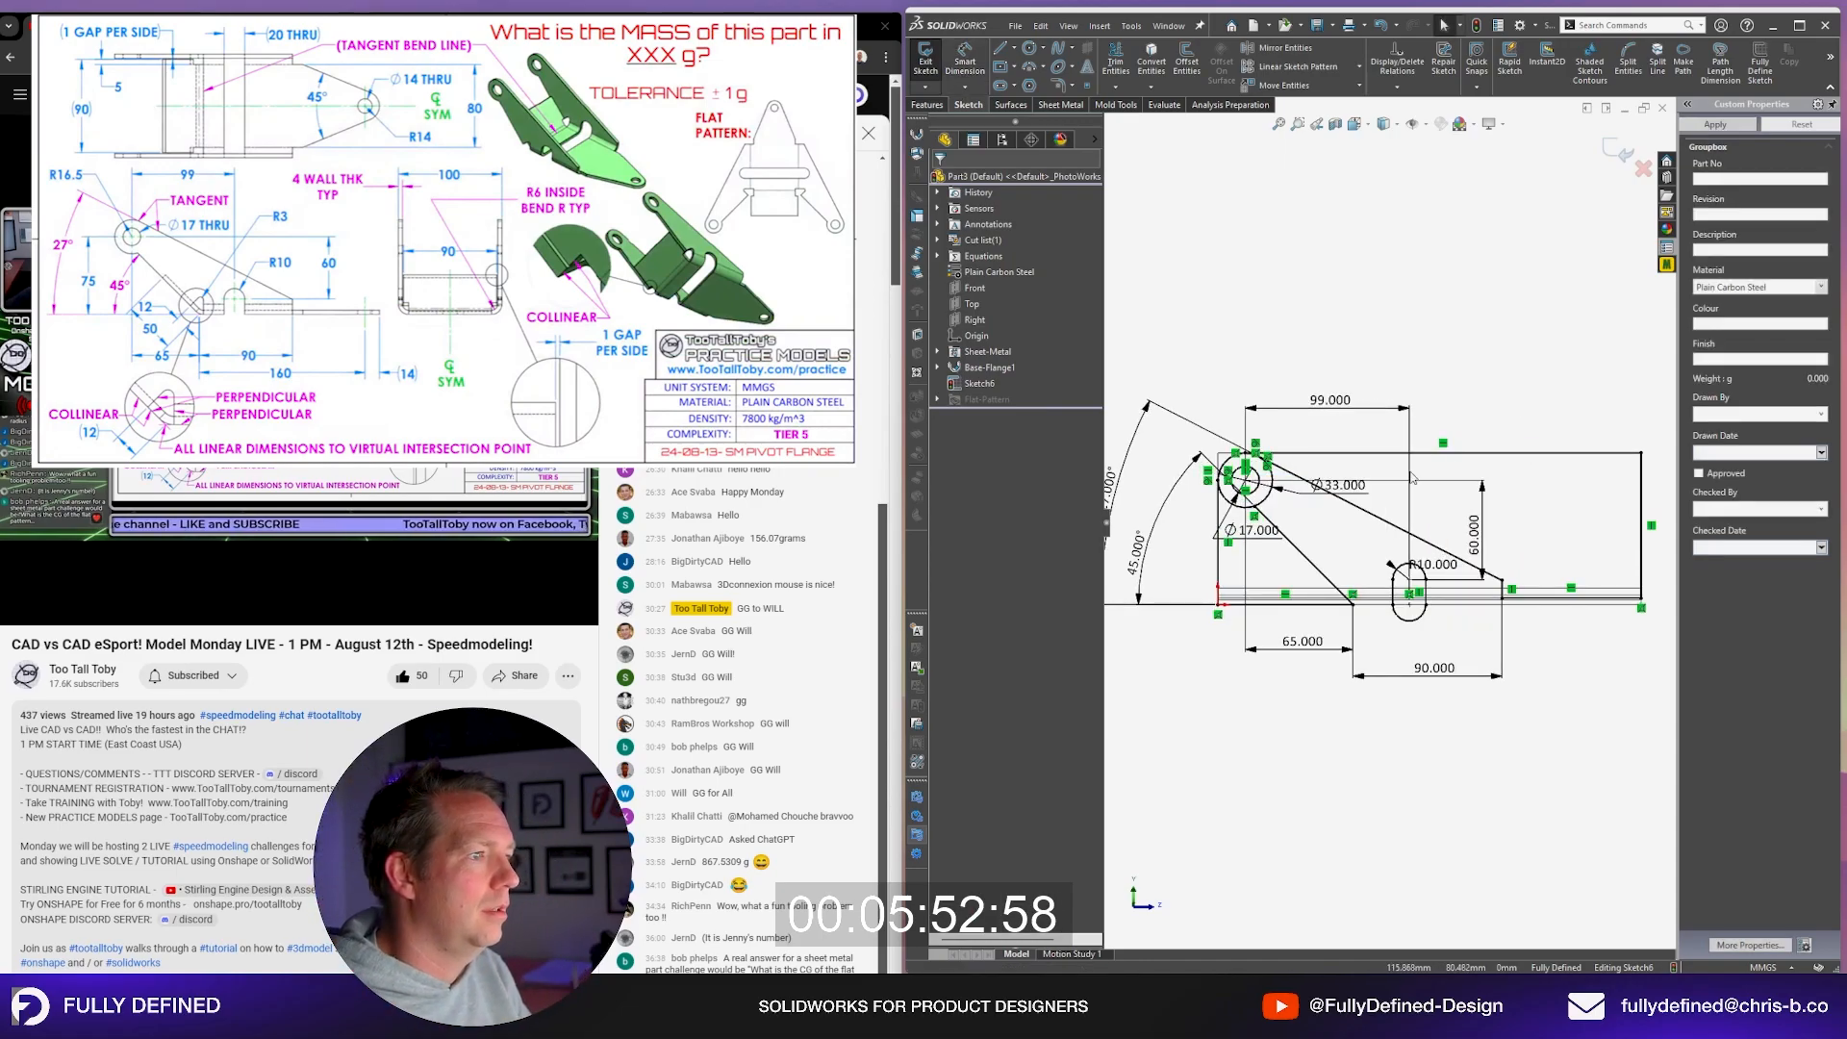
Step: Start an extruded cut from the sketch, selecting the region above the upper sloping line and the lower part of the slot
scroll(1346, 490, down, 3)
scroll(1385, 510, up, 3)
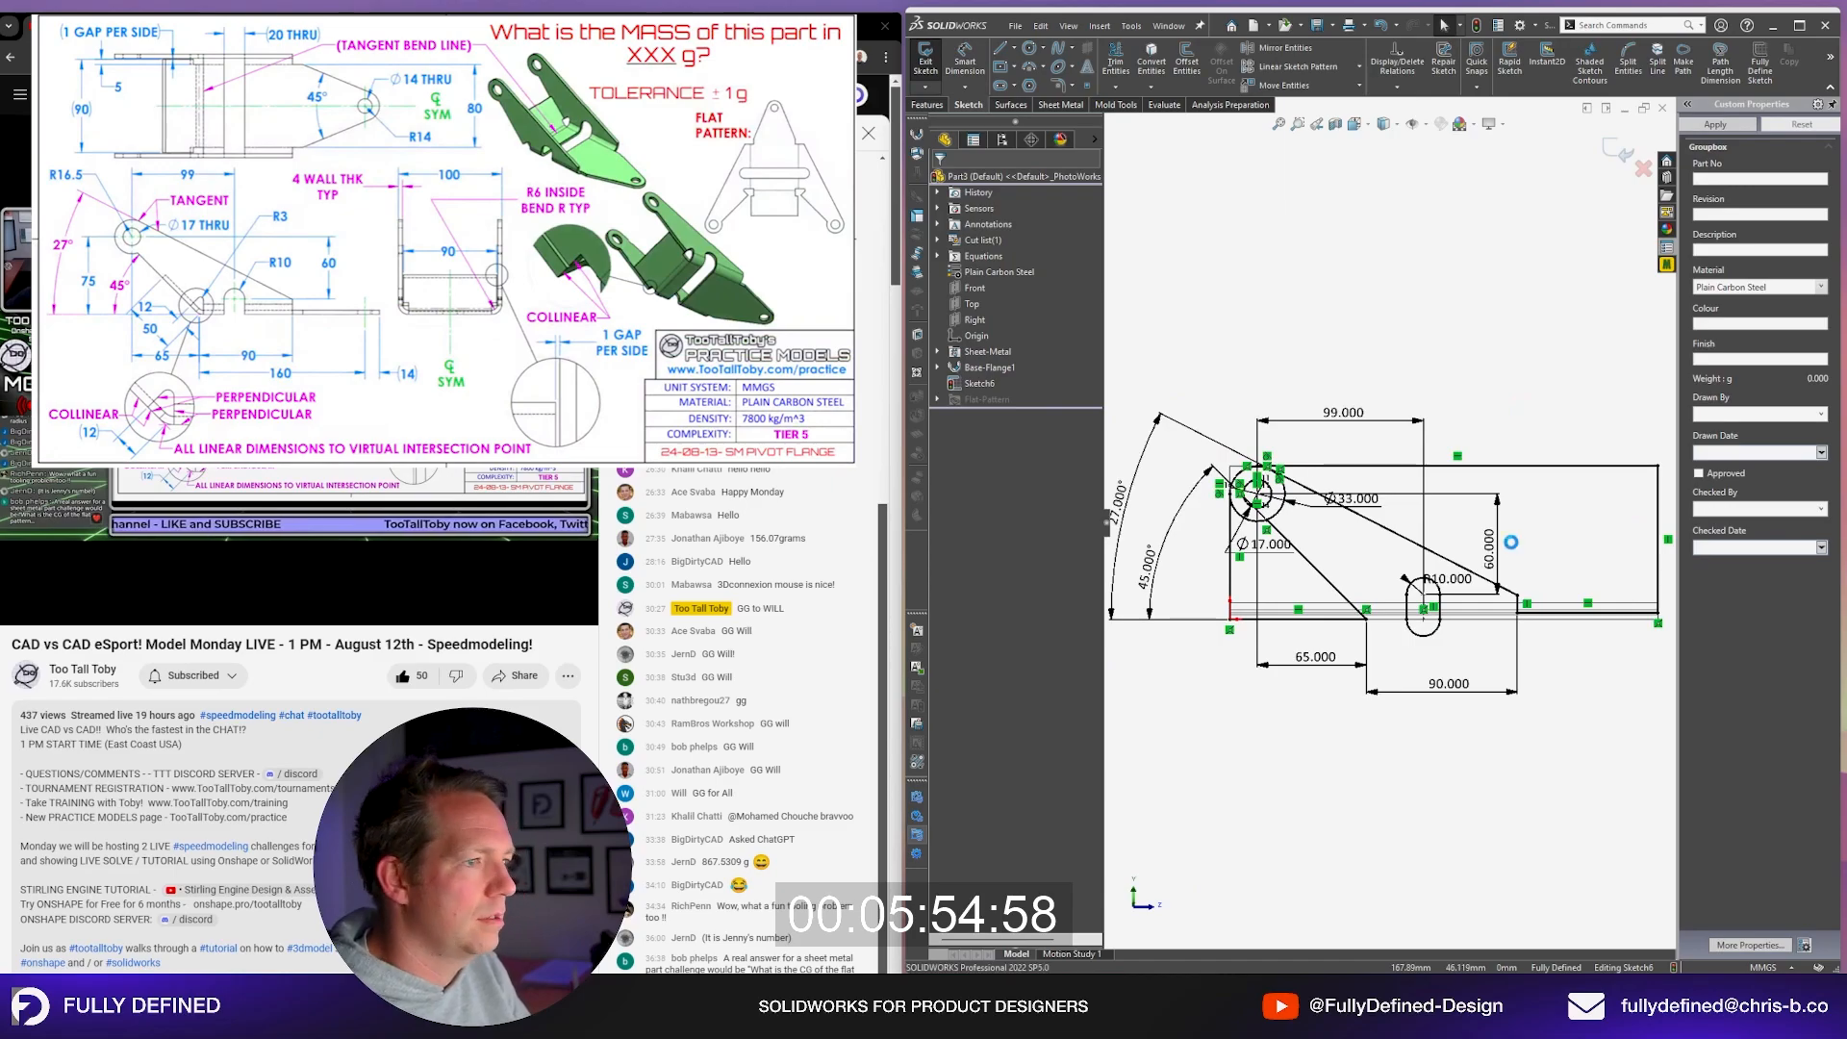
middle_drag(1509, 541, 1410, 588)
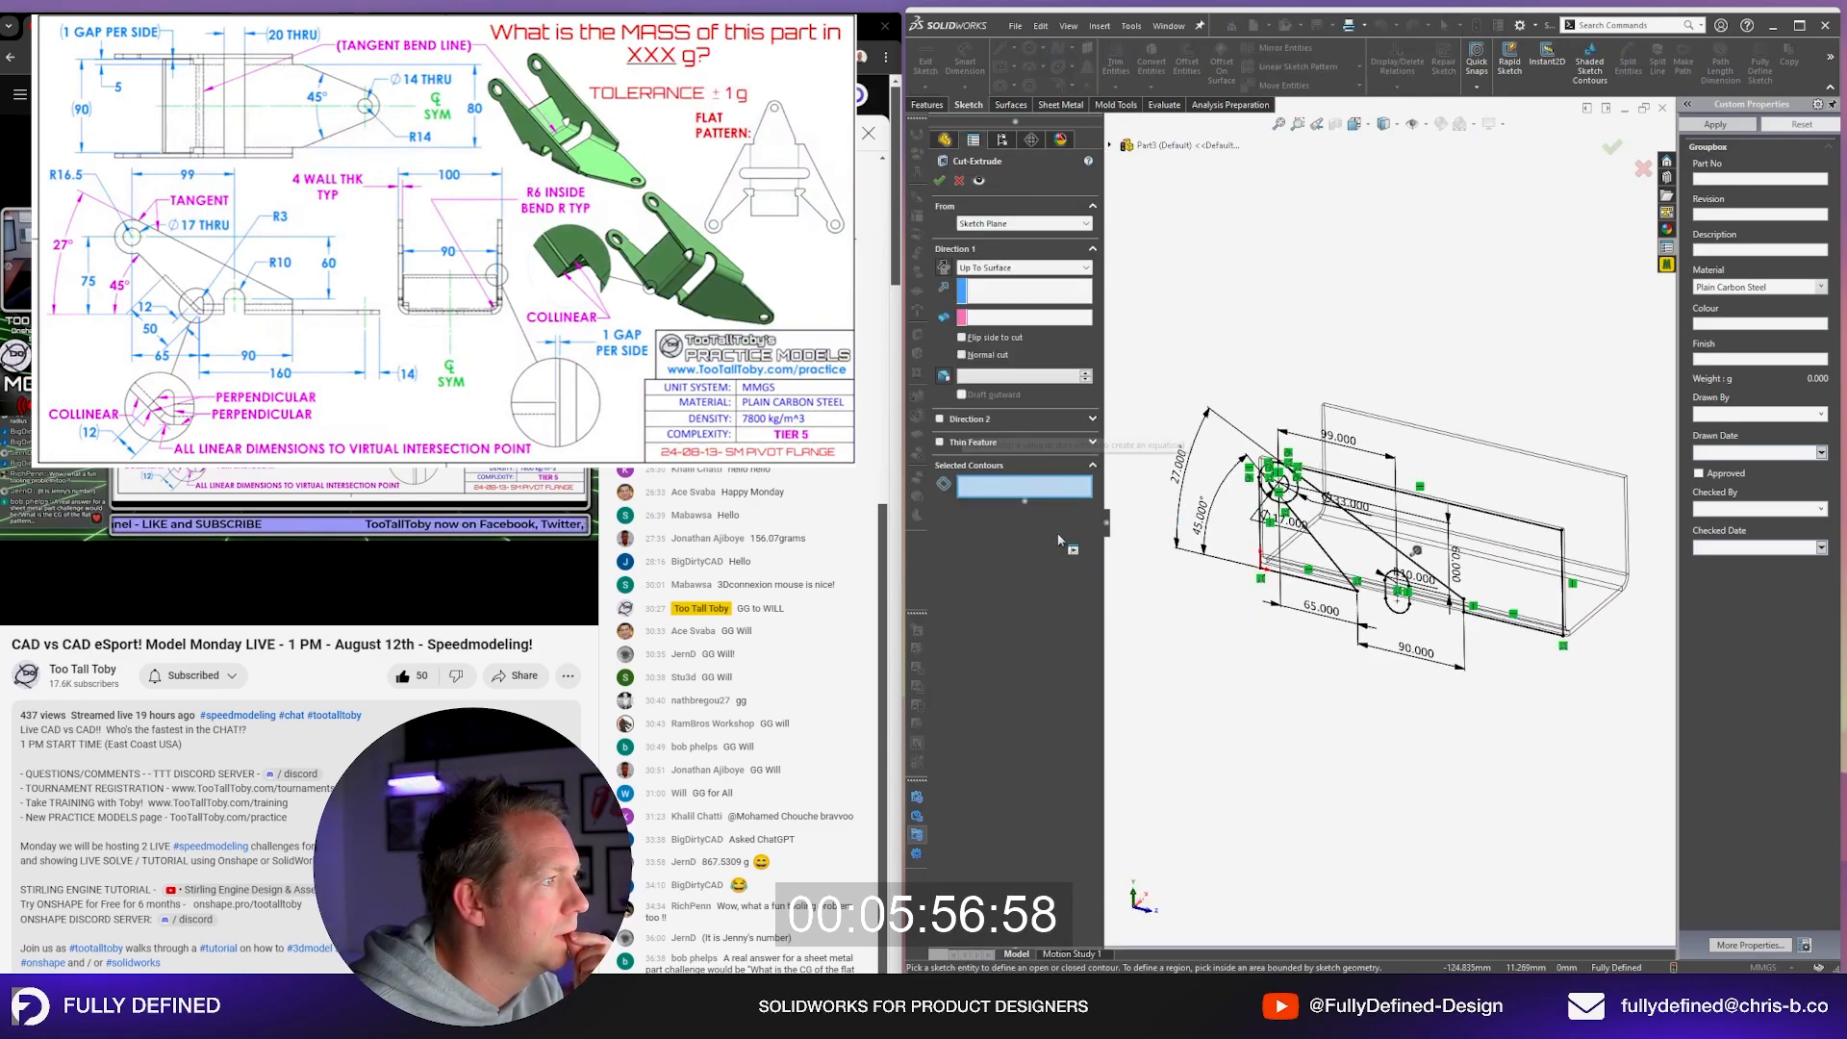
click(1498, 578)
scroll(1347, 546, down, 4)
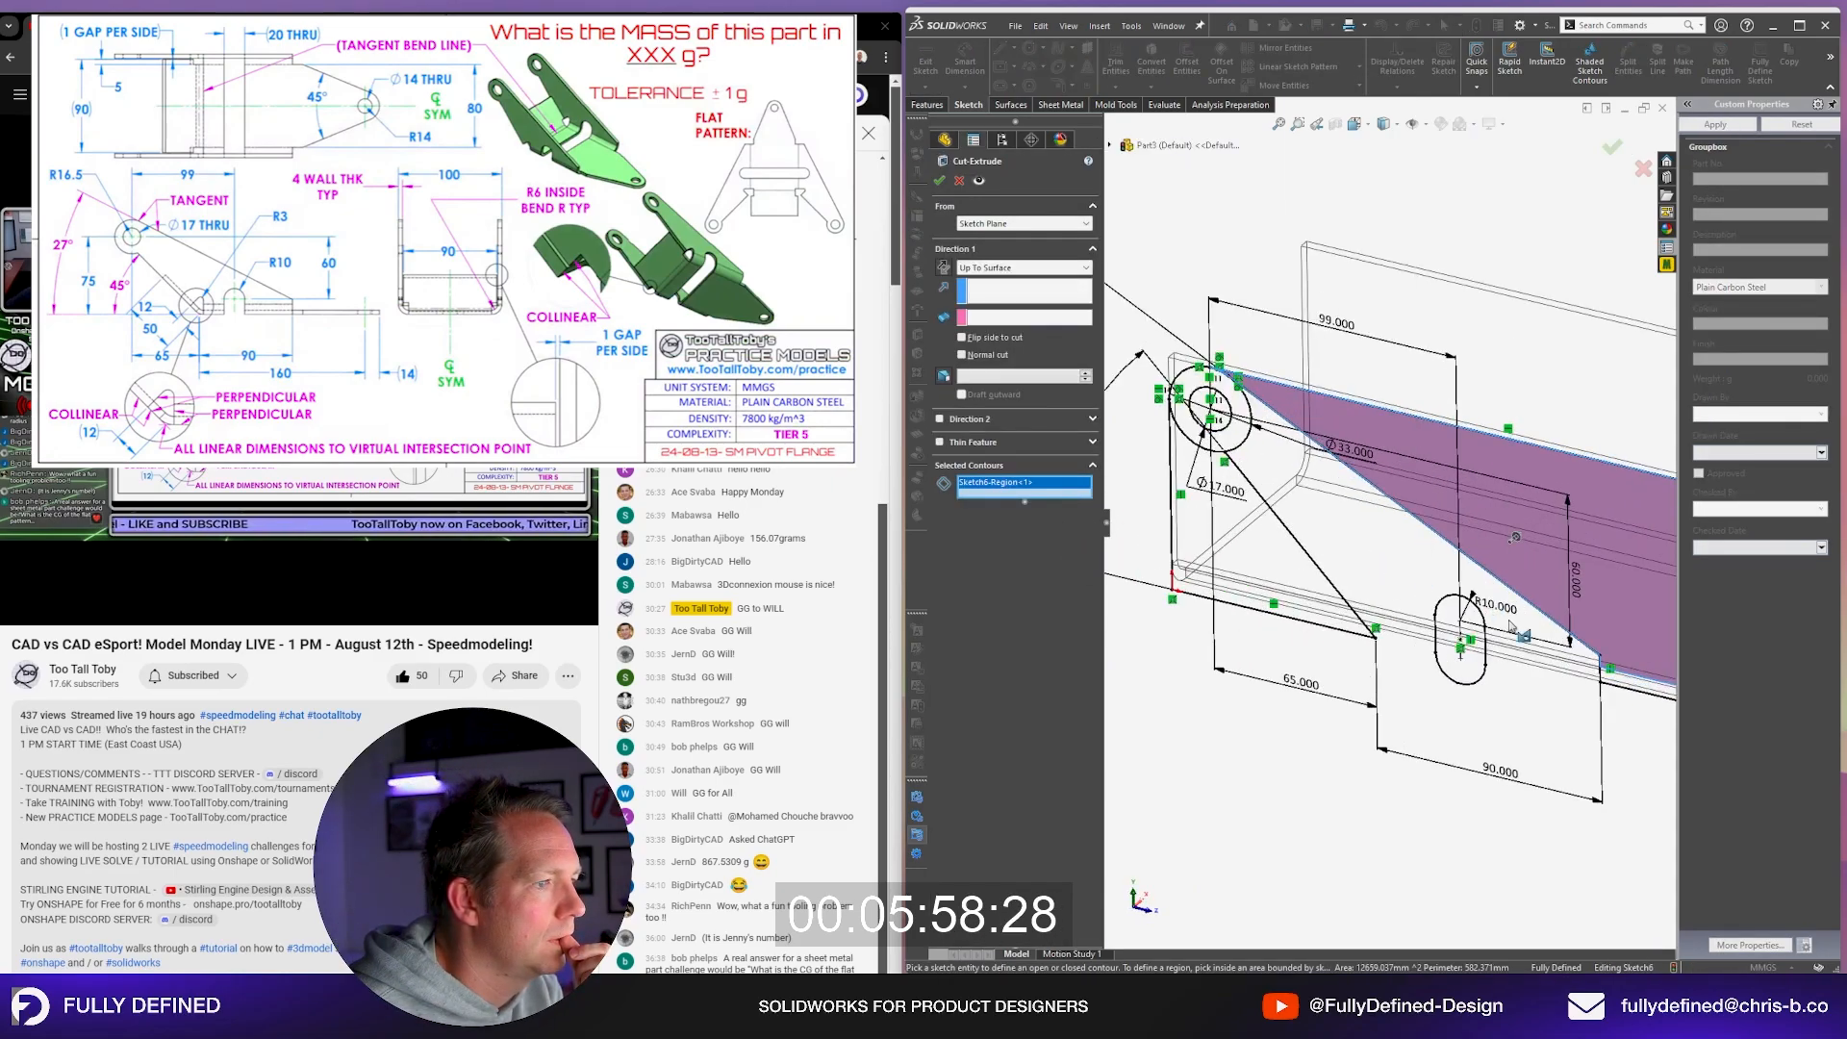
click(1472, 678)
scroll(1224, 441, down, 1)
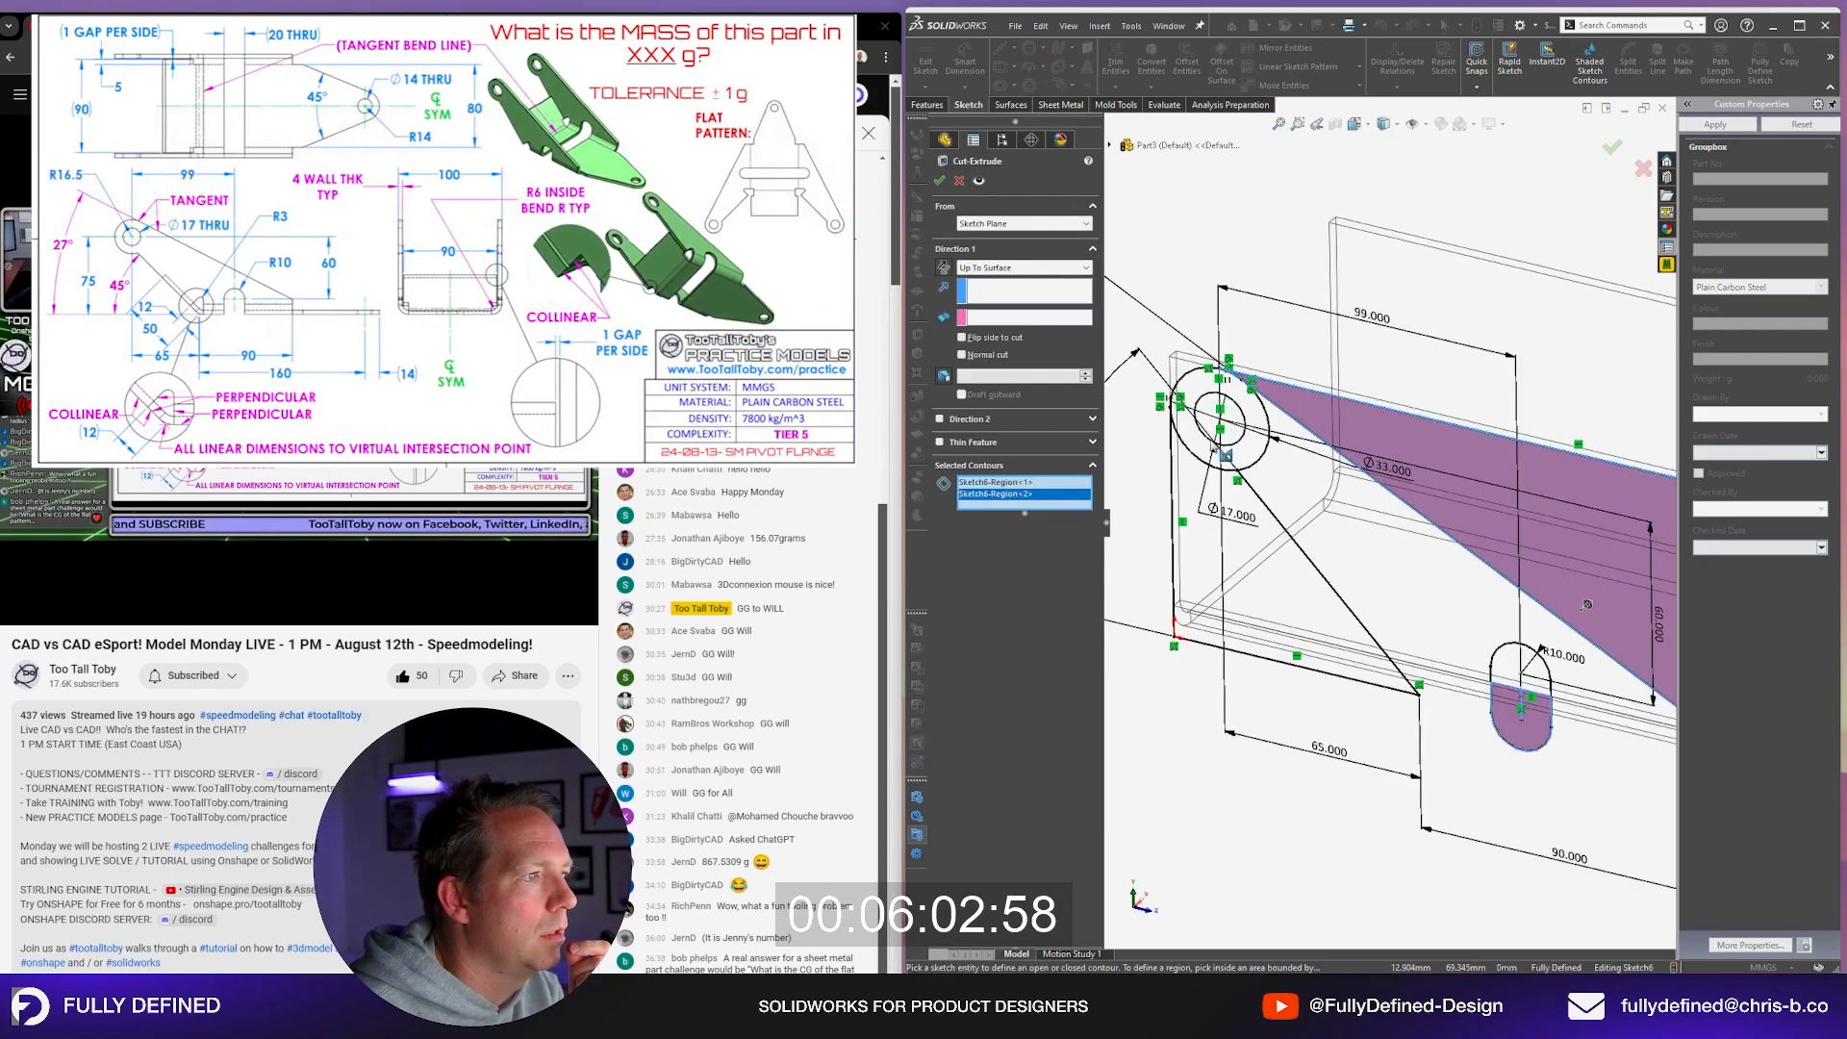
Step: Add the regions below the lower sloping line, the upper corner beside the 33 mm circle and the 17 mm hole to the cut contours
click(1292, 606)
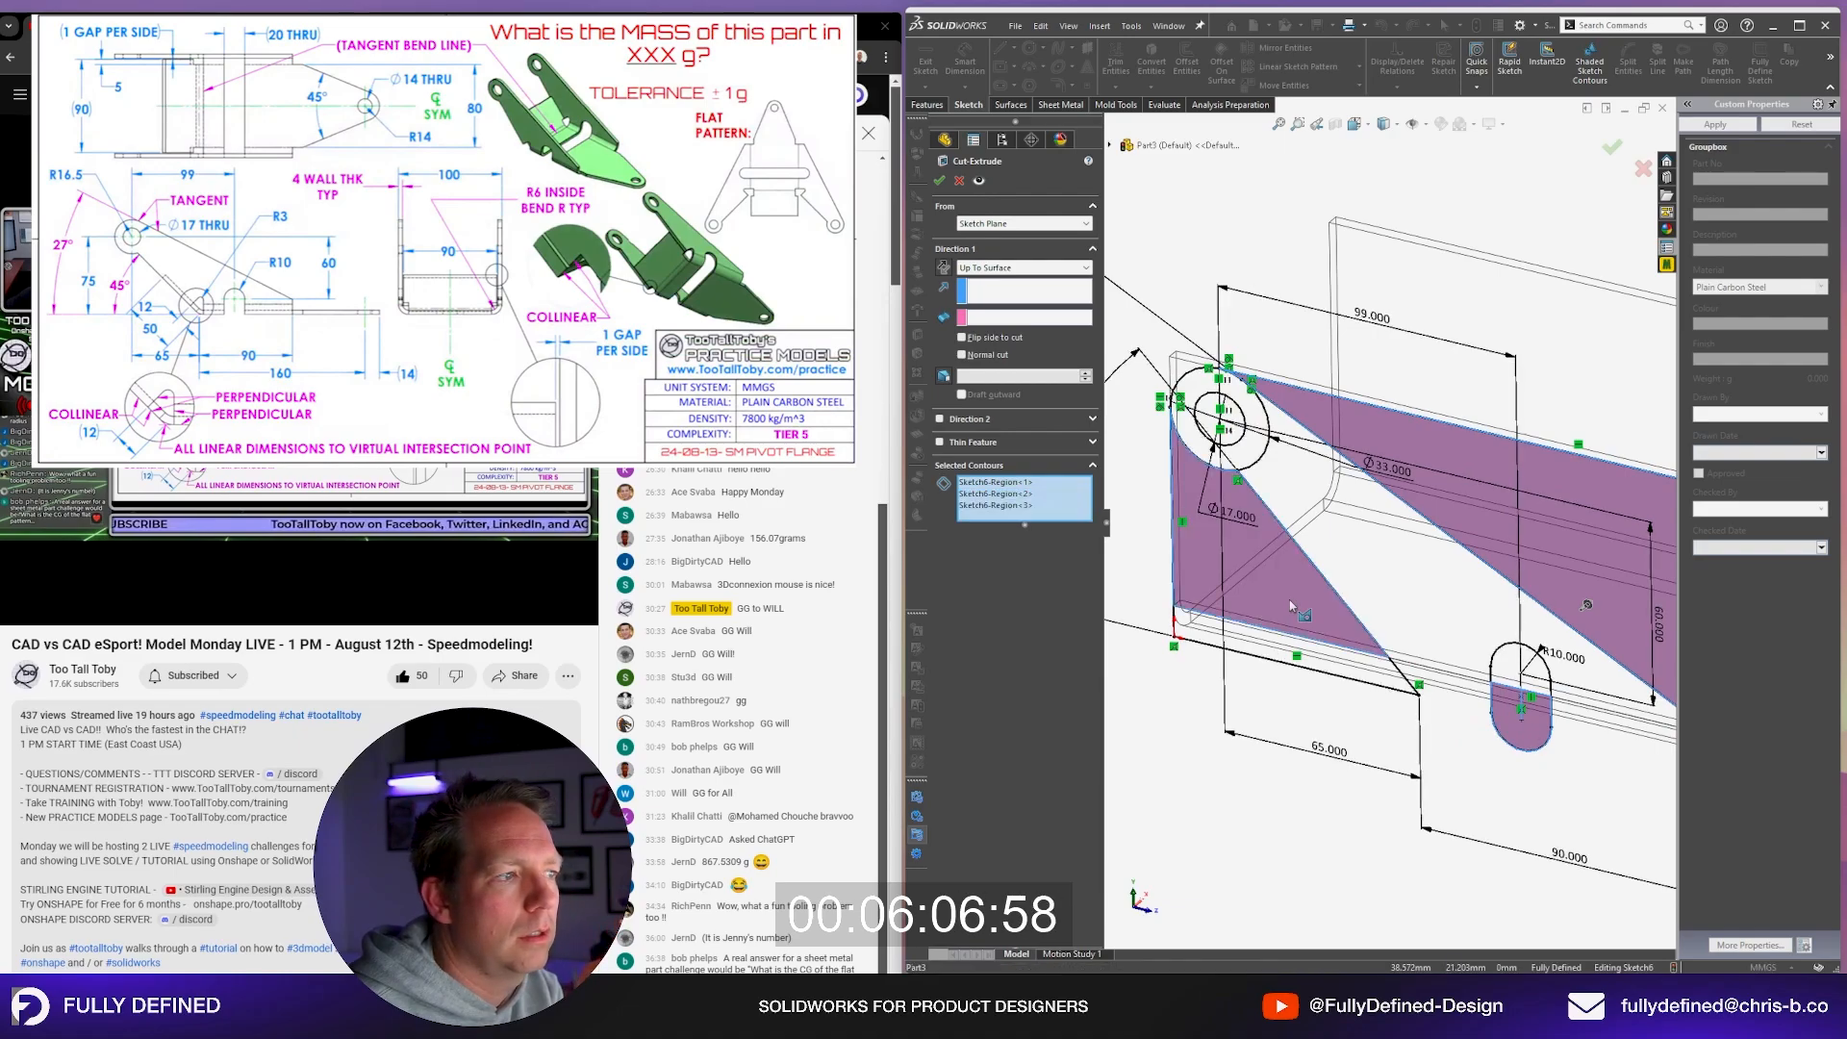
click(1360, 681)
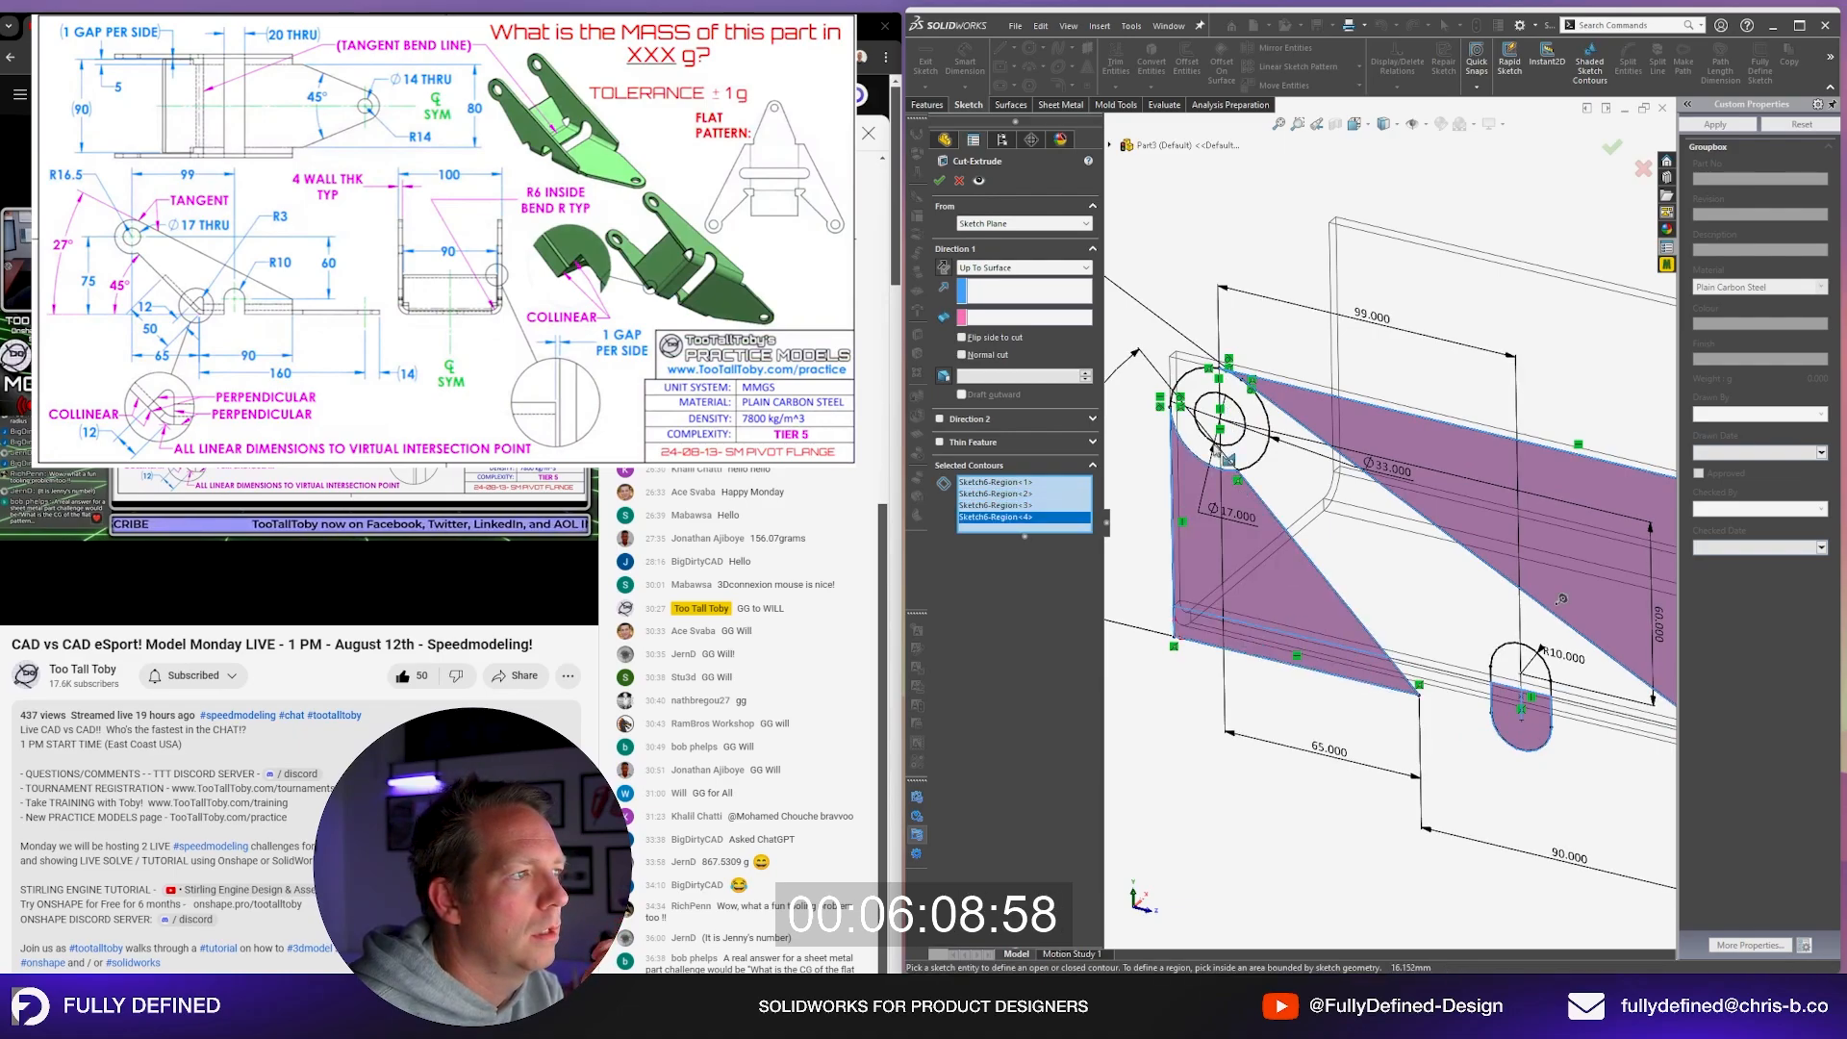
scroll(1164, 356, down, 3)
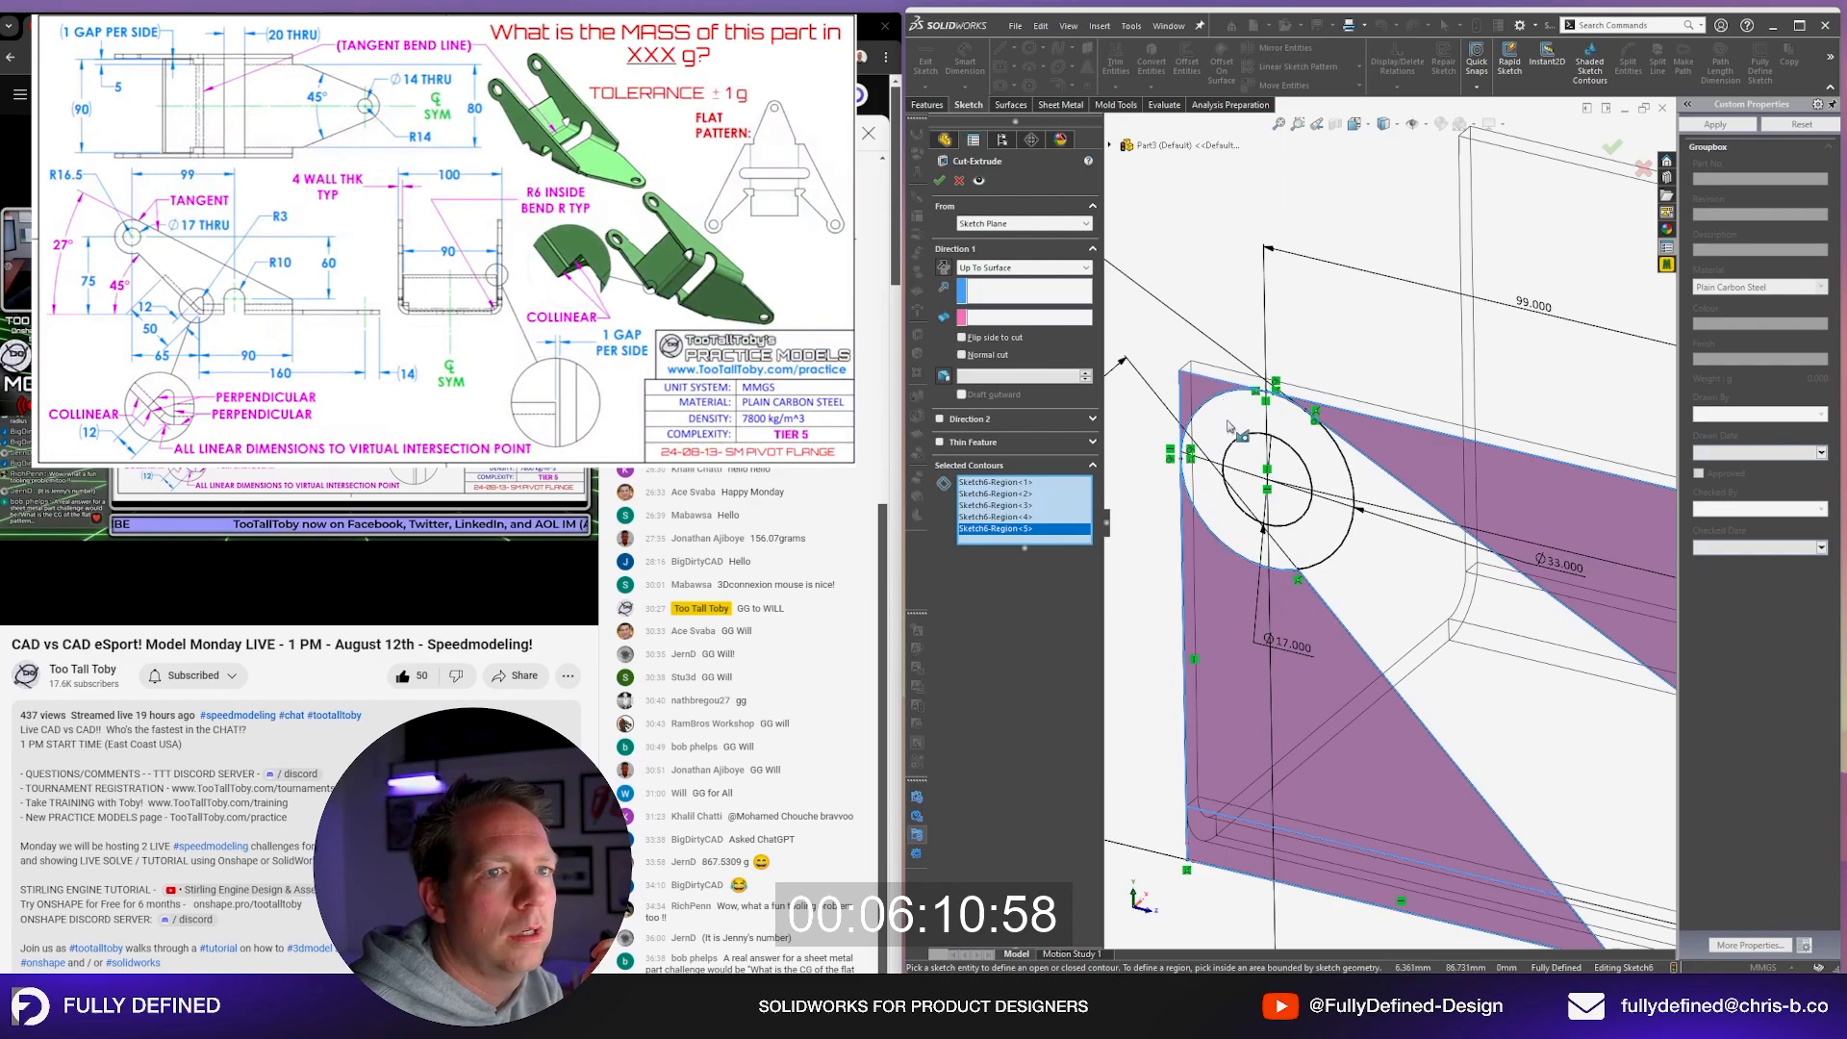
click(1285, 469)
scroll(1285, 470, up, 5)
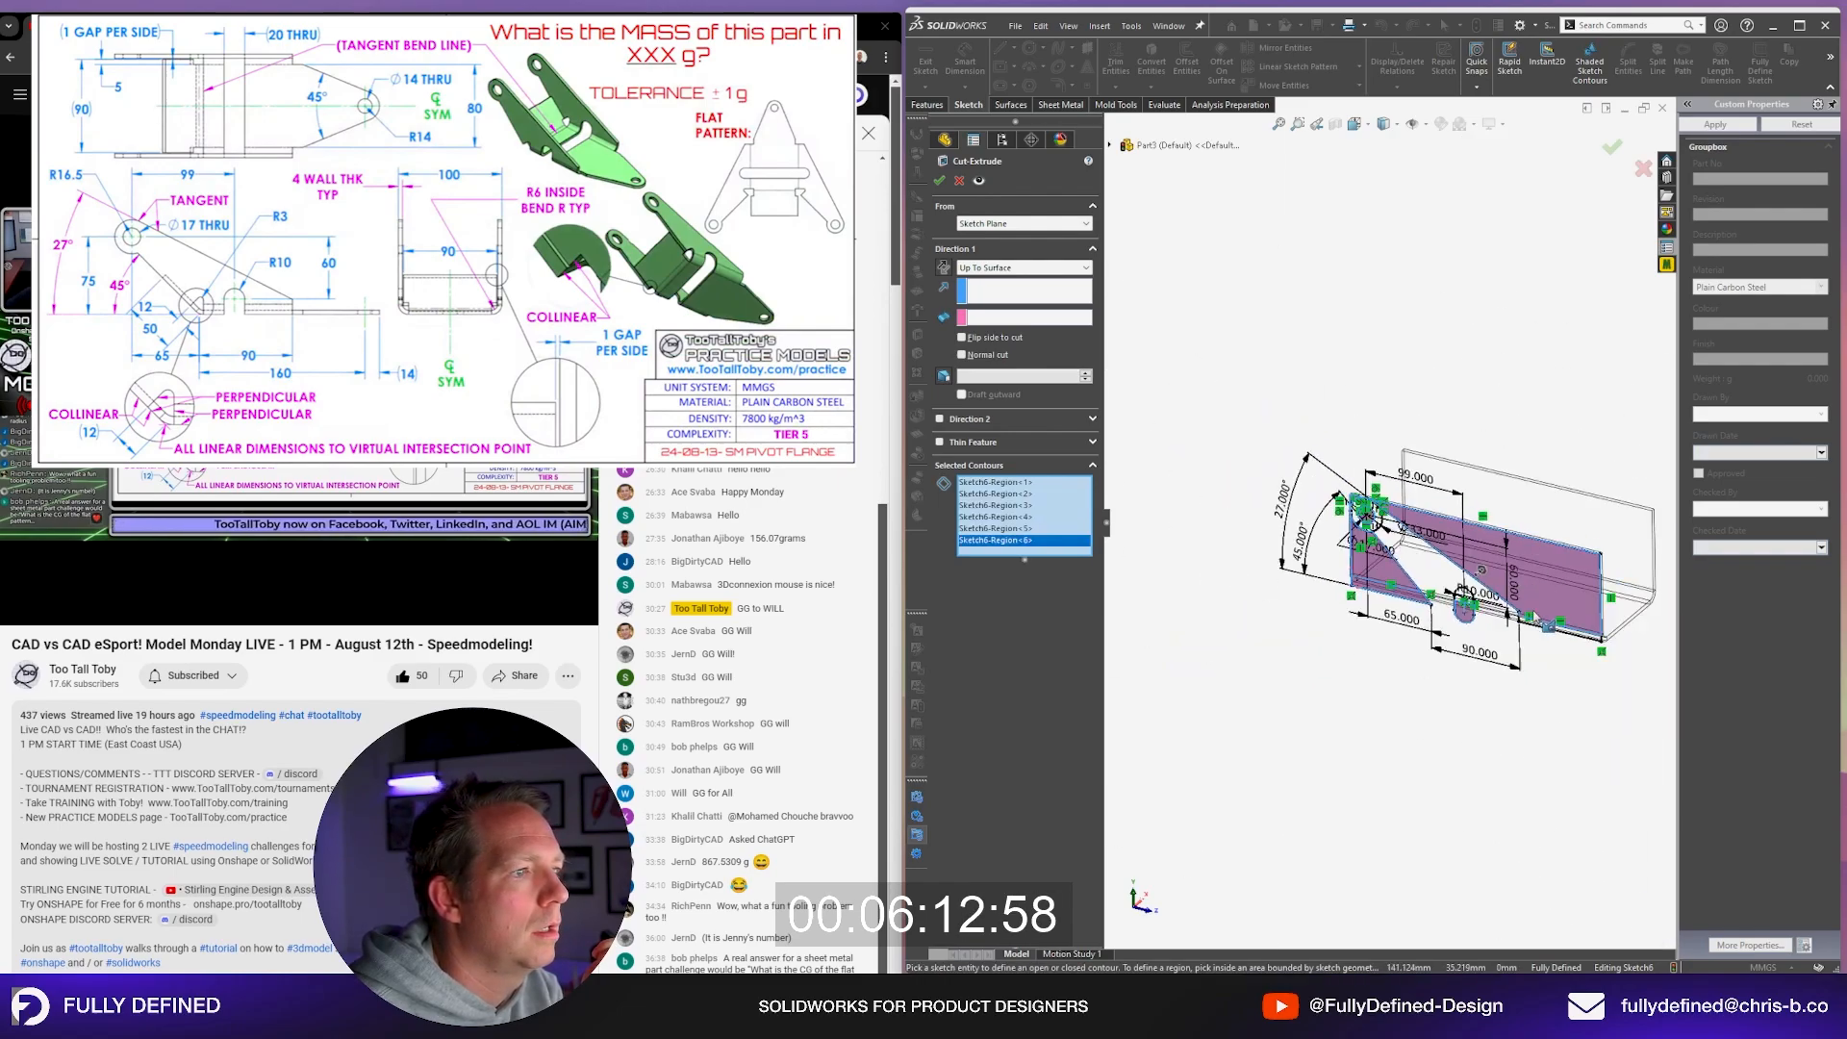
Step: Set the cut's end condition to Through All and complete the cut through both flanges
click(1022, 267)
click(996, 295)
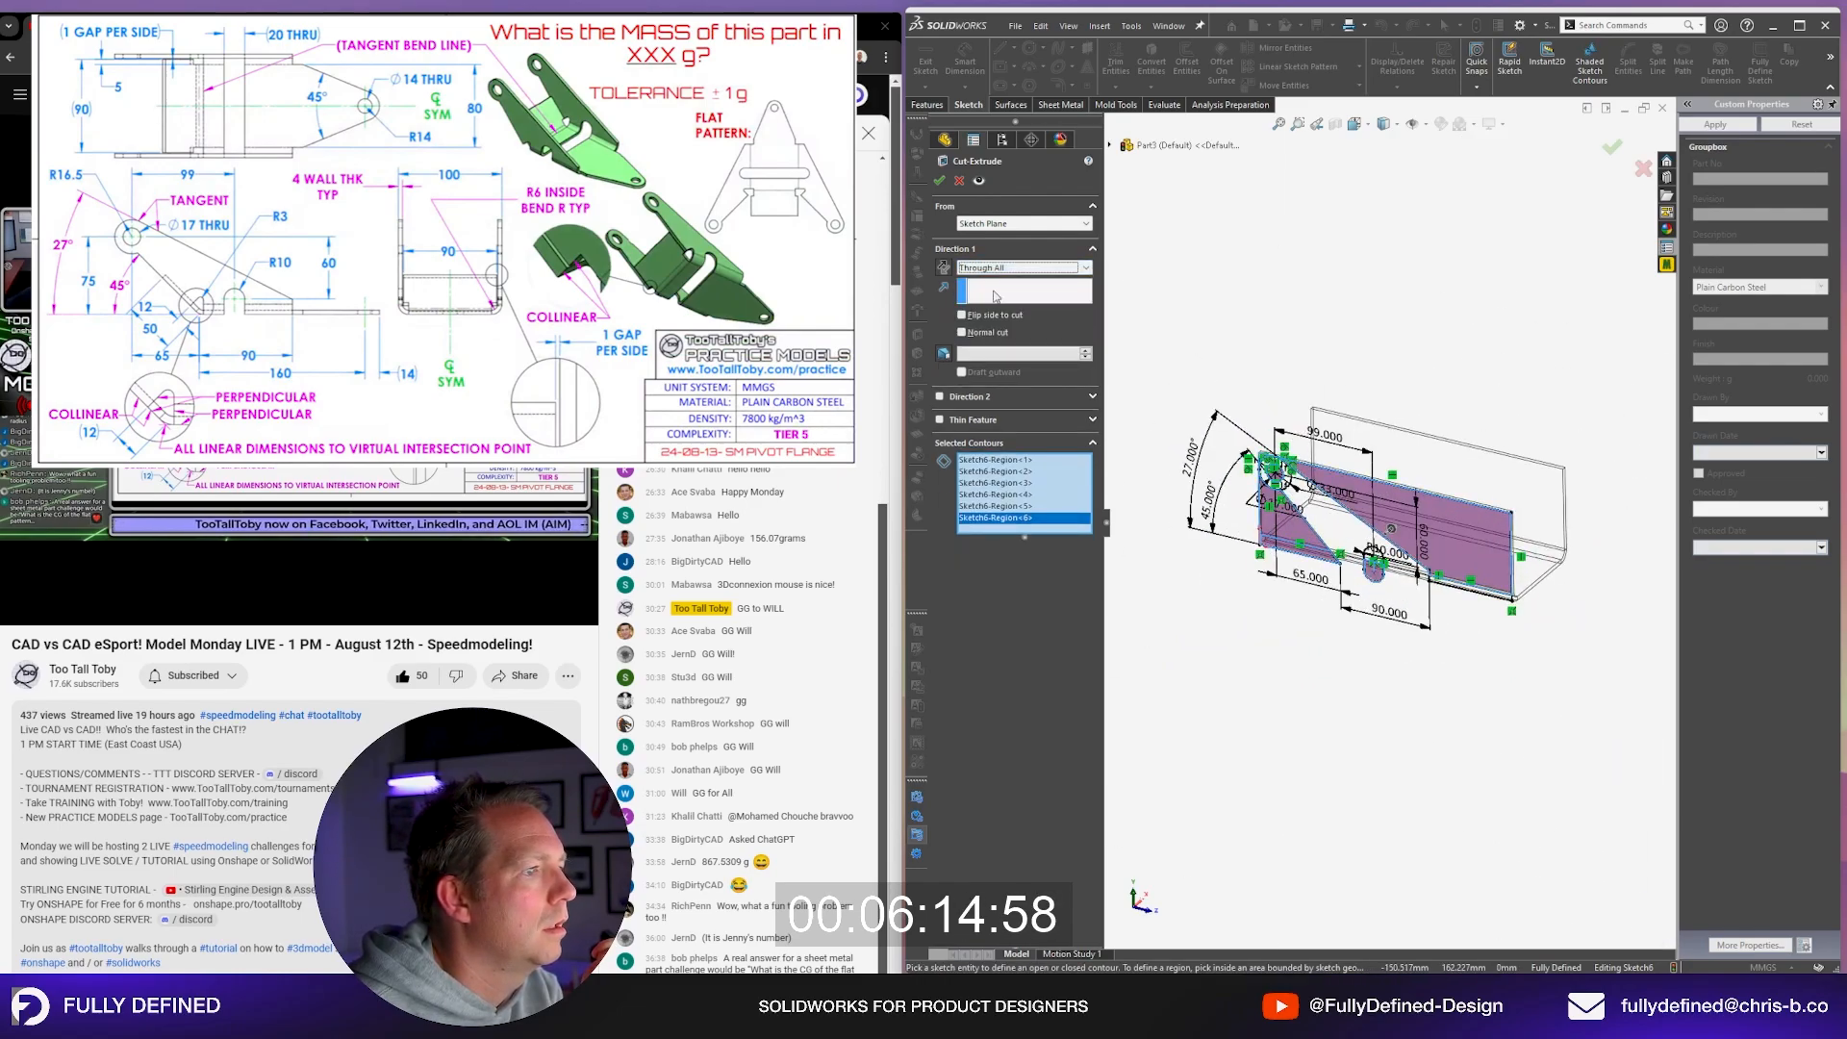
click(940, 179)
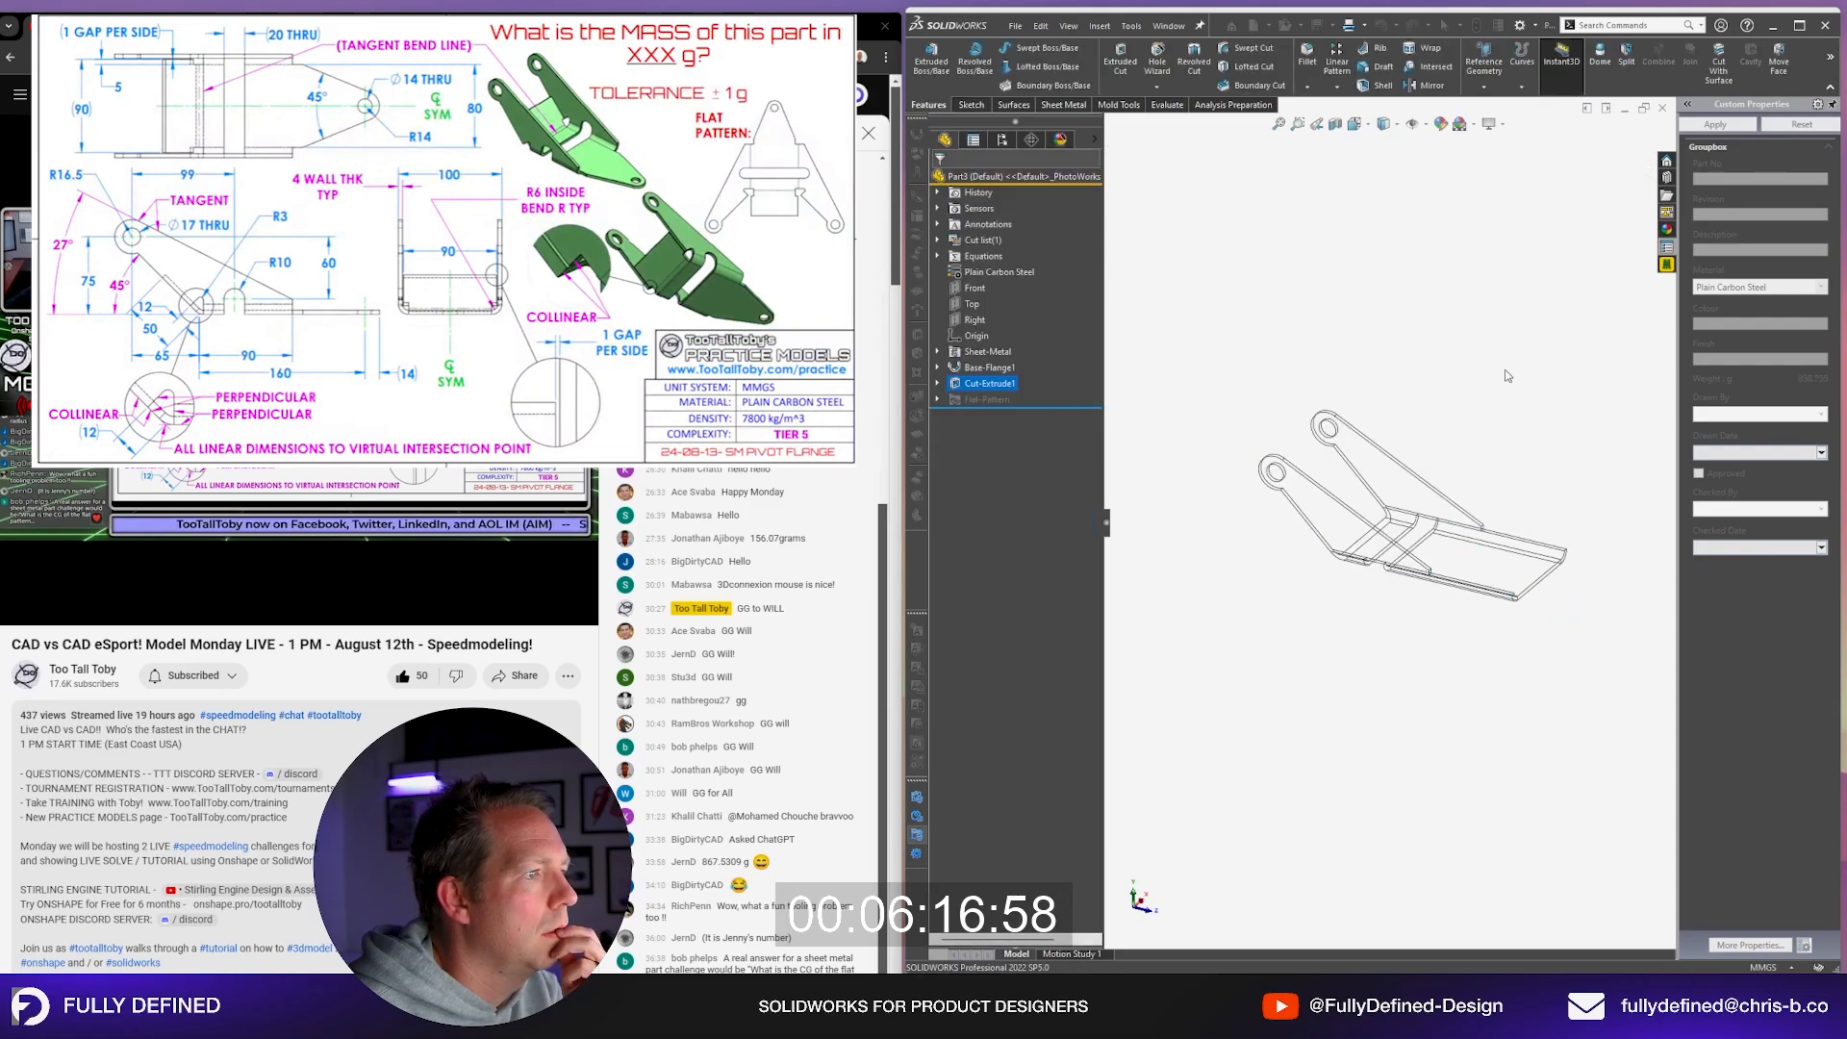
Step: Display the part shaded with edges and examine the bend material along the base's long end
click(1385, 124)
click(1389, 144)
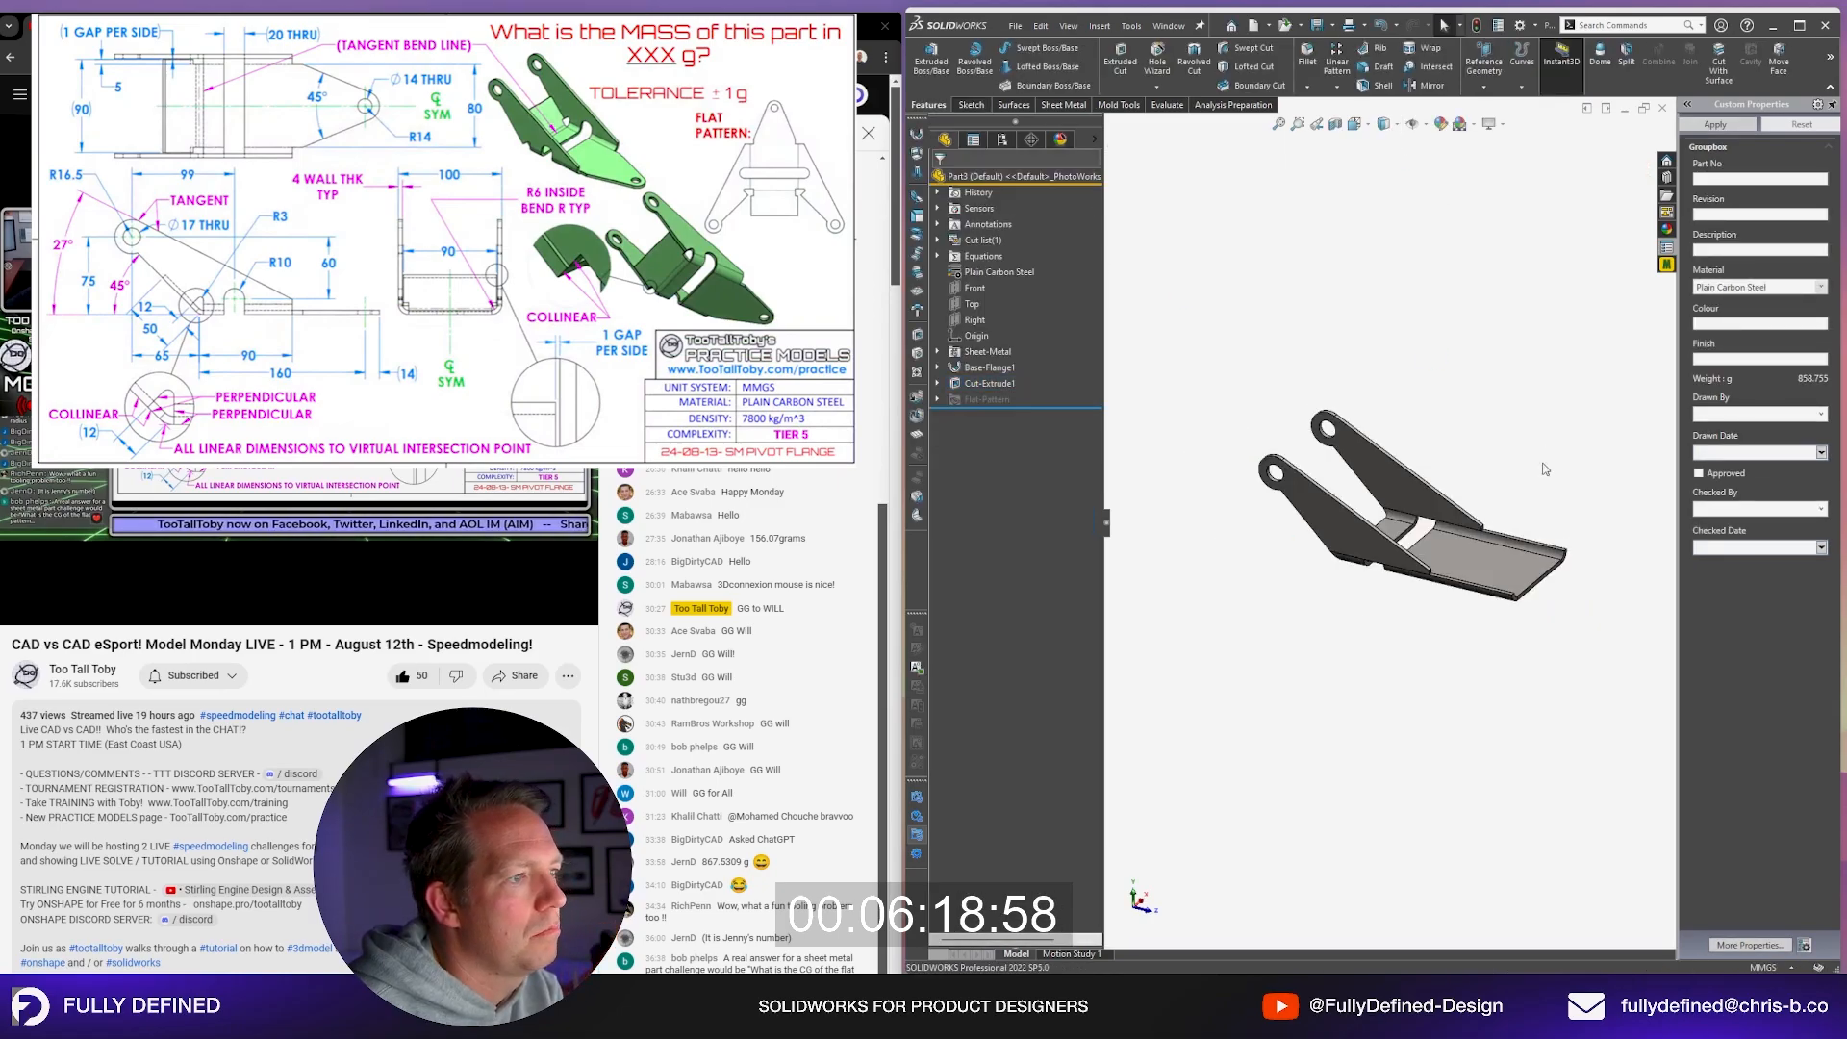
scroll(1568, 577, down, 2)
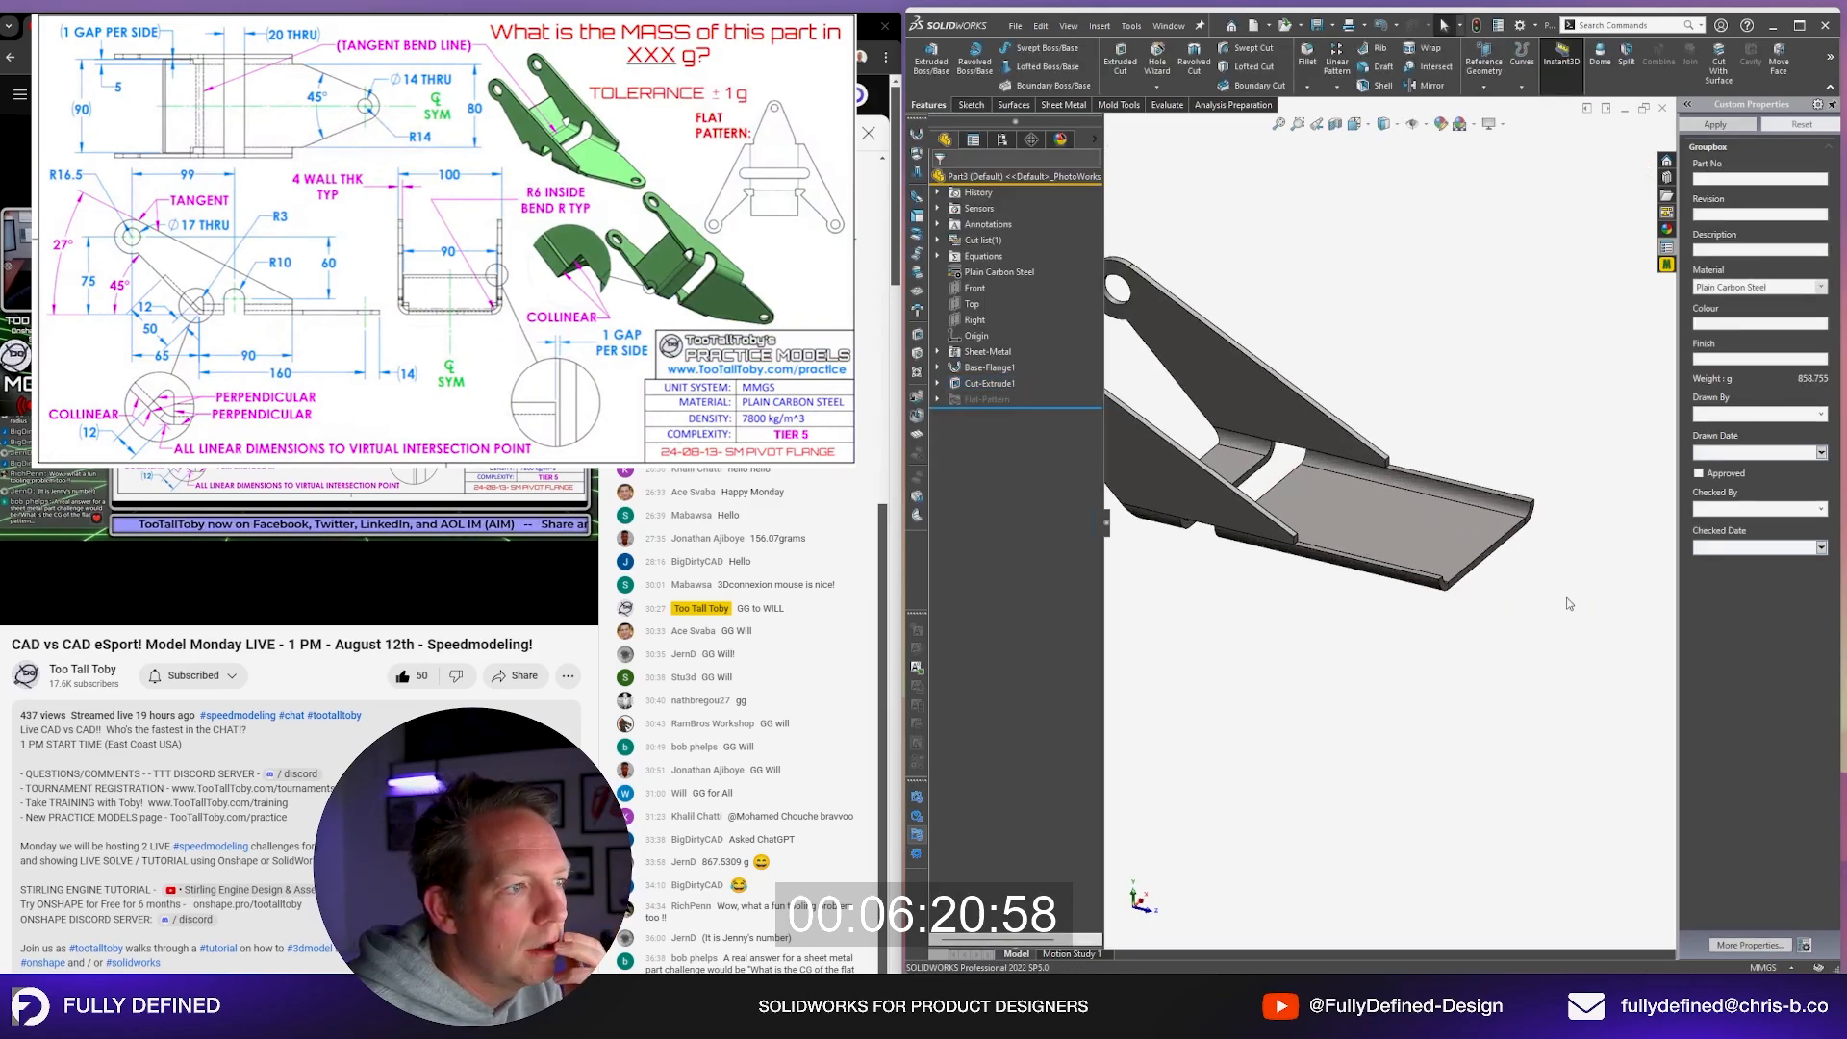
scroll(1382, 589, down, 2)
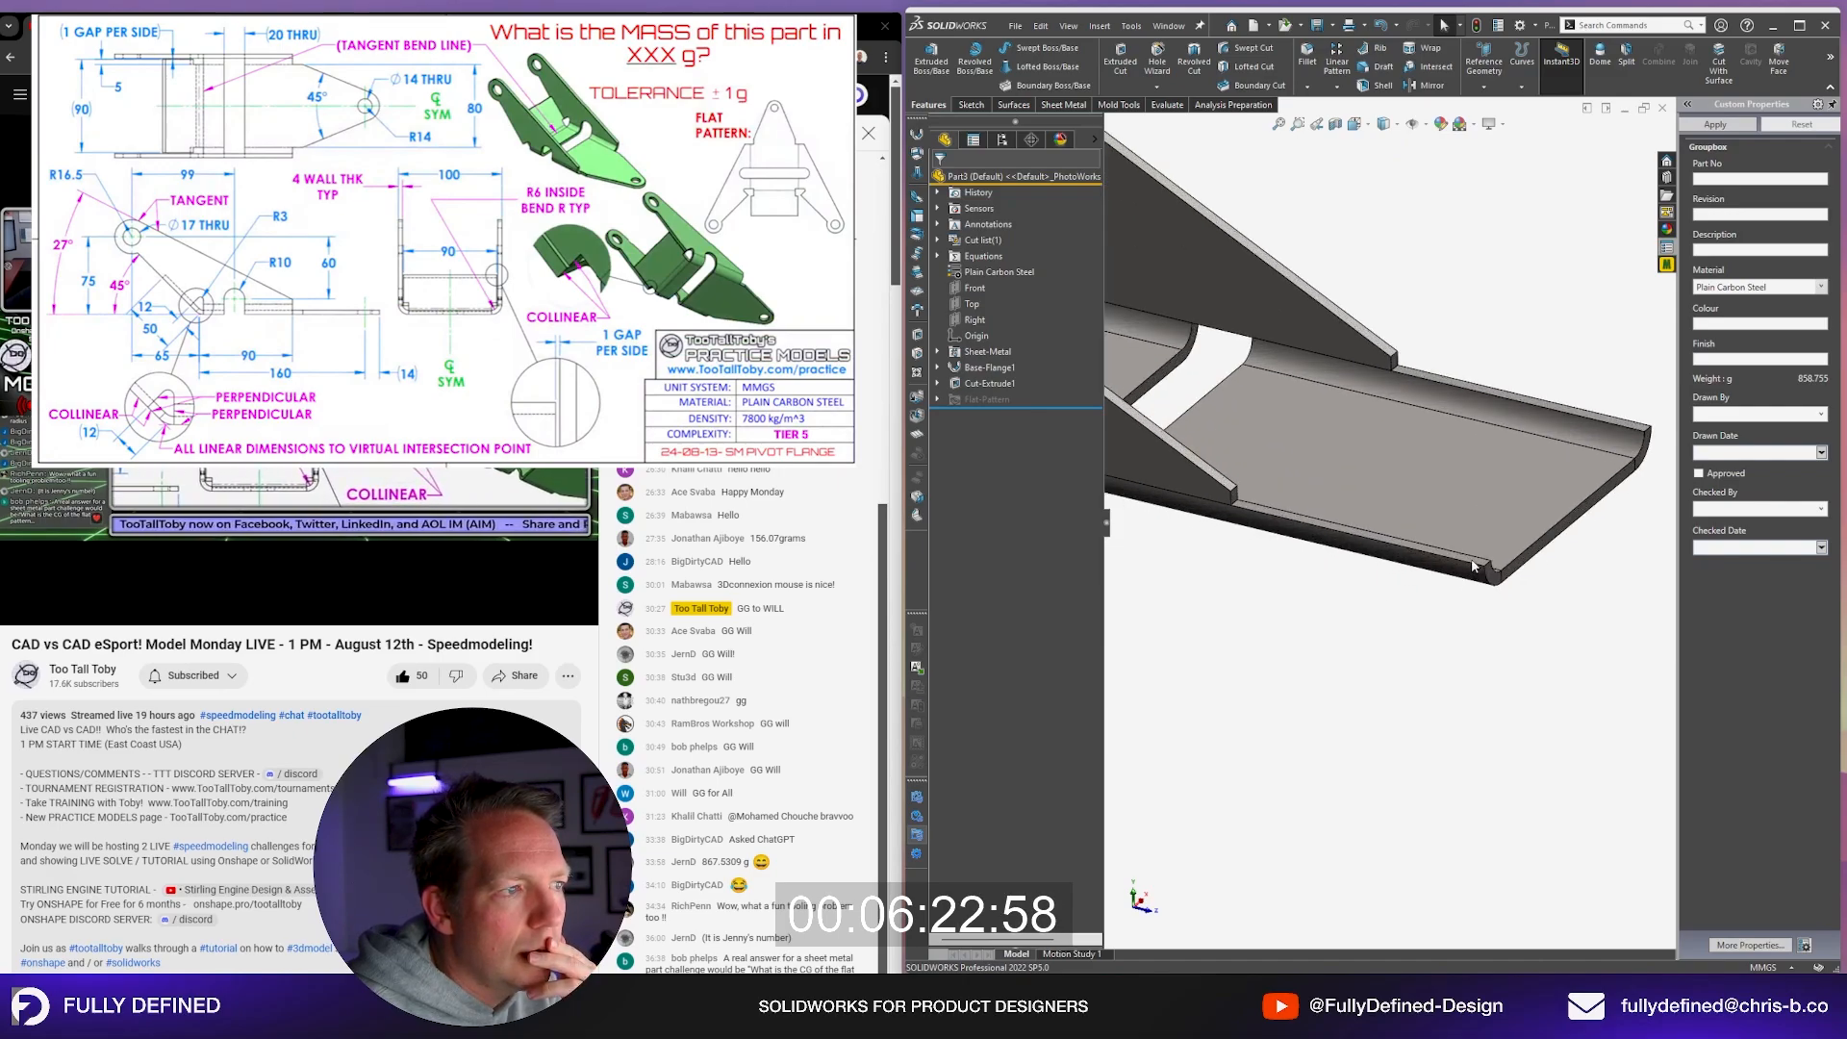
Step: Edit the extruded cut to include the narrow strip region along the base beyond the short vertical line
click(939, 383)
key(space)
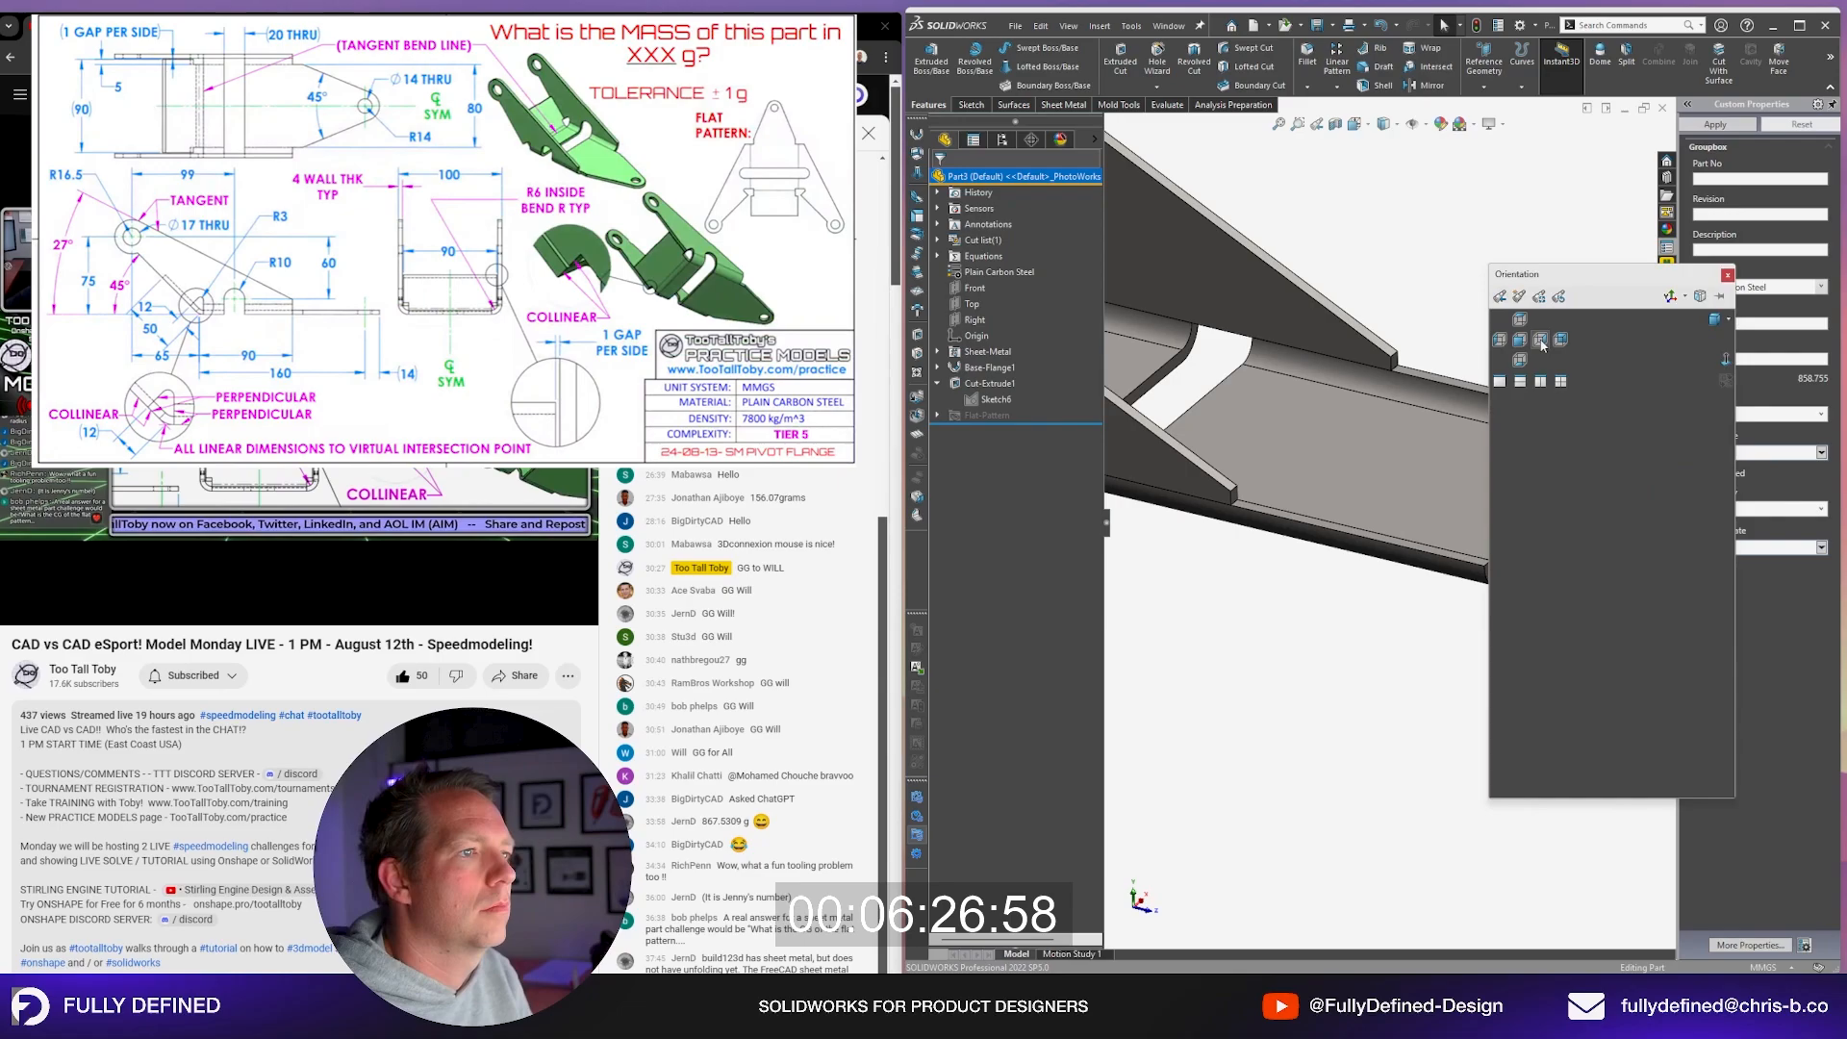
click(1540, 340)
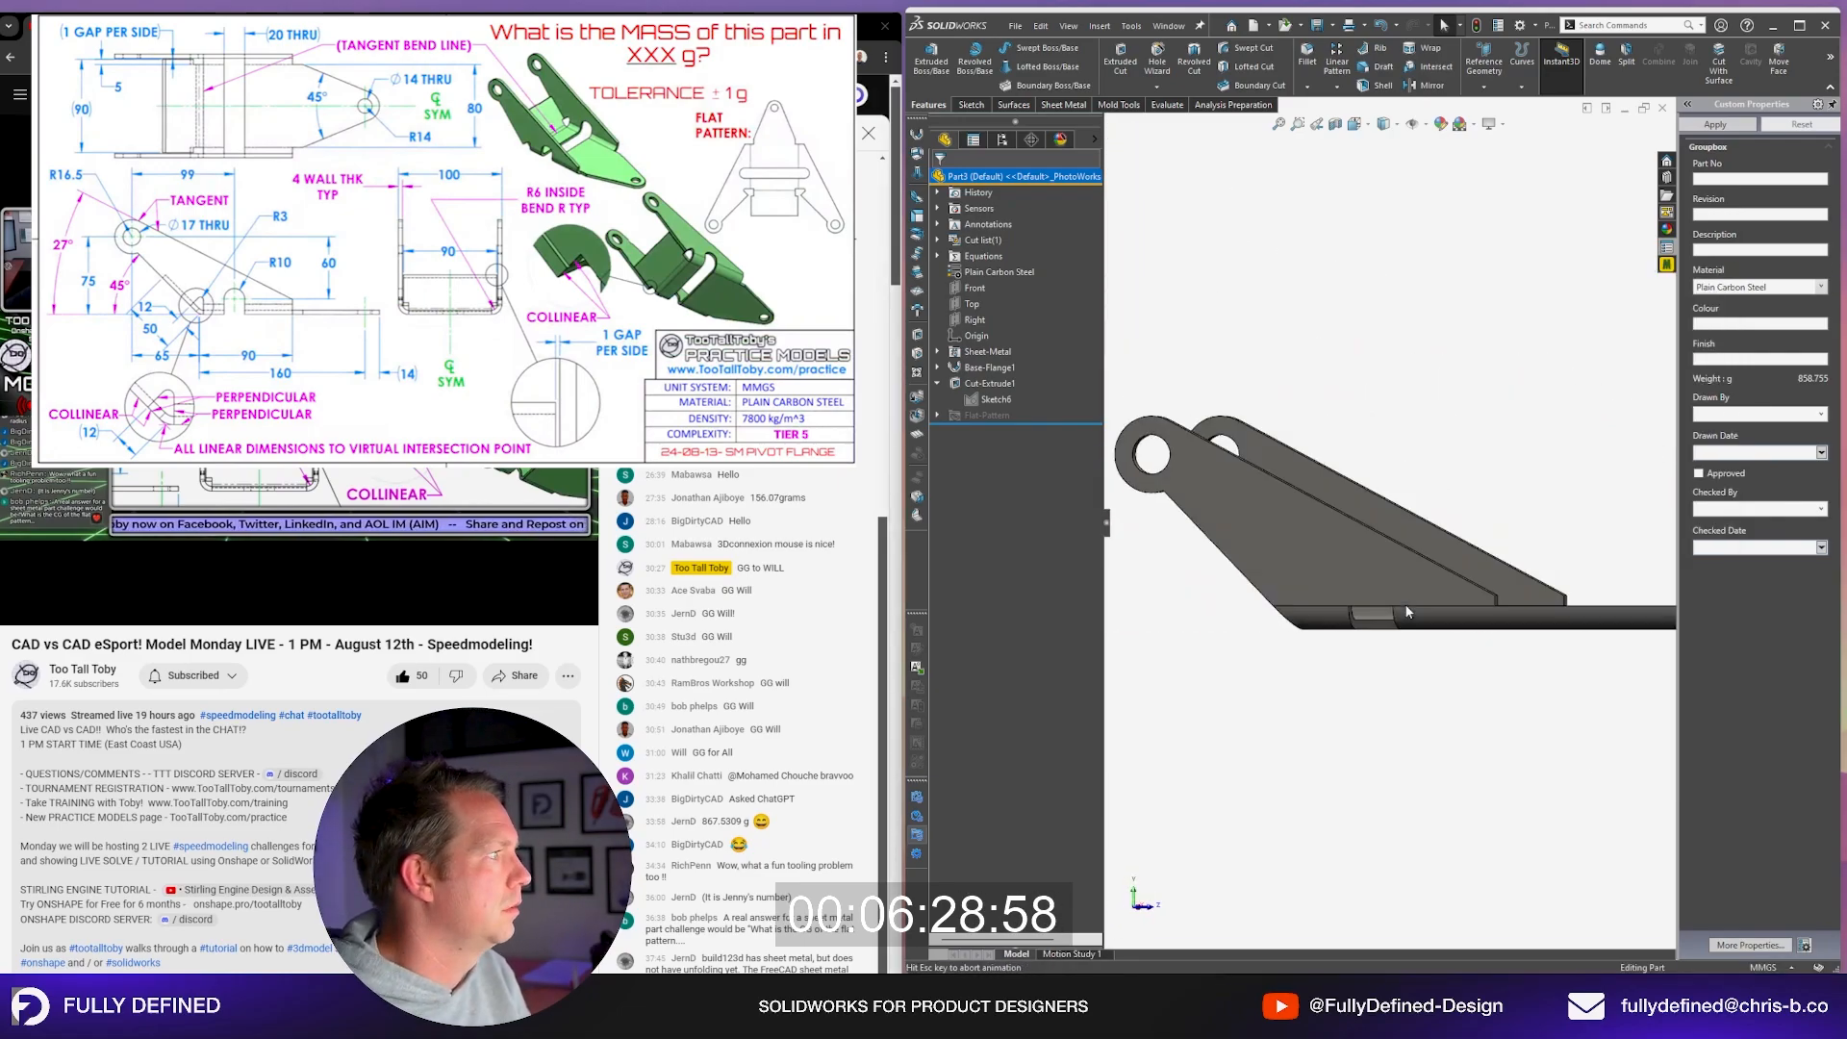
click(991, 385)
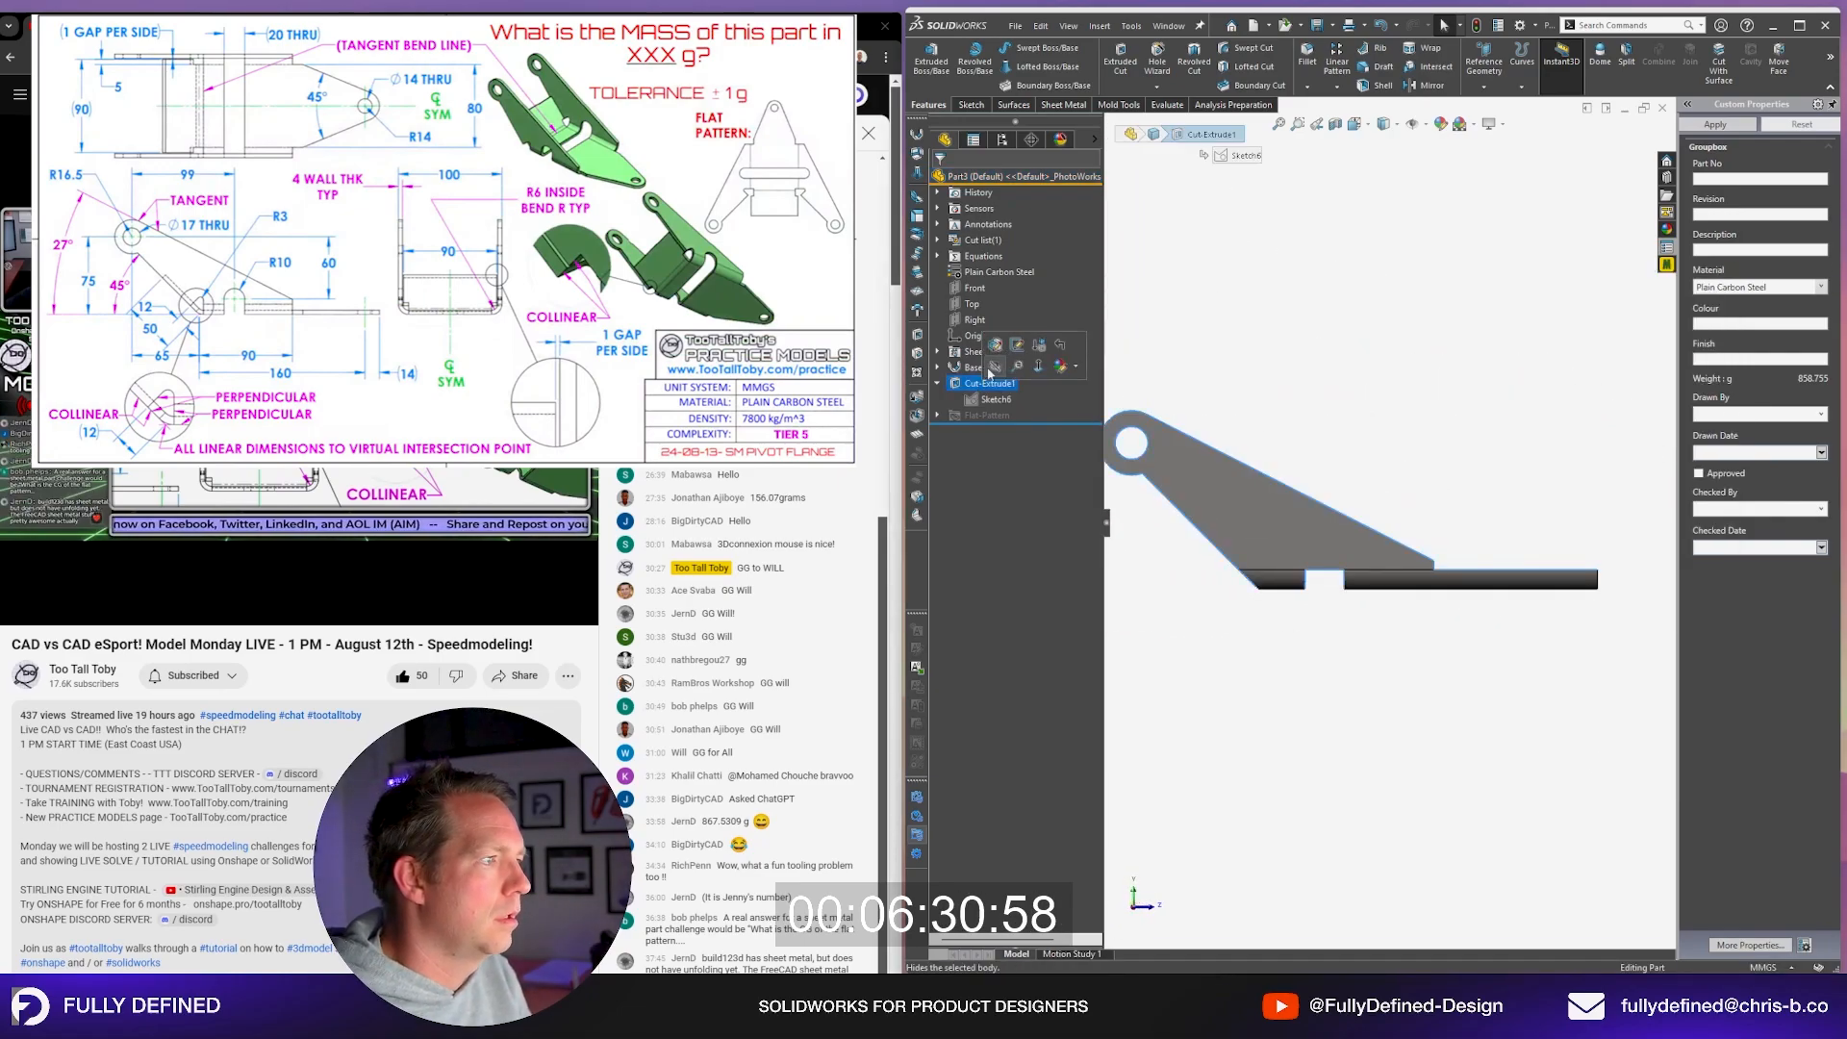
click(994, 343)
scroll(1562, 593, down, 4)
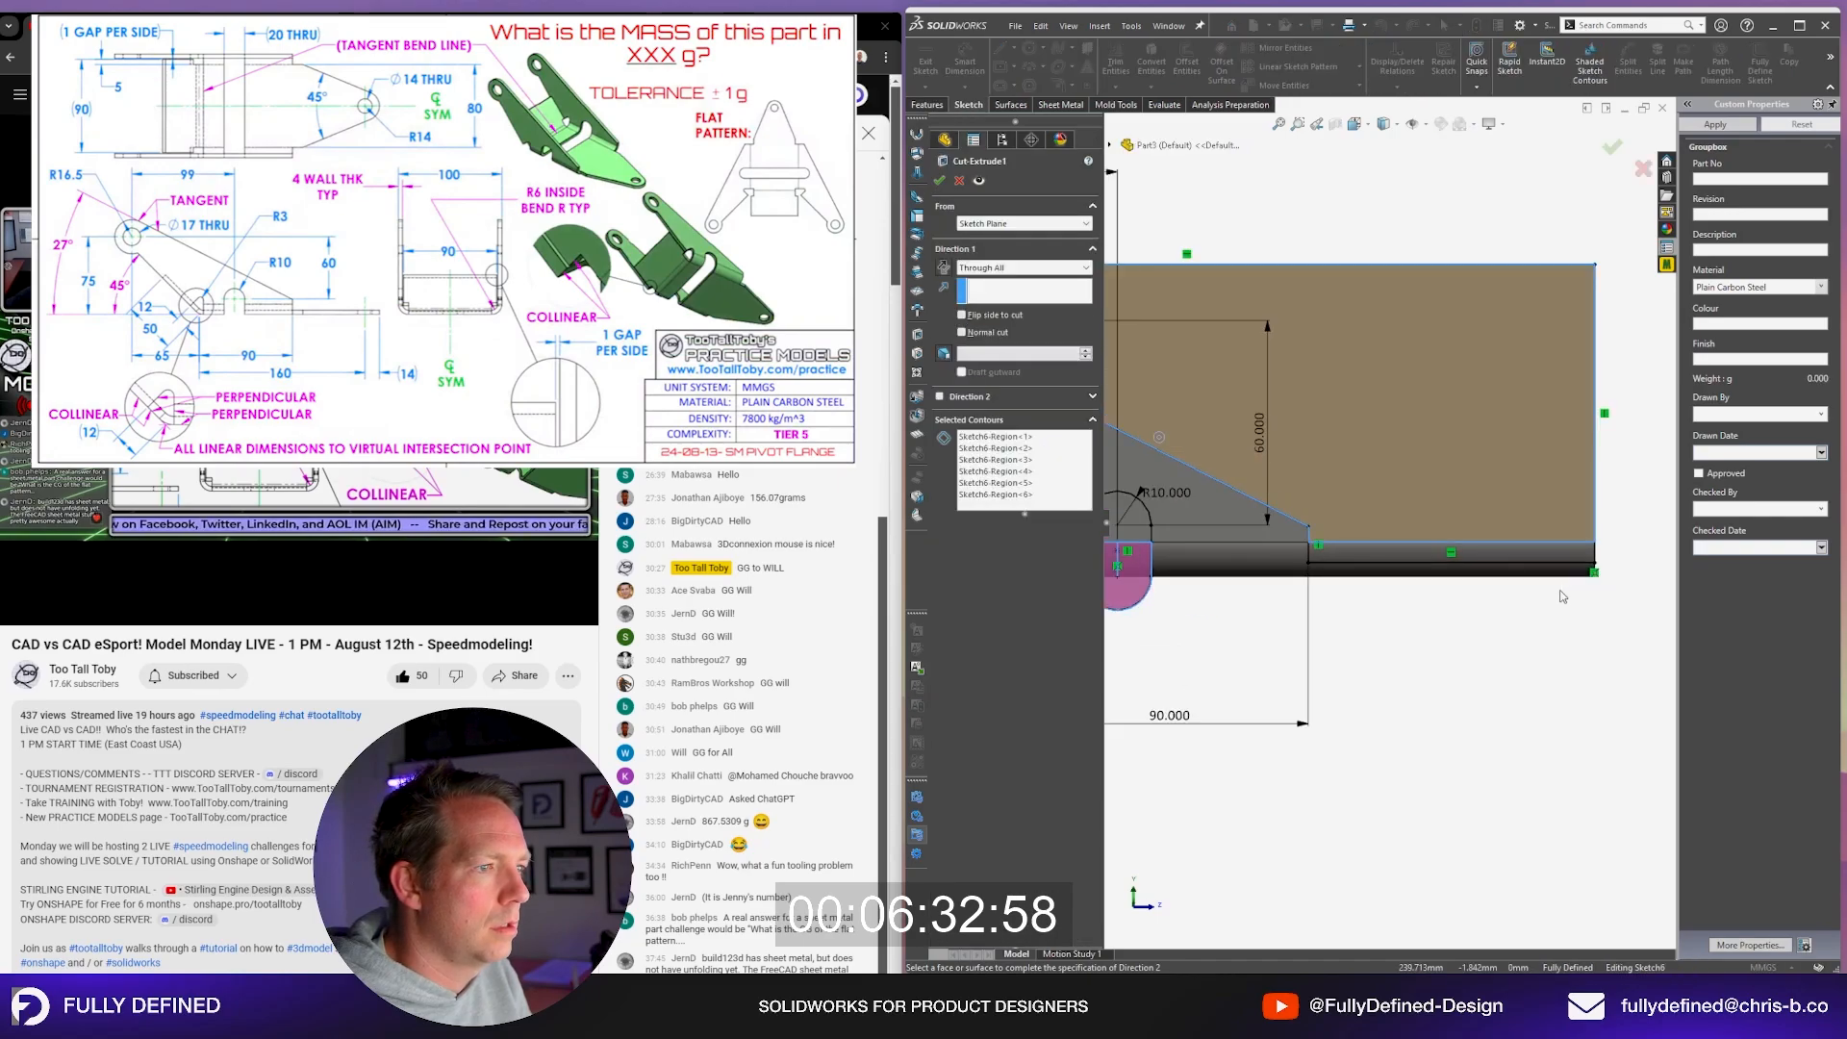
click(1059, 465)
click(1404, 548)
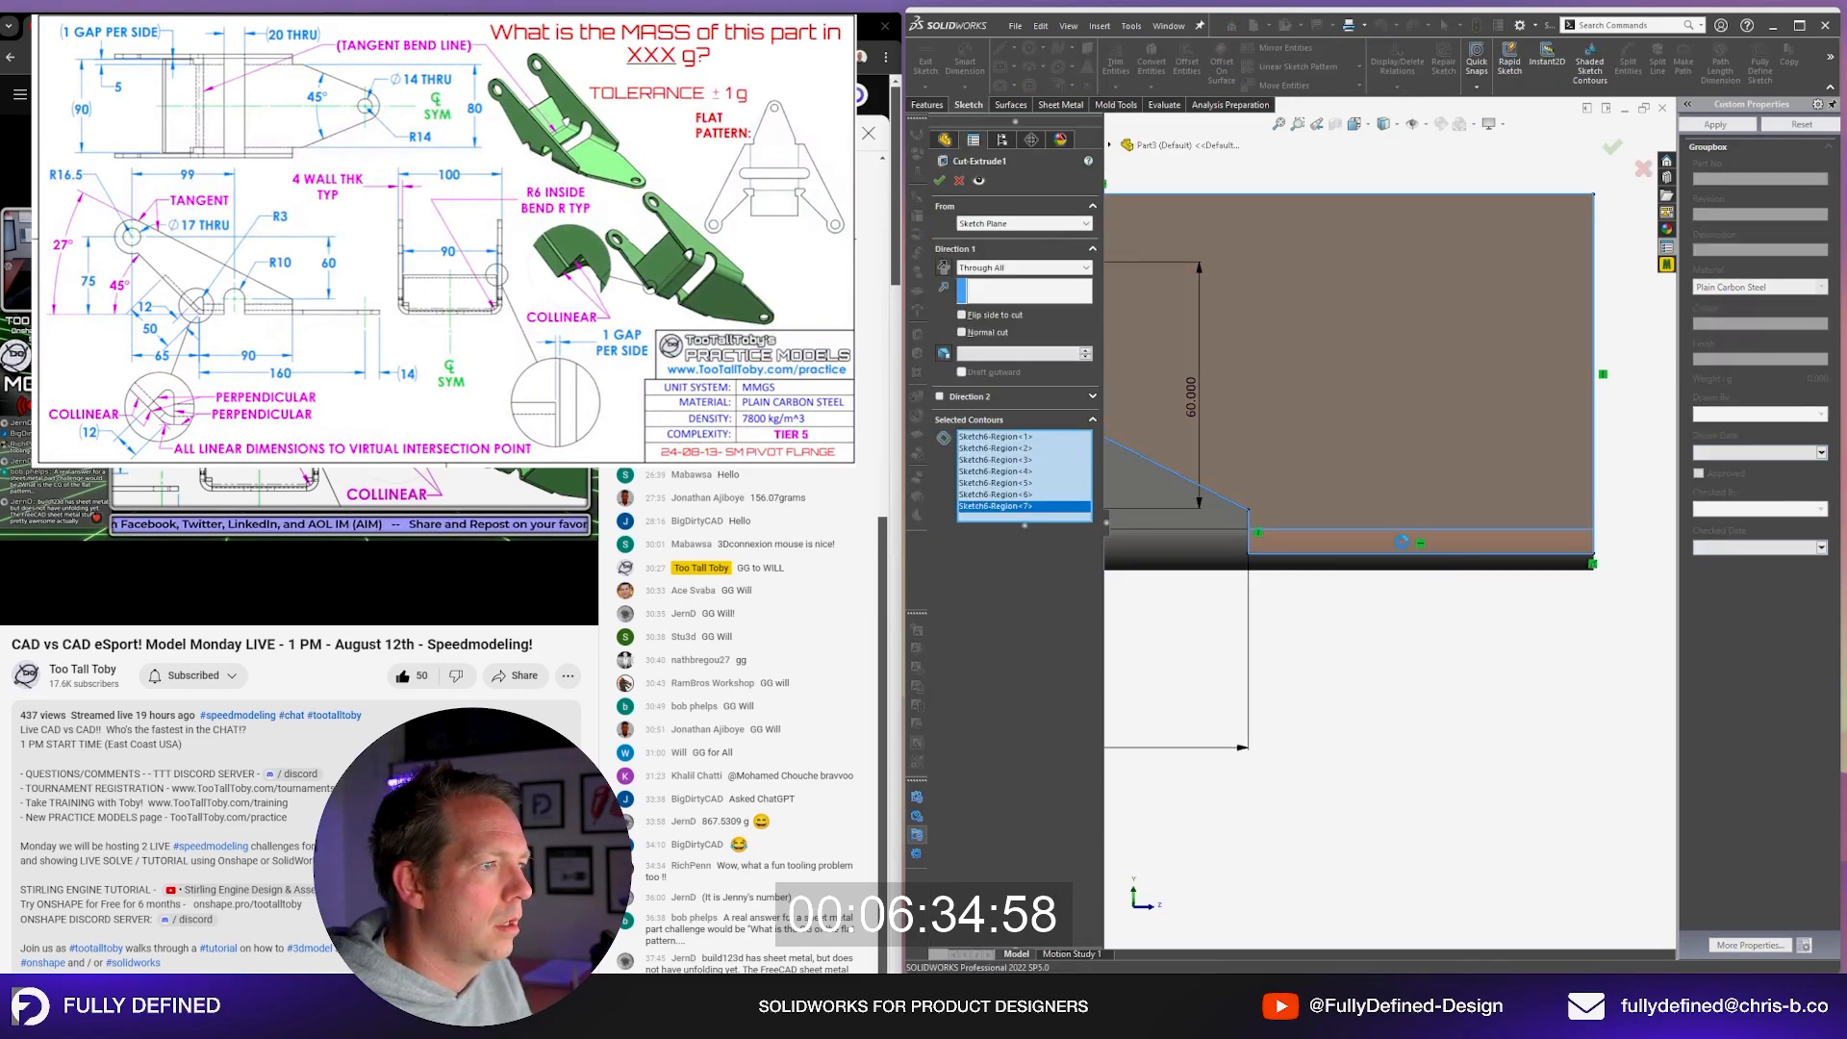
right_click(1414, 684)
scroll(1377, 557, up, 4)
middle_drag(1376, 557, 1264, 646)
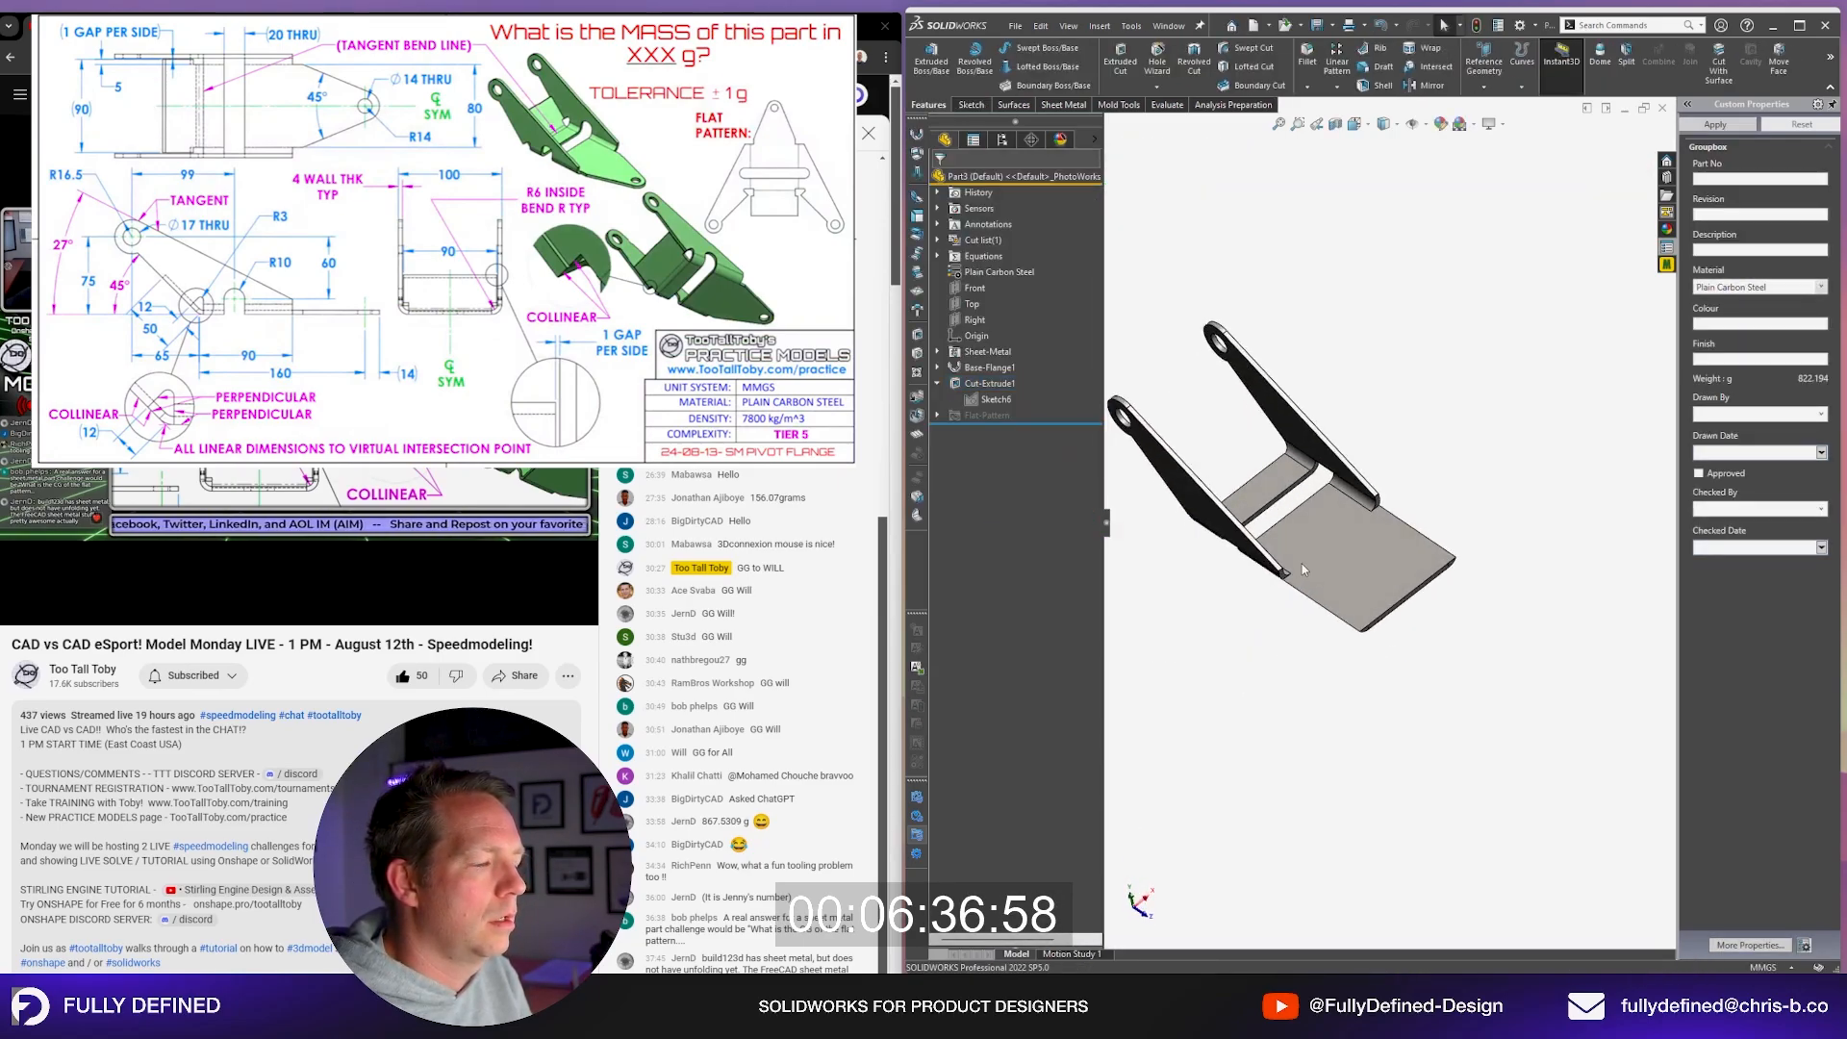
Step: Start a sketch on the base plate's upper face and view it square on
scroll(1331, 585, down, 5)
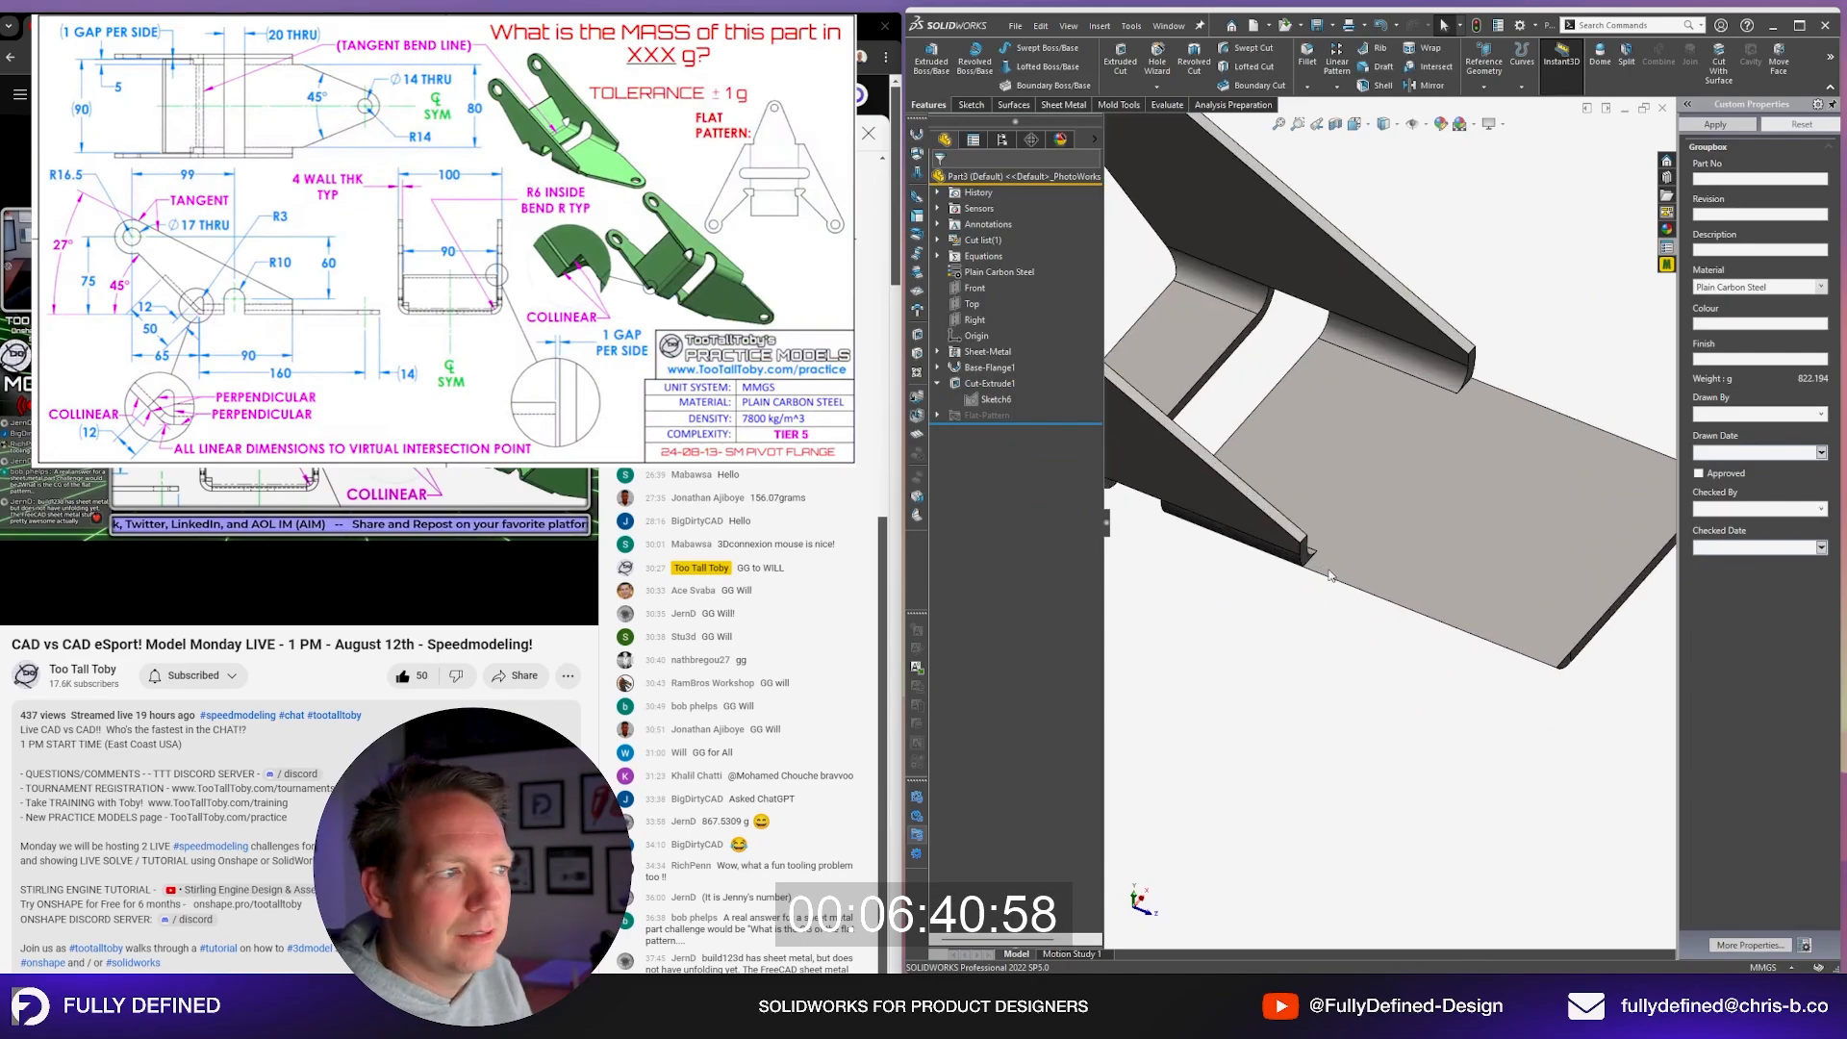
middle_drag(1329, 575, 1414, 554)
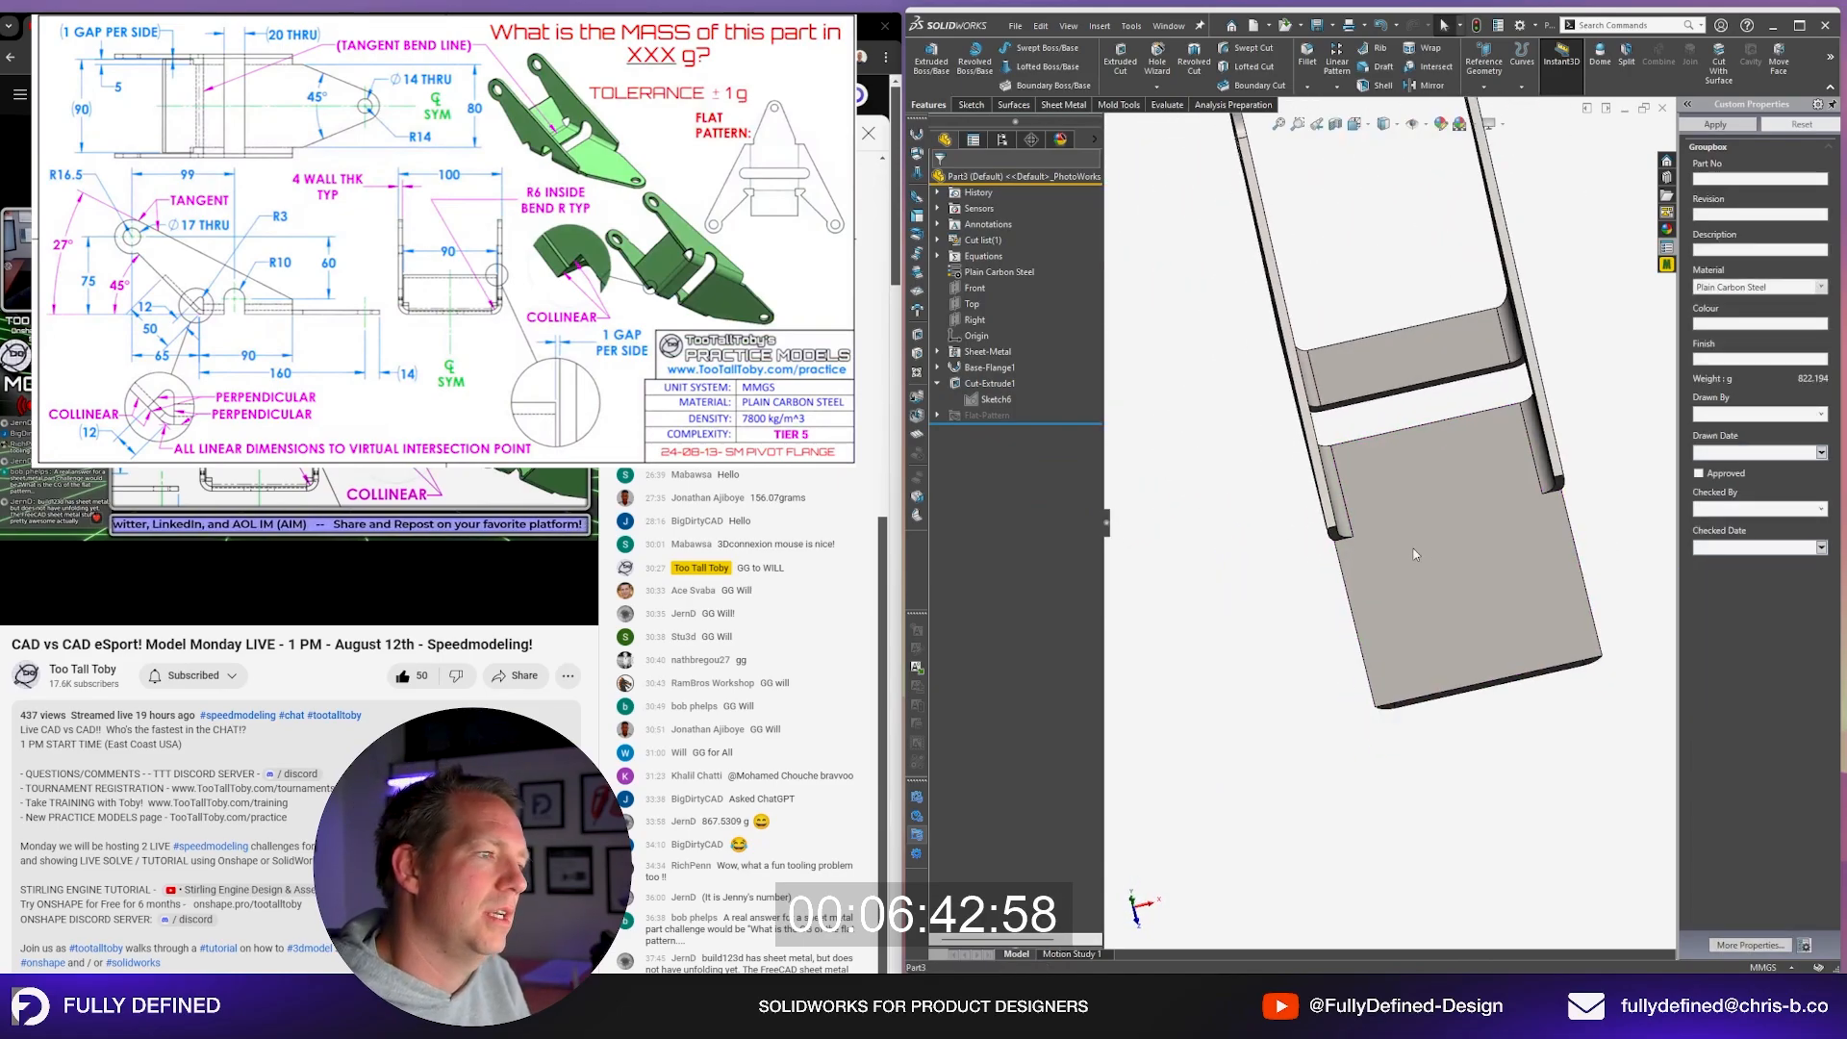
click(1414, 554)
click(1508, 490)
key(space)
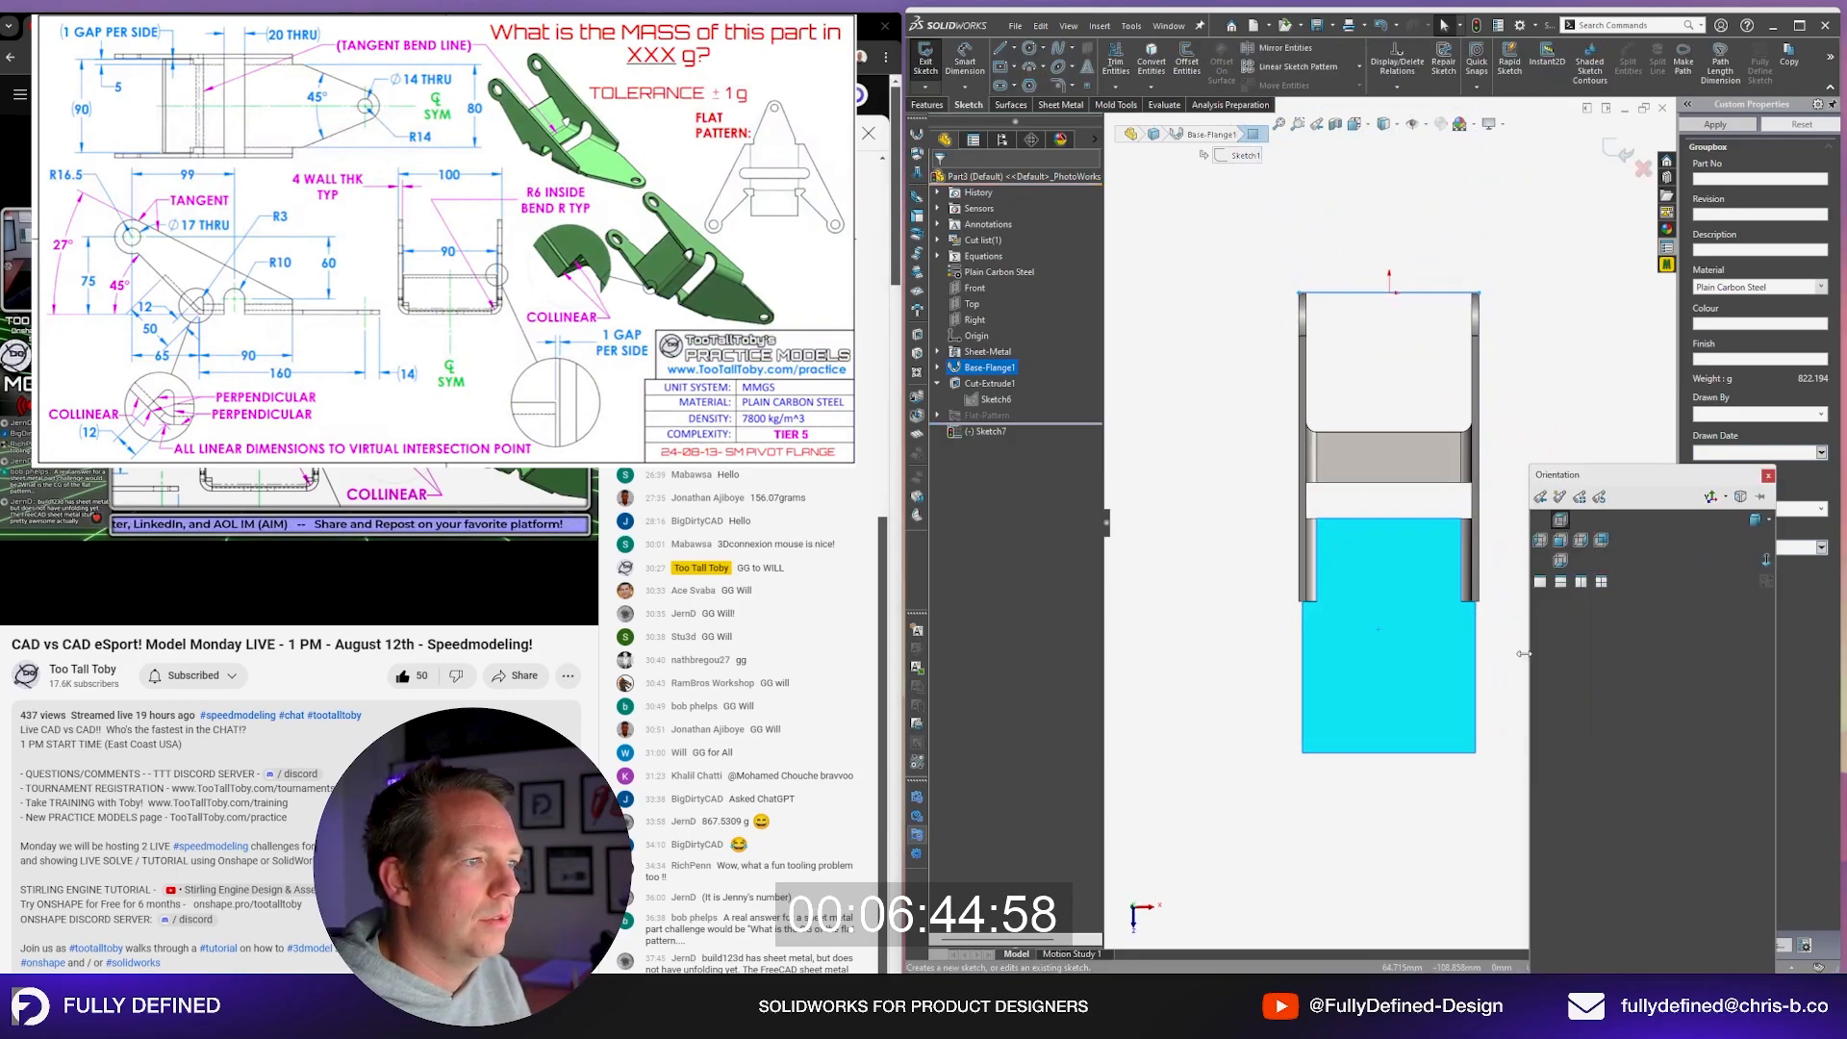
click(1427, 805)
scroll(1500, 780, down, 1)
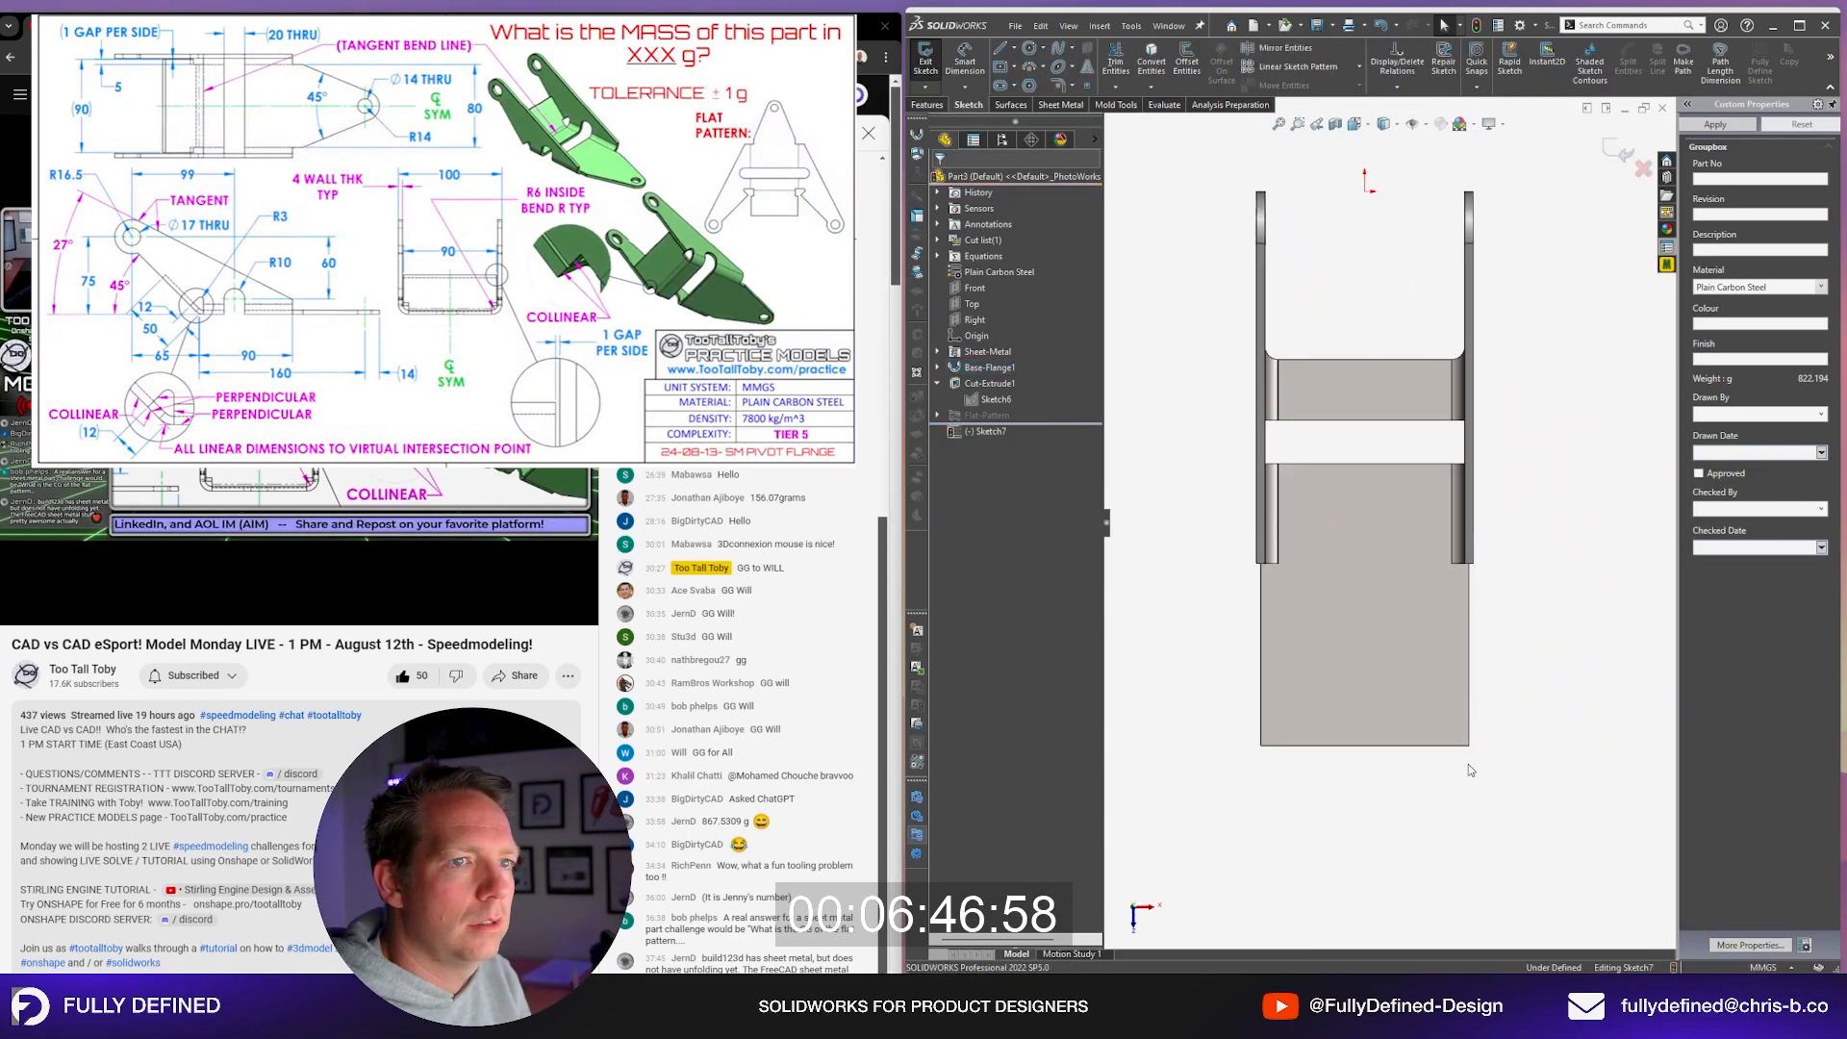
Step: Draw concentric circles of 14 mm and 28 mm diameter near the middle of the base's free end
key(c)
click(1364, 694)
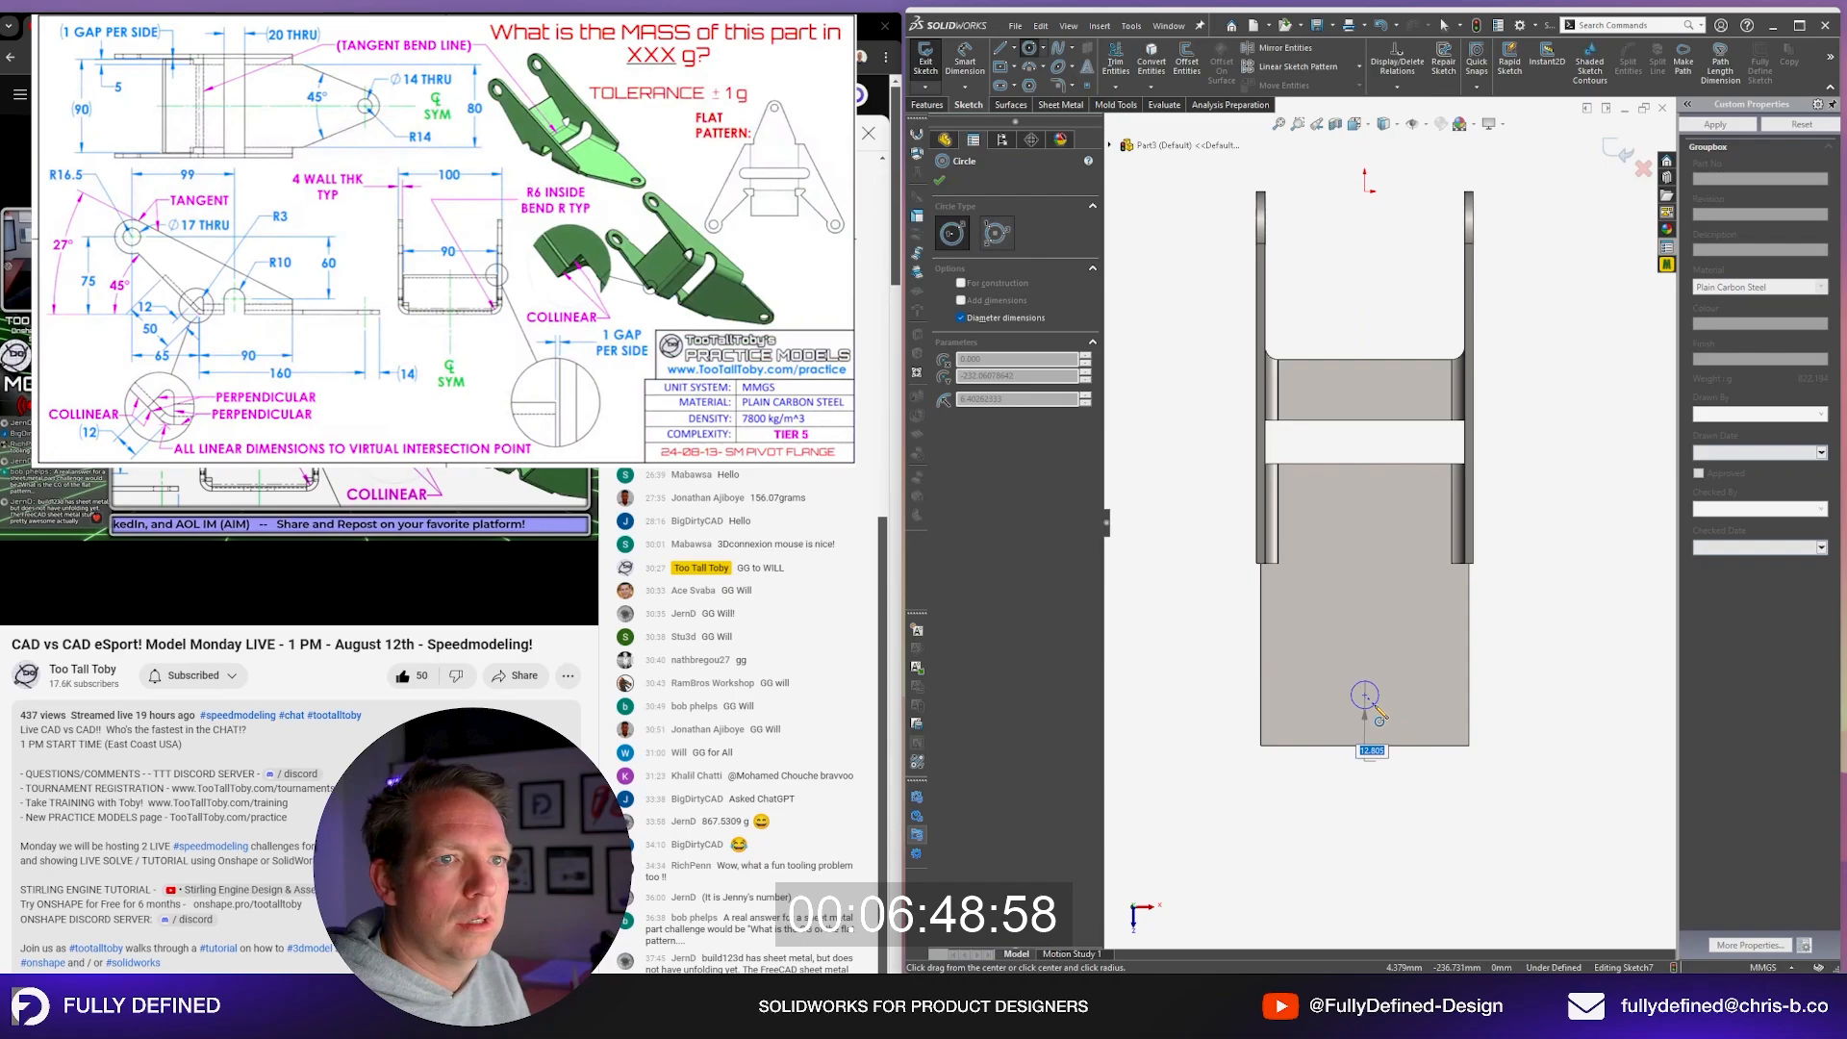
text(14)
key(Return)
click(1364, 695)
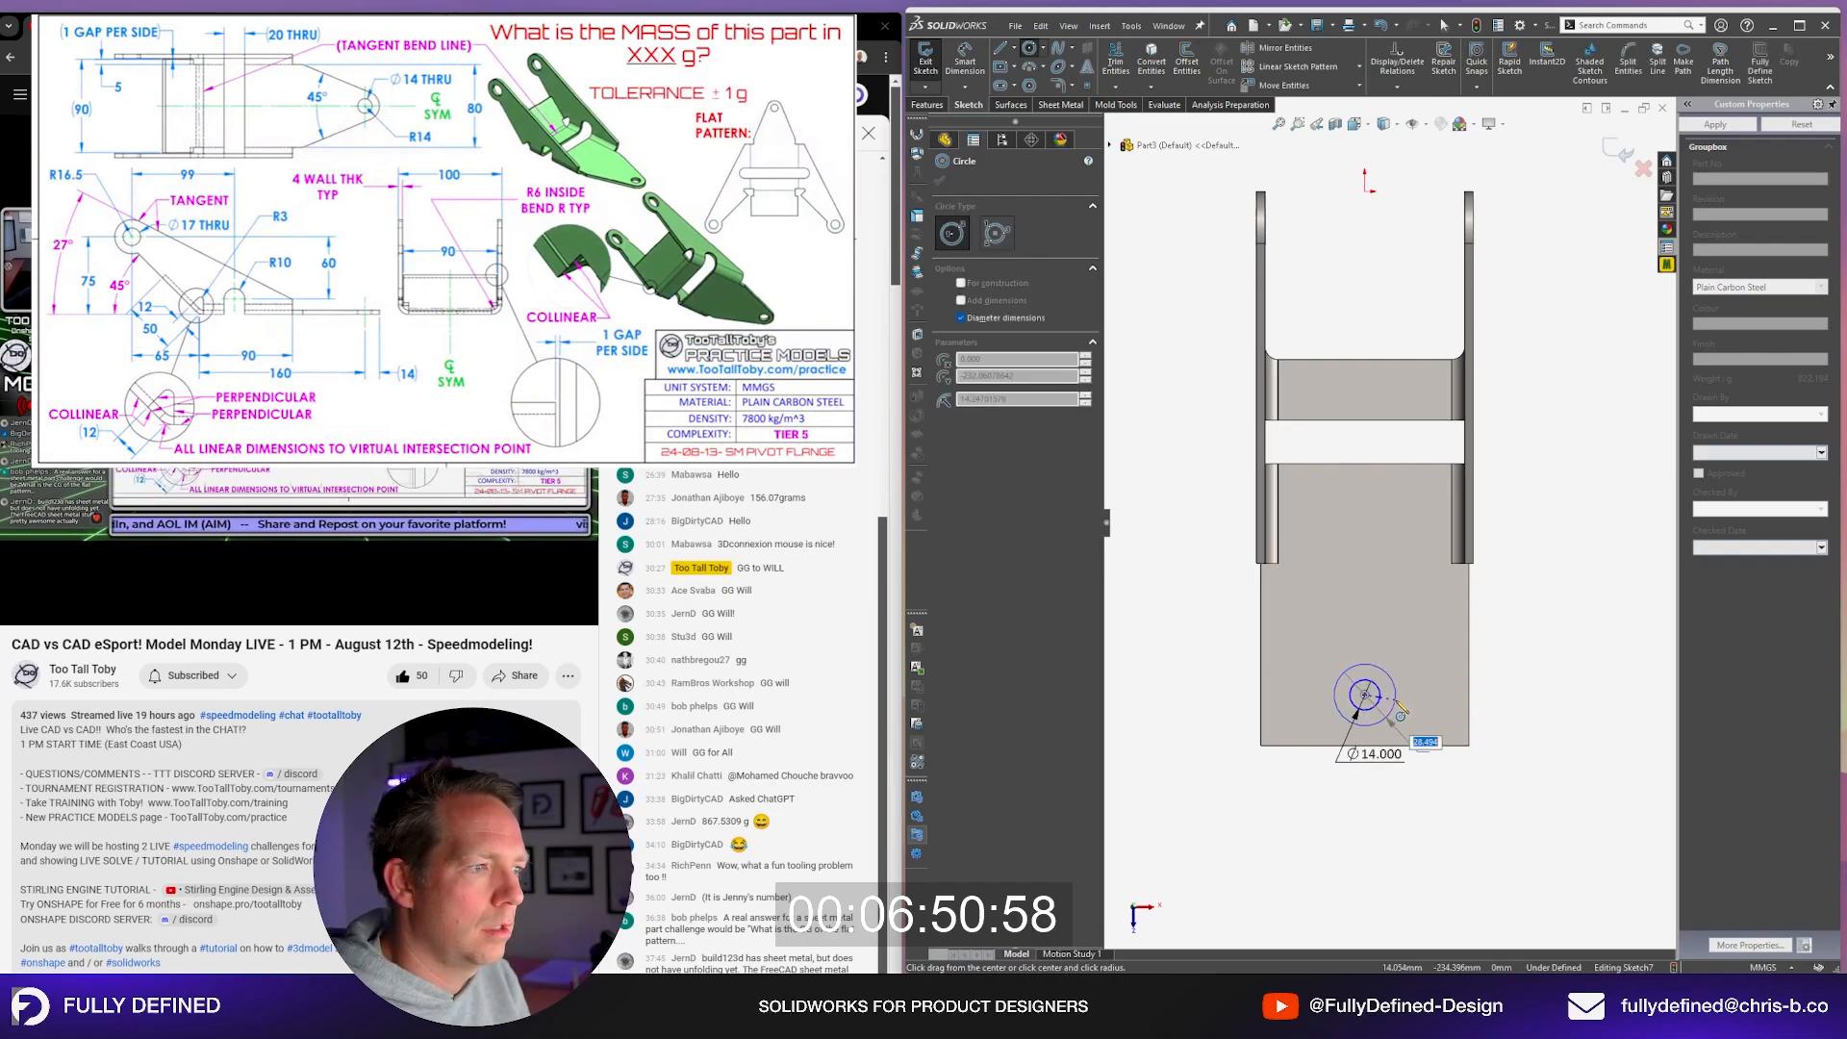
text(28)
key(Return)
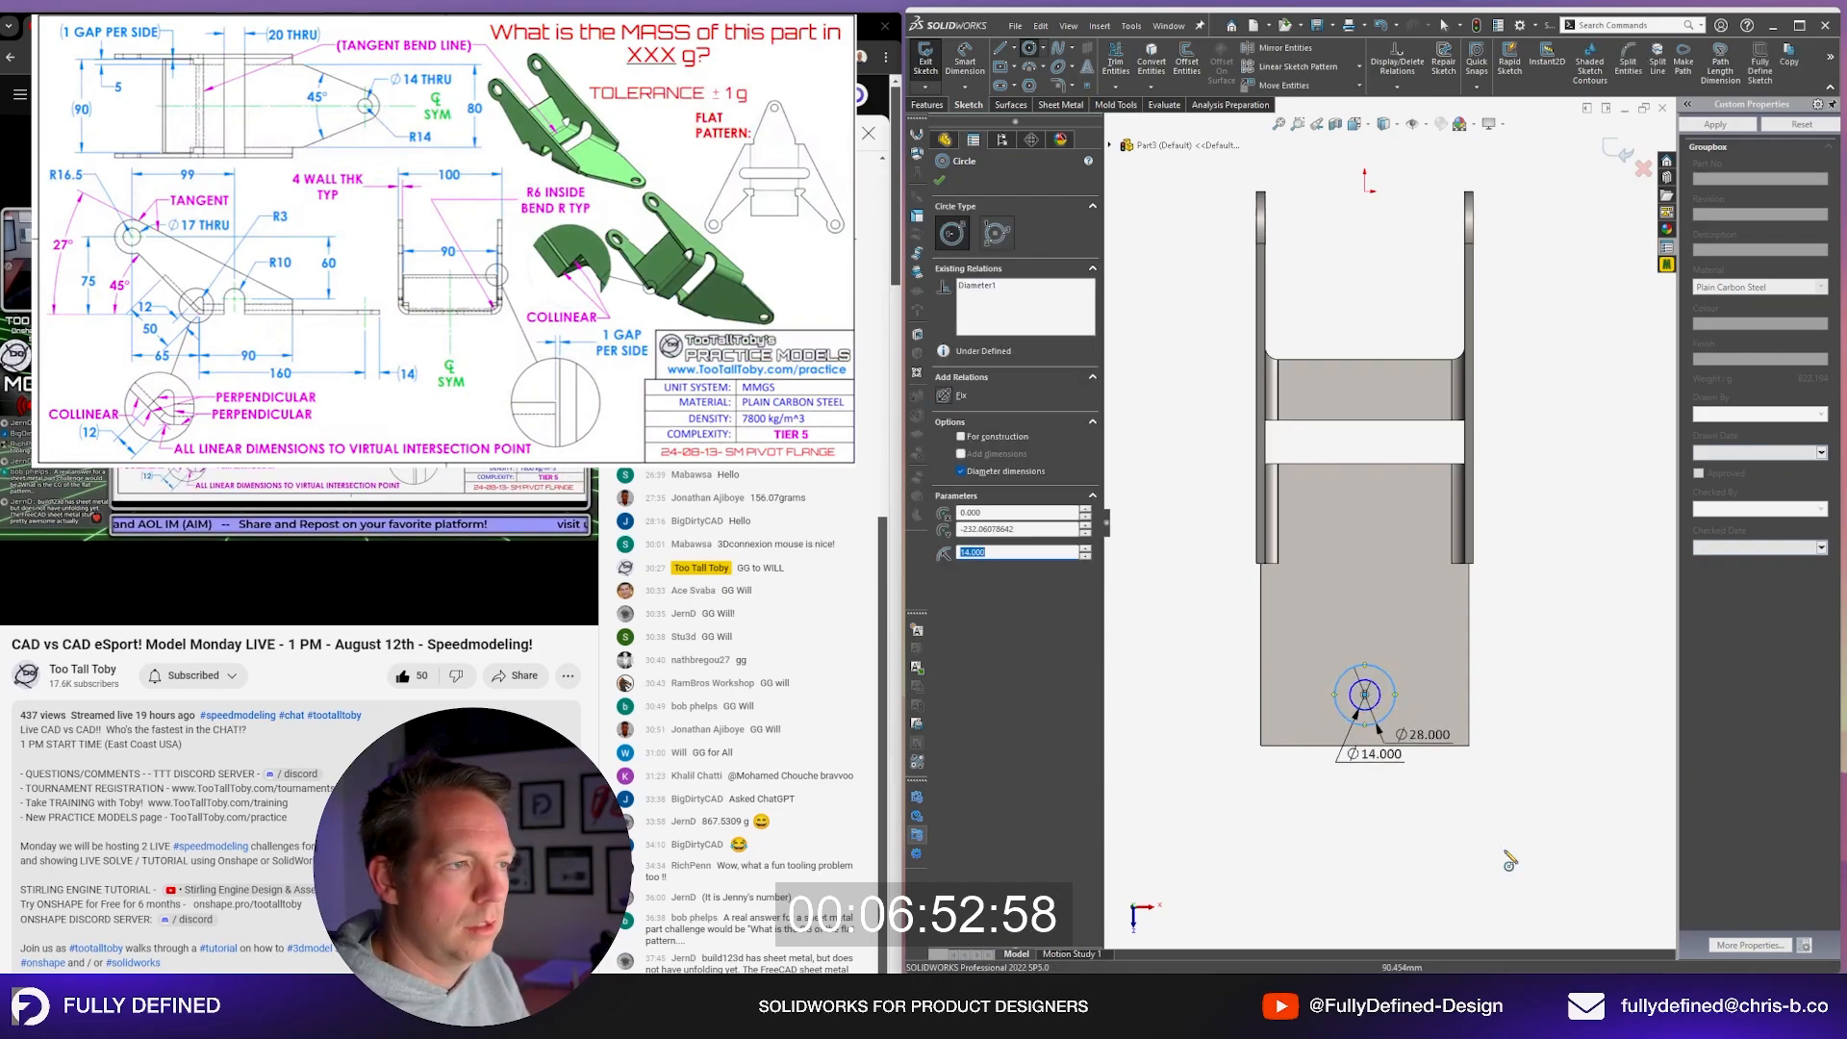
Step: Make the circles' common centre vertically aligned with the origin
key(Escape)
click(1364, 191)
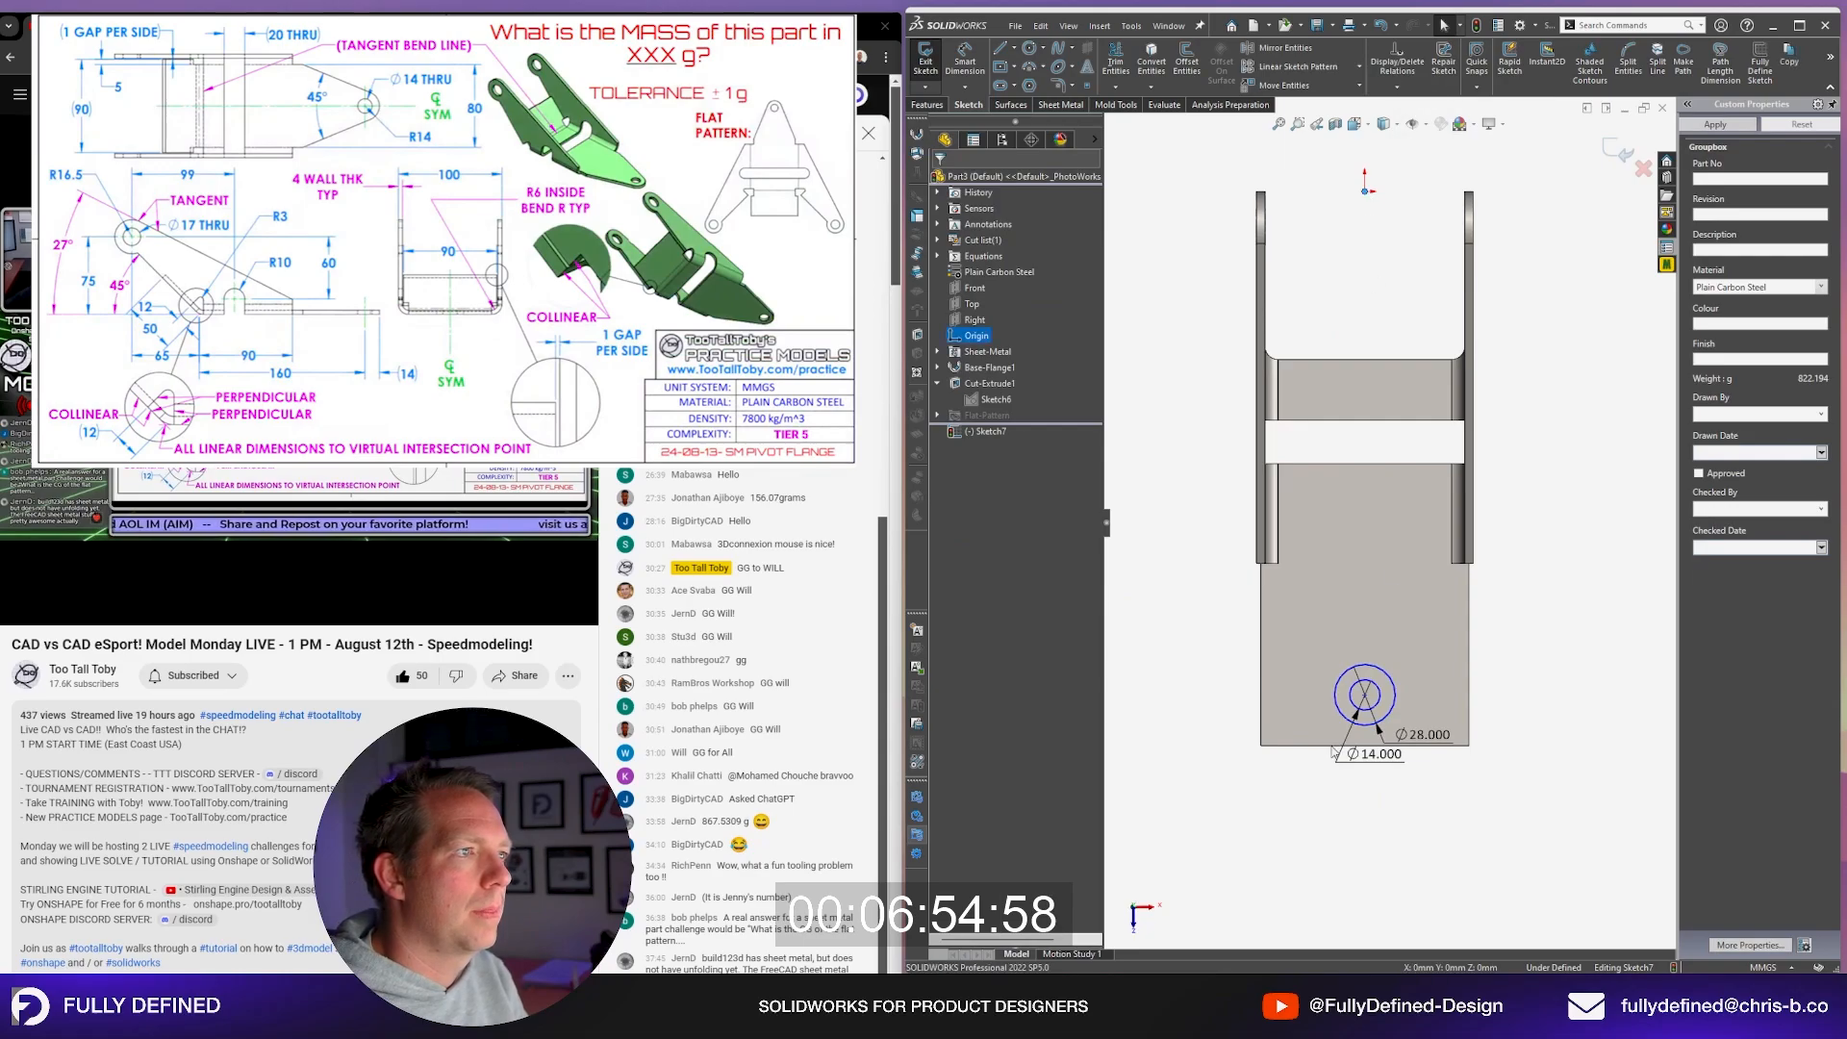
ctrl+click(1366, 697)
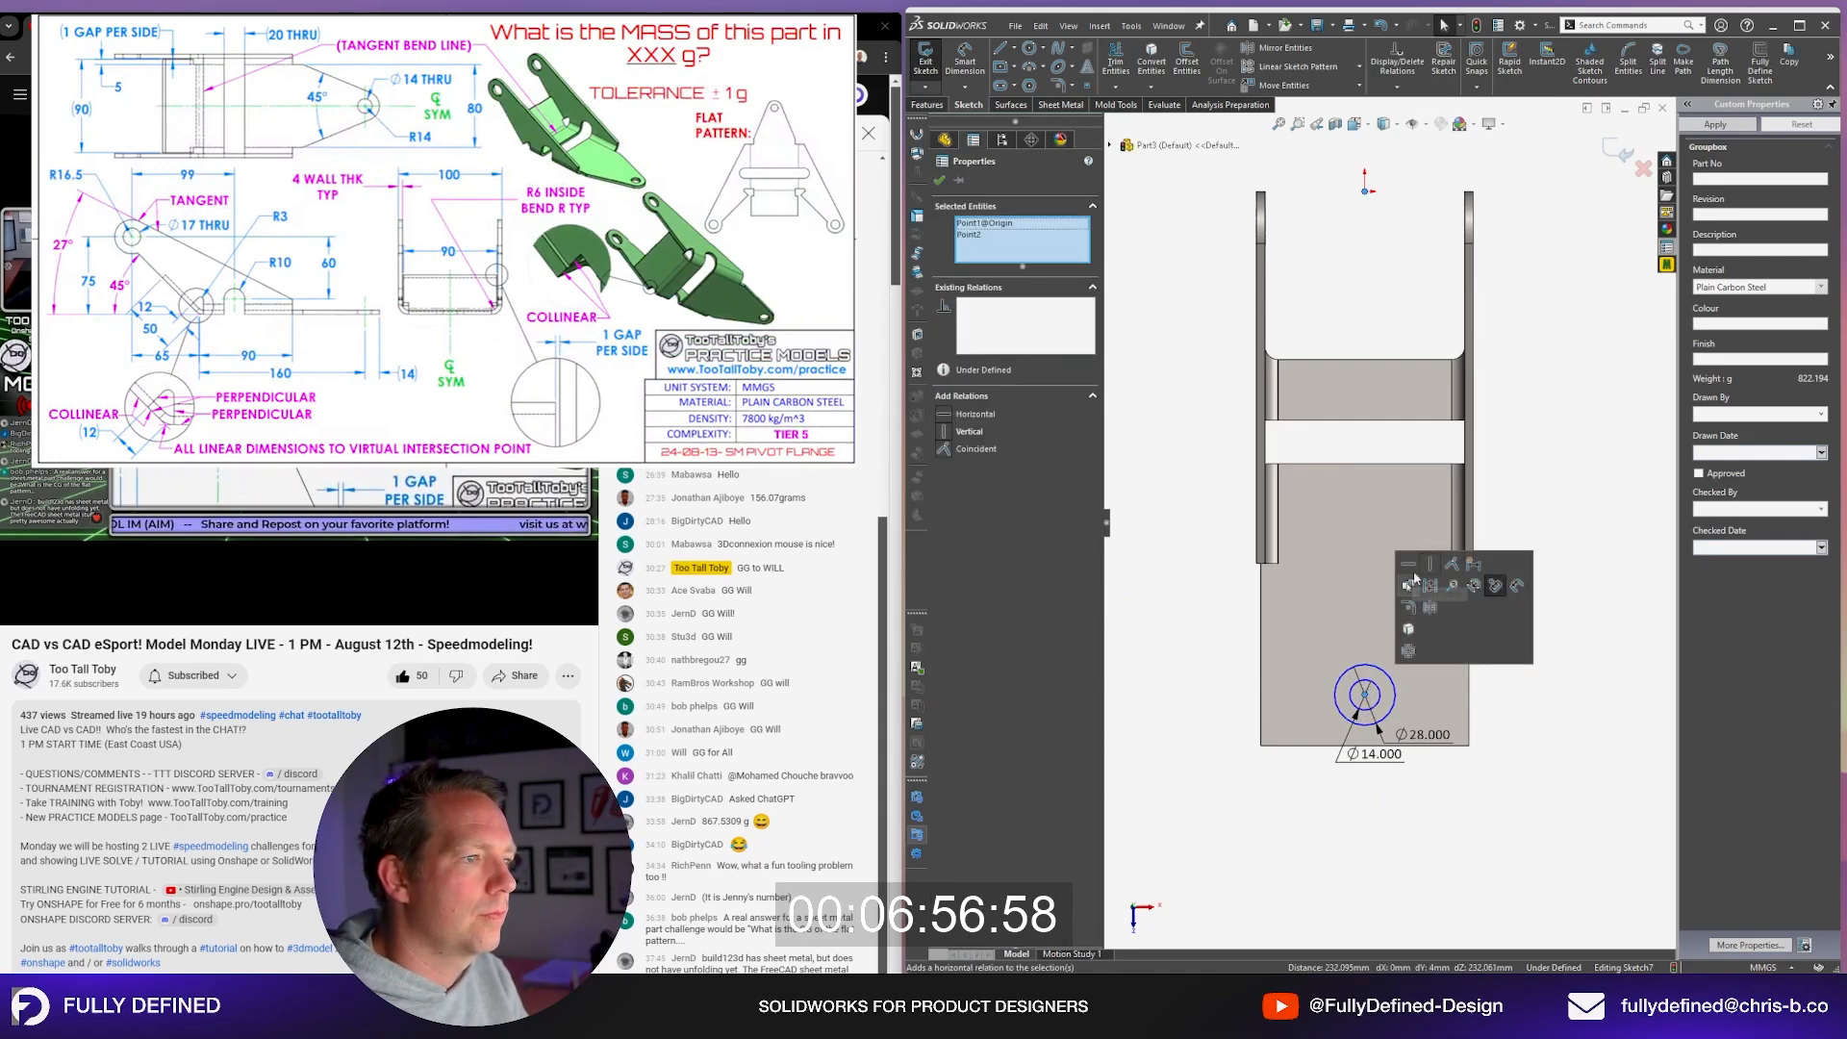
key(Escape)
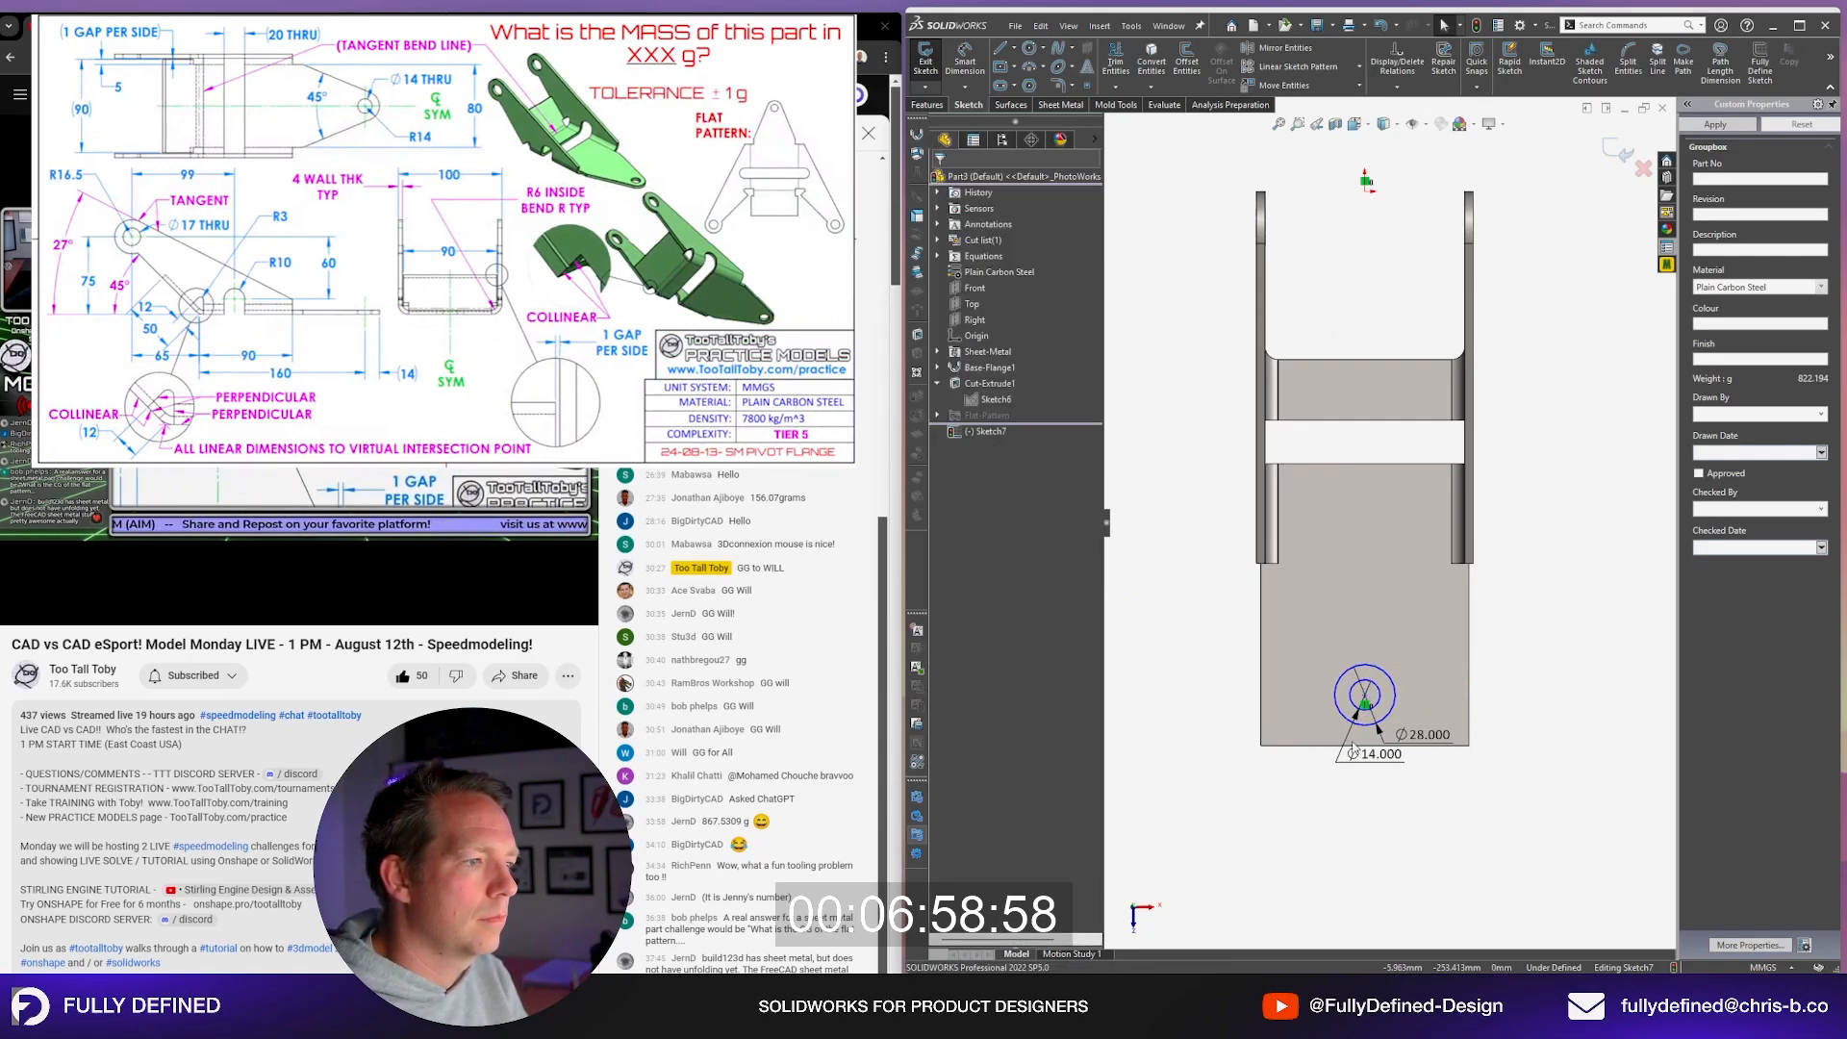
Step: Make the 28 mm circle tangent to the base's free end edge
scroll(1353, 749, down, 1)
click(1350, 707)
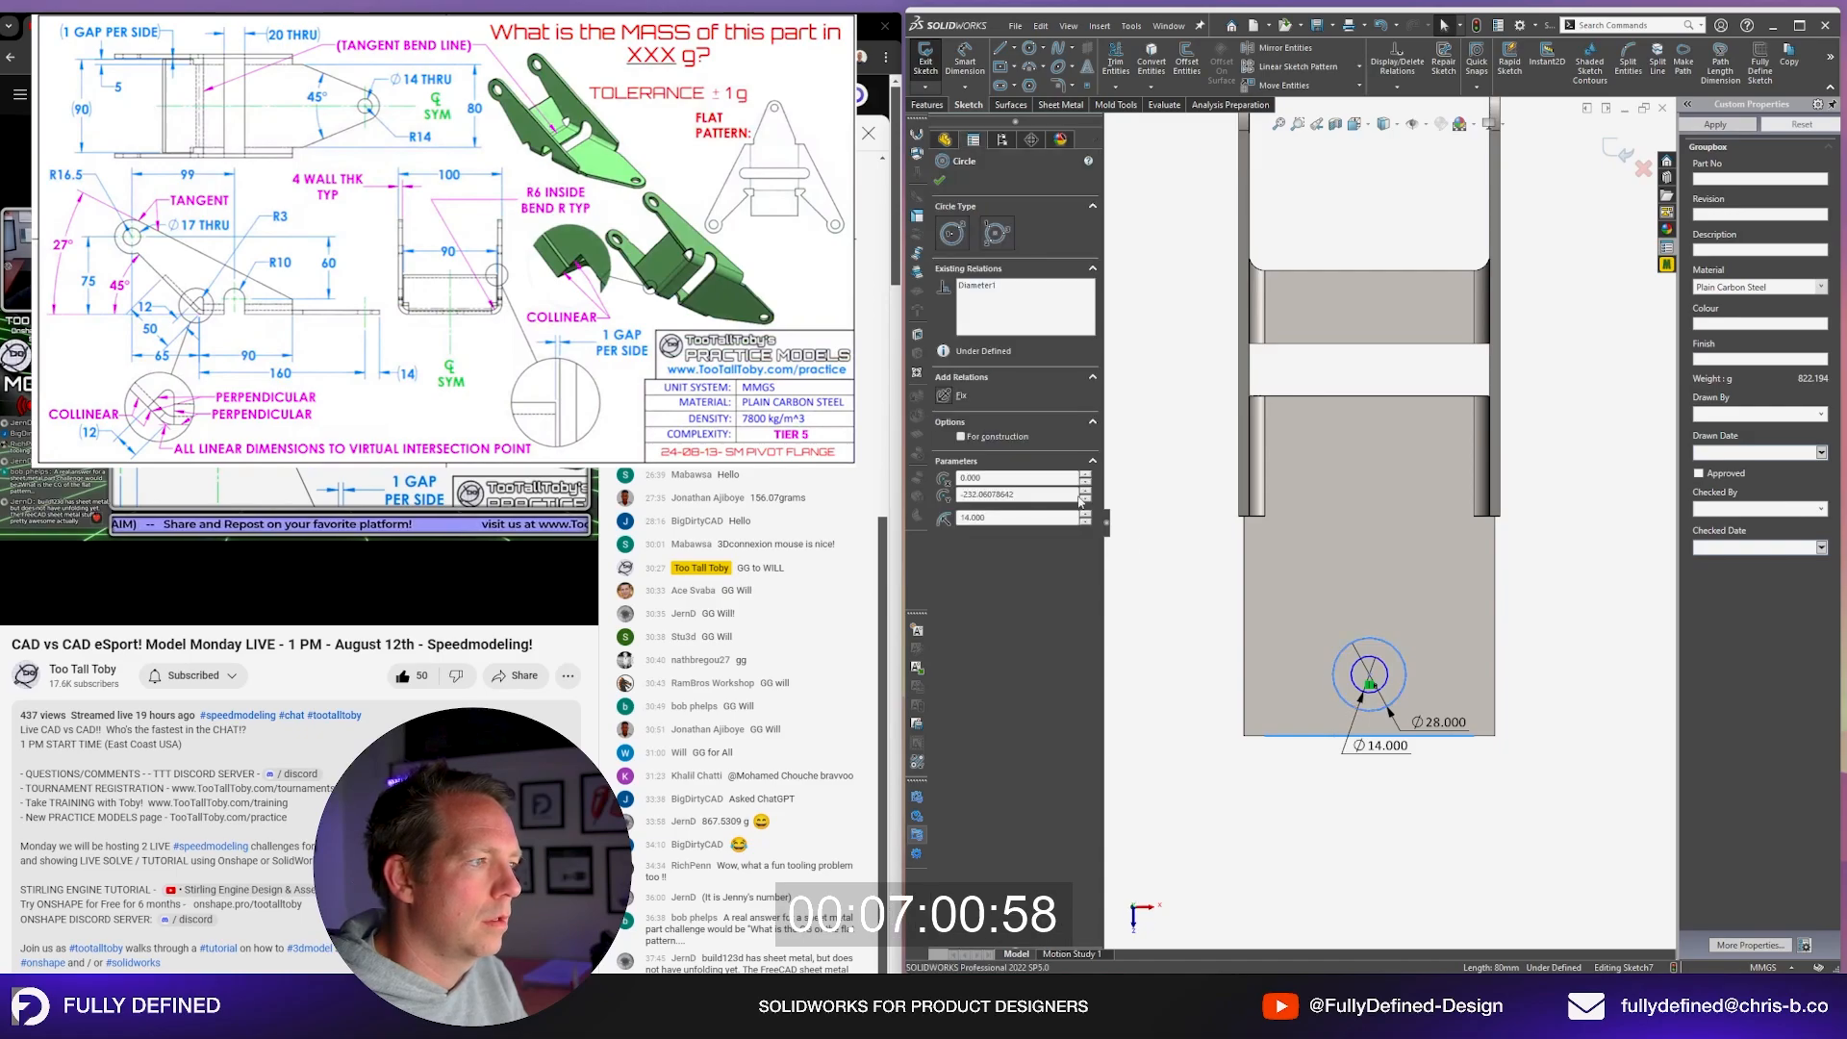
click(966, 414)
key(Escape)
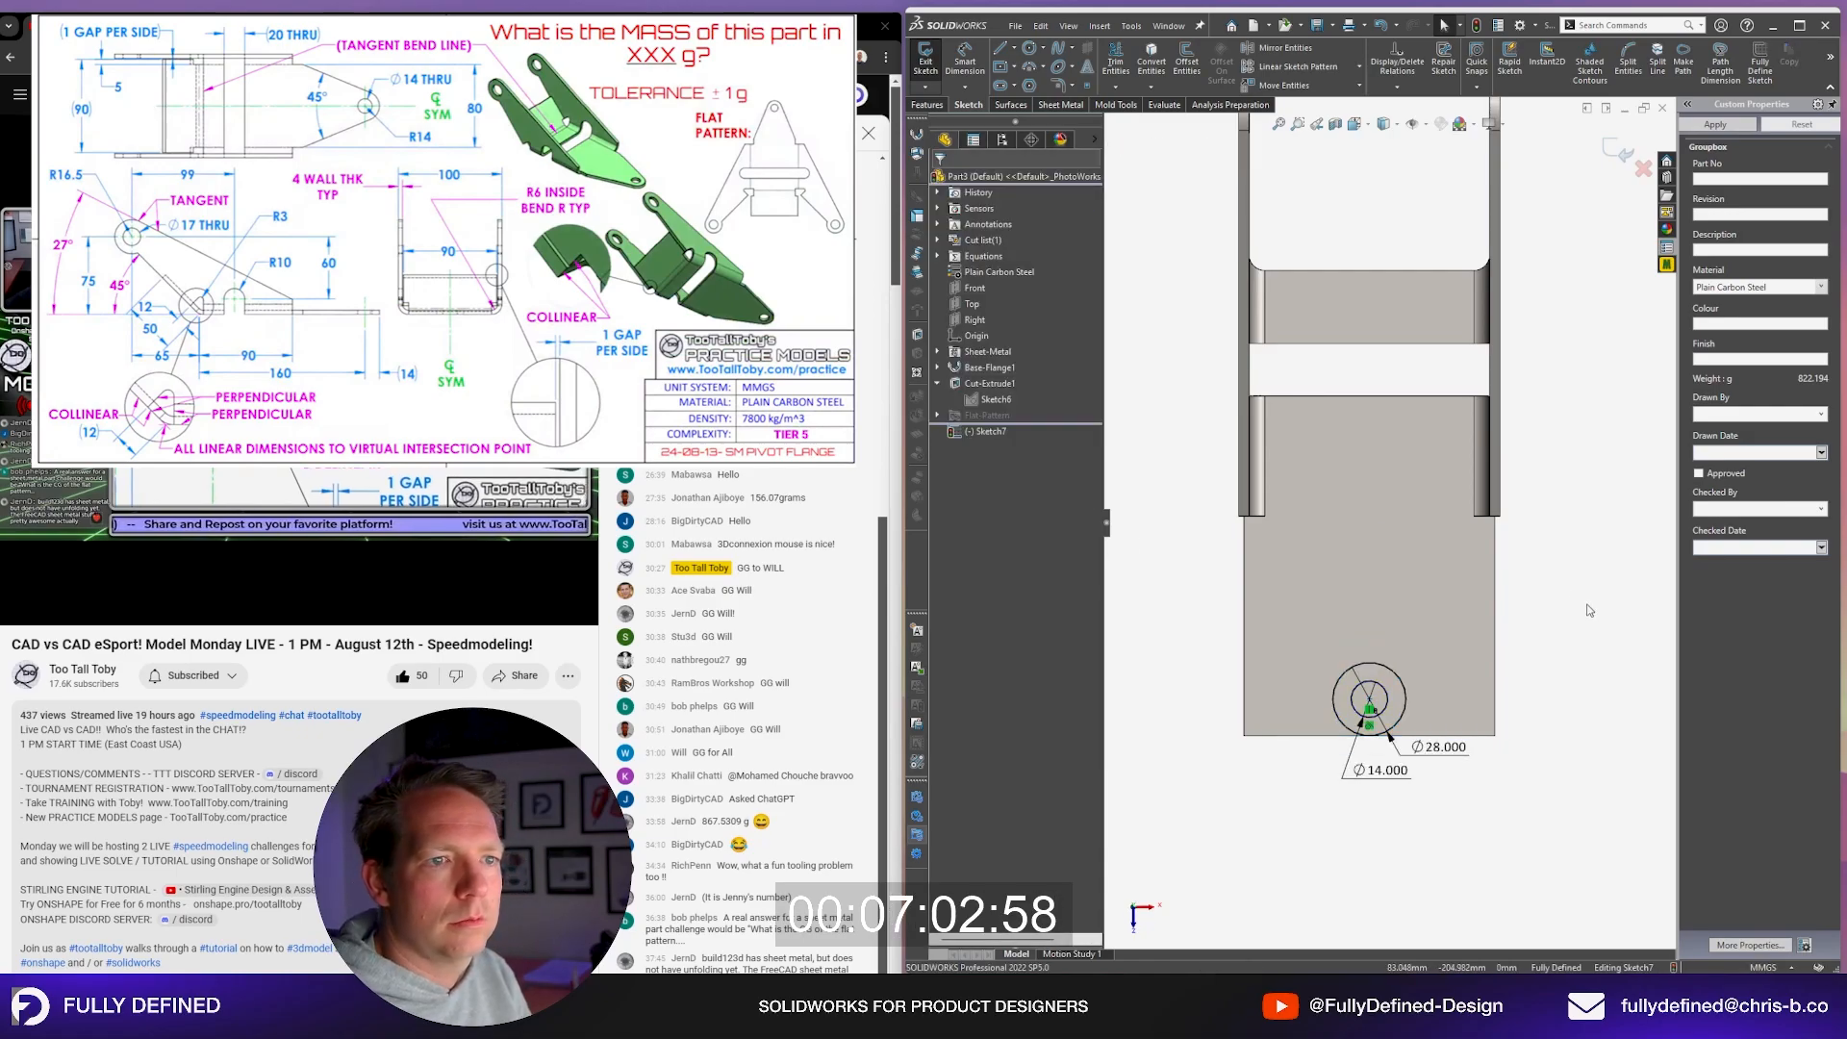
Step: Draw a line from the end of one flange's bend line tangent to the 28 mm circle, and select the Right plane
key(l)
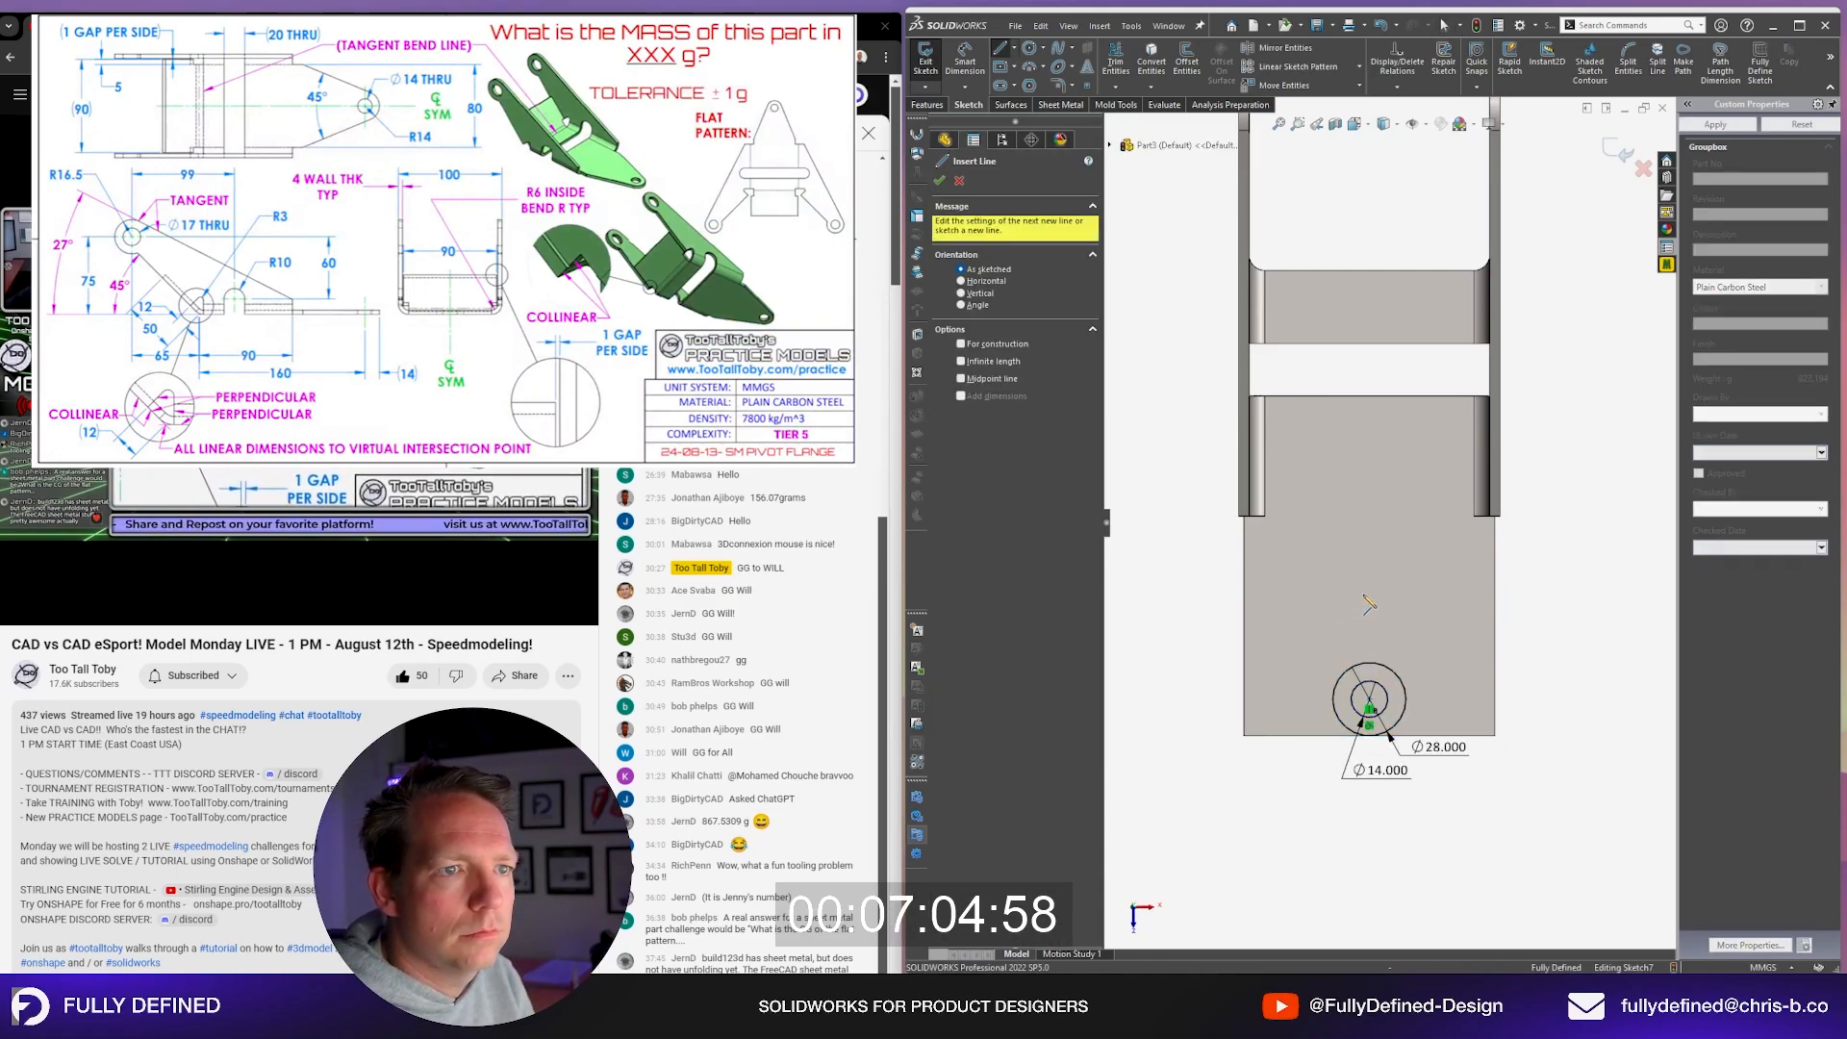
click(1266, 525)
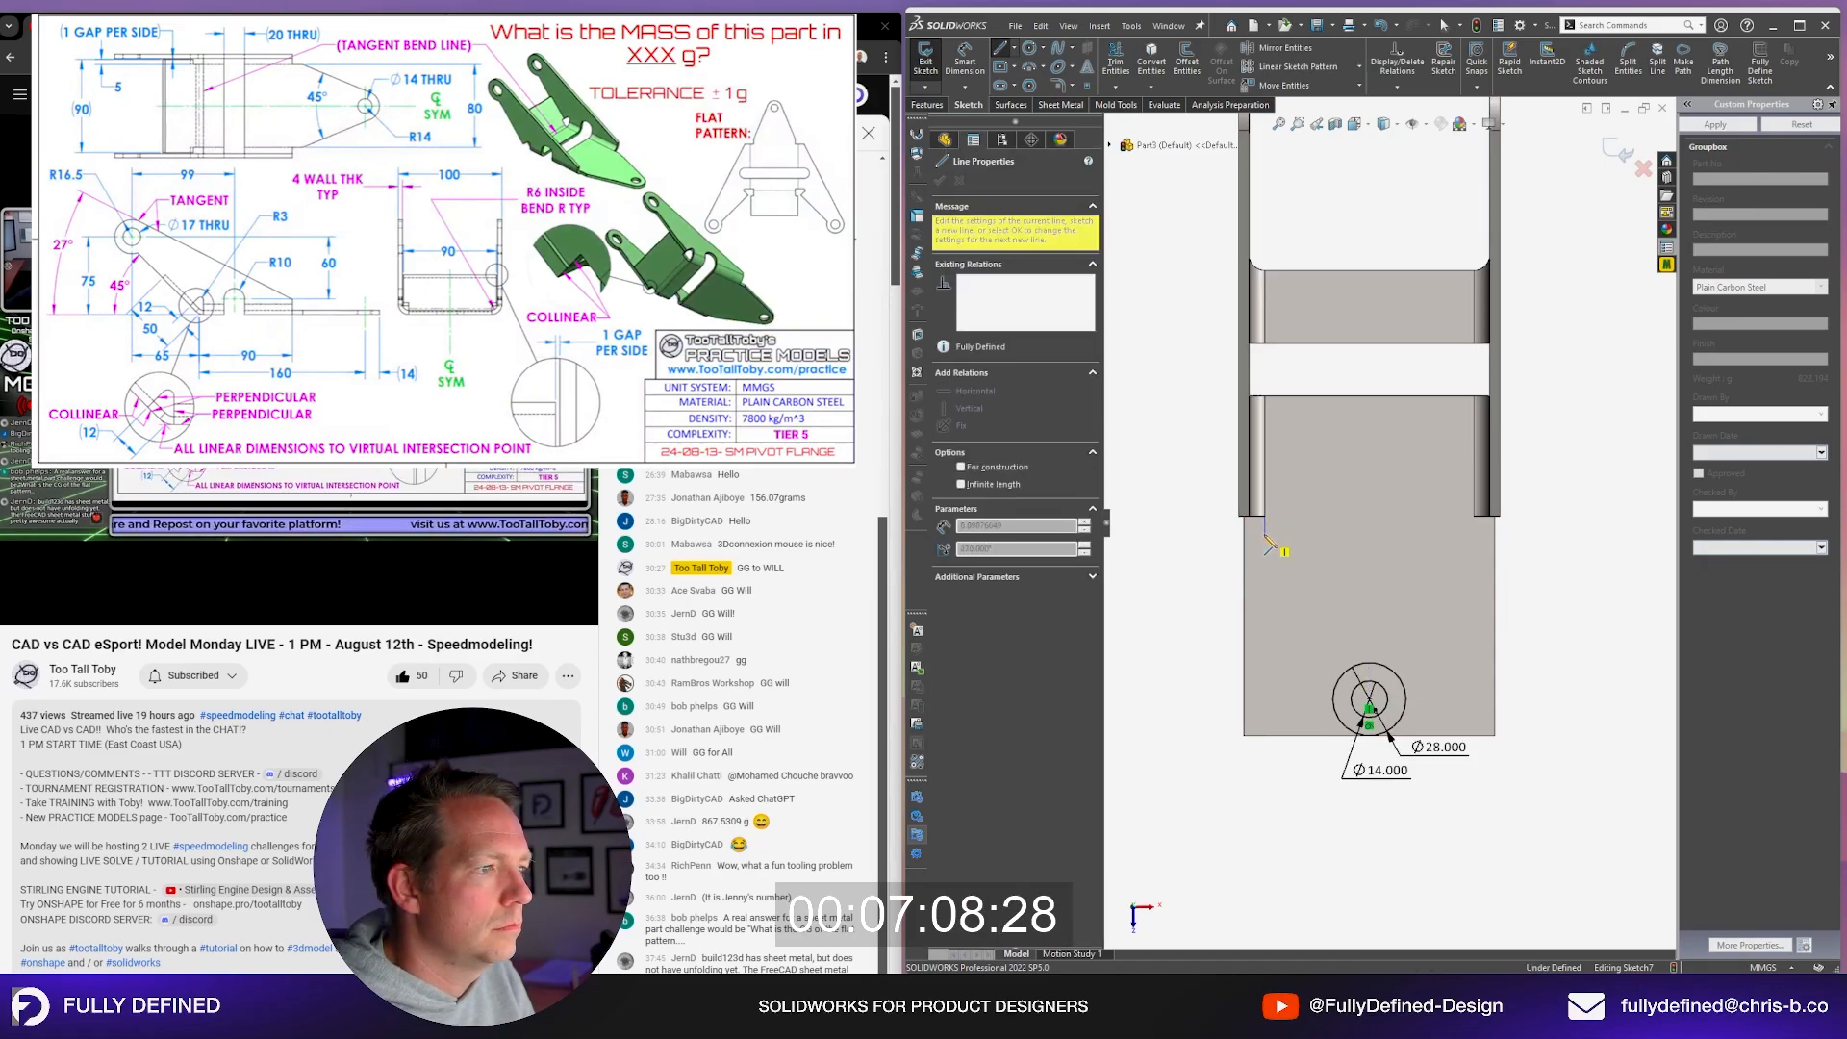
click(1343, 713)
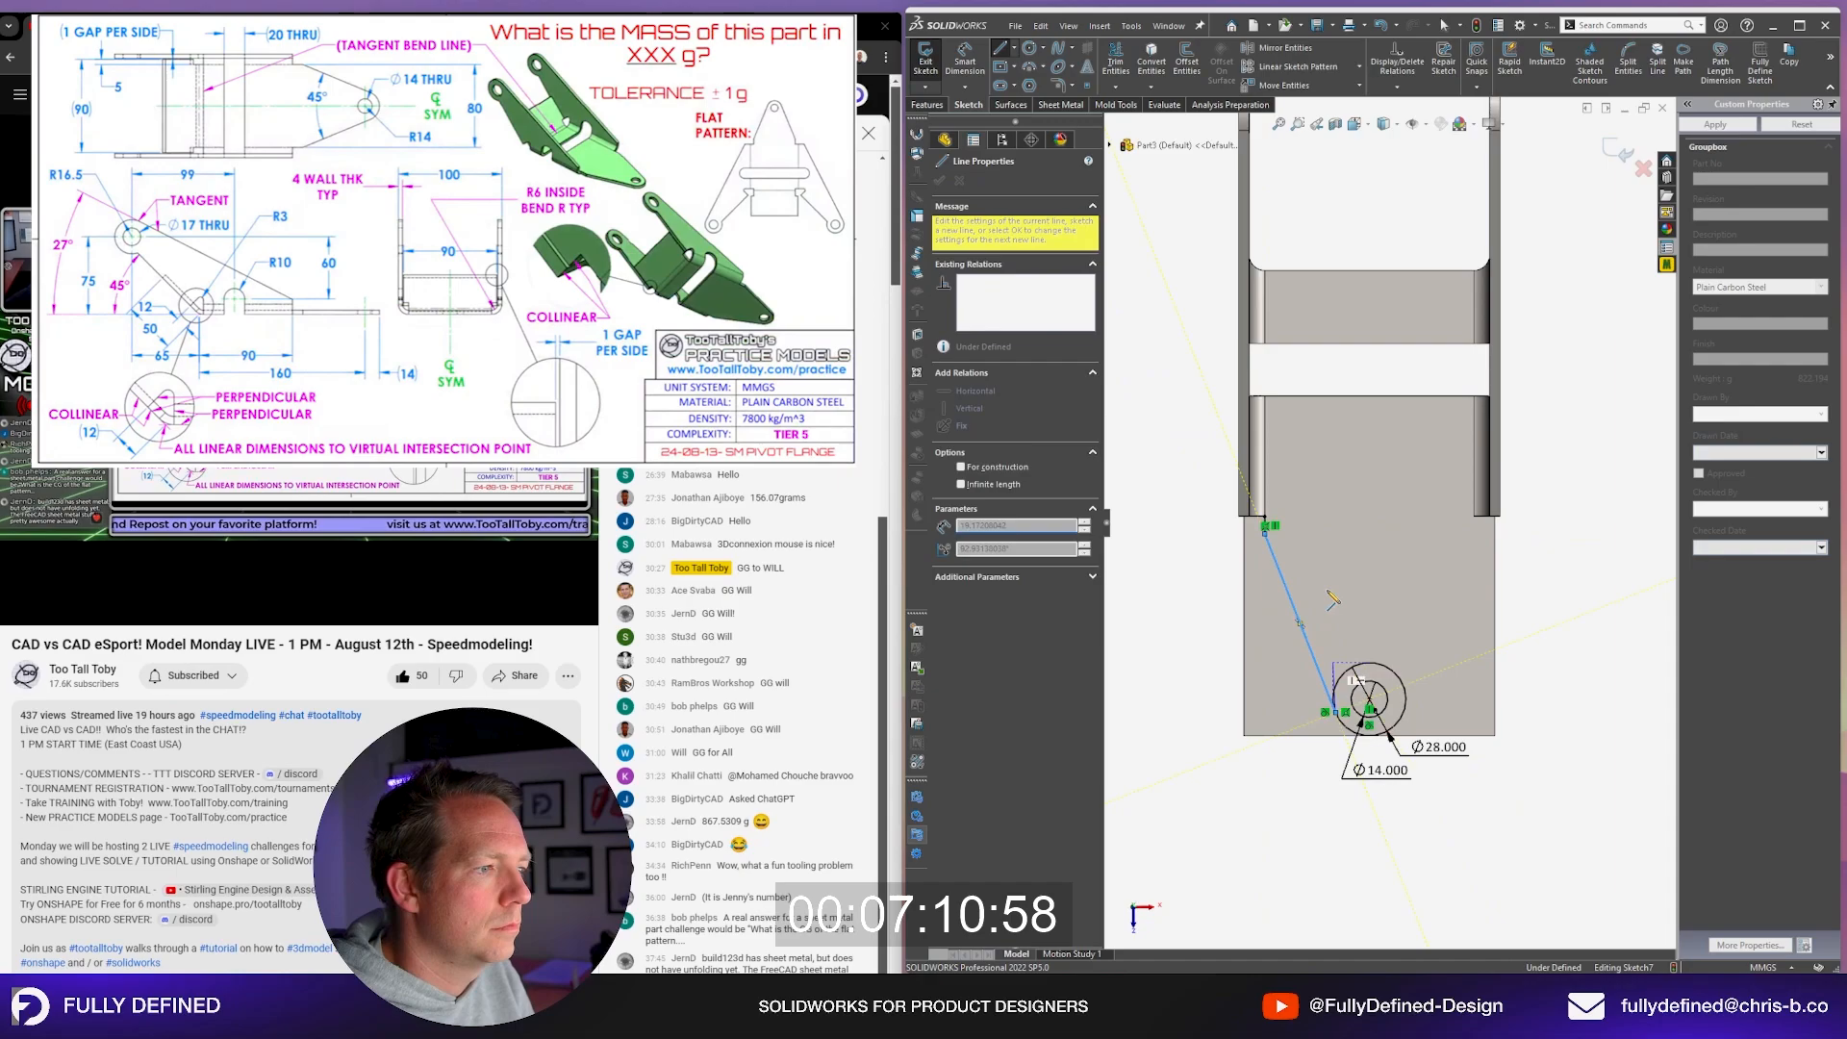
key(Escape)
click(975, 320)
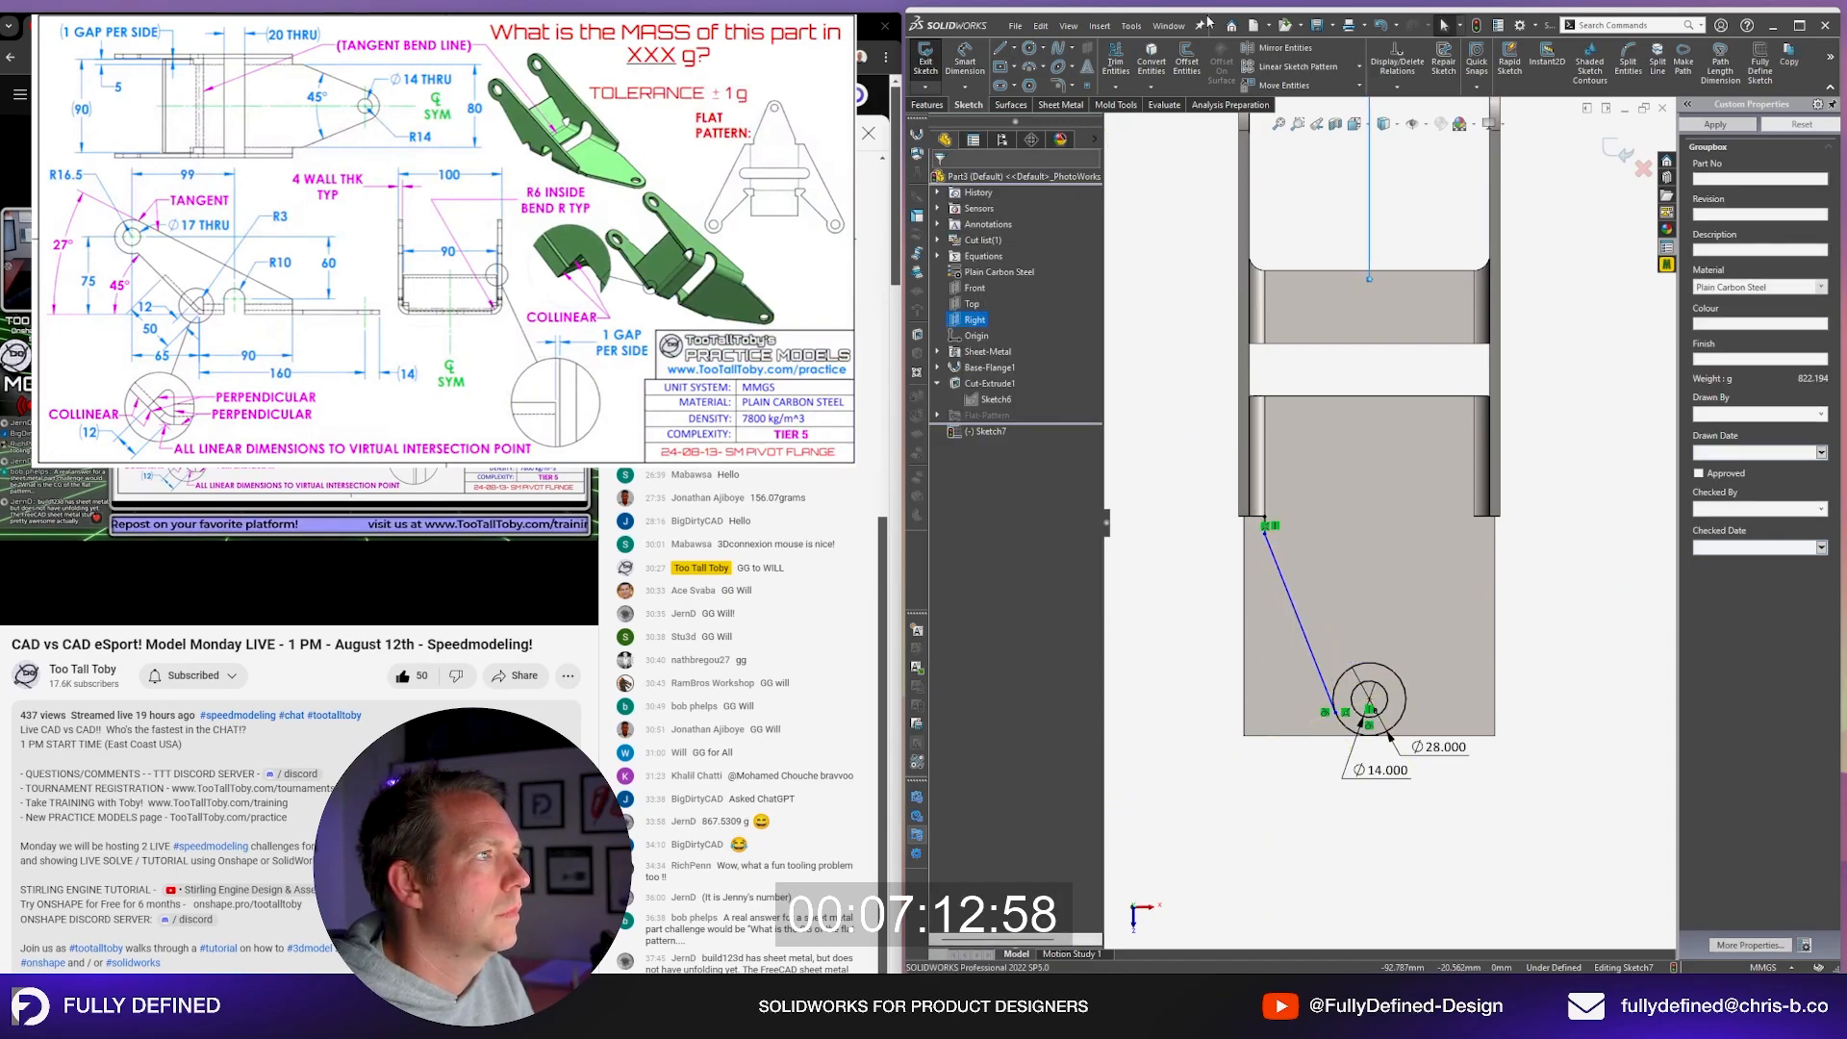
Step: Mirror the tangent line about the Right plane to the other half of the base's free end
click(1262, 49)
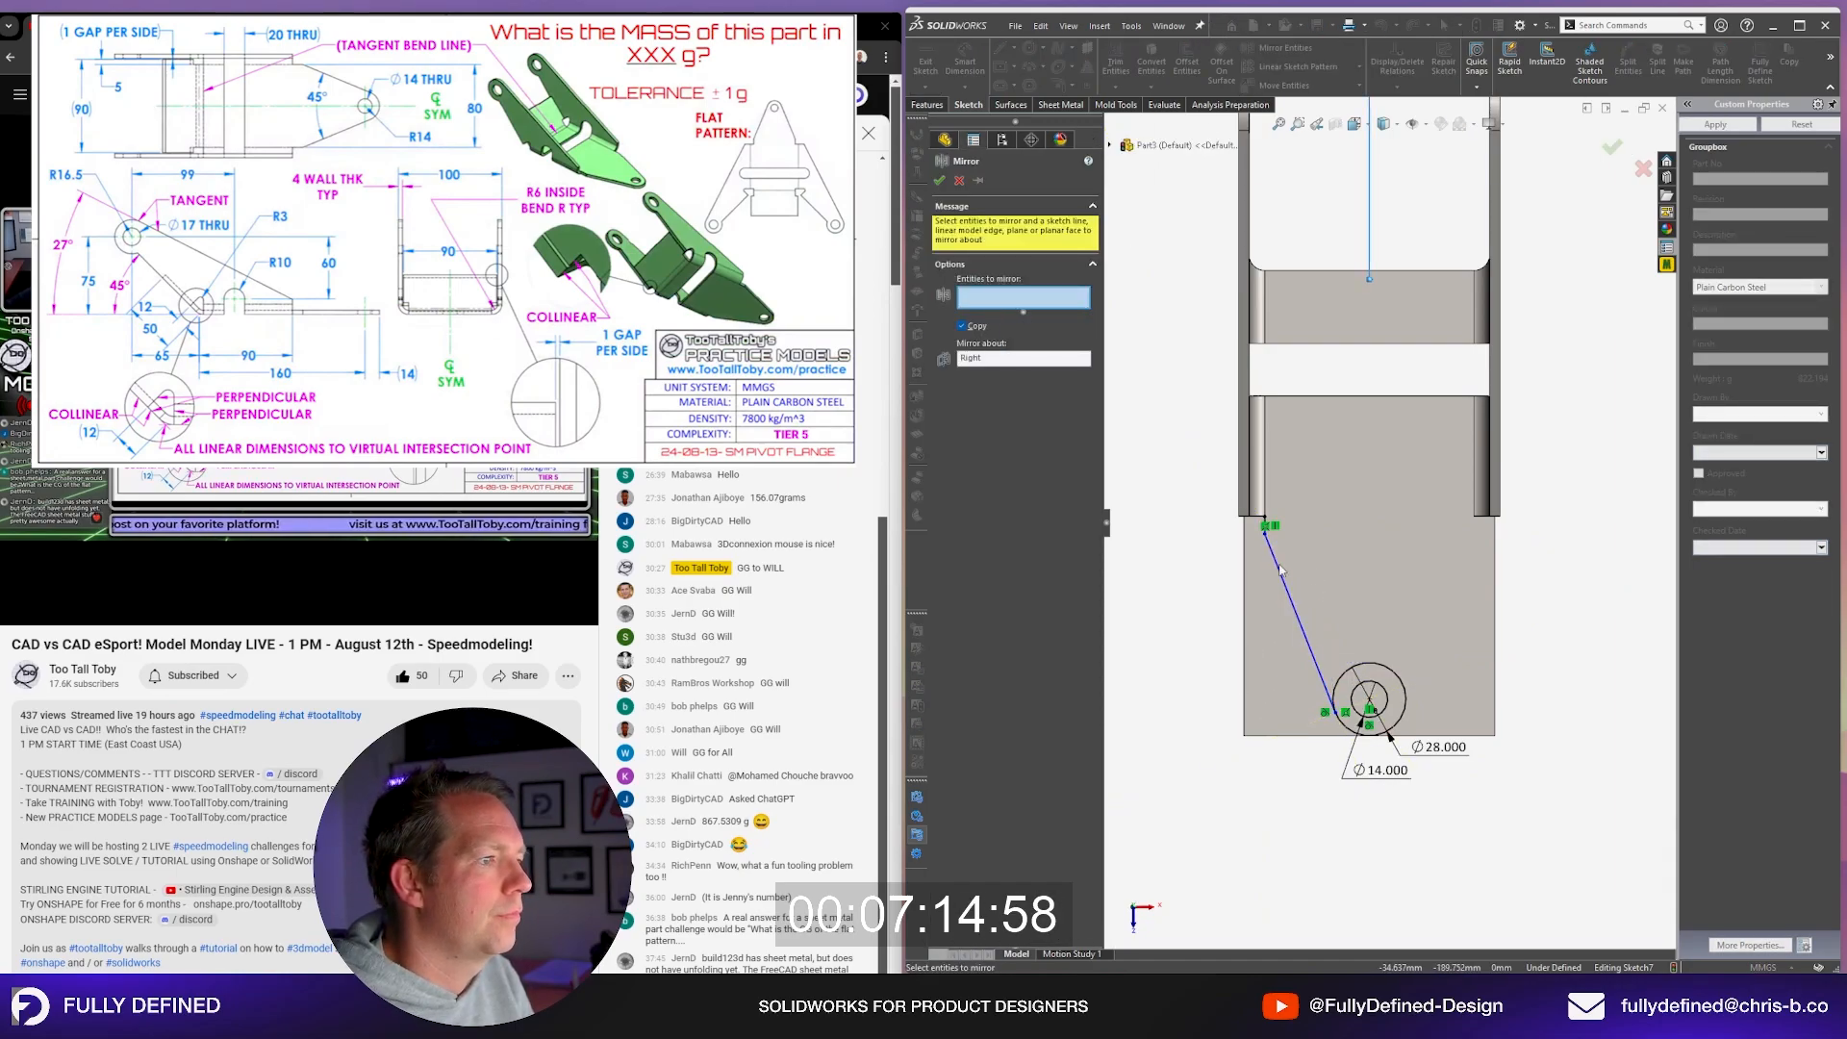
drag(1291, 554, 1243, 496)
right_click(1241, 495)
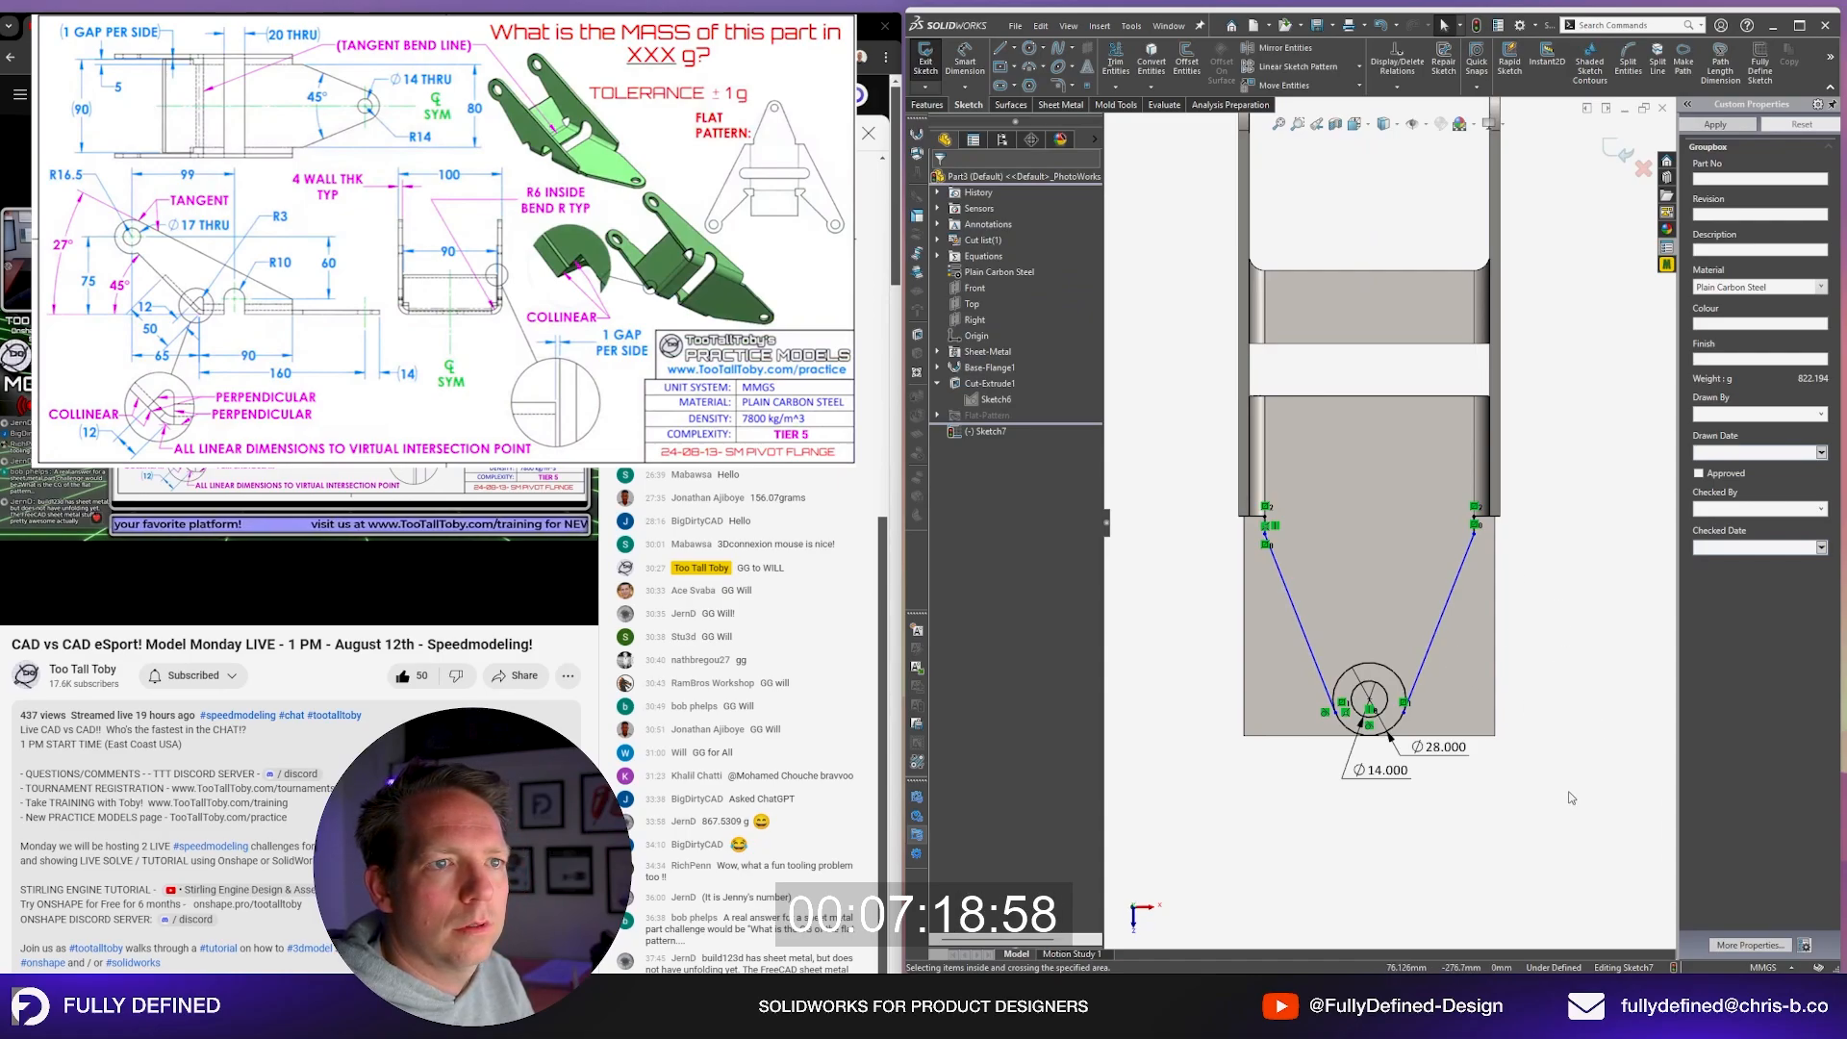
Step: Dimension the angle between the two tangent lines as 45 degrees
right_drag(1571, 797, 1536, 621)
click(1426, 648)
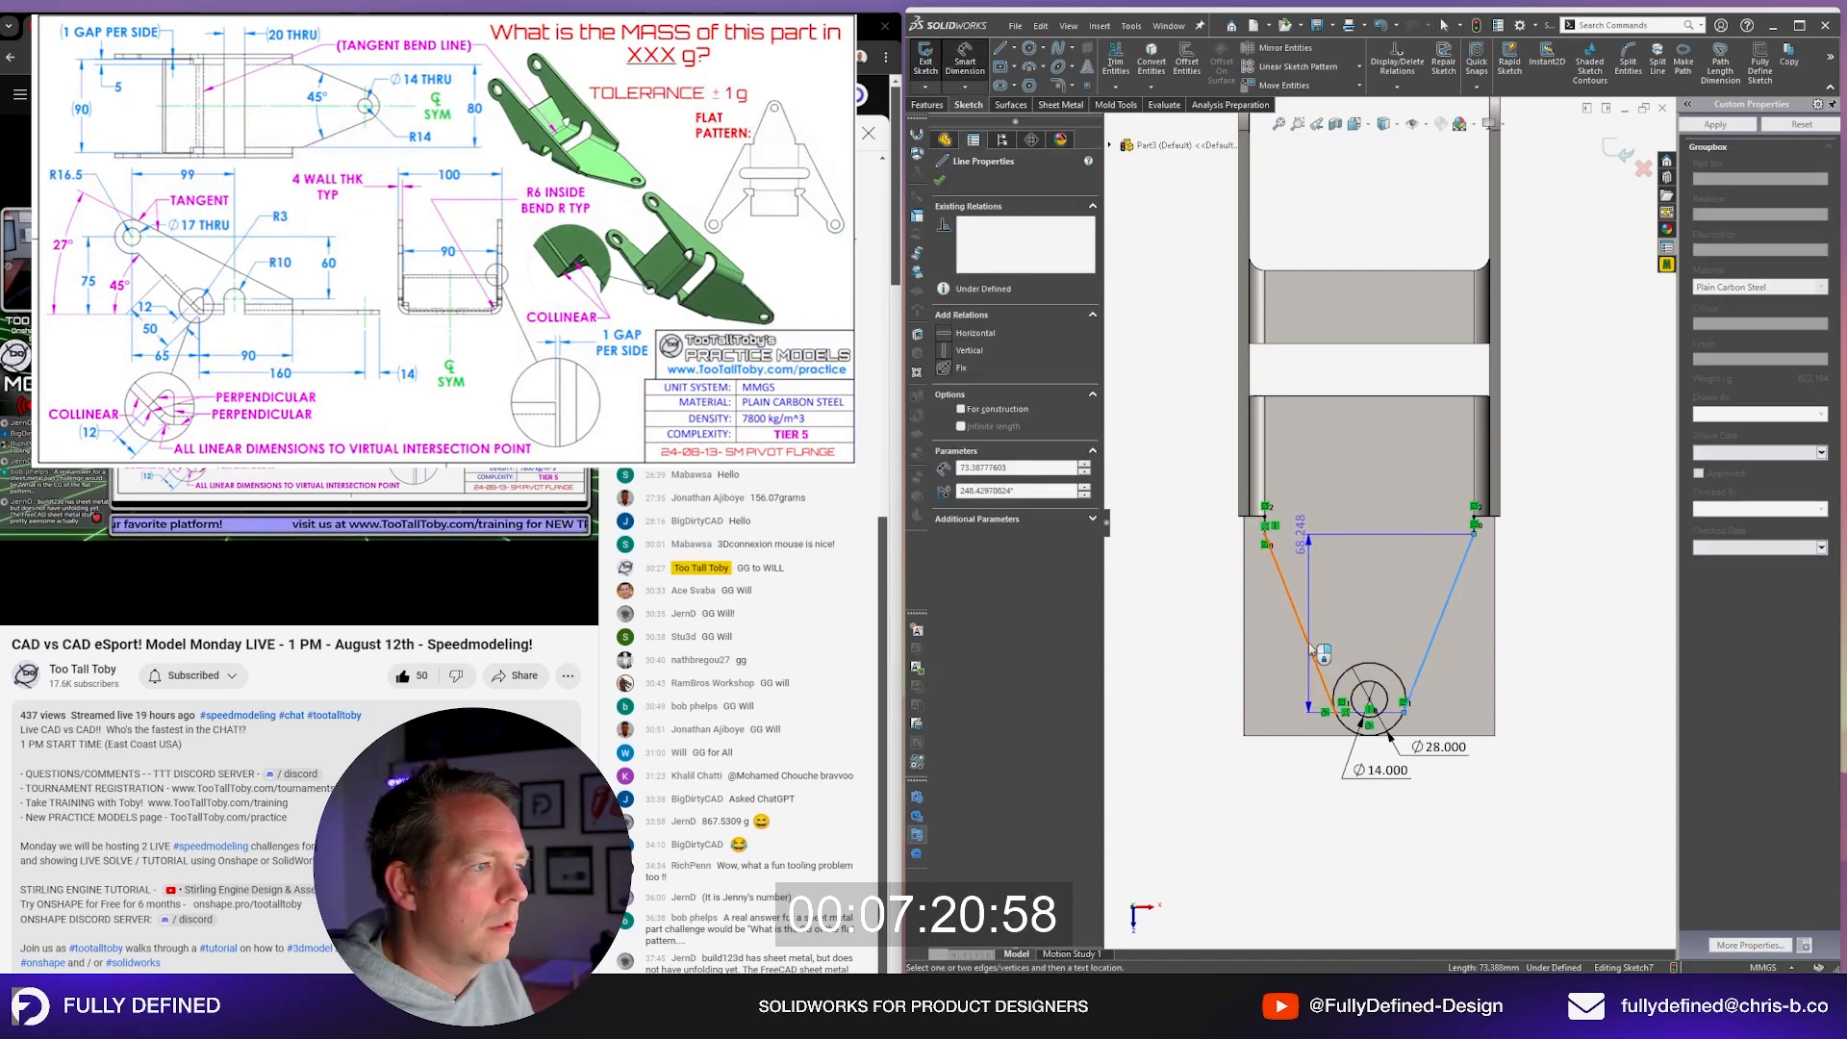
click(1300, 620)
click(1440, 632)
text(45)
key(Return)
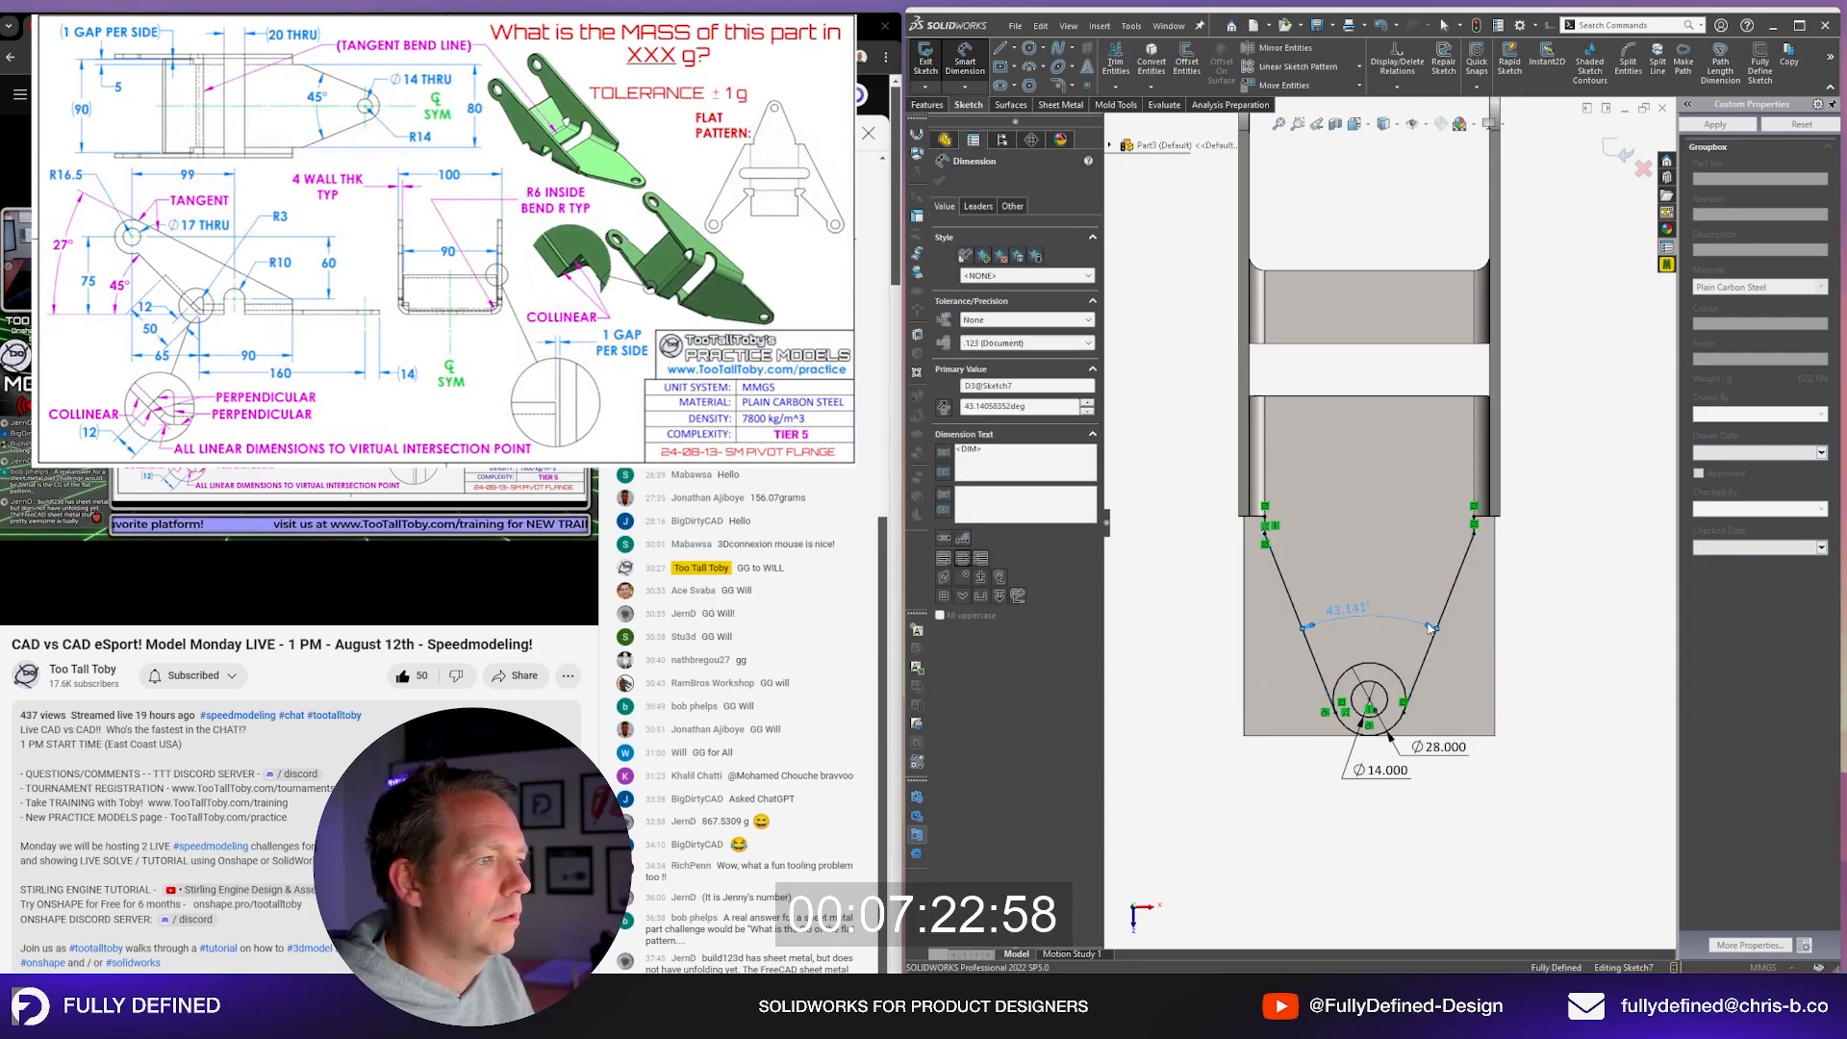
key(Escape)
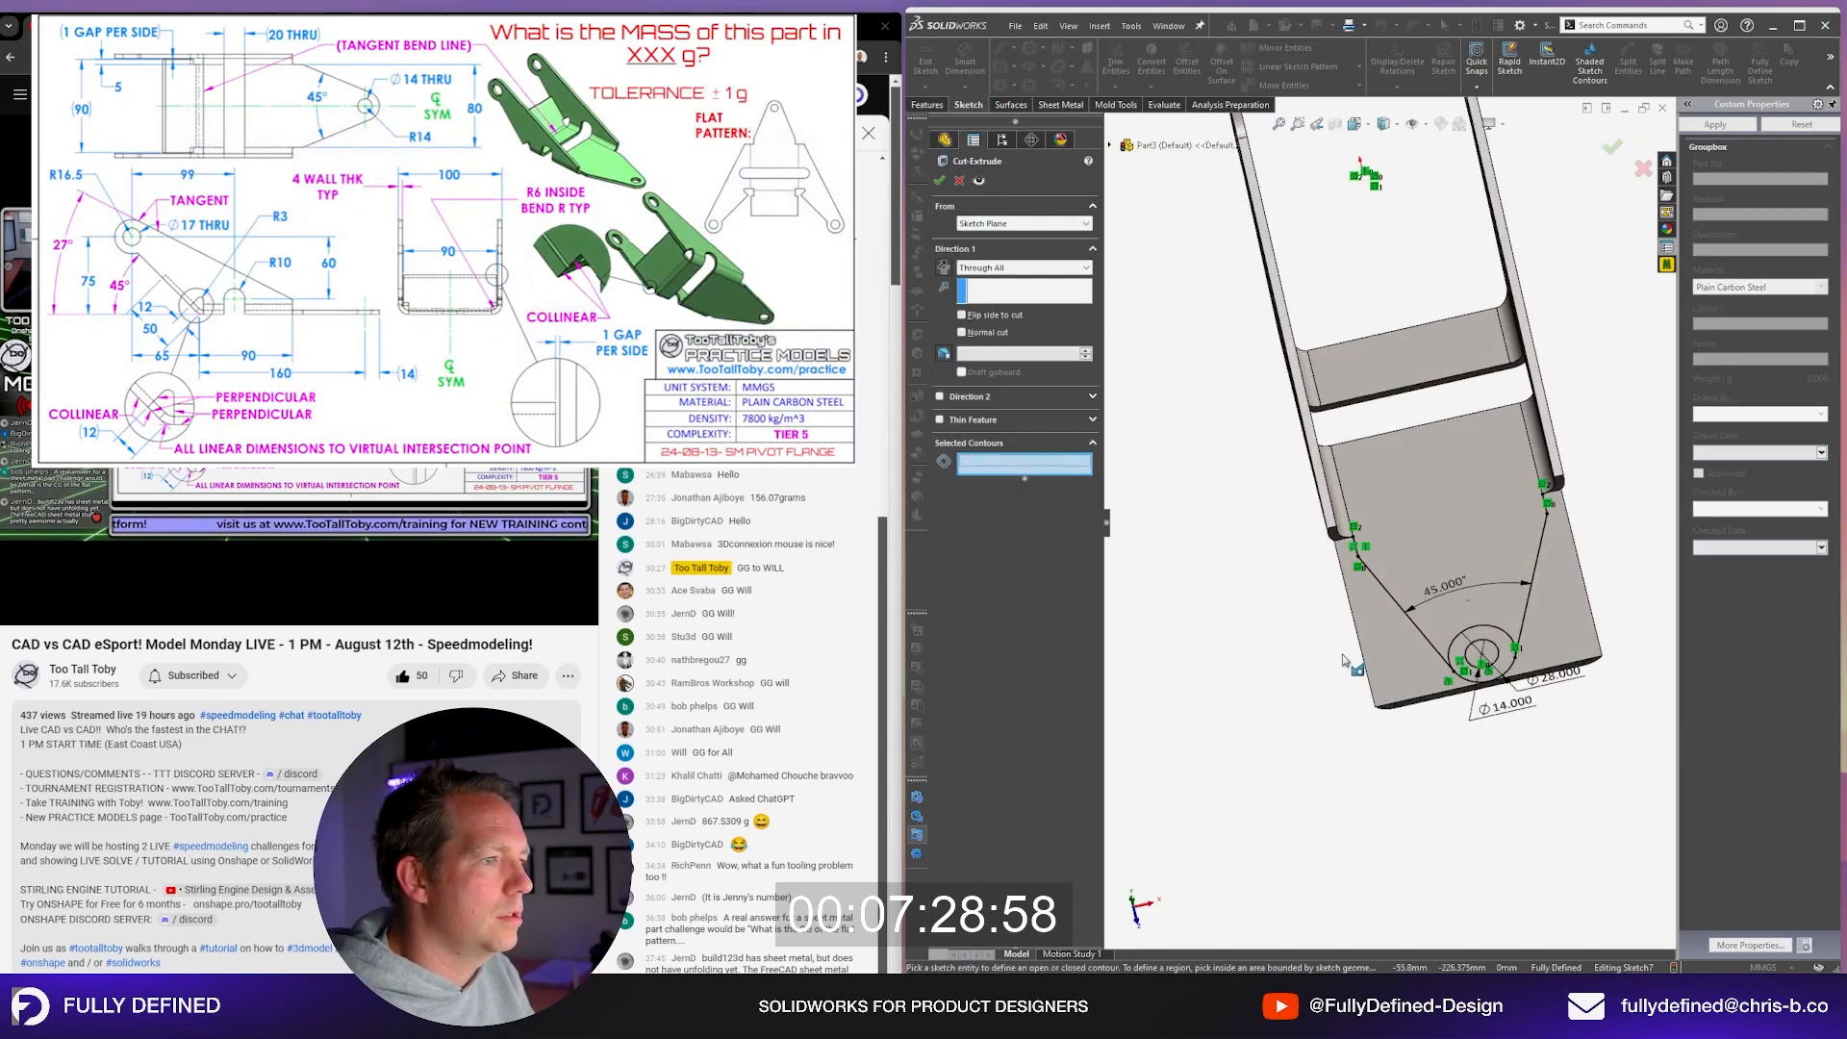
Step: Cut the two outer corner regions and the 14 mm hole through all of the base's free end
click(1406, 652)
scroll(1529, 678, down, 2)
click(1554, 616)
scroll(1492, 654, down, 2)
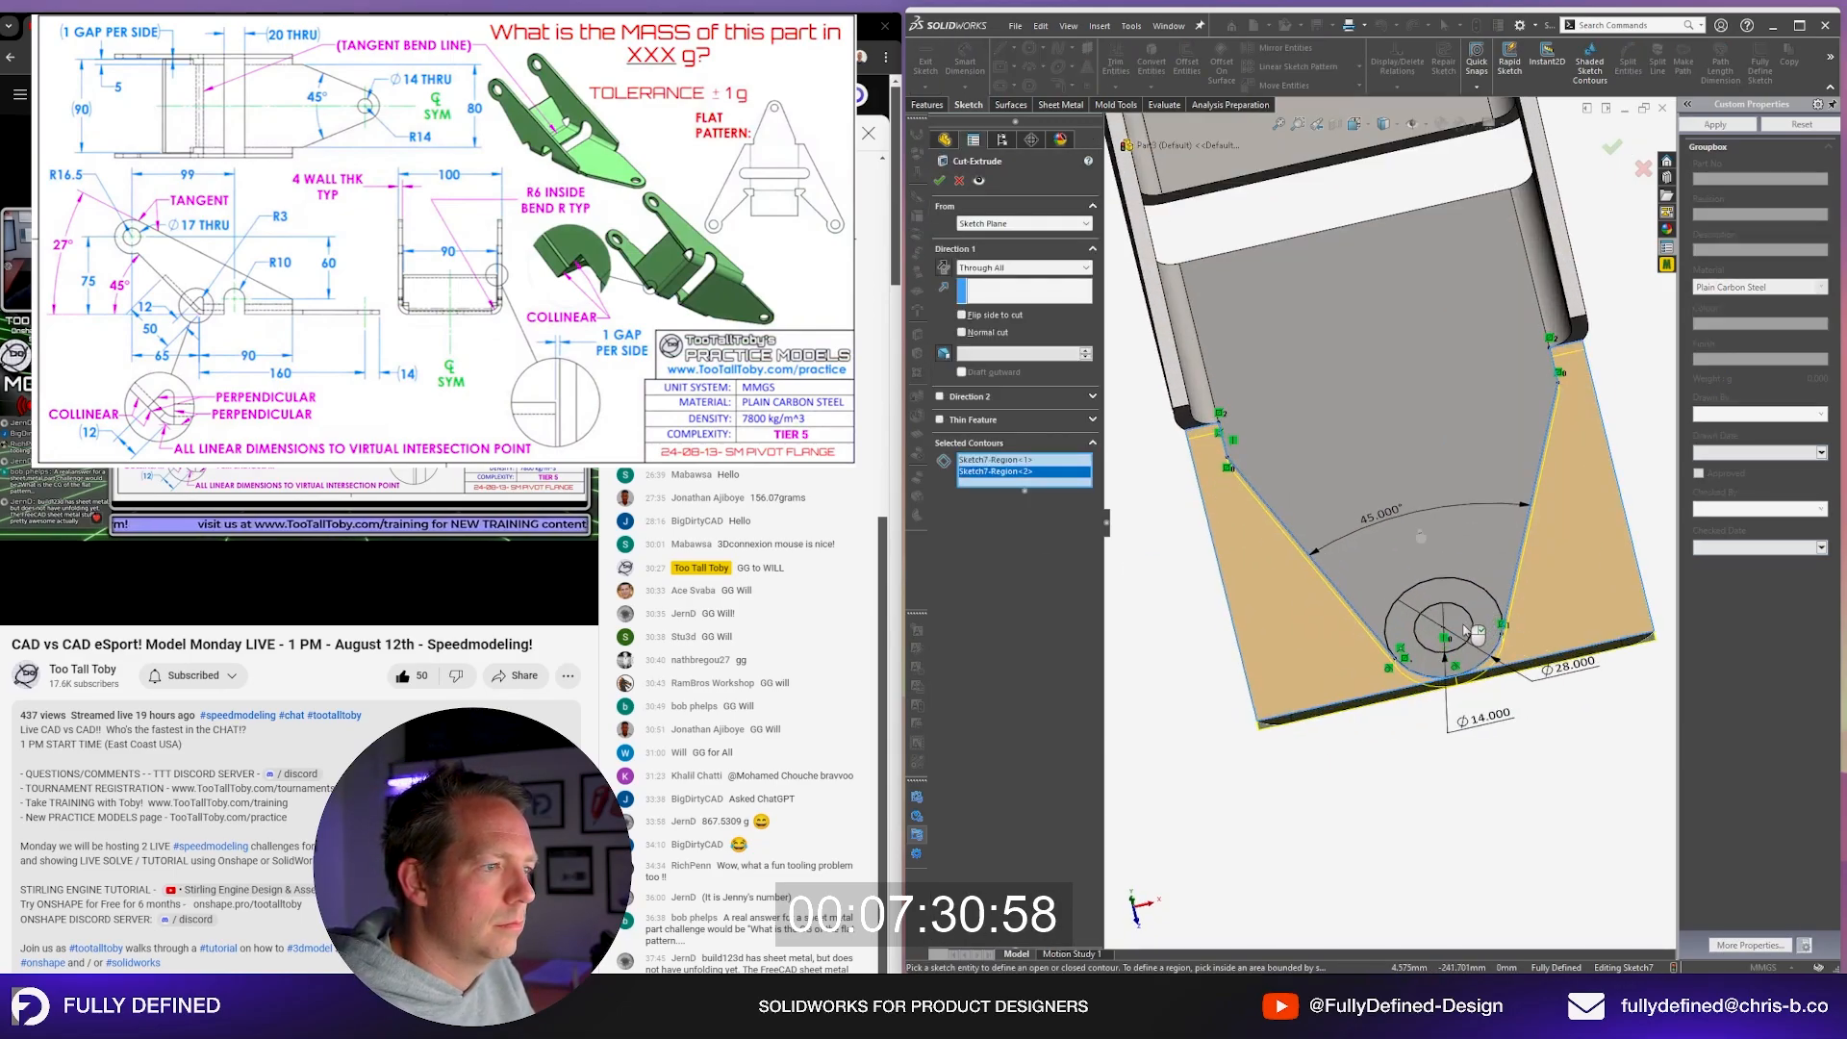
right_click(1472, 632)
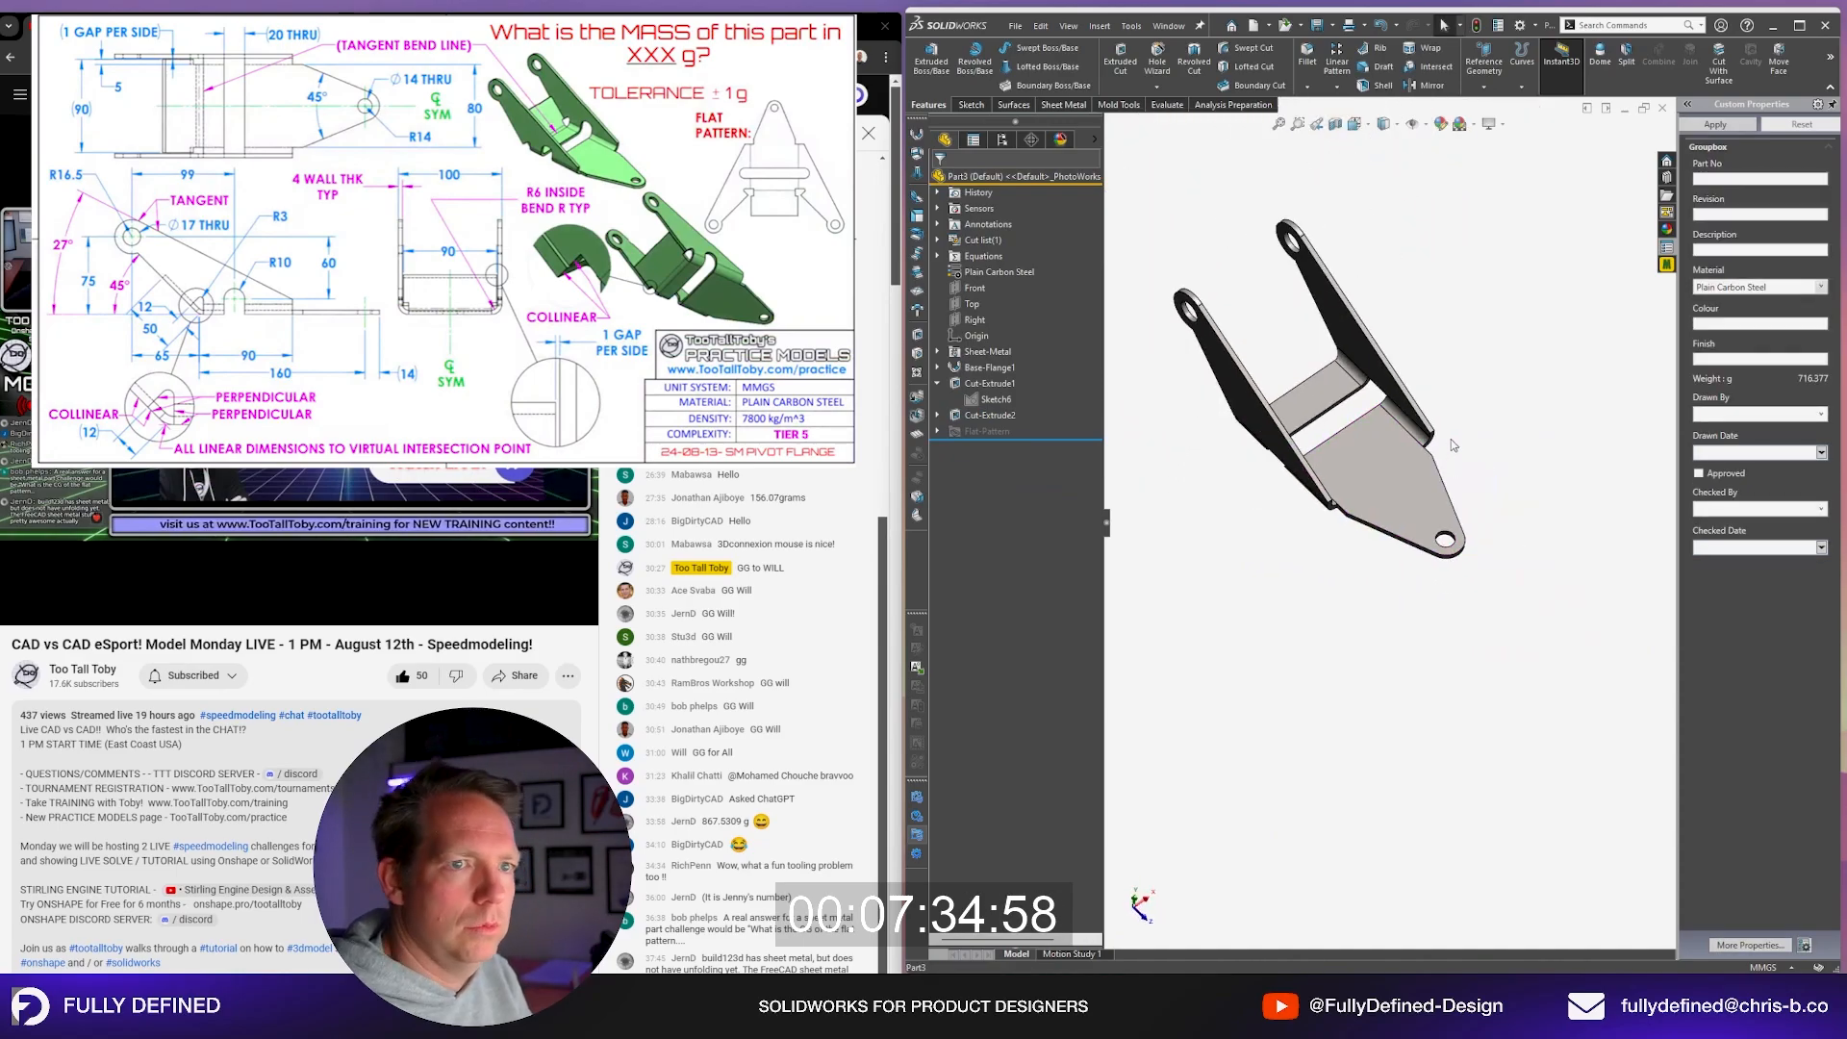
Step: Inspect the trimmed flange from the side and select the Right plane for a new sketch
middle_drag(1431, 560, 1511, 465)
scroll(1511, 465, up, 2)
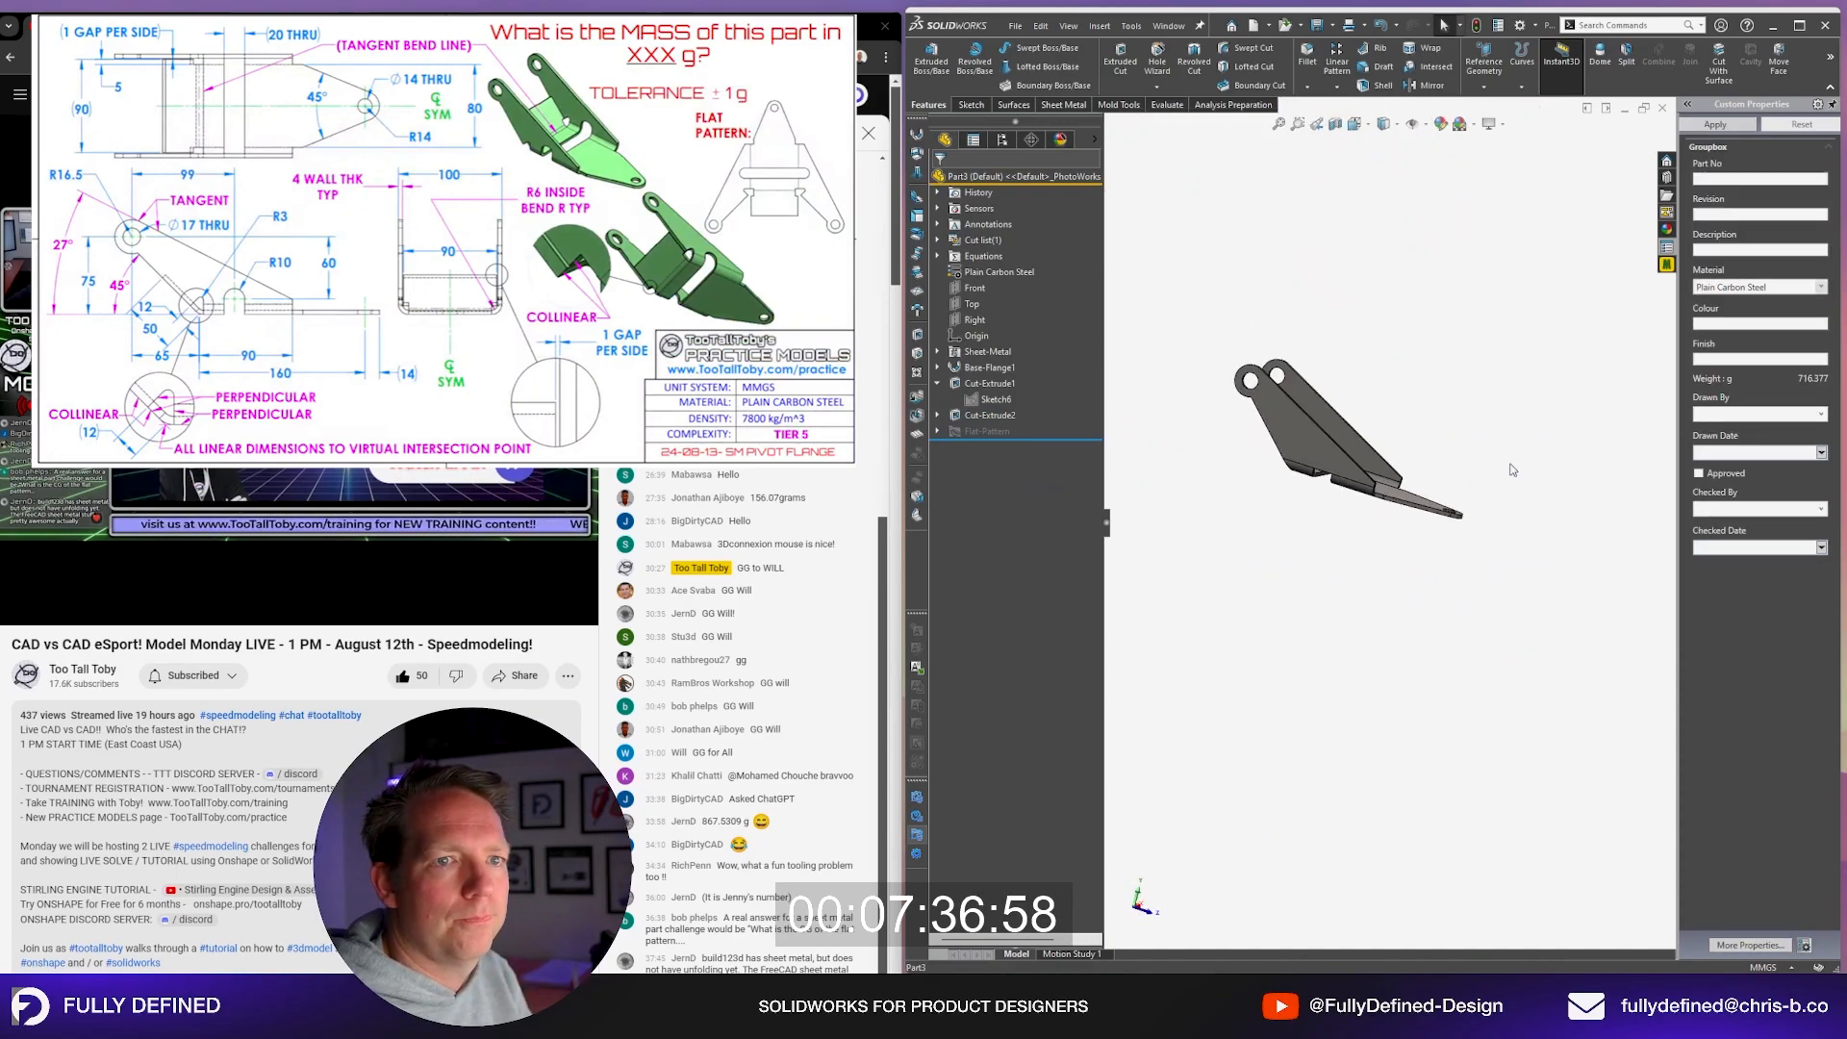
scroll(1378, 389, down, 2)
middle_drag(1377, 388, 1434, 424)
scroll(1199, 483, down, 2)
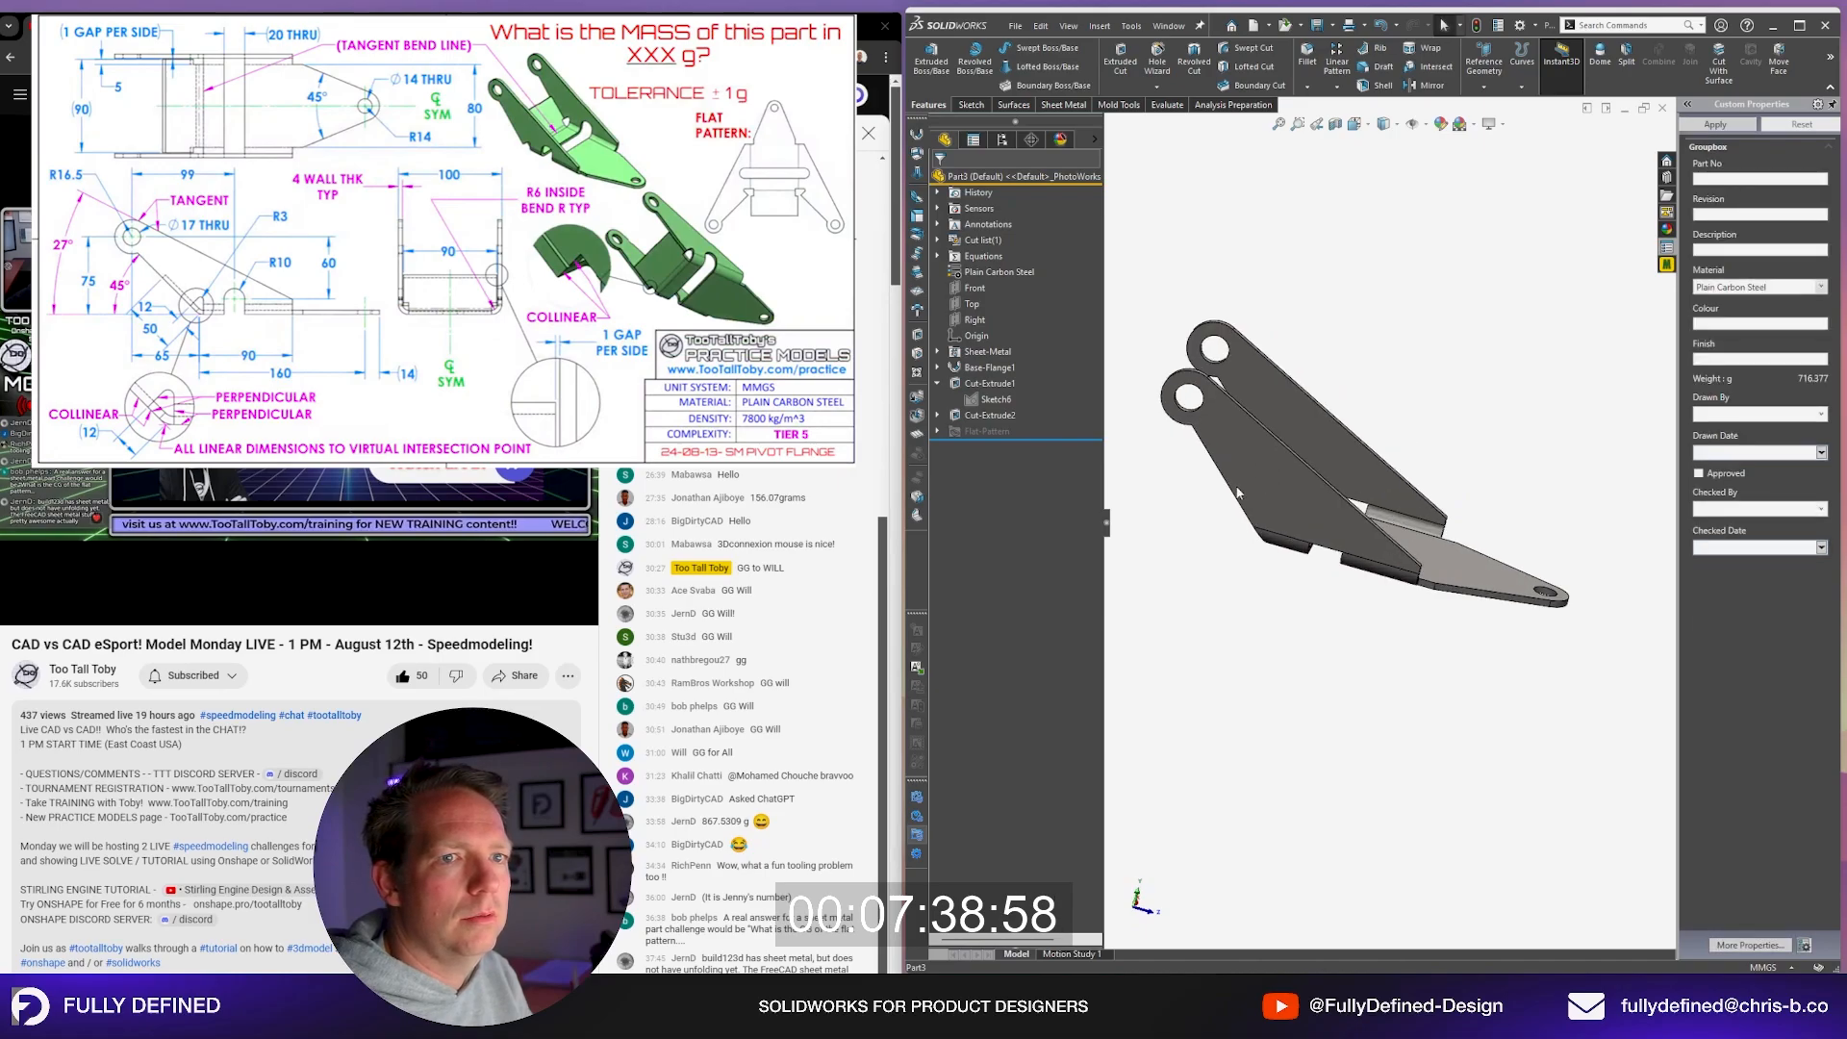
middle_drag(1200, 483, 1293, 553)
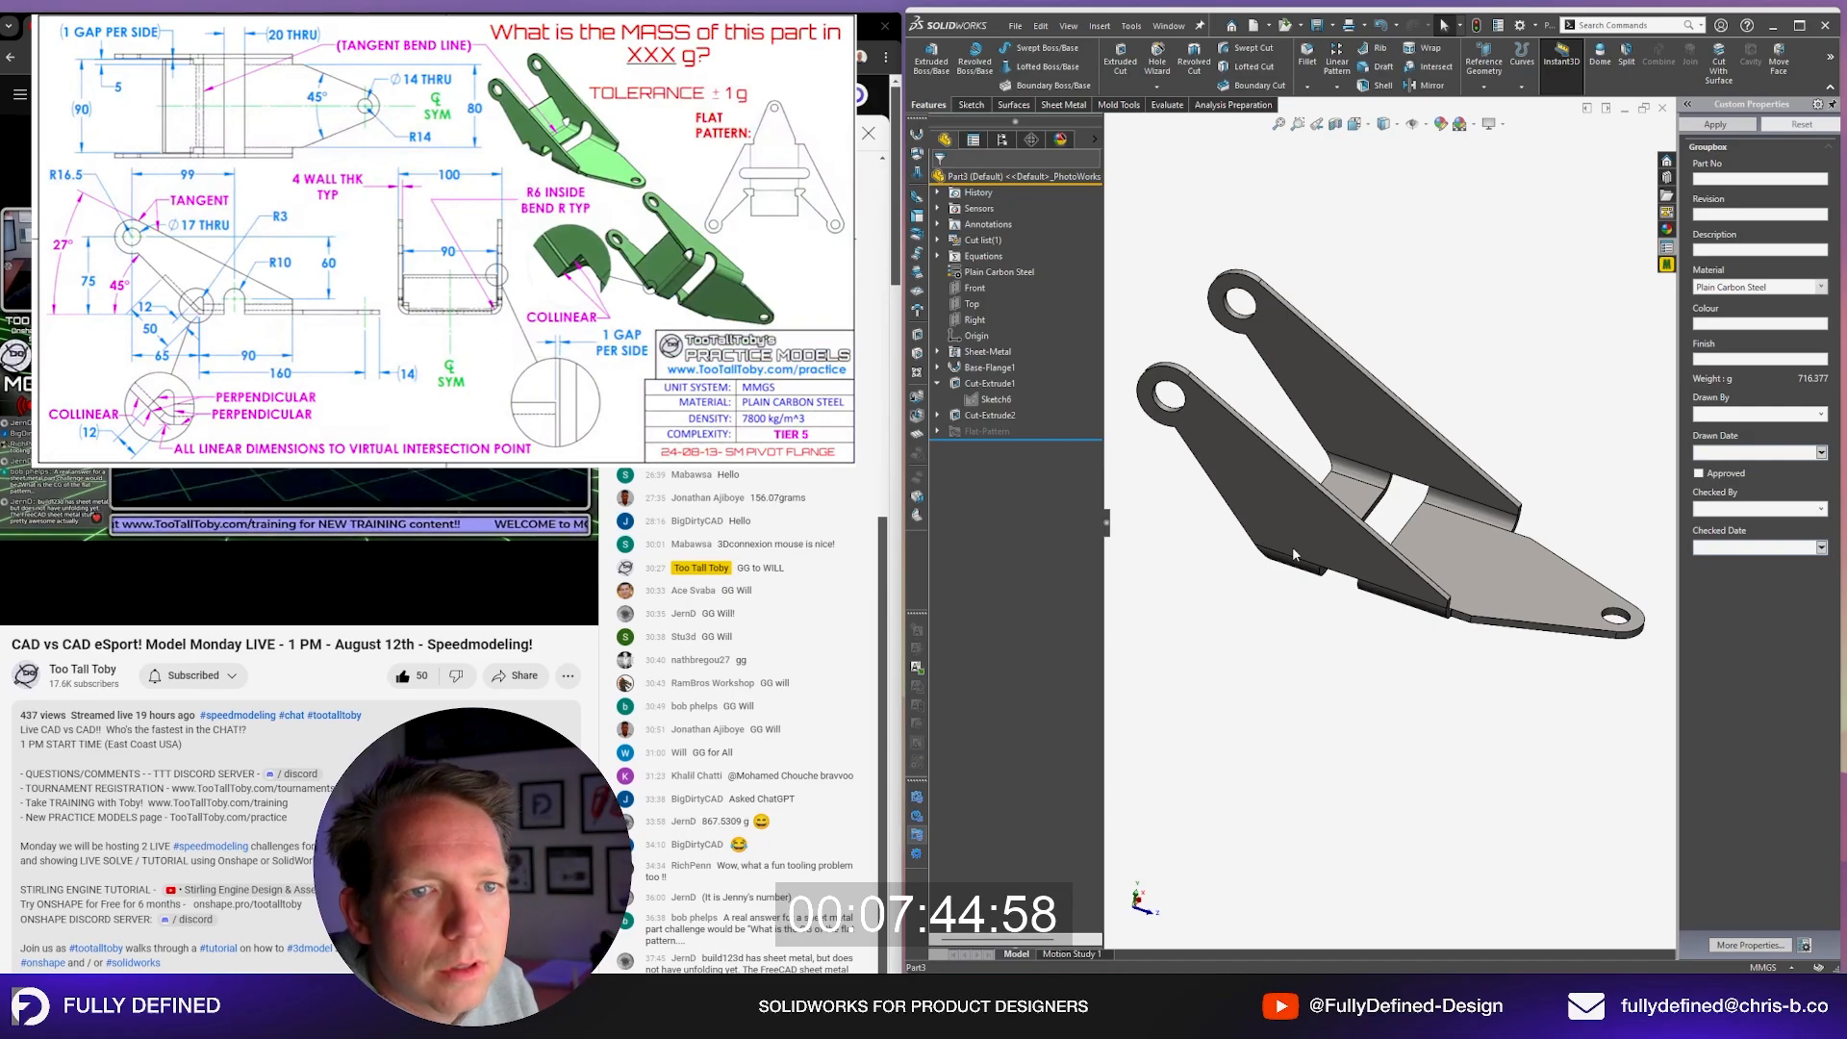
mouse_move(1291, 546)
middle_down()
mouse_move(1364, 516)
mouse_move(1294, 558)
middle_up()
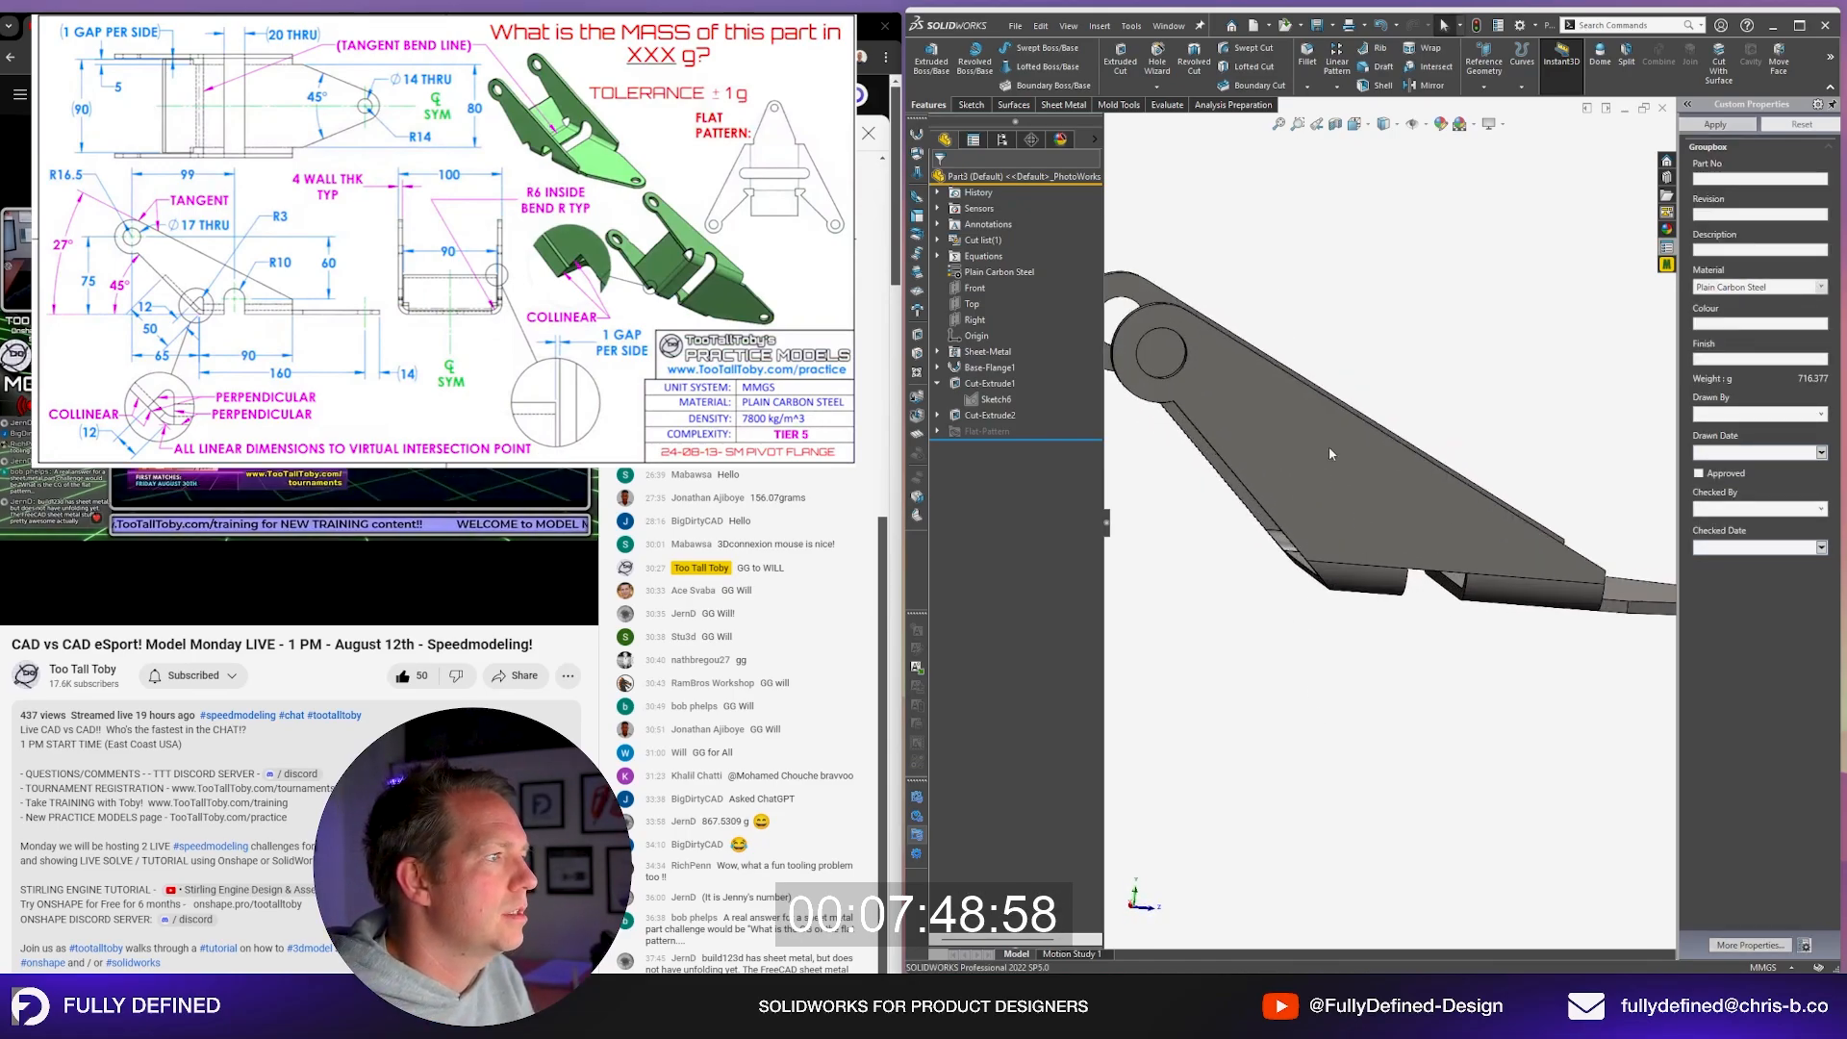
scroll(1333, 446, up, 2)
click(983, 319)
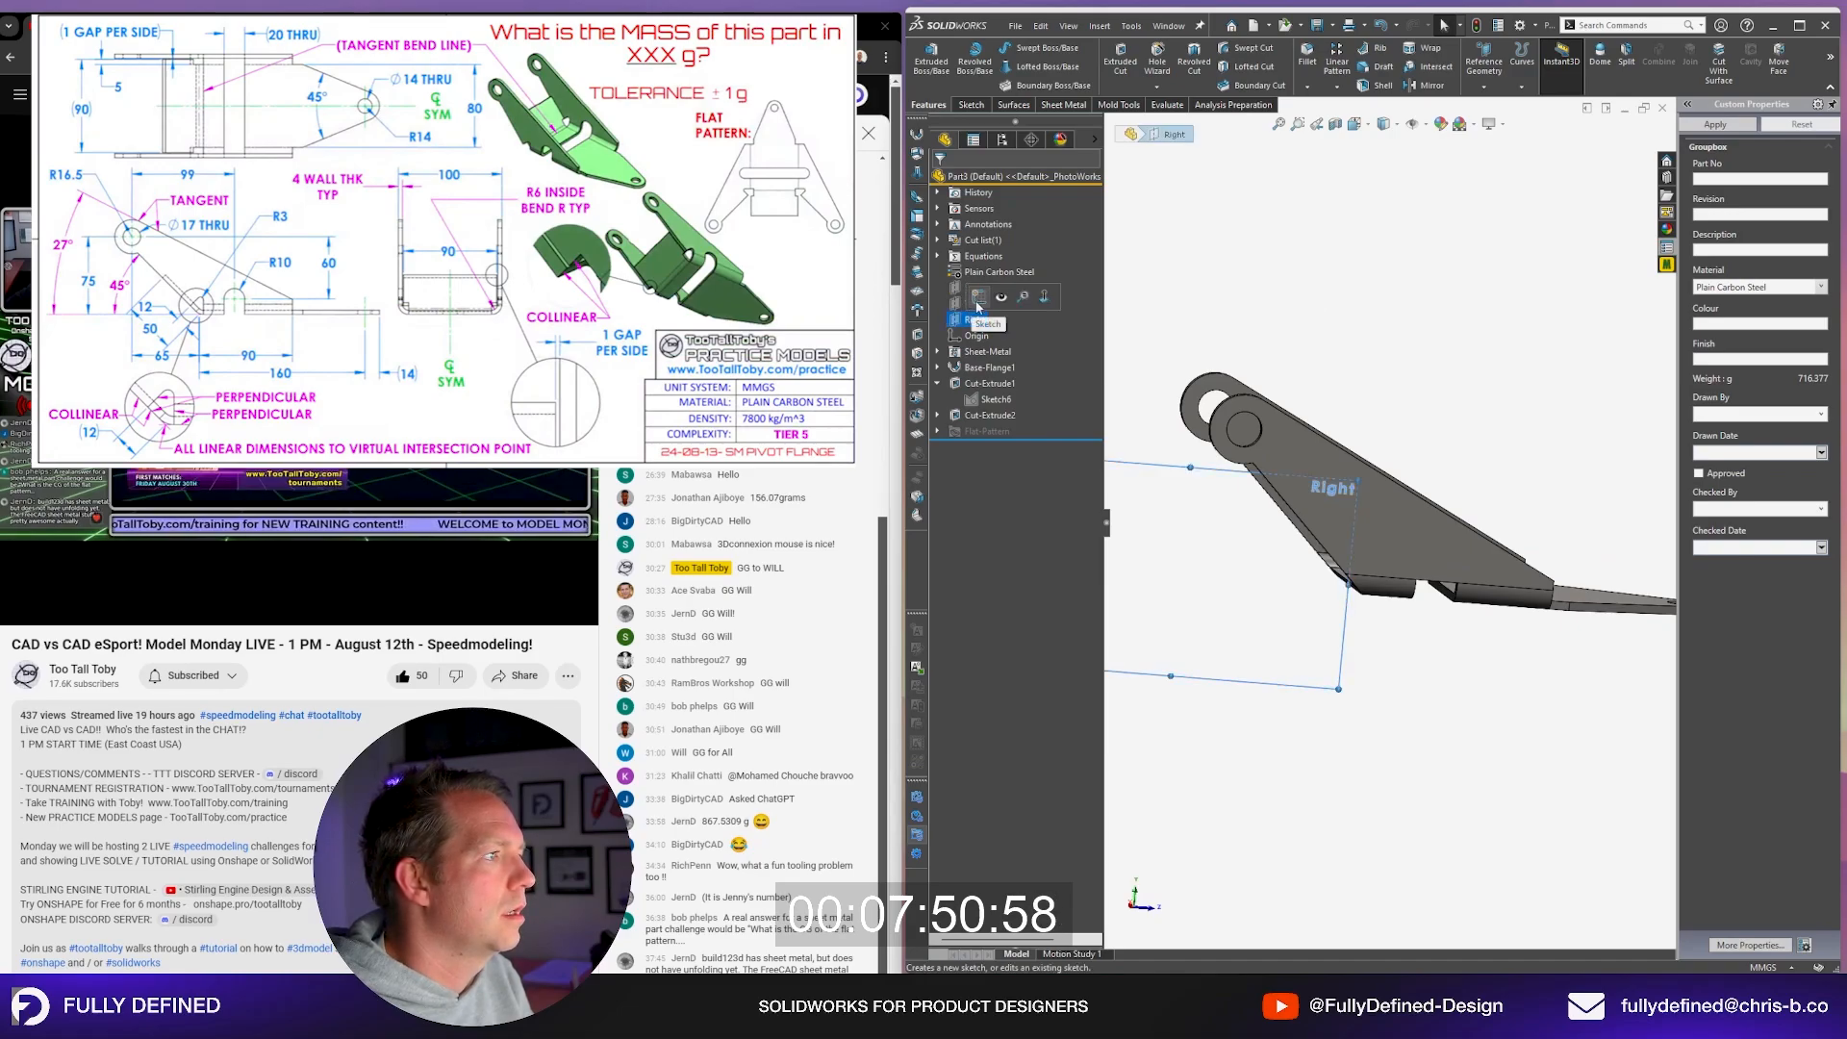
Step: Start a sketch on the Right plane and view it square-on from the left around the flange's lower corner
click(975, 297)
key(space)
click(1328, 404)
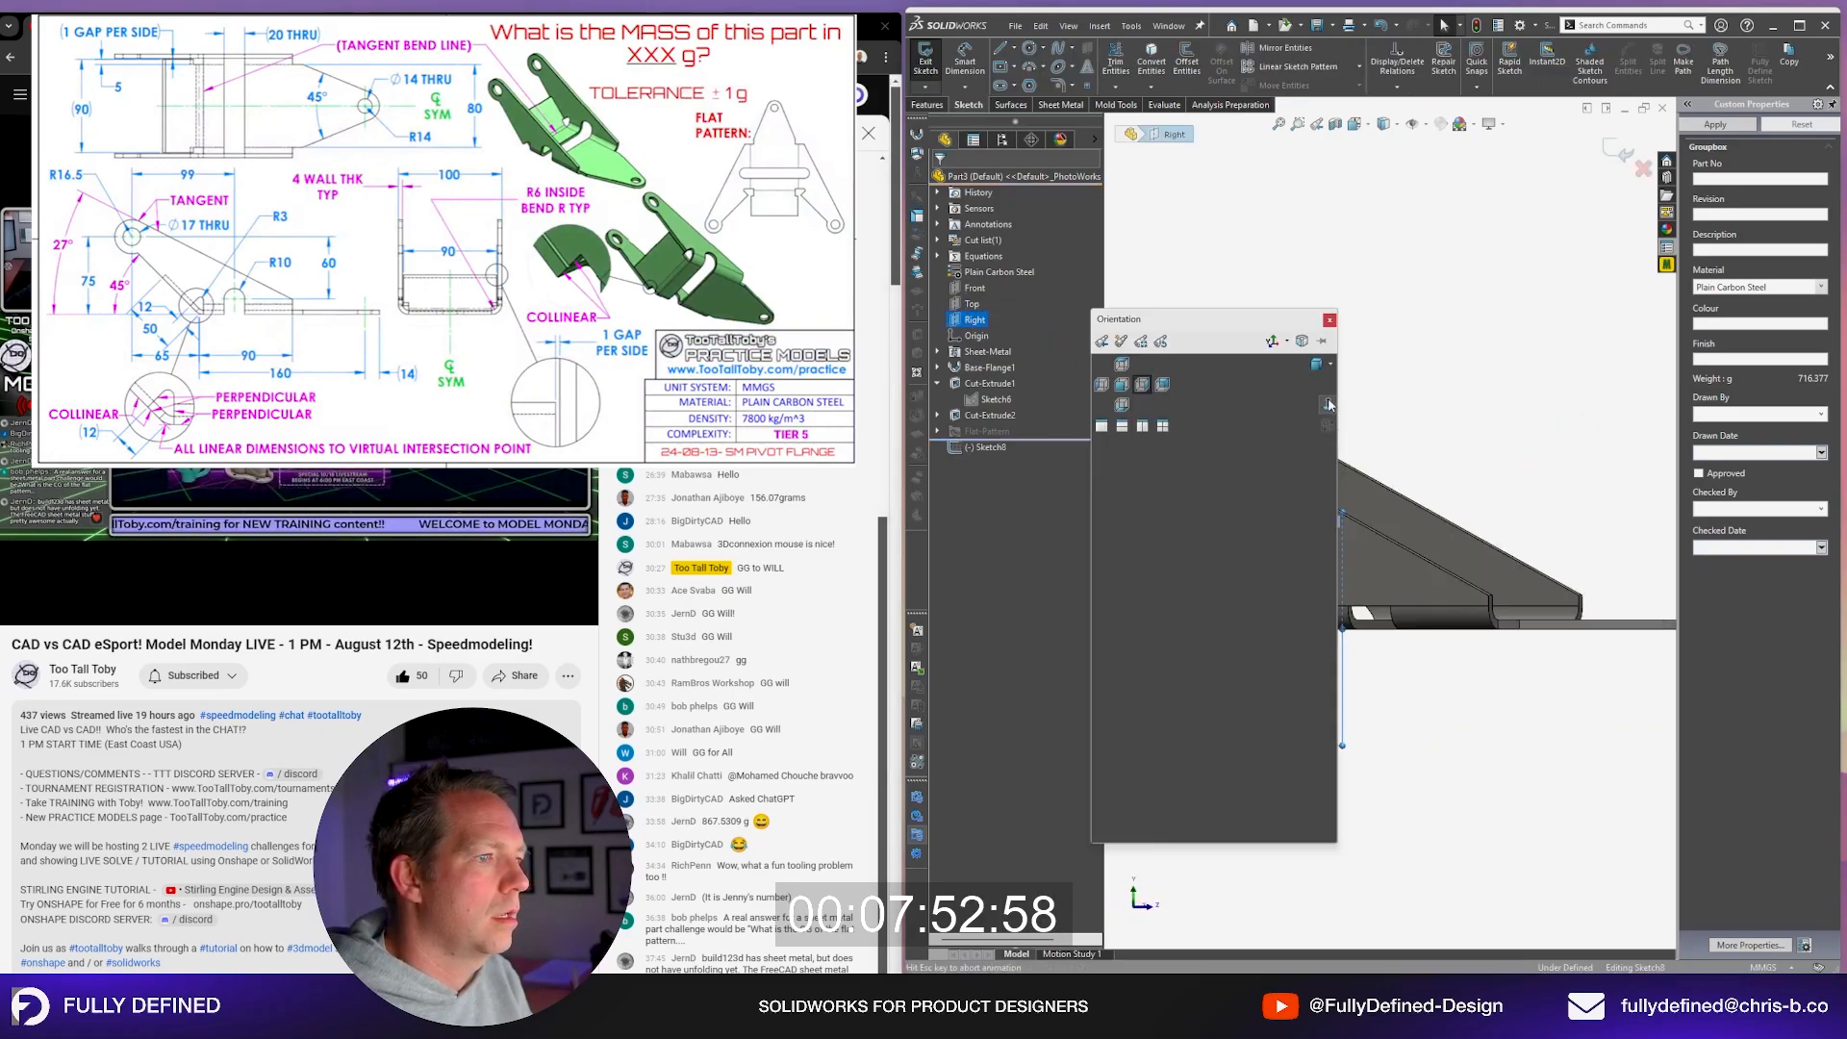
scroll(1300, 616, up, 2)
scroll(1299, 628, down, 3)
click(1545, 708)
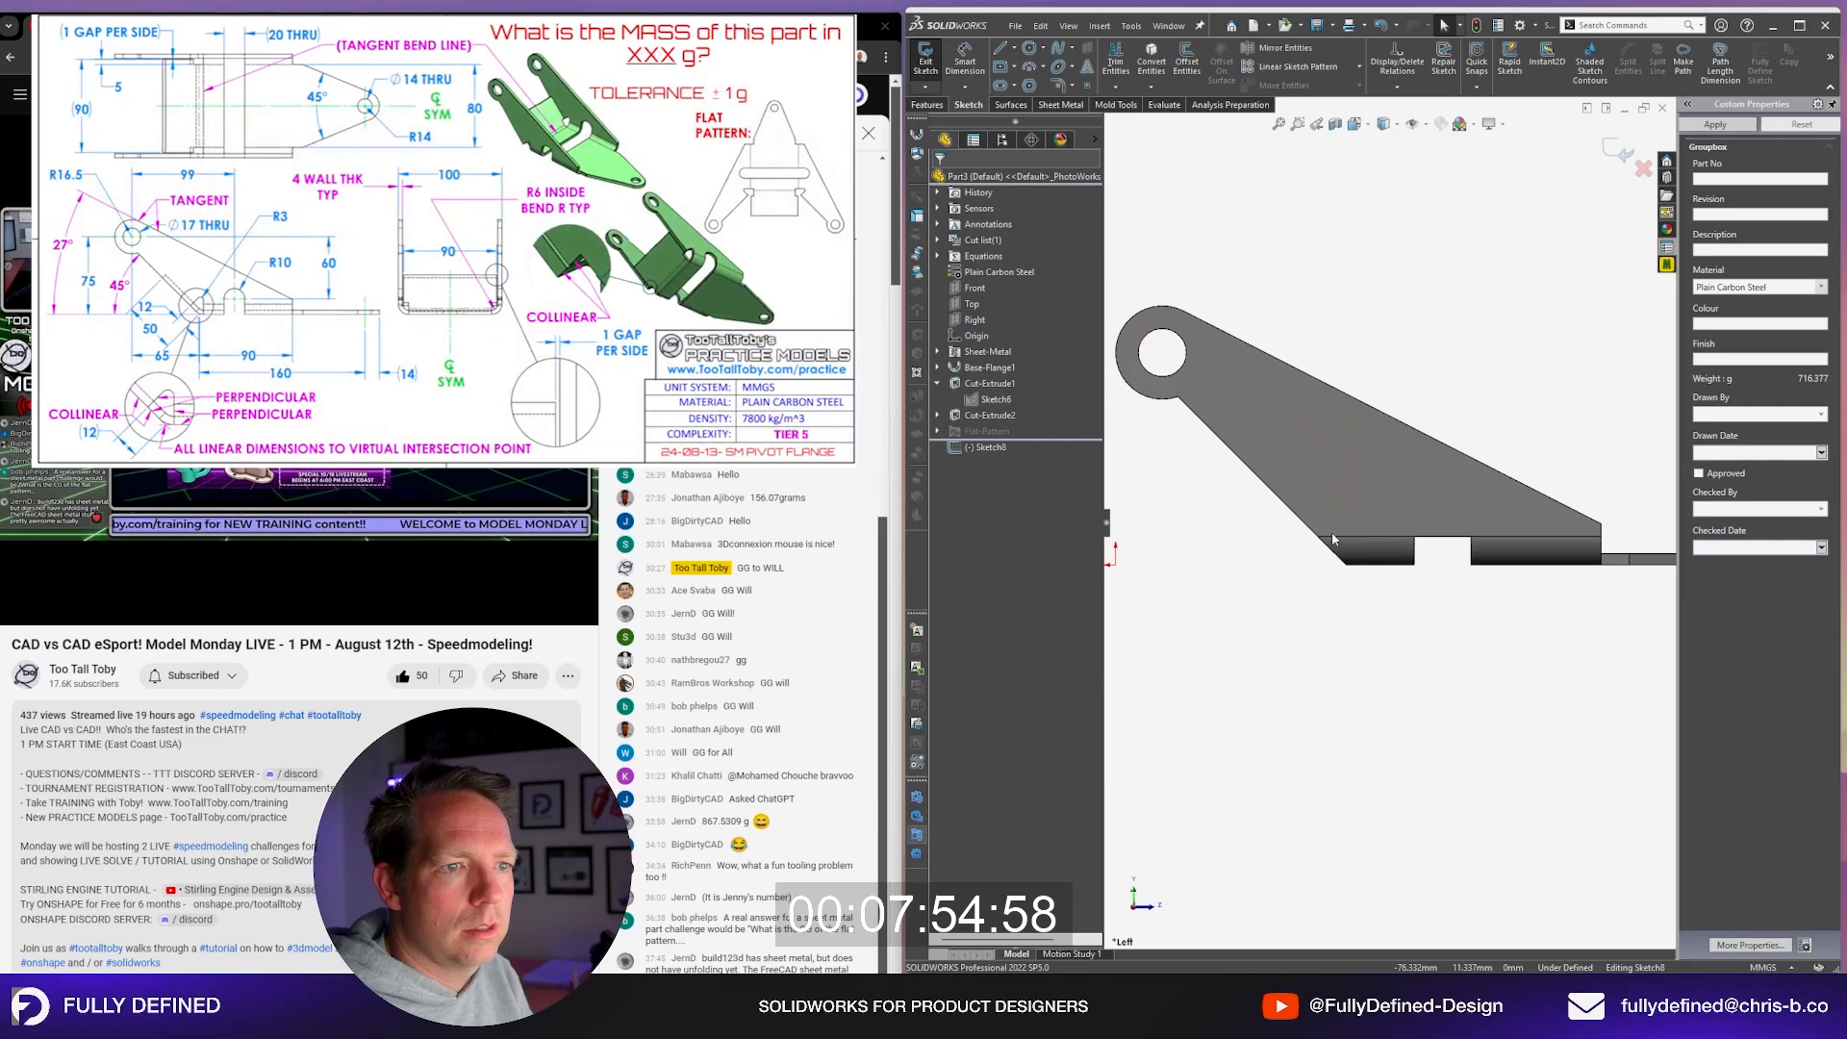
scroll(1365, 516, down, 3)
Step: Show only the model's edges and sketch a closed profile at the flange's lower corner, capped by an arc of about 4.4 mm radius
key(l)
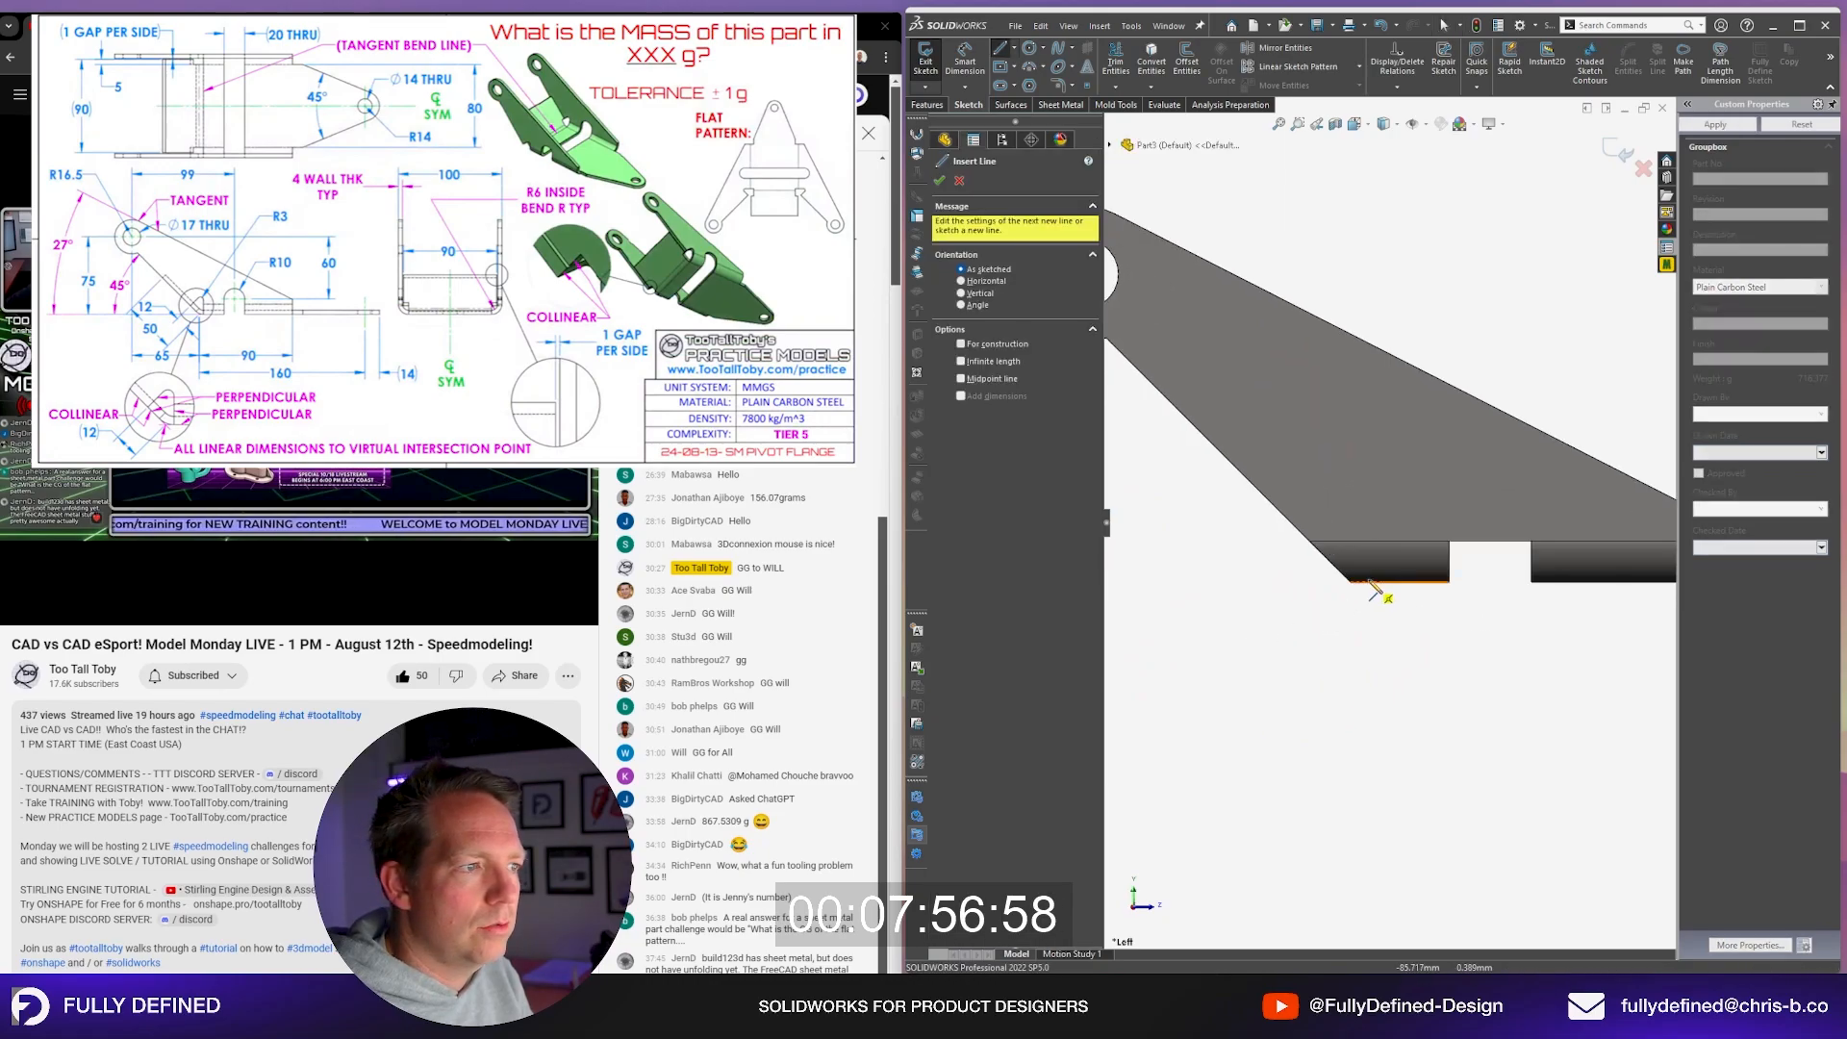
click(1383, 123)
click(1379, 228)
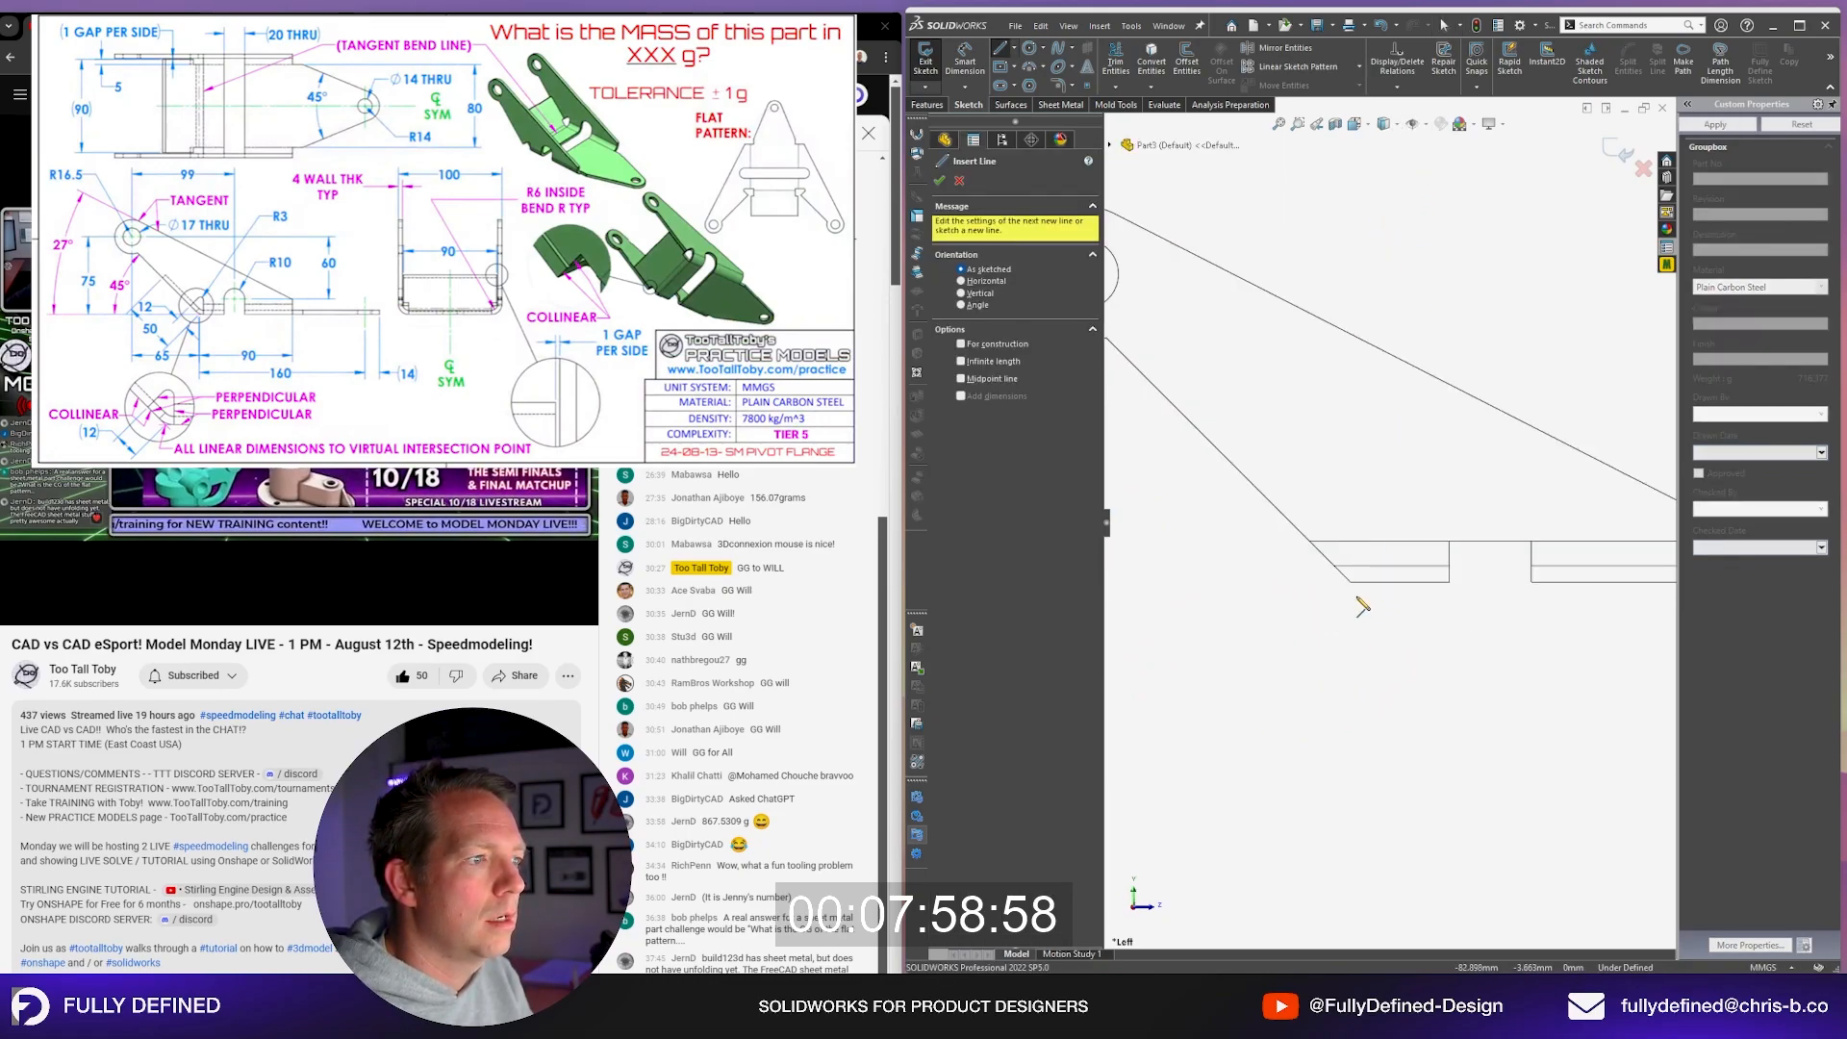
scroll(1363, 606, down, 1)
scroll(1337, 507, down, 1)
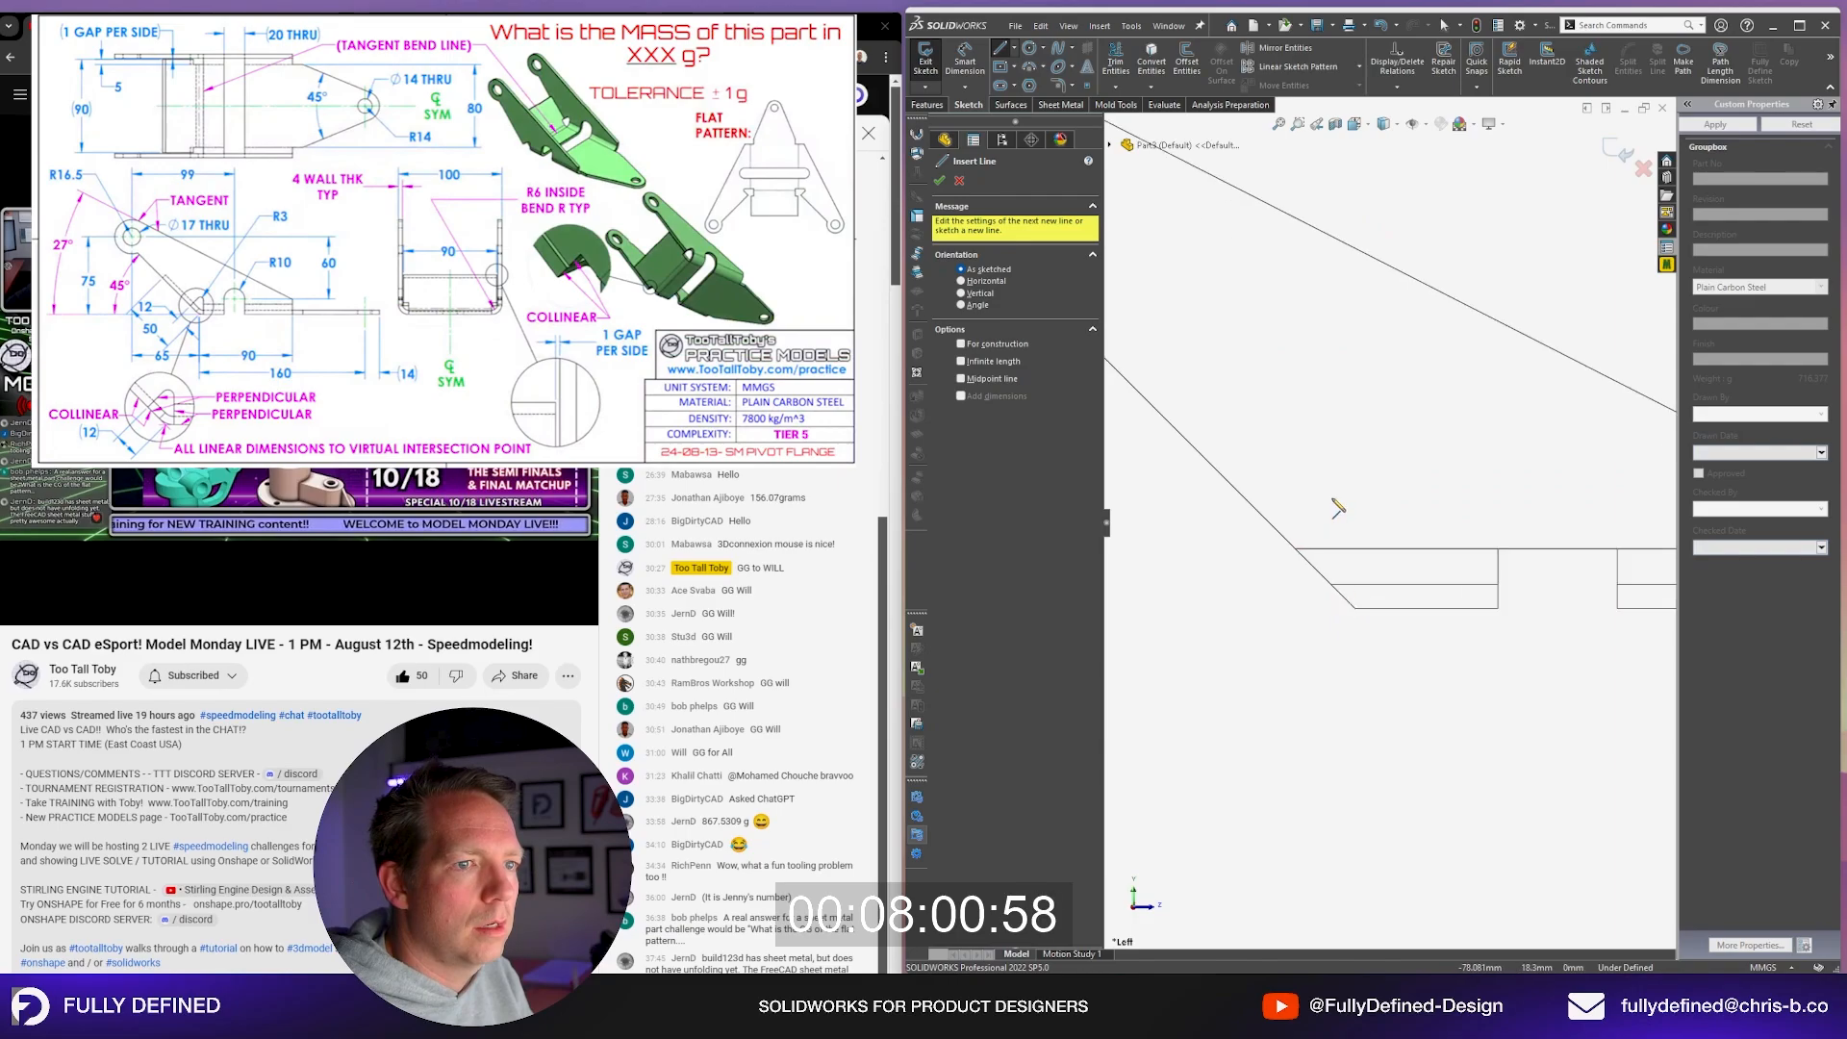
click(1371, 608)
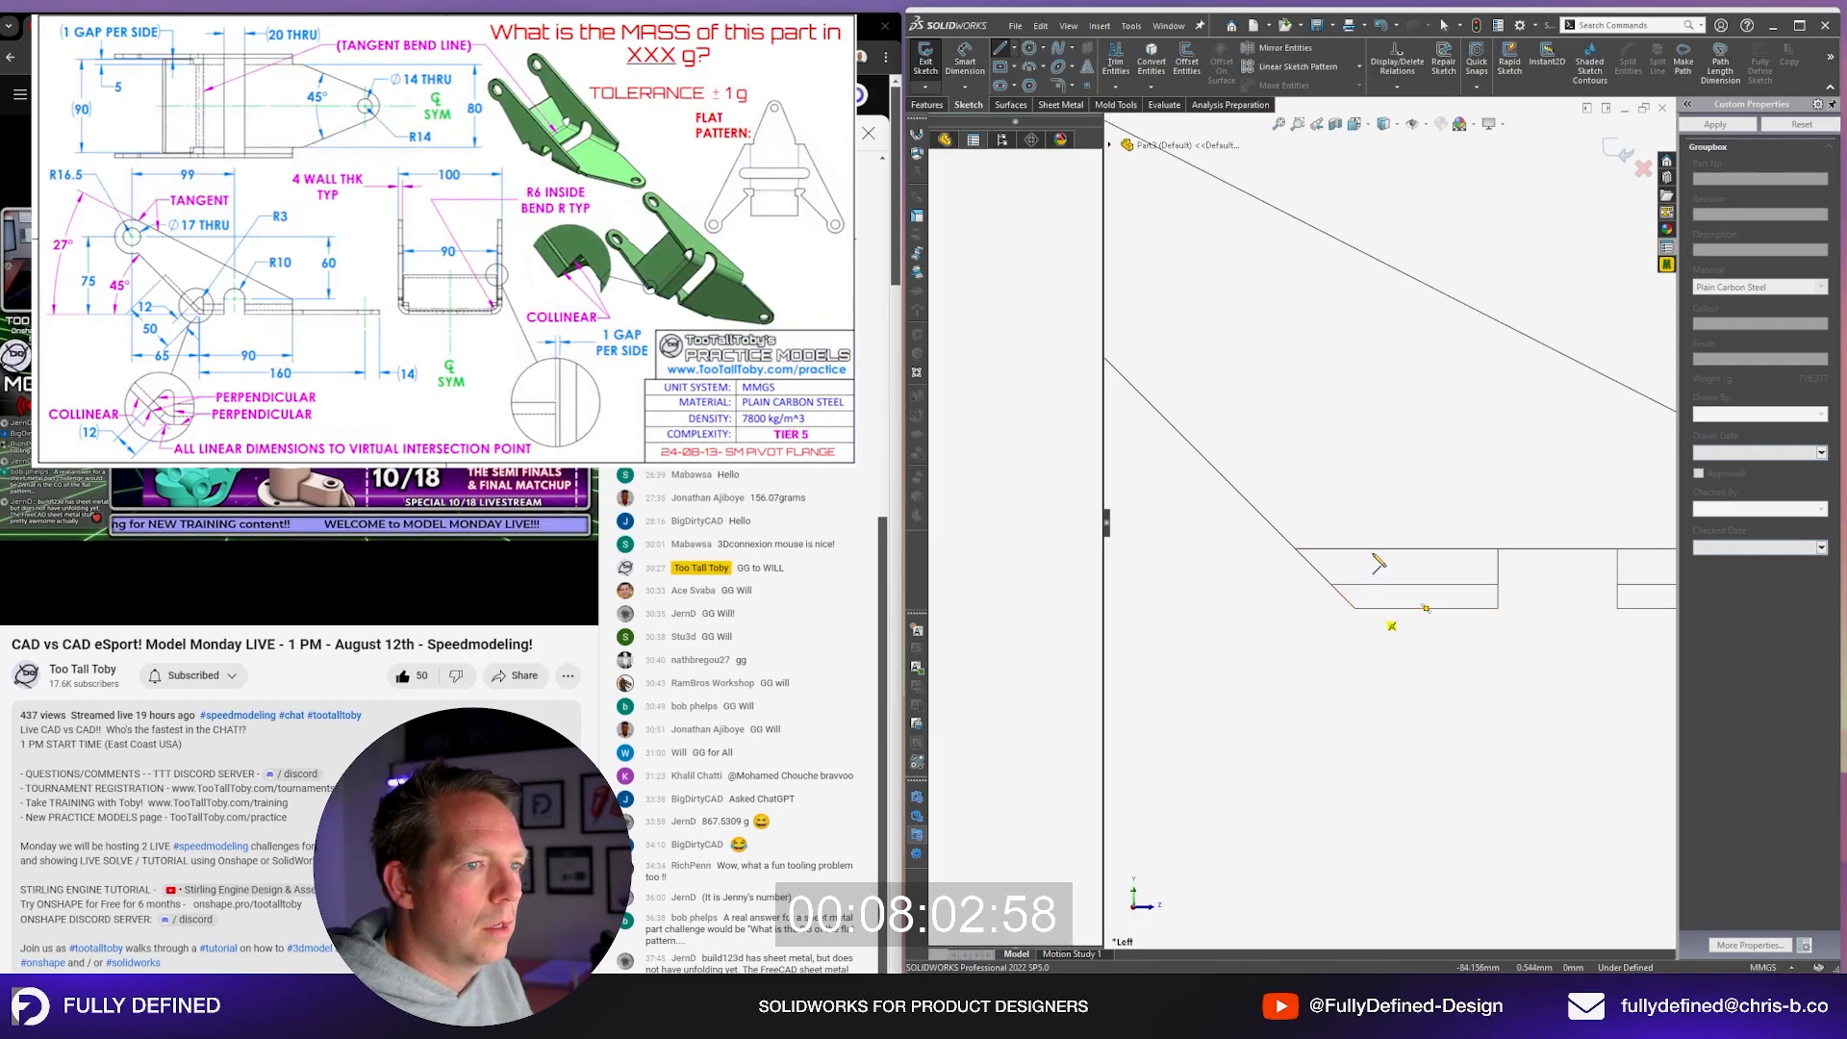
click(1371, 531)
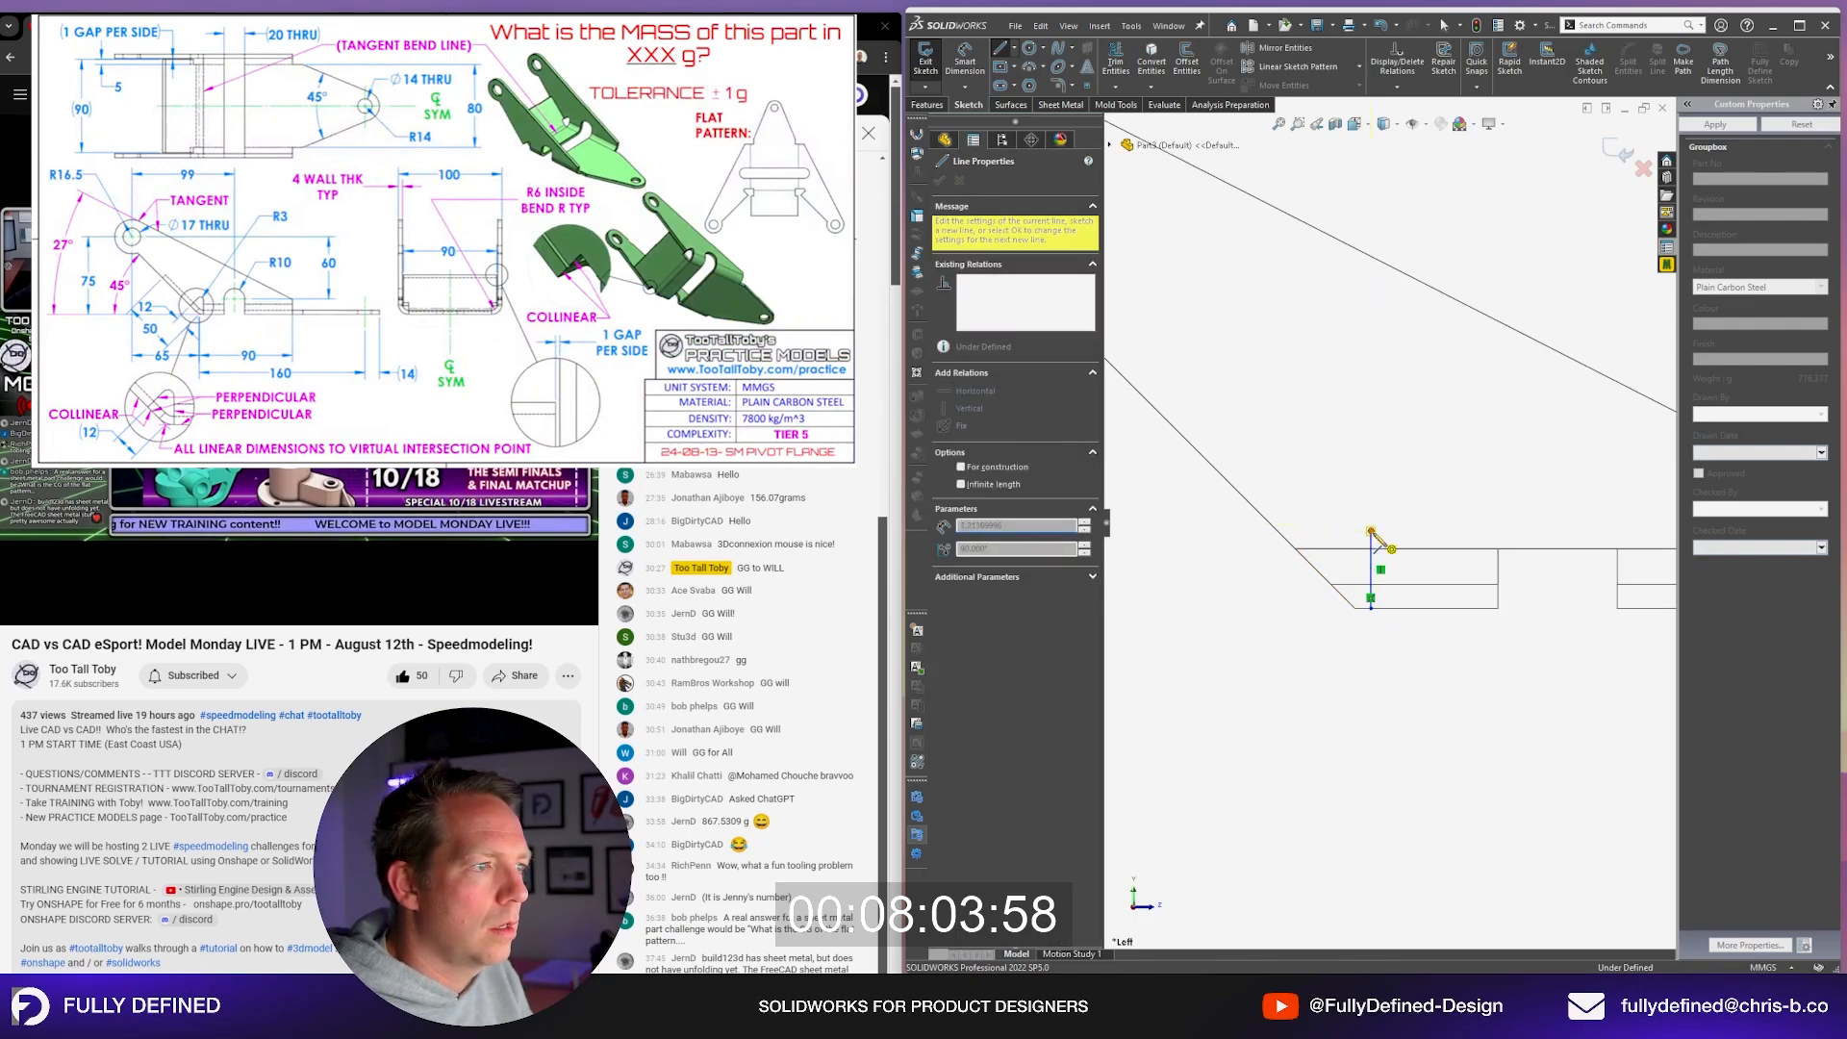
click(1324, 516)
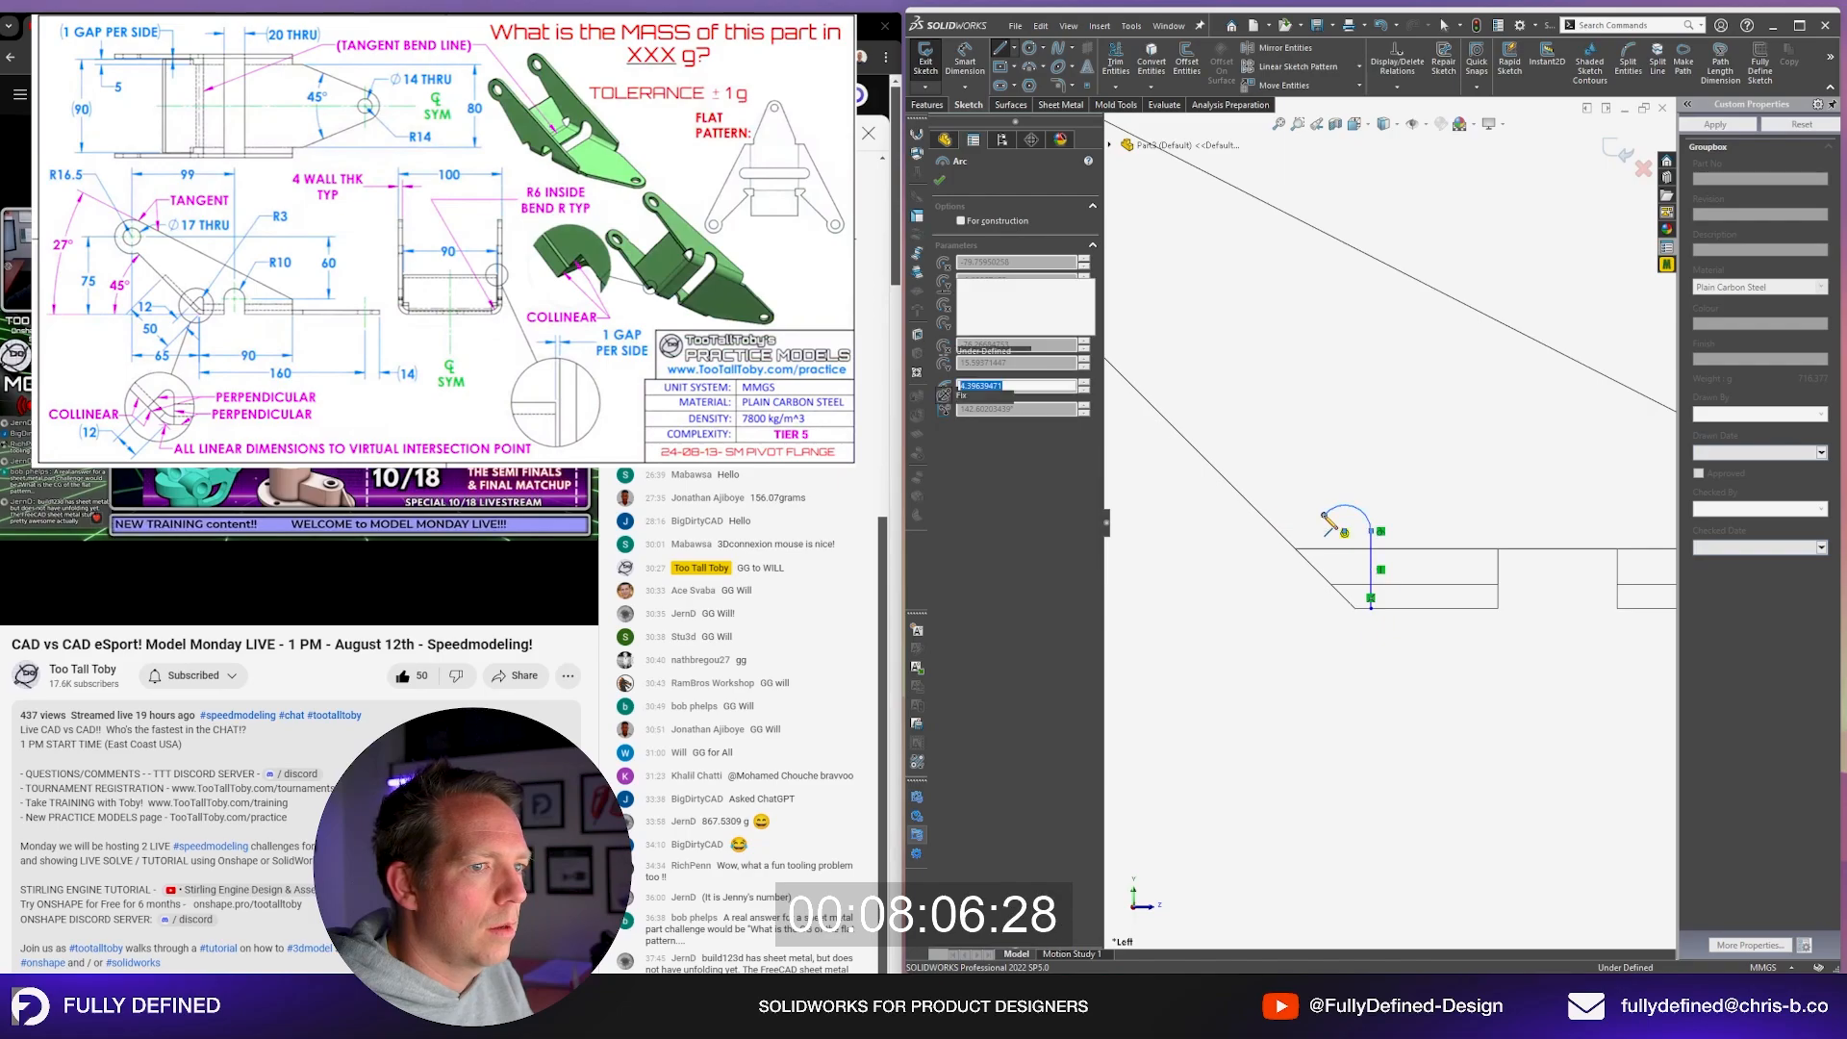
click(1296, 547)
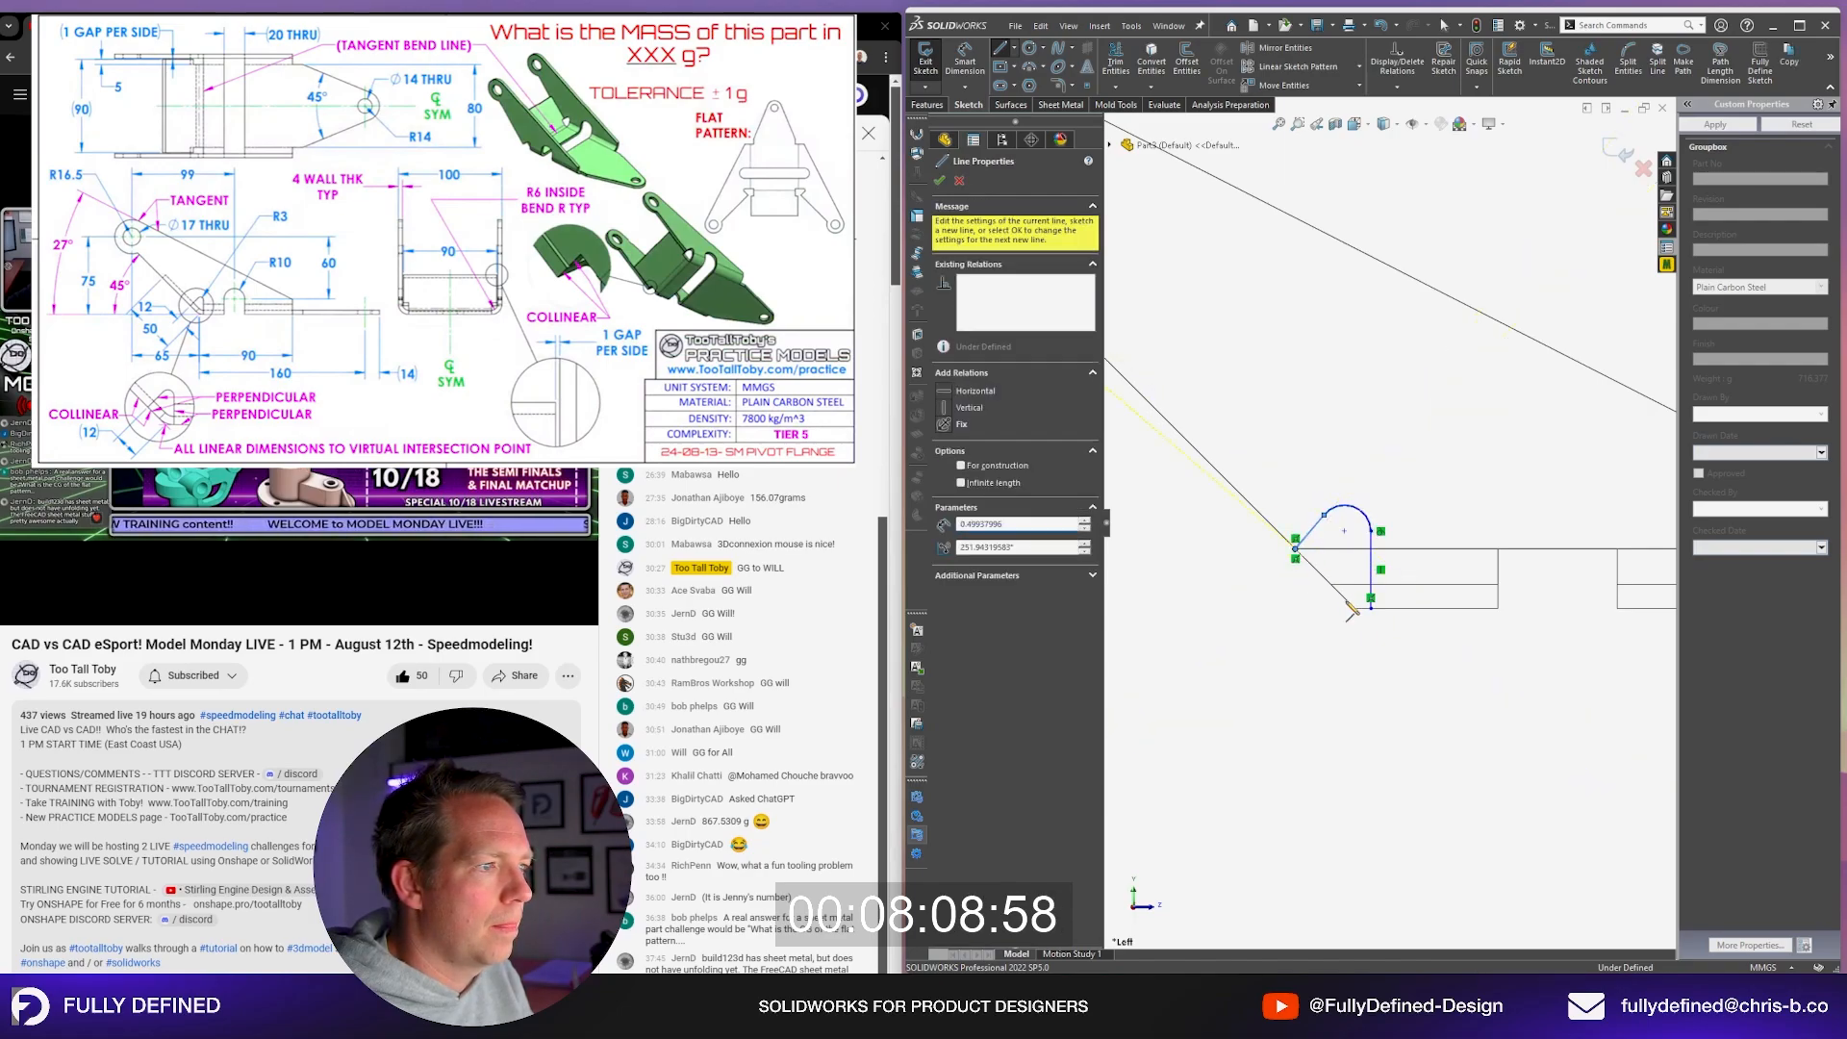
click(1355, 608)
click(1371, 608)
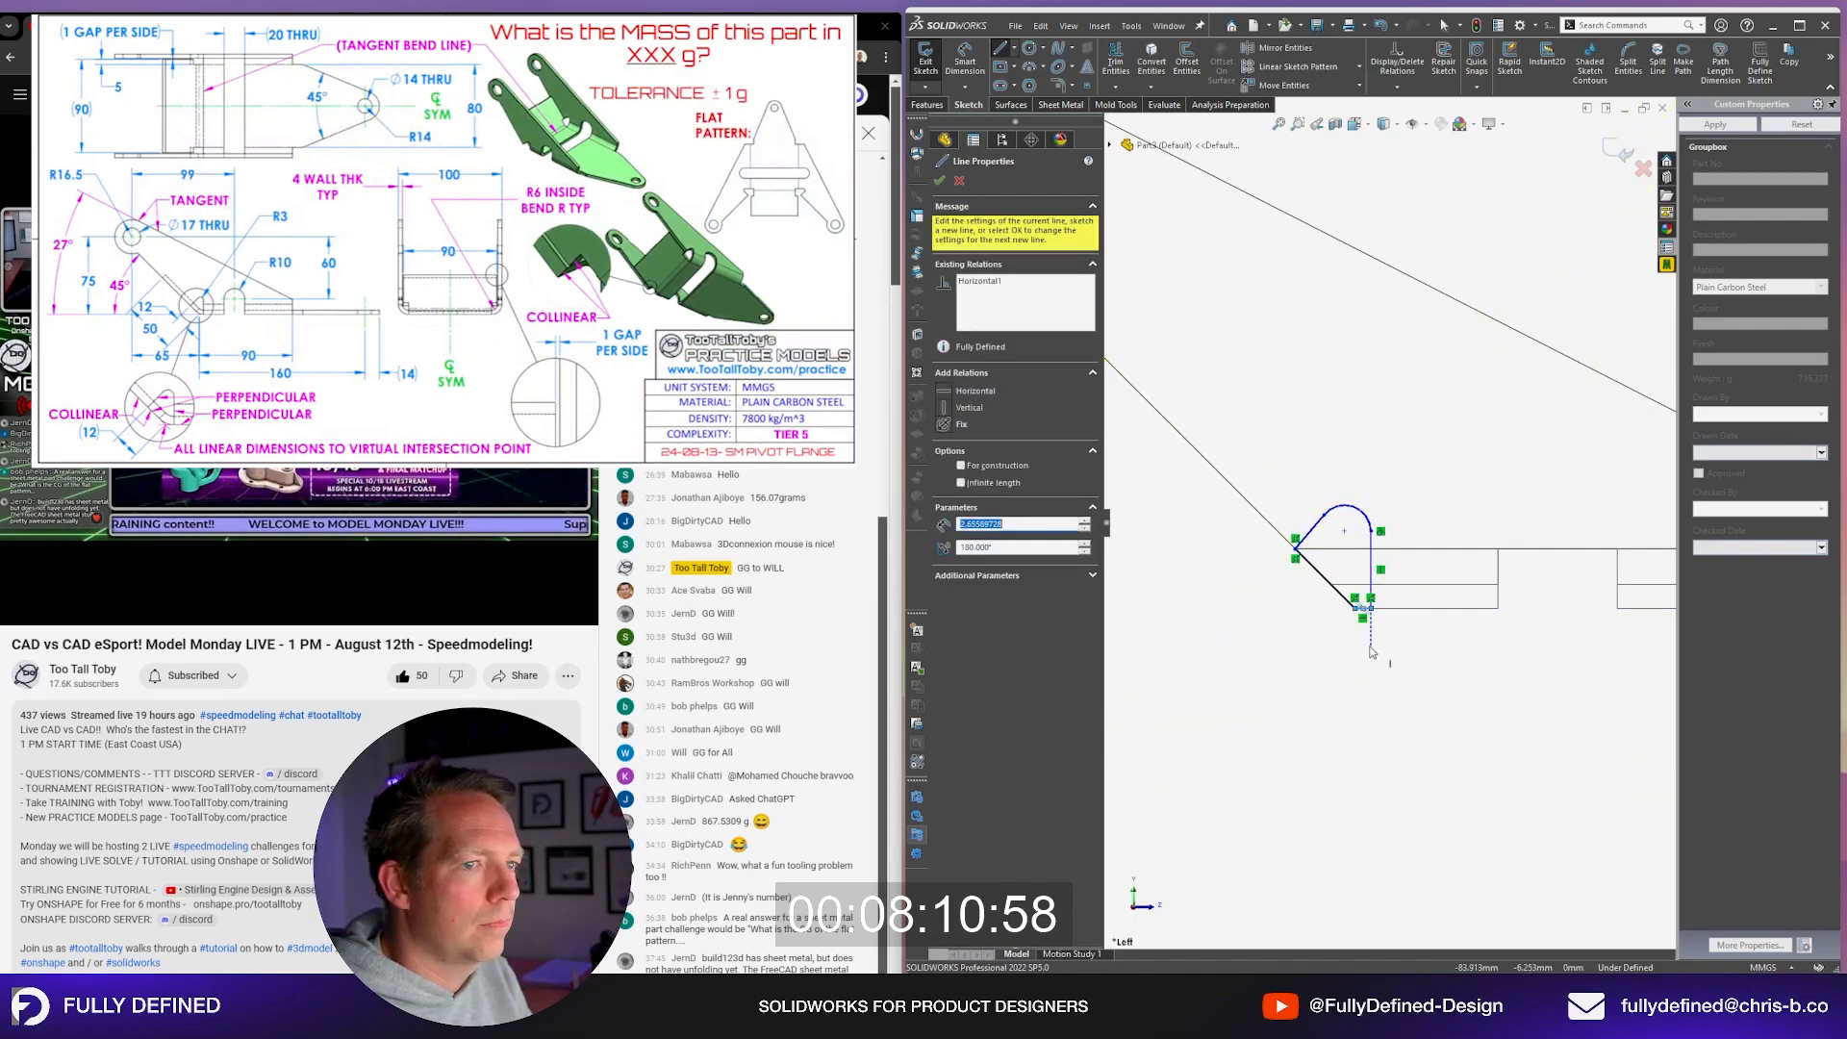
key(Escape)
Step: Make the profile's top arc tangent to the adjoining slanted line and set its radius to 3 mm
right_drag(1362, 715, 1363, 654)
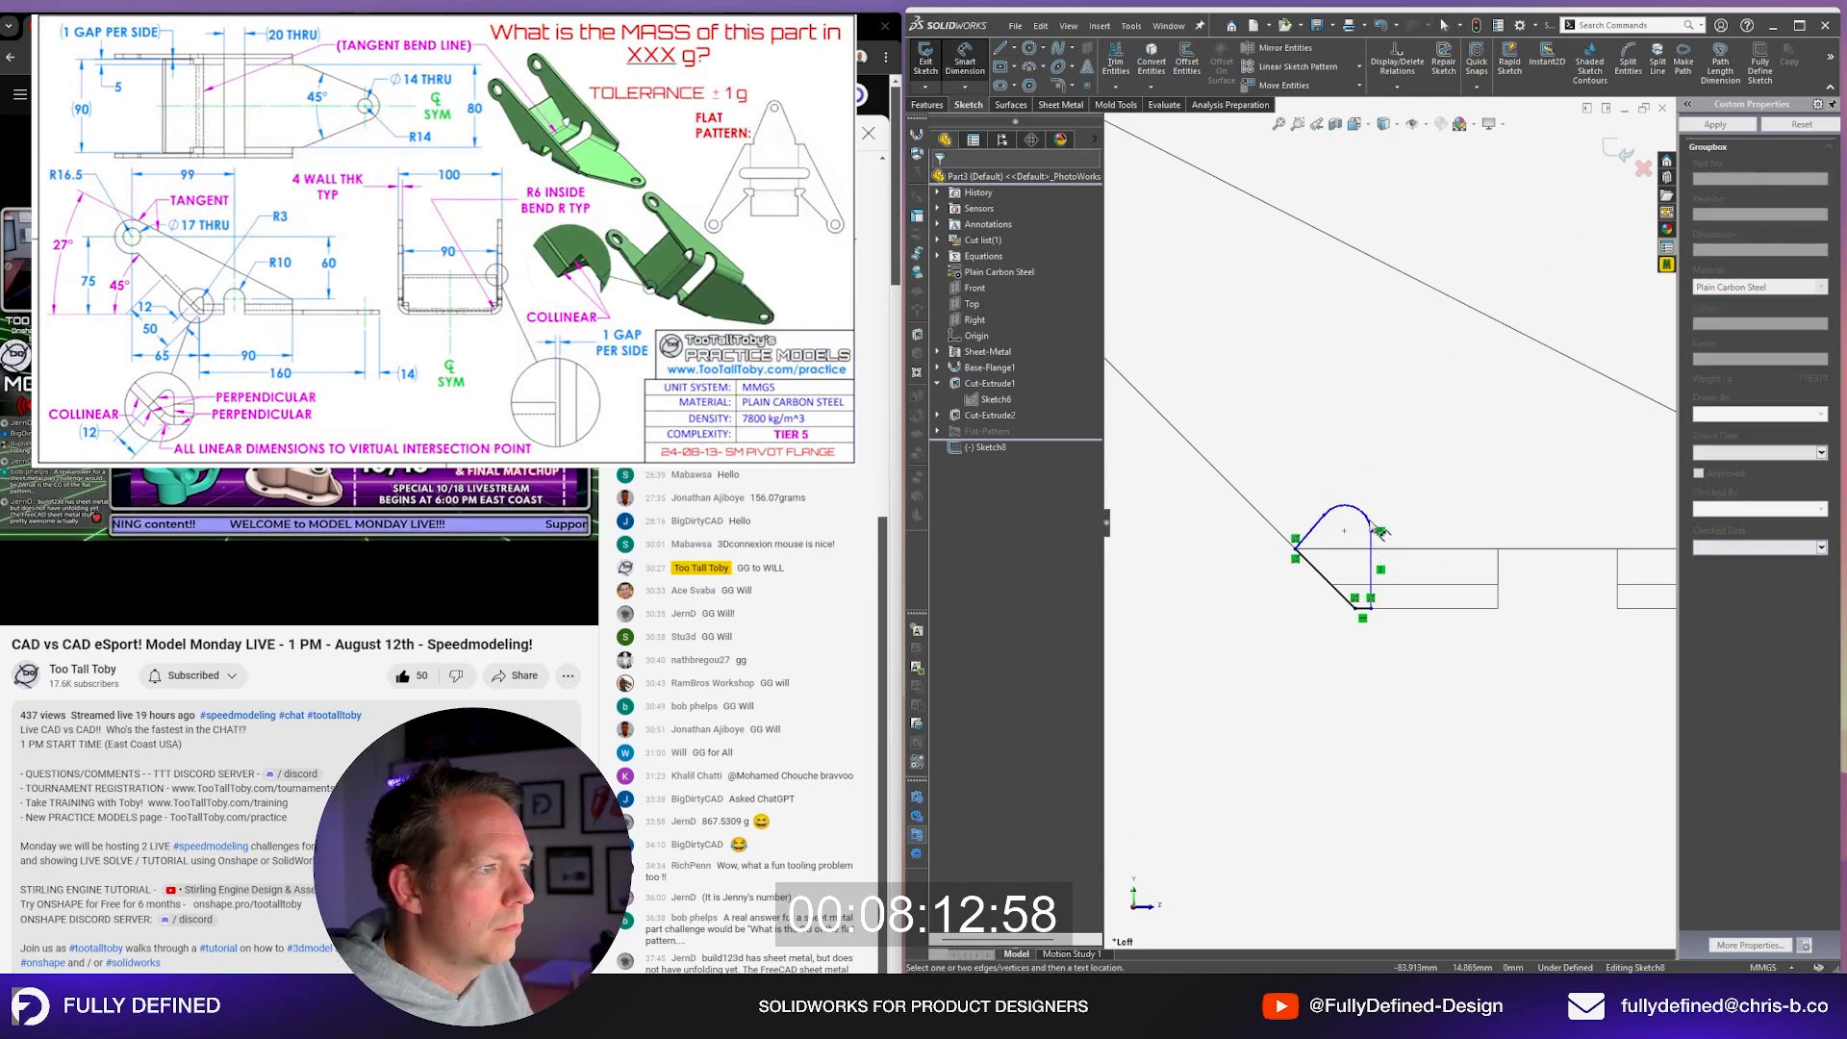
key(Escape)
click(1324, 519)
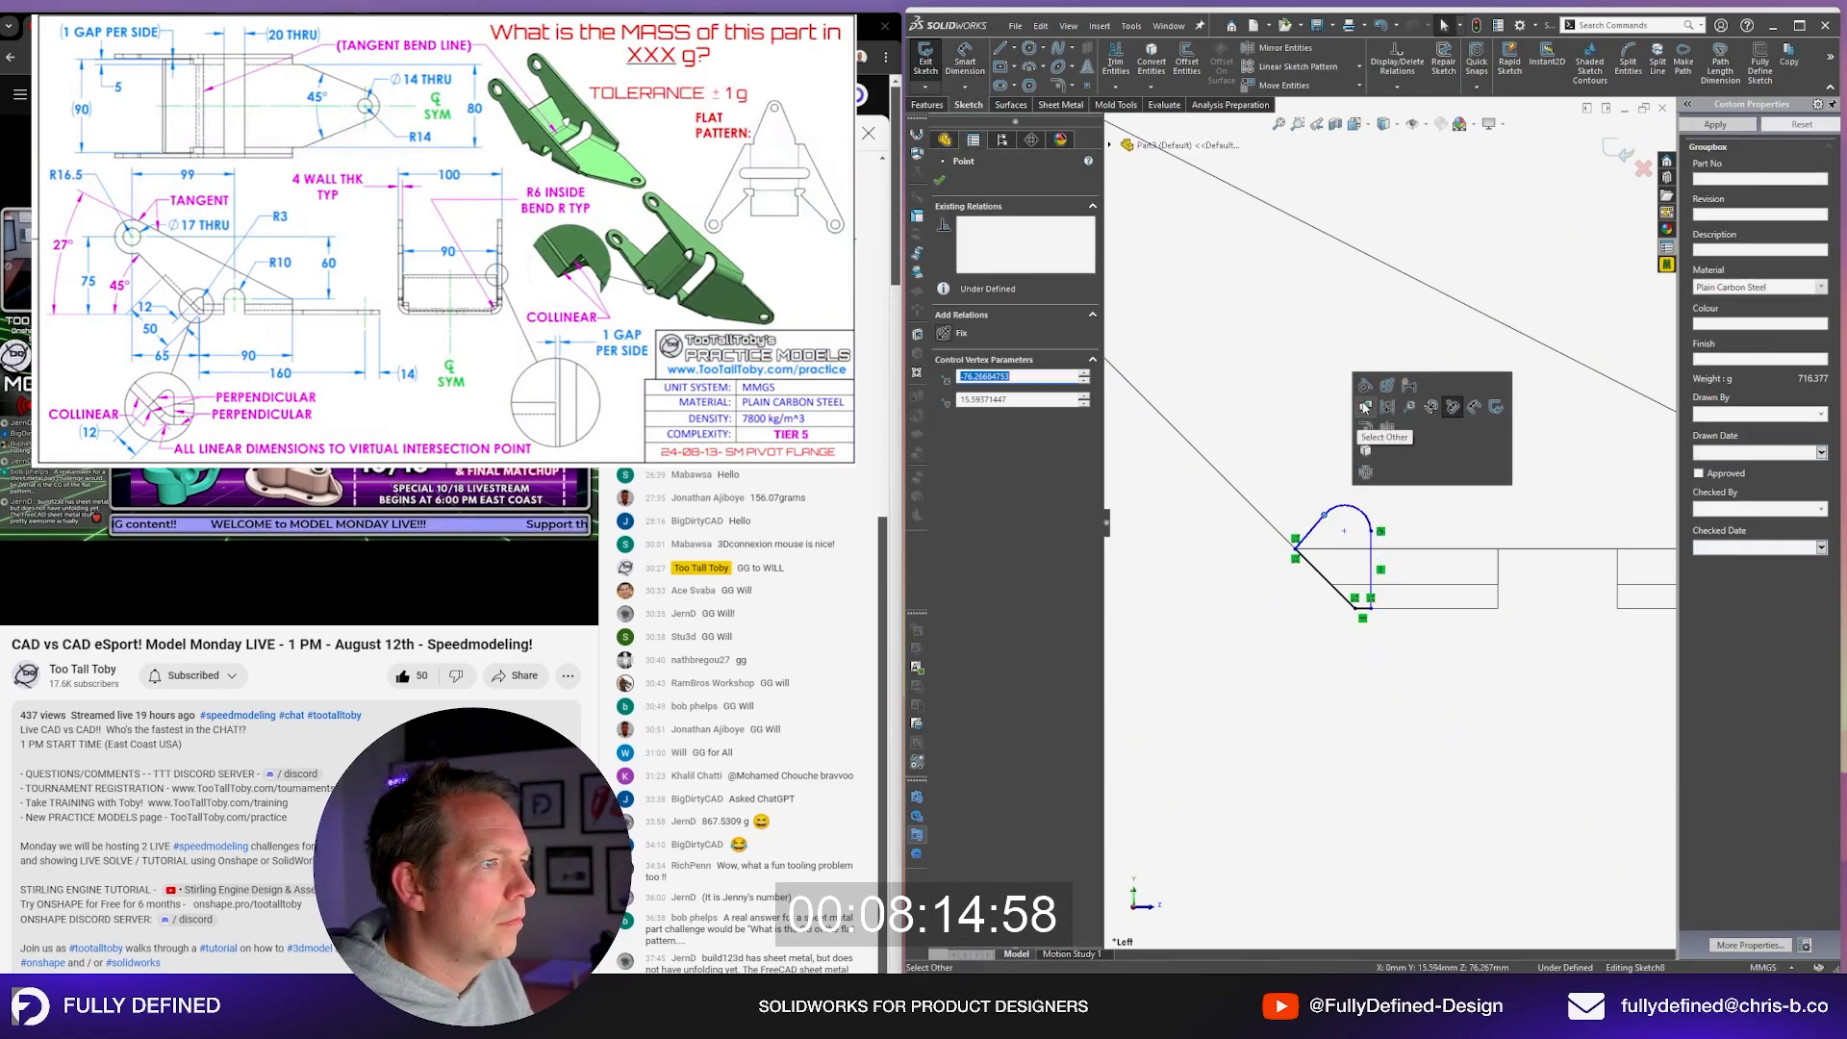
key(Escape)
click(1366, 521)
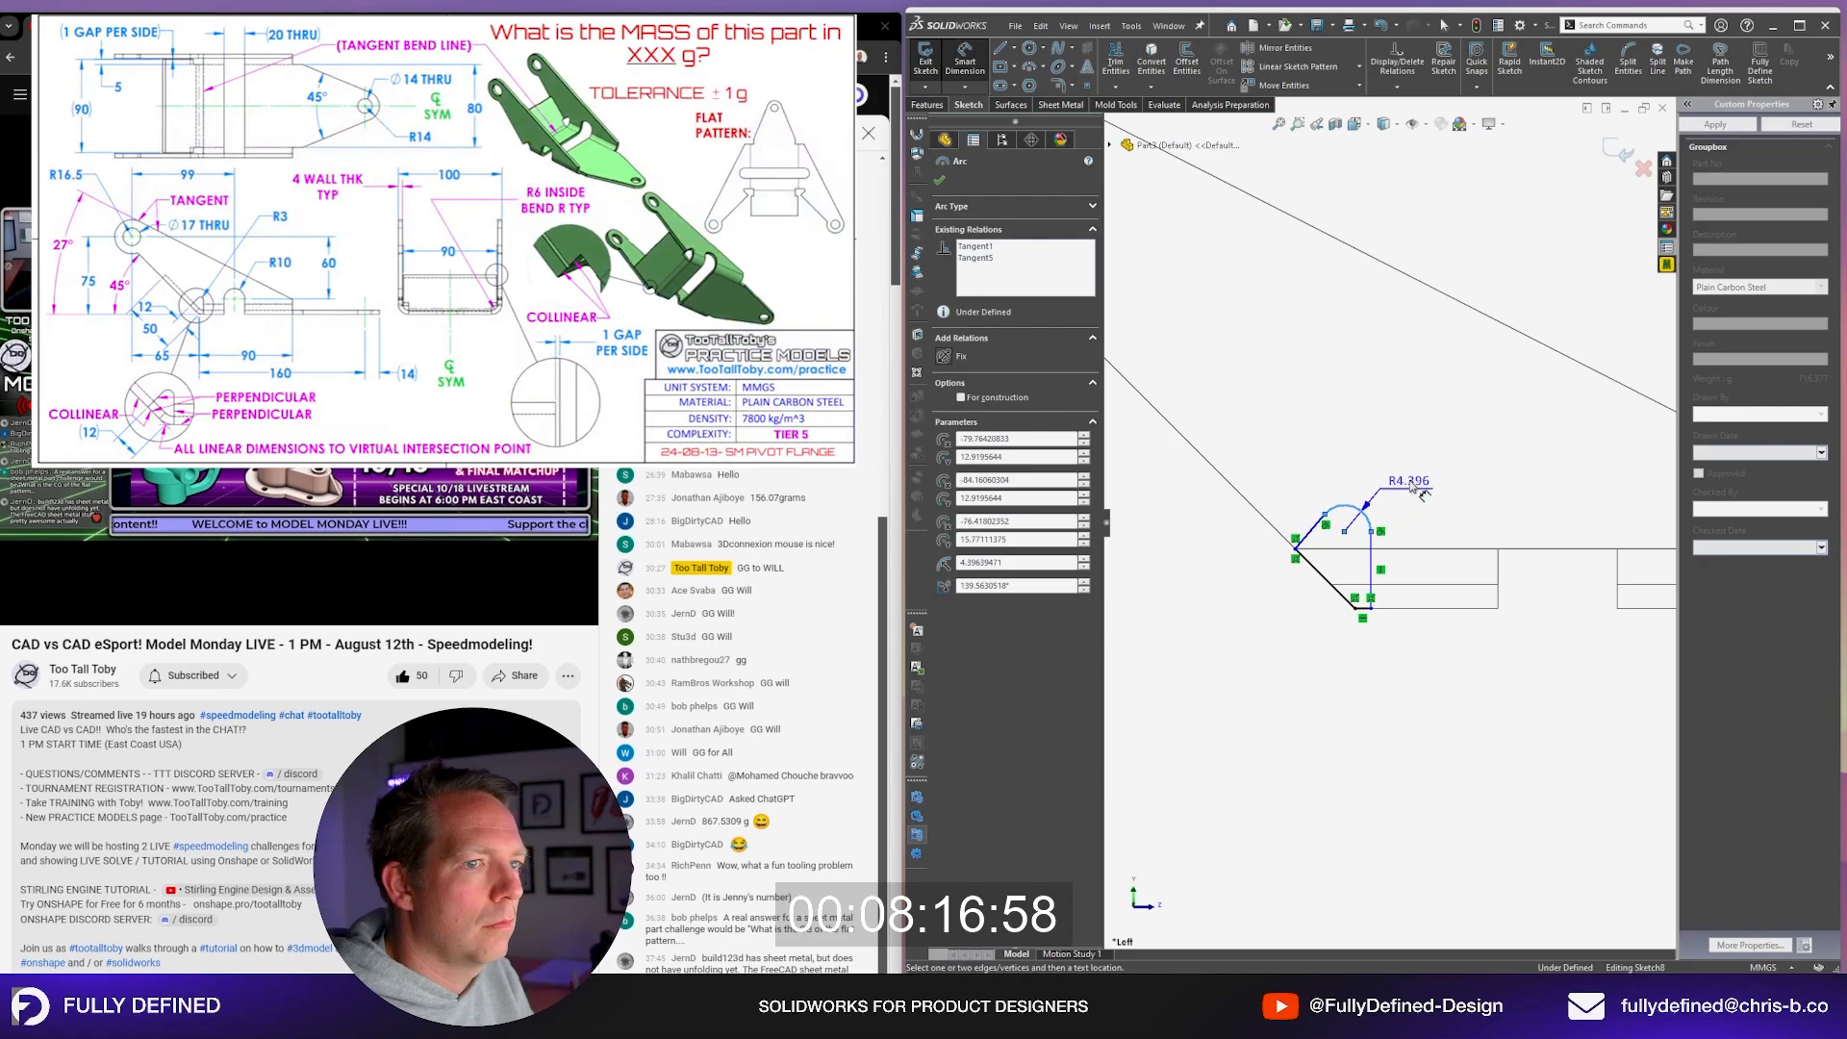
click(1411, 482)
text(3)
key(Return)
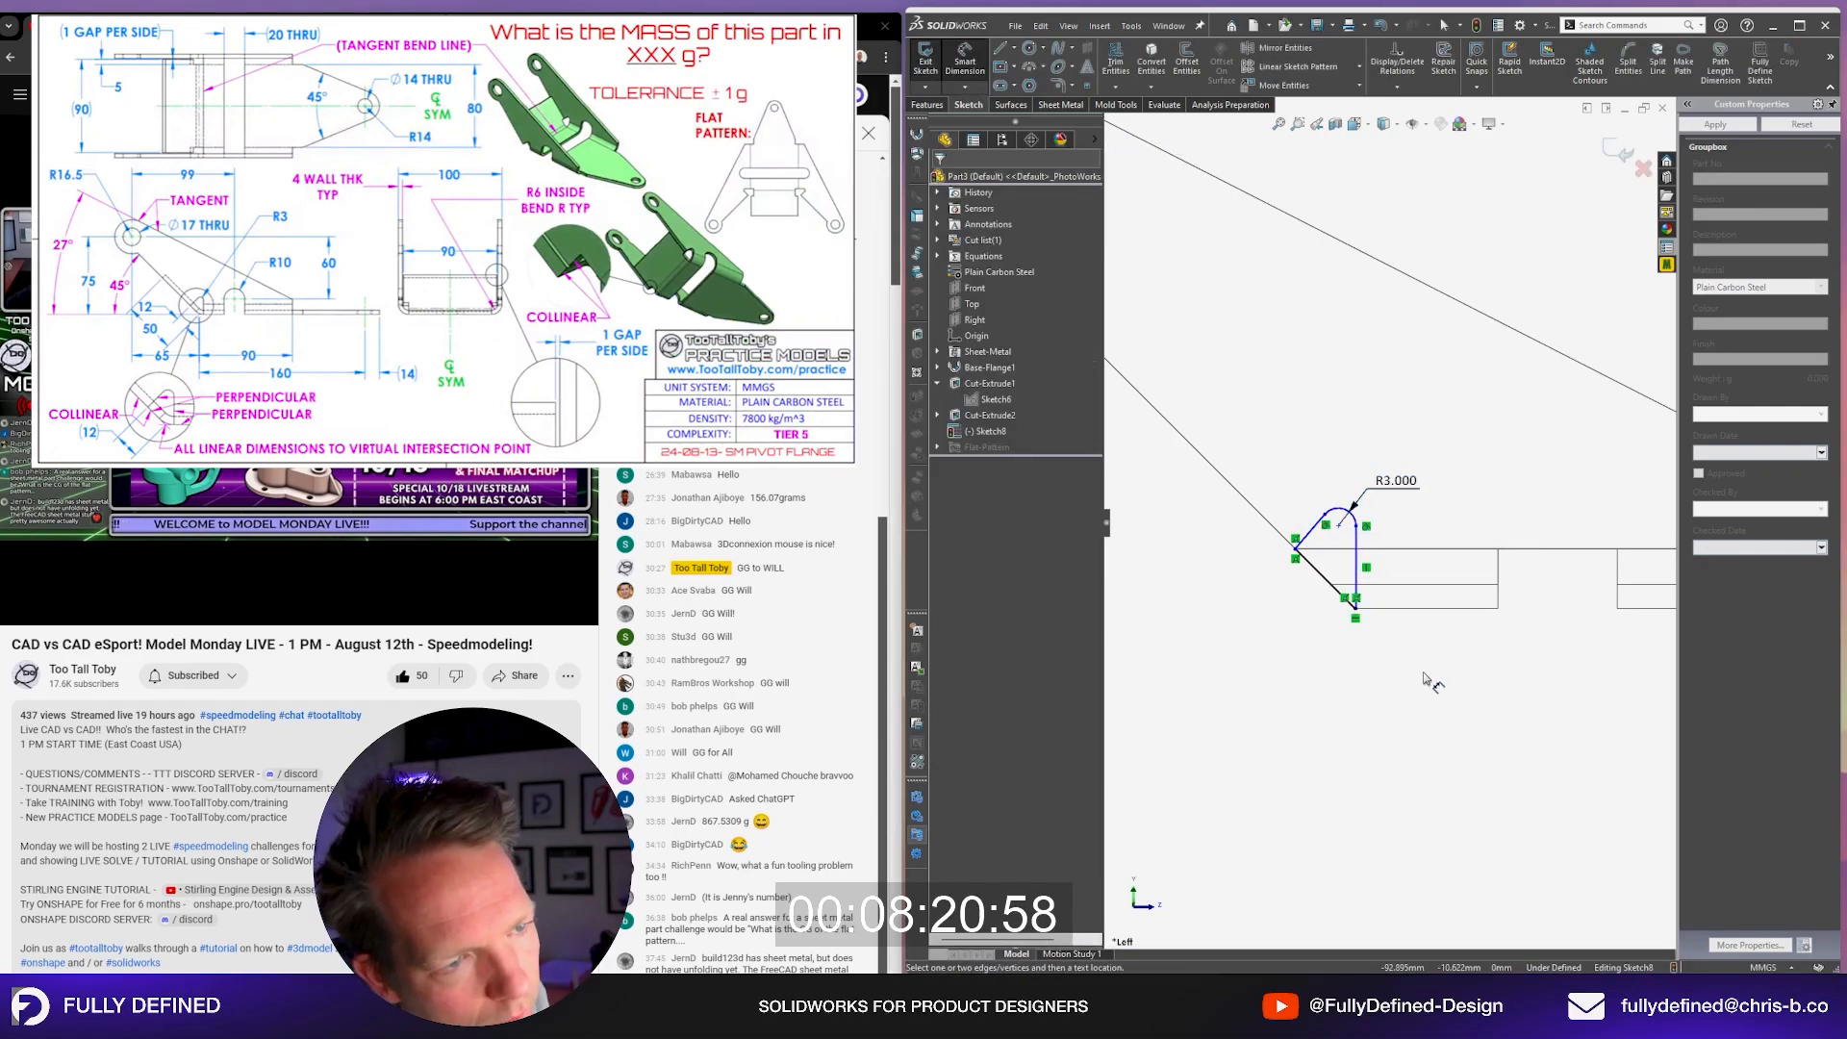
Step: Dimension the profile's slanted line along the flange edge and set its length to 12 mm
click(1337, 591)
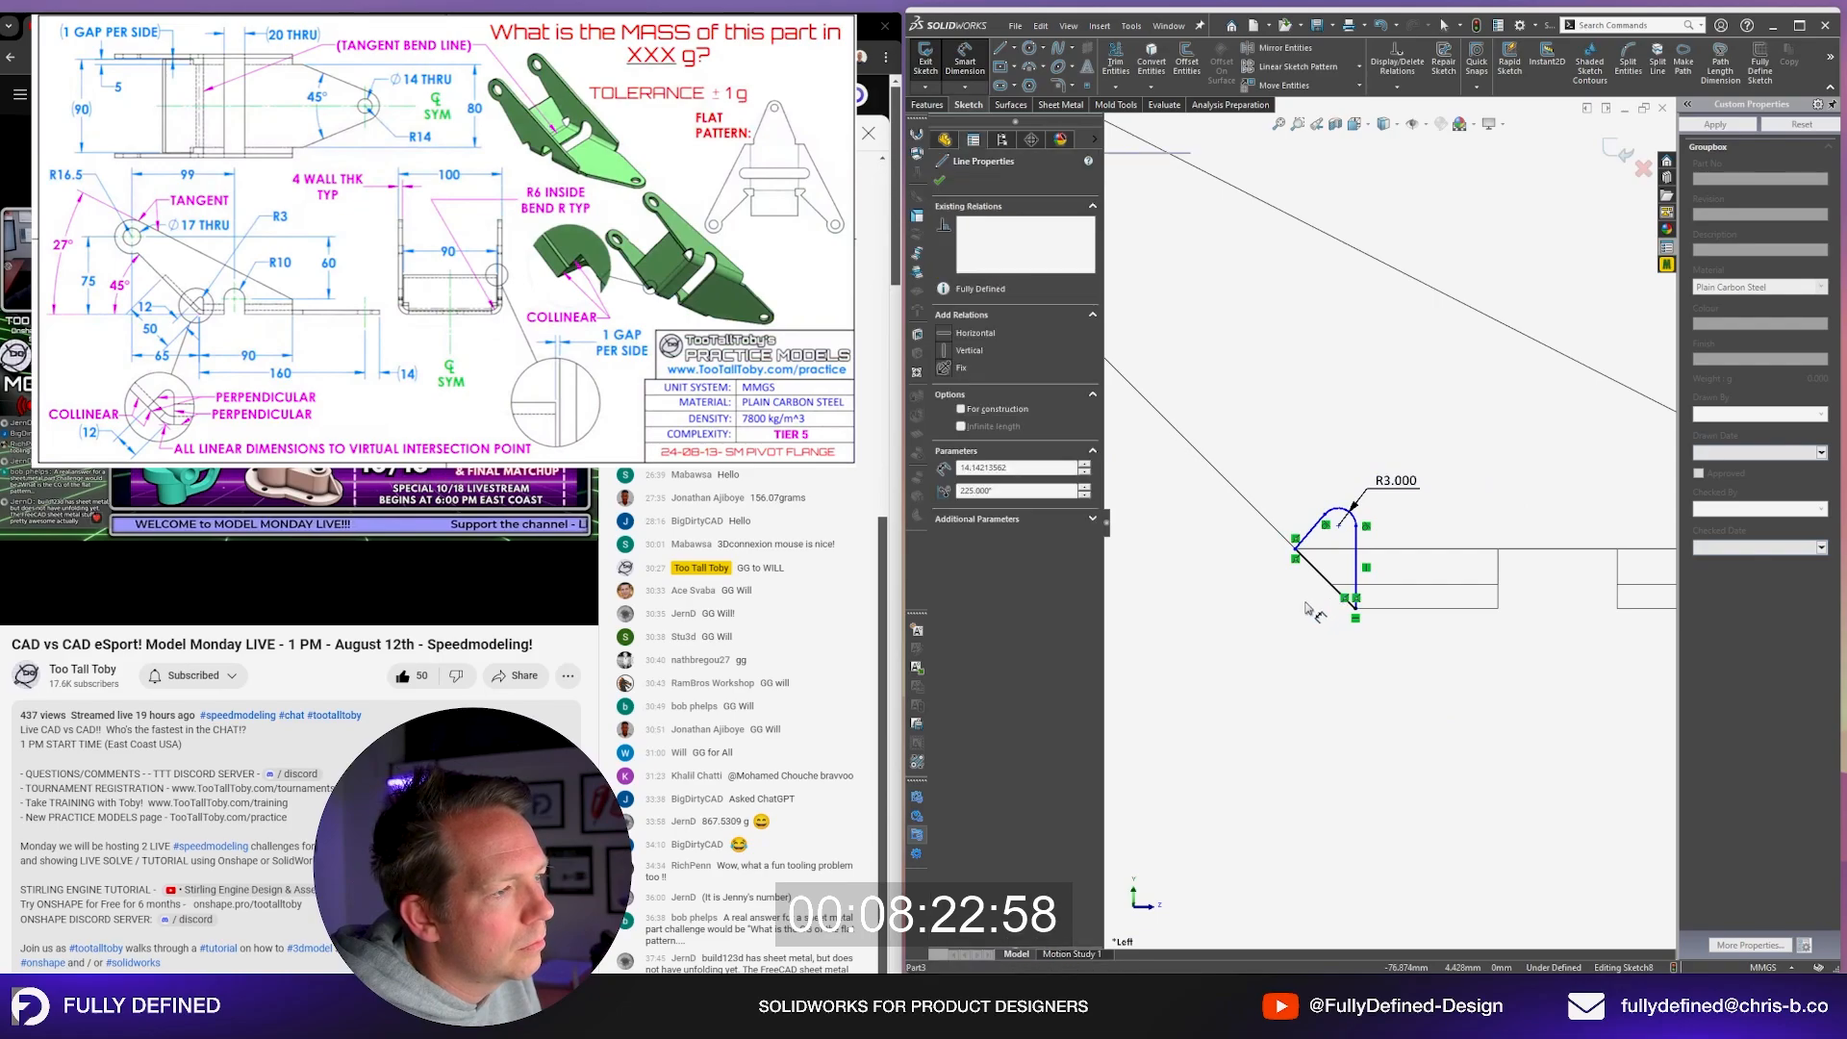
click(1305, 608)
text(12)
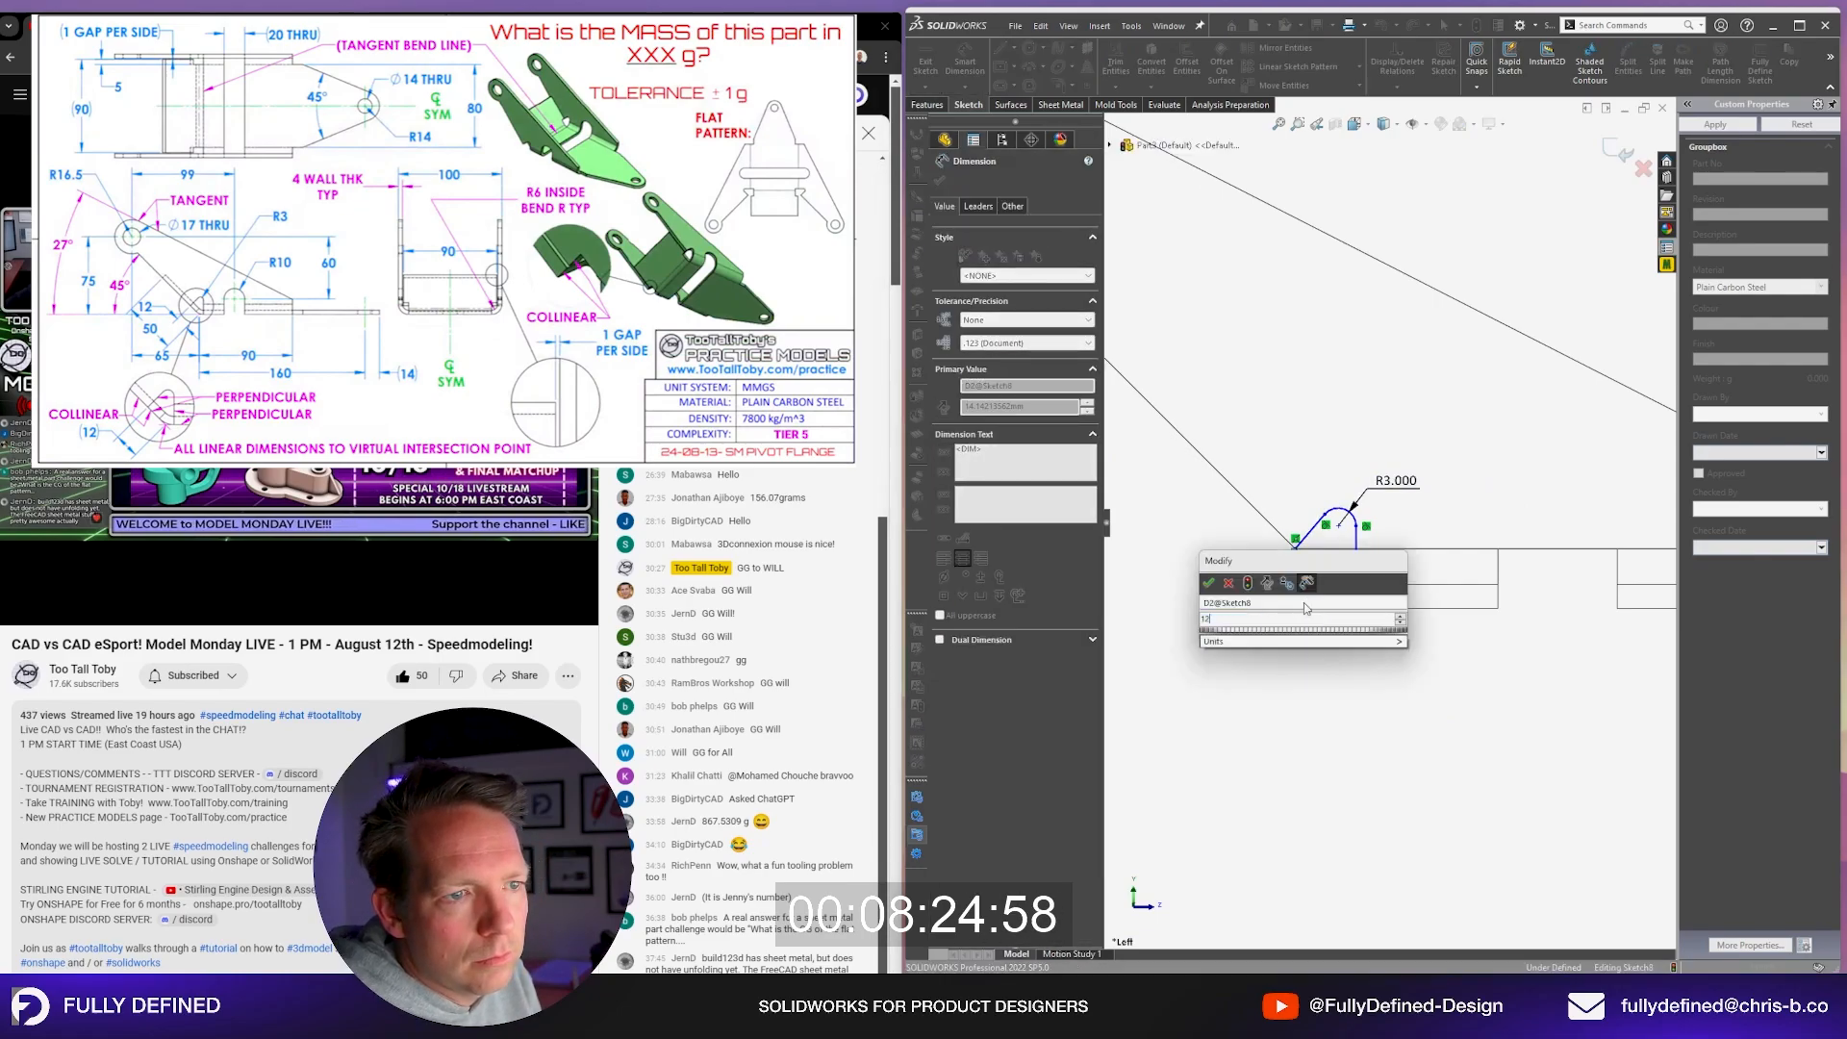
key(Return)
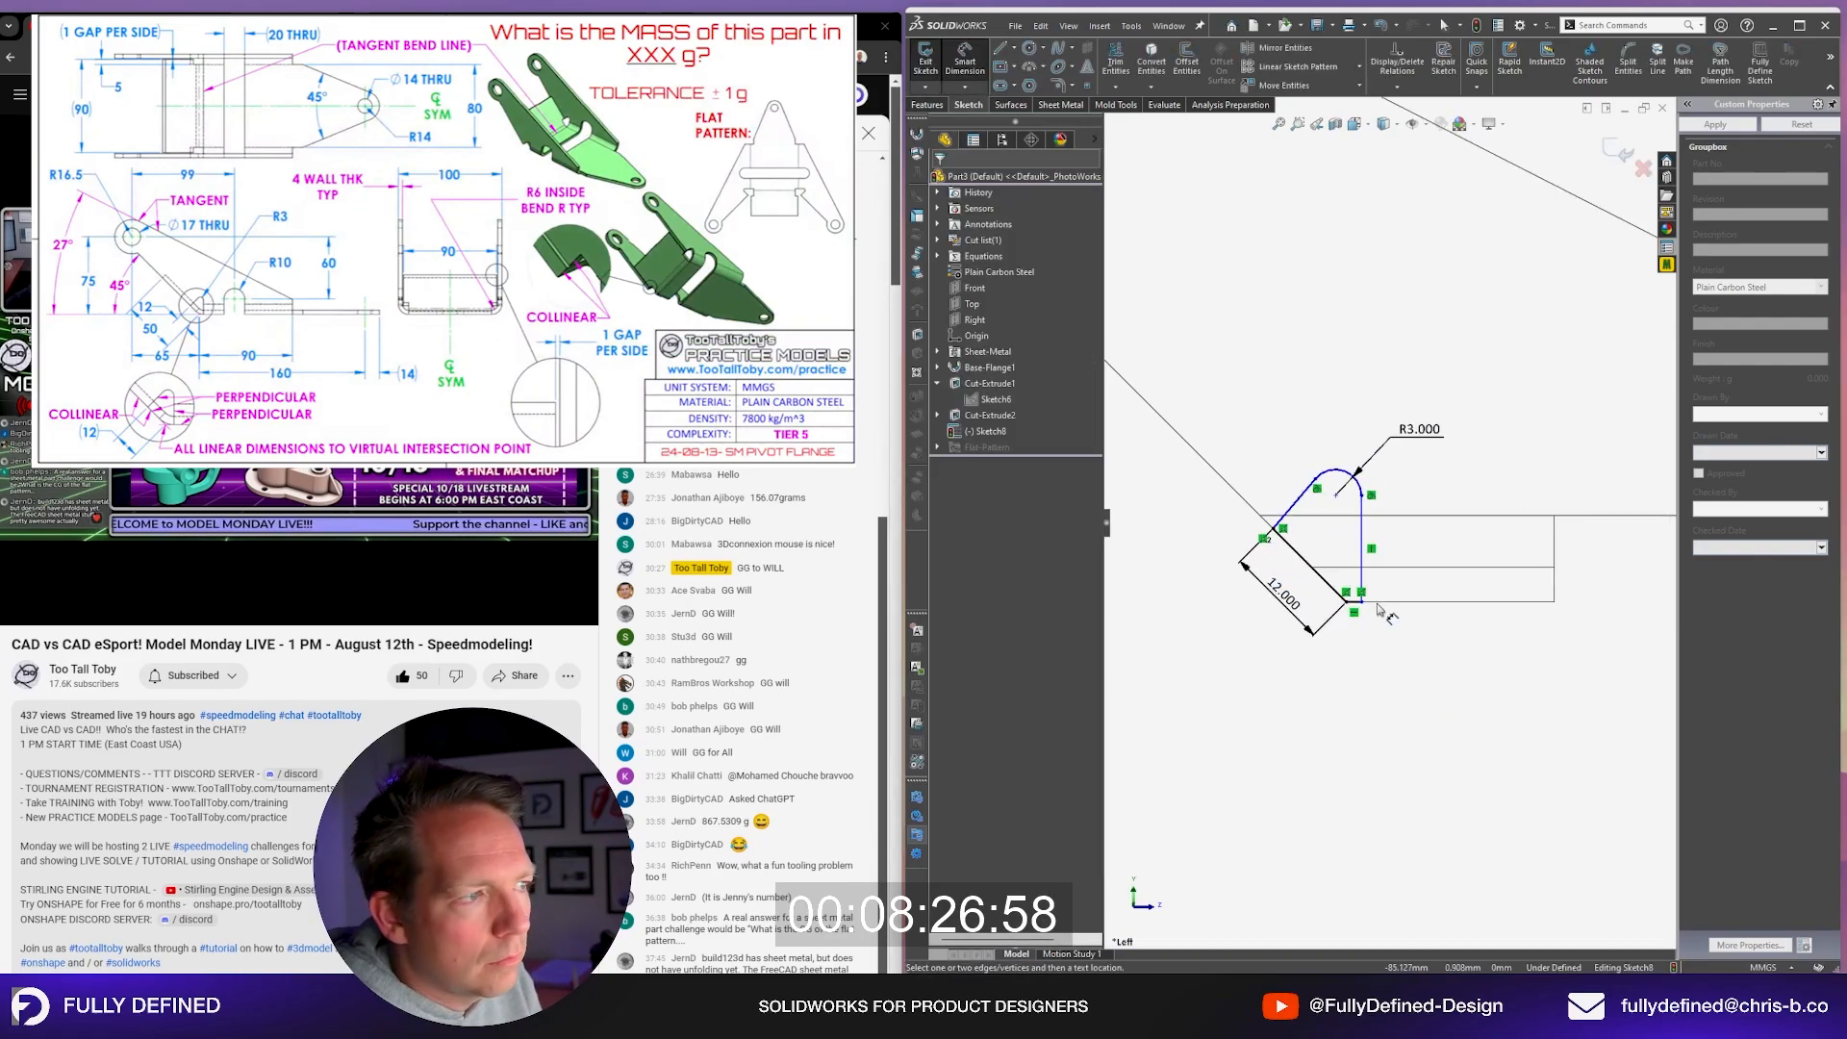
key(Escape)
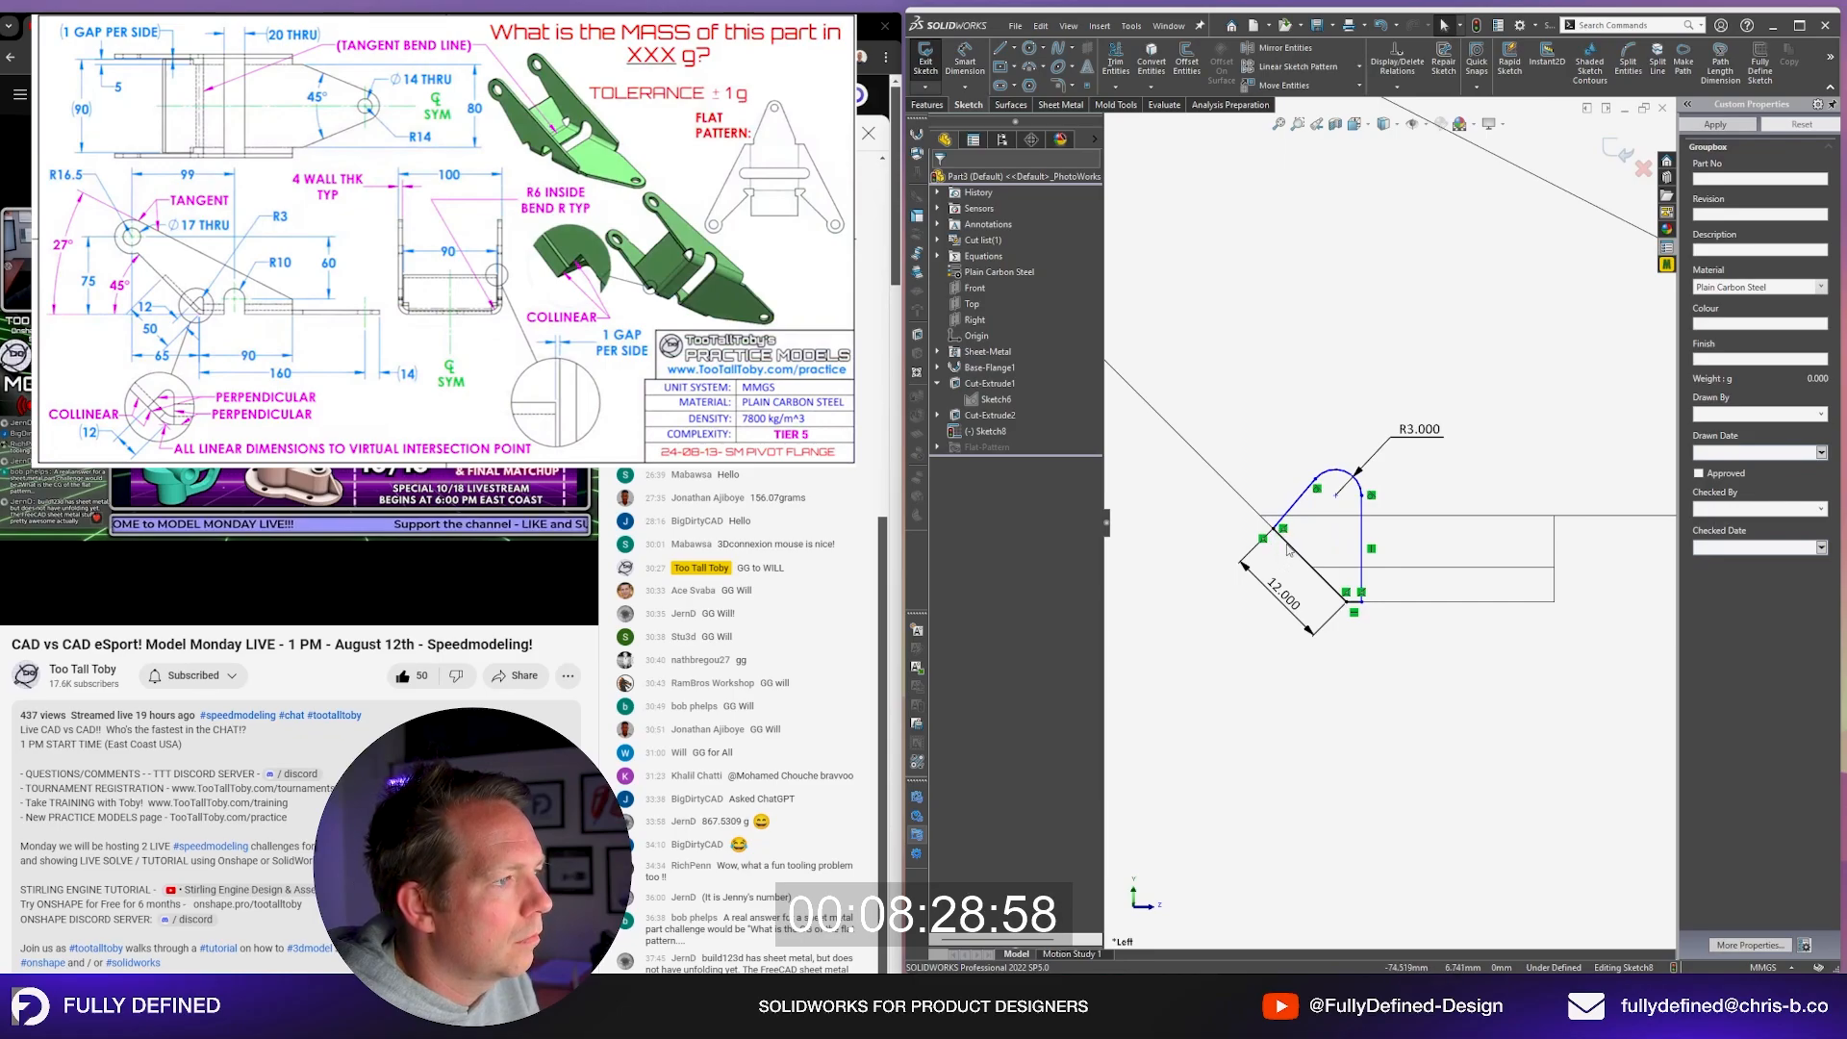
Step: Make the profile's upper slanted line perpendicular to the 12 mm line and shift the arc's endpoint slightly outward
click(1289, 545)
ctrl+click(1289, 515)
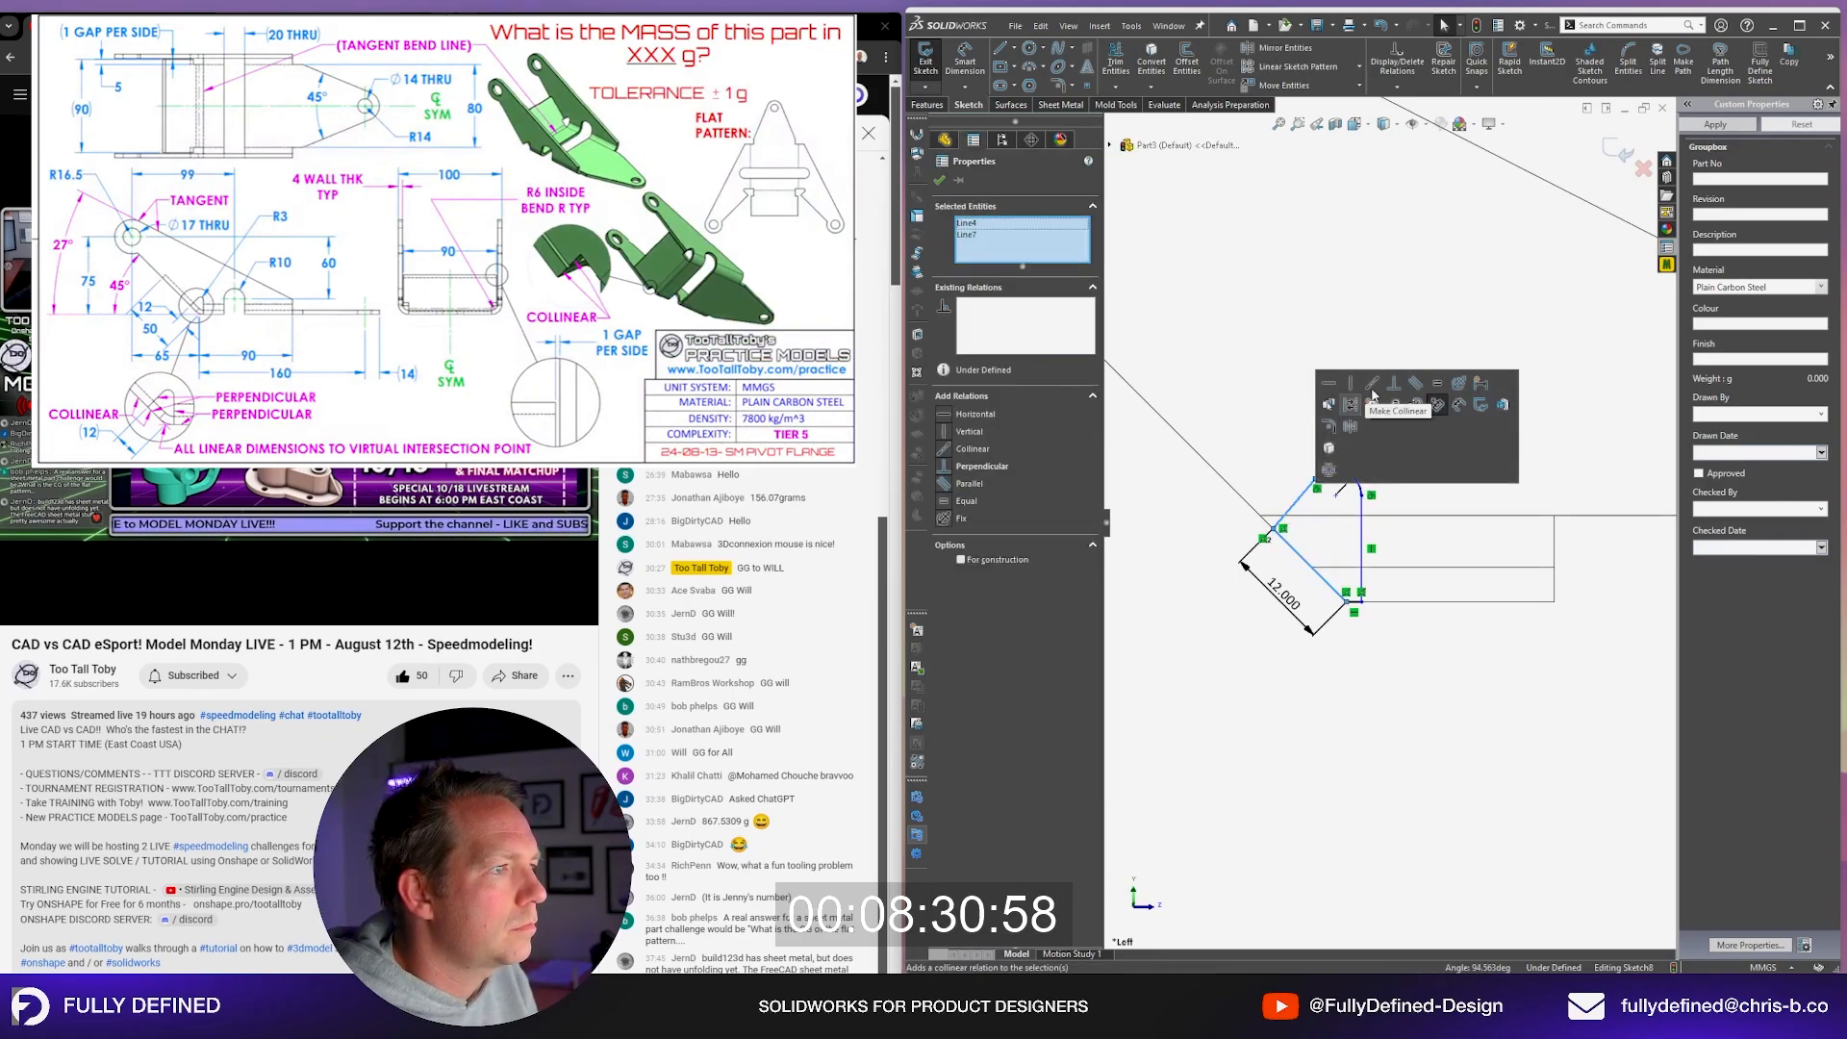
click(1373, 395)
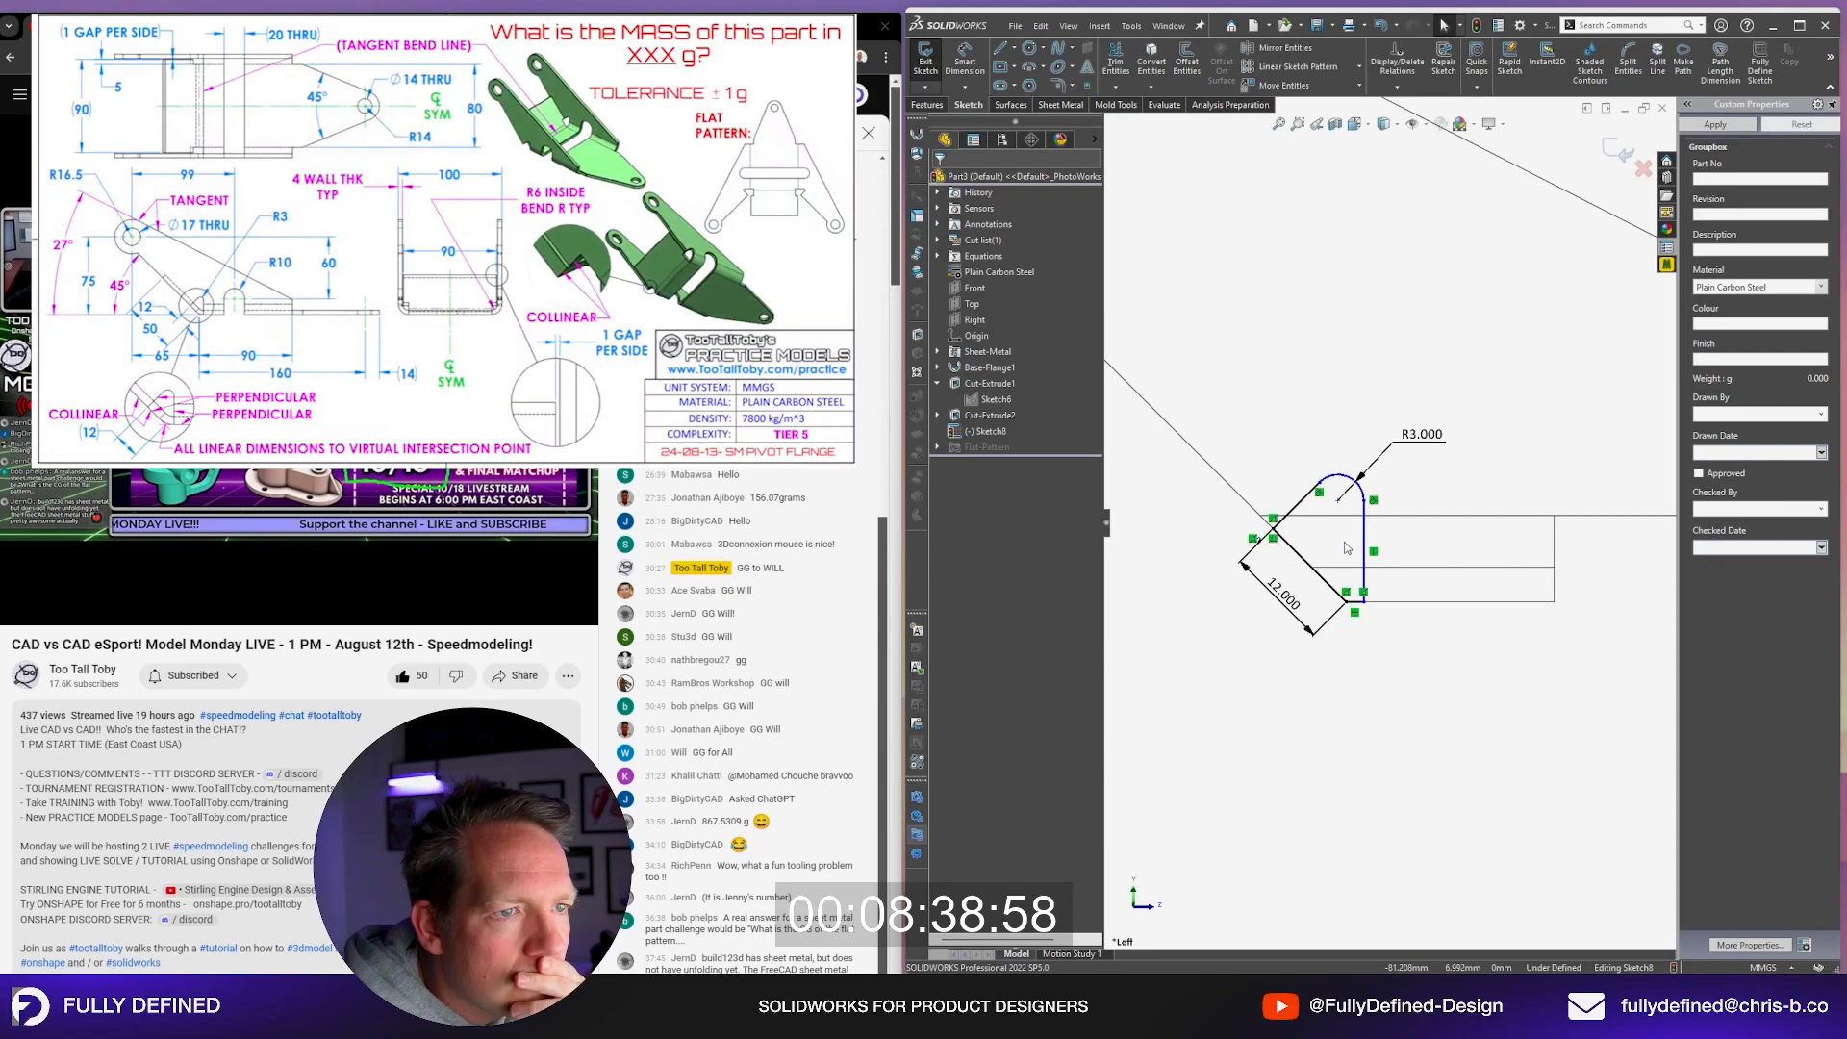
drag(1319, 491, 1298, 447)
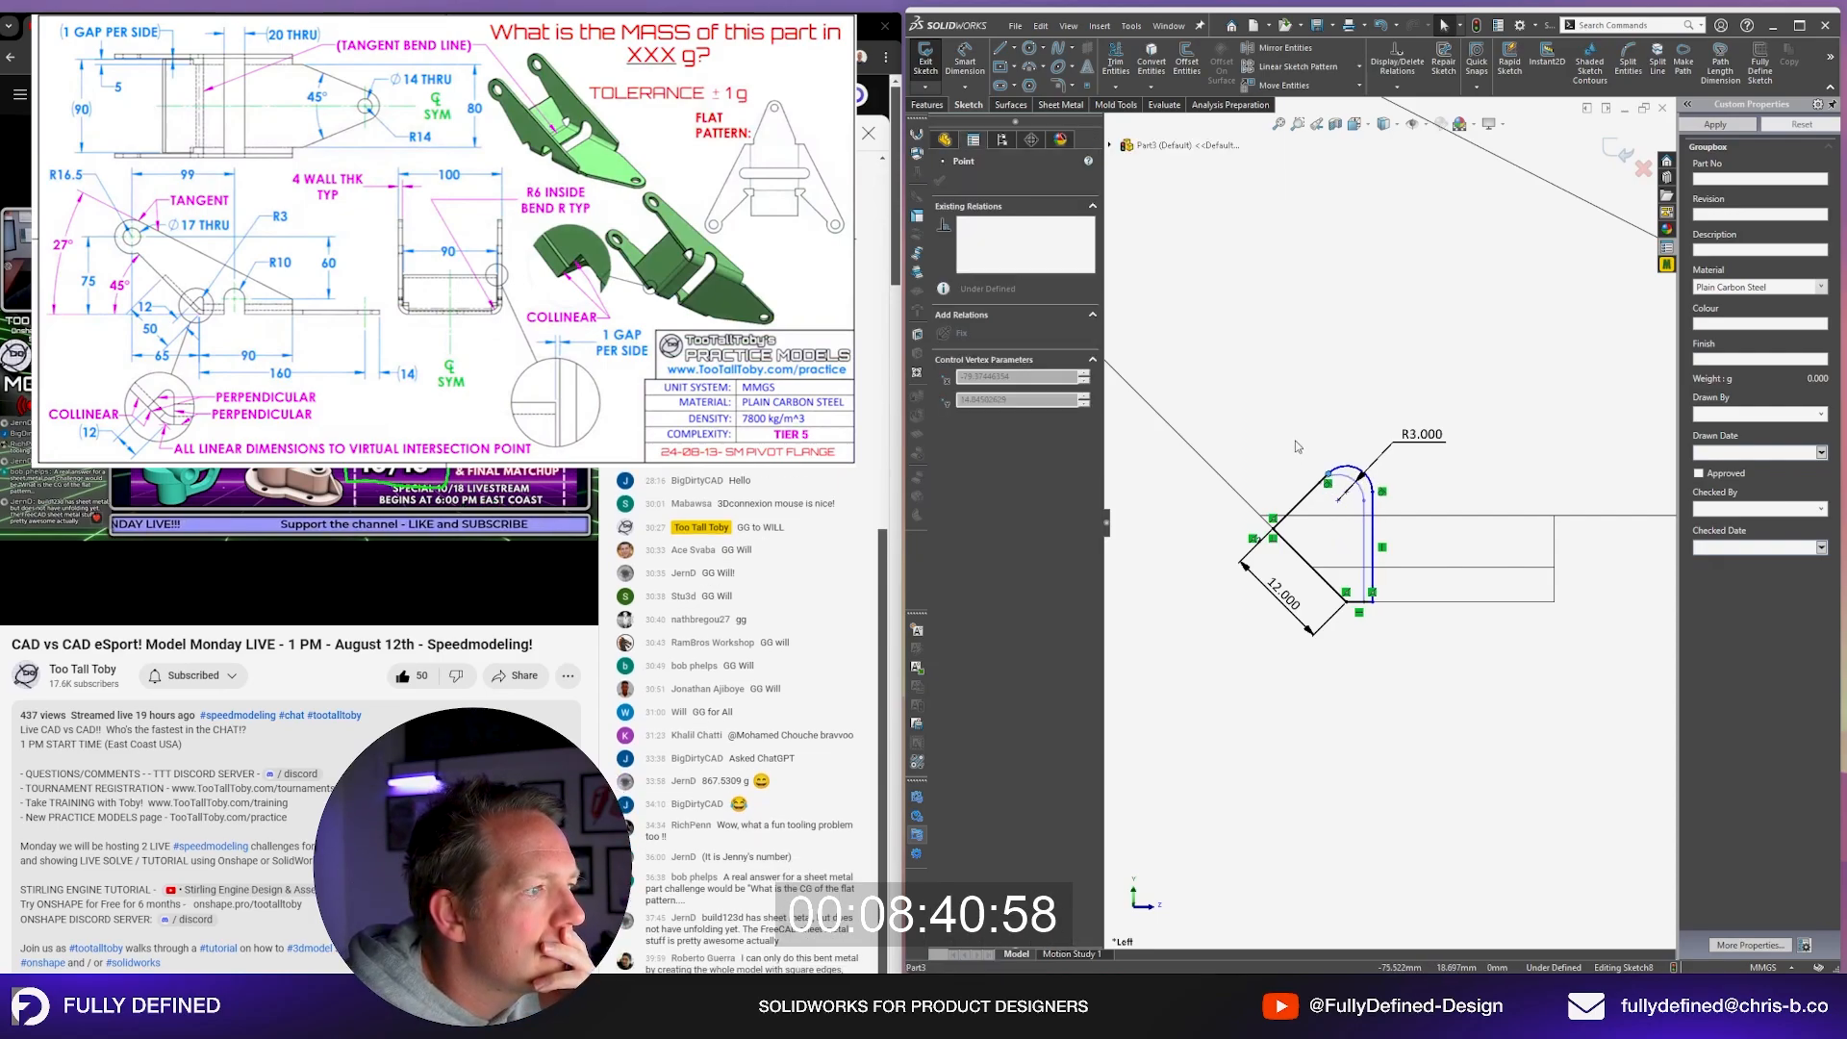
click(1416, 787)
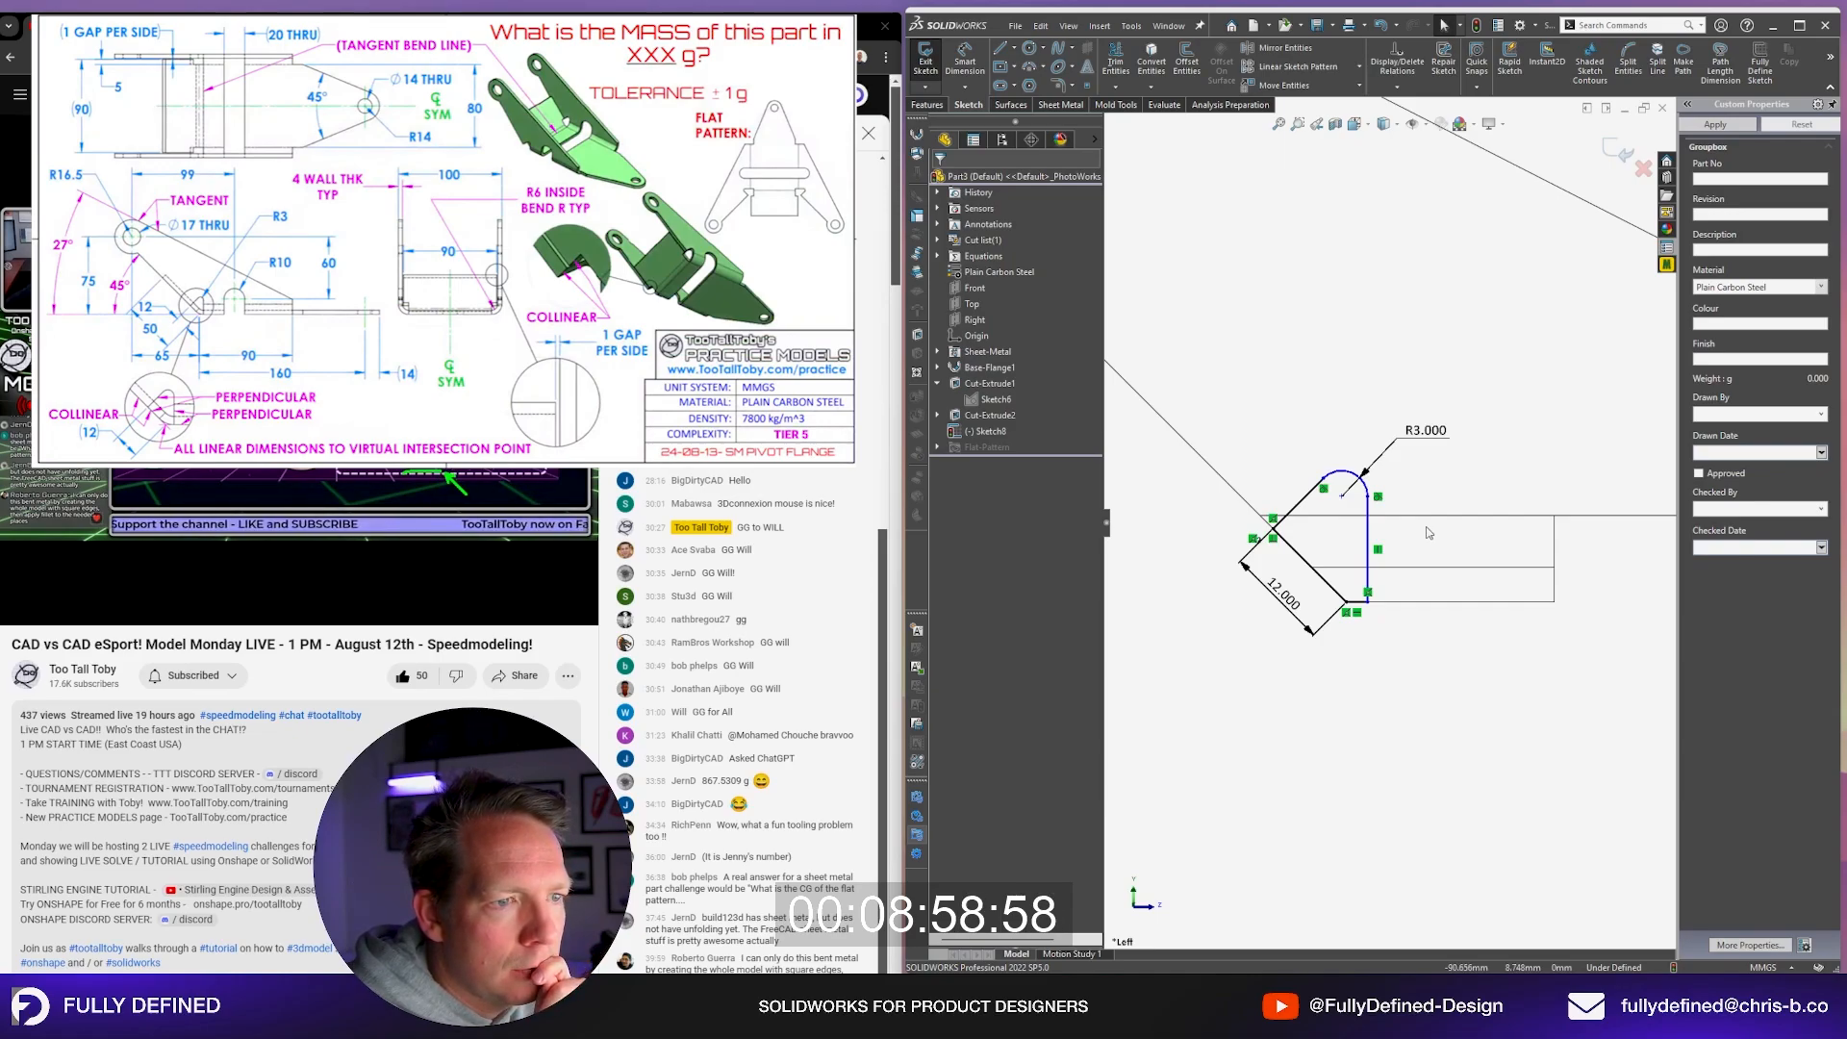
scroll(1405, 602, up, 1)
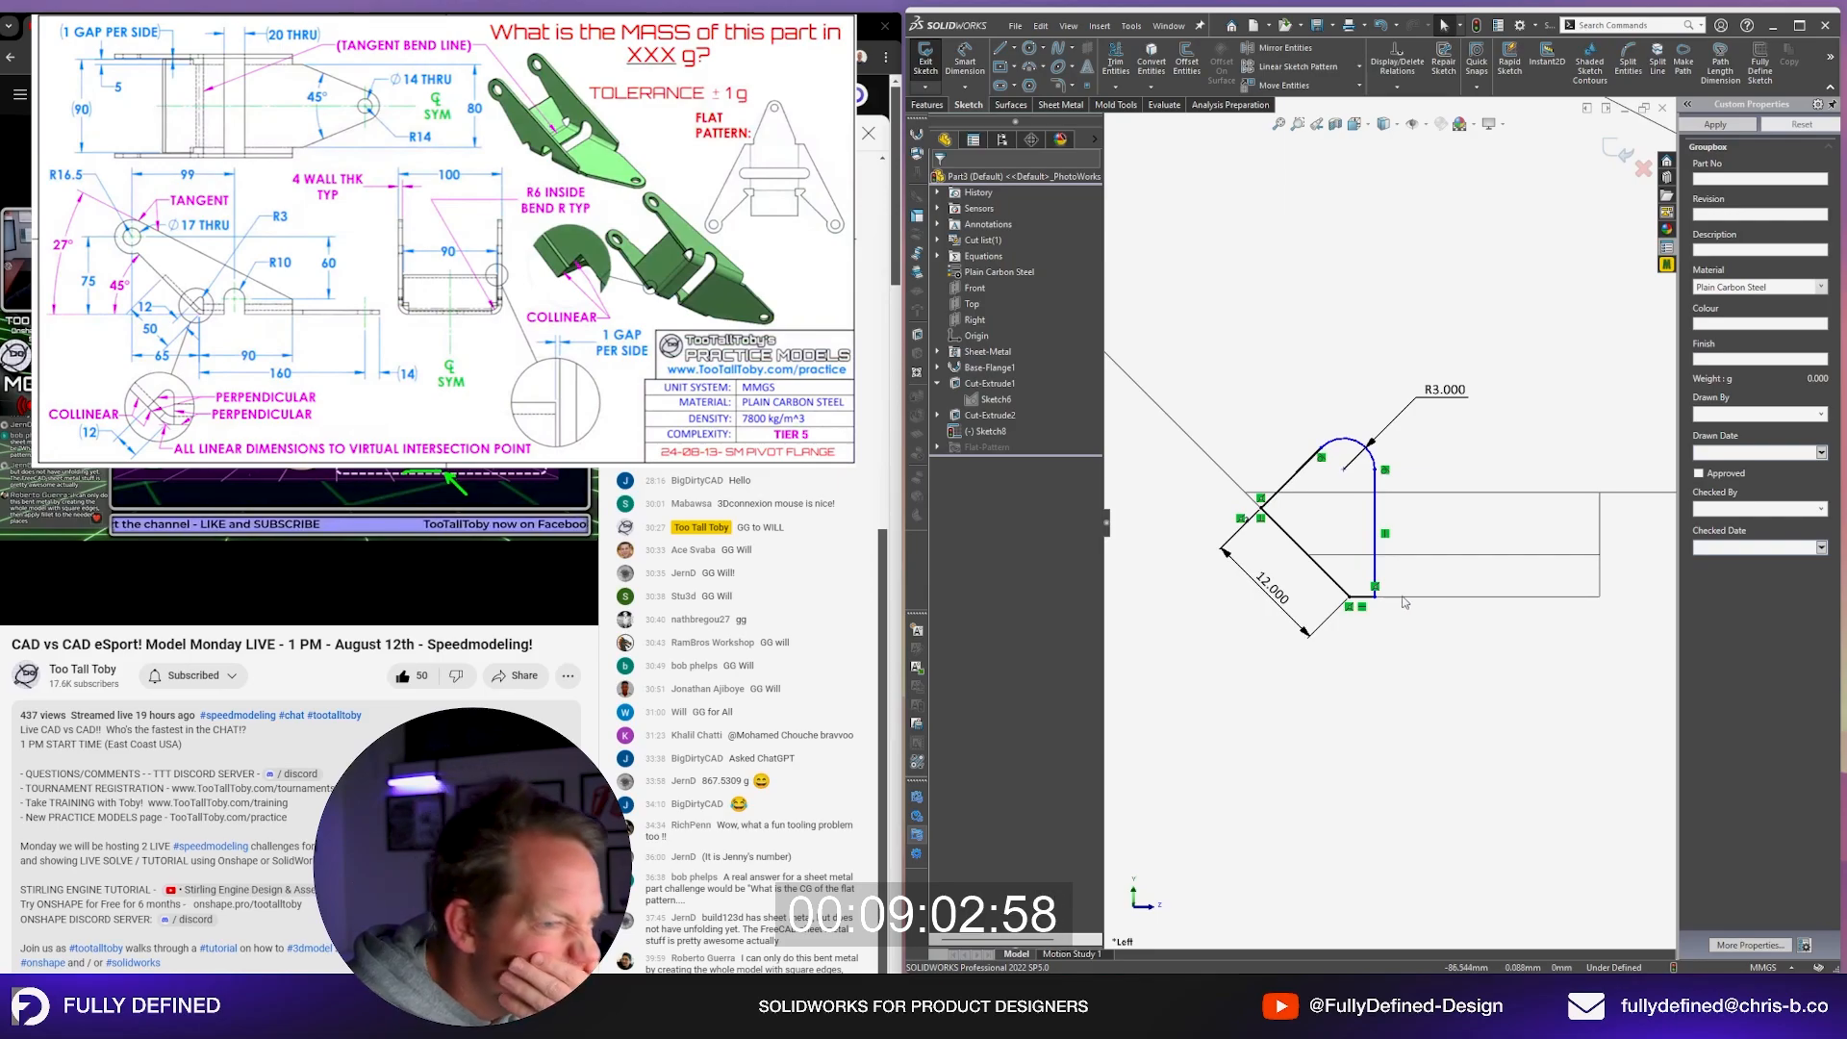
scroll(1404, 602, down, 3)
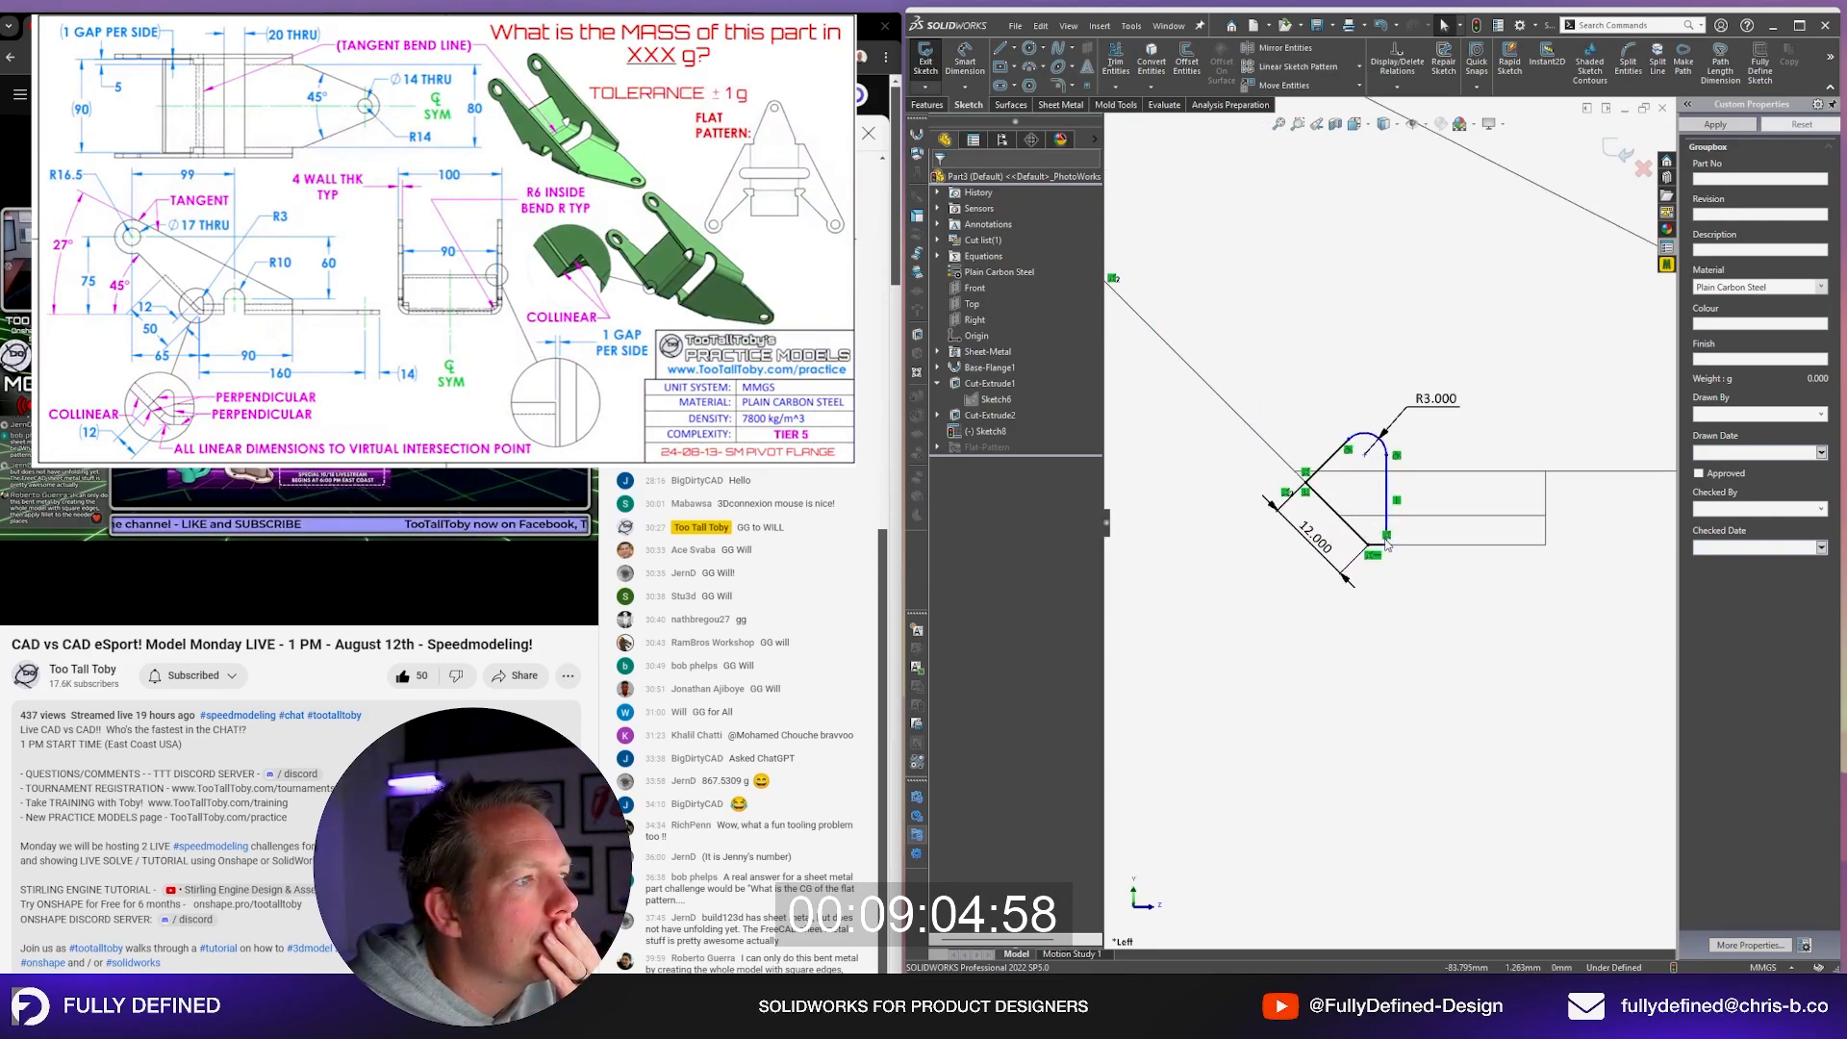
scroll(1386, 545, up, 1)
click(1355, 512)
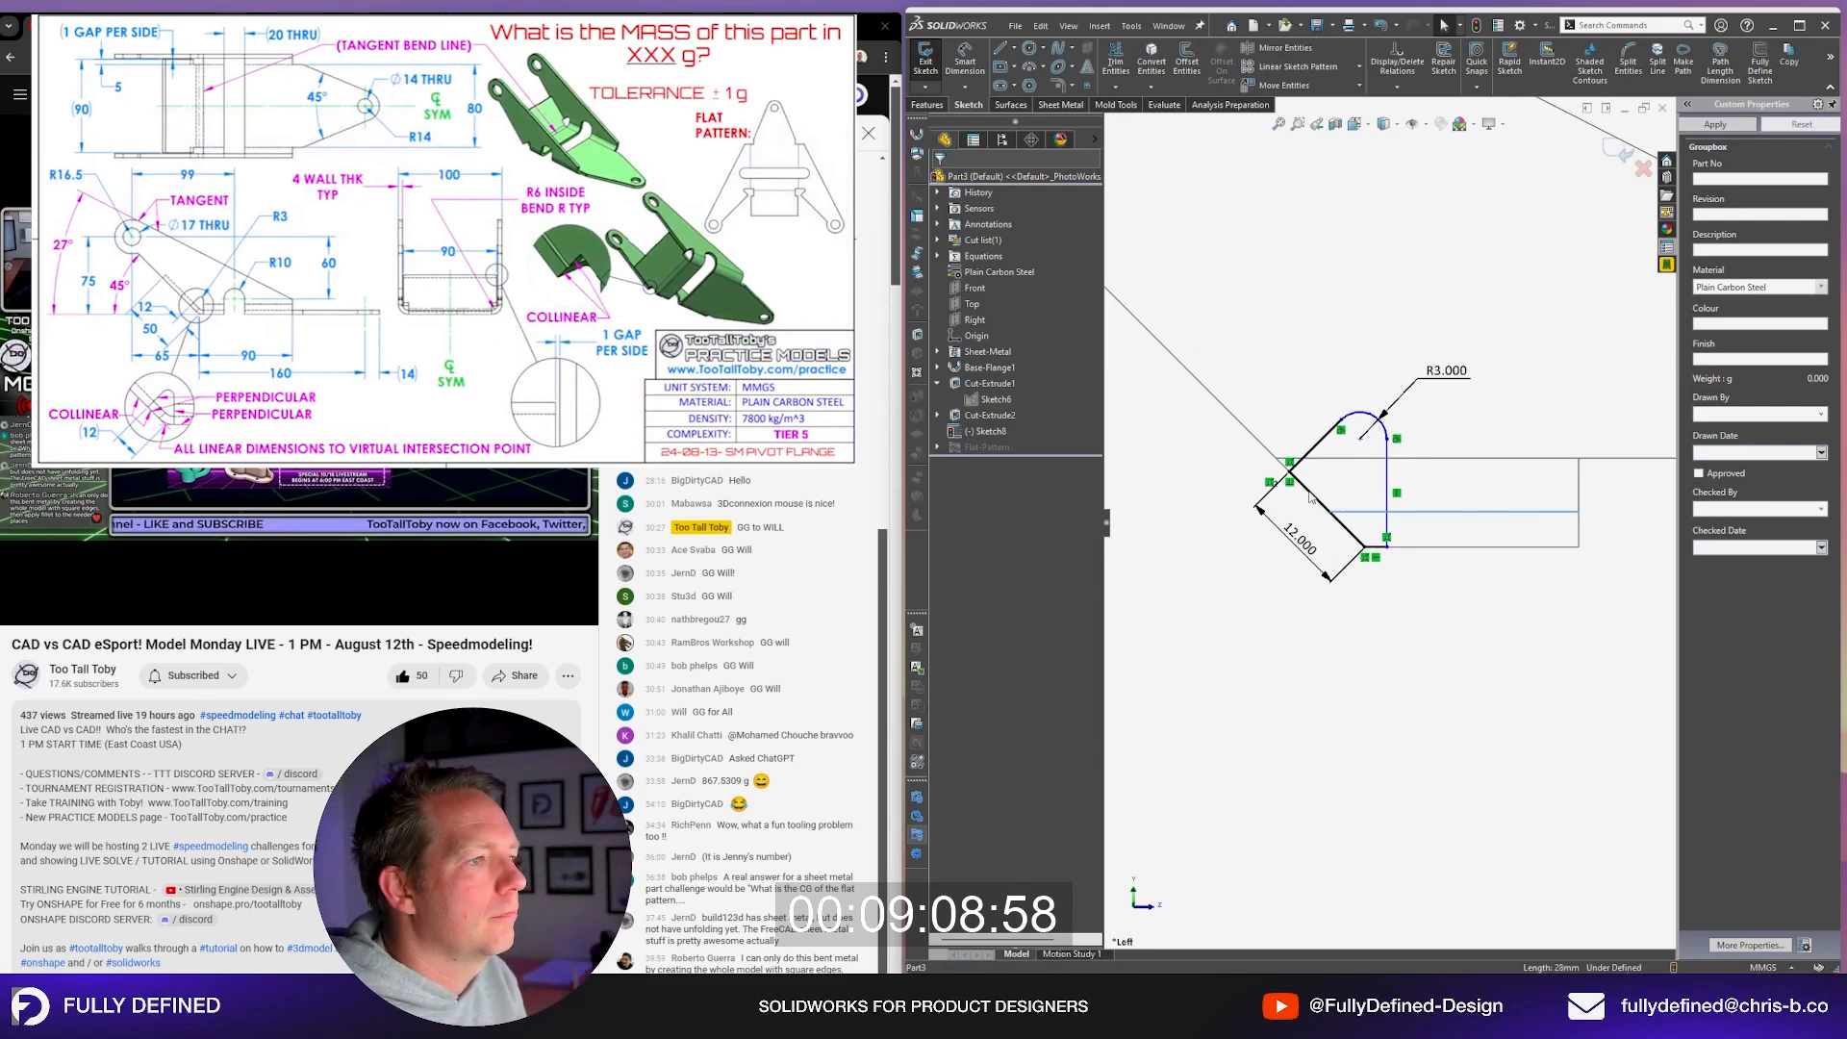
click(1376, 583)
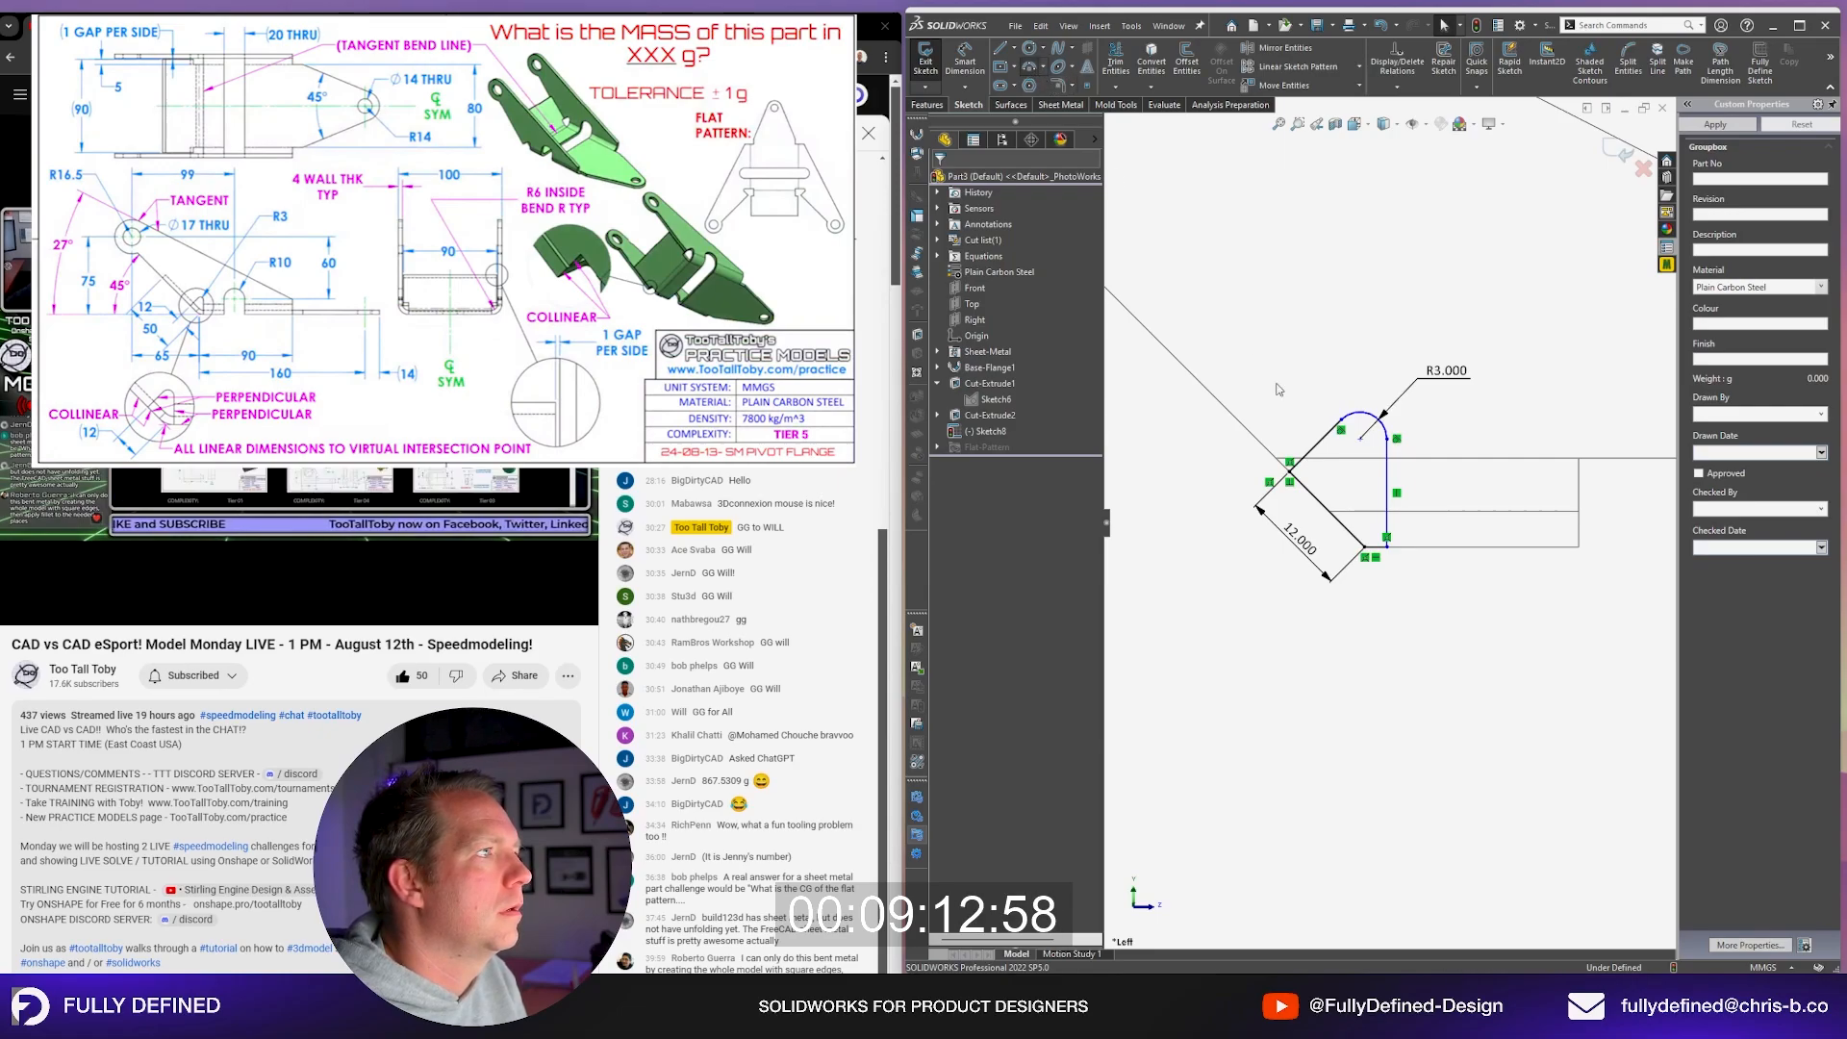
Step: Sketch a three-point arc of about 13 mm radius from the 12 mm slanted line to the horizontal bend edge inside the profile
click(1029, 84)
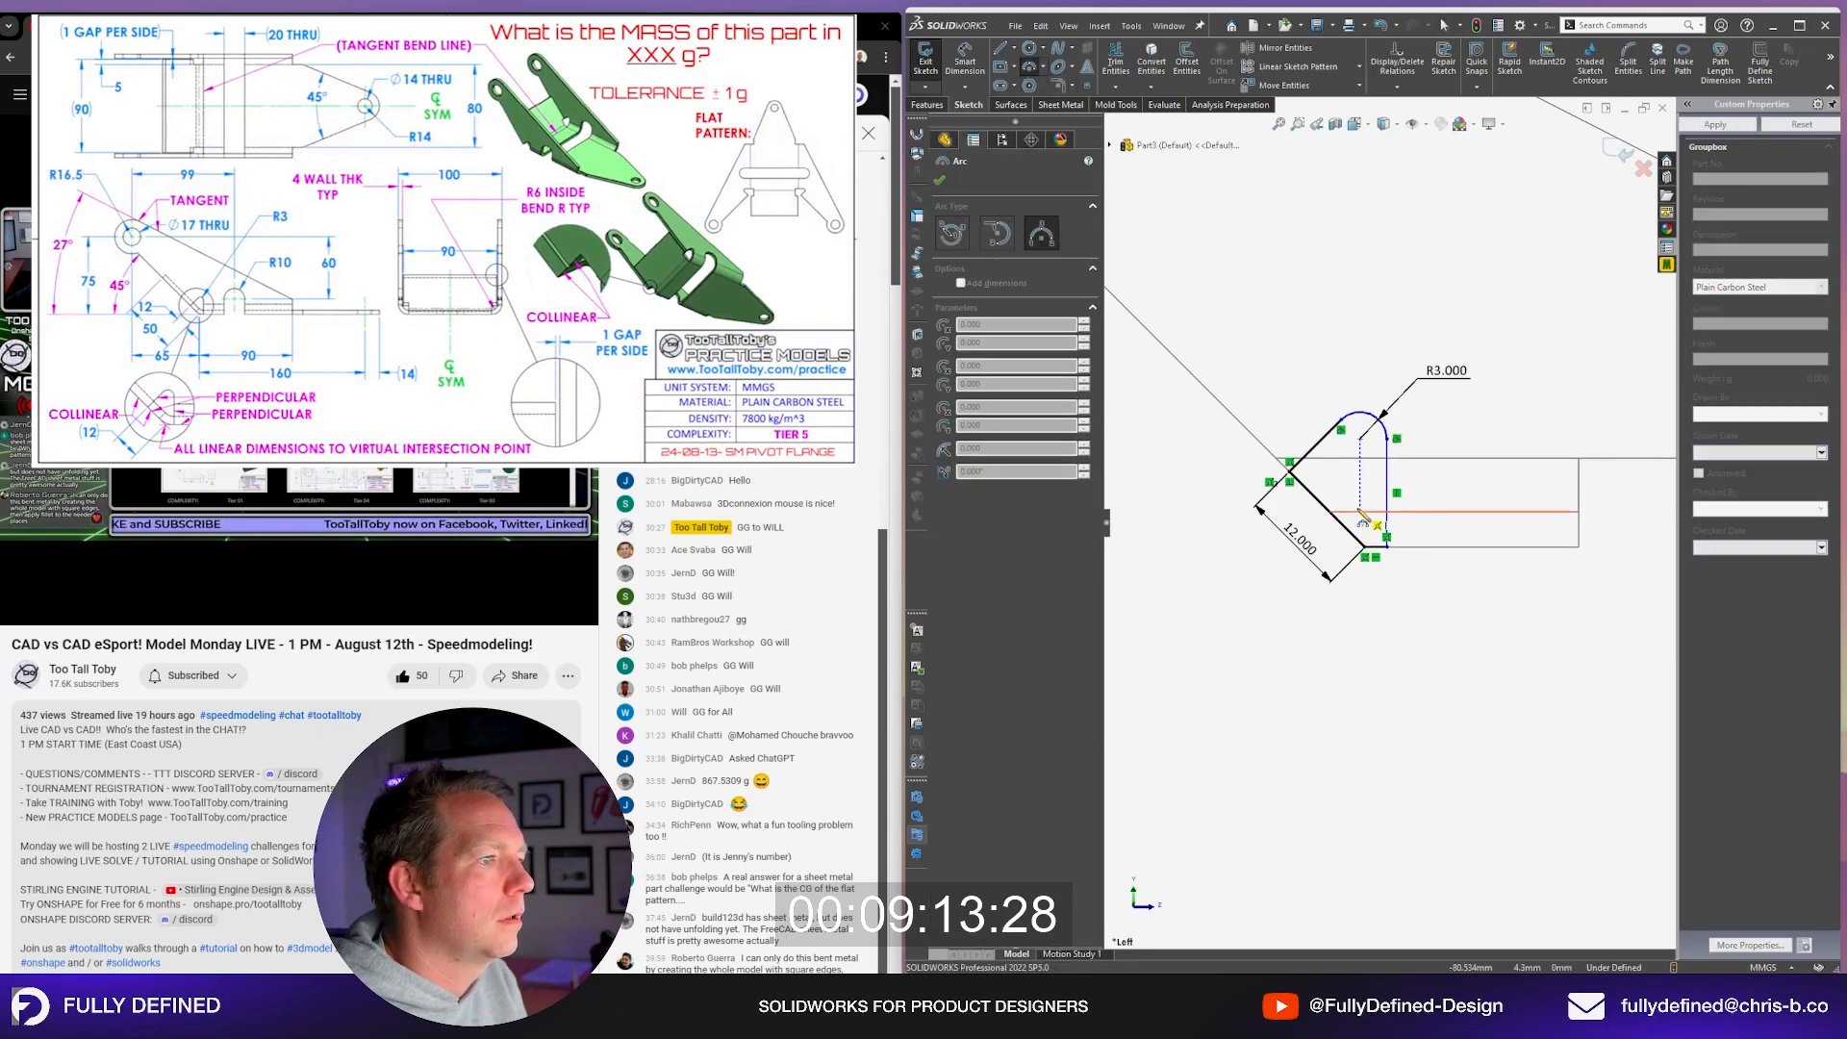
click(1303, 486)
click(1339, 505)
key(Escape)
Step: Dimension the new inner arc and set its radius to 6 mm
right_drag(1370, 578, 1365, 512)
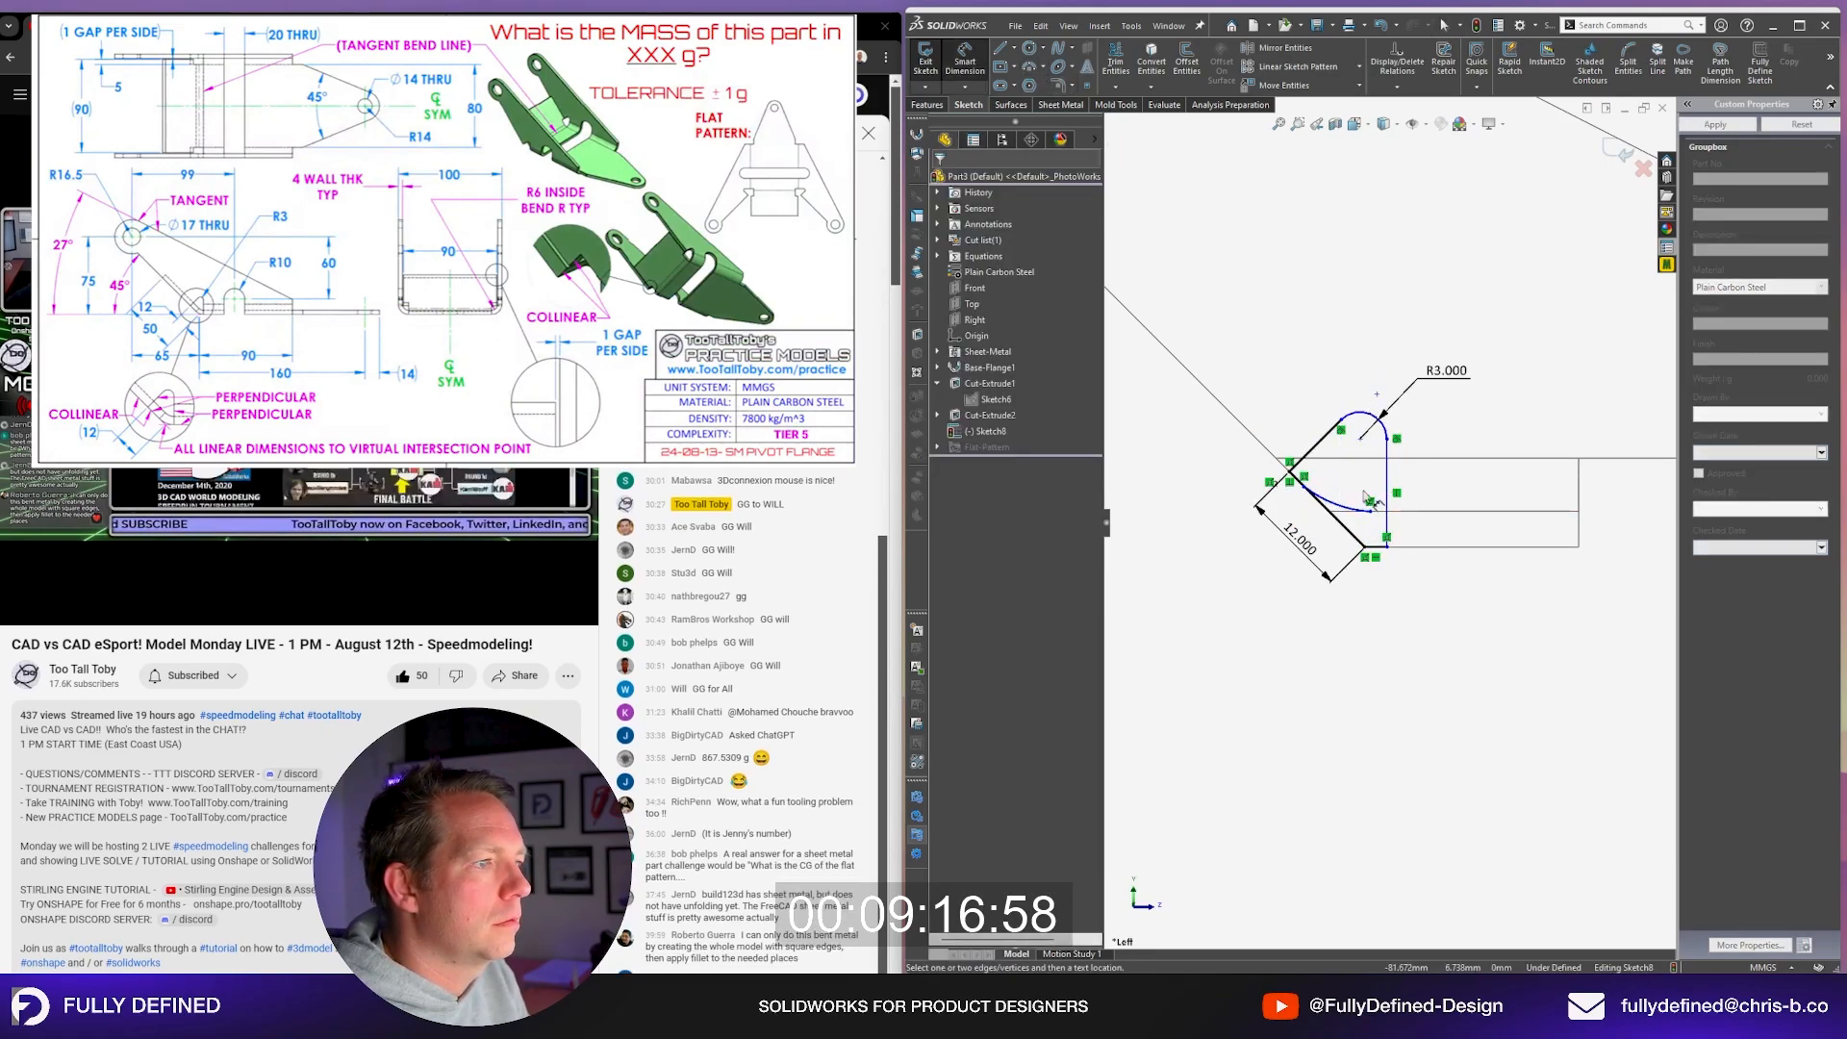
click(1351, 510)
click(1217, 596)
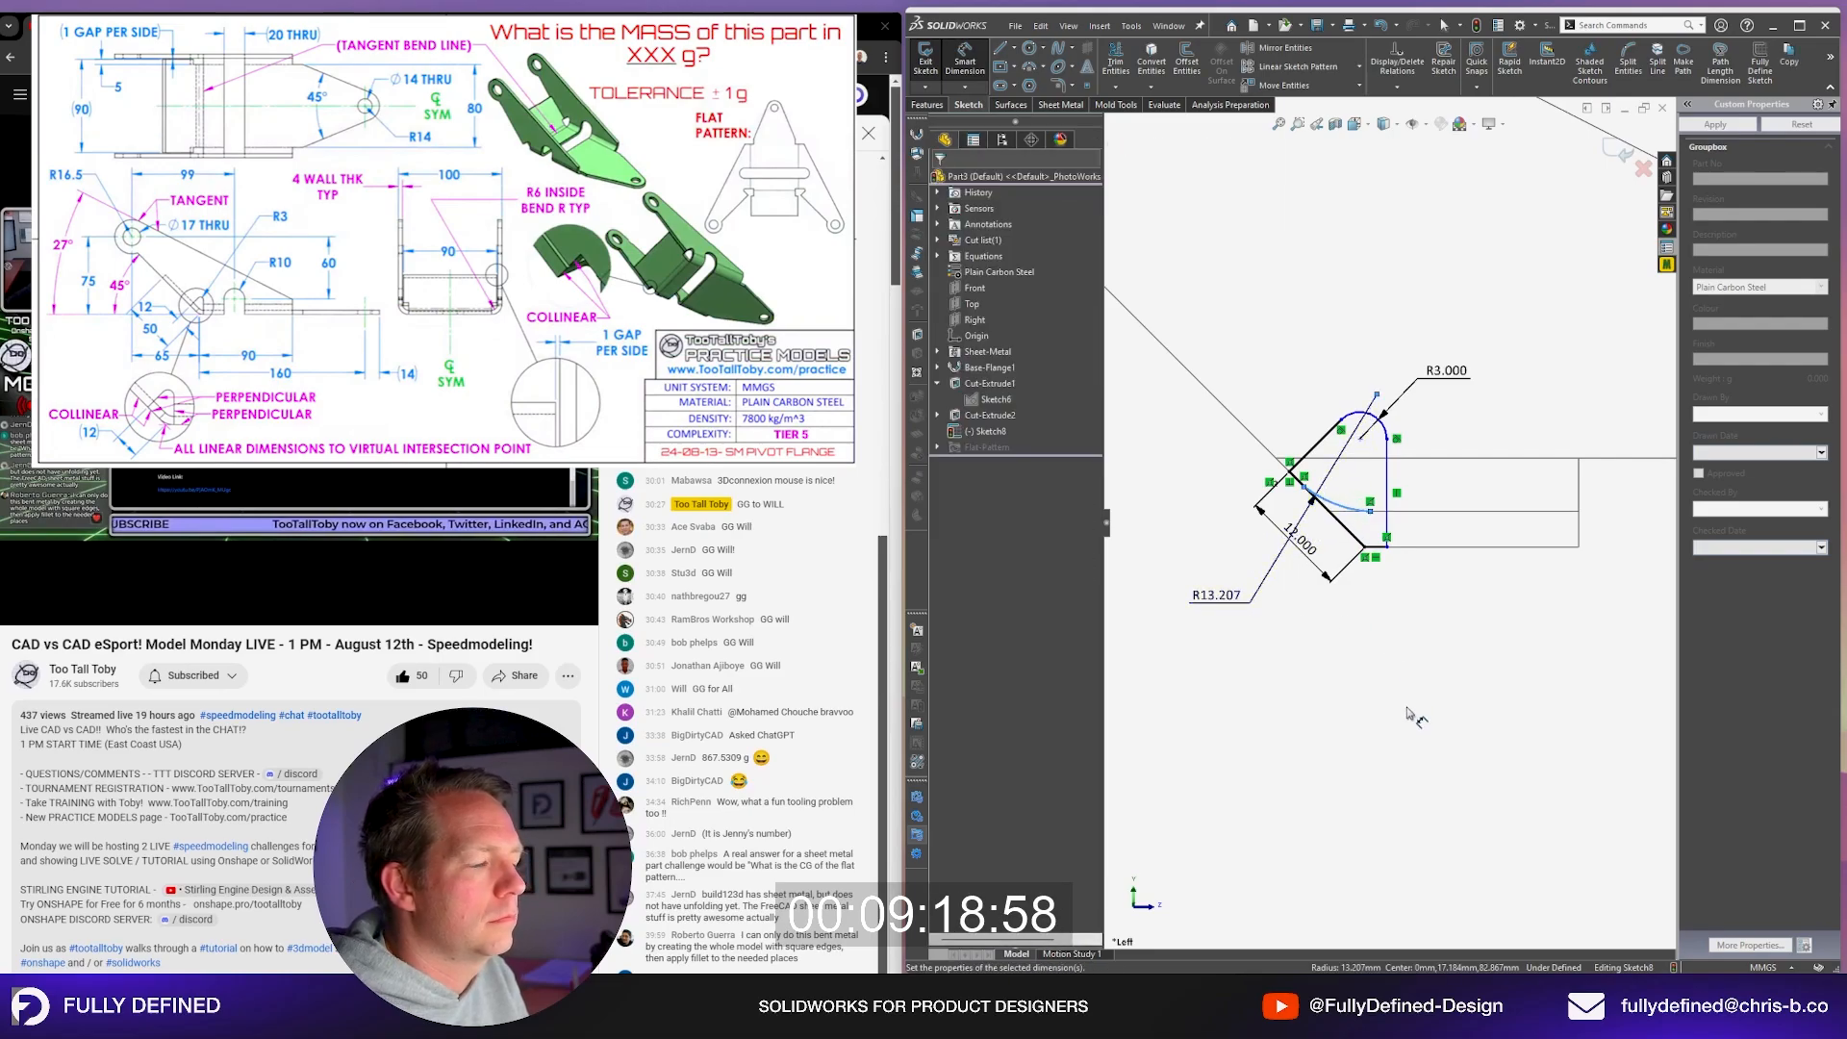
text(6)
key(Return)
scroll(1373, 511, down, 2)
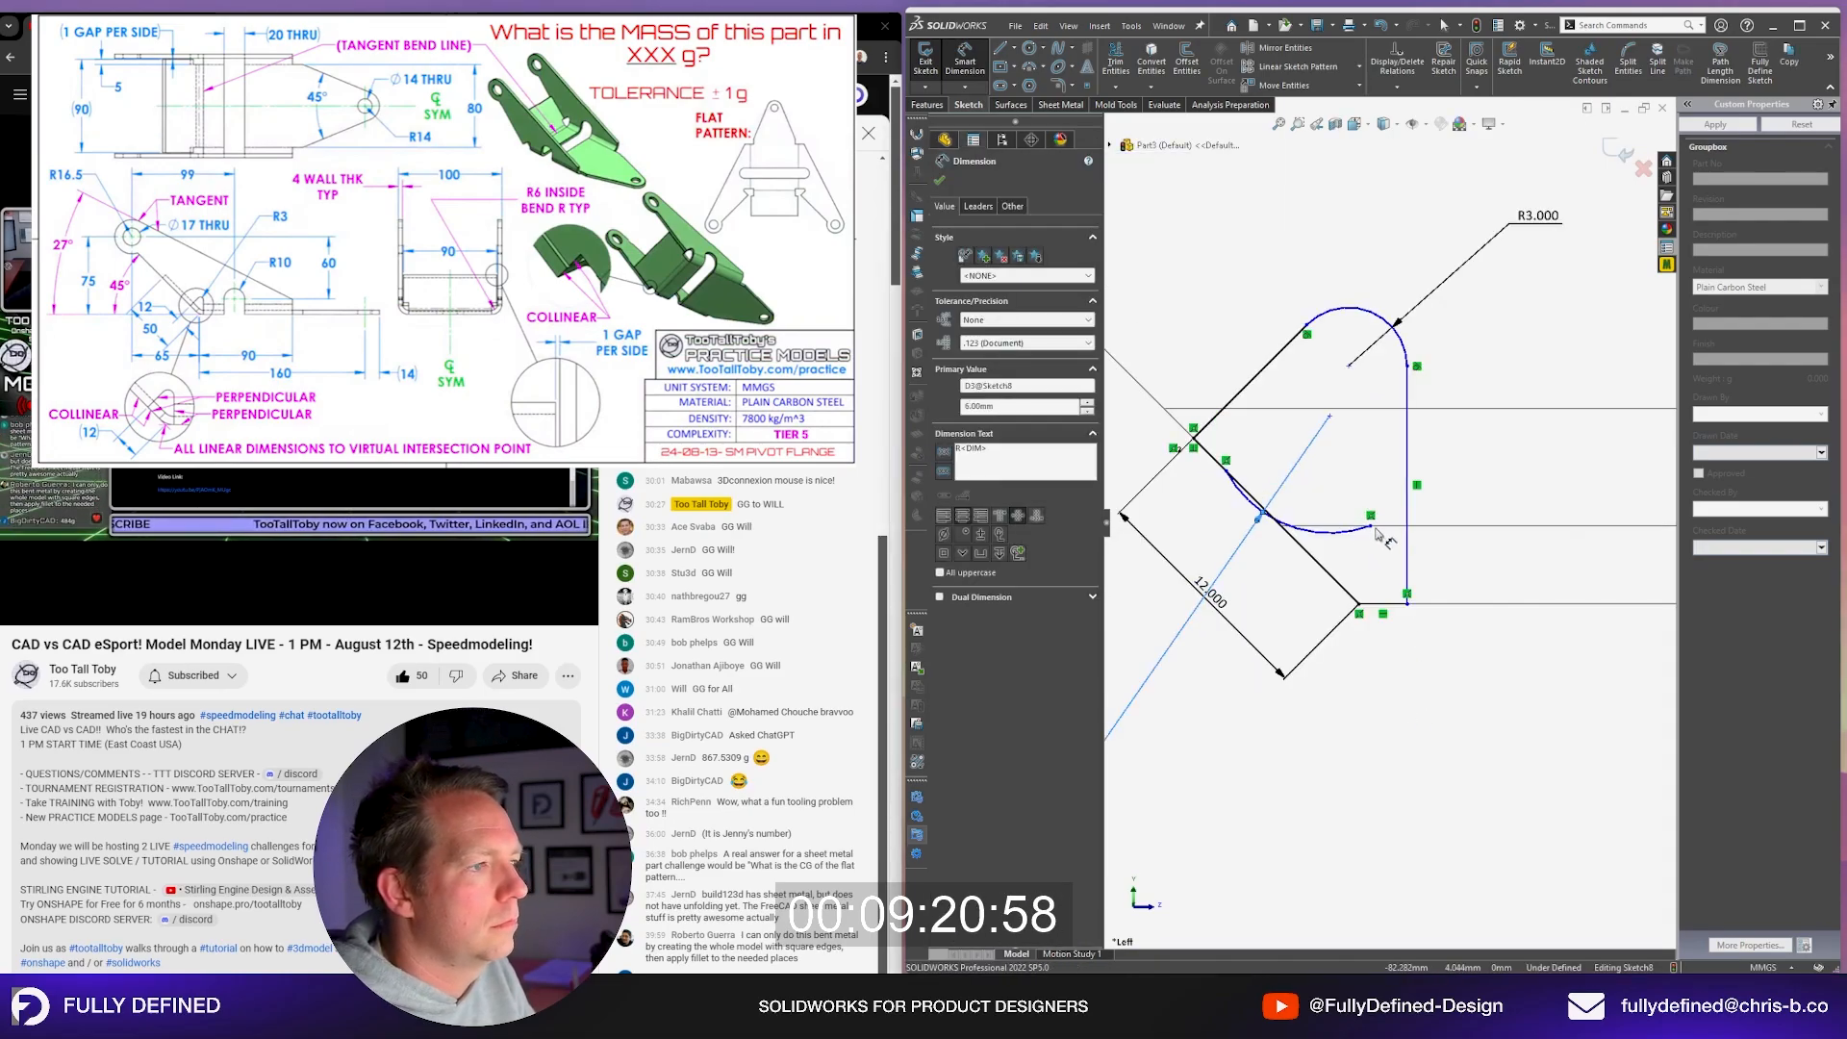
key(Escape)
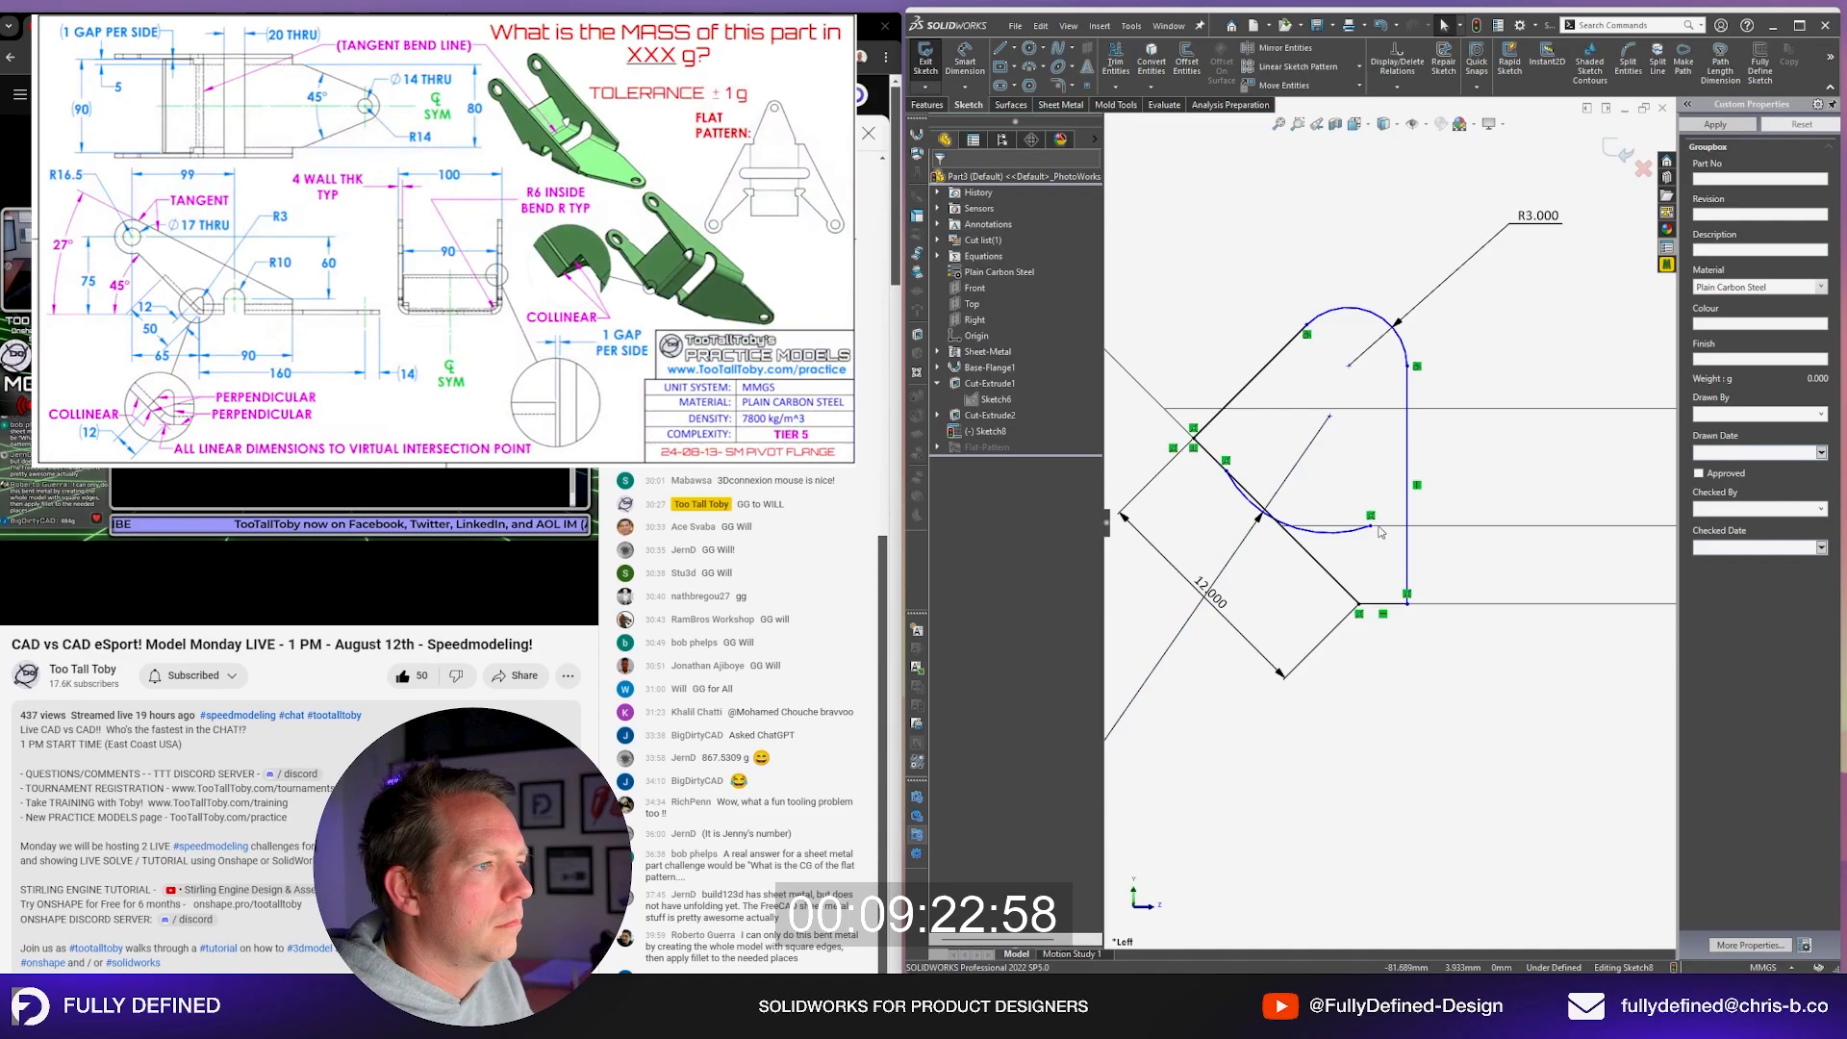
Step: Make the 6 mm arc tangent to both the horizontal bend edge and the 12 mm slanted line
click(1351, 530)
ctrl+click(1384, 526)
click(971, 415)
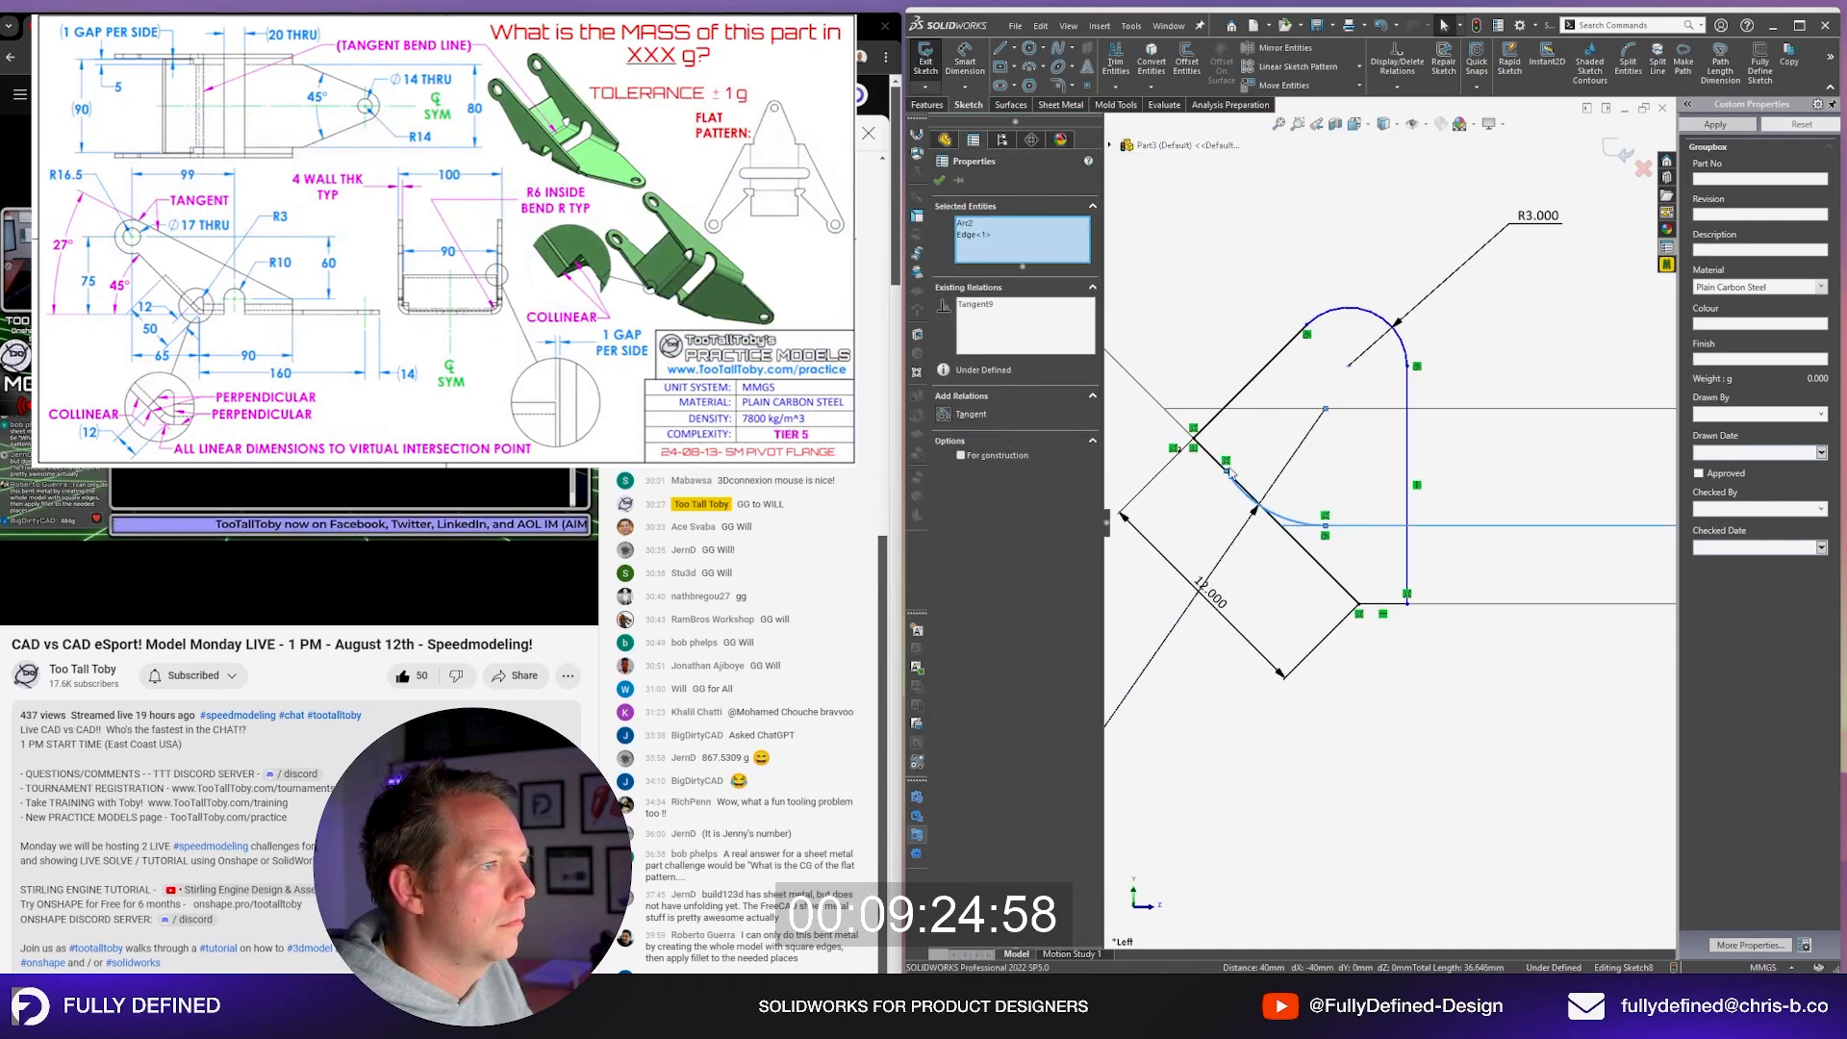
click(1221, 466)
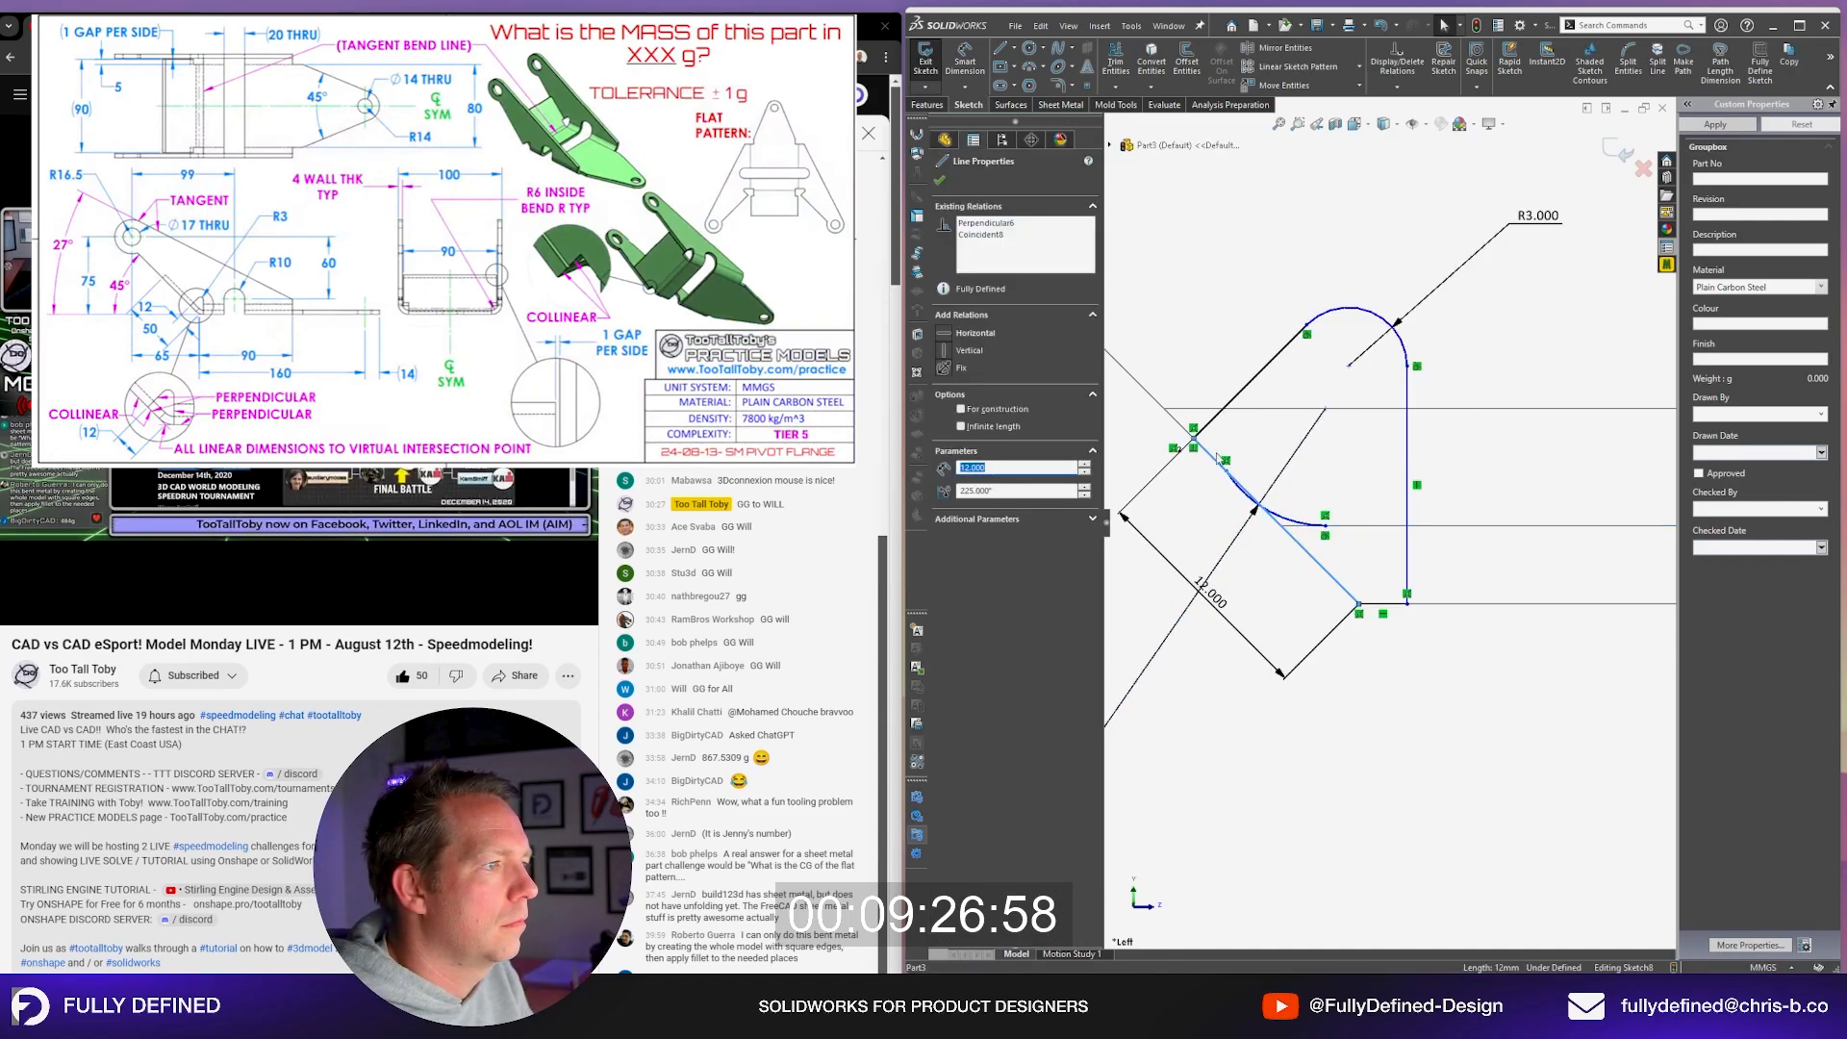
ctrl+click(1284, 521)
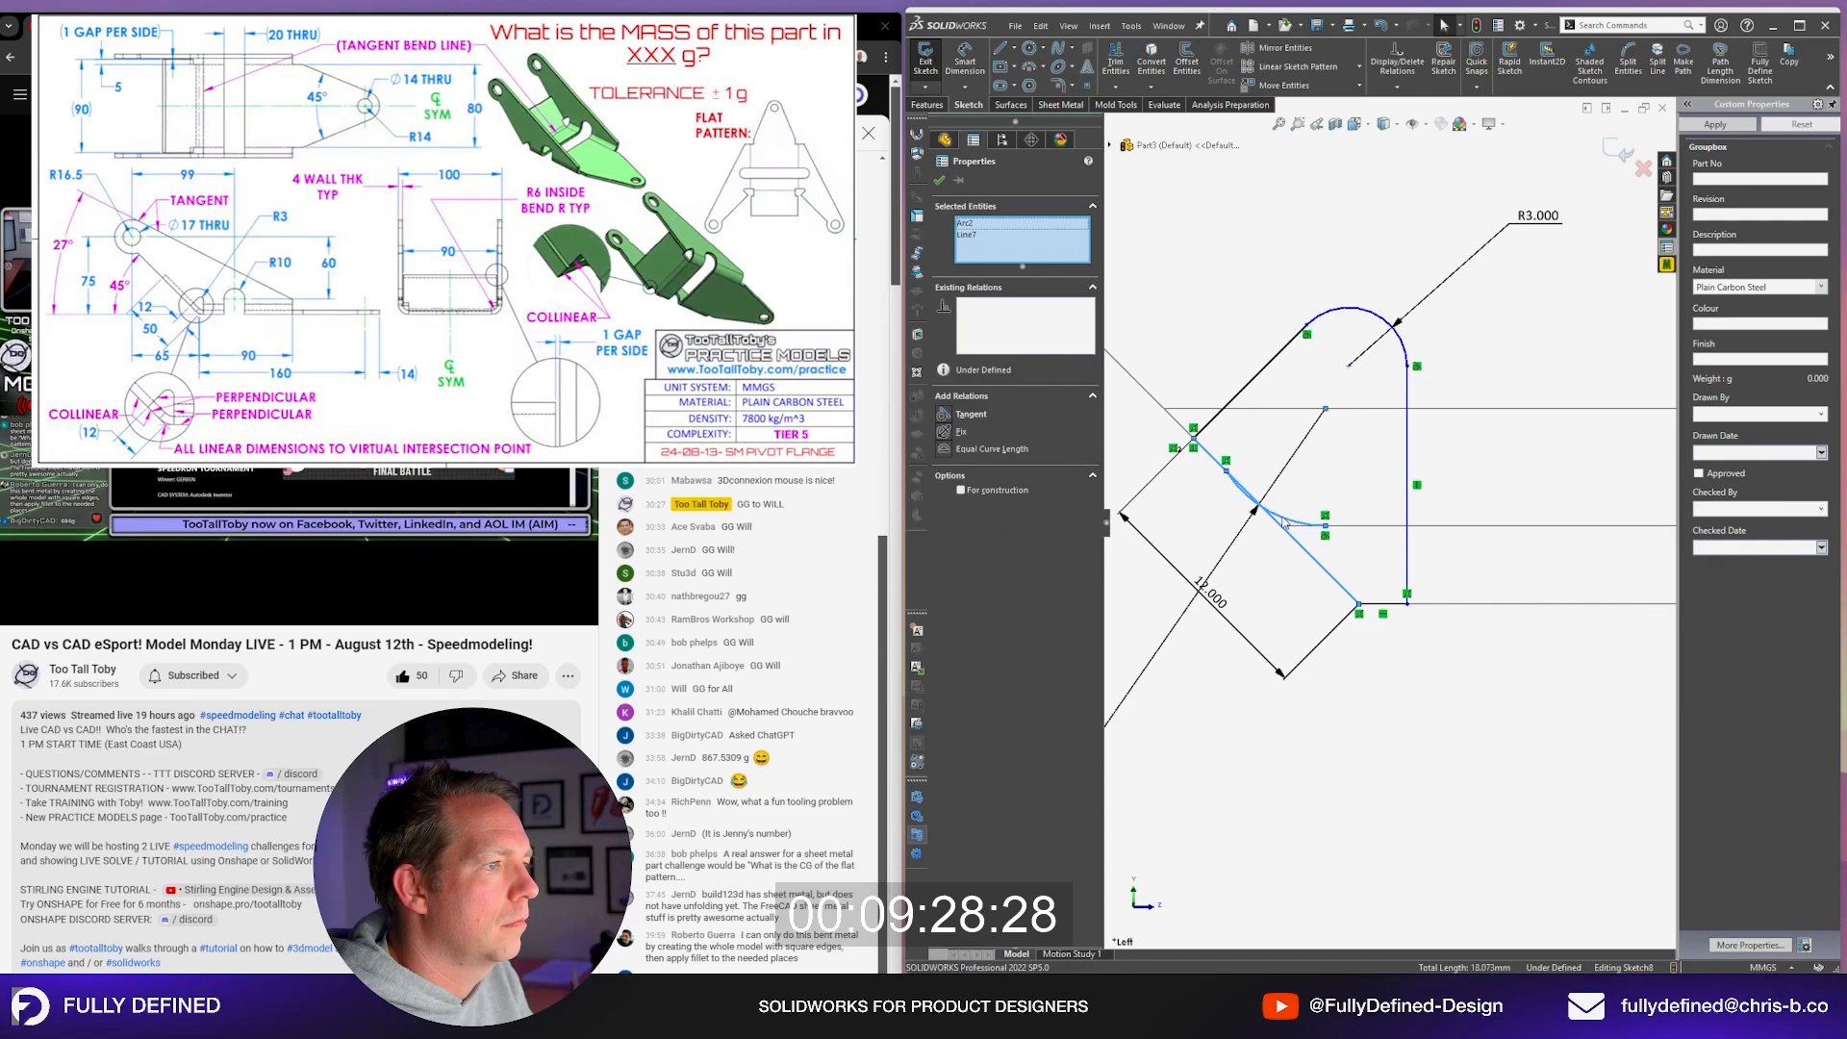
click(973, 415)
key(Escape)
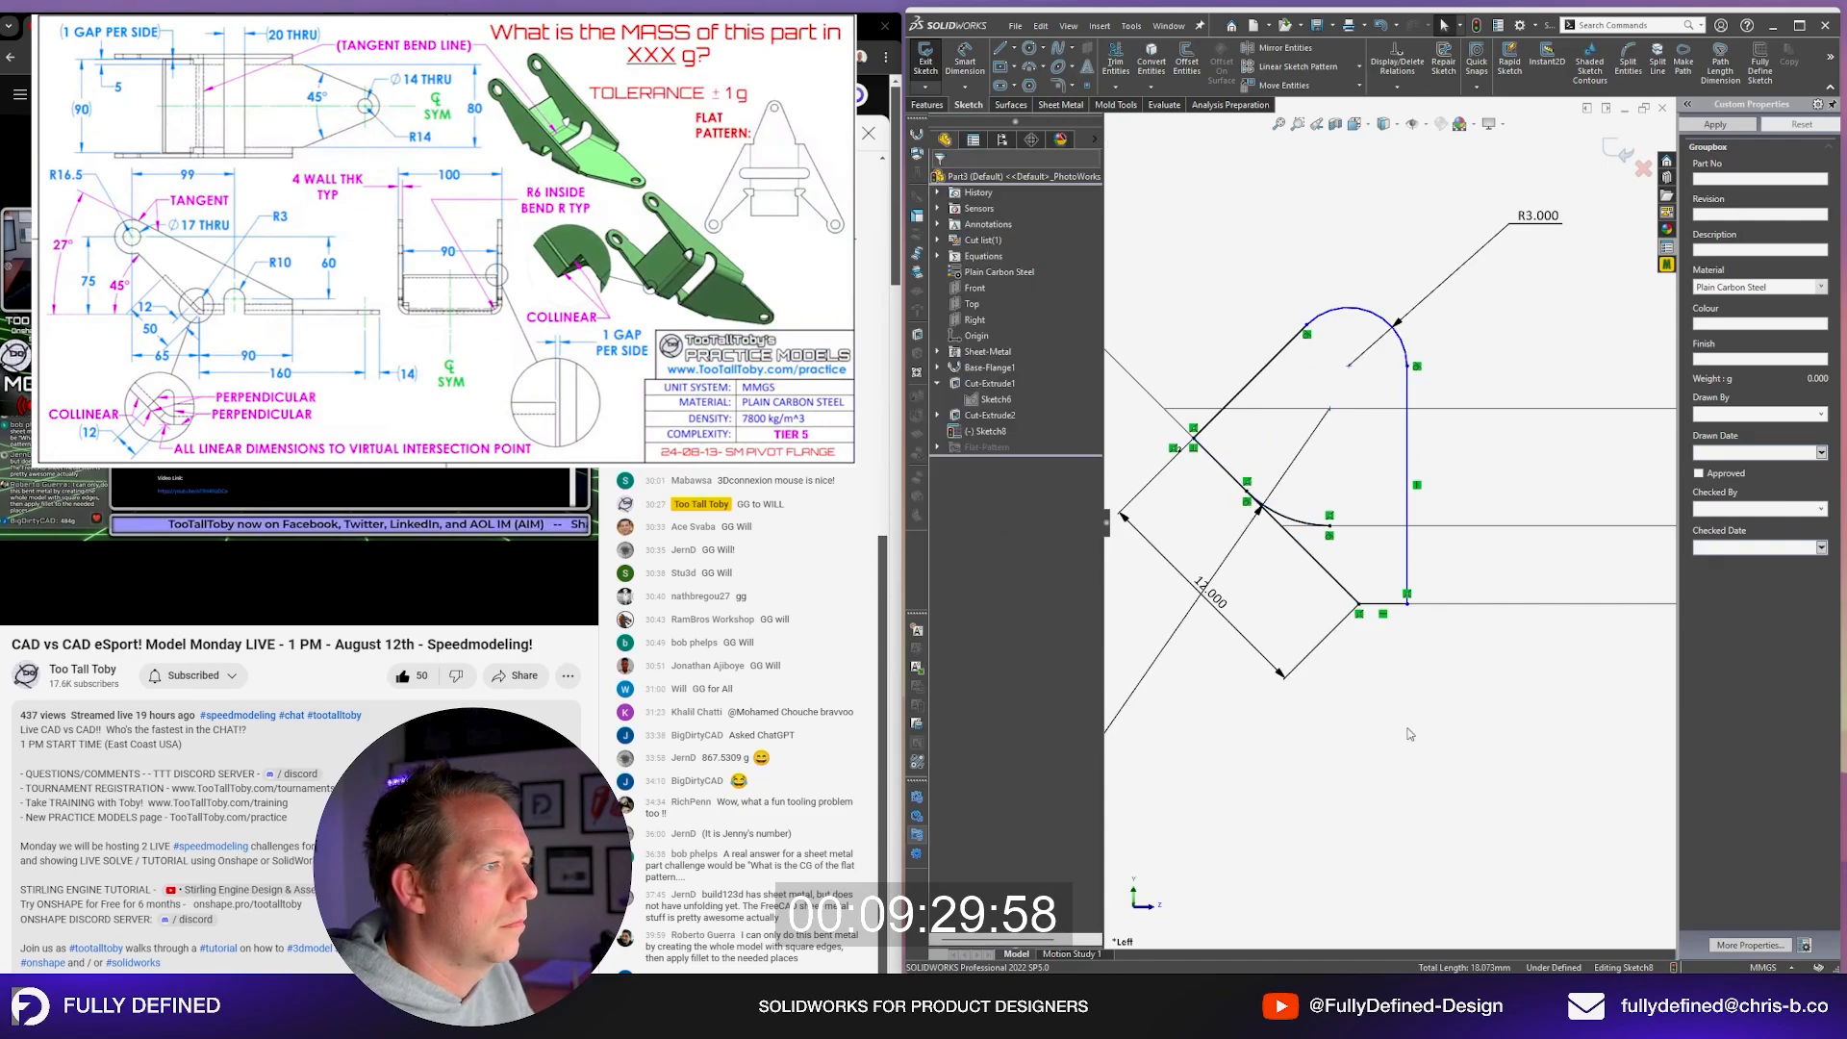
Step: Turn the 6 mm arc in the relief sketch into construction geometry and exit the sketch
click(1299, 525)
click(992, 378)
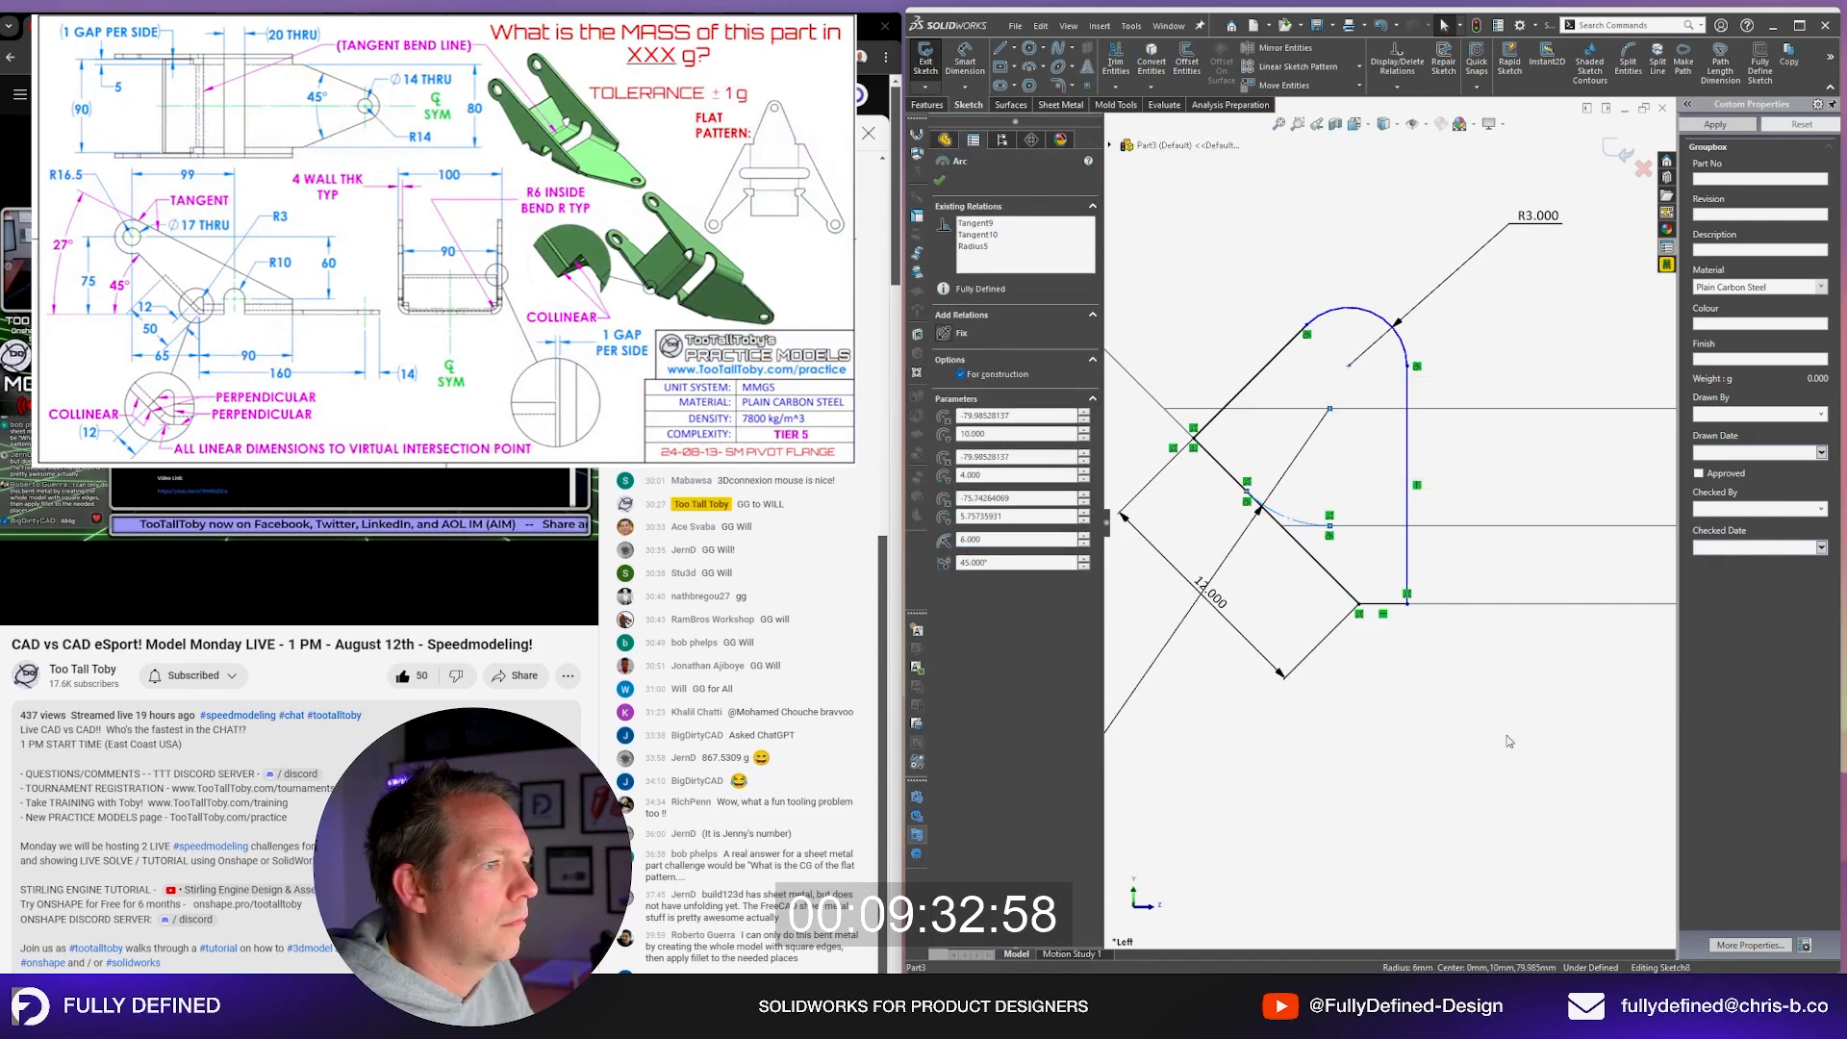
click(1507, 738)
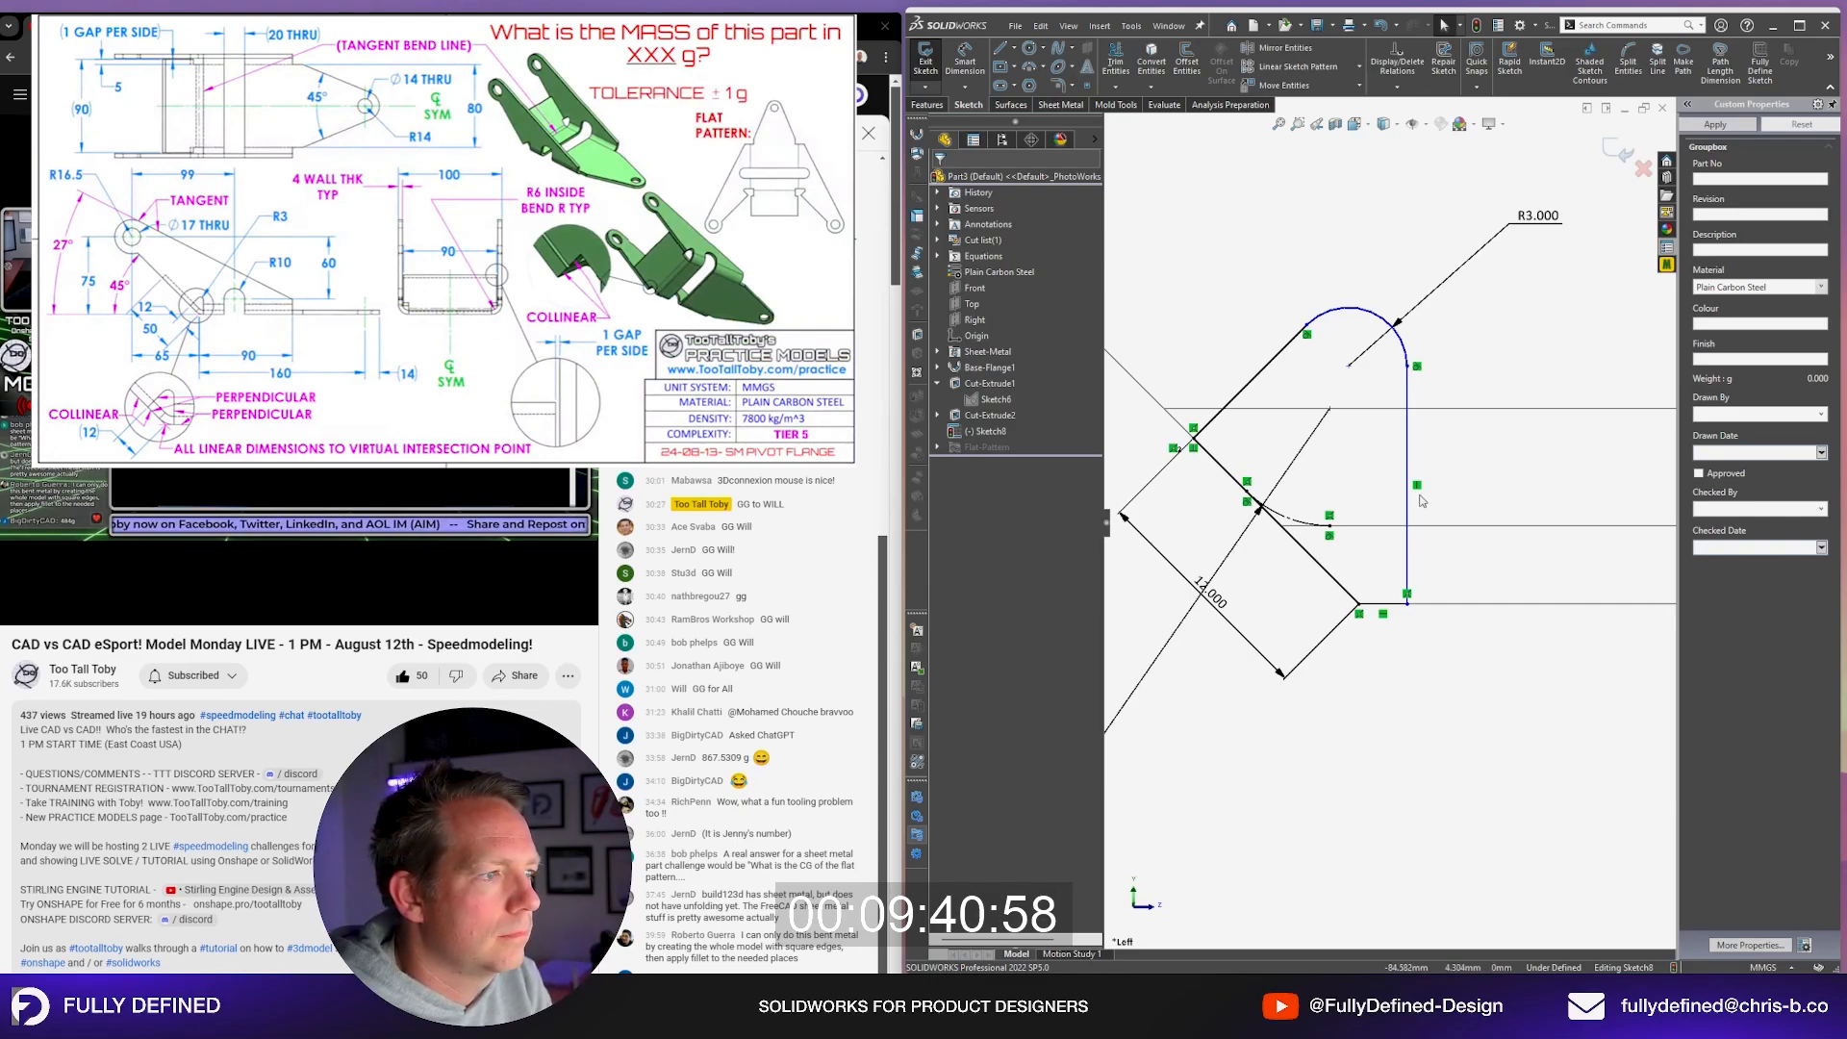
scroll(1395, 538, up, 4)
scroll(1401, 505, down, 1)
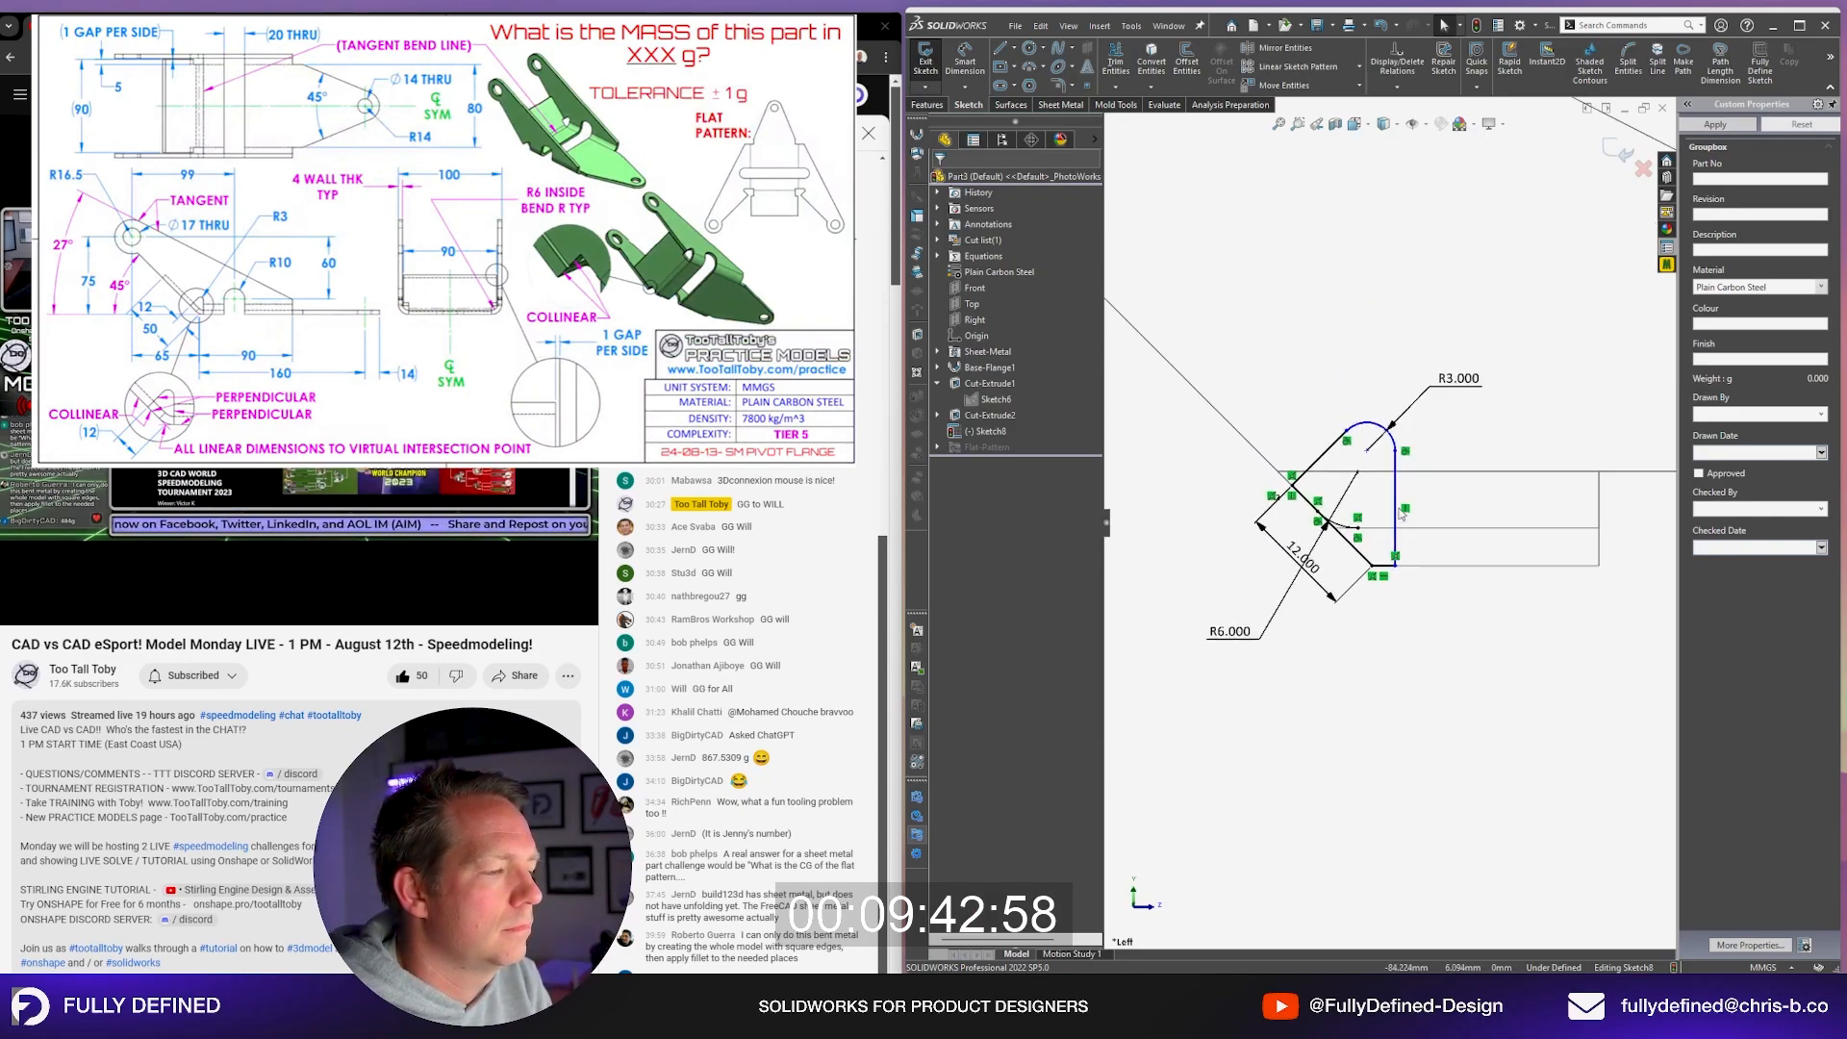
click(1623, 149)
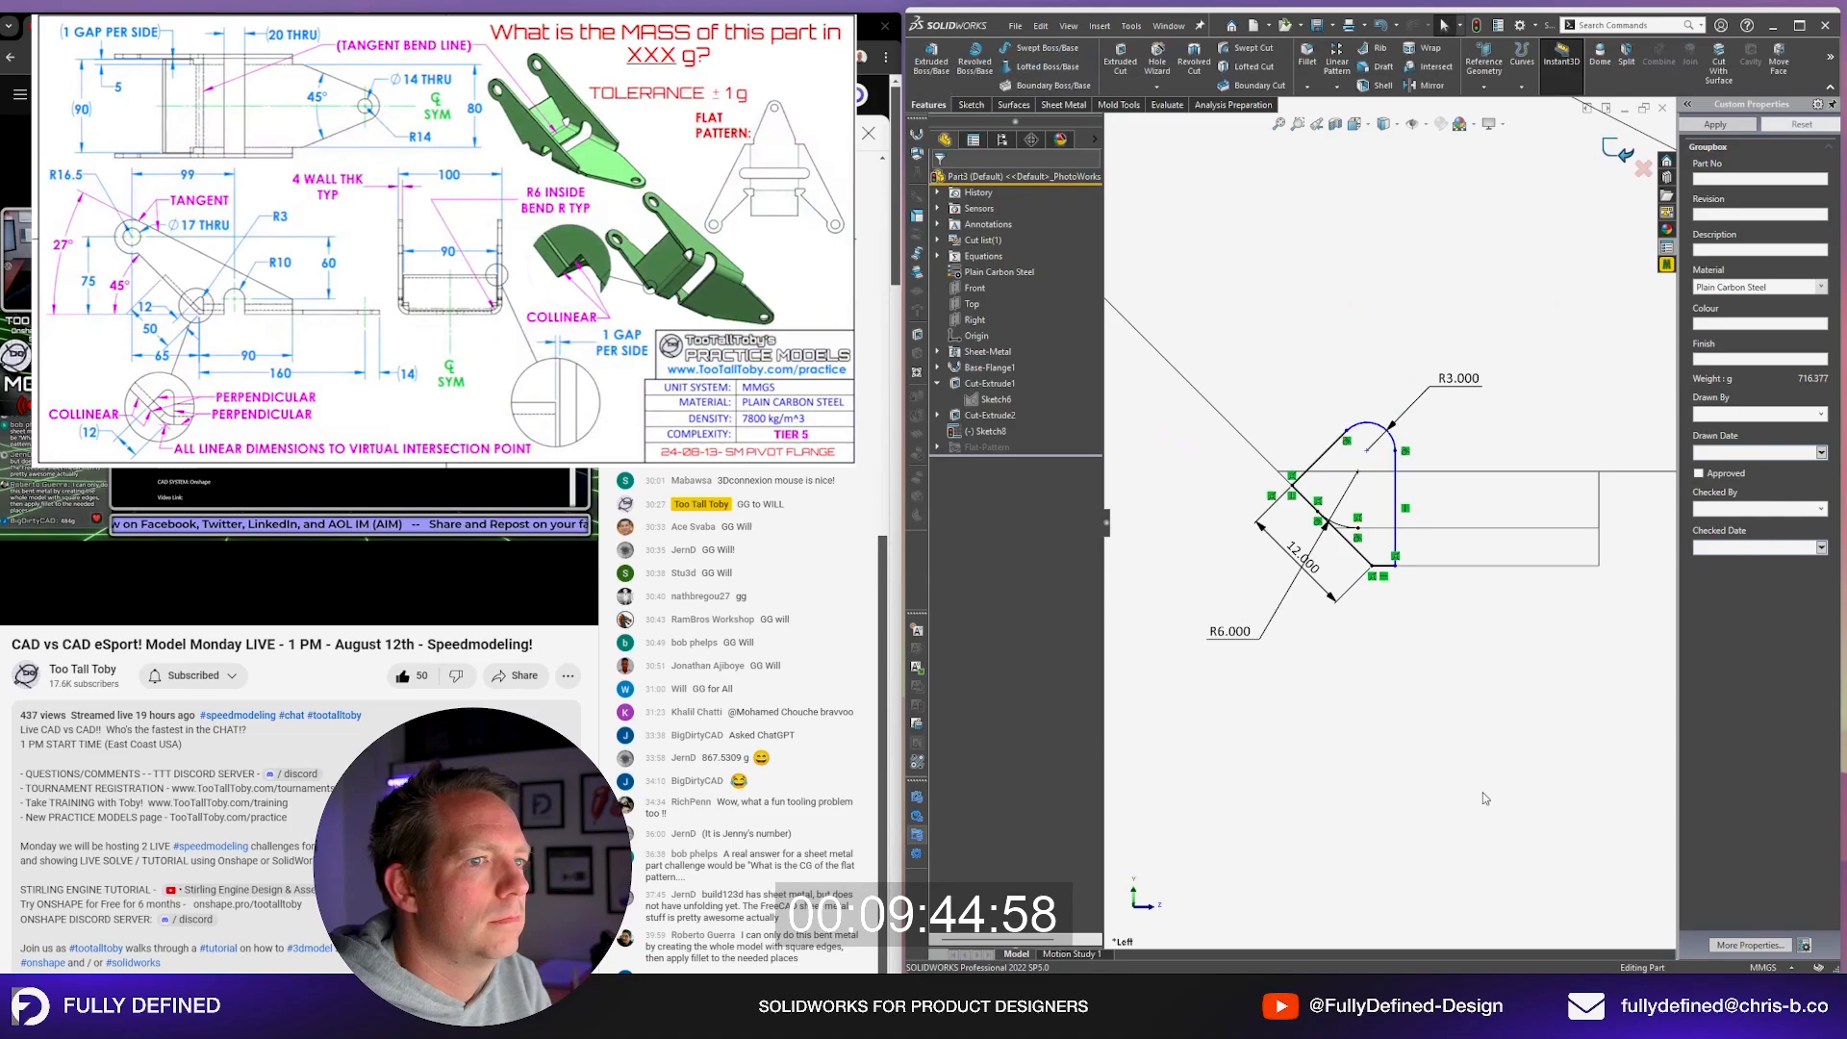
Step: Change the model's display style from wireframe to shaded with edges
scroll(1442, 505, up, 3)
scroll(1430, 552, up, 3)
middle_drag(1430, 552, 1357, 592)
scroll(1356, 587, up, 2)
click(1391, 126)
click(1386, 158)
scroll(1582, 456, up, 3)
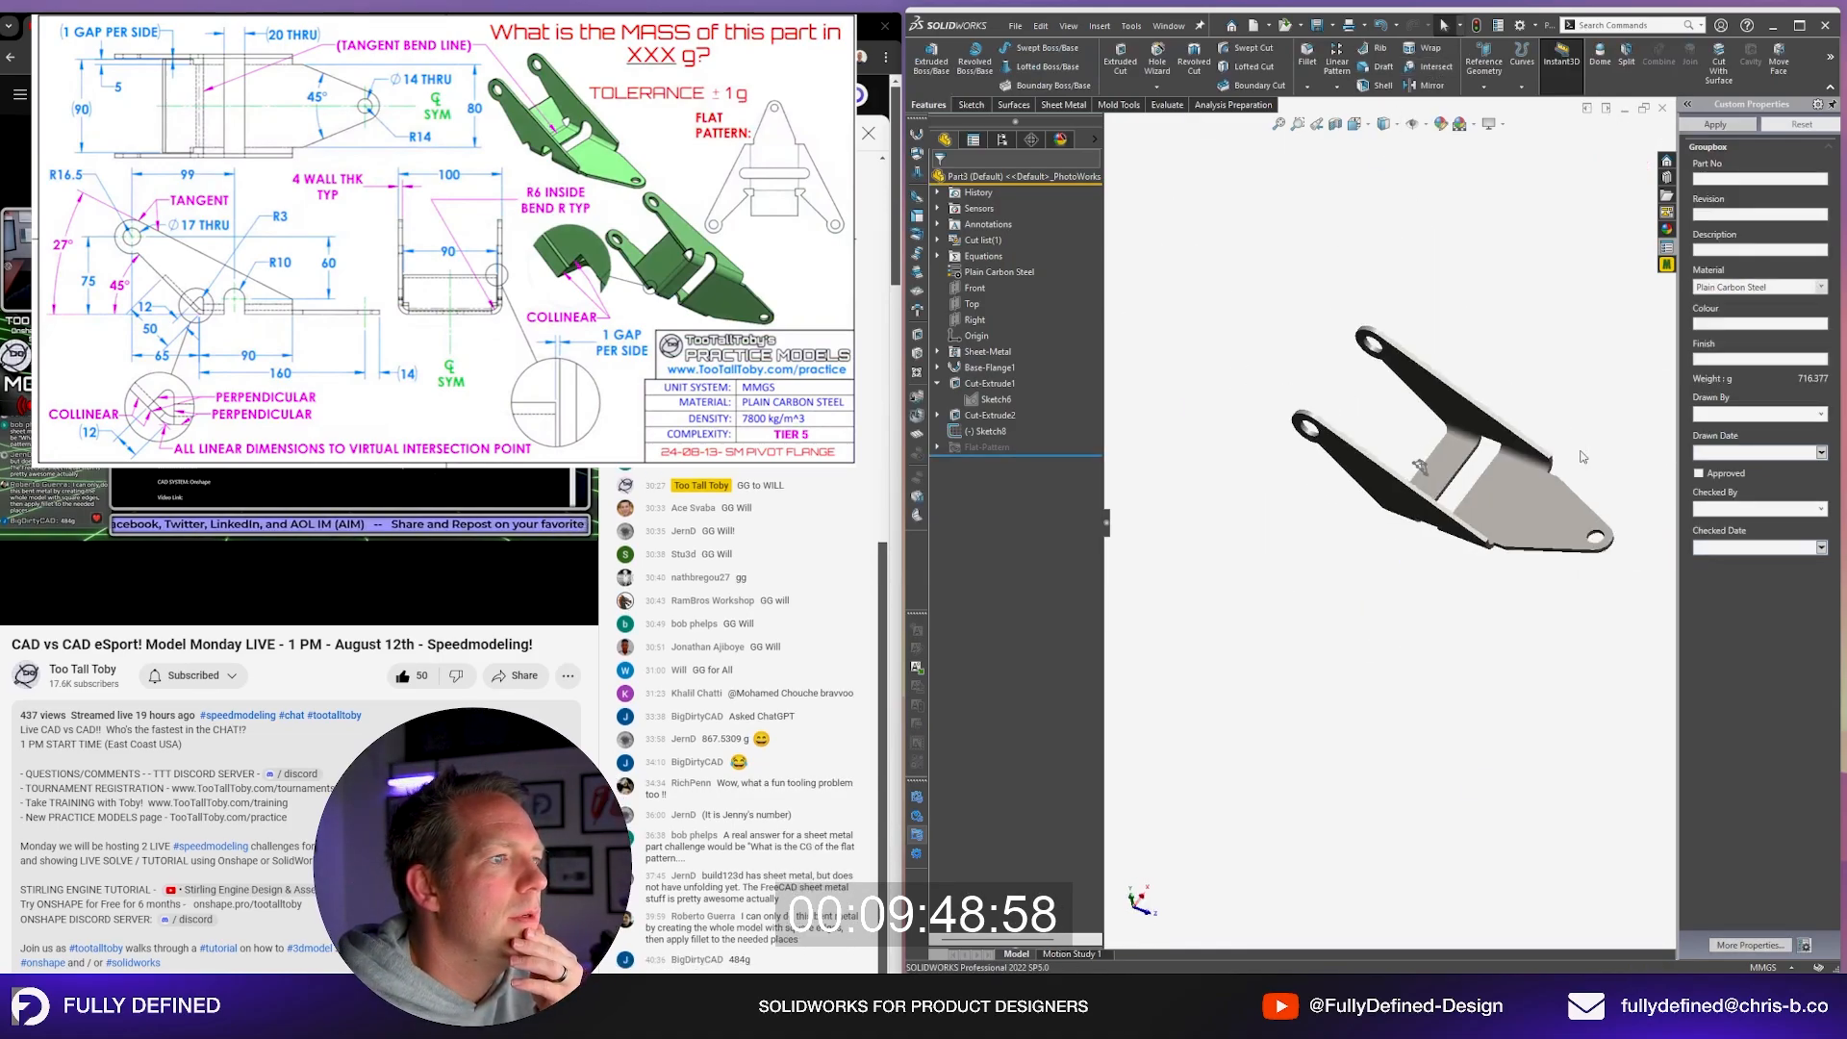
scroll(1582, 455, down, 4)
click(1395, 123)
click(1383, 141)
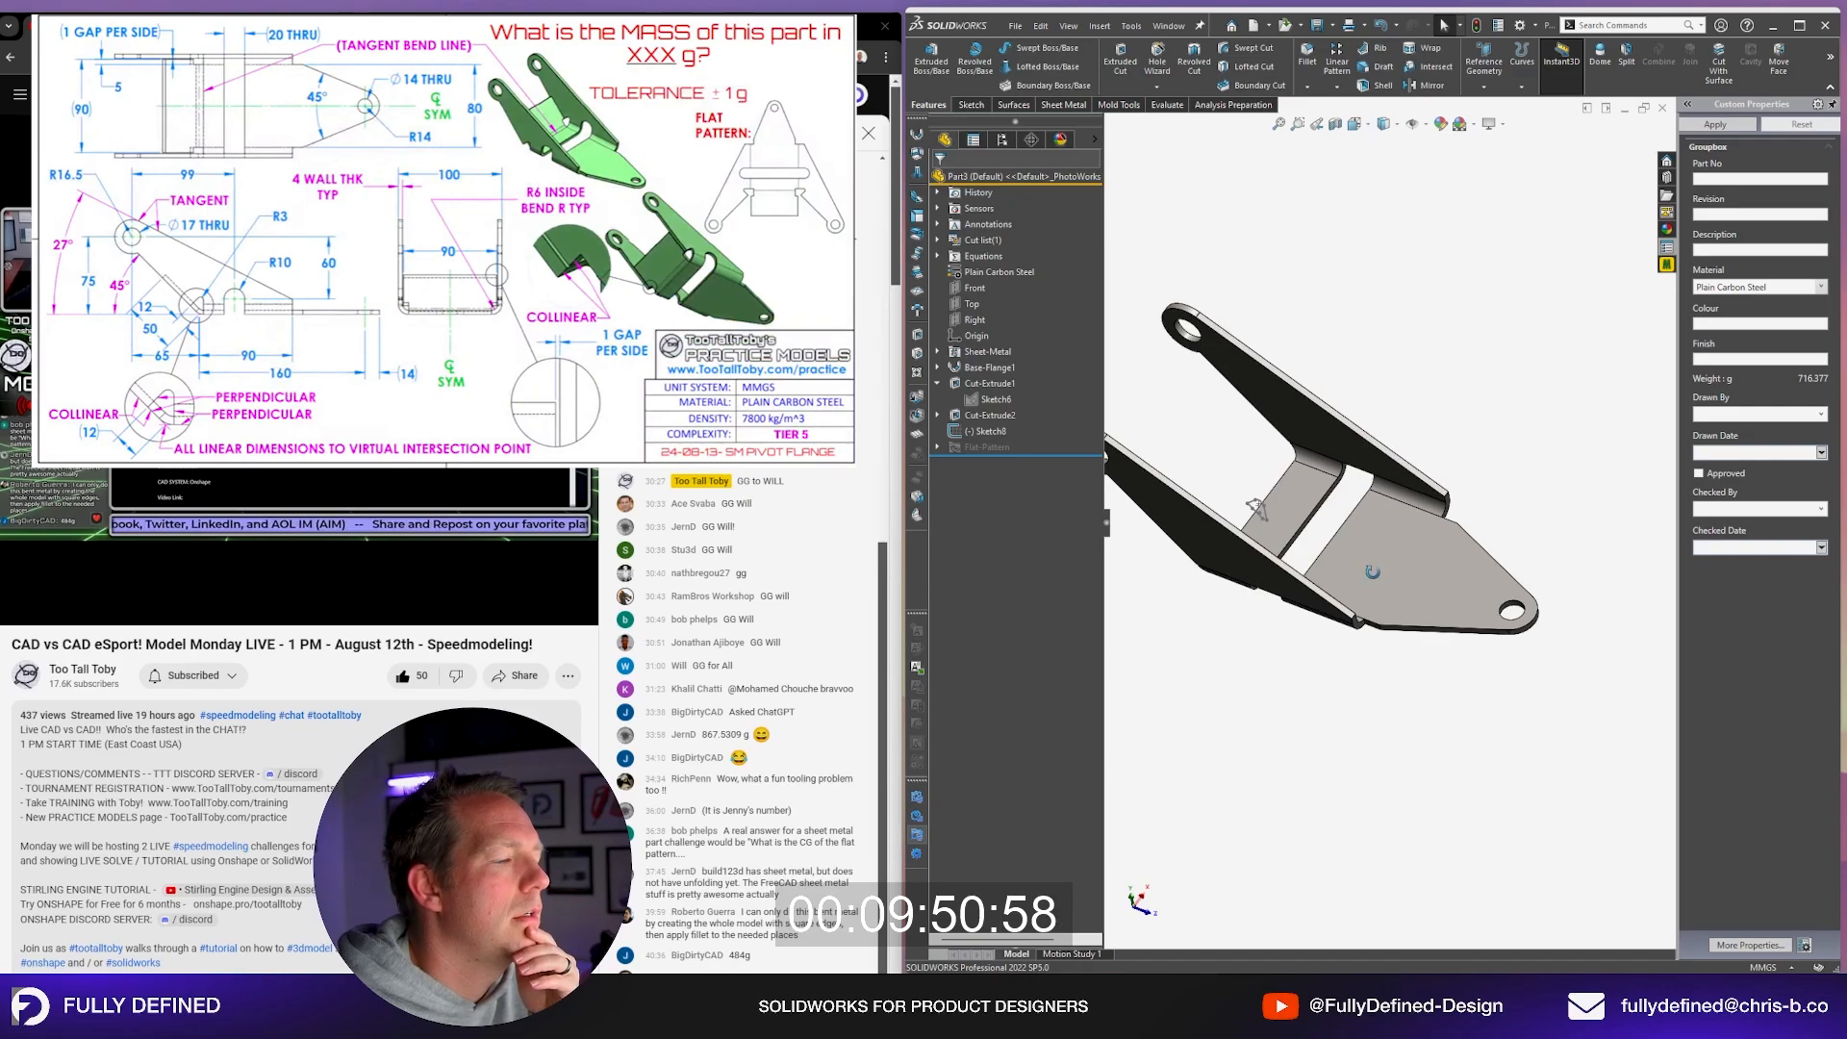
Step: Start Convert To Sheet Metal with the tongue's flat face as the fixed face and try collecting all bends
middle_drag(1372, 572, 1315, 304)
click(917, 154)
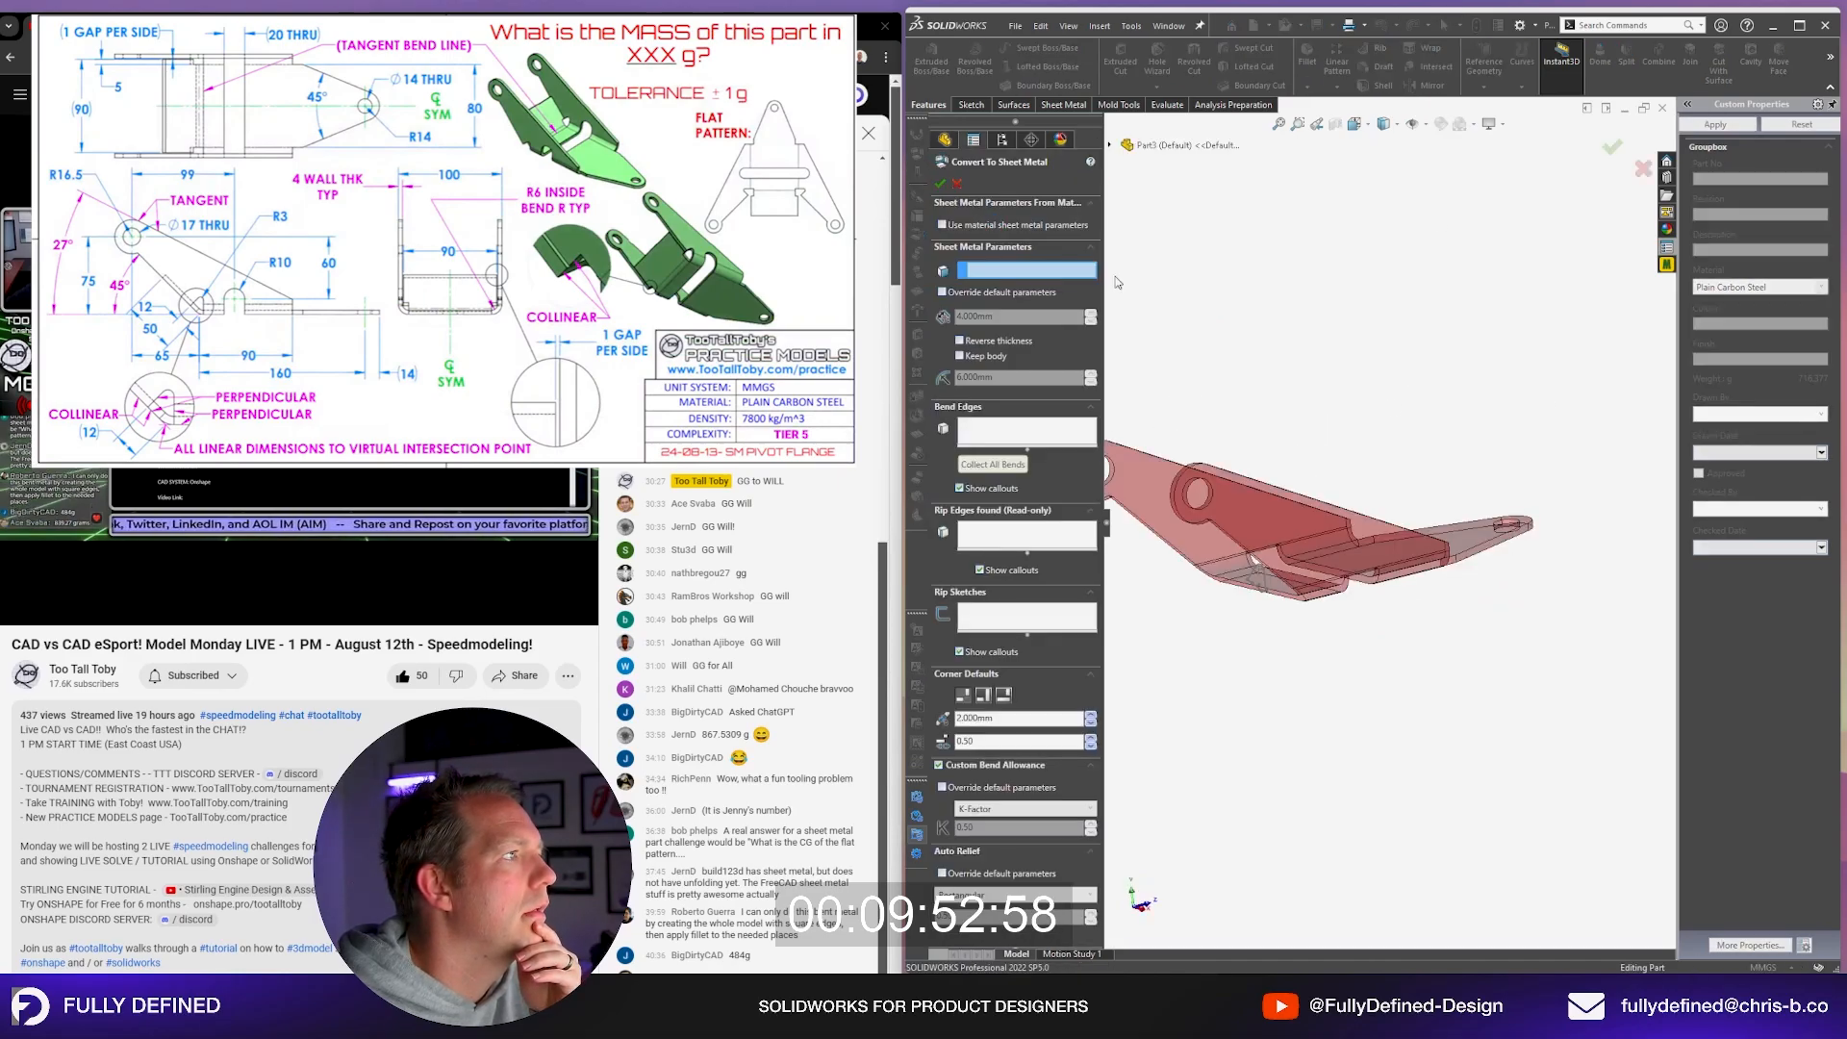
middle_drag(1349, 732, 1400, 531)
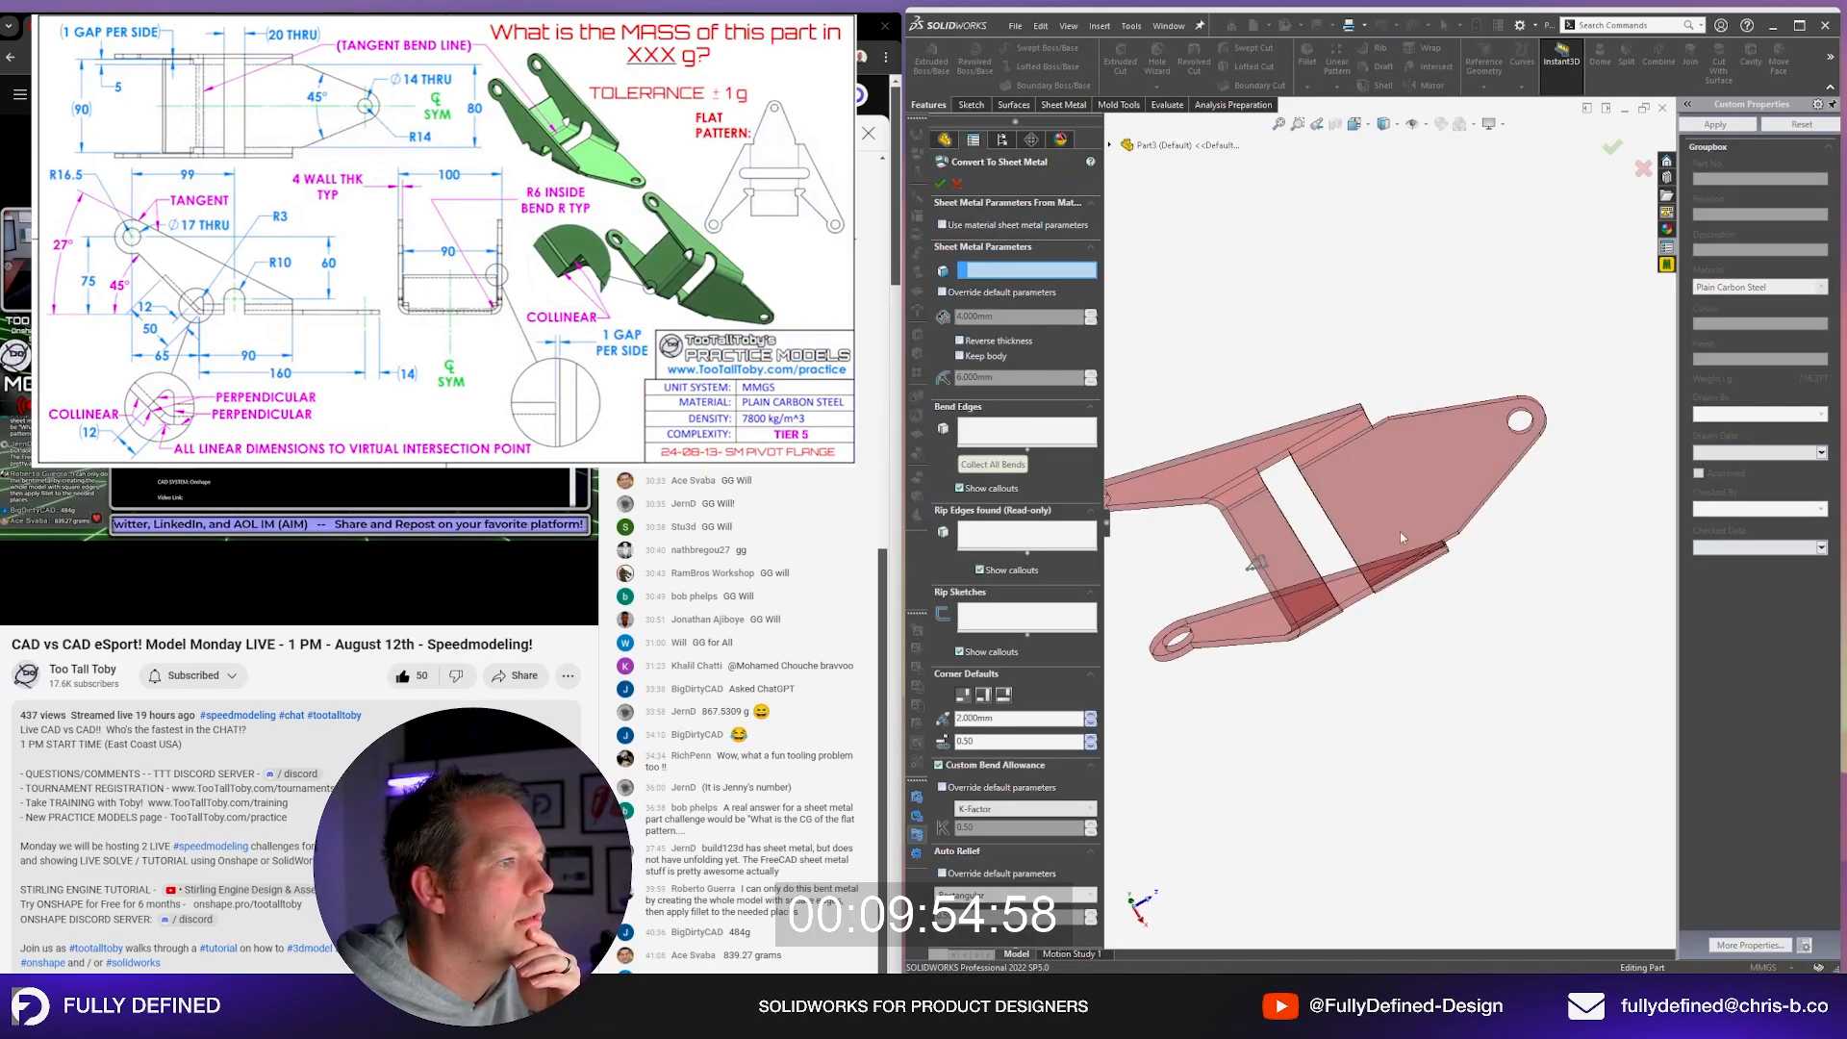
click(1440, 495)
scroll(1287, 495, down, 3)
click(1341, 441)
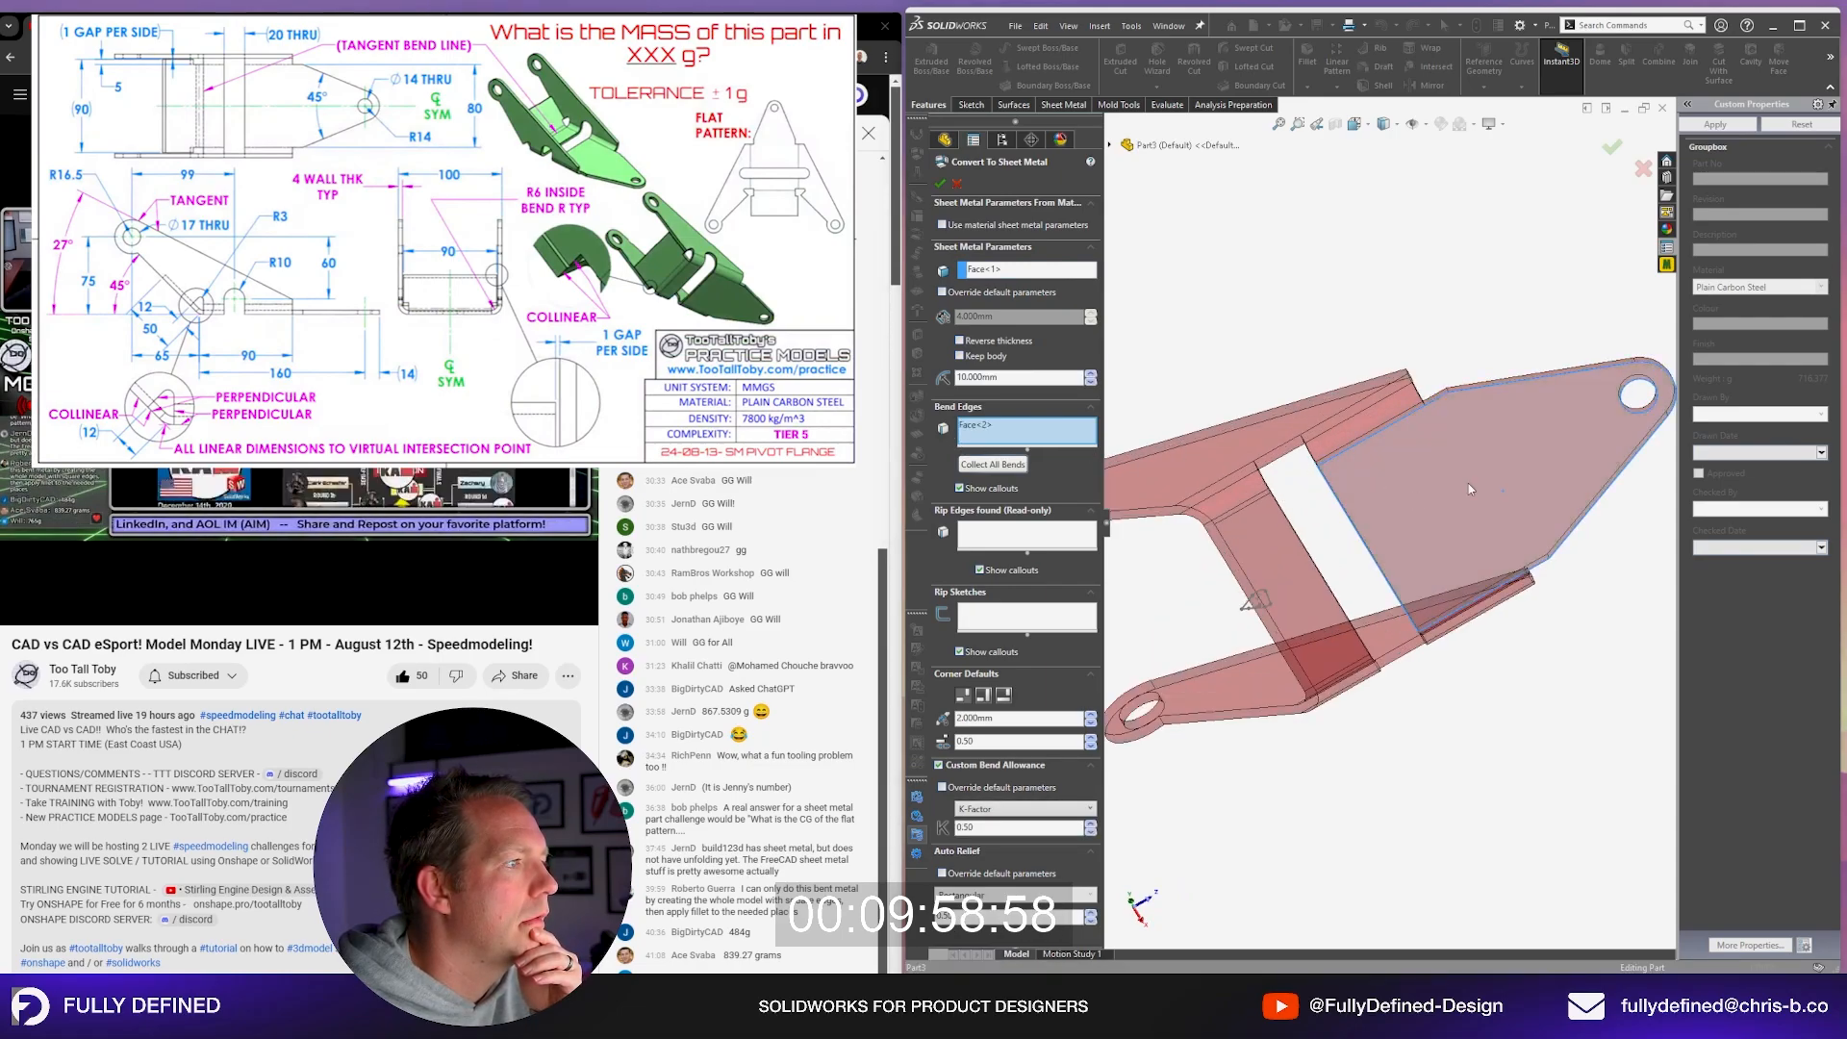
click(994, 464)
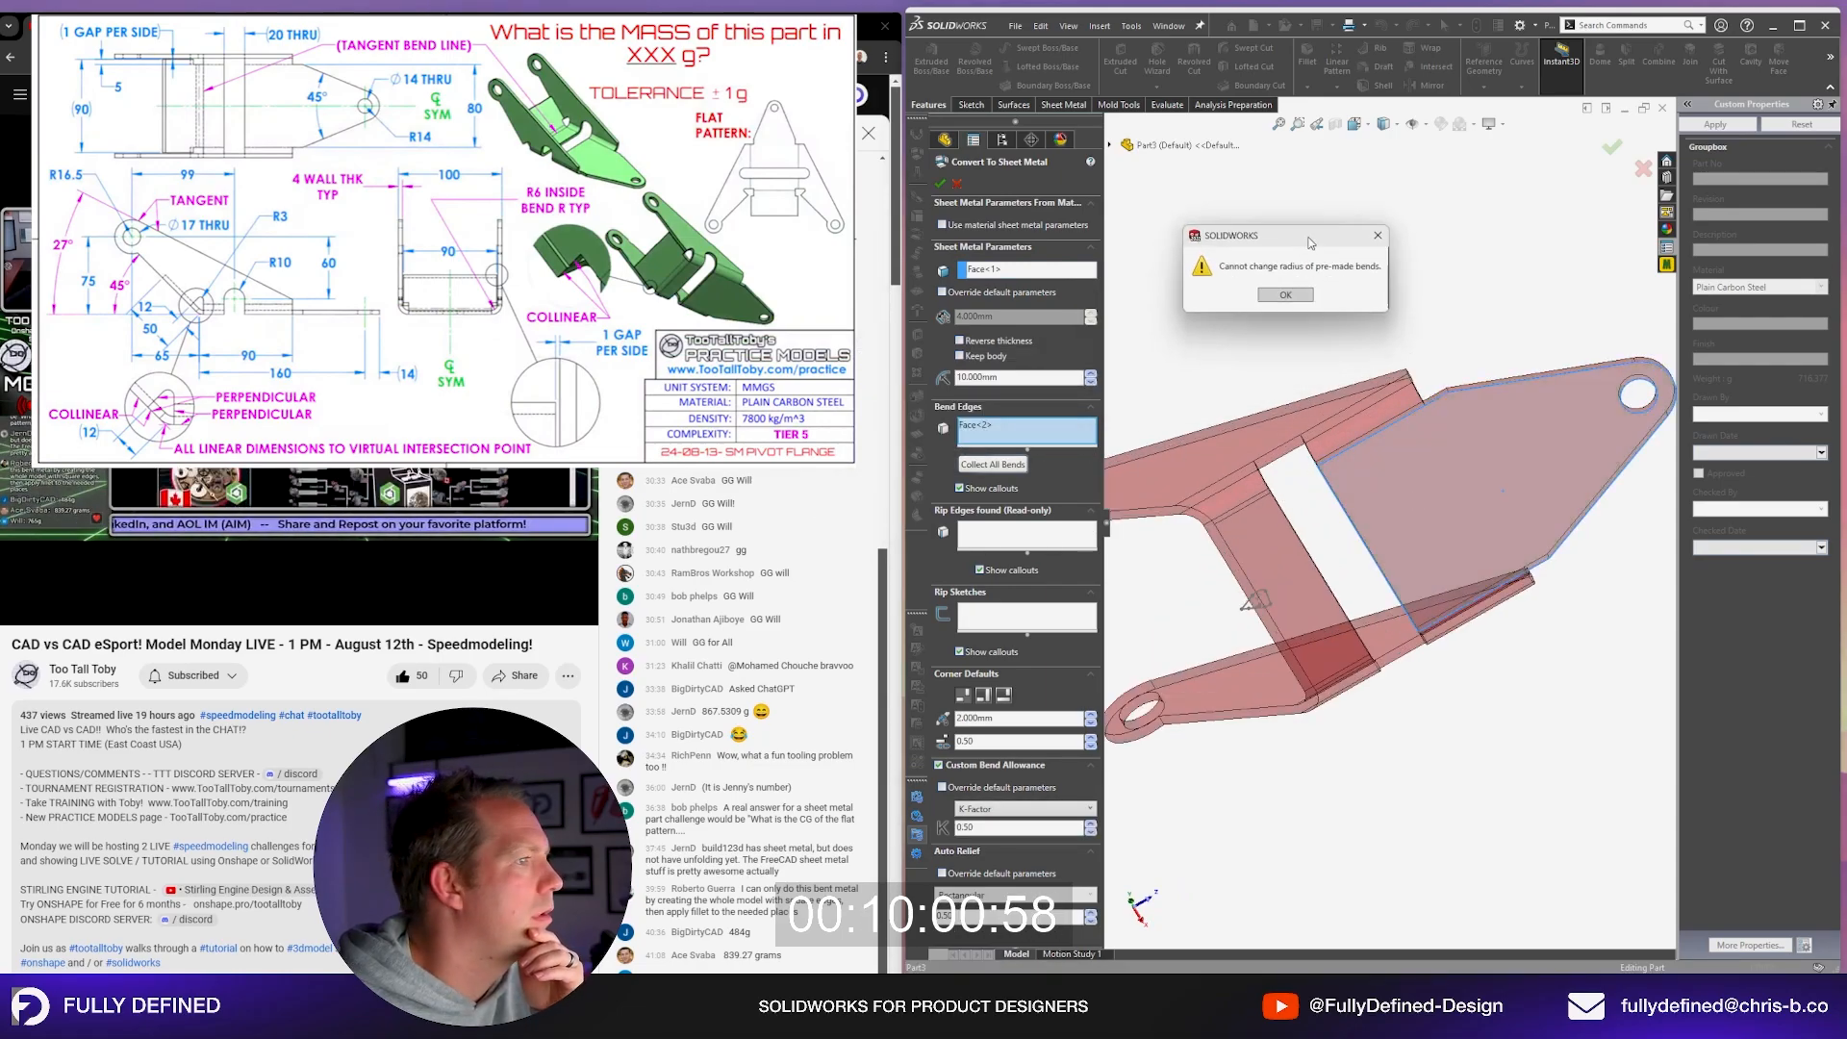
click(1279, 298)
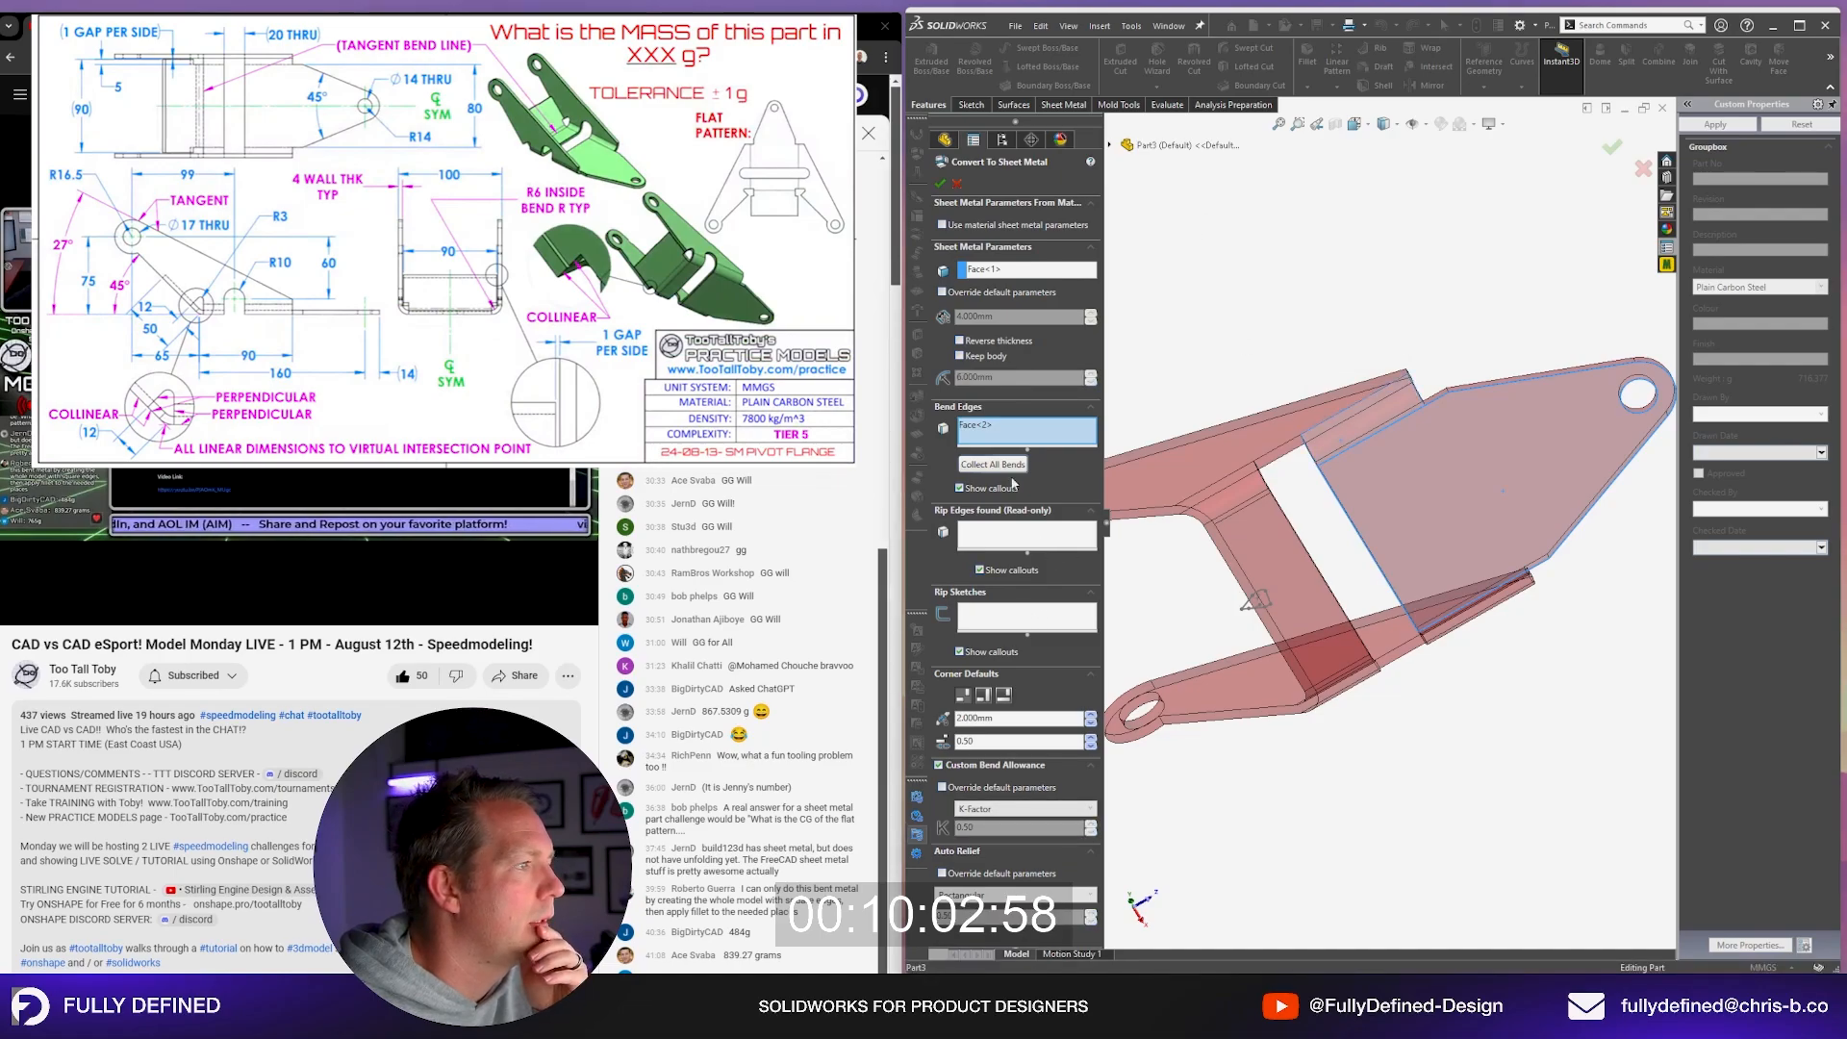
Step: Try to convert the body to sheet metal with its four bend faces selected, and cancel the command
click(1027, 427)
middle_drag(1282, 524, 1299, 570)
click(1455, 567)
click(1482, 531)
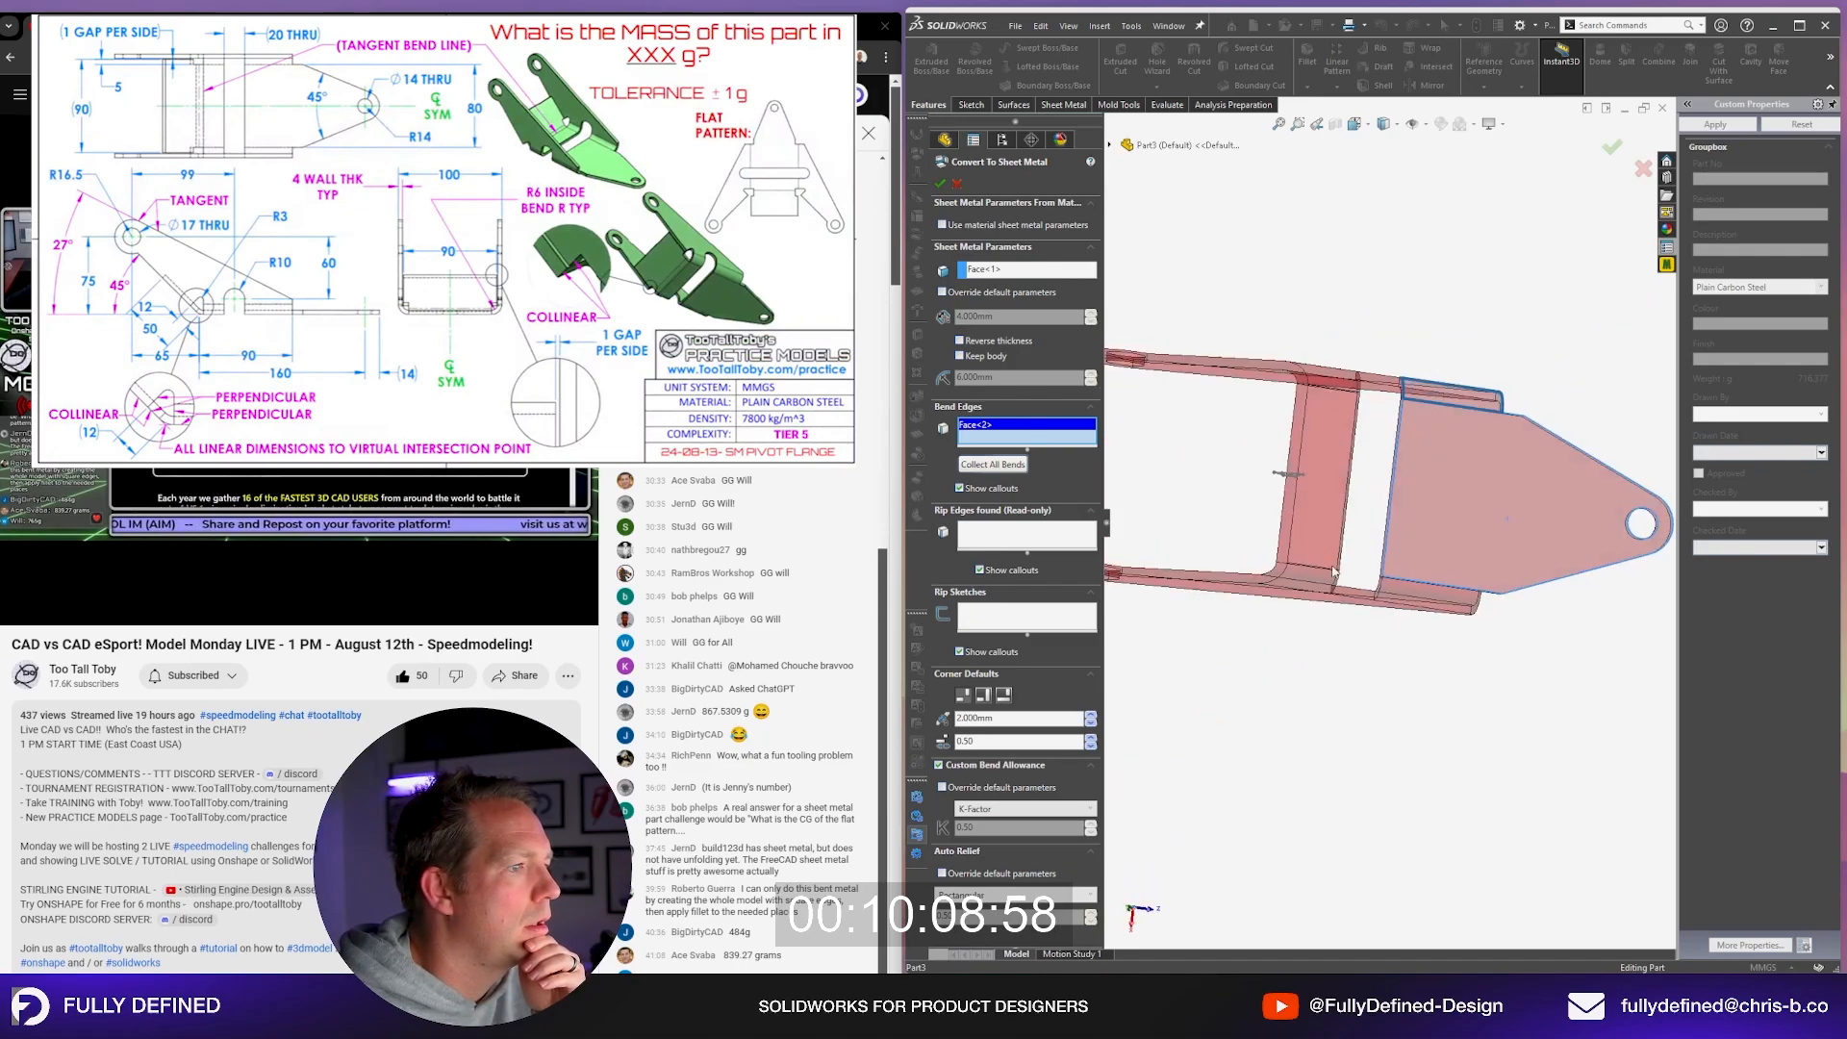
middle_drag(1333, 571, 1458, 545)
click(1008, 271)
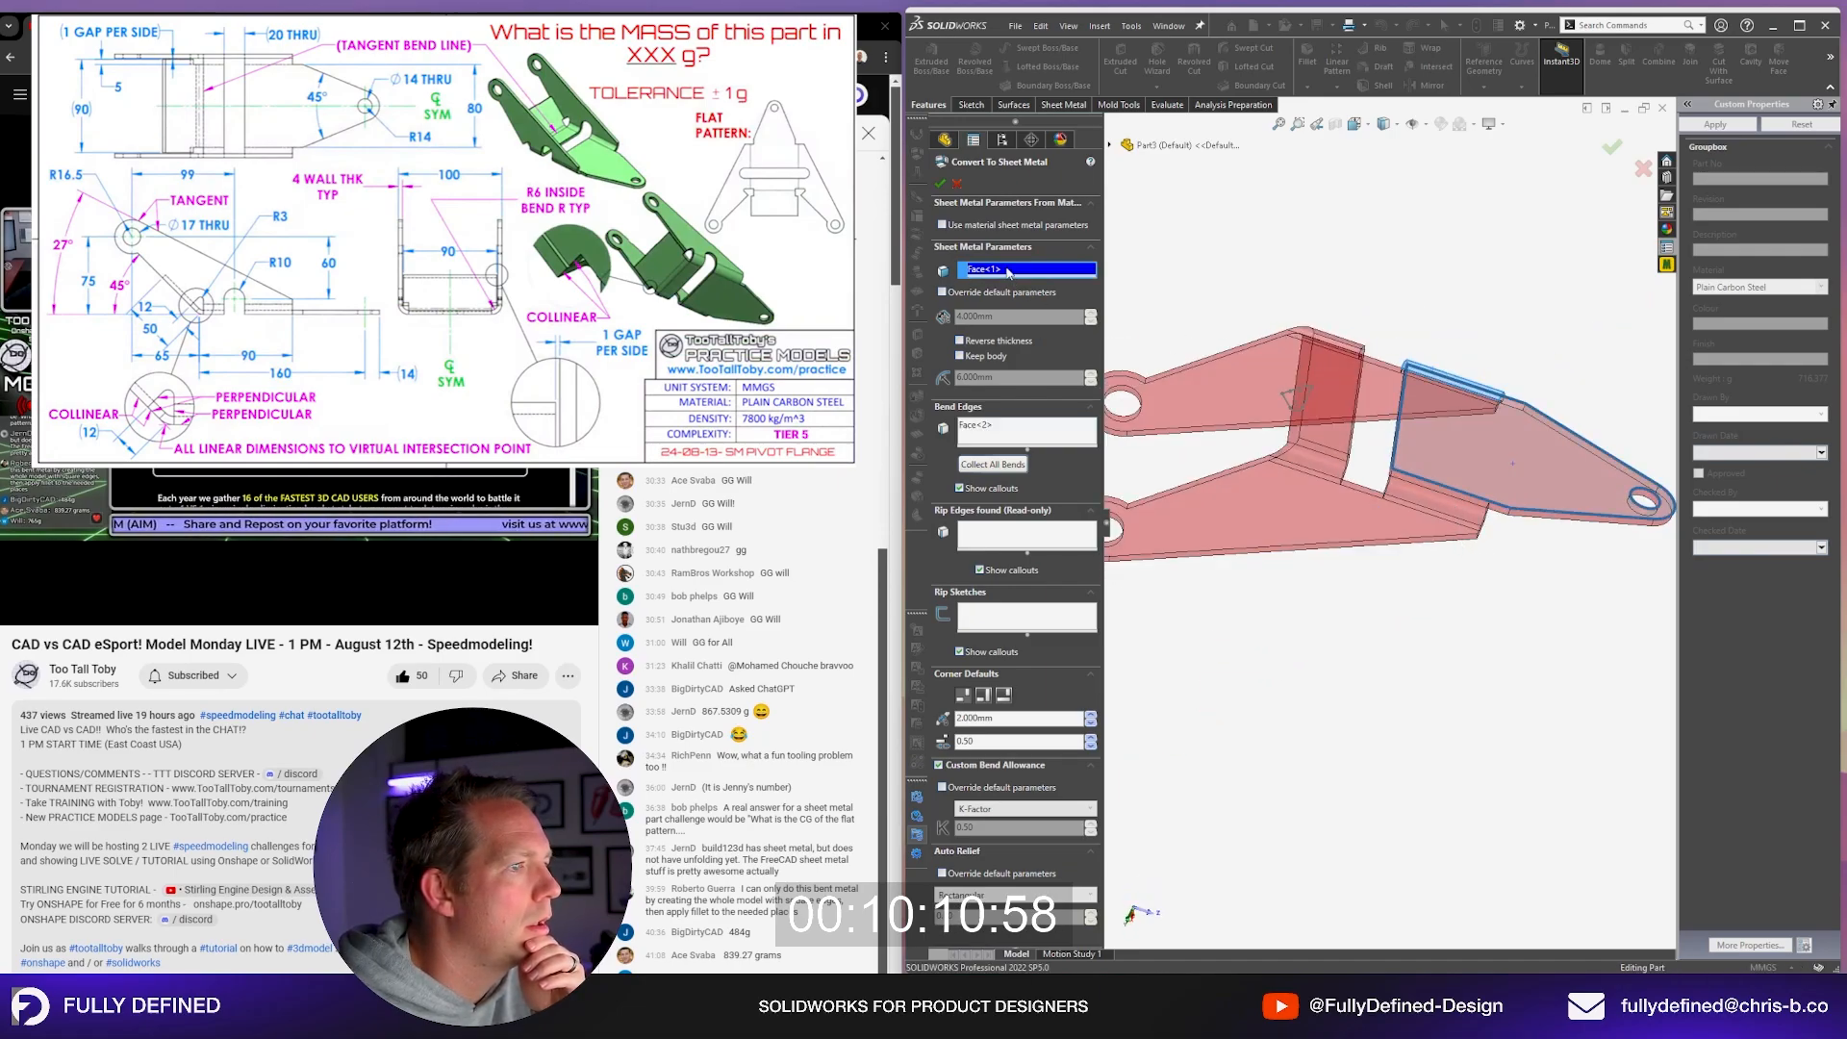
click(1008, 429)
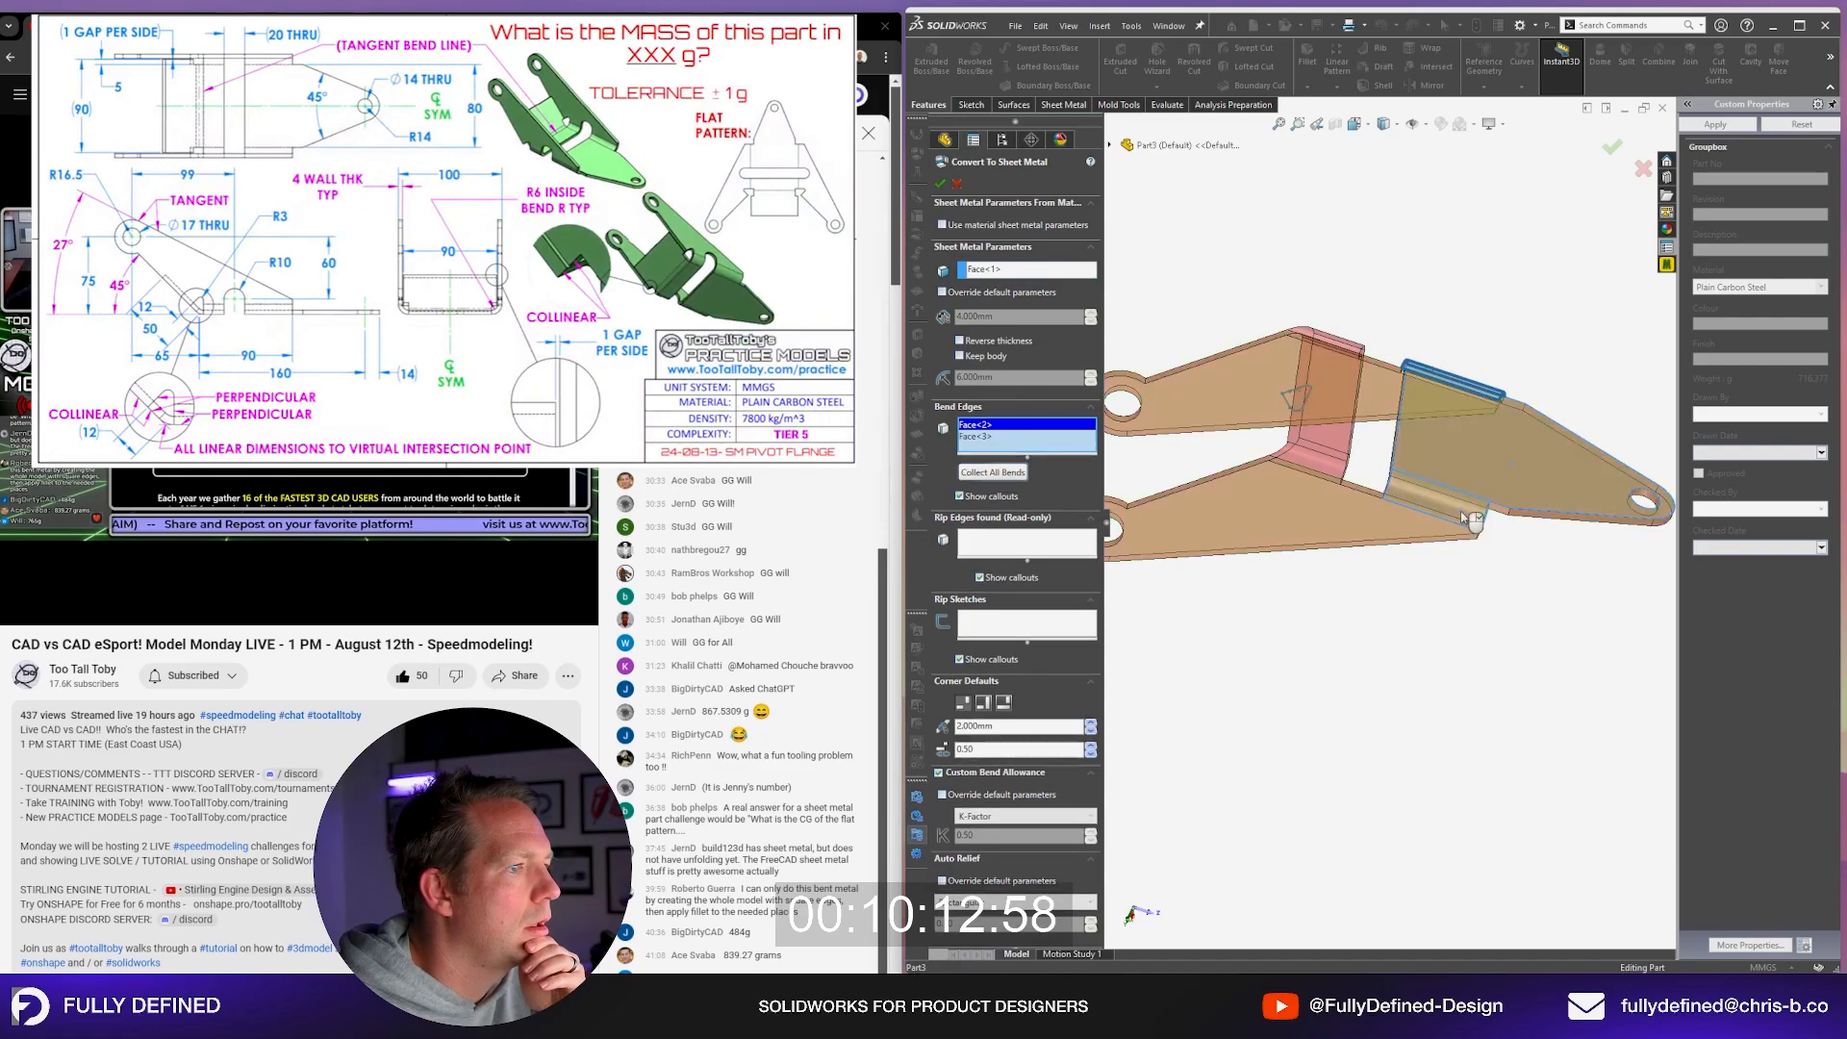
click(1443, 509)
middle_drag(1472, 522, 1325, 620)
click(1333, 479)
click(1323, 474)
click(941, 183)
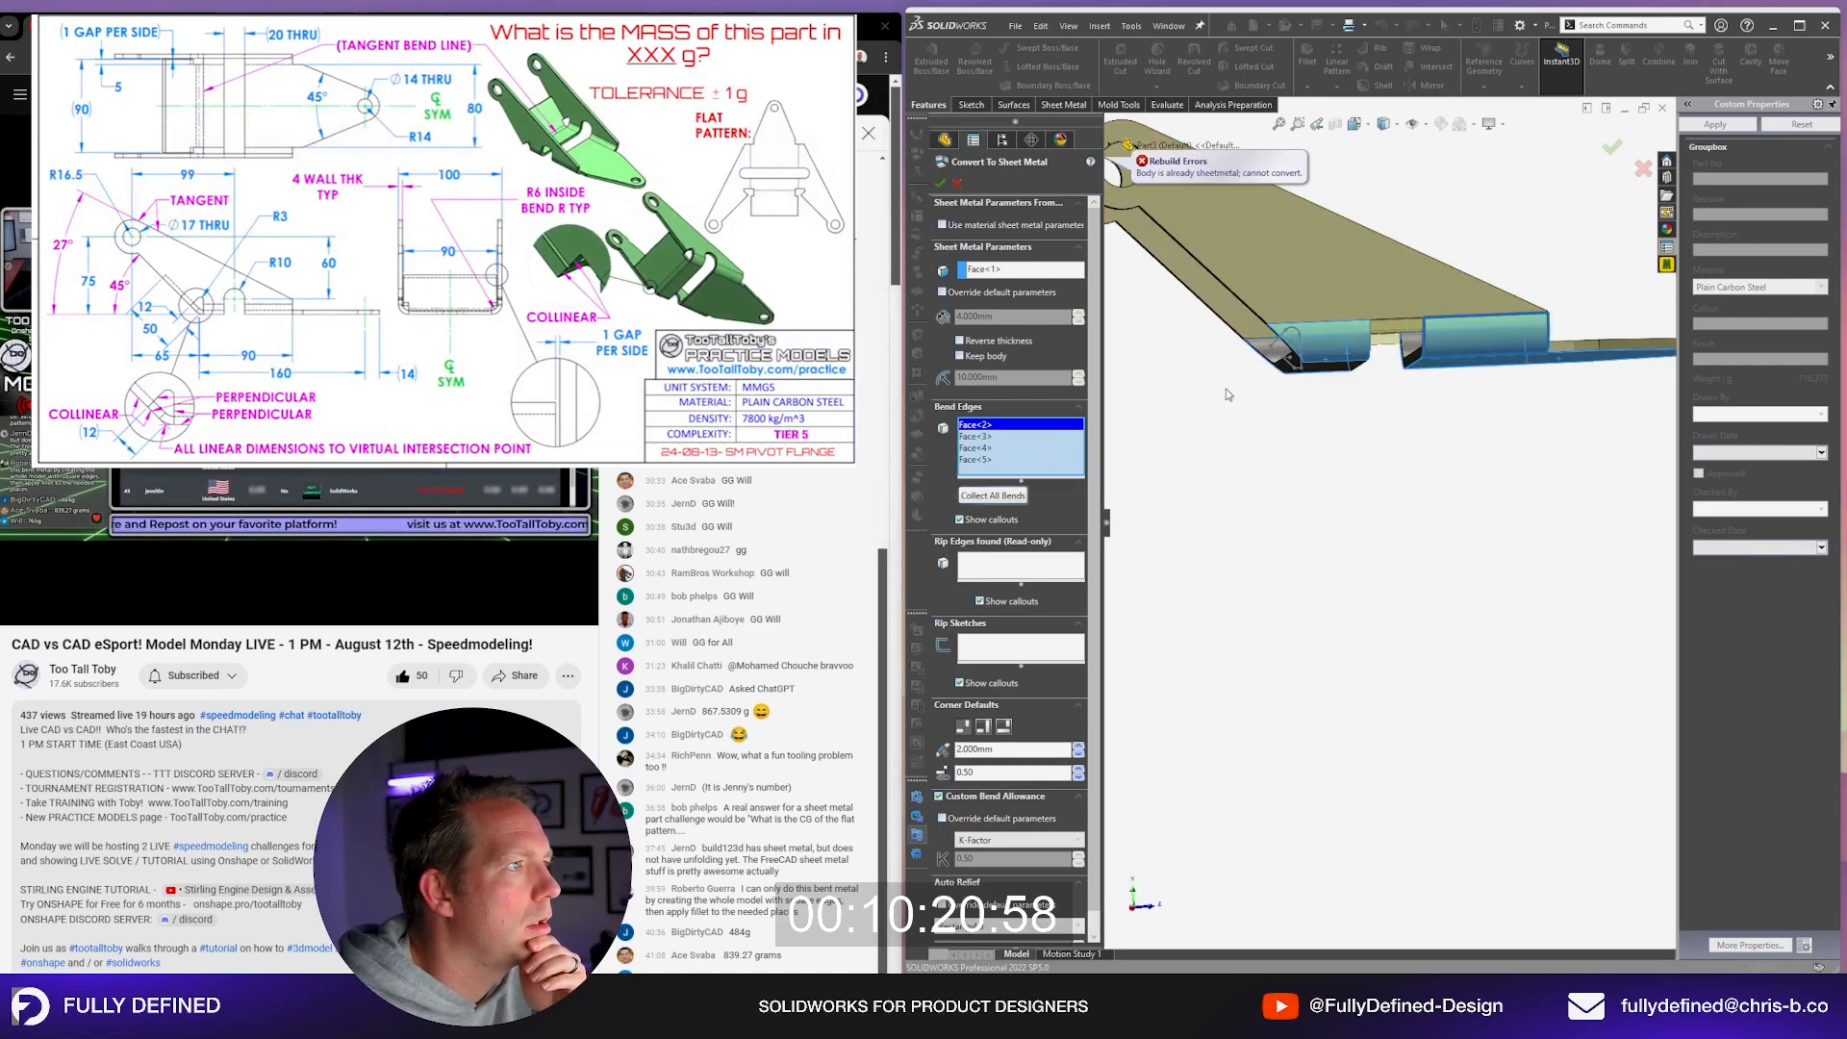
scroll(1477, 399, up, 3)
middle_drag(1478, 399, 1406, 452)
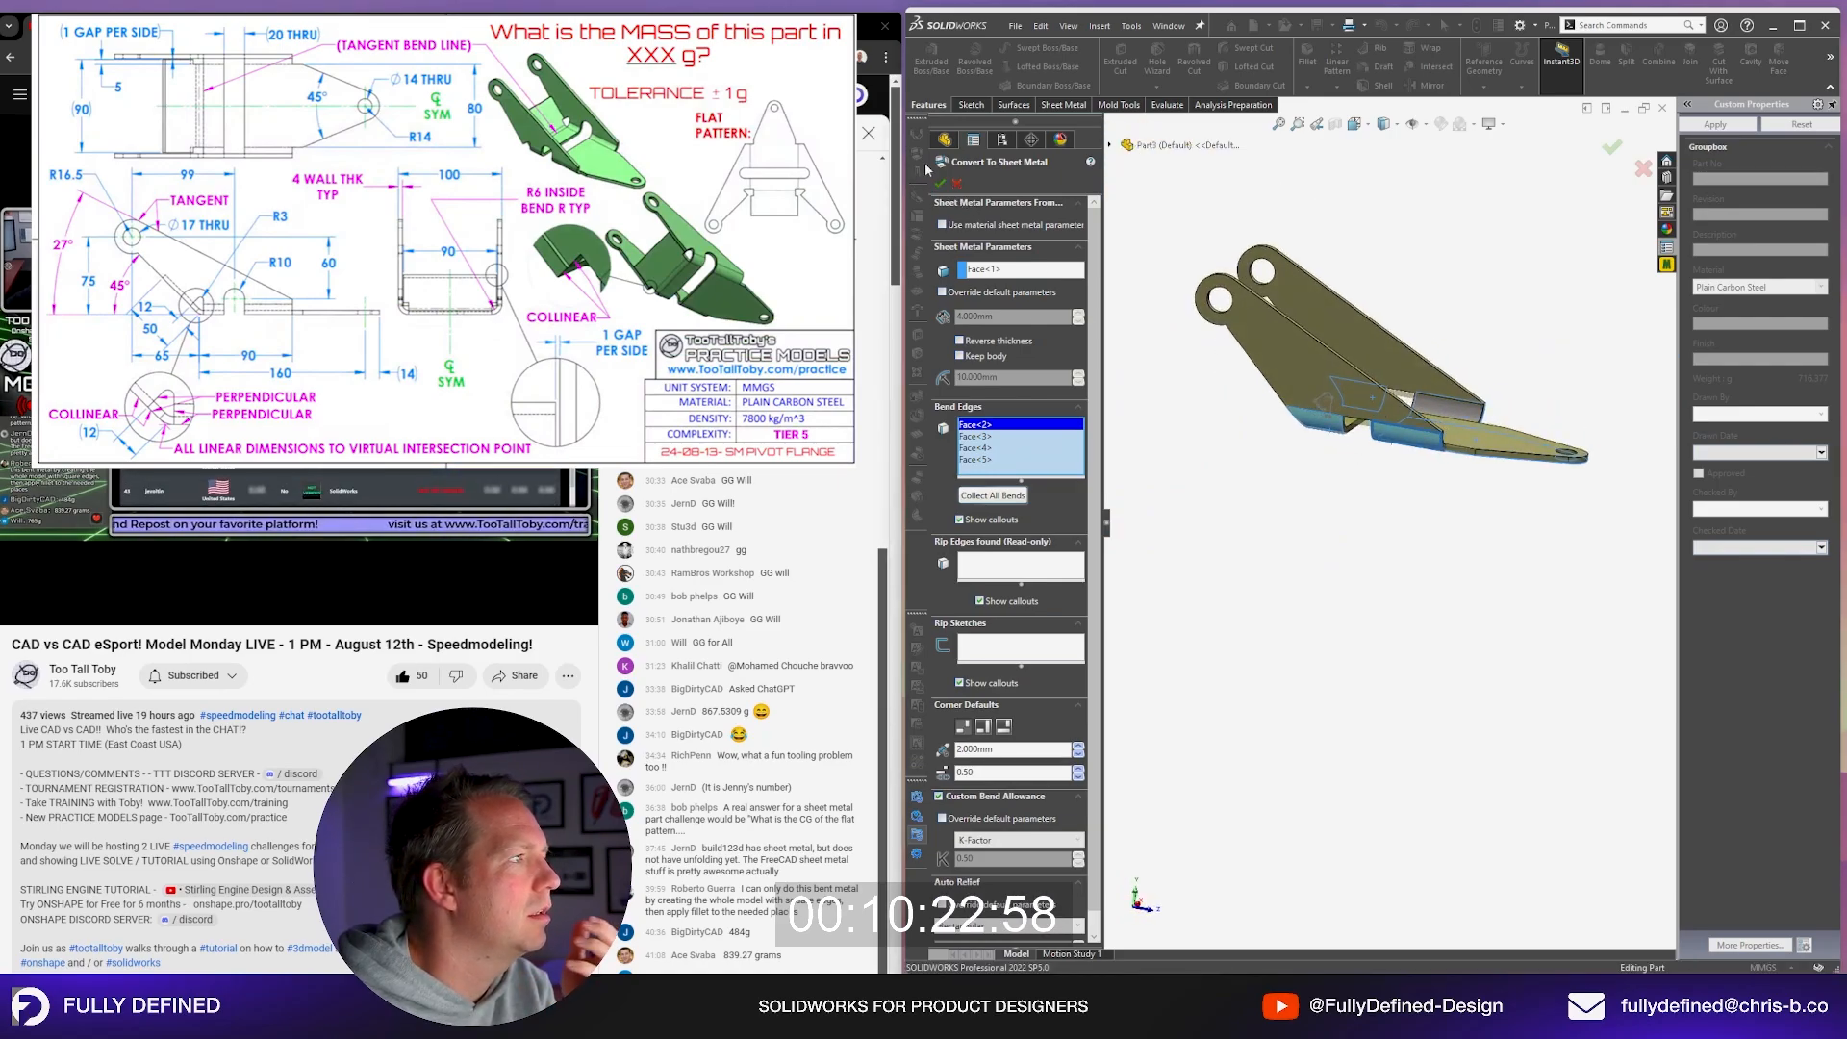
click(957, 183)
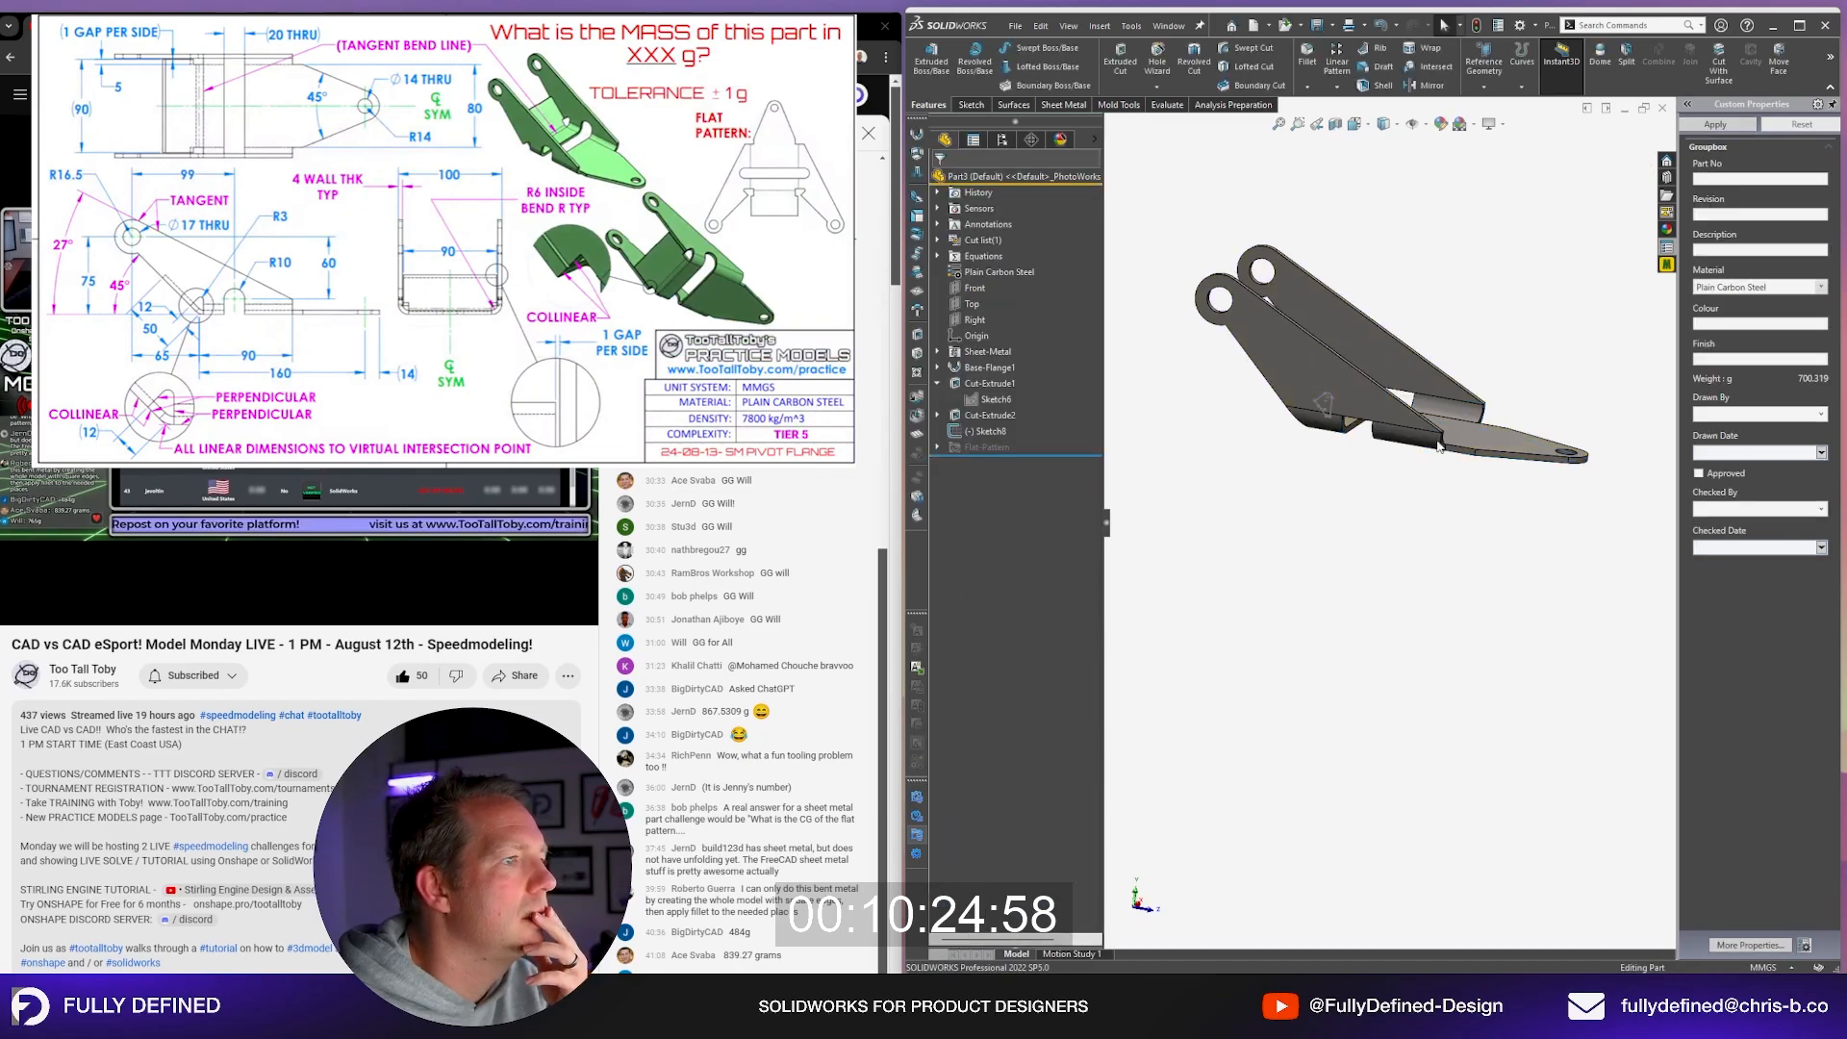
Step: Flatten the sheet-metal part to check its flat pattern, return it to the folded state and inspect the bend corner
scroll(1427, 396, down, 5)
scroll(1427, 396, up, 5)
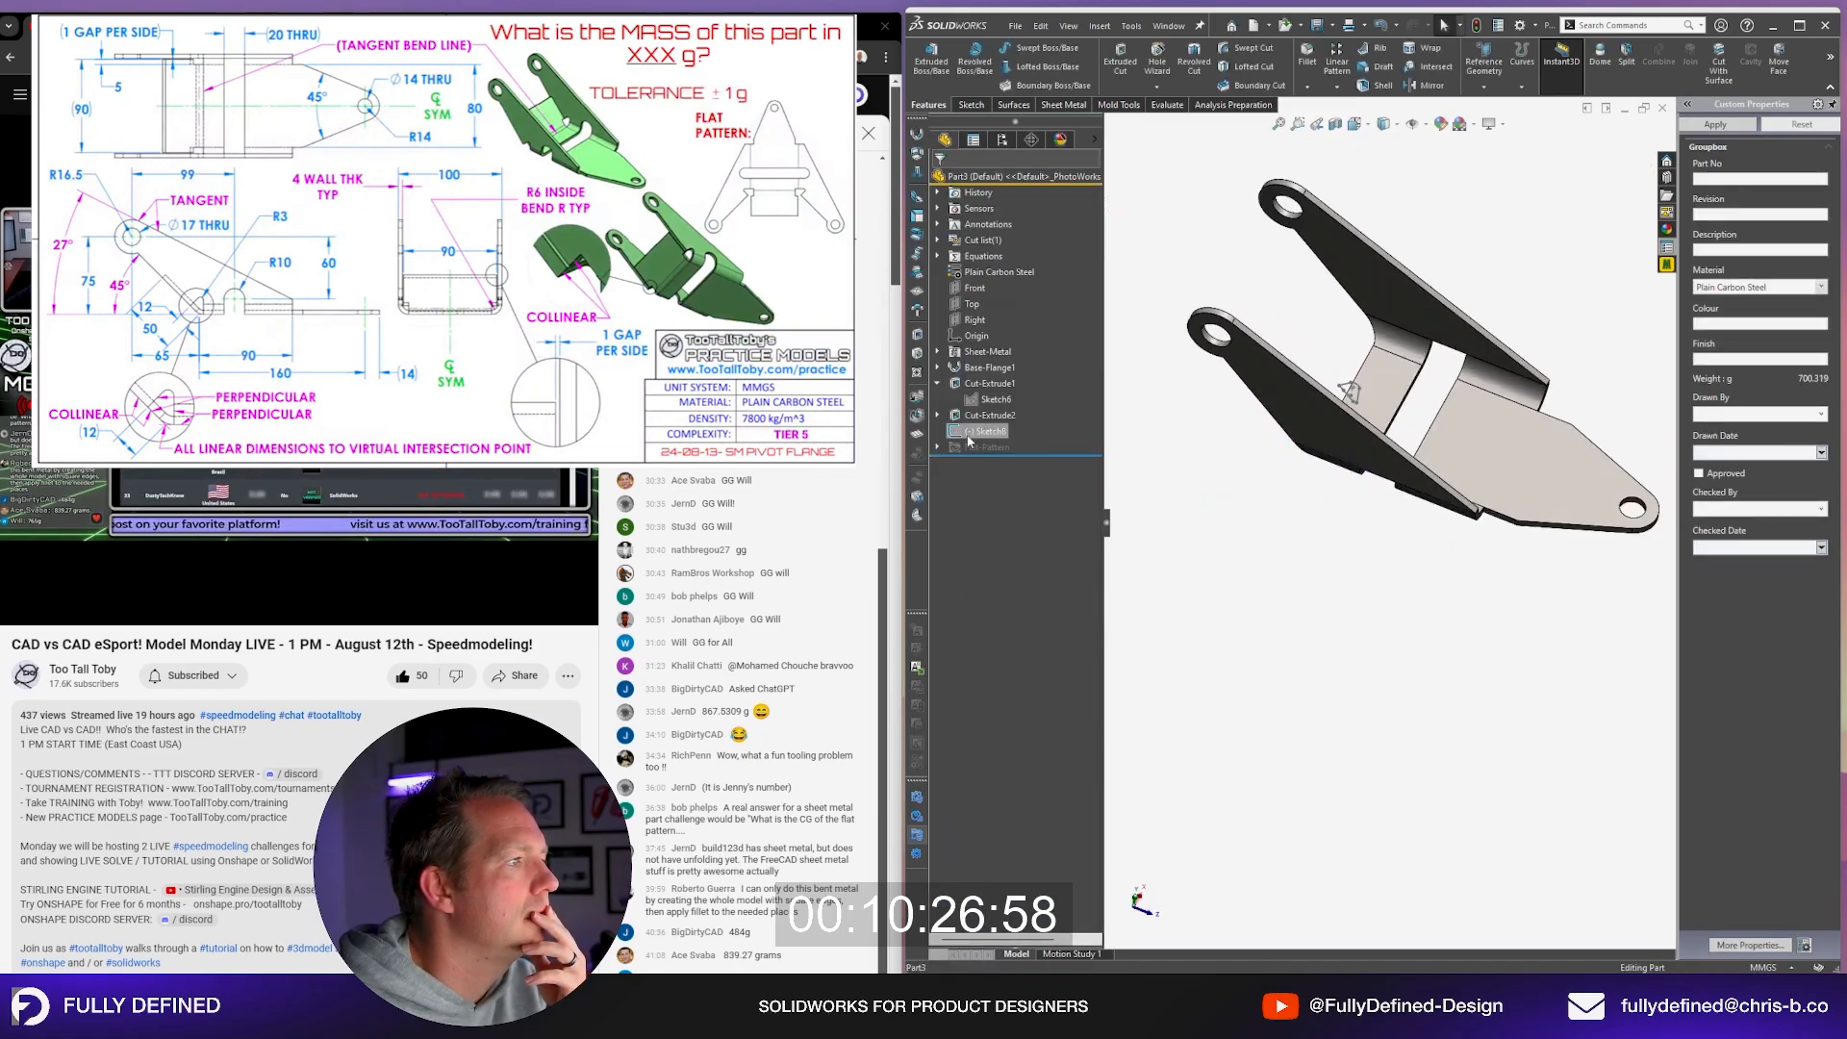
click(917, 435)
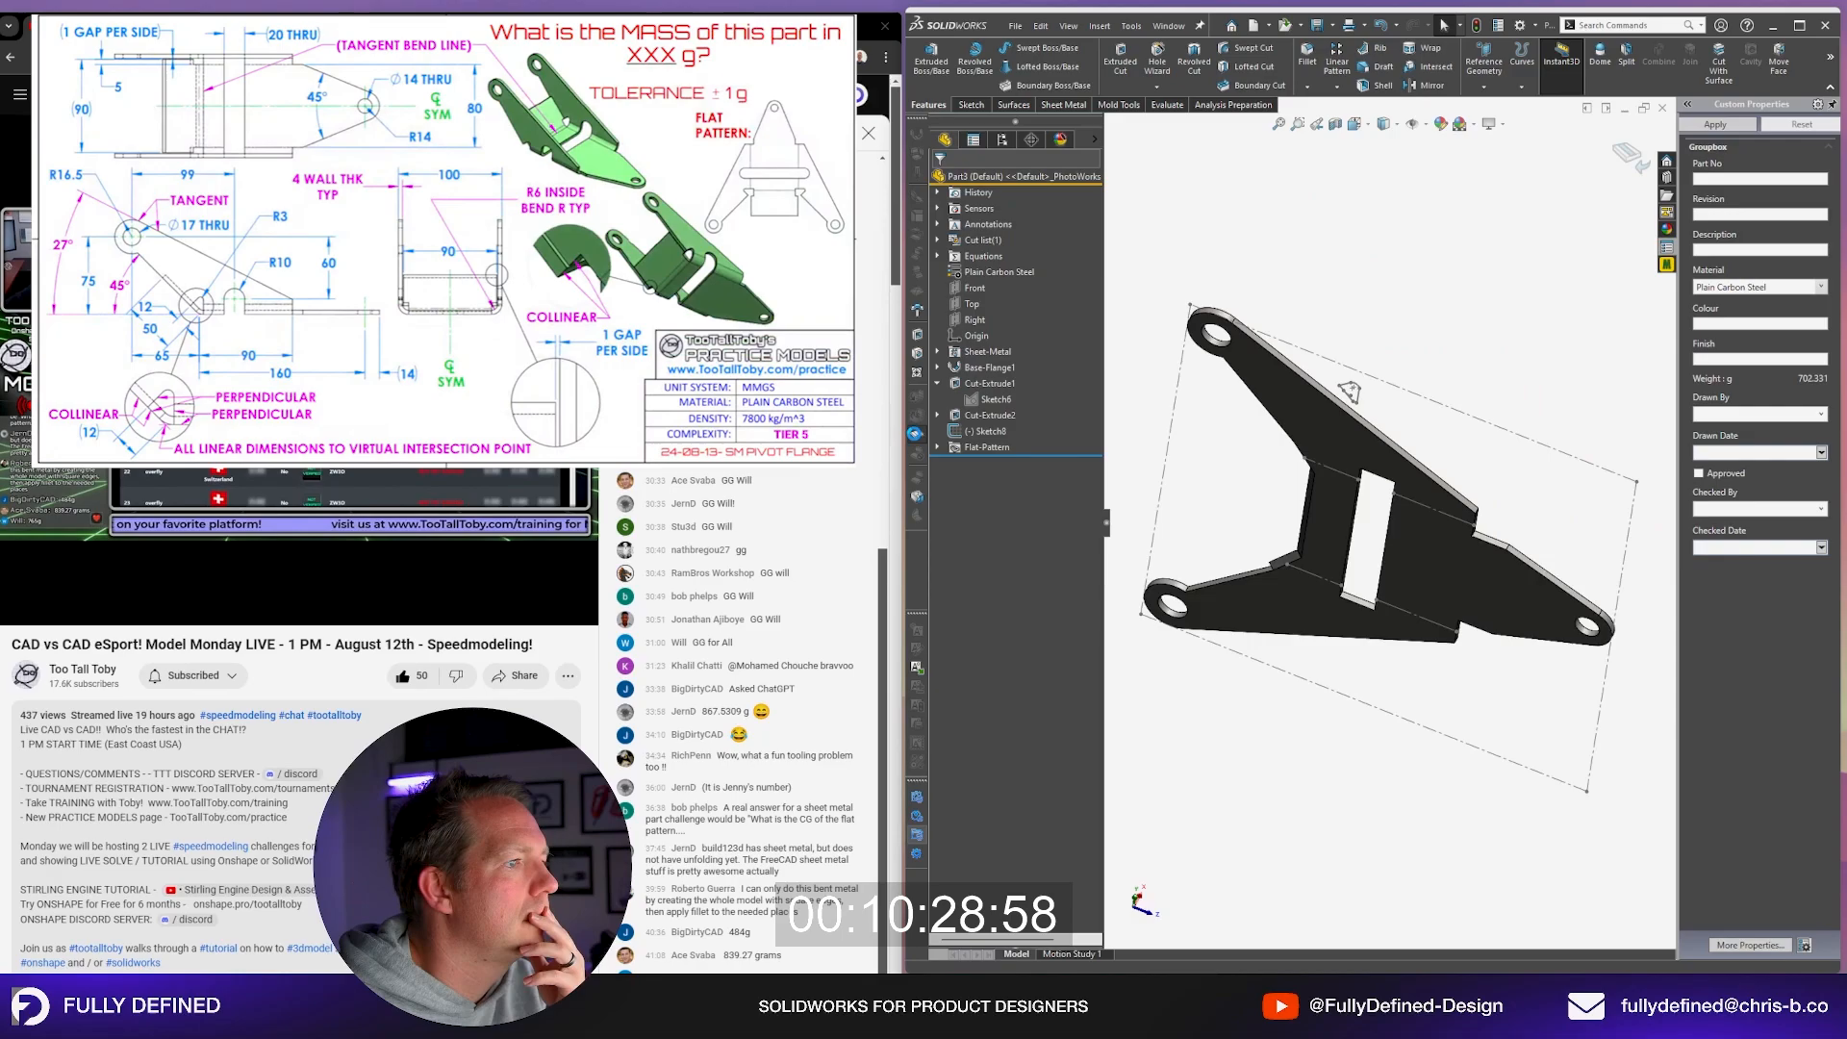
click(917, 435)
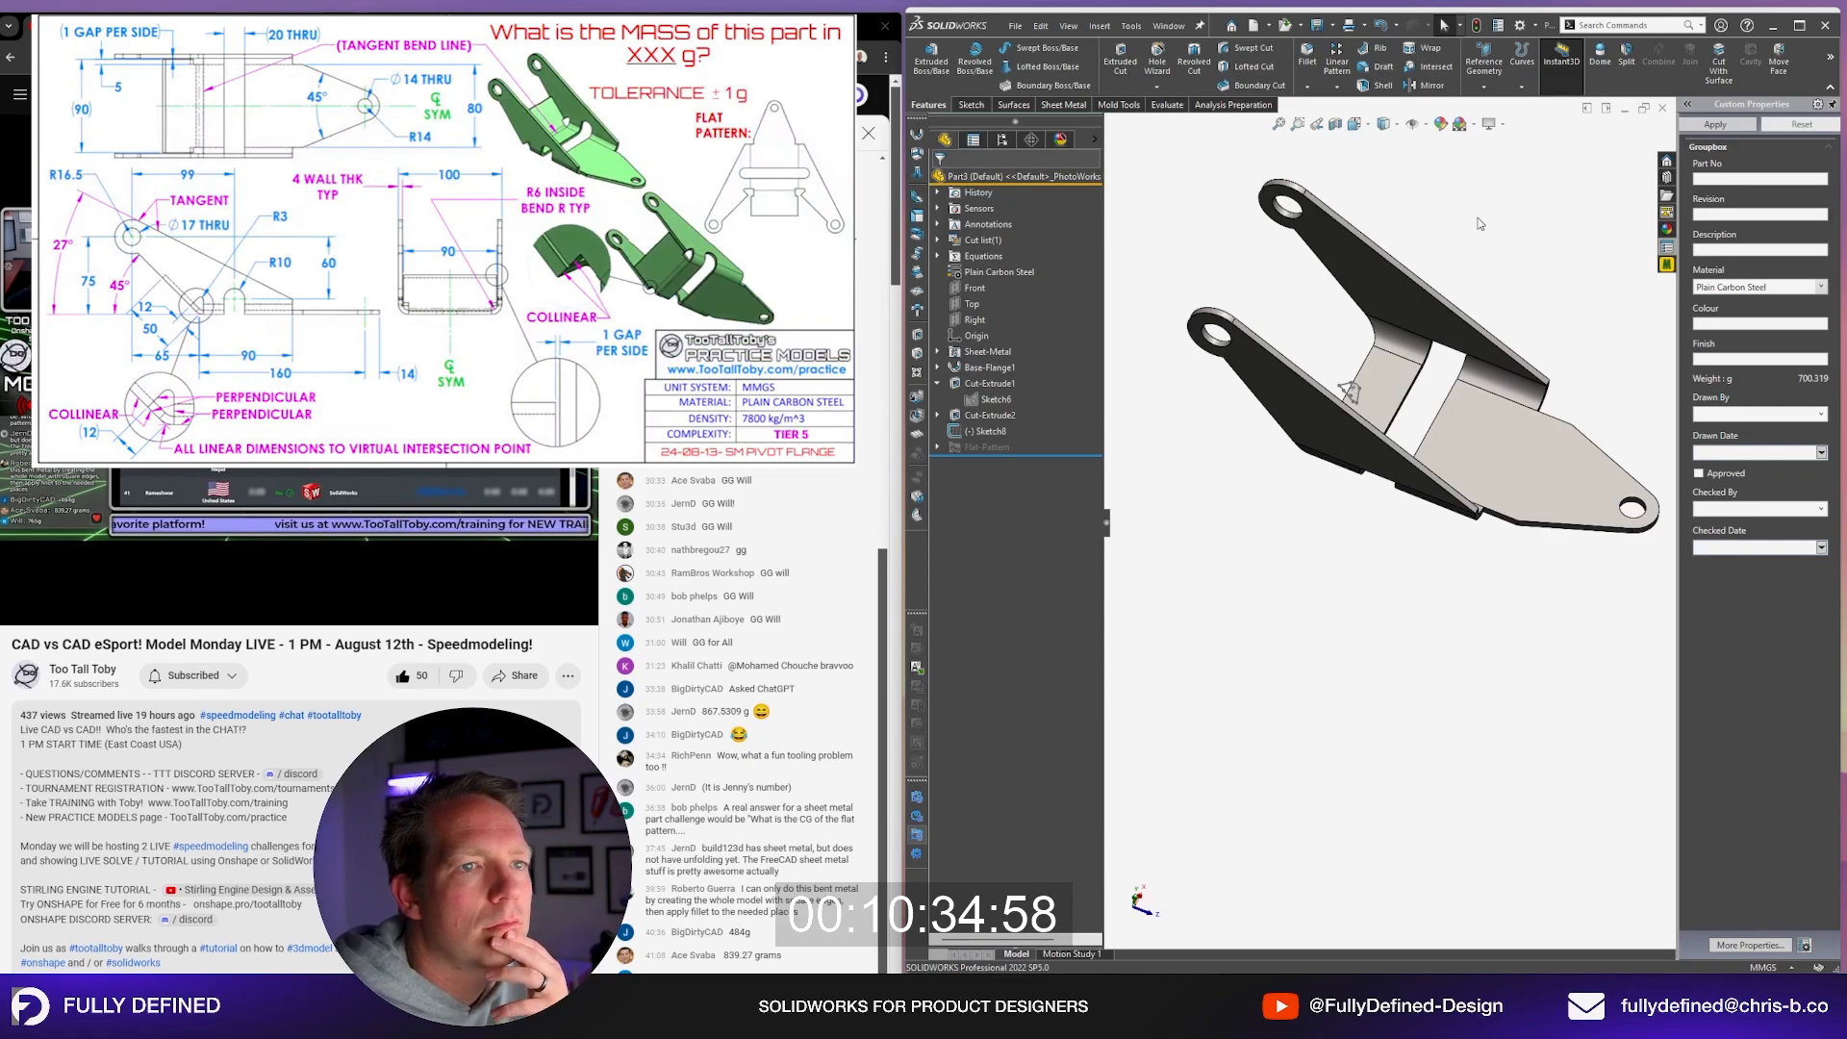
middle_drag(1488, 334, 1482, 325)
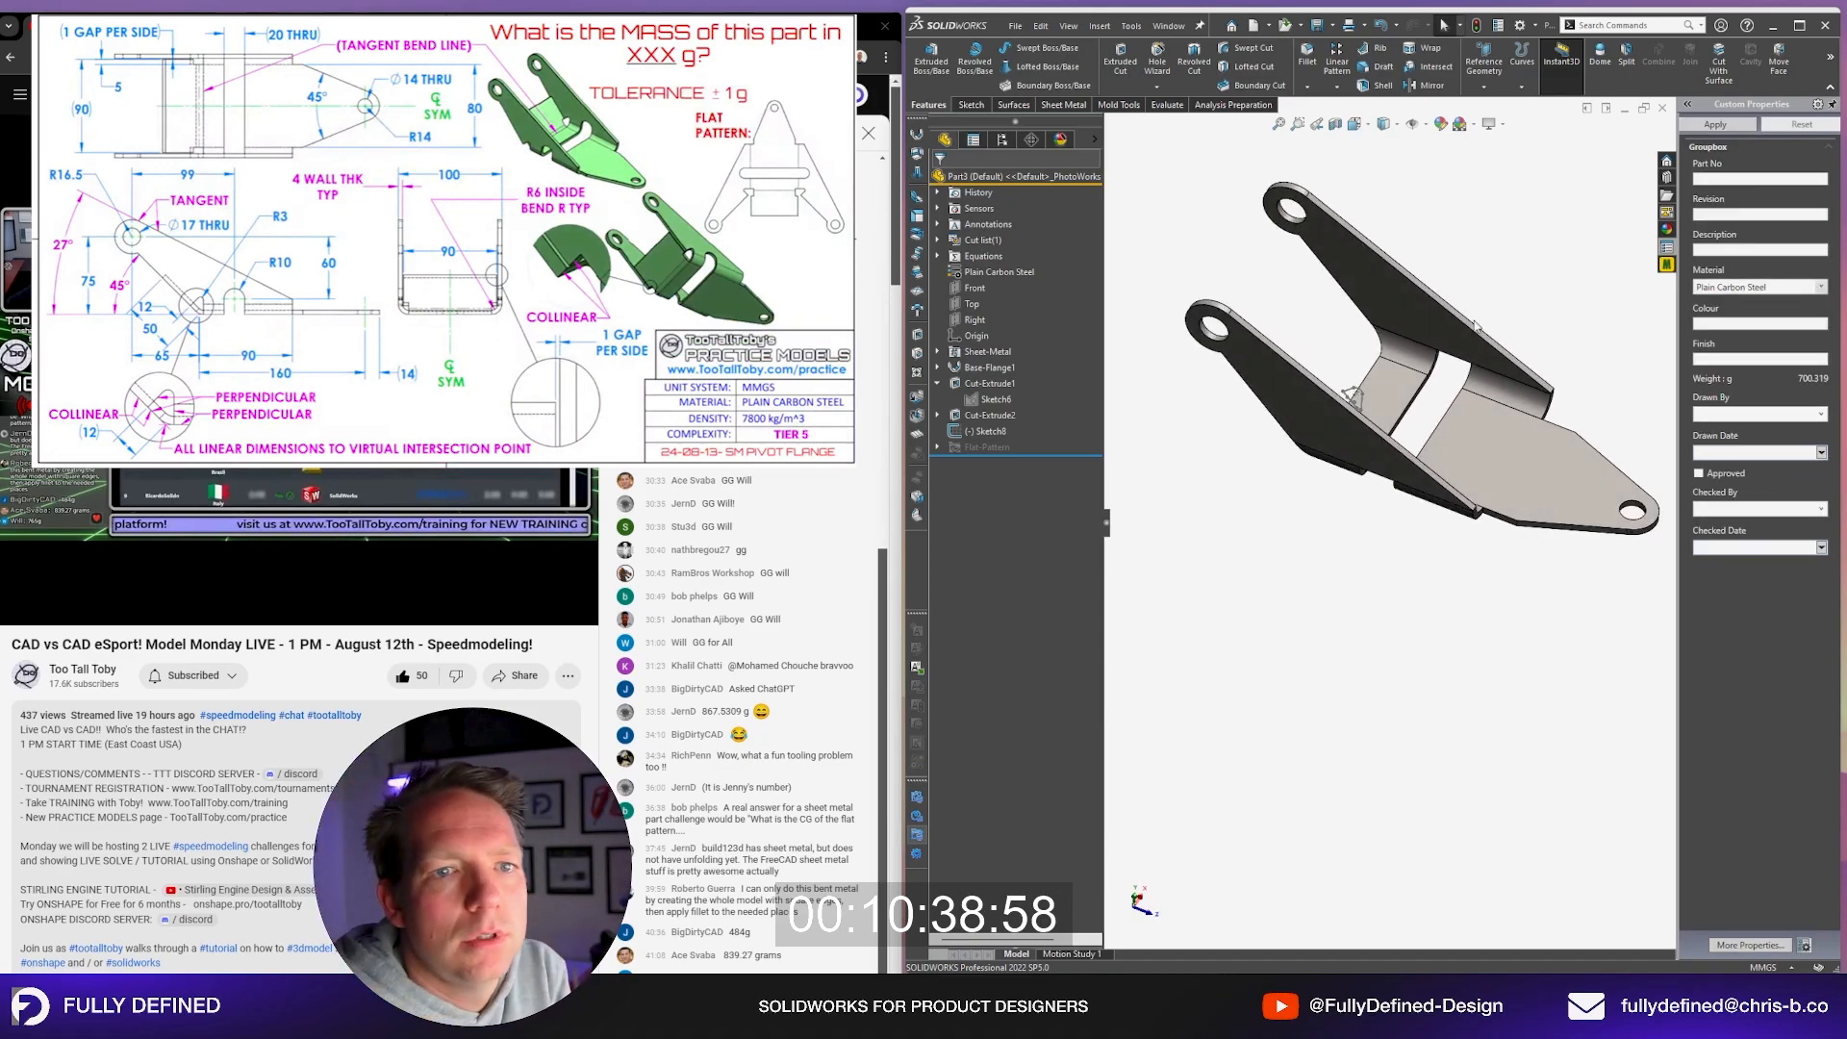
scroll(1354, 429, down, 2)
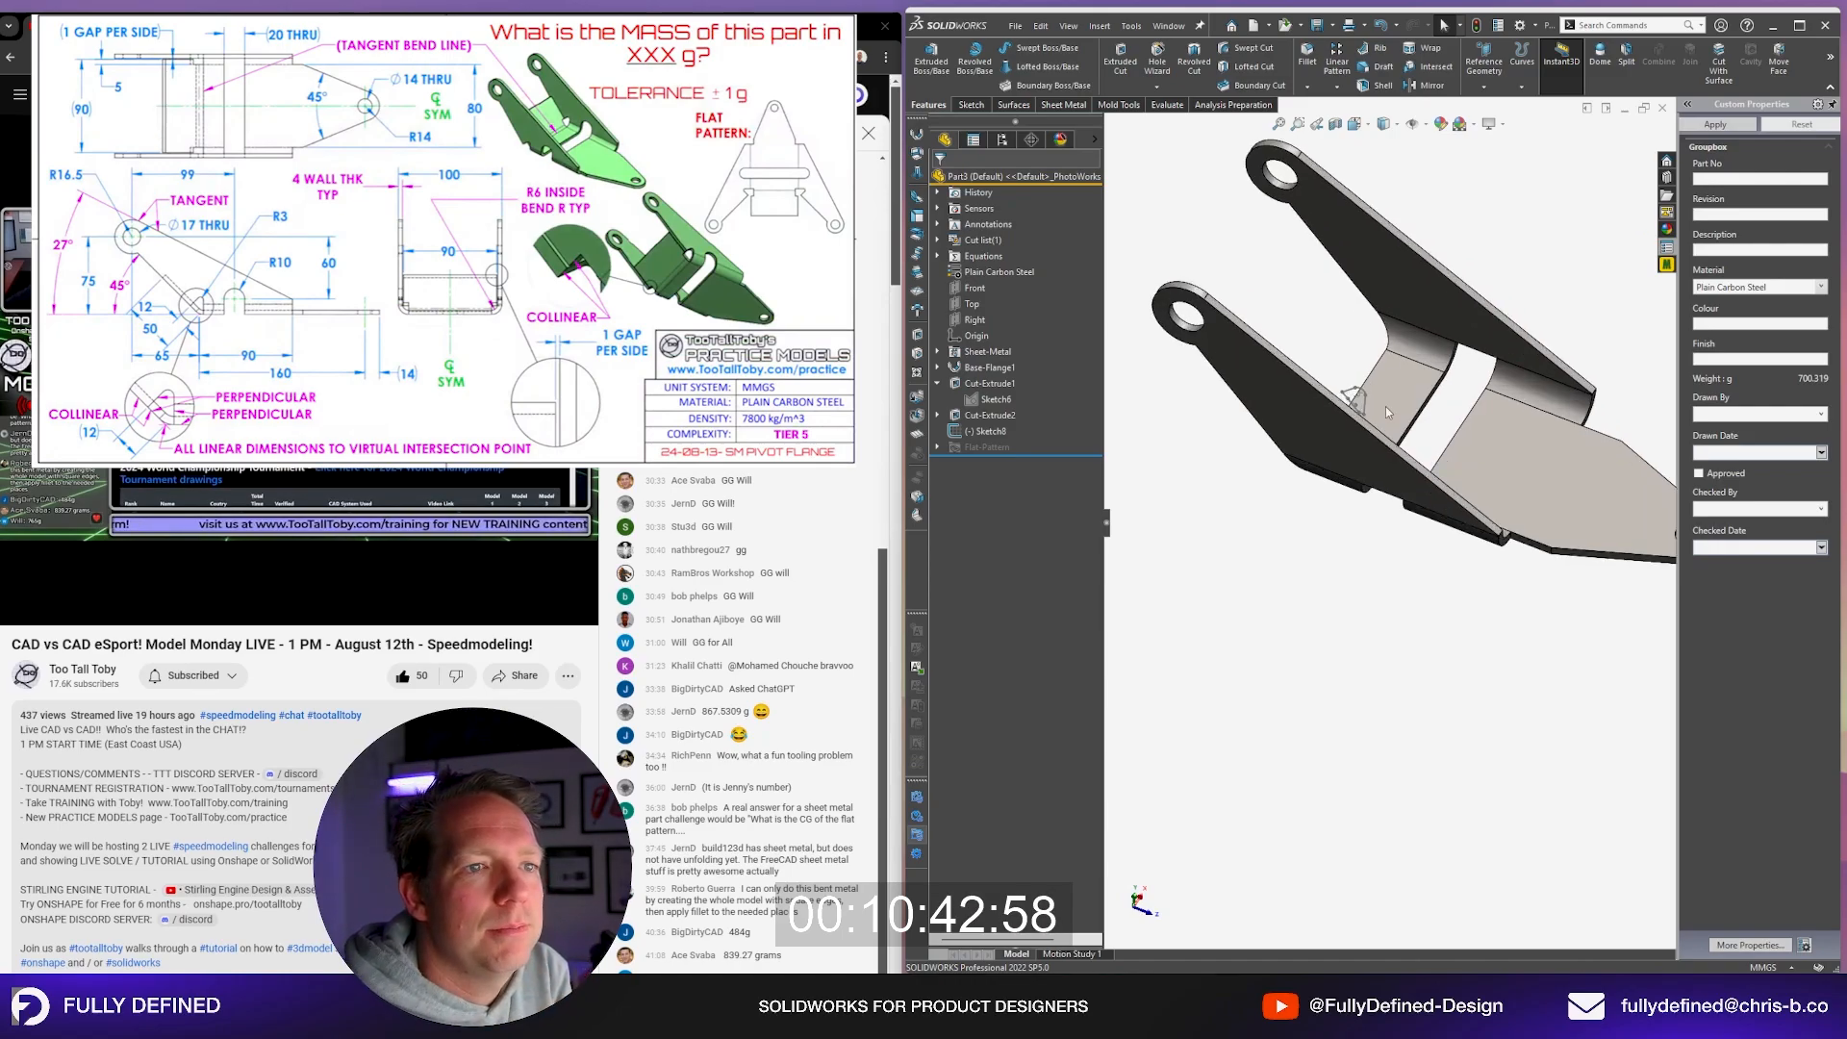
middle_drag(1386, 412, 1388, 454)
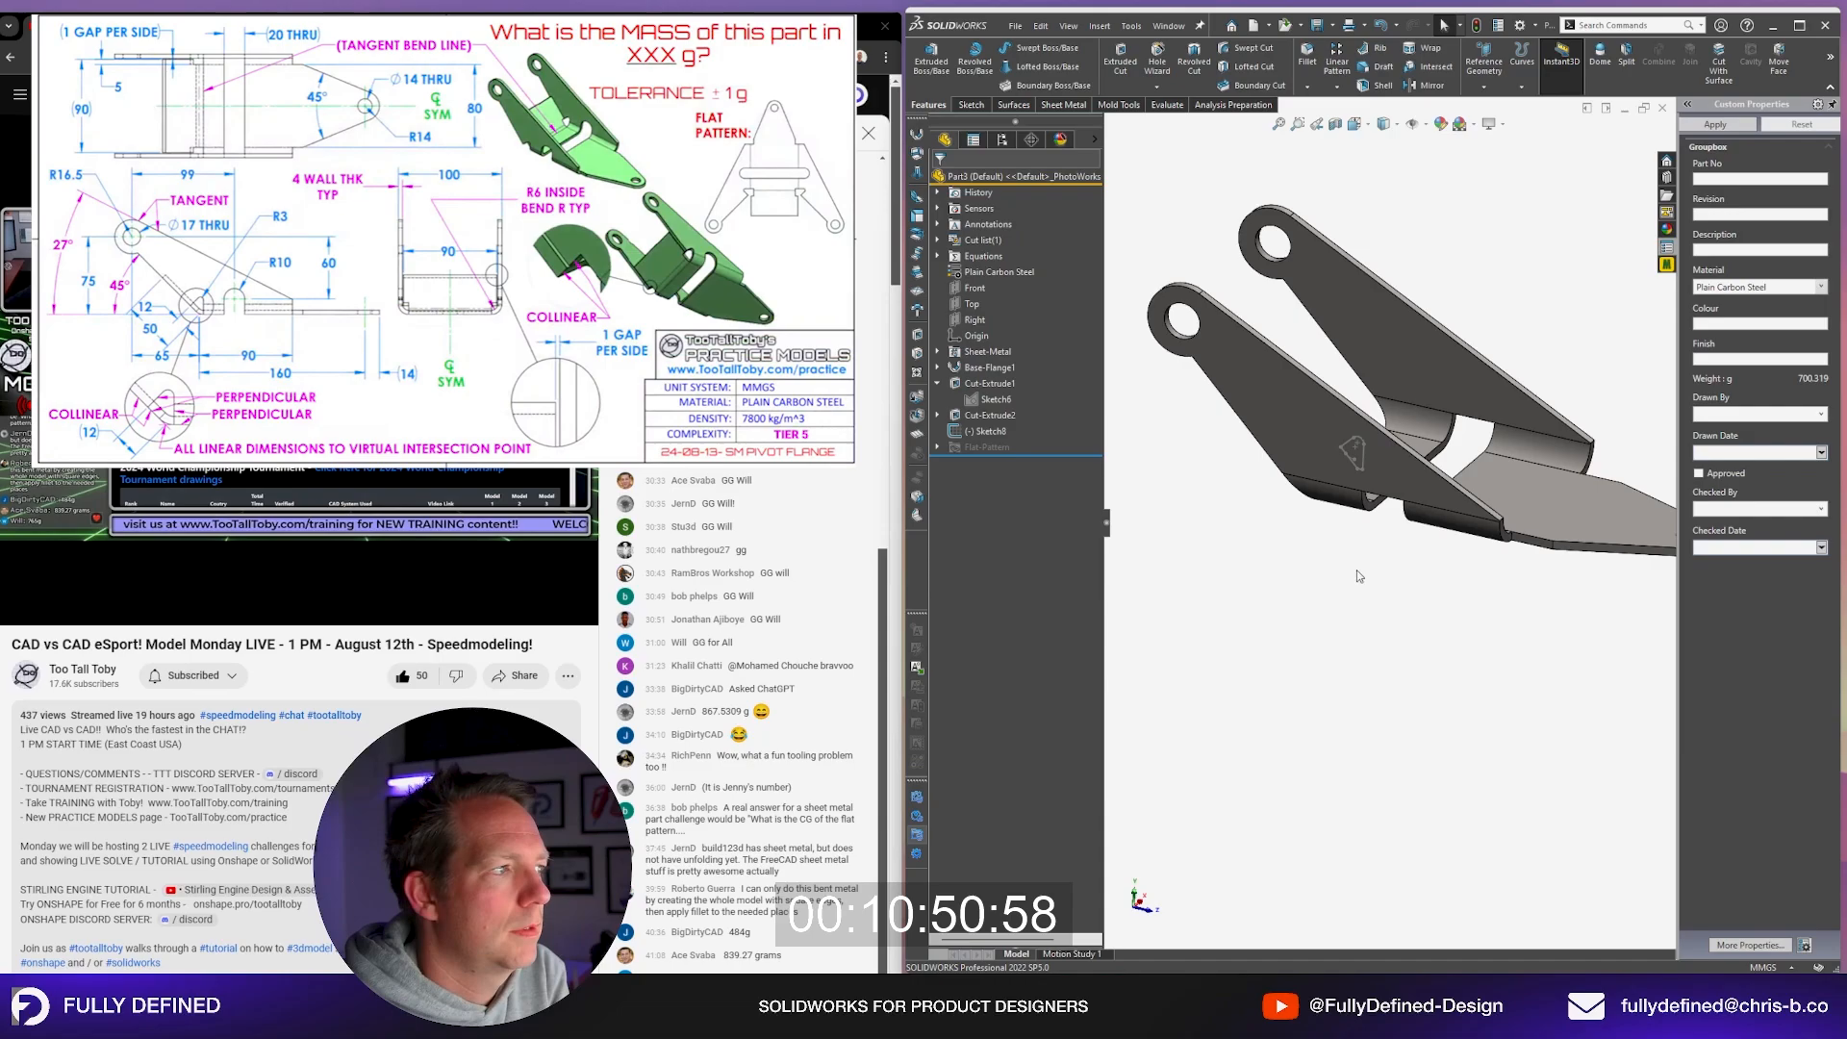
Step: Reopen the relief profile sketch, check its outline against the bend corner from the opposite side, and exit it
click(986, 431)
click(997, 391)
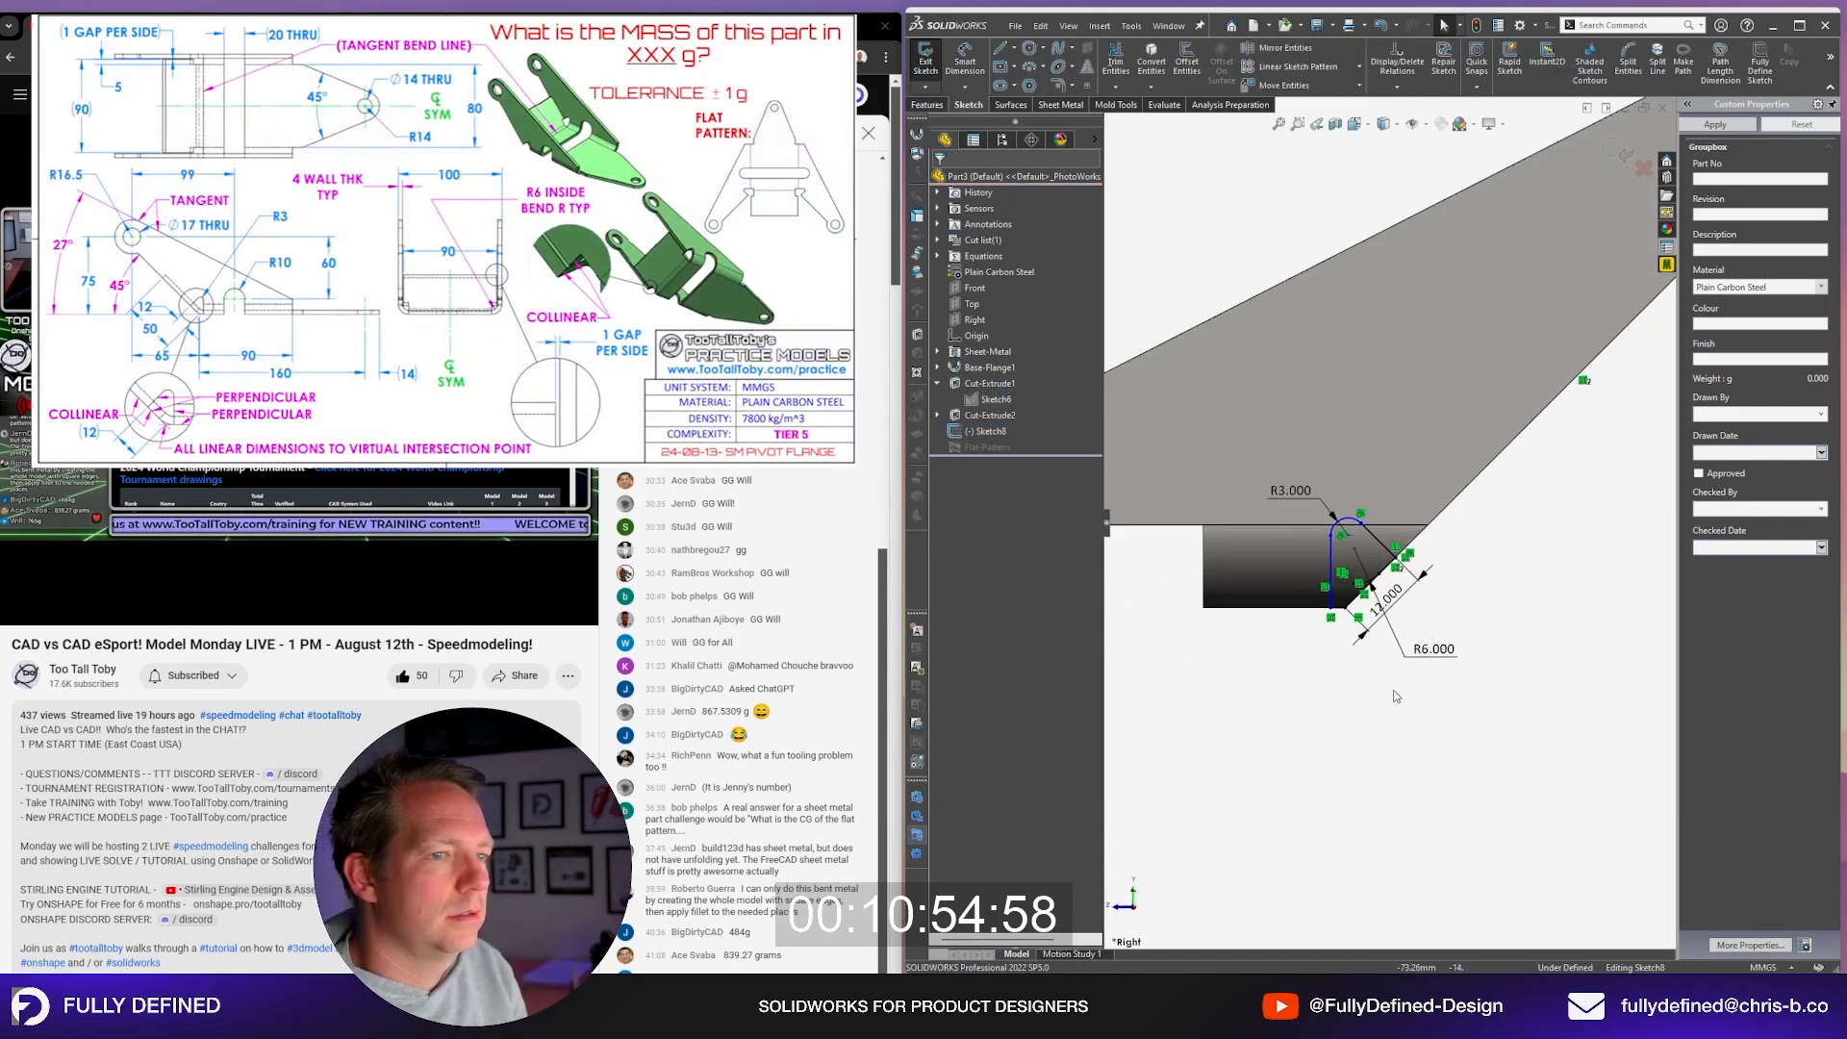
key(ctrl+8)
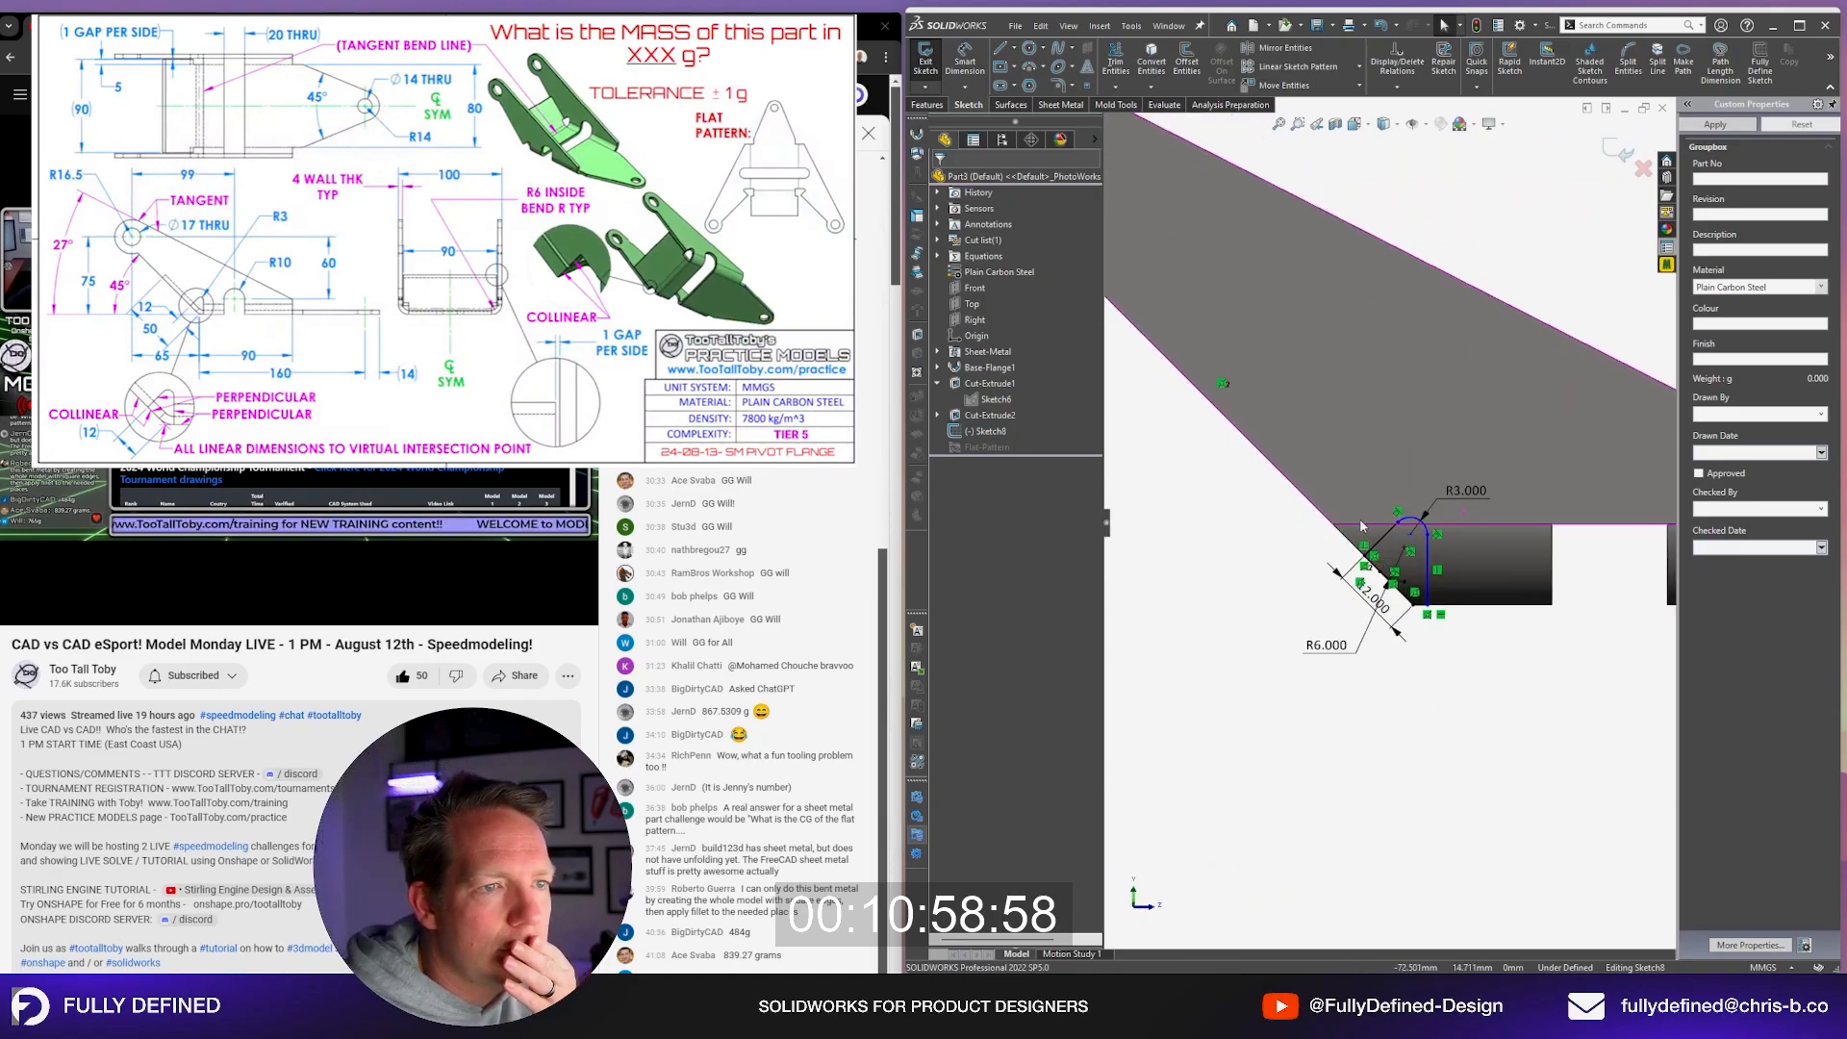
scroll(1359, 518, down, 3)
scroll(1462, 606, down, 1)
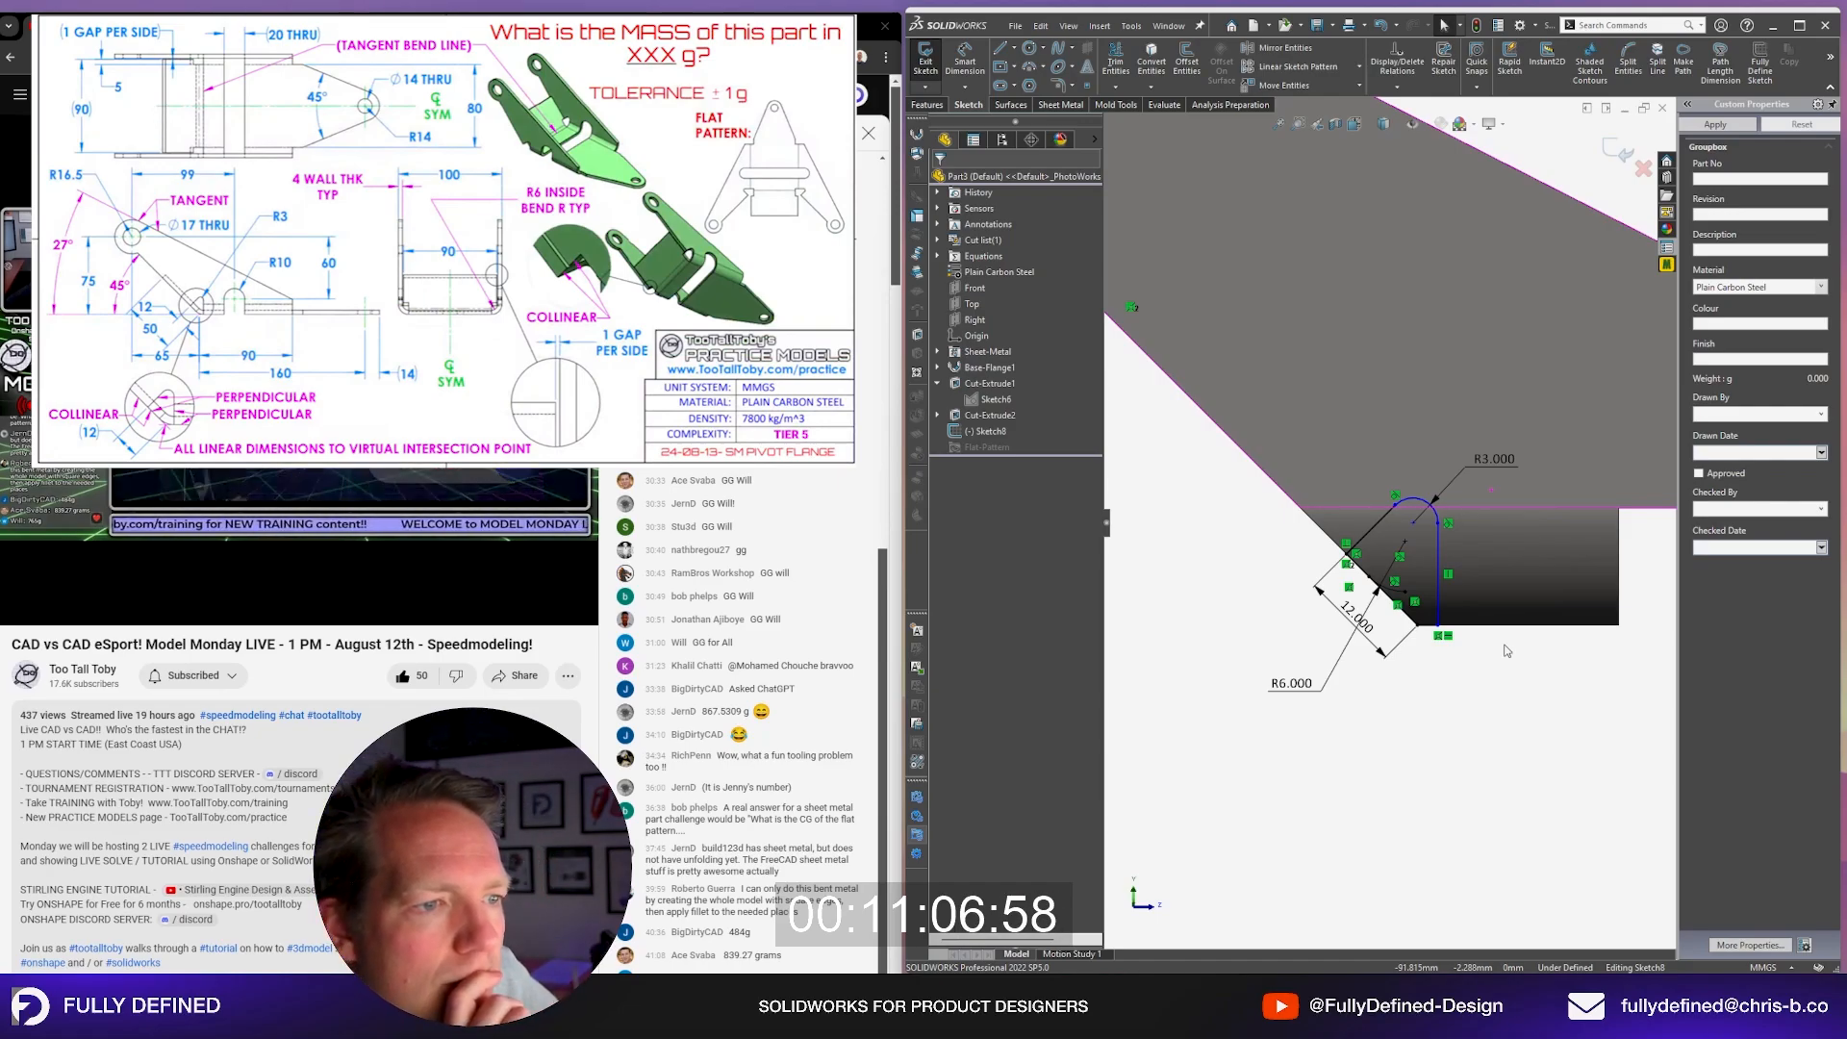
key(z)
click(1620, 149)
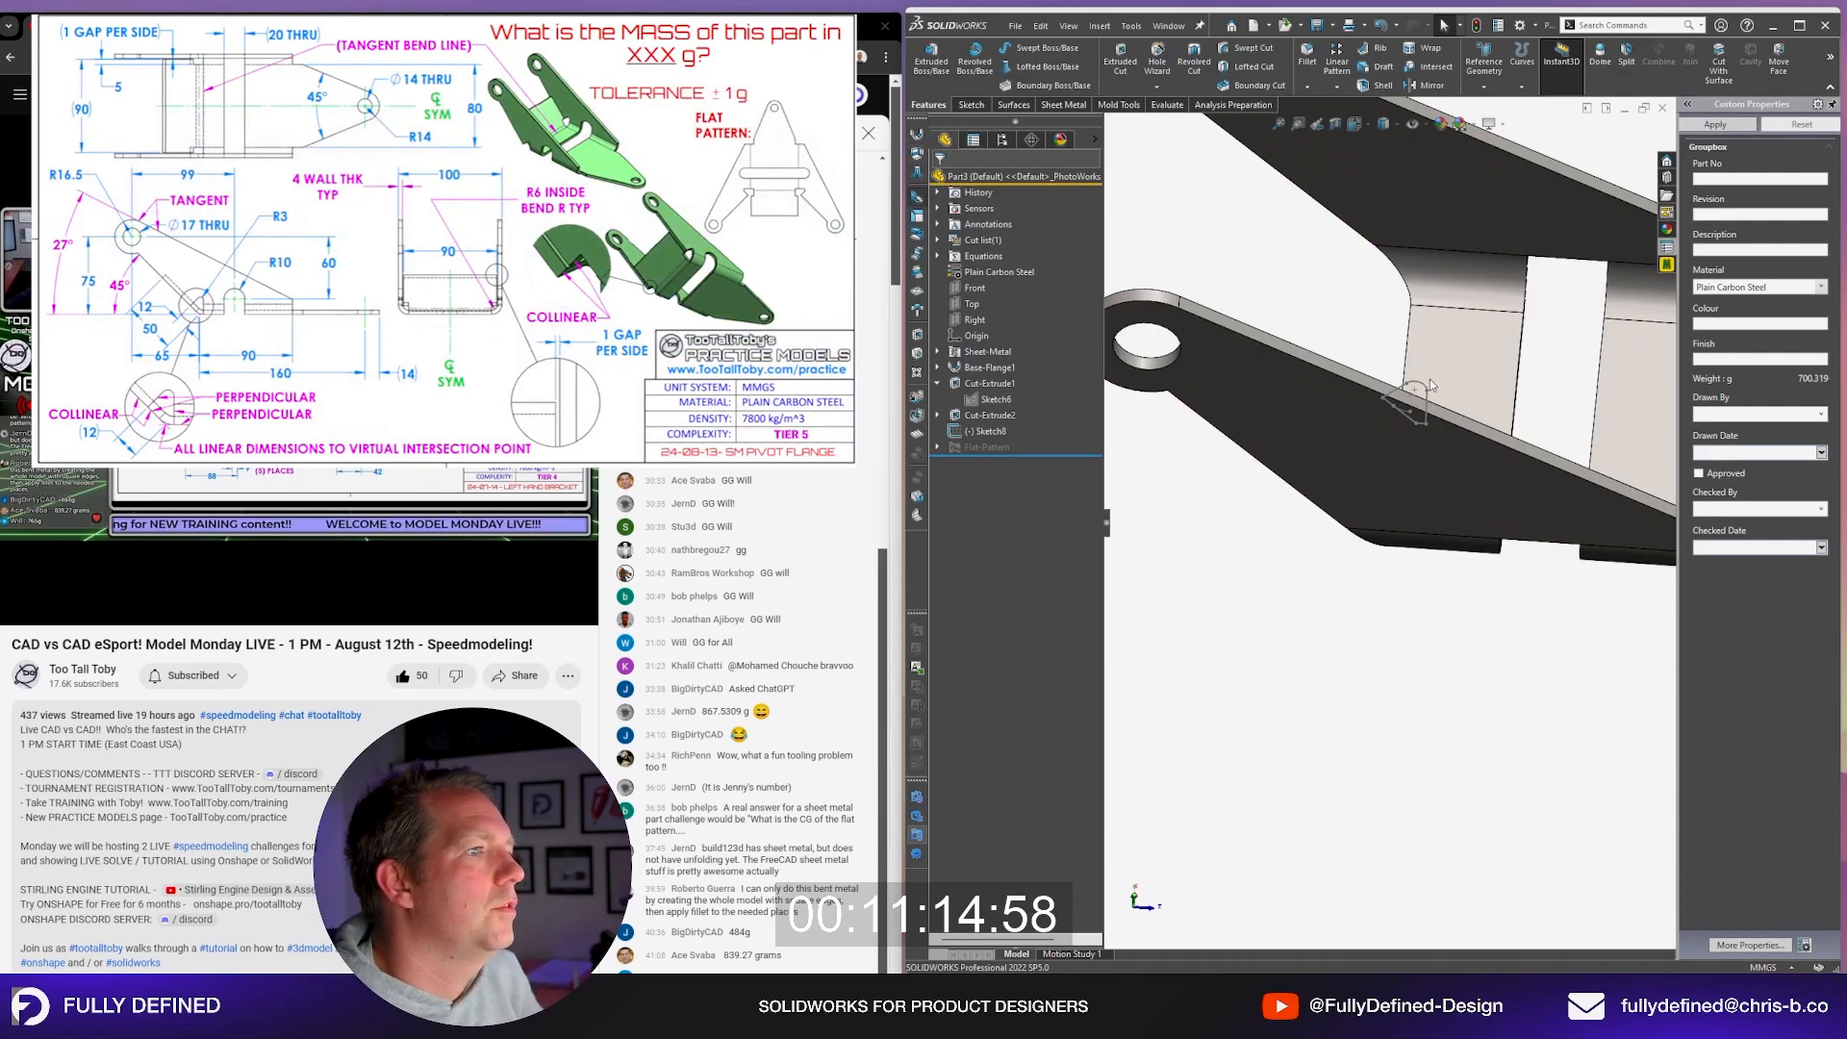
Step: Start an edge flange on the web's inner edge between the arms, angled parallel to the slanted U-shaped end face
click(1406, 352)
click(1235, 281)
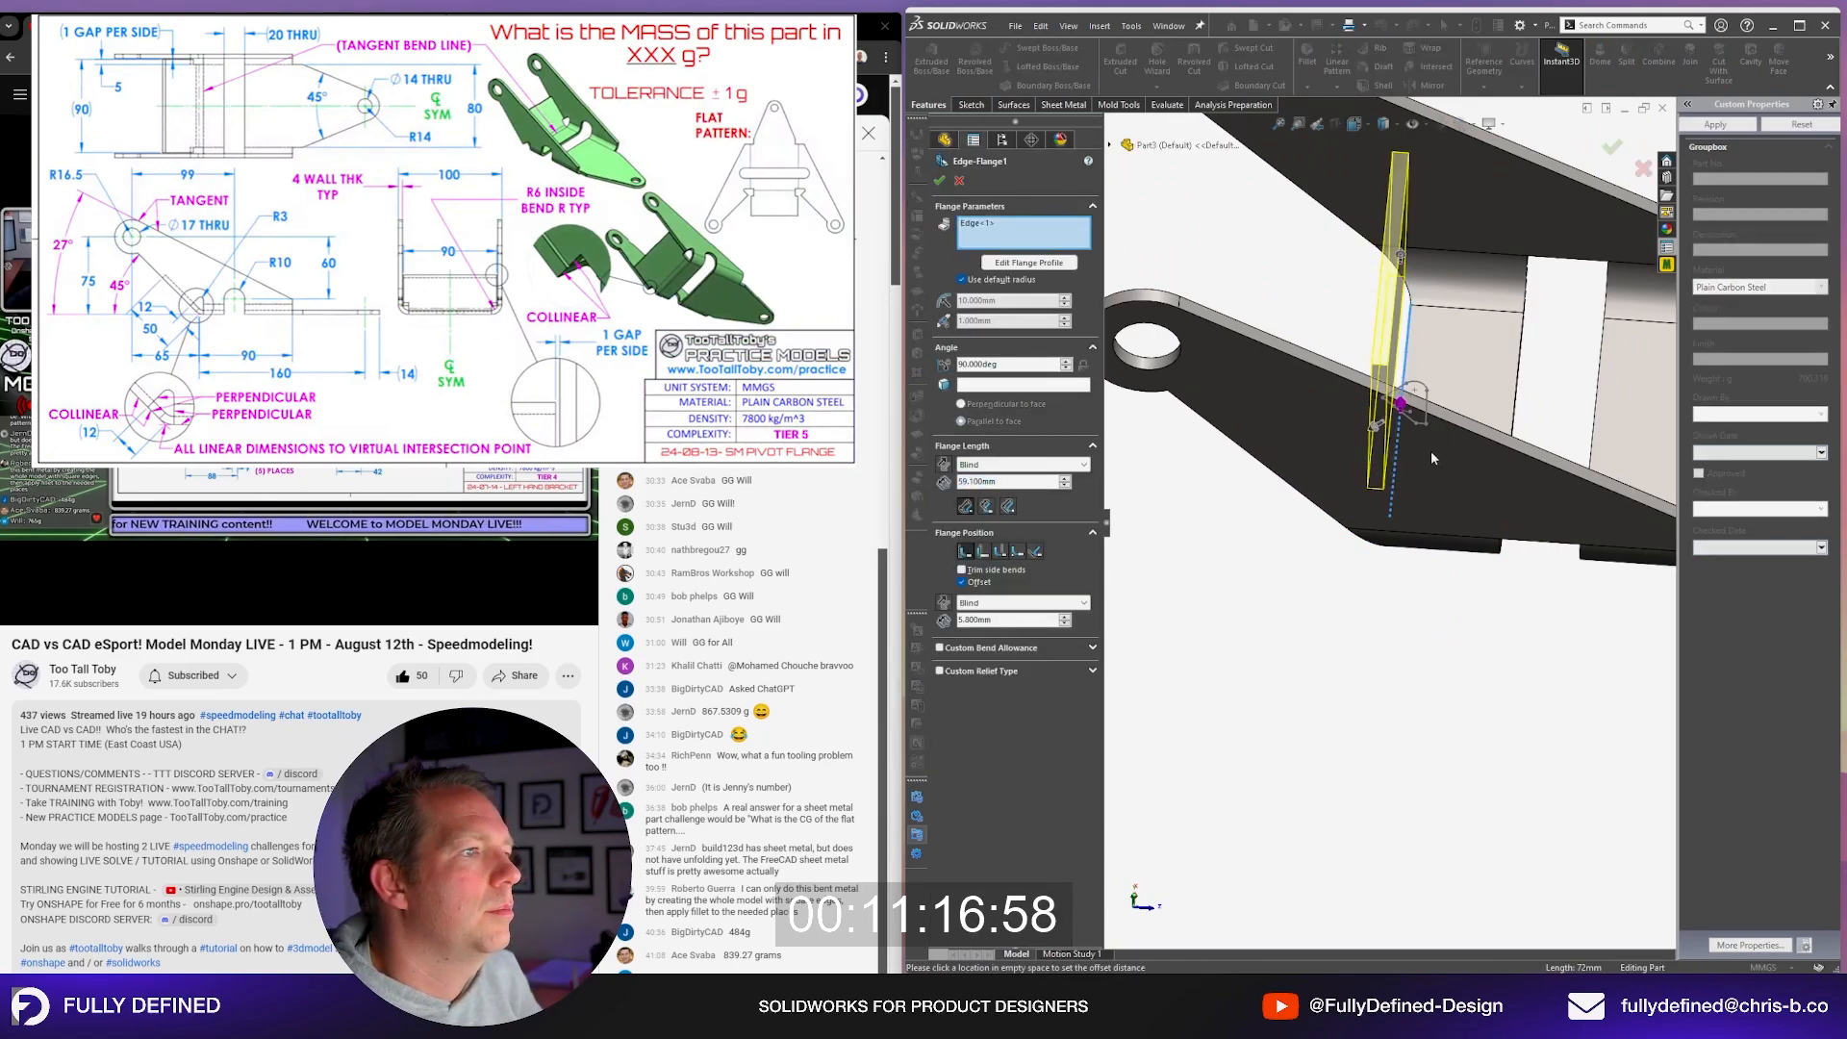
middle_drag(1431, 457, 1414, 327)
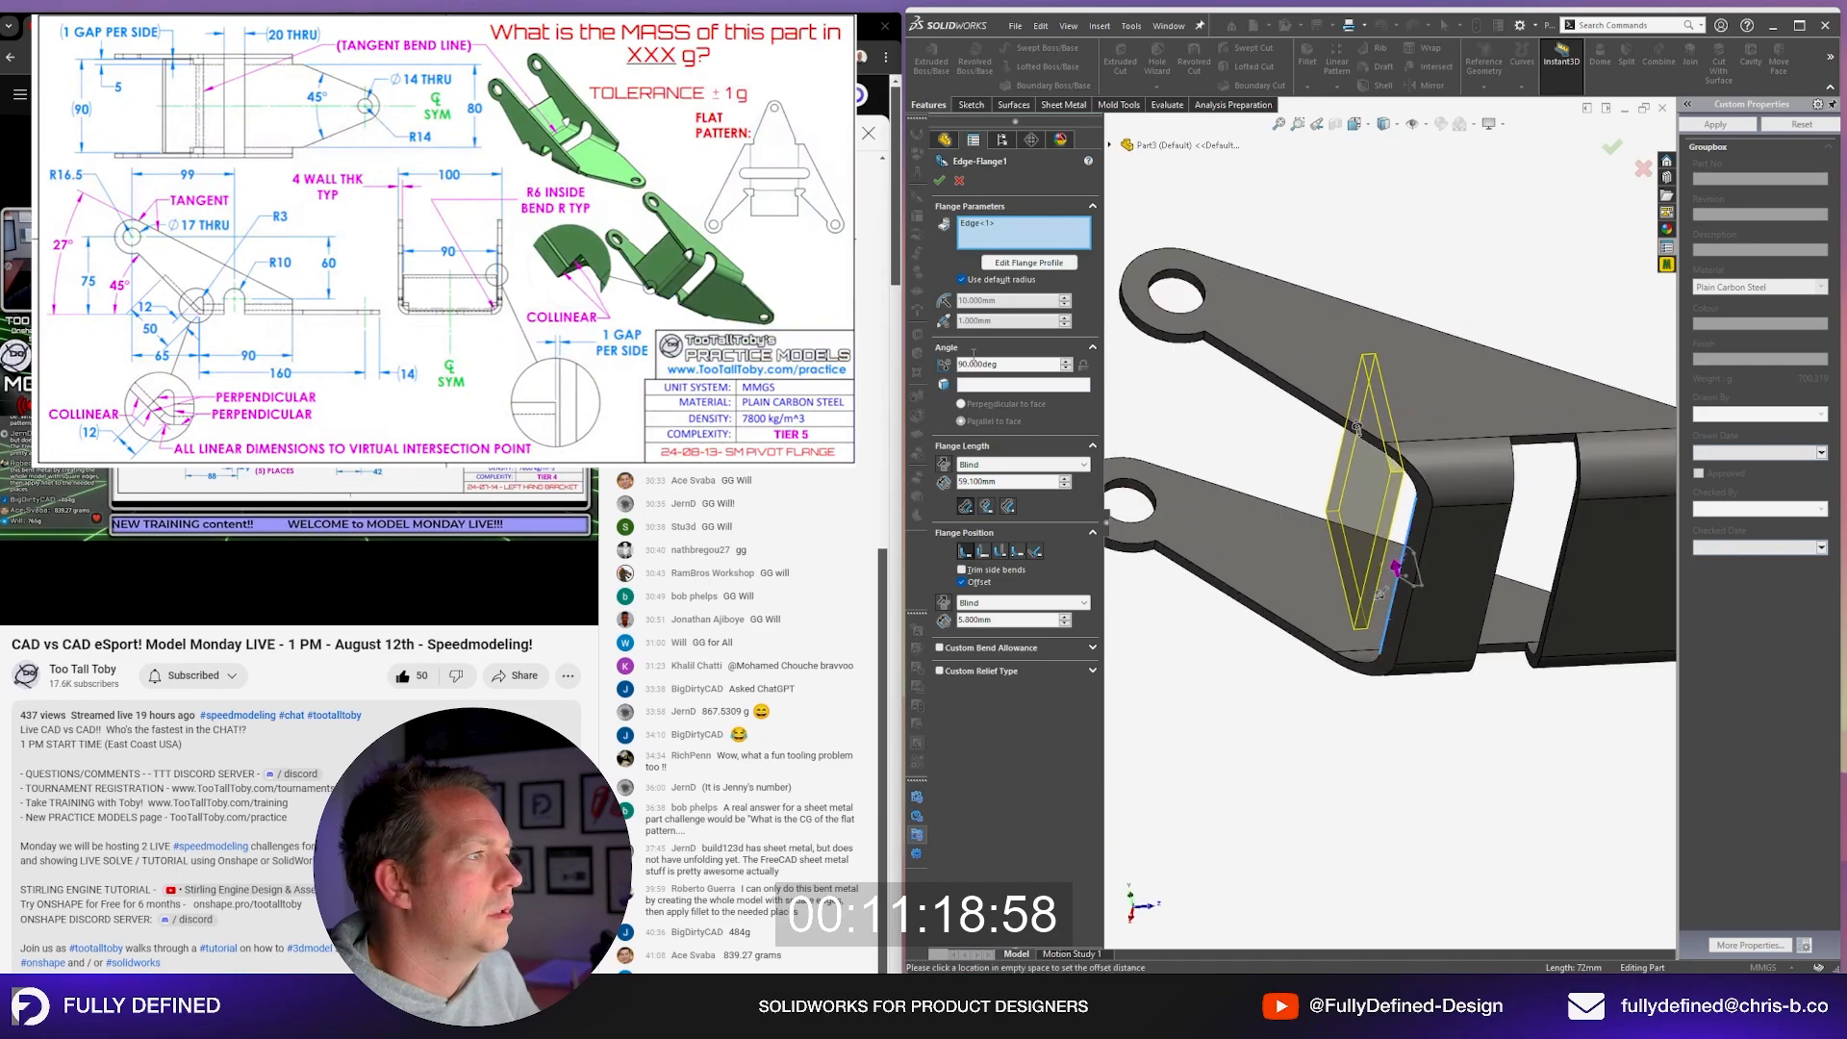
click(976, 230)
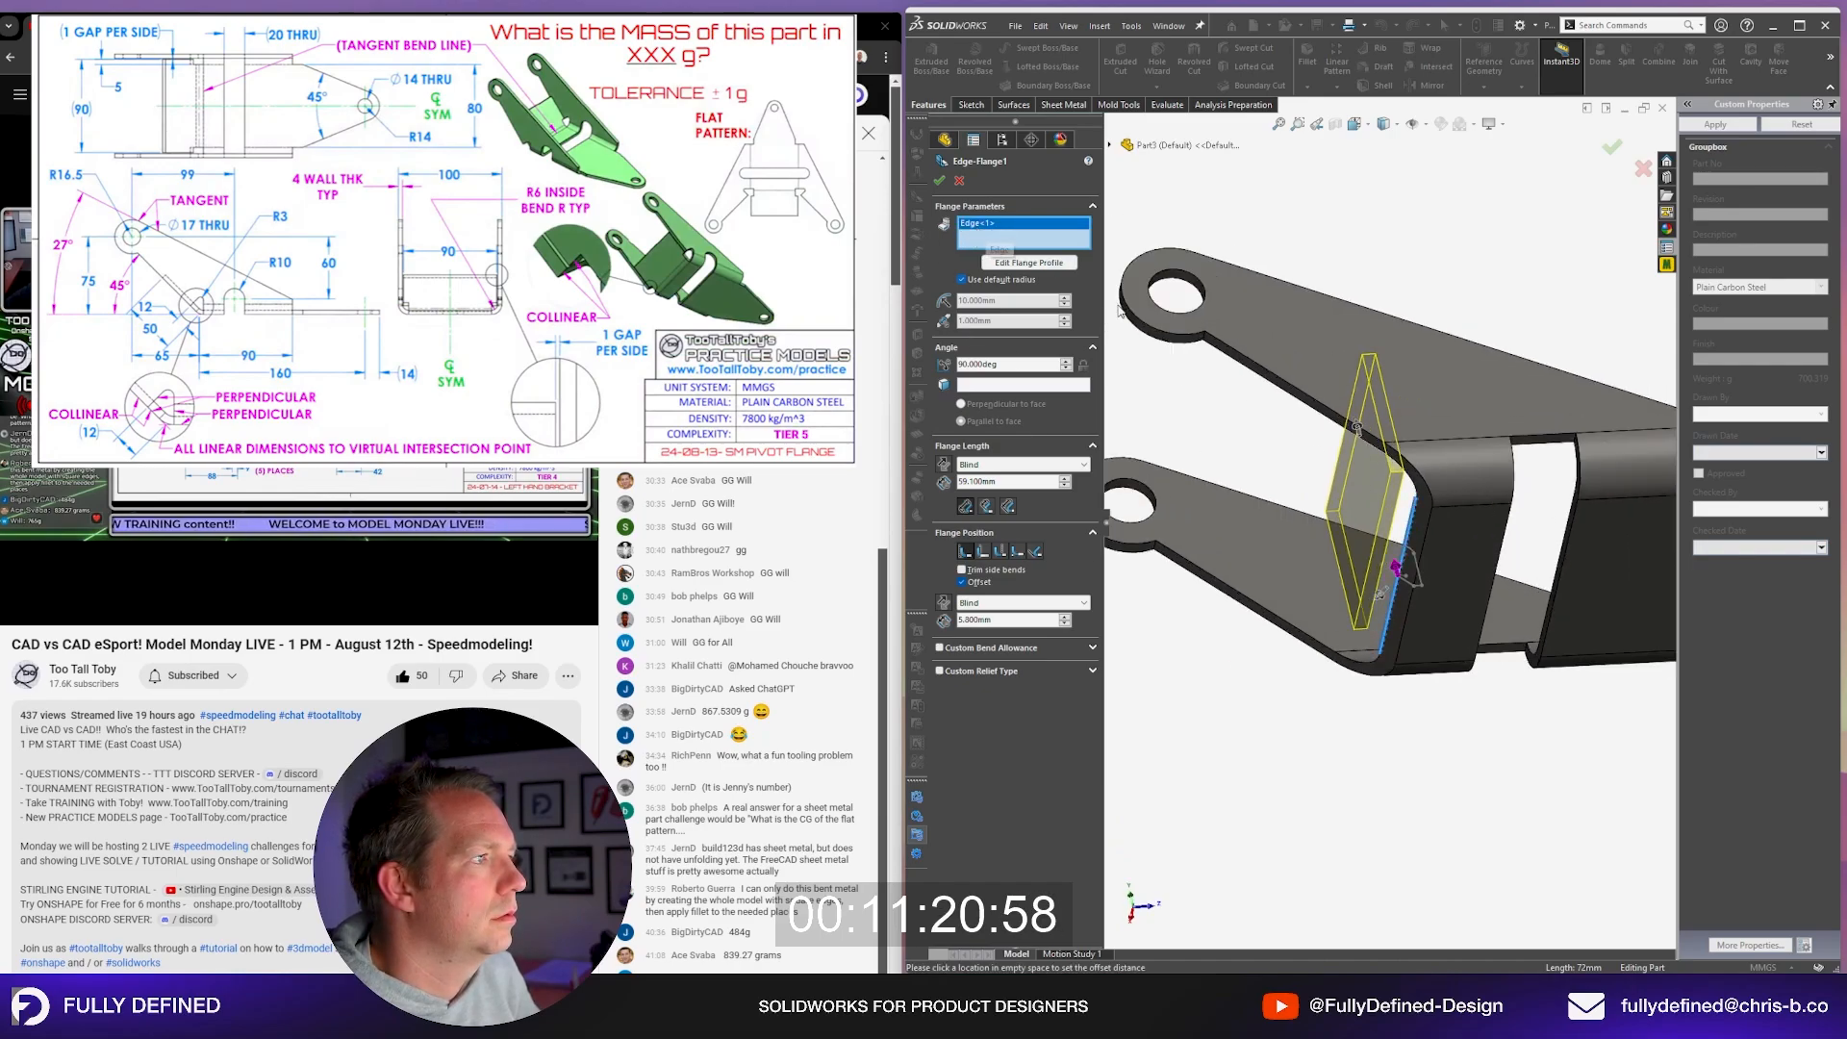
click(991, 385)
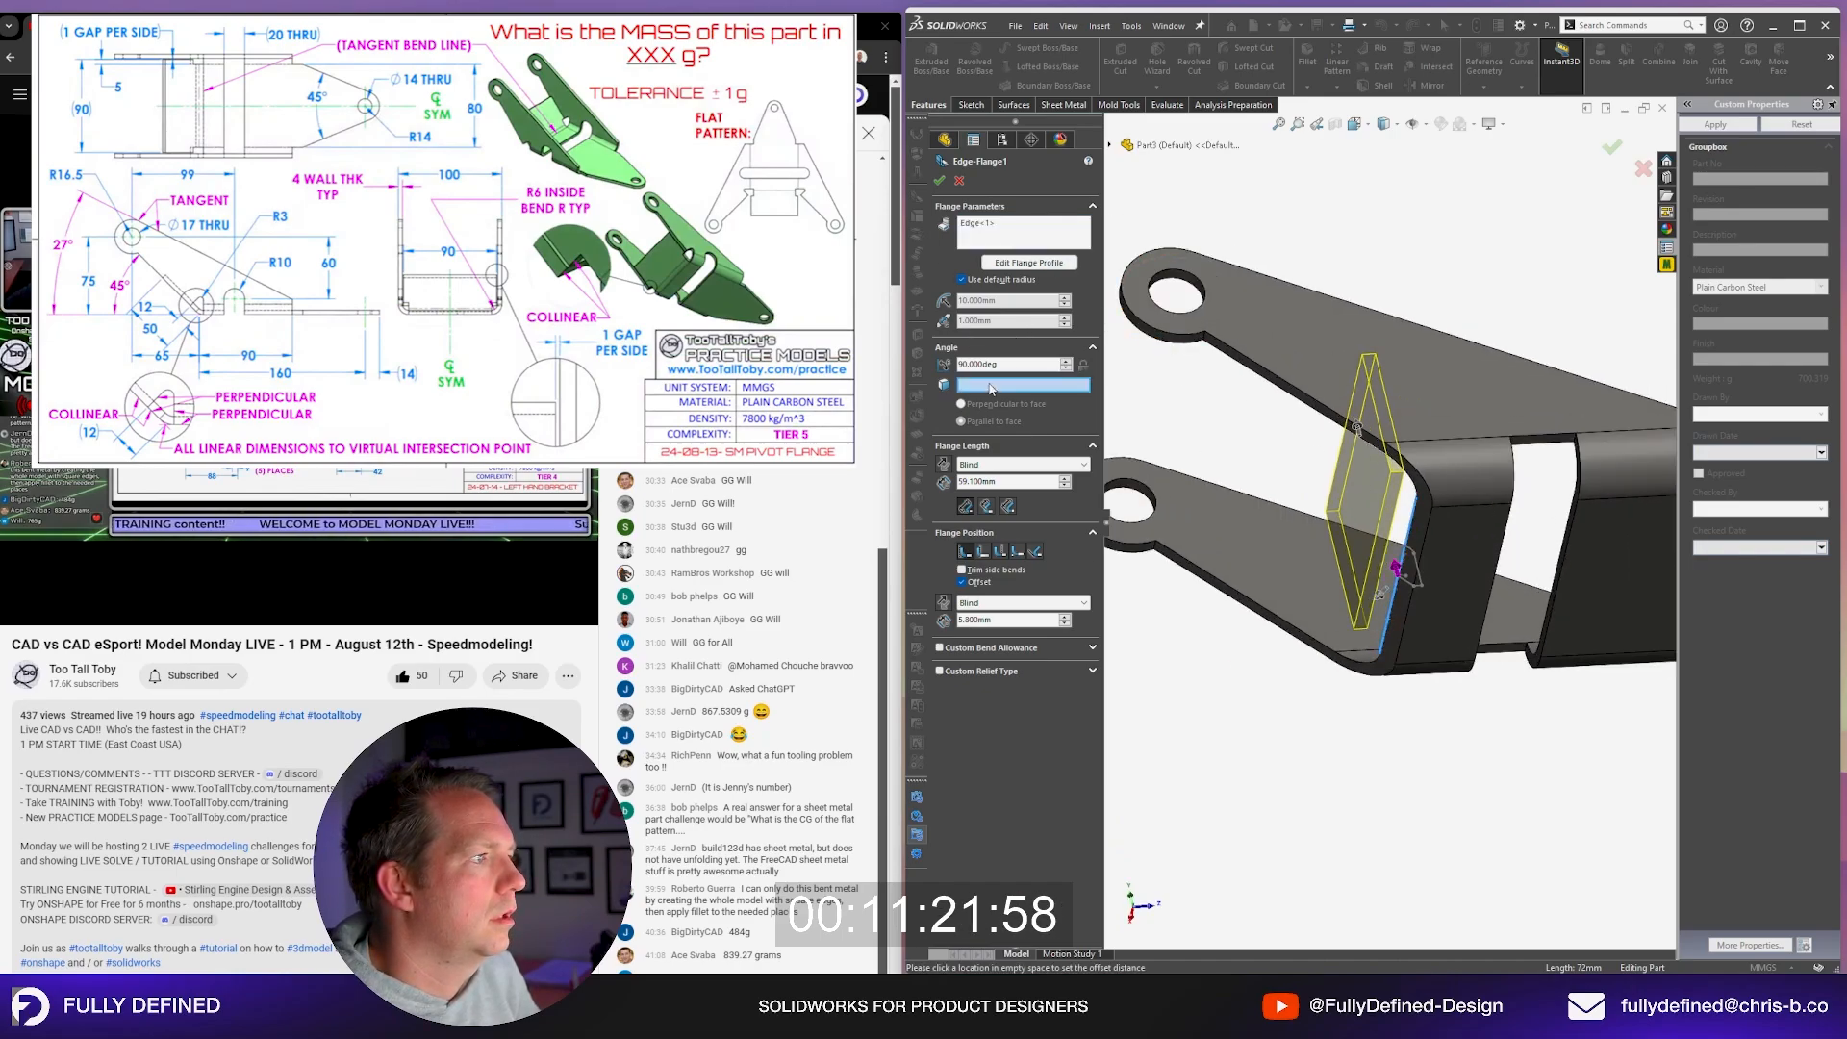
click(1321, 412)
middle_drag(1351, 530, 1329, 529)
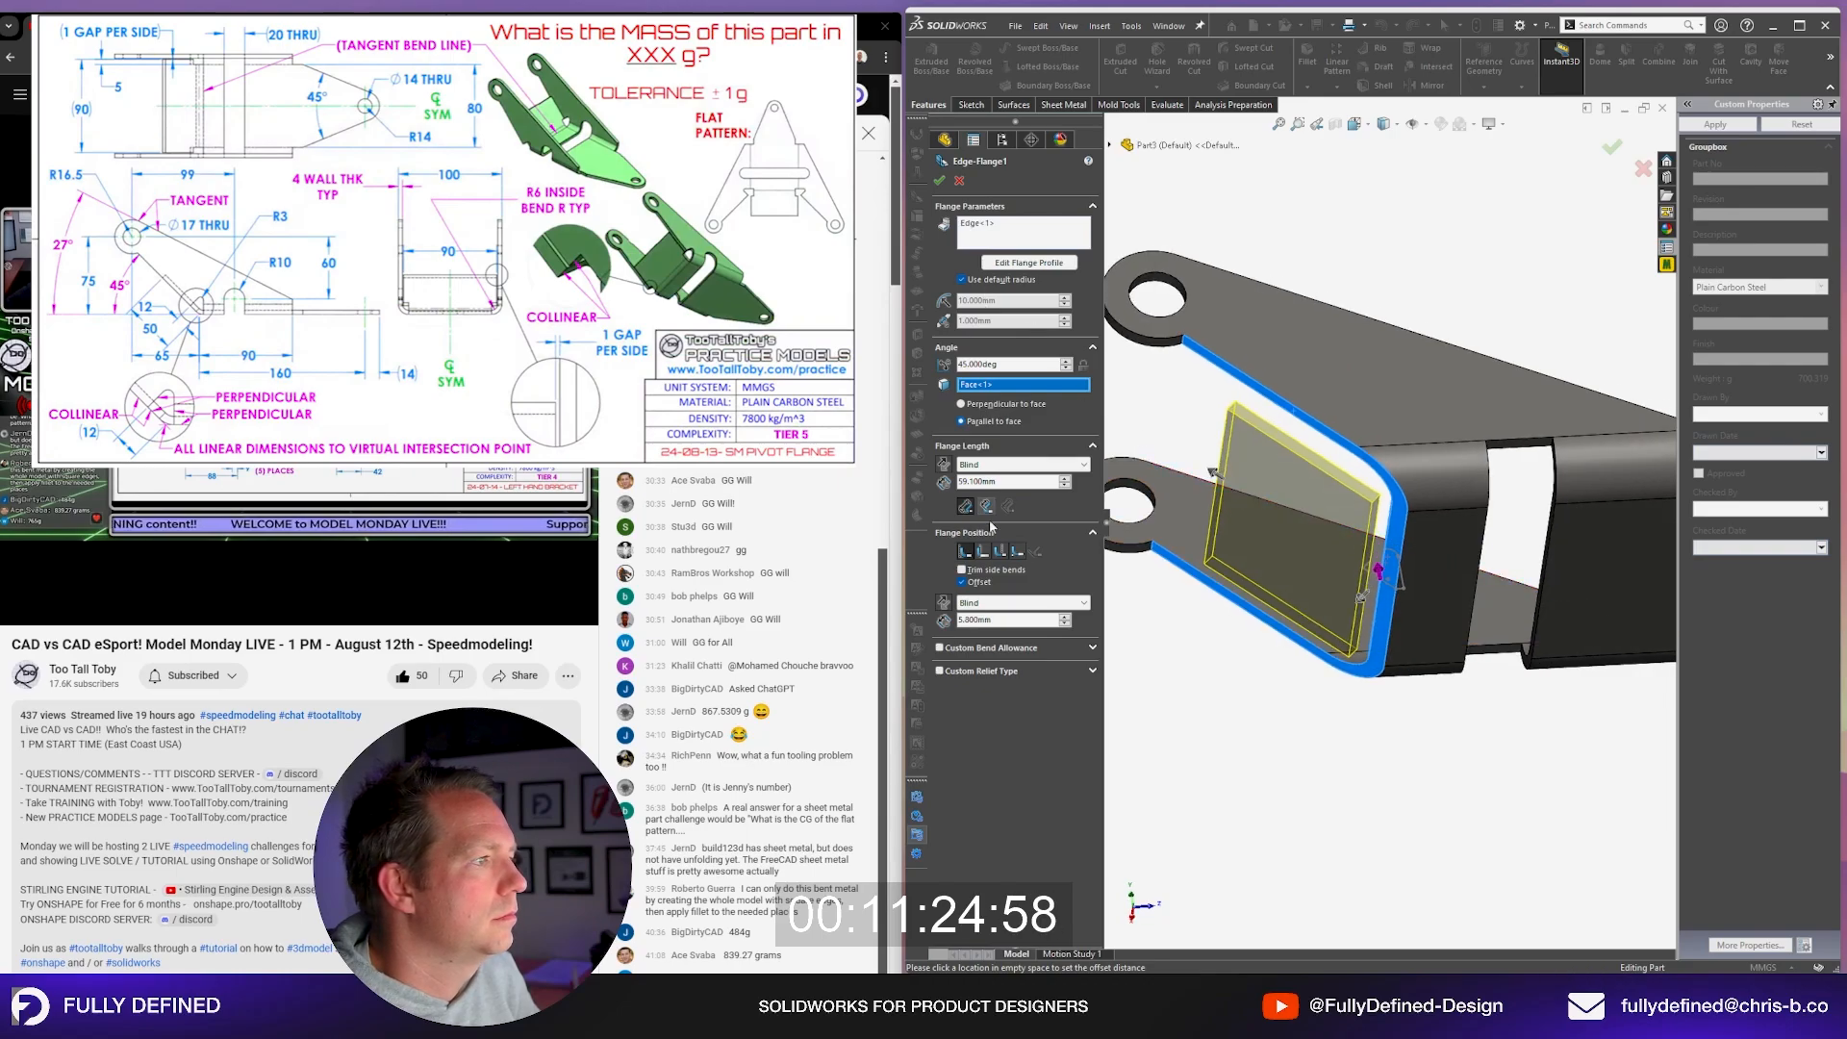
Step: Disable the flange offset, set the flange position to Material Outside, and try to create the edge flange
click(979, 583)
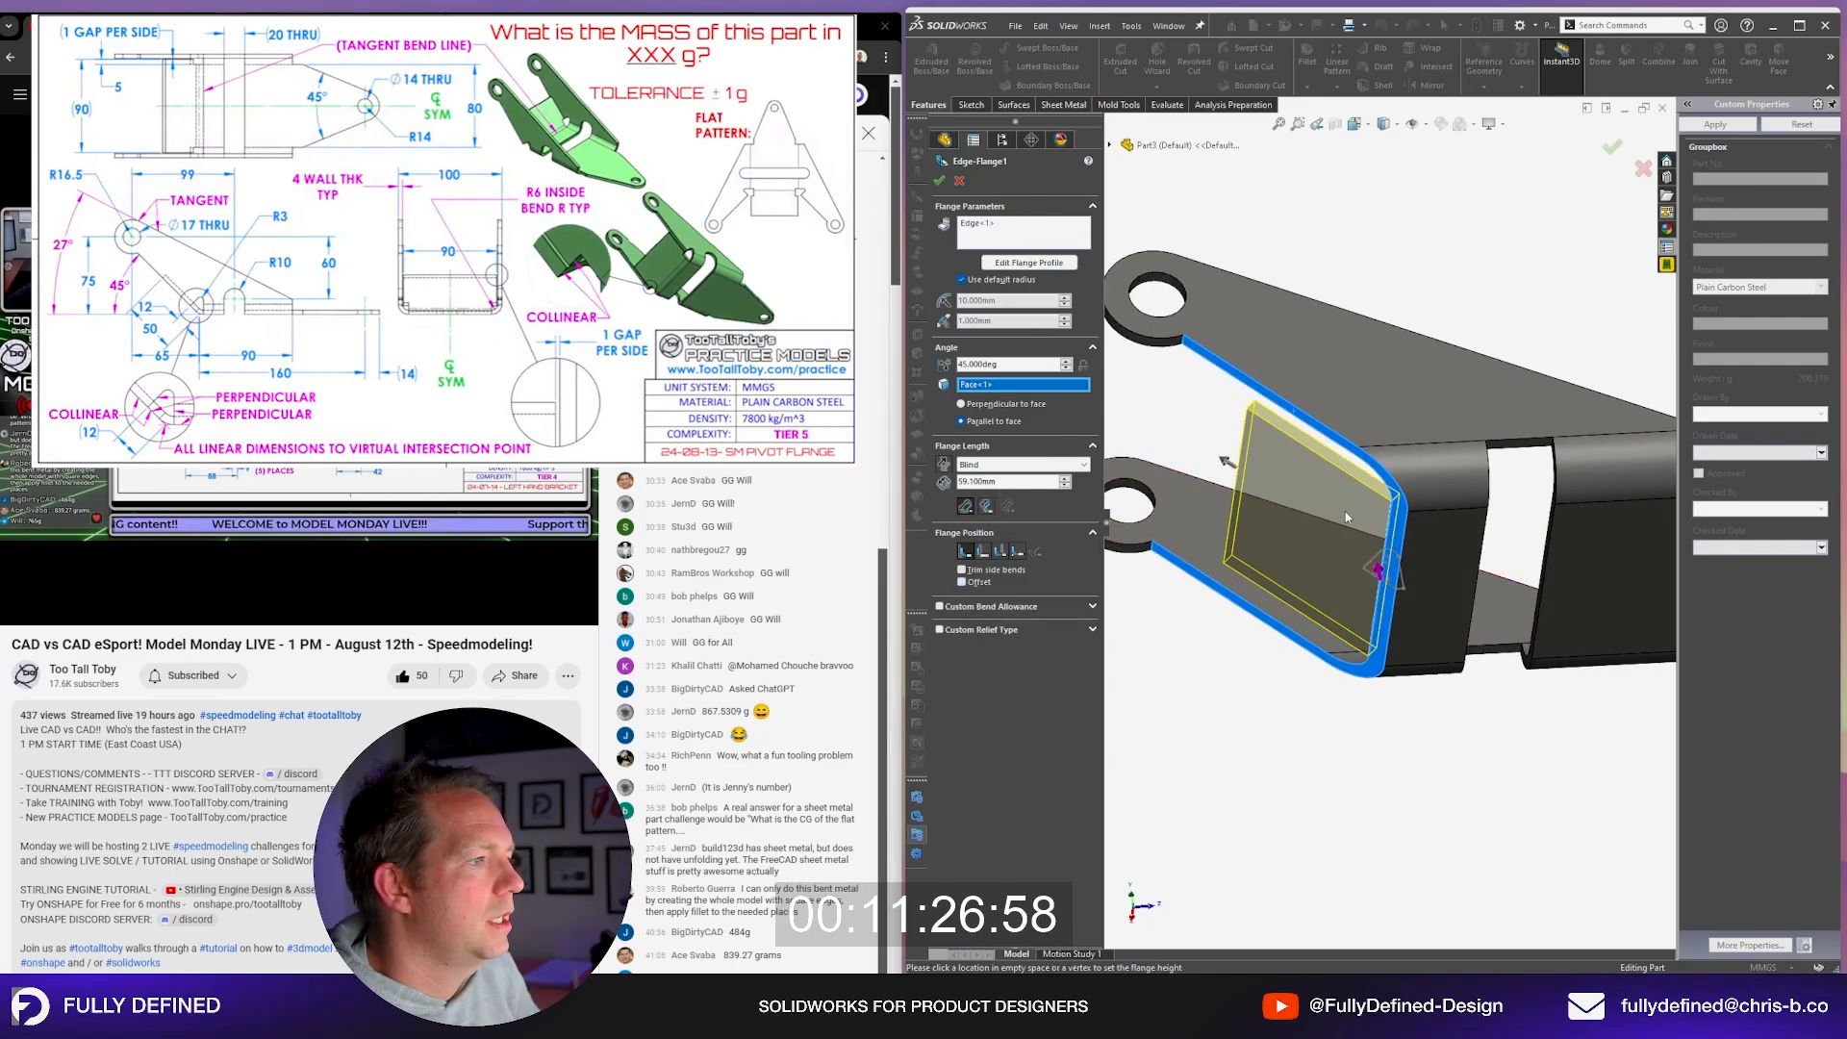
click(983, 552)
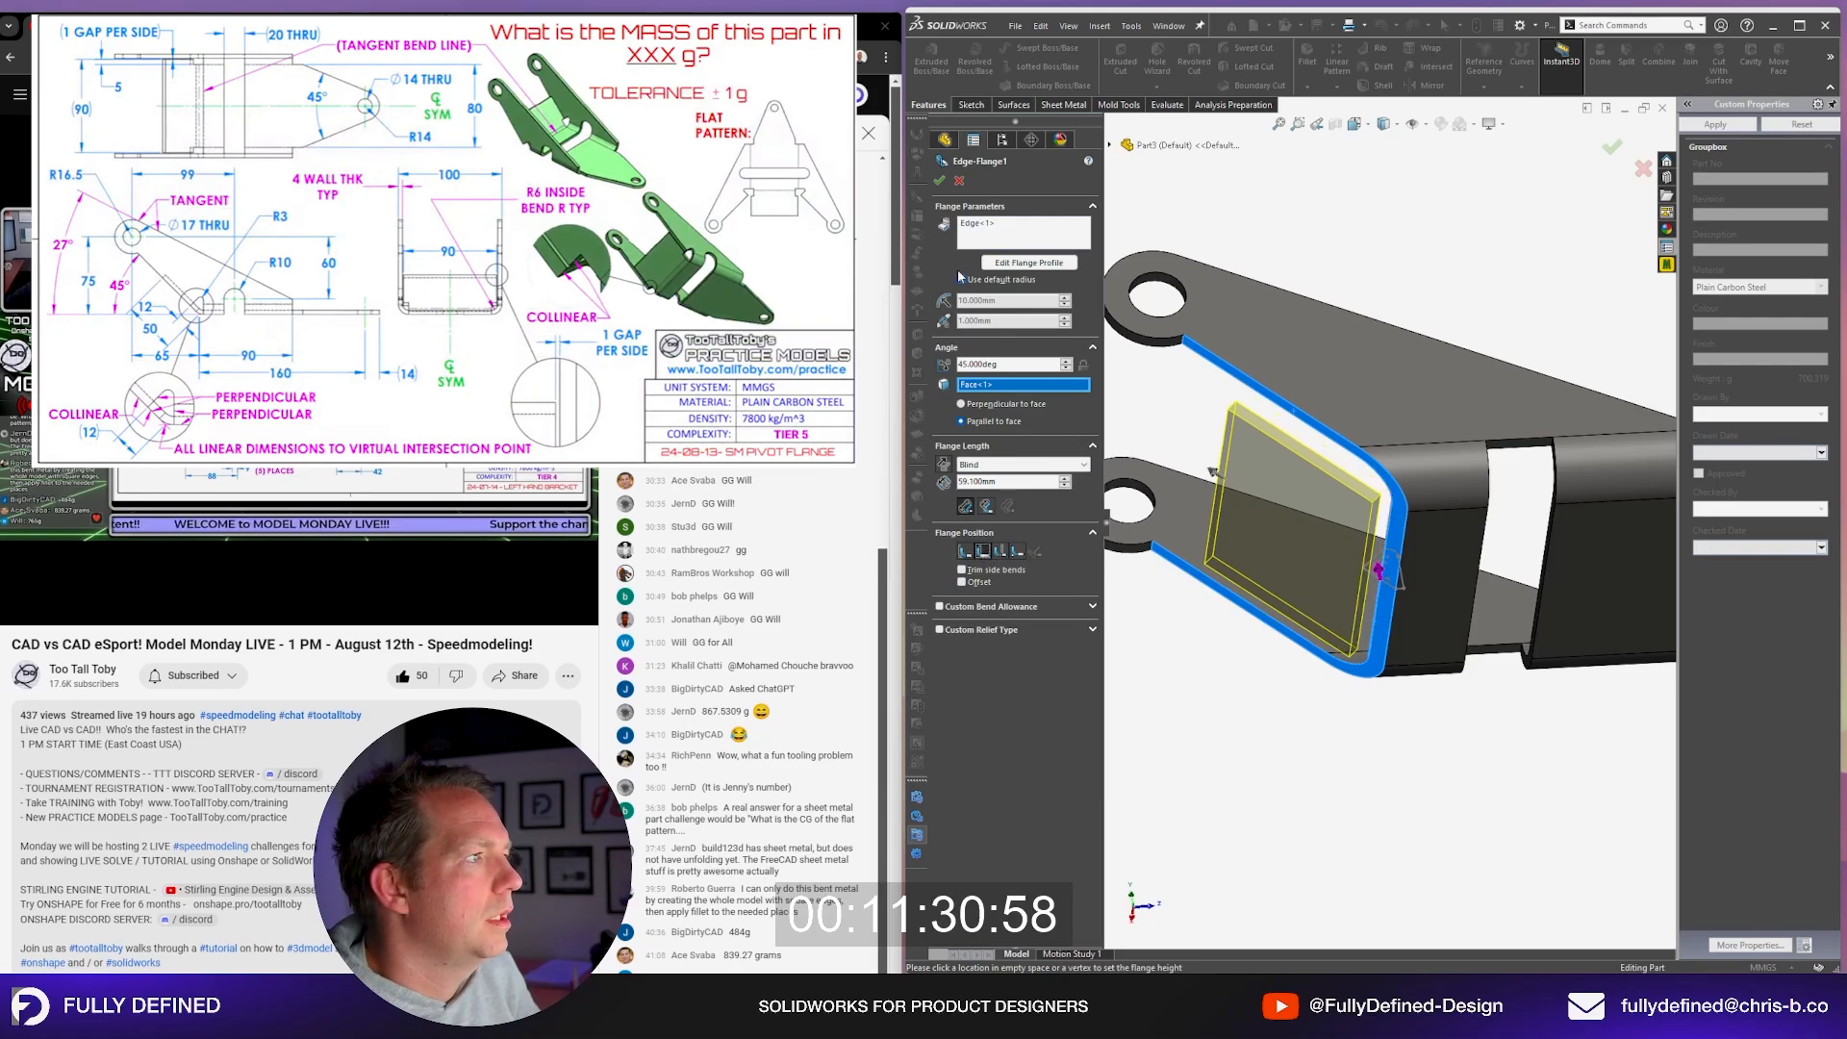
click(939, 182)
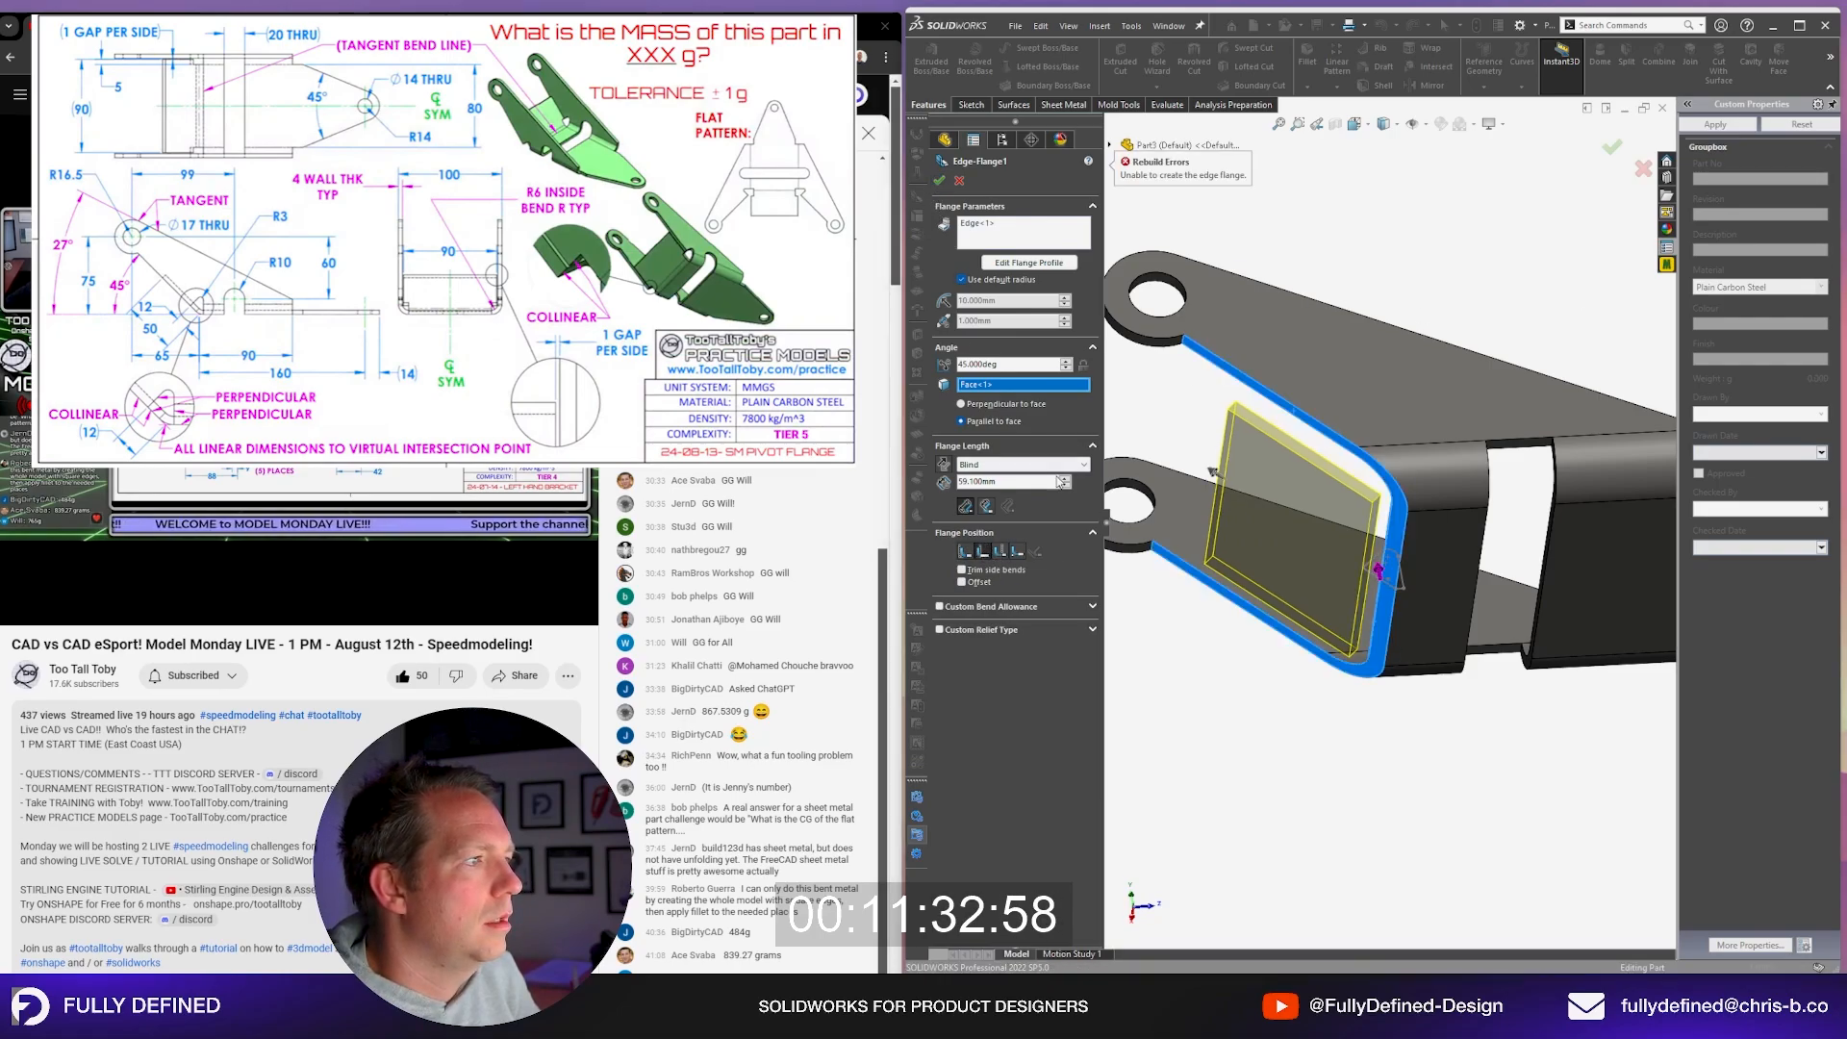
Step: Try the edge flange with its position set to Bend Outside, and abandon the command
click(1000, 552)
click(941, 181)
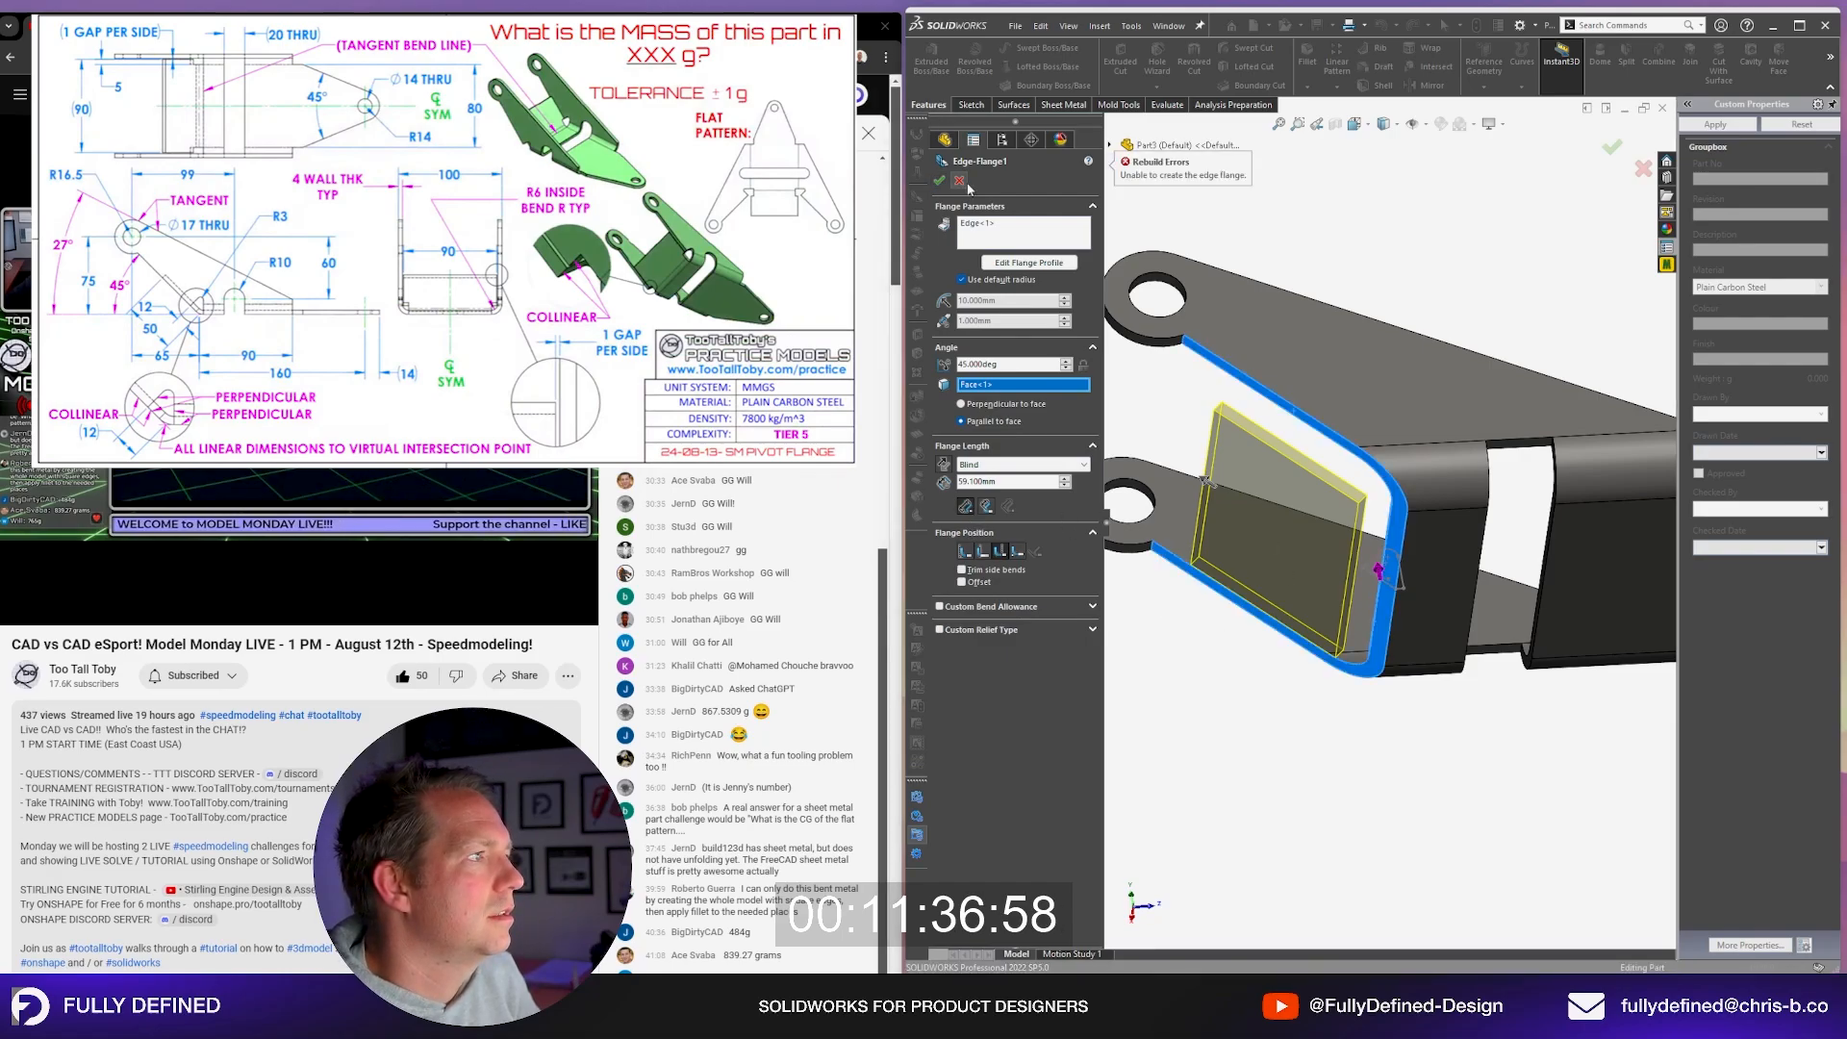
click(961, 182)
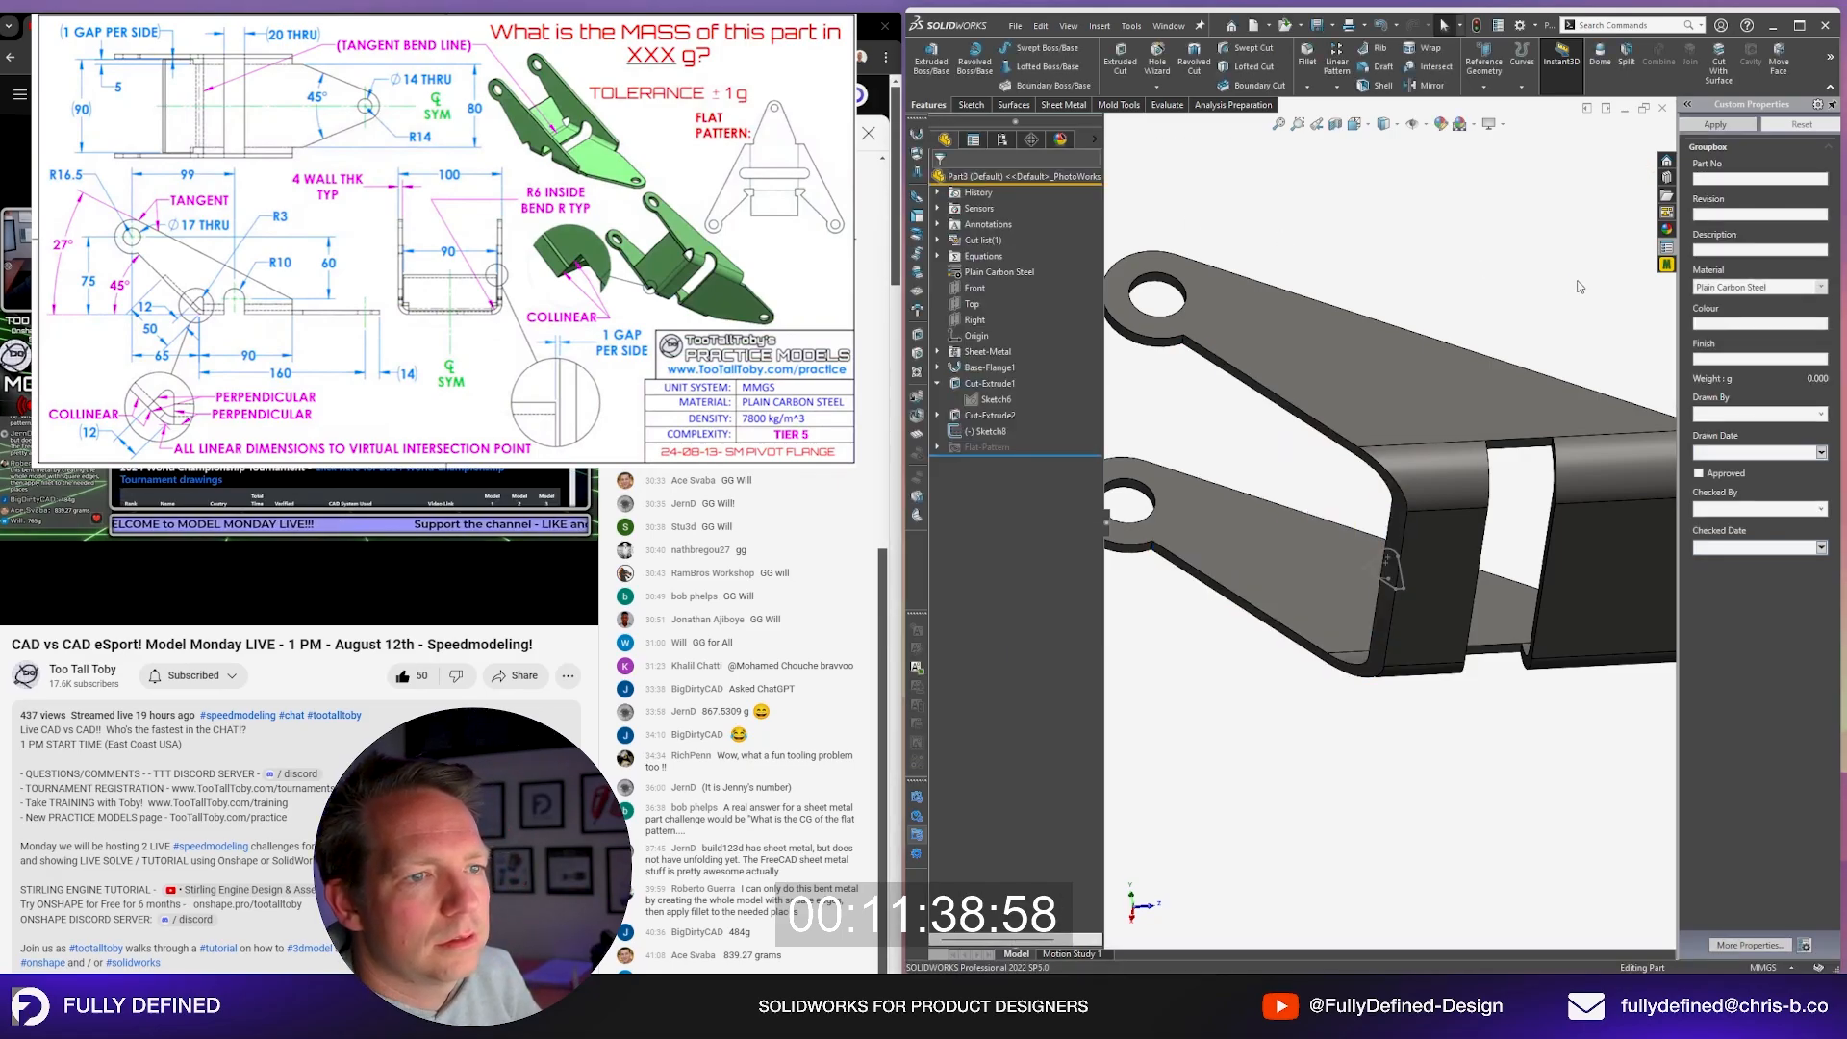
Step: Edit the first extruded cut that shapes the arms and enable Normal cut
click(990, 415)
scroll(1249, 481, up, 5)
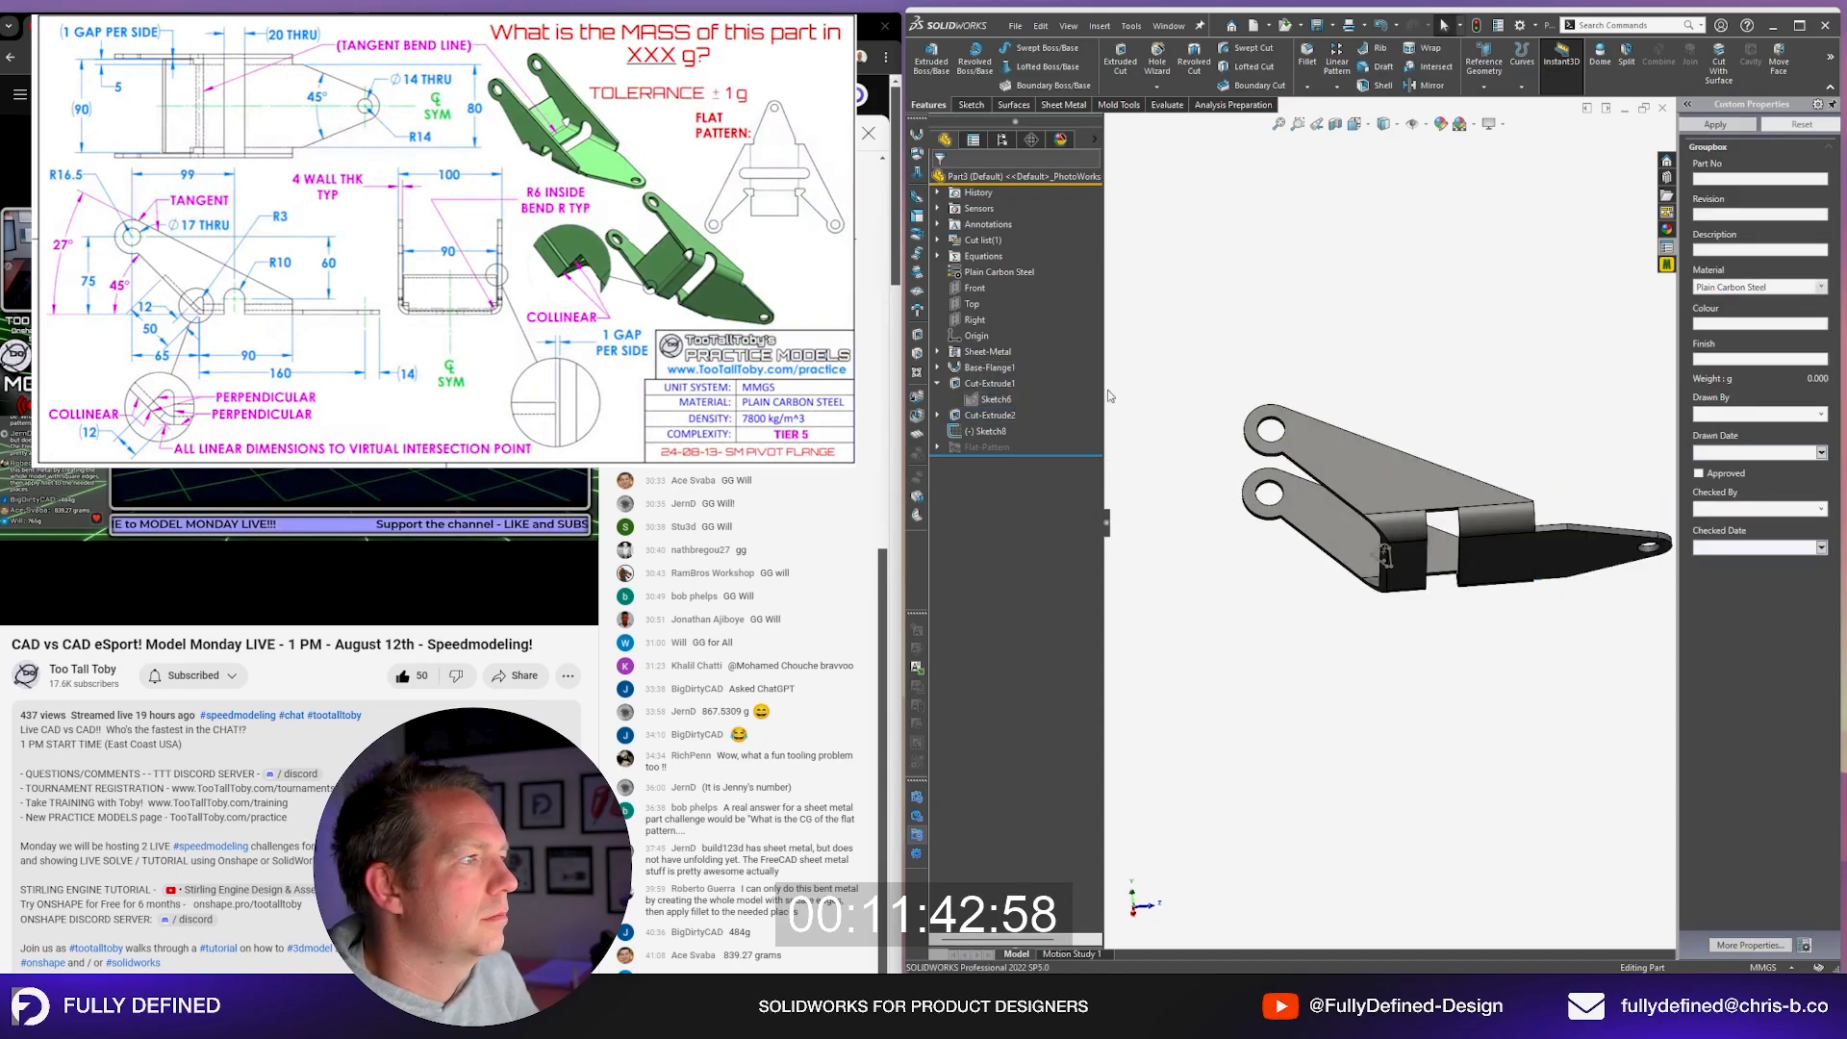
click(990, 383)
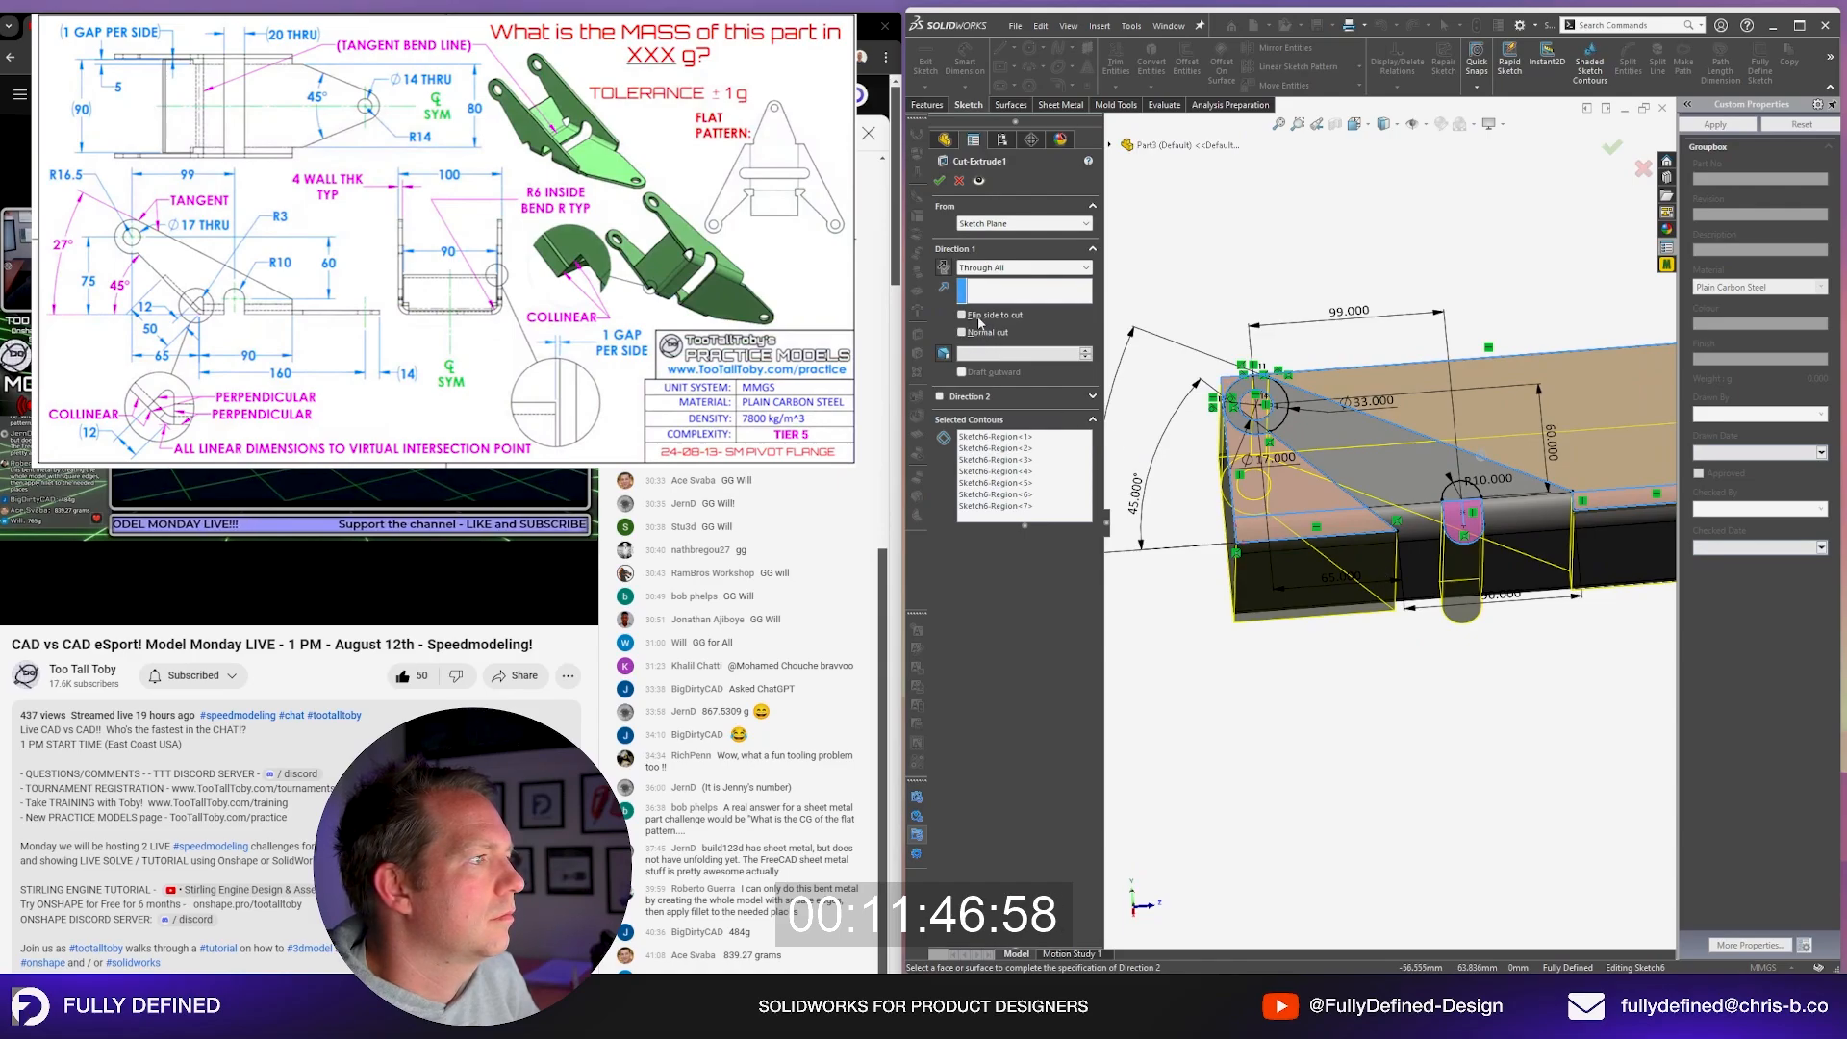
click(961, 332)
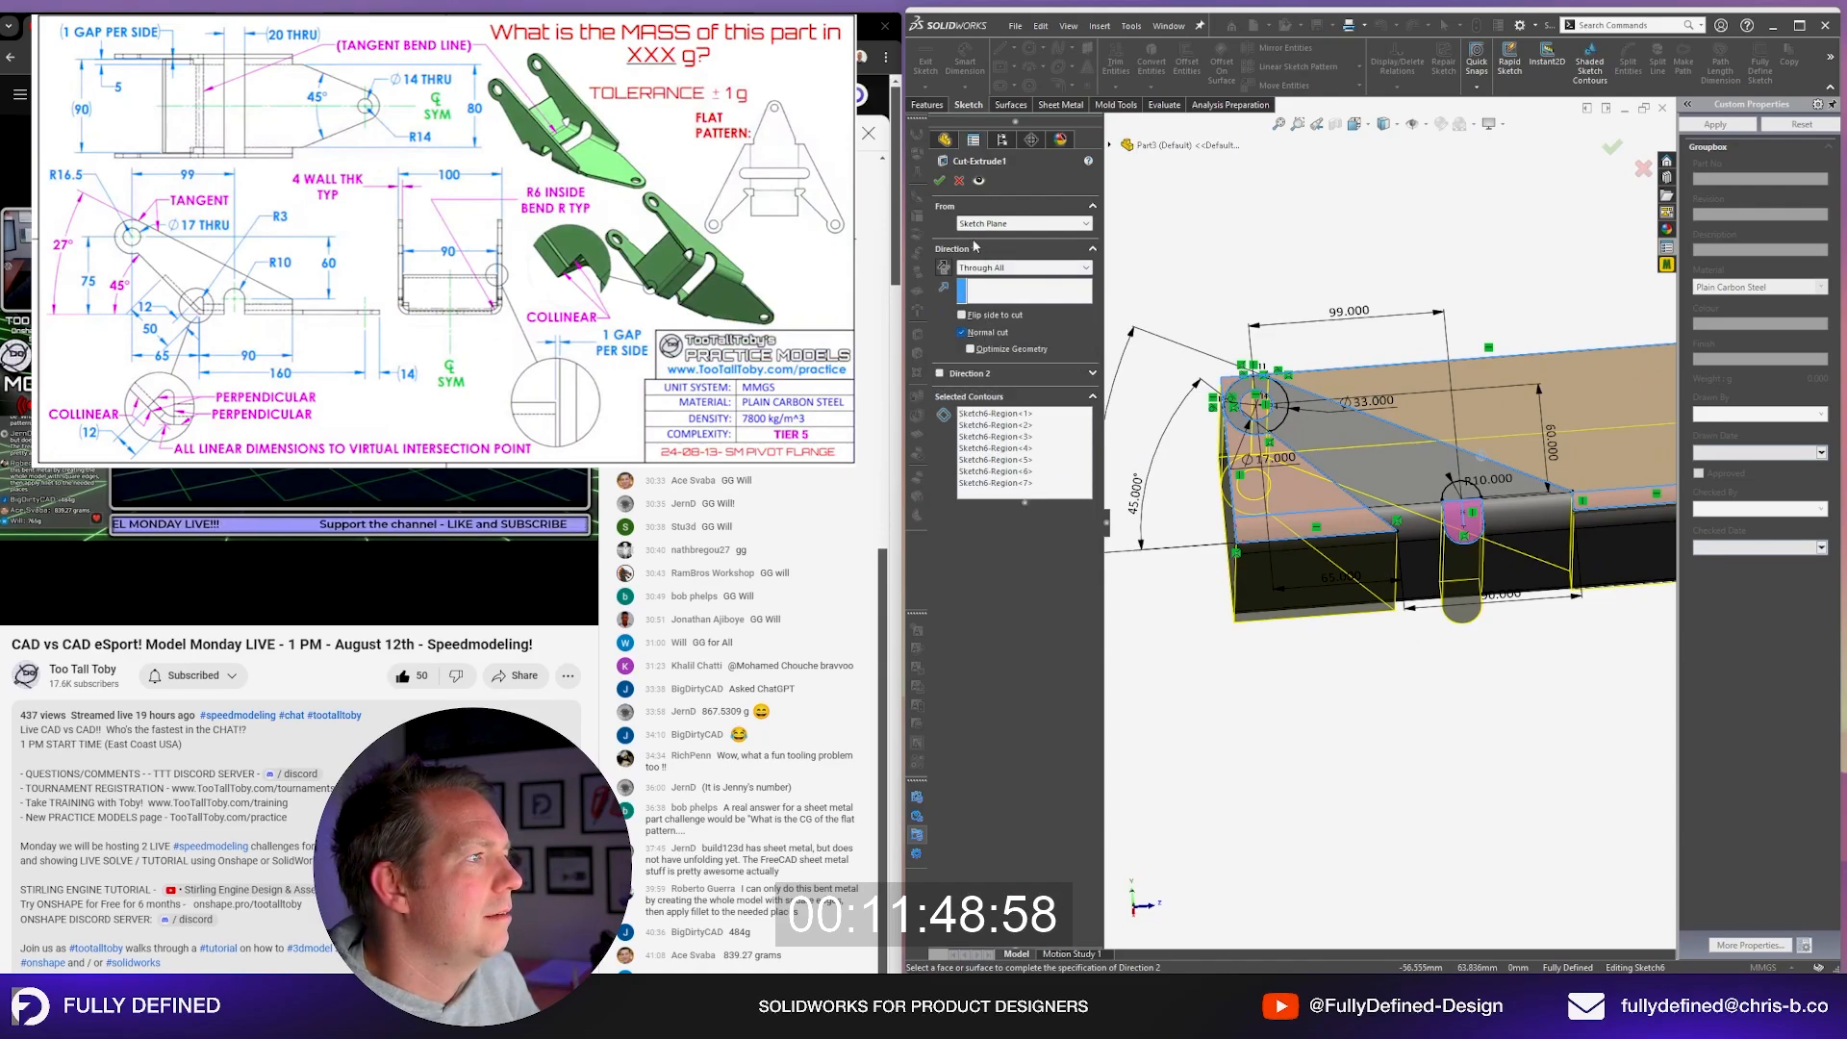
click(939, 181)
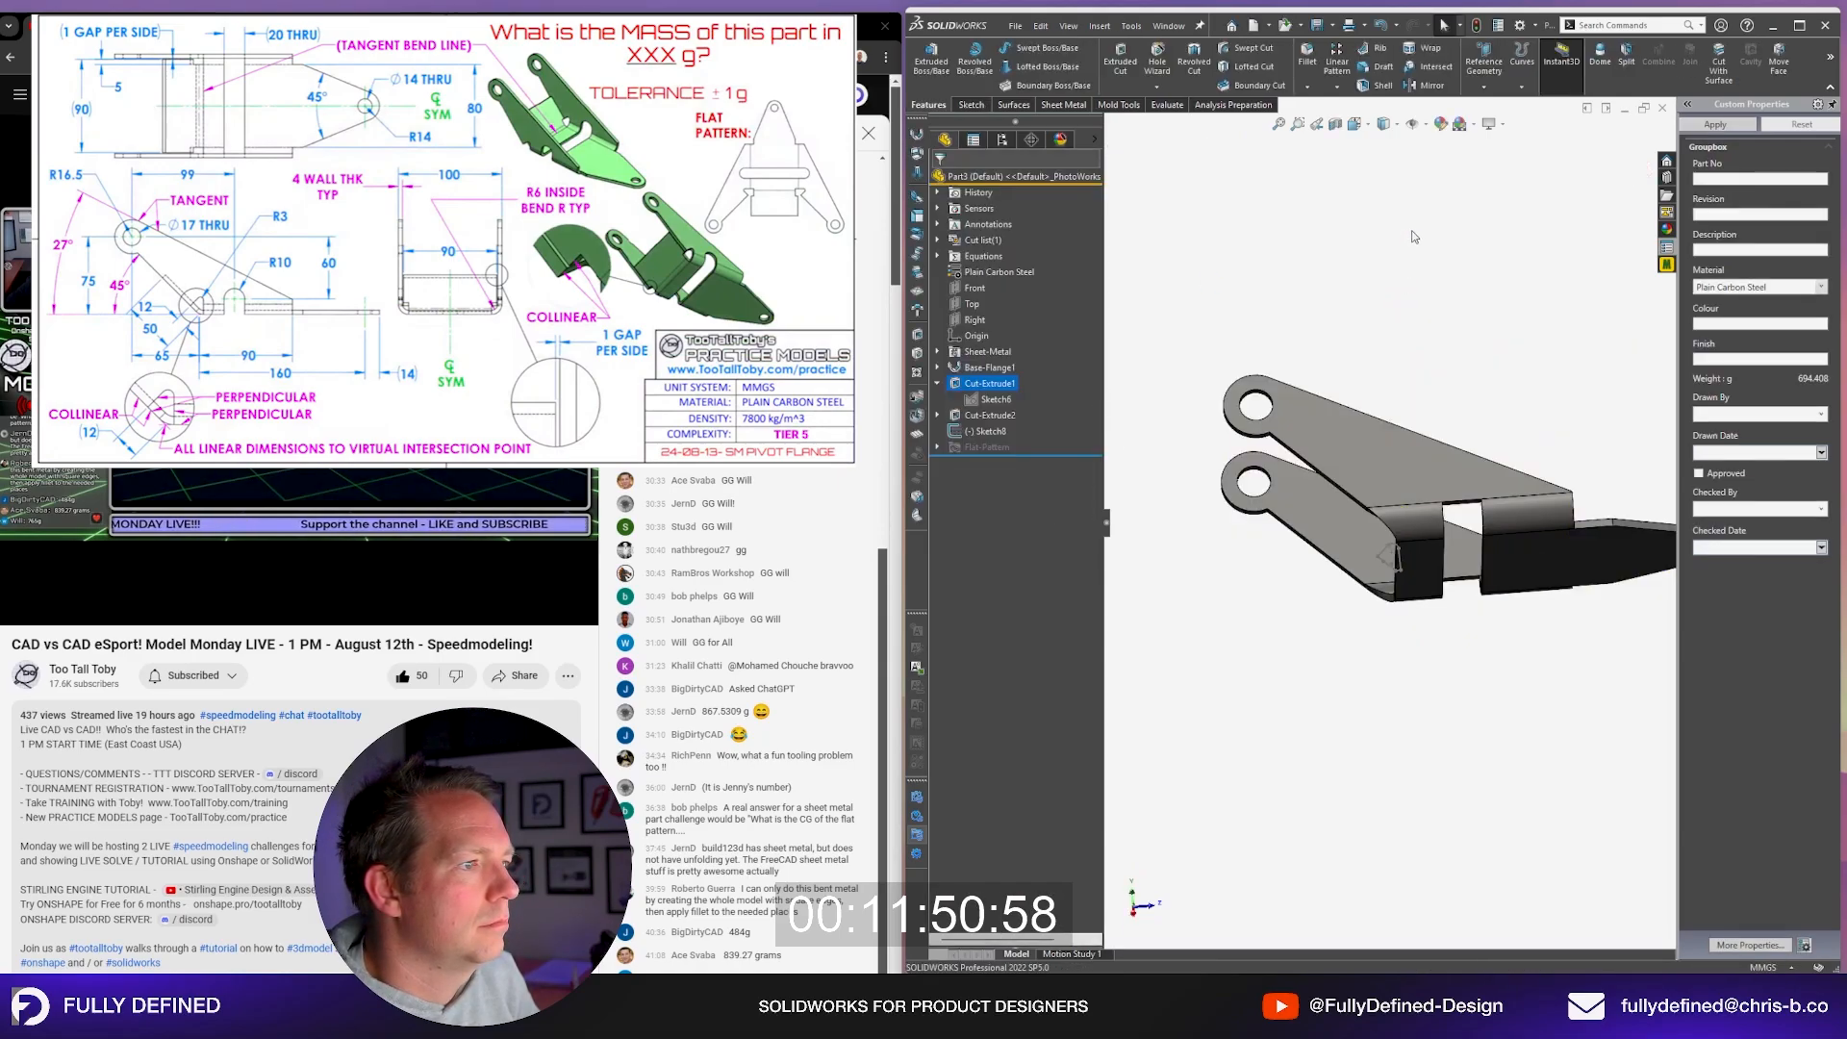
Step: Start an edge flange on the web's inner edge without an offset, angled parallel to the arm's slanted edge face
middle_drag(1399, 511, 1418, 543)
scroll(1410, 581, down, 2)
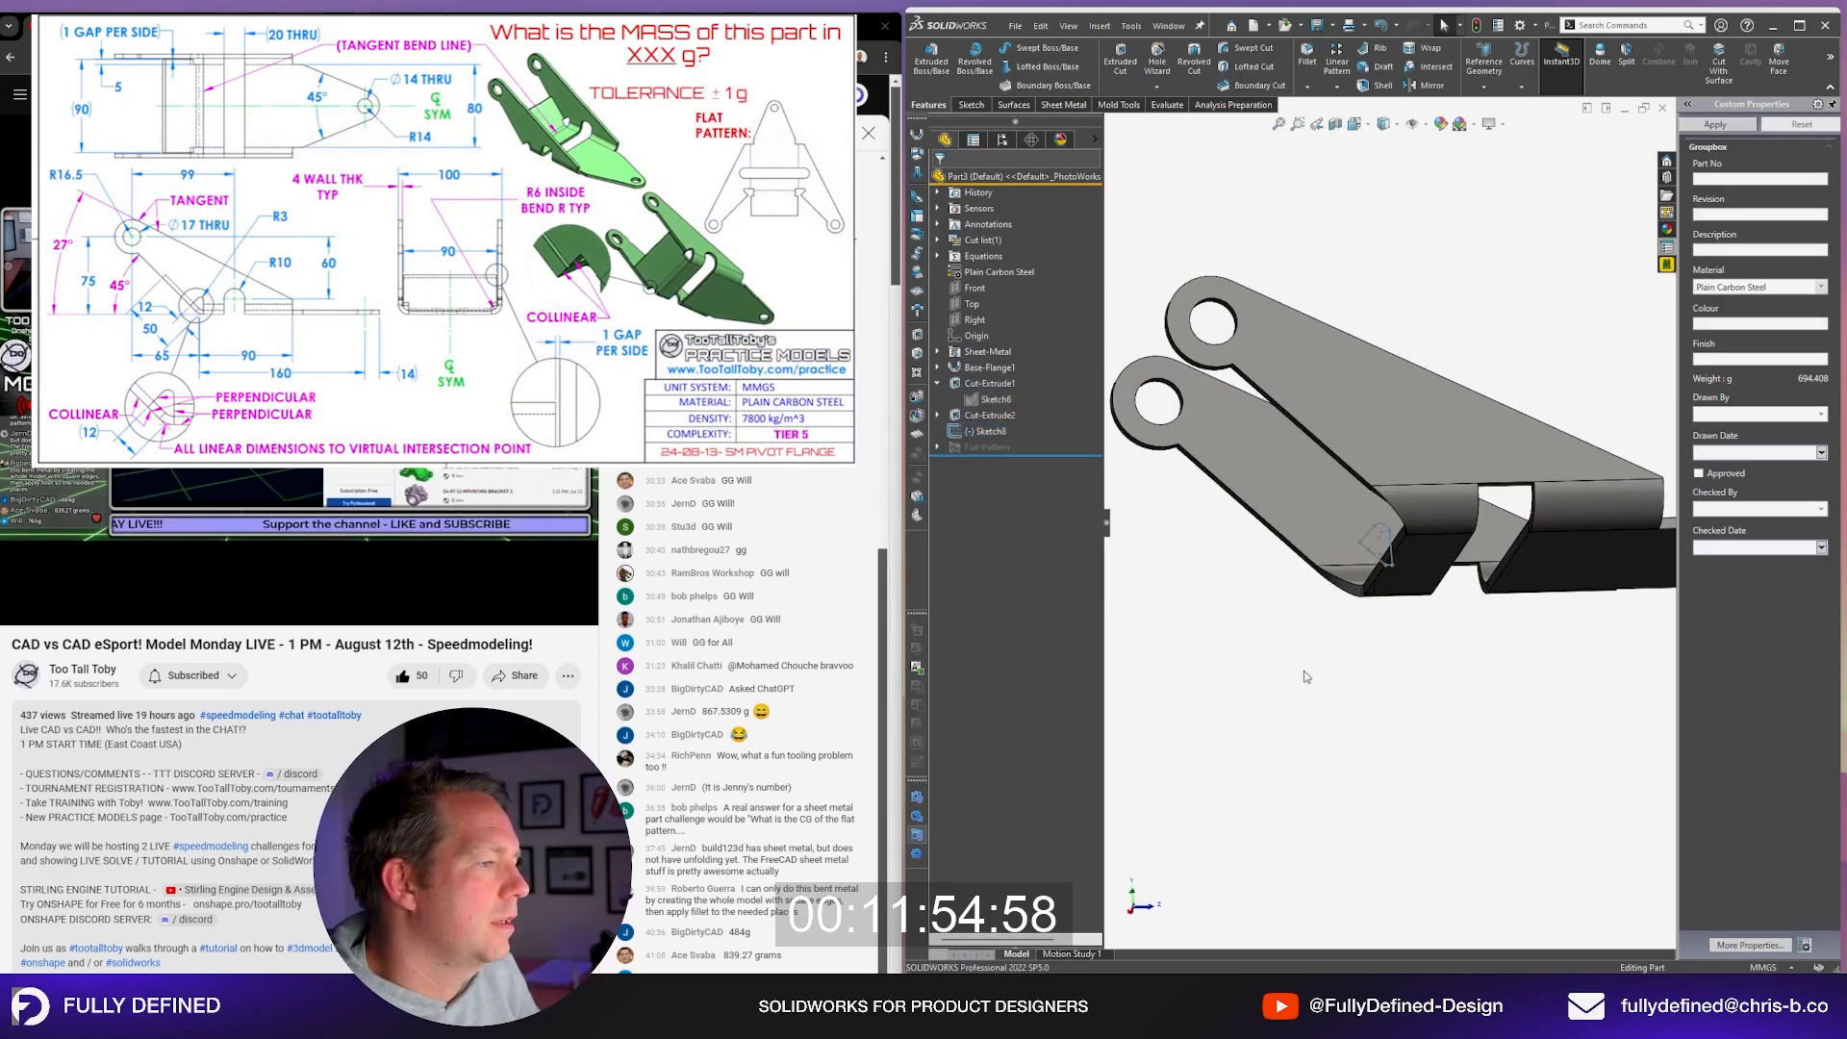
mouse_move(1308, 676)
middle_down()
mouse_move(1284, 674)
mouse_move(1325, 678)
middle_up()
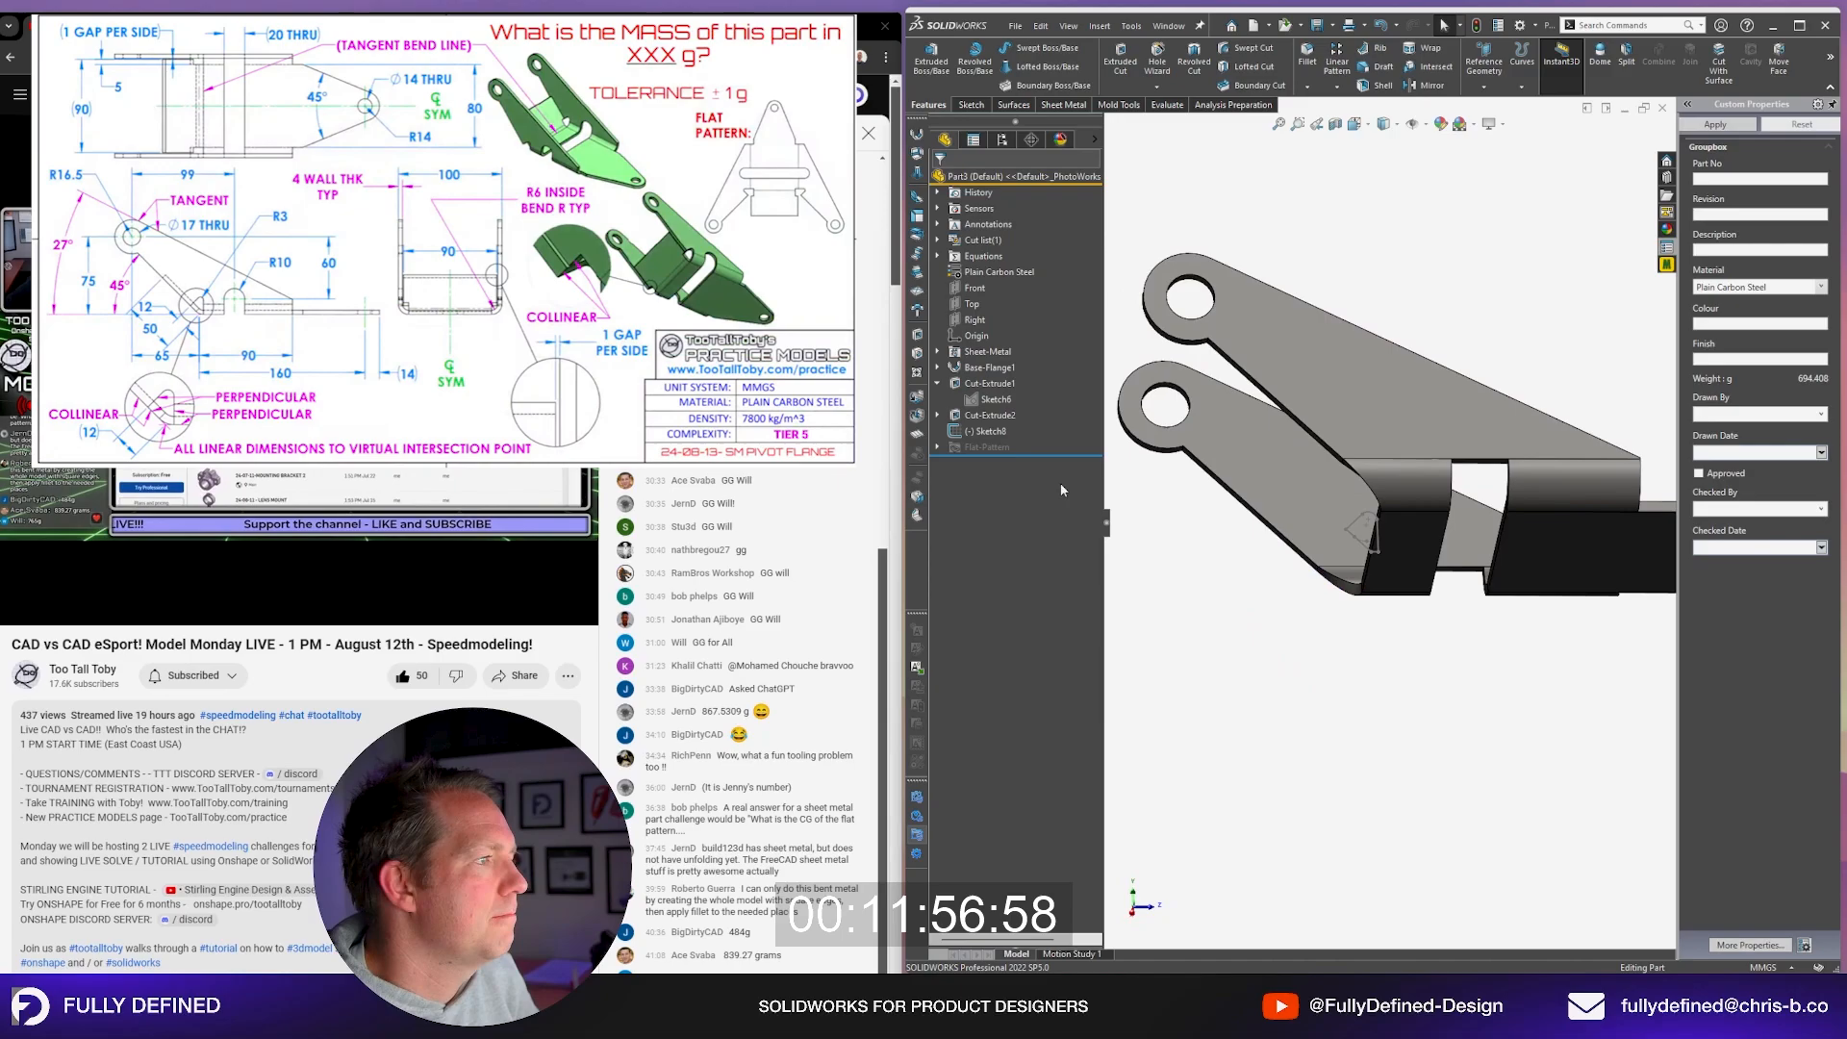
click(1370, 567)
click(1271, 471)
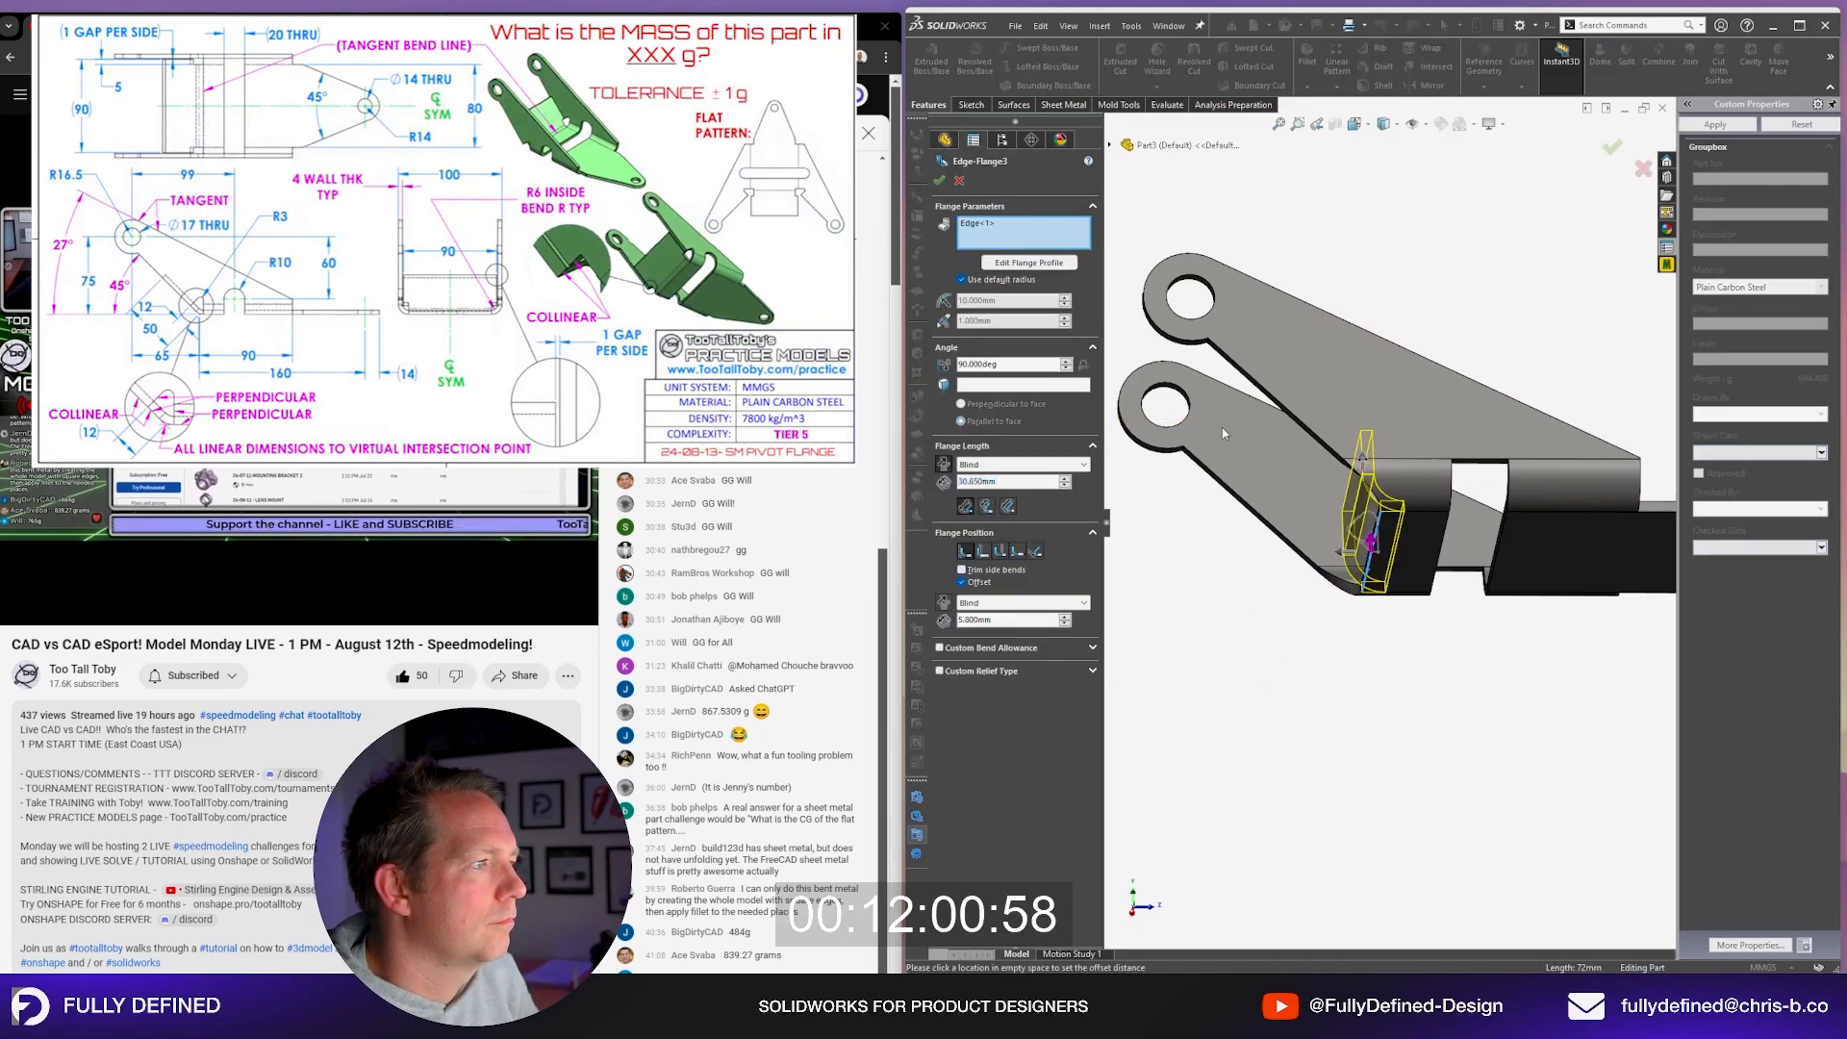
click(961, 582)
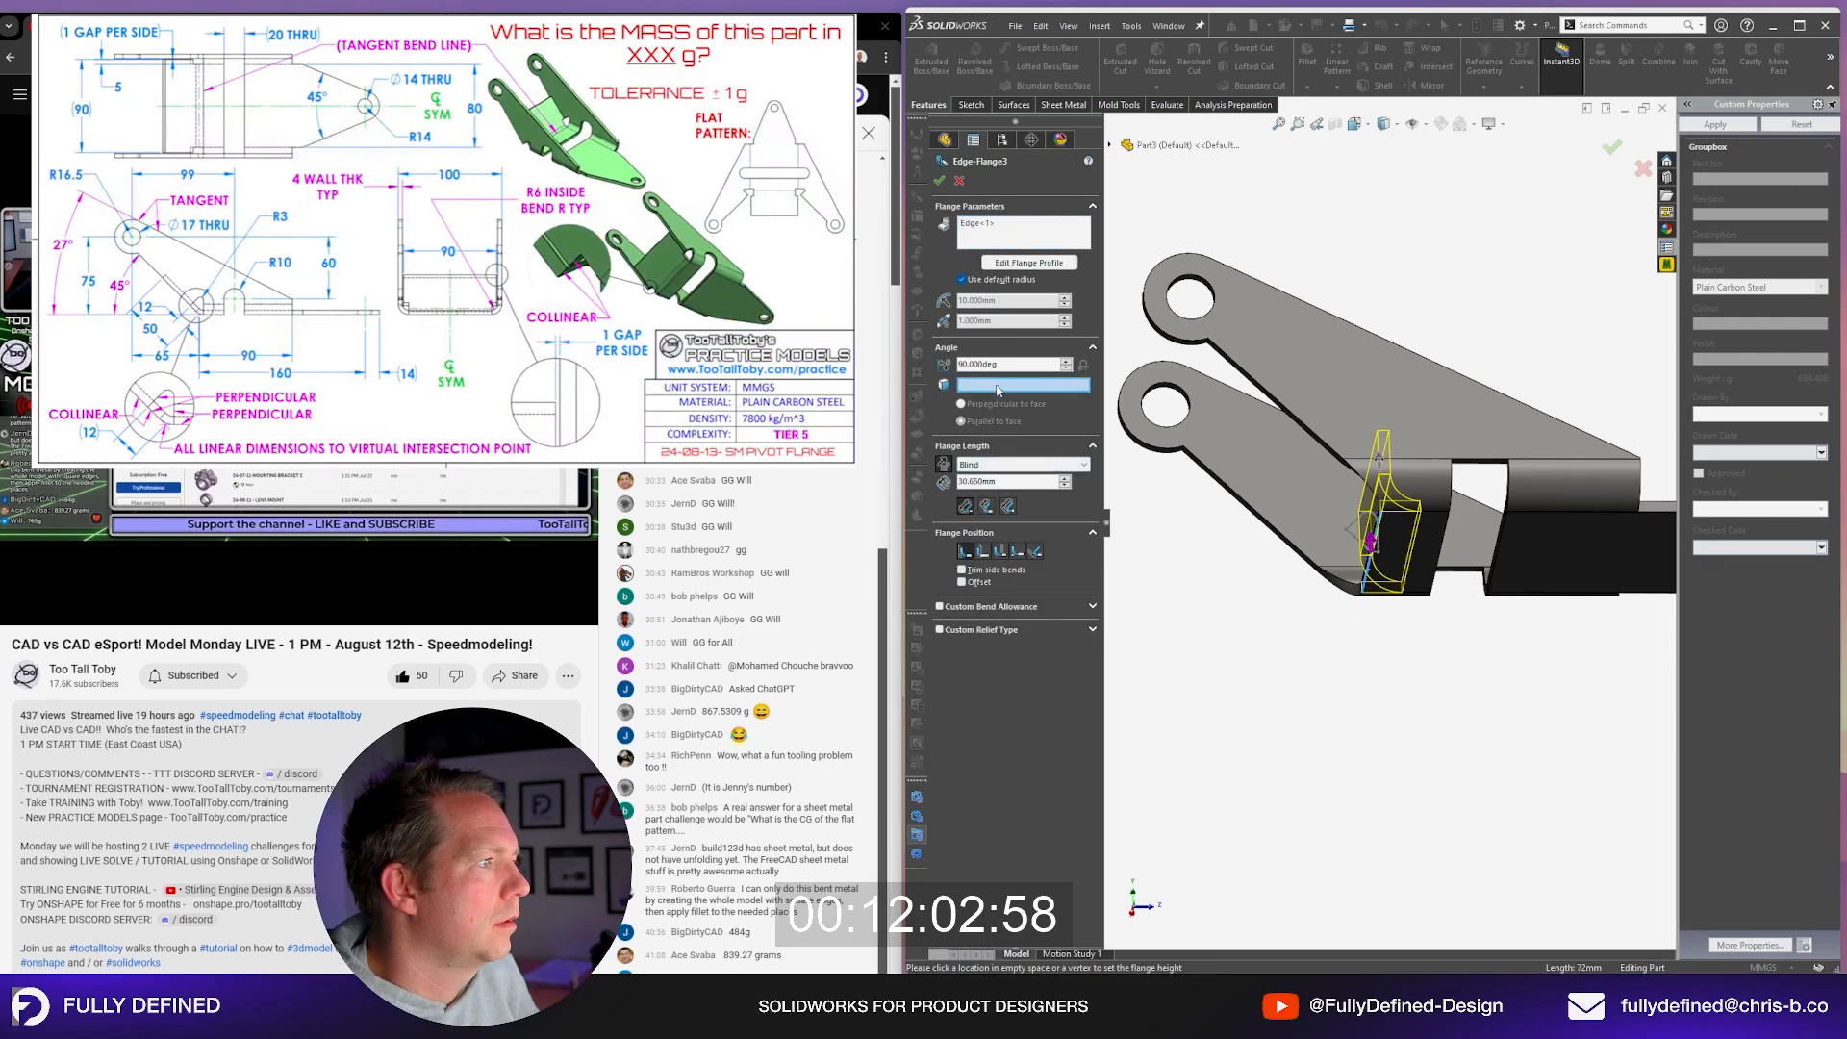
middle_drag(1312, 442, 1366, 387)
click(1377, 274)
scroll(1451, 278, down, 2)
middle_drag(1451, 281, 1435, 360)
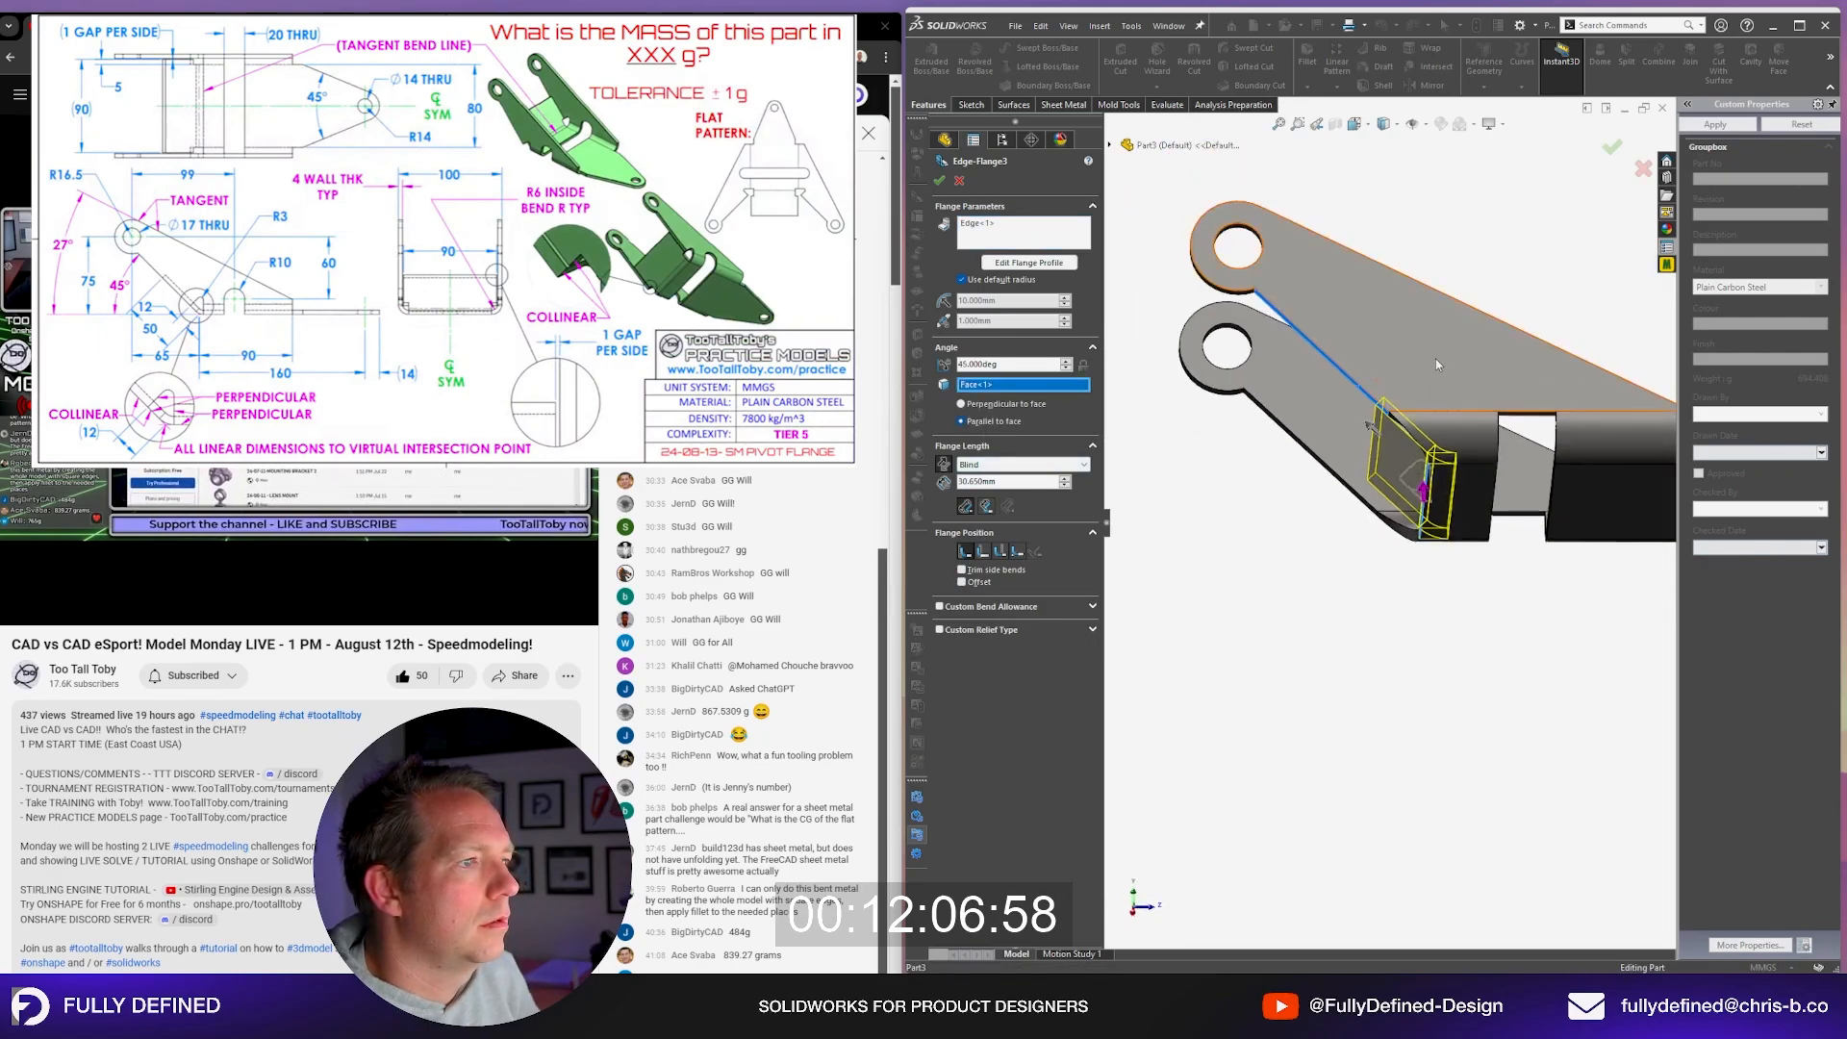
Step: Set the flange position to Material Outside and the flange length to 50 mm, and create the flange
scroll(1435, 360, down, 2)
click(982, 552)
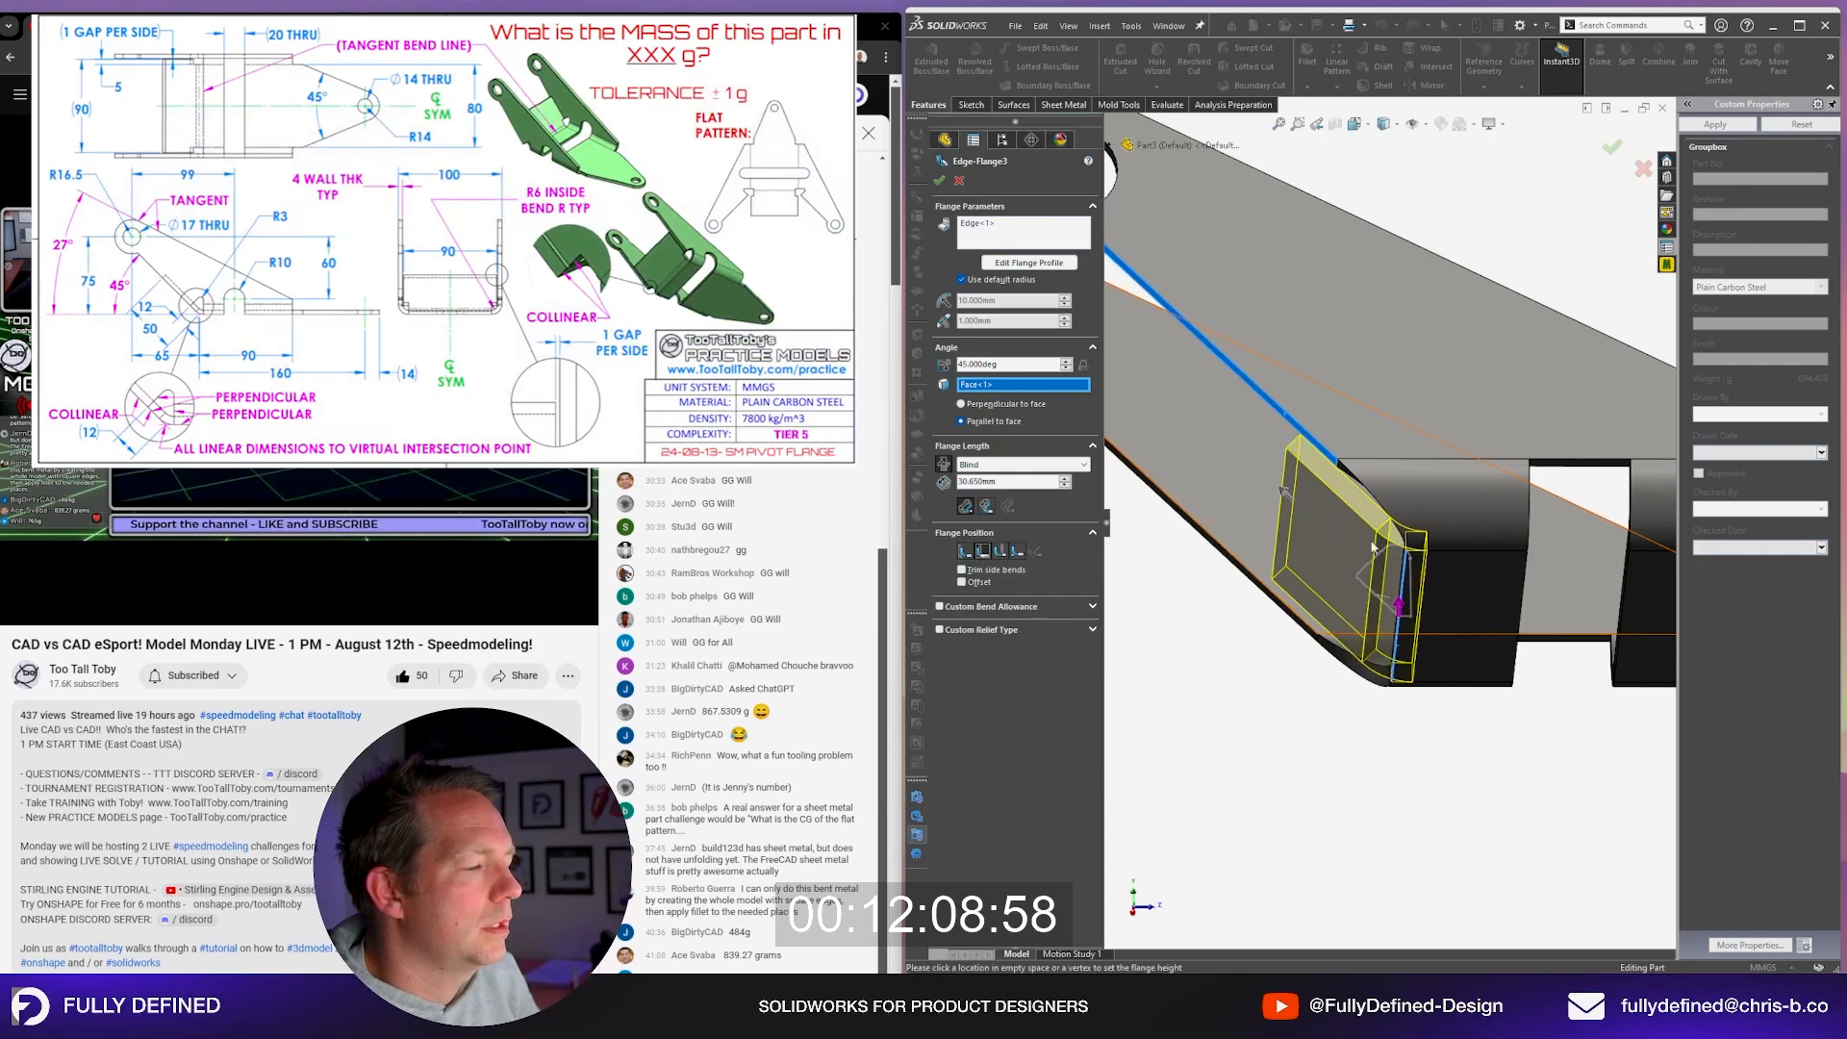
scroll(1373, 546, up, 4)
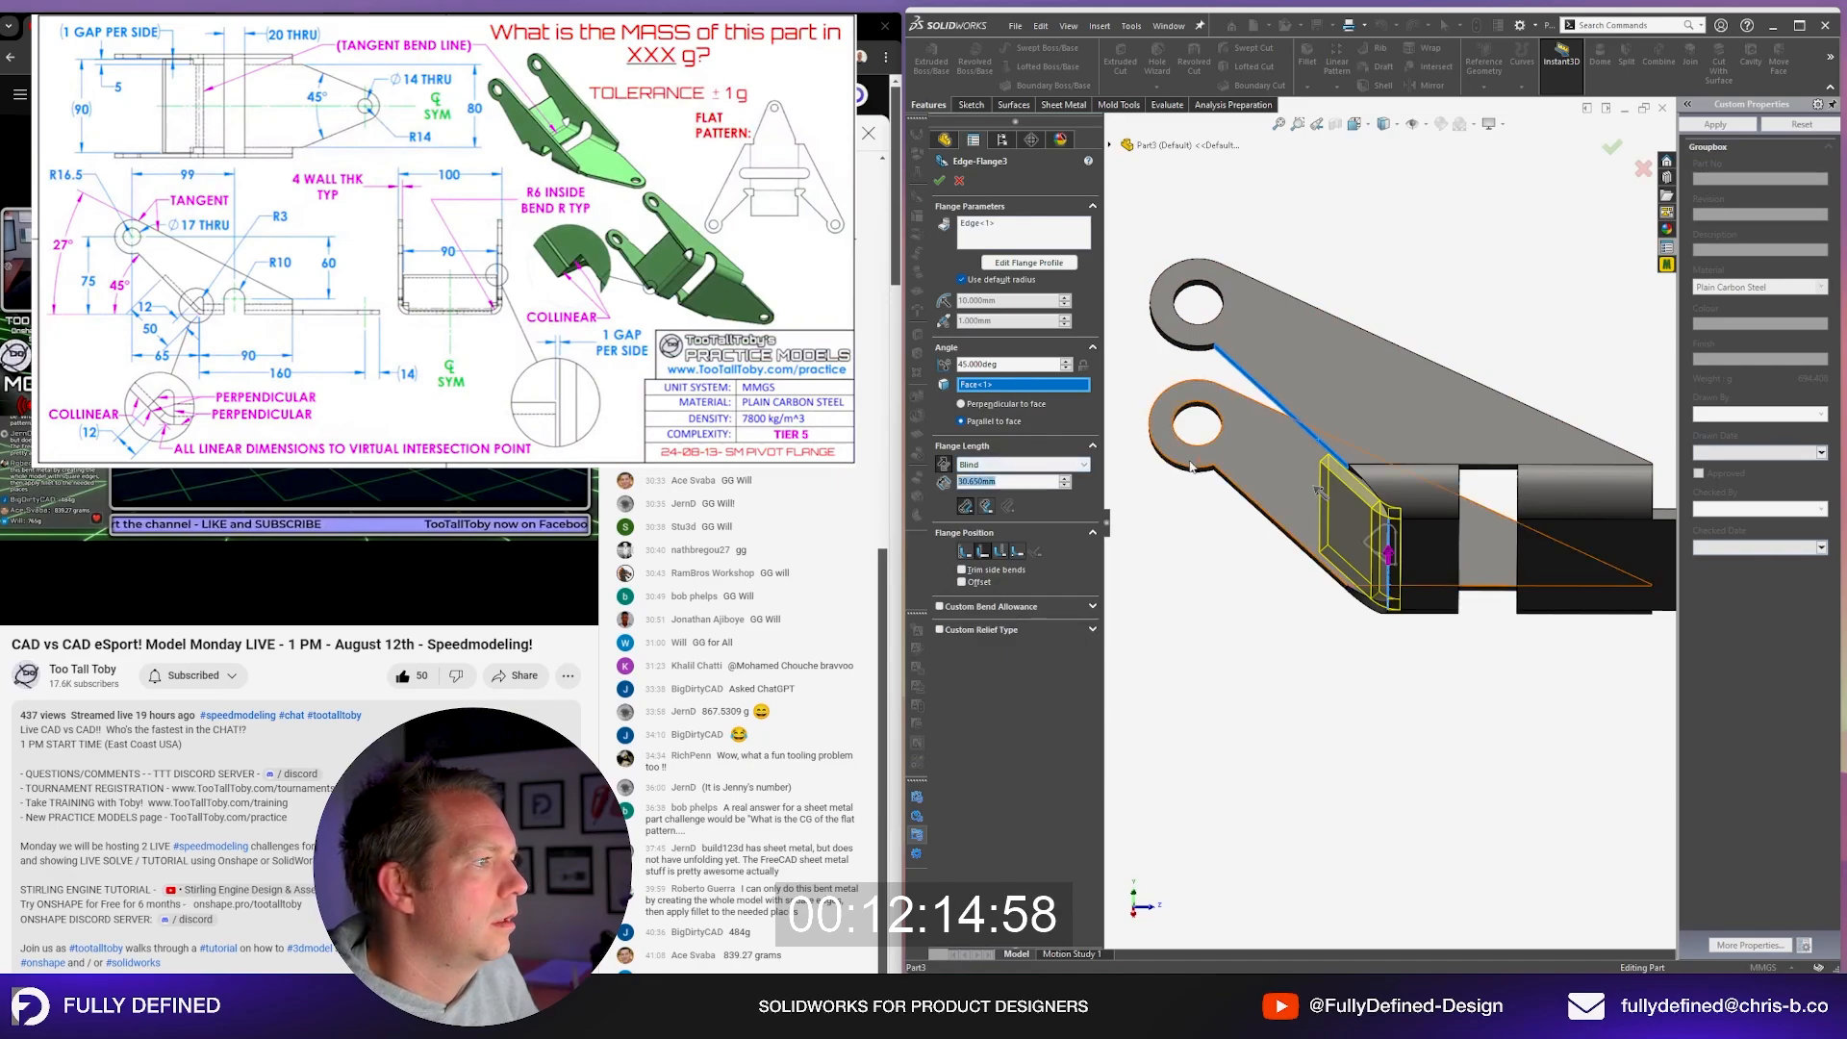
key(Return)
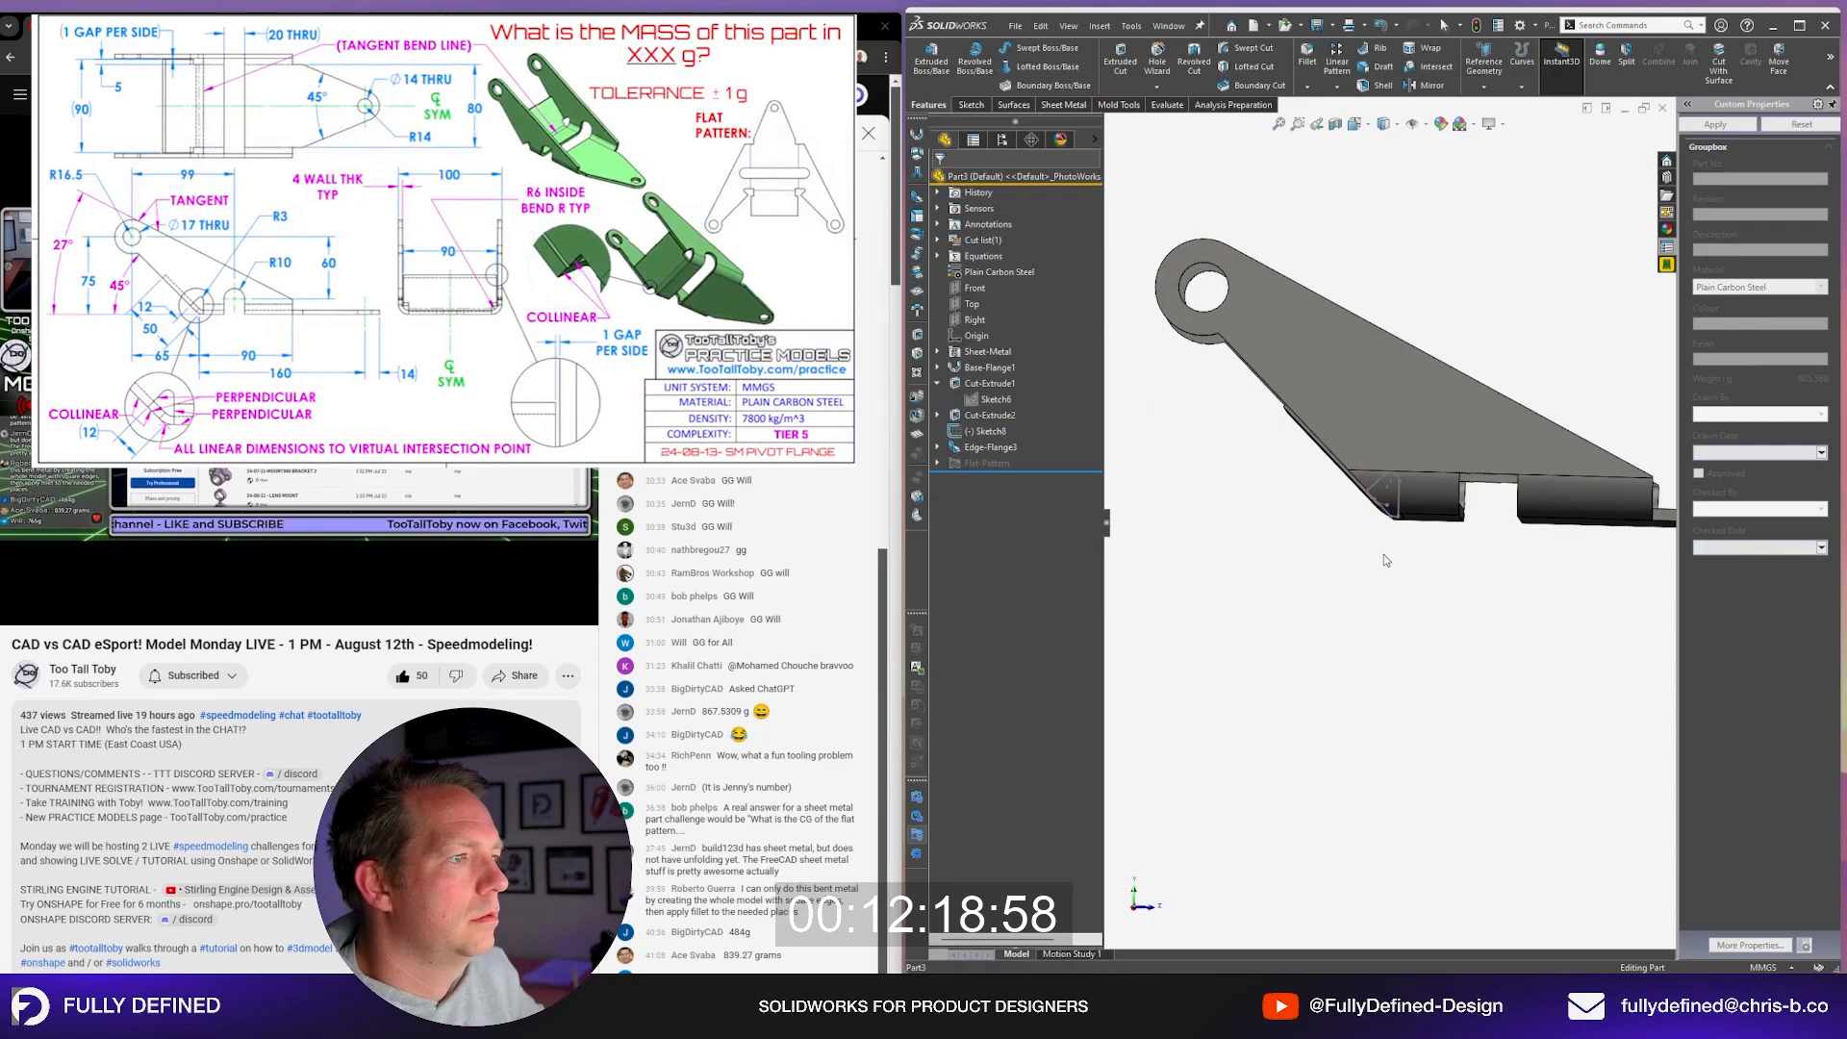
Step: Inspect the flange's alignment with the arm's slanted edge in a wireframe Left view
key(space)
click(1402, 551)
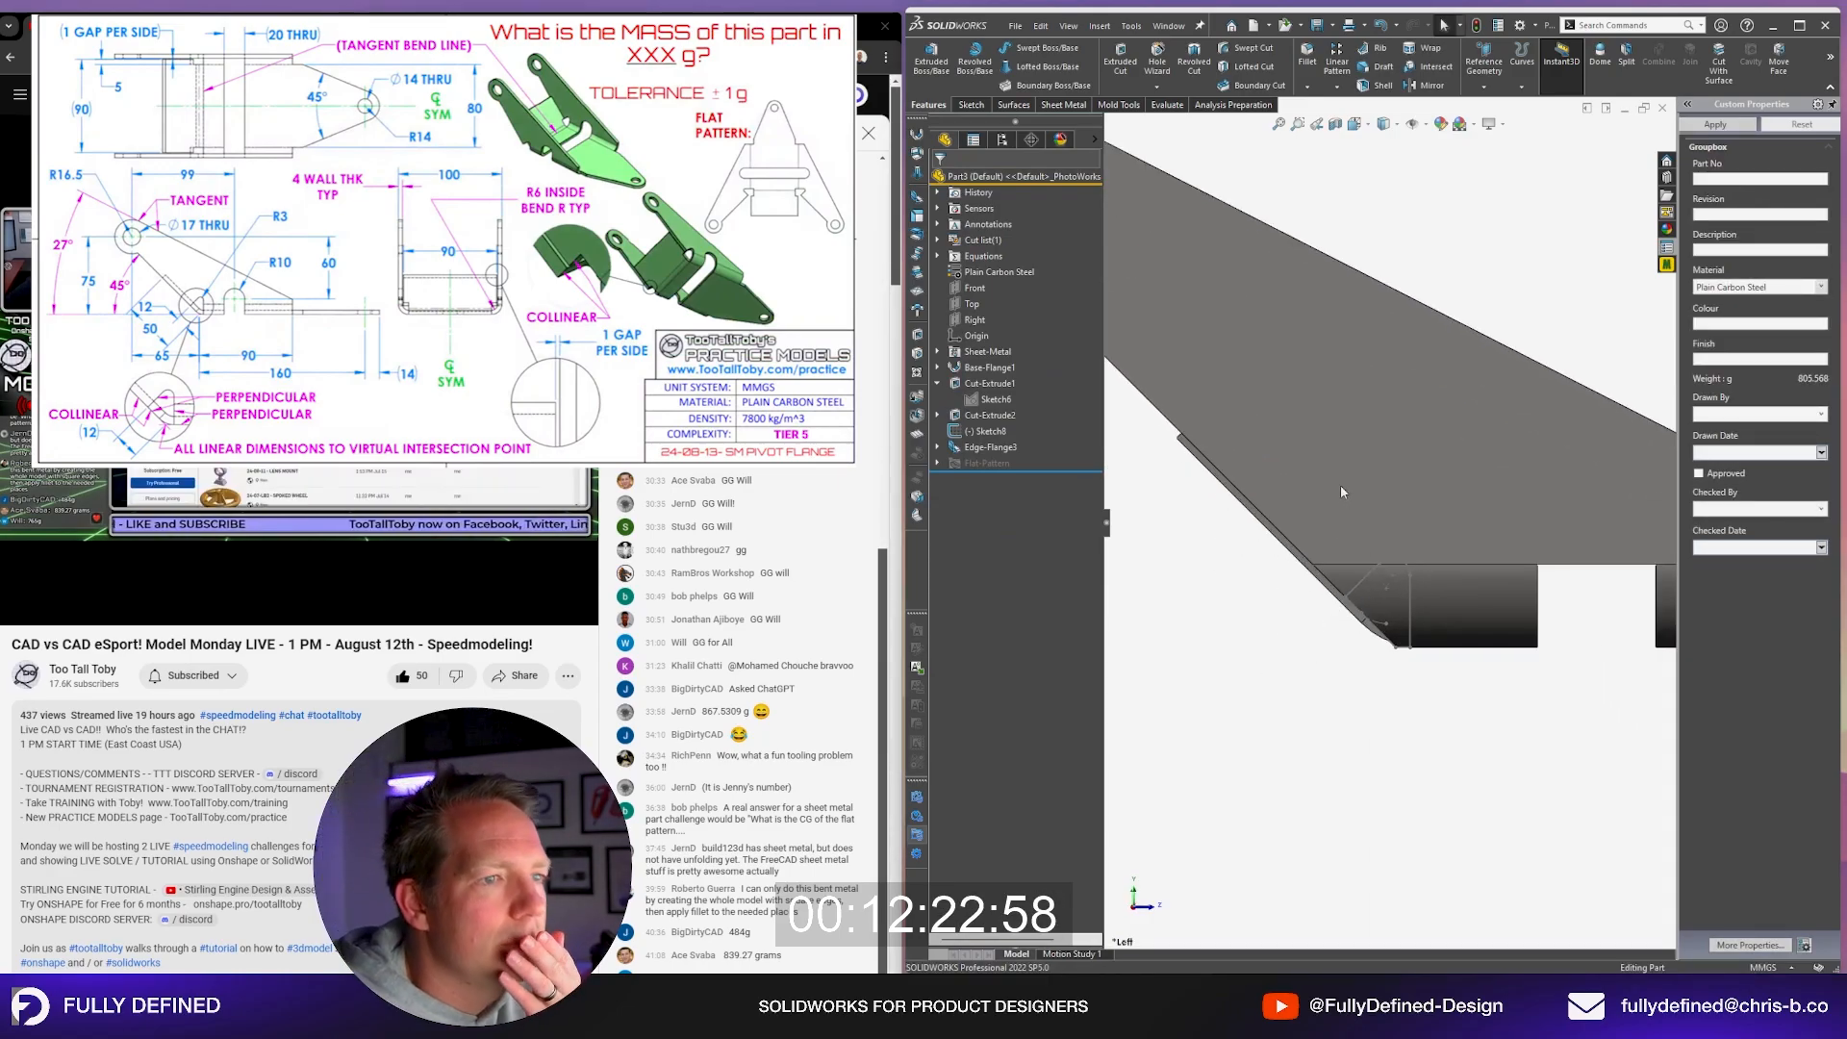
click(1384, 124)
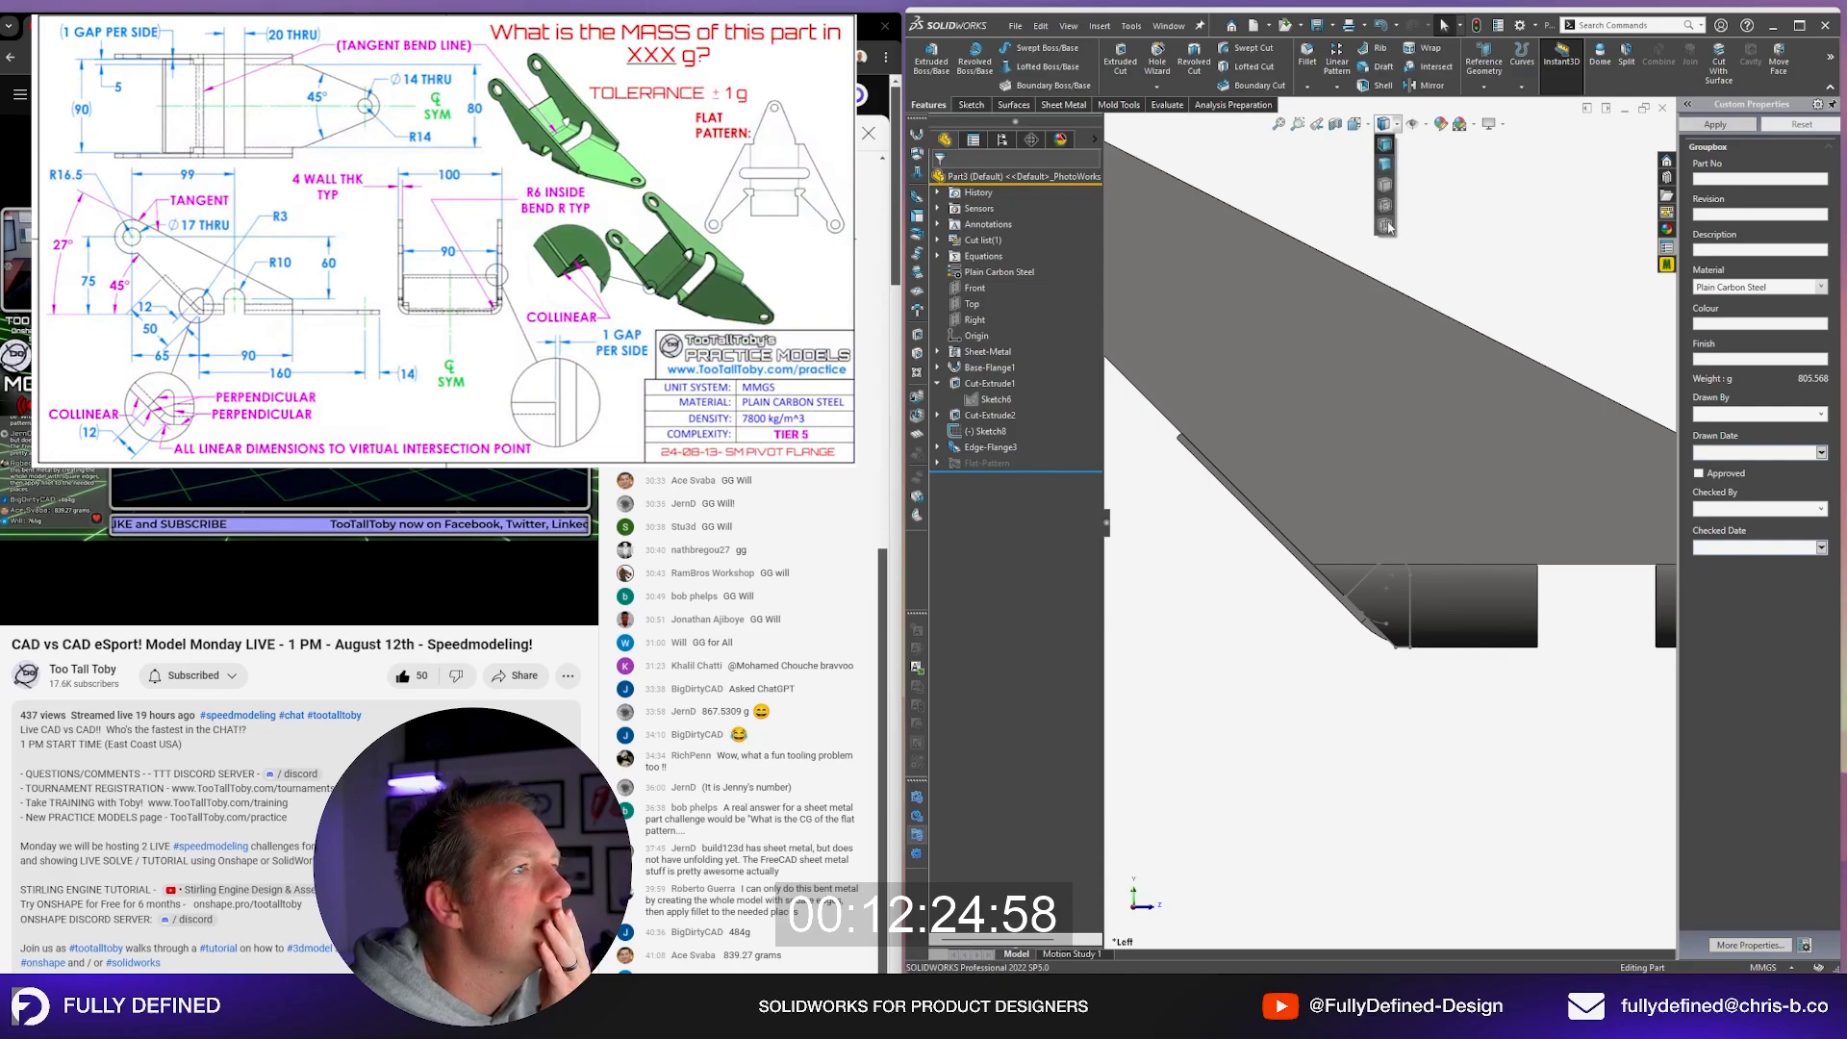
click(1385, 225)
scroll(1332, 637, down, 1)
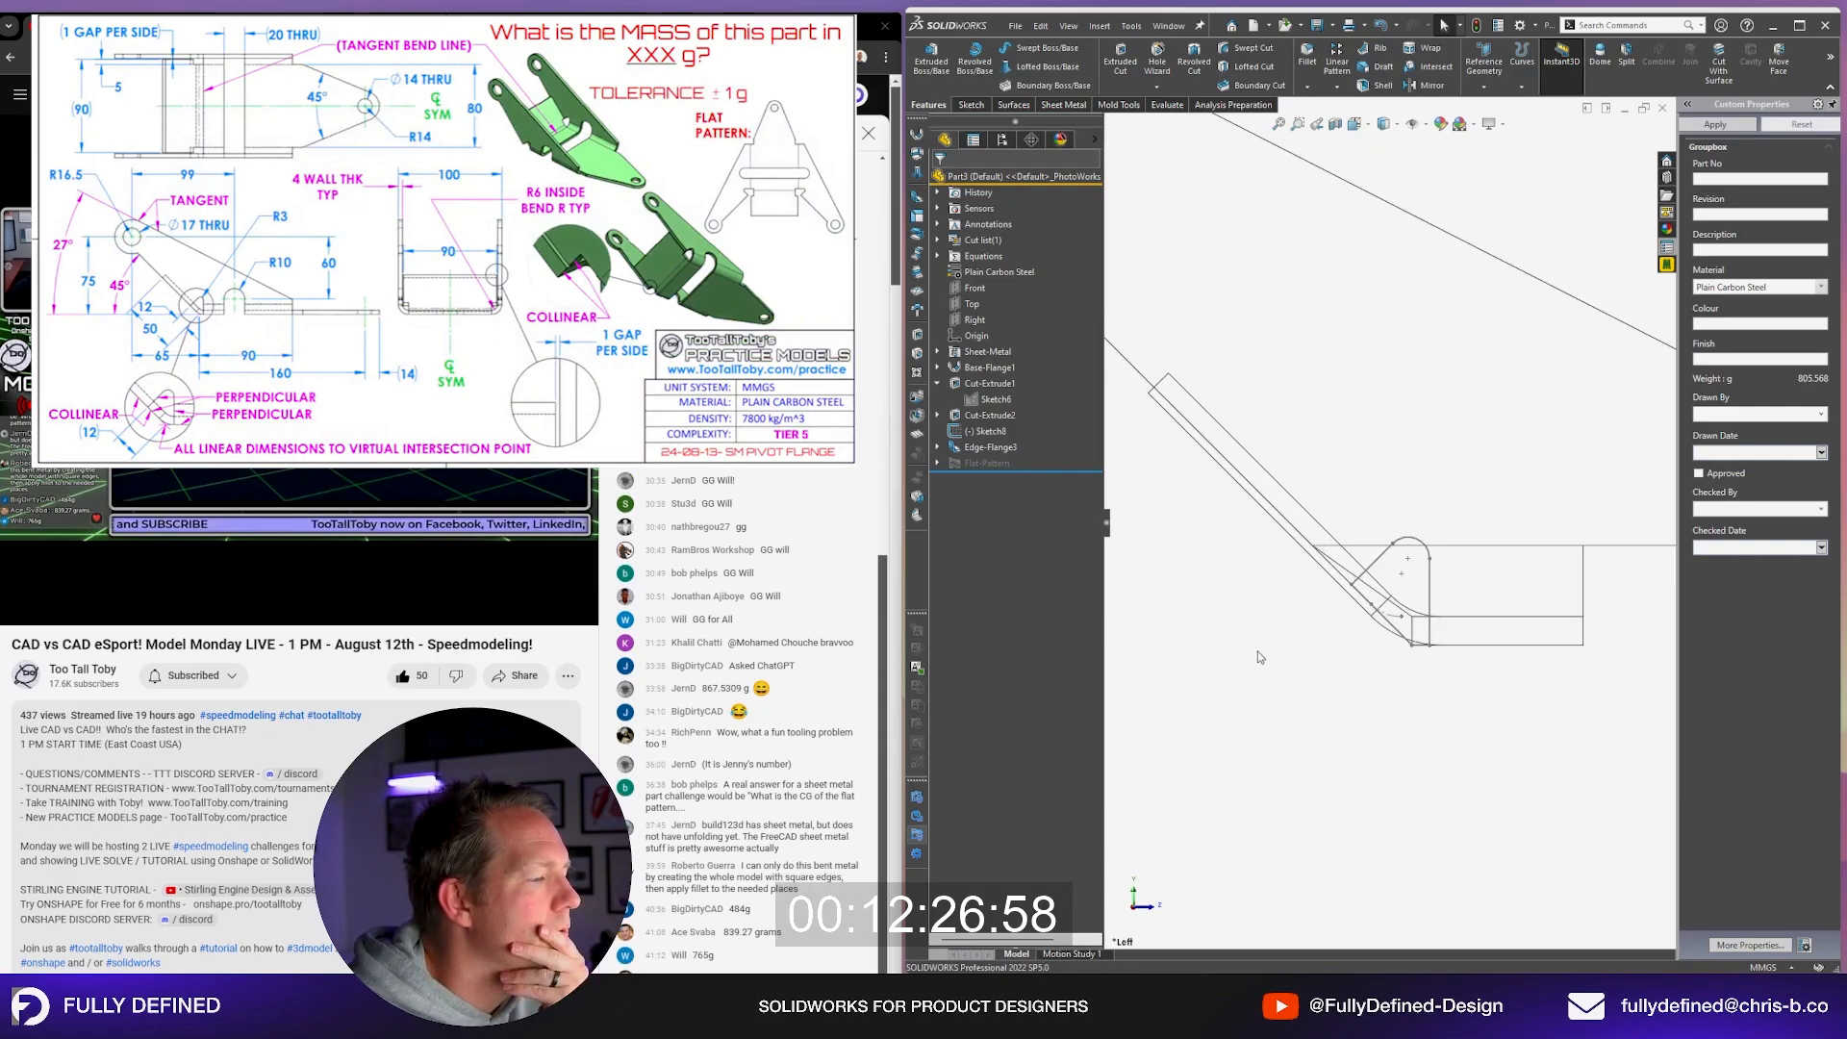
Step: Edit the edge flange to use a reversed 1.5 mm offset, comparing Material Inside but keeping the Material Outside position
click(989, 447)
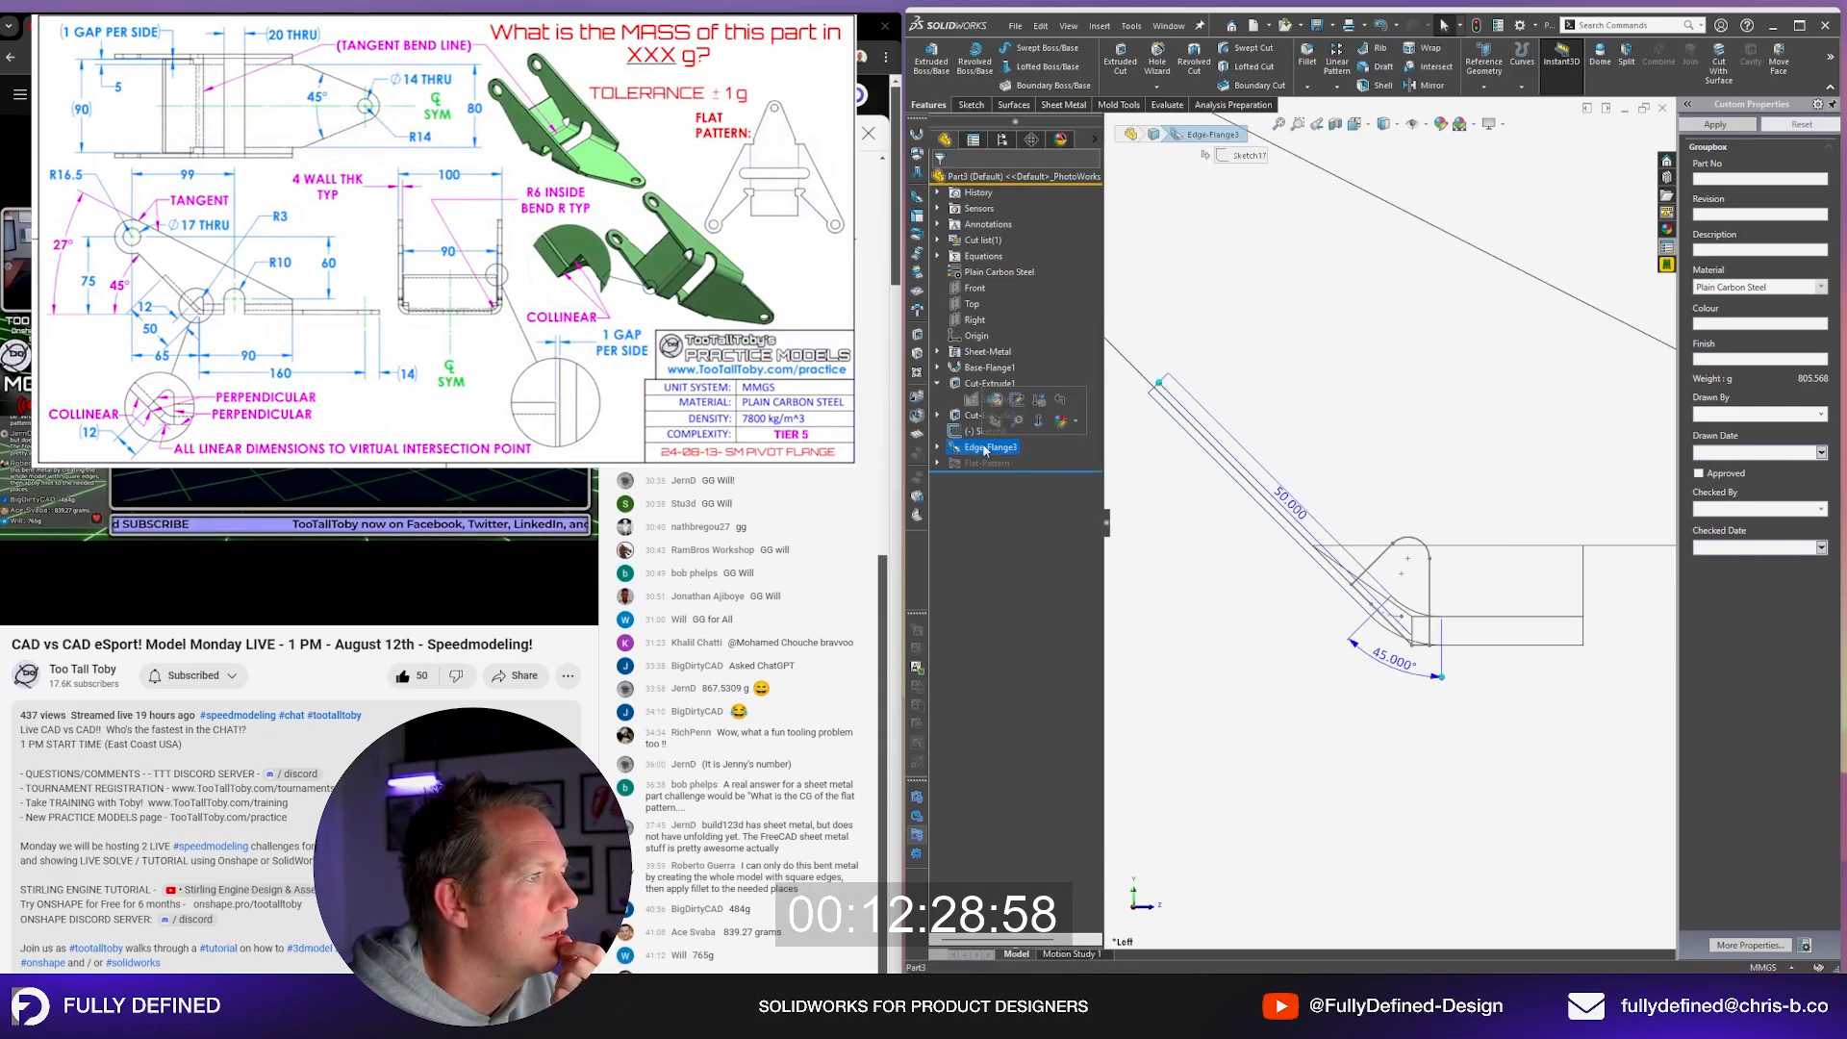
right_click(1013, 455)
click(1006, 404)
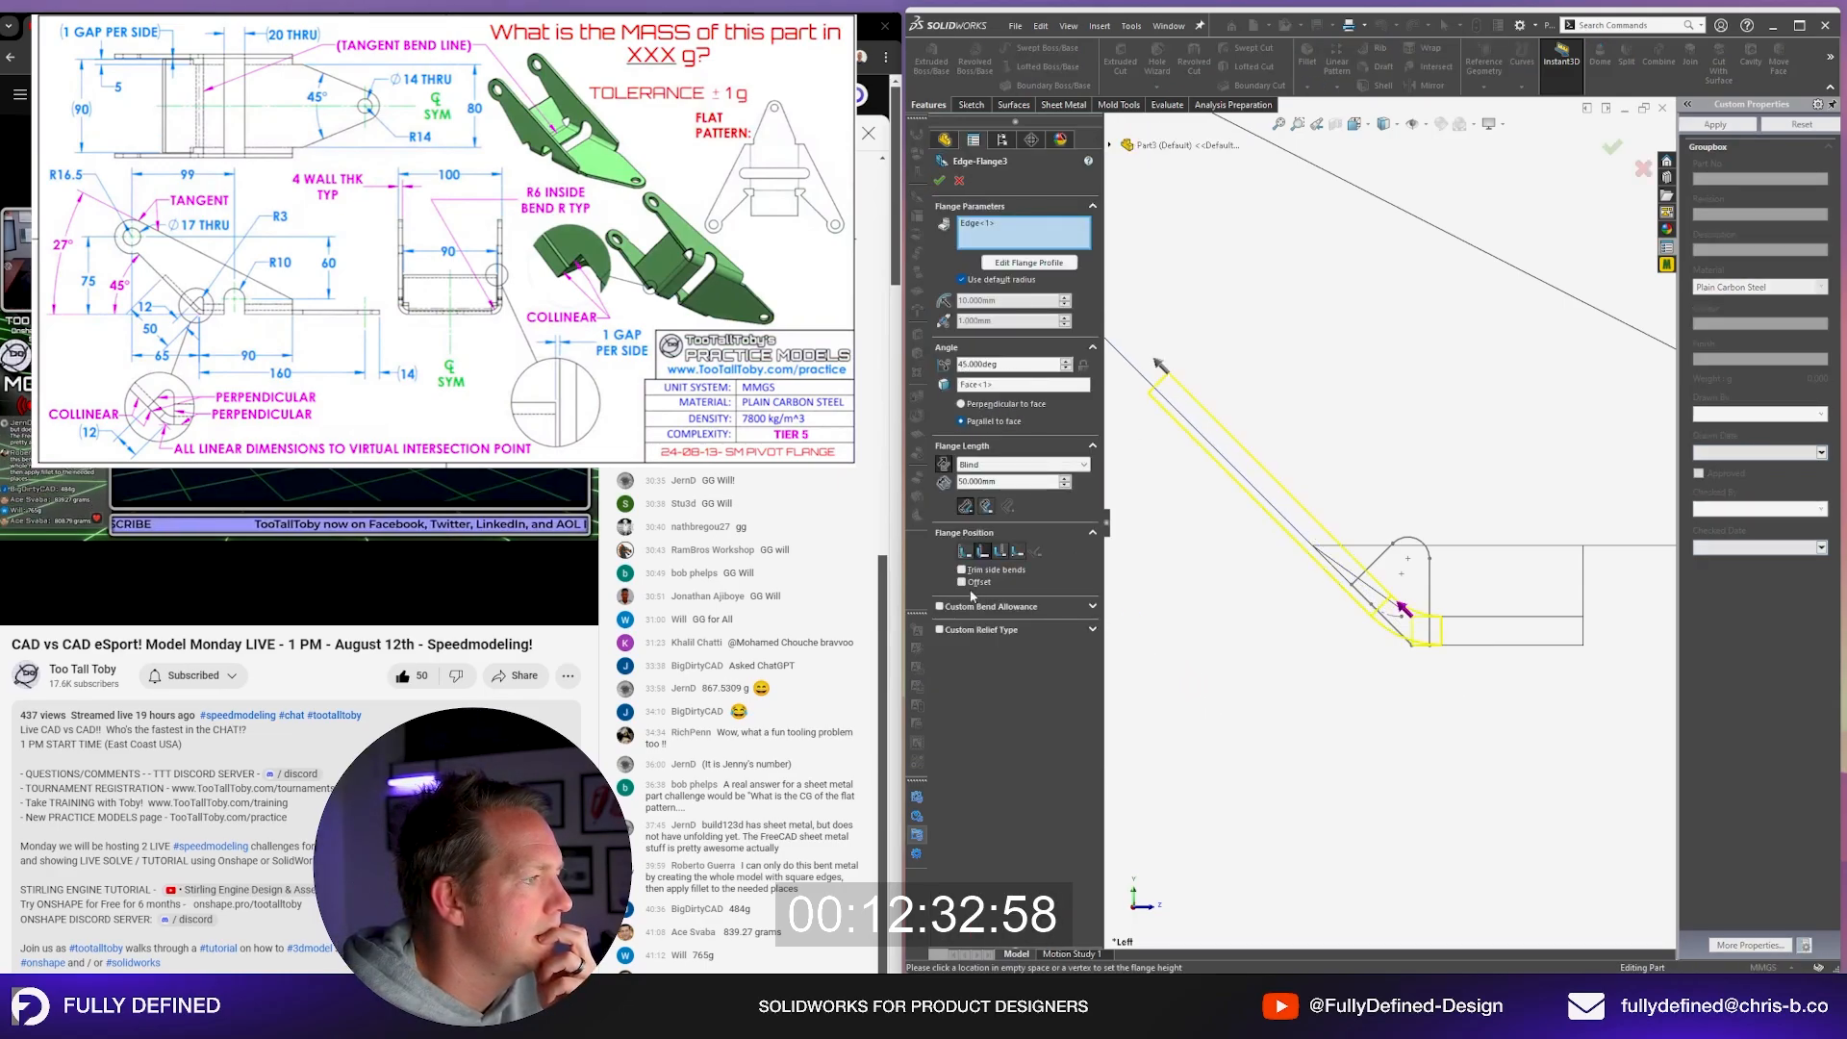
click(971, 583)
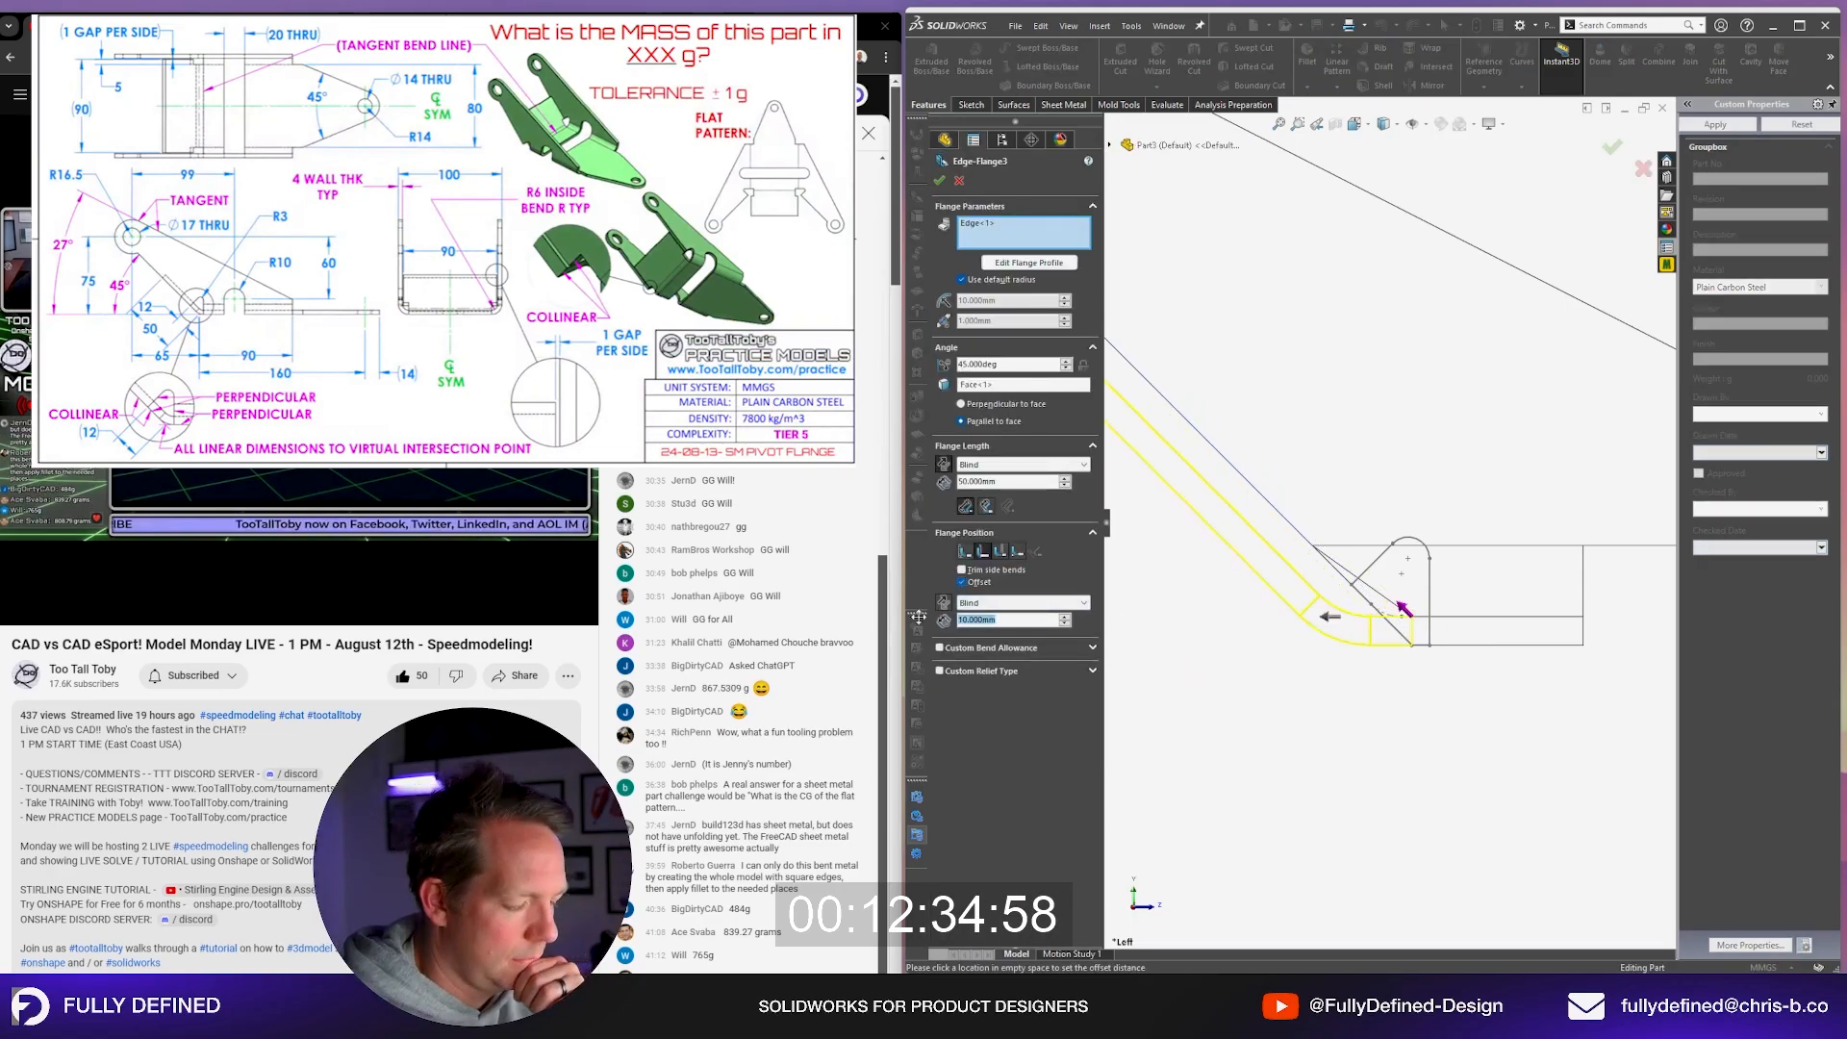
text(0.5)
key(Return)
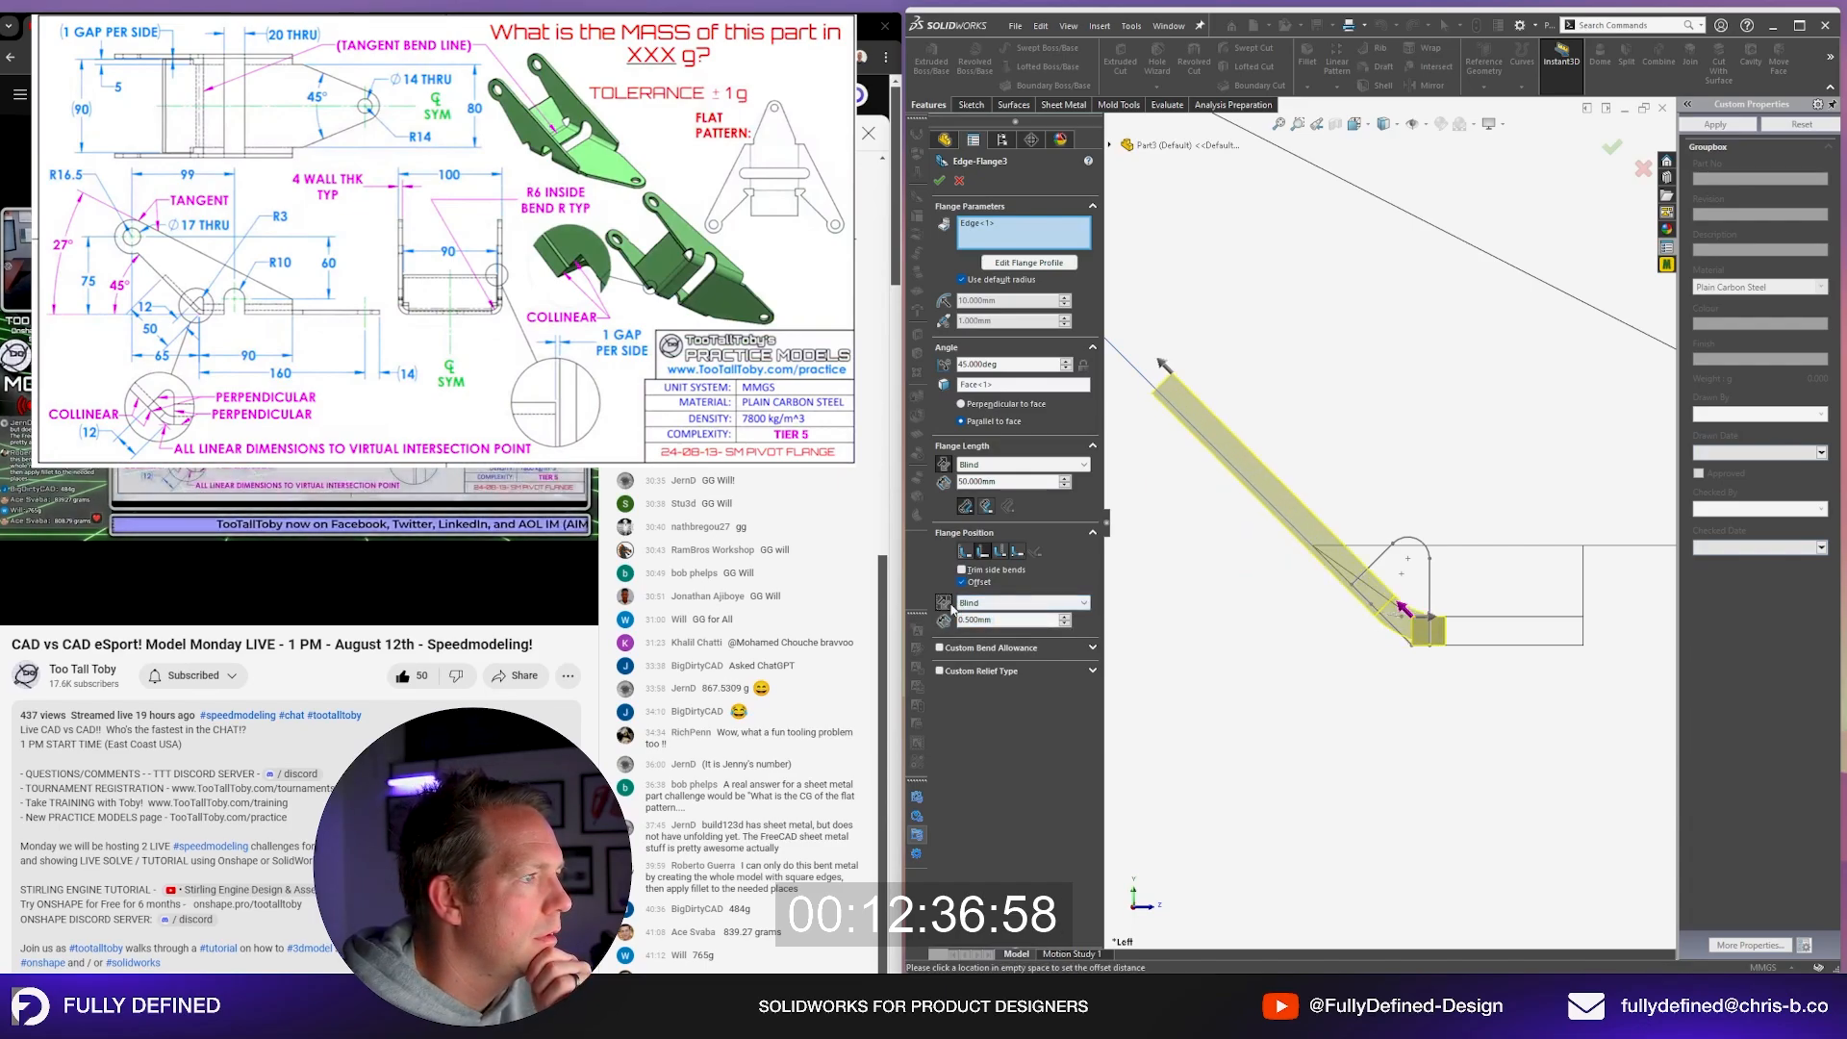
click(1066, 617)
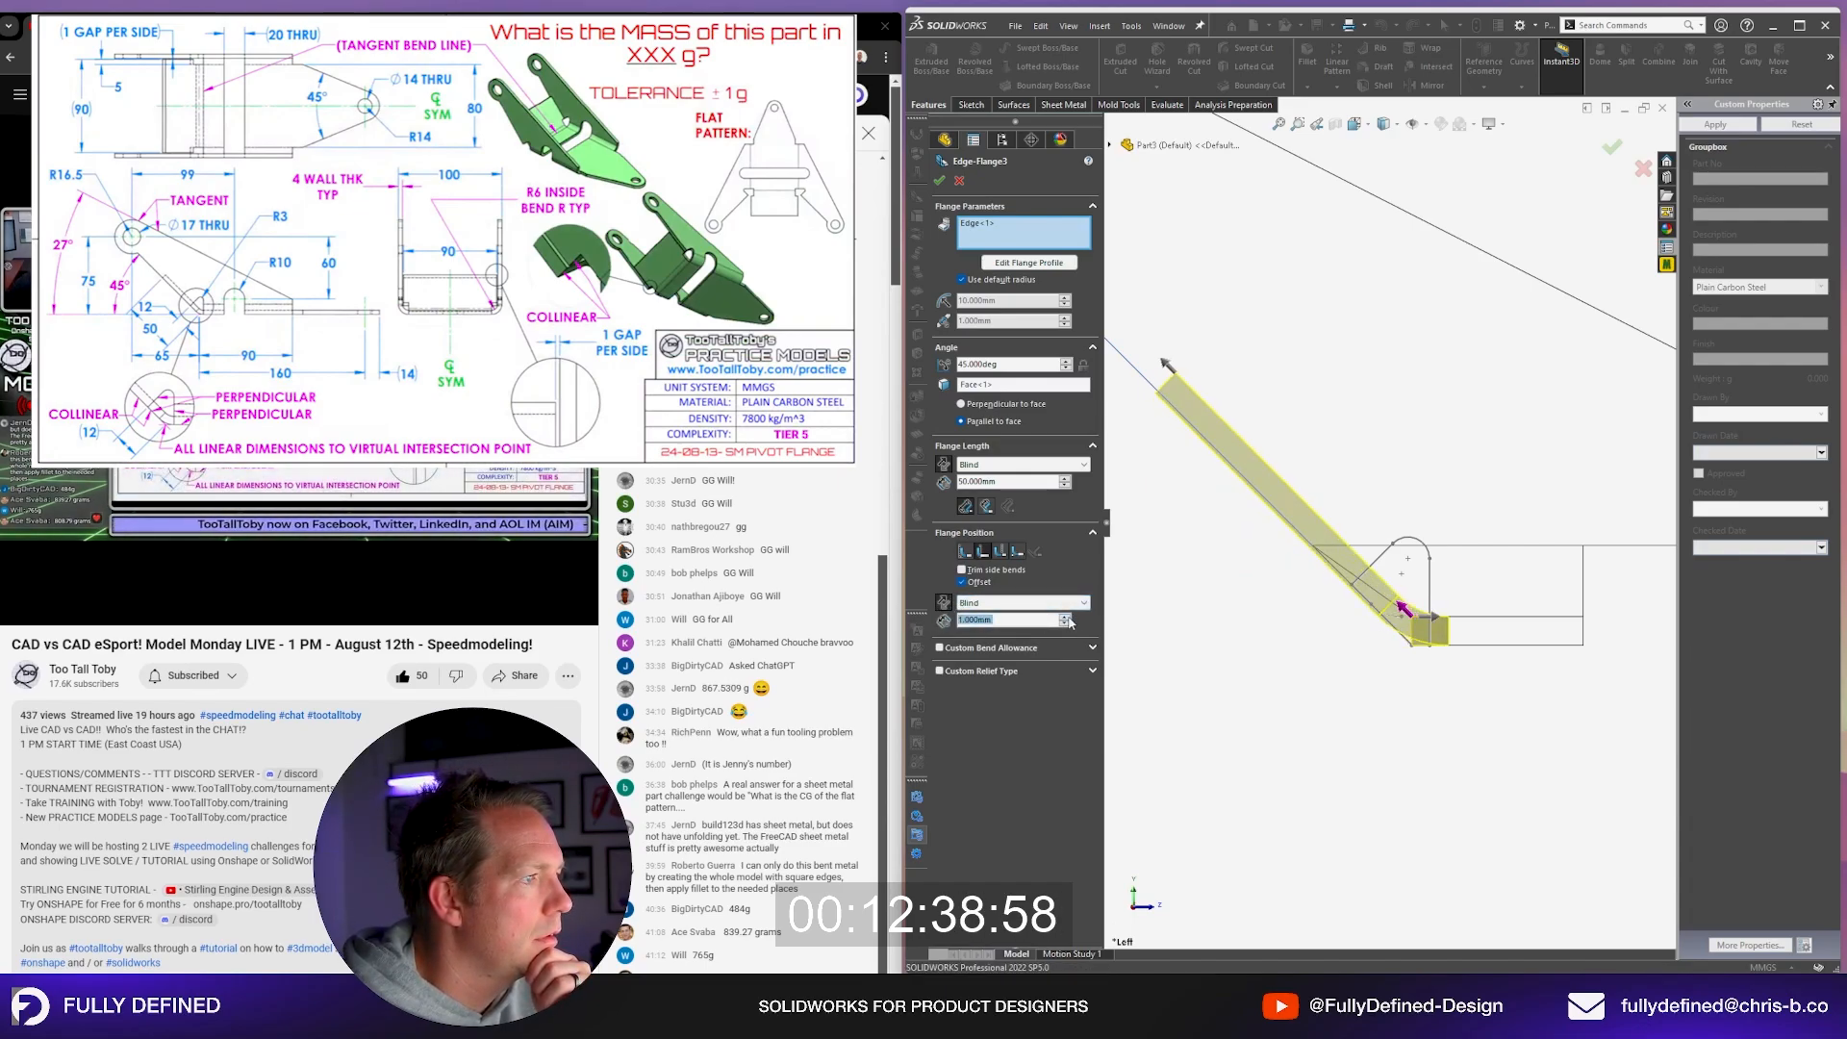
scroll(1339, 634, down, 2)
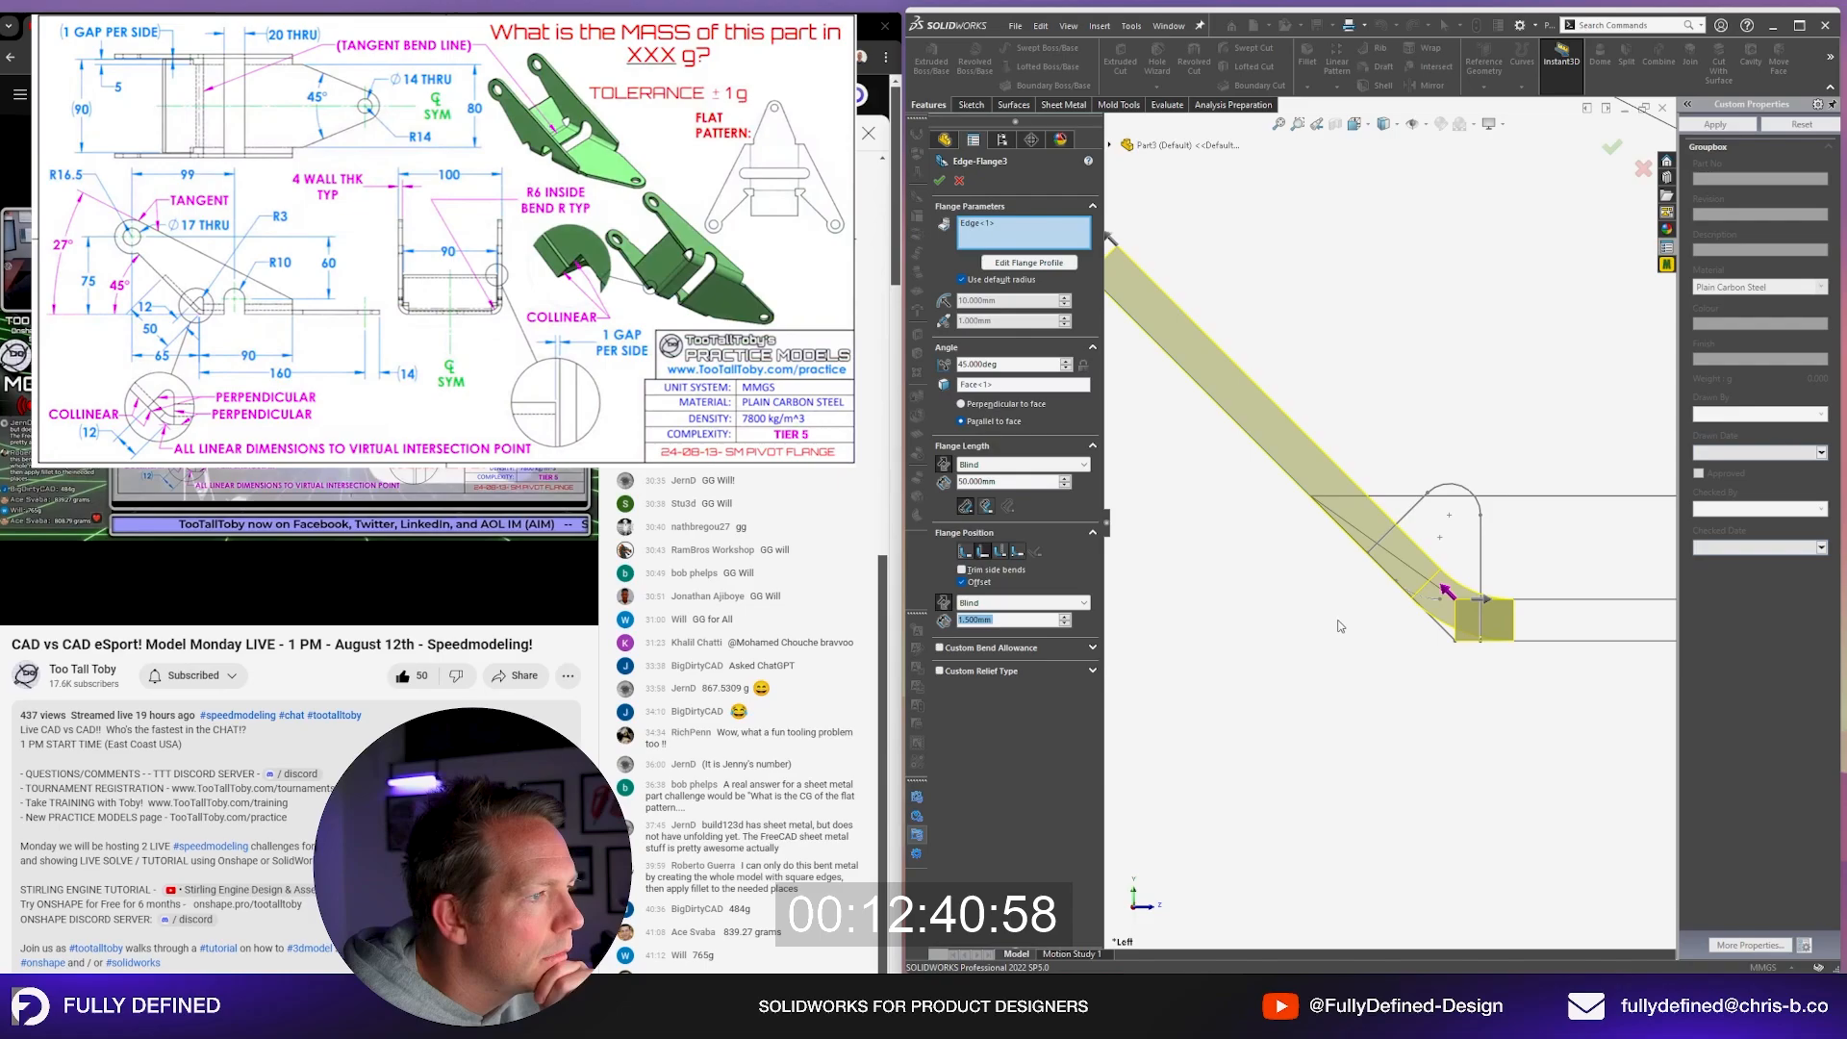
click(967, 552)
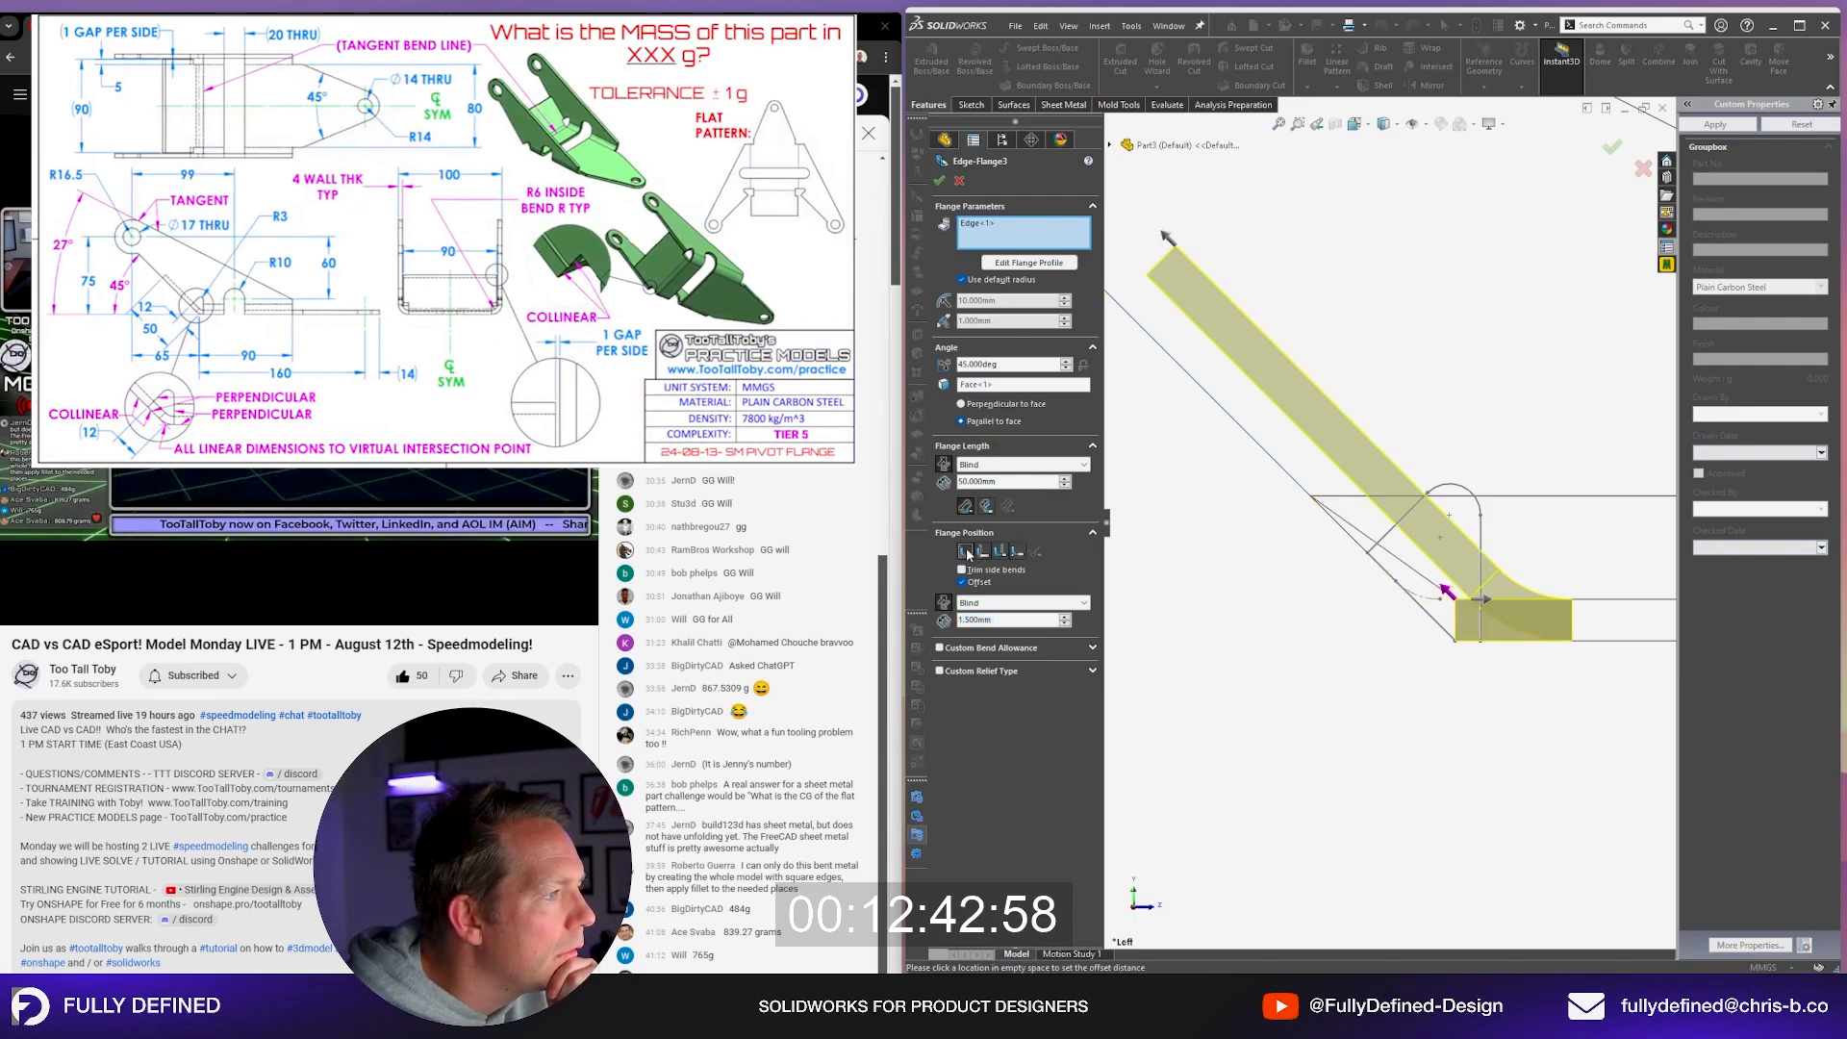
click(984, 552)
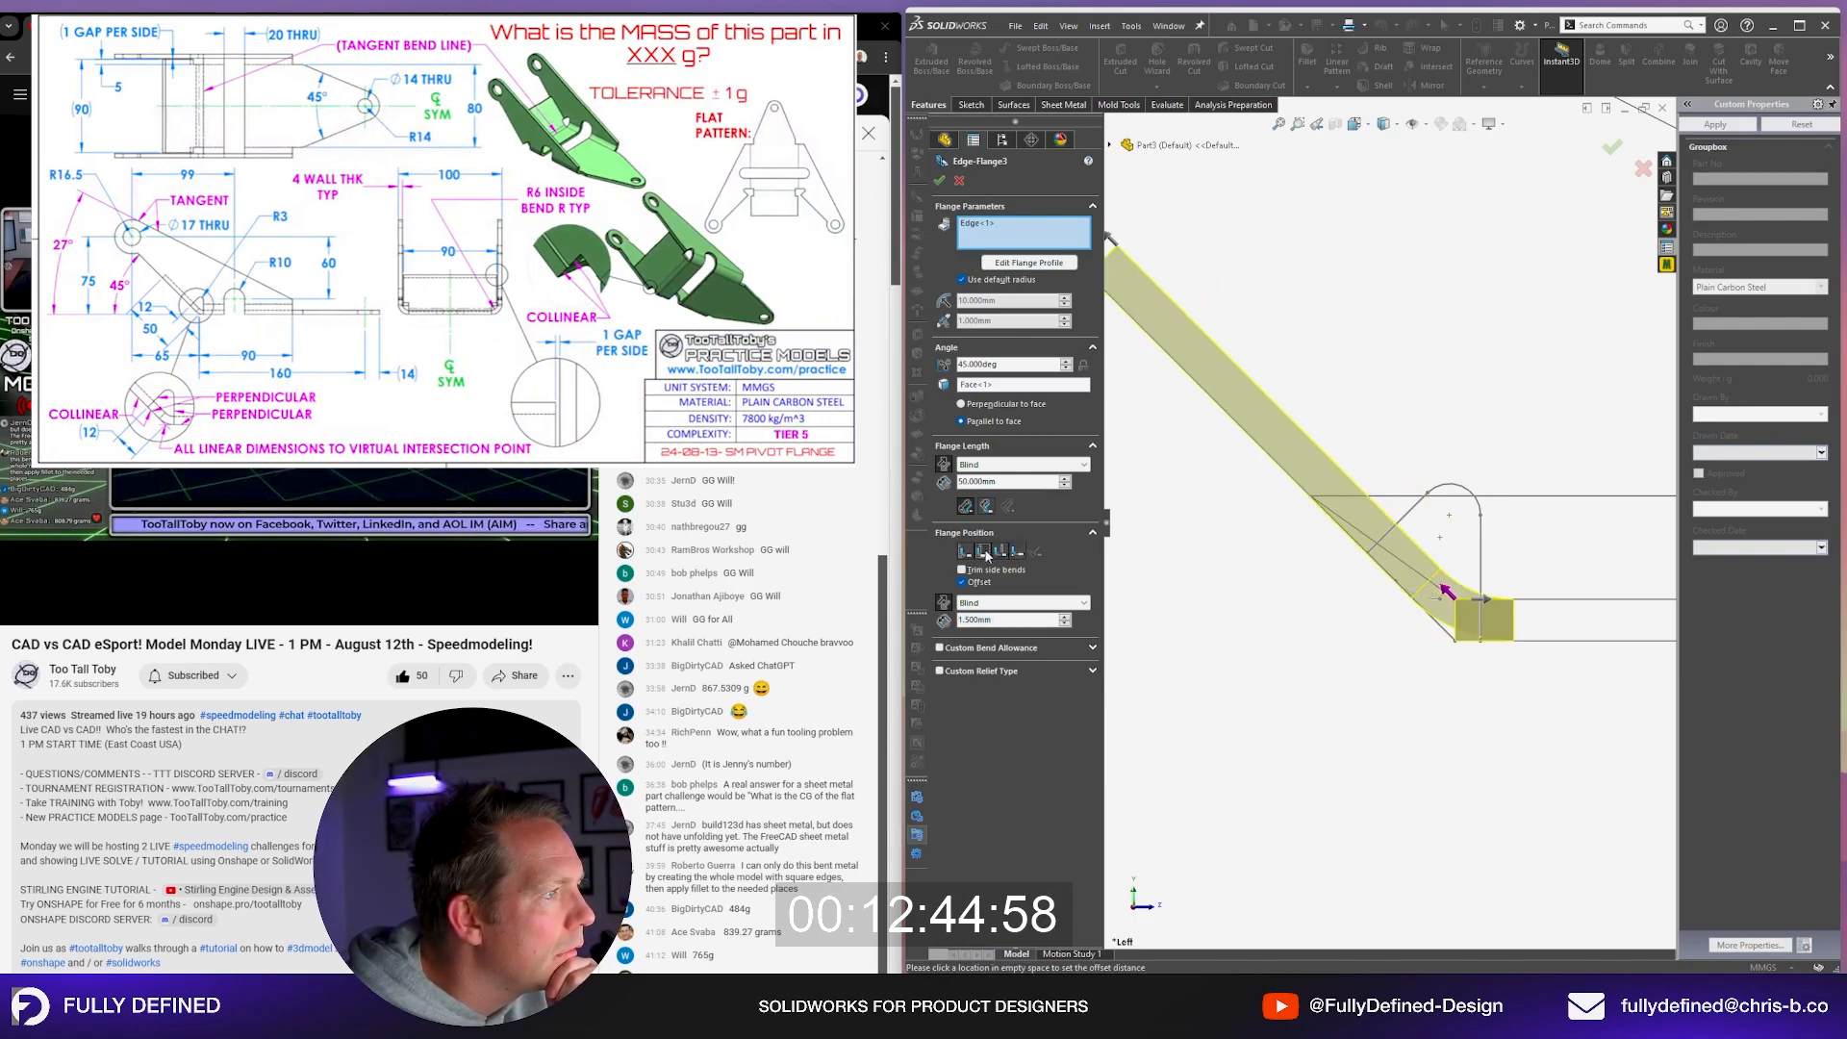
scroll(1064, 285, up, 1)
click(939, 180)
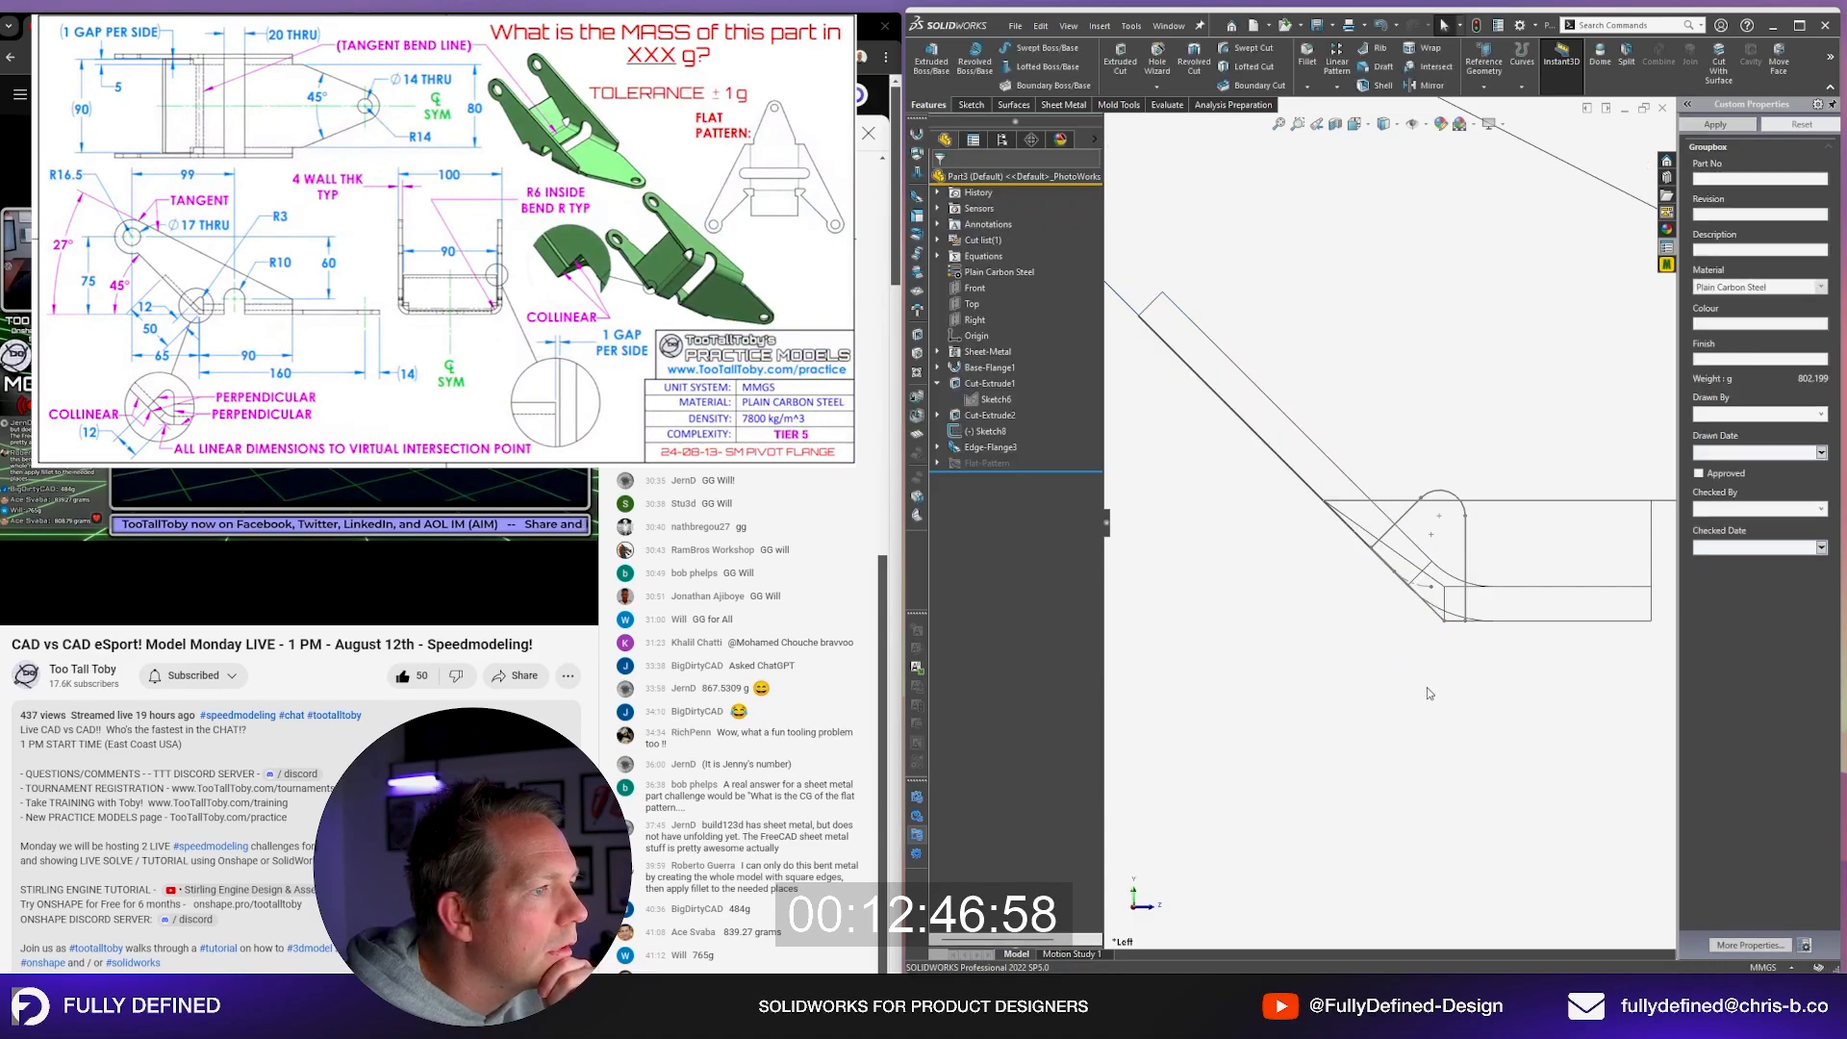
Step: Restore the shaded display with edges and reorder the relief sketch to follow the edge flange
click(1388, 128)
click(1388, 146)
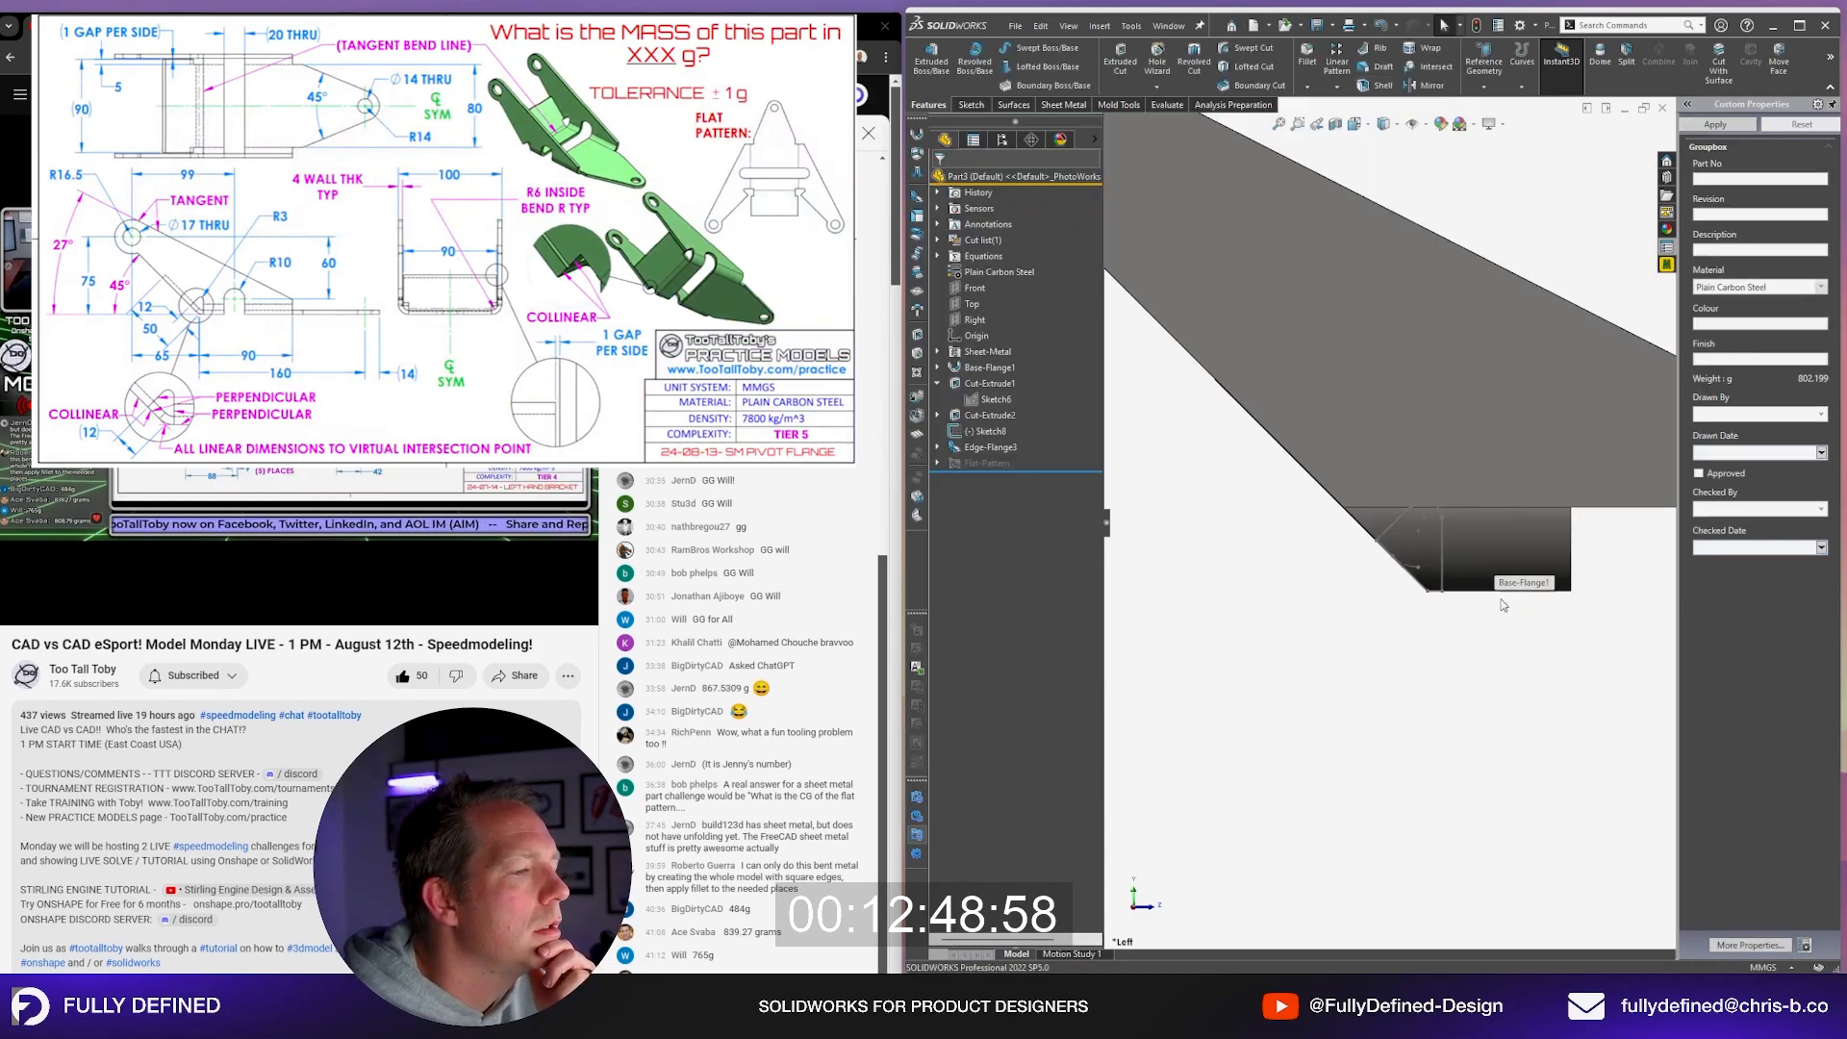
drag(983, 439, 990, 452)
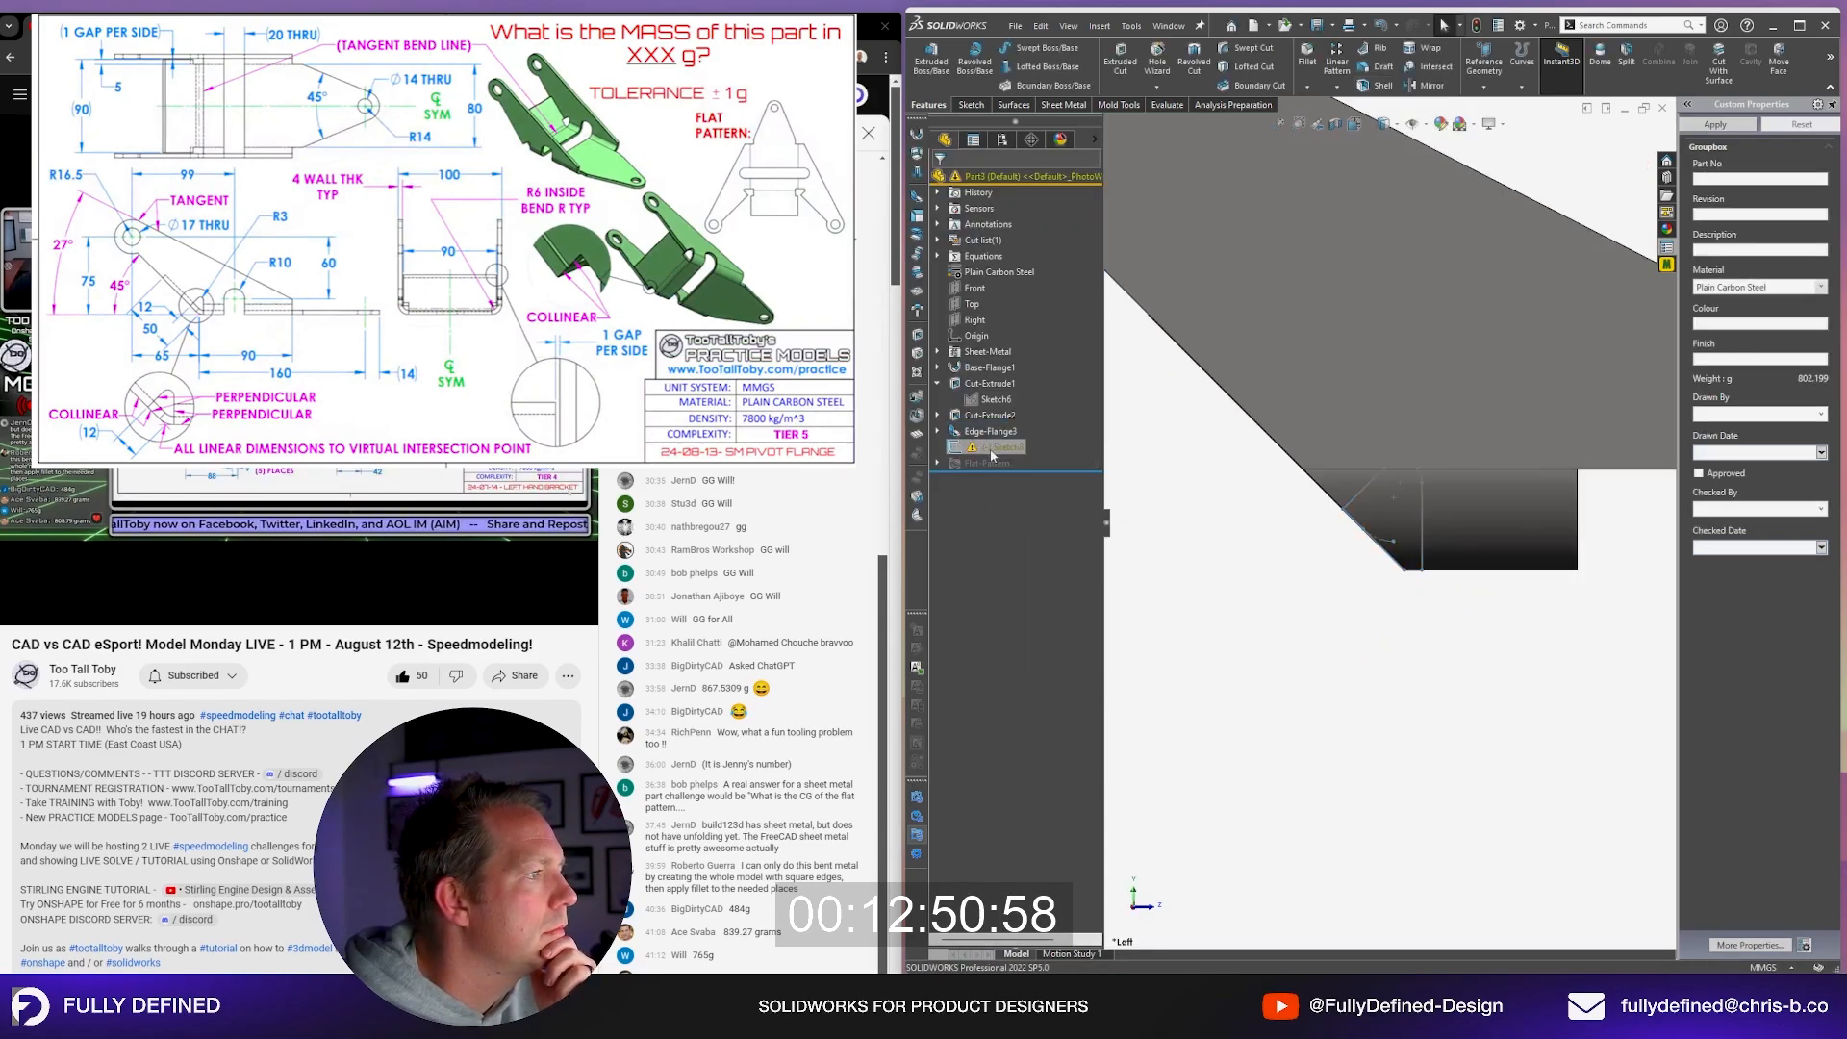
Step: Reopen the relief sketch with hidden lines visible and delete the broken relation at its lower corner
click(990, 449)
click(1003, 408)
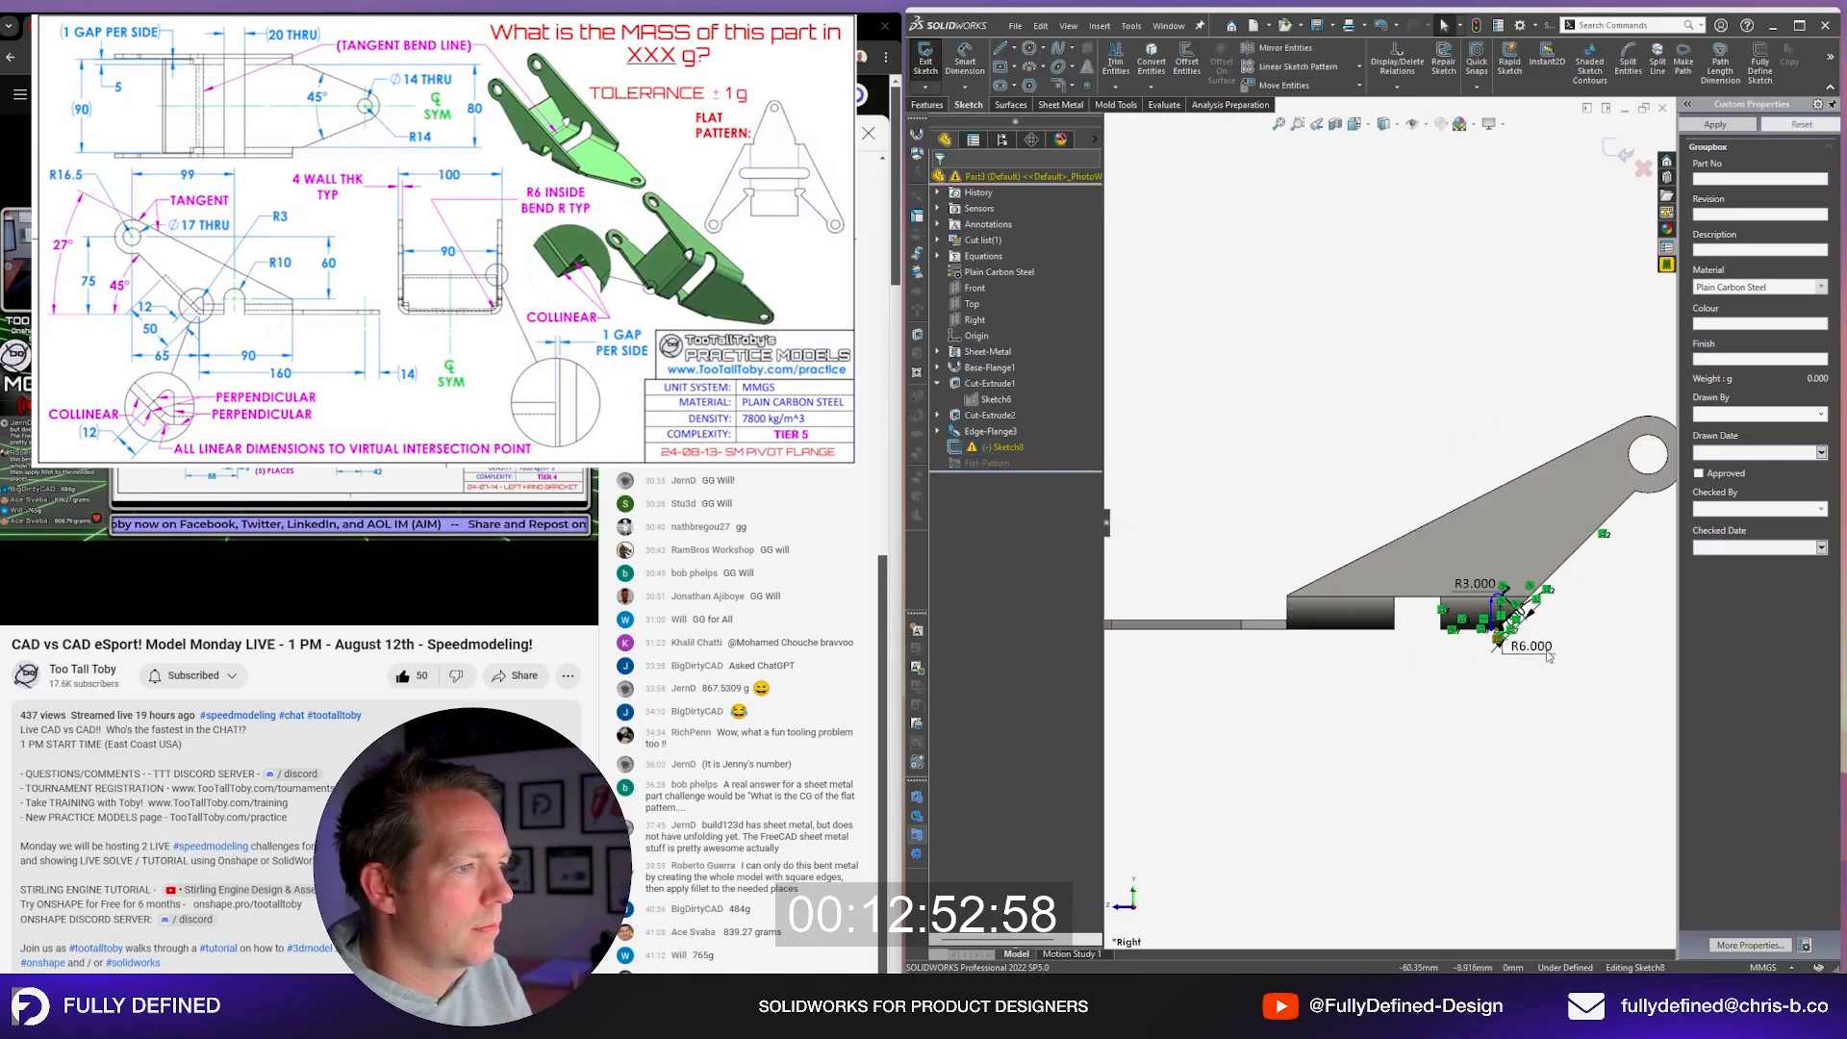
scroll(1550, 659, down, 4)
click(1388, 126)
click(1385, 200)
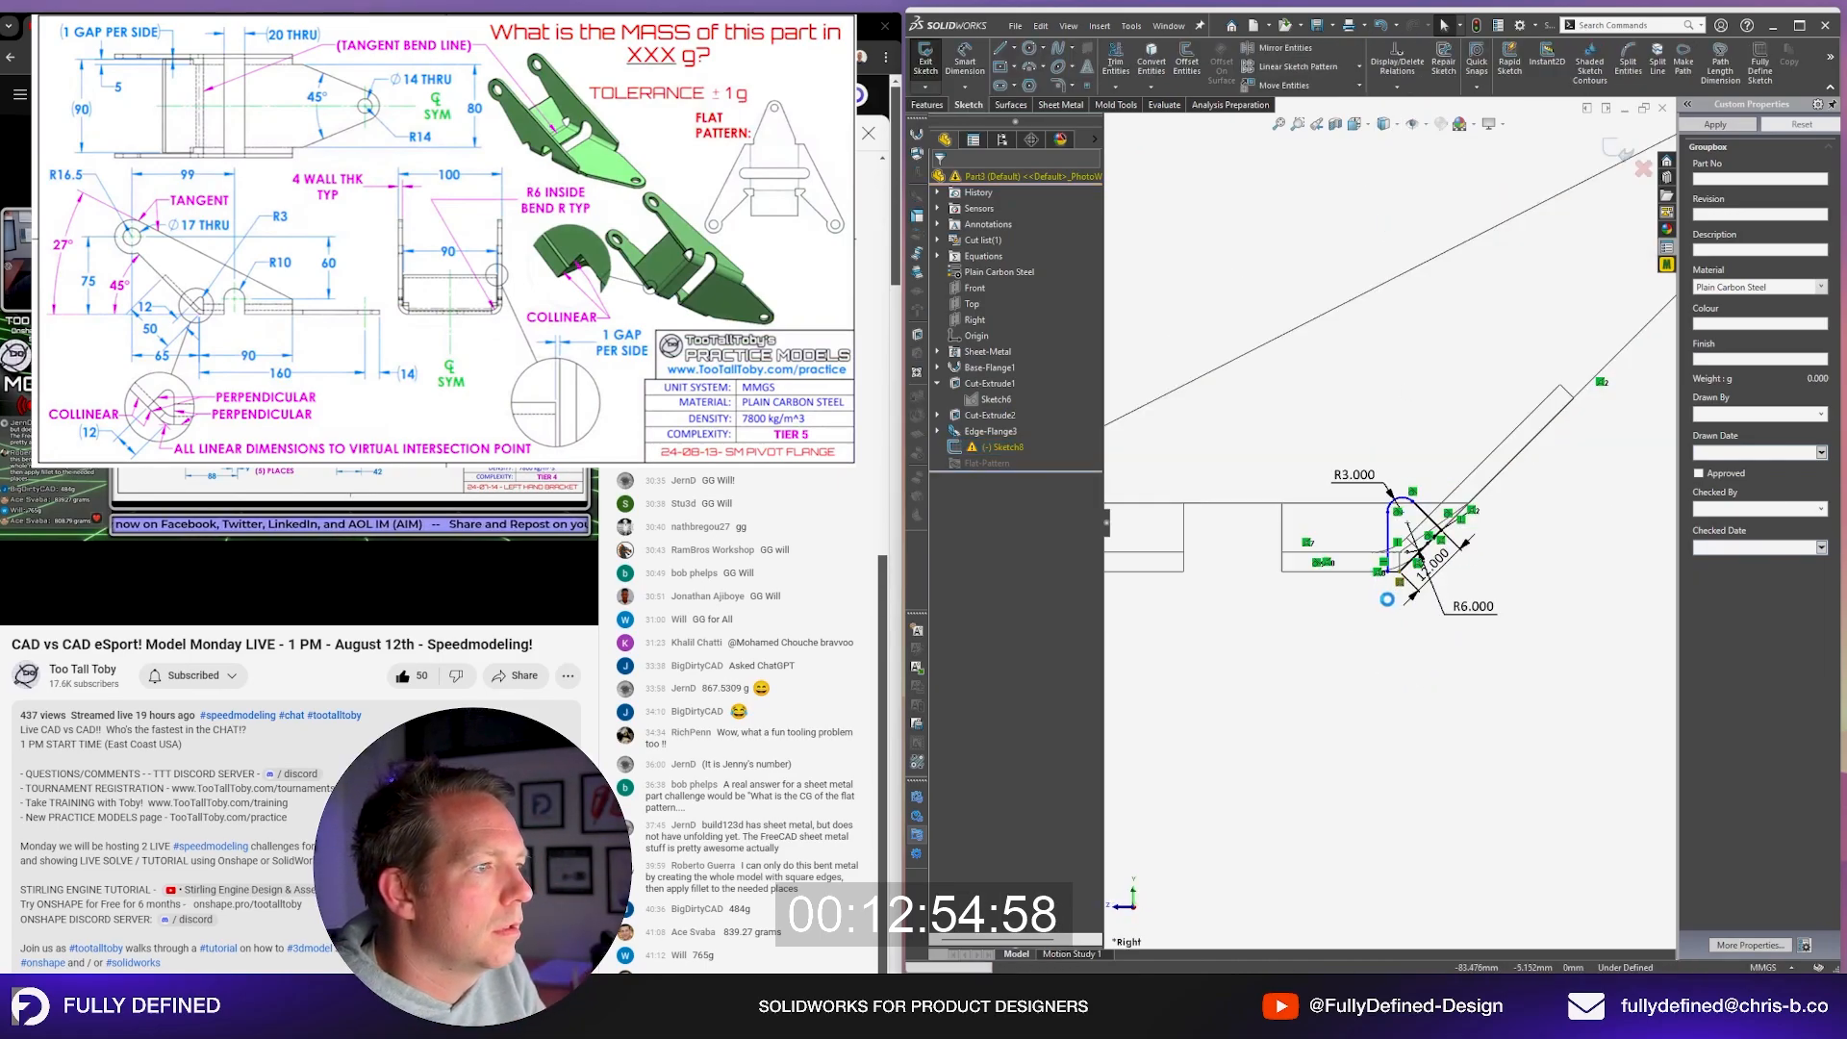
scroll(1402, 558, down, 2)
key(Delete)
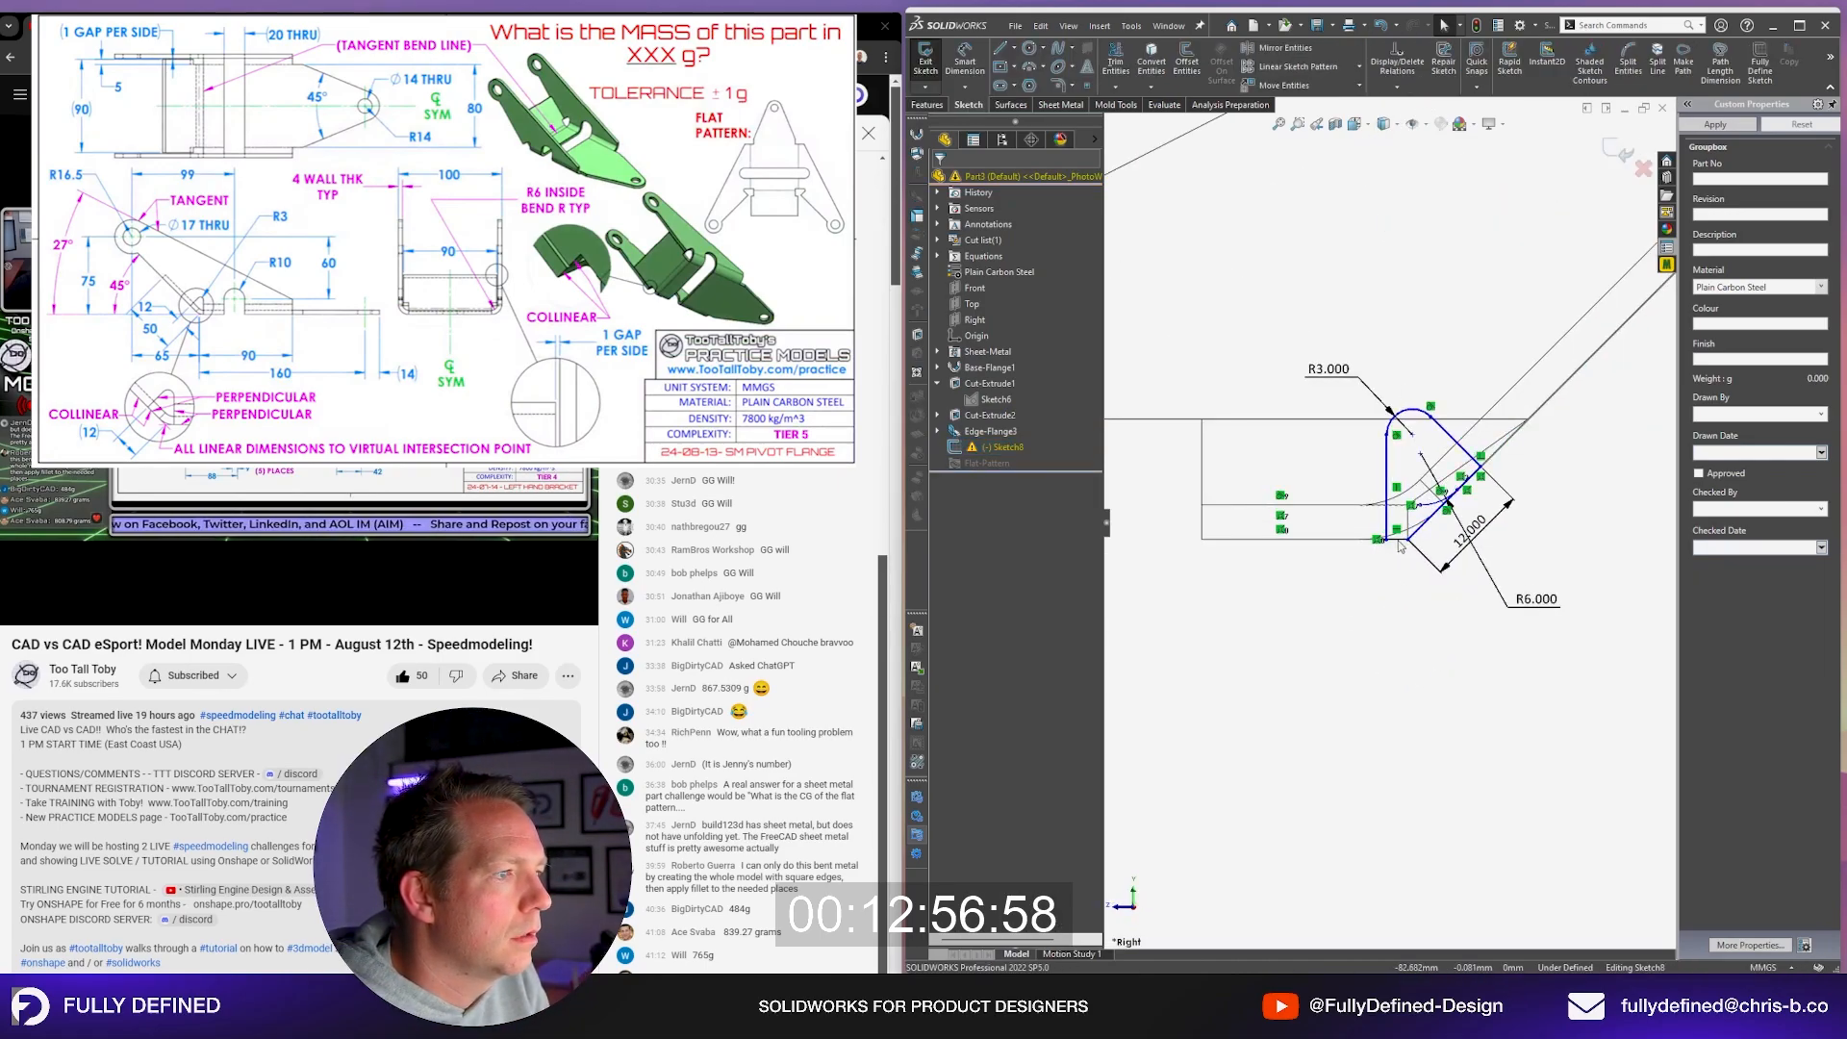
Step: Pull the relief profile's vertical line away from the corner and make it coincident with the vertex at the flange's bend start
drag(1388, 543, 1349, 546)
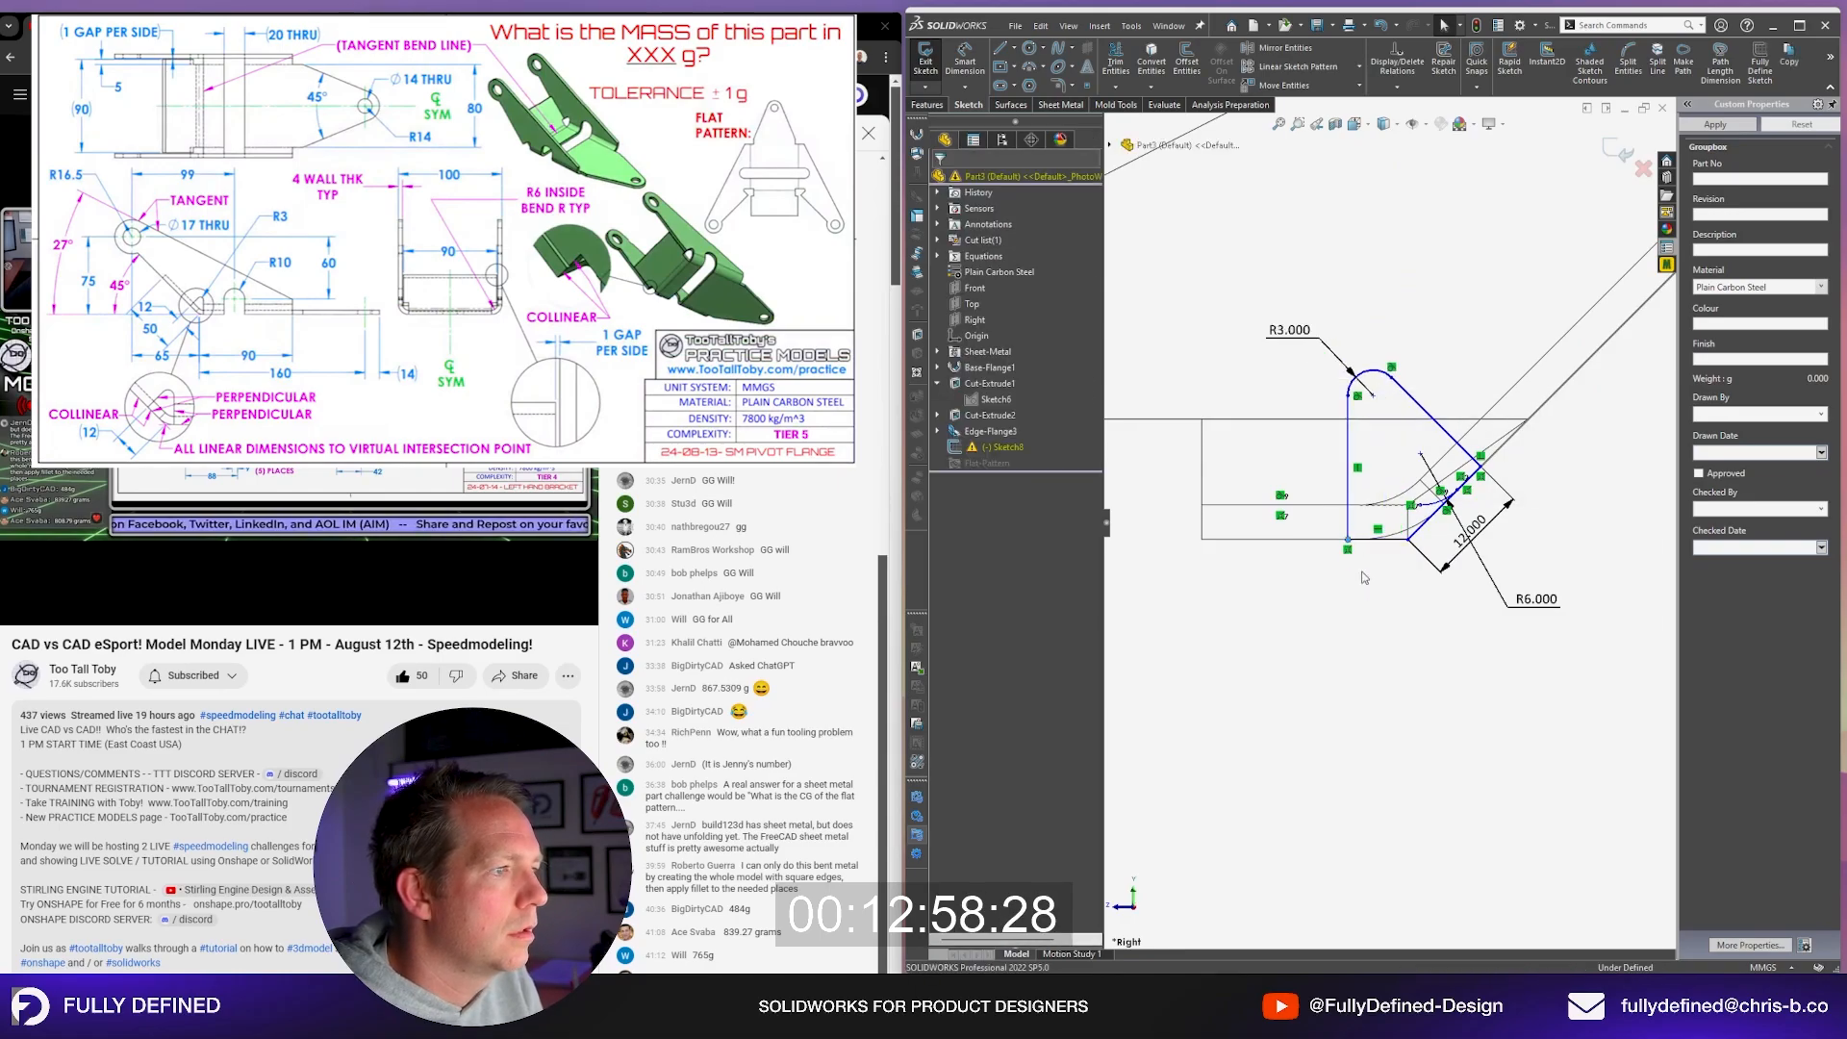
ctrl+click(1348, 507)
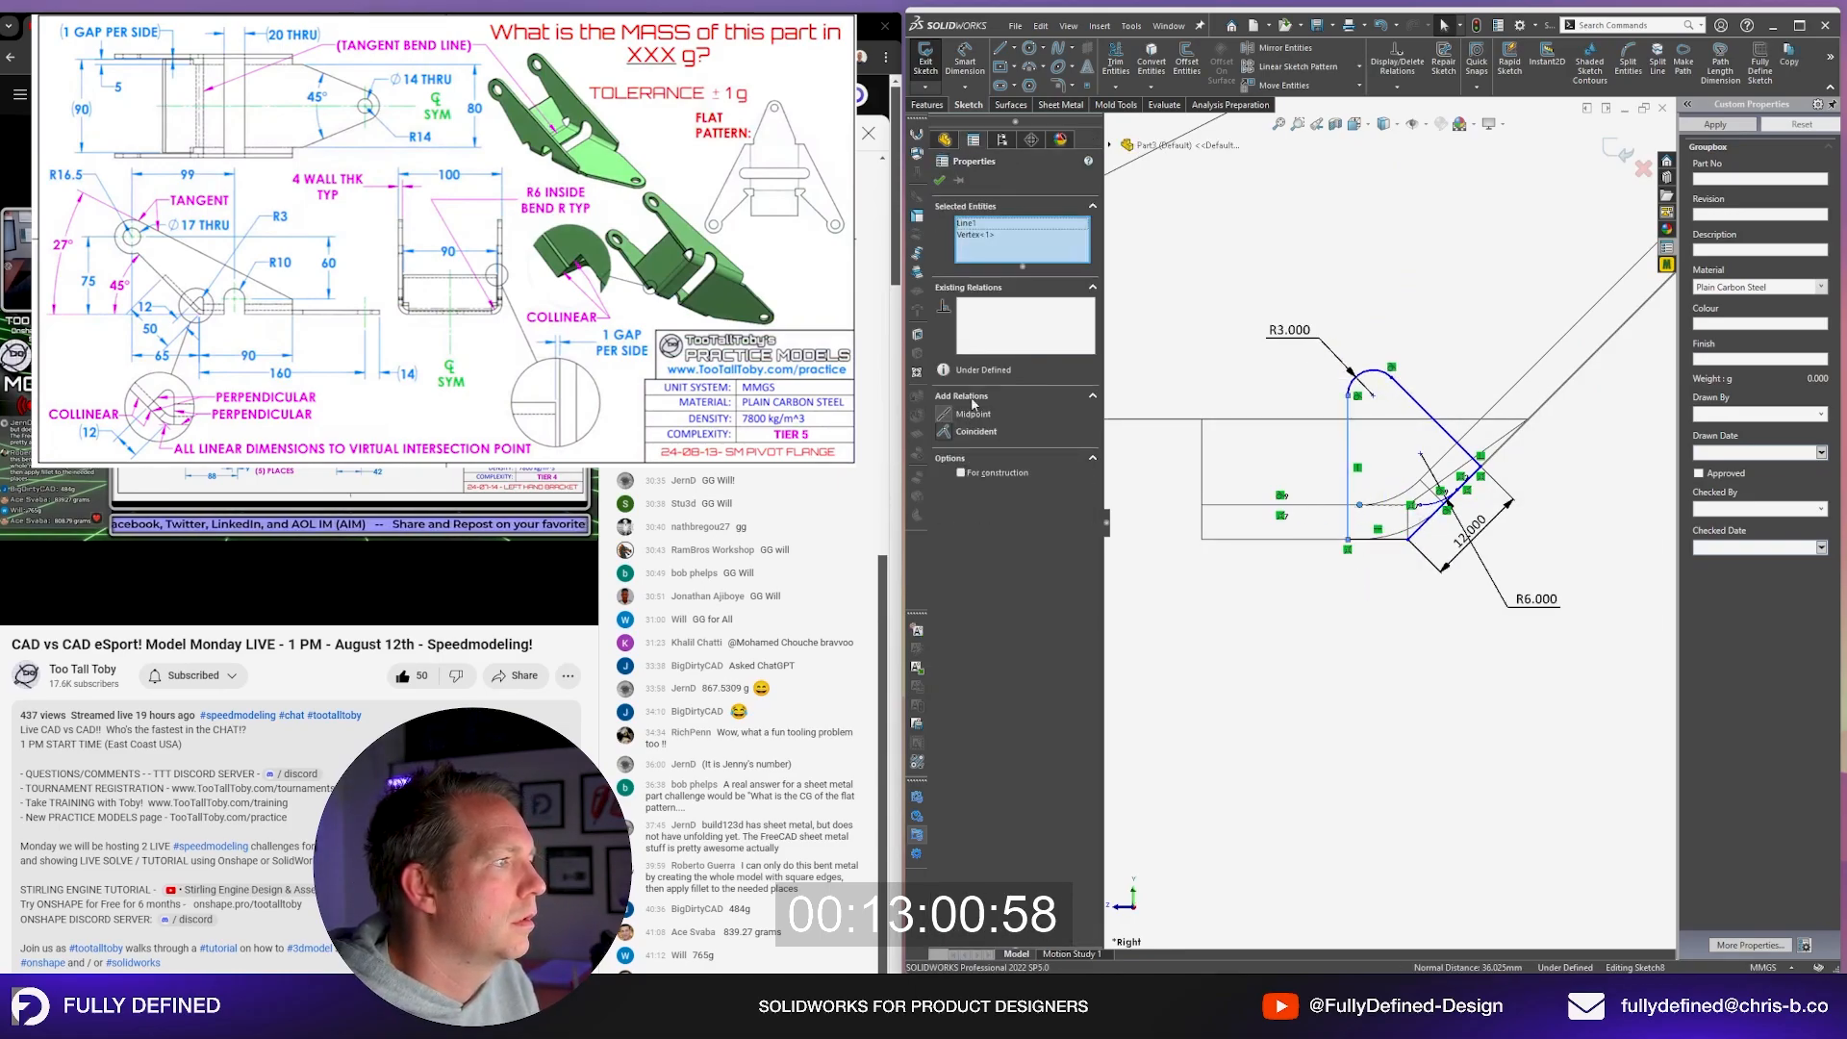
click(966, 432)
click(1407, 616)
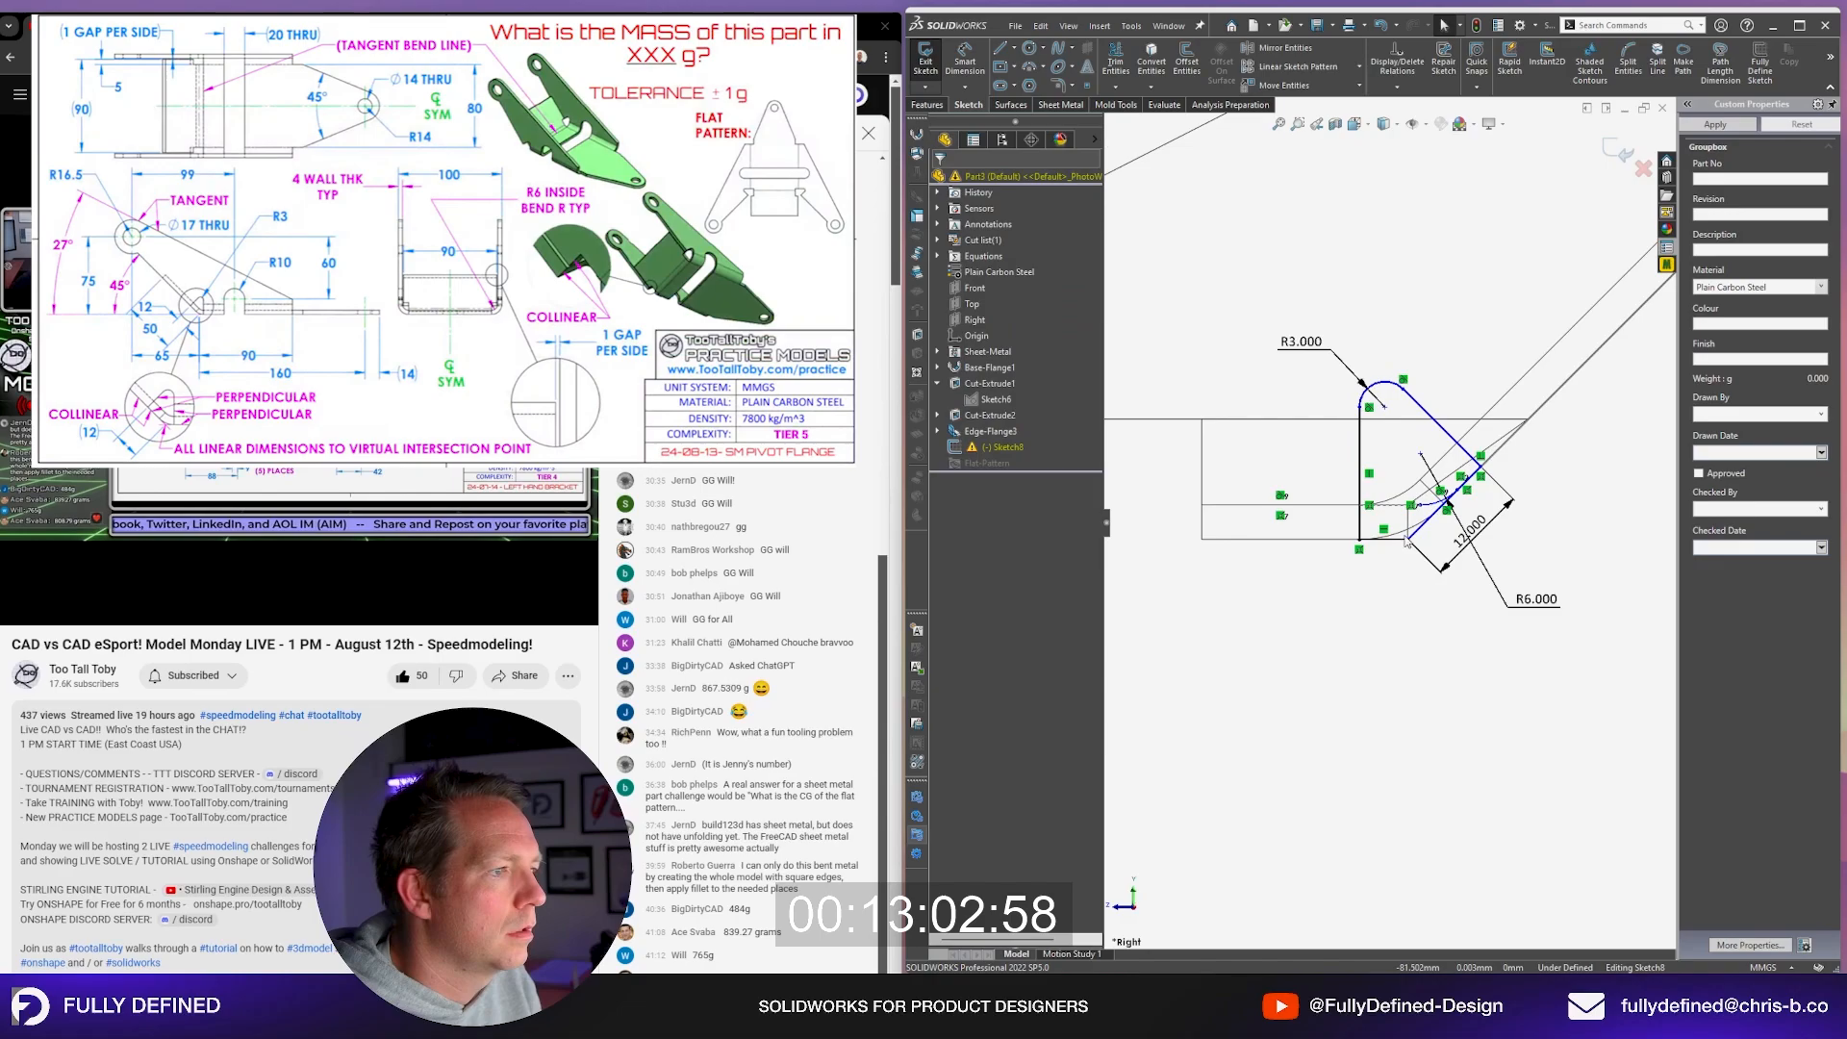
scroll(1394, 538, up, 3)
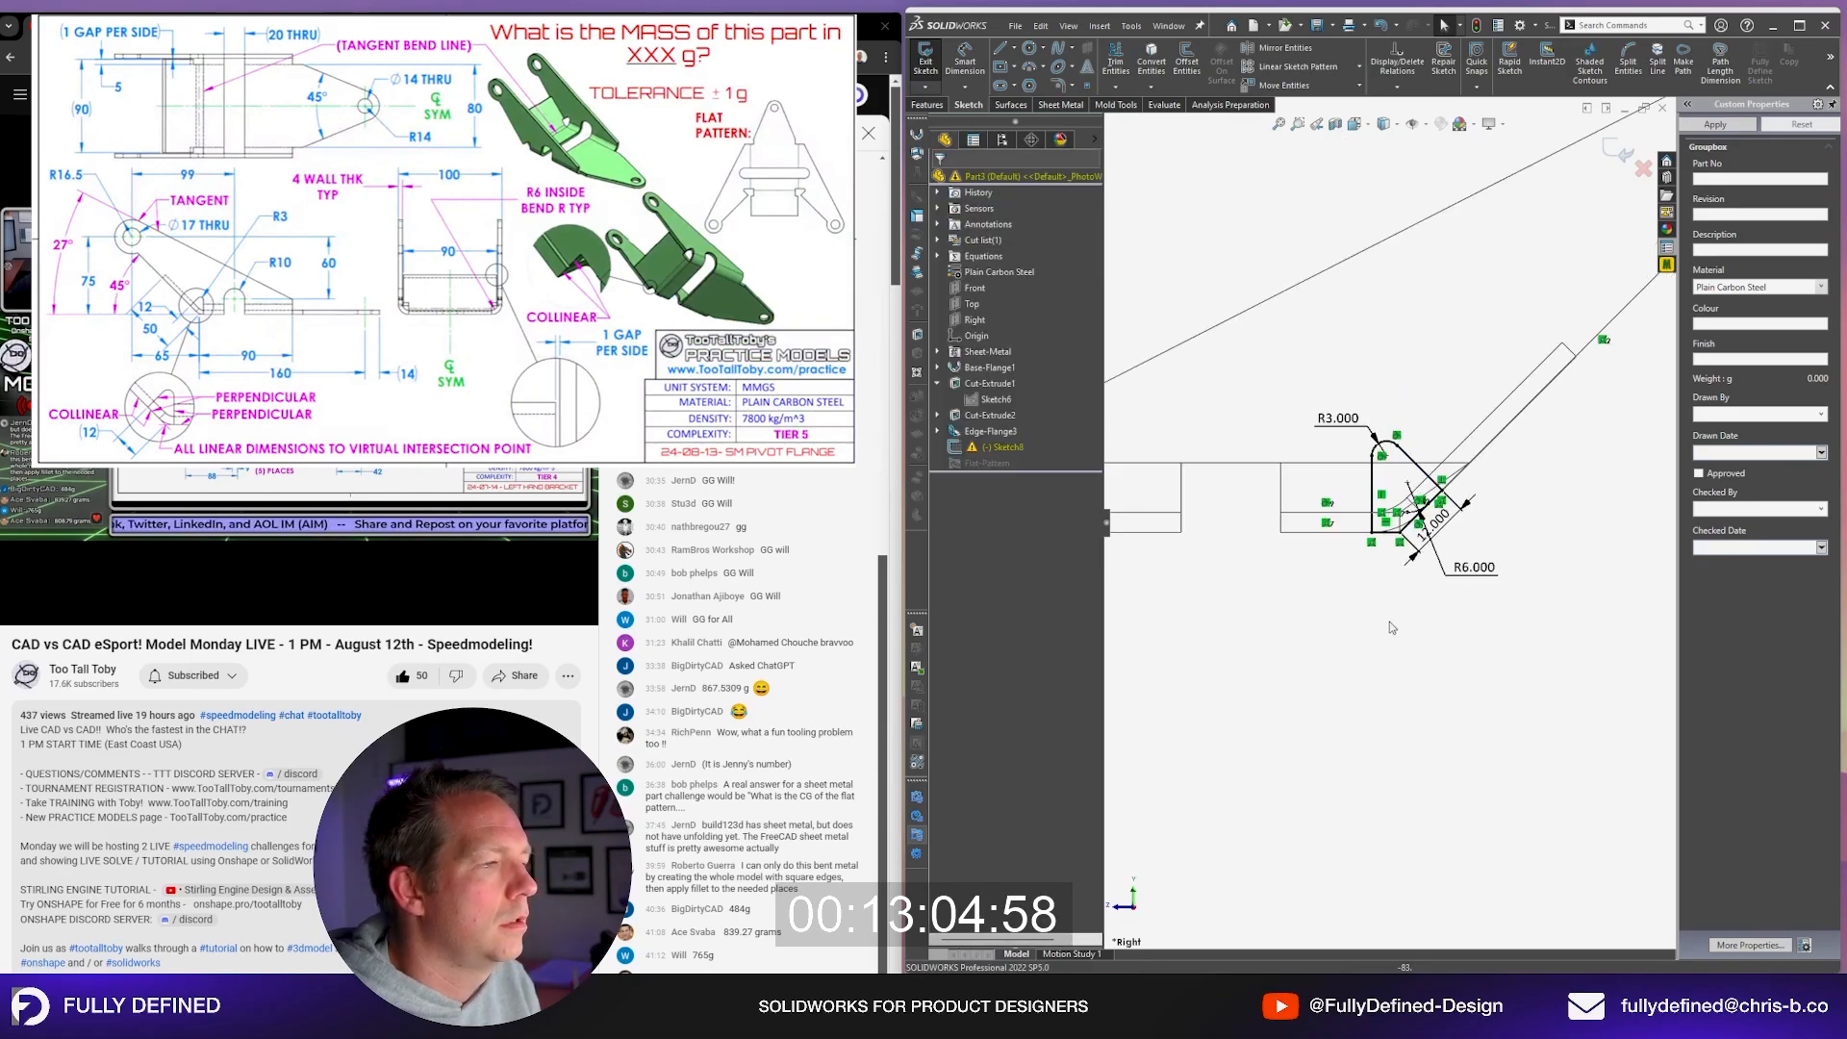
Step: Restore the shaded display and cut the relief profile Through All with Normal cut, starting from the angled flange's side face
click(1383, 123)
click(1379, 216)
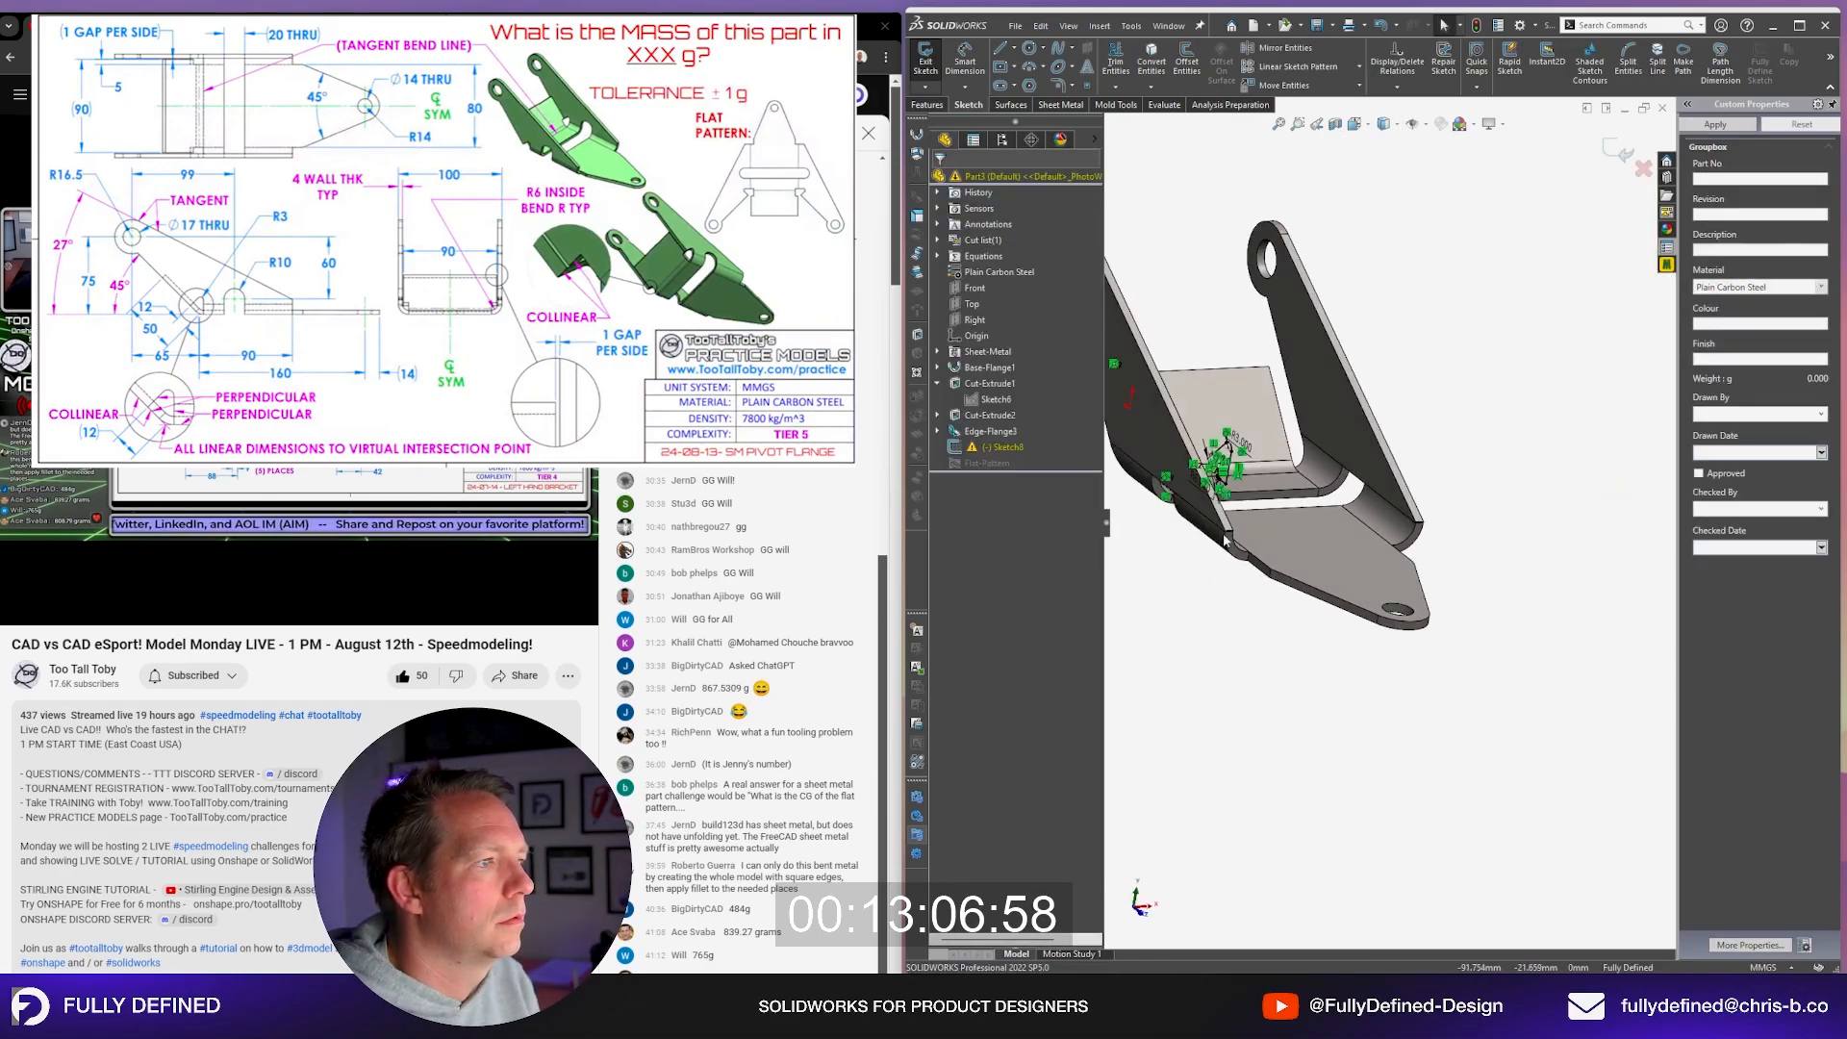
scroll(1227, 511, down, 4)
mouse_move(1310, 426)
middle_down()
mouse_move(1249, 536)
mouse_move(1260, 505)
middle_up()
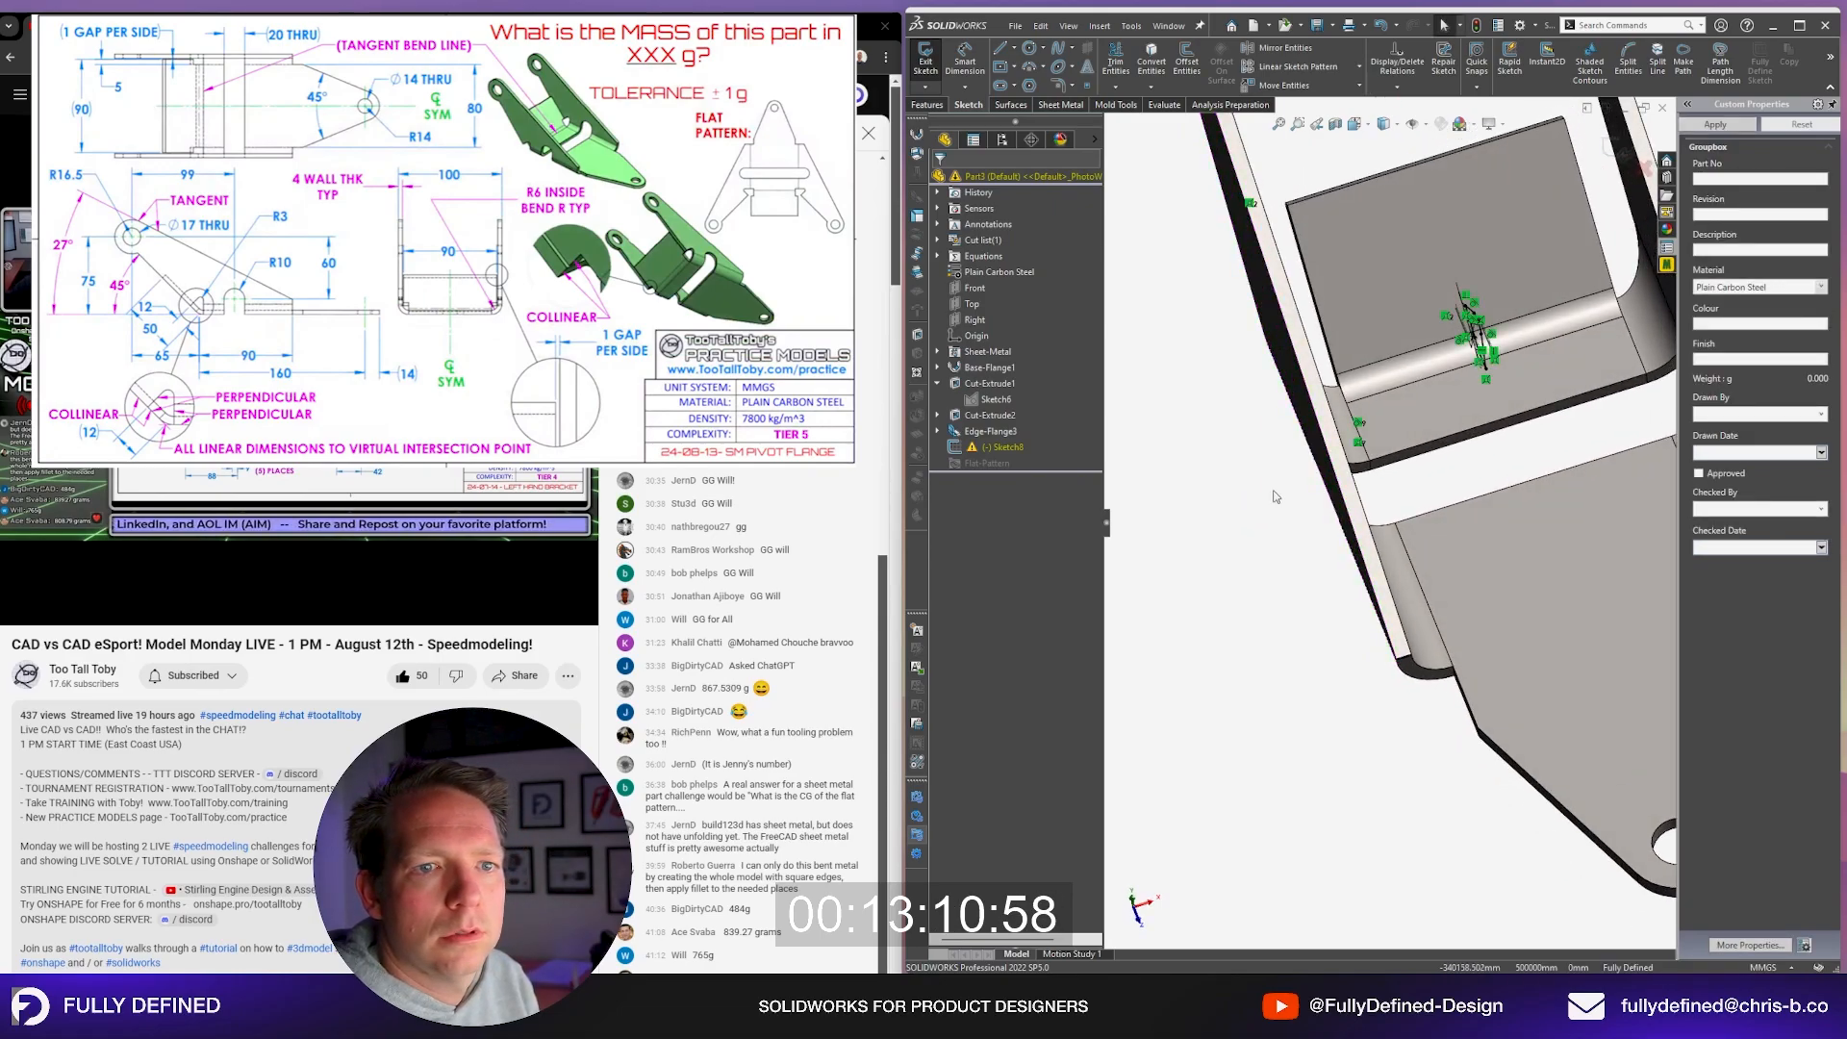
click(927, 105)
click(1112, 77)
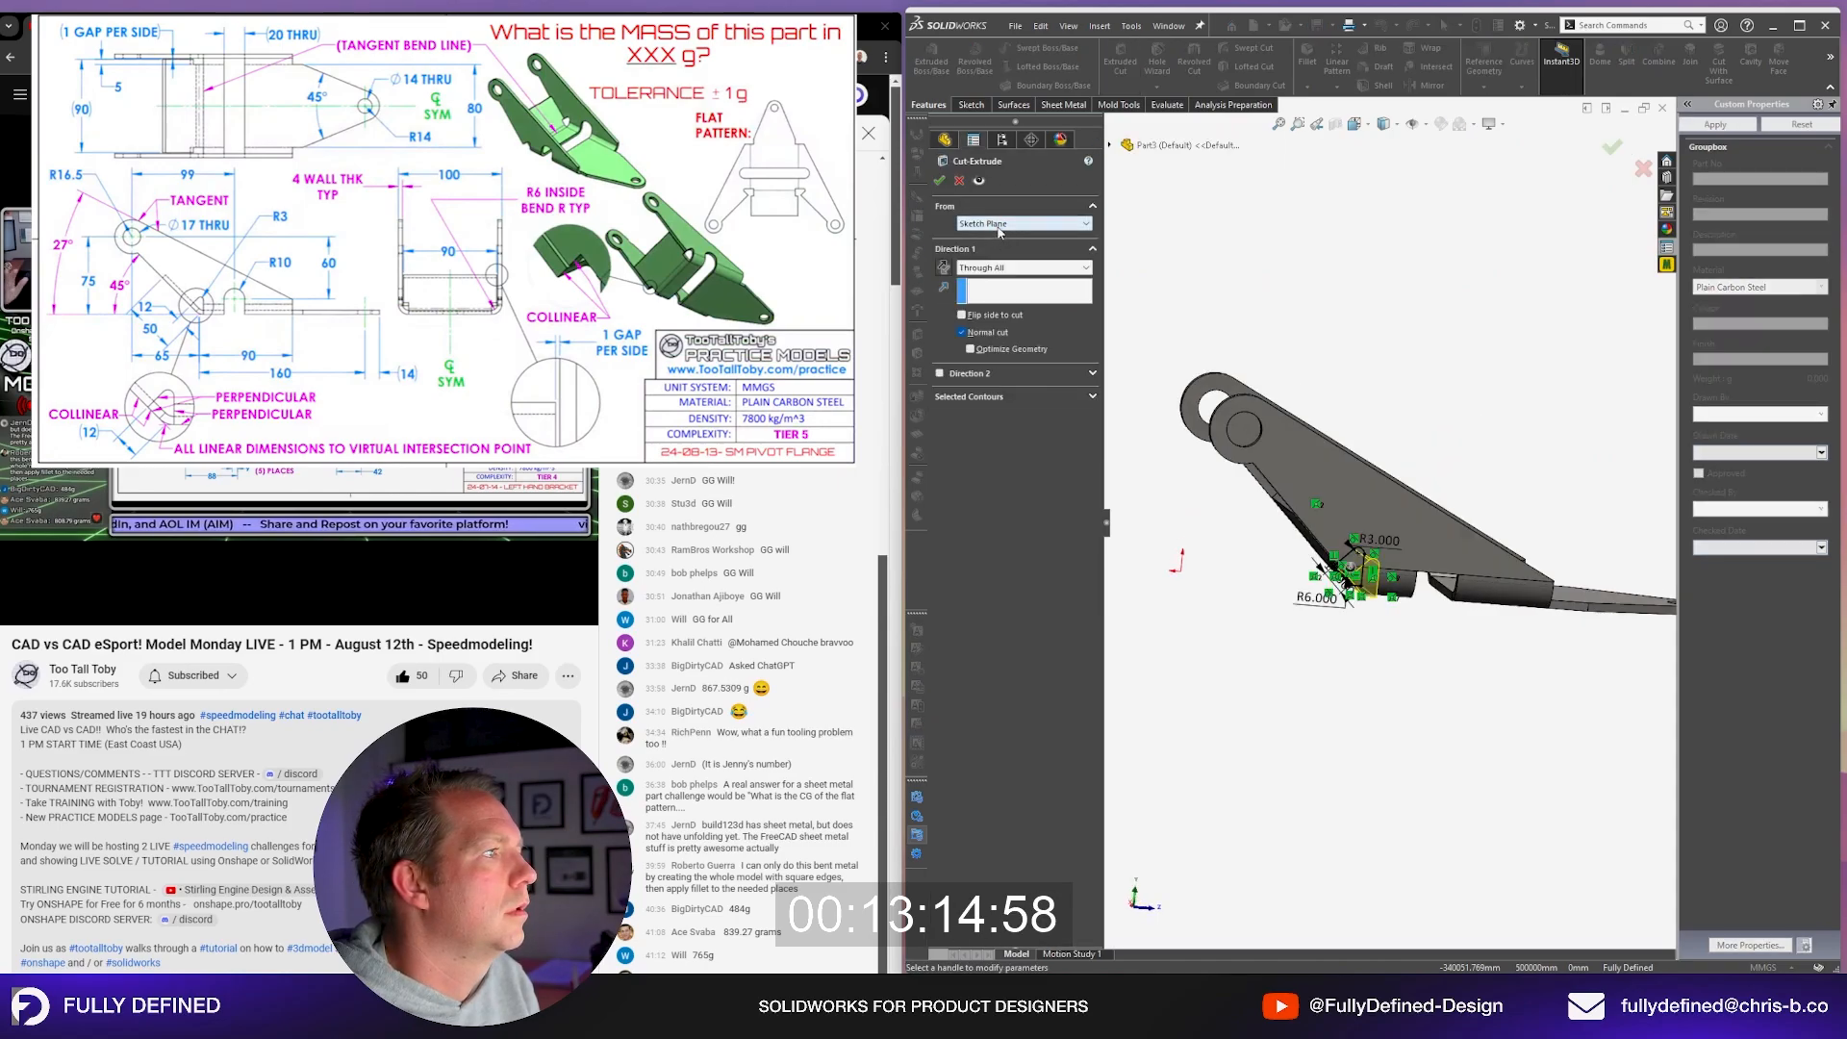
scroll(1346, 597, down, 5)
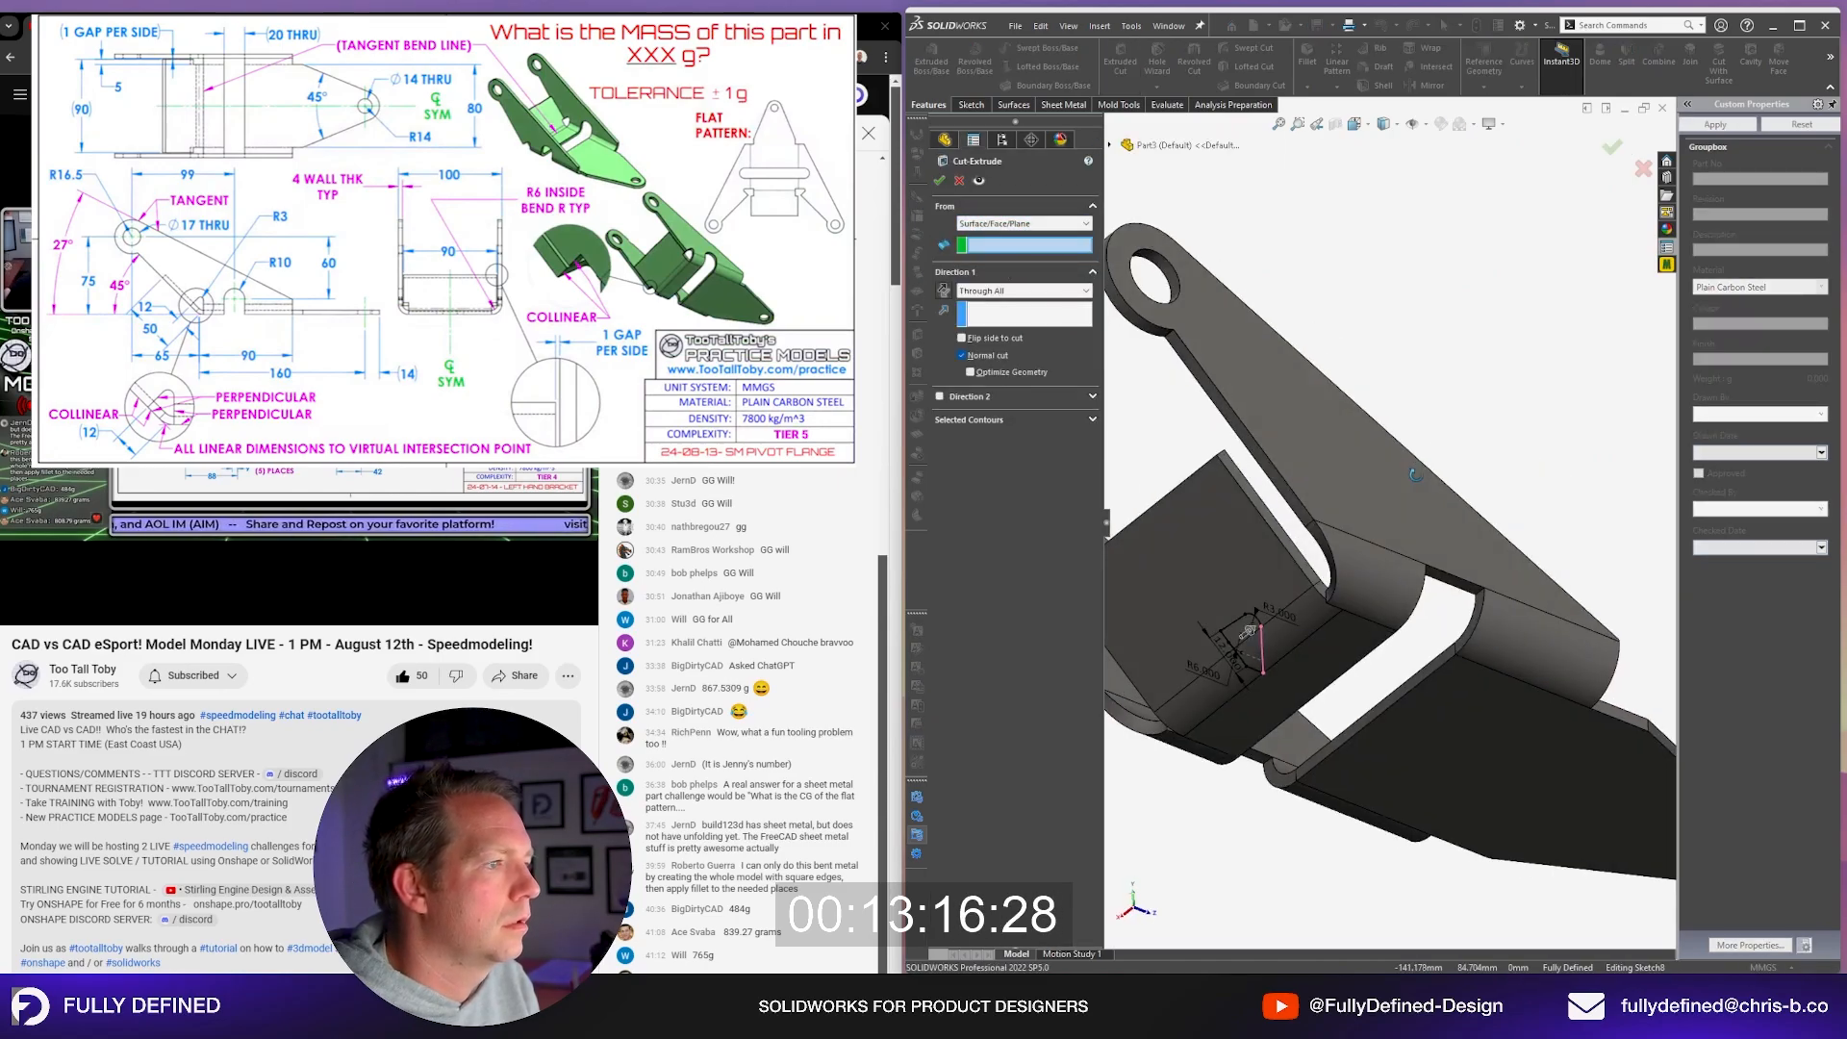
click(1259, 554)
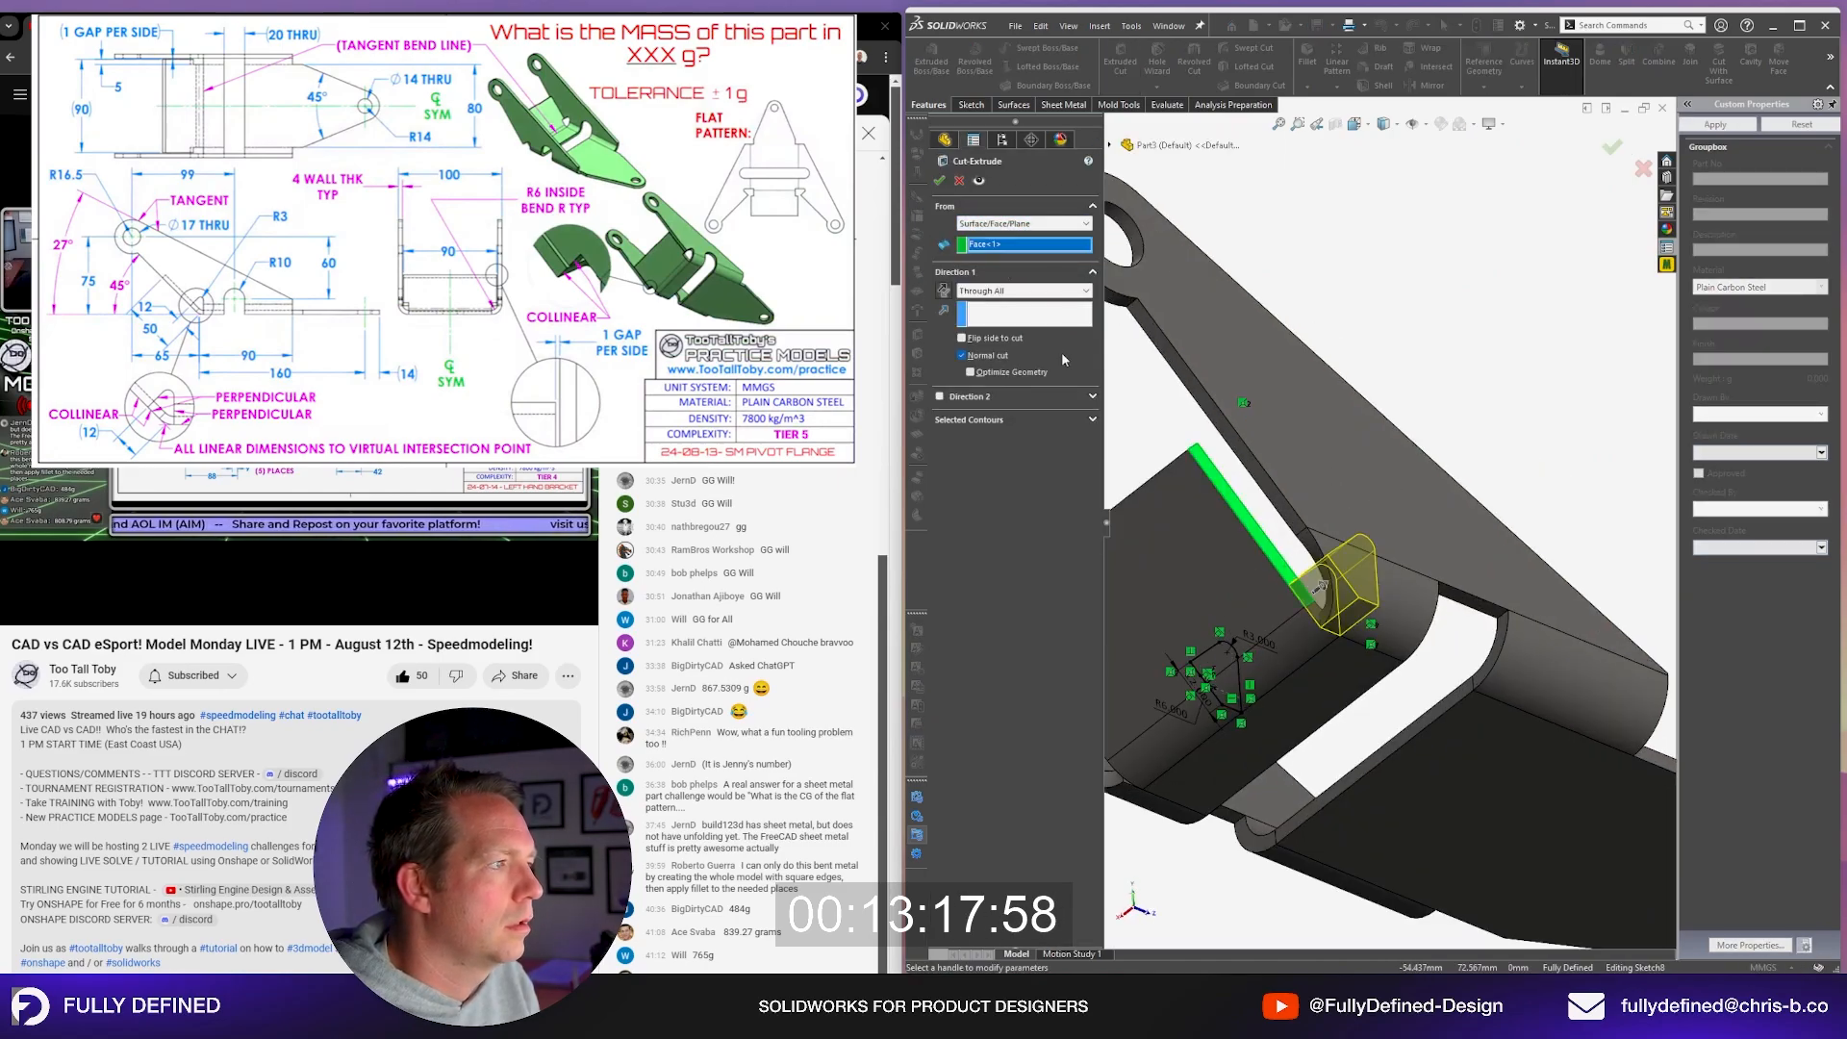
click(941, 185)
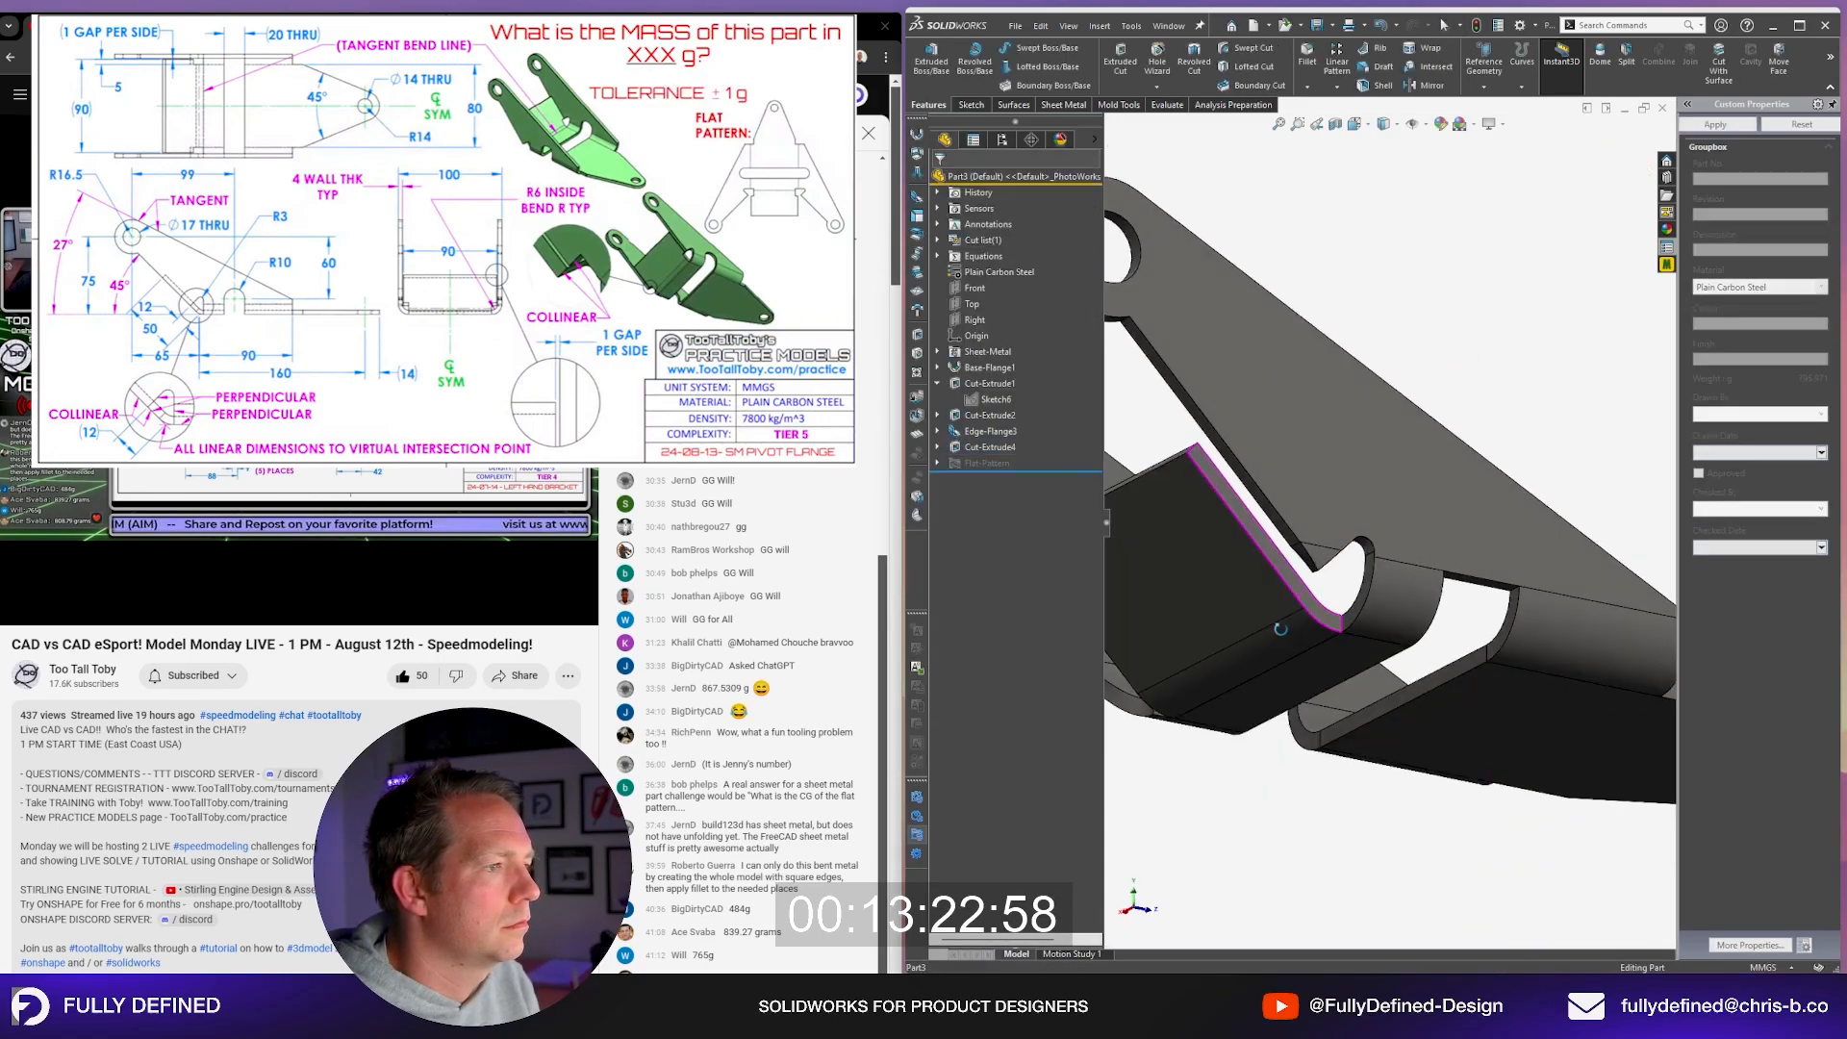
Step: Reuse the relief sketch for a reversed Through All cut starting from the angled flange's opposite side face
middle_drag(1280, 629, 1406, 500)
scroll(1274, 639, up, 5)
scroll(1406, 500, up, 2)
click(937, 447)
click(994, 464)
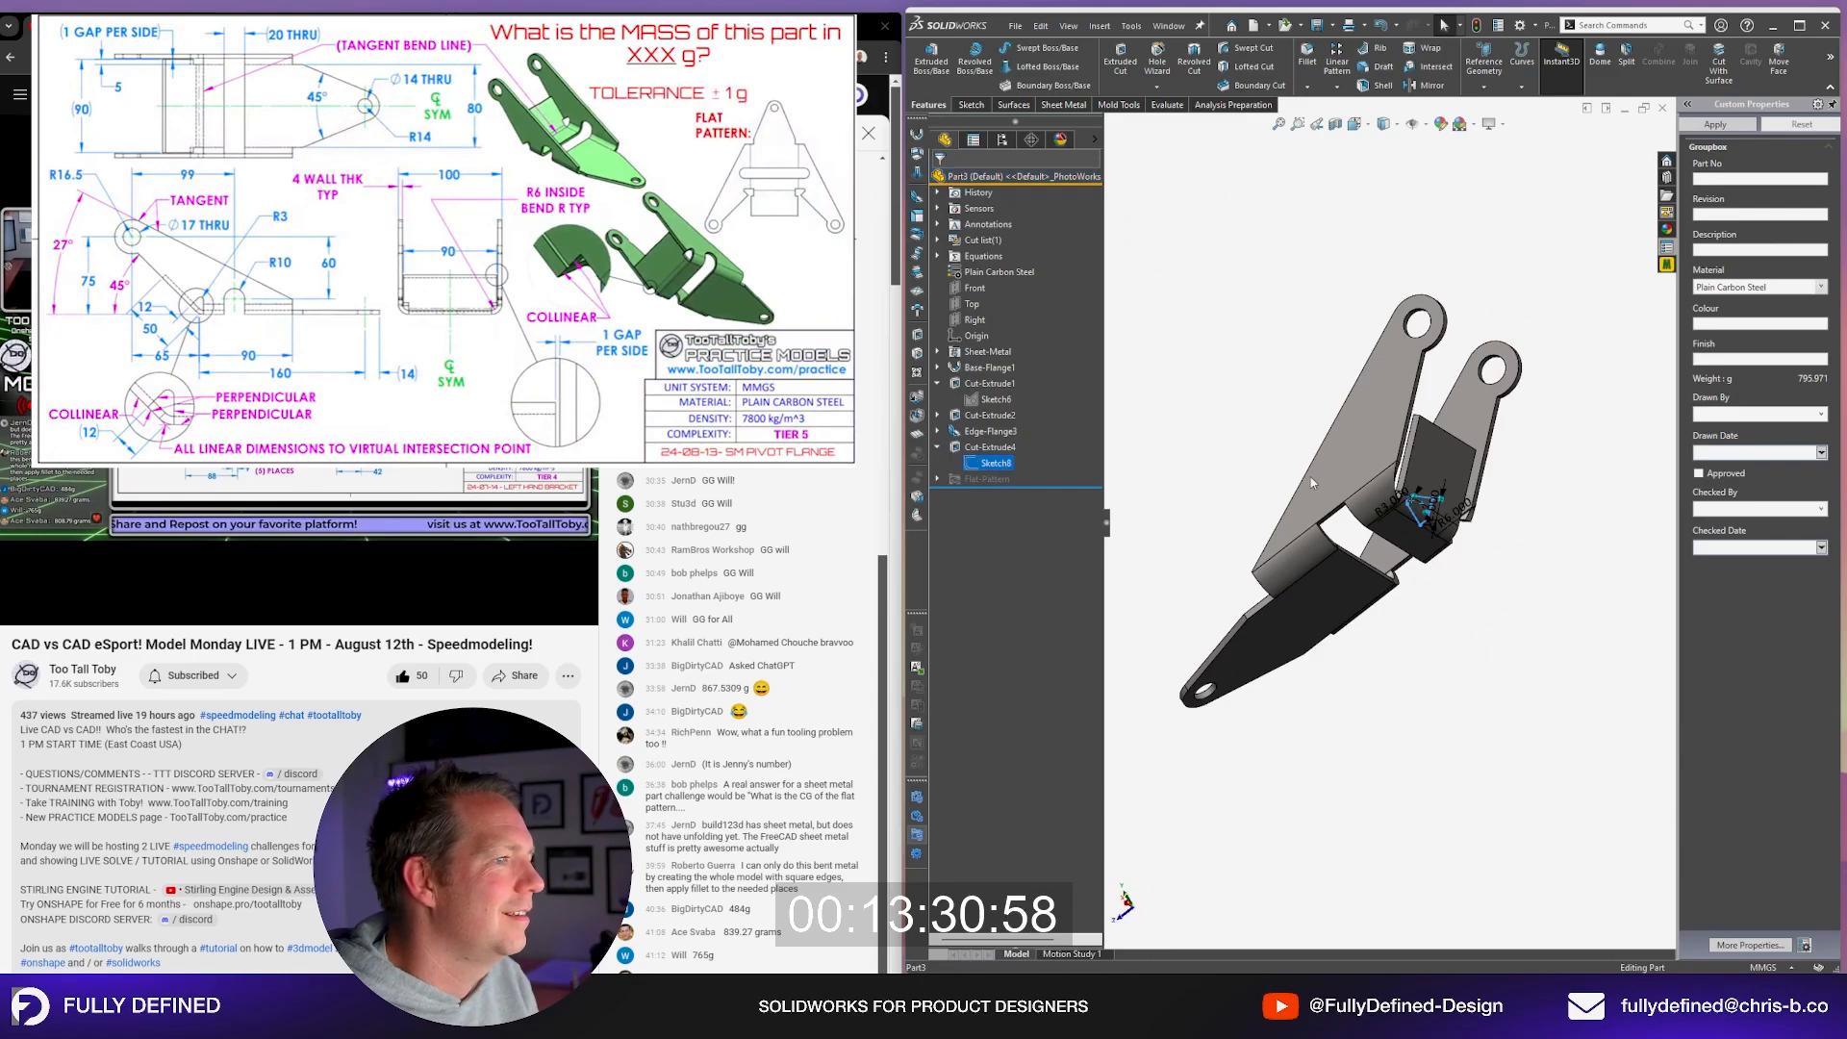
scroll(1365, 474, down, 2)
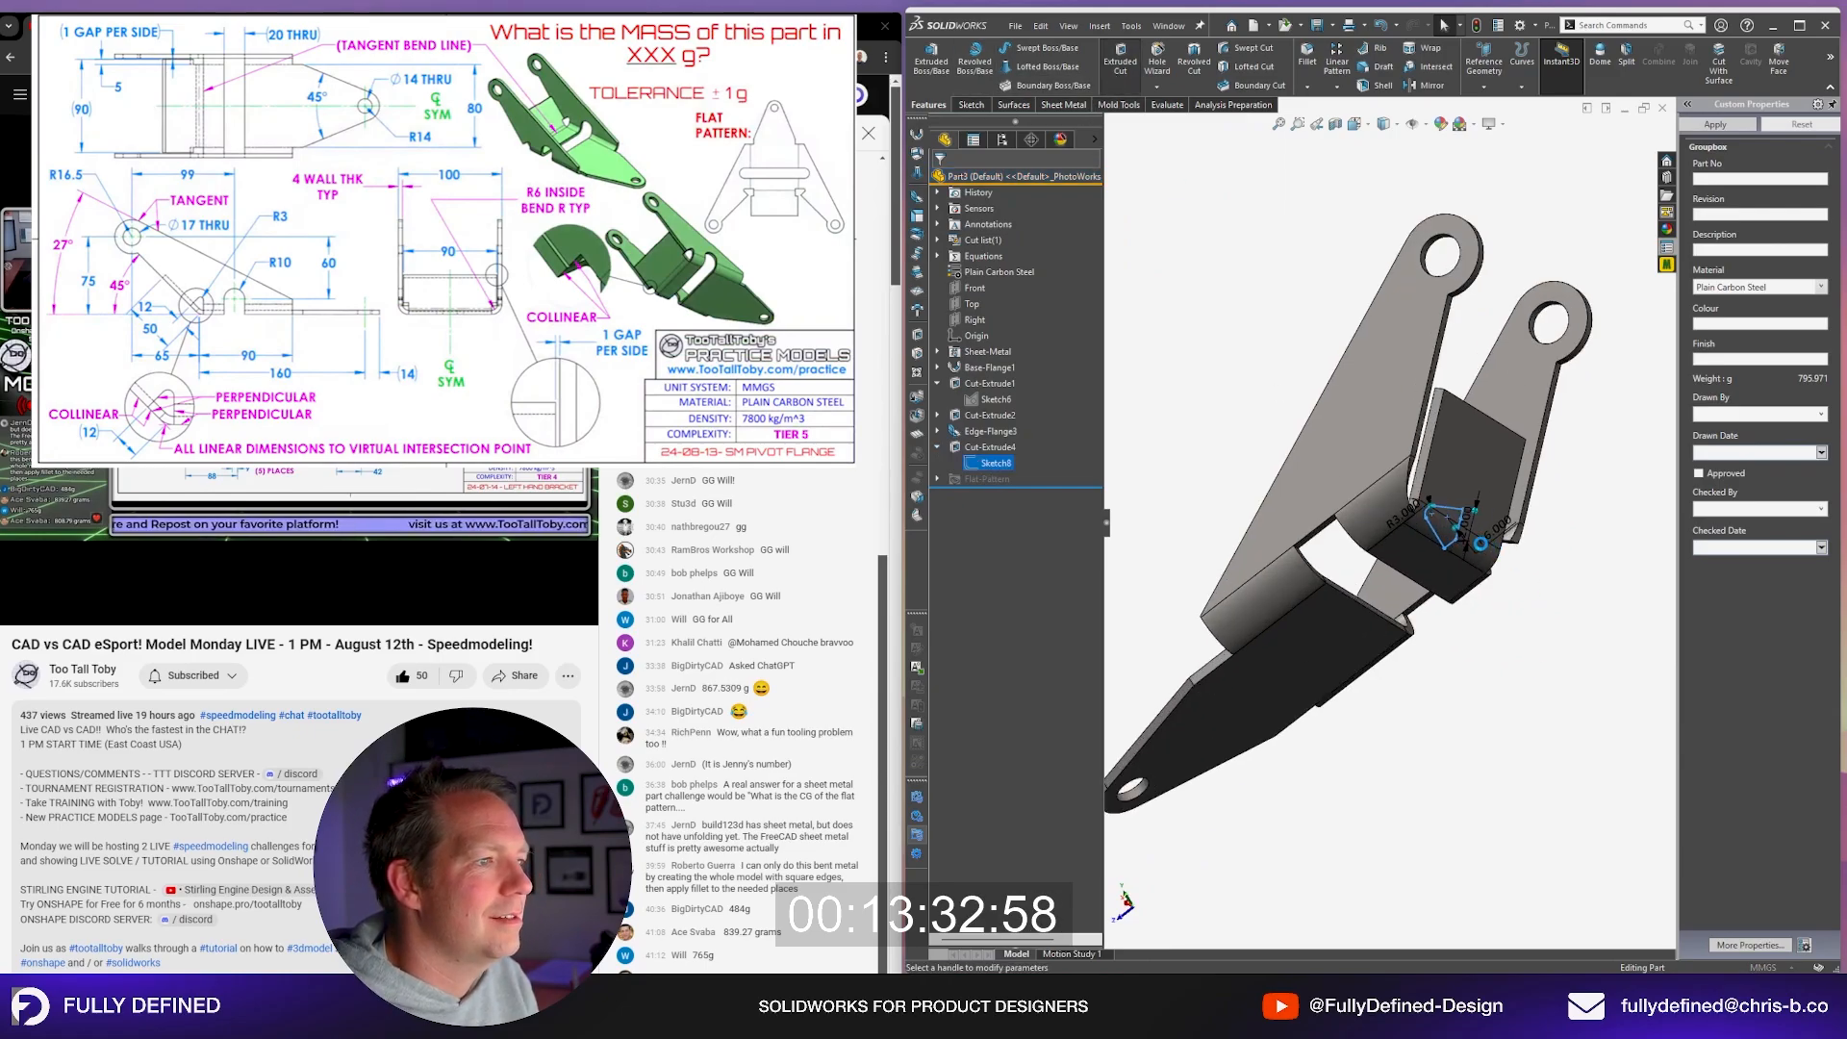
scroll(1480, 543, down, 3)
click(1000, 225)
click(991, 248)
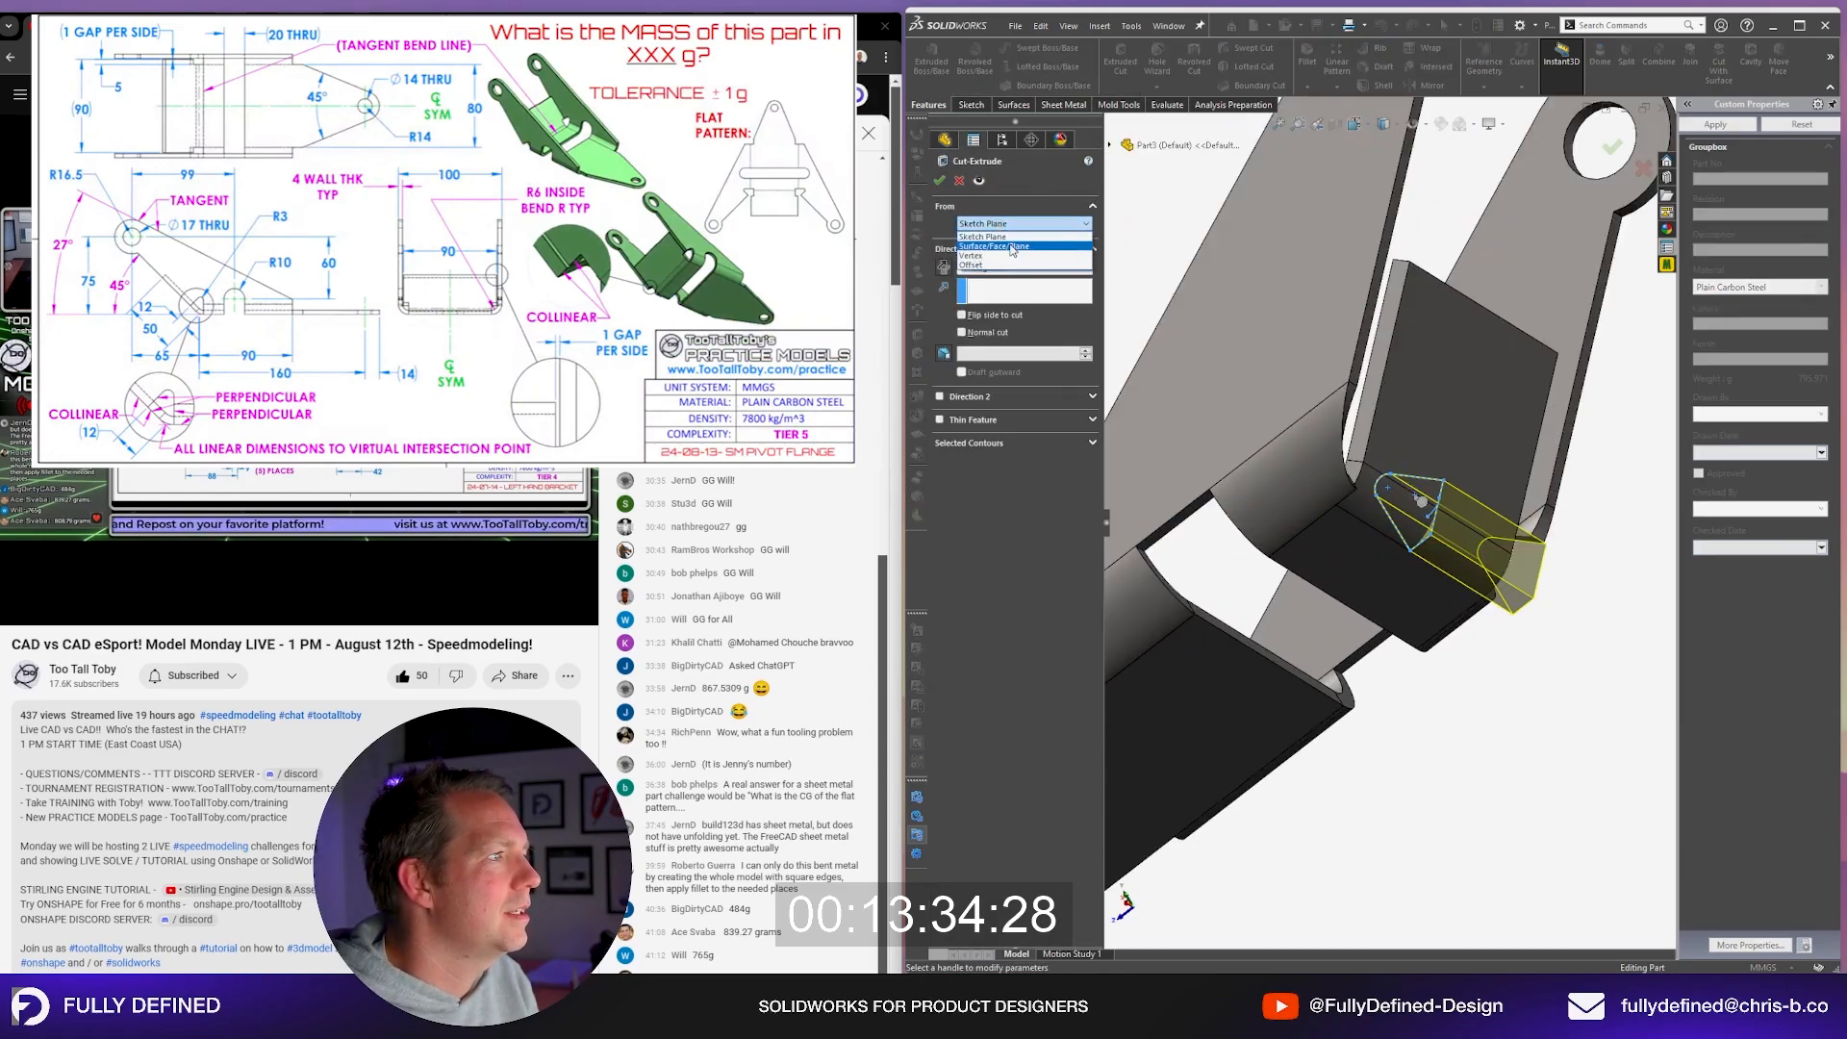
click(1375, 435)
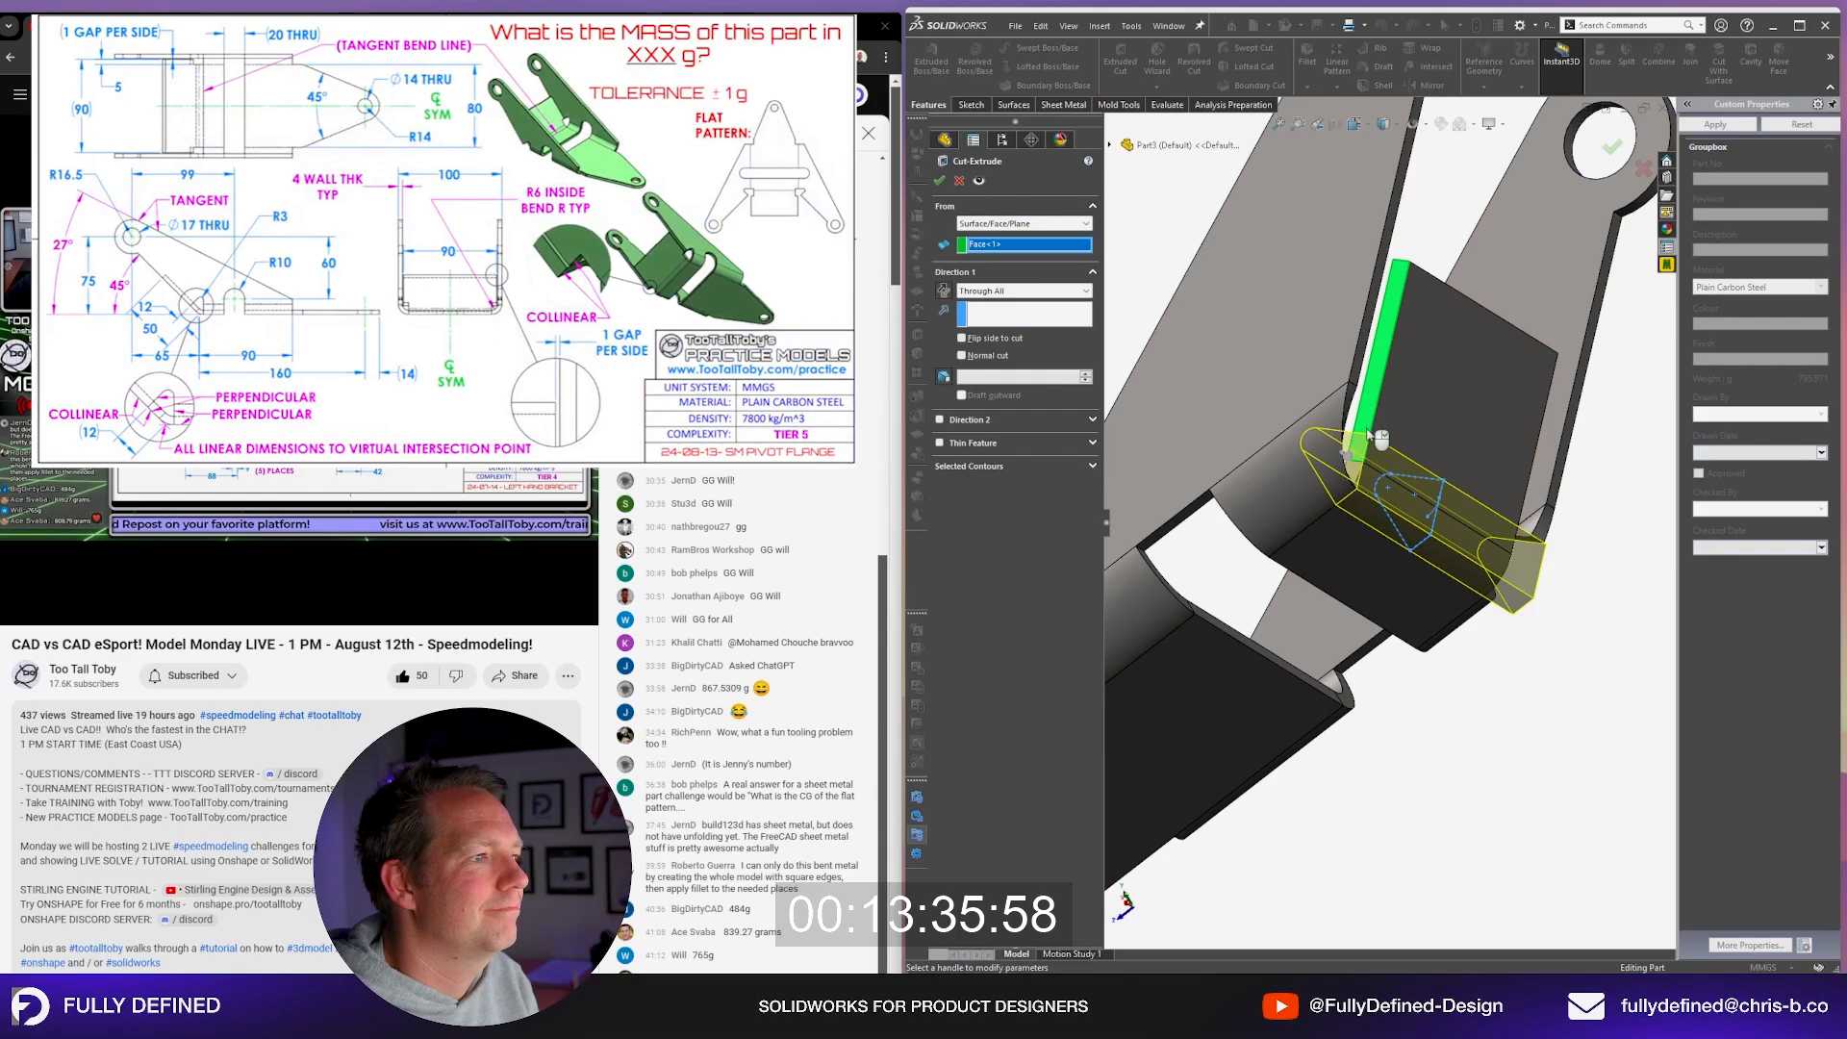
click(945, 291)
click(940, 181)
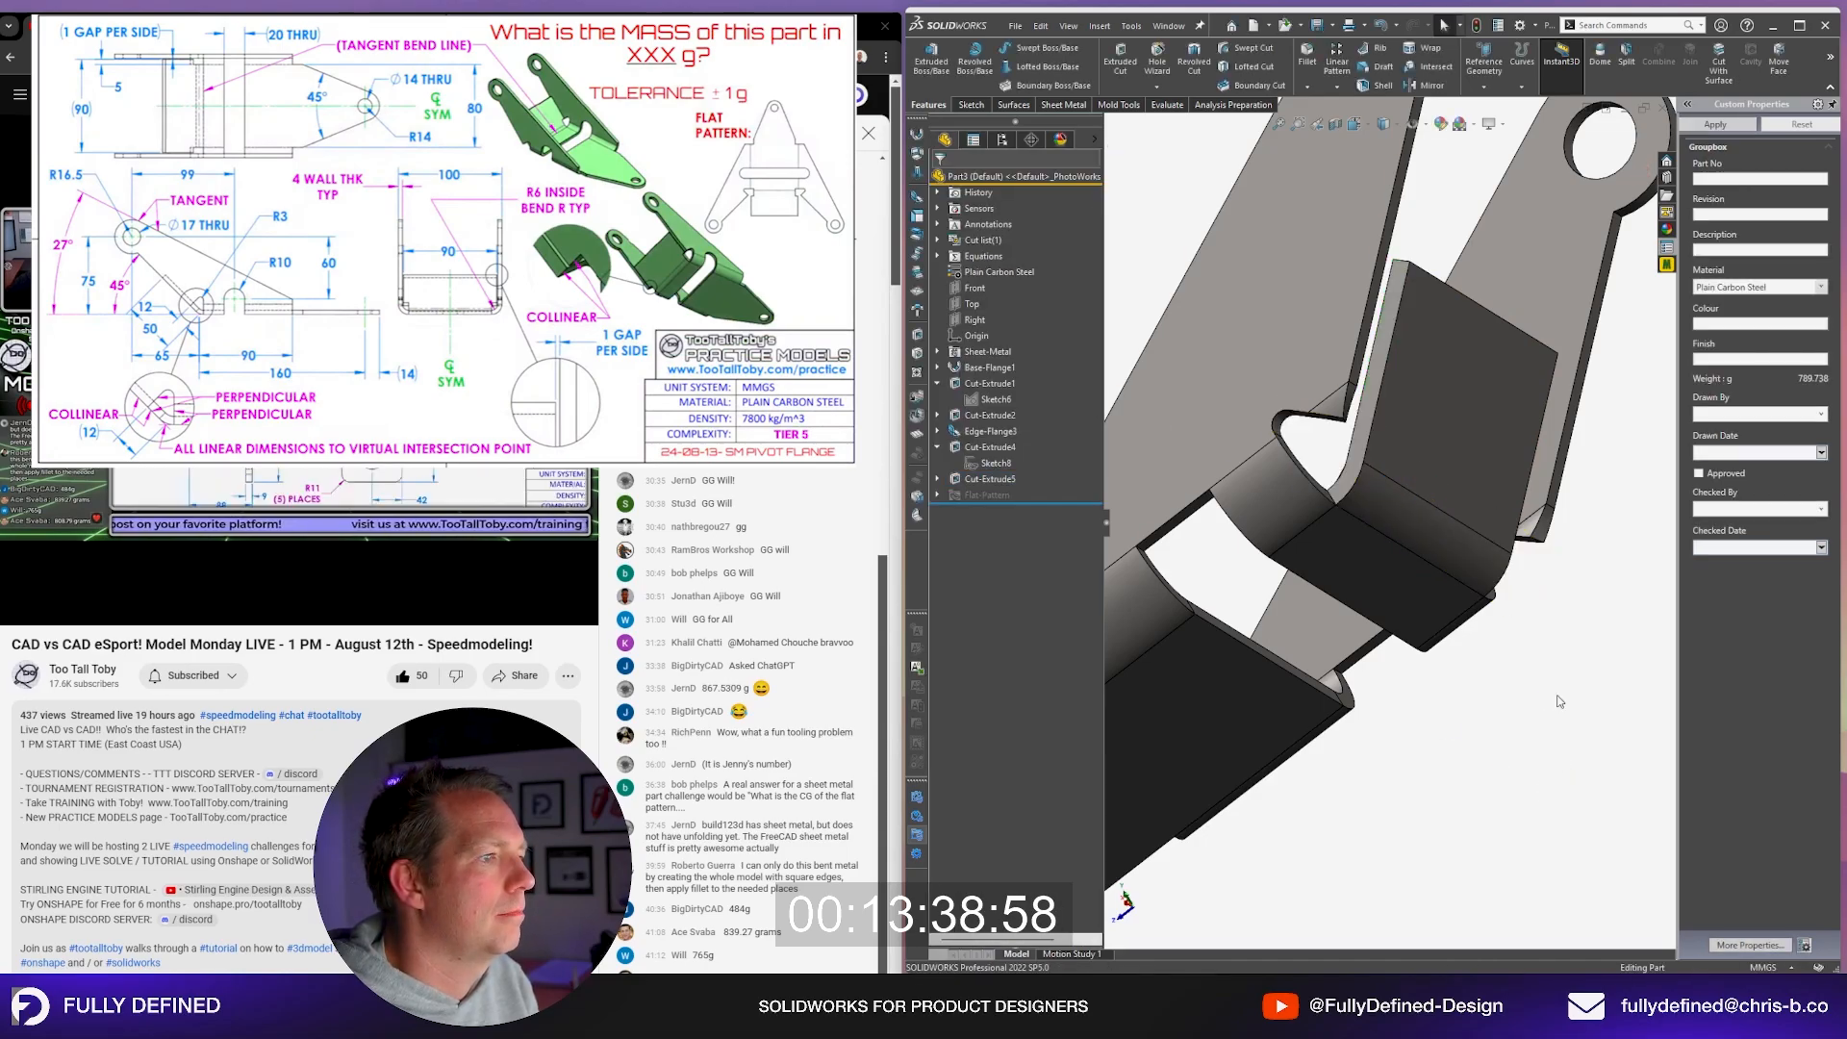
Step: Remove the leftover sliver faces beside one corner relief with Delete Face, using Delete and Patch
middle_drag(1406, 435, 1364, 474)
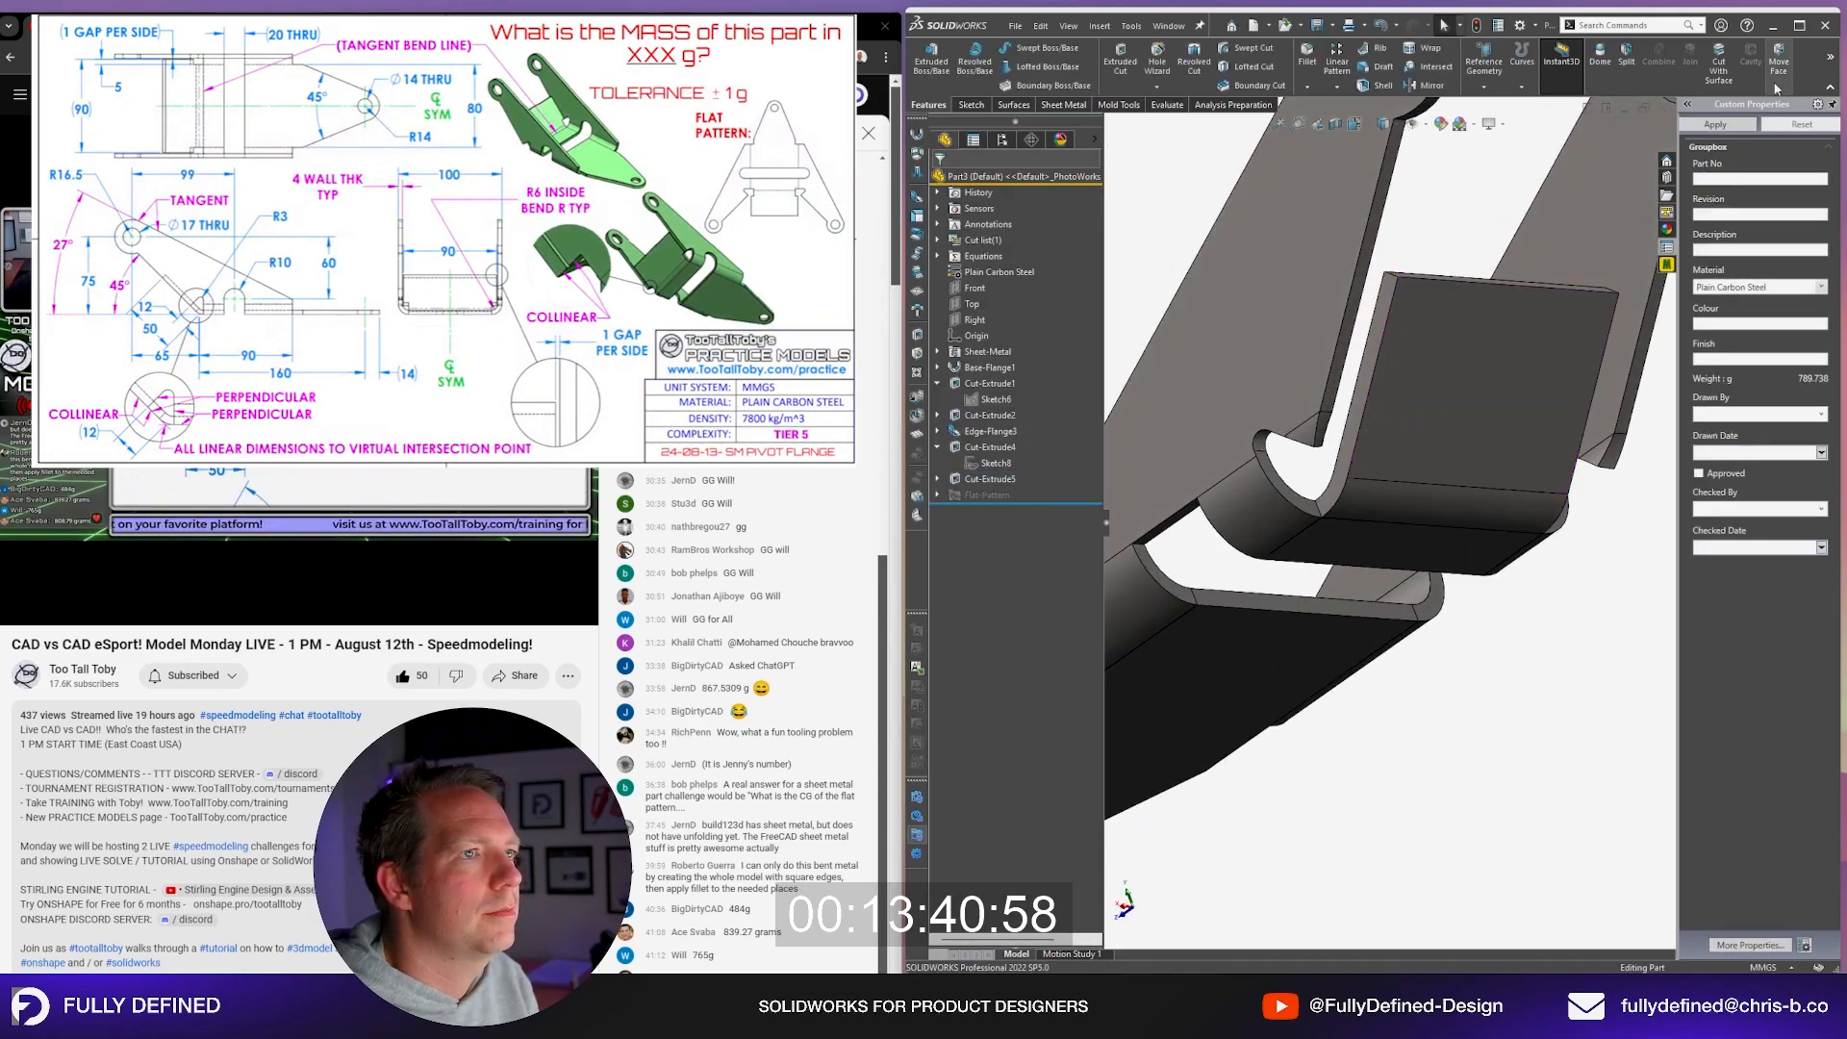
click(1829, 63)
click(1790, 107)
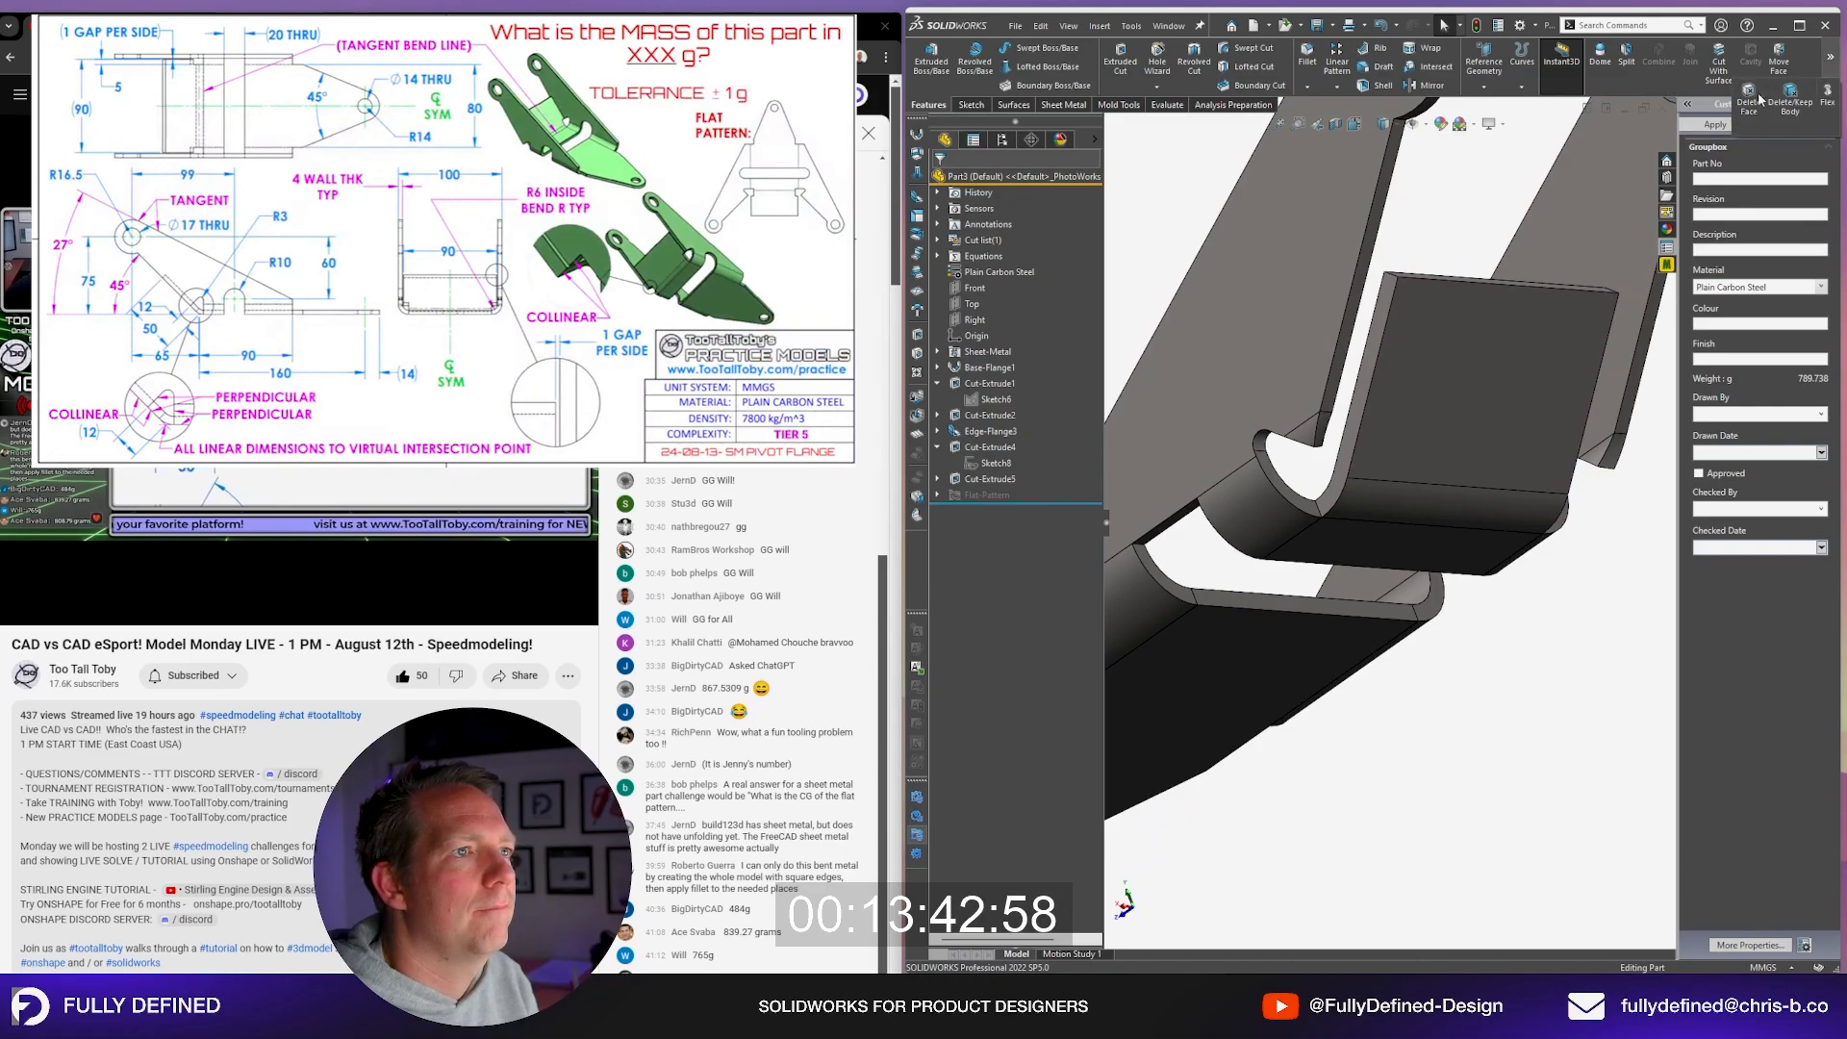
scroll(1254, 454, down, 3)
click(1340, 427)
middle_drag(1340, 427, 1524, 263)
click(1373, 416)
key(Return)
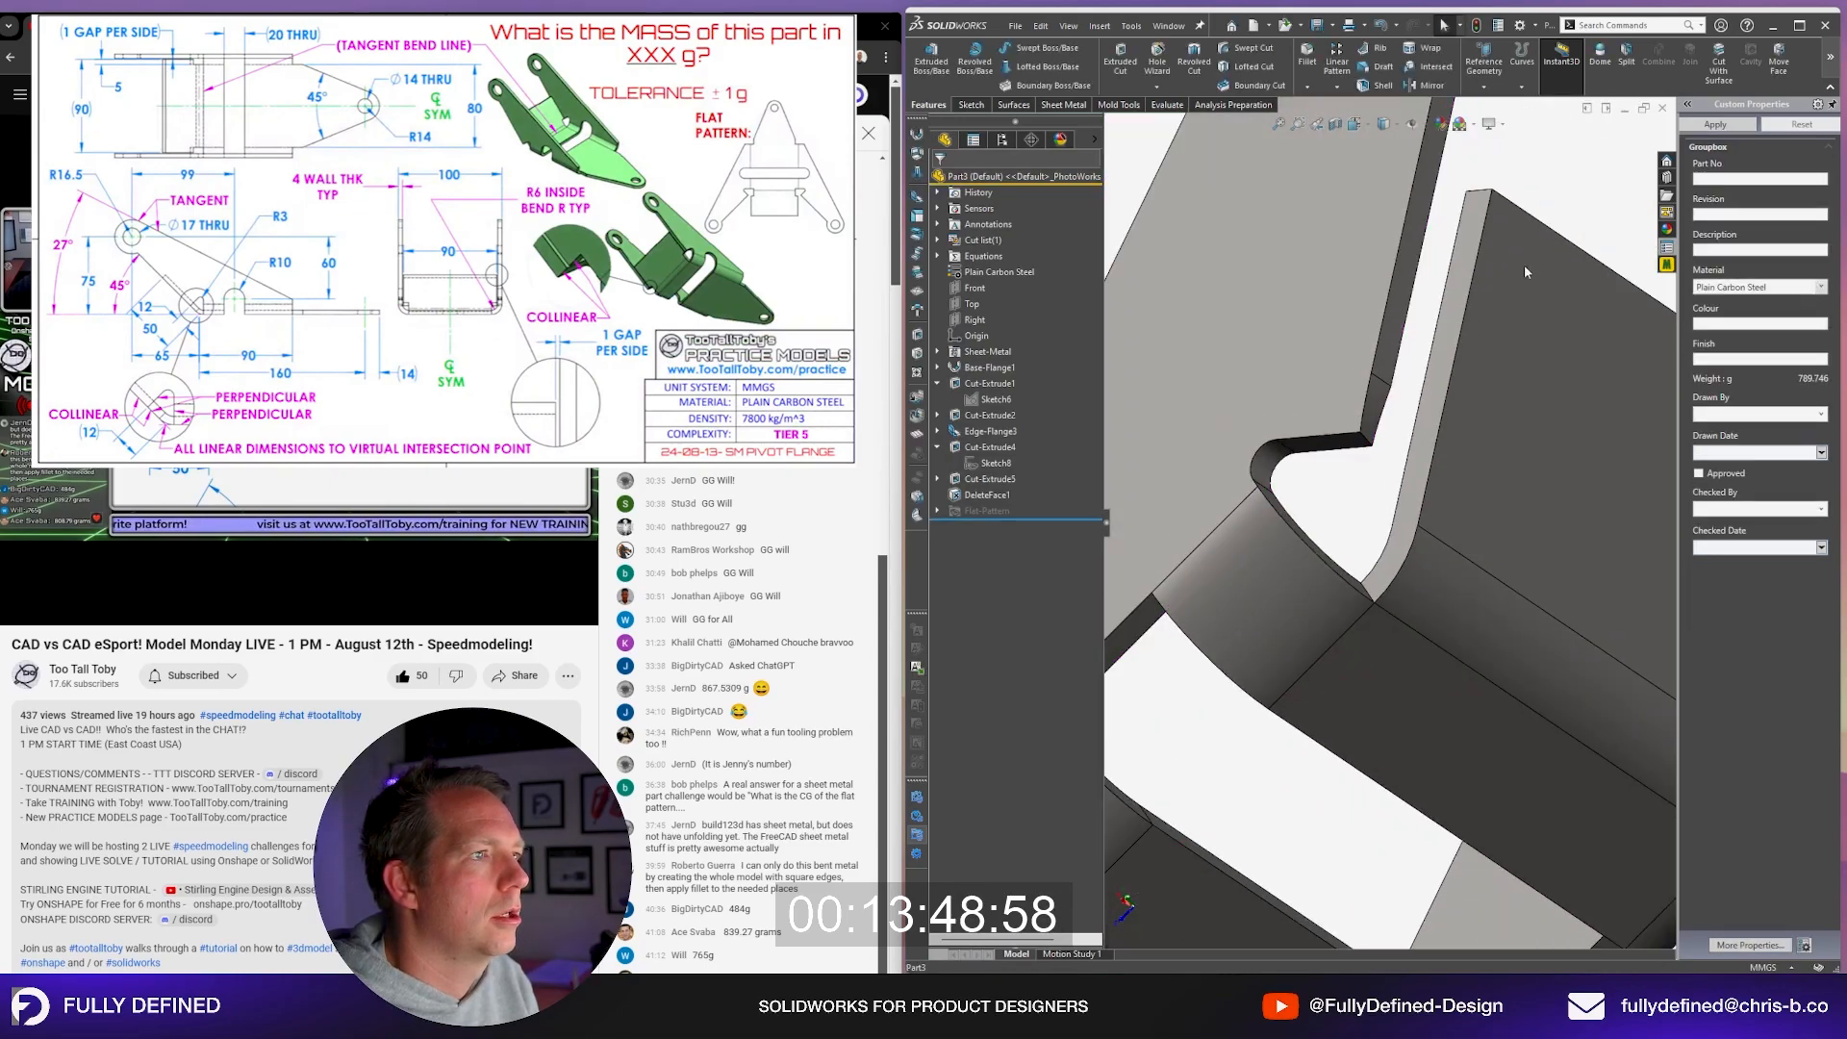
Step: Edit the first face deletion to also include the matching sliver faces beside the opposite corner relief
scroll(1503, 535, up, 5)
scroll(1593, 654, down, 5)
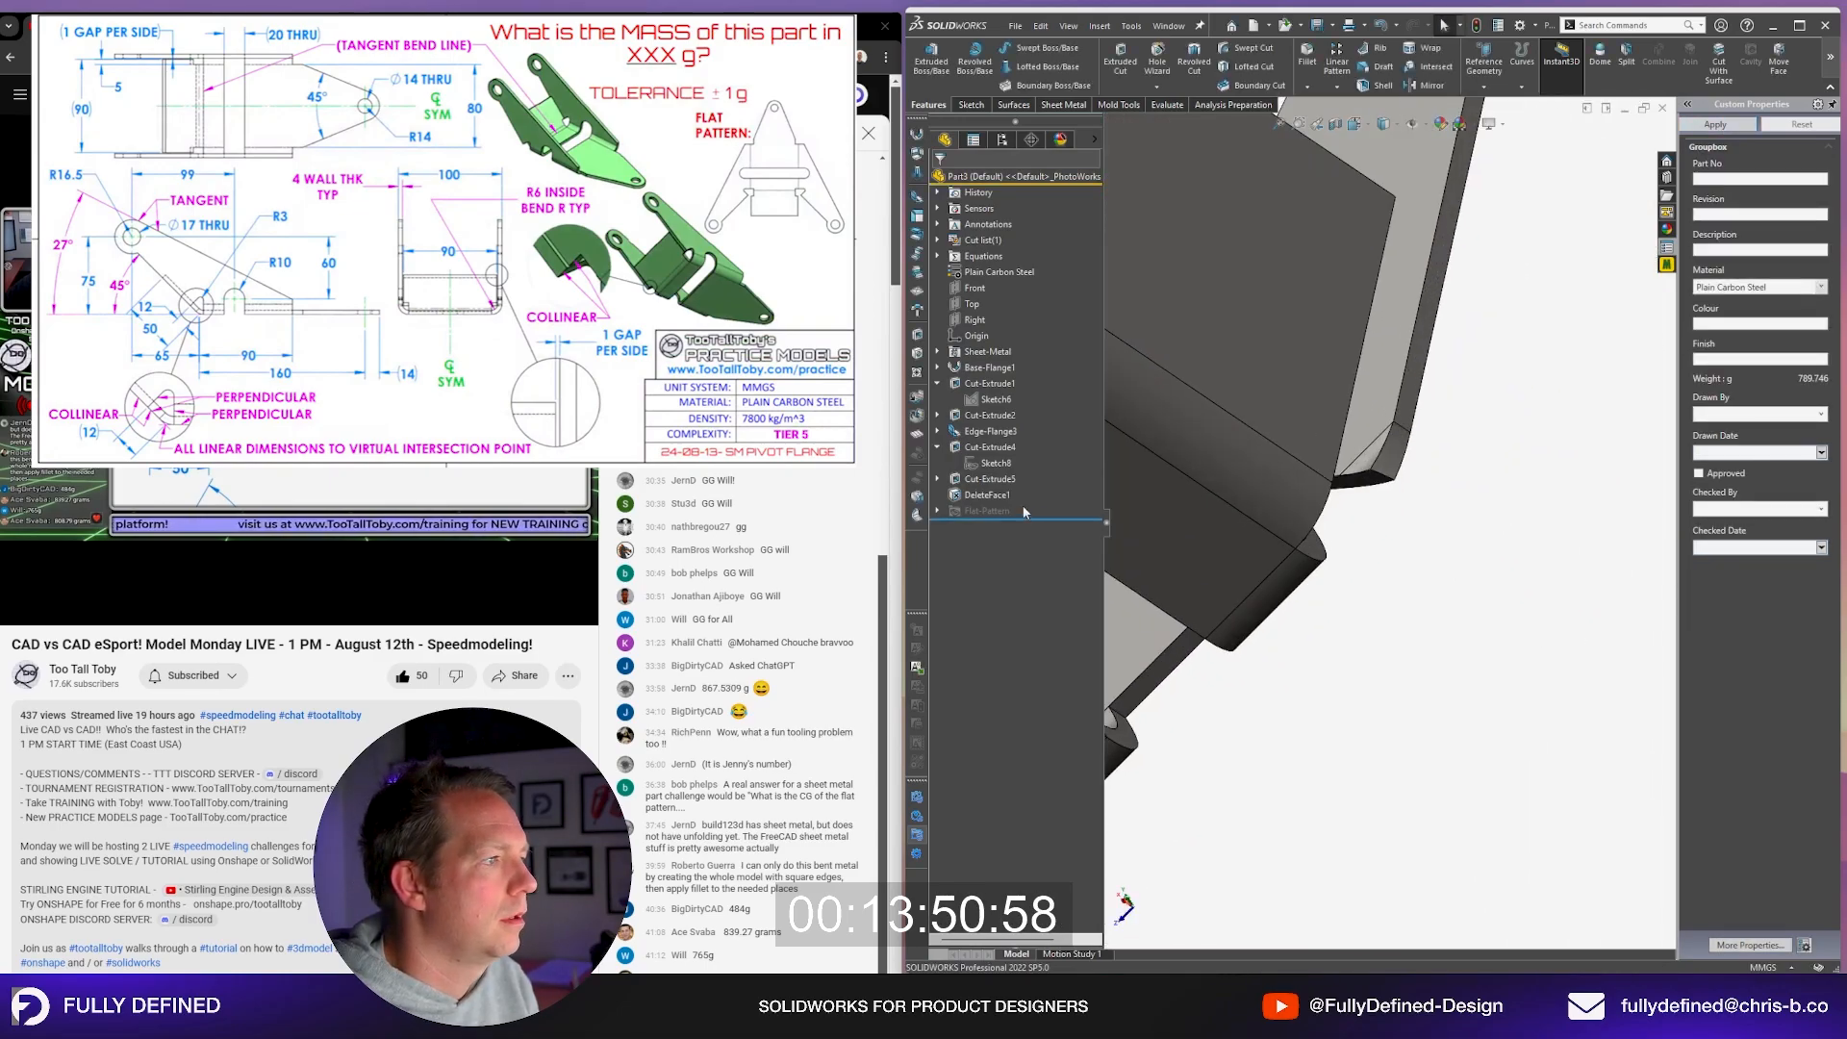
click(988, 495)
click(1000, 454)
click(1368, 455)
middle_drag(1366, 462, 1448, 454)
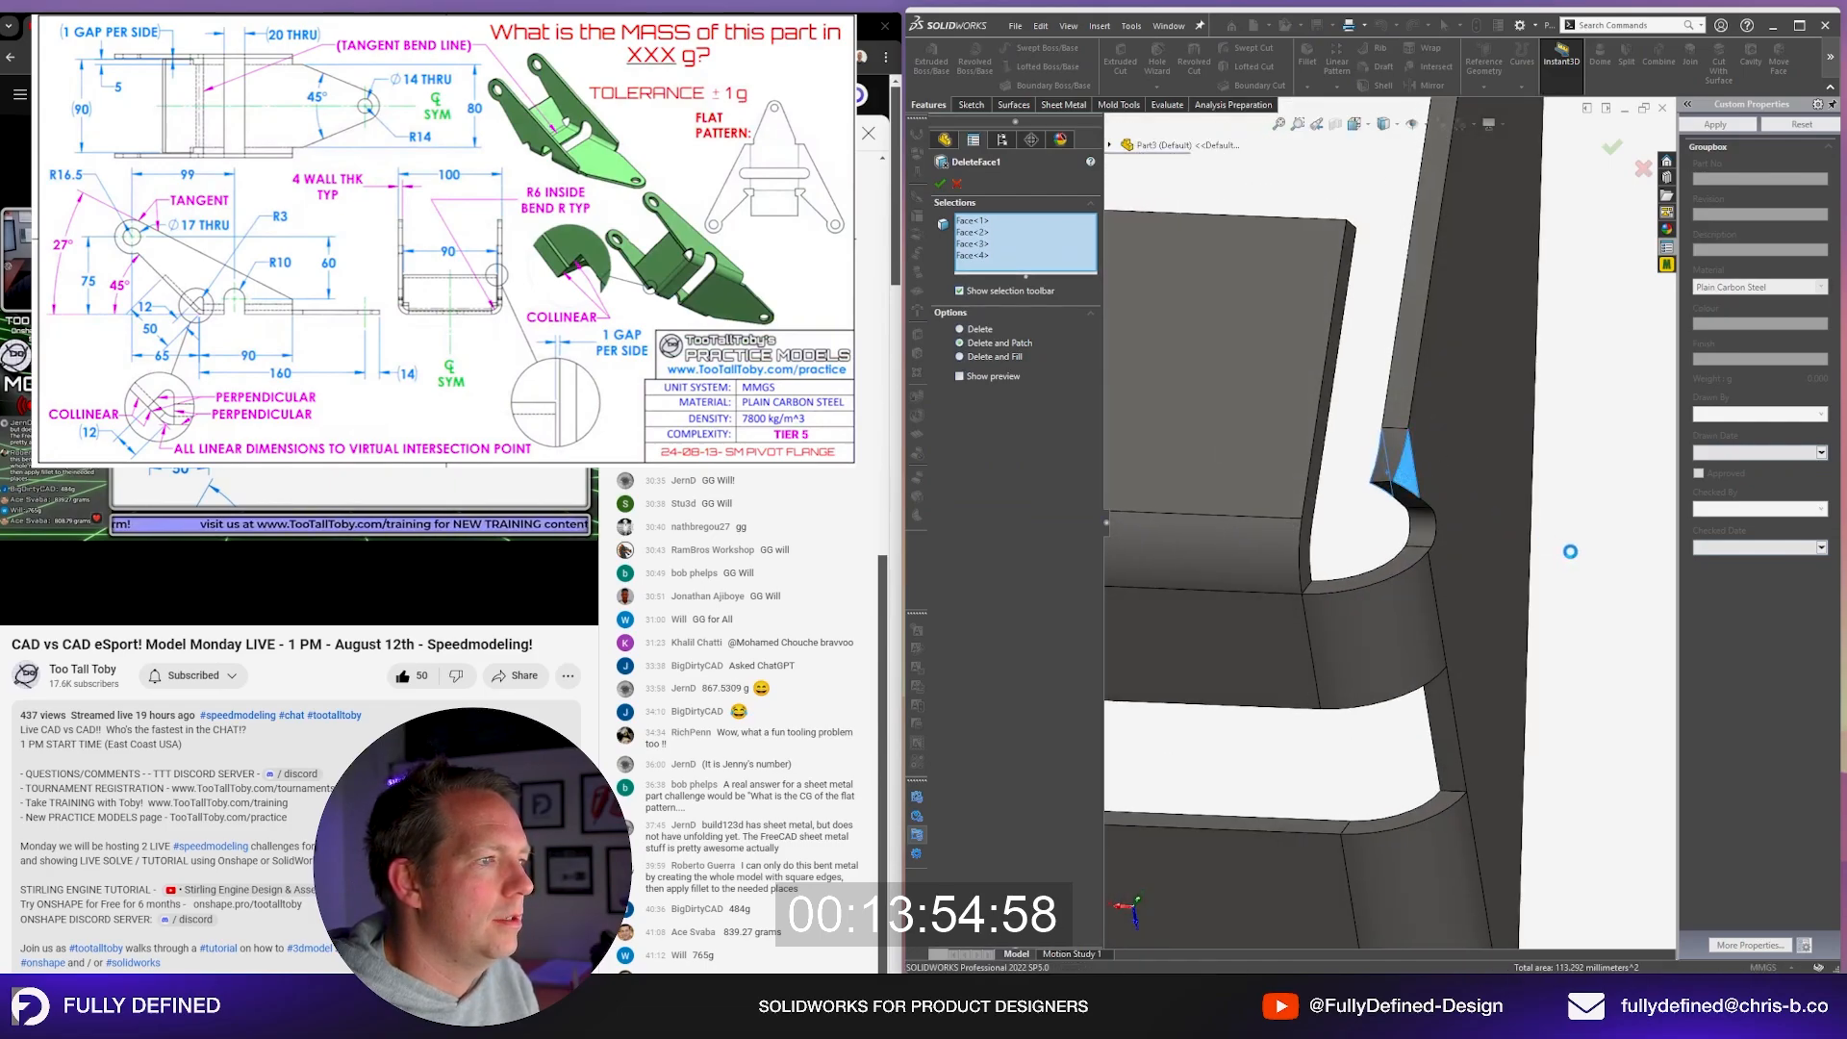
key(Return)
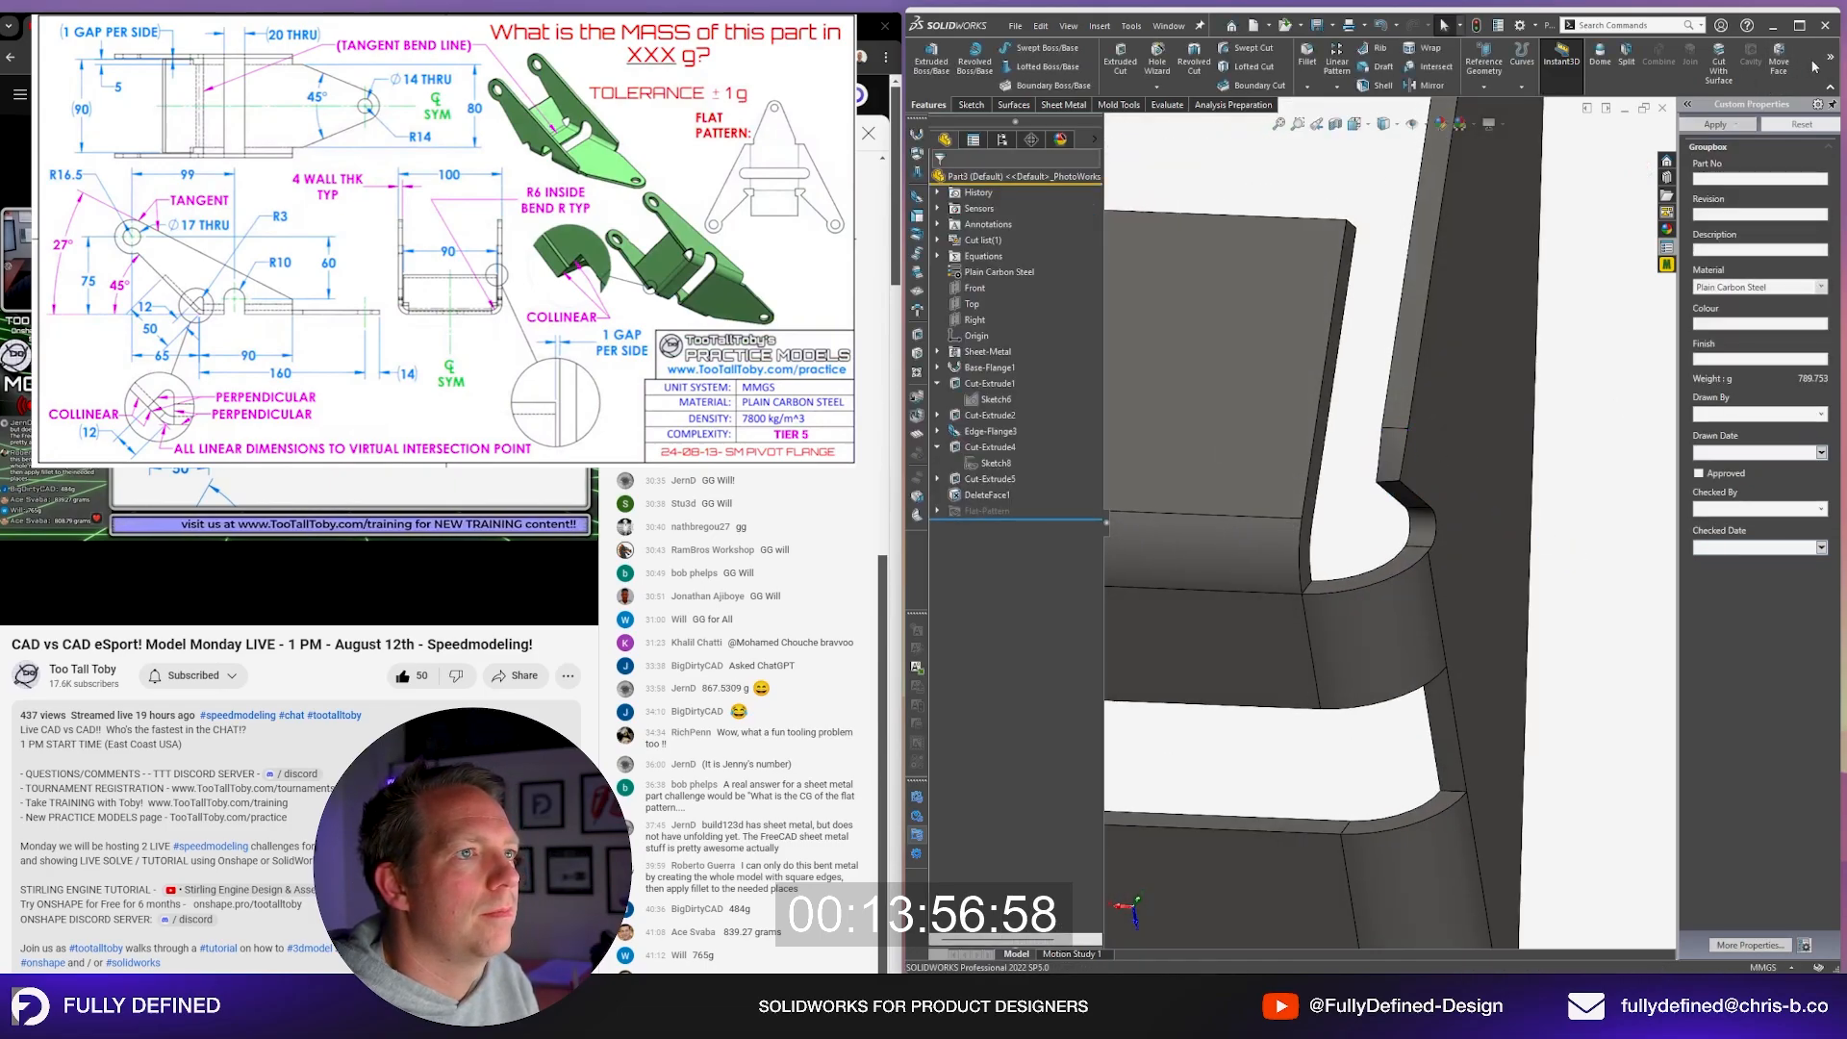
Step: Delete and patch the short face on the side arm's edge just above the corner relief
mouse_move(1830, 65)
click(1749, 93)
click(1389, 456)
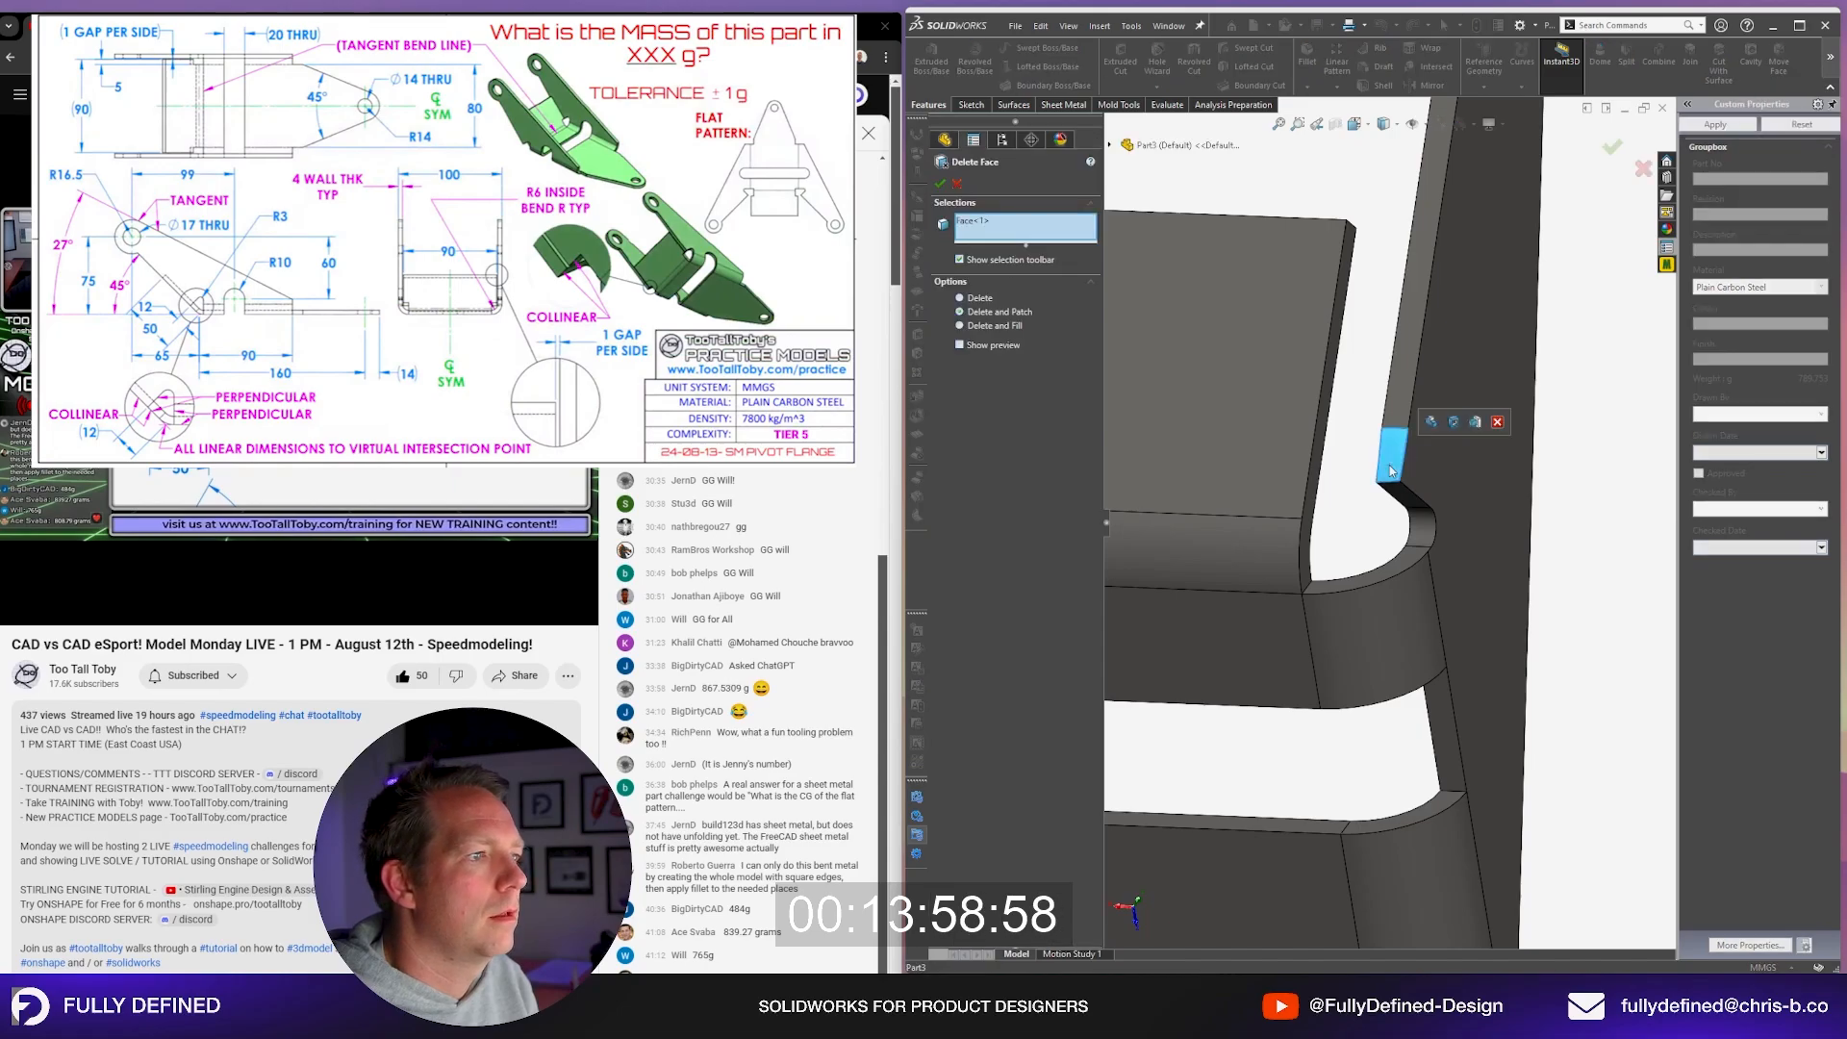
scroll(1386, 468, up, 7)
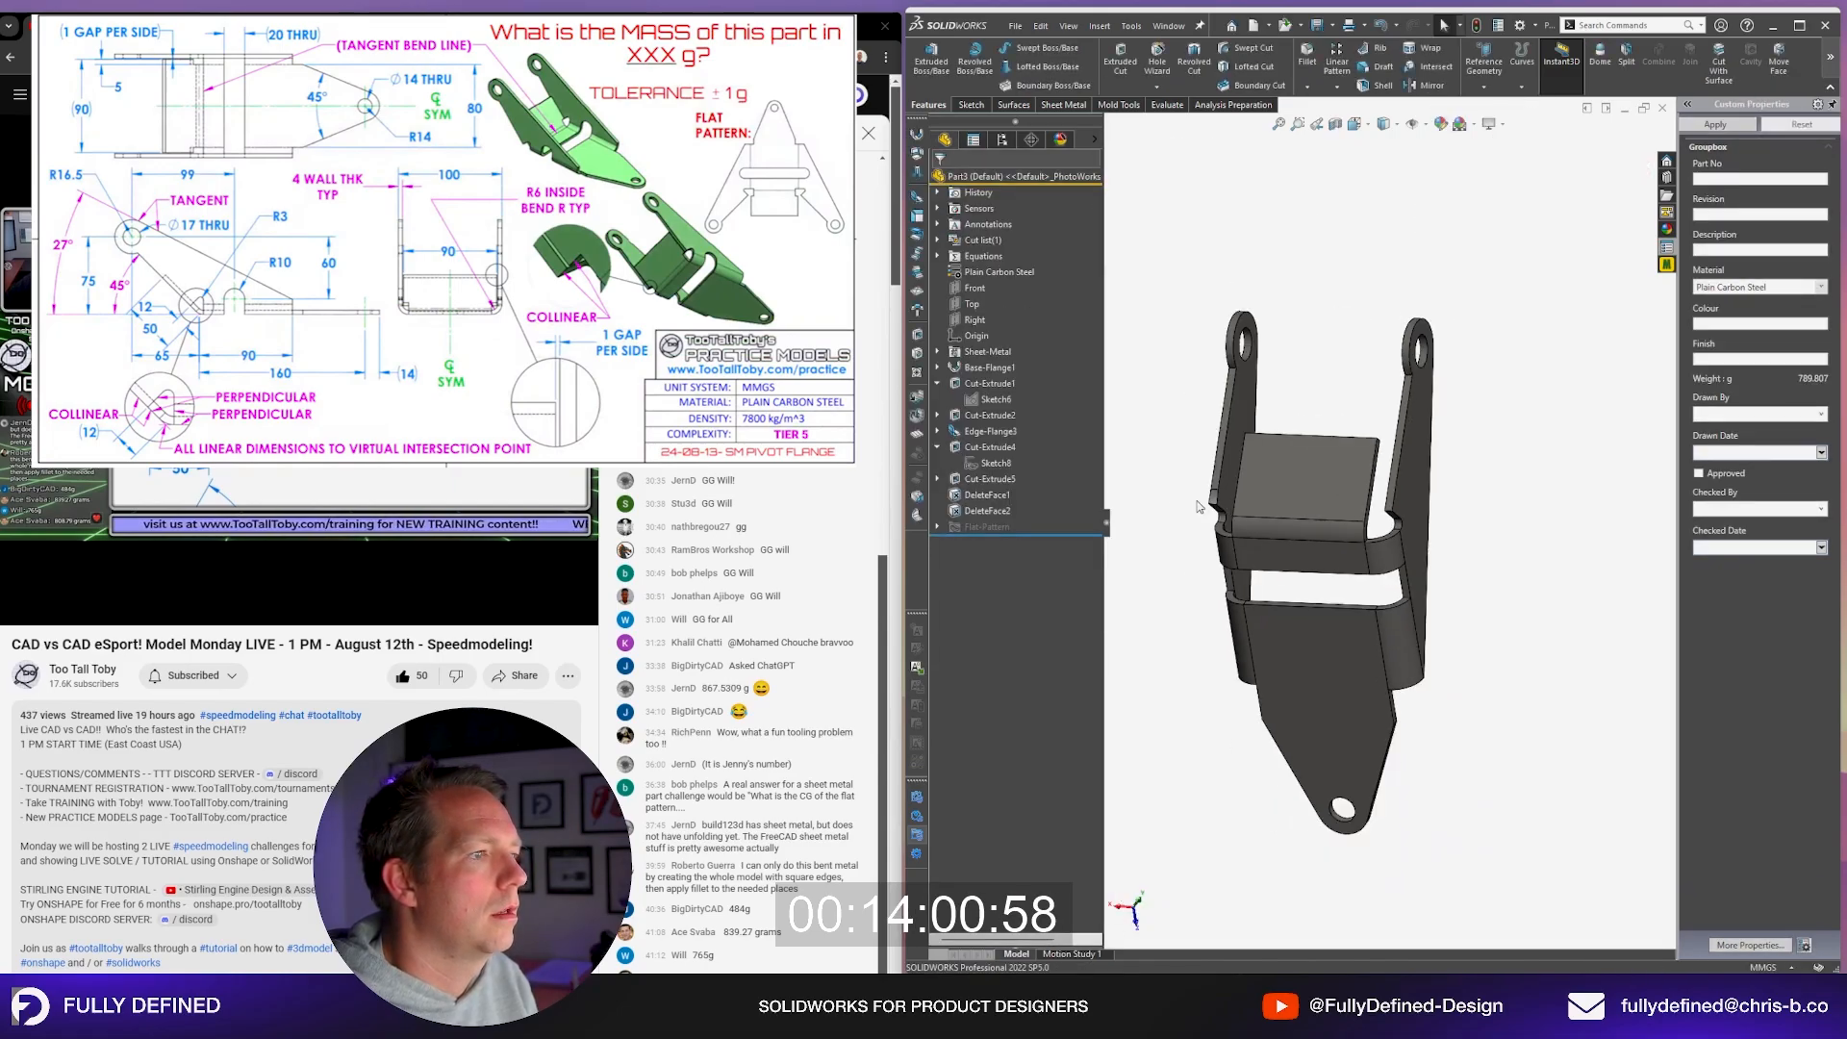
Step: Edit the second face deletion to include the matching short edge face on the opposite side arm
scroll(1197, 517, down, 4)
click(978, 512)
click(983, 468)
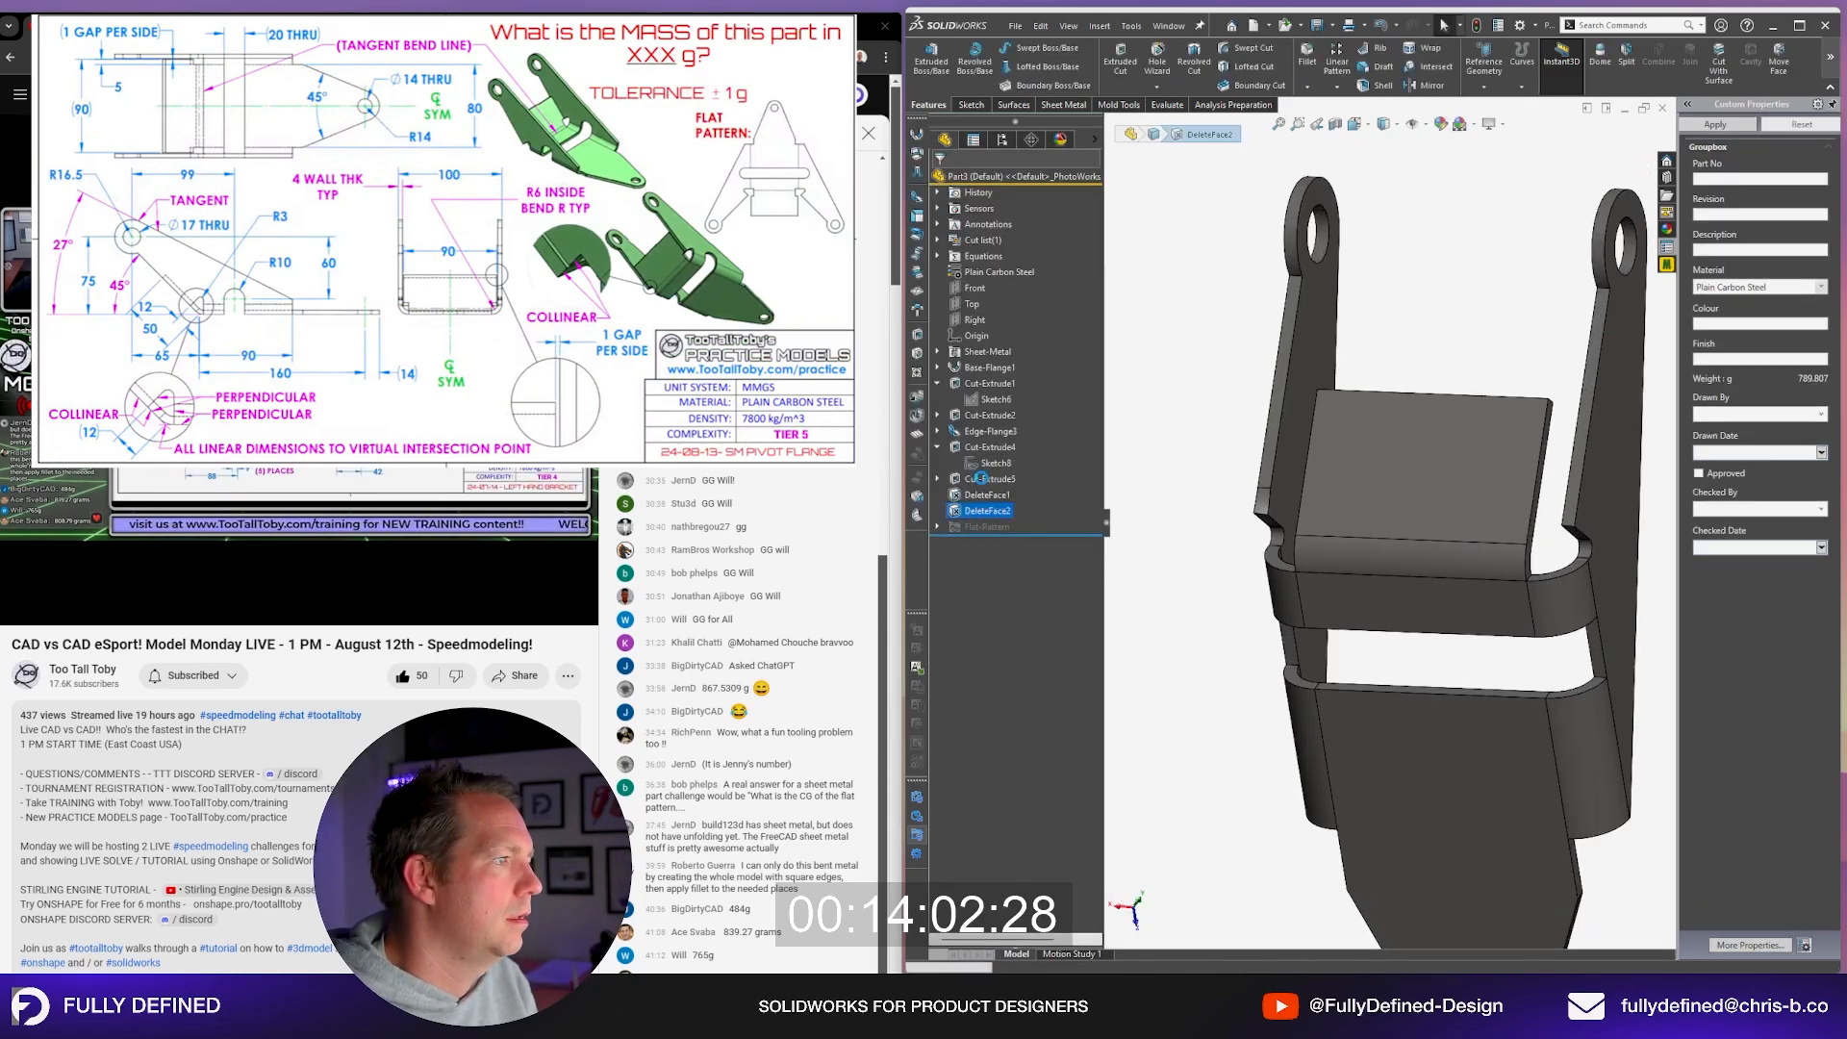
click(1262, 510)
right_click(1224, 593)
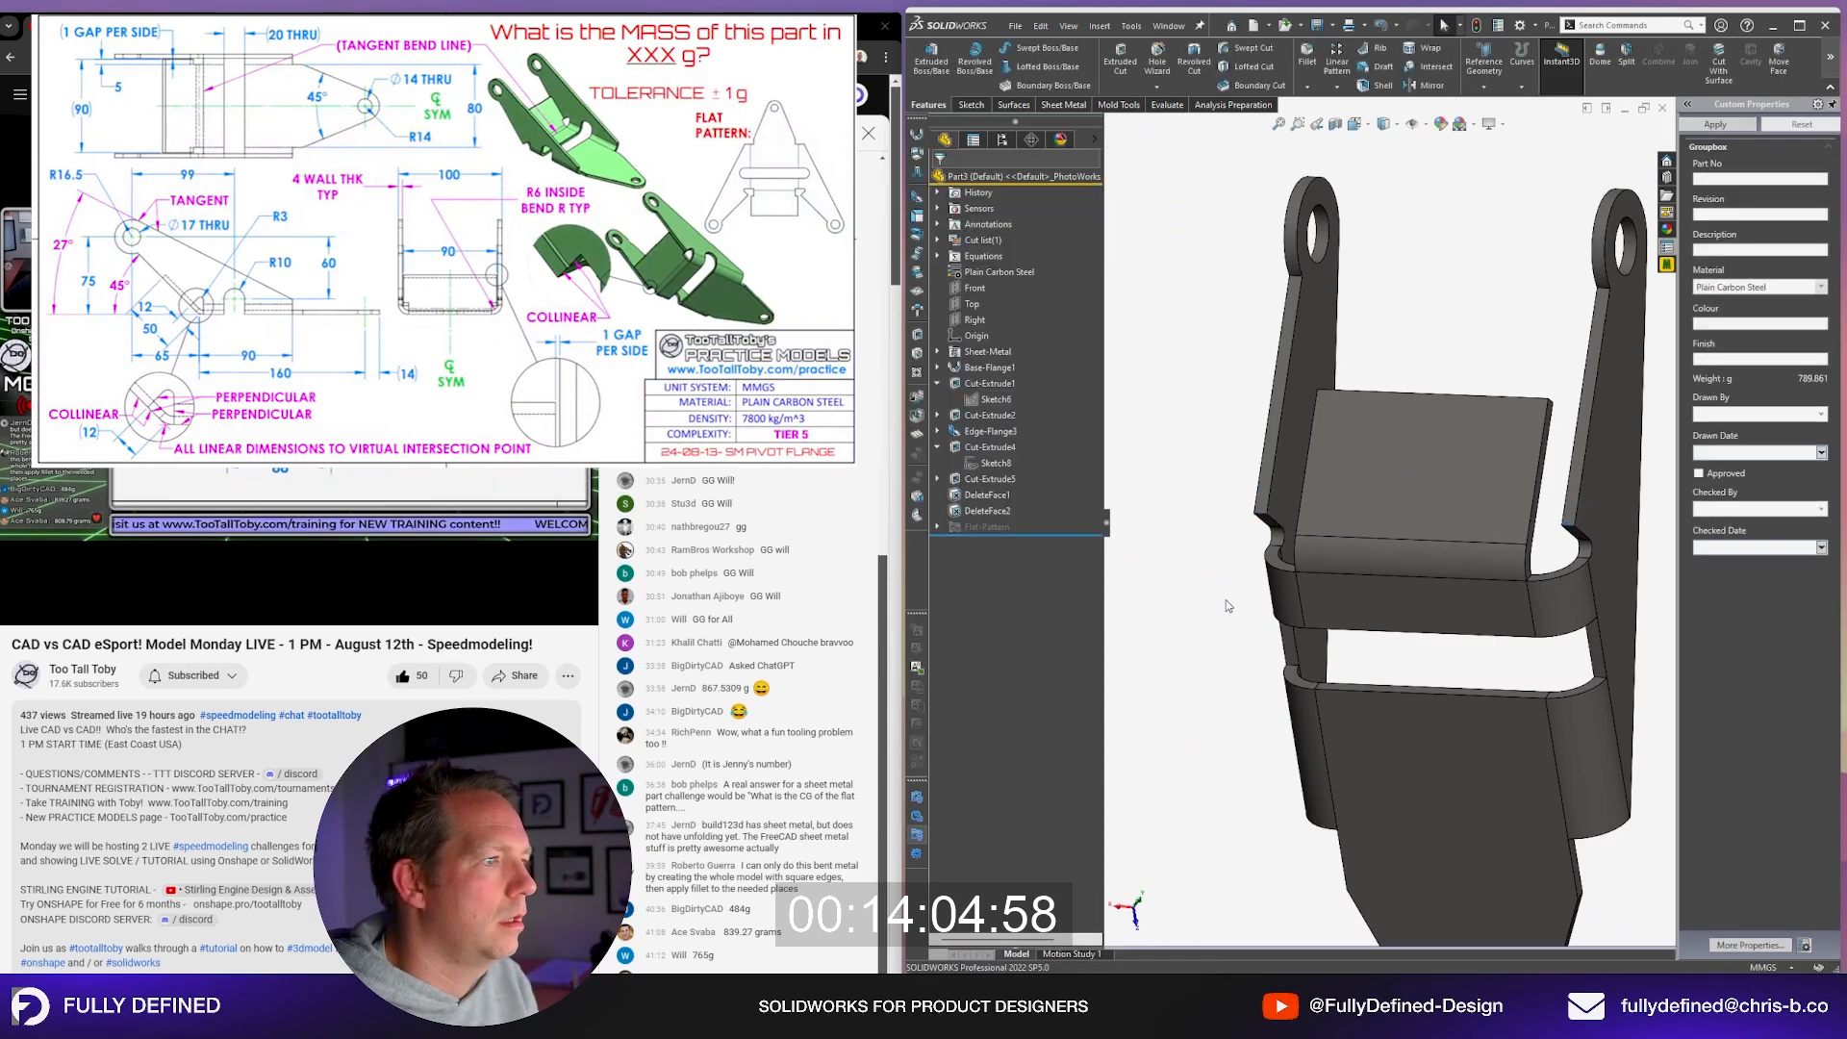
Step: Enter "@ 45.30 in chat" as the part's Finish property and apply the custom properties
scroll(1388, 519, up, 4)
middle_drag(1409, 505, 1223, 658)
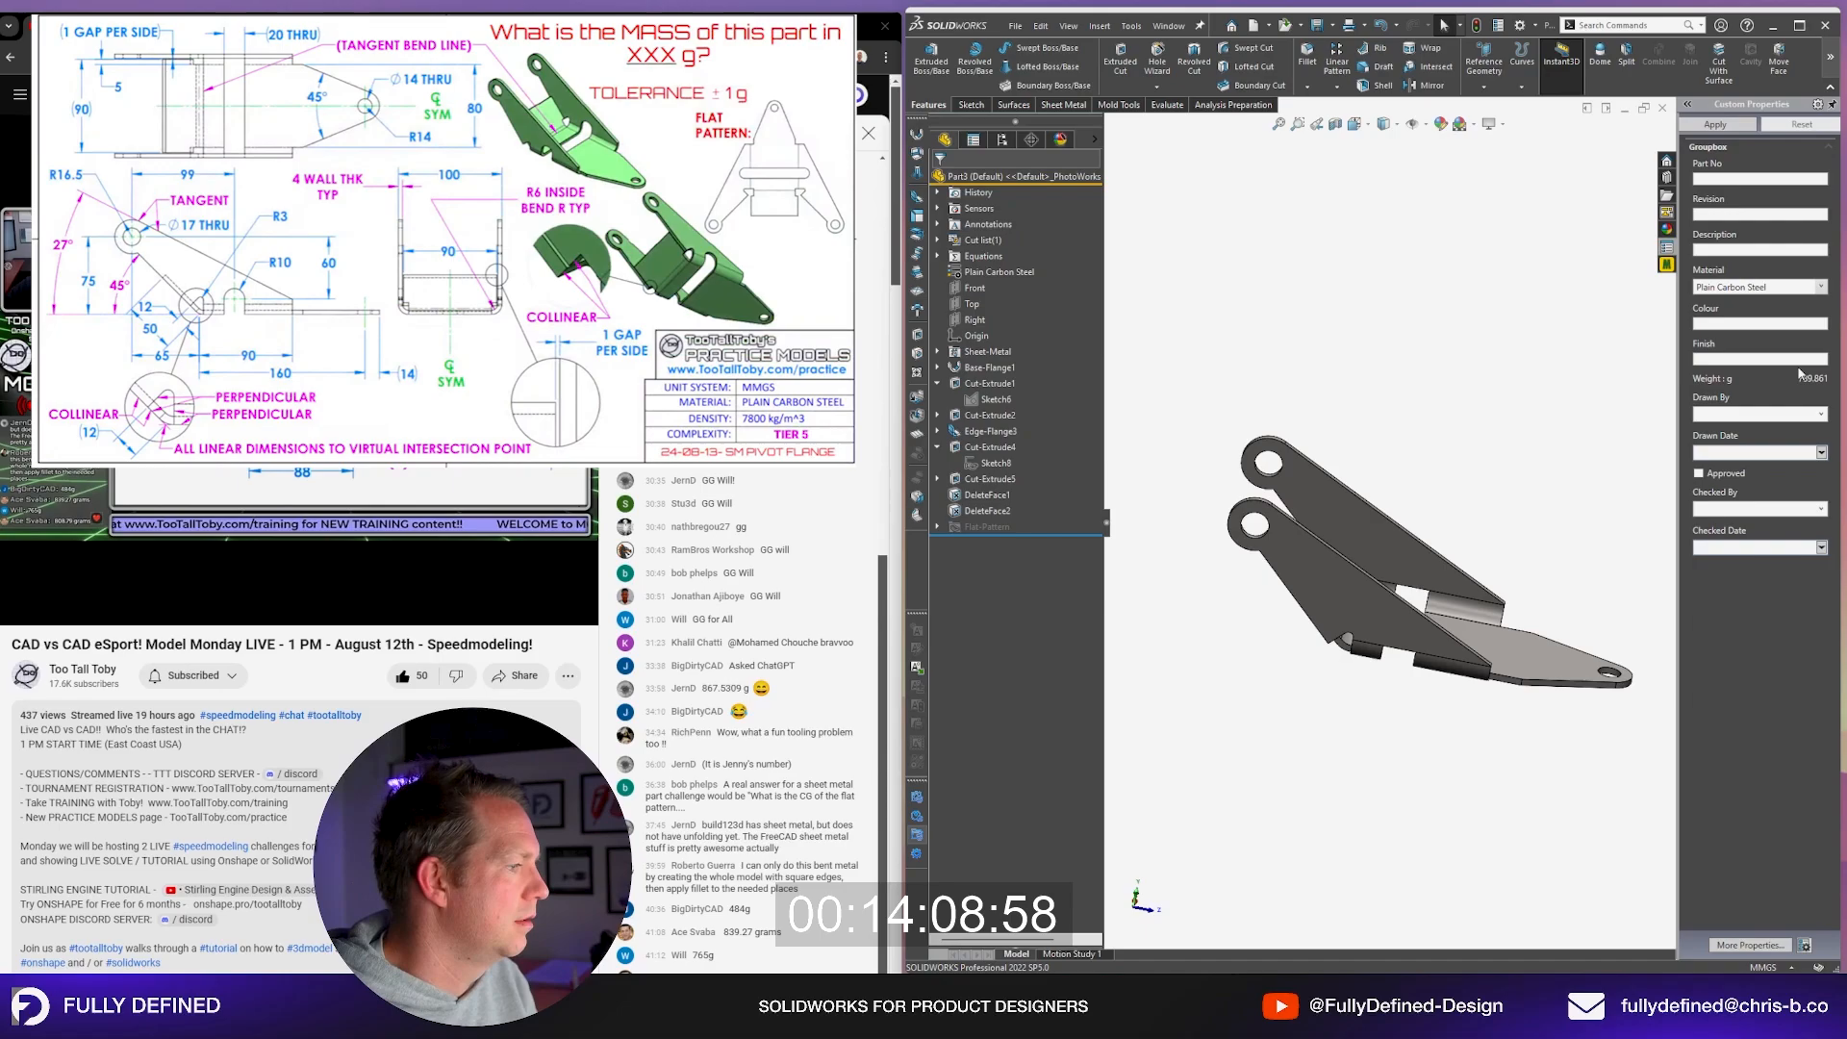
mouse_move(382, 473)
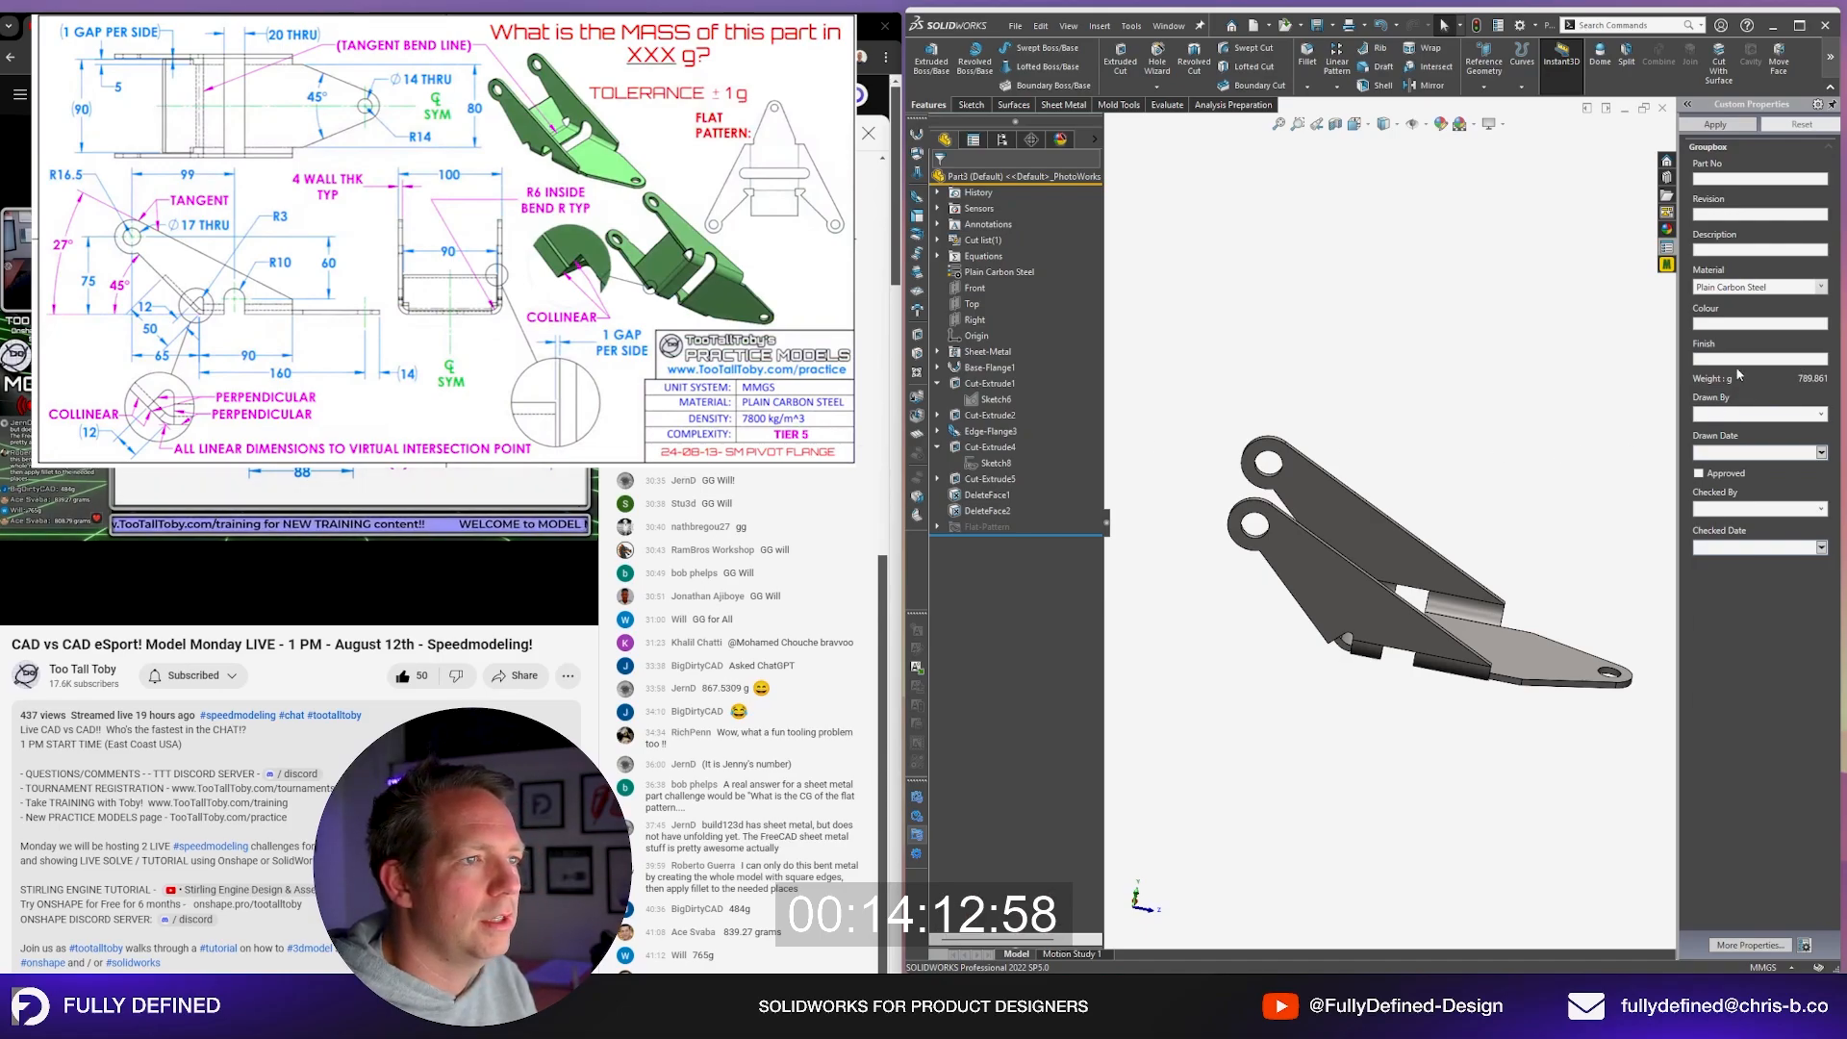
text(@)
text( 45.4)
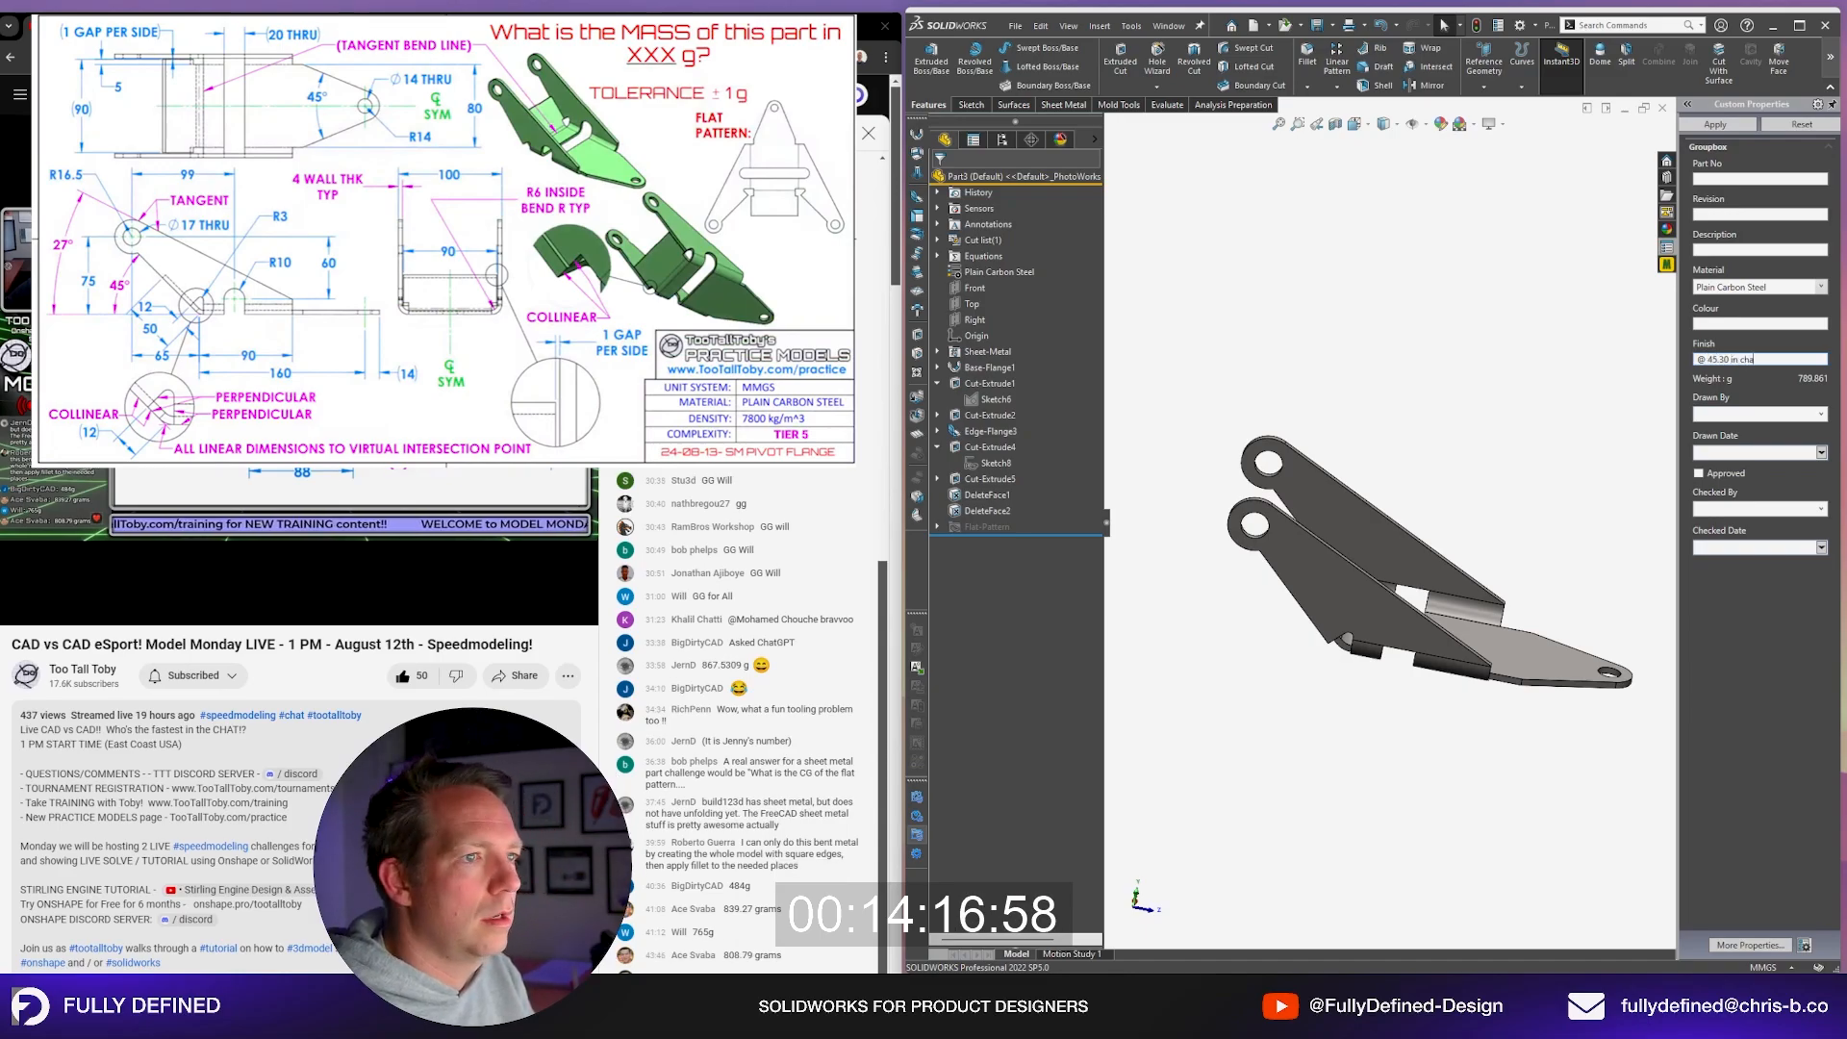
click(1736, 126)
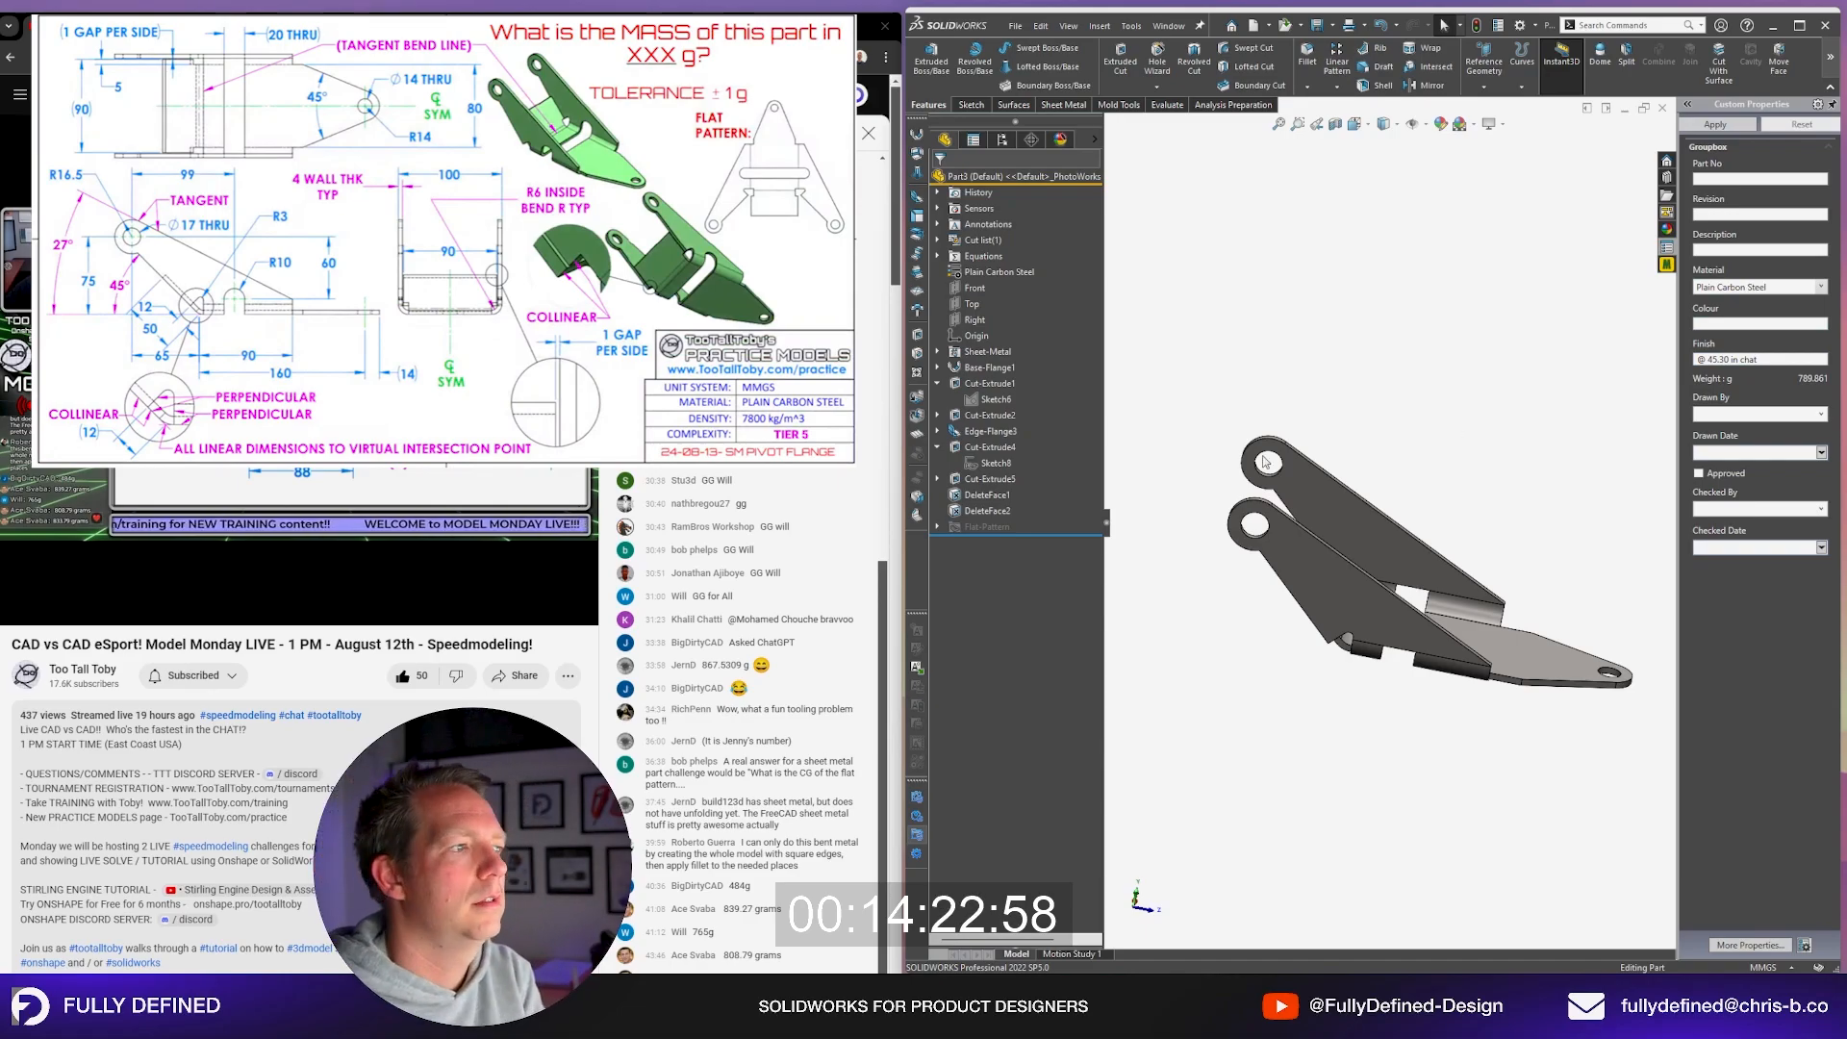
Step: Flatten the sheet-metal part and orient the flat pattern face-on with its single-hole end pointing up
click(918, 436)
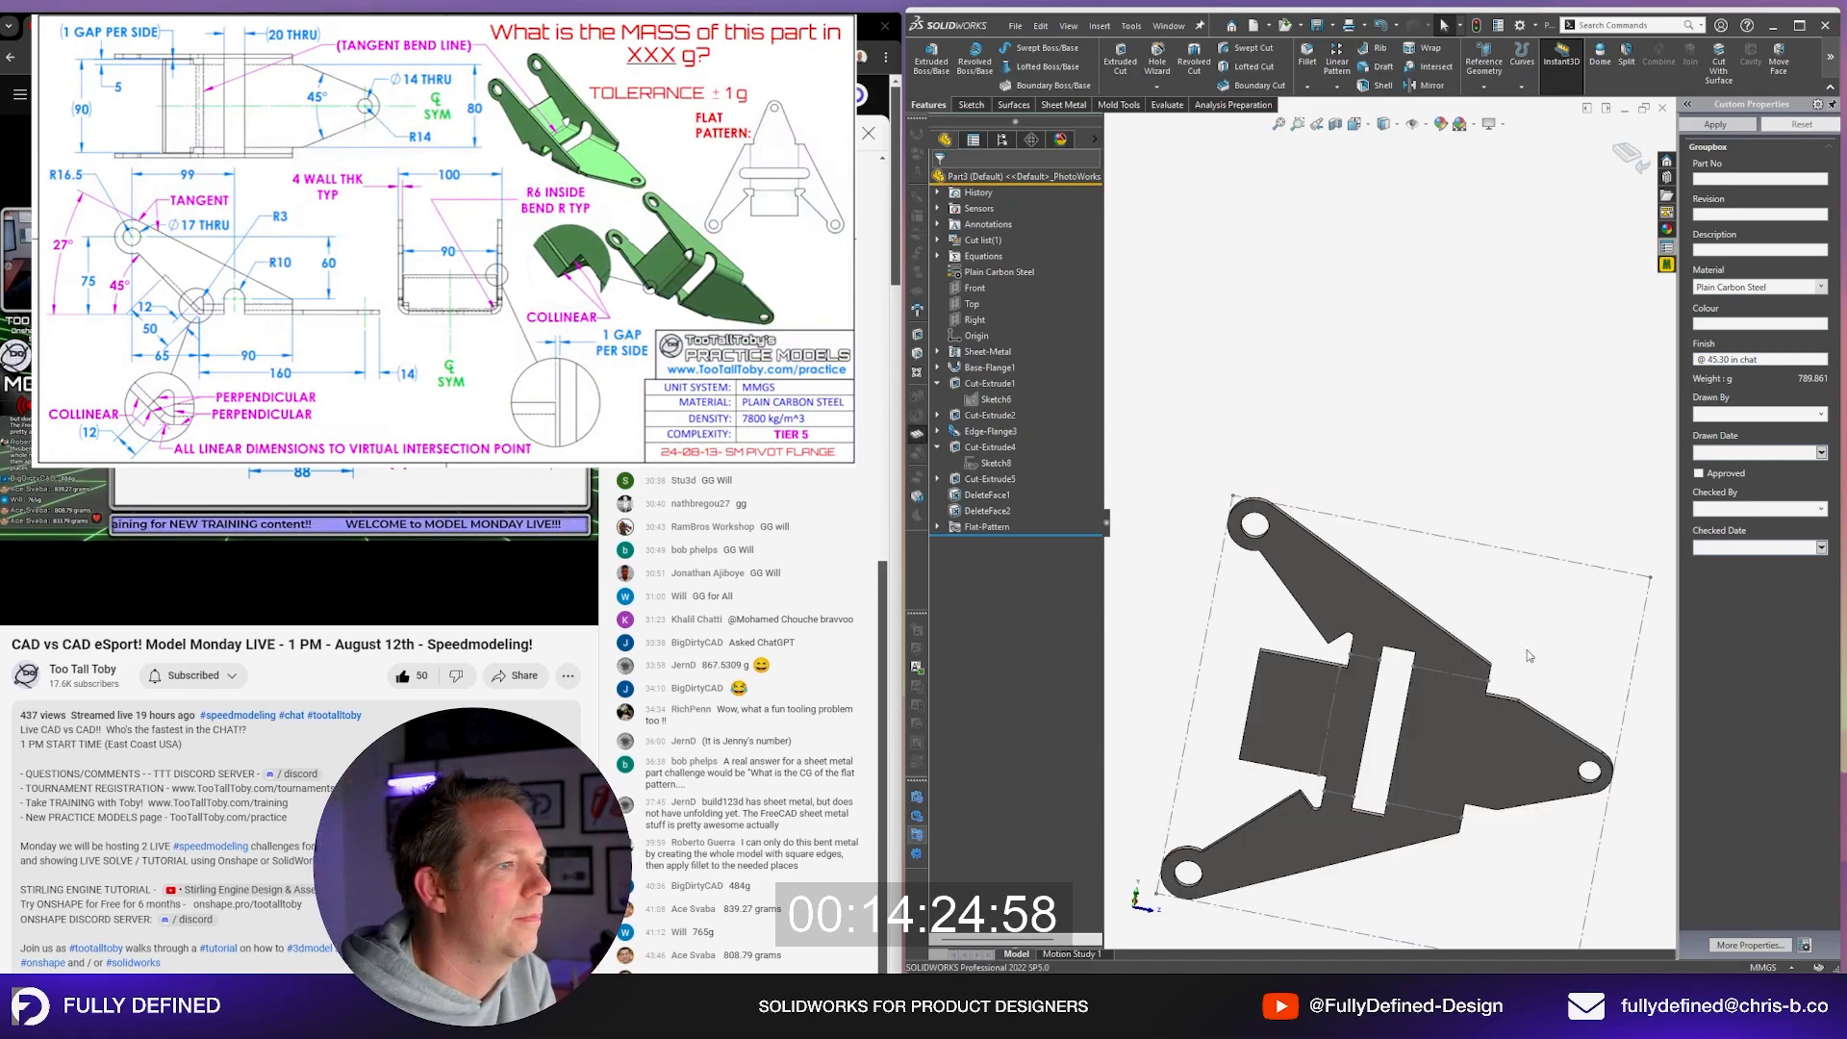
key(space)
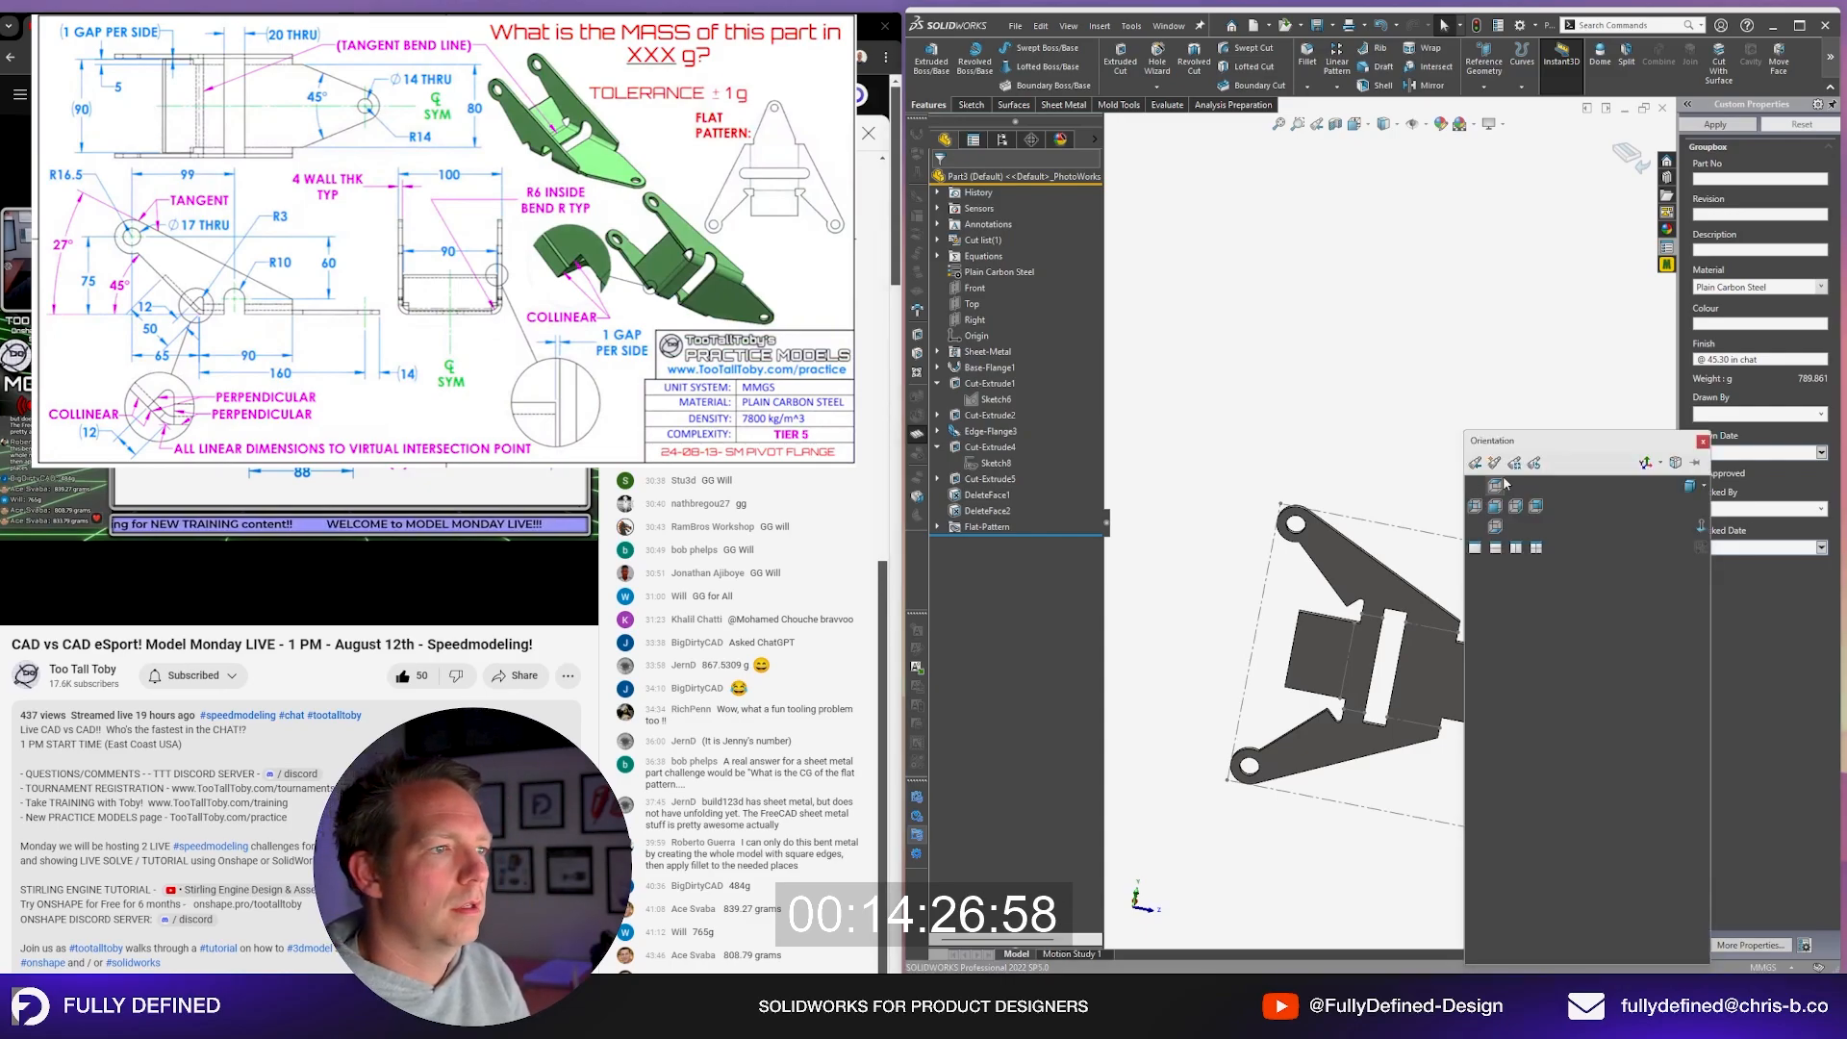
click(1496, 488)
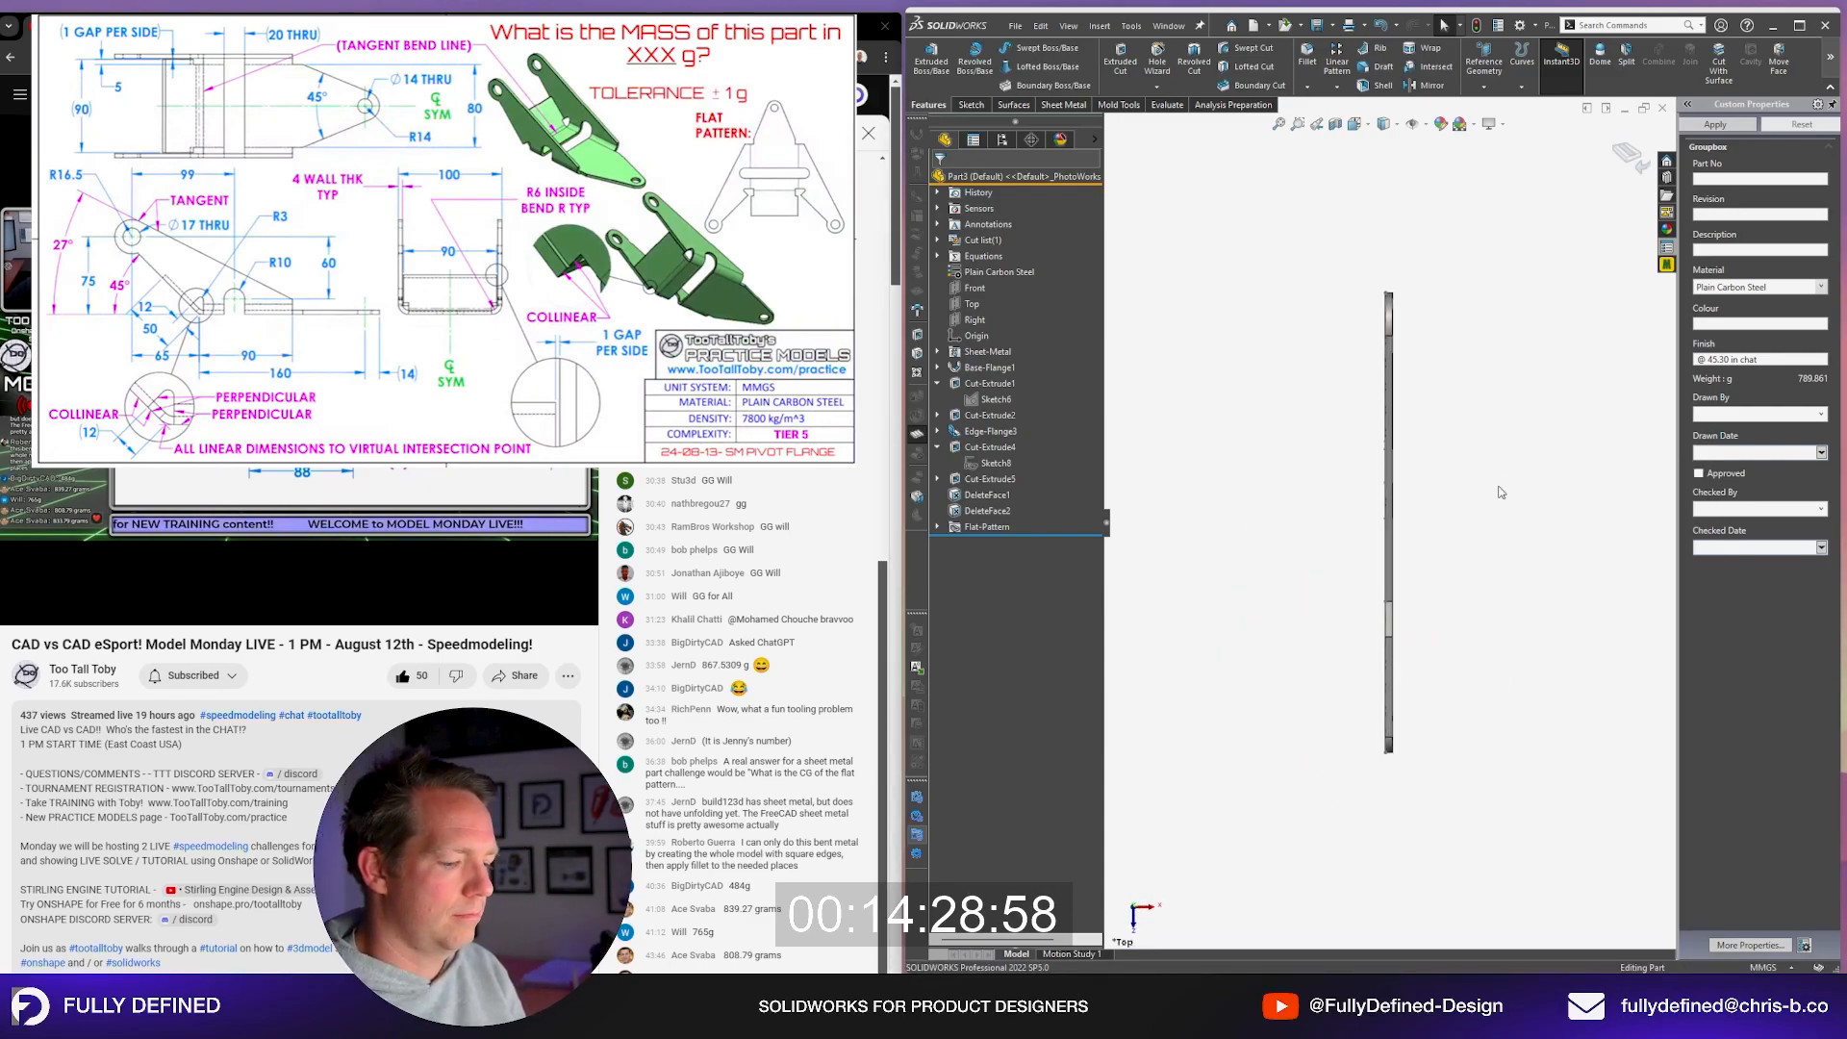
key(shift+Up)
key(shift+Up)
key(shift+Right)
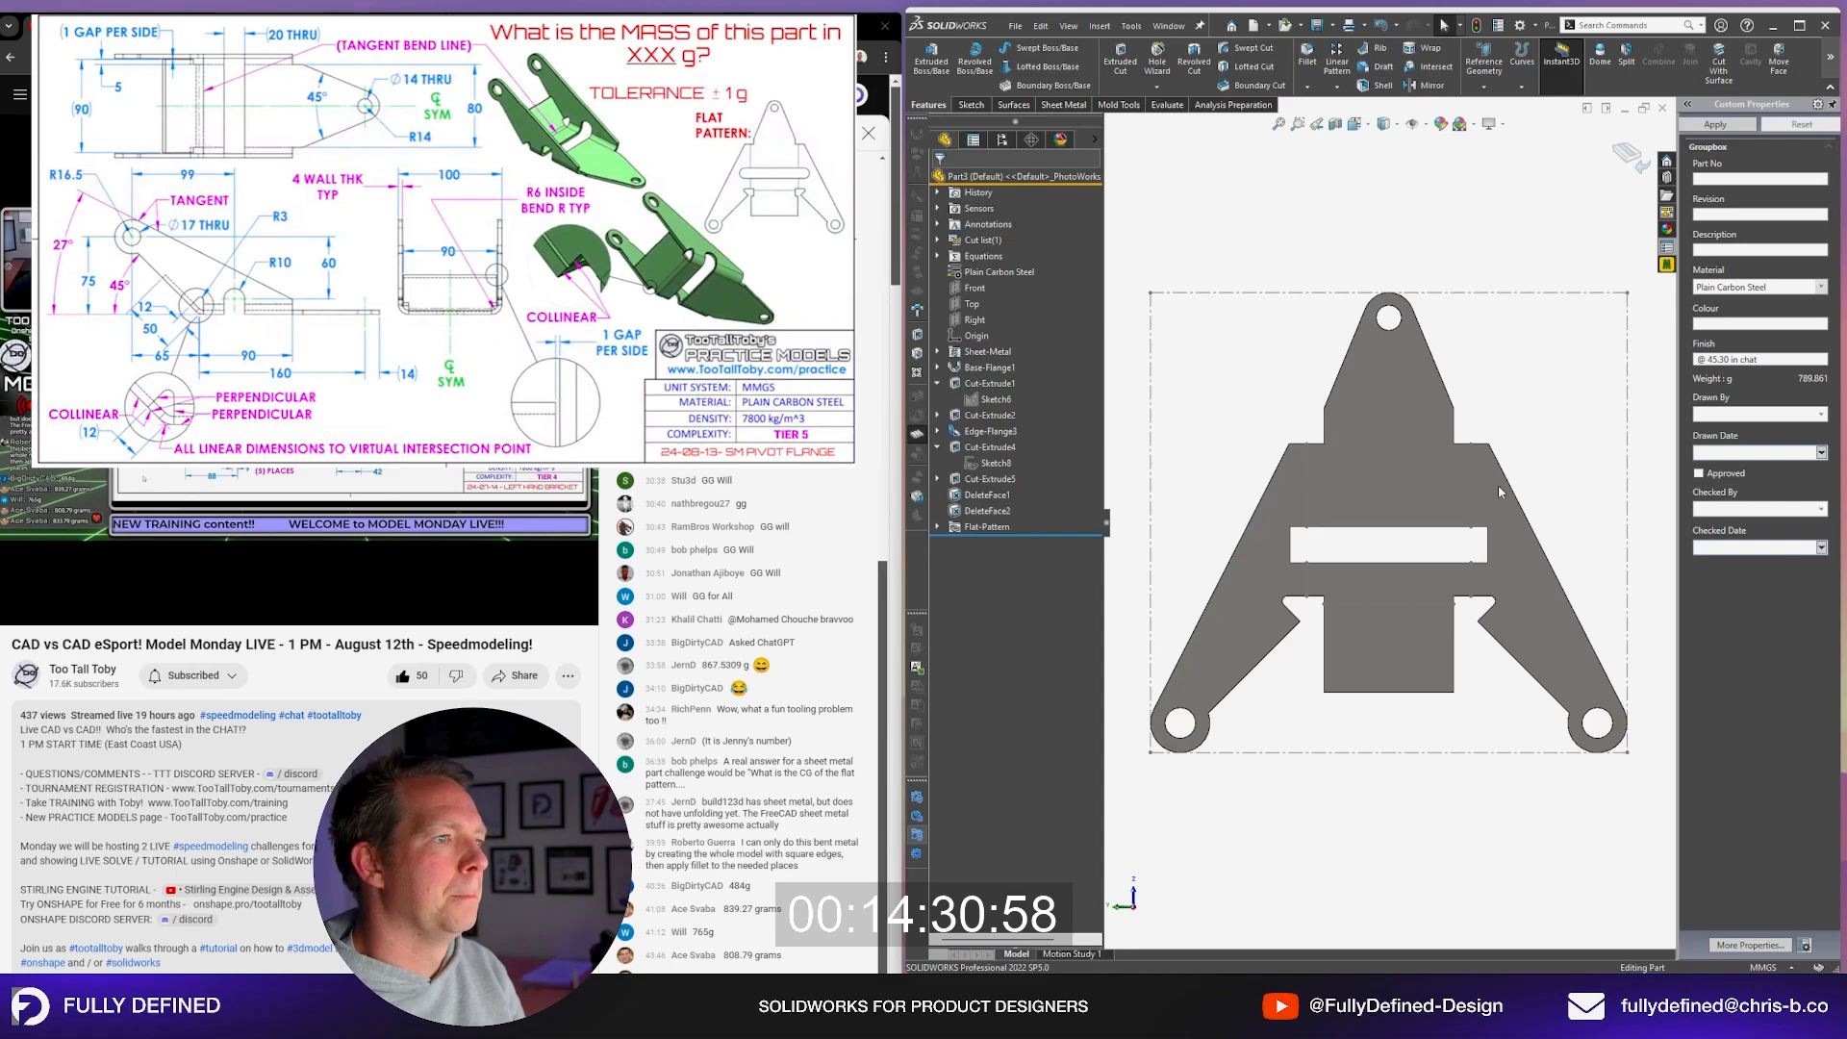
Step: Save the current orientation as a named view called FLAT
key(space)
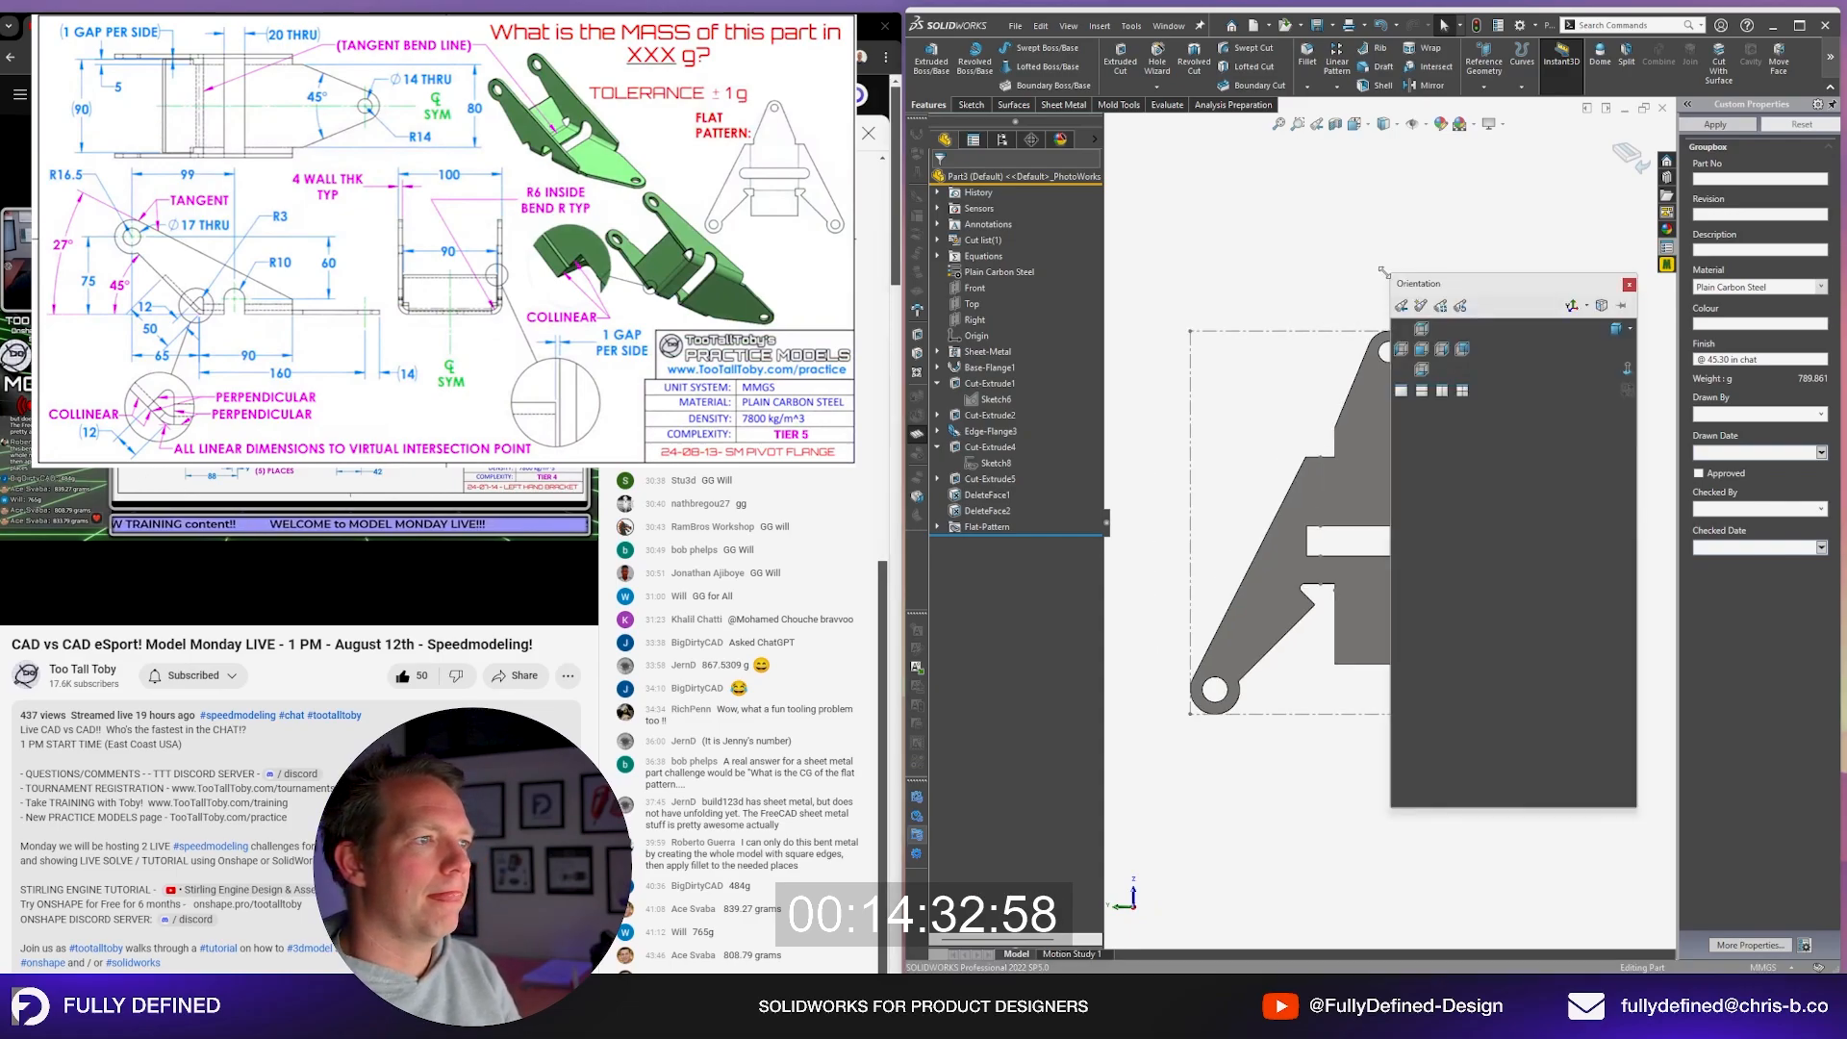
key(Return)
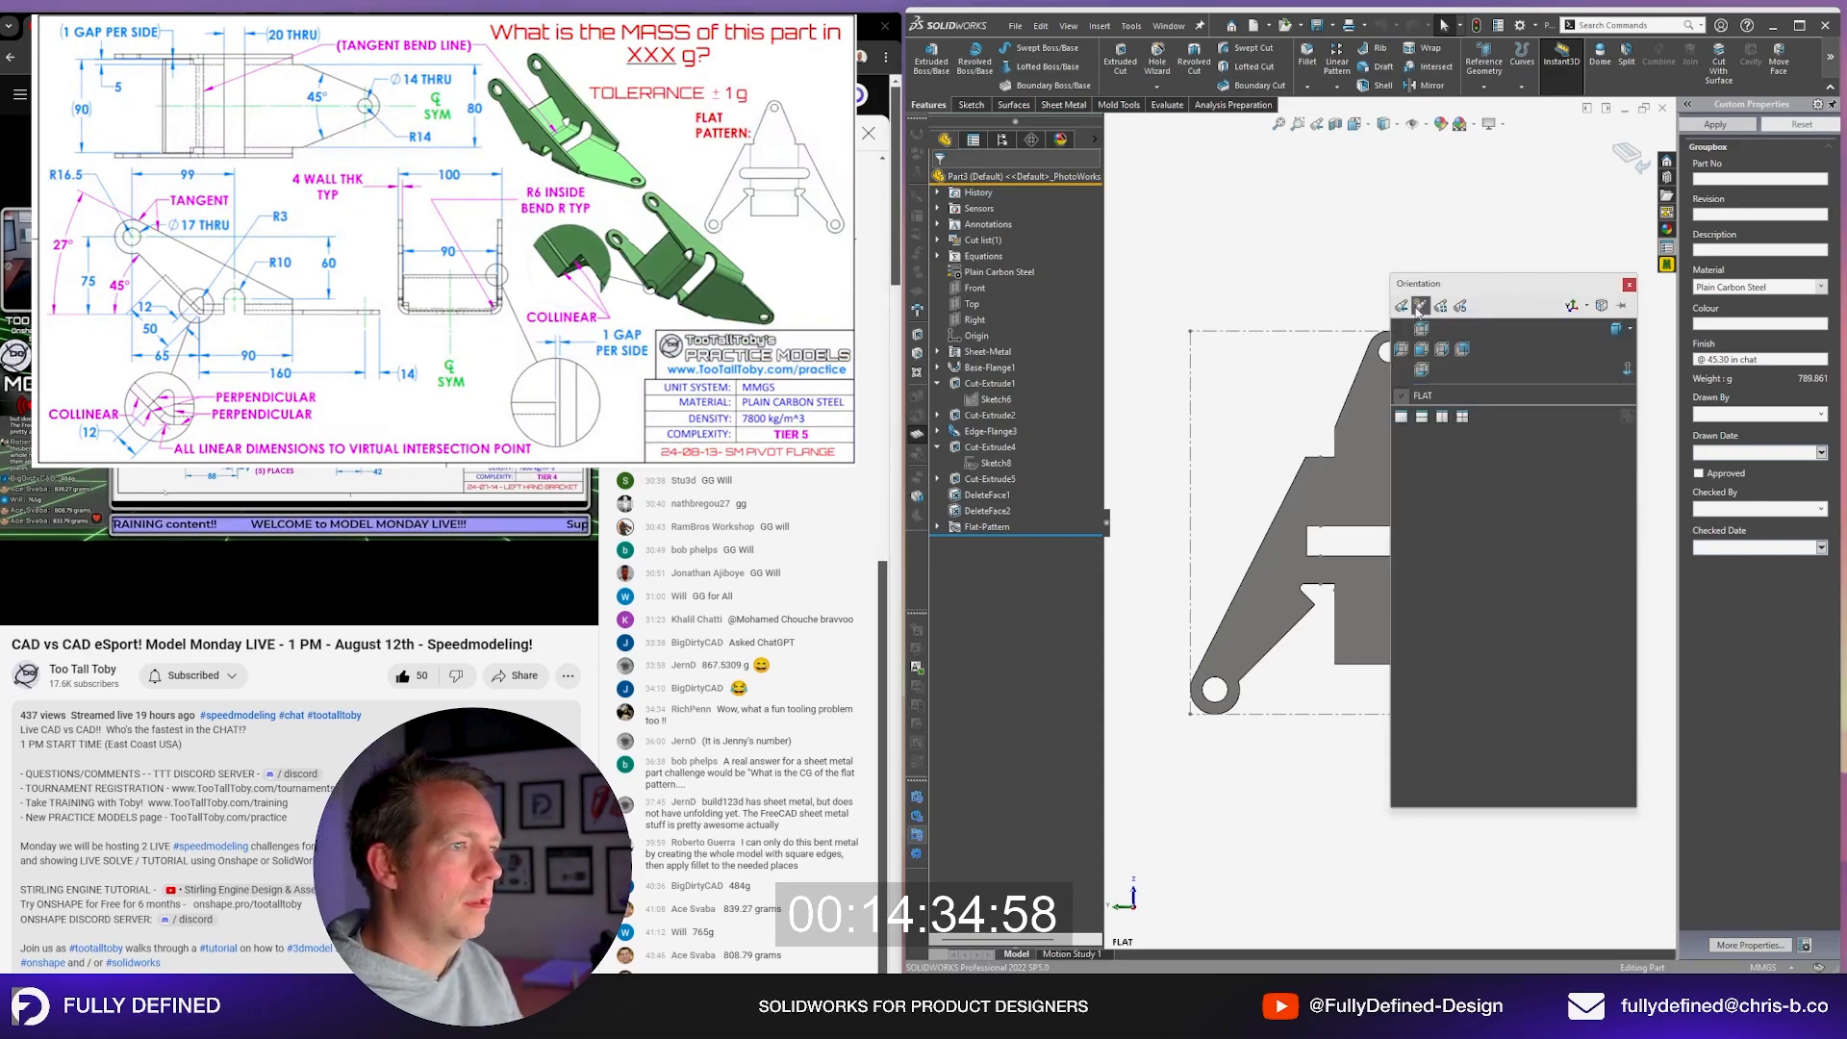
click(1628, 284)
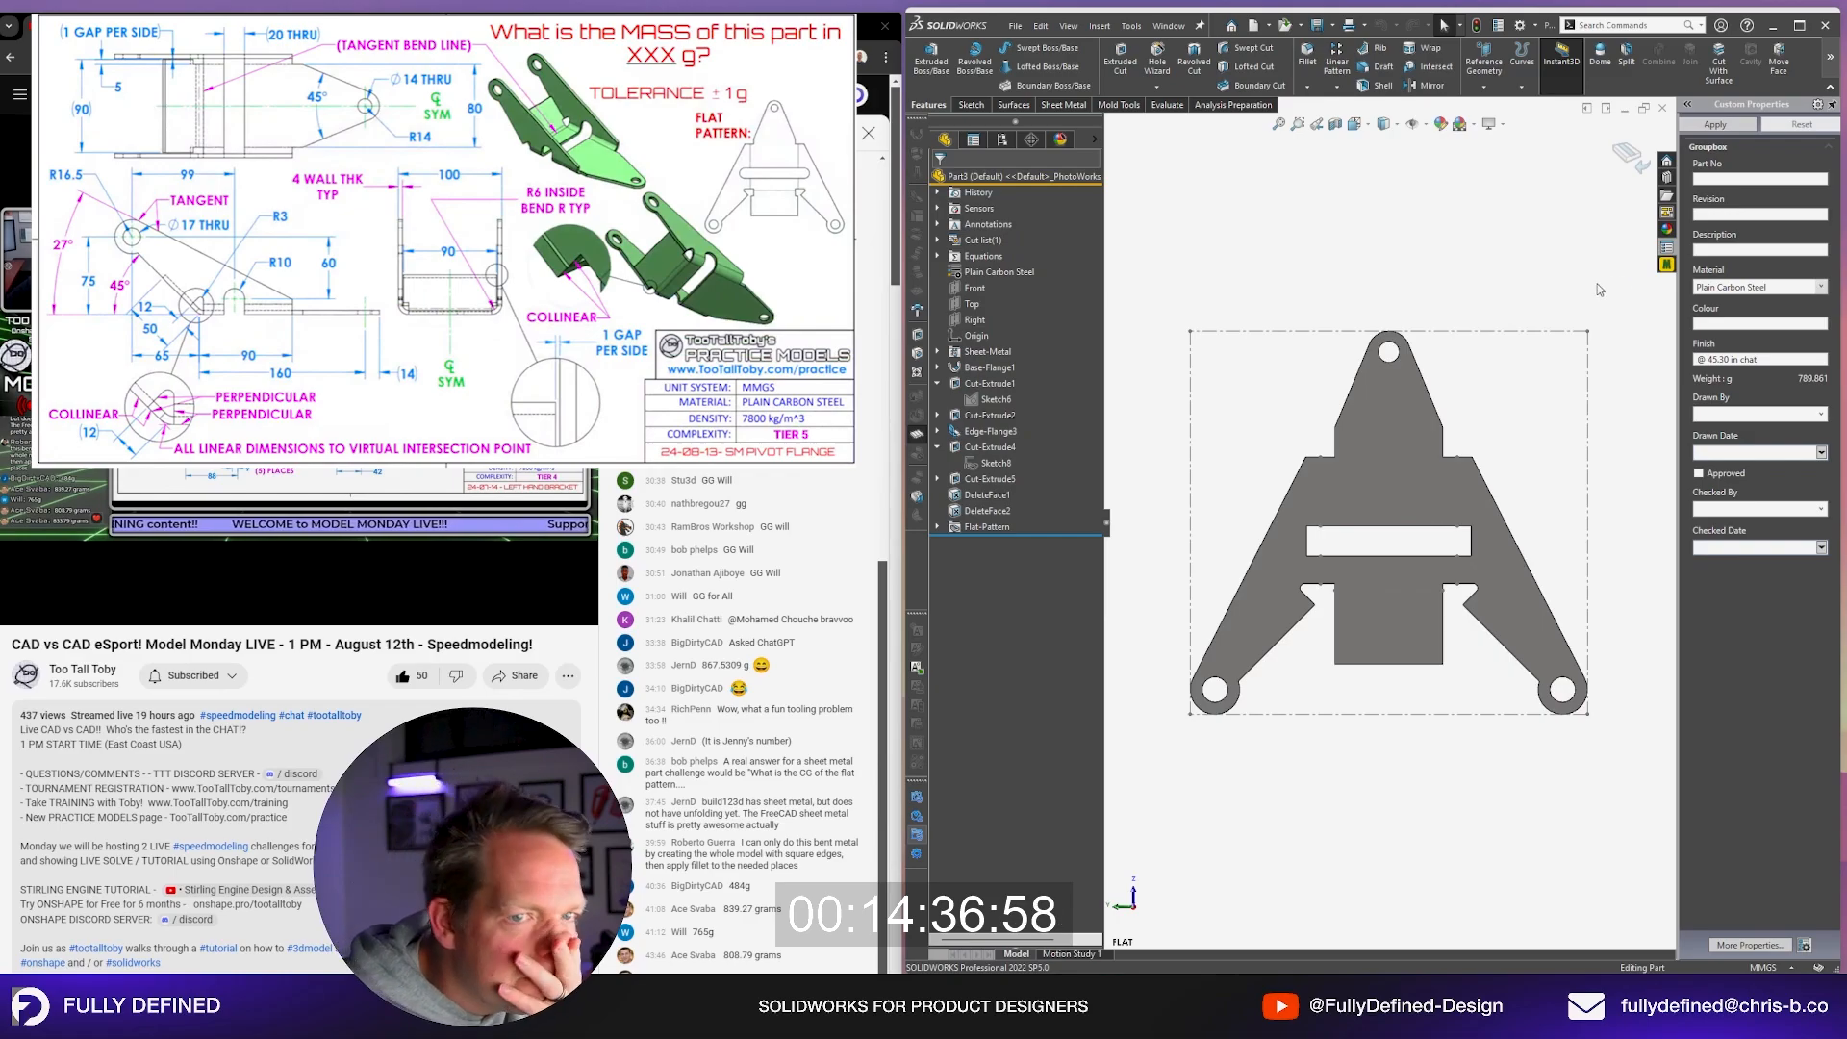
Step: Check the flat pattern's face against the drawing, return the part to its folded state and inspect the angled flange's corner
click(1344, 622)
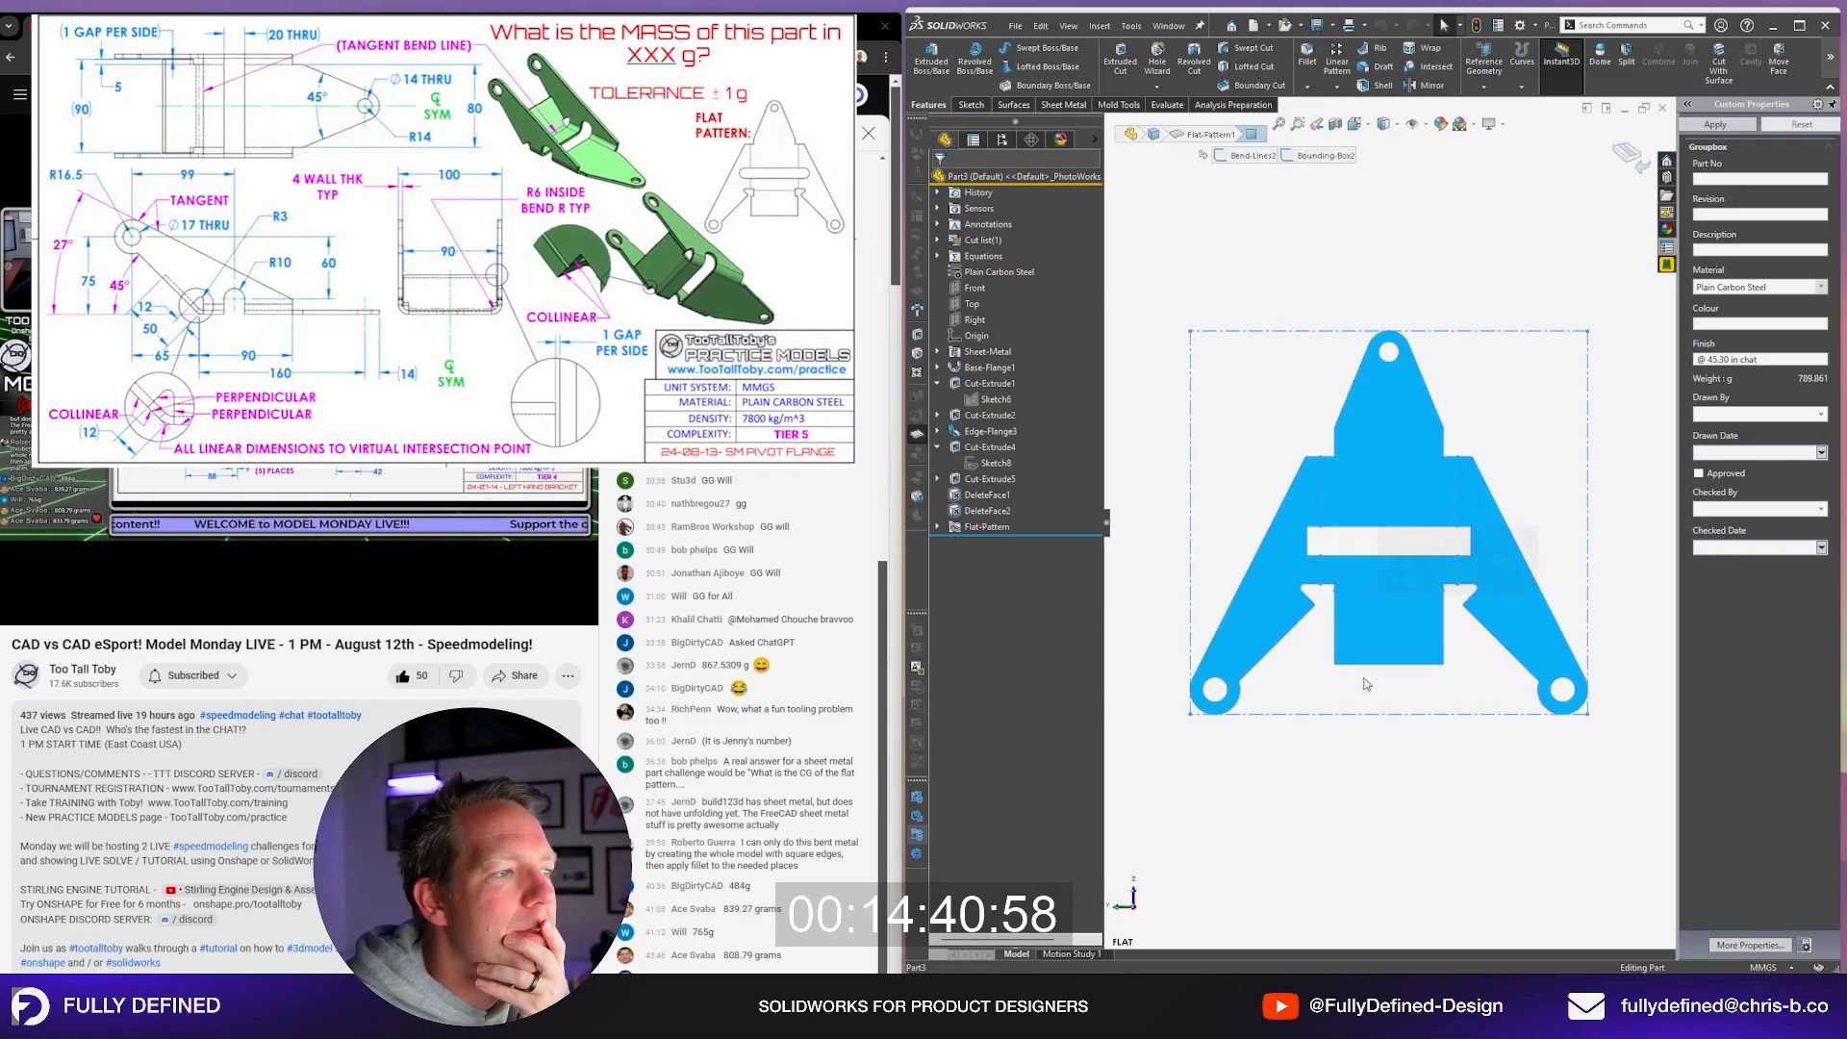
click(1443, 810)
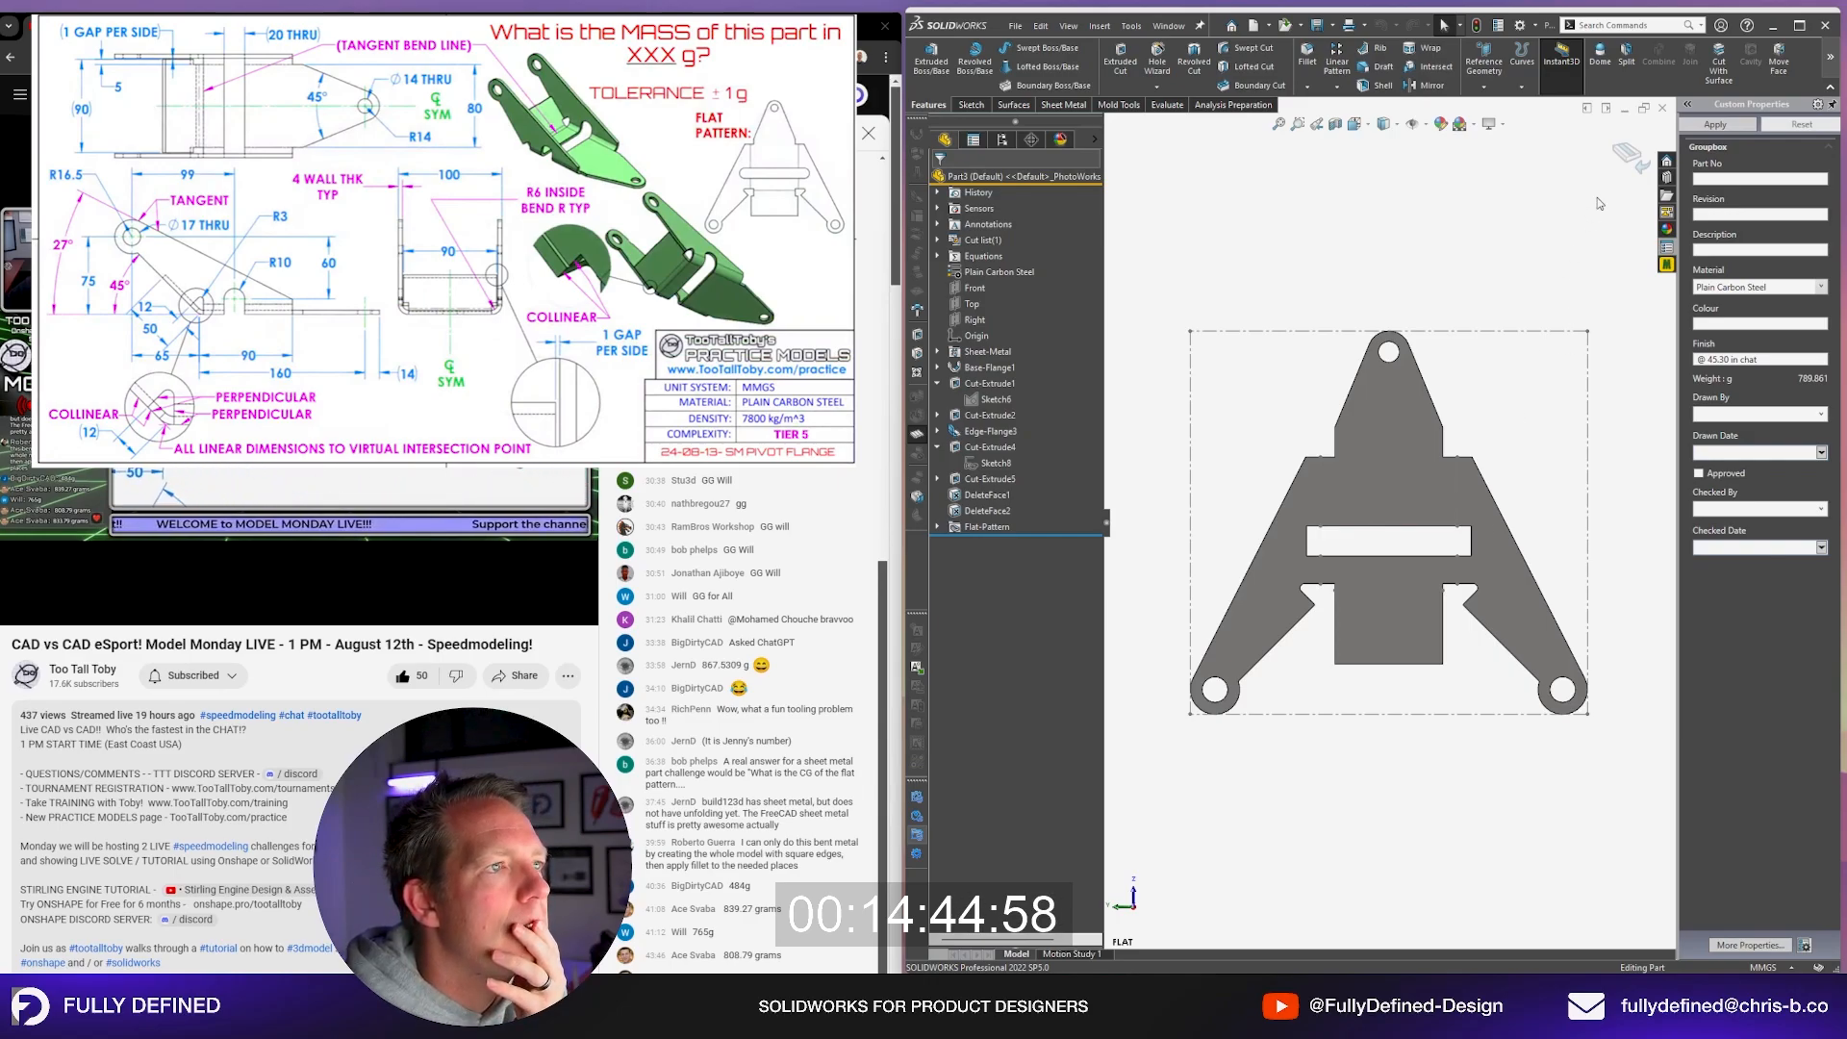
click(1630, 157)
middle_drag(1442, 688, 1286, 490)
scroll(1285, 488, down, 5)
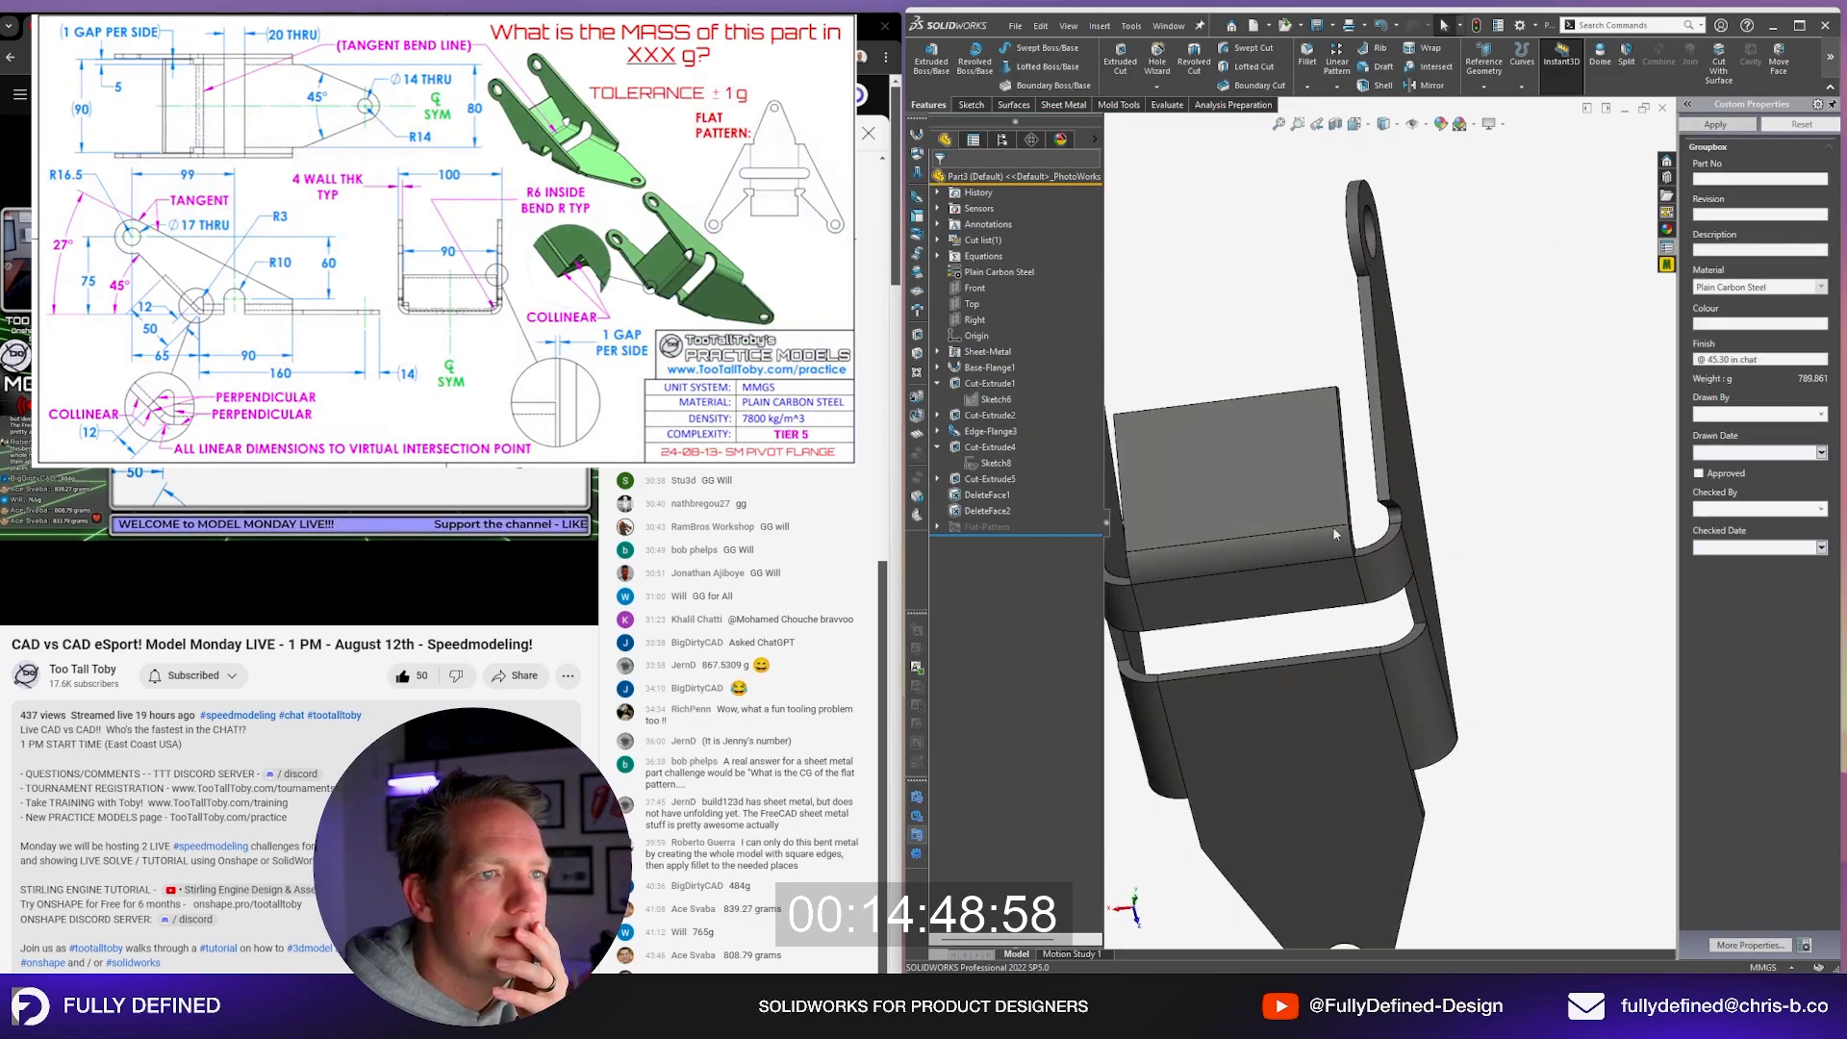
Step: Start a sketch on the angled flange's face and draw a corner rectangle about 9 mm wide along its side edge, starting at the flange's outer corner
scroll(1258, 544, down, 2)
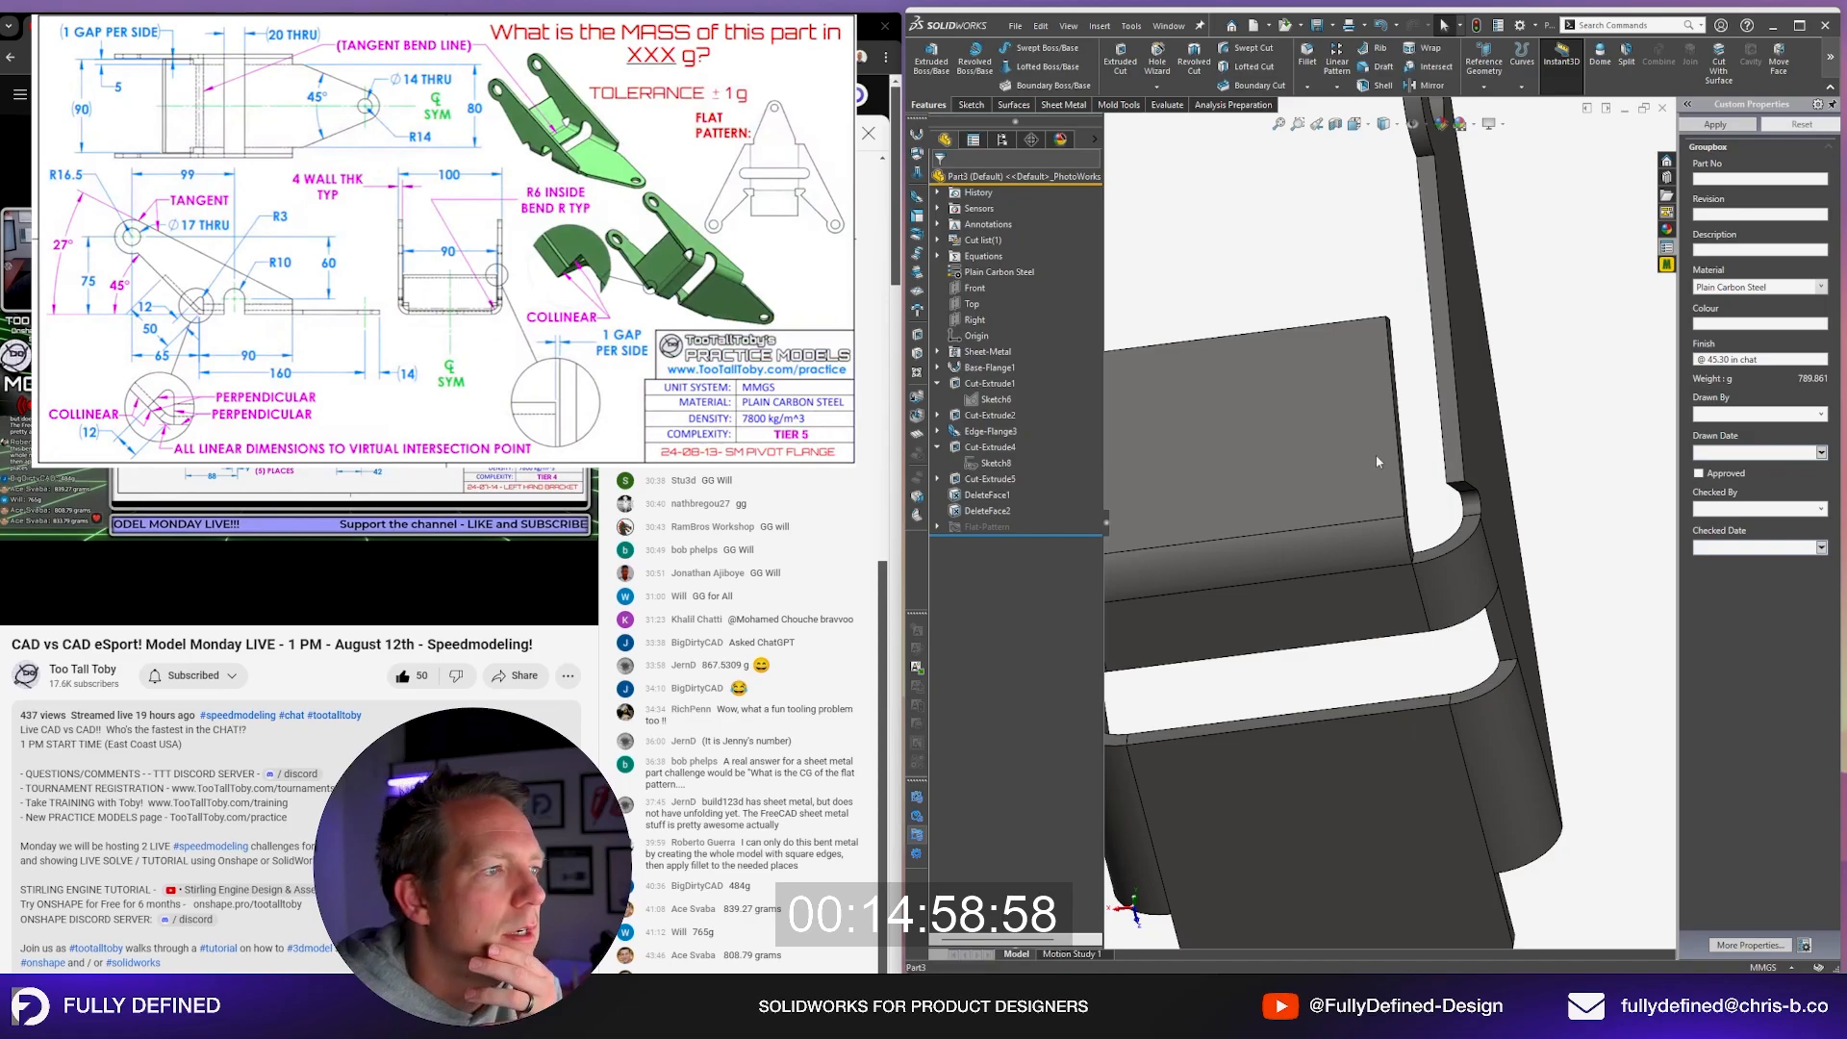
middle_drag(1376, 454, 1395, 416)
click(1366, 431)
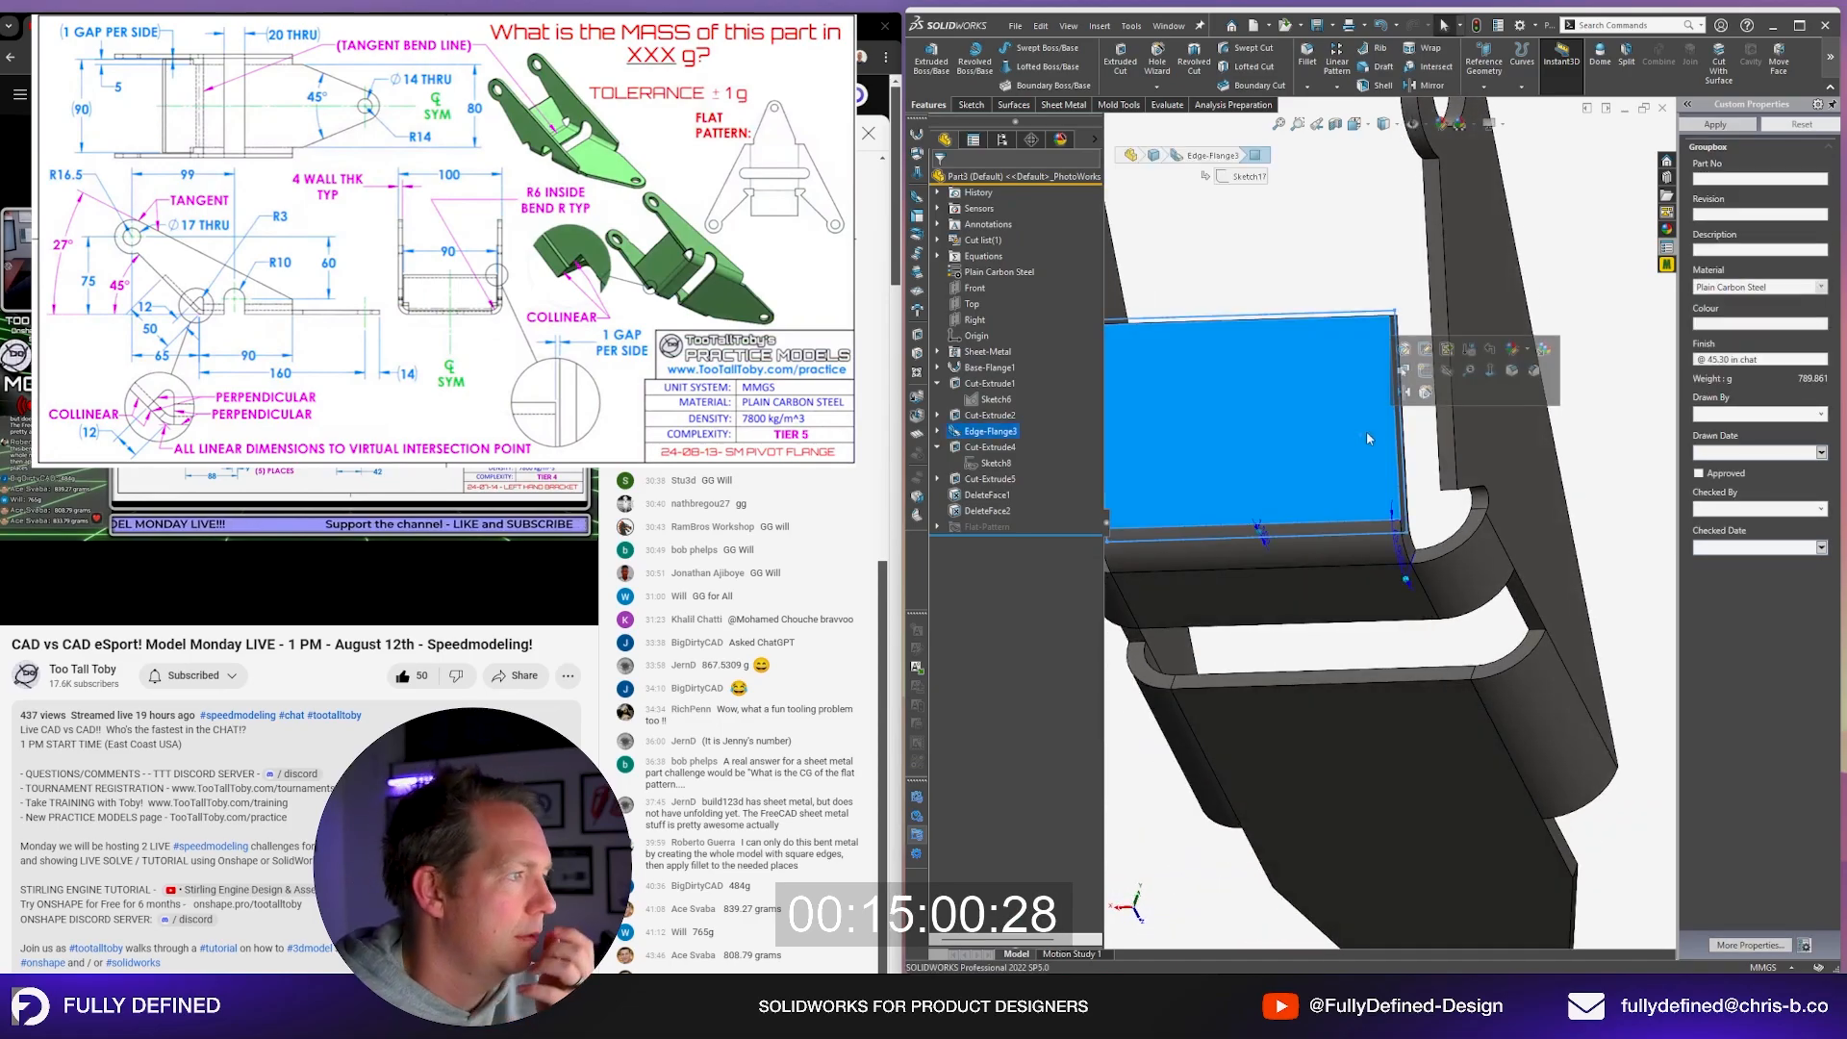
click(1410, 385)
scroll(1318, 614, down, 4)
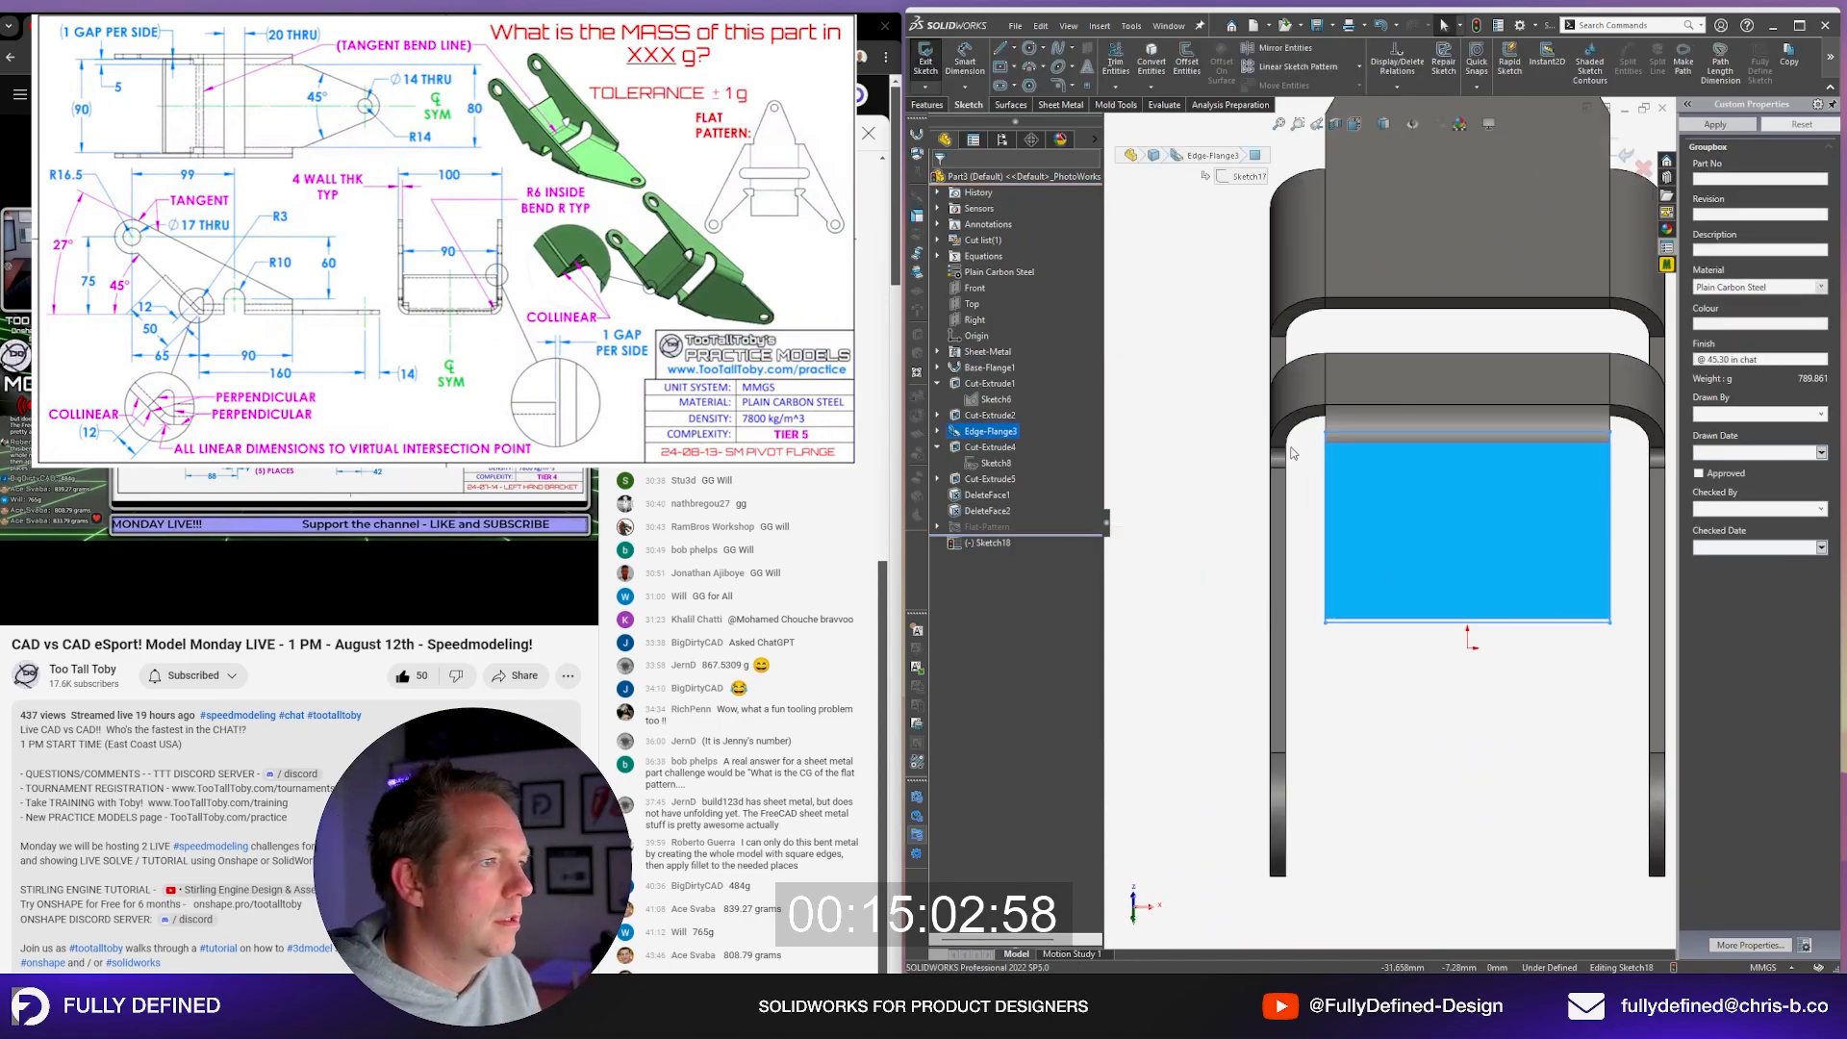
click(1001, 66)
click(1326, 621)
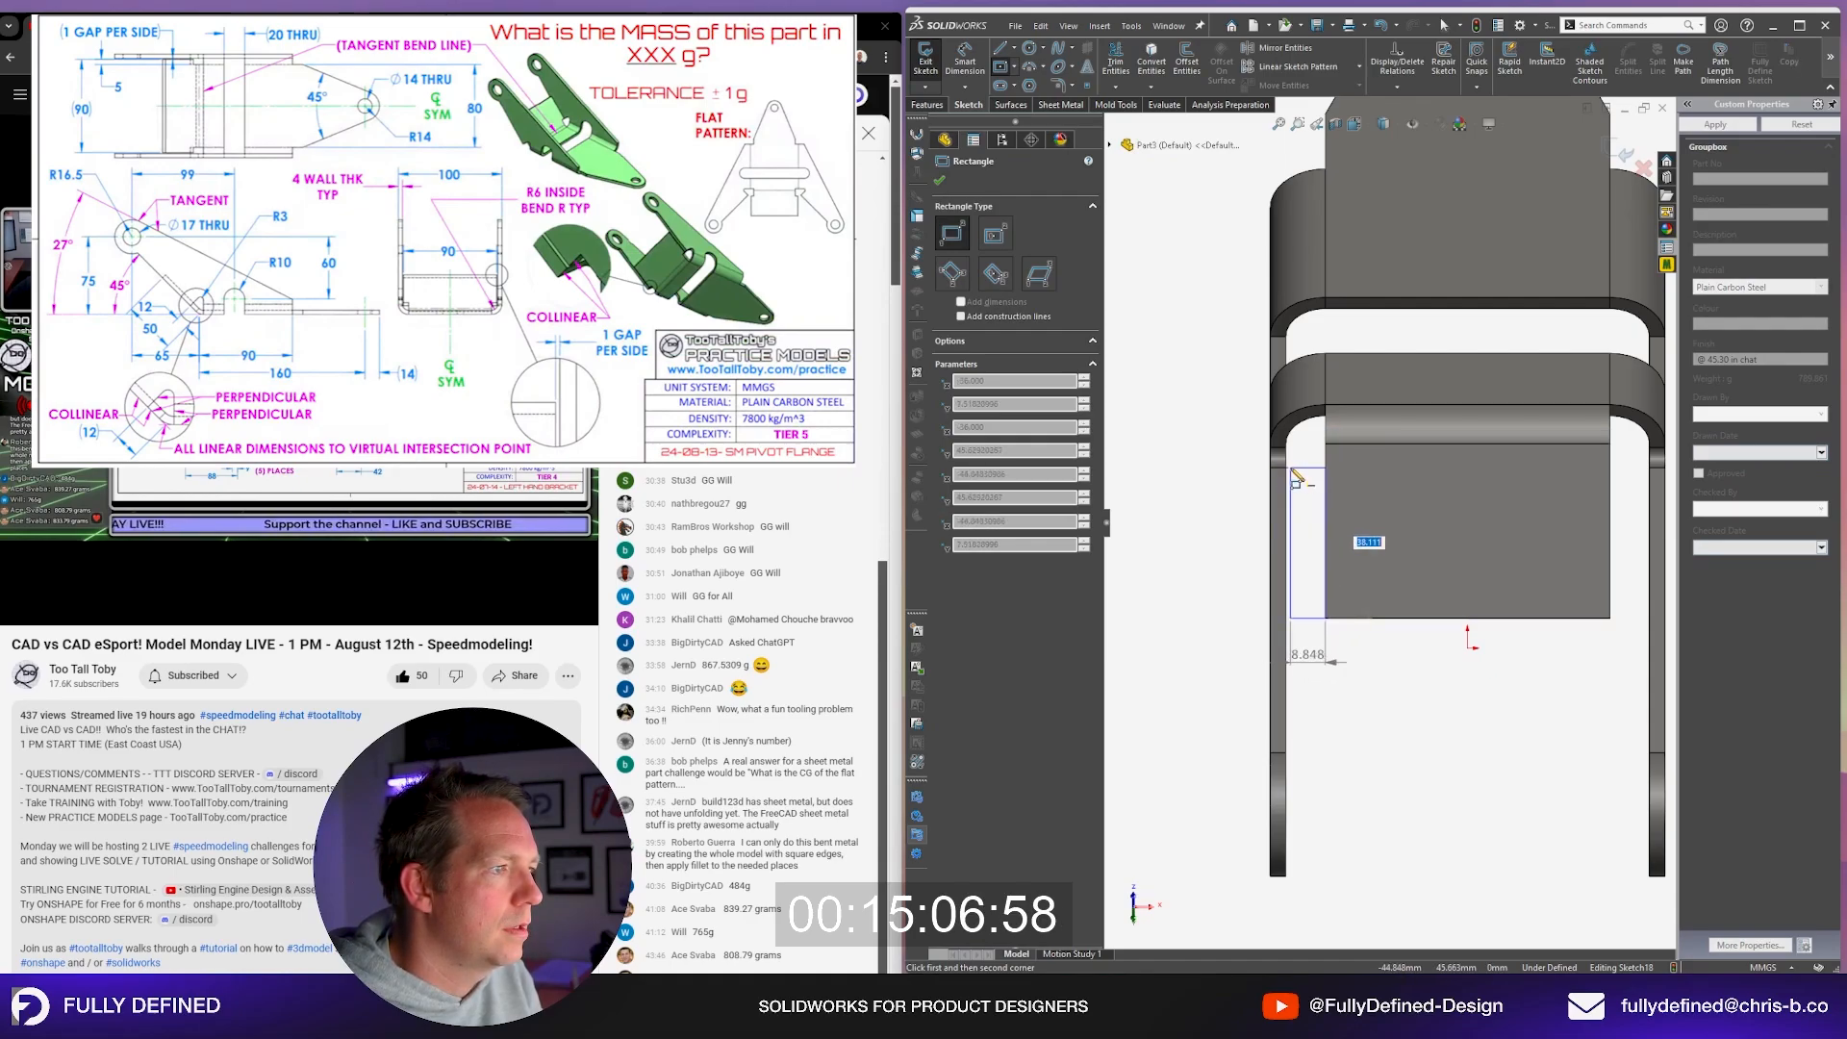
click(1287, 467)
scroll(1316, 502, down, 3)
key(Escape)
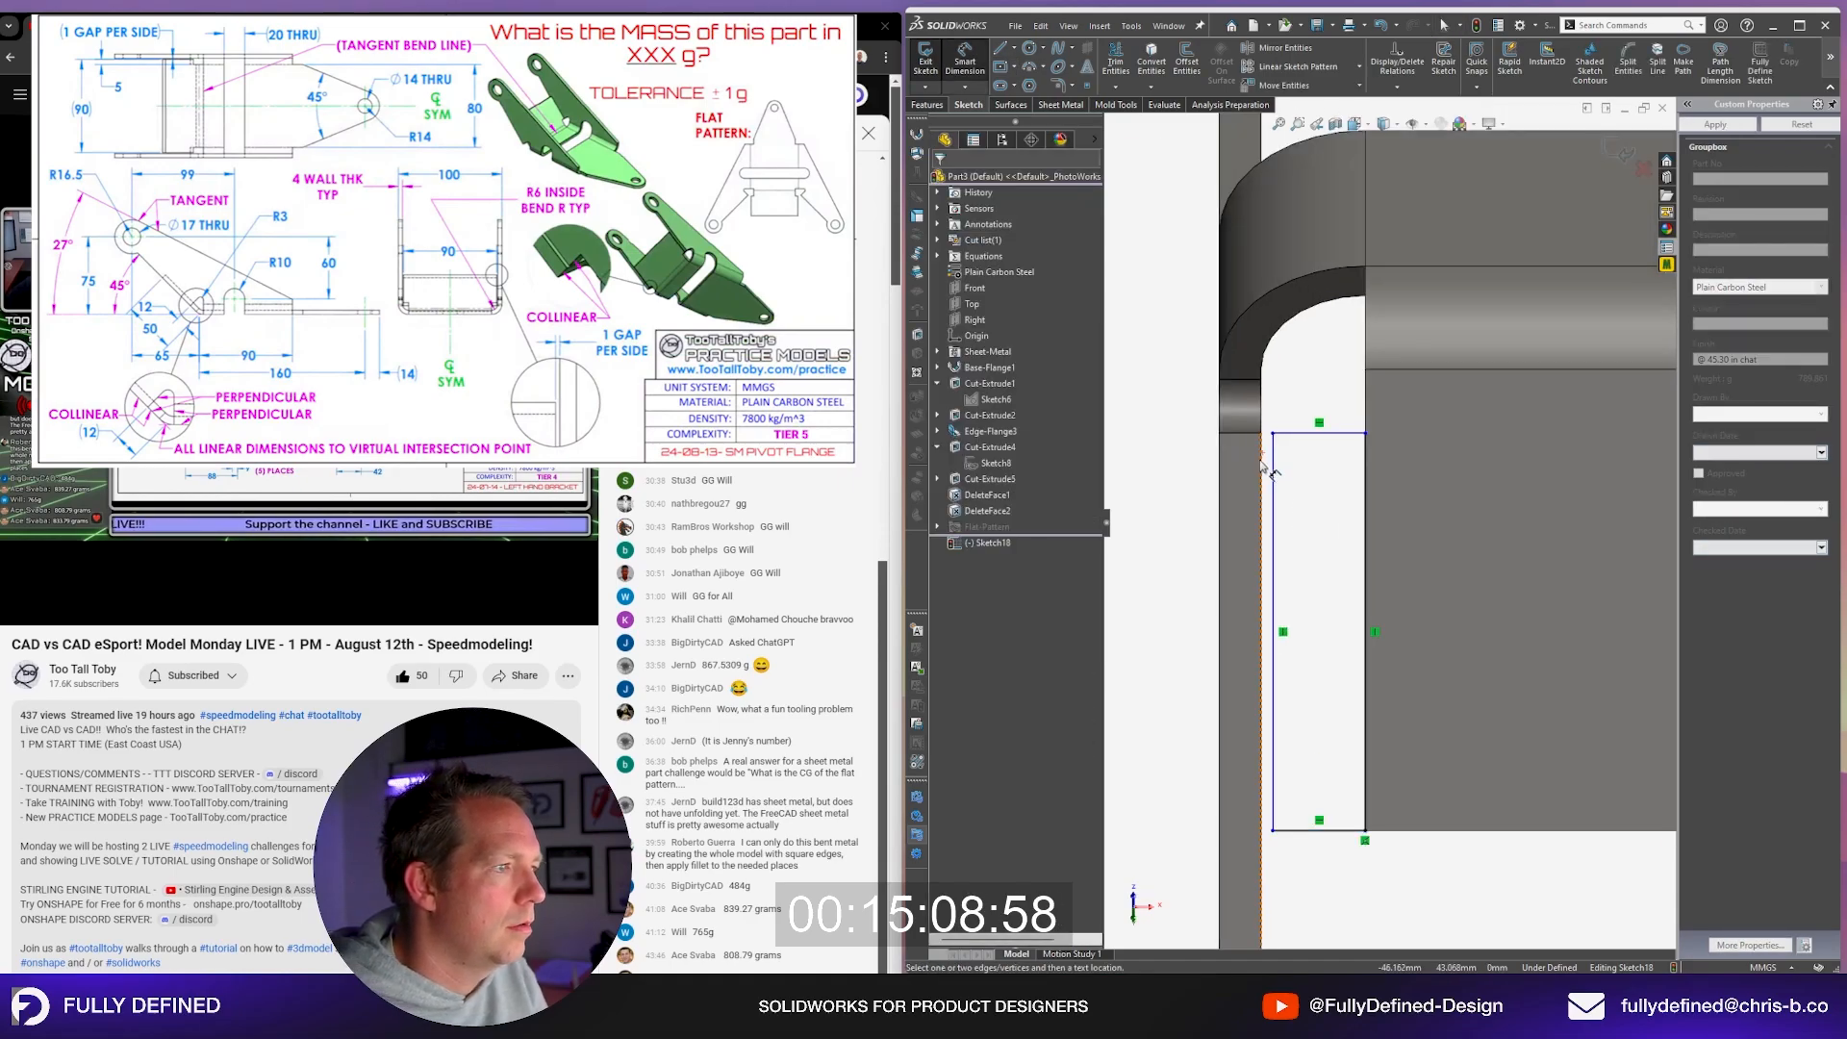
Step: Dimension the gap between the side wall's inner edge and the rectangle's outer line to 1 mm
click(1261, 472)
click(1273, 471)
click(1296, 473)
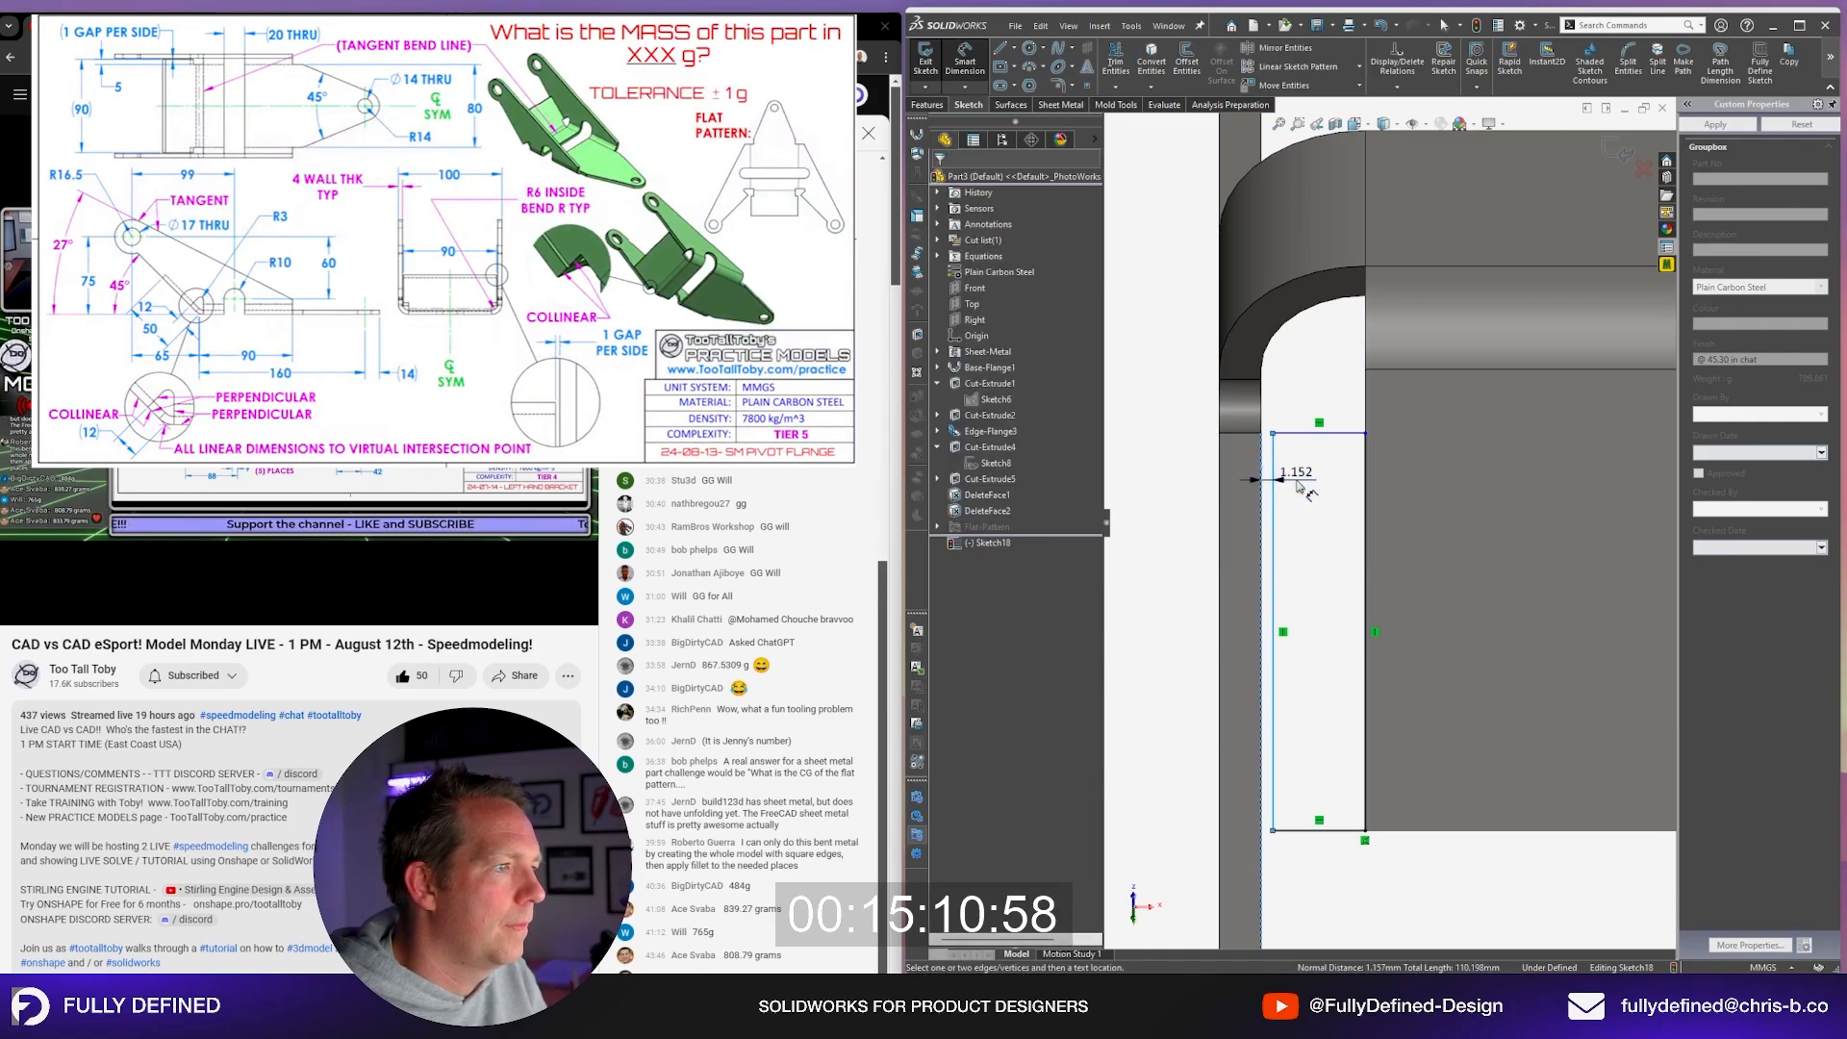
text(1)
key(Return)
key(Escape)
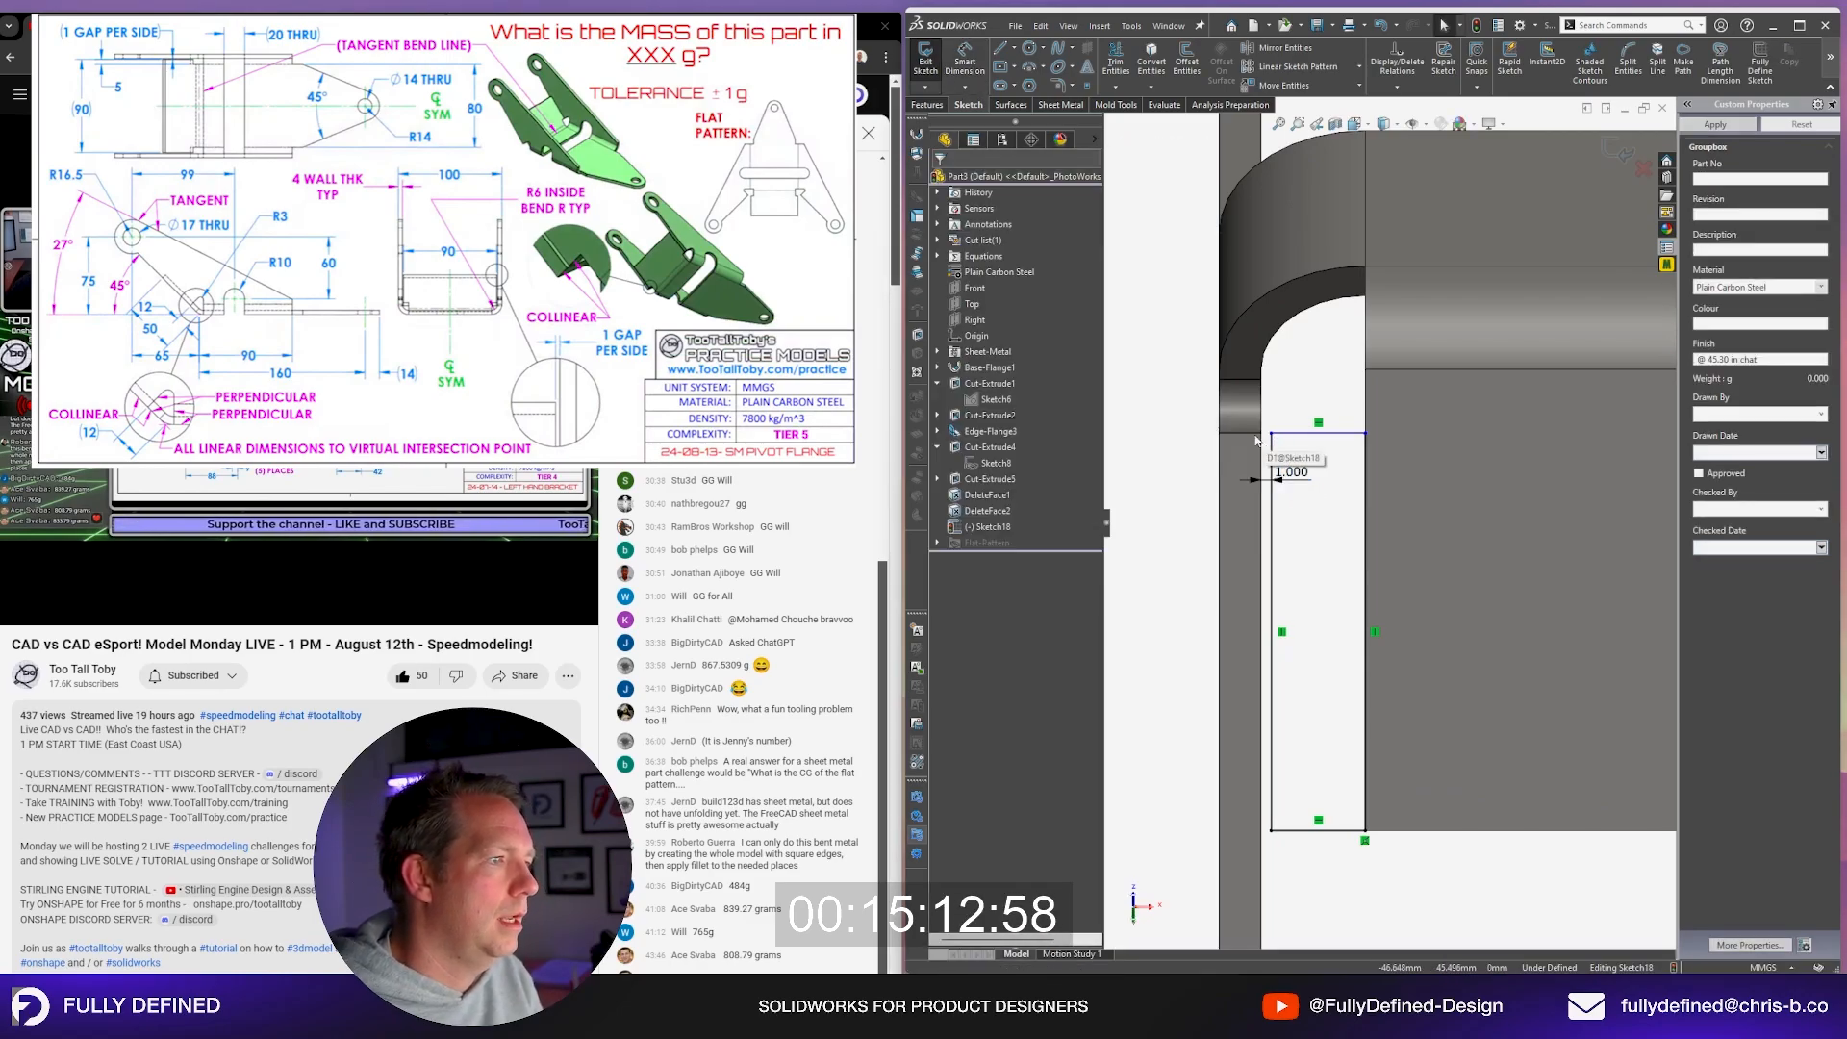
Step: Make the rectangle's short line nearest the bend collinear with the adjacent edge on the side wall
click(1254, 435)
ctrl+click(1296, 435)
click(1015, 415)
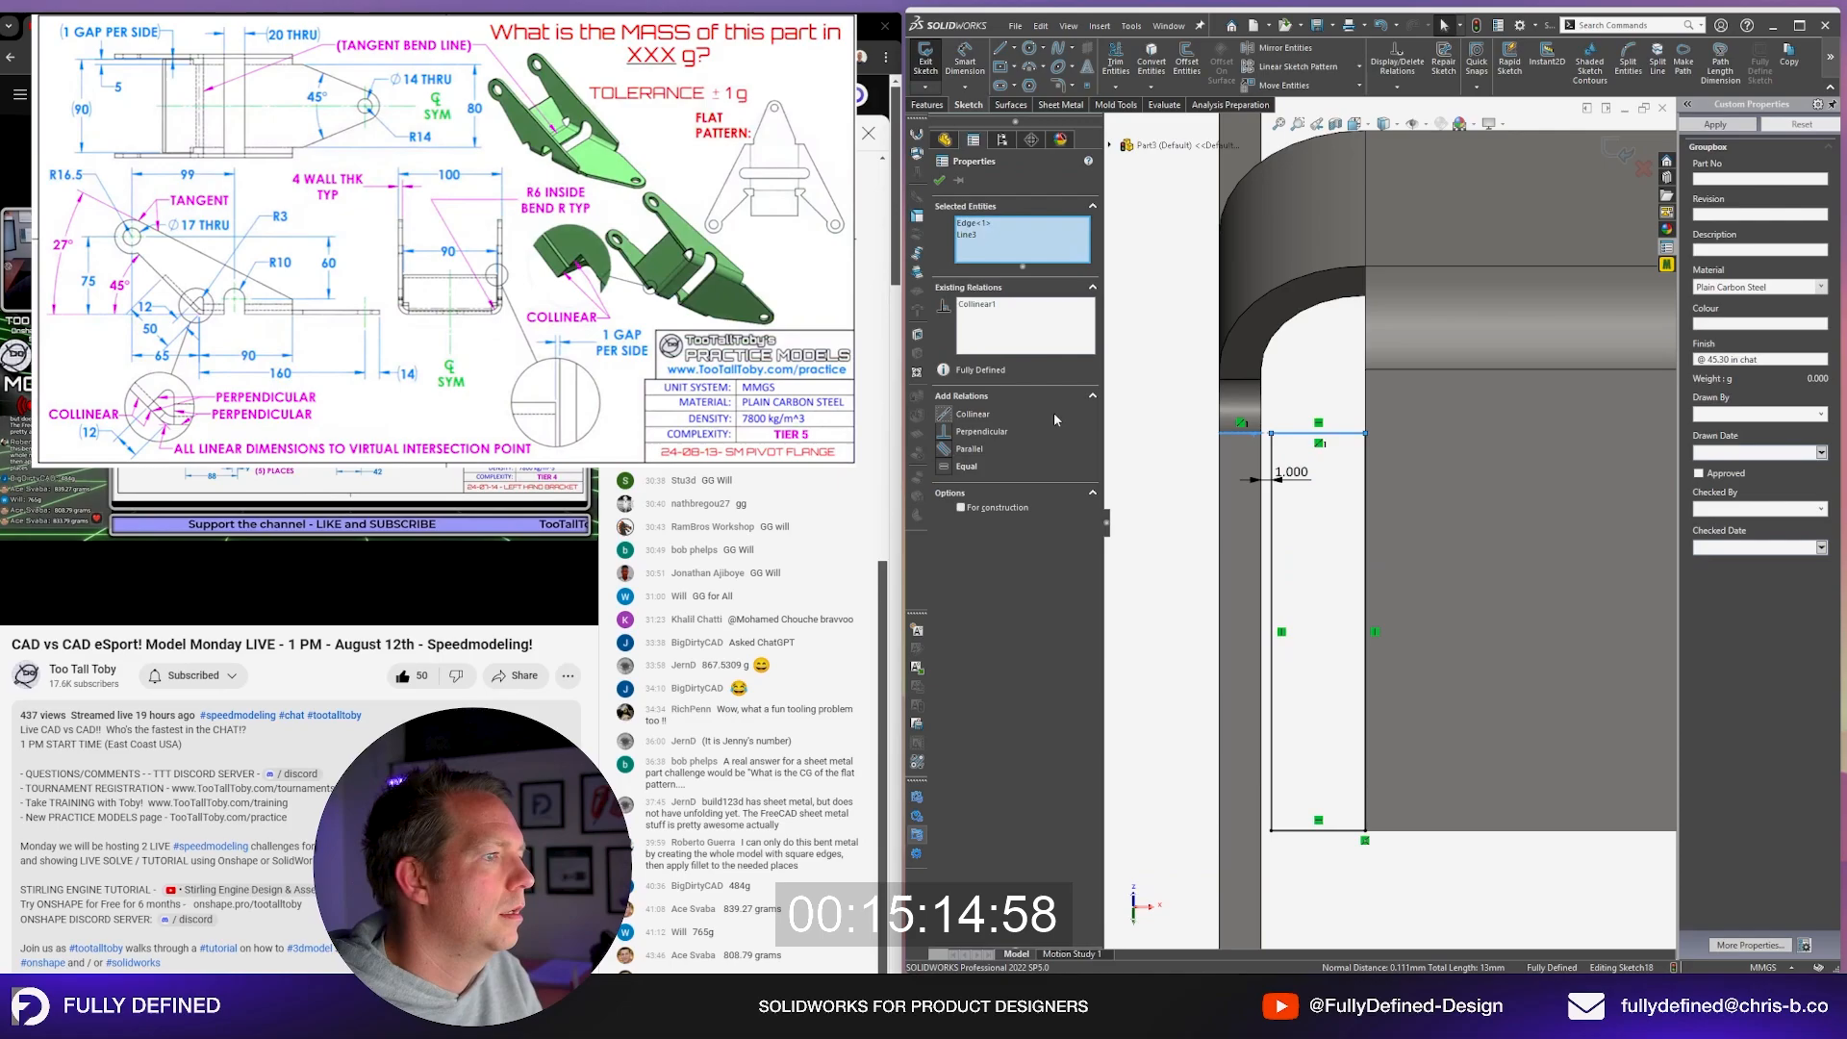
key(Escape)
Step: Mirror the rectangle about the Right plane and add both profiles to the flange as a sheet-metal tab
scroll(1592, 521, up, 8)
scroll(1586, 495, down, 1)
click(974, 319)
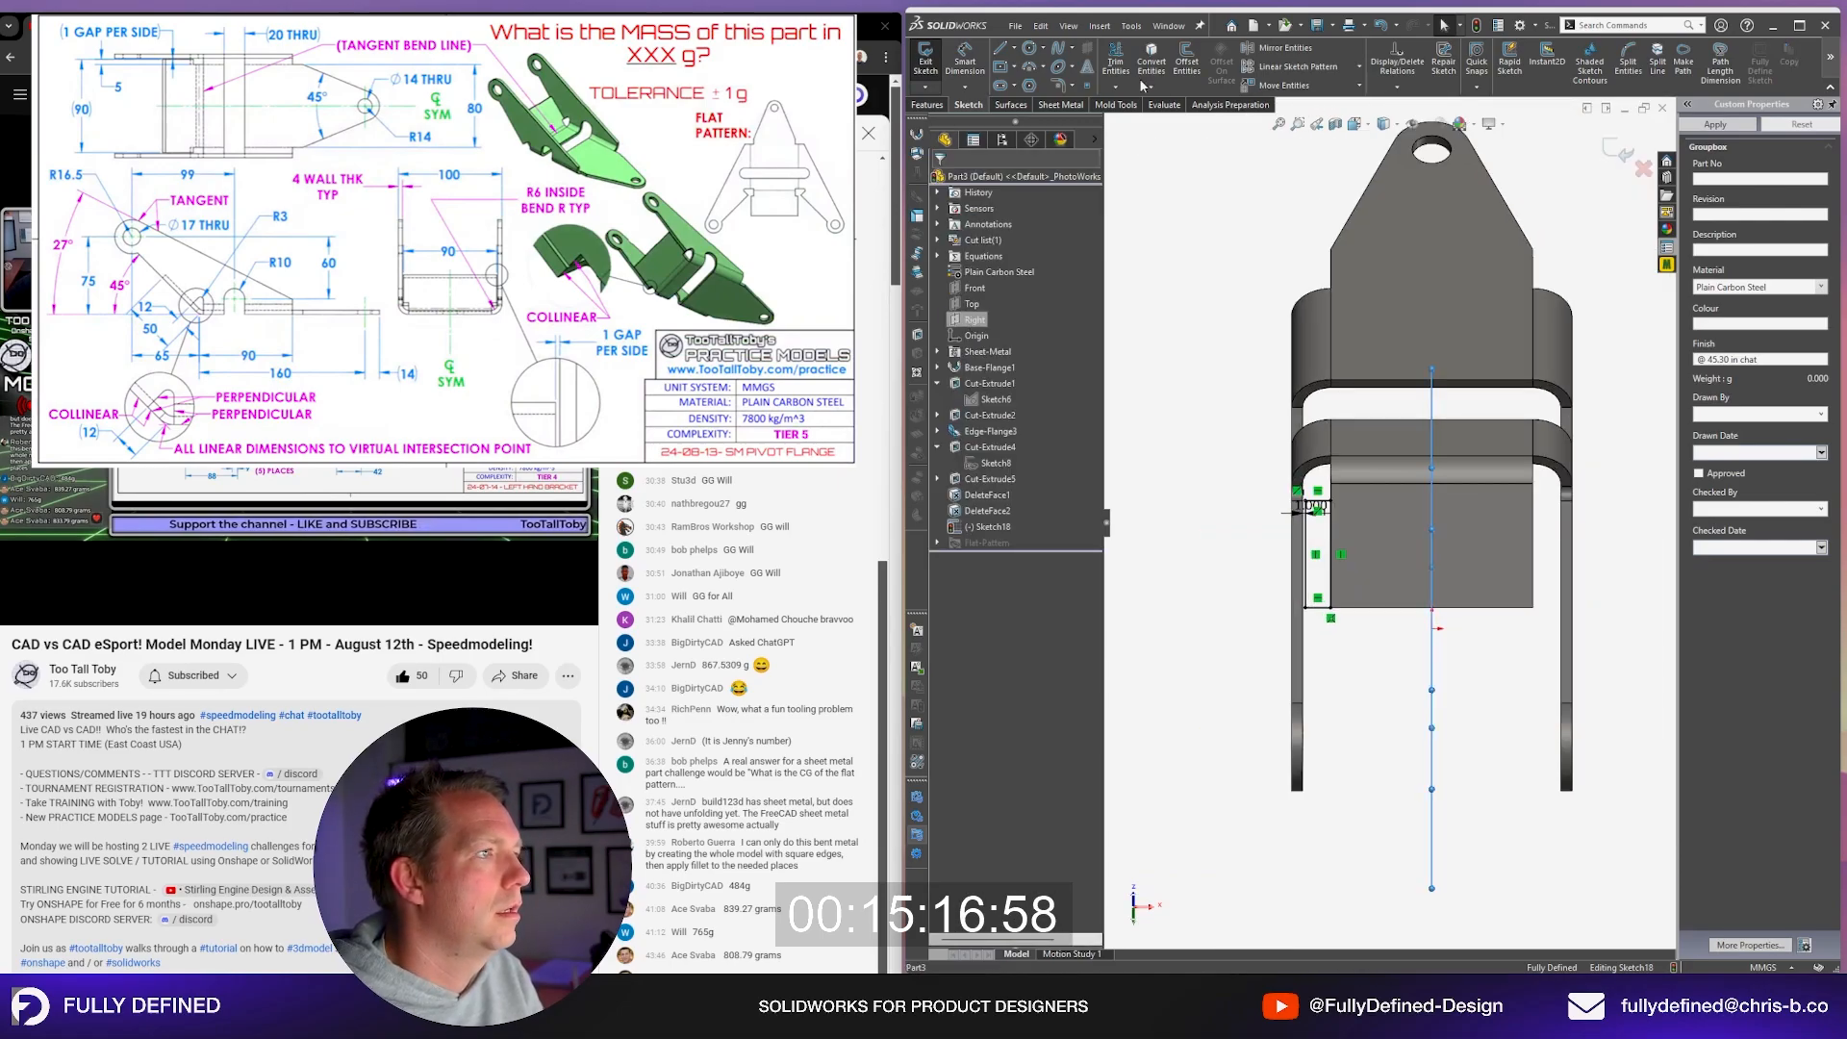
click(1270, 48)
drag(1289, 439, 1385, 641)
right_click(1387, 643)
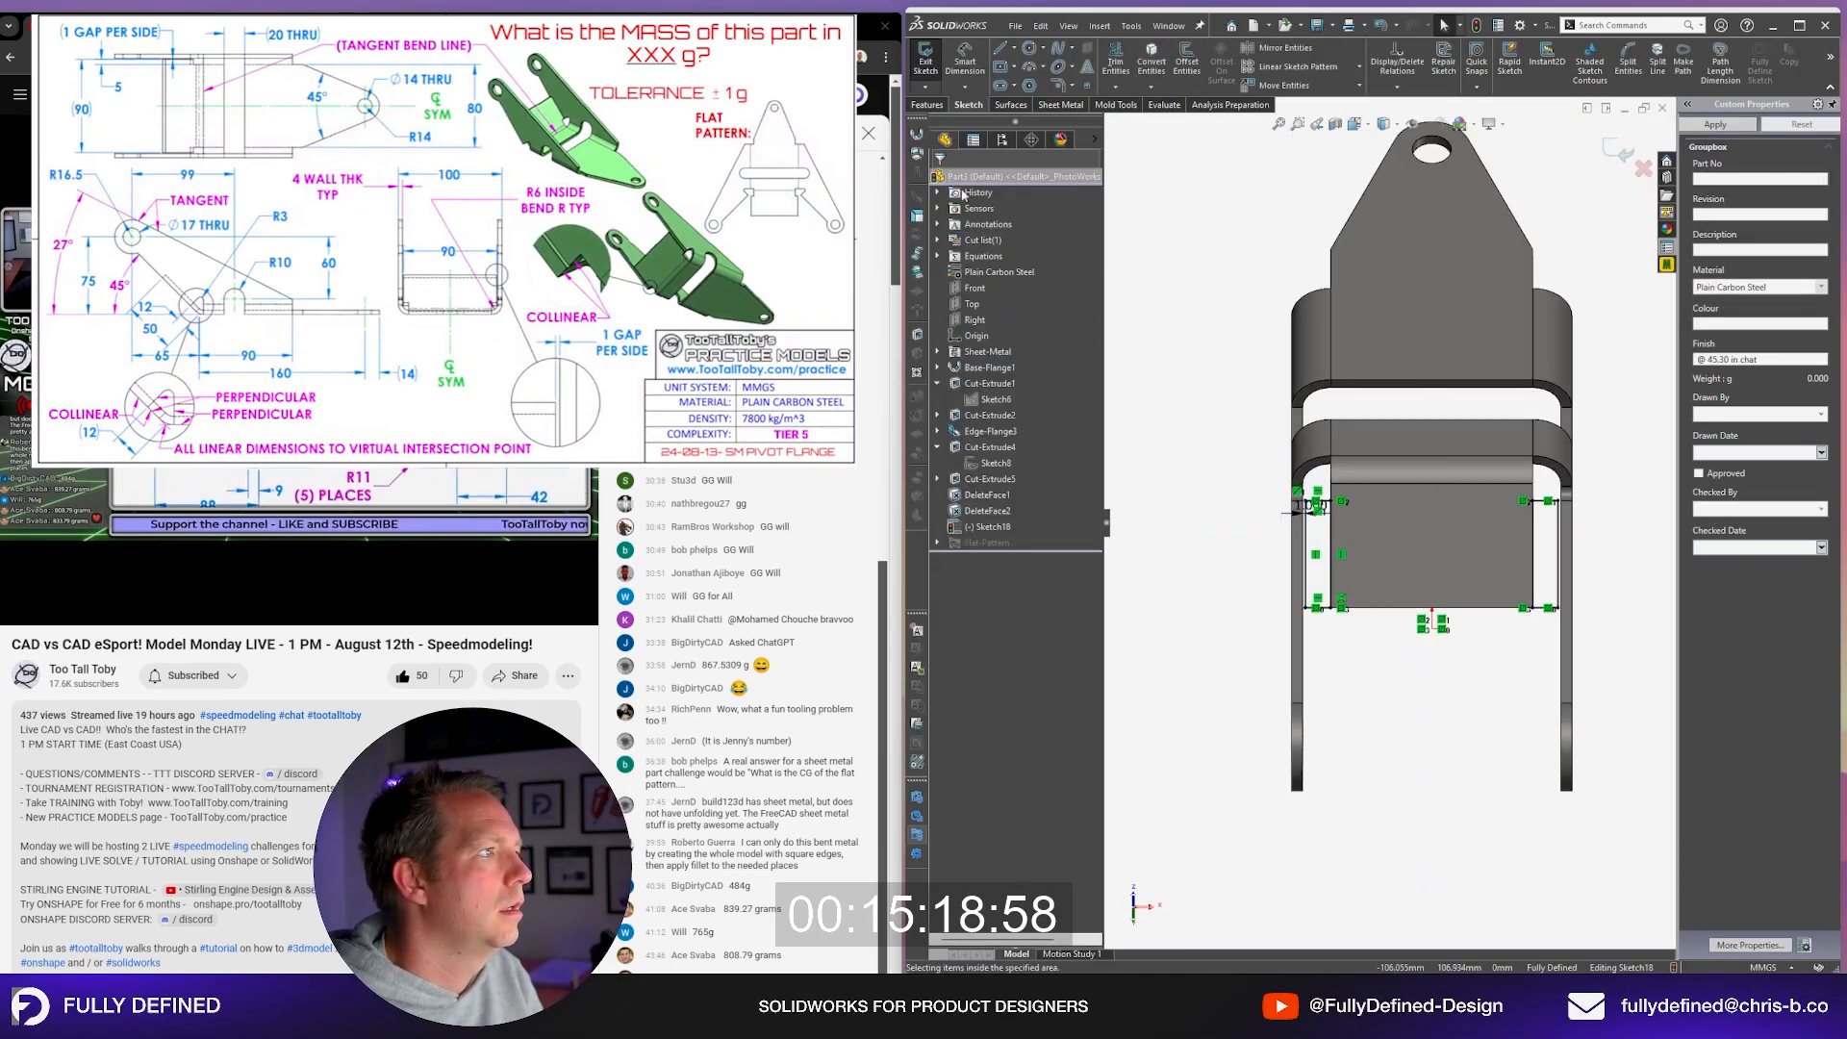
click(919, 138)
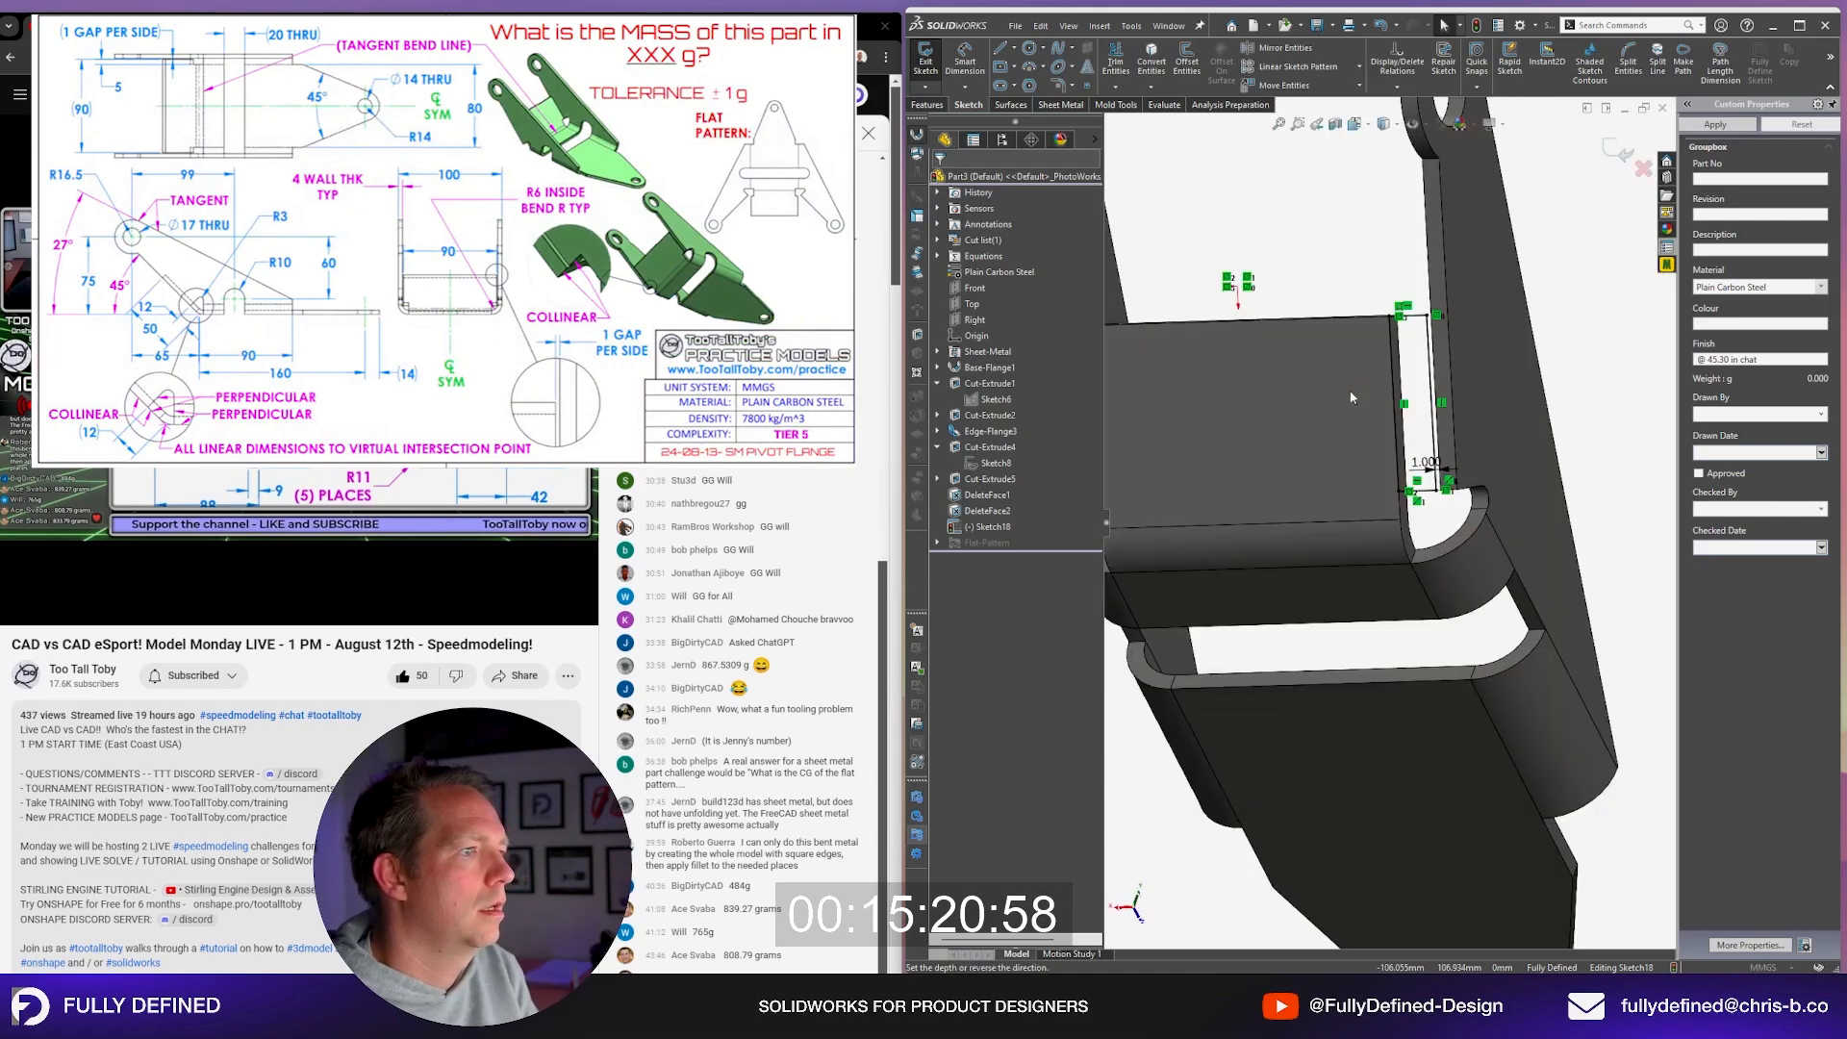
click(939, 180)
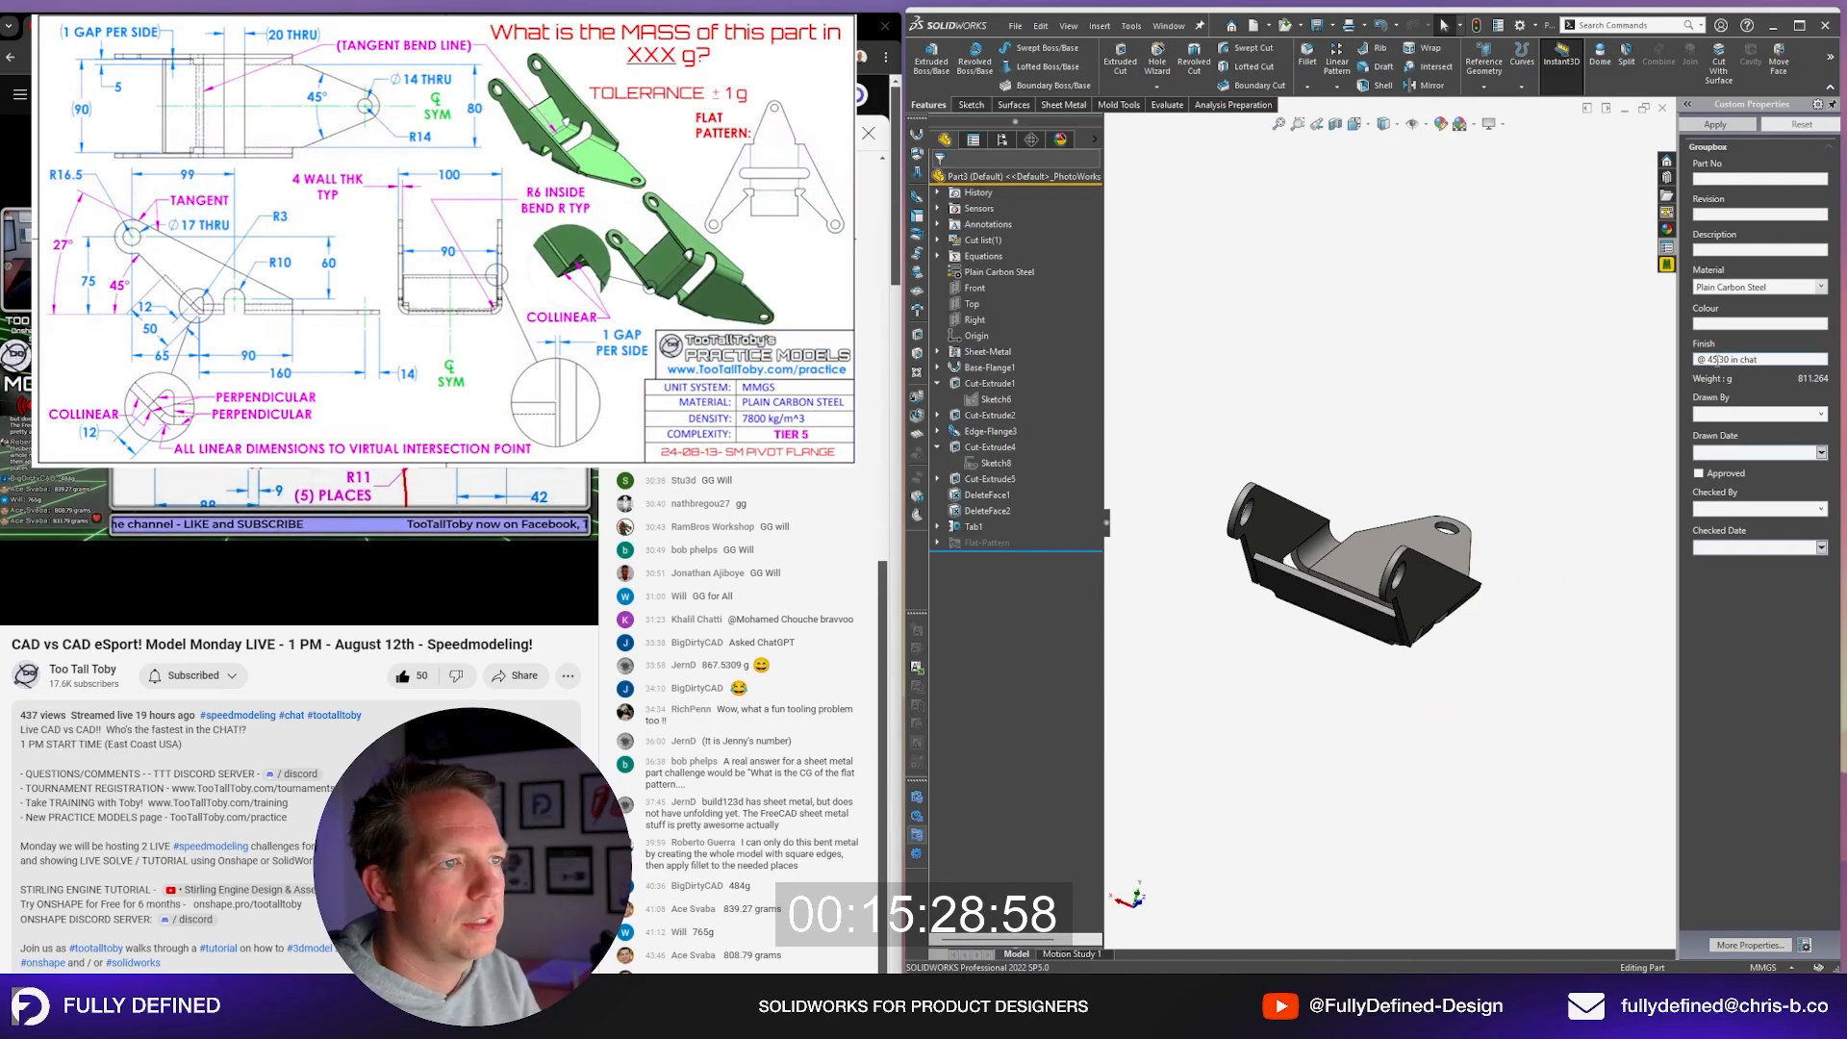
Step: Change the part's Finish property to "@ 46.46 in chat" and apply the custom properties
key(BackSpace)
text(6)
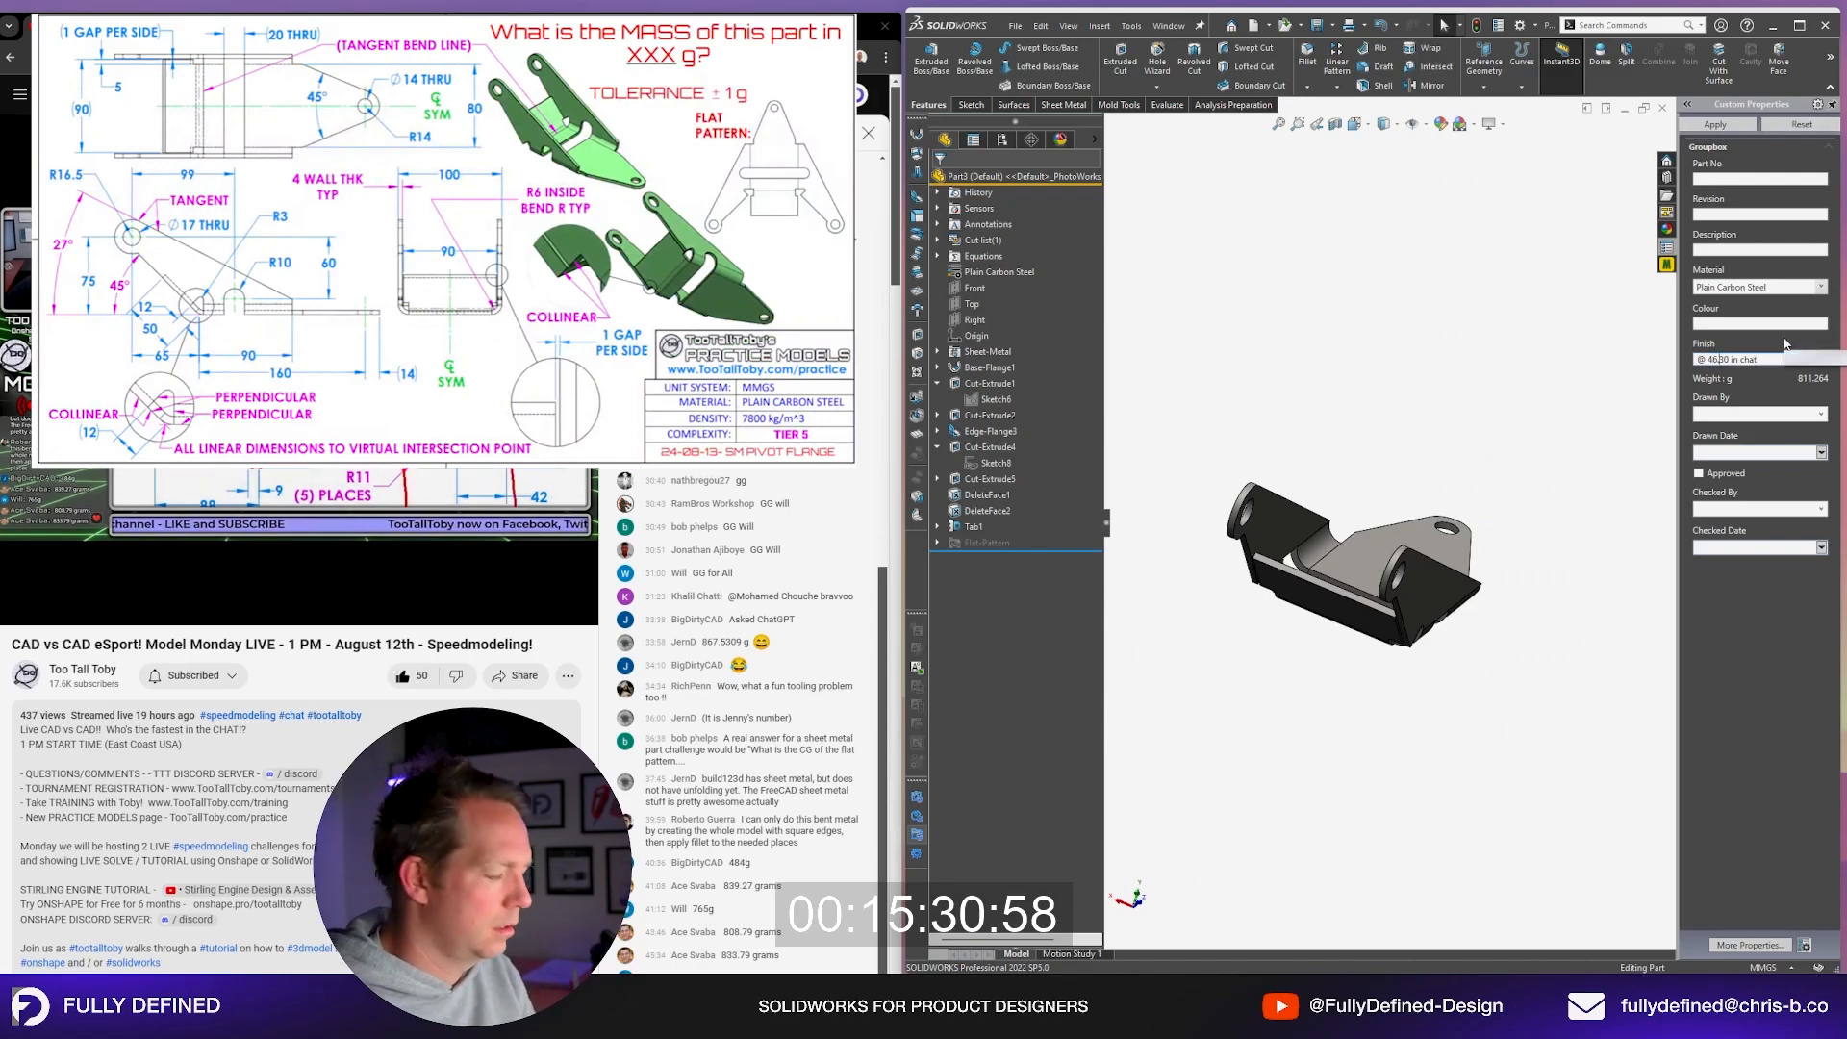
click(1735, 130)
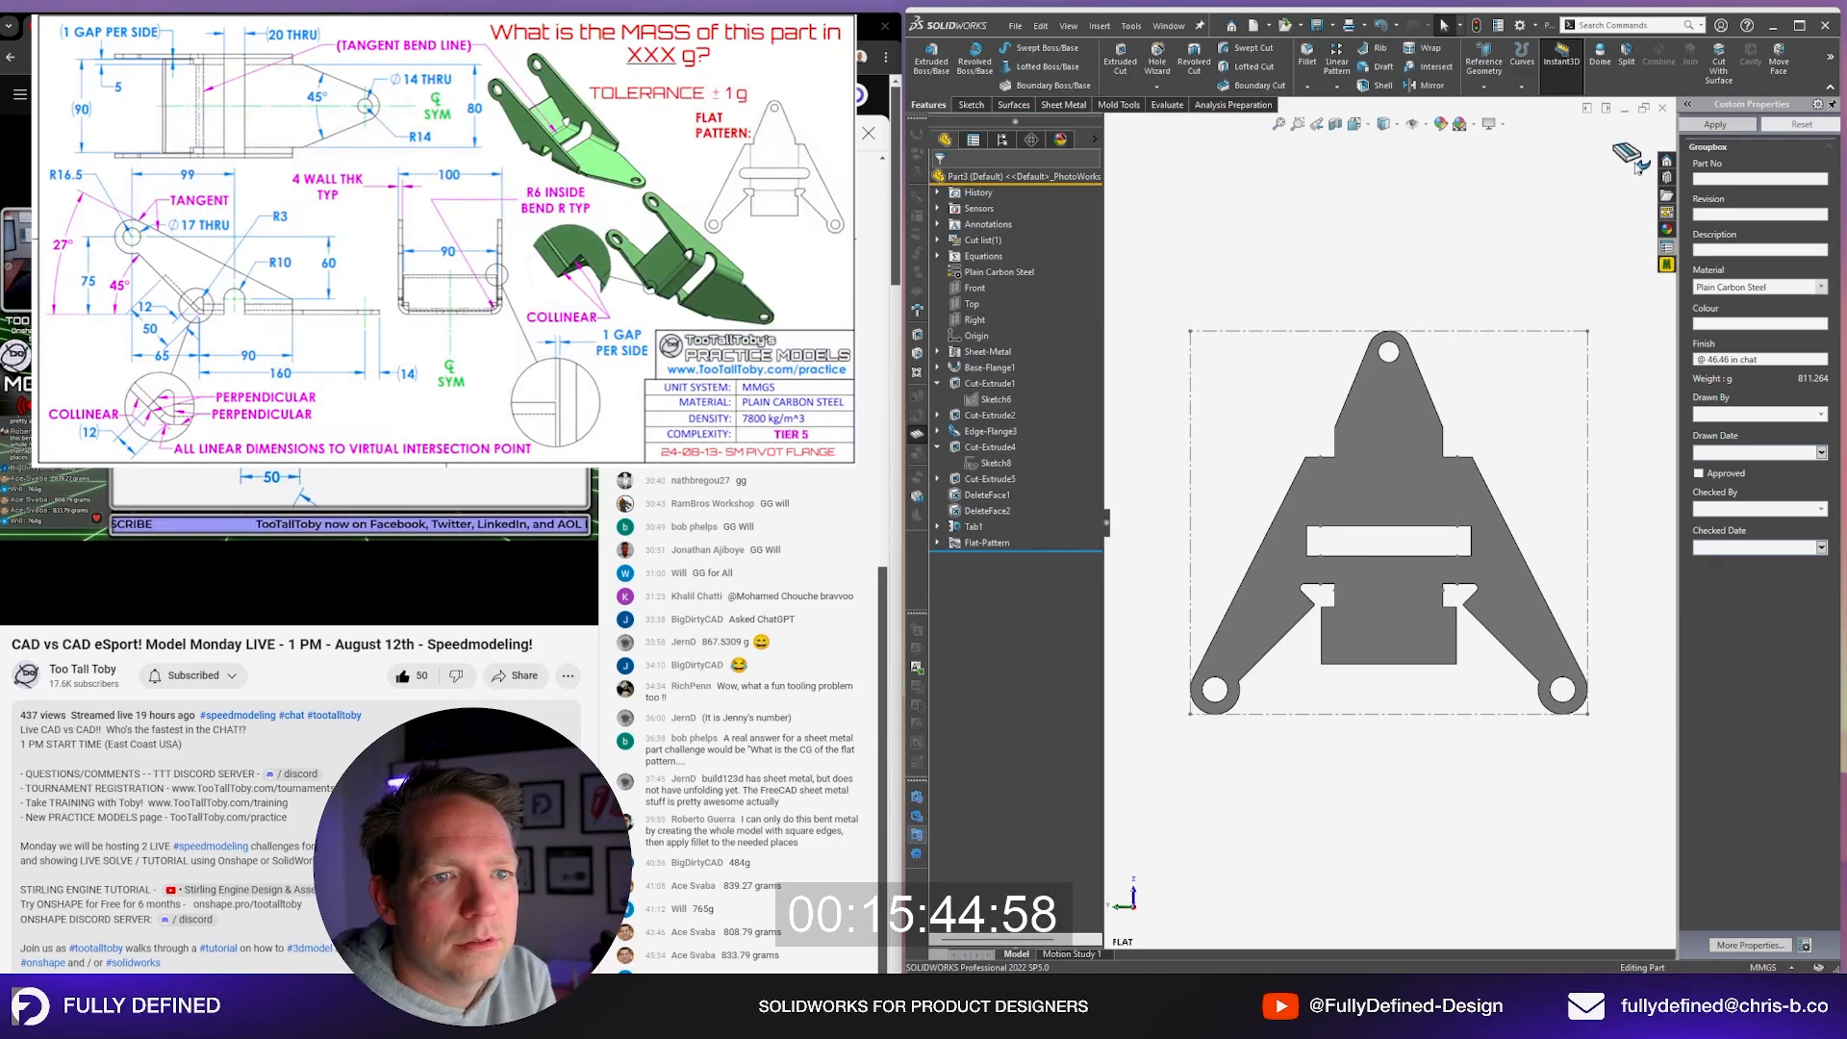
Step: Refold the part and add the R10 semicircular region to the first cut-extrude's selected contours
click(1638, 168)
middle_drag(1364, 663, 1144, 500)
click(996, 448)
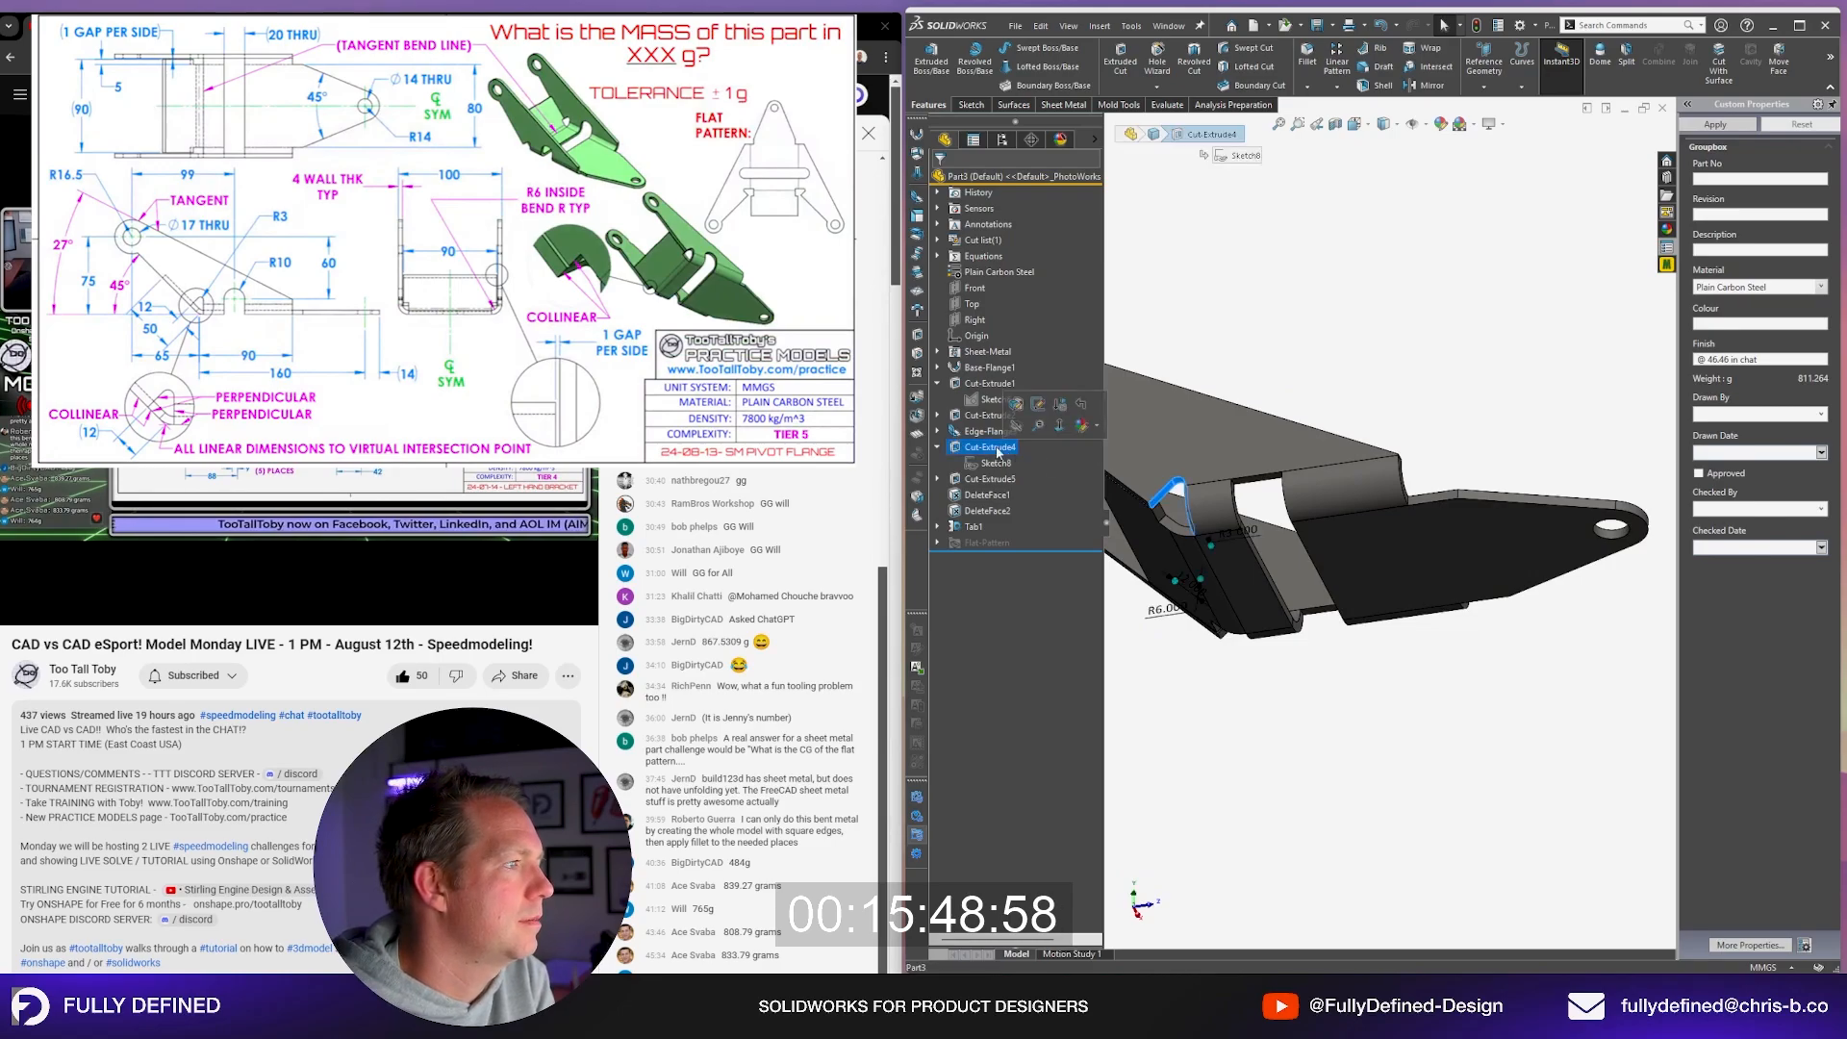
click(989, 383)
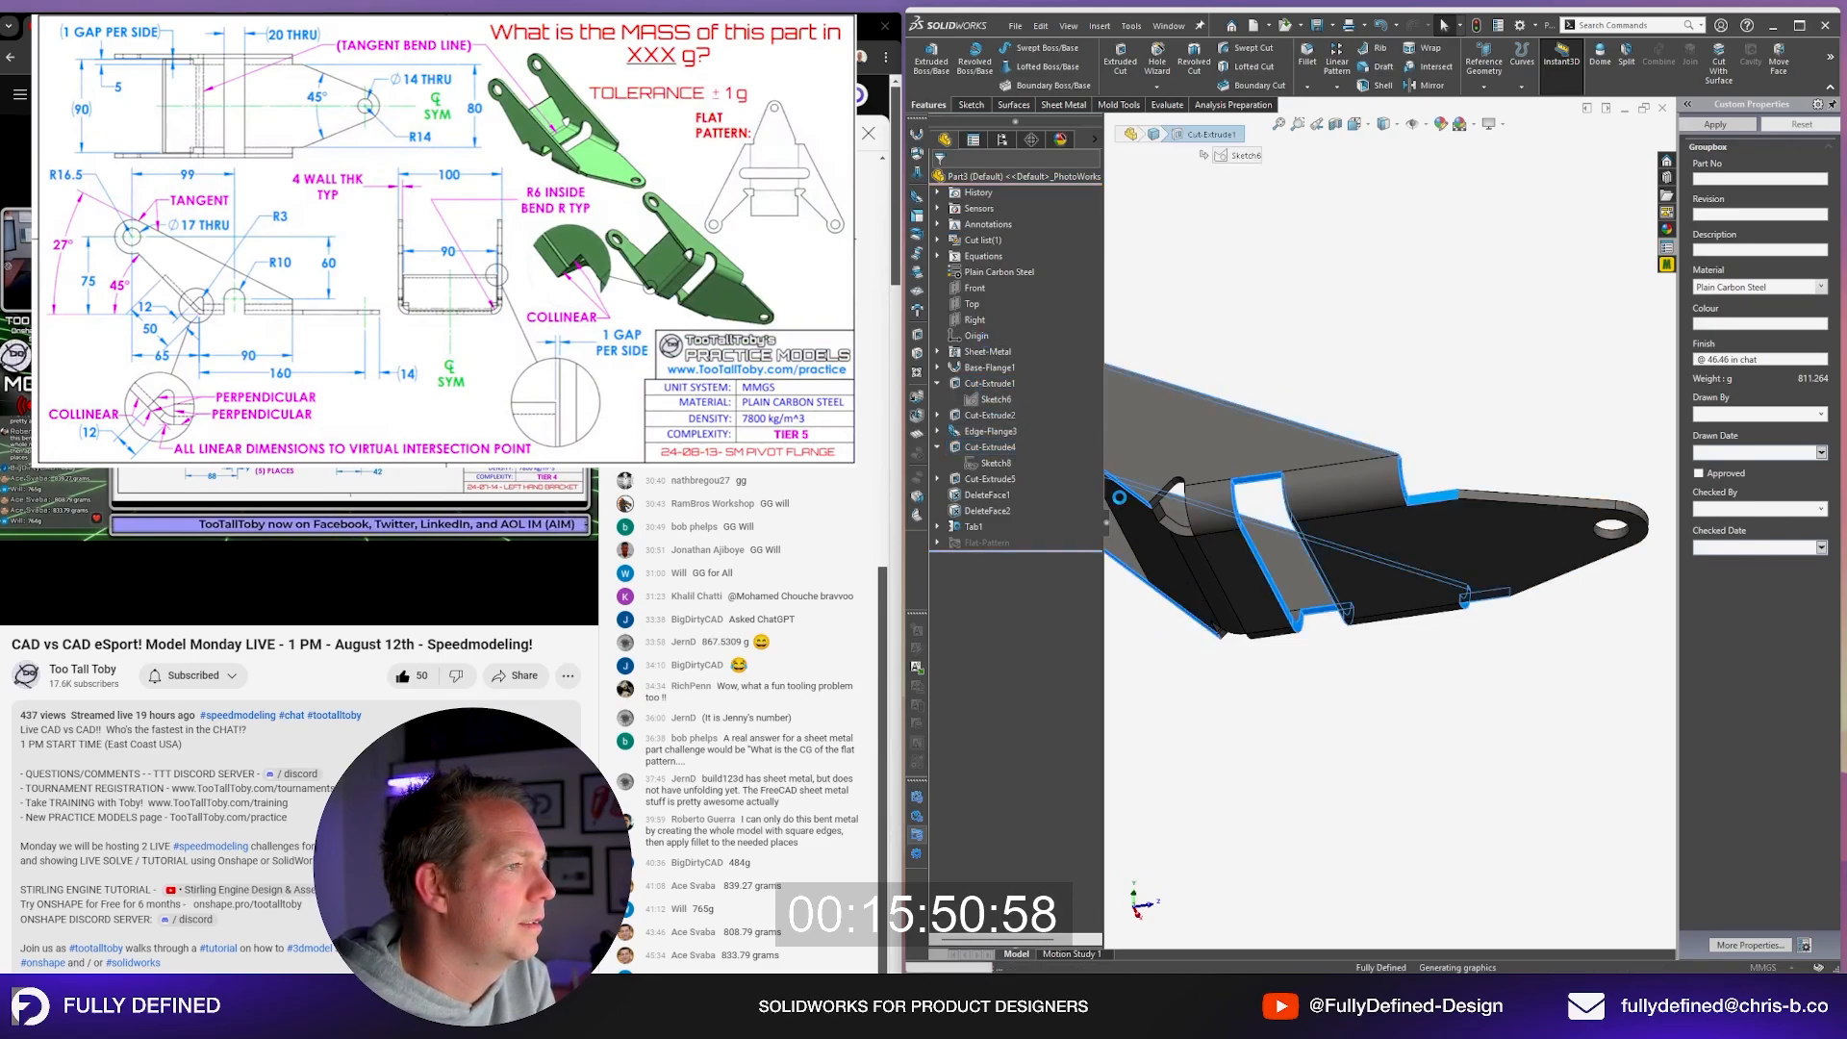
click(1060, 472)
scroll(1325, 470, down, 5)
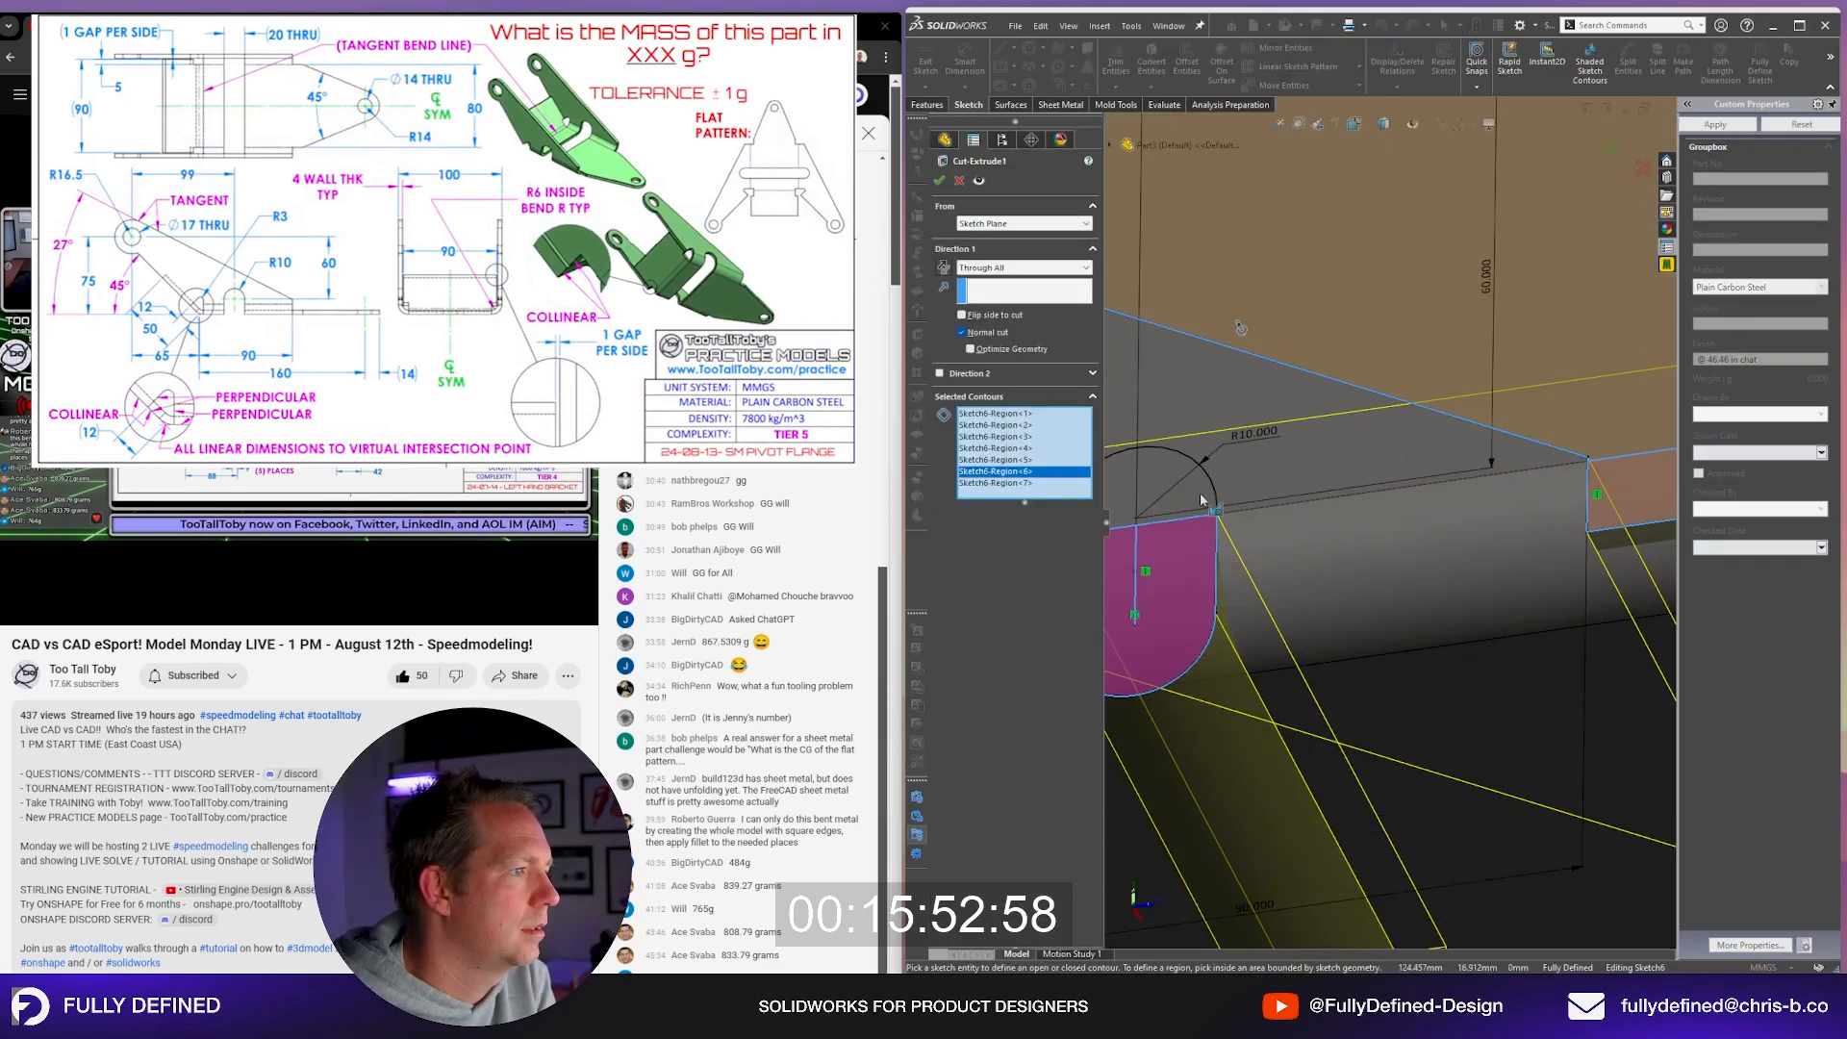
click(1202, 501)
right_click(1201, 500)
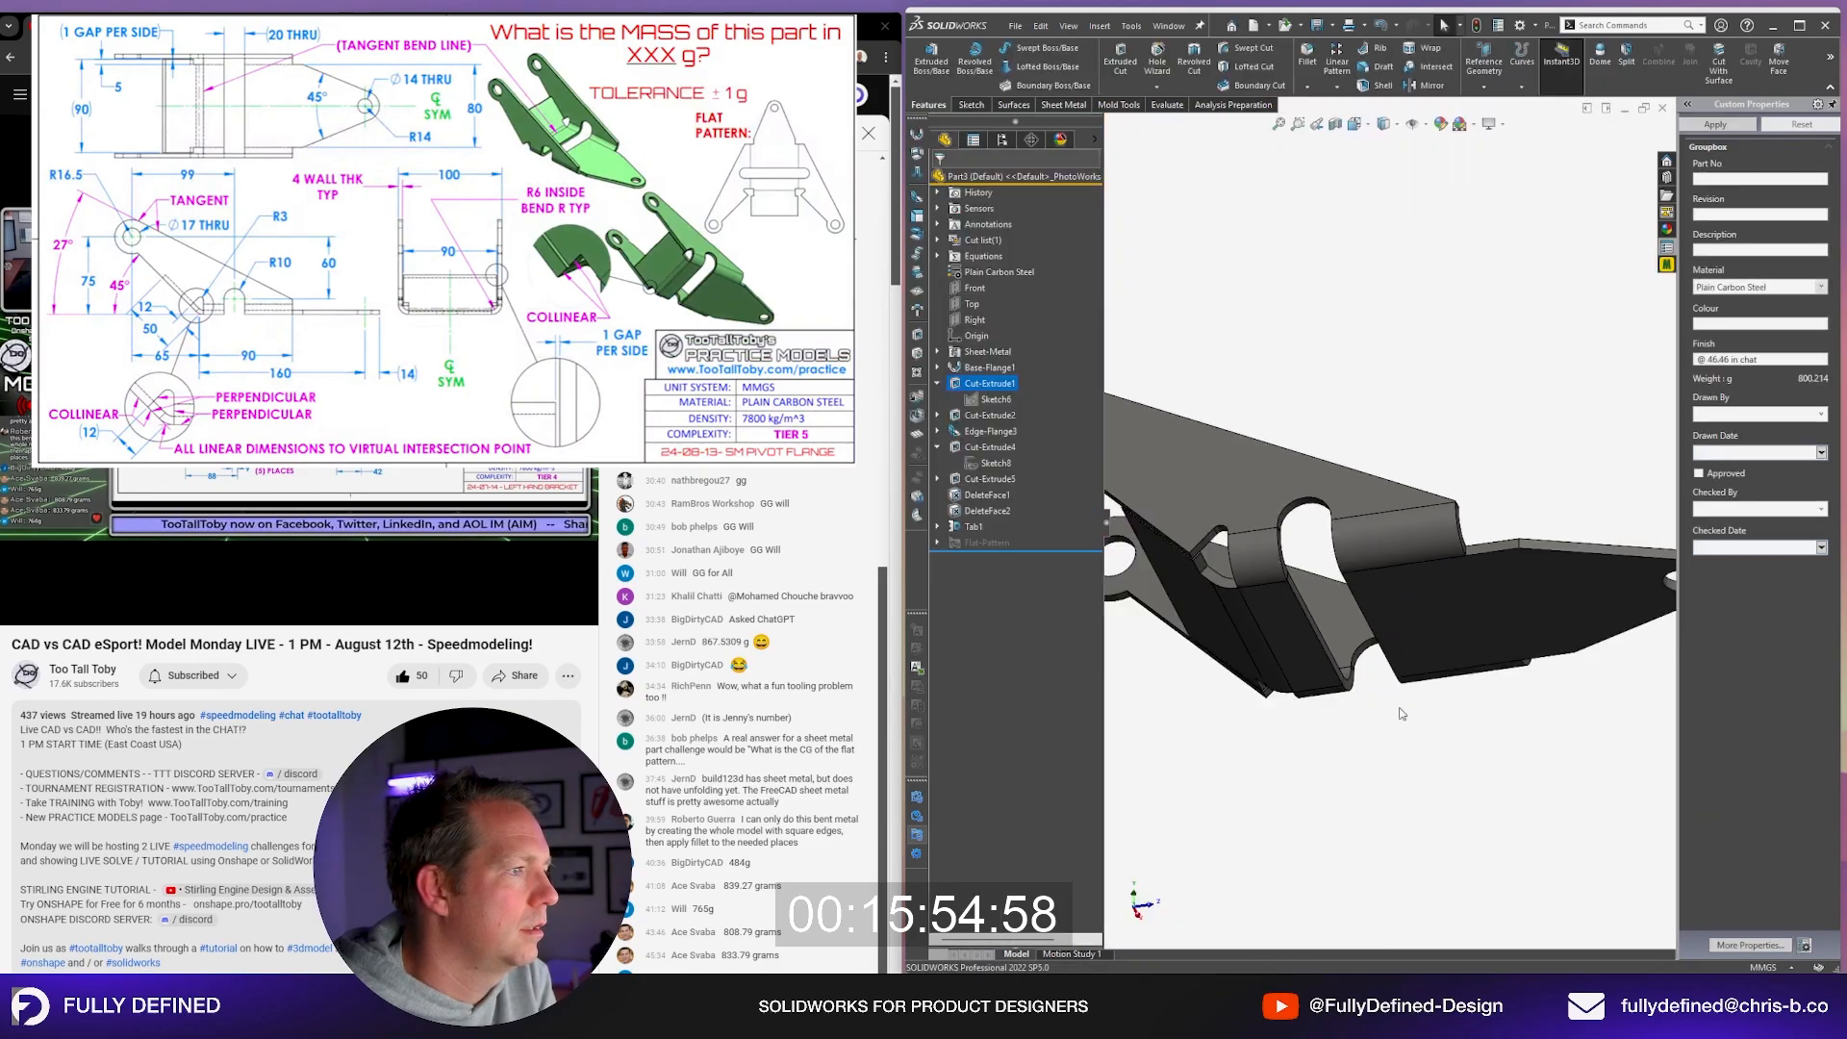
key(f)
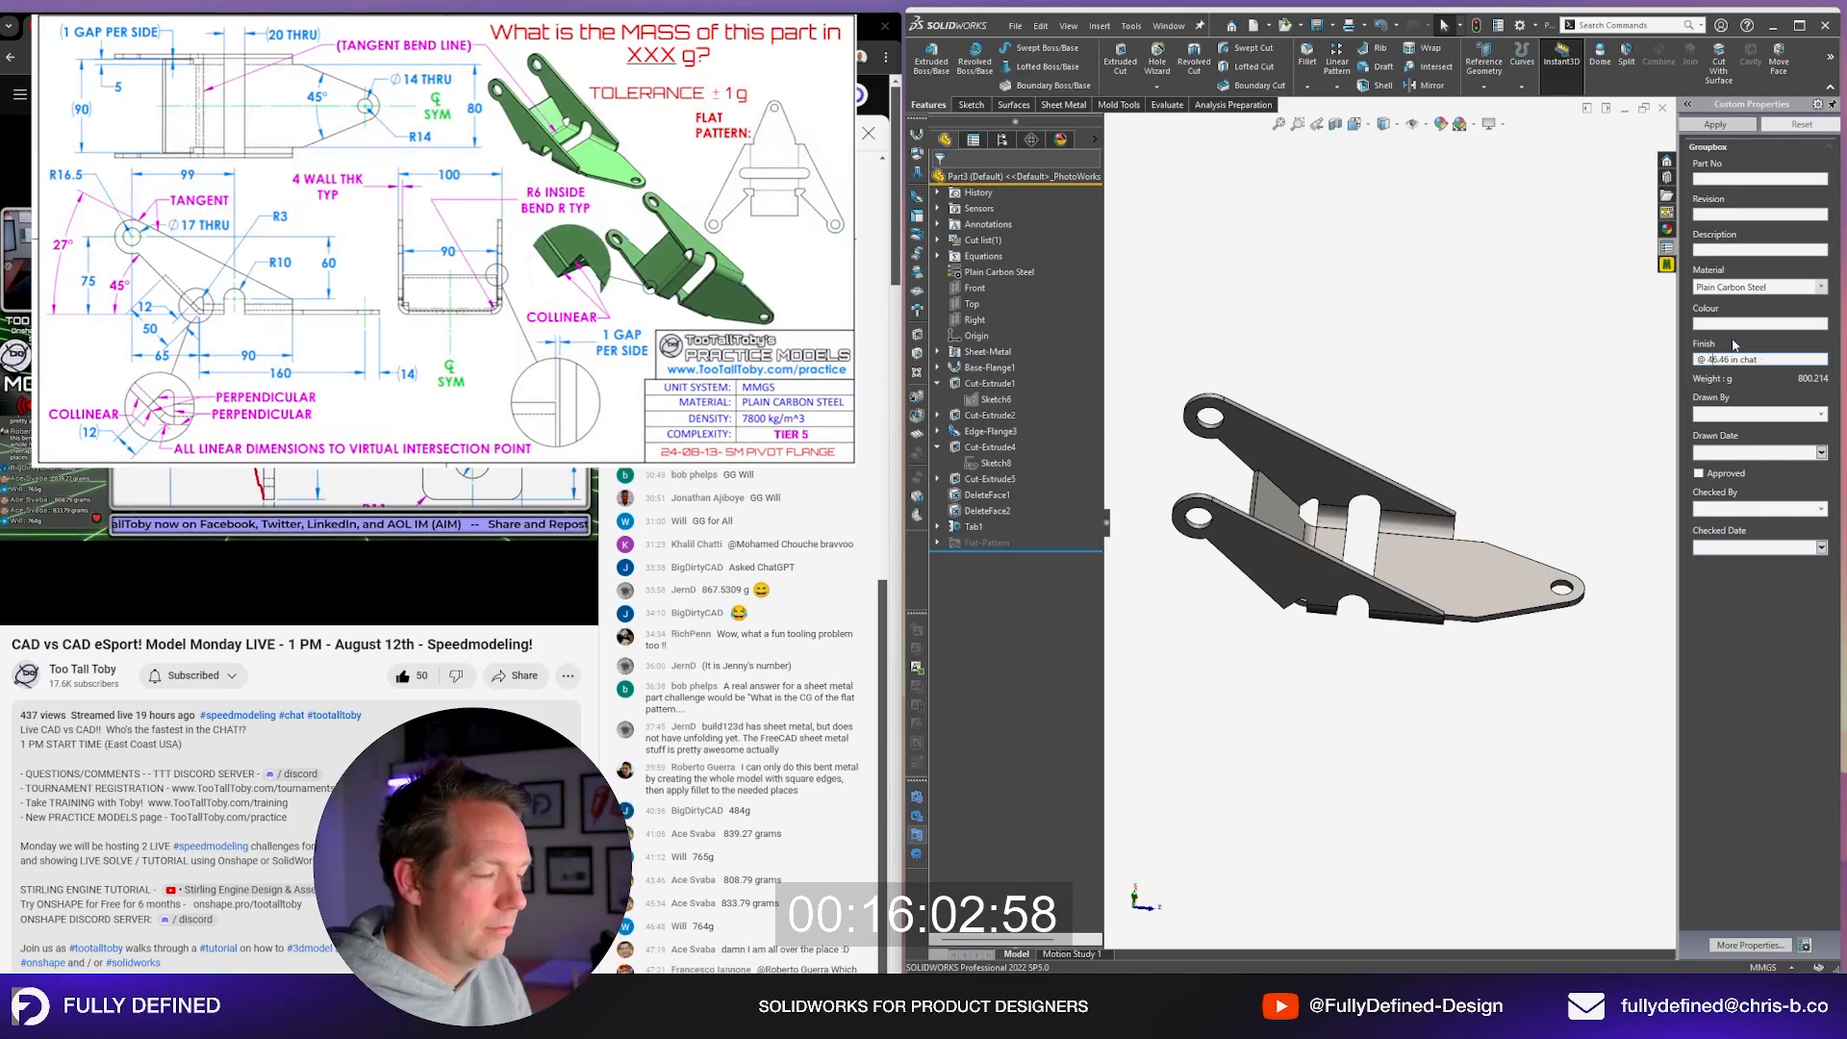
Step: Change the part's Finish property to "@ 47.20 in chat" and apply the custom properties
key(Delete)
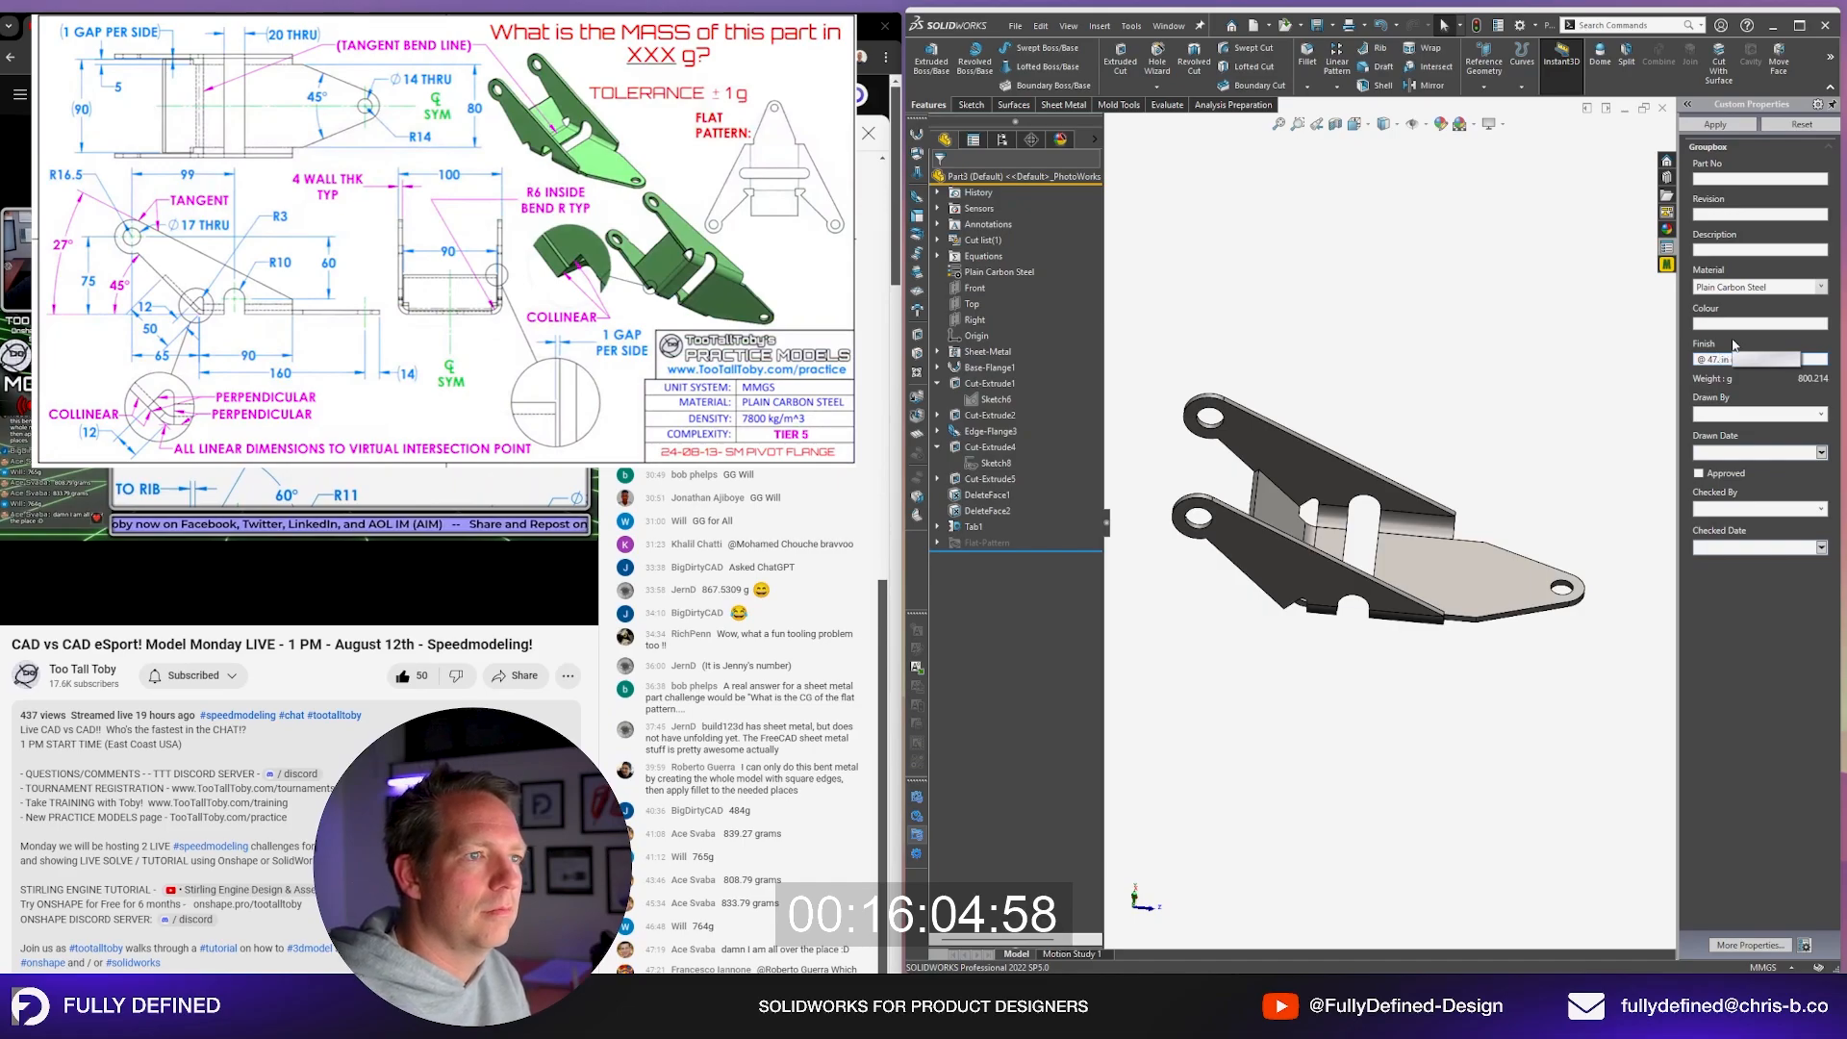
text(20)
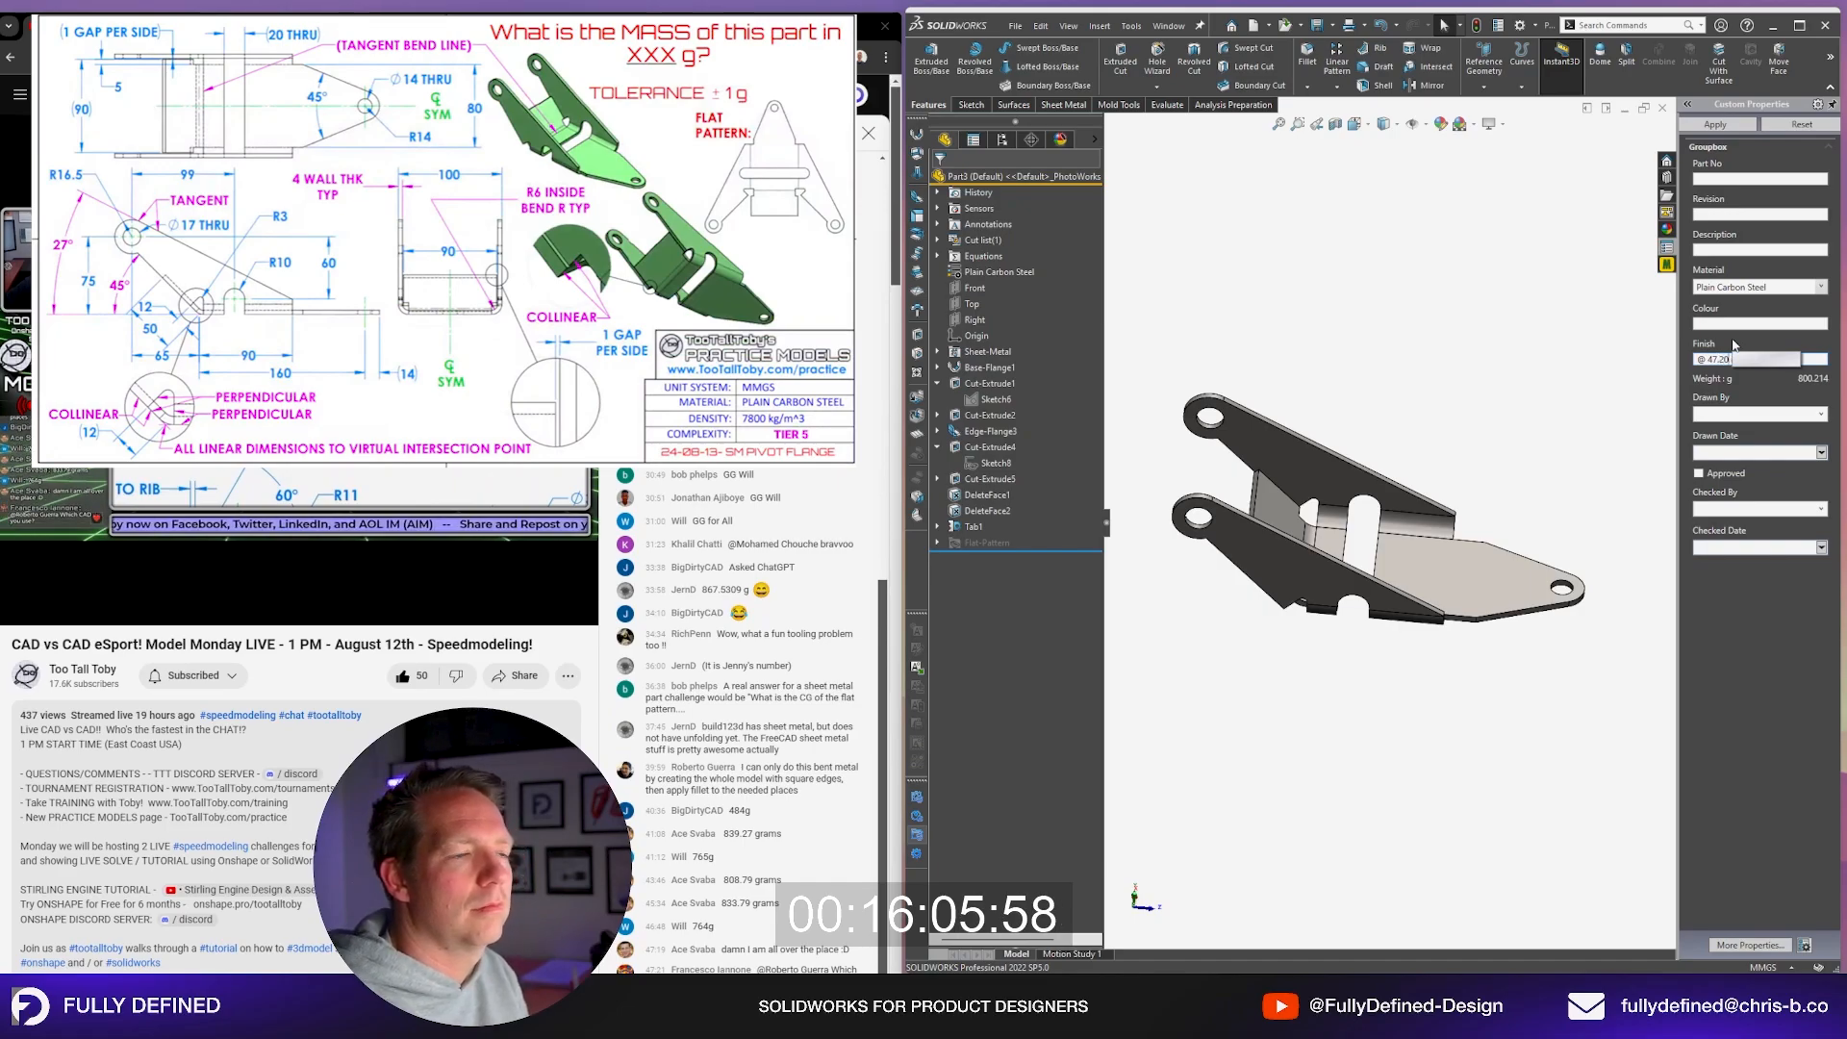
click(1742, 130)
Step: Flatten the part and check its face in the FLAT orientation against the drawing's flat pattern
middle_drag(1463, 290, 1451, 316)
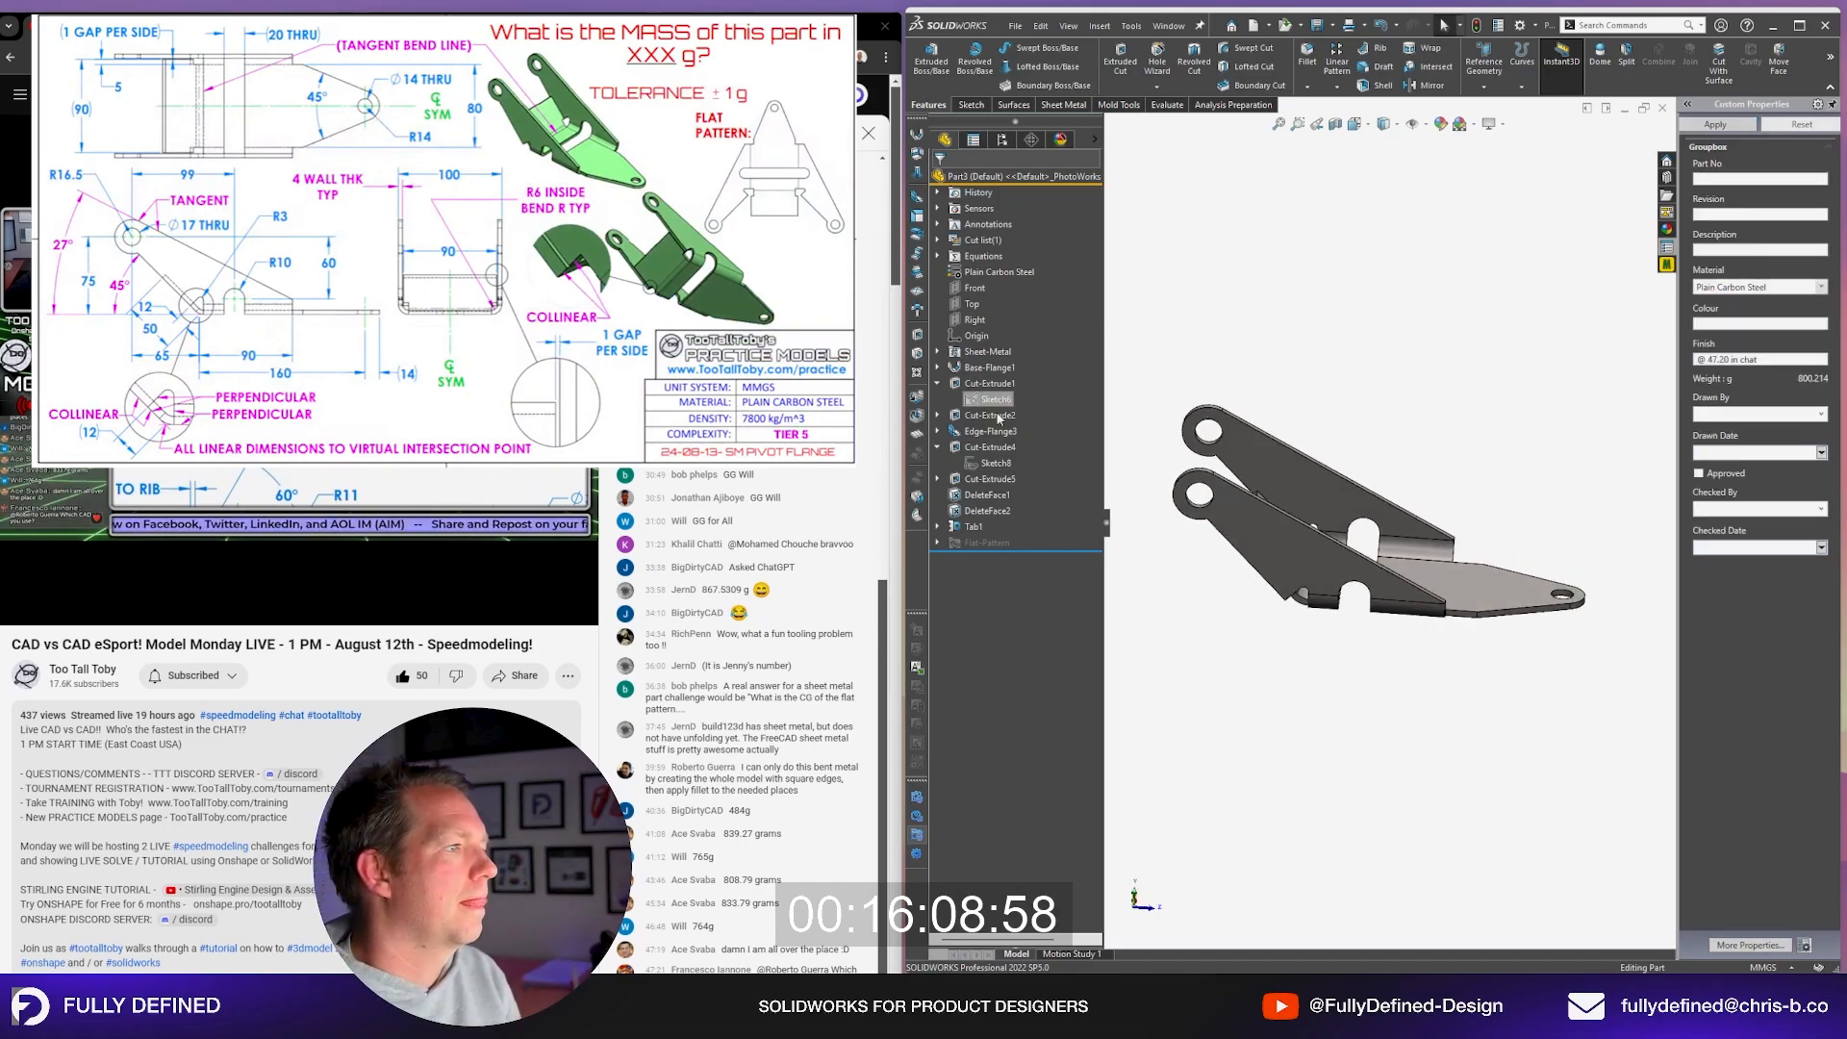
click(916, 434)
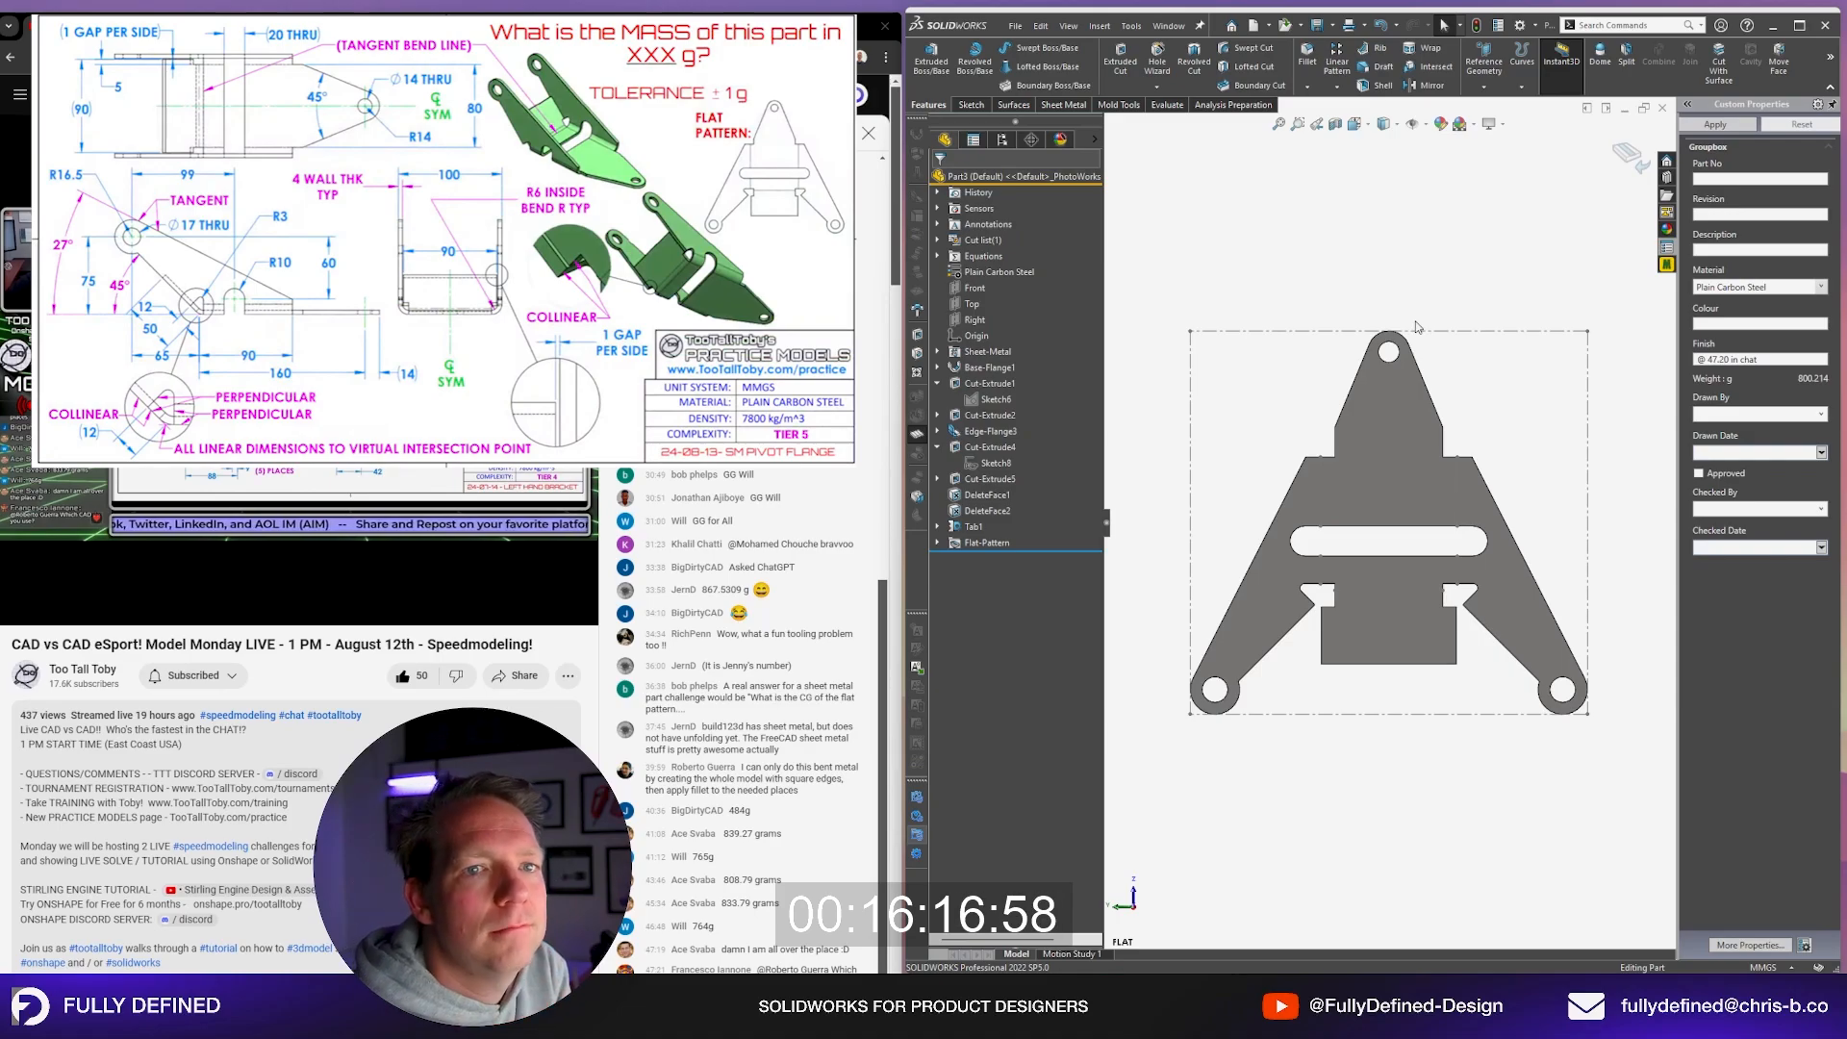
click(1344, 434)
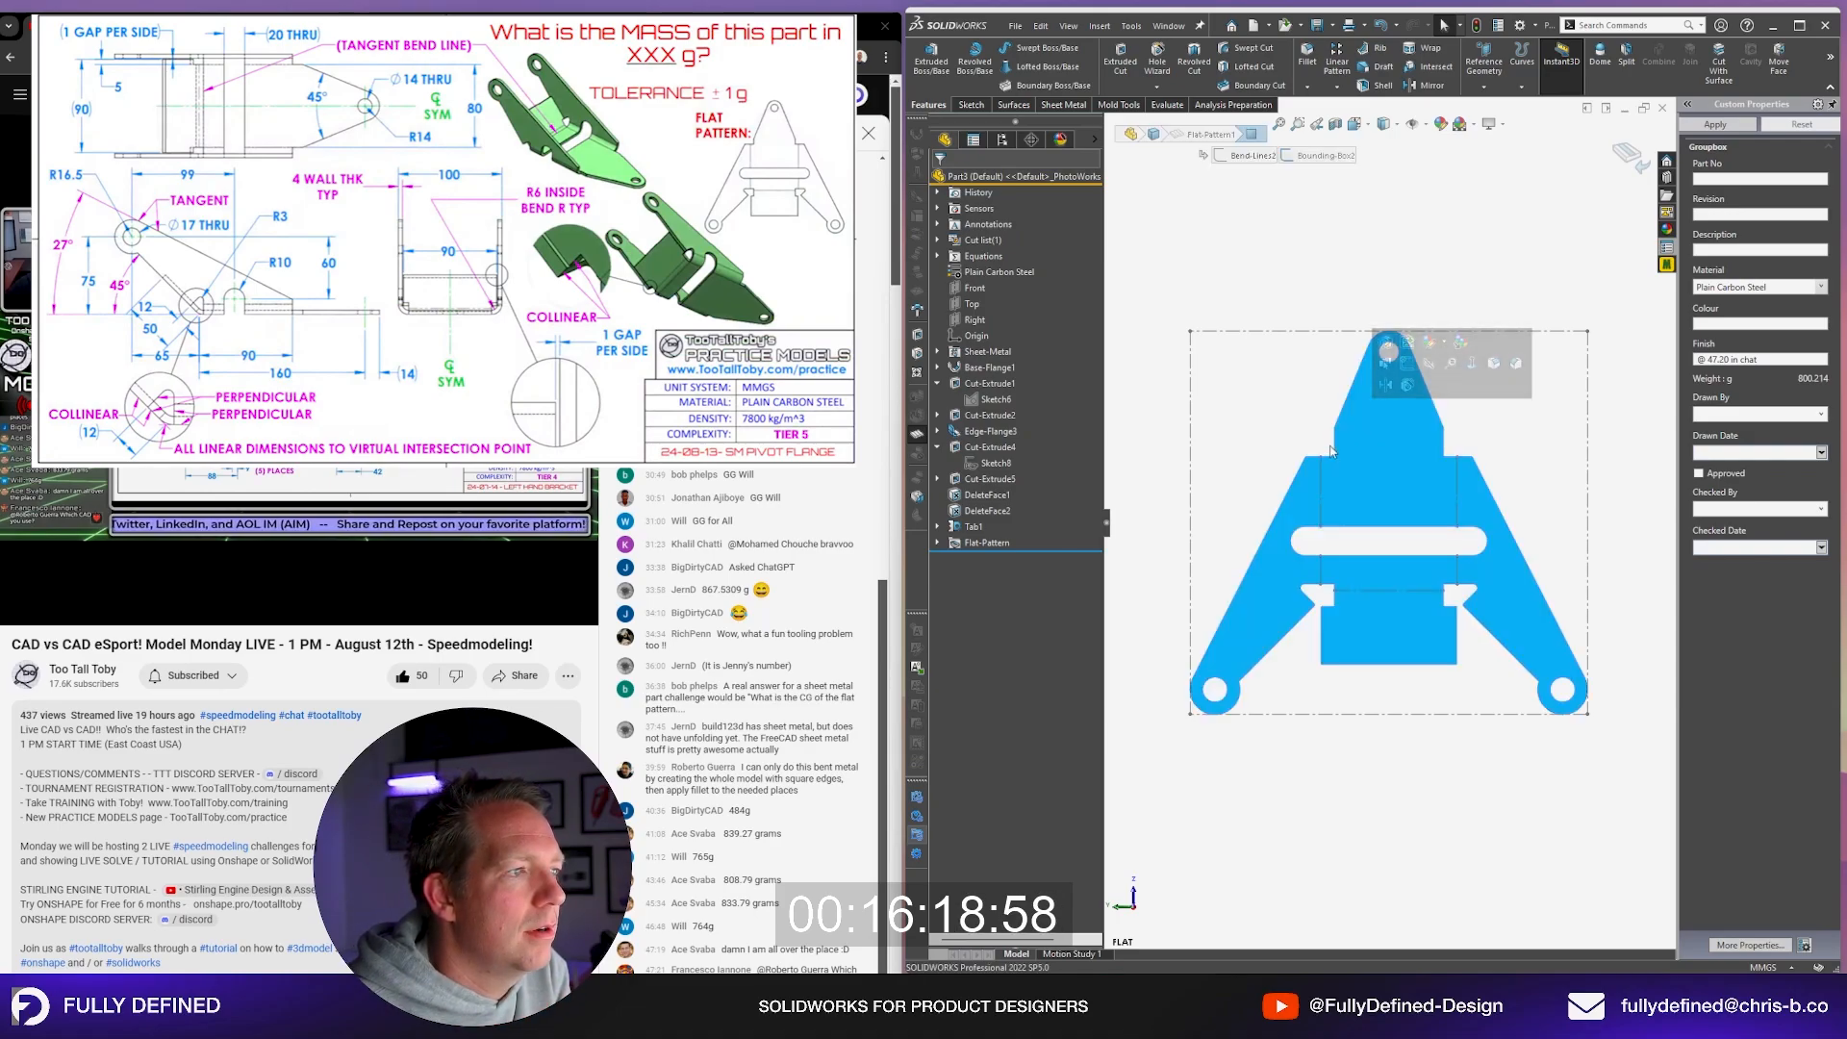
click(1327, 237)
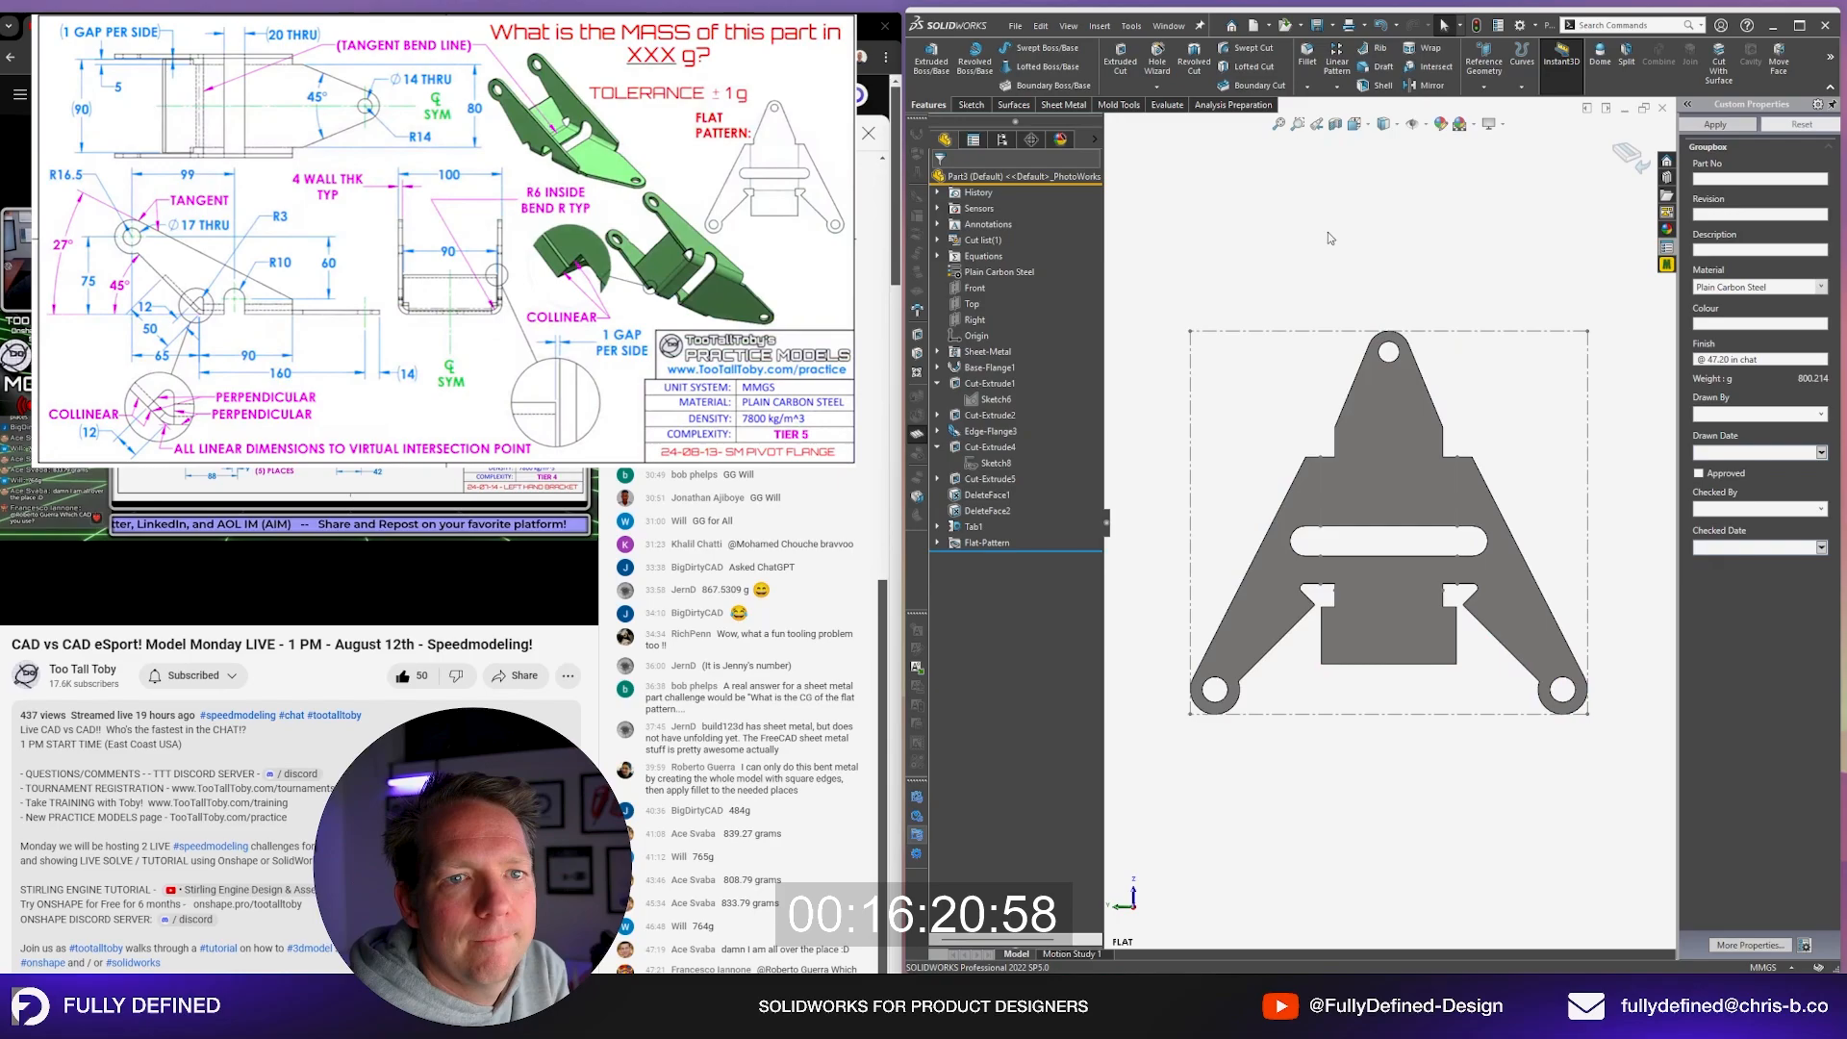
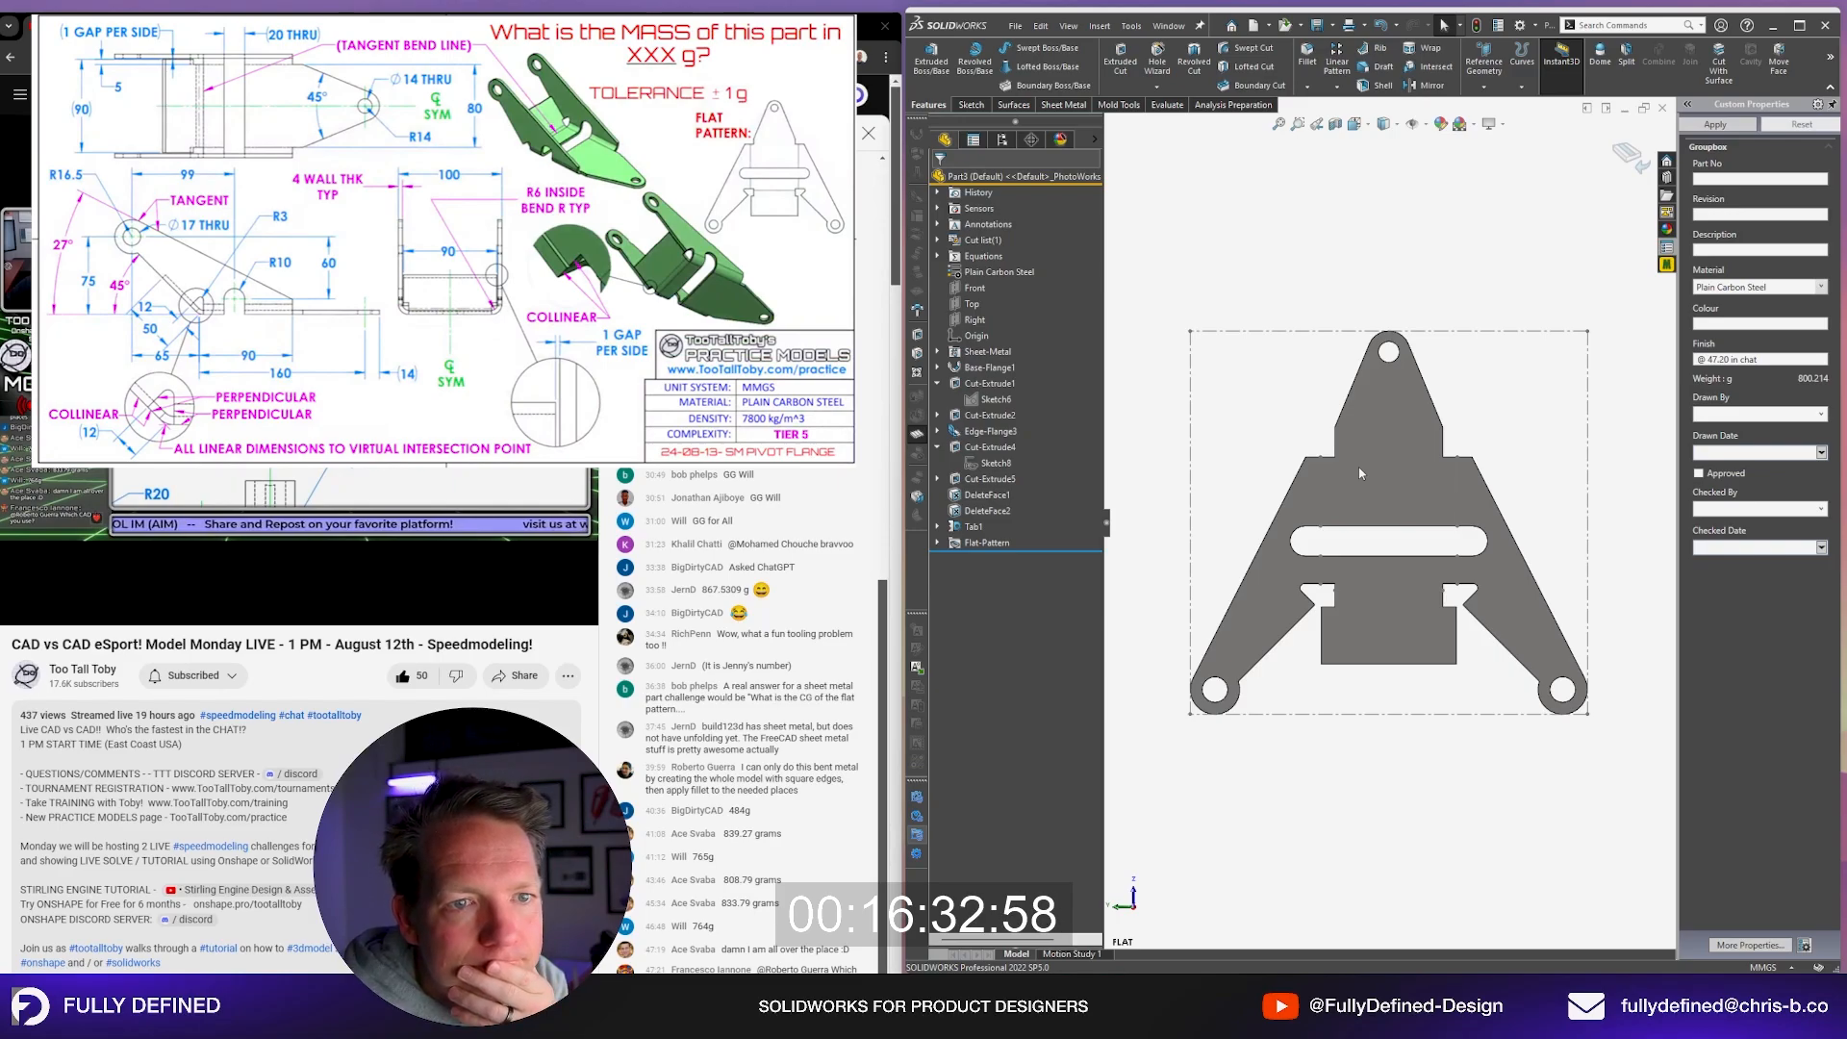
Step: Return the part to its folded state and examine the slot cut across the base from several angles
click(1615, 162)
middle_drag(1489, 408, 1323, 506)
scroll(1324, 506, down, 4)
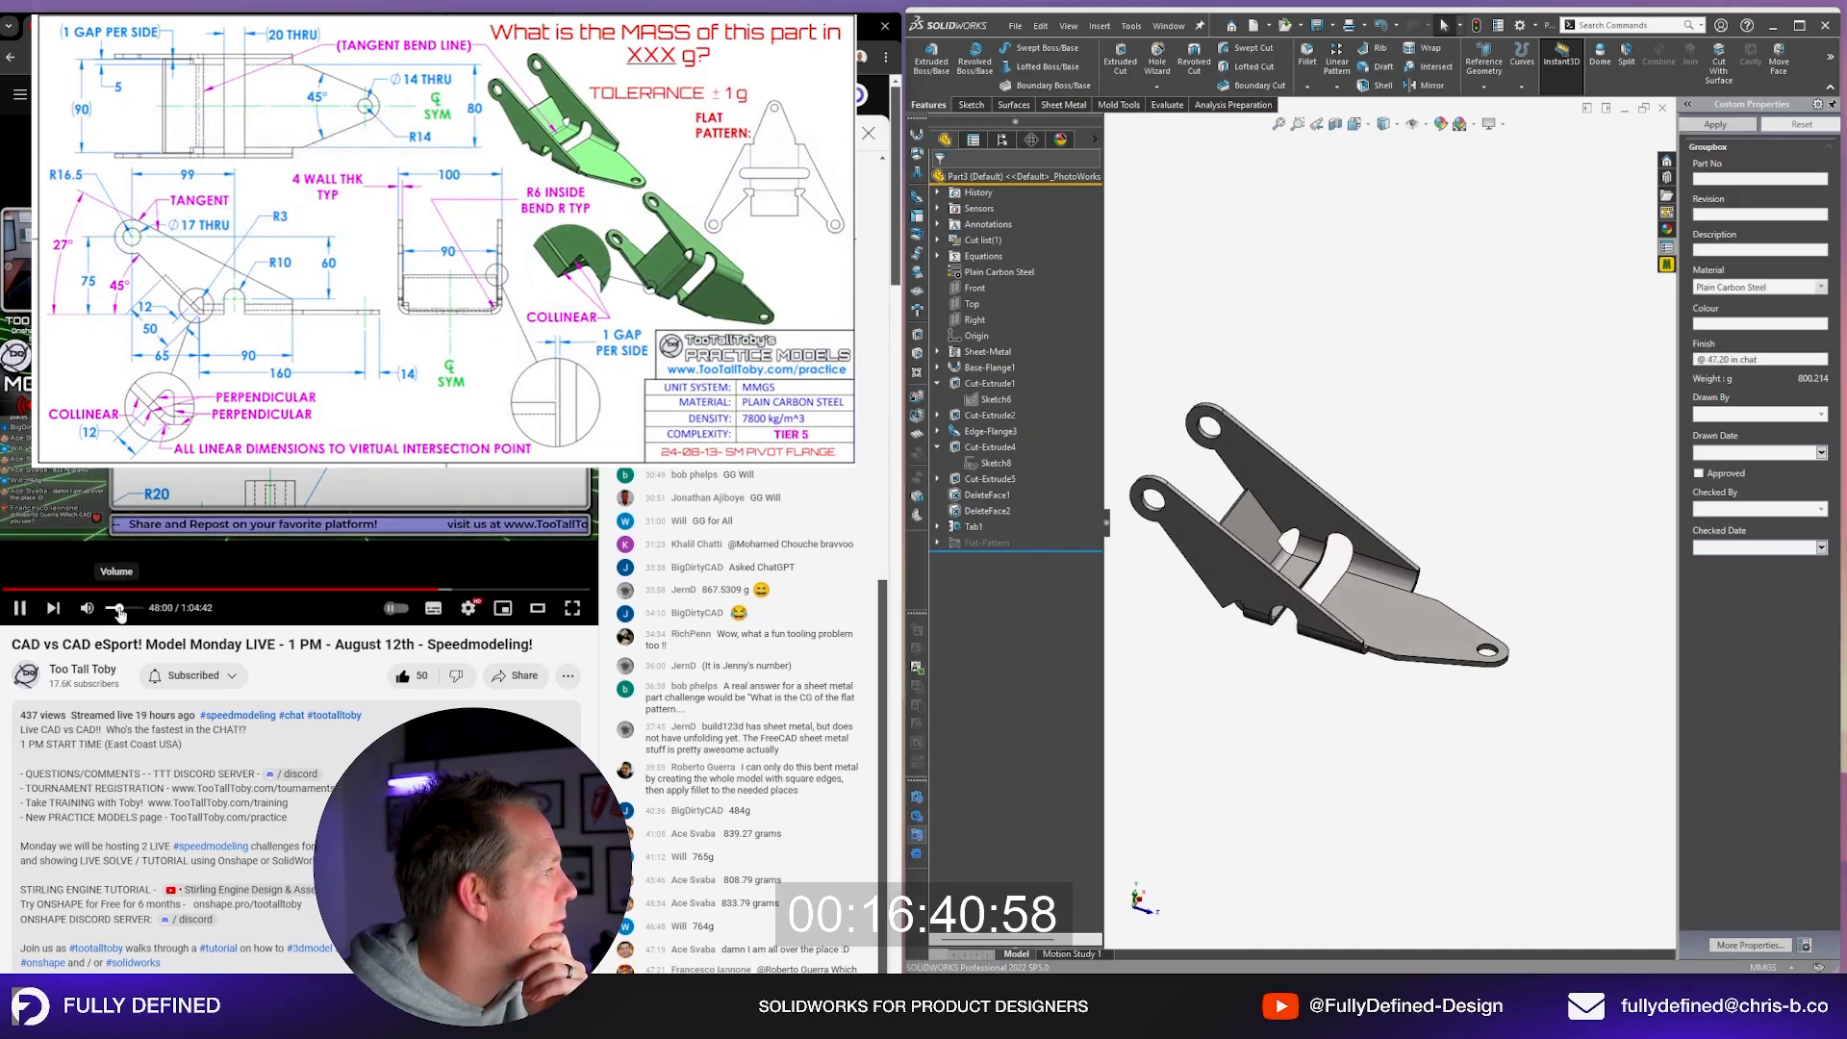
scroll(1196, 527, up, 2)
scroll(1195, 527, down, 2)
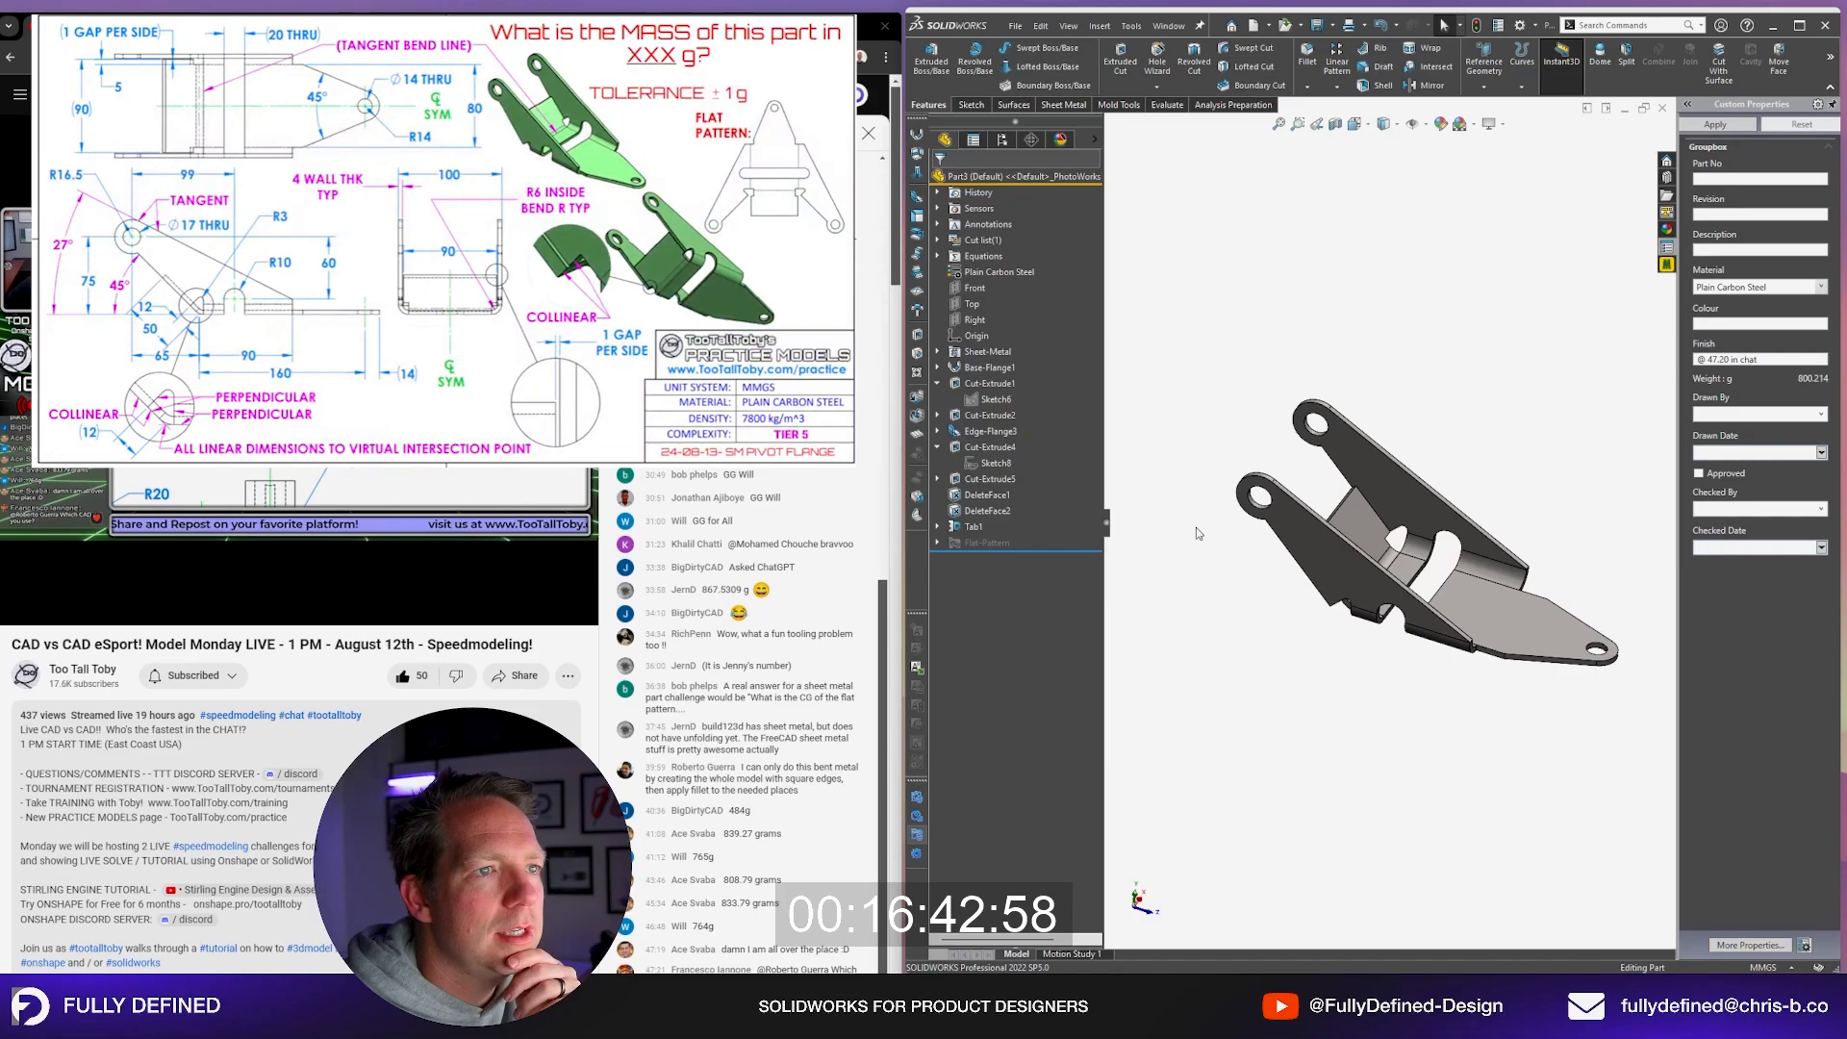
middle_drag(1443, 558, 1446, 481)
scroll(1480, 601, down, 2)
middle_drag(1479, 599, 1406, 523)
scroll(1387, 513, down, 3)
click(1406, 524)
scroll(1405, 525, up, 3)
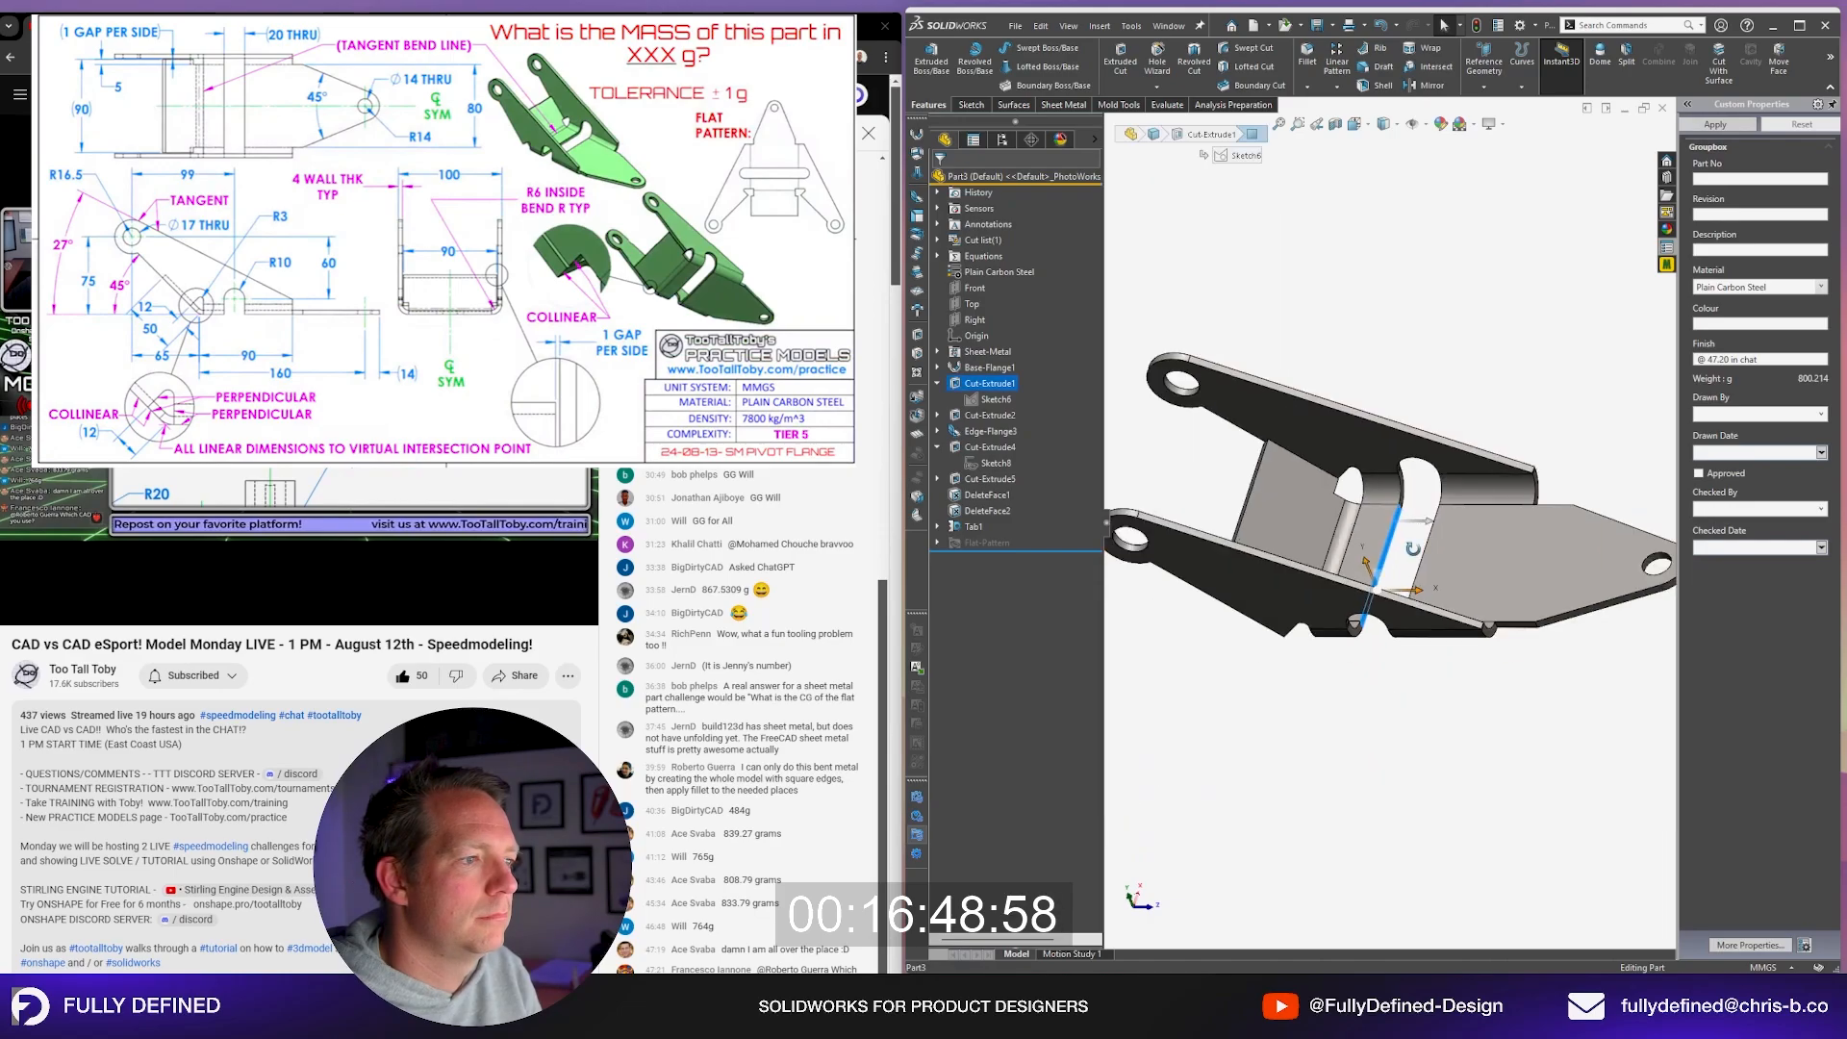
Step: Measure the distance between the two long straight edges of the slot across the base
click(1393, 892)
scroll(1383, 533, down, 3)
key(m)
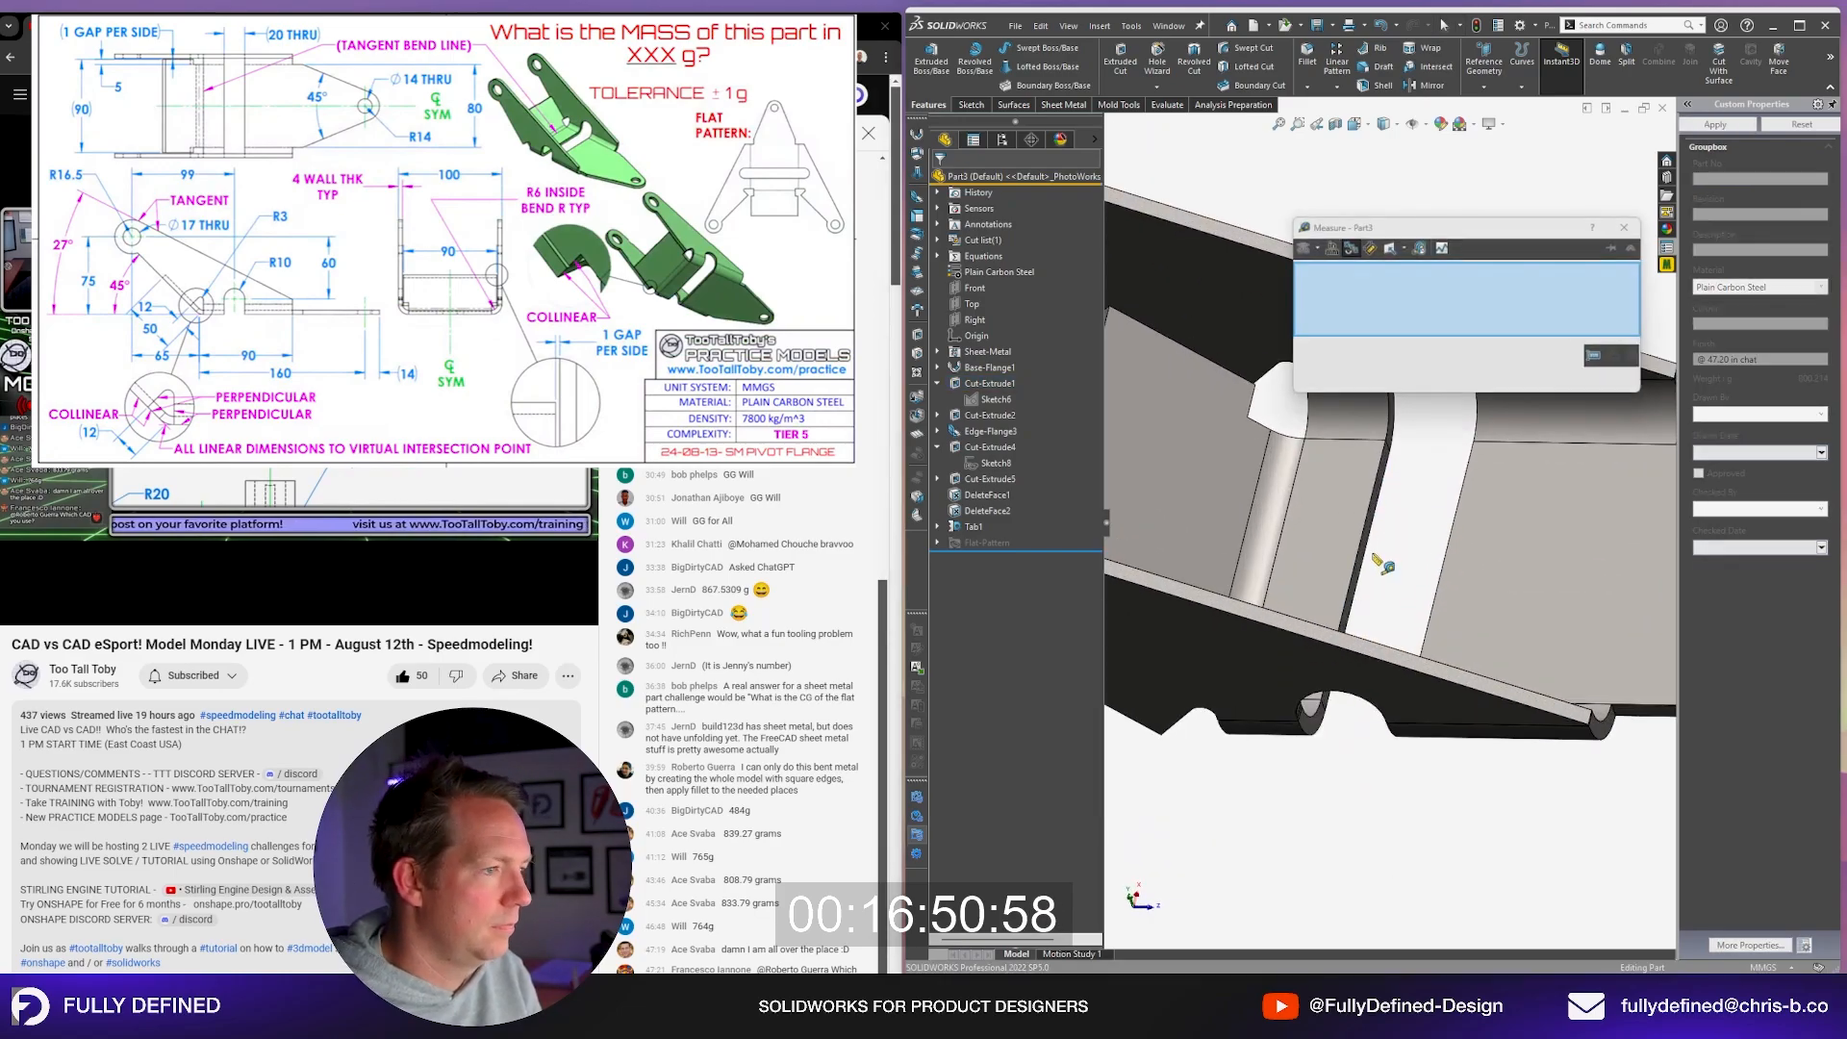
click(1361, 546)
click(1451, 552)
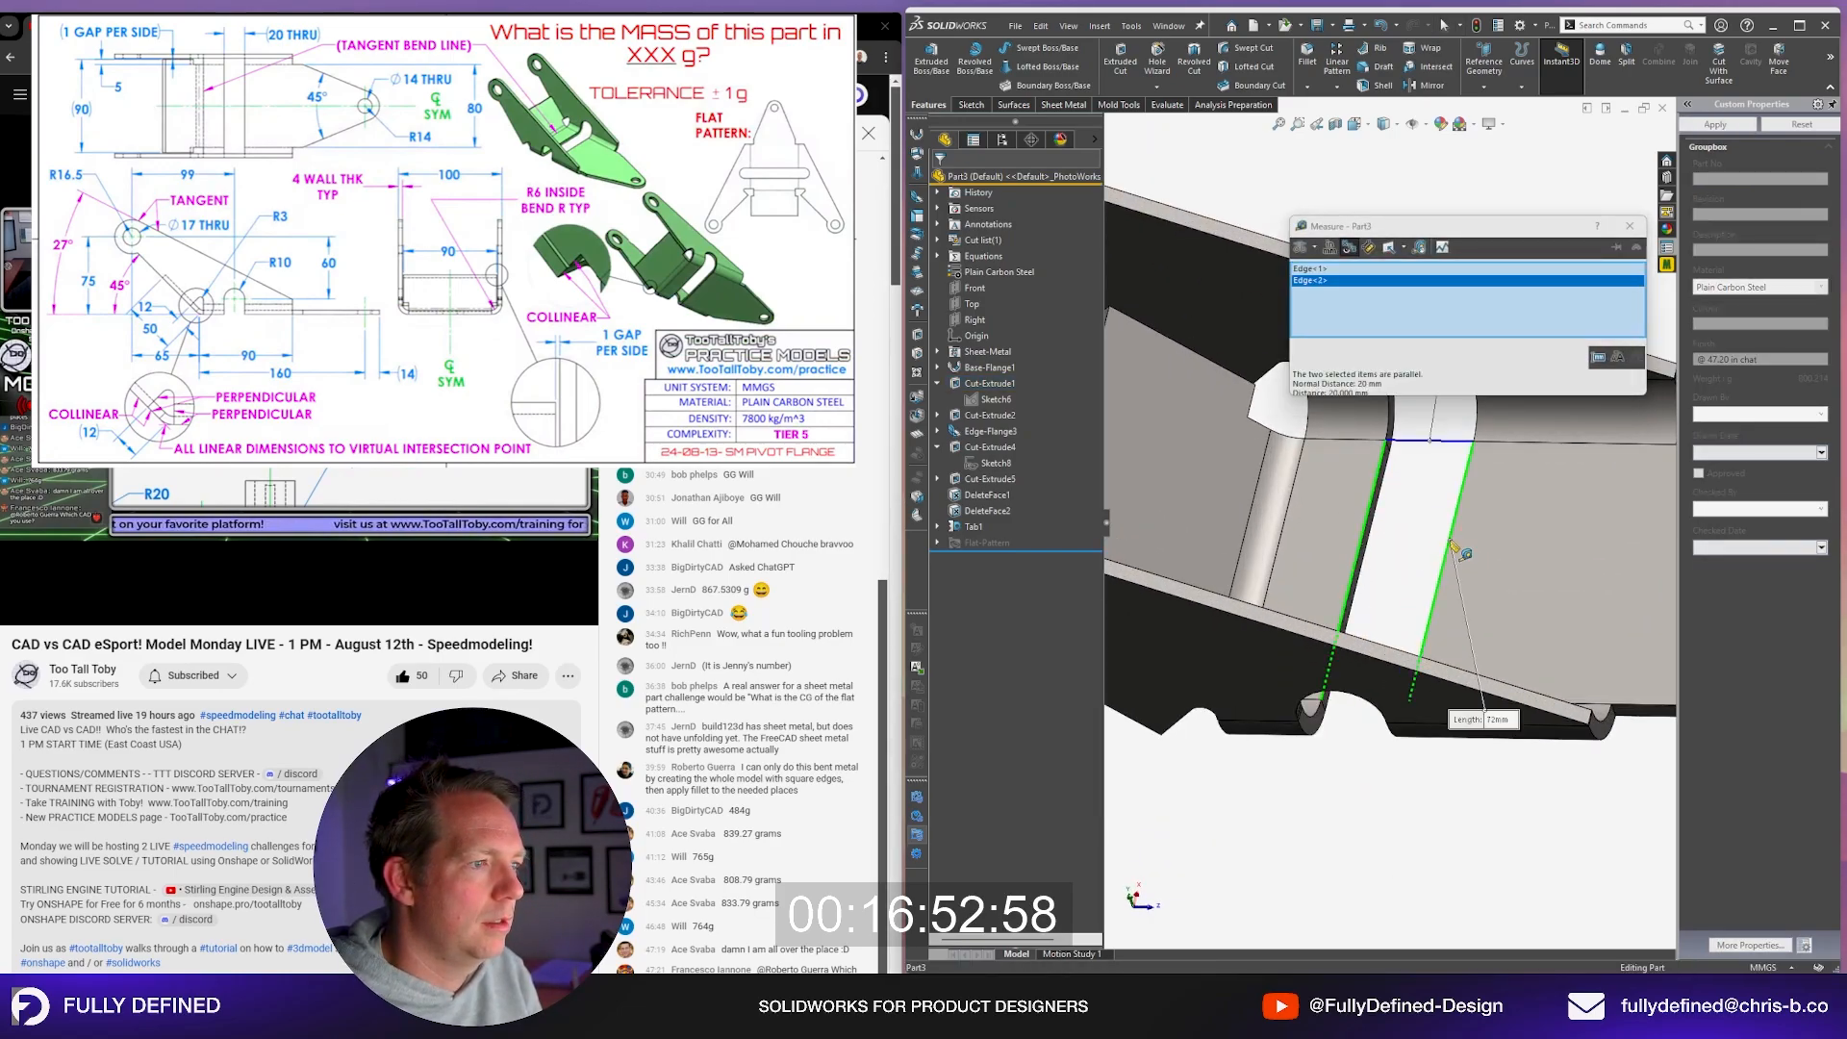
scroll(1490, 476, up, 5)
key(Escape)
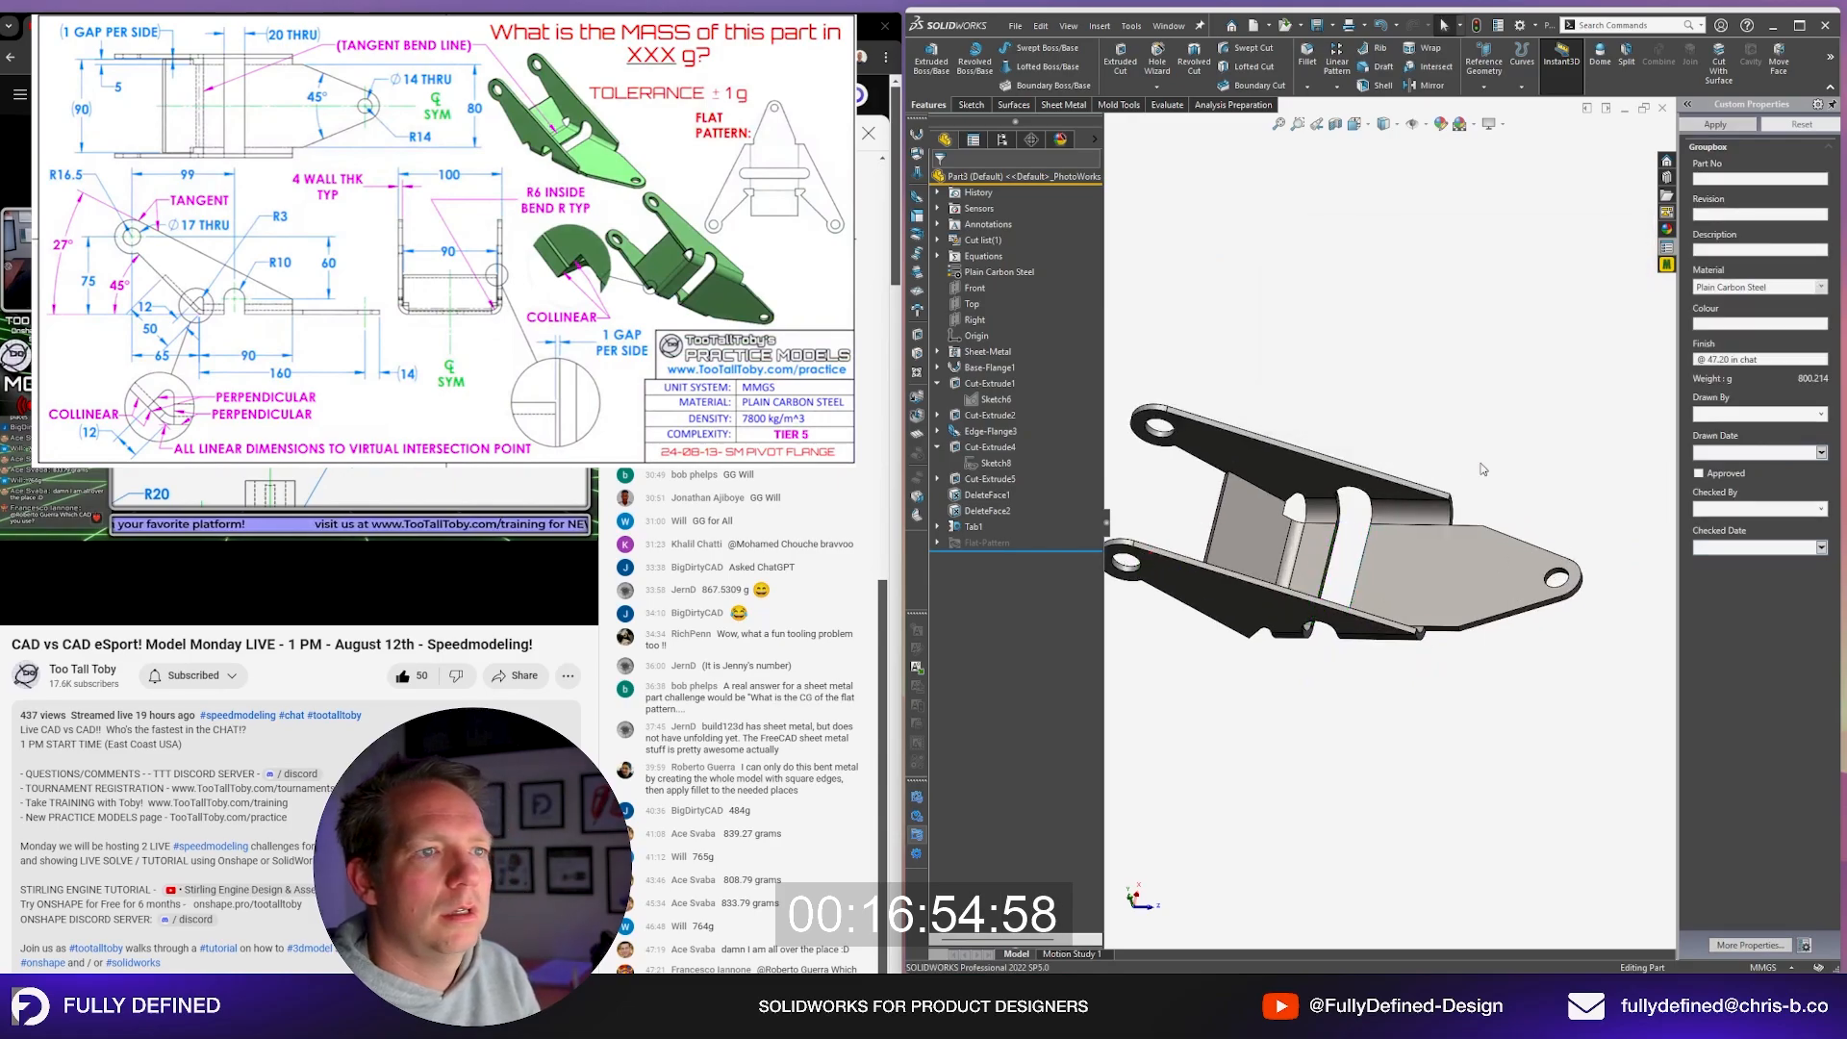
Step: View the folded part from the Top orientation and inspect the slot, flange gaps and side arms
middle_drag(1489, 476, 1479, 554)
drag(1479, 554, 1473, 547)
scroll(1422, 481, up, 1)
key(space)
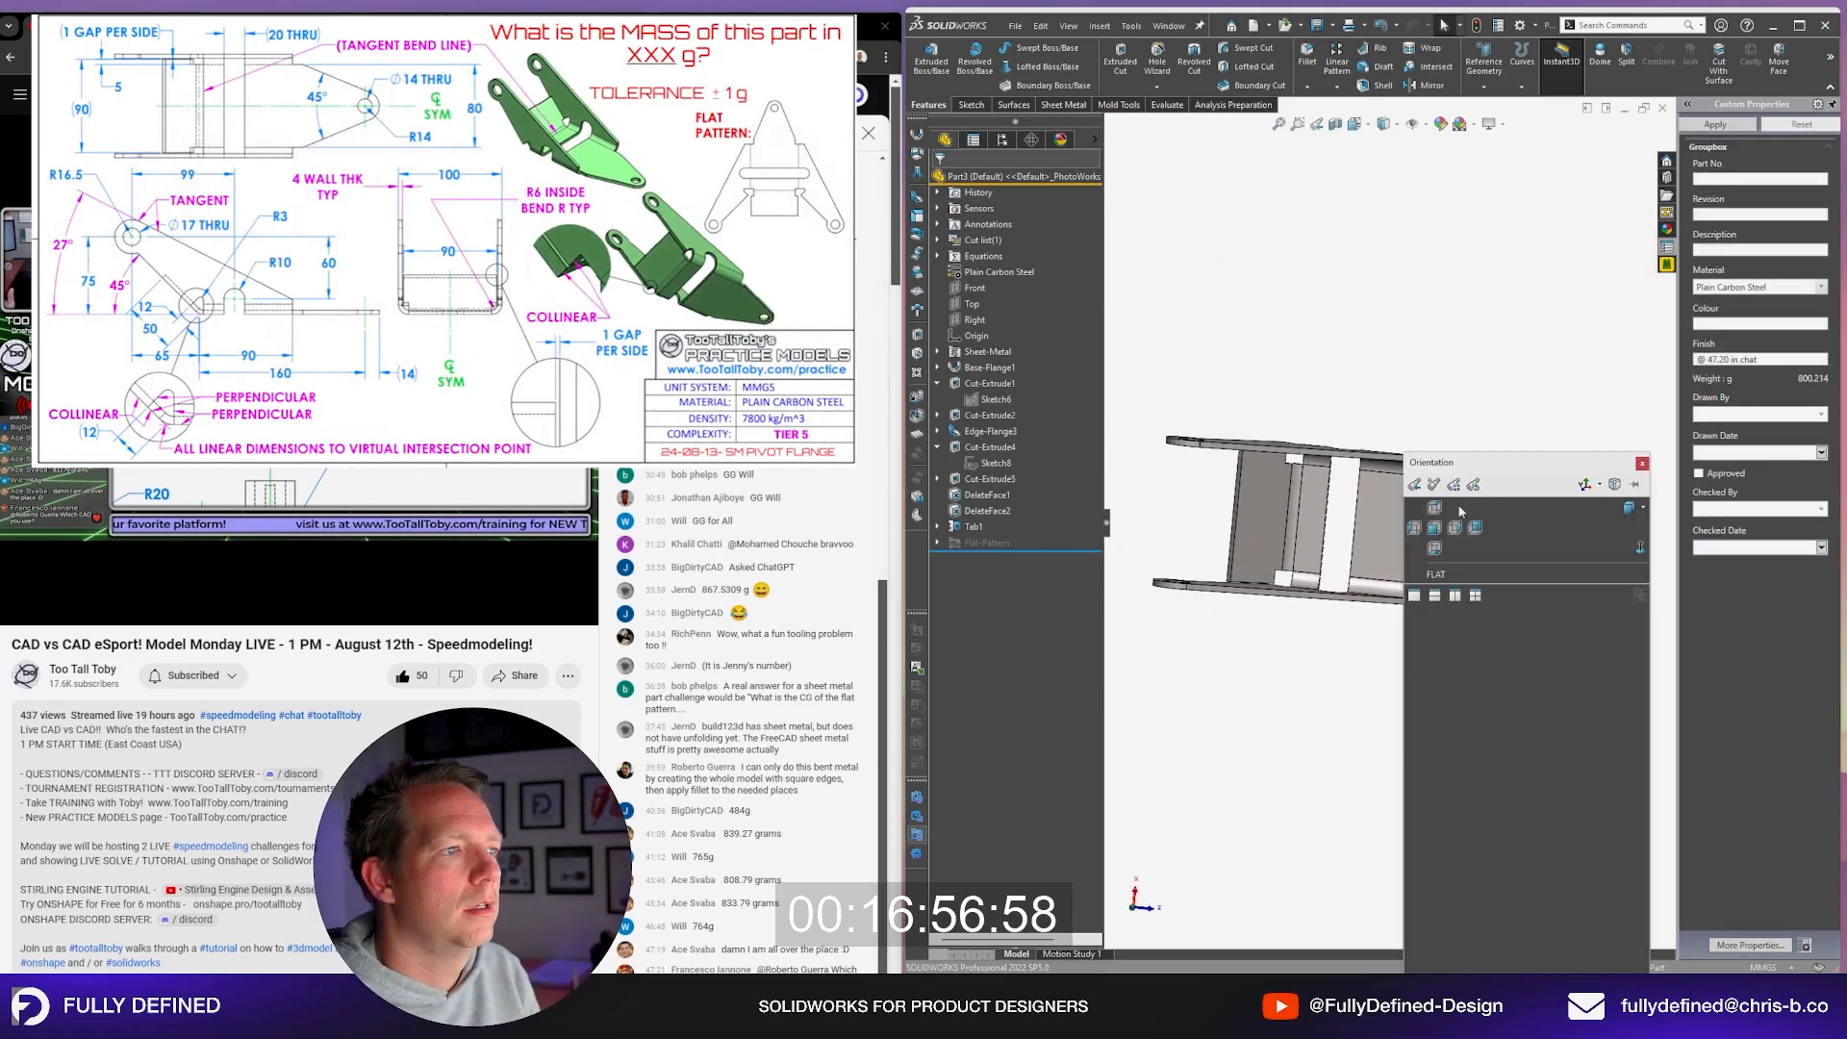
click(1431, 510)
scroll(1457, 342, down, 1)
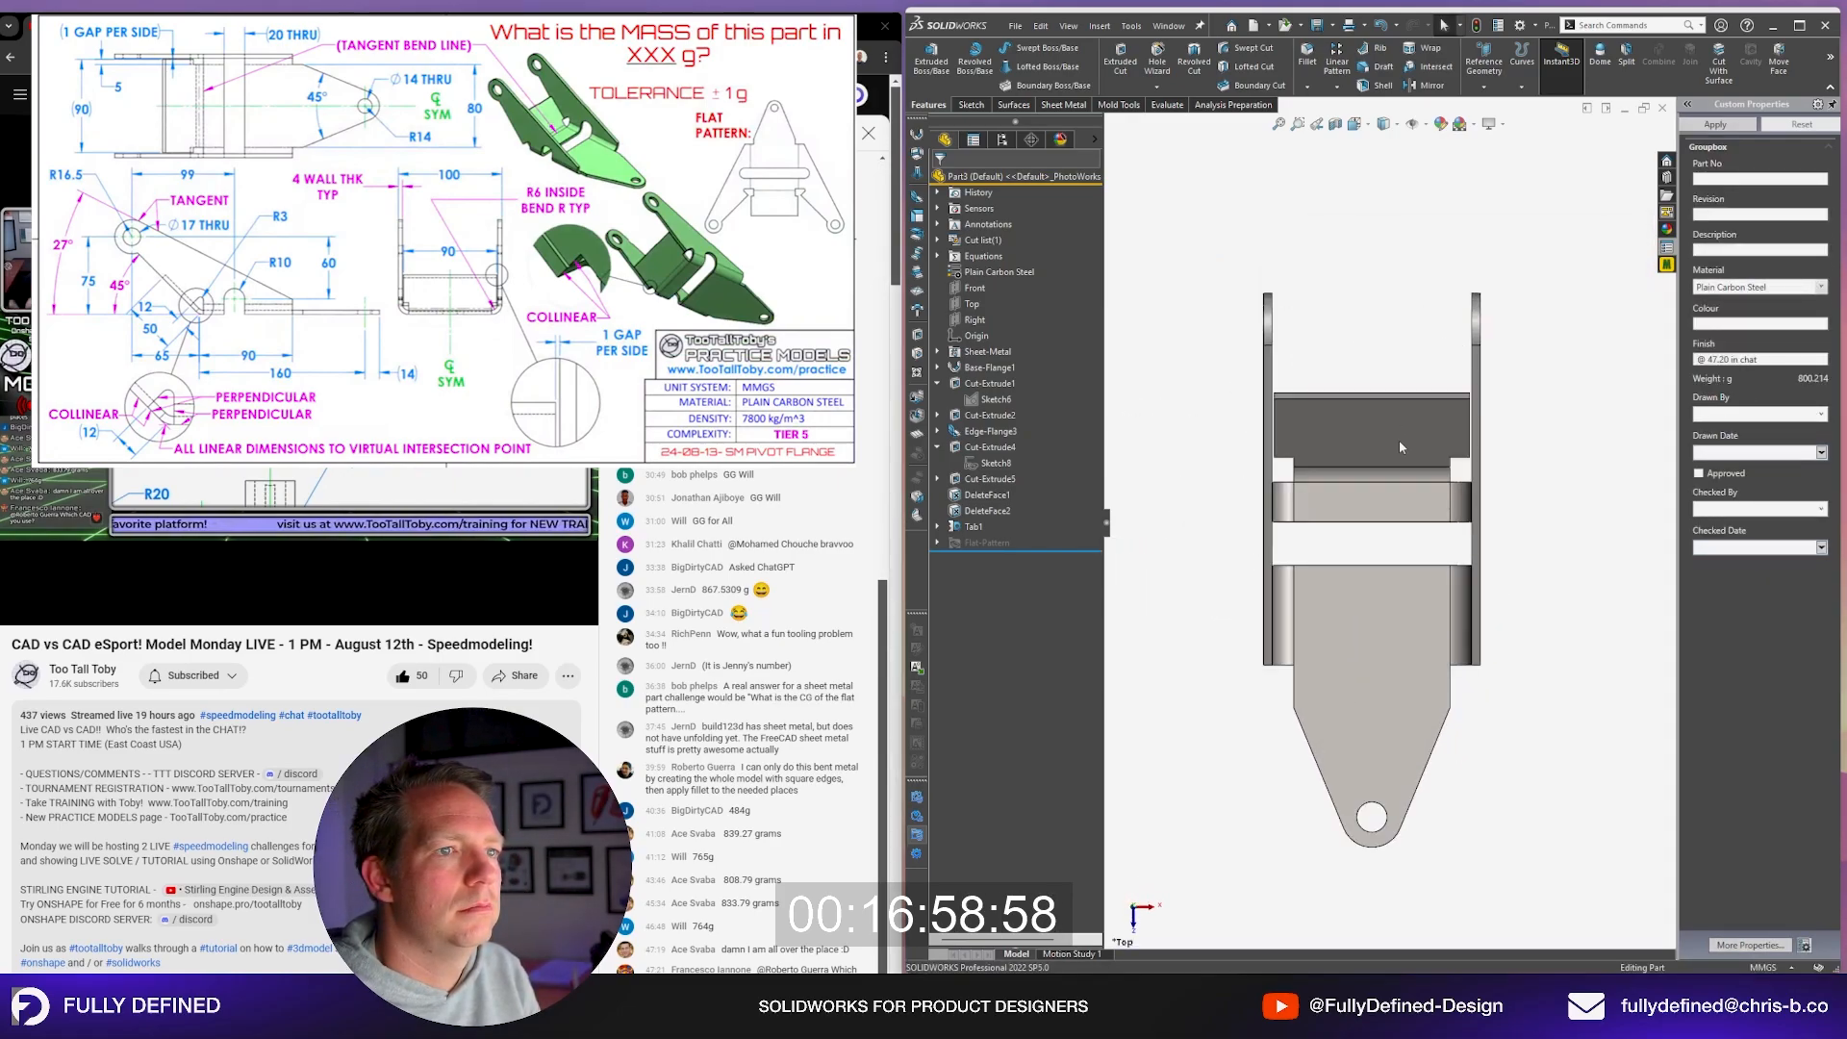
middle_drag(1400, 447, 1348, 356)
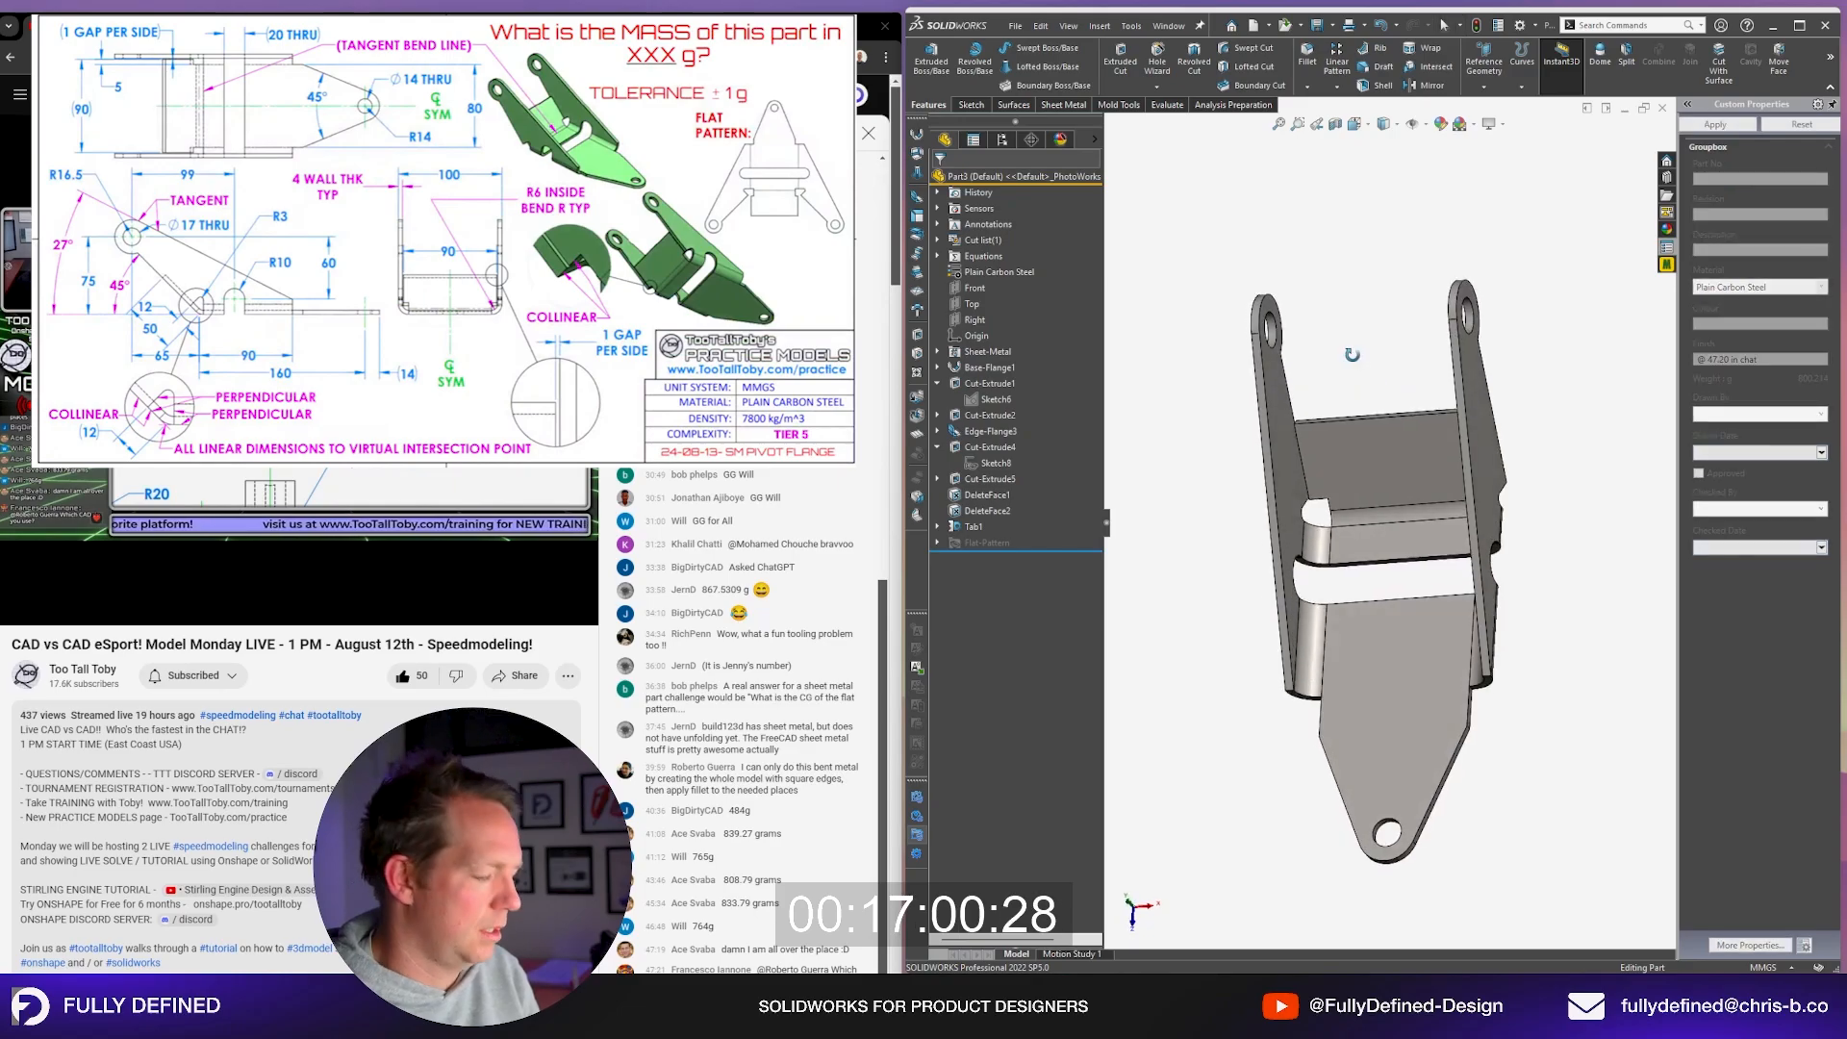
Step: Measure the distance between the inner faces of the two side arms
key(m)
click(1282, 424)
middle_drag(1285, 433, 1419, 416)
click(1394, 445)
scroll(1395, 445, up, 2)
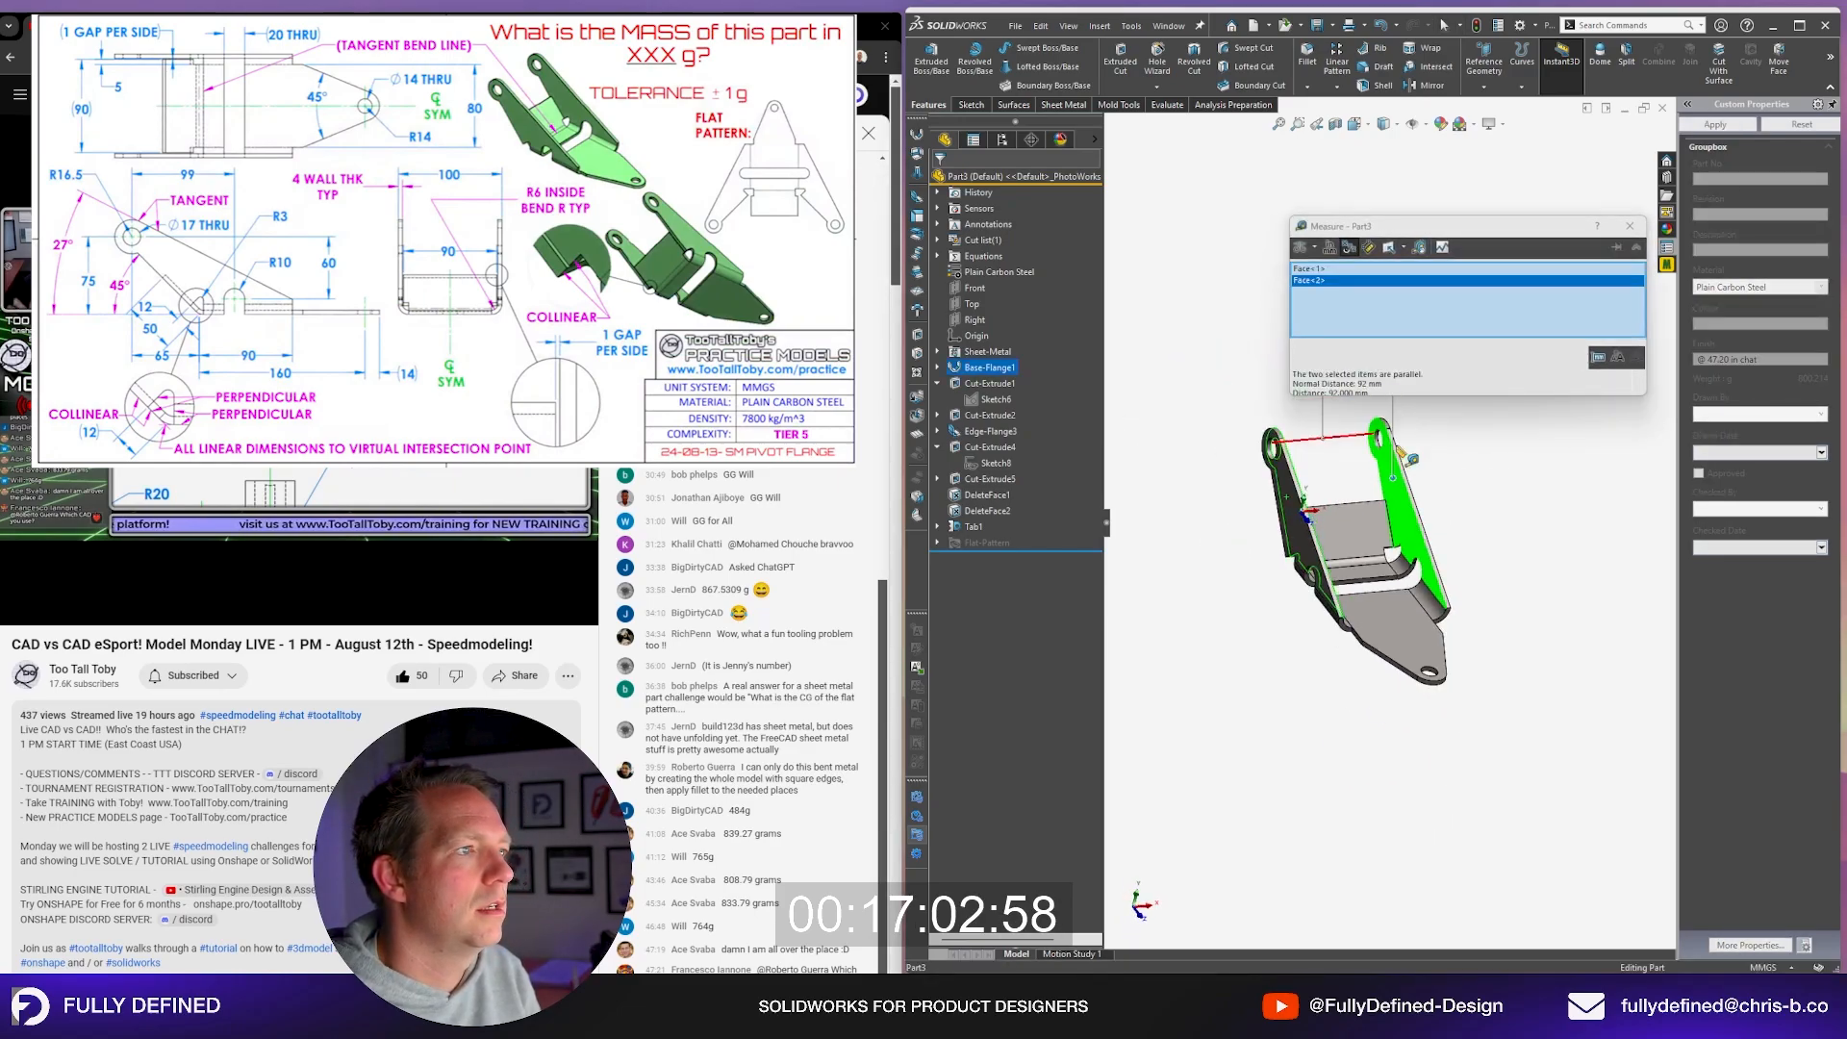
scroll(1517, 442, down, 4)
scroll(1291, 484, up, 2)
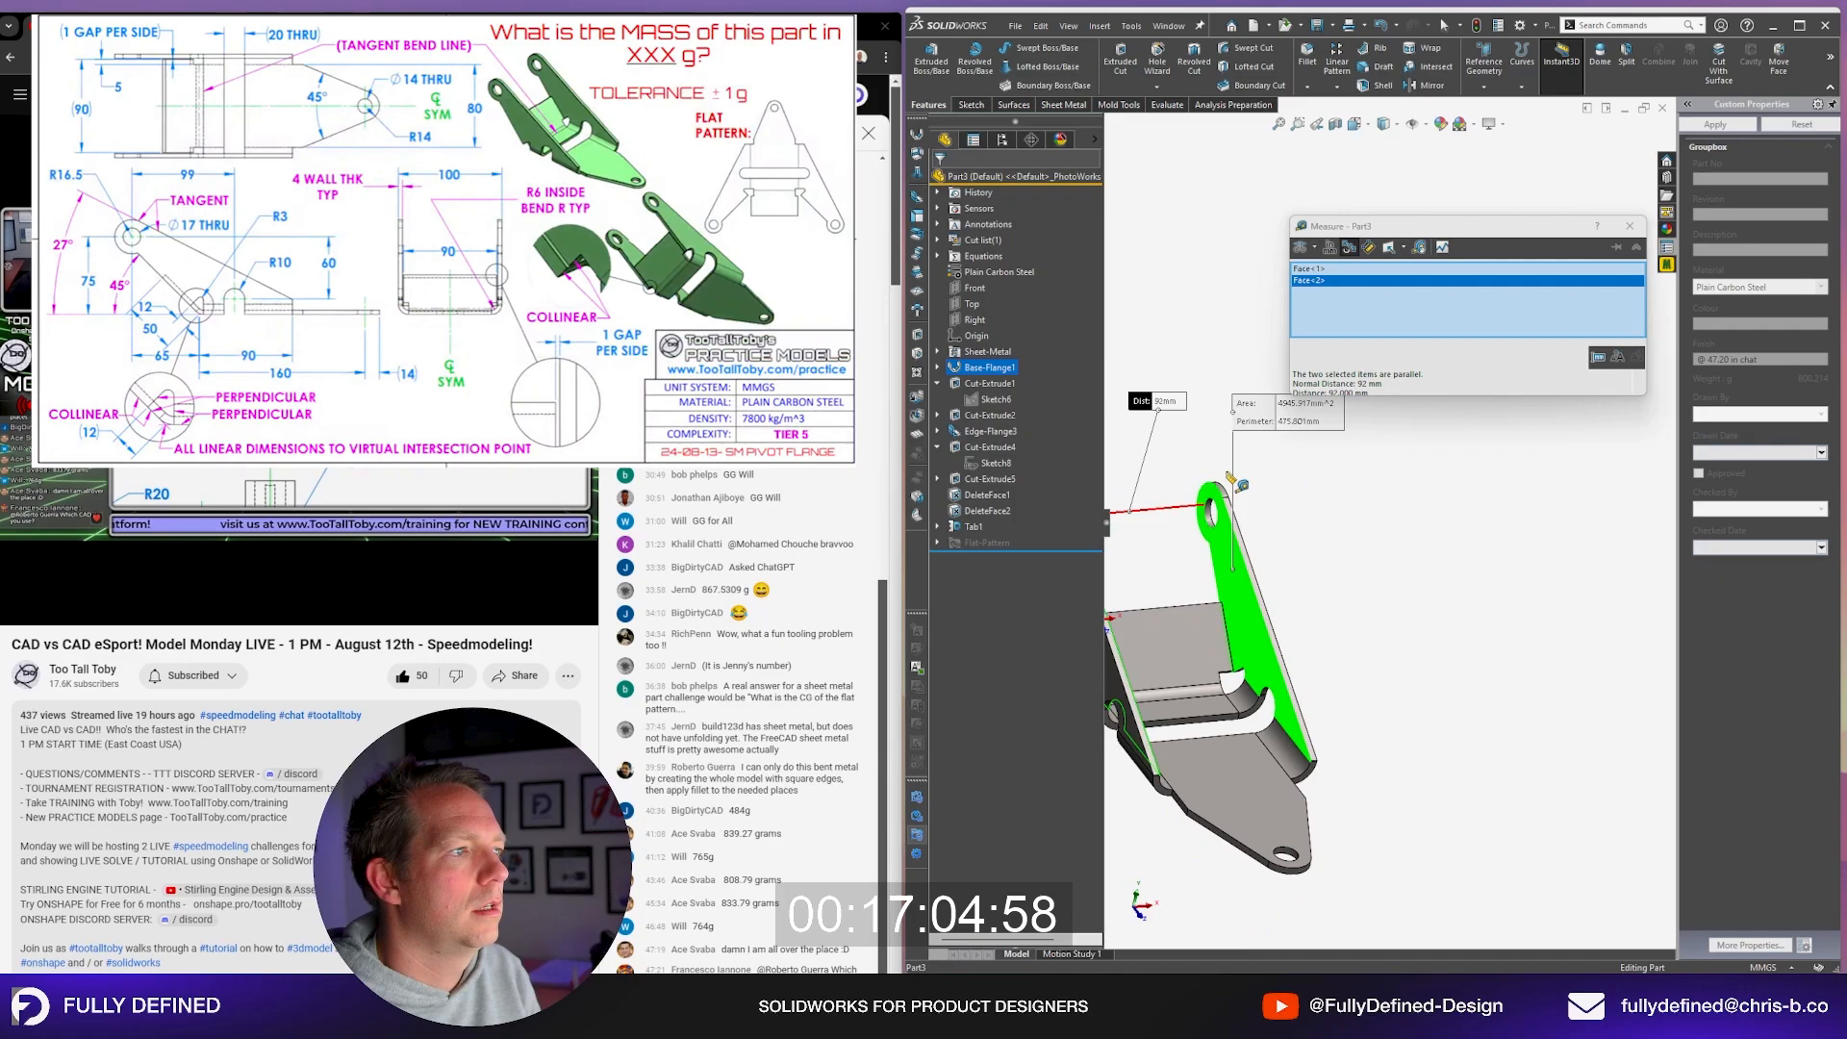
click(1396, 512)
key(Escape)
Step: Measure the length of the upper edge of the raised flange between the side arms
scroll(1398, 516, up, 2)
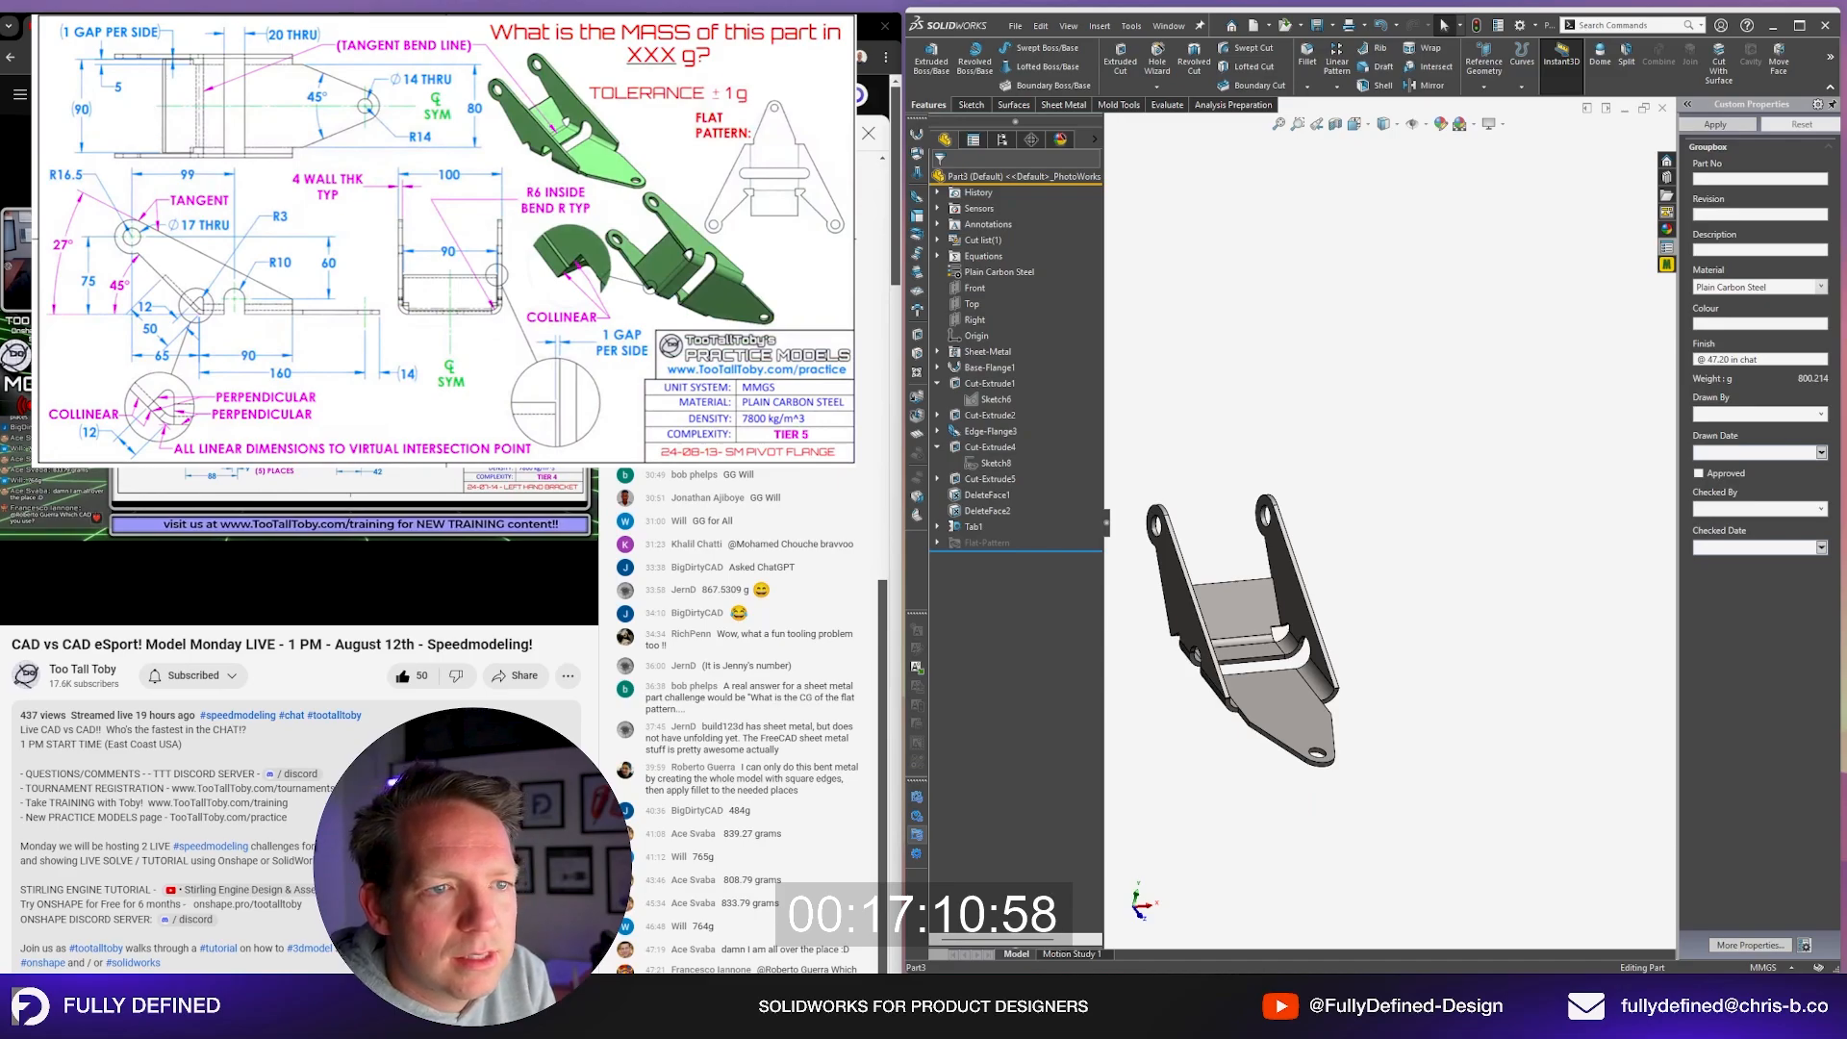
middle_drag(1471, 644, 1298, 654)
scroll(1286, 581, down, 5)
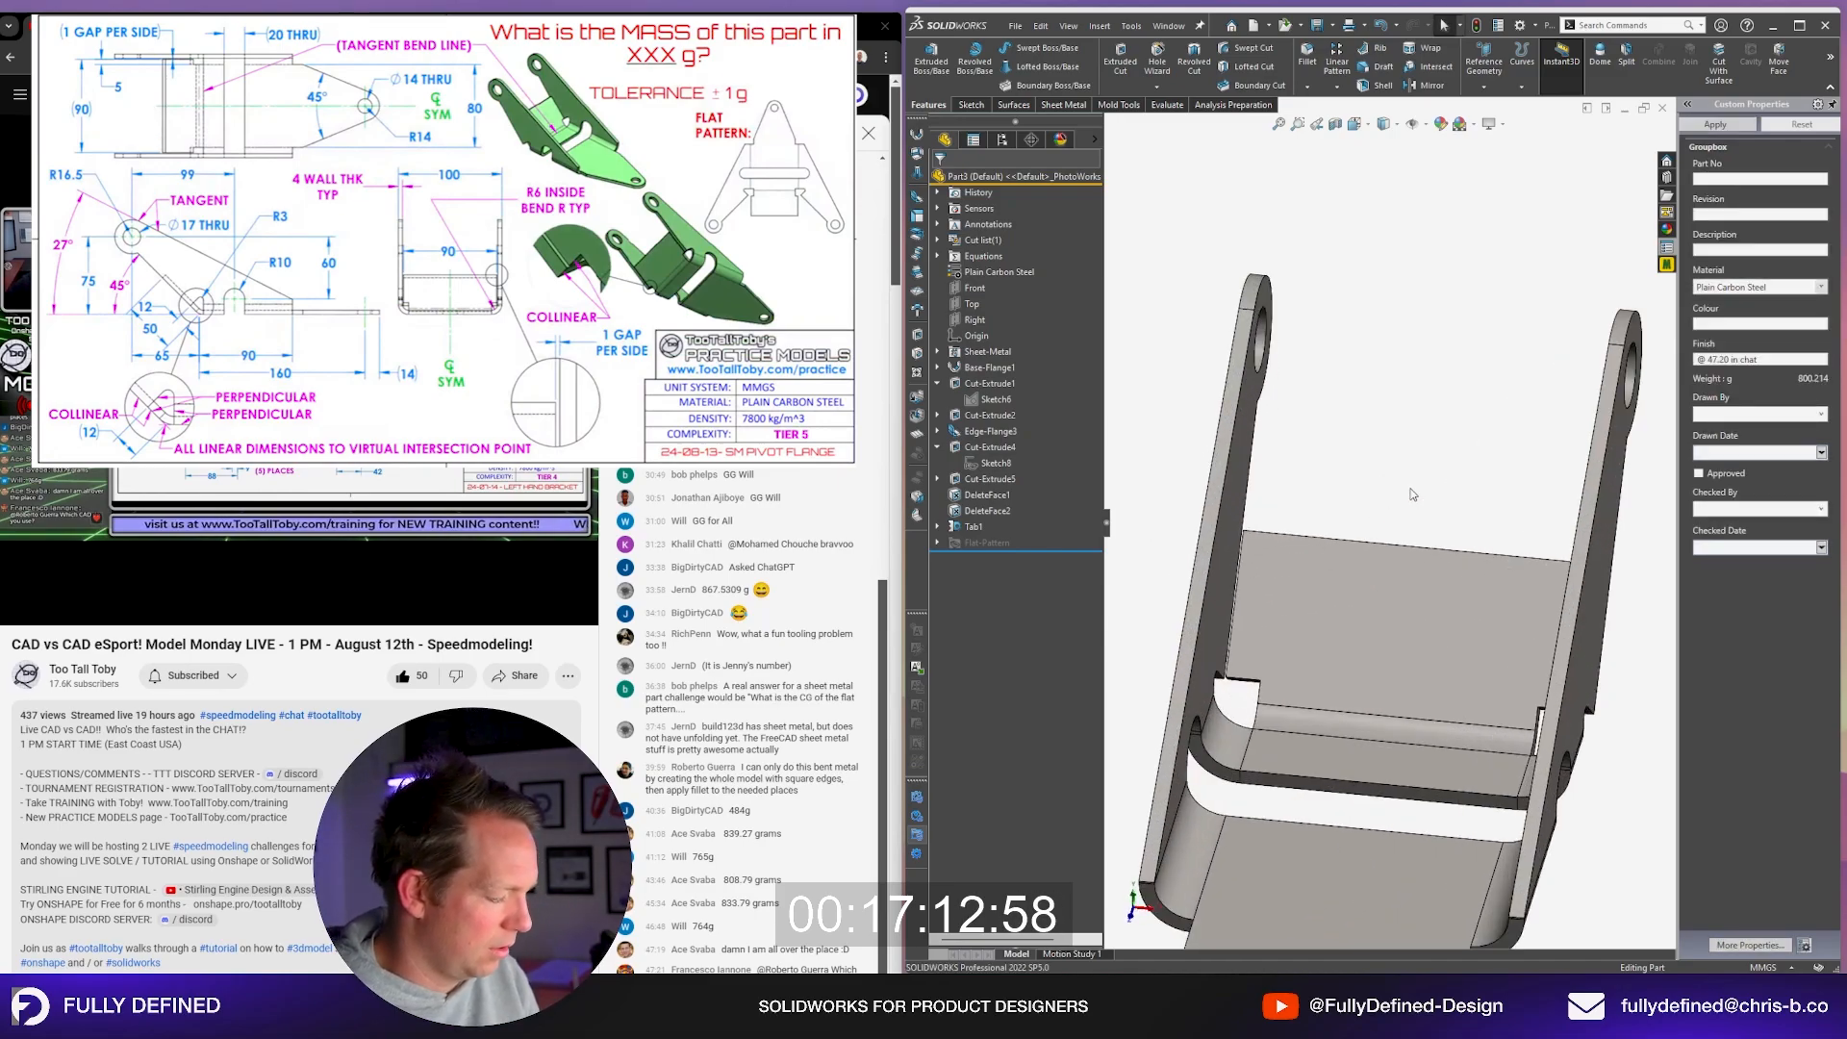
key(m)
click(1412, 551)
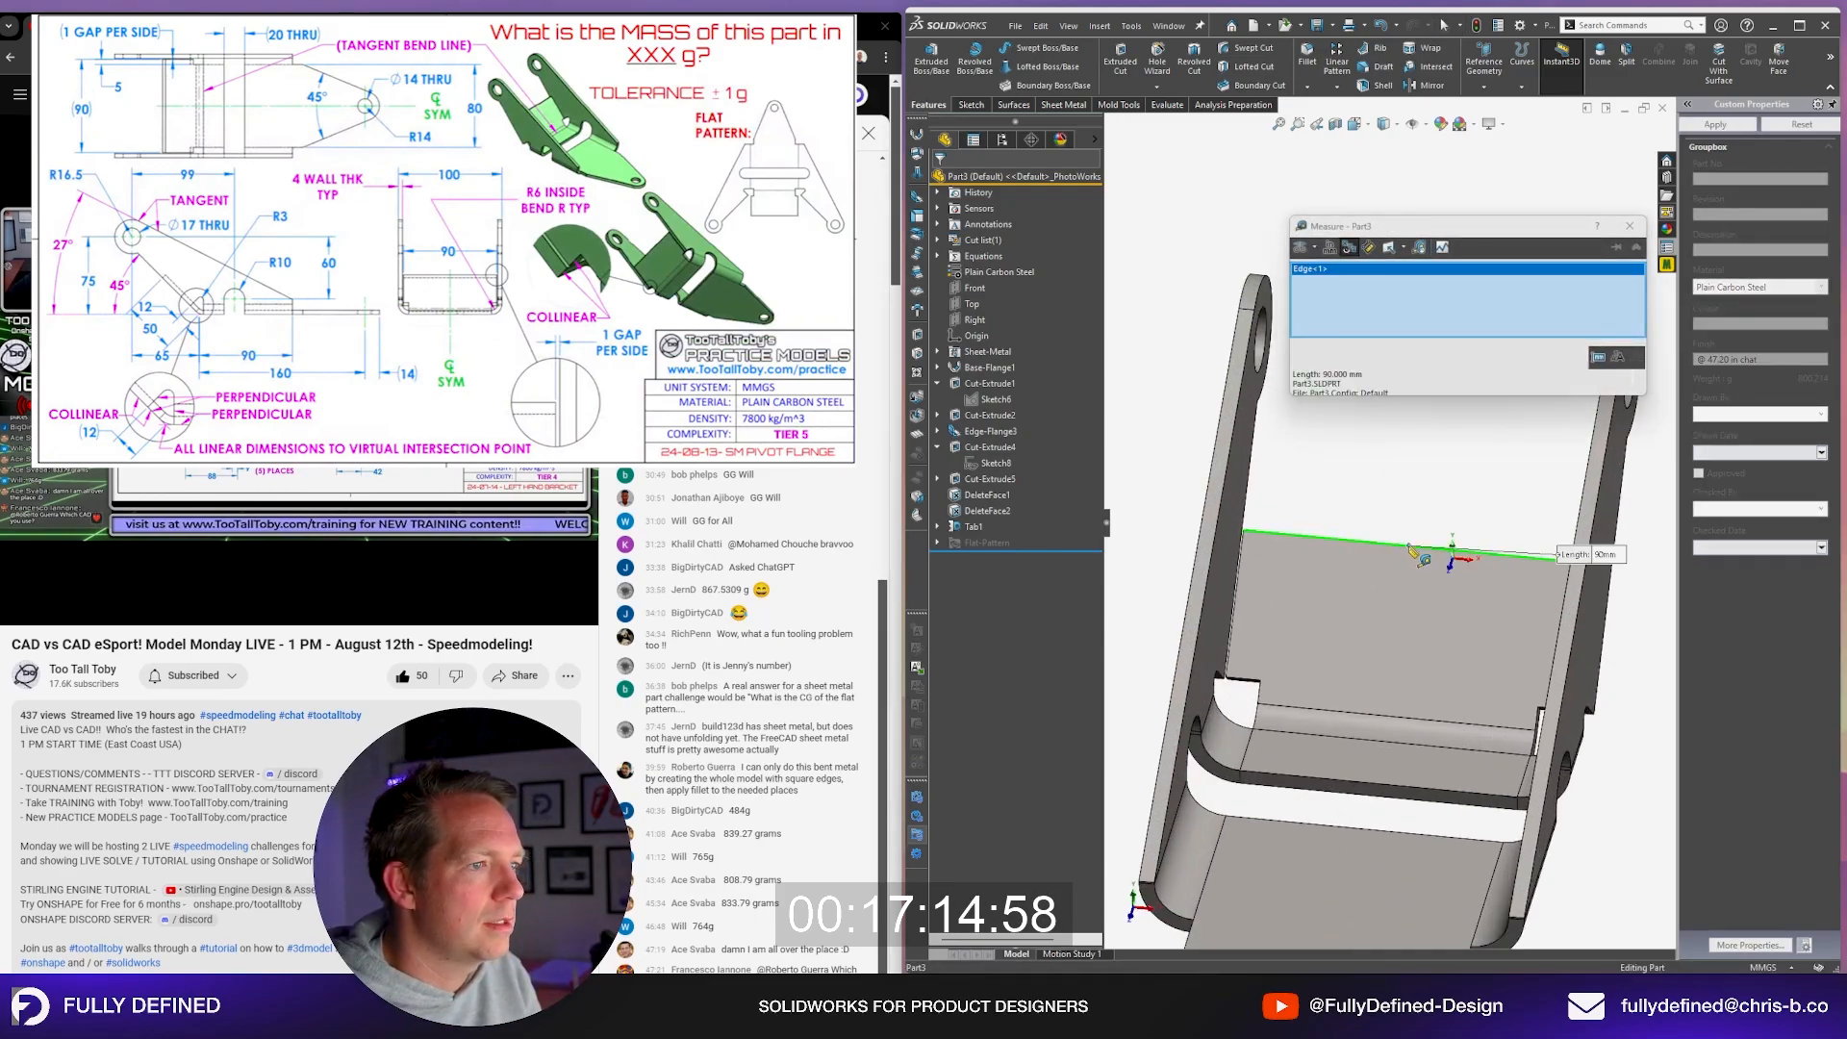
key(Escape)
Step: Save the part in the MML Models folder as "2024-08-13 - SM PIVOT FLANGE T5"
scroll(1427, 514, up, 4)
middle_drag(1427, 577, 1520, 510)
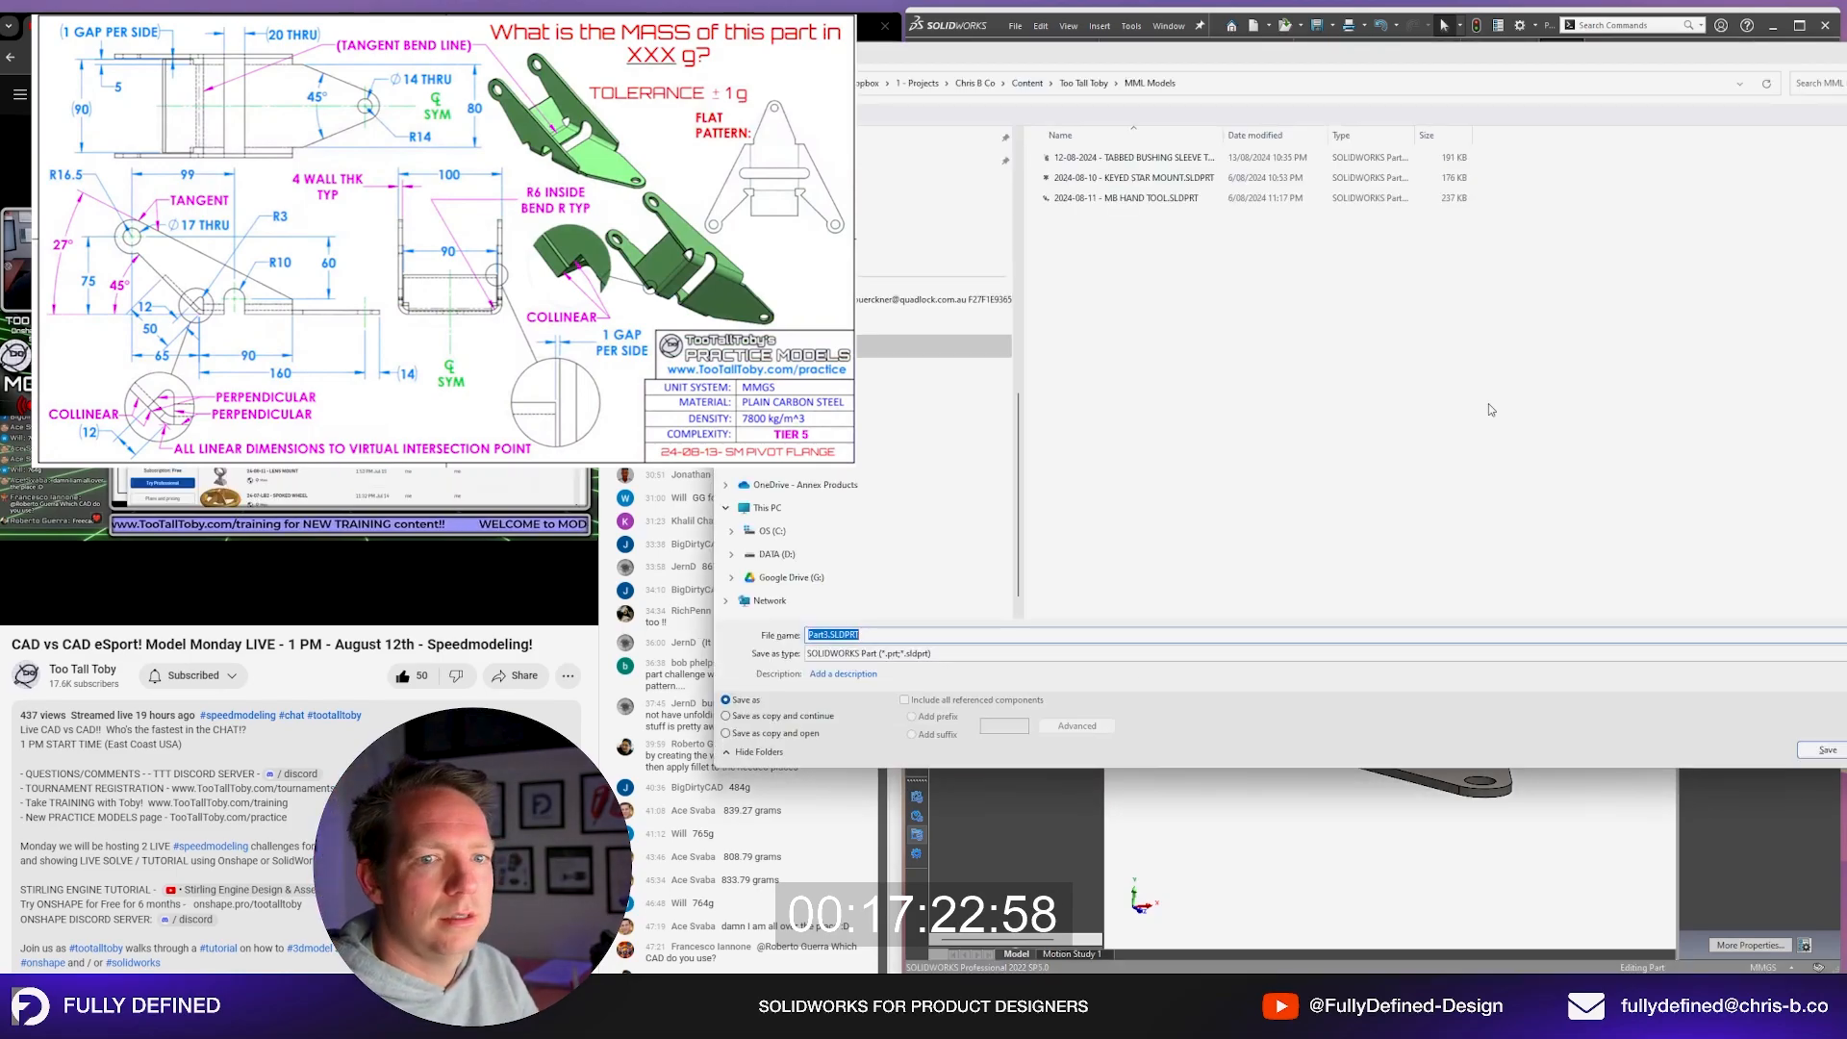
text(2024-08-)
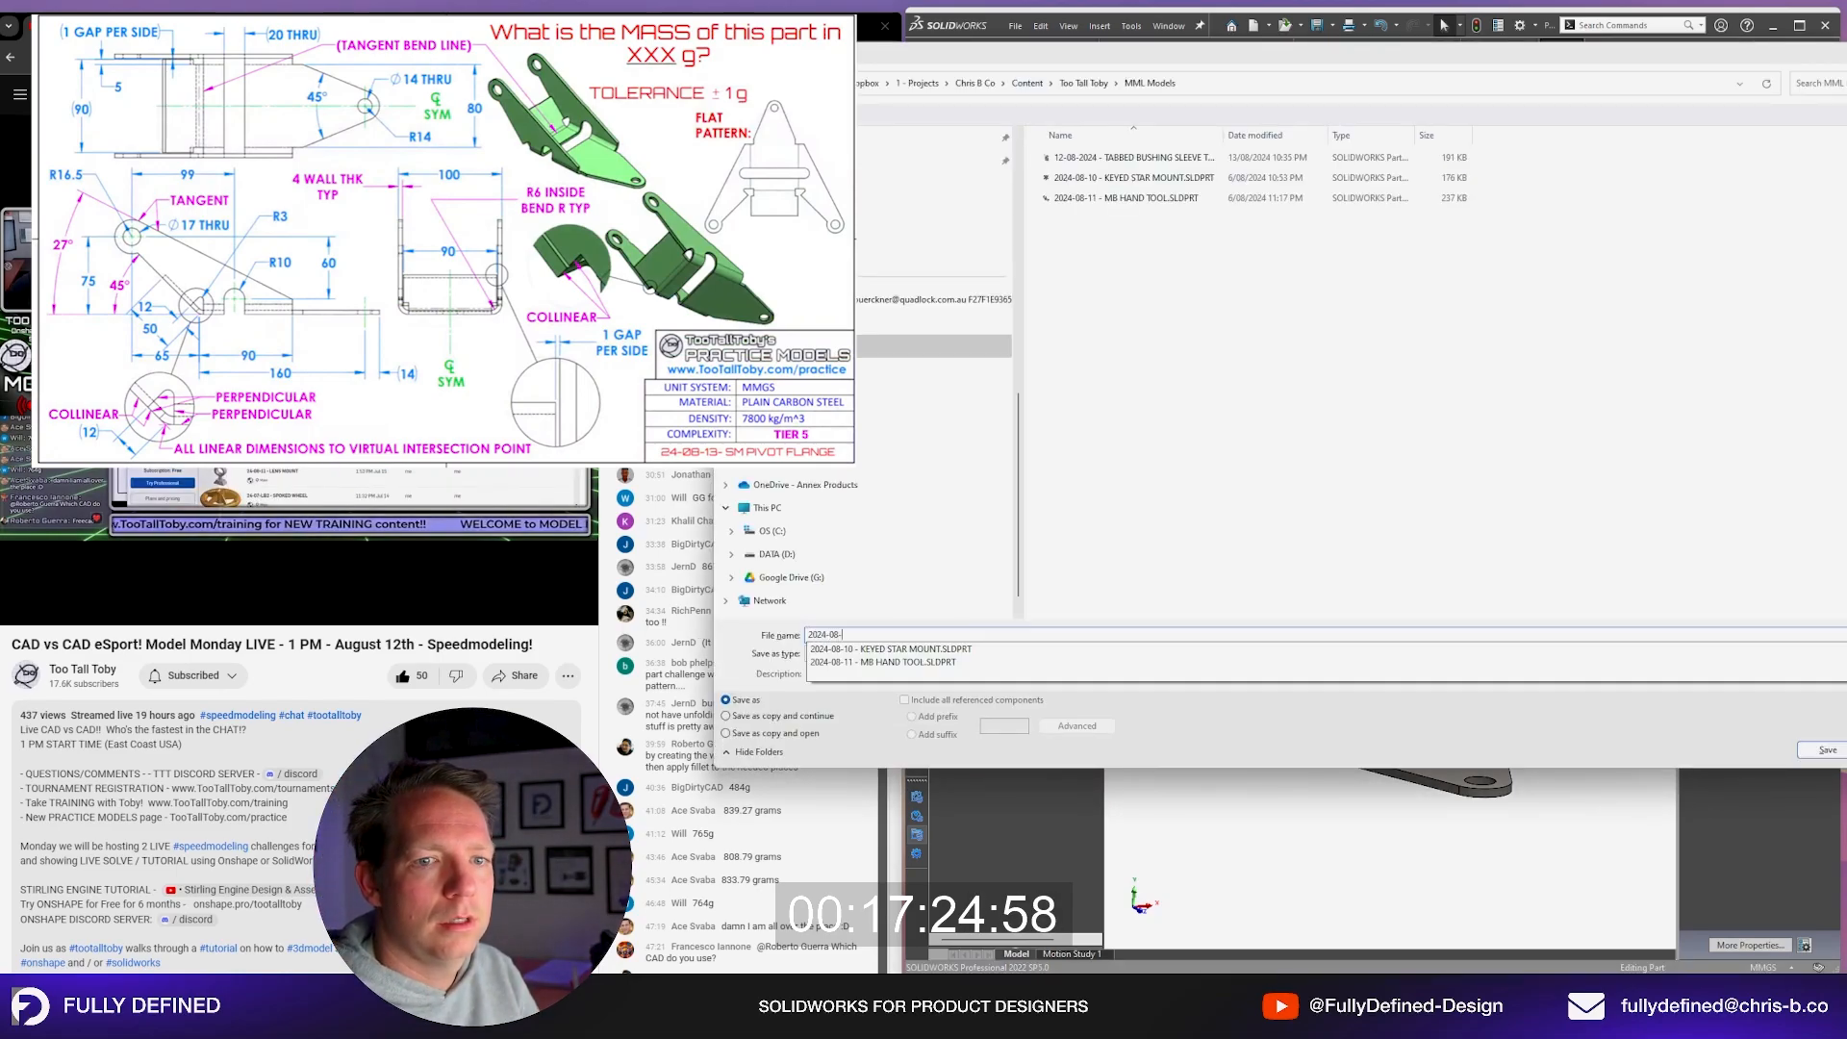
text(13 - SM PIVOT F)
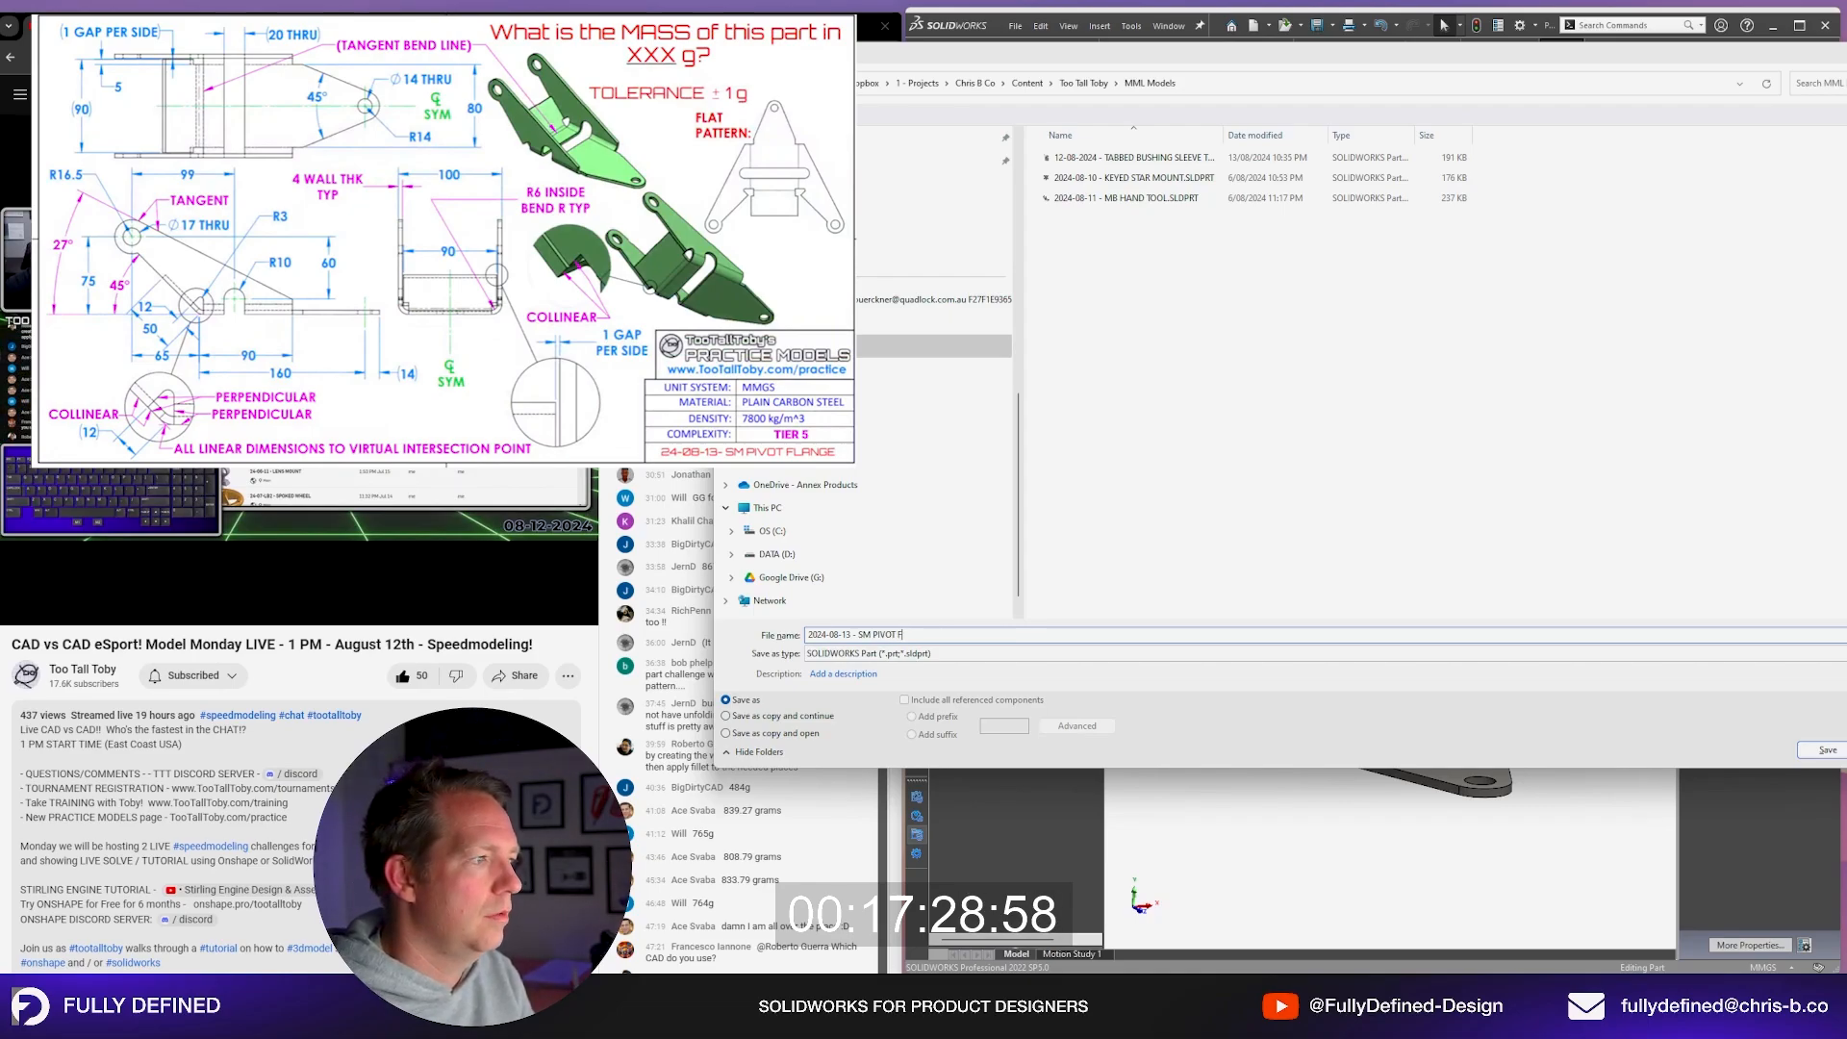
text(LANGE T5)
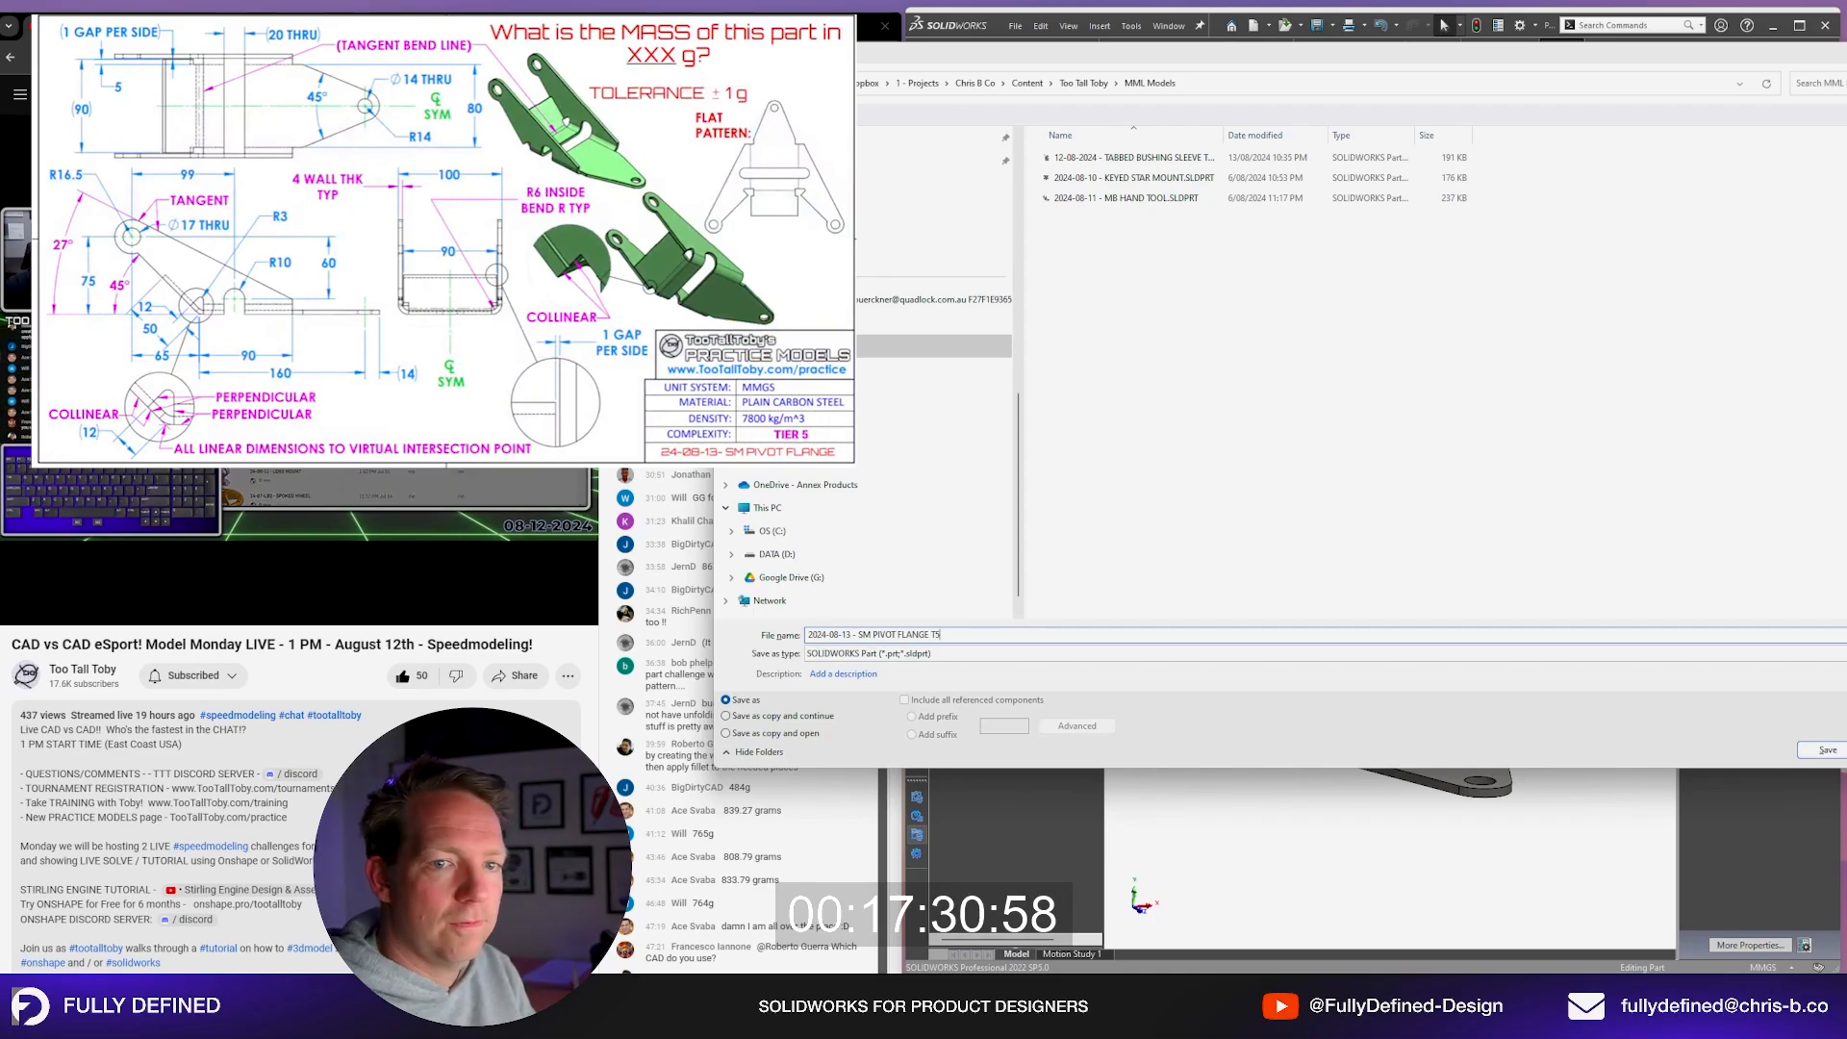
key(Return)
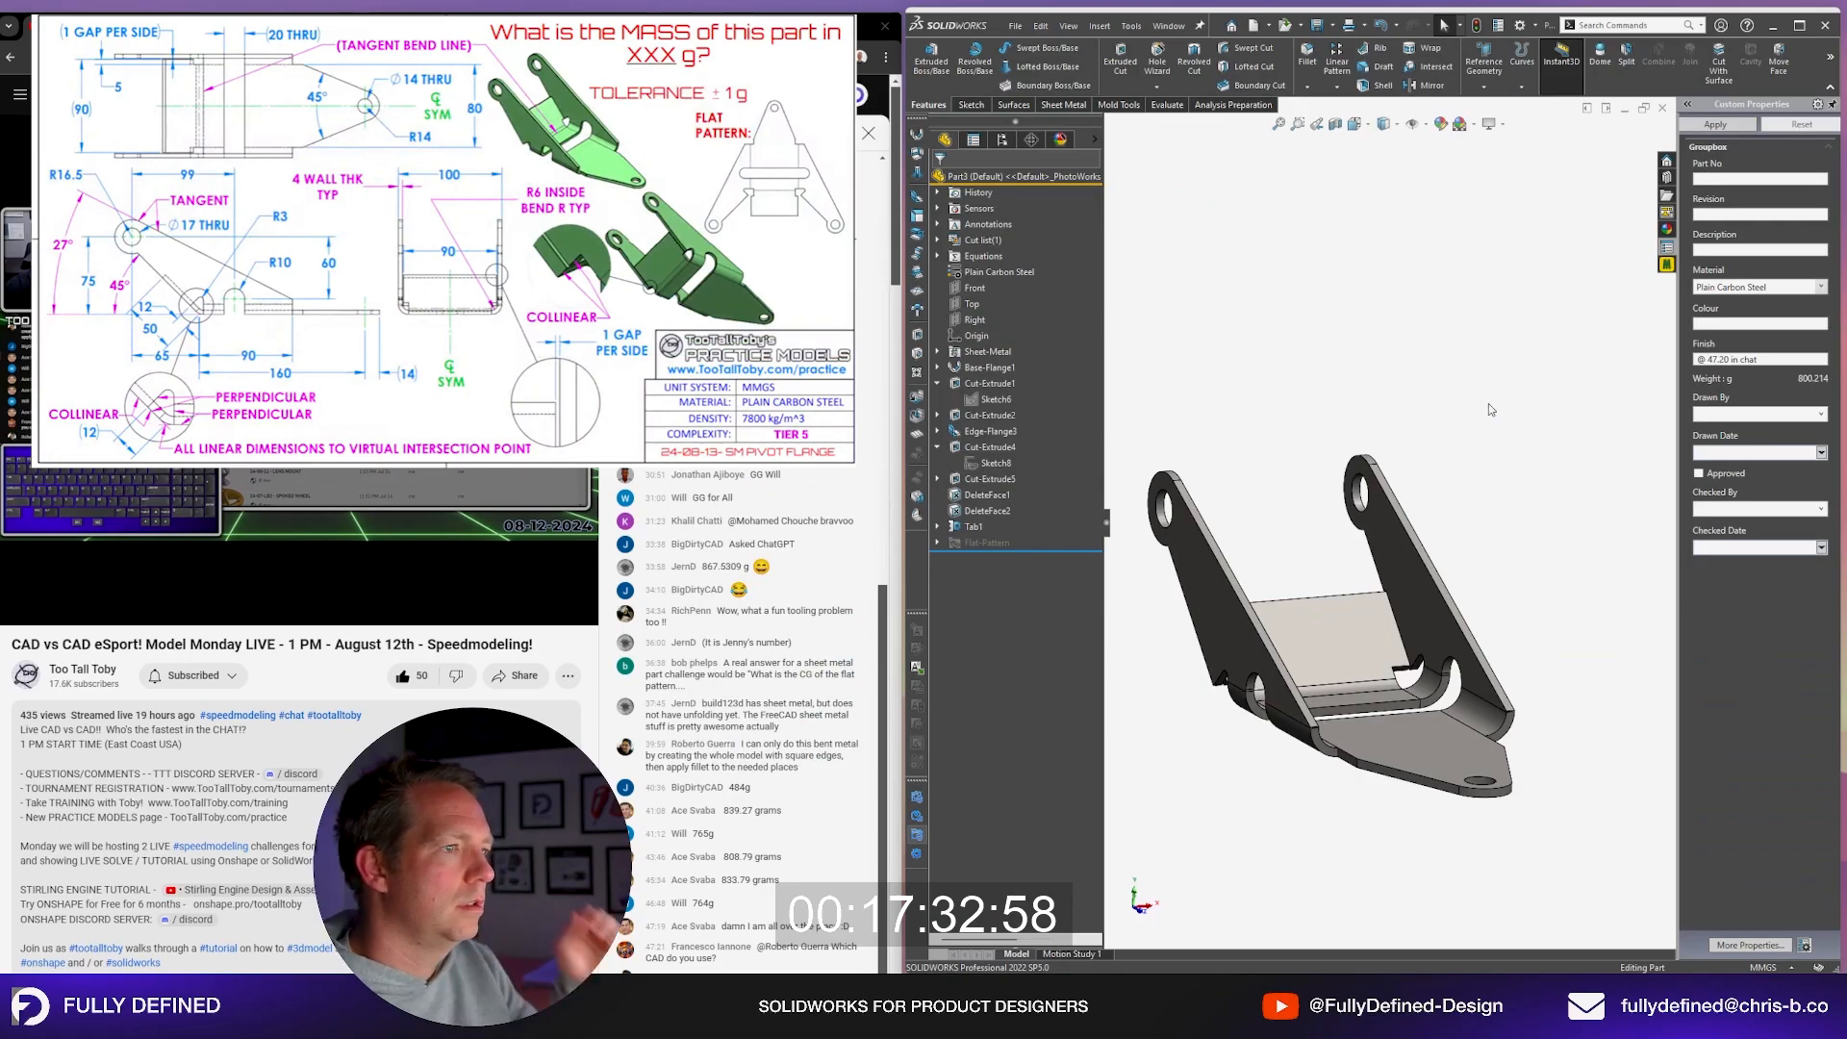
Step: Create a drawing from the saved part using the A4_BLANK template
click(1015, 25)
click(1094, 143)
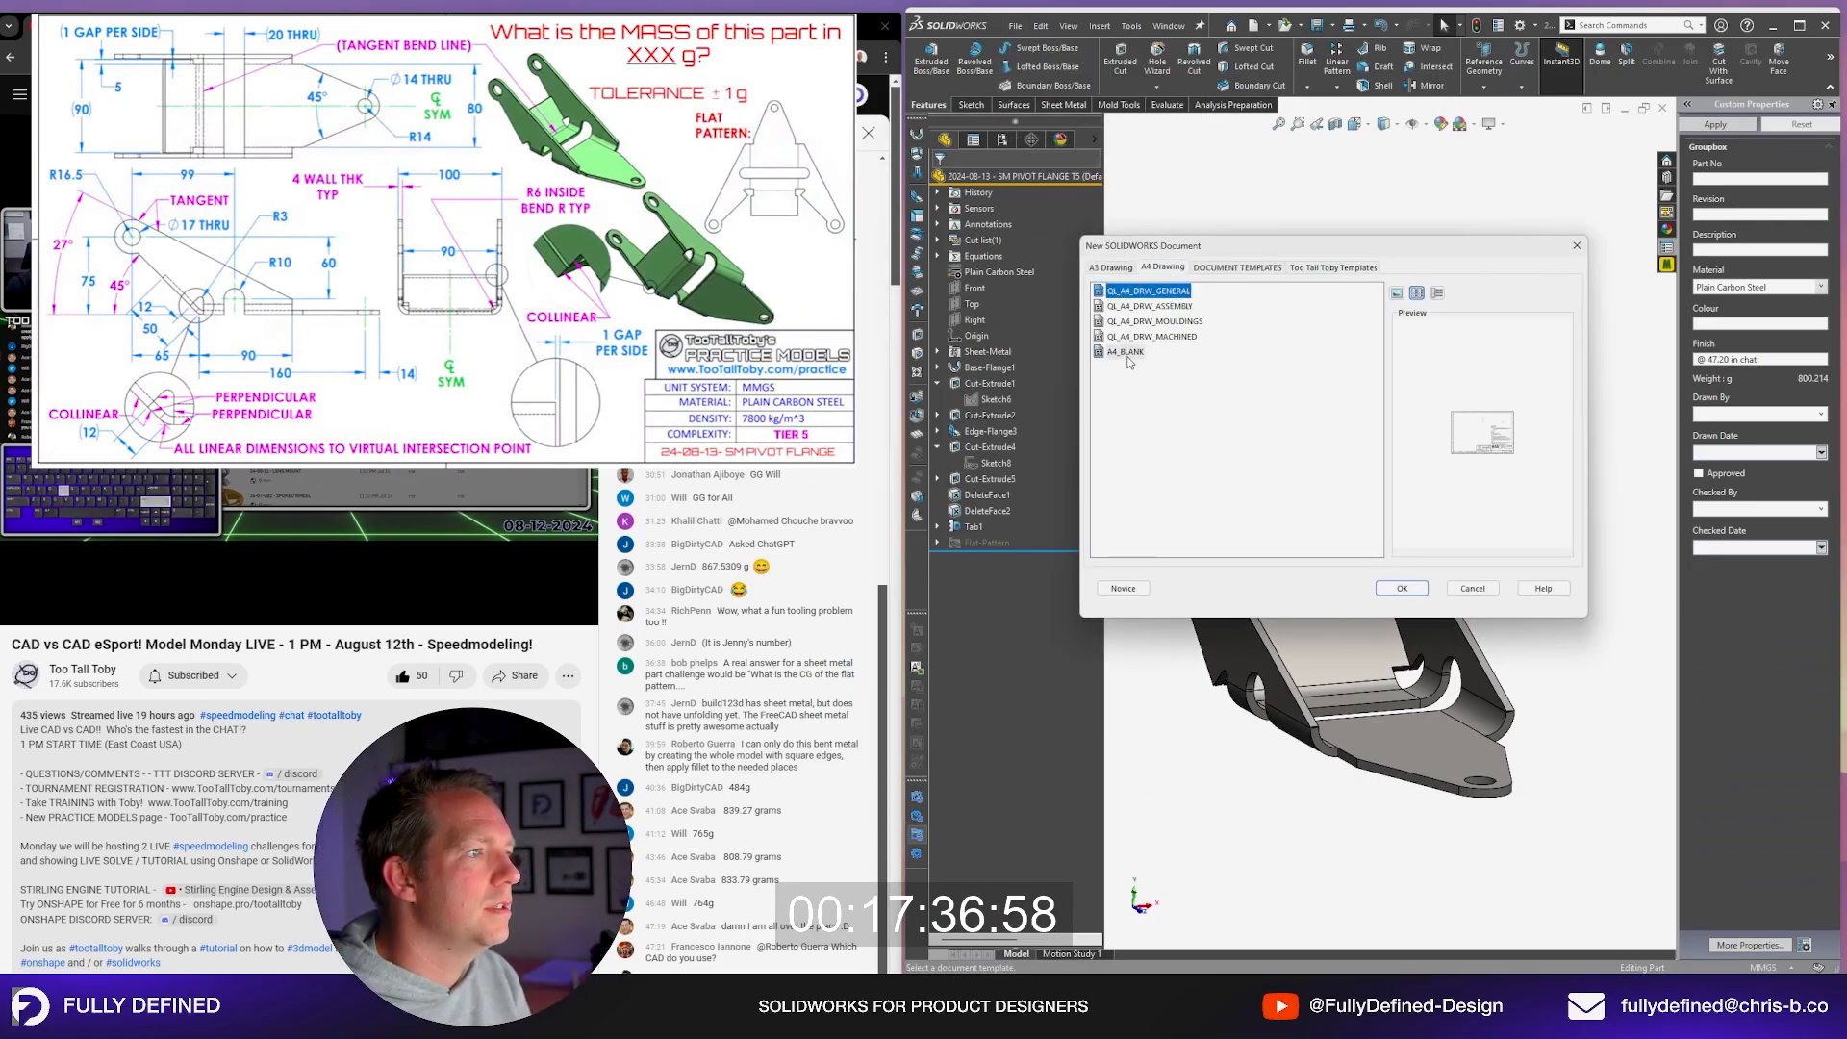
double_click(1126, 352)
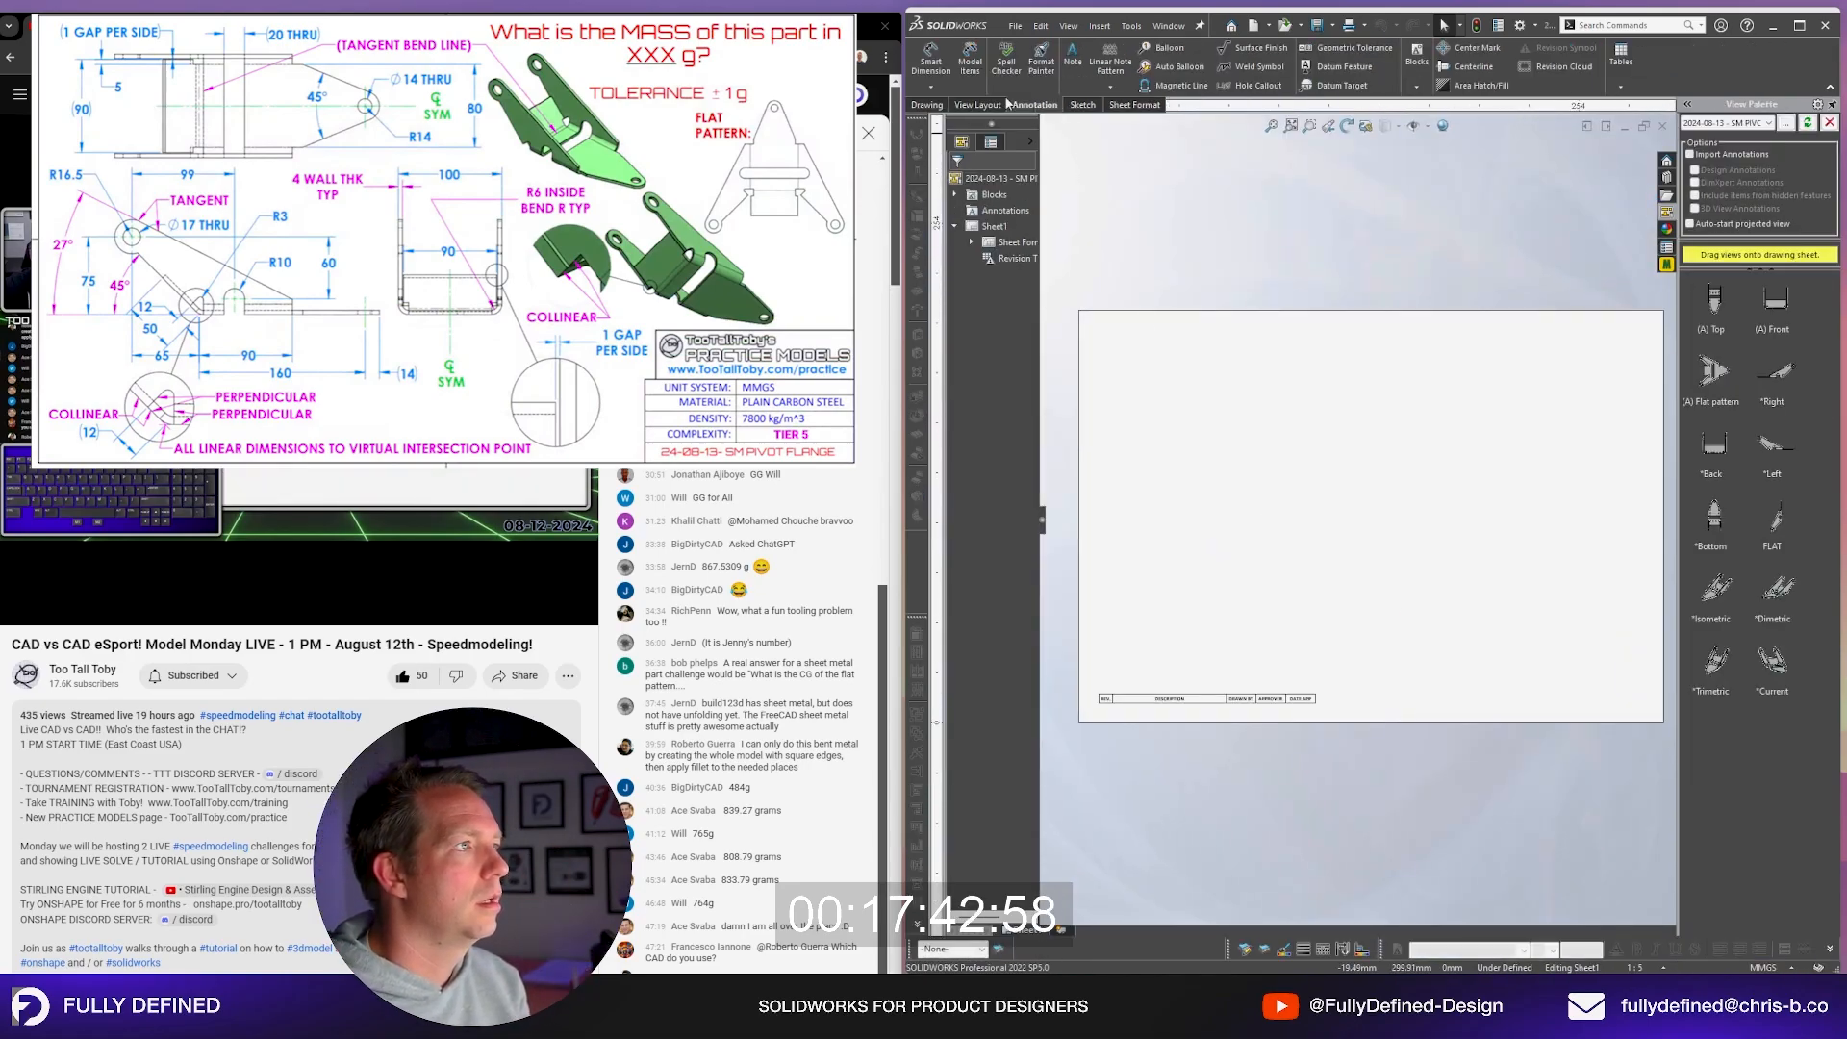
Step: Insert the three standard views on the sheet and change the main view's orientation to Left, updating its dependent views
click(977, 104)
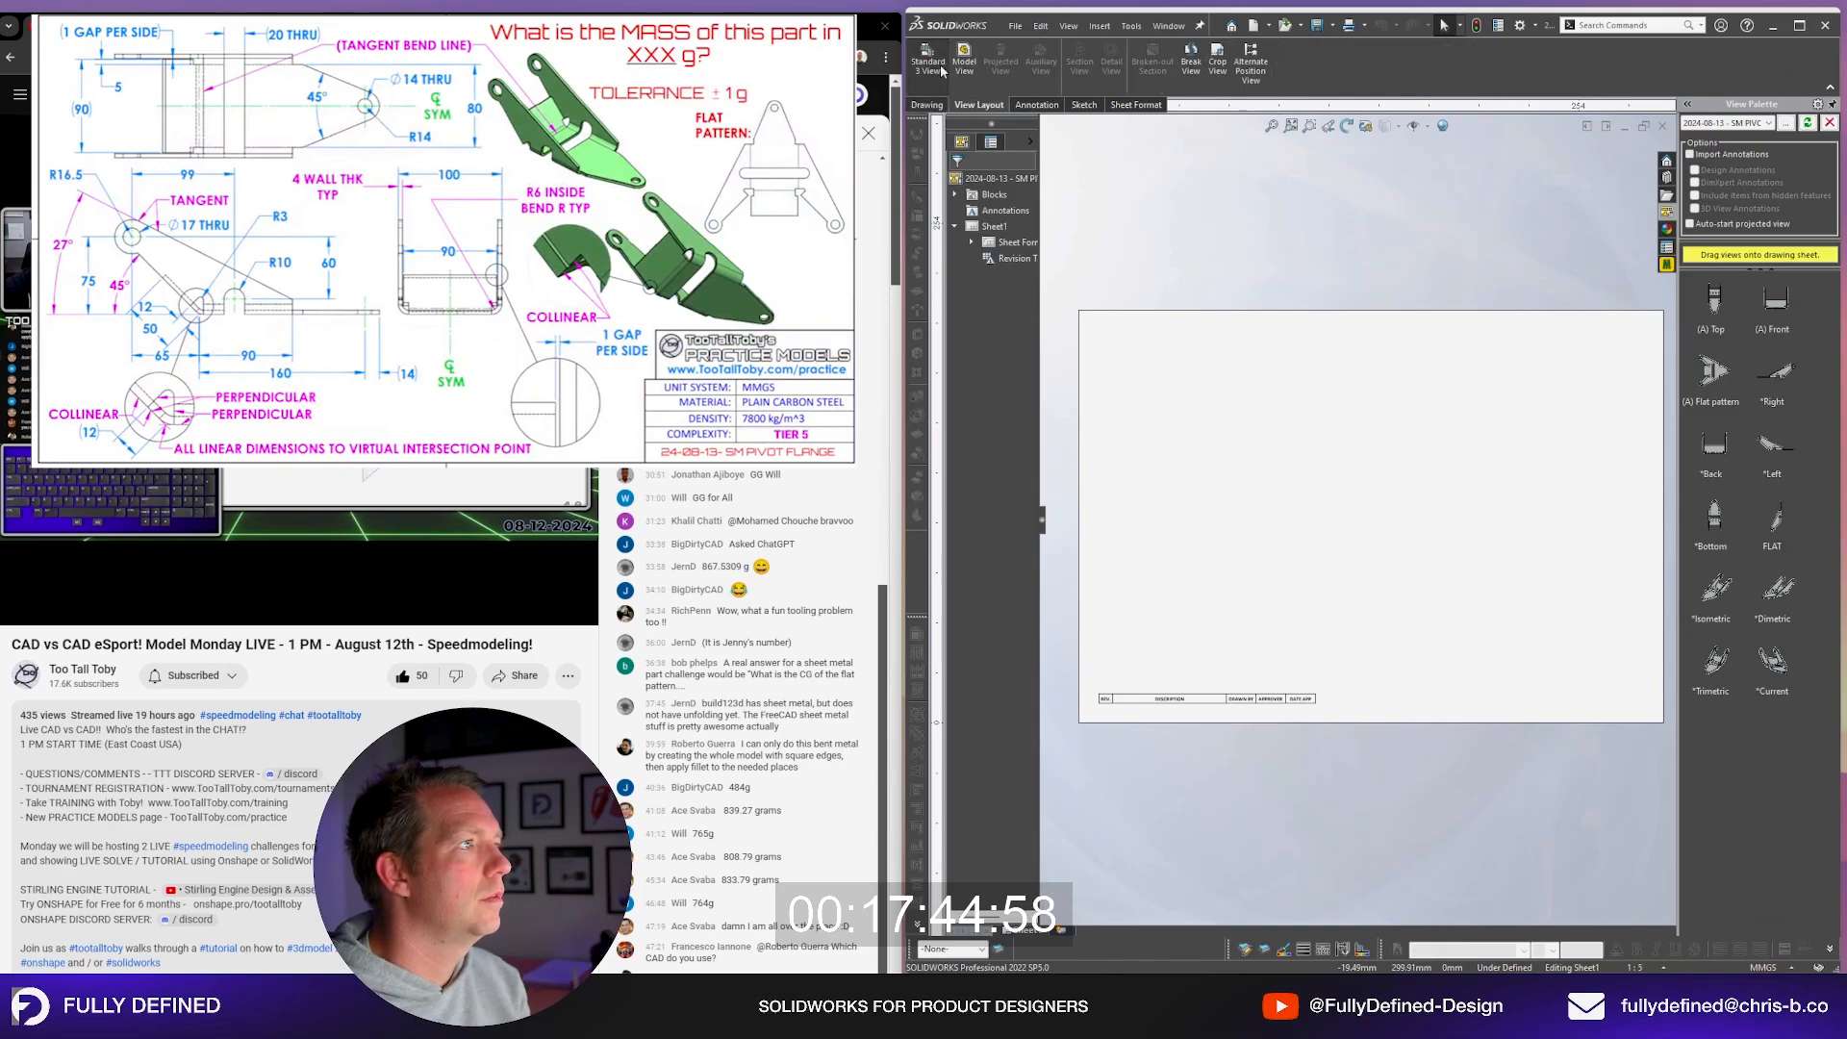
click(941, 68)
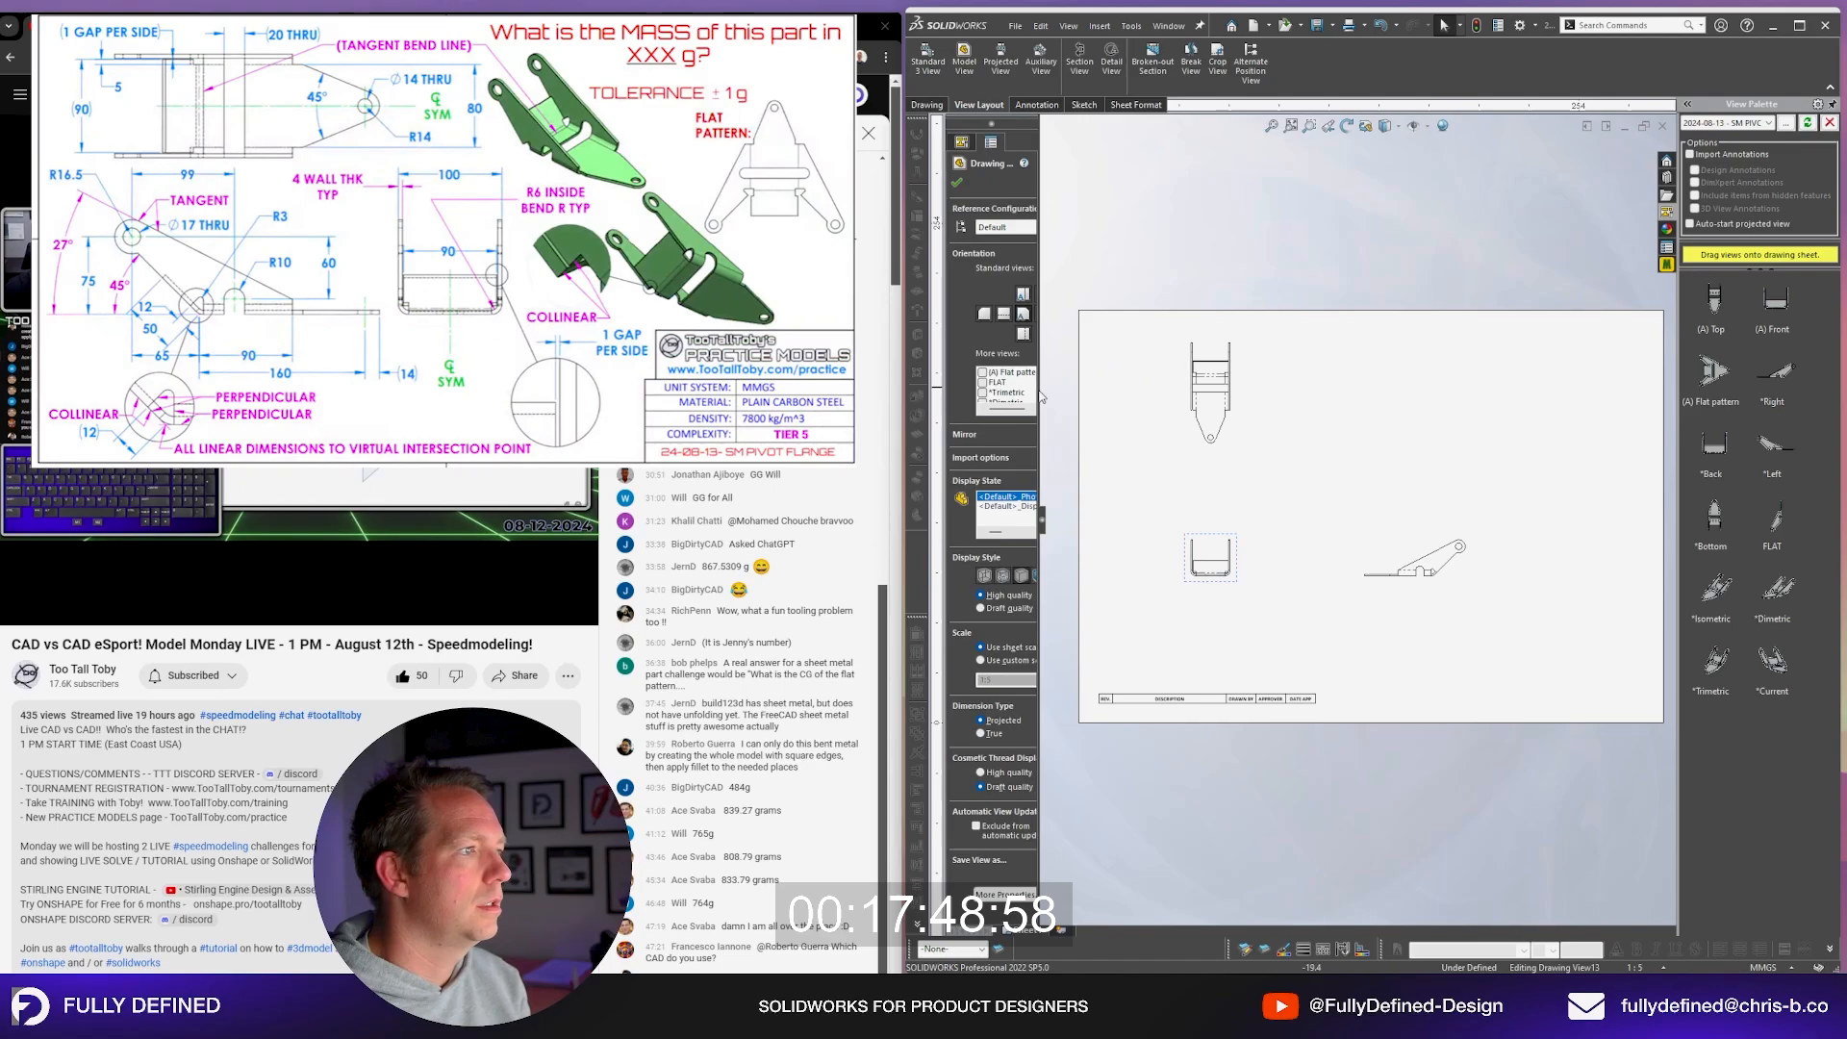
click(1006, 315)
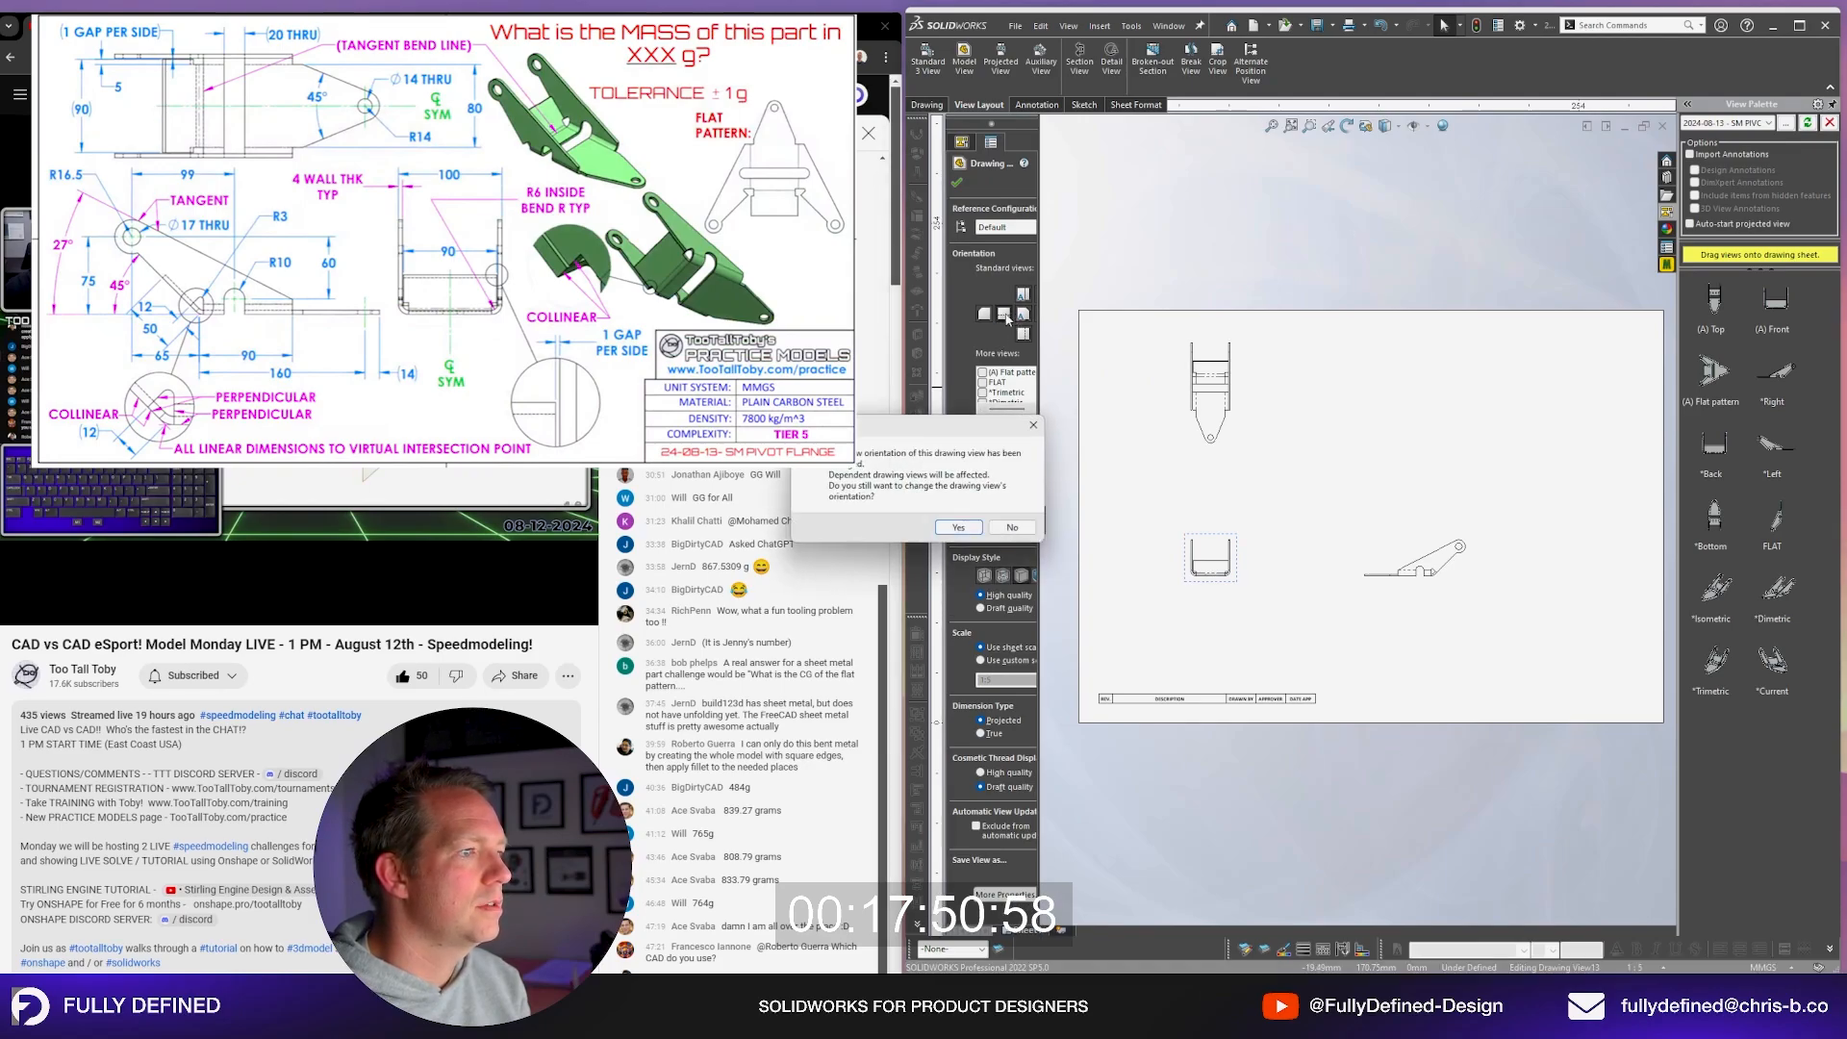
click(960, 527)
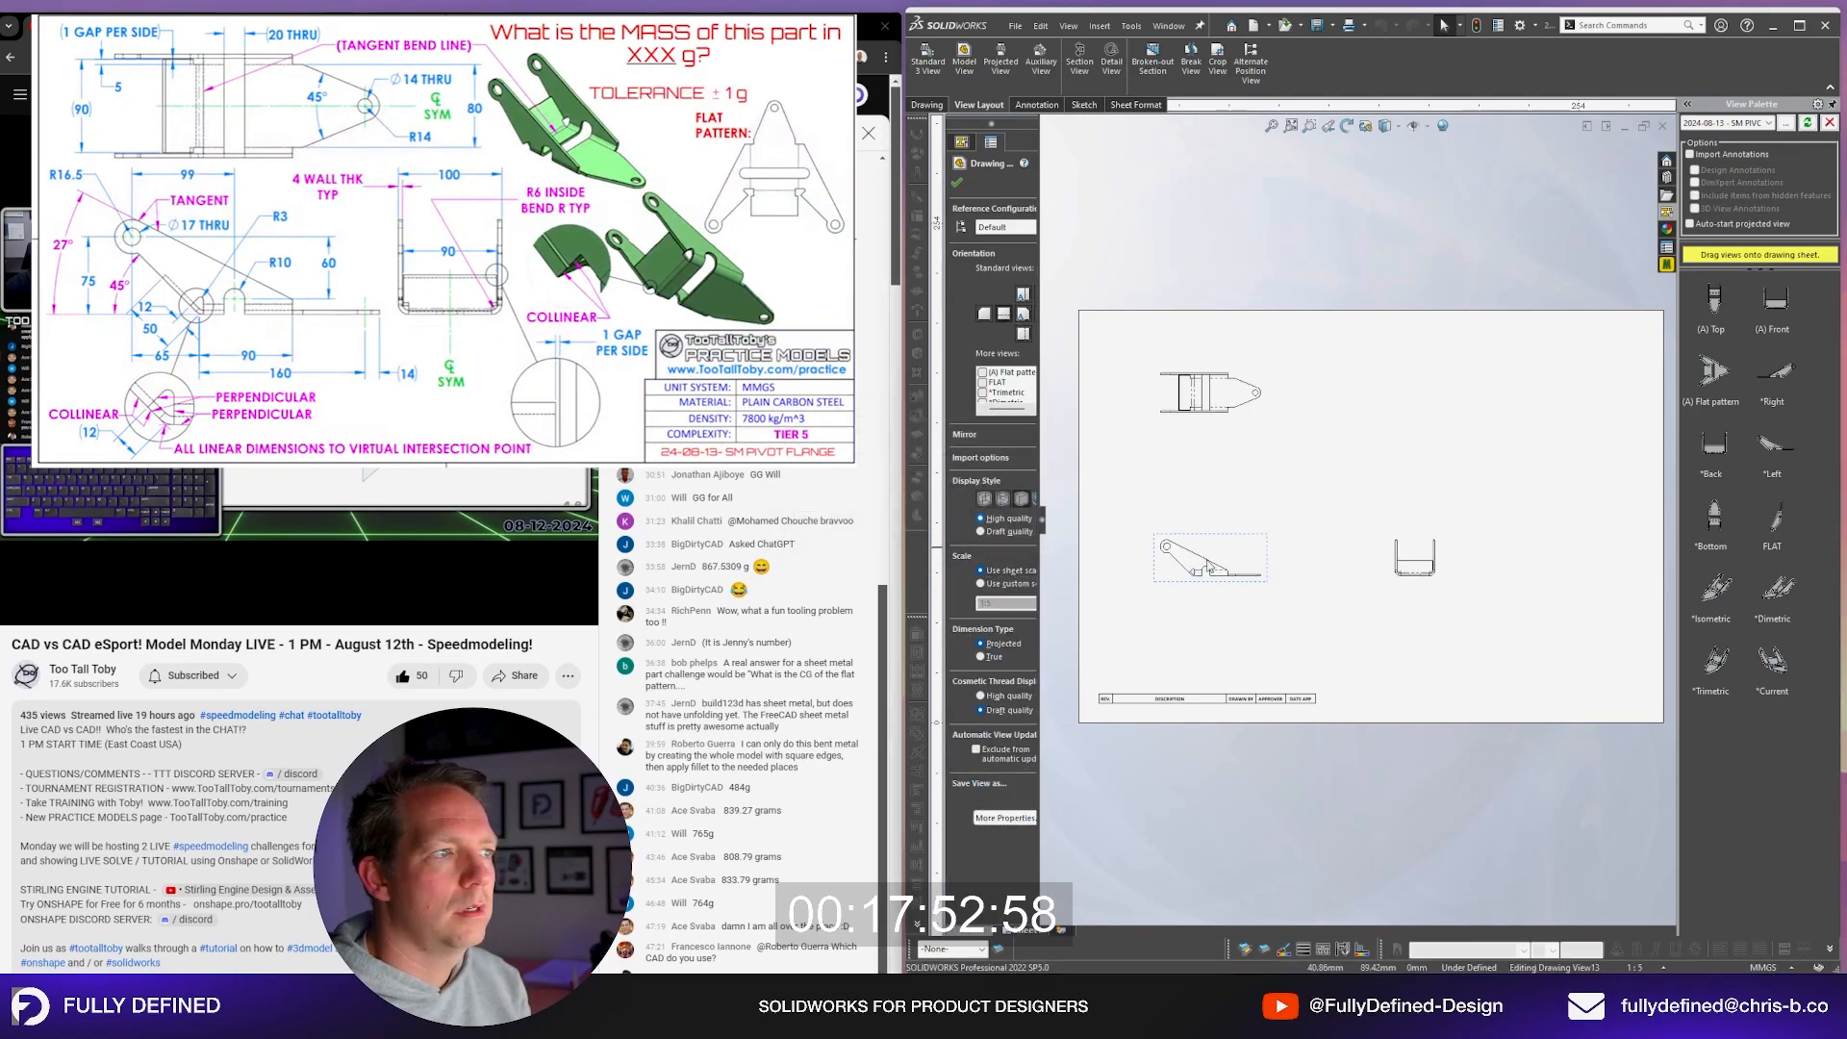
Step: Set the sheet scale to 1:2 and reposition the three views so they are spaced out within the sheet border
click(1655, 967)
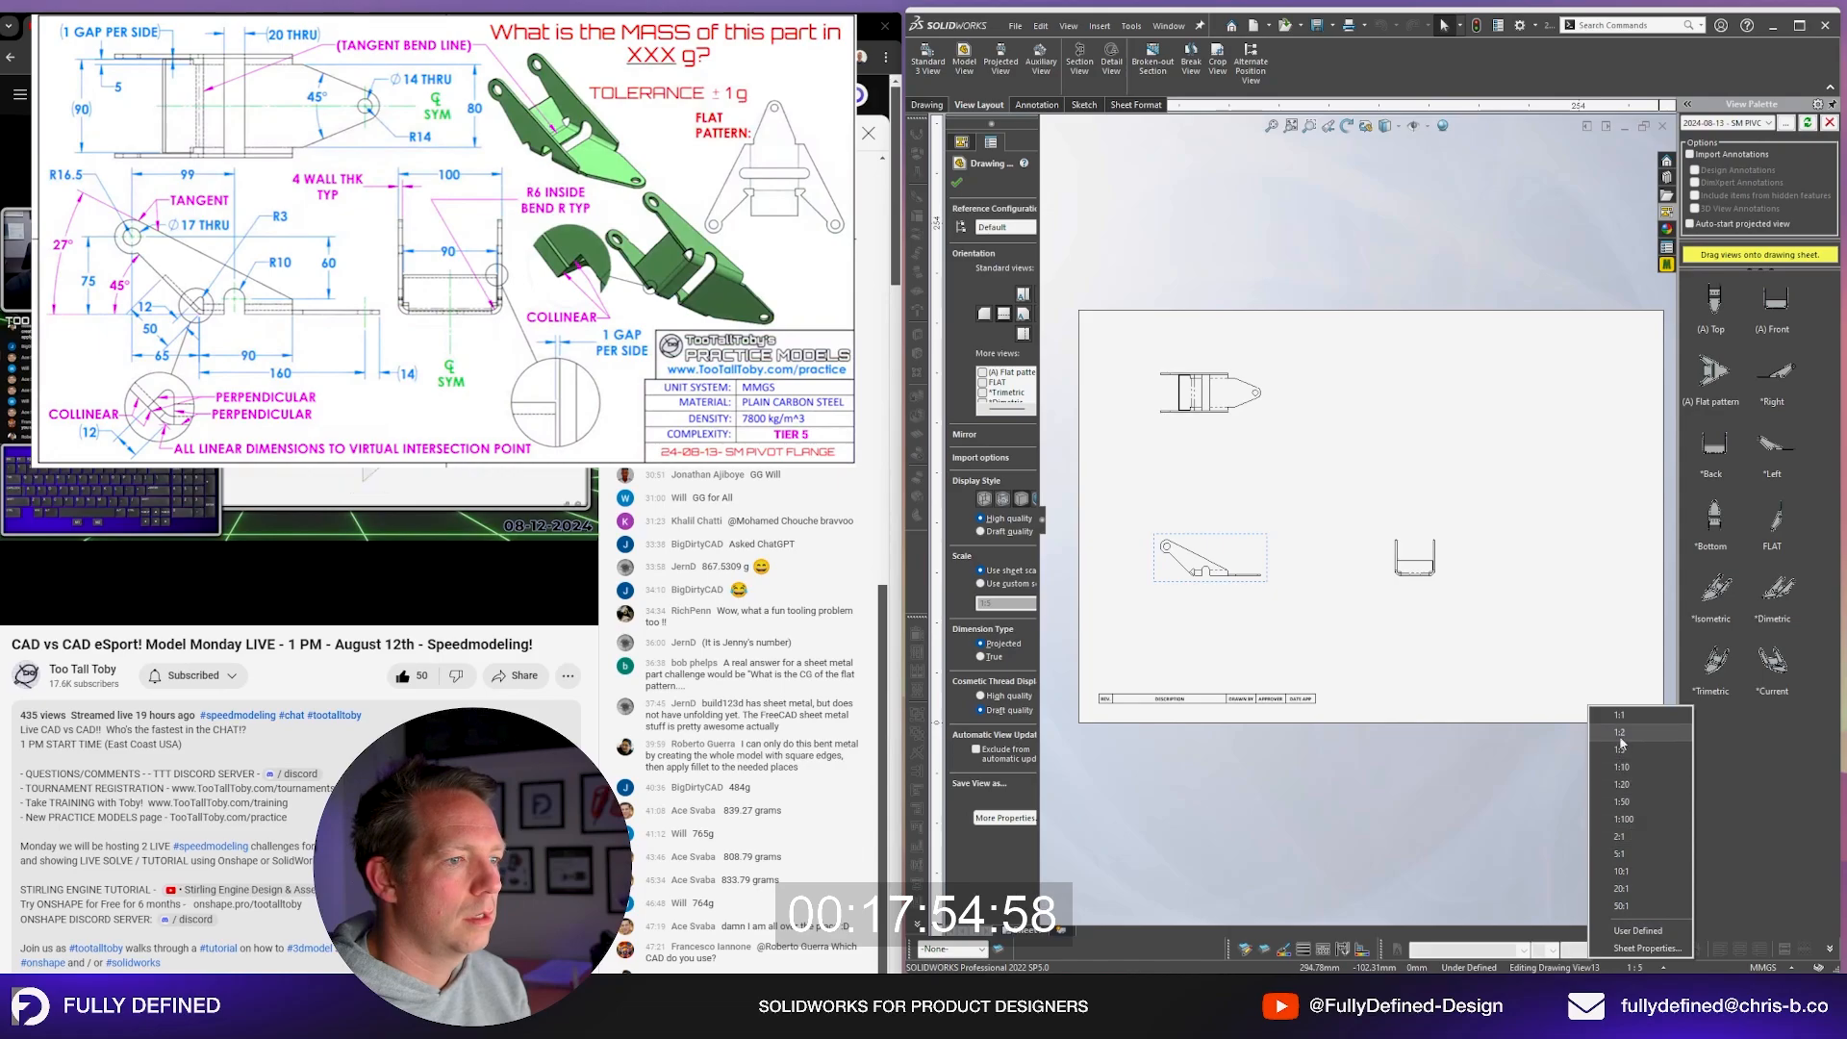
click(1639, 770)
drag(1438, 610, 1571, 611)
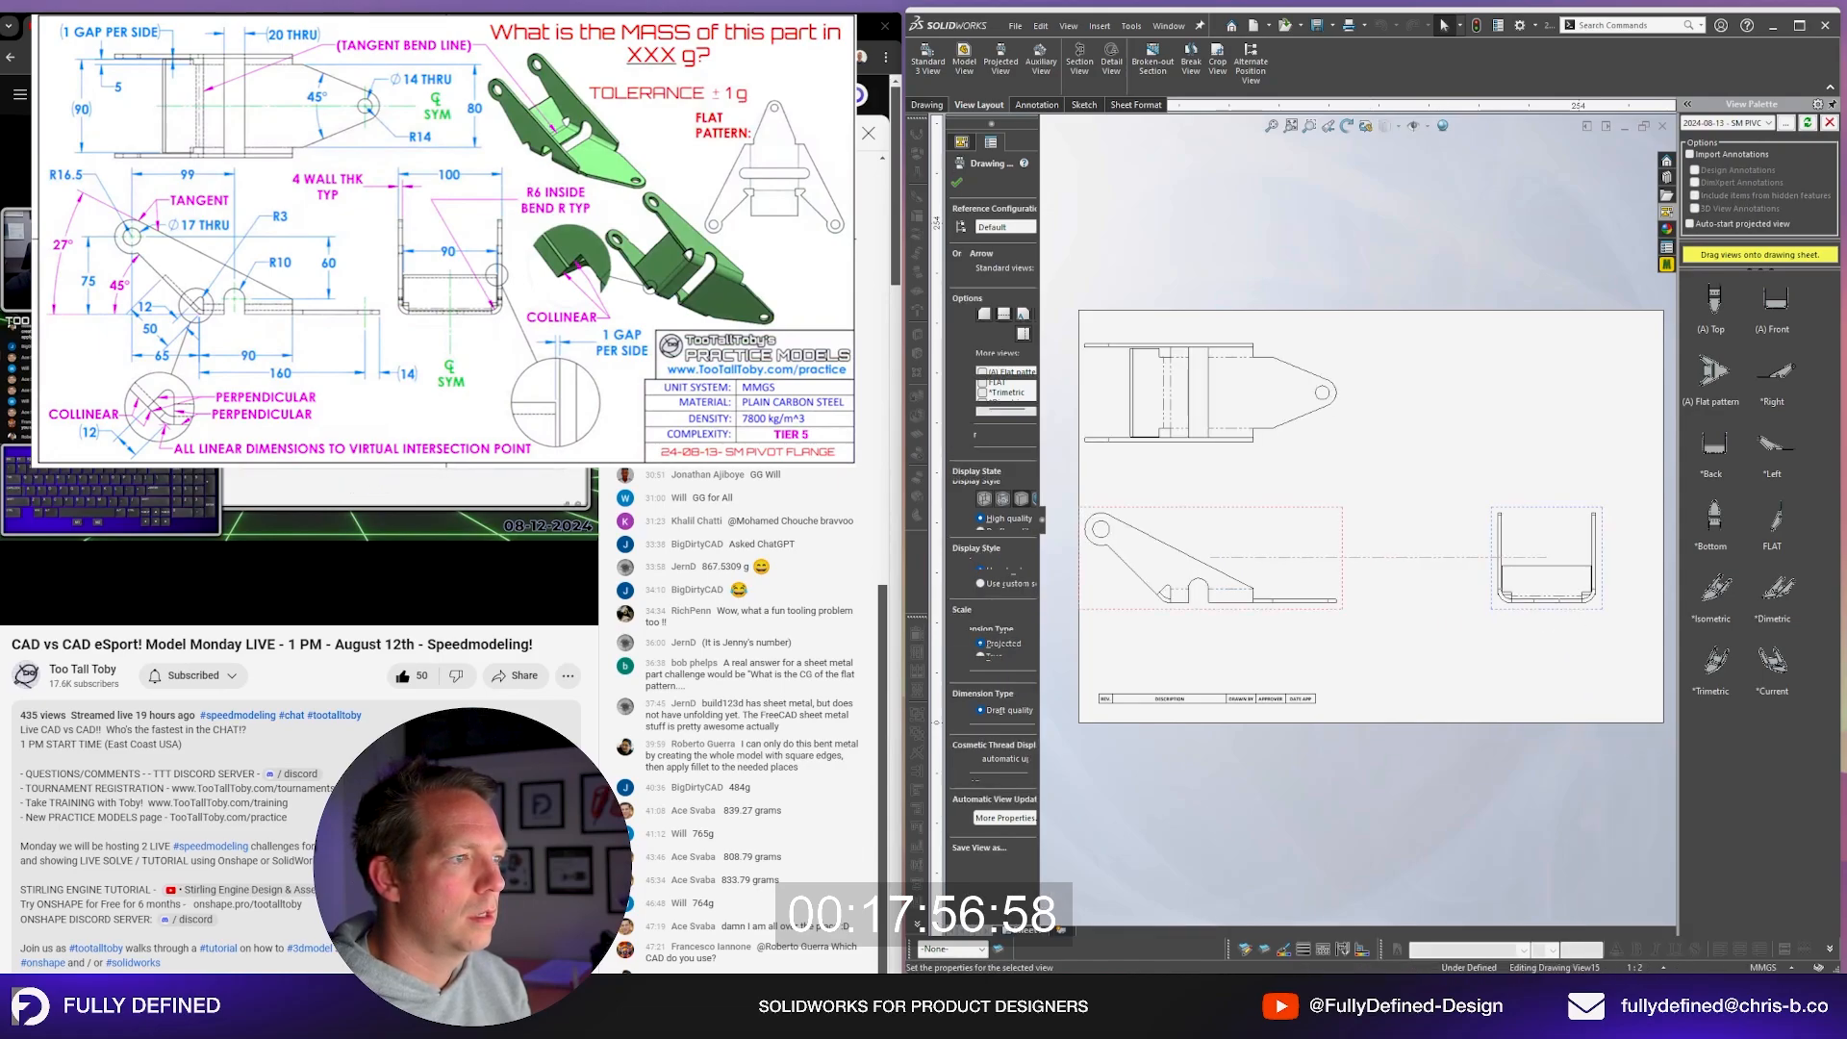
drag(1332, 612, 1403, 645)
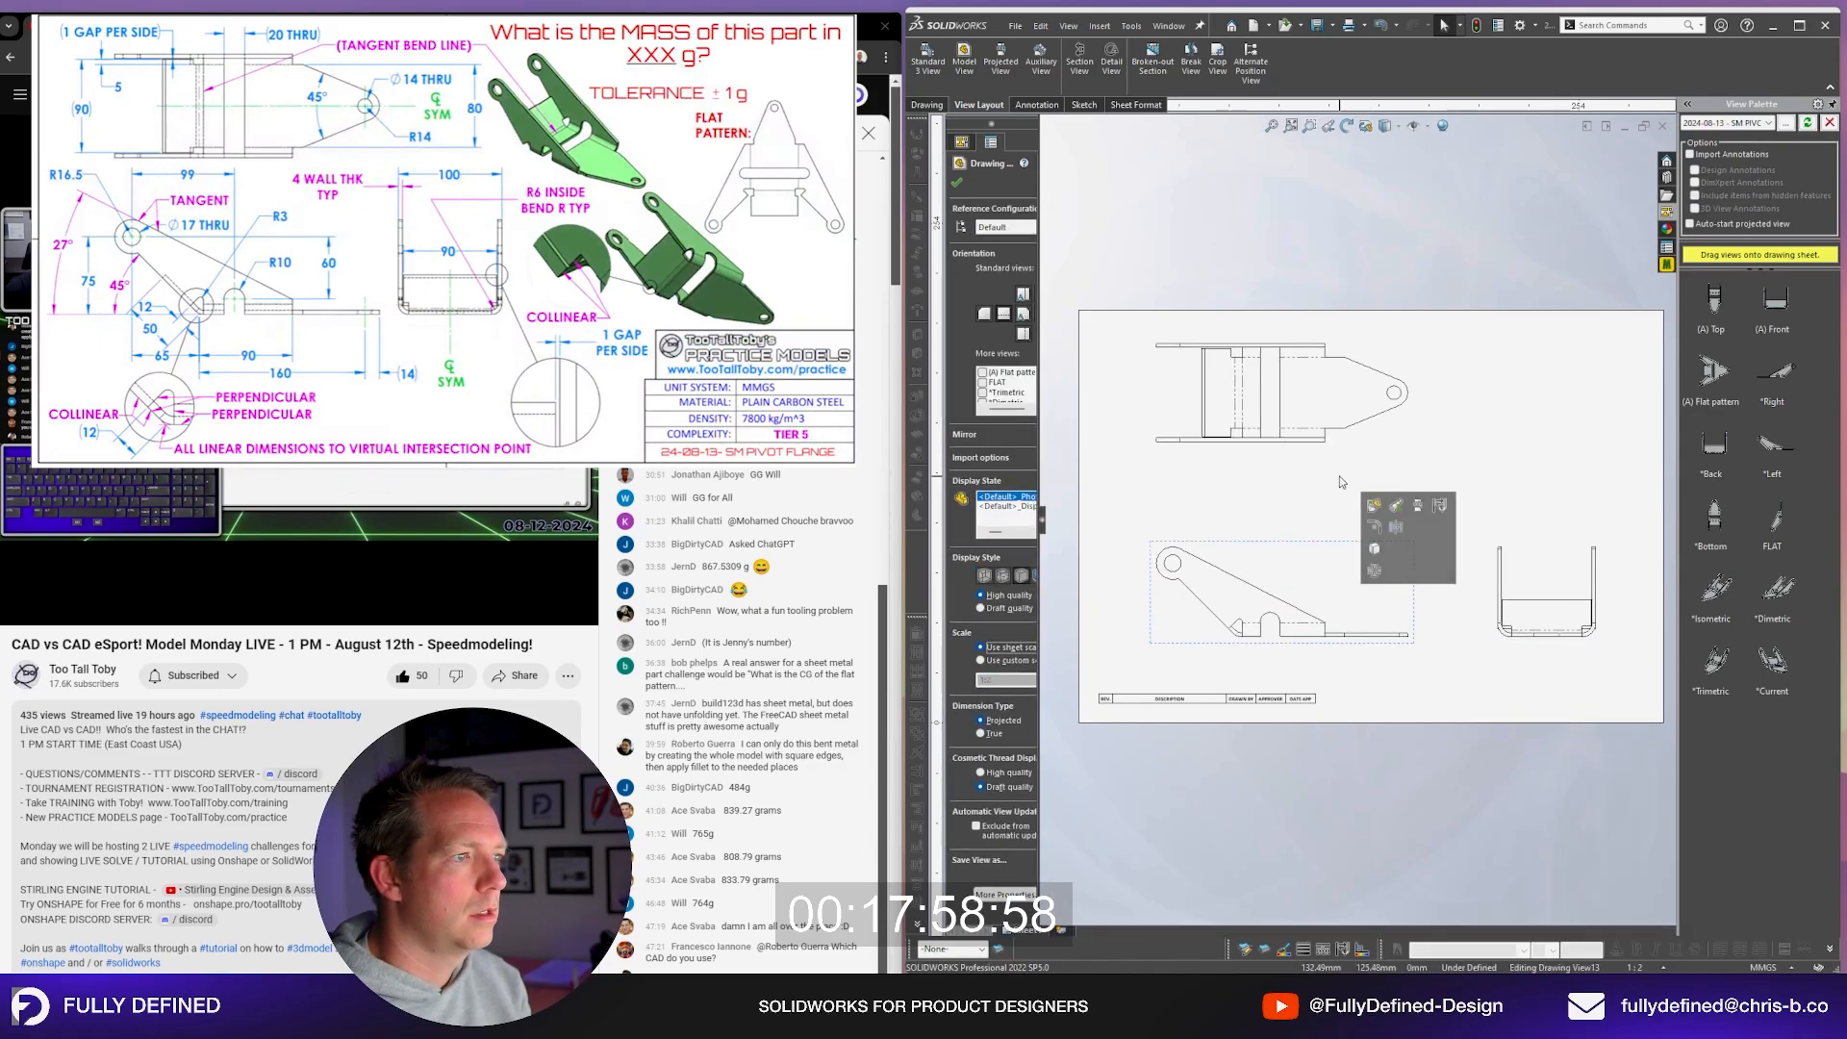
drag(1330, 449, 1330, 495)
click(1375, 744)
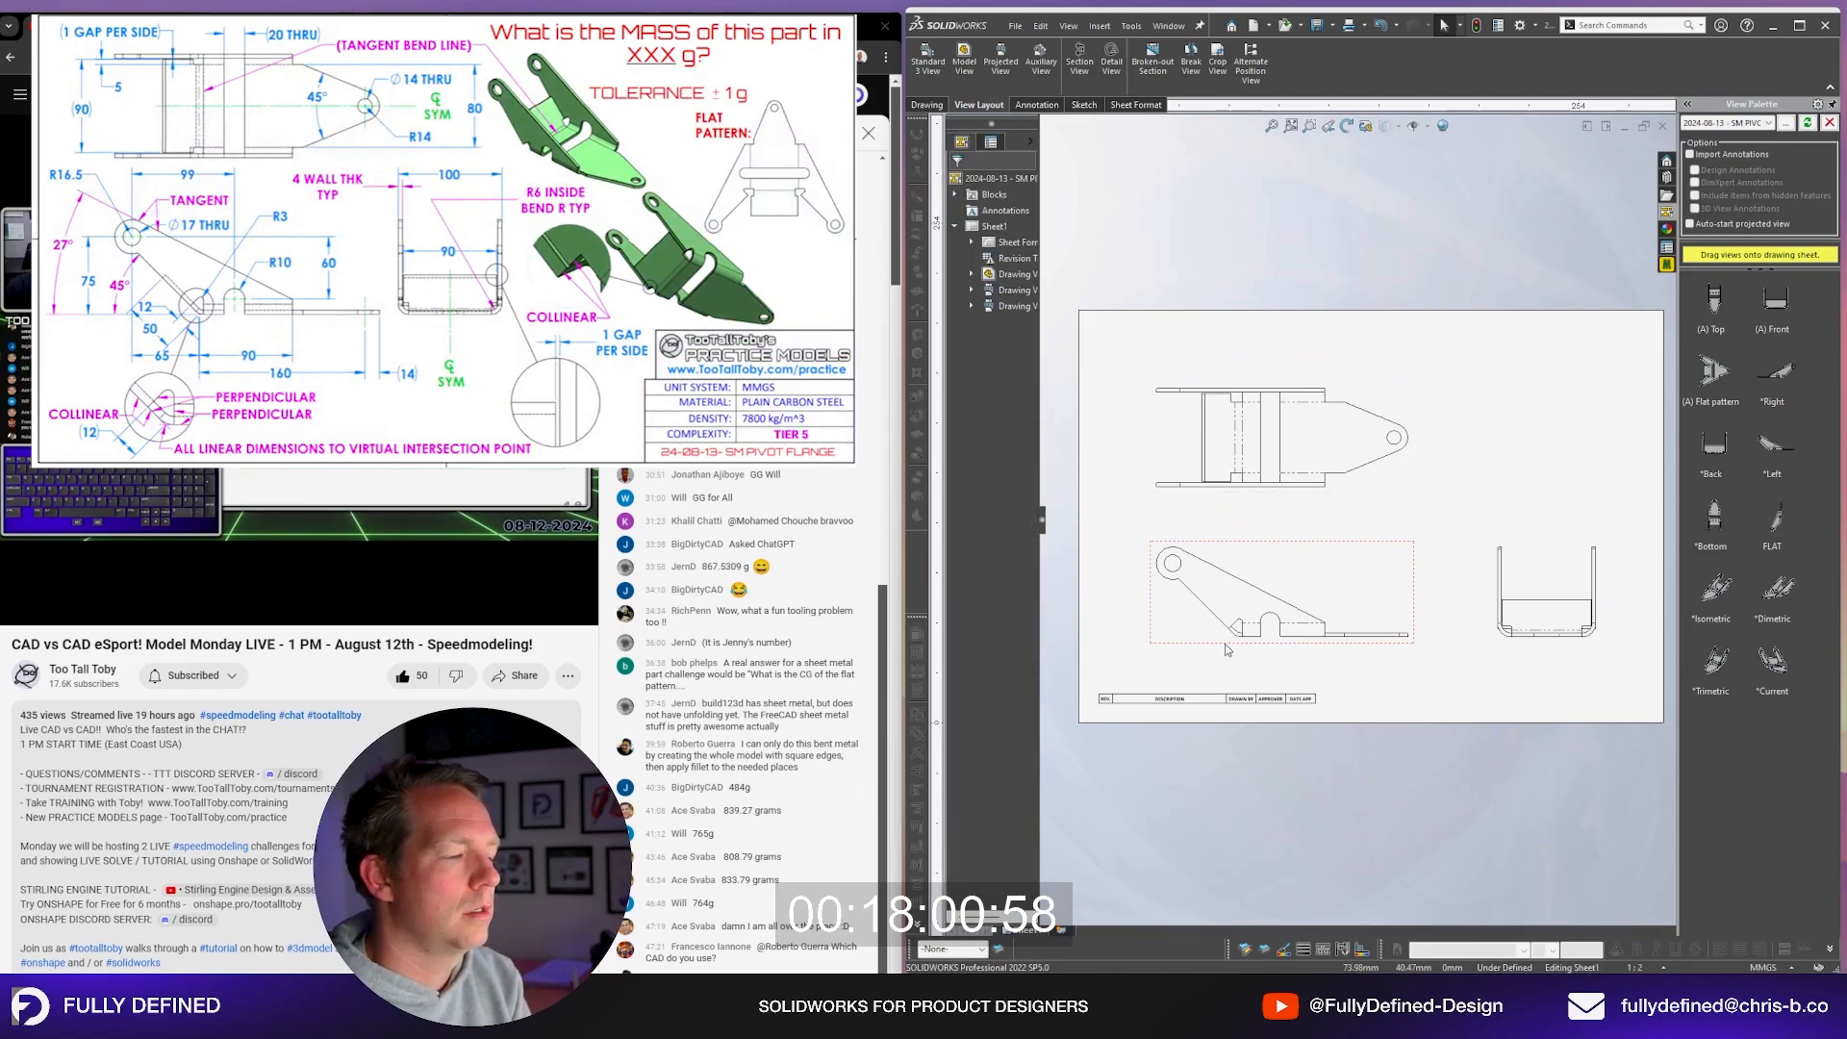
Step: Dimension the angle between the side view's upper sloping edge and bottom edge, and the radius of the arm's rounded end
scroll(1166, 505, down, 1)
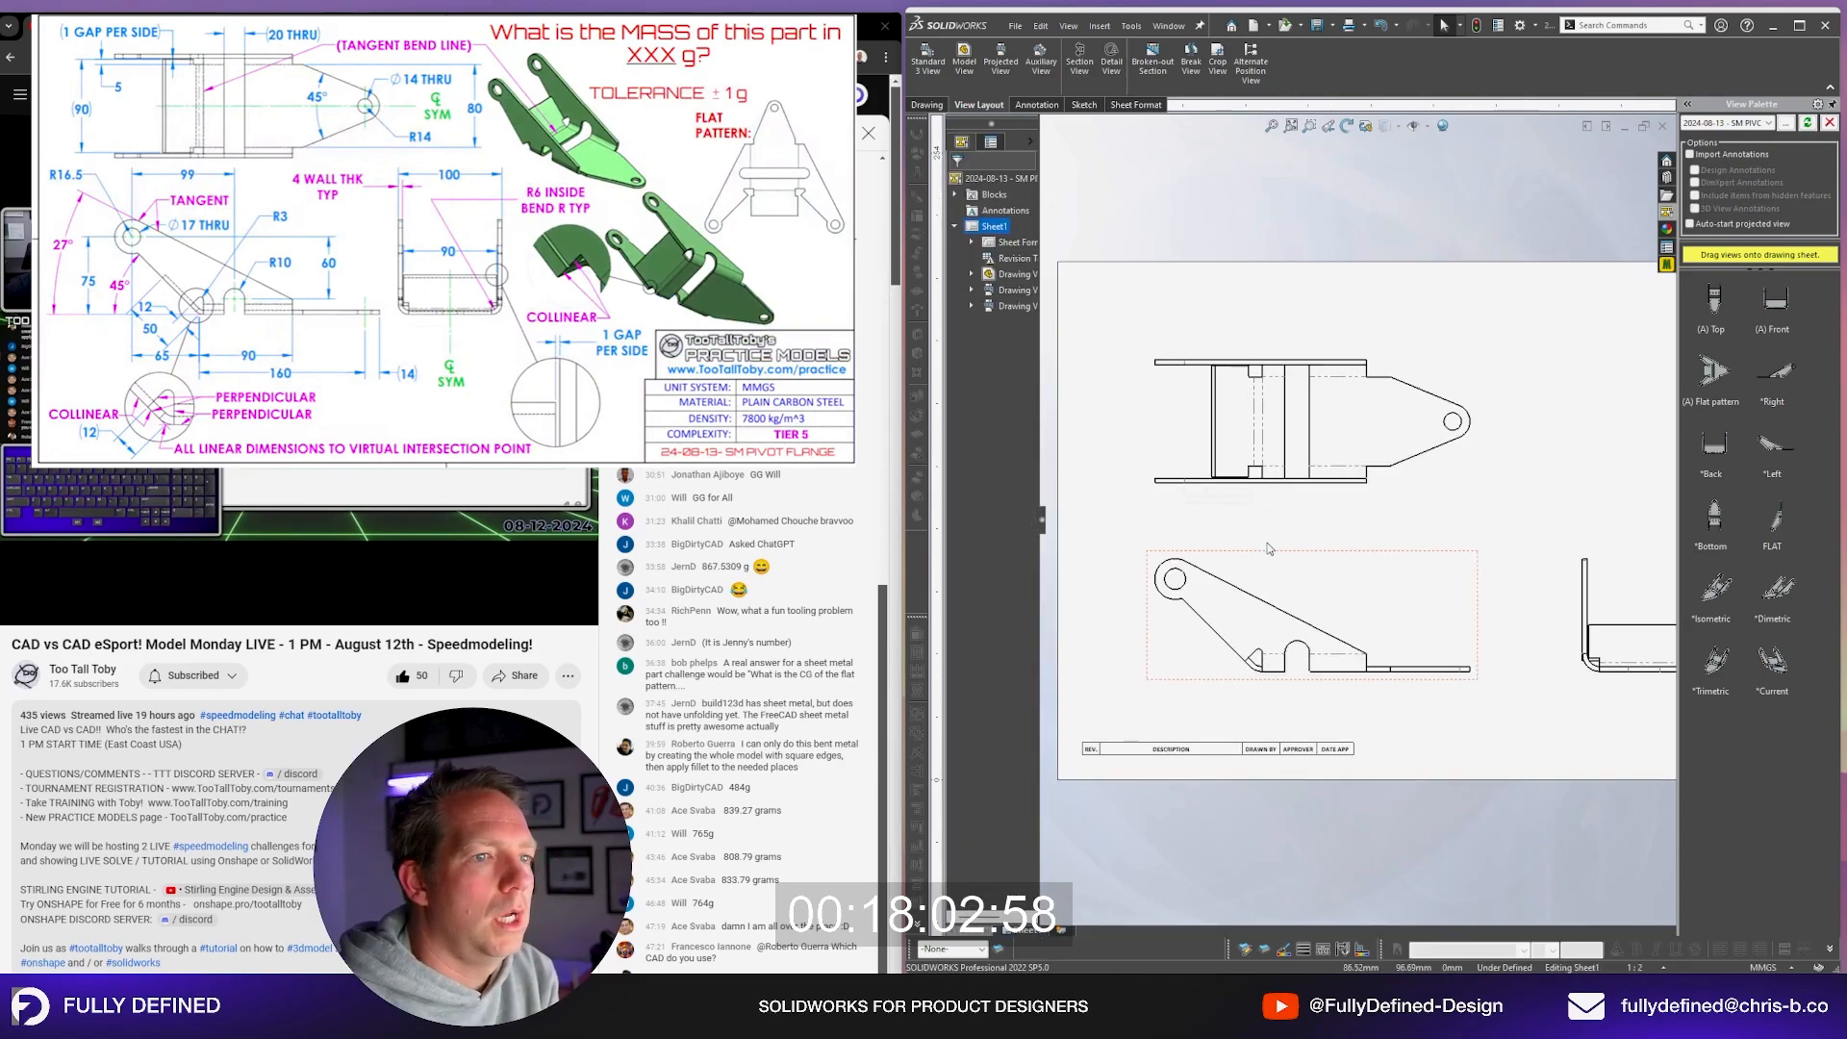
key(d)
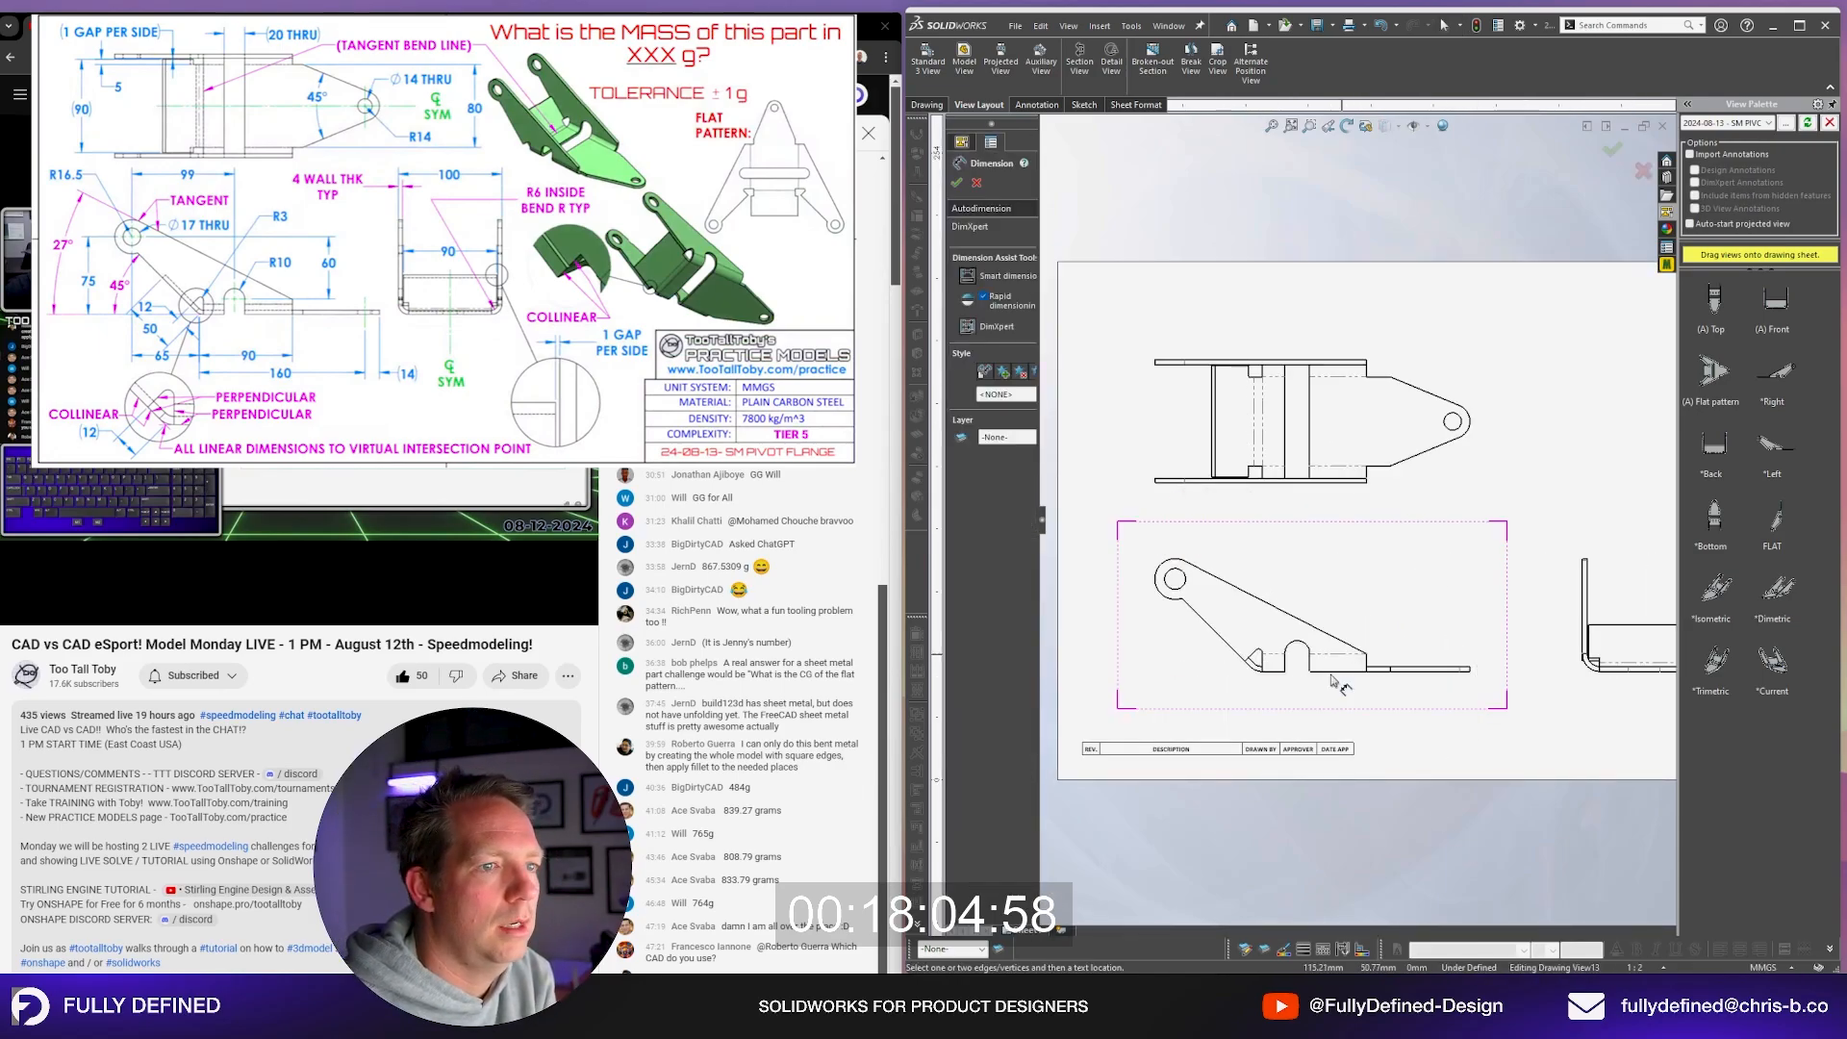
click(1342, 671)
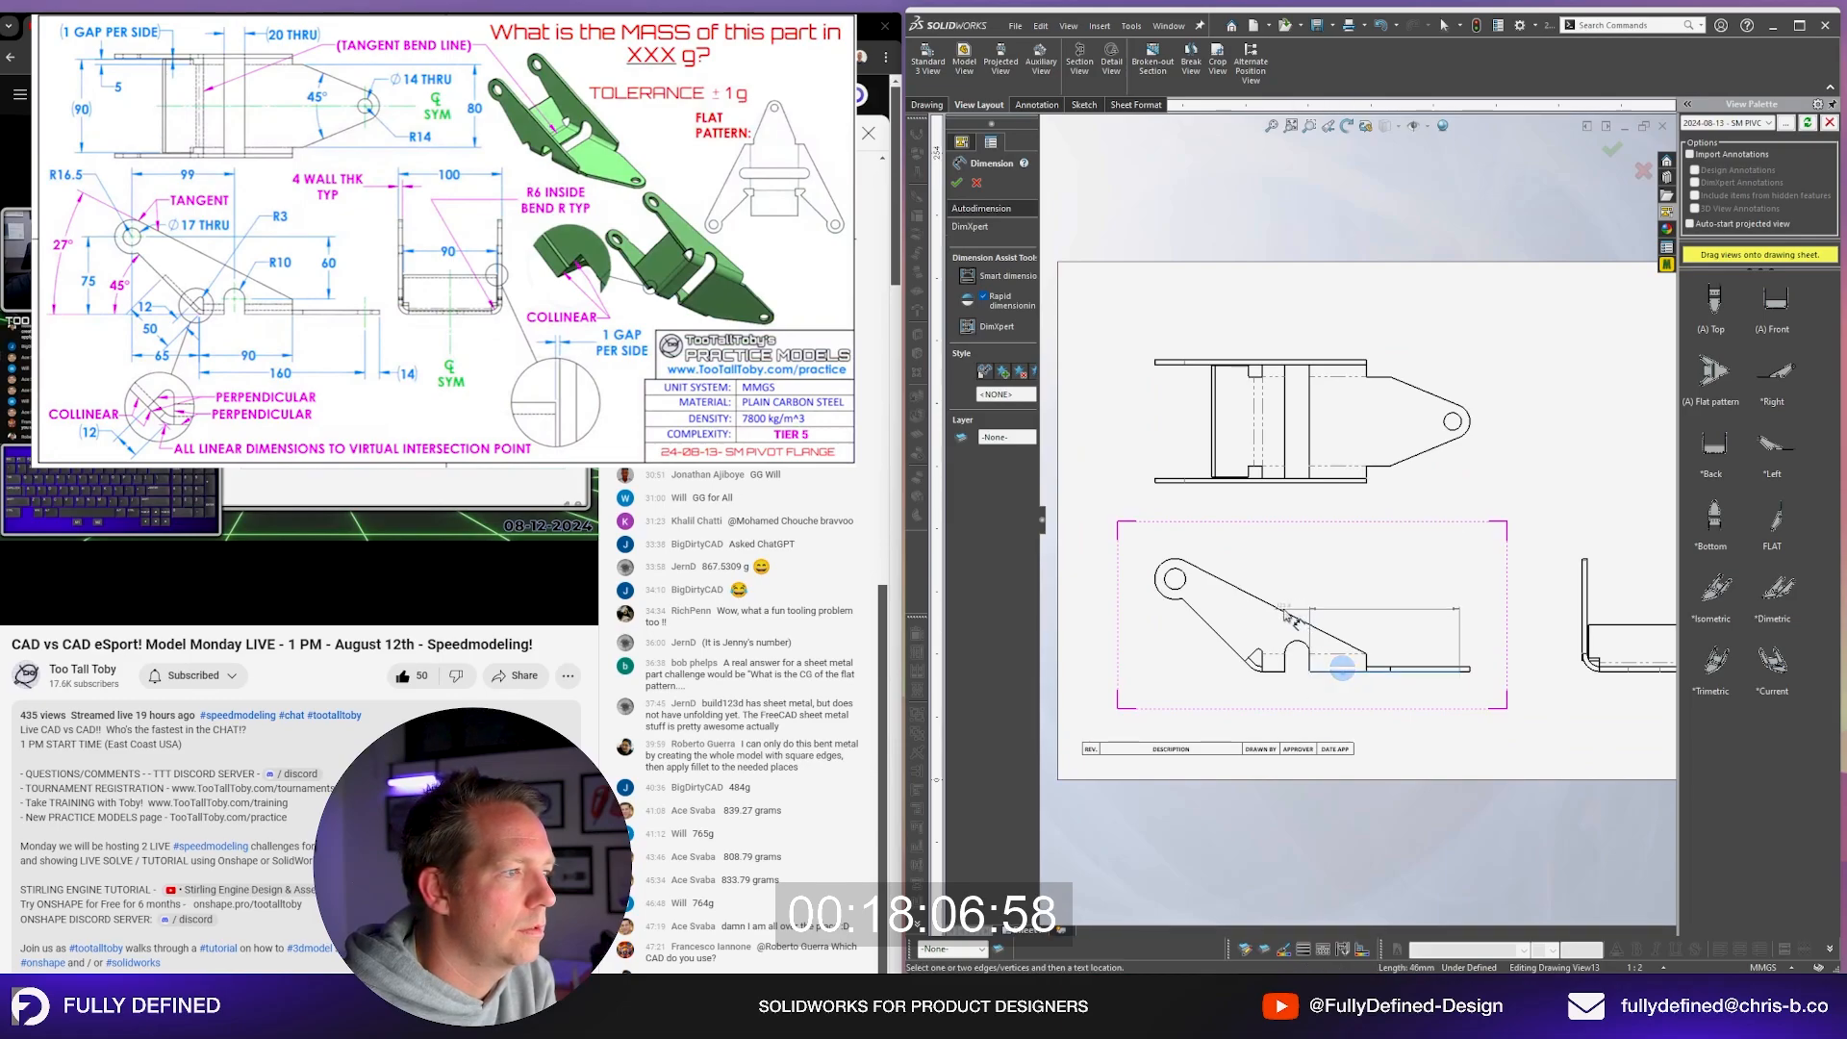
click(1289, 616)
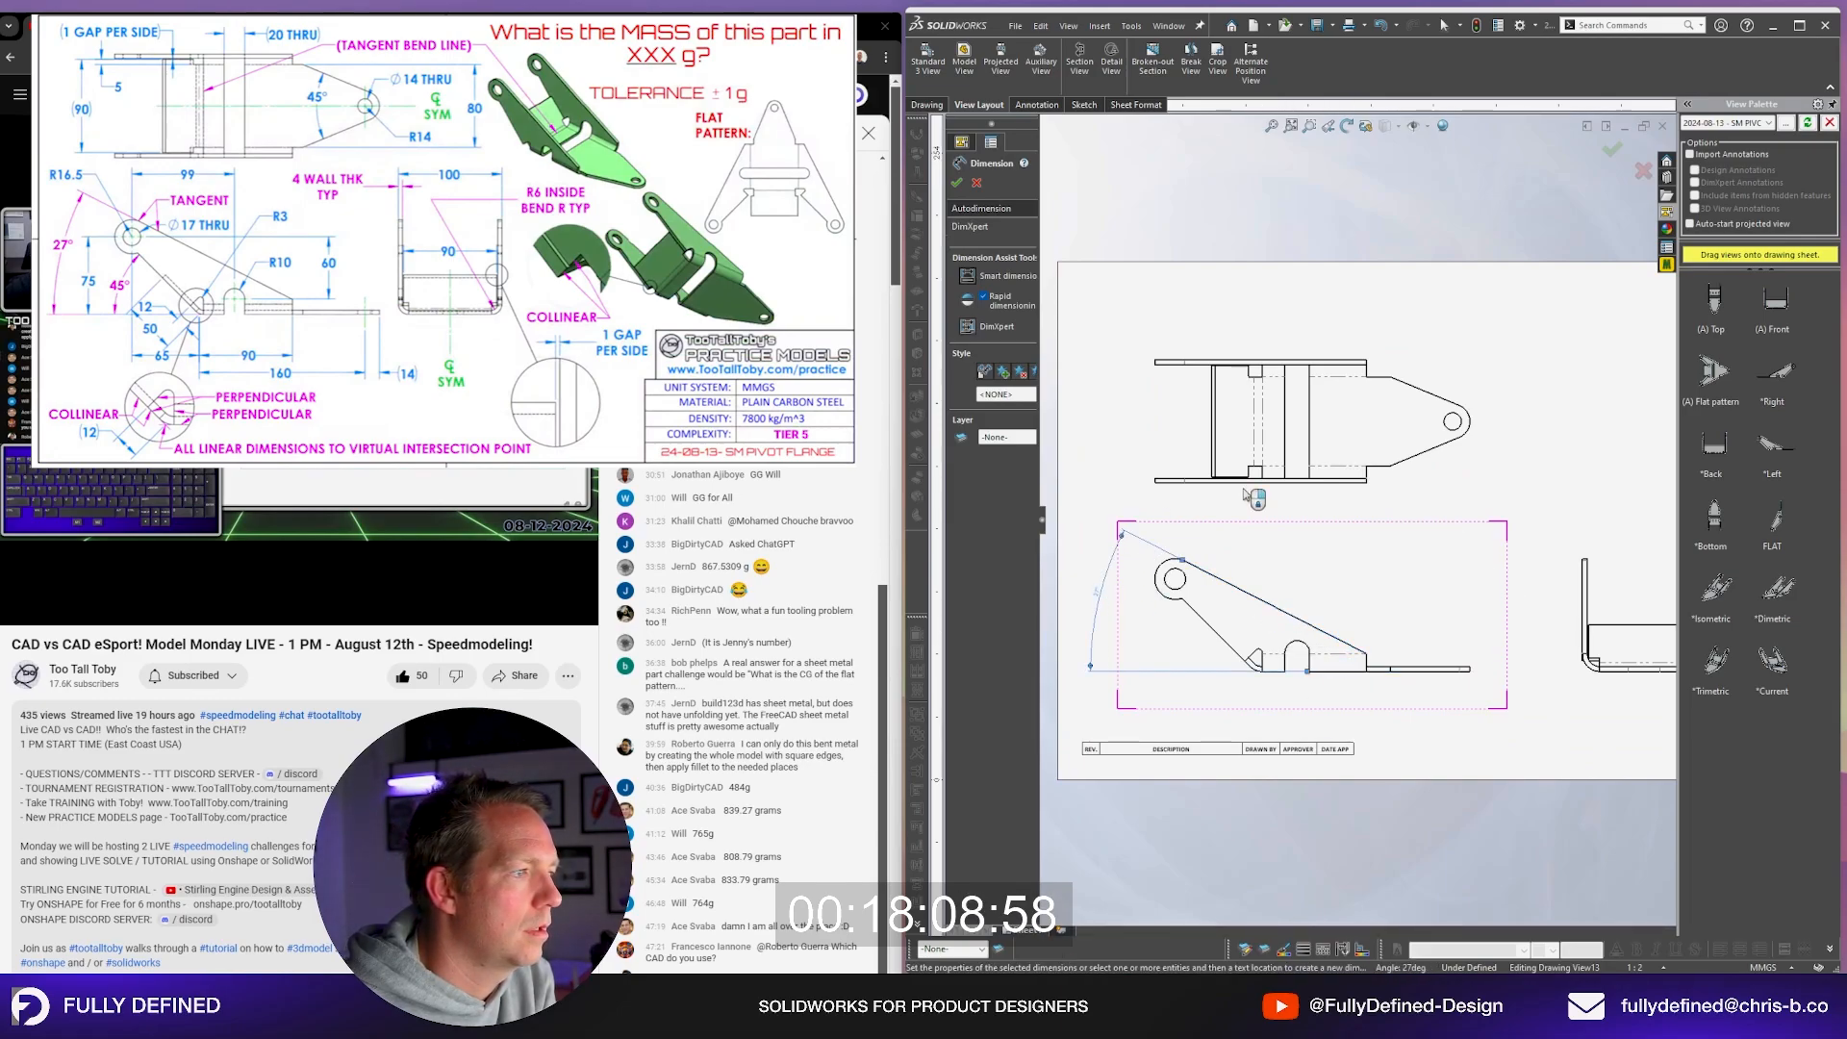
key(Escape)
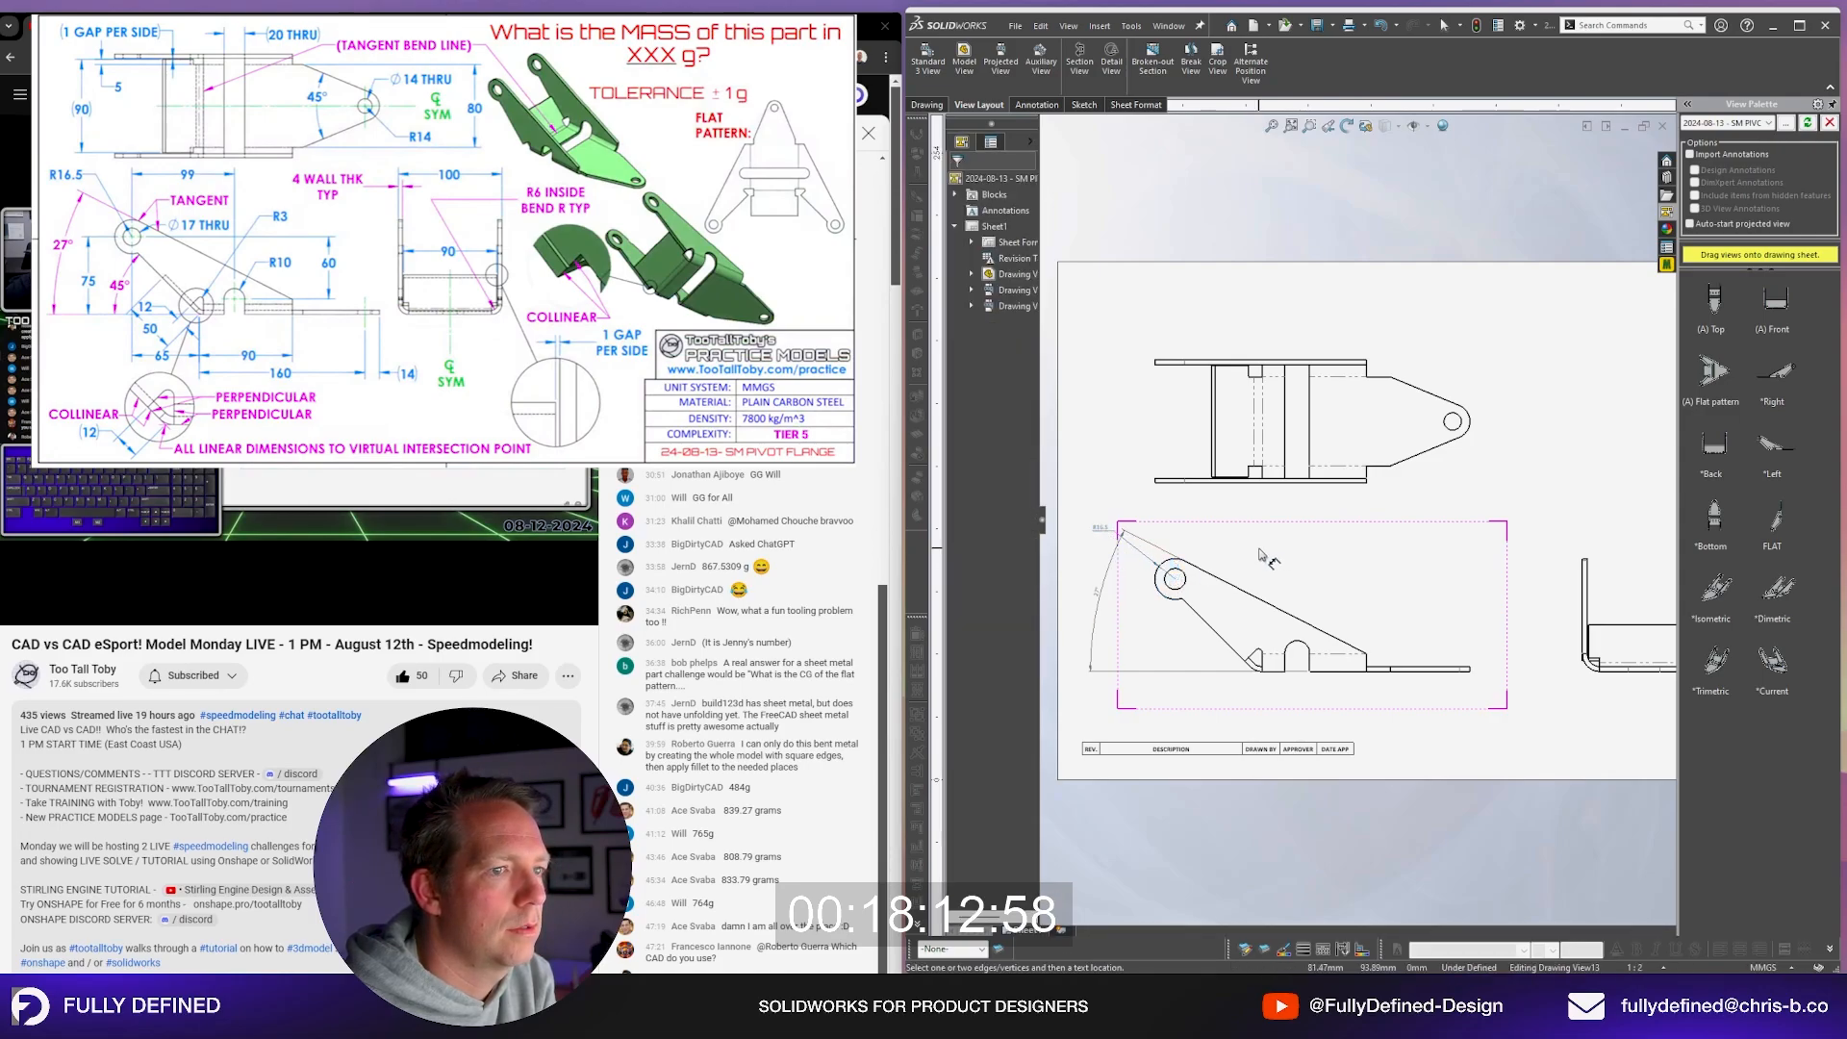
Step: Dimension the horizontal distance from the arm's hole to the rounded slot's centre and the hole's diameter in the side view
scroll(1260, 556, down, 1)
click(1179, 594)
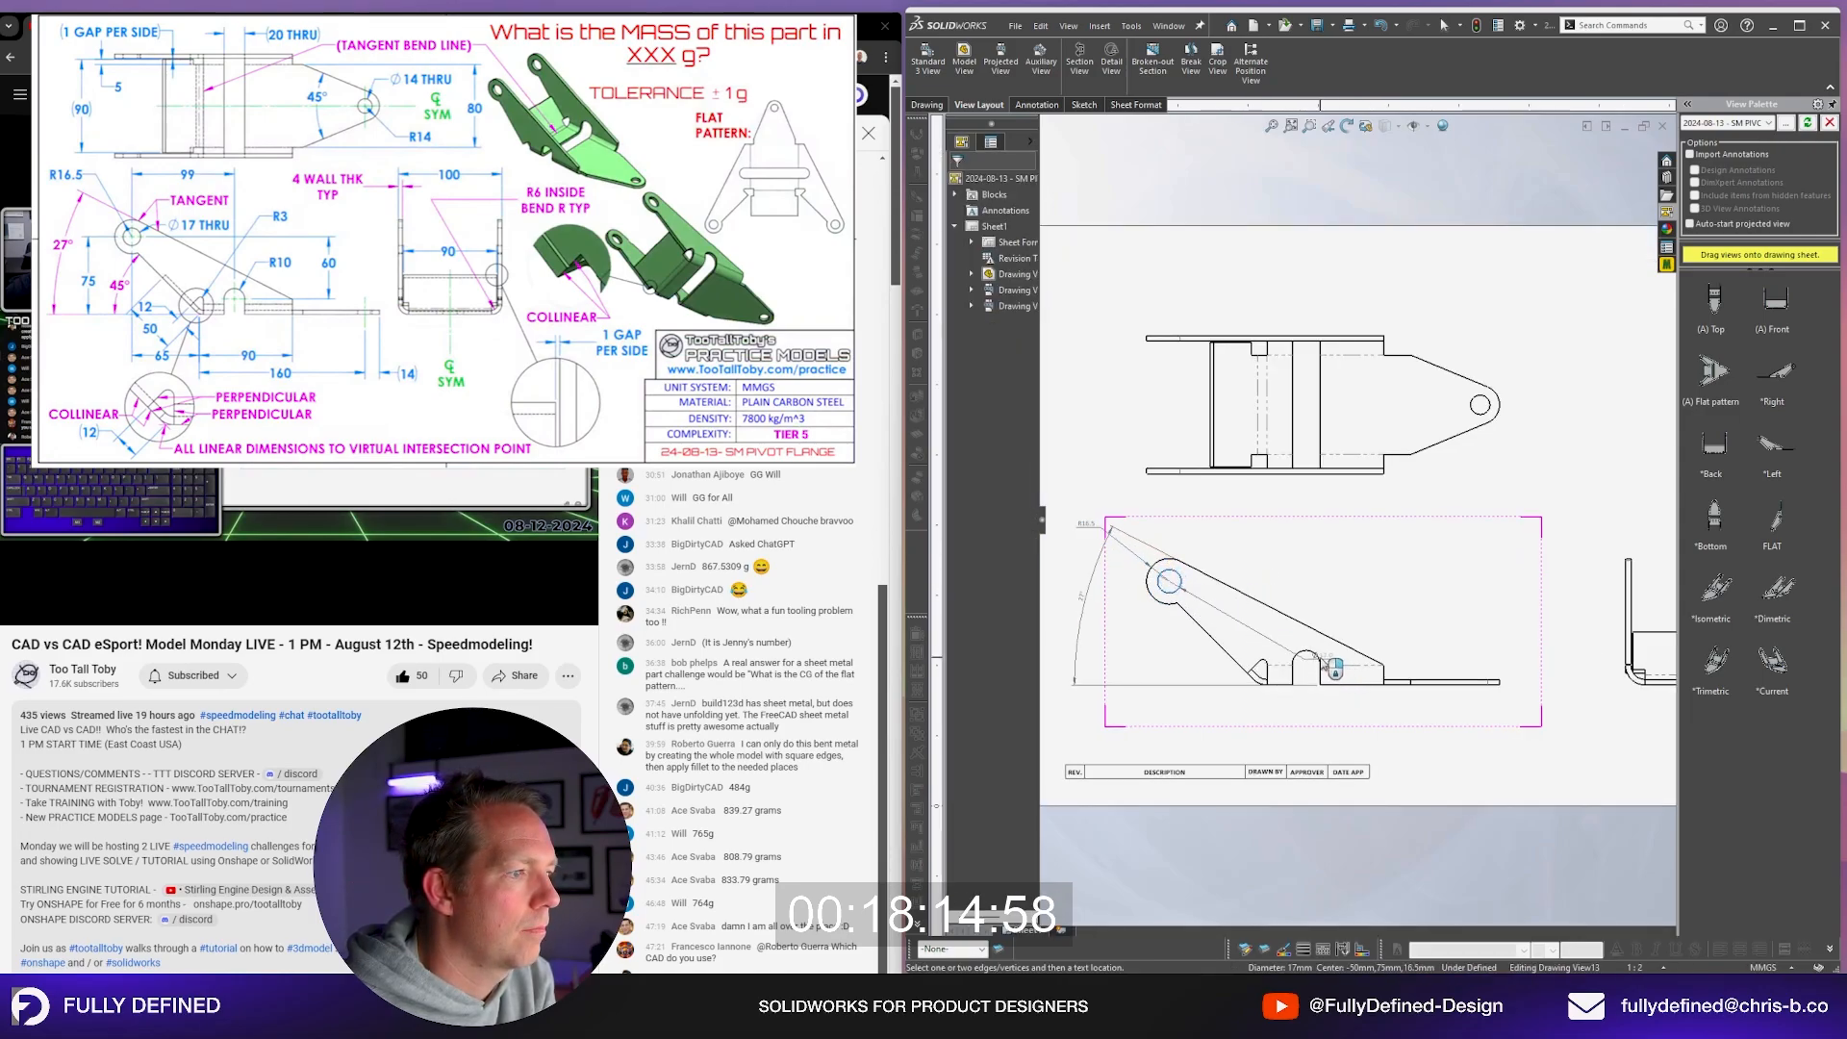
click(1319, 662)
click(1443, 589)
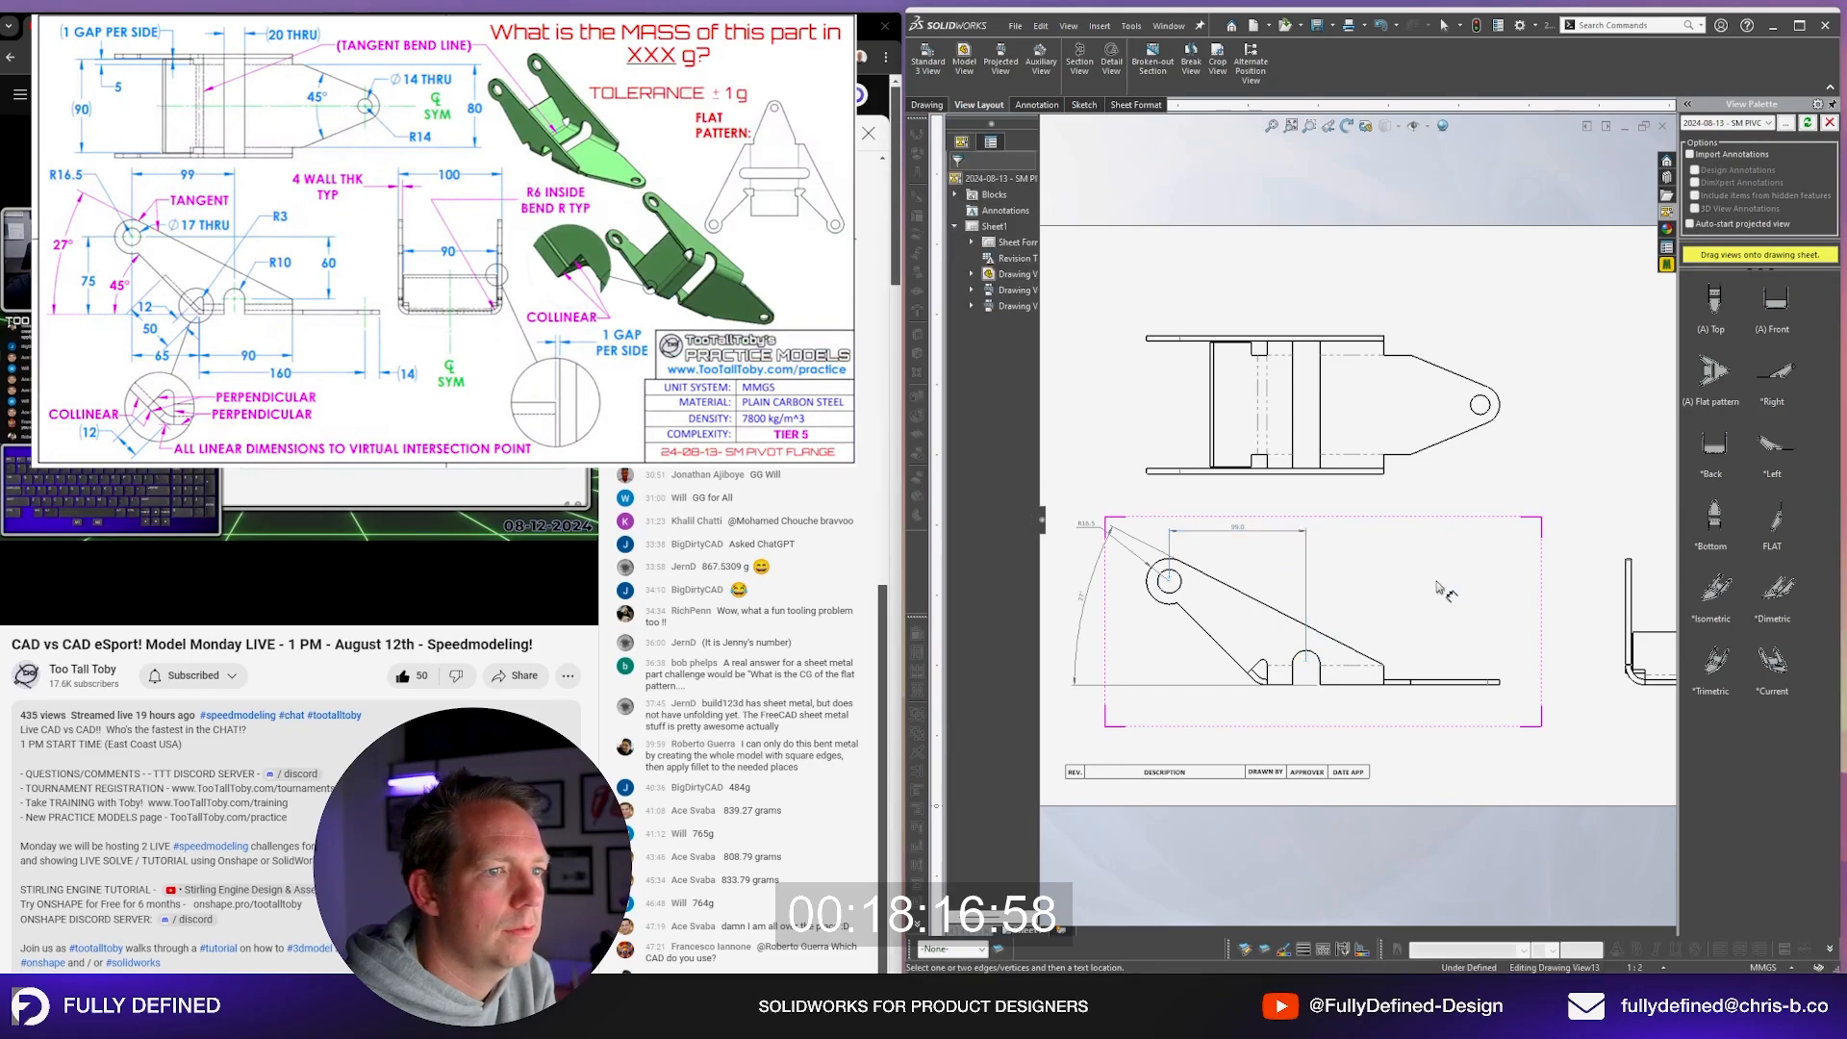
click(1172, 582)
click(1227, 560)
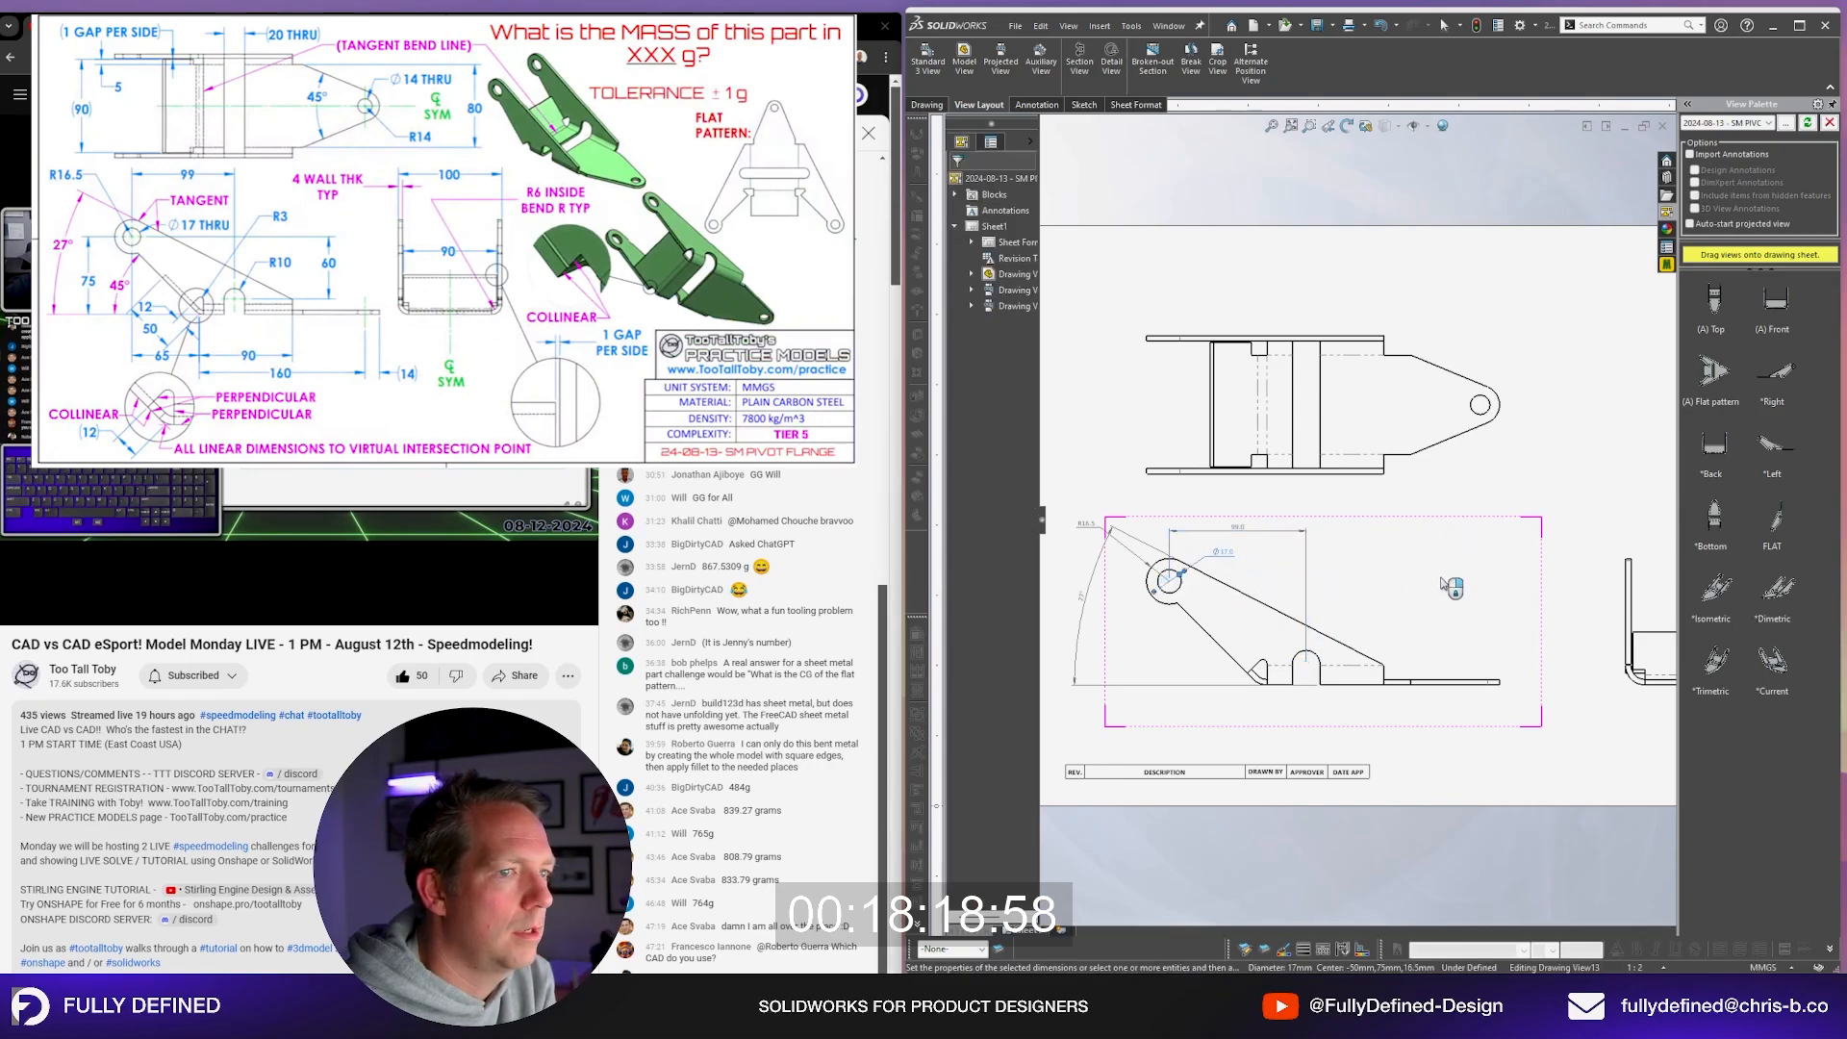
Step: Dimension the angle between the side view's lower sloping edge and its bottom edge
click(1339, 684)
click(1210, 645)
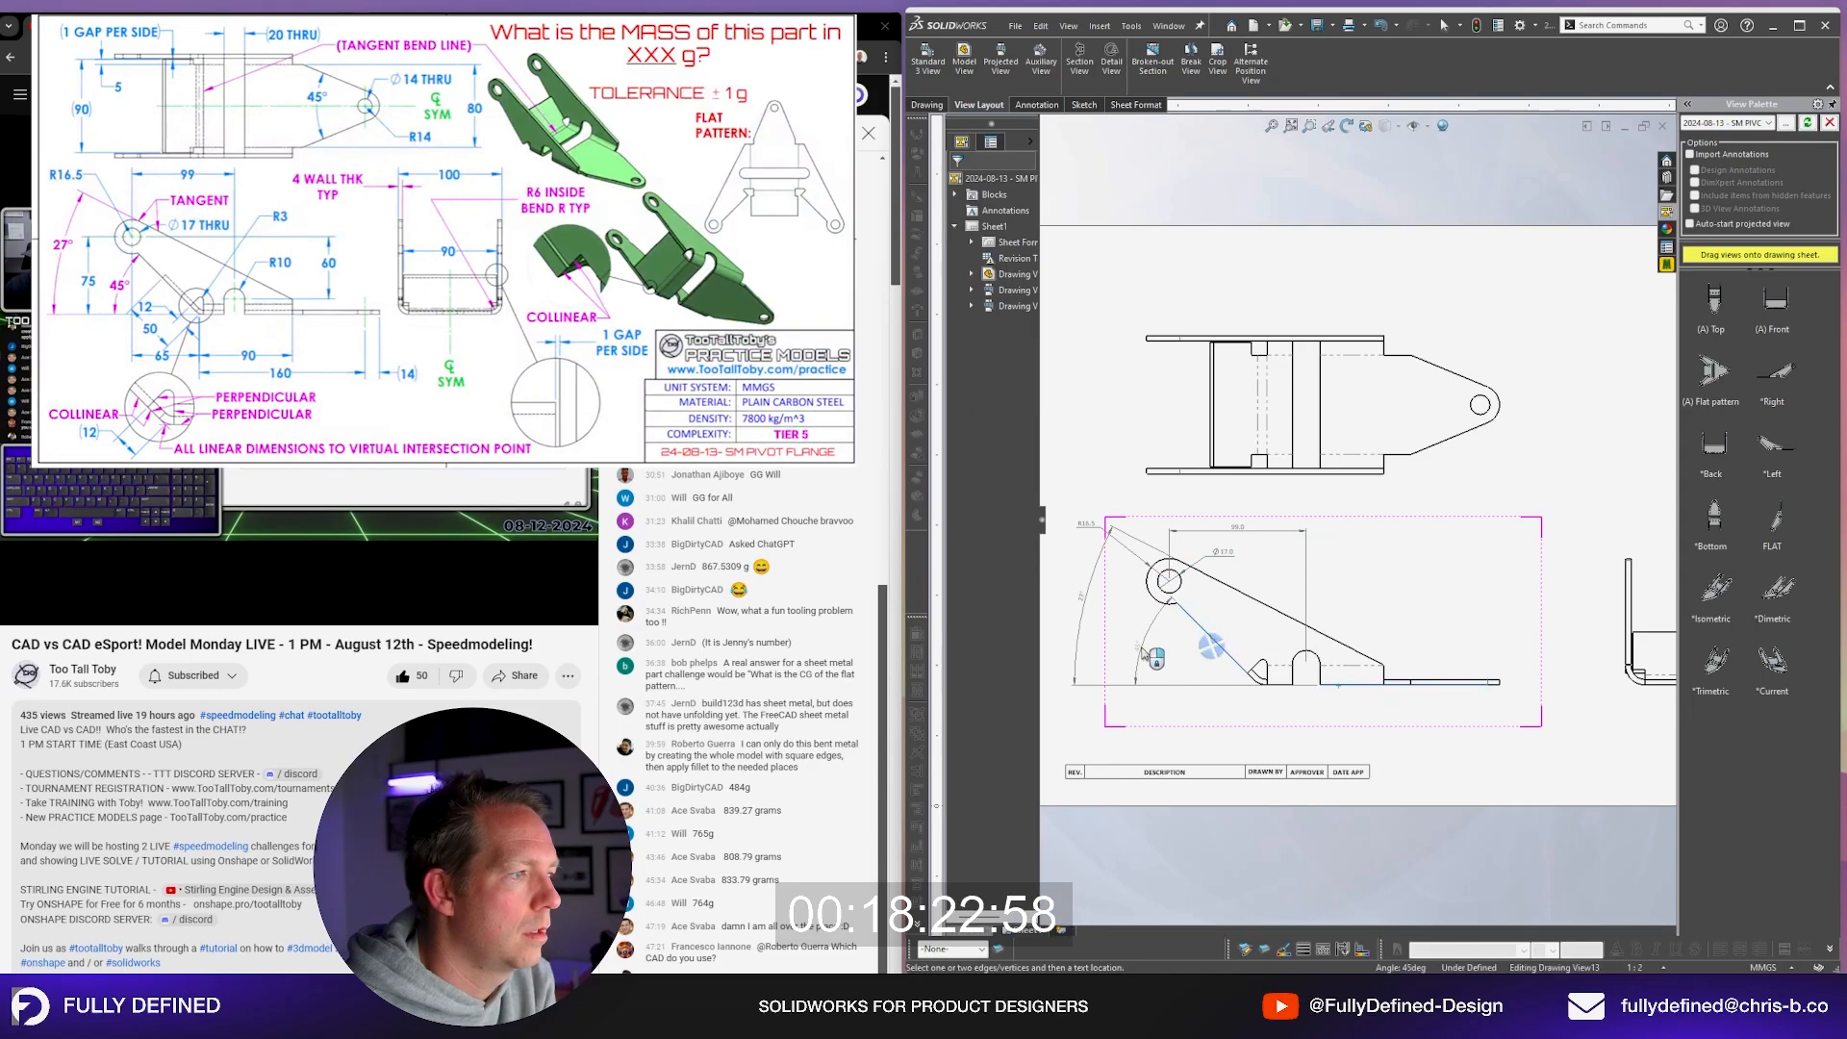
click(1144, 653)
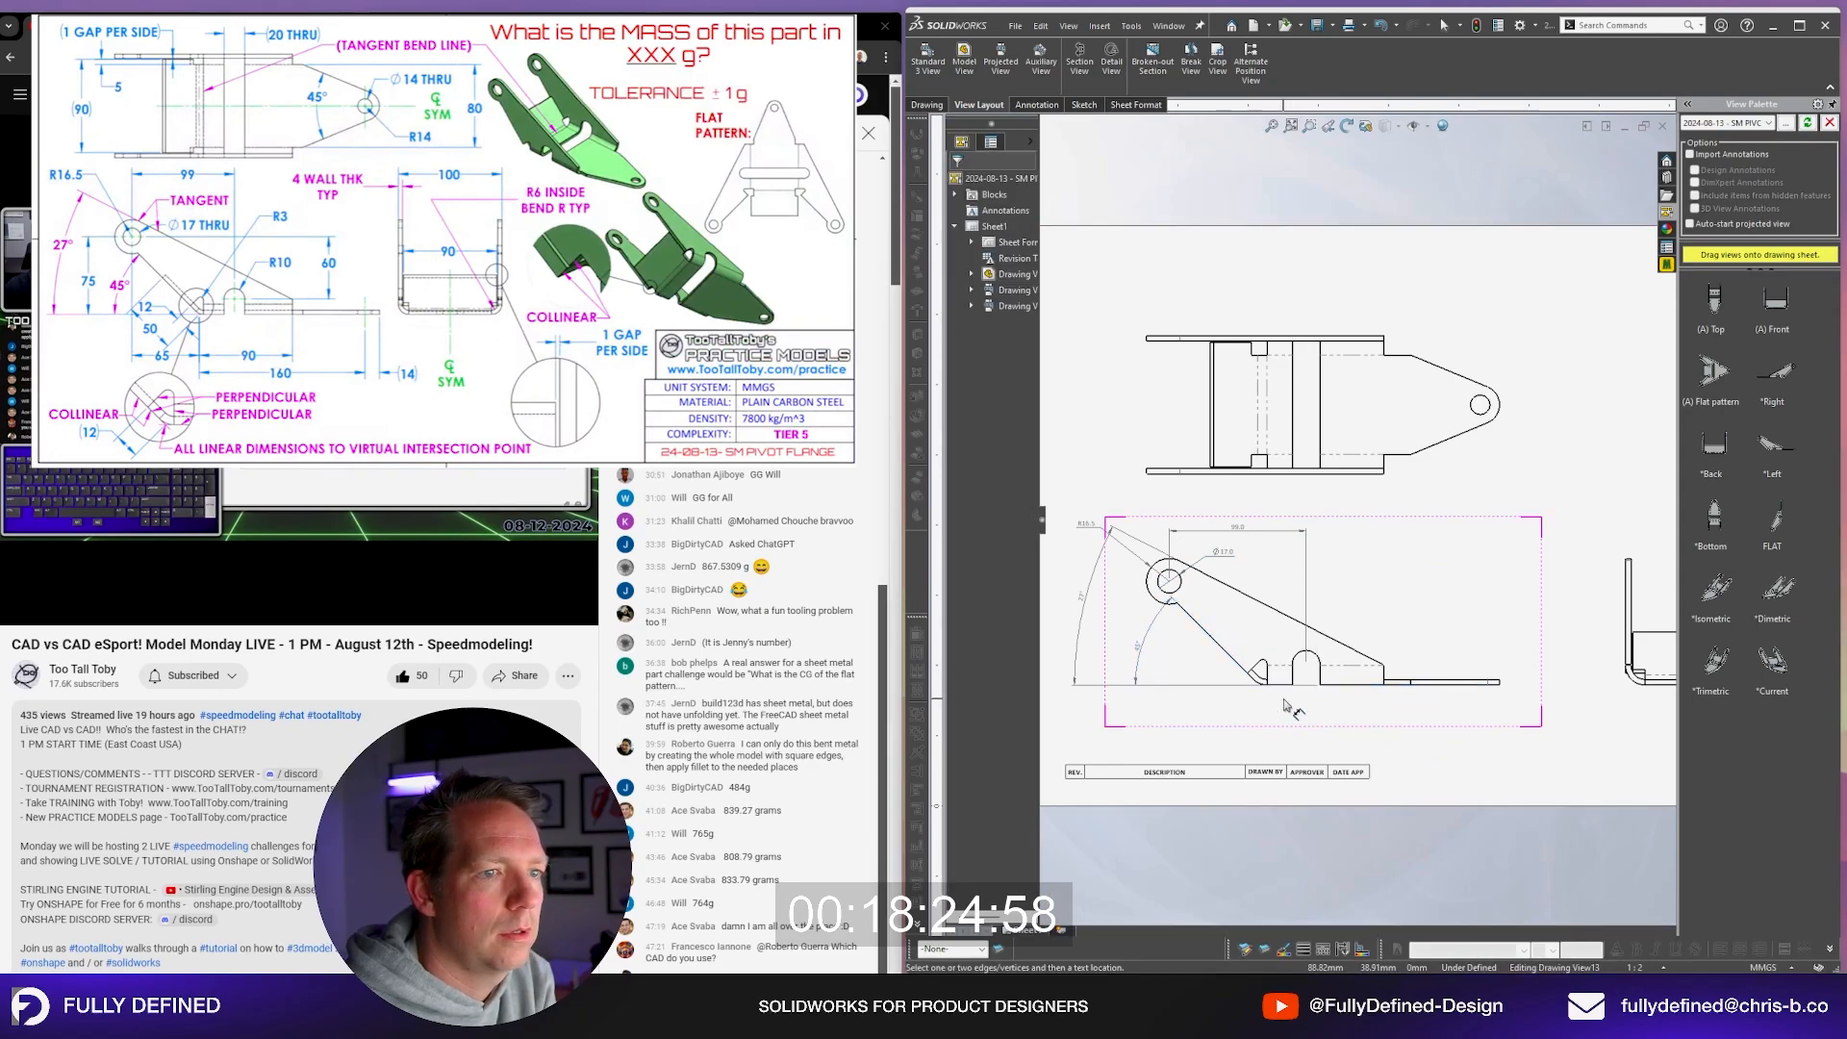
Step: Create a sketch point at the virtual intersection of the side view's lower sloping edge and bottom edge
scroll(1288, 708, down, 1)
scroll(1277, 698, down, 5)
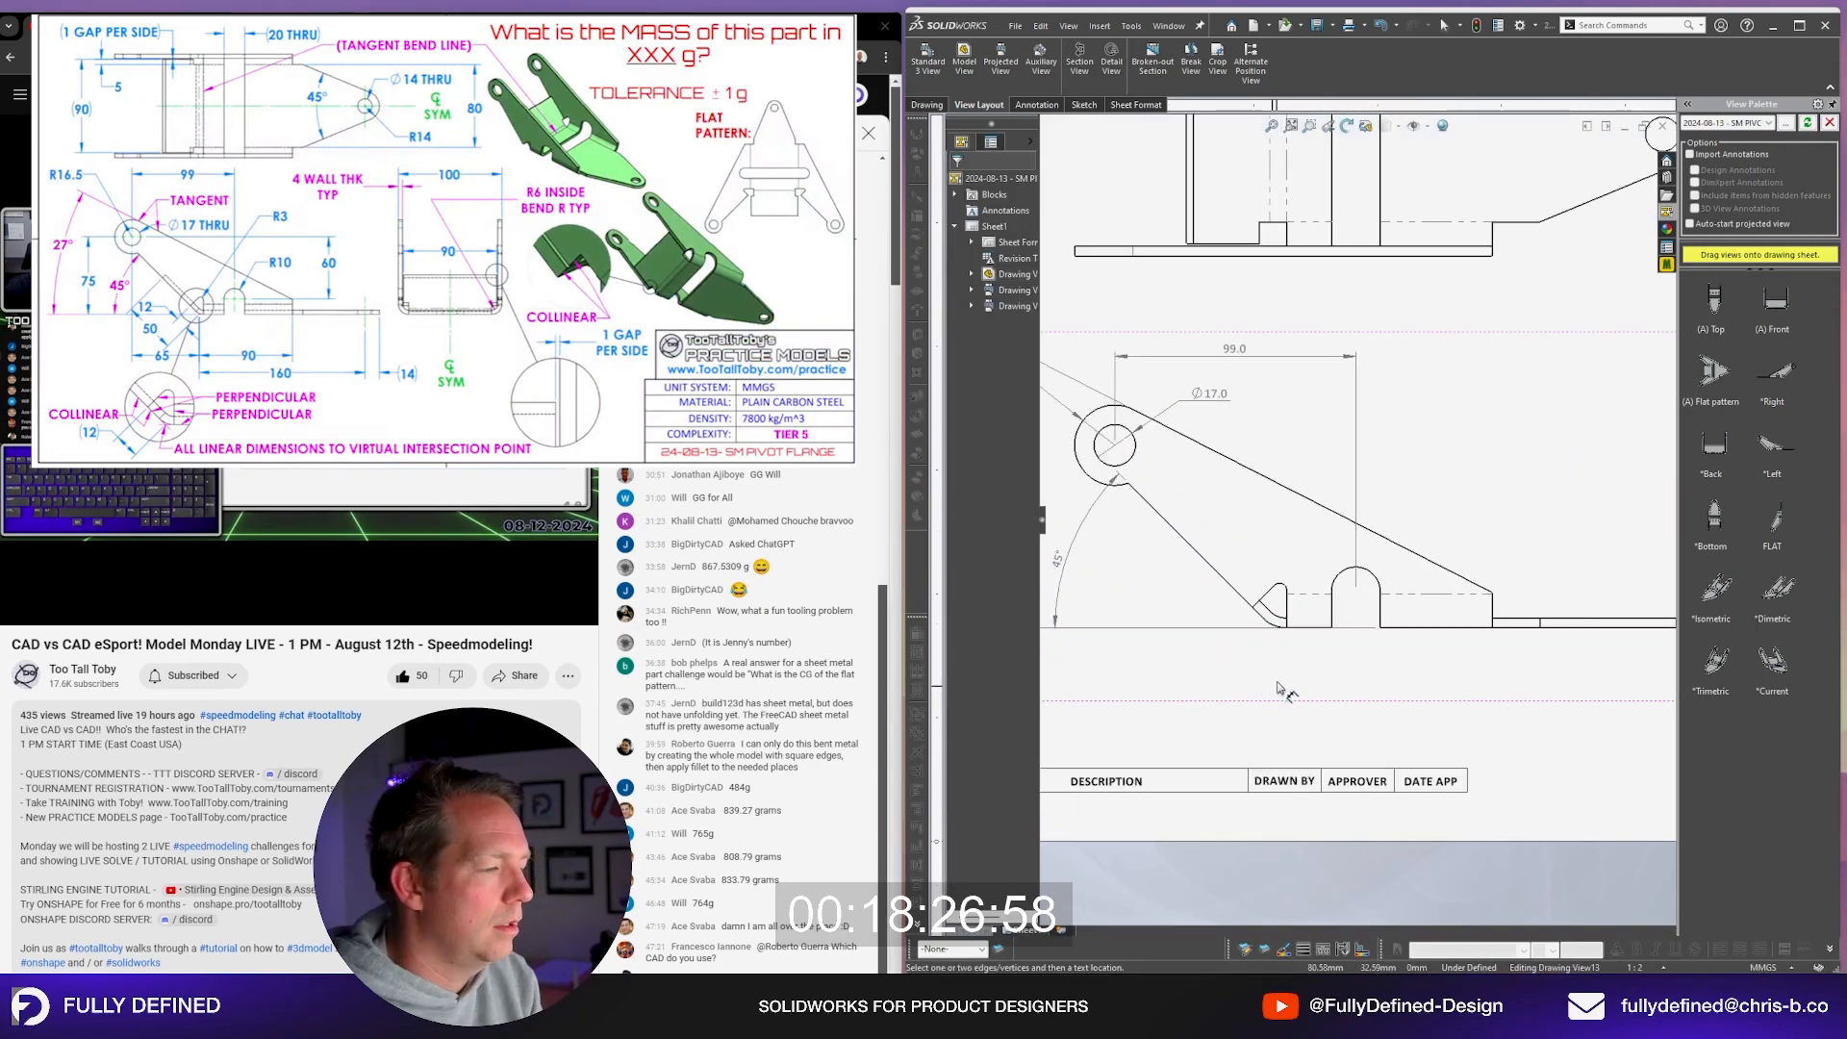
scroll(1289, 614, down, 1)
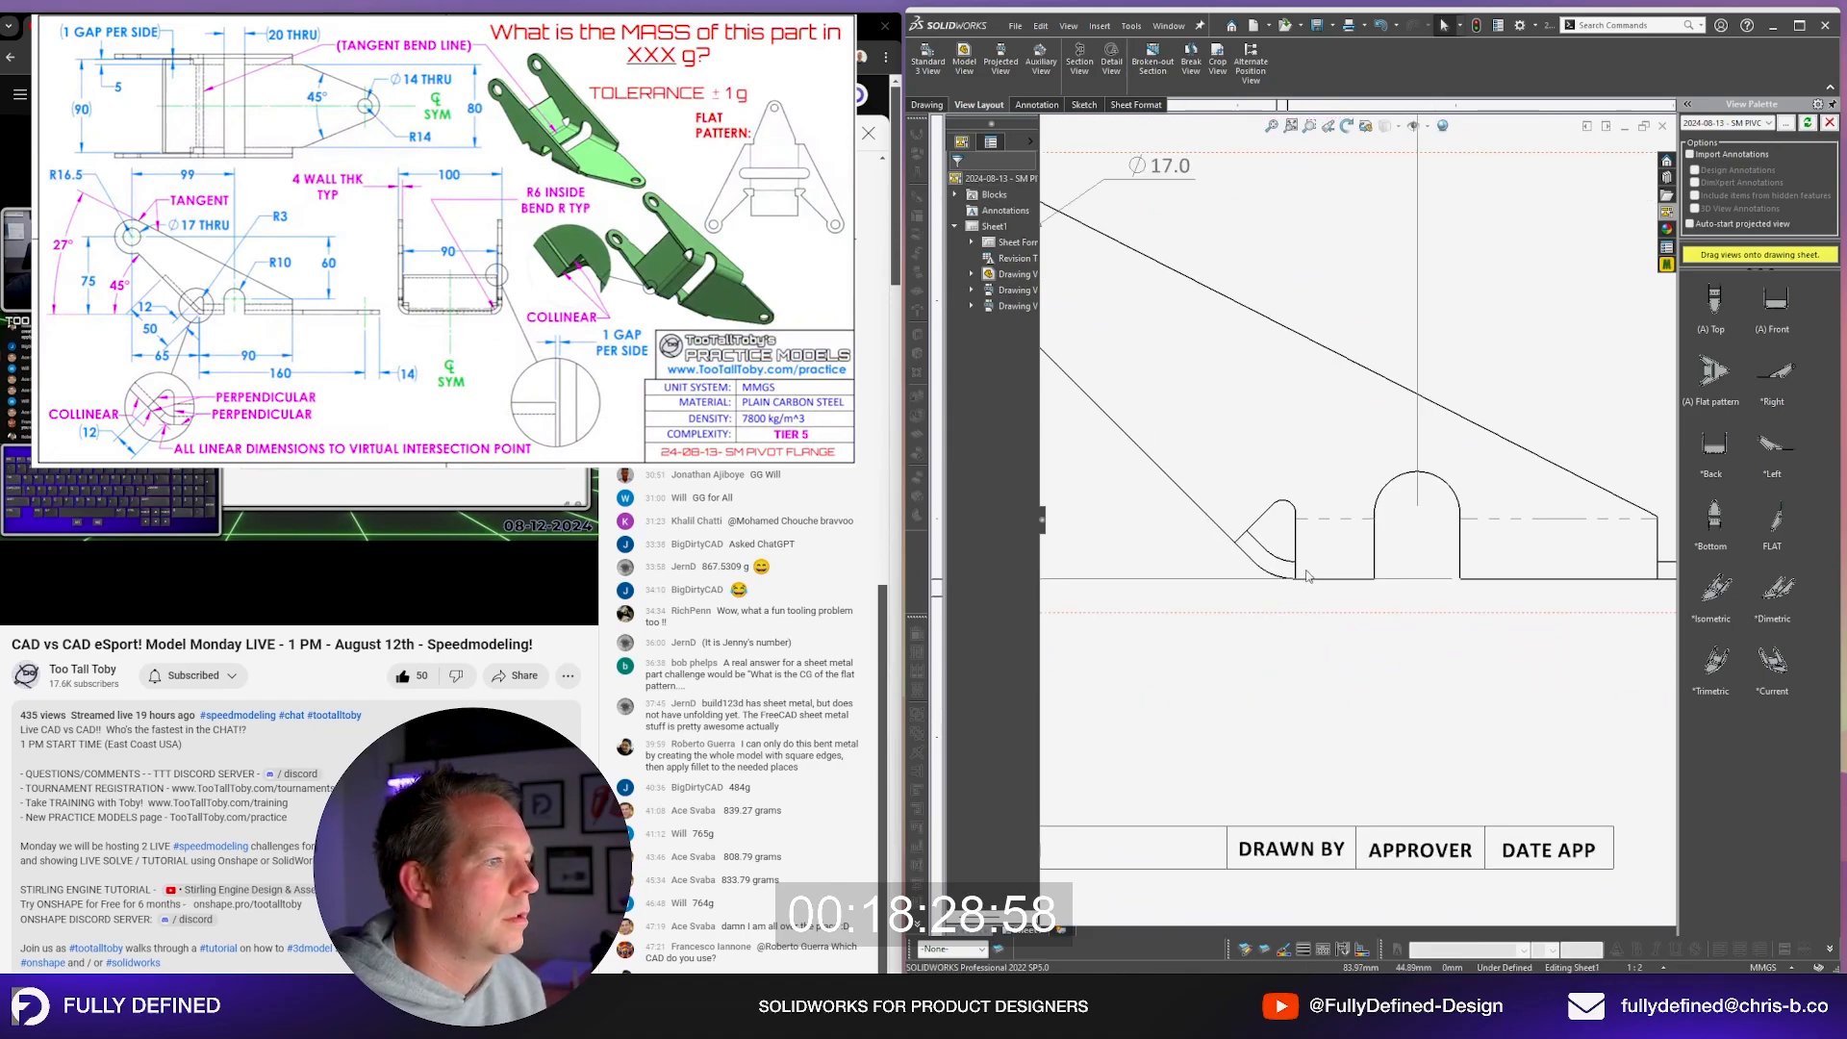
scroll(1315, 584, down, 5)
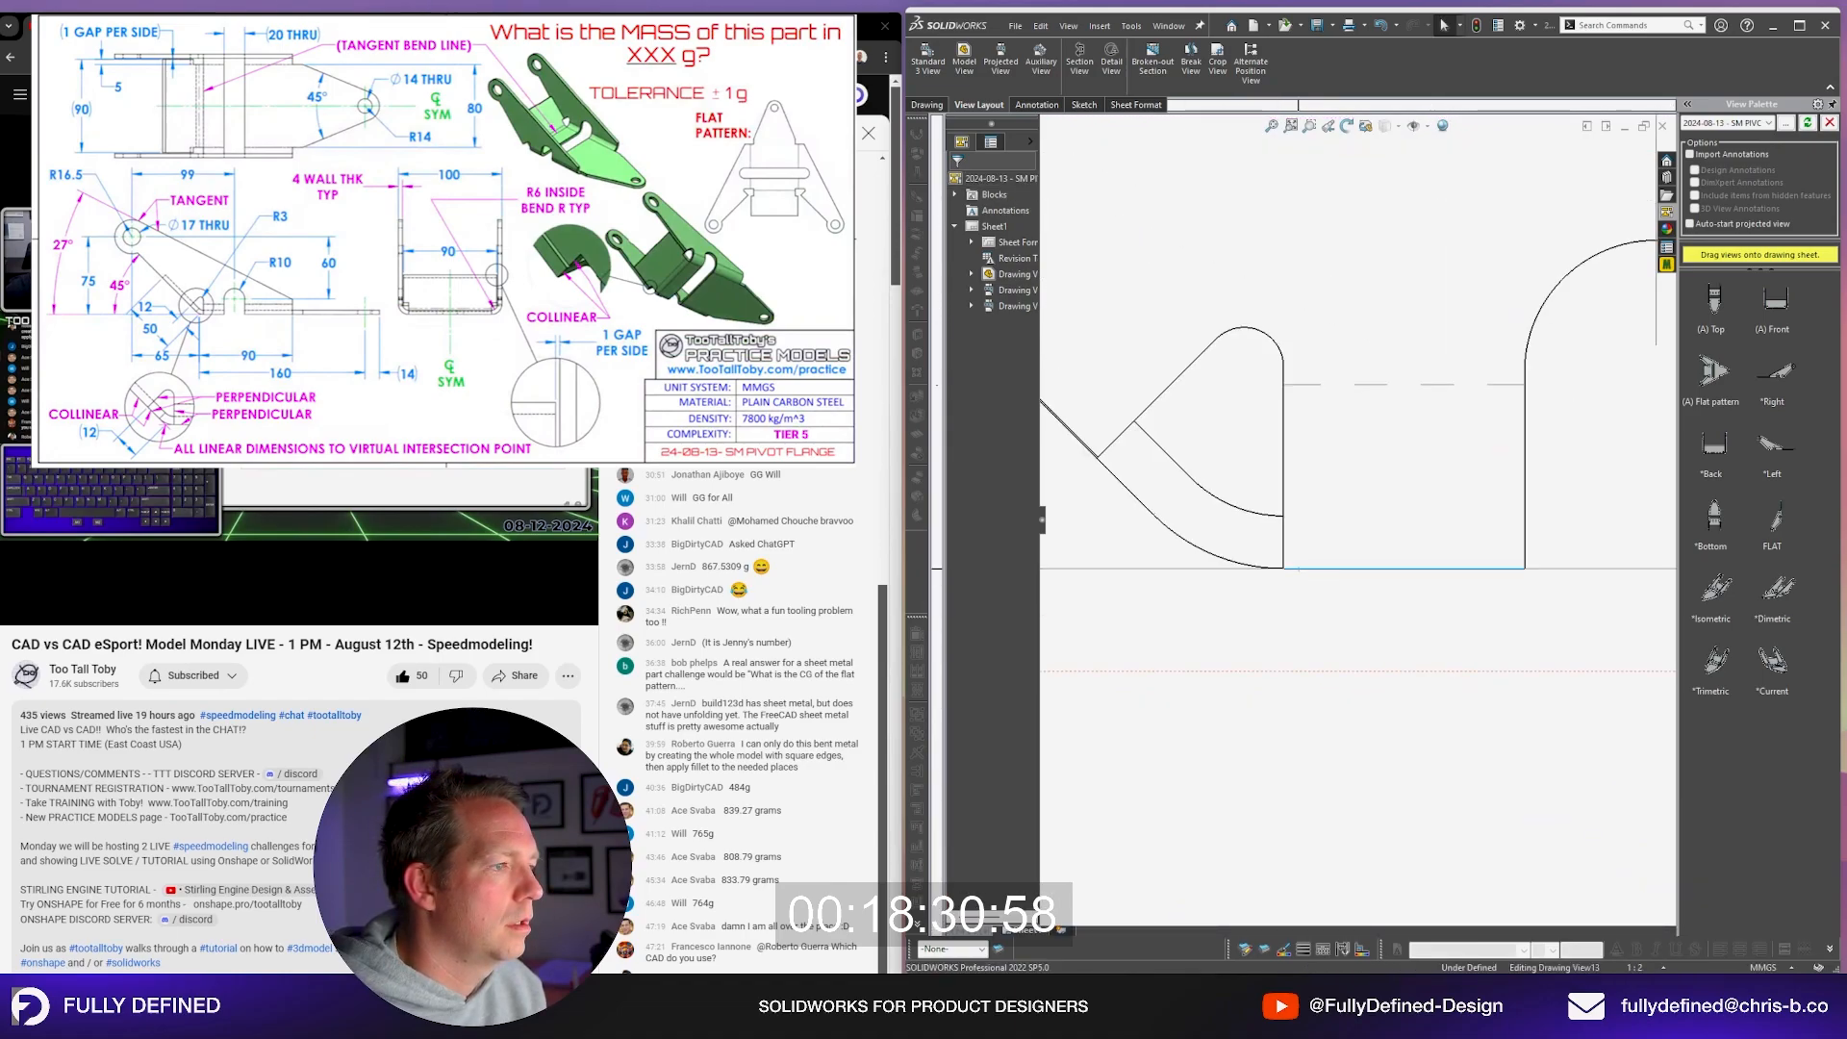
click(1155, 530)
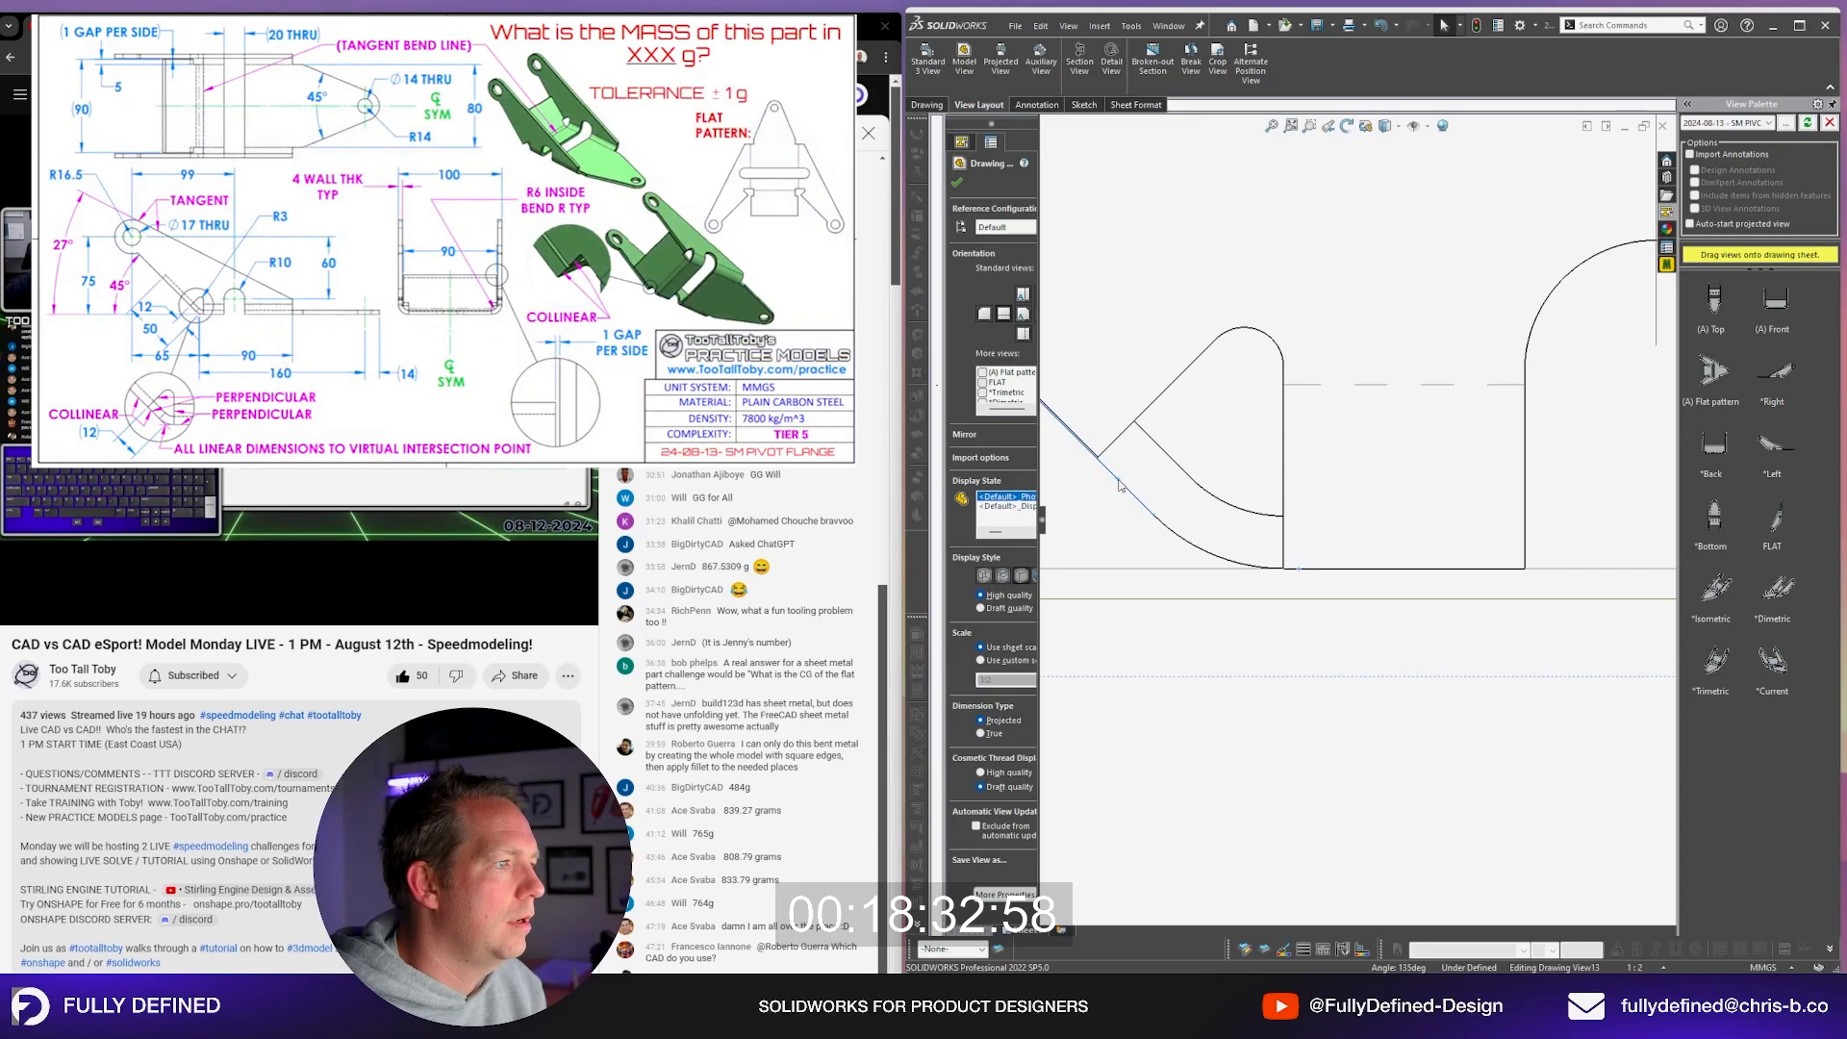
click(1073, 106)
click(1041, 48)
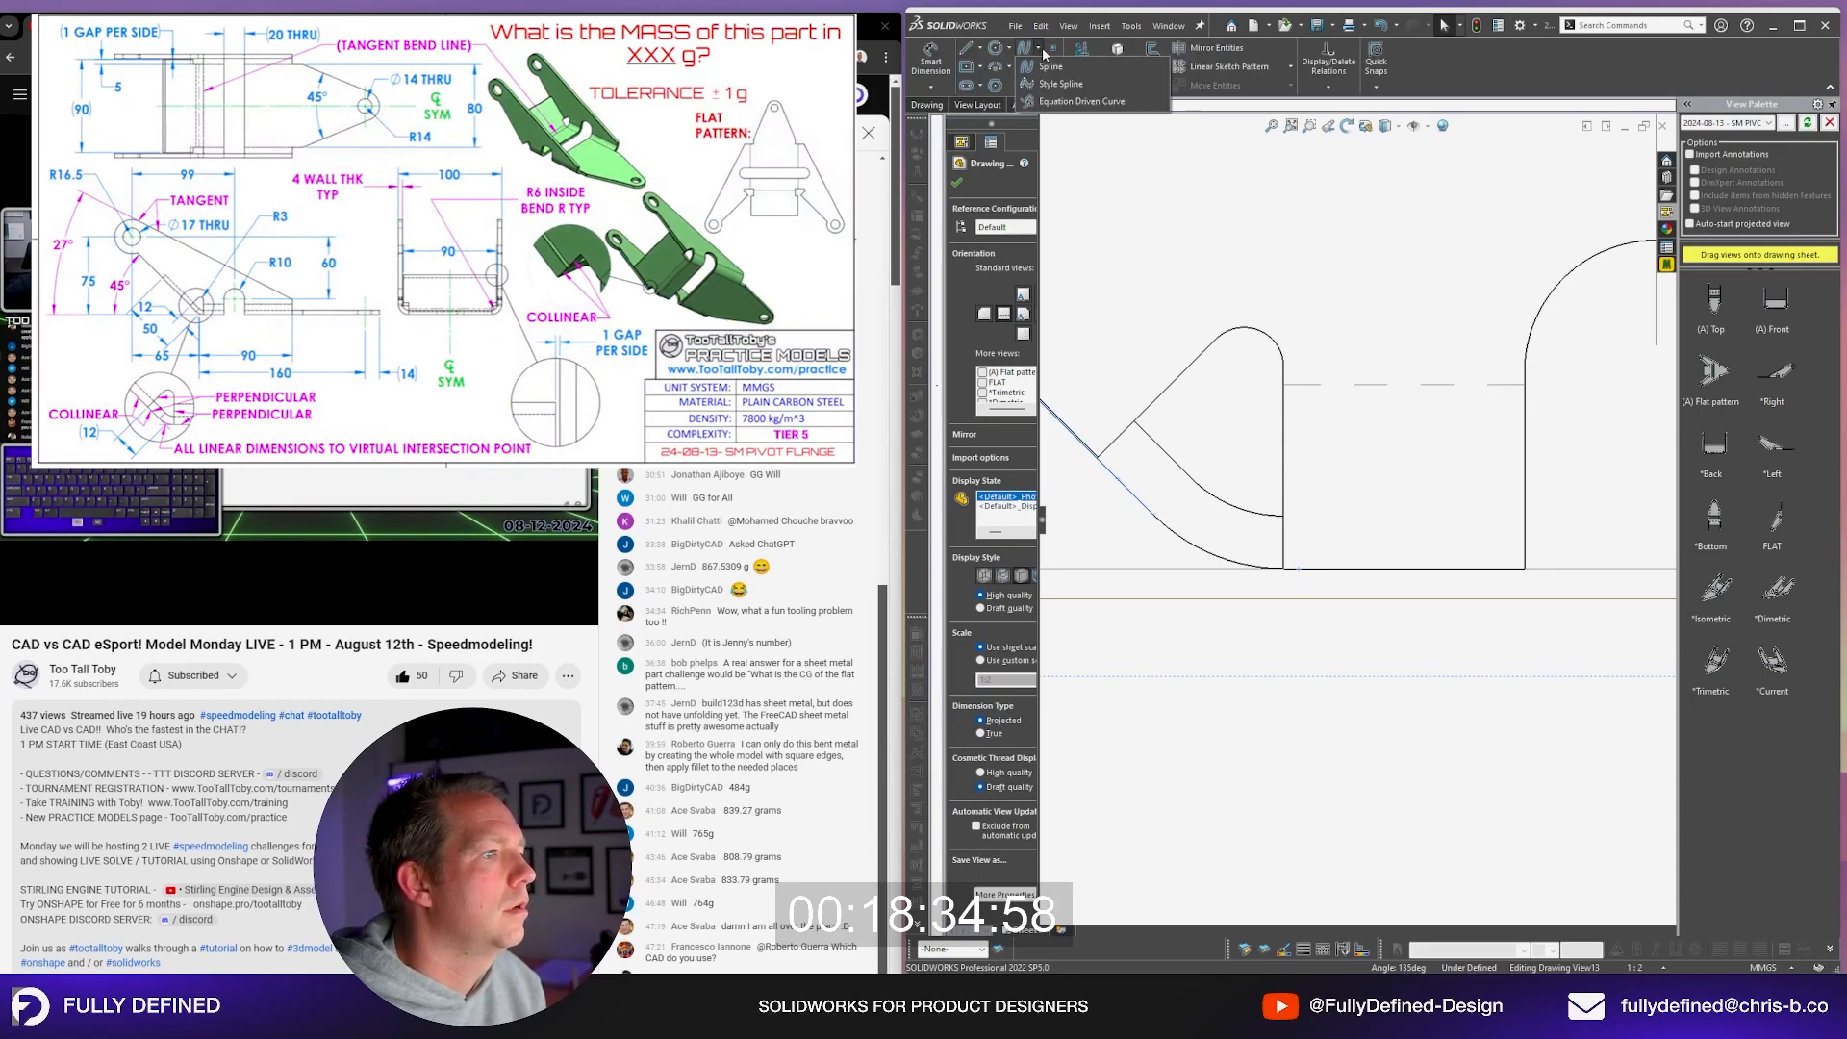
click(1053, 48)
click(1280, 806)
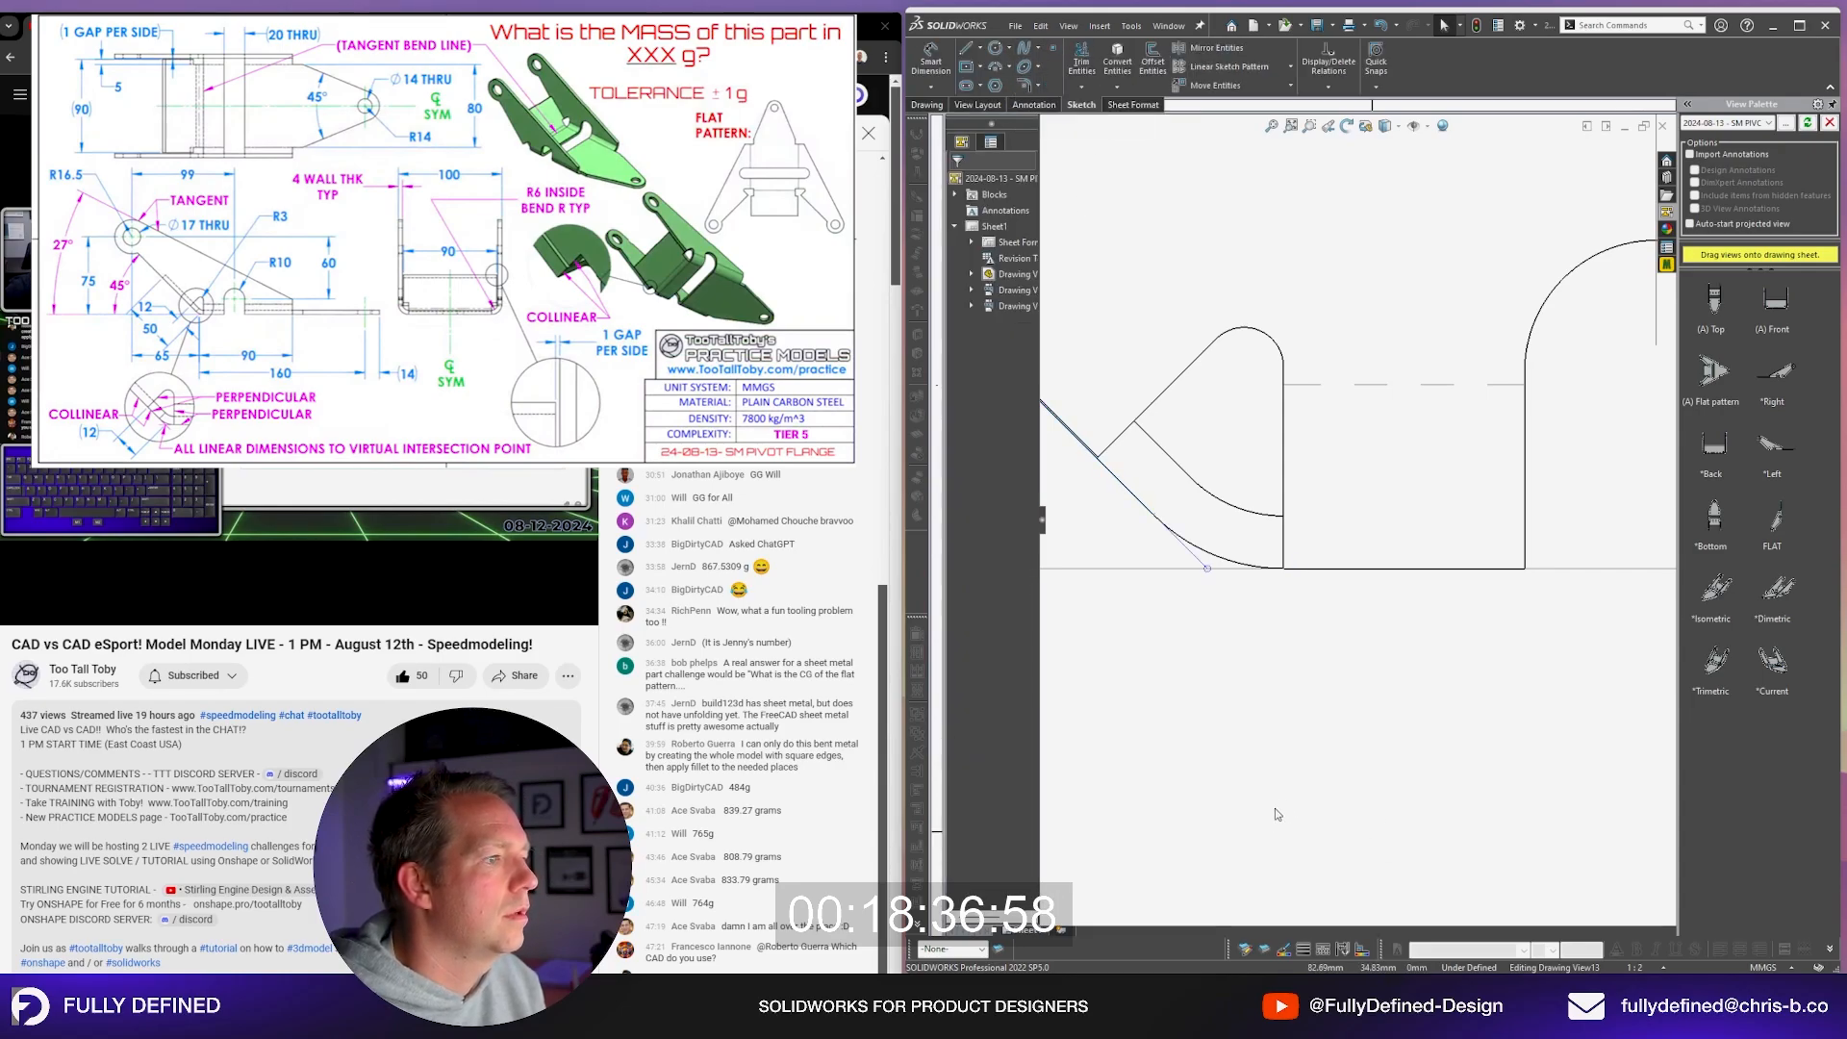
Step: Dimension the horizontal distance from the virtual intersection point to the arm's short vertical end edge
click(1207, 568)
scroll(1375, 539, up, 8)
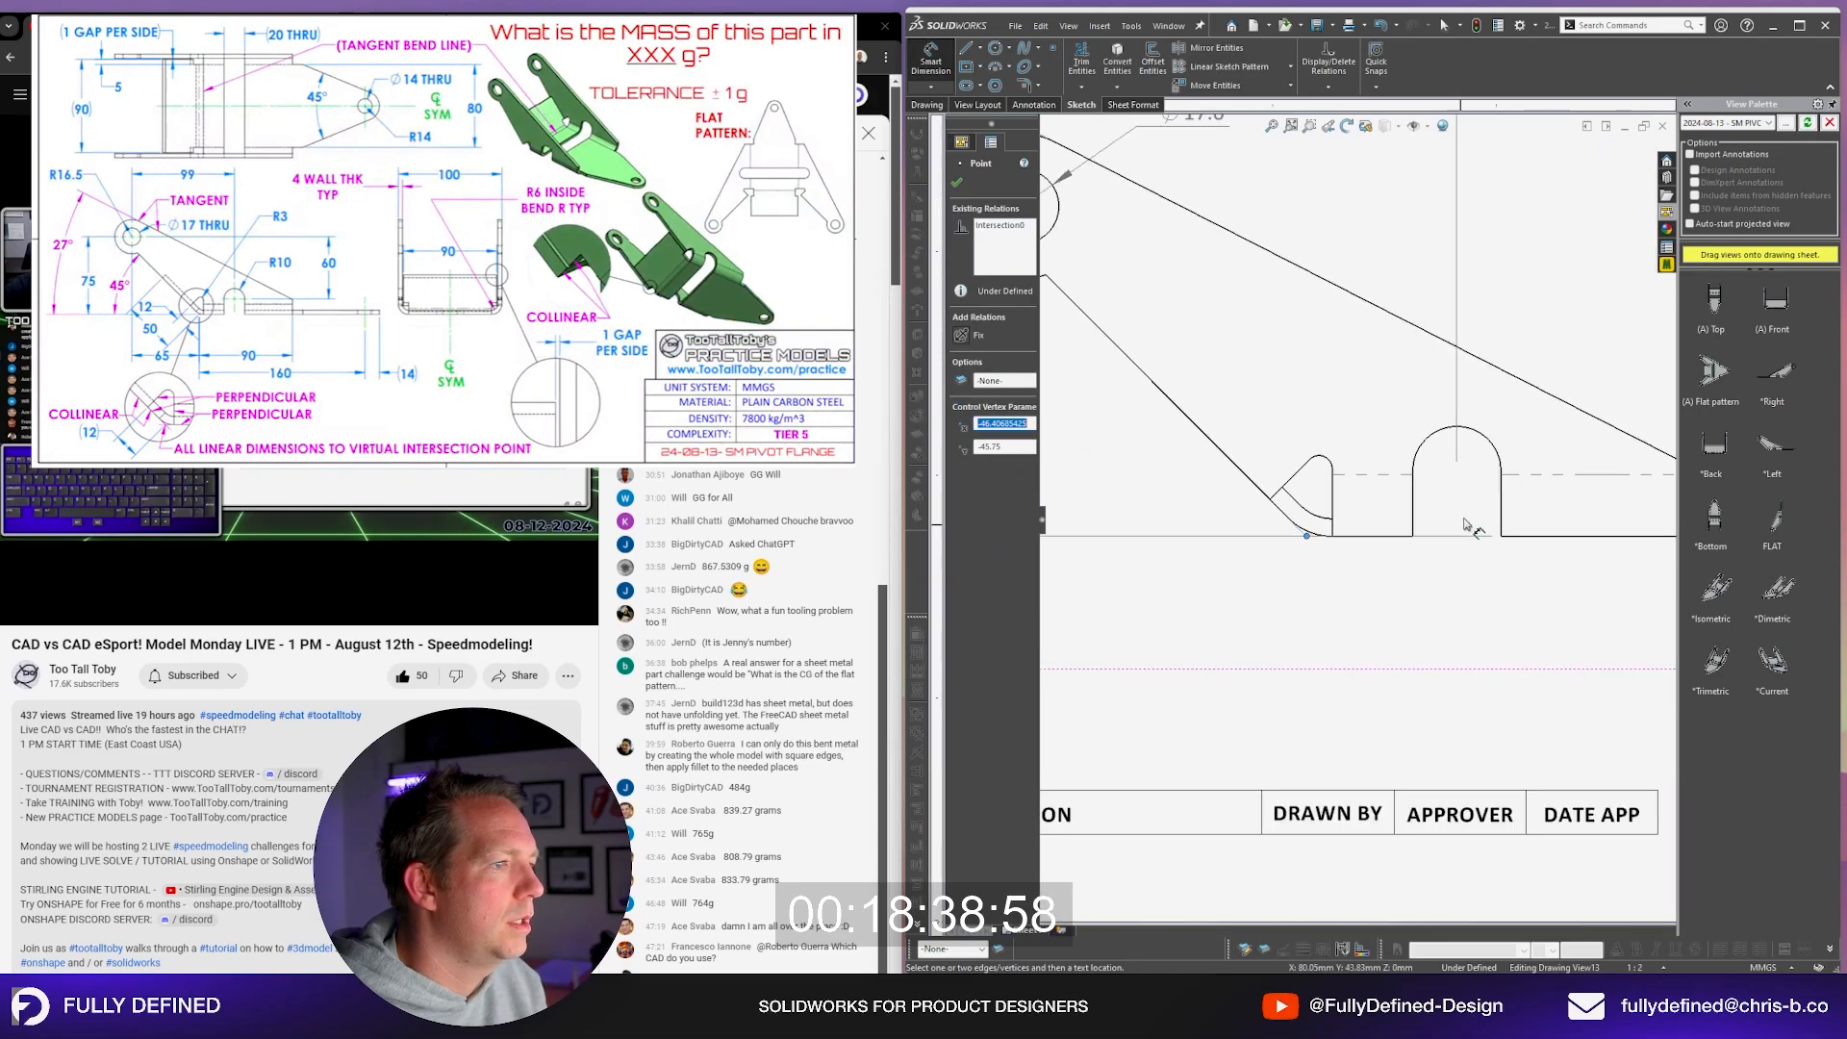
scroll(1470, 513, up, 3)
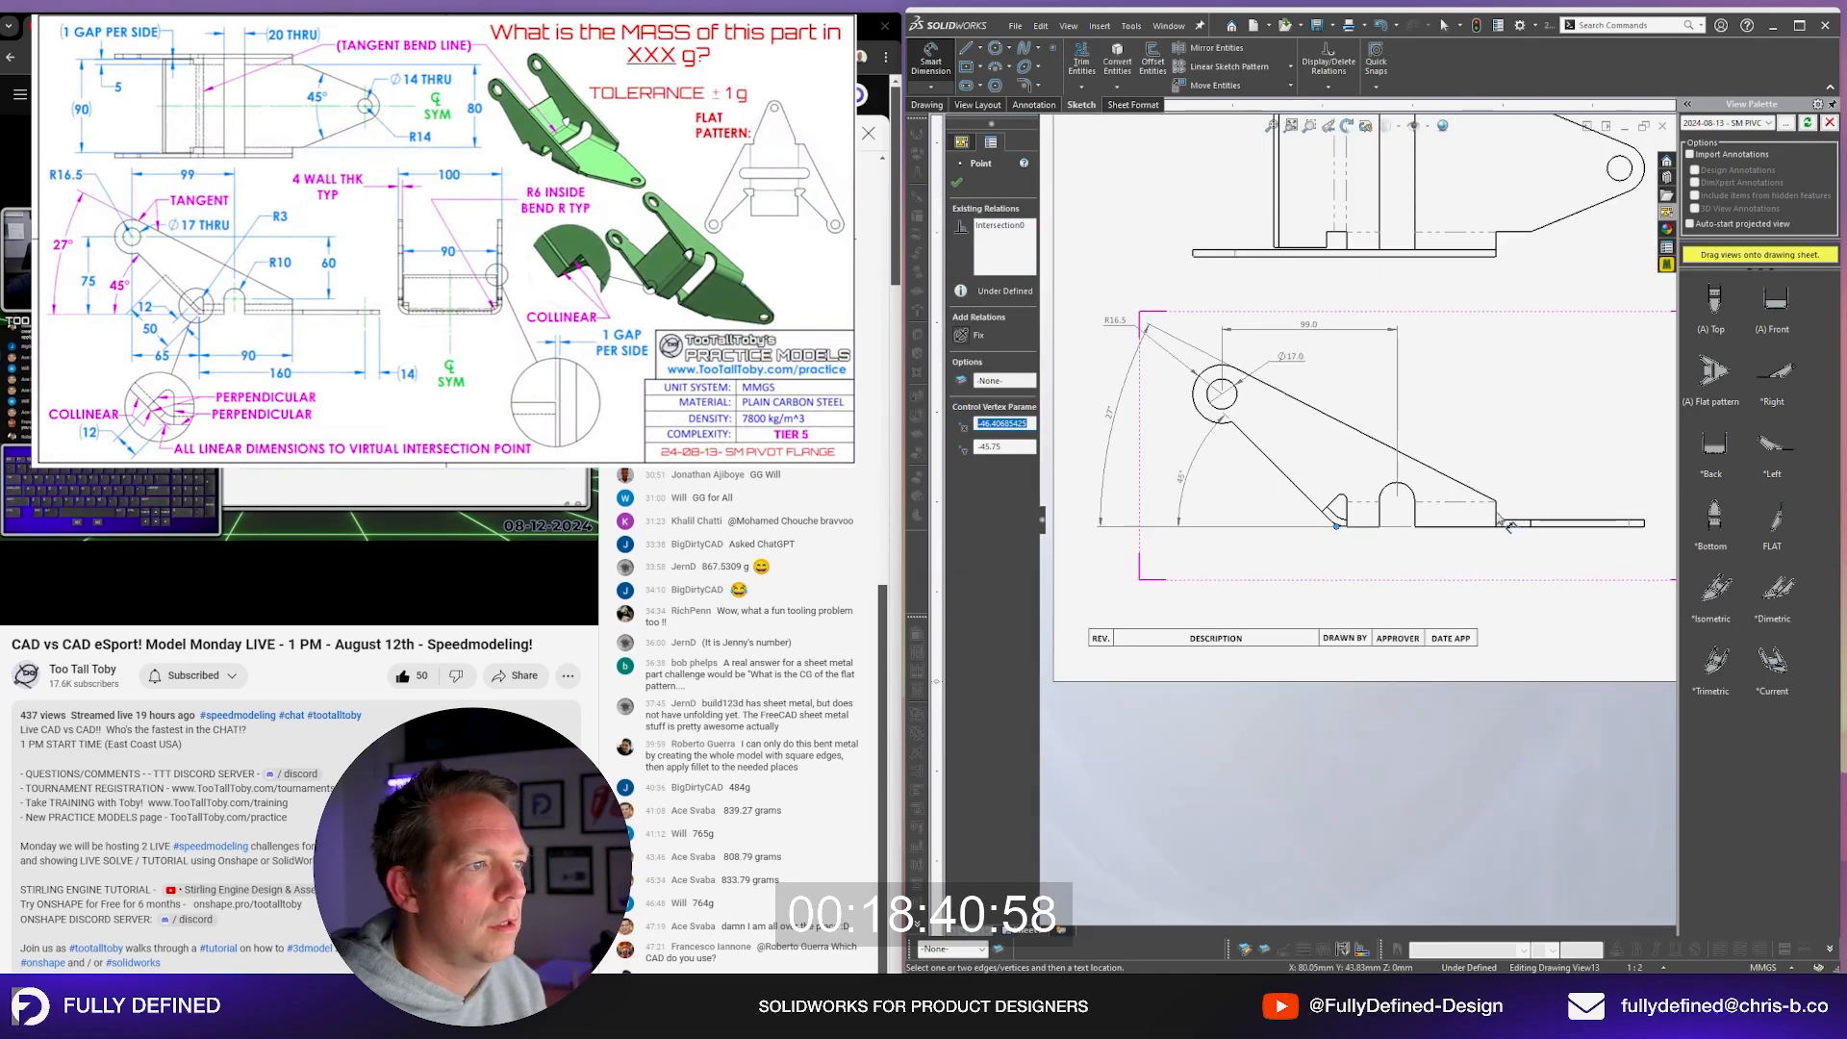
click(1504, 523)
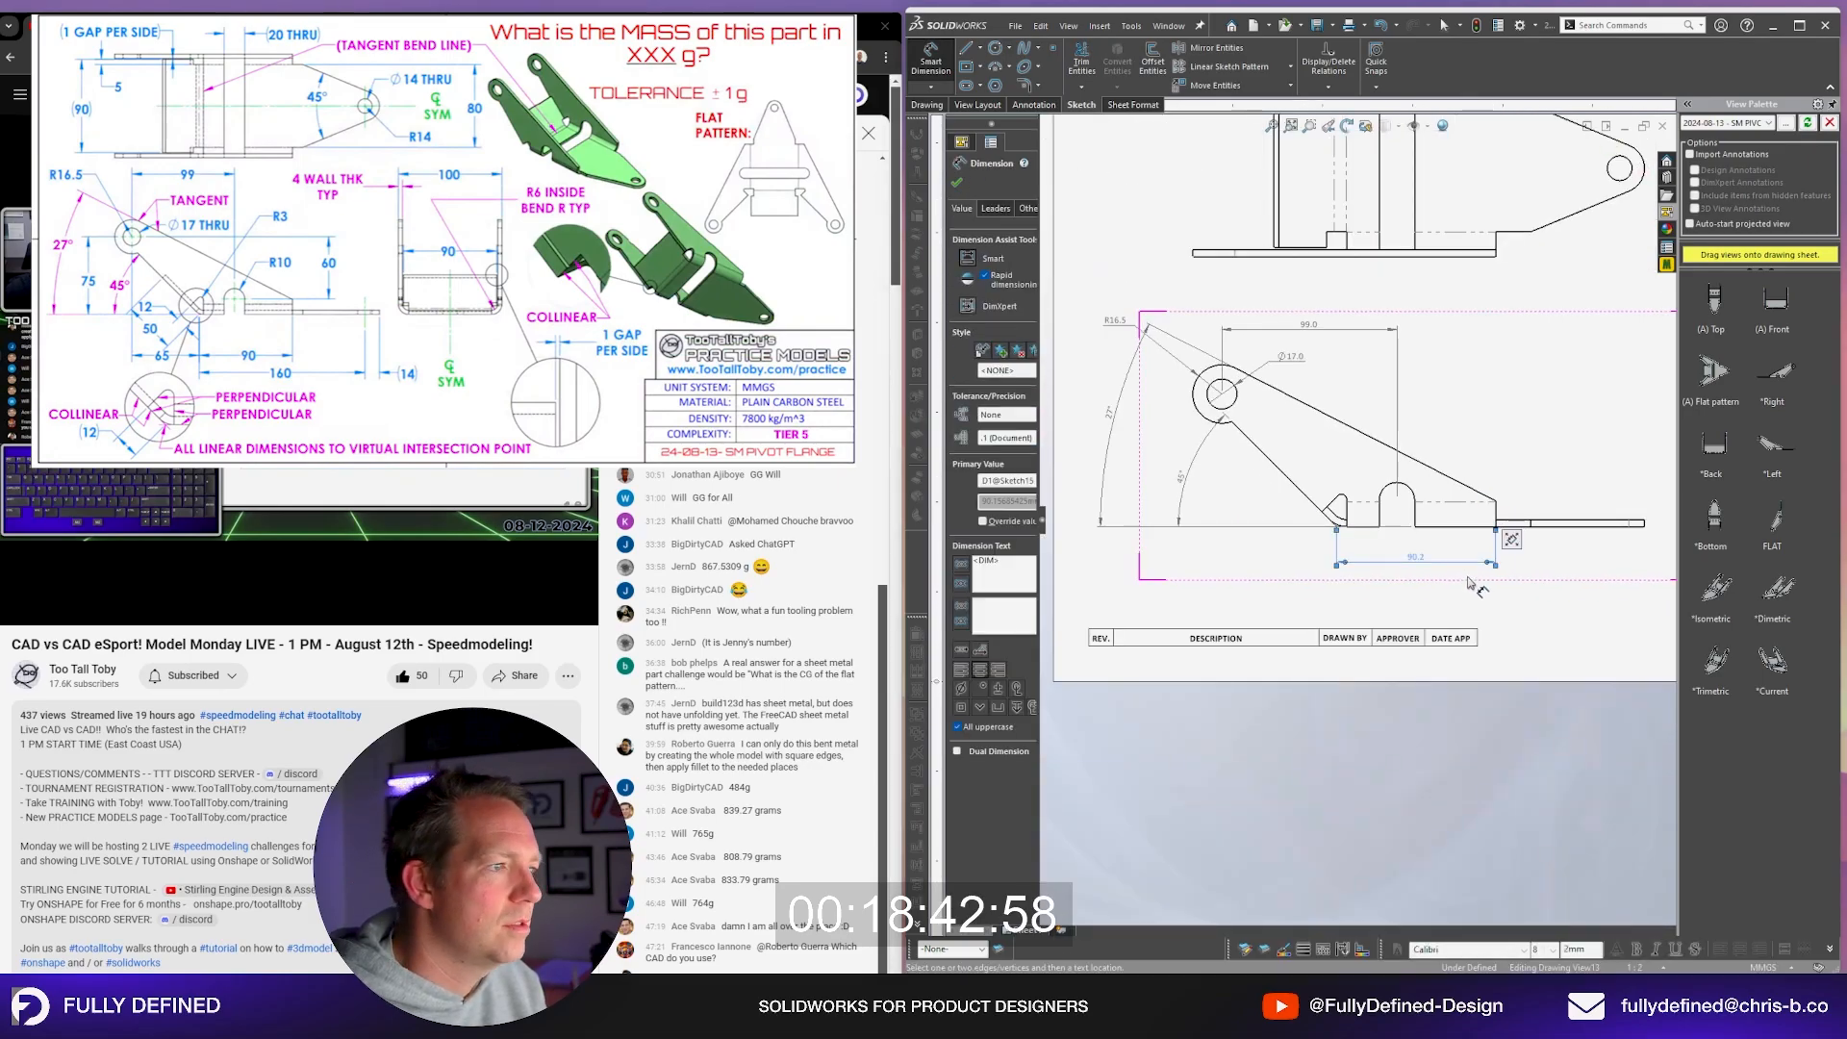
scroll(1515, 600, down, 2)
scroll(1558, 585, up, 2)
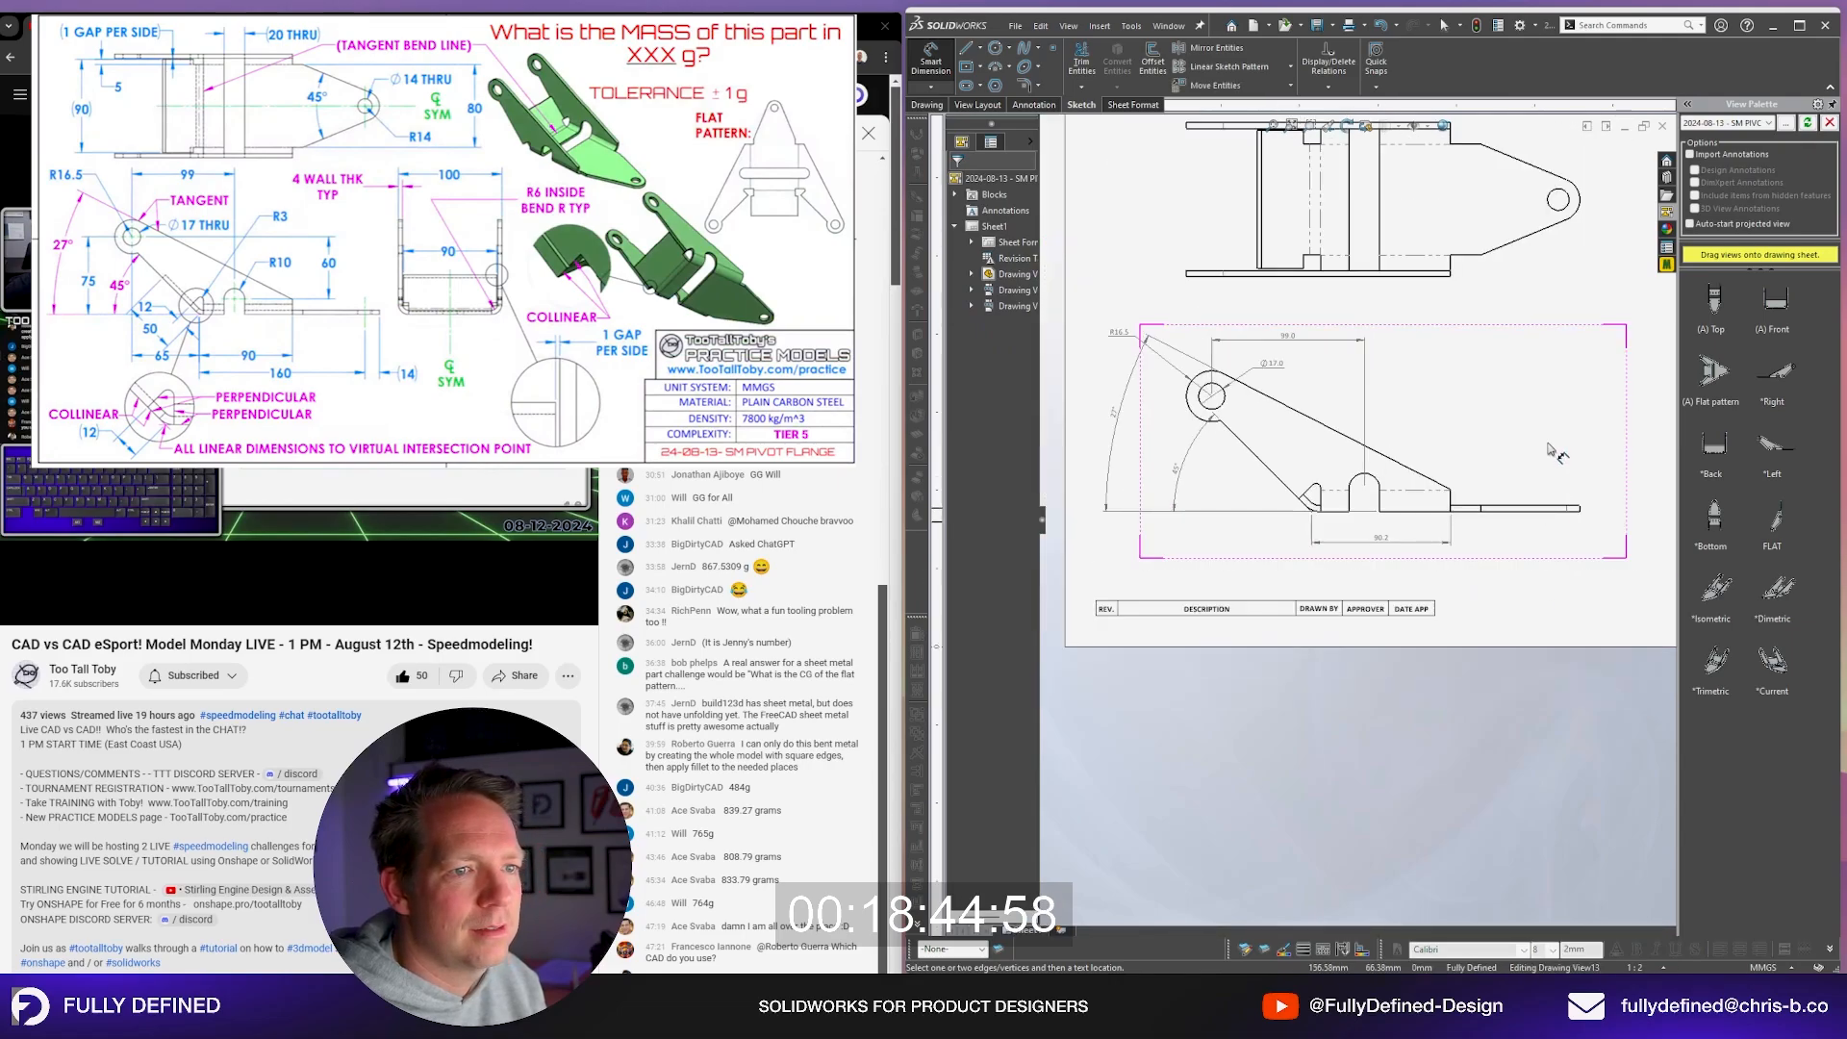
scroll(1577, 510, down, 2)
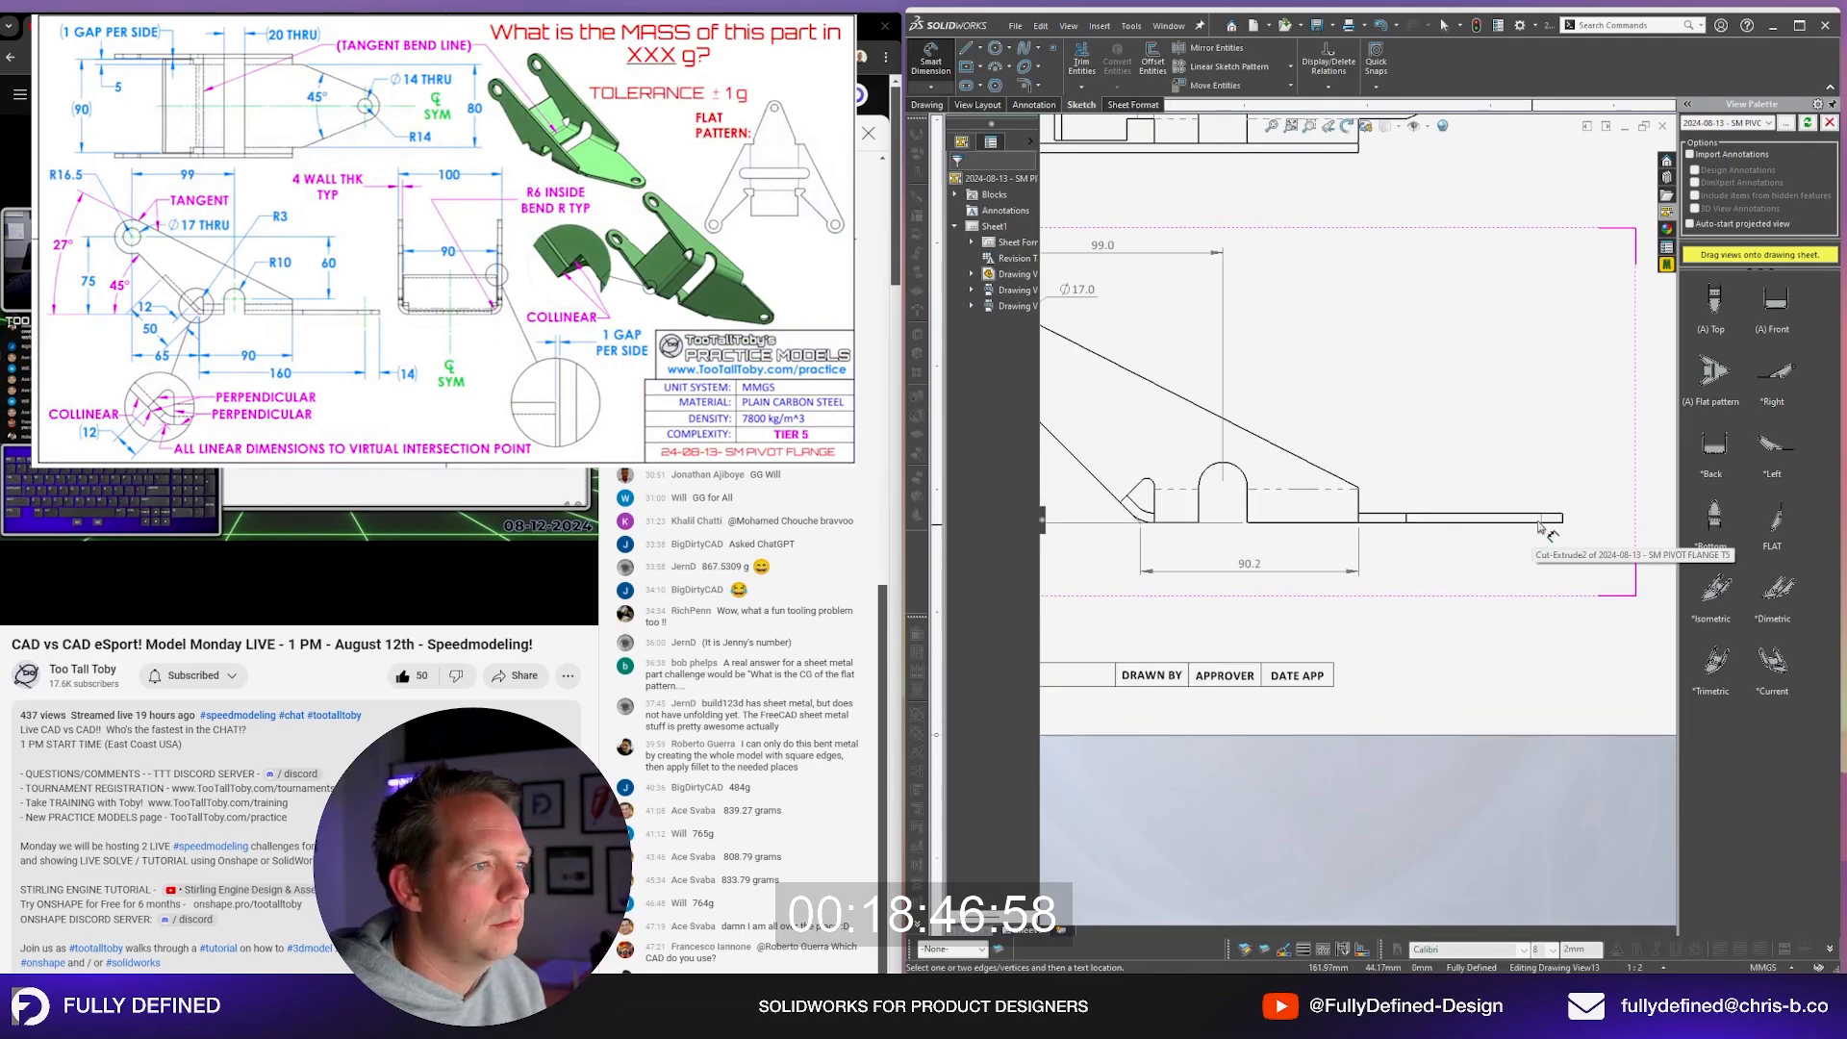
click(1535, 519)
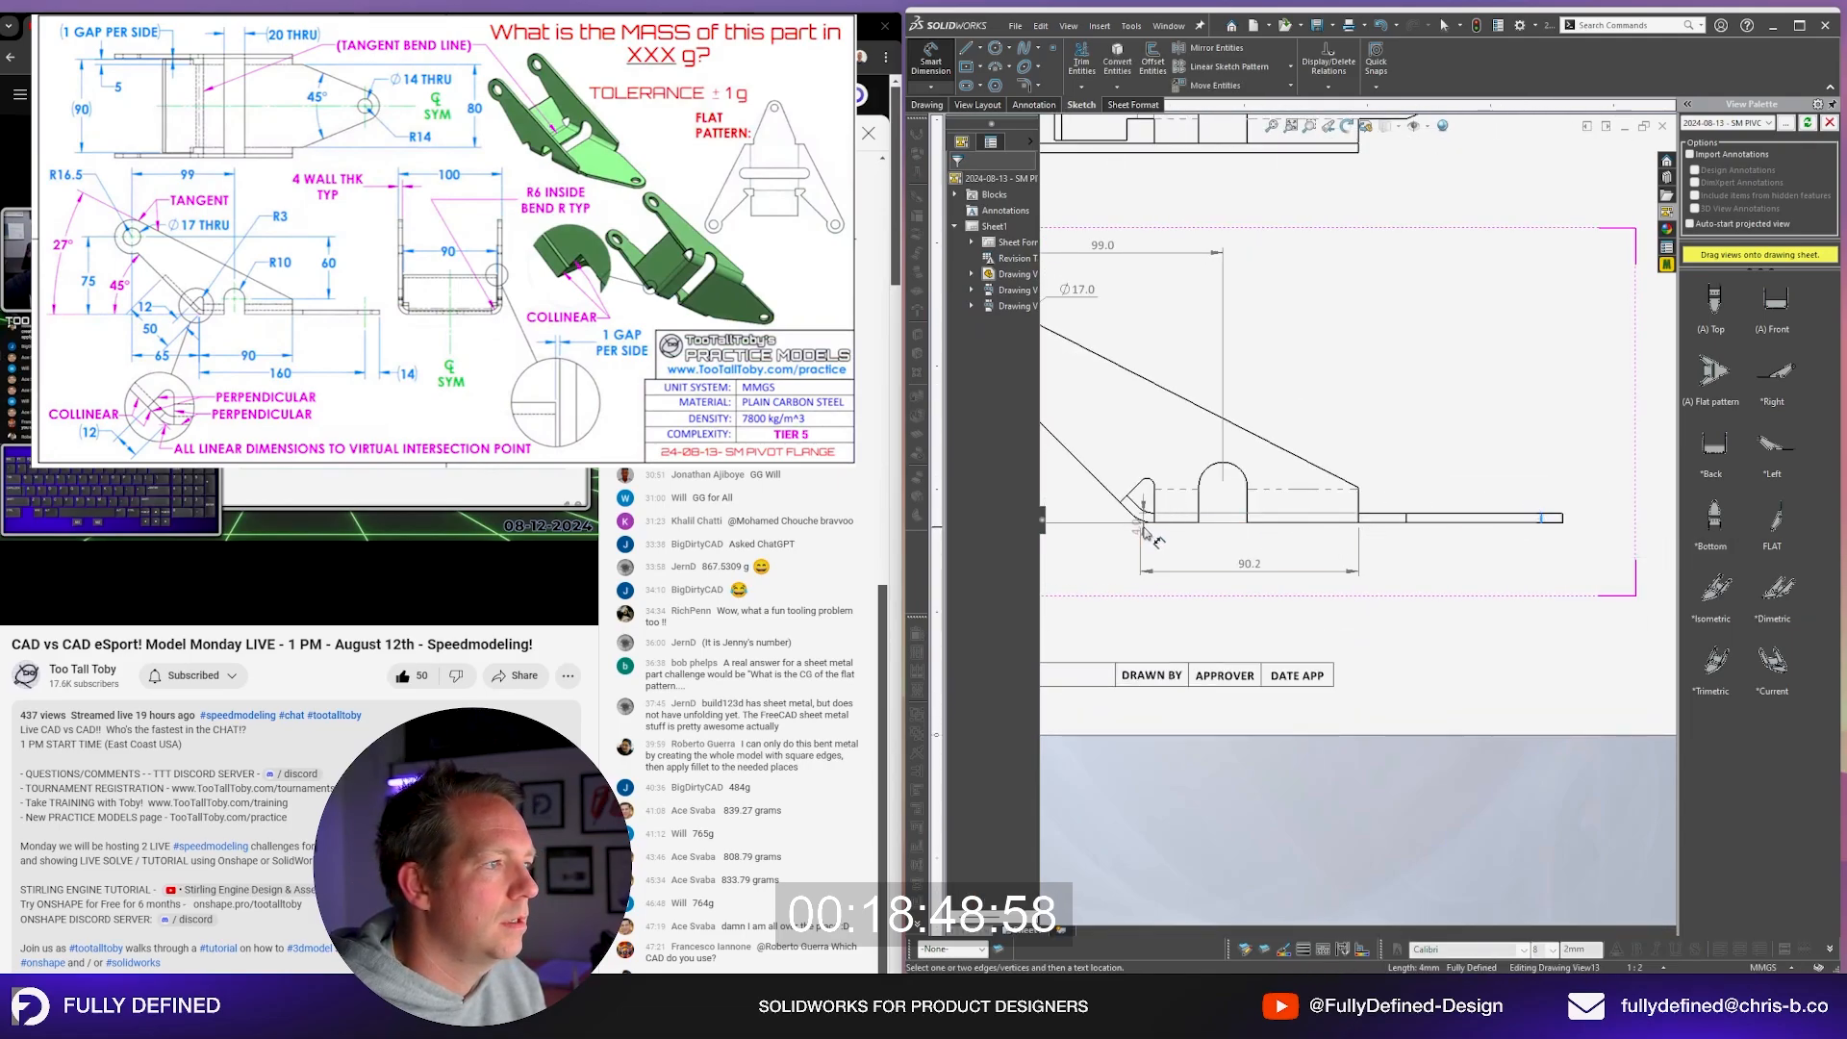
click(1140, 524)
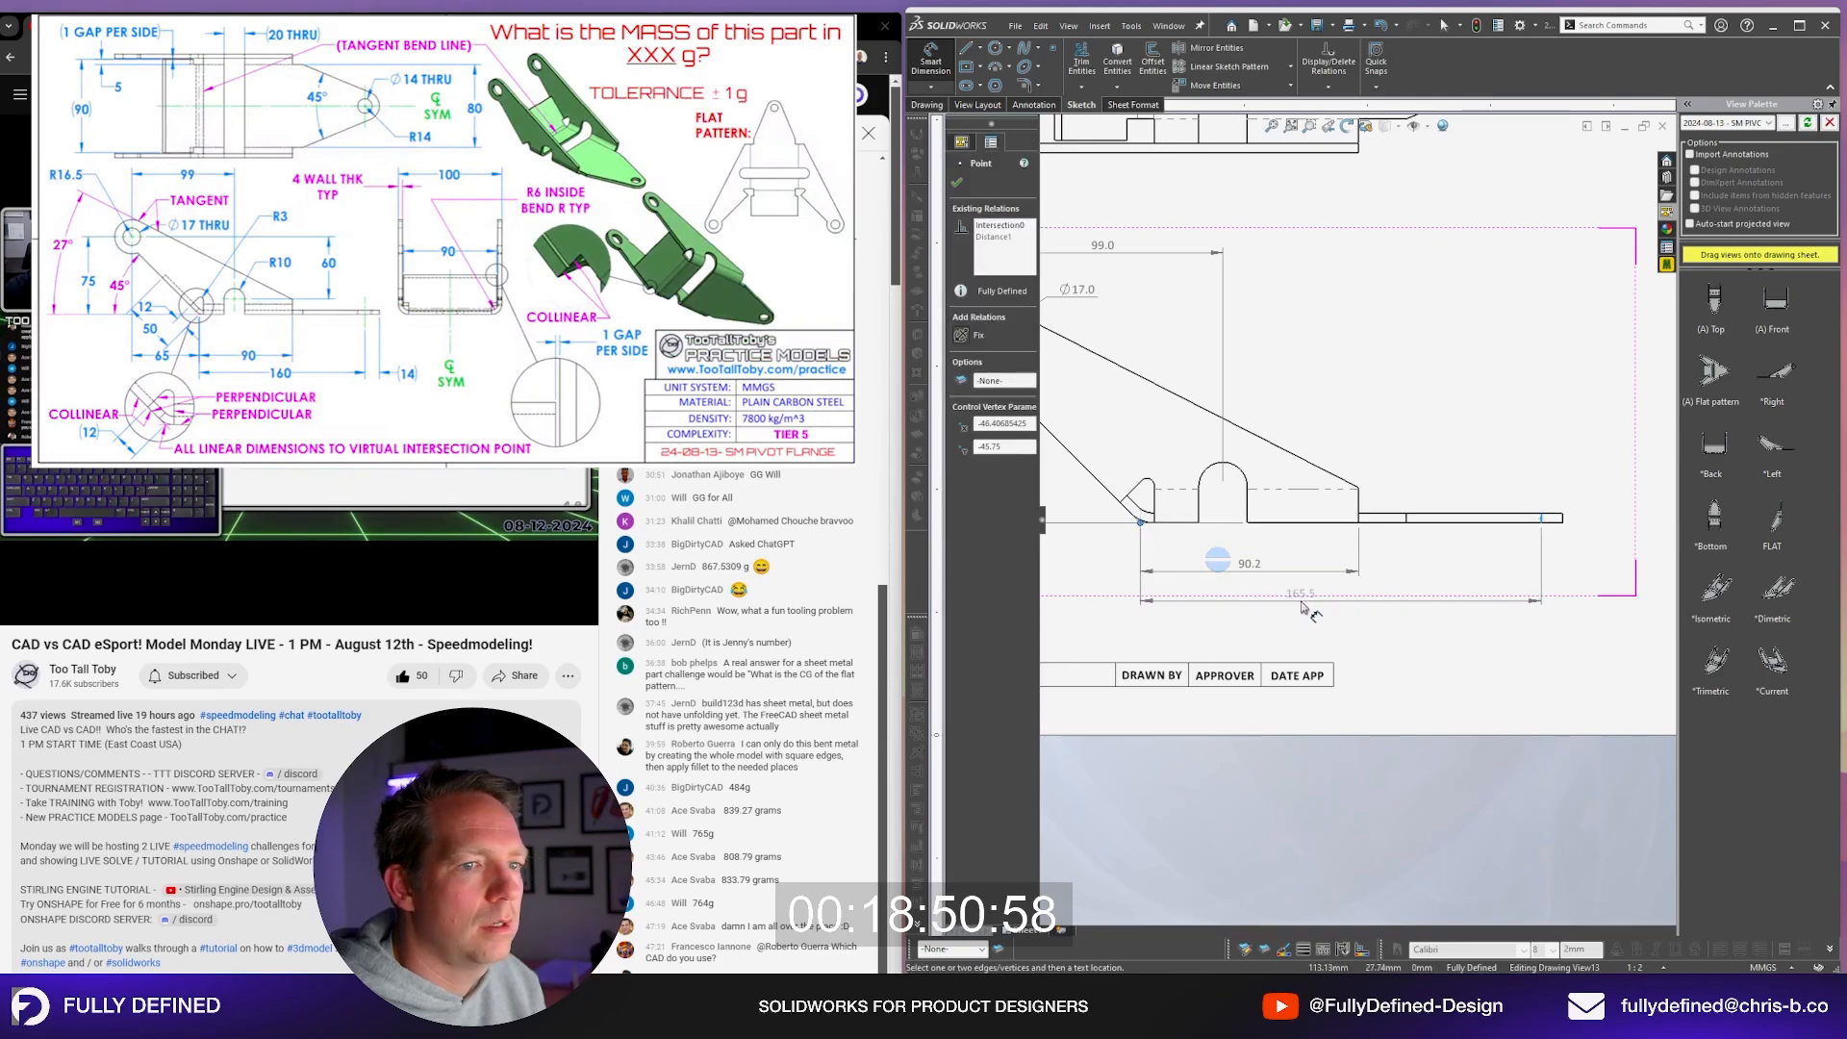
key(Escape)
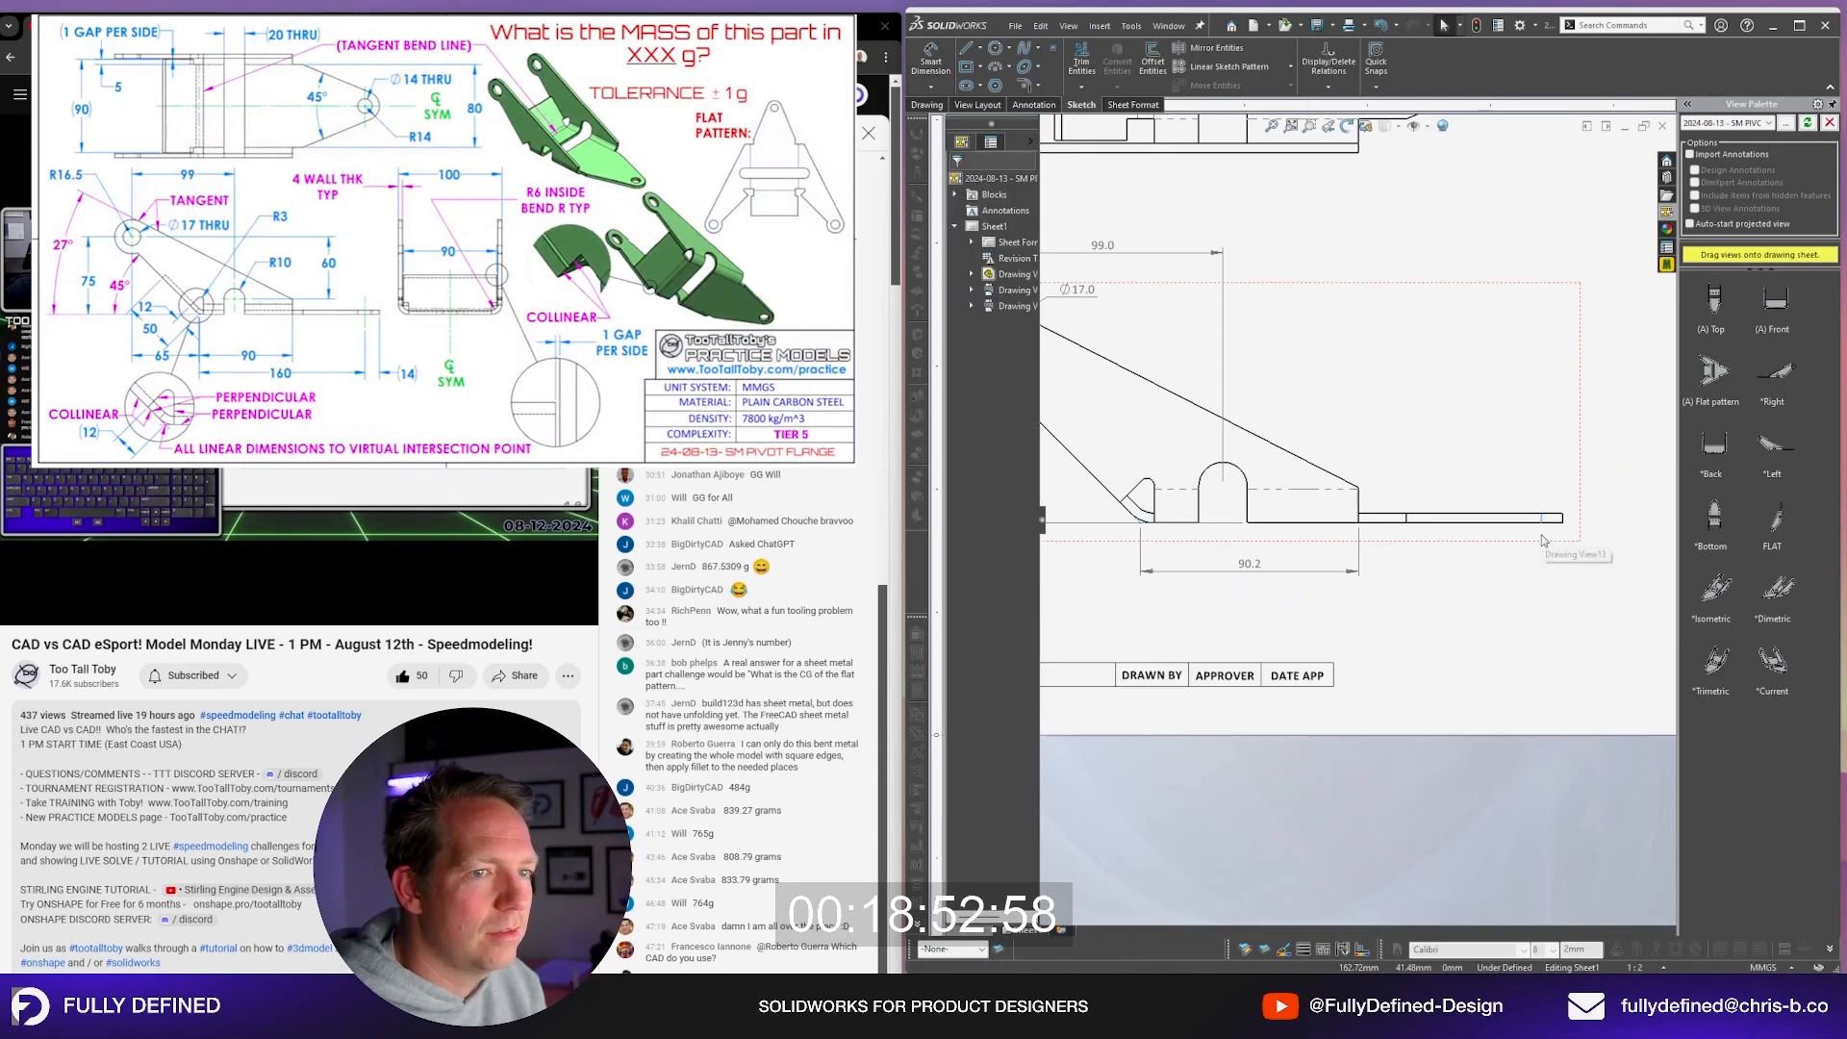
key(ctrl+Tab)
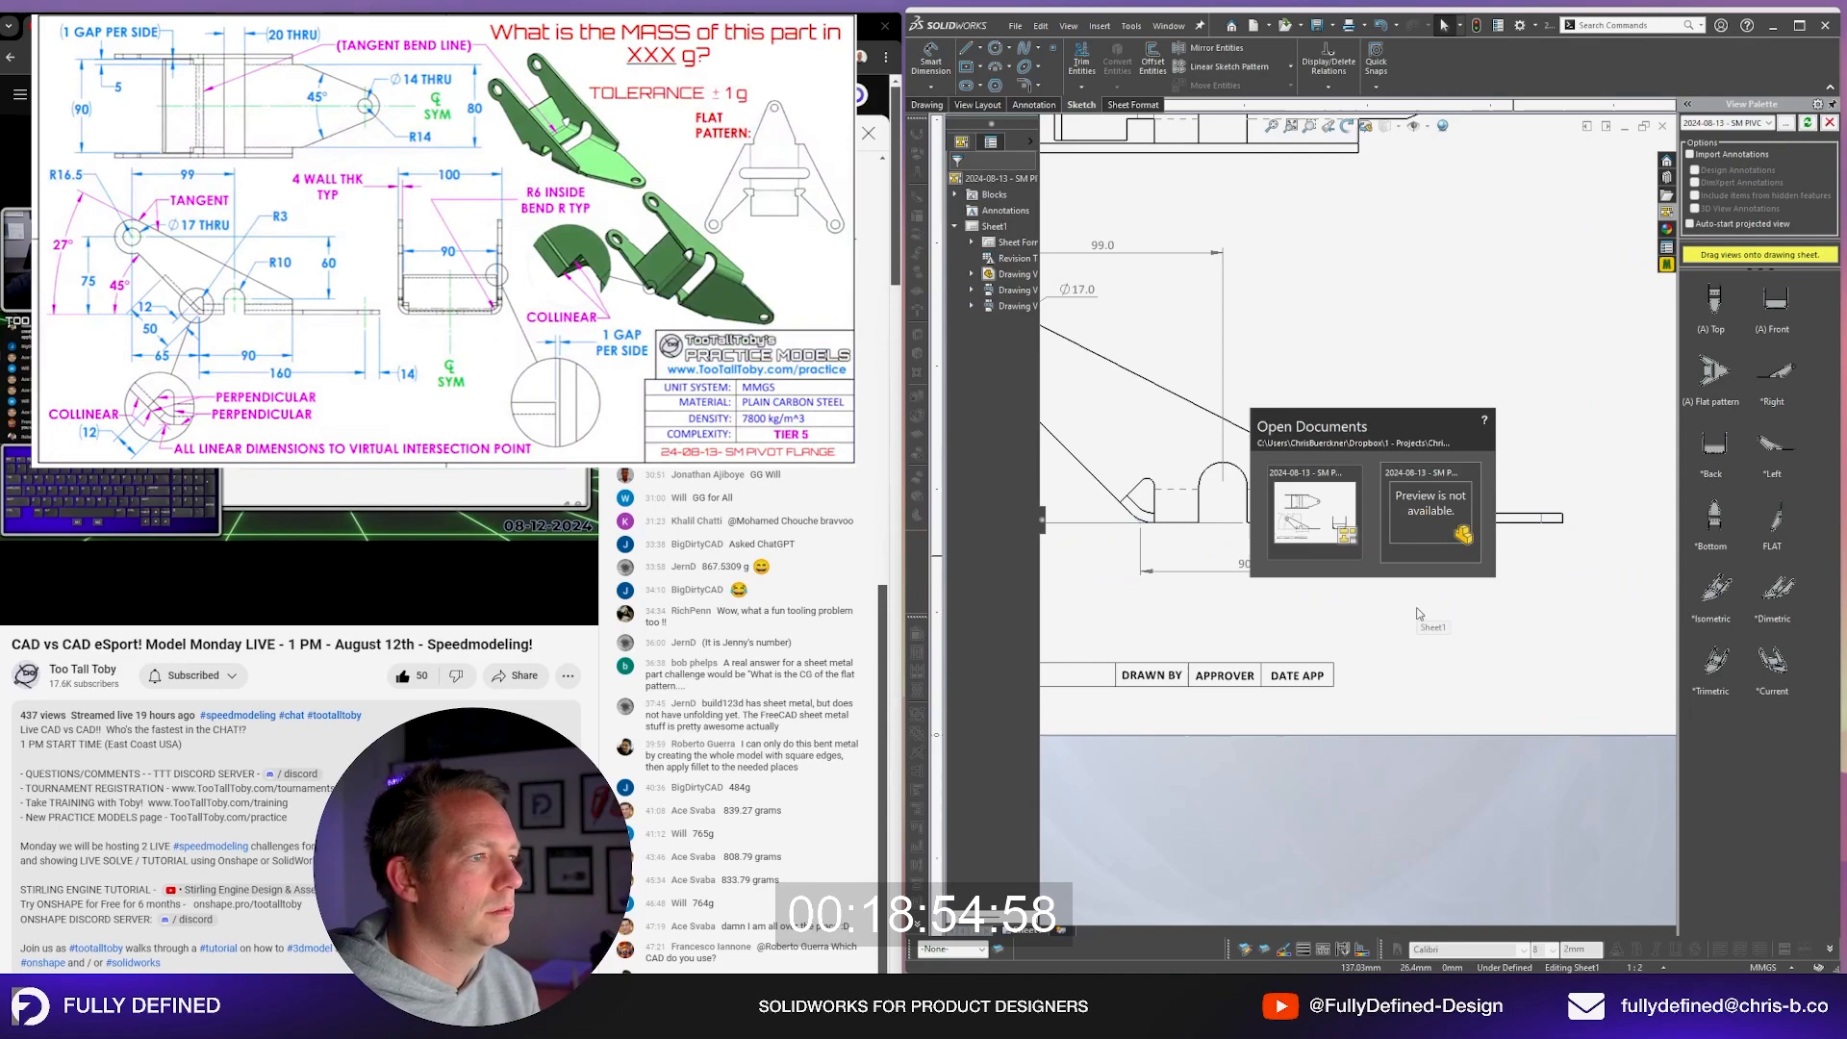
middle_drag(1444, 631, 1567, 749)
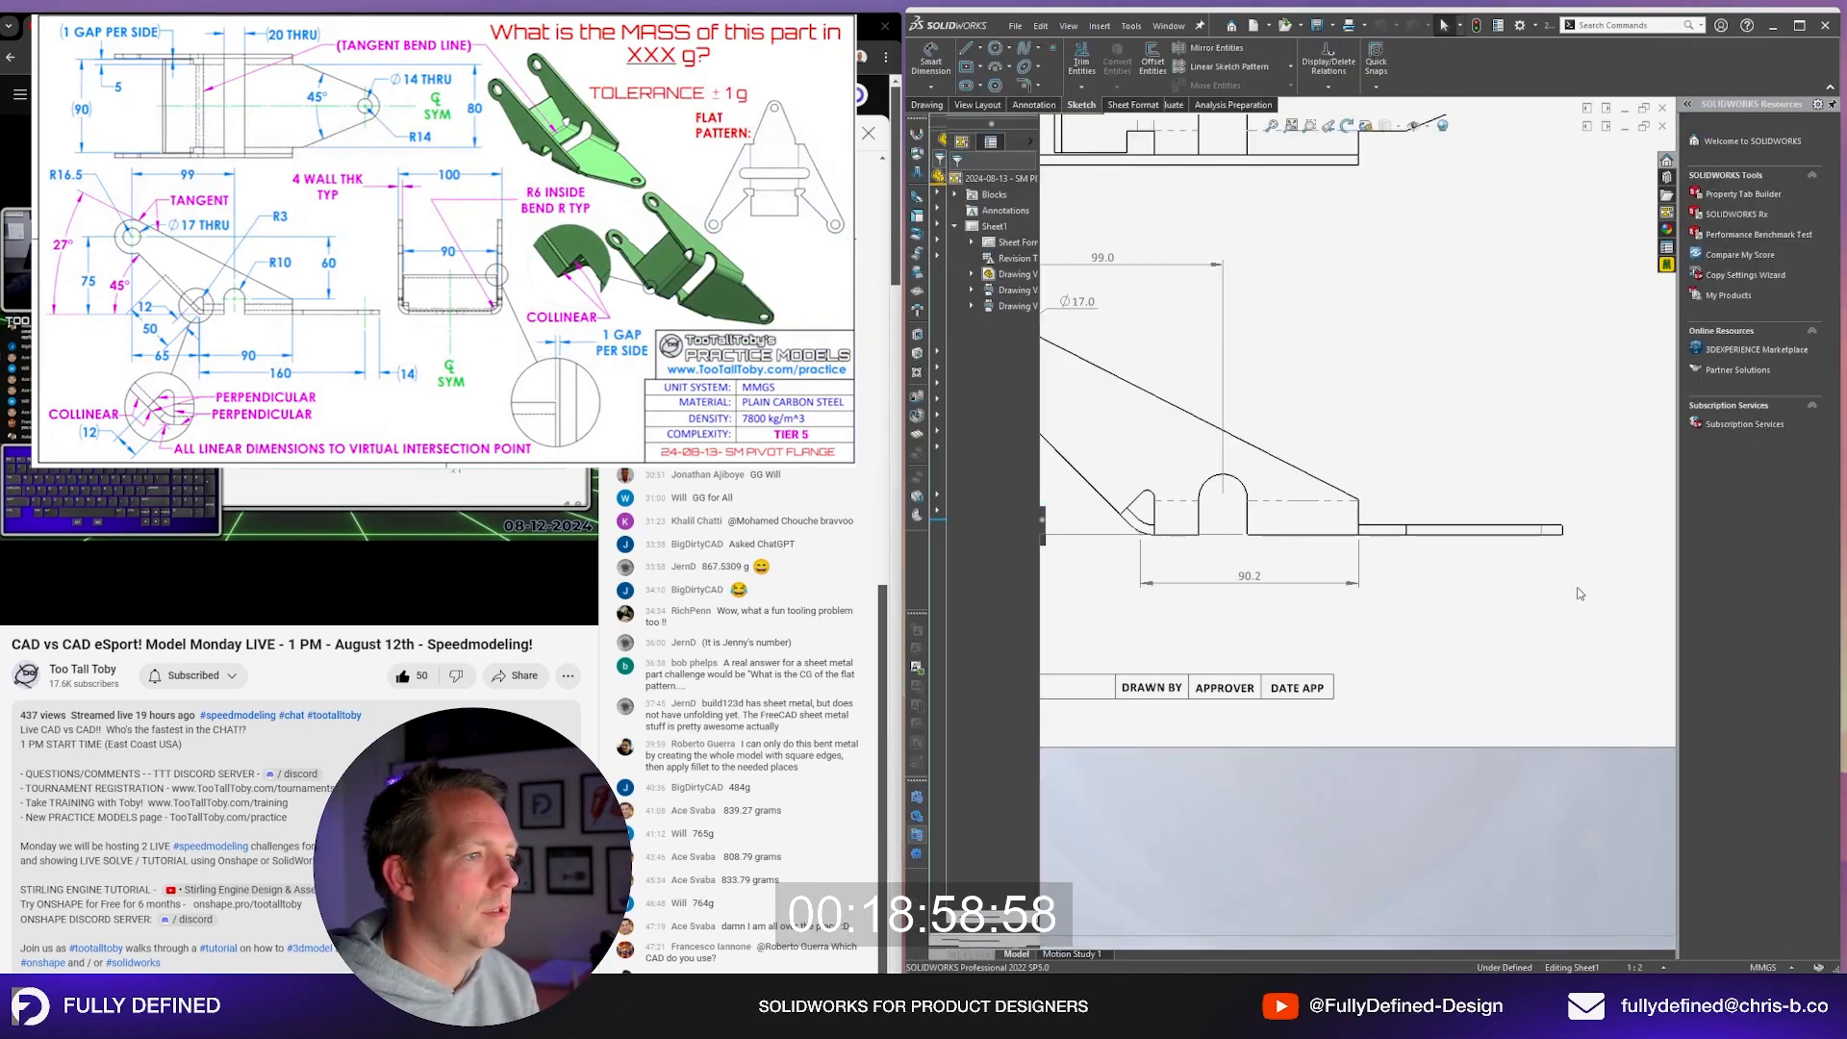
key(ctrl+Tab)
Step: Set the side view's display style to show hidden lines
click(1402, 536)
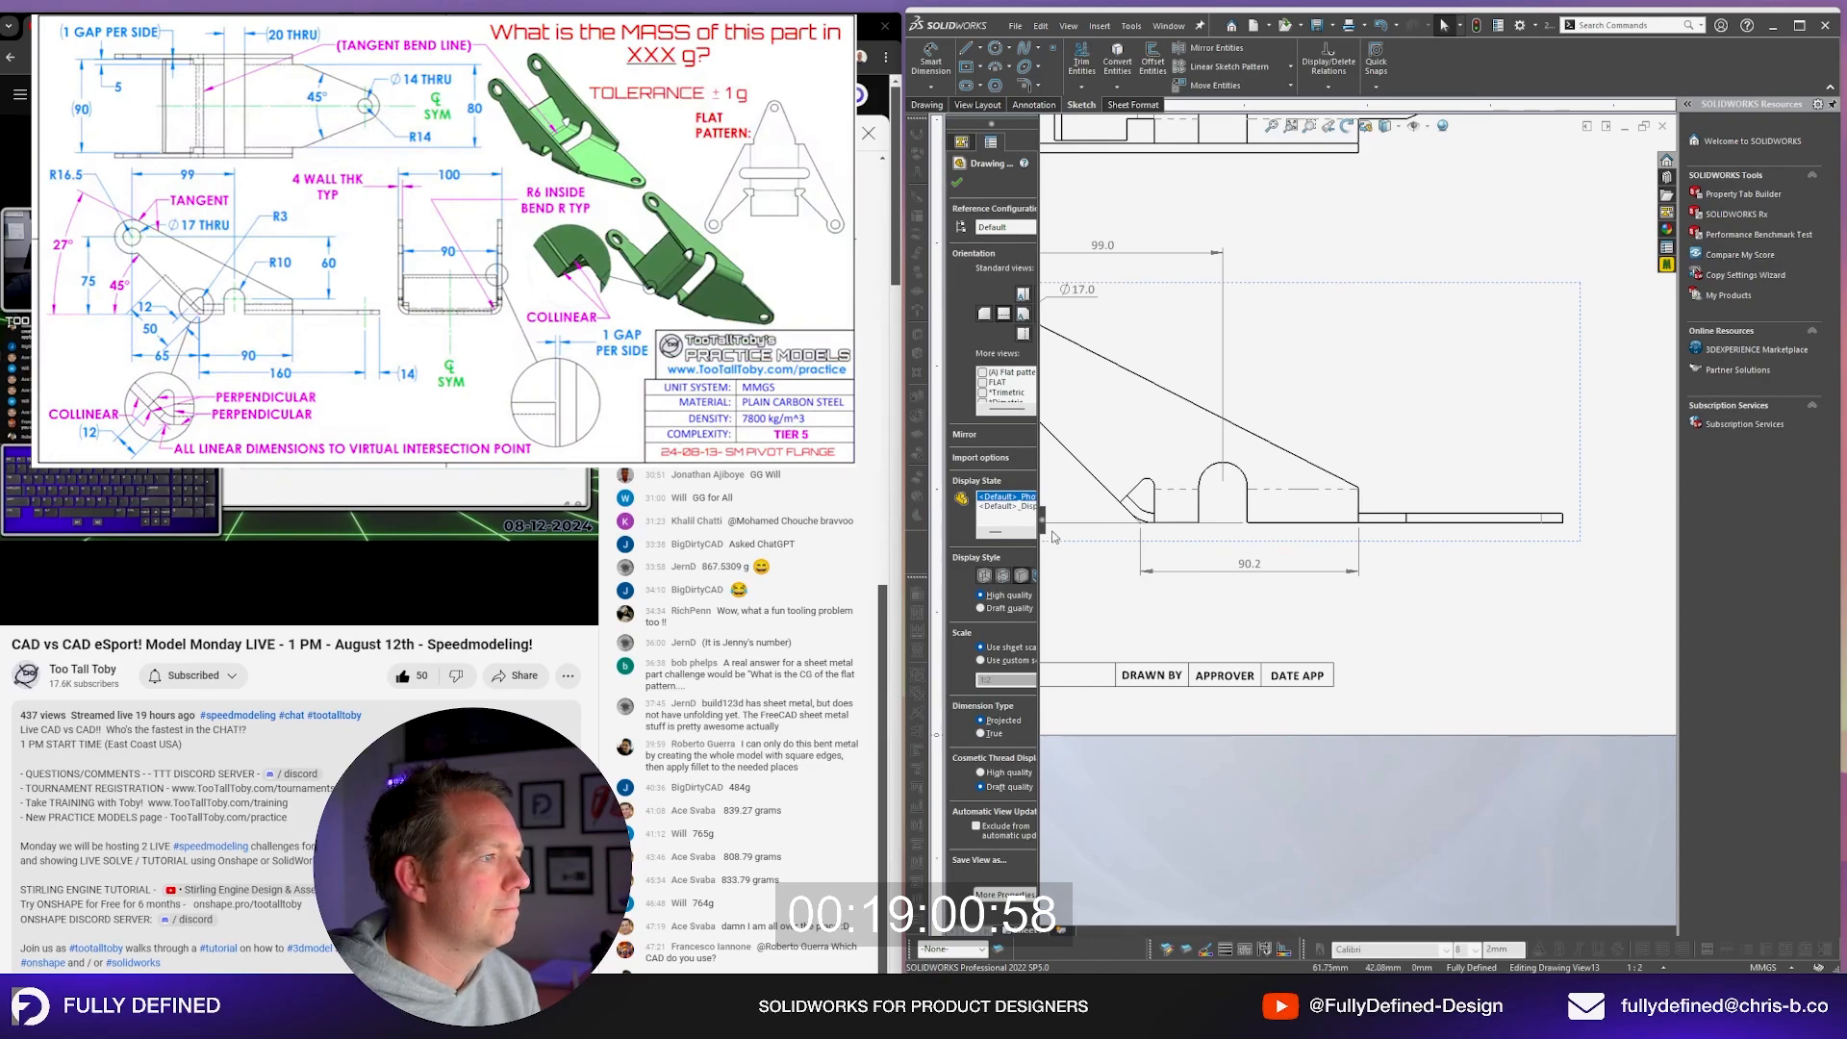
drag(1044, 524, 1094, 525)
click(1035, 104)
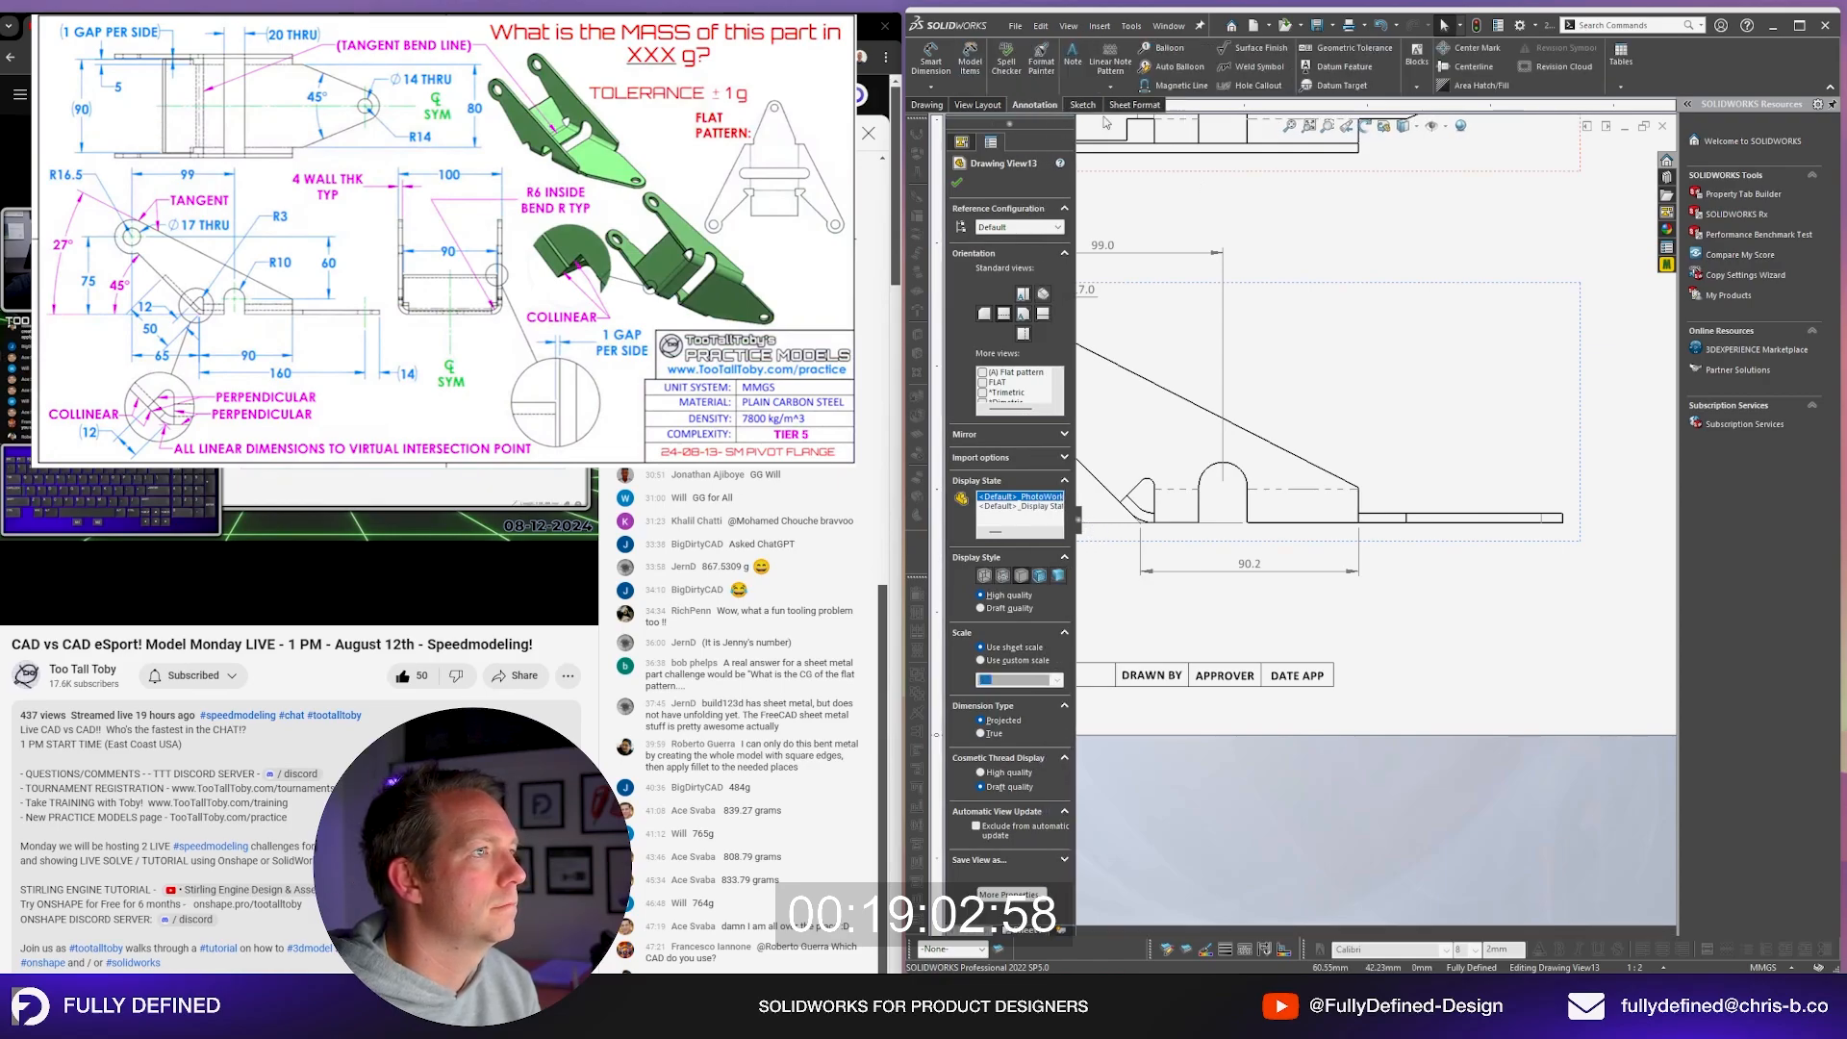
click(1467, 67)
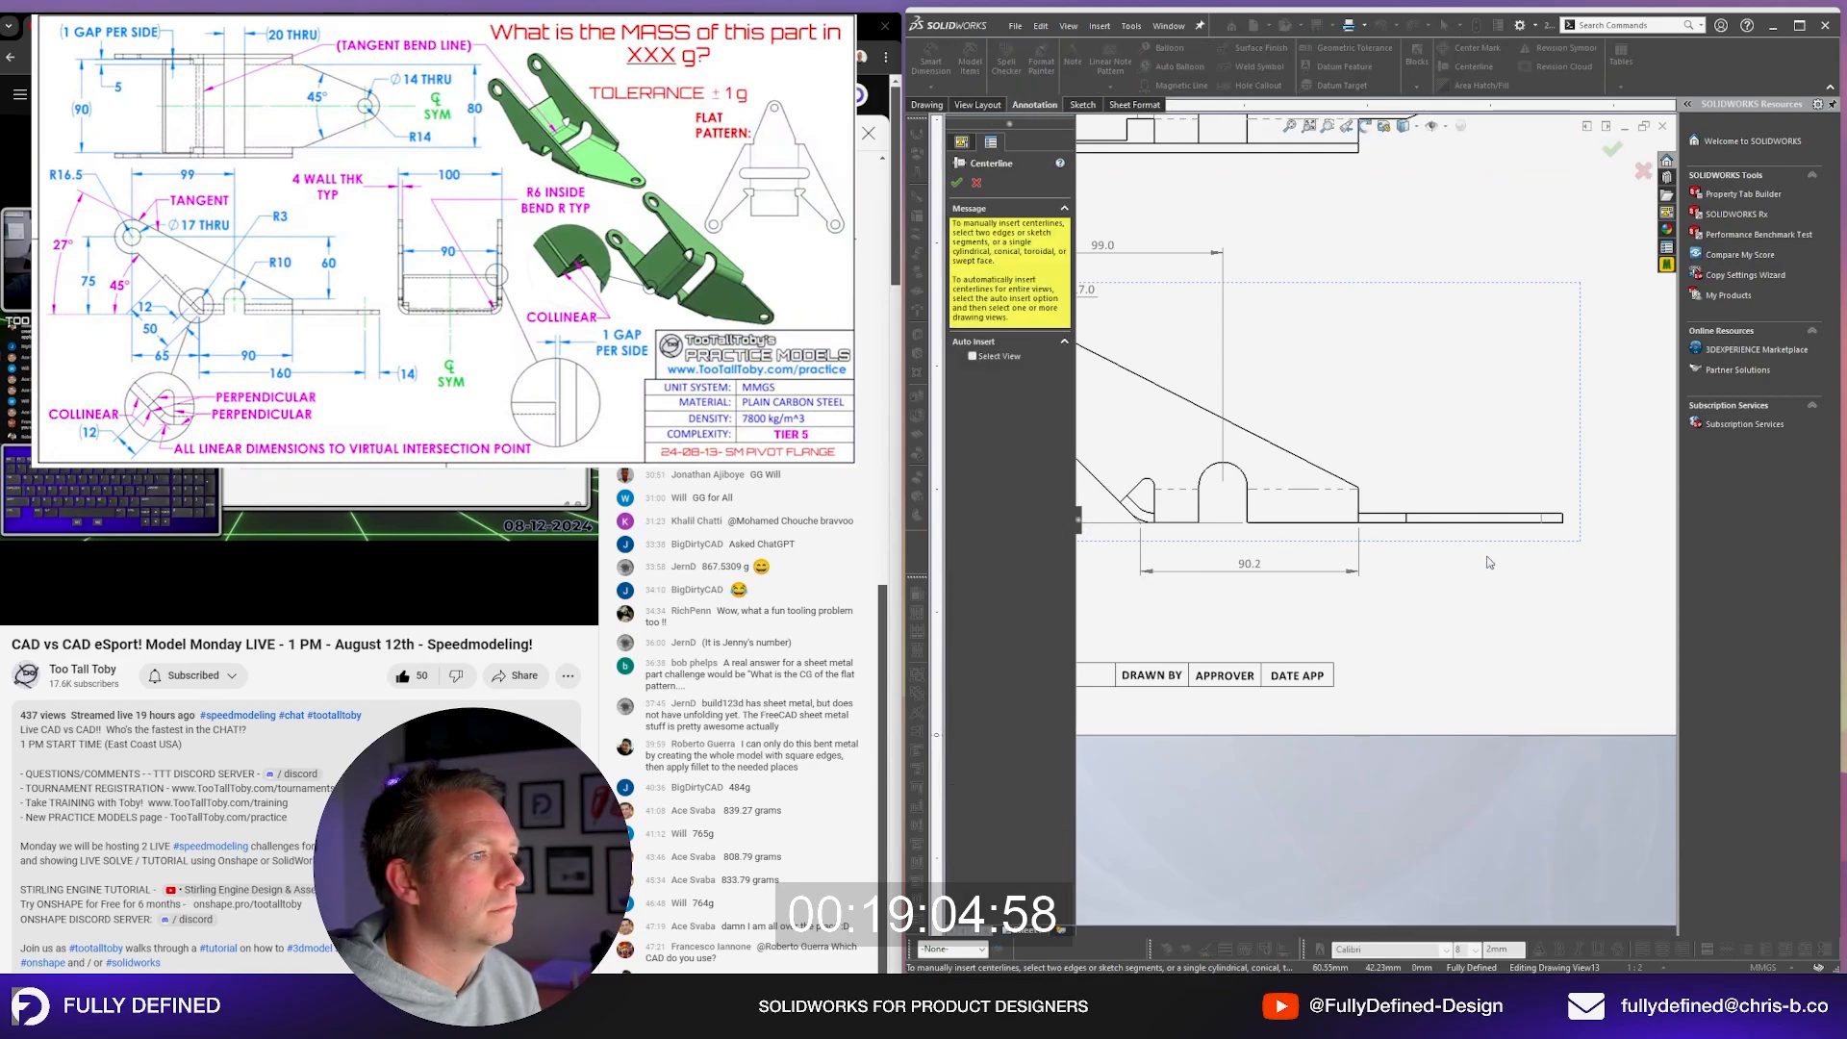
key(Escape)
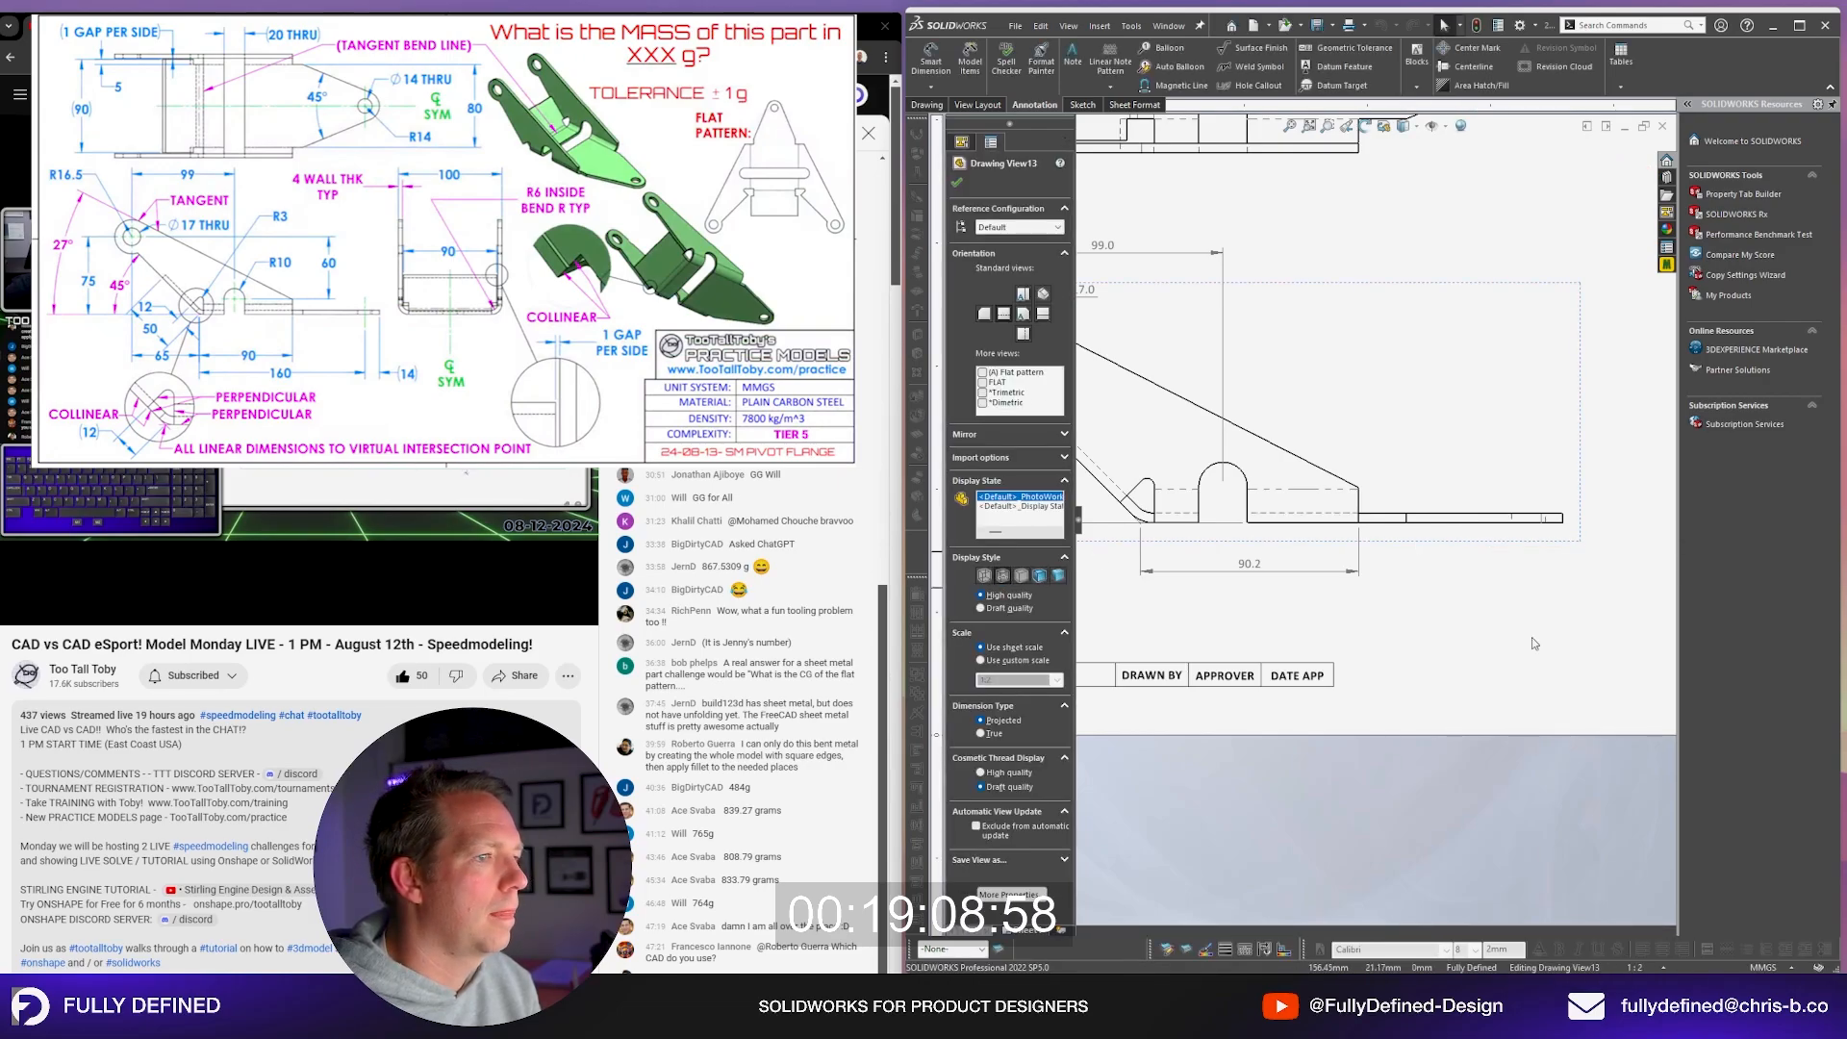
click(1495, 676)
key(d)
scroll(1500, 539, down, 2)
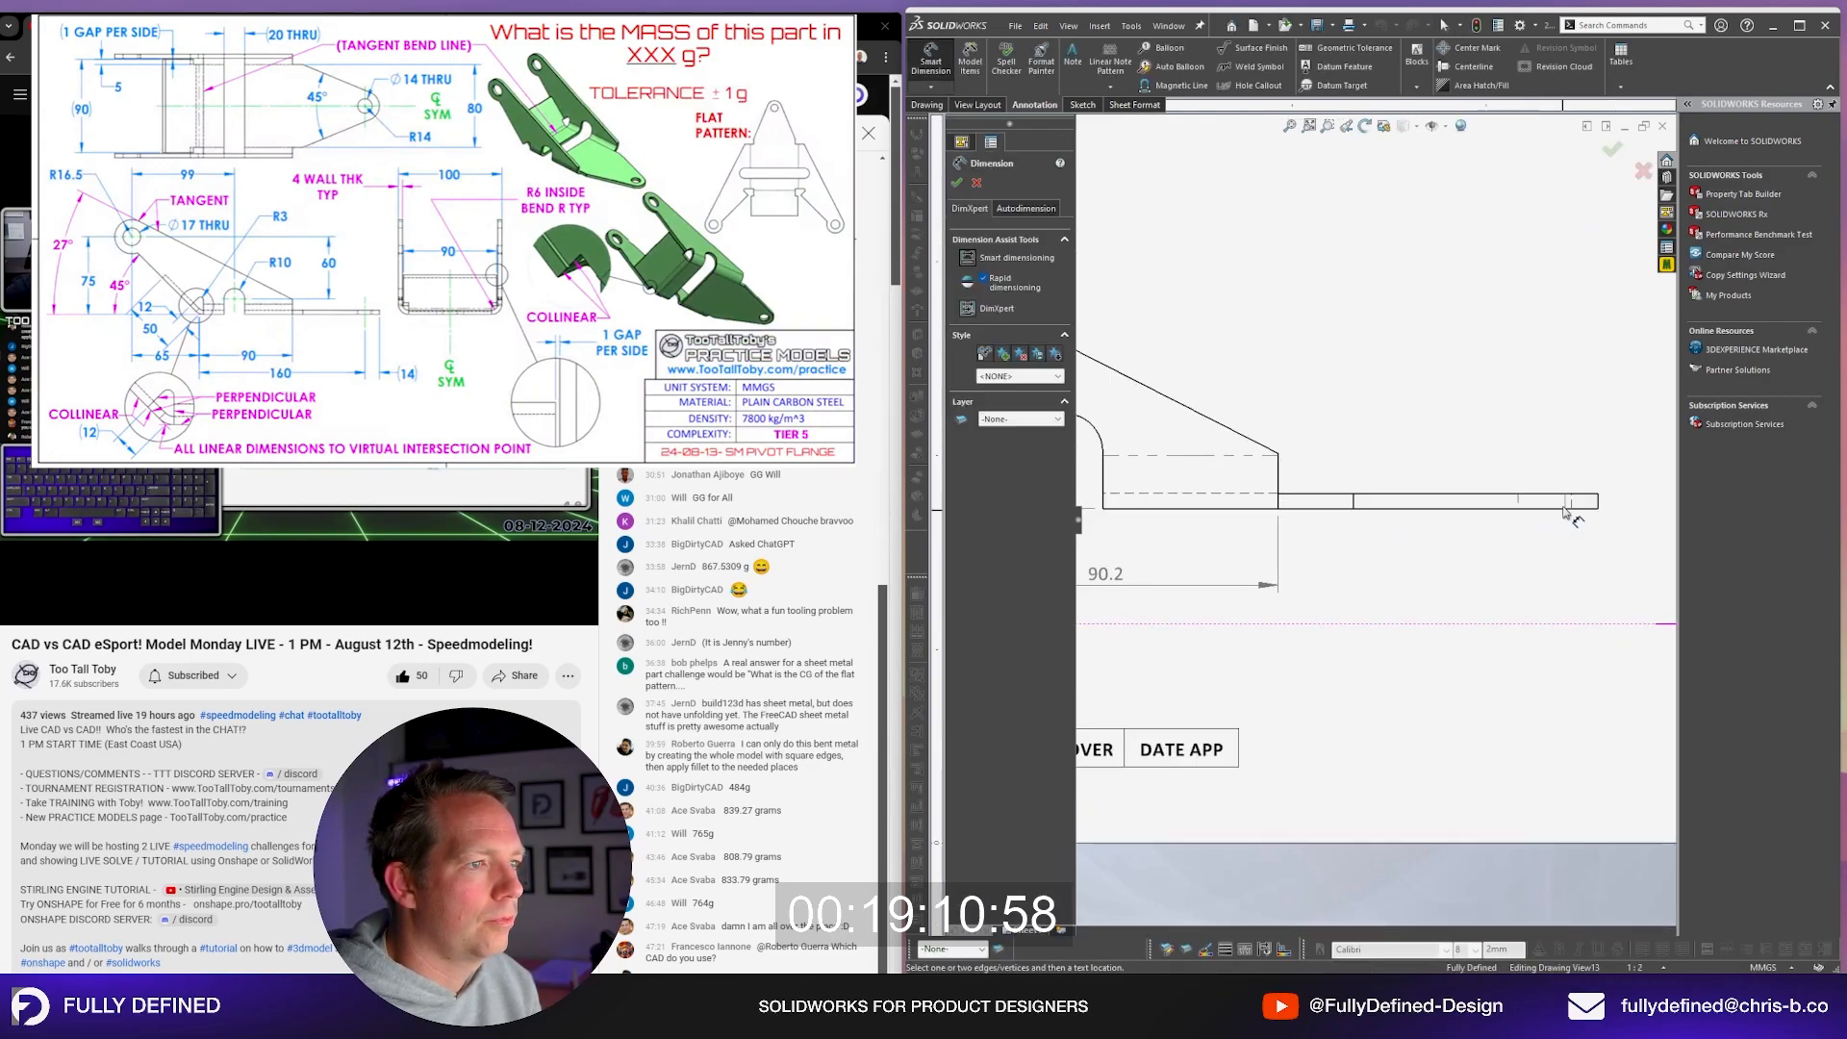
scroll(1577, 514, down, 2)
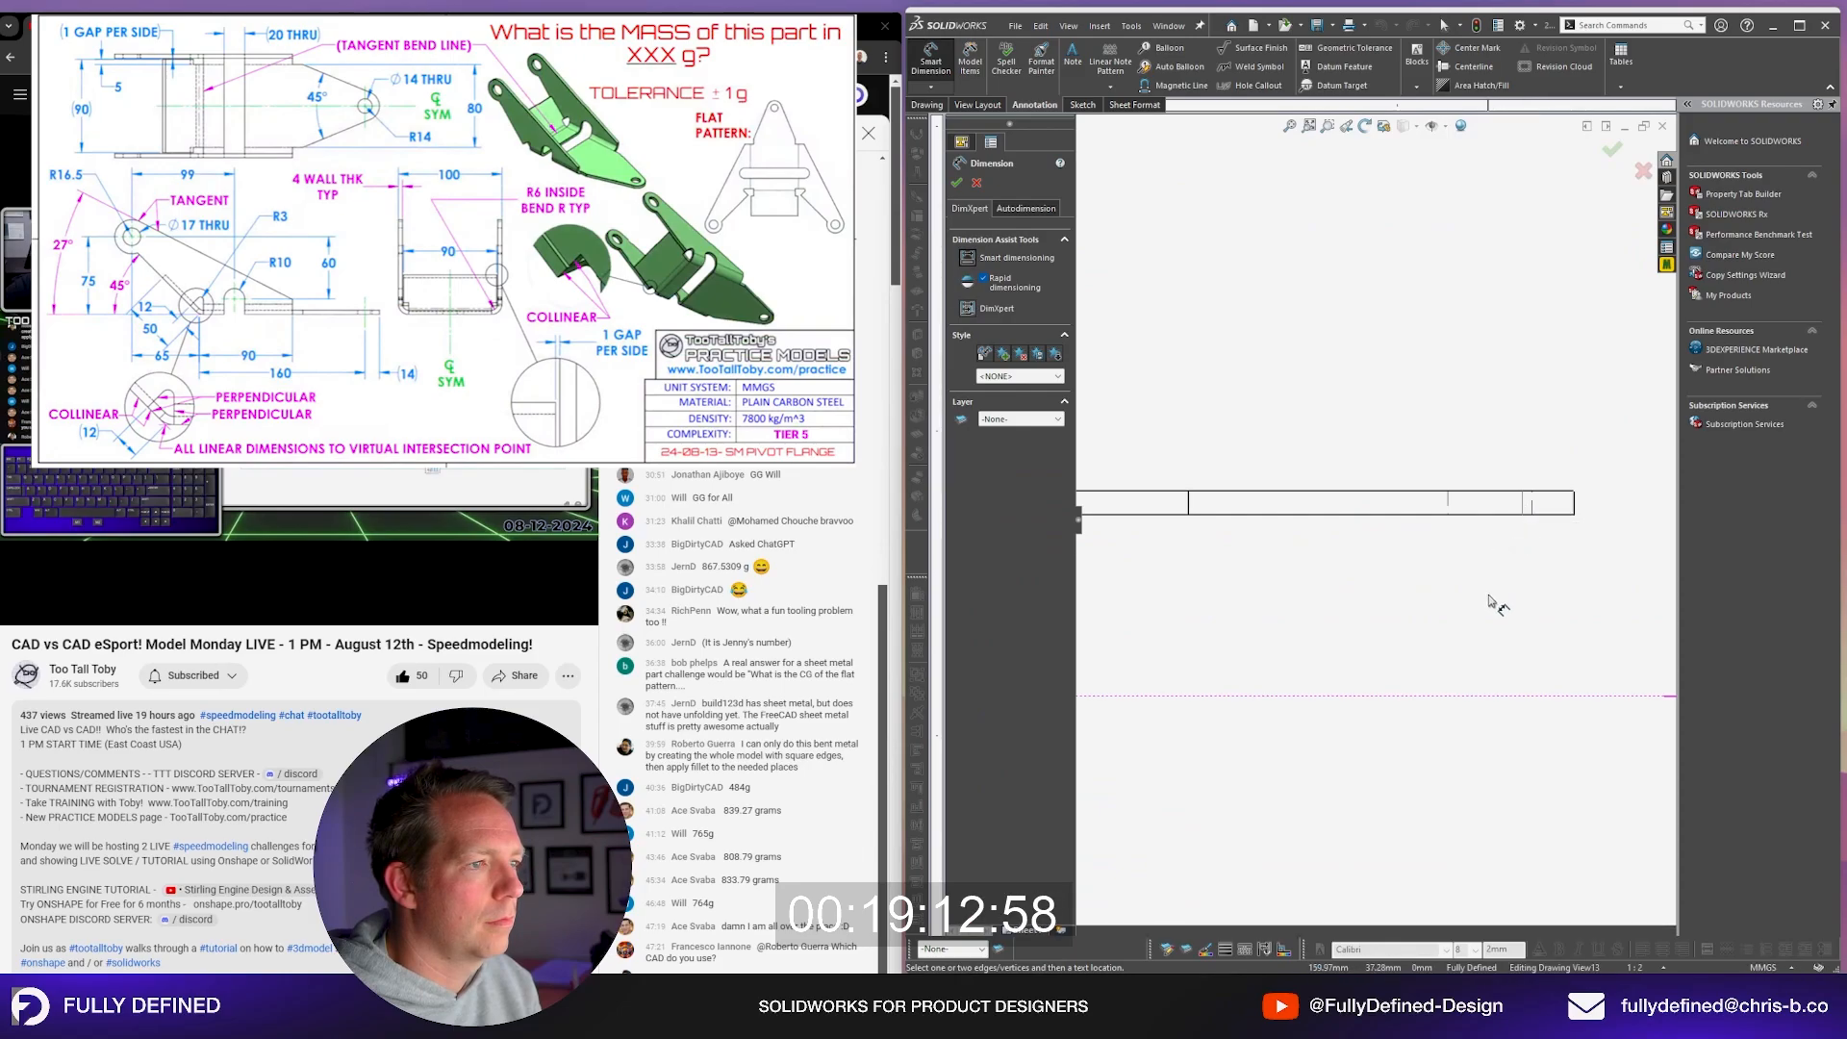
scroll(1496, 606, up, 4)
scroll(1247, 399, down, 2)
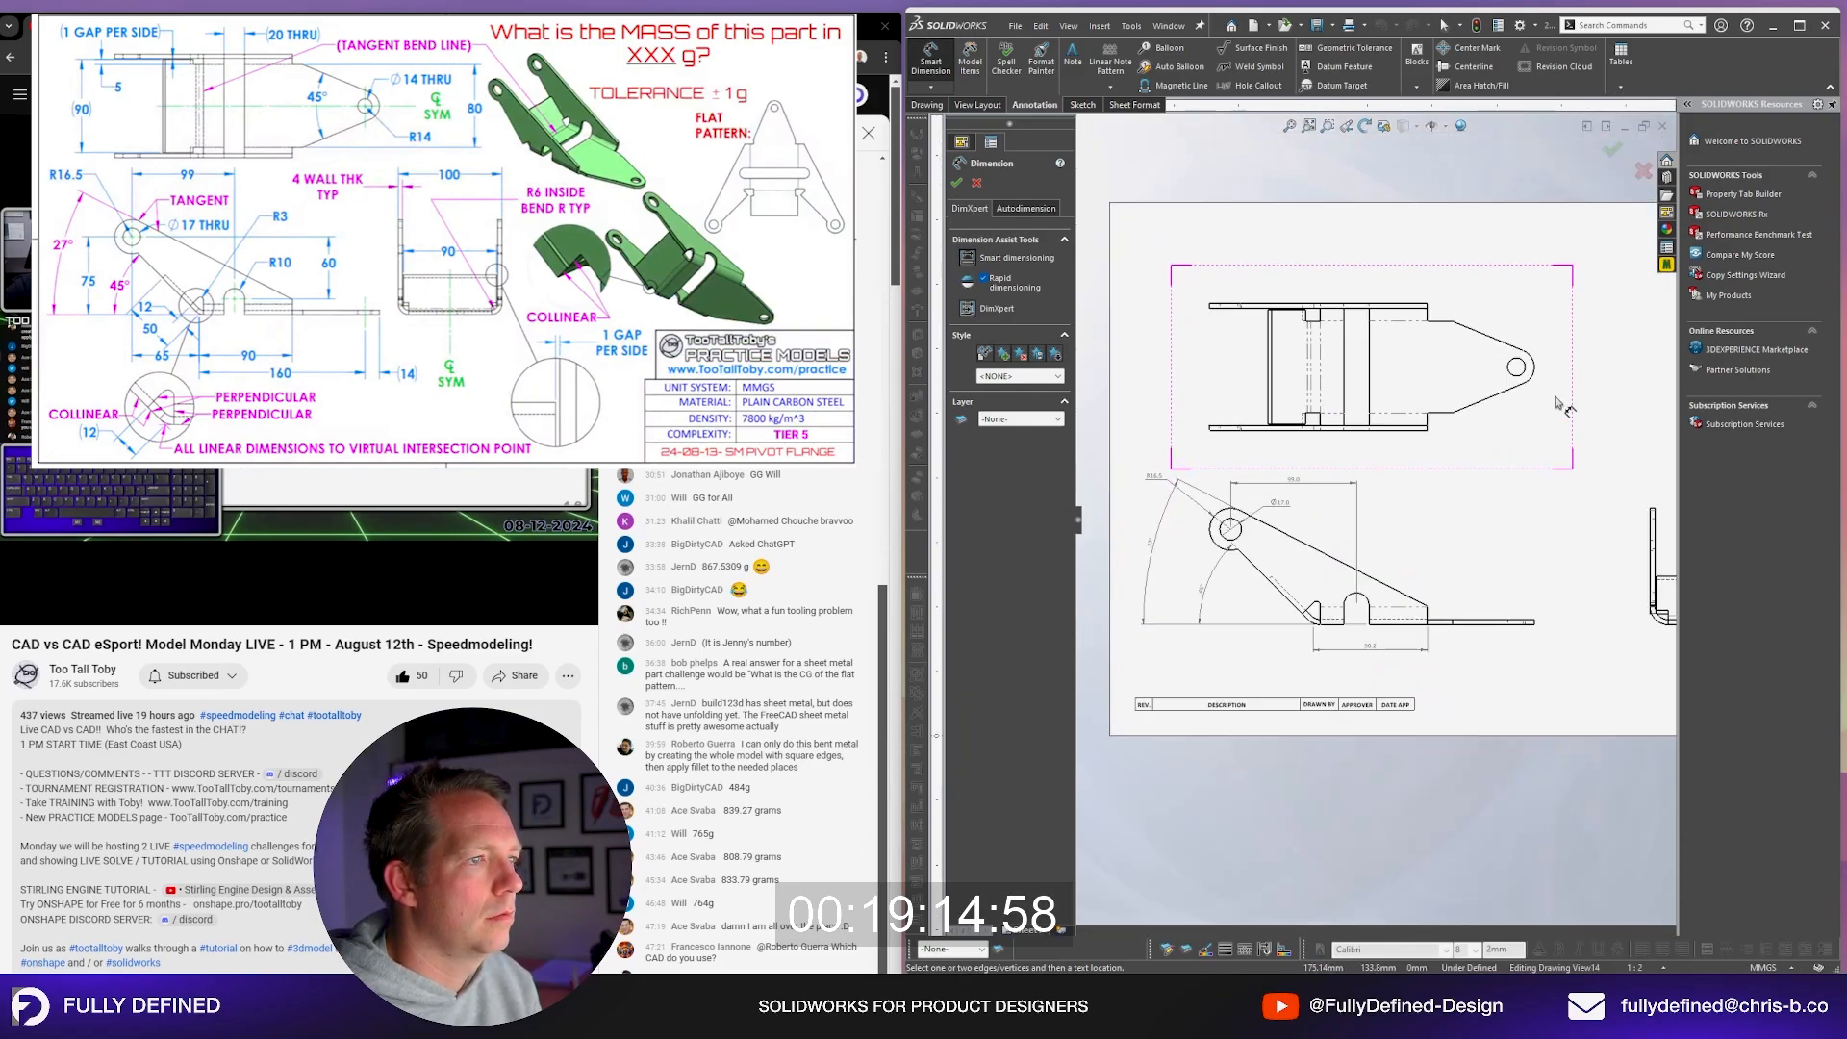
scroll(1501, 578, down, 5)
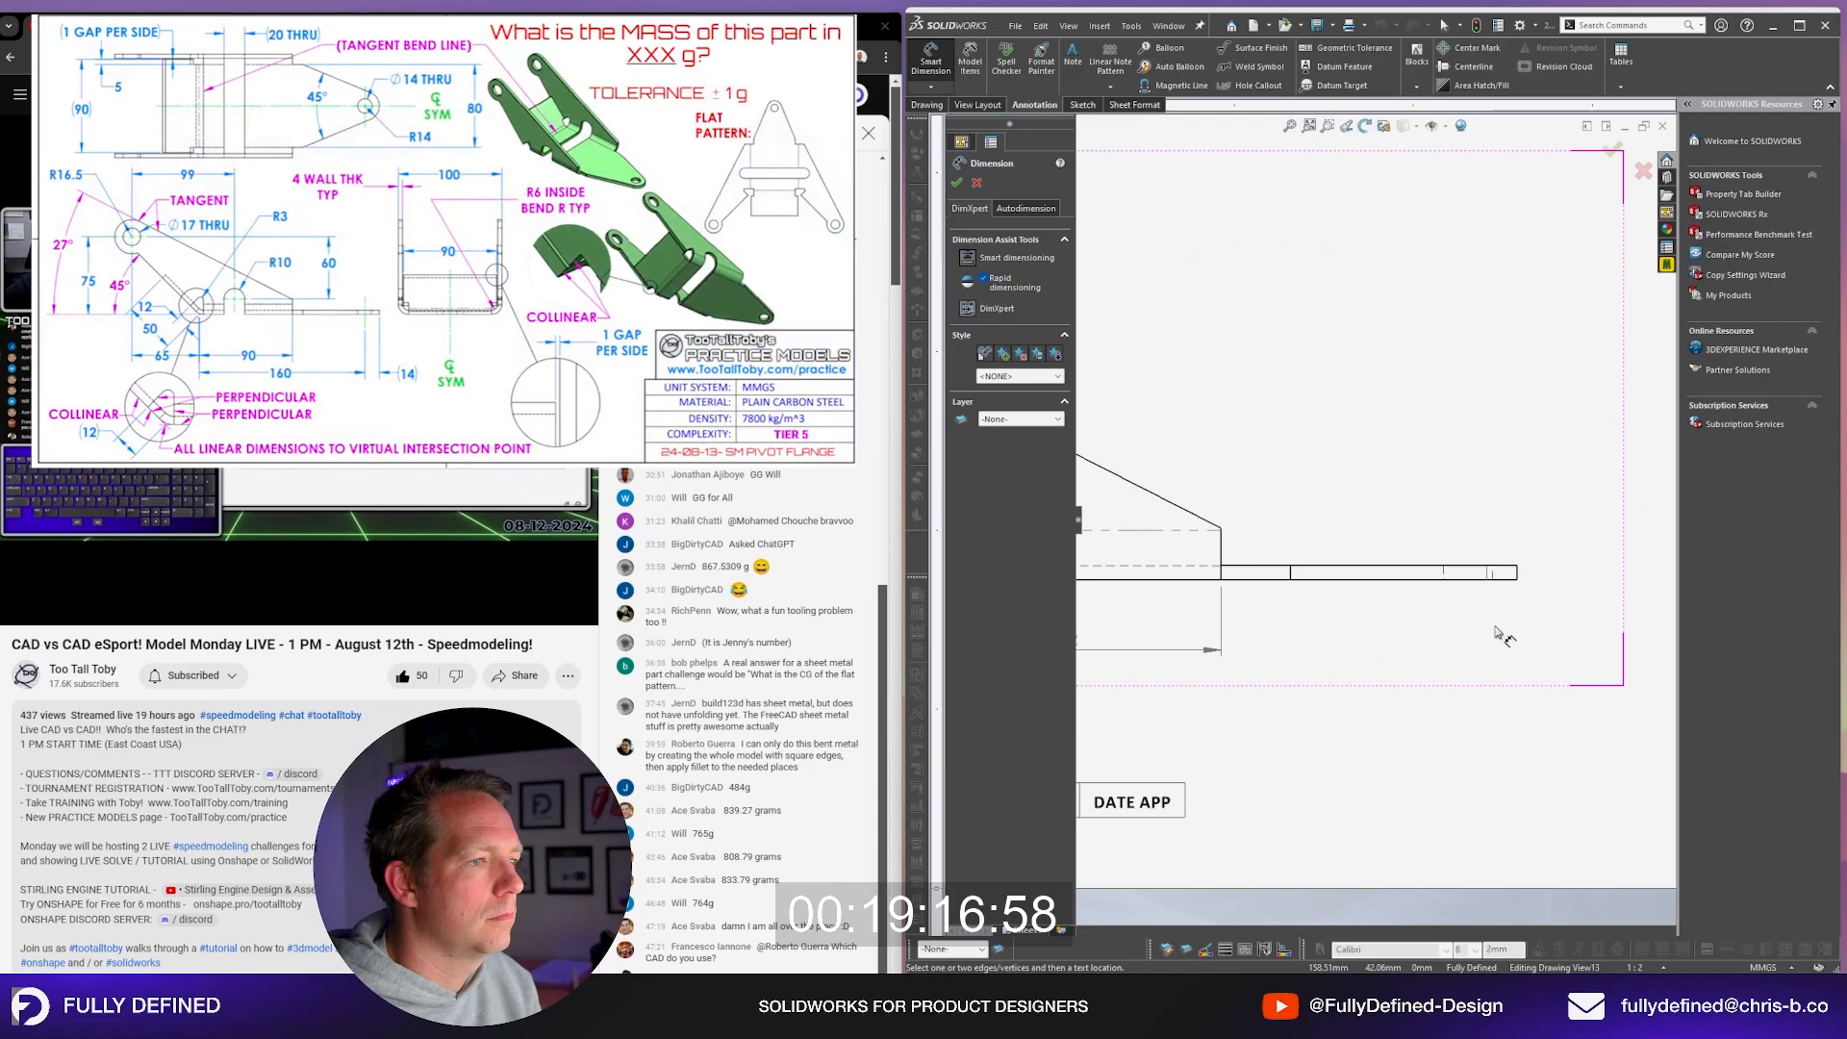
key(Escape)
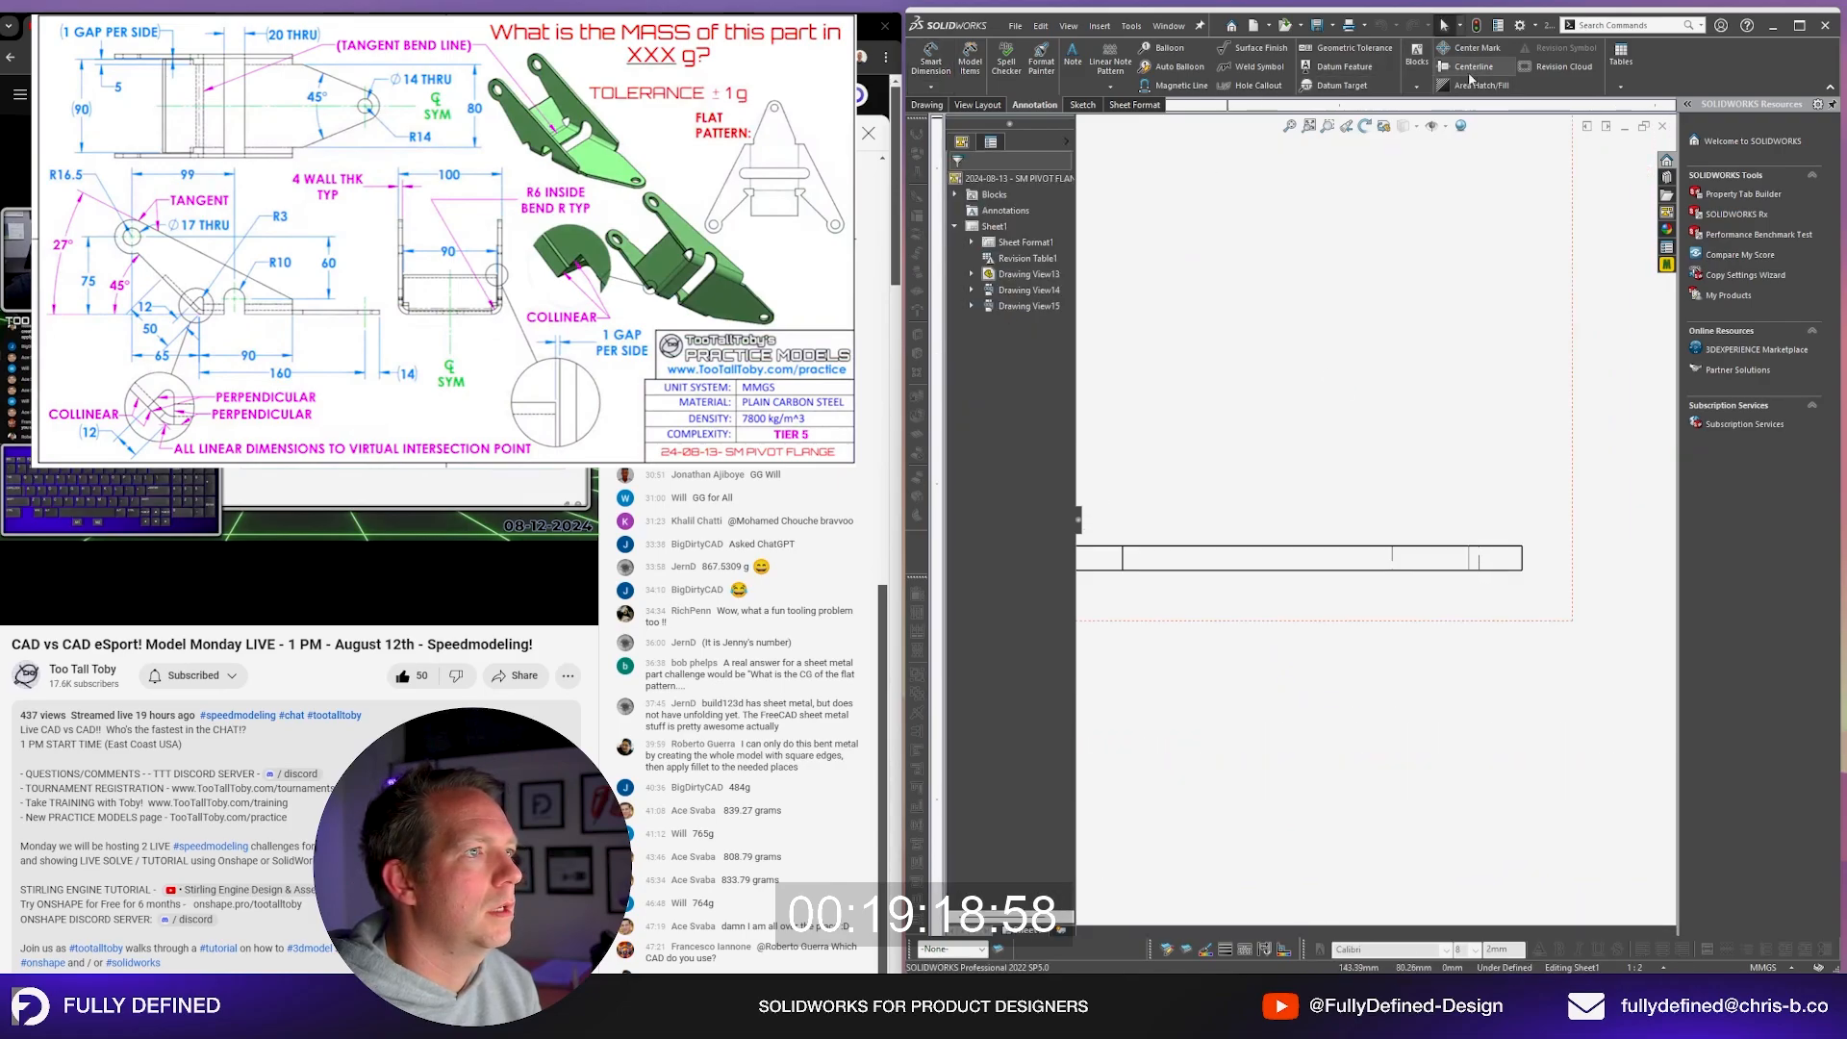
Step: Add a centerline between the hidden edges of the hole near the plate's far end in the side view
click(1471, 66)
click(1391, 559)
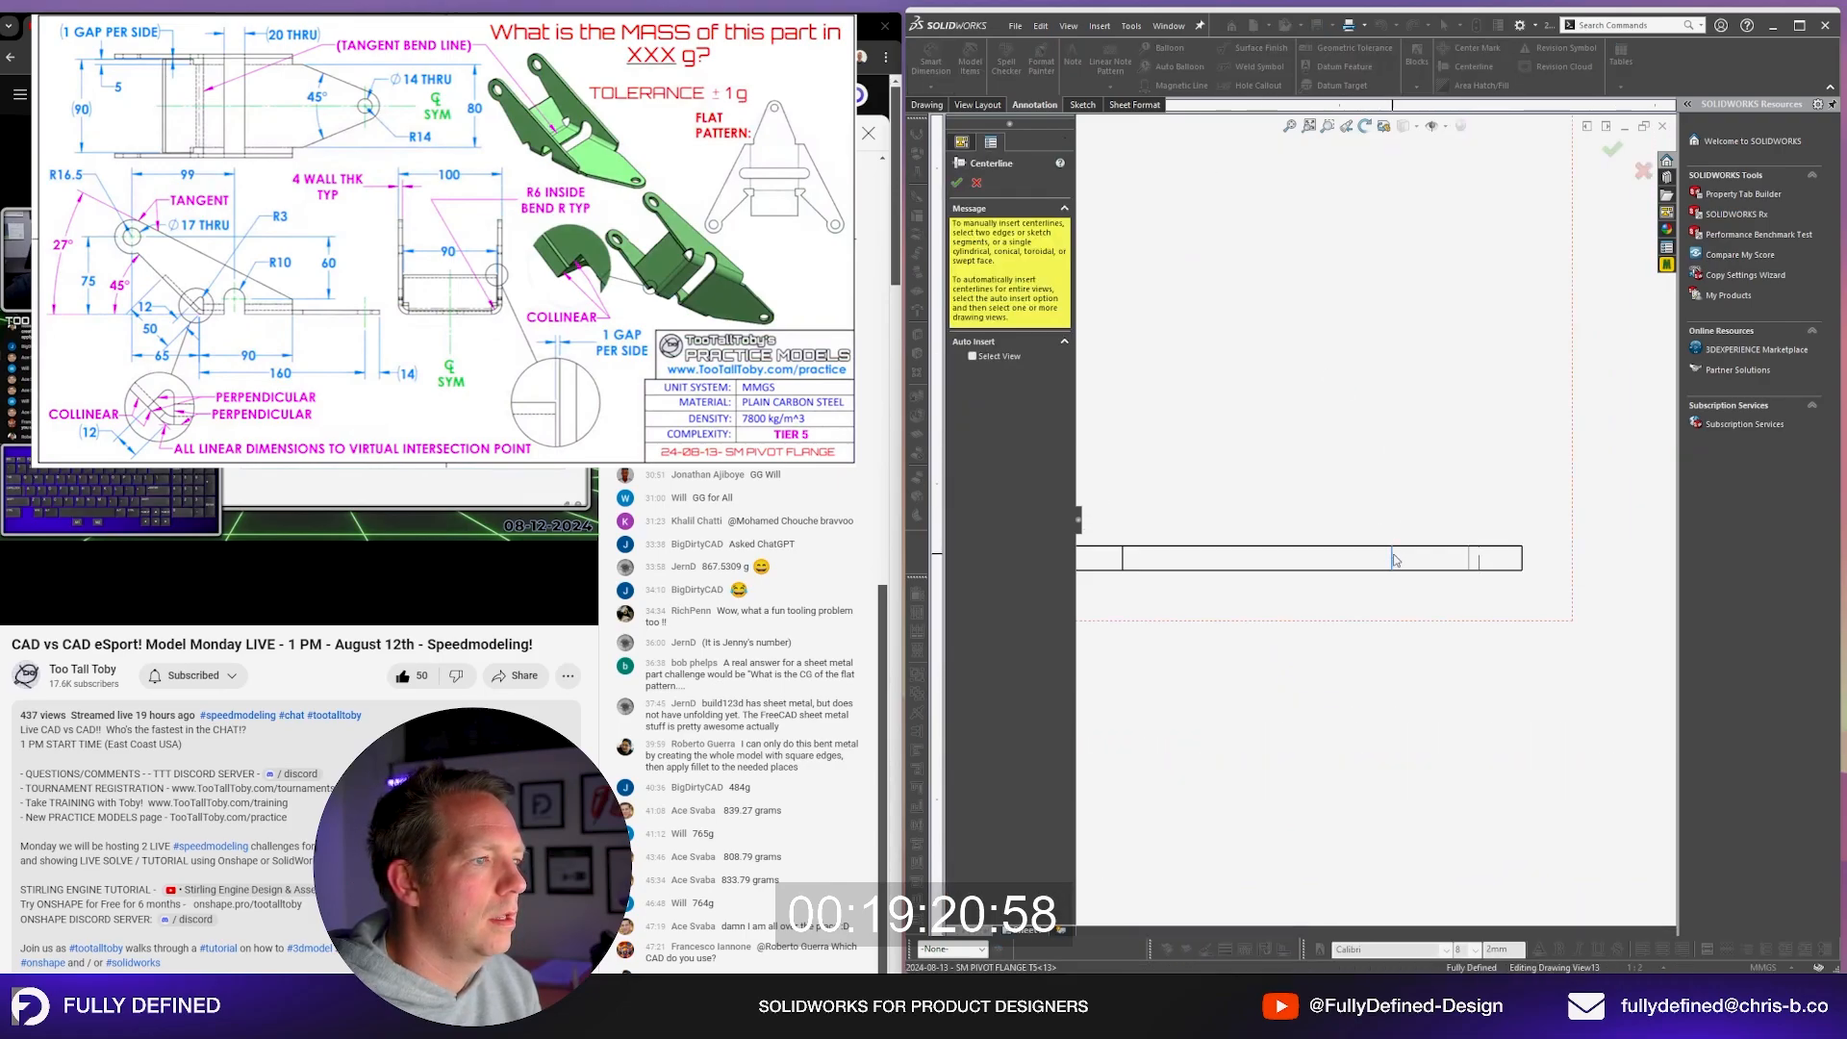
key(Escape)
Step: Dimension the distance from the hole's centerline to the plate's end edge in the side view
scroll(1443, 640, up, 3)
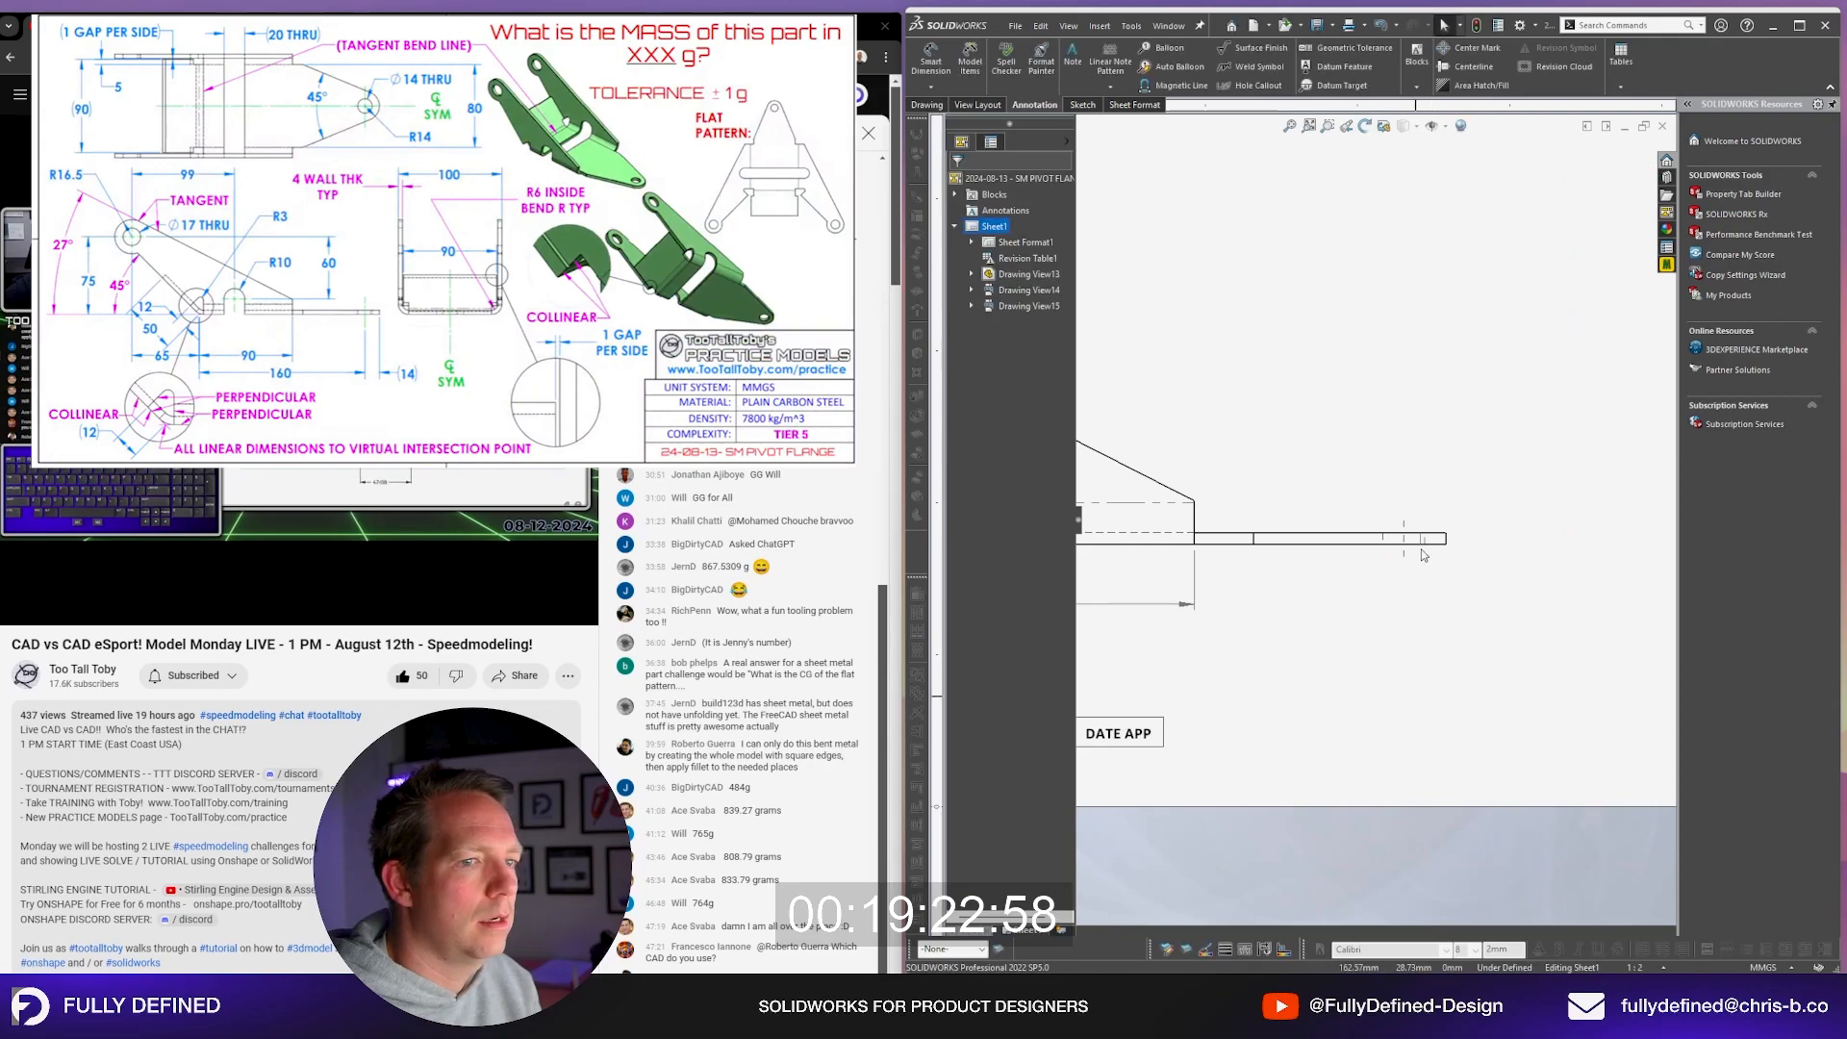
scroll(1423, 554, down, 1)
key(d)
click(1395, 558)
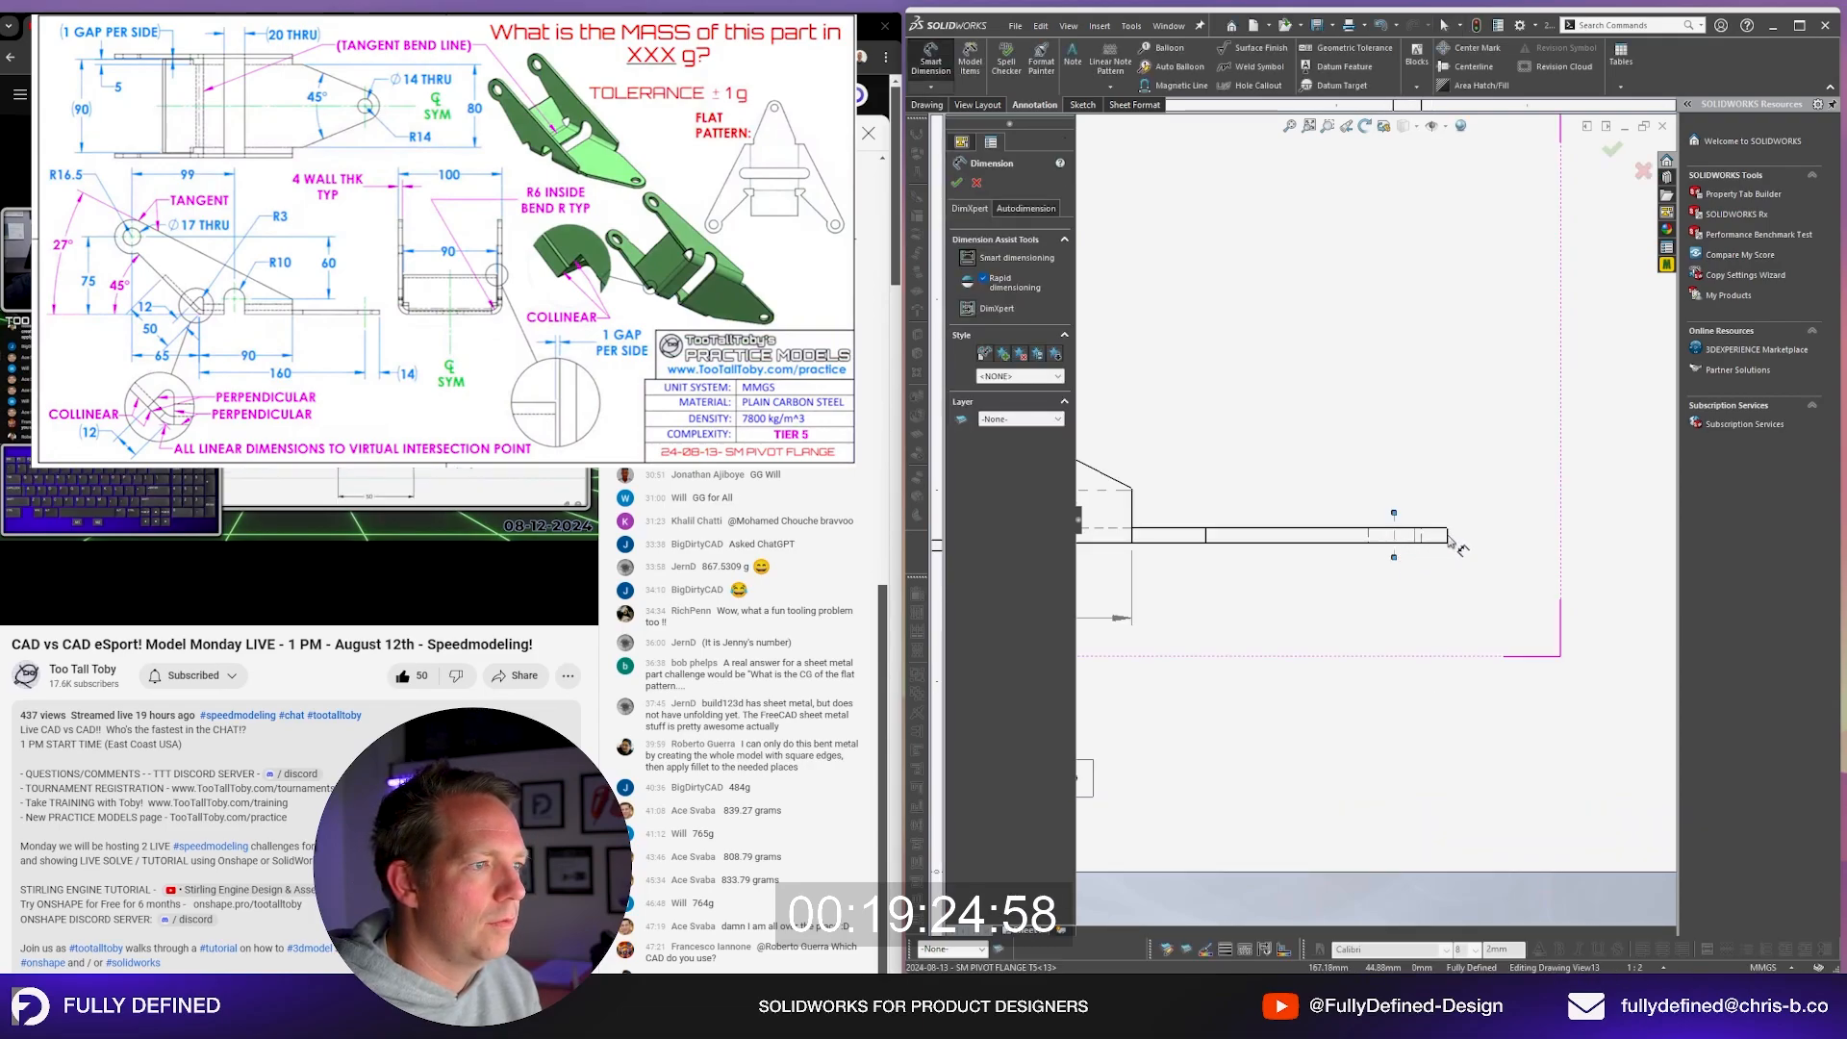
click(1447, 546)
click(1409, 620)
click(1249, 606)
Step: Dimension the horizontal distance from the virtual intersection point to the plate-end hole's centerline, placed below the existing dimension
scroll(1212, 569, up, 7)
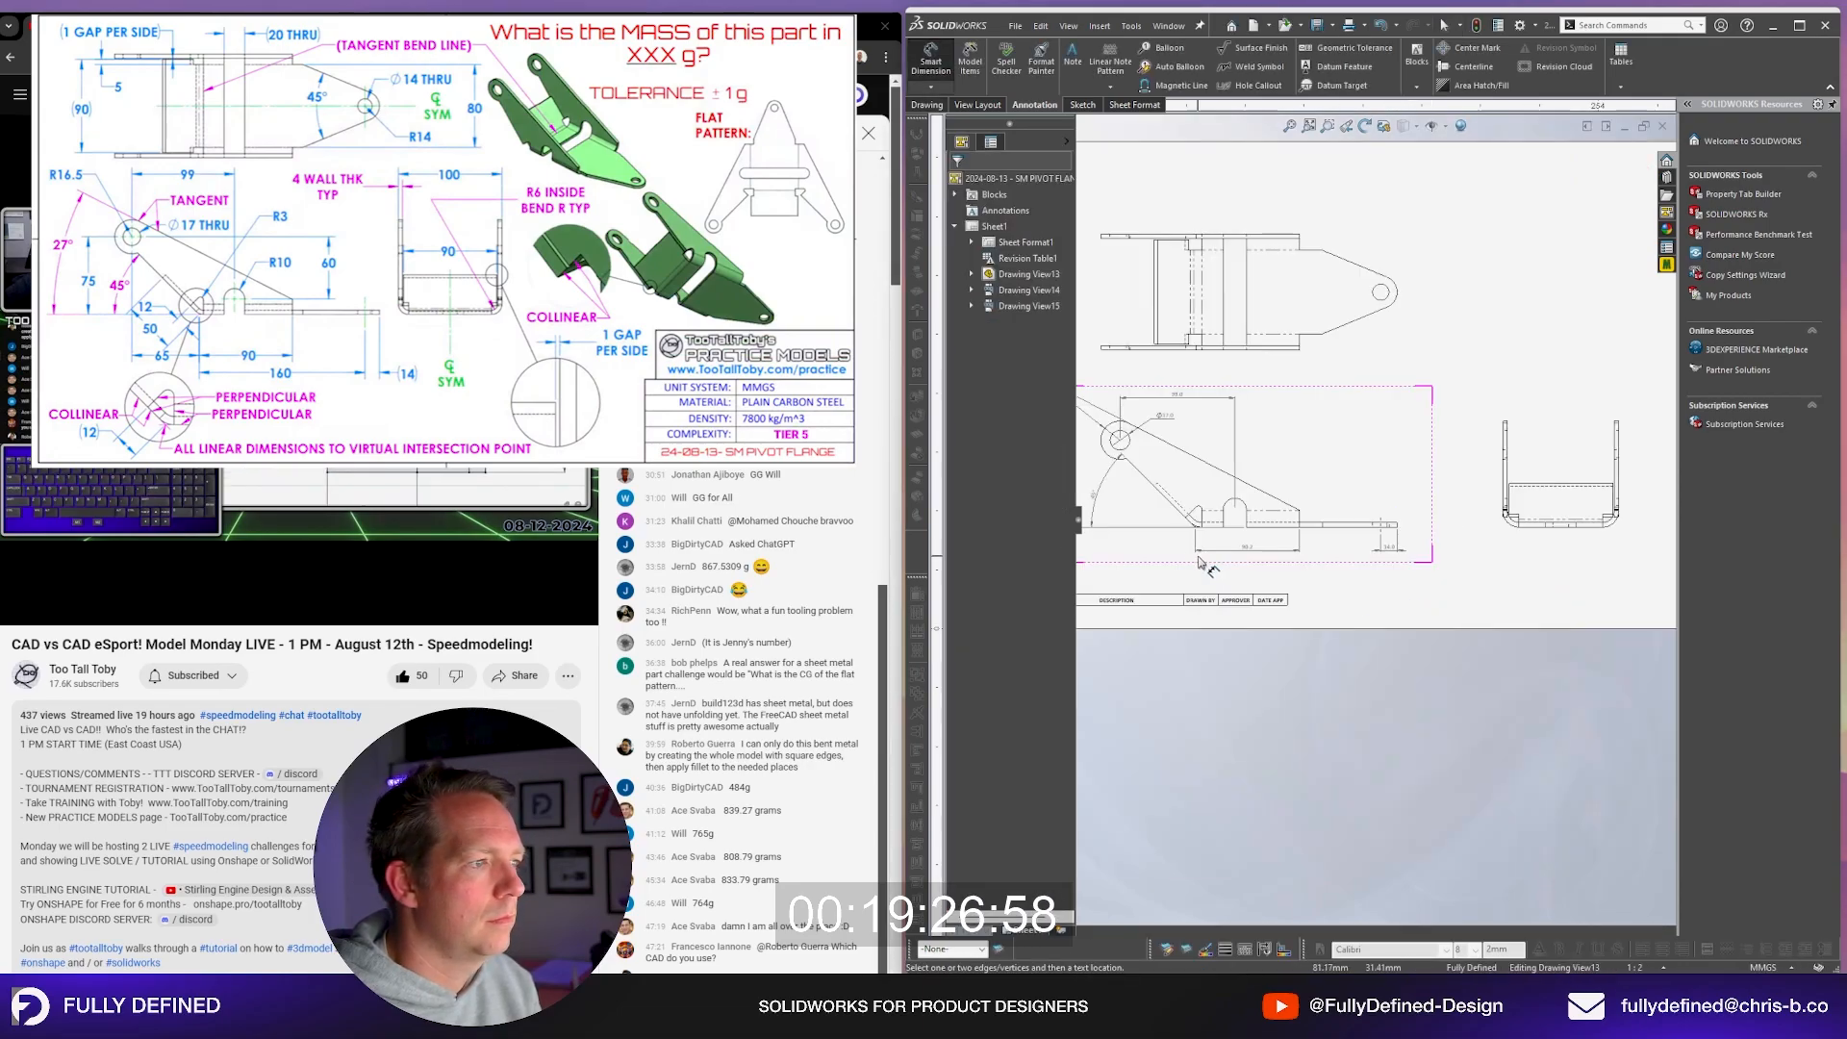
scroll(1275, 539, down, 5)
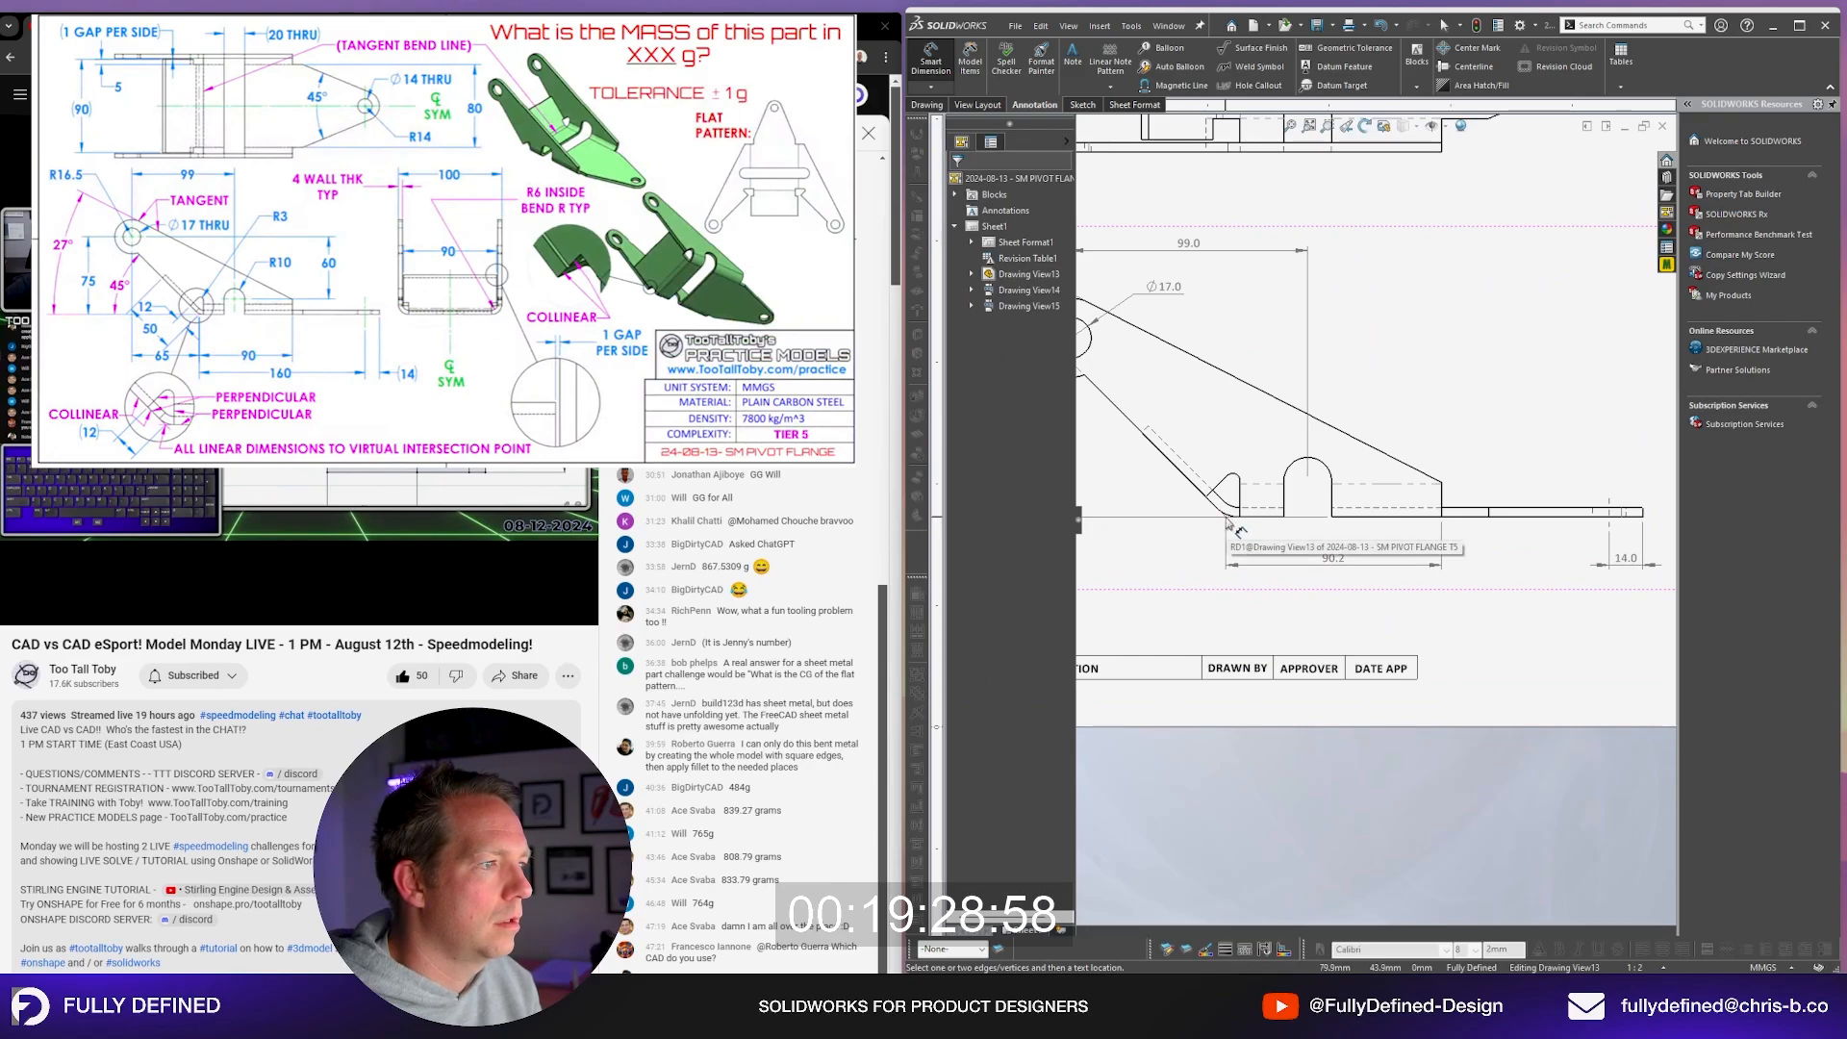
click(1227, 517)
click(1610, 510)
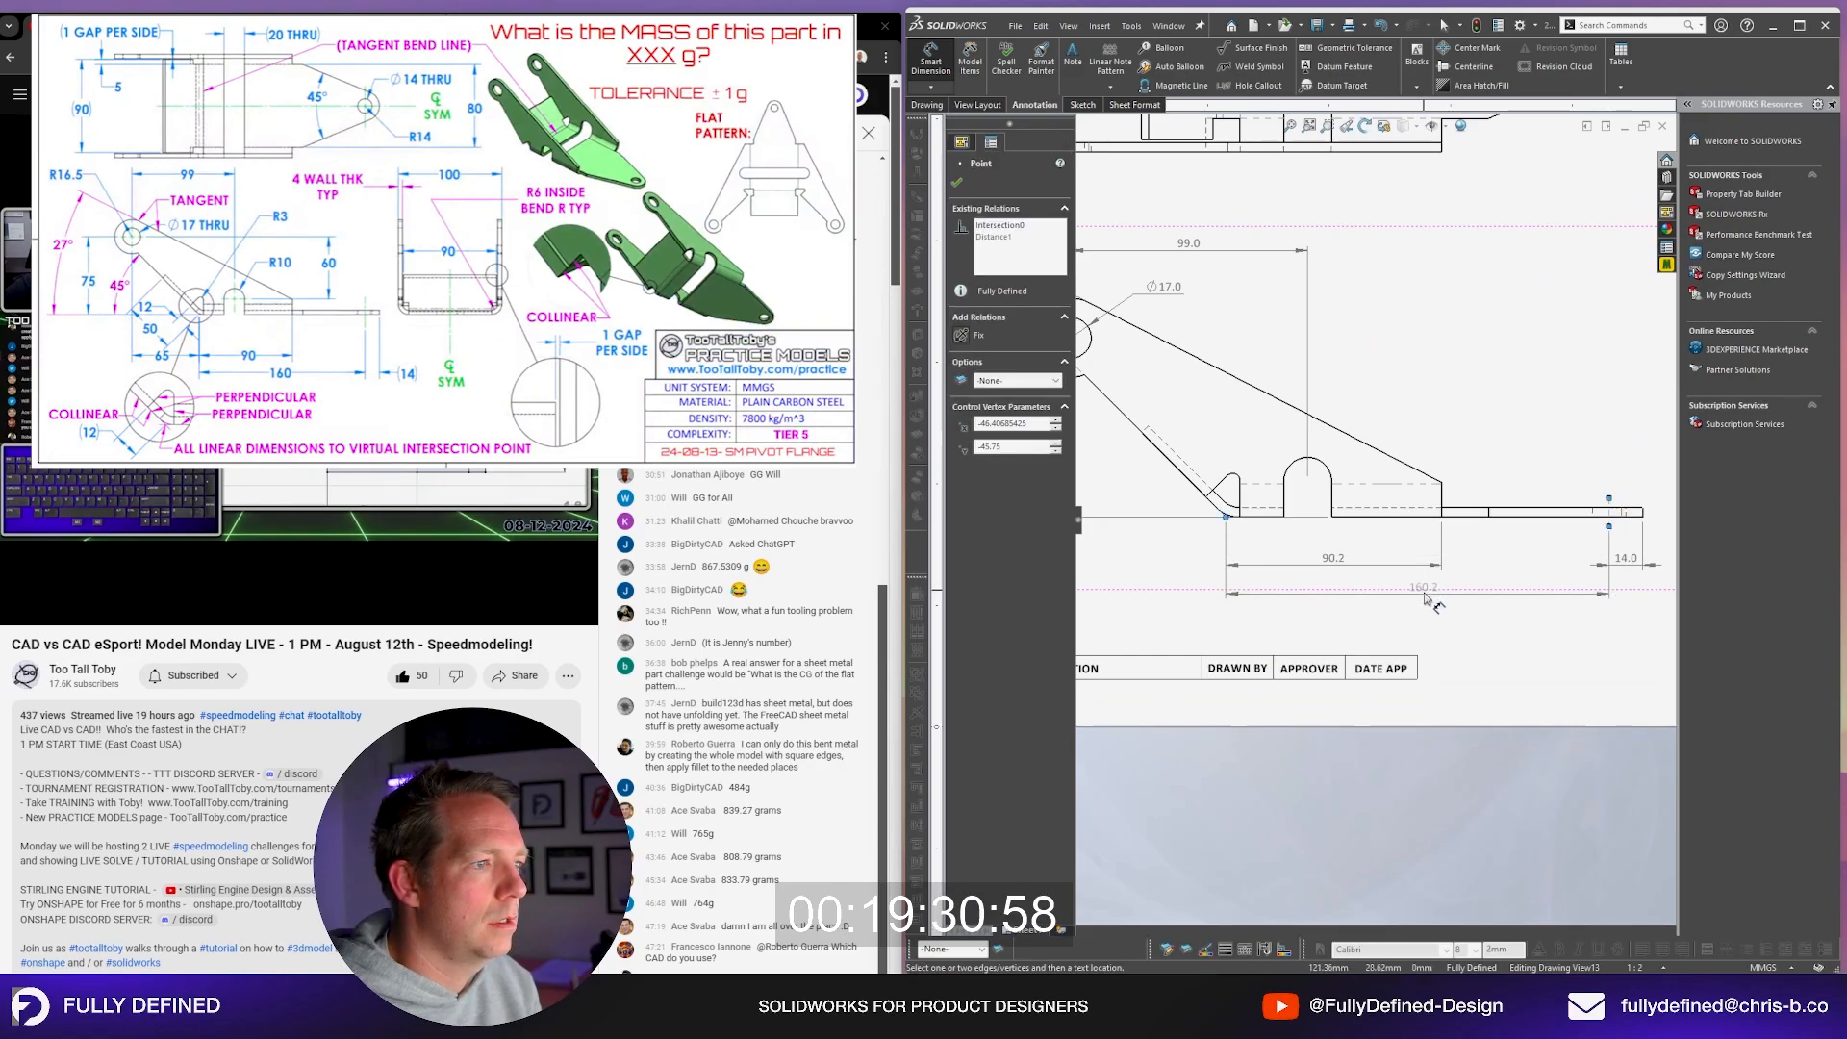
click(1448, 585)
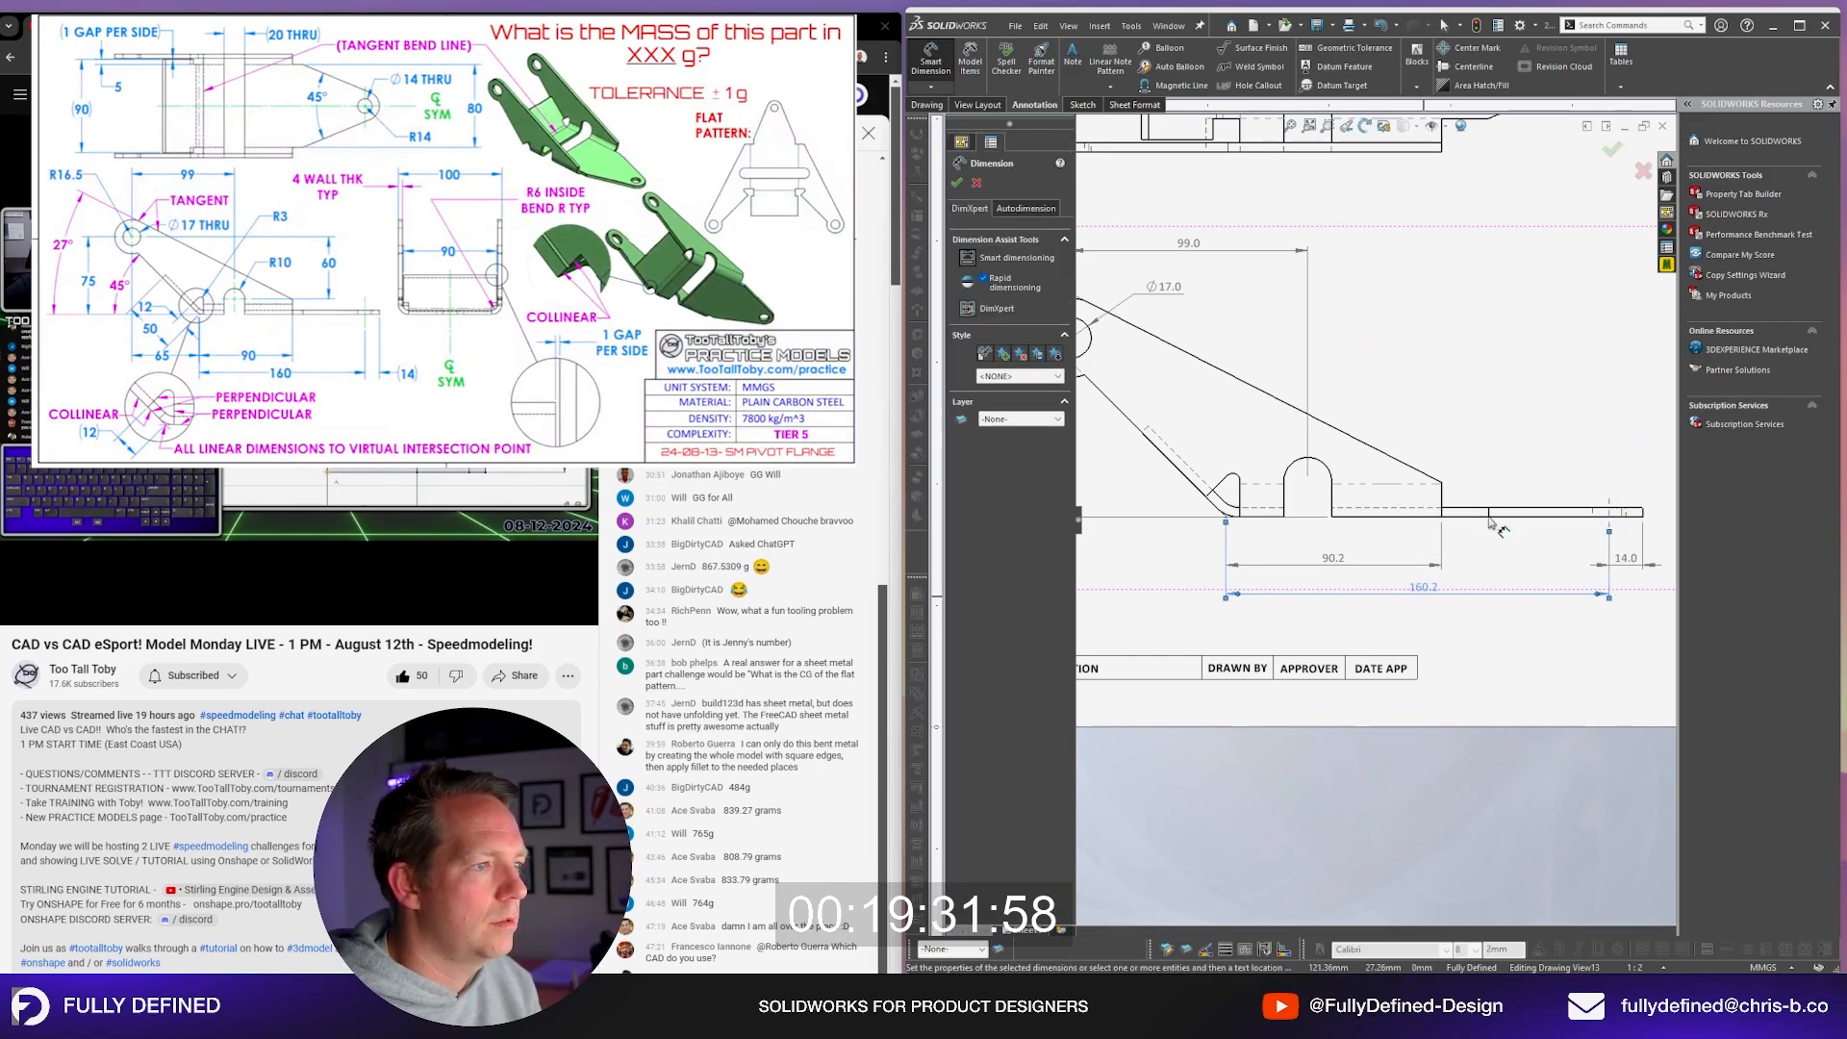
click(962, 184)
click(1499, 314)
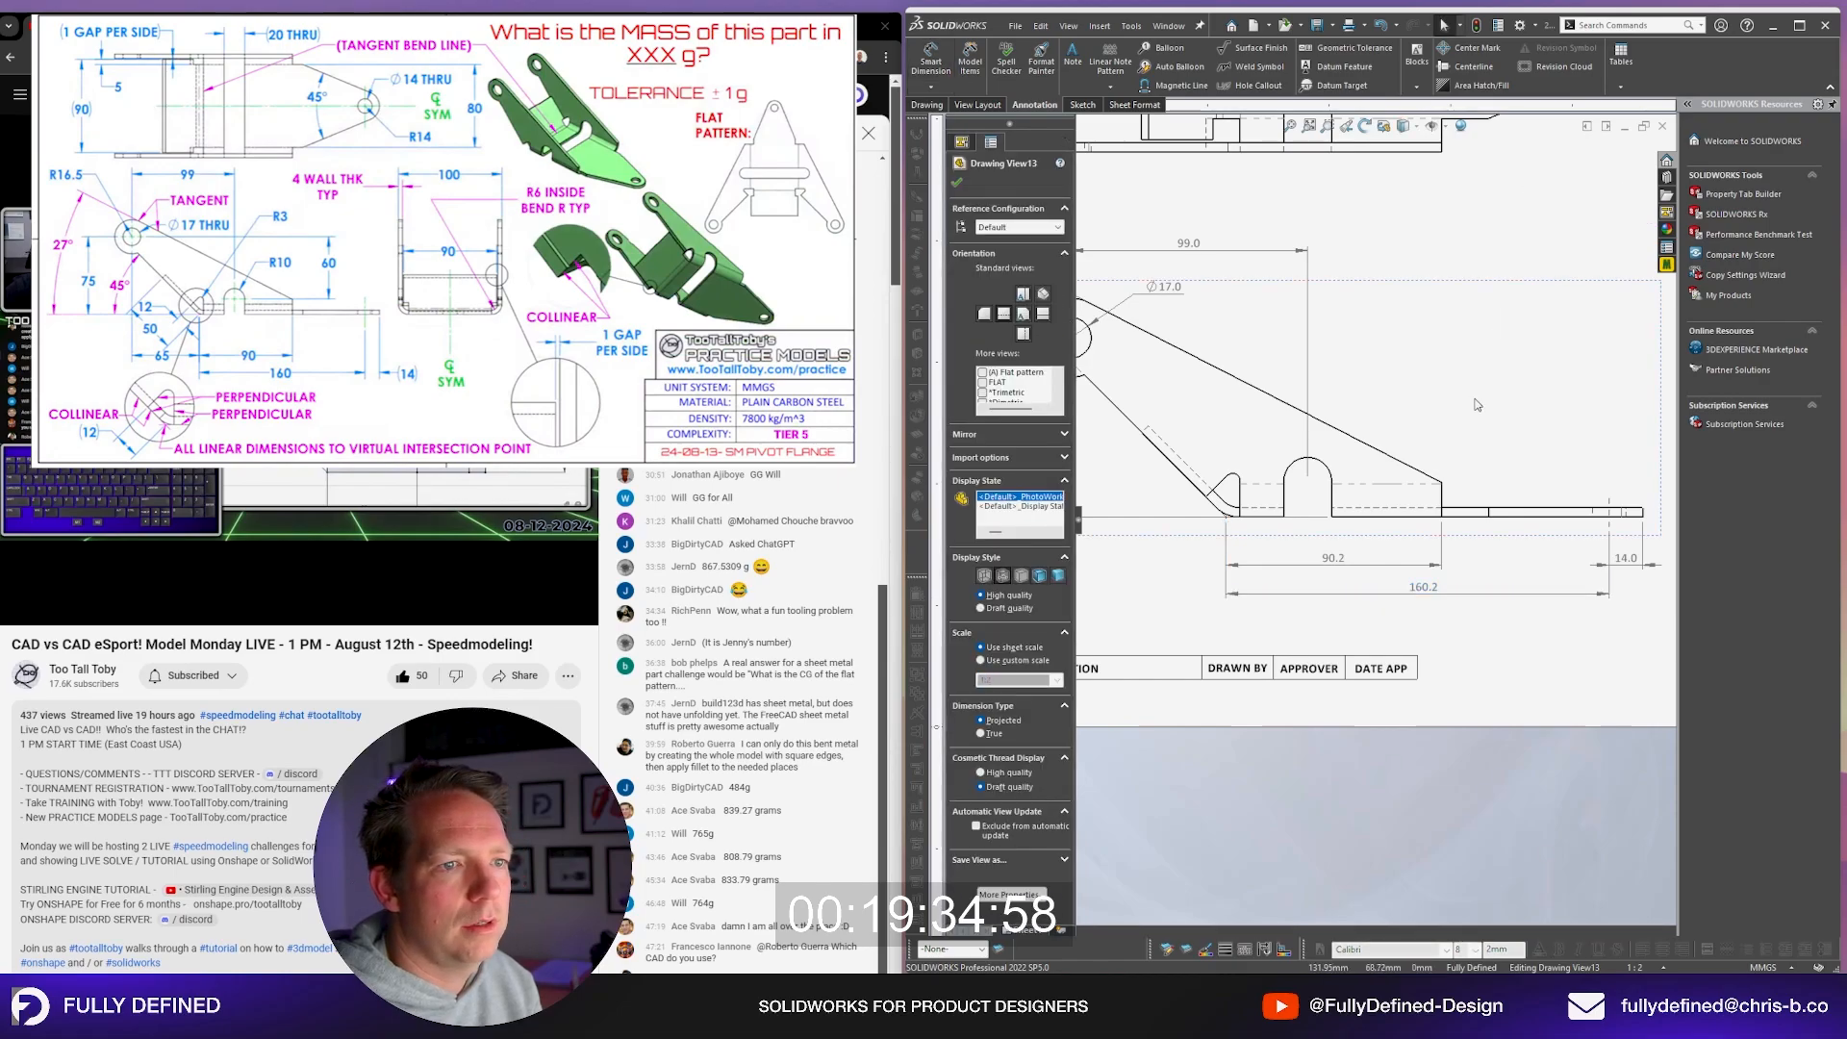
Step: Dimension the vertical distance between the centres of the rounded slot and the 17 mm hole in the side view
right_drag(1321, 479, 1456, 243)
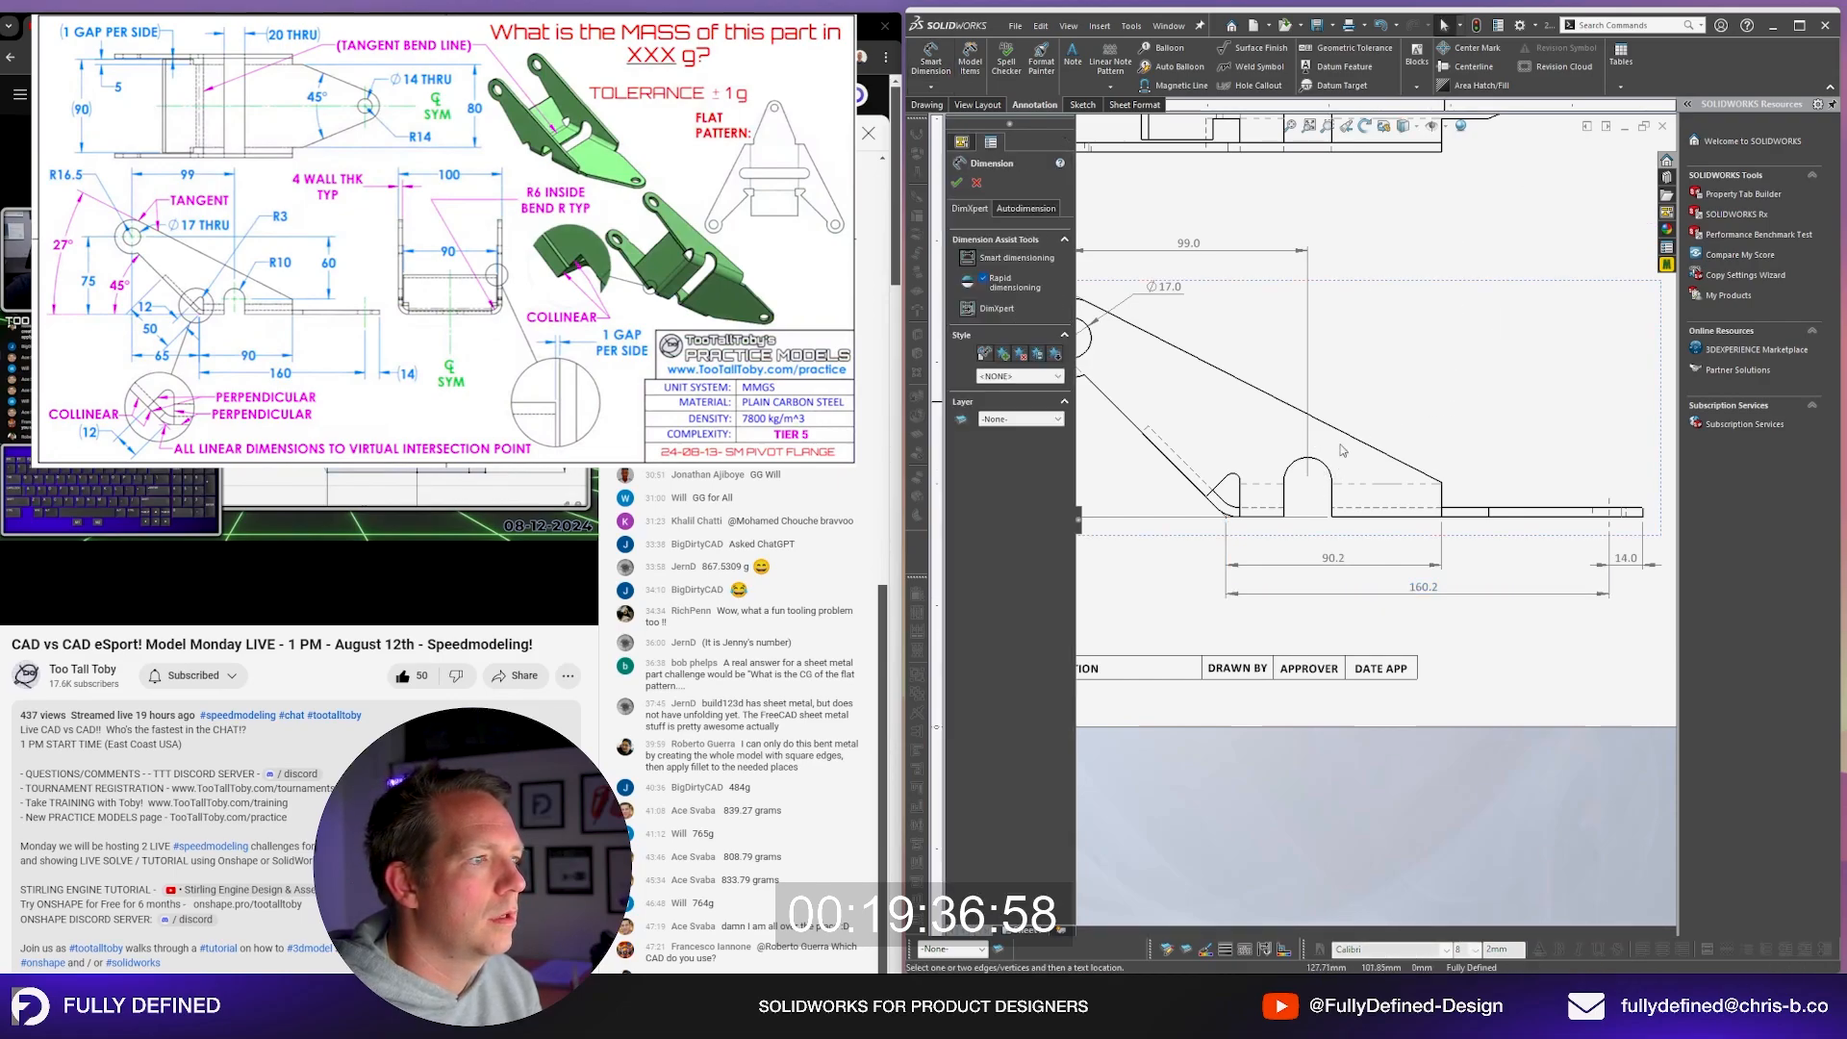
click(1329, 471)
scroll(1304, 415, up, 2)
scroll(1217, 348, down, 2)
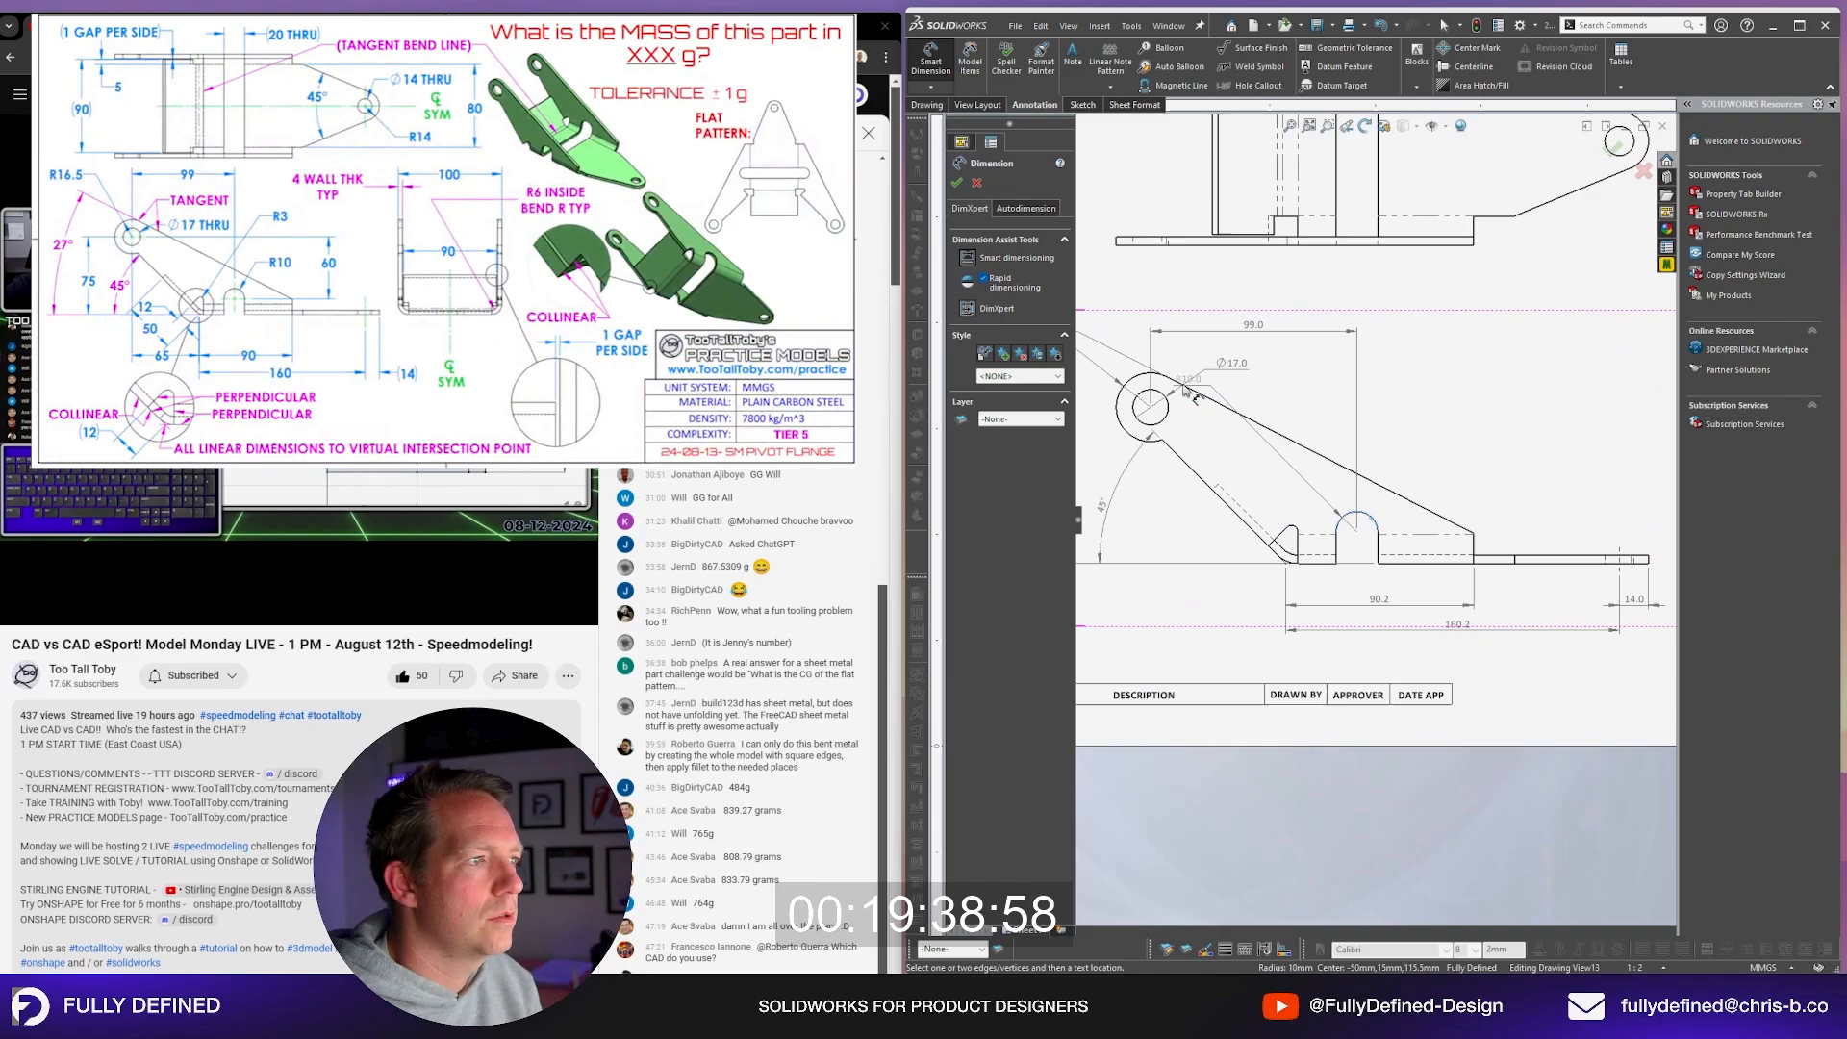
click(1169, 418)
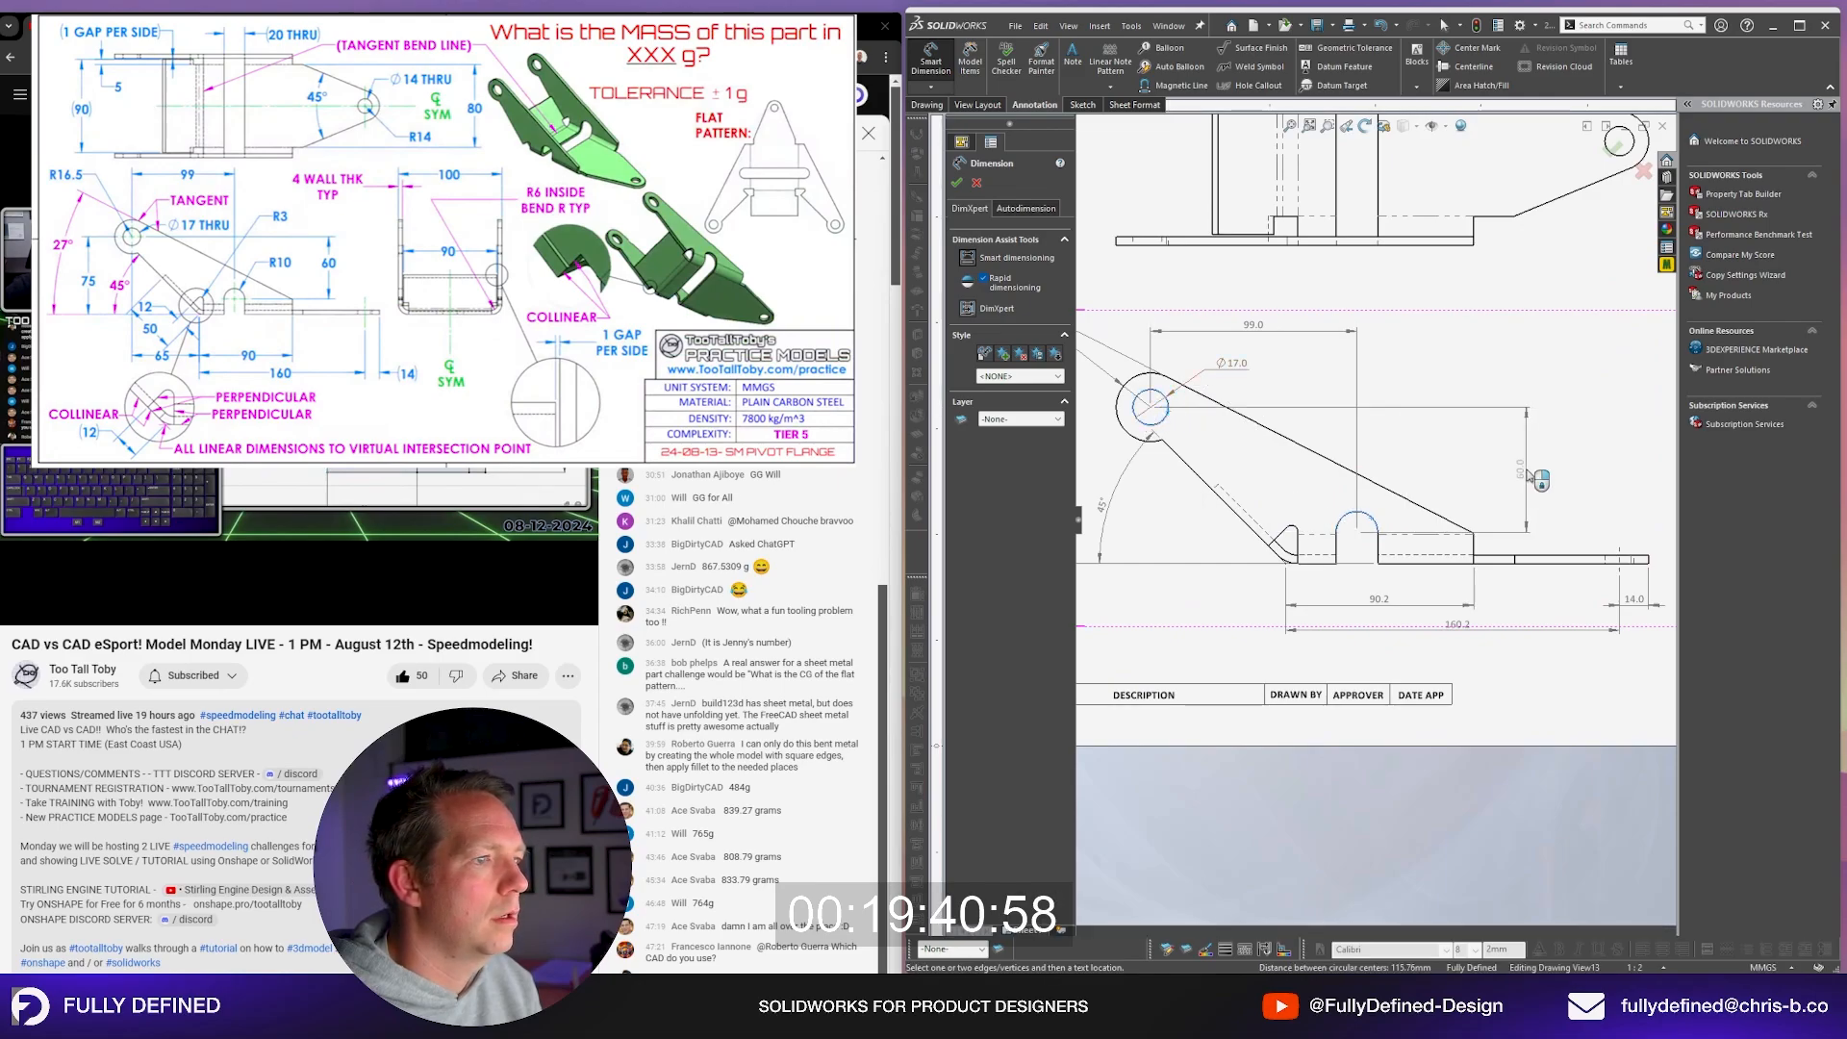
click(1540, 479)
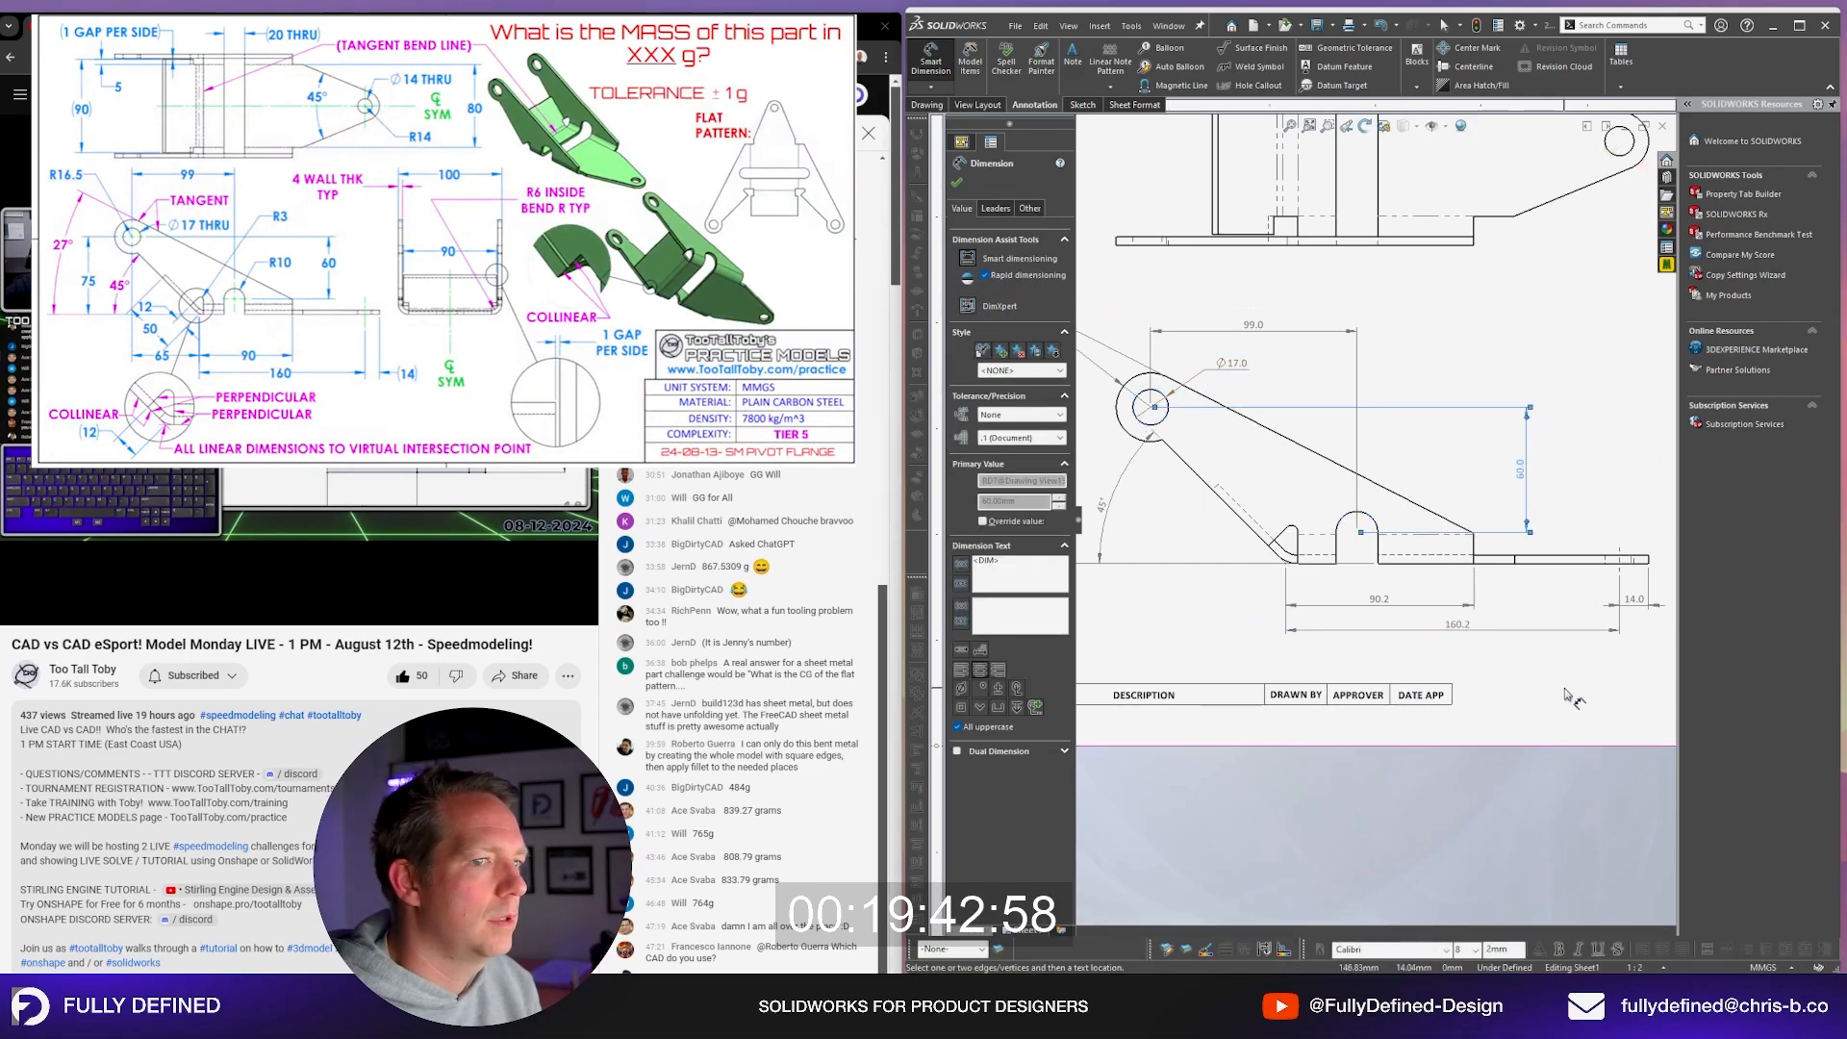
key(Escape)
Step: Add a radius dimension to the small rounded corner beside the bend in the side view
scroll(1217, 540, down, 3)
click(1344, 525)
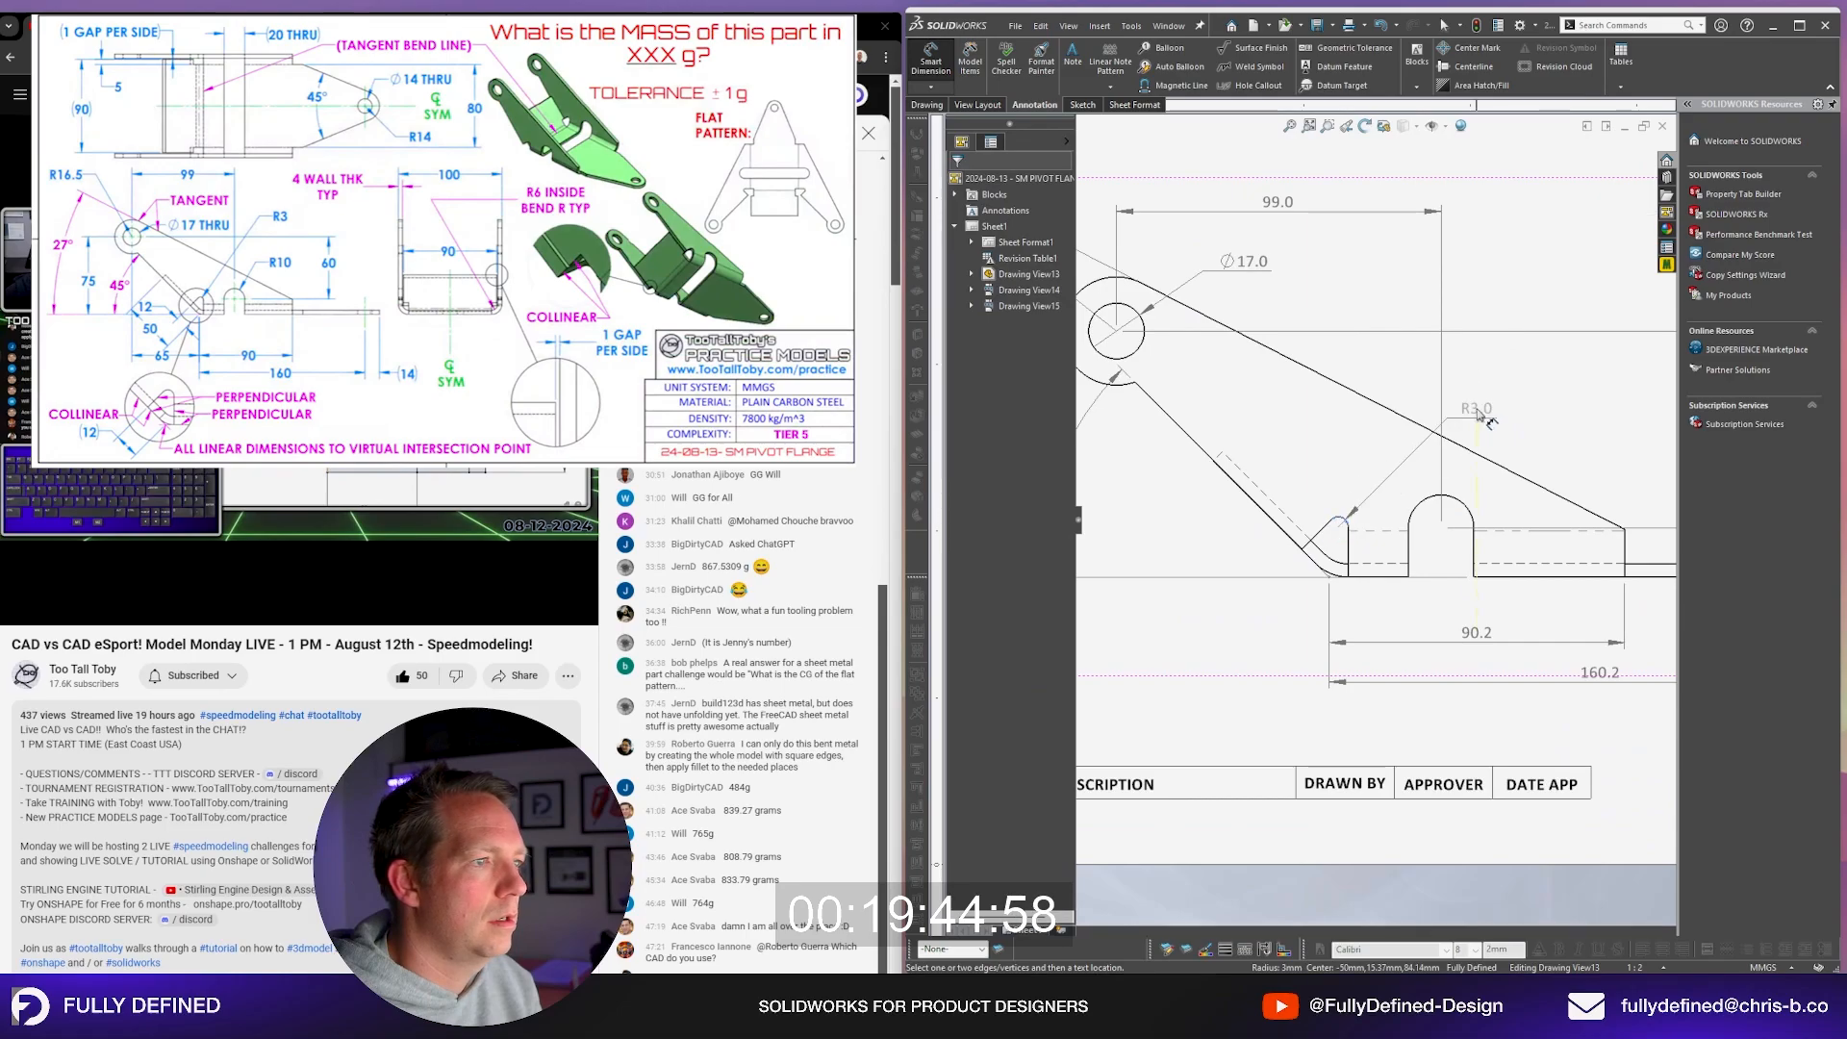
click(1494, 392)
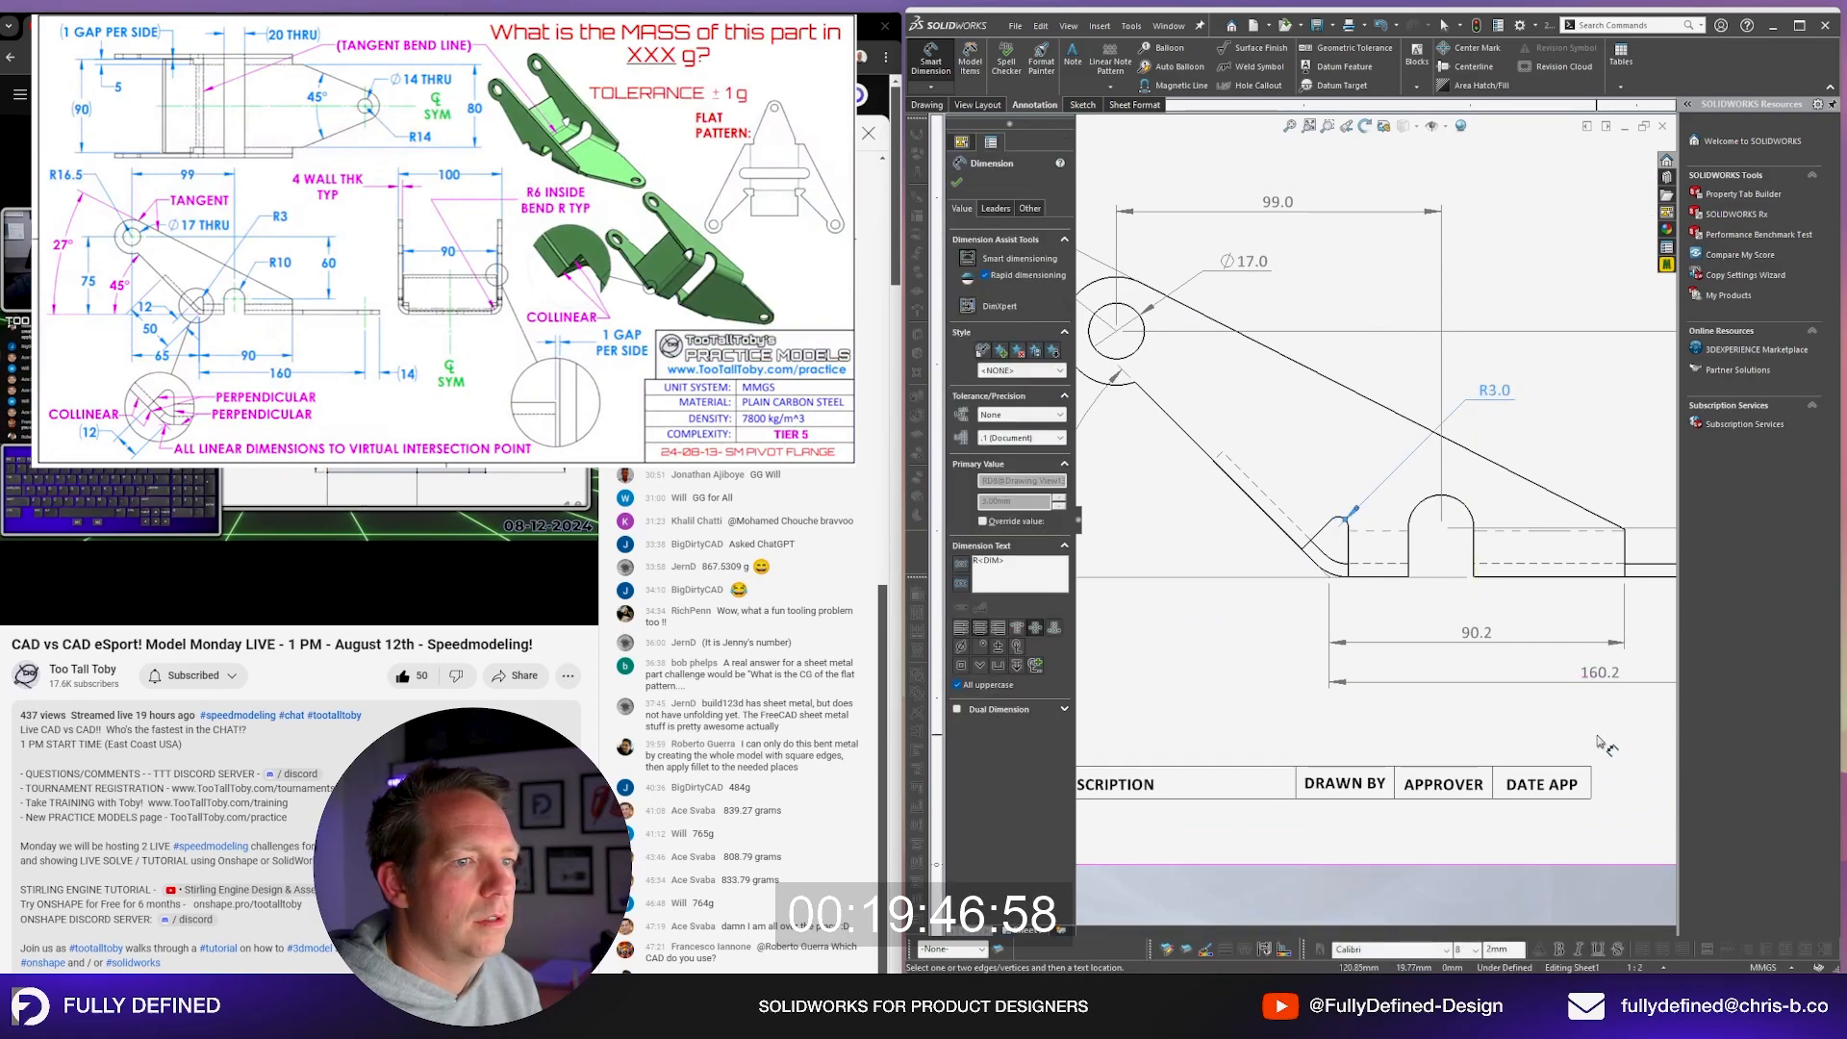
scroll(1397, 637, up, 3)
scroll(1324, 478, down, 2)
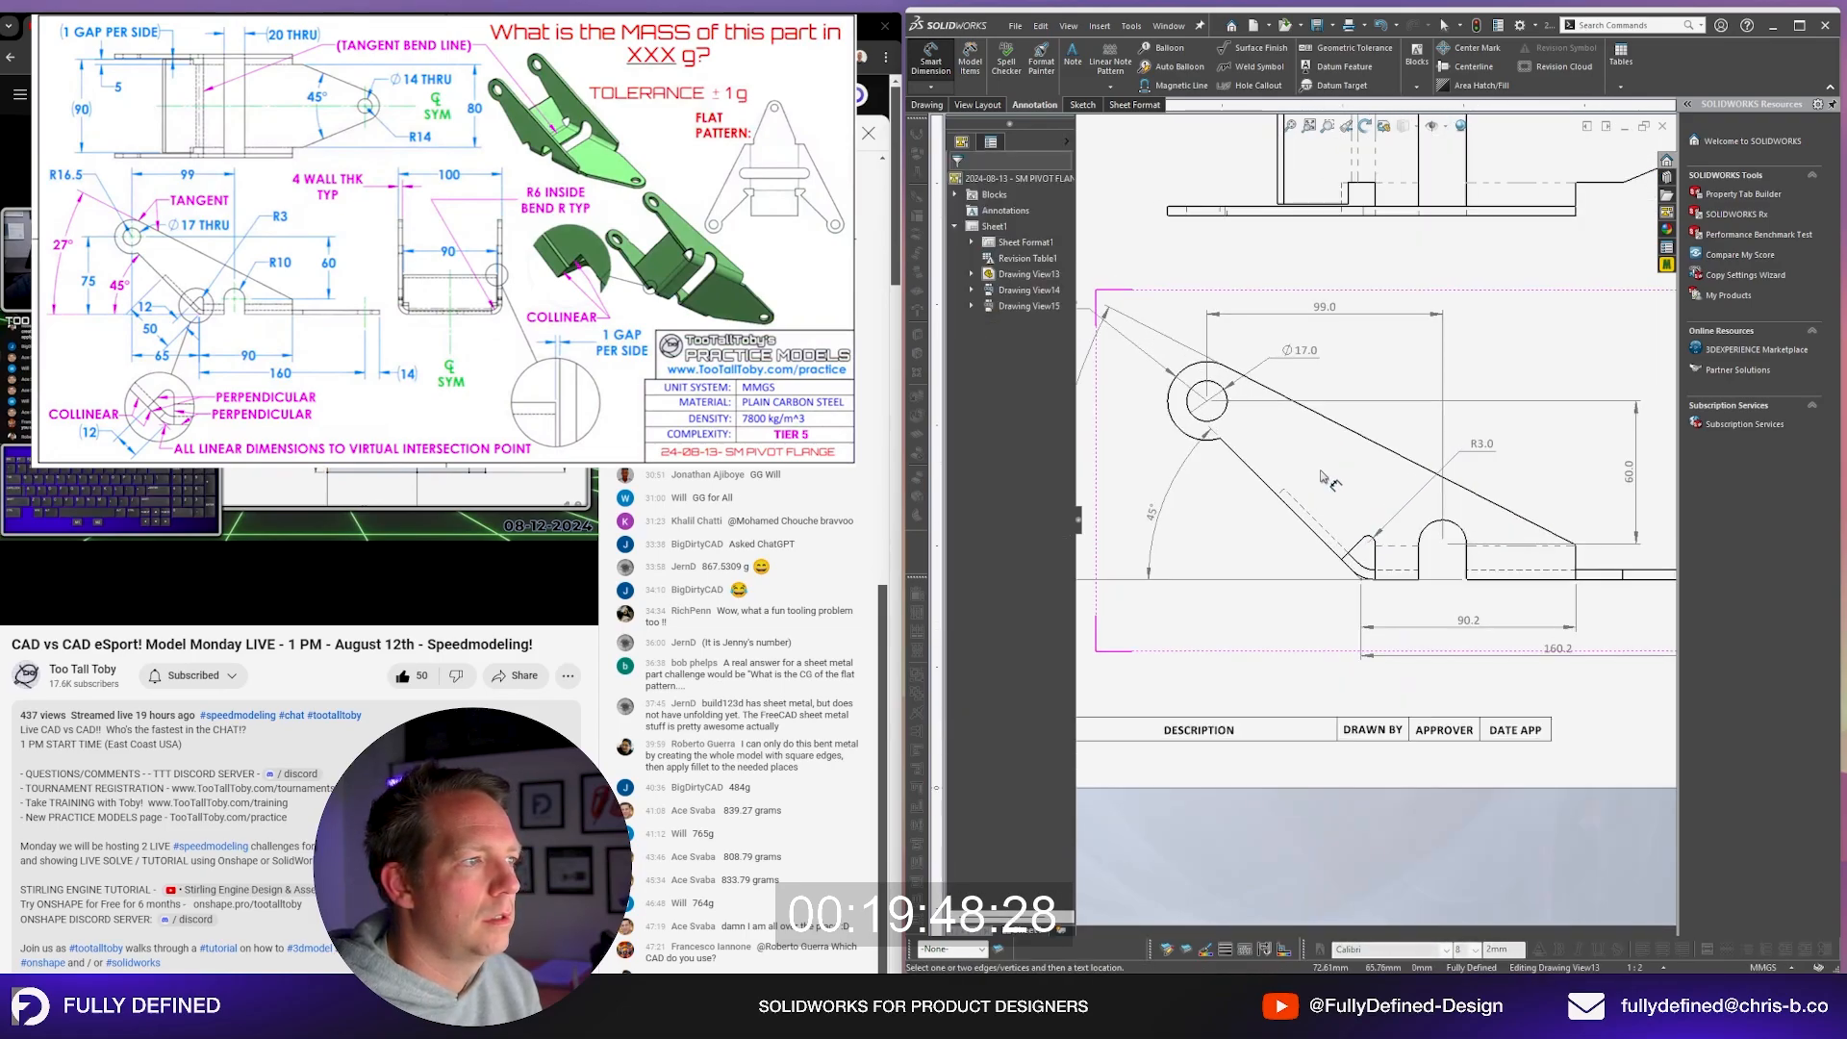
click(1219, 413)
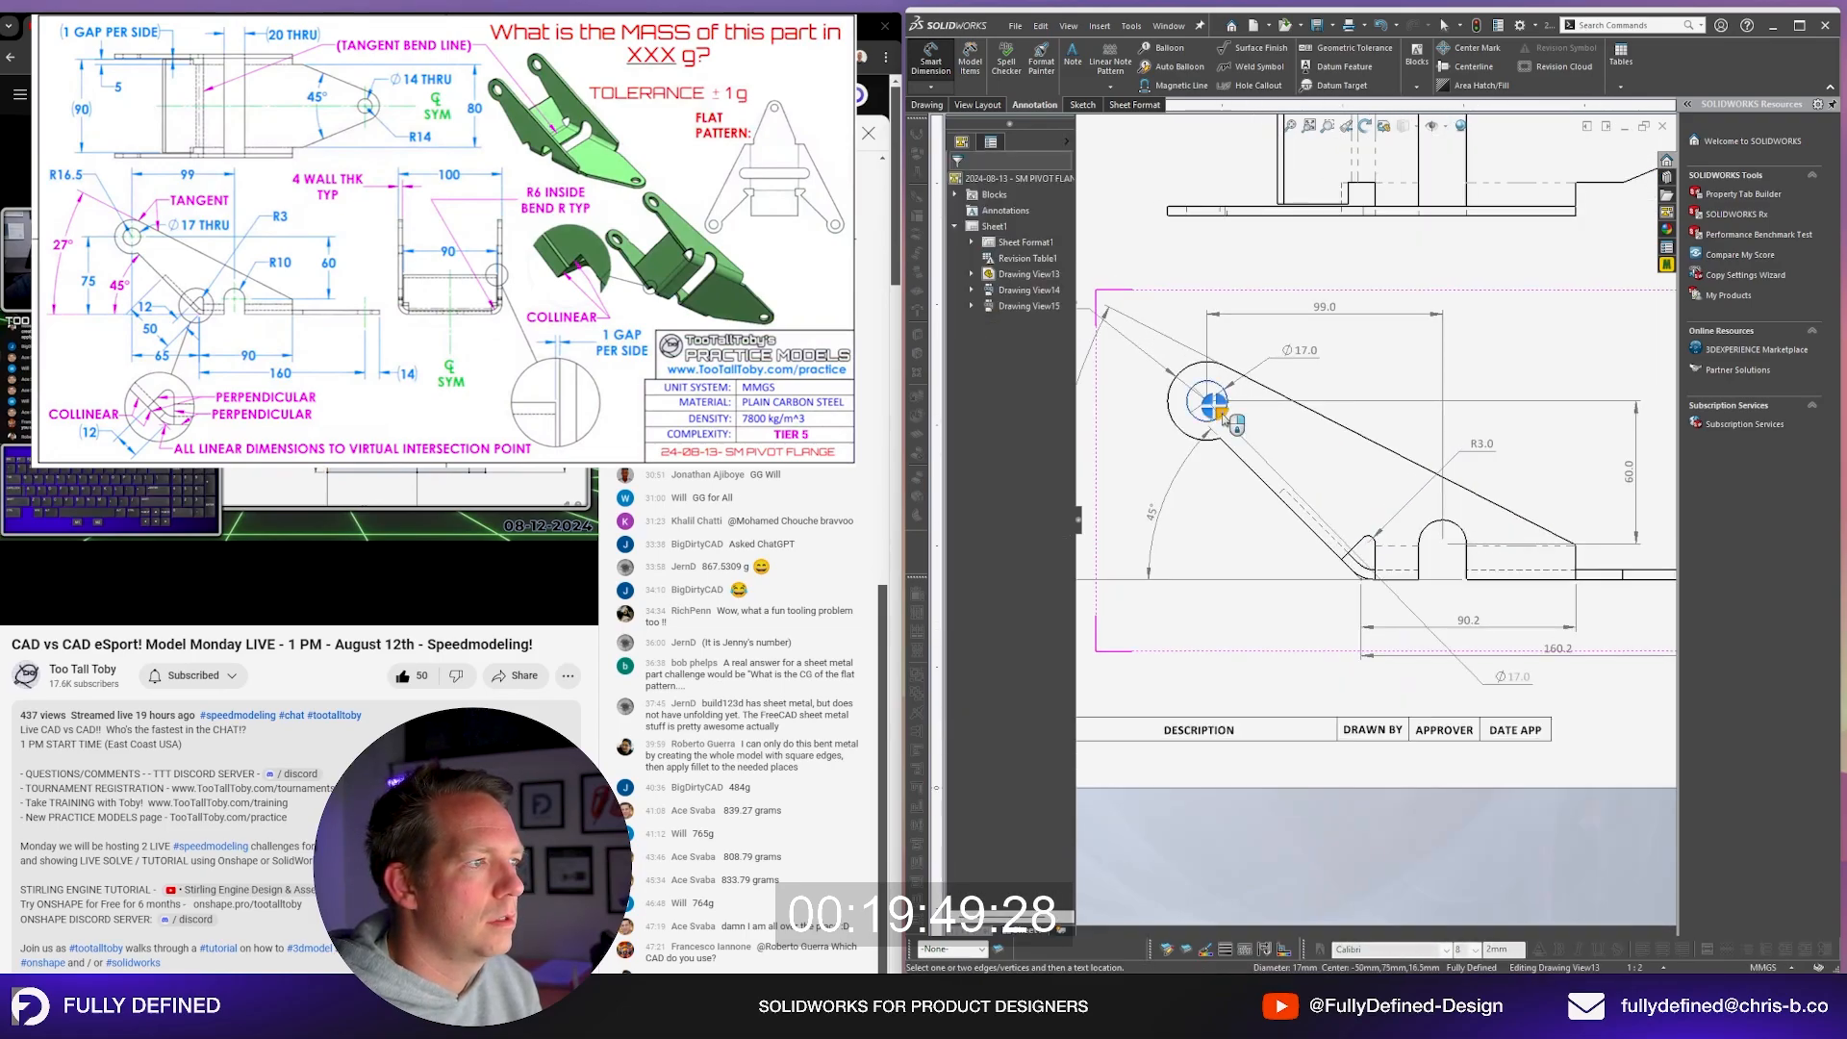
click(1361, 579)
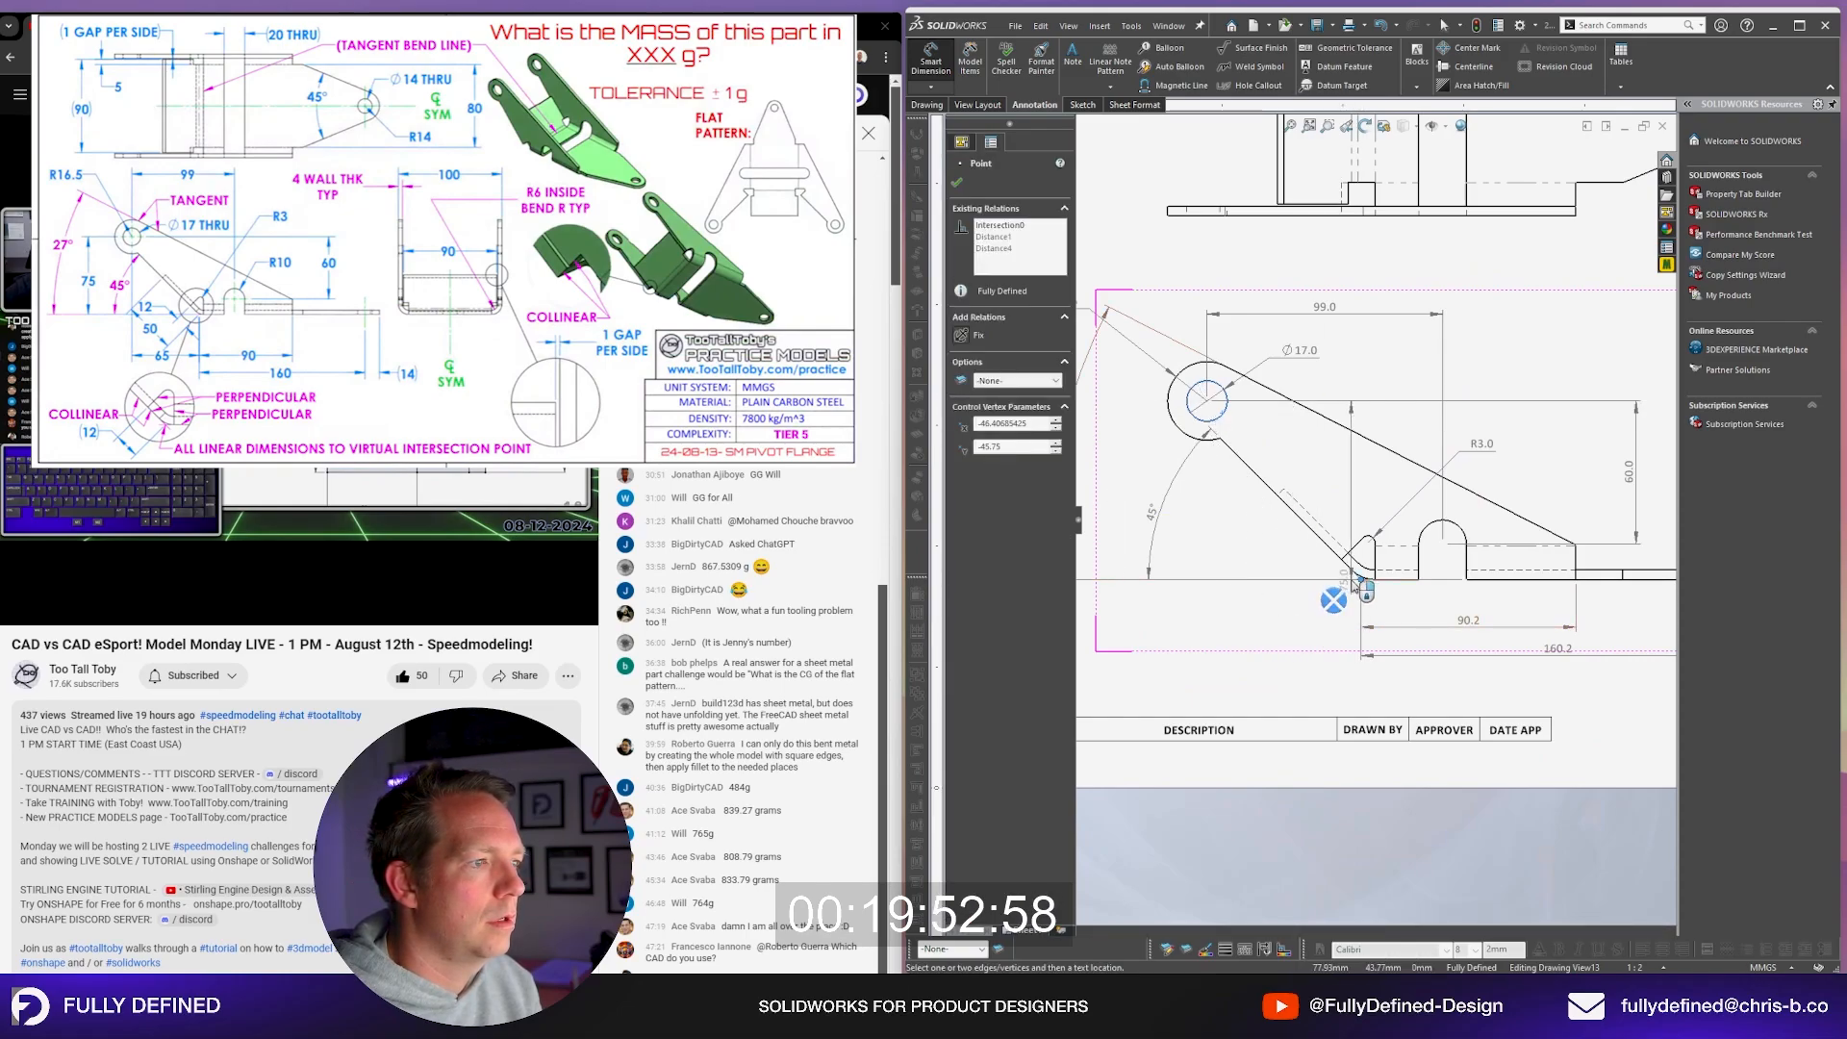
click(1287, 639)
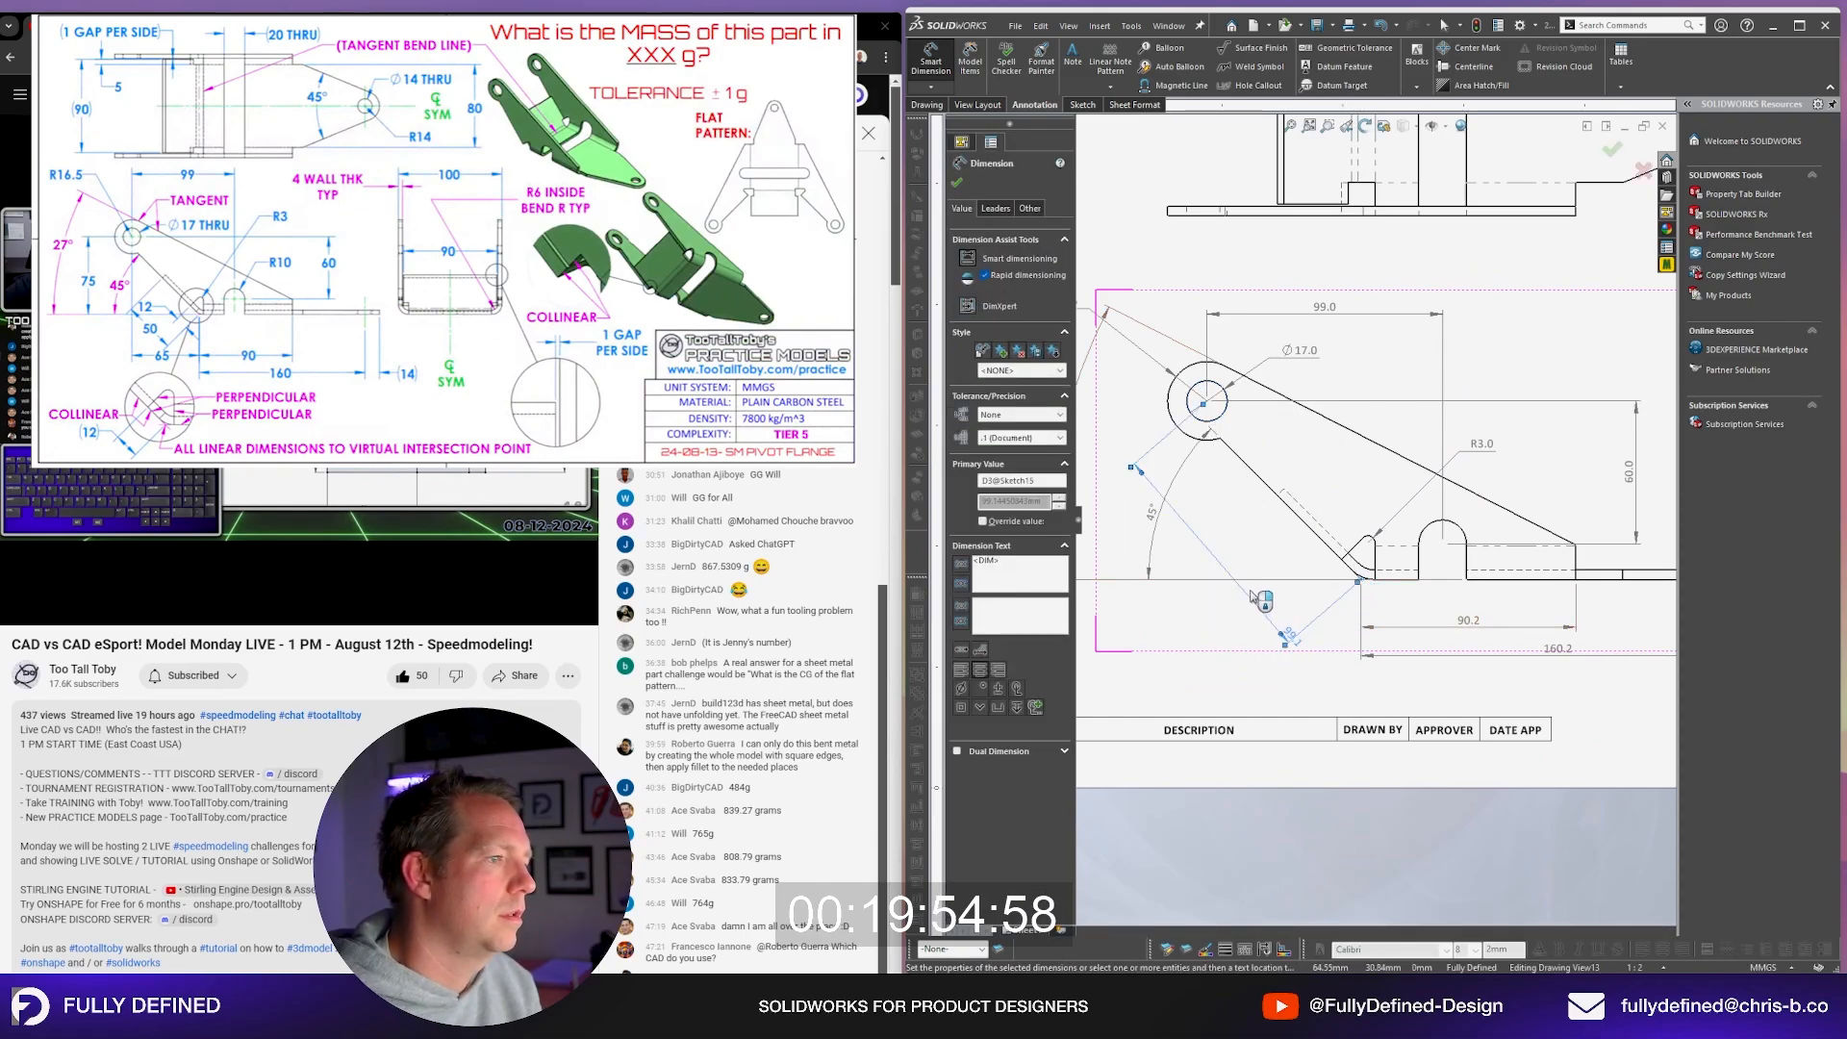
key(Delete)
Step: Dimension the horizontal distance from the 17 mm hole's centre to the virtual intersection point, placed below the side view
click(1219, 416)
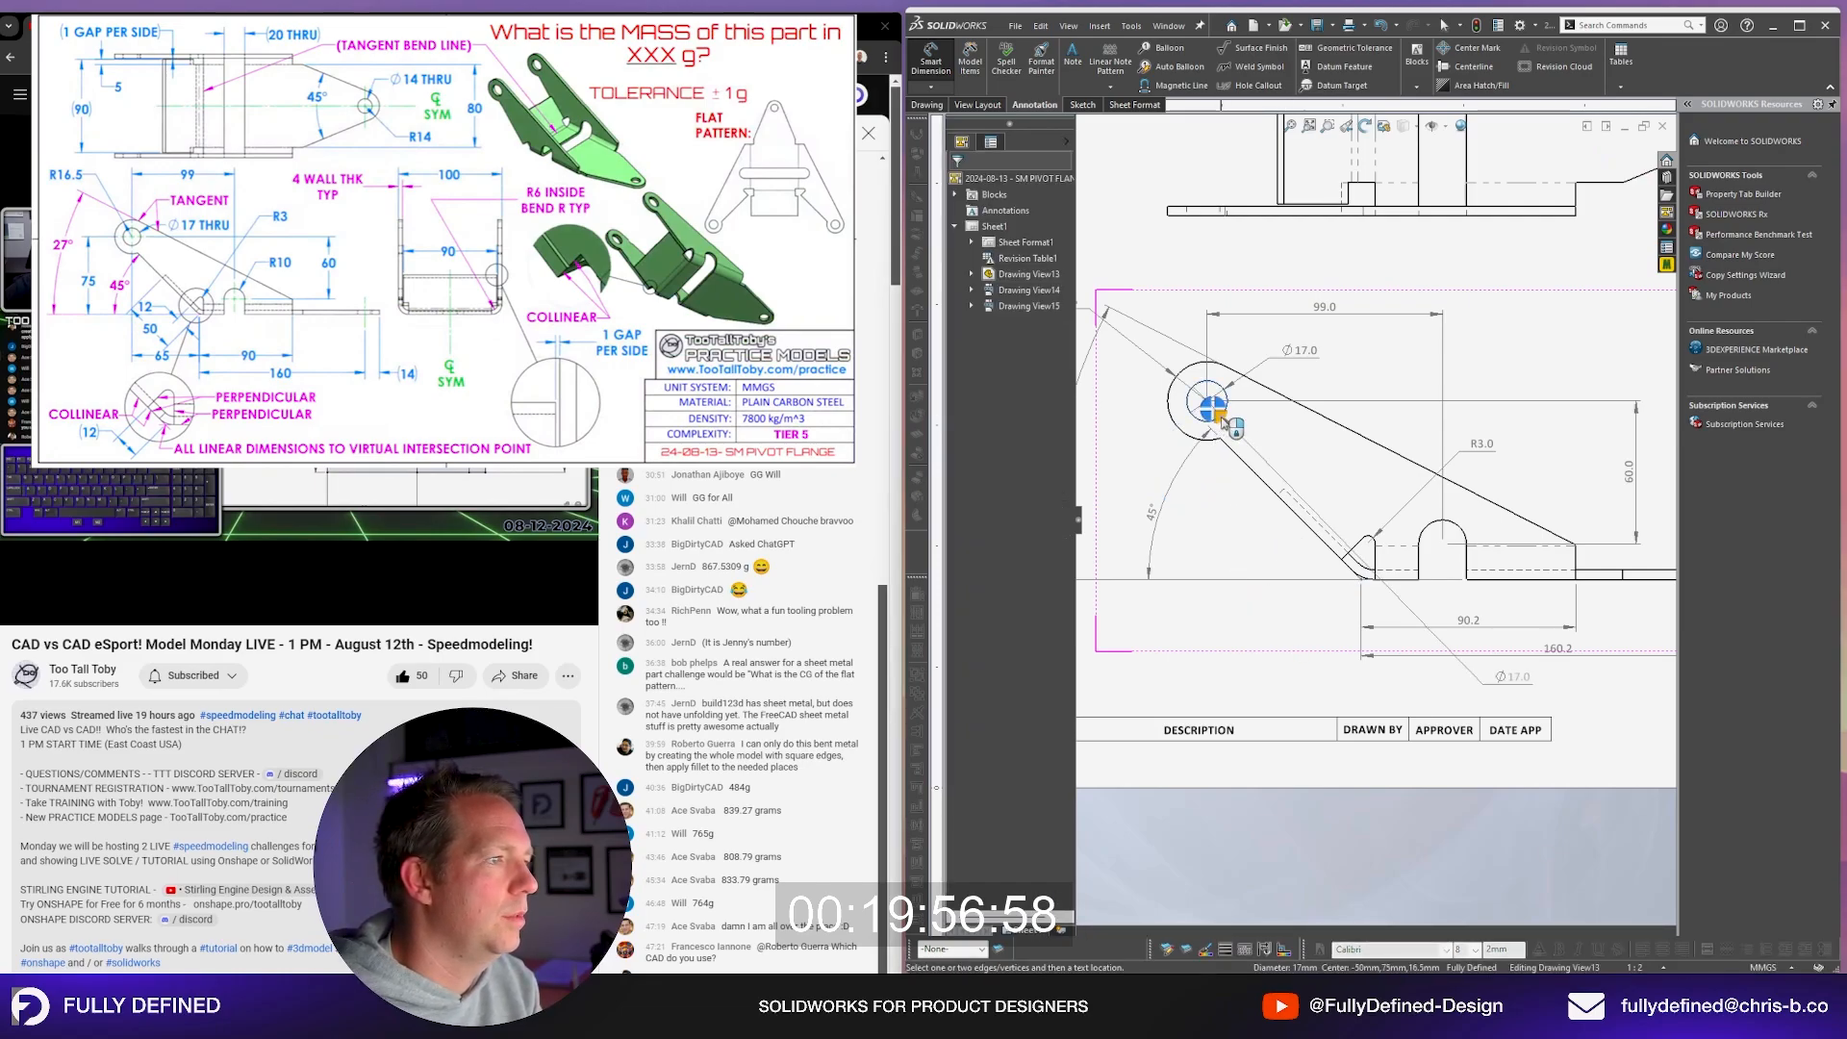
click(1361, 579)
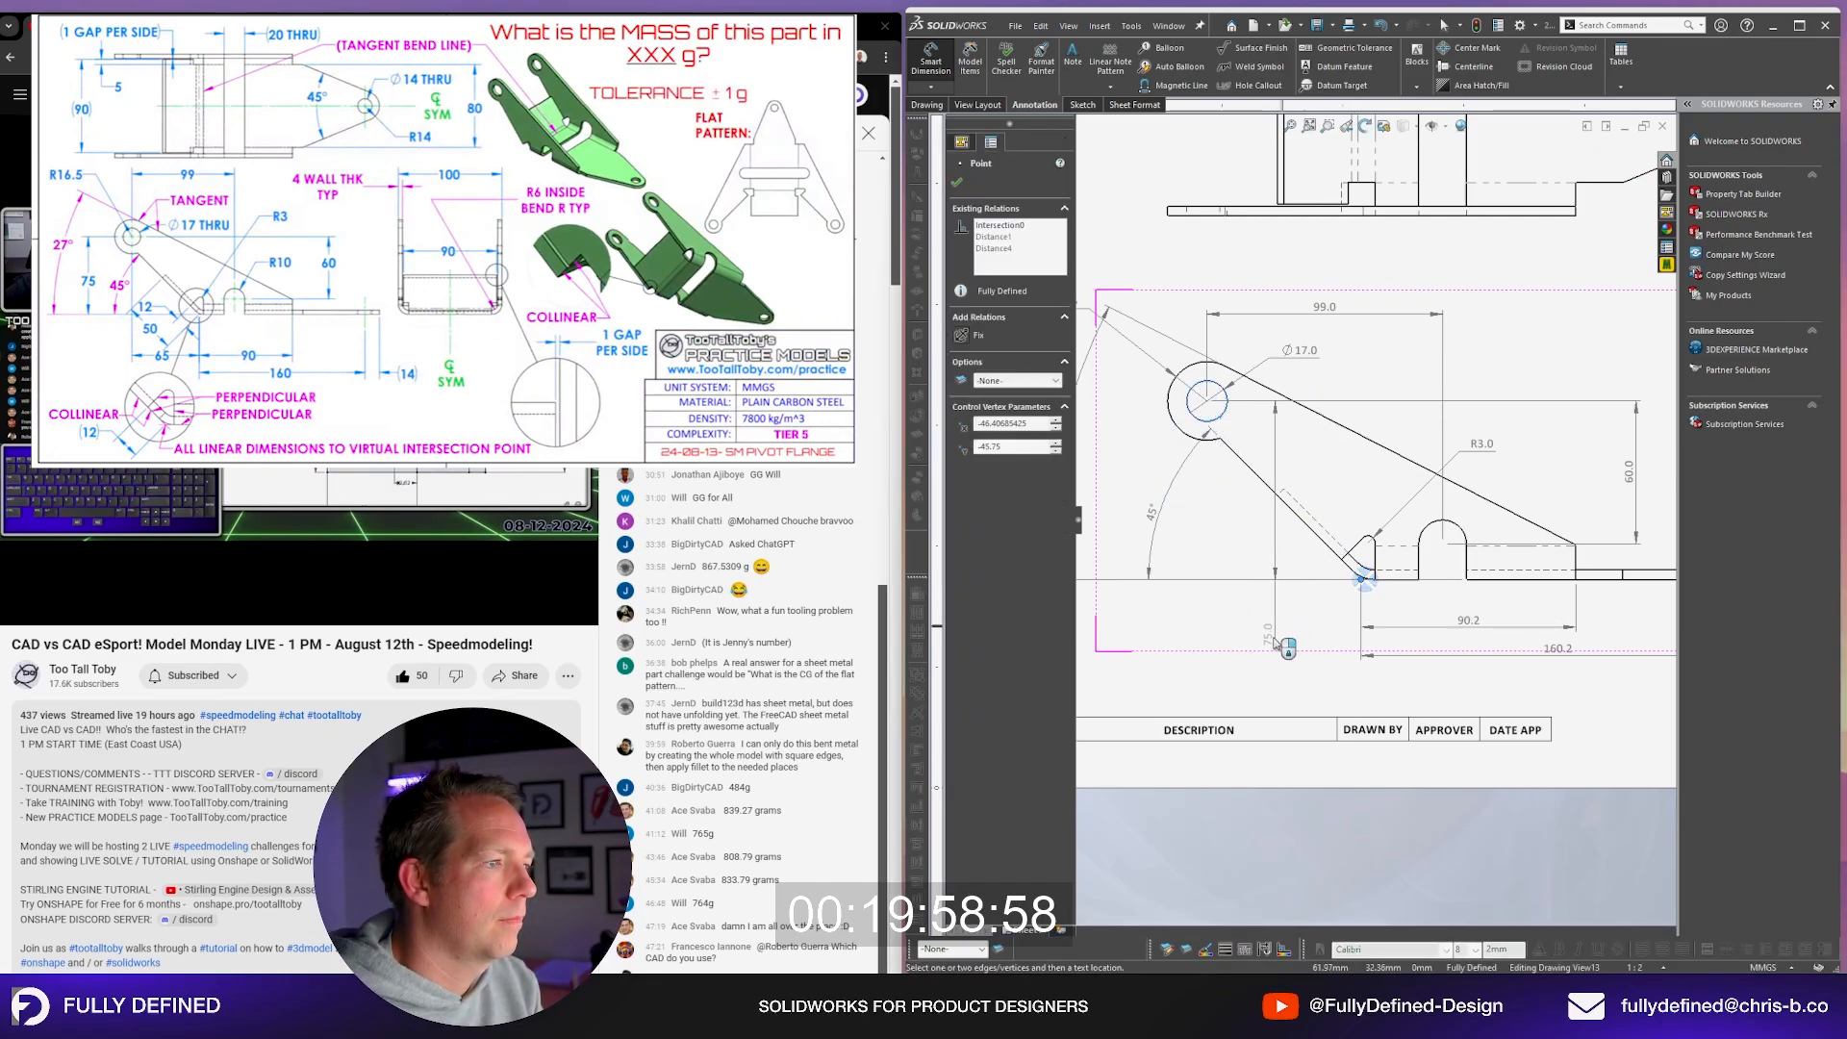
click(1330, 629)
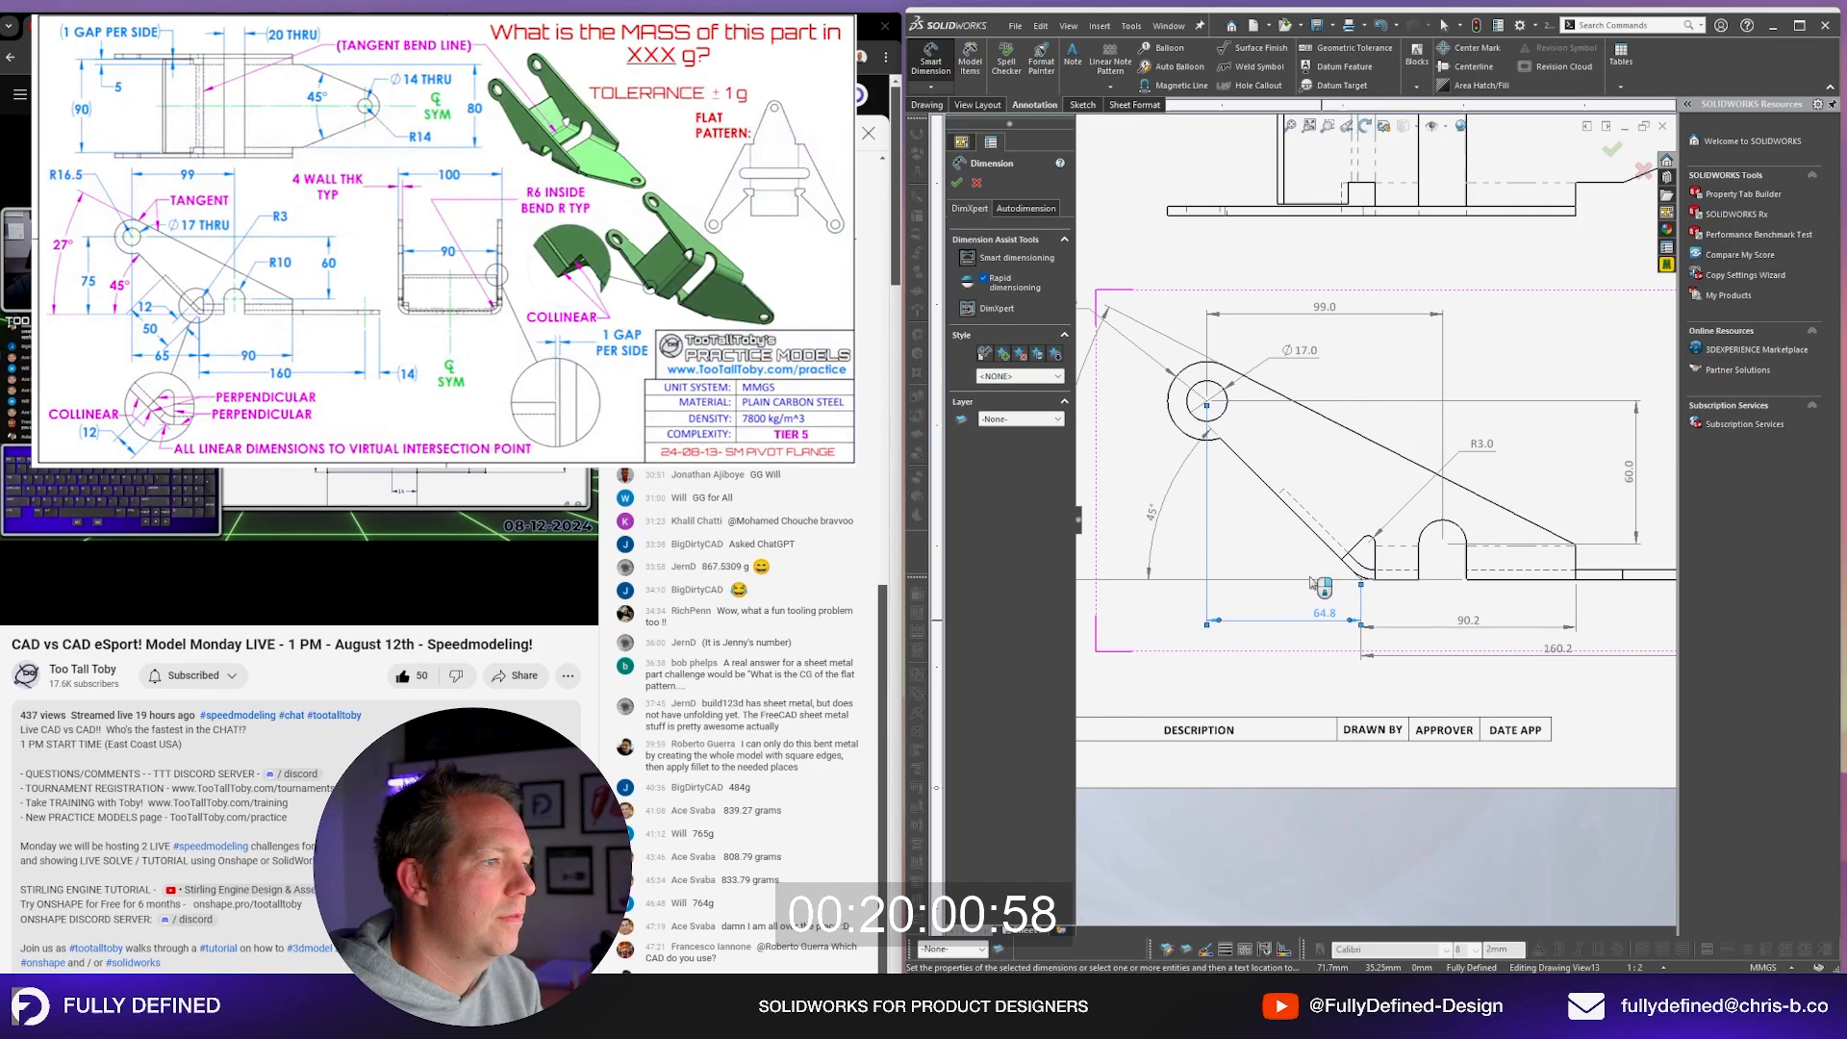
Step: Dimension the width of the inner flange's top edge in the end view, placed between the side walls above it
scroll(1426, 528, up, 5)
click(1536, 529)
scroll(1543, 519, up, 3)
scroll(1551, 489, down, 3)
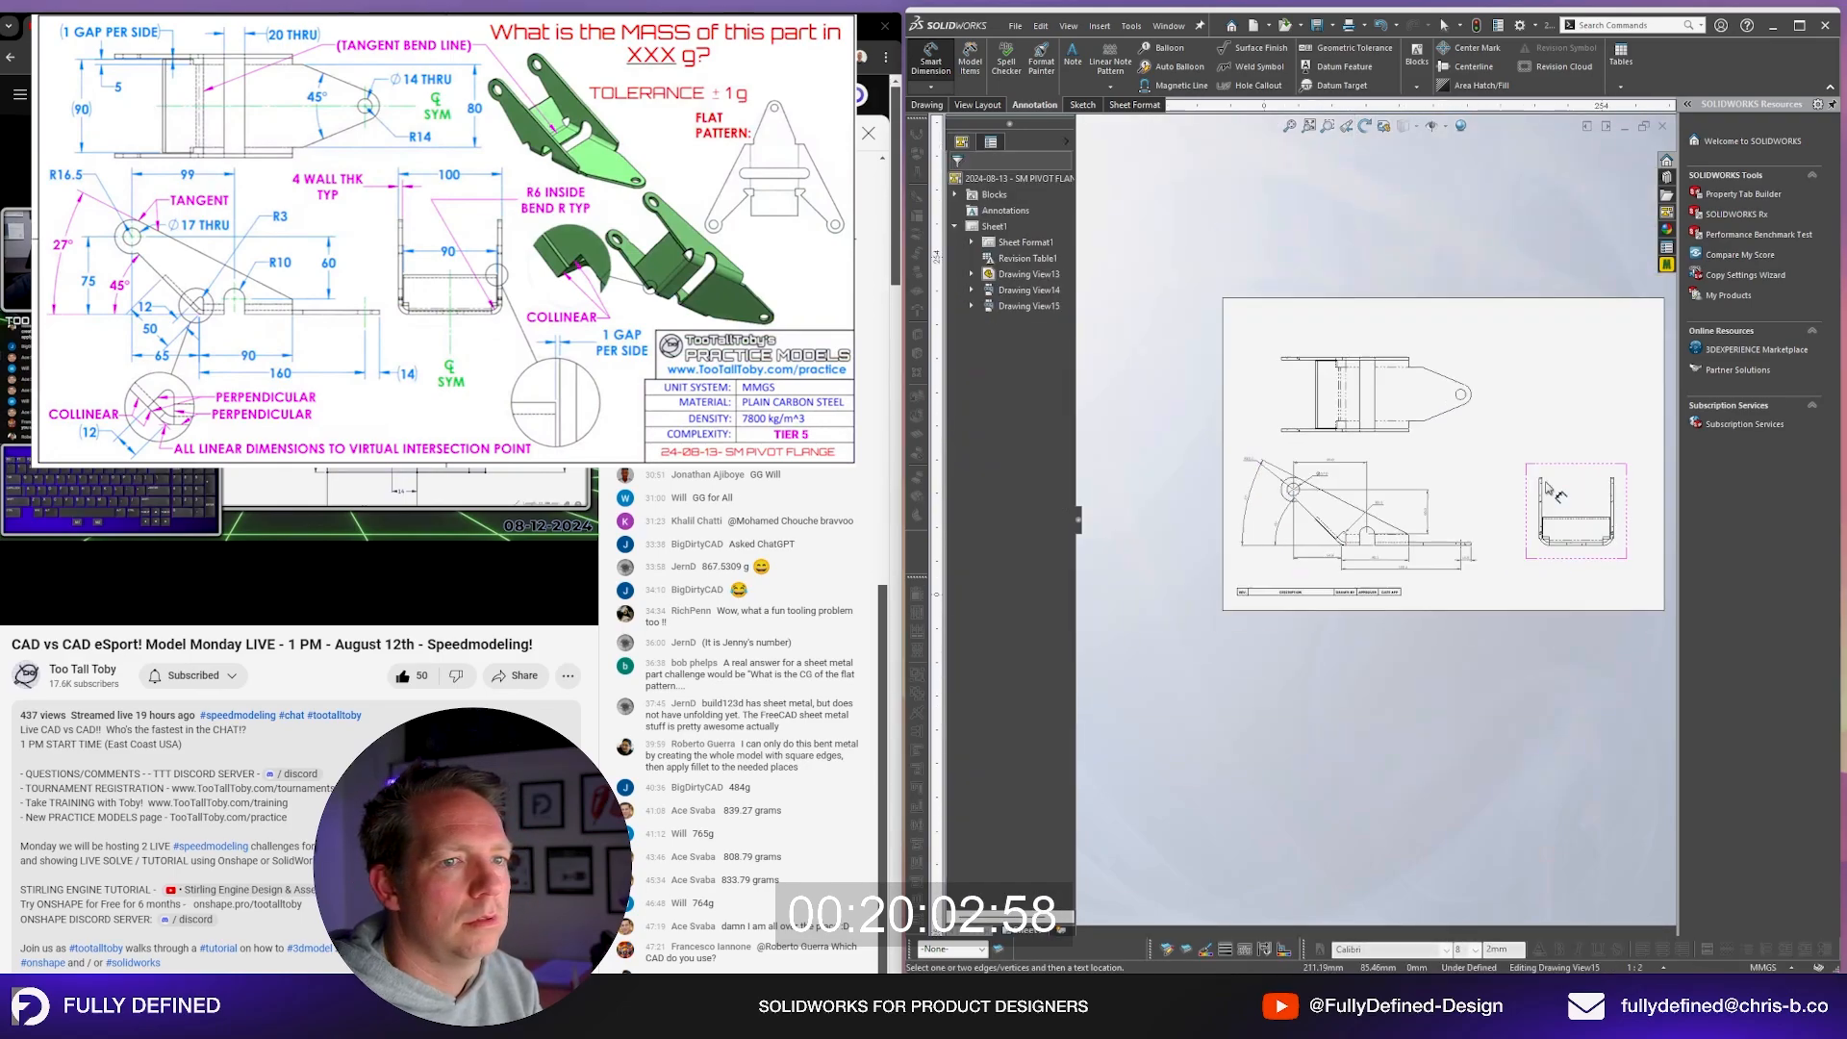
scroll(1554, 497, up, 3)
scroll(1554, 499, down, 3)
scroll(1433, 550, down, 2)
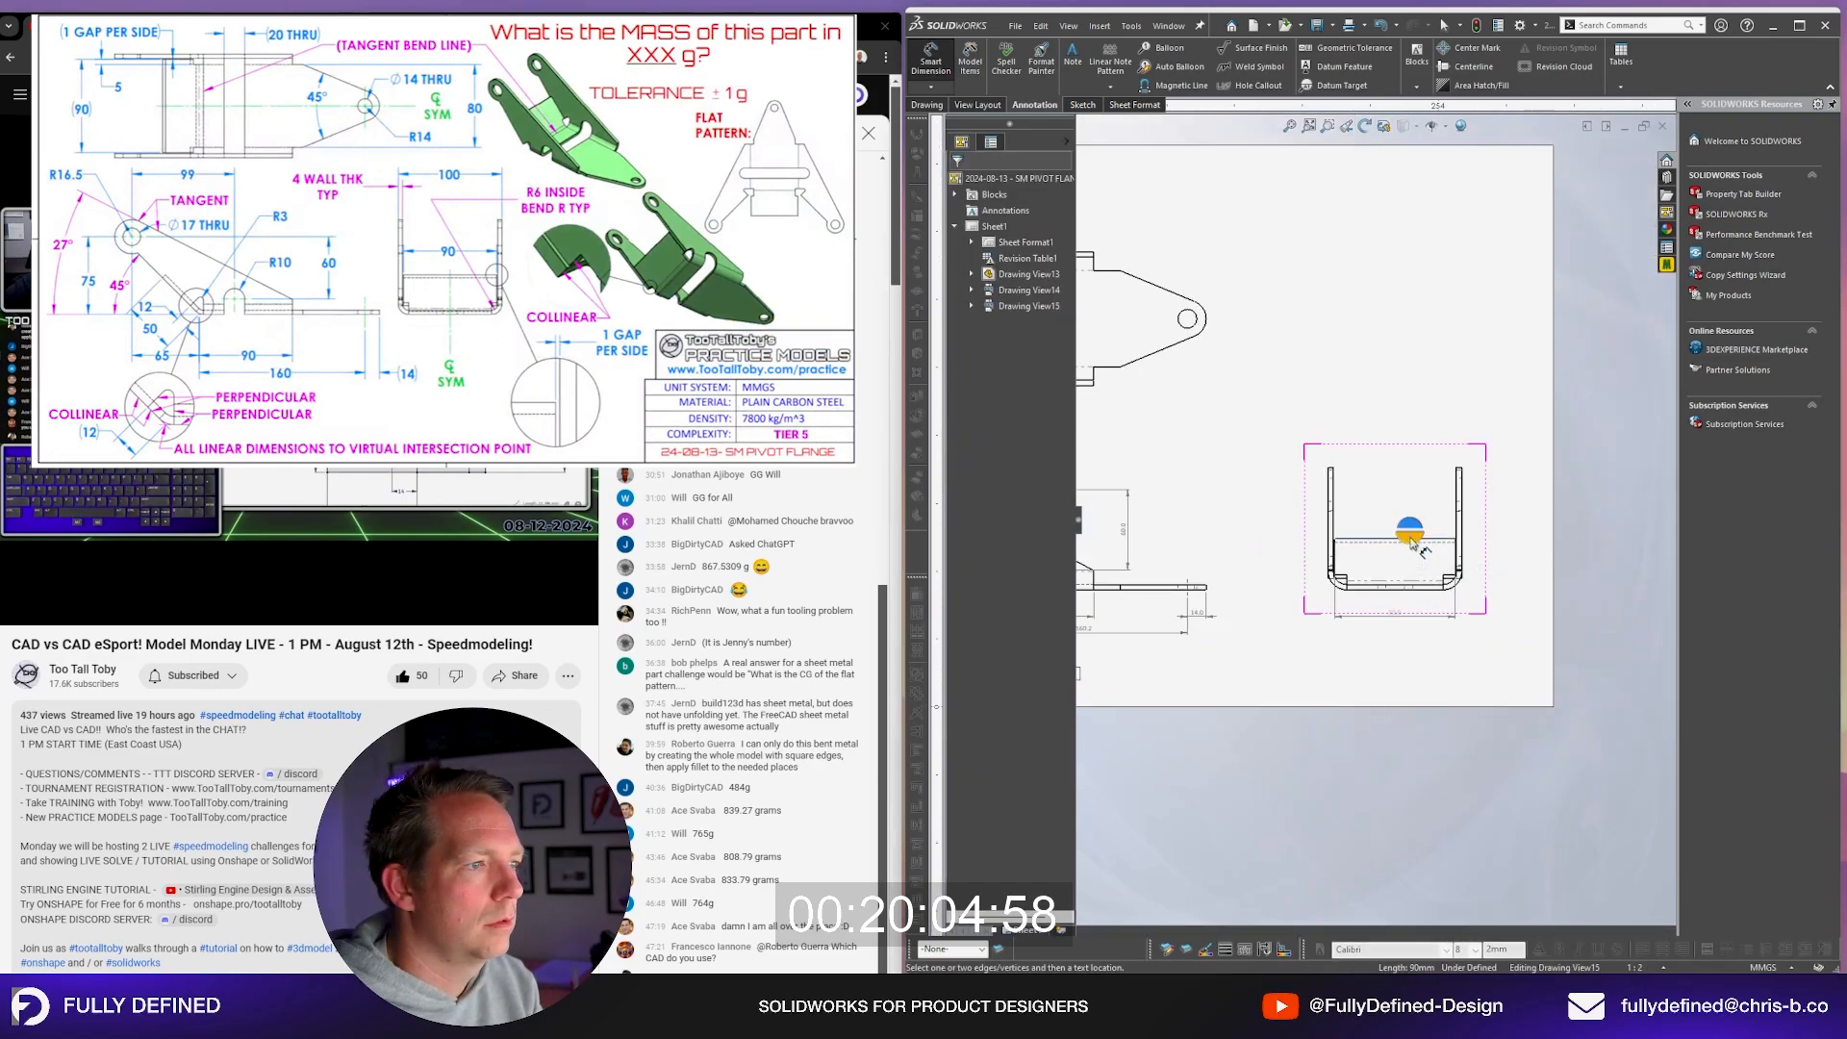
click(1400, 509)
scroll(1439, 417, down, 5)
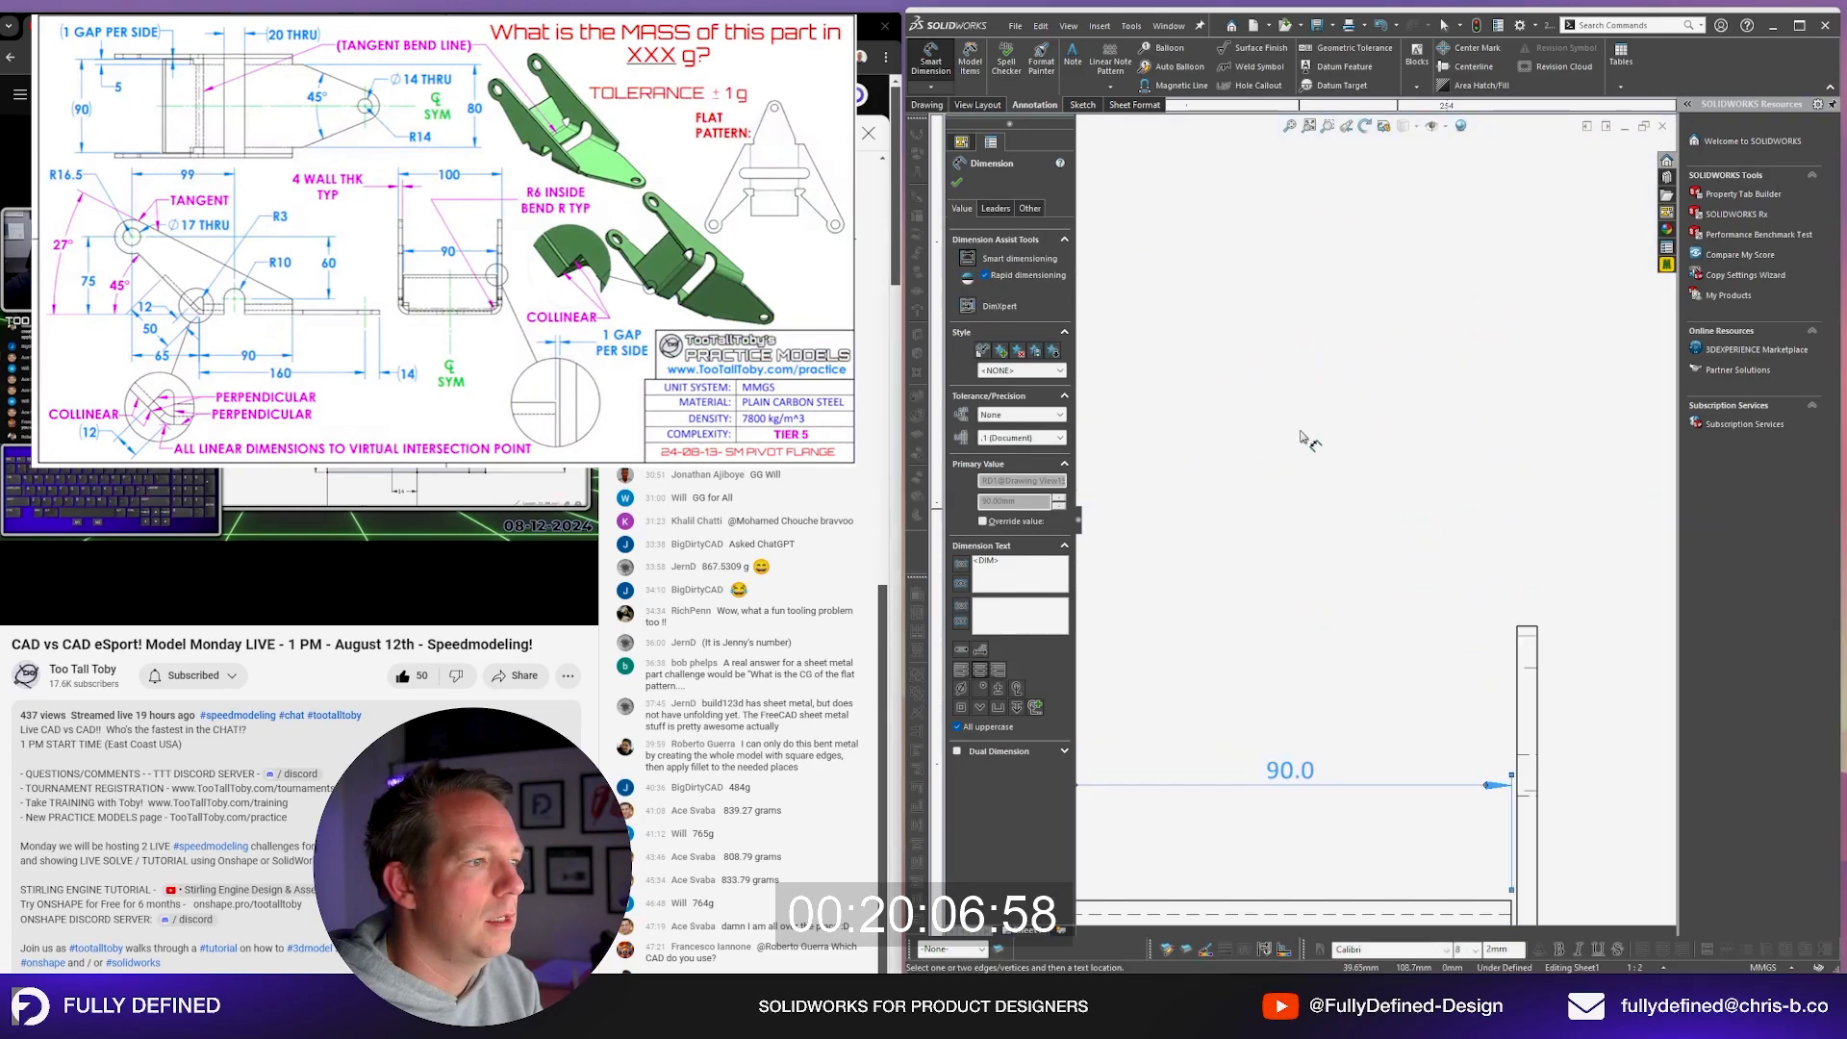
click(1308, 440)
scroll(1288, 664, up, 5)
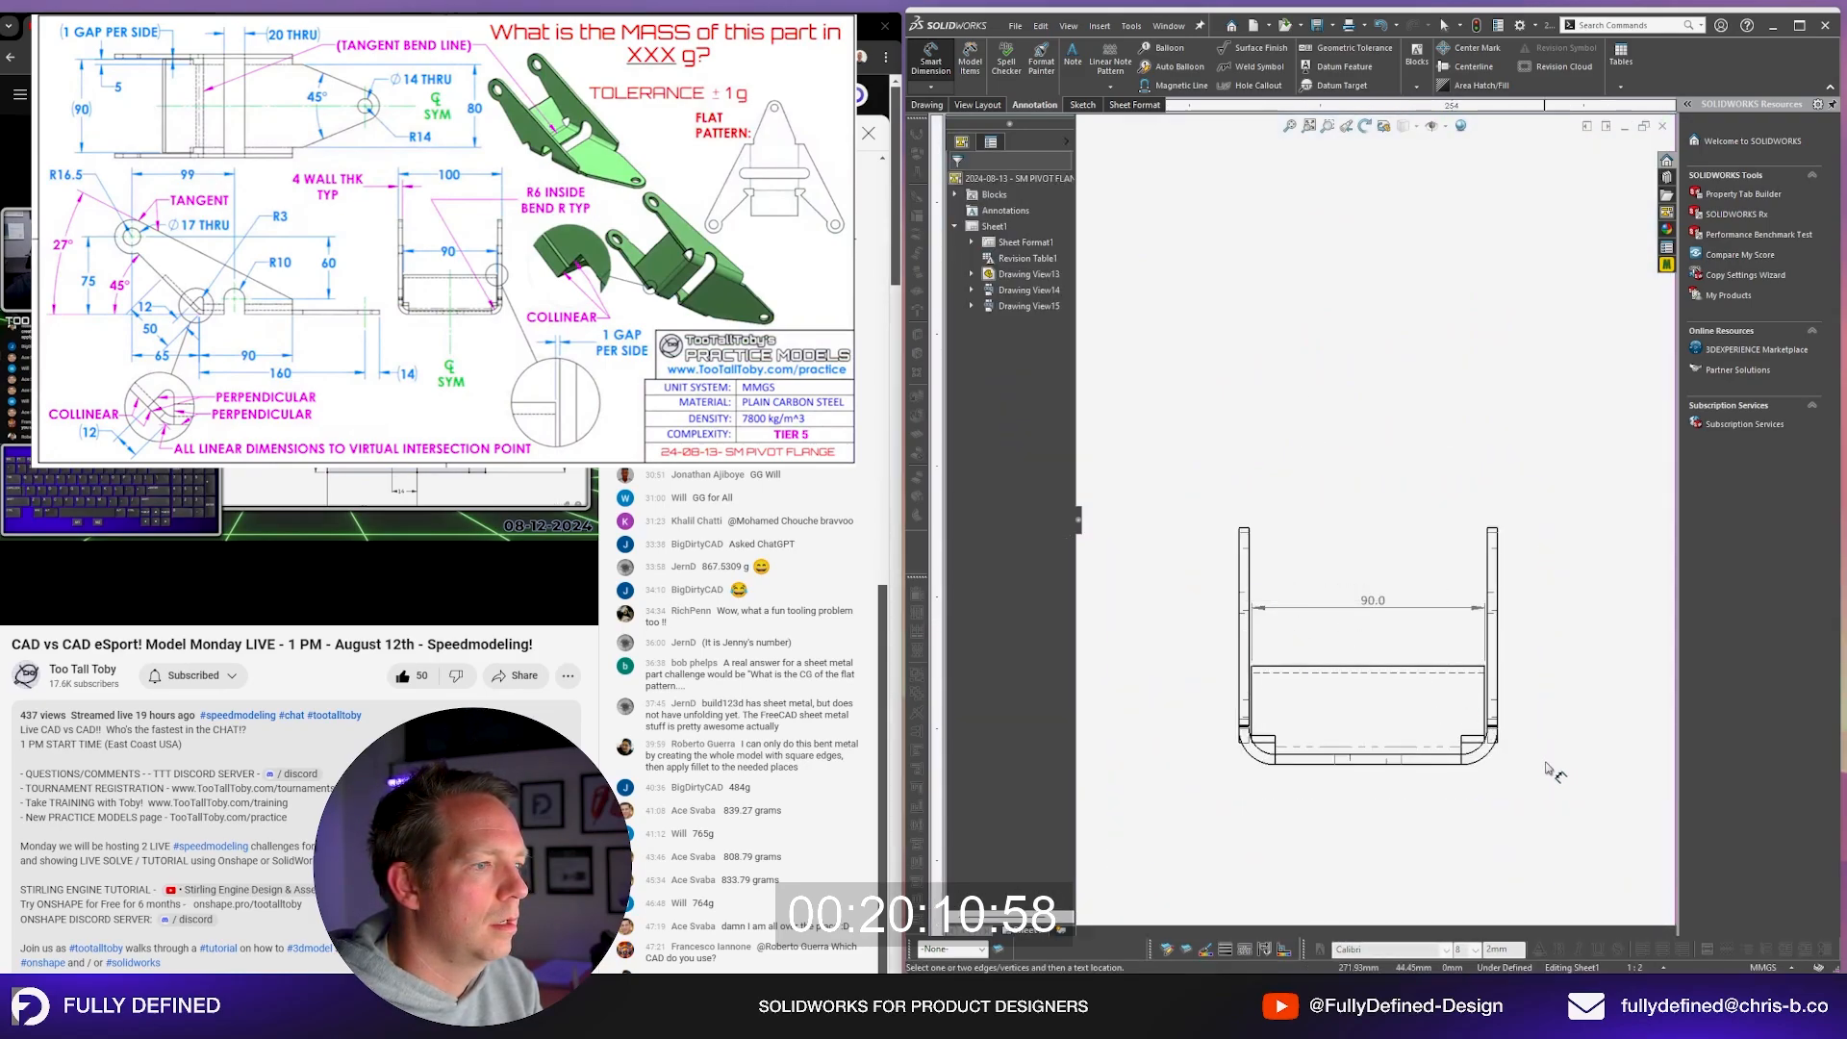
Step: Add a radius dimension to the inside of the lower bend corner in the end view
click(1481, 757)
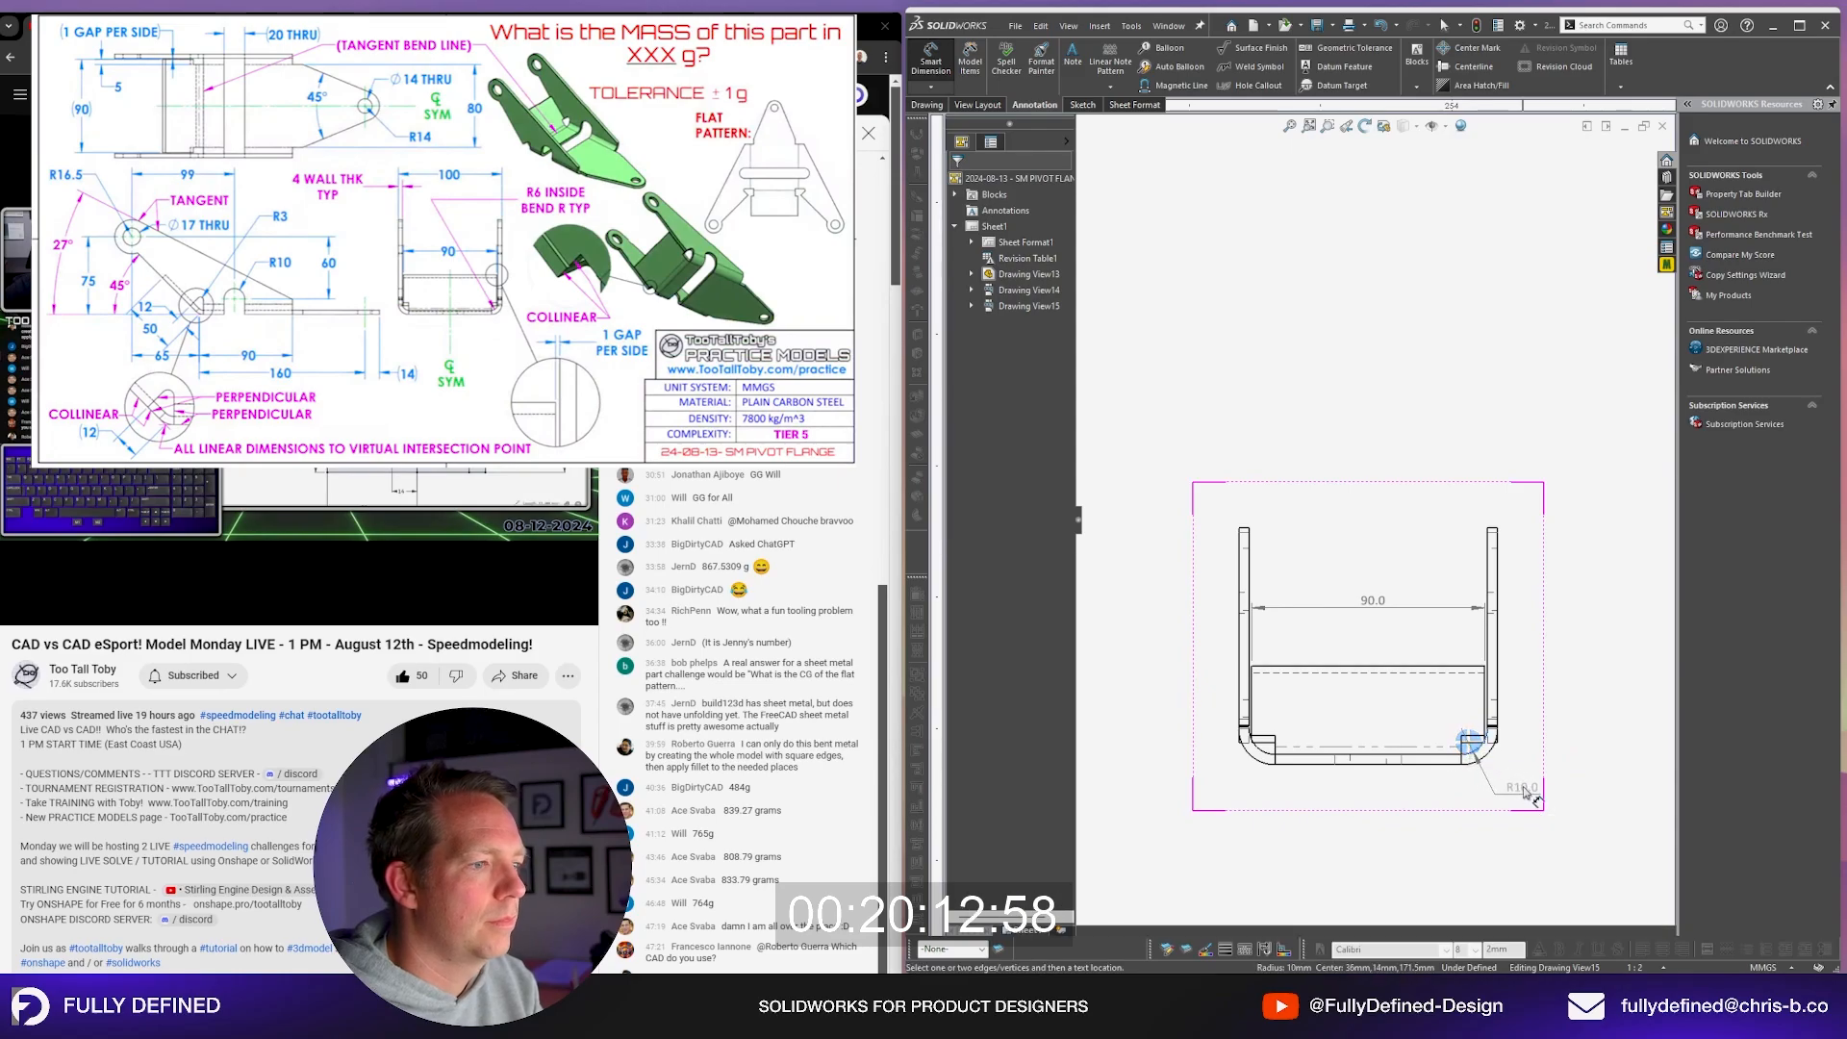
click(1549, 798)
key(Escape)
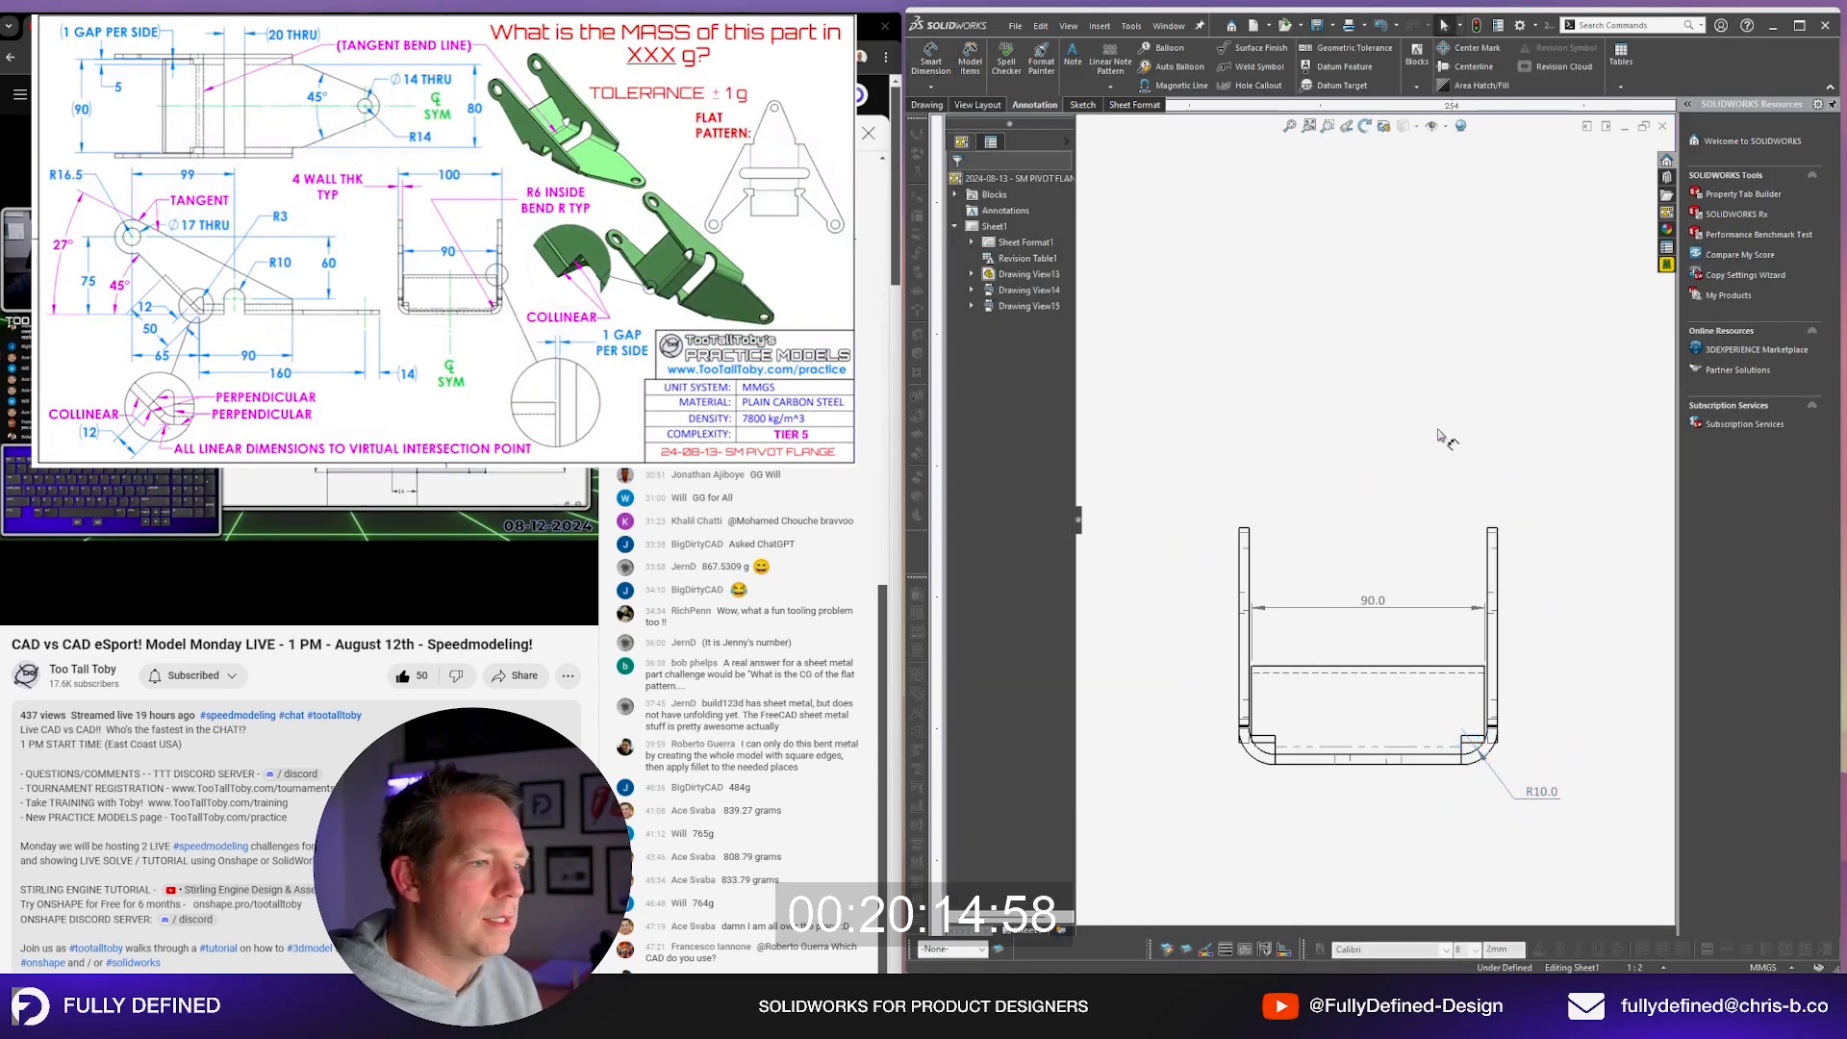
Step: Switch to the part model and set the Sheet-Metal feature's bend radius to 6 mm
scroll(1419, 477, up, 4)
key(ctrl+Tab)
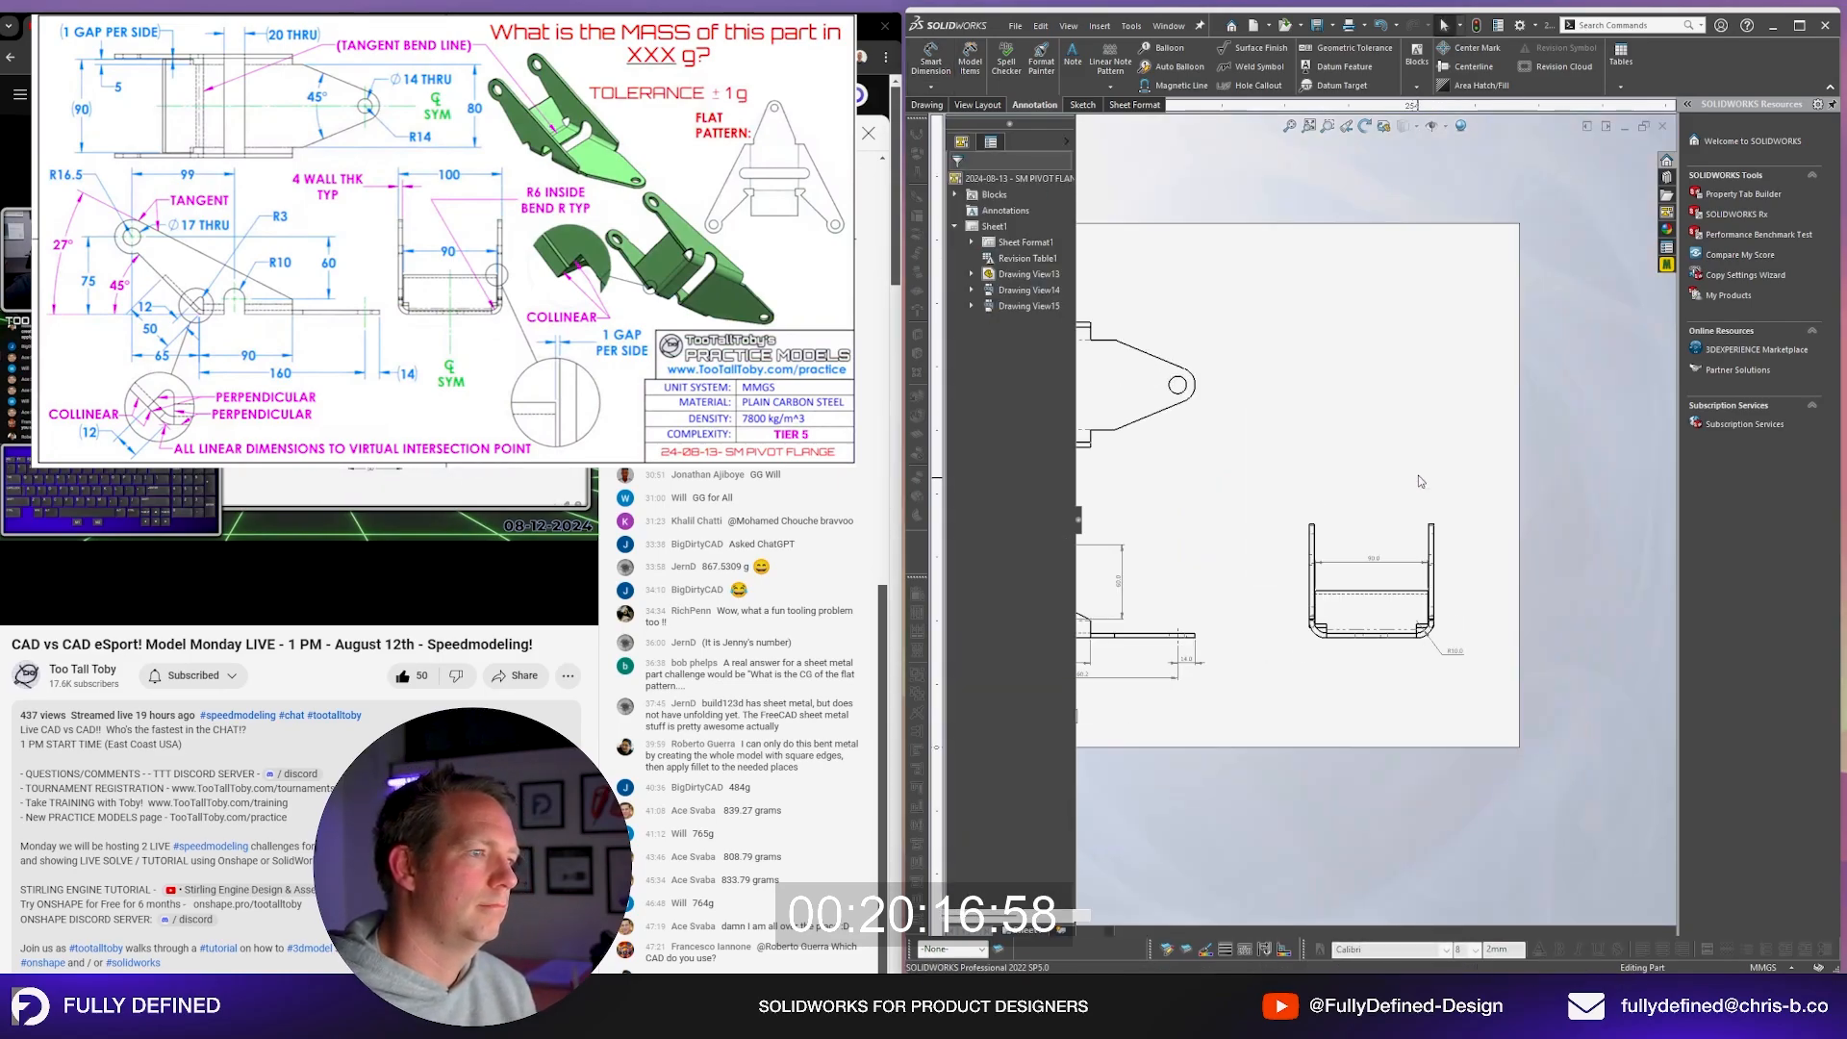
middle_drag(1443, 679, 1177, 523)
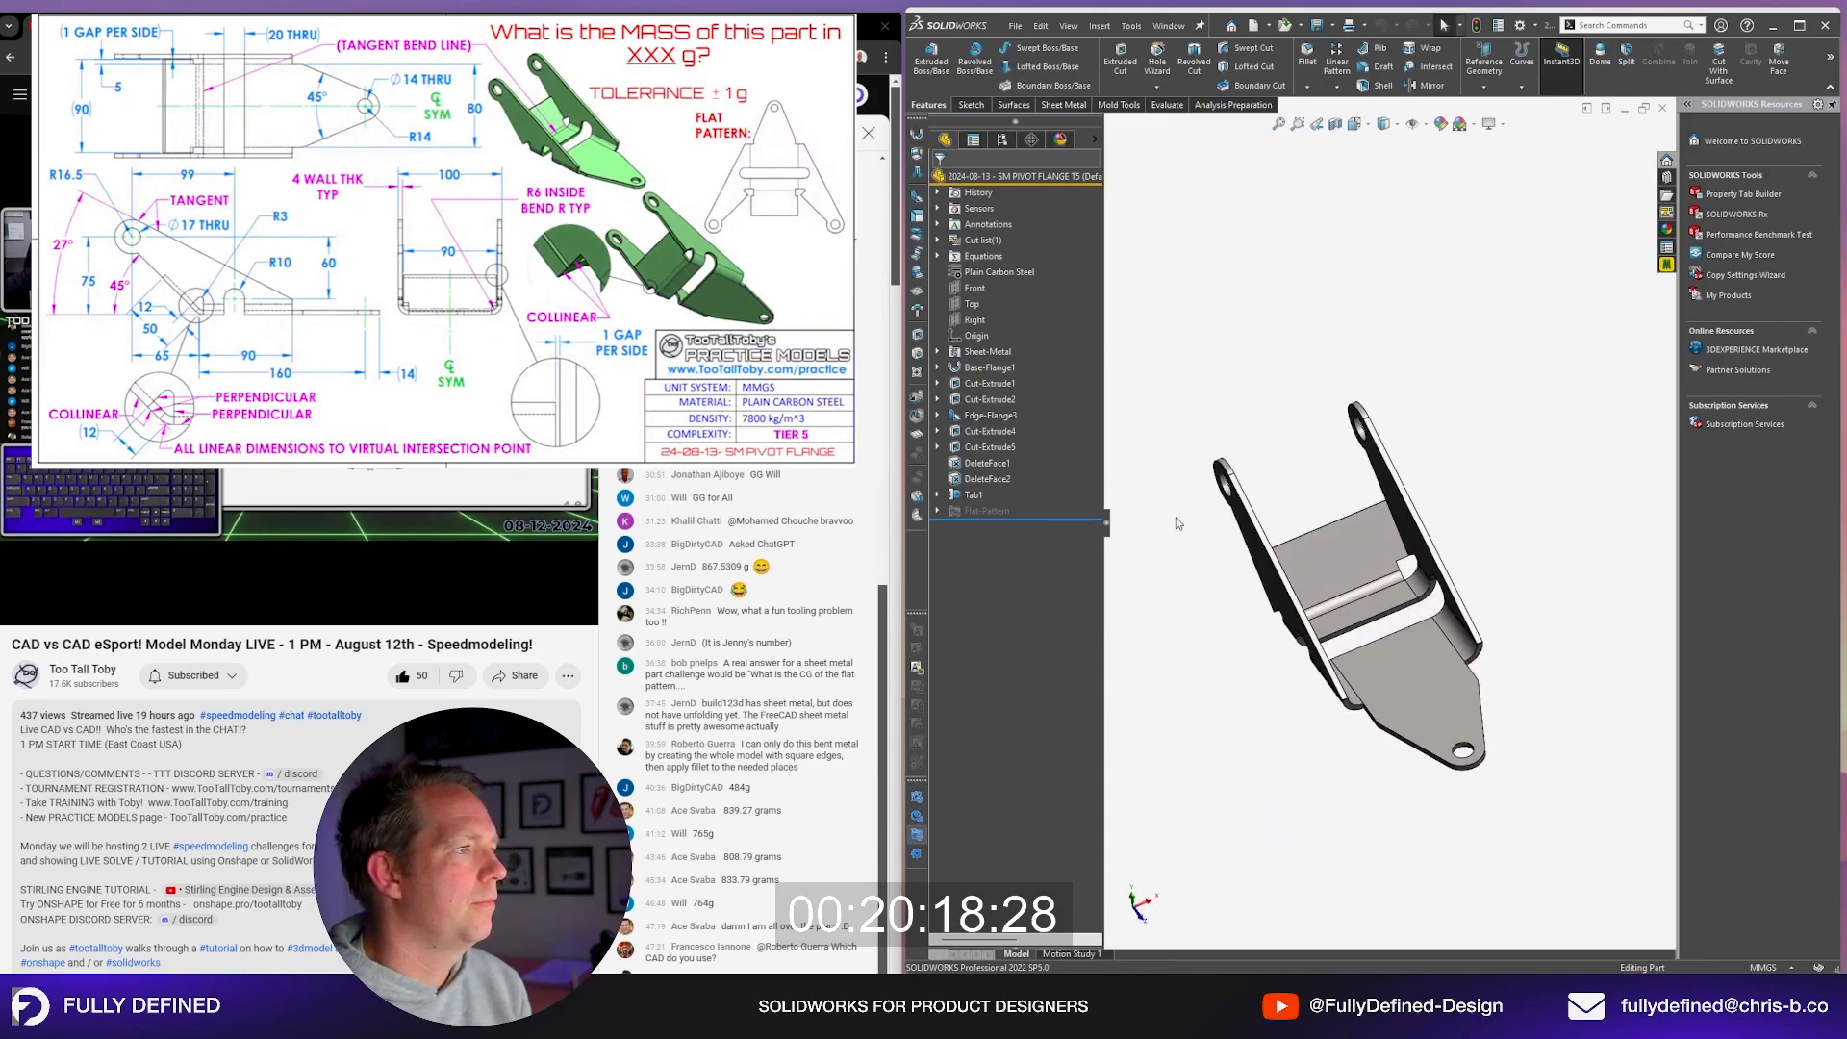
click(980, 353)
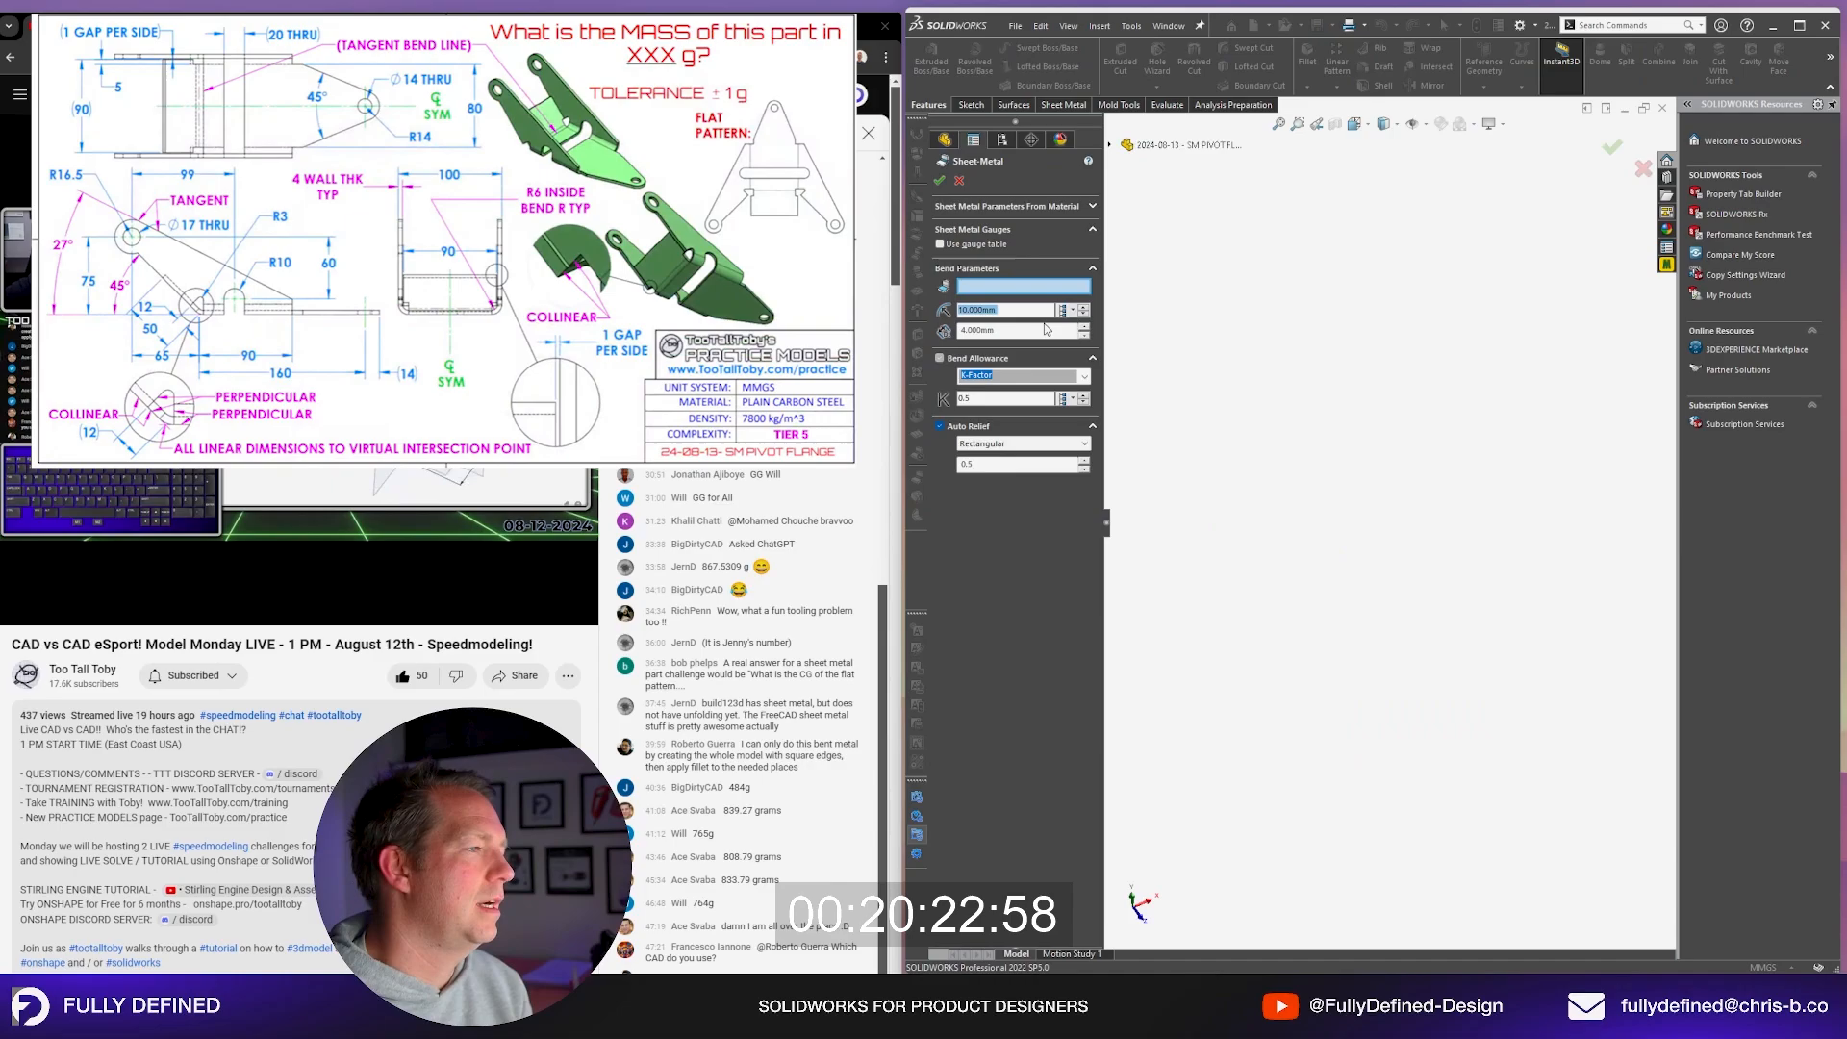
text(6)
key(Return)
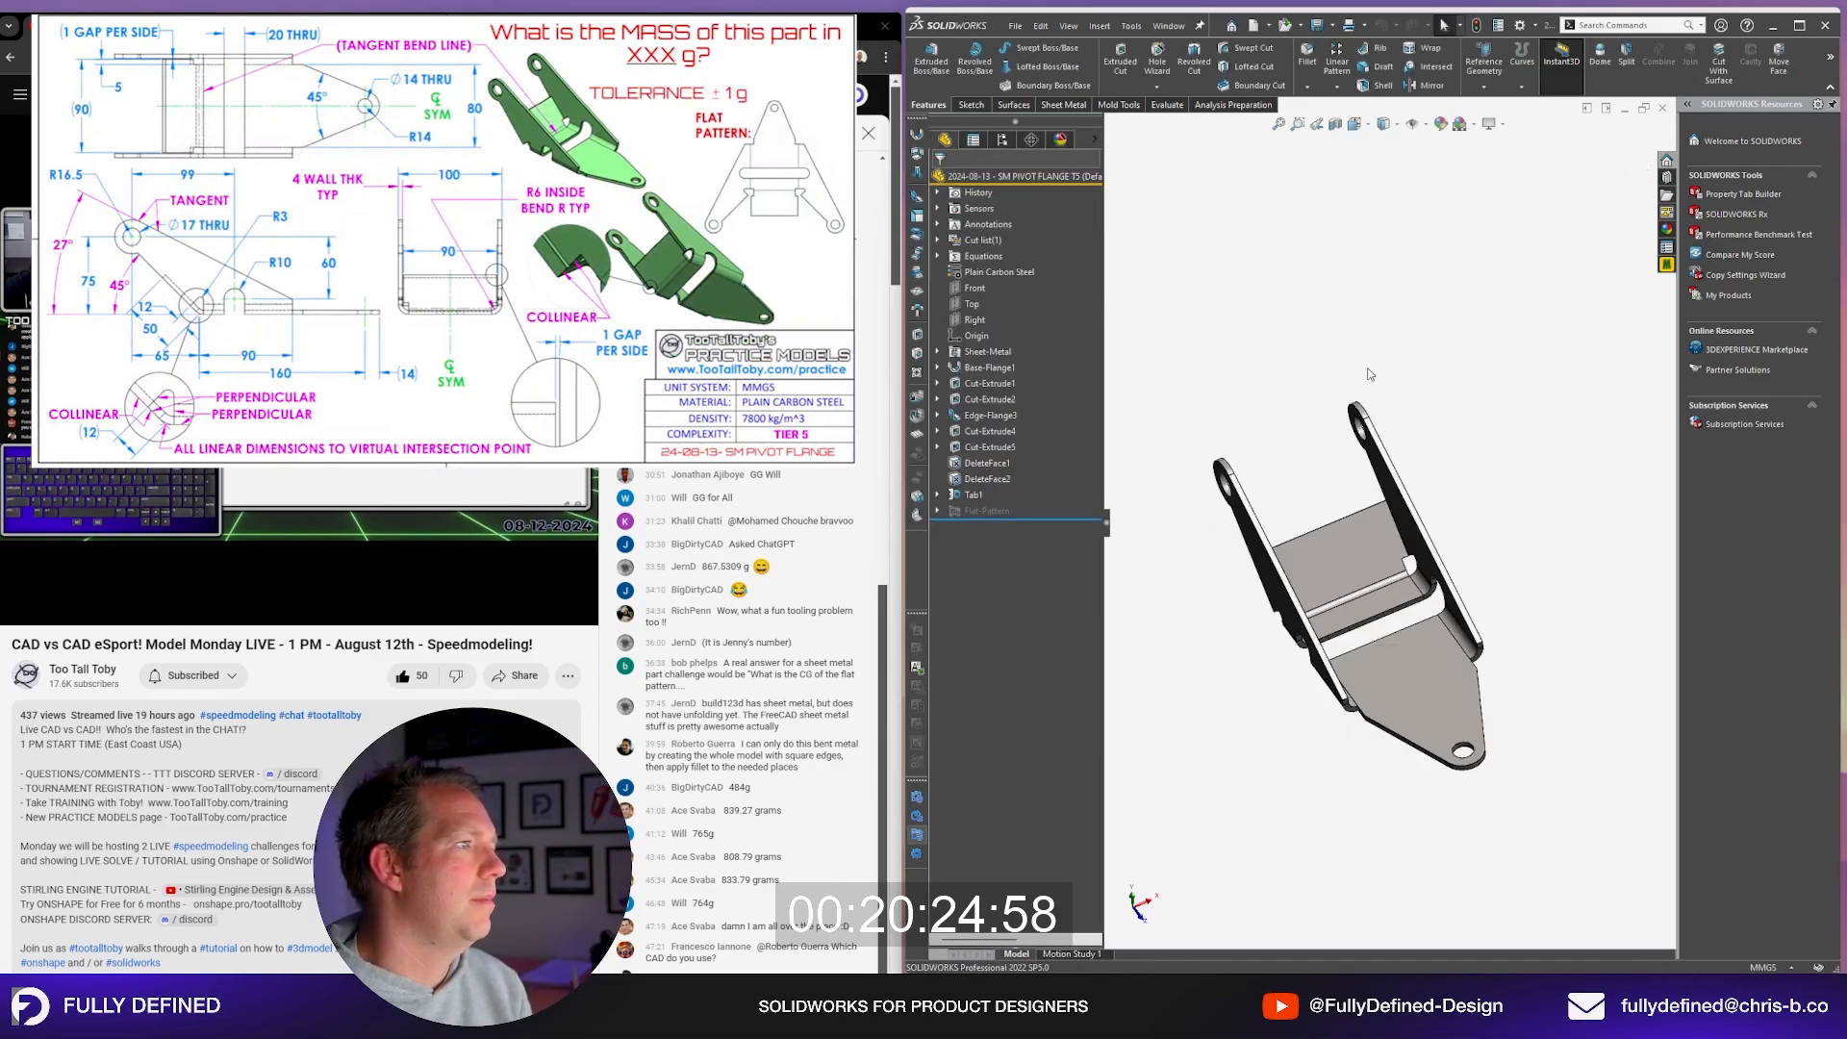
Step: Show the part's custom properties and read its recalculated weight
middle_drag(1424, 358, 1676, 228)
click(1665, 264)
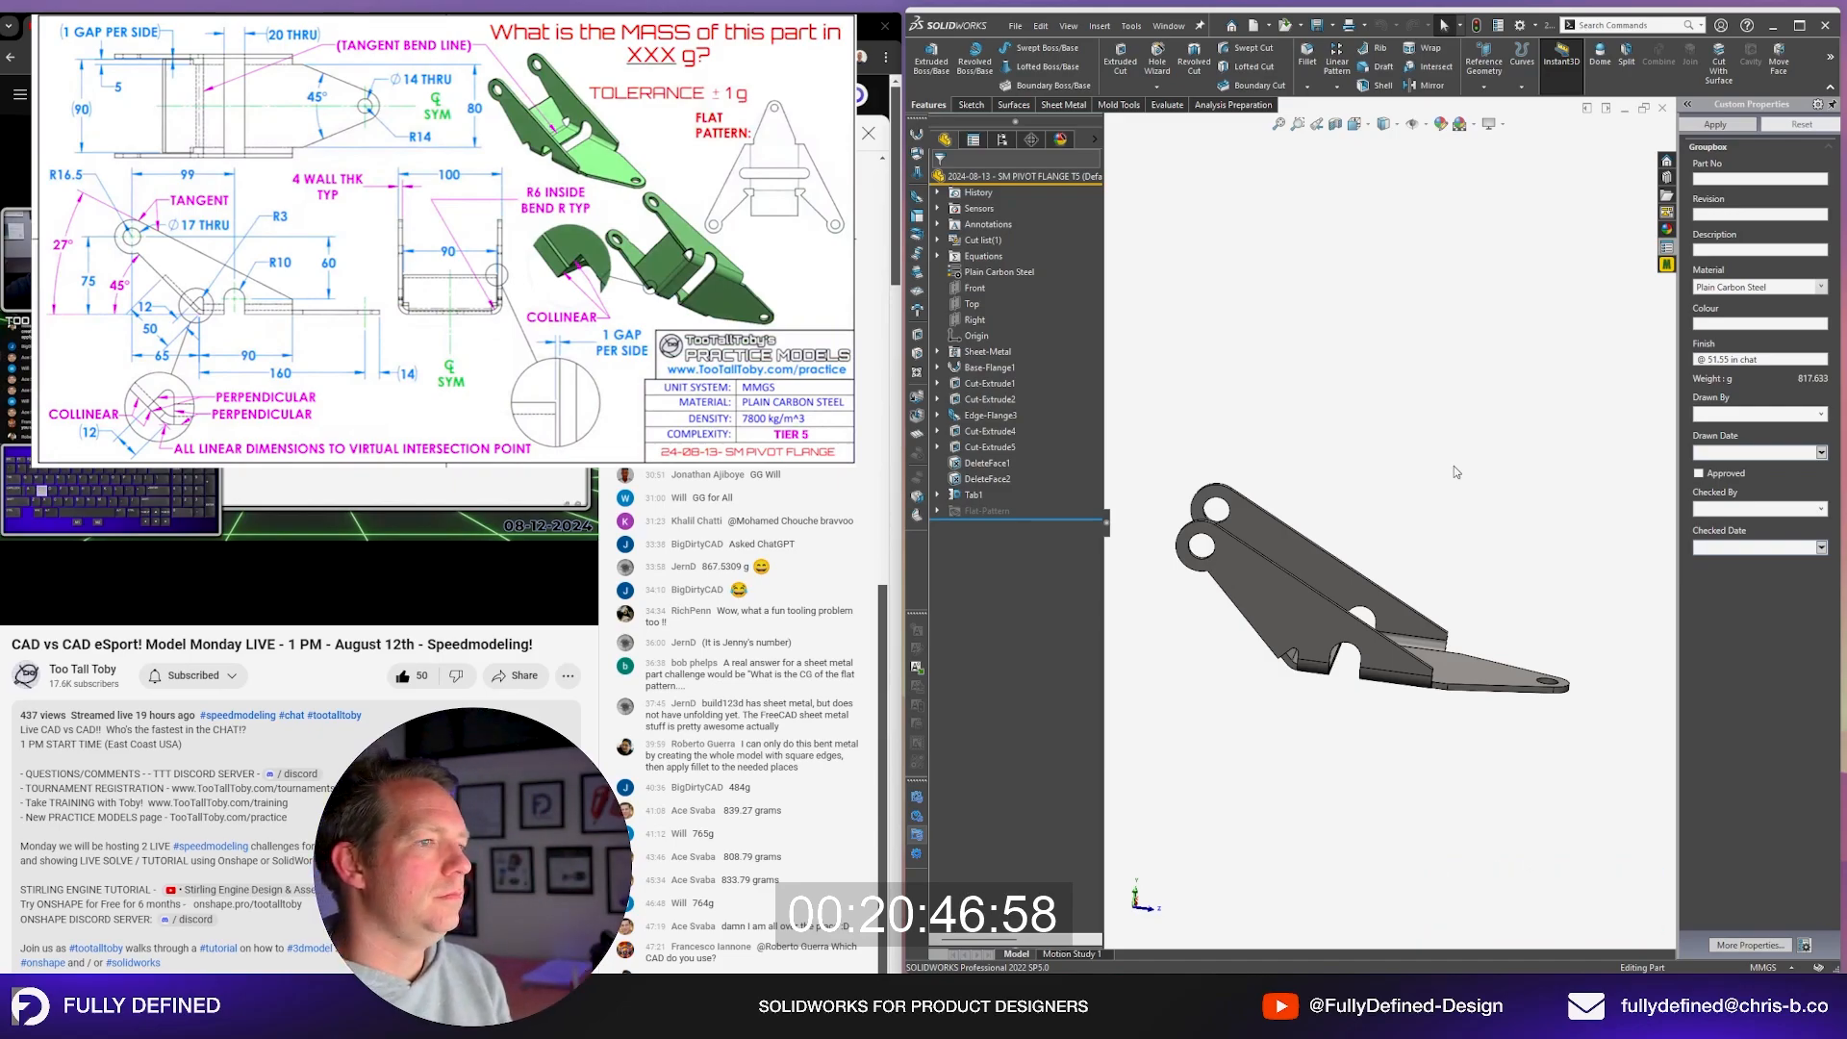
key(ctrl)
key(ctrl)
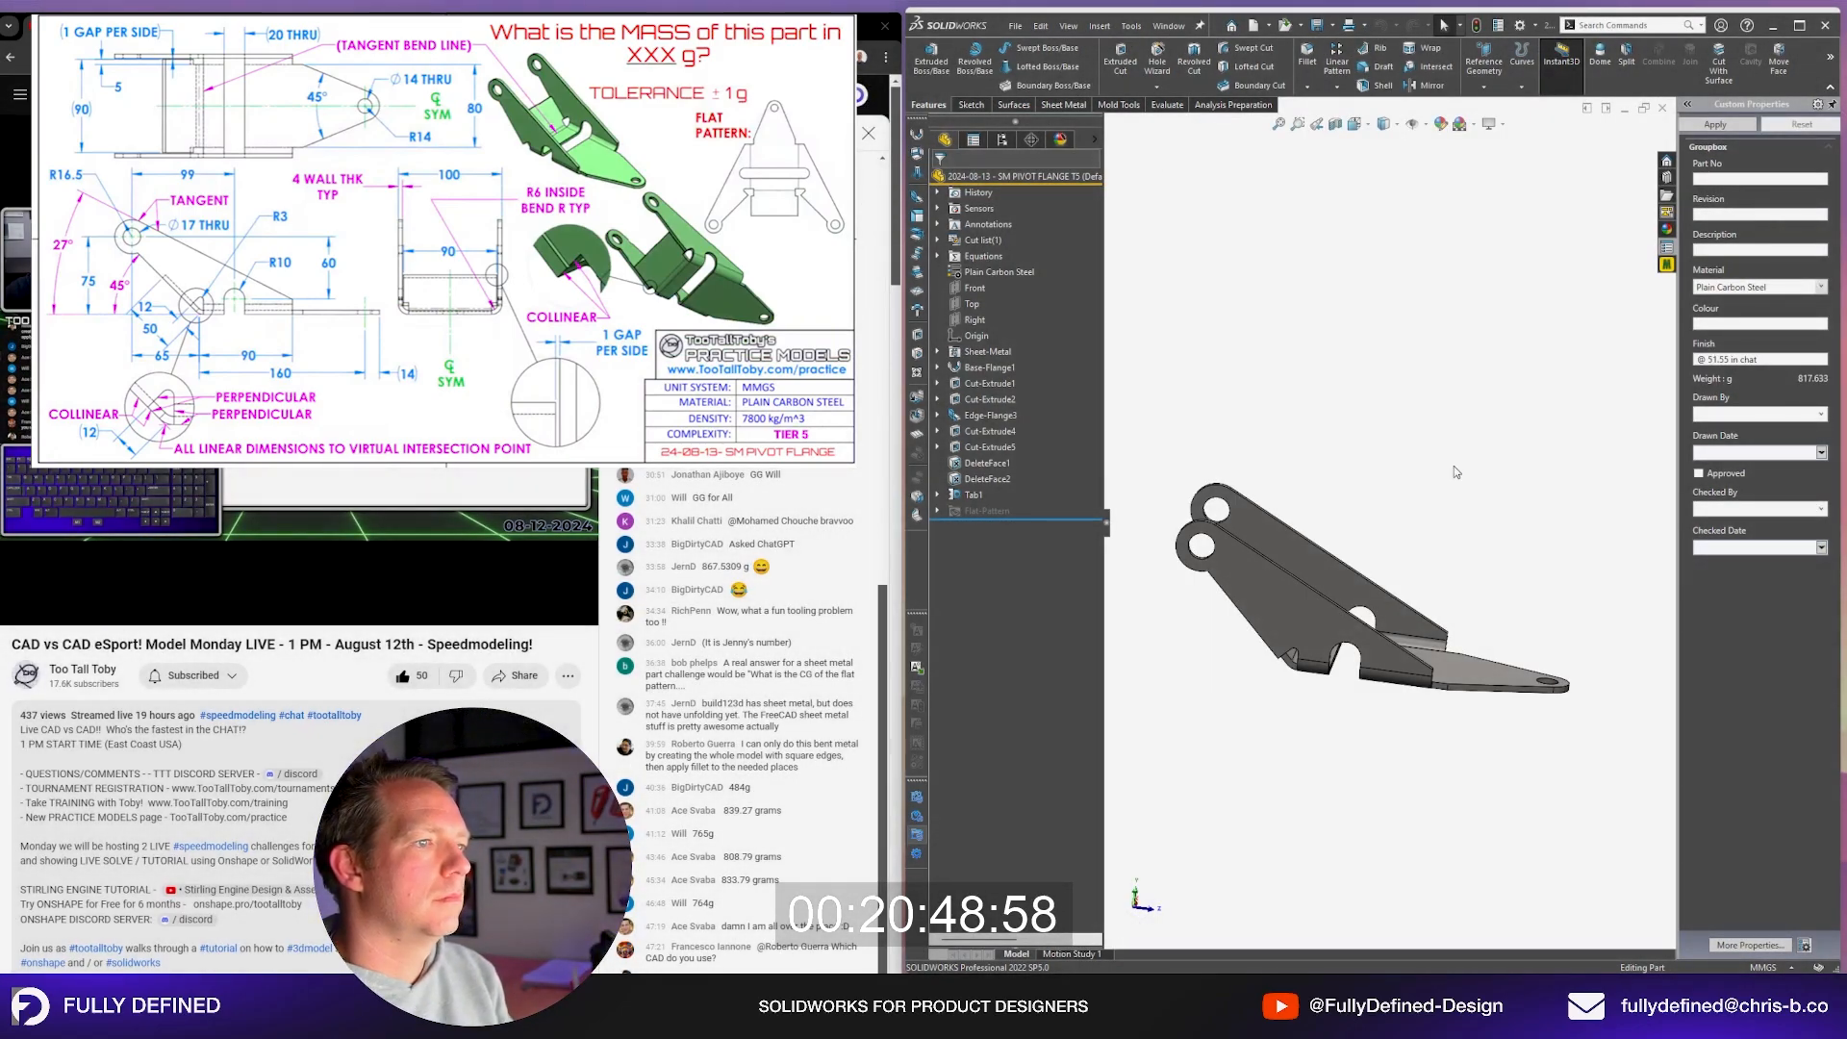
Step: Return to the drawing and dimension the gap between the inner flange and the adjacent side wall in the end view
key(ctrl+Tab)
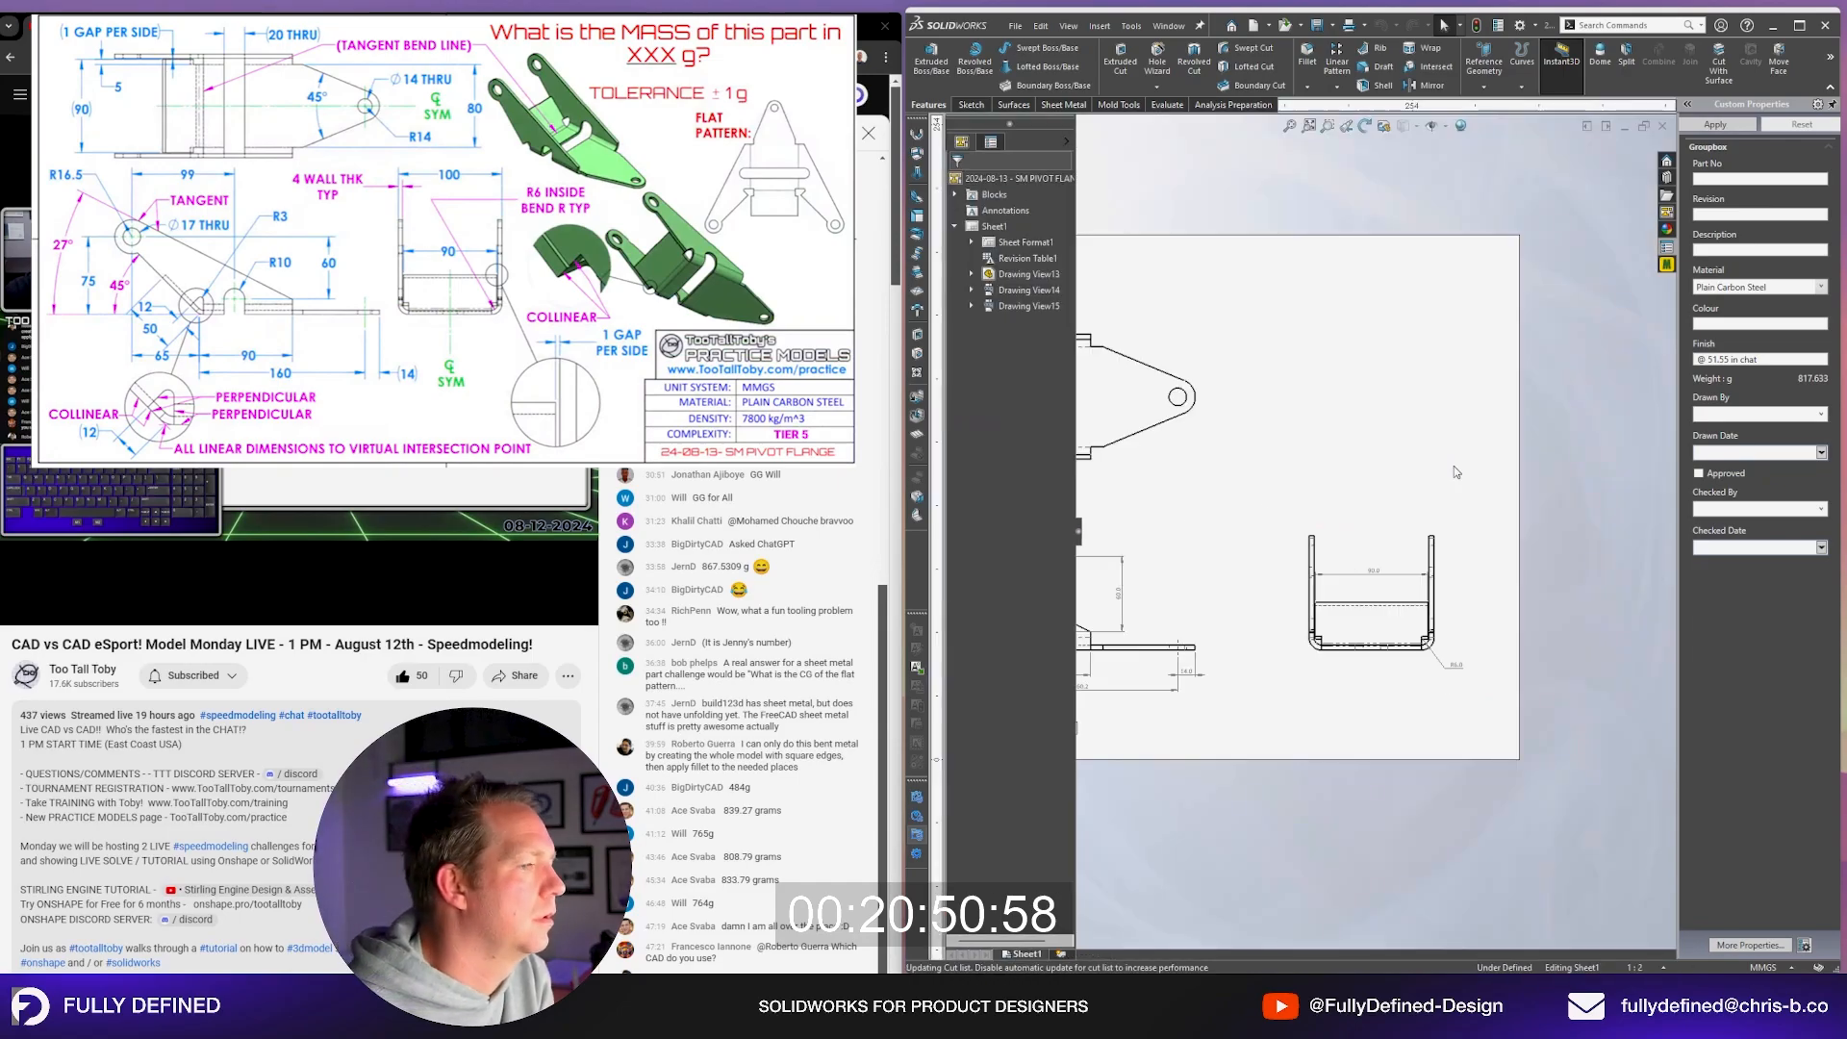
scroll(1360, 672, down, 3)
click(1447, 699)
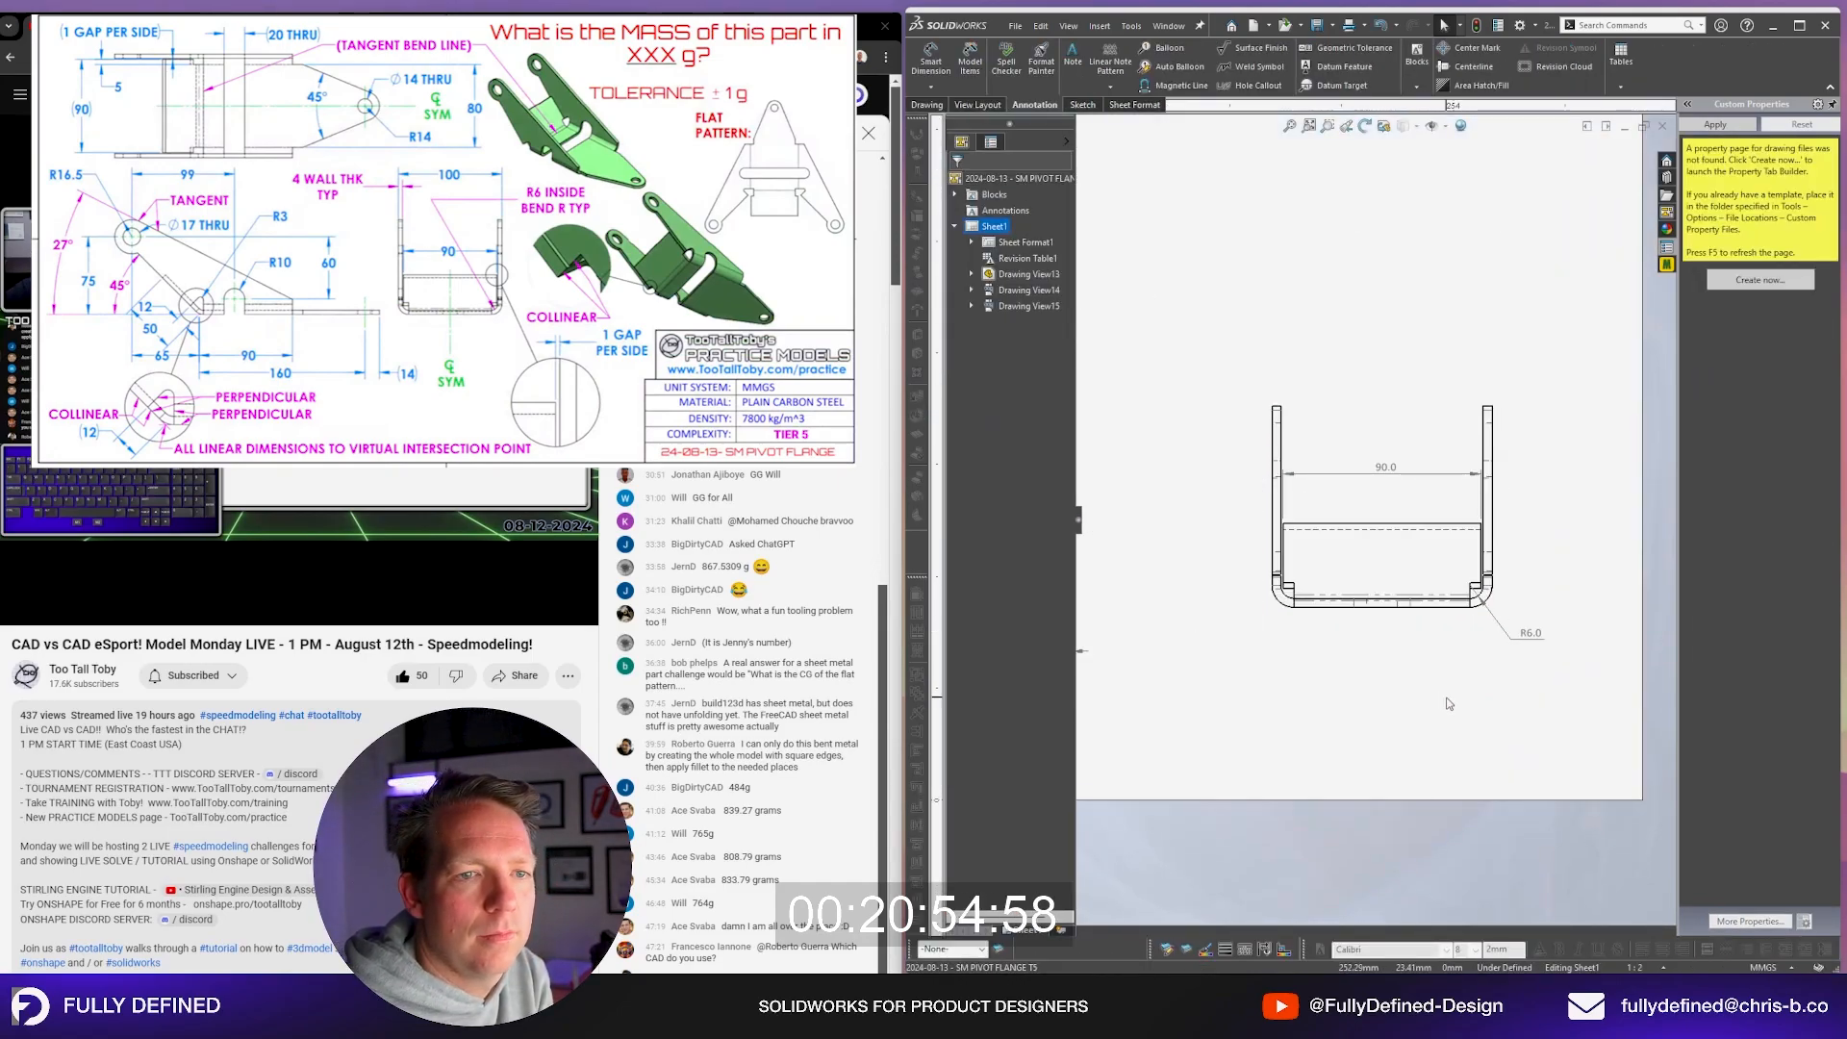
key(d)
scroll(1502, 504, down, 3)
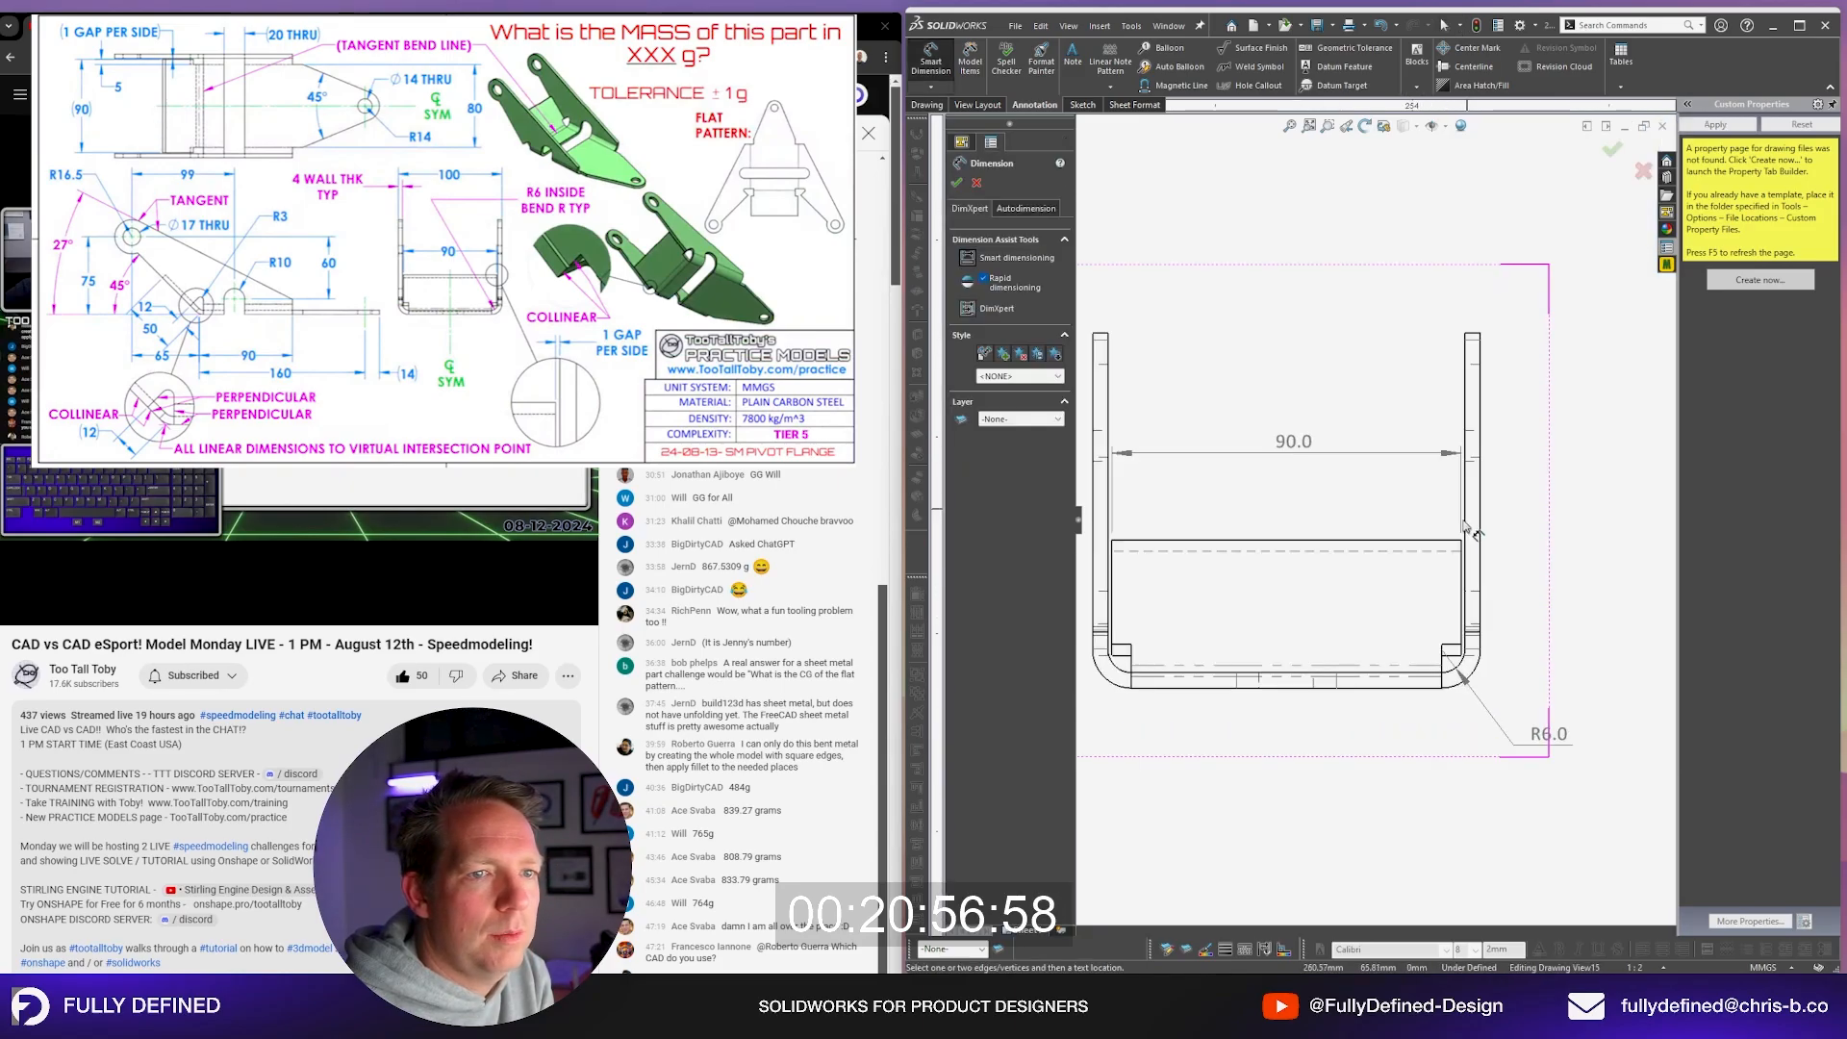
click(1460, 580)
click(1465, 531)
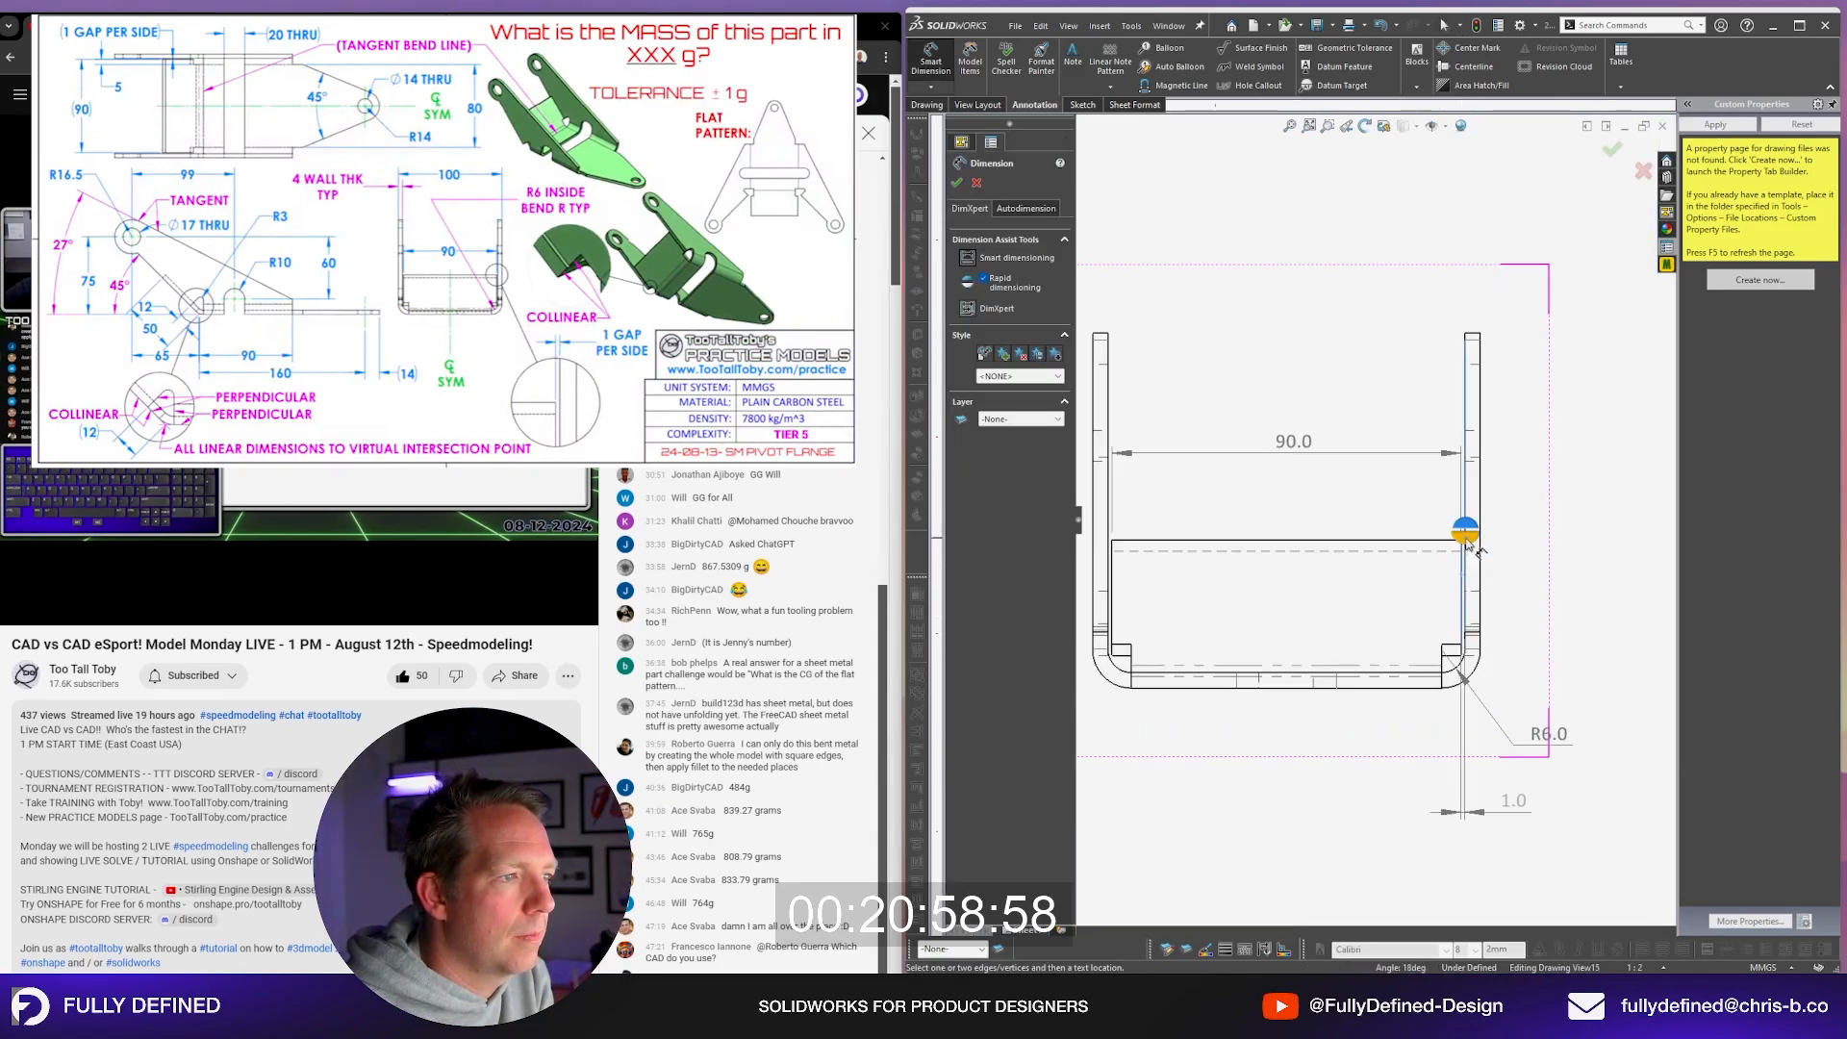
click(1556, 604)
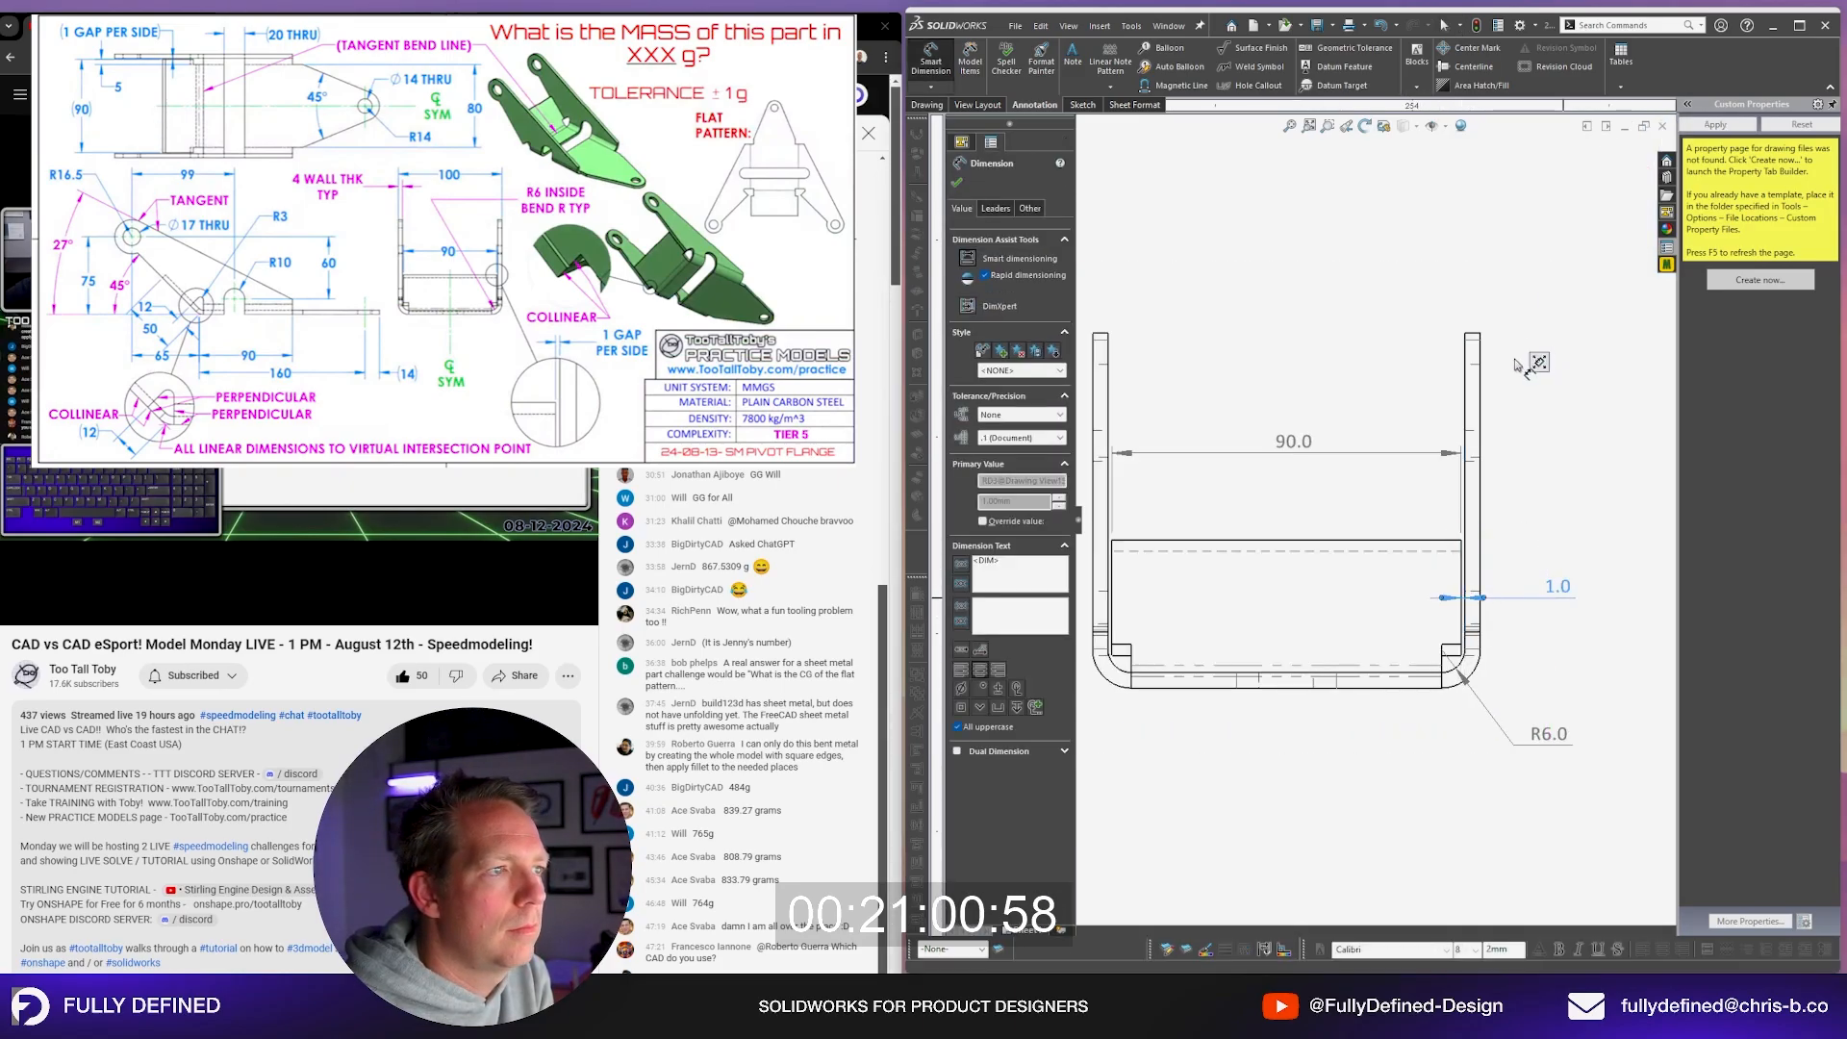
Step: Dimension the overall width between the outer faces of the side walls, placed above the end view
key(Escape)
click(1481, 411)
scroll(1375, 519, up, 1)
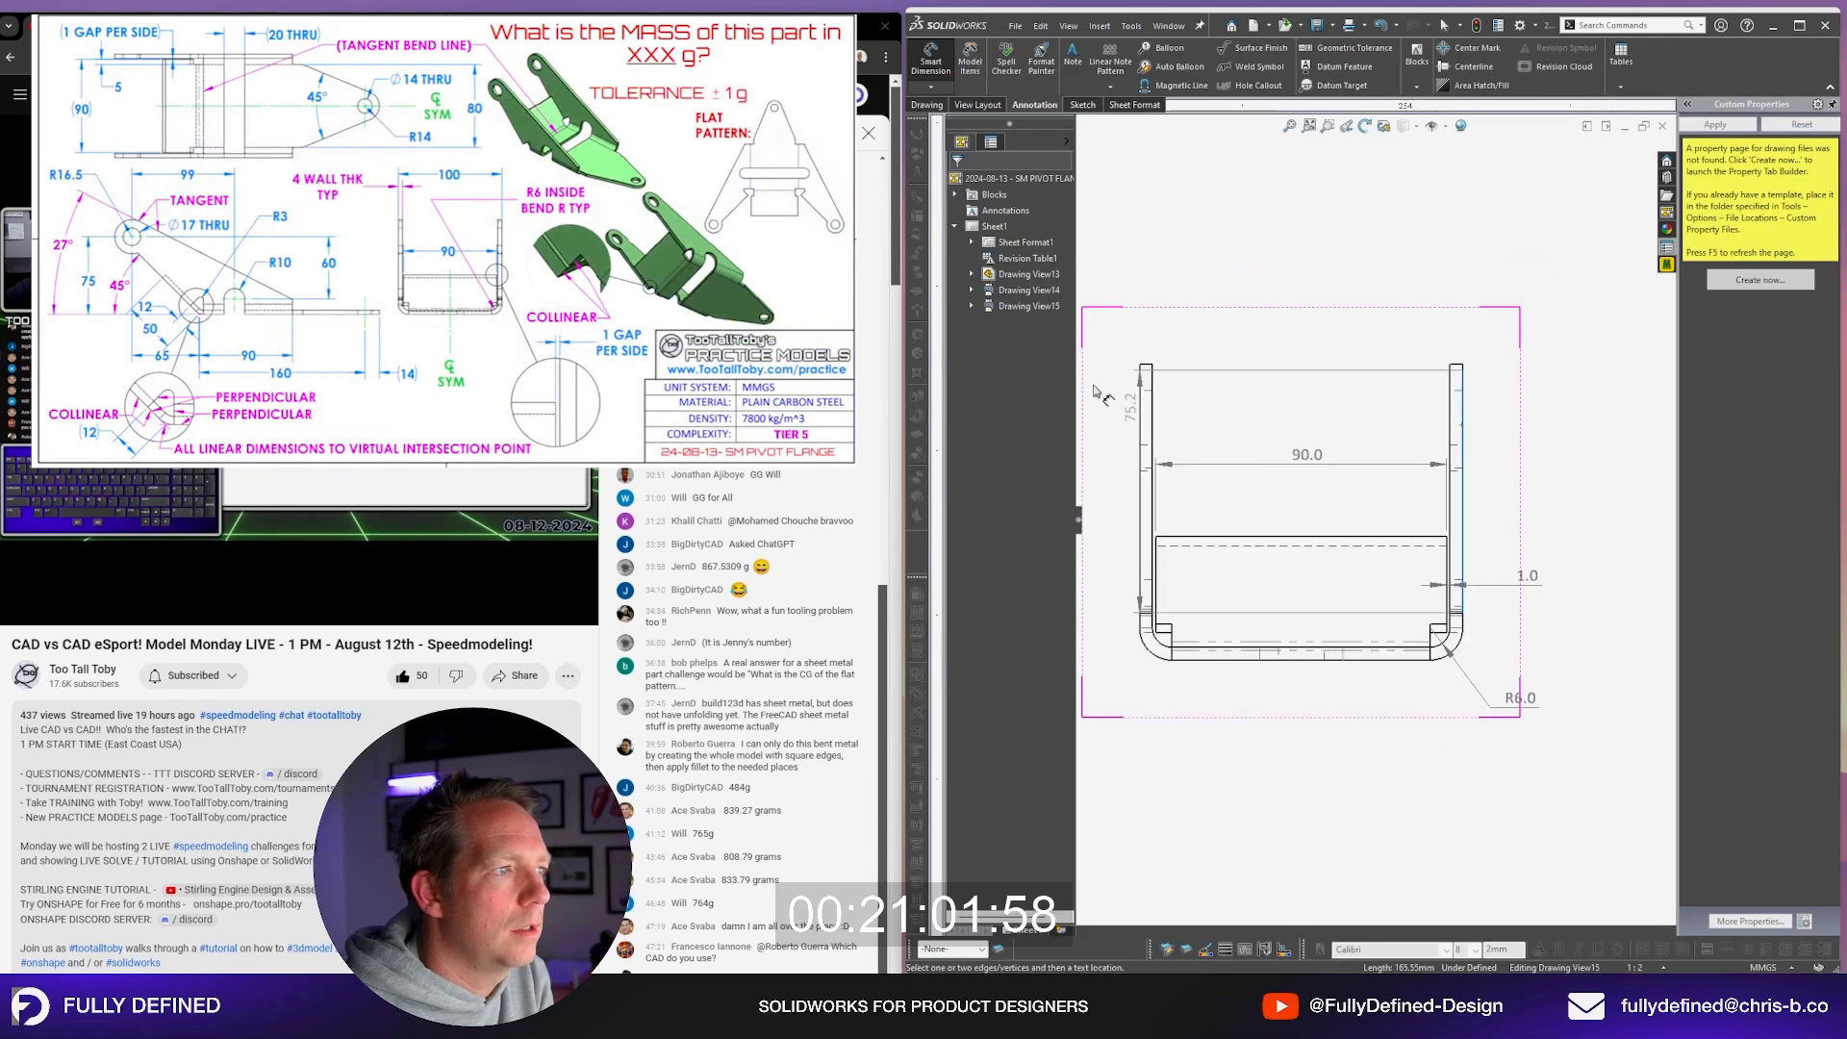
click(1143, 423)
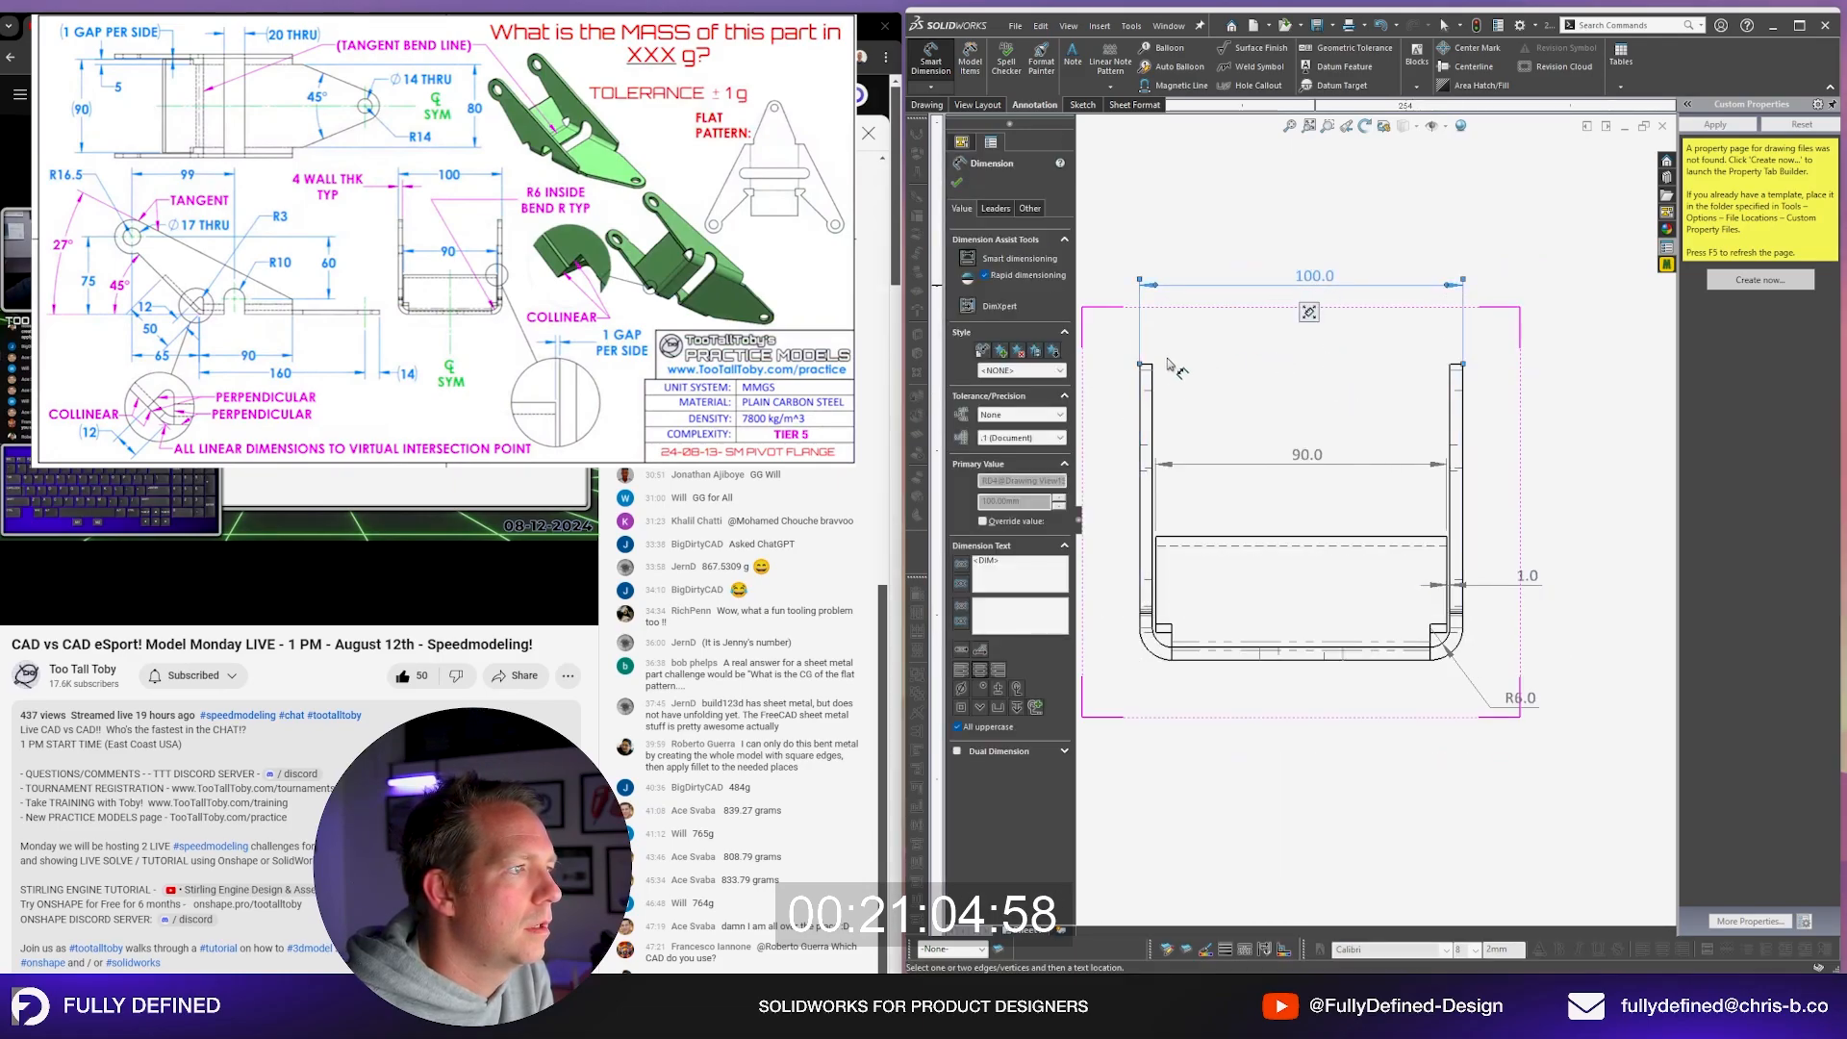
Step: Dimension the thickness of one side wall across its upper end in the end view
scroll(1138, 392, down, 4)
click(1132, 385)
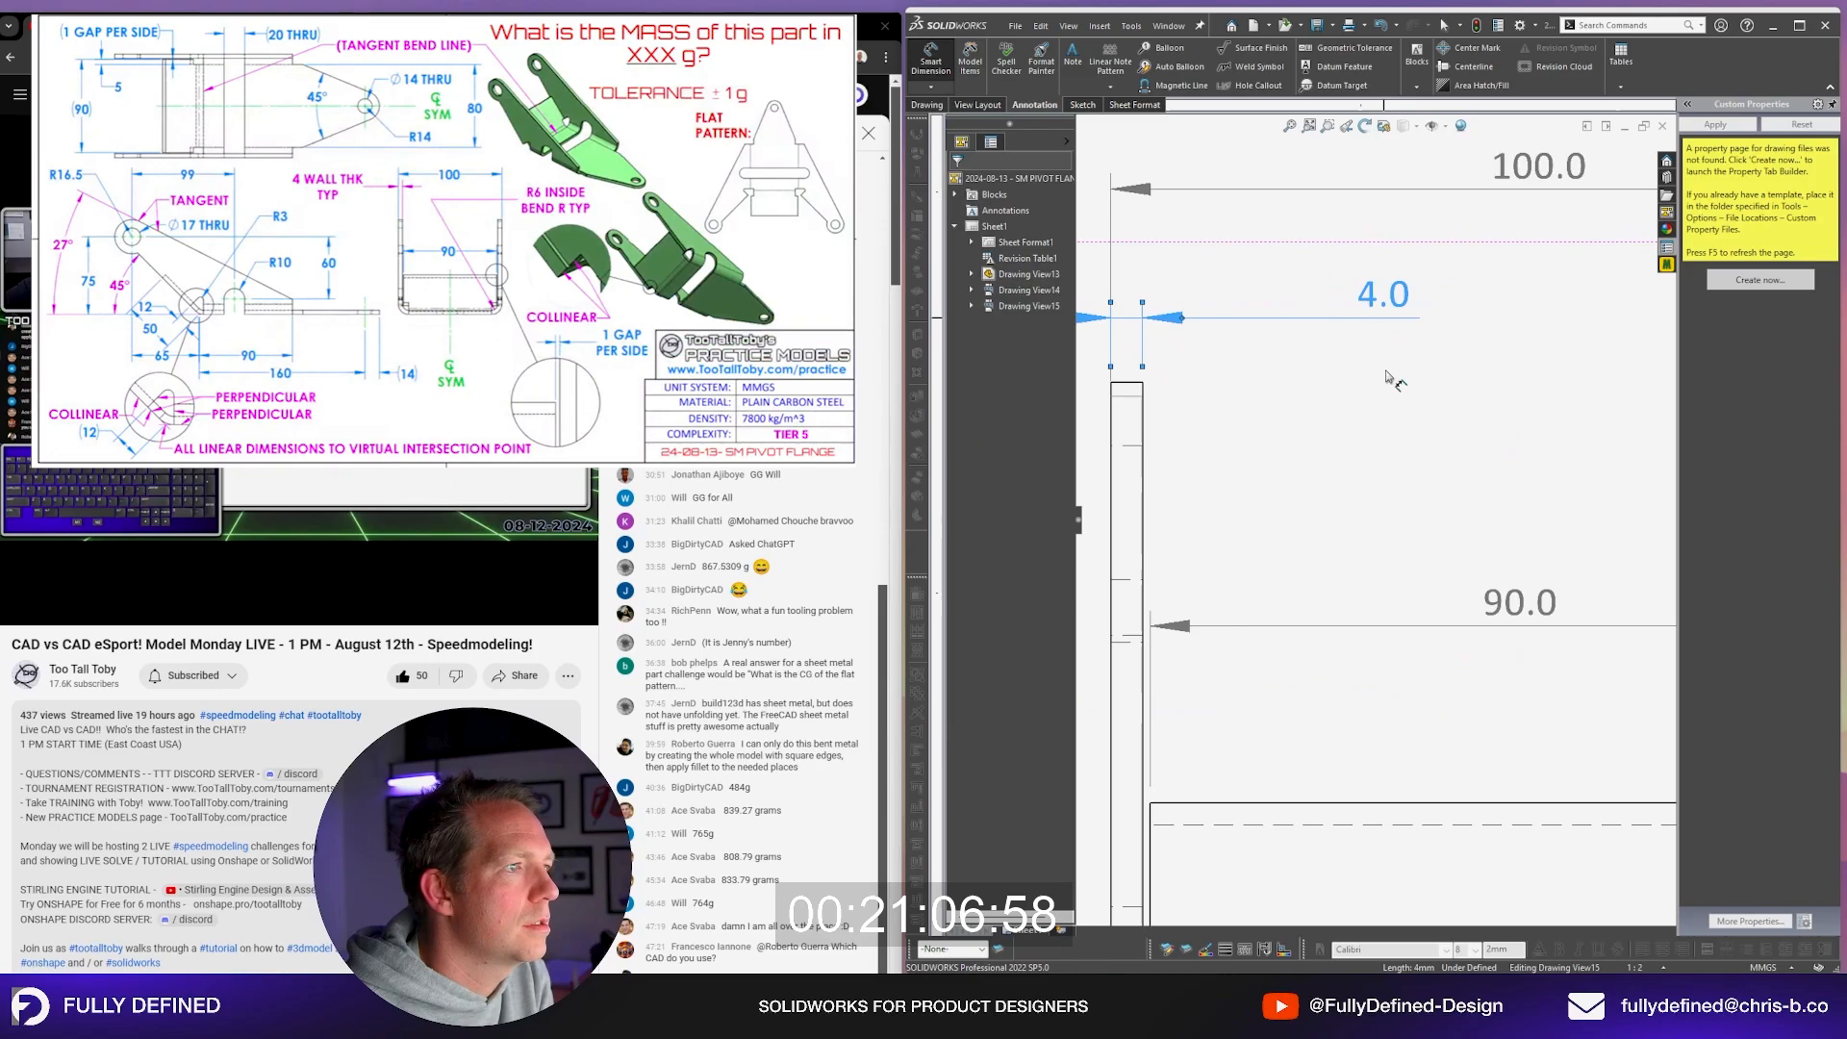
click(1385, 298)
Step: Examine the side view's lower bend corner and the virtual intersection point from which the horizontal dimensions are measured
scroll(1337, 558, up, 4)
key(f)
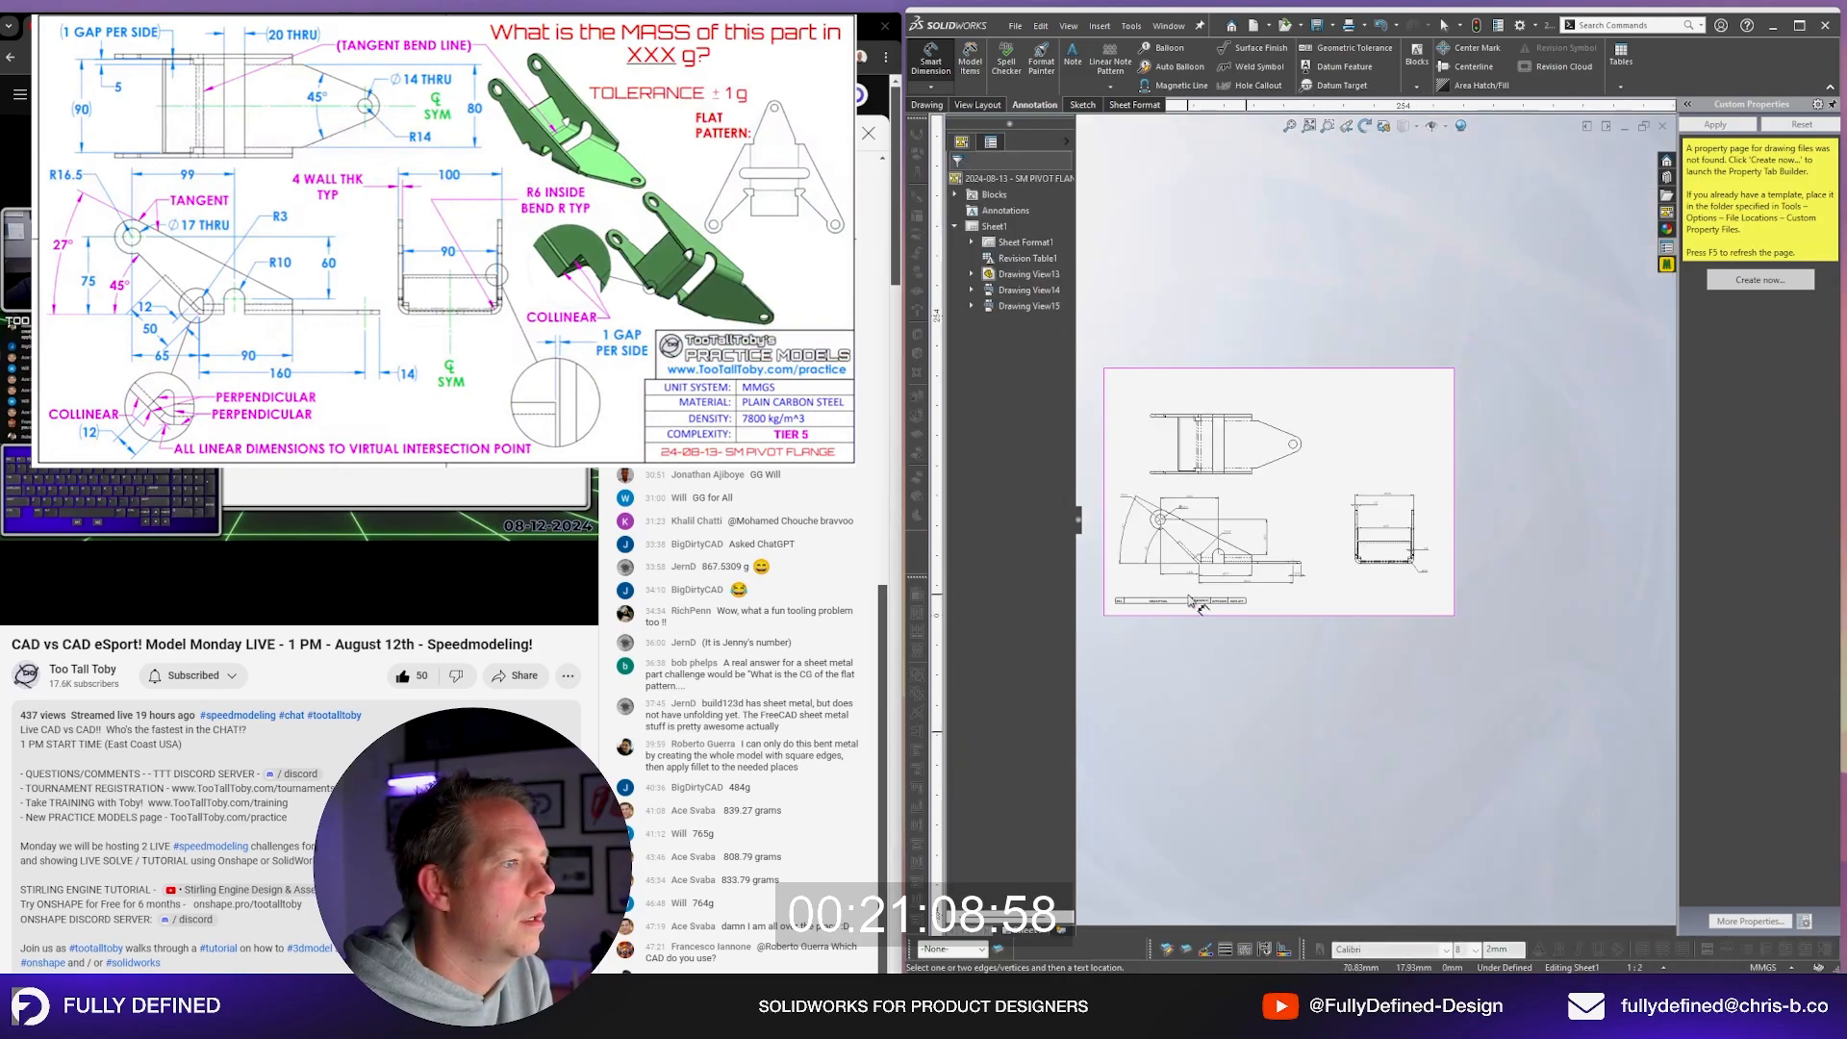
scroll(1255, 452, down, 6)
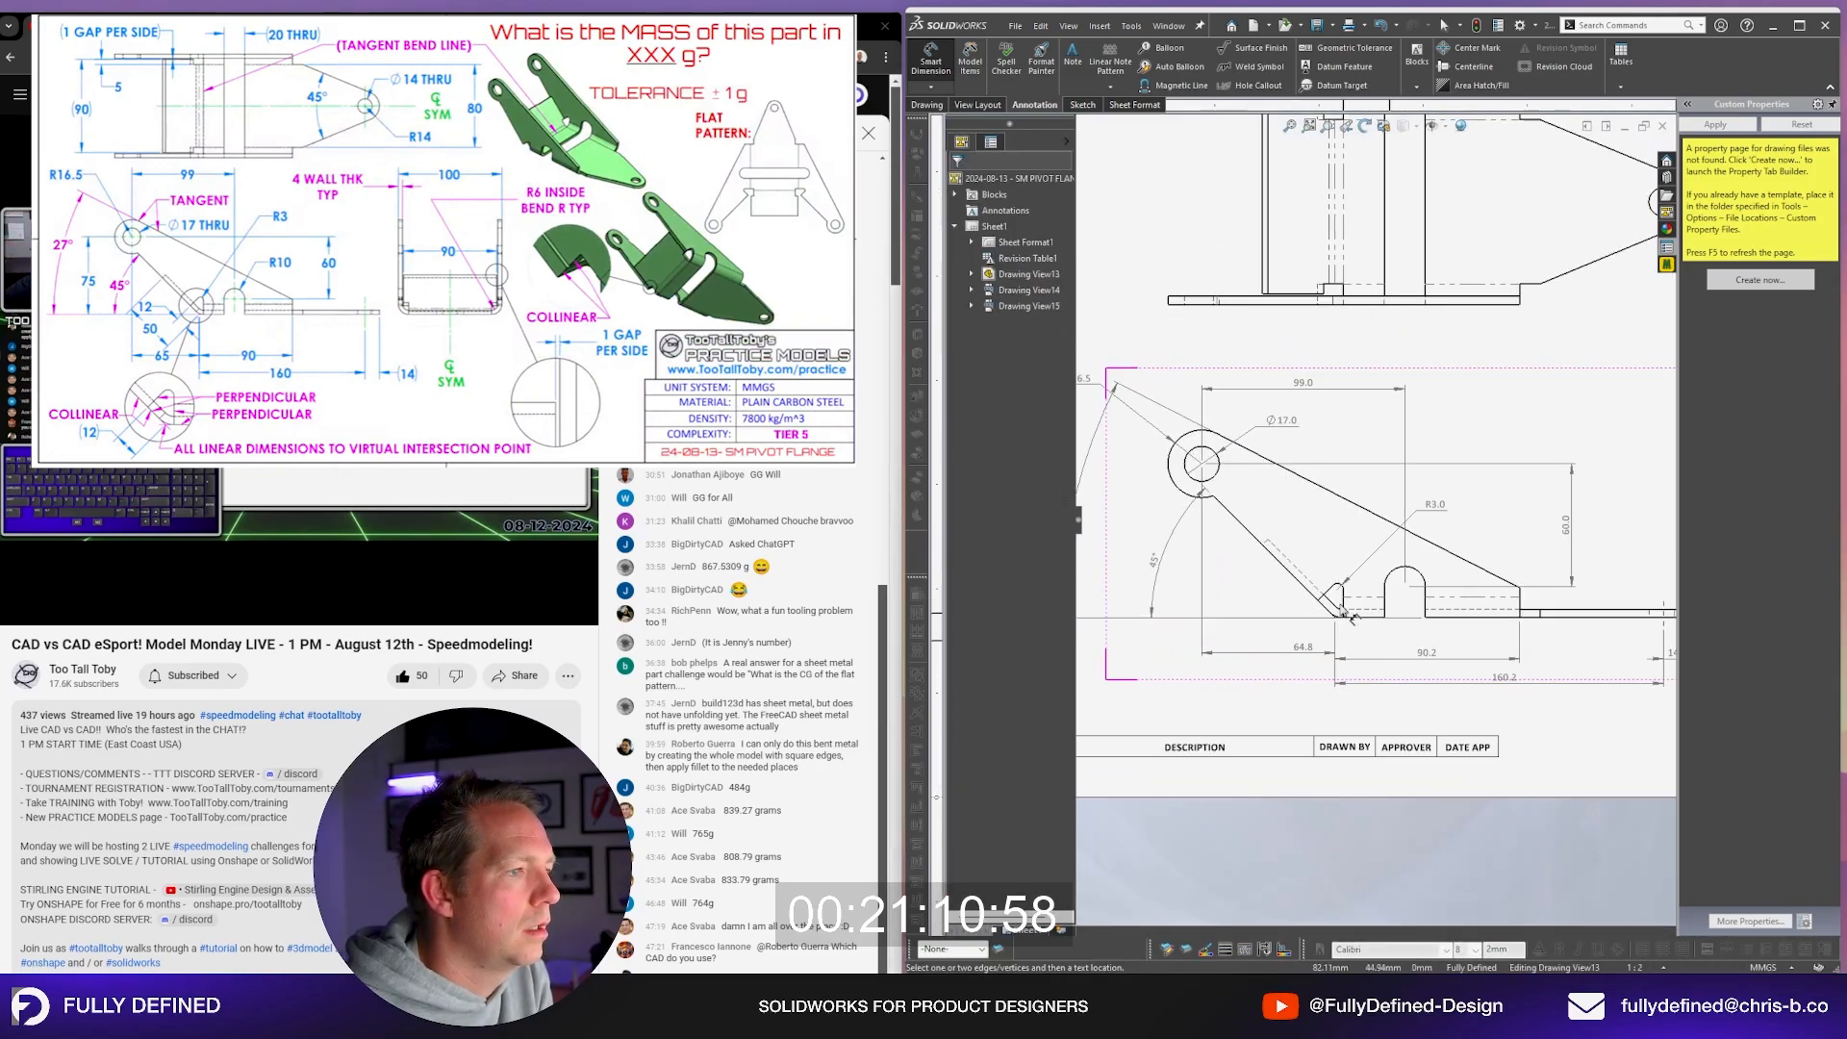
scroll(1347, 610, down, 6)
scroll(1339, 582, up, 5)
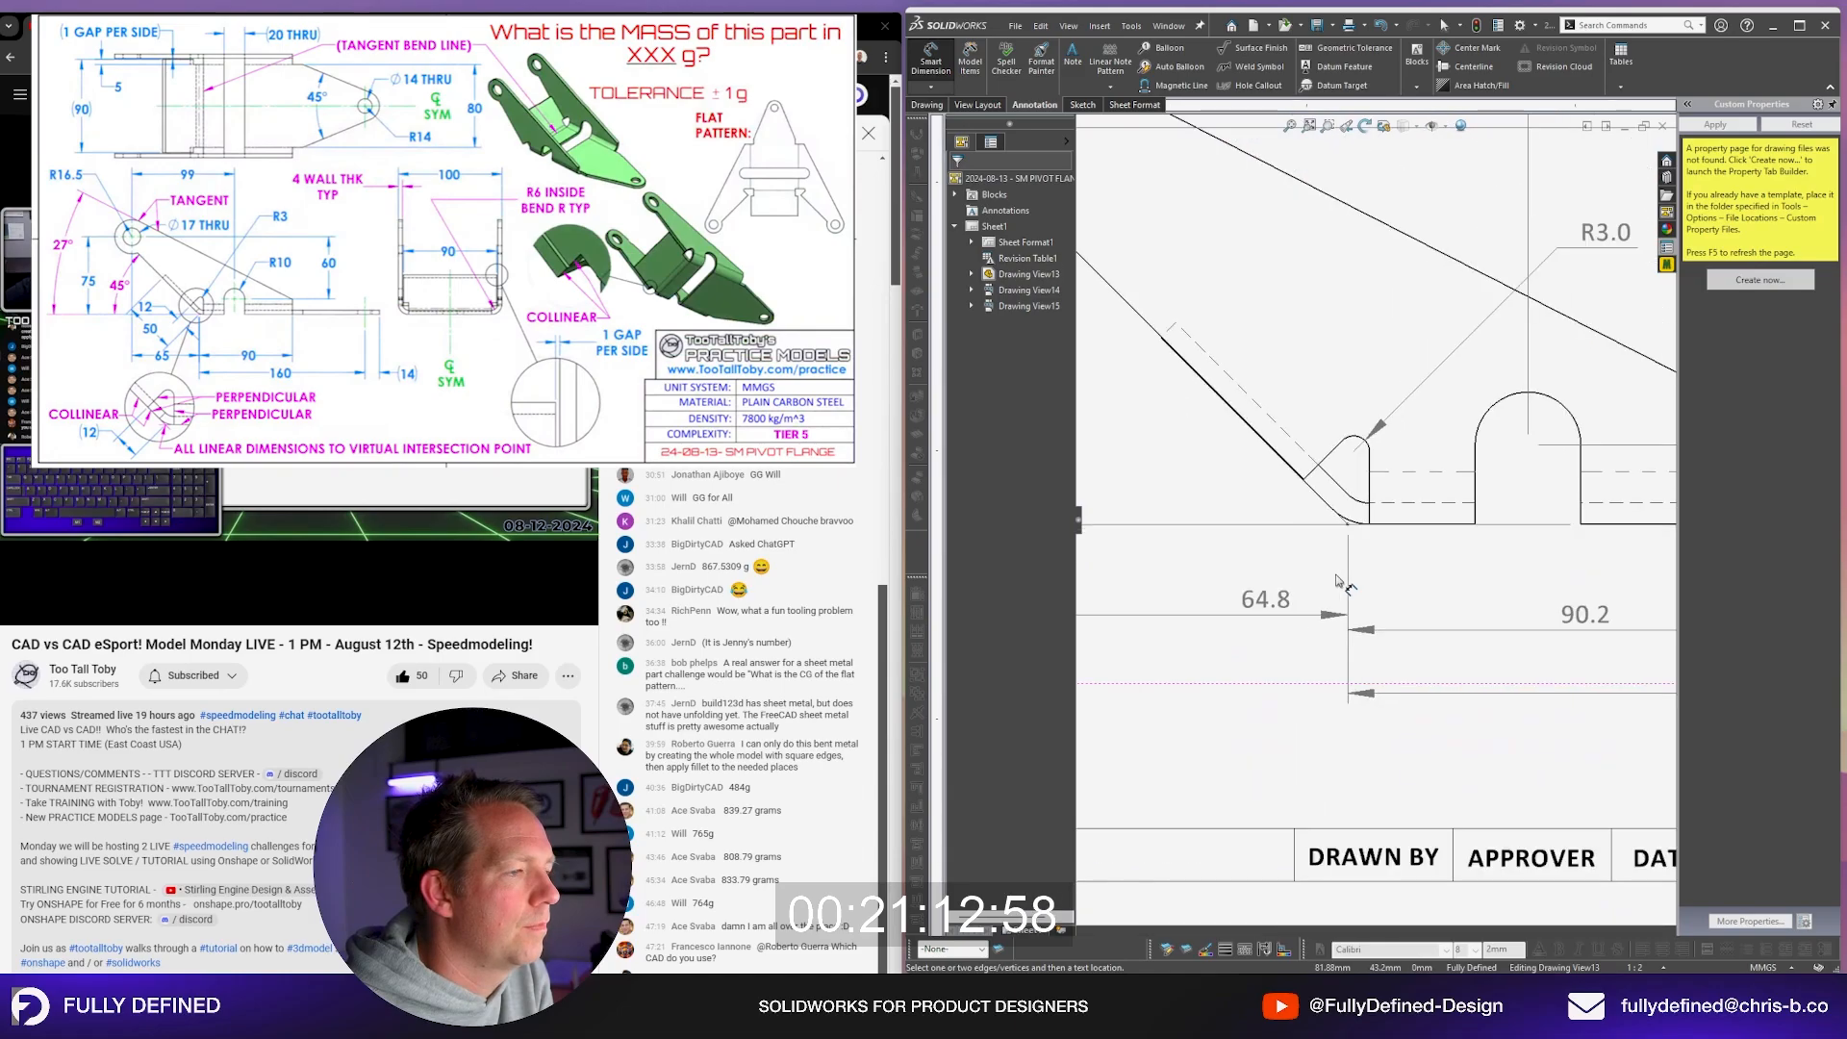
scroll(1250, 467, up, 3)
scroll(1399, 556, down, 7)
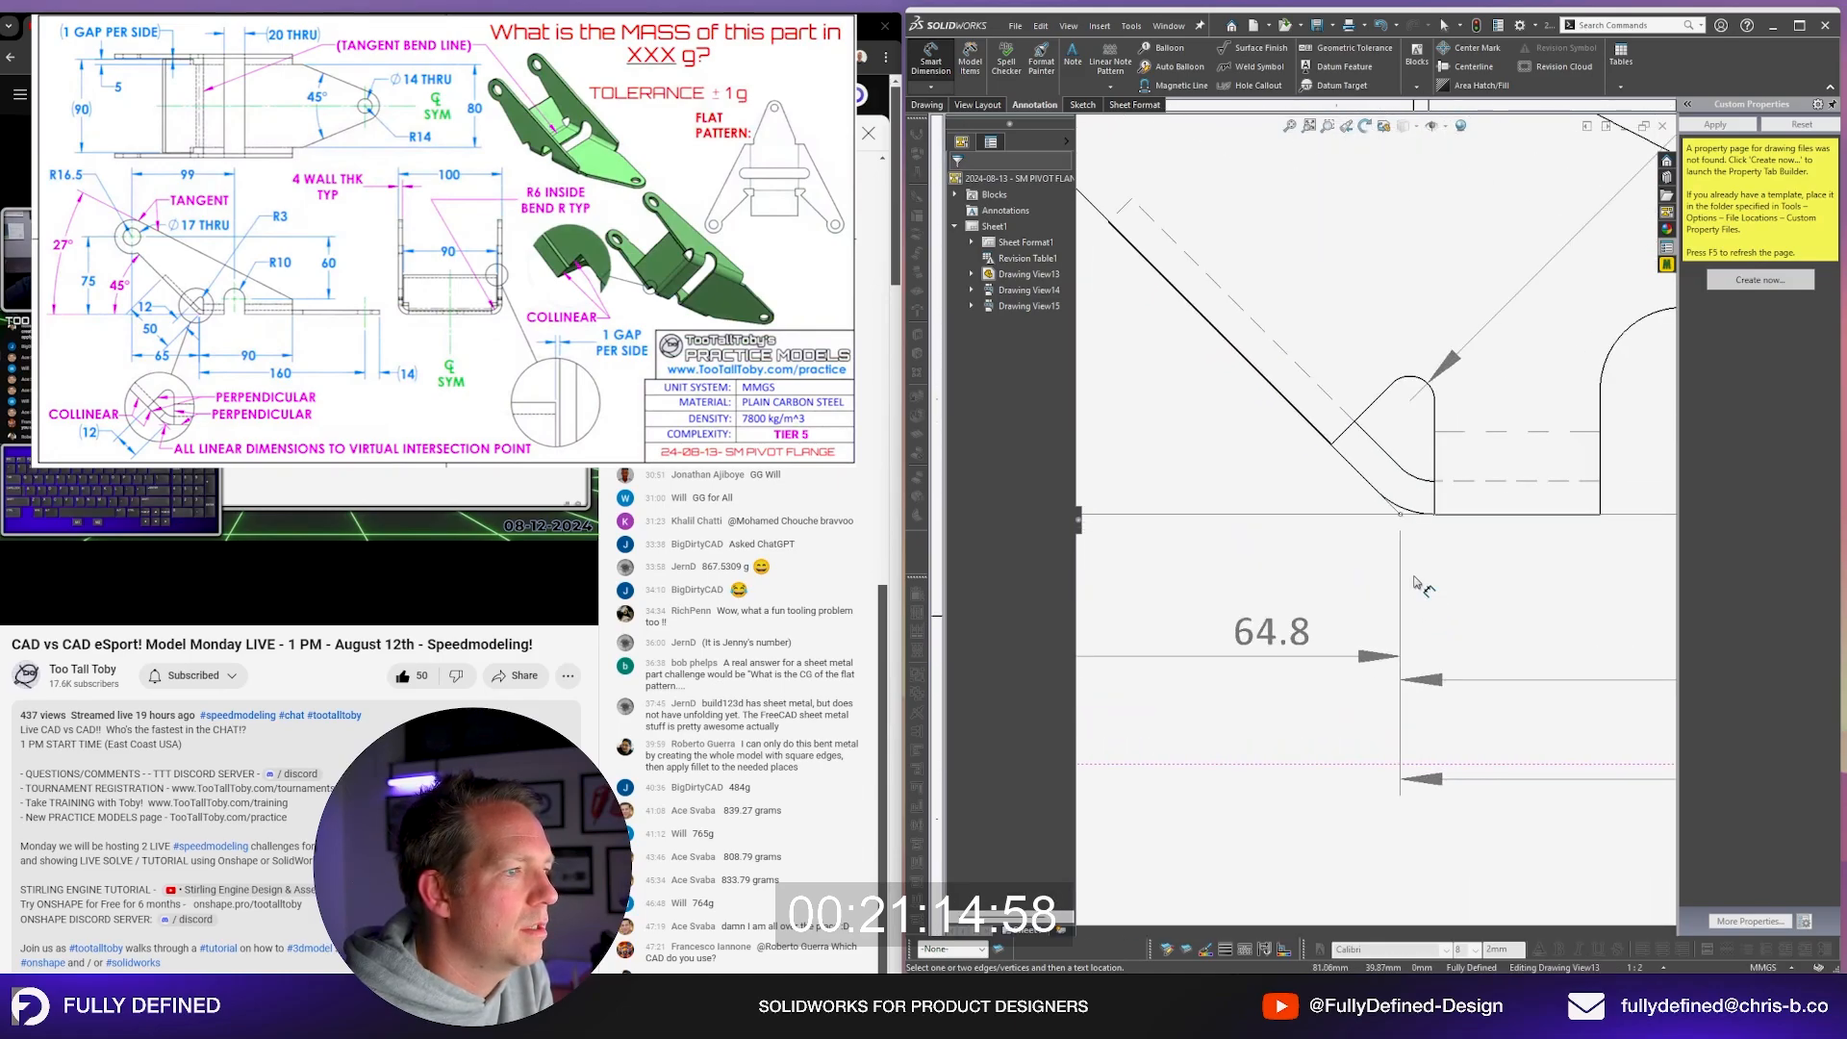
scroll(1377, 477, down, 3)
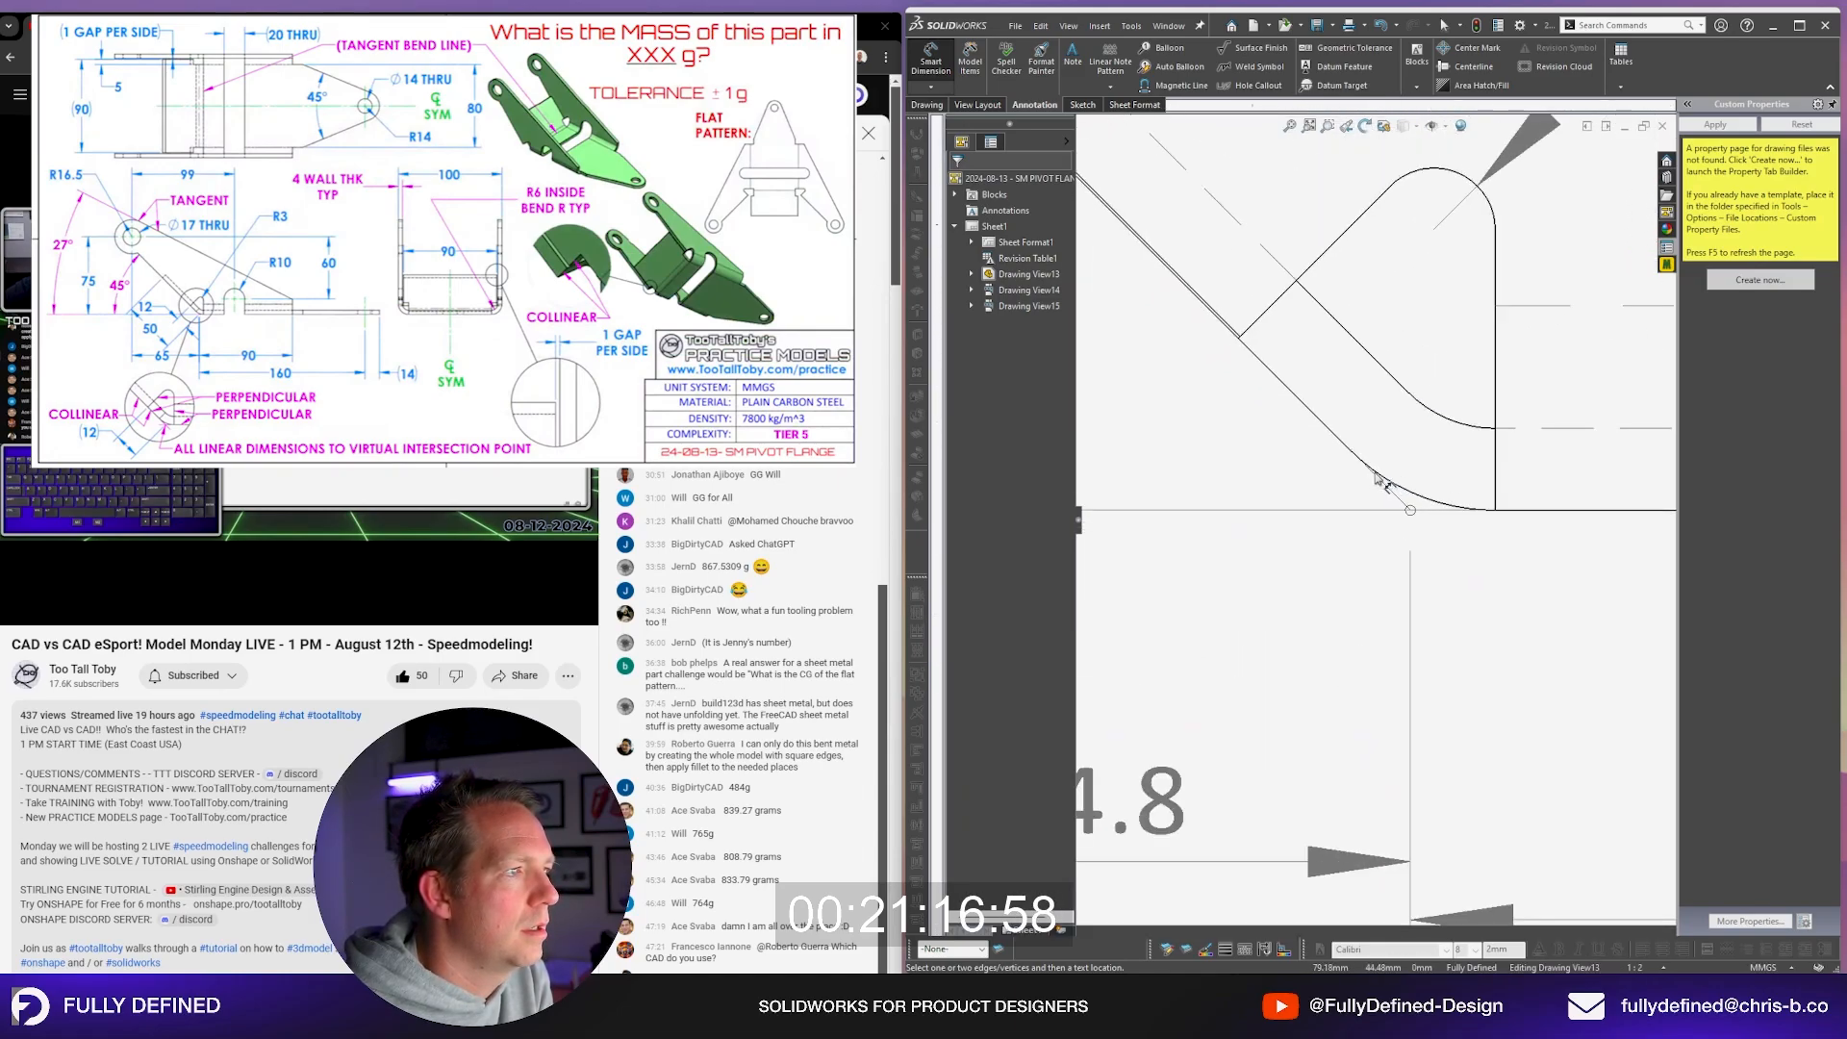
scroll(1377, 477, up, 6)
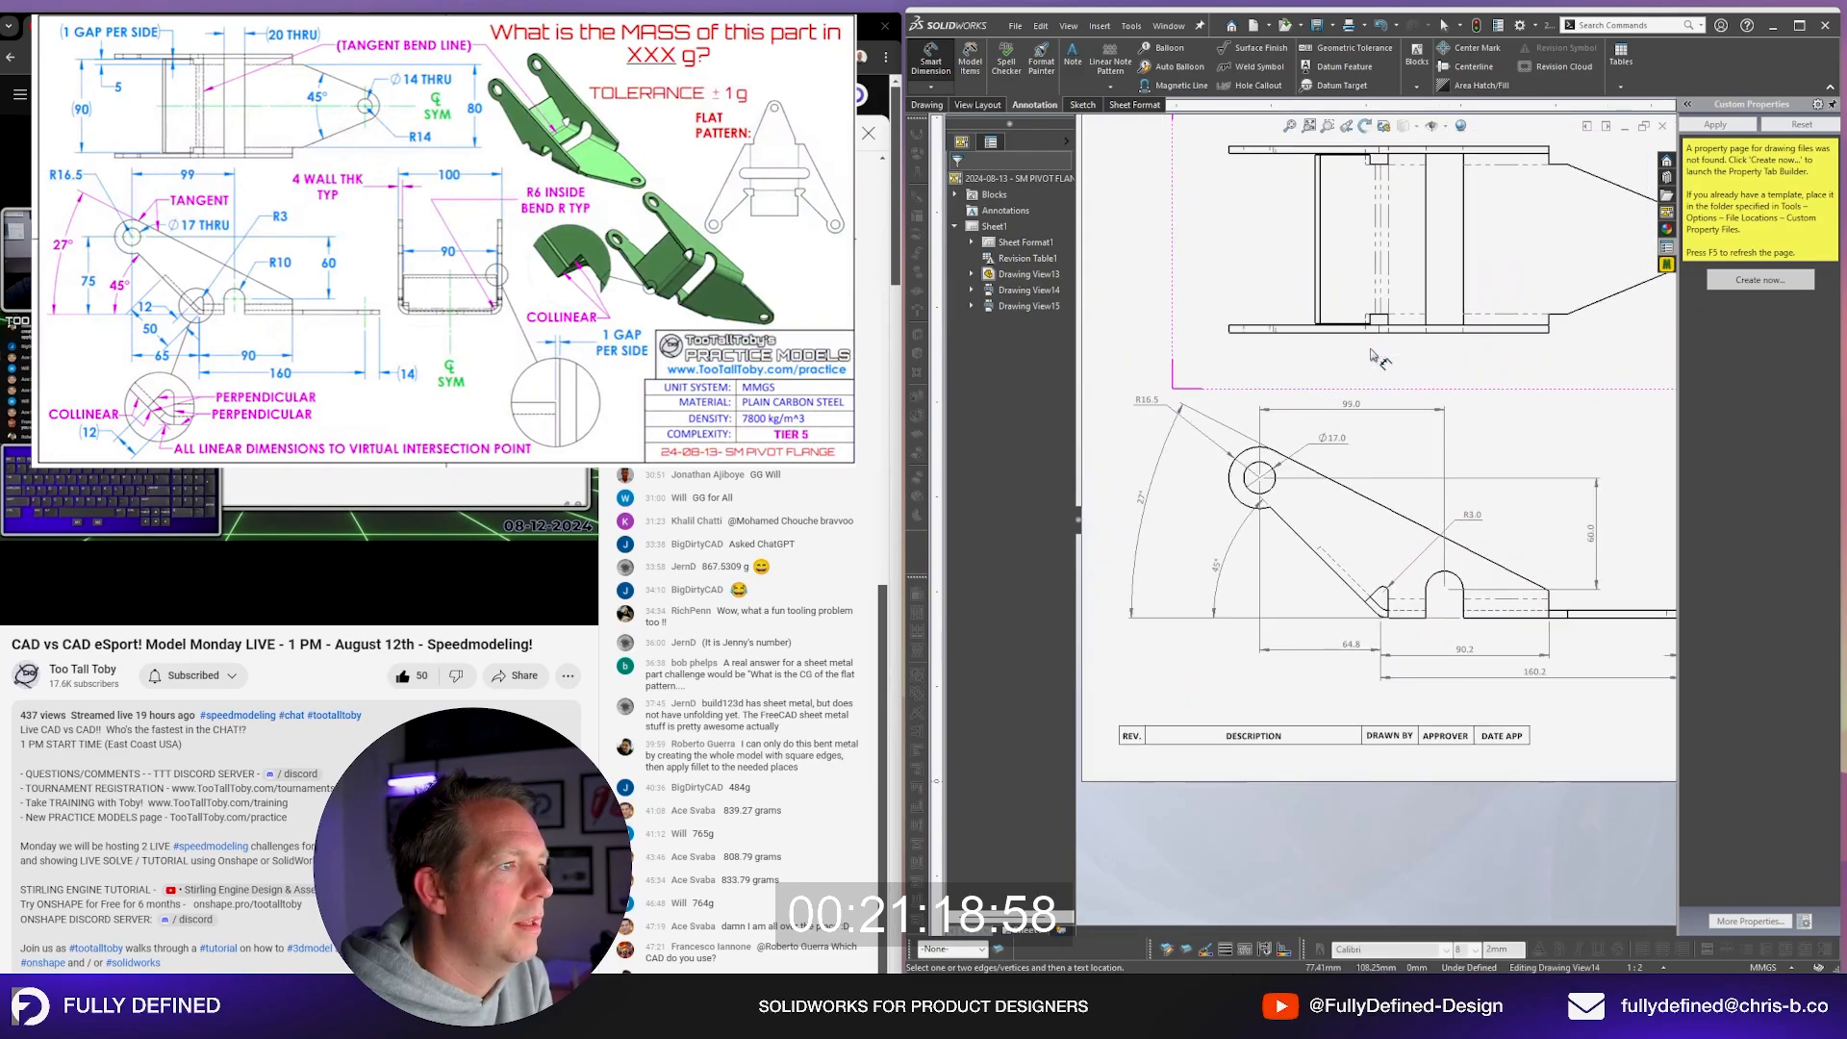
Step: Dimension the tab hole's diameter and the radius of the tab's rounded end in the top view
scroll(1375, 358, up, 5)
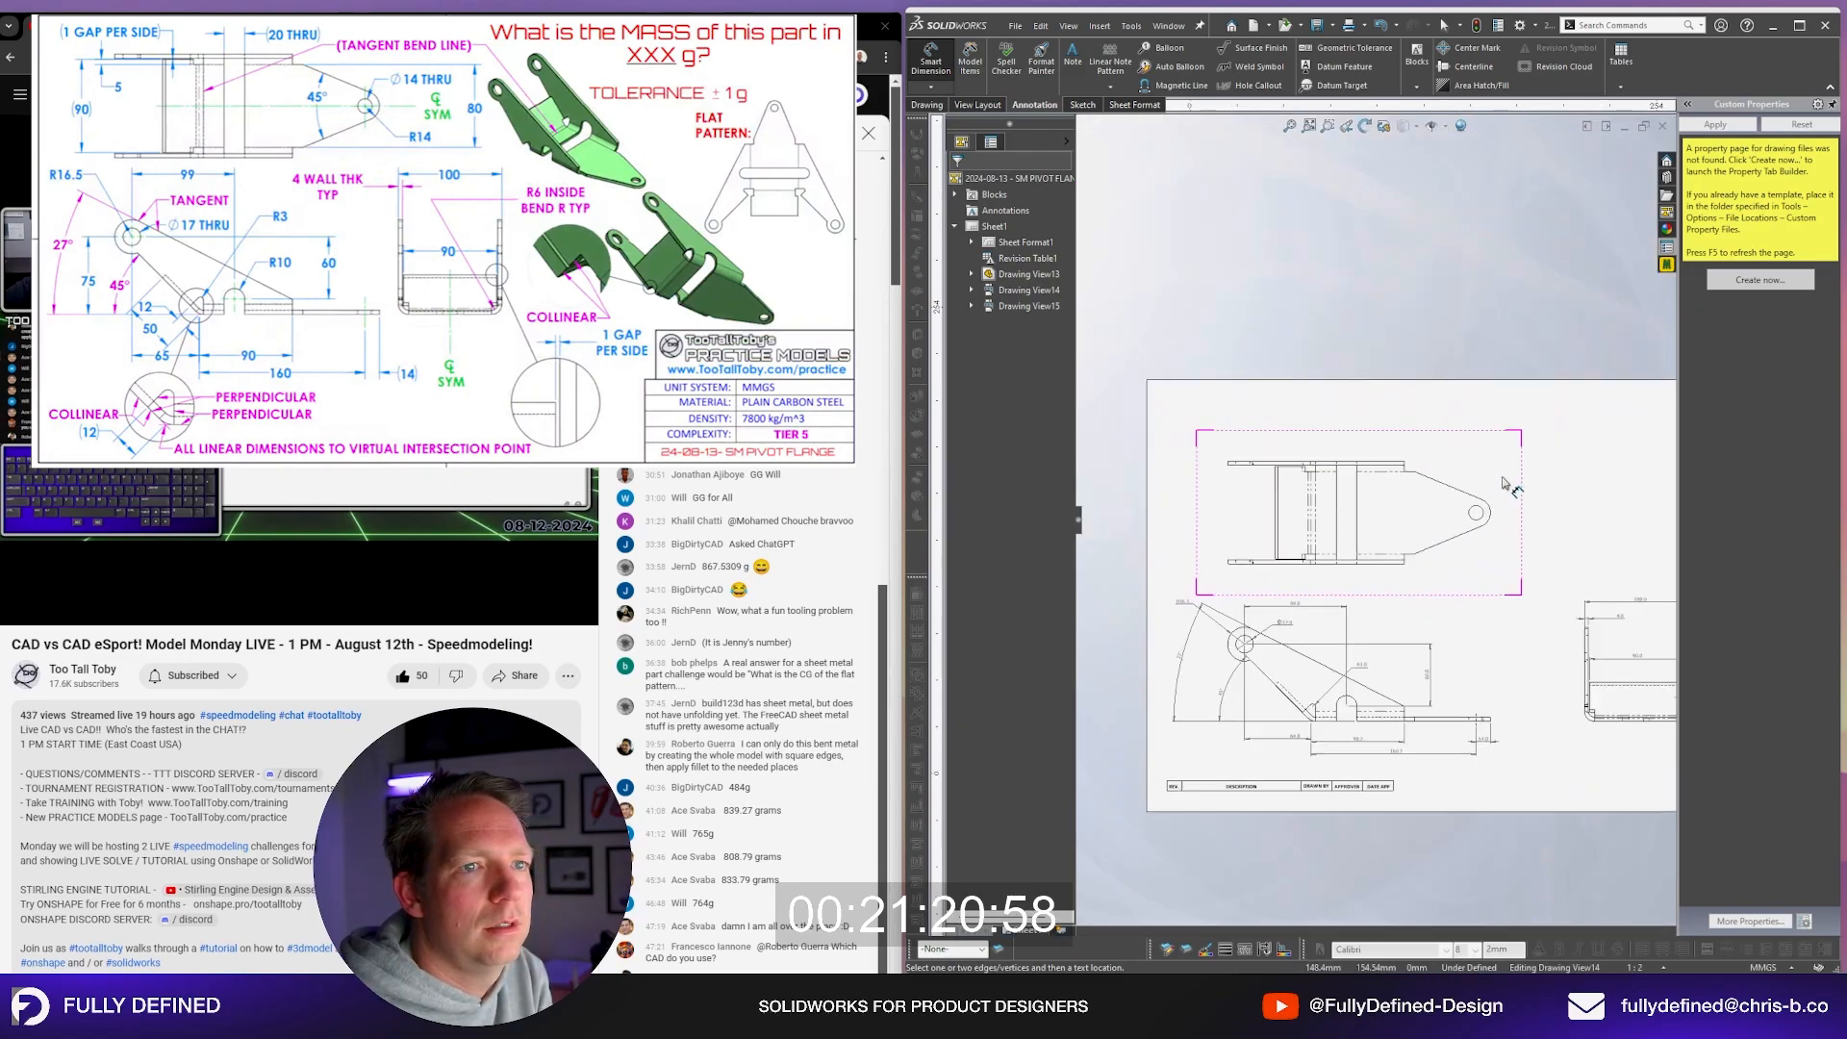
scroll(1505, 486, down, 3)
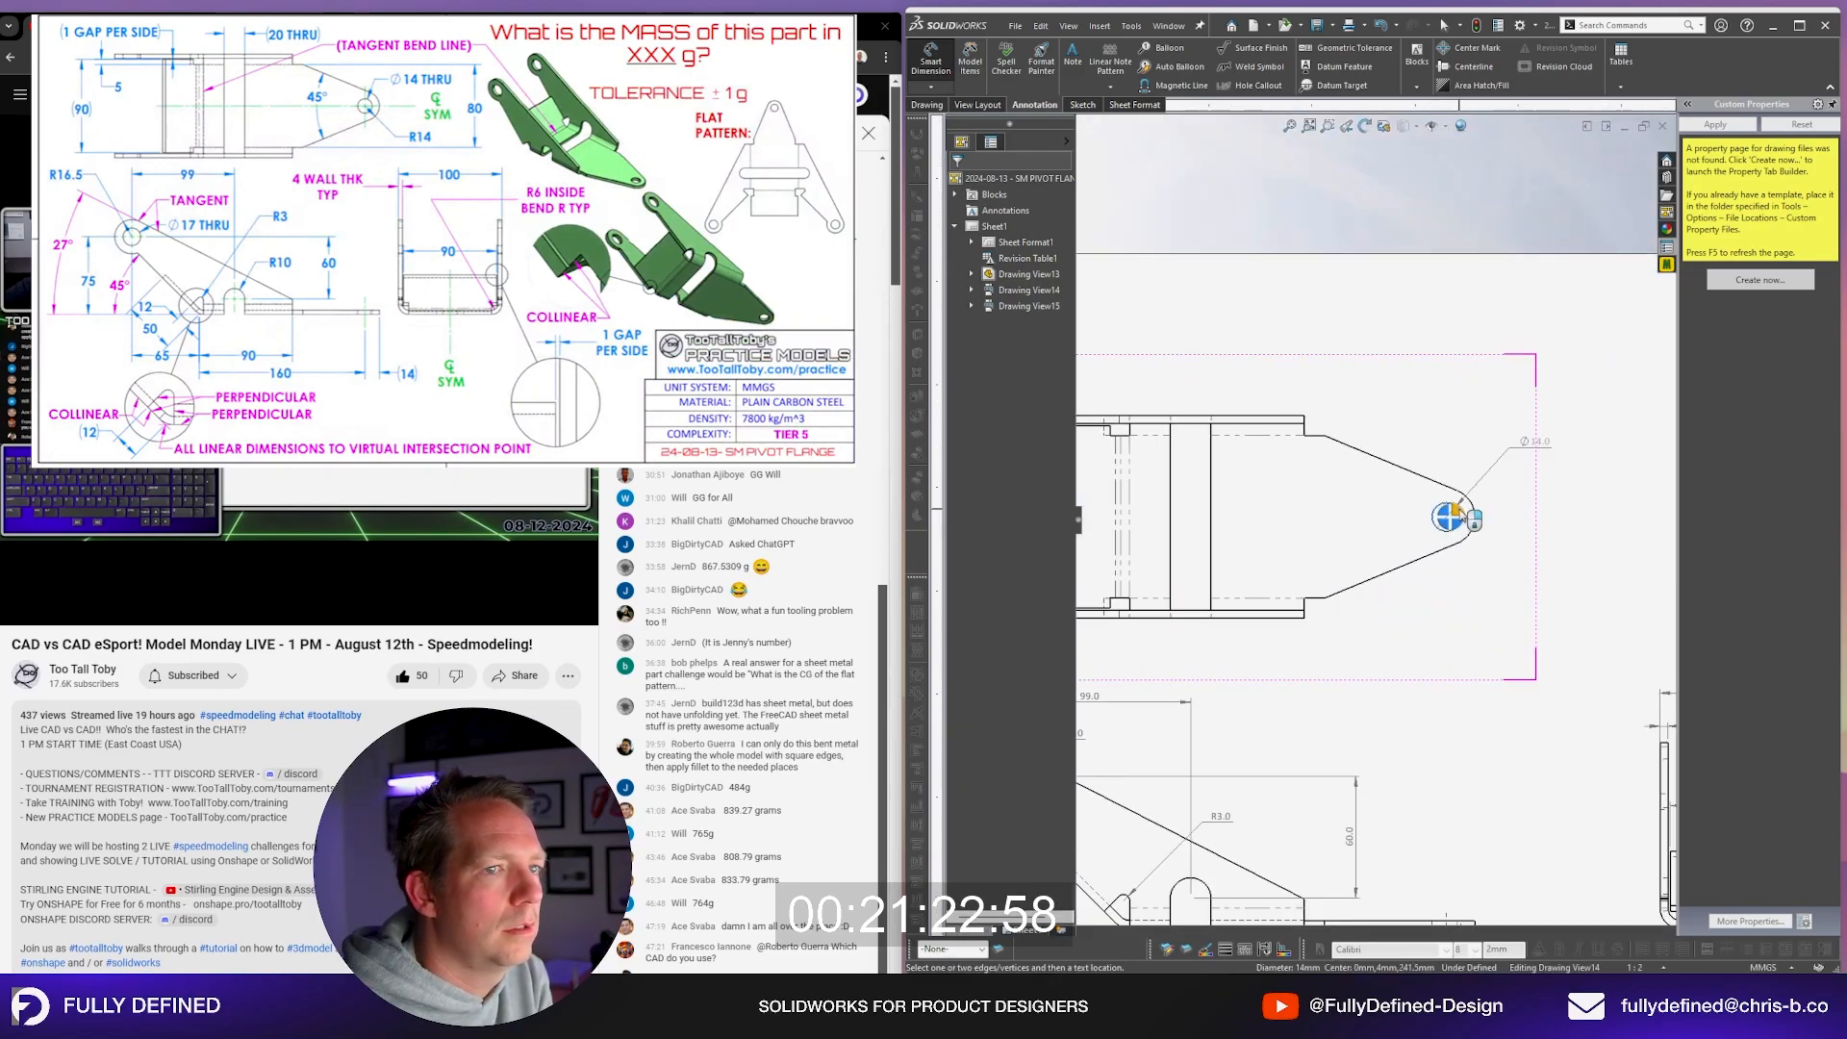
click(1466, 520)
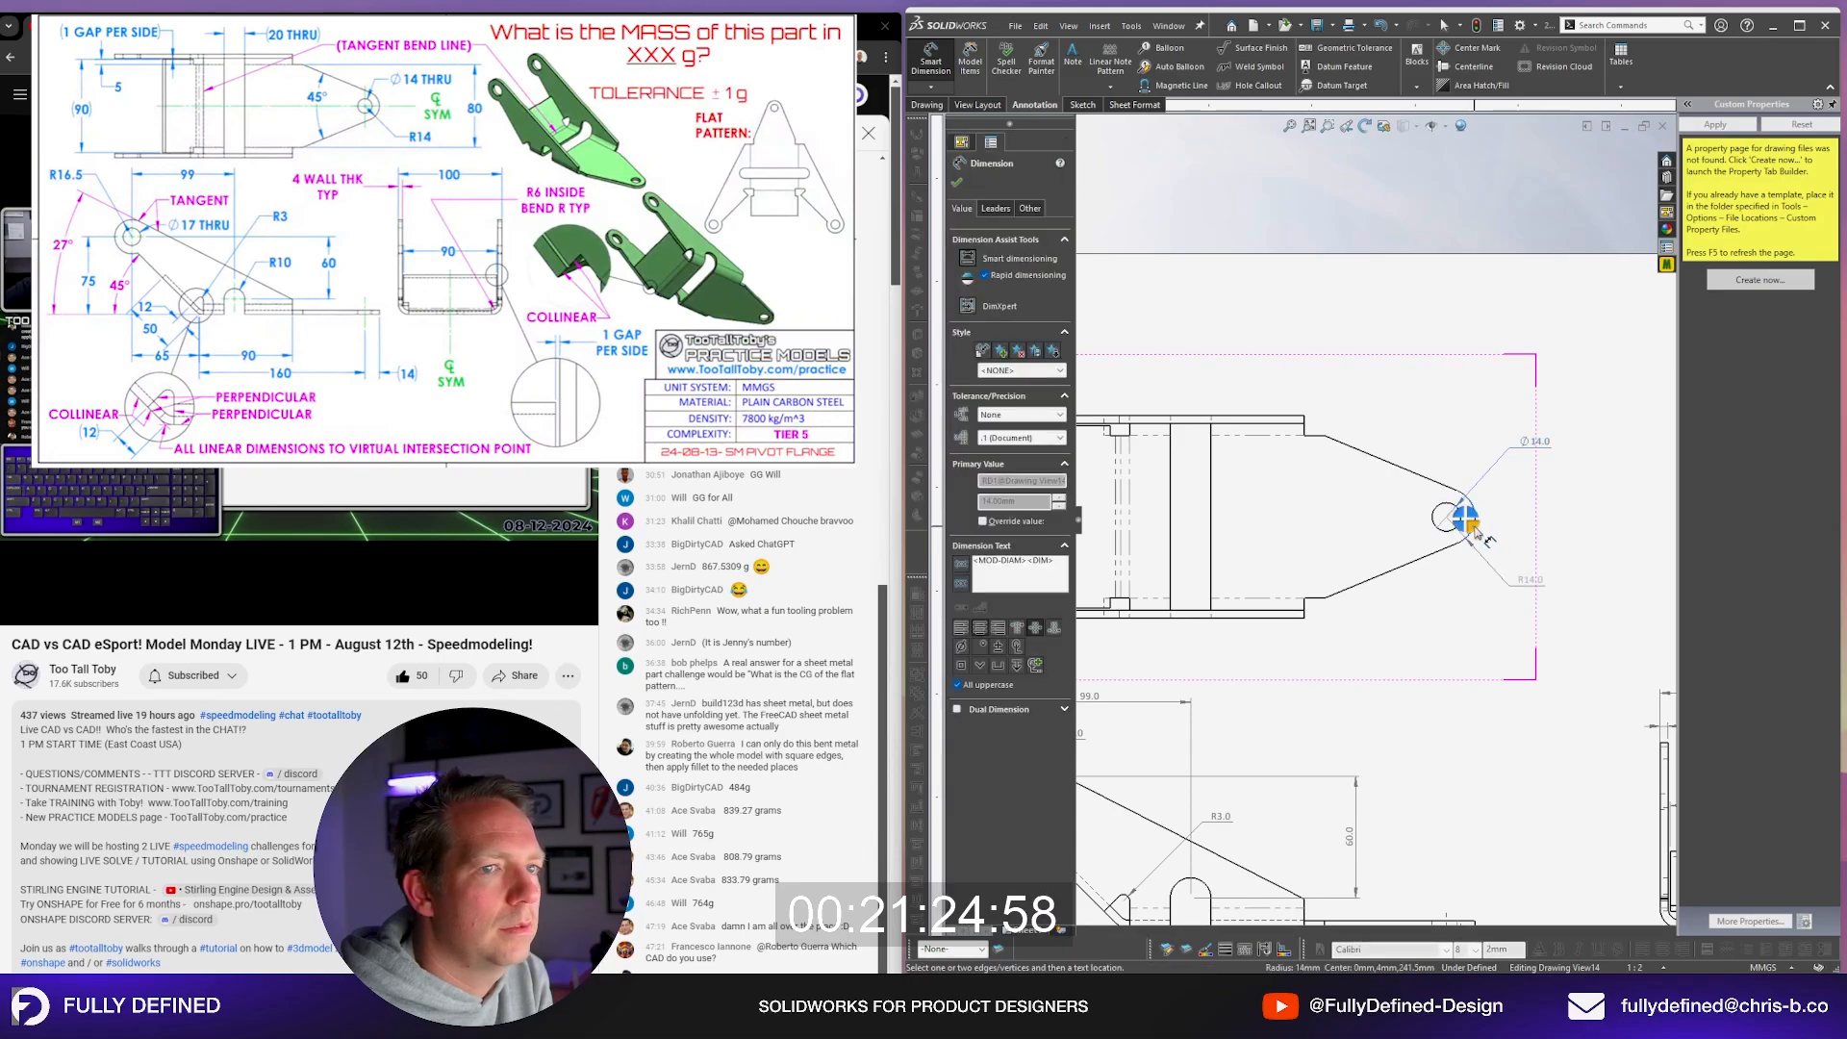
click(1474, 527)
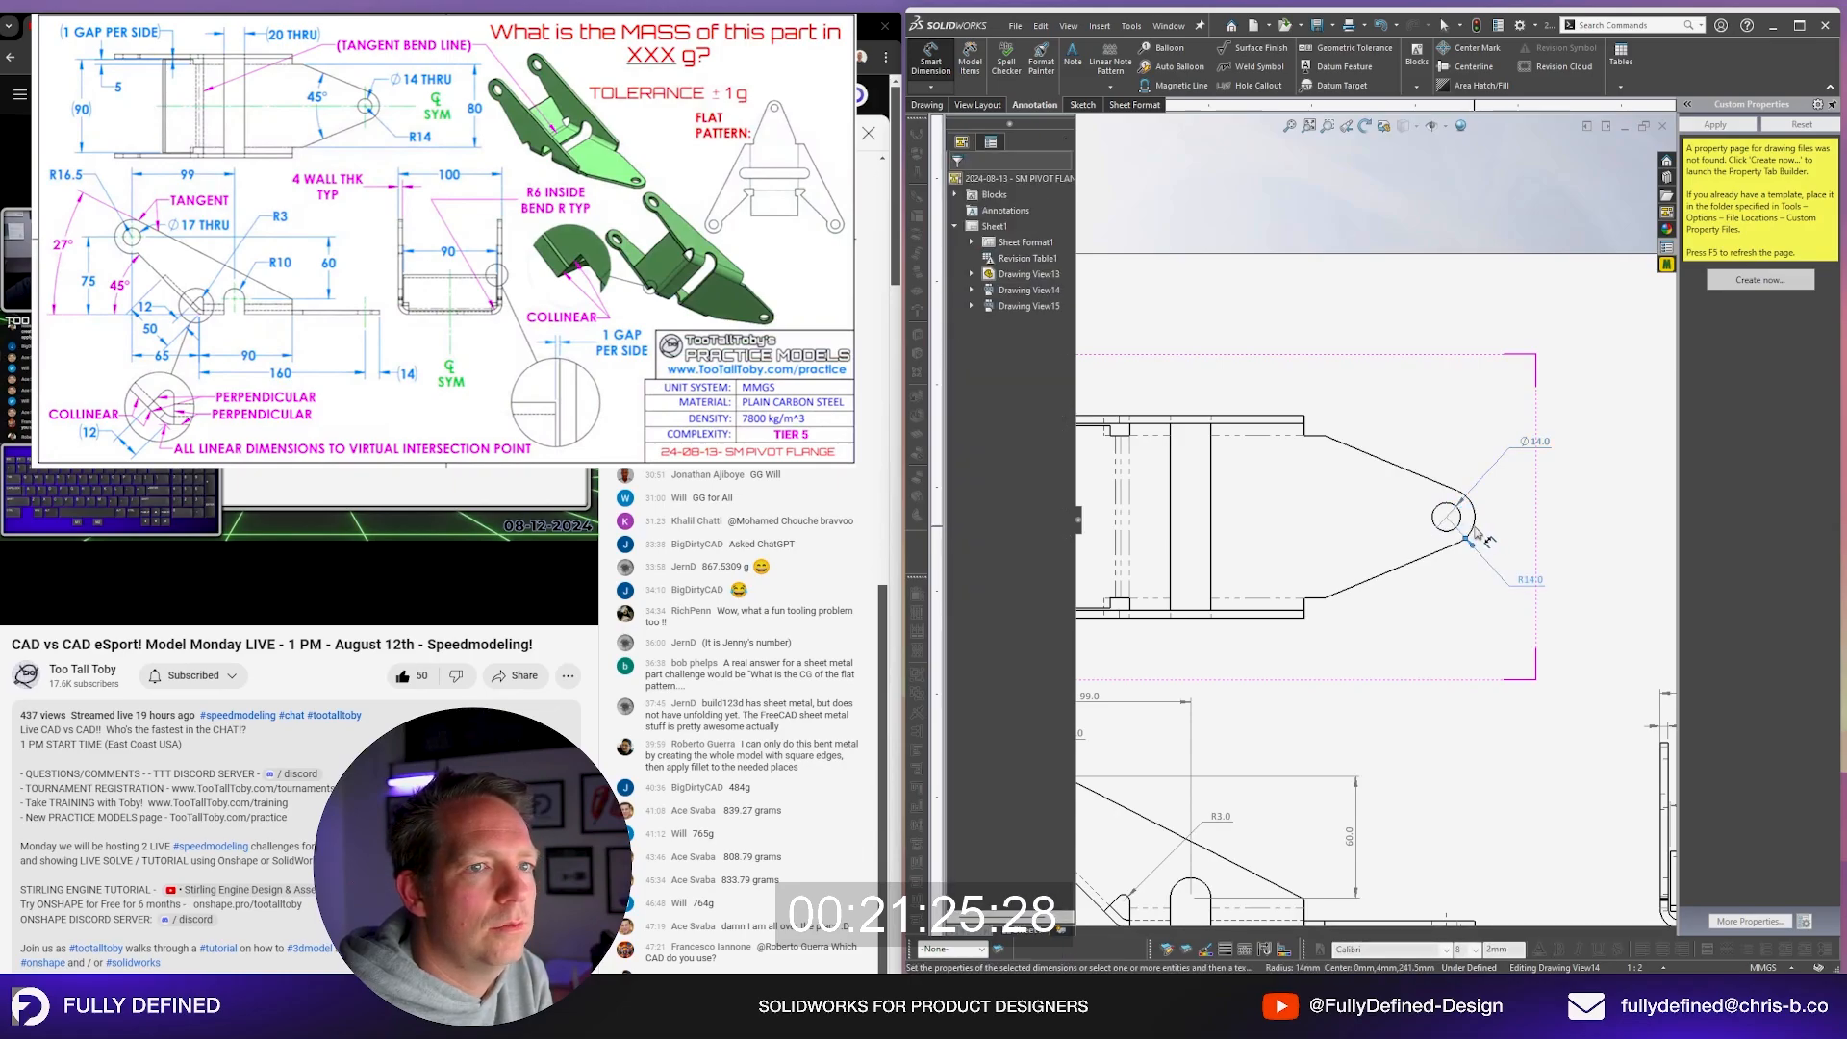
Step: Dimension the tab's full width and the angle between its two sloped edges in the top view
click(1318, 439)
click(1316, 597)
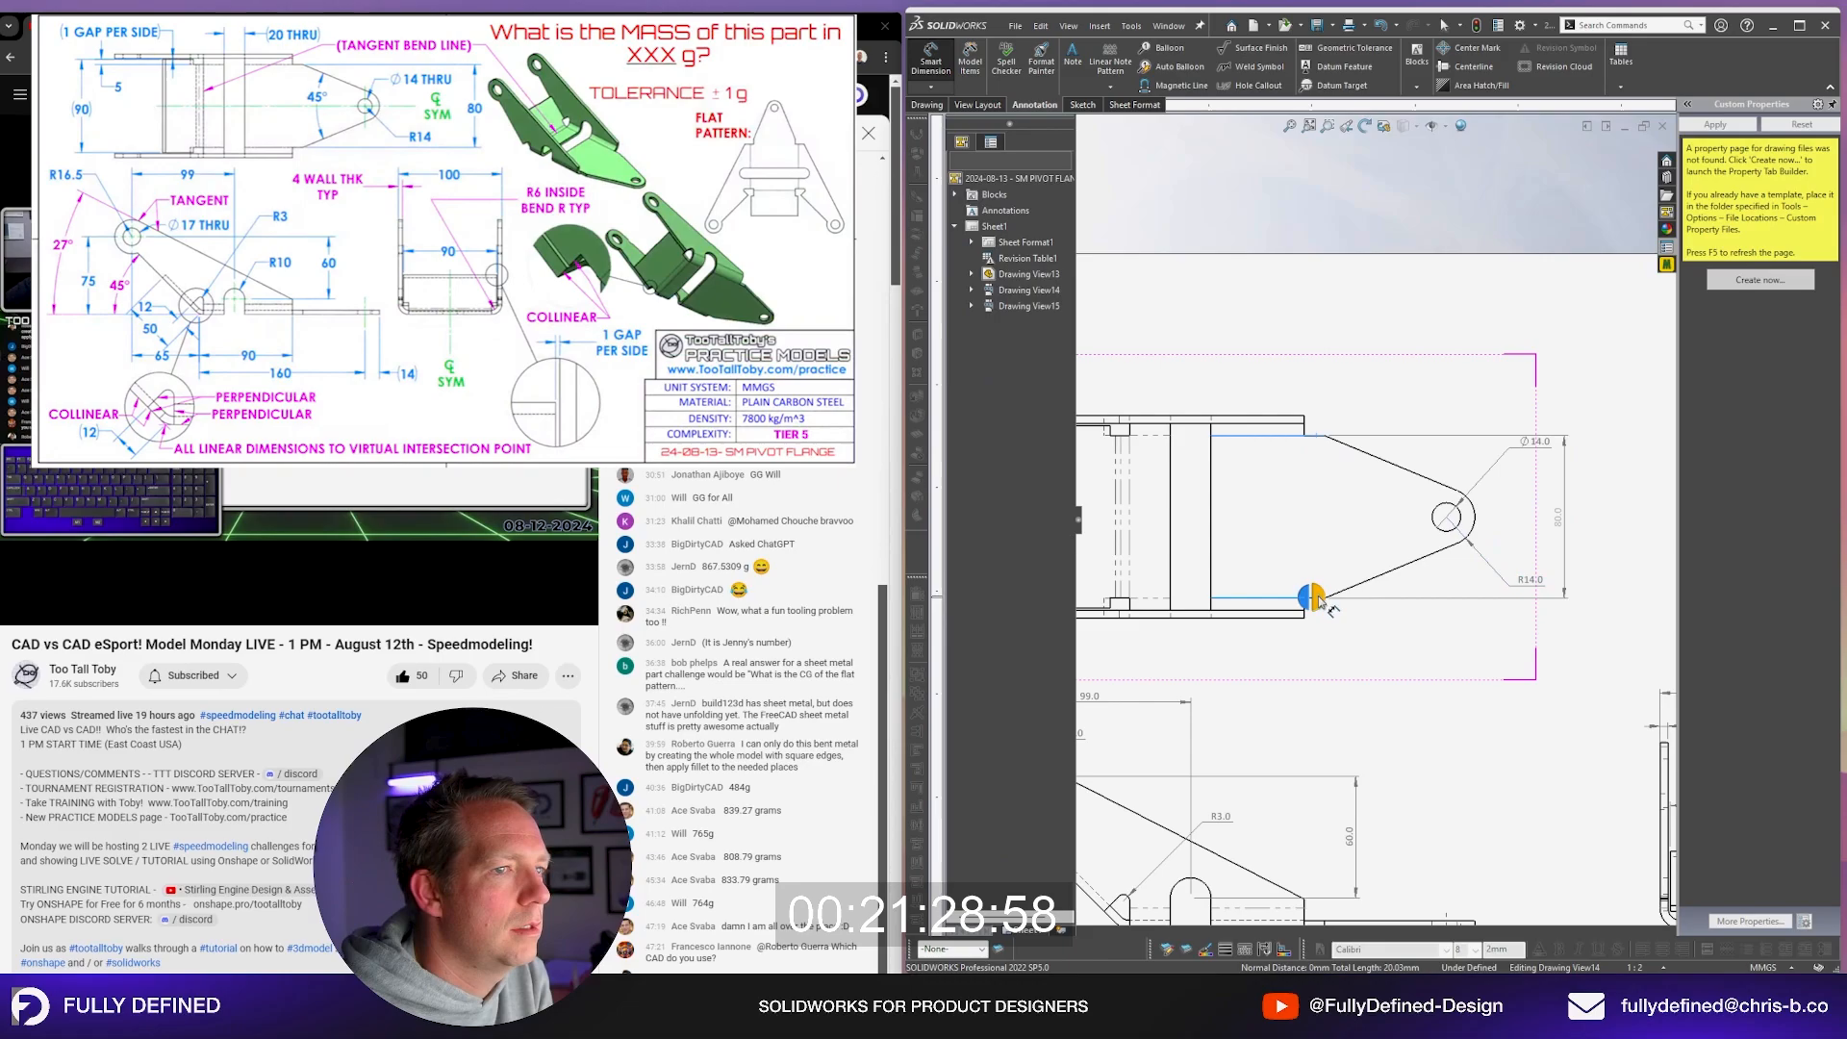
click(1316, 598)
click(1401, 557)
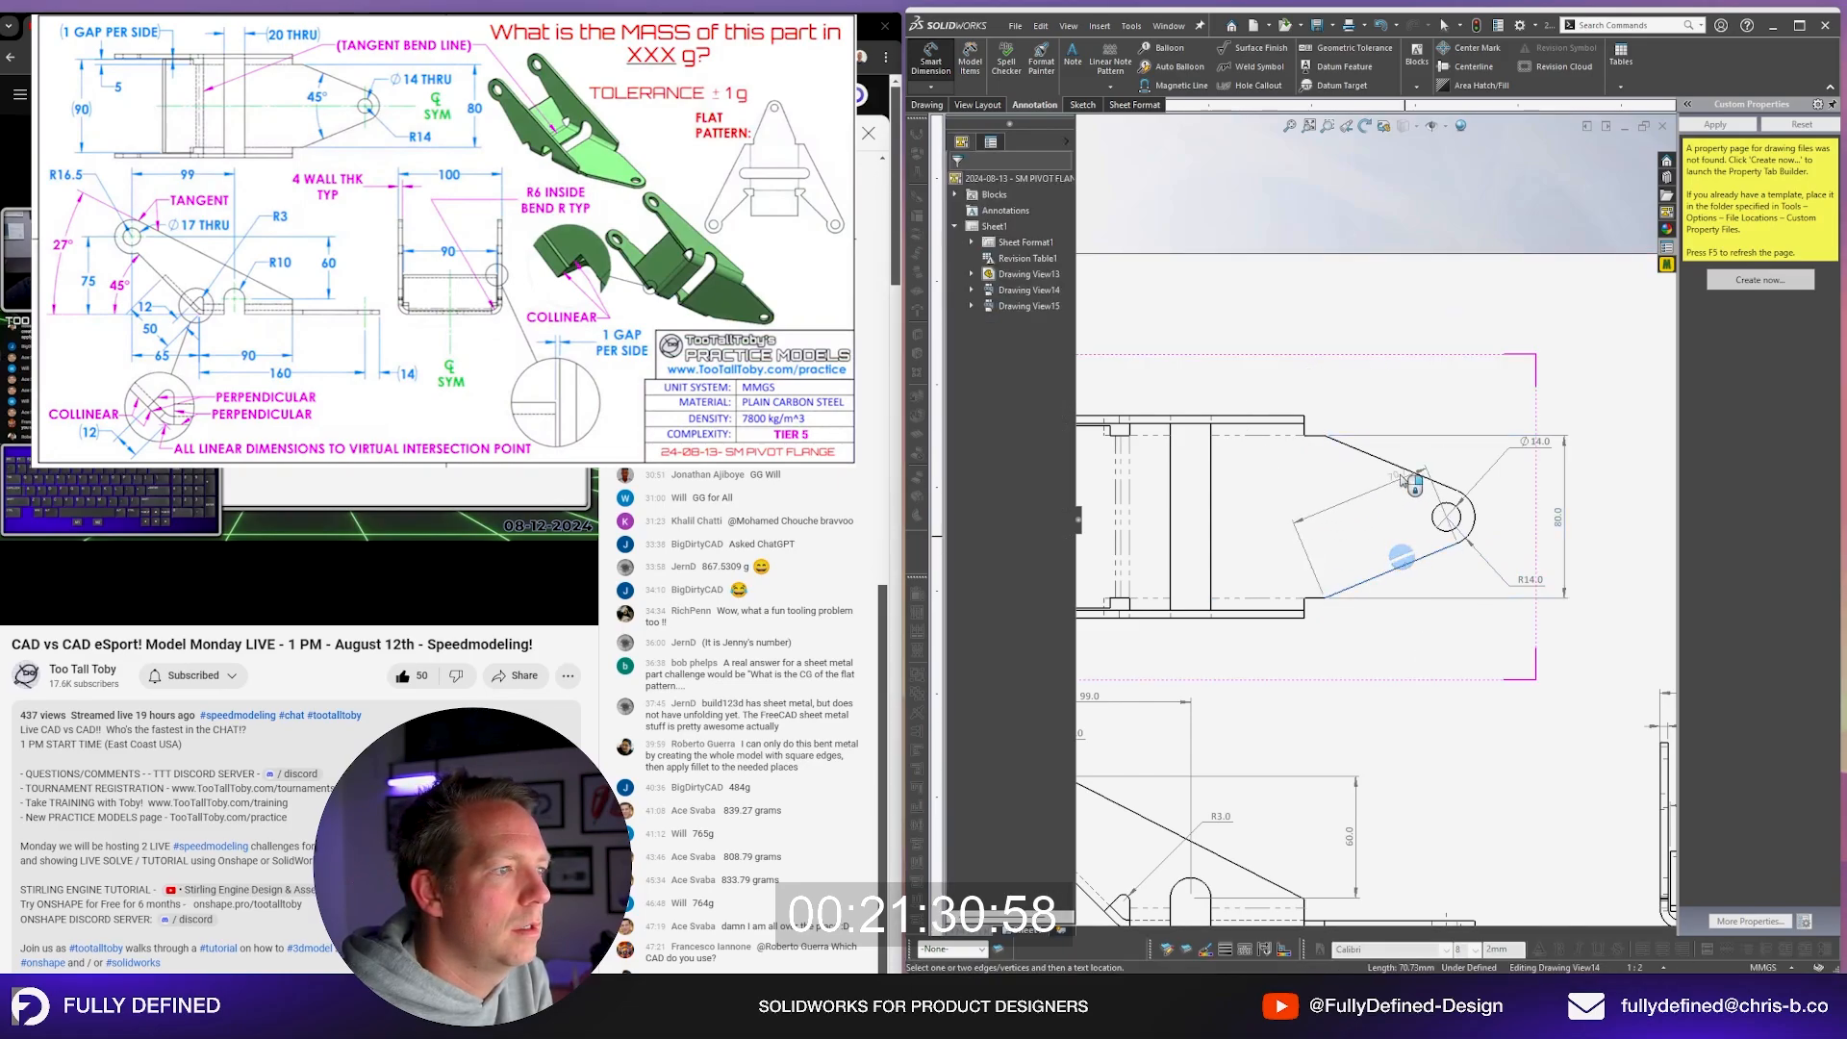
click(1401, 475)
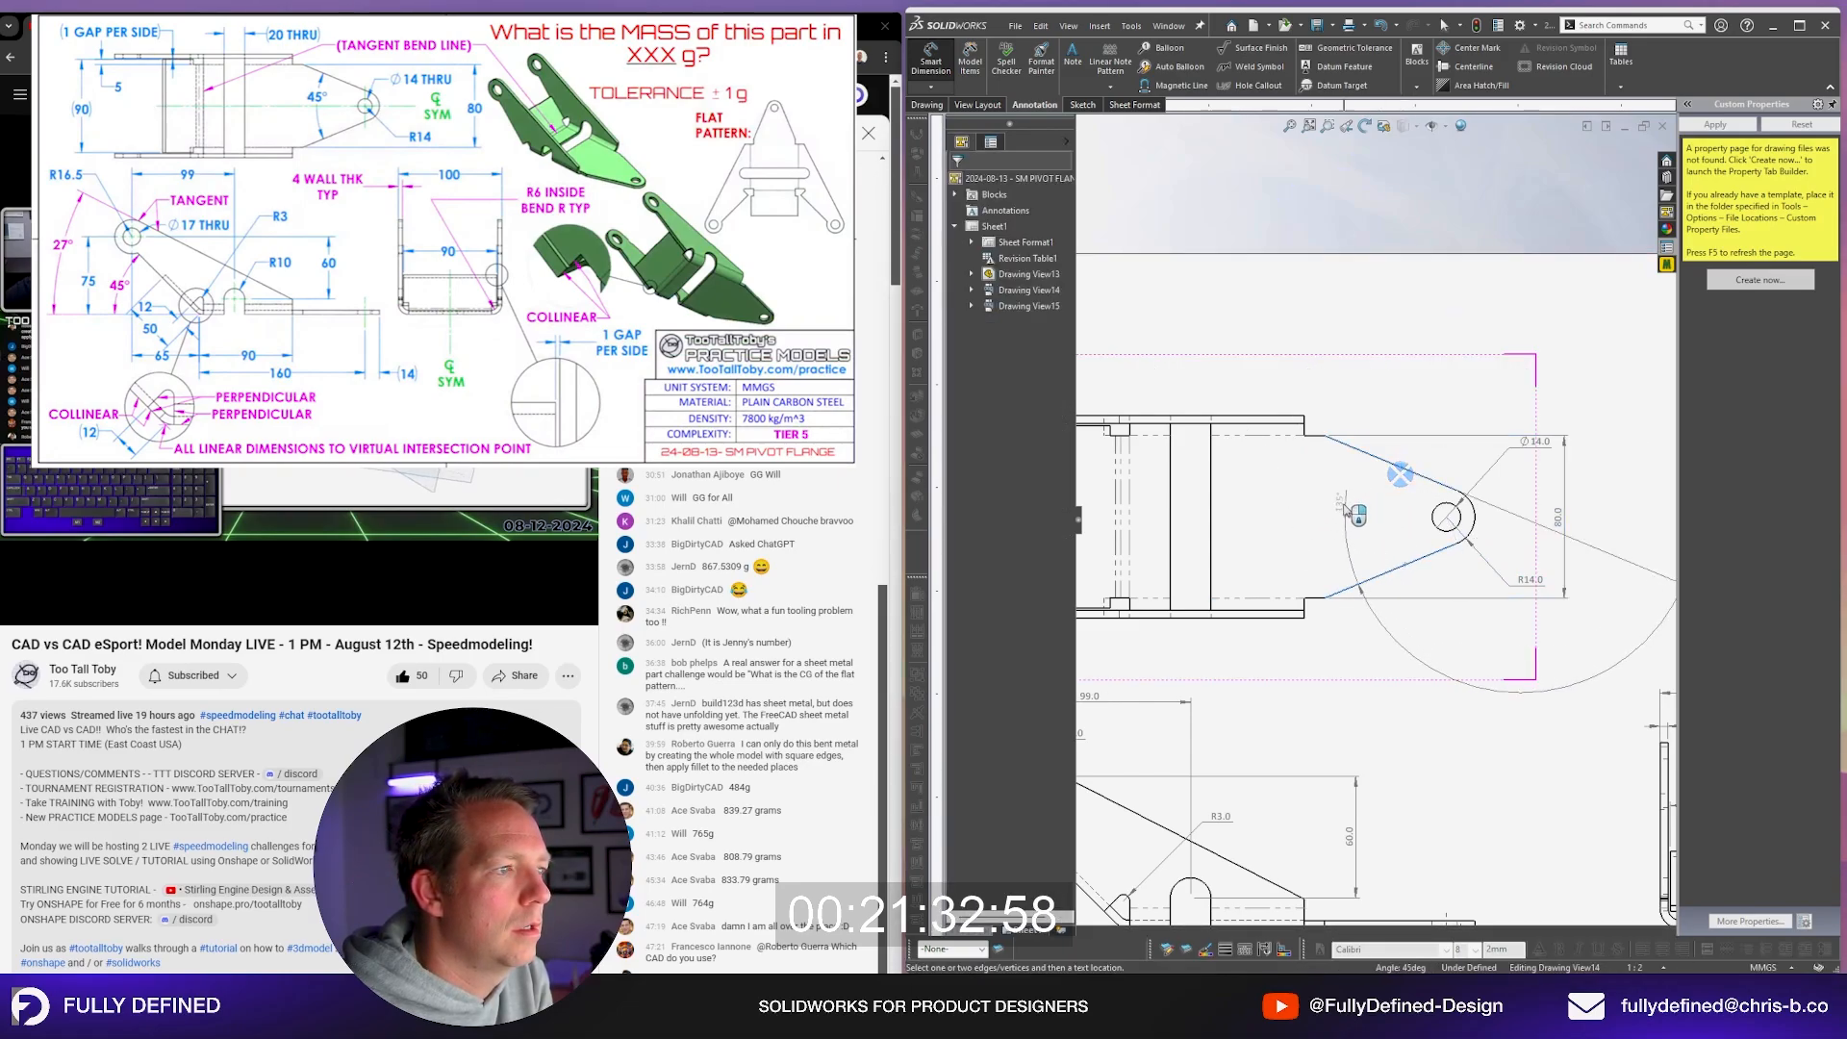
click(1377, 517)
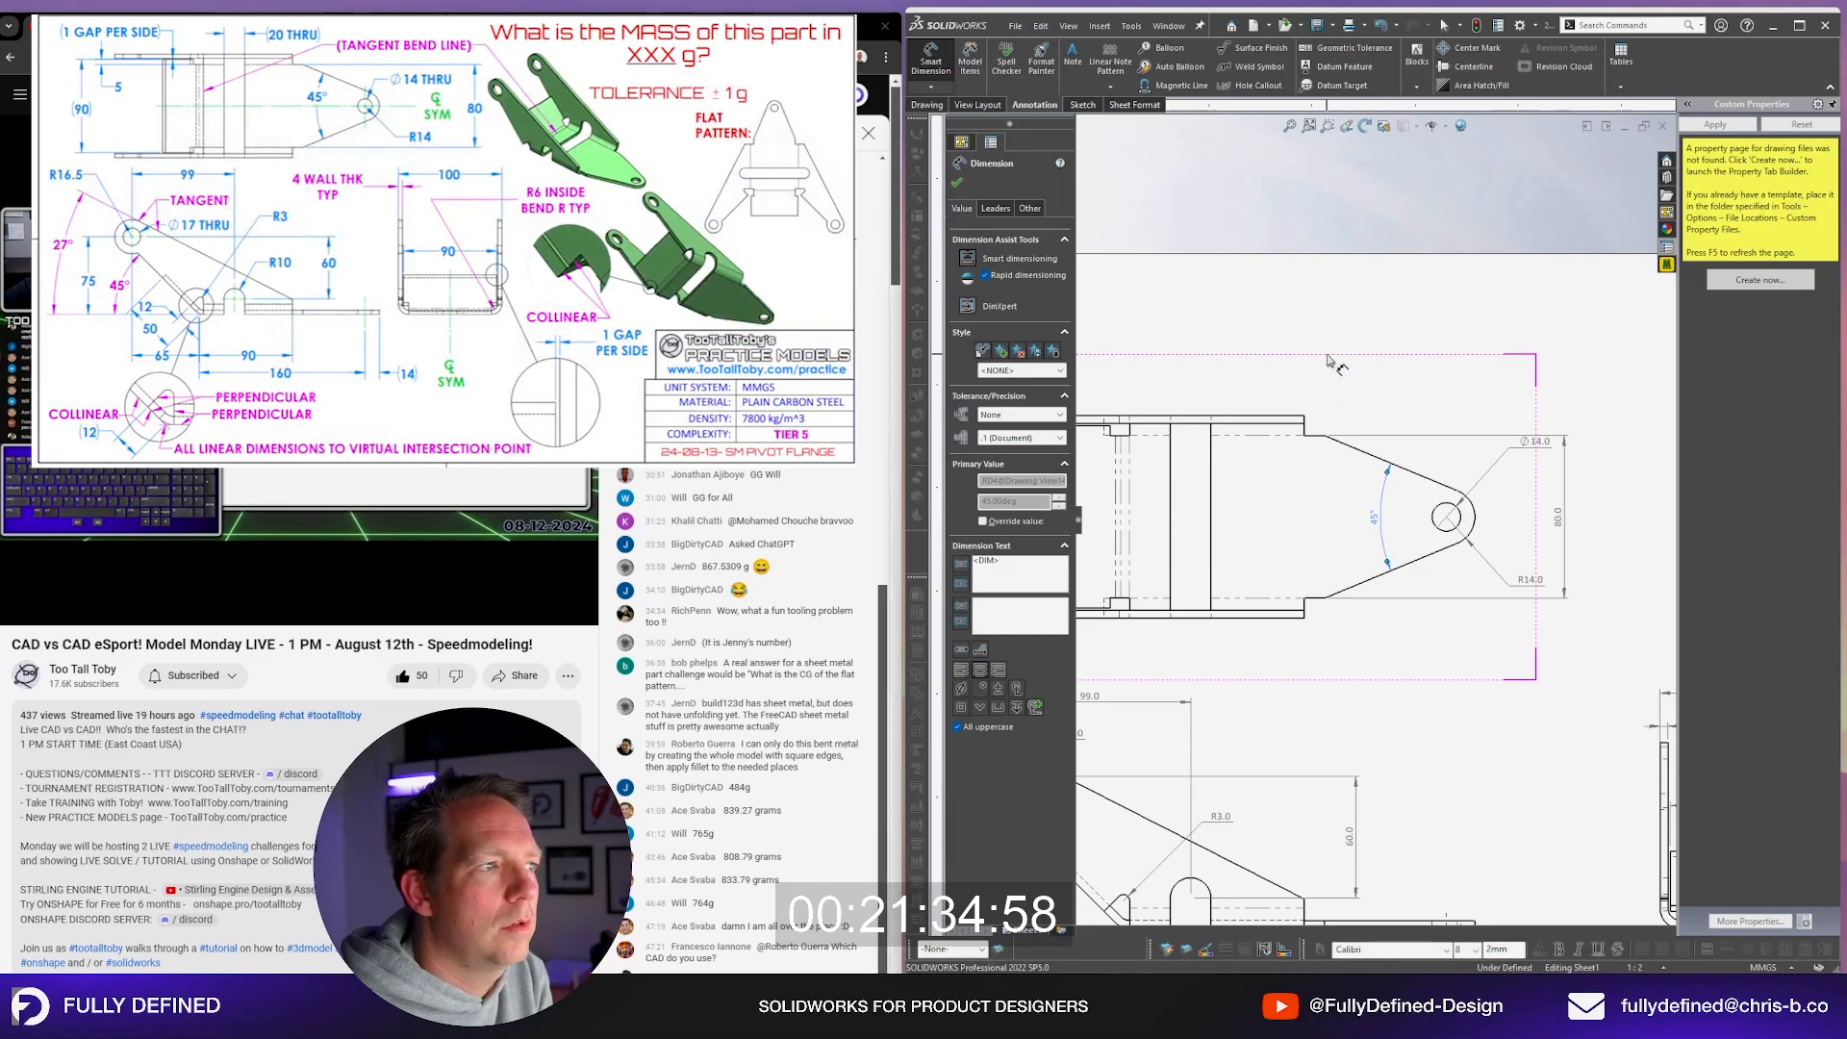
Step: Dimension the distance between the two parallel slot edges across the middle of the top view, placing it above the view
click(1215, 478)
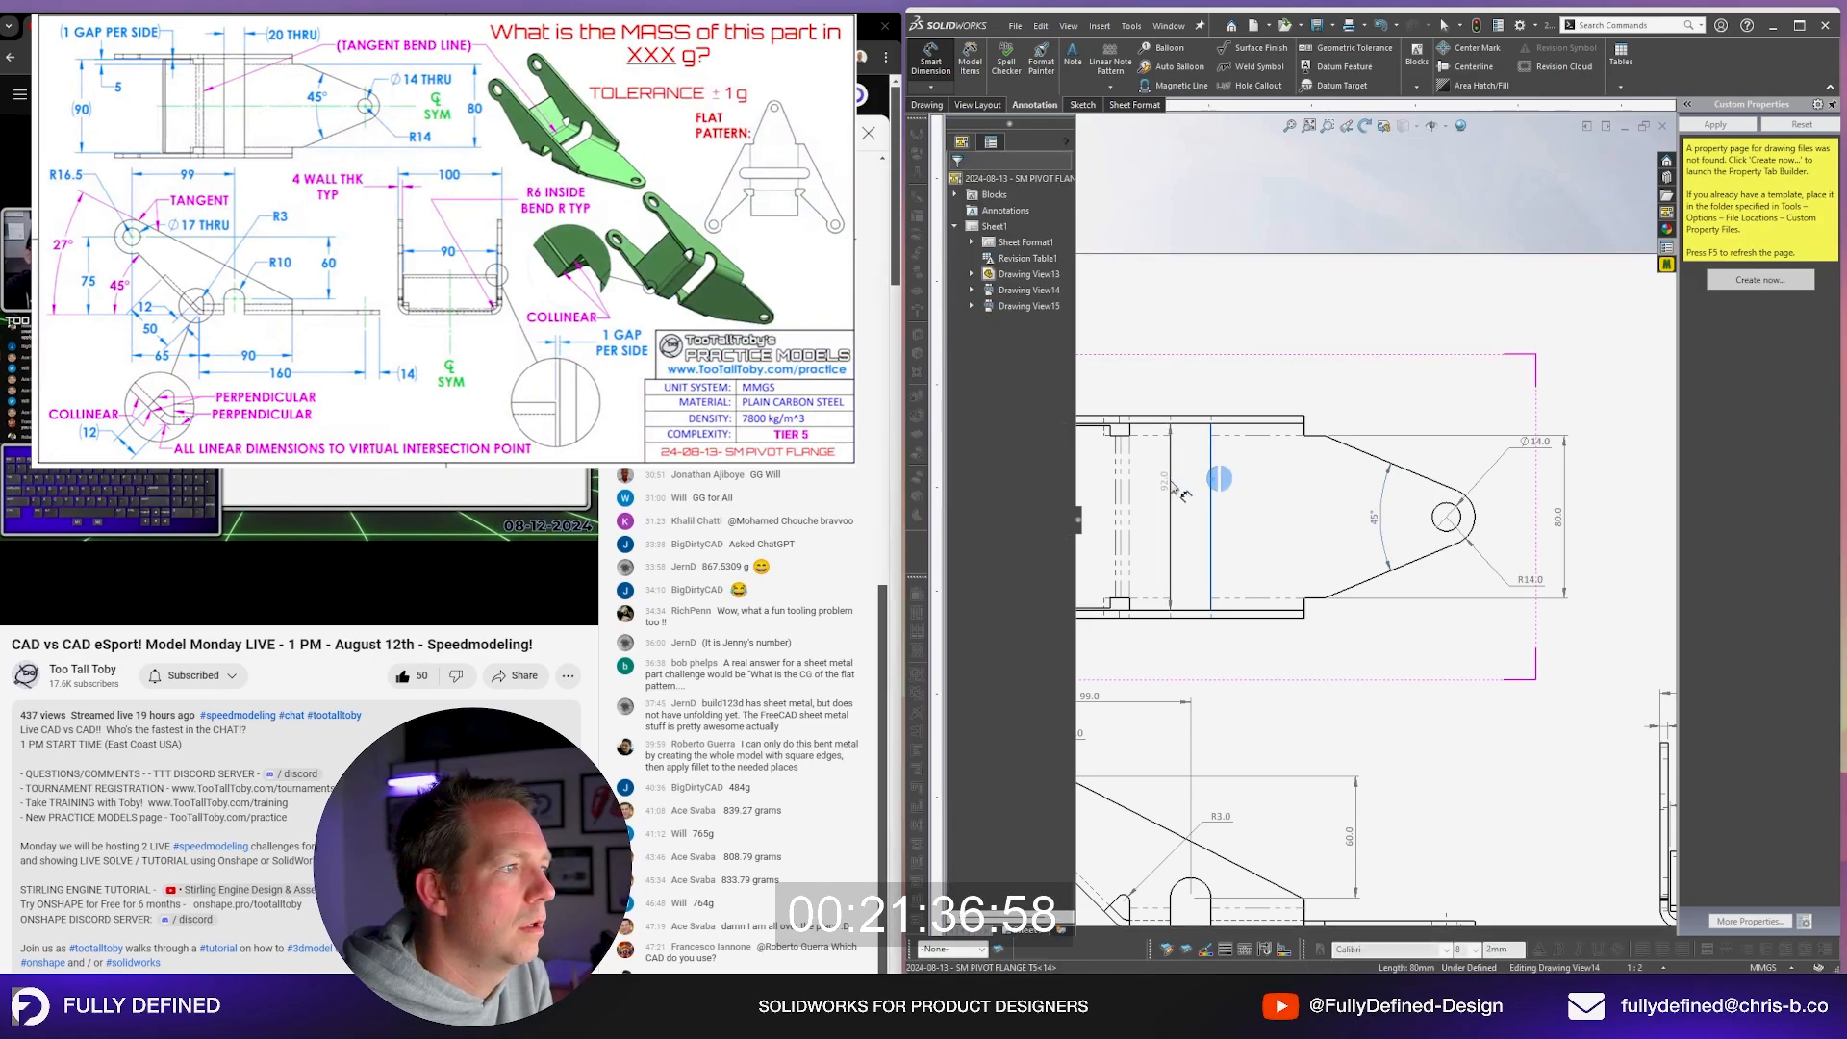
click(1170, 488)
click(1275, 394)
key(f)
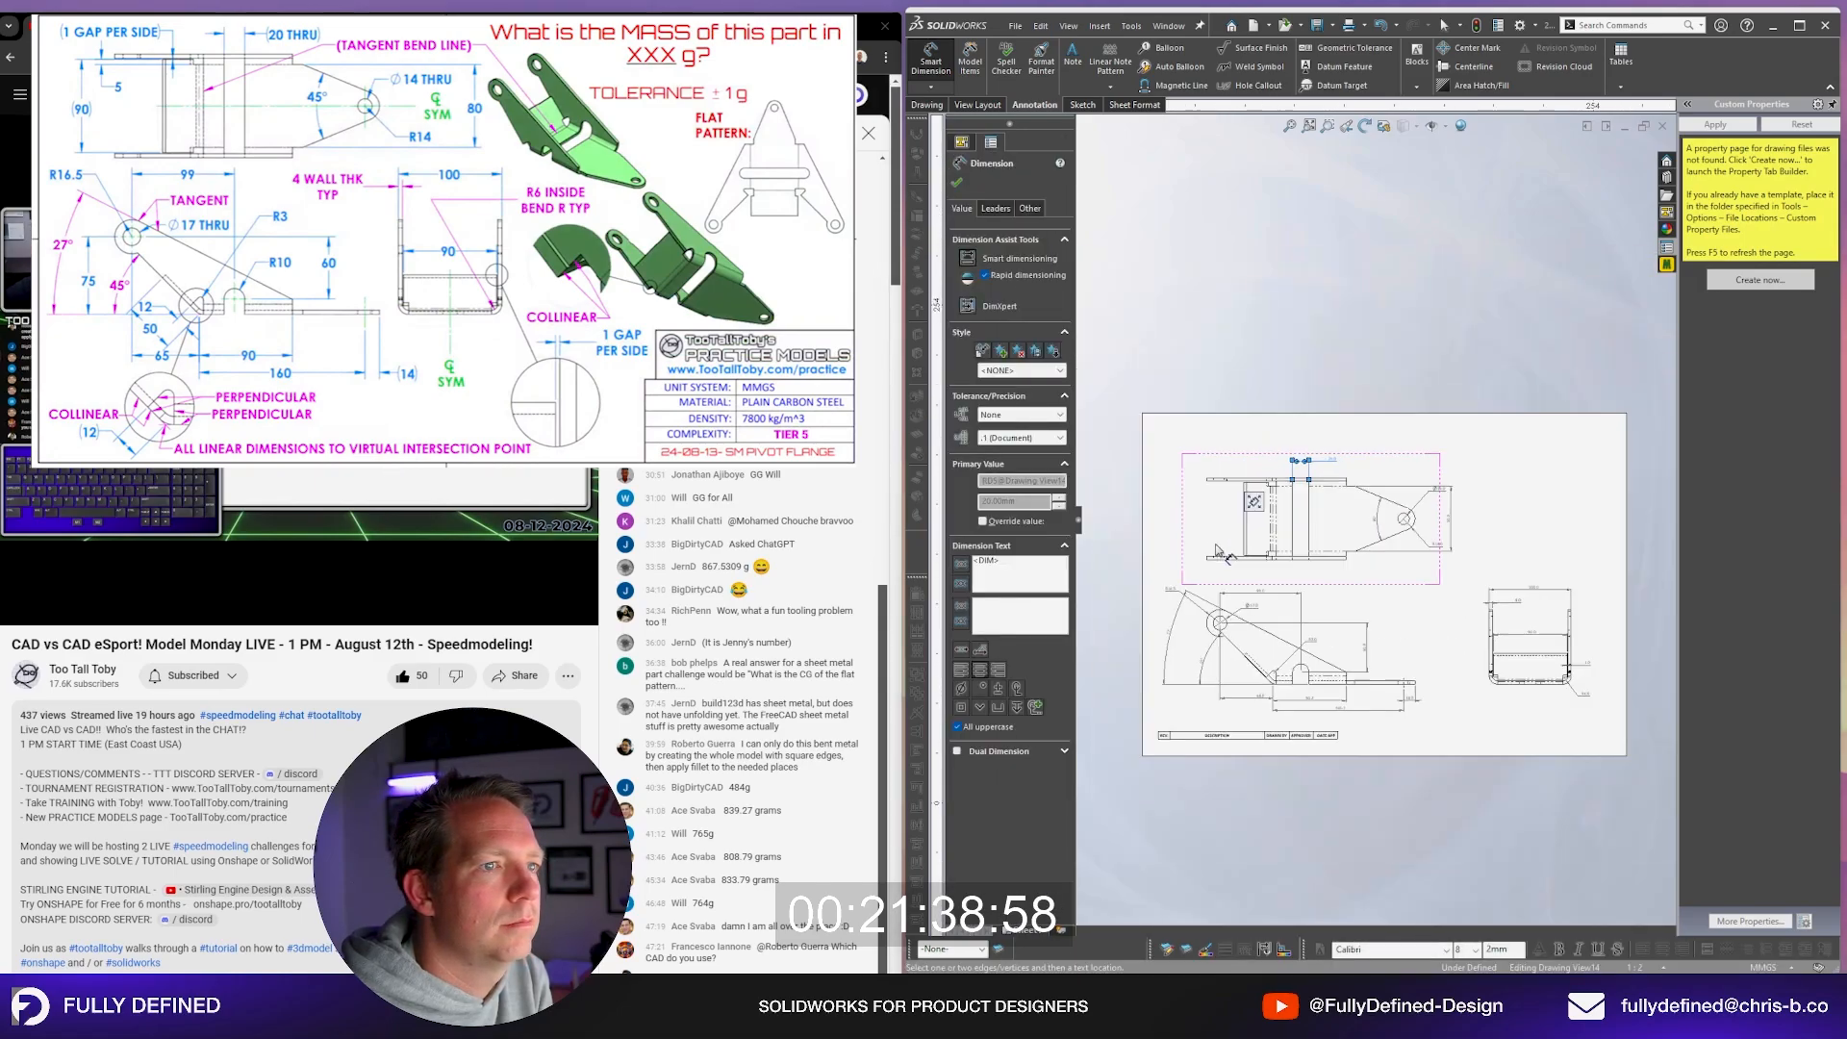
scroll(1217, 551, down, 3)
key(Escape)
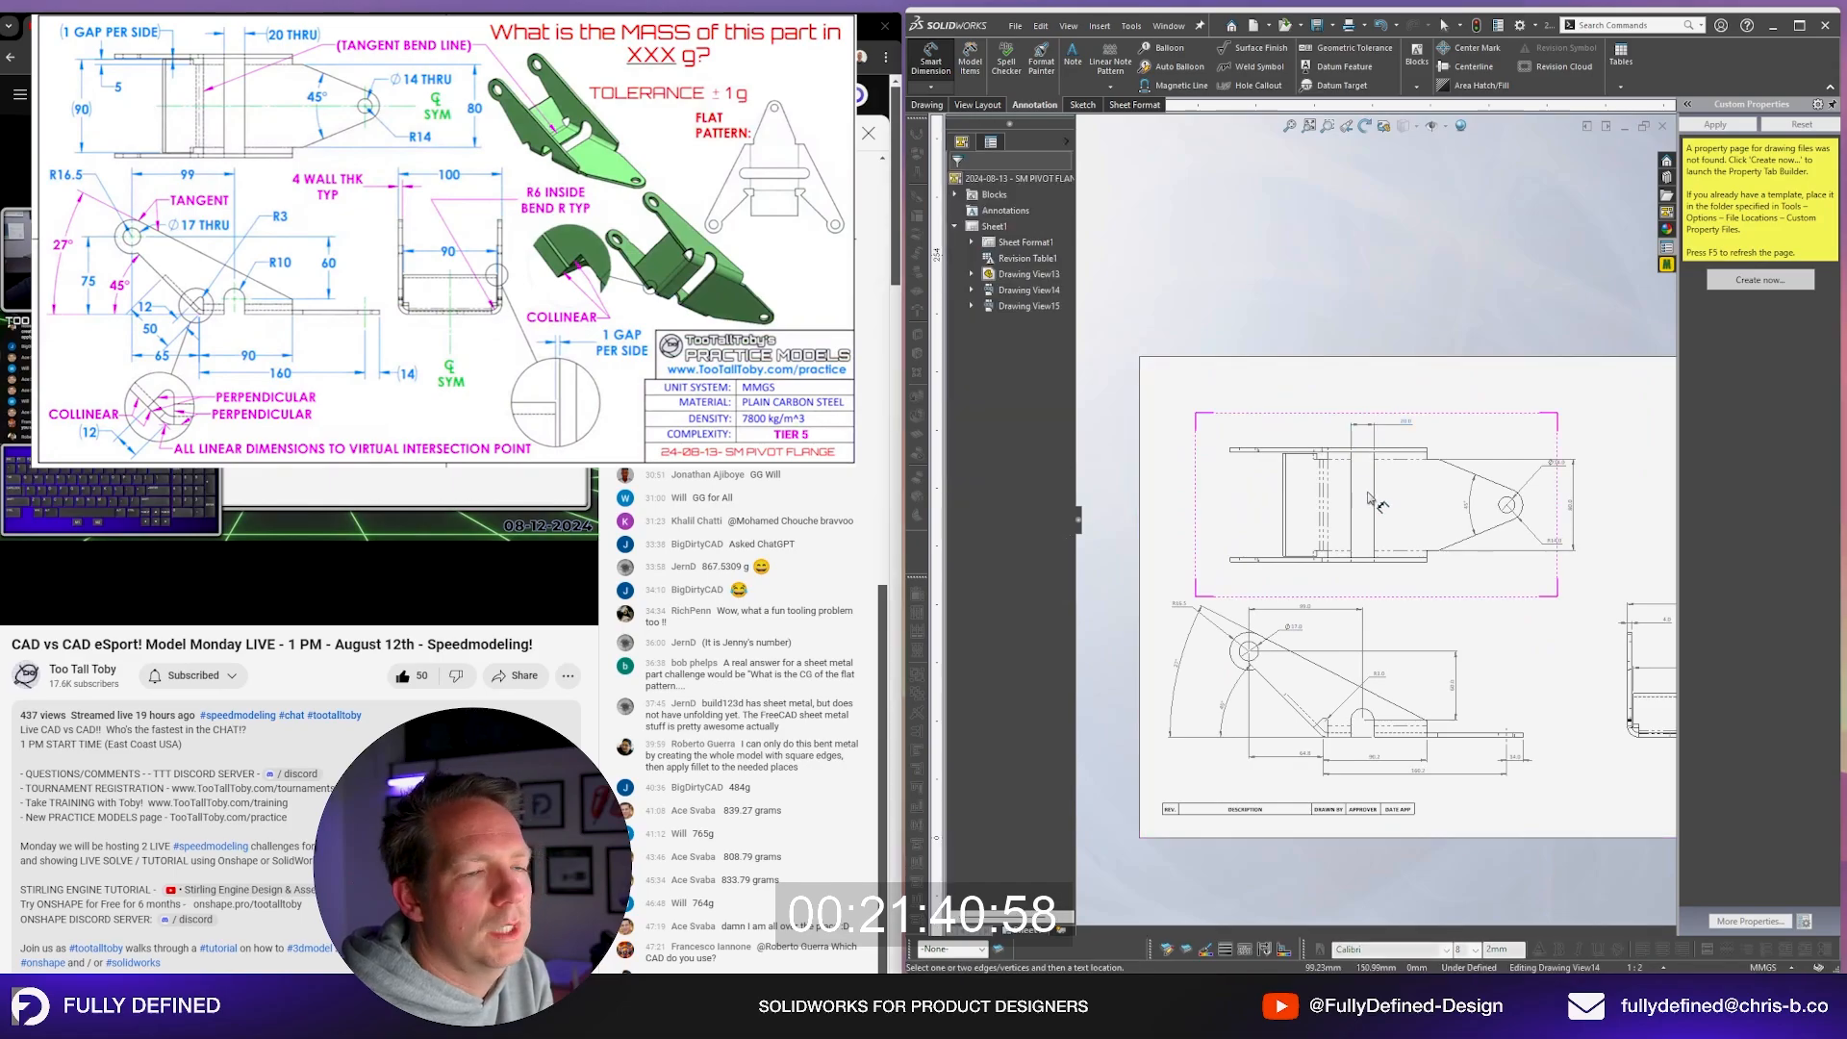
Step: Switch to the part and set the first cut sketch's 65 mm horizontal dimension to 65+.2 mm
scroll(1404, 508, up, 2)
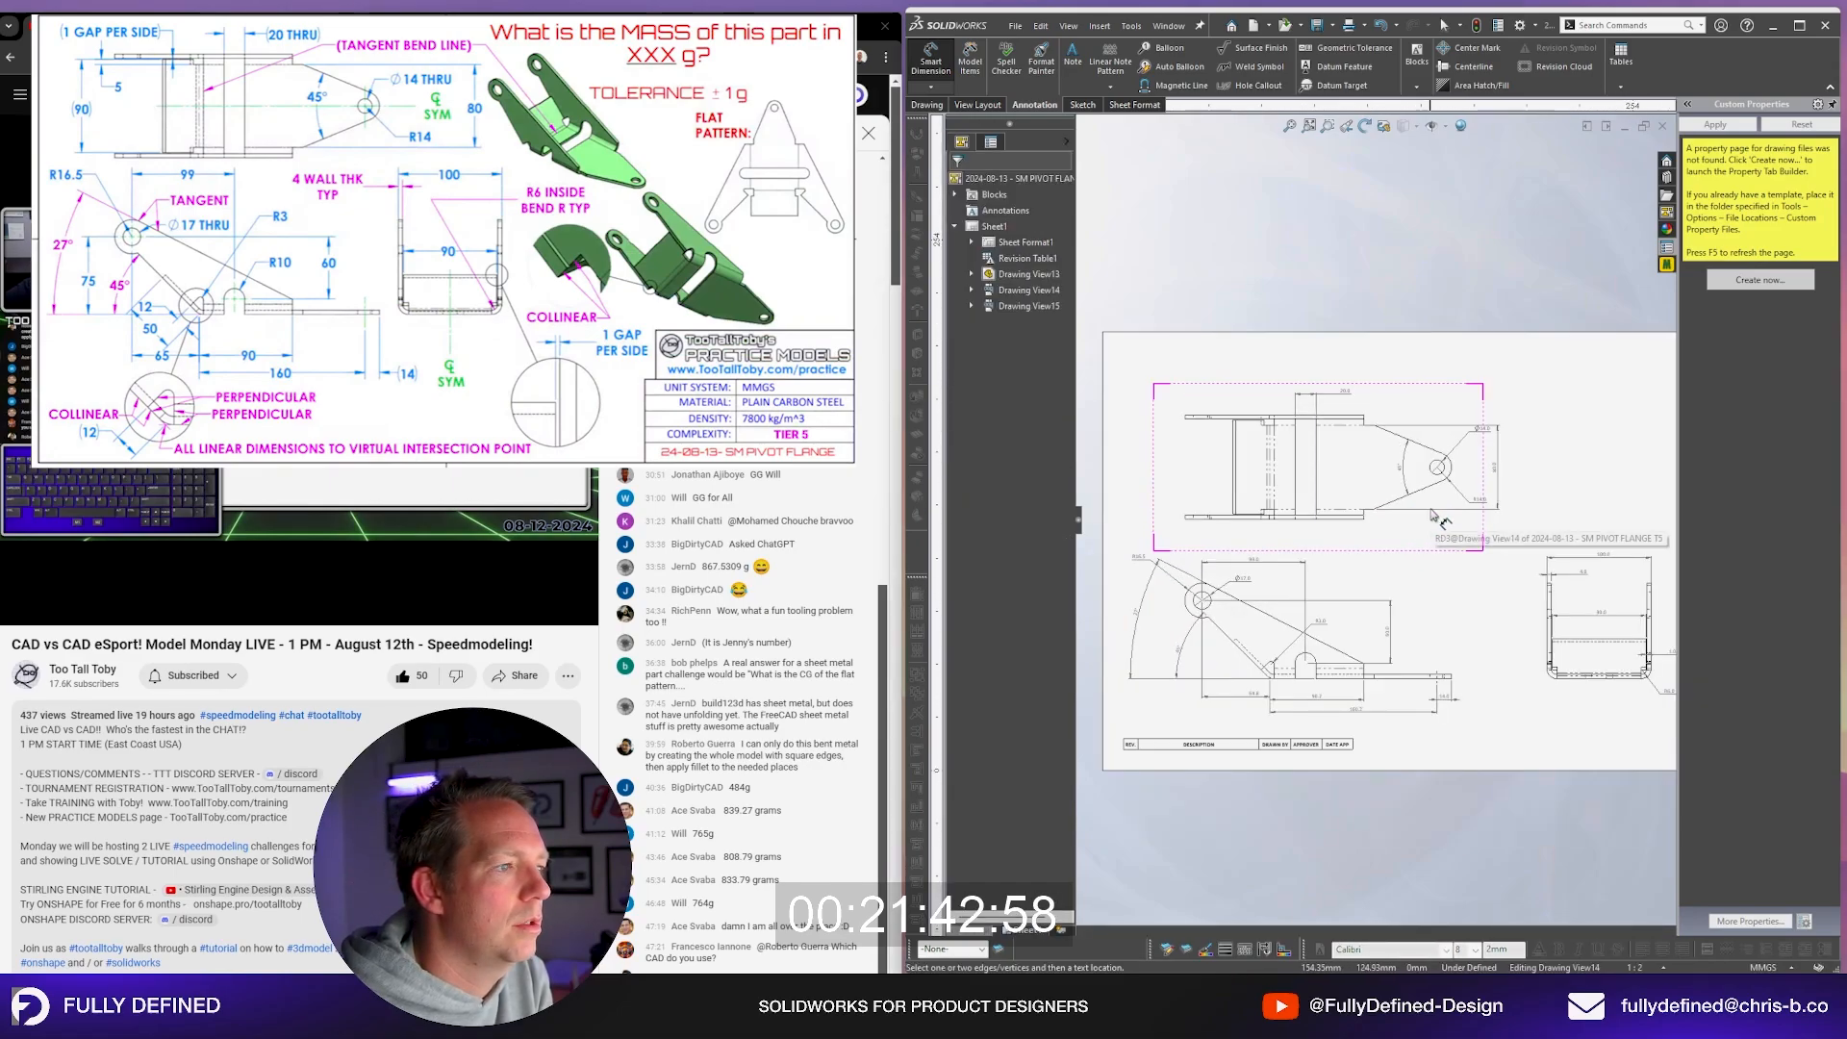
scroll(1310, 640, down, 4)
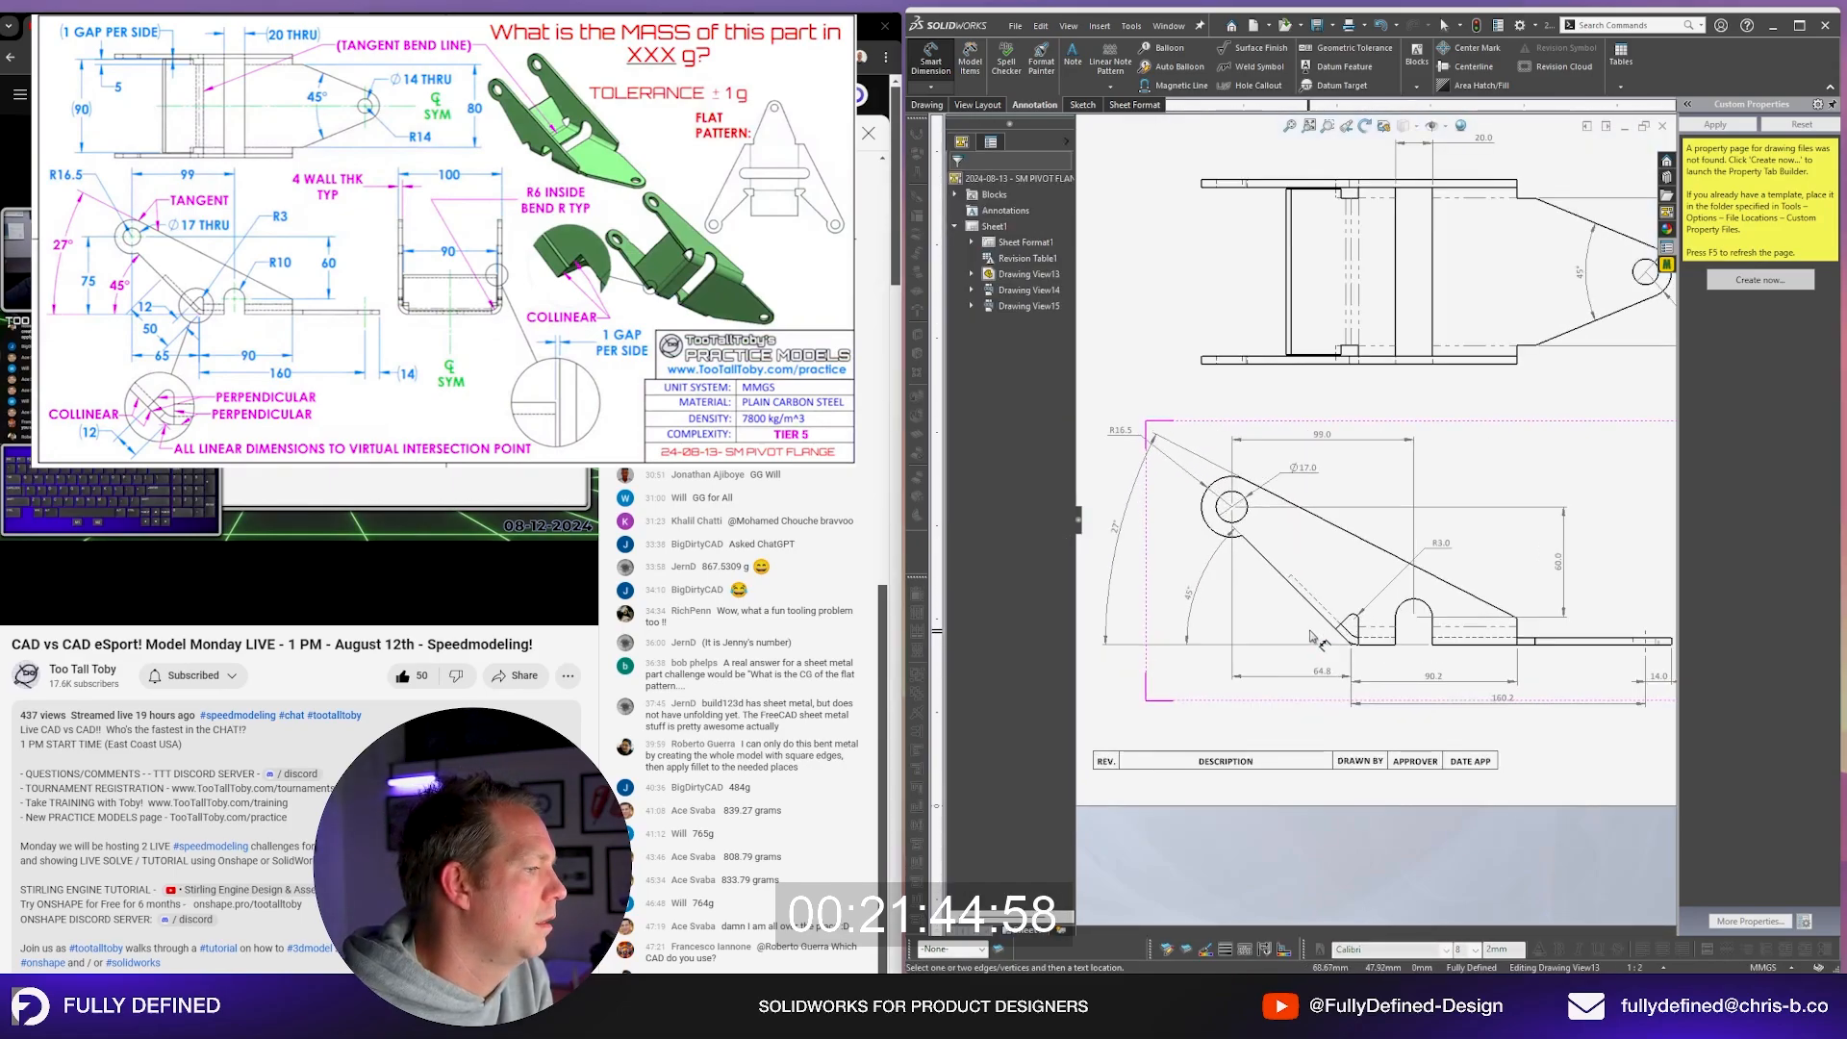
scroll(1366, 640, down, 3)
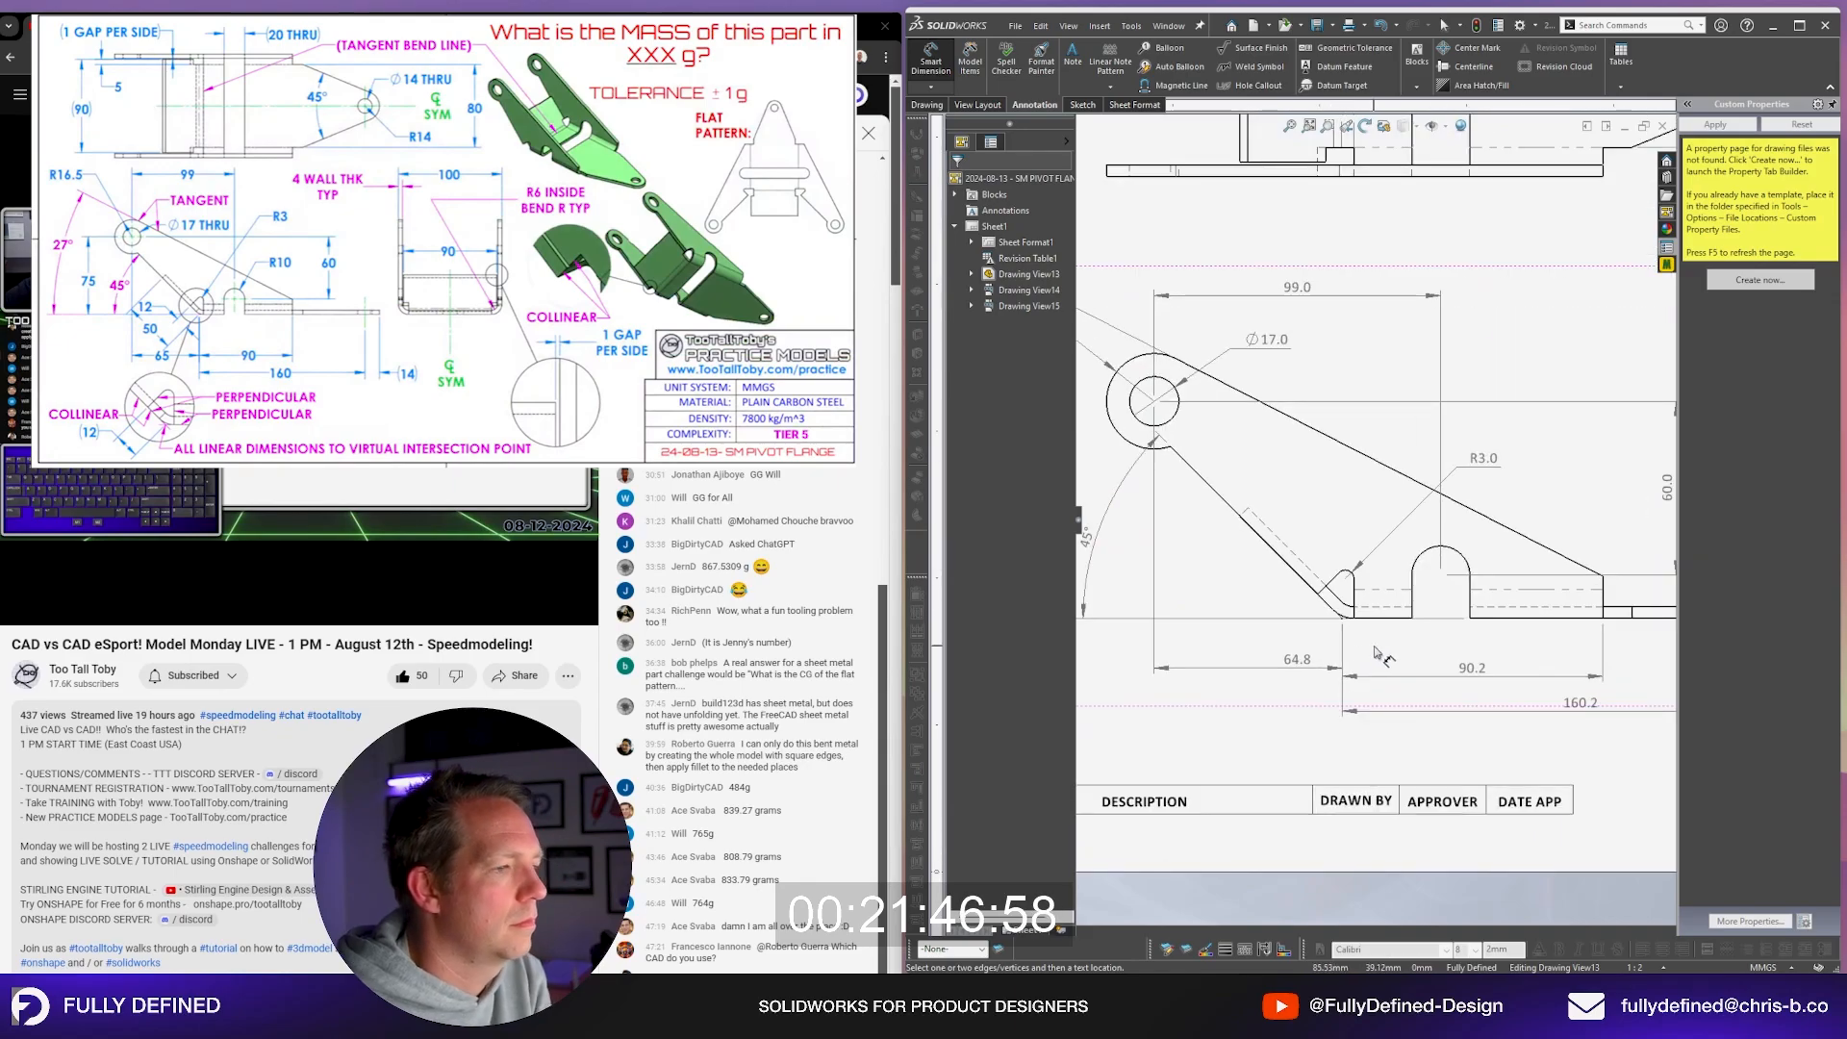
scroll(1361, 643, down, 3)
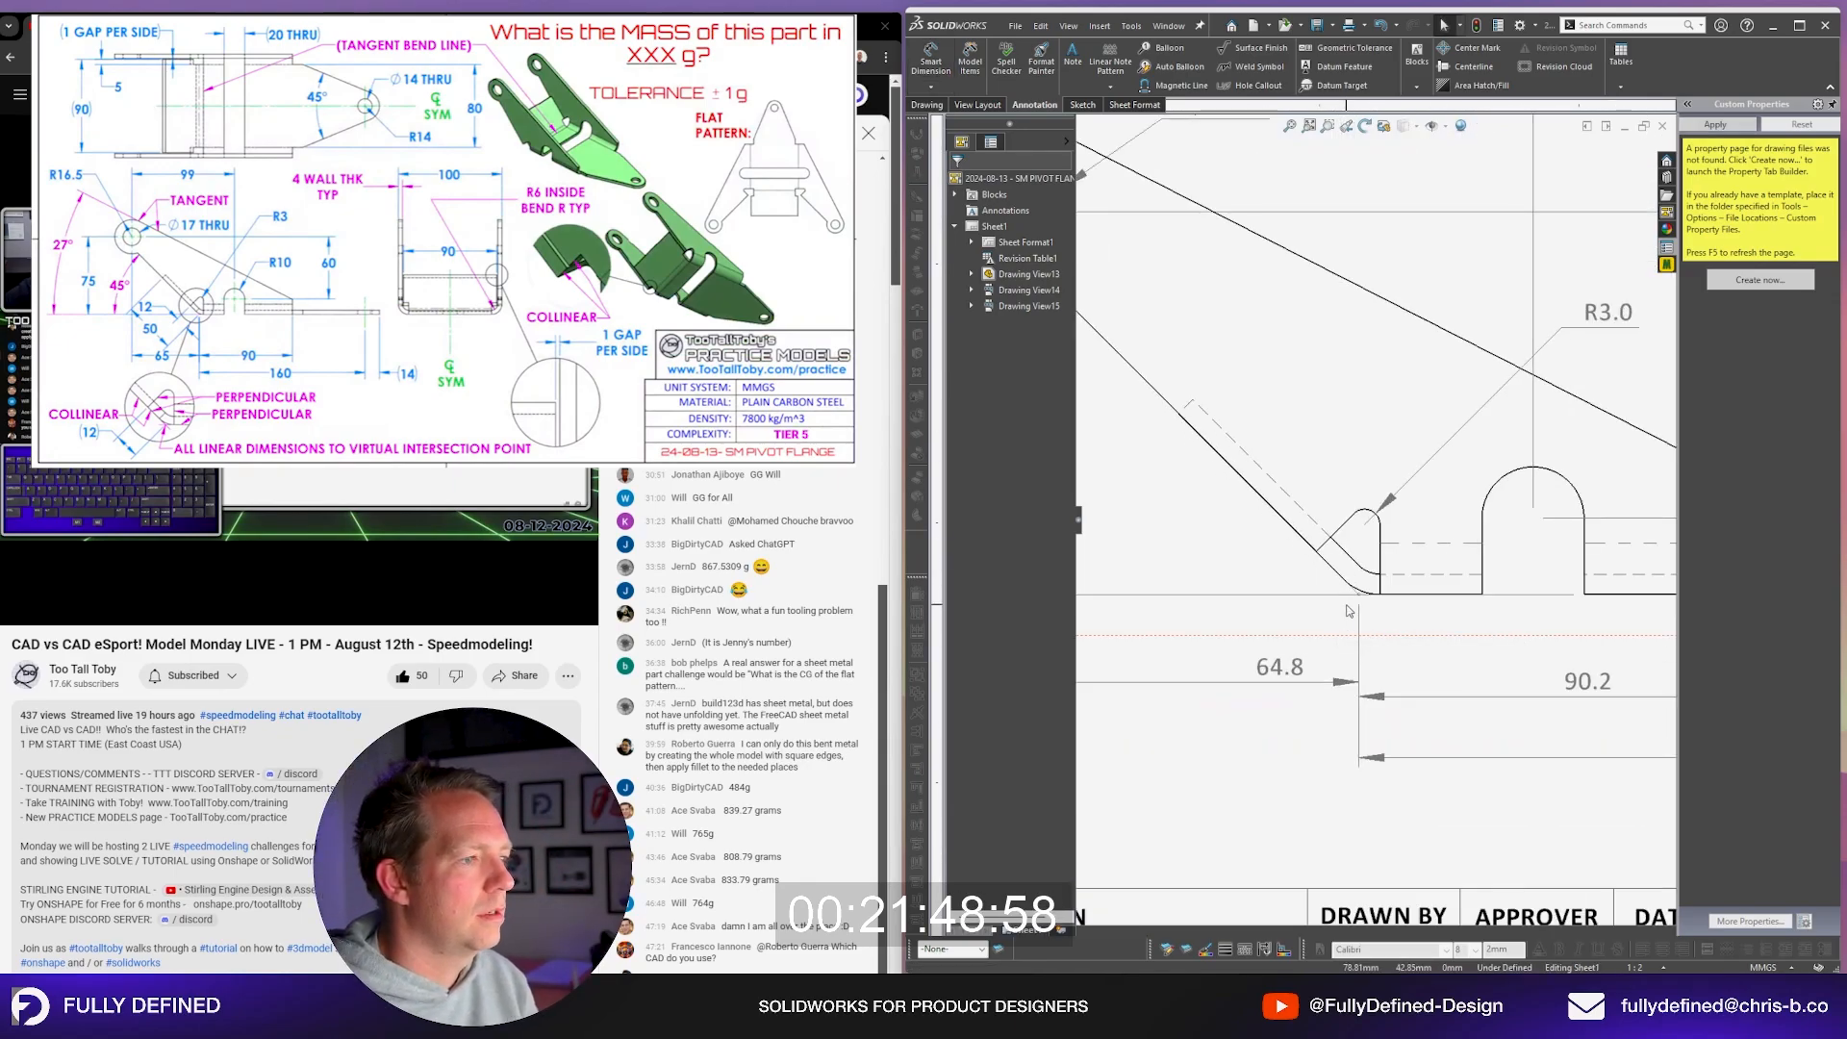
key(ctrl+Tab)
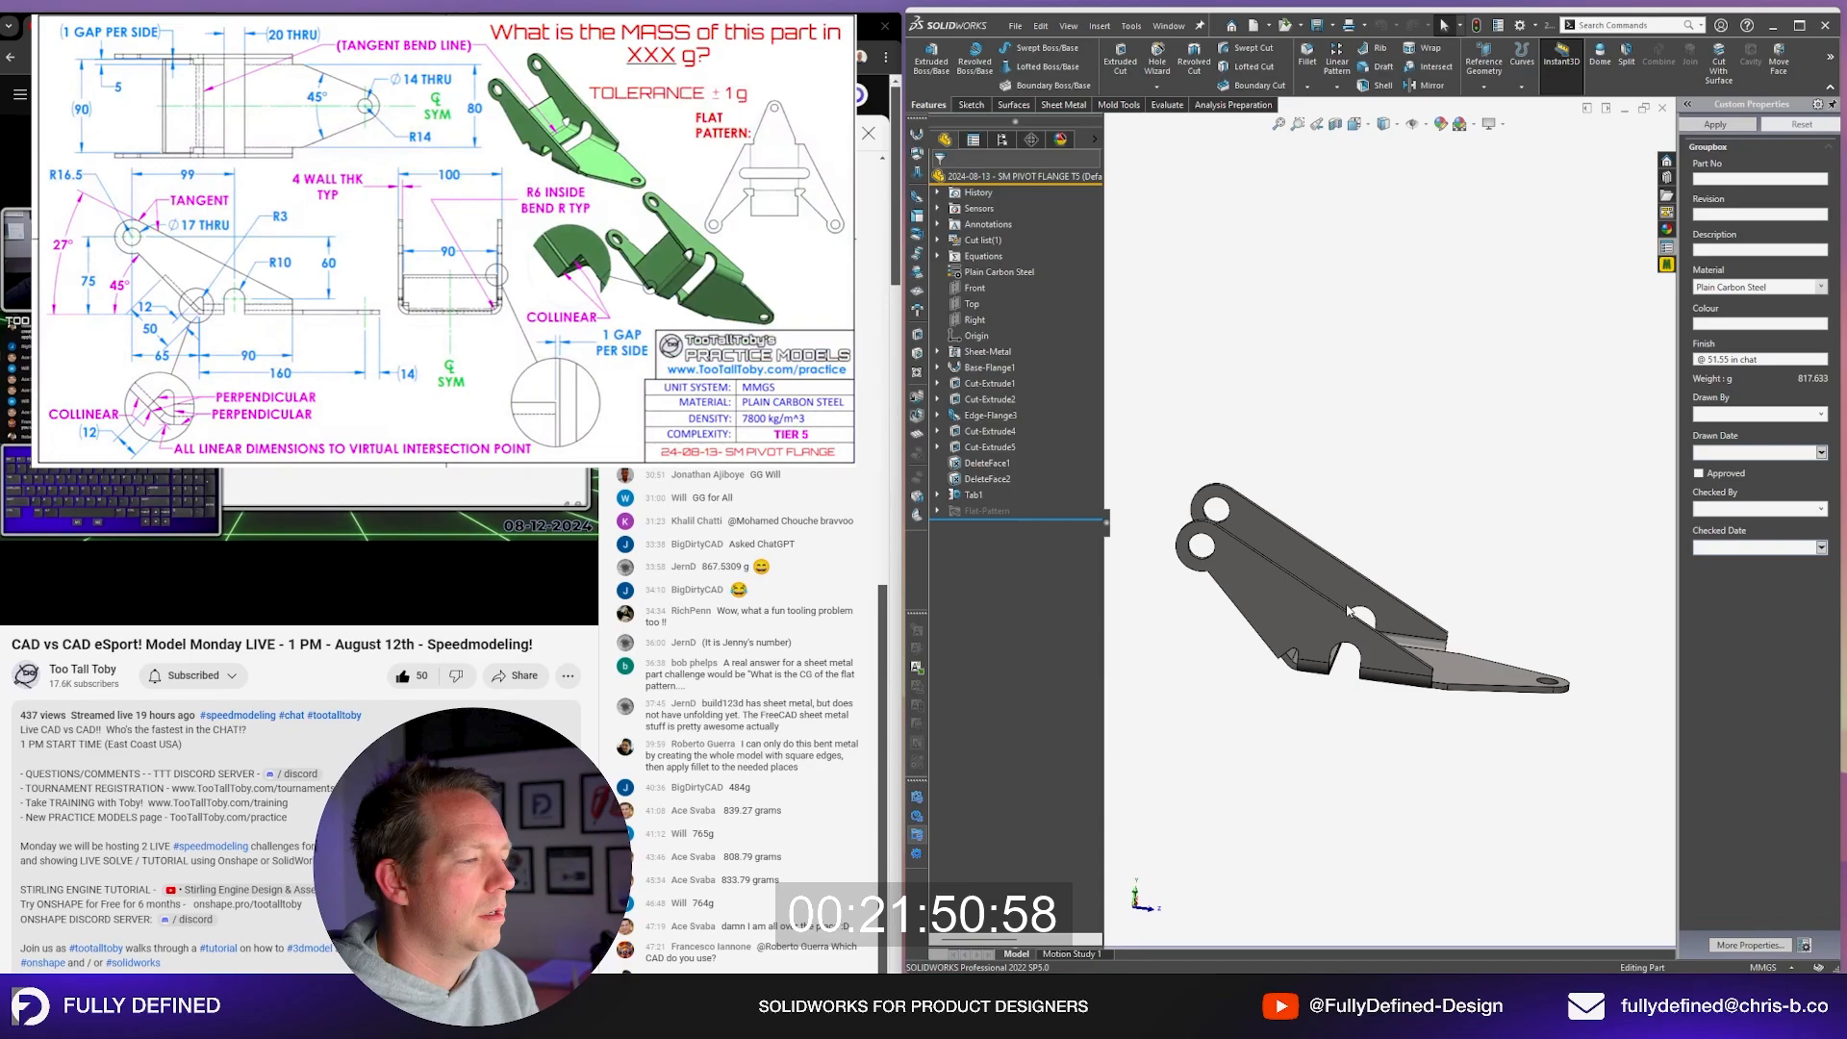
click(936, 383)
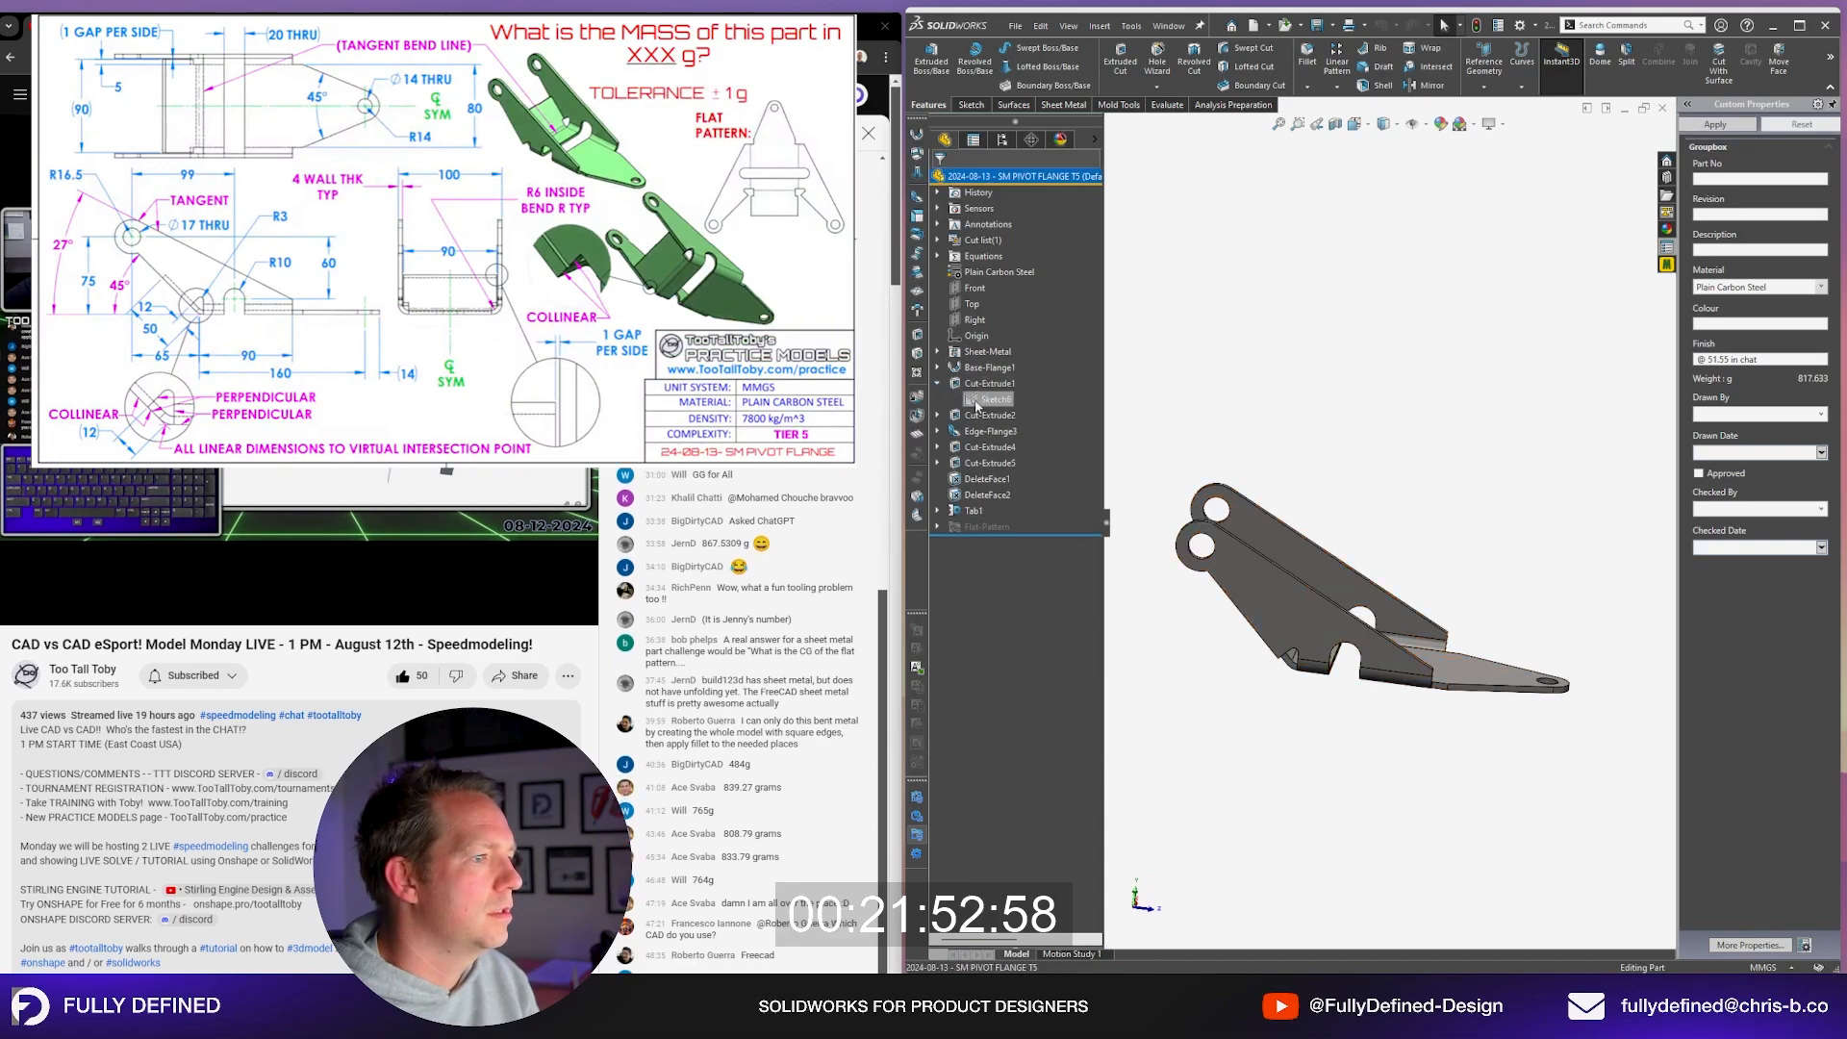
click(977, 402)
key(ctrl+8)
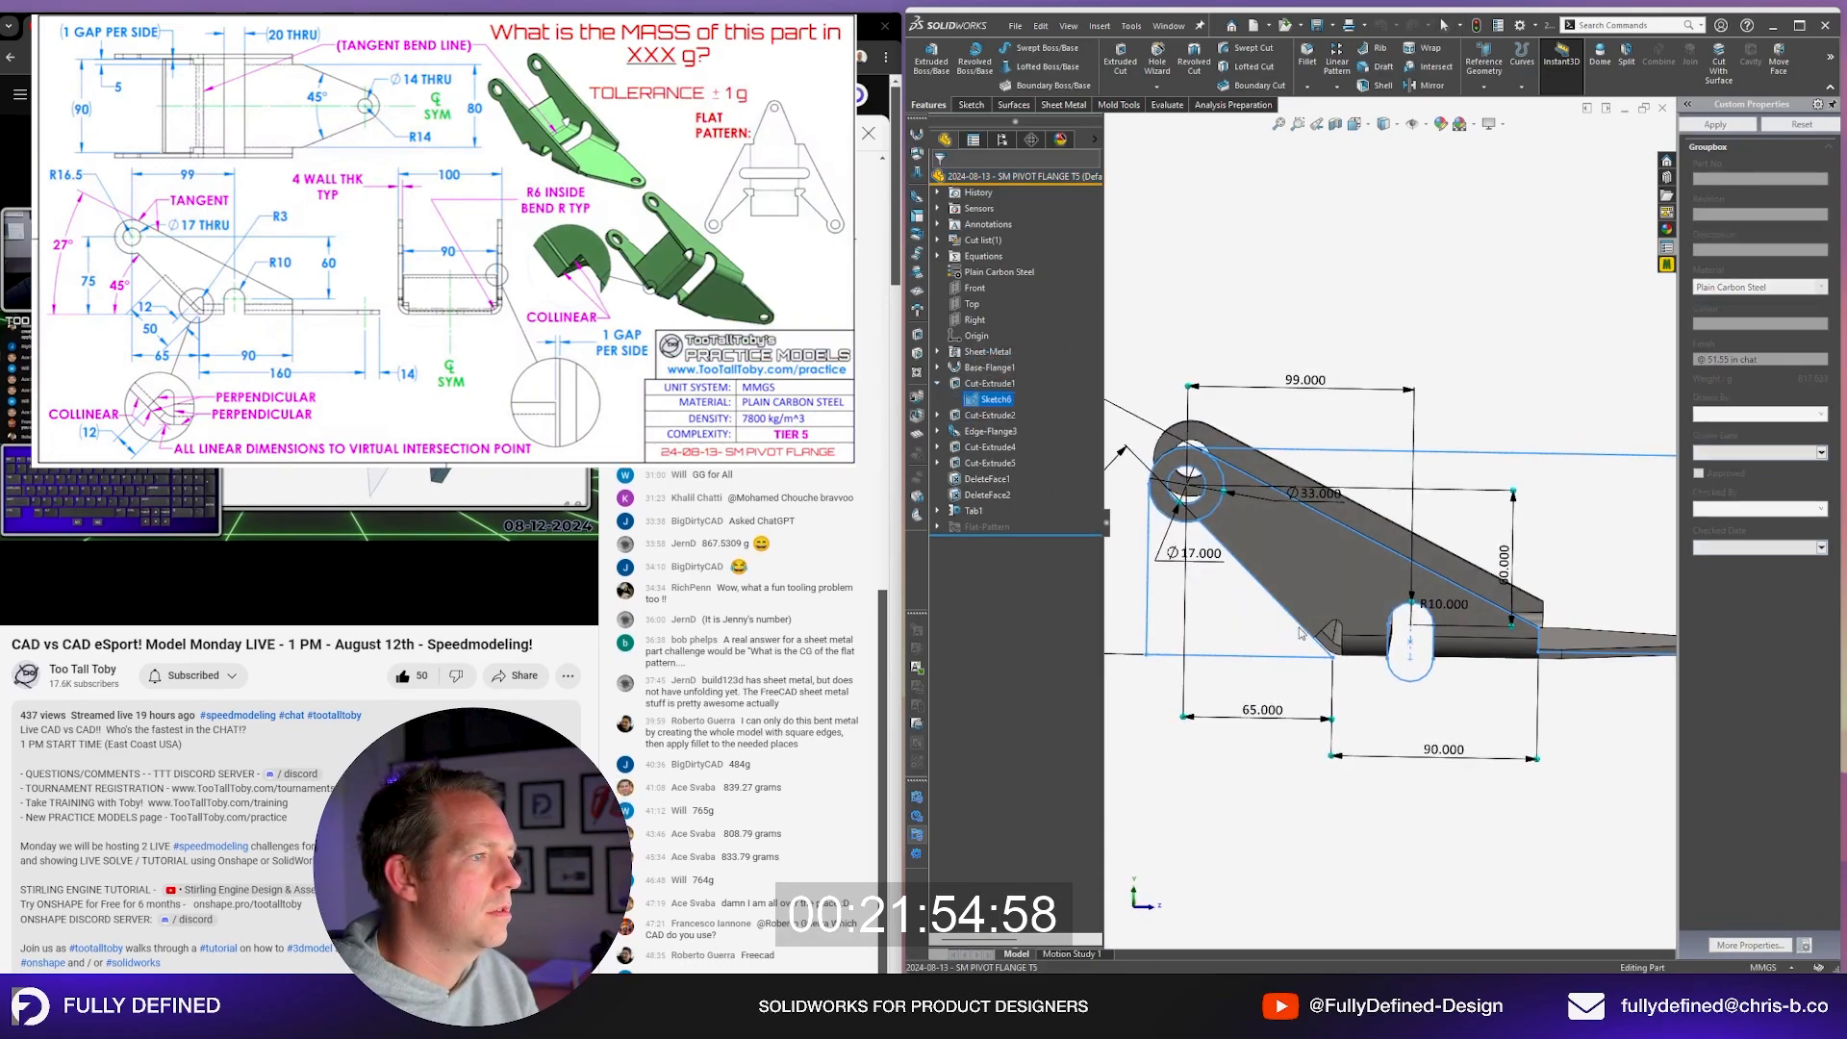
scroll(1315, 638, down, 5)
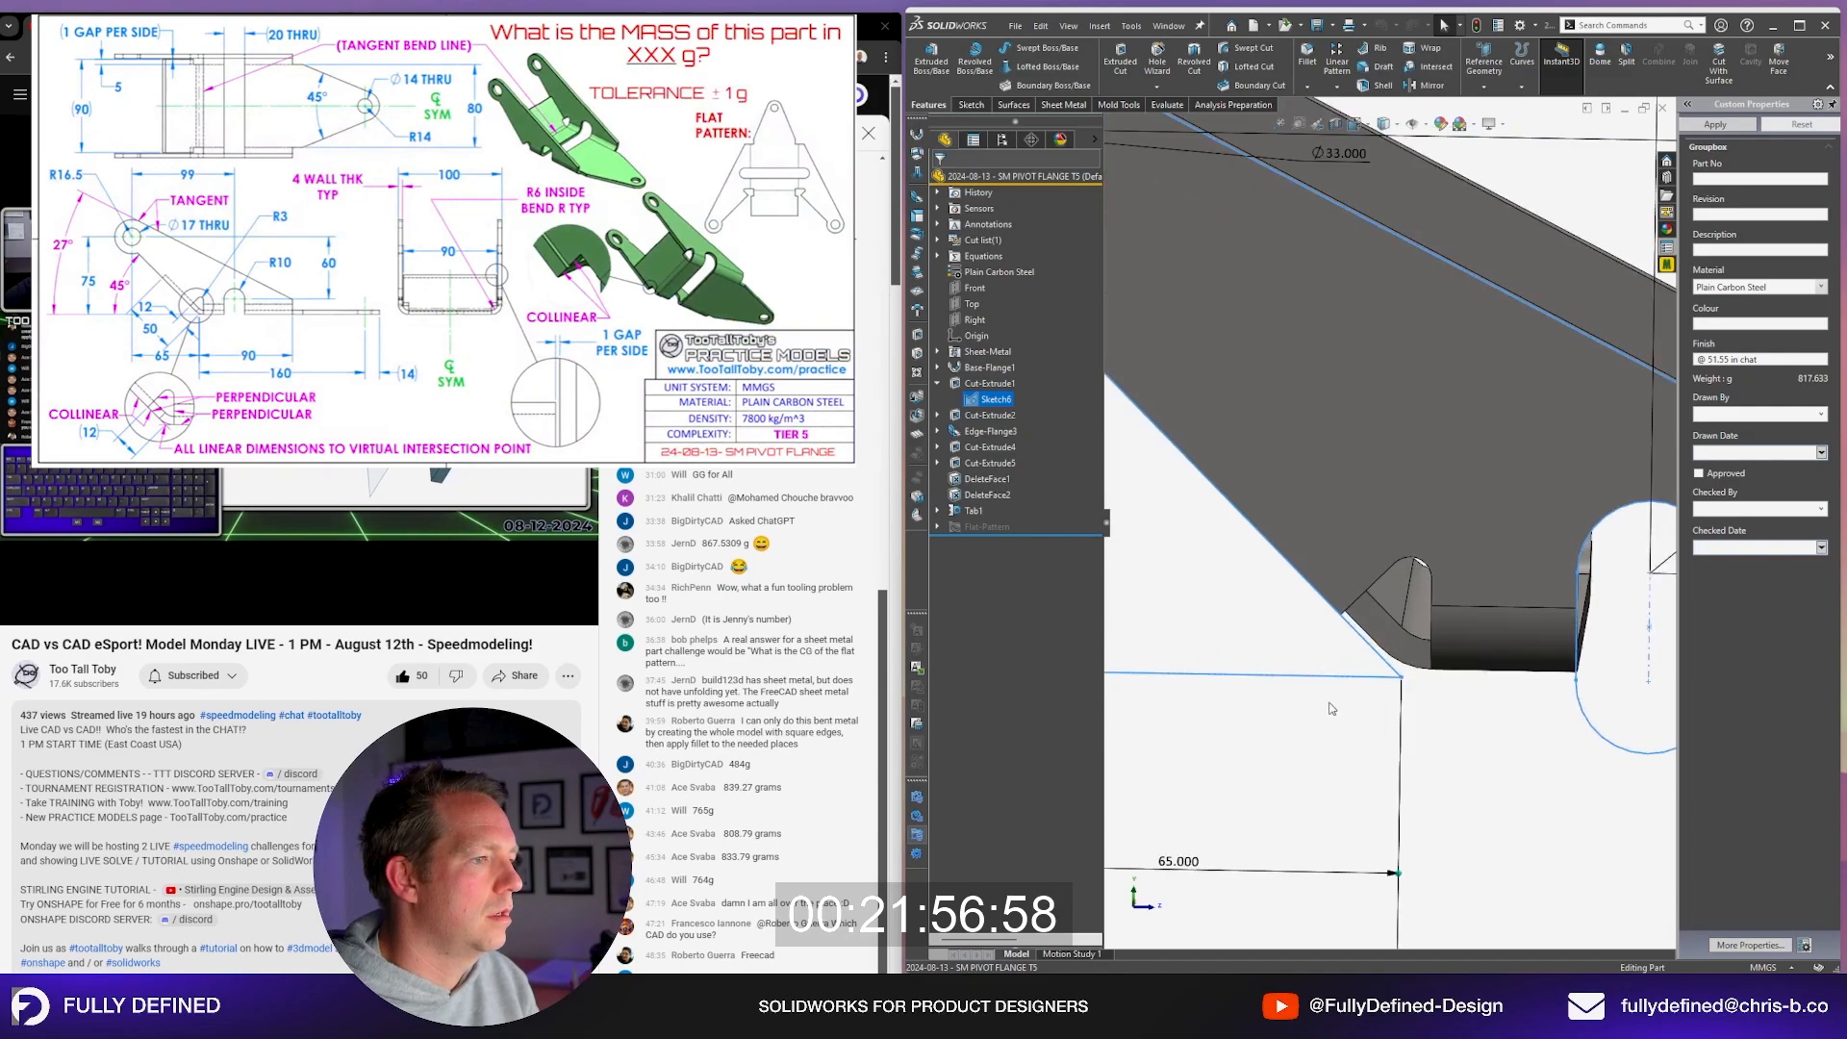
double_click(1180, 864)
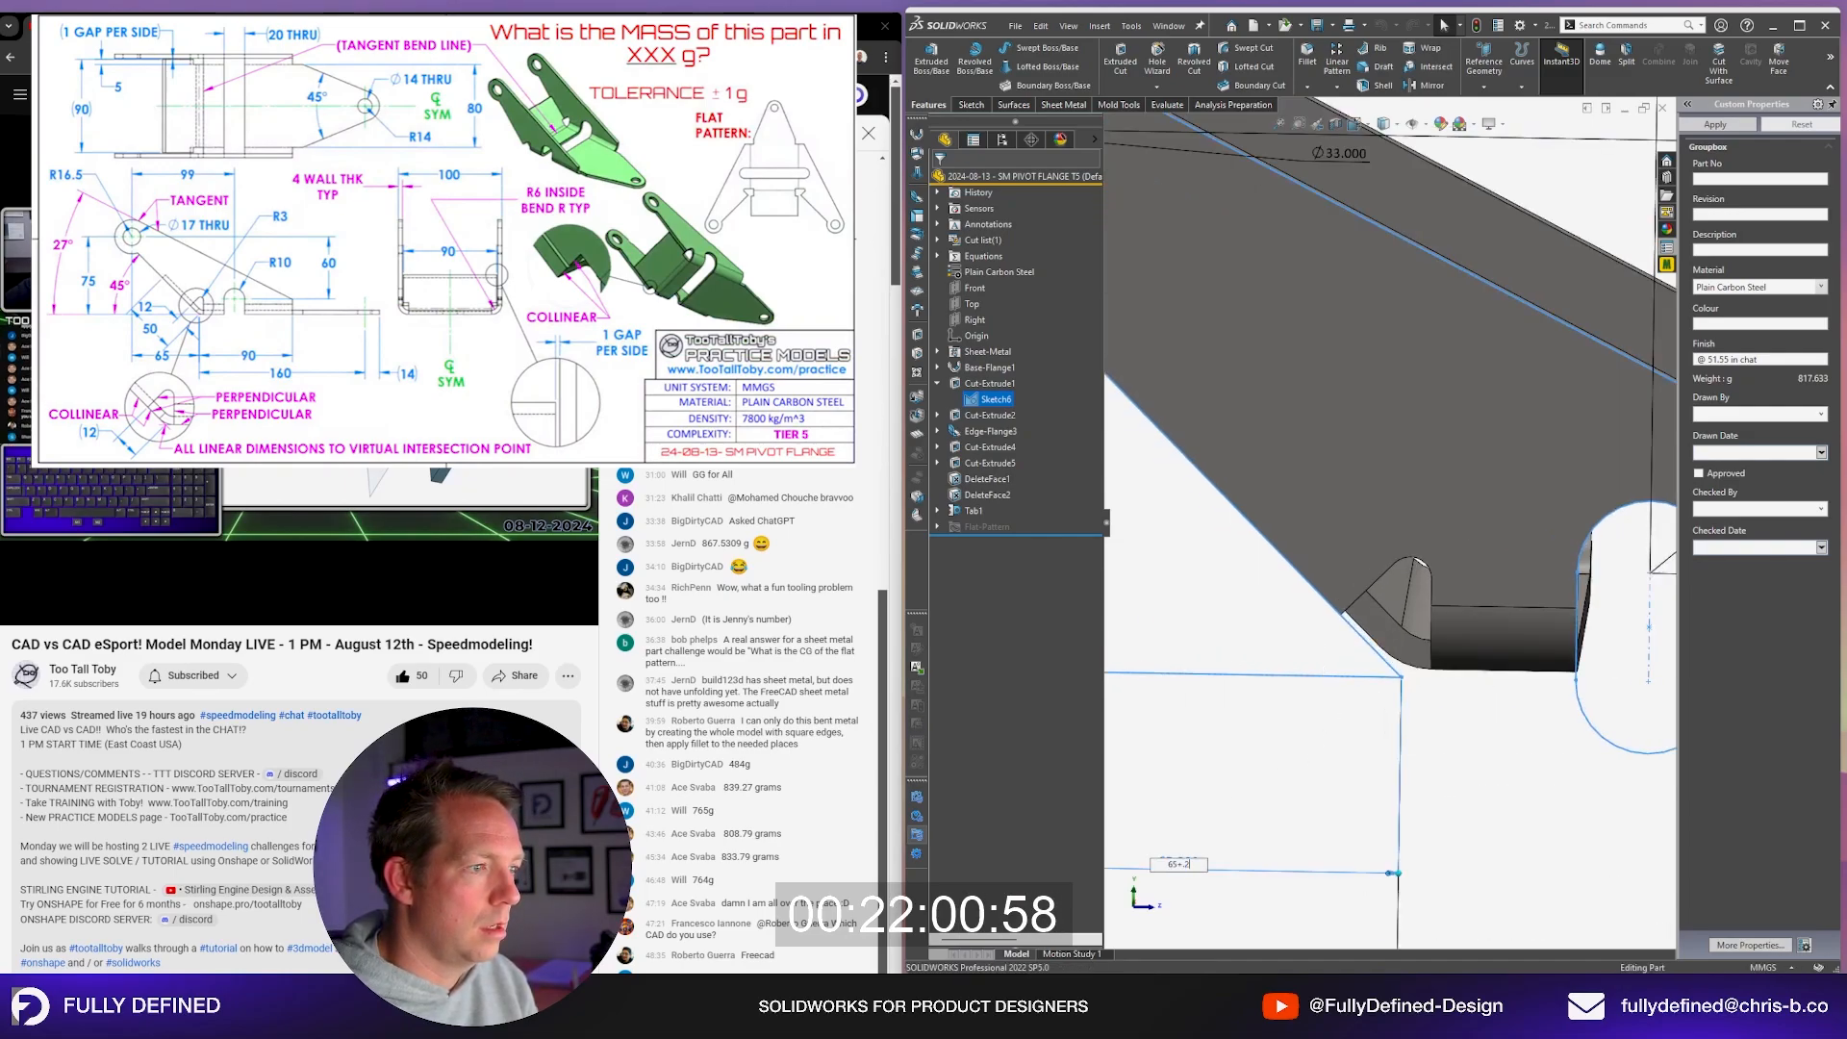
text(65+.2)
key(Return)
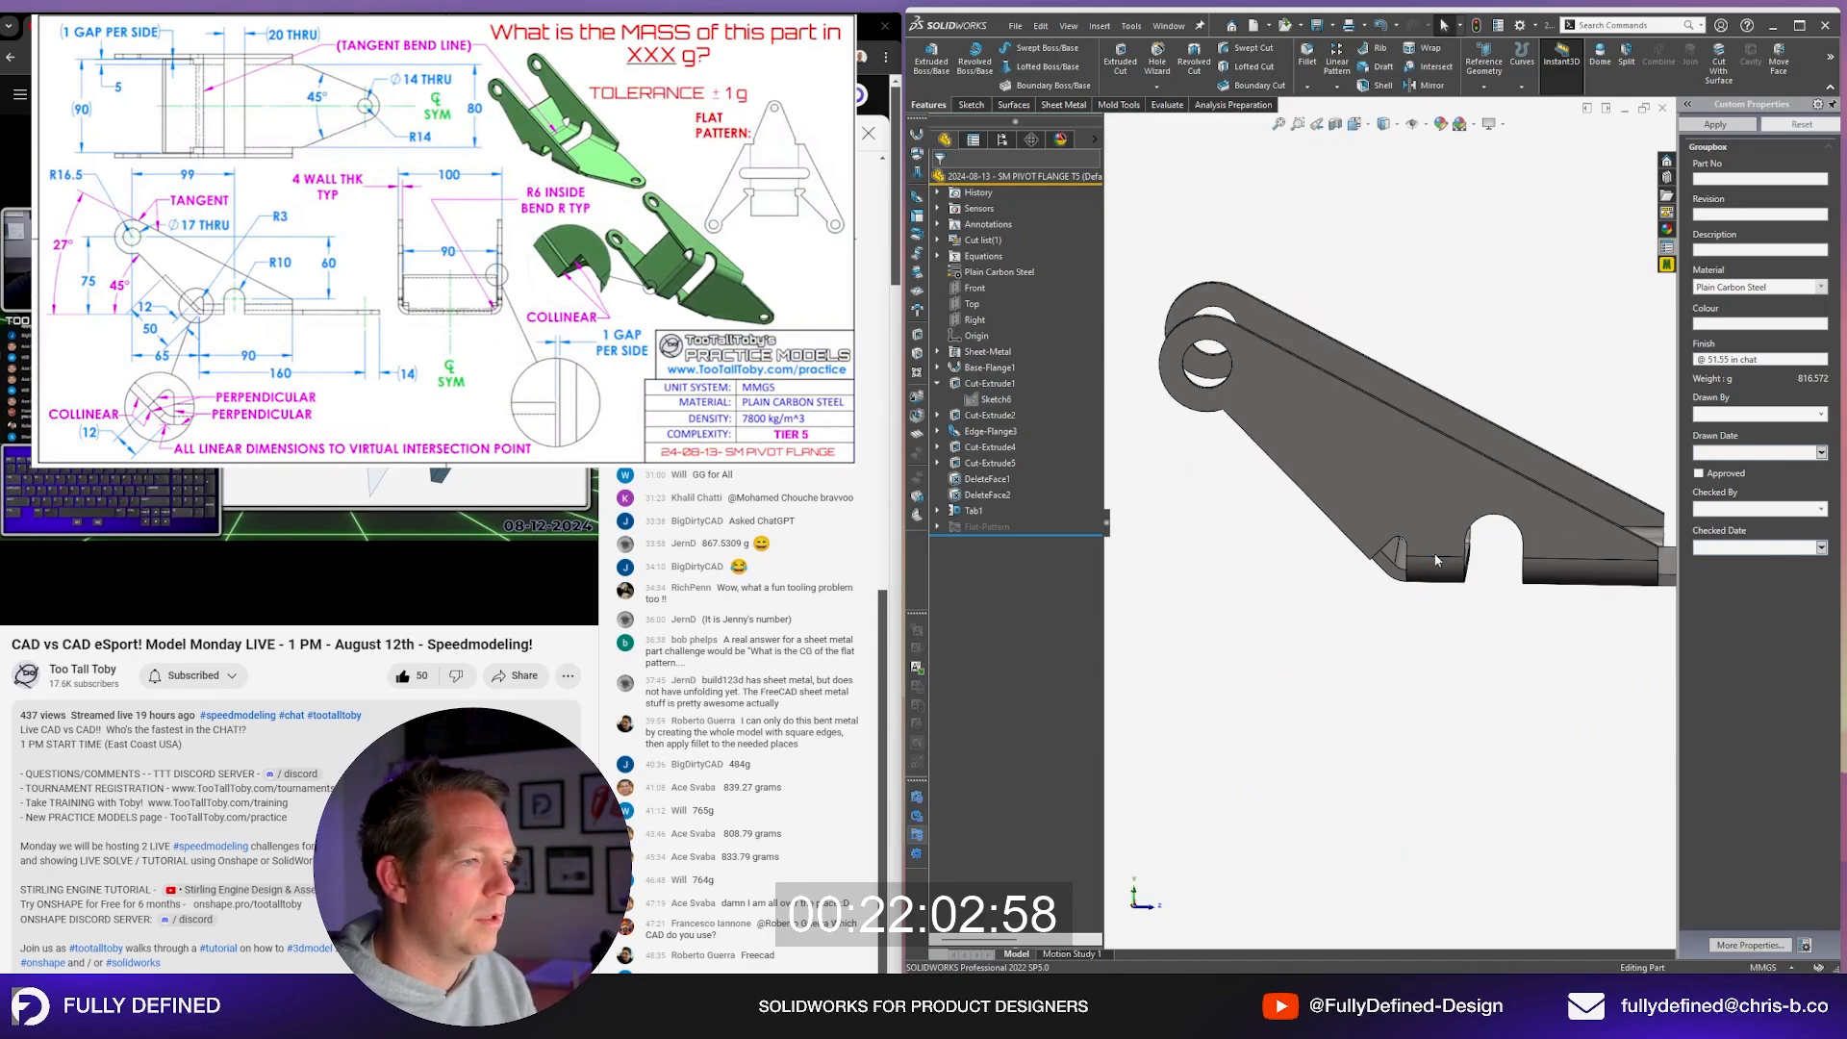
Step: Return to the drawing and compare the side view's updated horizontal dimensions with the practice drawing
key(ctrl+Tab)
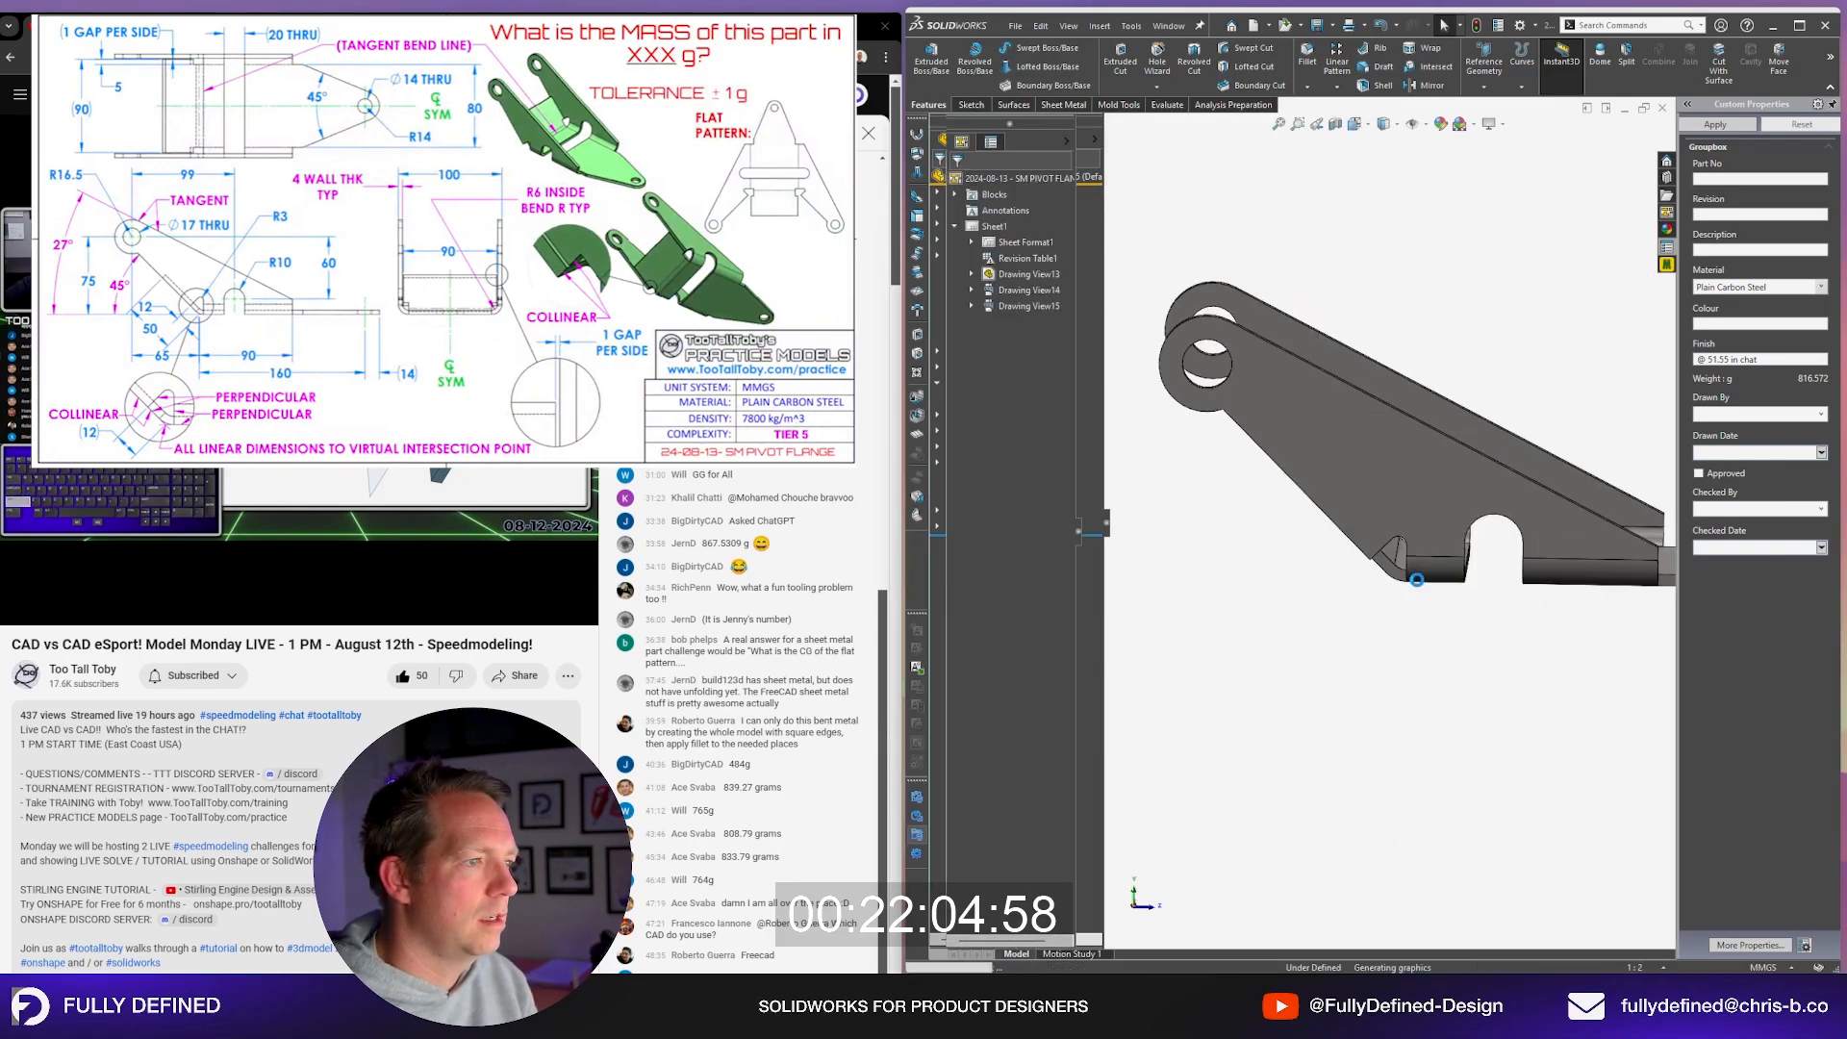
scroll(1481, 688, up, 5)
scroll(1501, 580, down, 1)
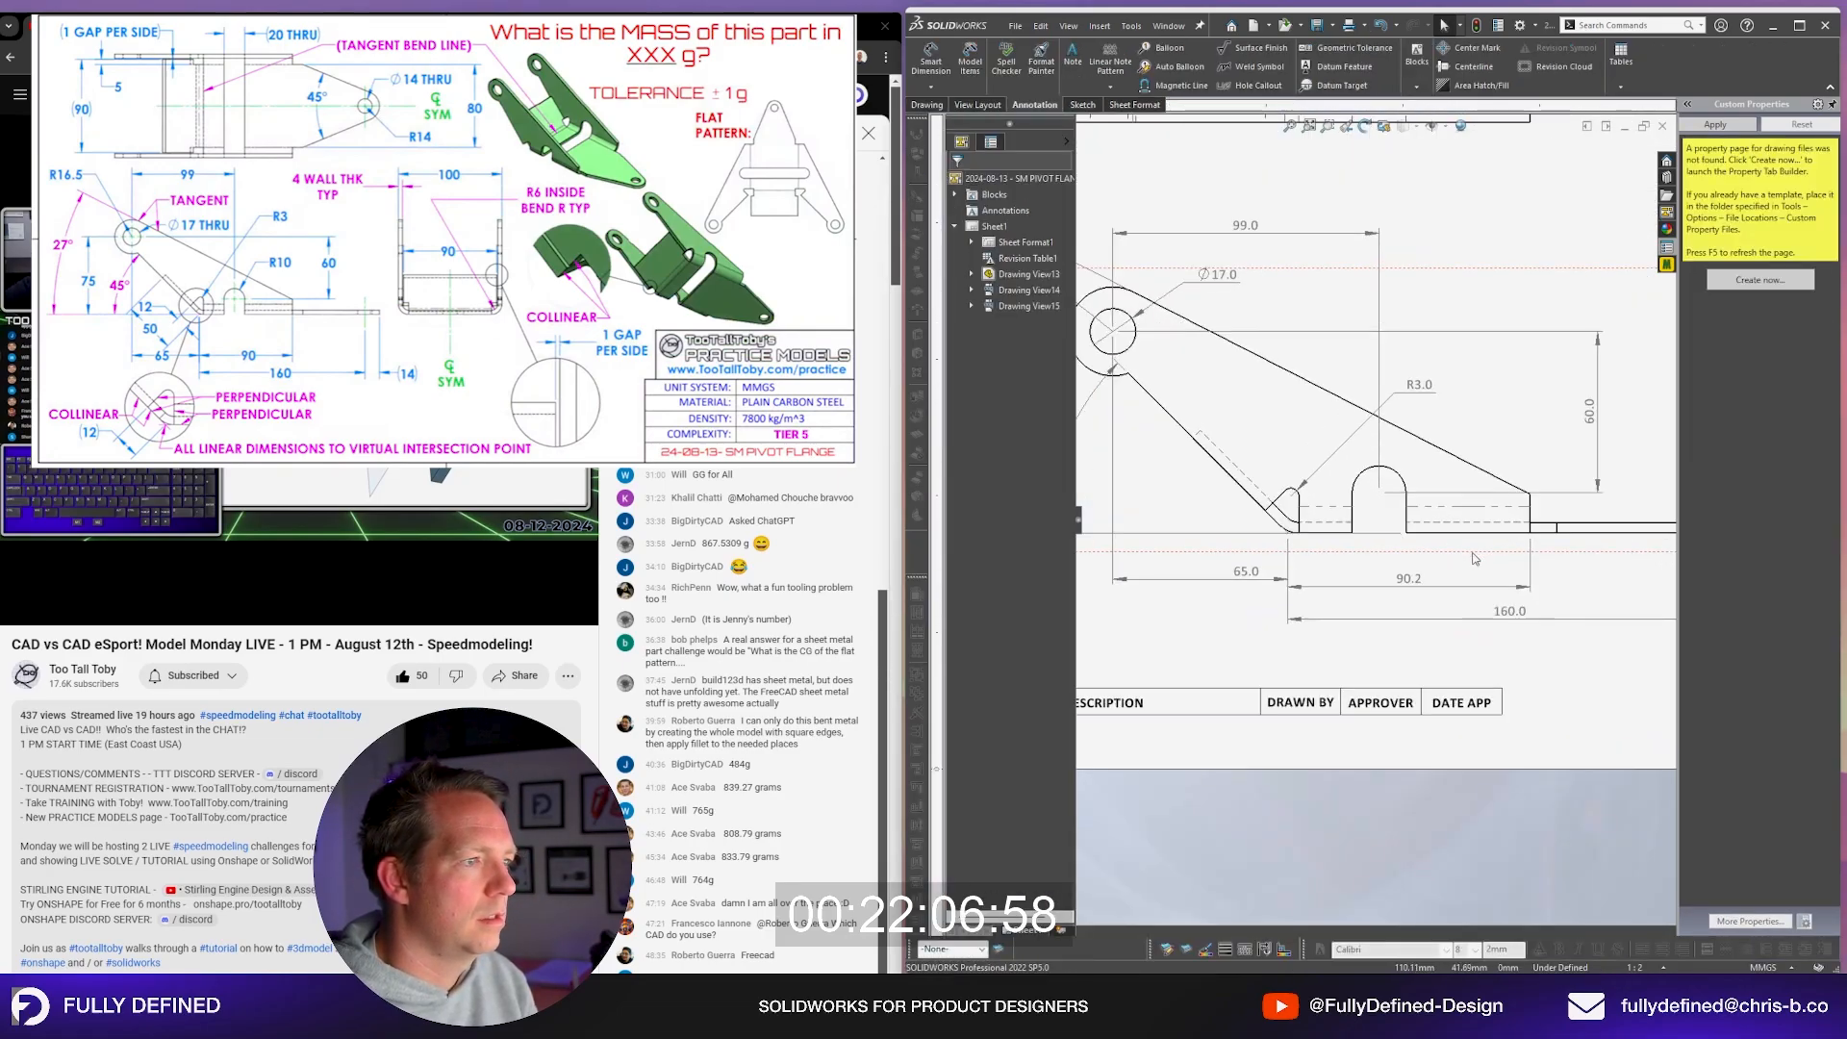
scroll(1525, 577, down, 3)
scroll(1541, 576, up, 3)
scroll(1541, 574, down, 2)
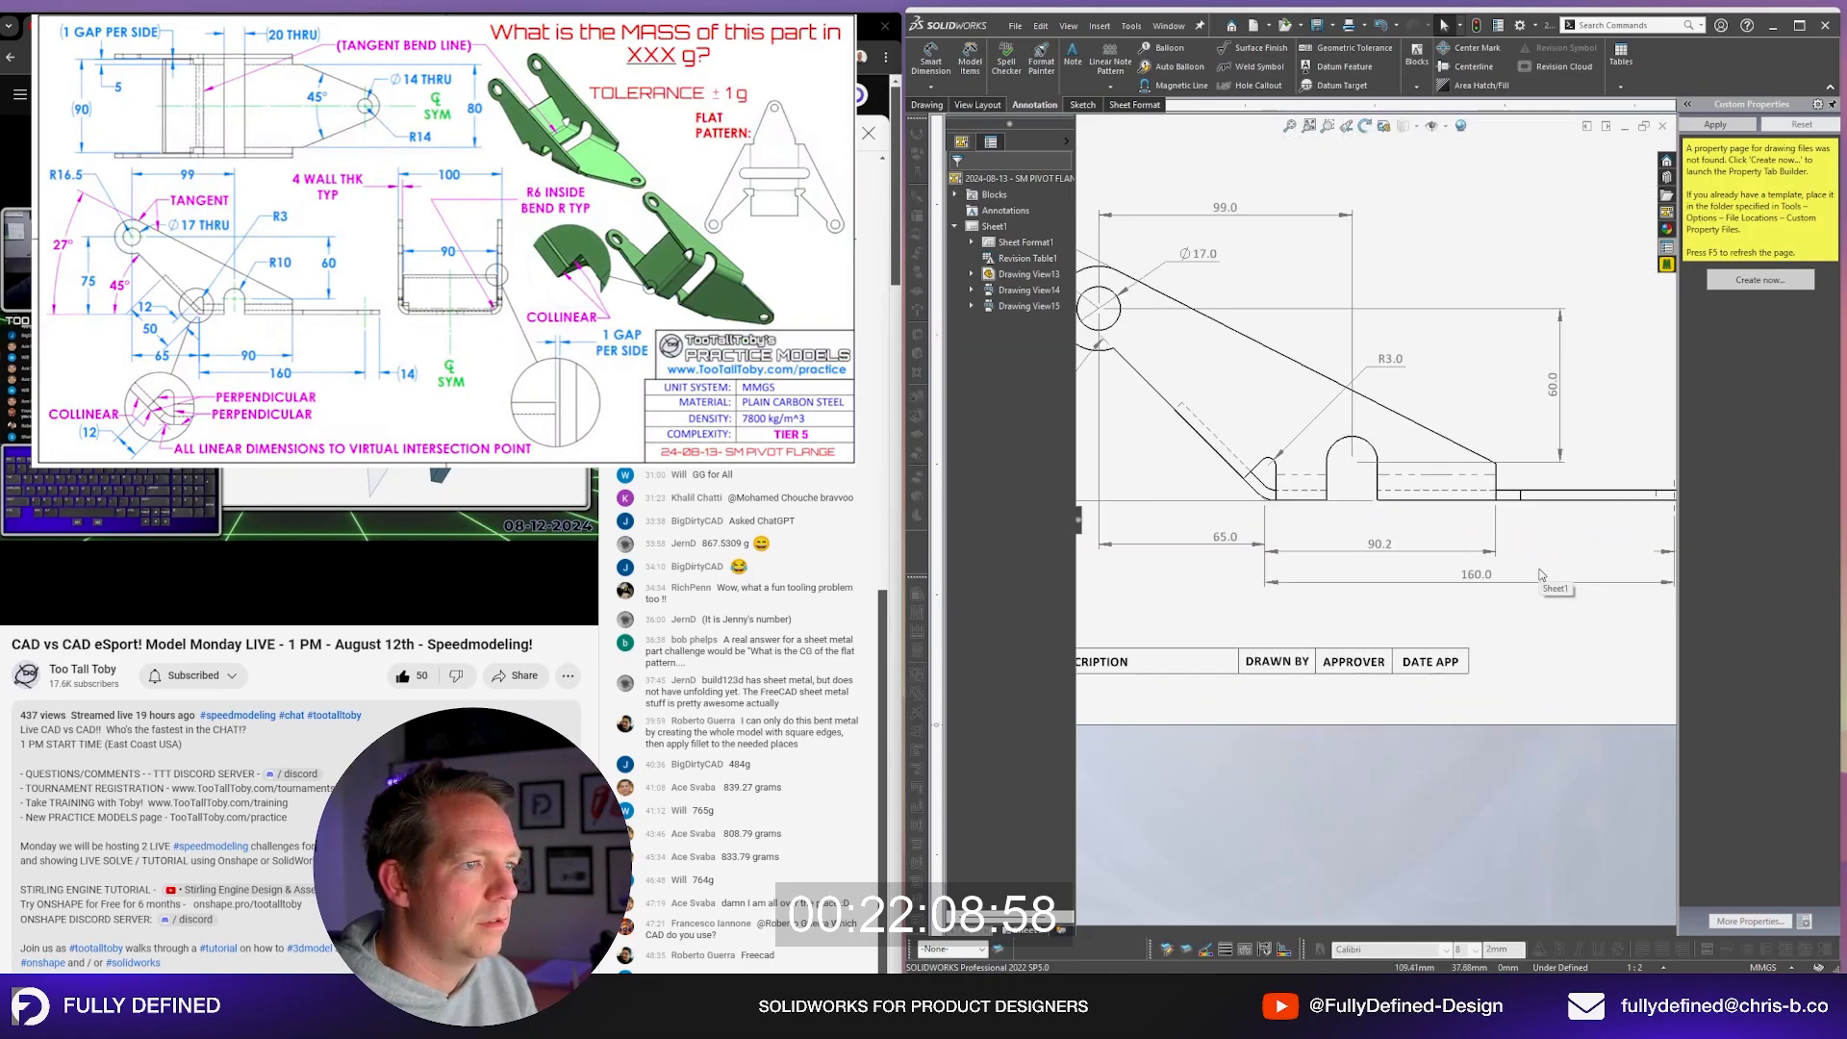
scroll(1543, 579, up, 3)
scroll(1549, 721, up, 1)
scroll(1551, 734, down, 1)
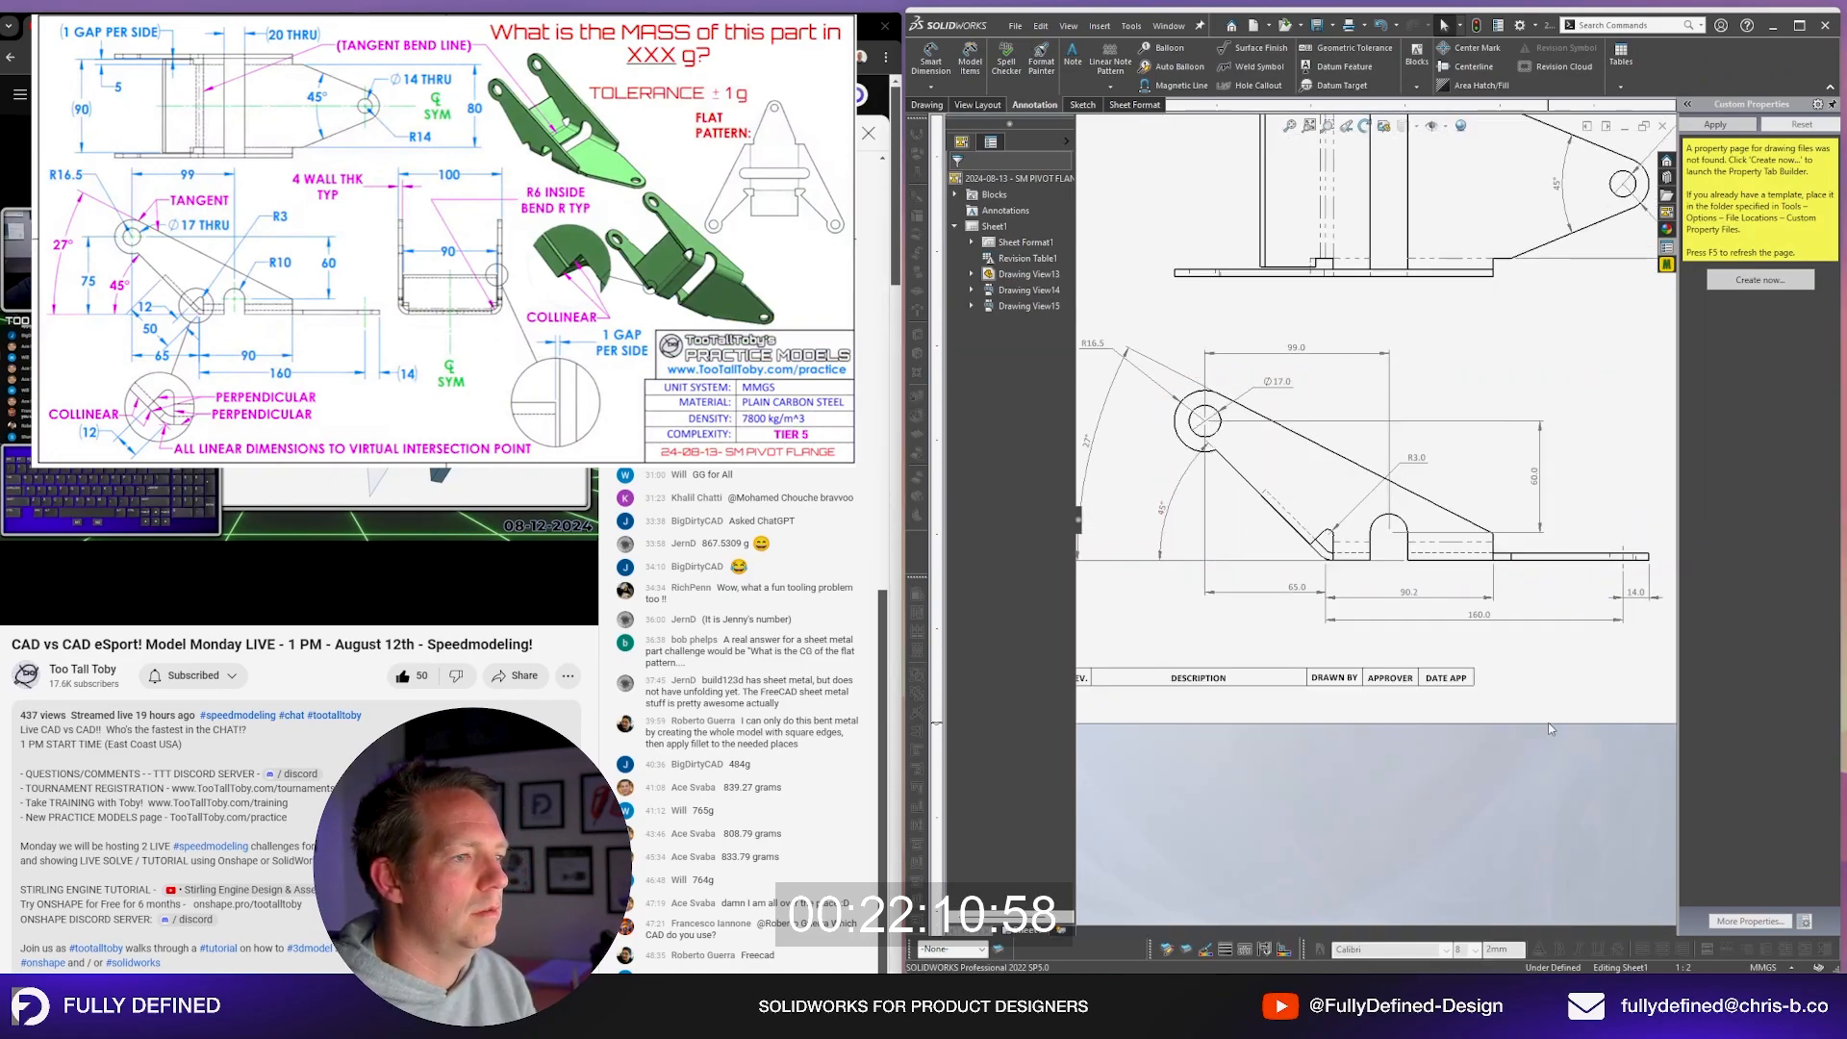
Step: Switch back to the part and view the whole flange at a three-dimensional angle
key(ctrl+Tab)
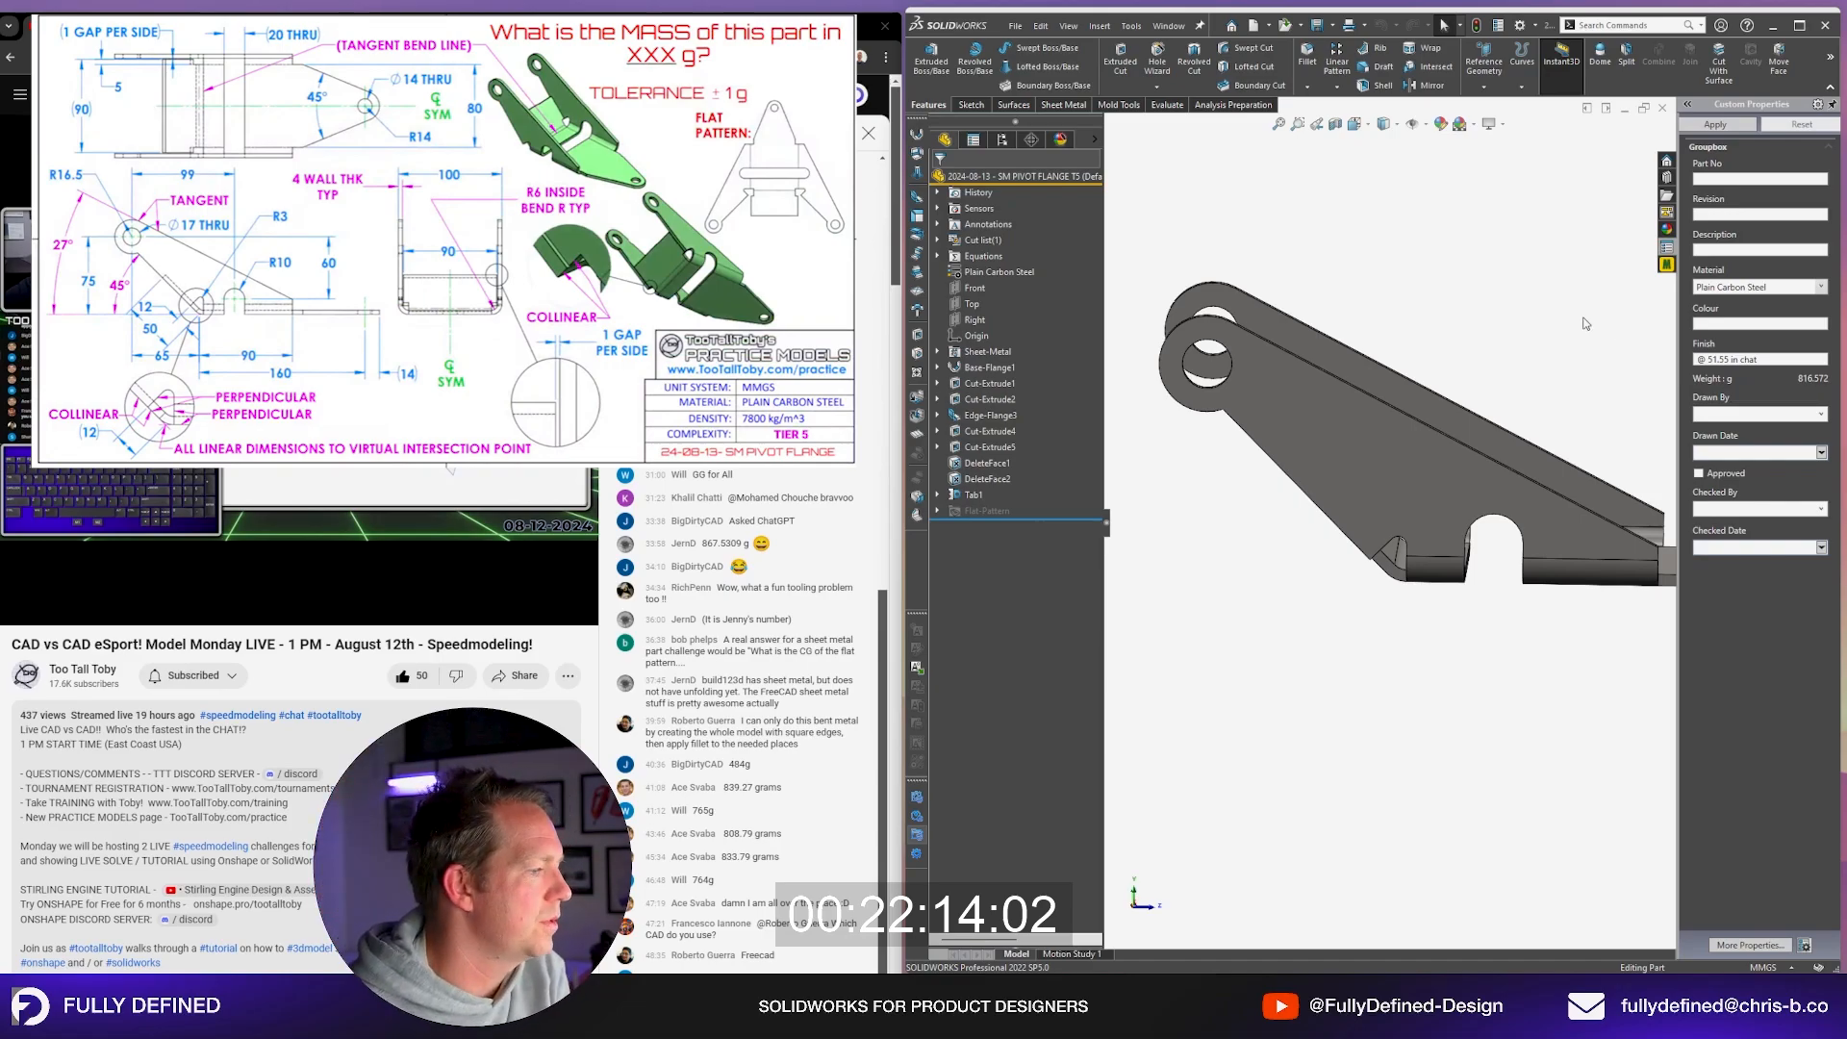
middle_drag(1571, 339, 1538, 448)
middle_drag(1414, 526, 1459, 503)
scroll(1563, 376, down, 1)
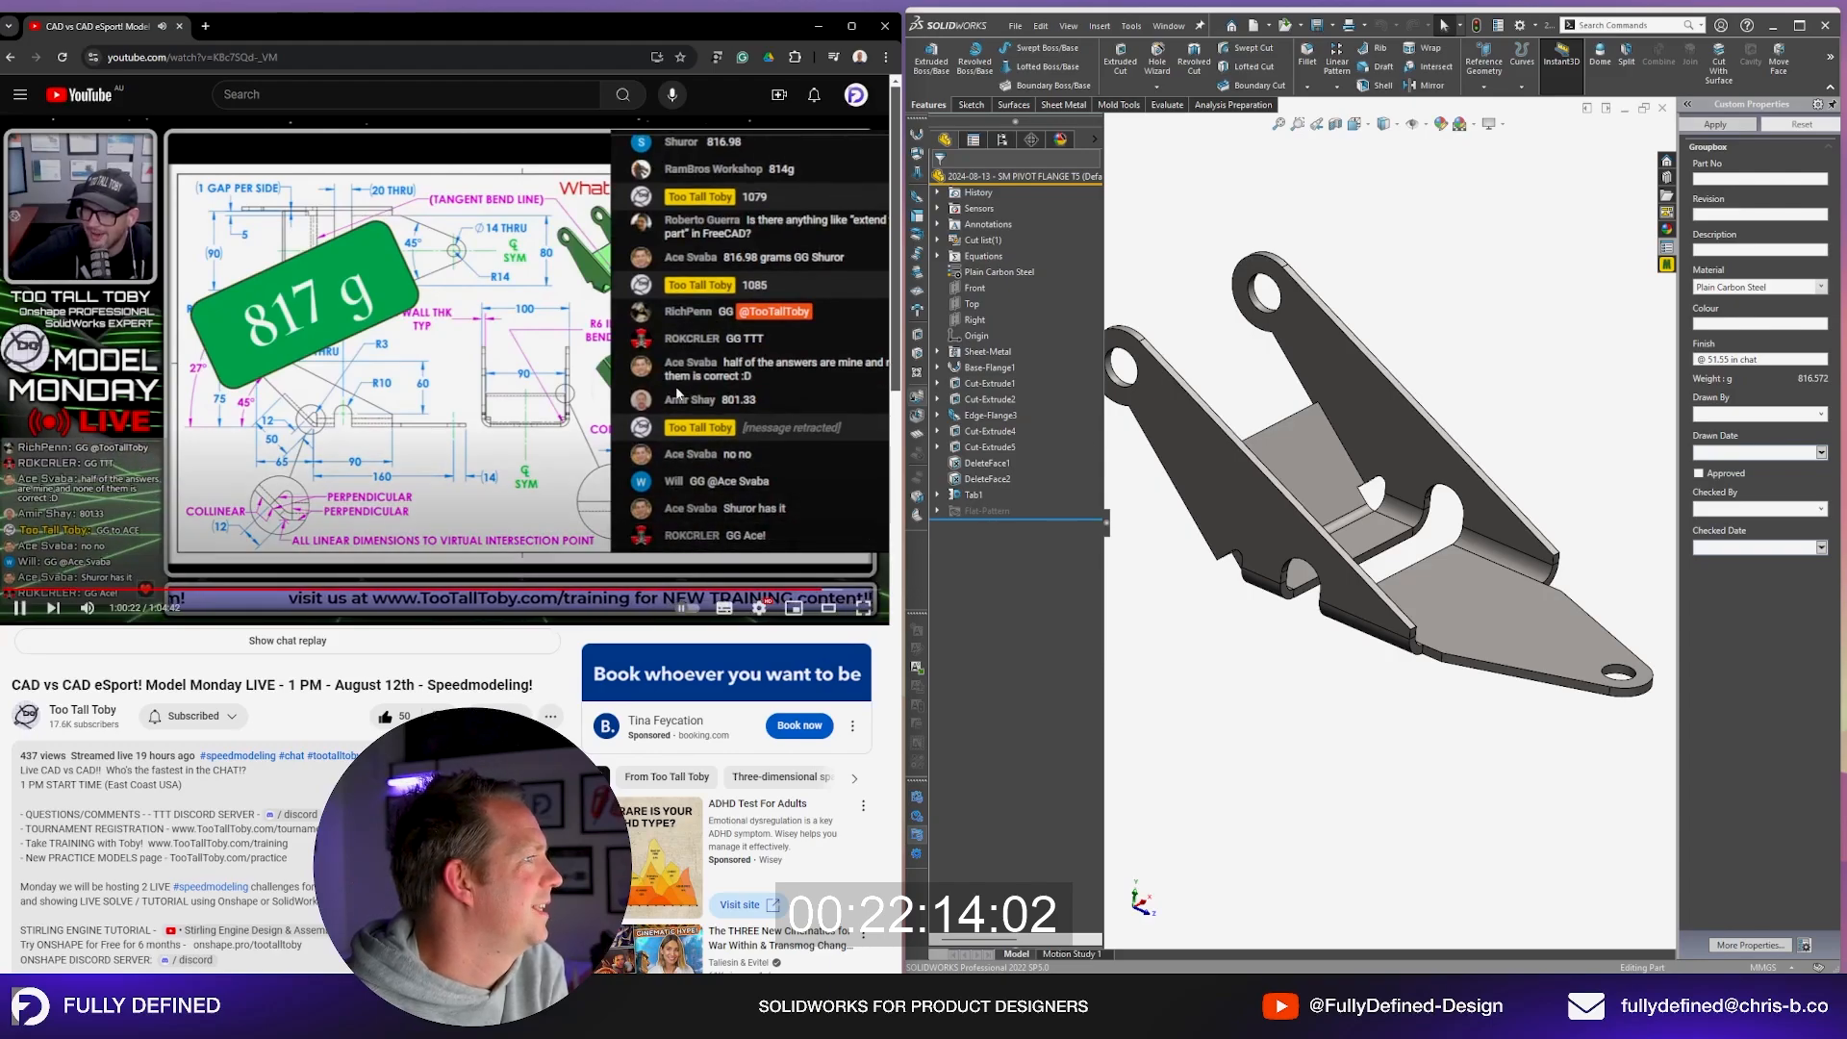
Step: Show the YouTube stream's chat replay and read the mass answers posted by participants
click(352, 645)
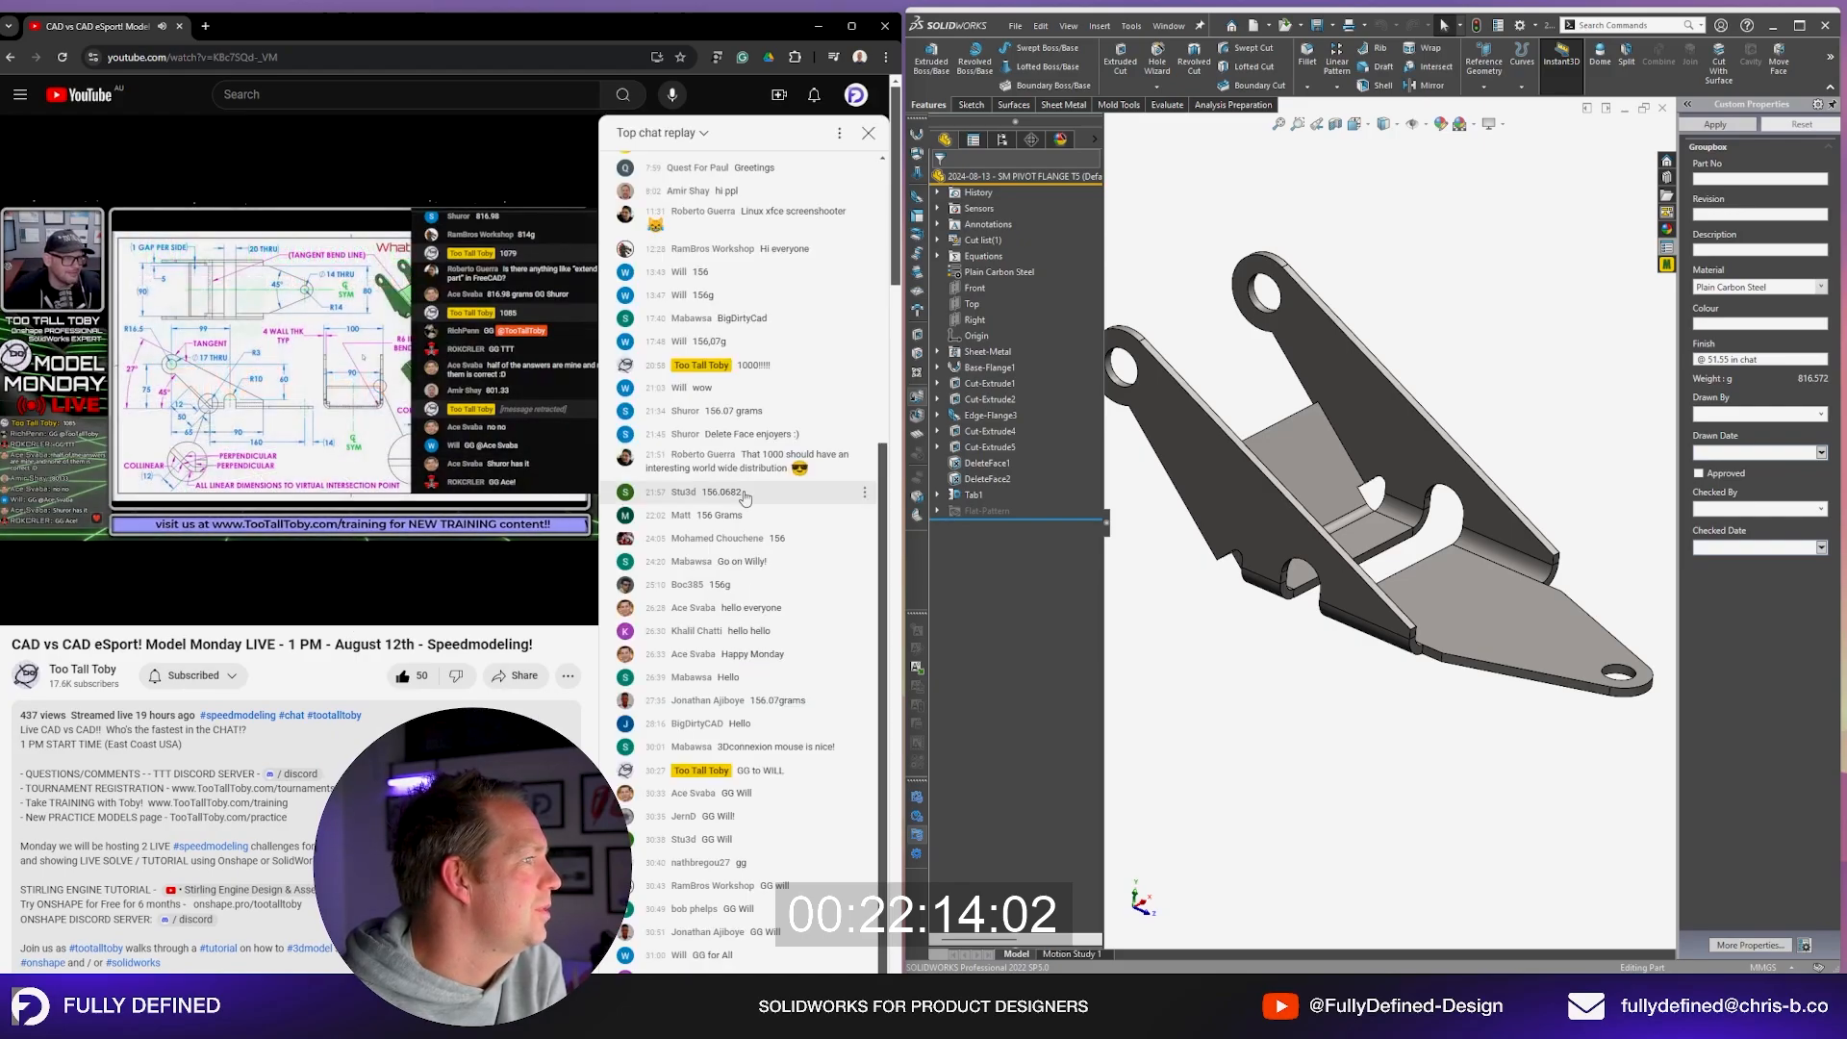
scroll(765, 615, up, 3)
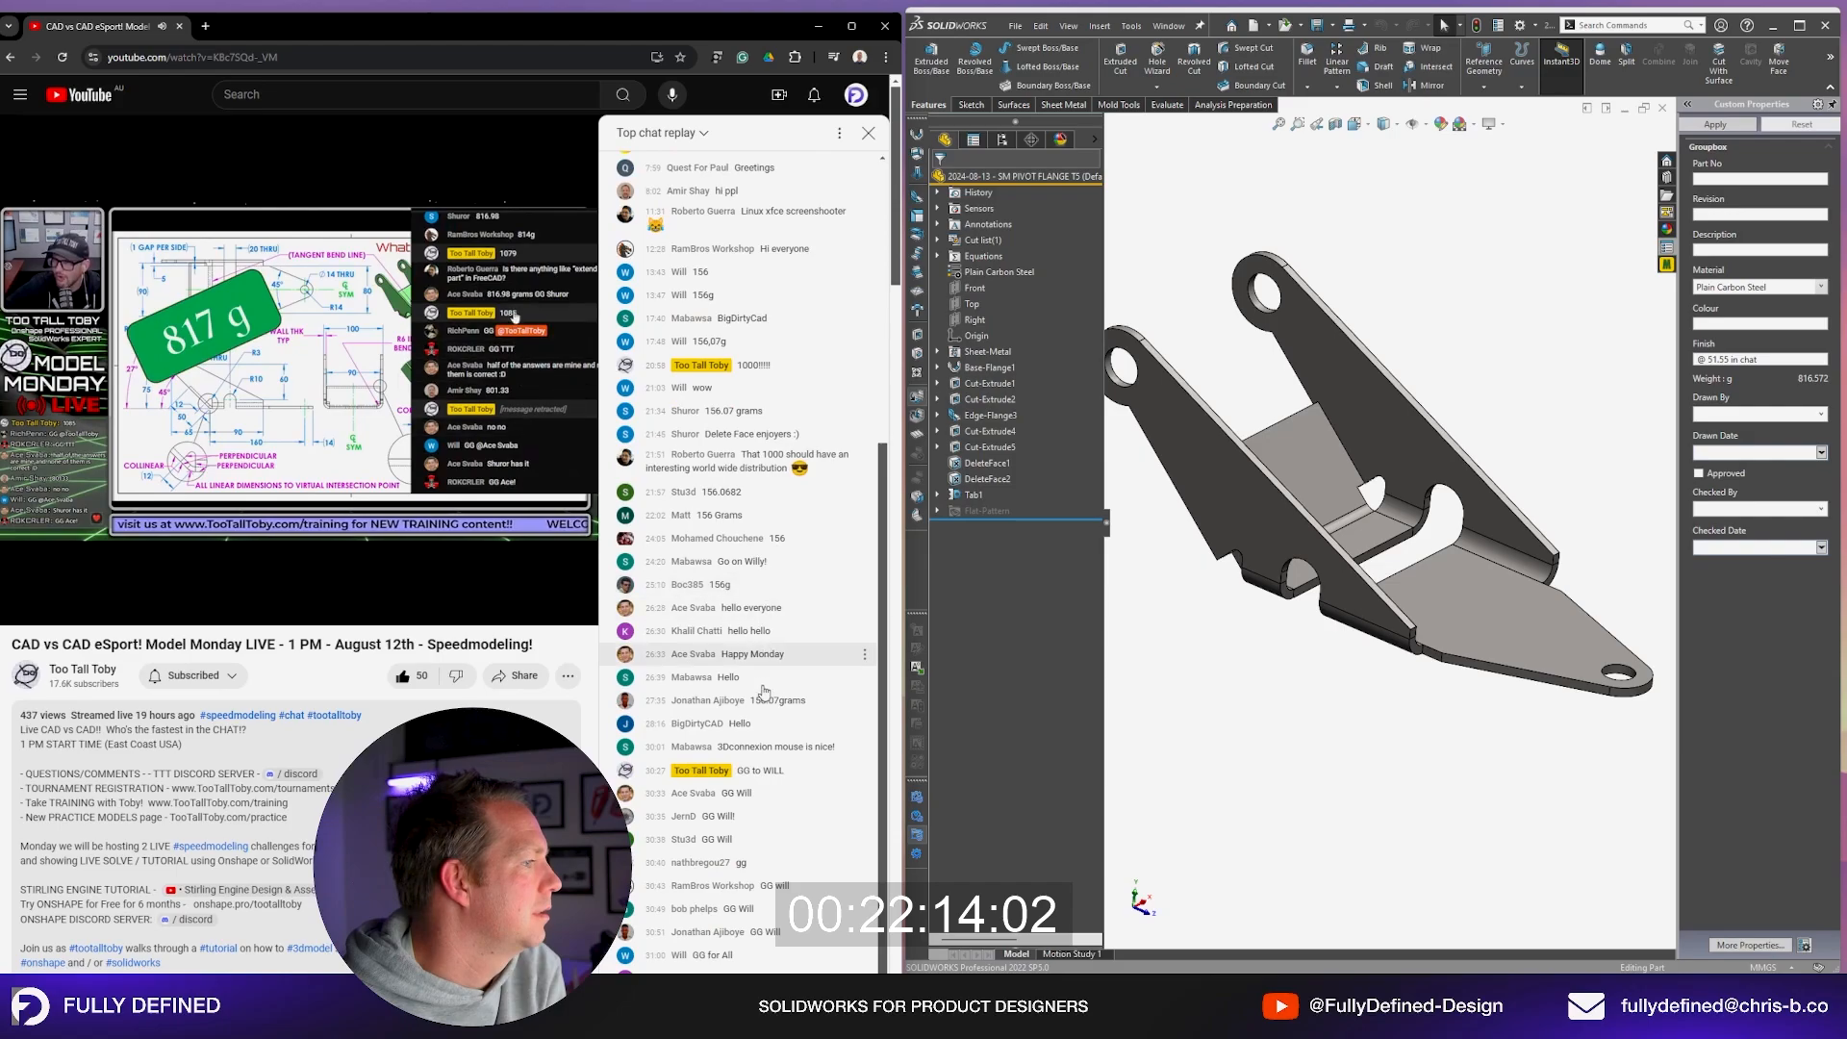
scroll(770, 731, down, 1)
scroll(769, 609, up, 4)
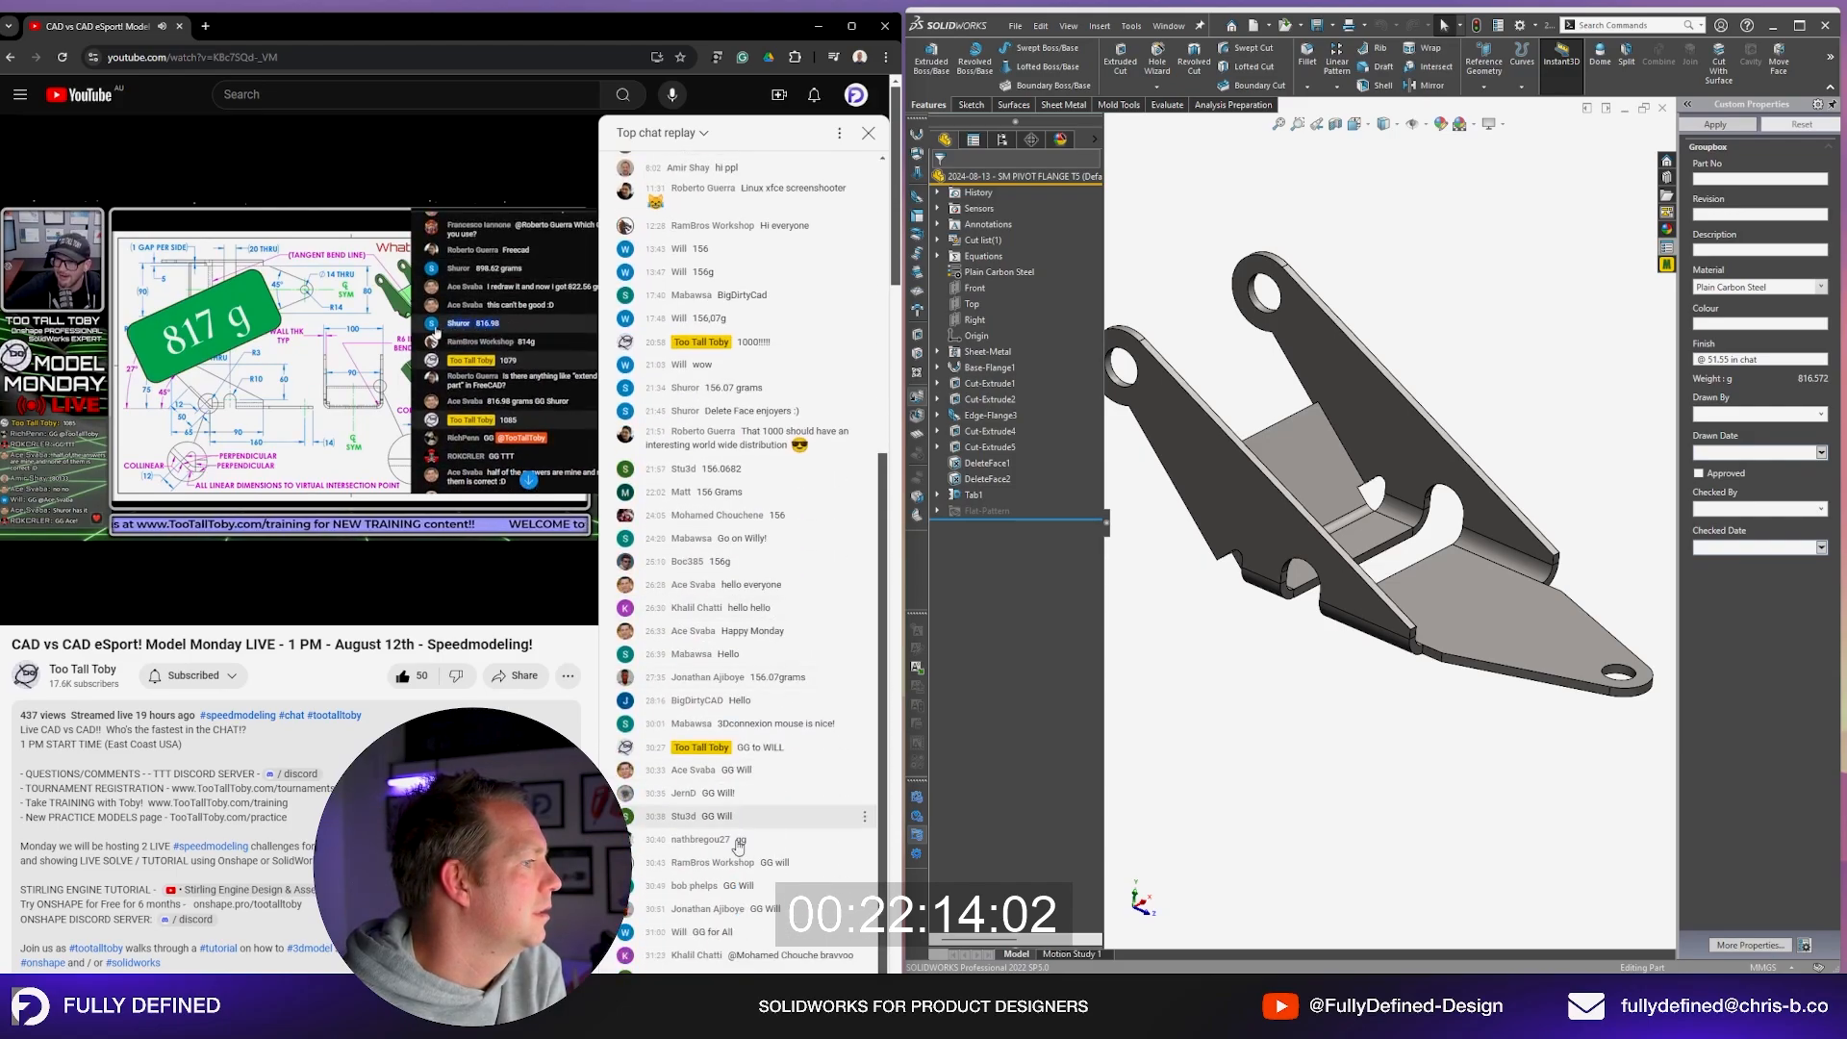
scroll(750, 877, down, 5)
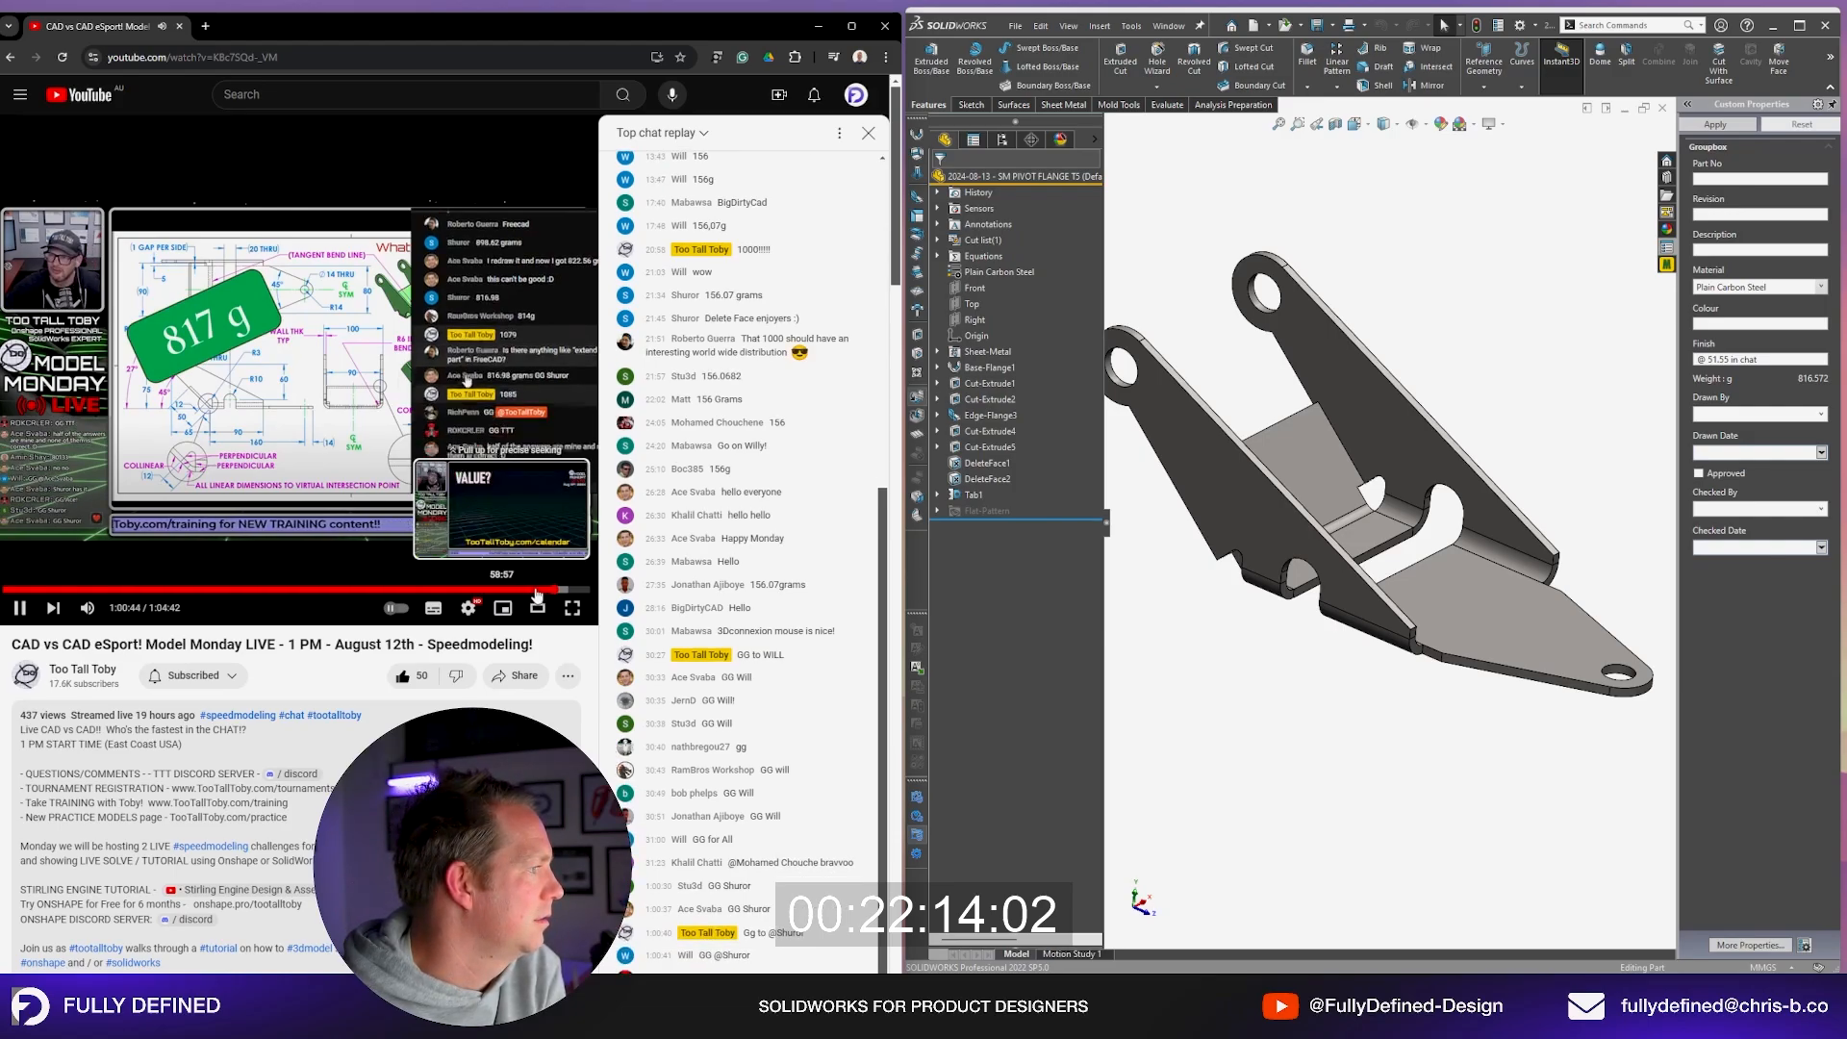
Step: Skip the stream back to about 55:57 and pause it there to review the chat messages
click(488, 594)
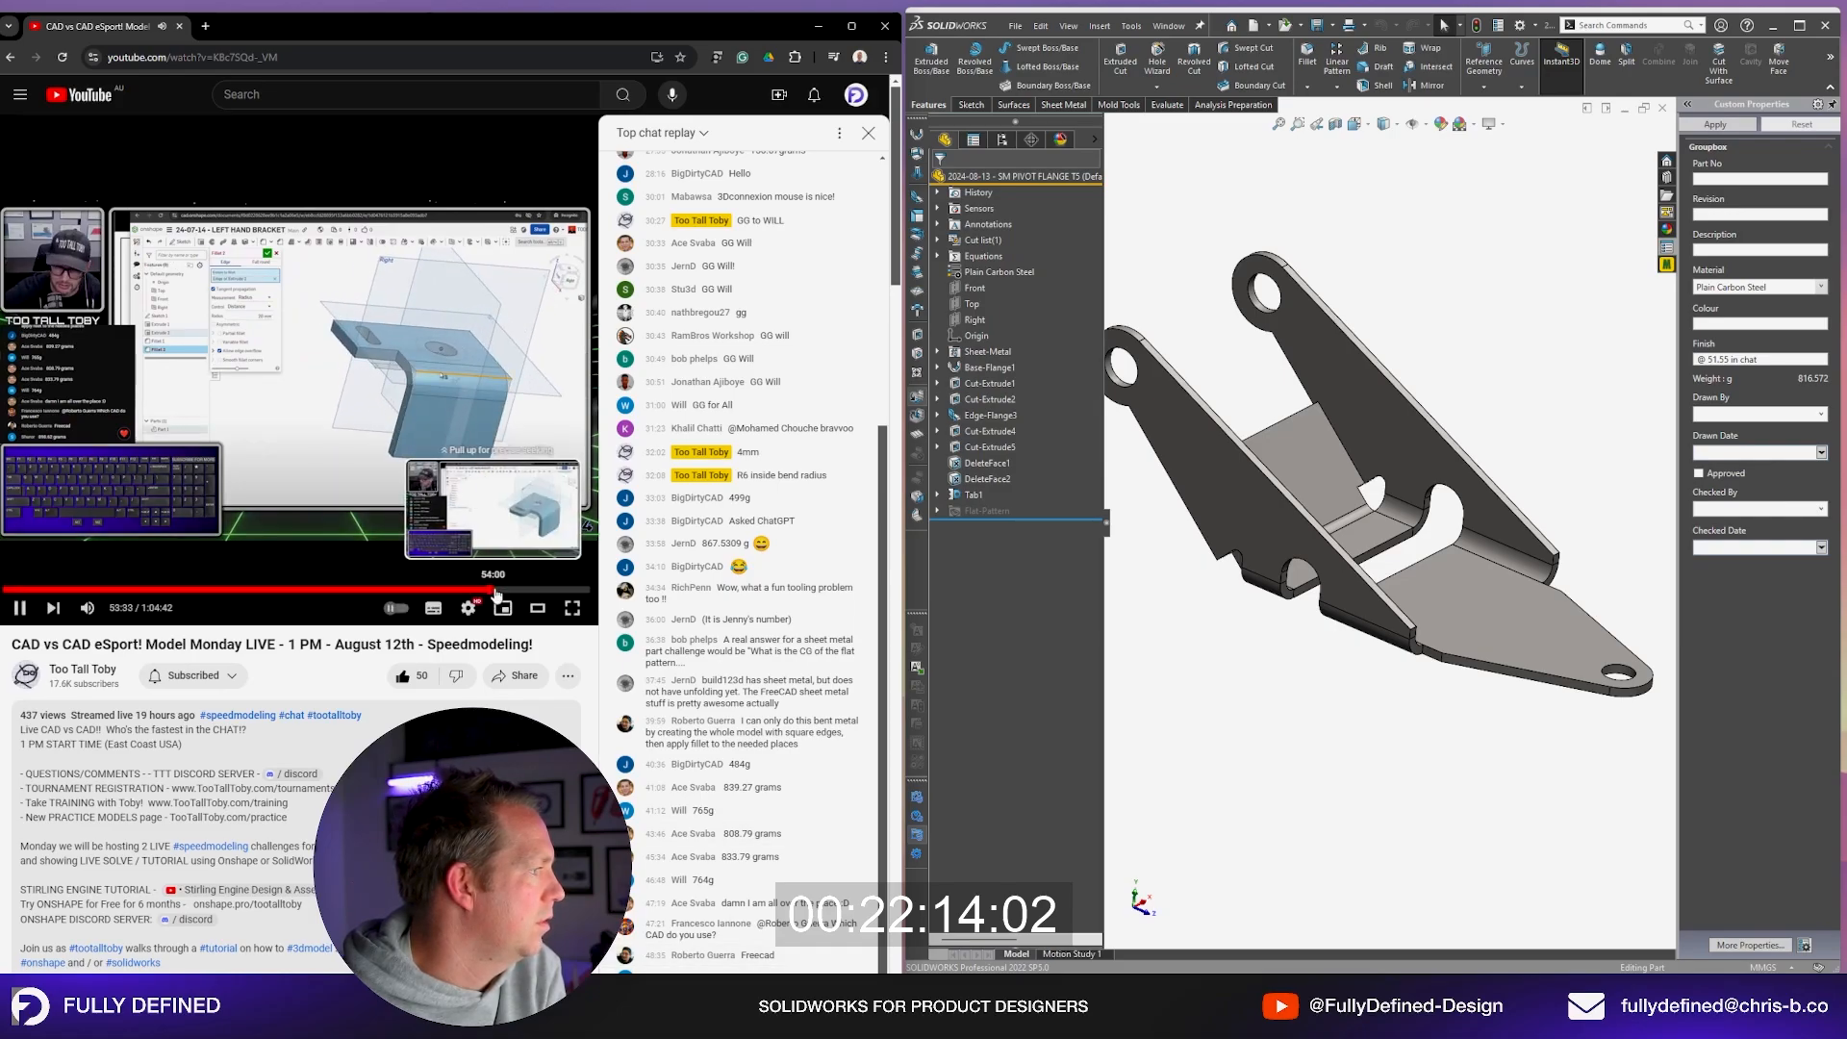
click(497, 588)
click(509, 589)
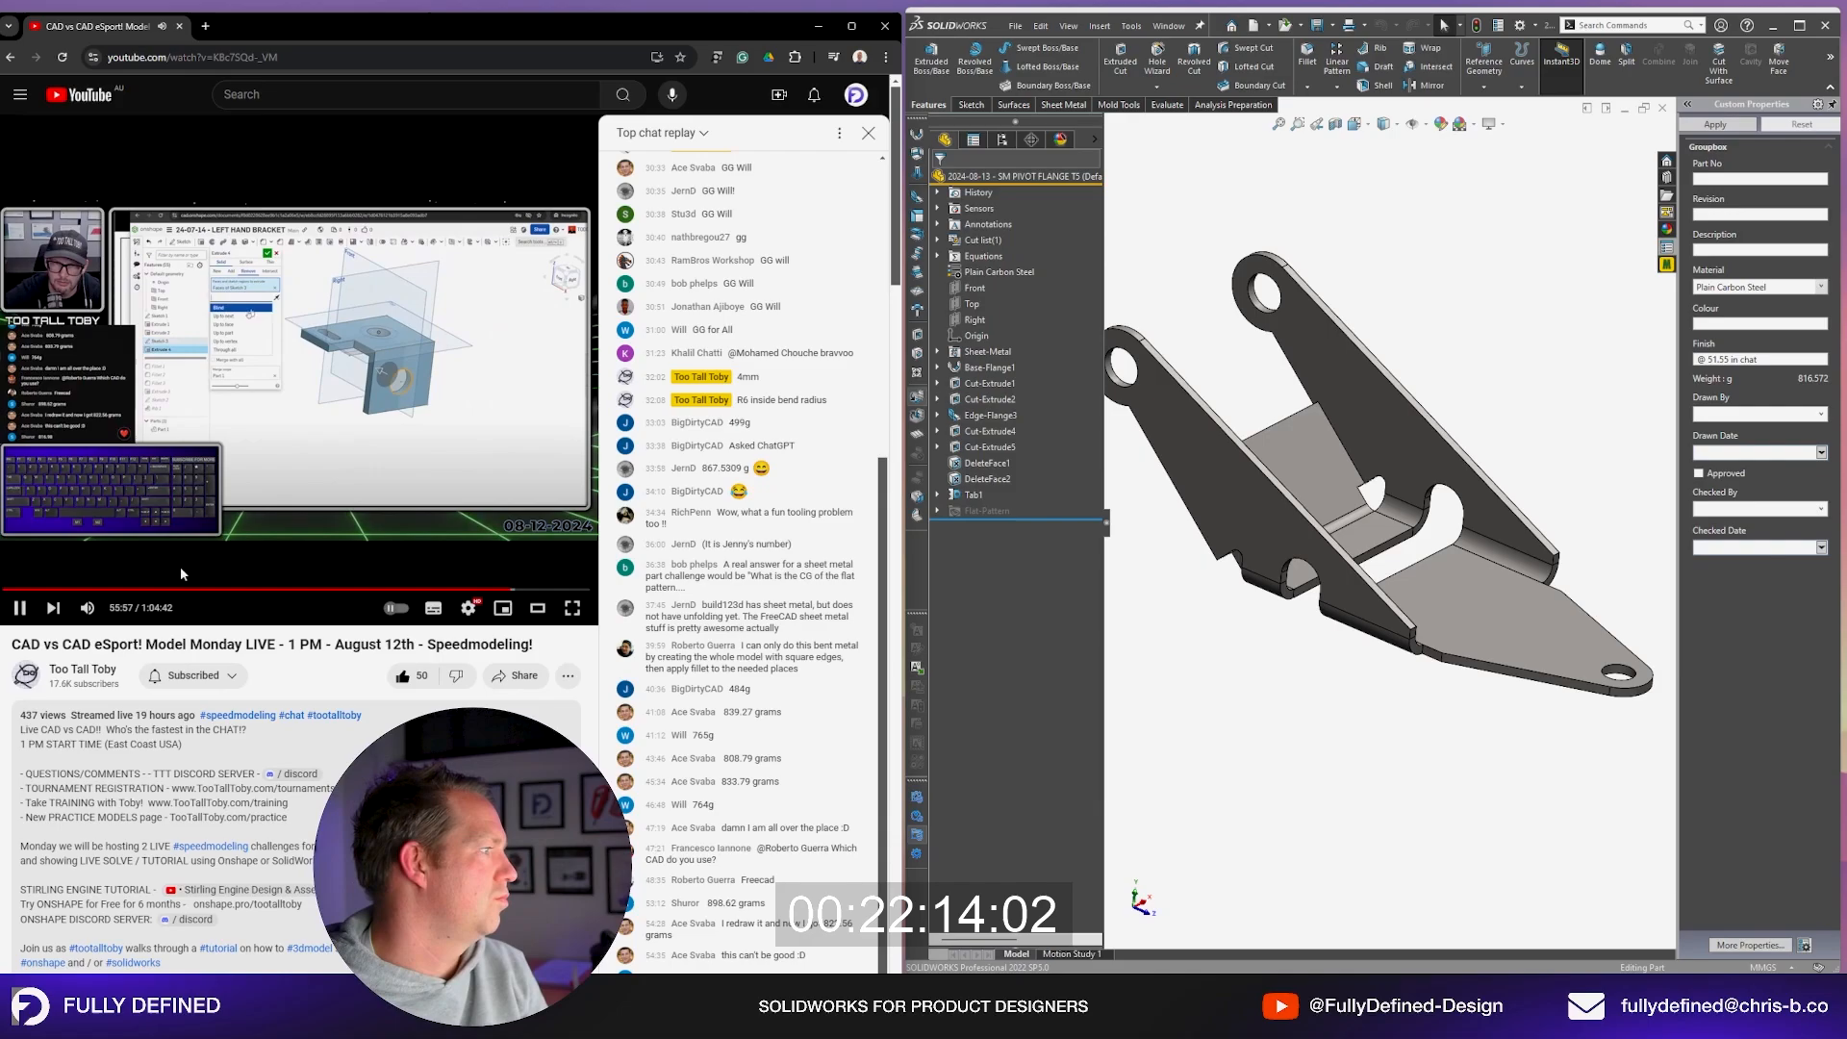
click(21, 608)
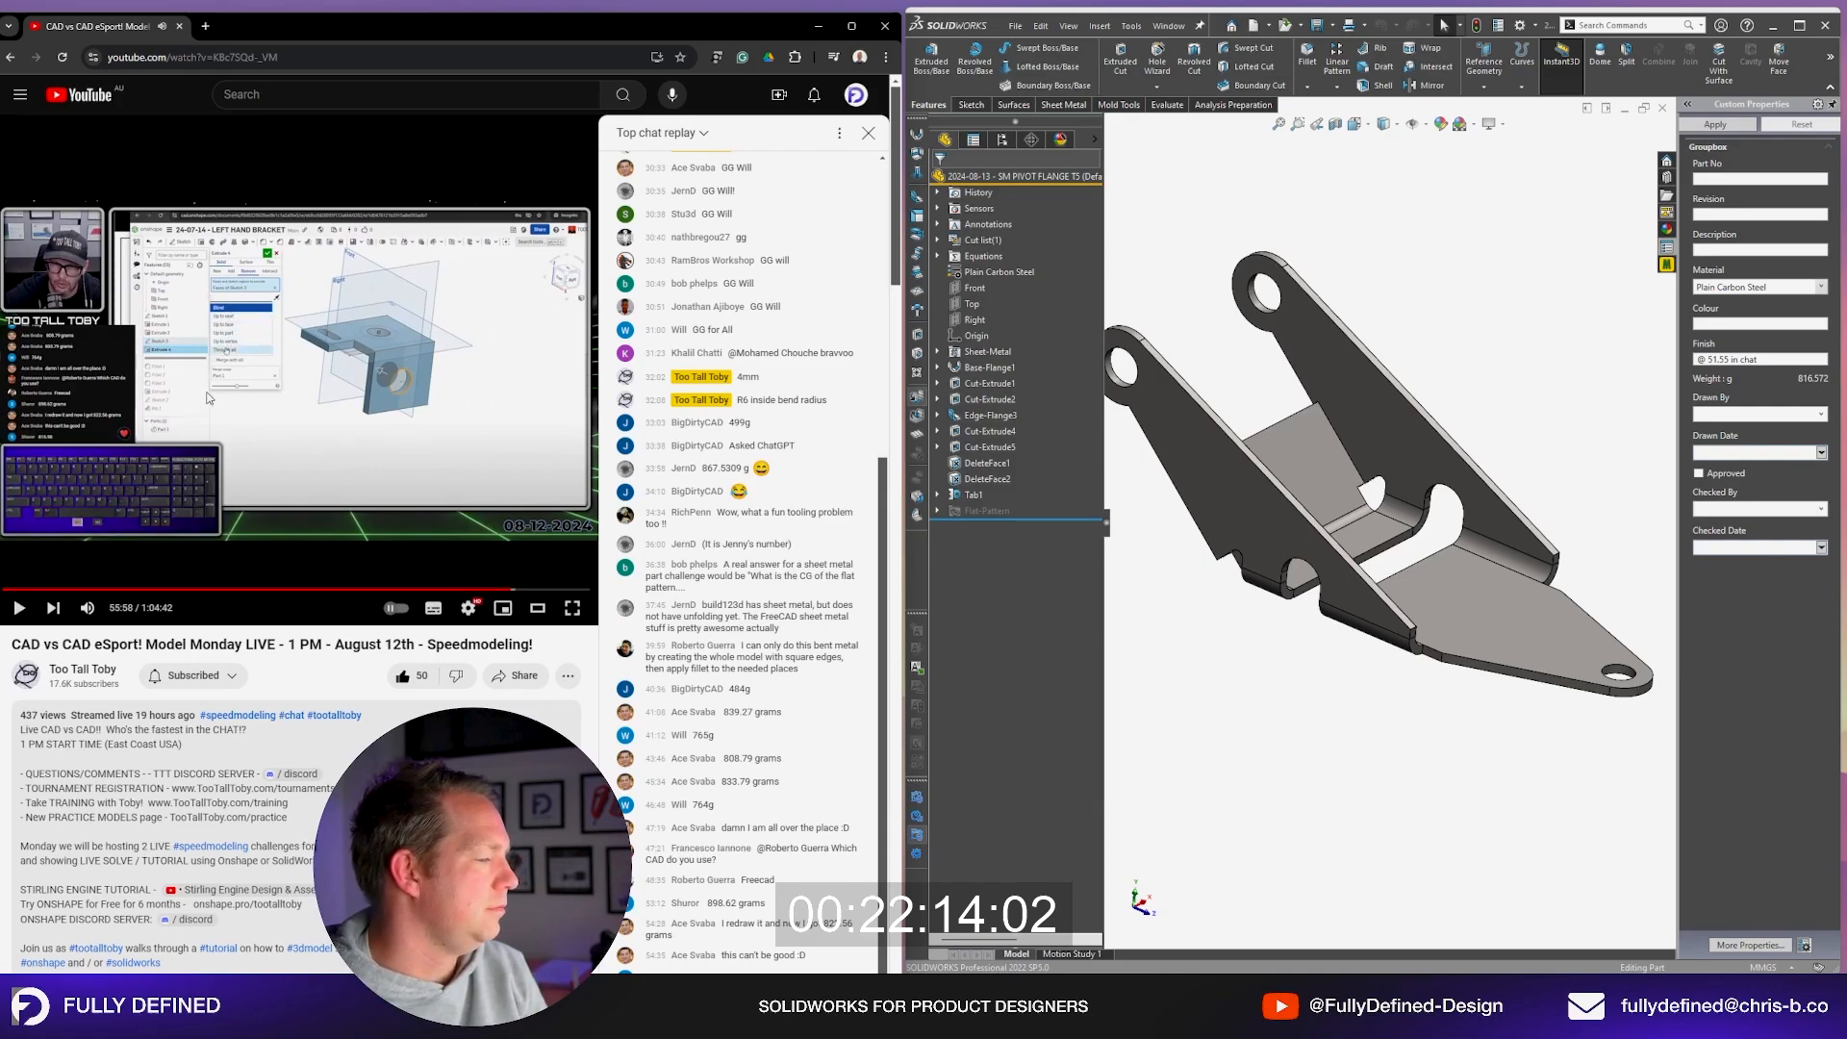